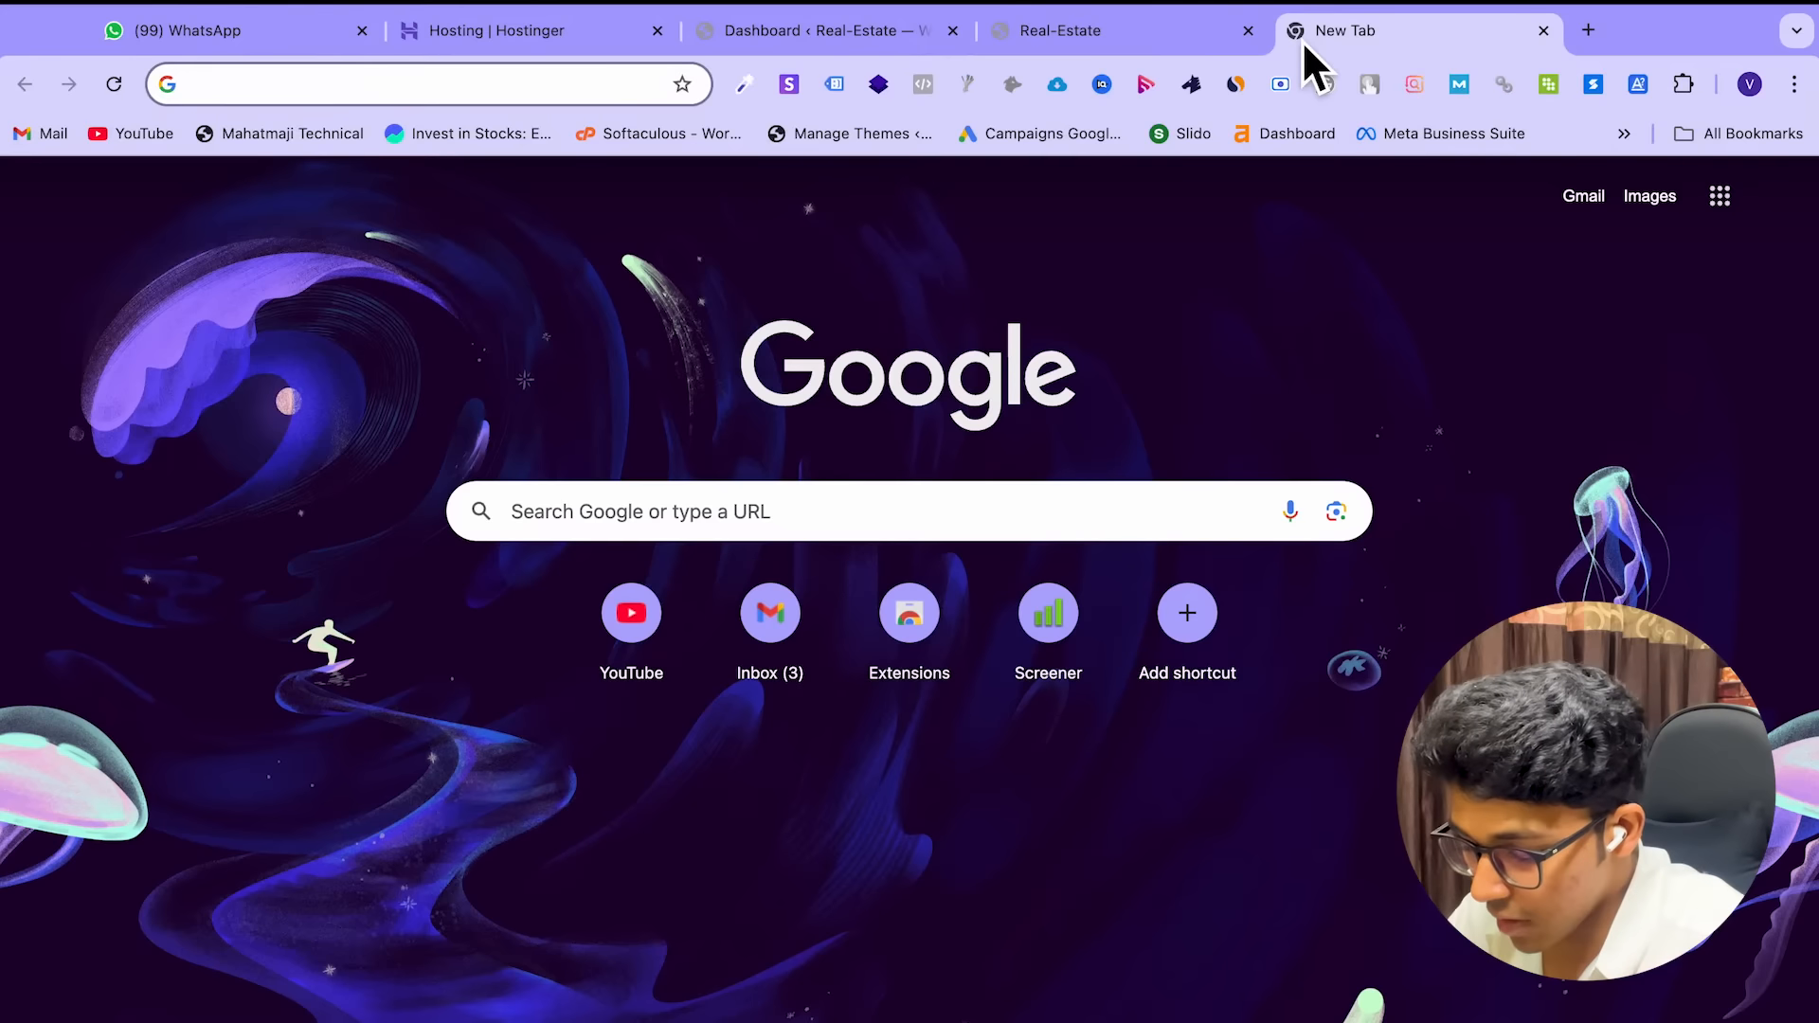
Search Google for 'google tag manager' and open the Tag Manager website
text(google tag ma)
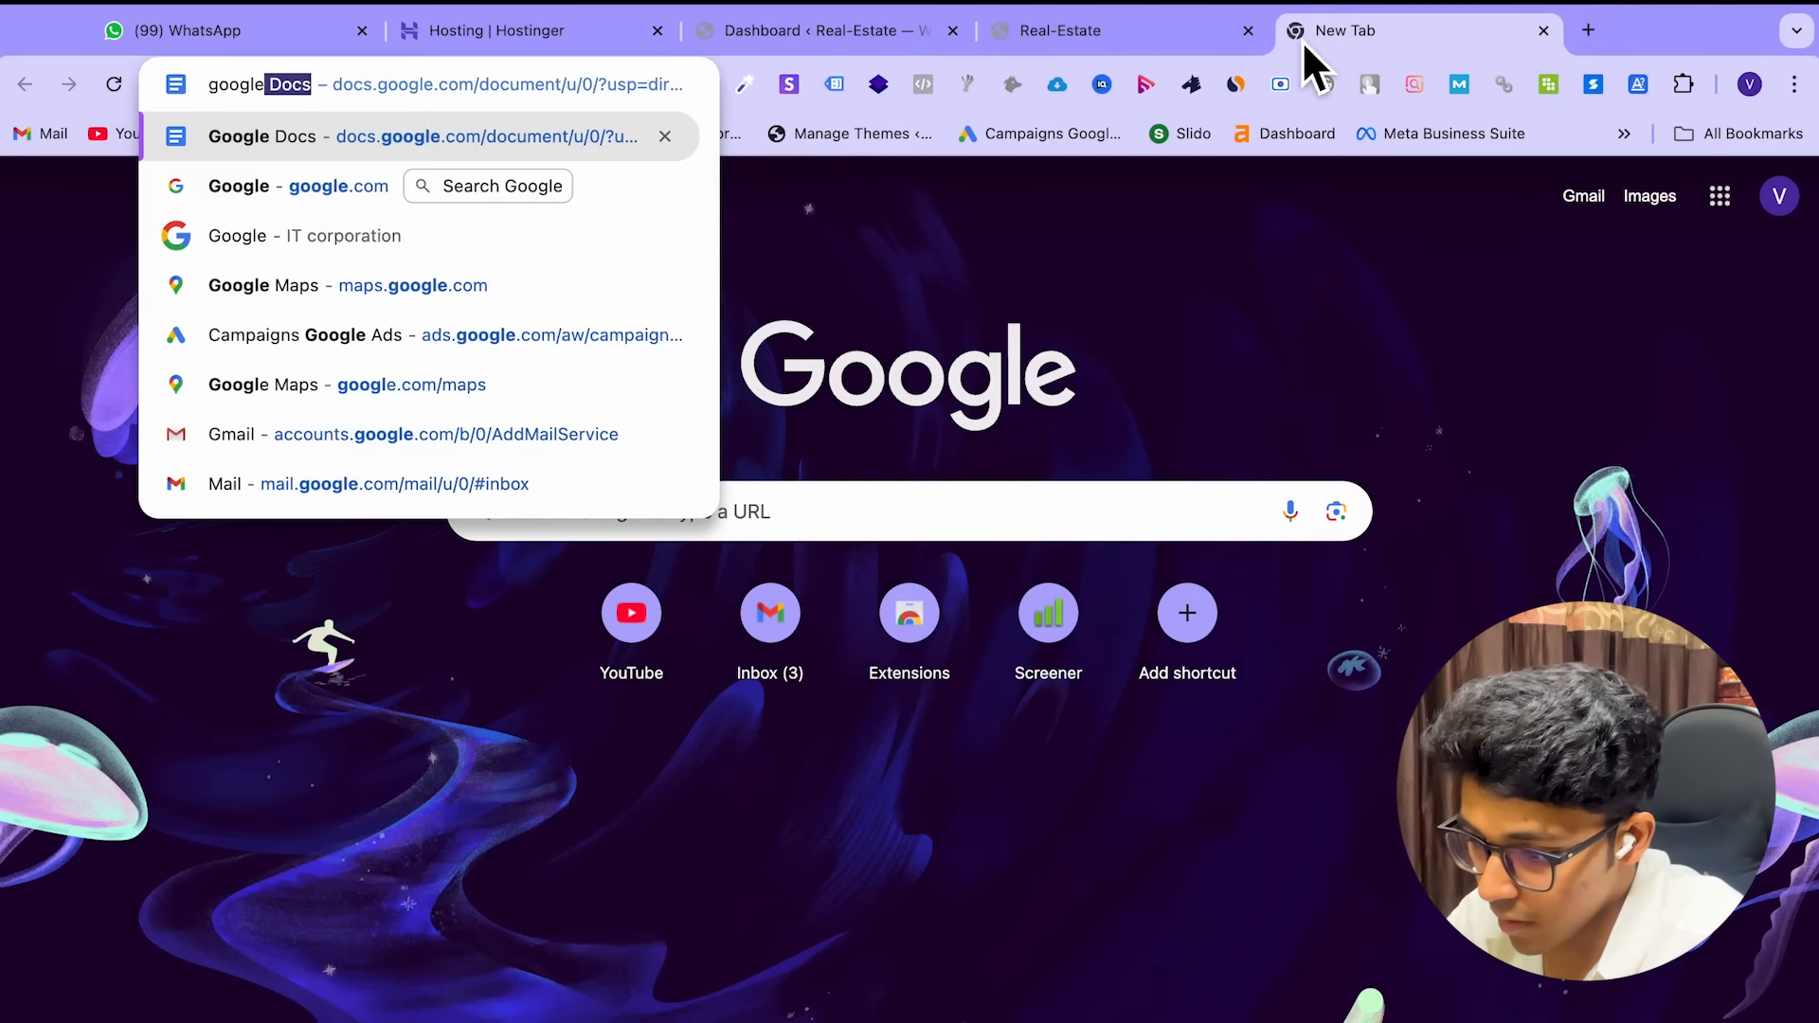
text(nager)
key(Return)
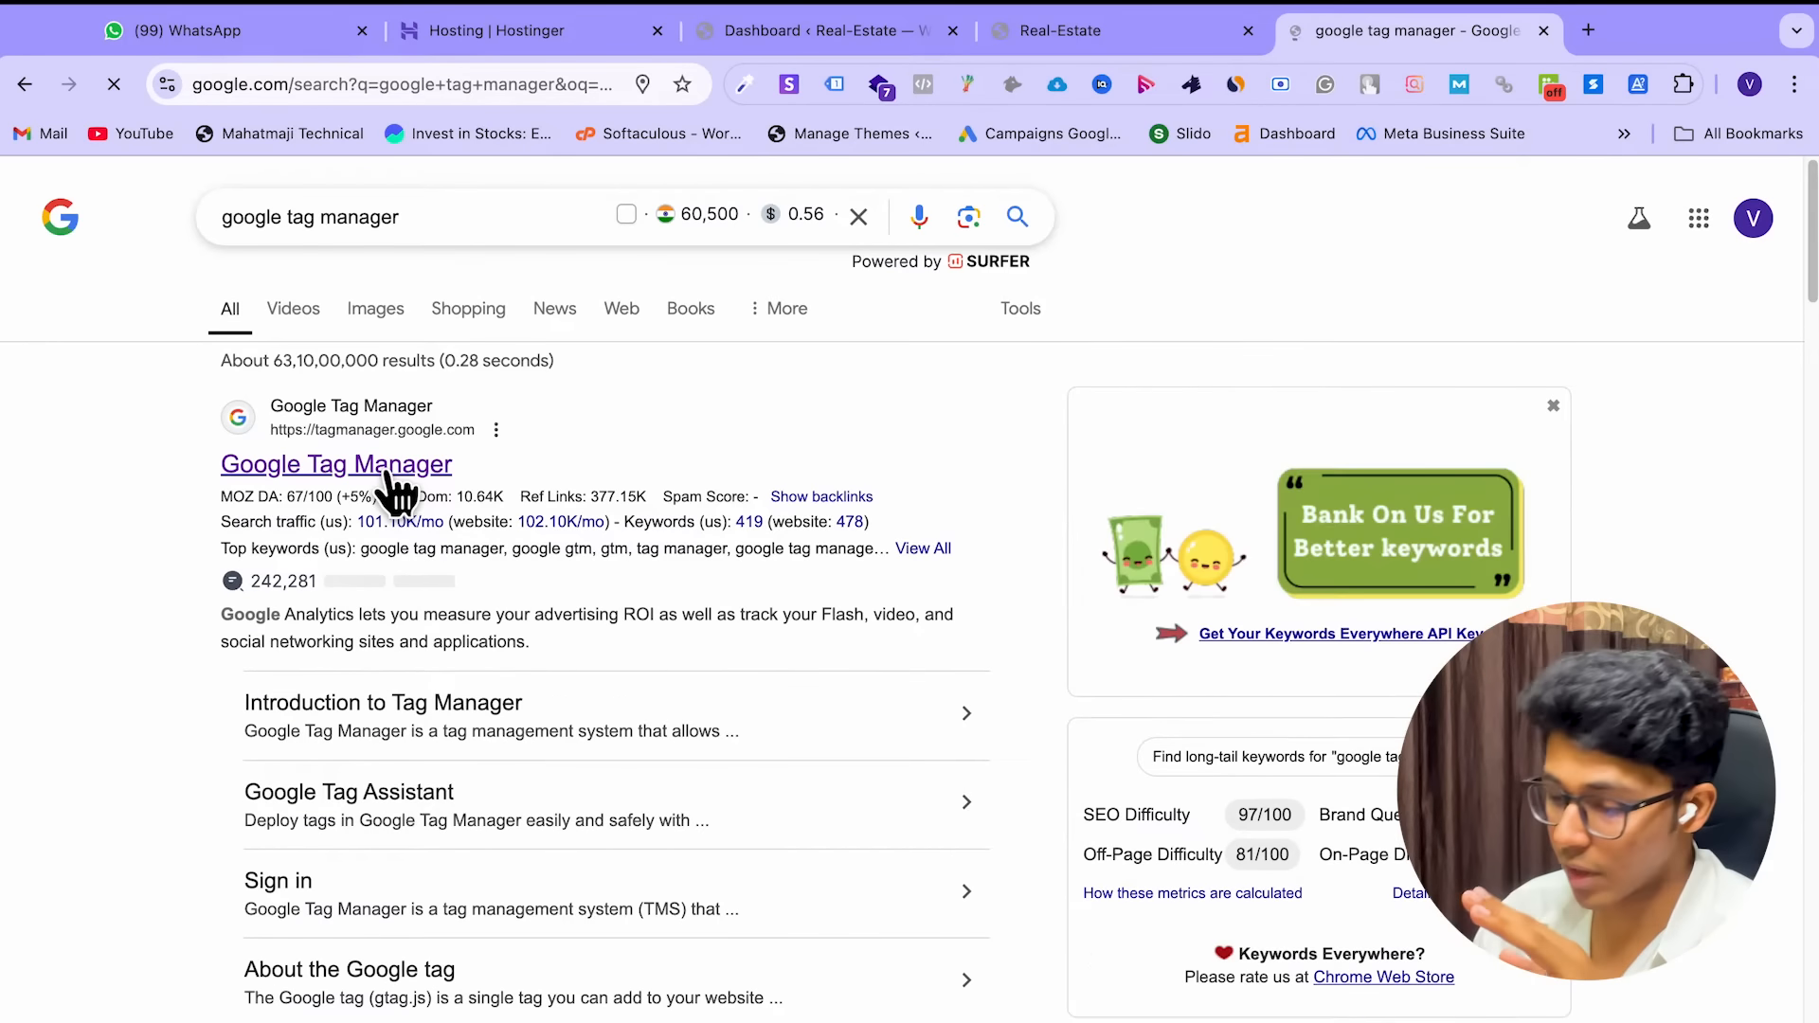
click(388, 469)
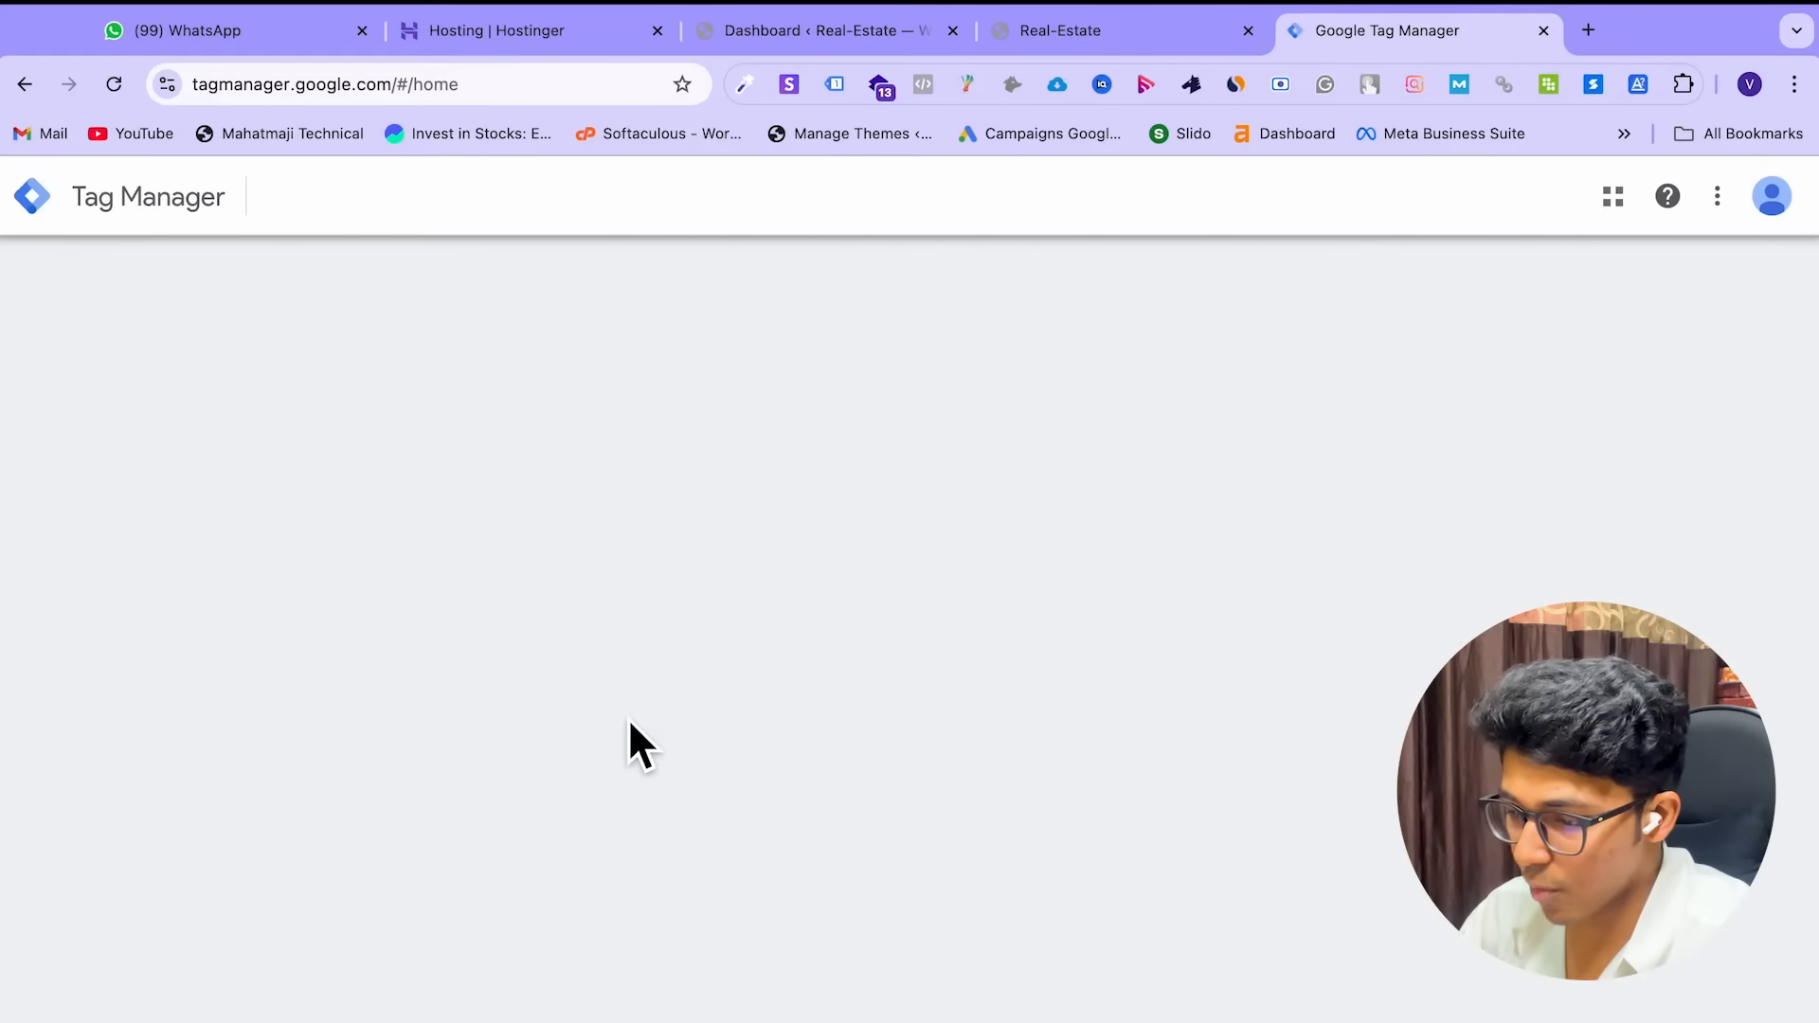
scroll(628, 720, down, 10)
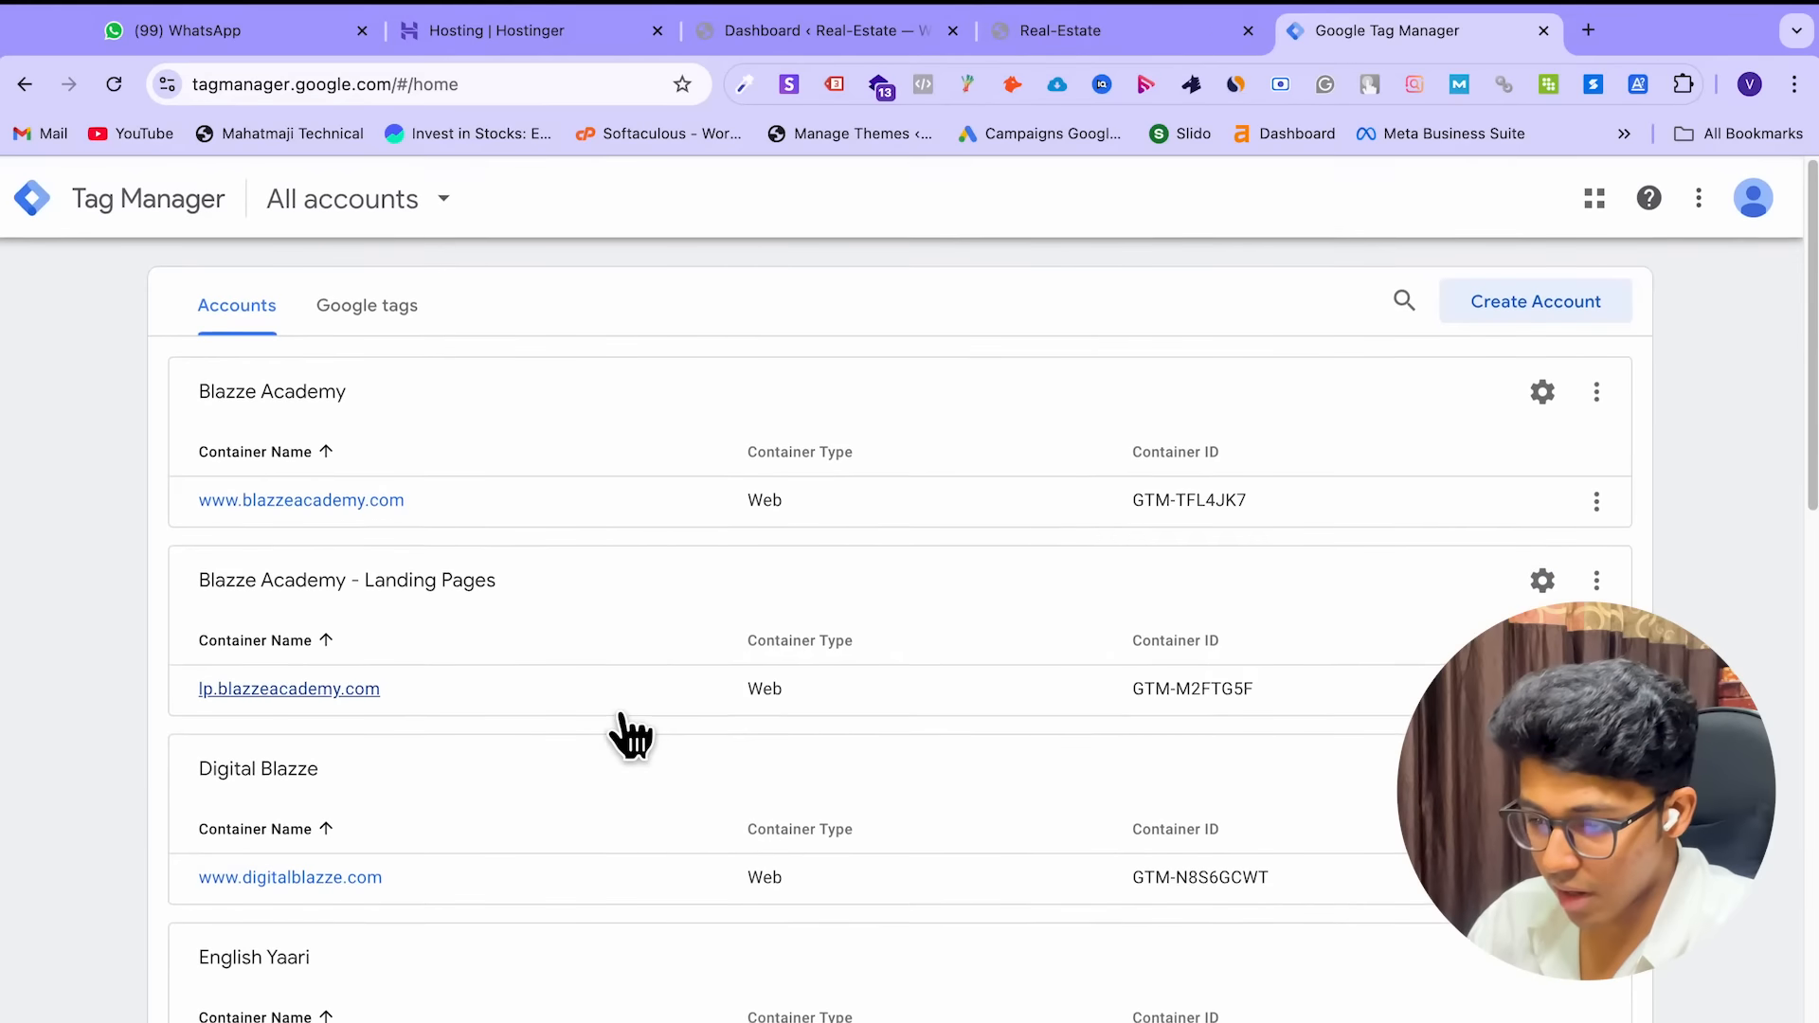
scroll(622, 722, down, 6)
scroll(621, 718, down, 5)
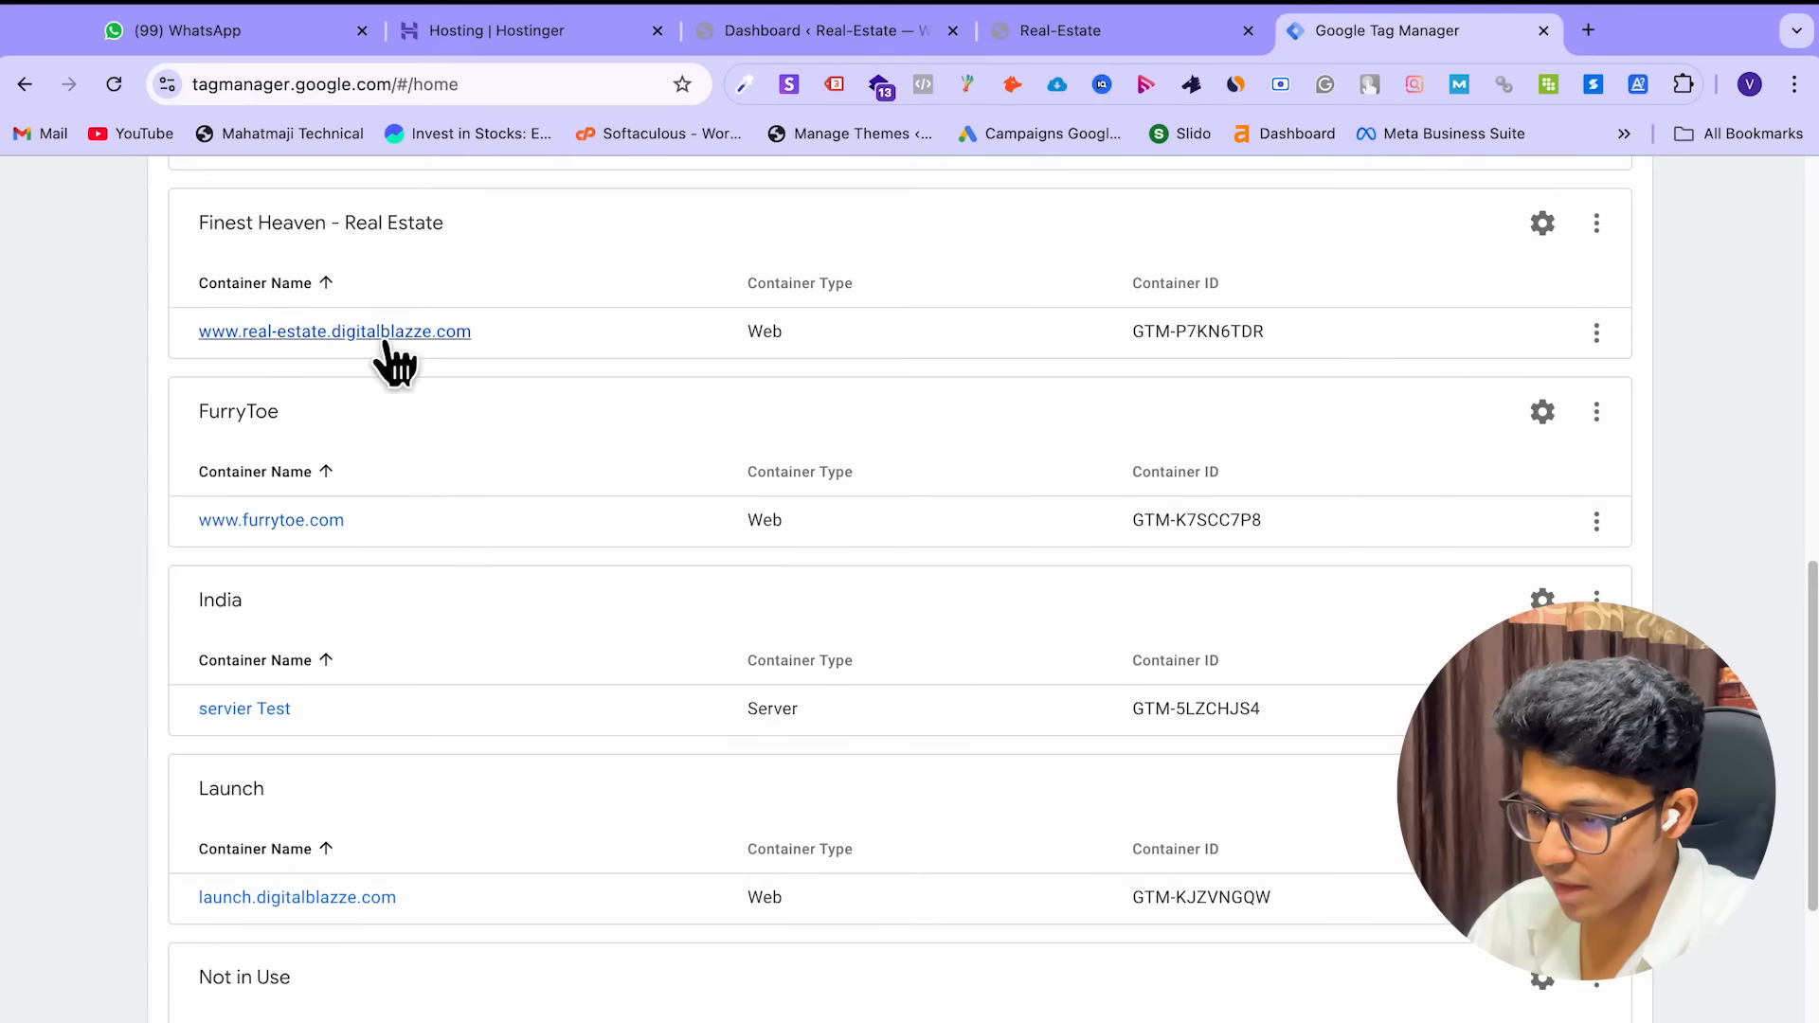
click(354, 337)
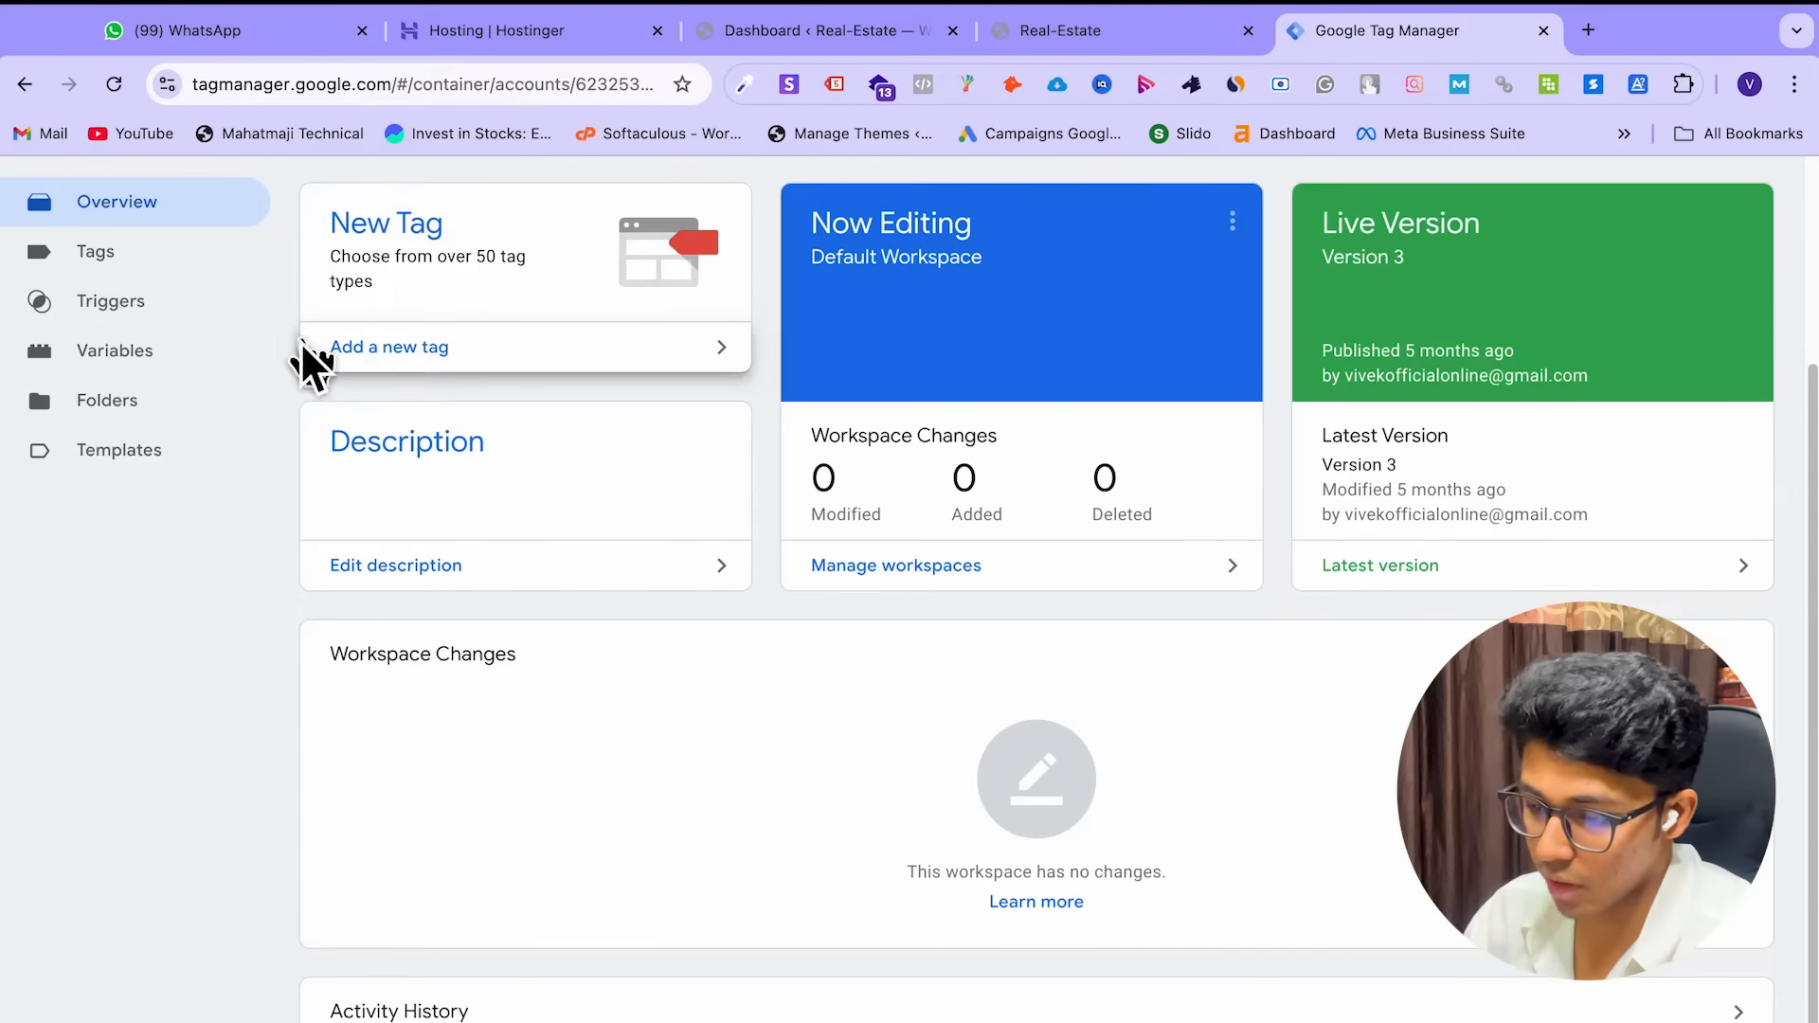
Start a new tag from the container's Tags list, leaving the tag type unset
click(198, 273)
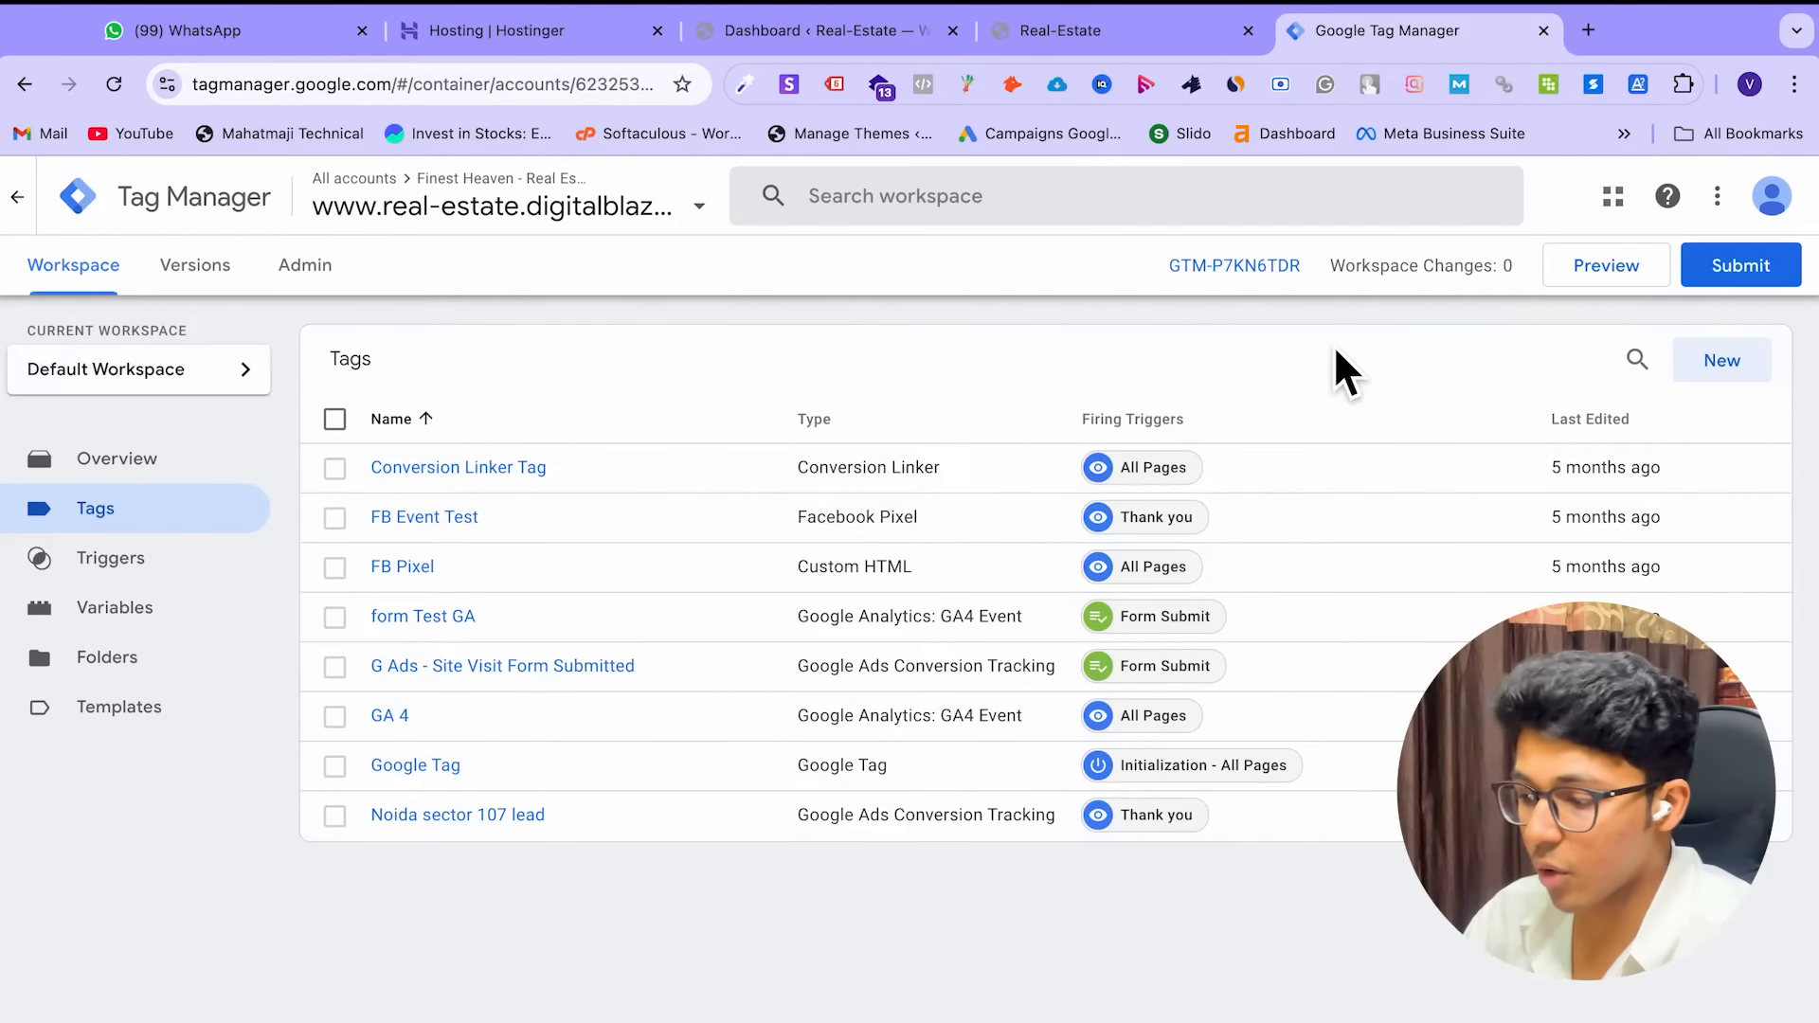
click(1764, 360)
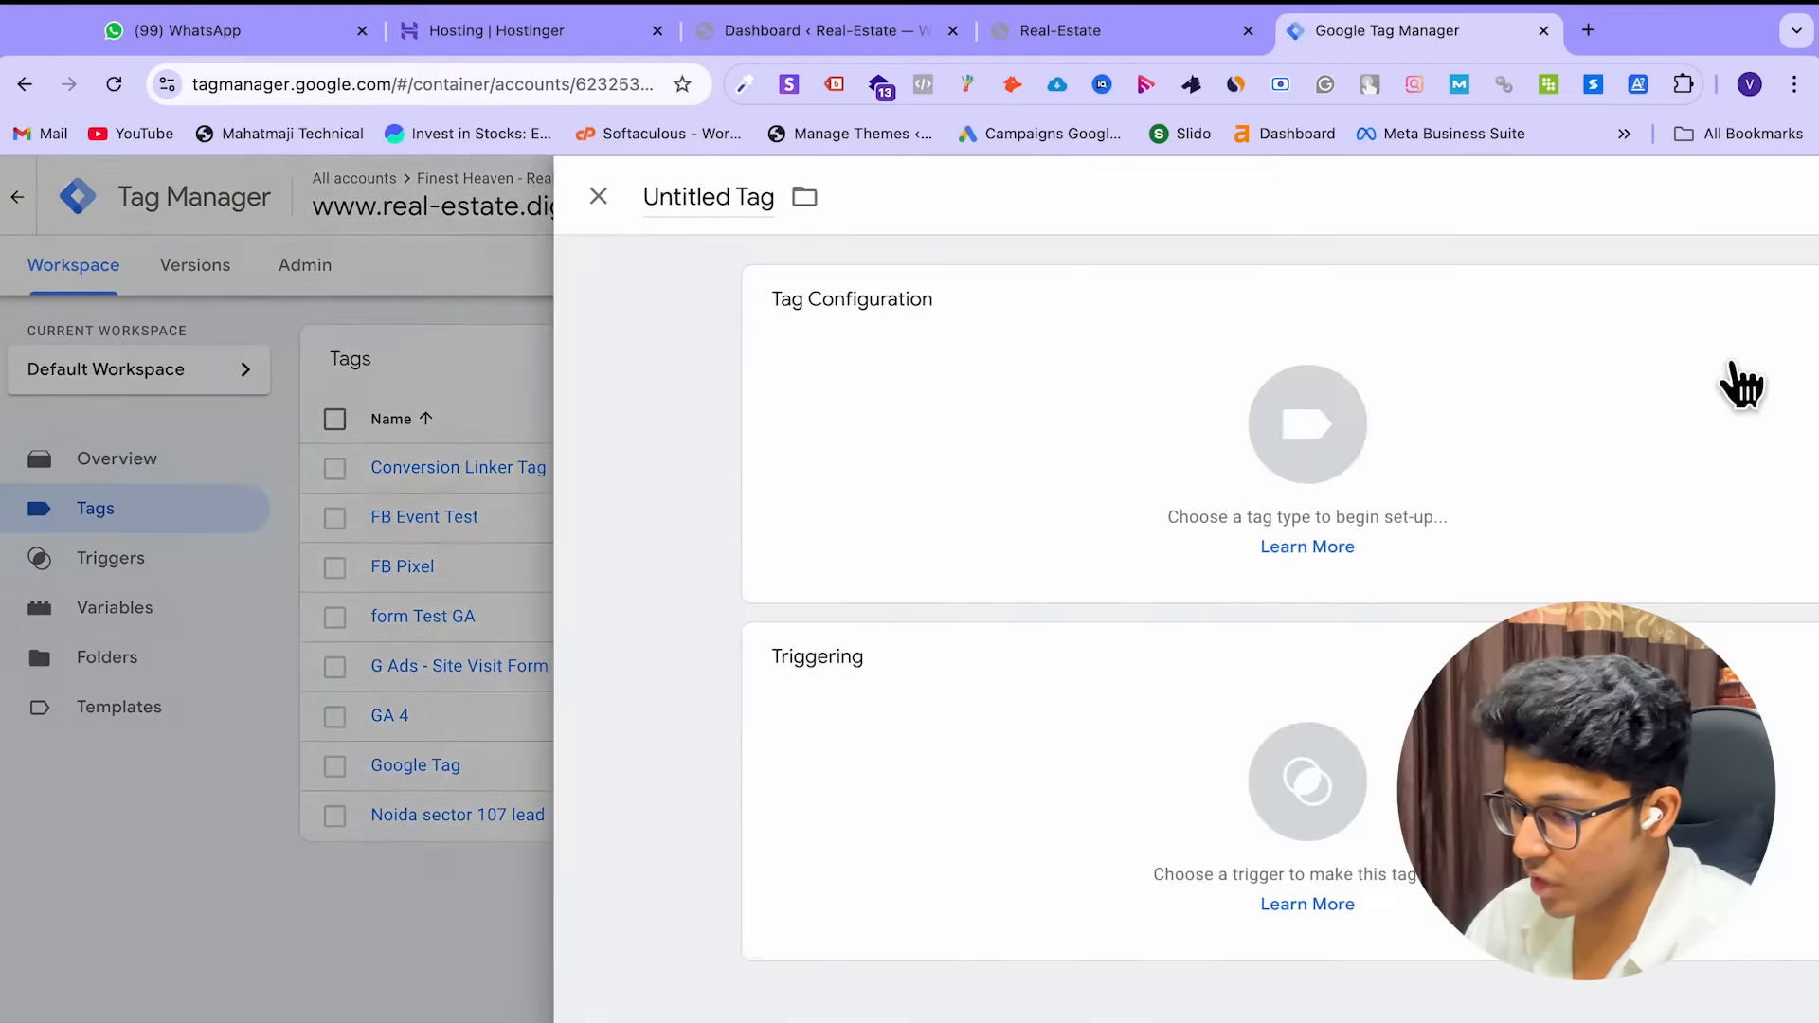
click(1143, 514)
click(1077, 199)
Create a new Click - All Elements trigger on Some Clicks and begin a new condition variable
click(865, 776)
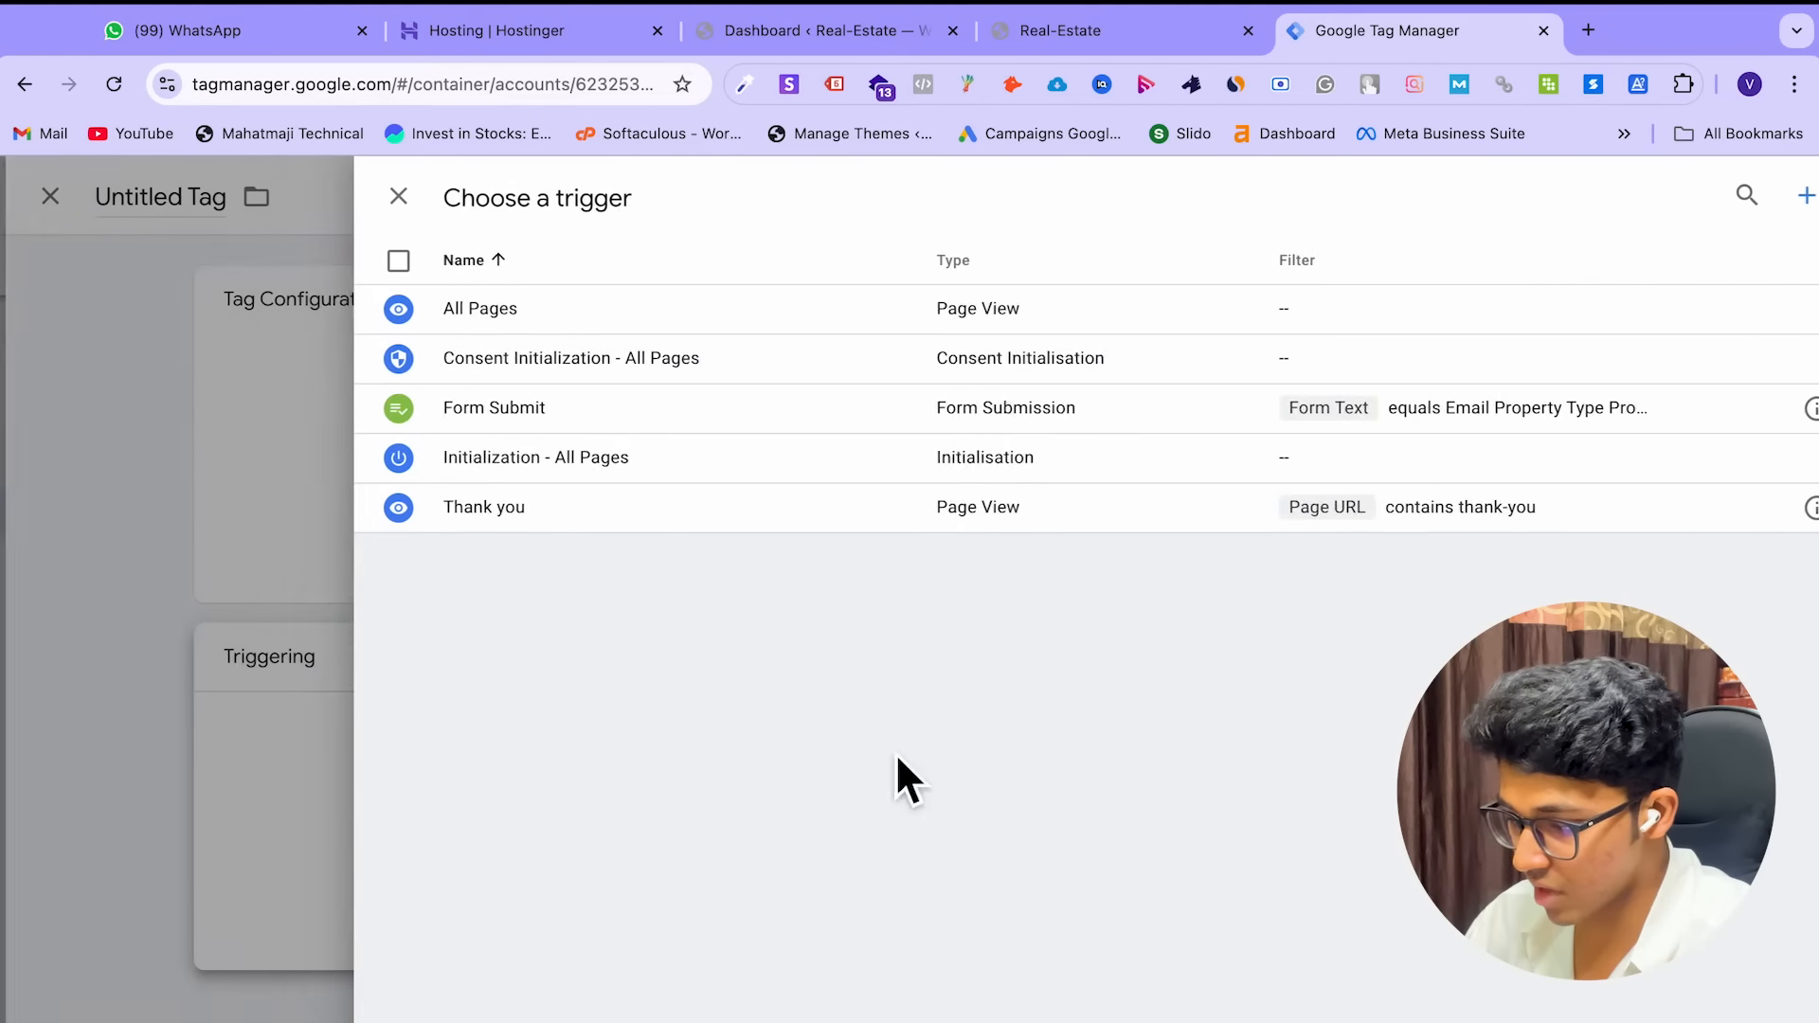
click(1768, 201)
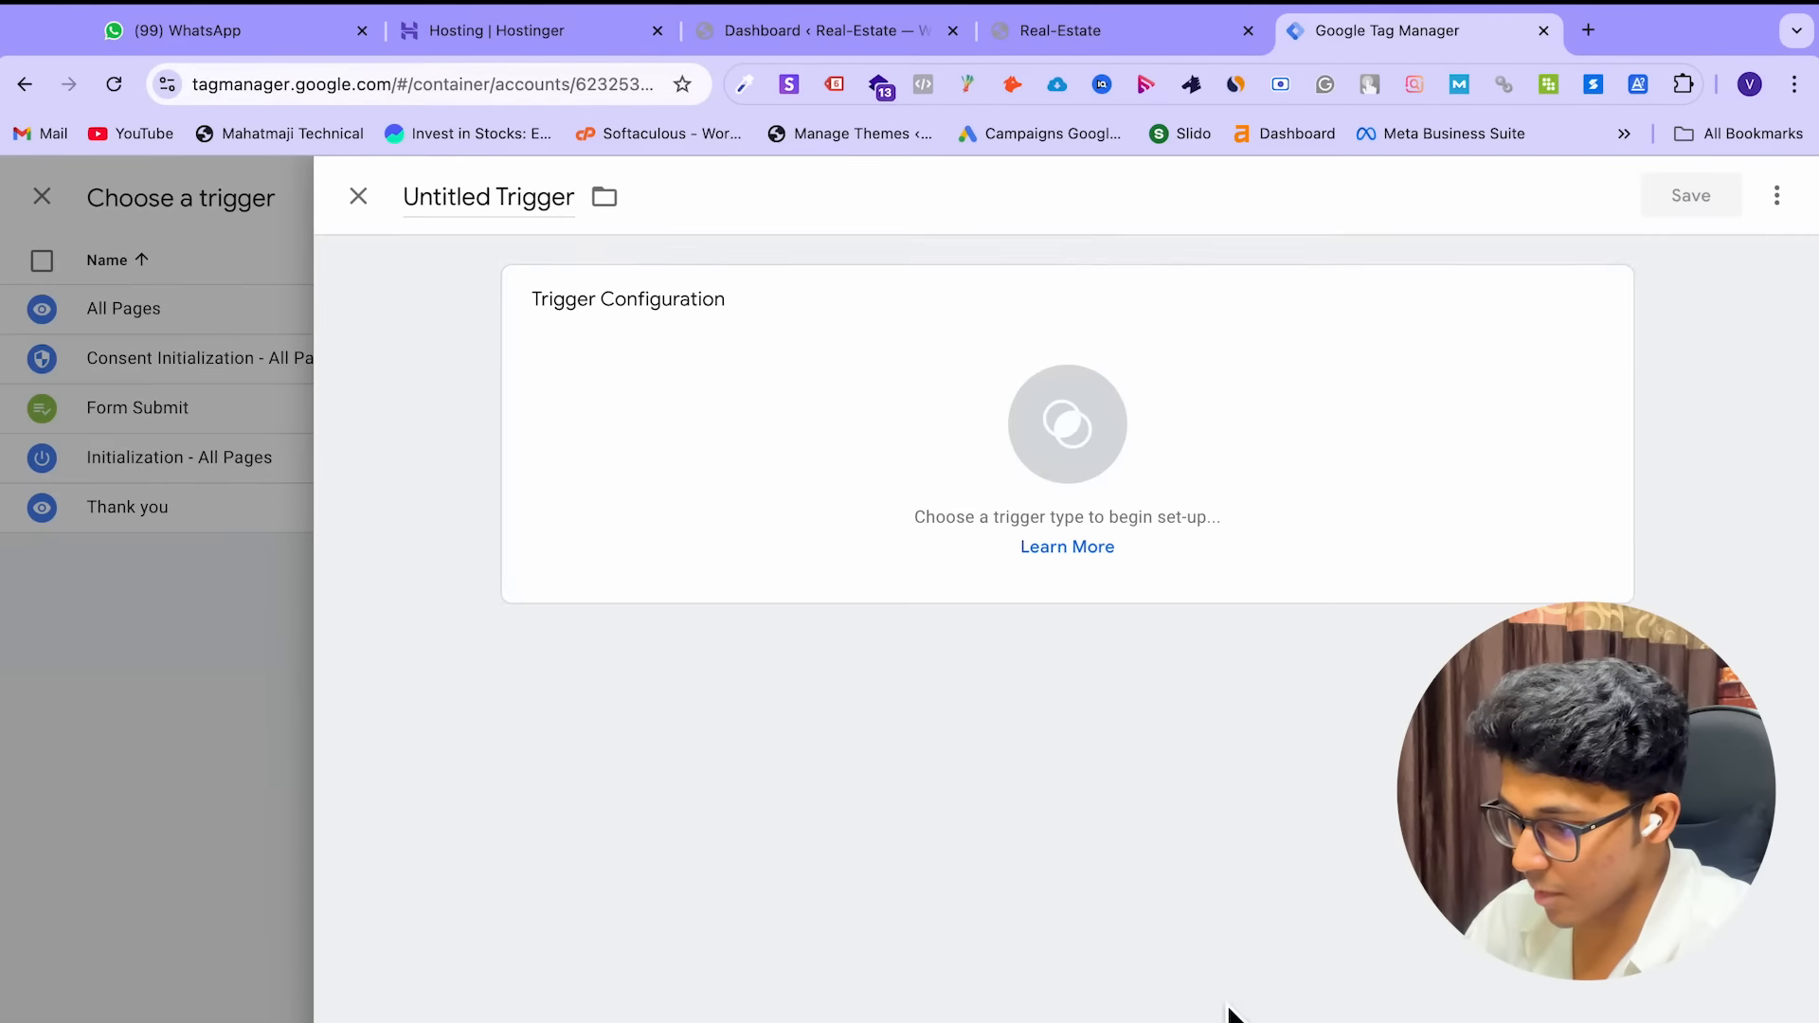
click(1070, 426)
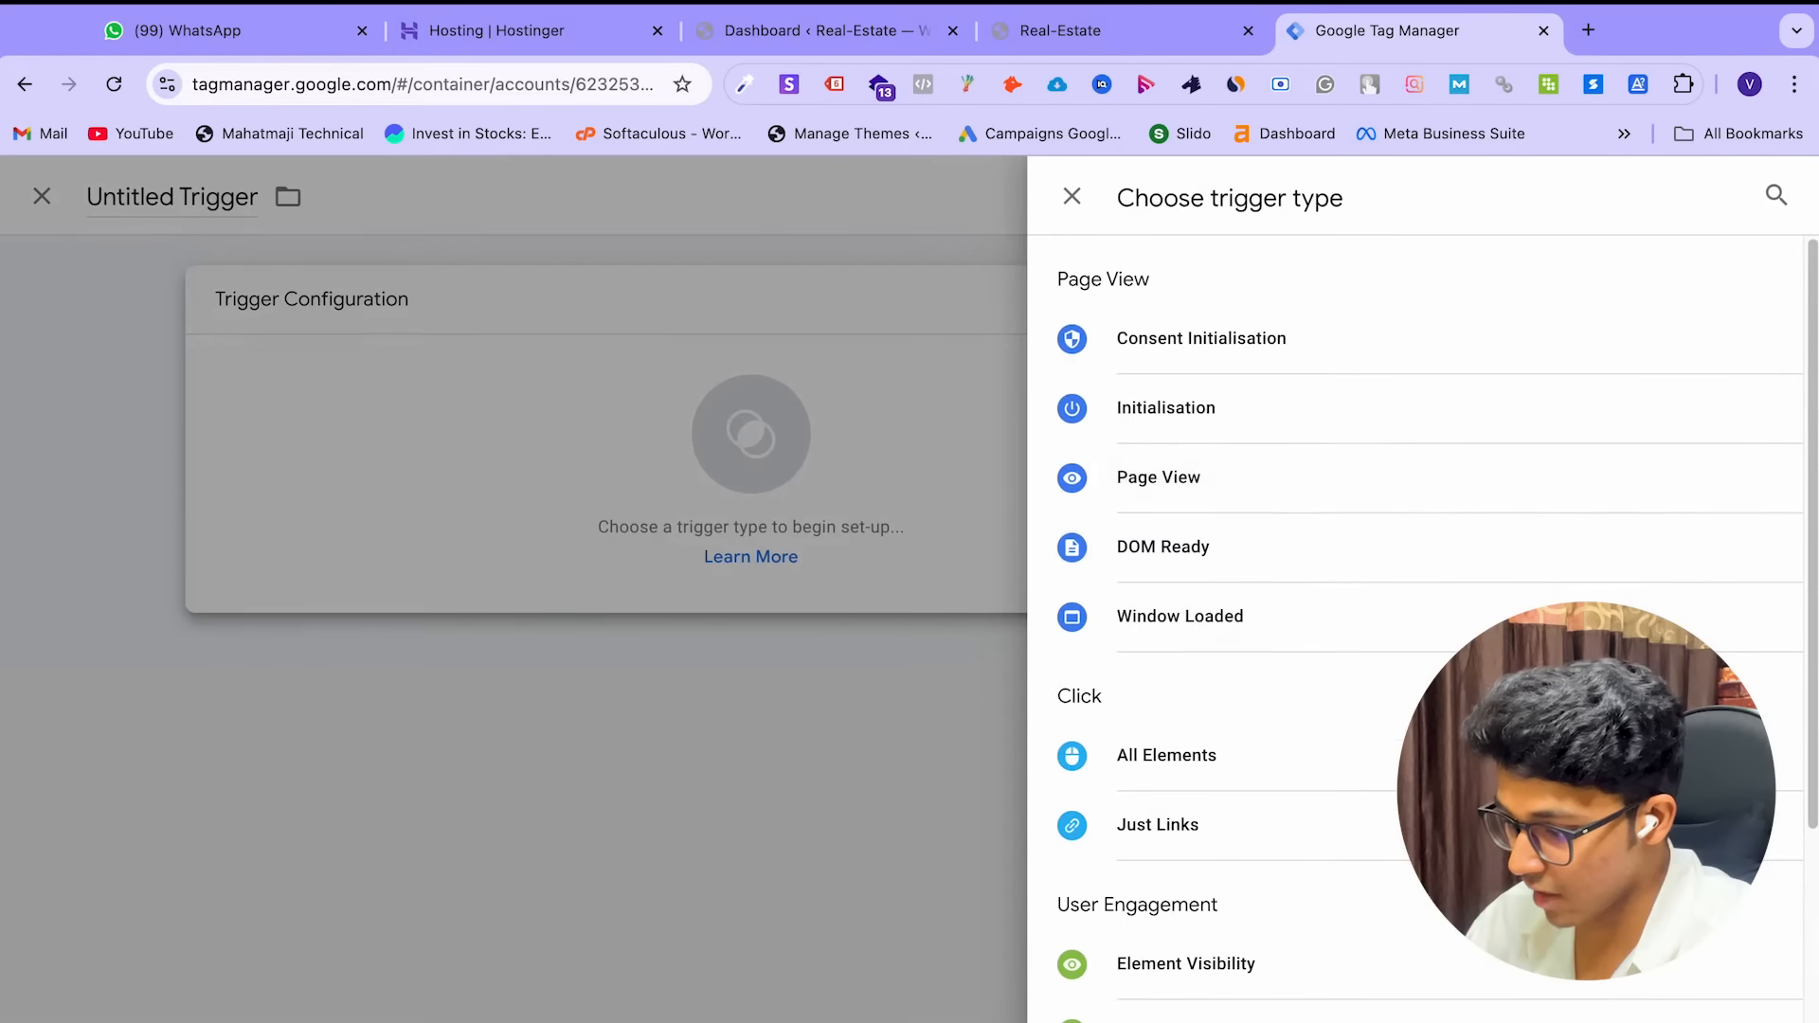
scroll(1365, 677, down, 1)
click(1336, 663)
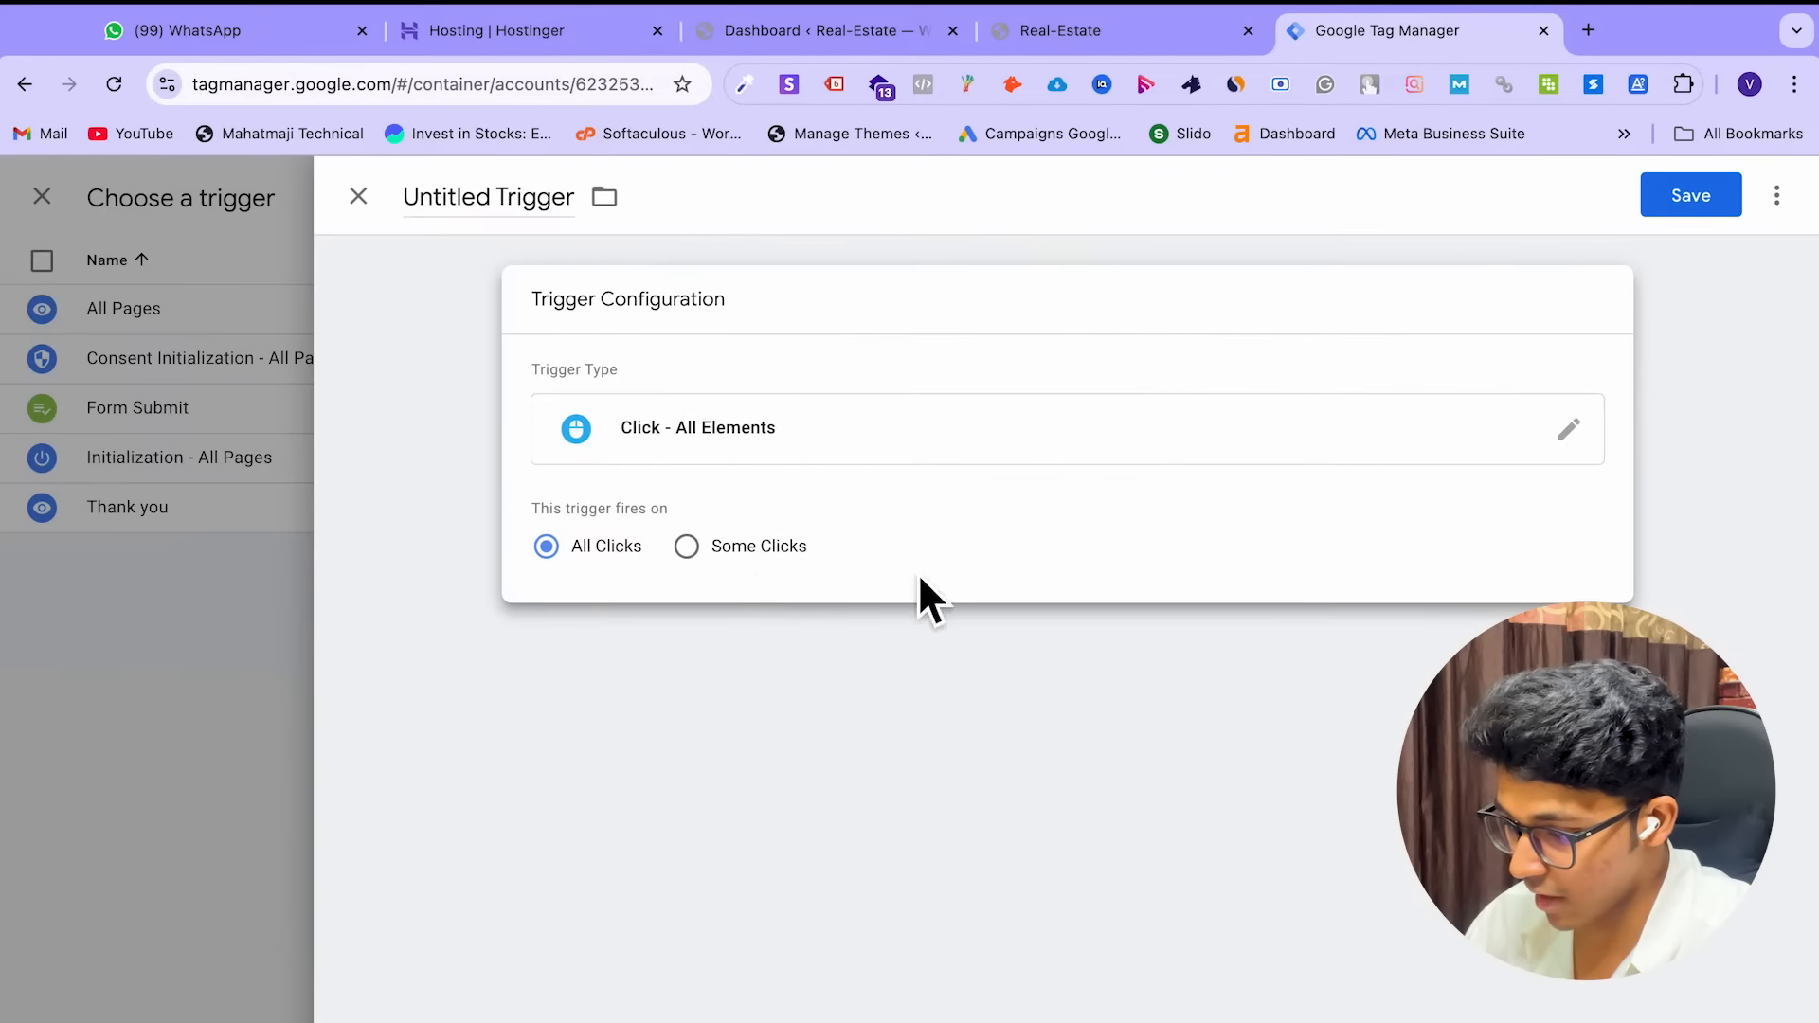
click(688, 551)
click(789, 646)
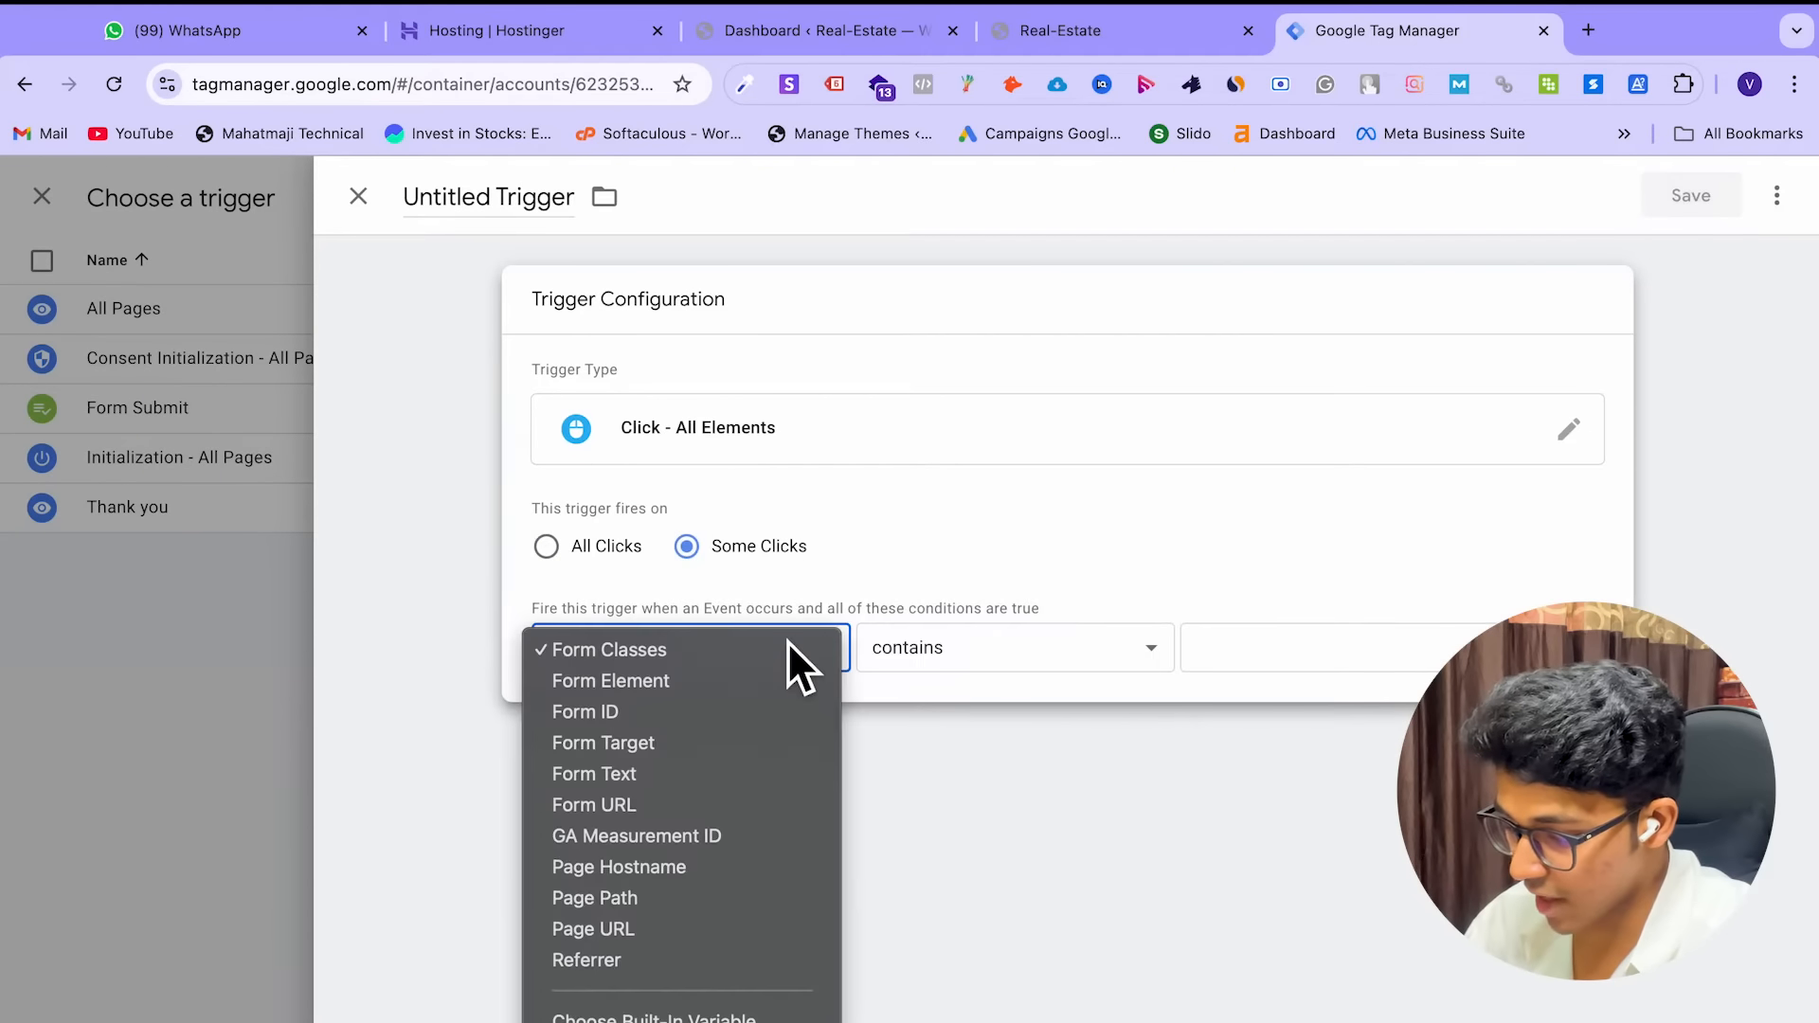
click(663, 1019)
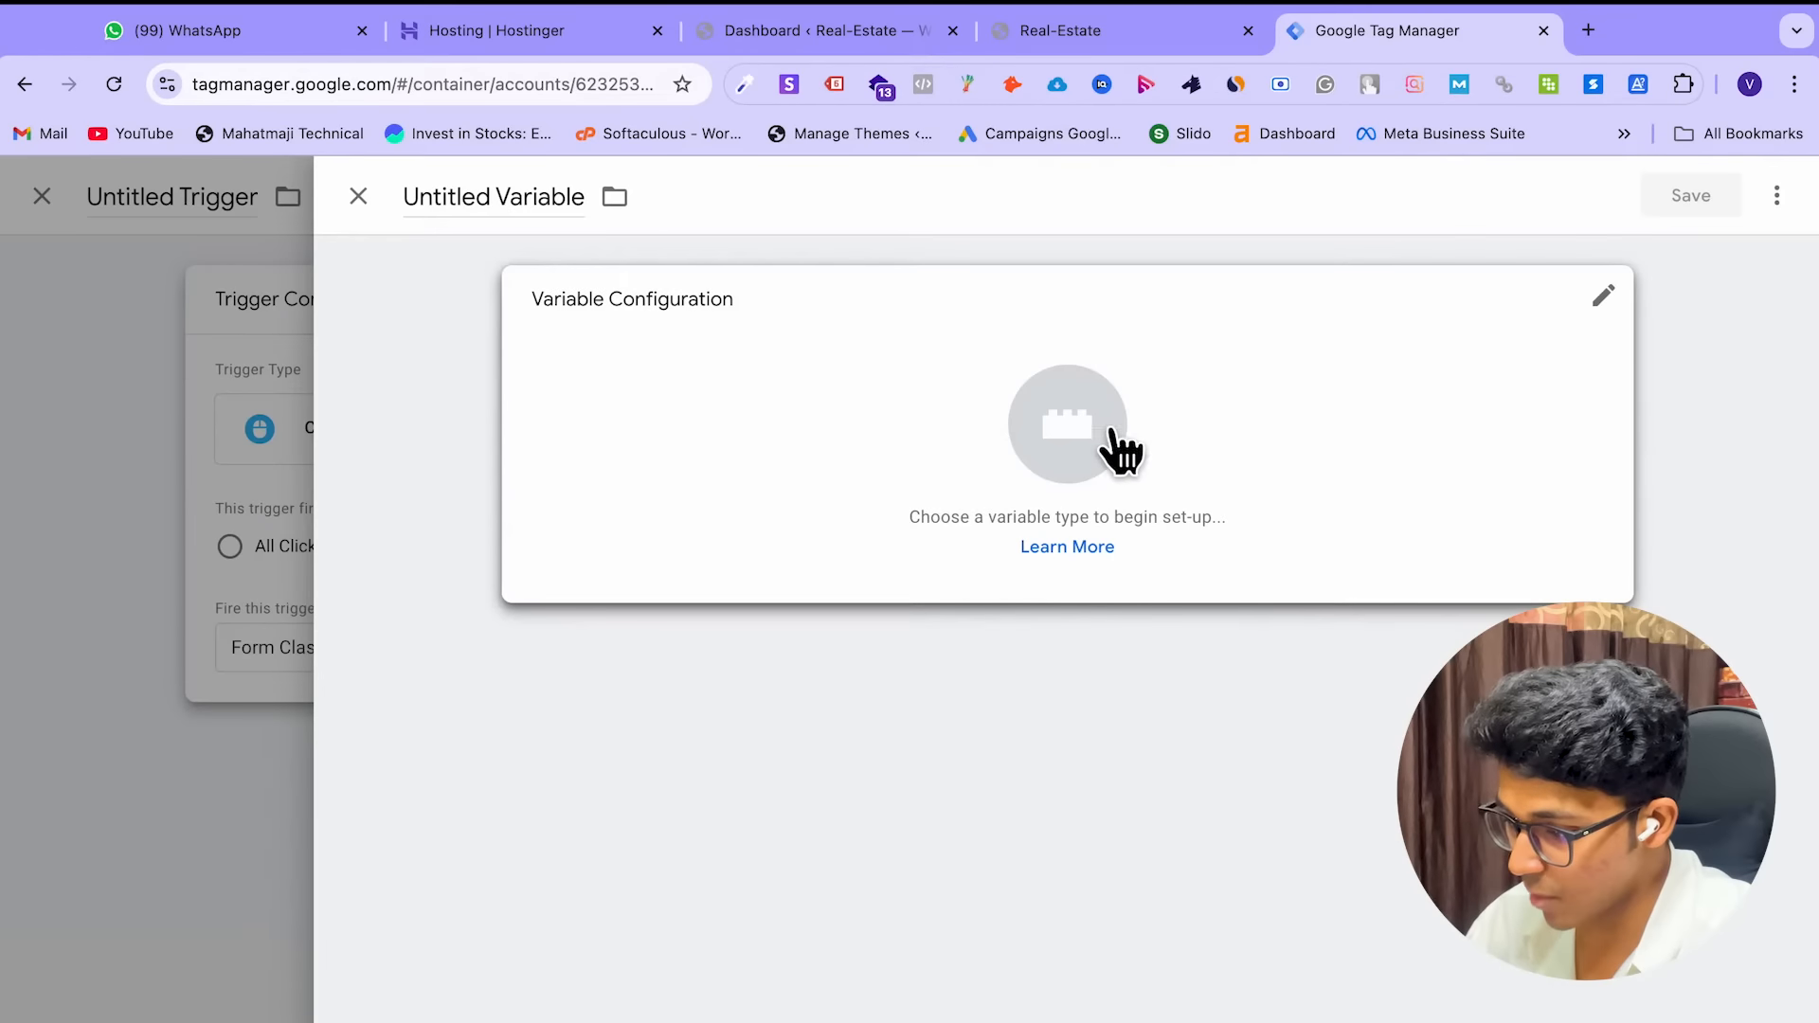
Set the new variable's type to URL, using the Full URL component
click(1072, 441)
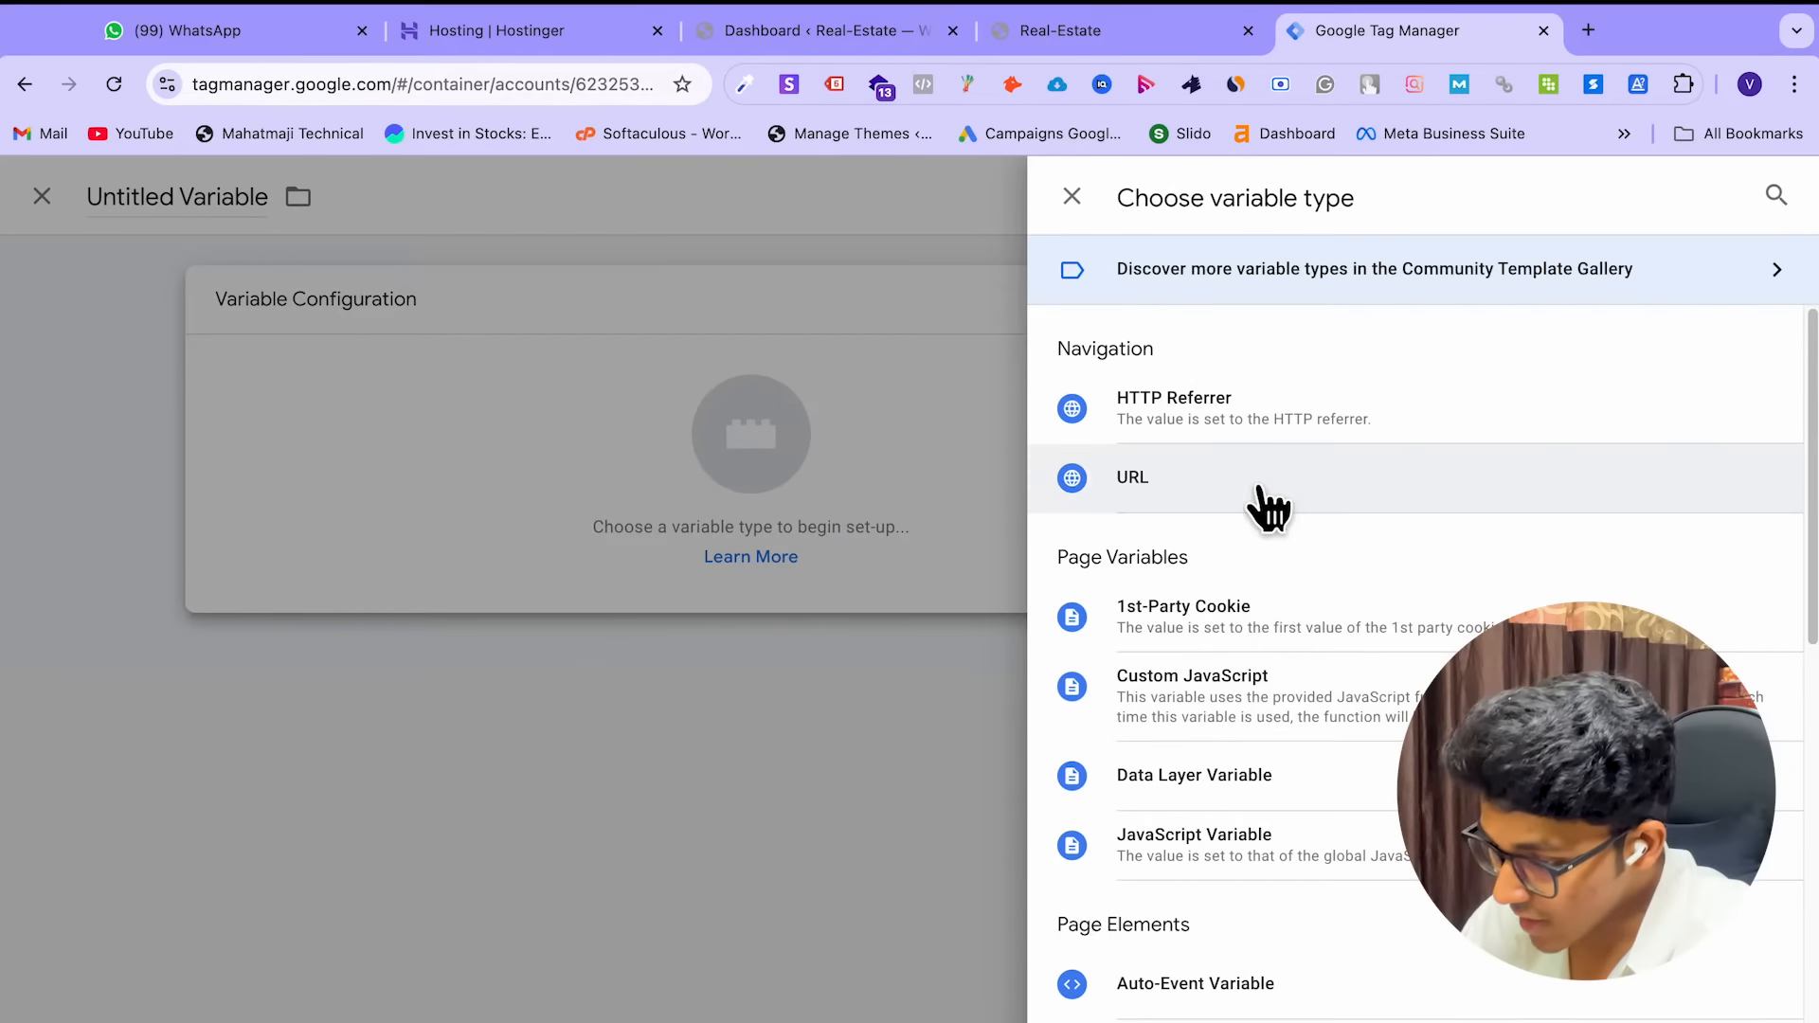
click(1259, 490)
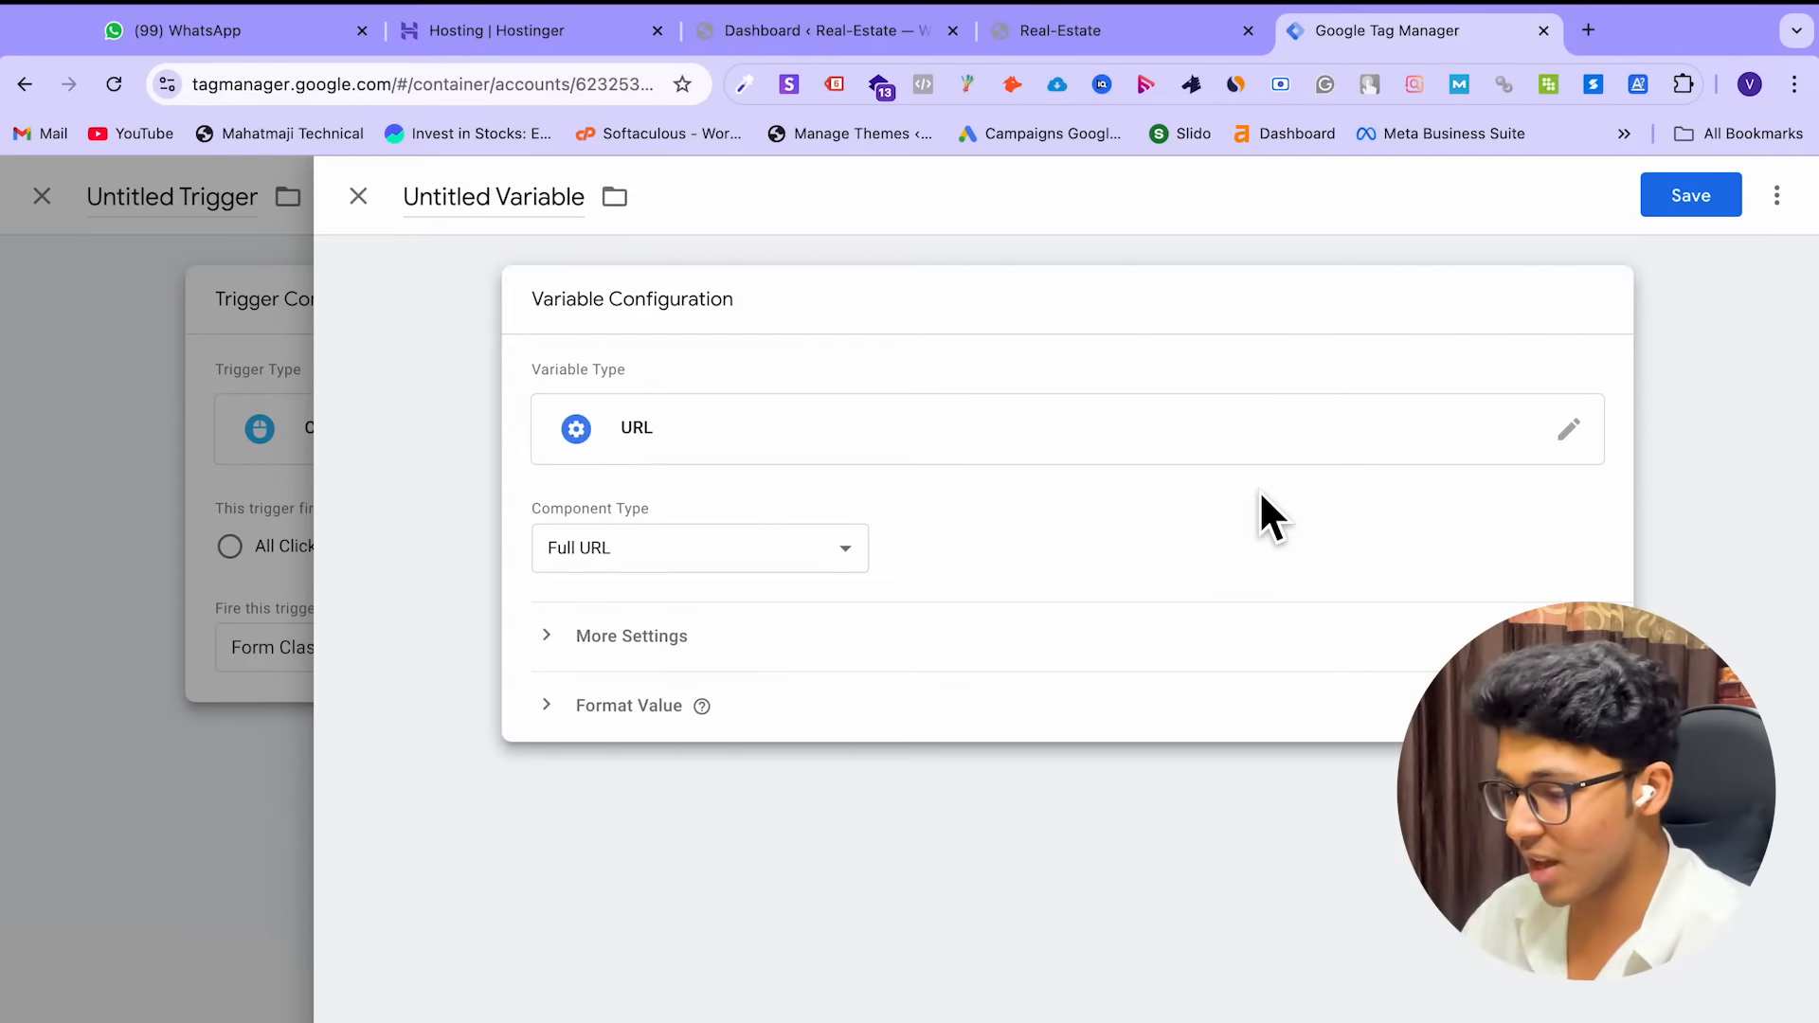
Discard the unsaved variable and the unsaved trigger
click(358, 196)
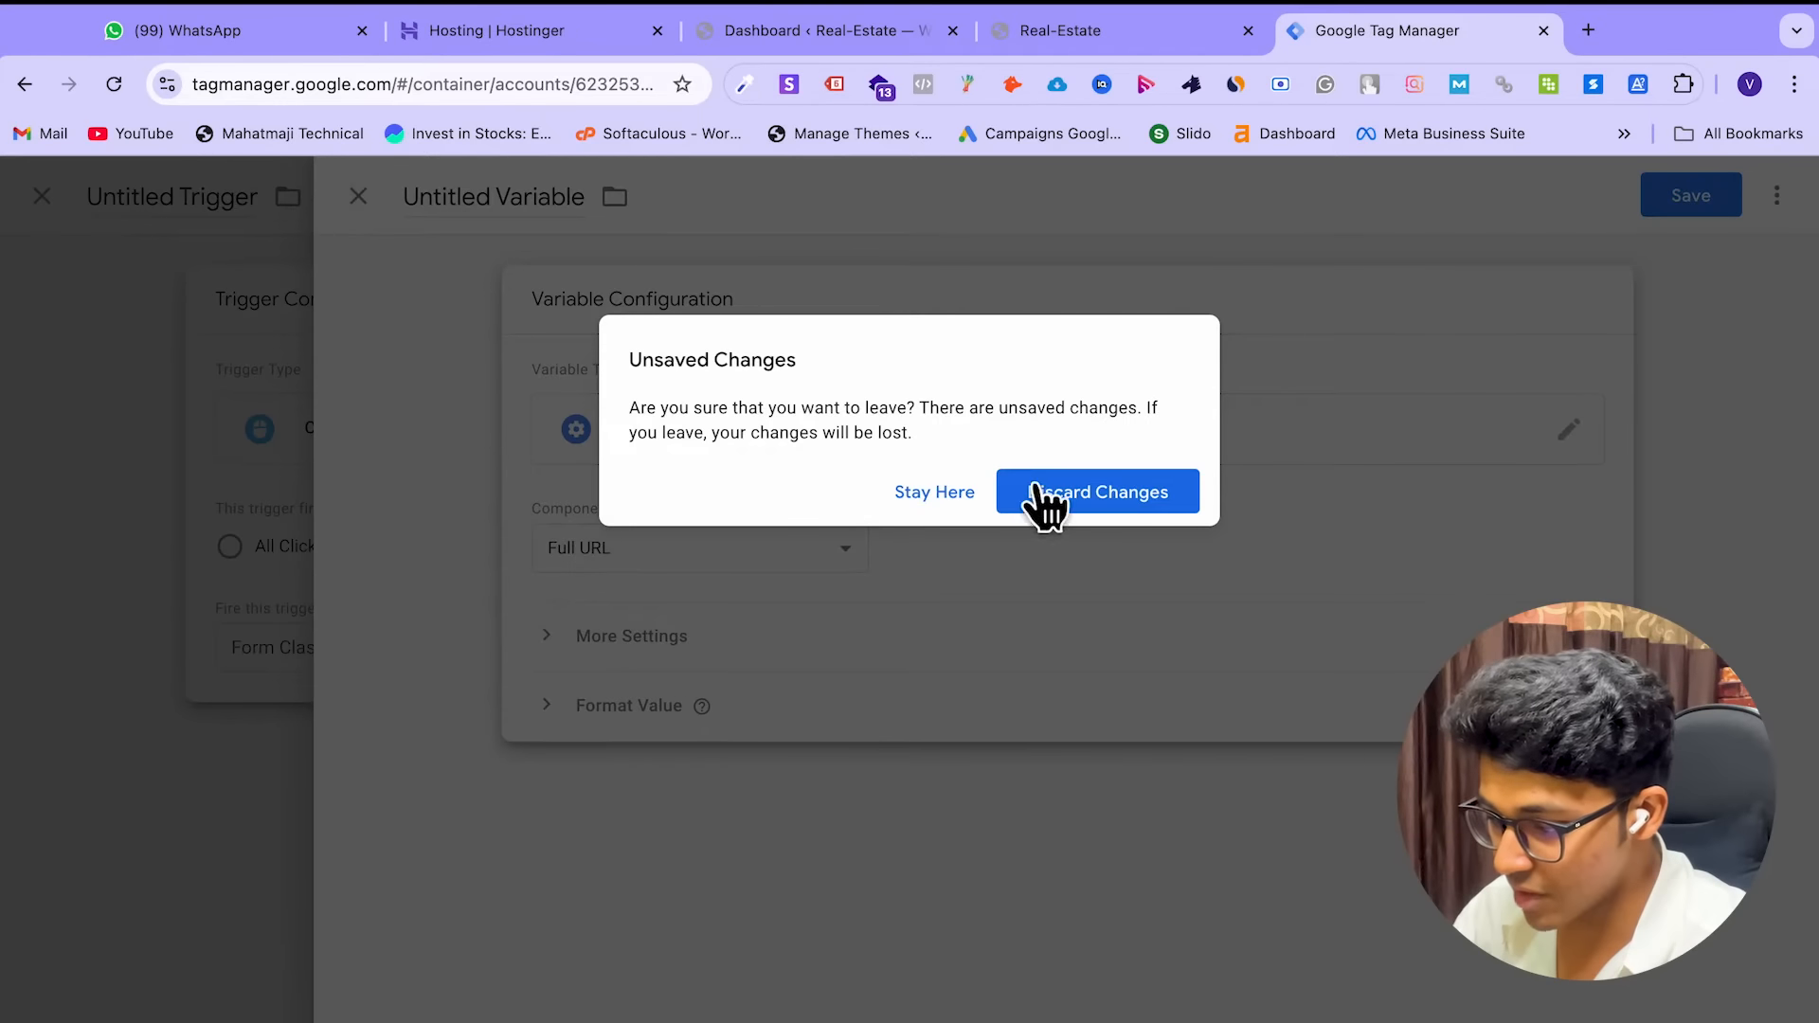
click(1090, 491)
click(360, 199)
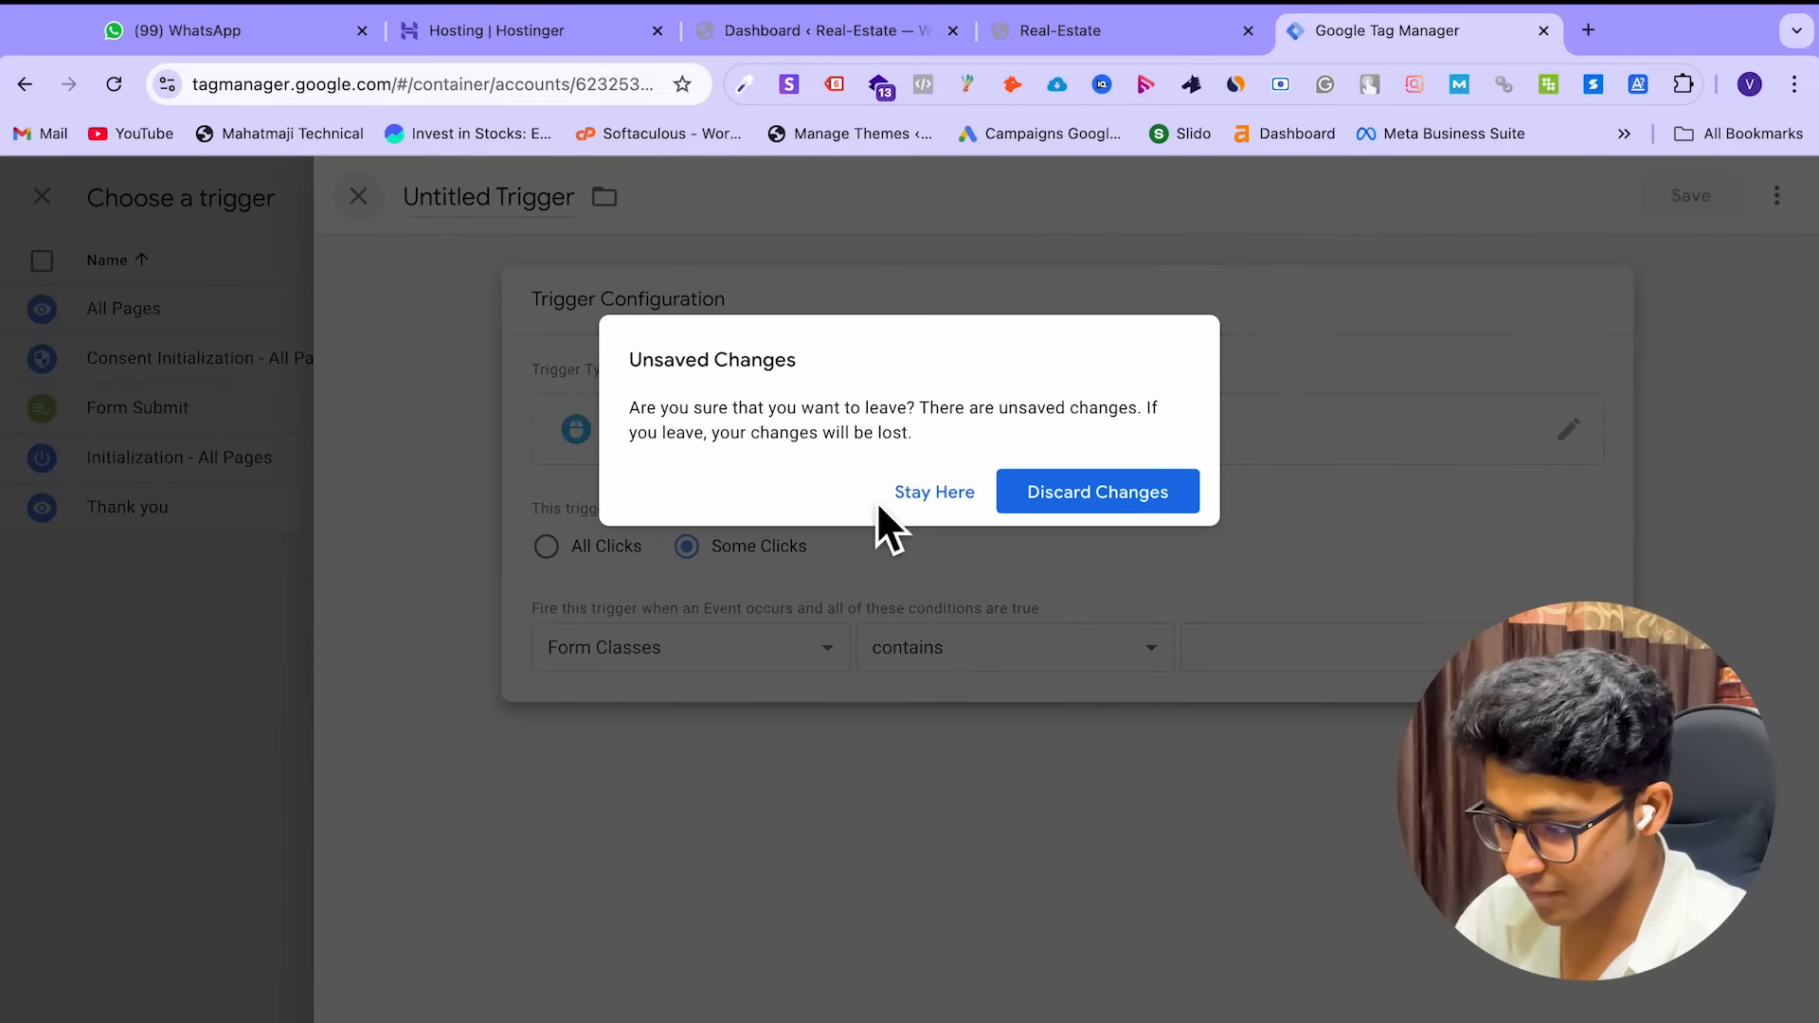
click(926, 495)
click(358, 197)
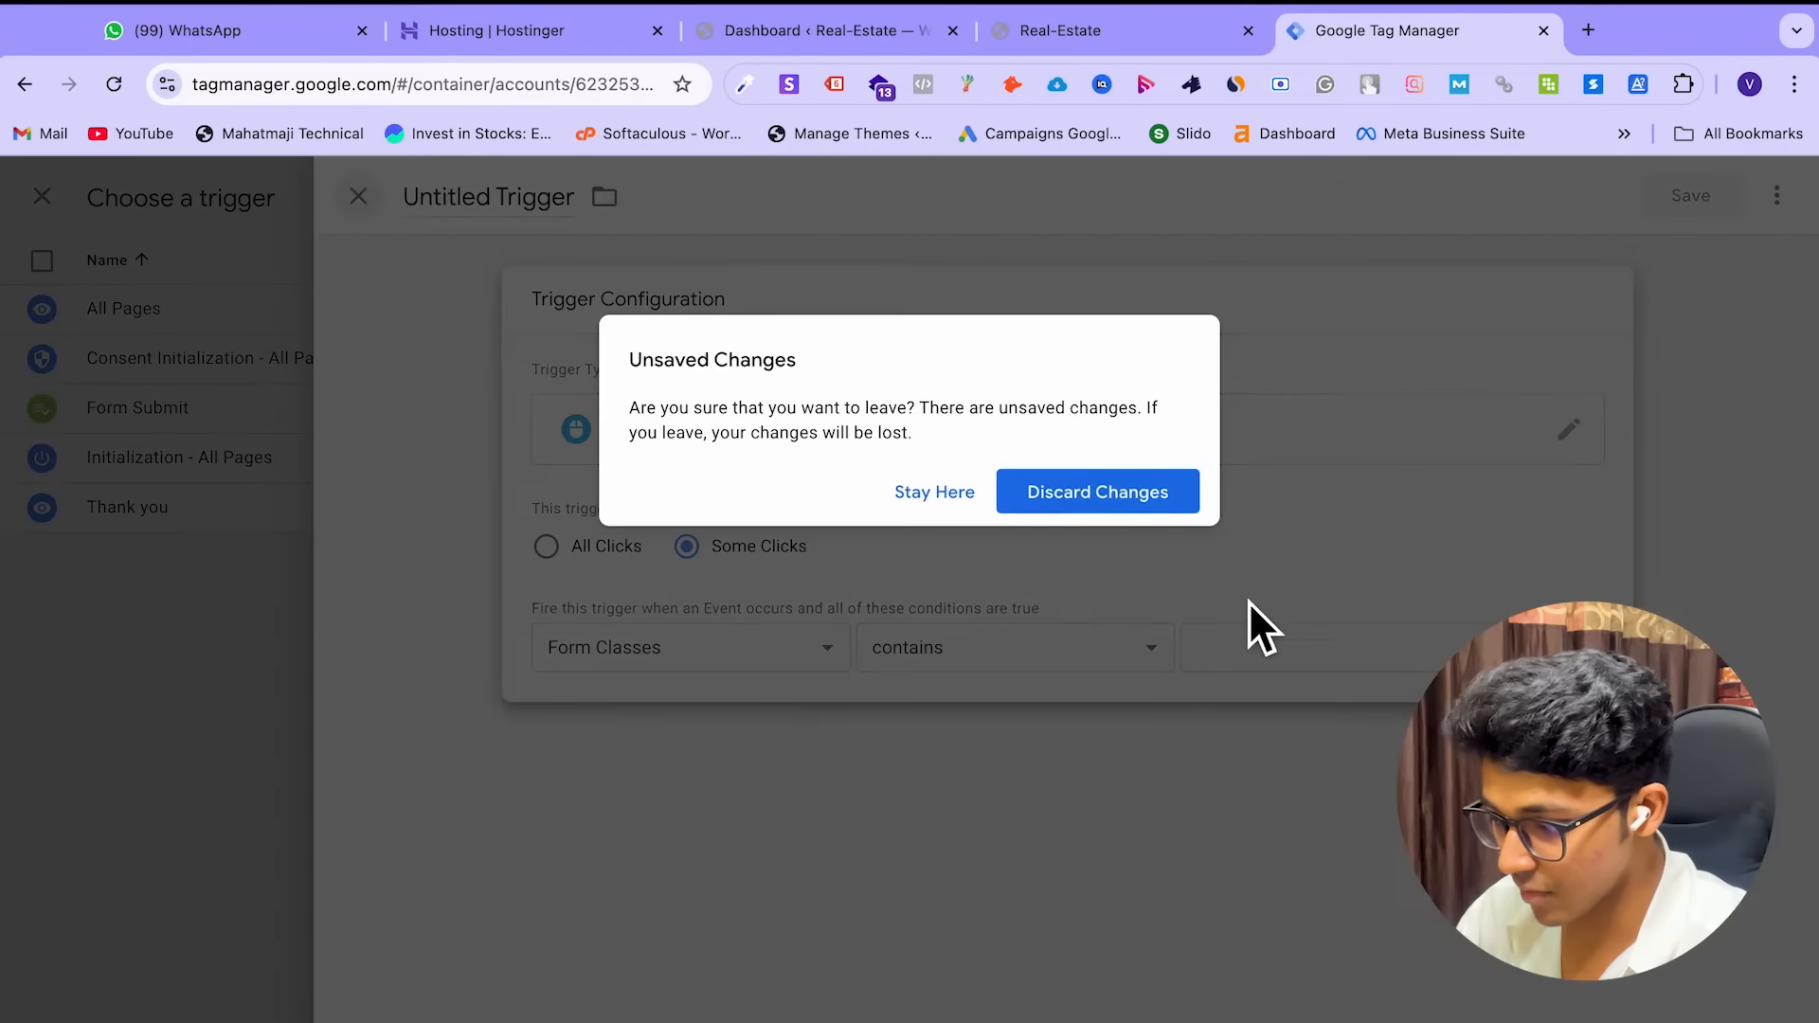
click(1092, 511)
Close the Tag Manager tab and move to the dark-themed Chrome window's blank tab
scroll(419, 374, left, 5)
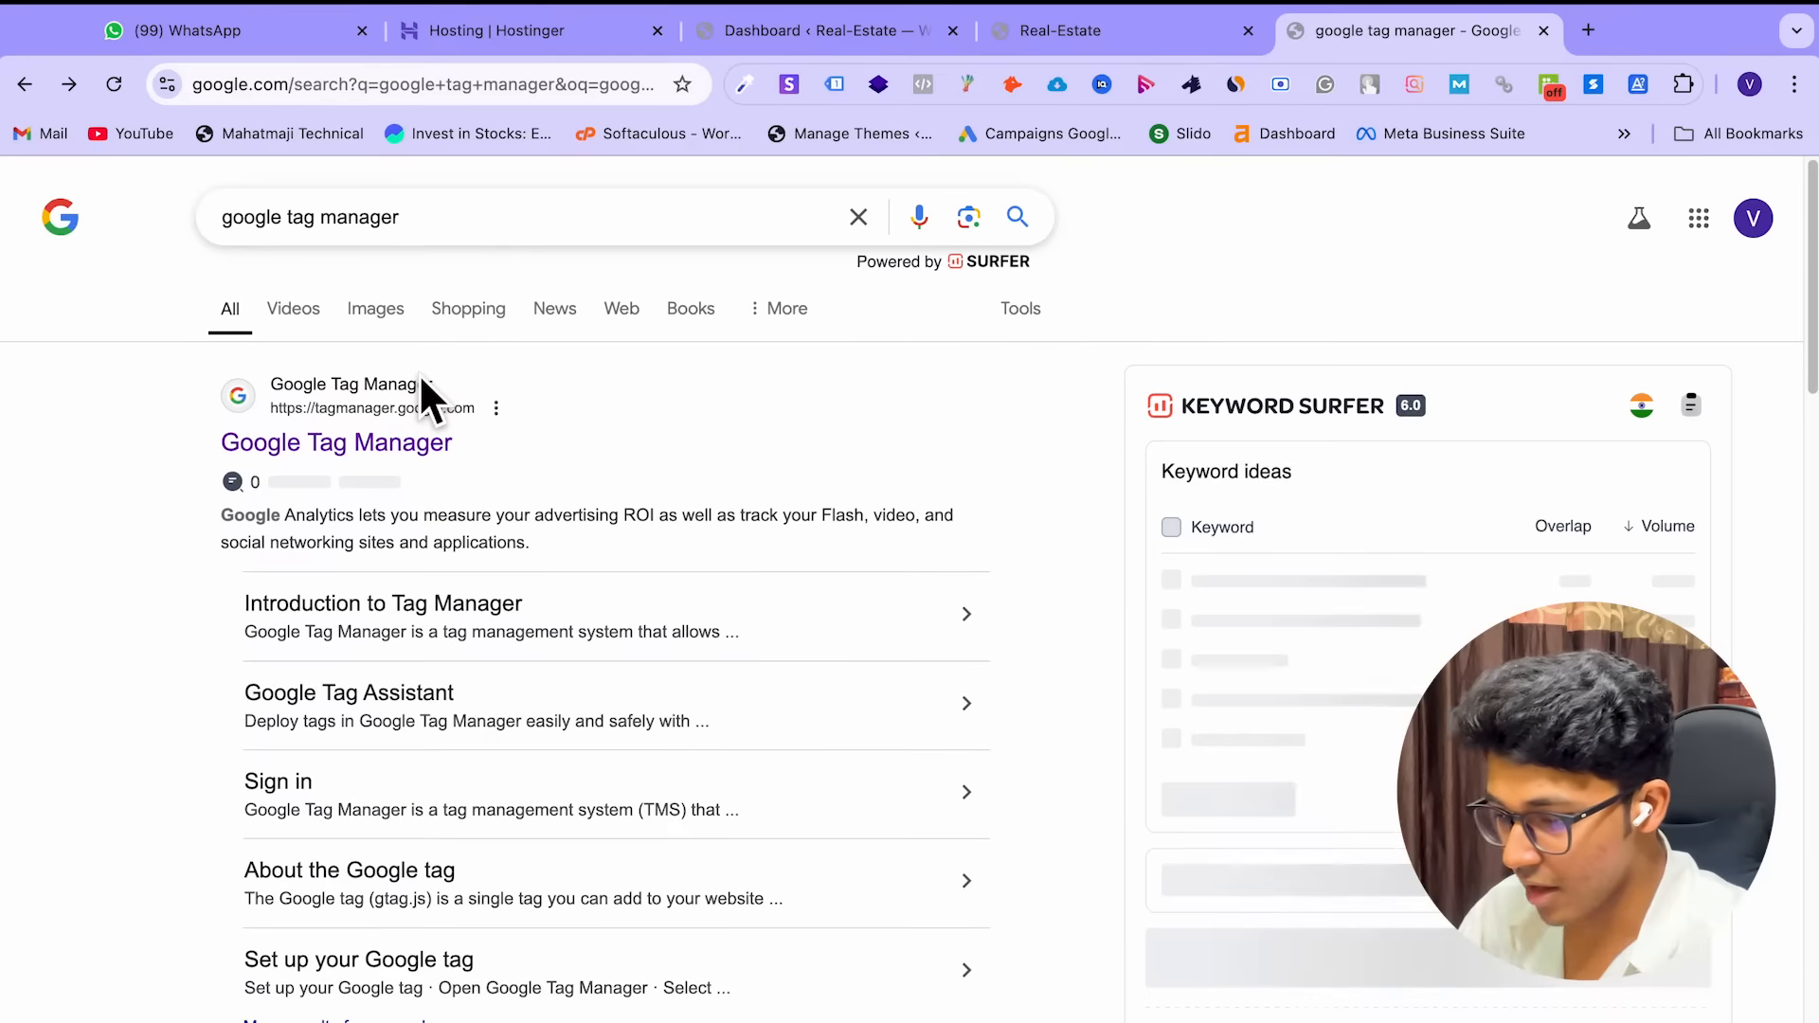
click(407, 461)
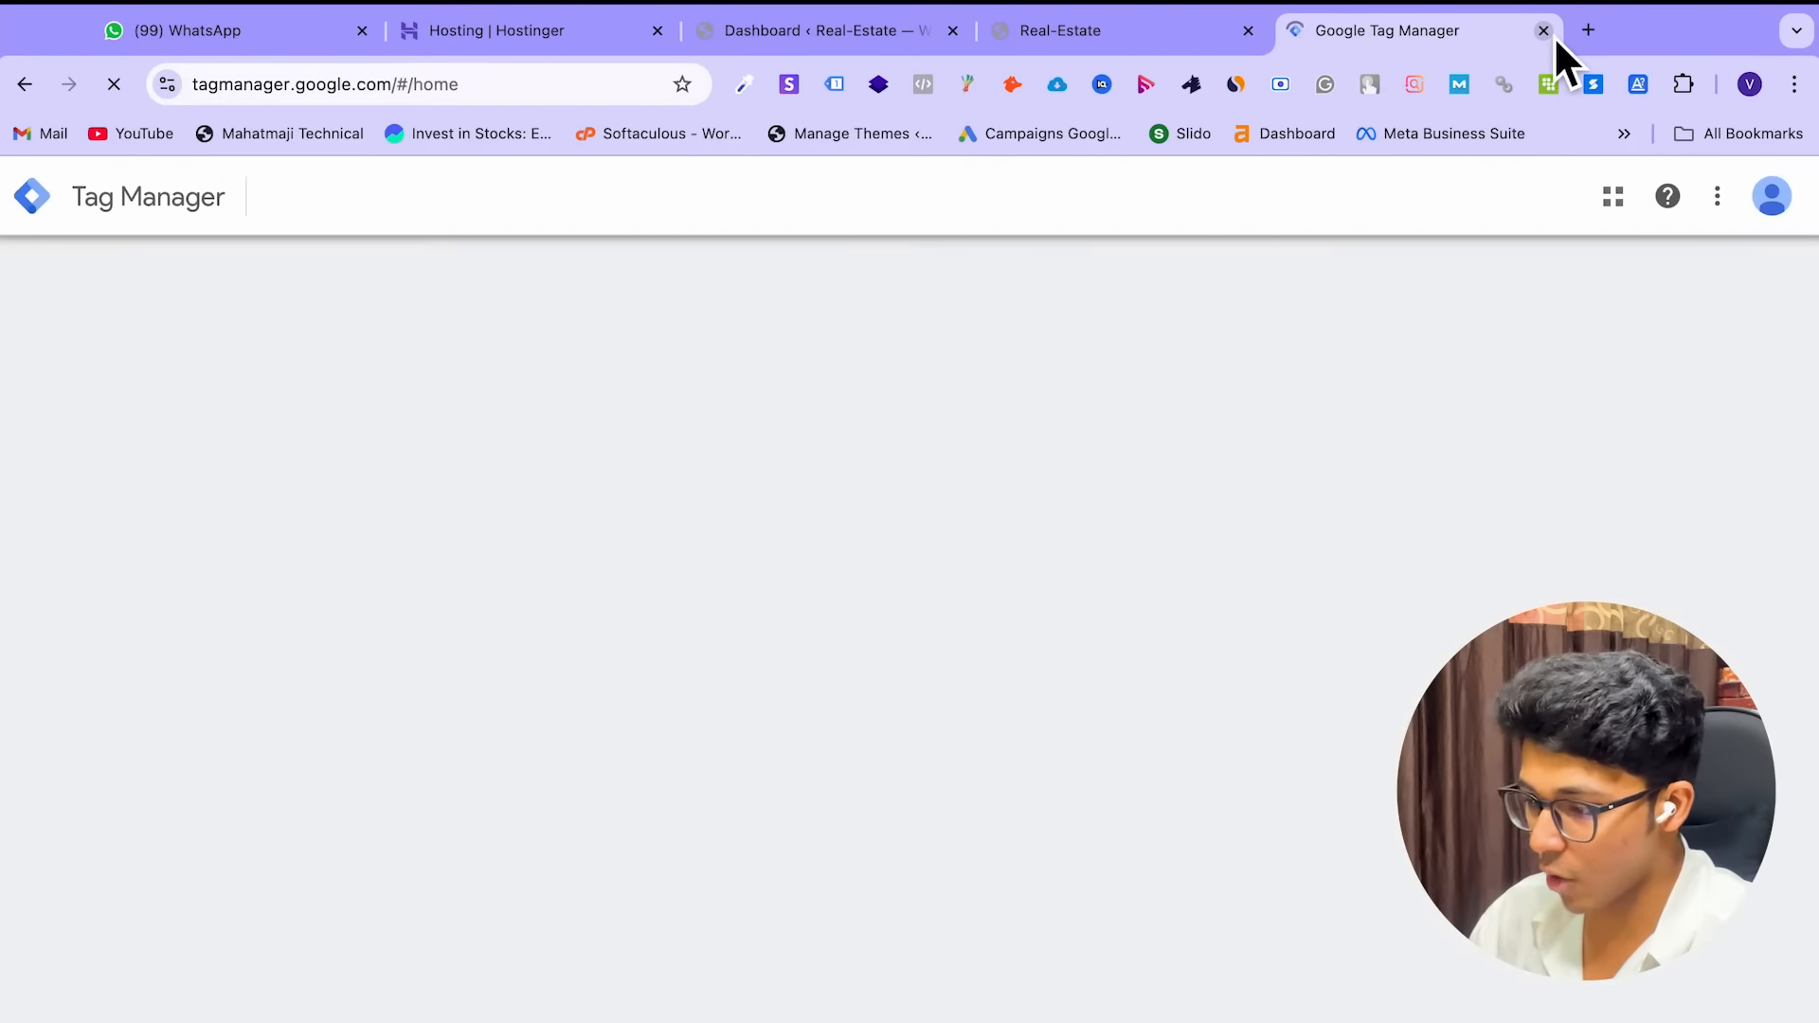
click(1551, 34)
key(ctrl+Right)
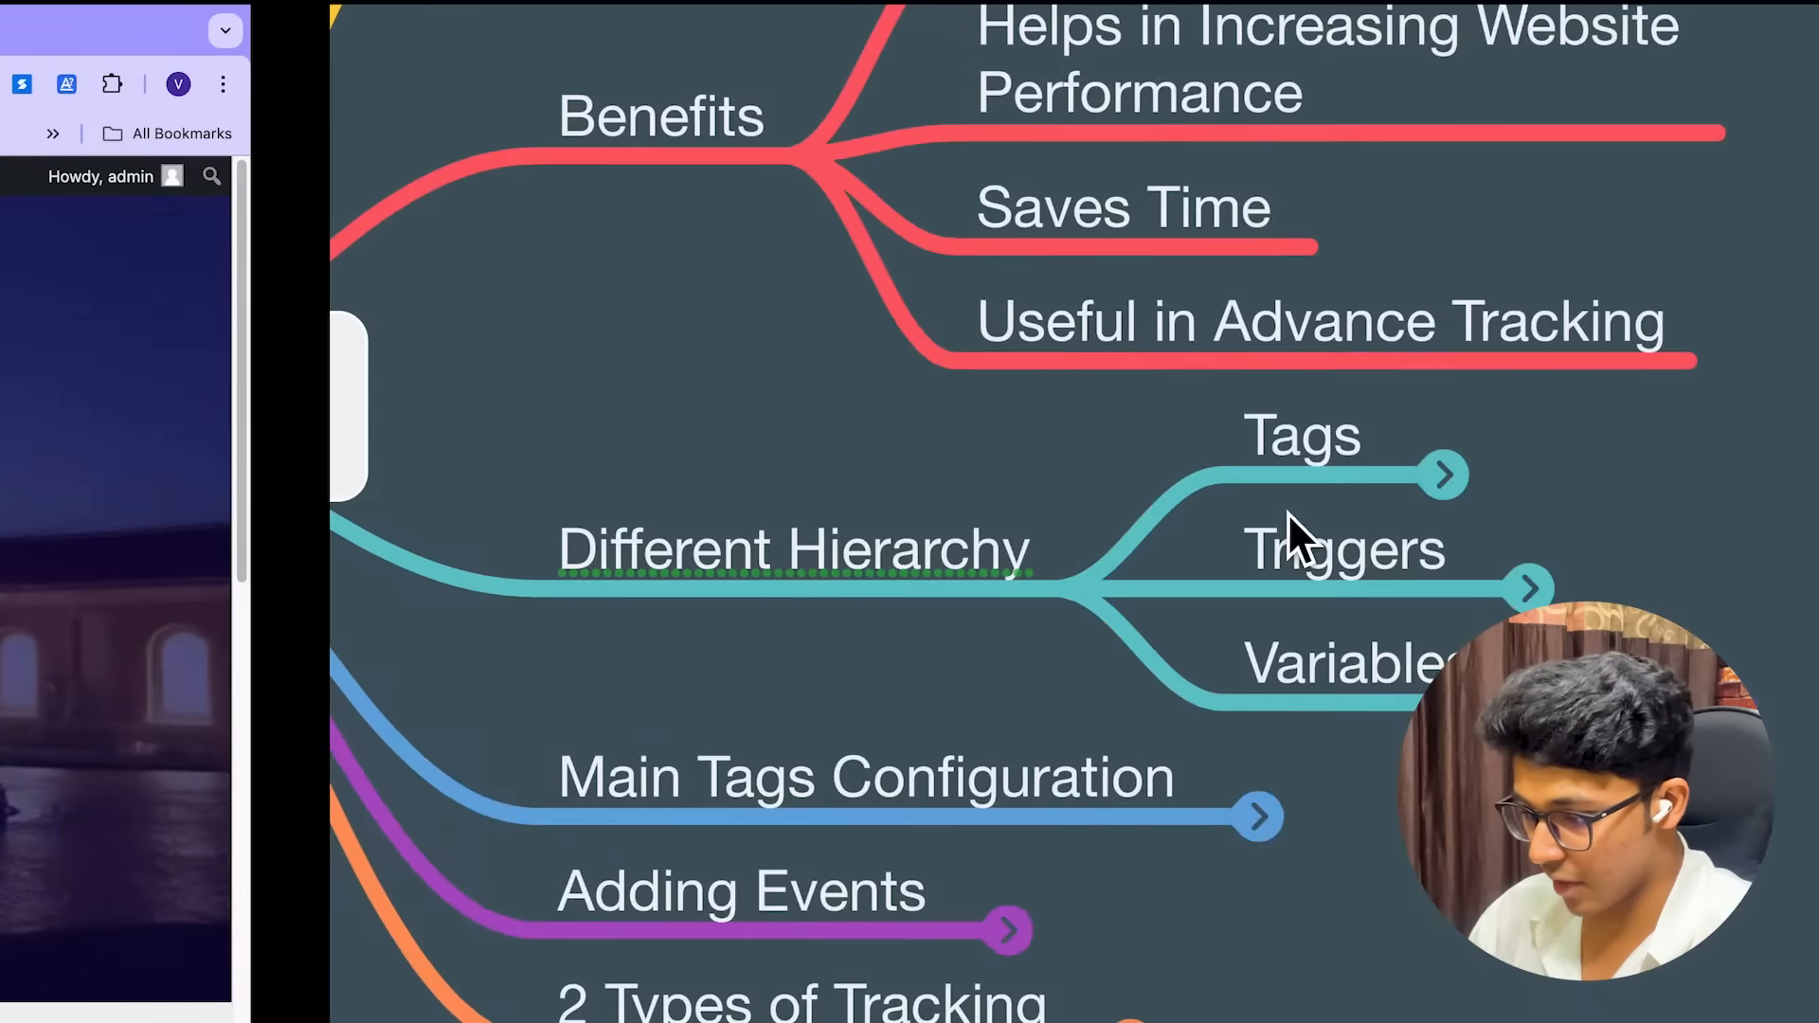
key(ctrl+Left)
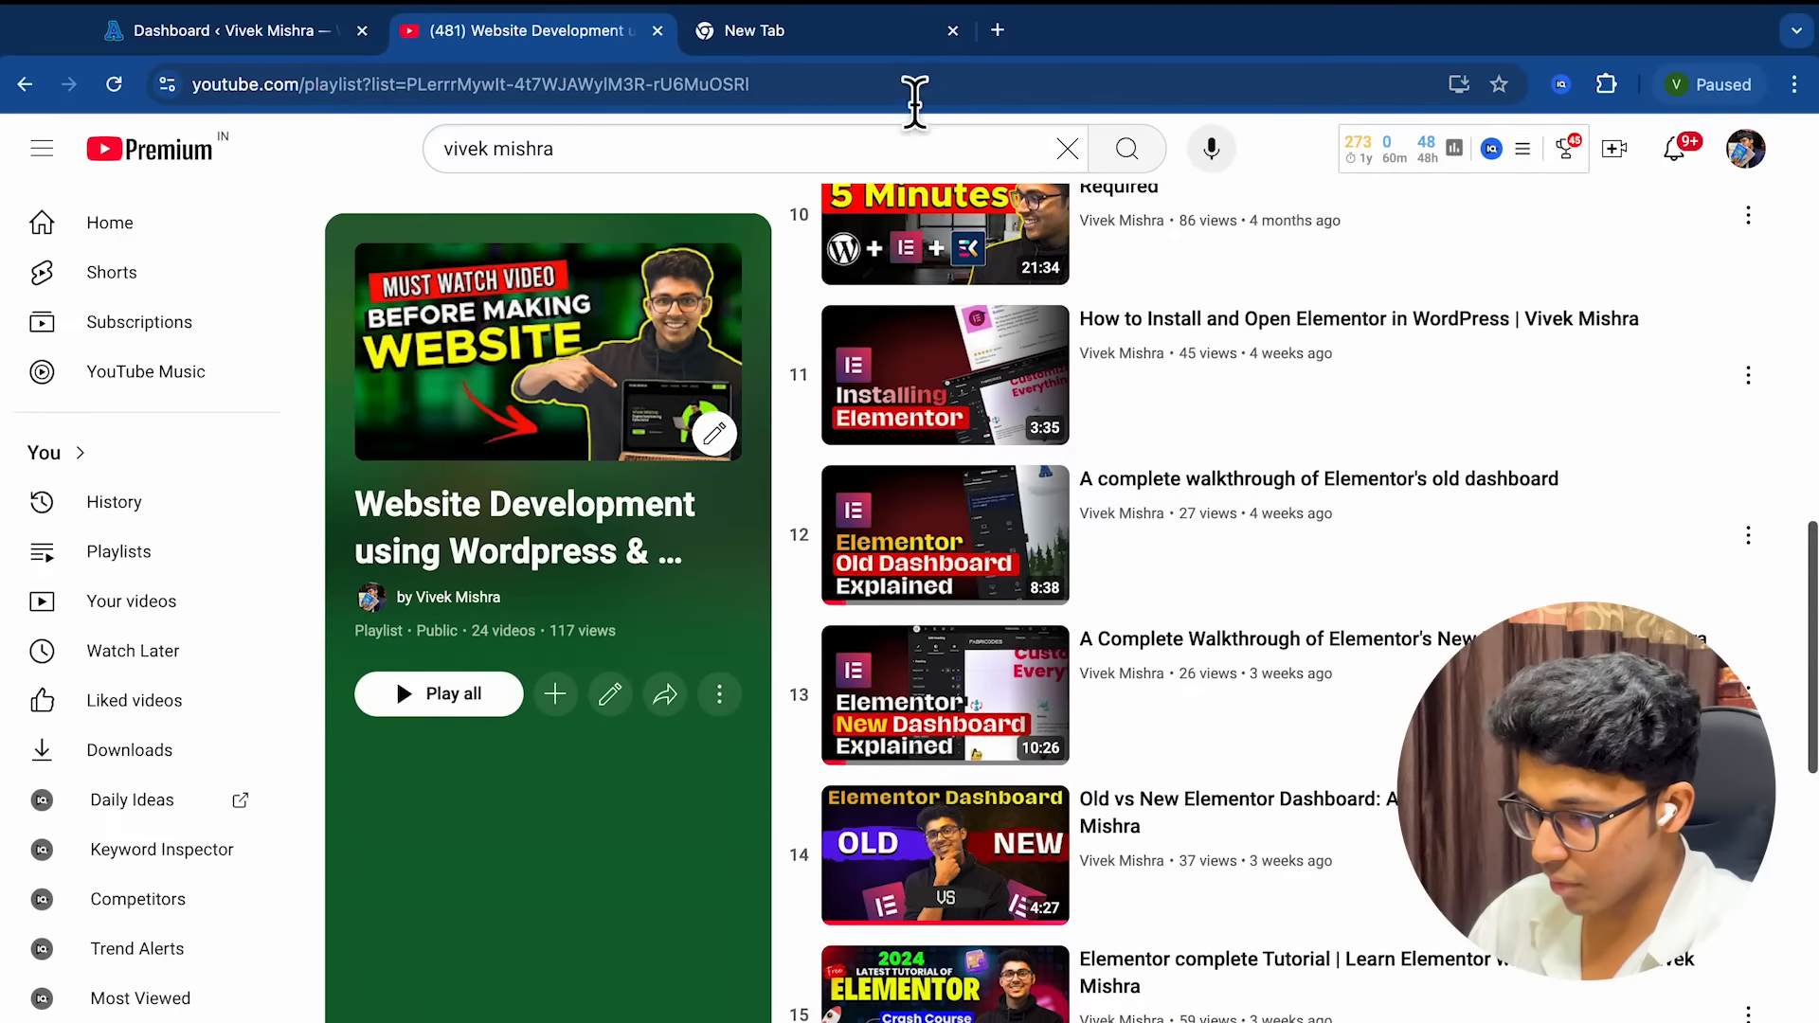
key(ctrl+Right)
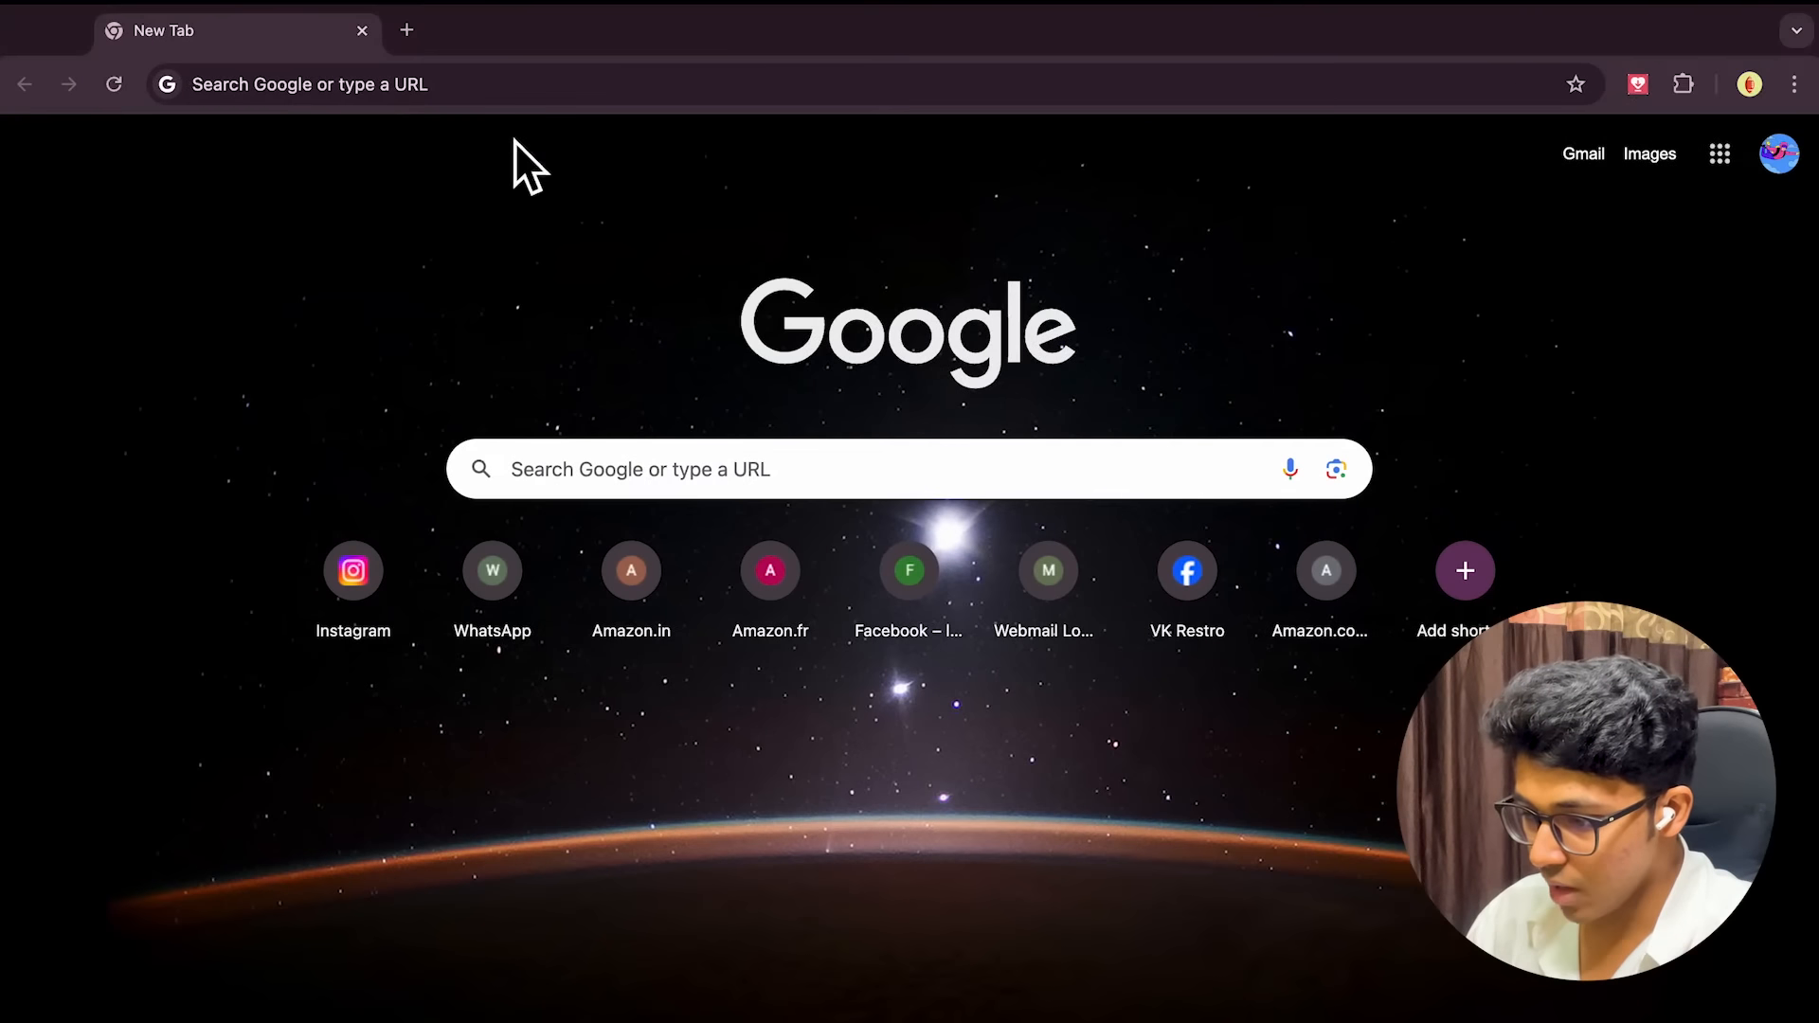
Search 'google tag manager' in this Chrome window and open the Tag Manager site
click(521, 88)
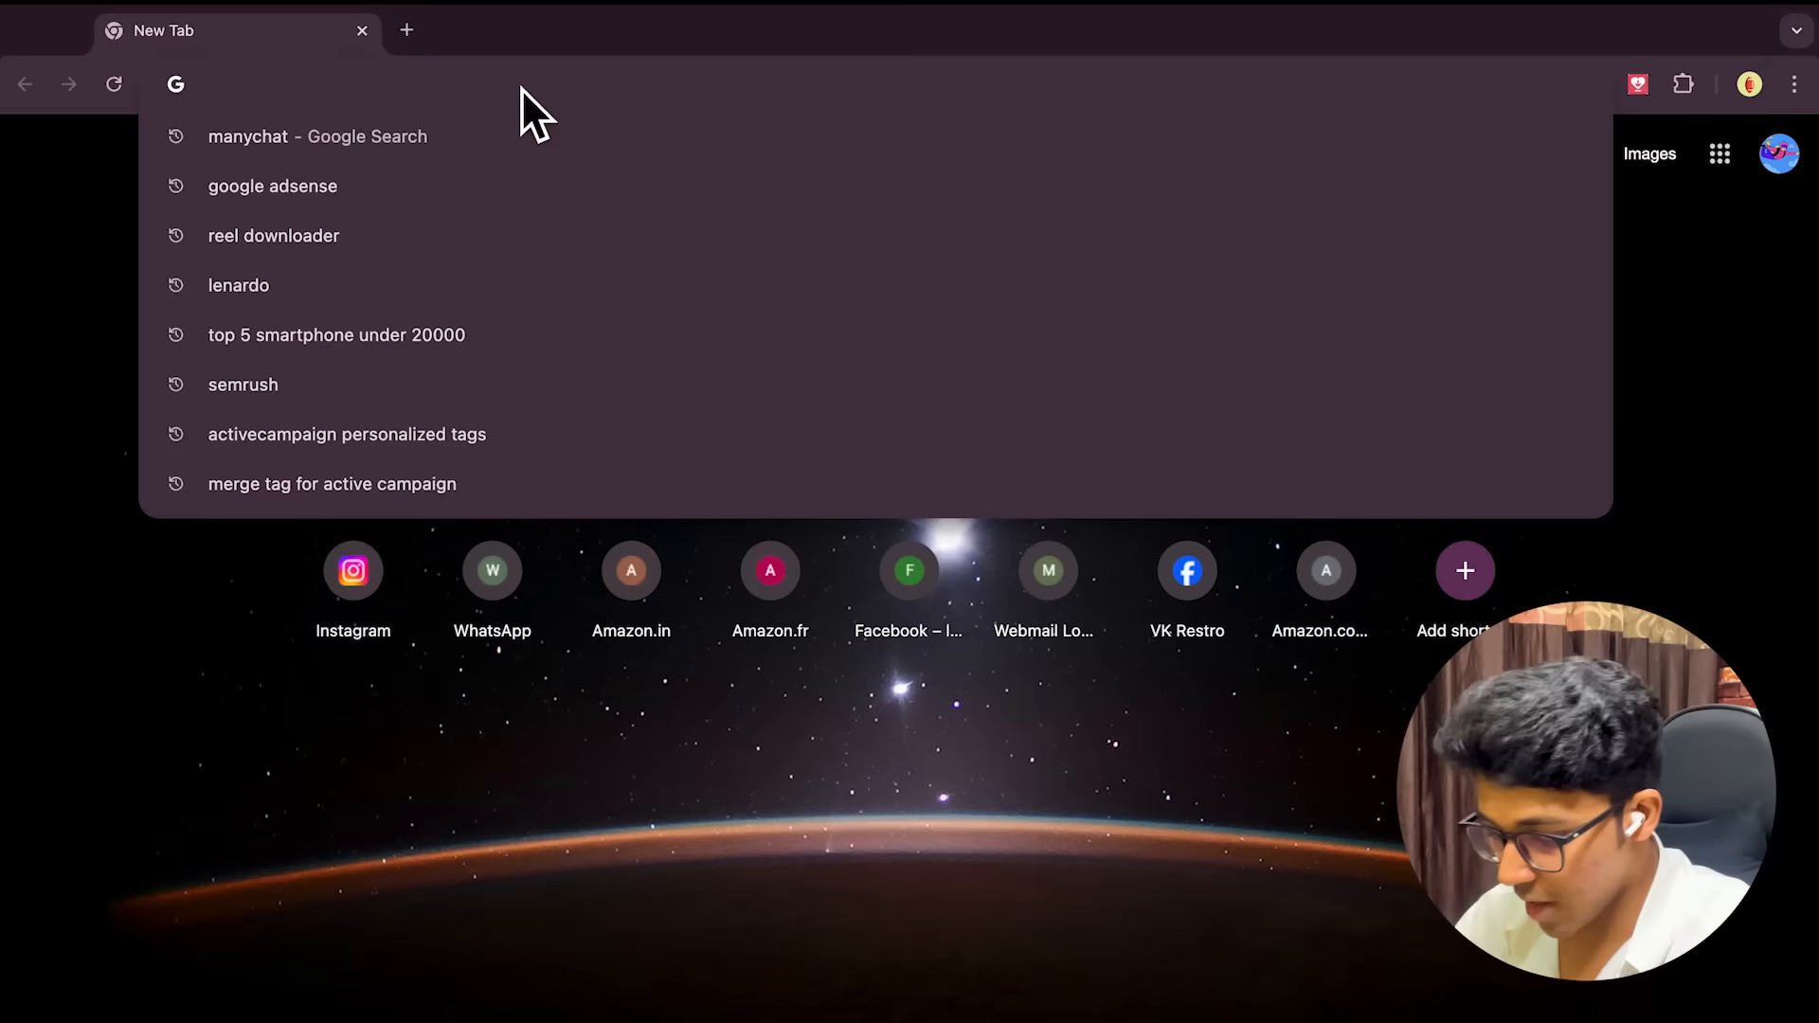
text(google )
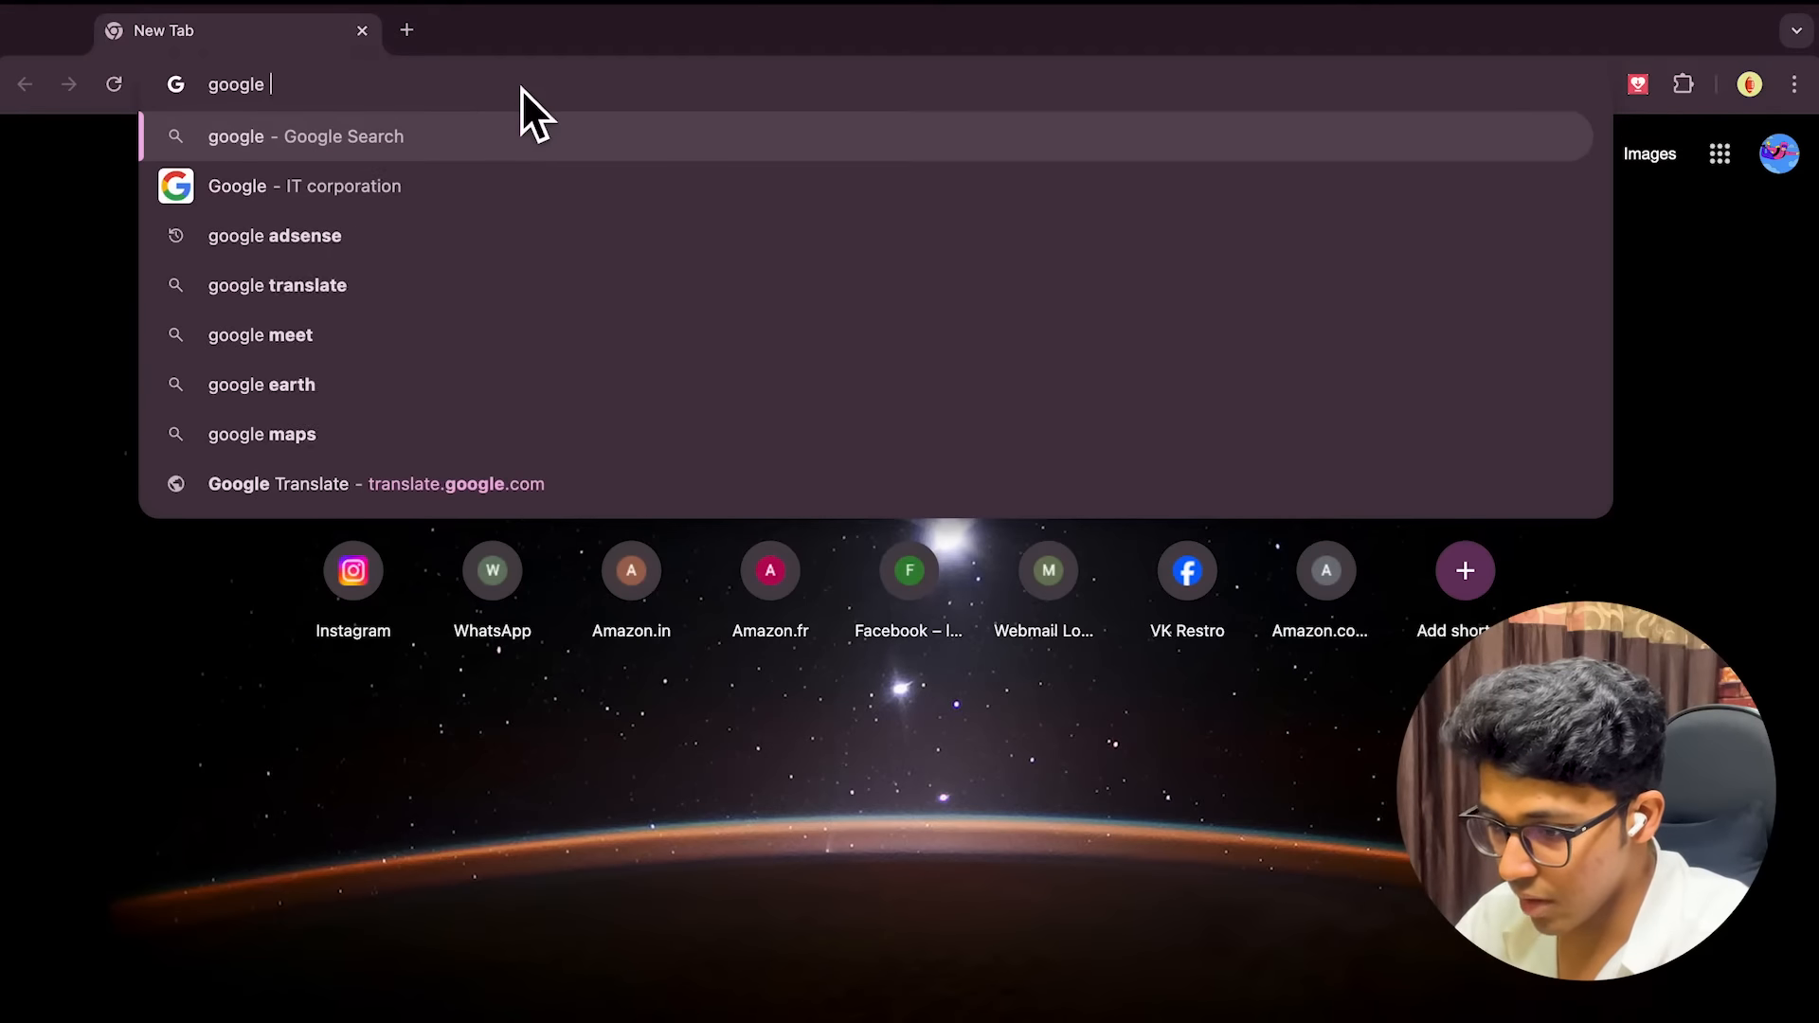
text(tag manager)
key(Return)
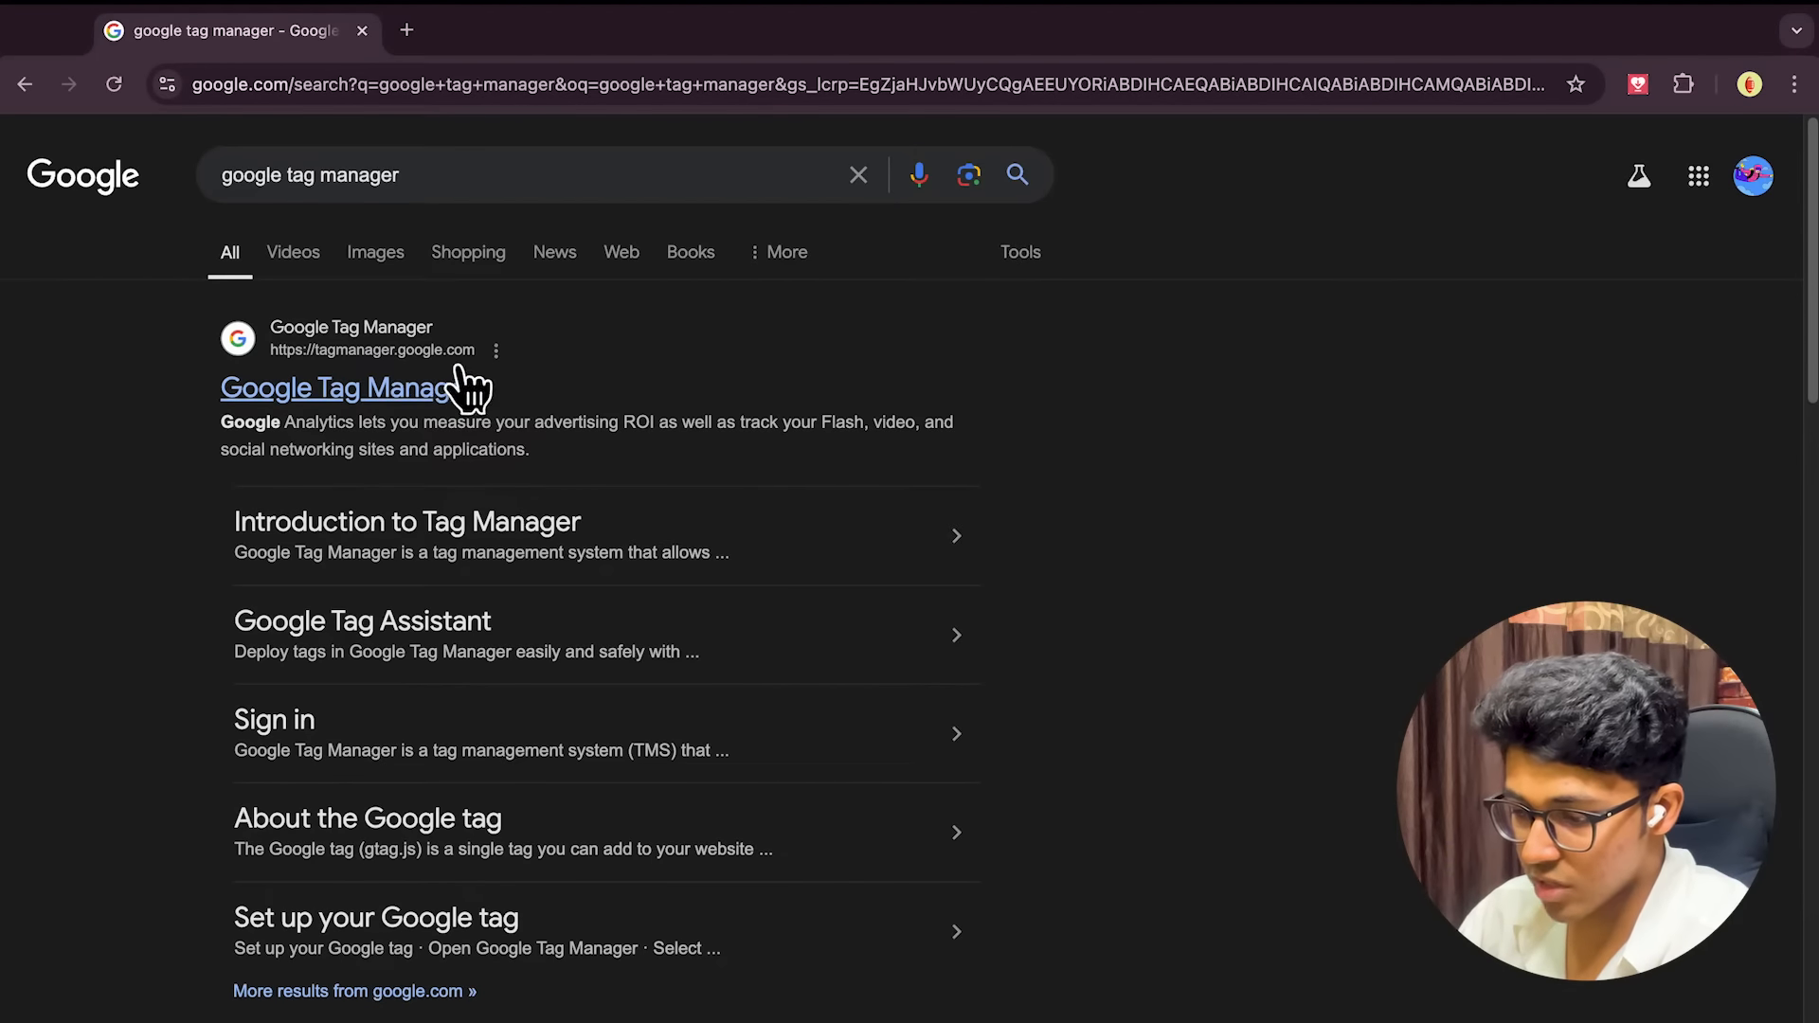
click(425, 408)
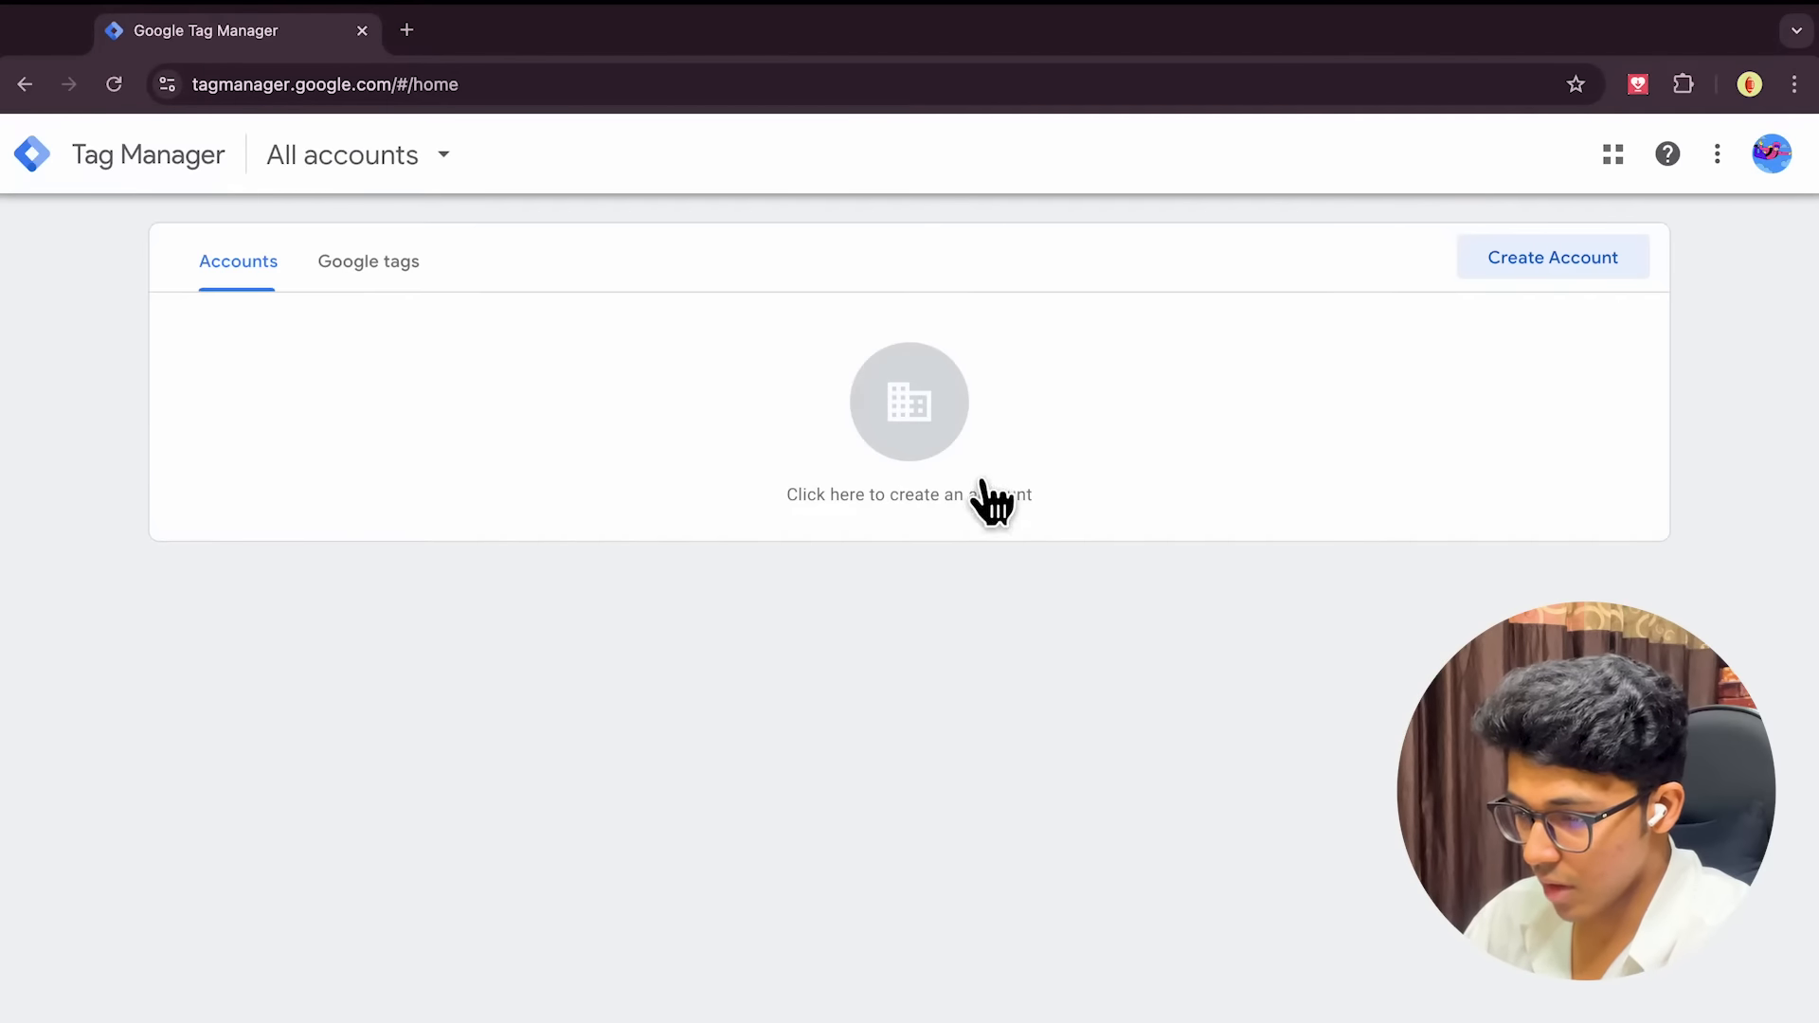
Start a new Tag Manager account named Finest Heaven with country India
click(1540, 270)
click(419, 521)
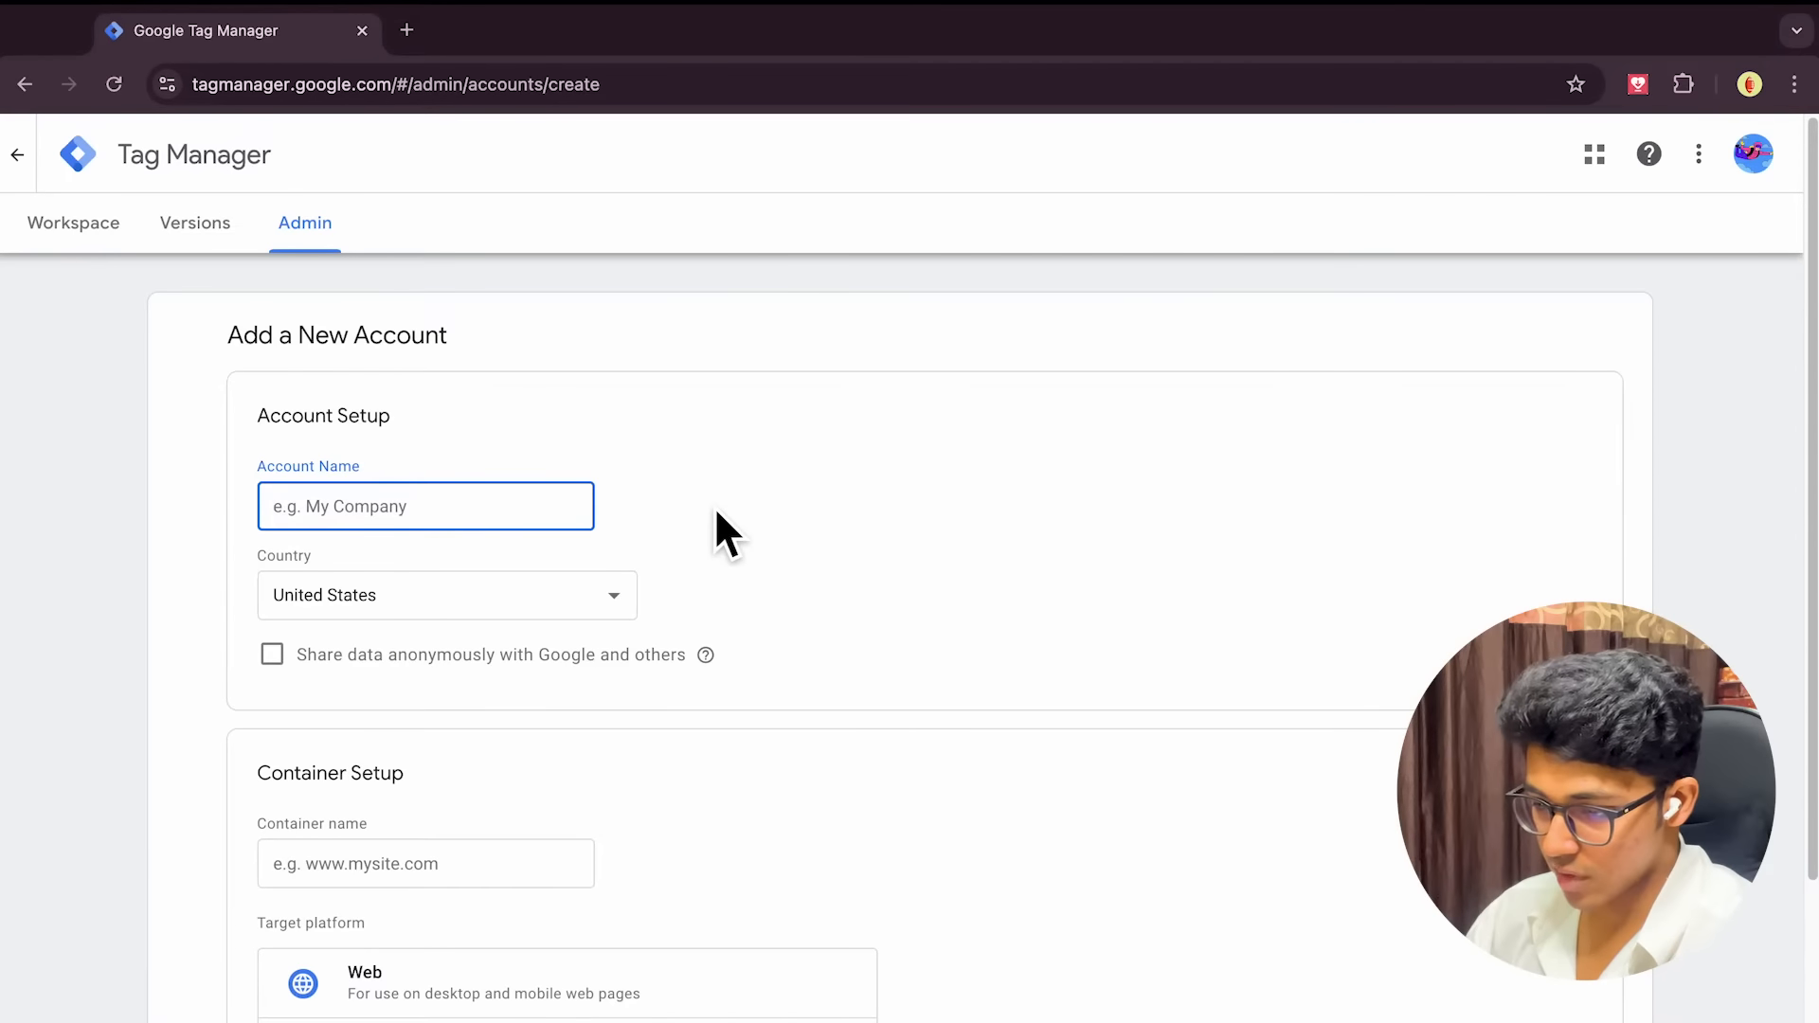
text(Vivek Mi)
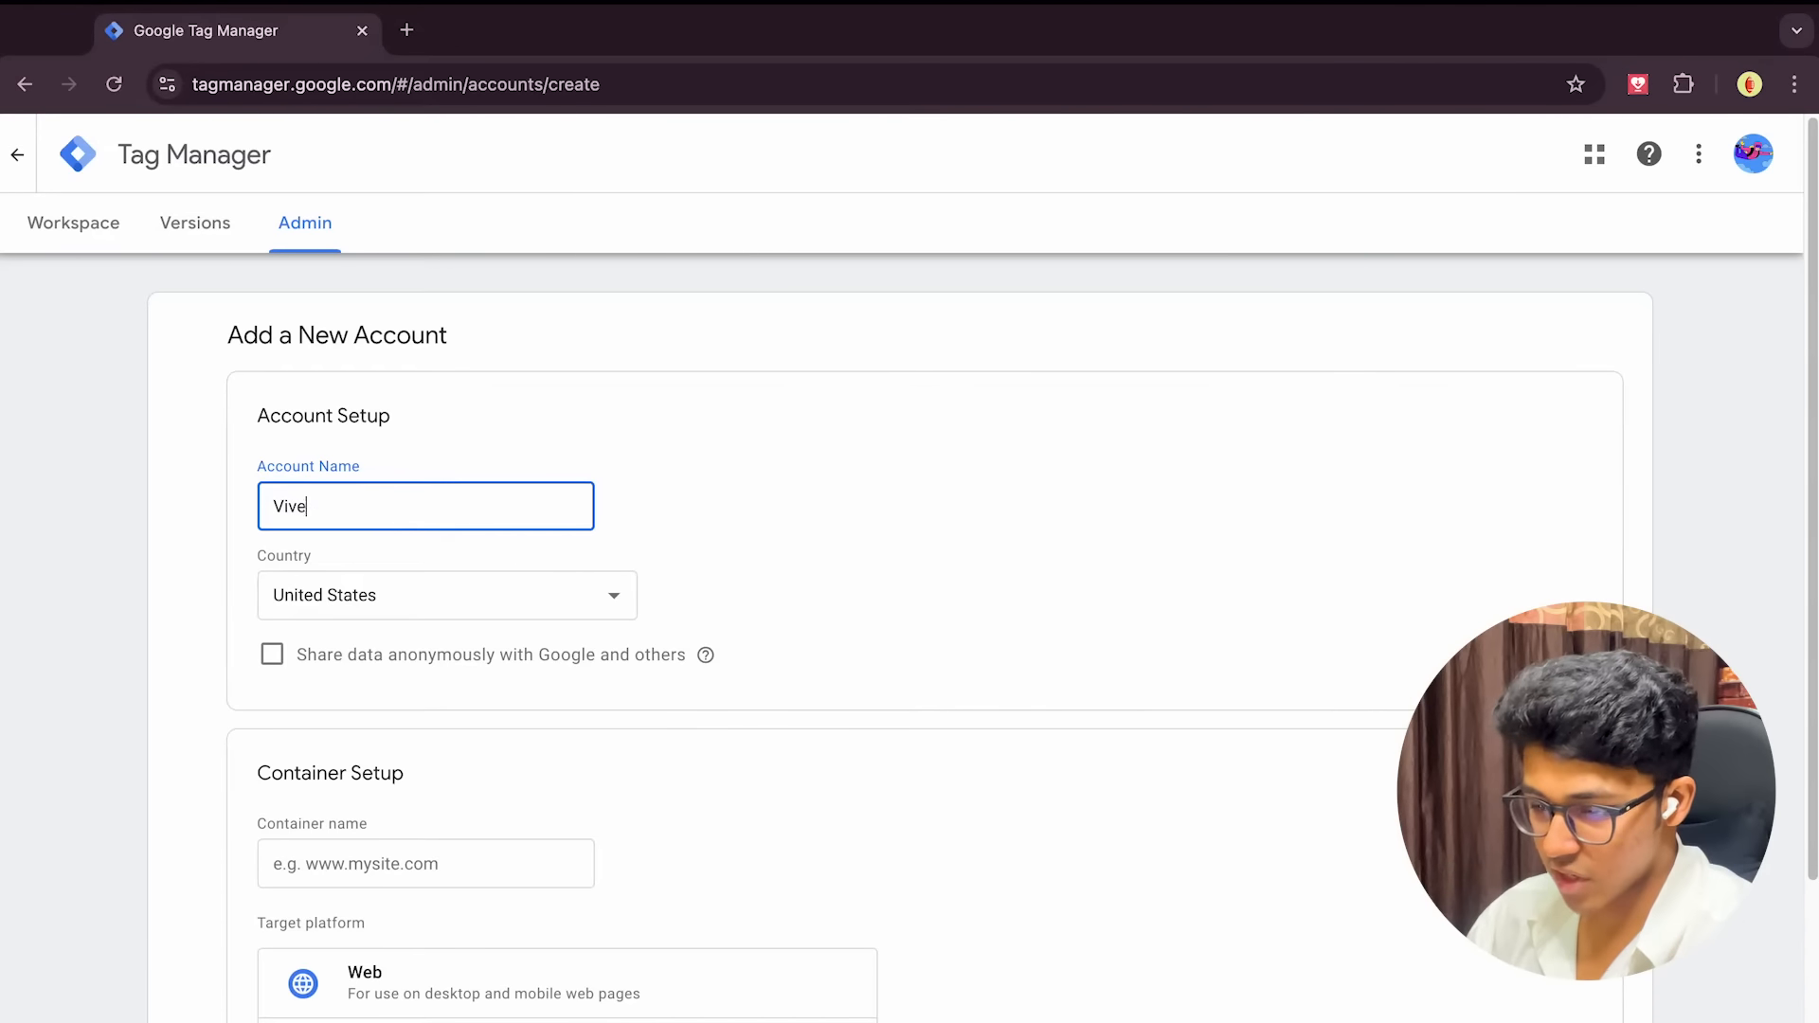
key(BackSpace)
key(BackSpace)
key(BackSpace)
key(BackSpace)
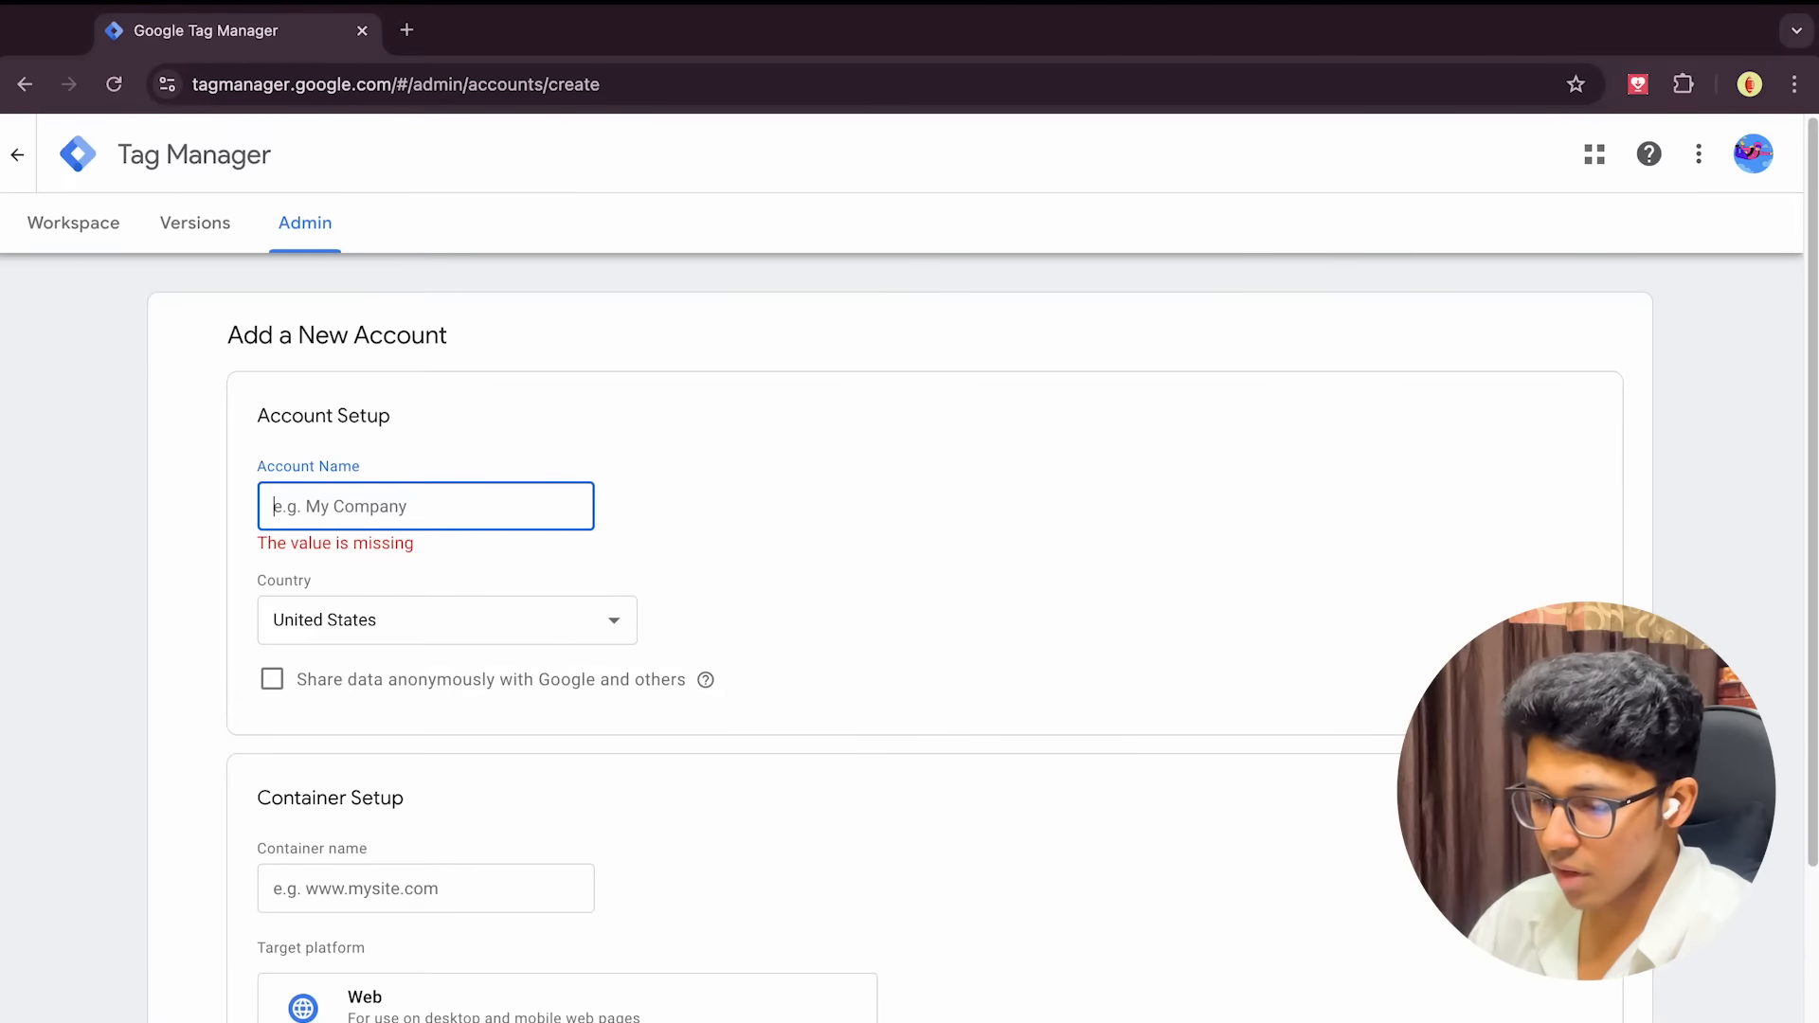
text(Finest Heaven)
click(977, 532)
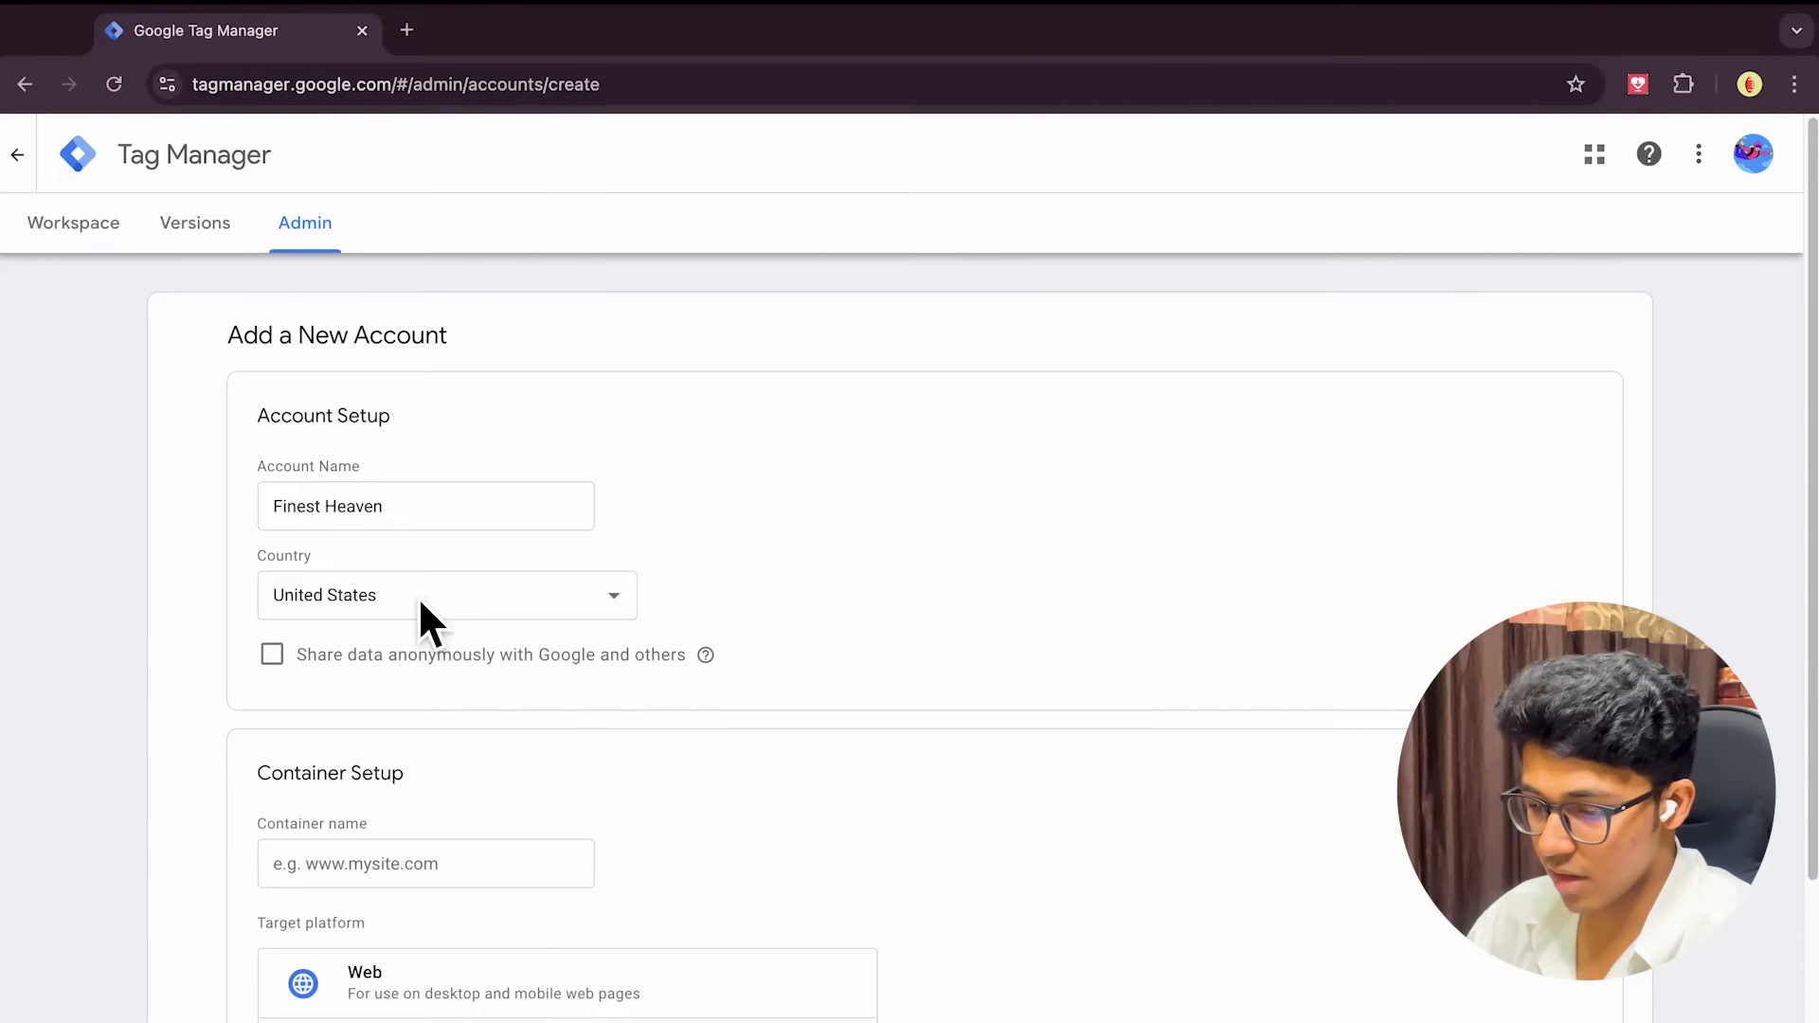
click(420, 602)
text(in)
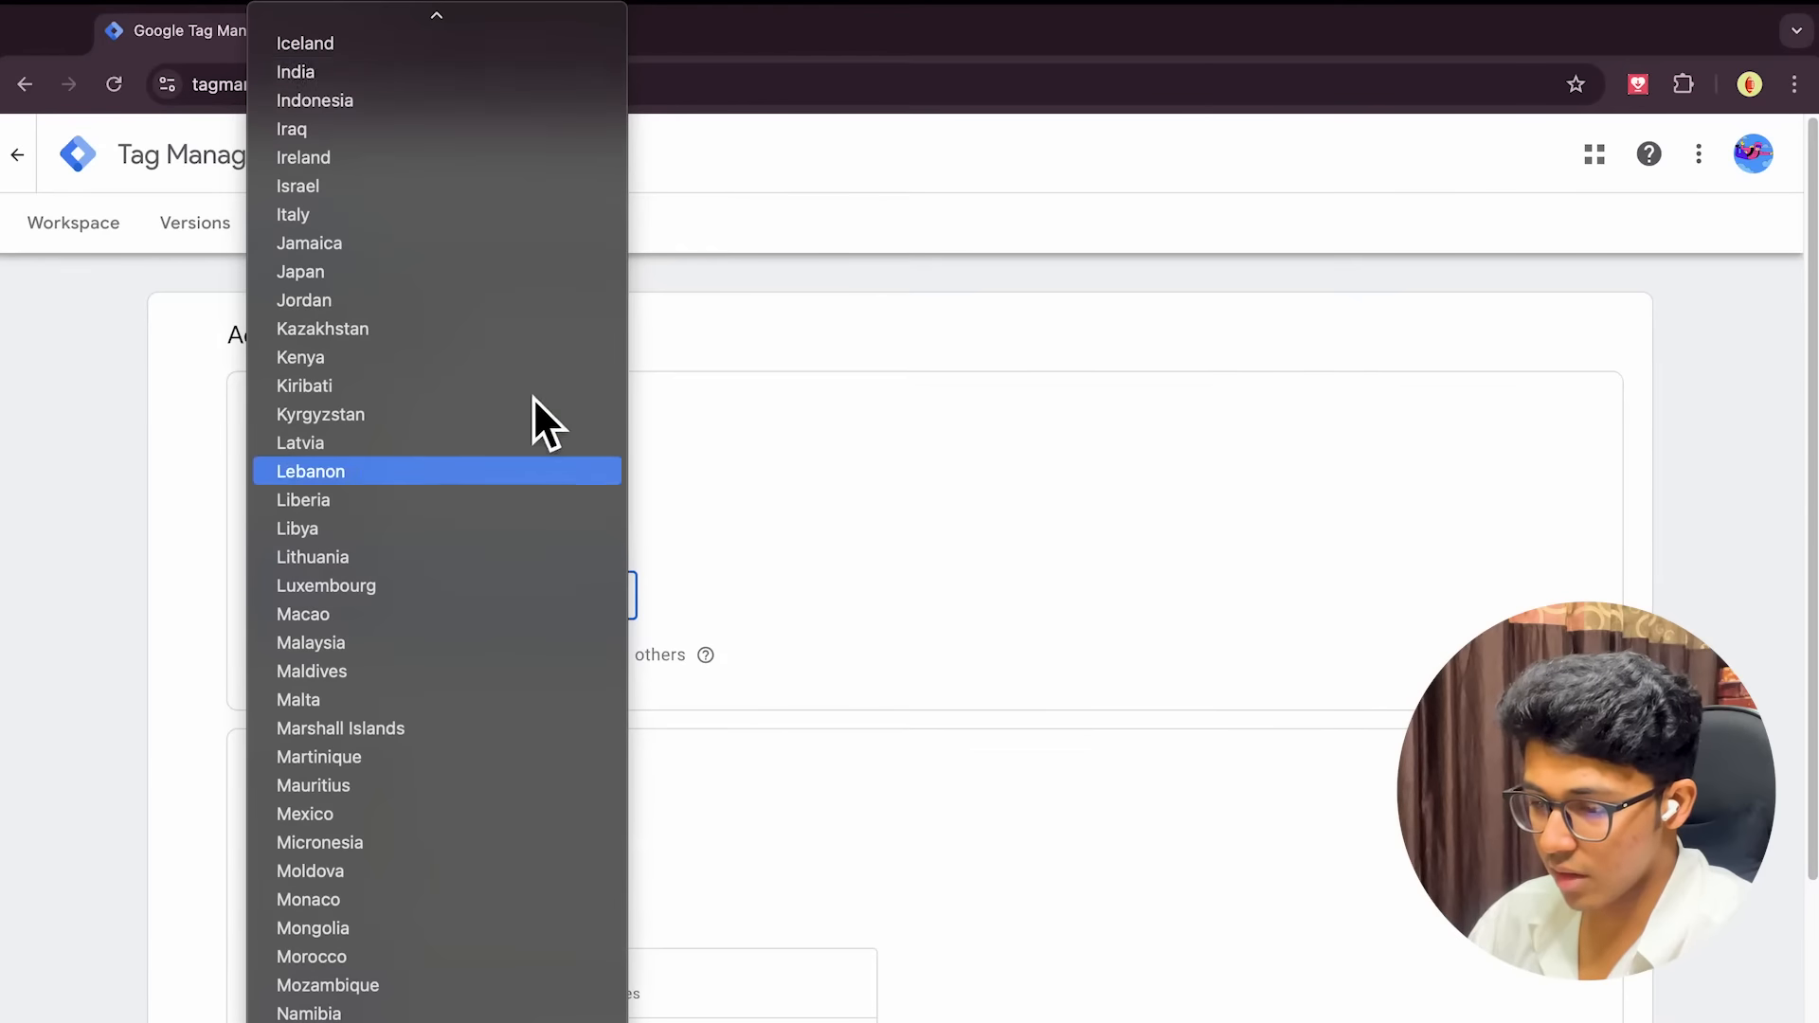
click(515, 76)
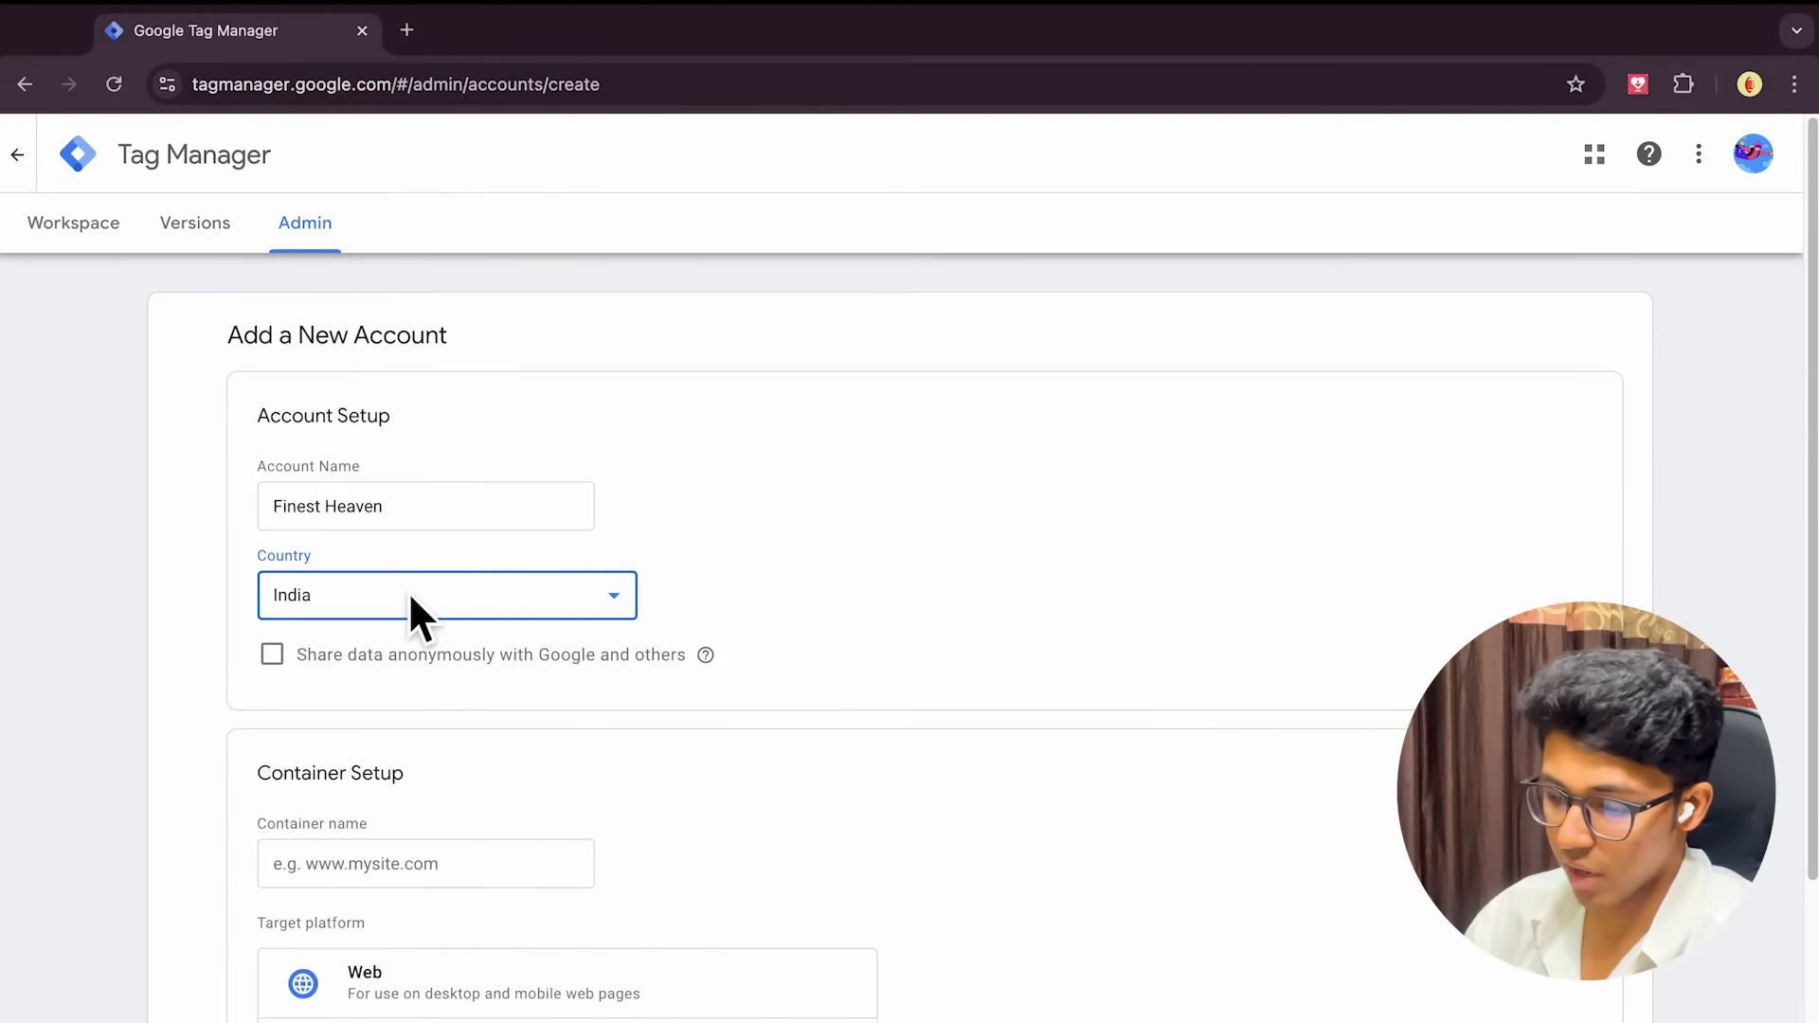
Enter the website's domain as the container name, checking it on the WordPress dashboard
scroll(410, 607, down, 3)
click(405, 623)
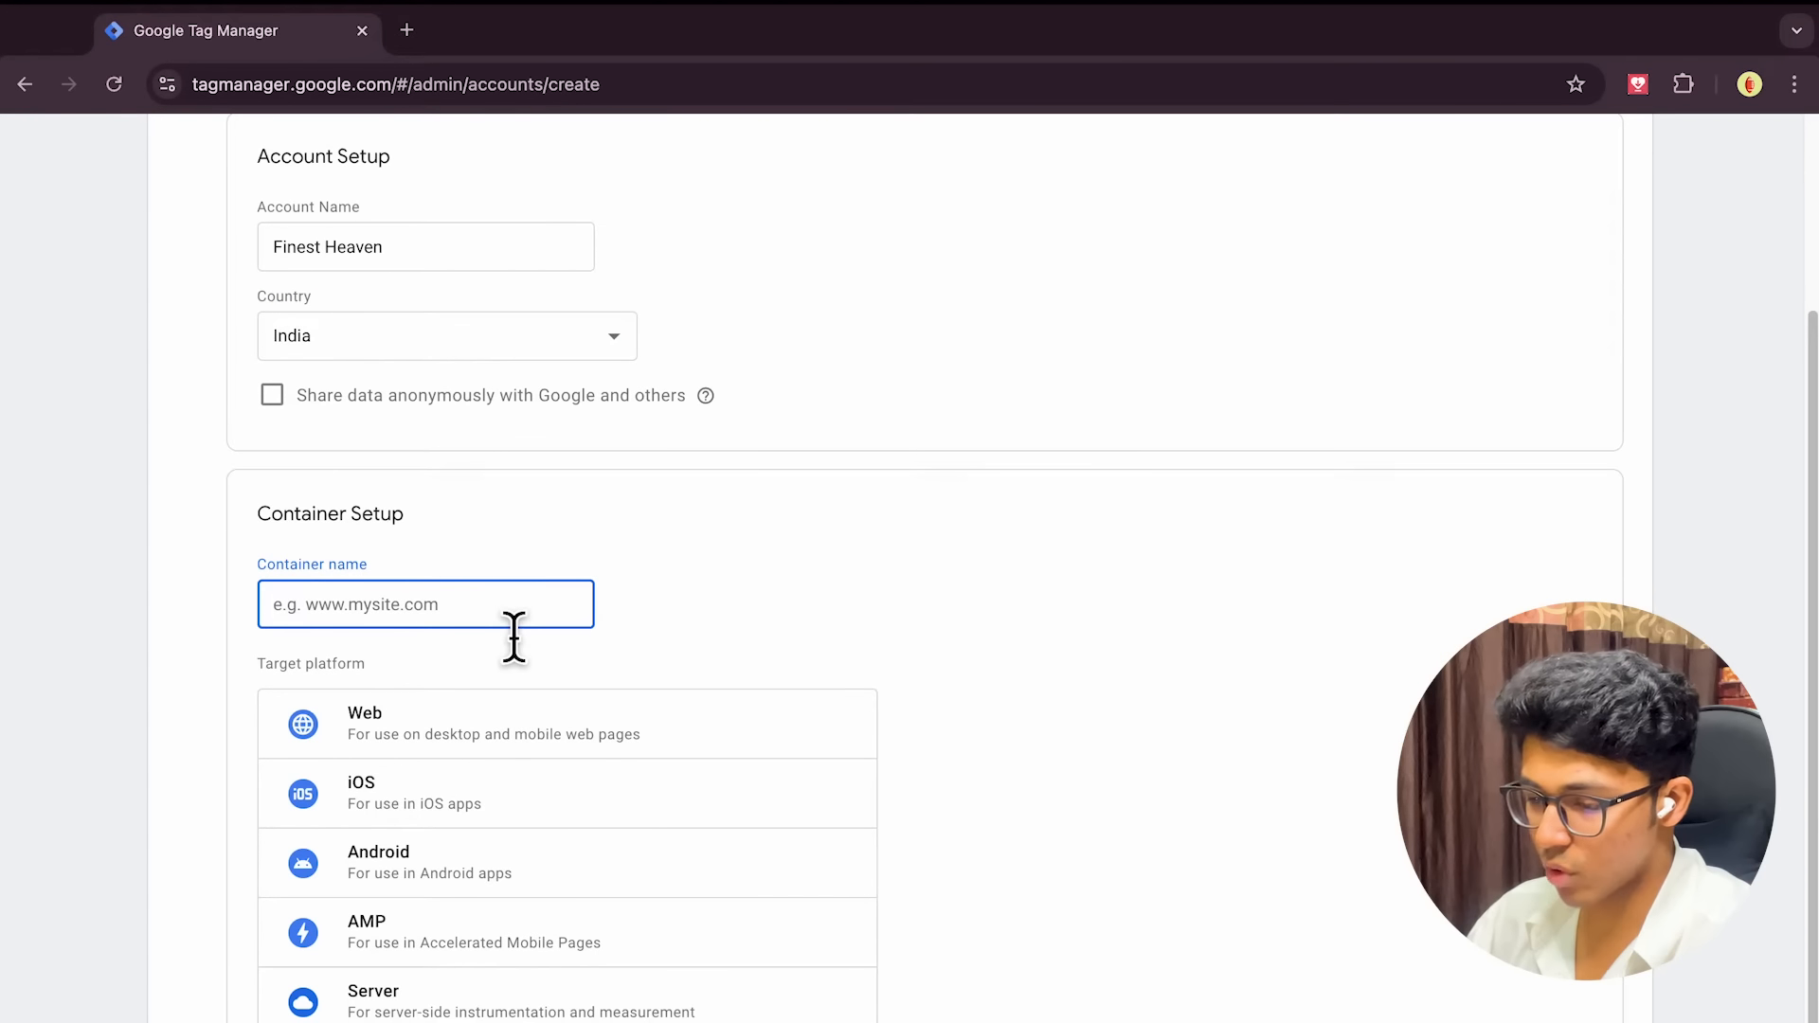
text(www)
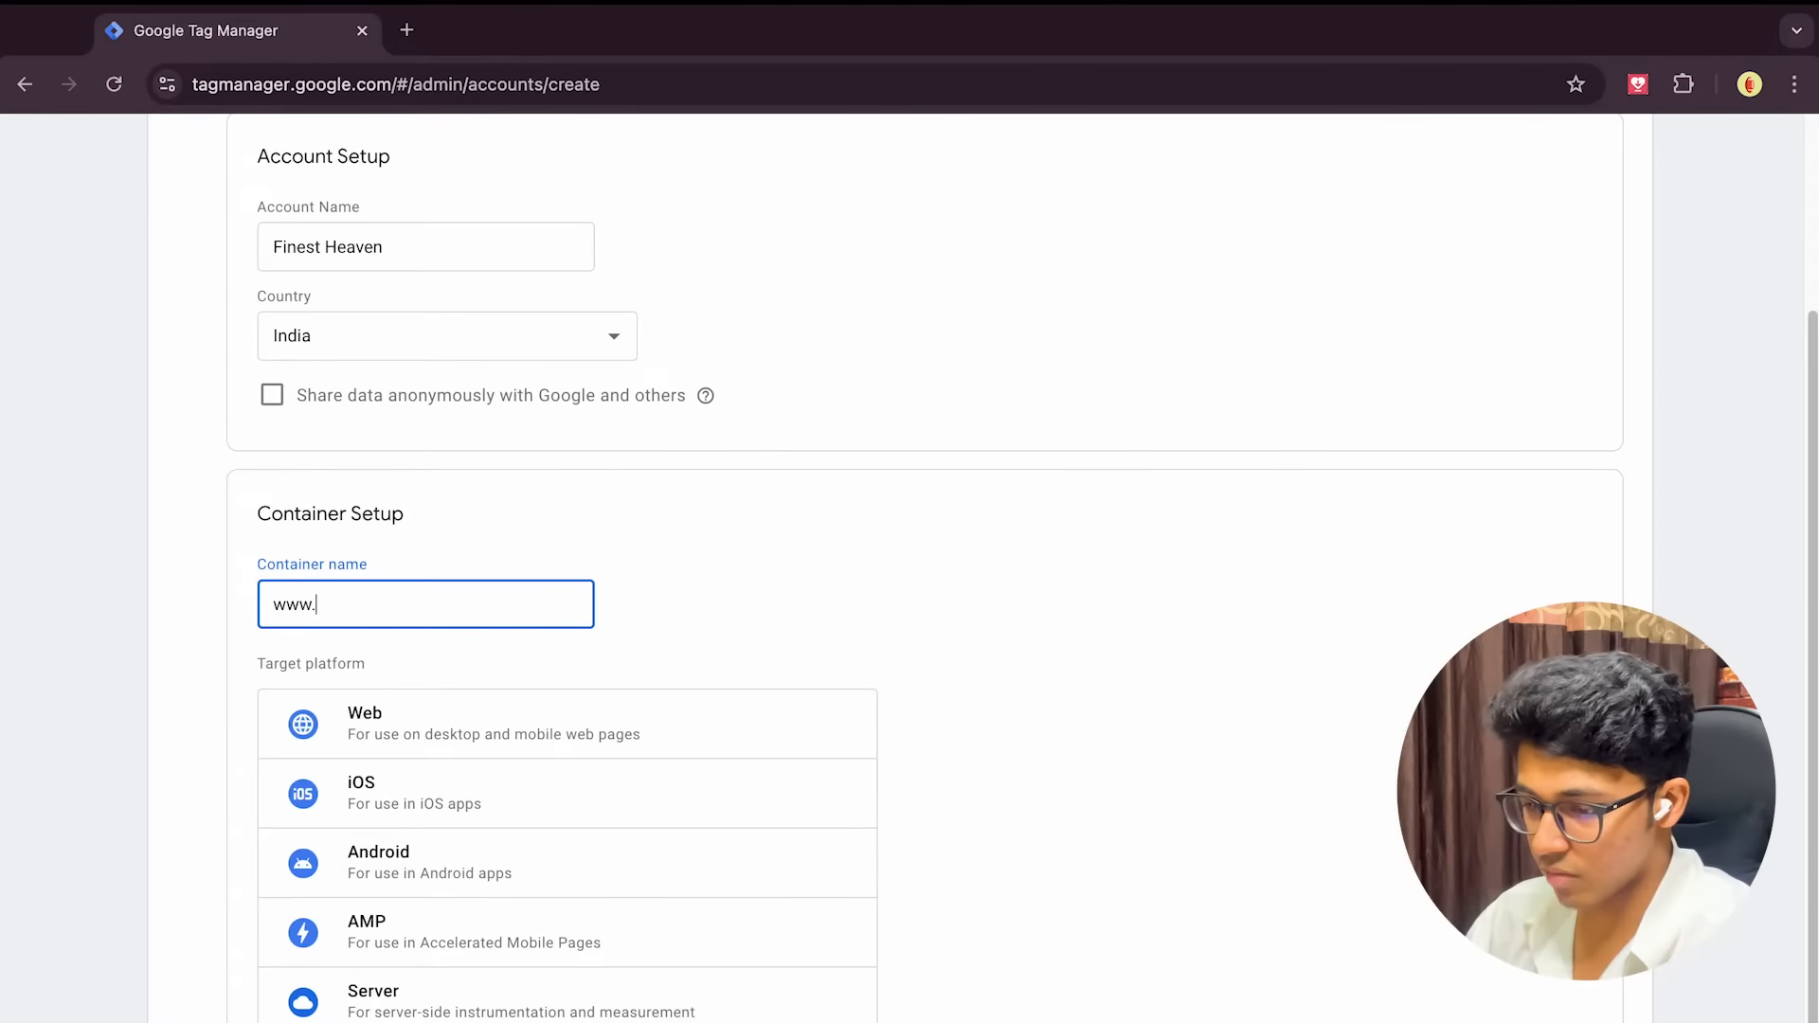
text(.)
key(ctrl+Left)
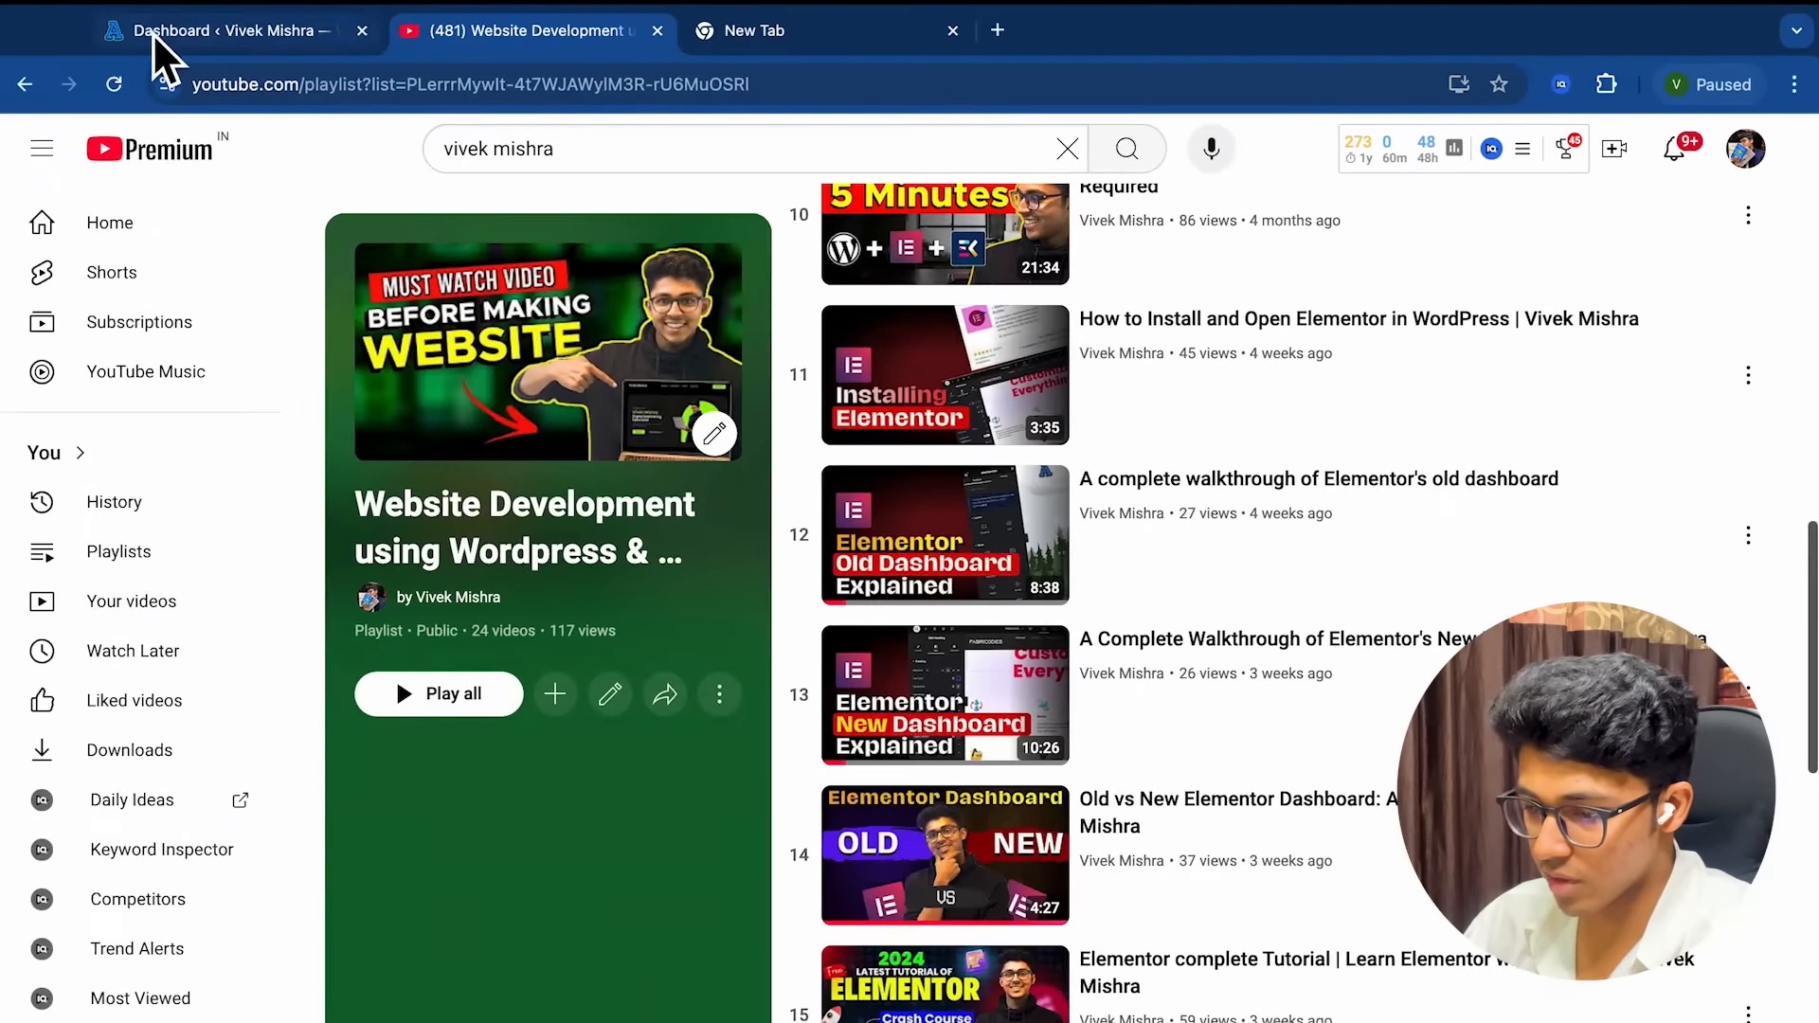
click(151, 32)
key(ctrl+Right)
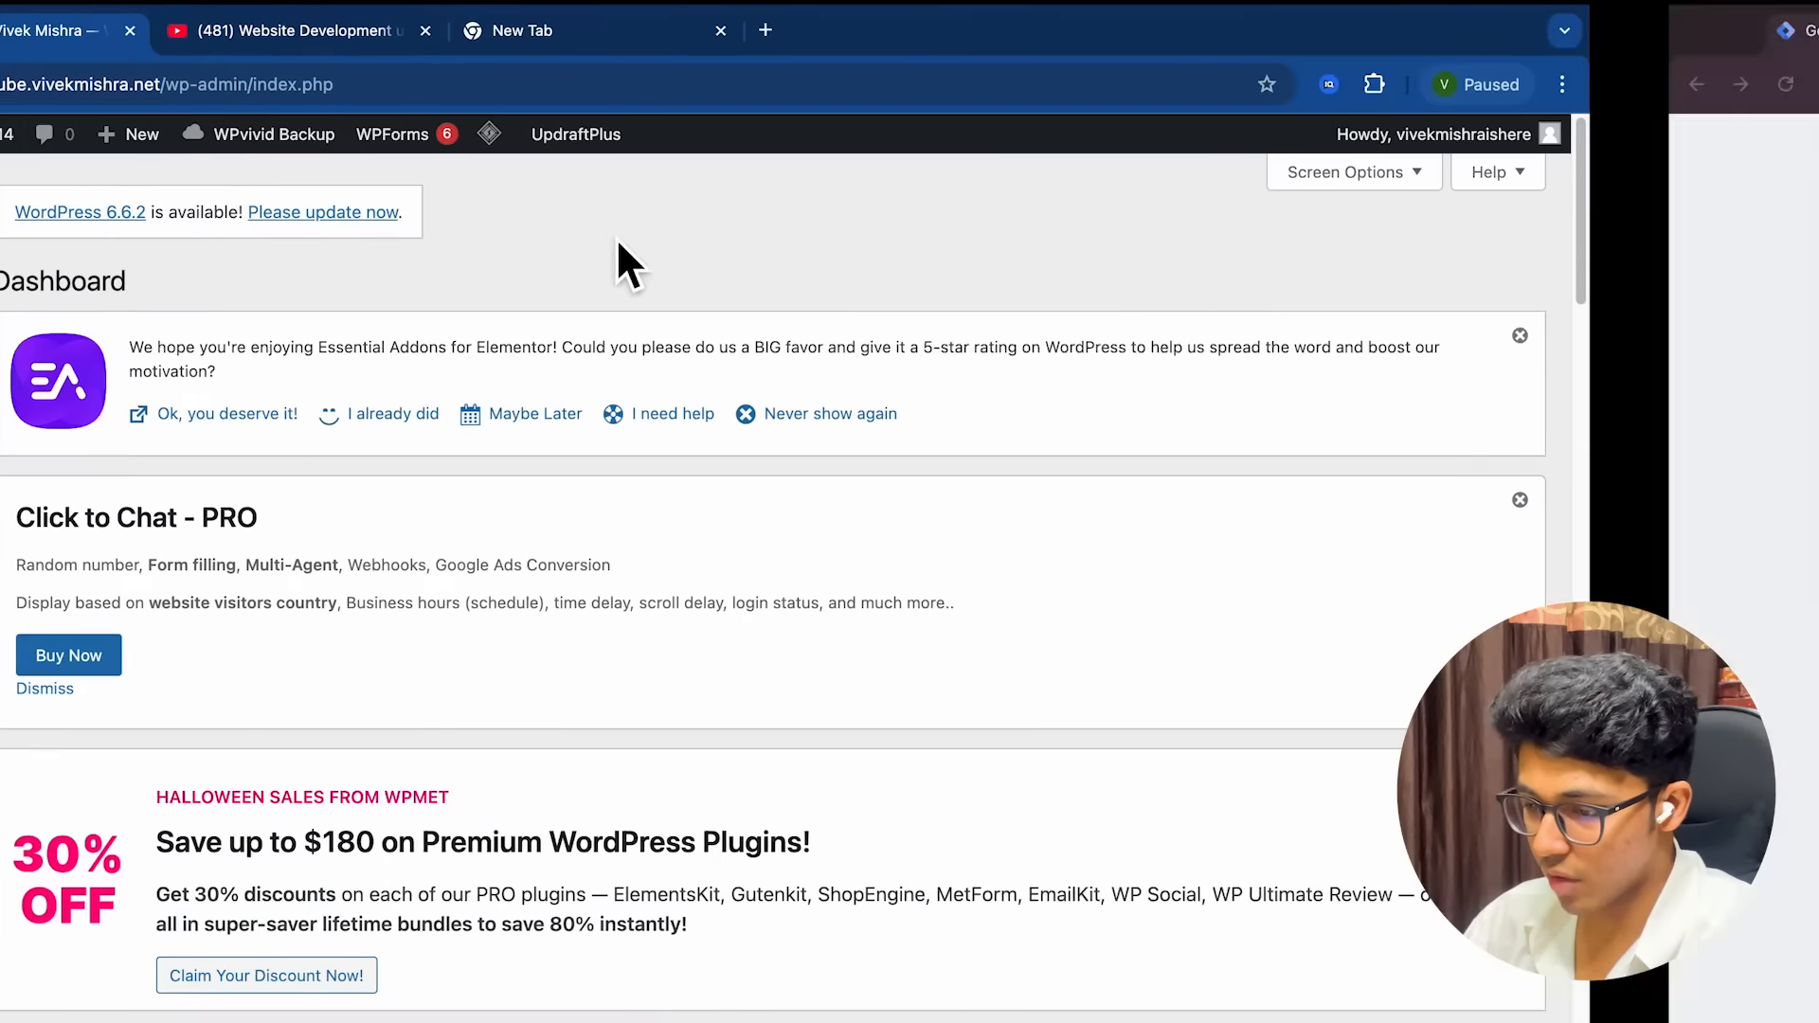
click(463, 595)
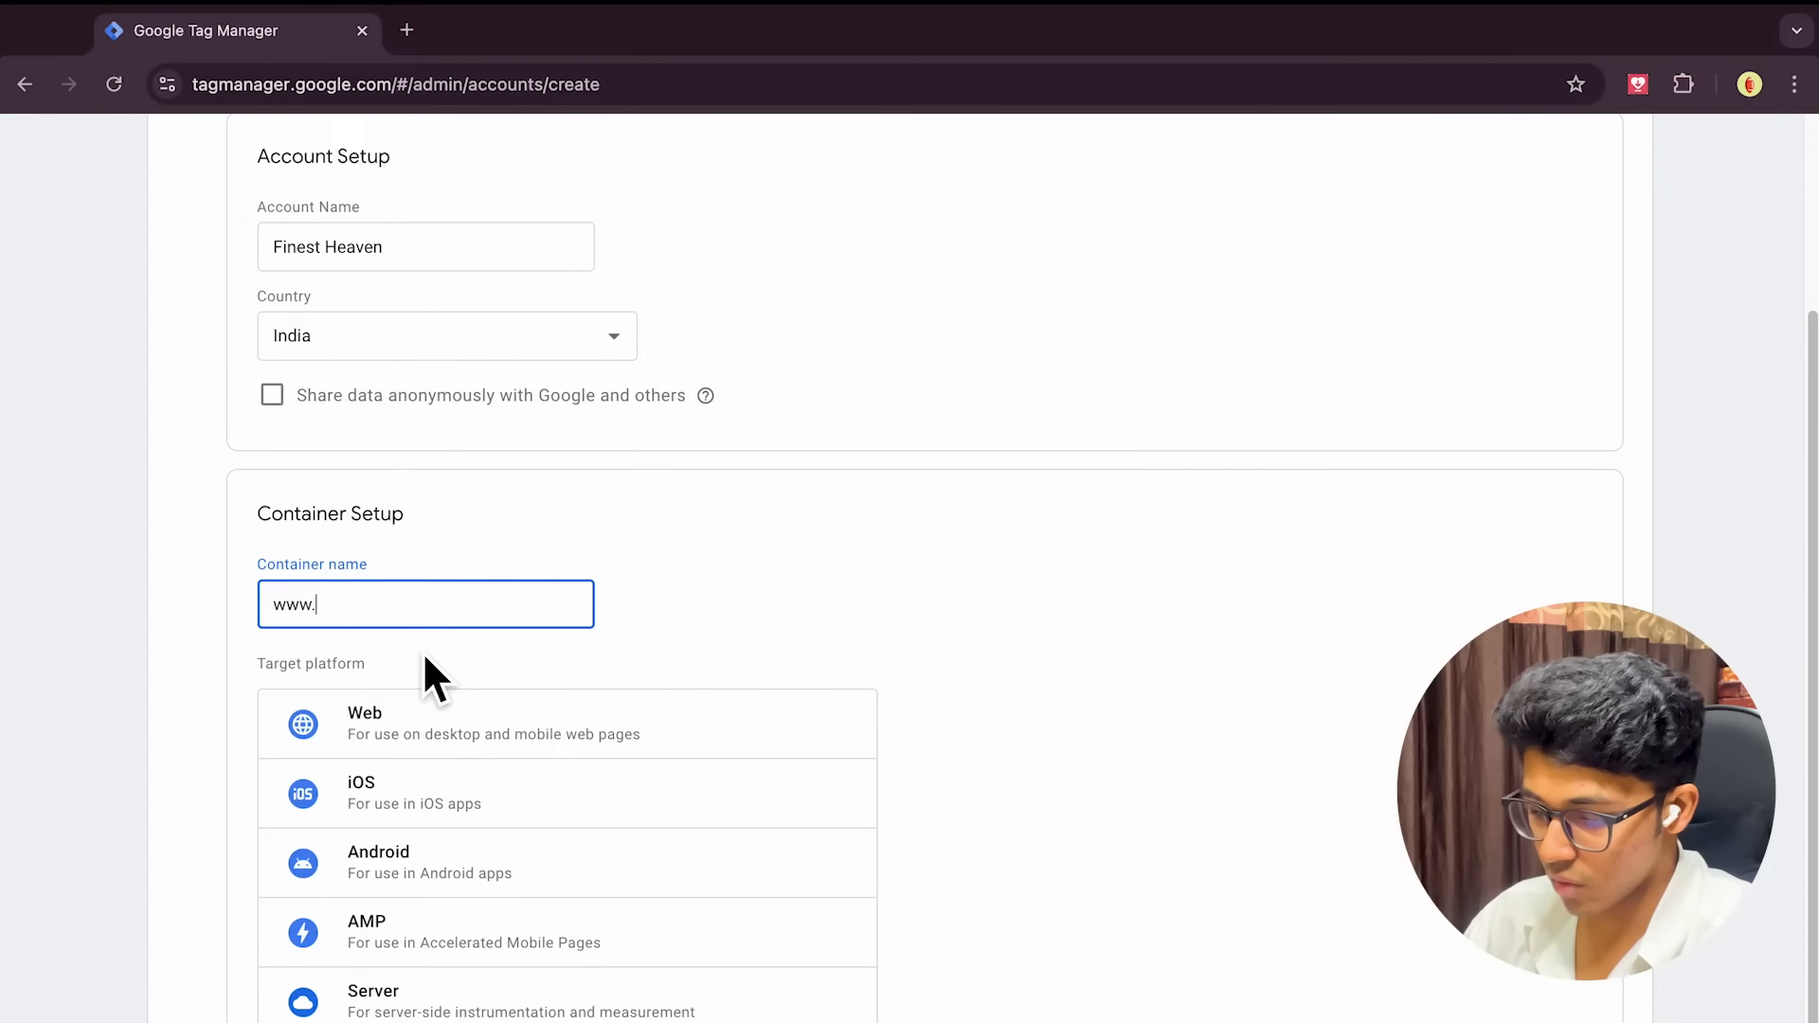
text(youtube.vivekmishra.net)
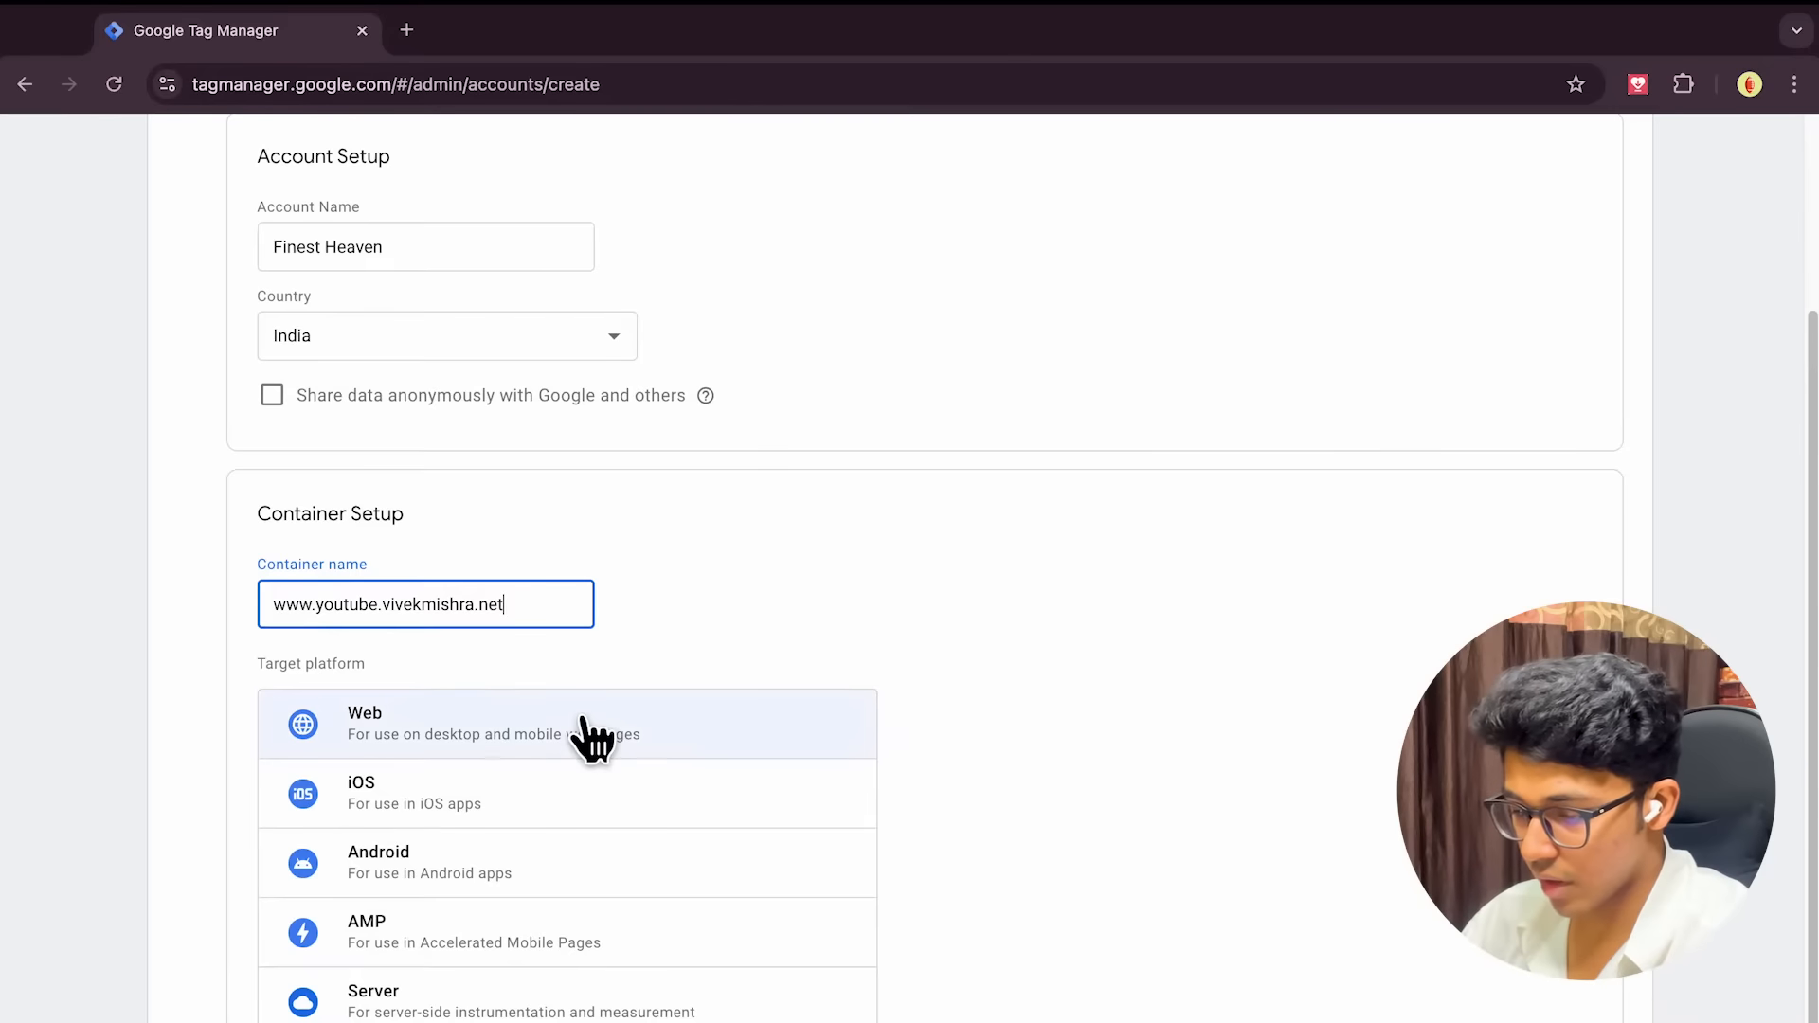
Choose the Web platform, create the account and container, and accept the terms of service
click(507, 720)
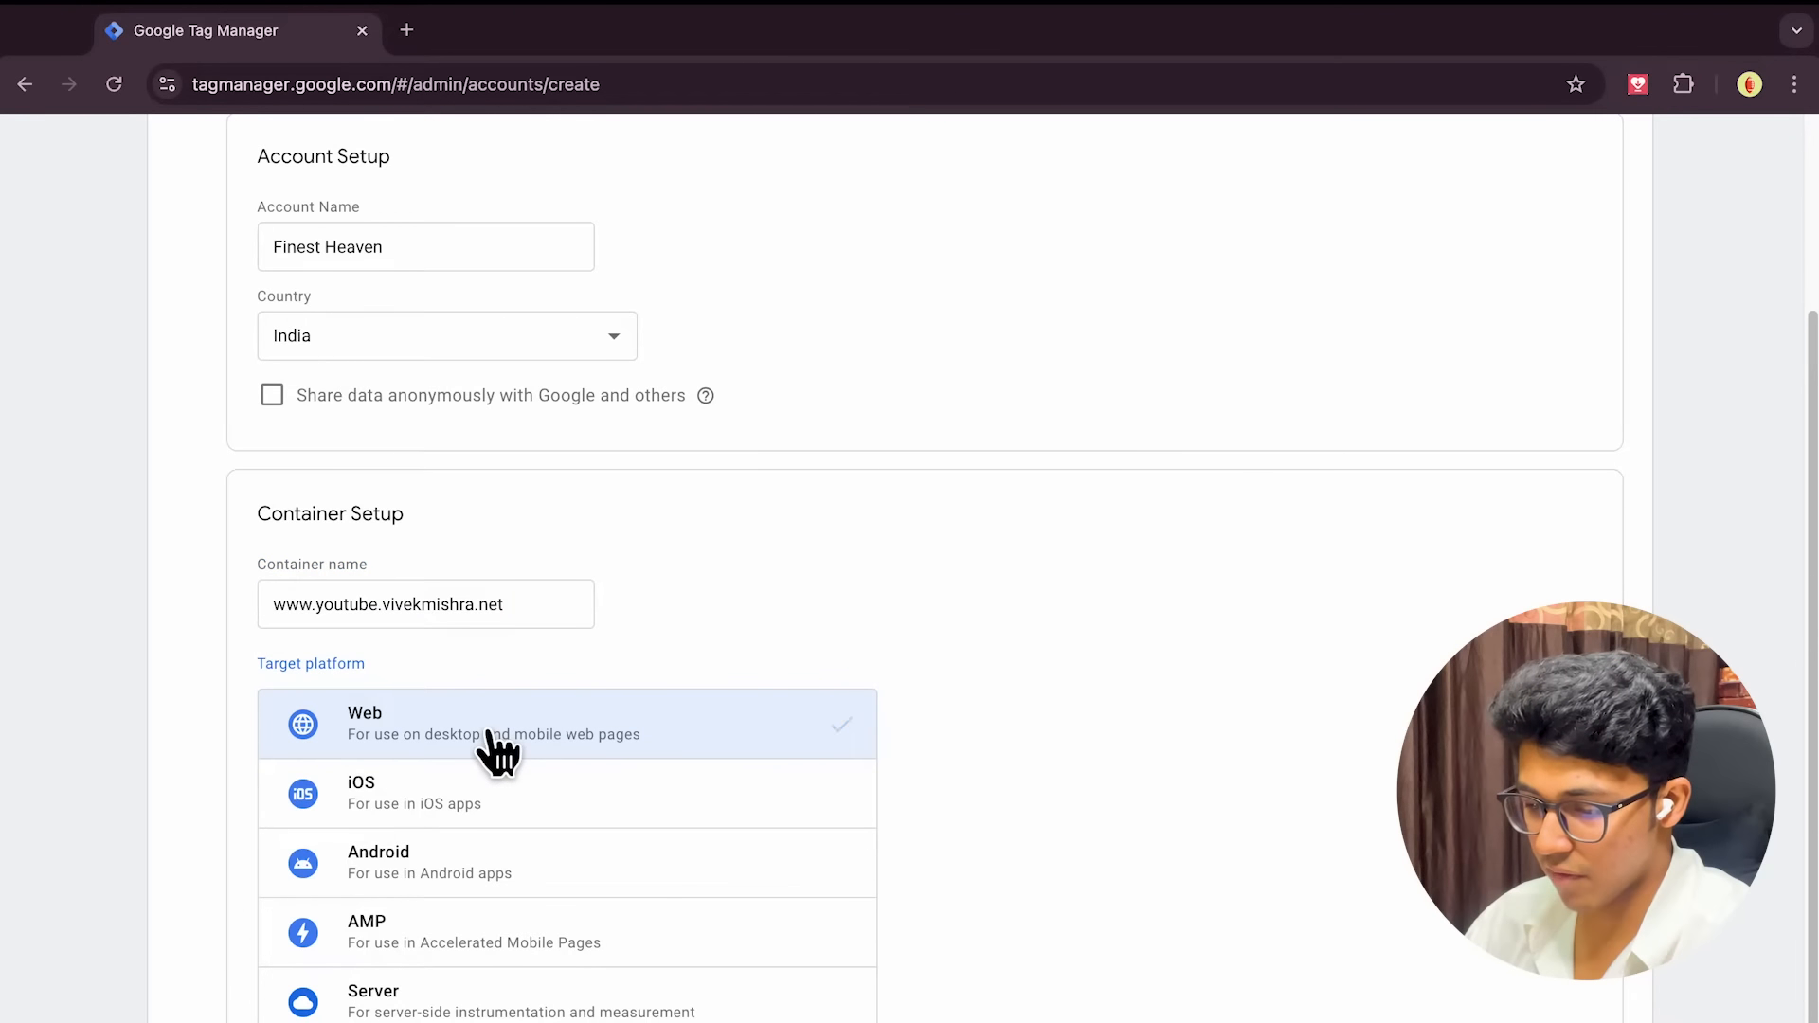
scroll(991, 686, down, 2)
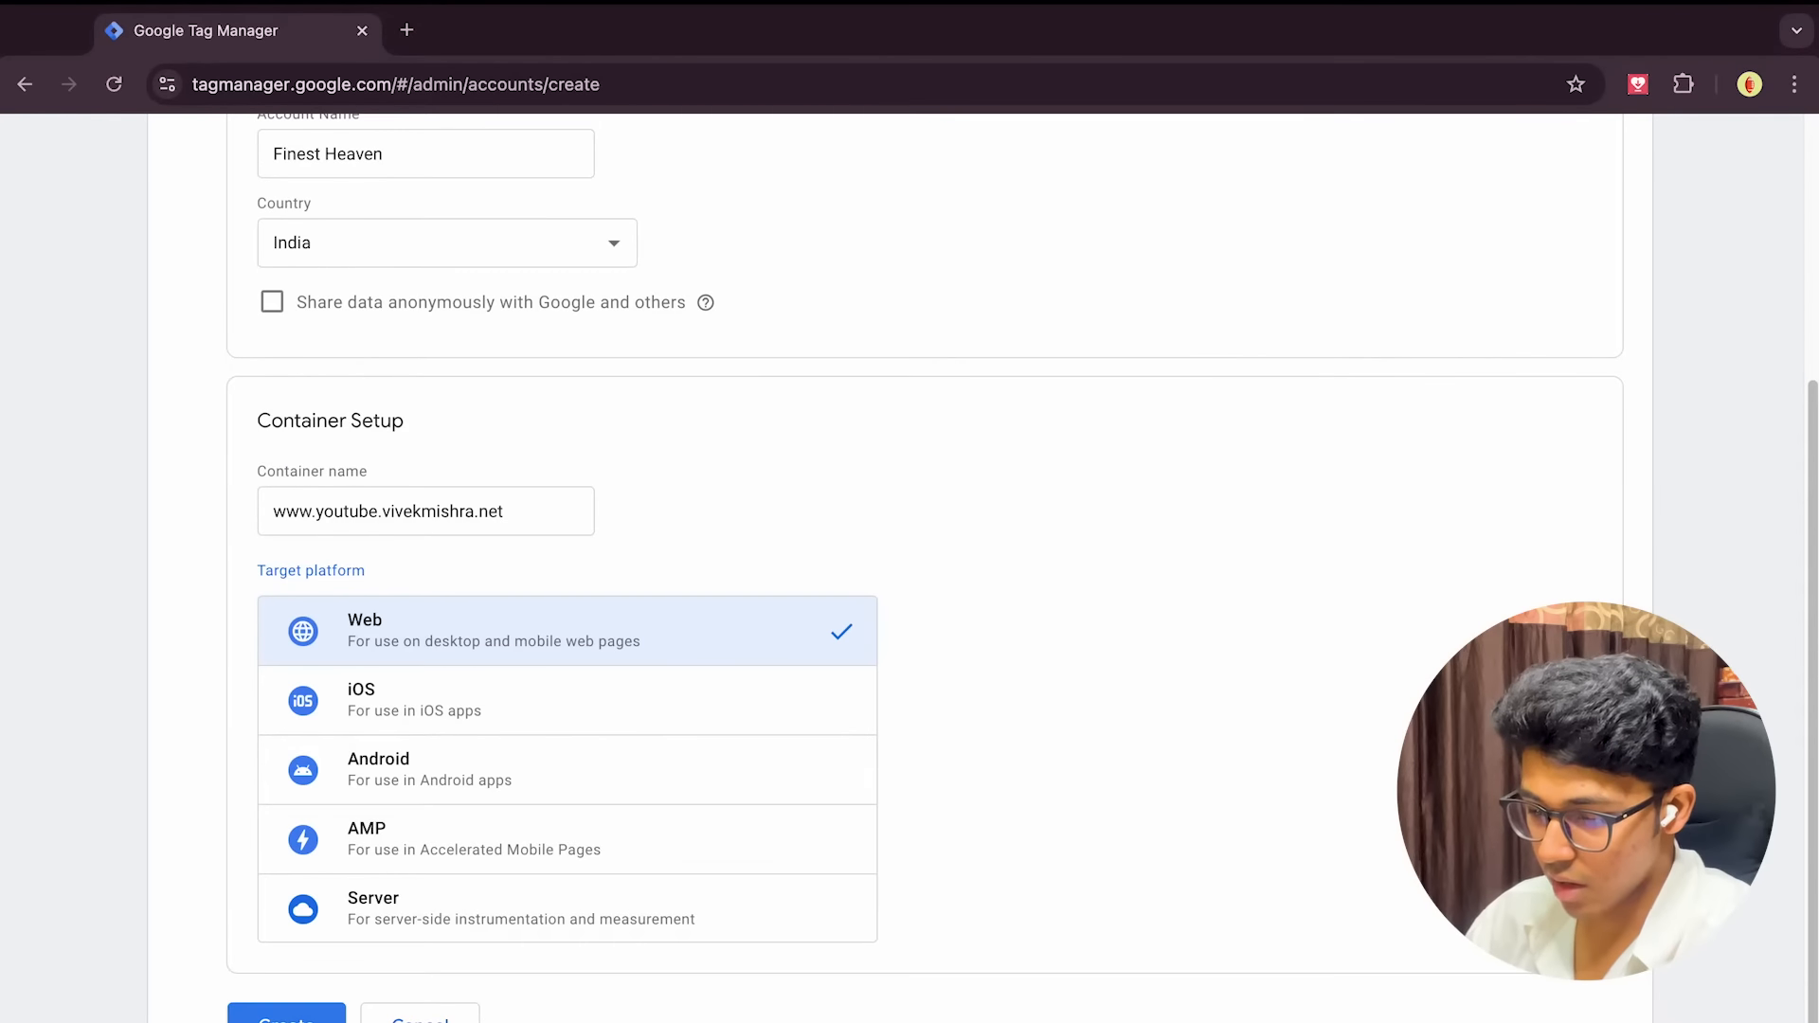
click(286, 1016)
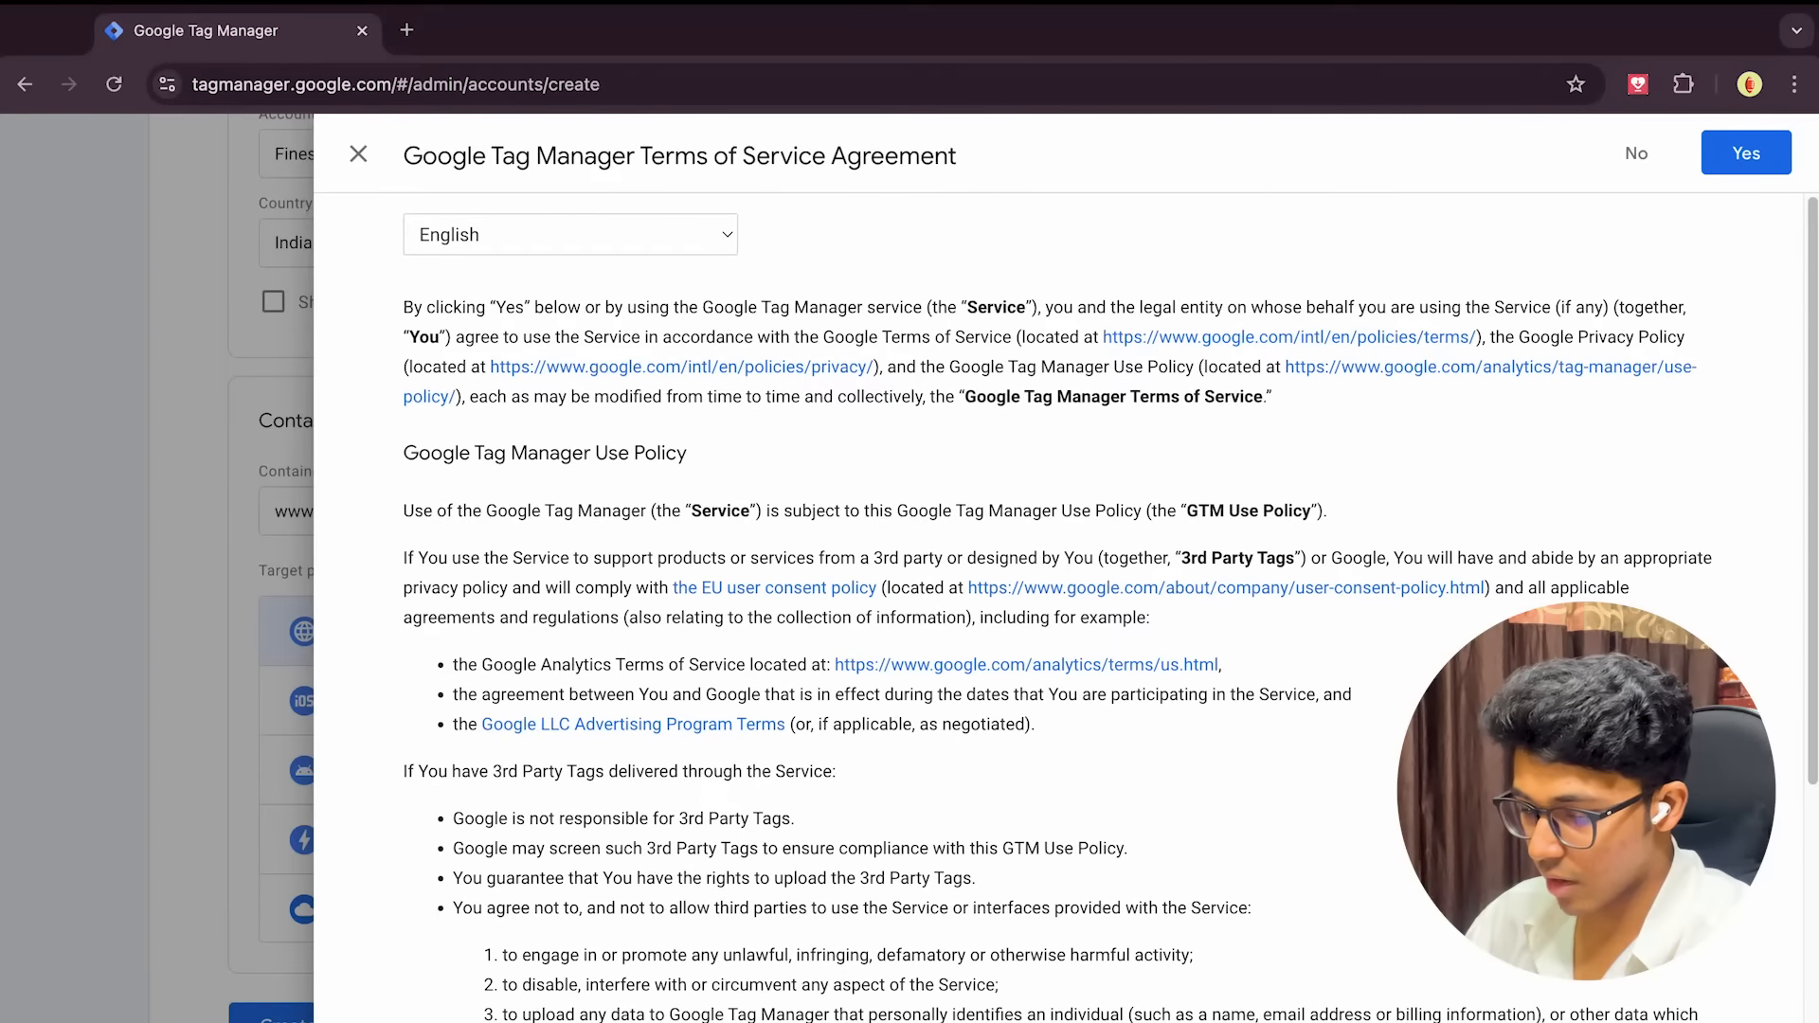
click(1751, 154)
scroll(943, 509, up, 5)
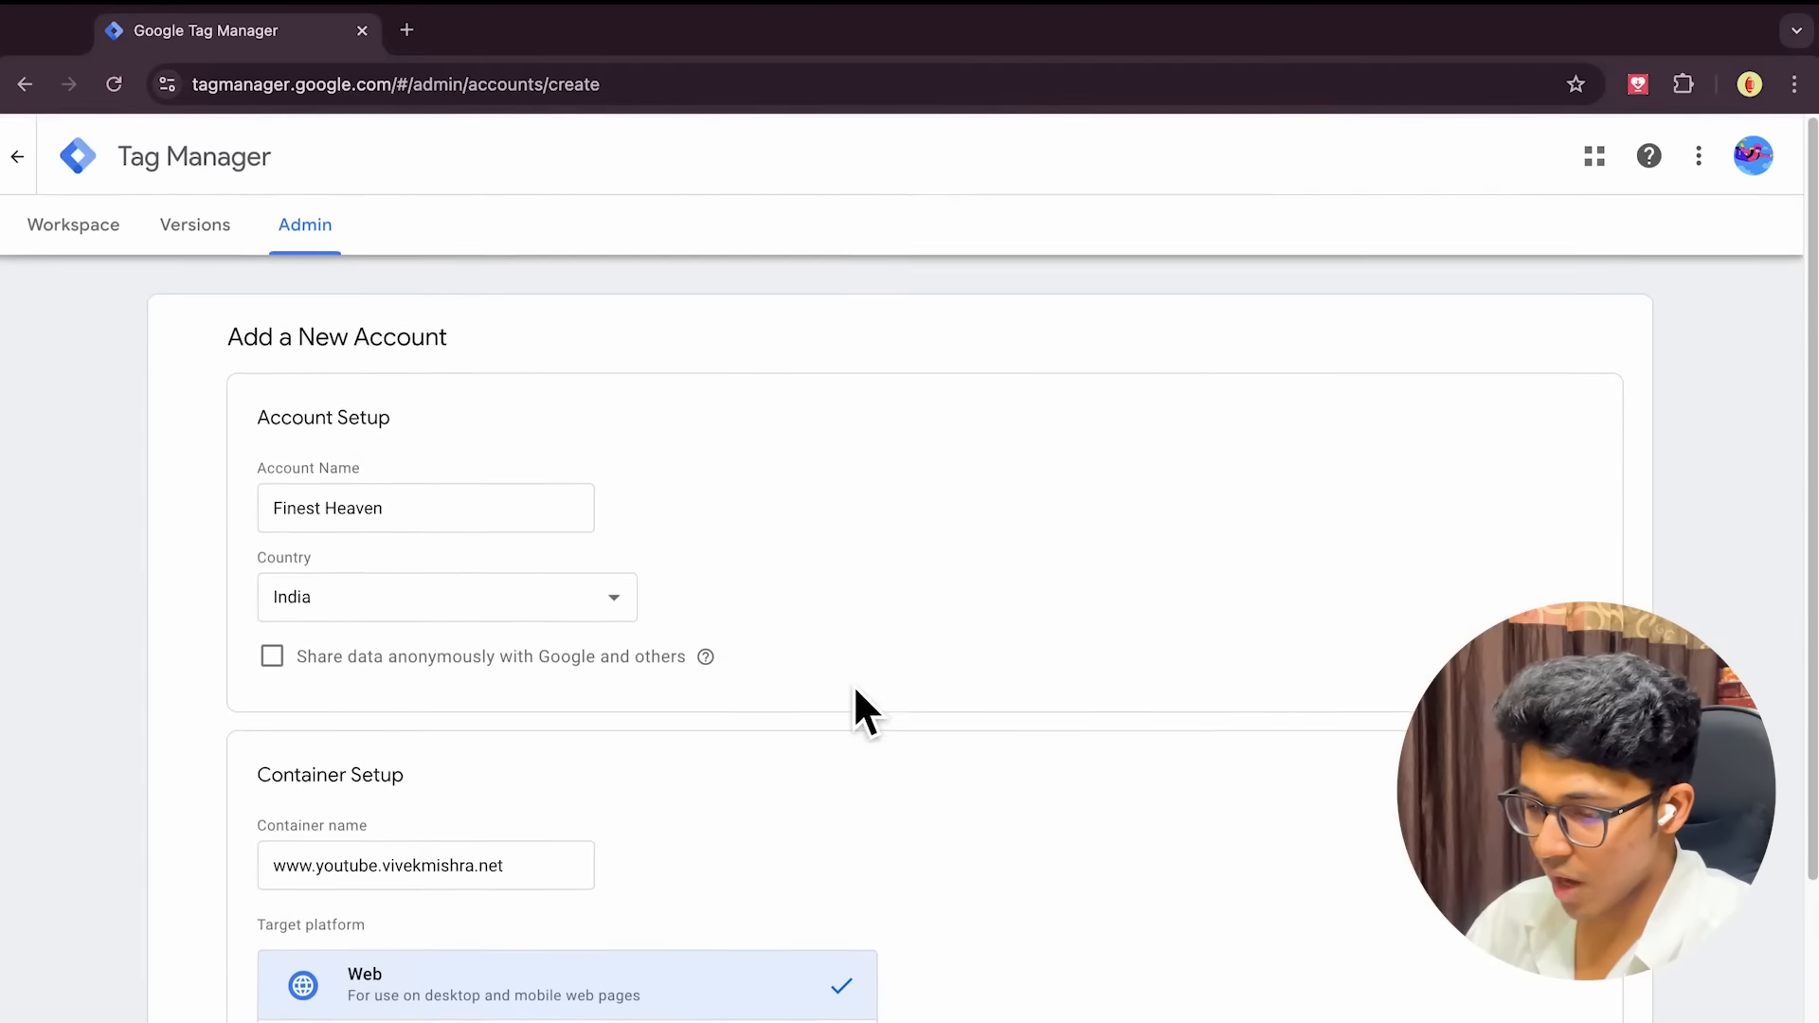
Select the head and body install code snippets, then close the Install Google Tag Manager dialog
scroll(838, 680, down, 1)
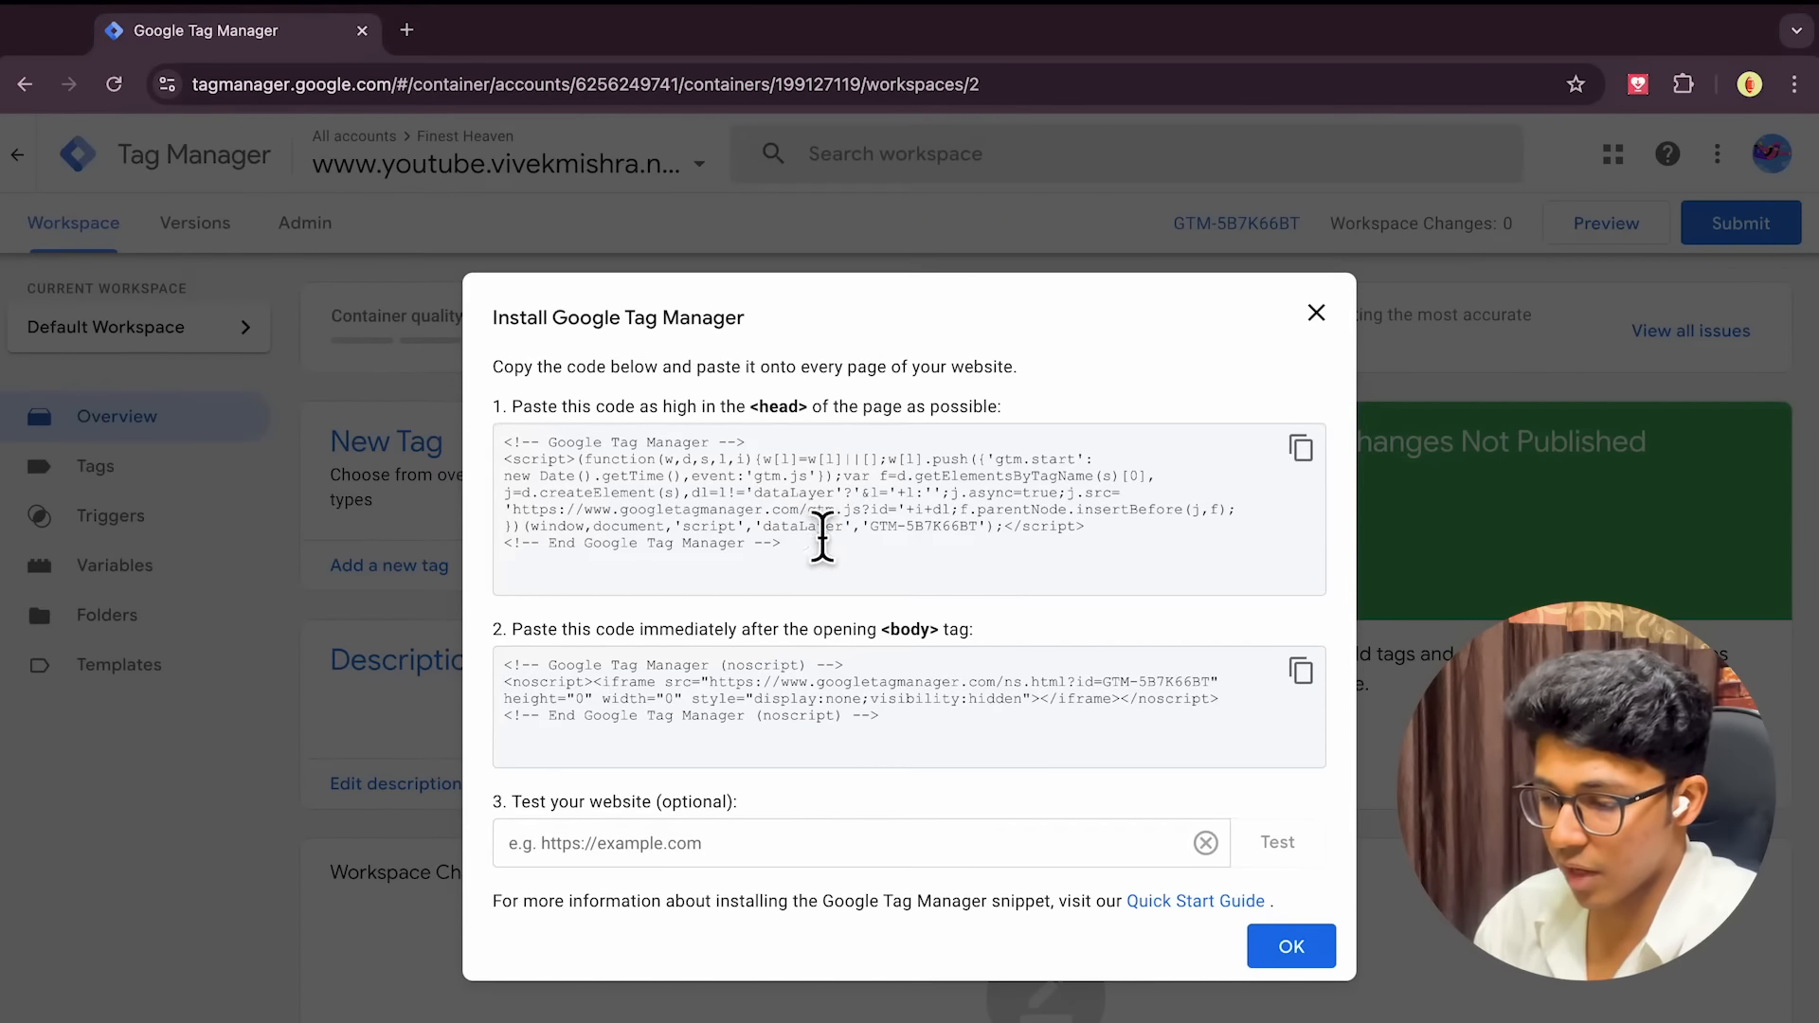
drag(512, 446, 813, 581)
drag(508, 665, 935, 758)
click(935, 758)
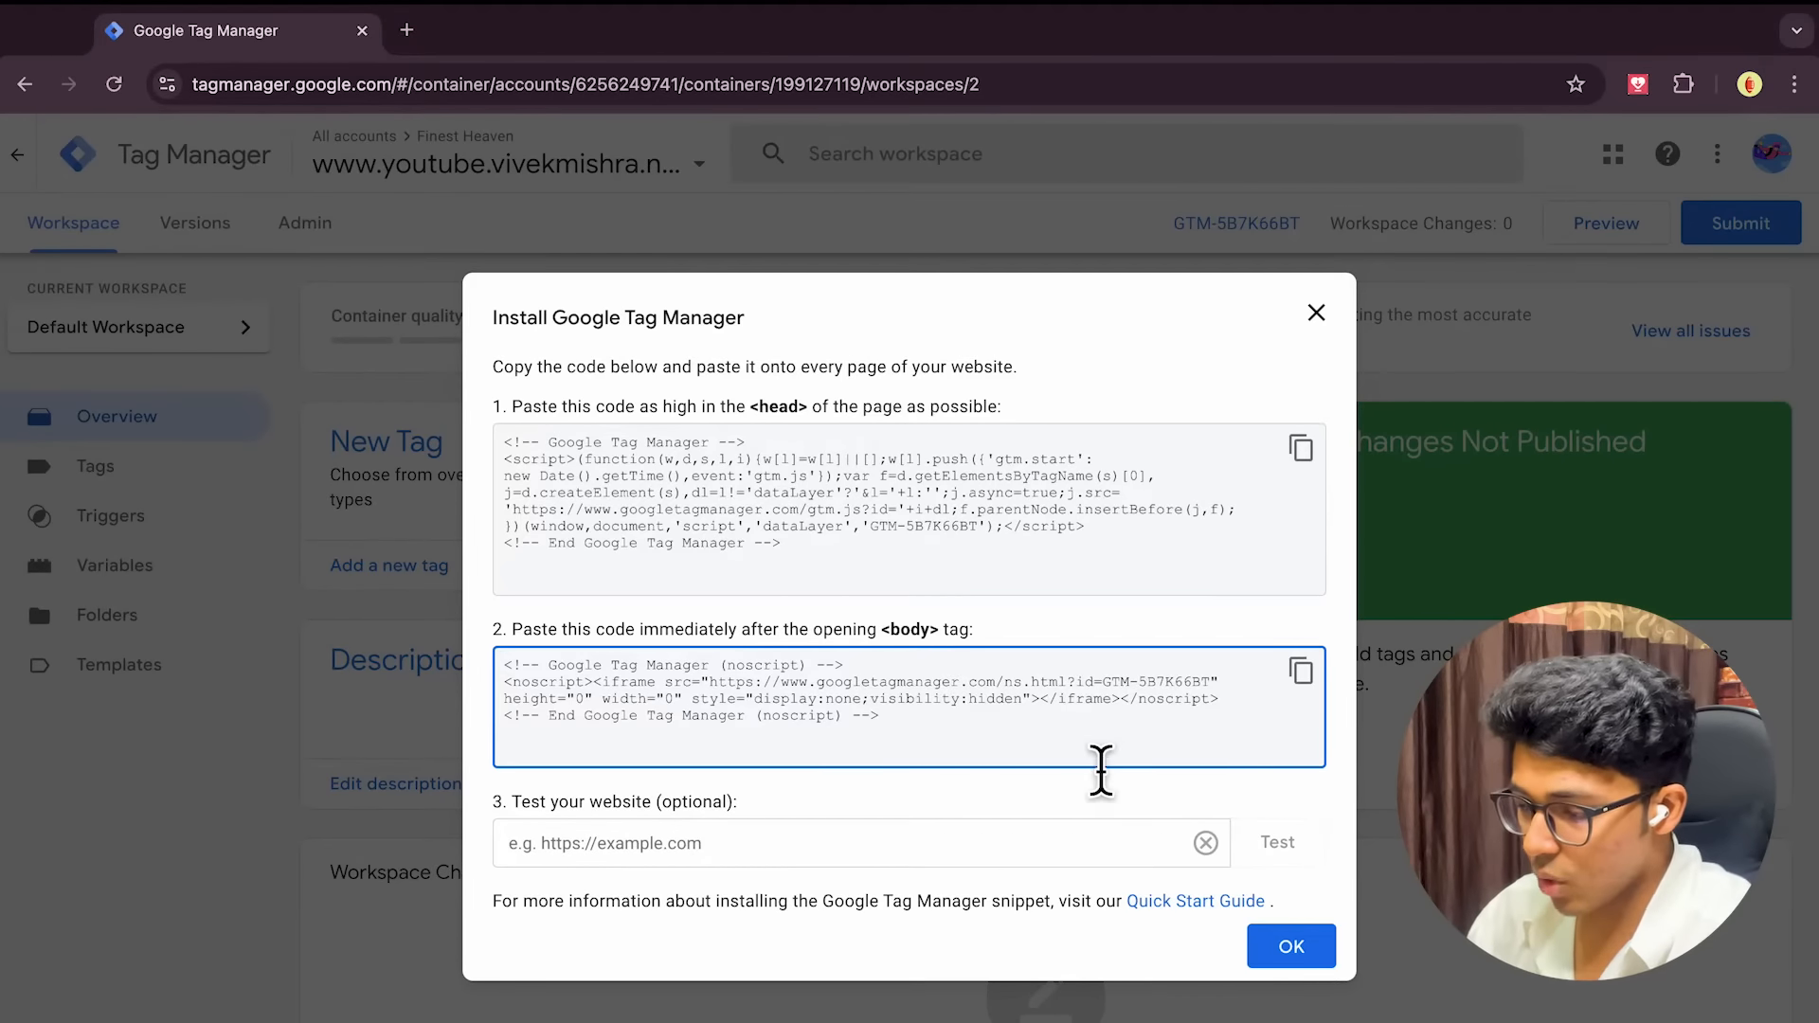
click(1315, 314)
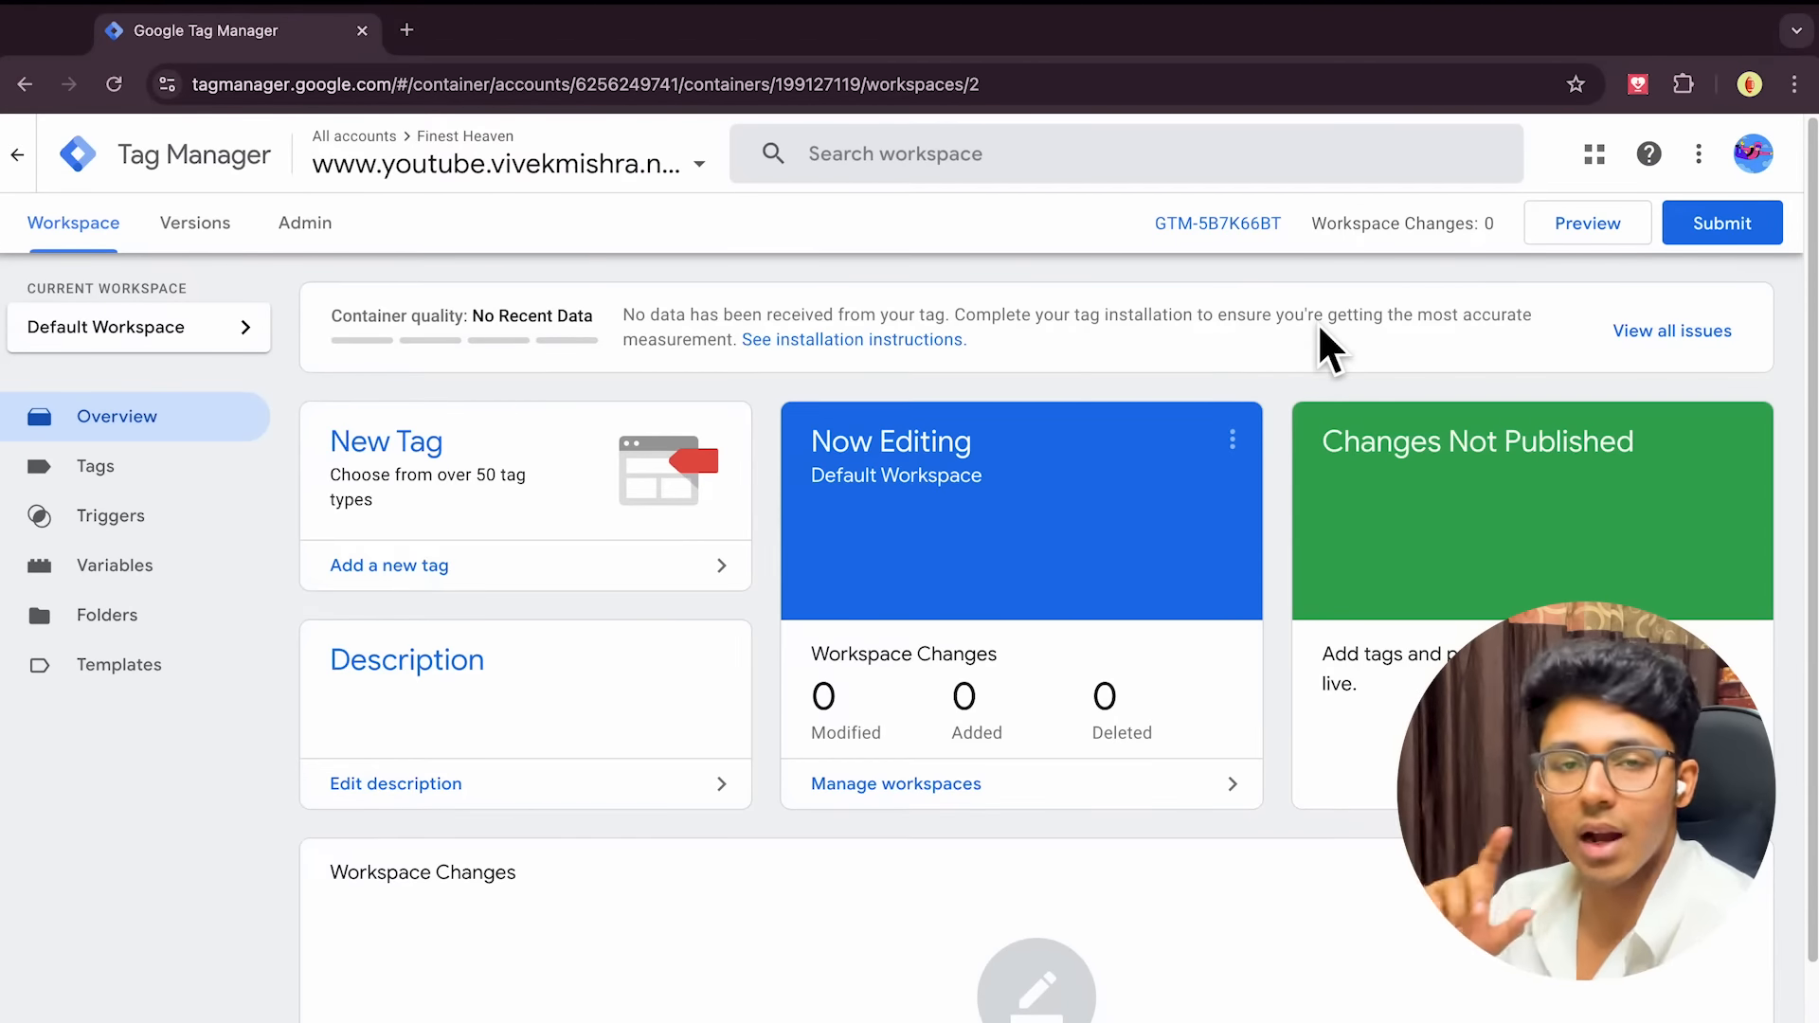
Review the install code again, reselect the container, and return to the All accounts list
click(1222, 228)
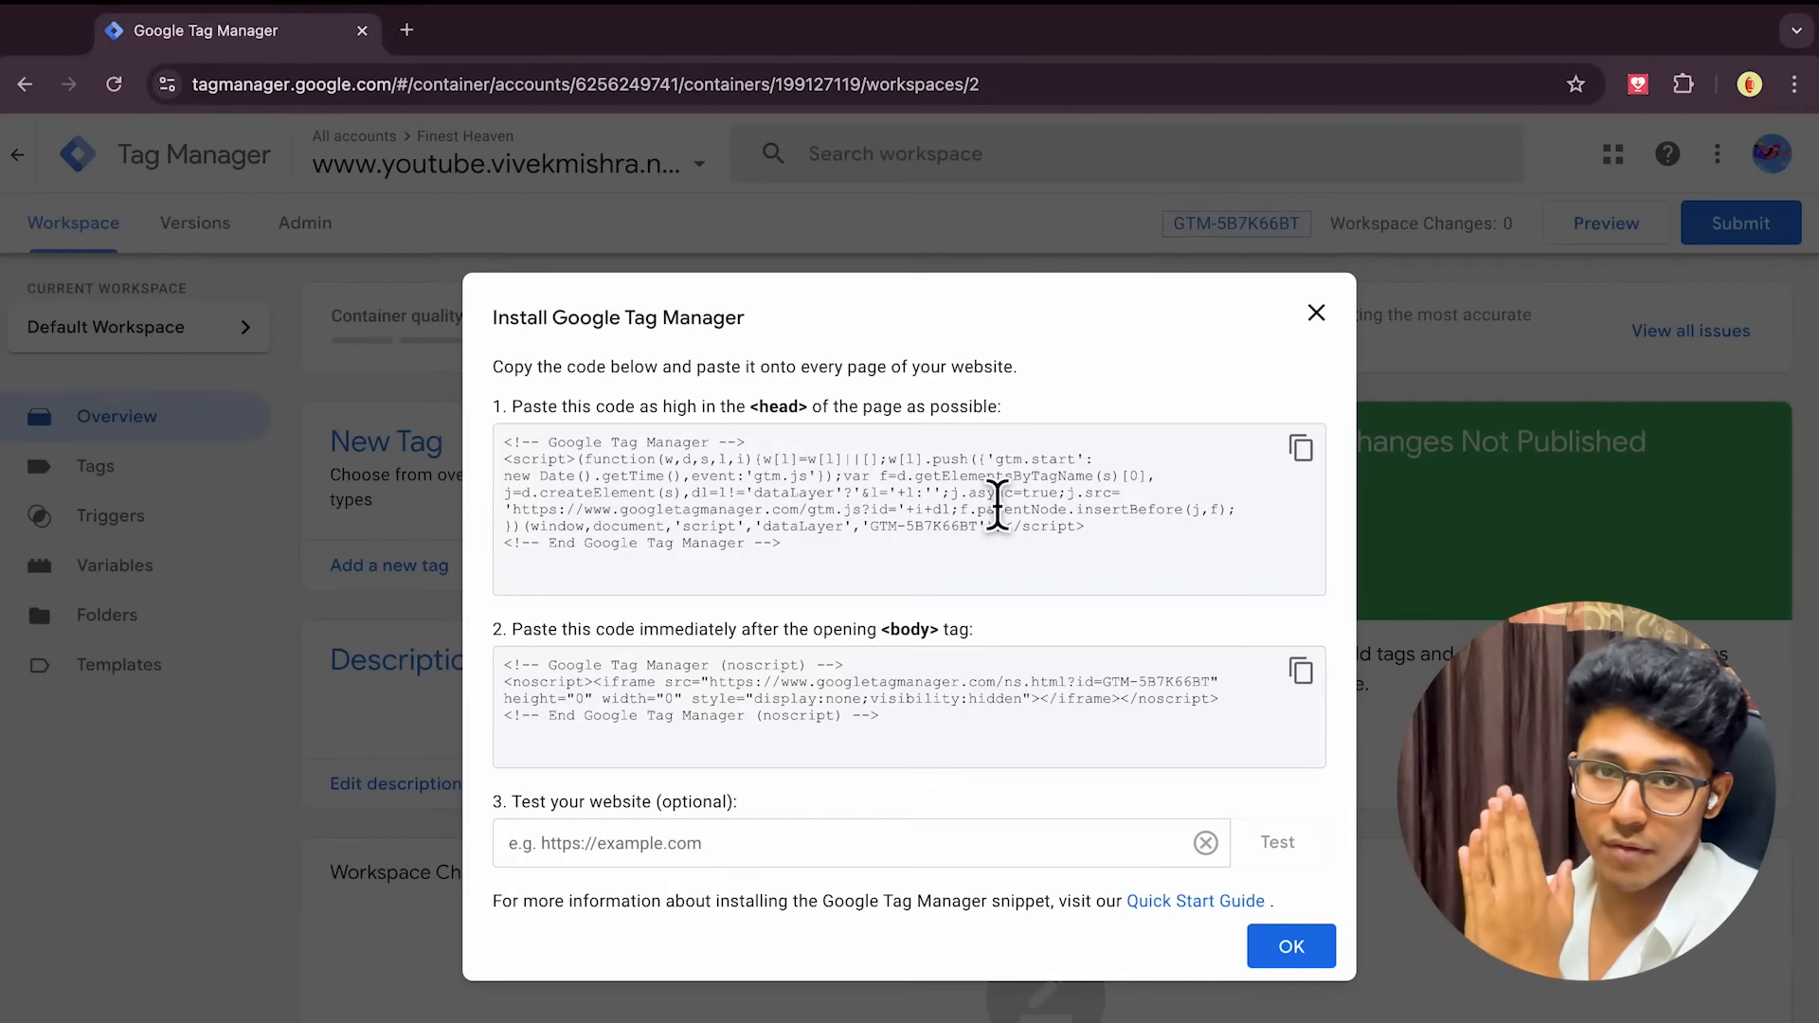
click(1300, 949)
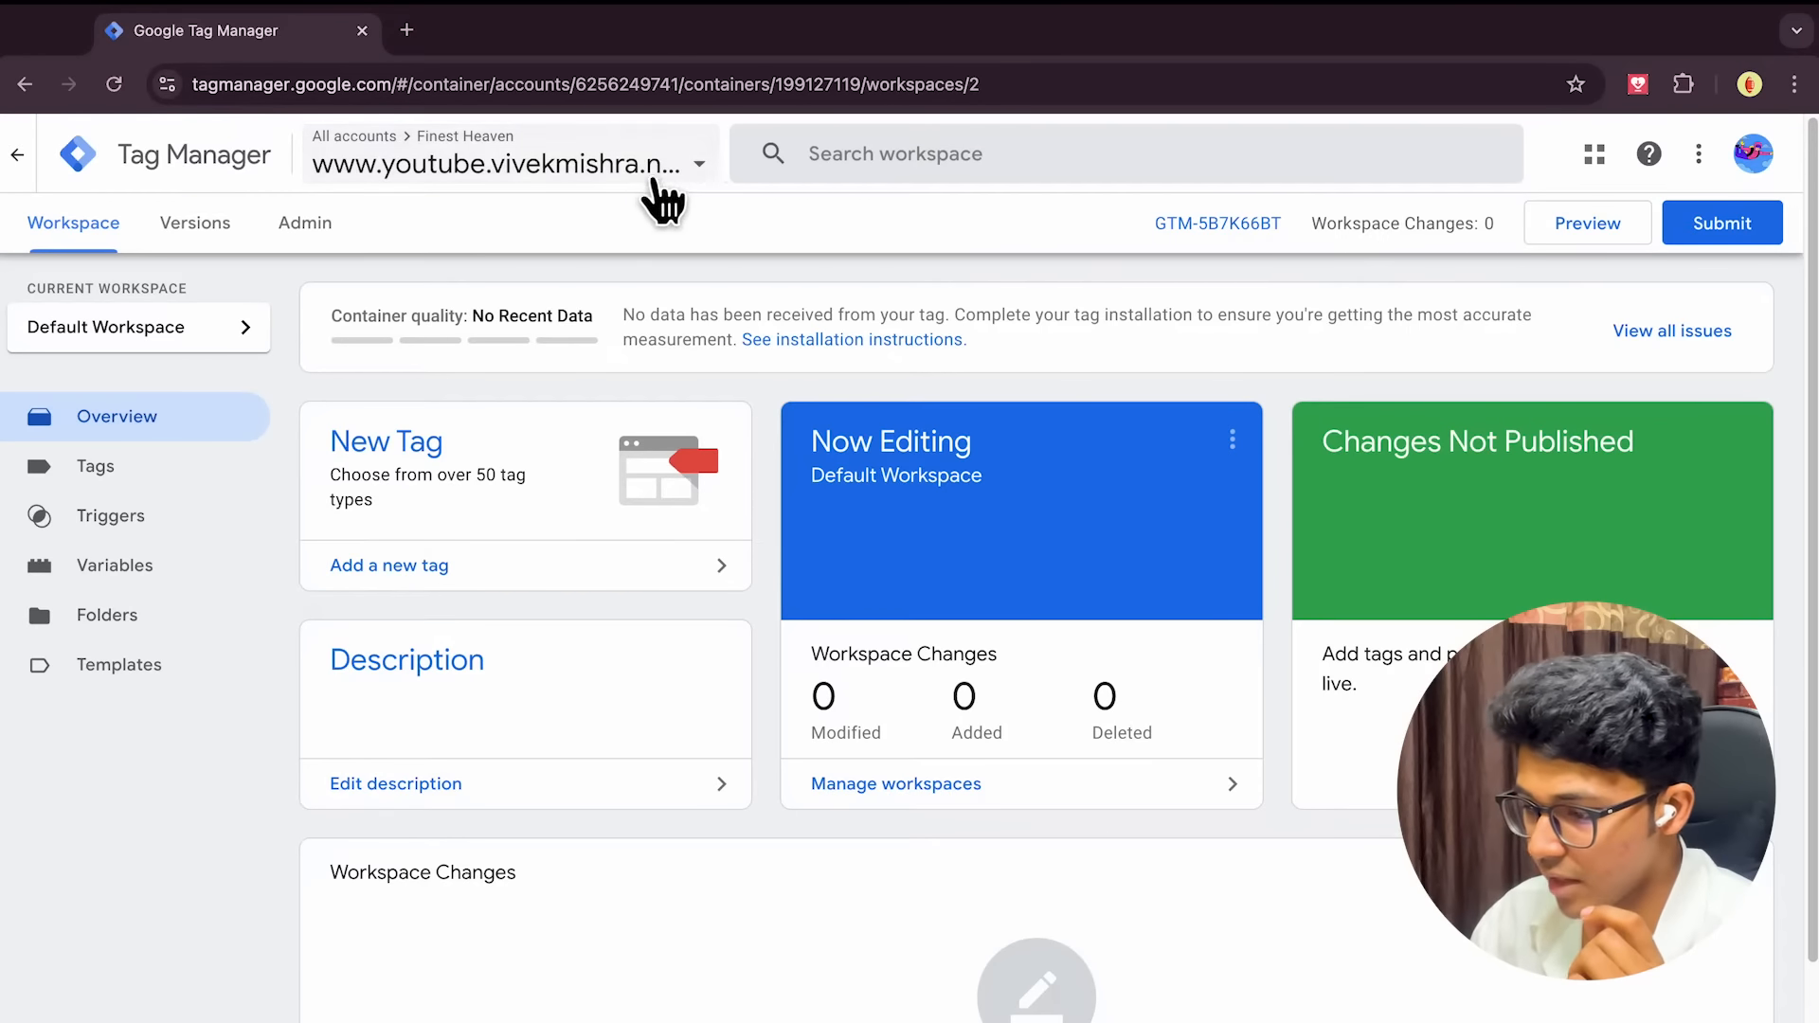
click(431, 169)
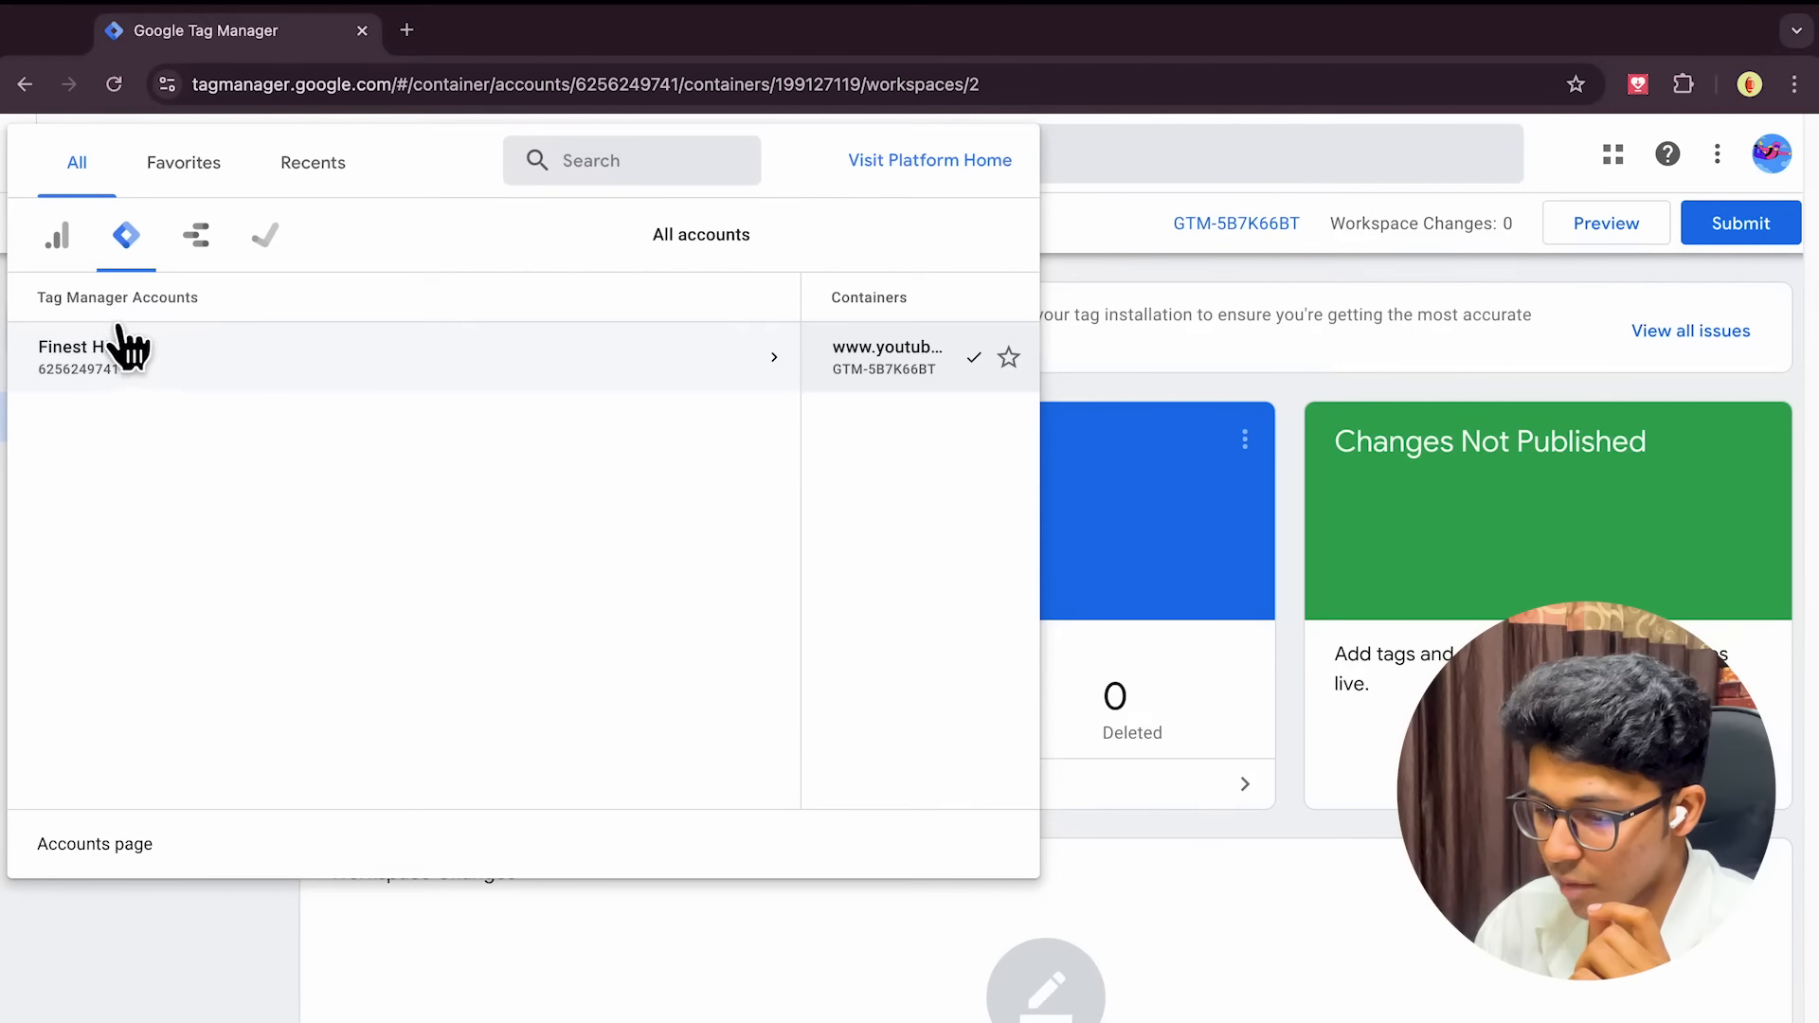
click(751, 374)
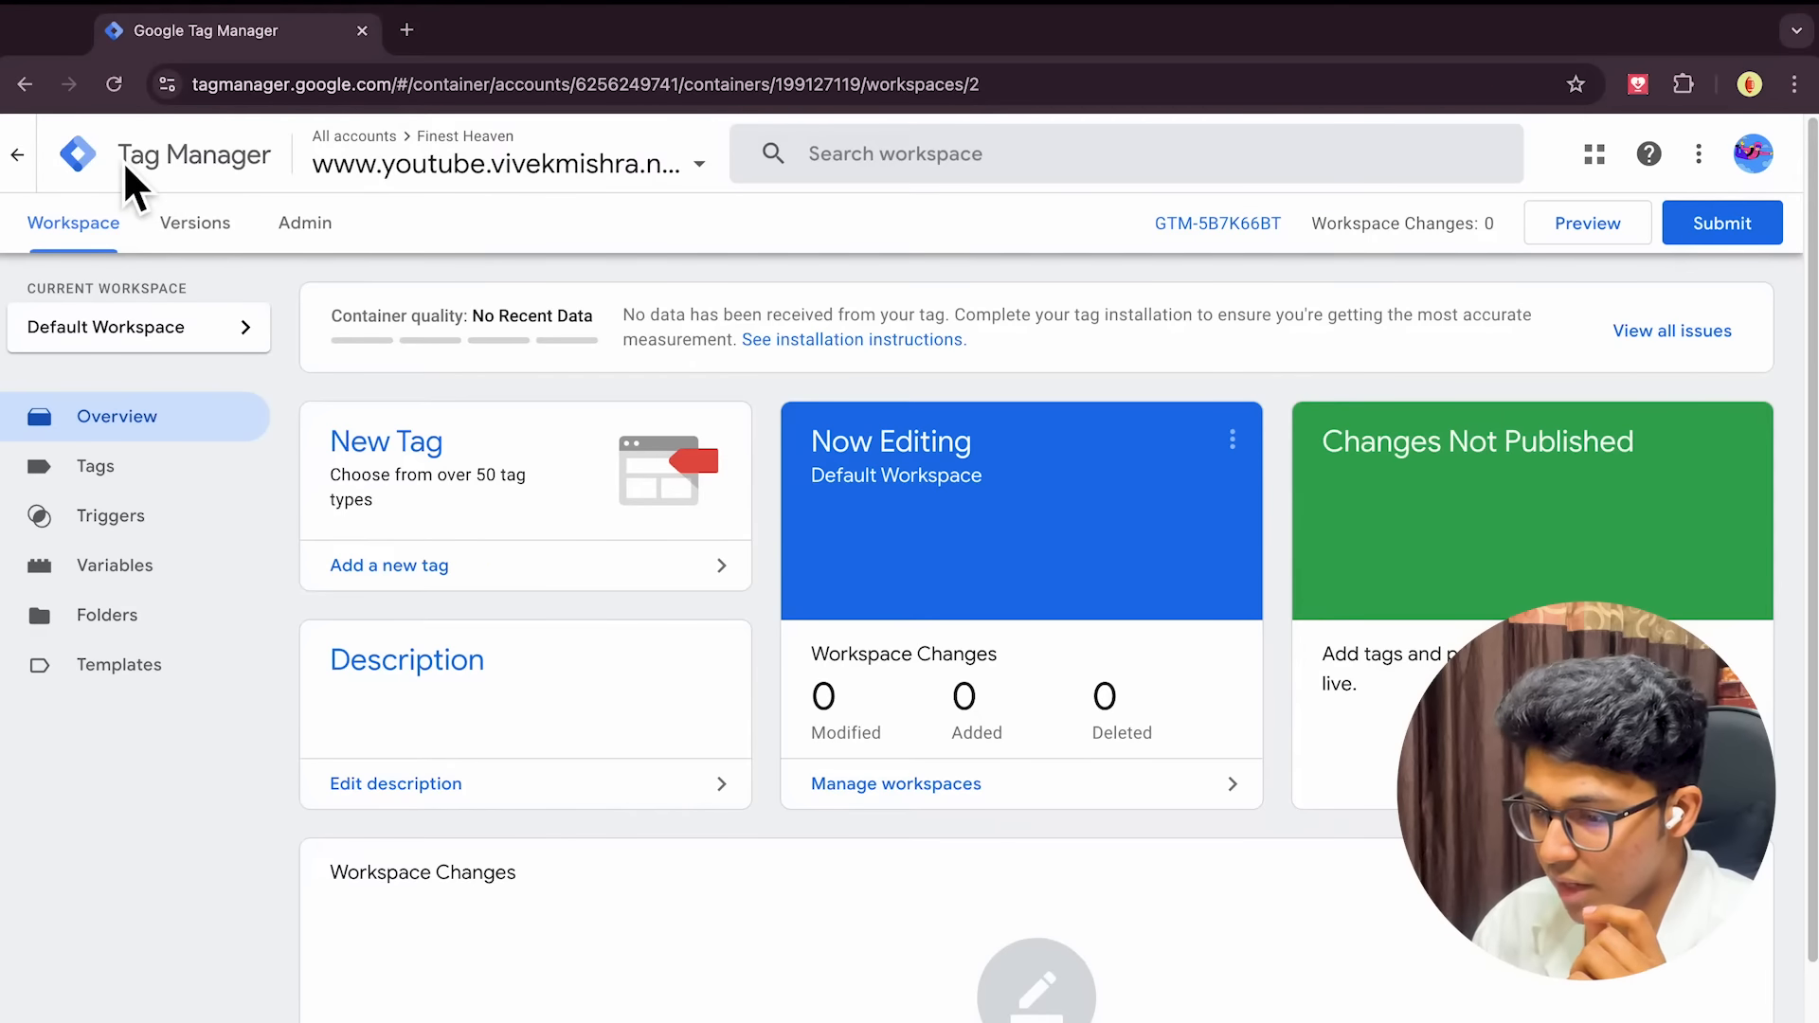
click(102, 175)
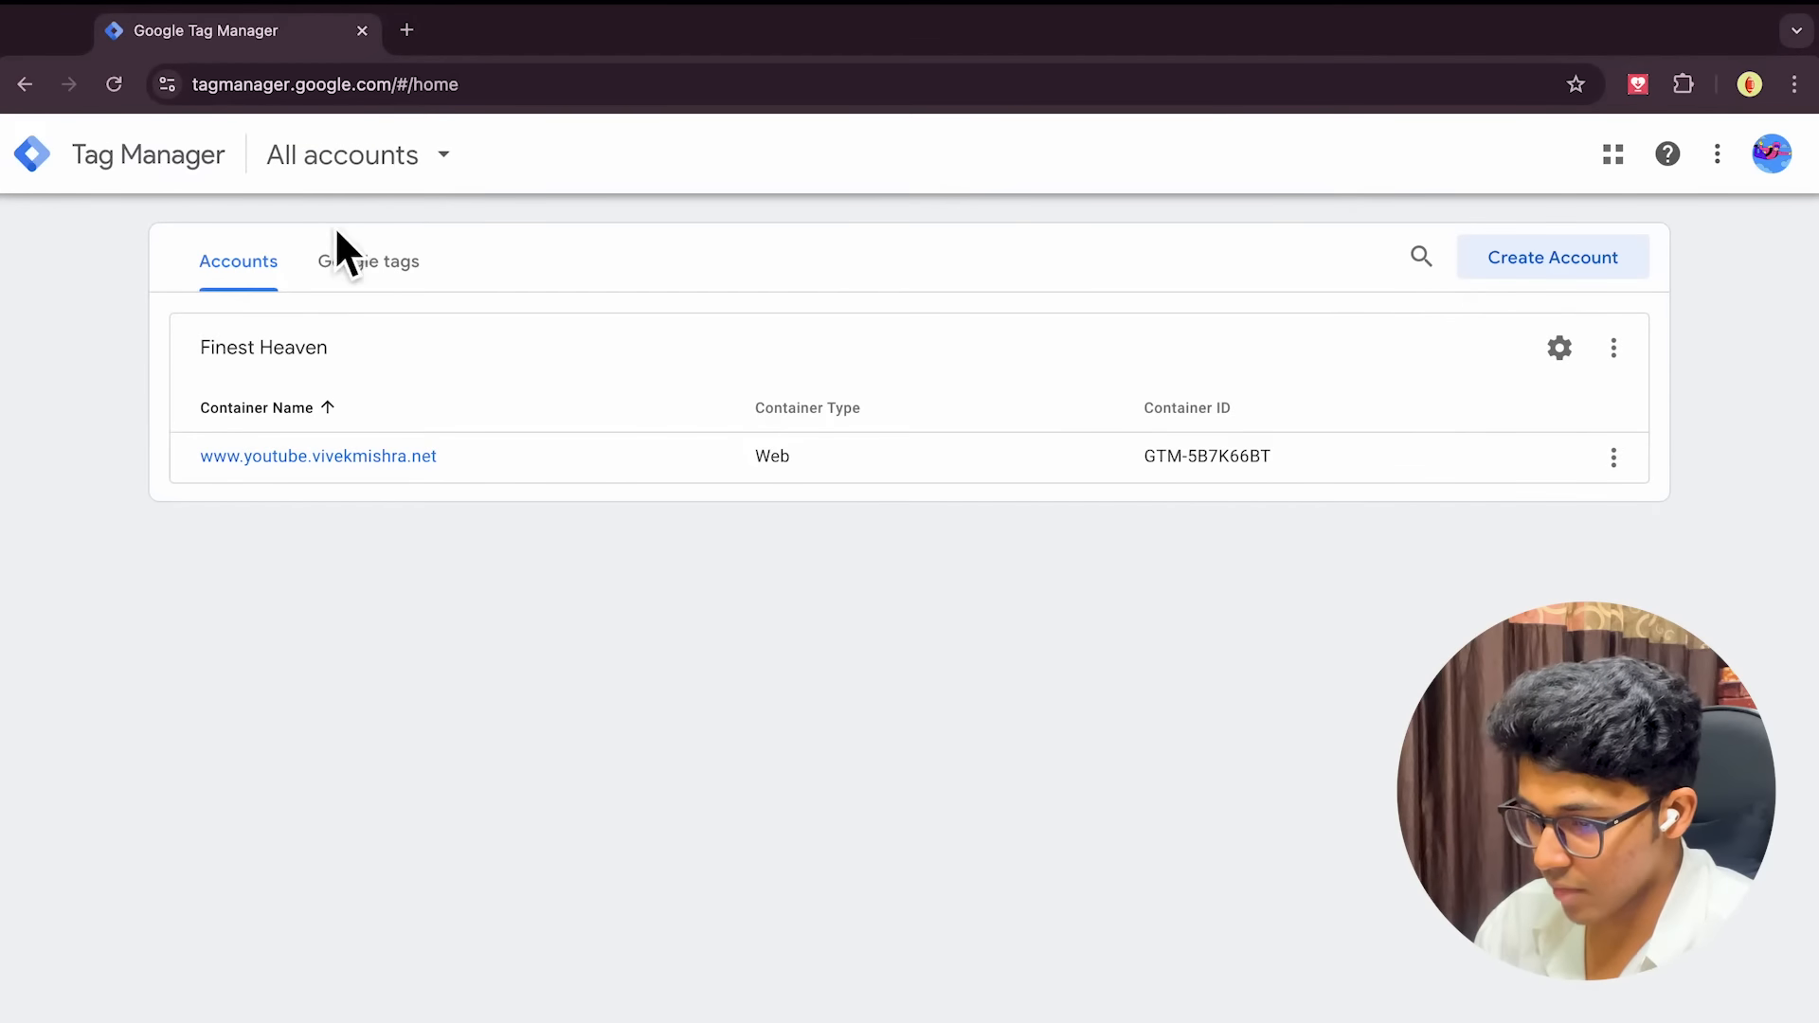
Draft a second Web container named after the site in Finest Heaven, then discard it
click(1614, 352)
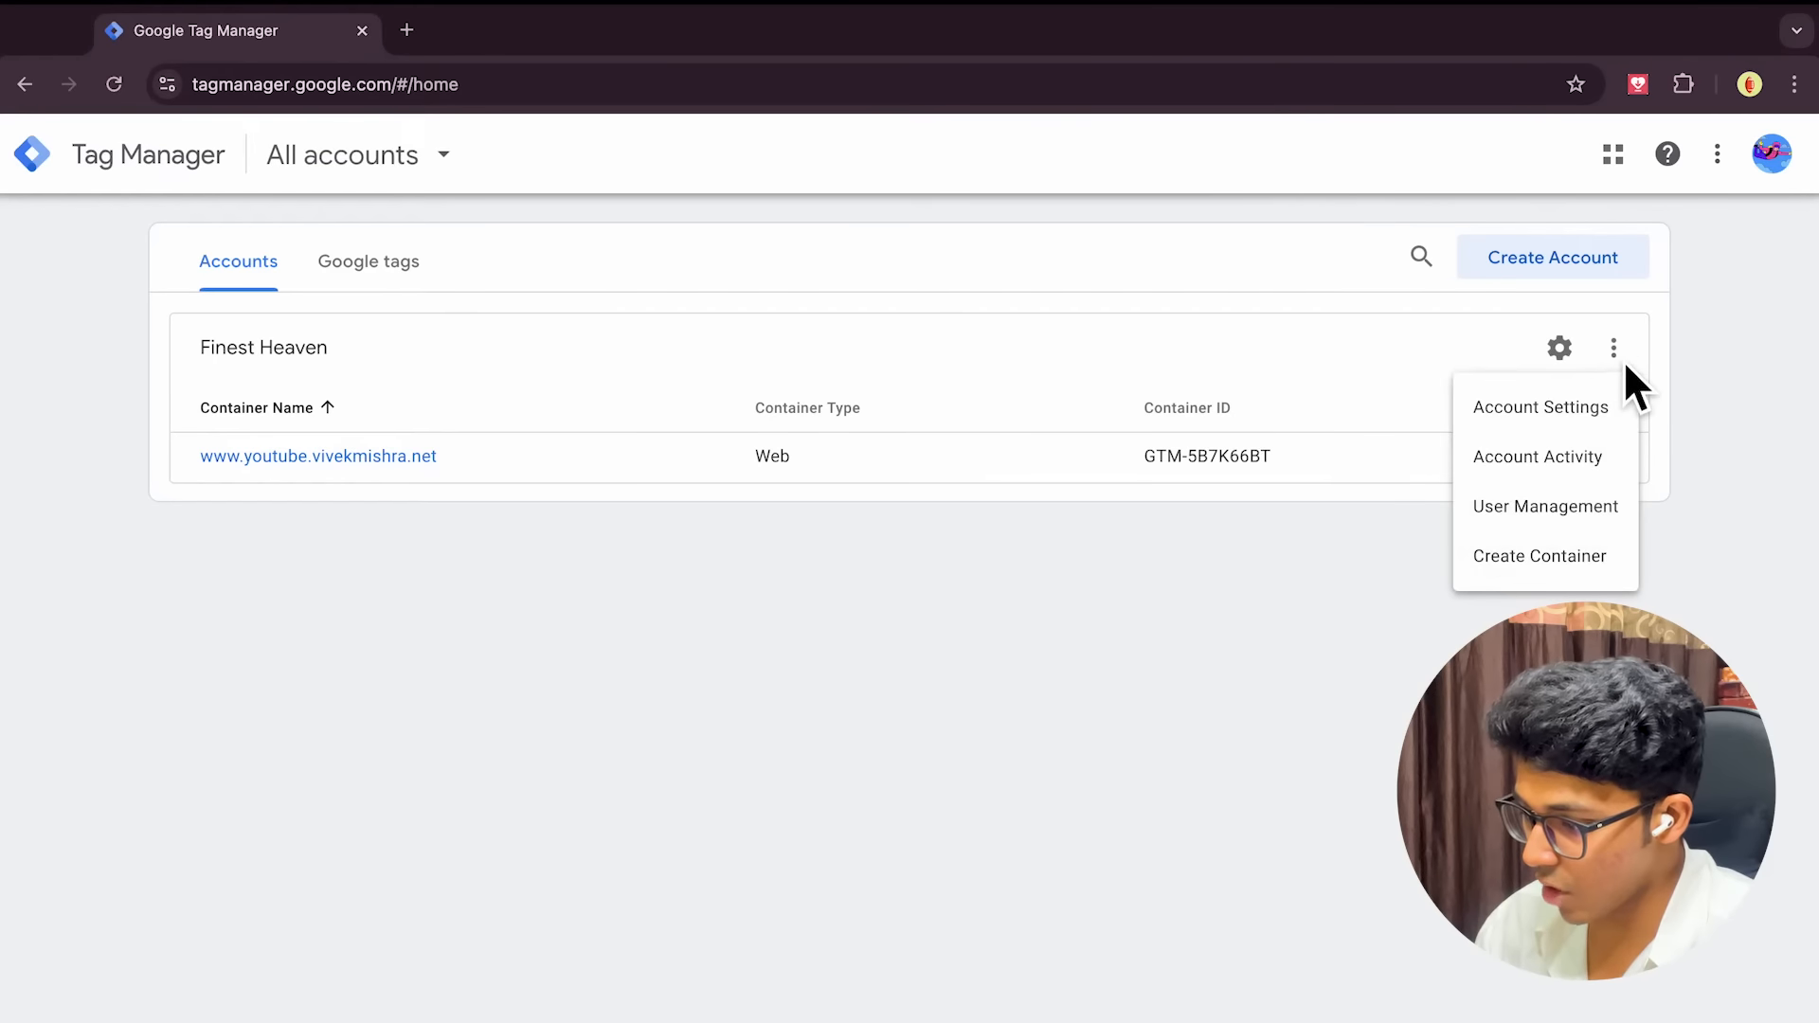
click(1546, 563)
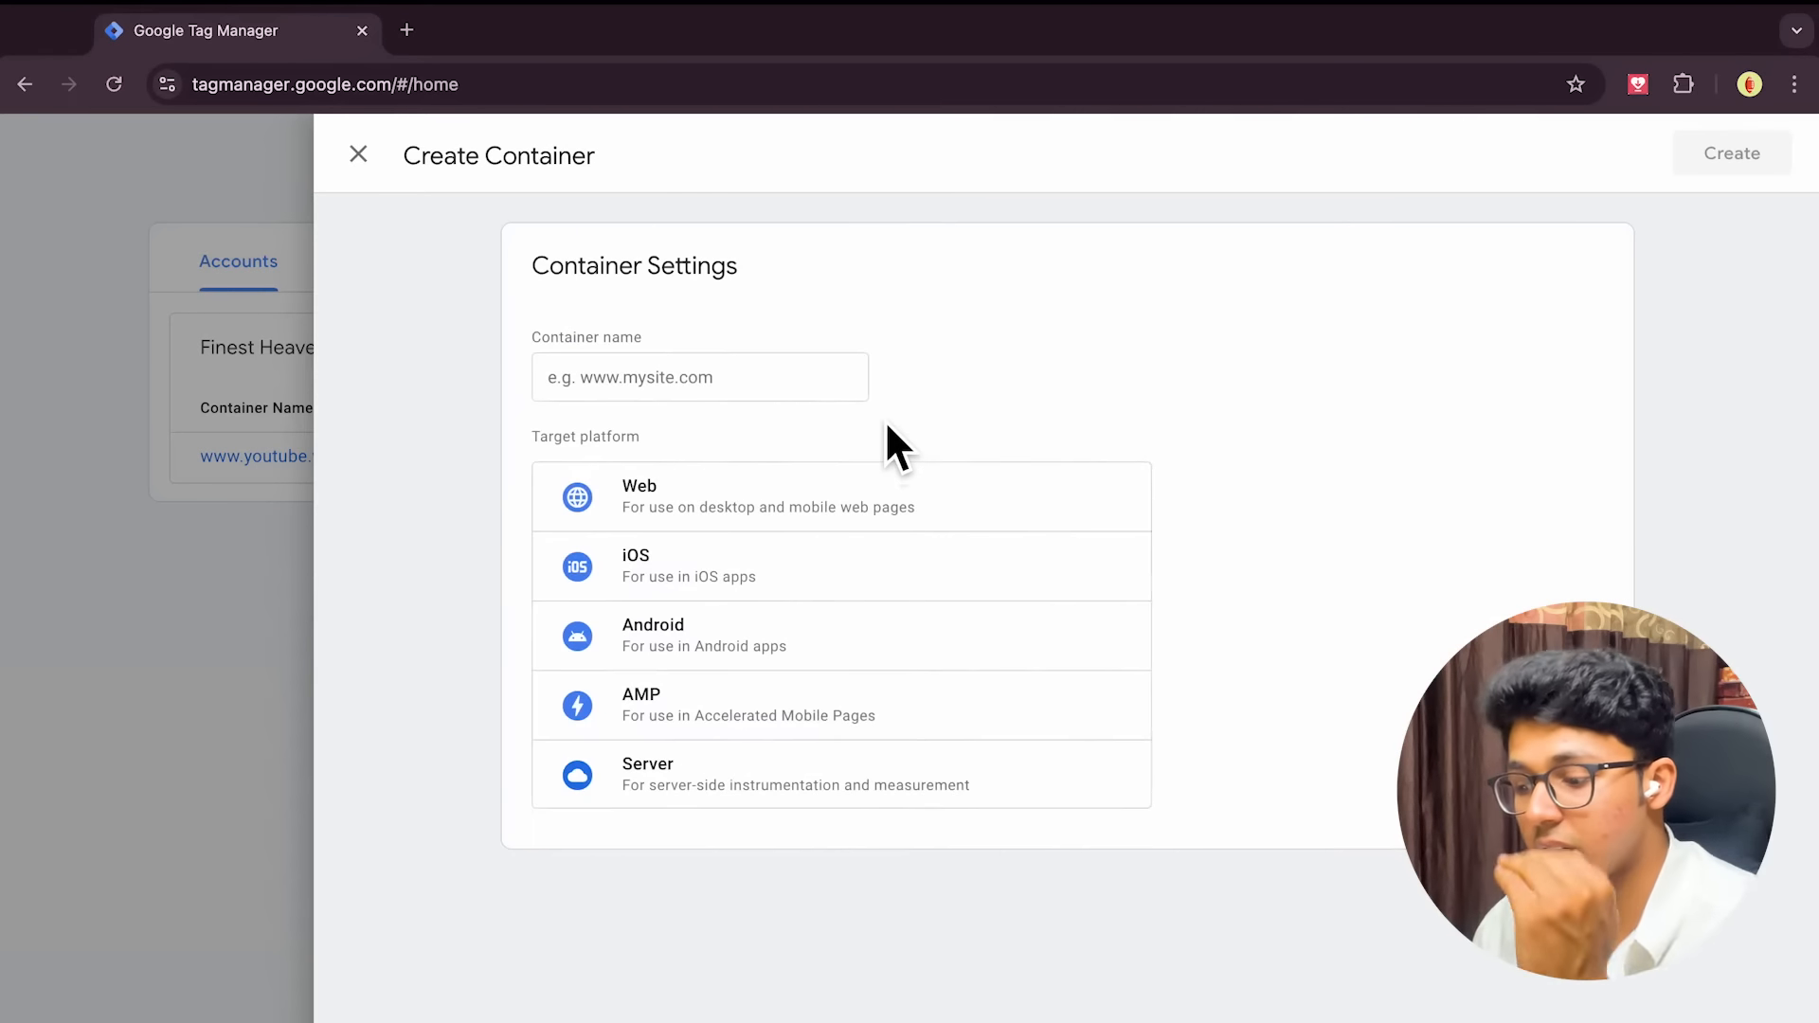
click(682, 397)
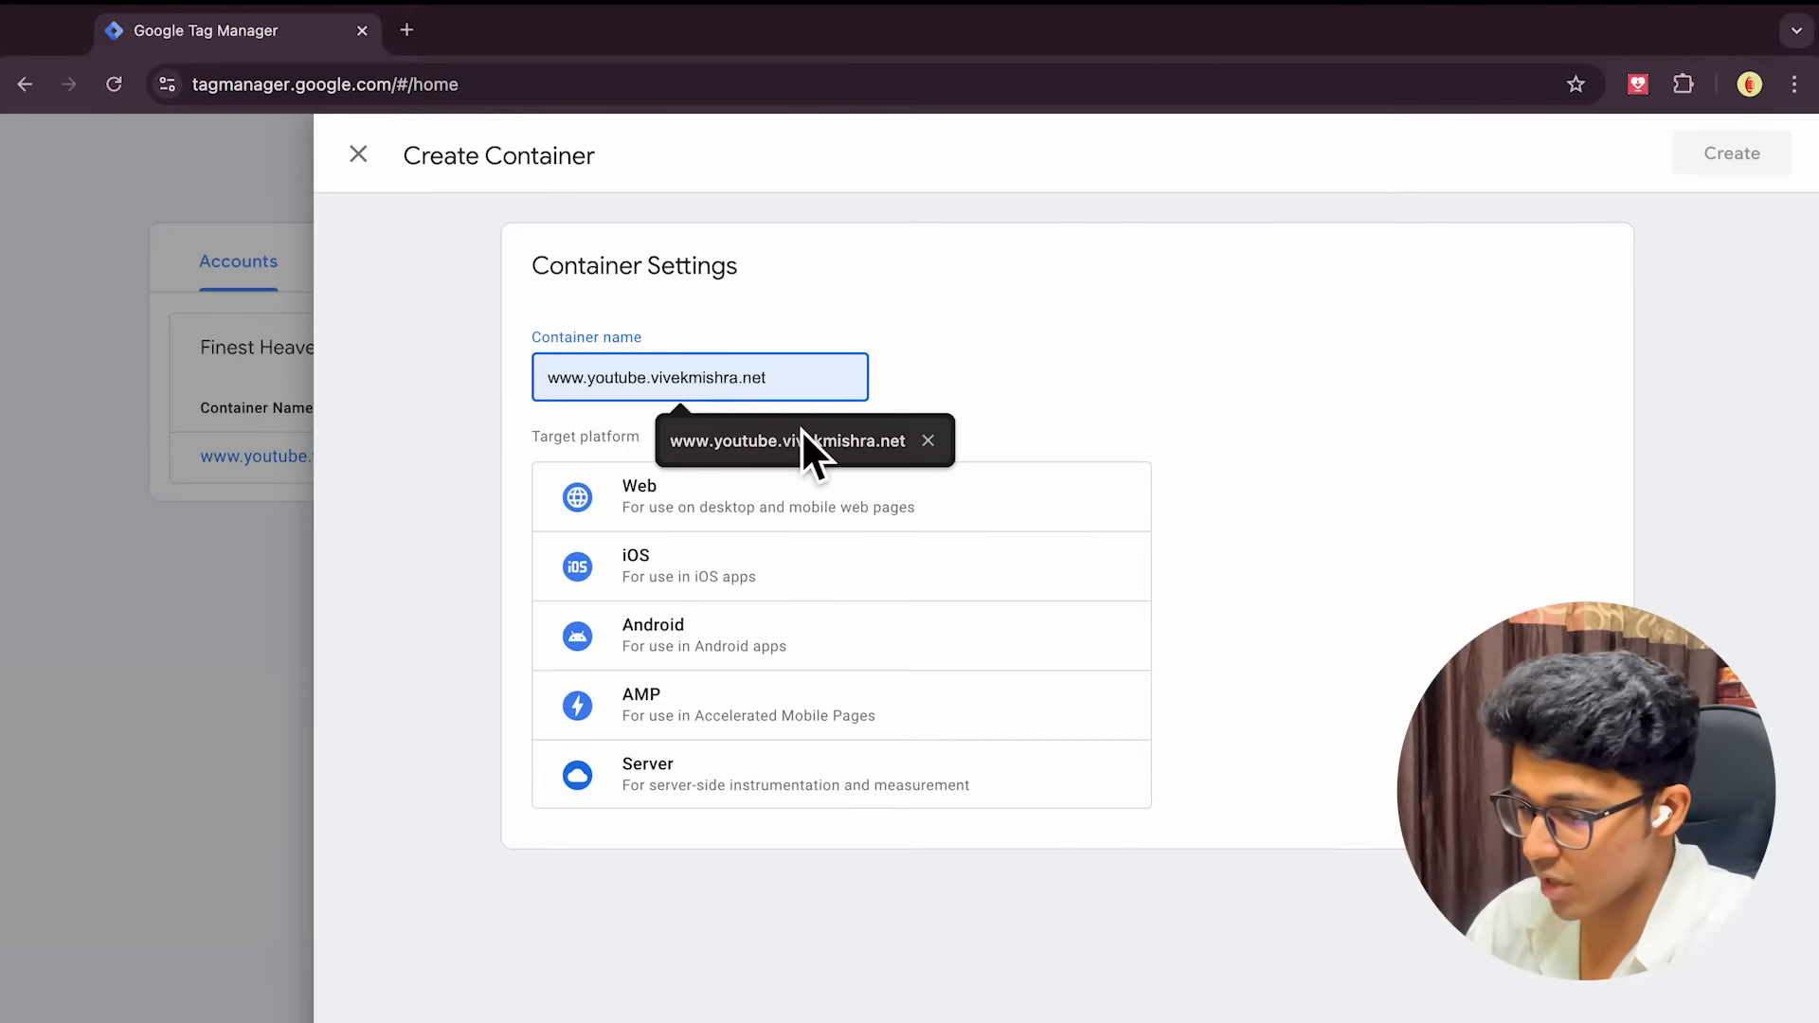
text(v)
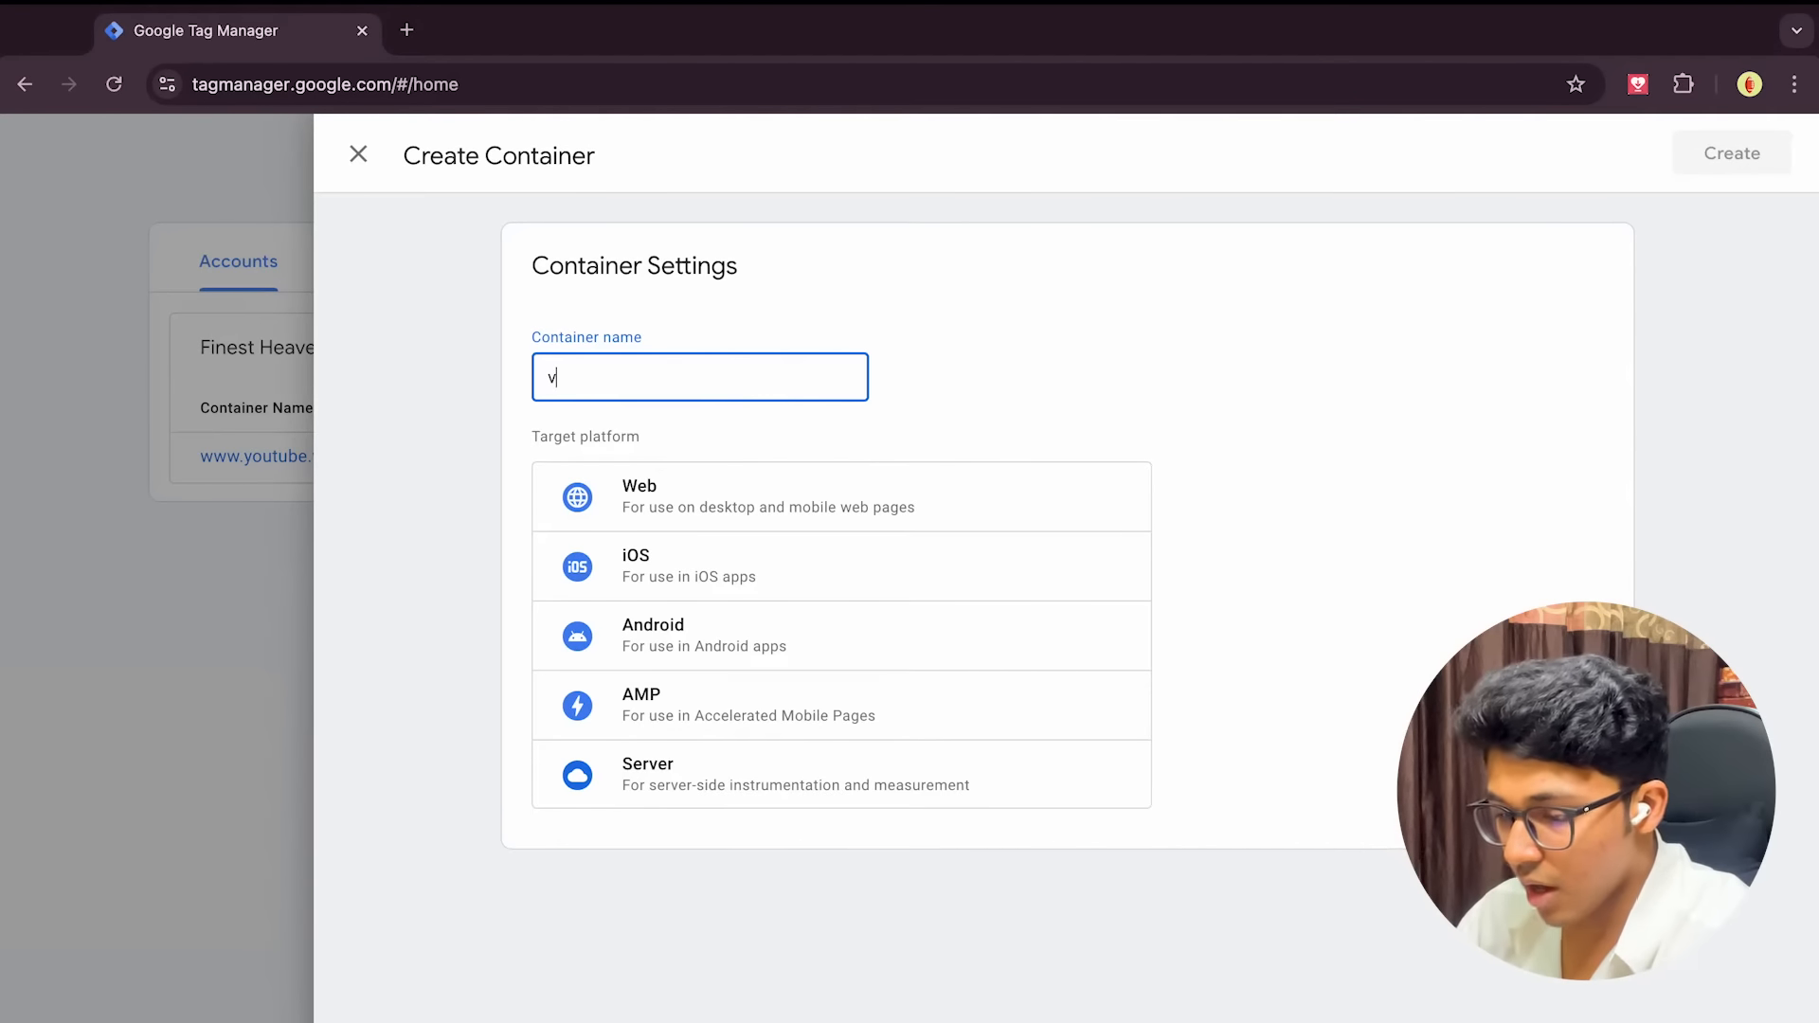
text(ivekmishra.)
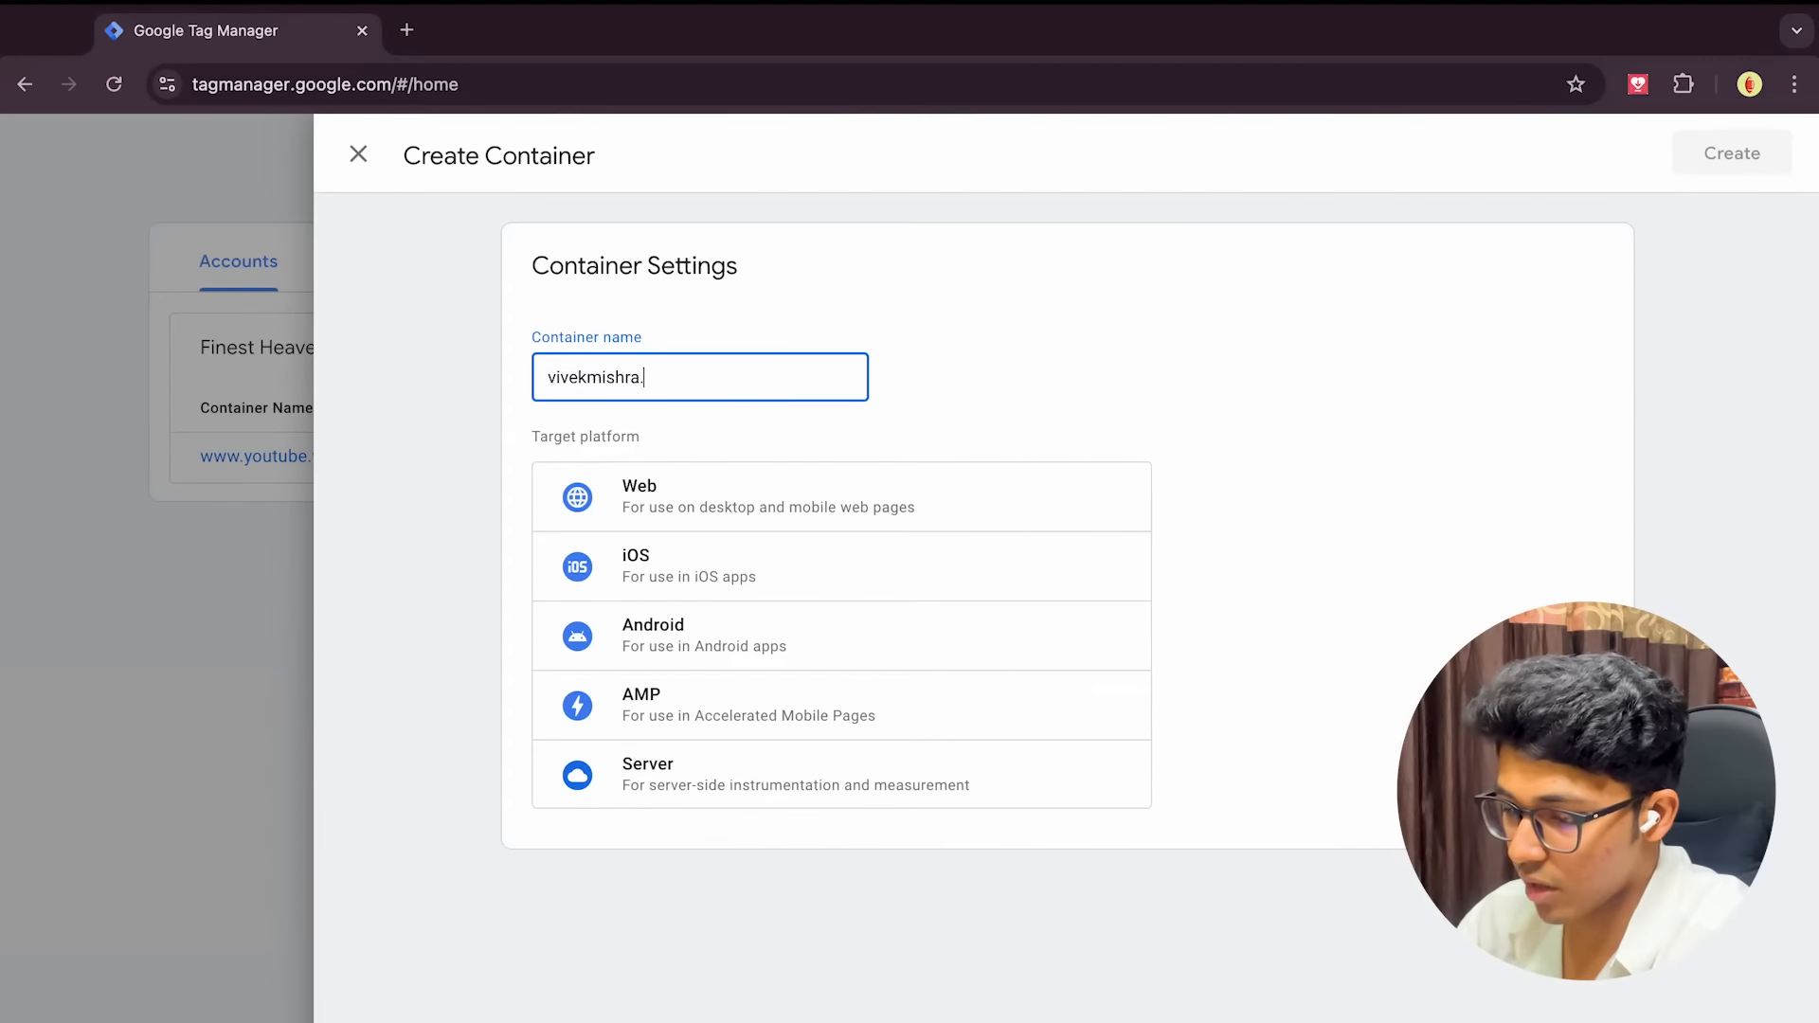
text(net)
click(992, 390)
click(755, 501)
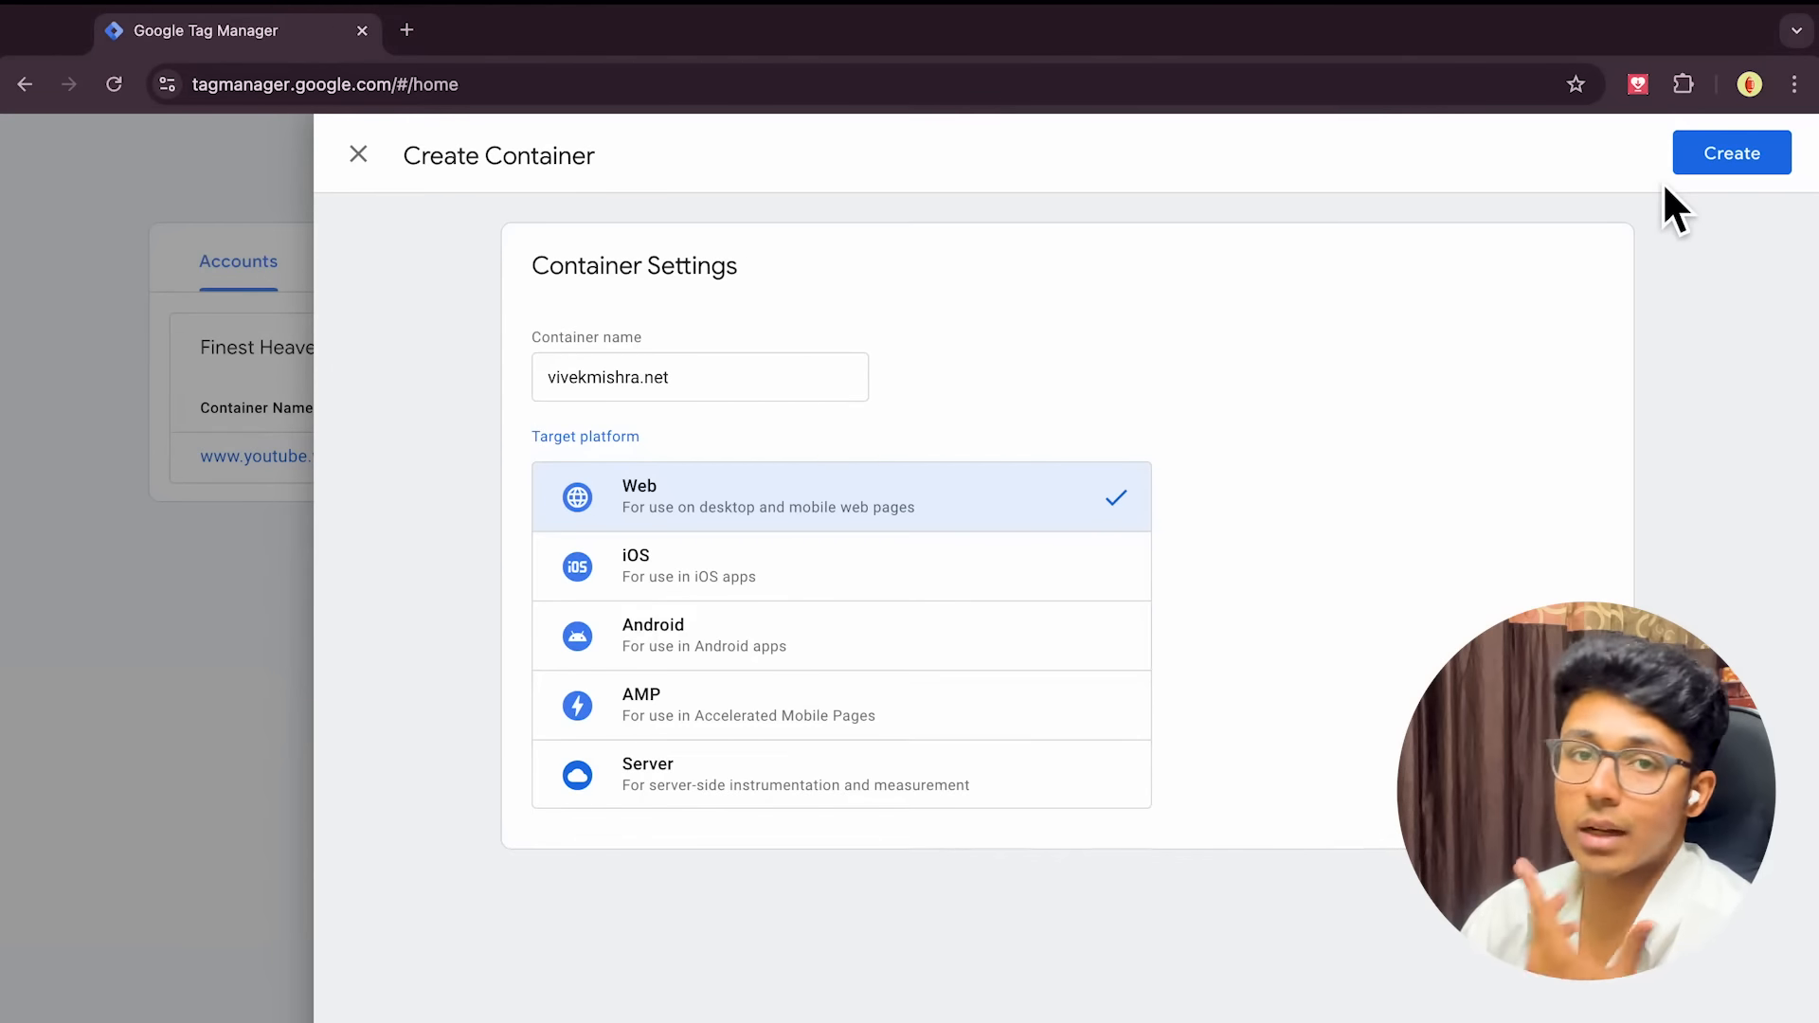
click(364, 157)
click(1078, 472)
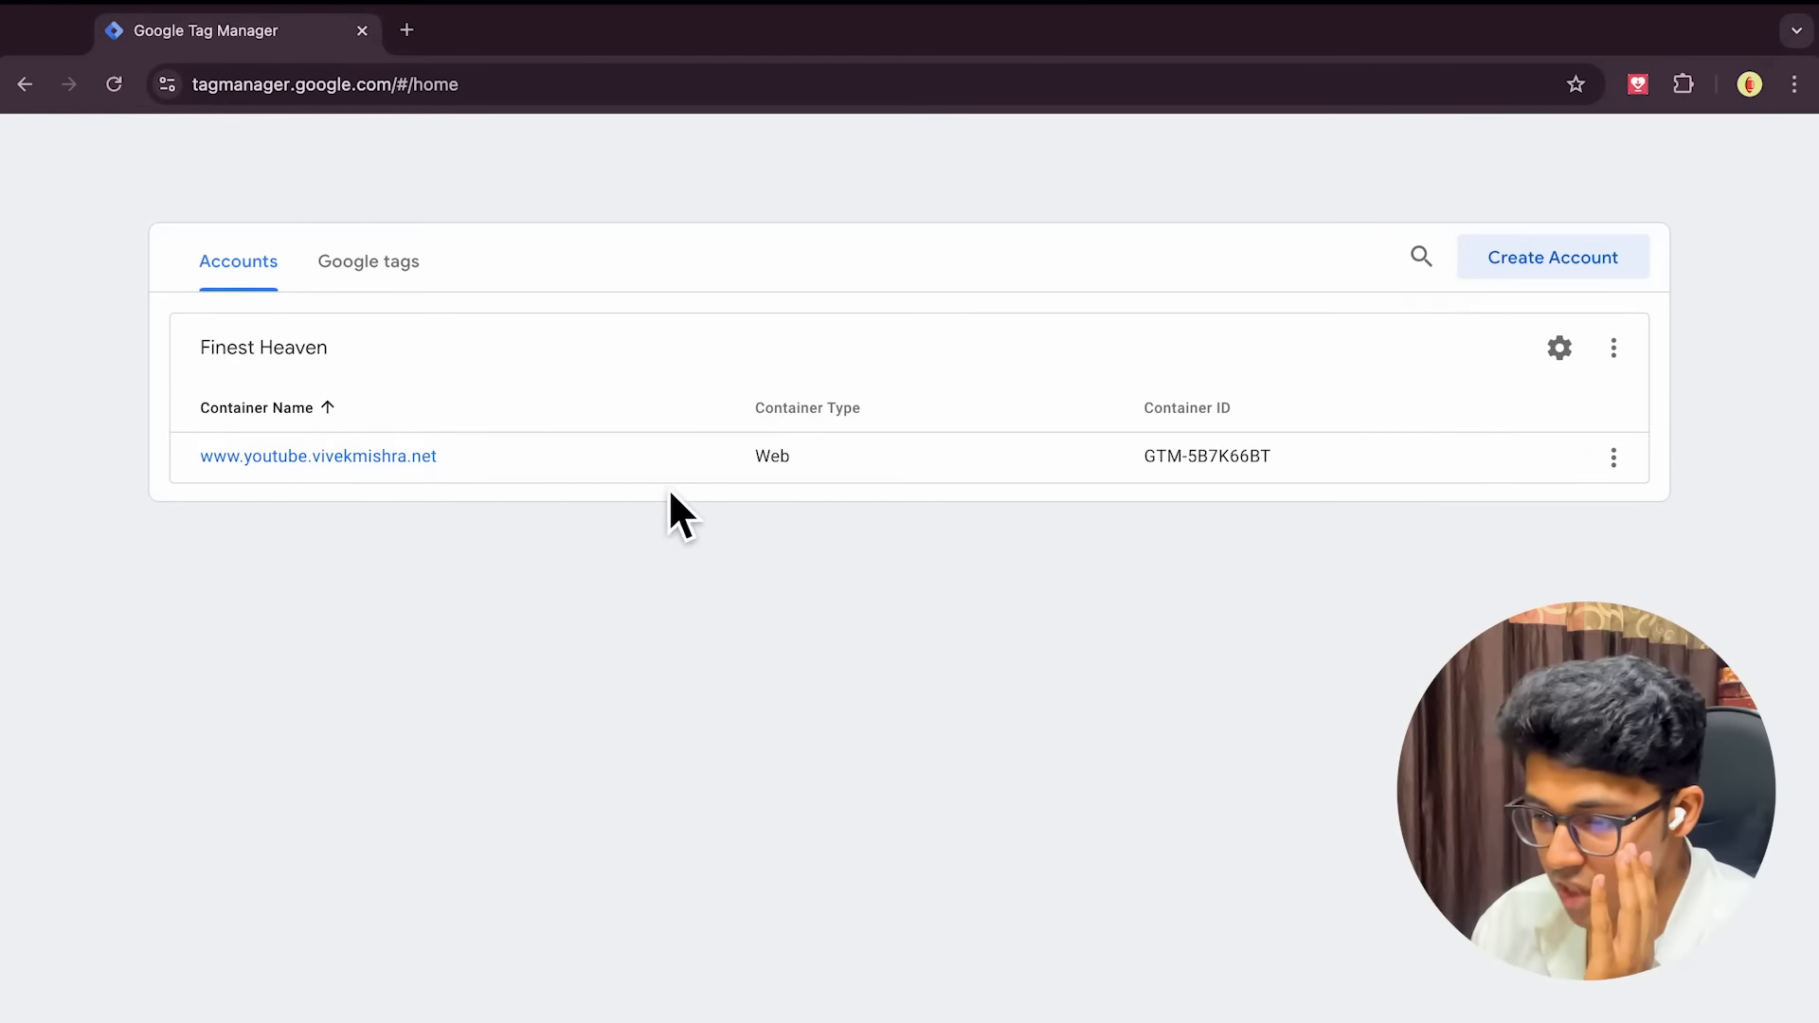
Copy the head snippet from container GTM-5B7K66BT's Install Google Tag Manager instructions
click(382, 456)
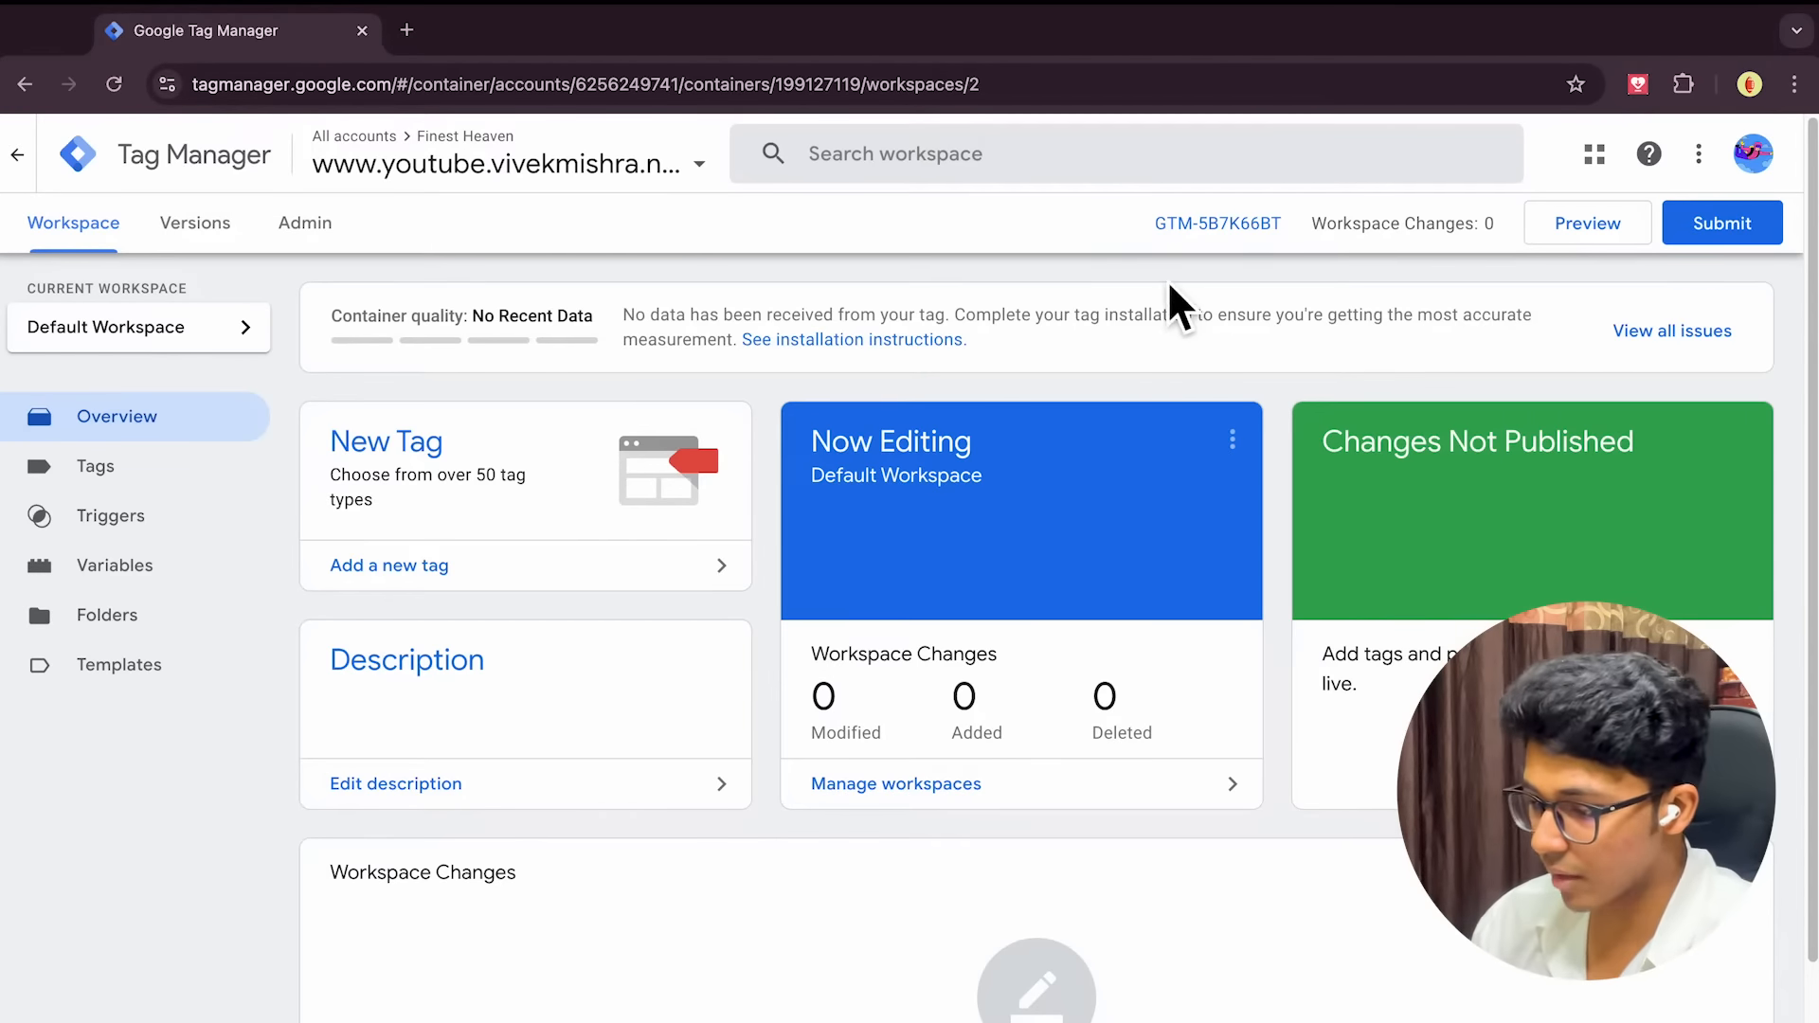
click(1209, 227)
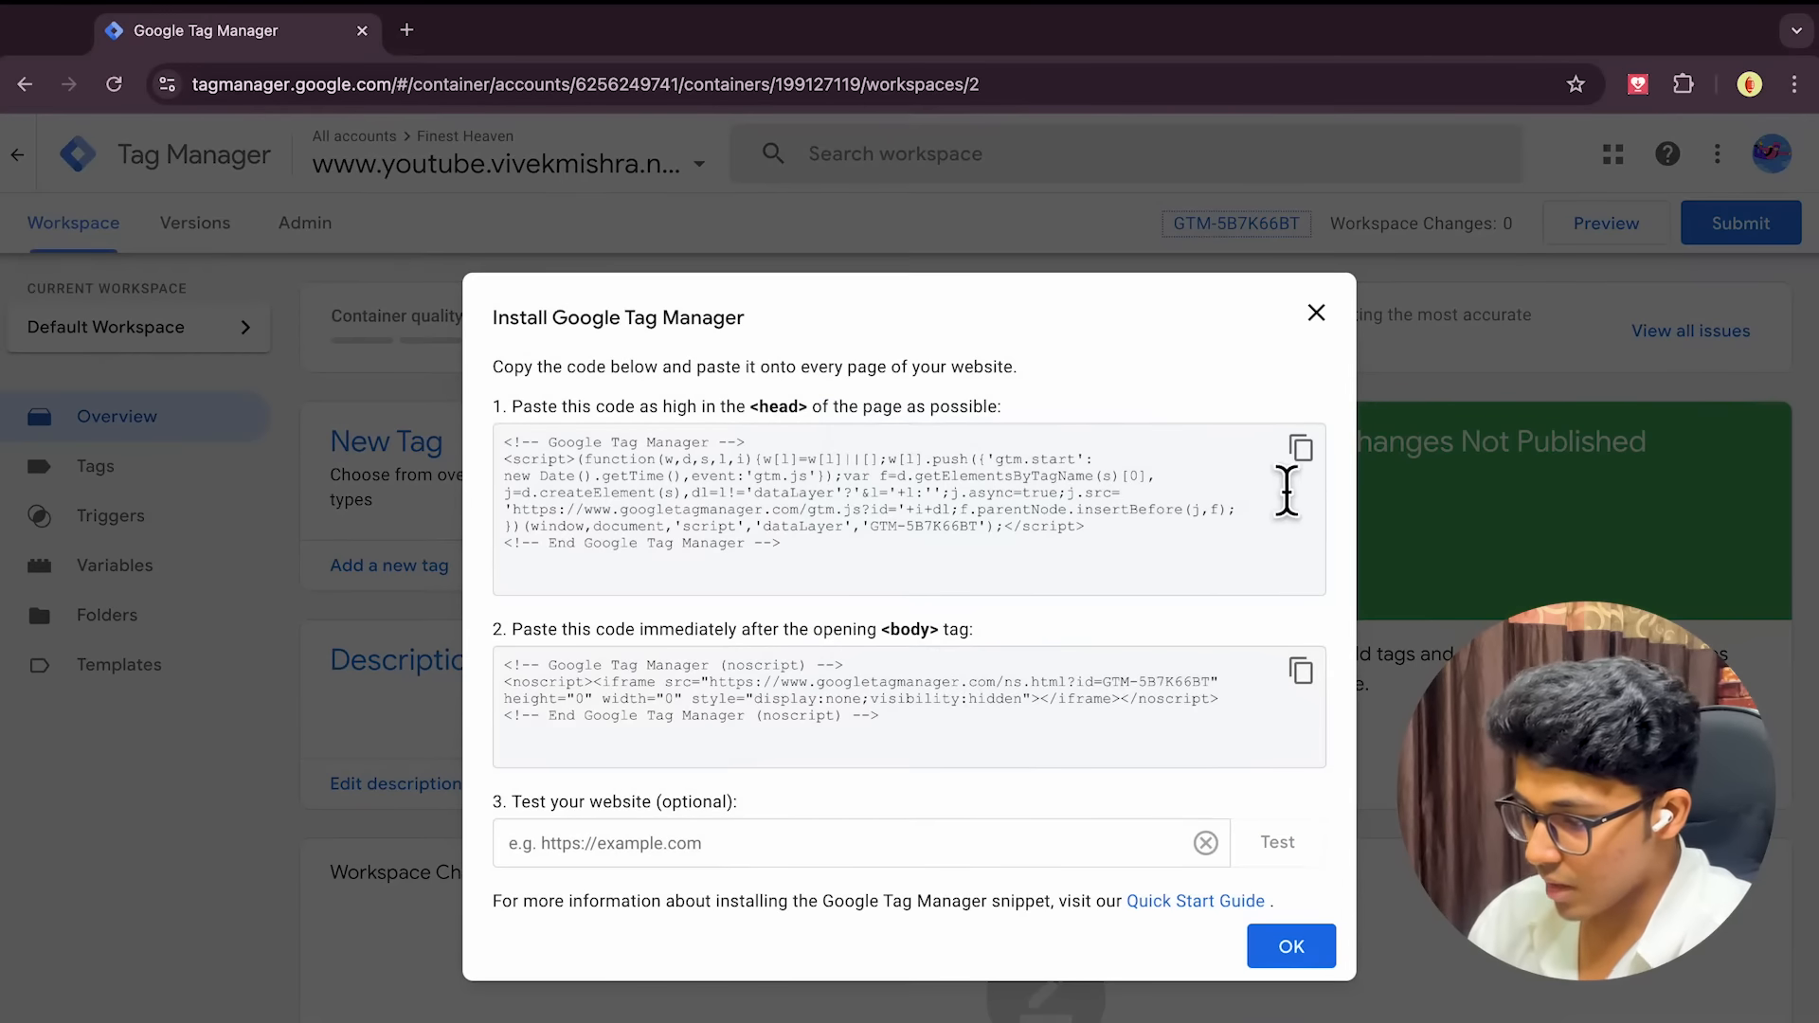
click(1300, 447)
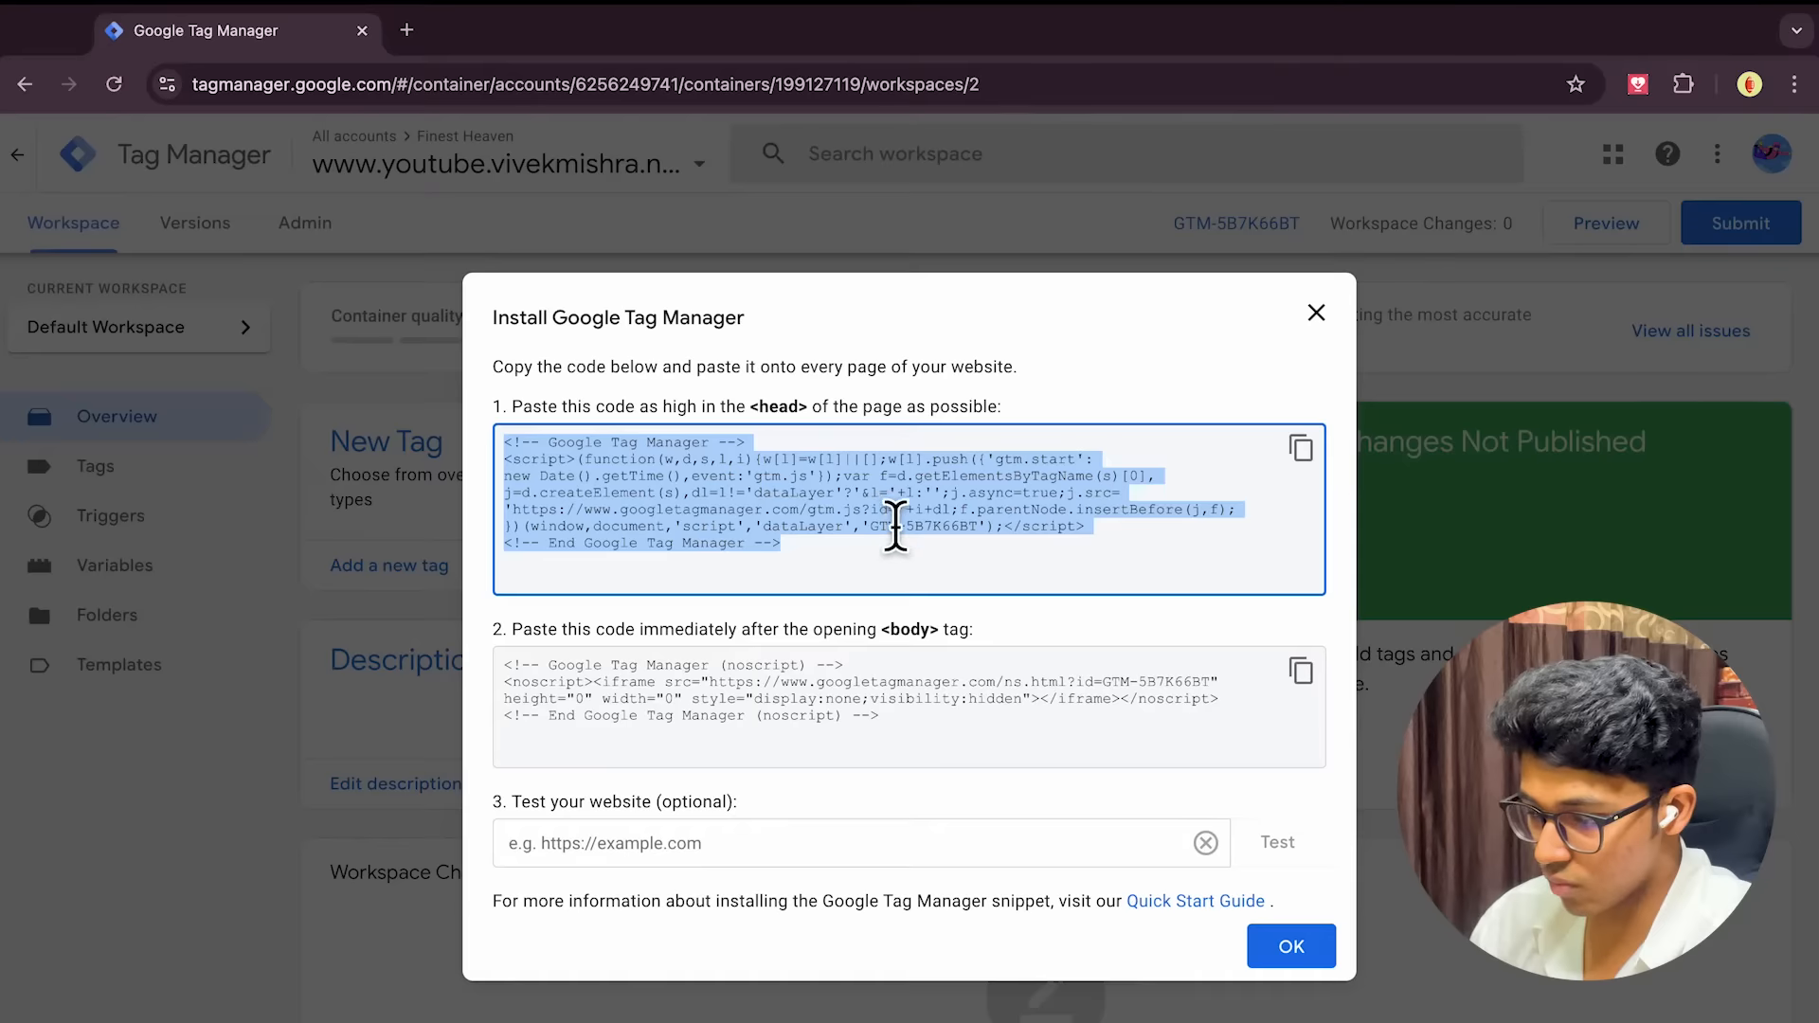
key(ctrl+Left)
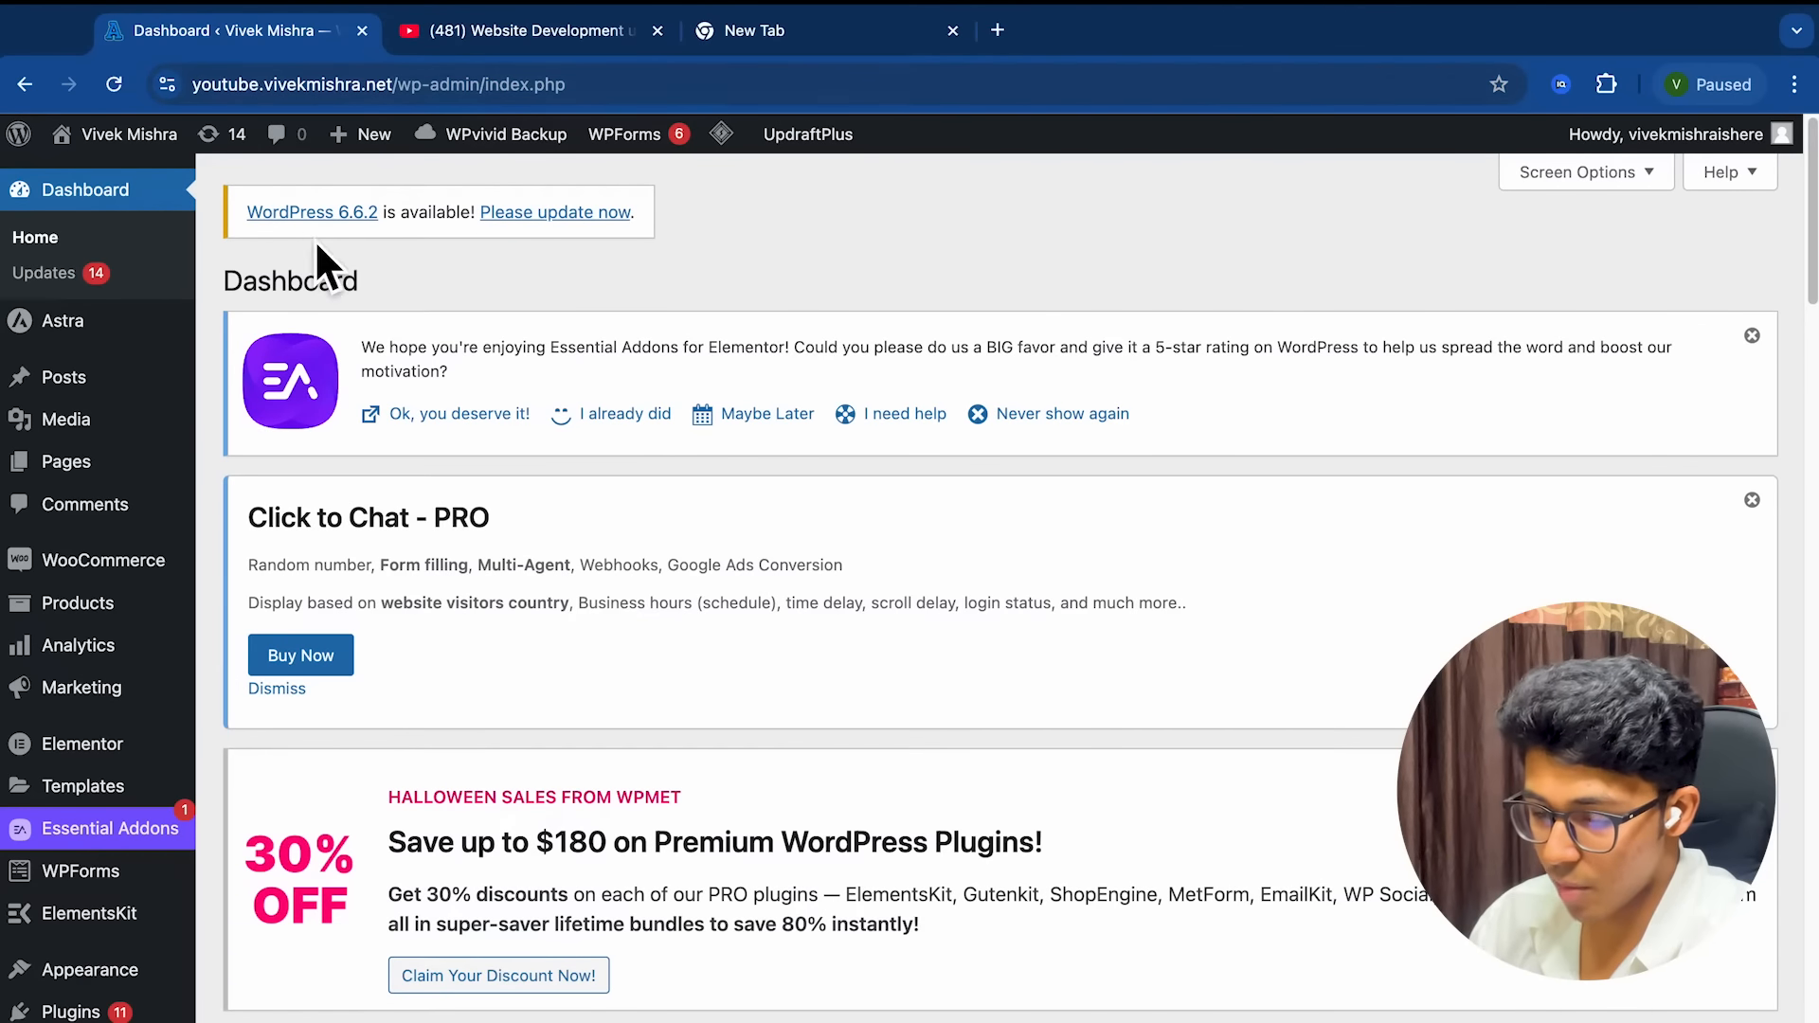
Go to Appearance > Theme File Editor for the Astra theme
scroll(71, 639, down, 3)
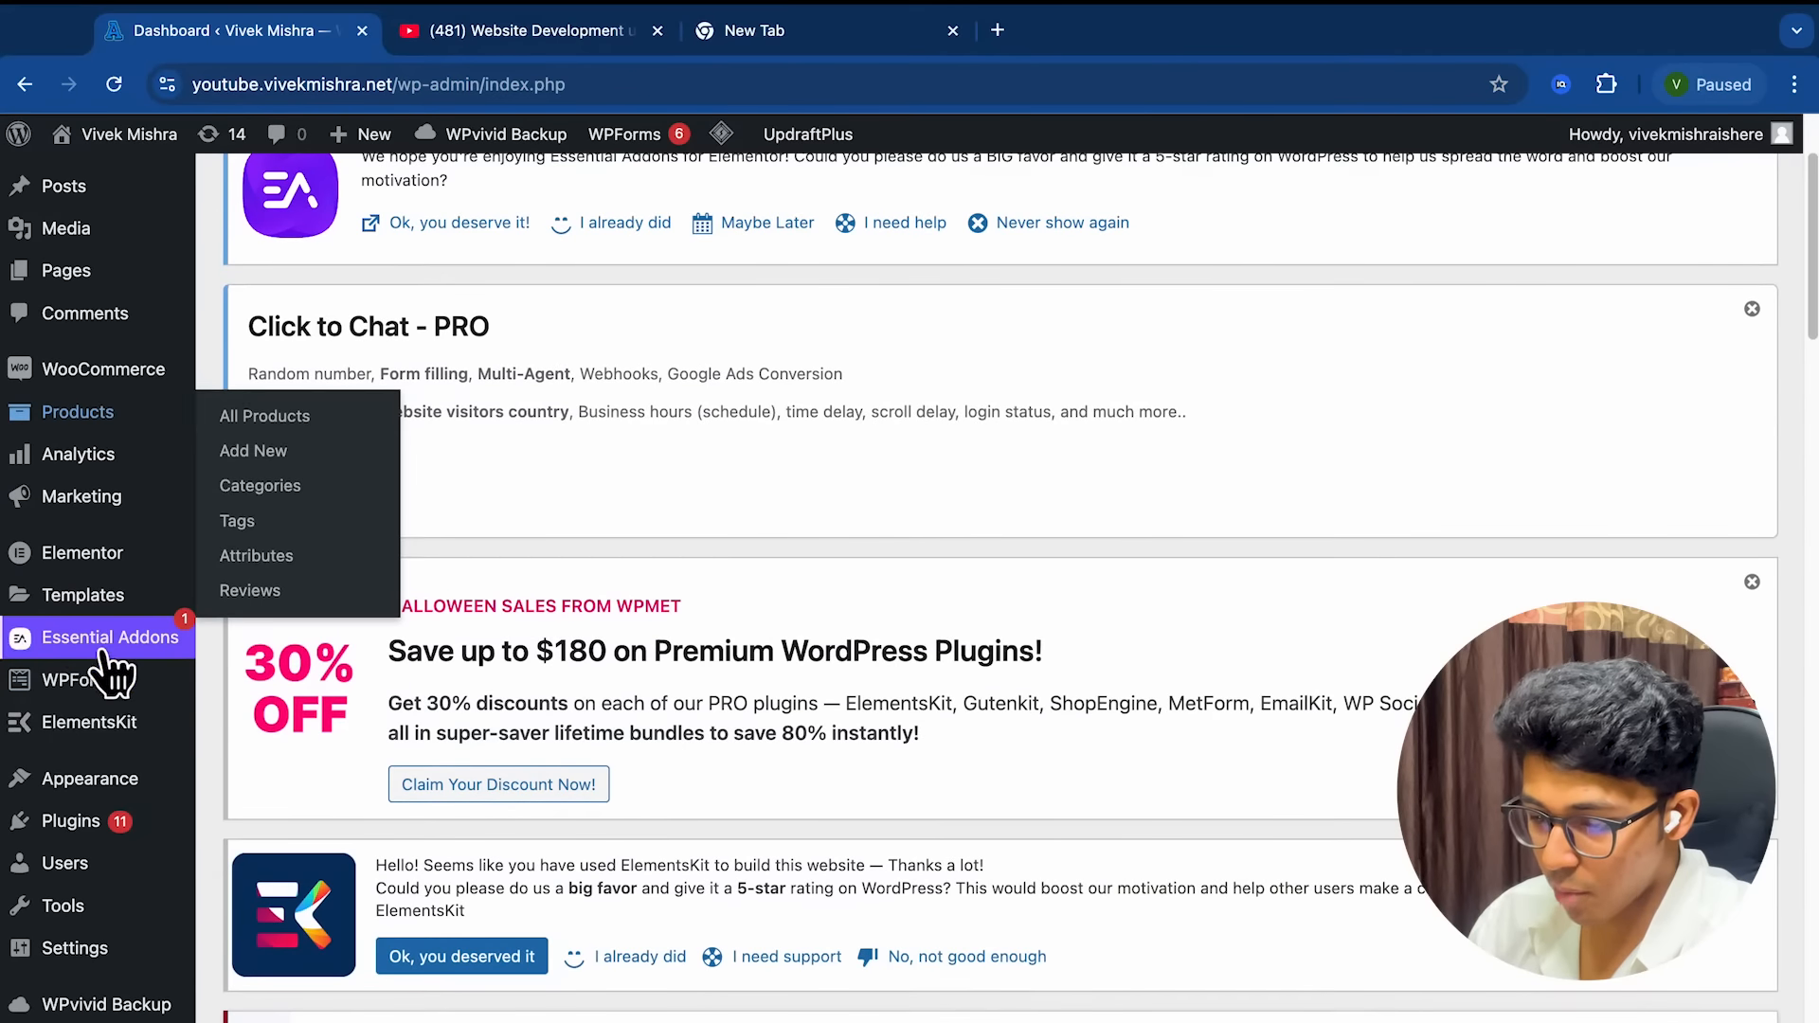
mouse_move(119, 781)
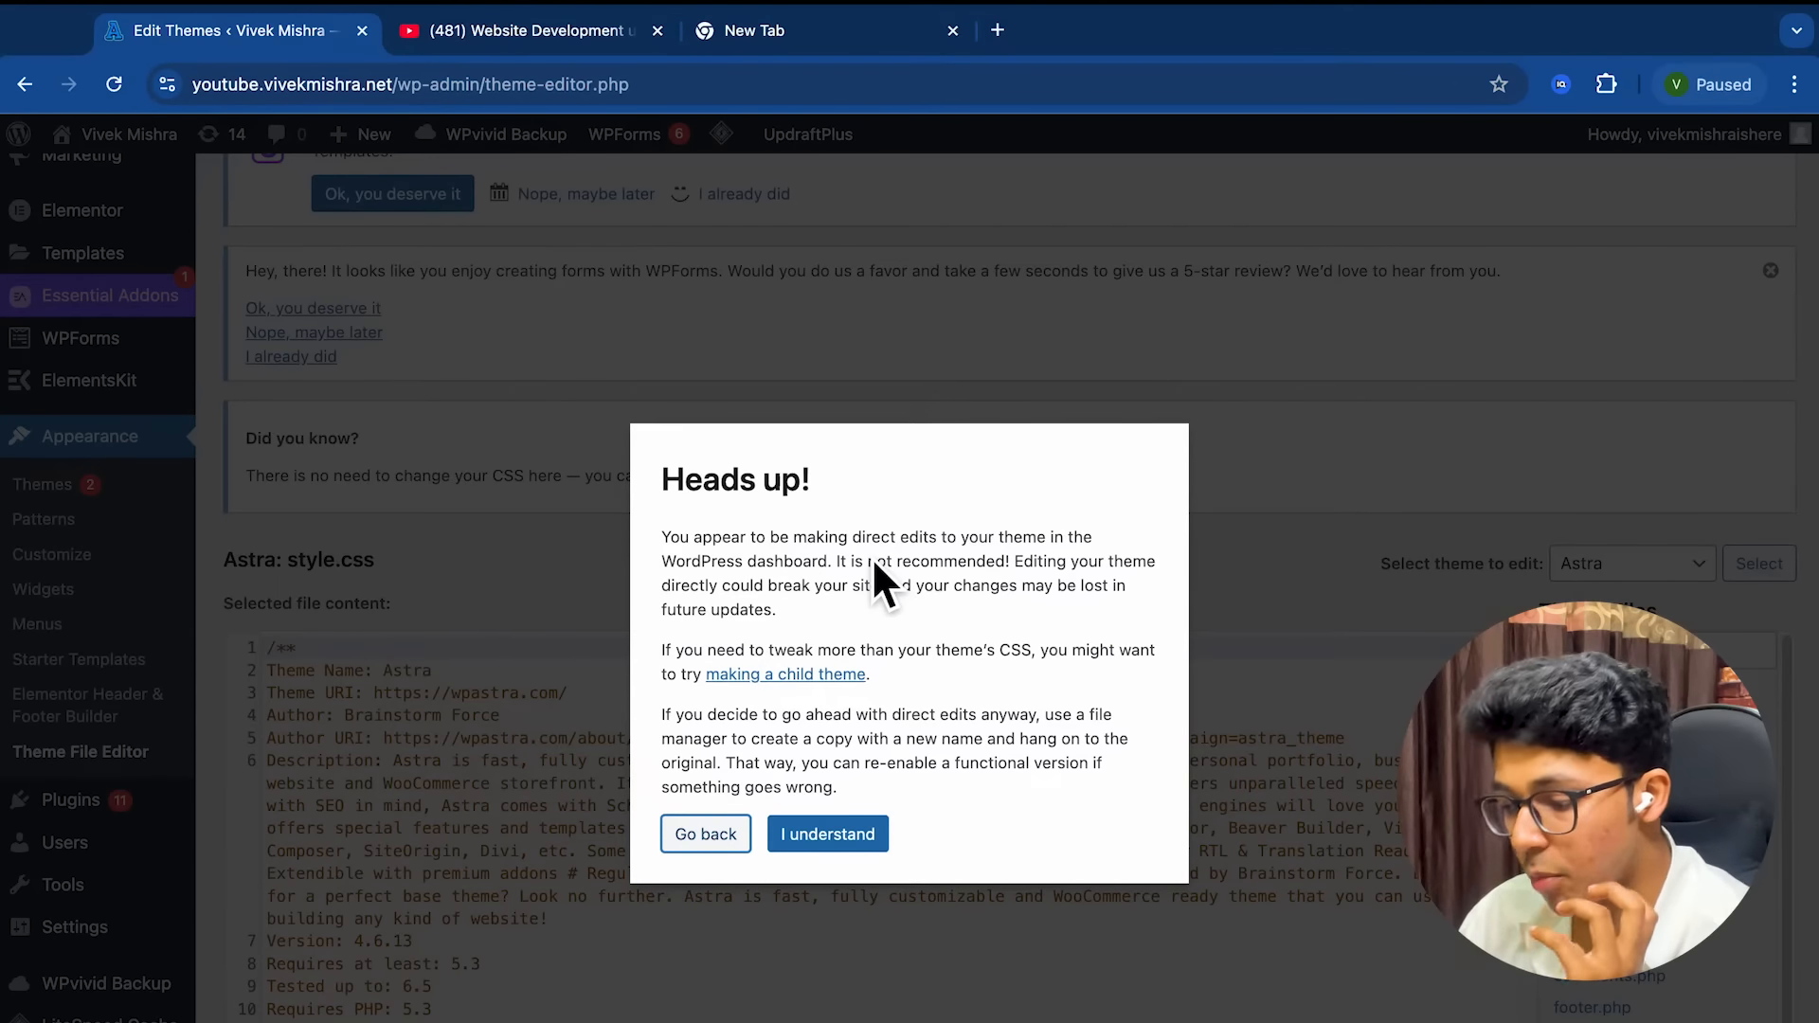
Accept the theme-editing warning and open Astra's header.php
click(832, 839)
scroll(1016, 663, down, 5)
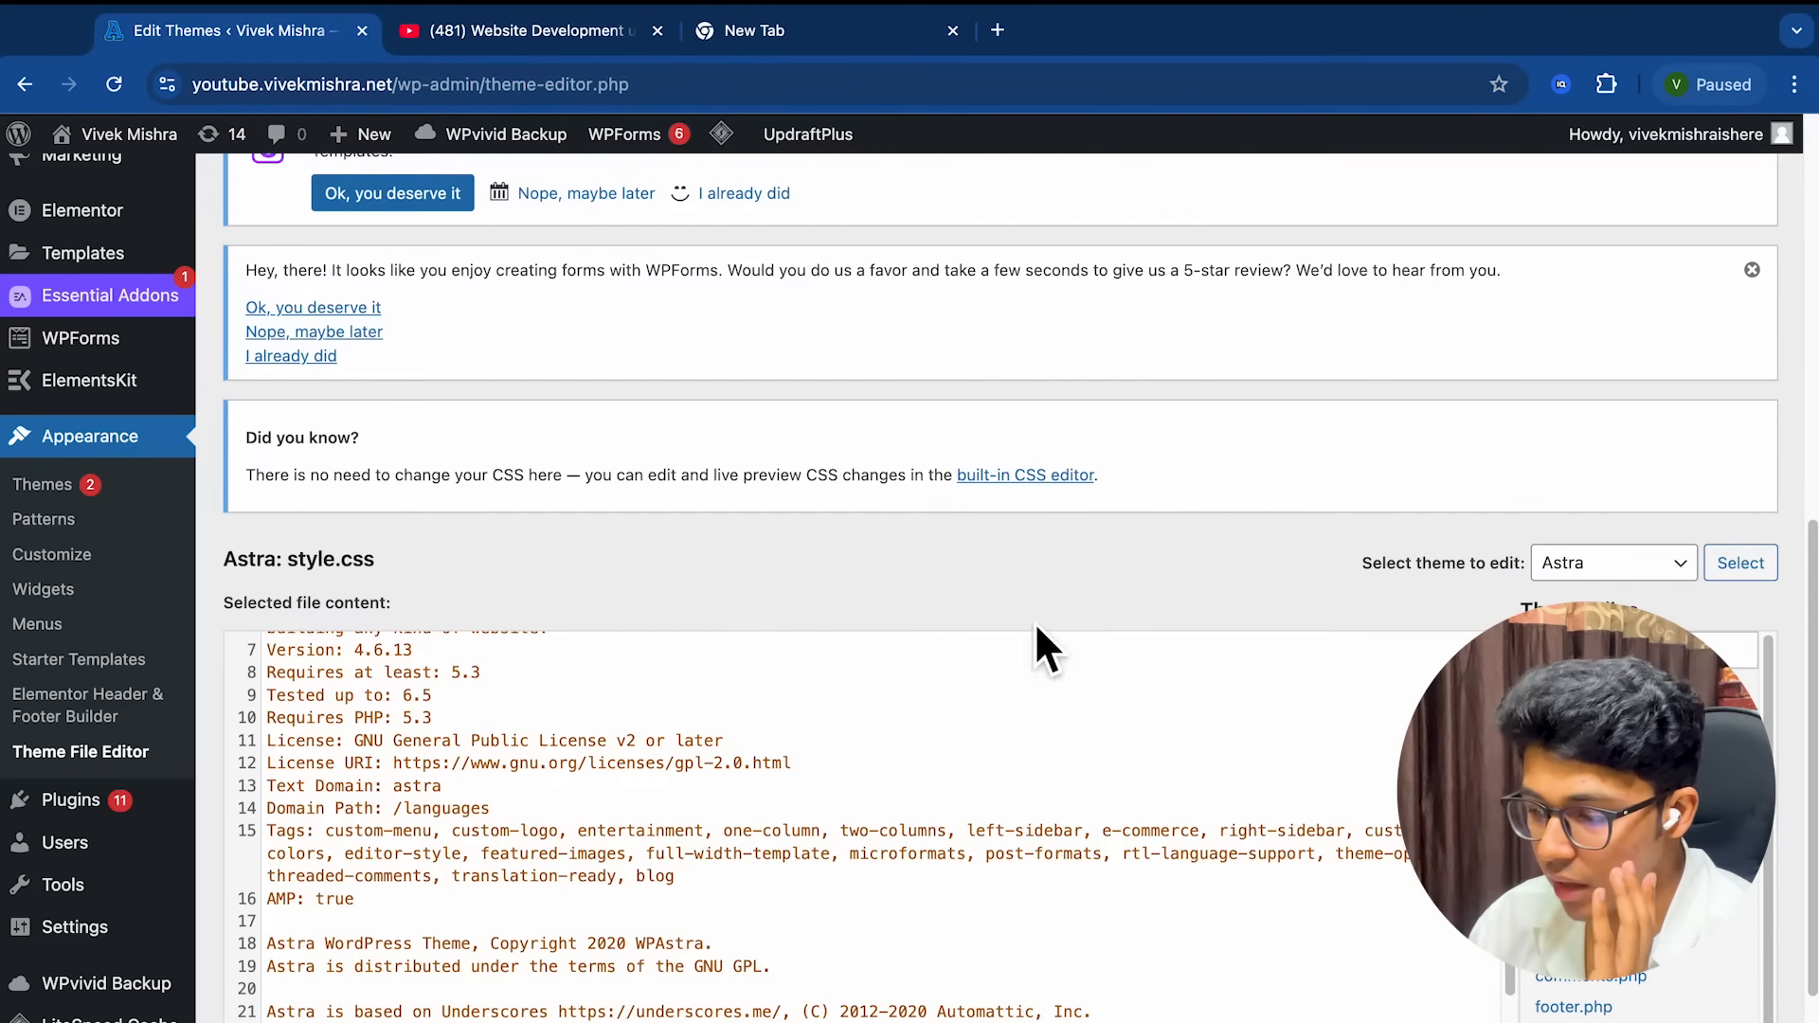
scroll(1042, 606, down, 3)
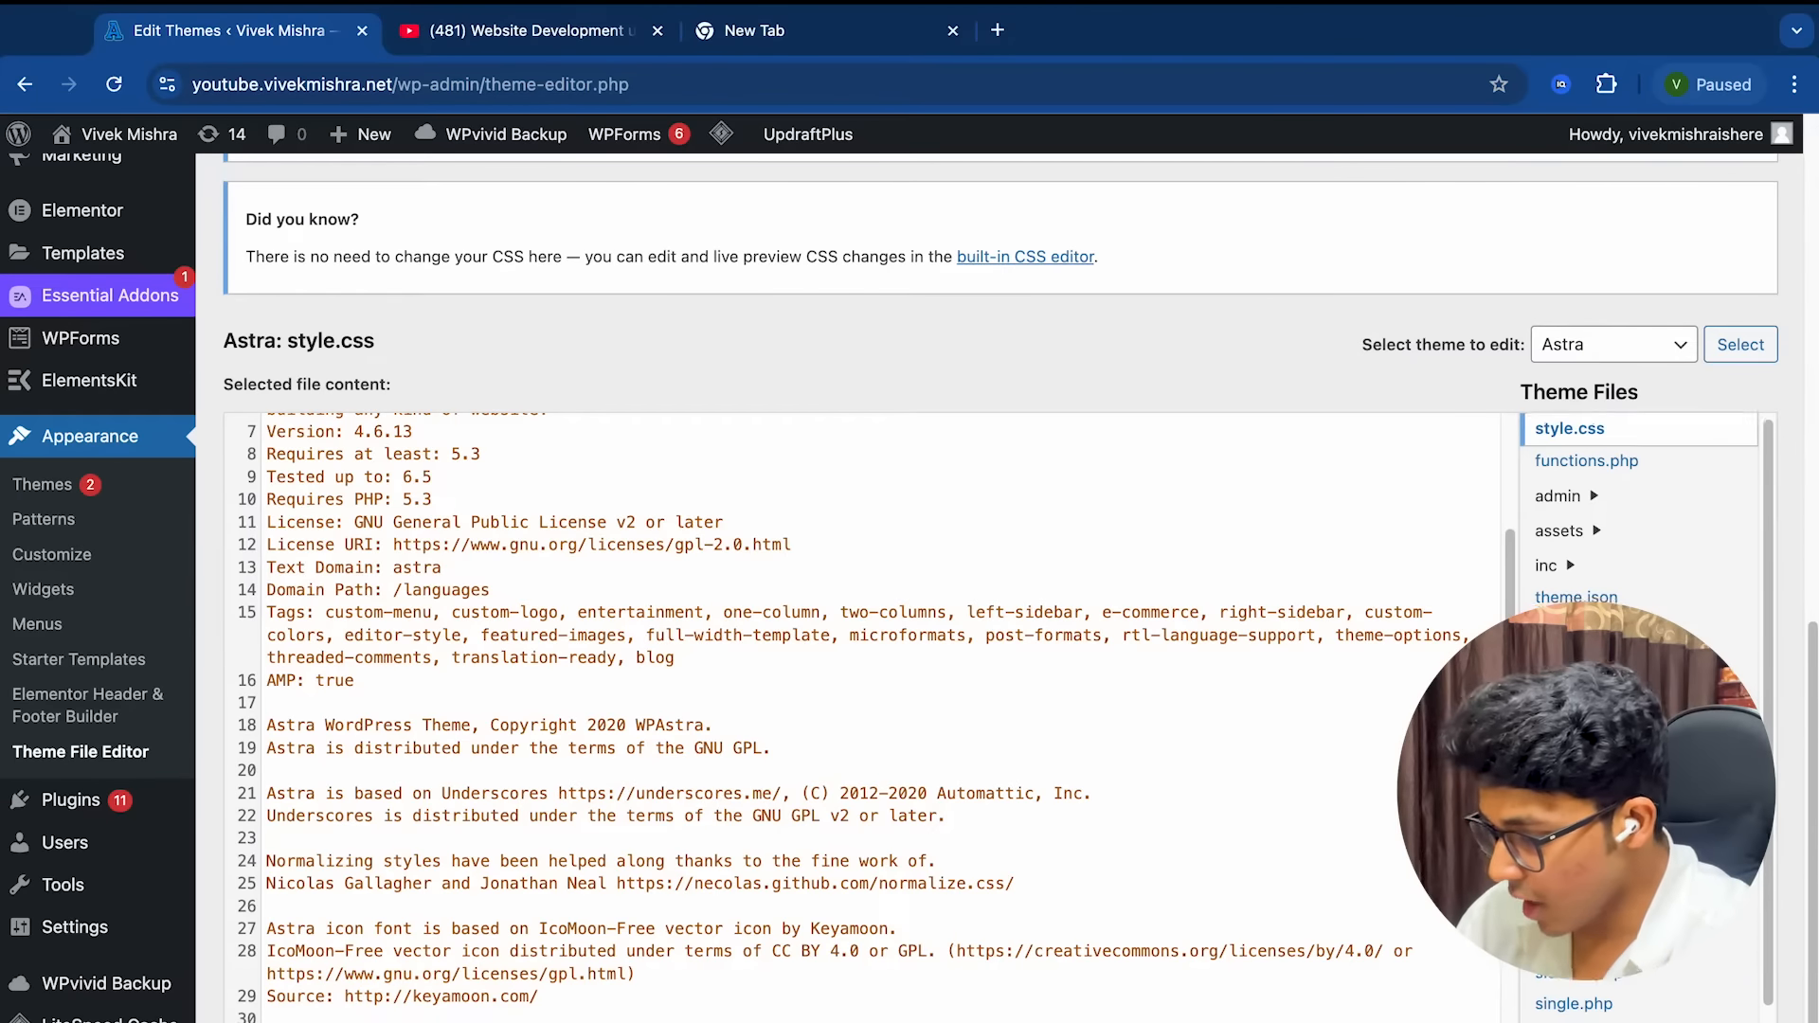
scroll(1497, 616, down, 5)
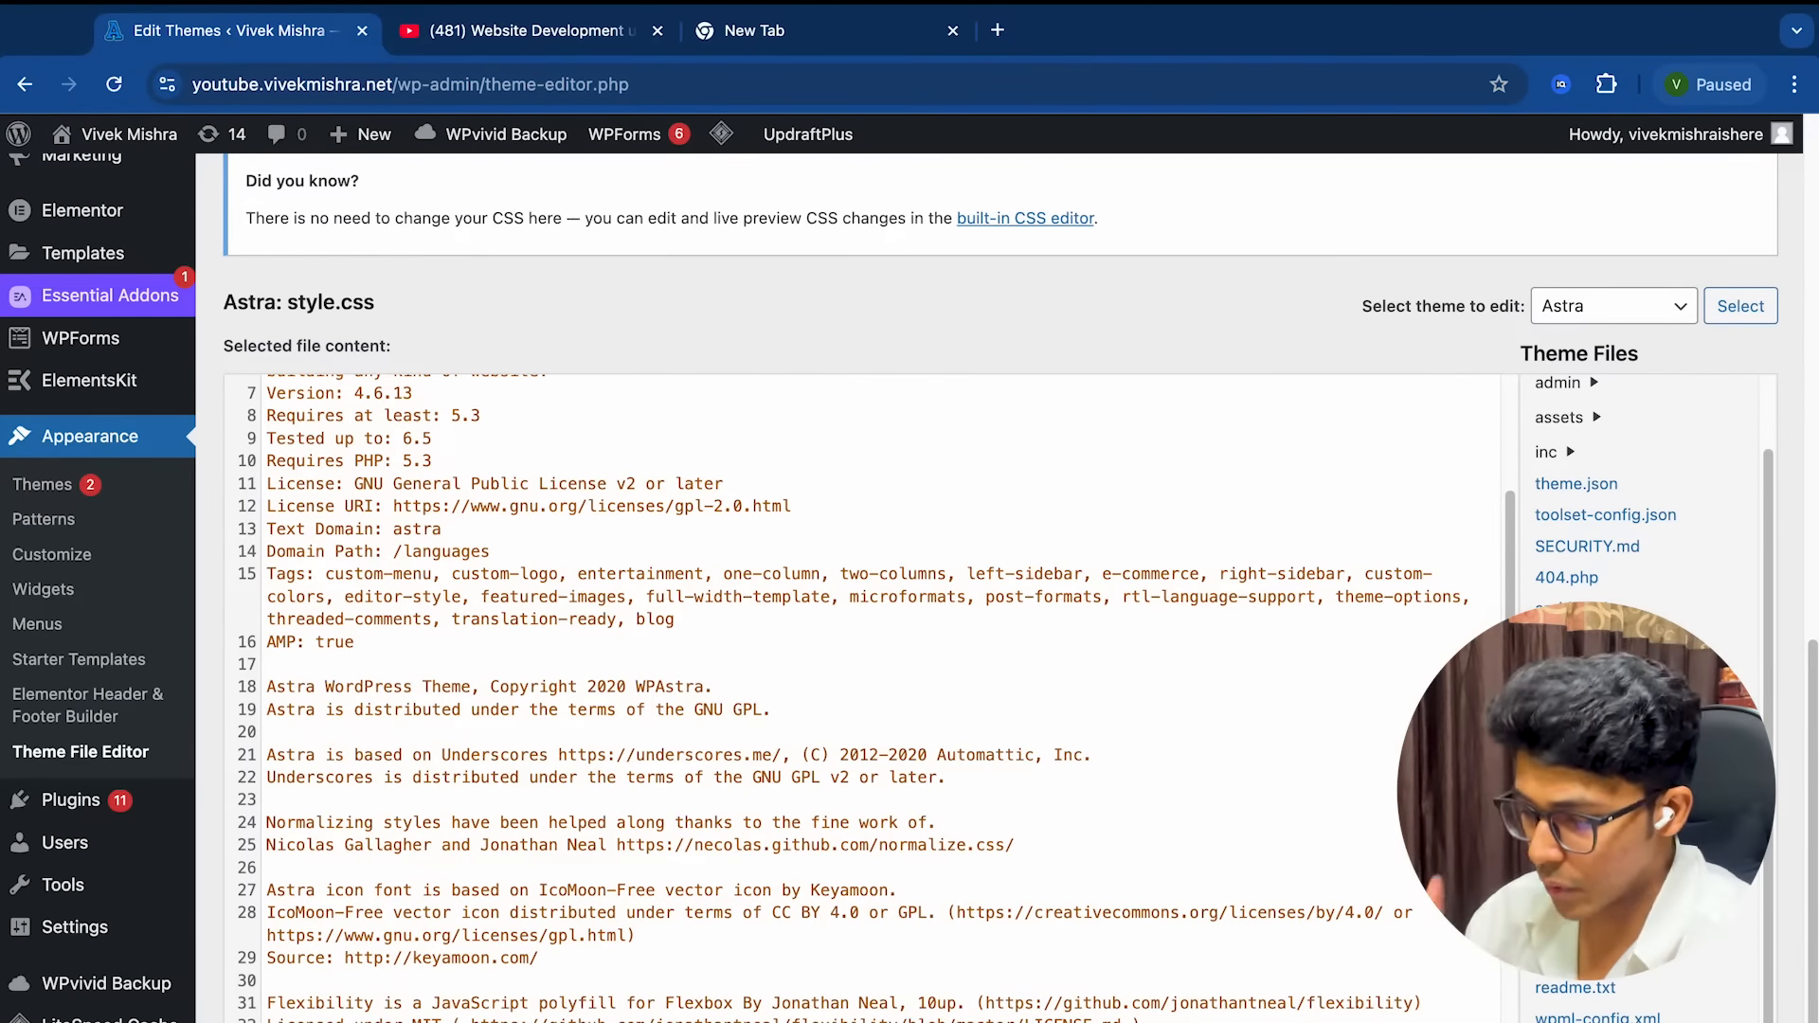
scroll(1642, 488, down, 1)
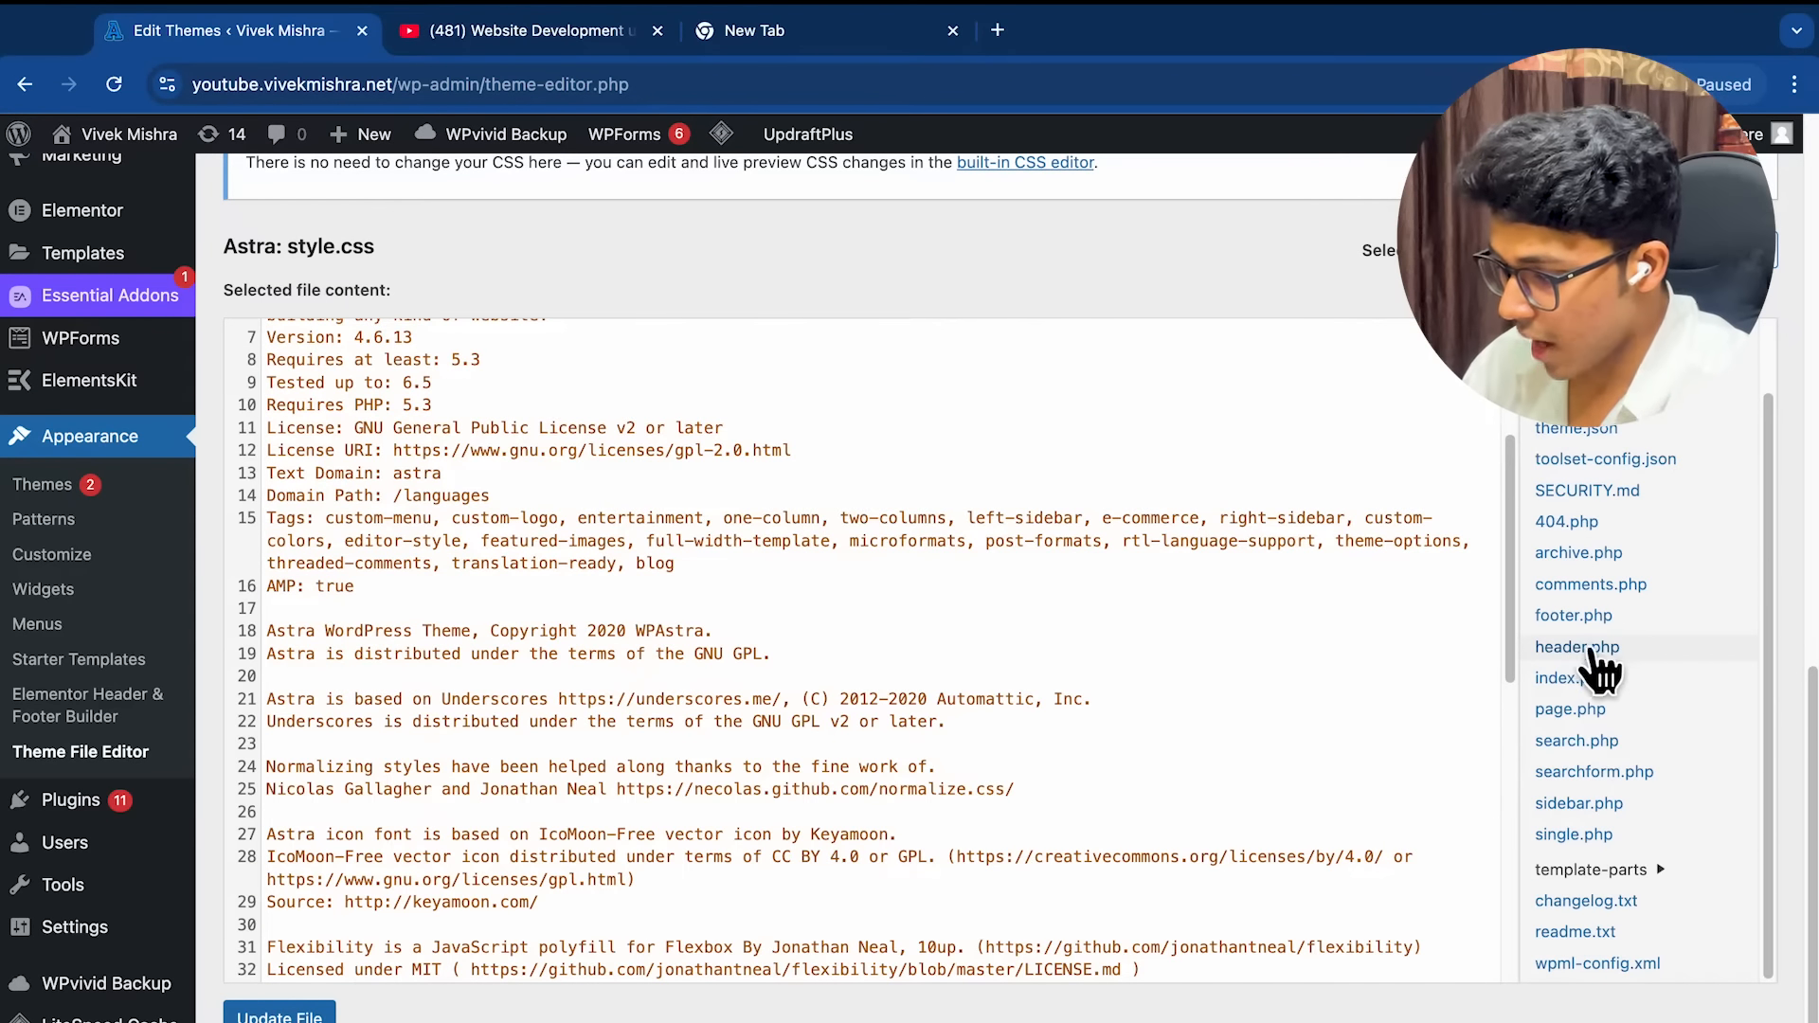
click(1581, 657)
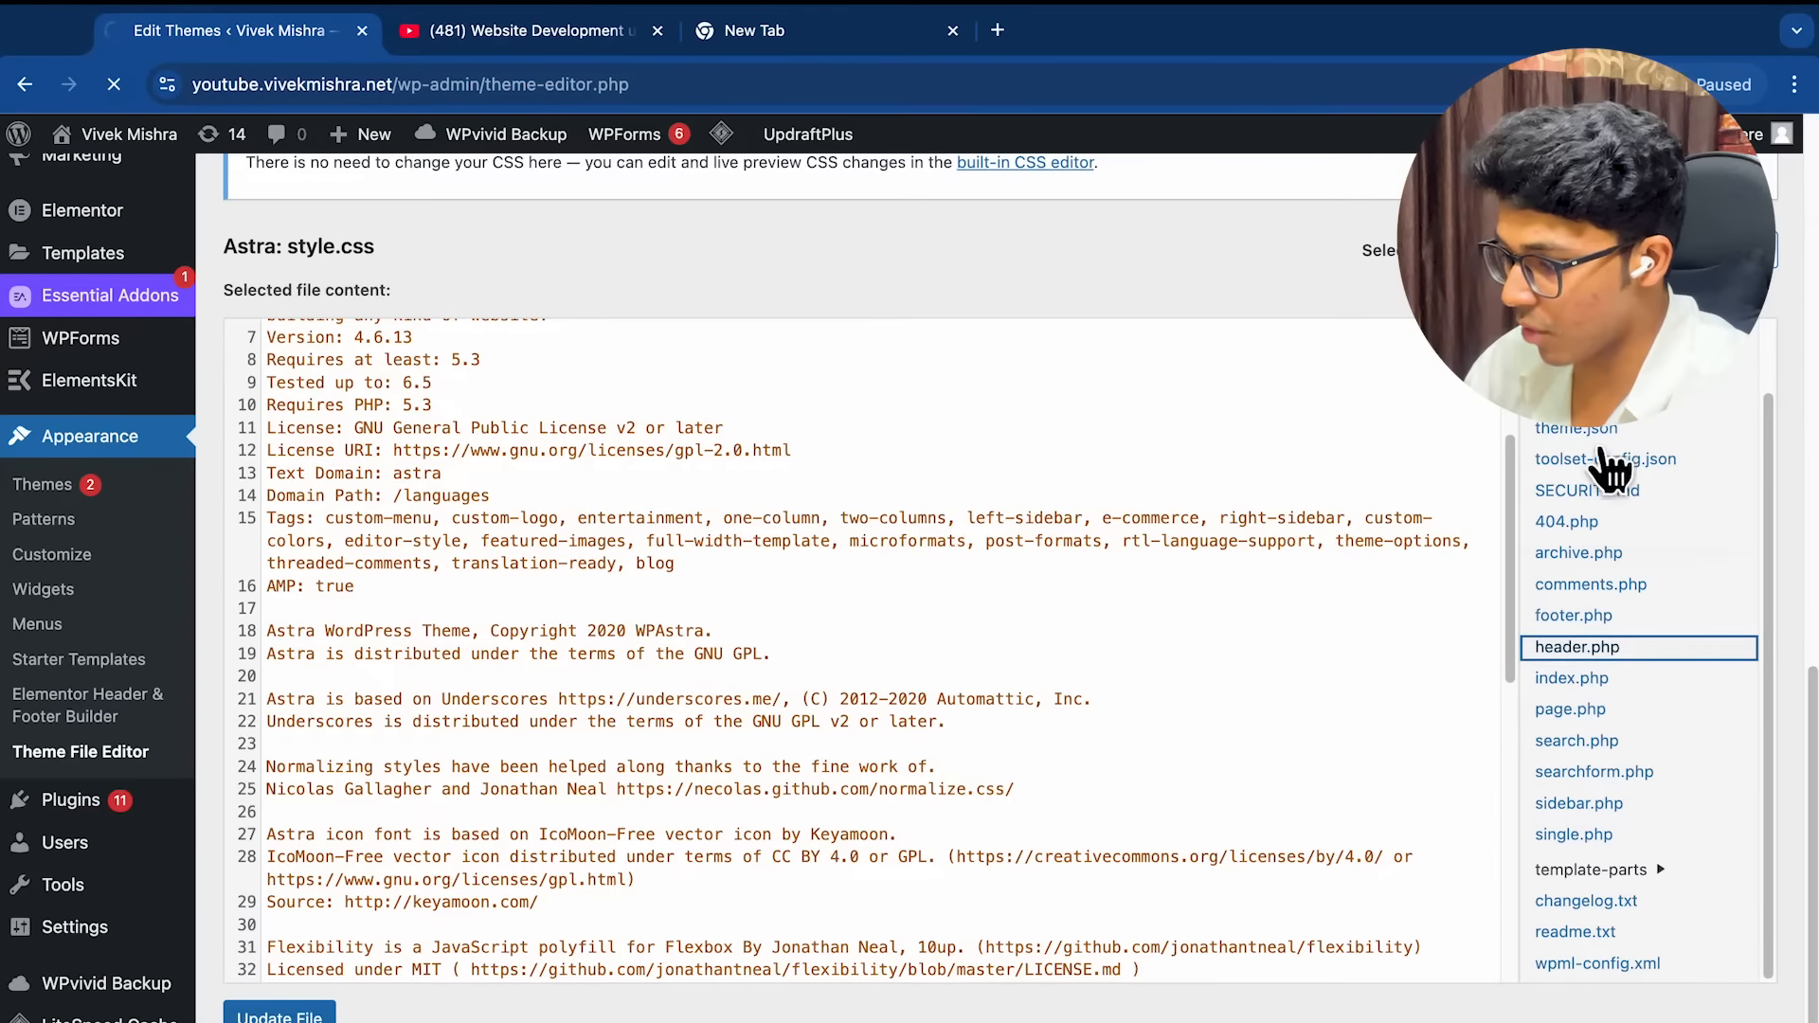
Place the cursor at the end of line 32, just before </head>
scroll(1231, 660, down, 10)
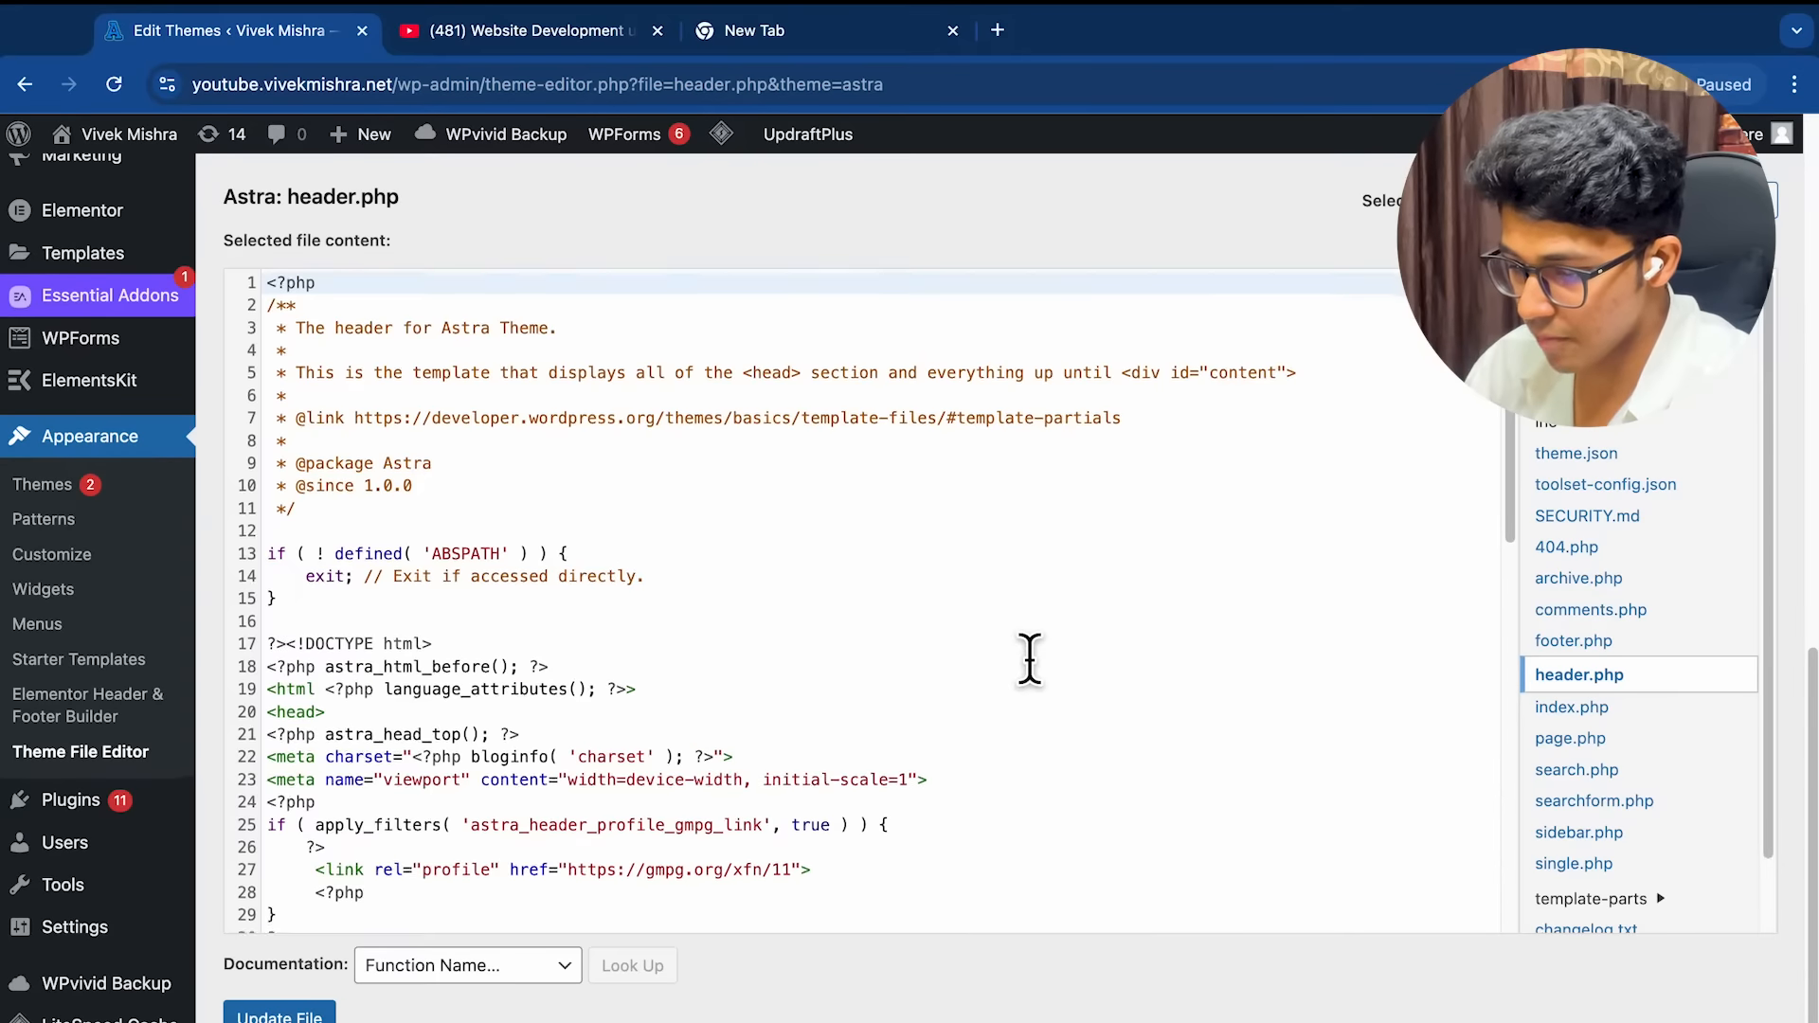
scroll(1027, 658, down, 2)
scroll(852, 635, up, 2)
scroll(689, 603, down, 4)
scroll(689, 603, down, 3)
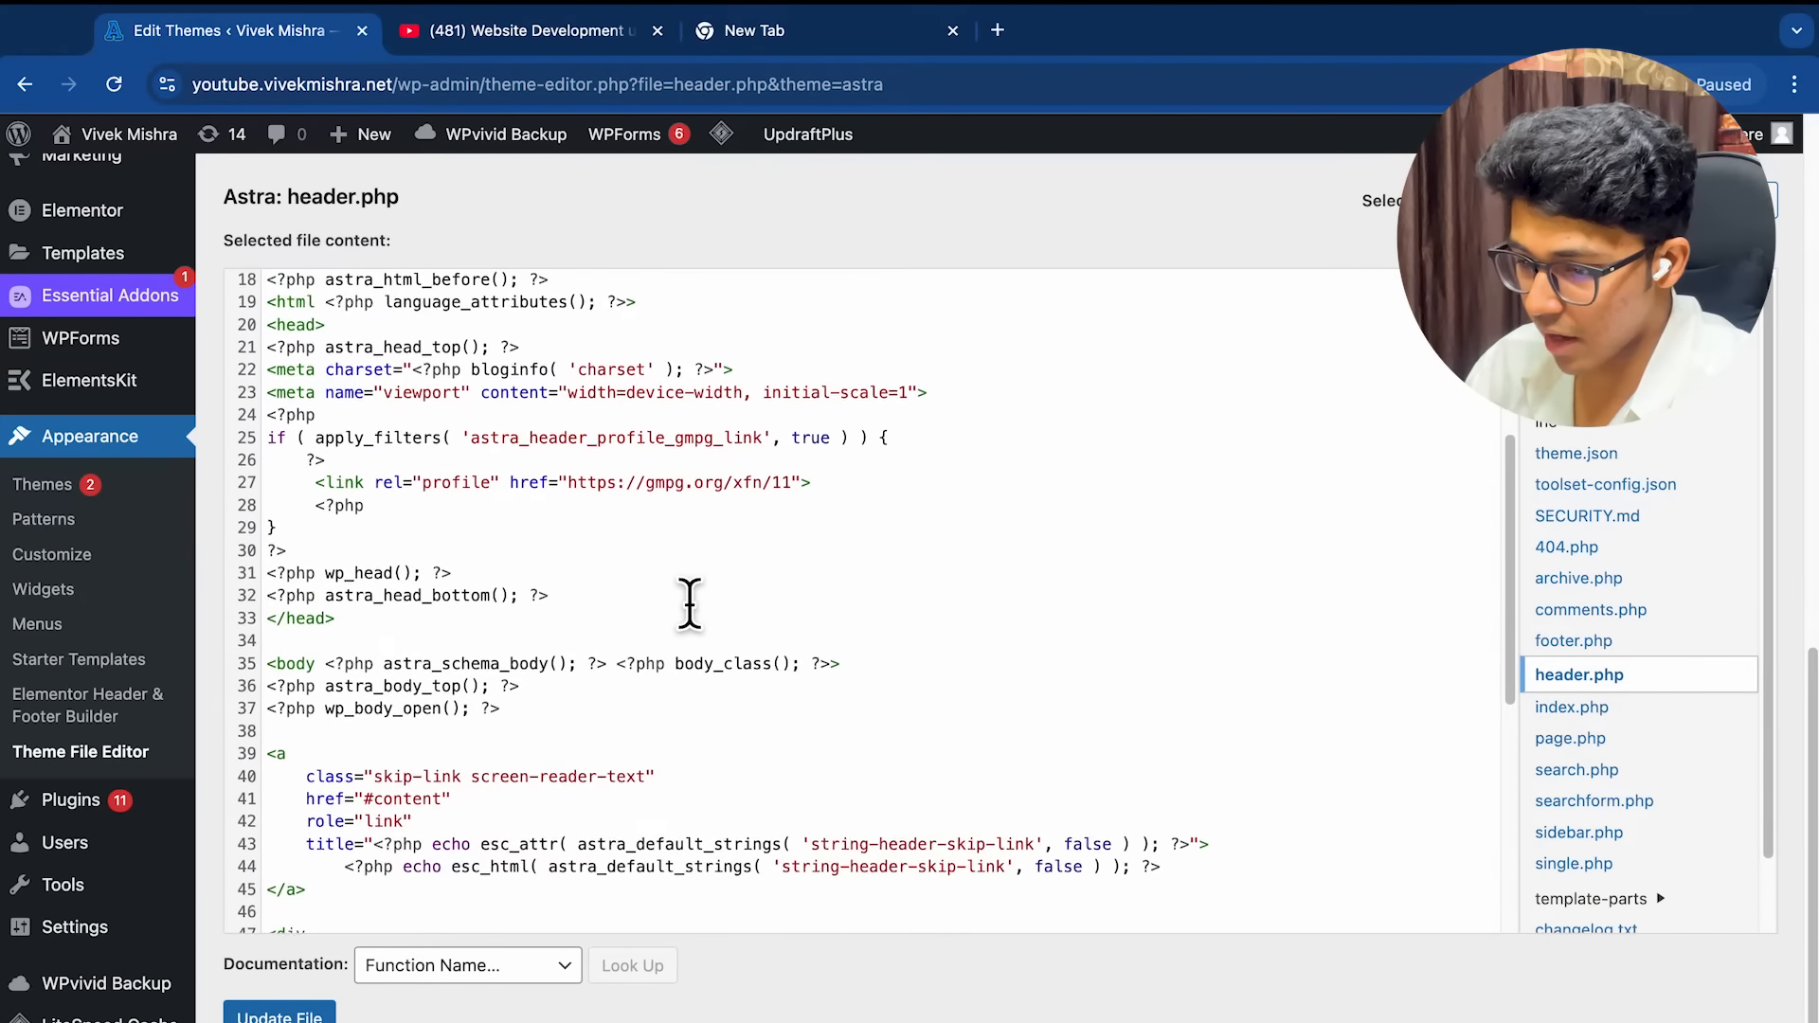
scroll(474, 530, up, 2)
click(295, 457)
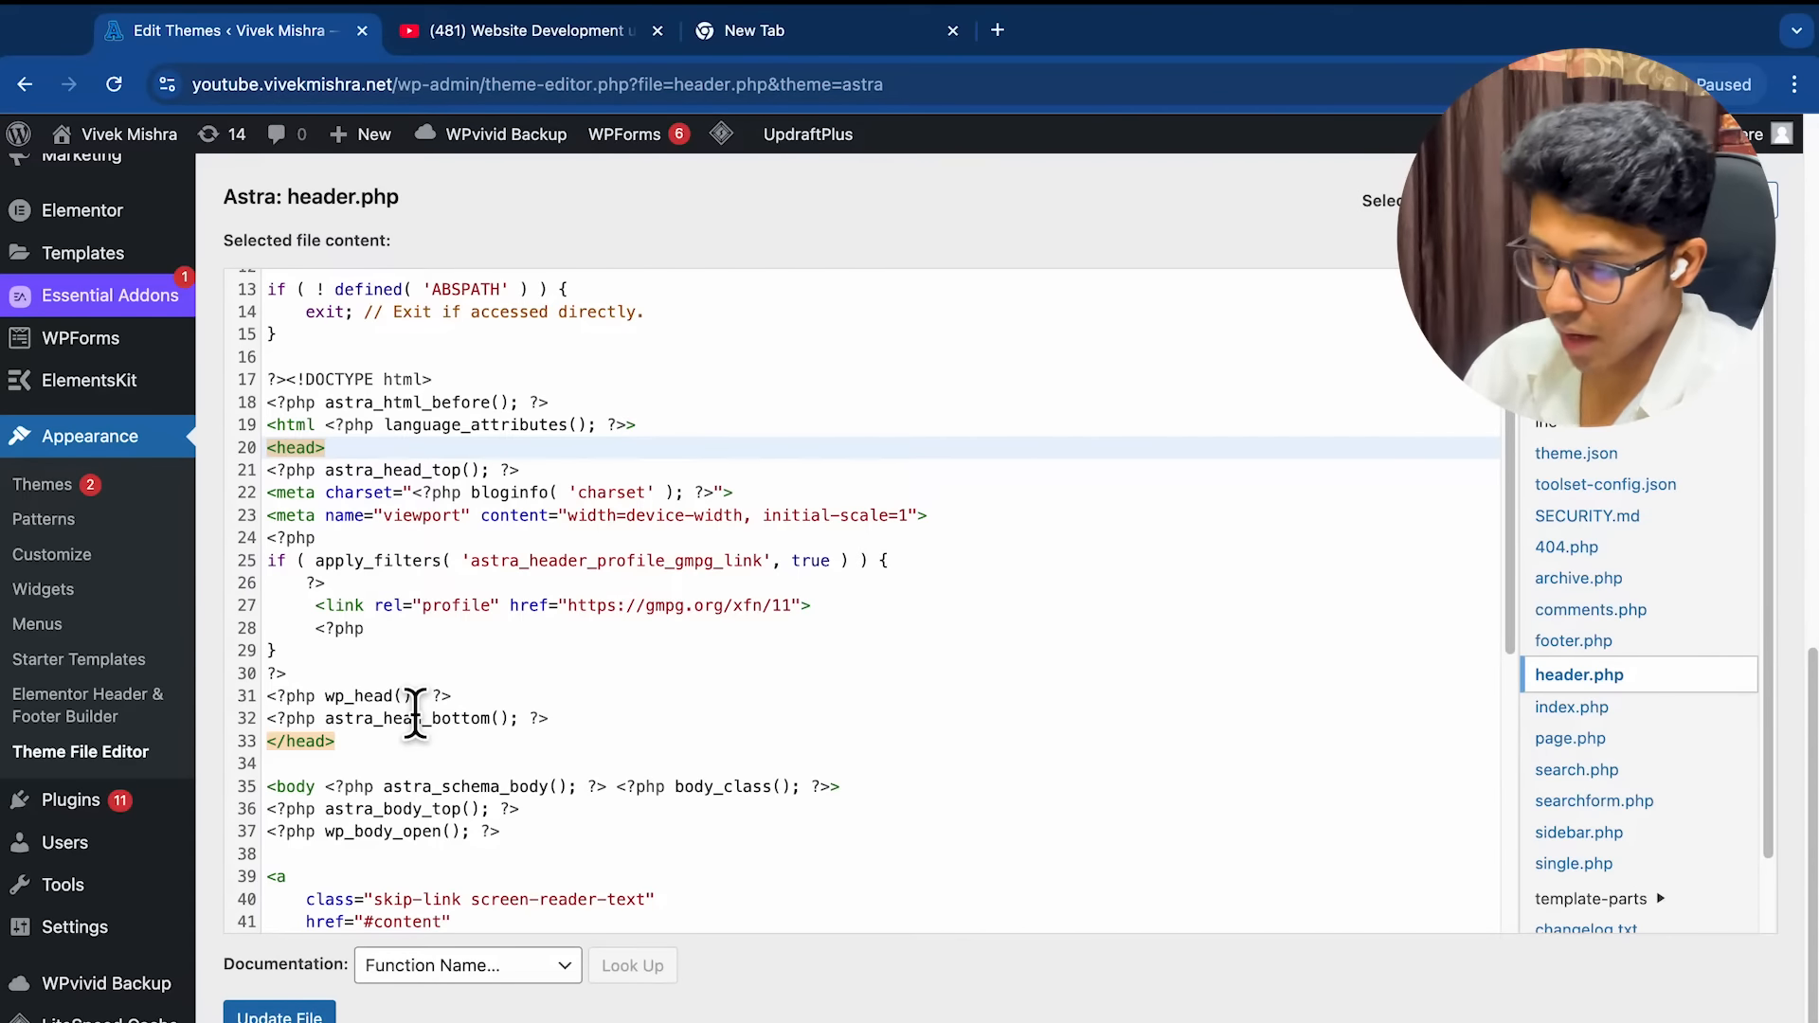
click(573, 724)
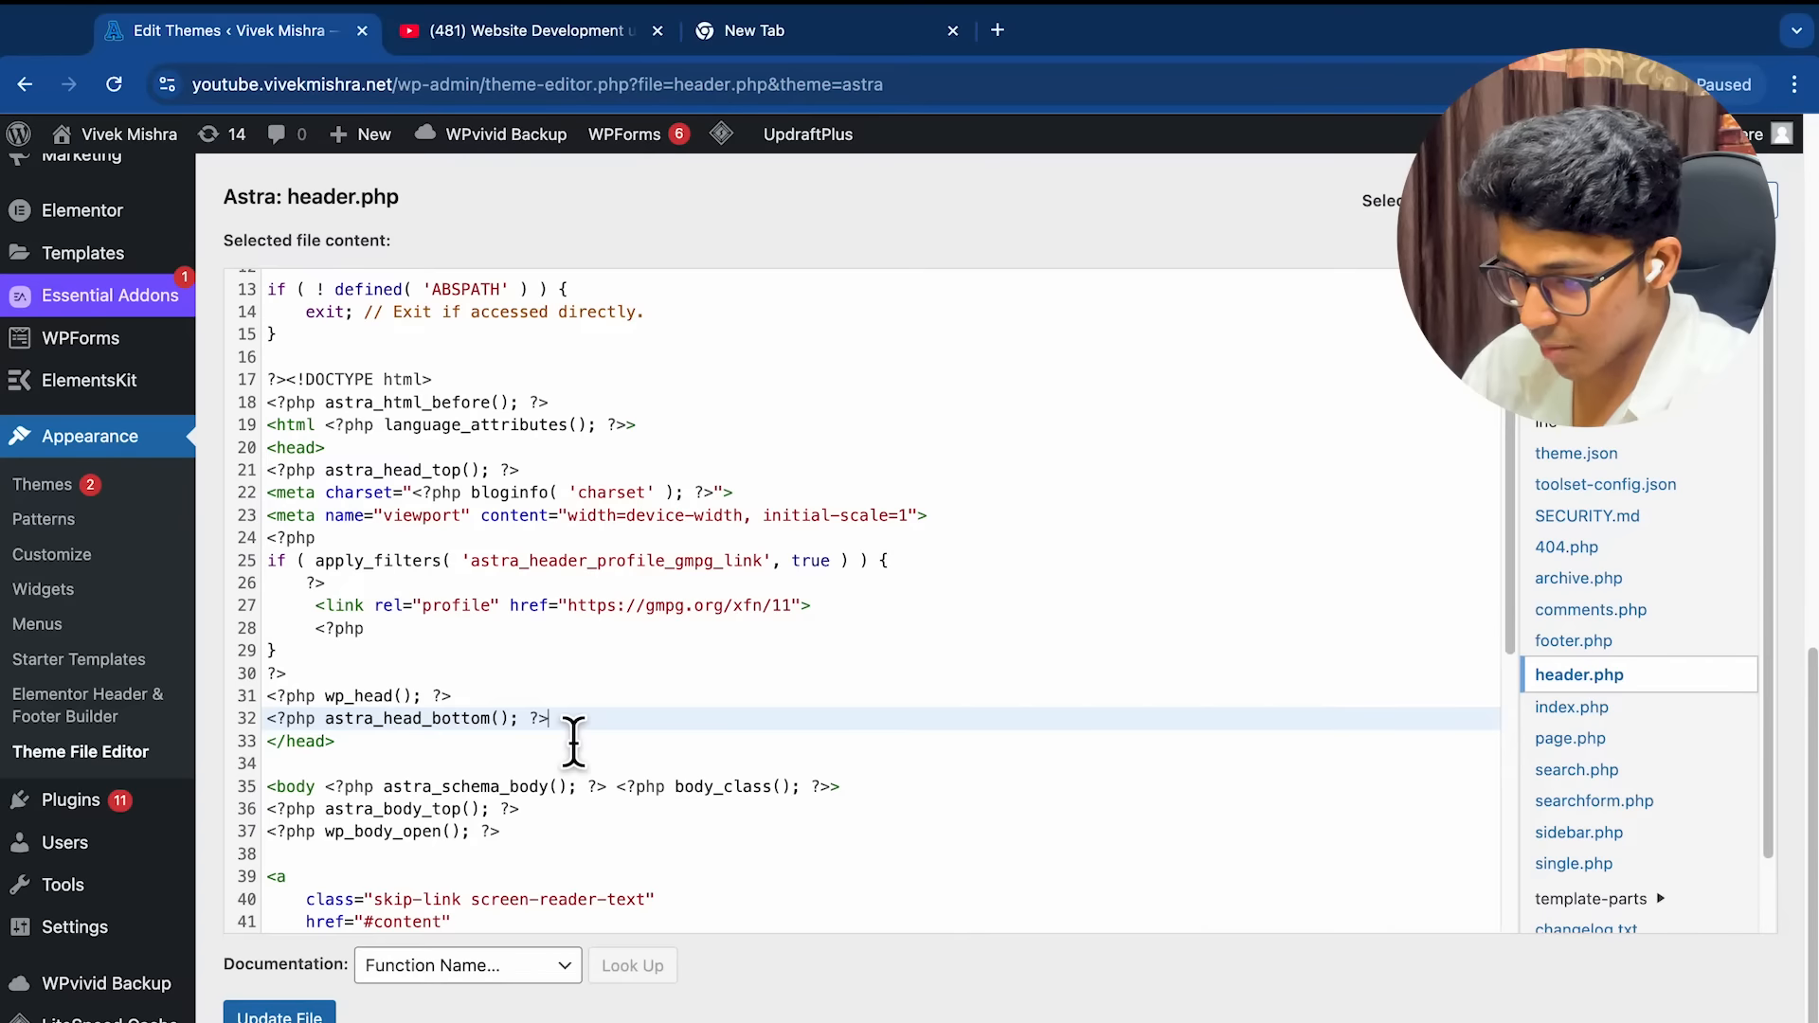
Paste the GTM head snippet on a new line before </head> in header.php
key(Return)
key(super+v)
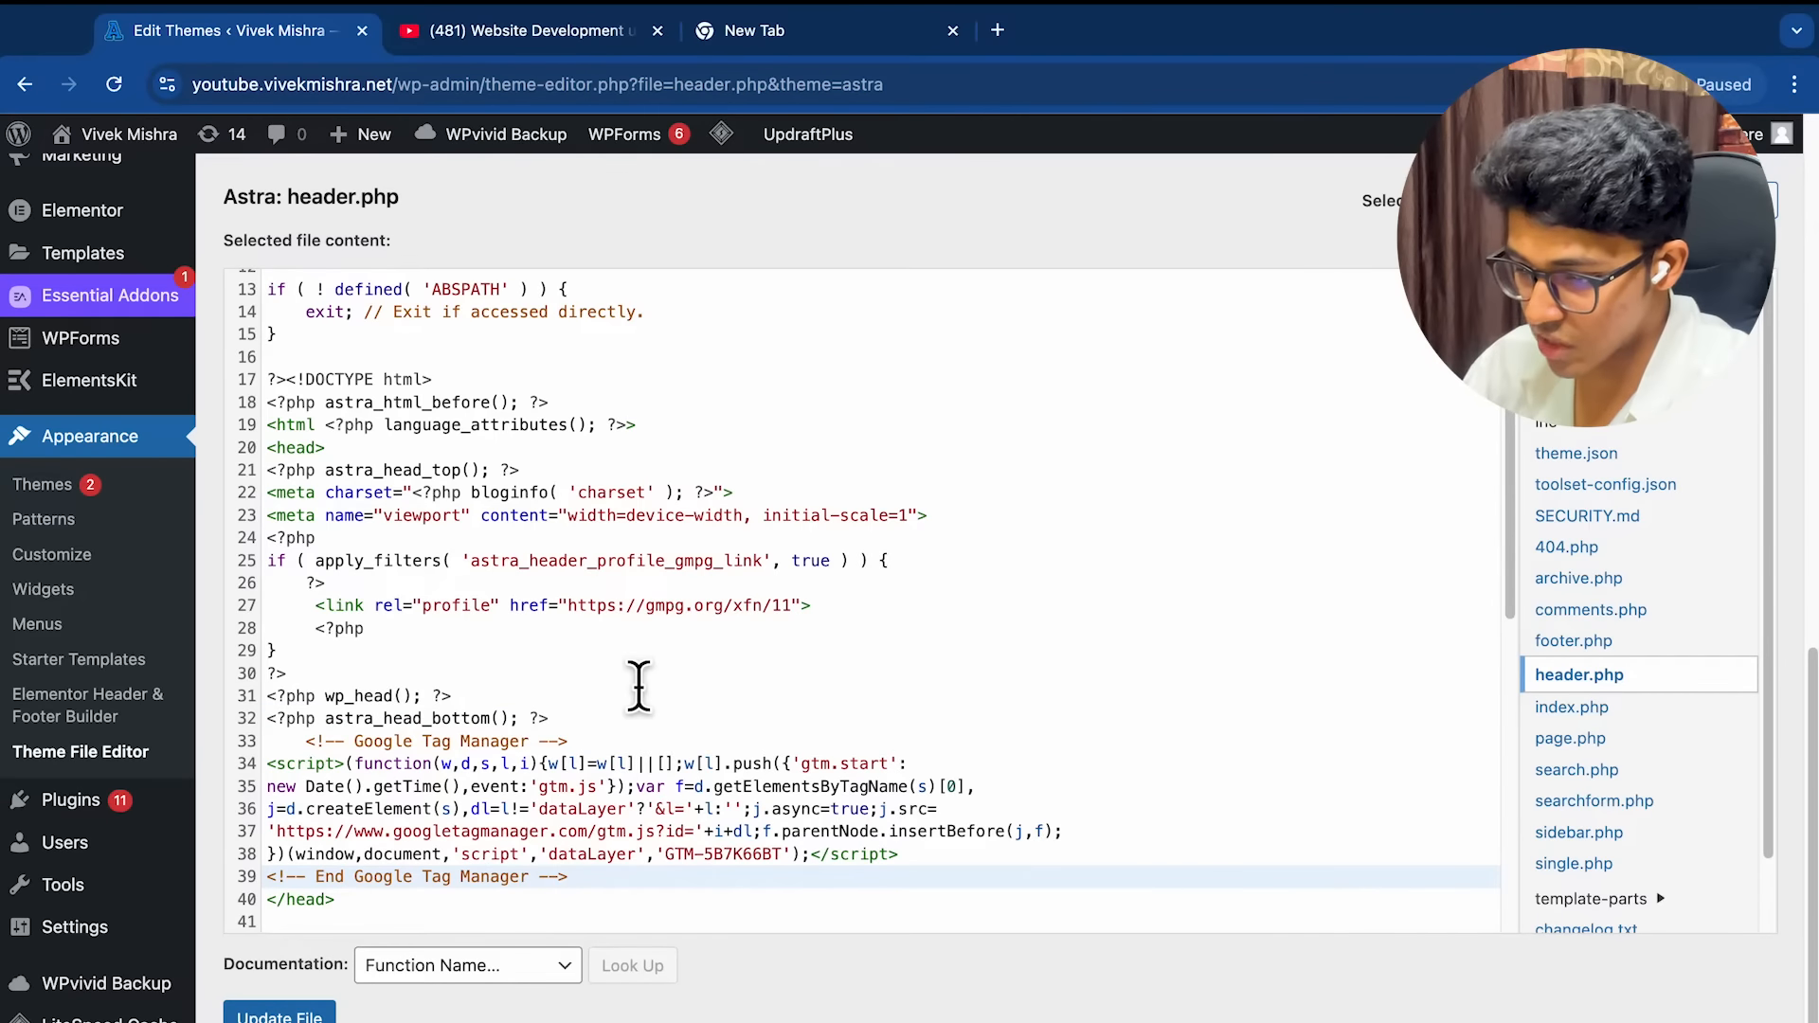
scroll(637, 678, down, 3)
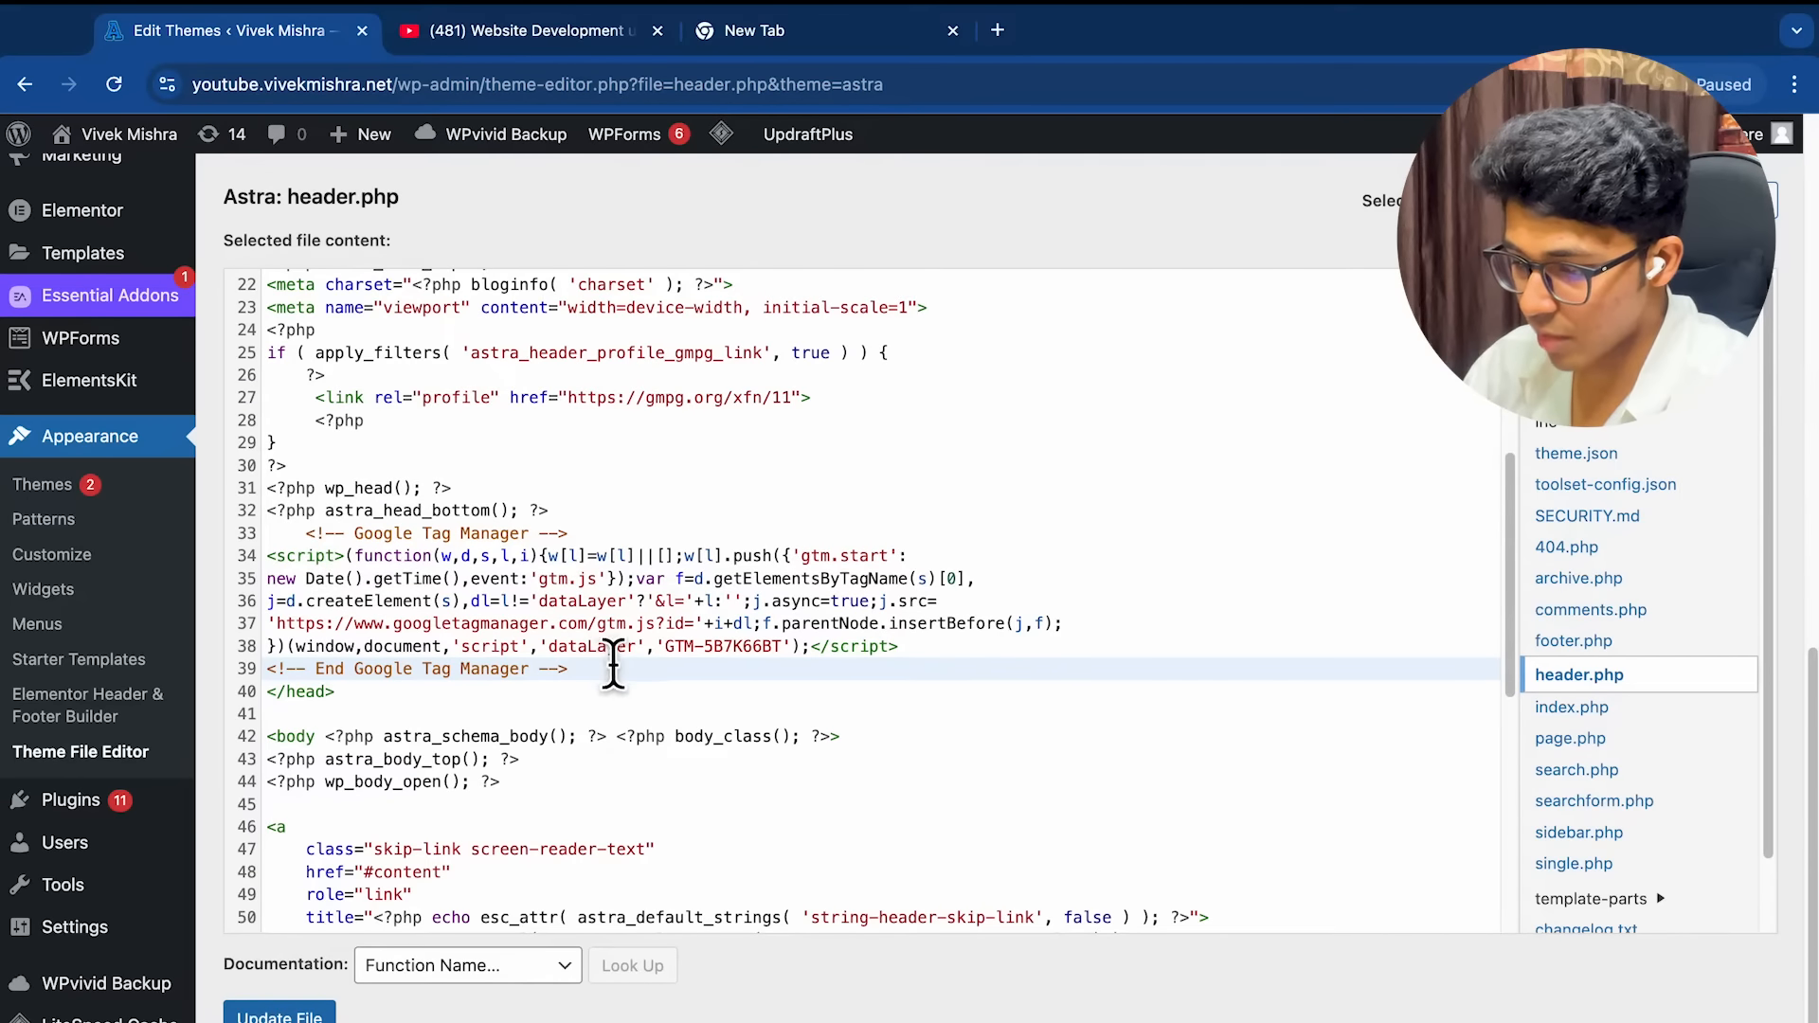
scroll(613, 682, down, 2)
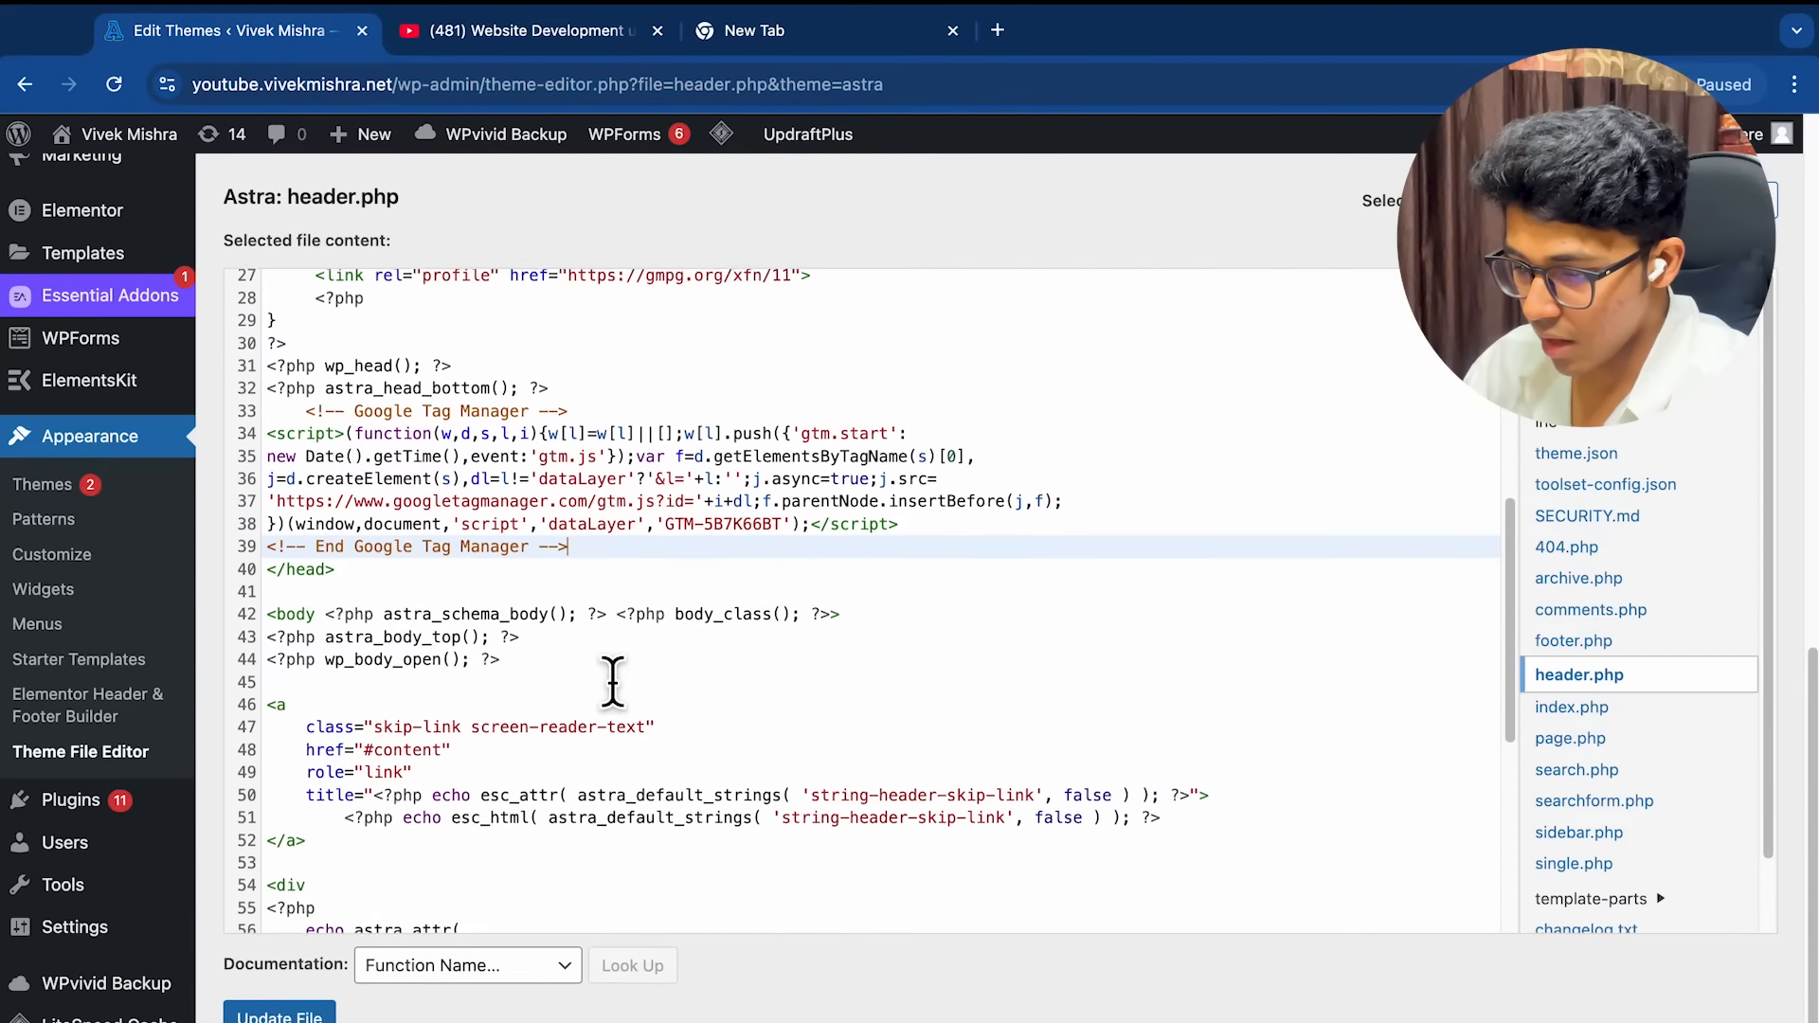
Place the cursor right after <body on line 42
triple_click(313, 616)
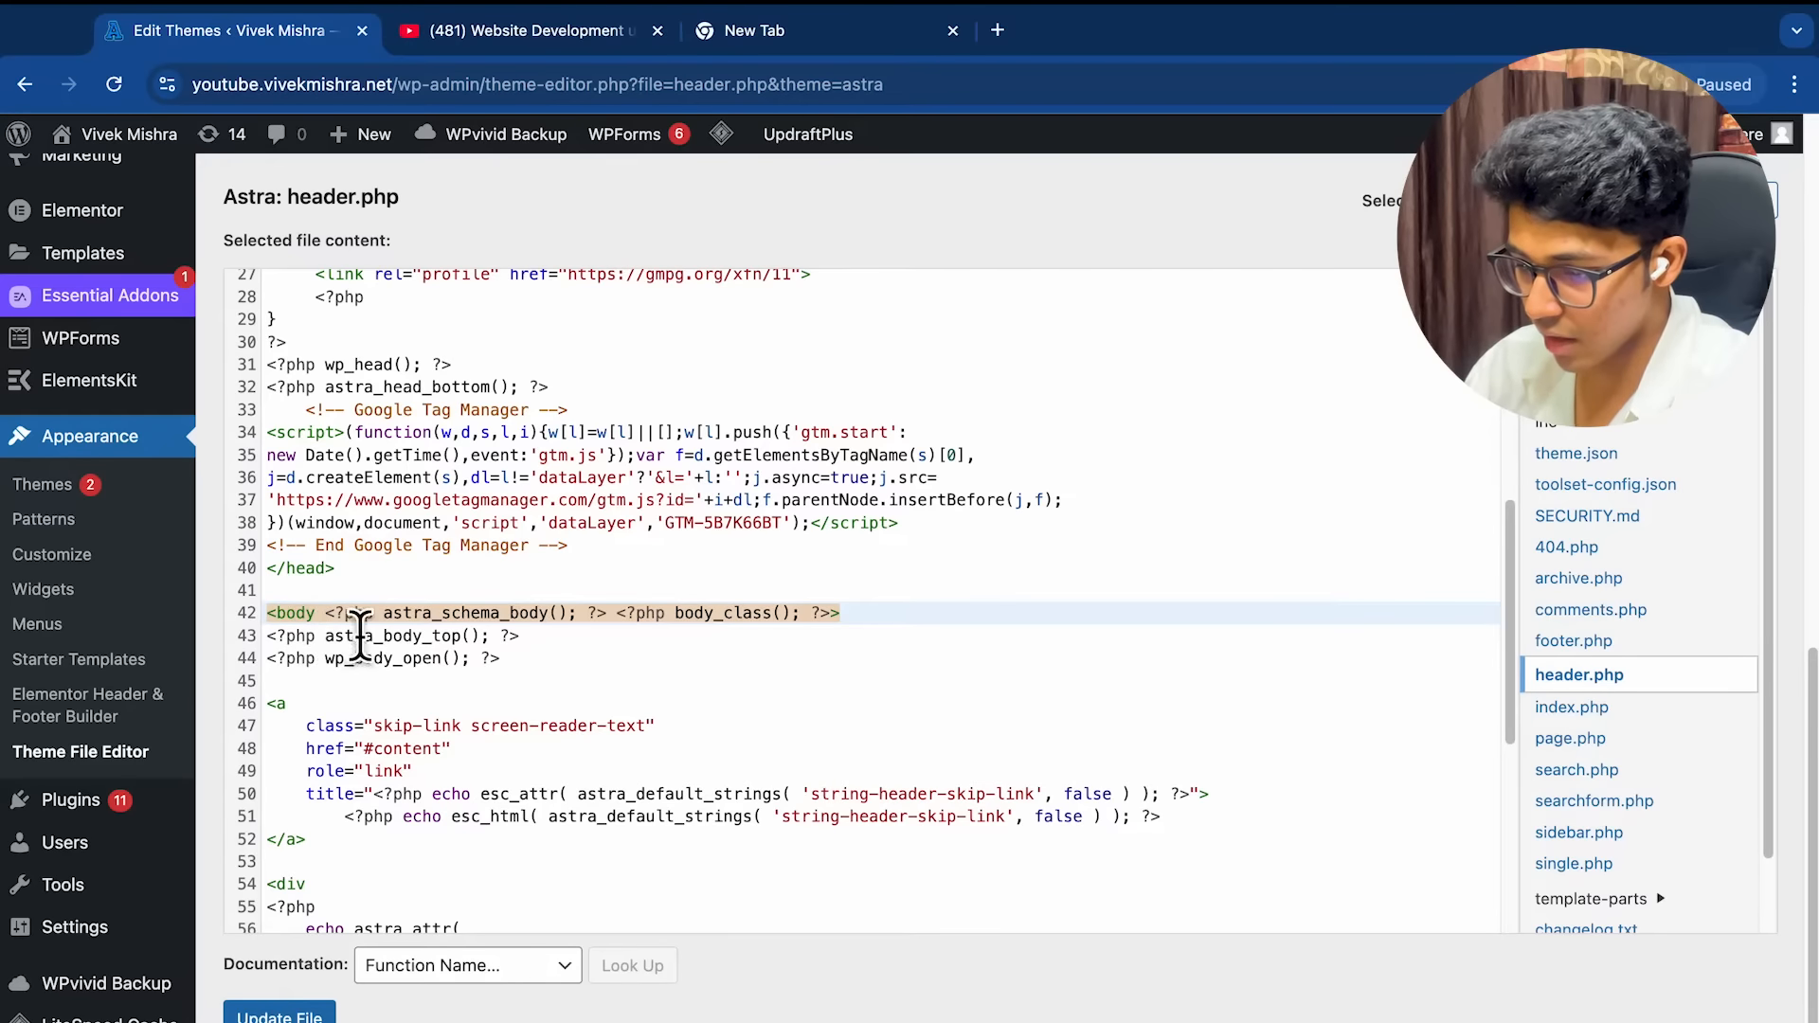
click(317, 616)
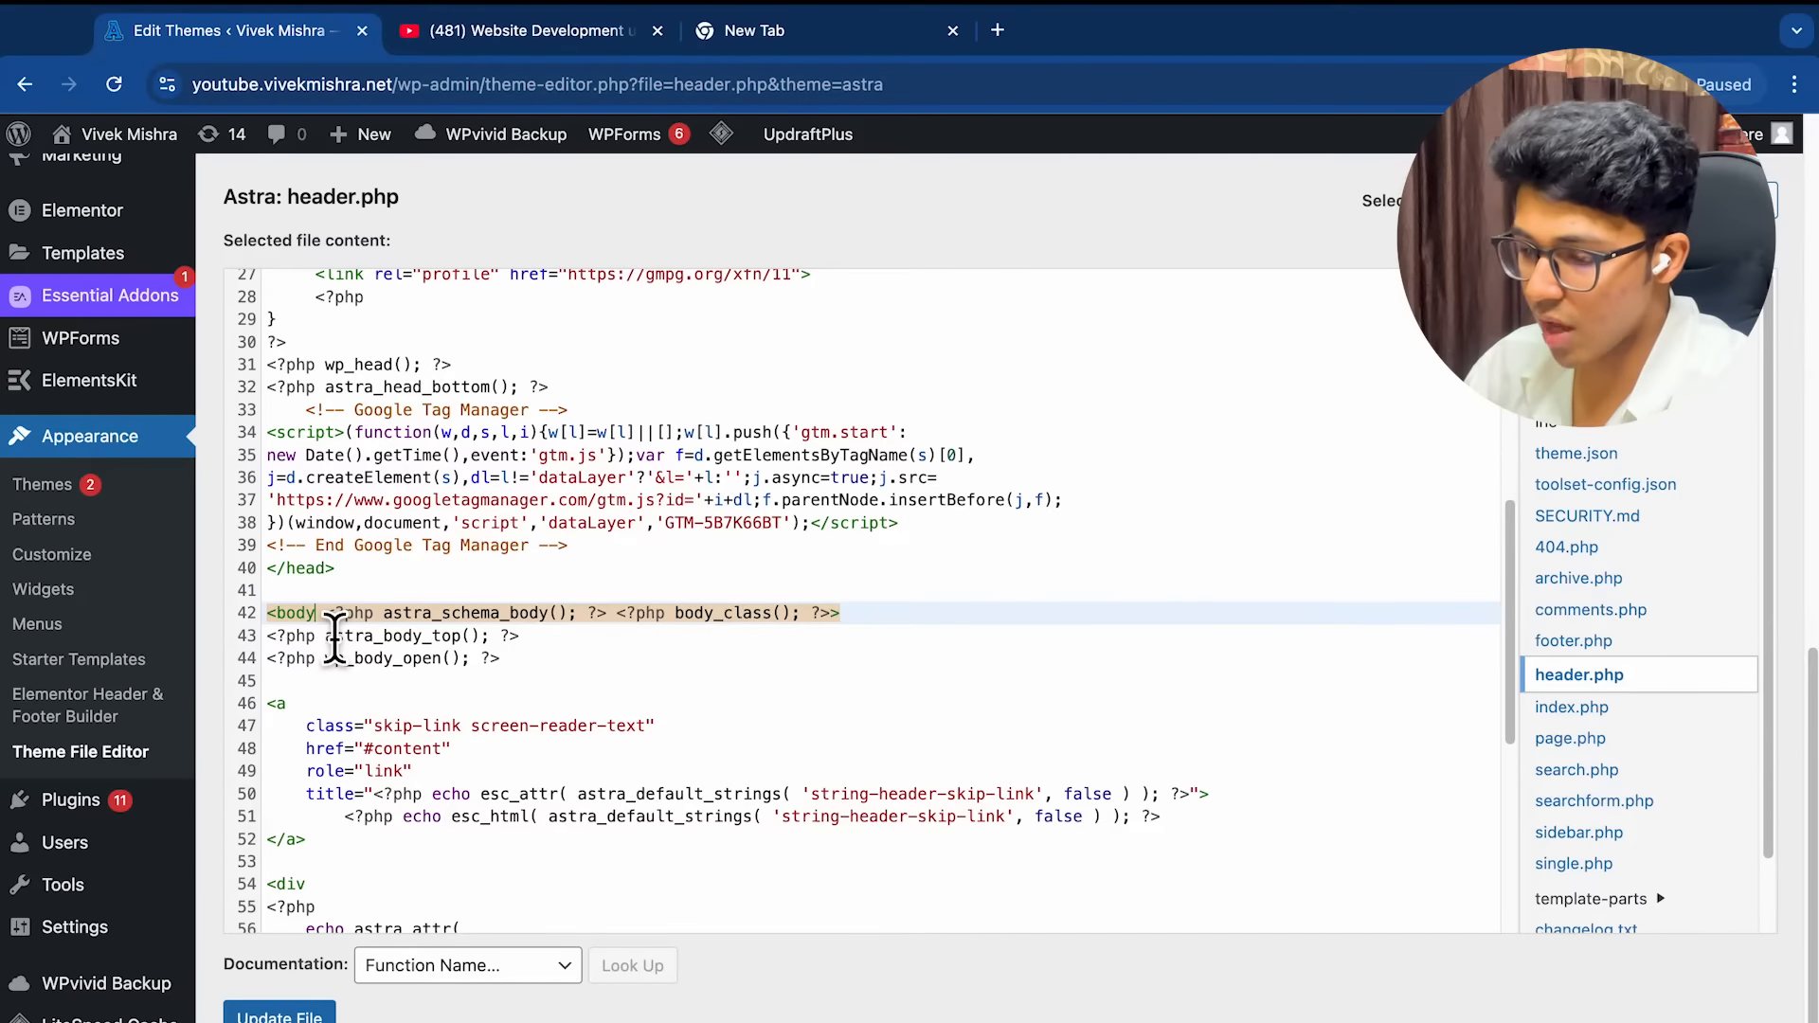
scroll(343, 637, up, 1)
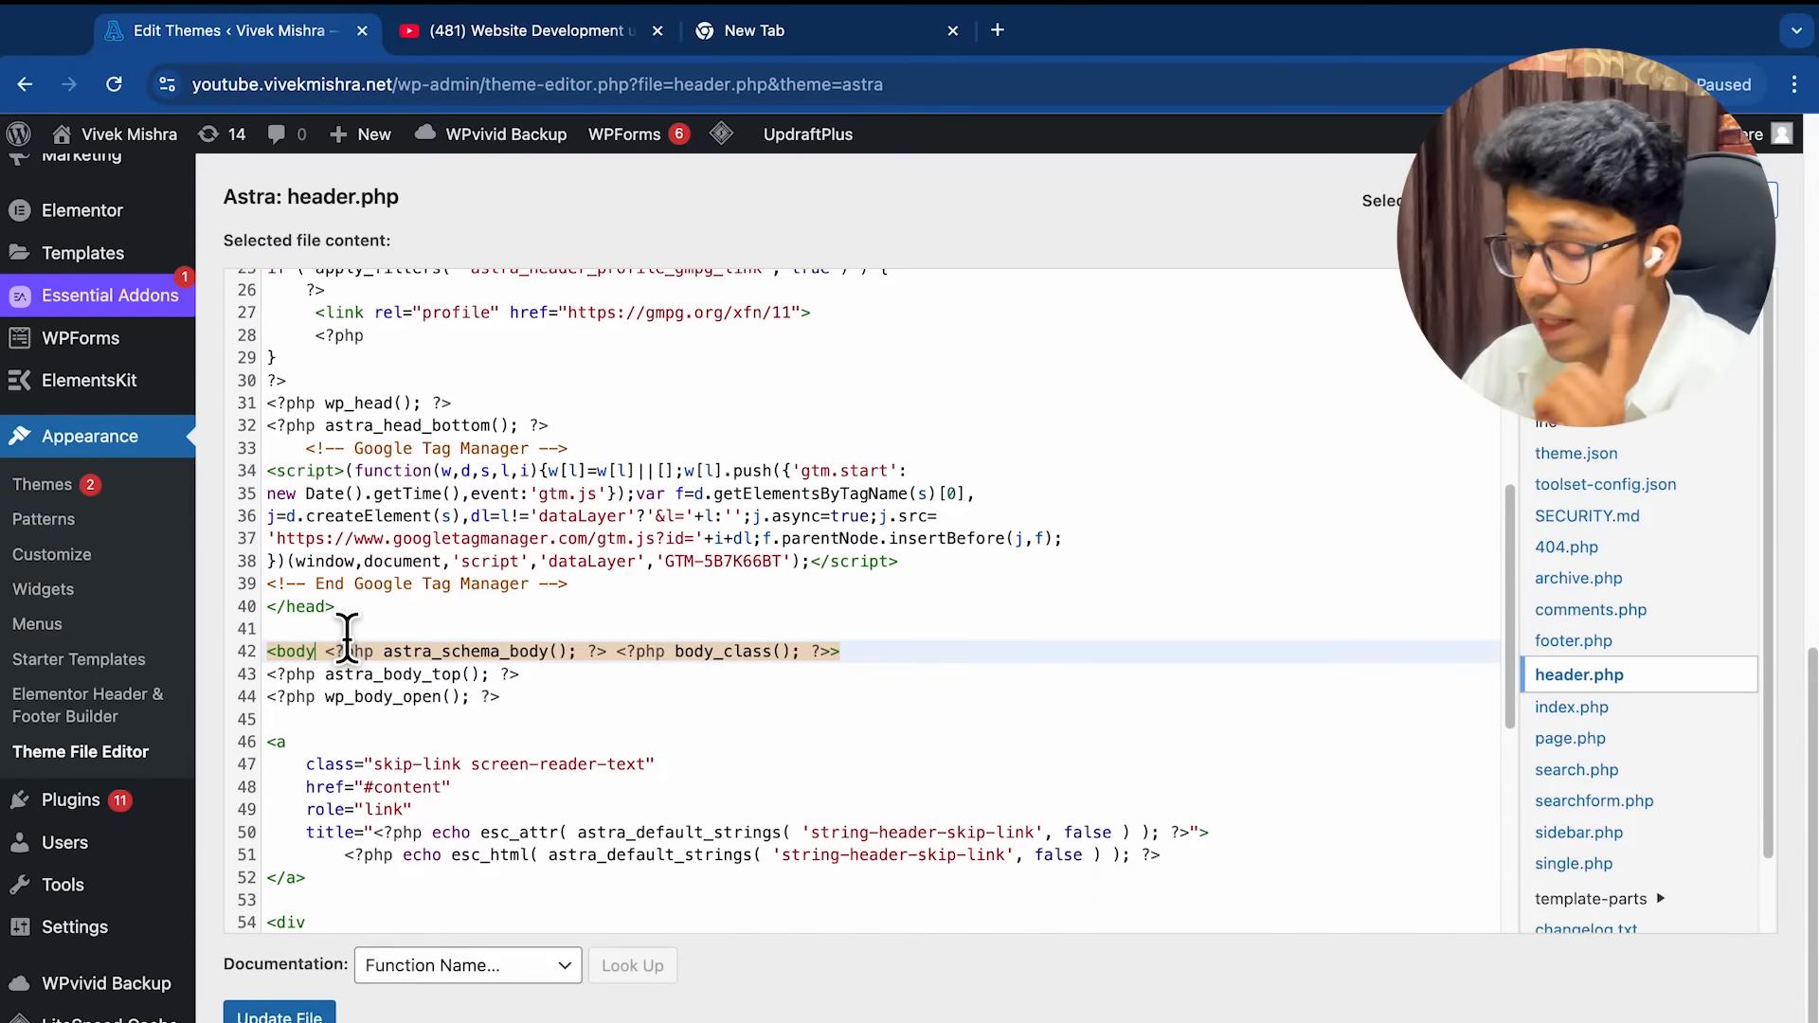
scroll(347, 637, down, 1)
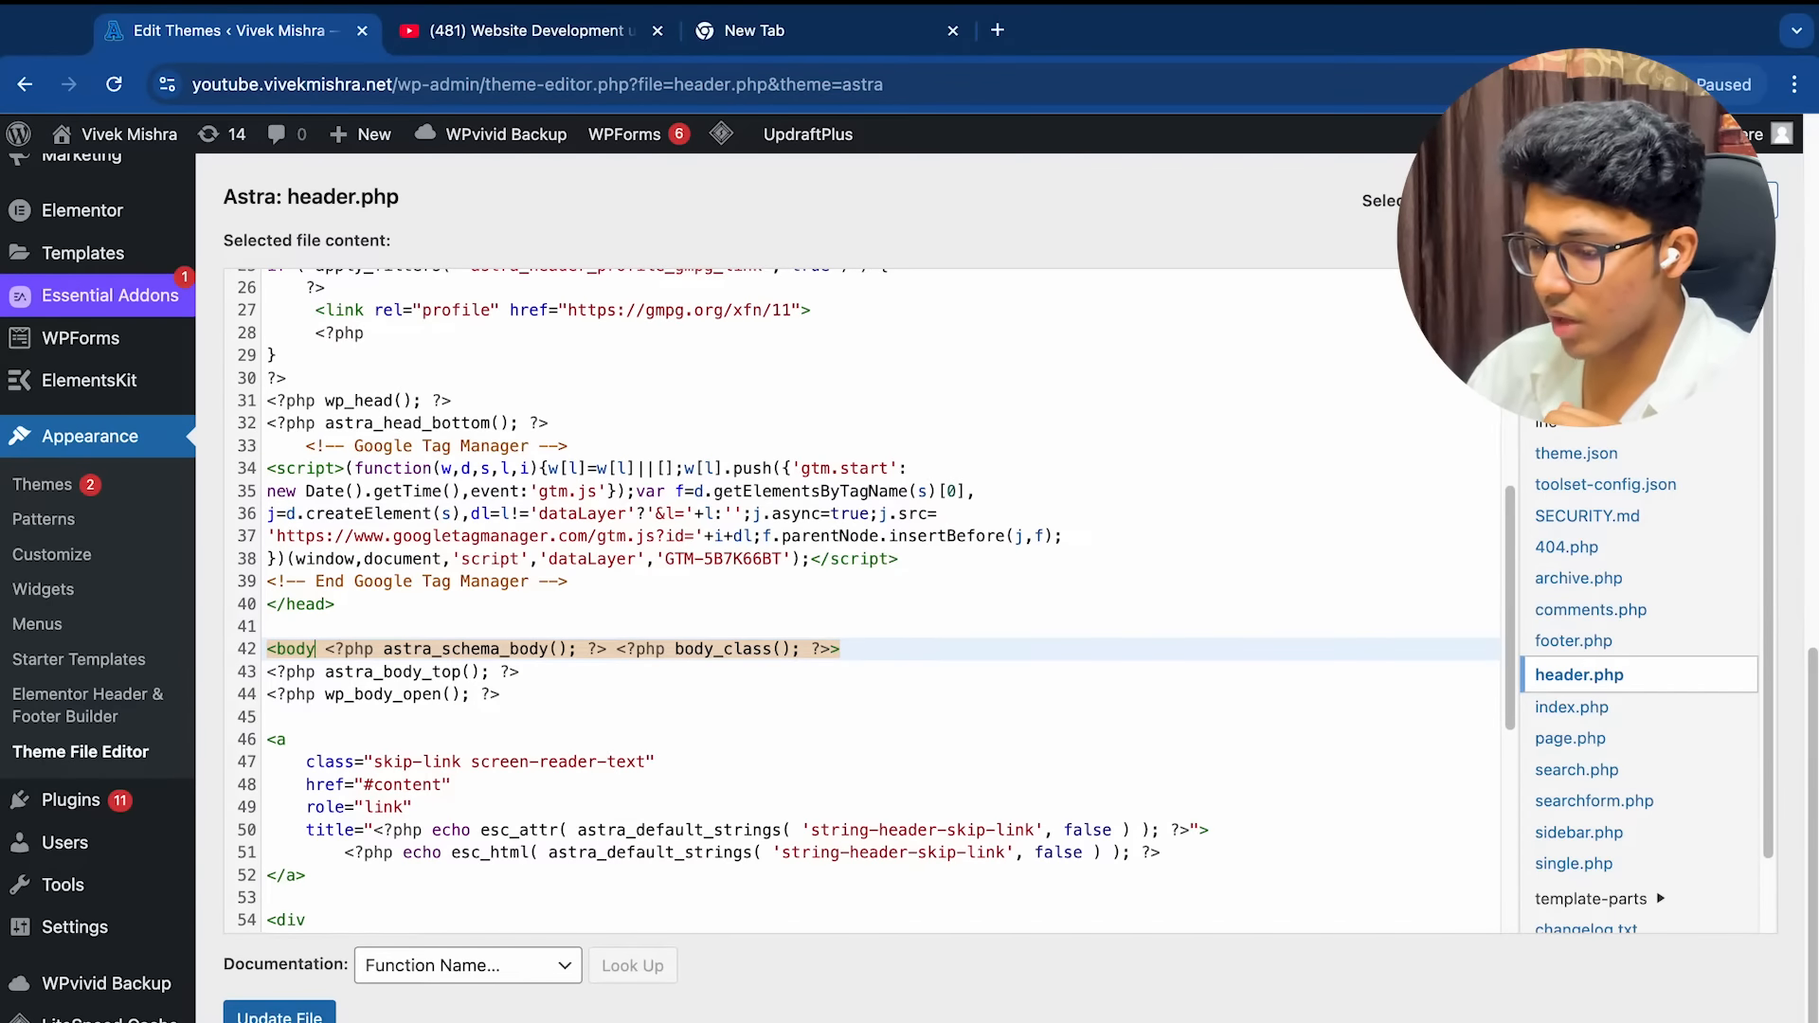
Discard the unsaved header.php edit, return to the Dashboard, and glance at the GTM install code
click(7, 625)
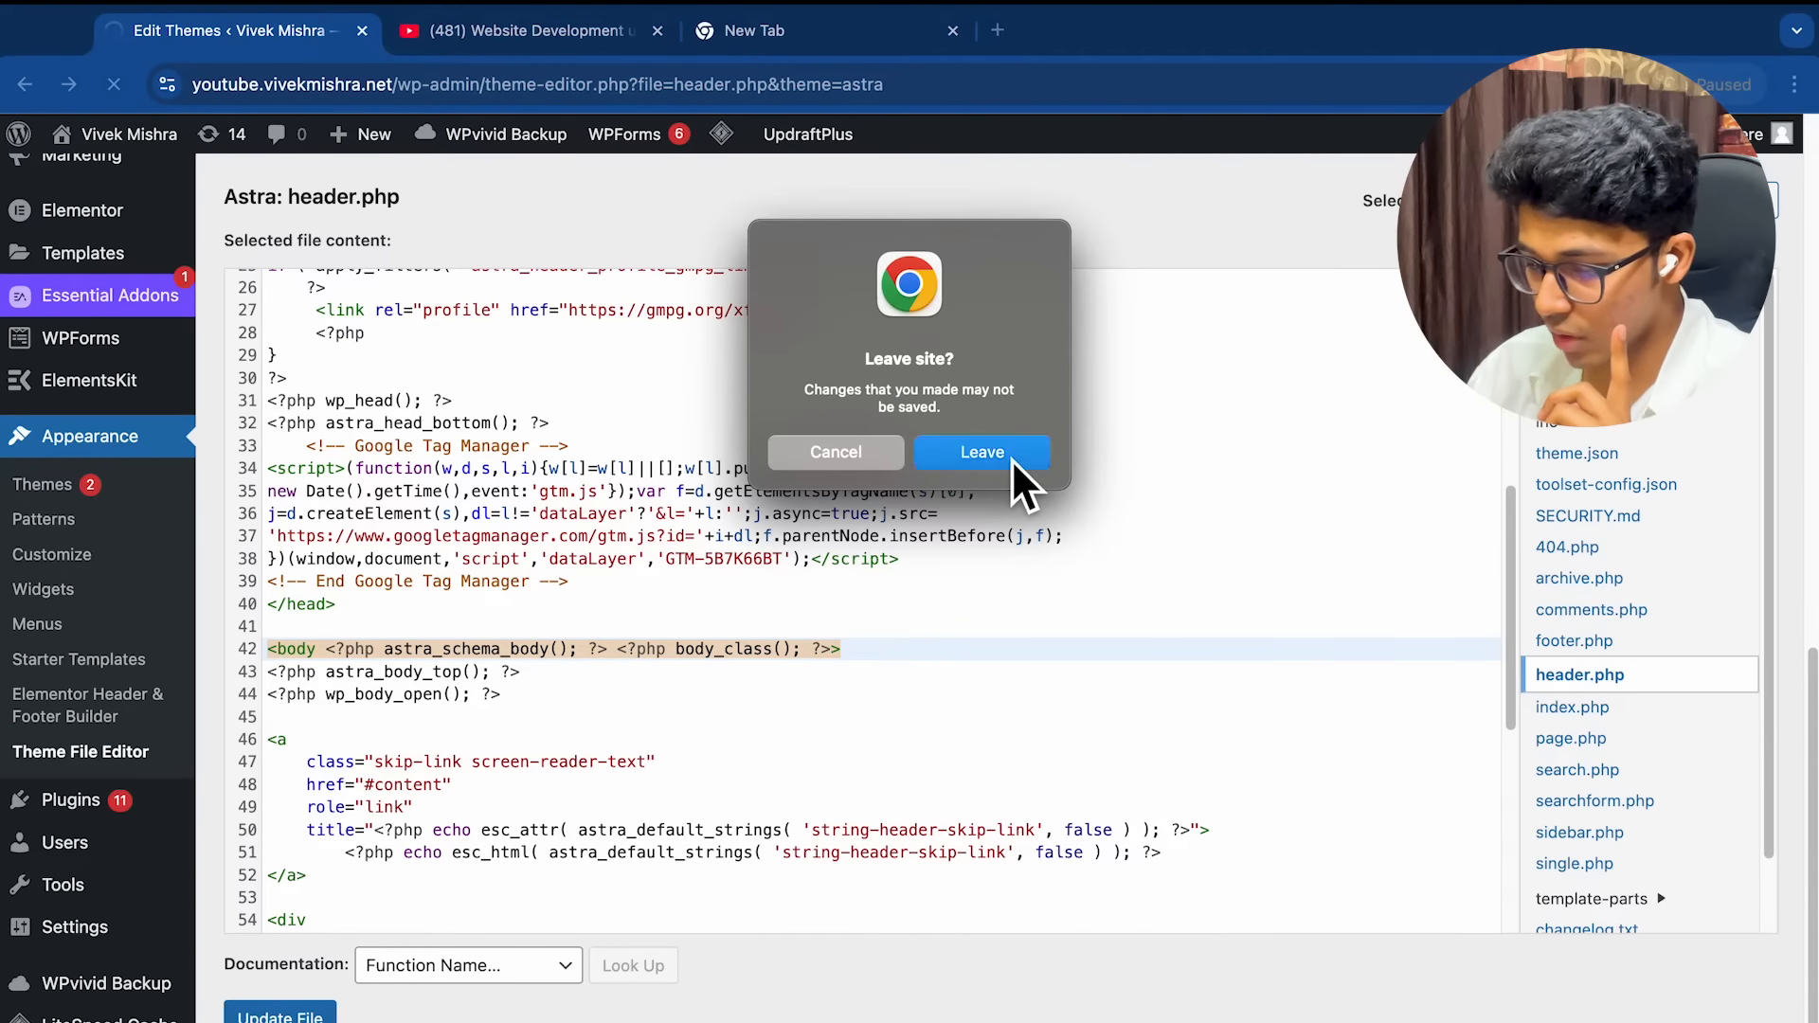
click(1010, 458)
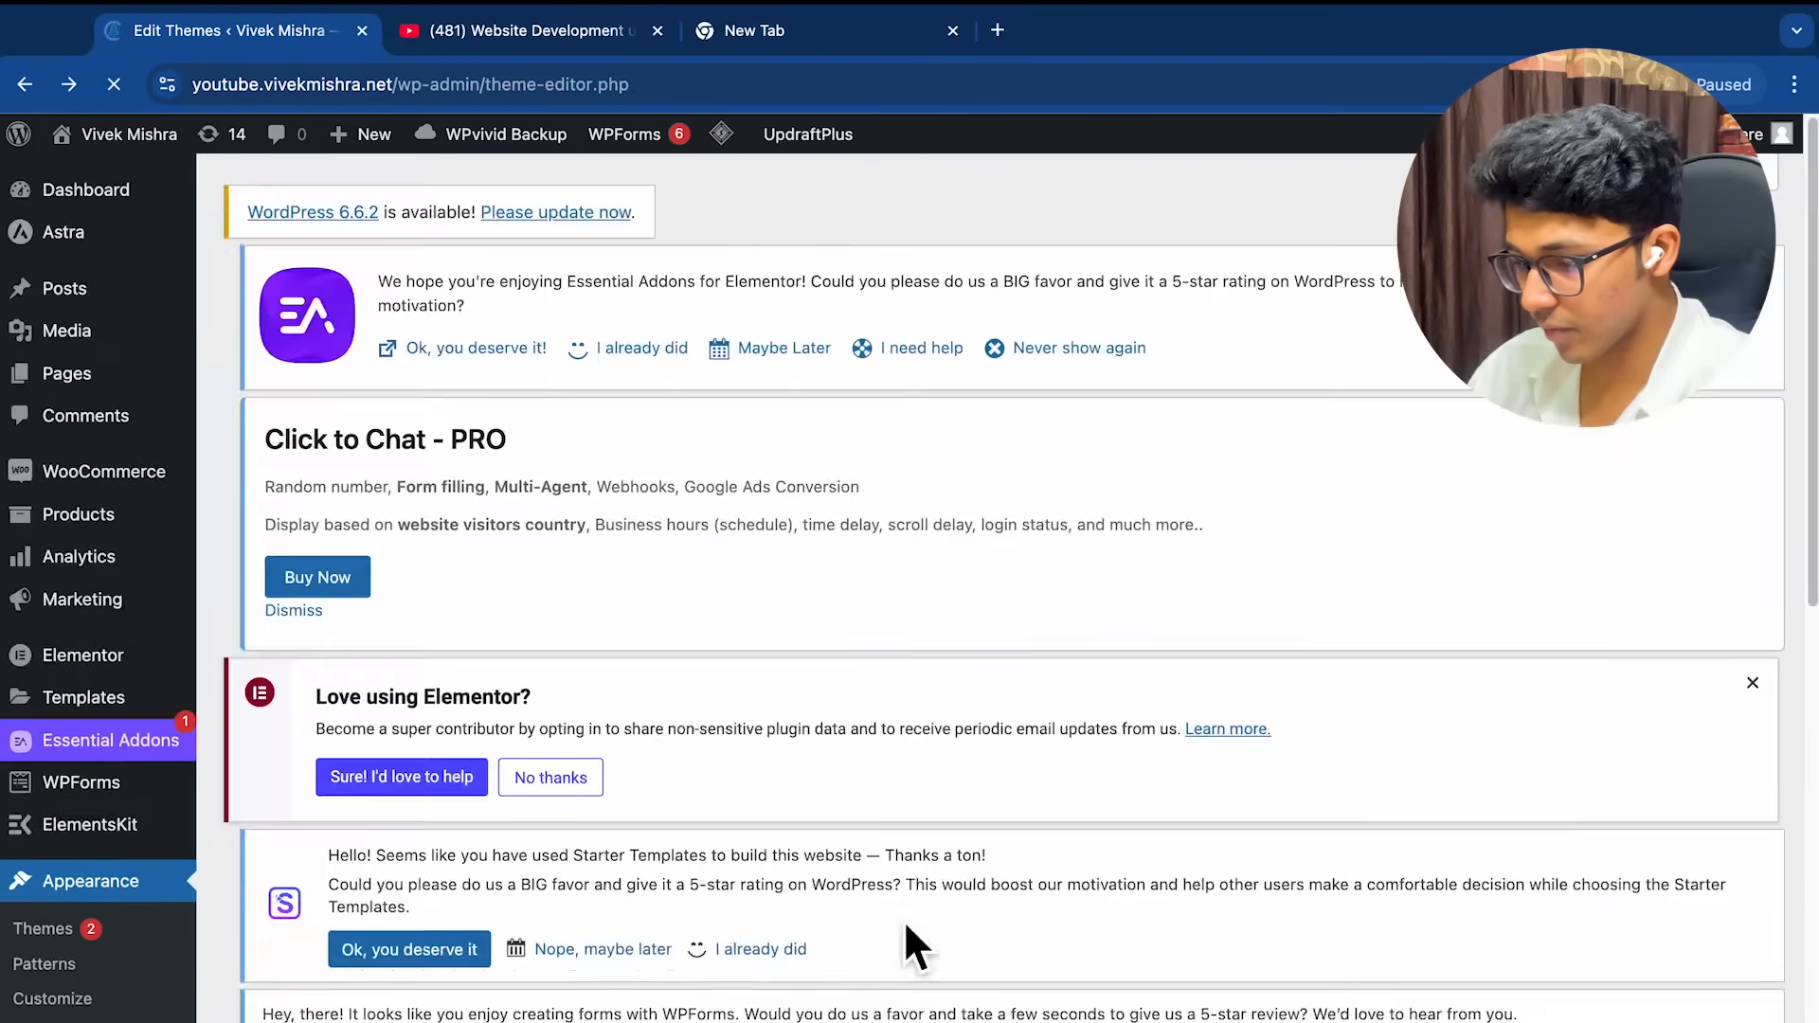
scroll(805, 666, left, 5)
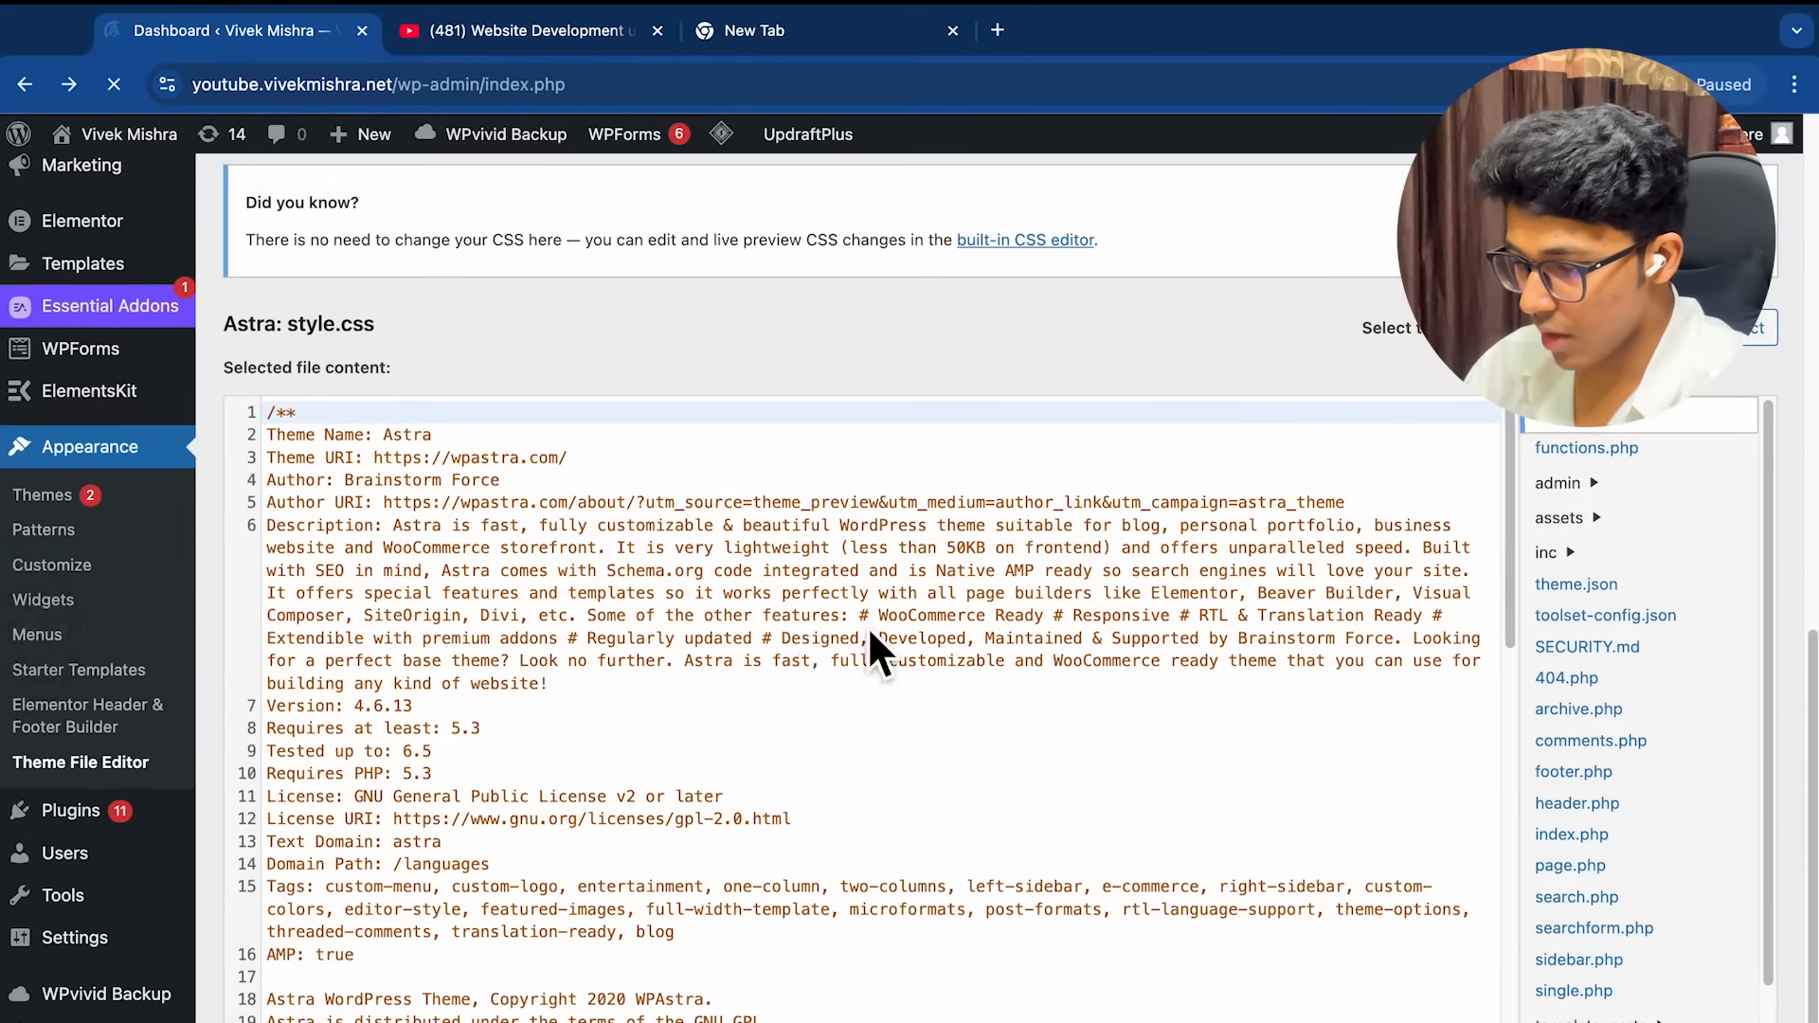
scroll(655, 788, down, 15)
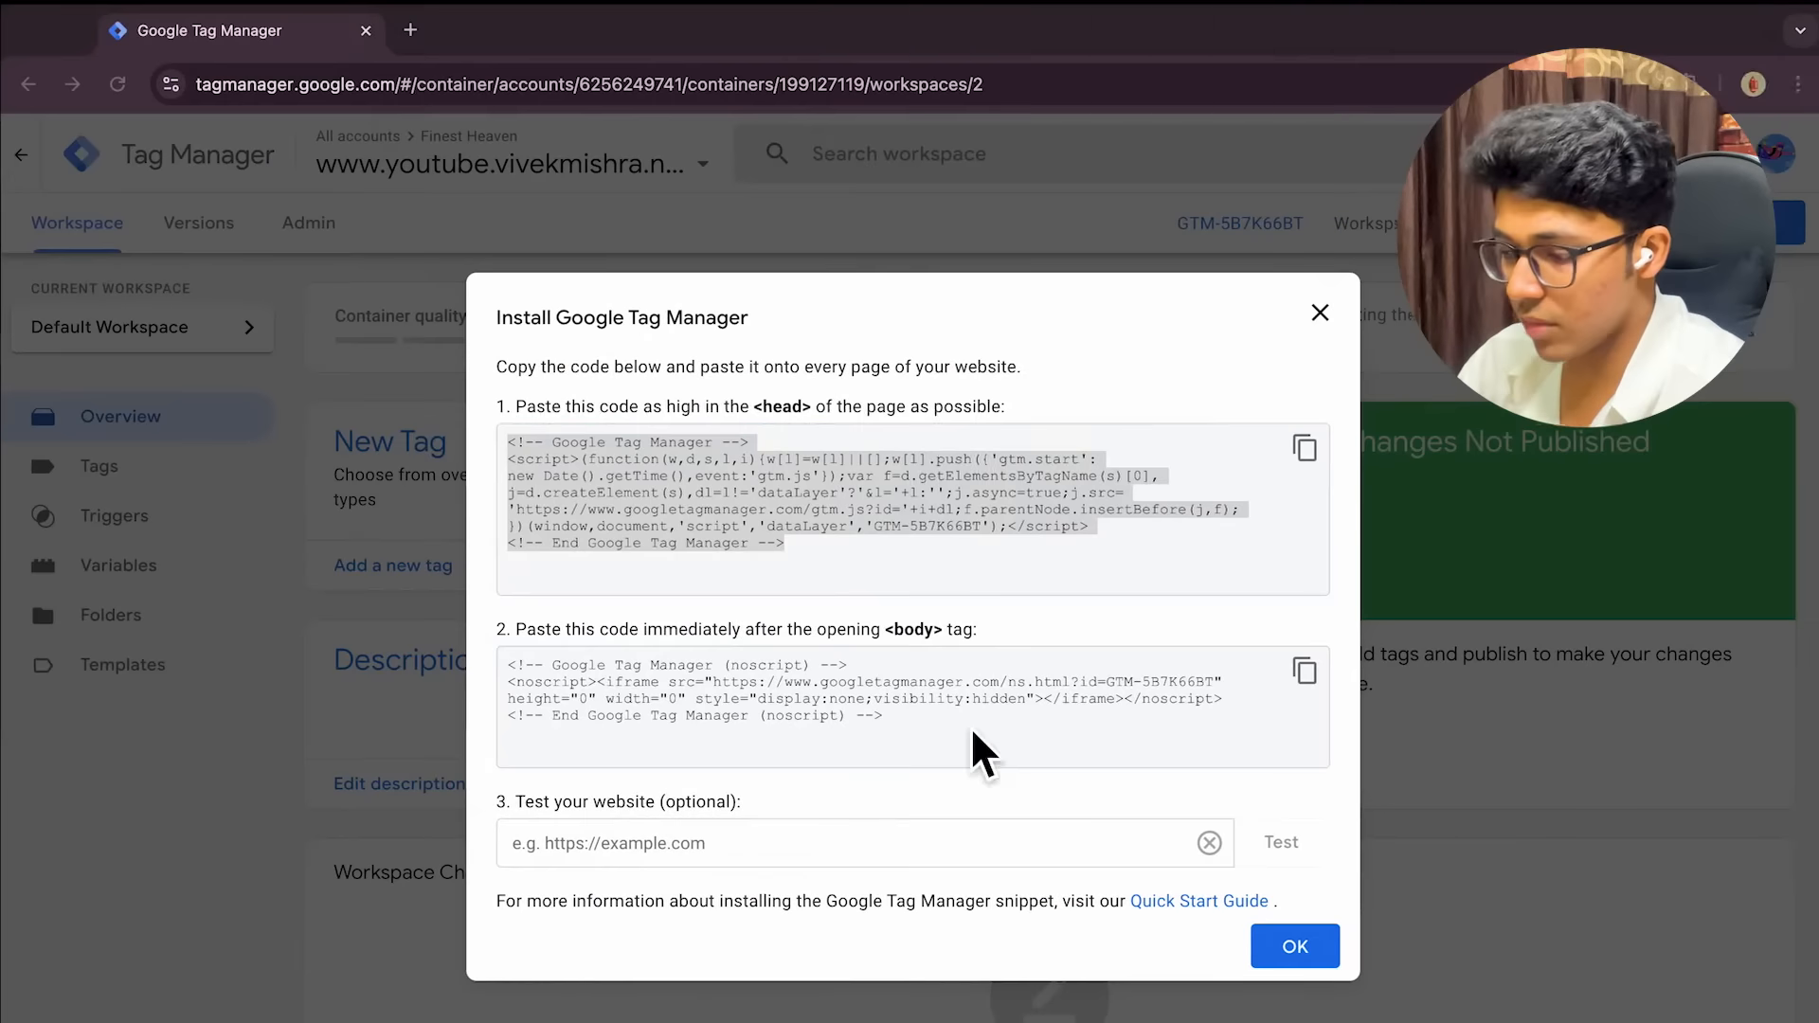
click(1170, 524)
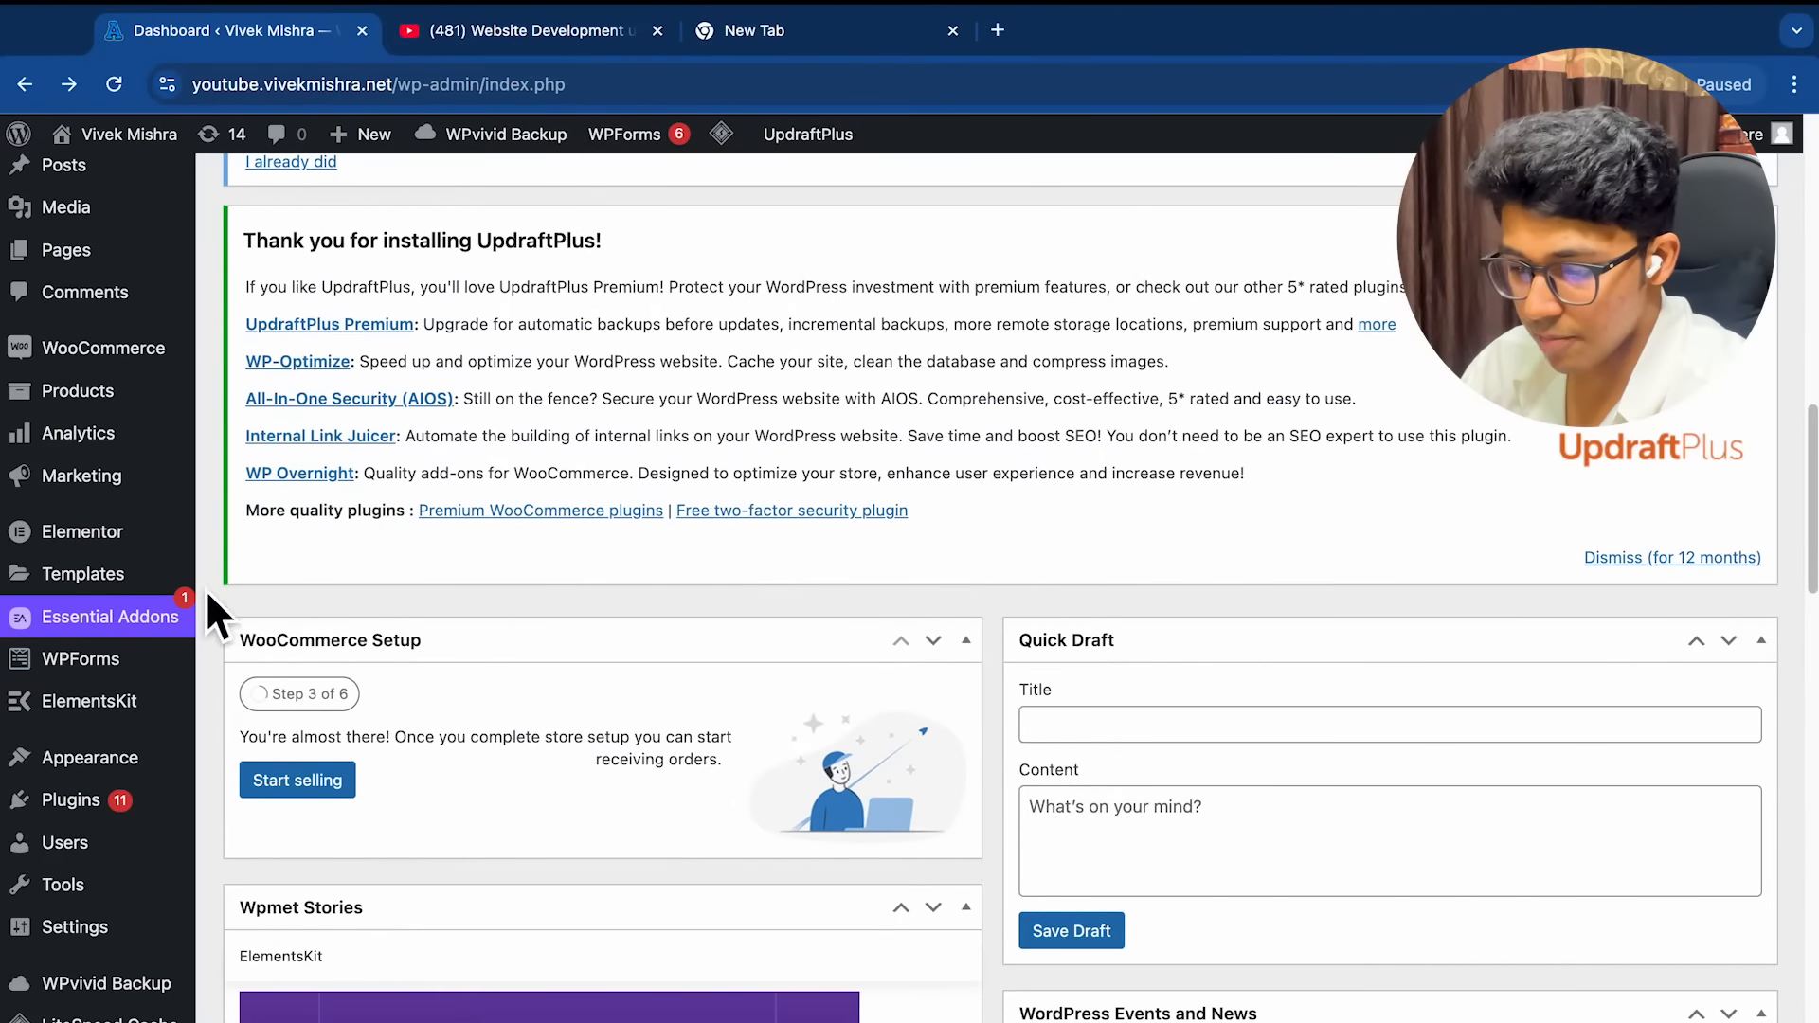
Search Add New Plugin for 'wpco' and install WPCode – Insert Headers and Footers
mouse_move(99, 786)
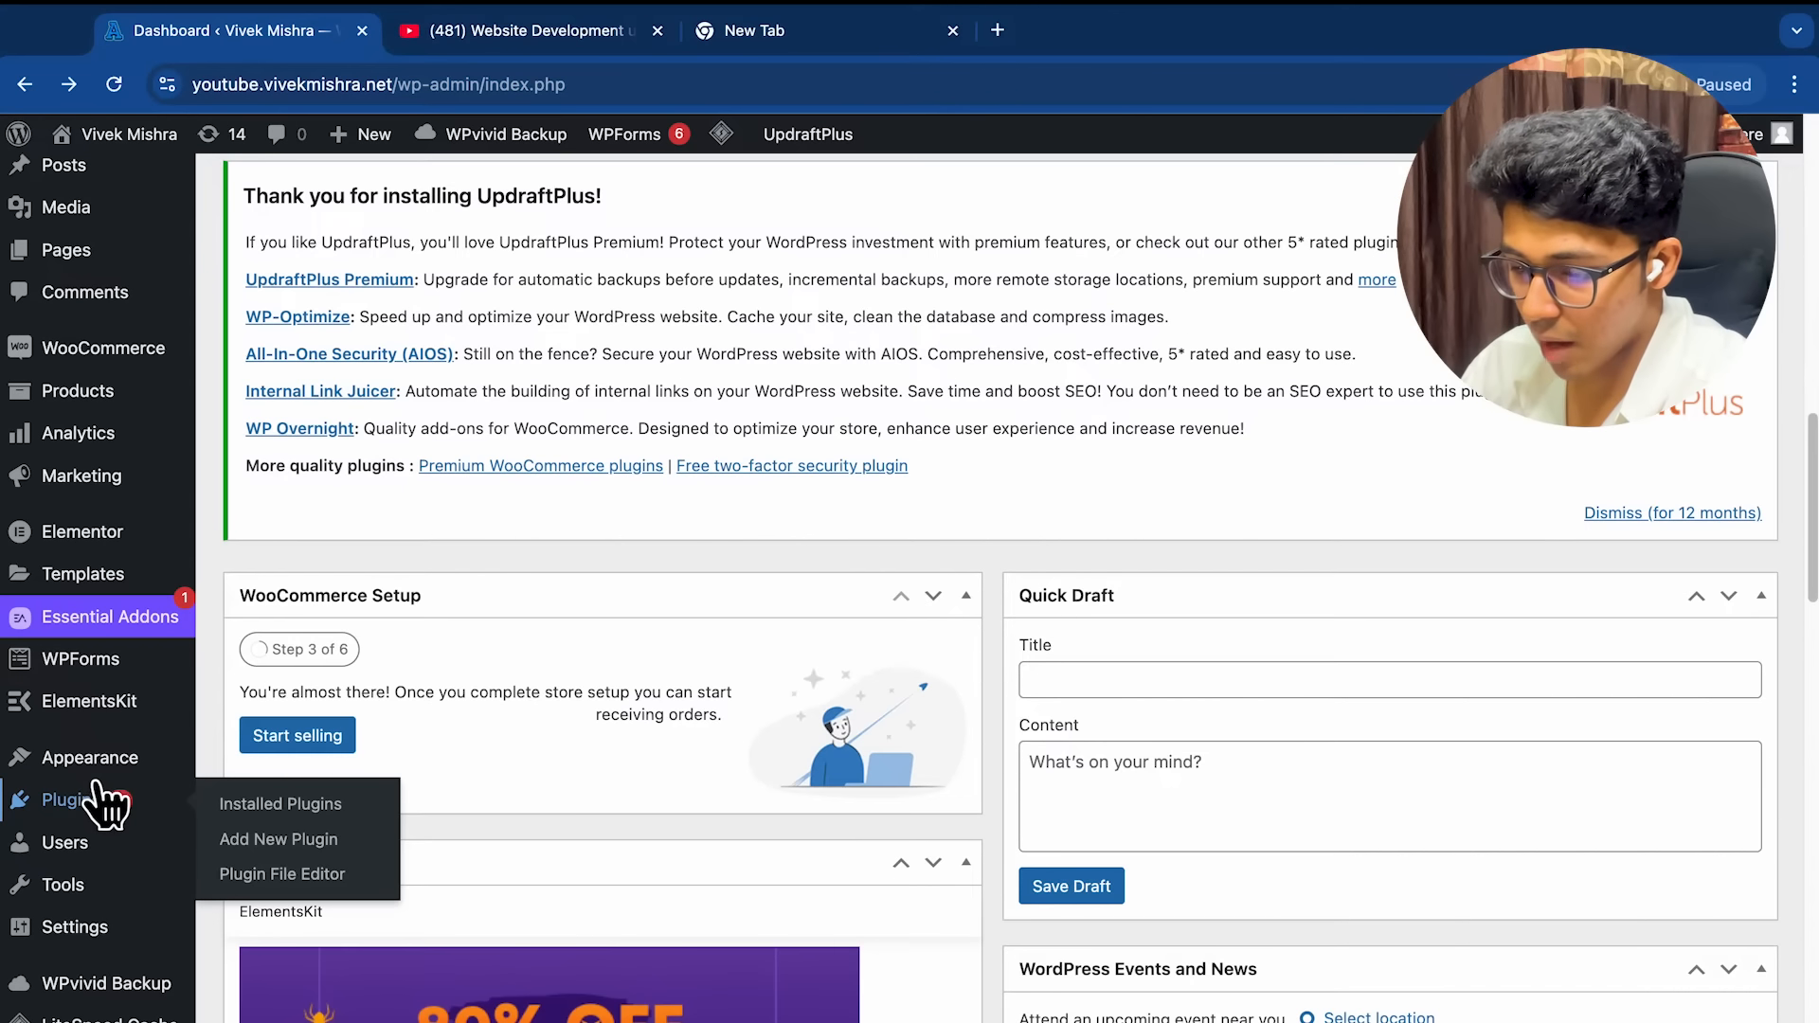
click(276, 839)
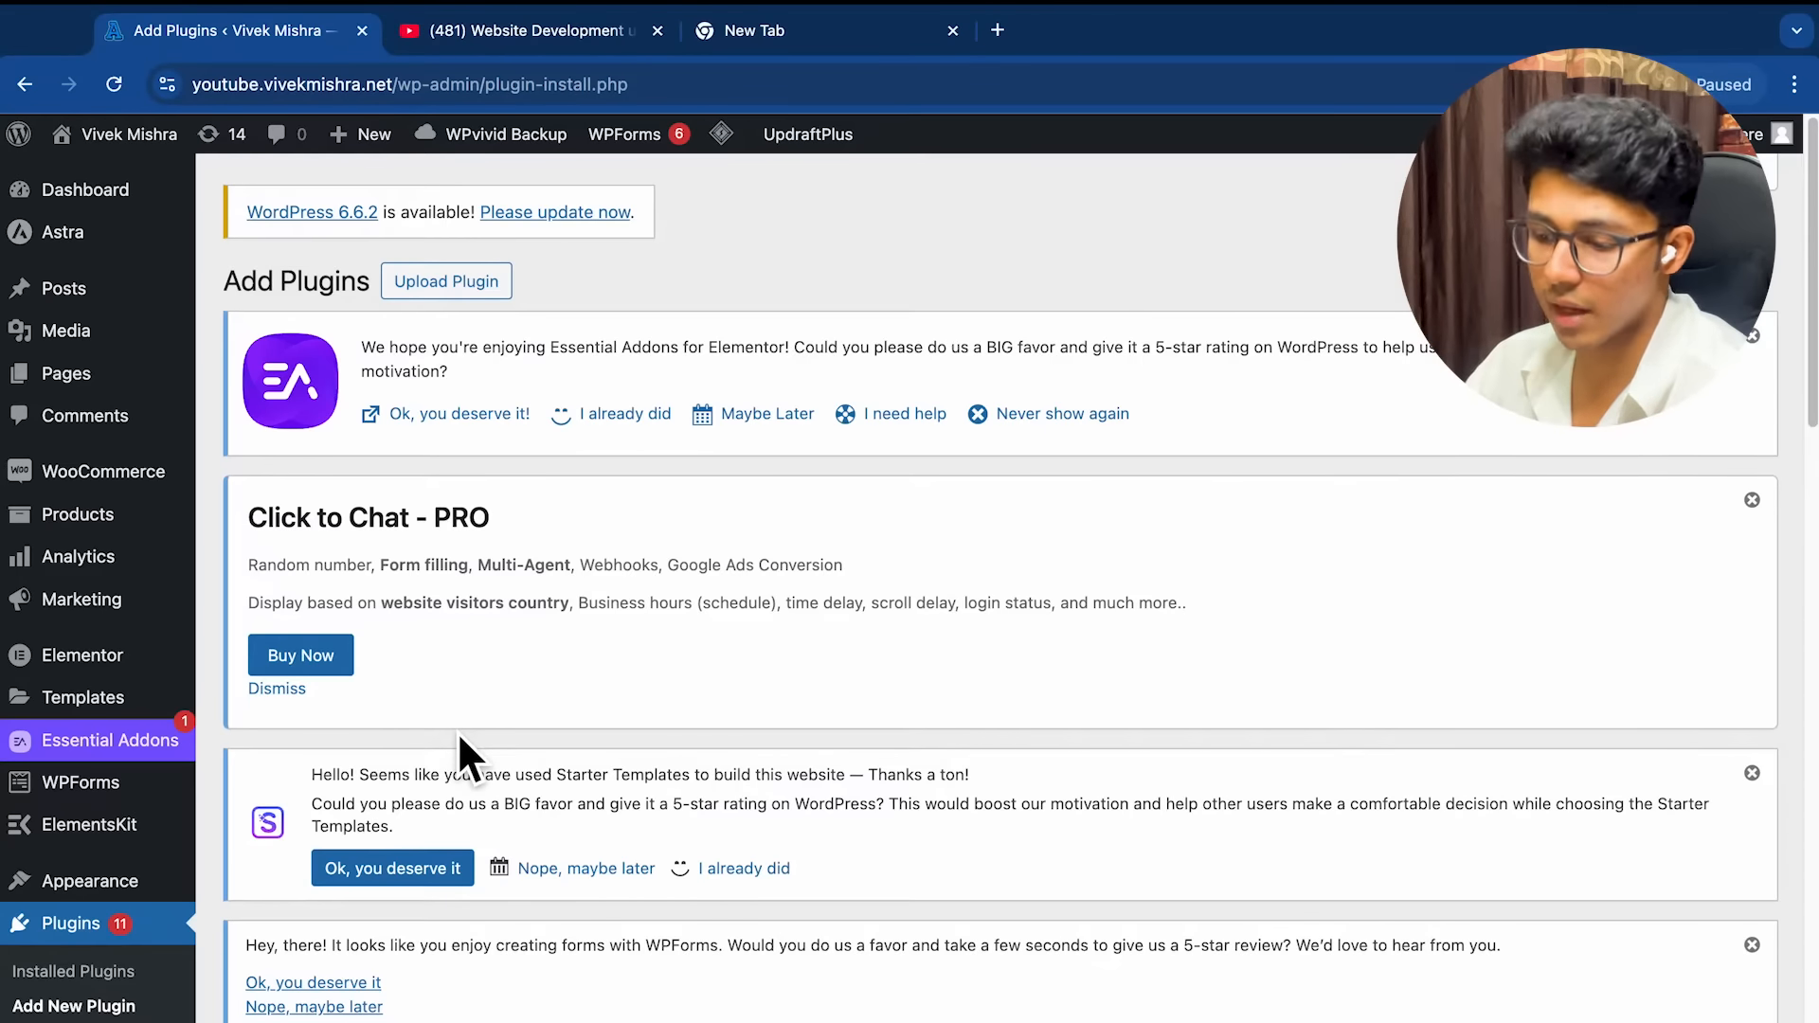
scroll(458, 741, down, 5)
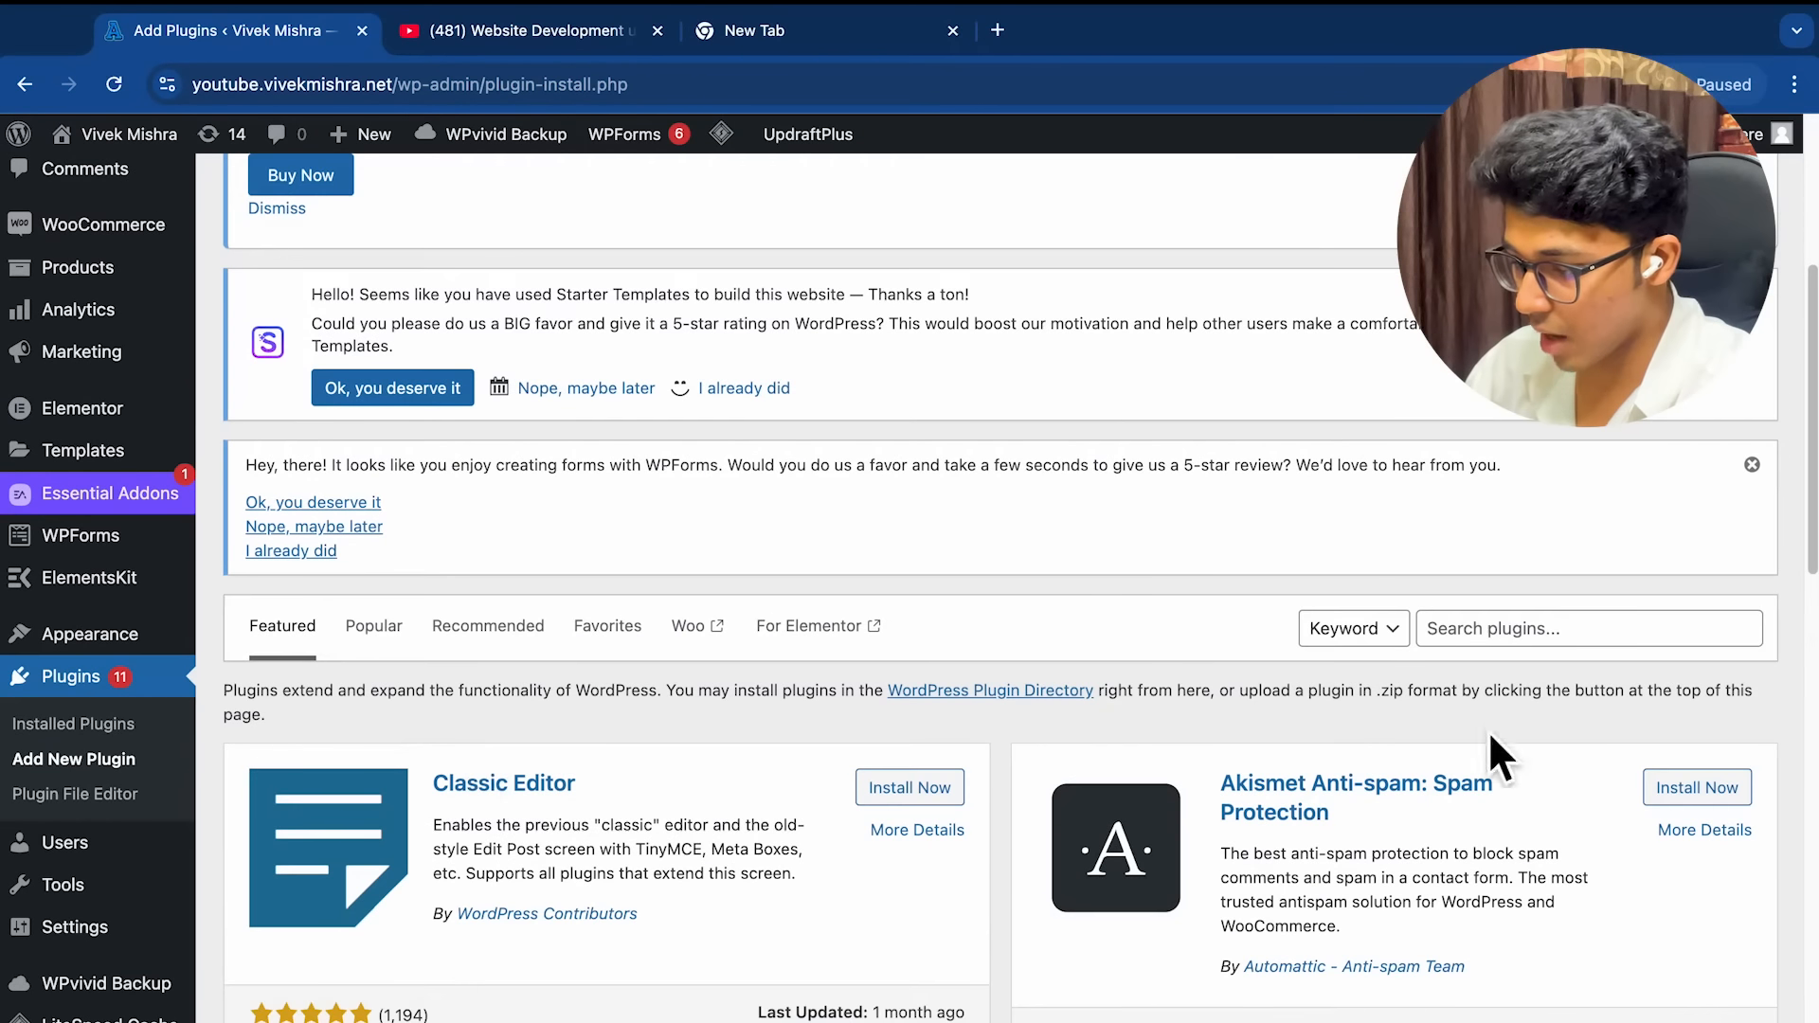
click(1548, 629)
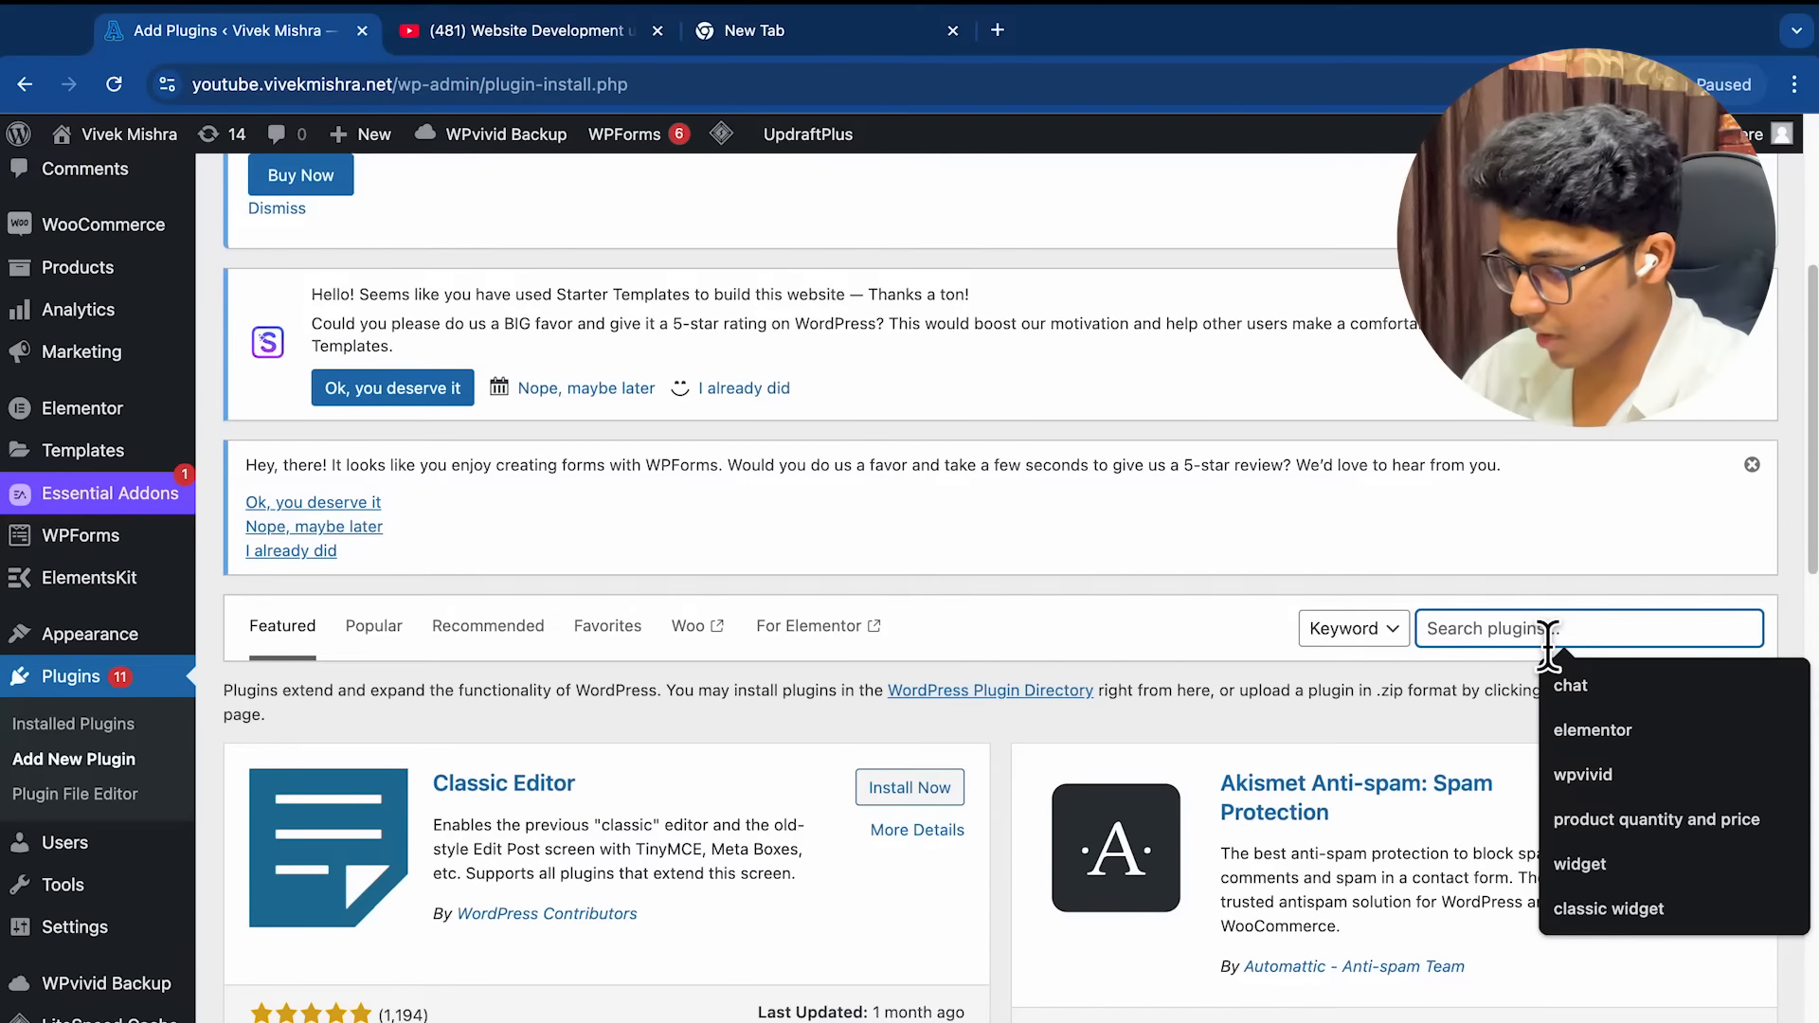
text(wp)
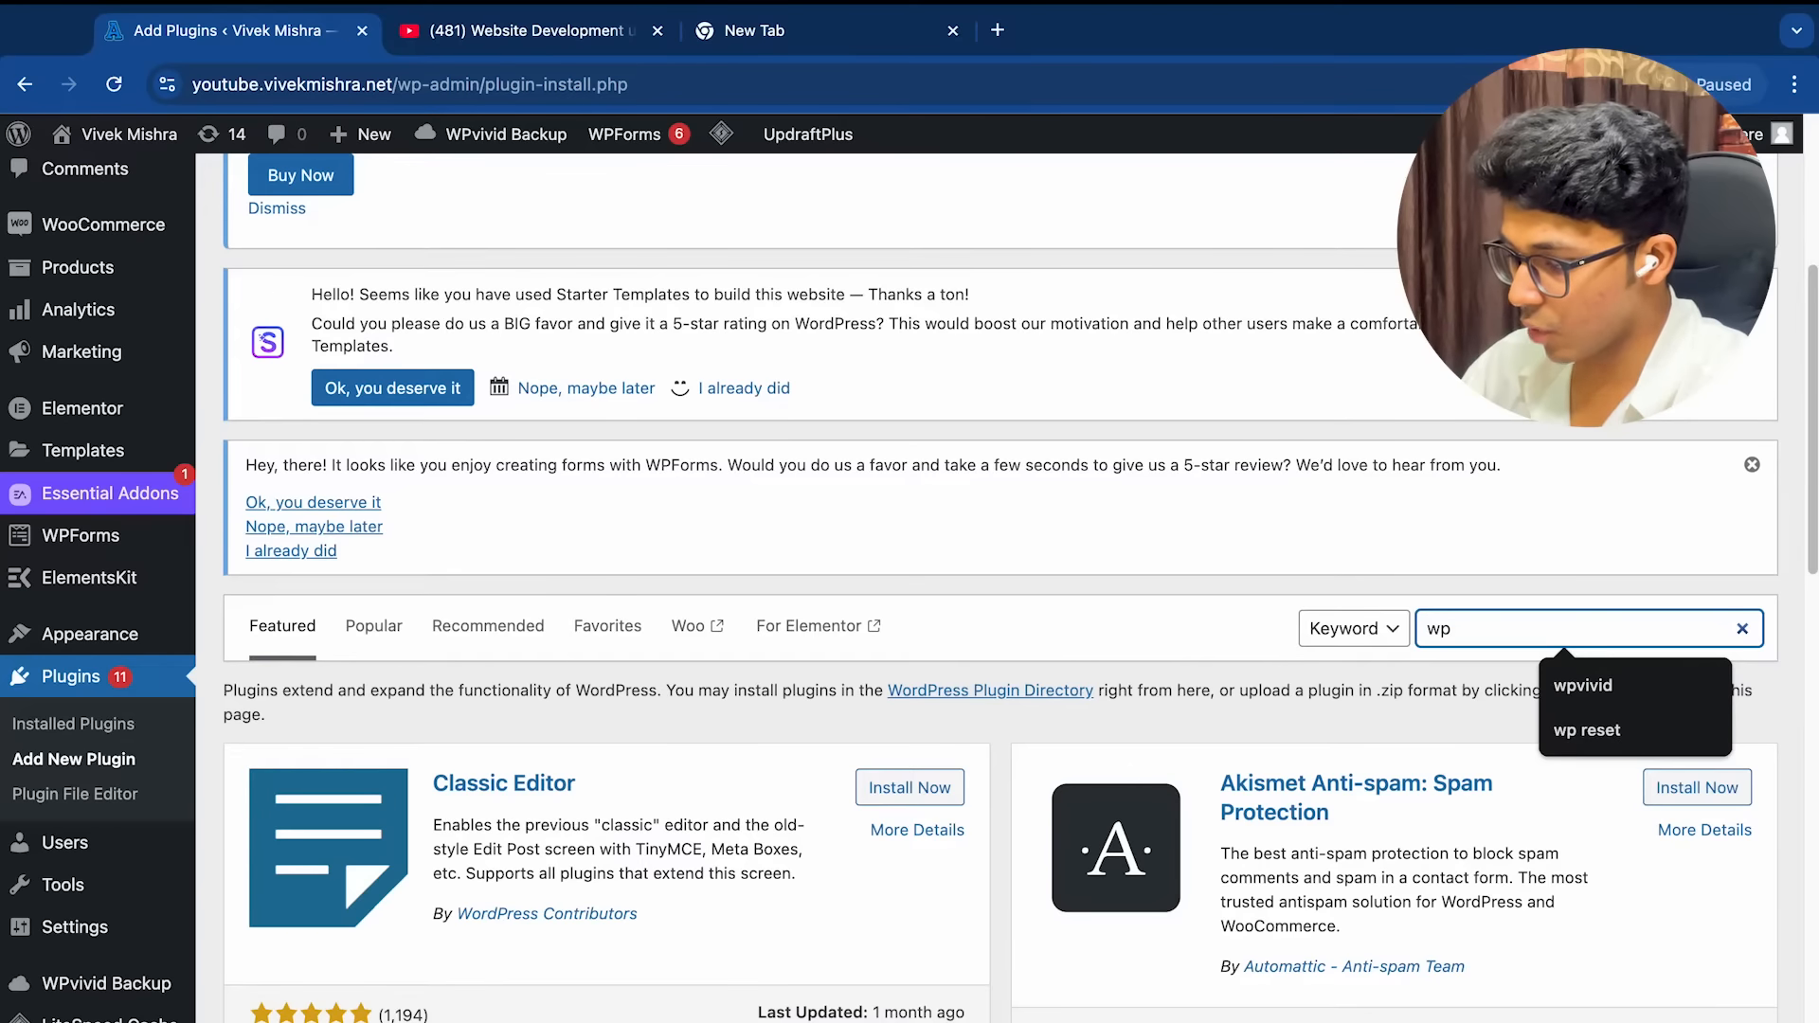
text(code)
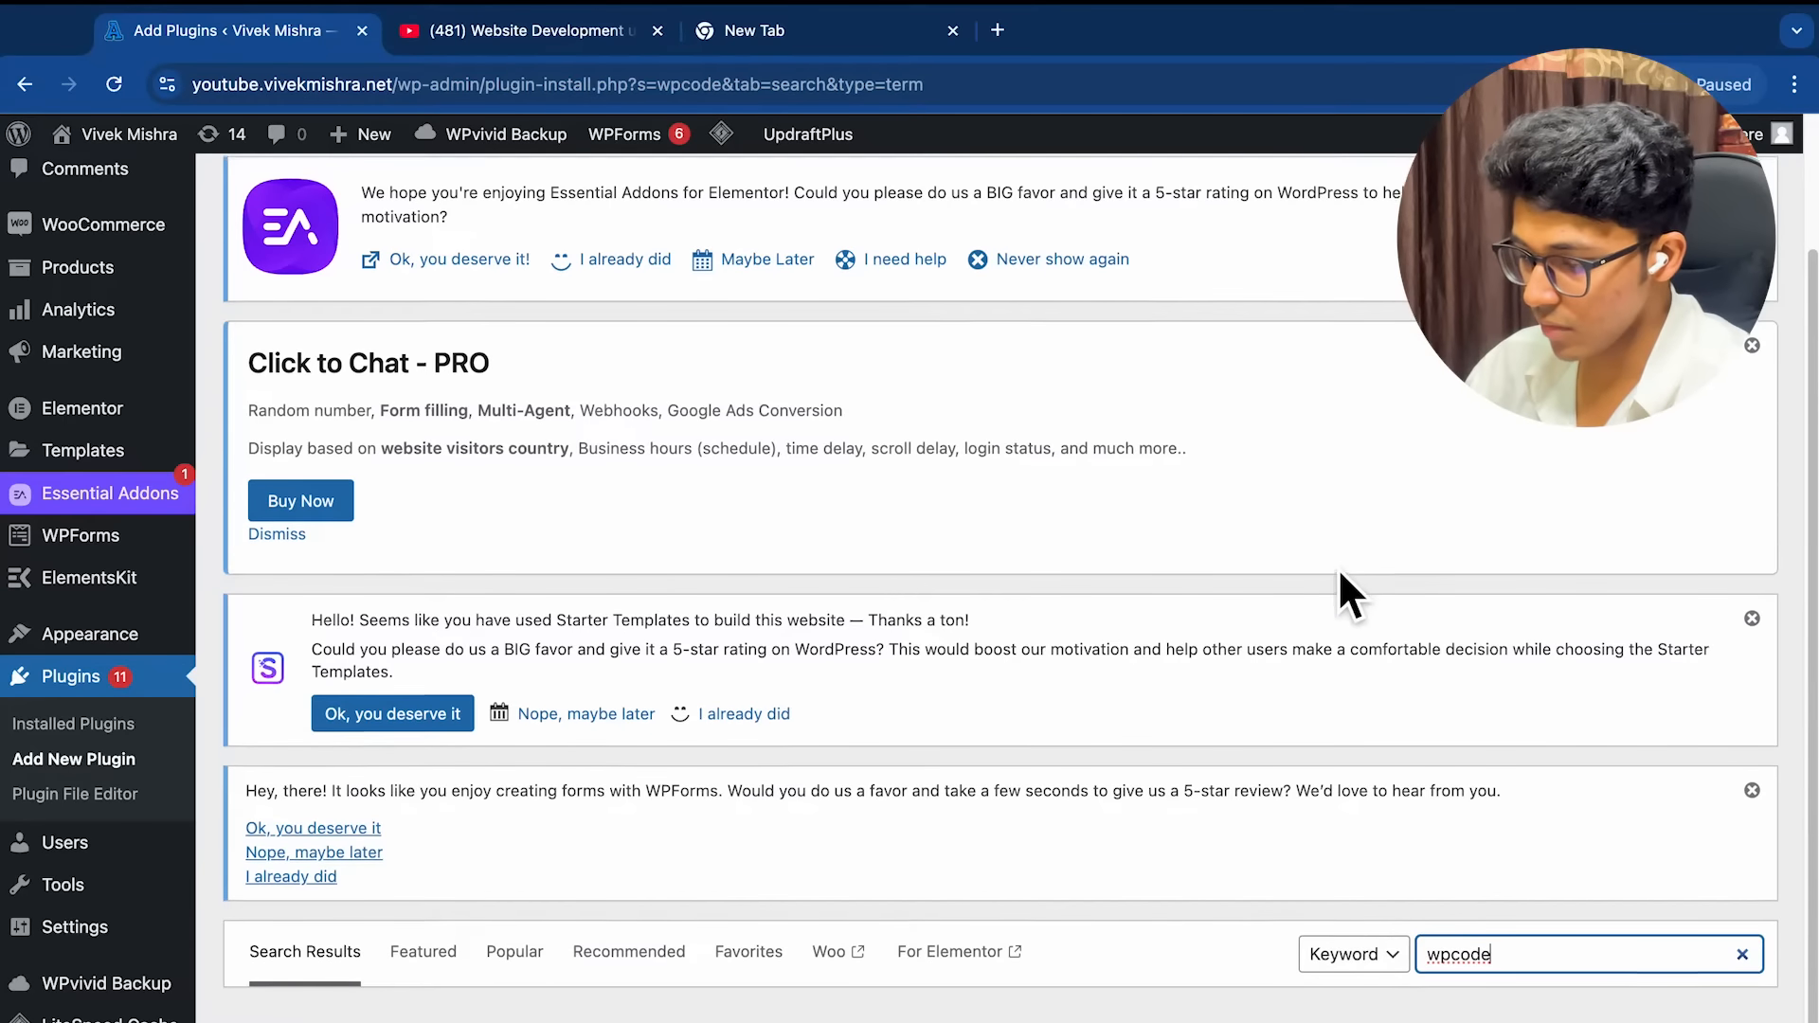
scroll(1094, 625, down, 3)
scroll(1095, 630, down, 2)
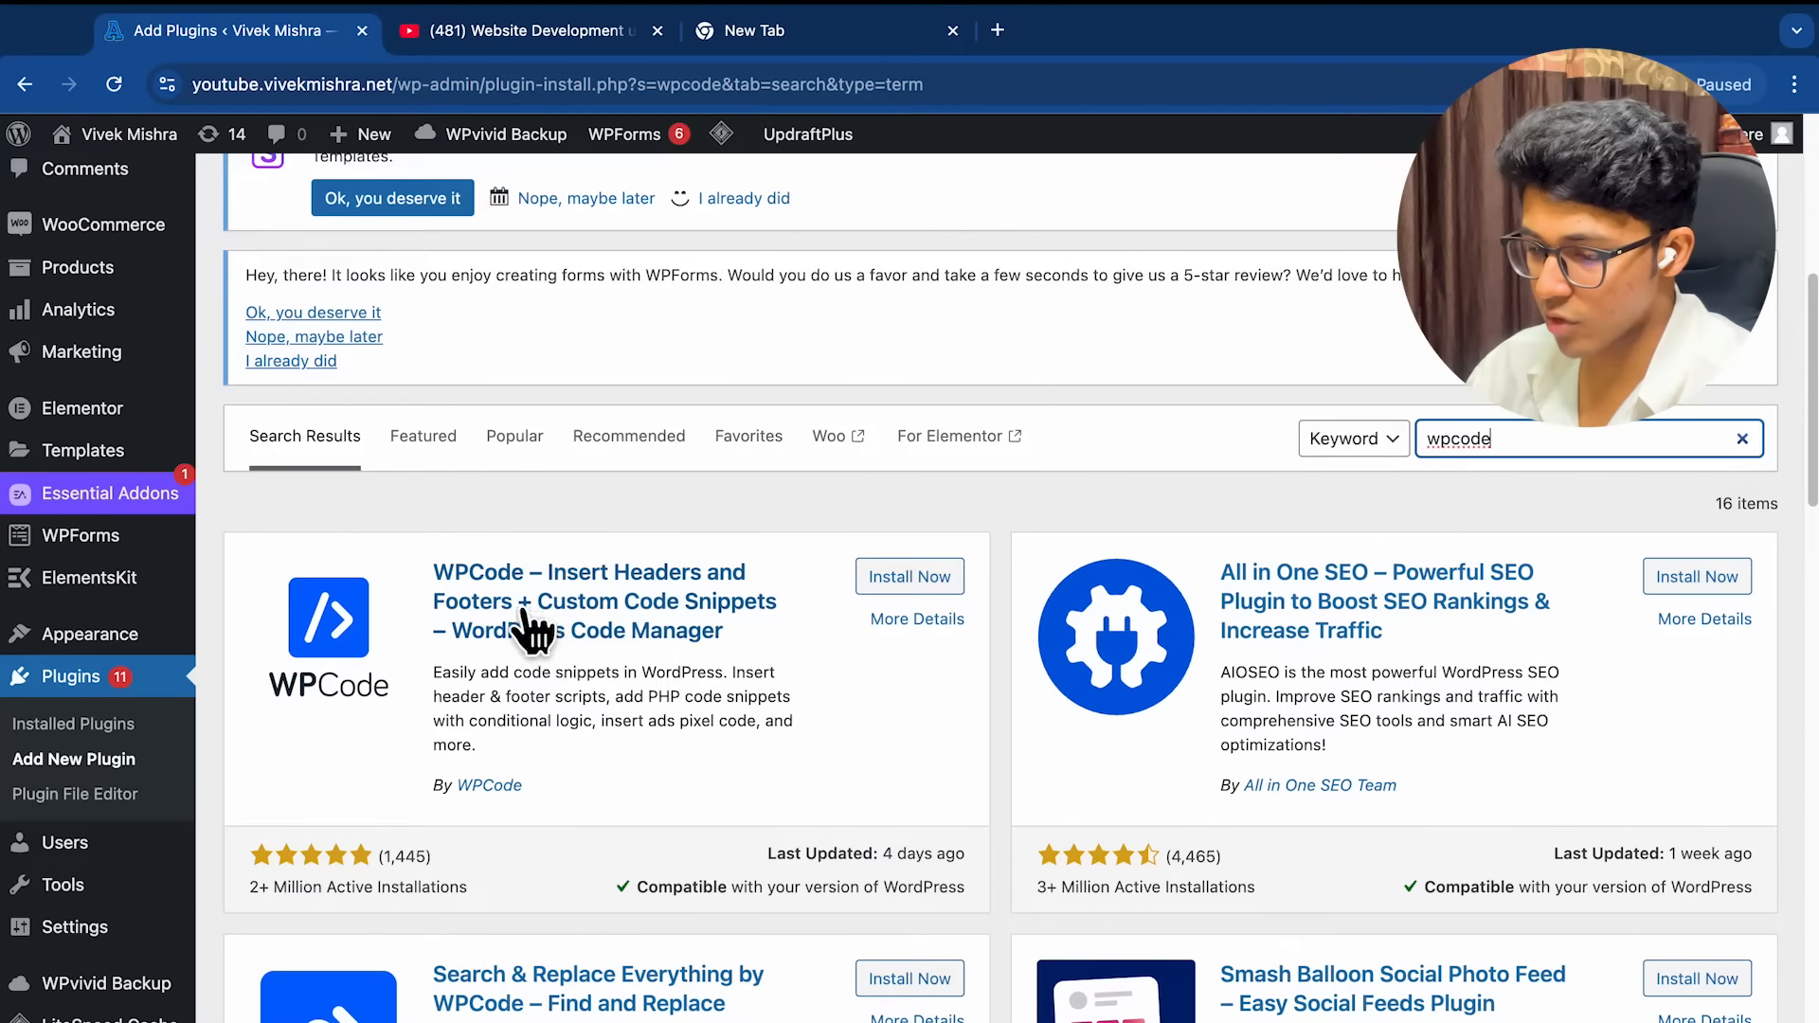
scroll(414, 680, down, 1)
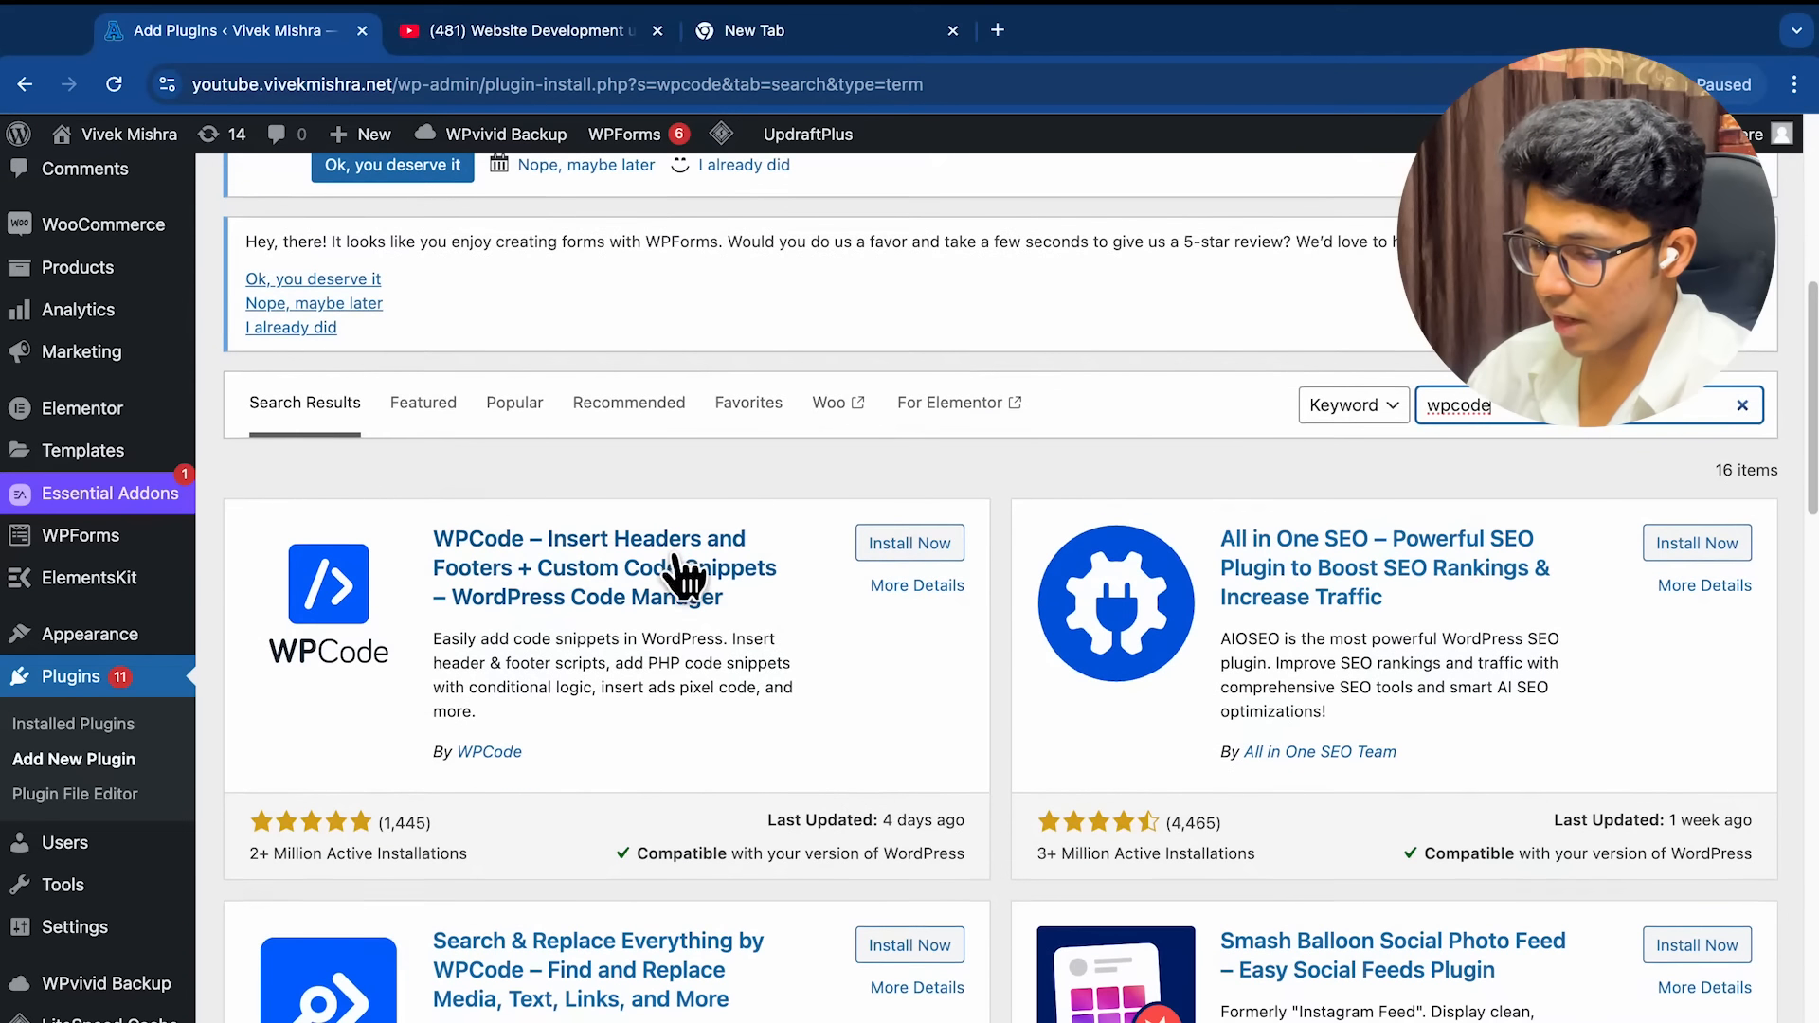
click(910, 549)
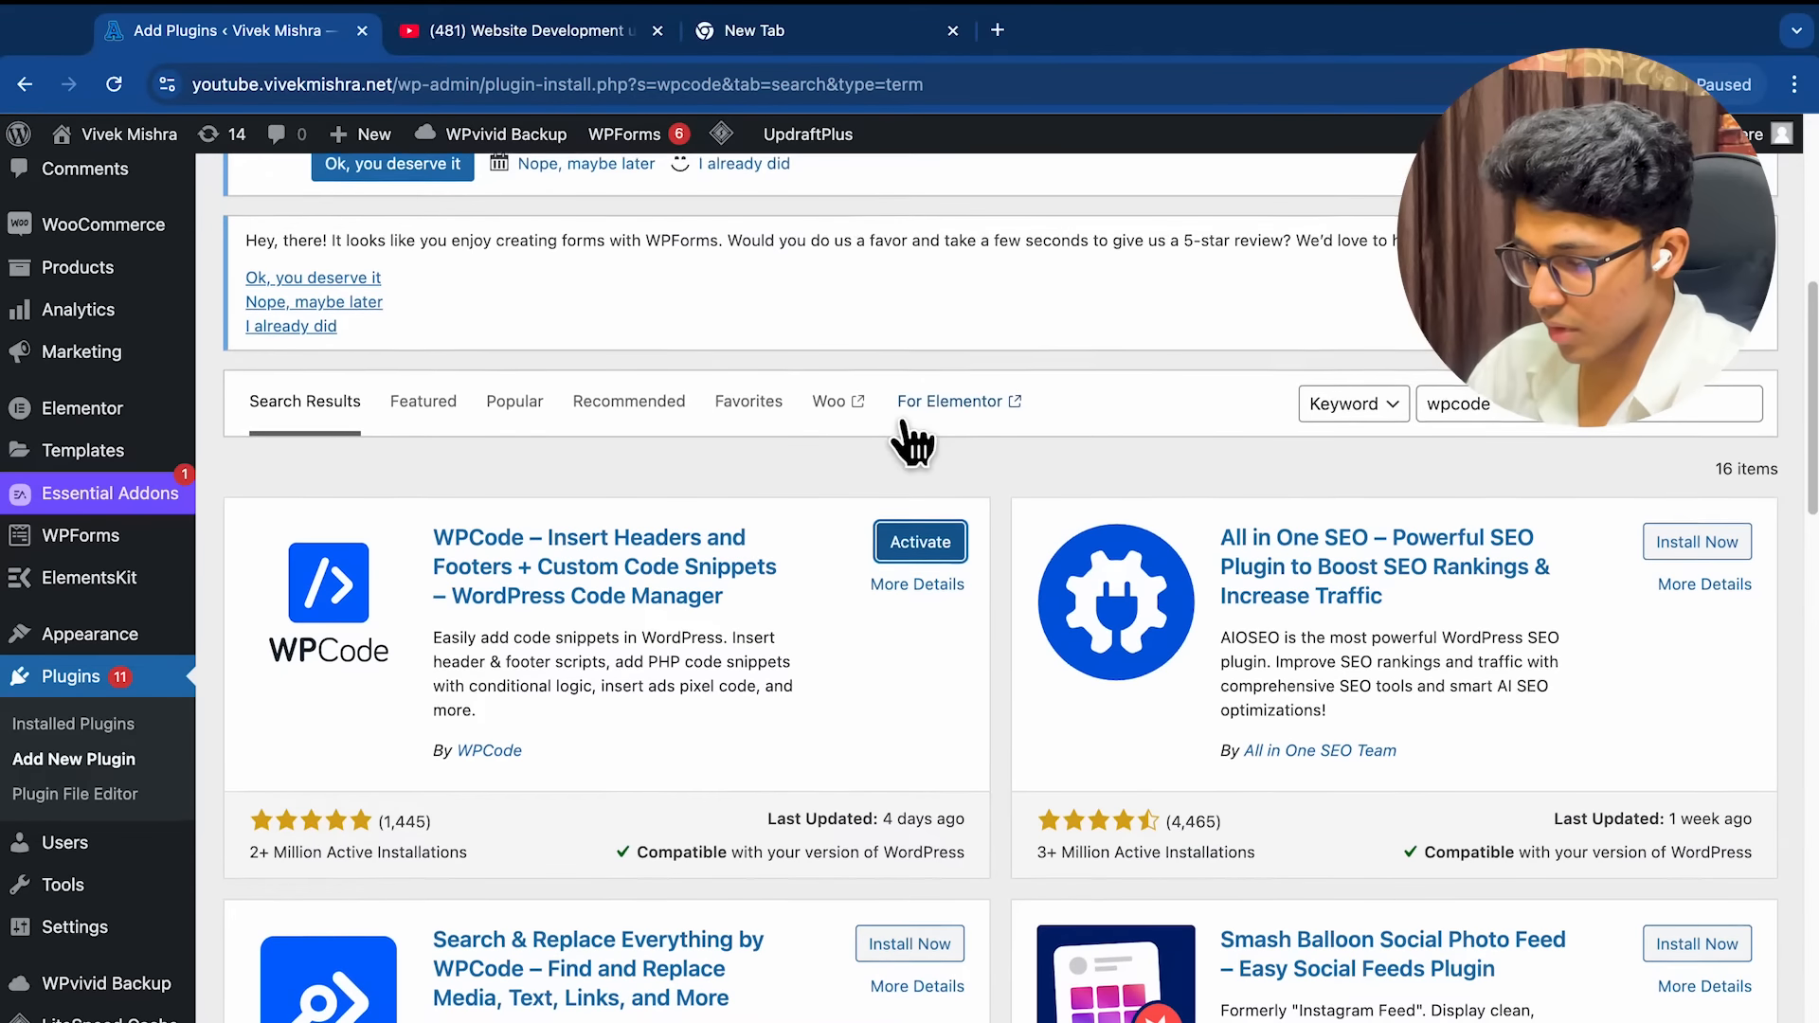
Activate WPCode so its Code Snippets menu appears in the admin sidebar
click(920, 527)
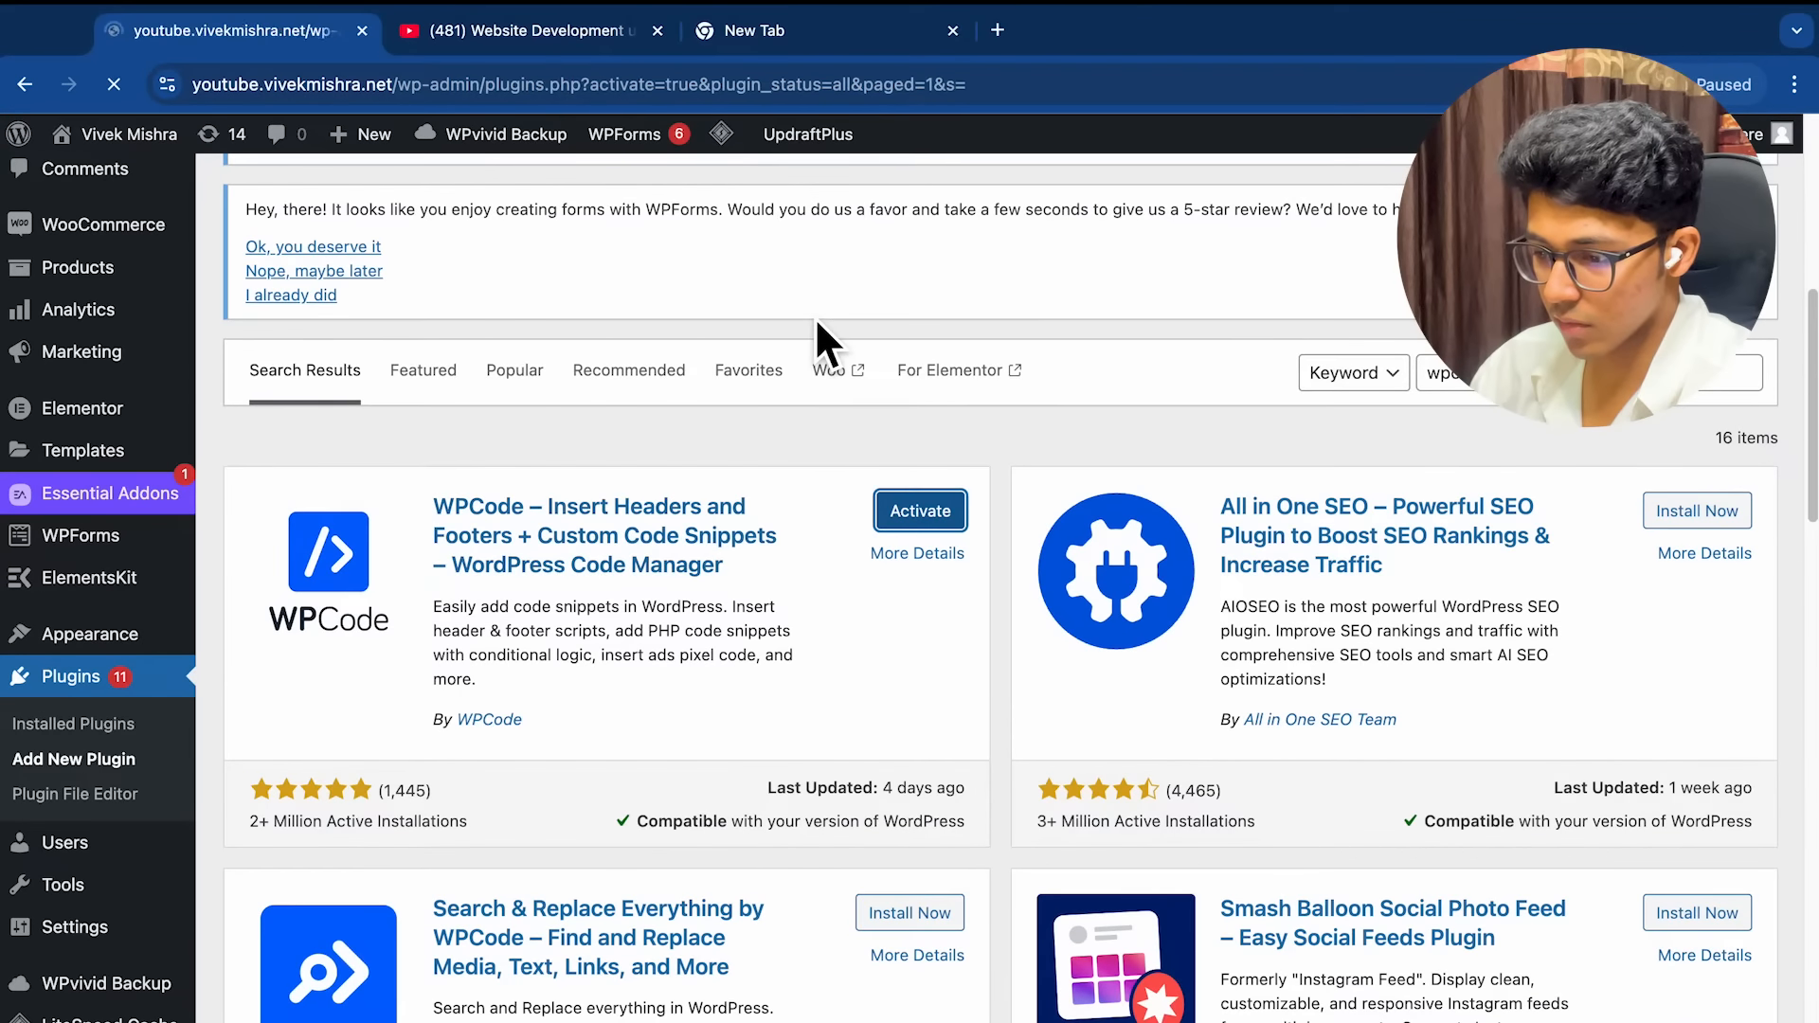
scroll(803, 315, down, 10)
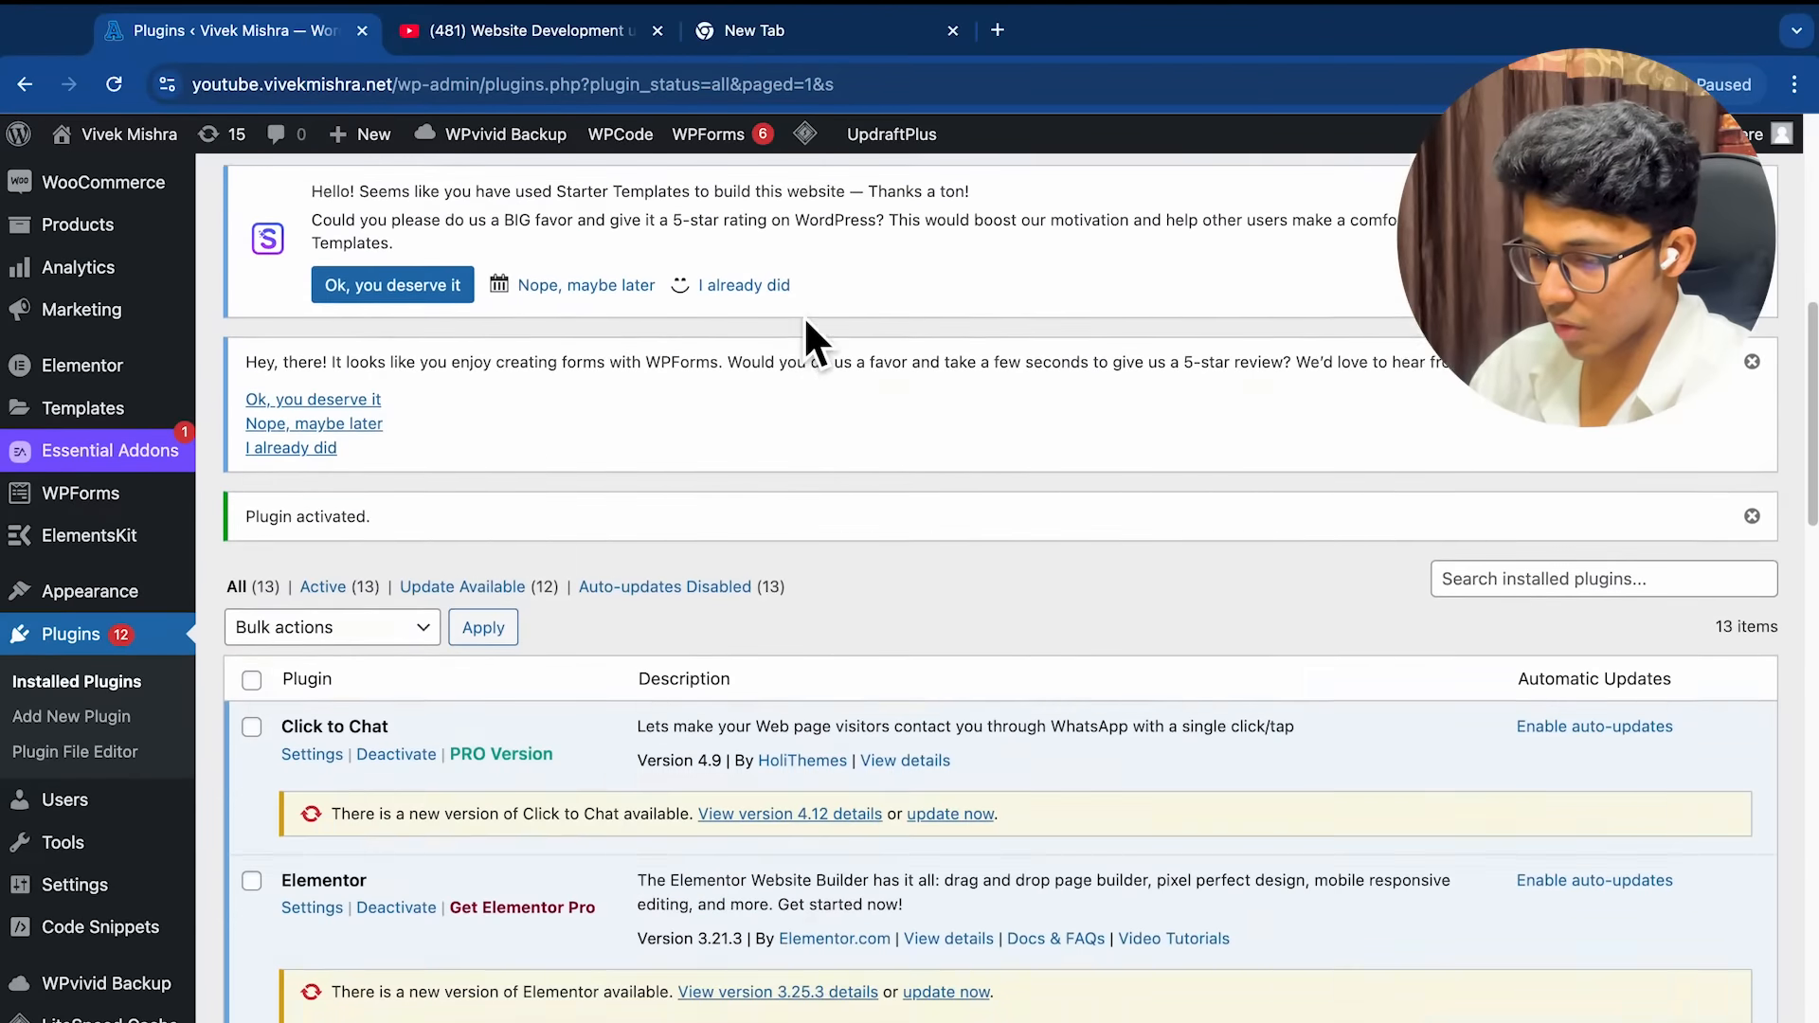
scroll(803, 316, down, 15)
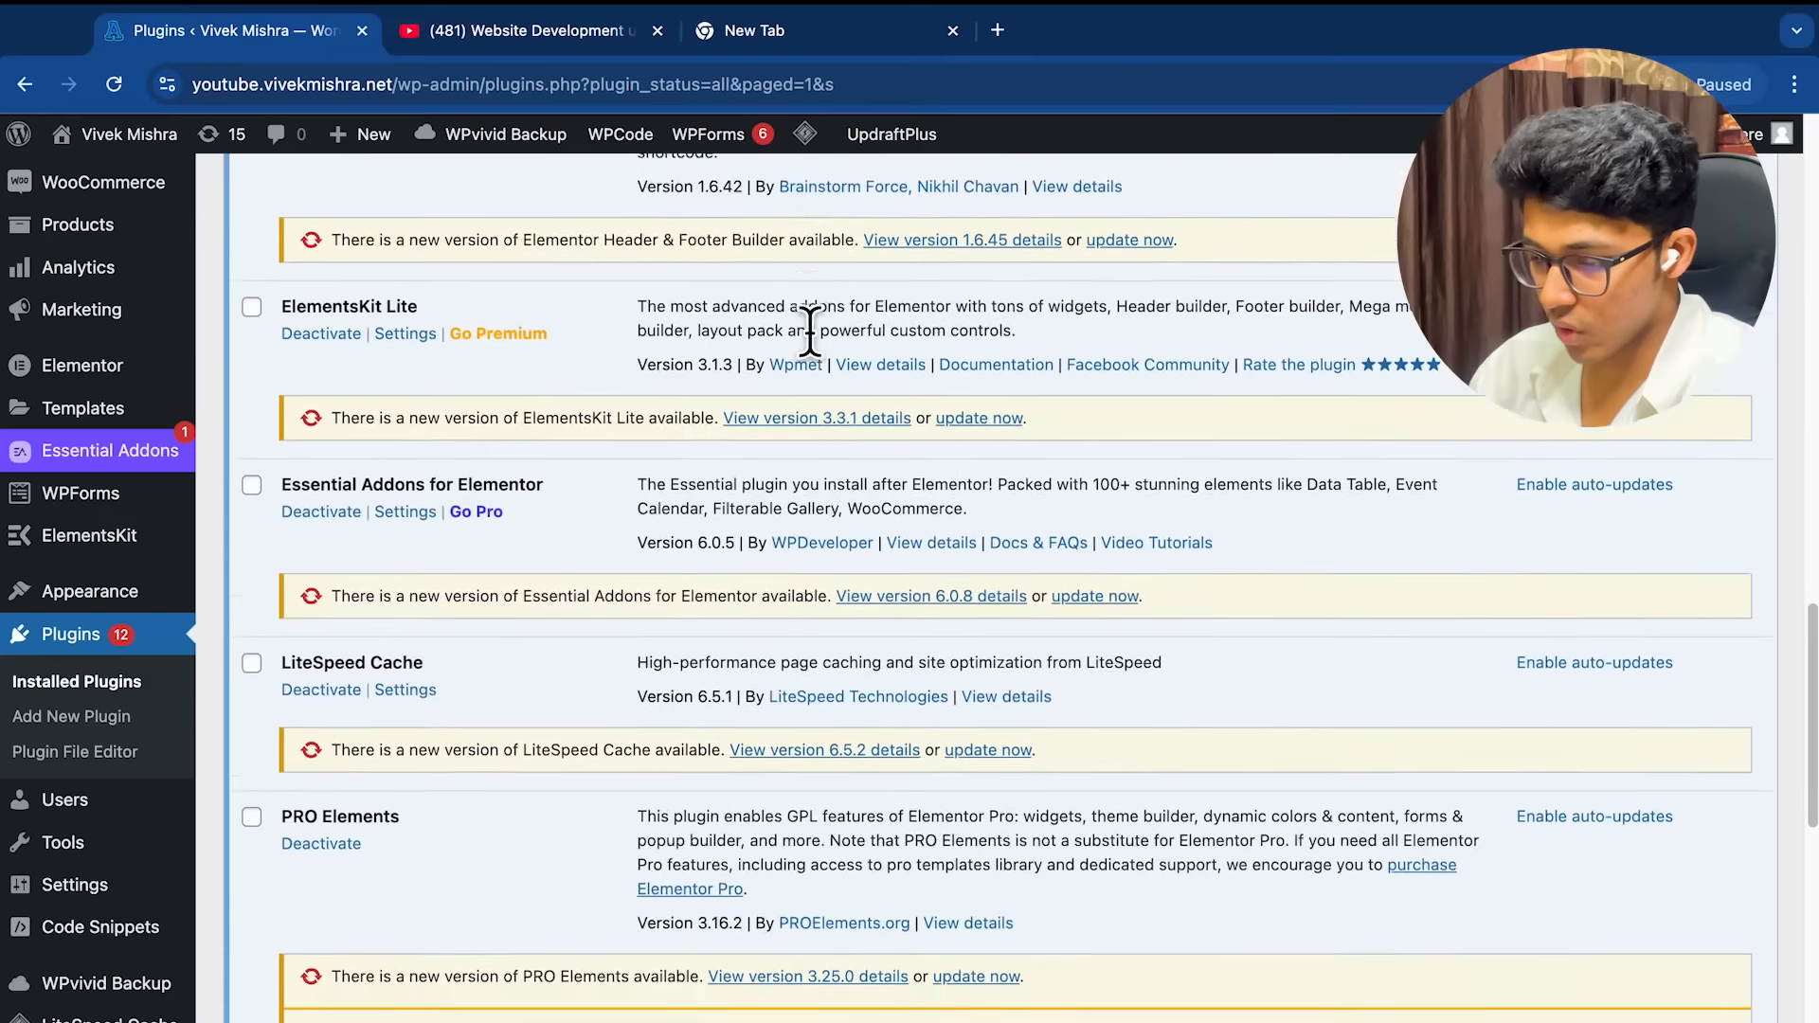
scroll(114, 744, down, 2)
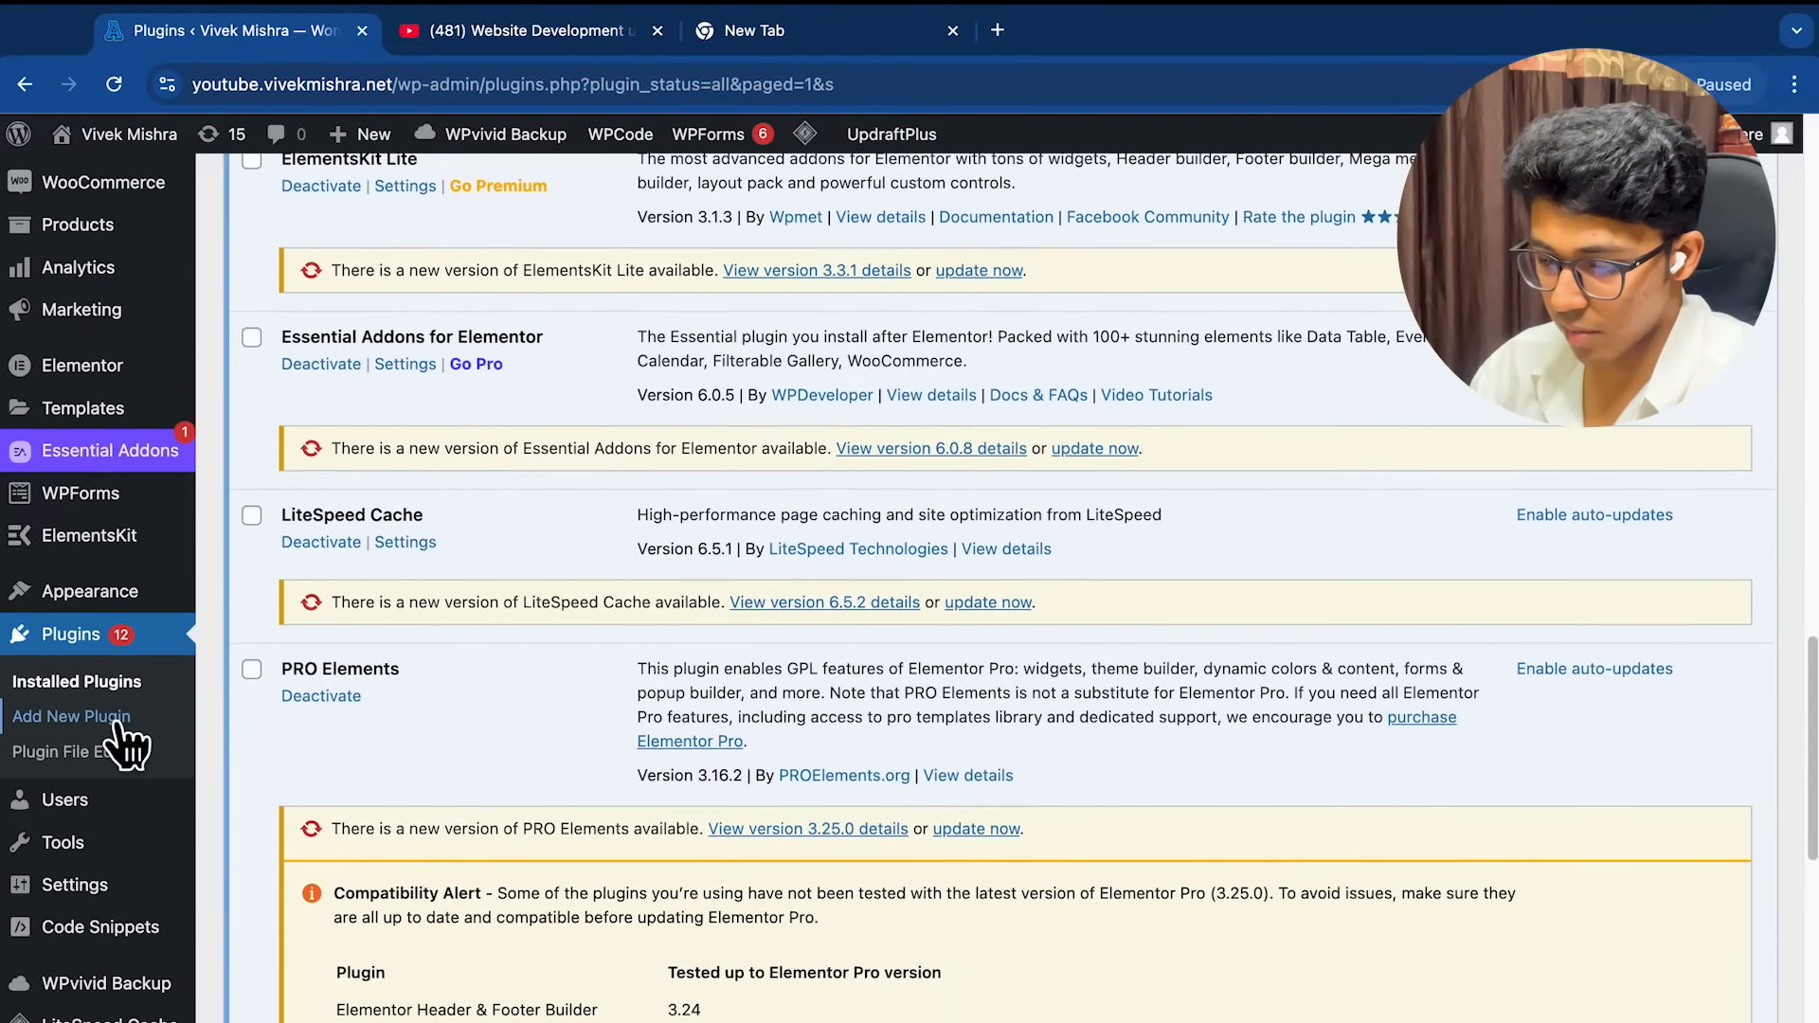
scroll(118, 769, down, 1)
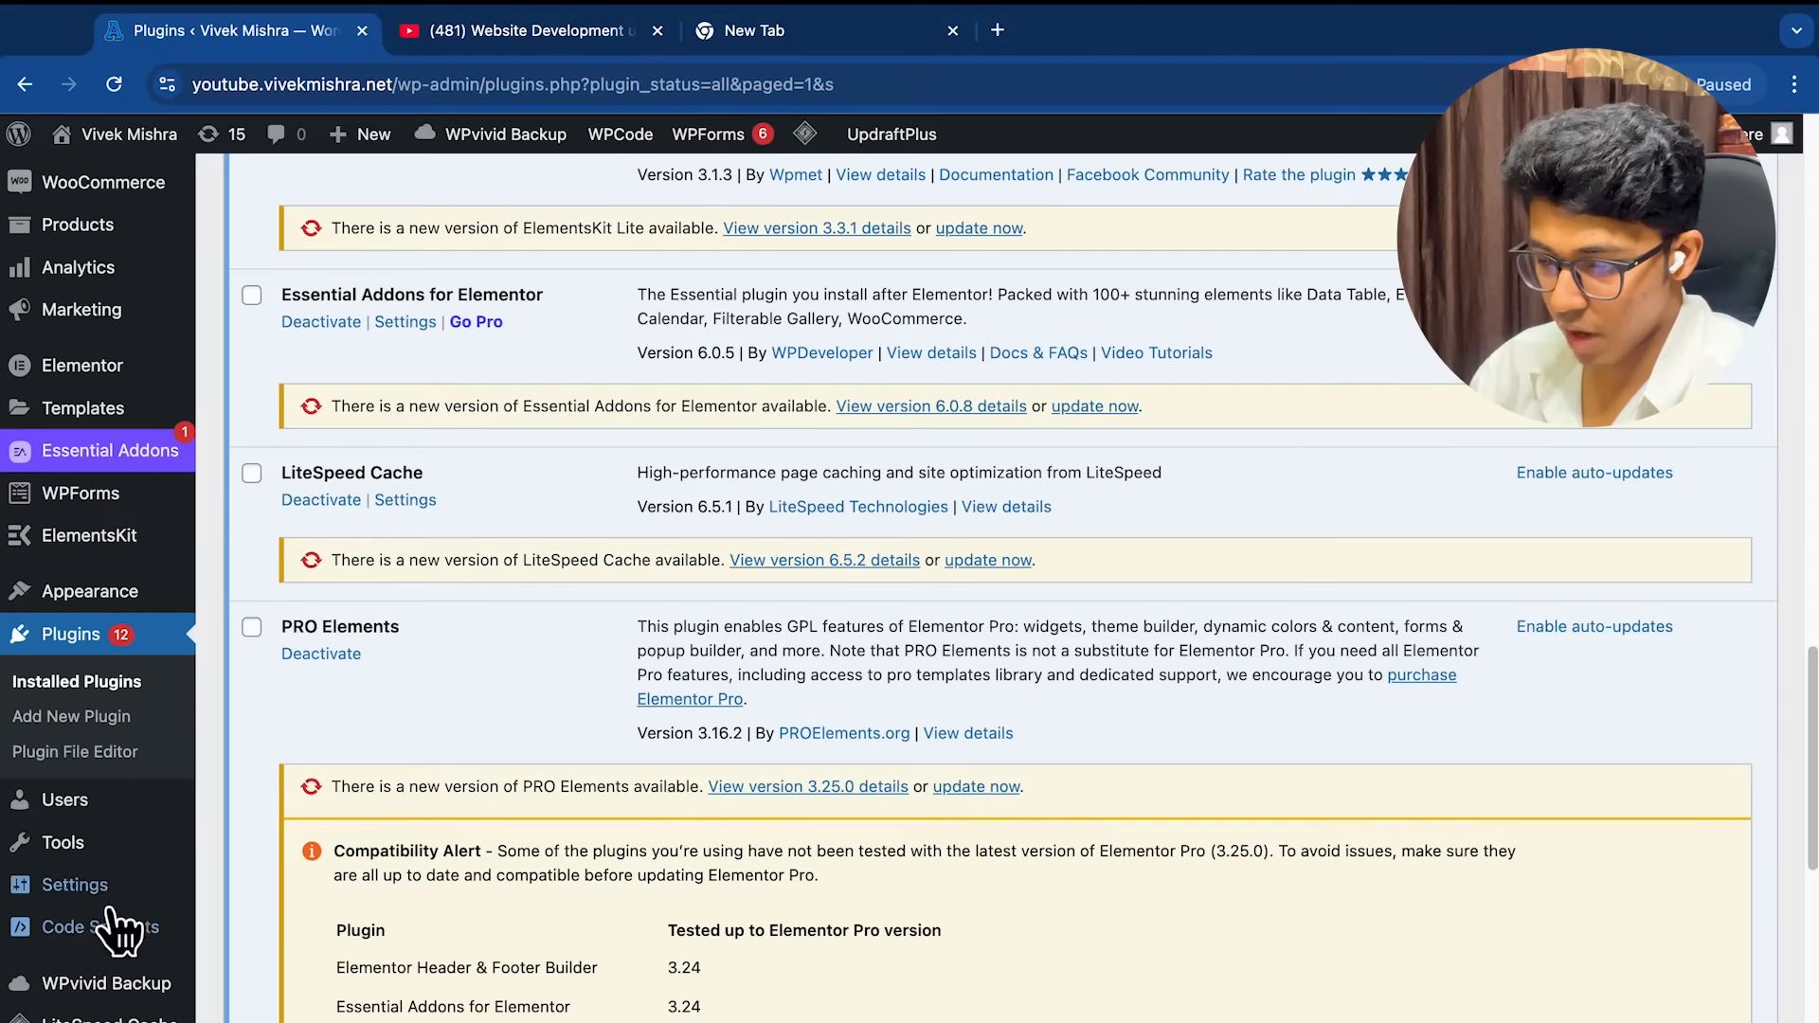
mouse_move(71, 947)
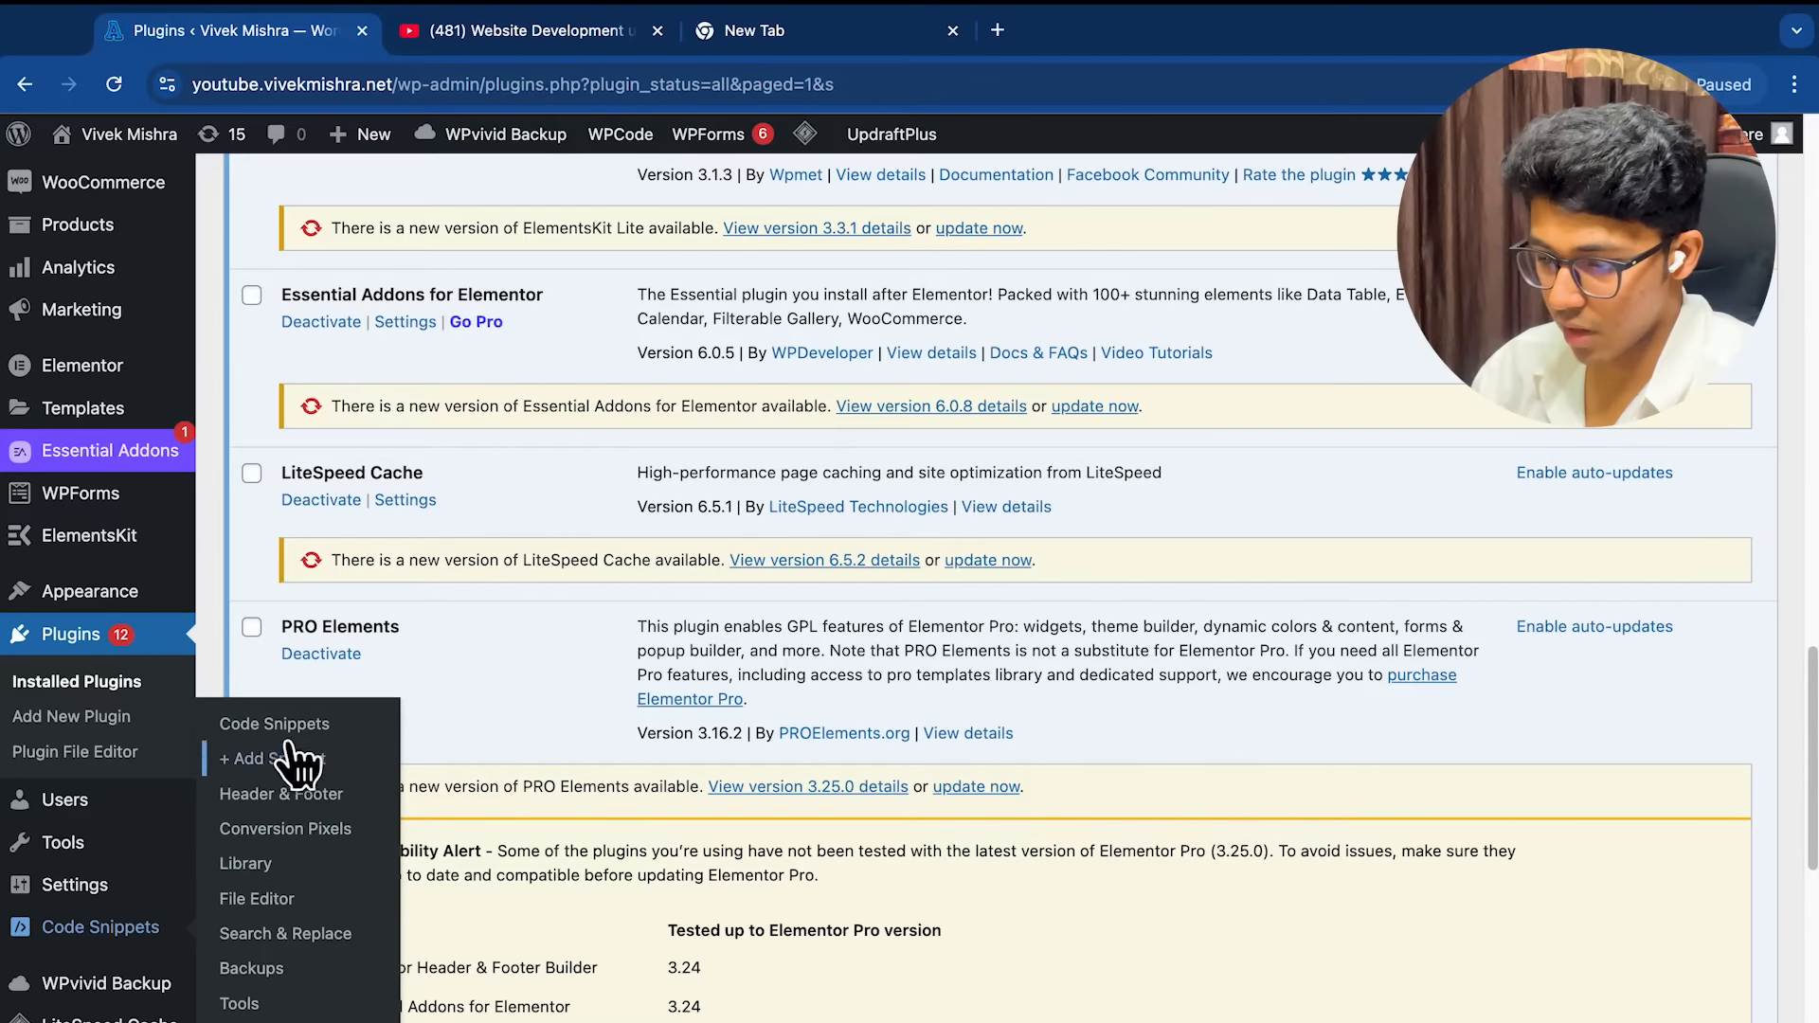
Paste the GTM head snippet into WPCode's global Header code area
click(296, 805)
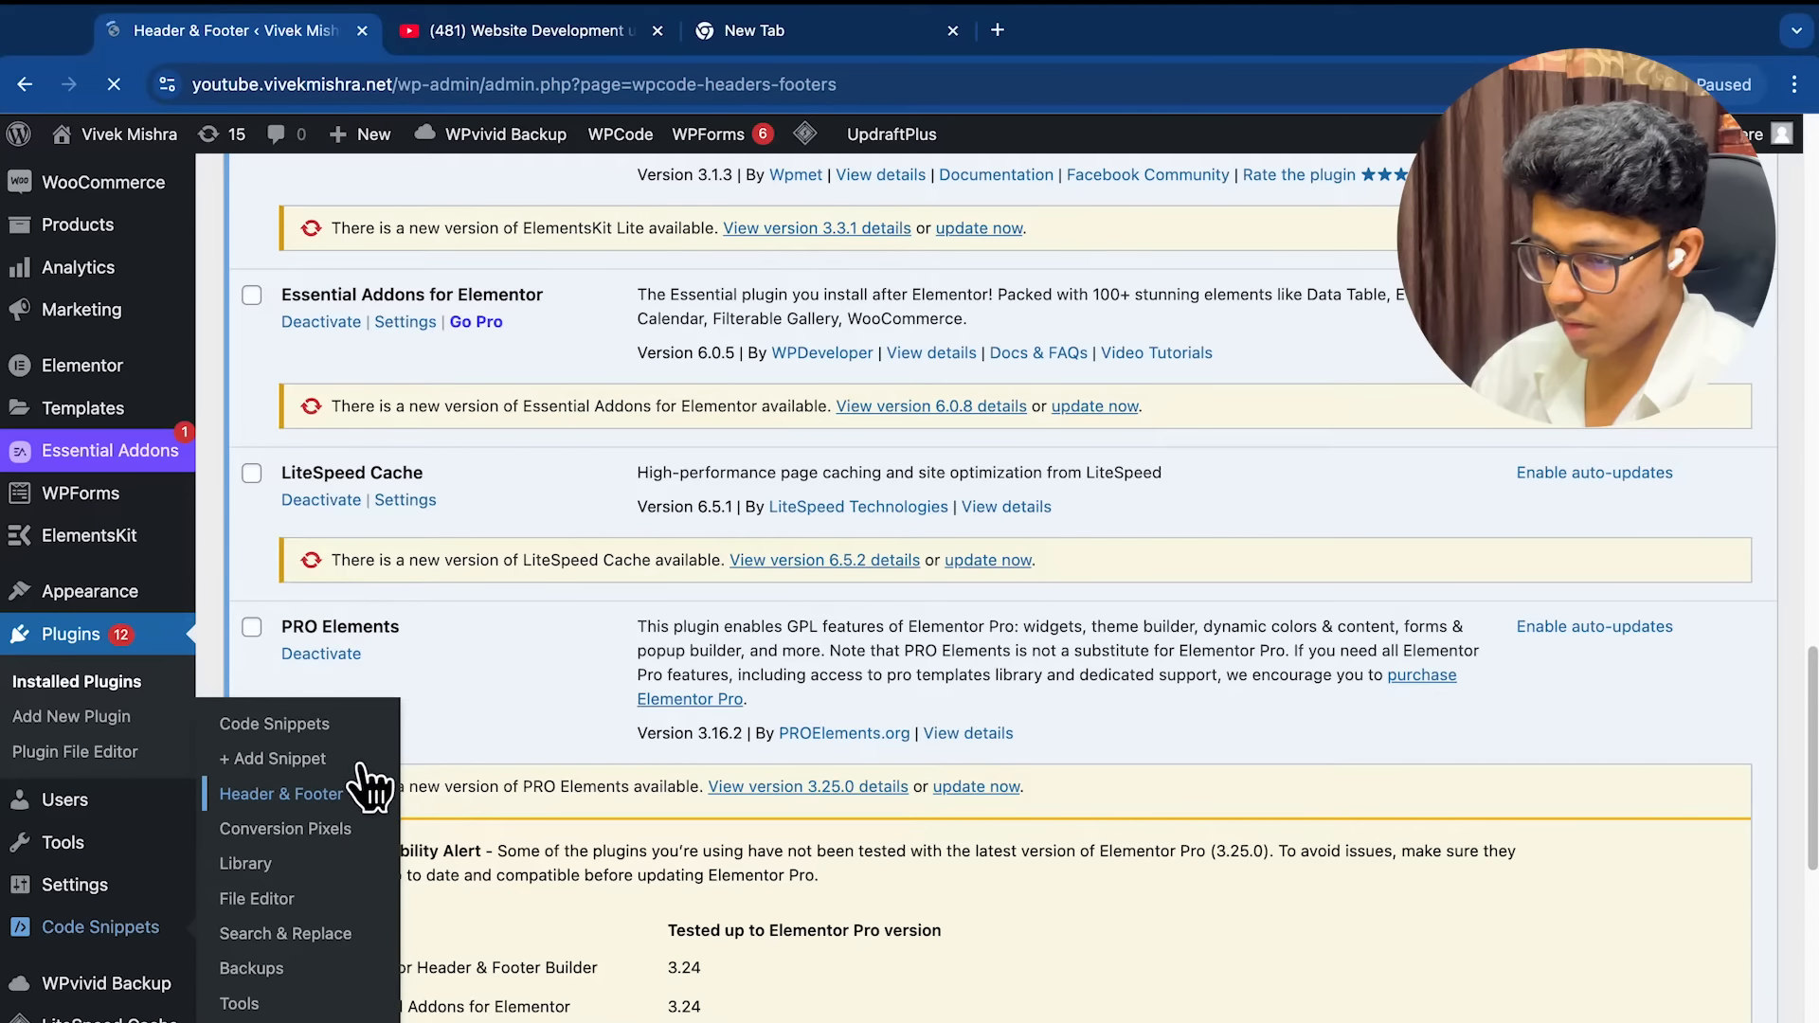
scroll(667, 688, down, 3)
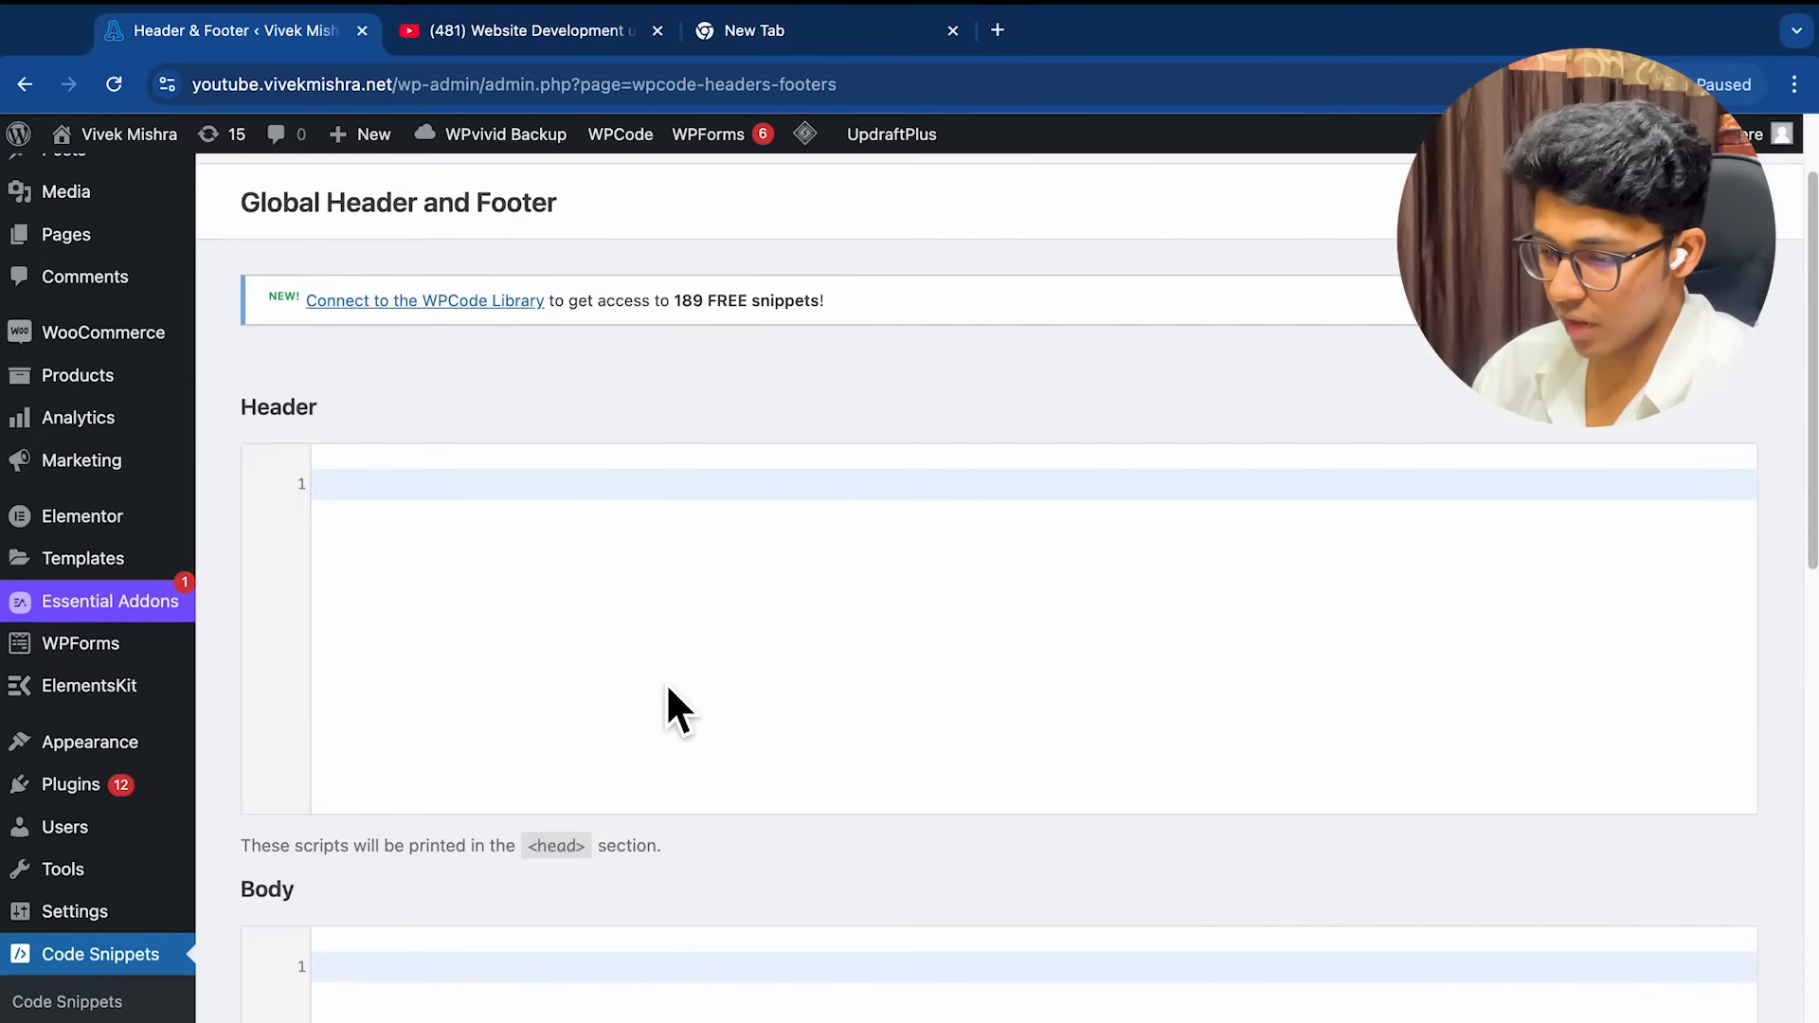
scroll(511, 677, up, 3)
scroll(395, 631, down, 10)
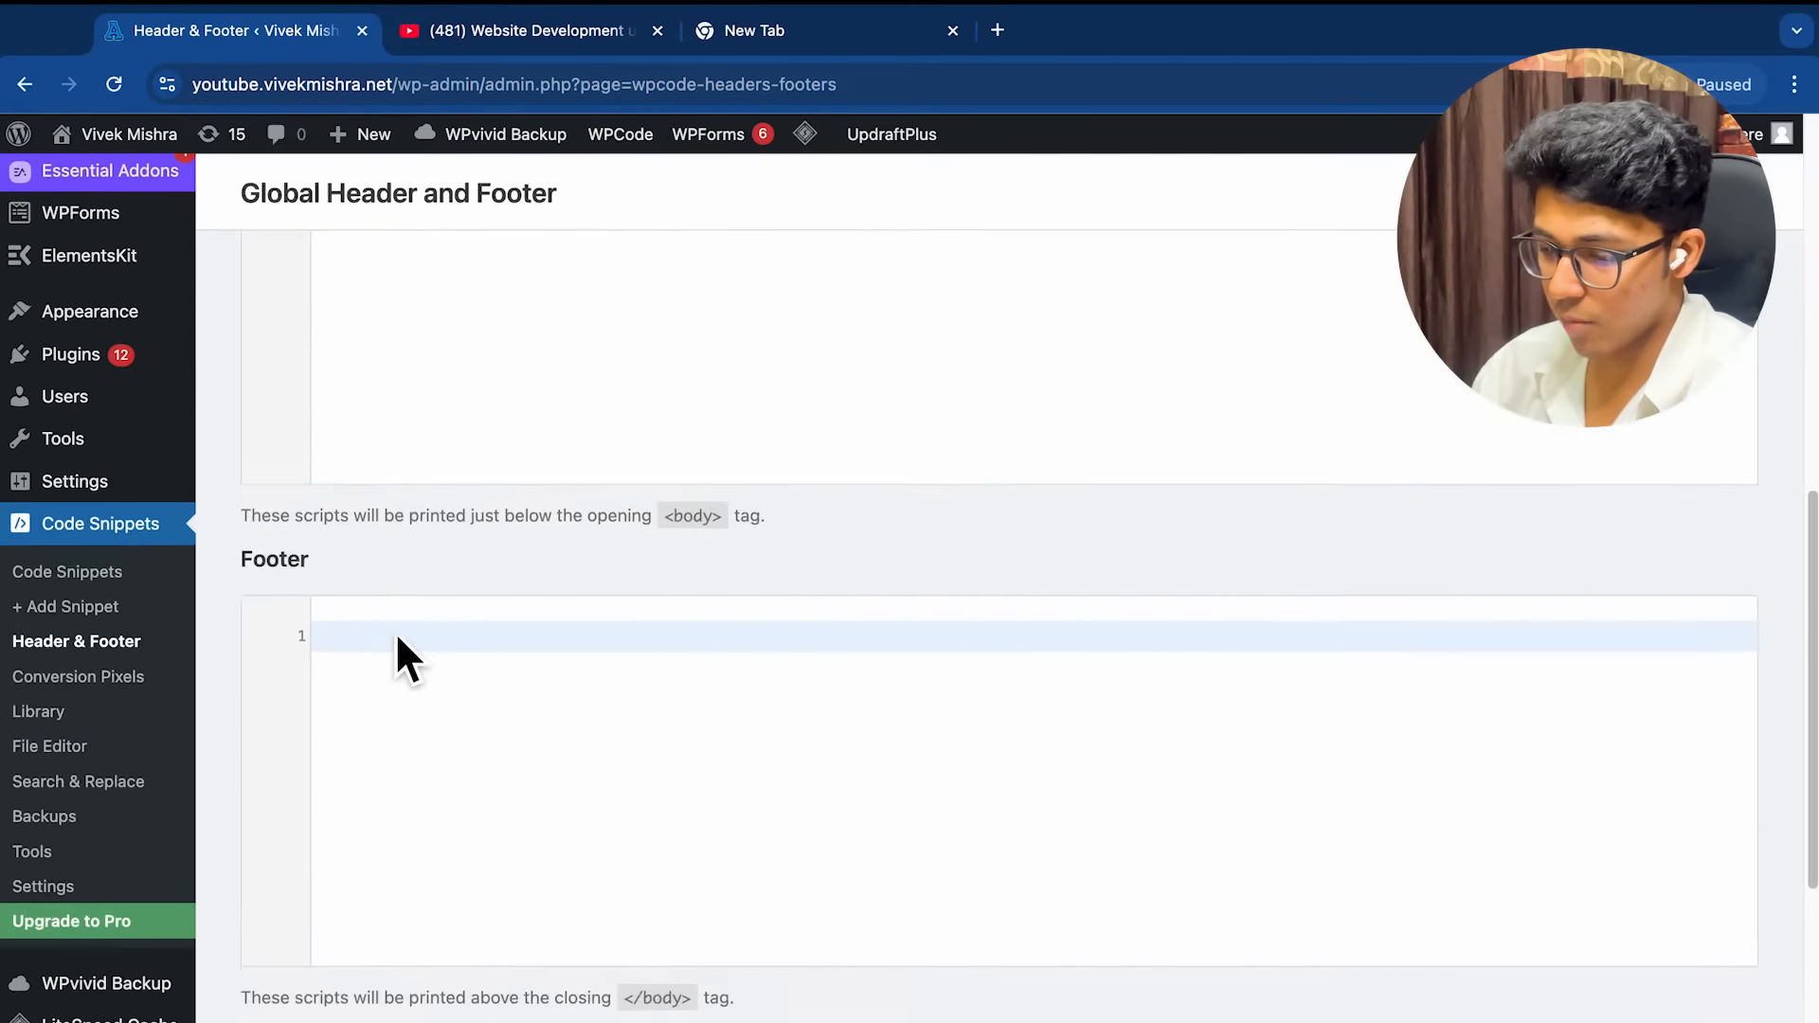
scroll(398, 644, up, 10)
click(413, 609)
text(<!-- Google Tag Manager --> <script>(function(w,d,s,l,i){w[l]=w[l]||[];w[l].push({'gtm.start': new Date().getTime(),event:'gtm.js'});var f=d.getElementsByTagName(s)[0], j=d.createElement(s),dl=l!='dataLayer'?'&l='+l:'';j.async=true;j.src= 'https://www.googletagmanager.com/gtm.js?id='+i+dl;f.parentNode.insertBefore(j,f); })(window,document,'script','dataLayer','GTM-5B7K66BT');</script> <!-- End Google Tag Manager -->)
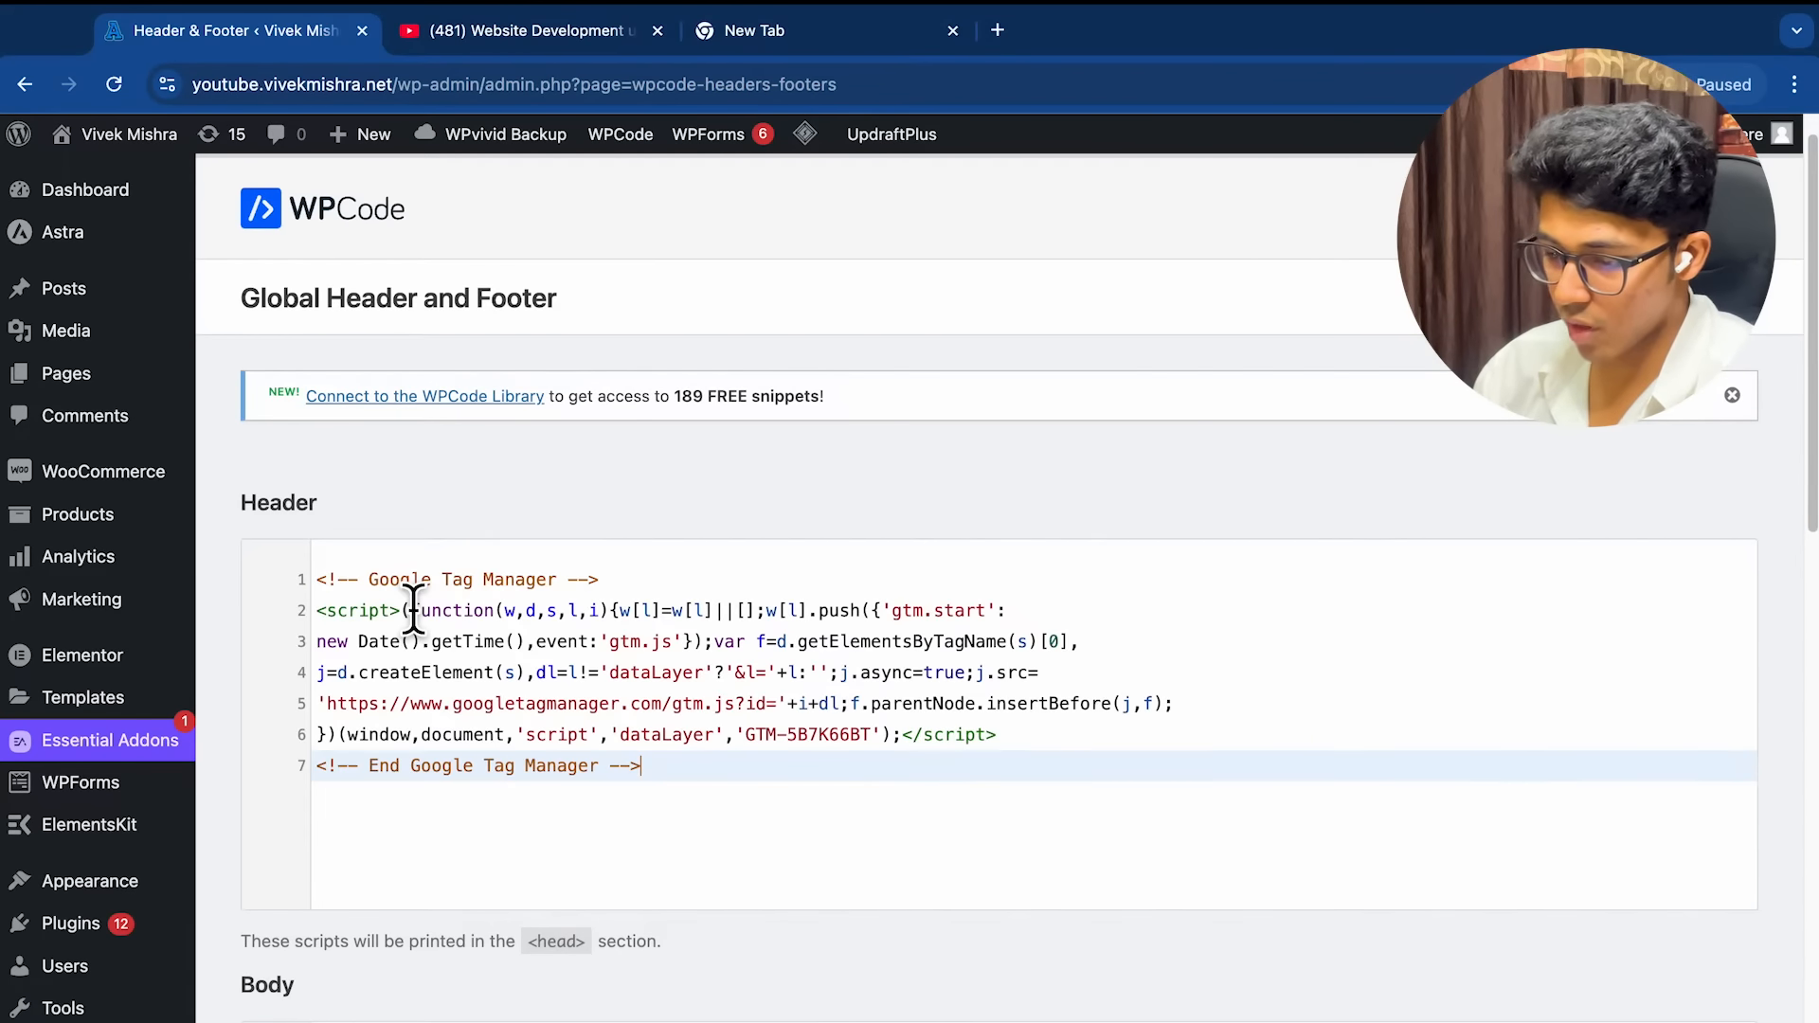
Copy the GTM noscript snippet into the Body area and save the settings
scroll(698, 593, down, 2)
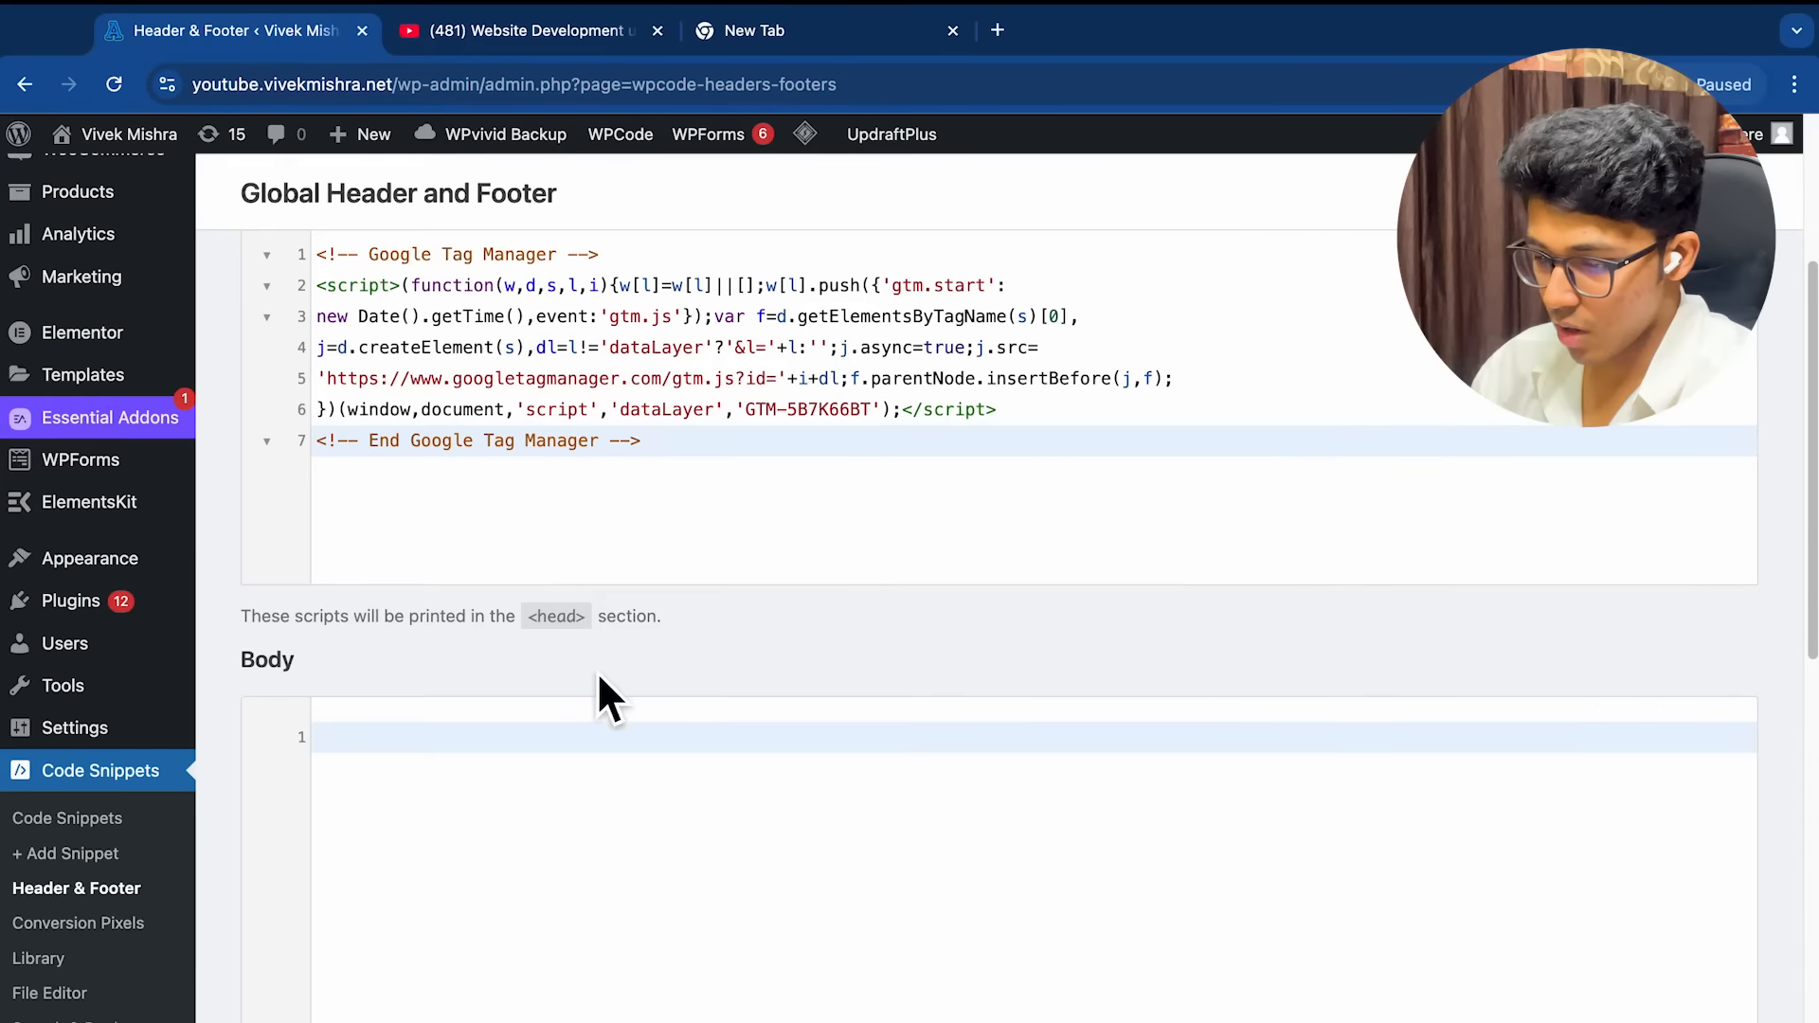
click(531, 764)
key(ctrl+Right)
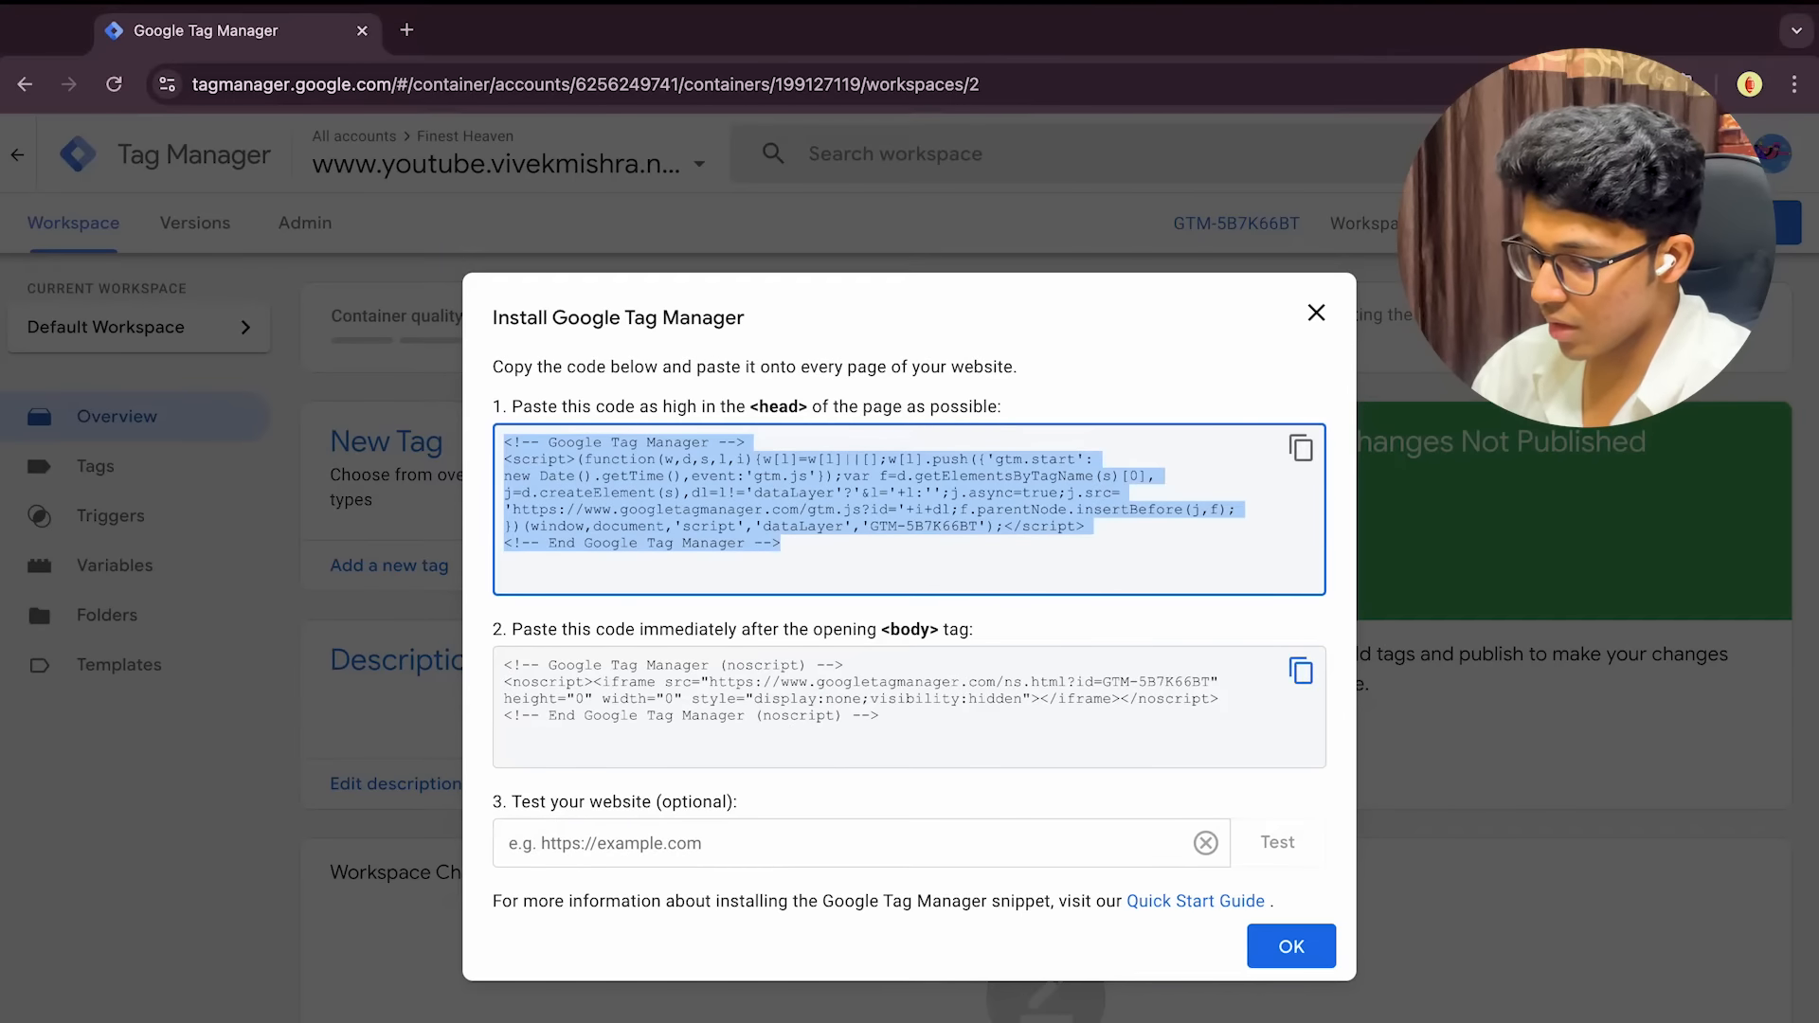
click(1301, 673)
key(ctrl+Left)
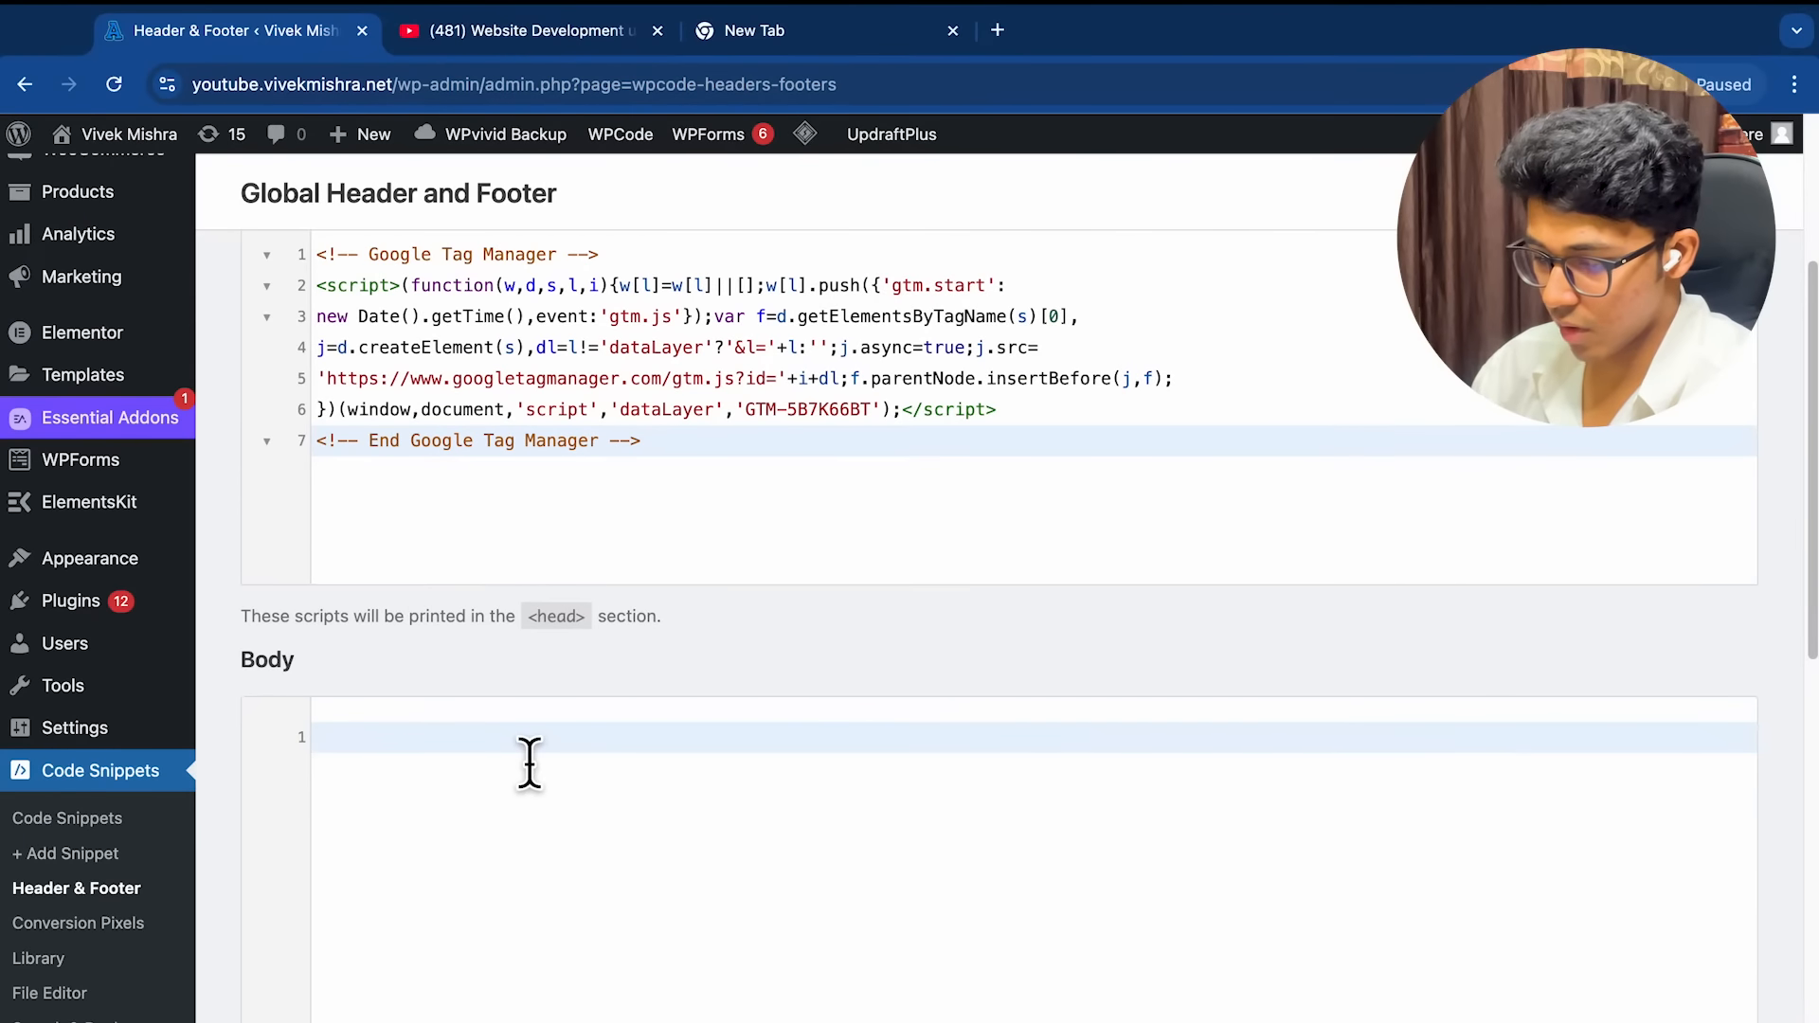
key(ctrl+v)
scroll(1061, 626, up, 2)
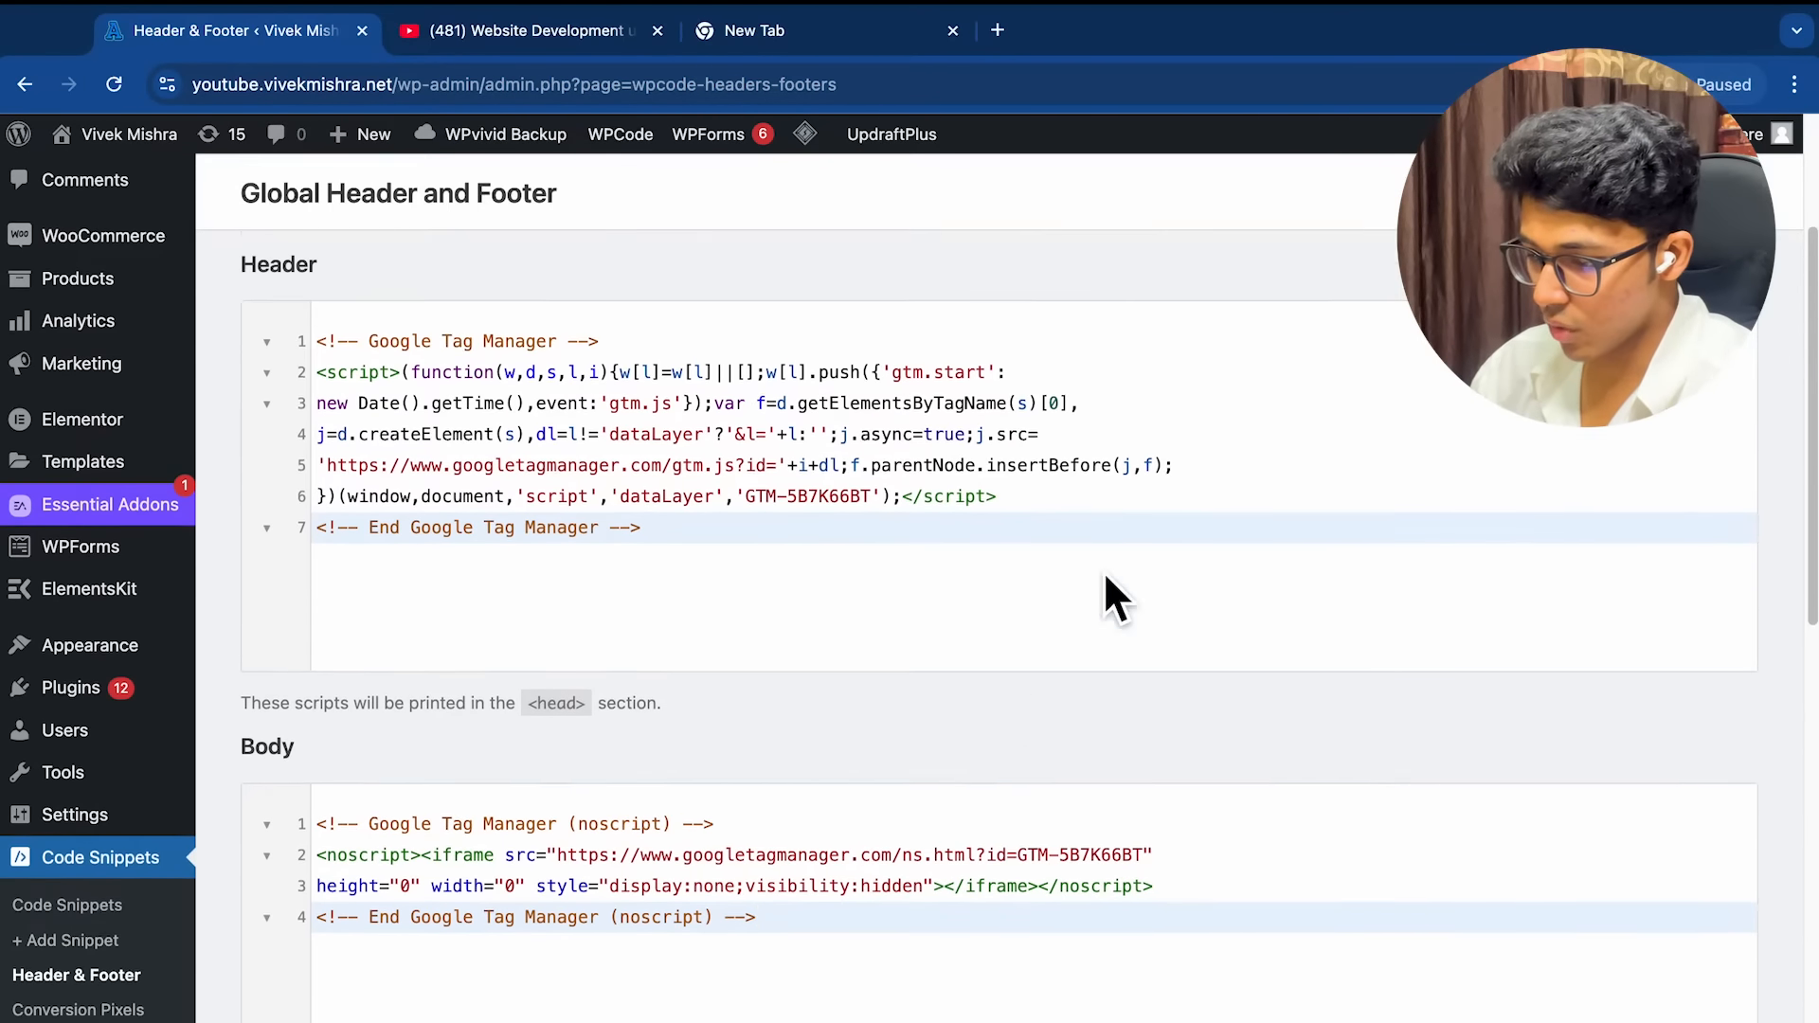
key(ctrl+s)
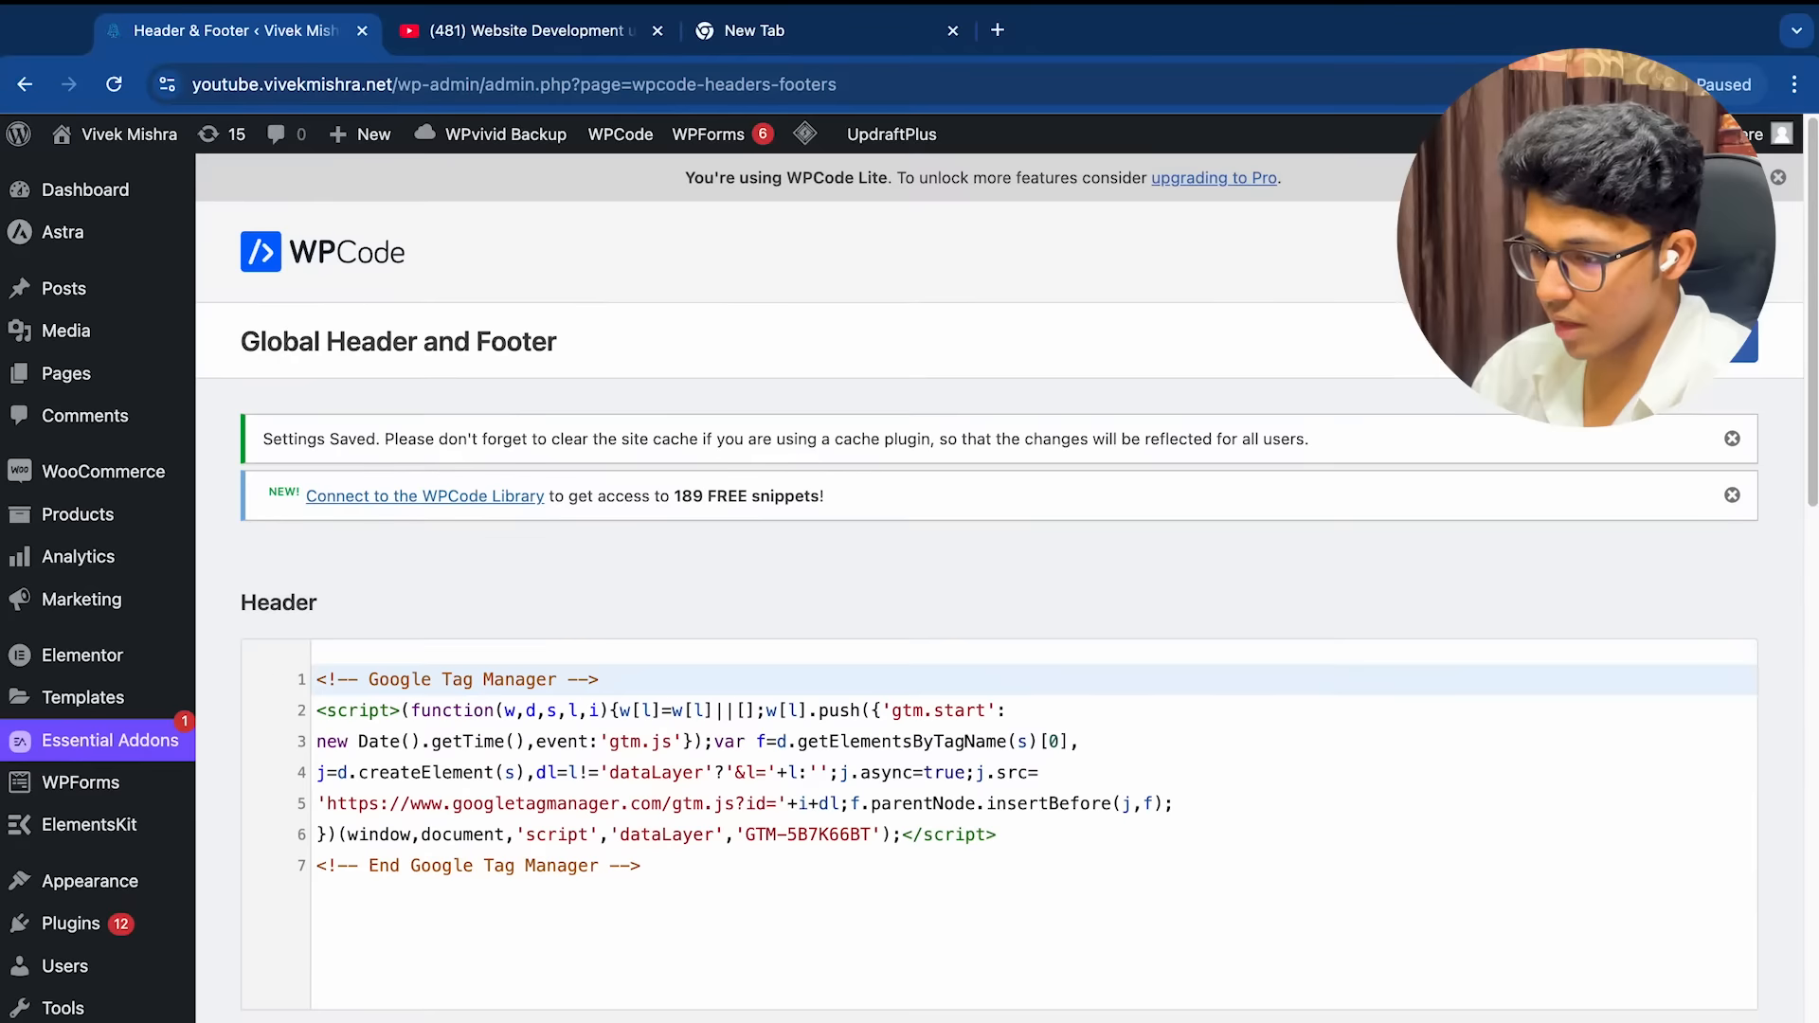
Test the GTM installation against the website's URL, which reports the tag wasn't detected
key(ctrl+Right)
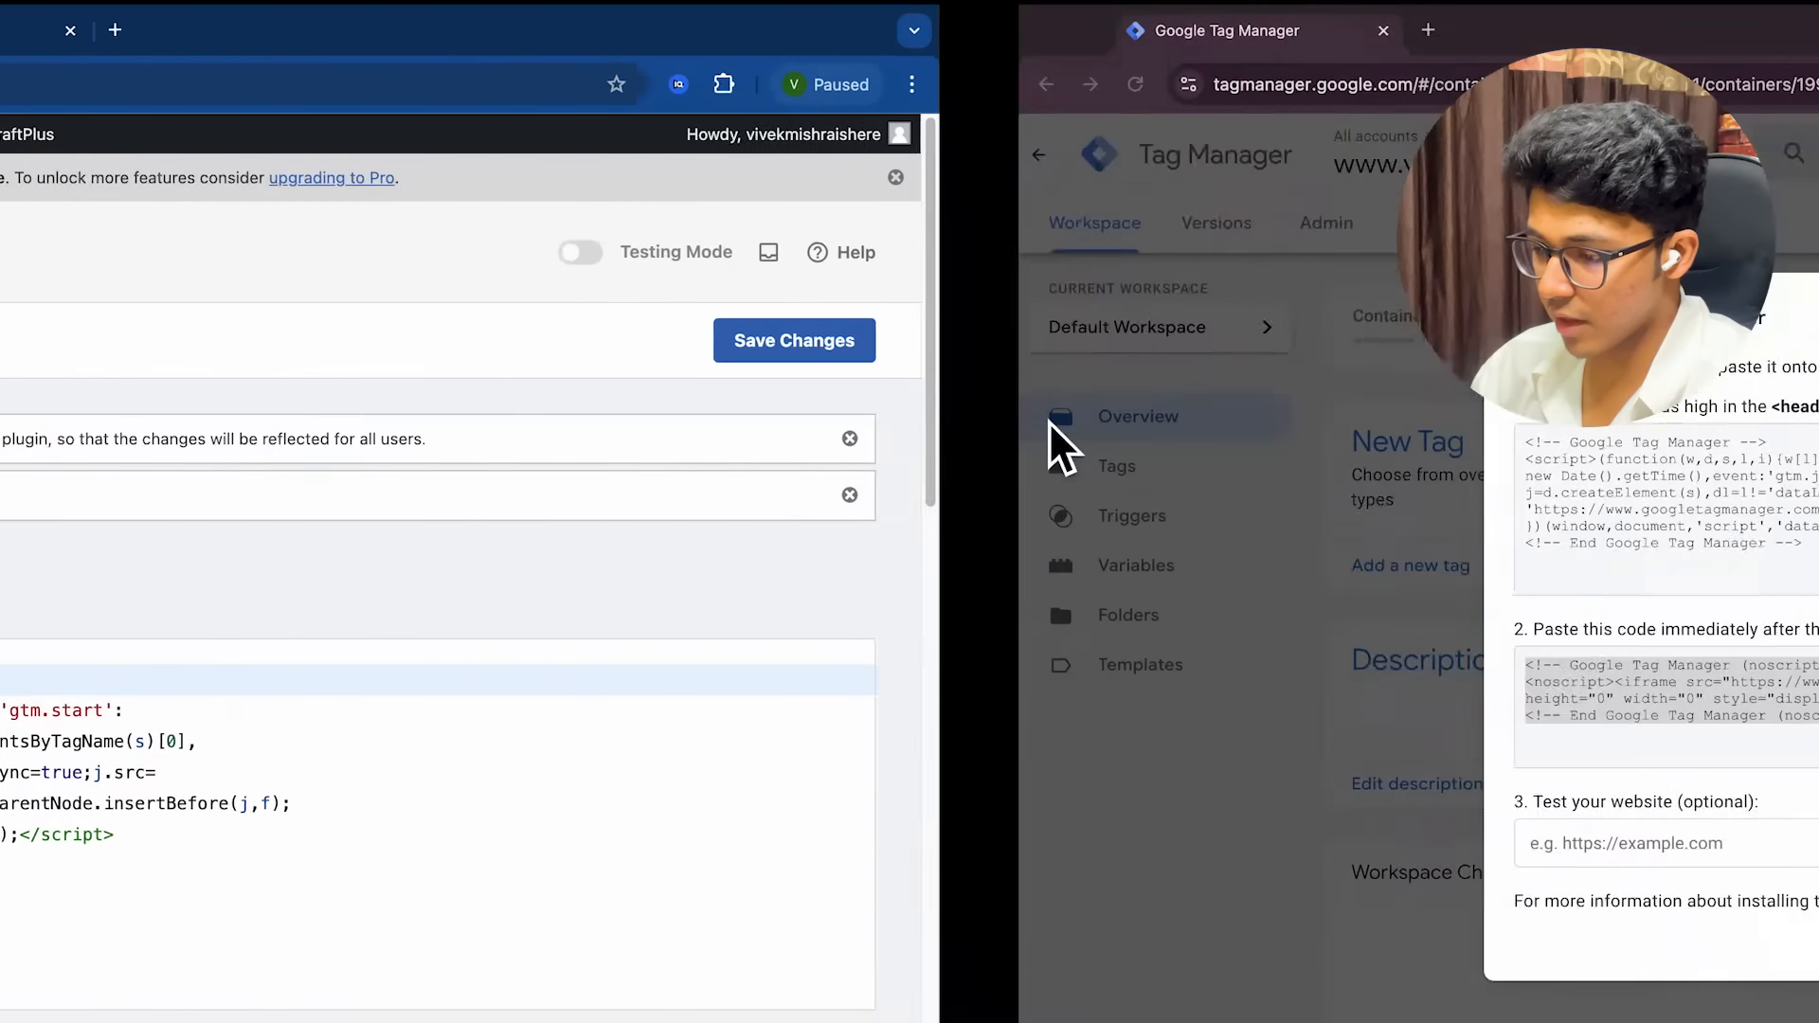
click(757, 860)
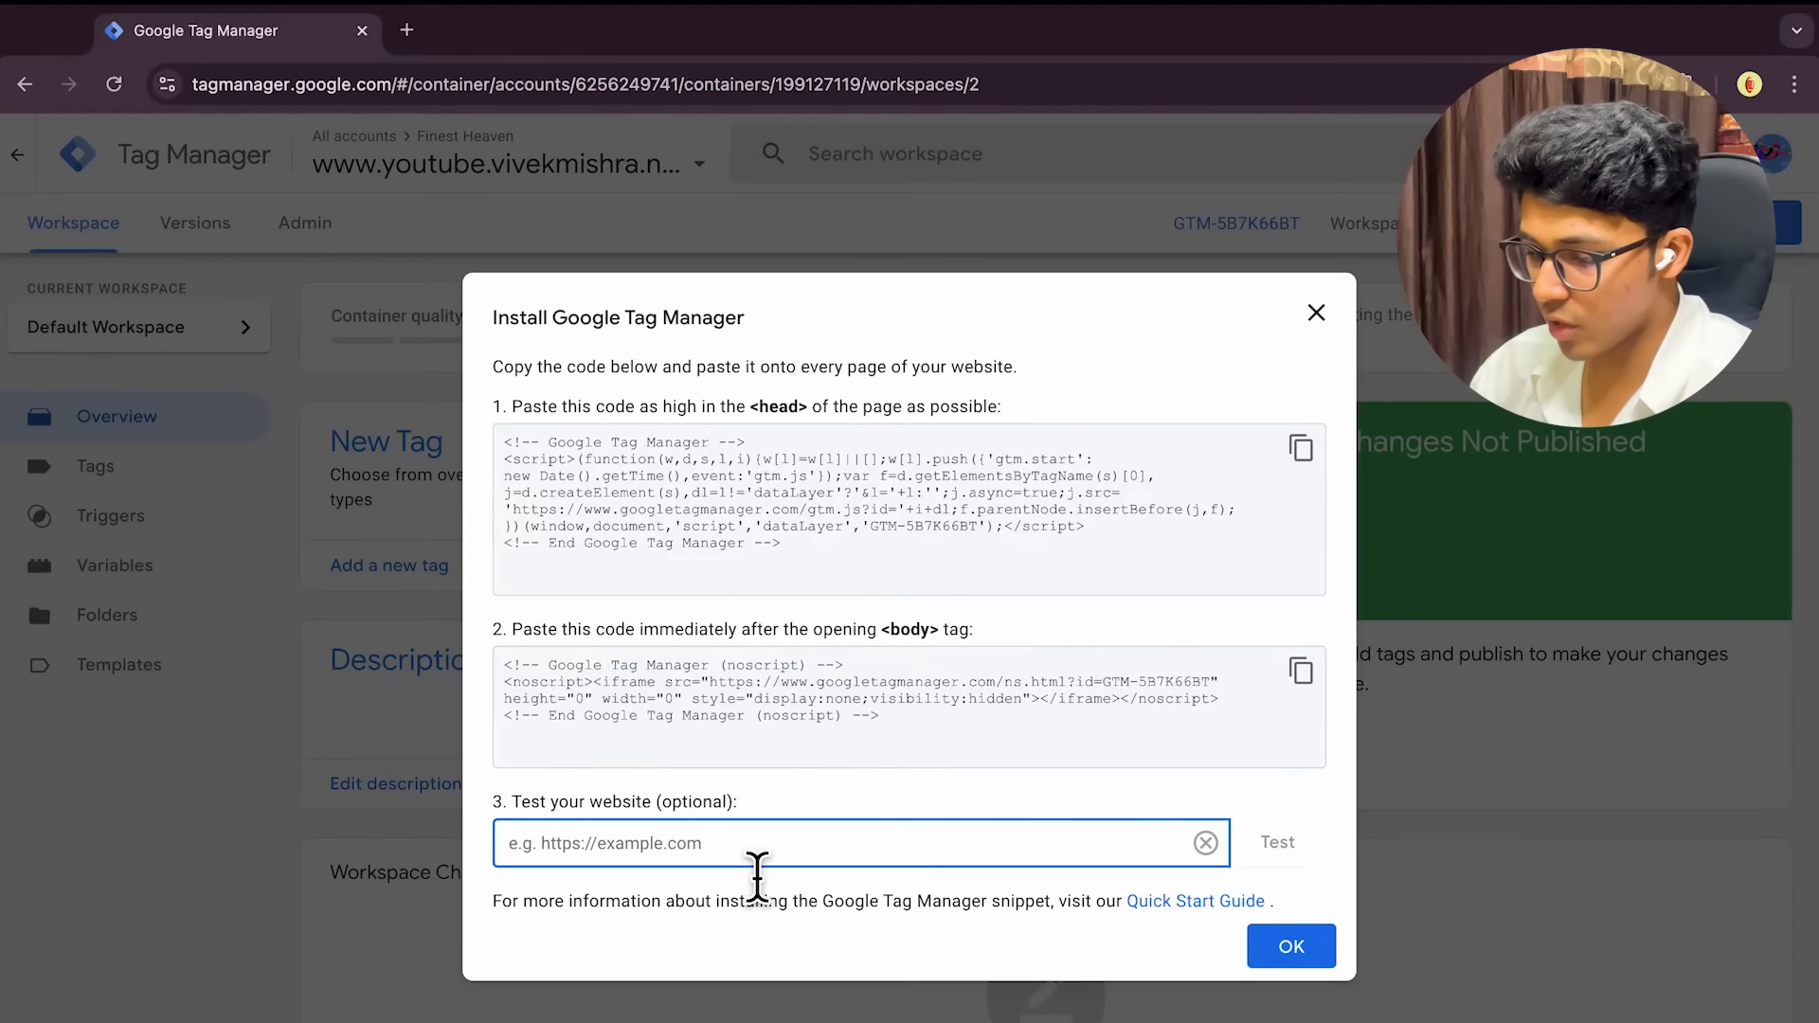
text(h)
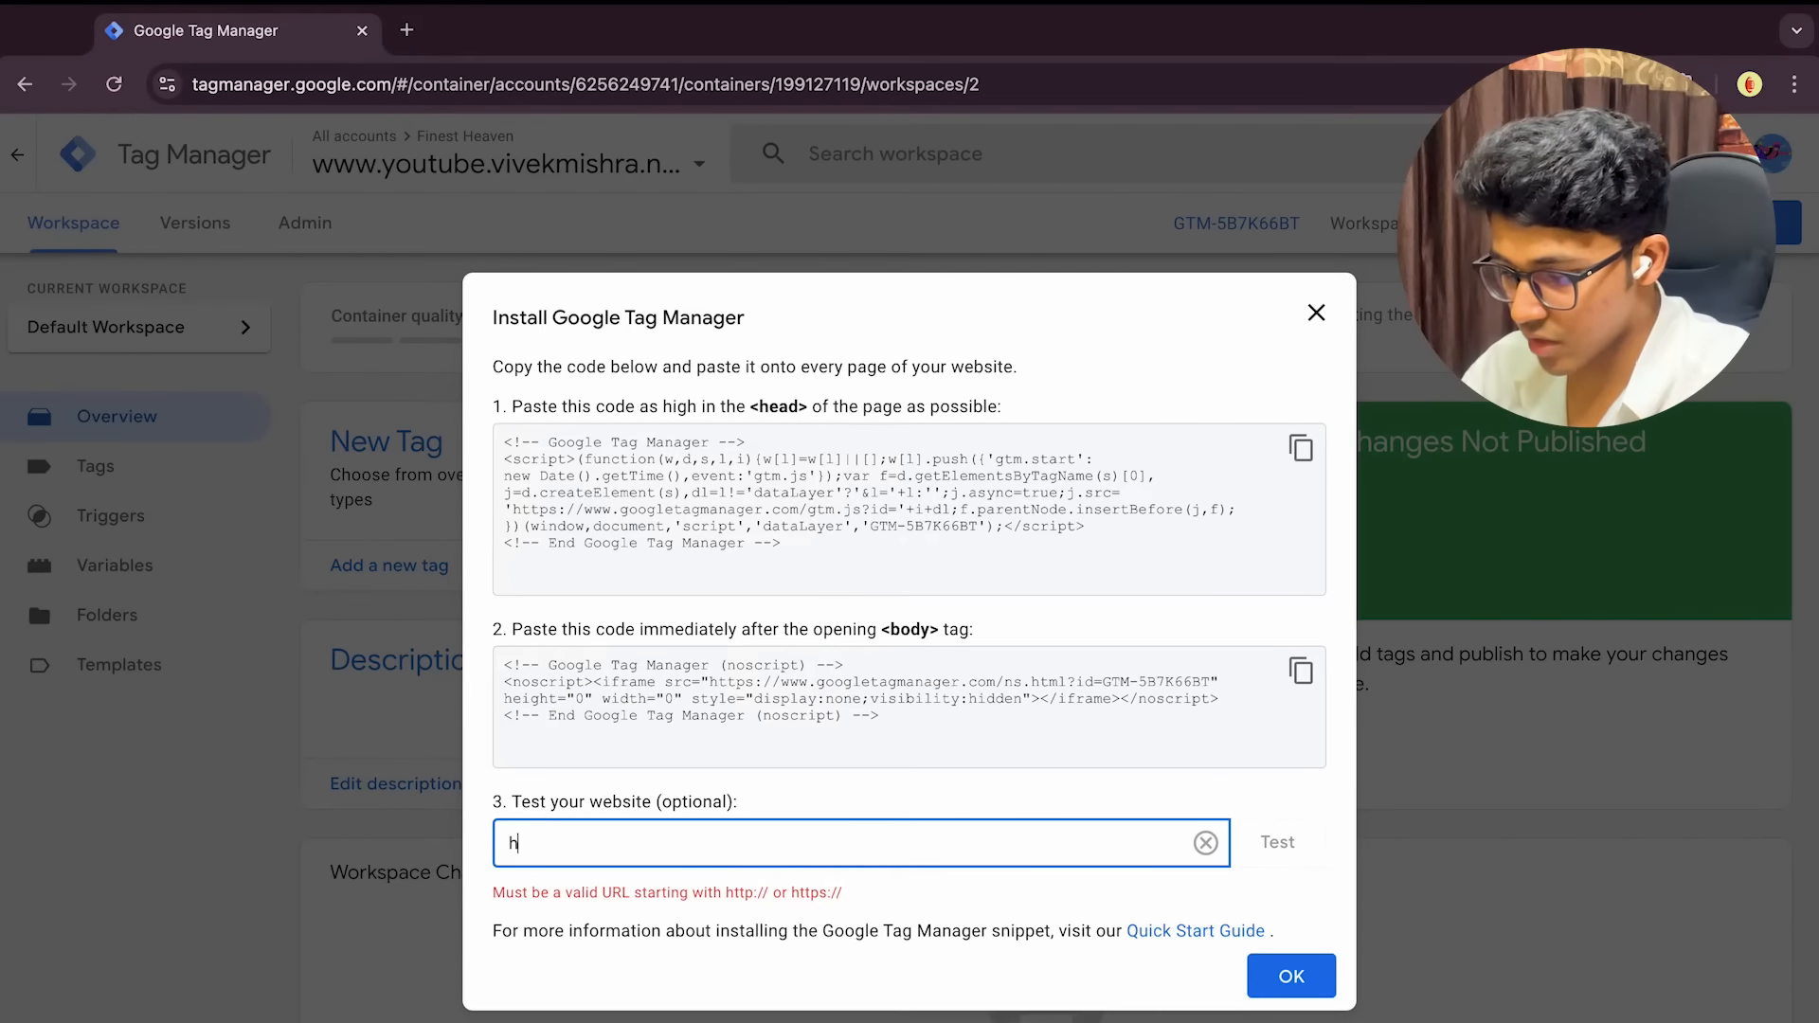
text(ttps://)
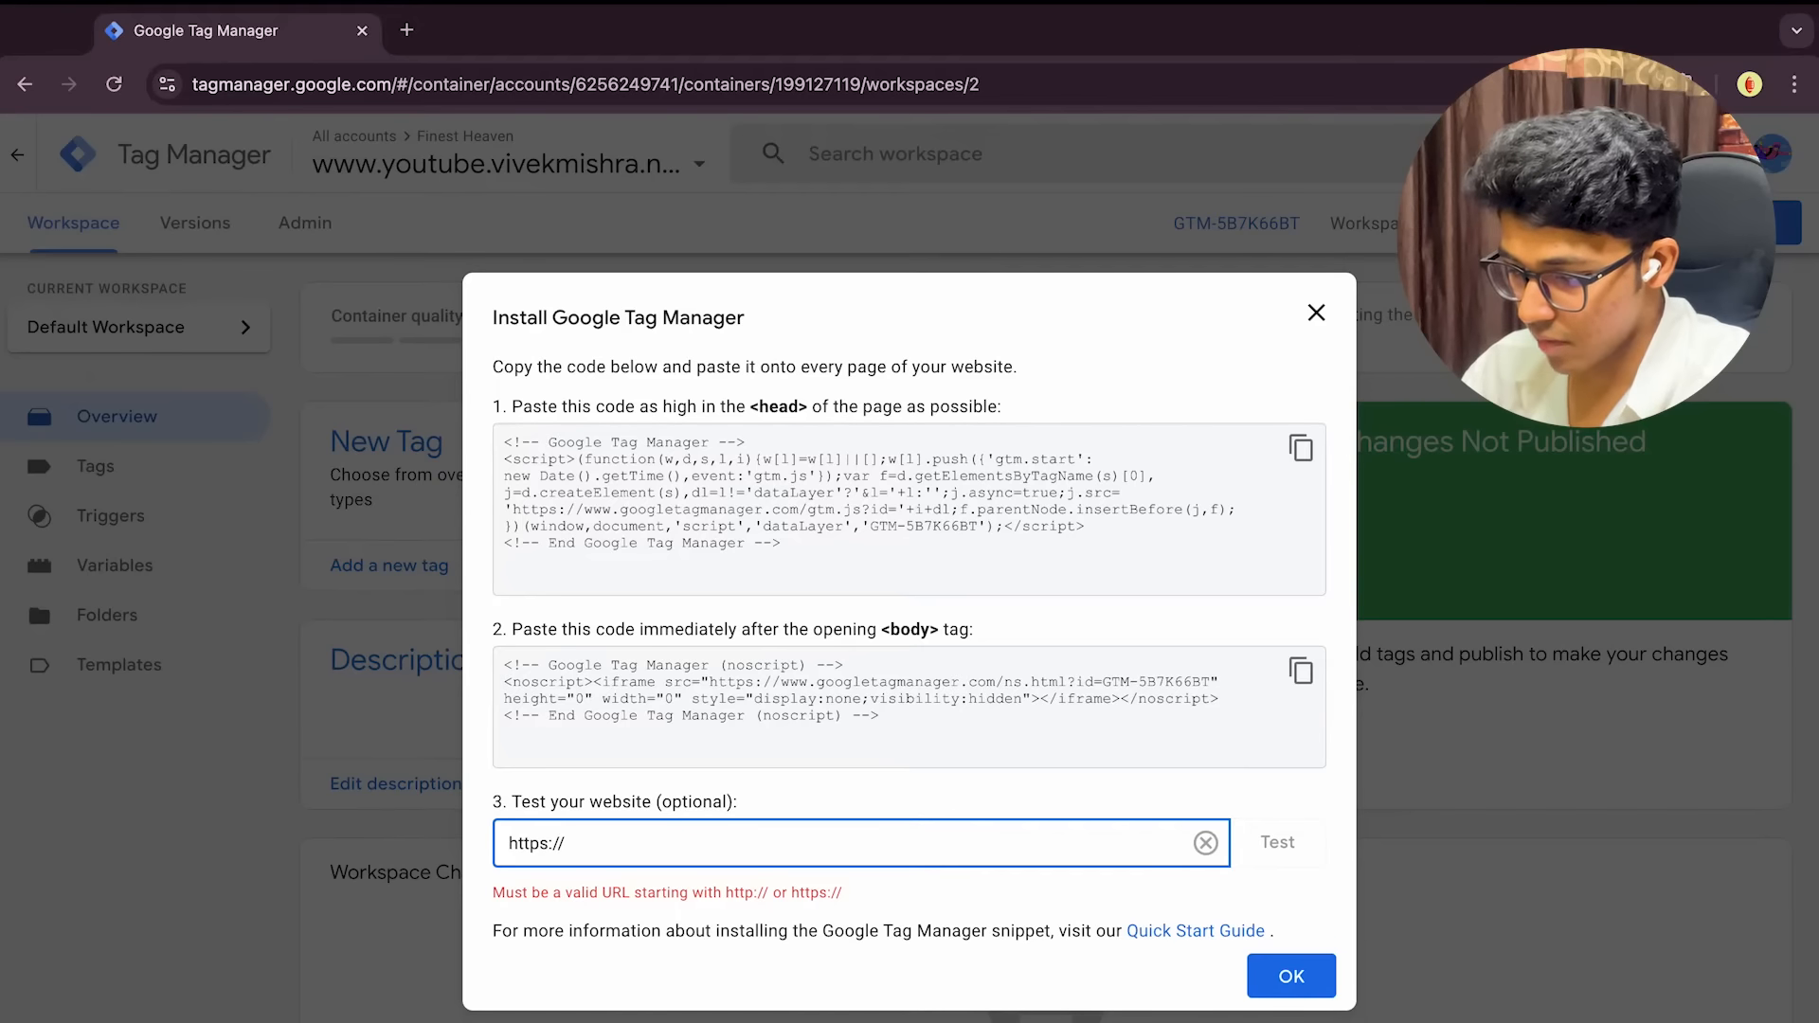
text(www.youtube.vivekm)
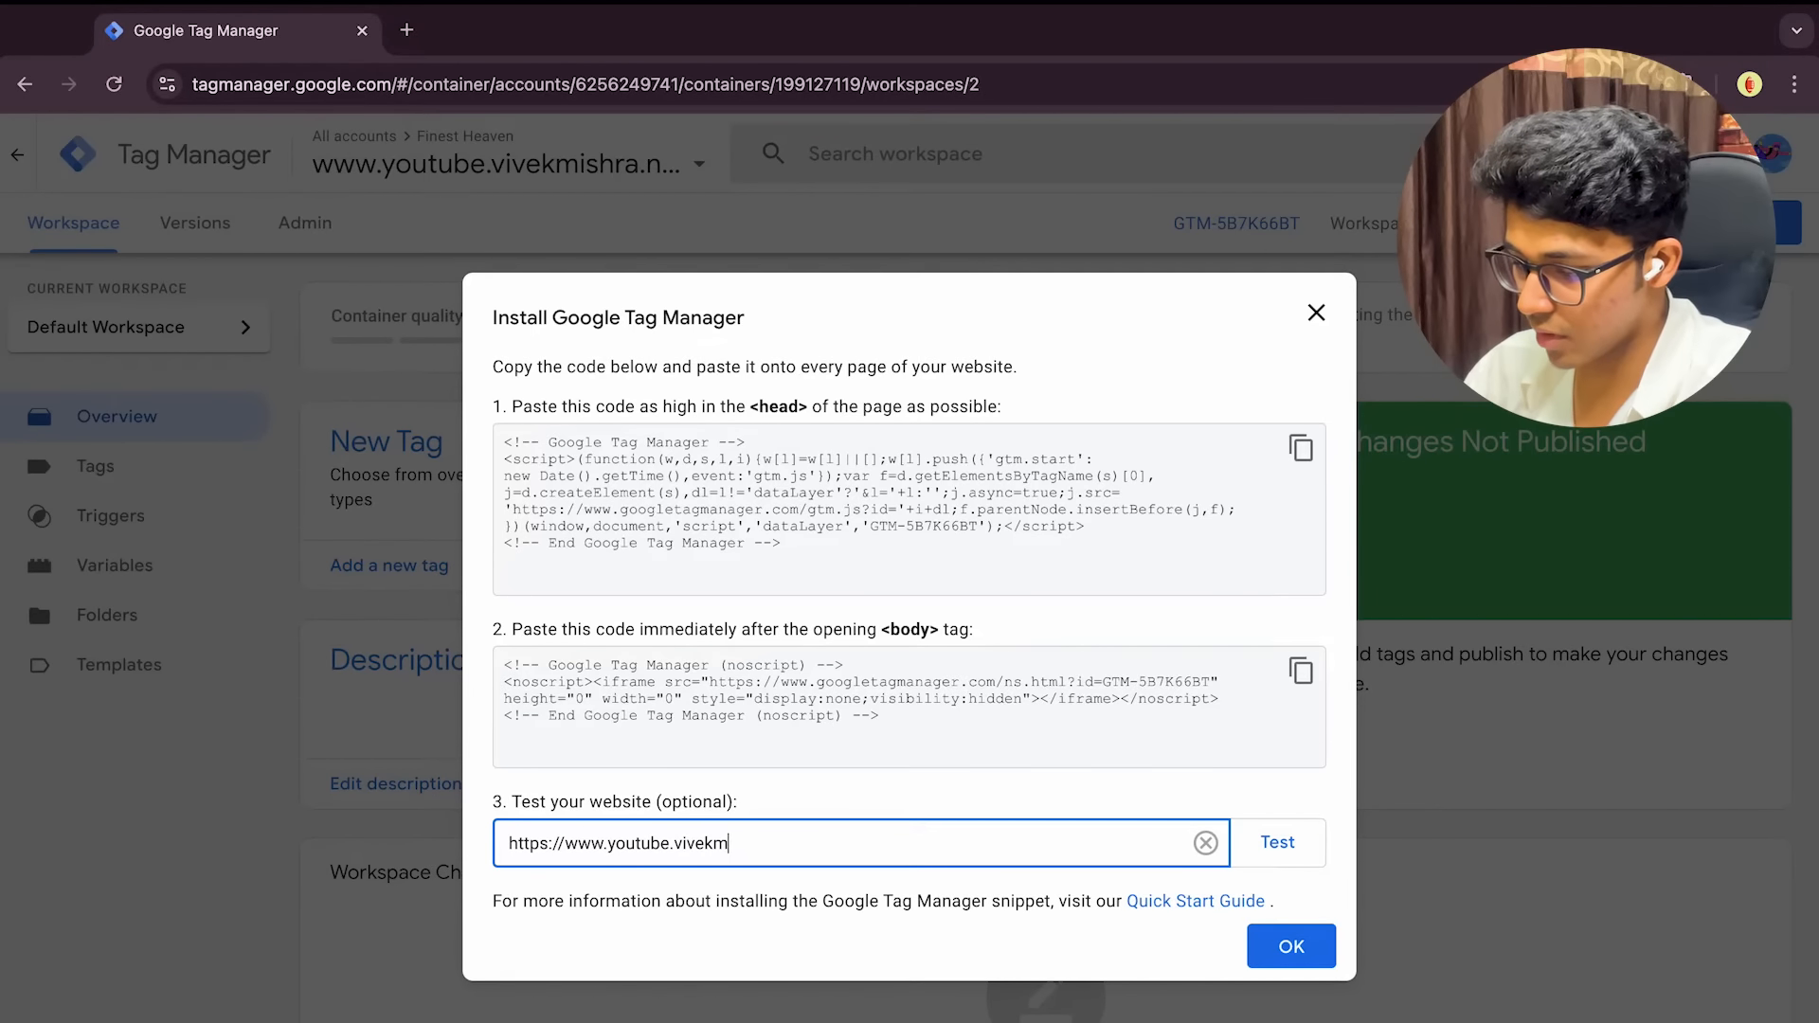
text(ishra.net)
click(1277, 845)
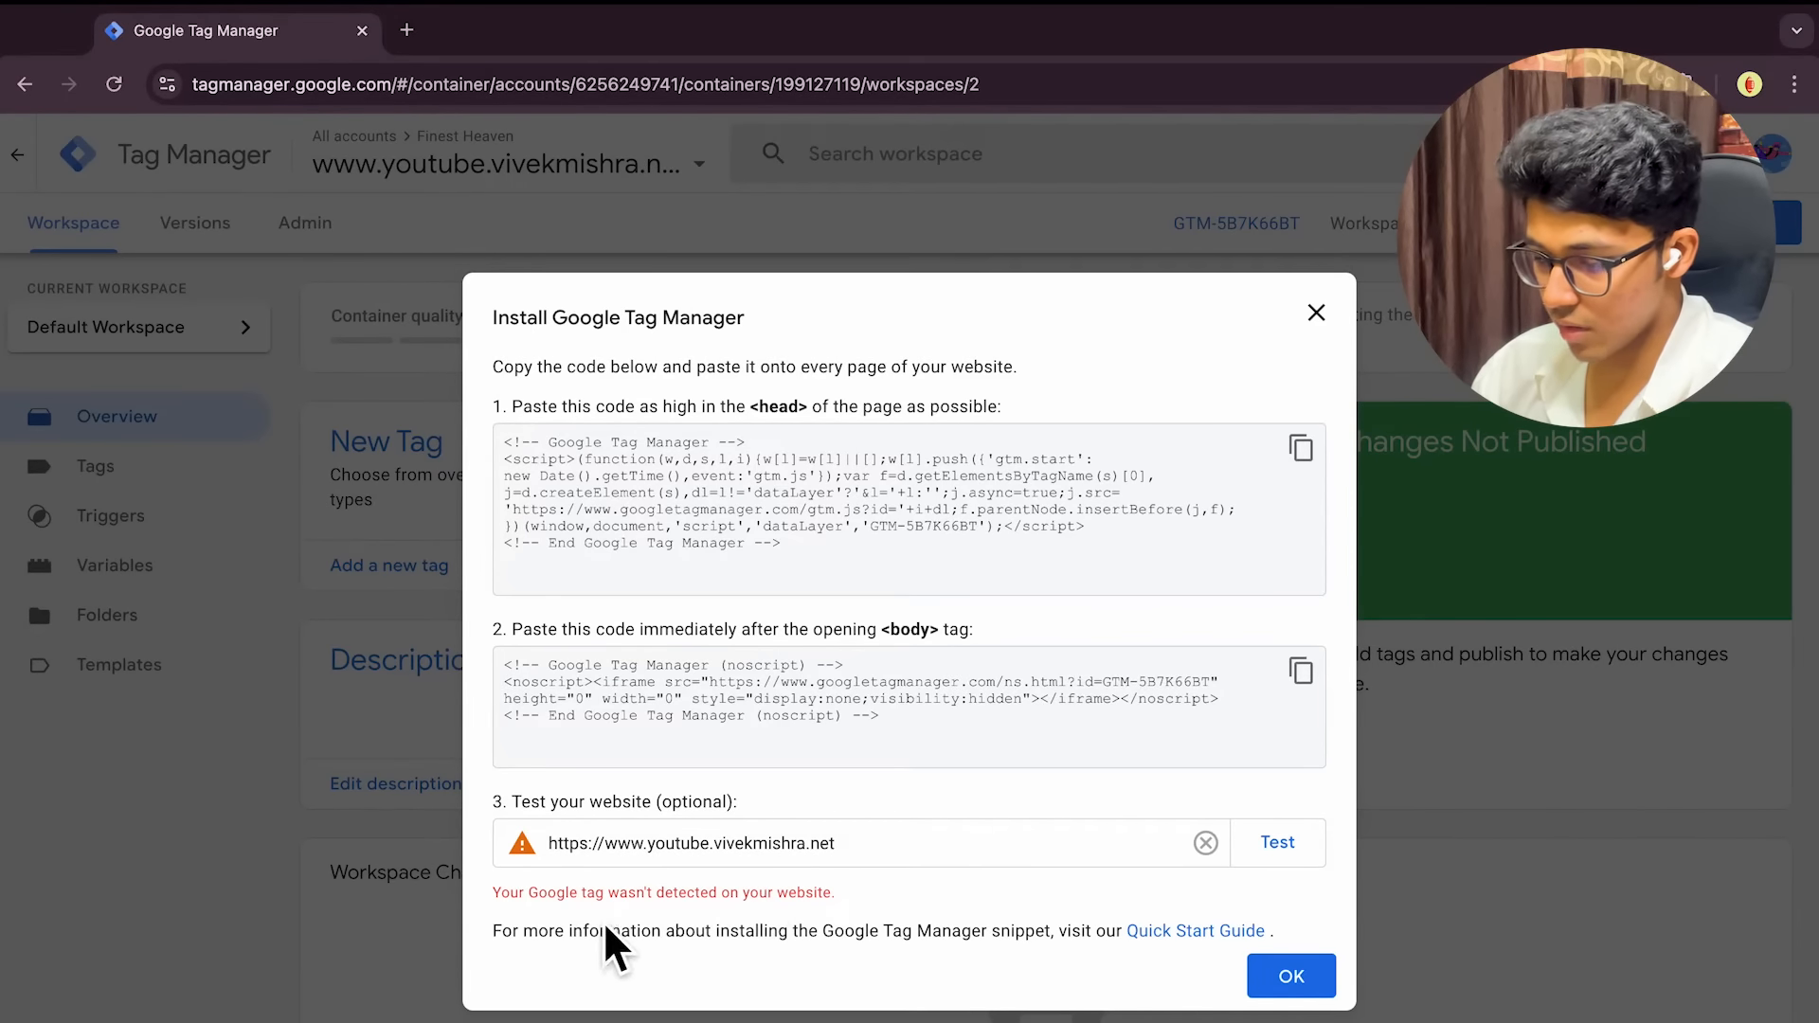
double_click(882, 852)
key(ctrl+Left)
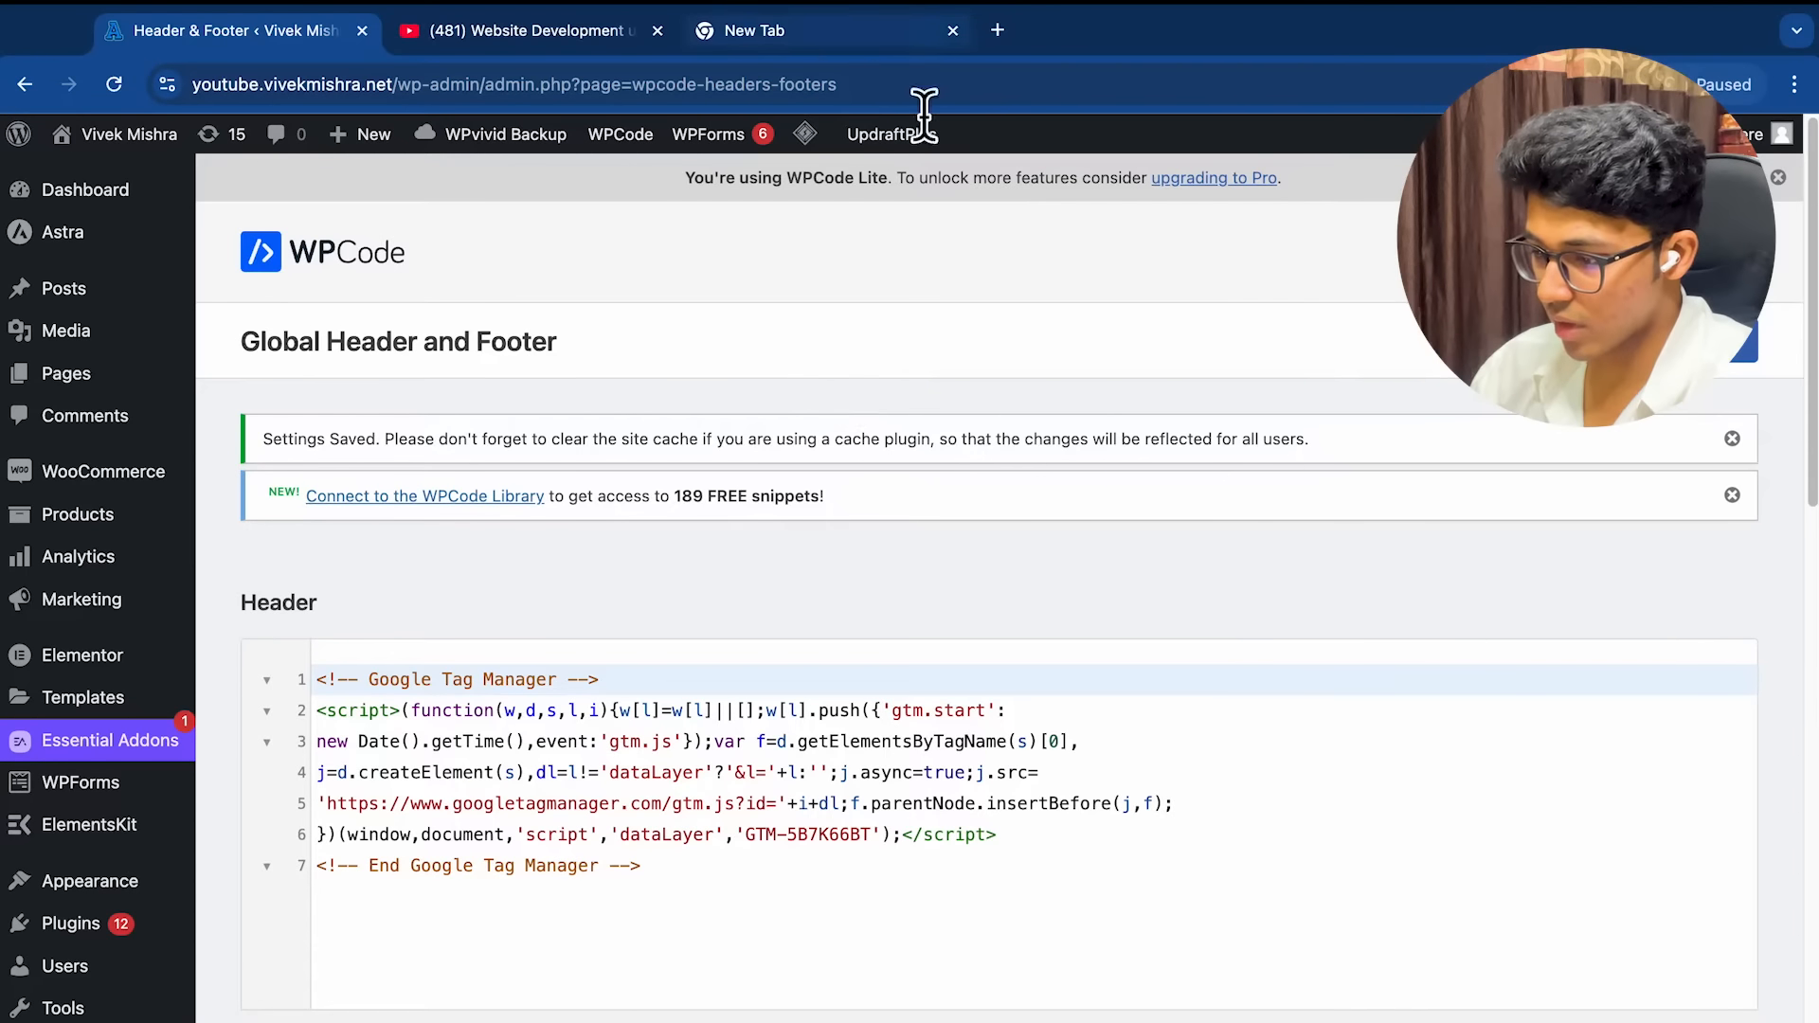
Purge all LiteSpeed caches and go to Plugins > Add New Plugin
mouse_move(807, 135)
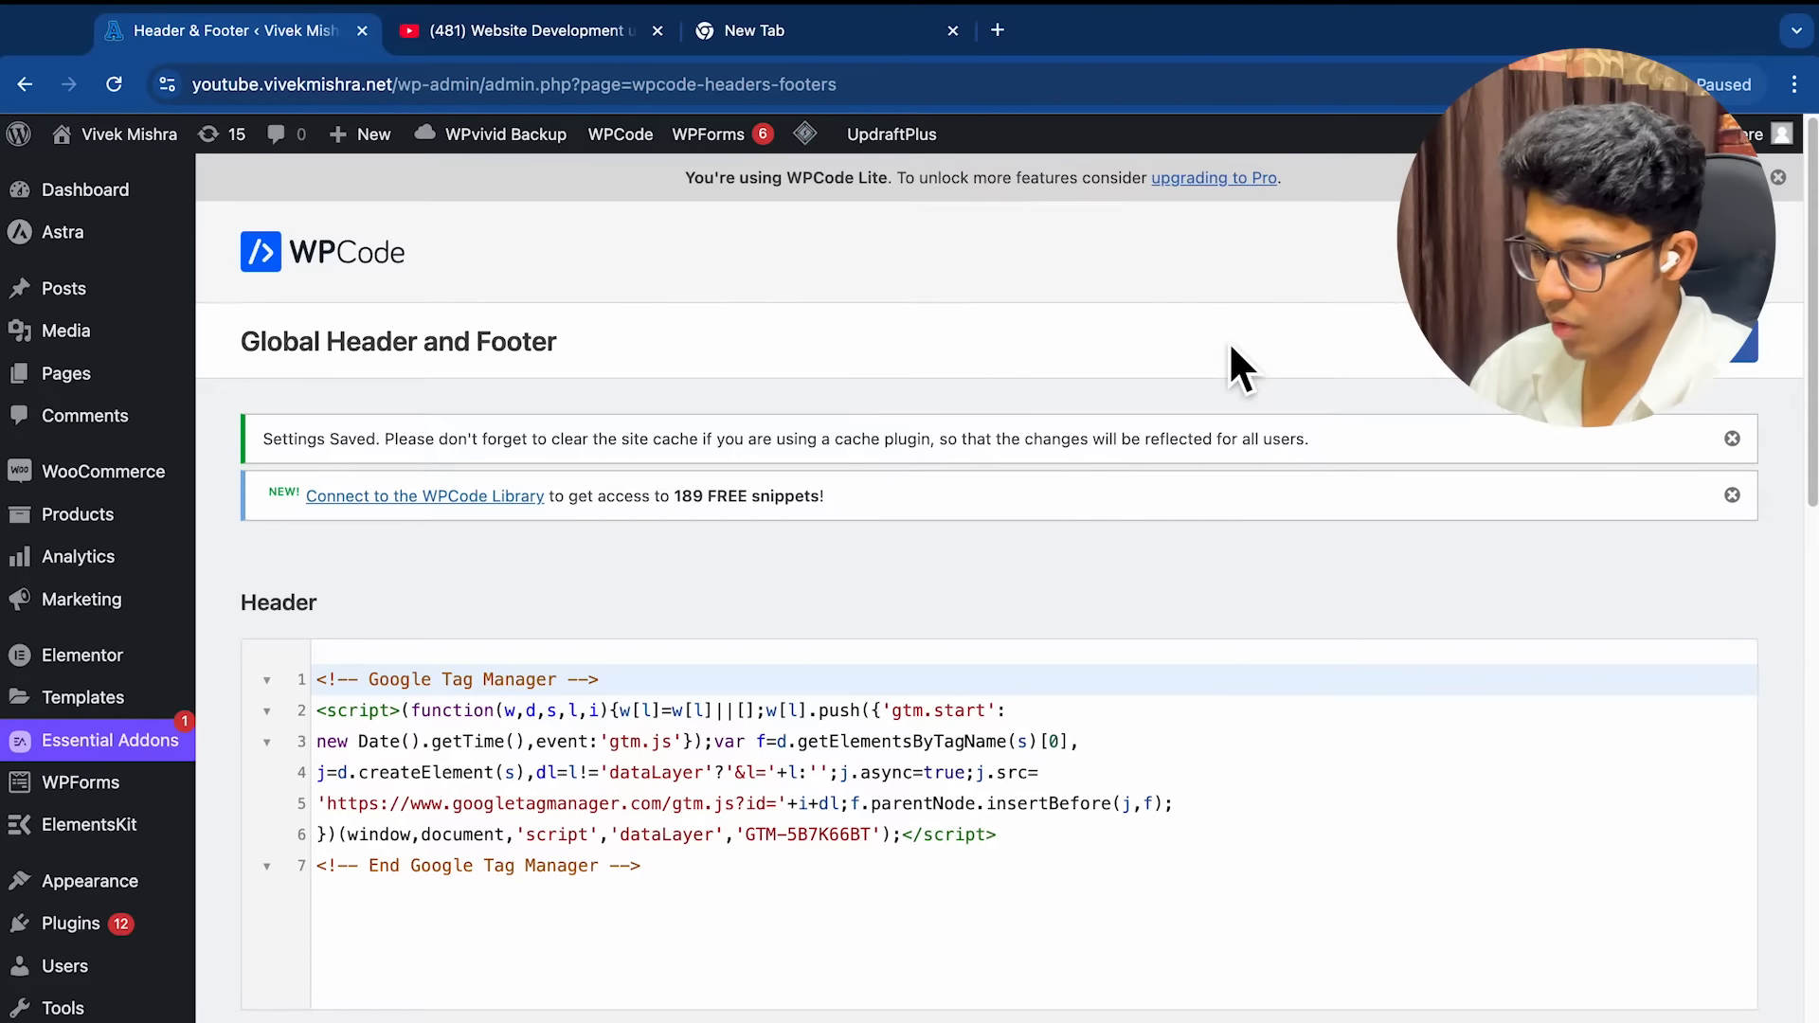
scroll(1008, 642, down, 1)
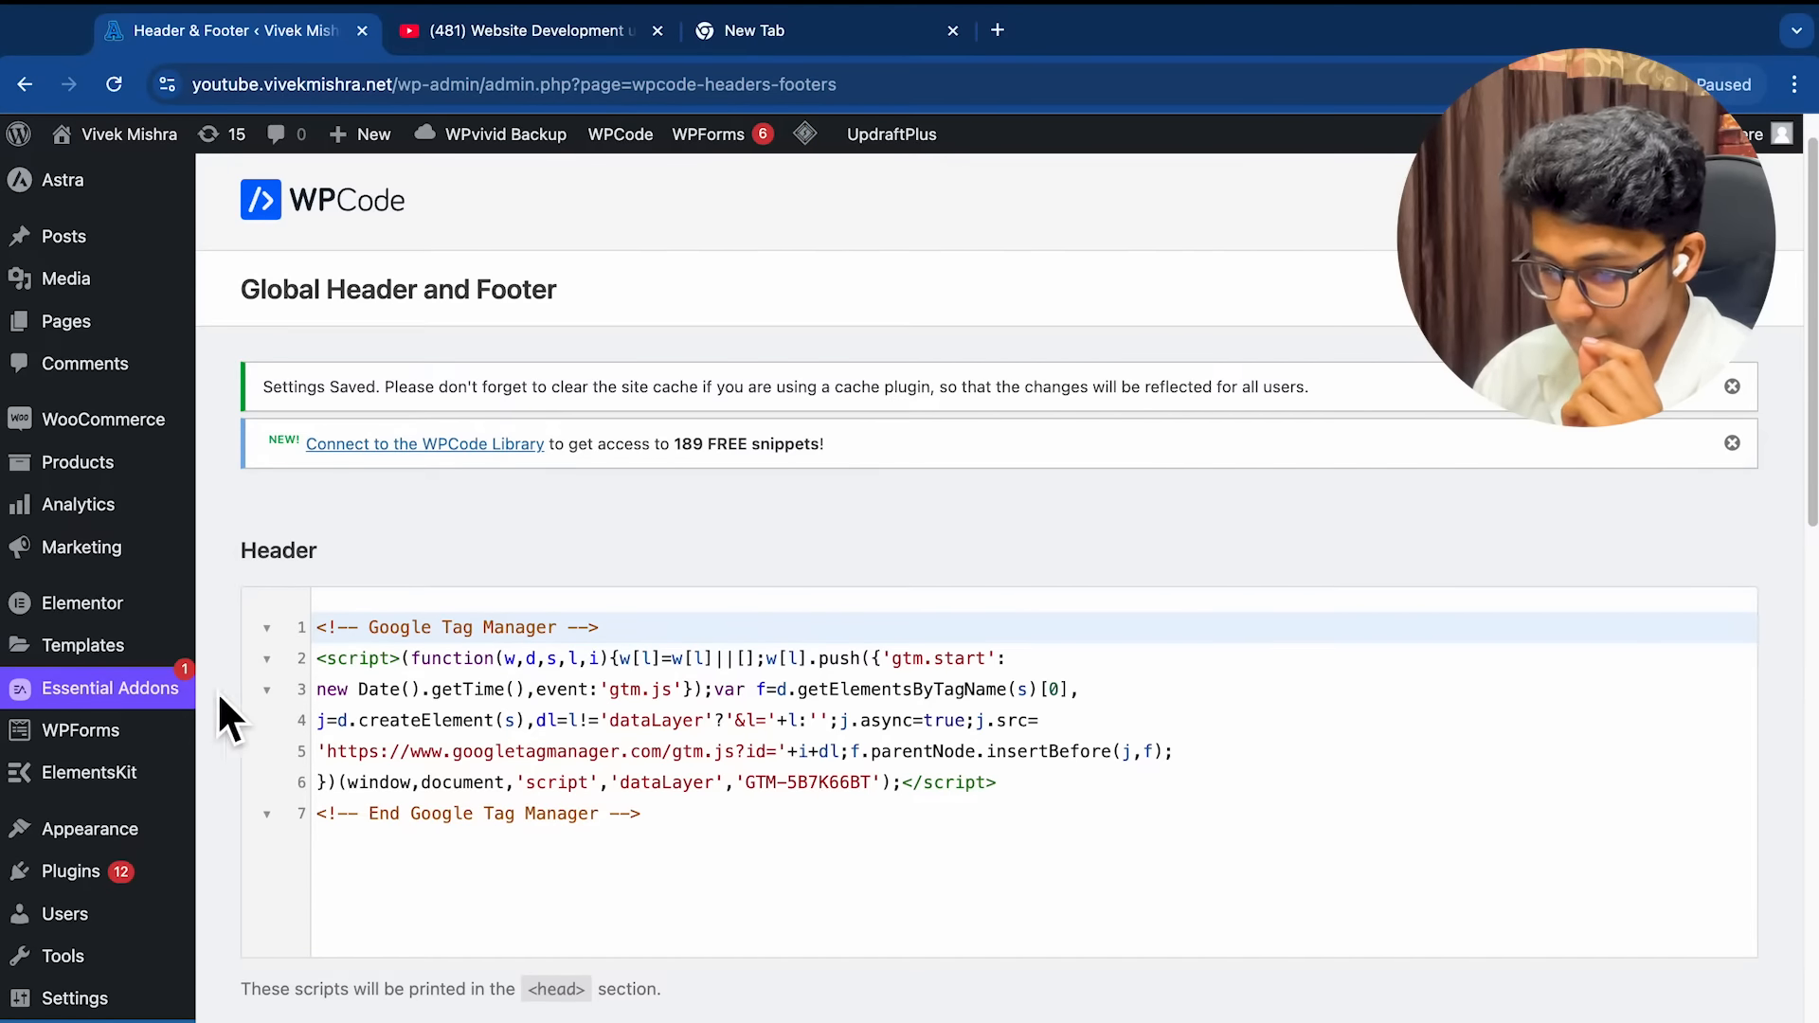
mouse_move(95, 881)
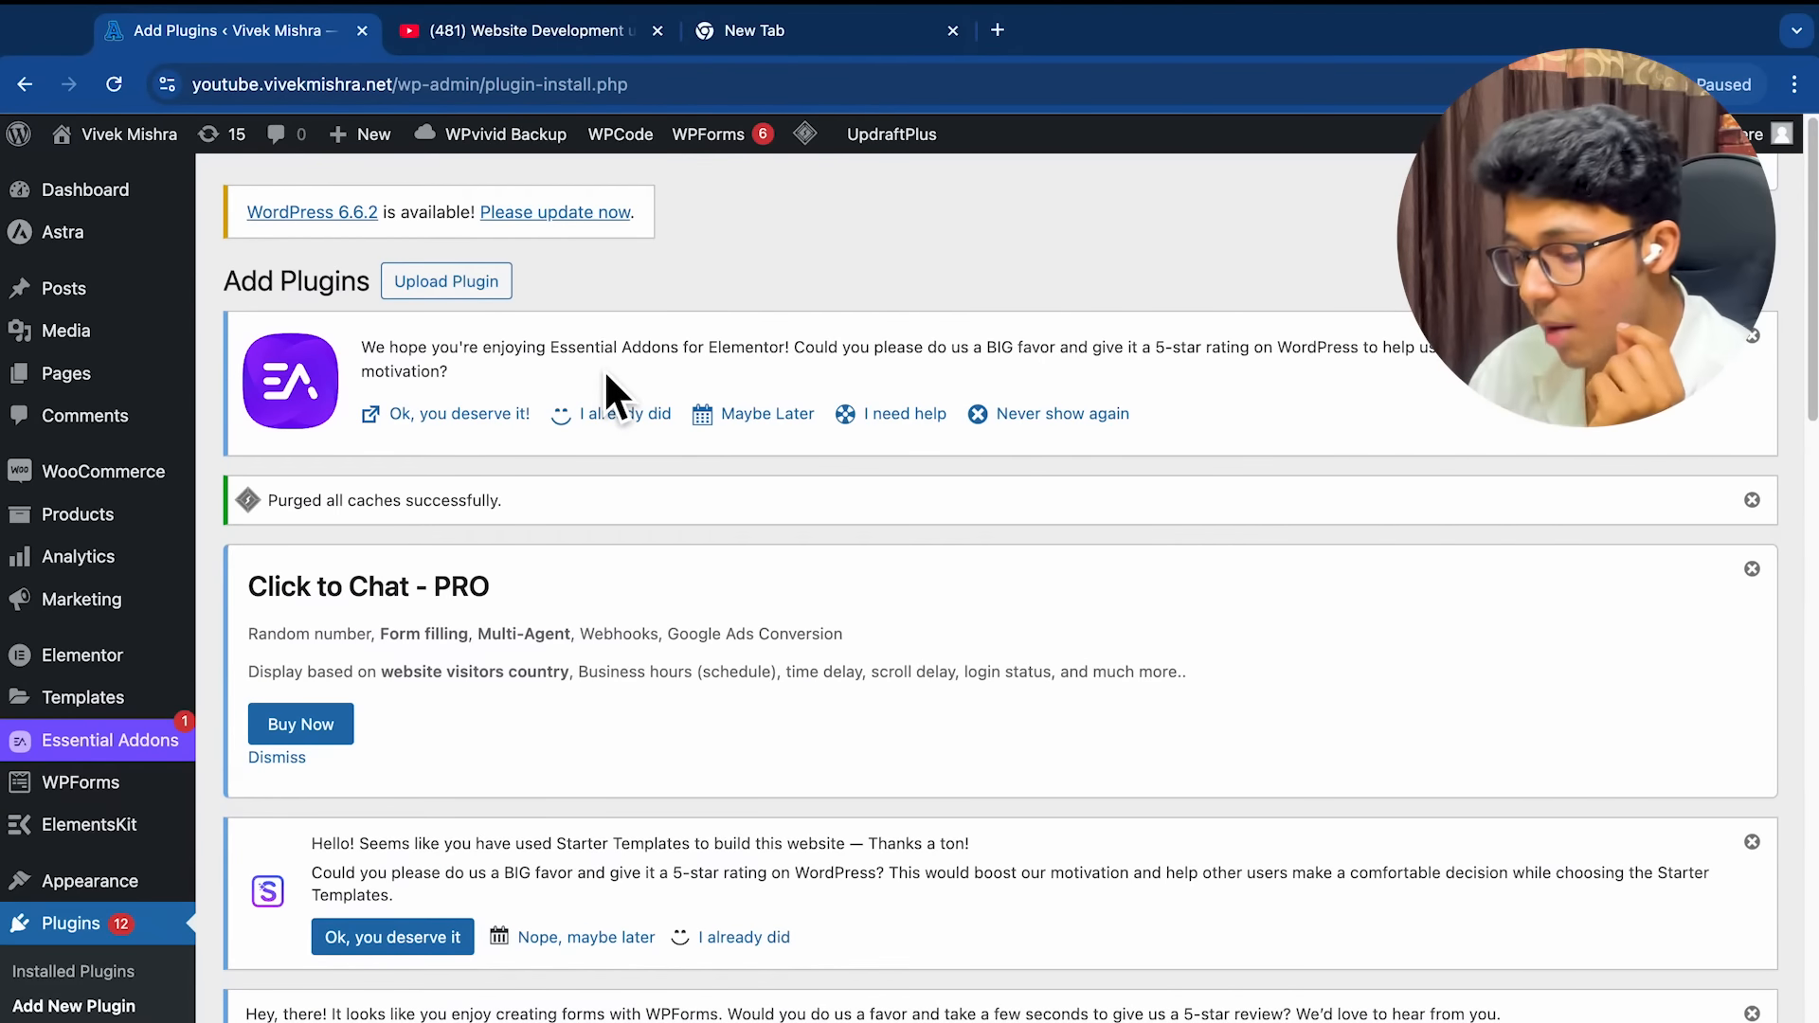
Search the WordPress plugin directory for 'lit' to find LiteSpeed Cache
scroll(698, 573, down, 5)
click(1532, 680)
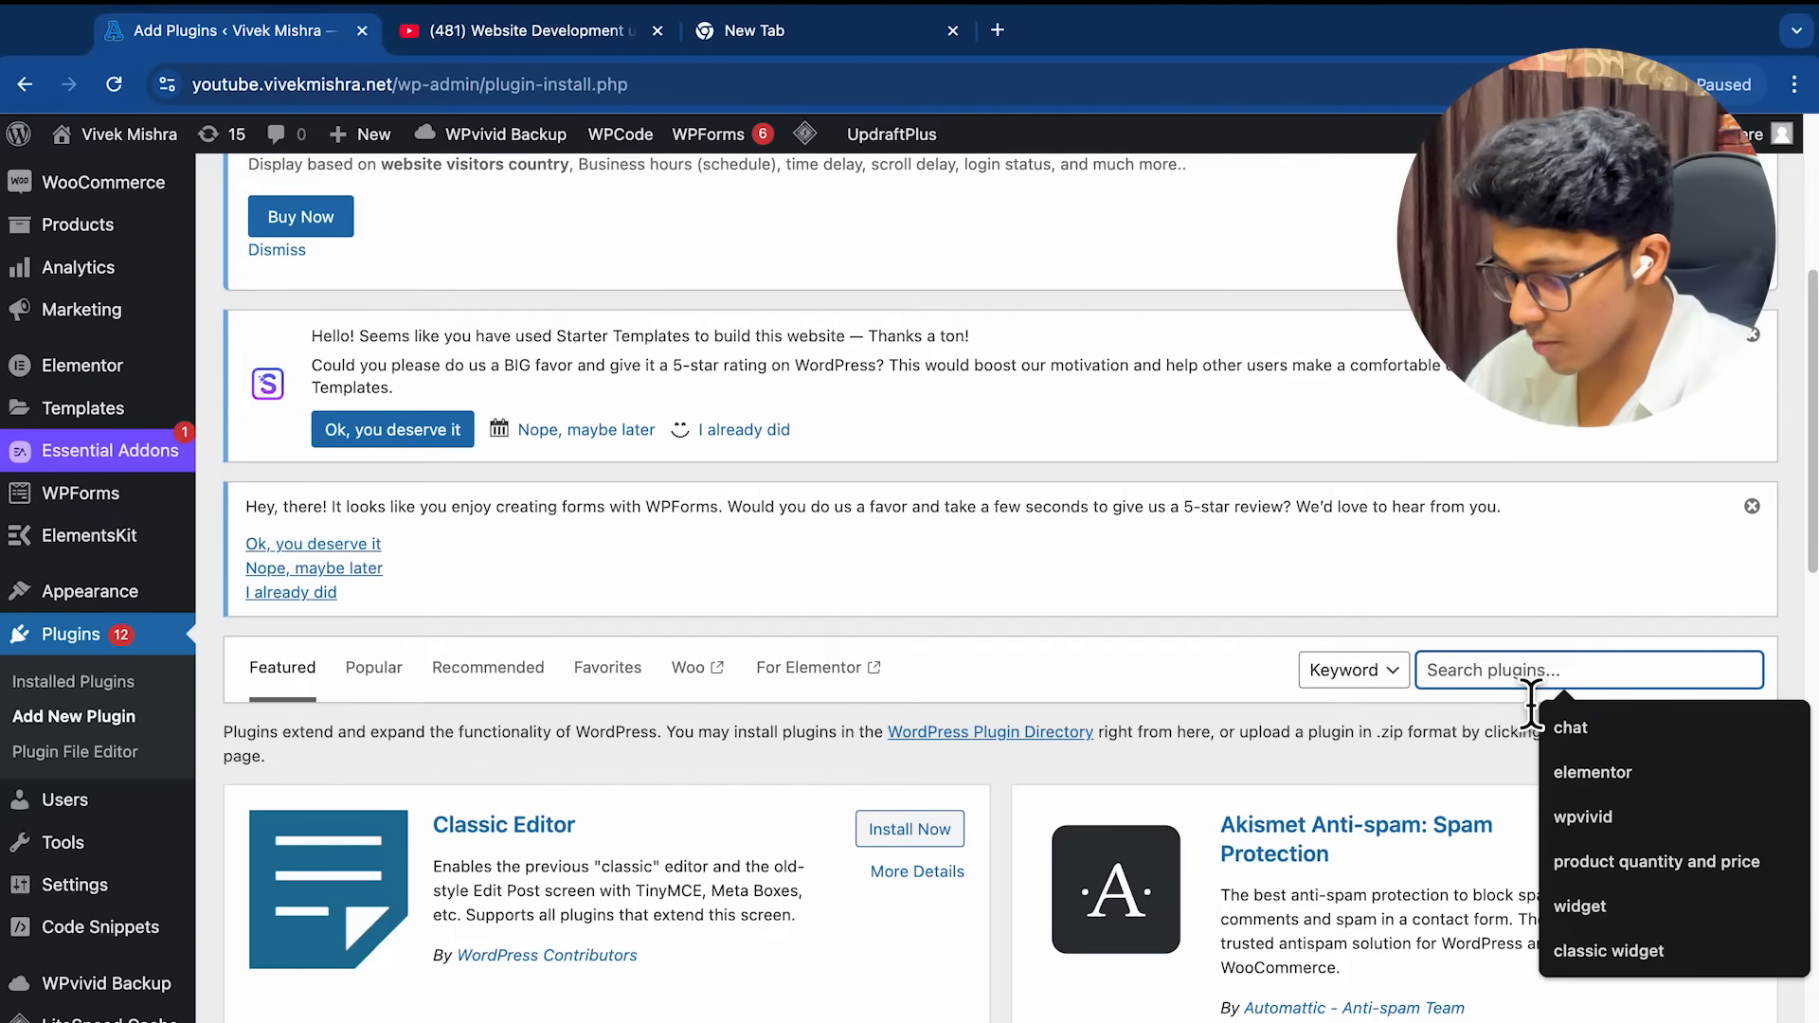
text(litespeed)
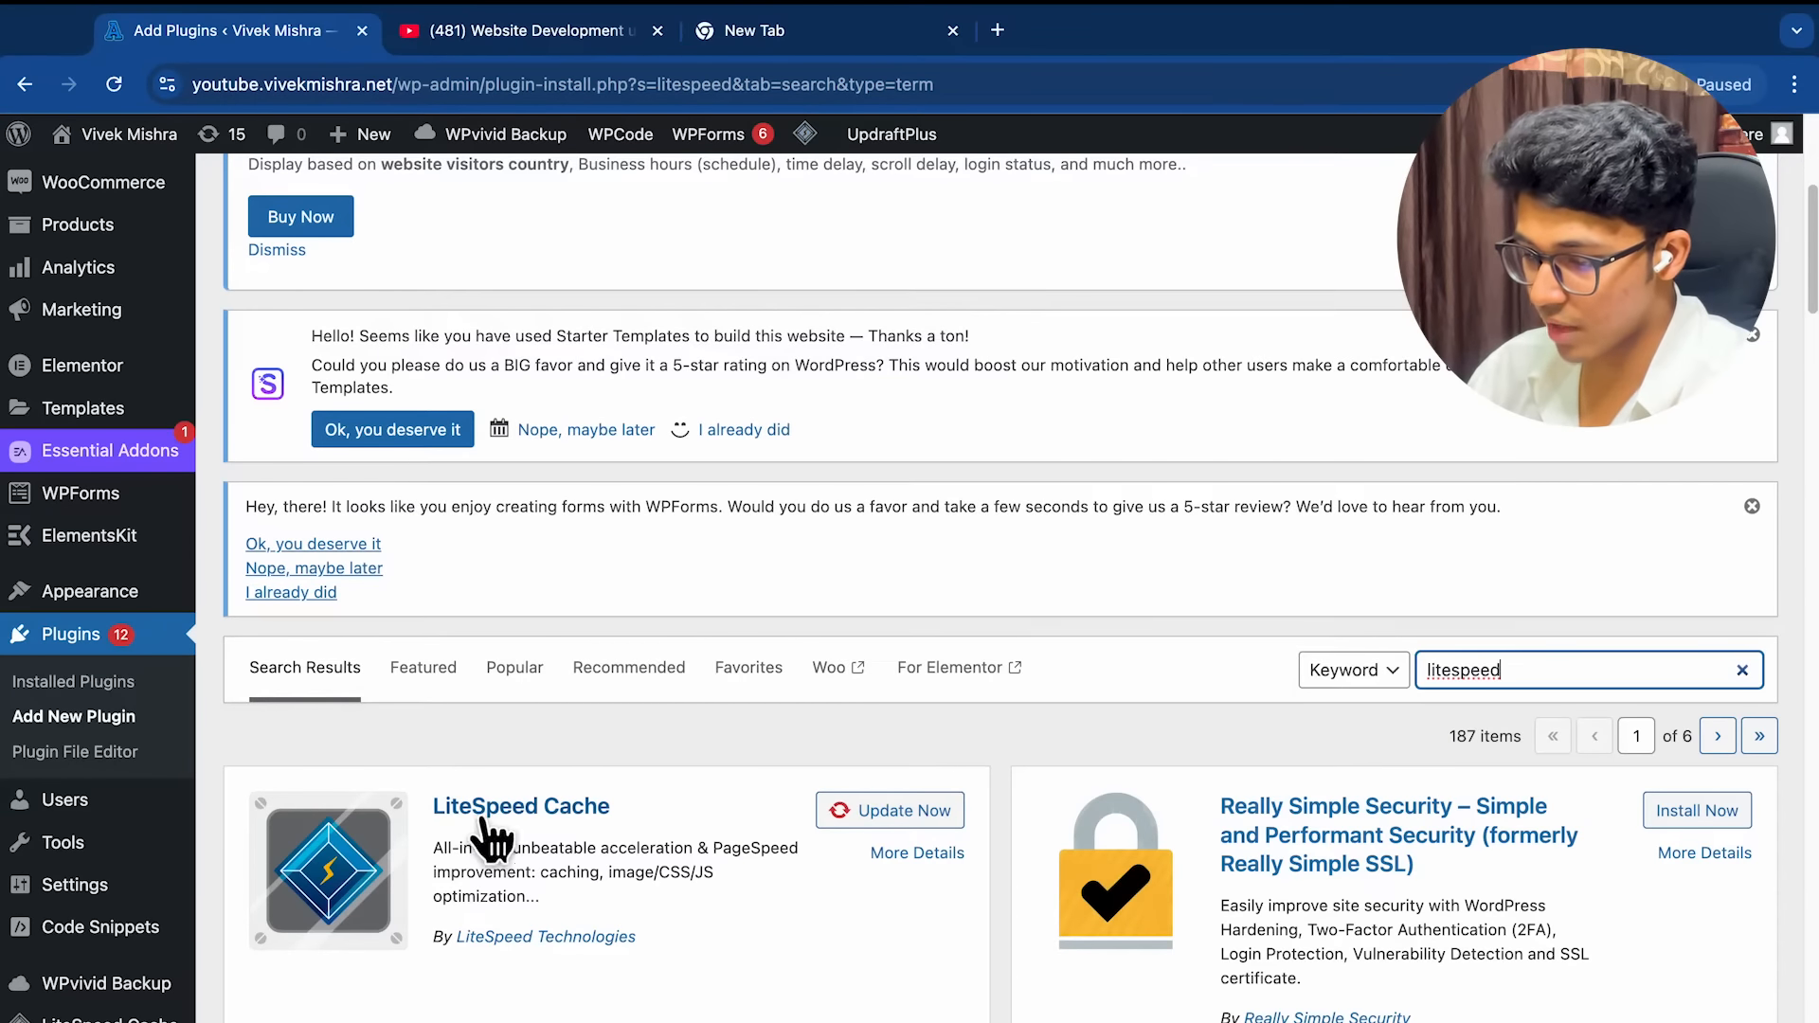
Purge all LiteSpeed caches and return to the Tag Manager install dialog
scroll(617, 780, down, 2)
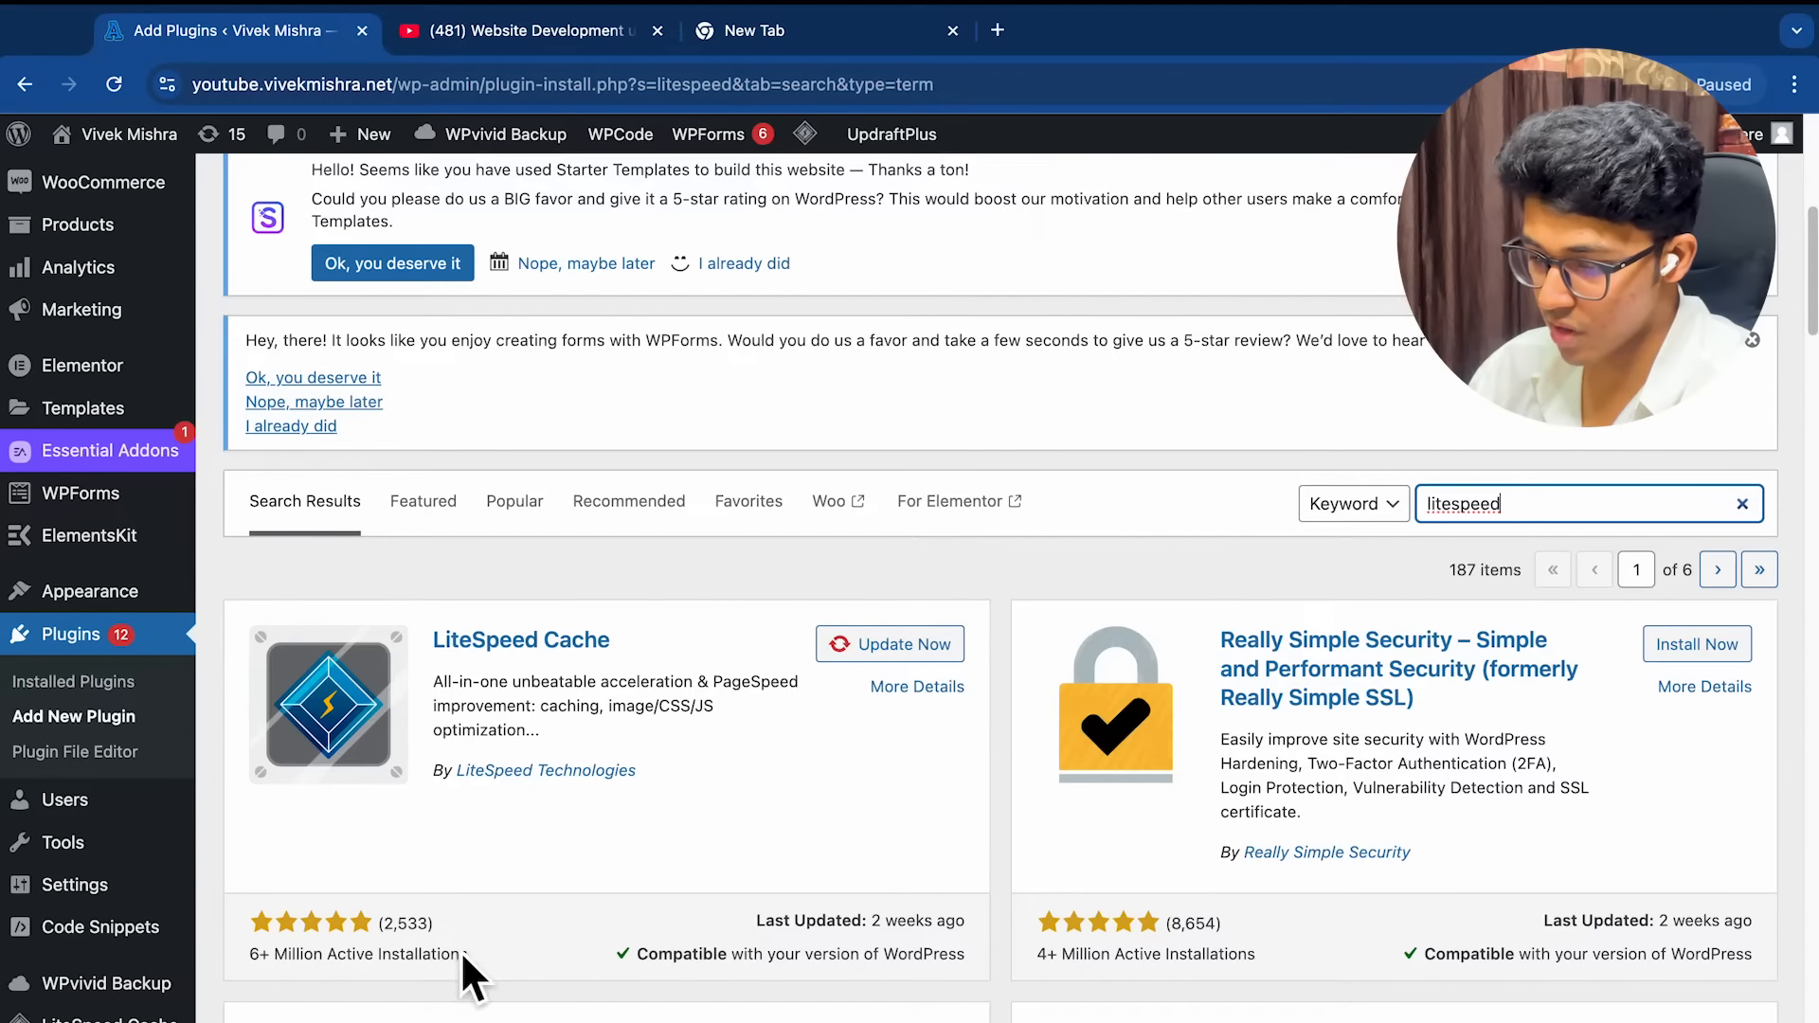
scroll(748, 644, up, 1)
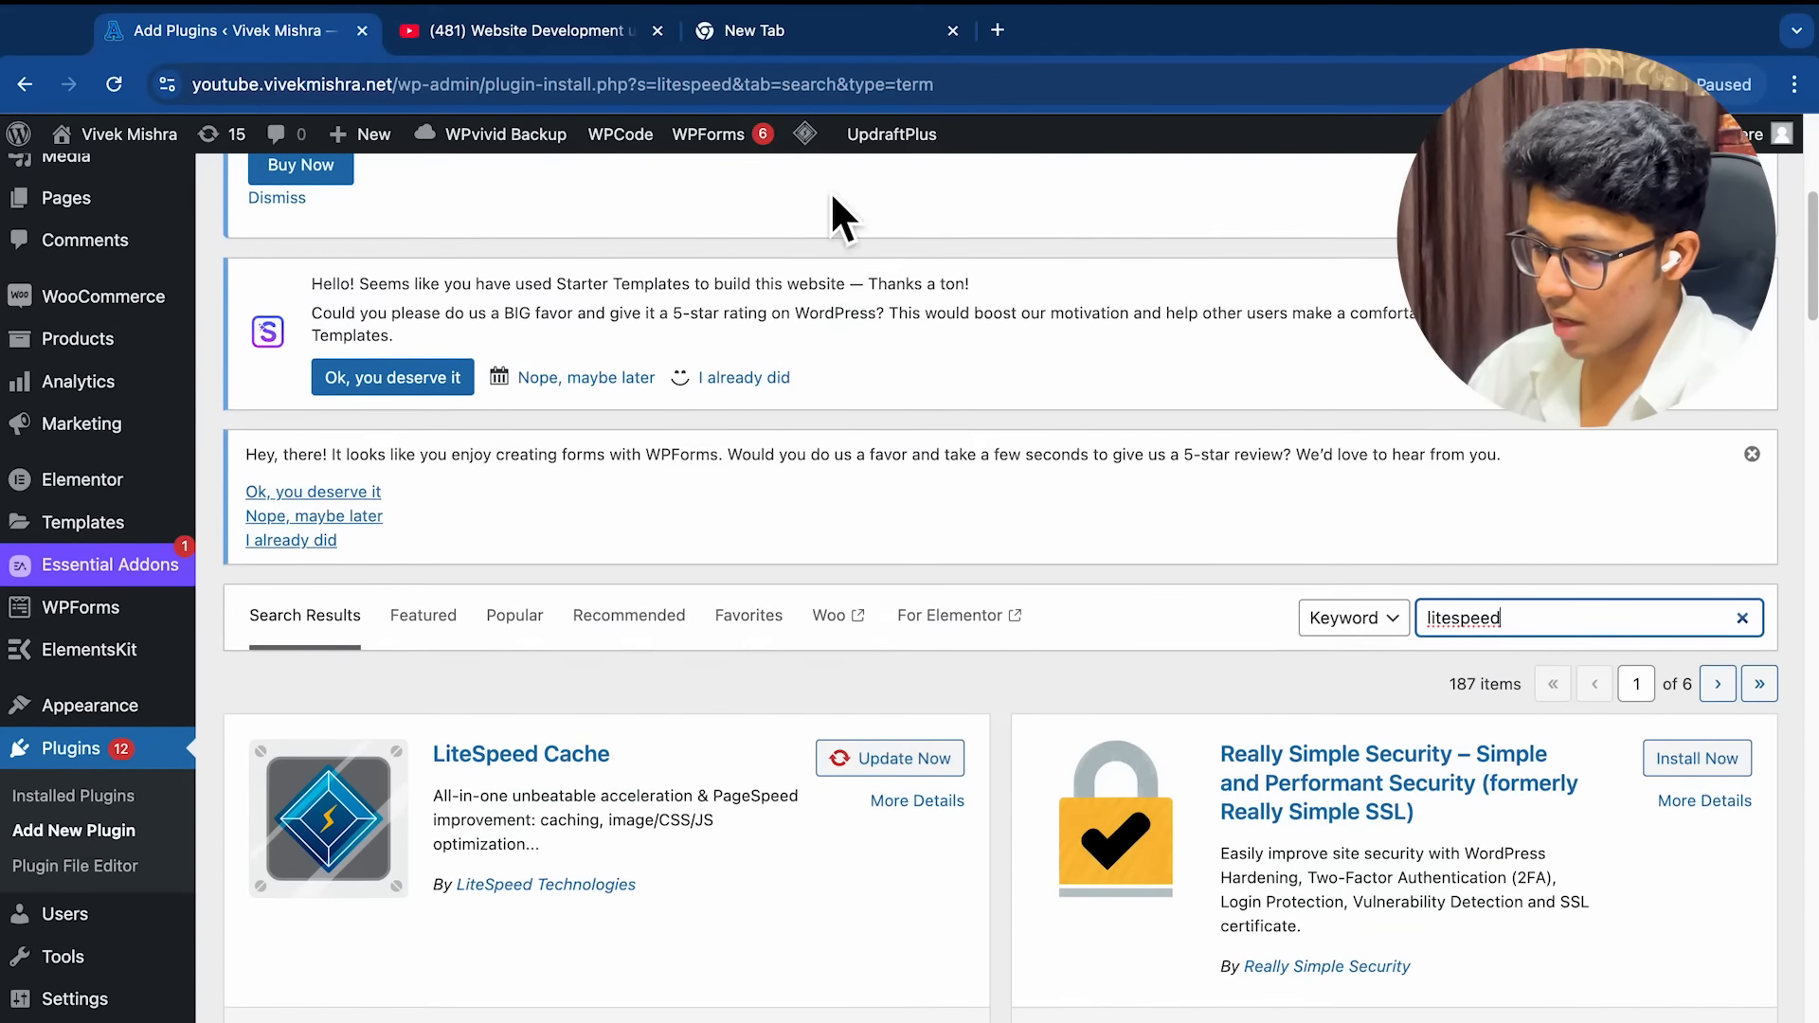
click(849, 277)
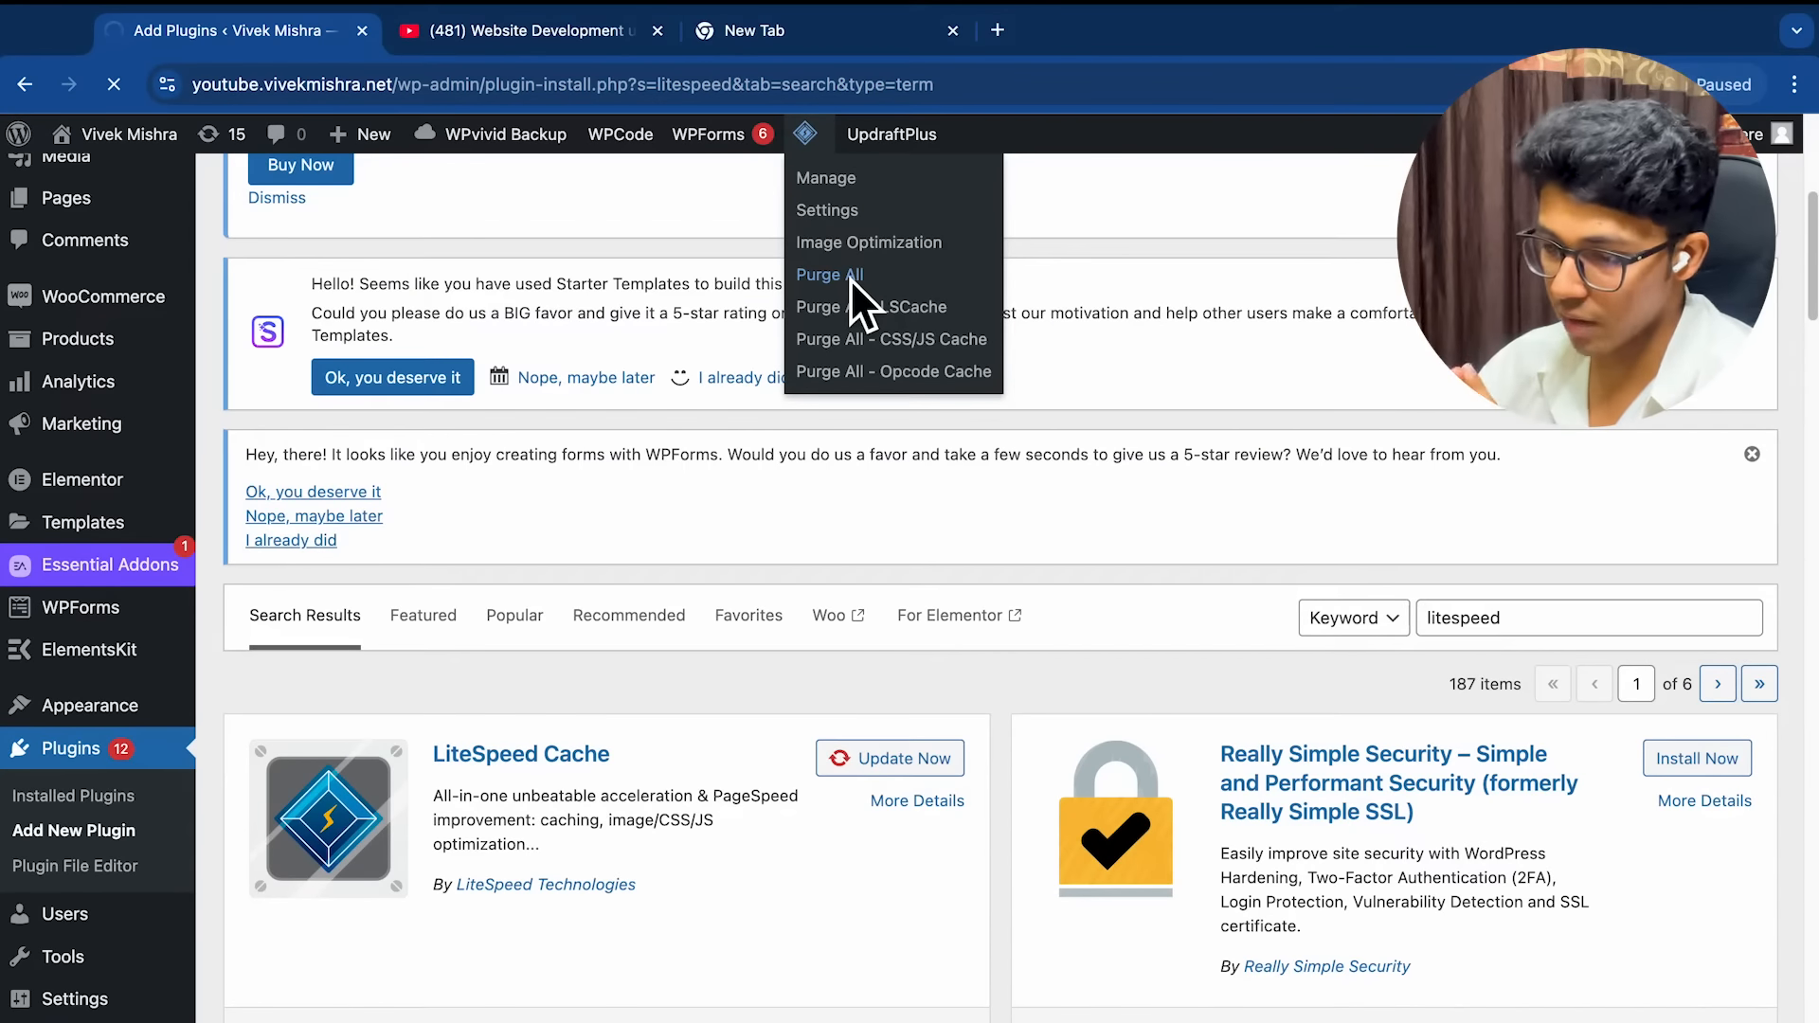
key(ctrl+Right)
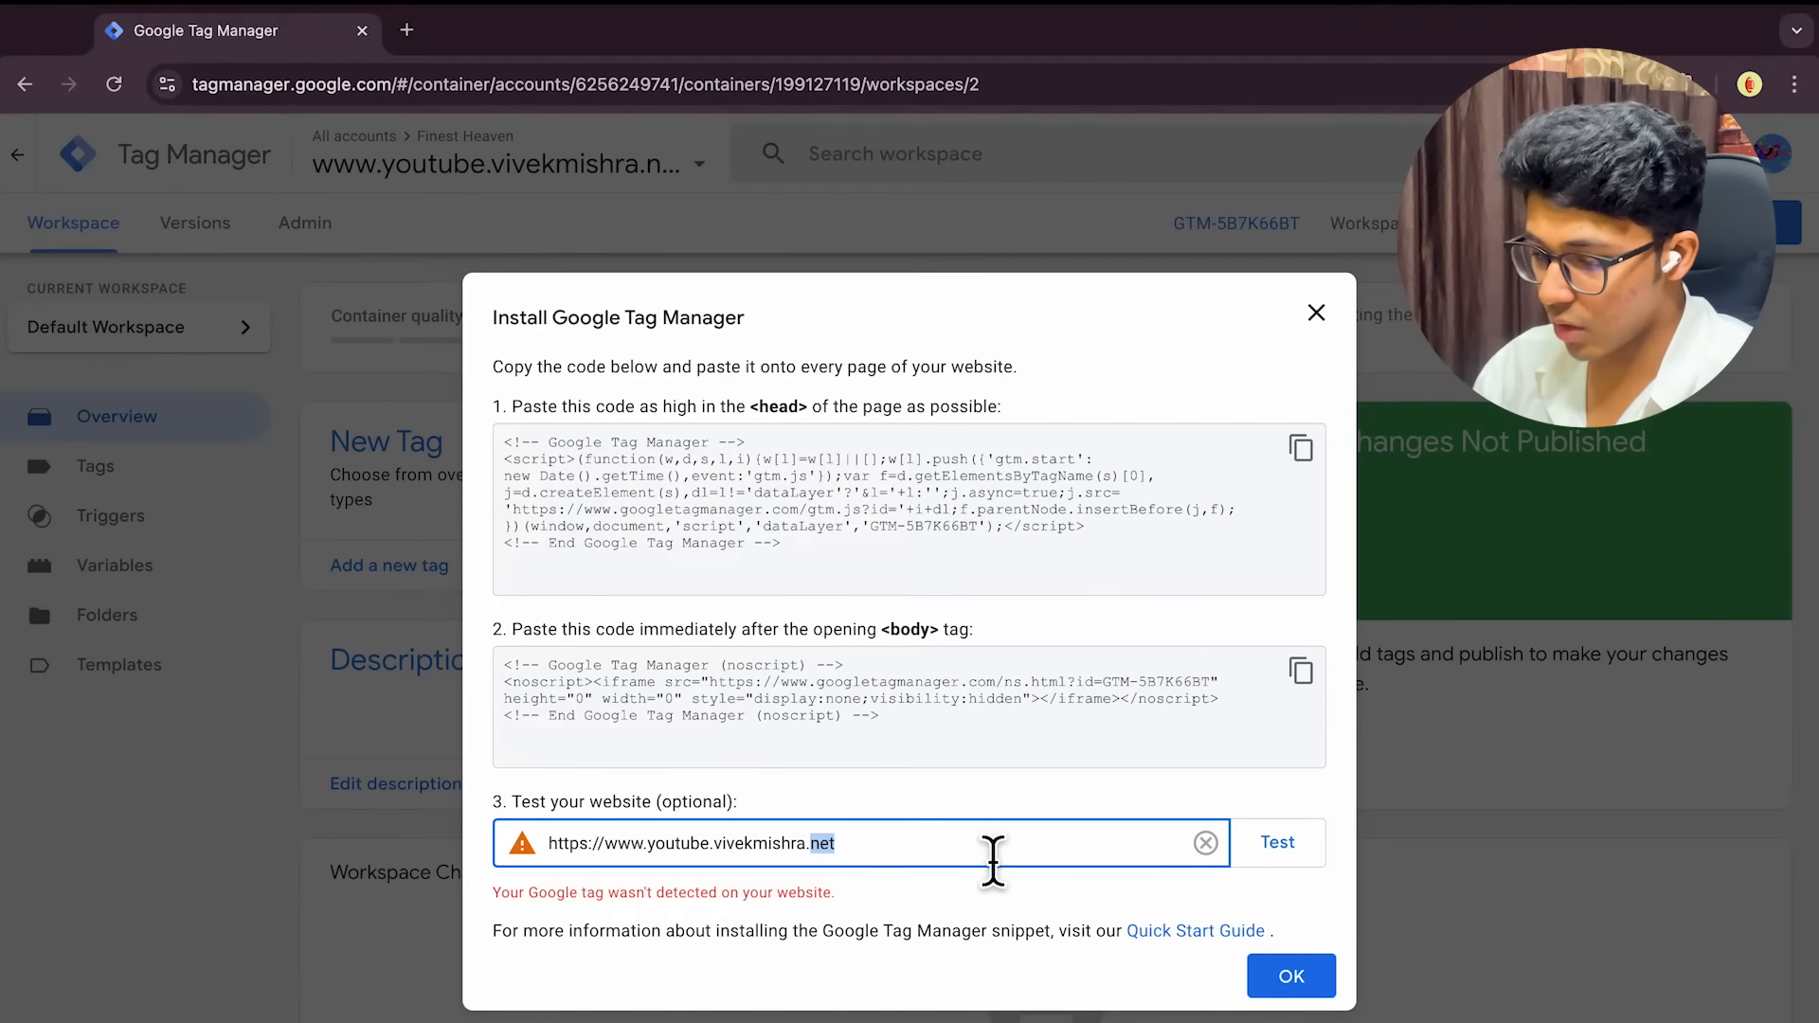
Rerun the Tag Manager install test, still undetected, and go back to WordPress Add Plugins
key(ctrl+Left)
key(ctrl+Right)
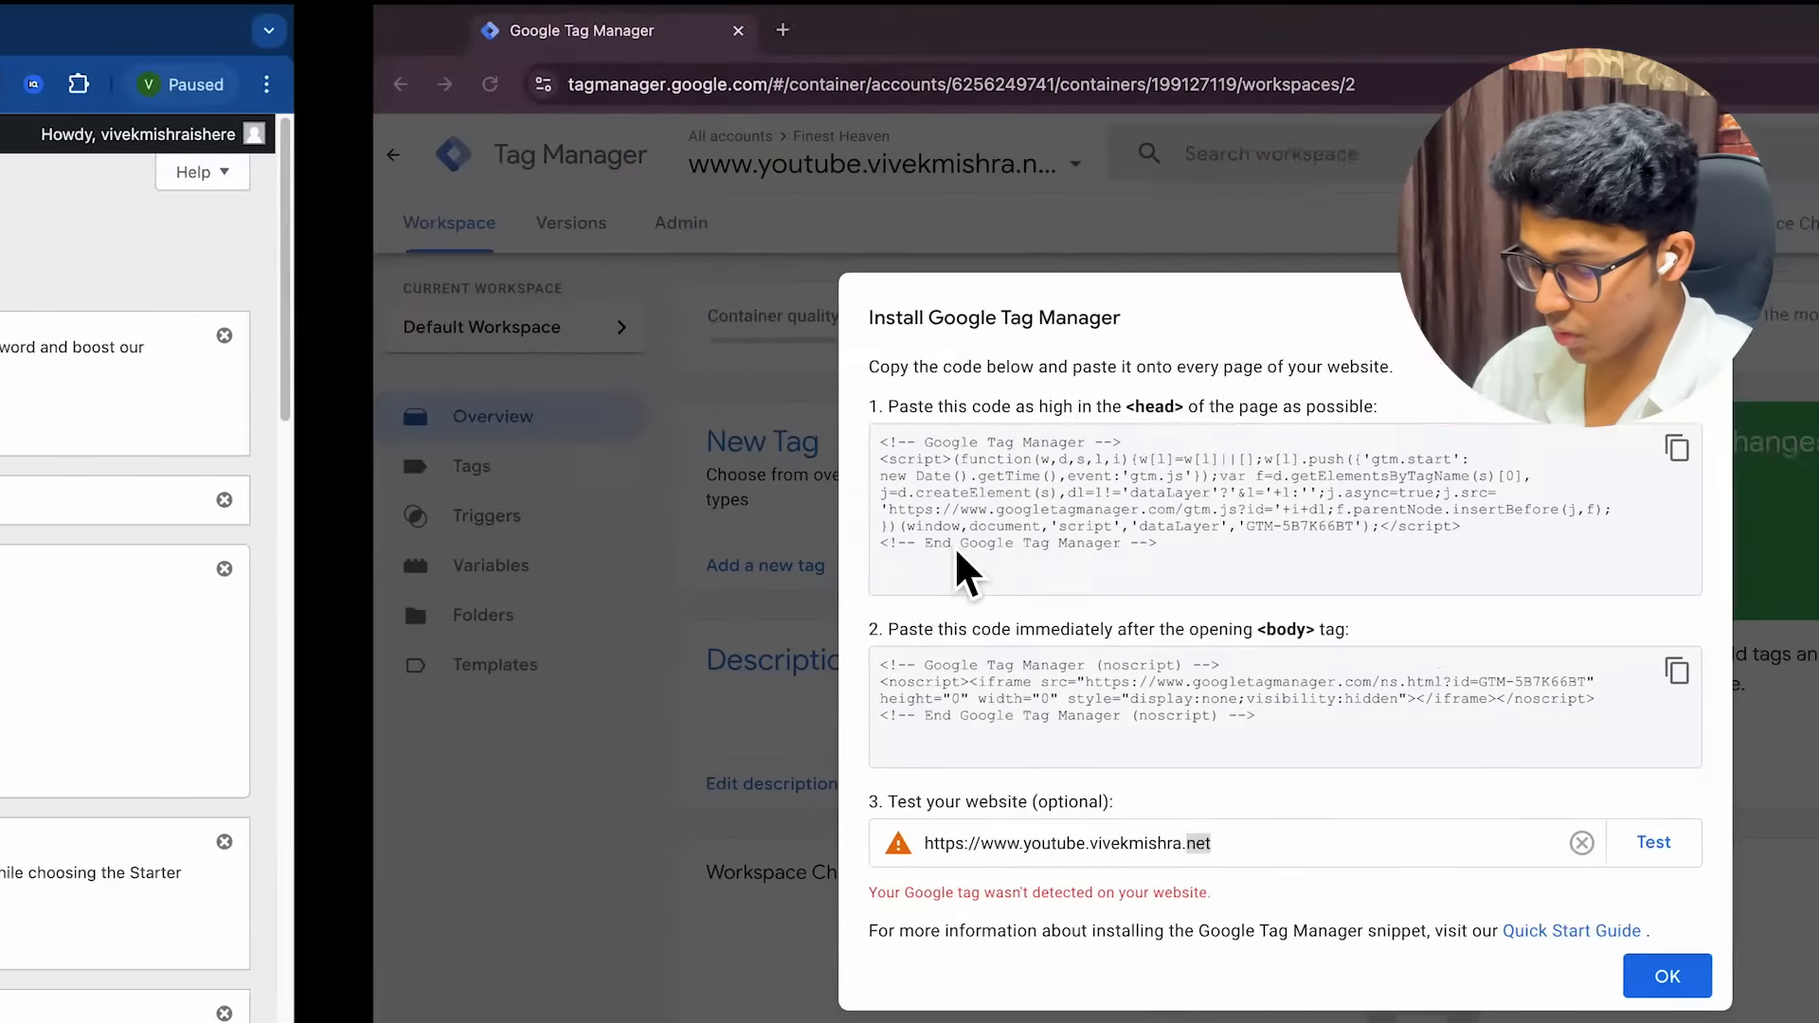
click(1285, 857)
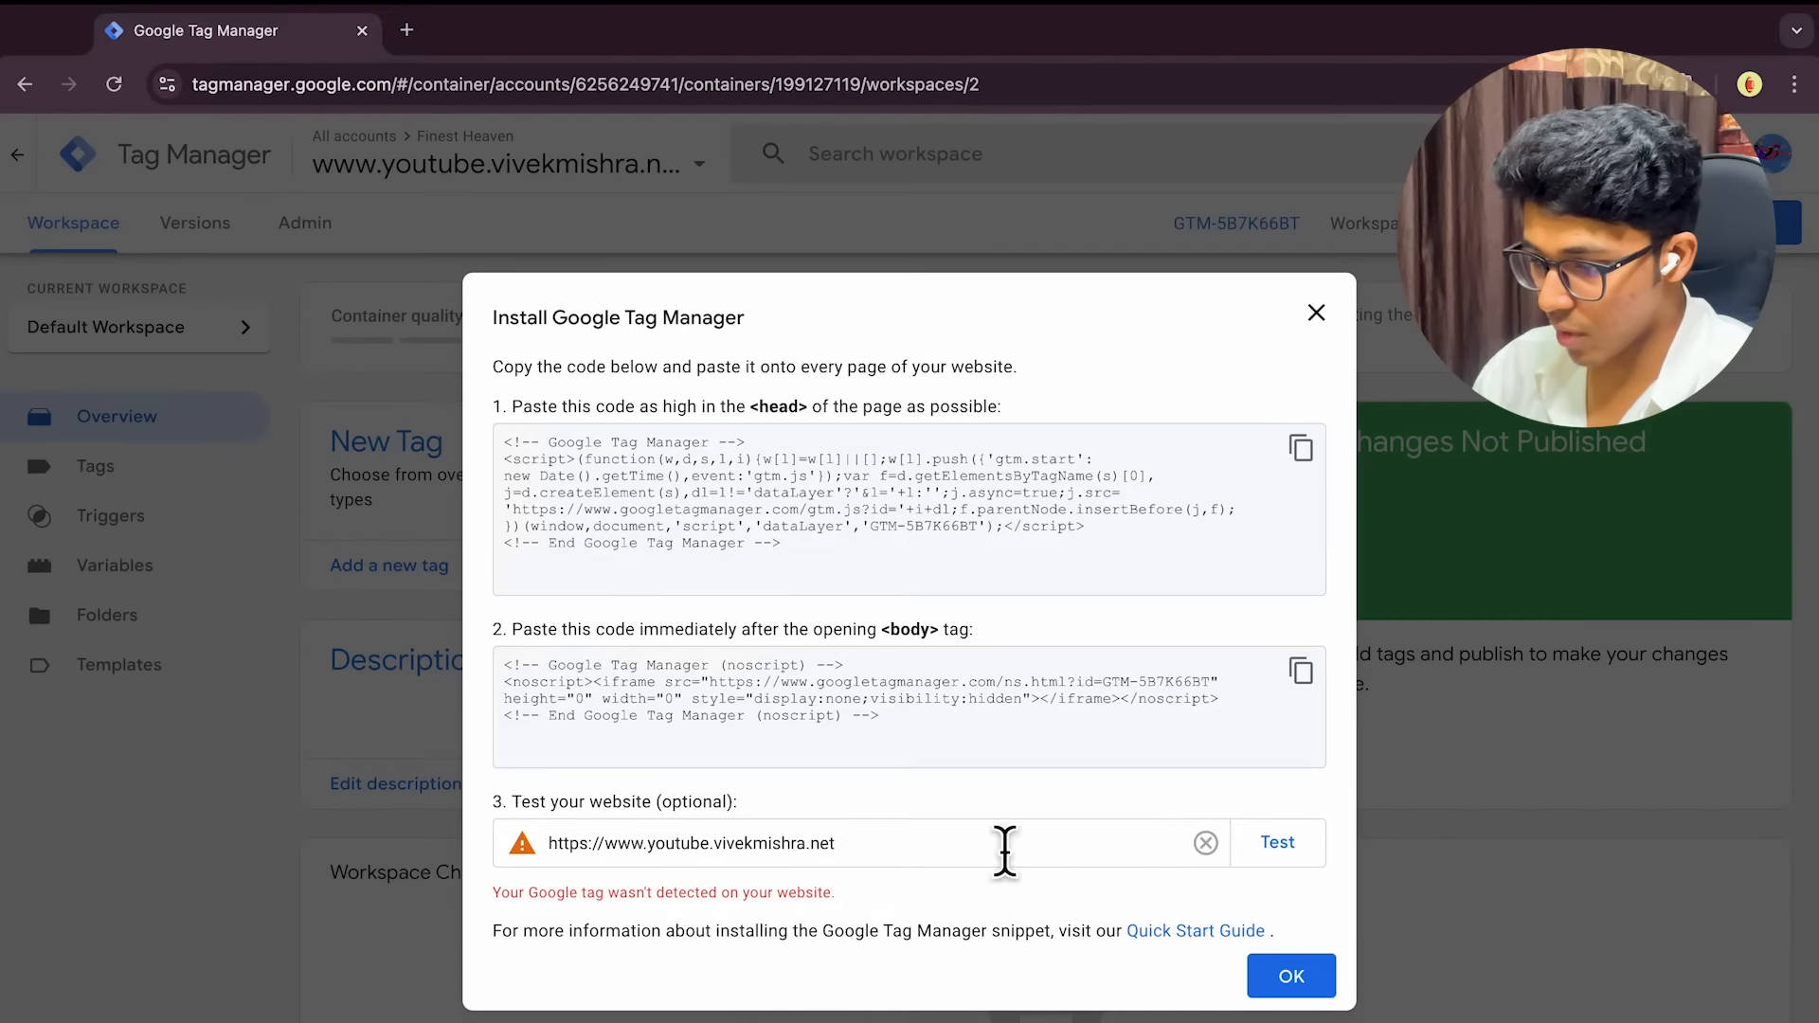
key(ctrl+Left)
scroll(65, 856, down, 4)
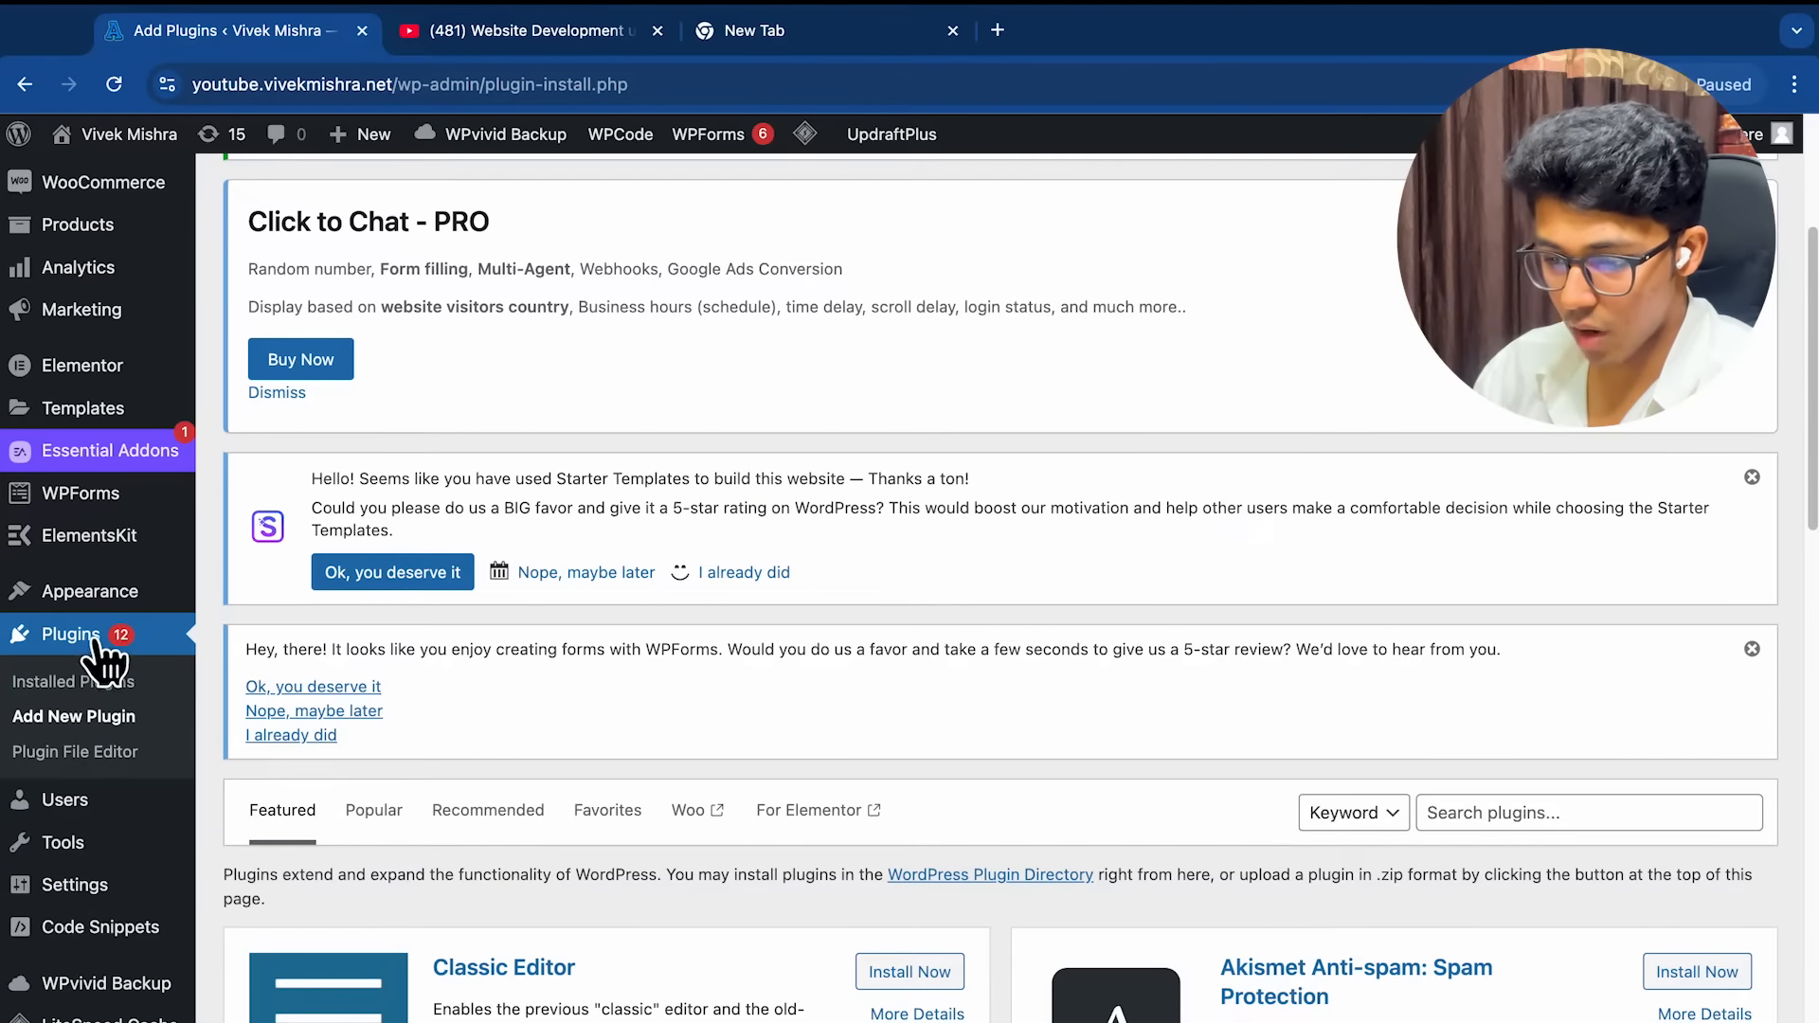
Review the Header and Body GTM snippets in WPCode's Header & Footer settings
mouse_move(115, 933)
scroll(115, 933, down, 1)
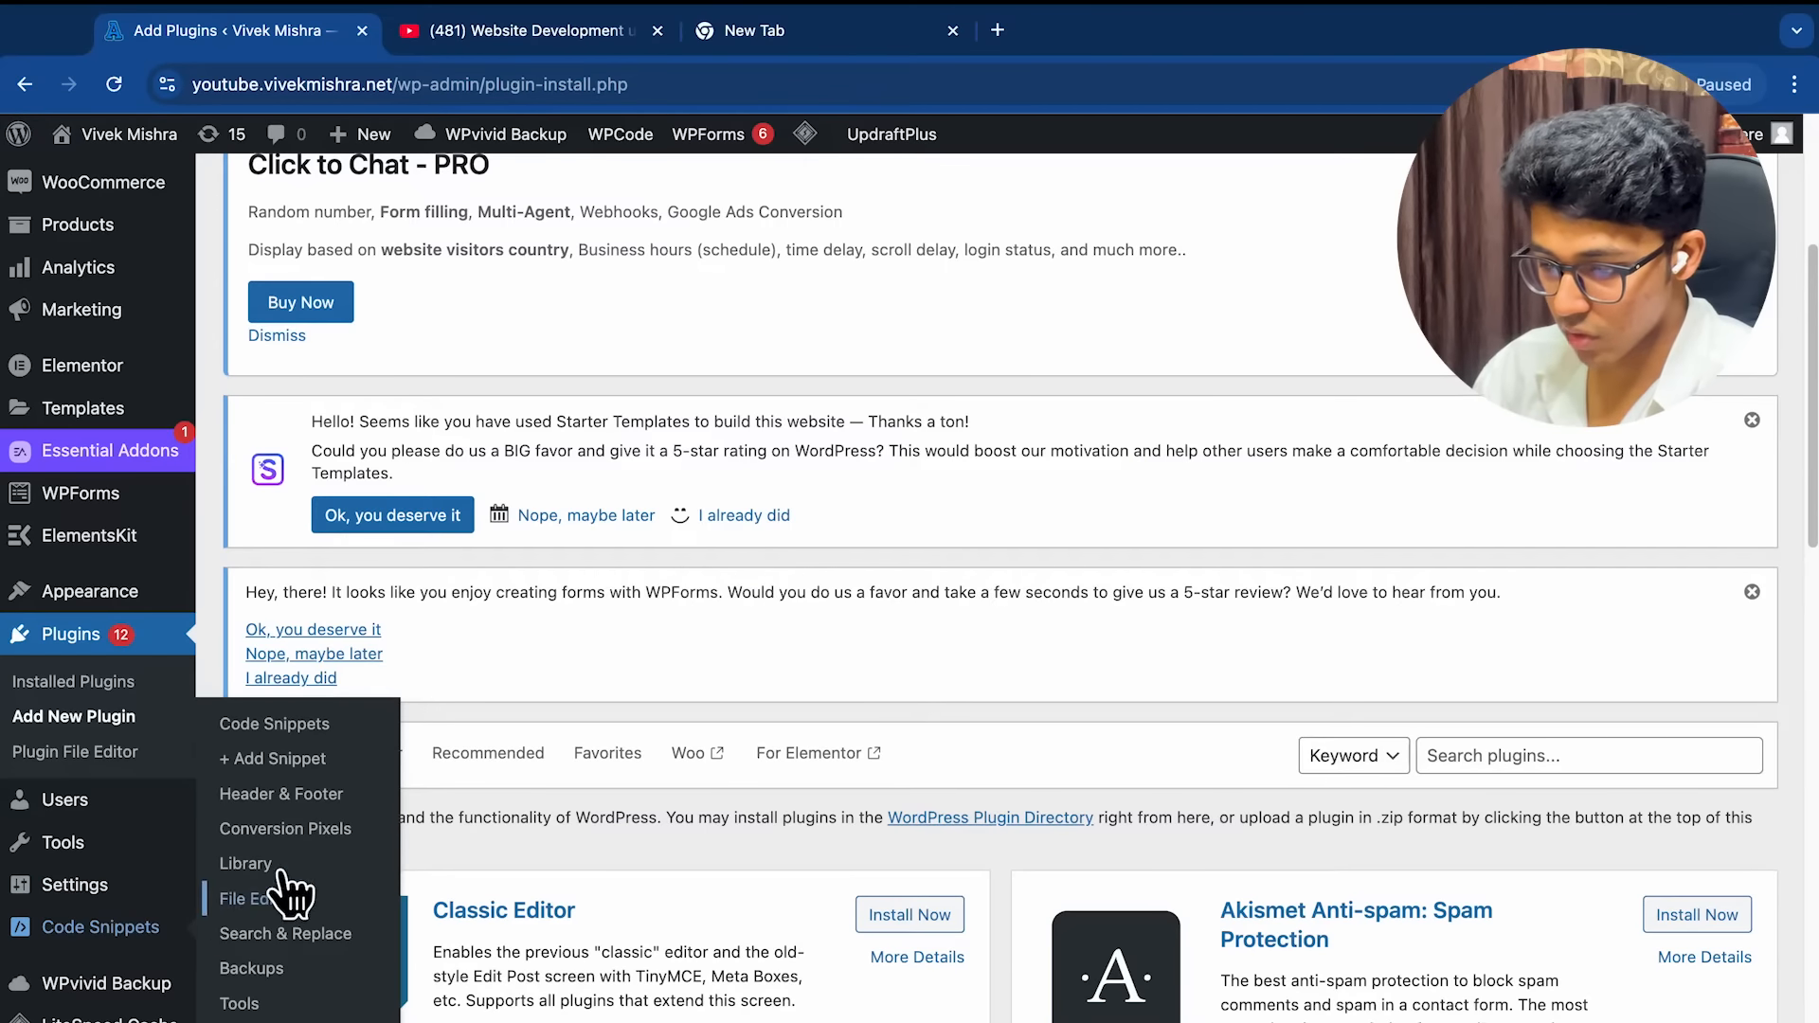
click(303, 796)
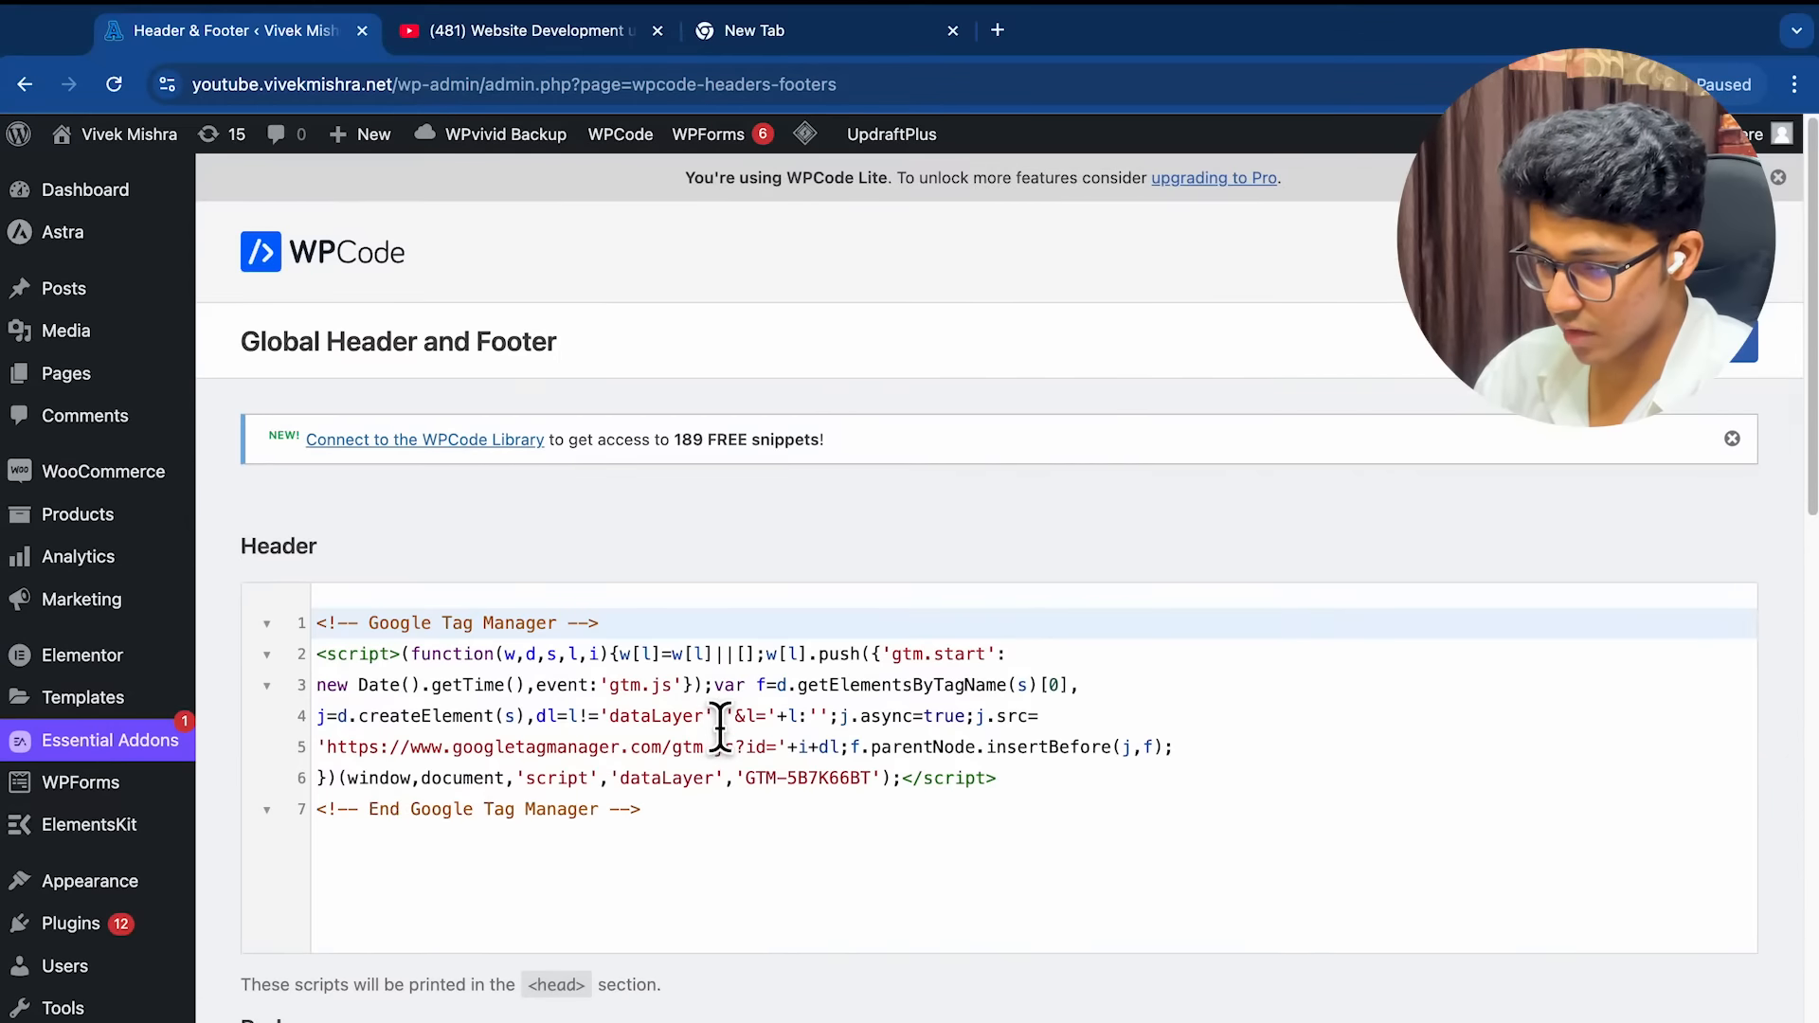
scroll(714, 735, down, 5)
scroll(704, 701, up, 2)
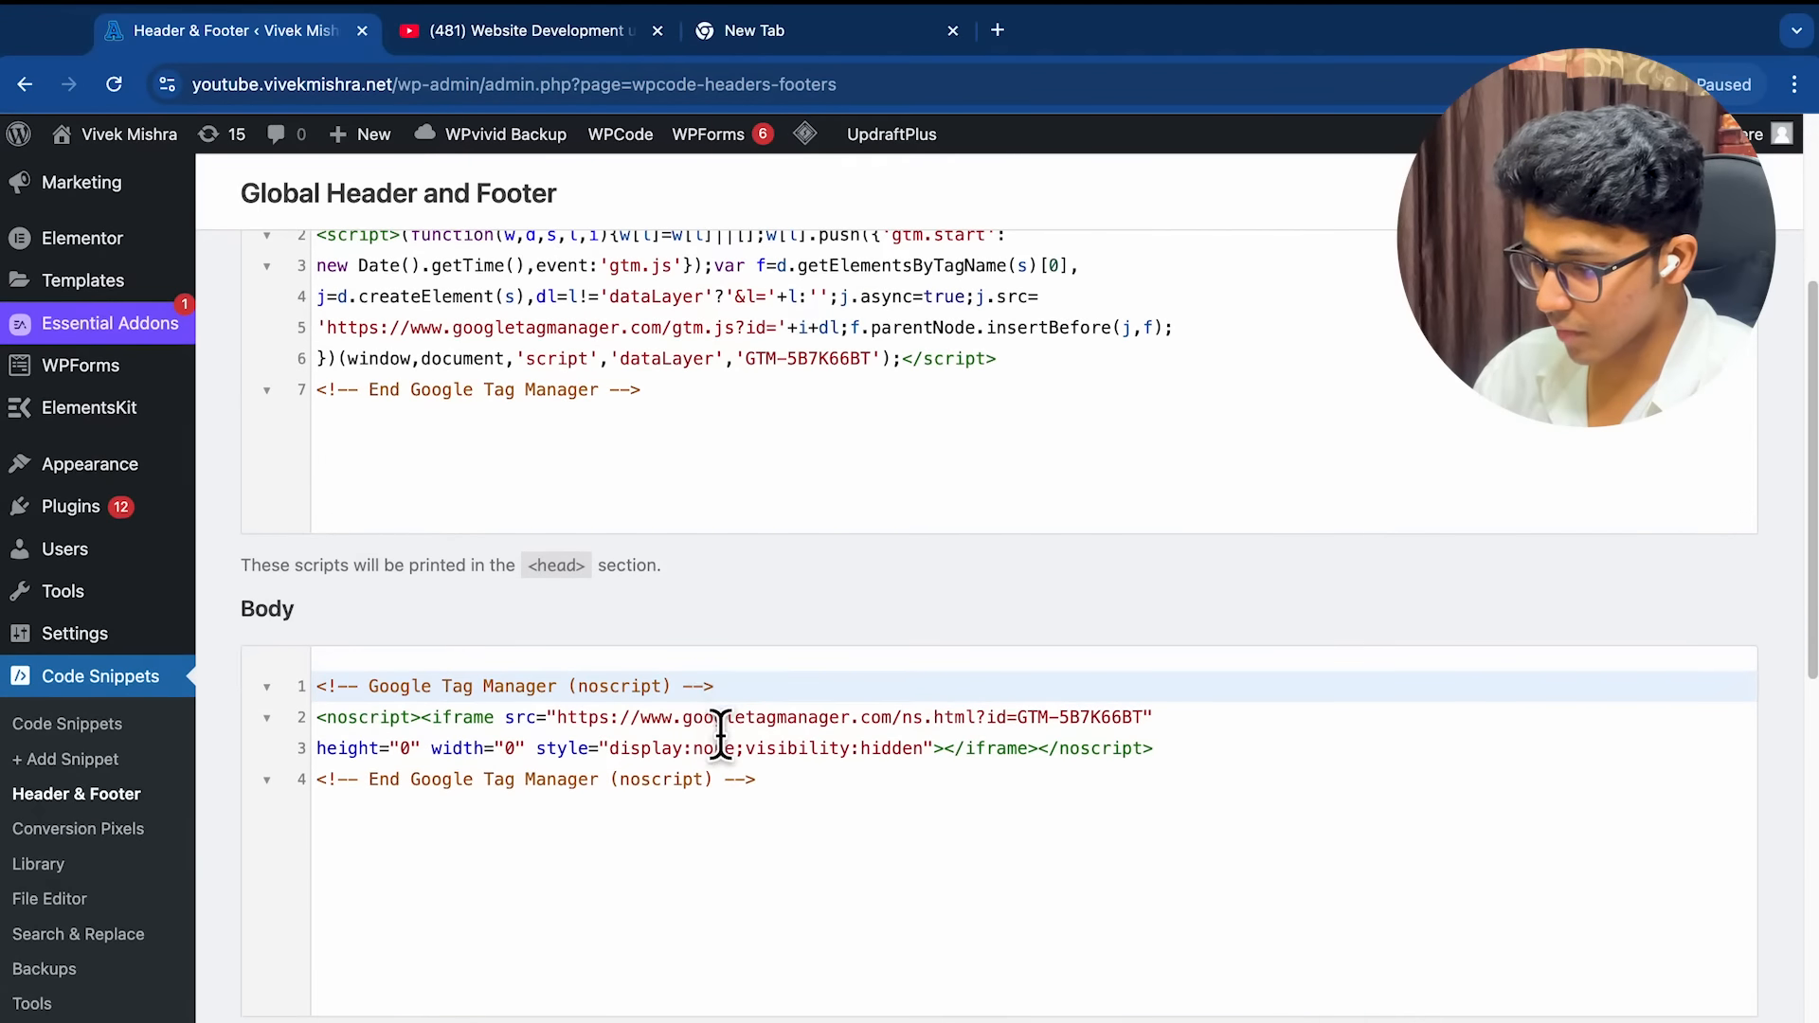
scroll(783, 587, down, 10)
scroll(779, 679, up, 15)
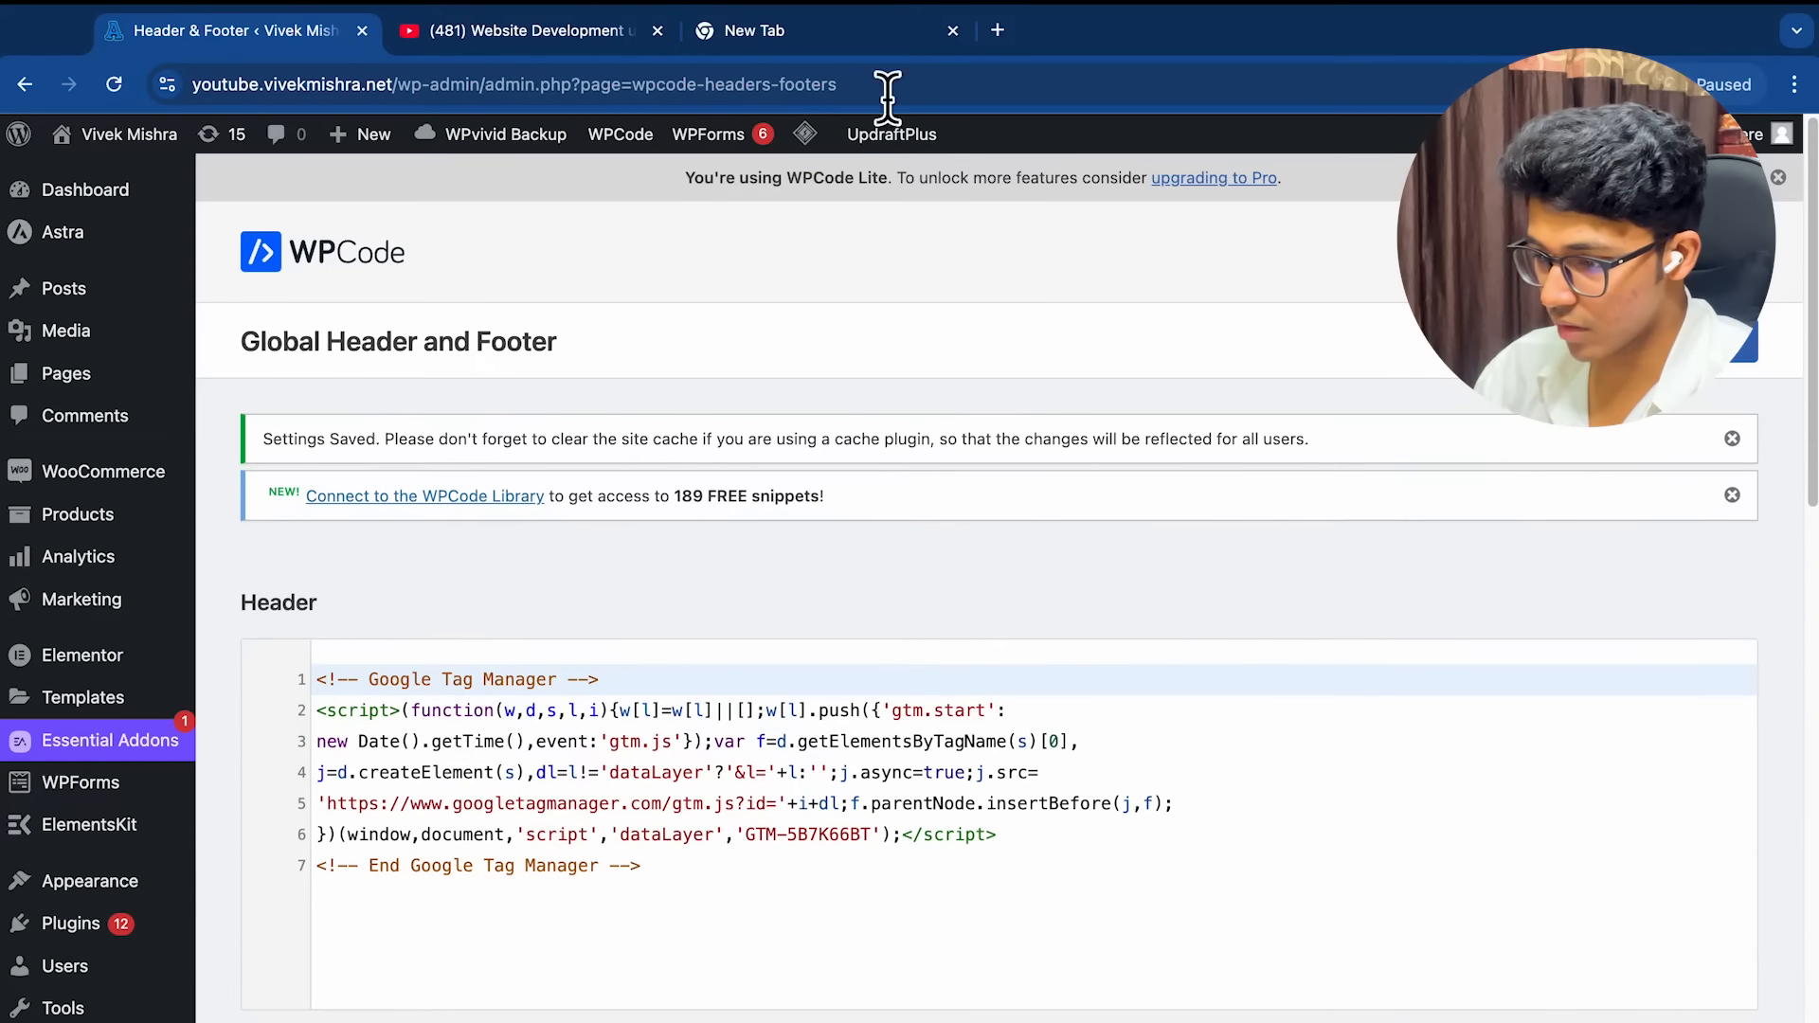
mouse_move(807, 137)
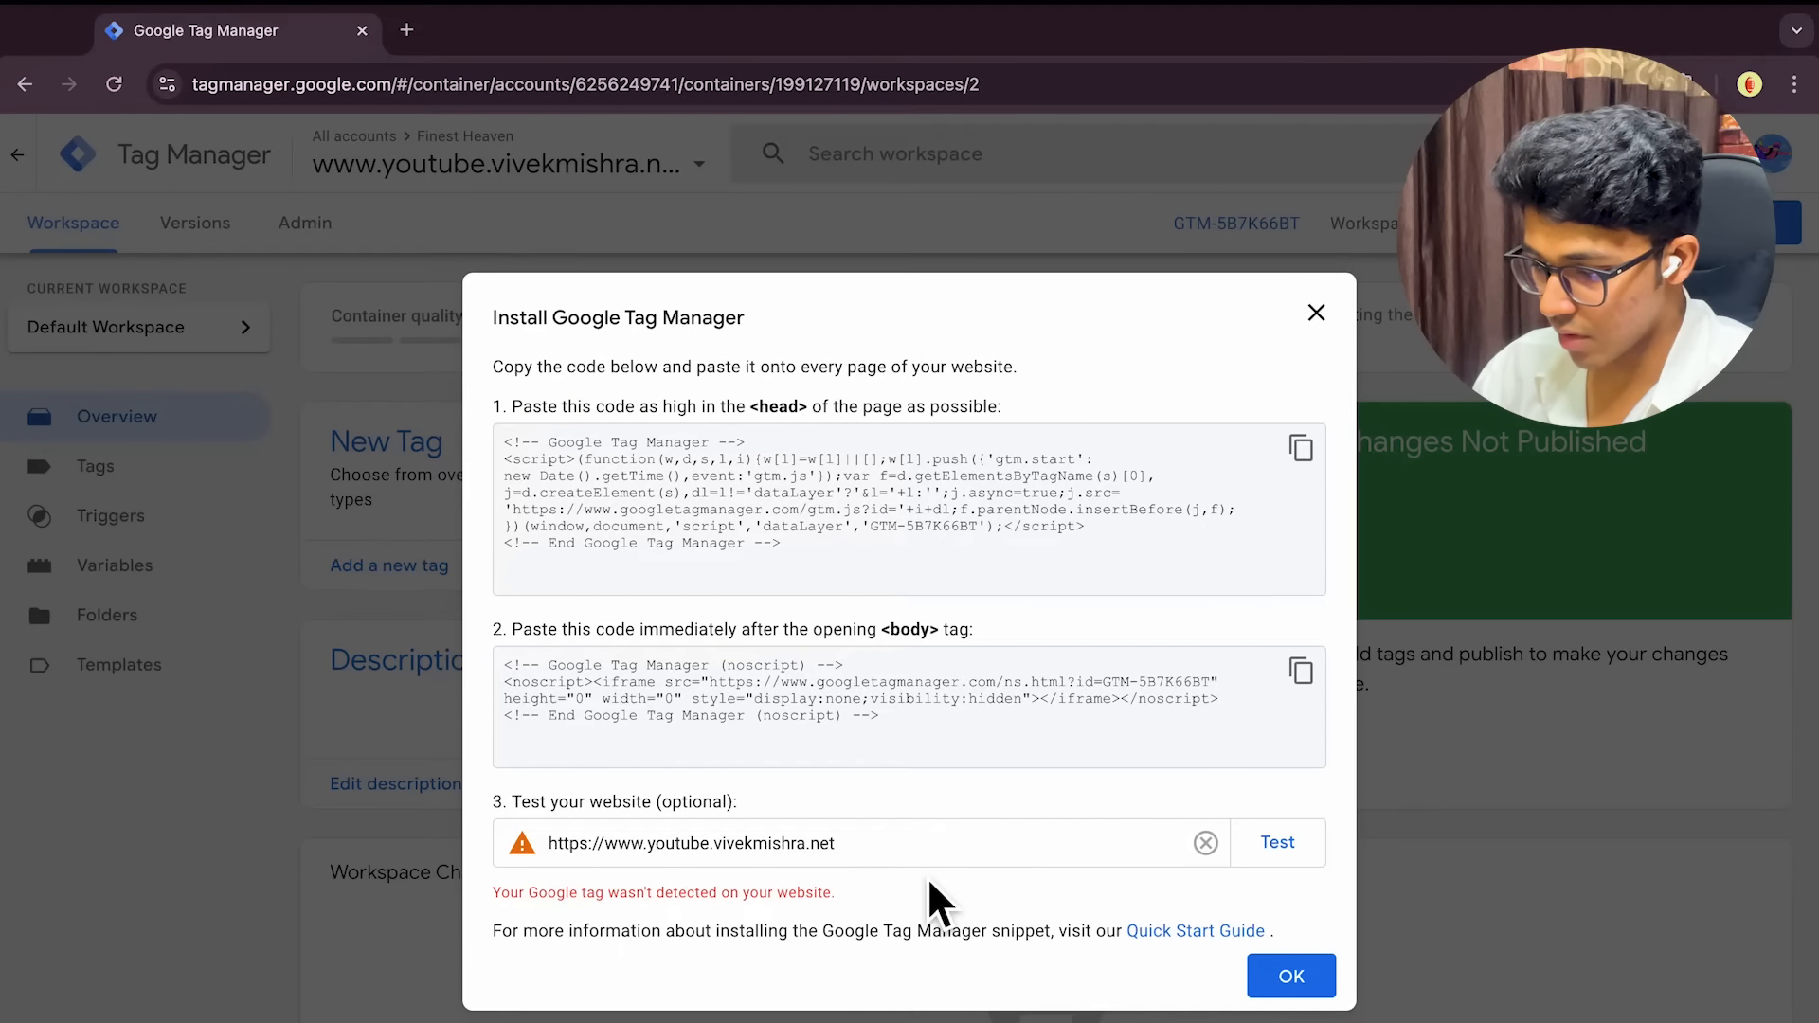
click(658, 853)
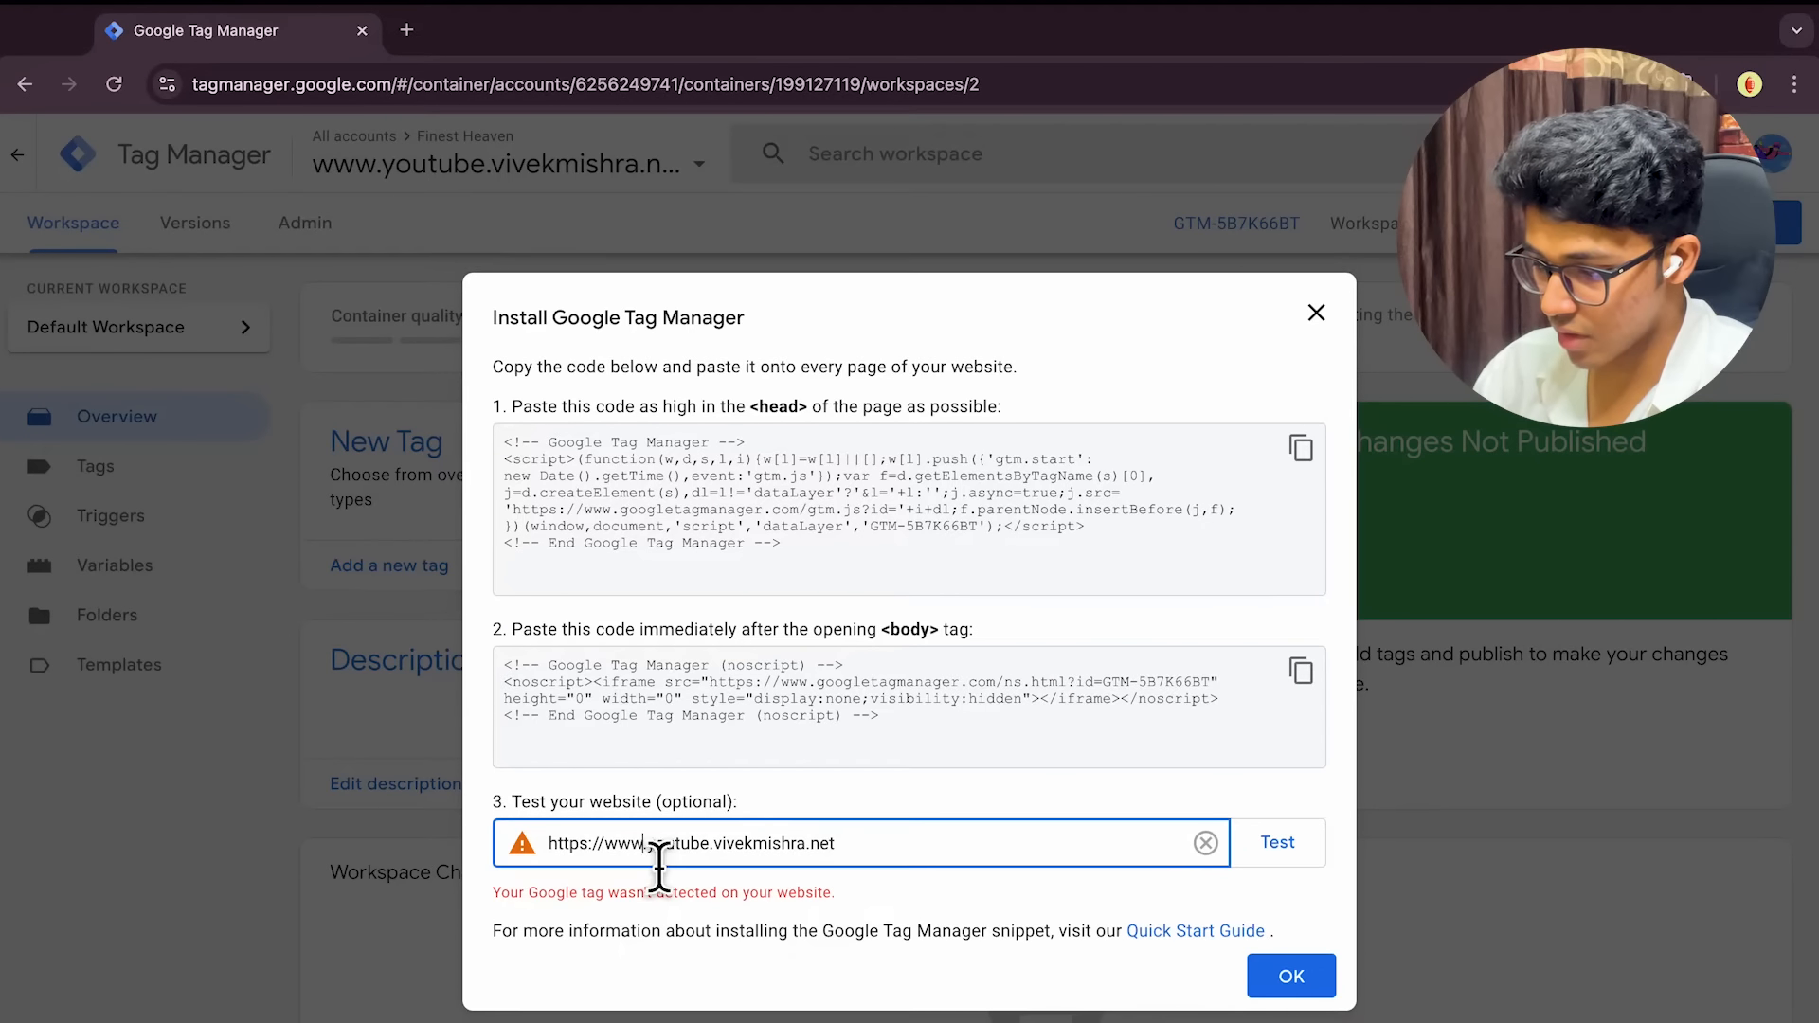
triple_click(919, 857)
key(ctrl+c)
key(BackSpace)
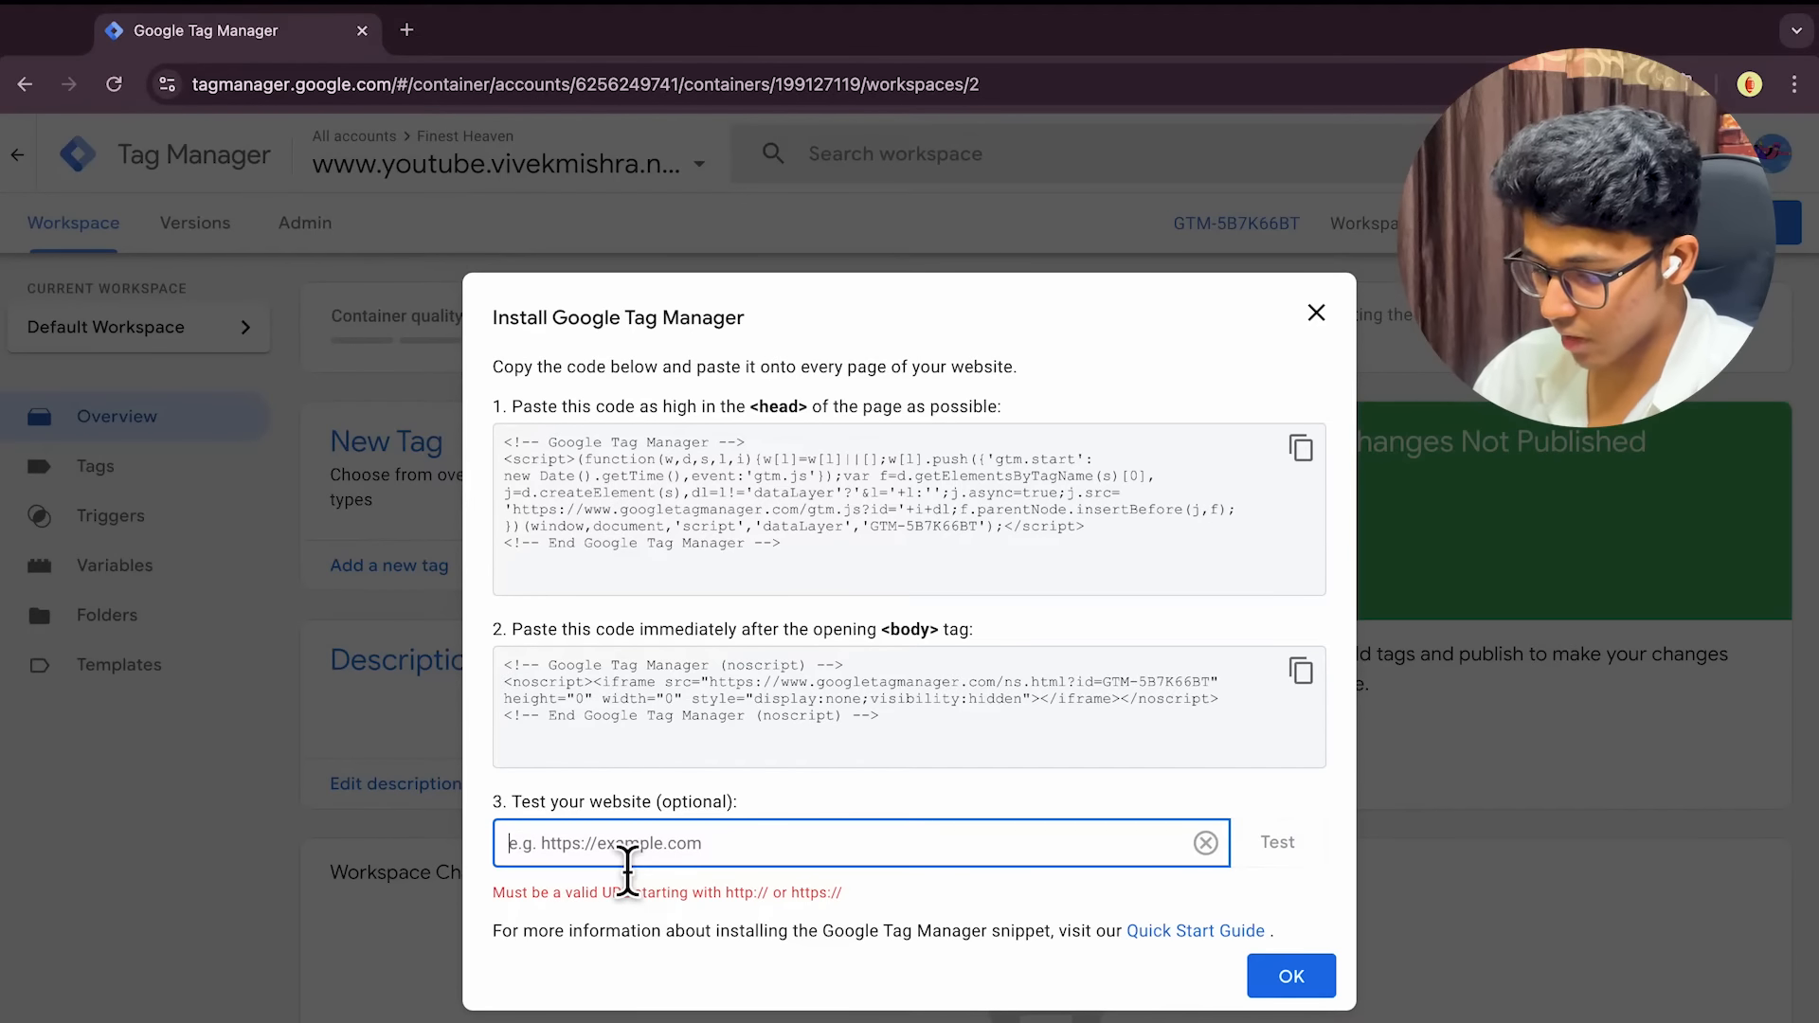
key(ctrl+v)
double_click(570, 848)
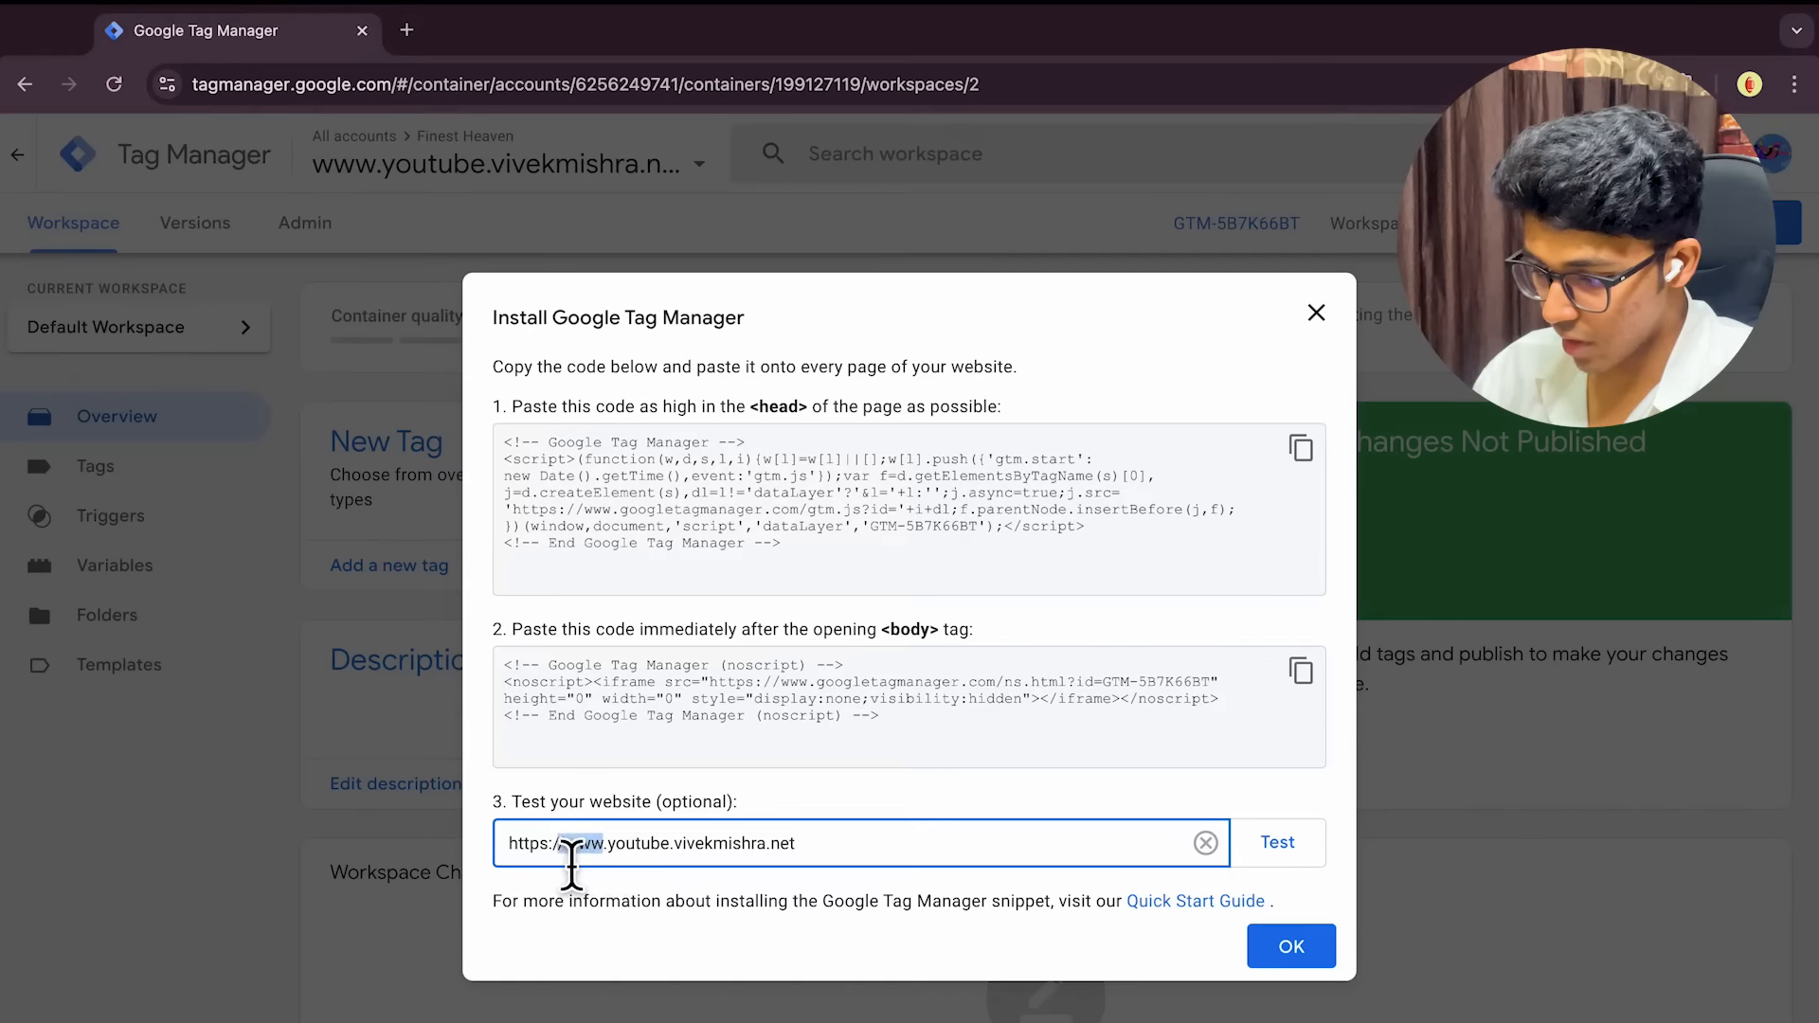
key(BackSpace)
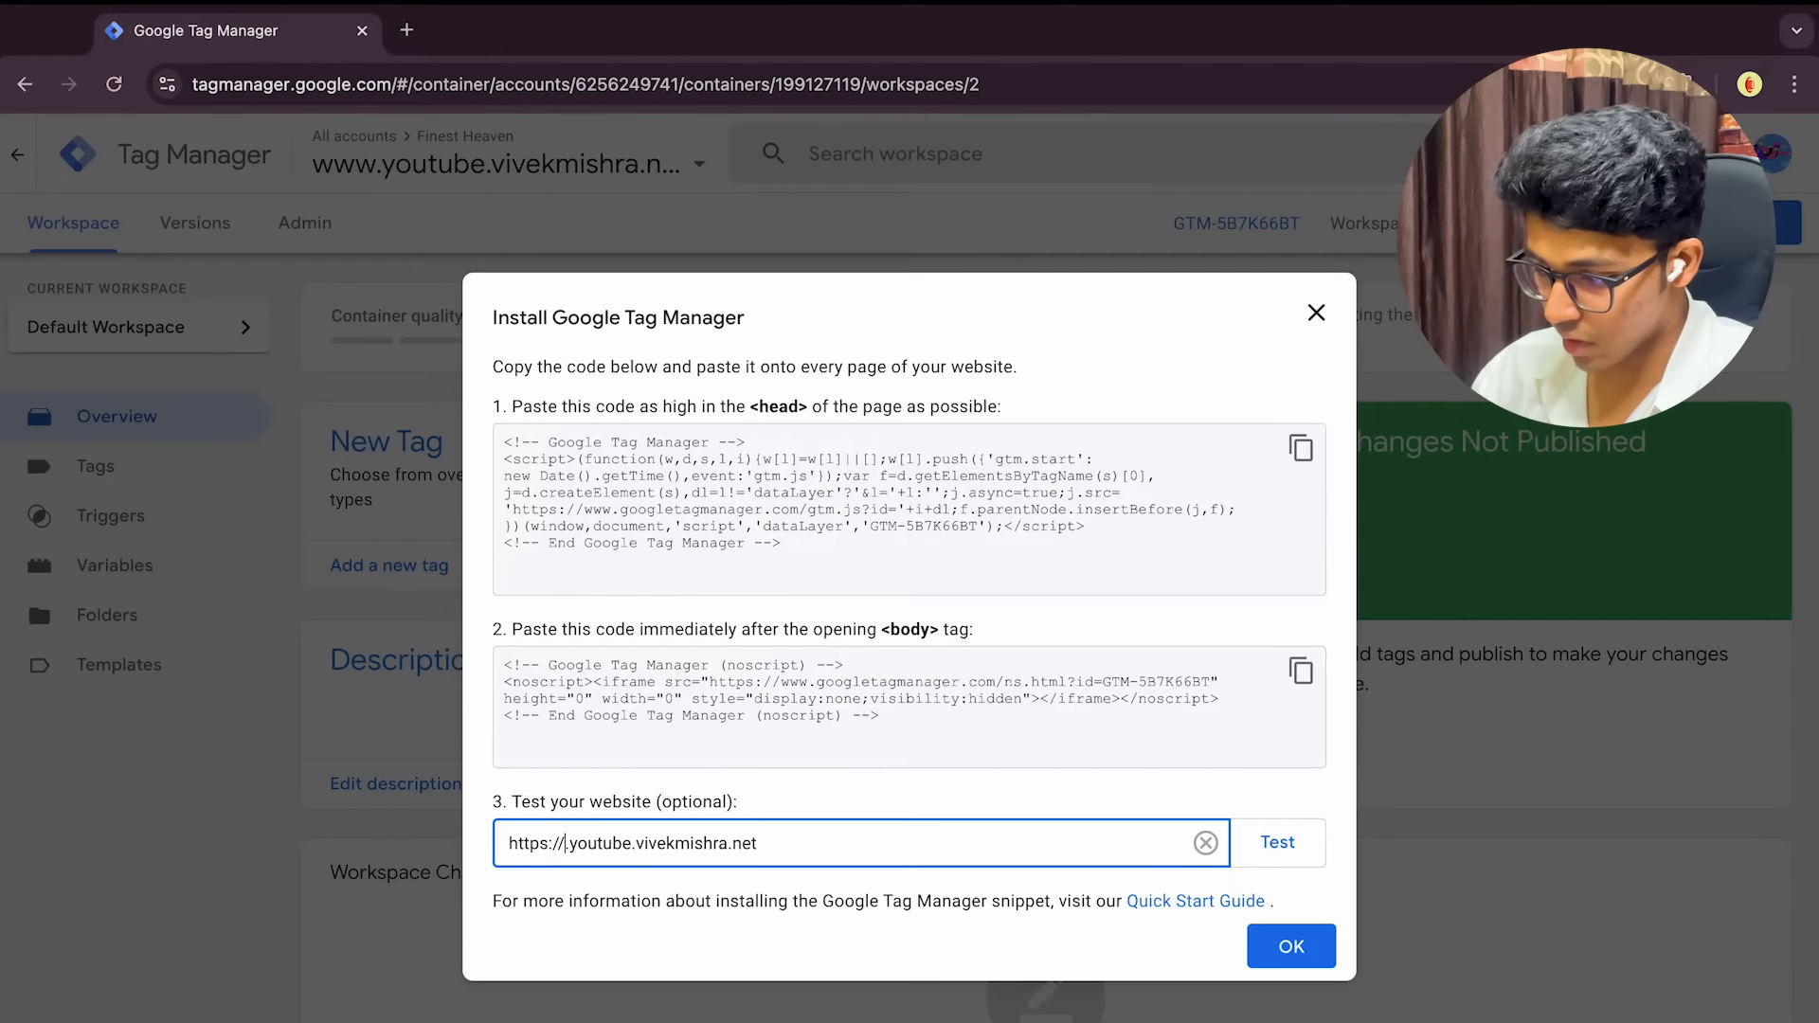
key(Delete)
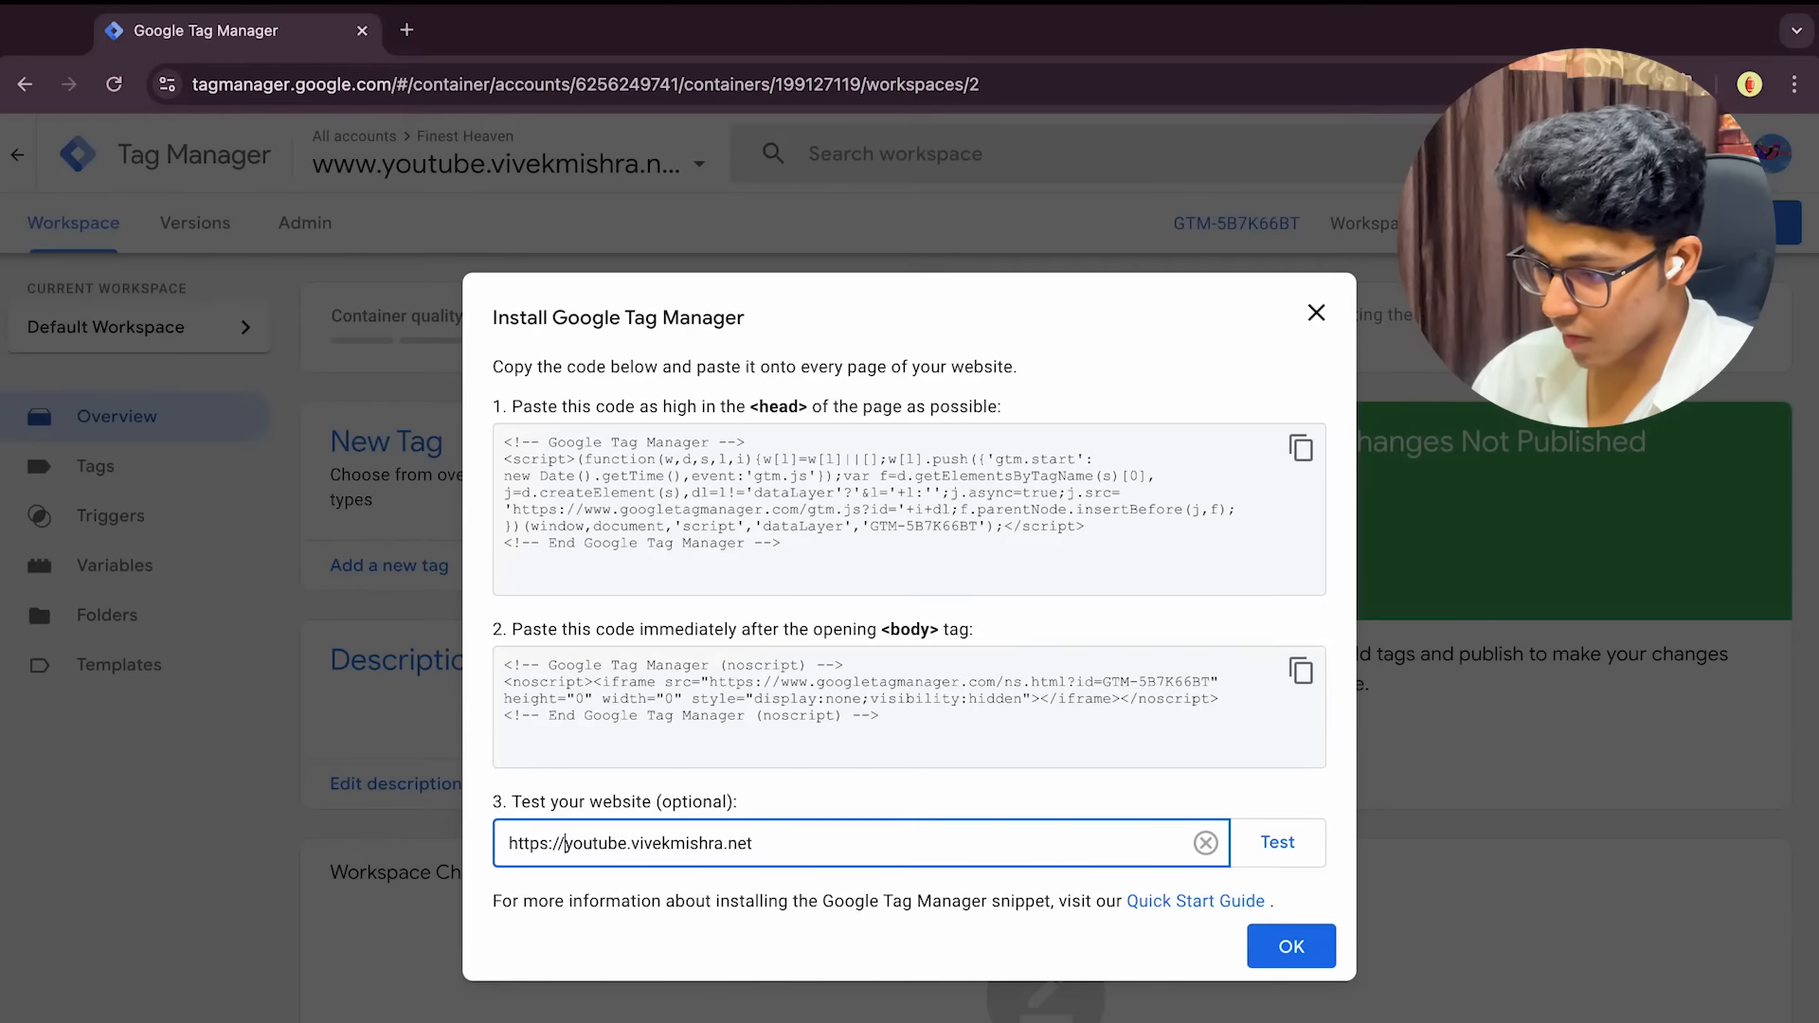
click(1267, 852)
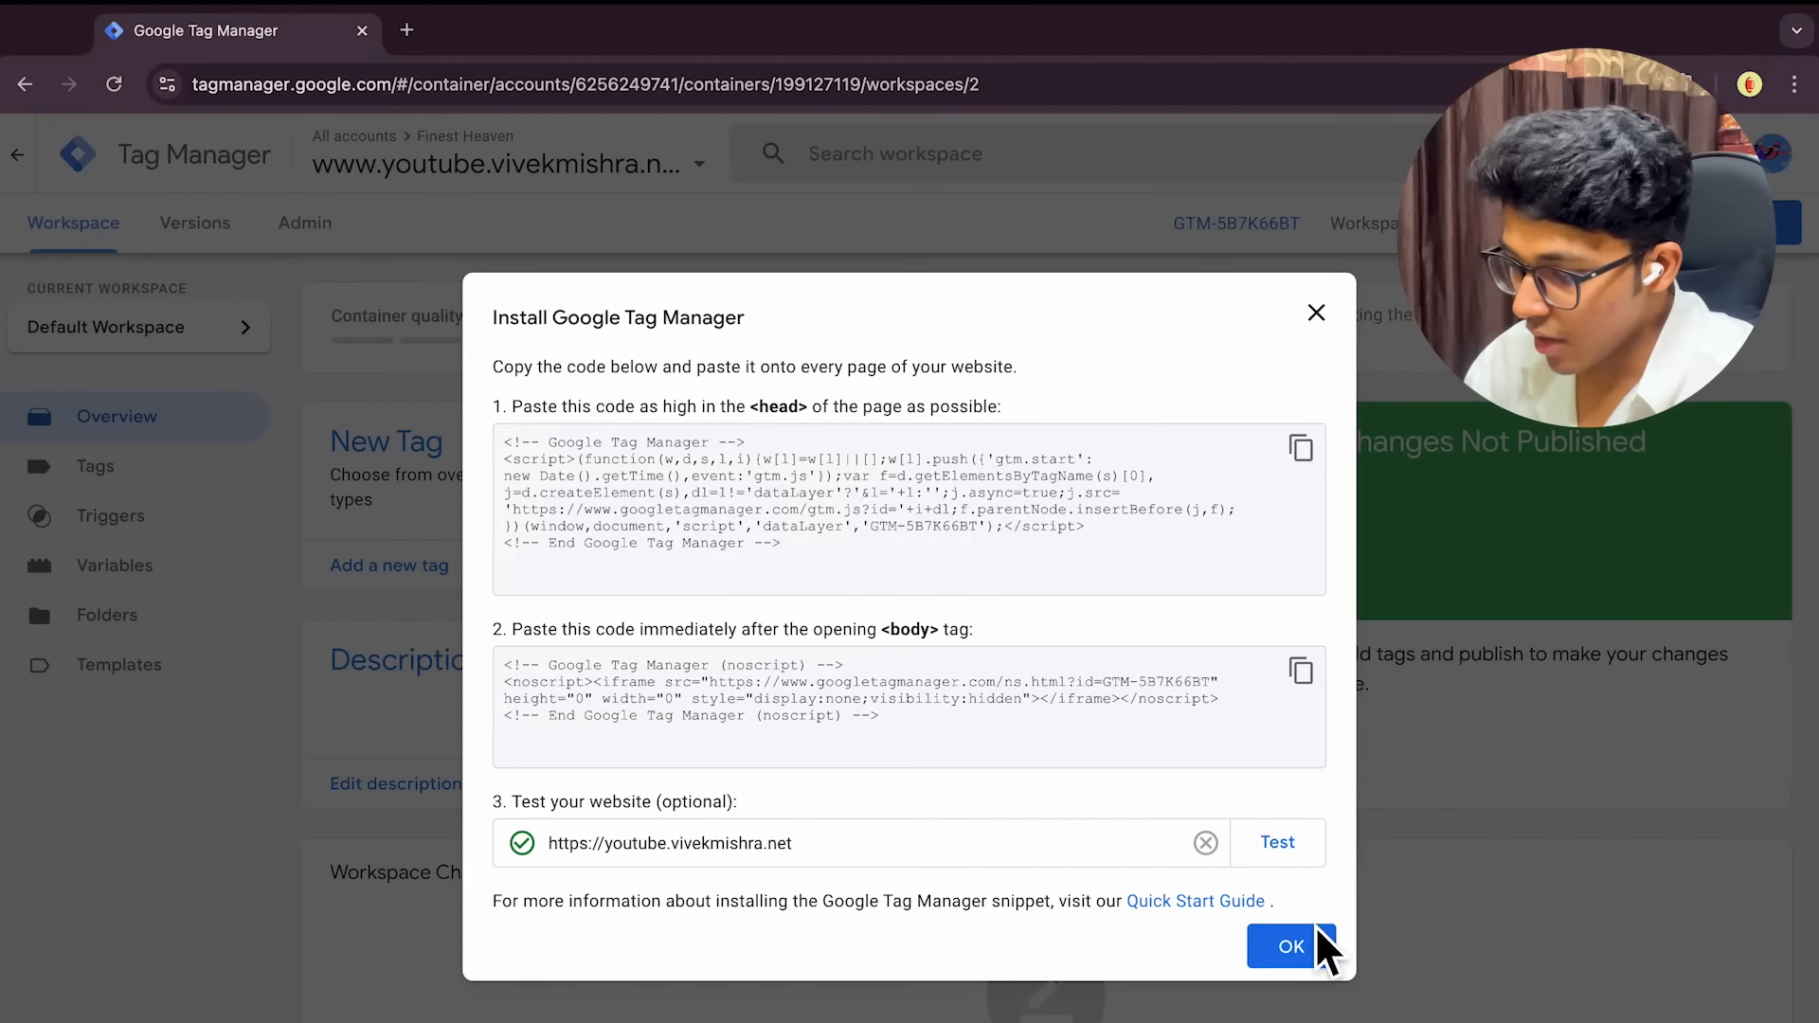
click(1317, 952)
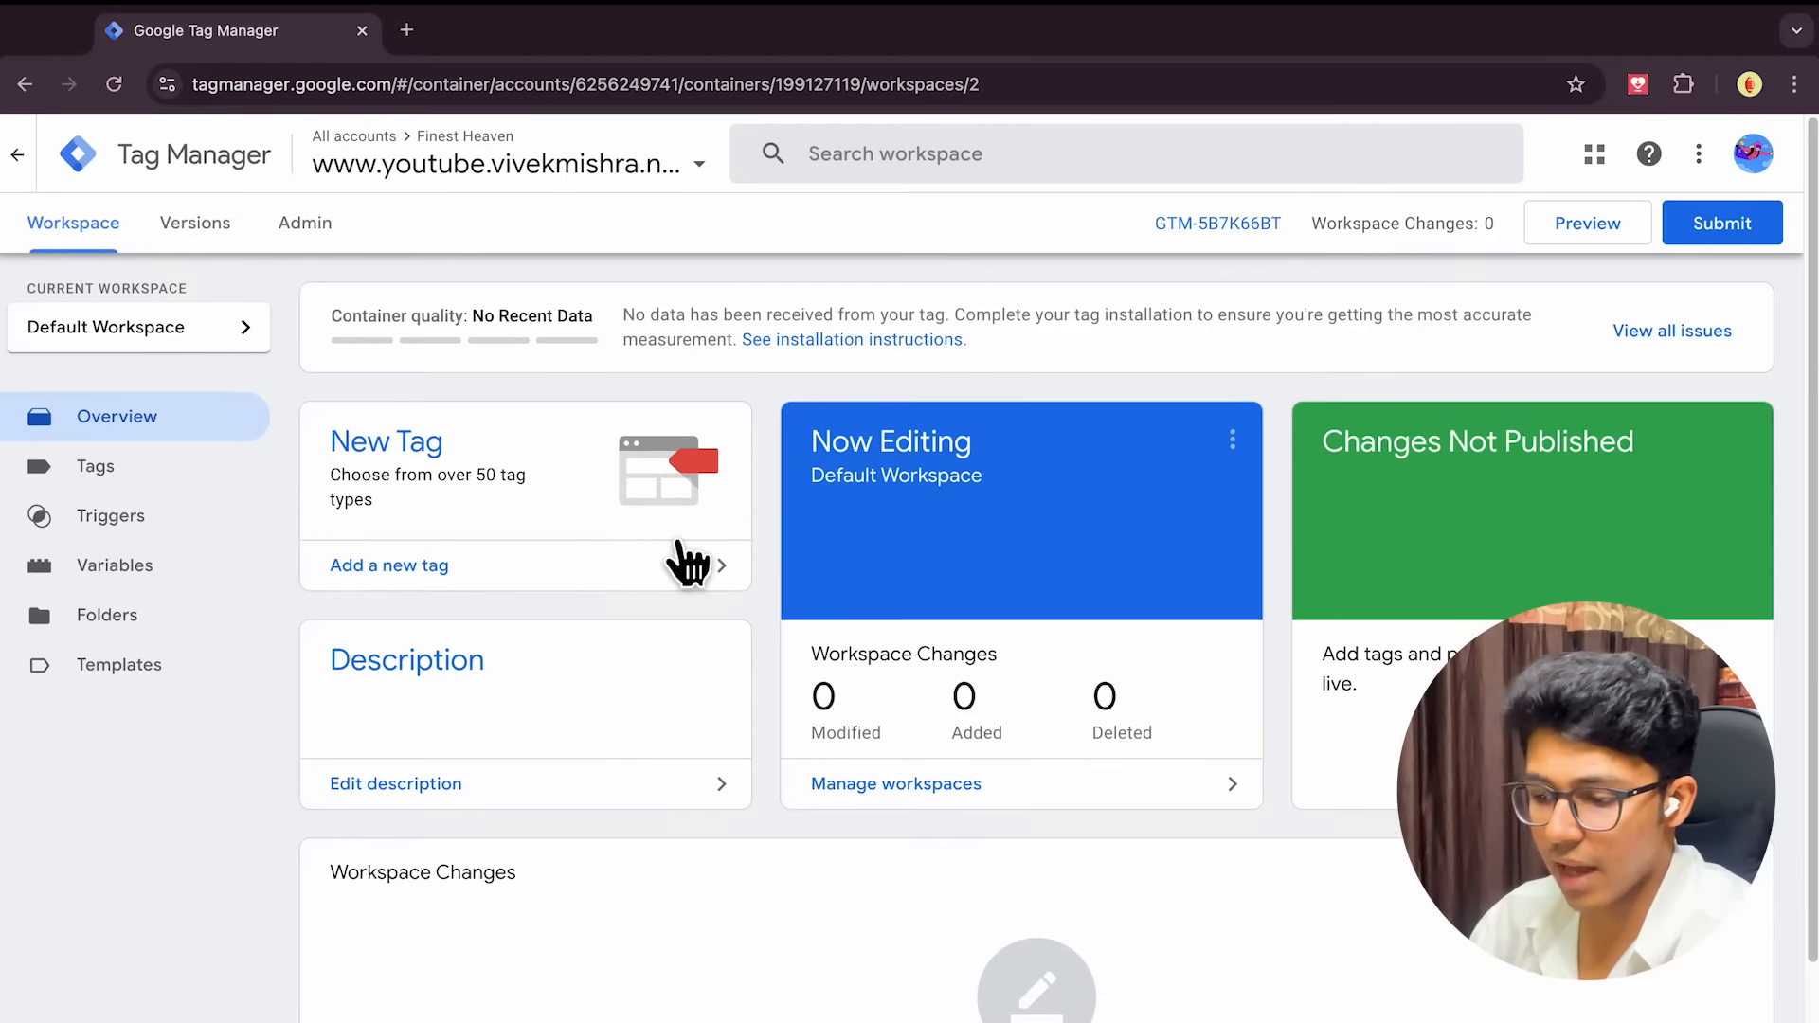
Switch to the course mind map and expand the Tags branch to show the tag definition
key(ctrl+Left)
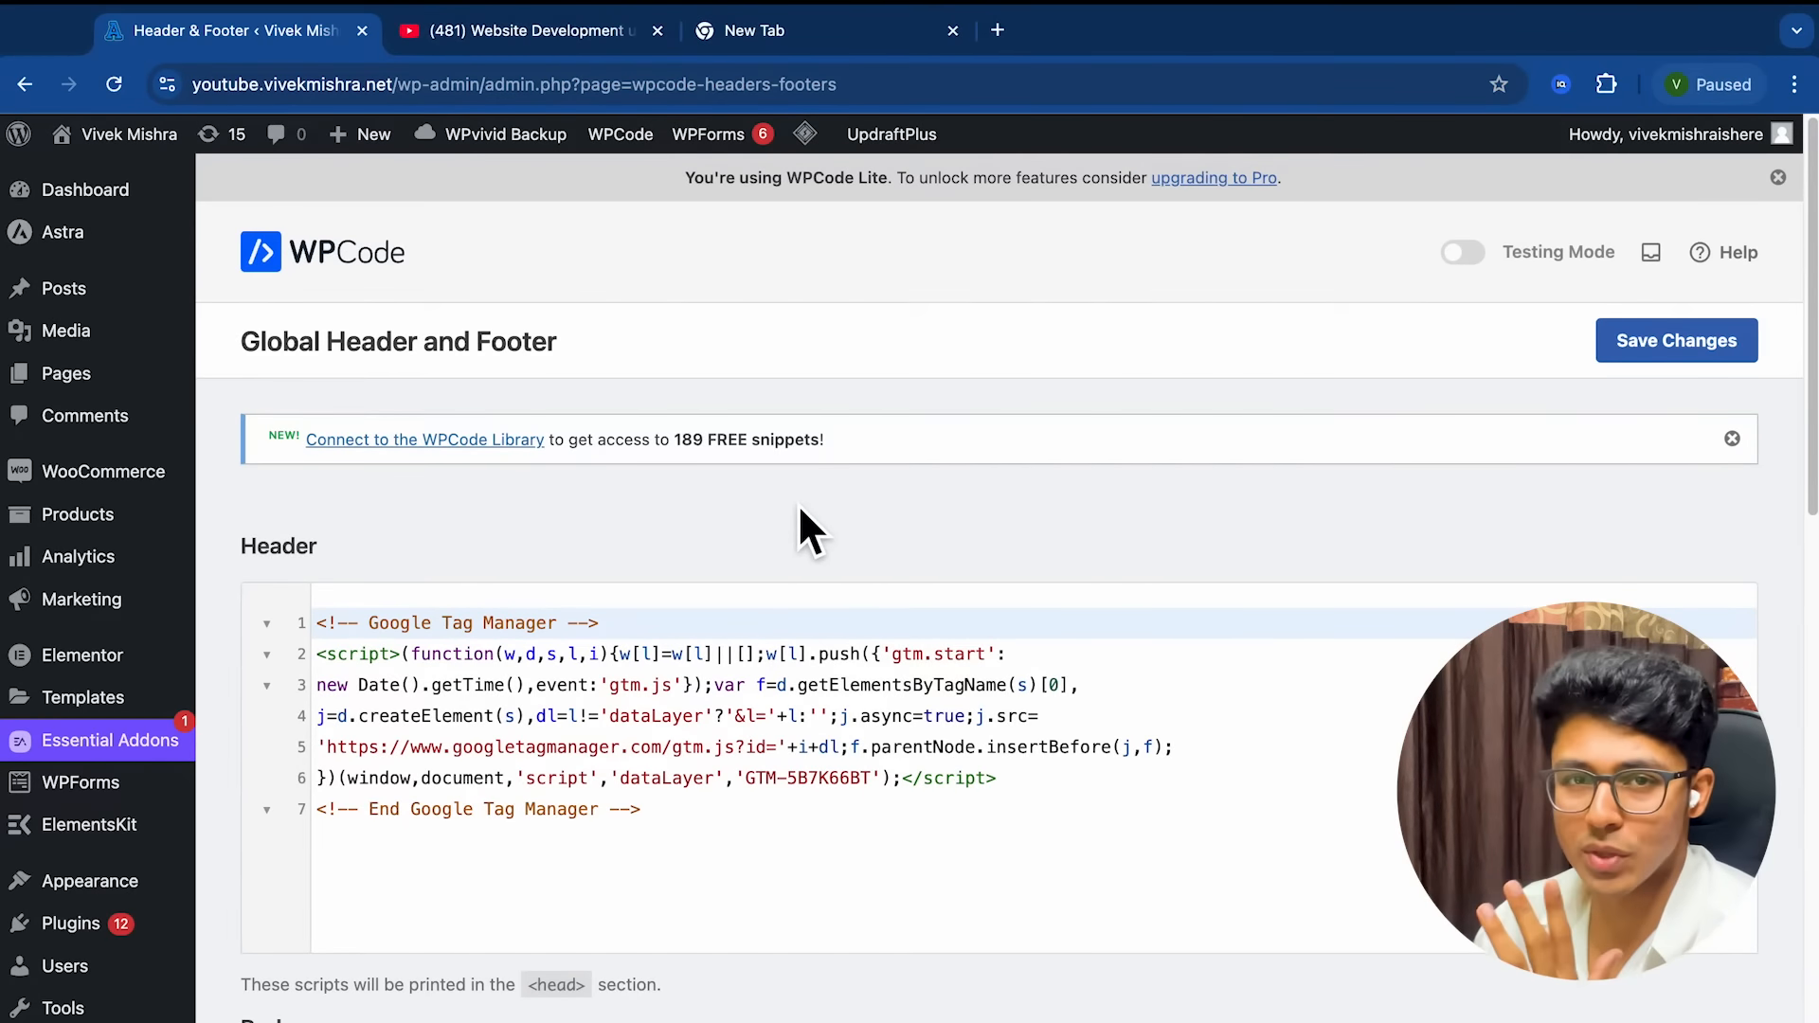
key(ctrl+Left)
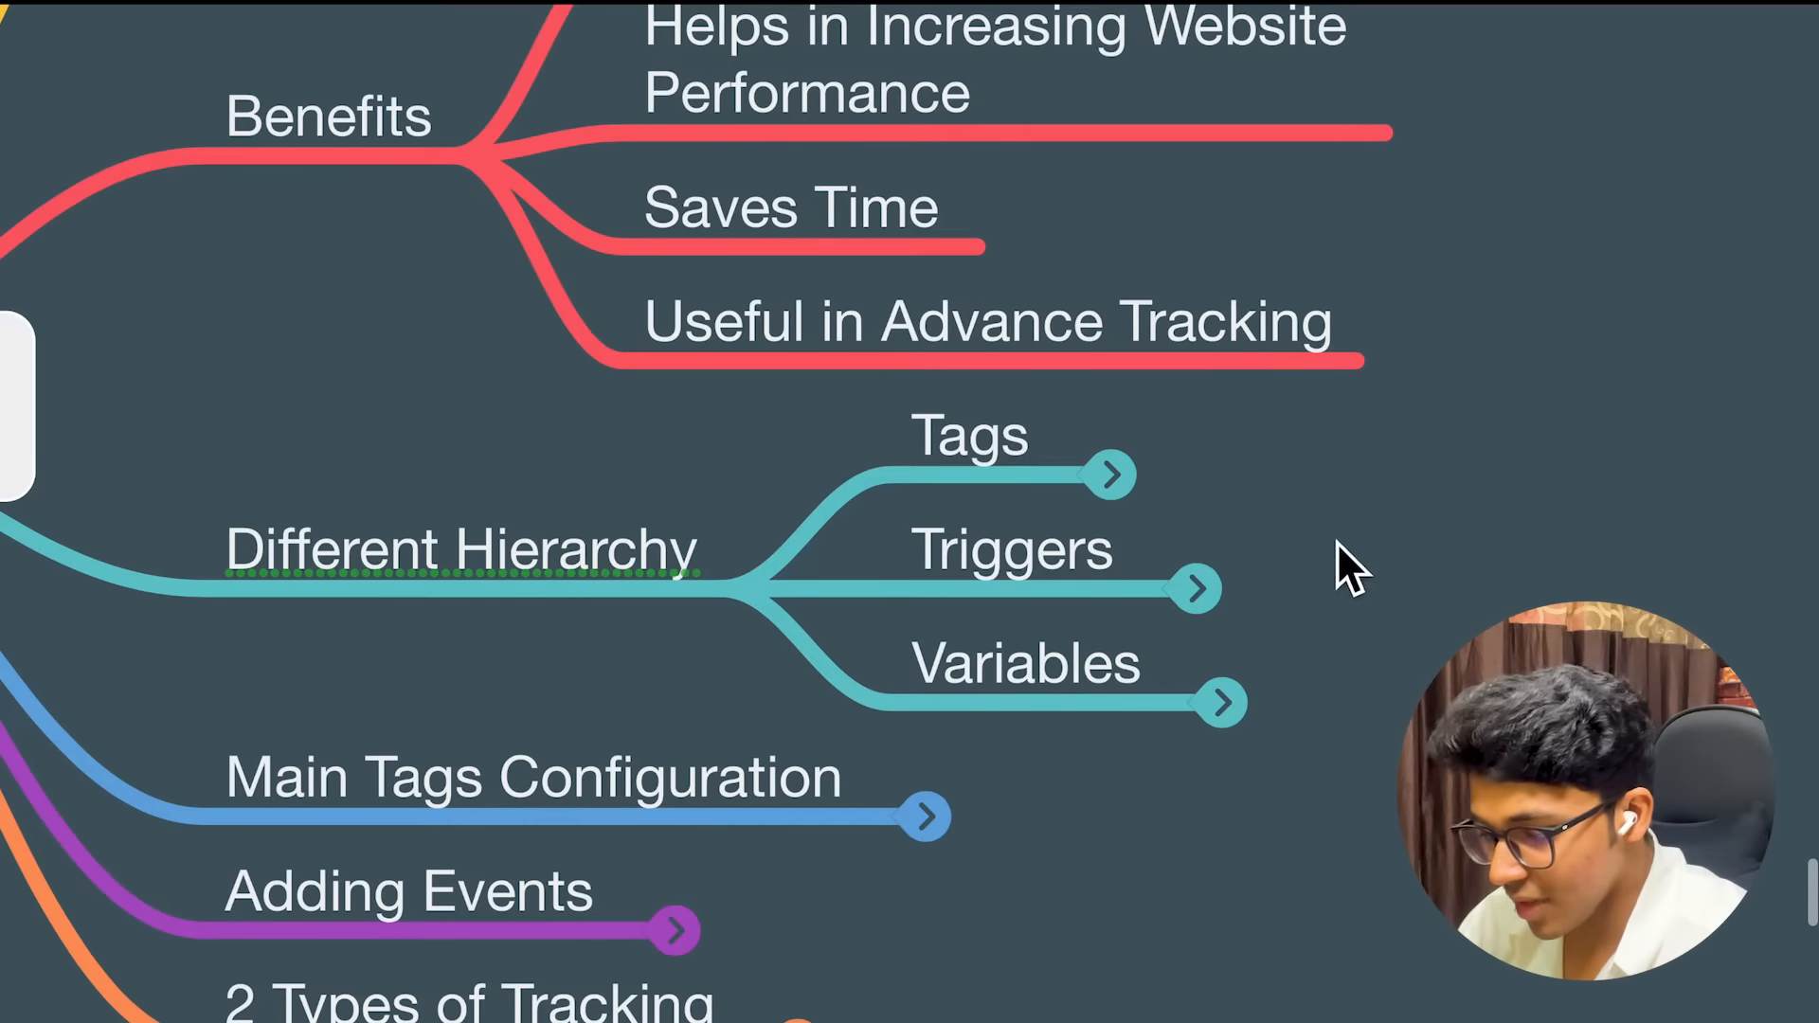
click(1116, 478)
scroll(1457, 580, right, 3)
scroll(1457, 580, down, 4)
scroll(1457, 579, right, 2)
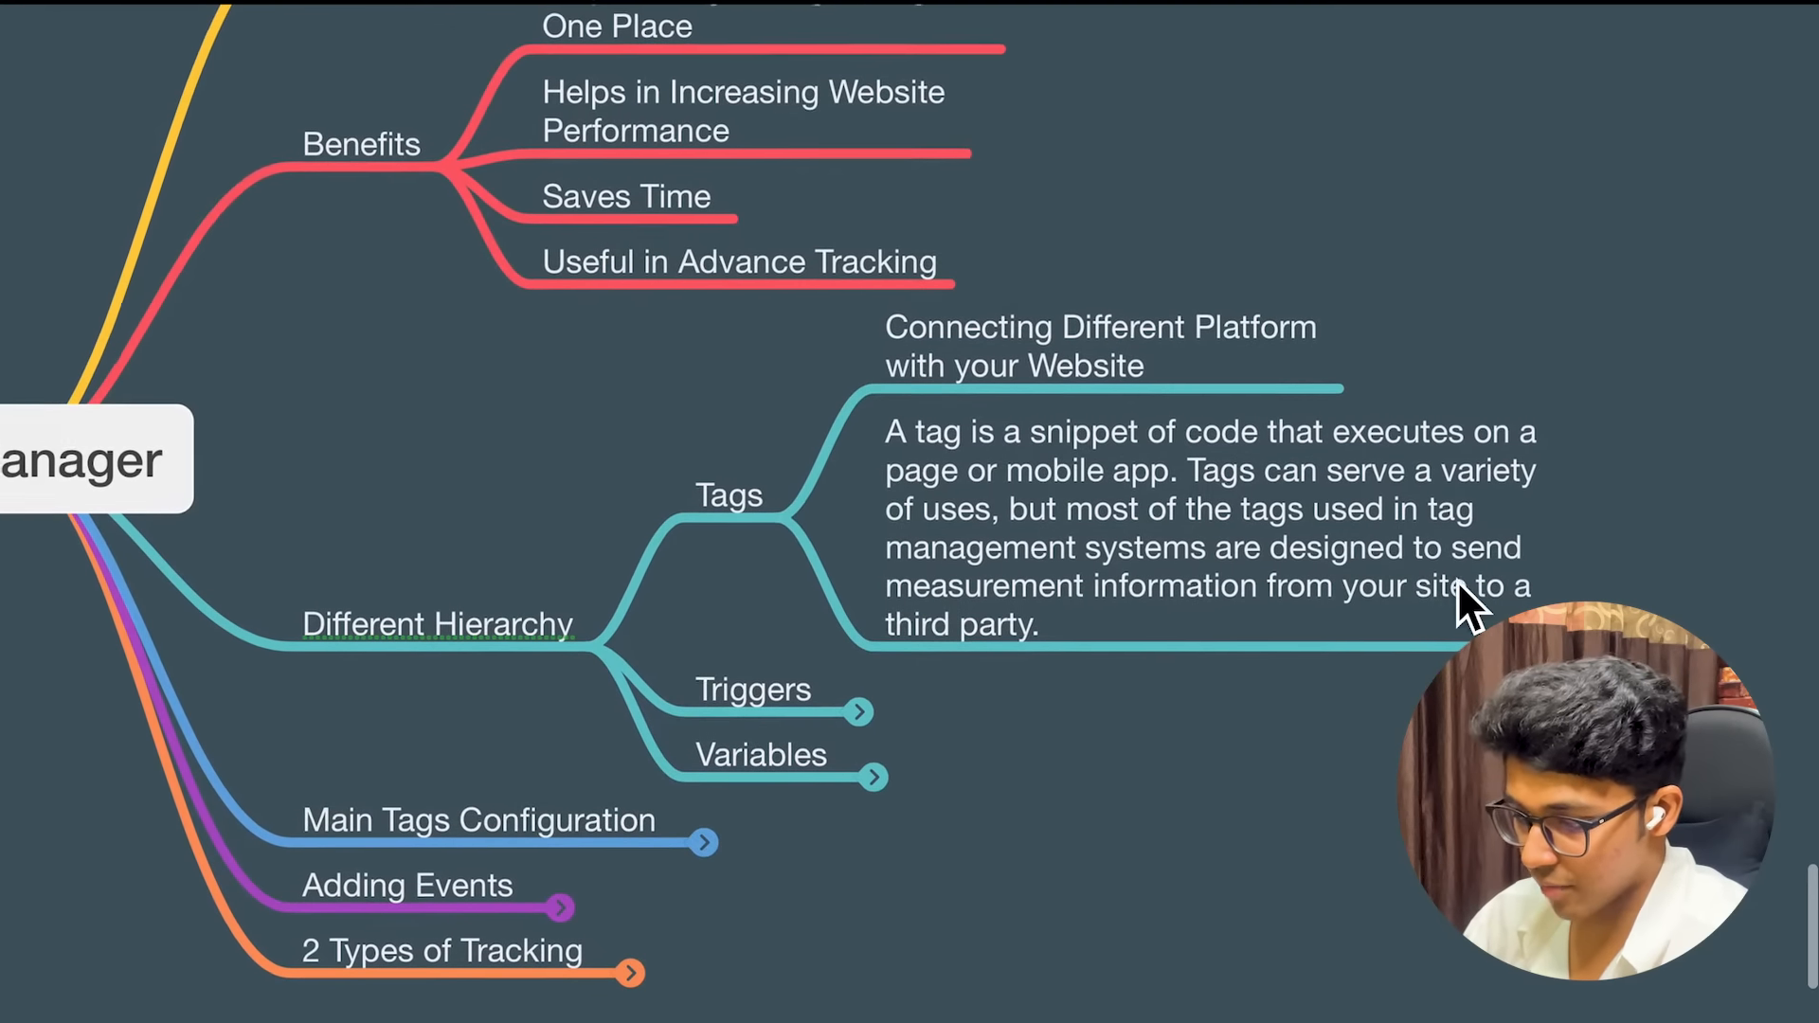
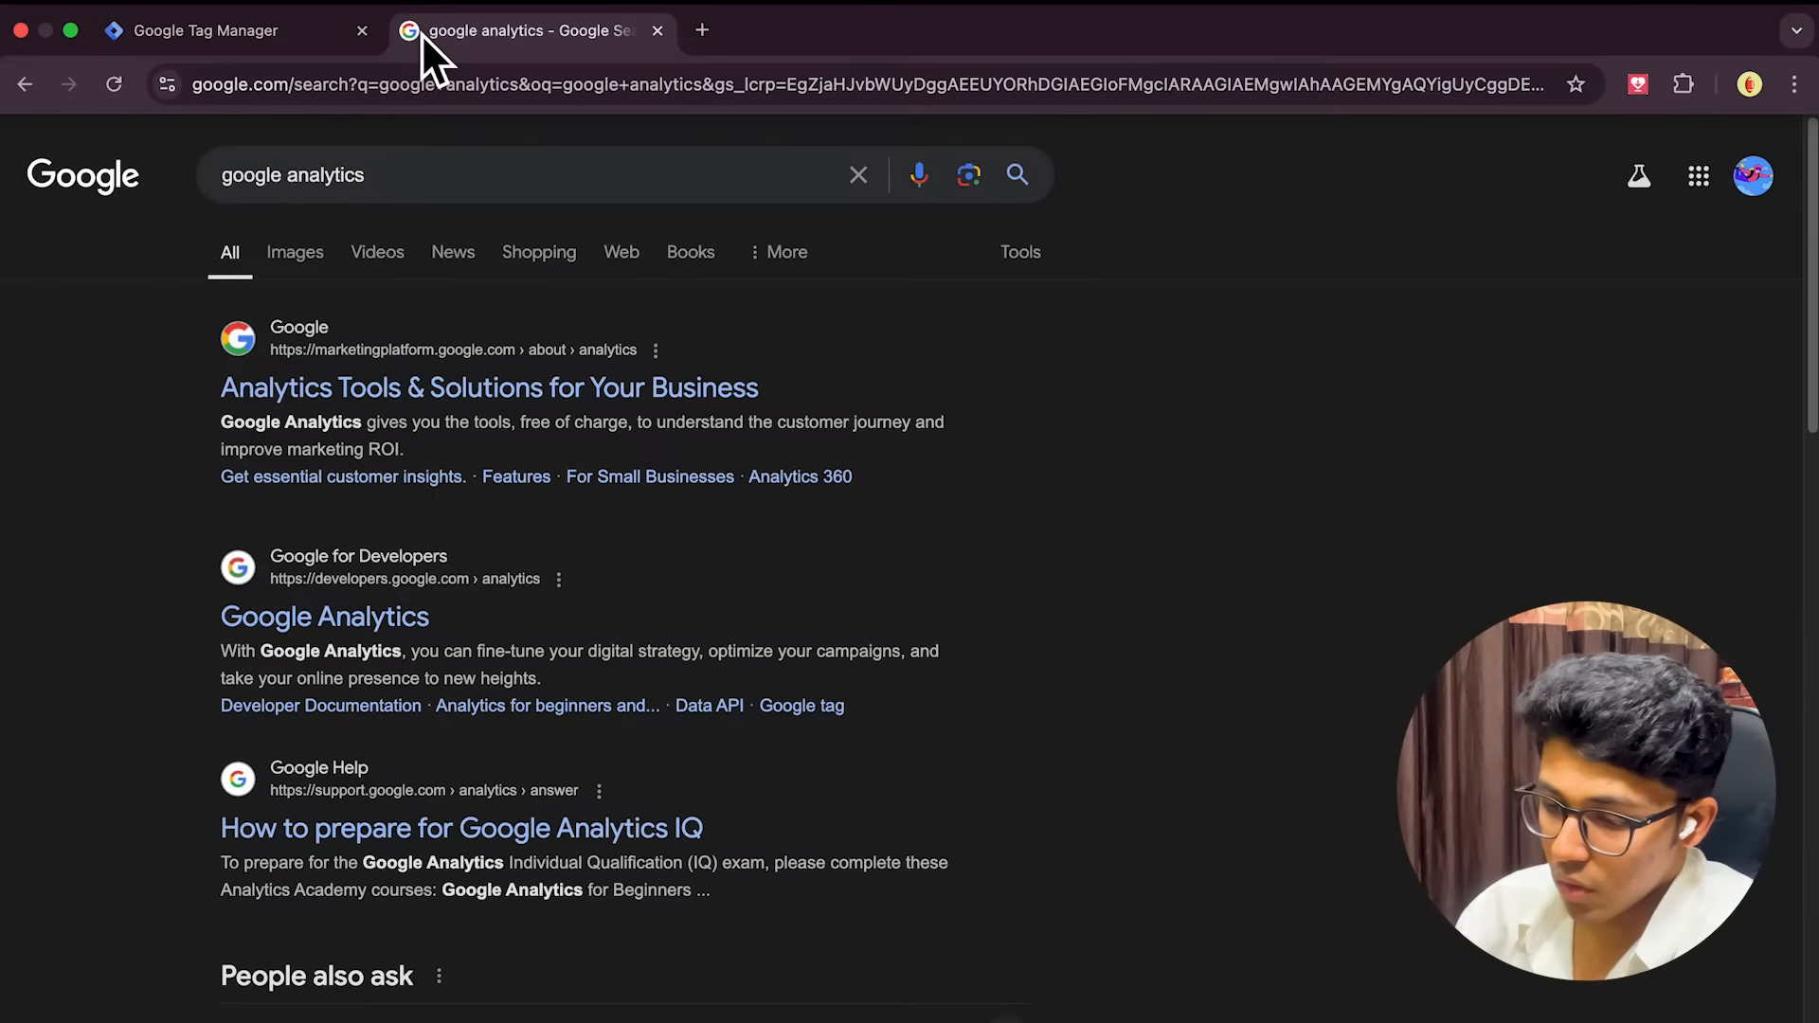
Open Google Analytics through the 'Analytics Tools & Solutions' result and 'Get started today'
scroll(388, 418, down, 1)
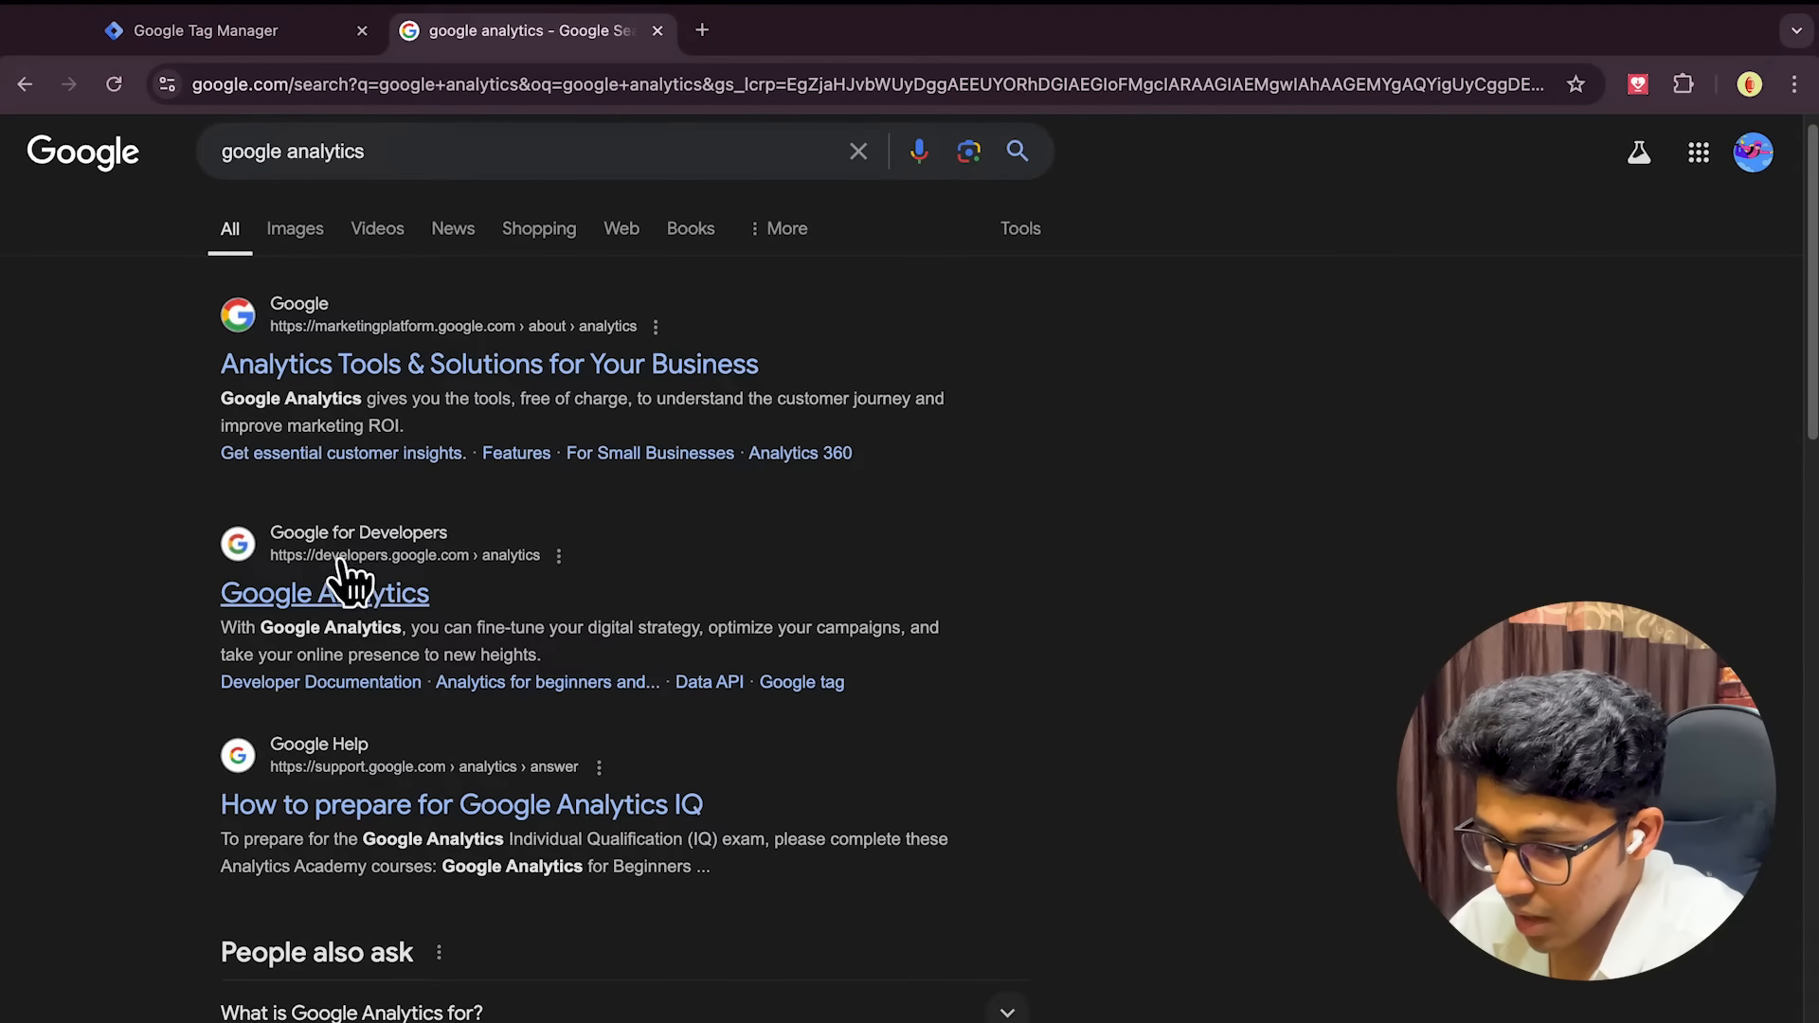
click(411, 366)
scroll(617, 638, down, 1)
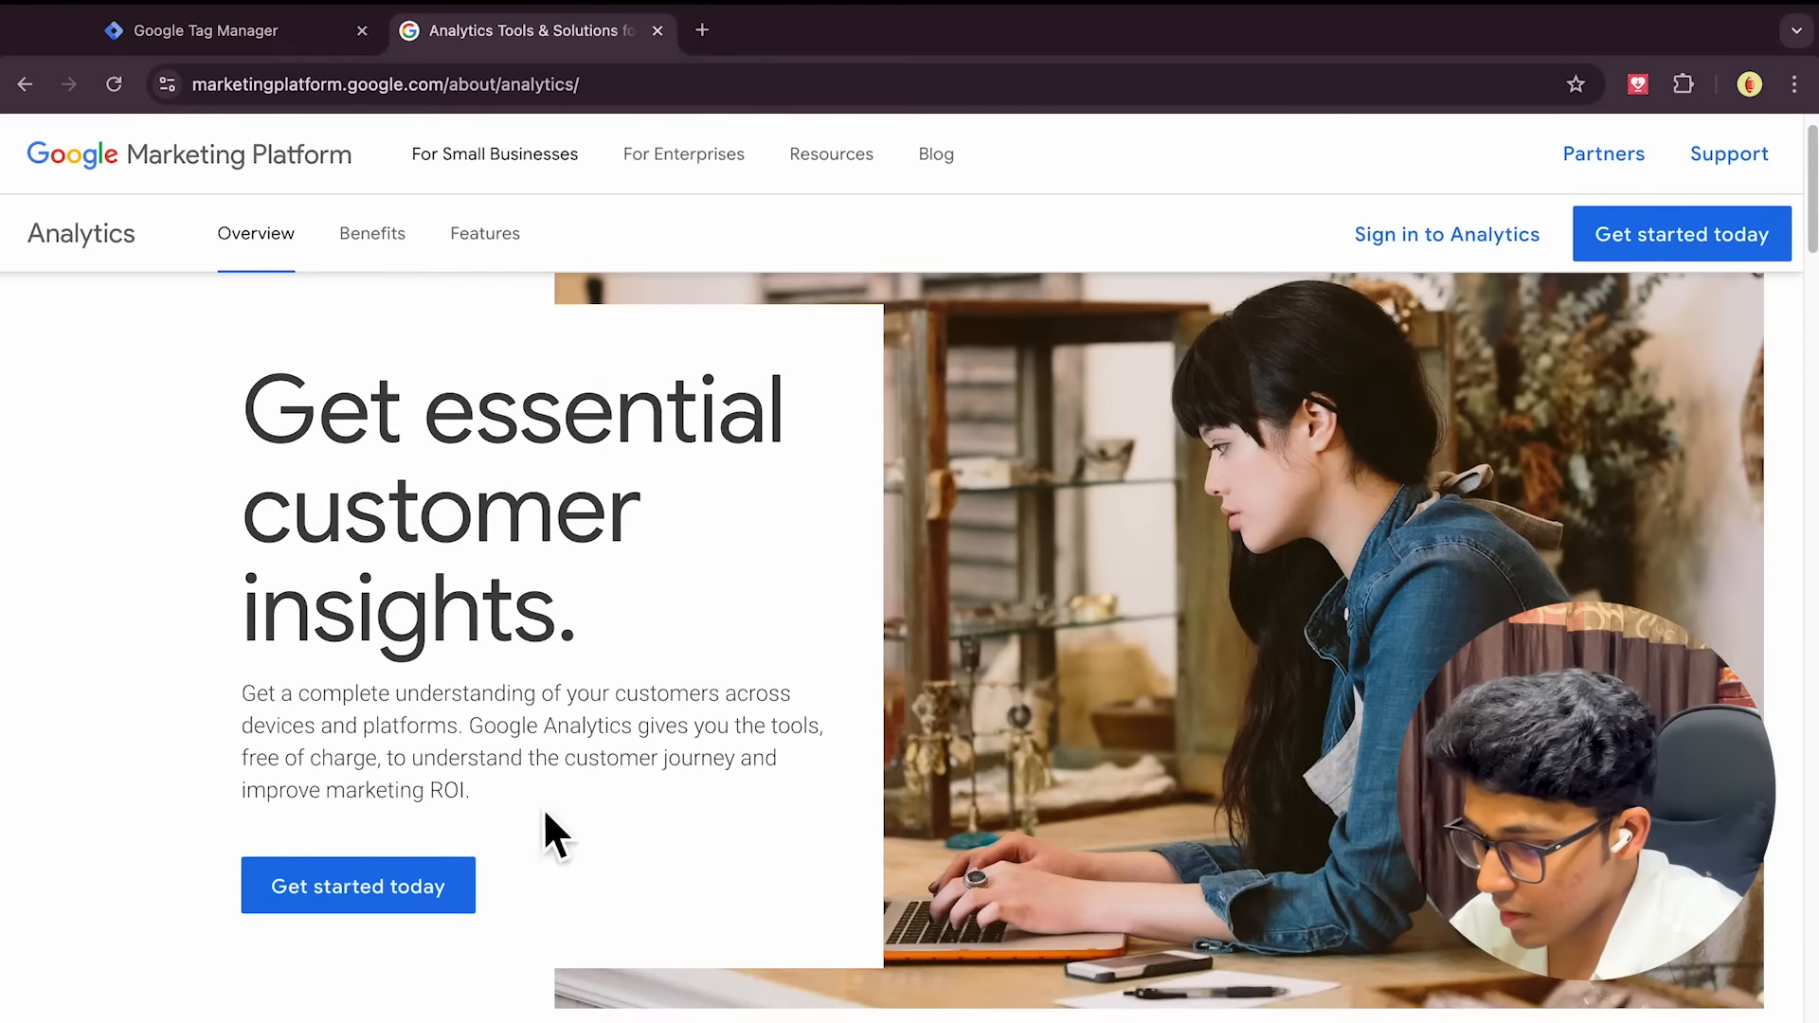
click(381, 889)
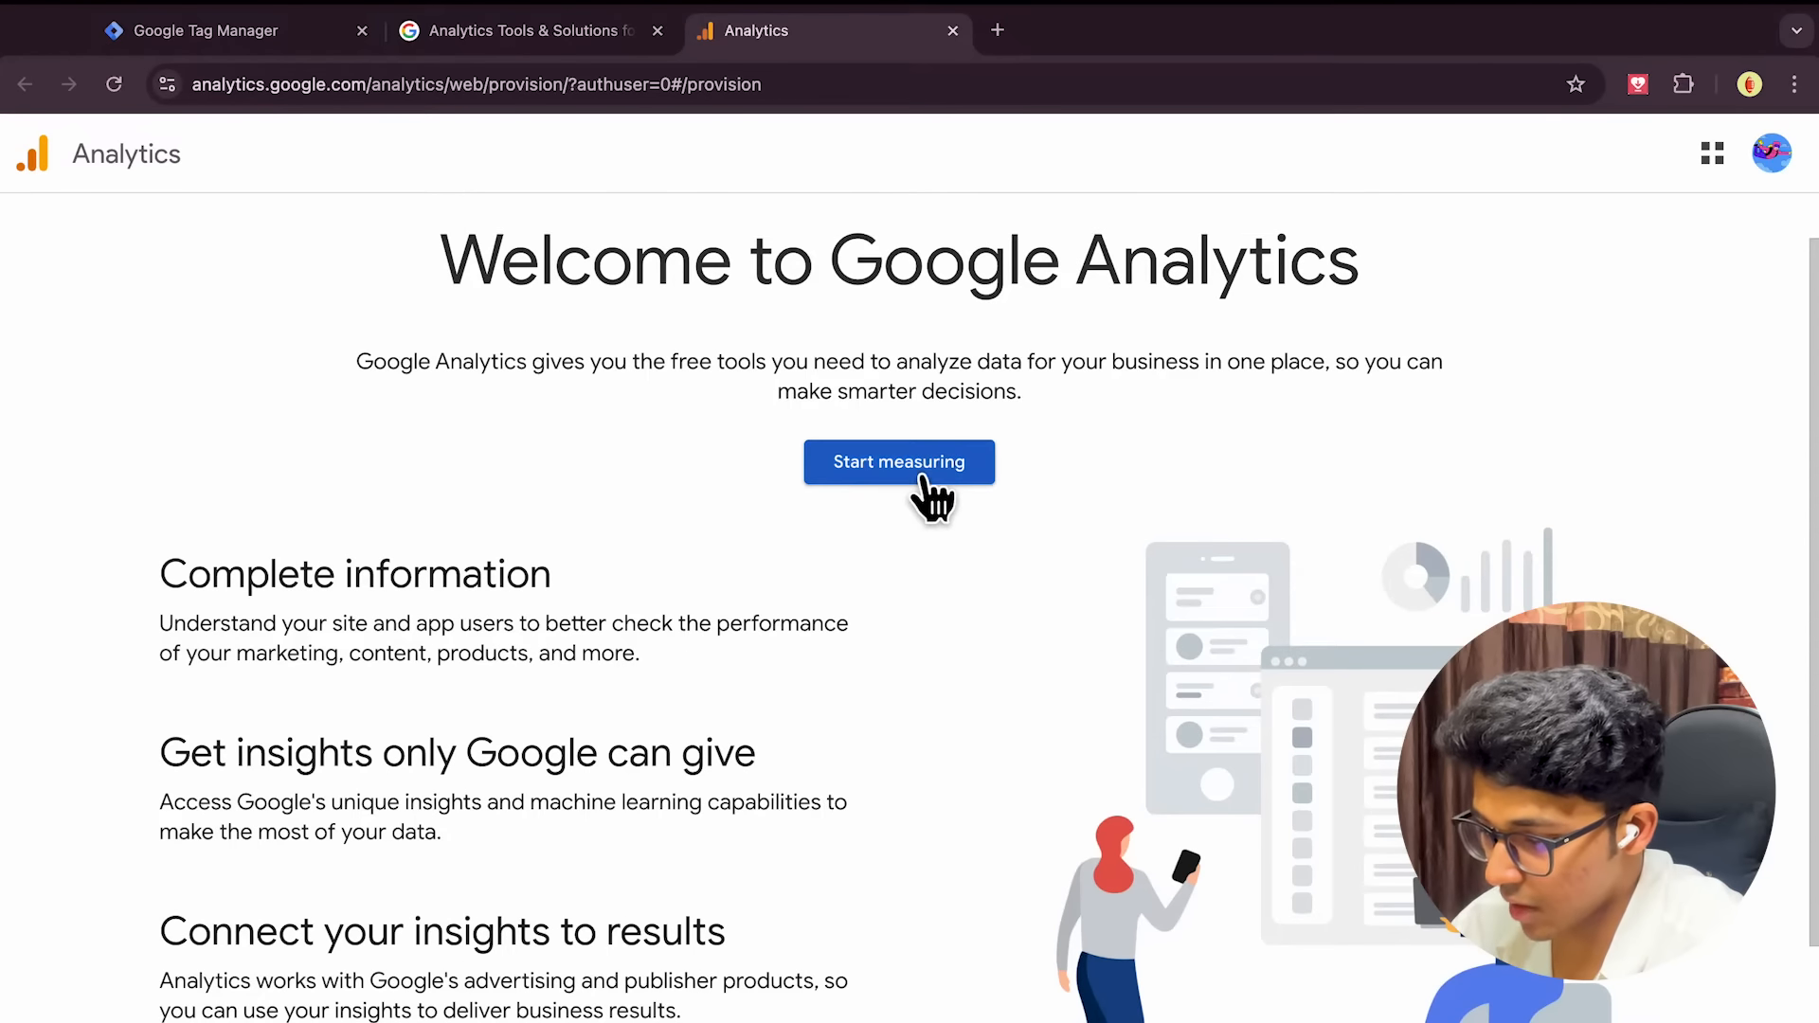
Start a new Analytics account and enter its account name
click(925, 502)
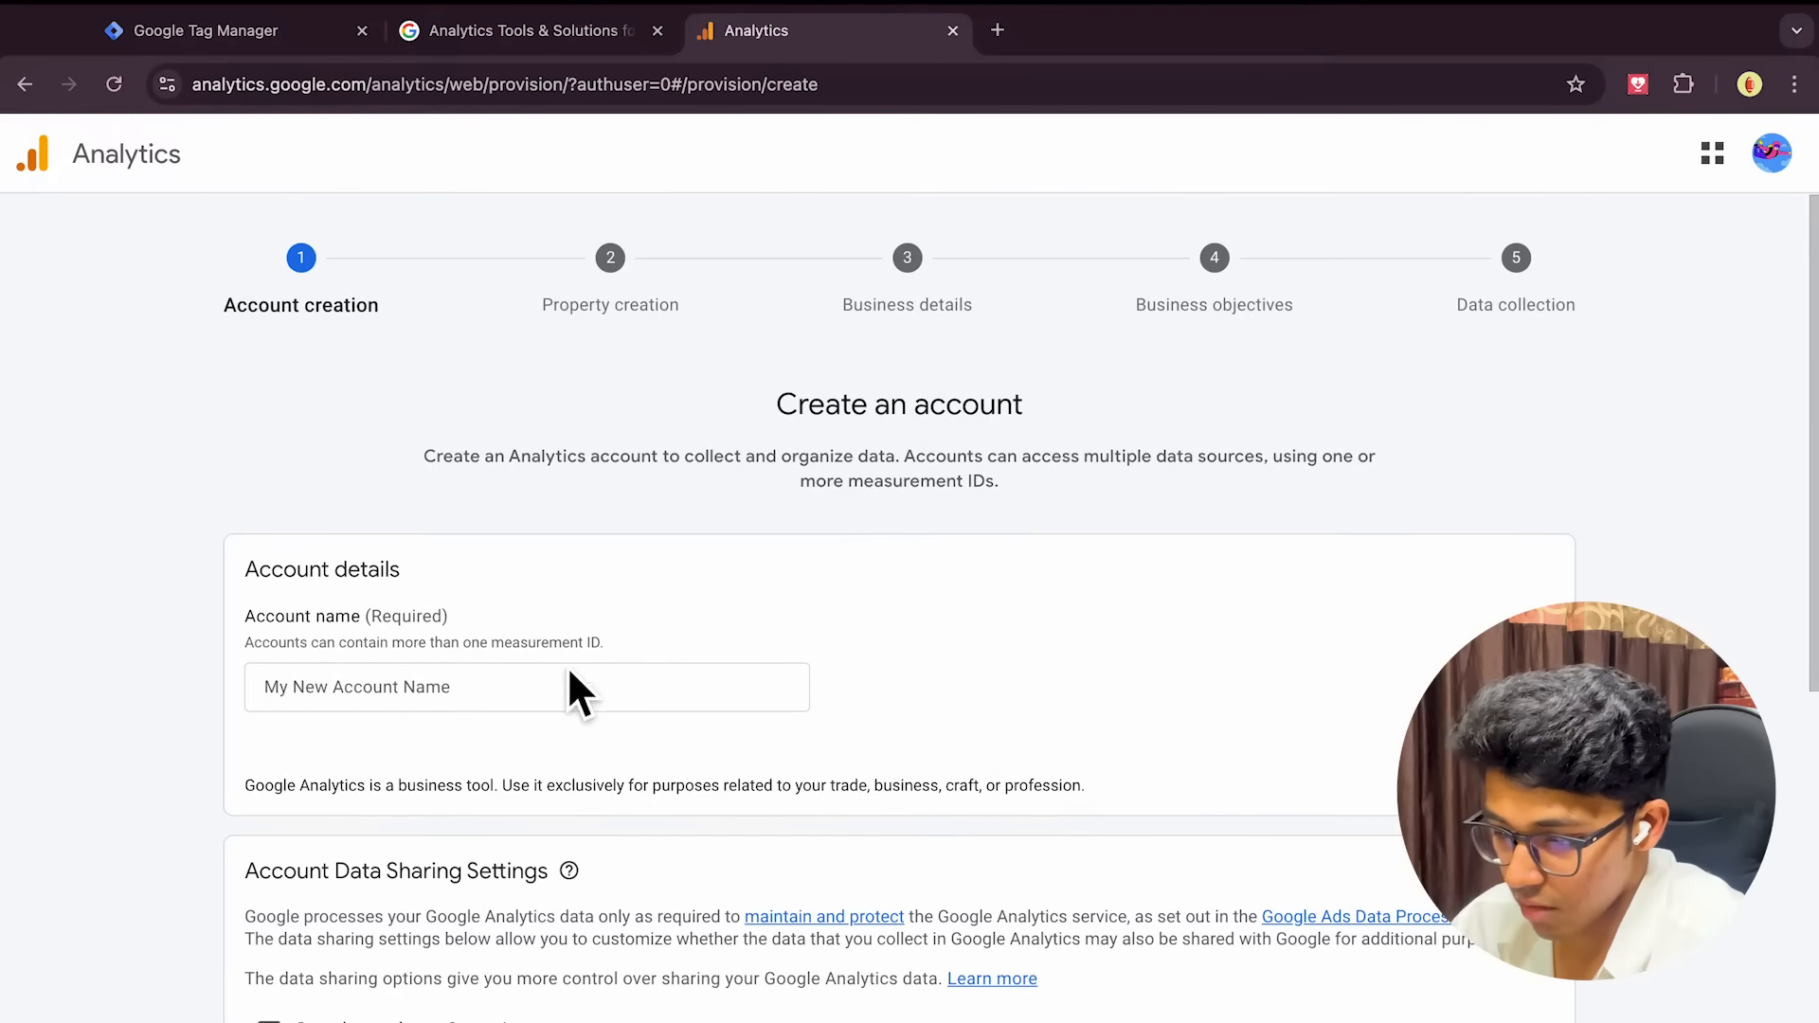
click(508, 690)
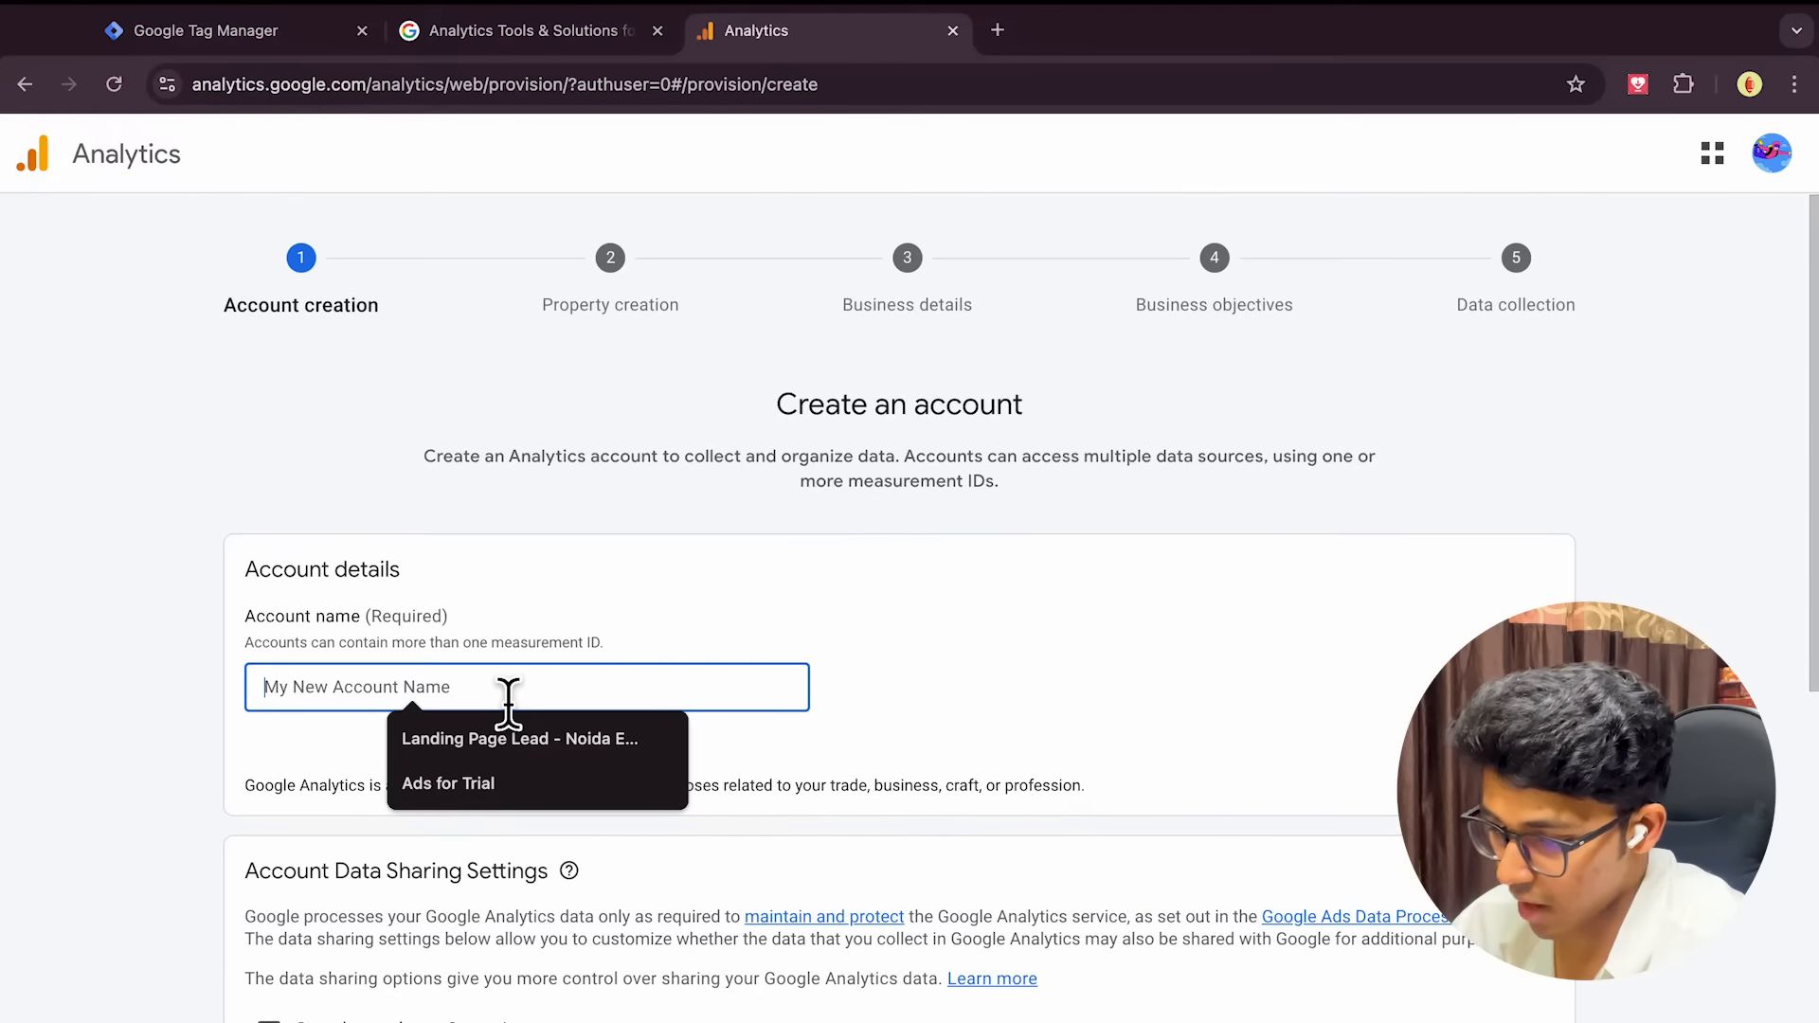
click(731, 607)
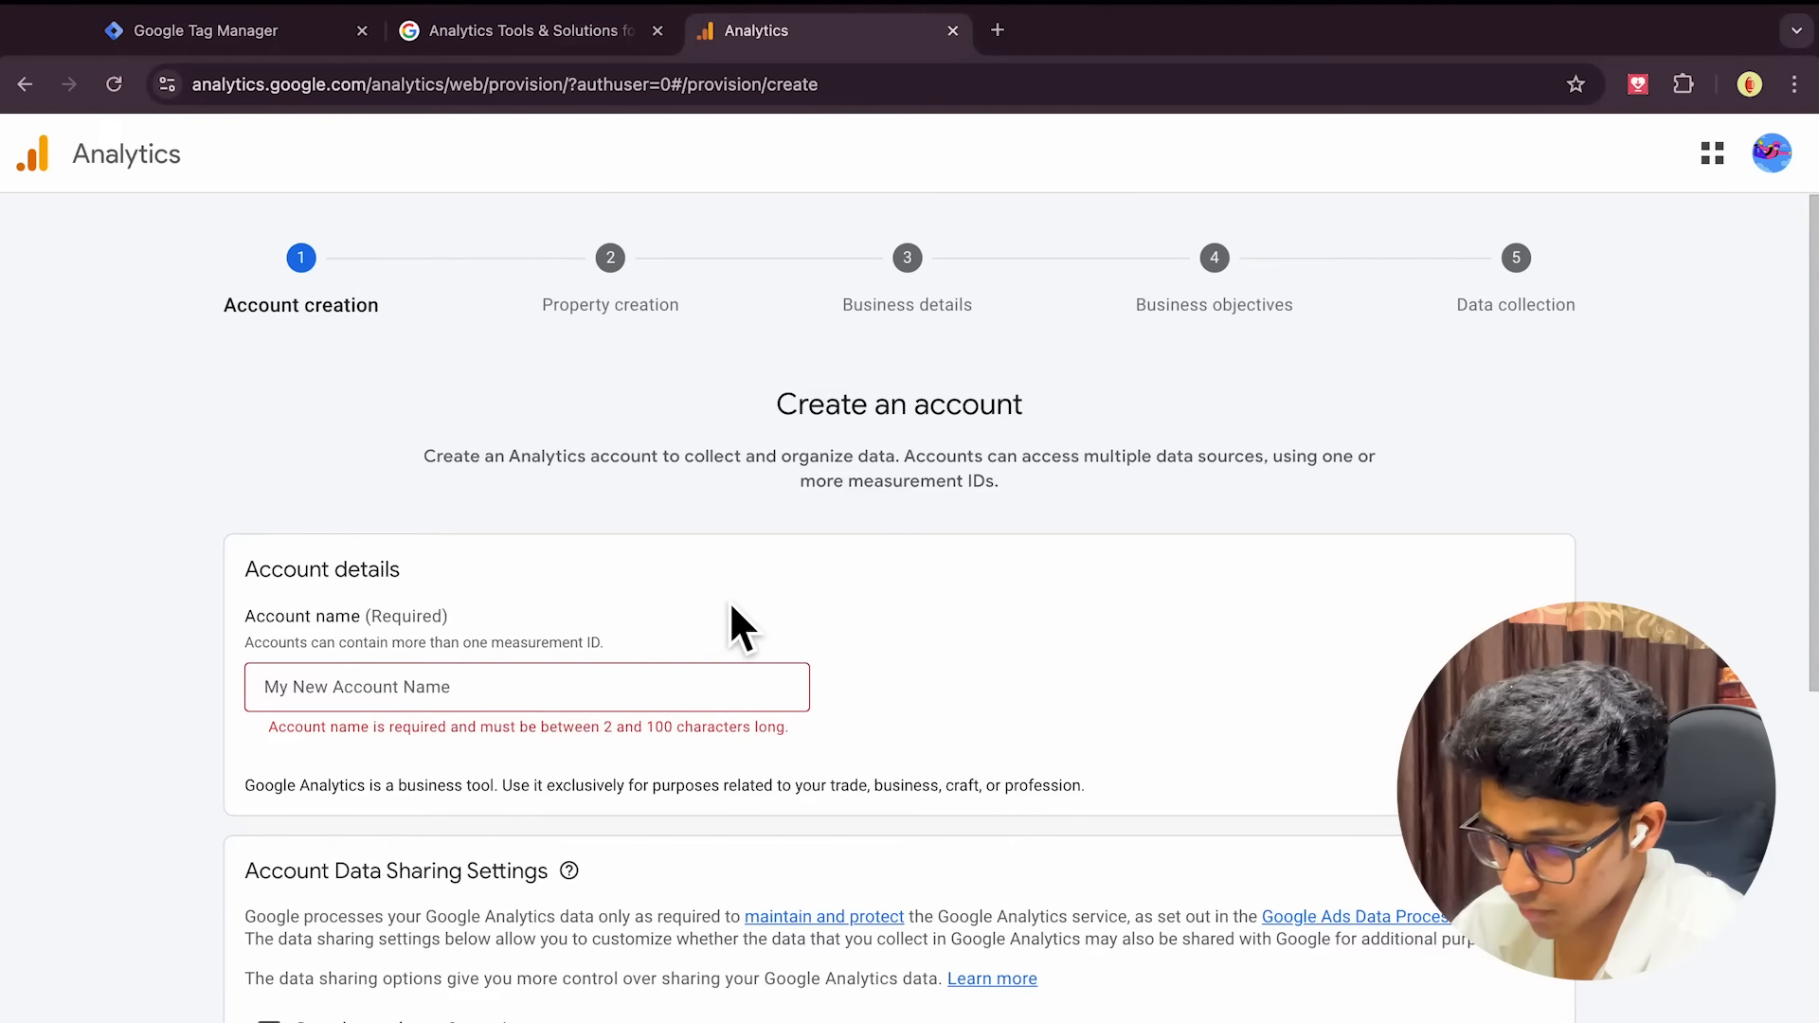
click(553, 701)
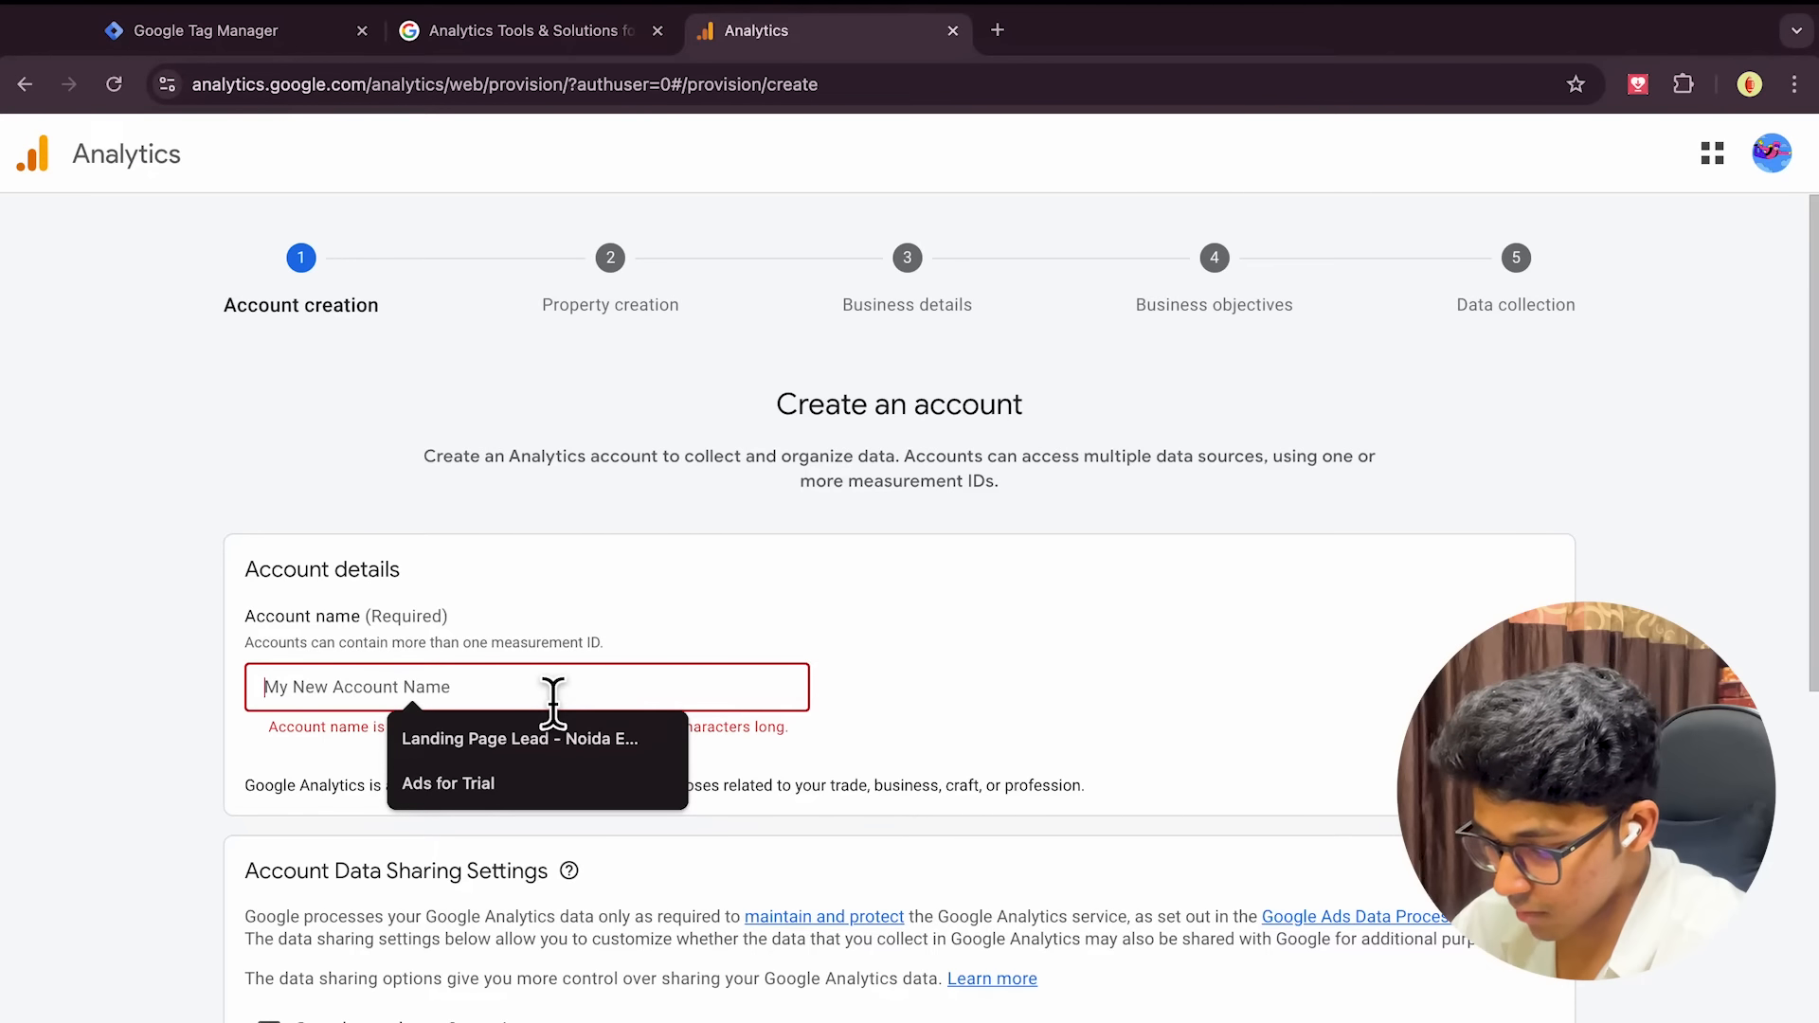
text(Demo)
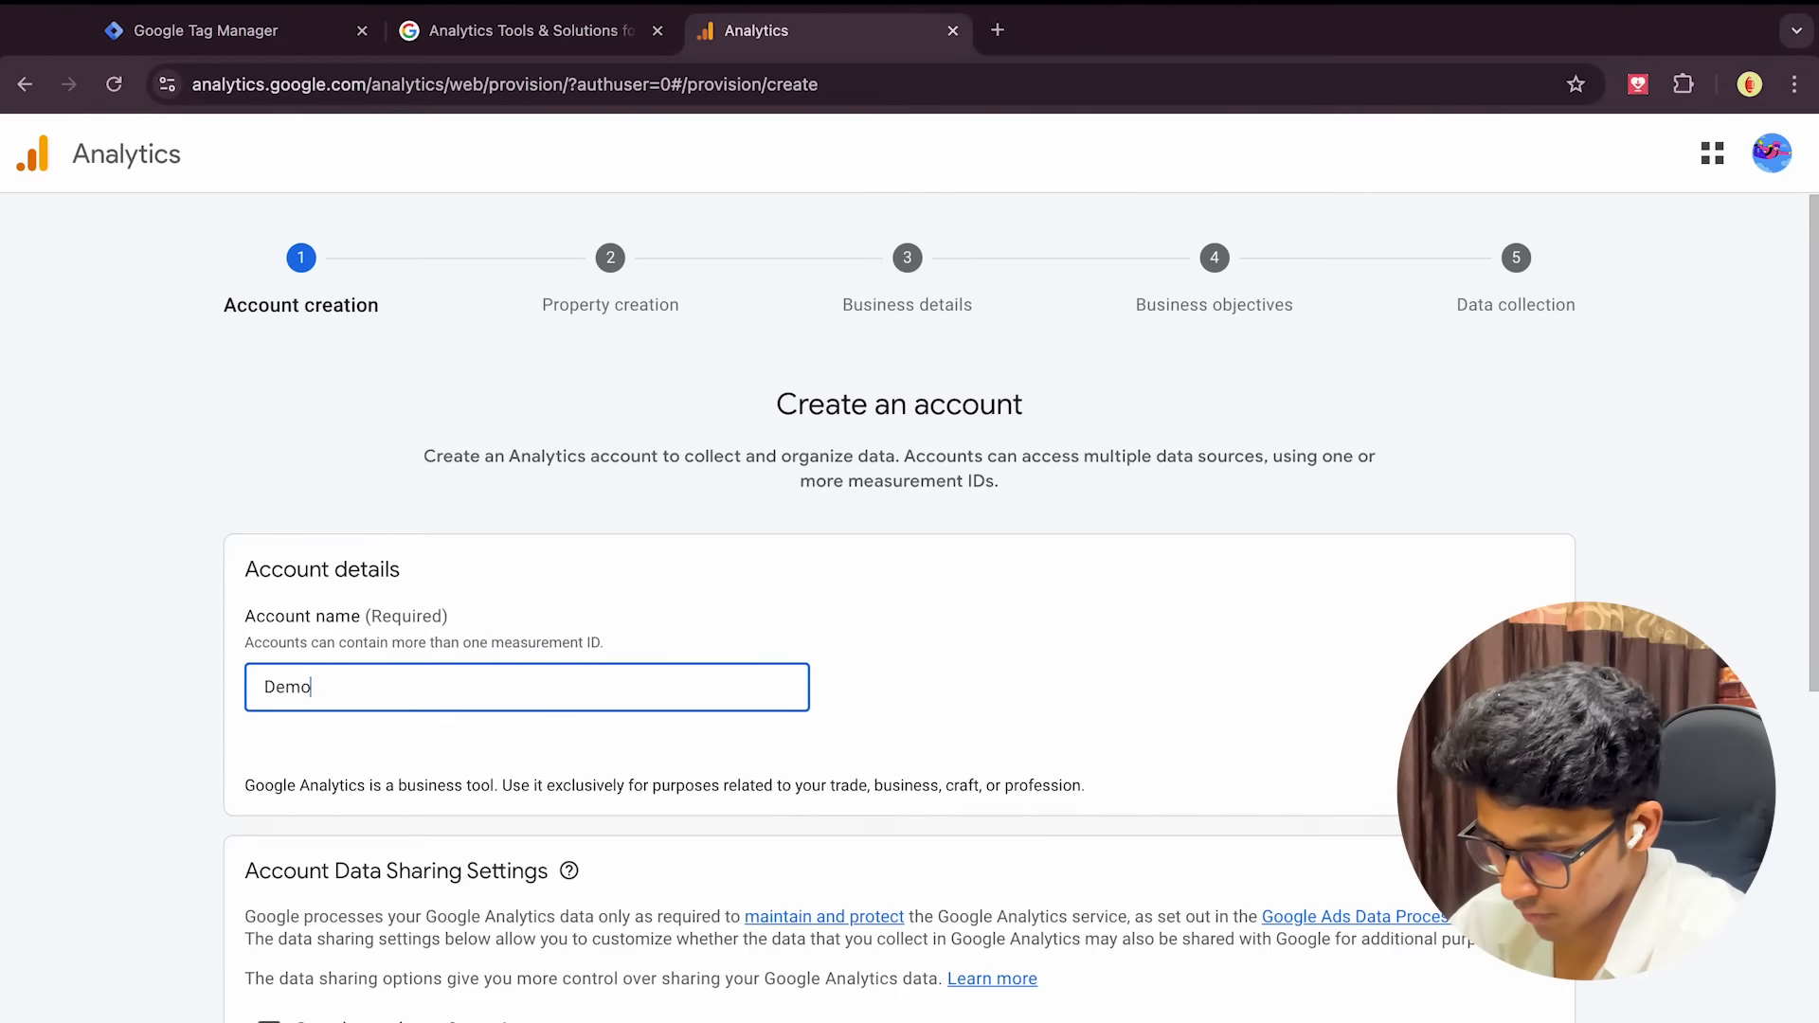
key(BackSpace)
key(BackSpace)
key(BackSpace)
key(BackSpace)
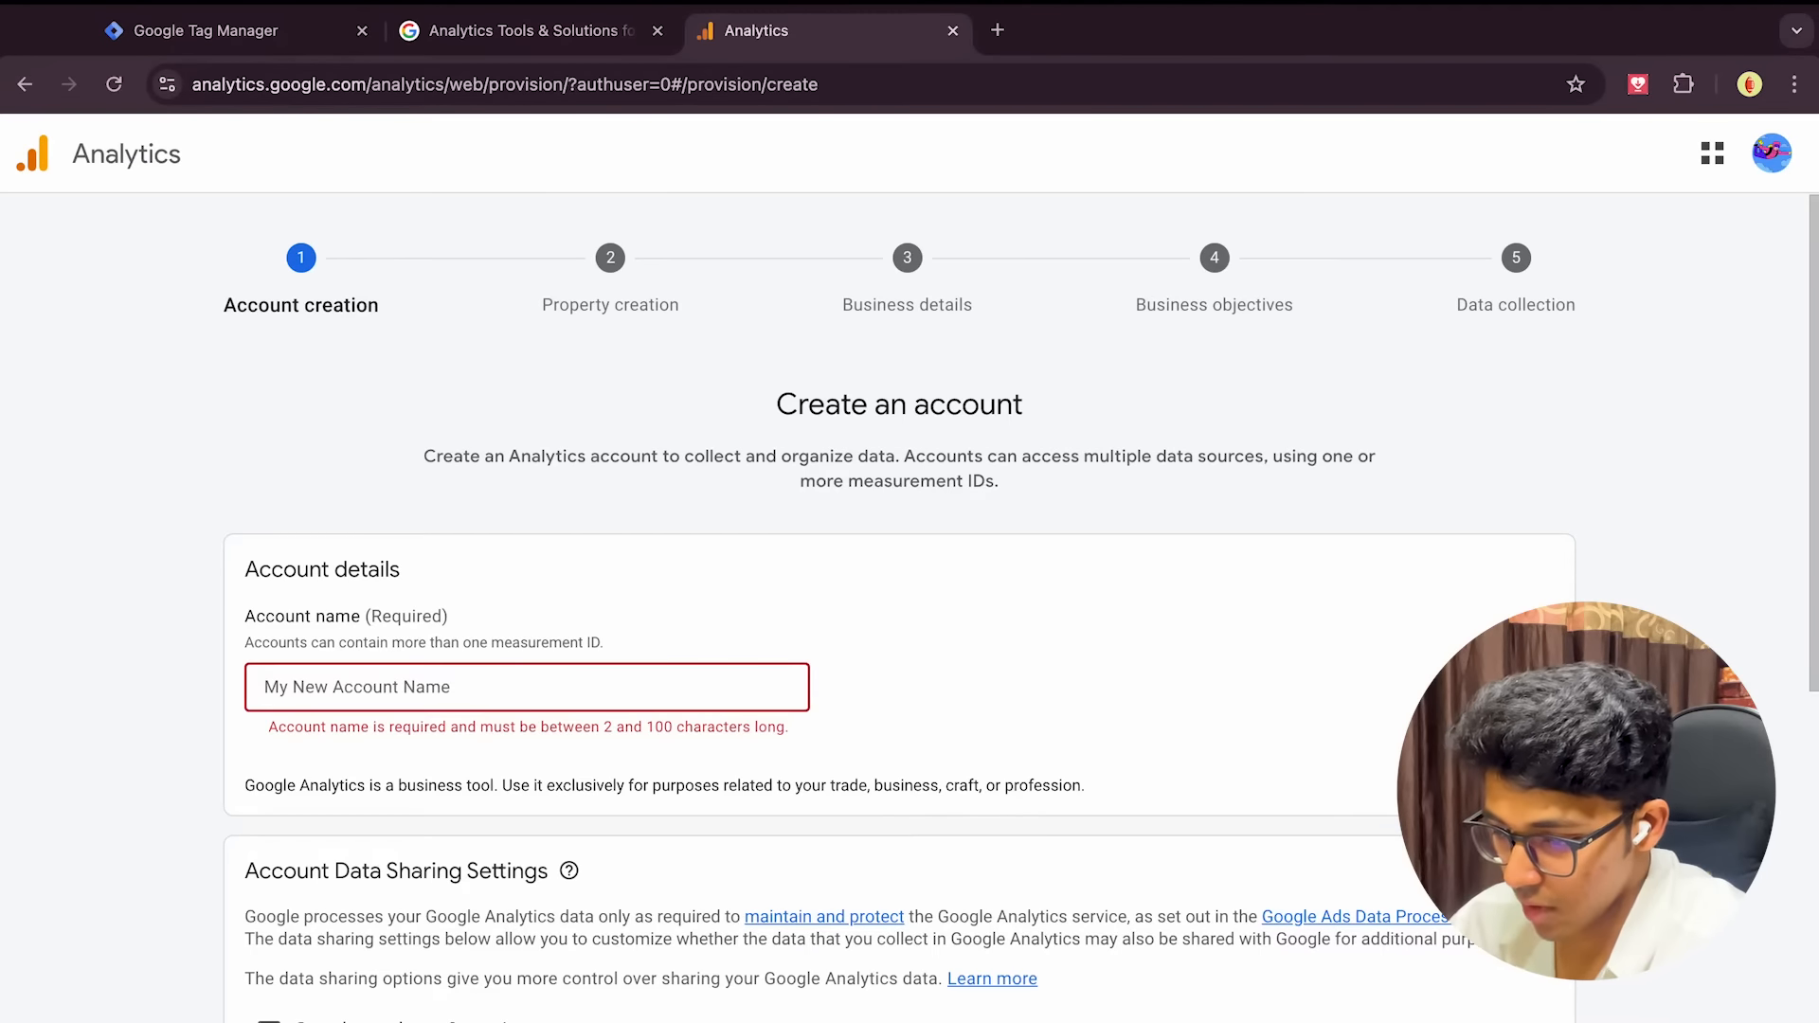
text(Vivek Mishra Teaching)
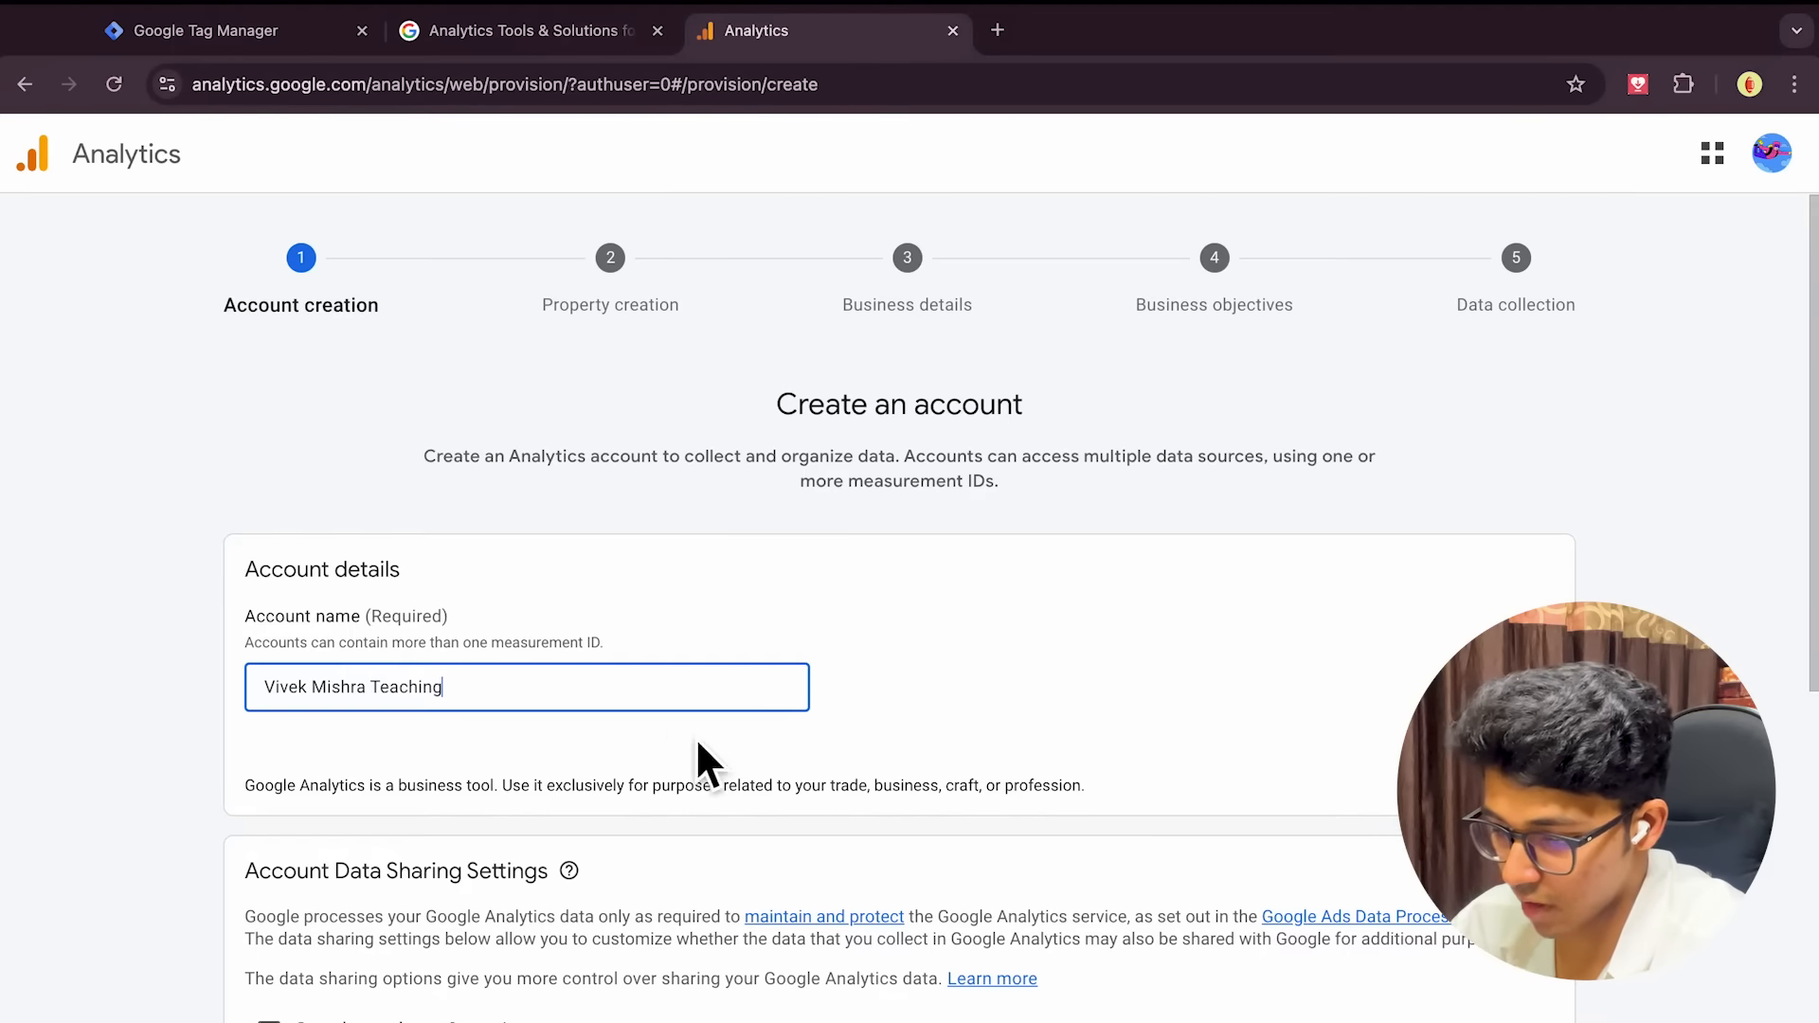
Enable data sharing with Google products & services and continue to property creation
scroll(697, 739, down, 5)
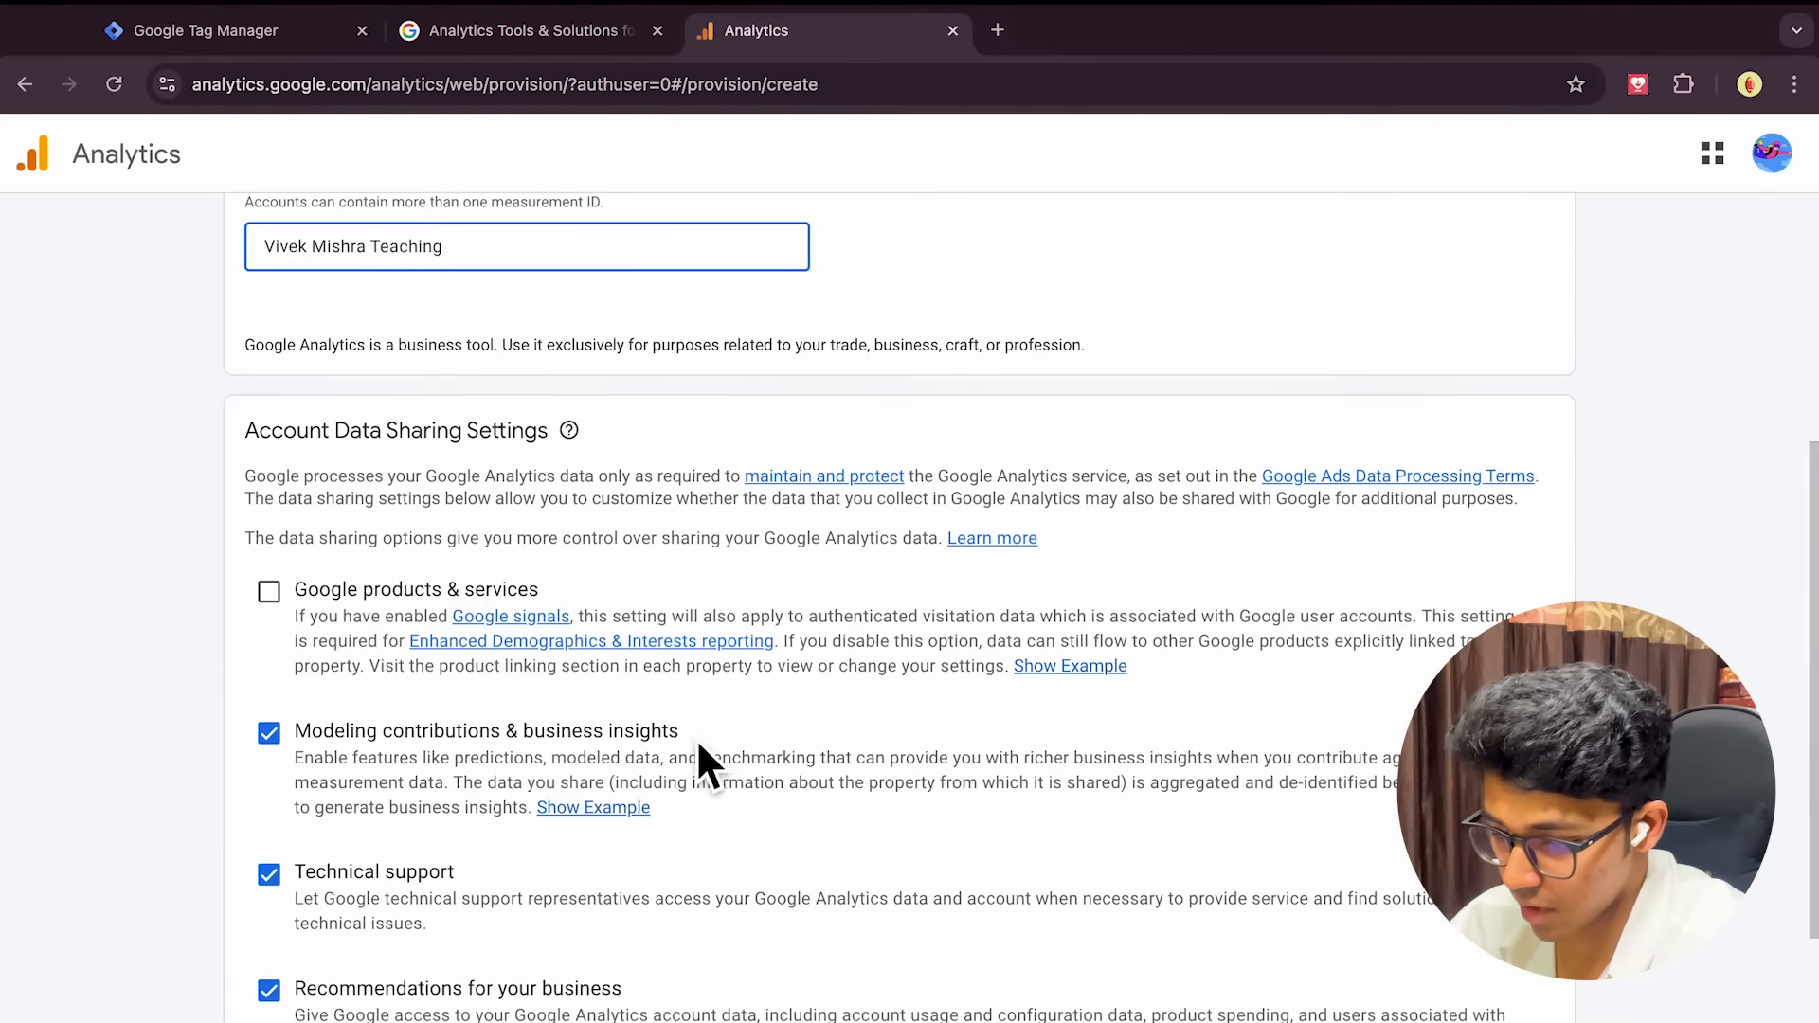
click(269, 591)
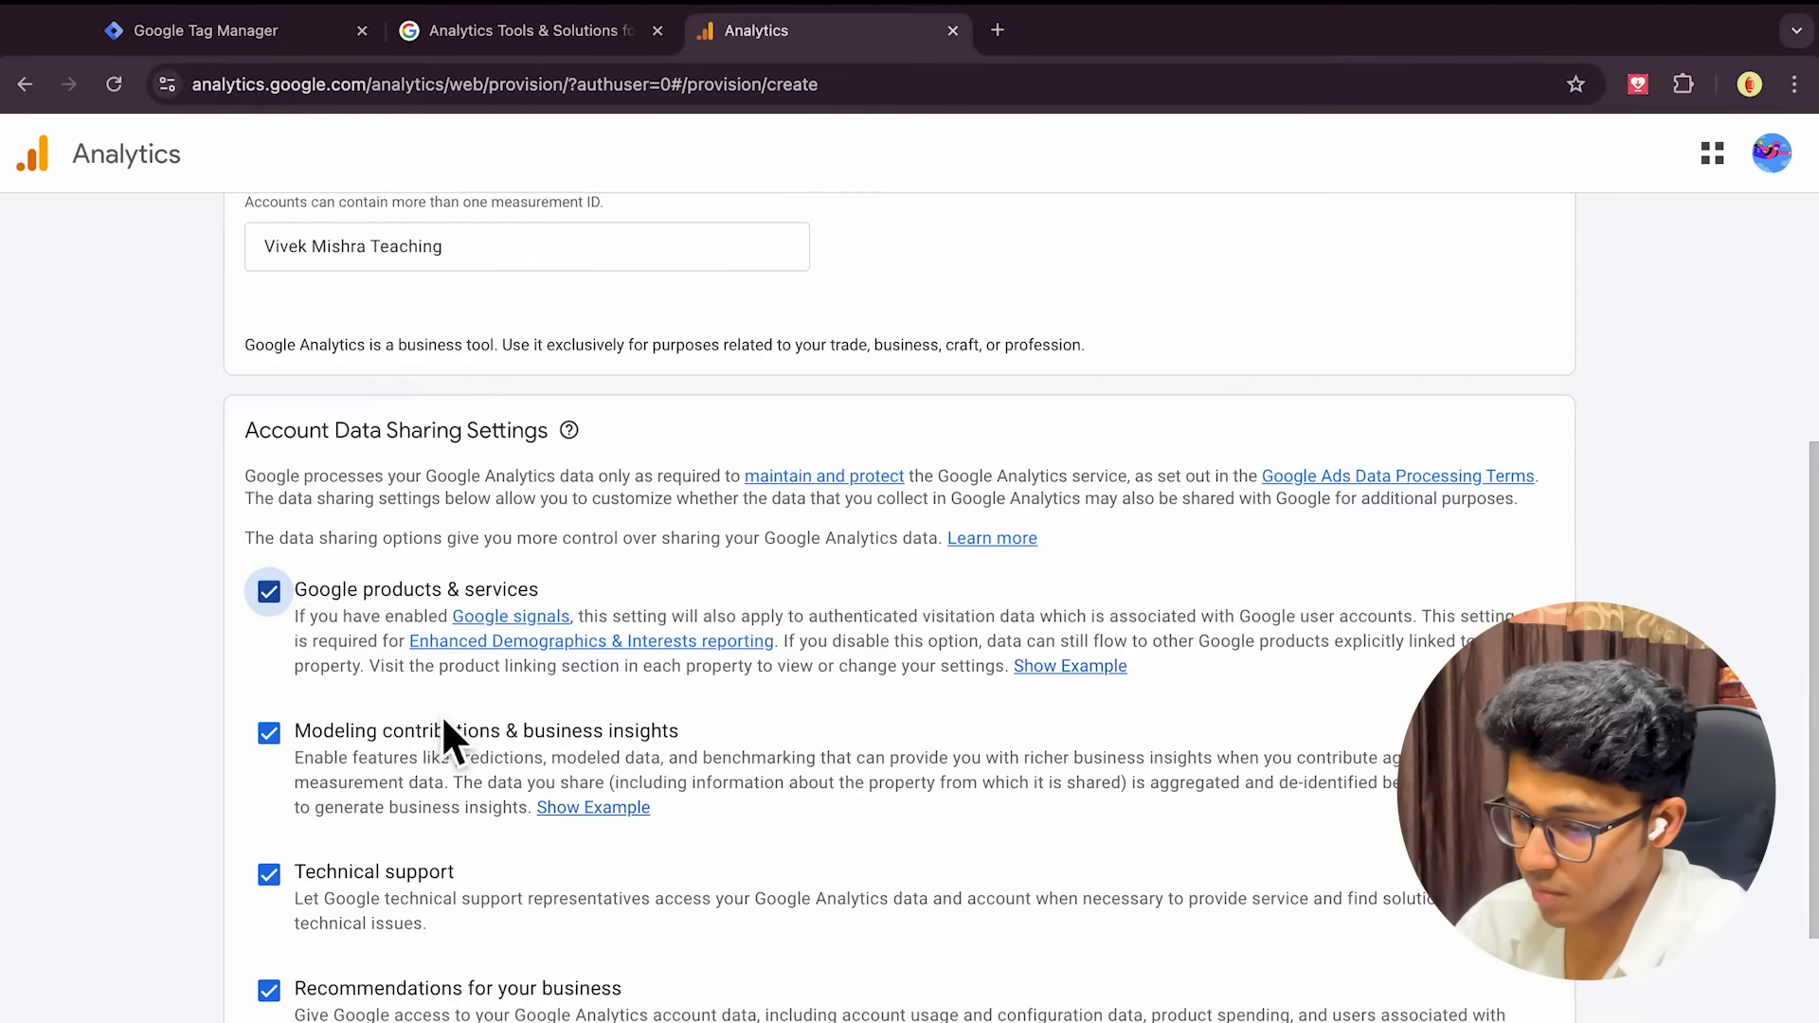
scroll(455, 682, down, 3)
click(274, 1007)
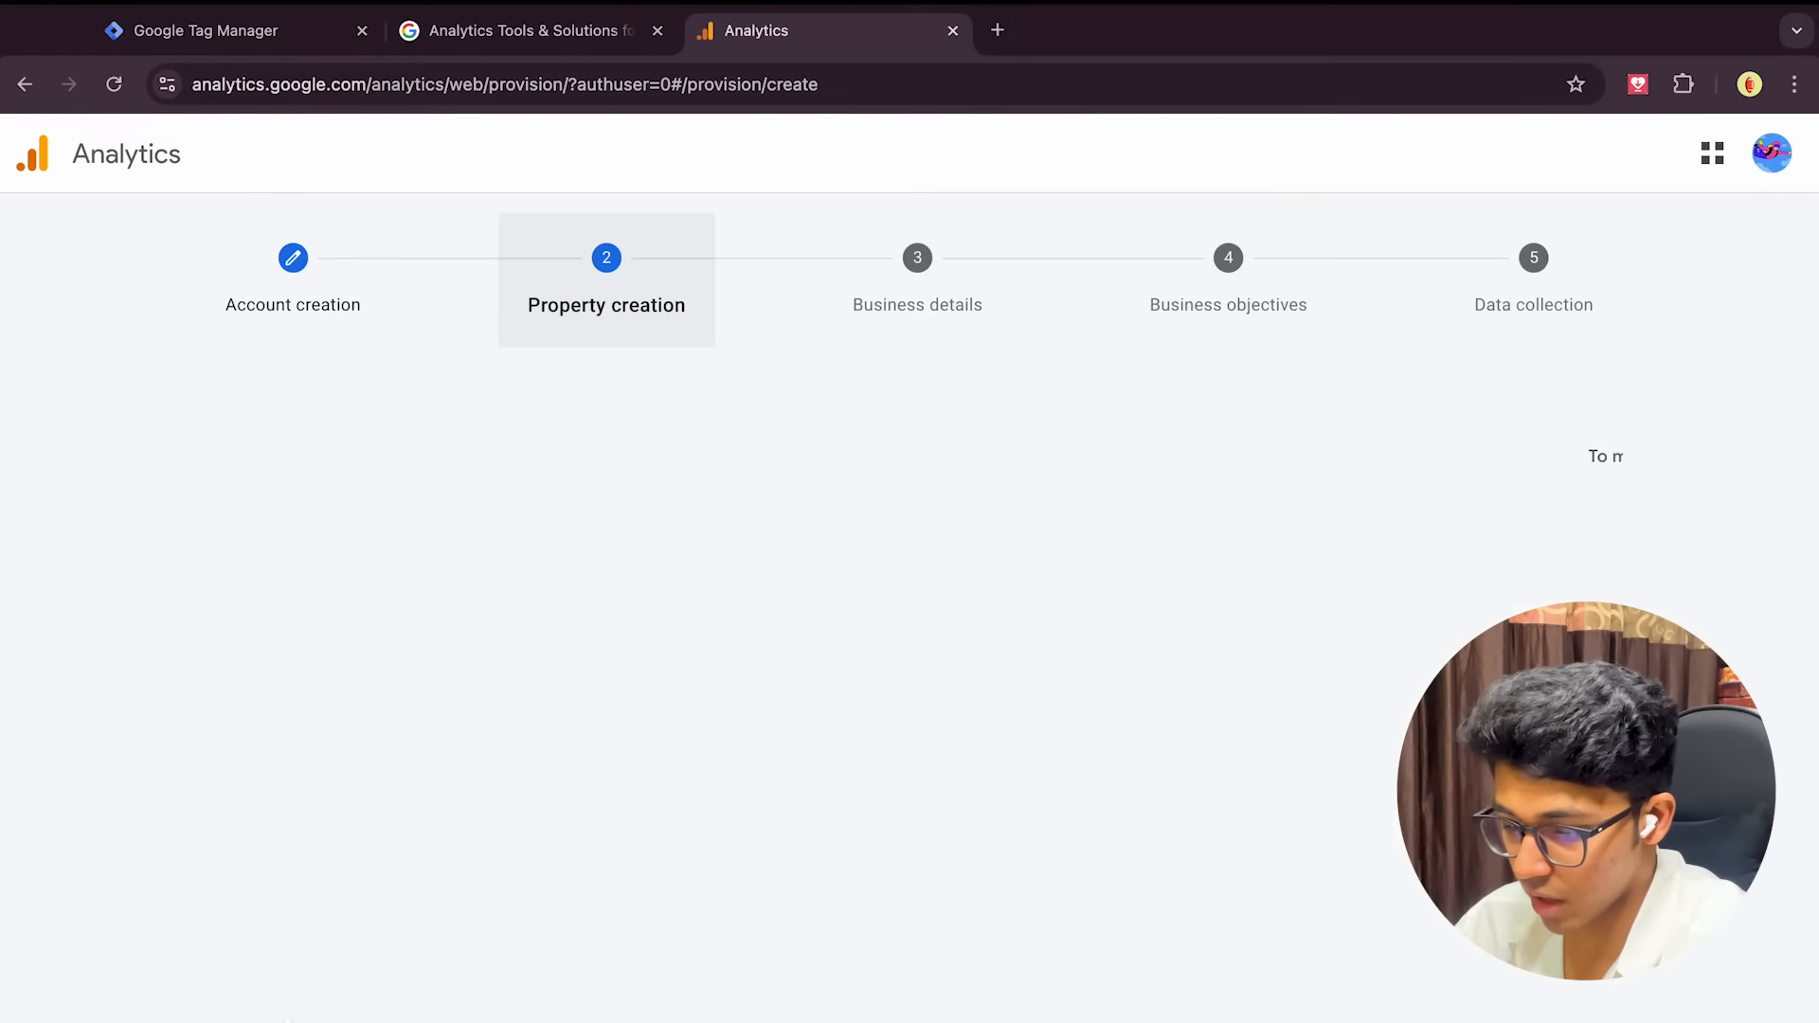
Set the property's reporting country to India
click(787, 687)
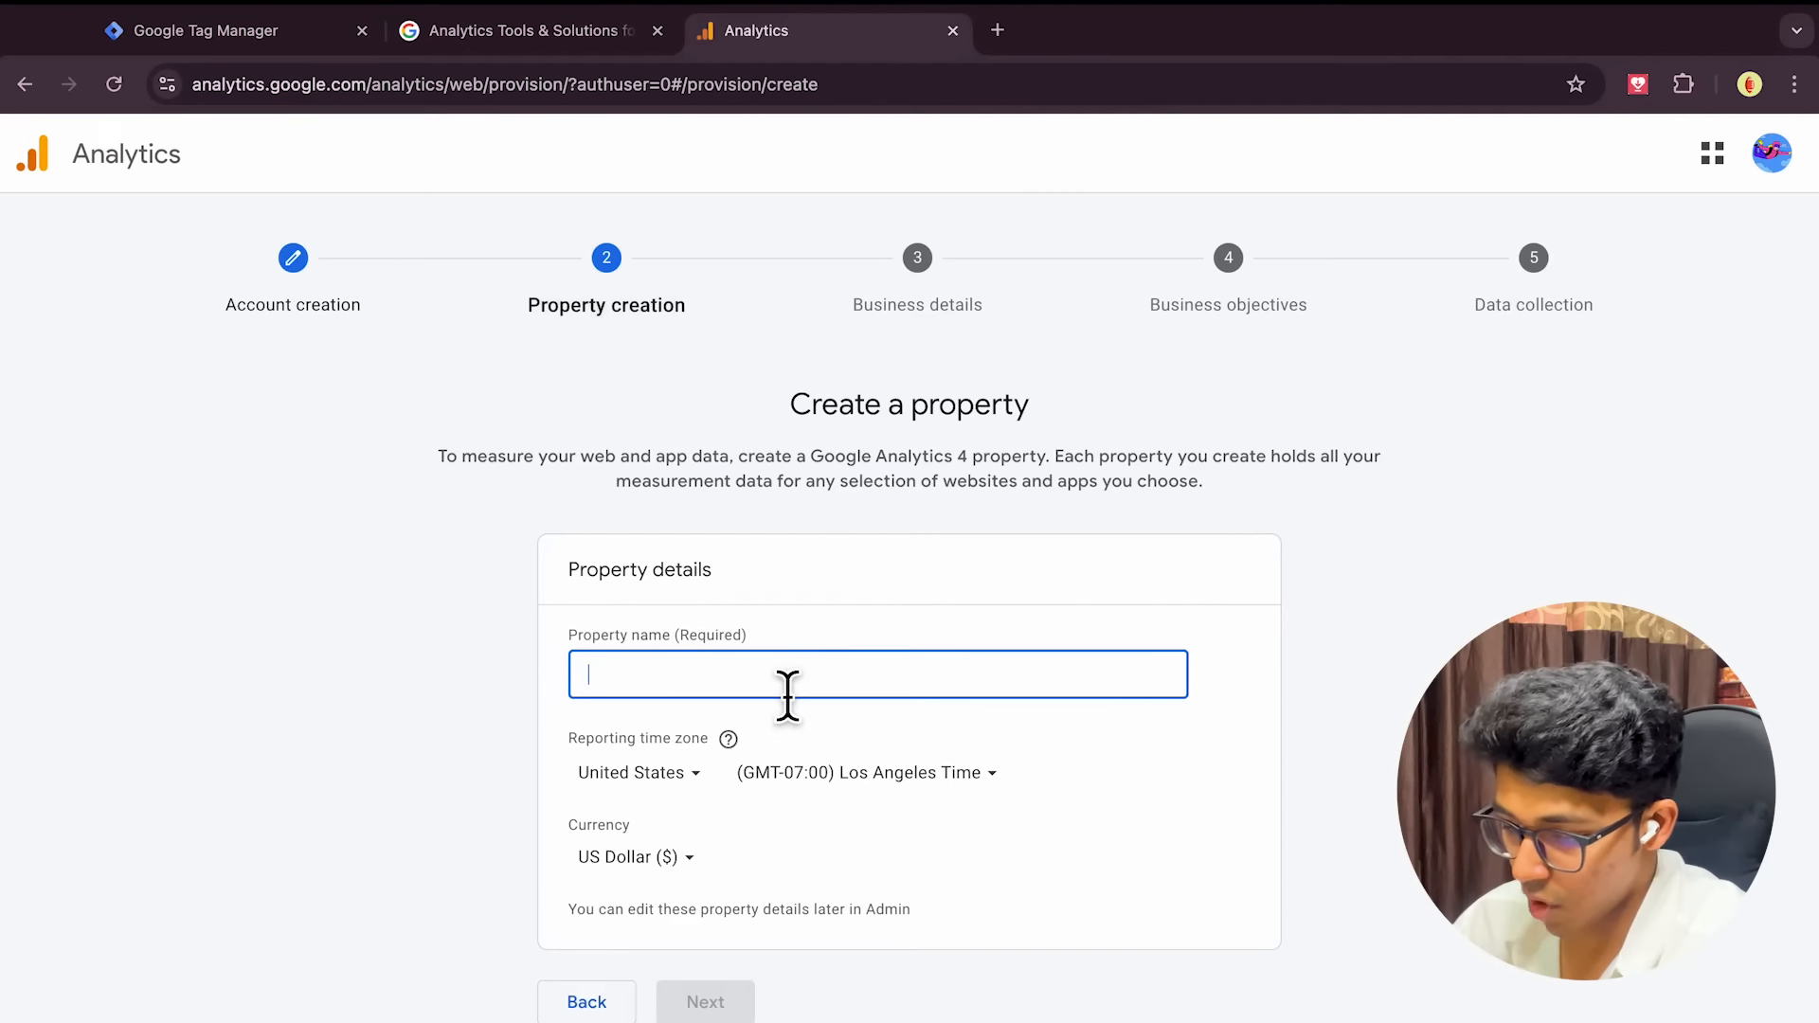
click(699, 775)
click(694, 775)
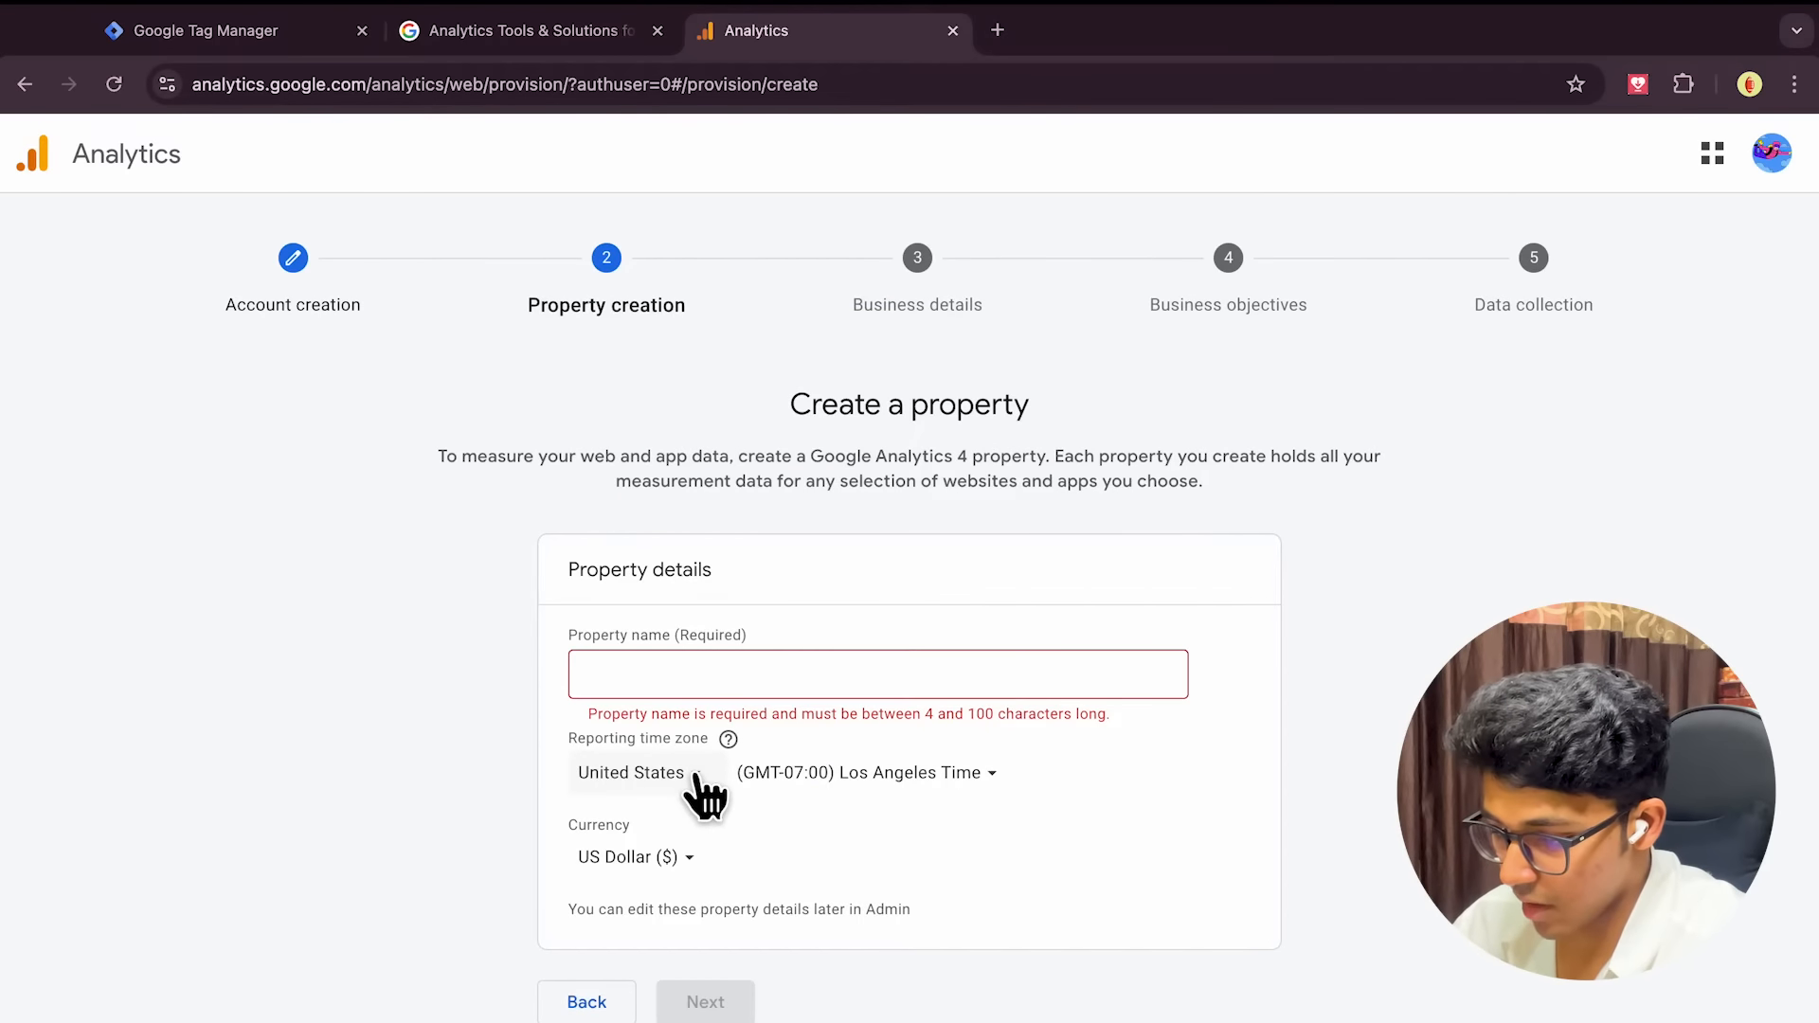
click(698, 777)
text(india)
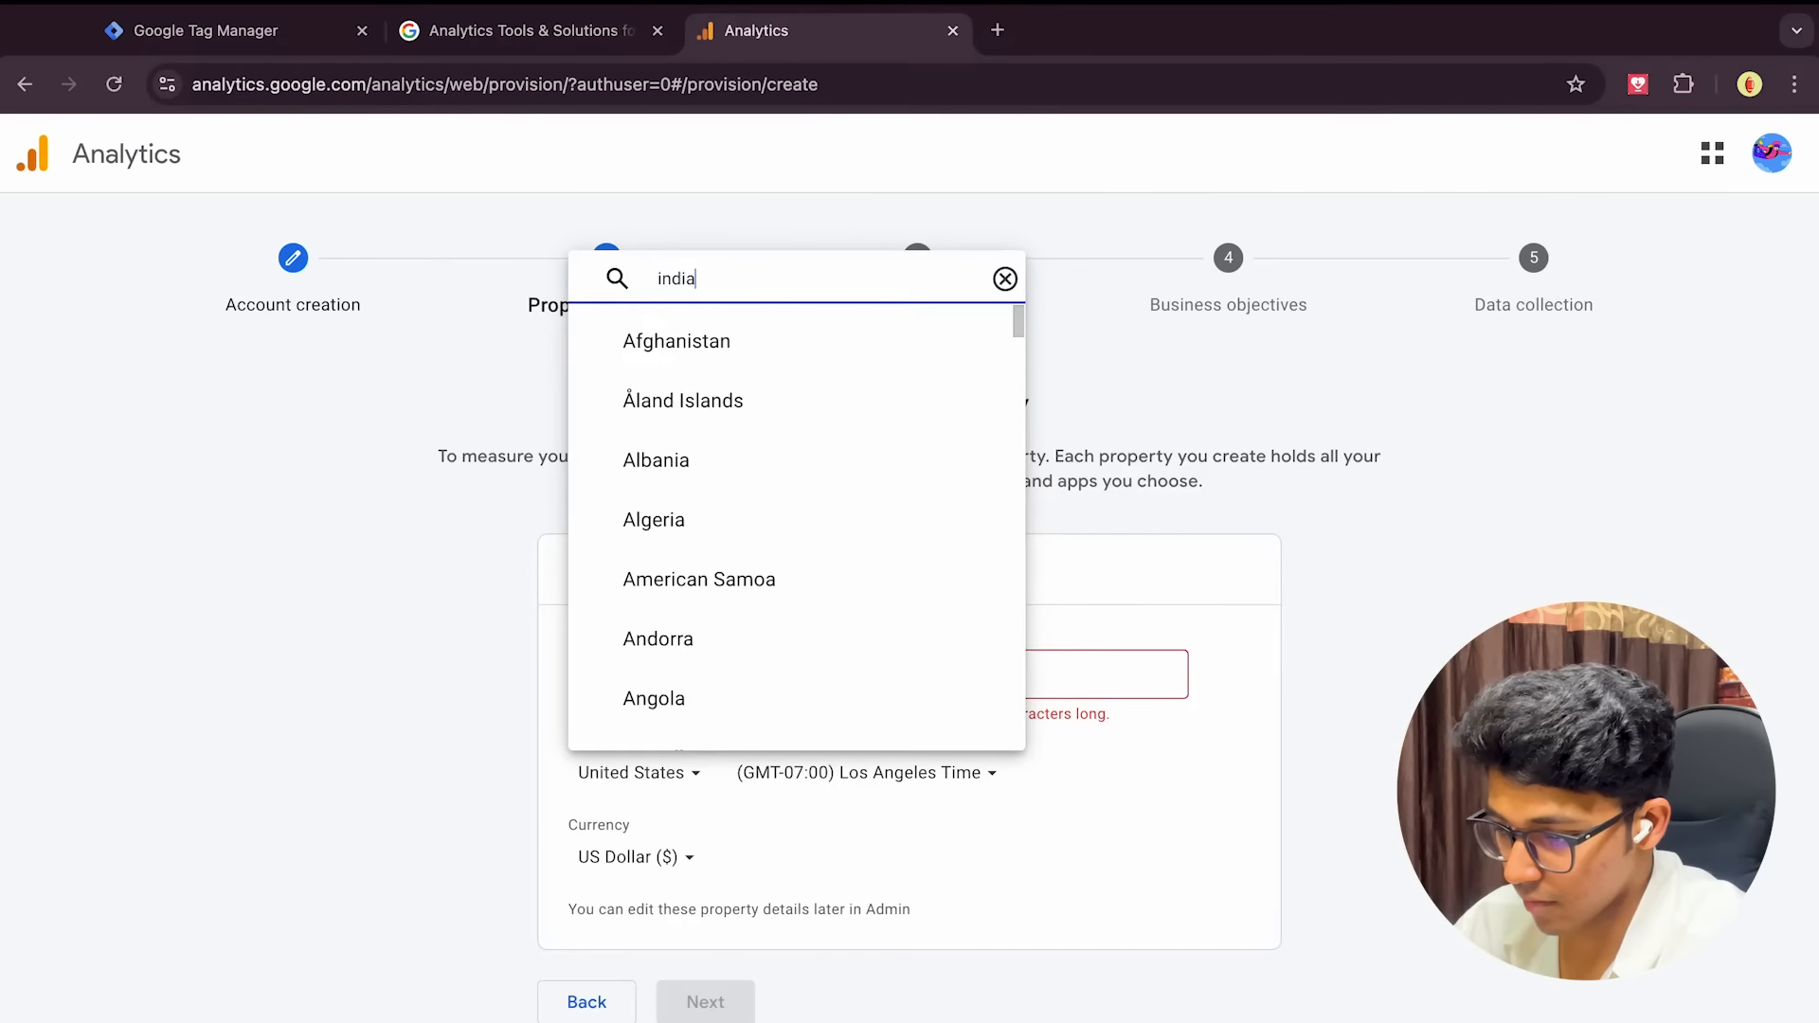
click(714, 712)
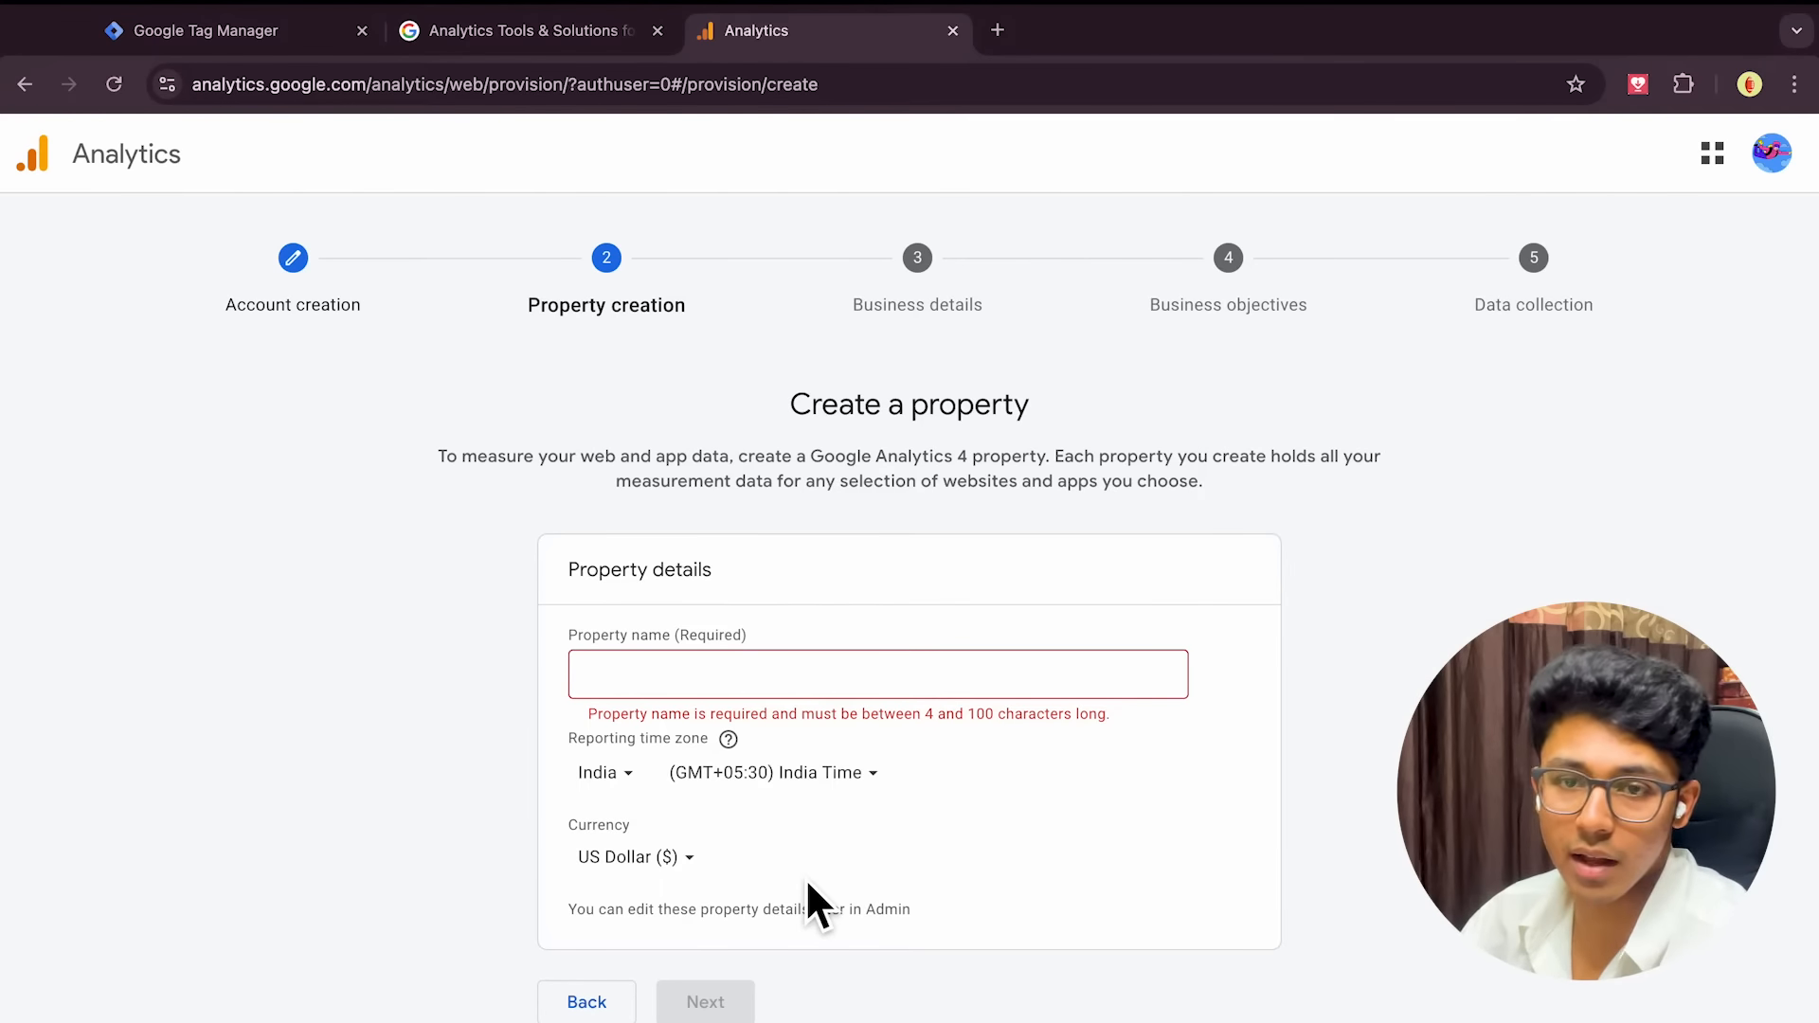
Set the currency to Indian Rupee, name the property 'Demo', and continue
click(680, 869)
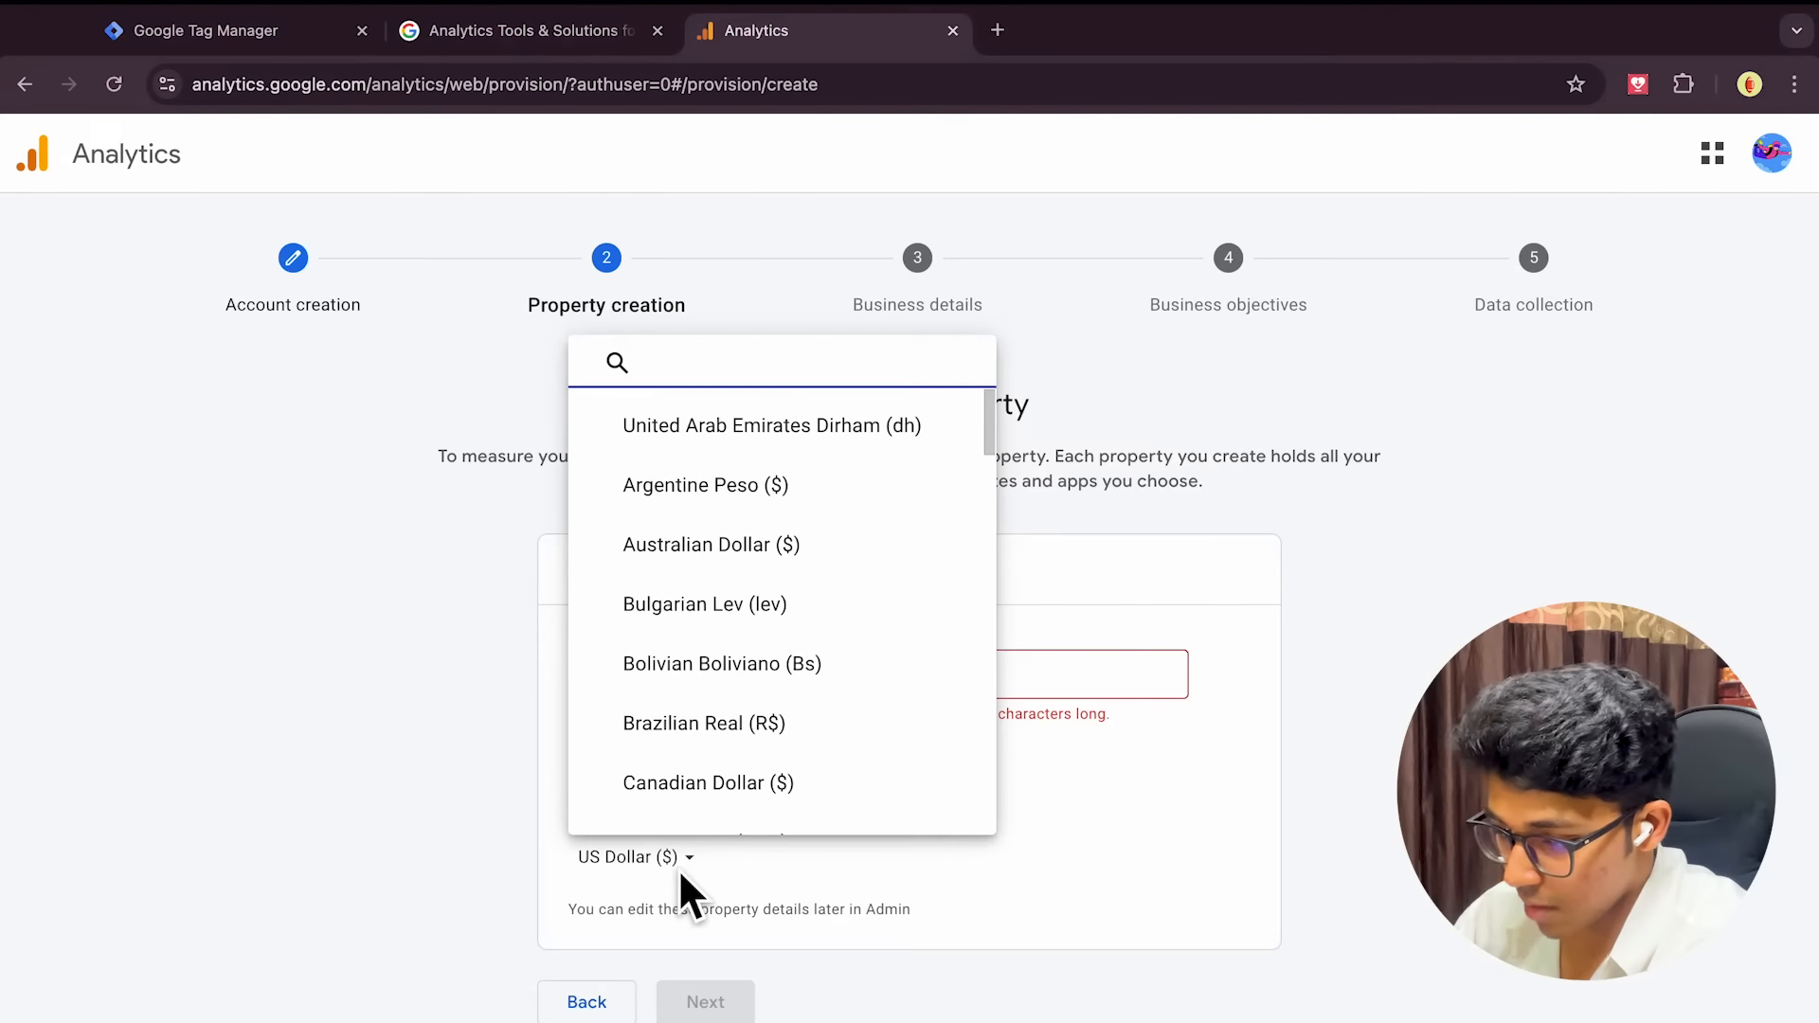
text(india)
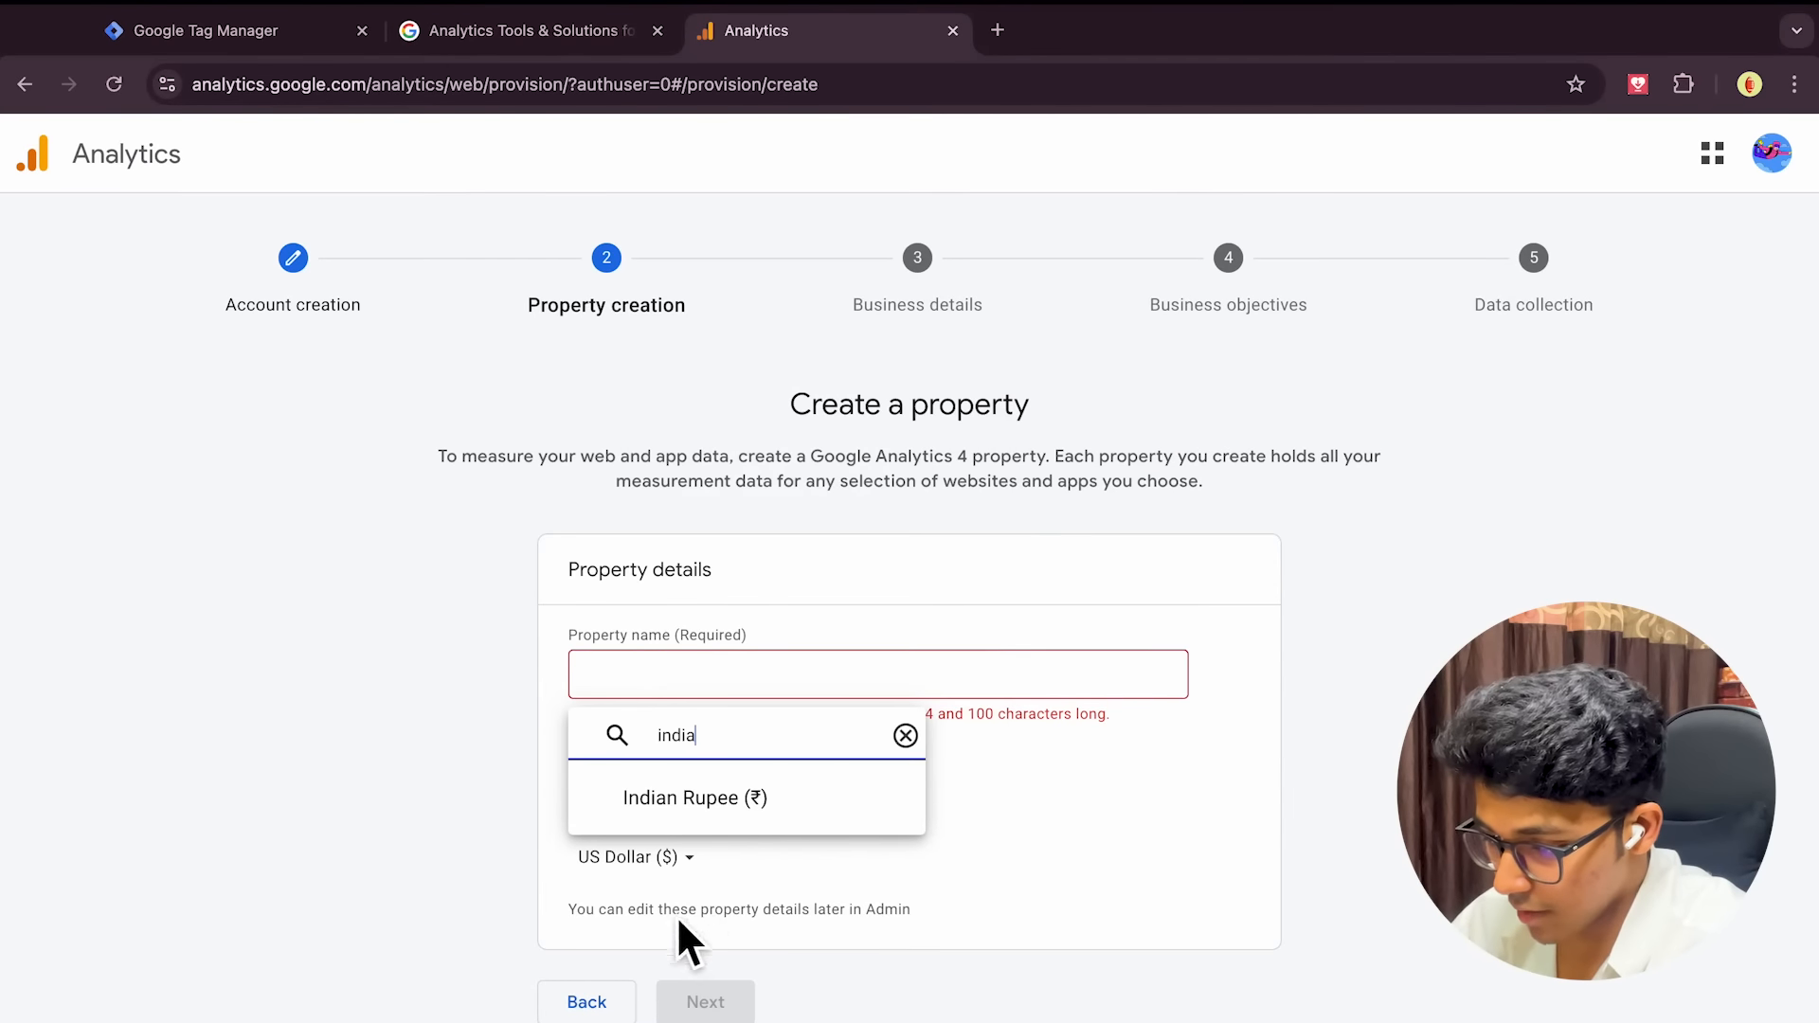
click(694, 816)
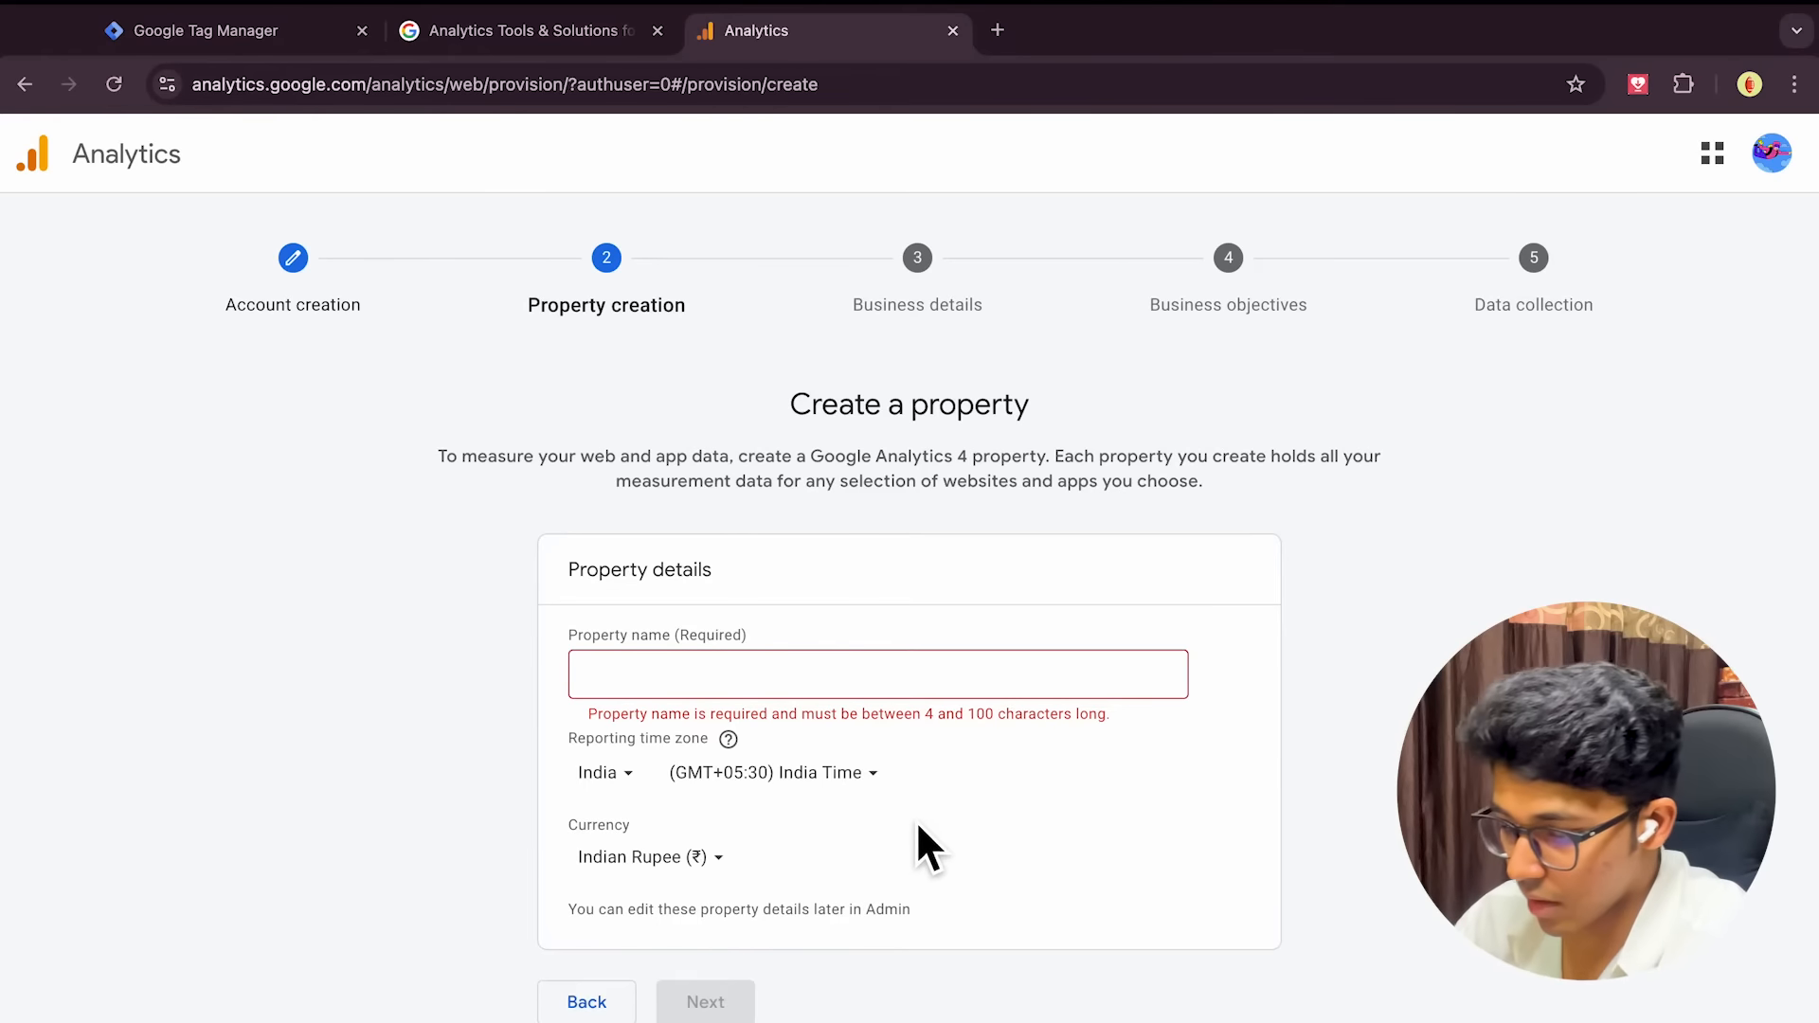
click(792, 694)
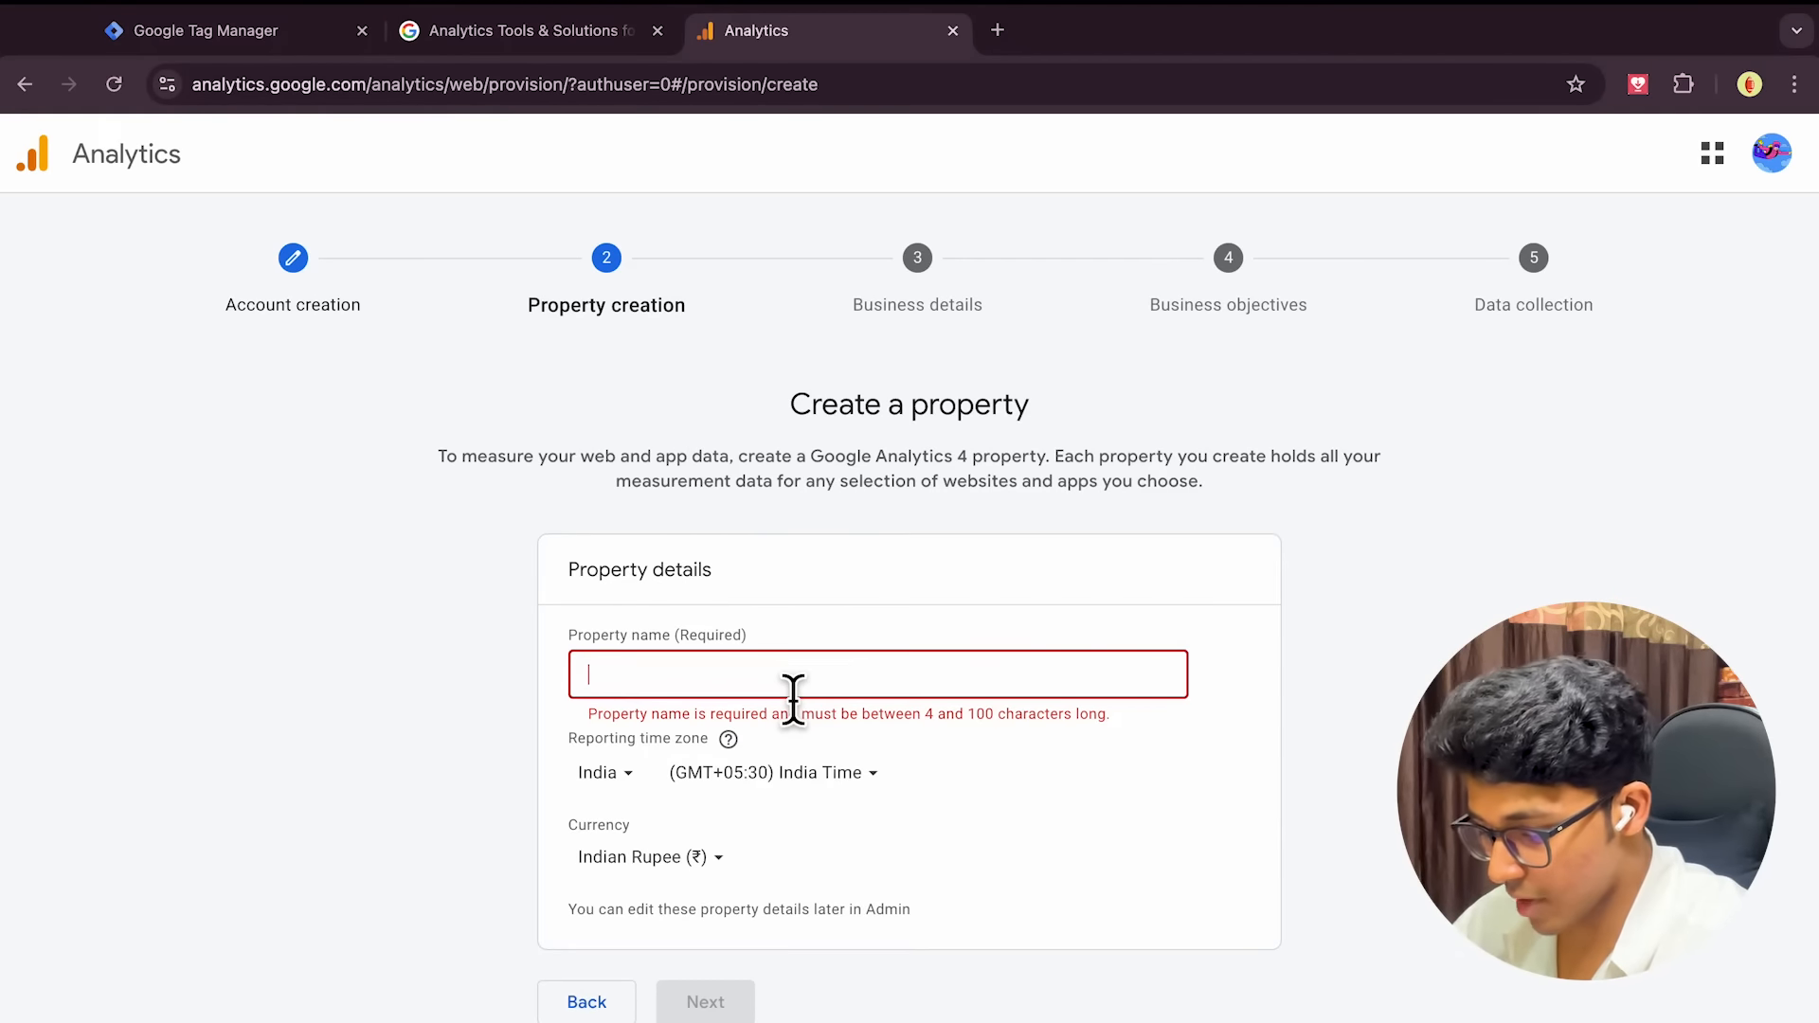
text(Demo)
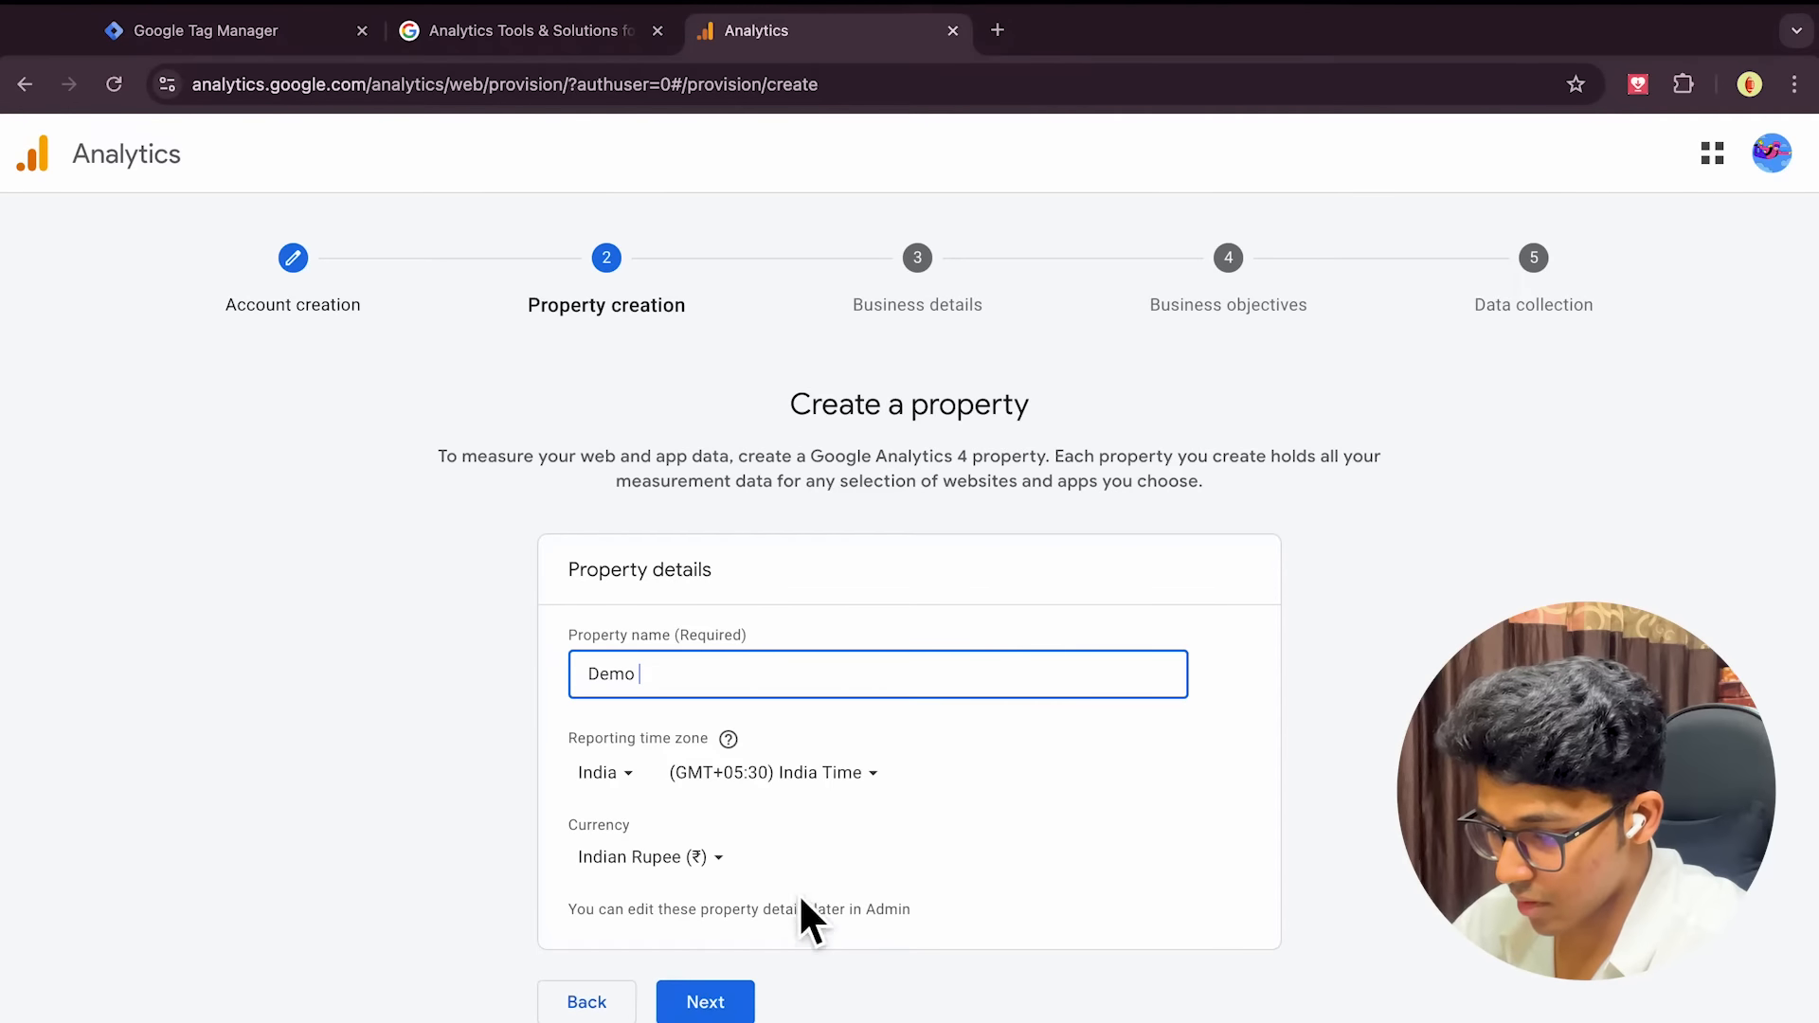
click(713, 1010)
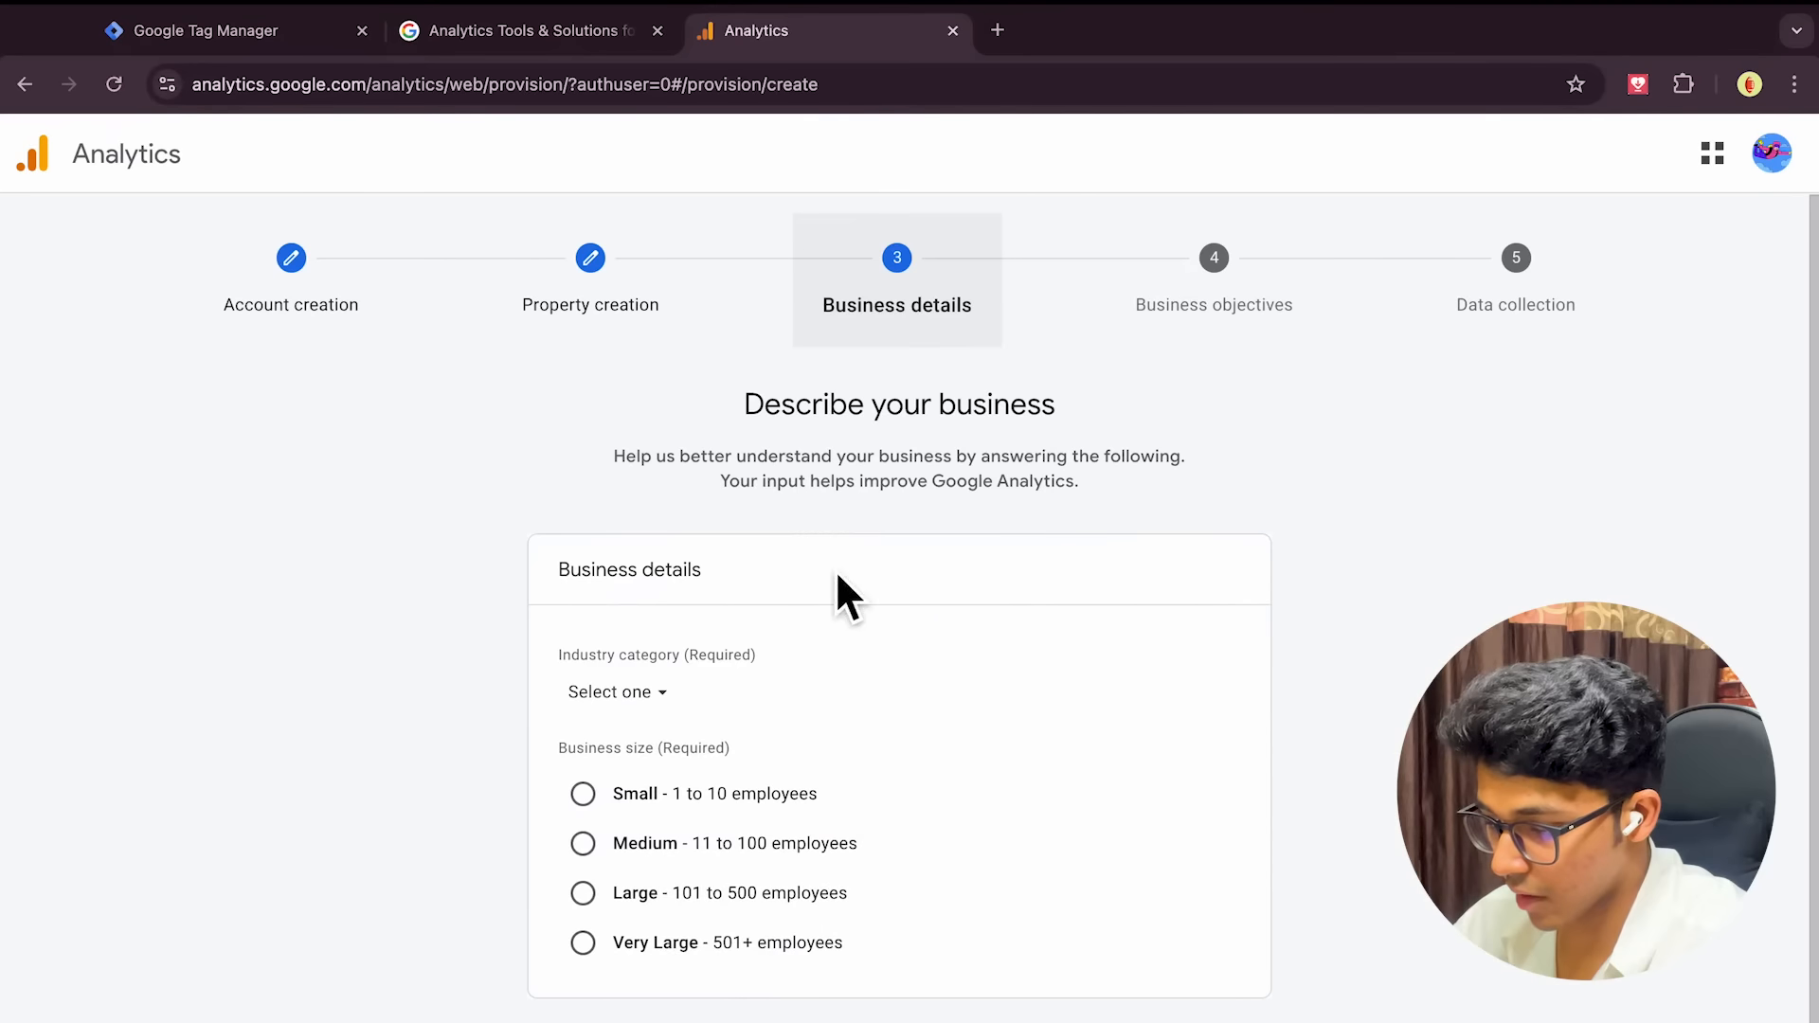
Set business size to 1 to 10 employees and industry to Finance
click(579, 810)
click(615, 693)
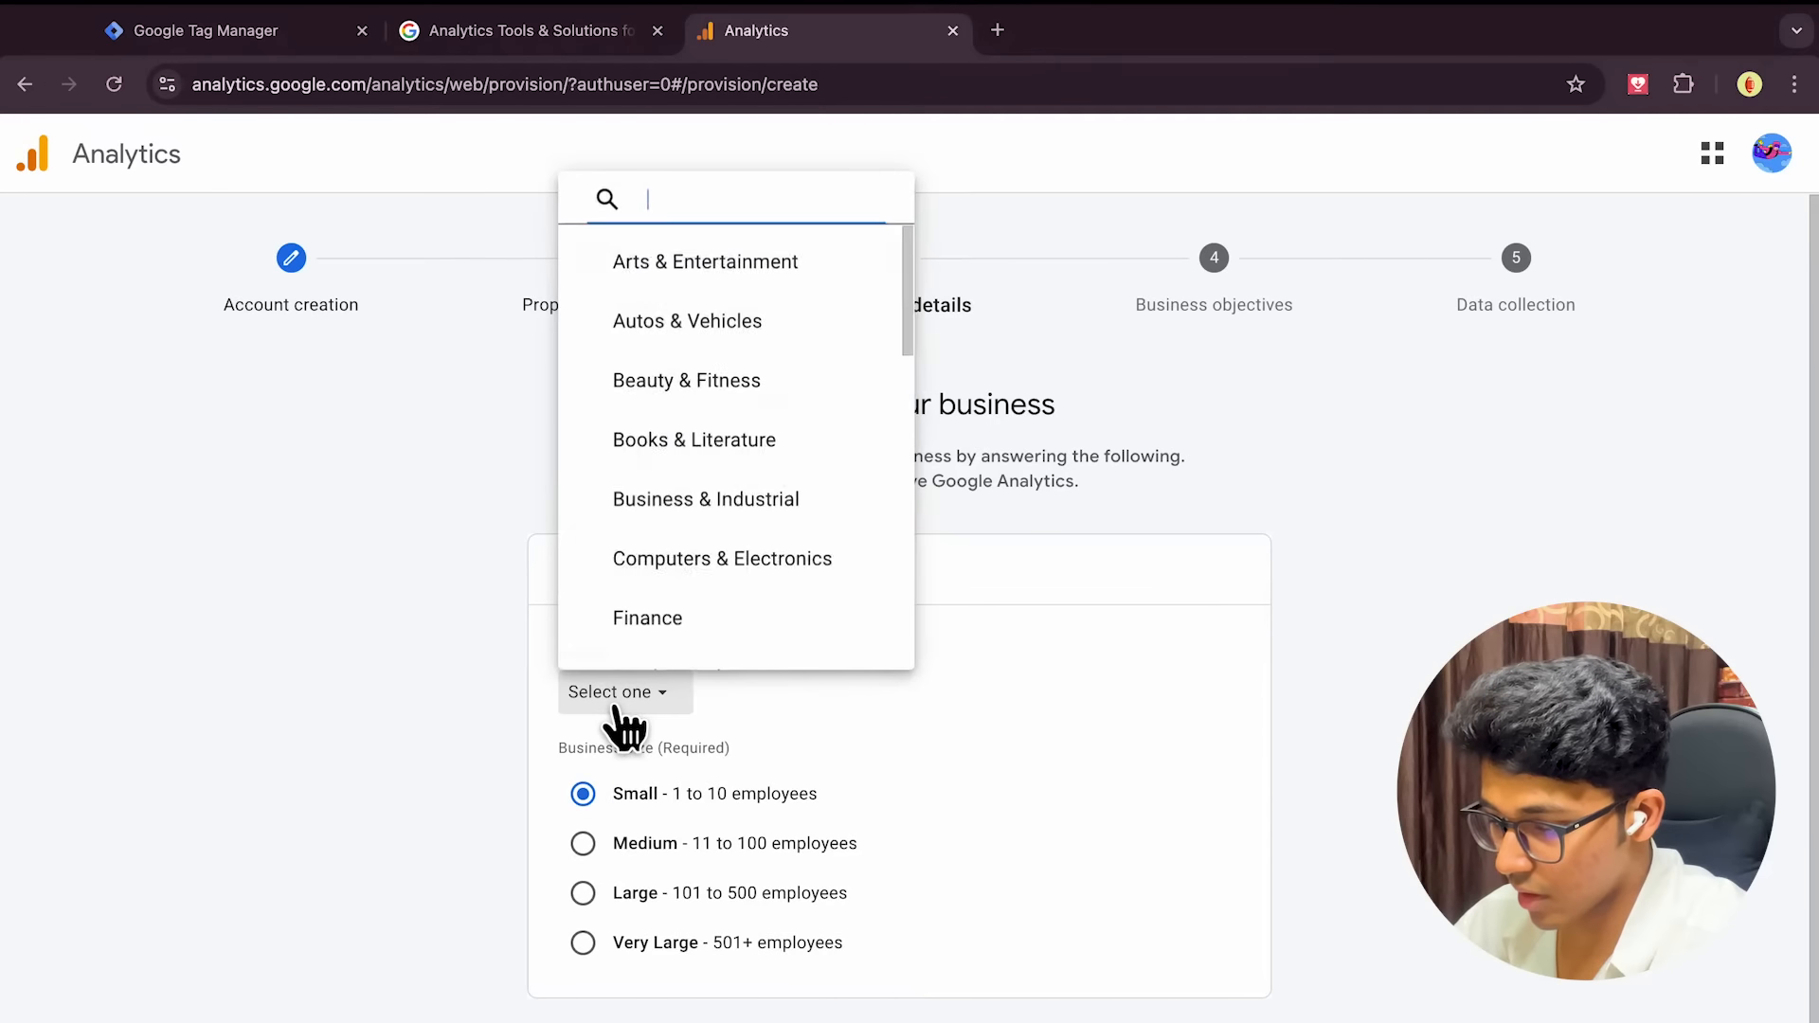
click(648, 633)
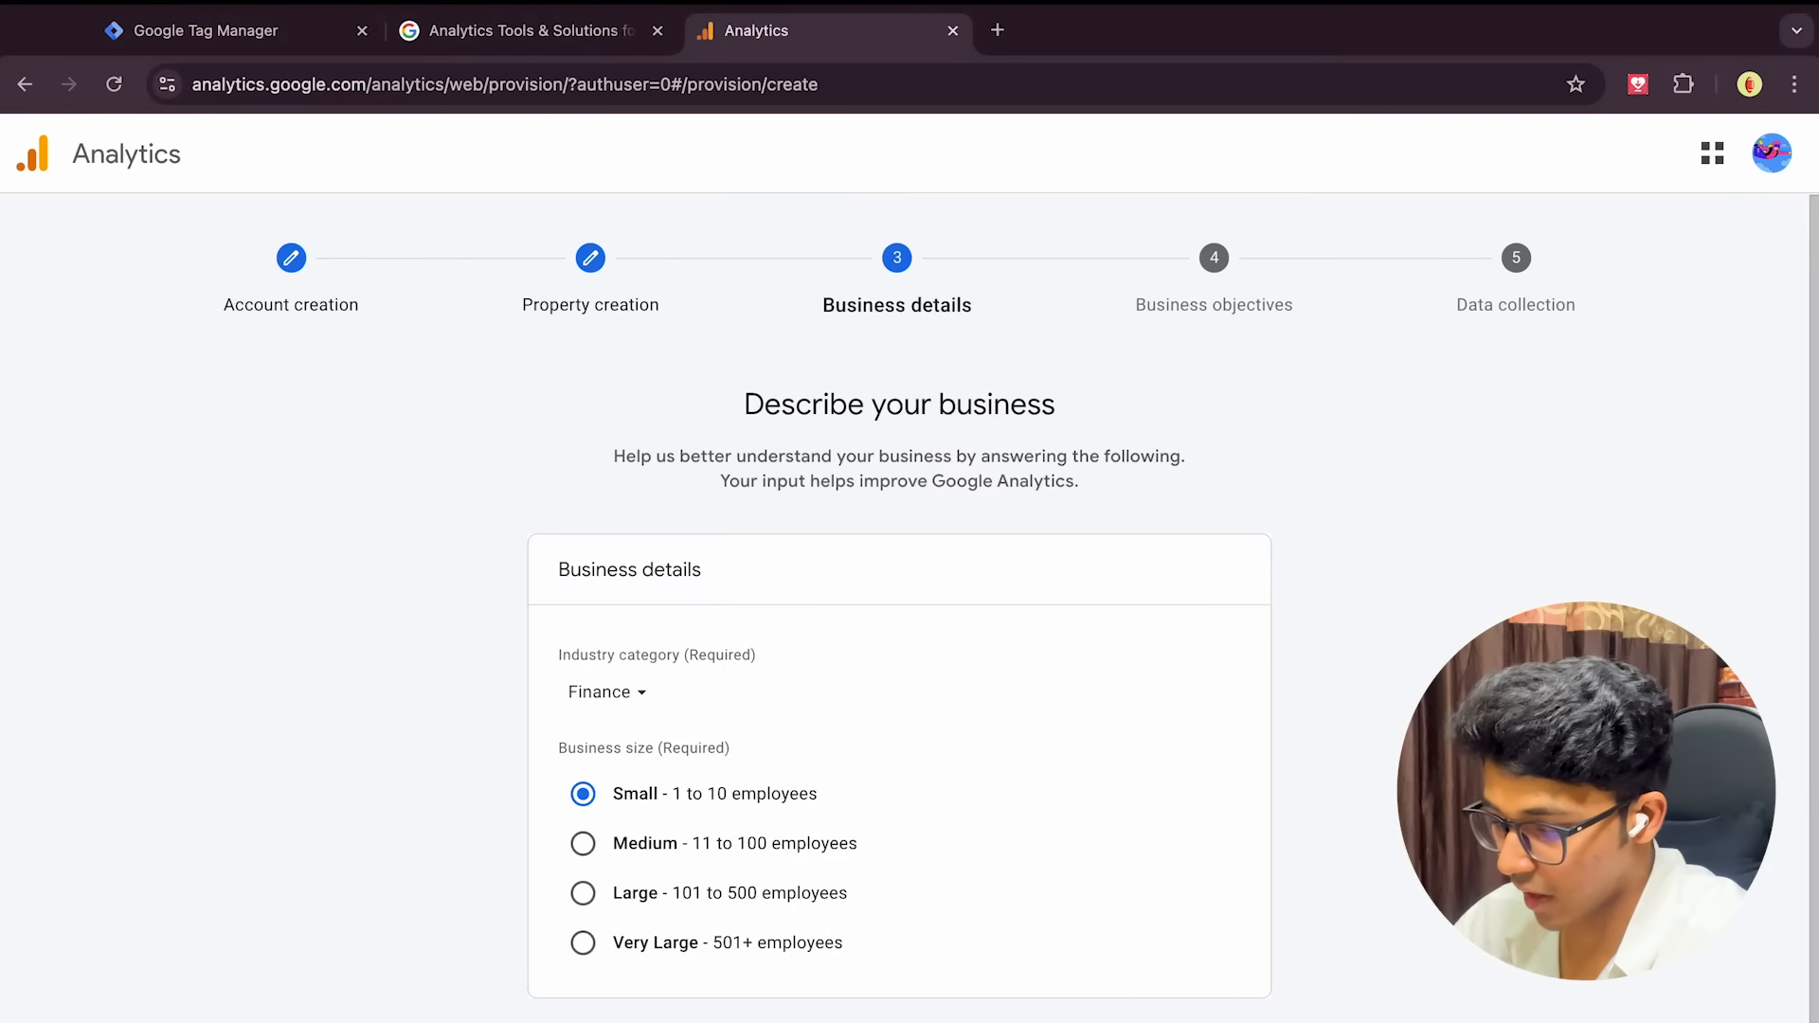
click(720, 995)
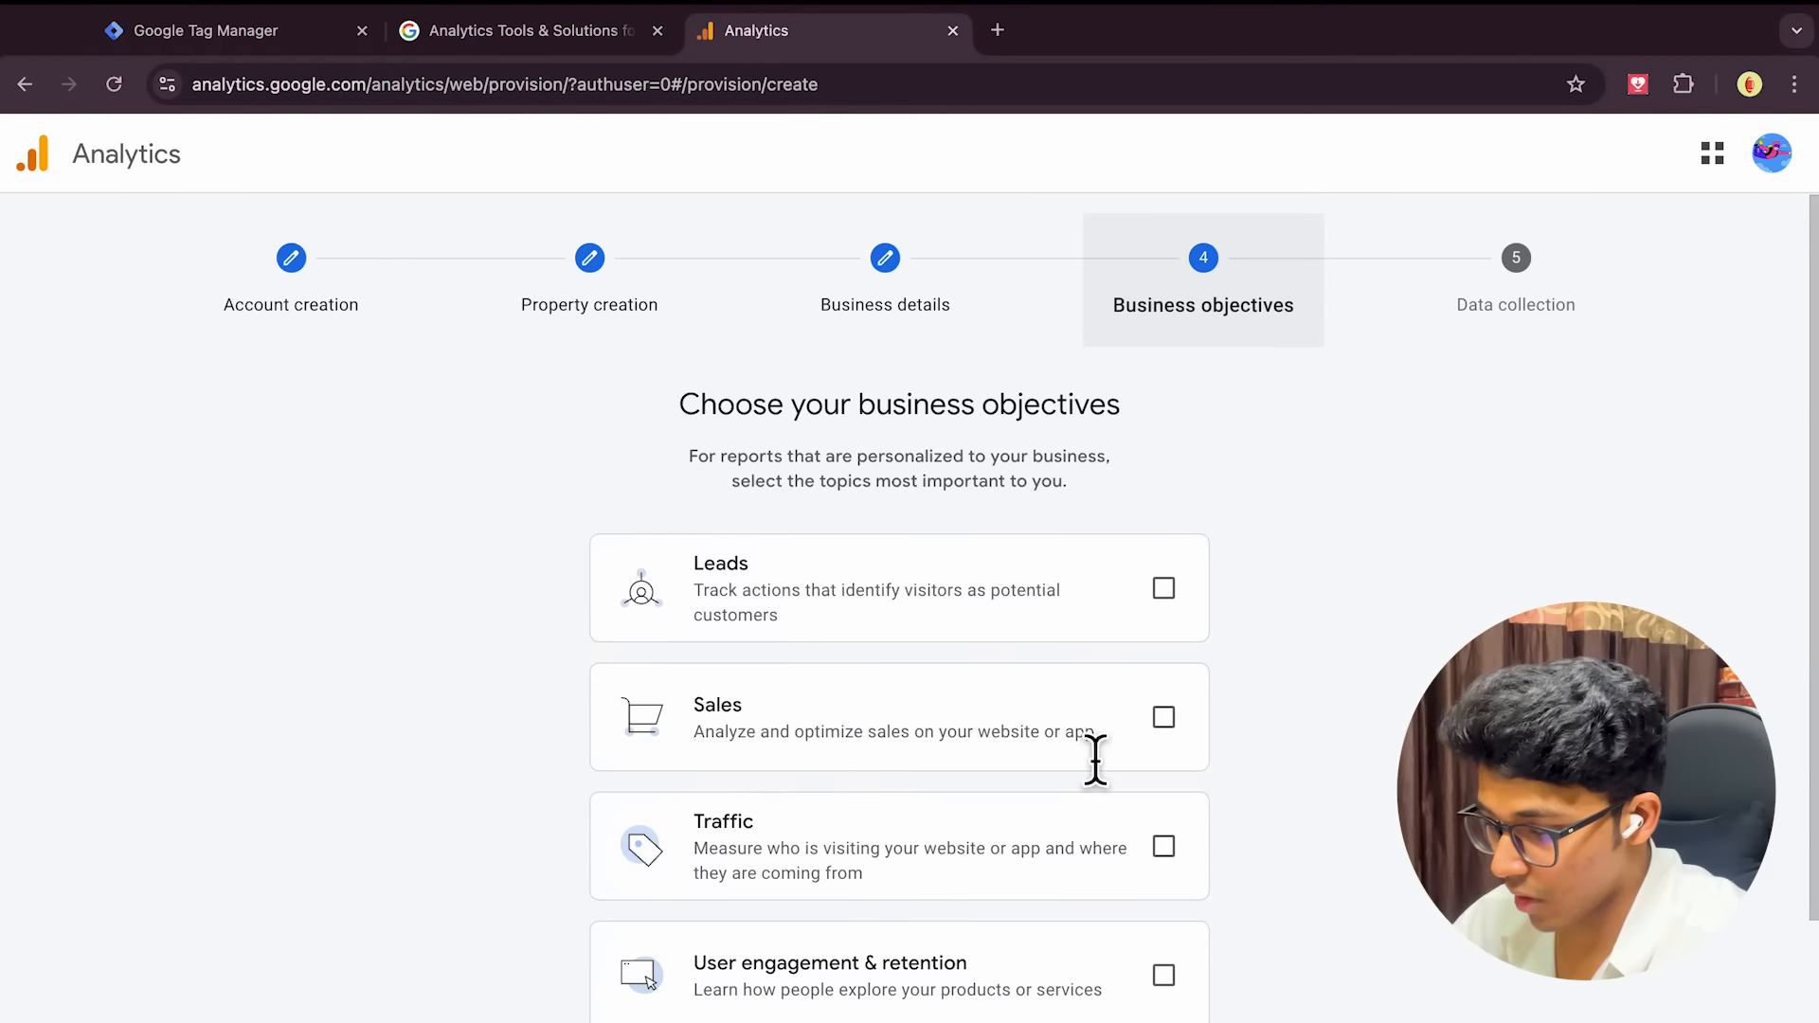
Choose Leads, Sales, Traffic and User engagement & retention as objectives and create the account
scroll(1096, 755, down, 1)
click(1163, 504)
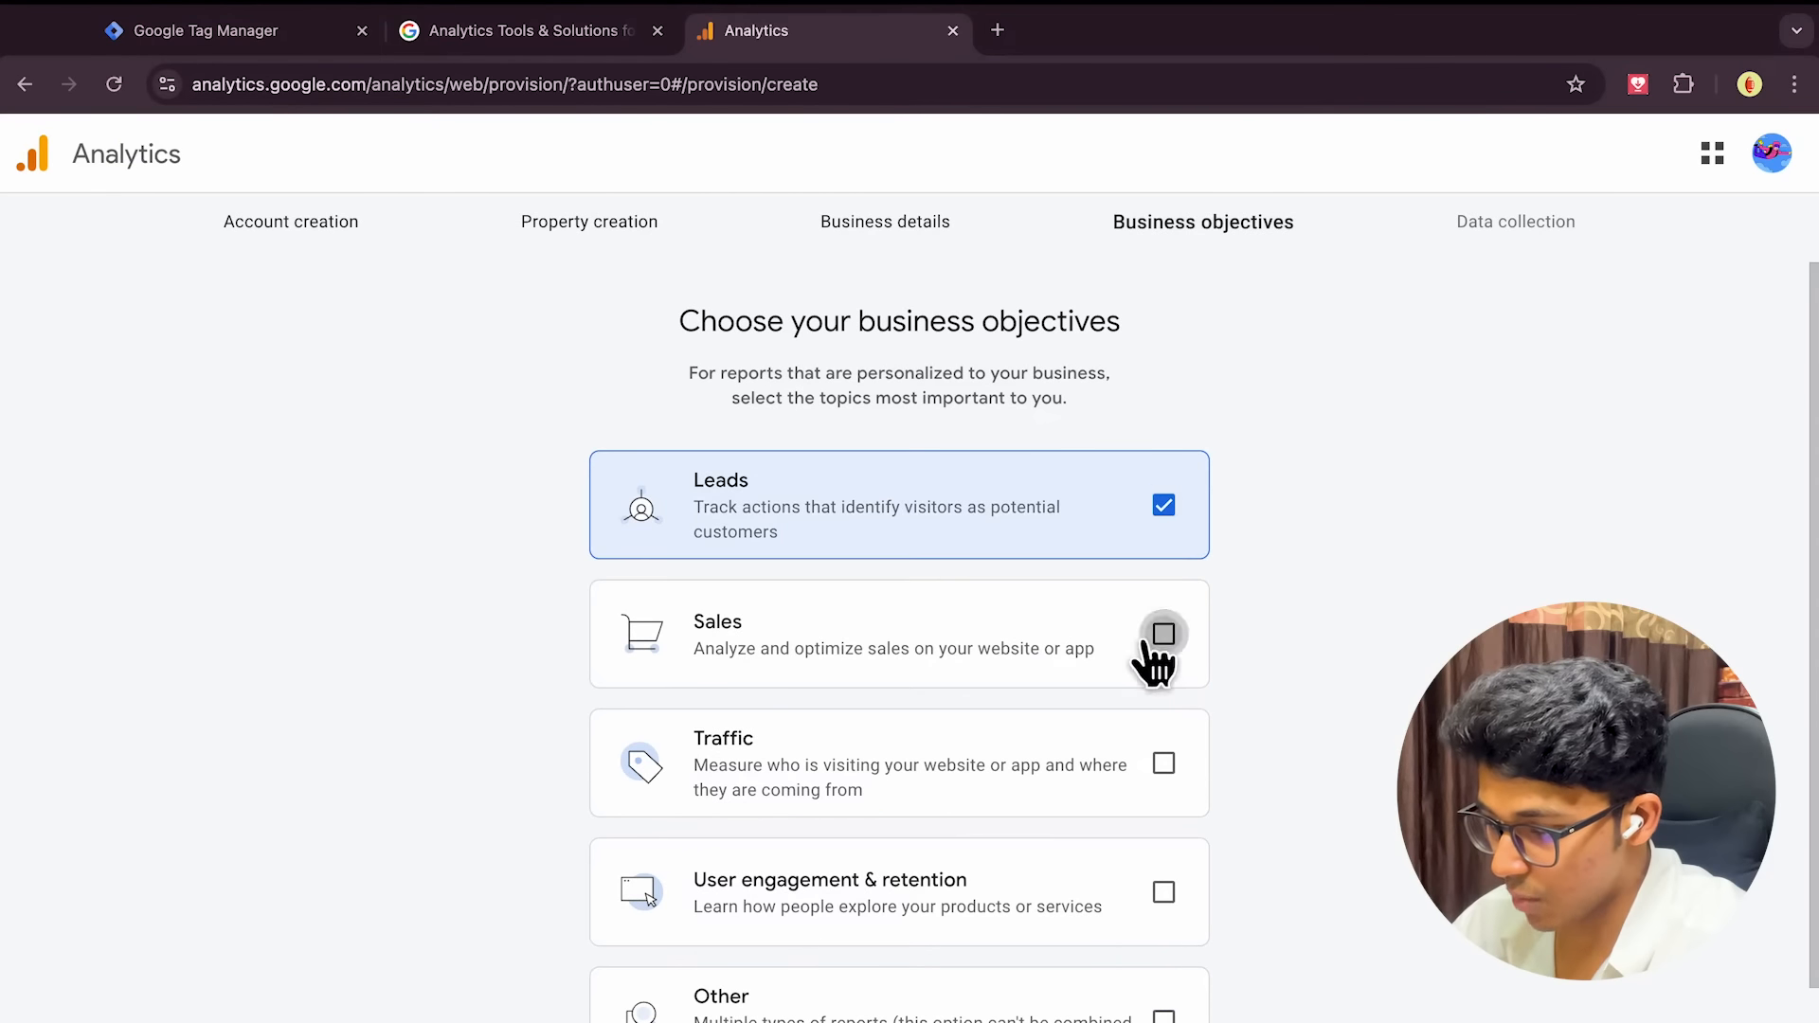
click(1163, 634)
click(1164, 762)
click(1163, 893)
scroll(1157, 912, down, 1)
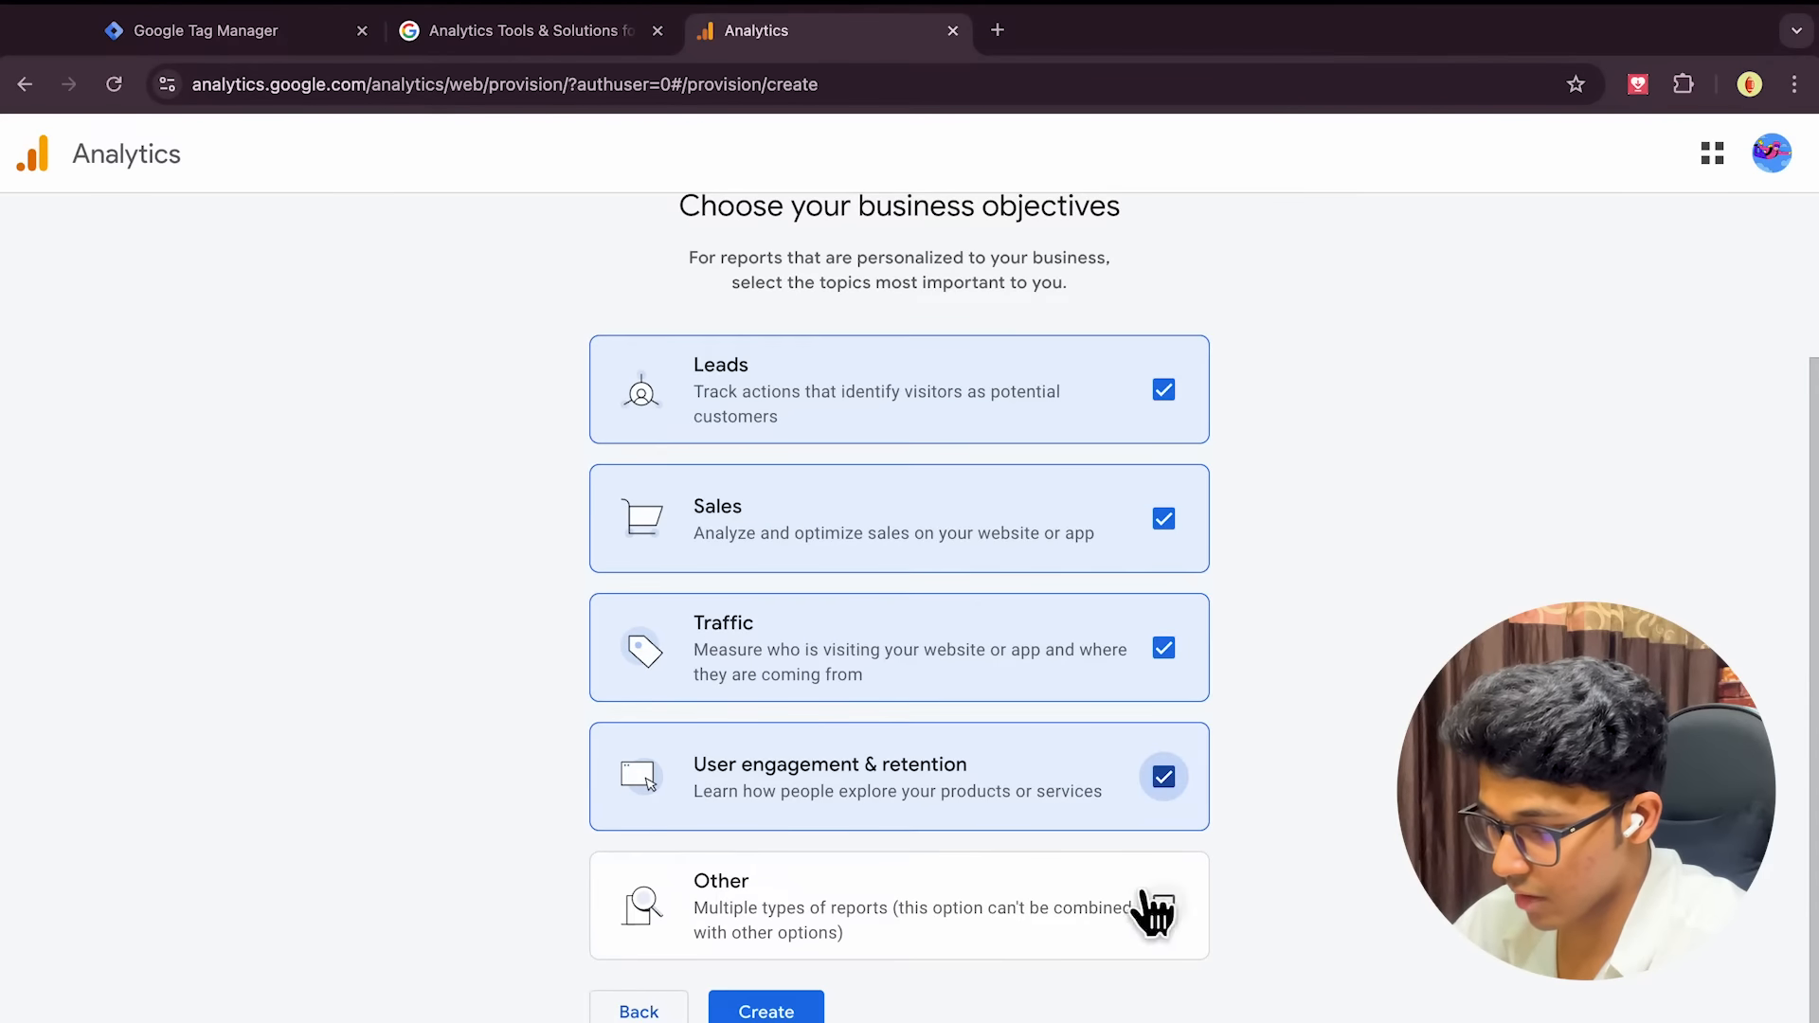
click(755, 1006)
Accept the GDPR data protection terms and the Terms of Service
click(582, 806)
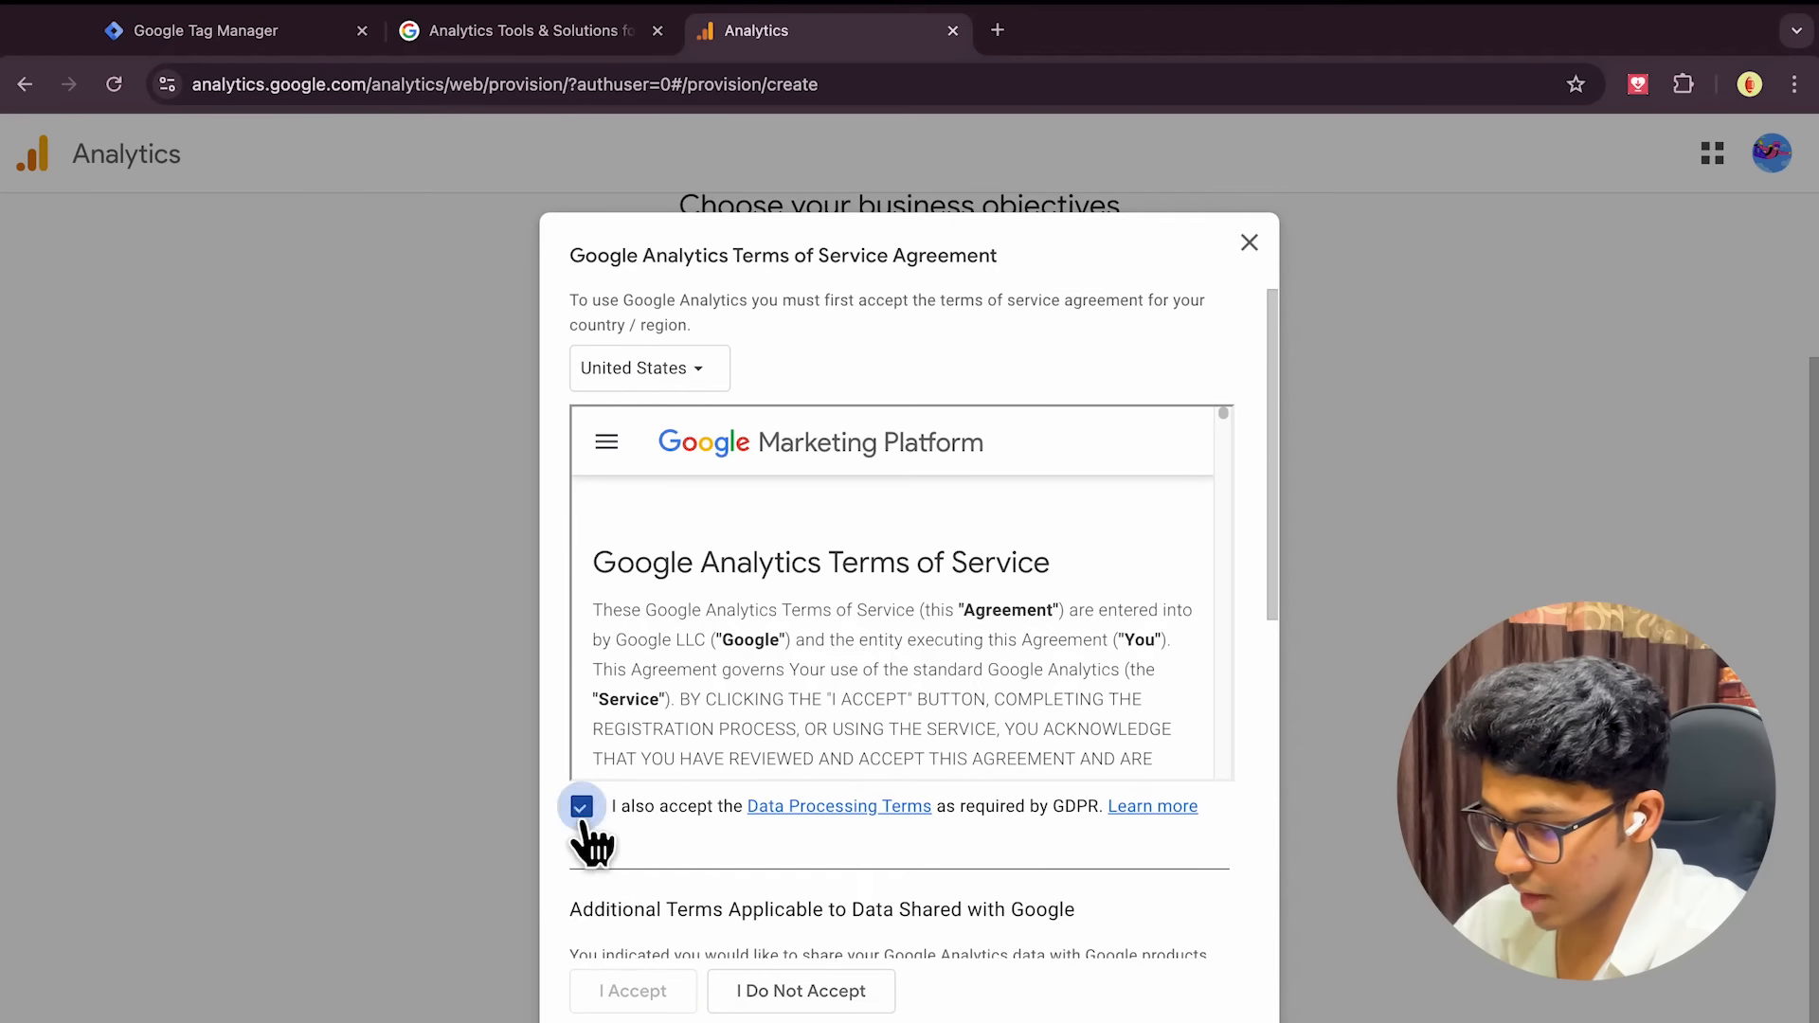
scroll(649, 840, down, 6)
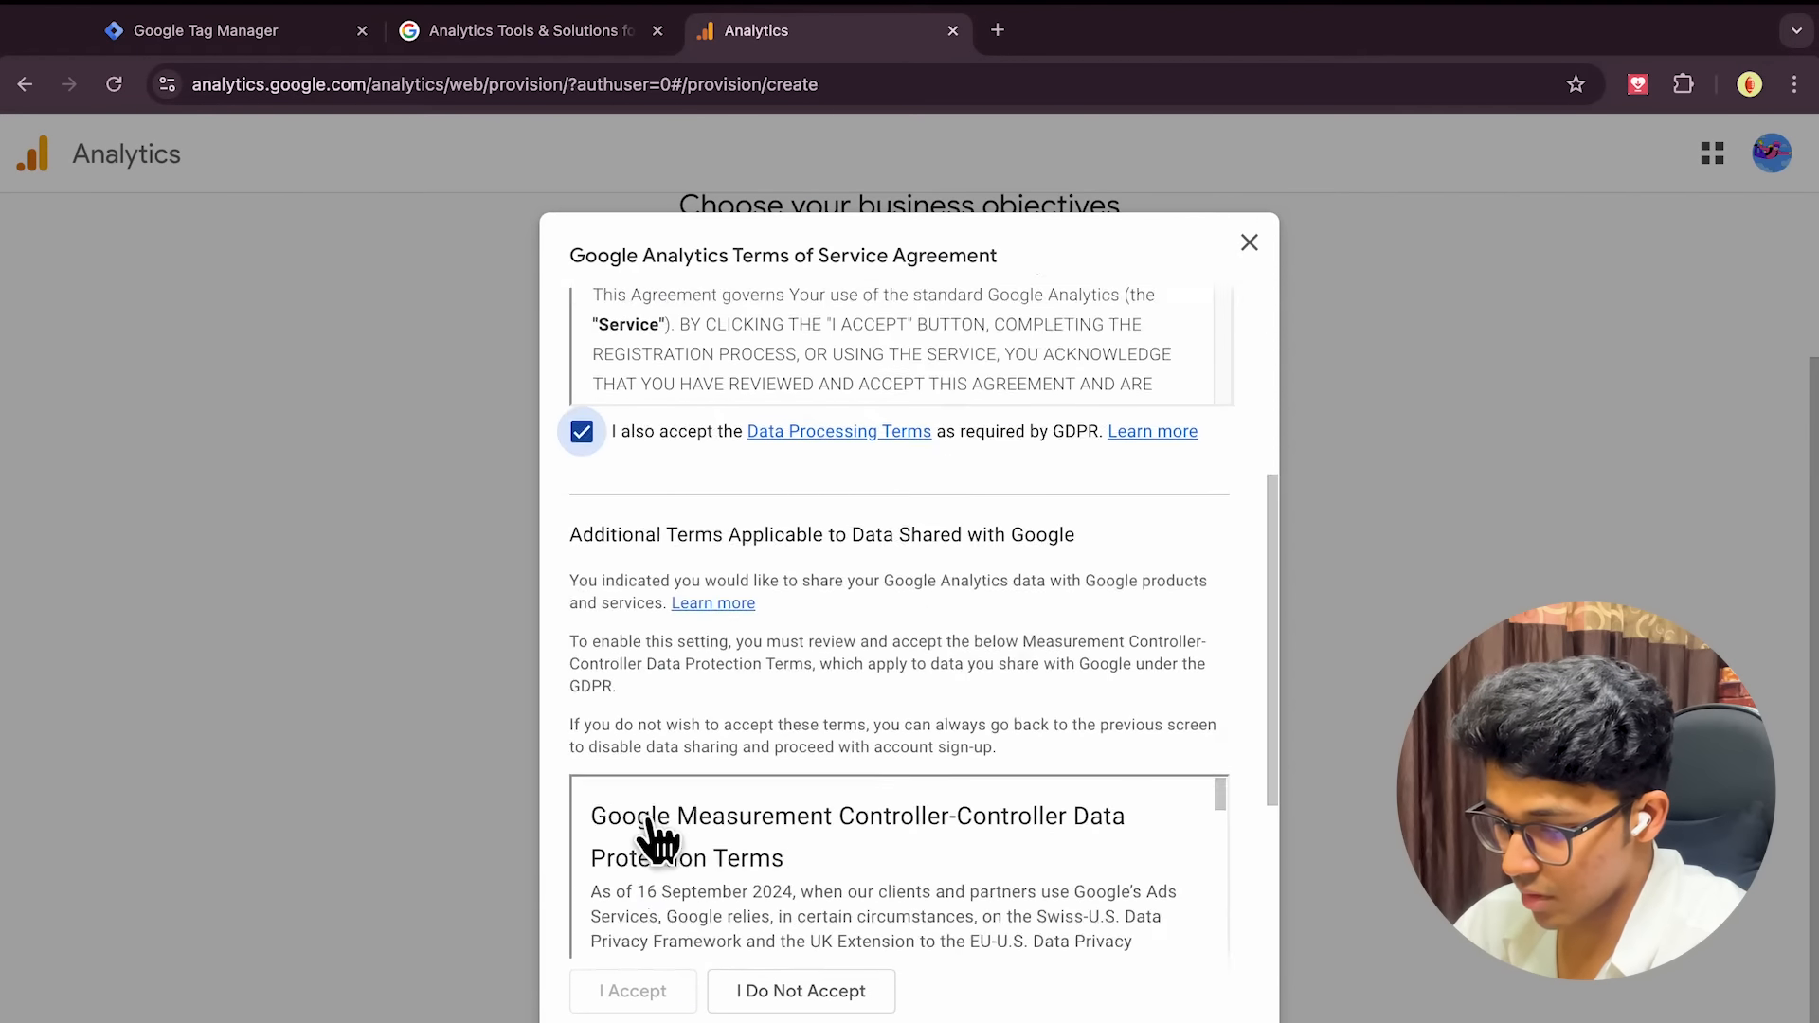
click(581, 912)
click(611, 988)
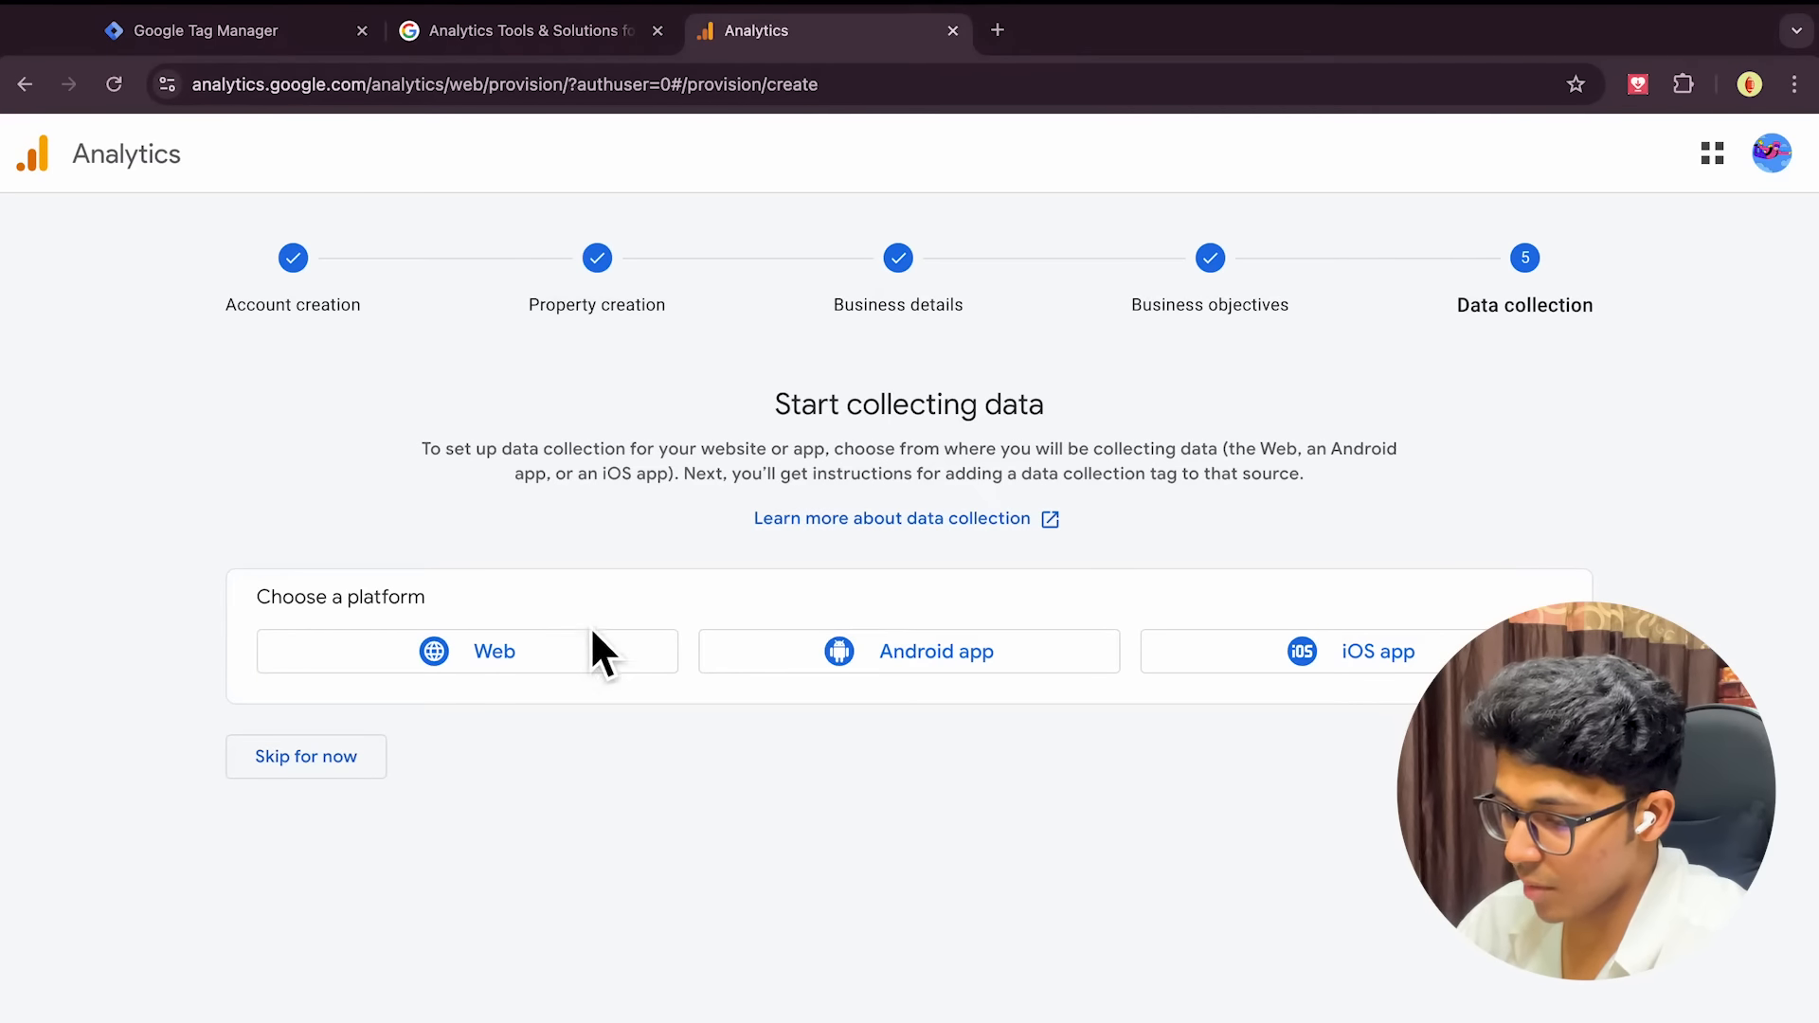
click(491, 653)
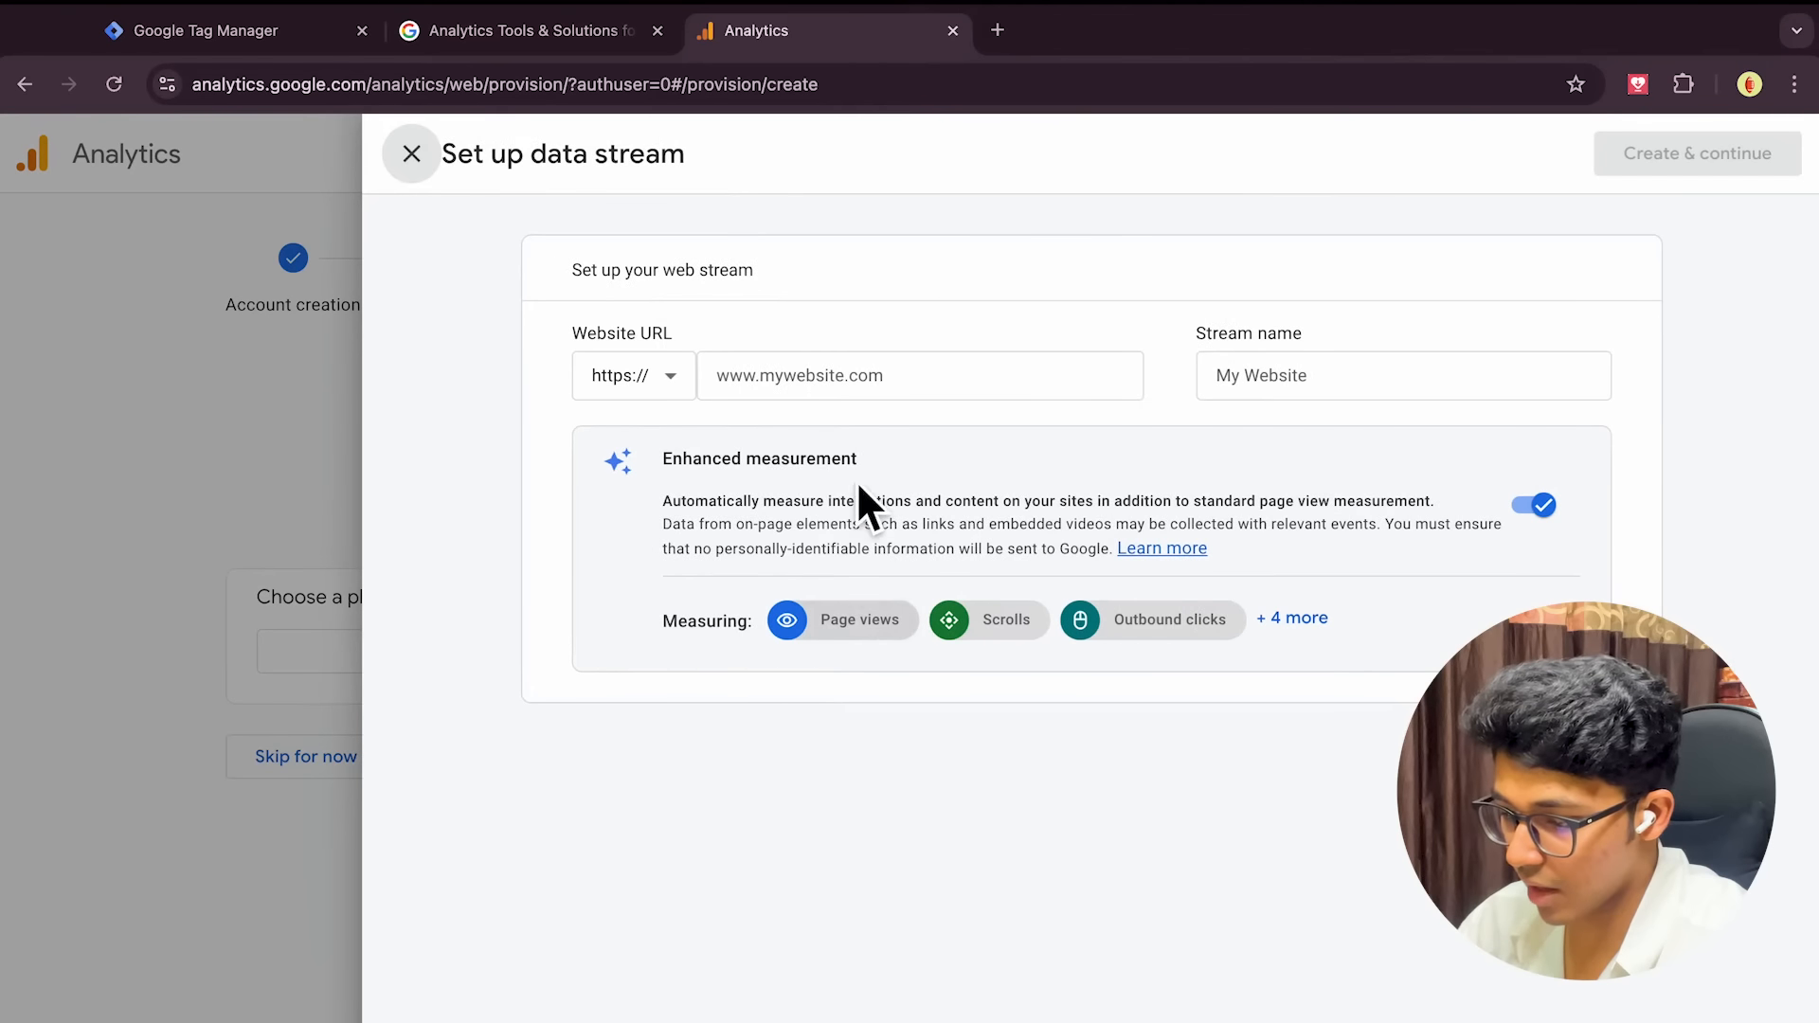
click(865, 390)
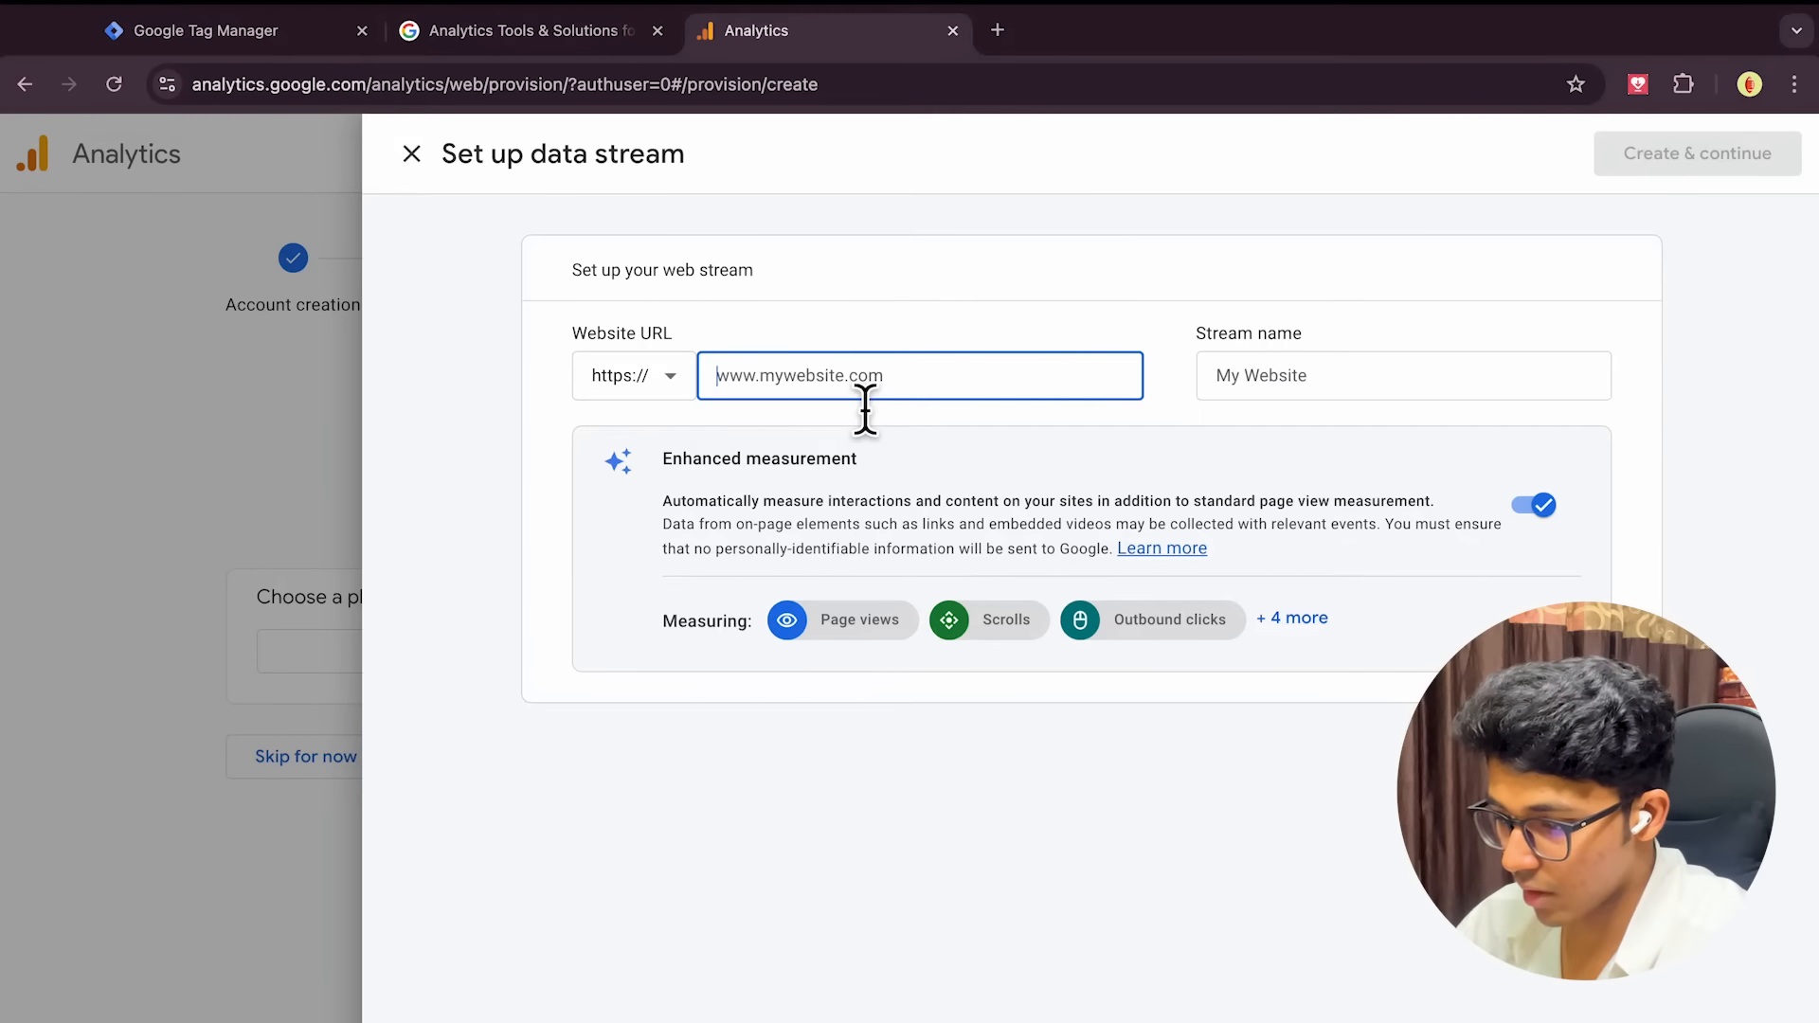
text(www.youtub)
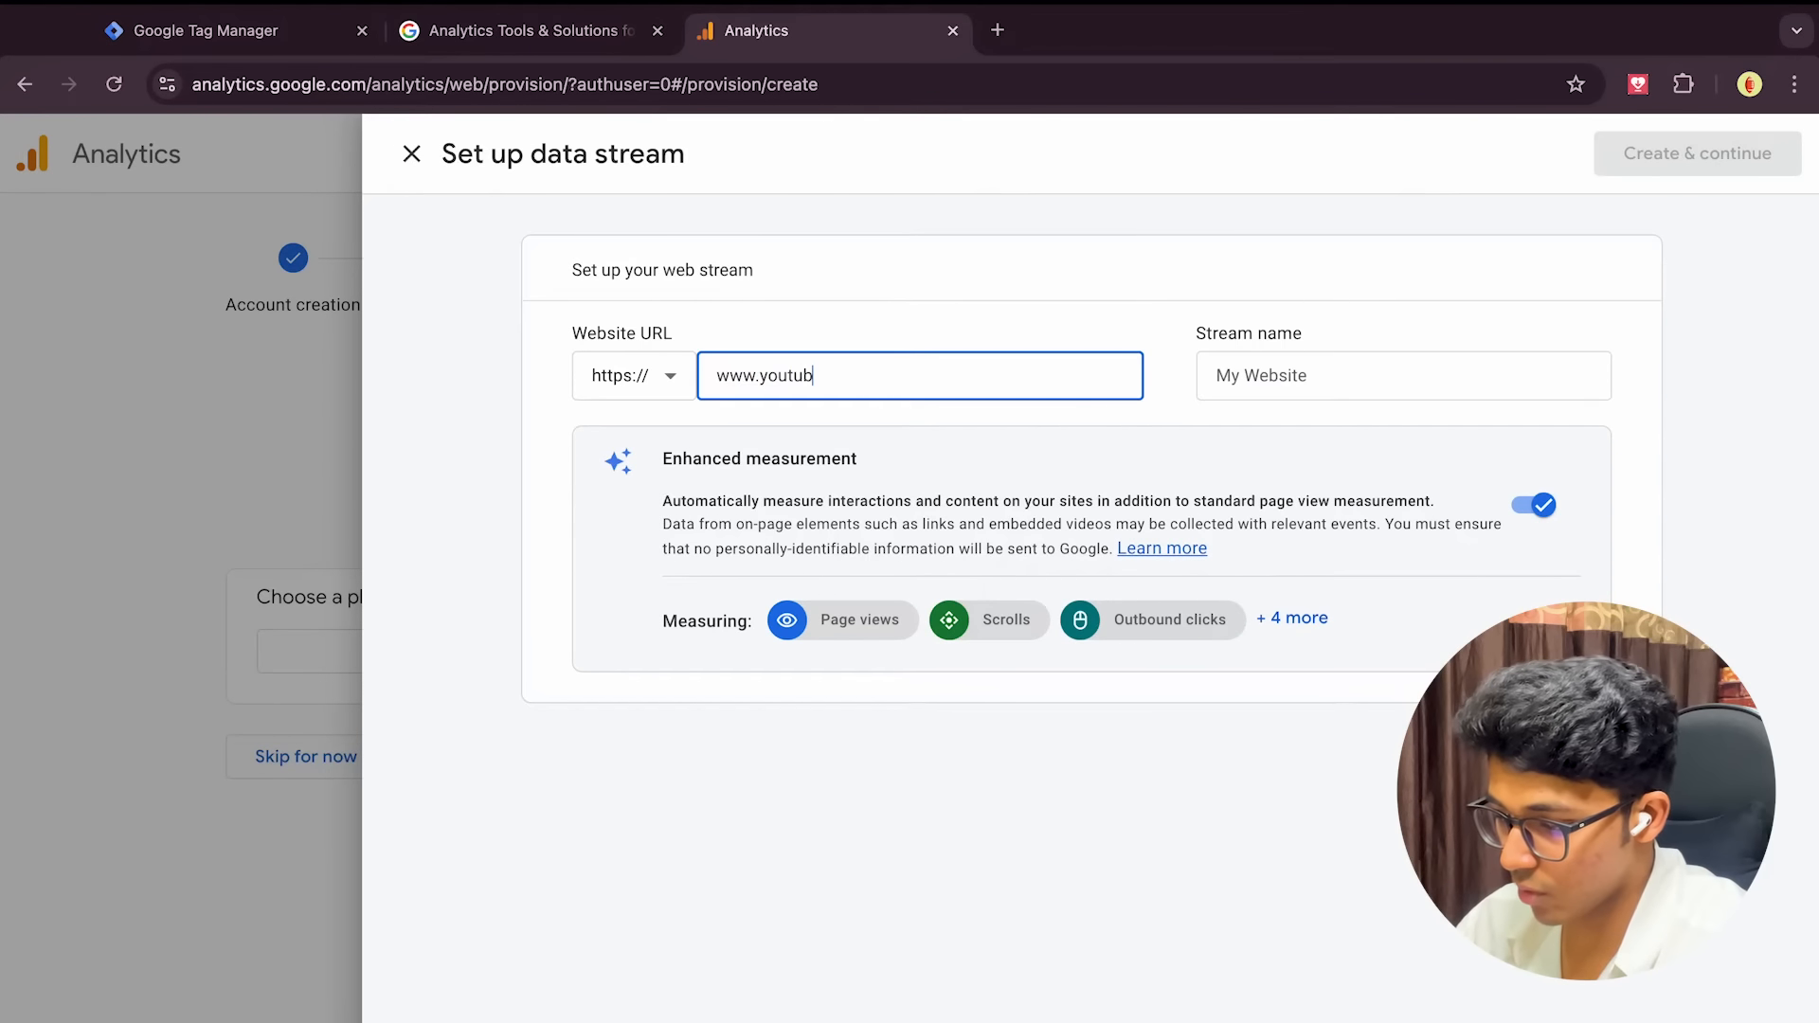
text(e.vivekmishra.net)
click(1285, 412)
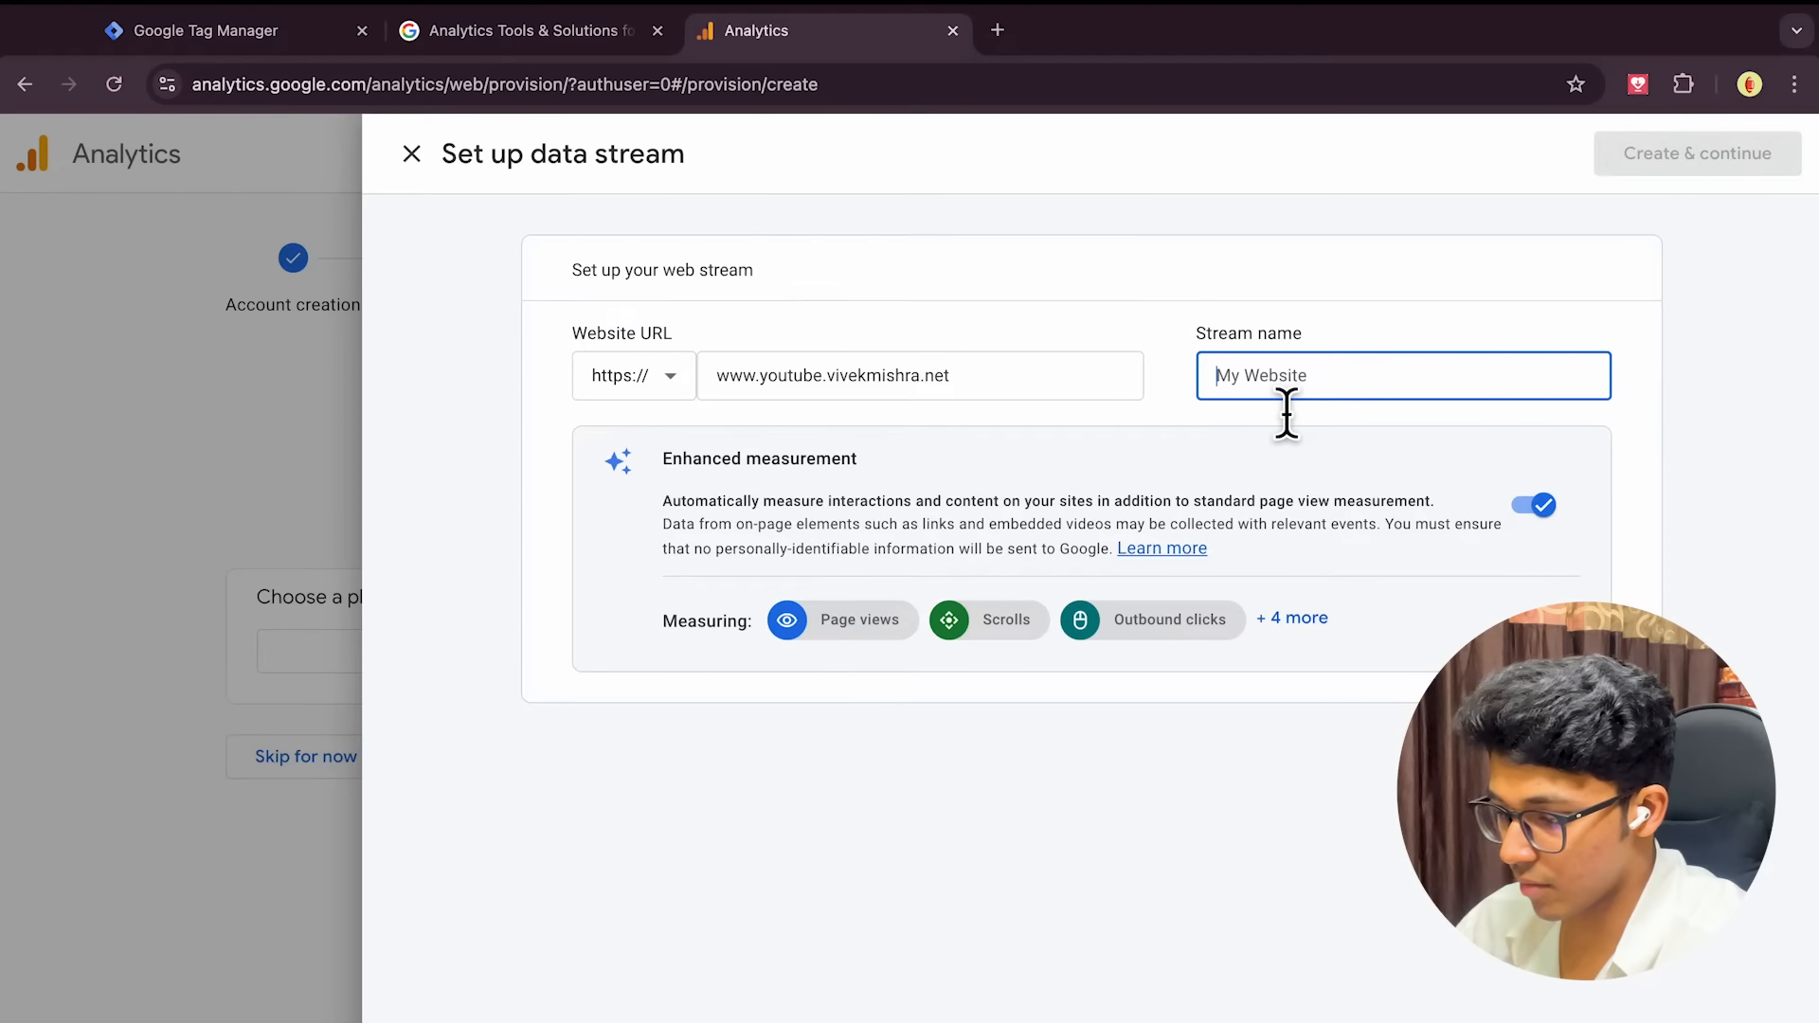
text(Vivek Mishra)
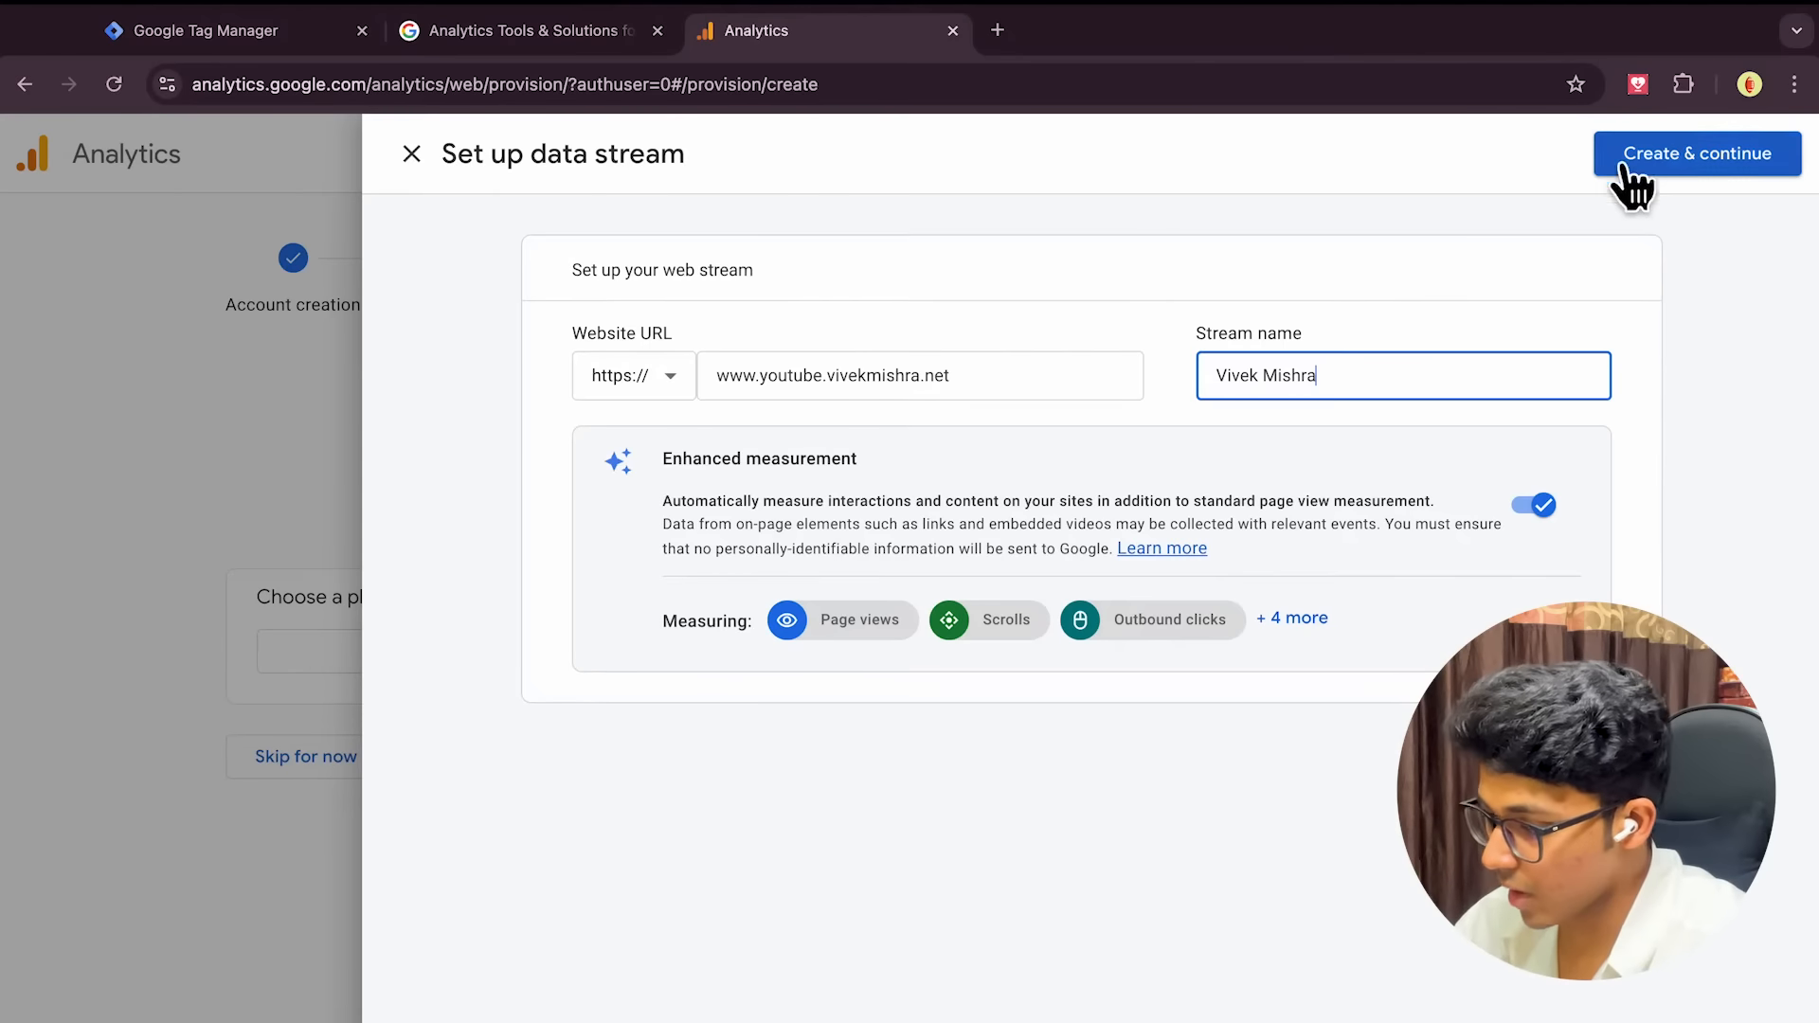
click(1685, 159)
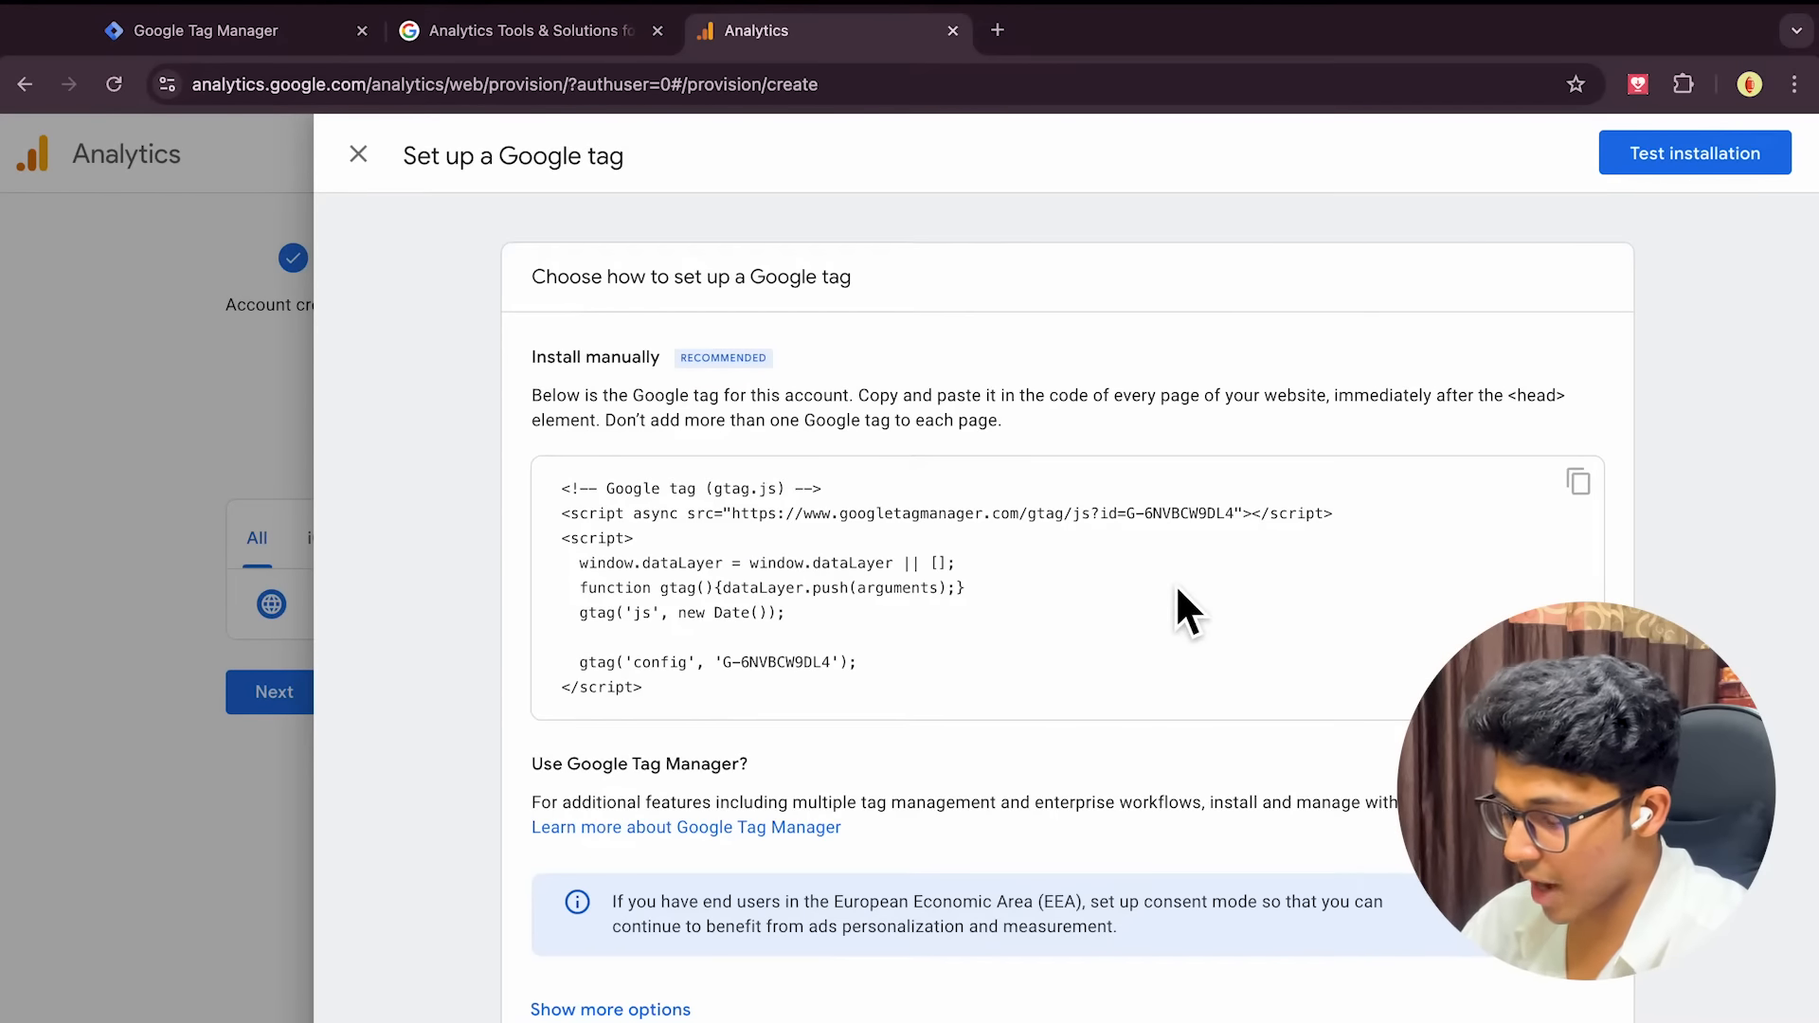
Copy the Google tag installation code and close the setup instructions
drag(1509, 402, 1582, 406)
click(1496, 505)
click(1588, 502)
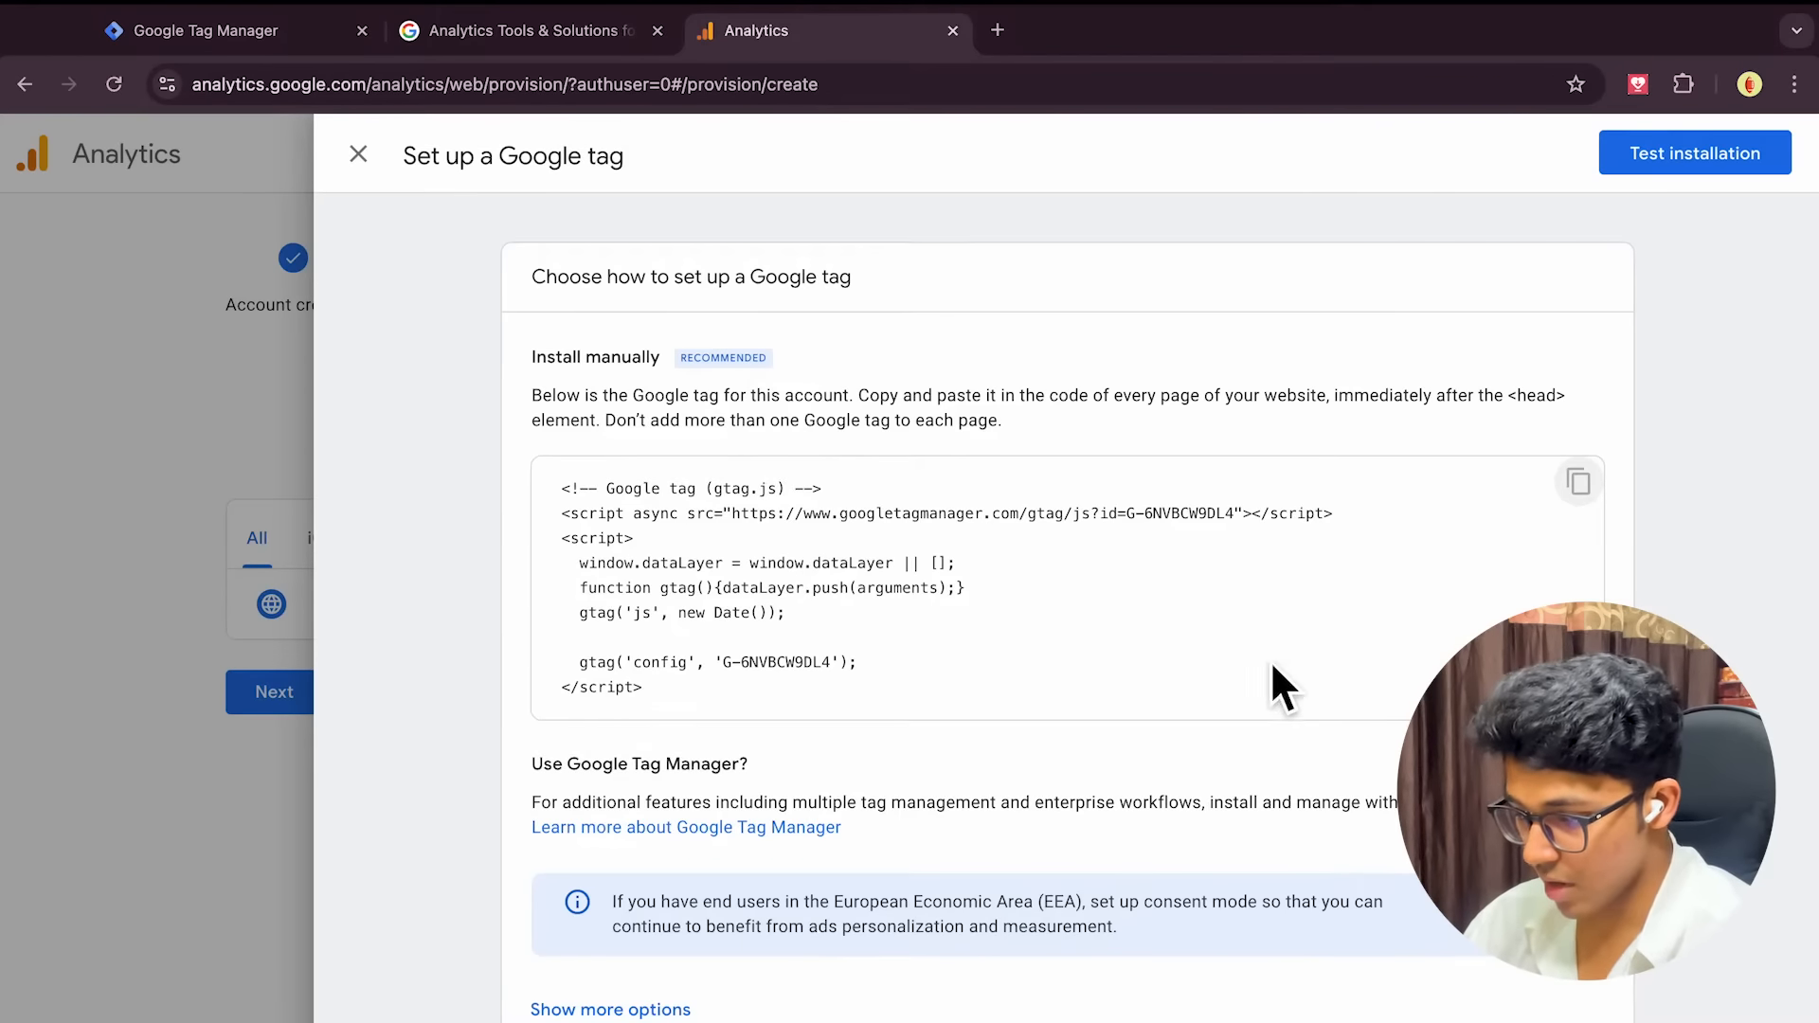
click(358, 156)
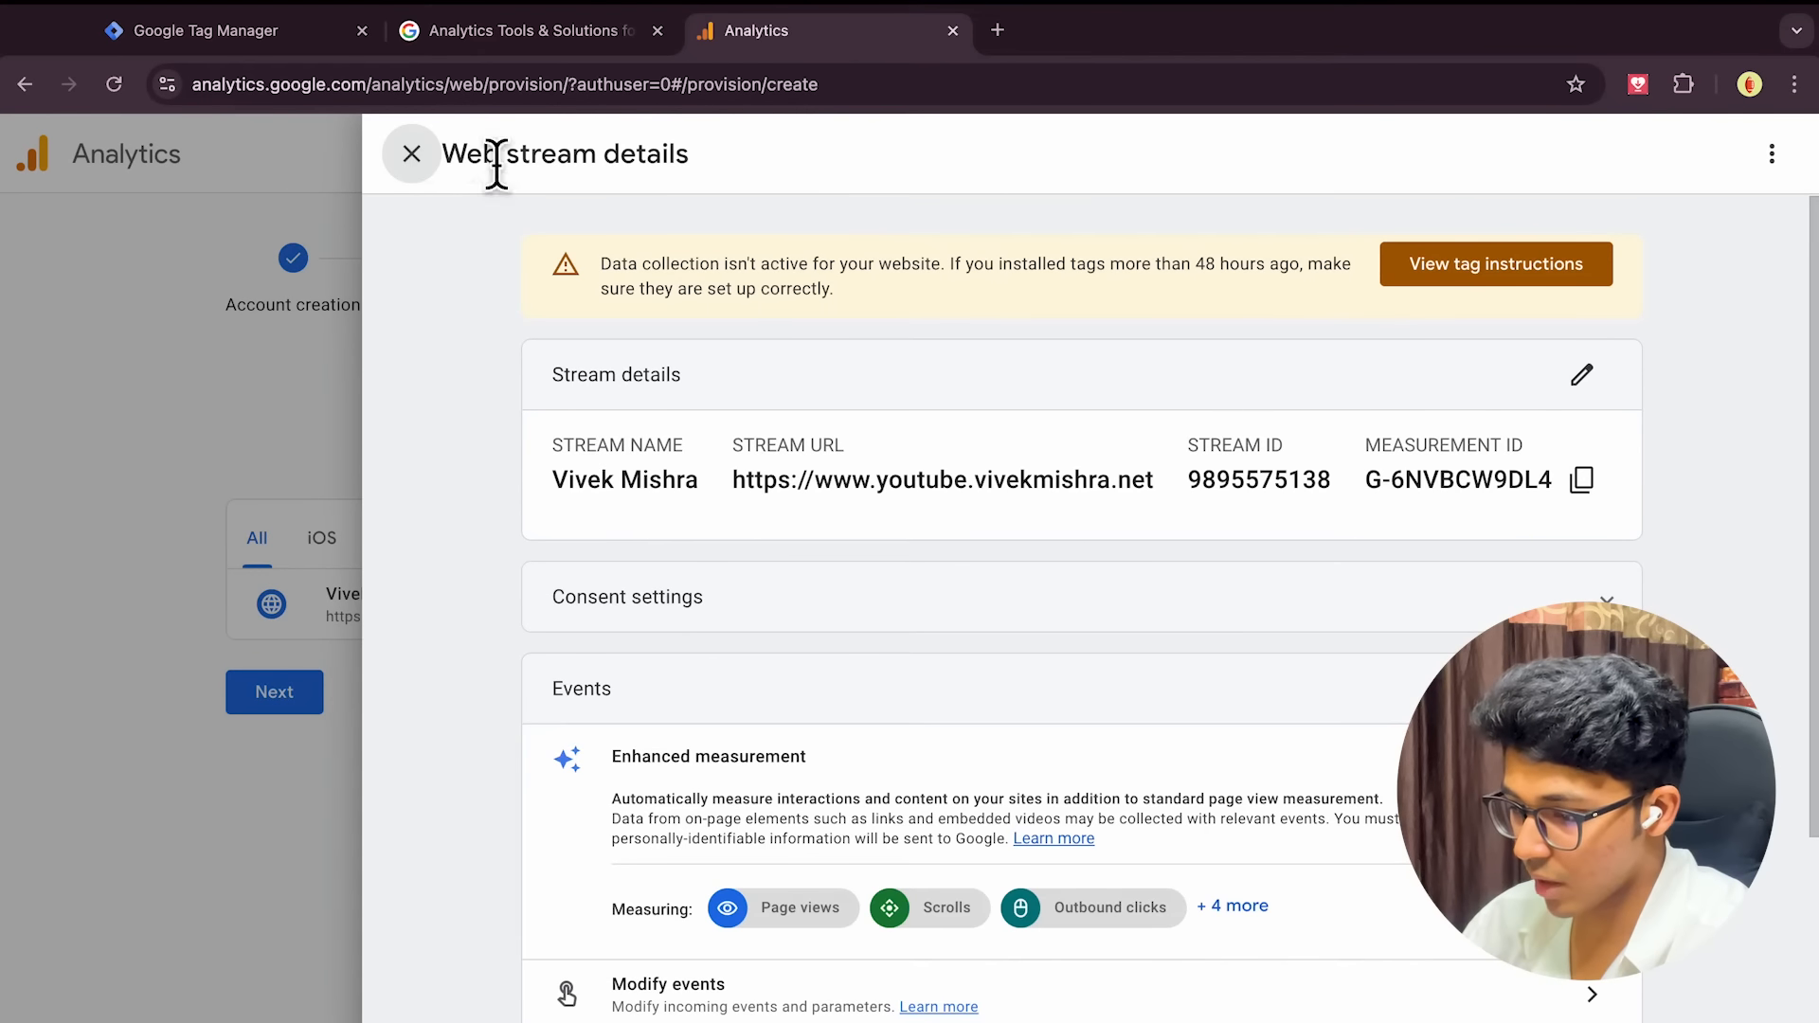
Look through the tag's configuration settings and connected site tags on the stream details page
scroll(997, 514, down, 5)
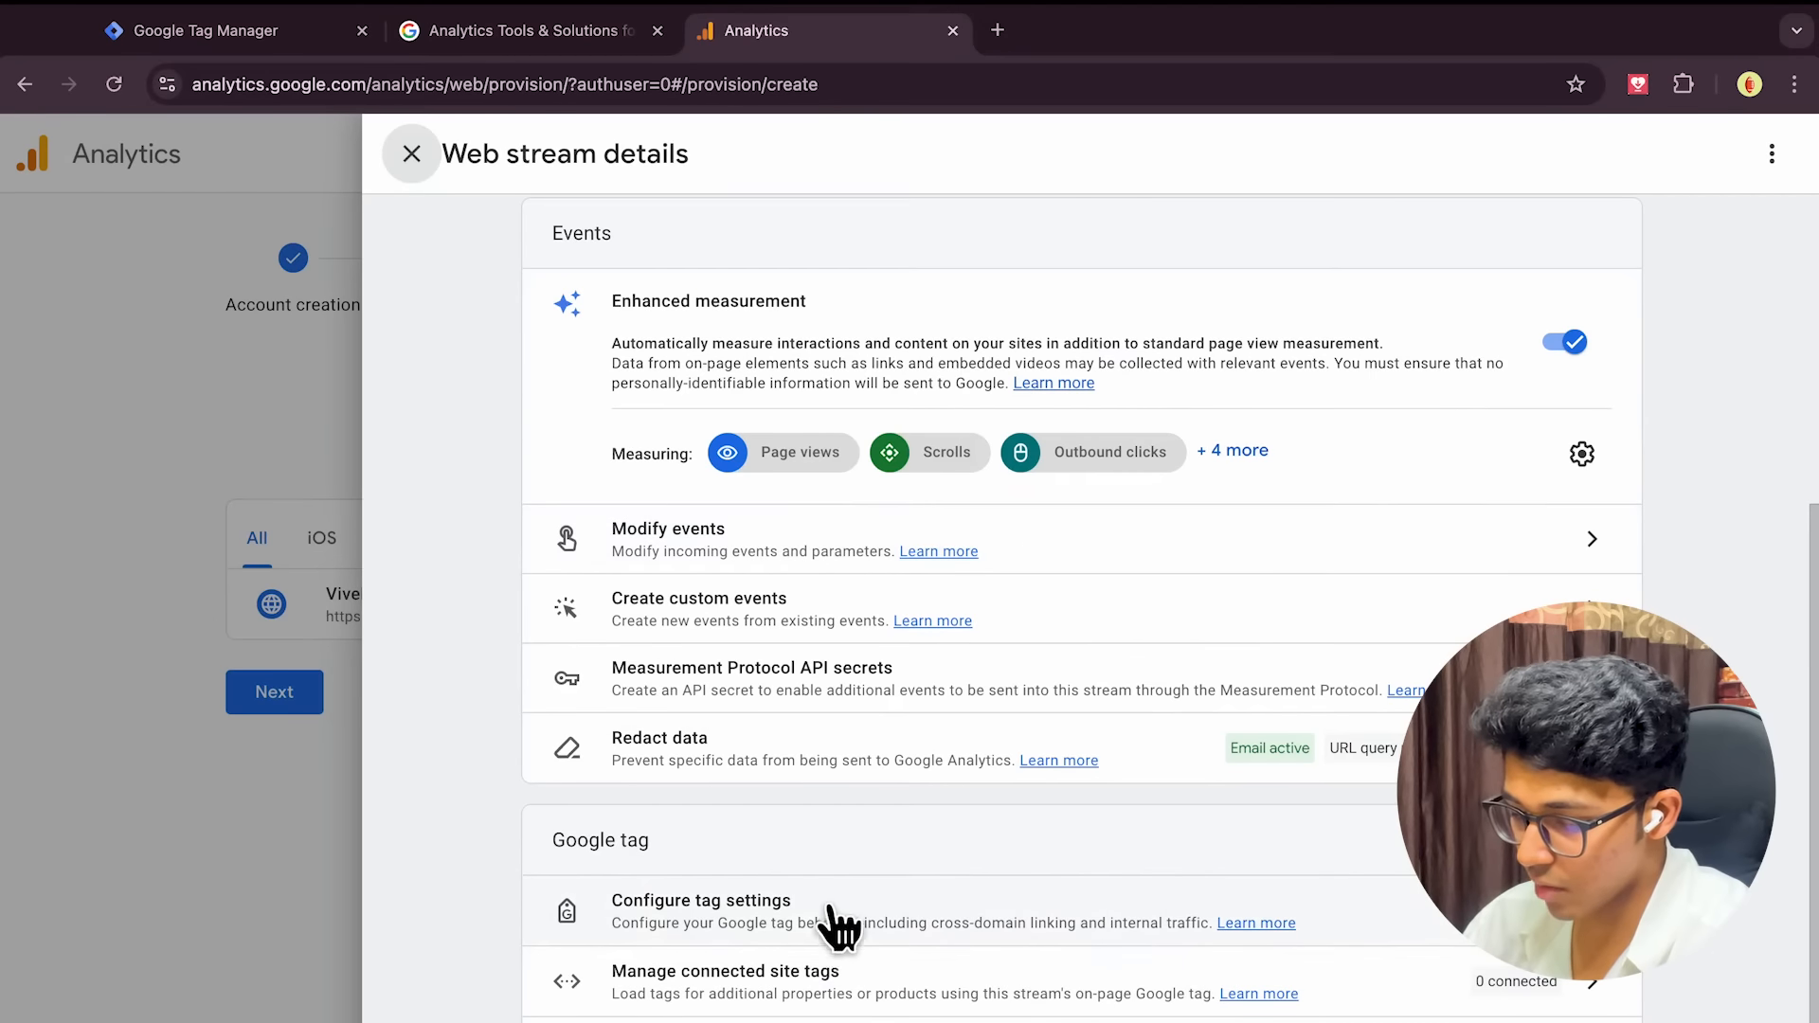
click(878, 920)
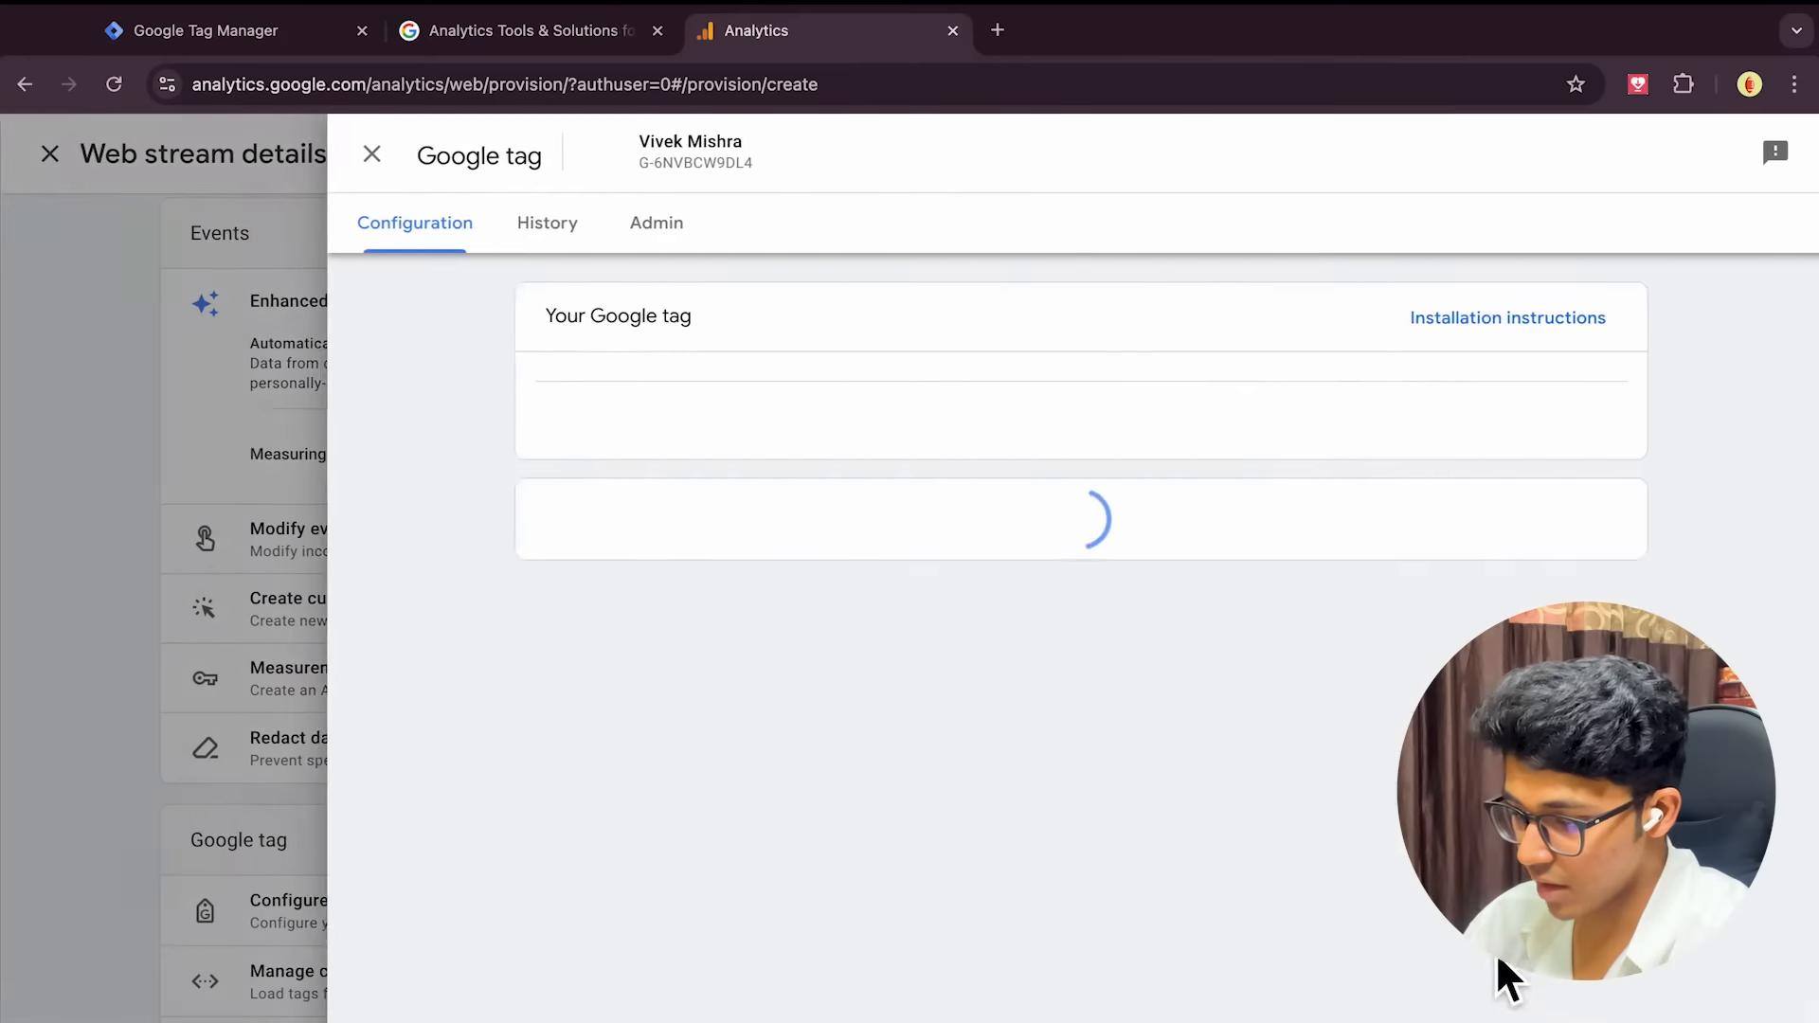
scroll(947, 756, down, 2)
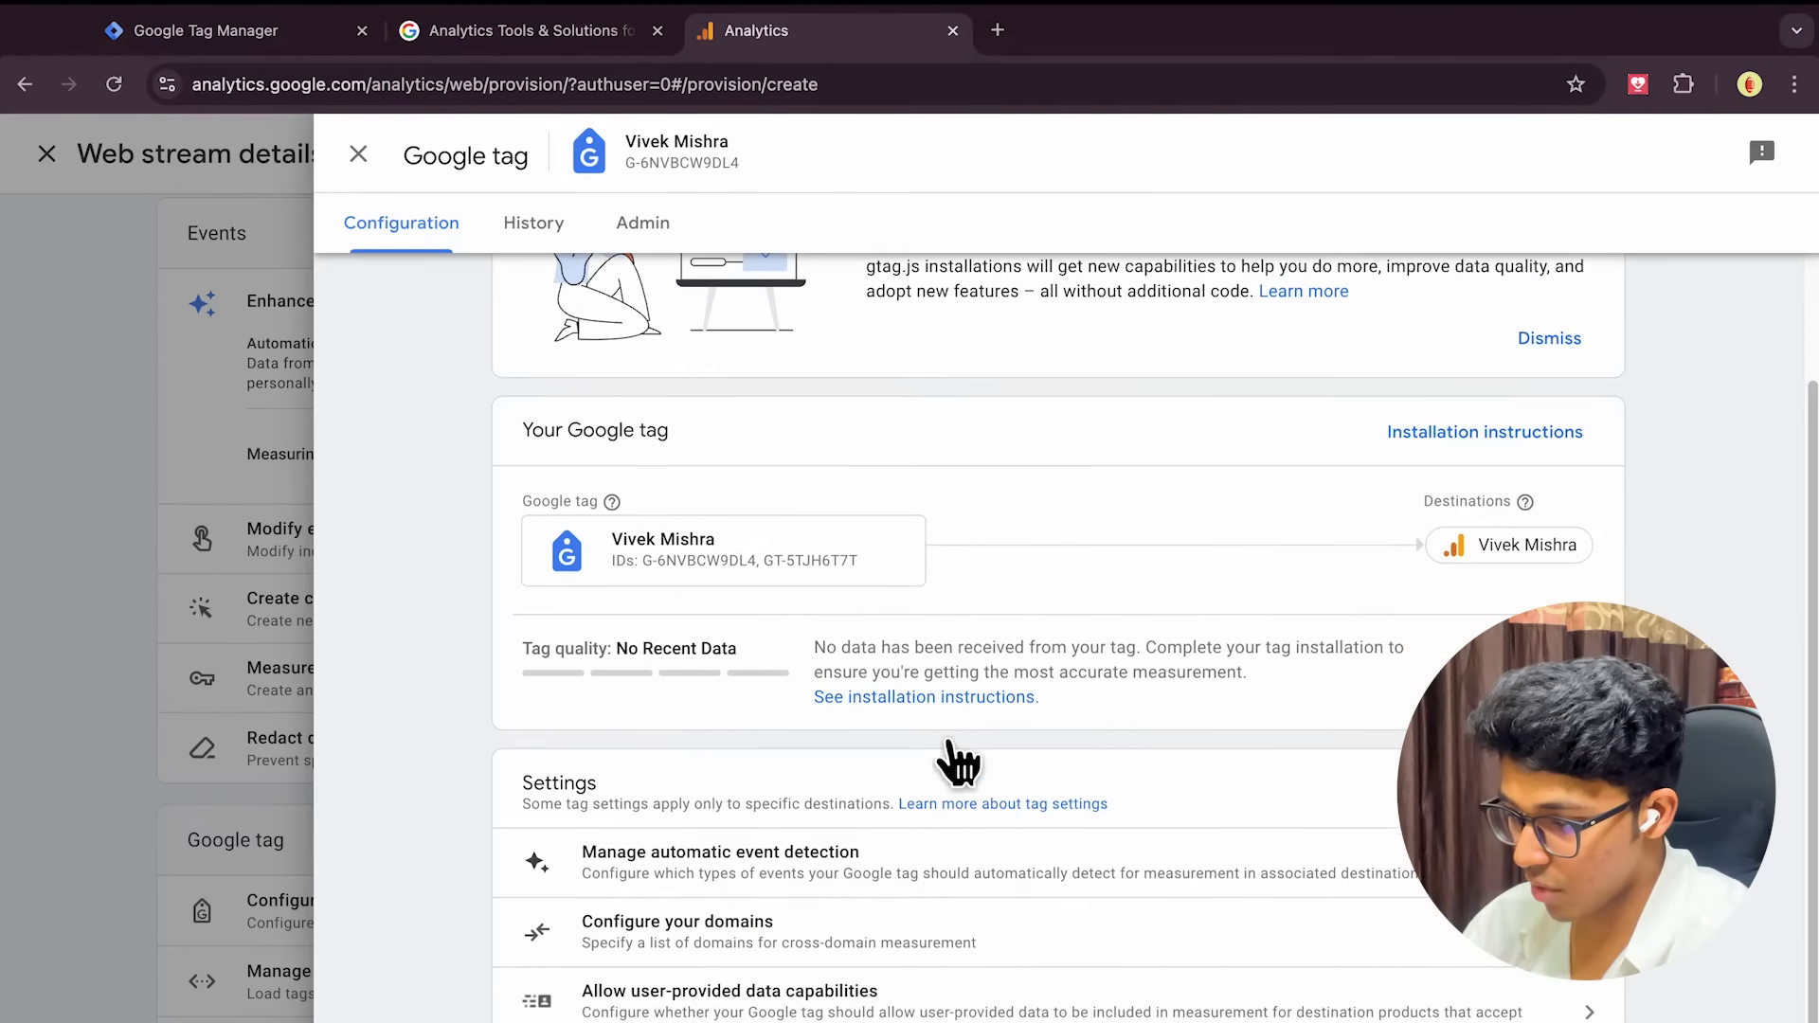
scroll(926, 621, up, 2)
click(358, 154)
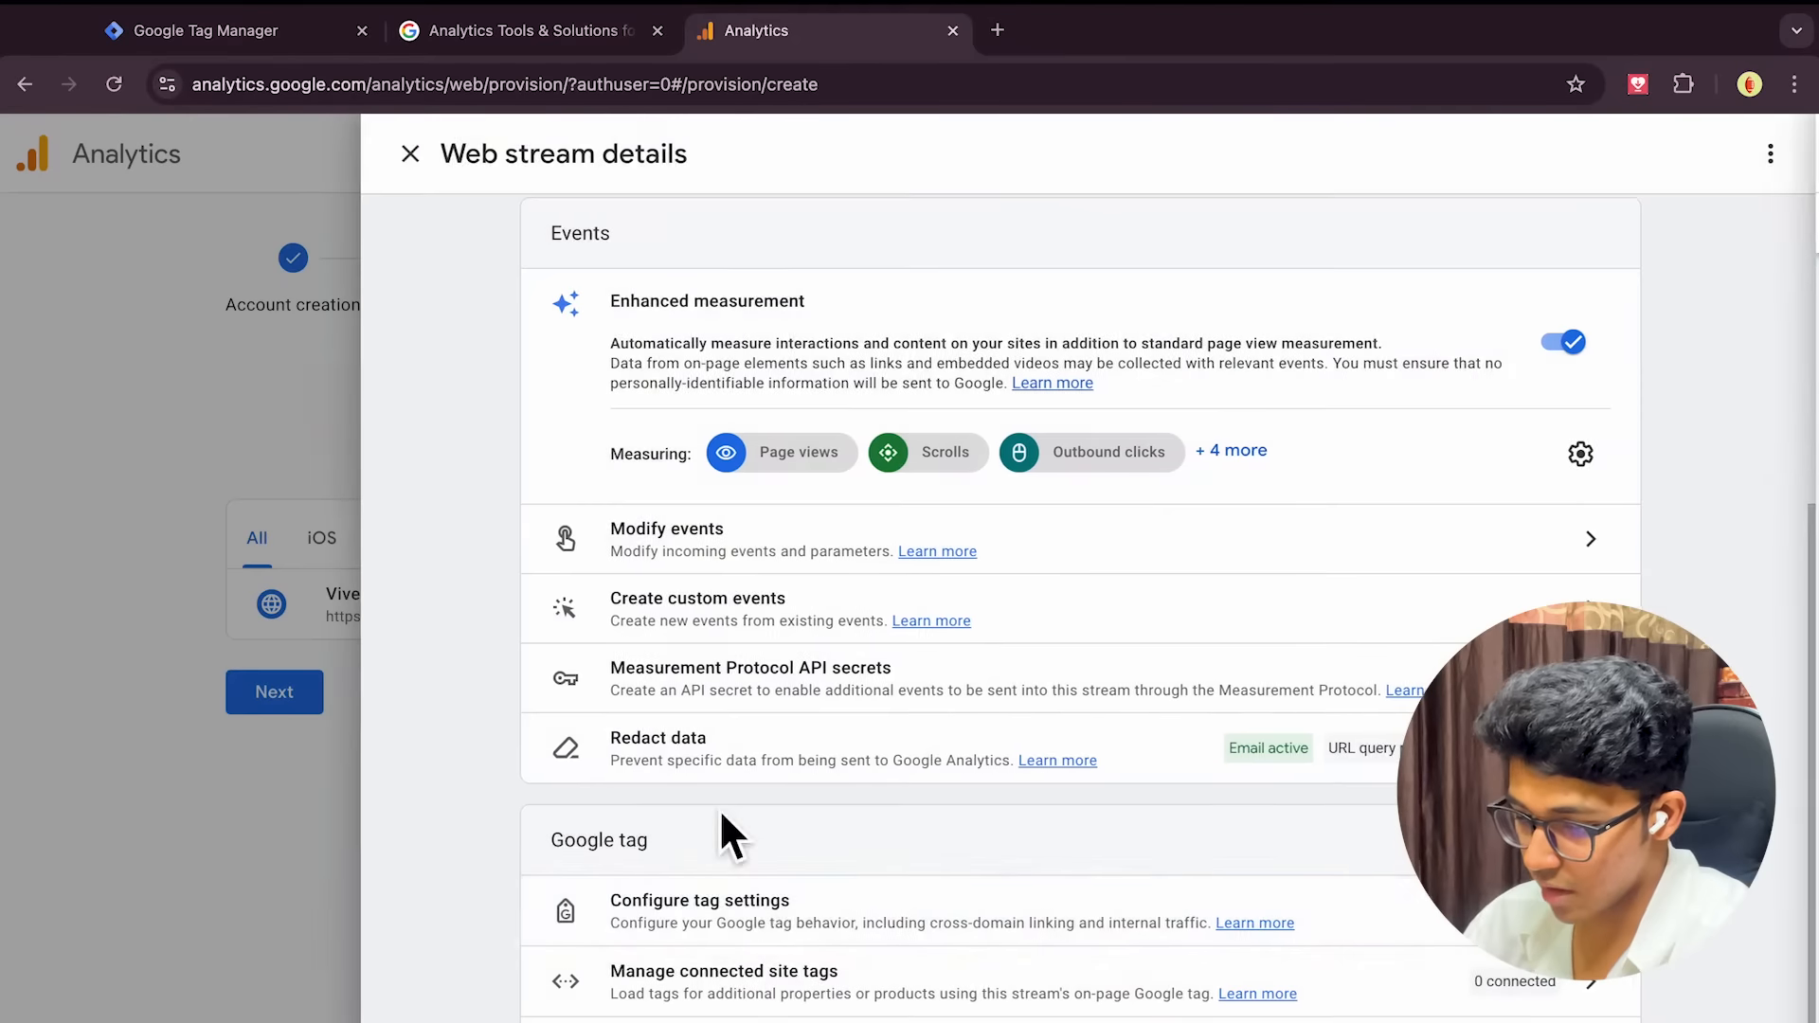
click(838, 1004)
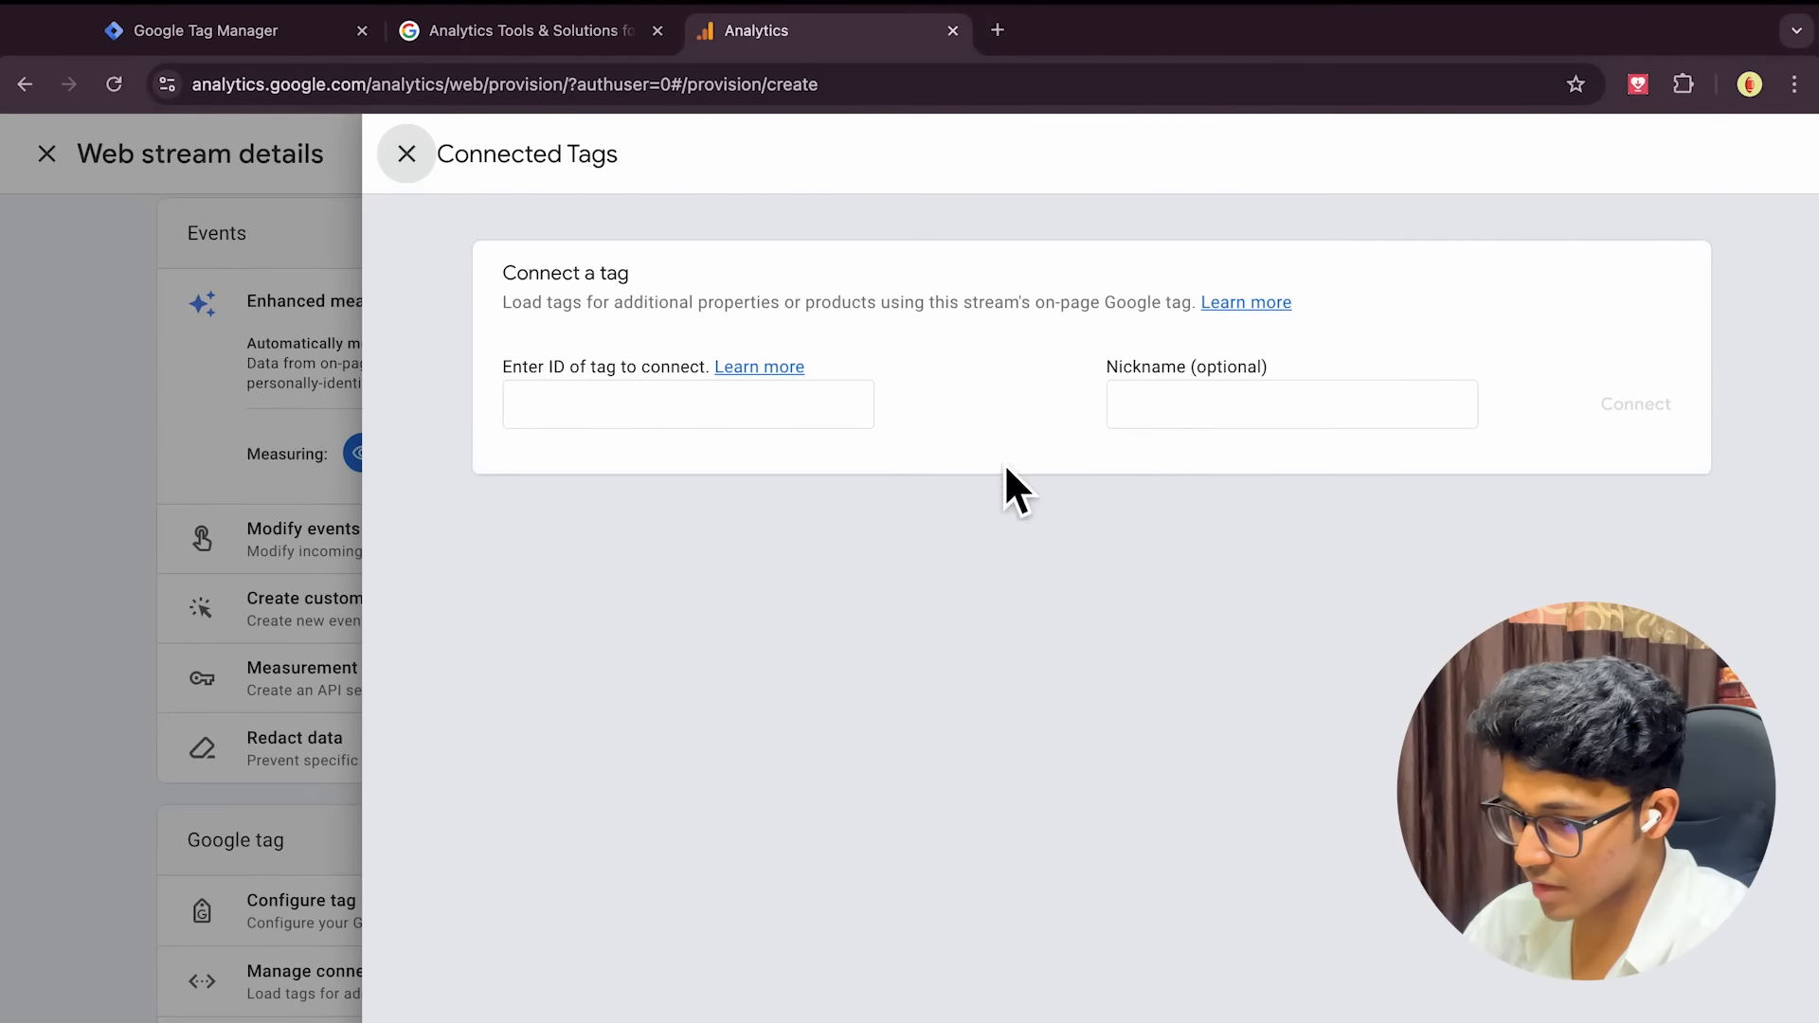
click(408, 156)
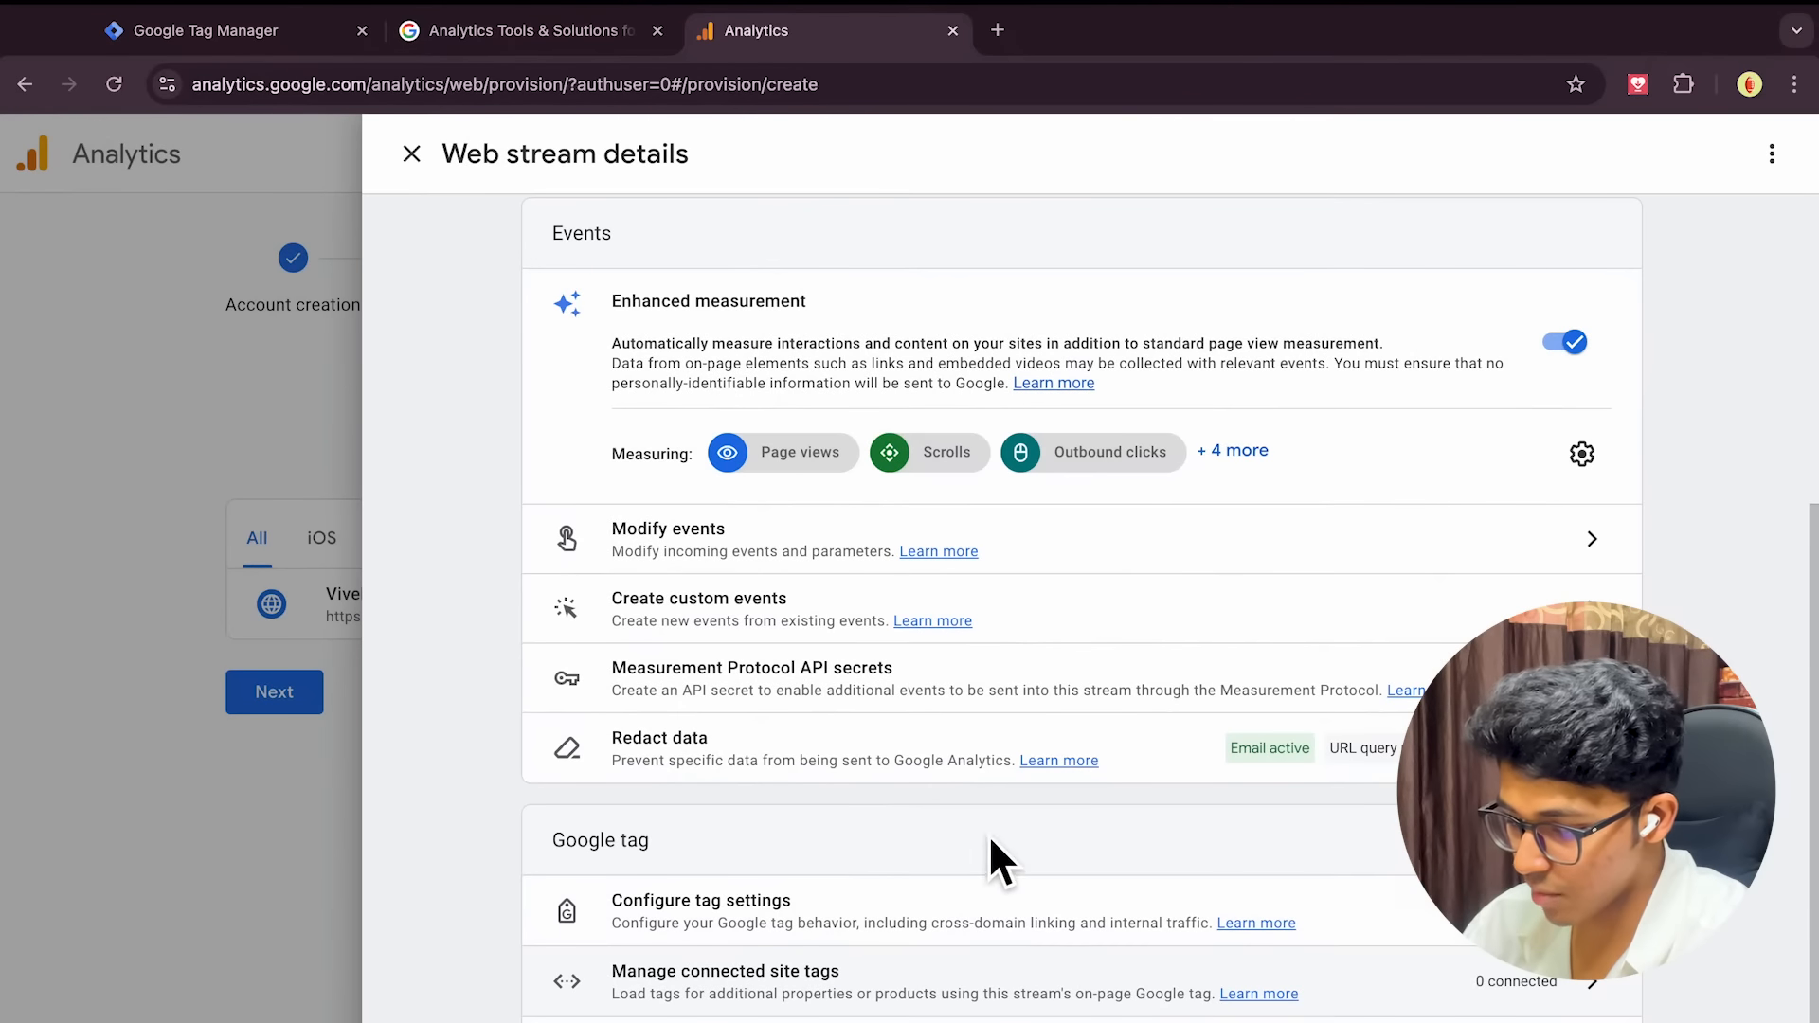
scroll(1040, 879, up, 5)
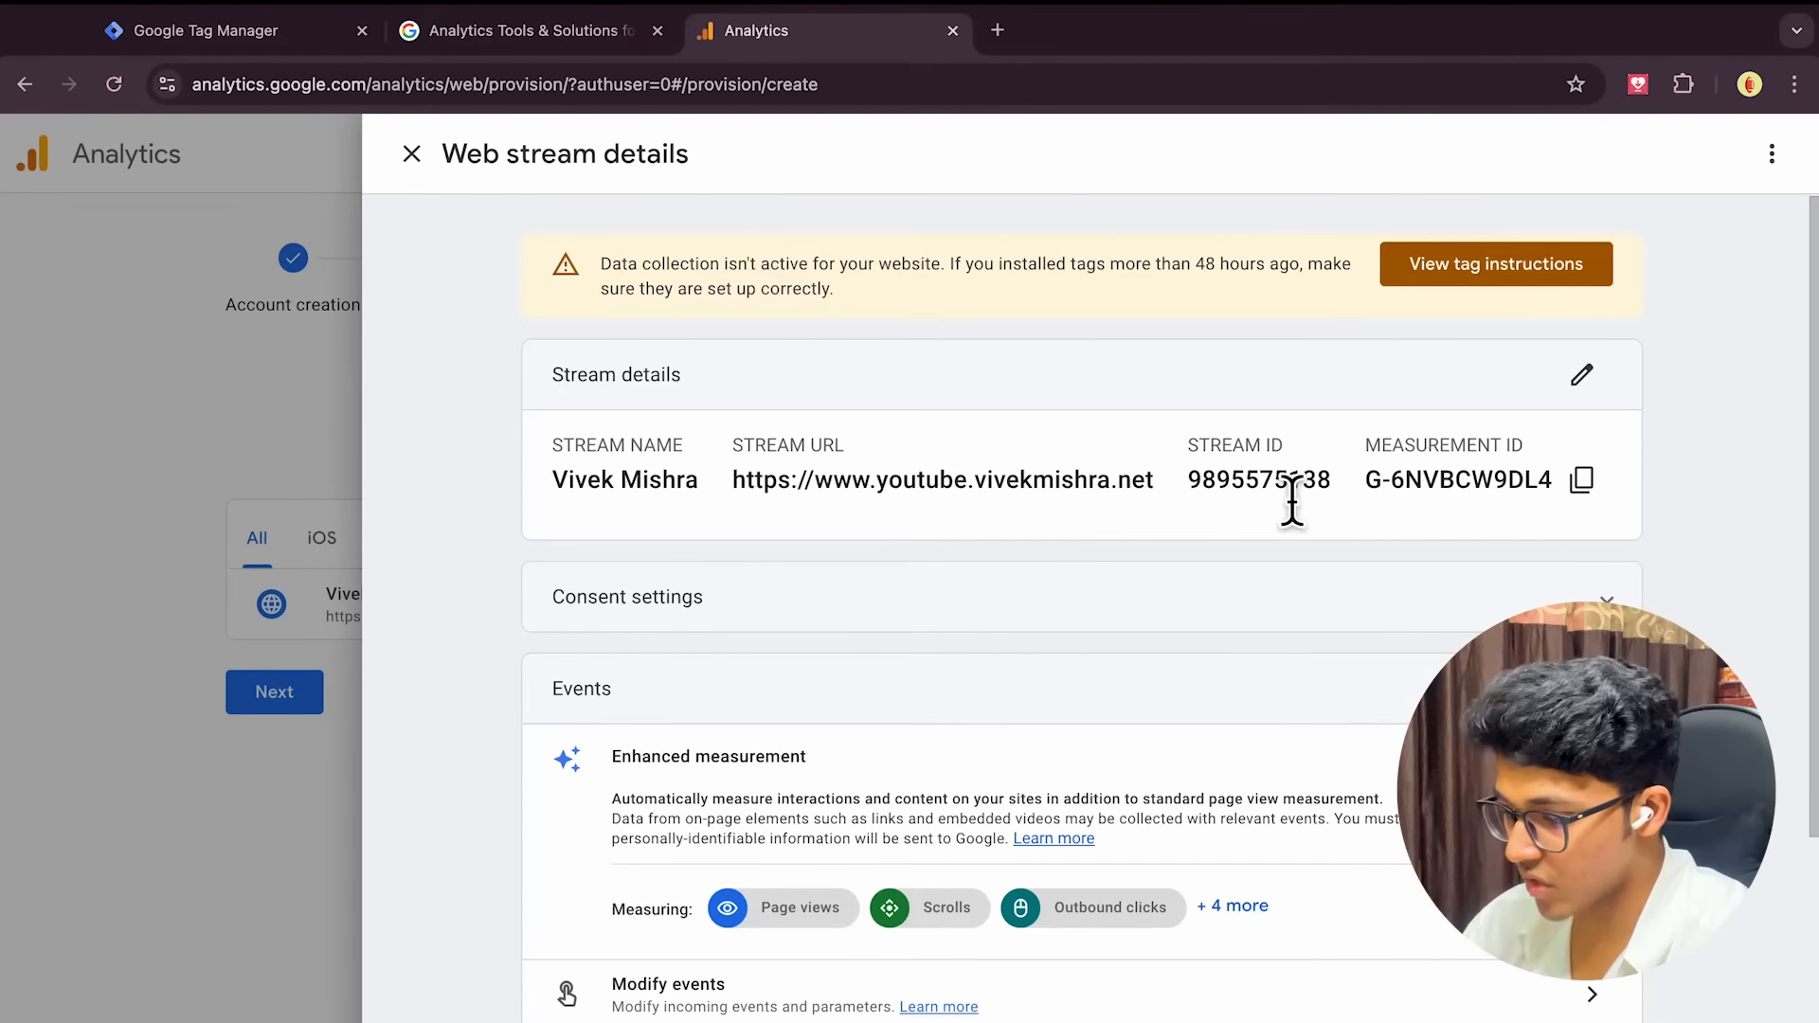
scroll(1563, 507, down, 2)
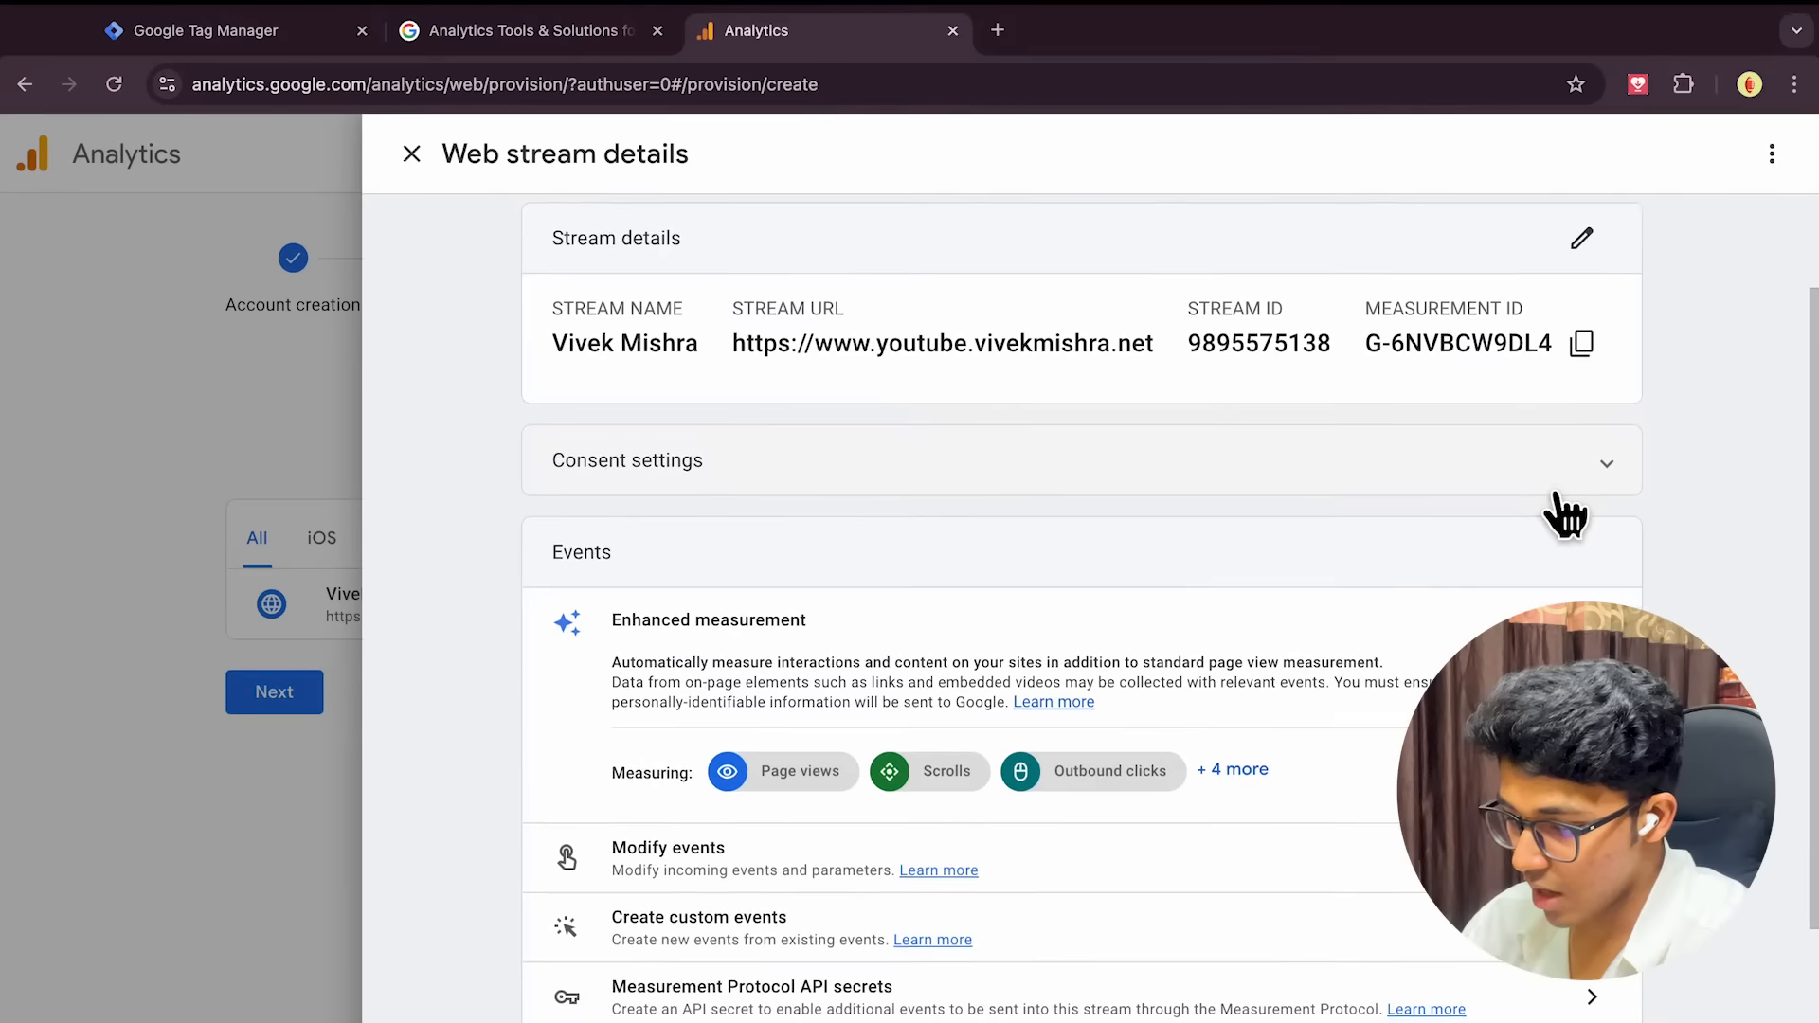
scroll(1565, 507, up, 2)
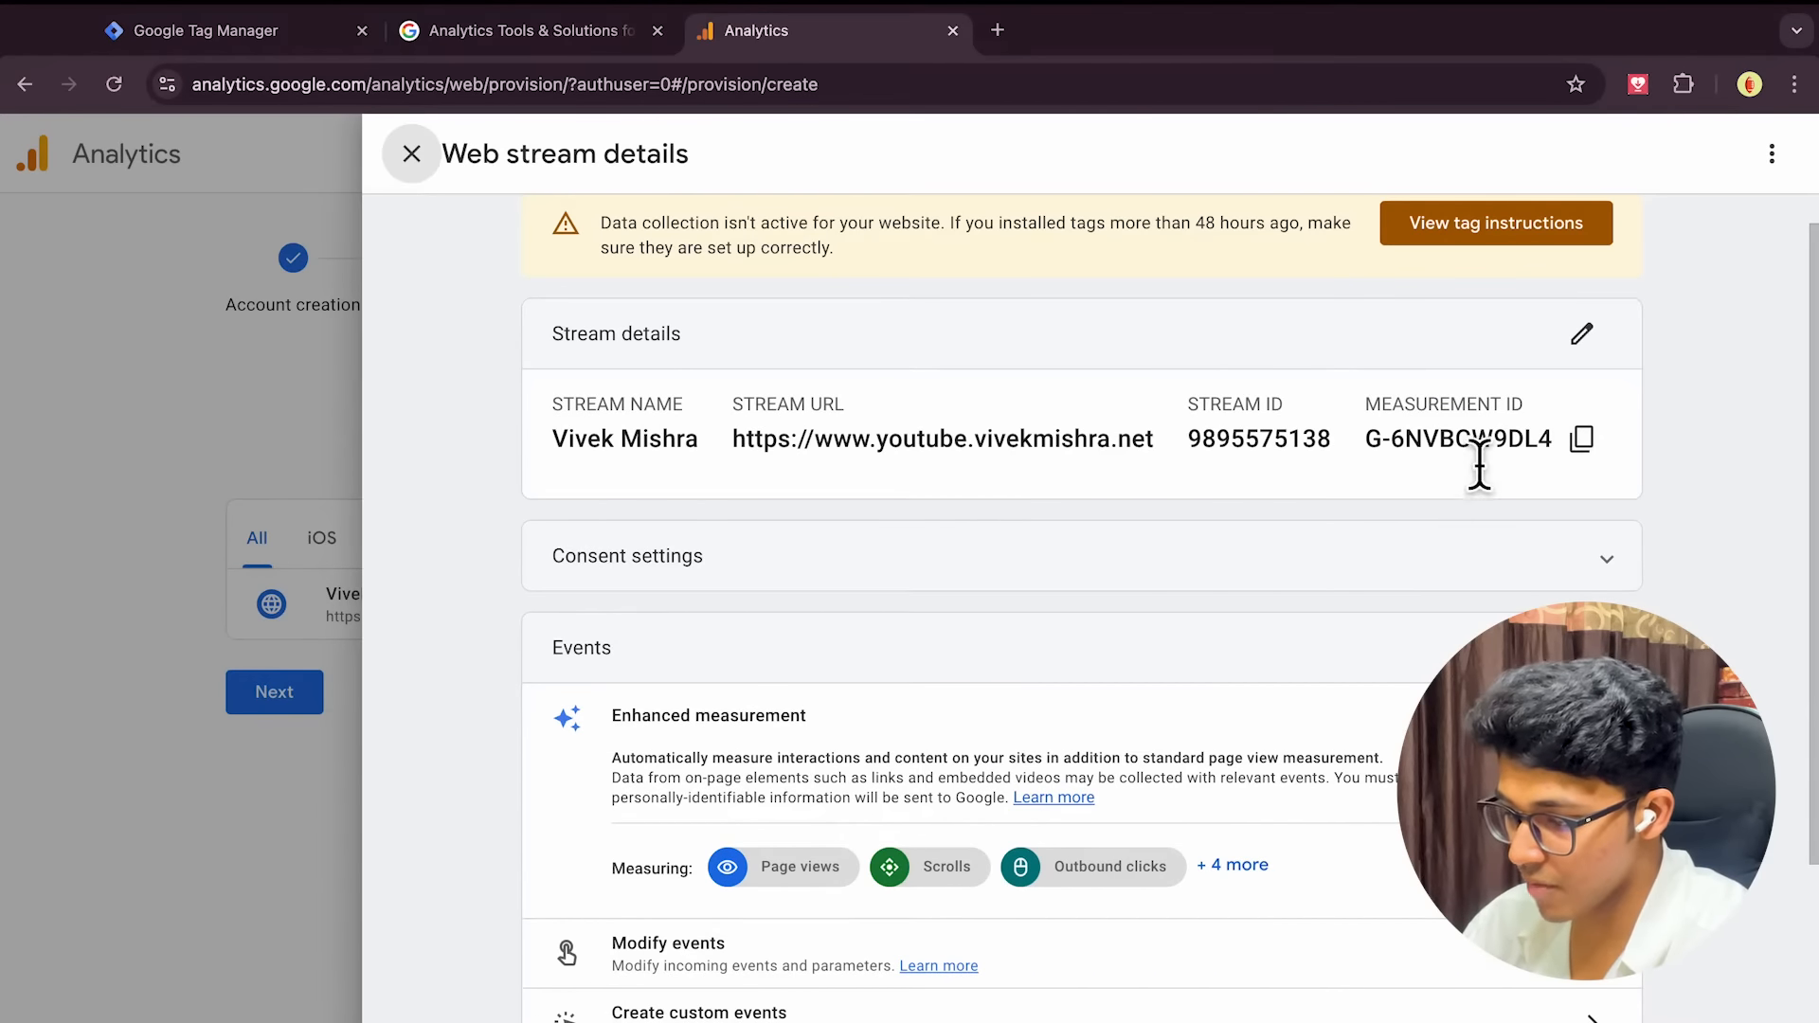
scroll(1469, 469, up, 1)
key(ctrl+Left)
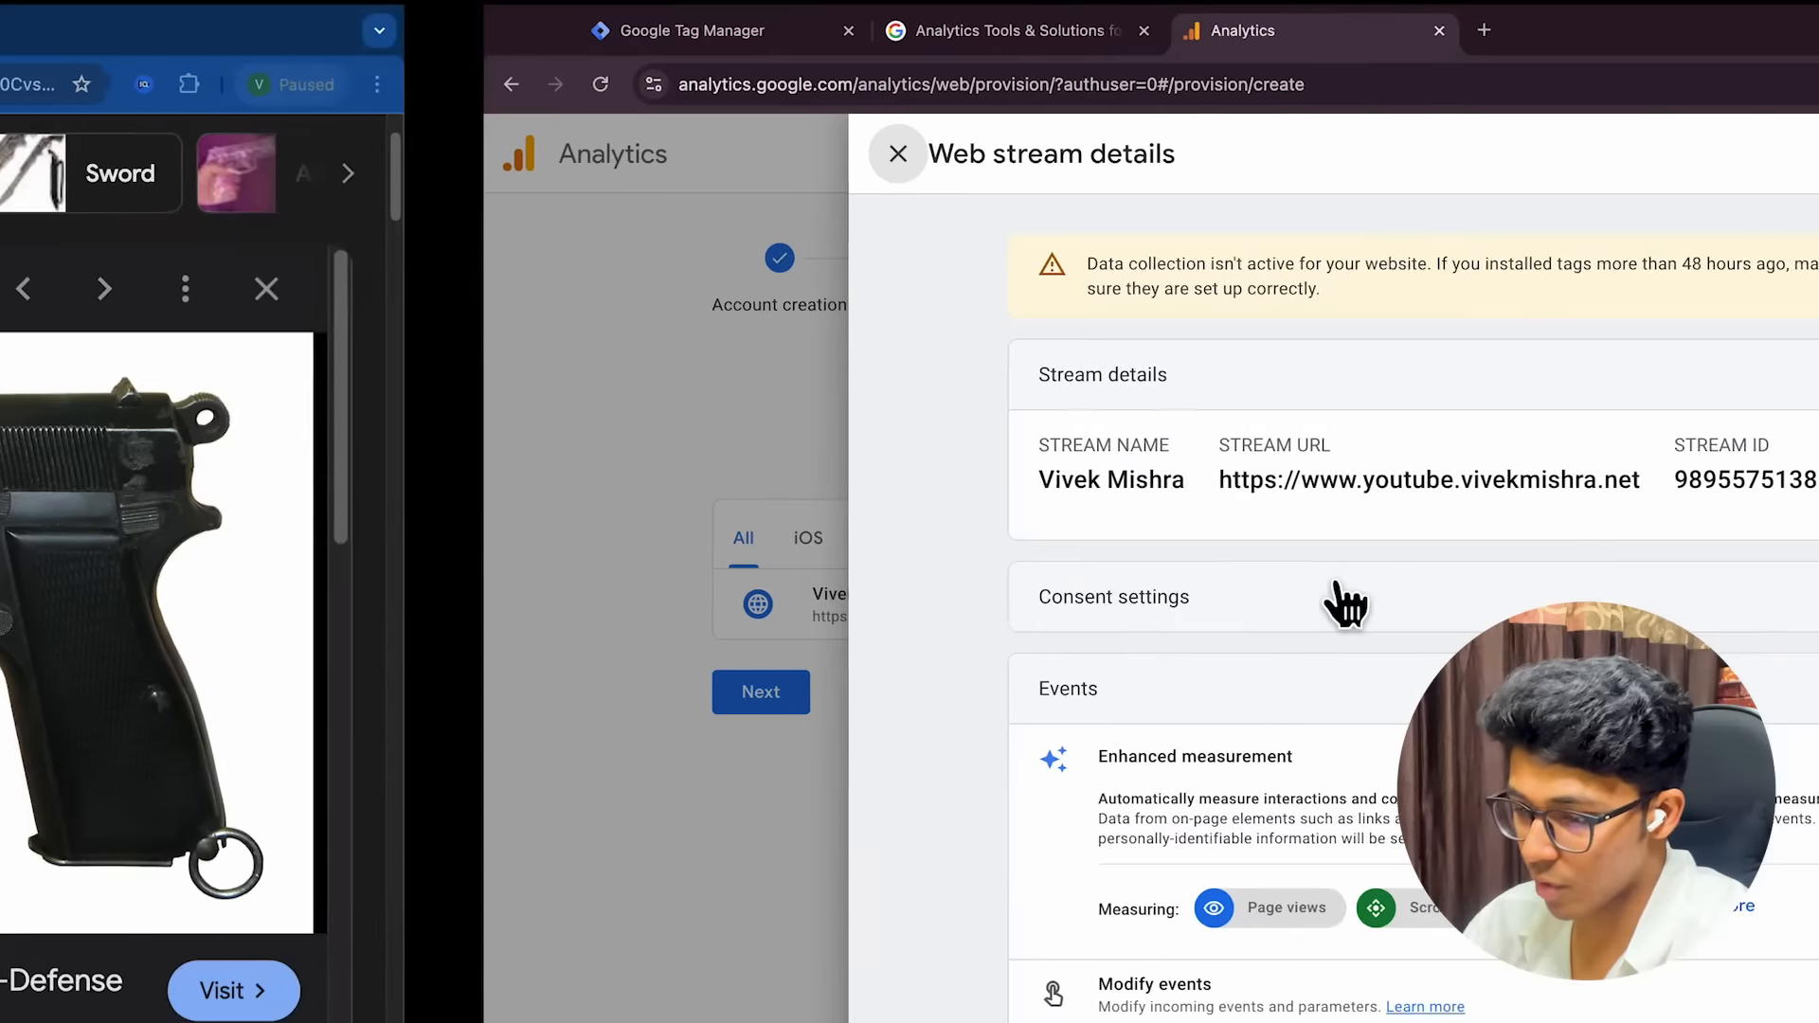
Expand the mind map's Main Tags Configuration, Google Analytics and Add Google Analytics Tag branches
key(ctrl+Left)
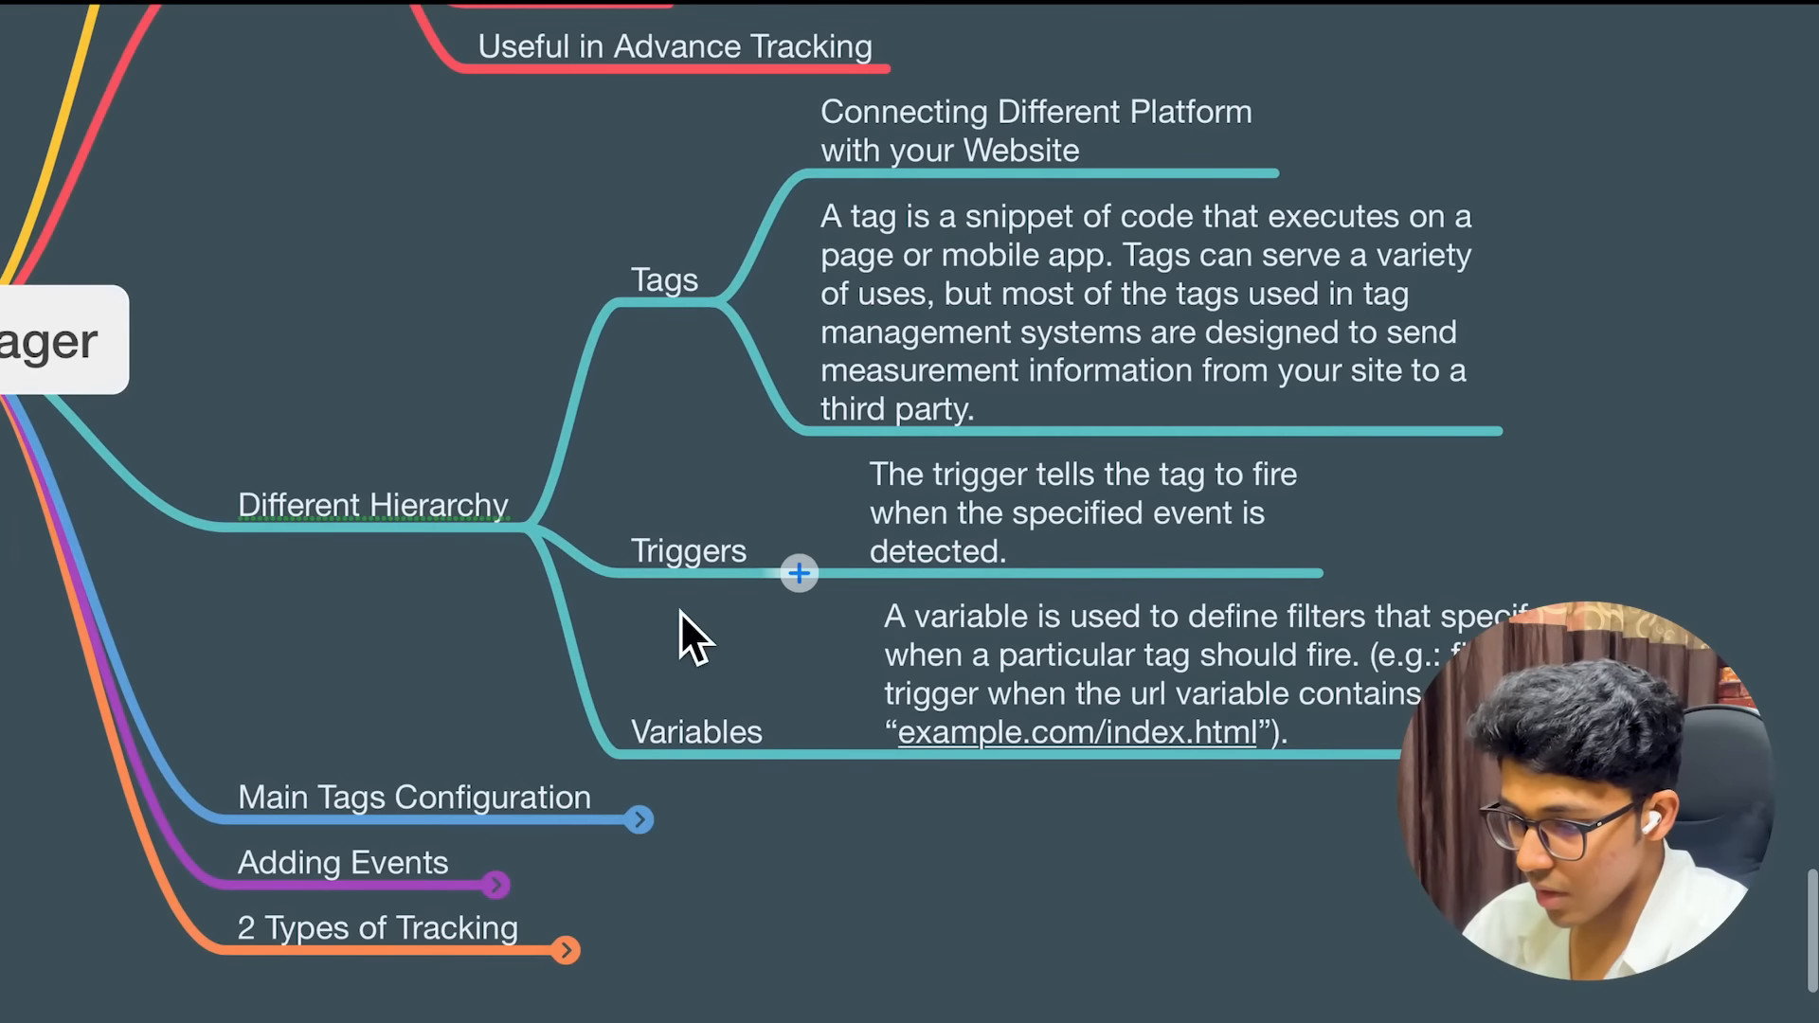
scroll(681, 611, down, 3)
scroll(680, 611, down, 1)
scroll(680, 611, up, 3)
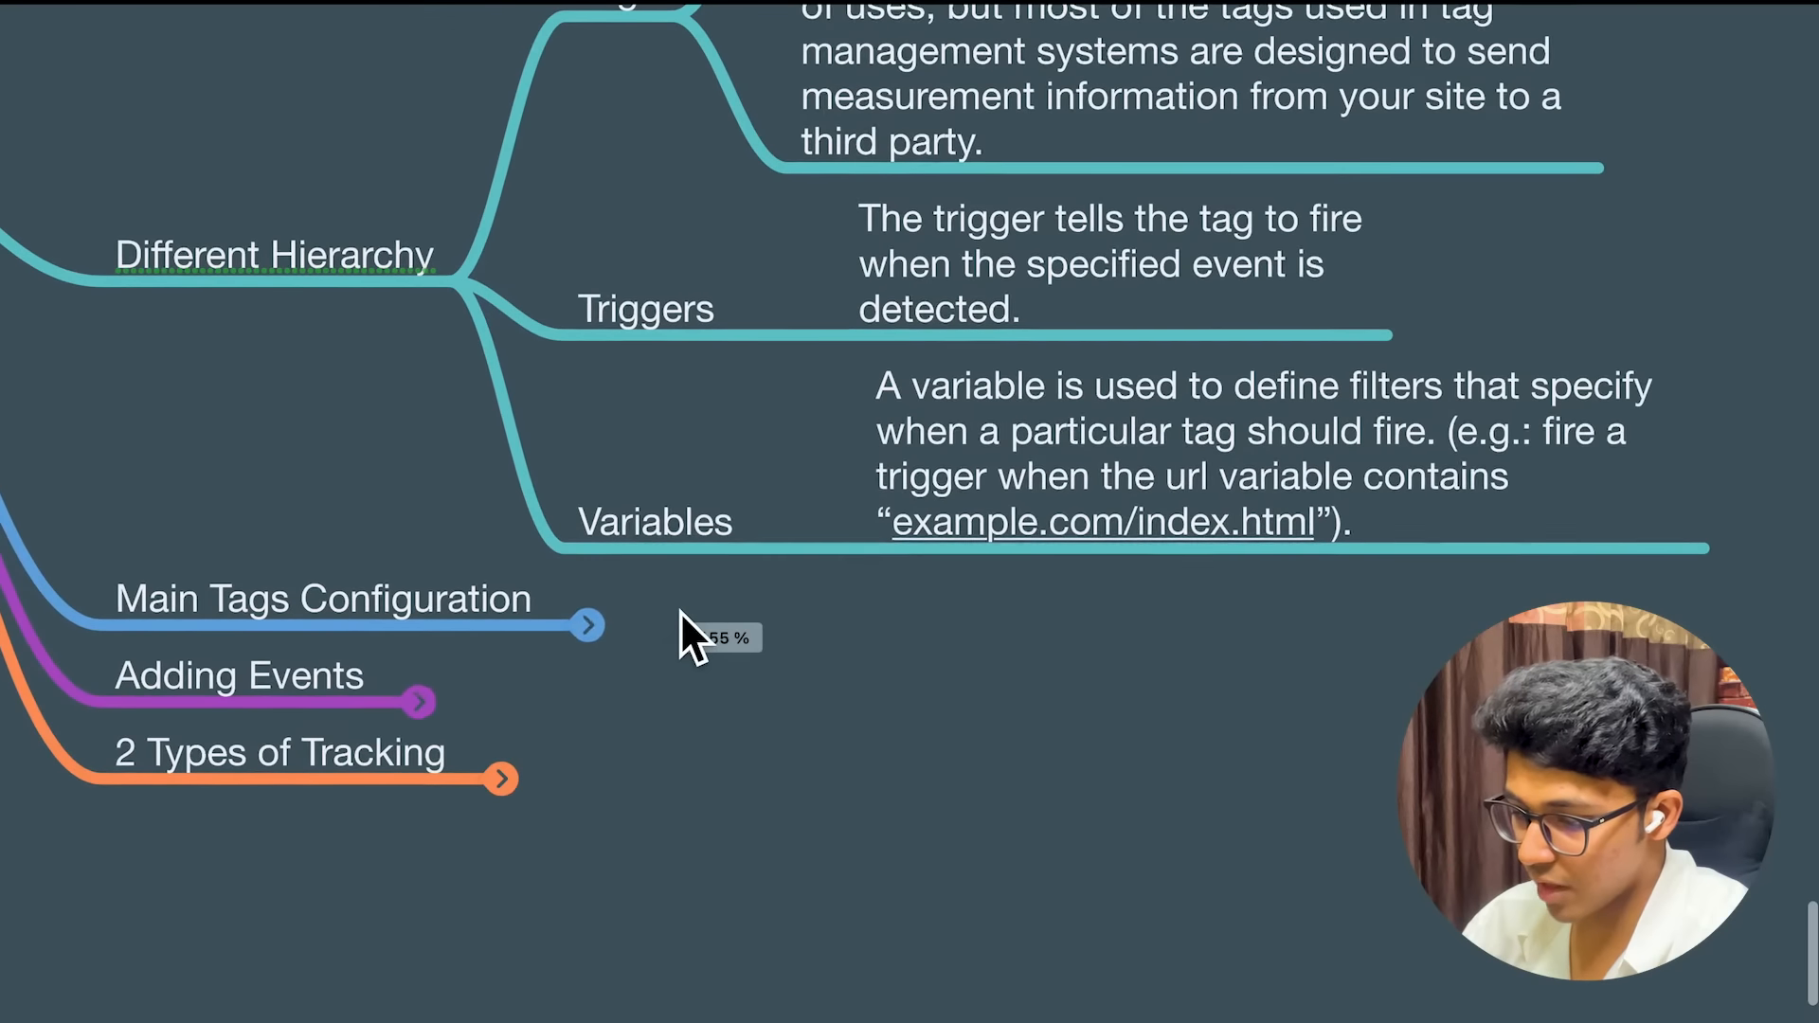
scroll(514, 622, left, 2)
click(680, 636)
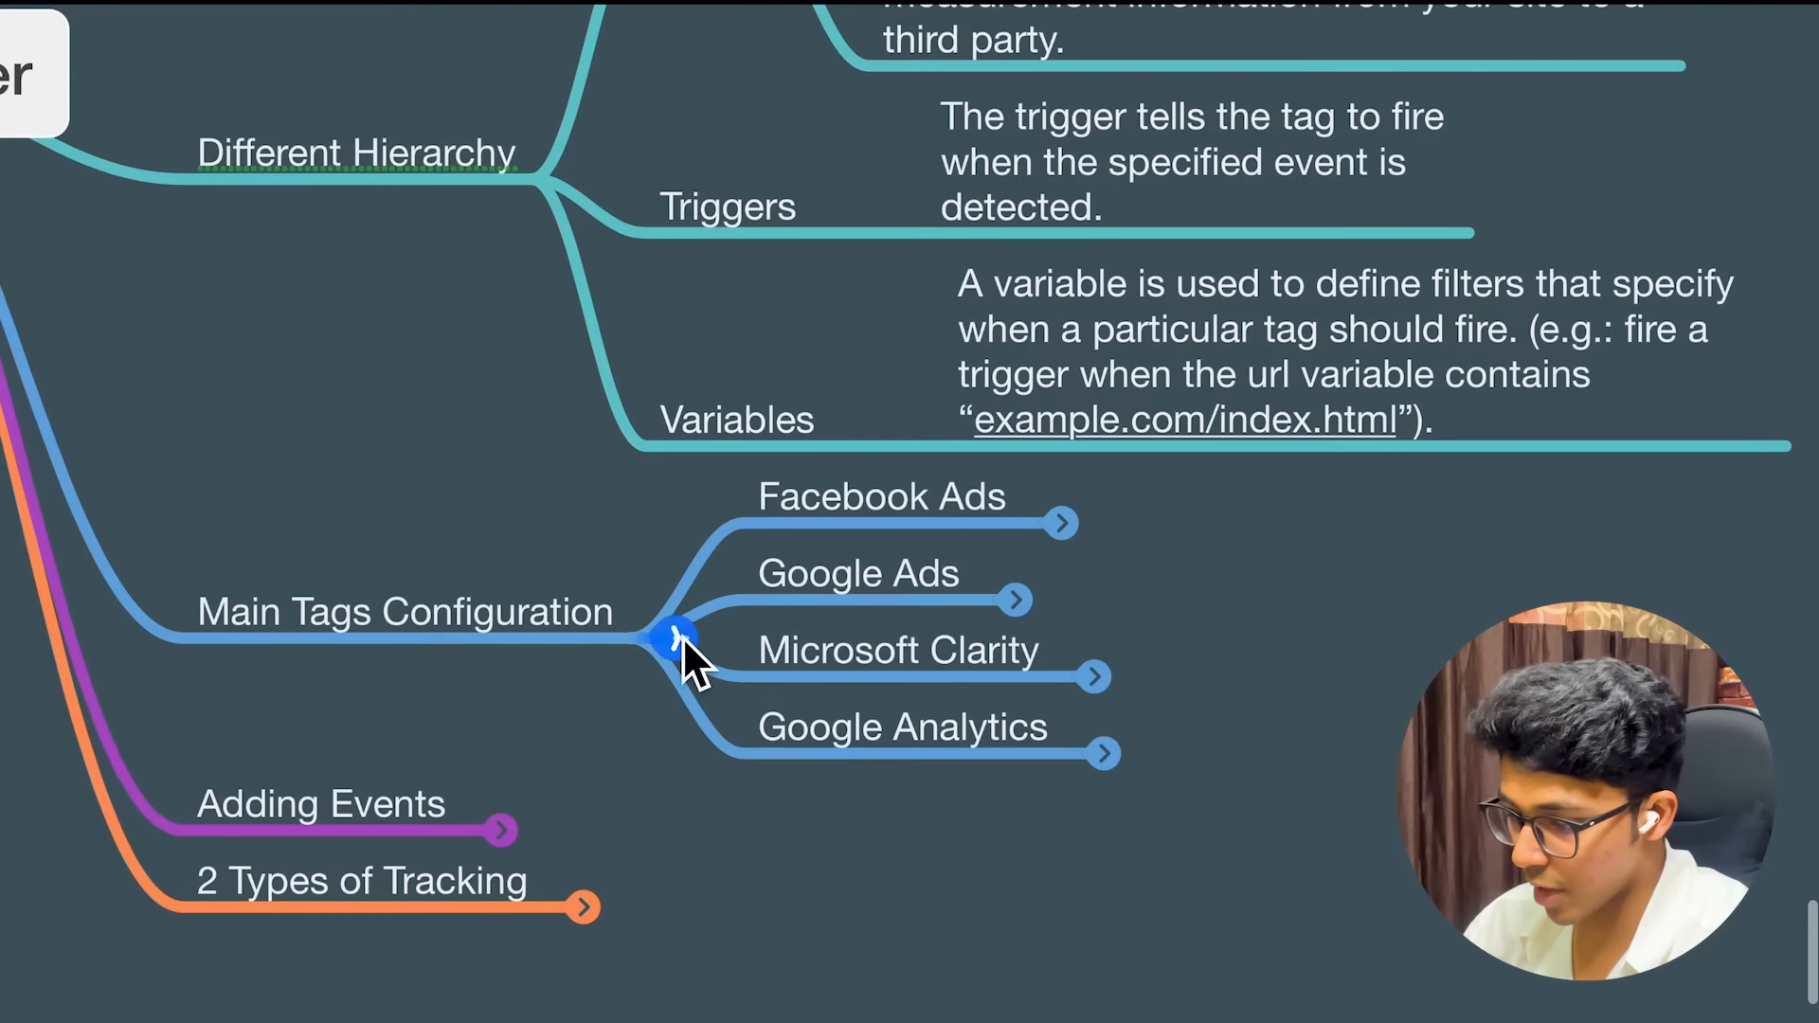
scroll(1247, 620, up, 1)
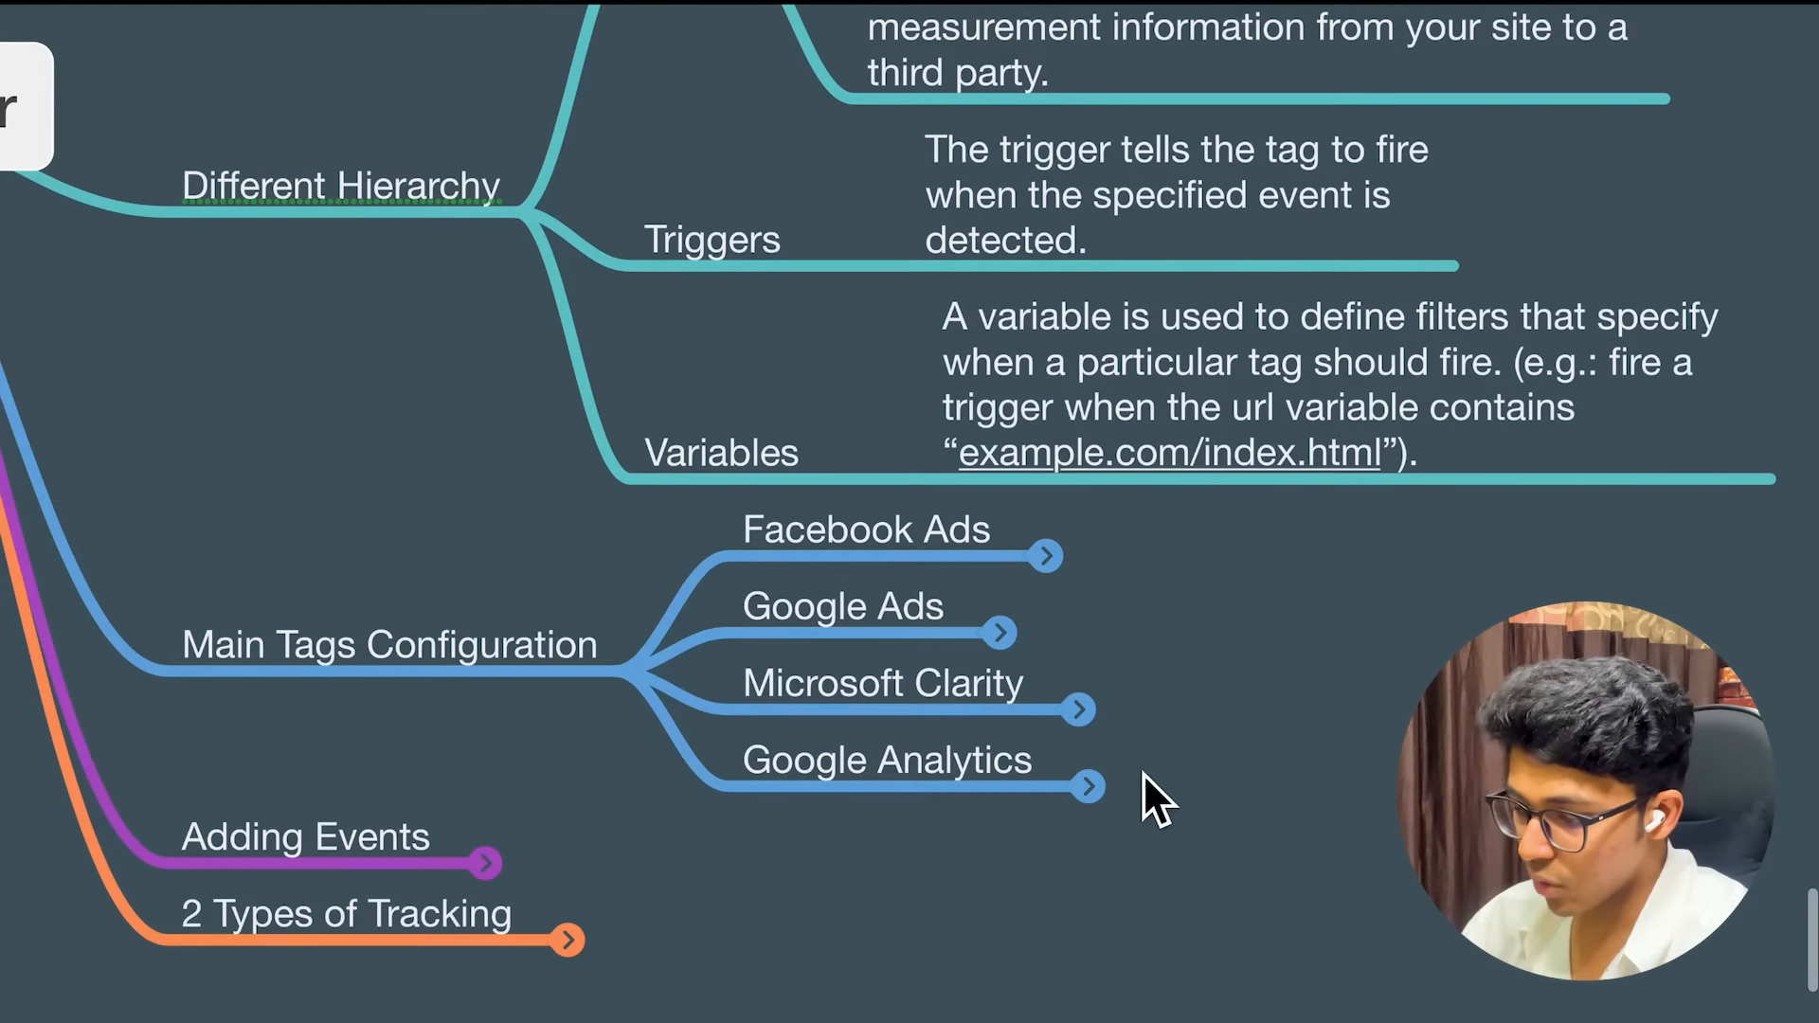
click(1098, 789)
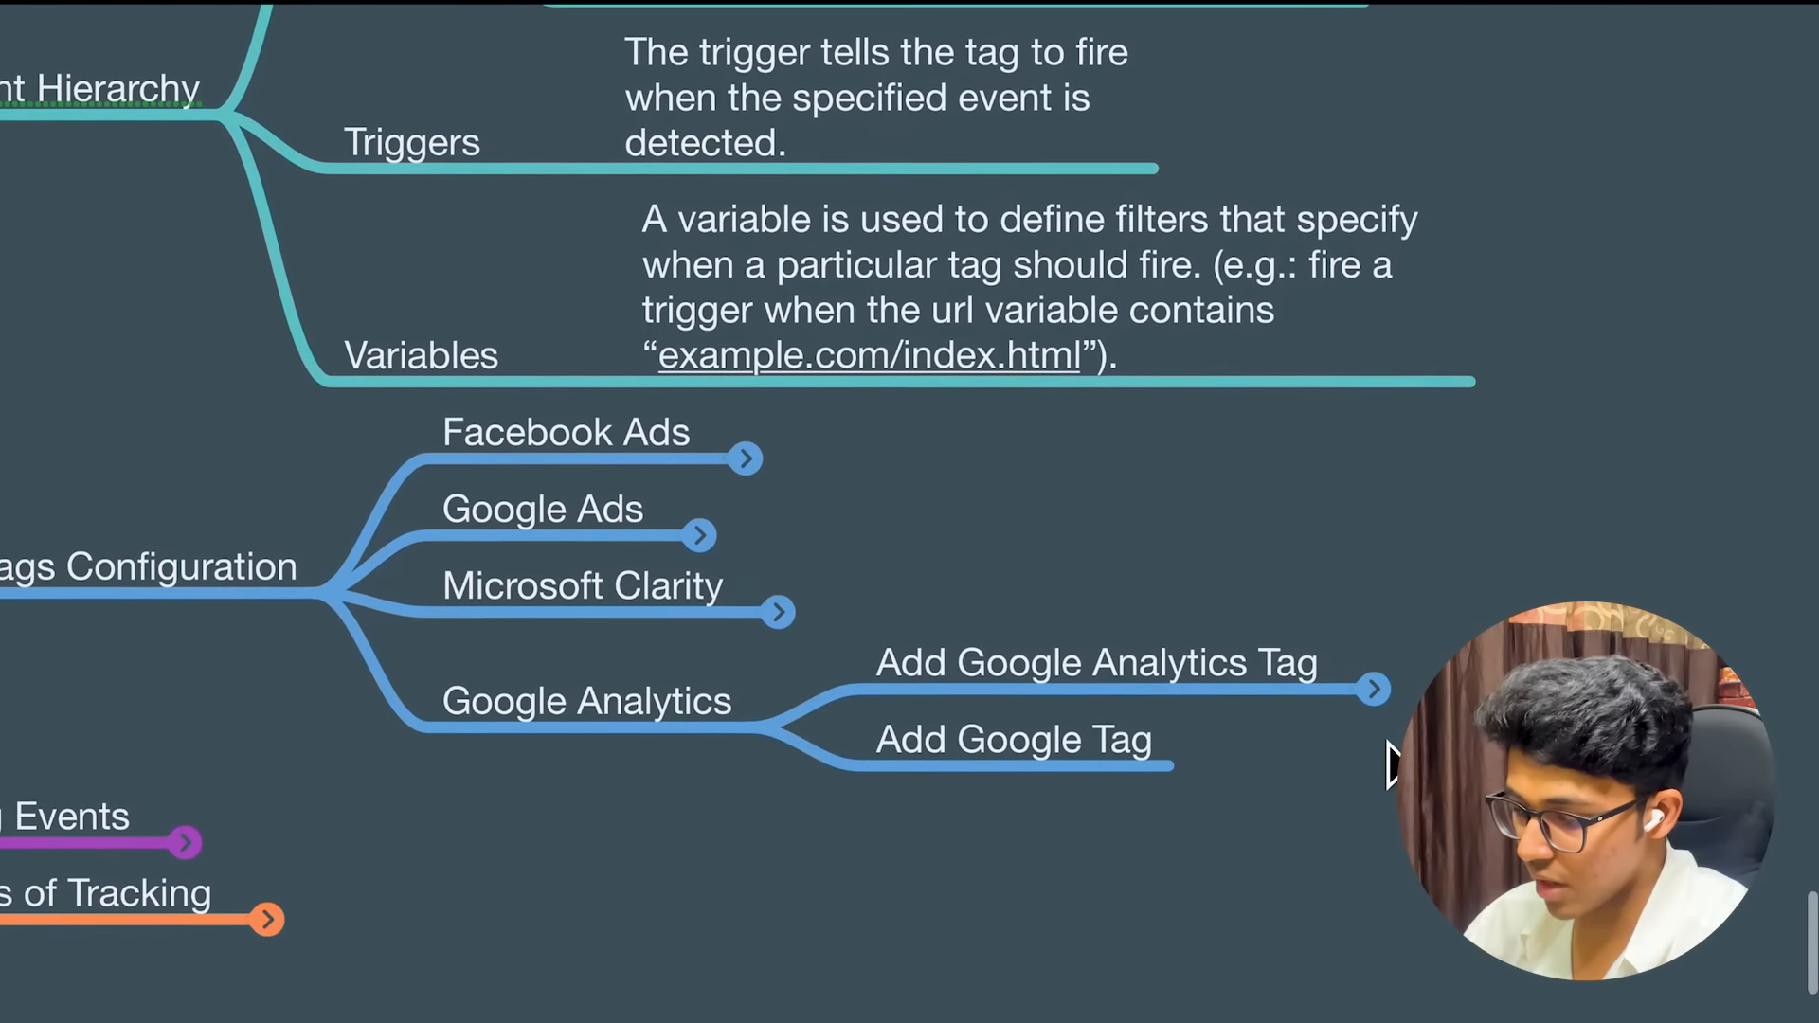
scroll(1387, 743, right, 1)
scroll(1246, 622, right, 2)
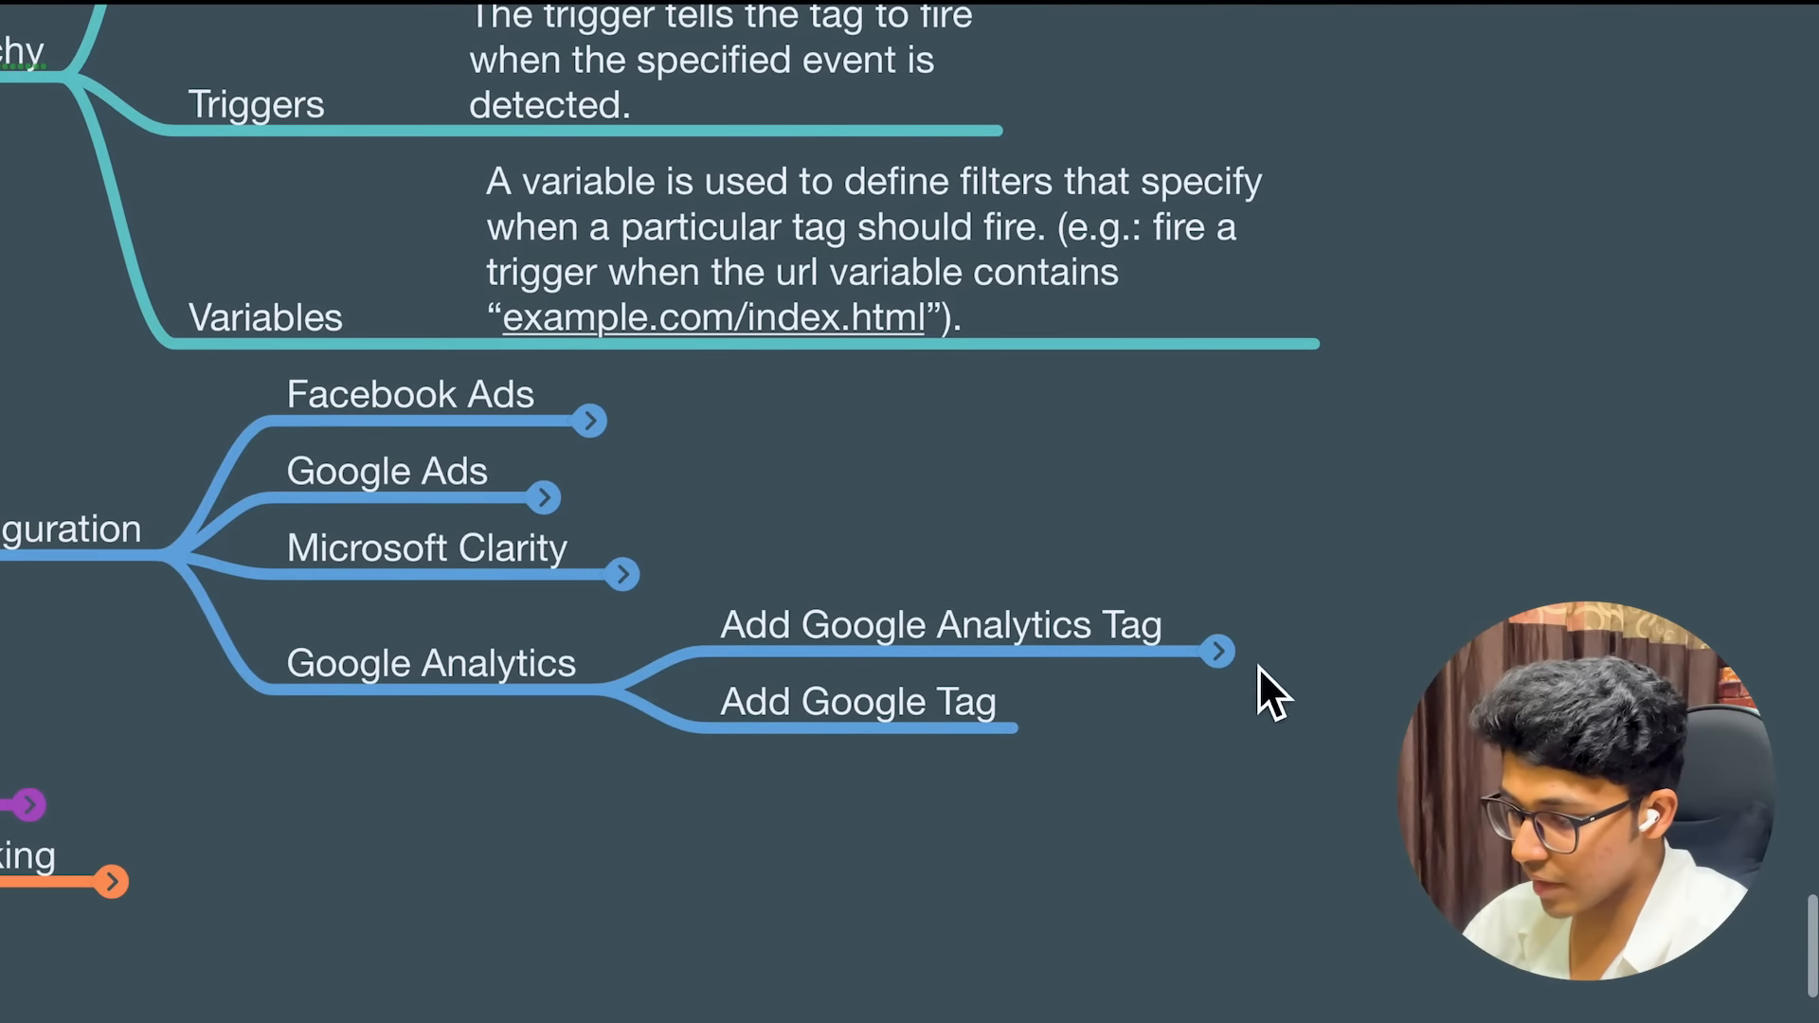
scroll(1250, 666, down, 3)
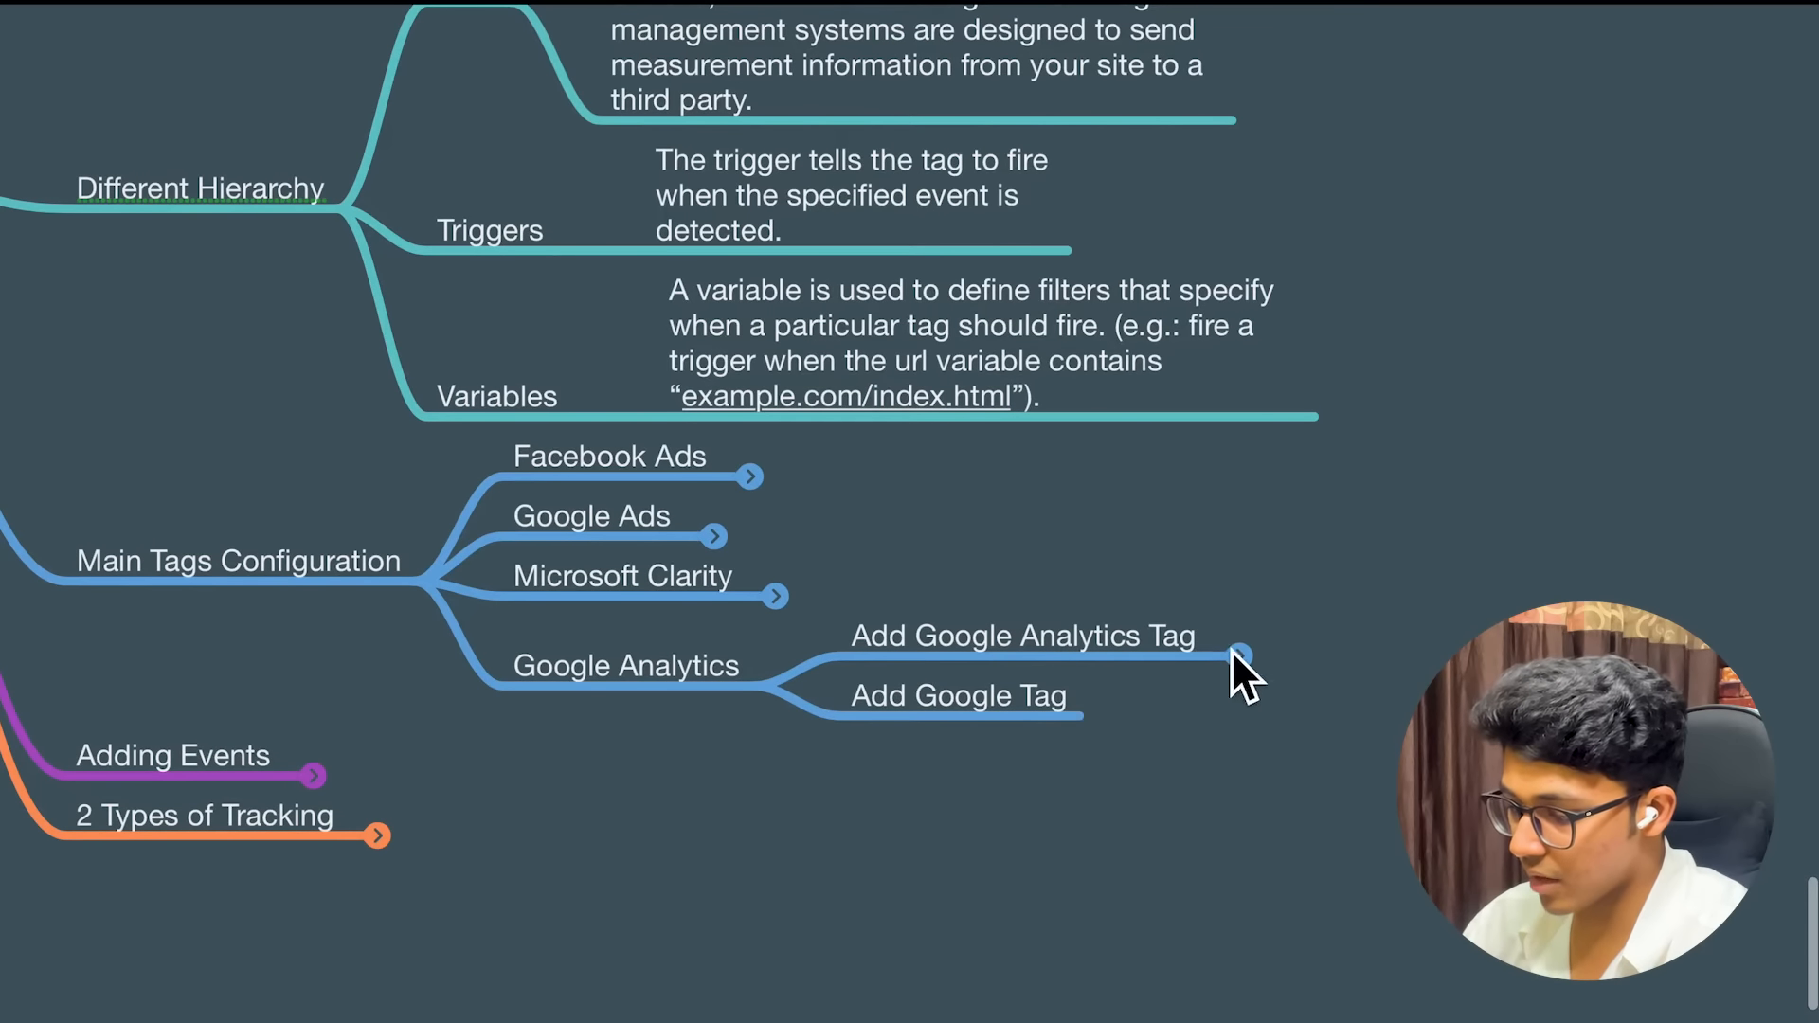
click(1240, 656)
scroll(1418, 663, right, 3)
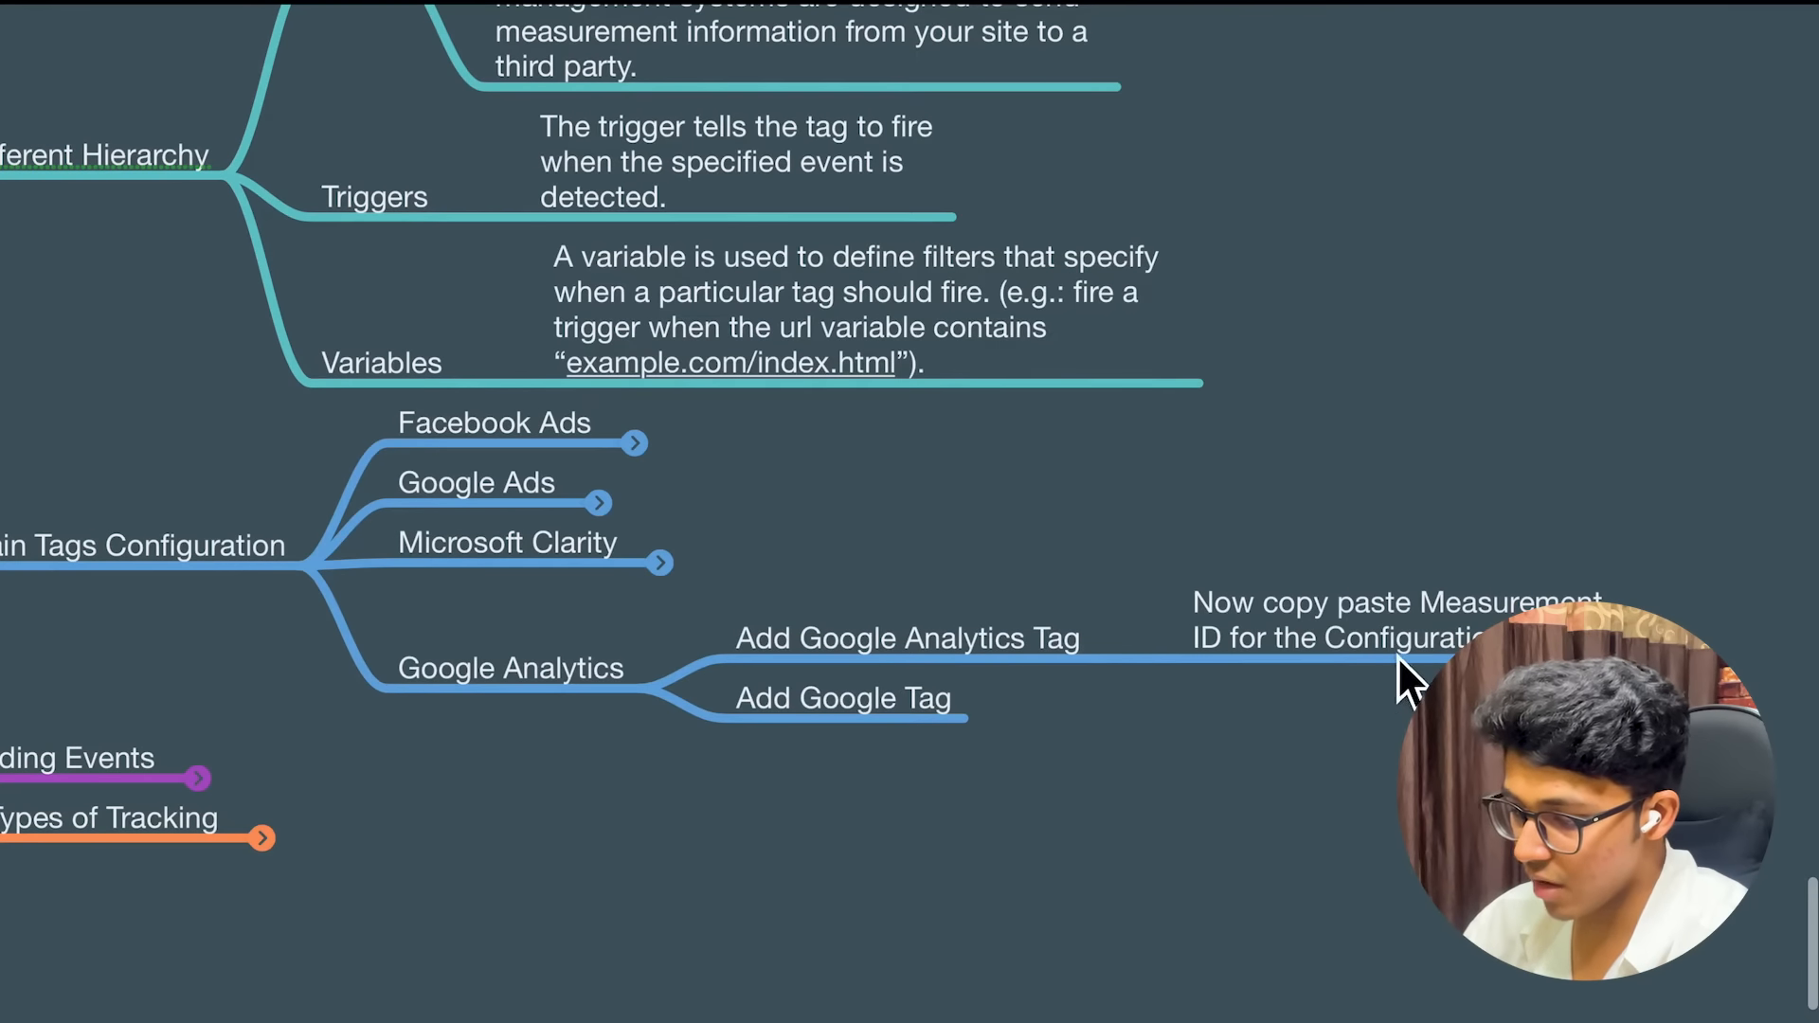
Collapse the Add Google Analytics Tag note and return to the Analytics browser desktop
key(ctrl+Left)
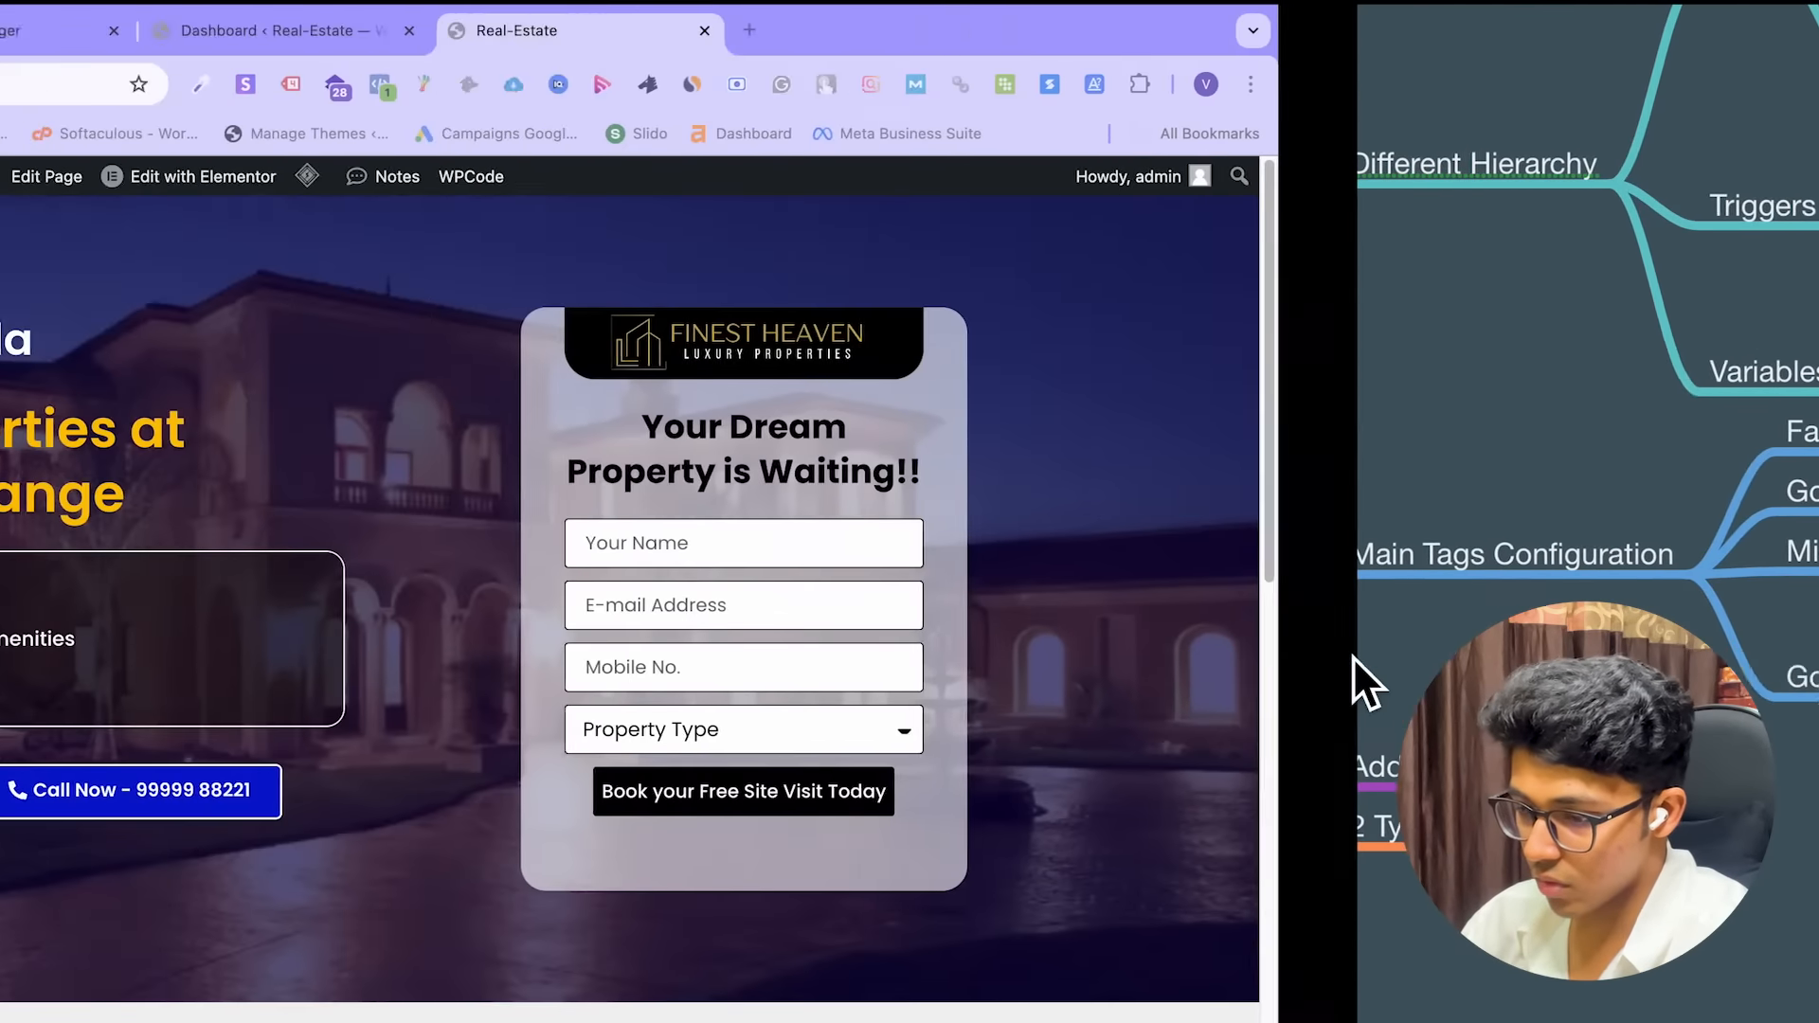
key(ctrl+Right)
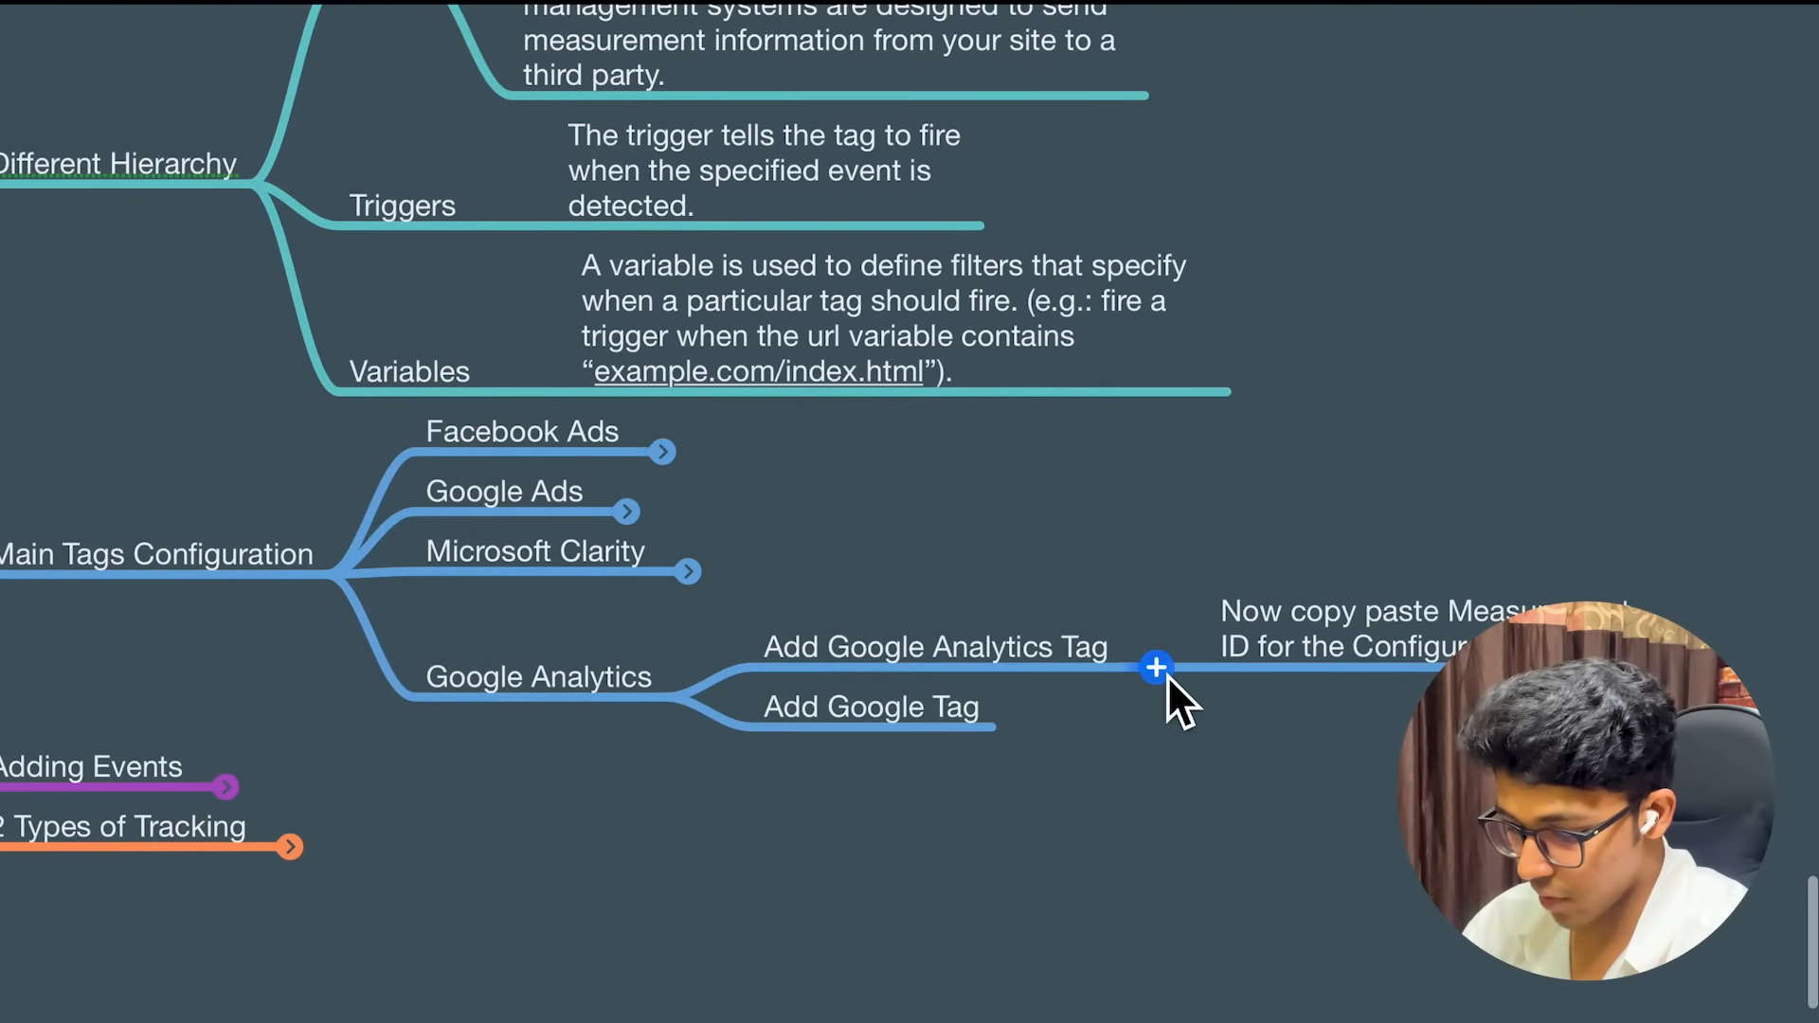
click(1167, 677)
key(ctrl+Left)
key(ctrl+Right)
key(ctrl+Right)
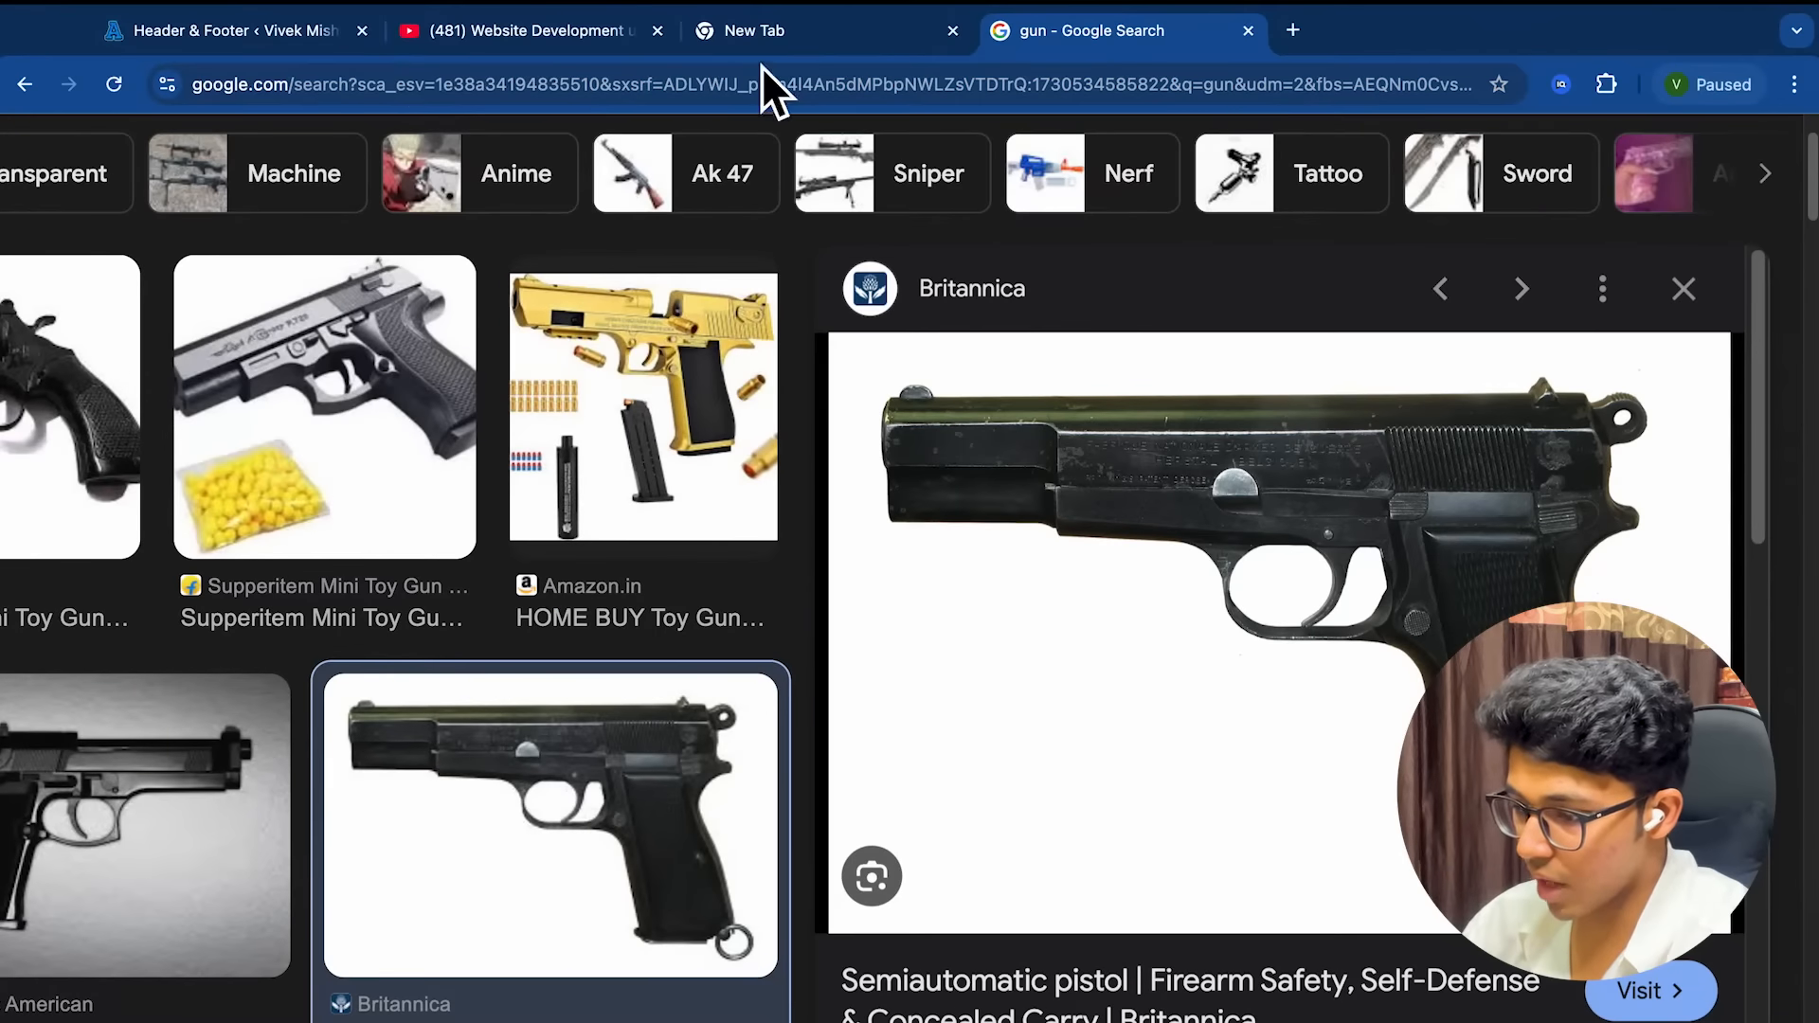
key(ctrl+Up)
key(ctrl+Up)
key(ctrl+Right)
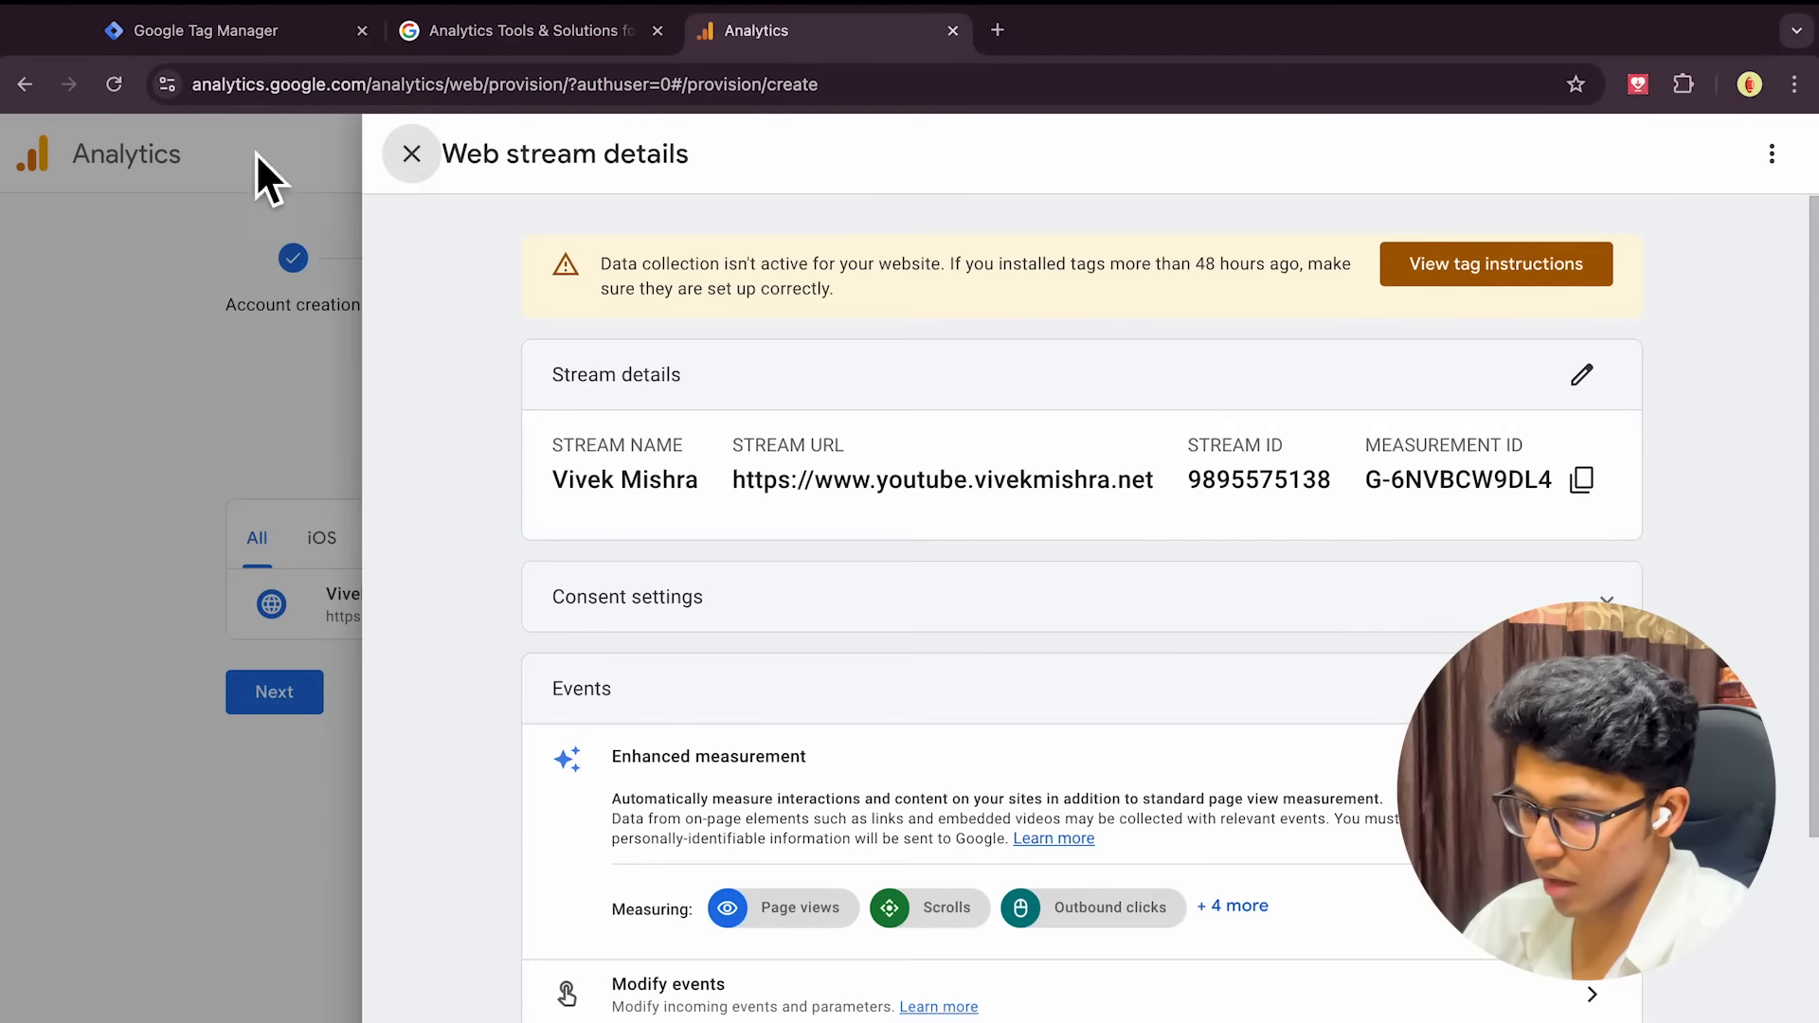
Start a new tag in the container's Tags list and show the Google Analytics tag types
click(218, 46)
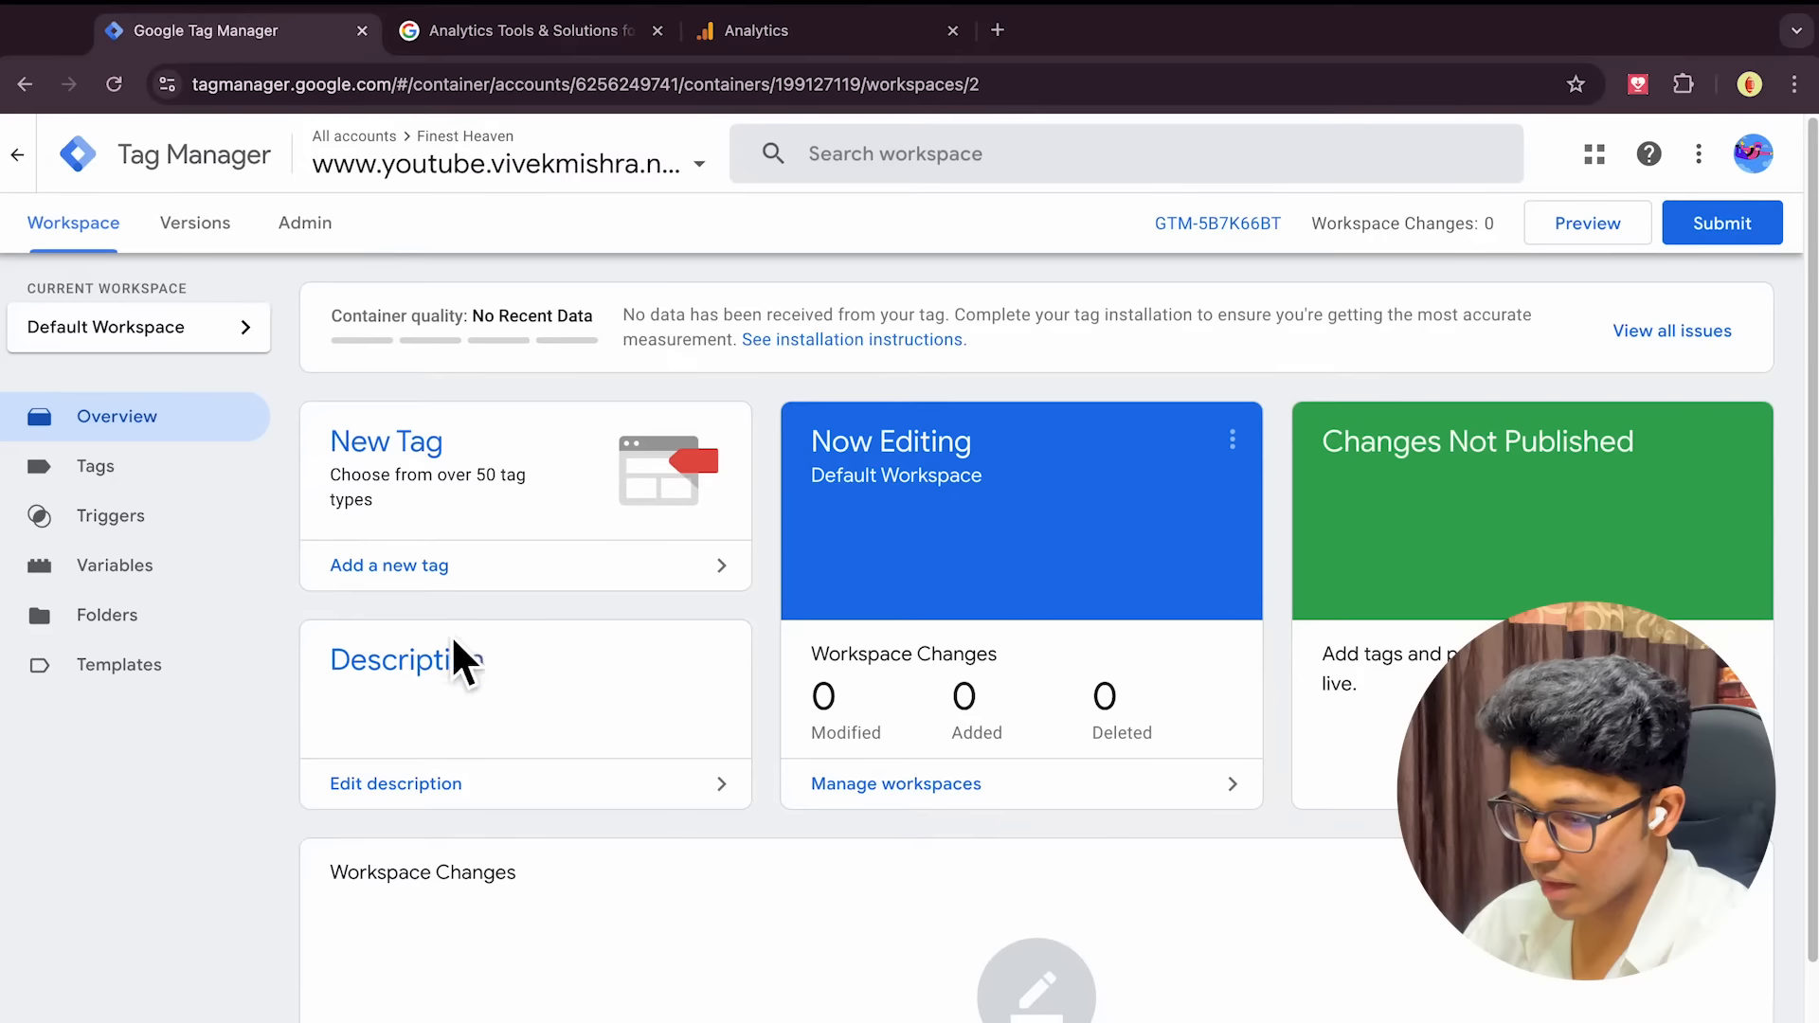
click(156, 468)
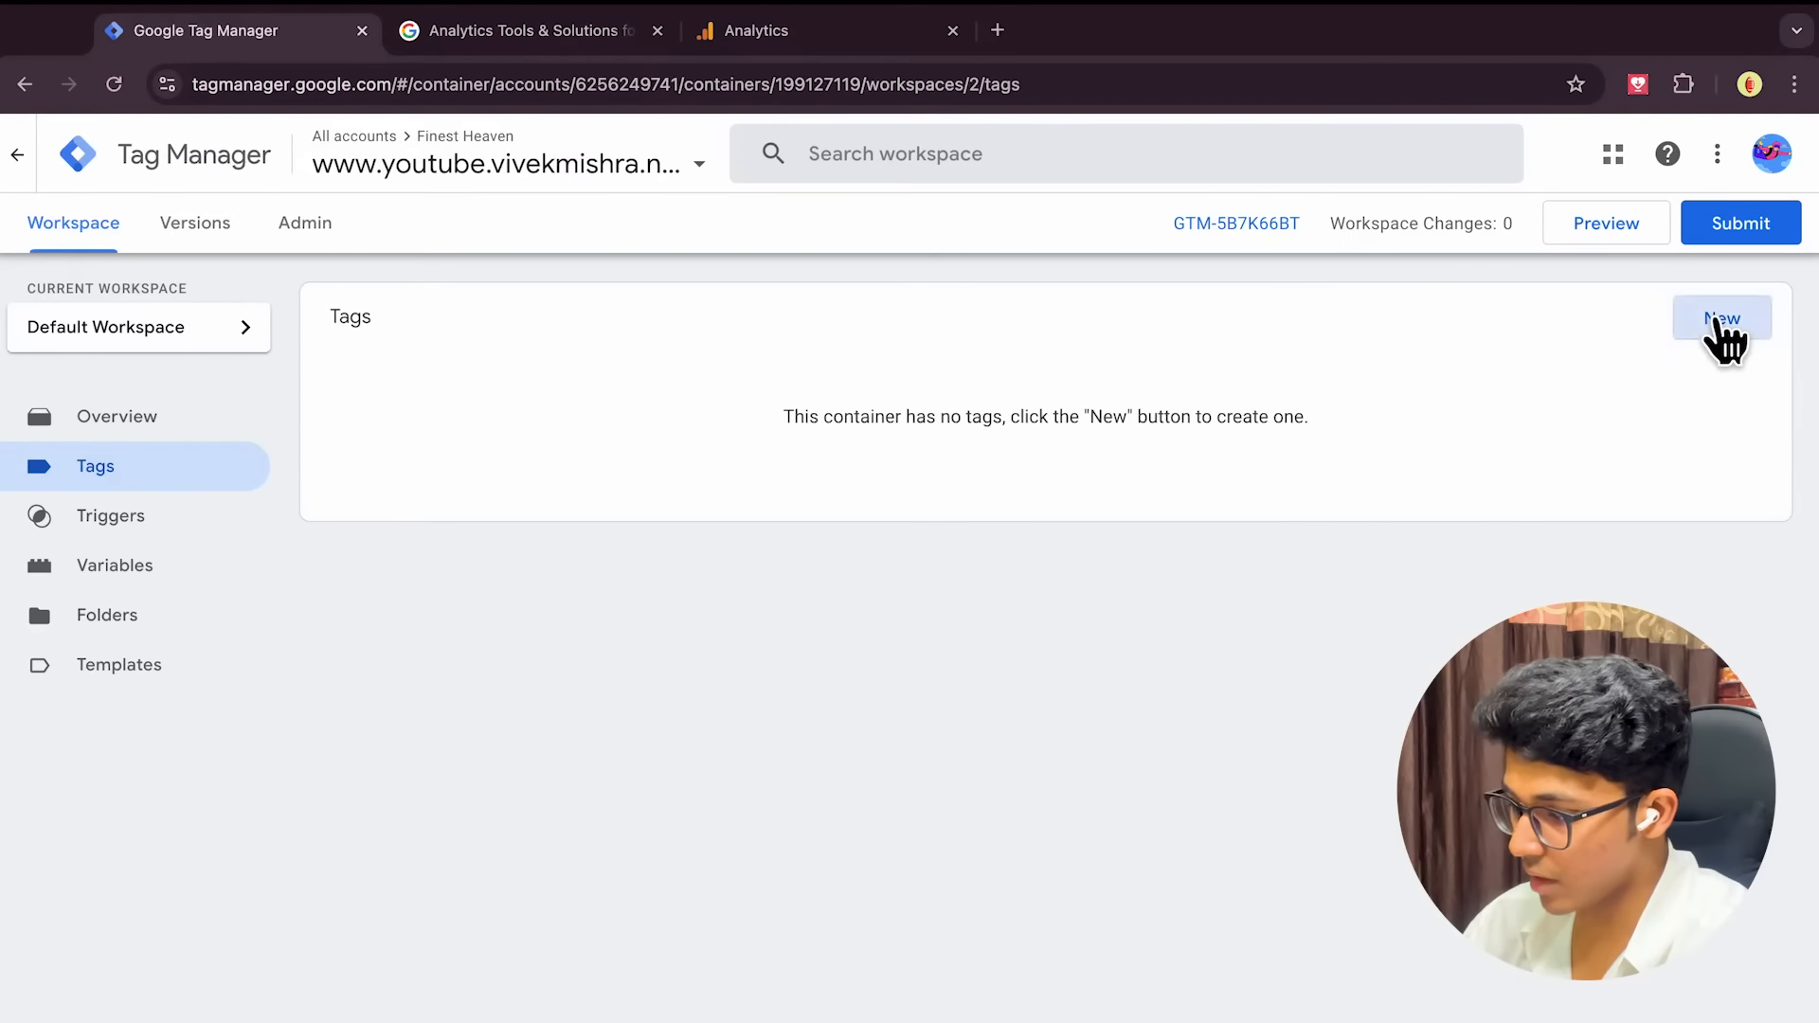
click(1705, 324)
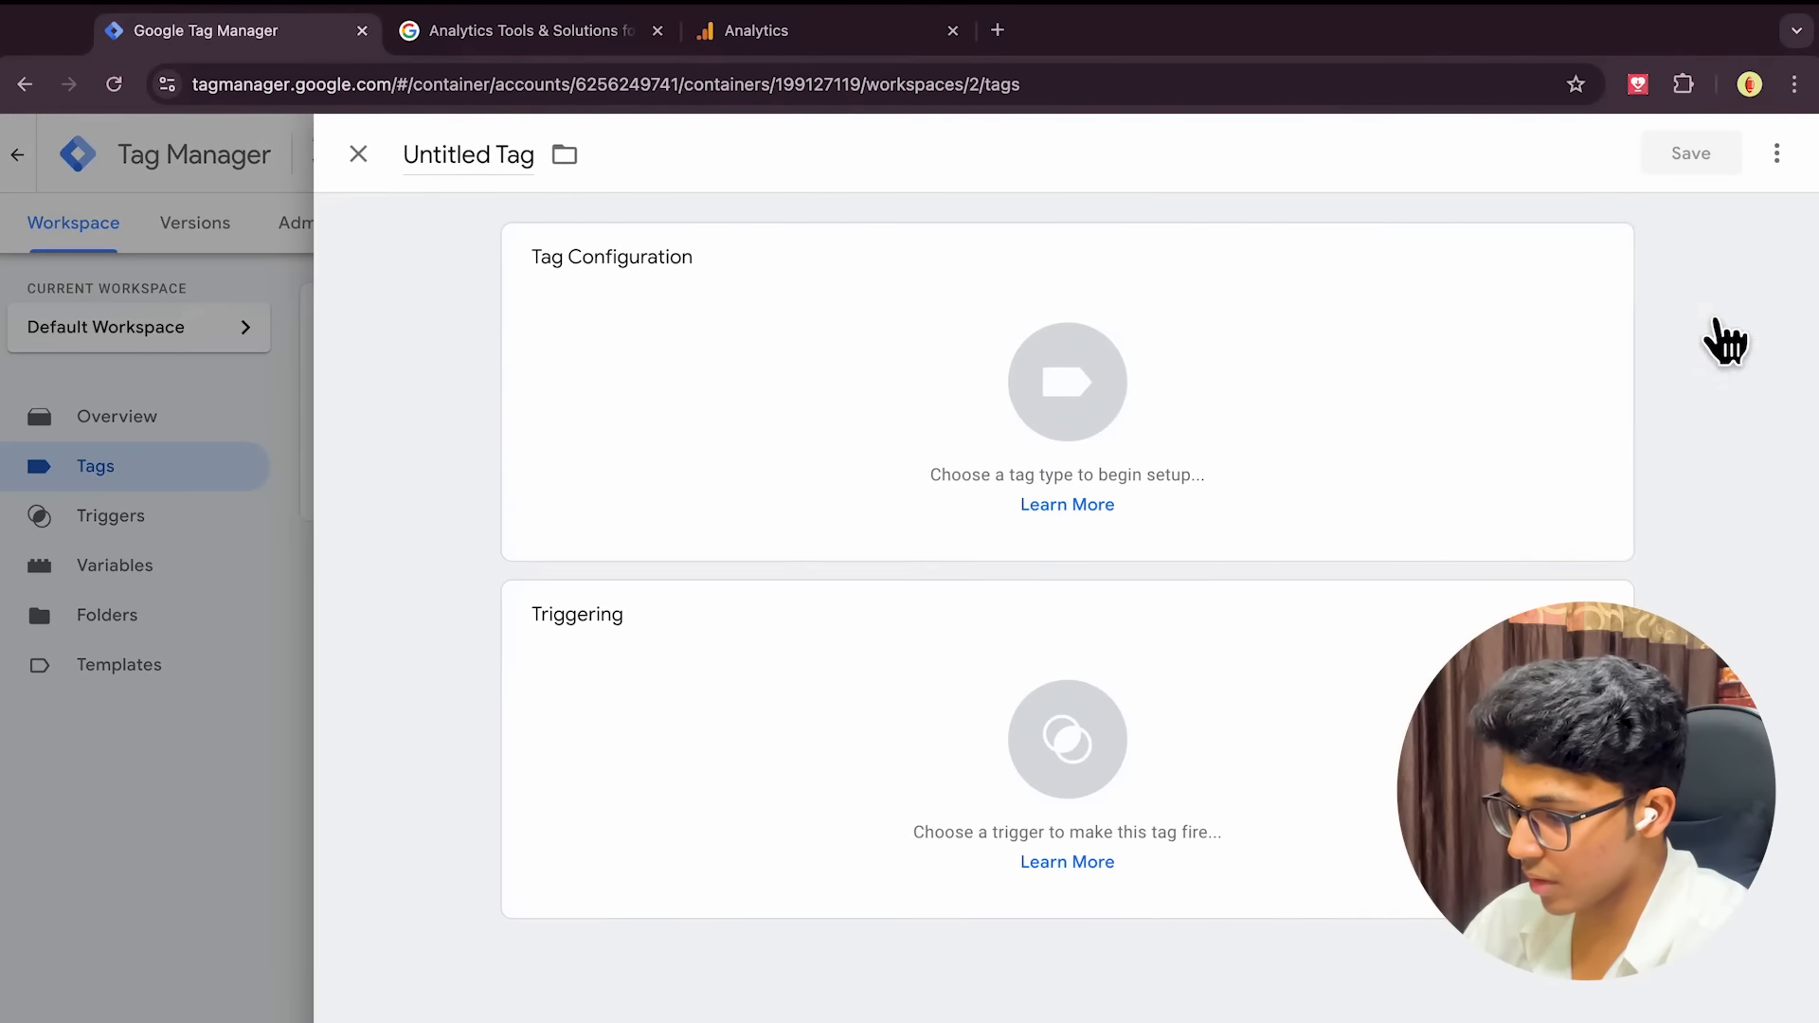
click(1070, 393)
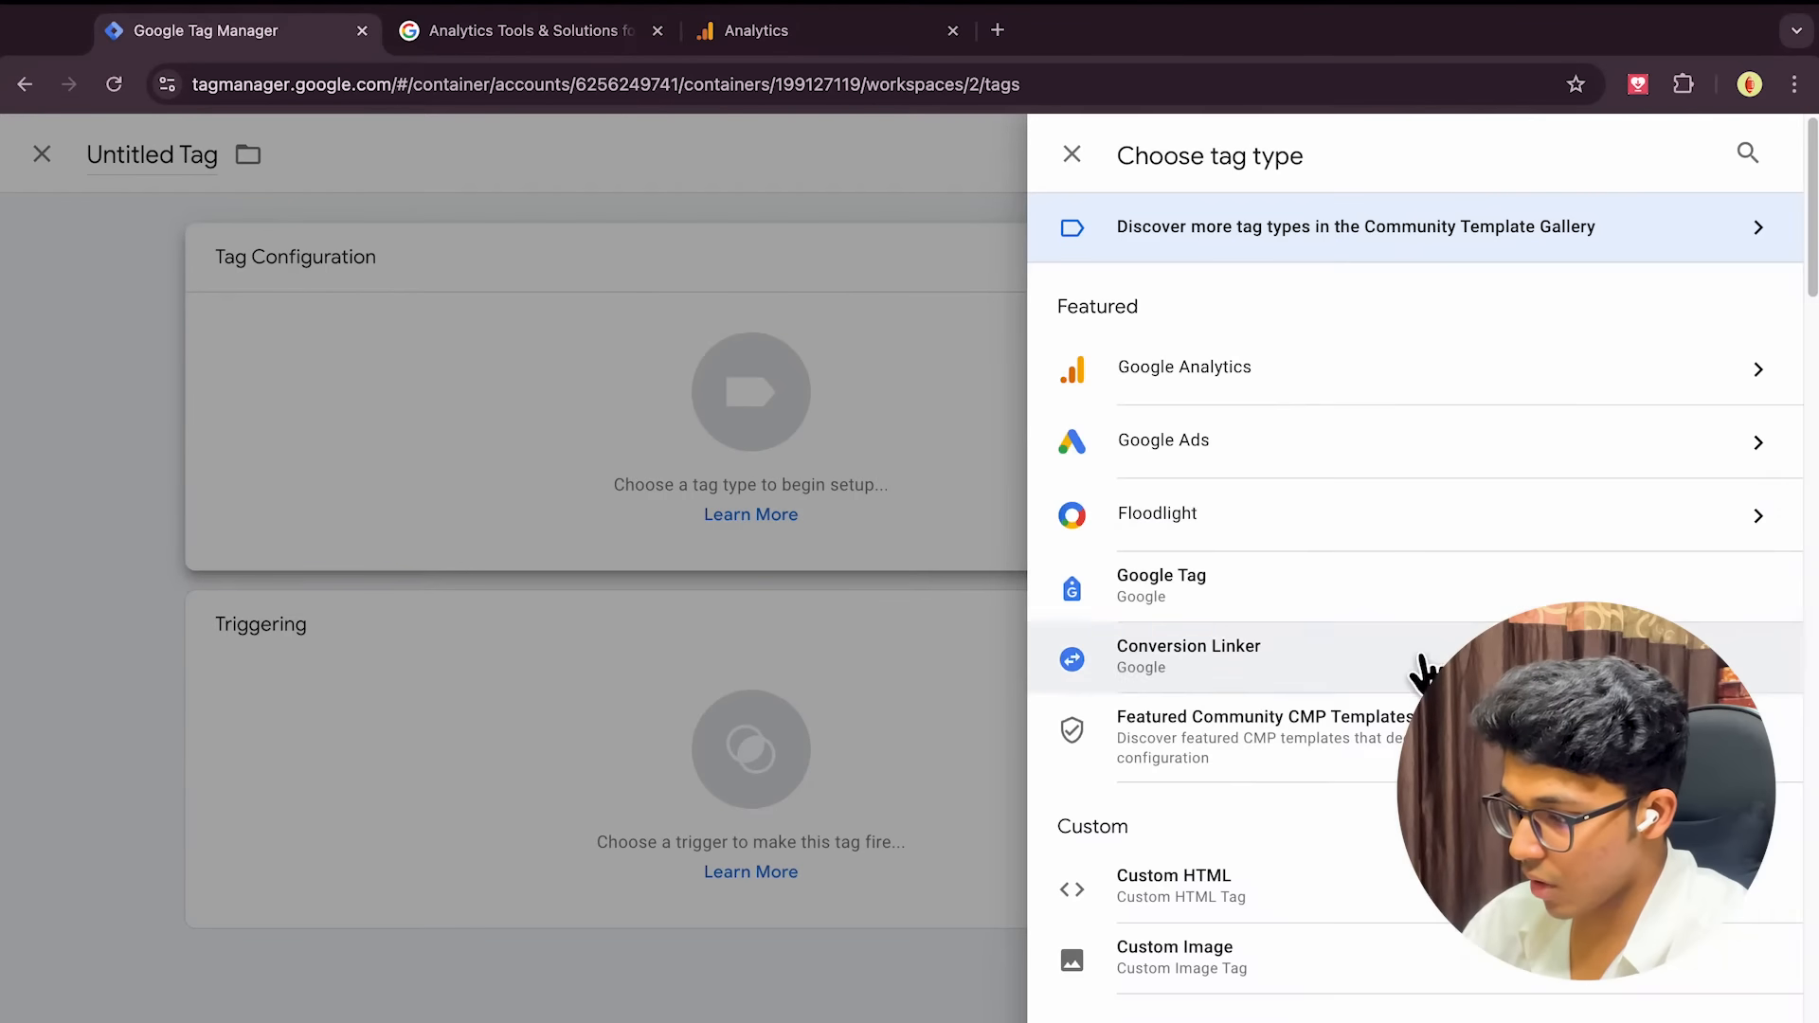
scroll(1393, 698, down, 12)
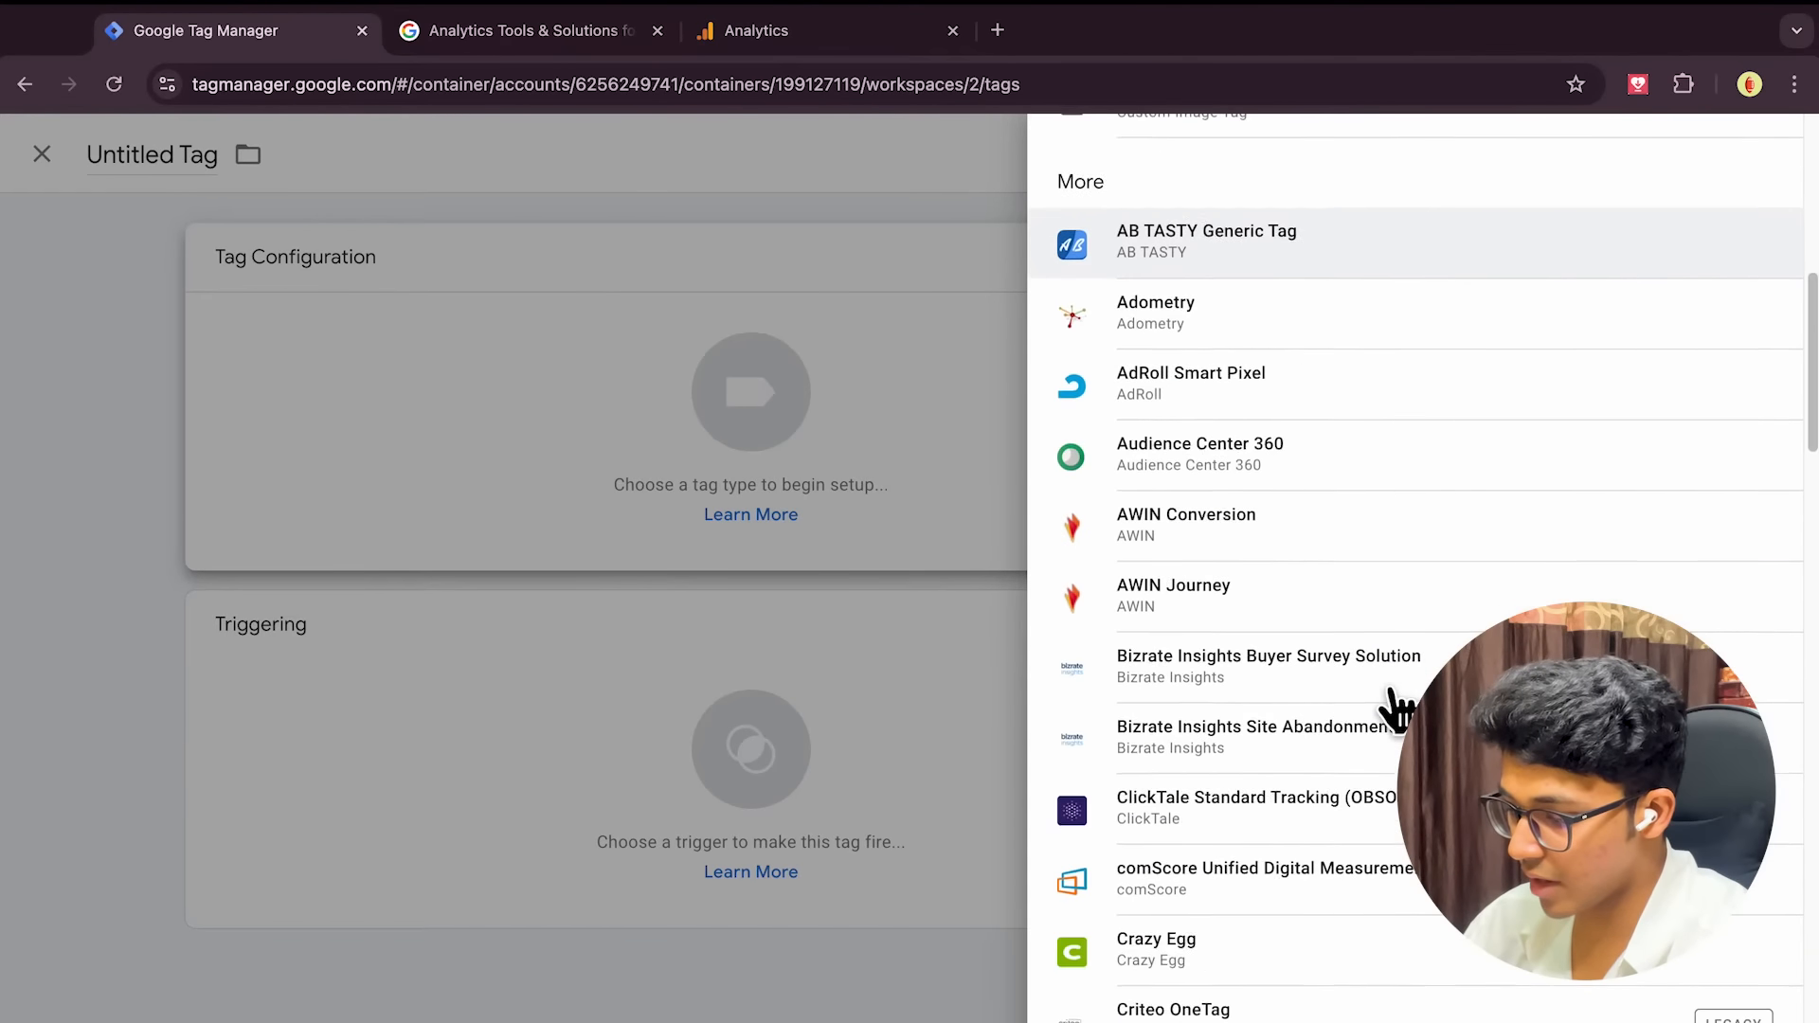
scroll(1393, 706, up, 12)
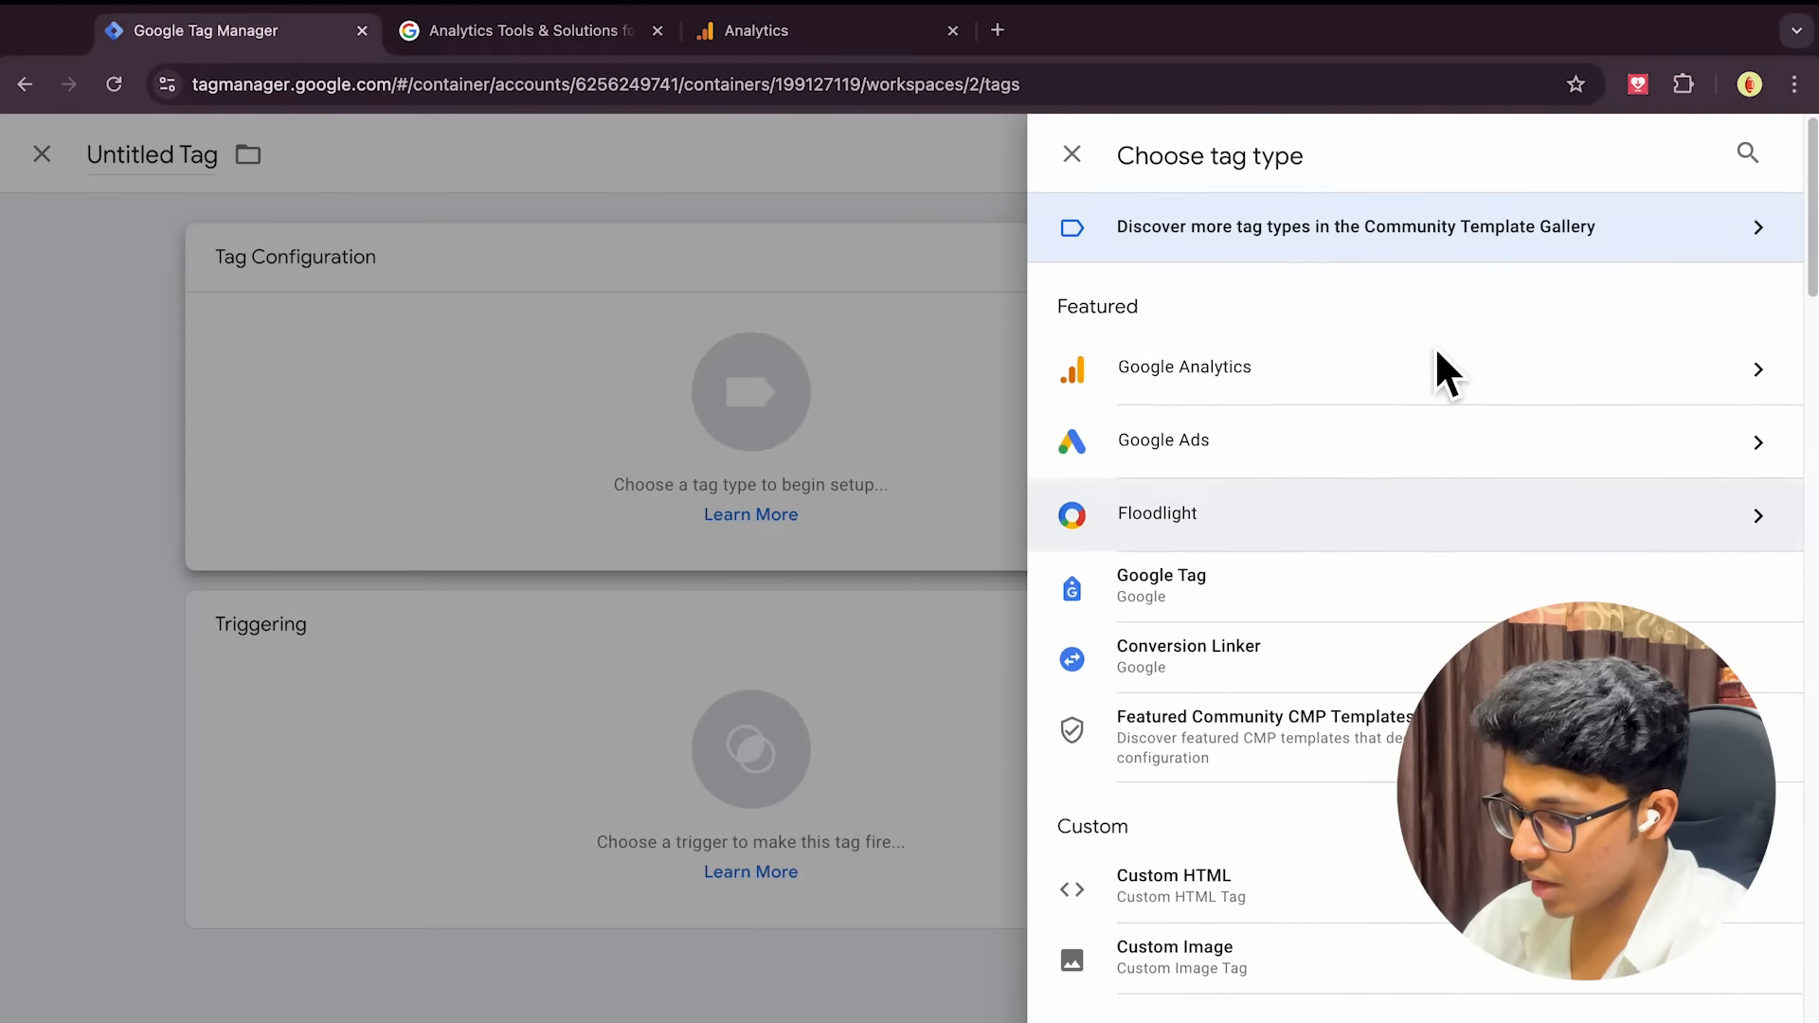
click(1349, 390)
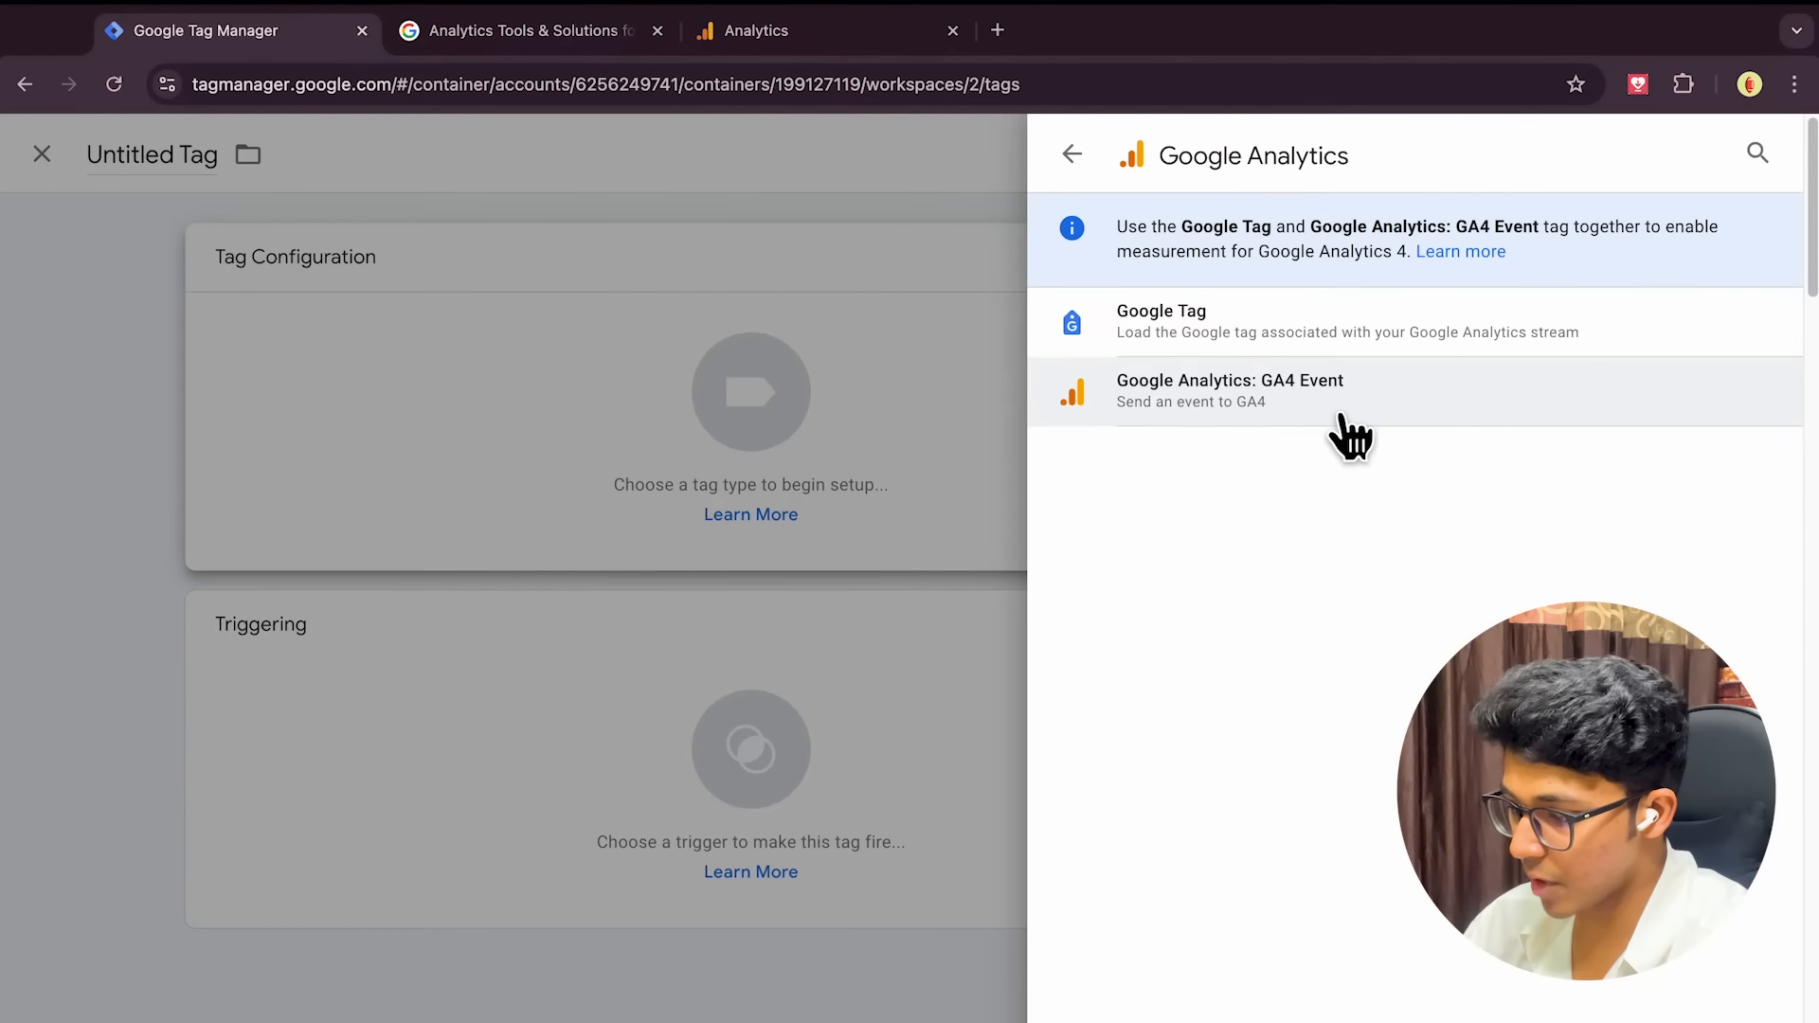
Make the tag a GA4 Event with the pasted measurement ID and event name ga_tracking_demo
click(1294, 403)
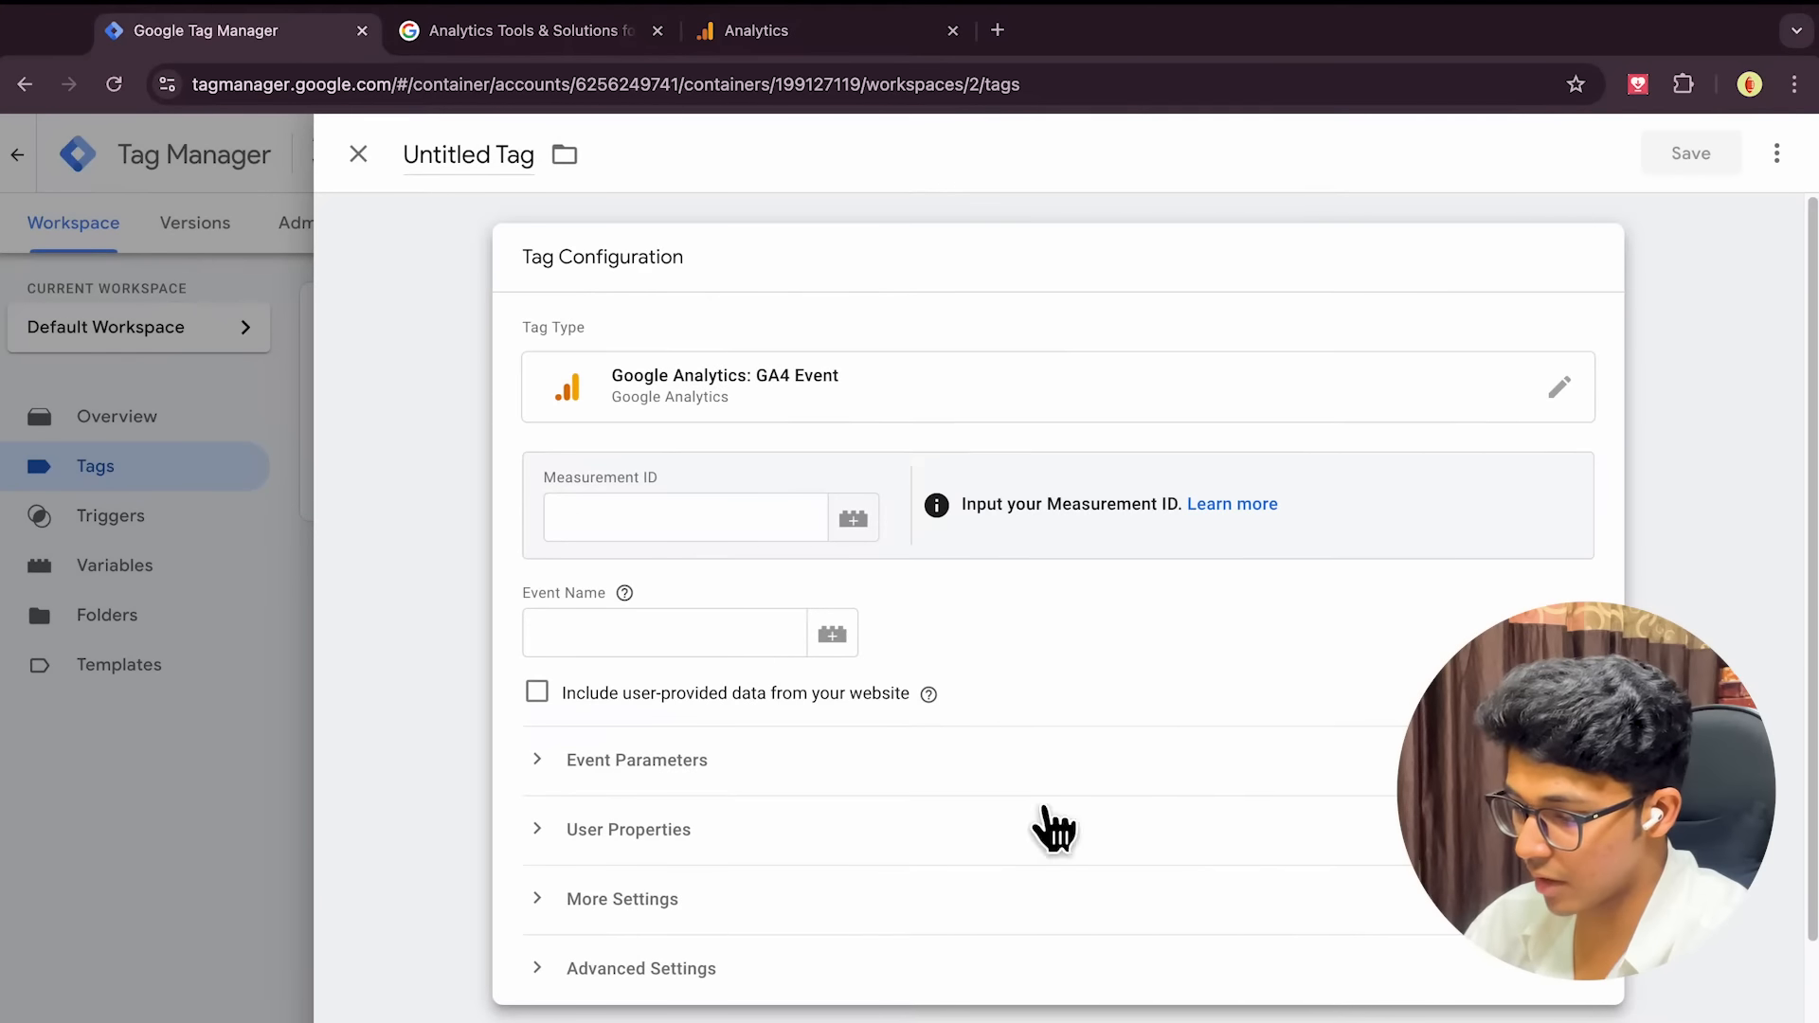
click(672, 540)
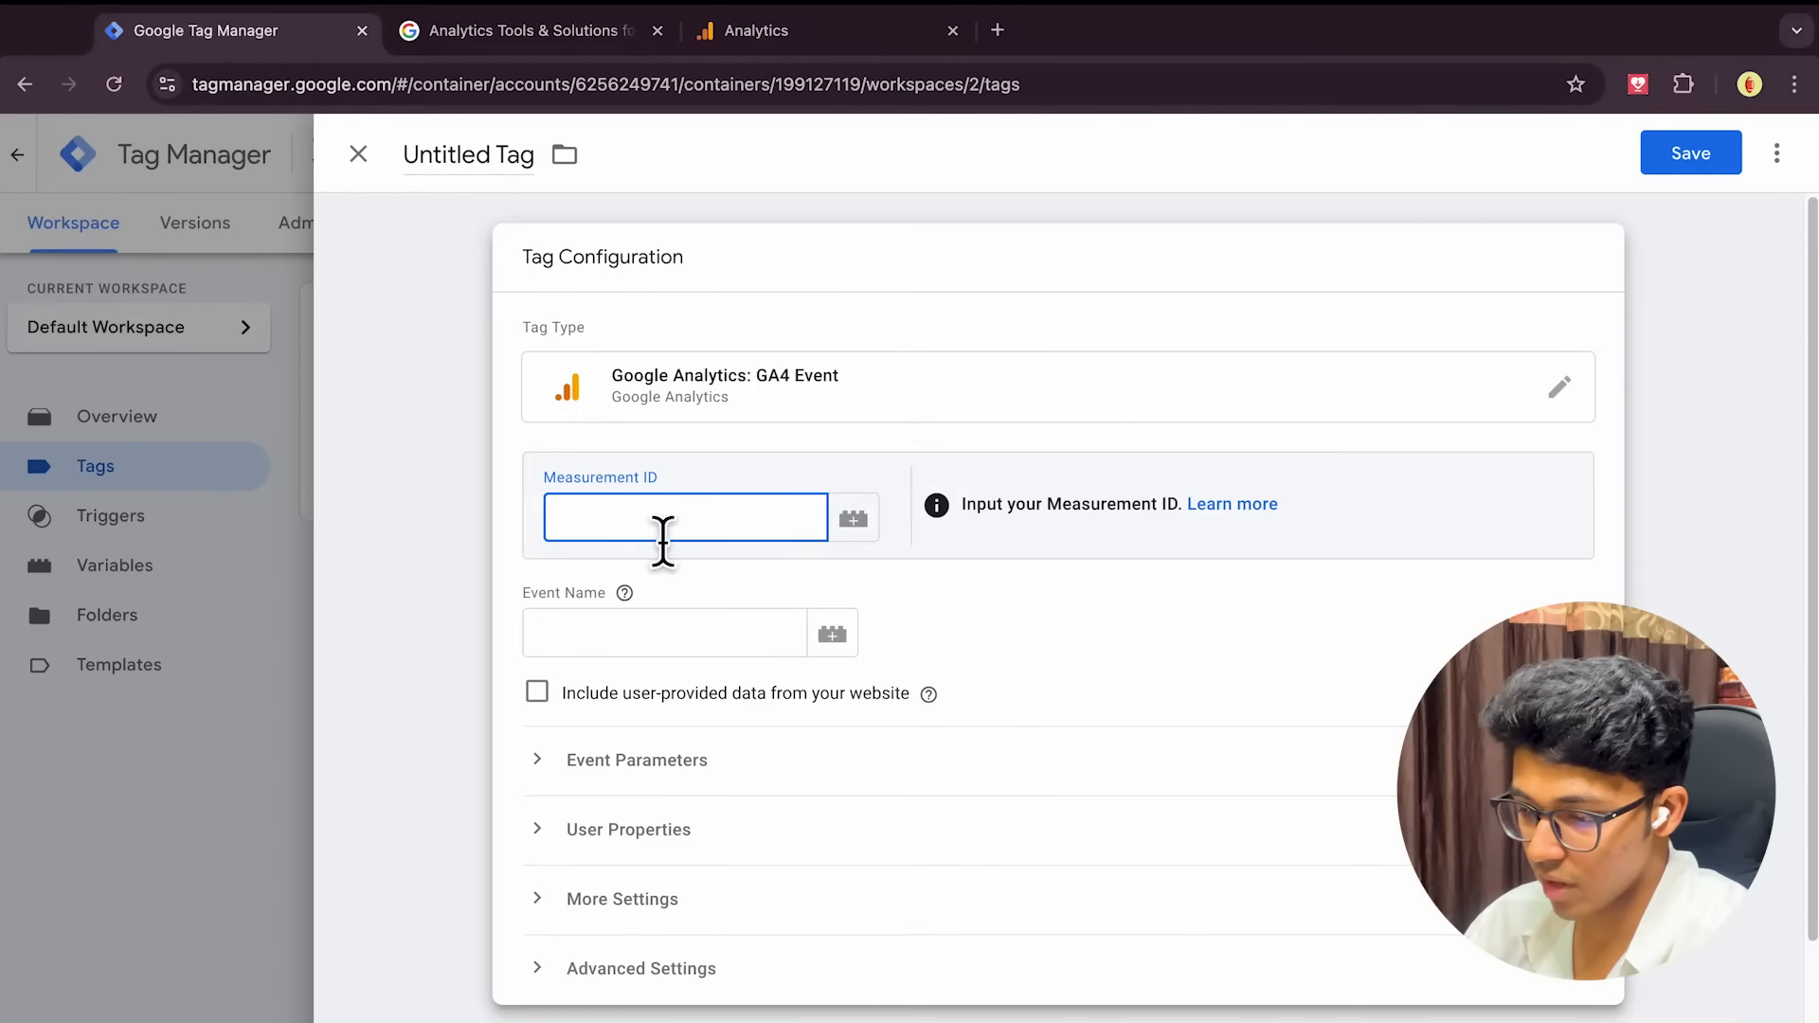
text(G-6NVBCW9DL4)
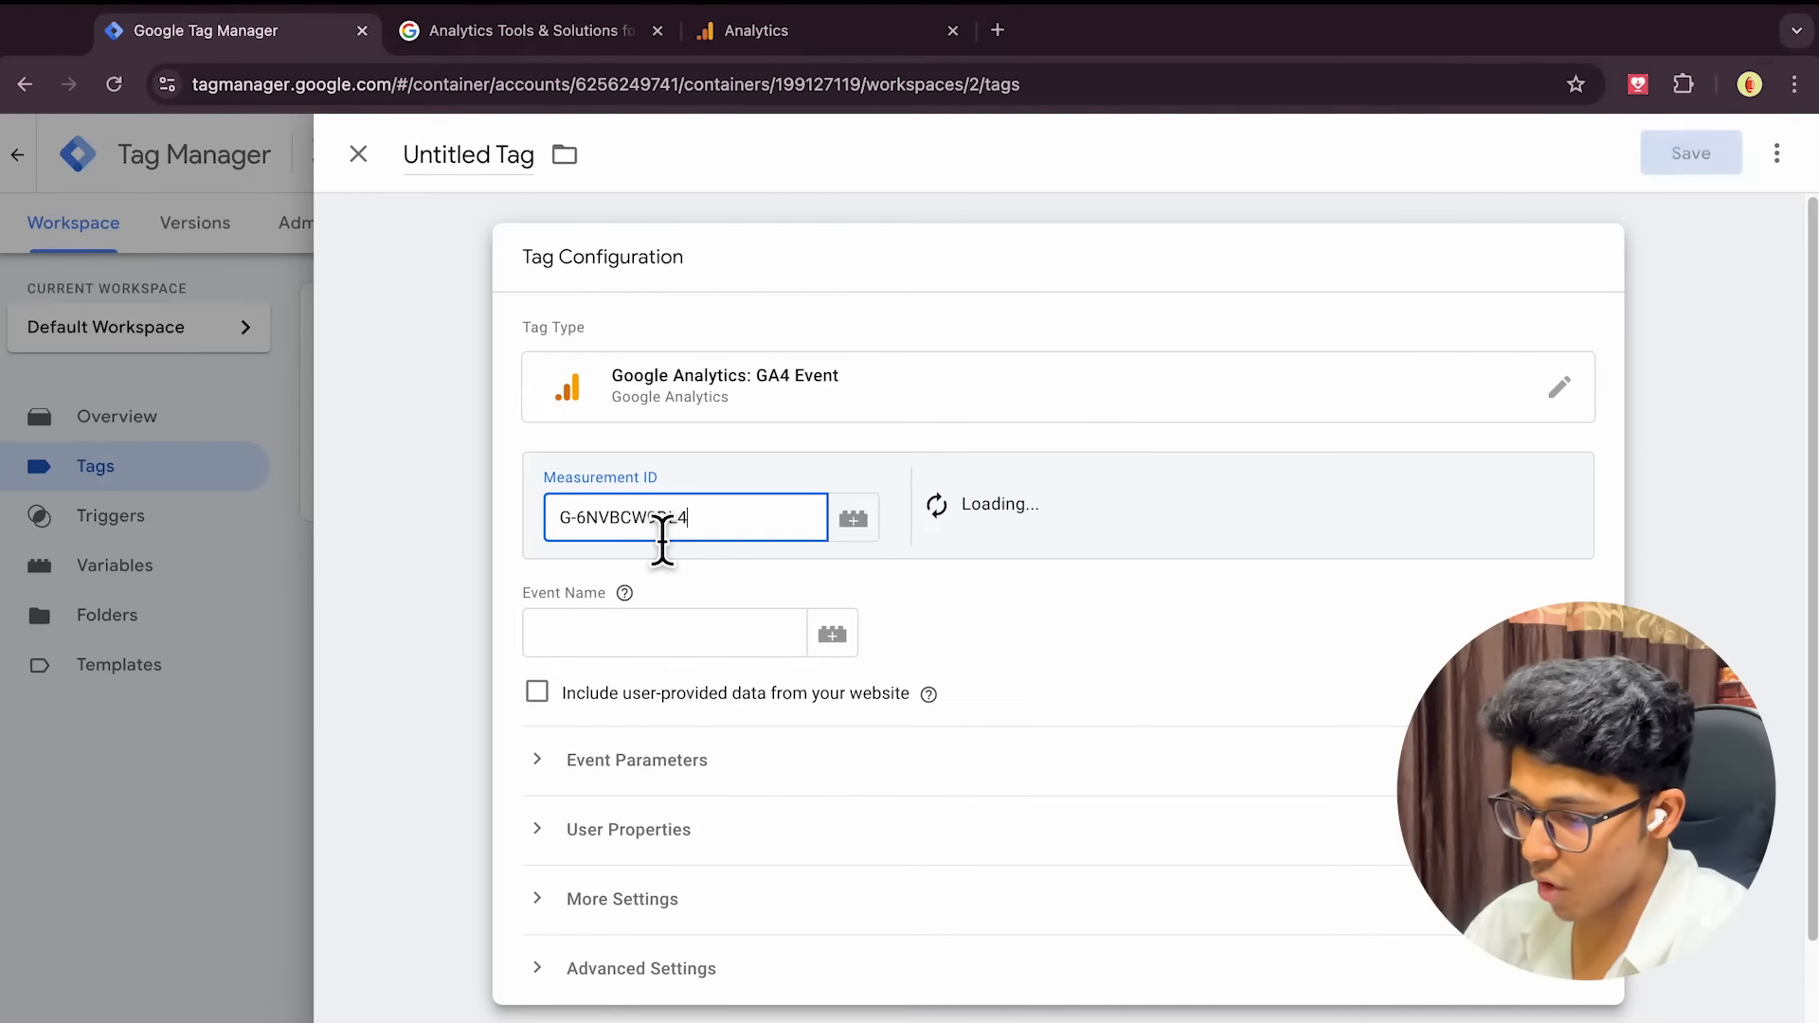
click(649, 637)
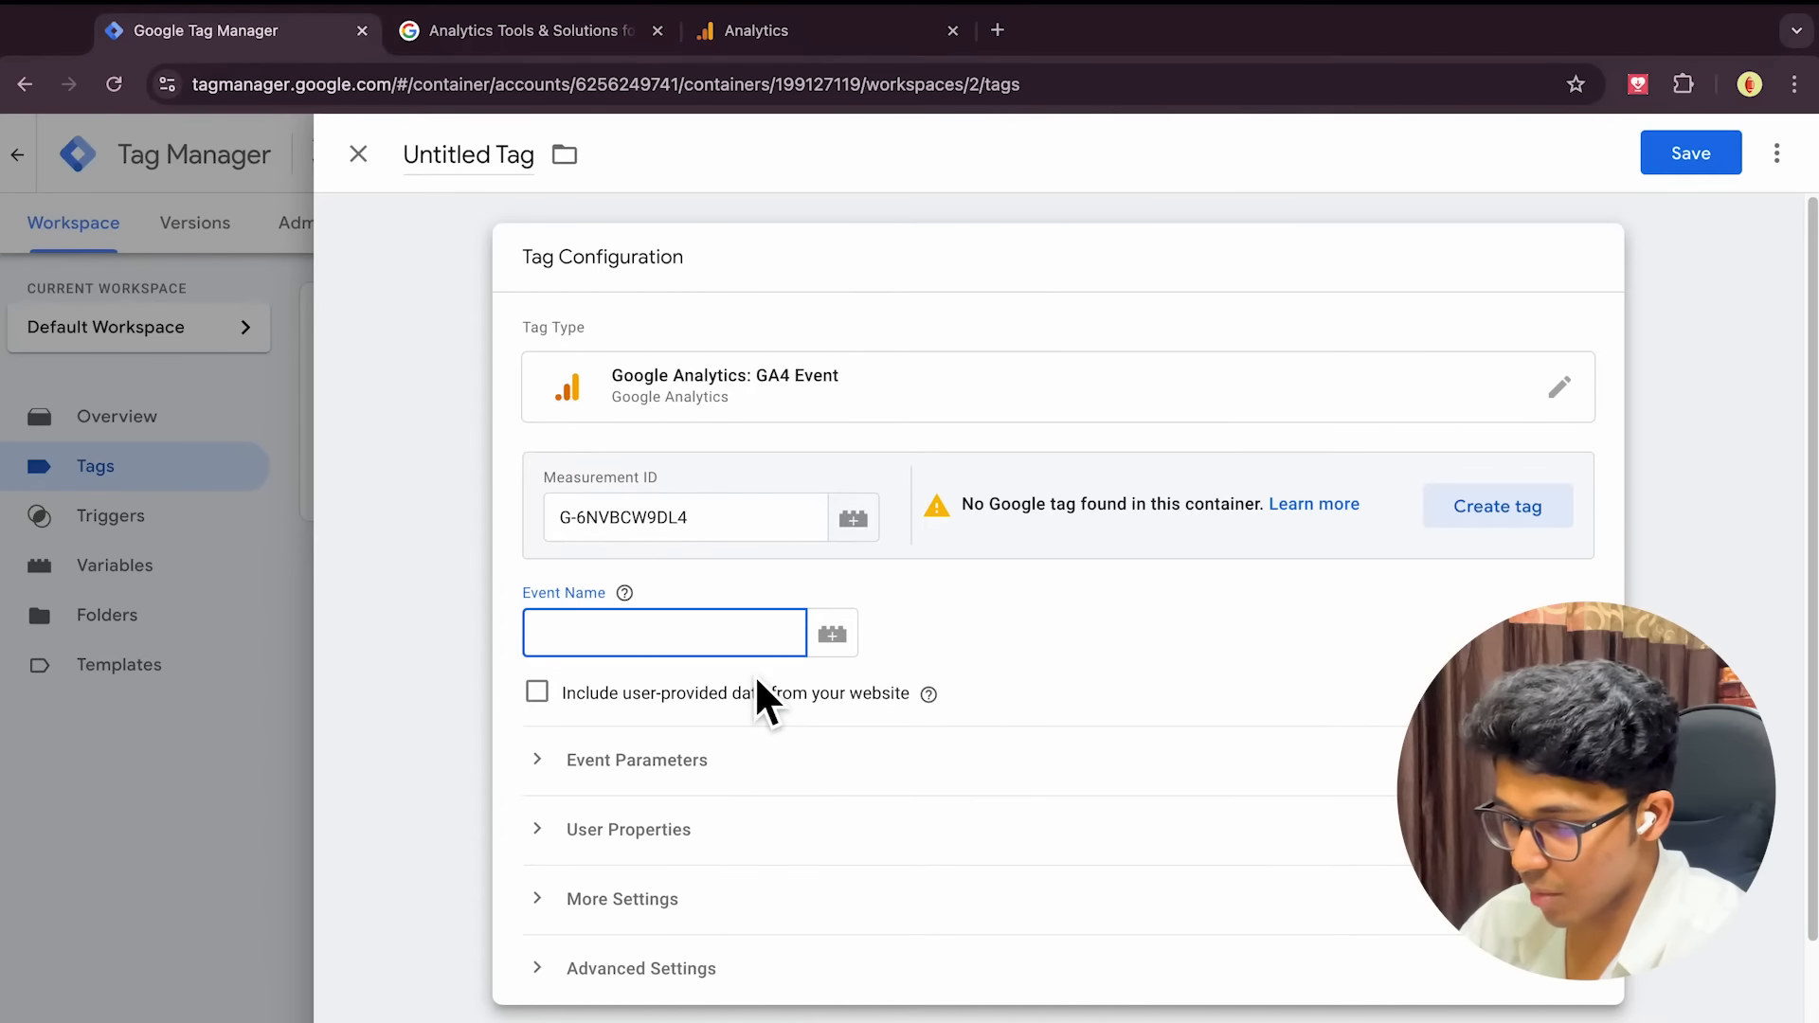
text(ga_tracking_demo)
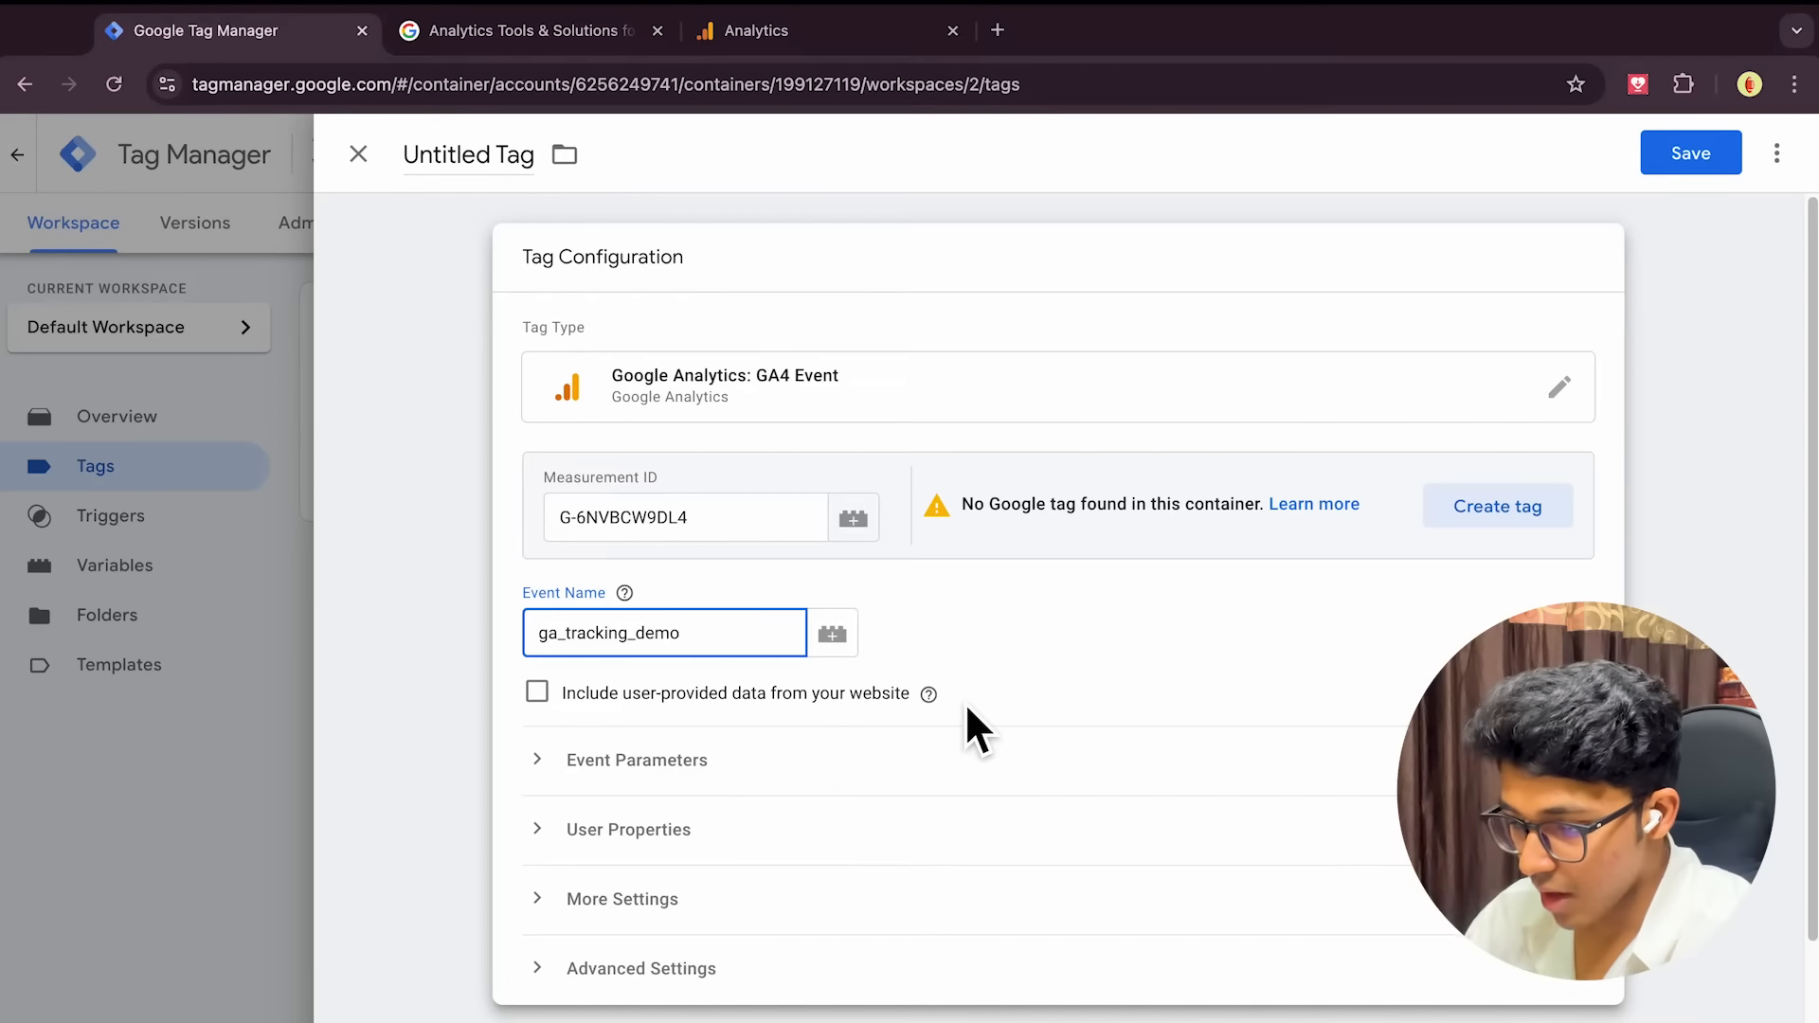
scroll(967, 708, down, 1)
scroll(907, 664, down, 4)
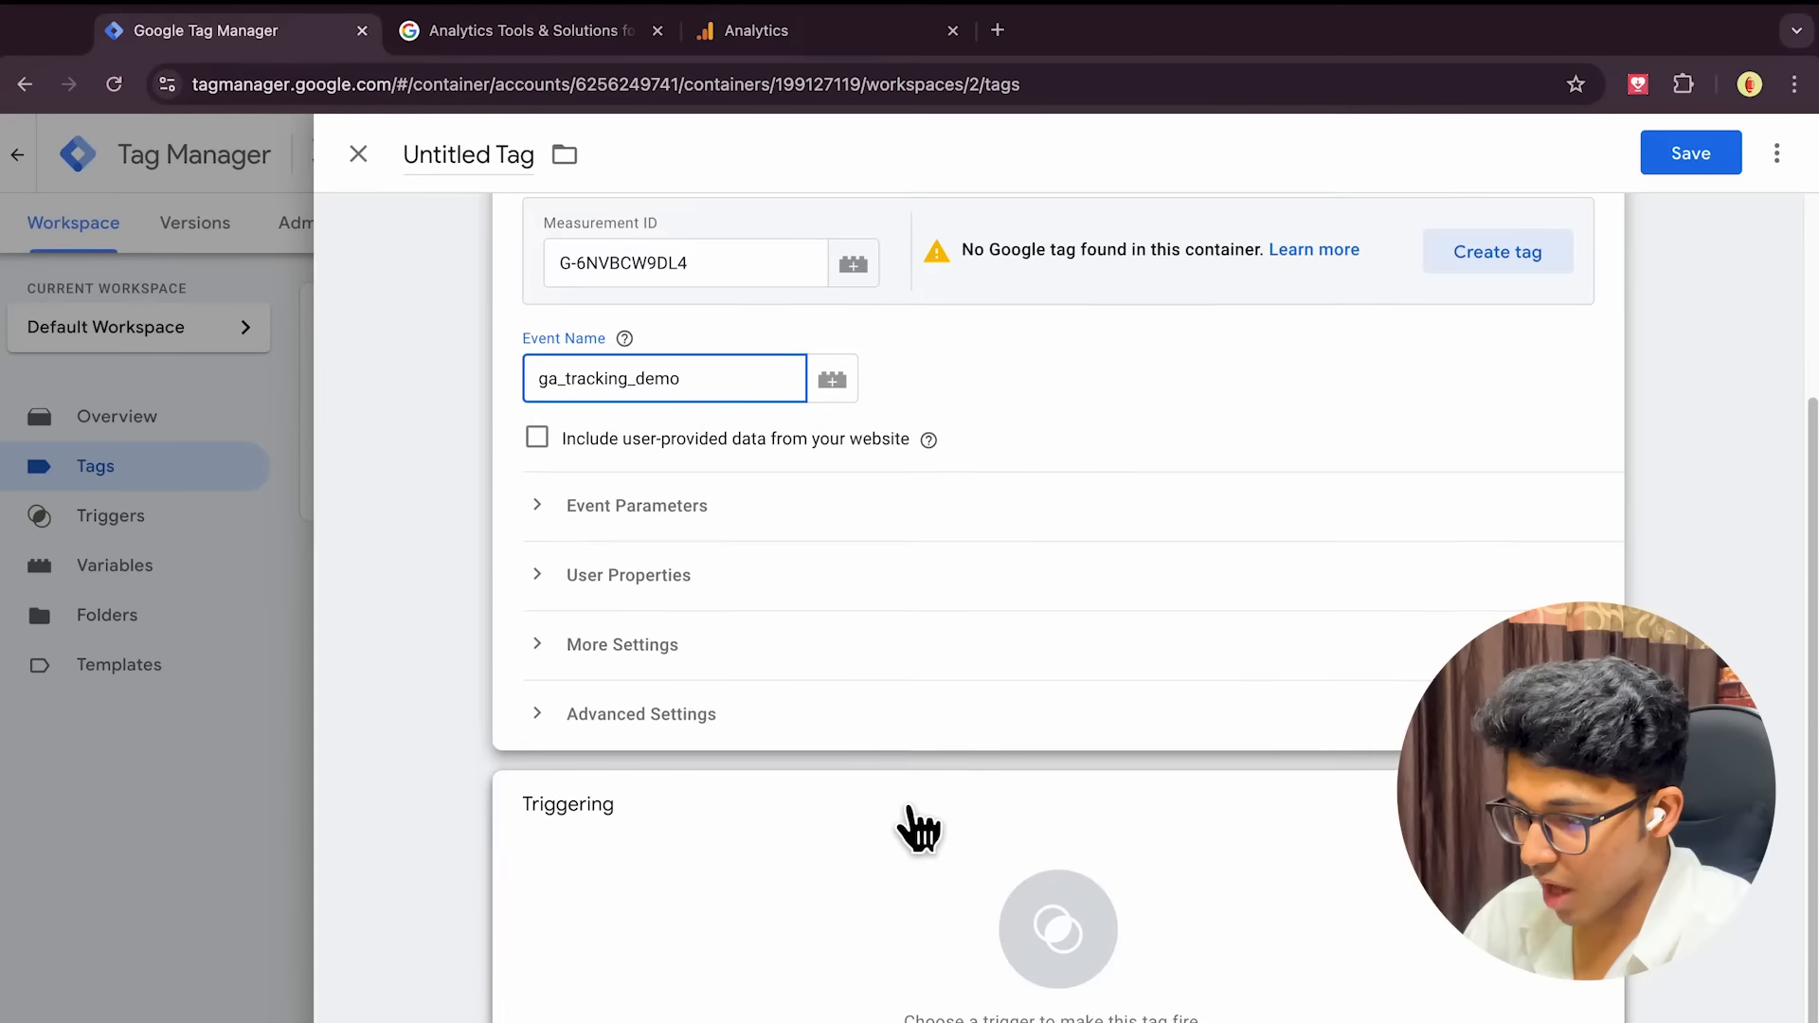
scroll(957, 961, up, 3)
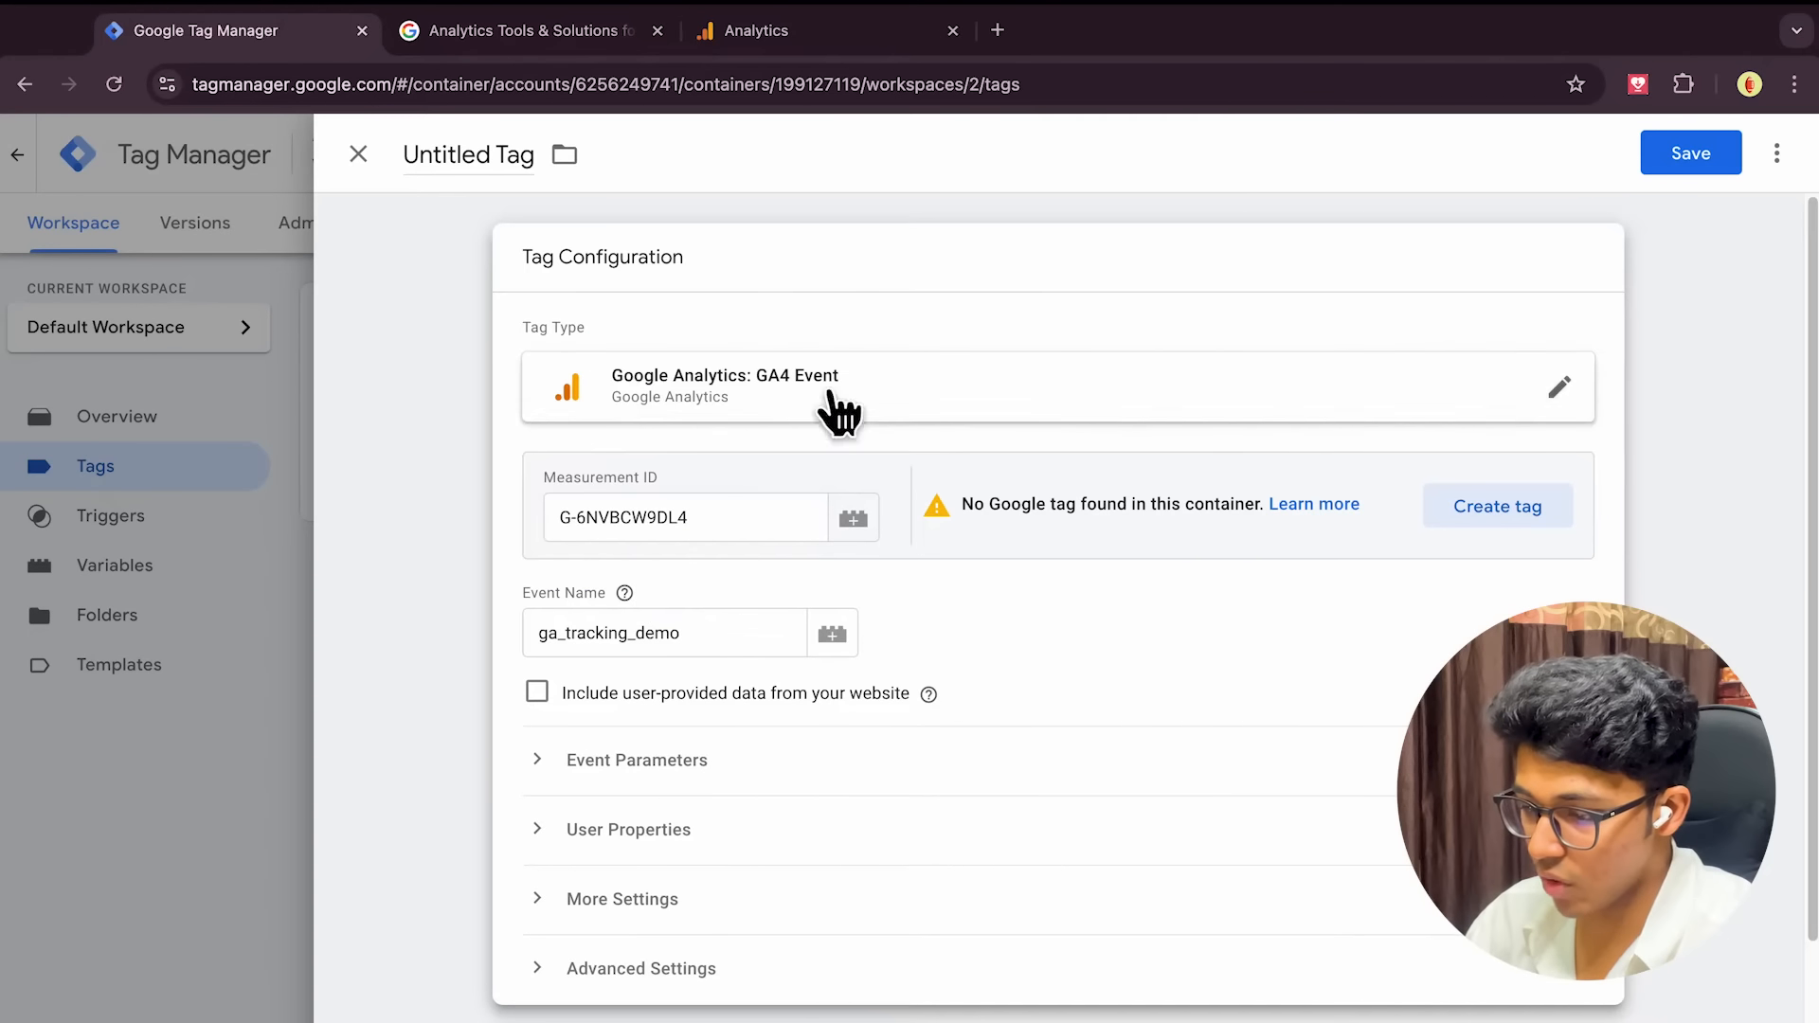
scroll(1014, 723, down, 3)
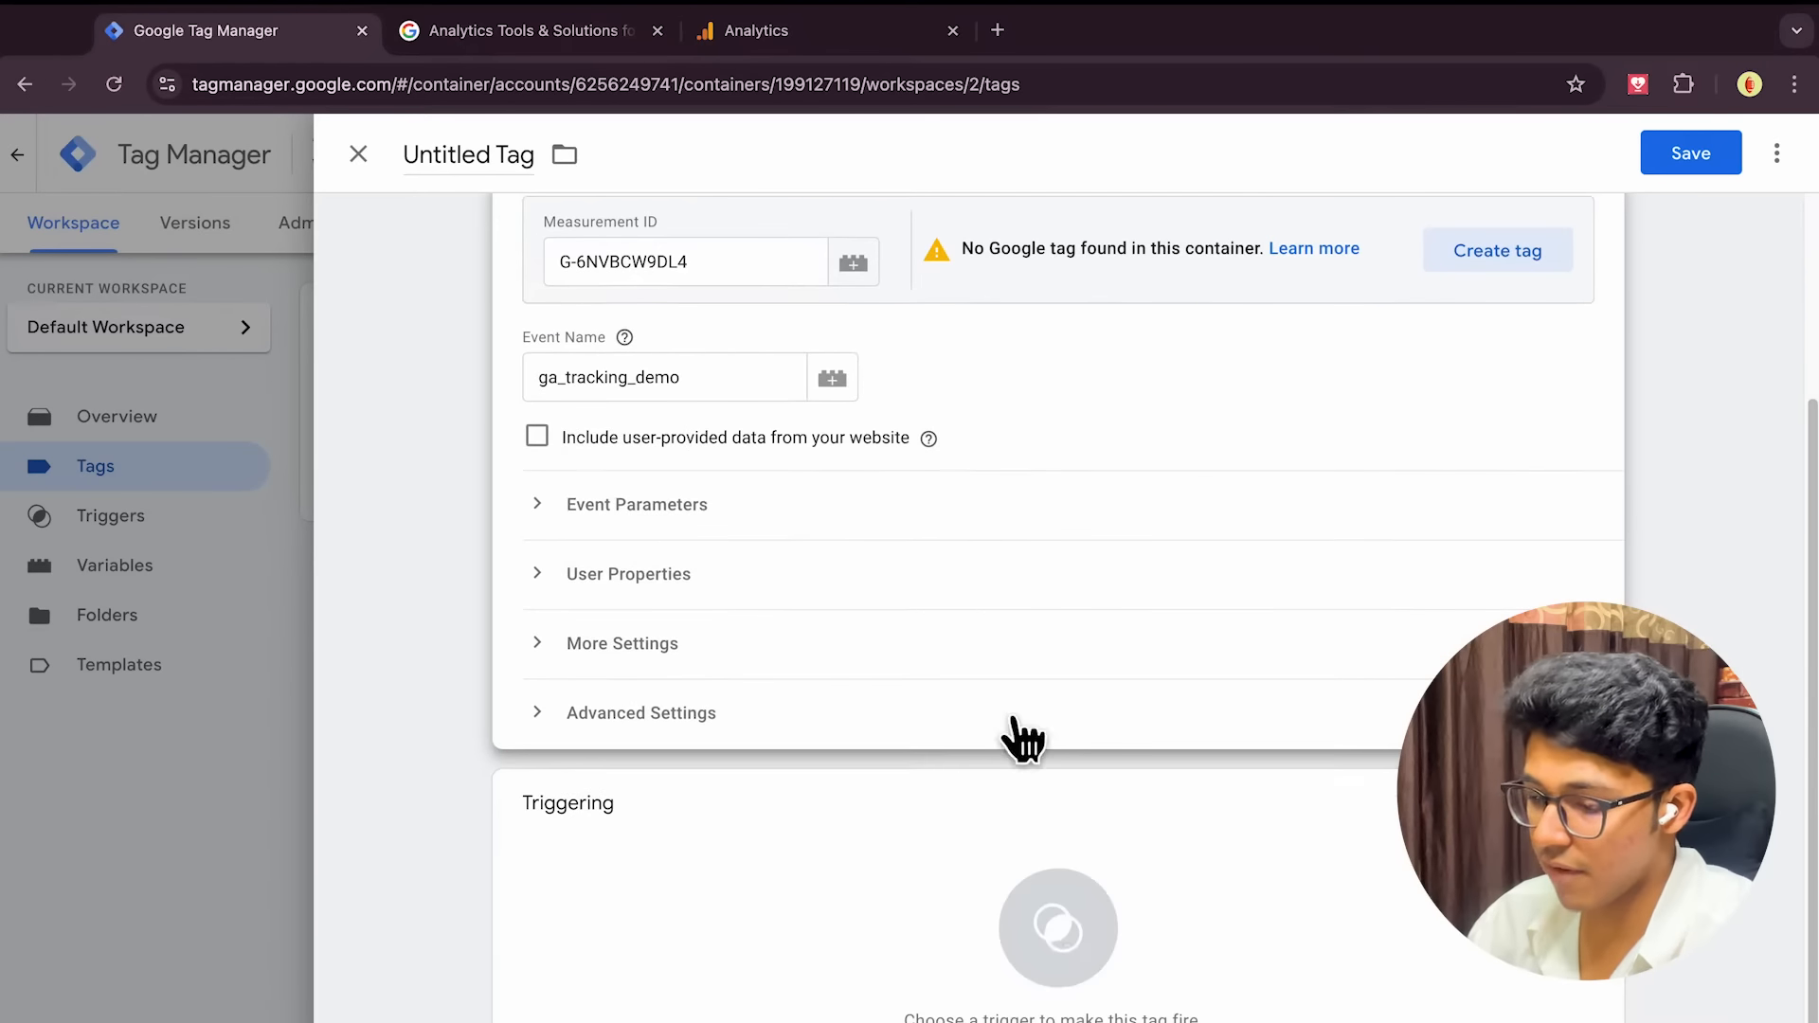
Attach the All Pages trigger to the GA4 Event tag and select its title for renaming
click(1054, 966)
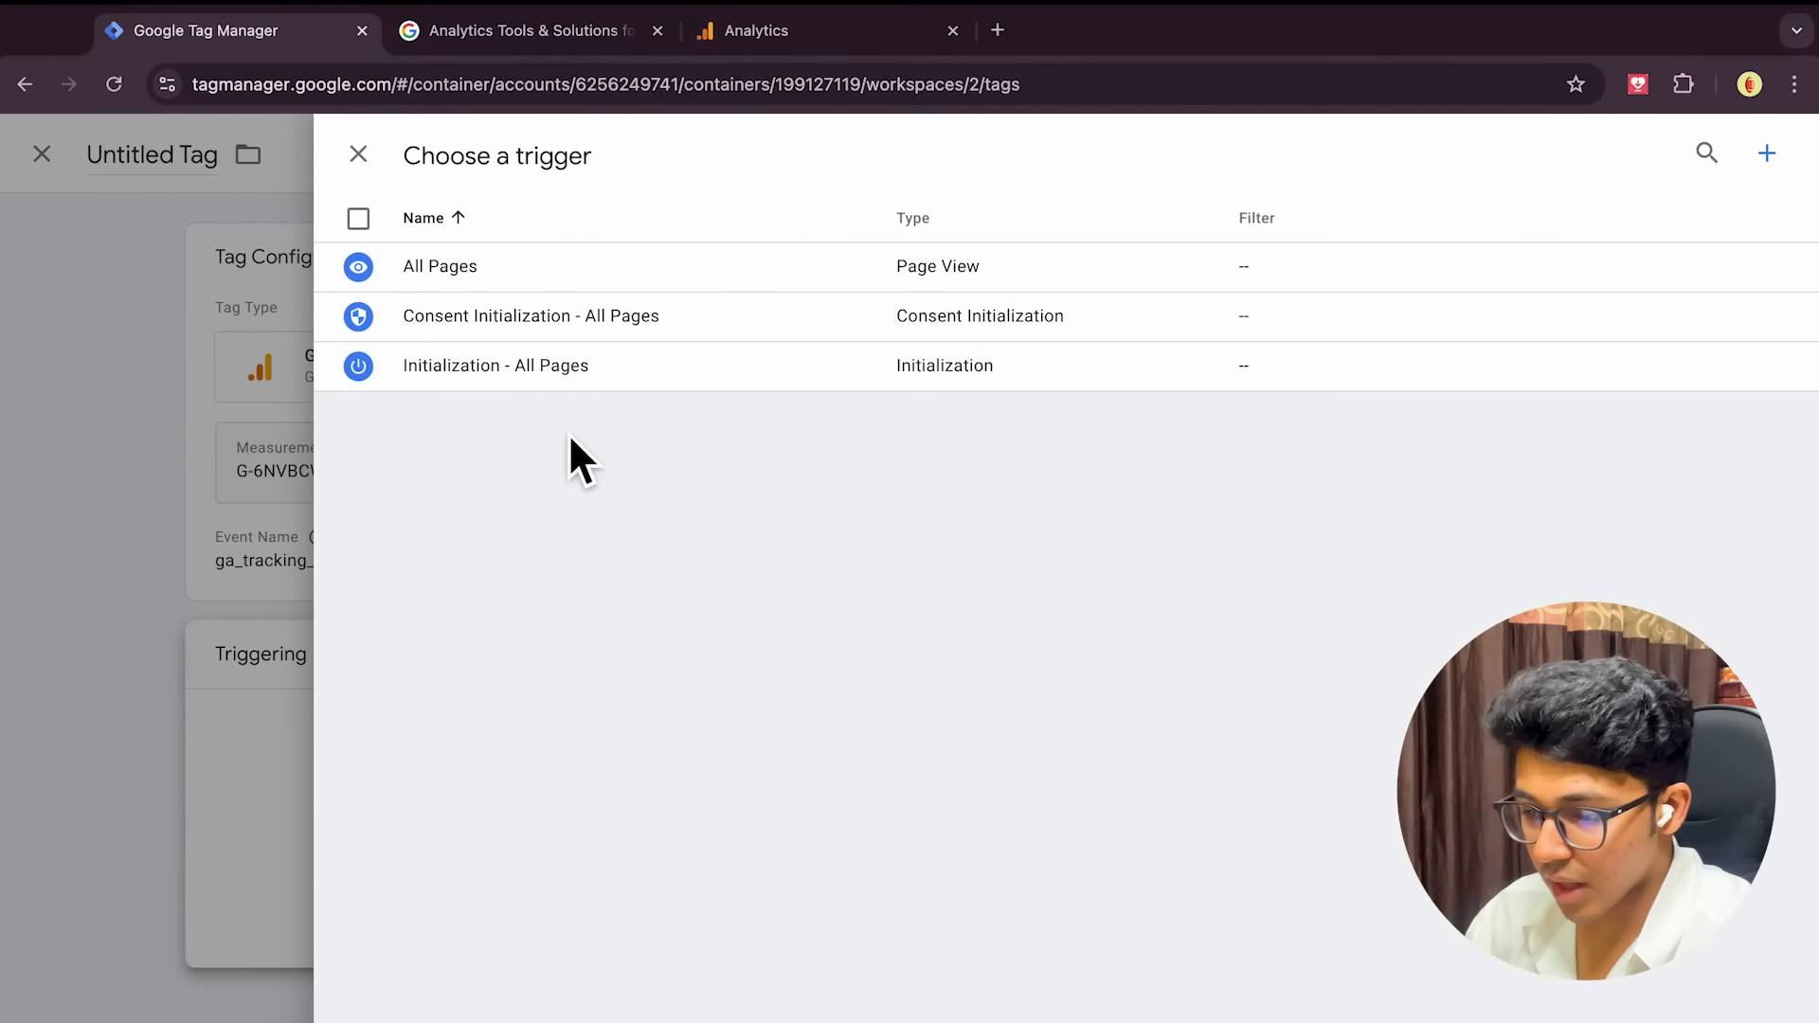
click(464, 280)
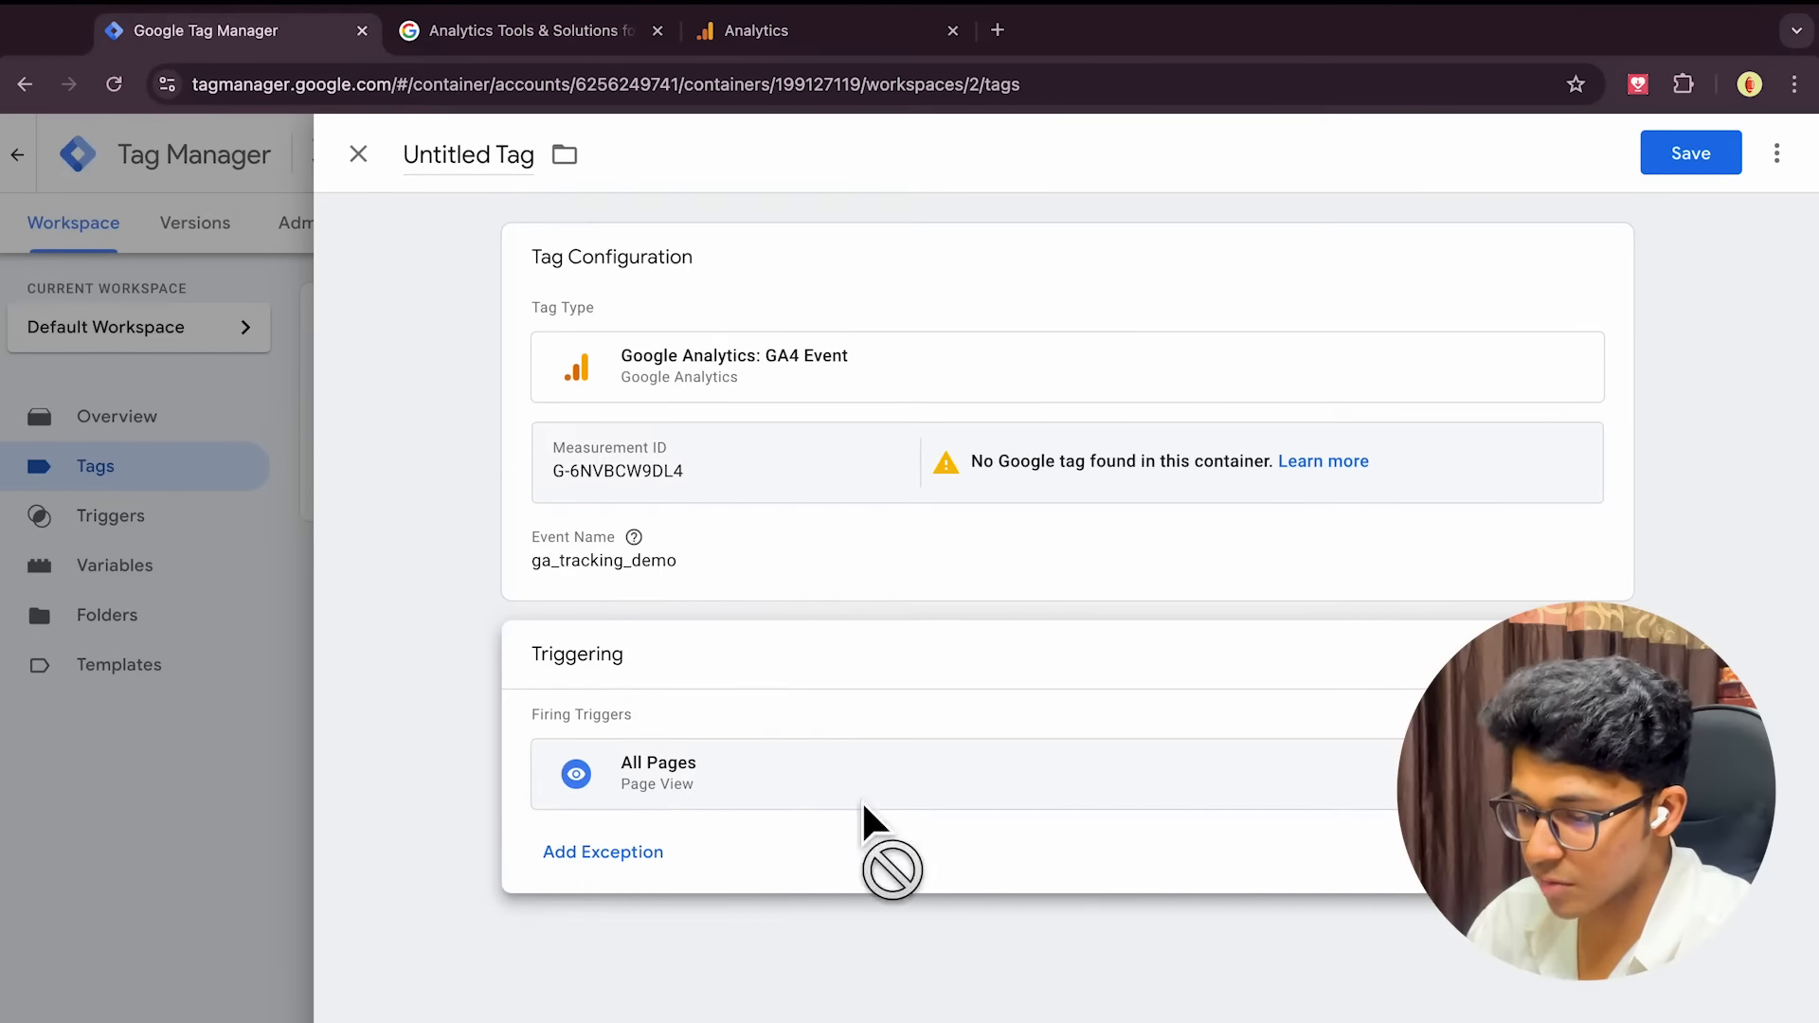
triple_click(520, 175)
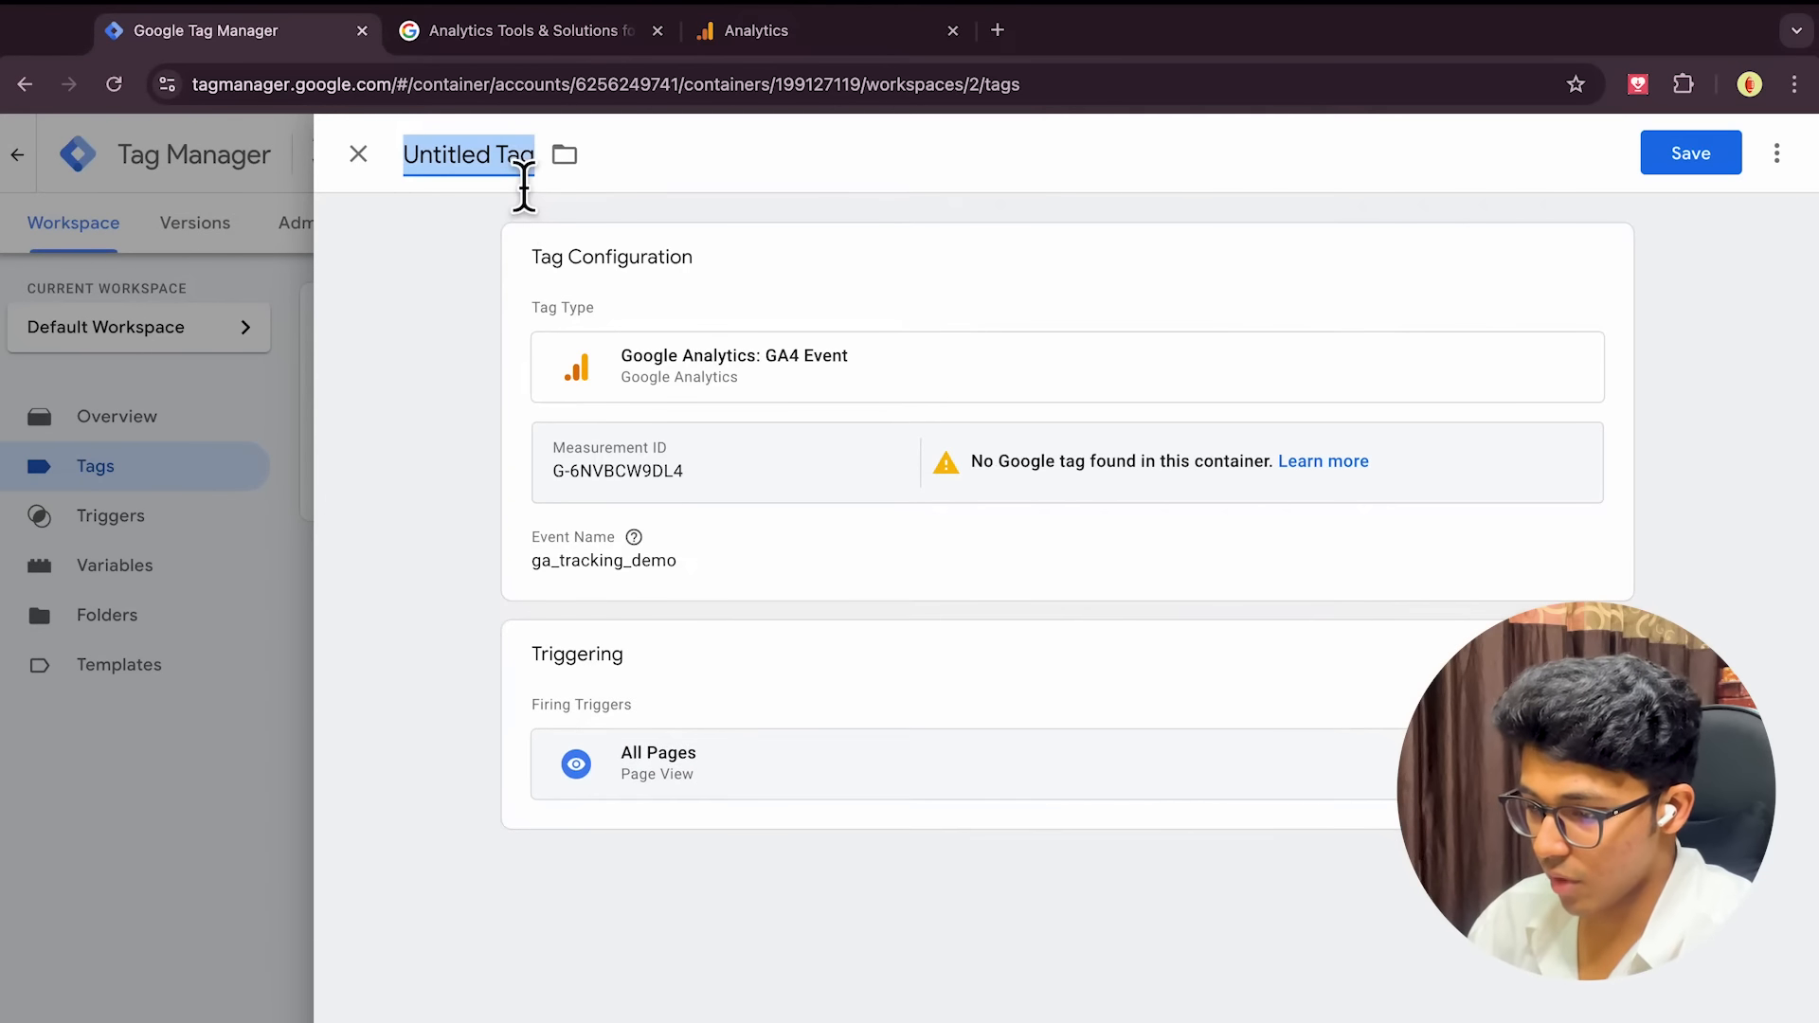
click(801, 776)
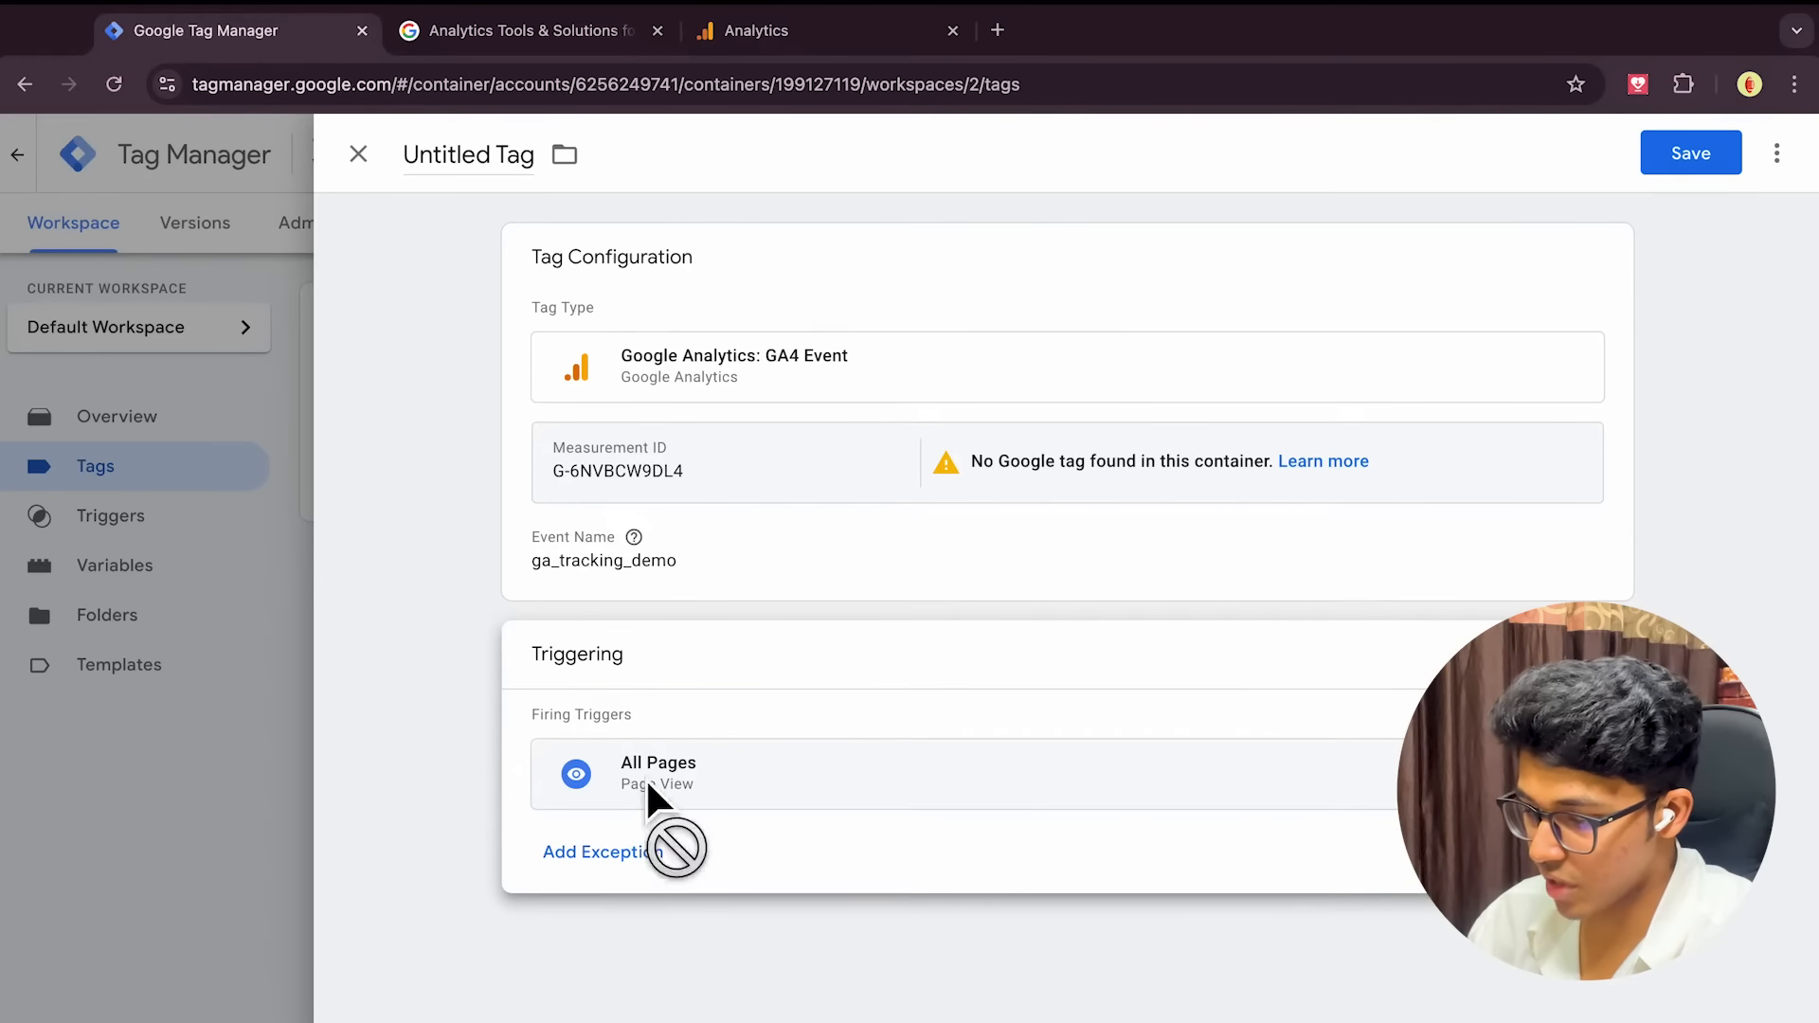
click(1066, 791)
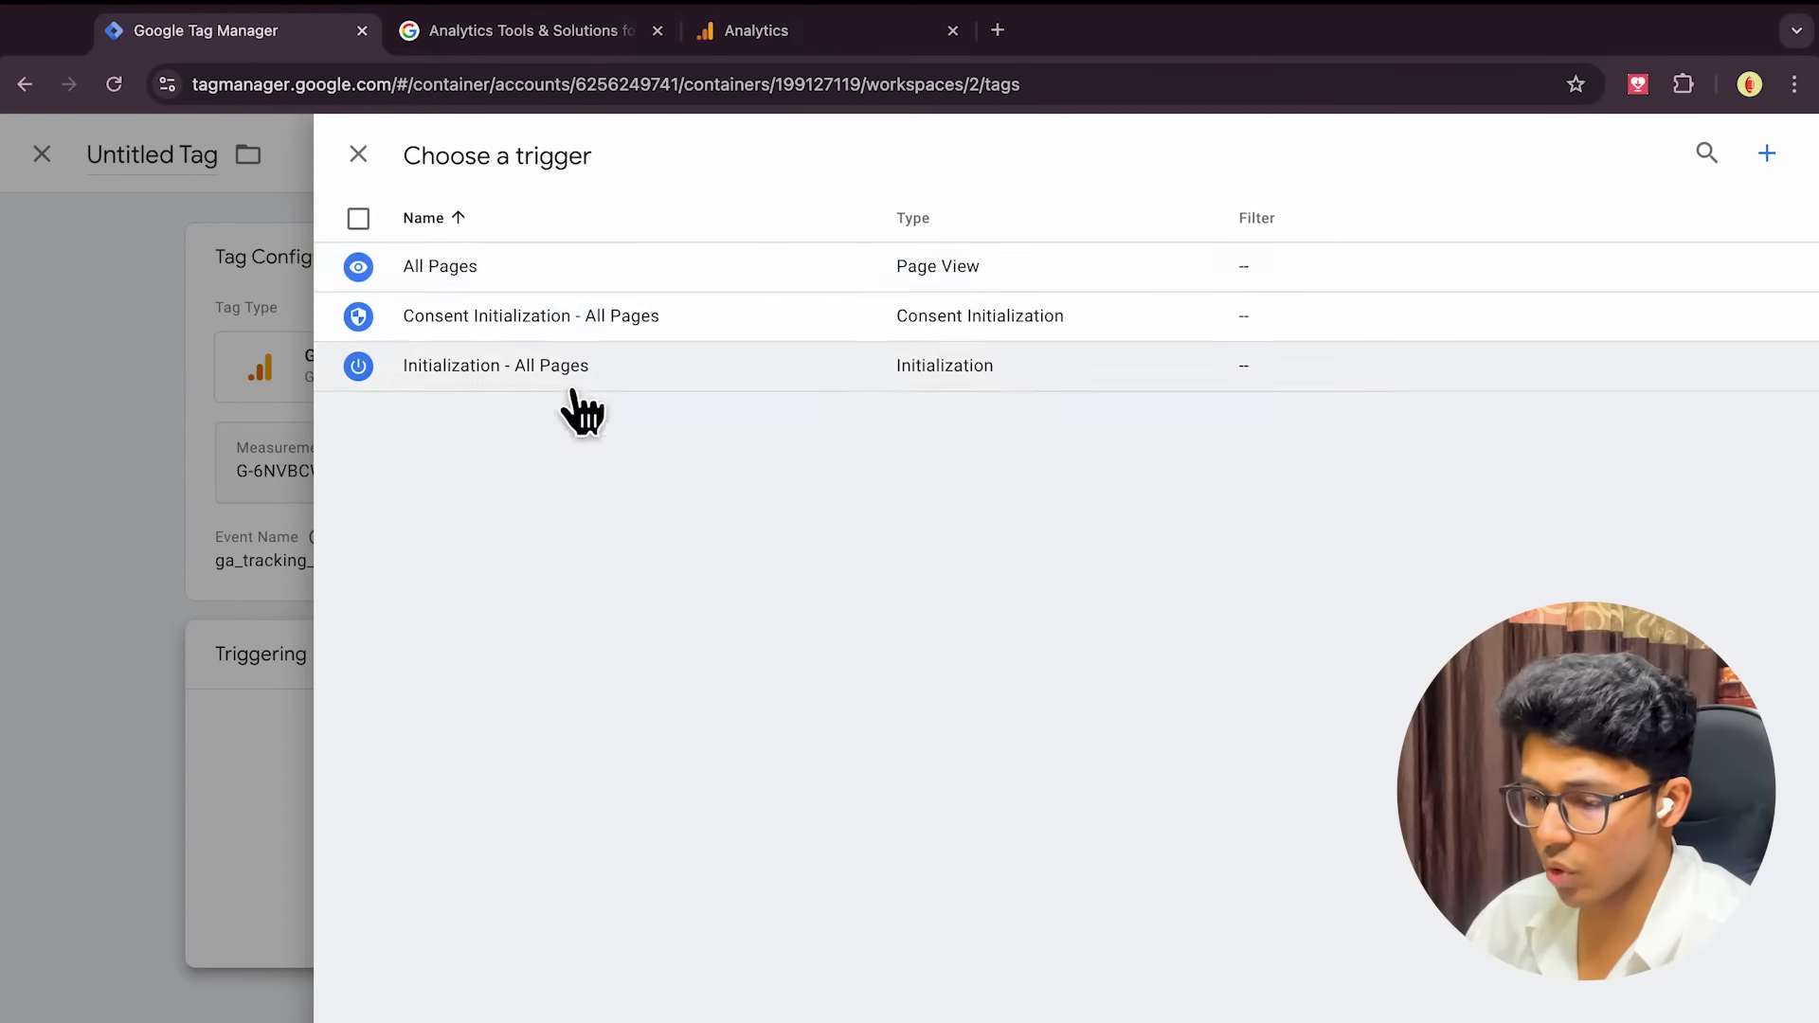
click(504, 272)
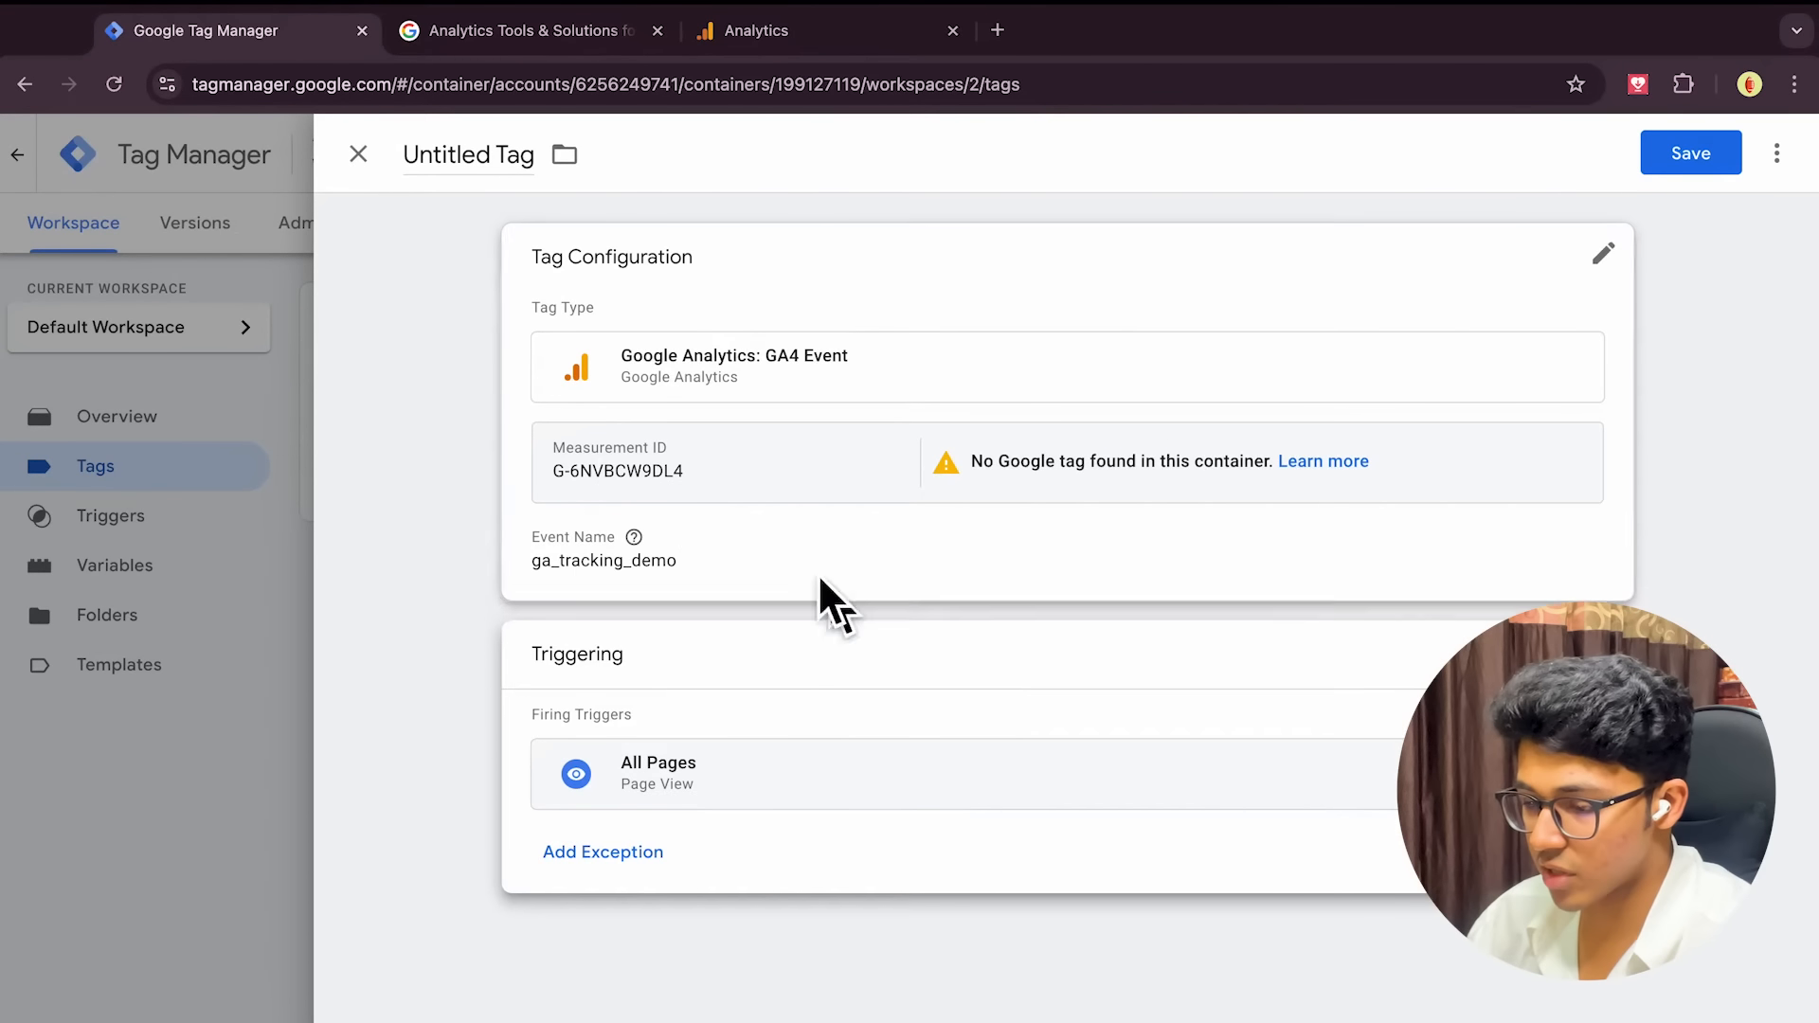
click(471, 176)
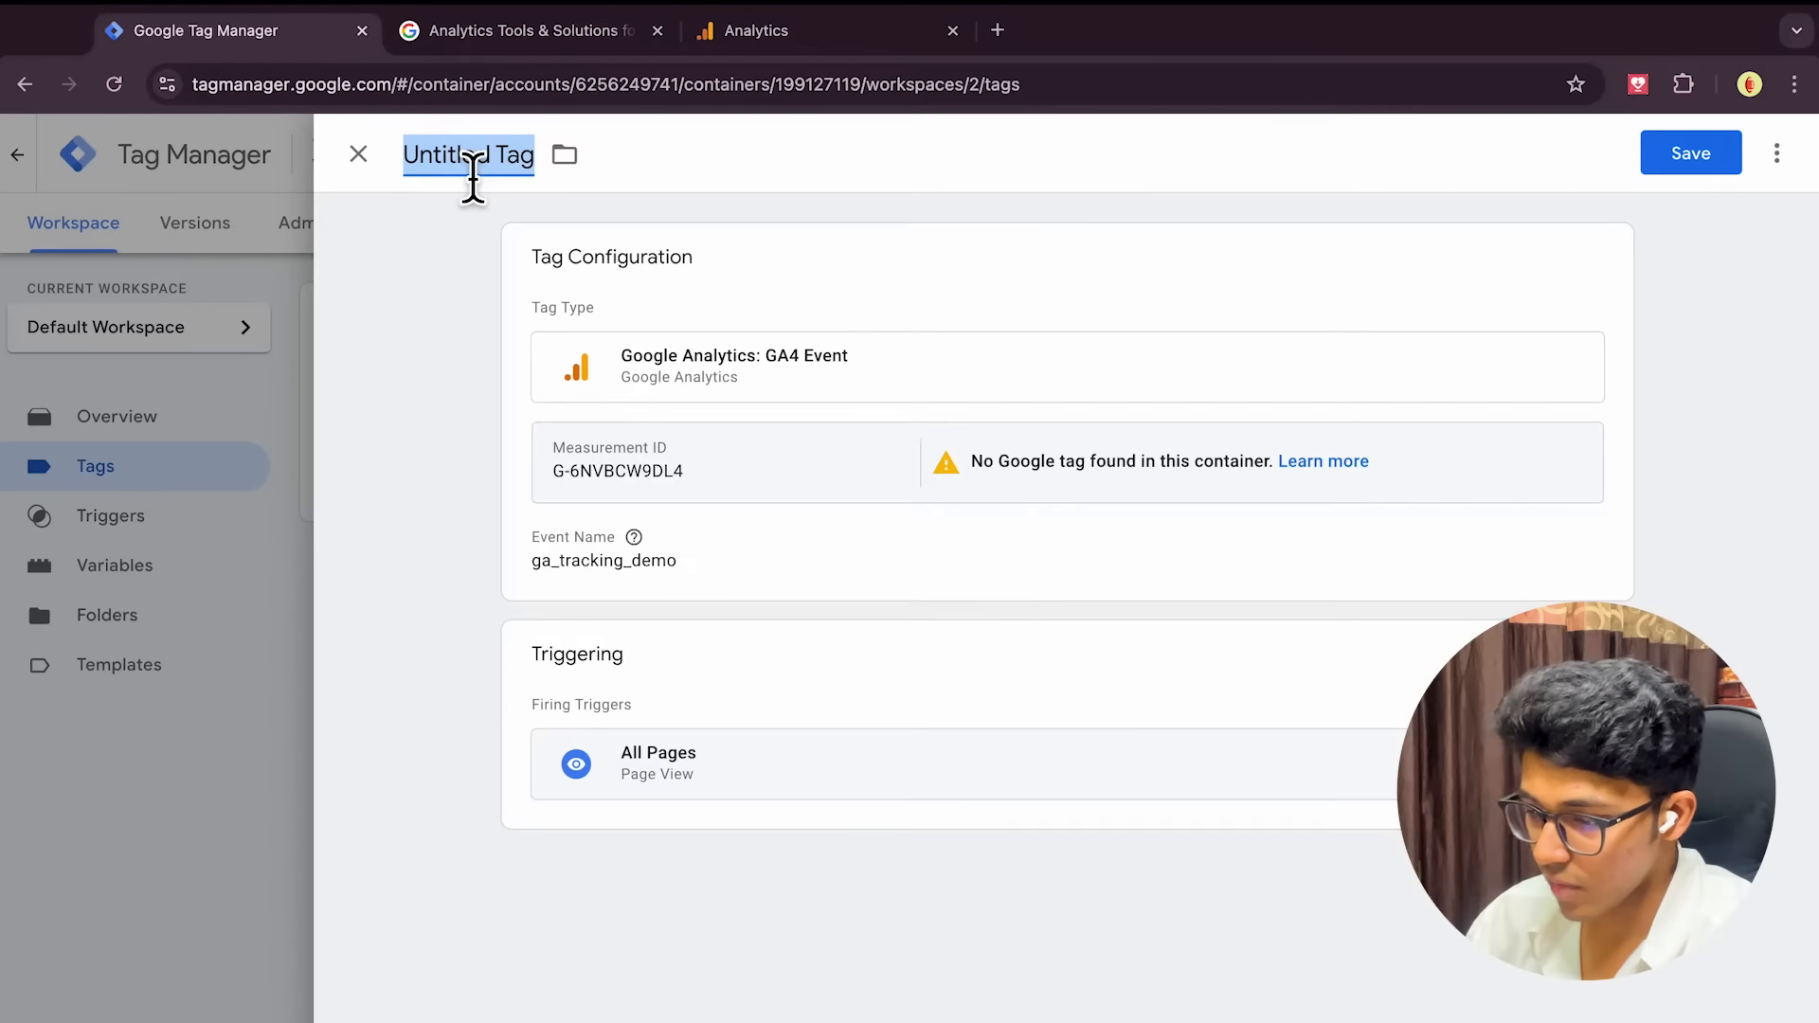
Name the tag 'GA 4 Tracking', save it, and reopen it from the Tags list to verify
text(GA )
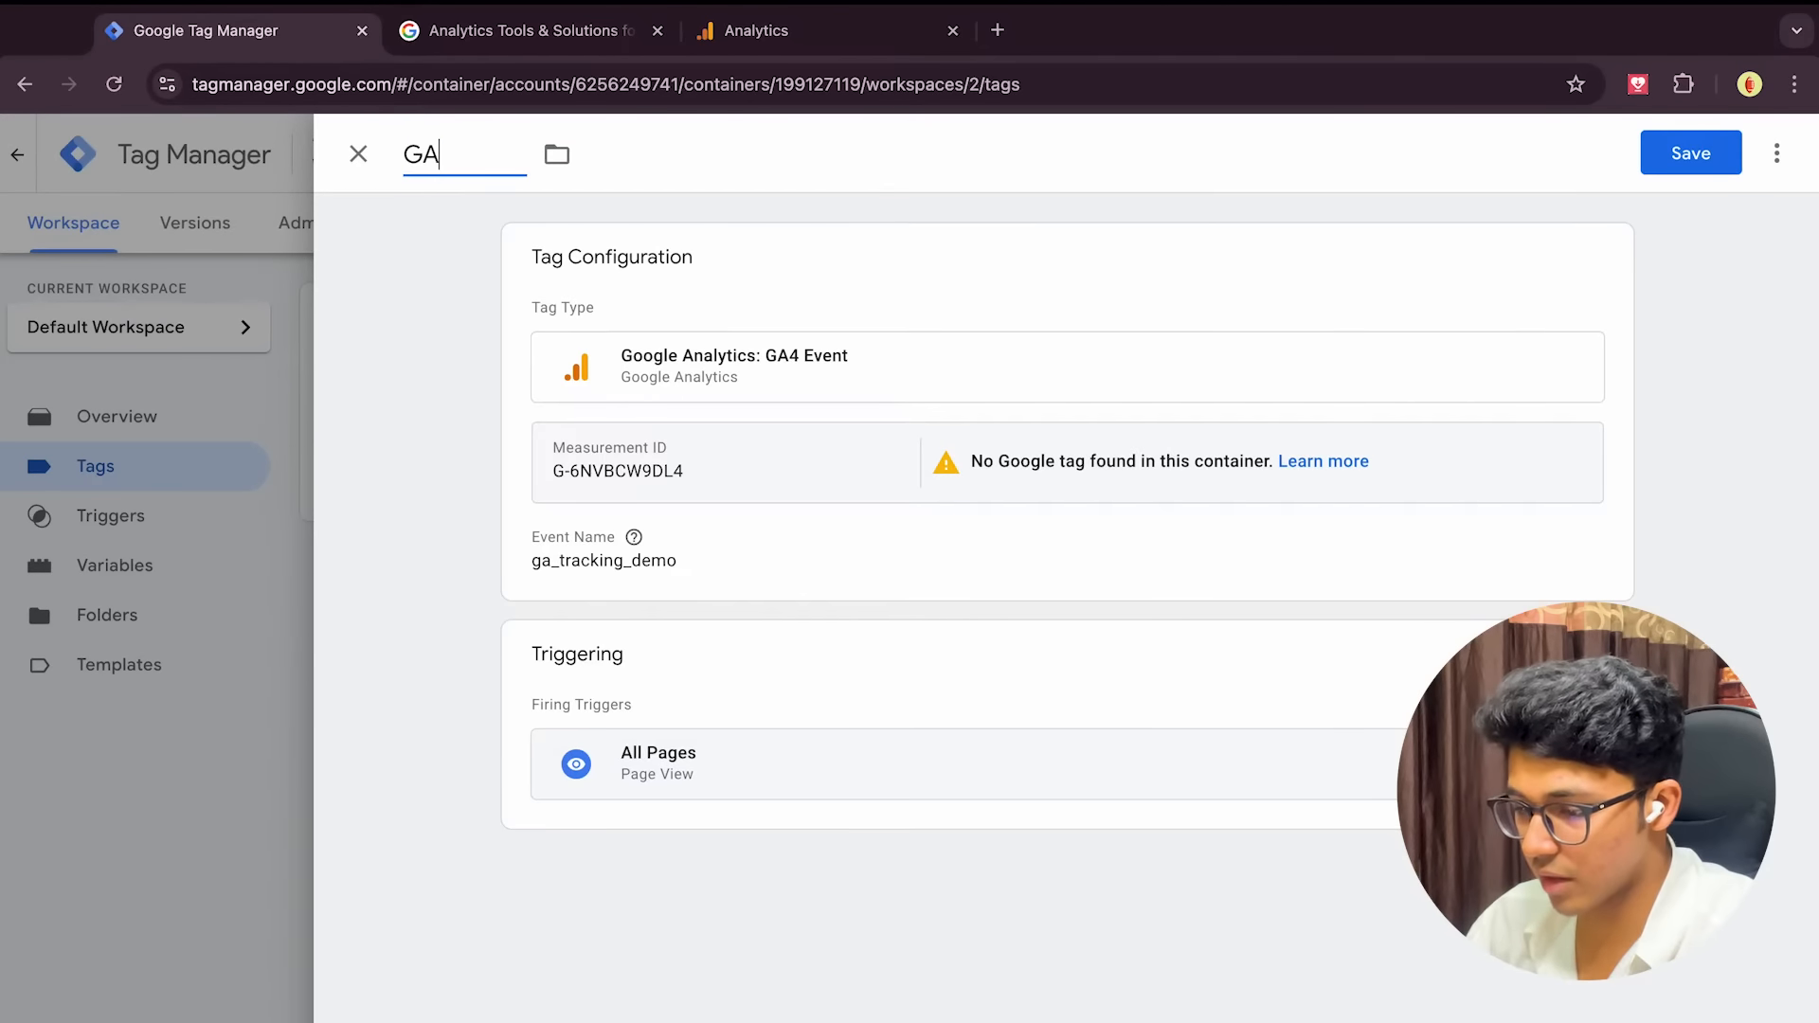
text(4 Tra)
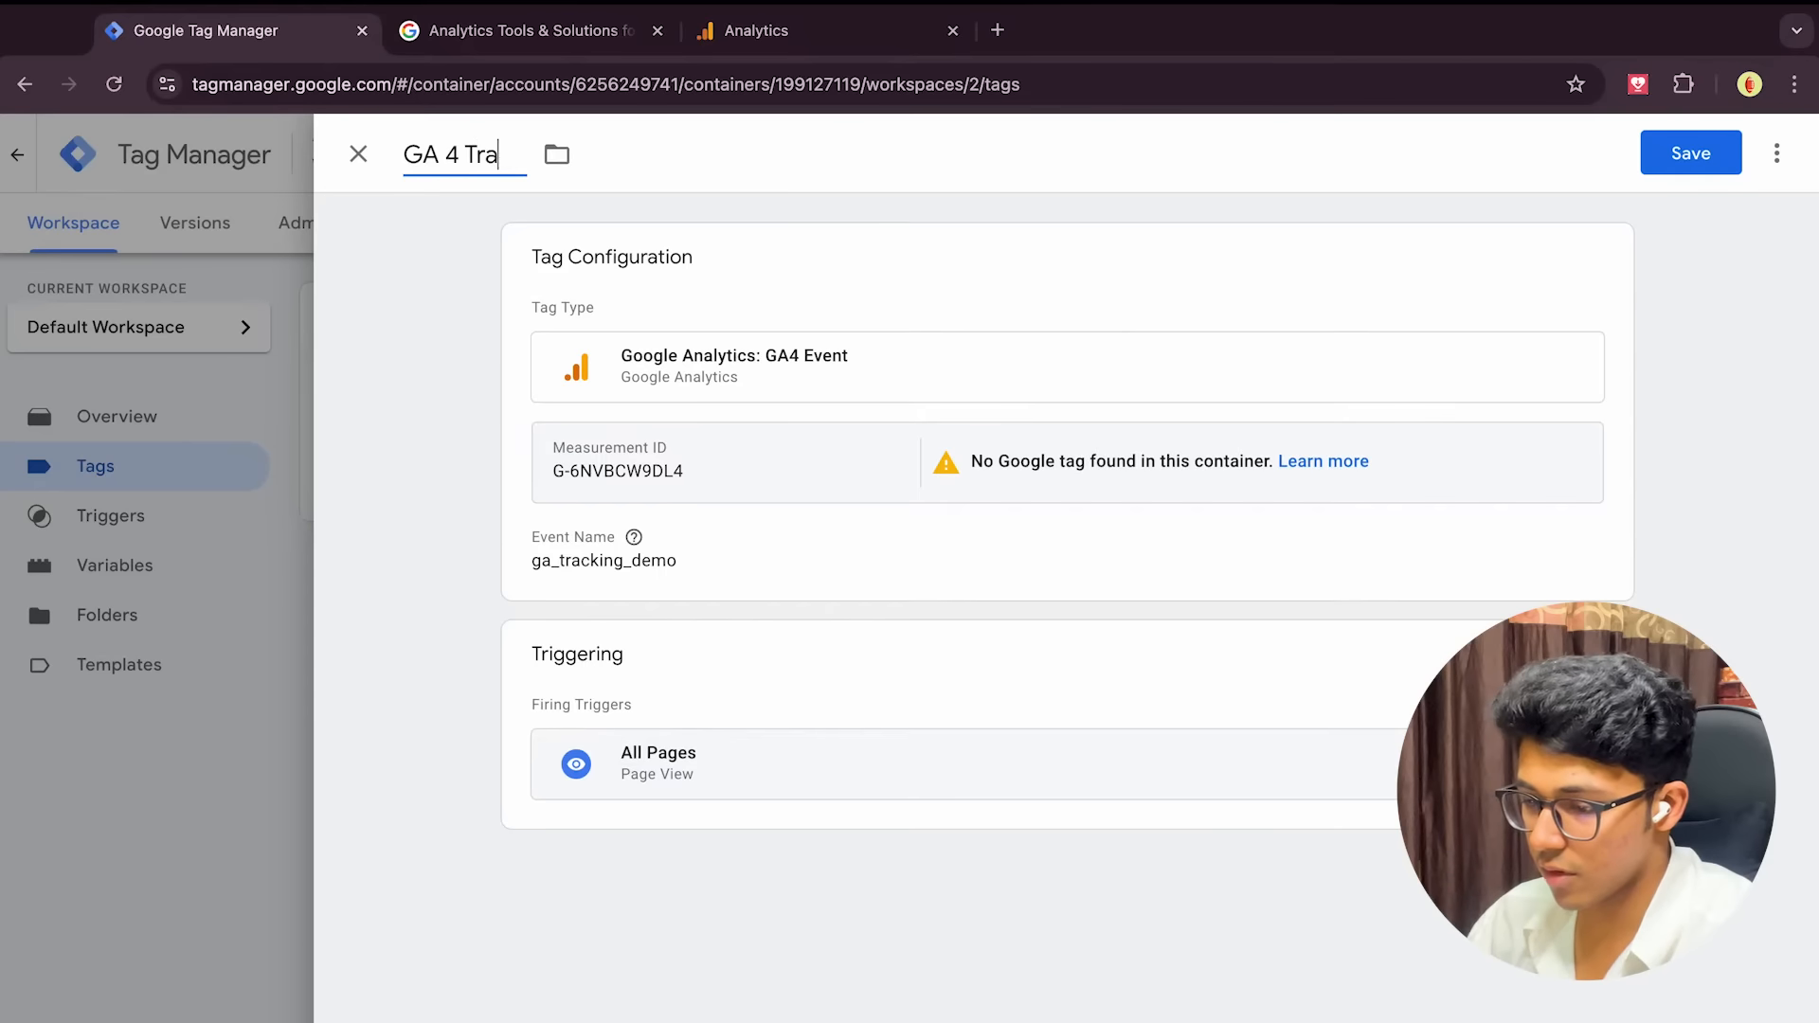
text(cking)
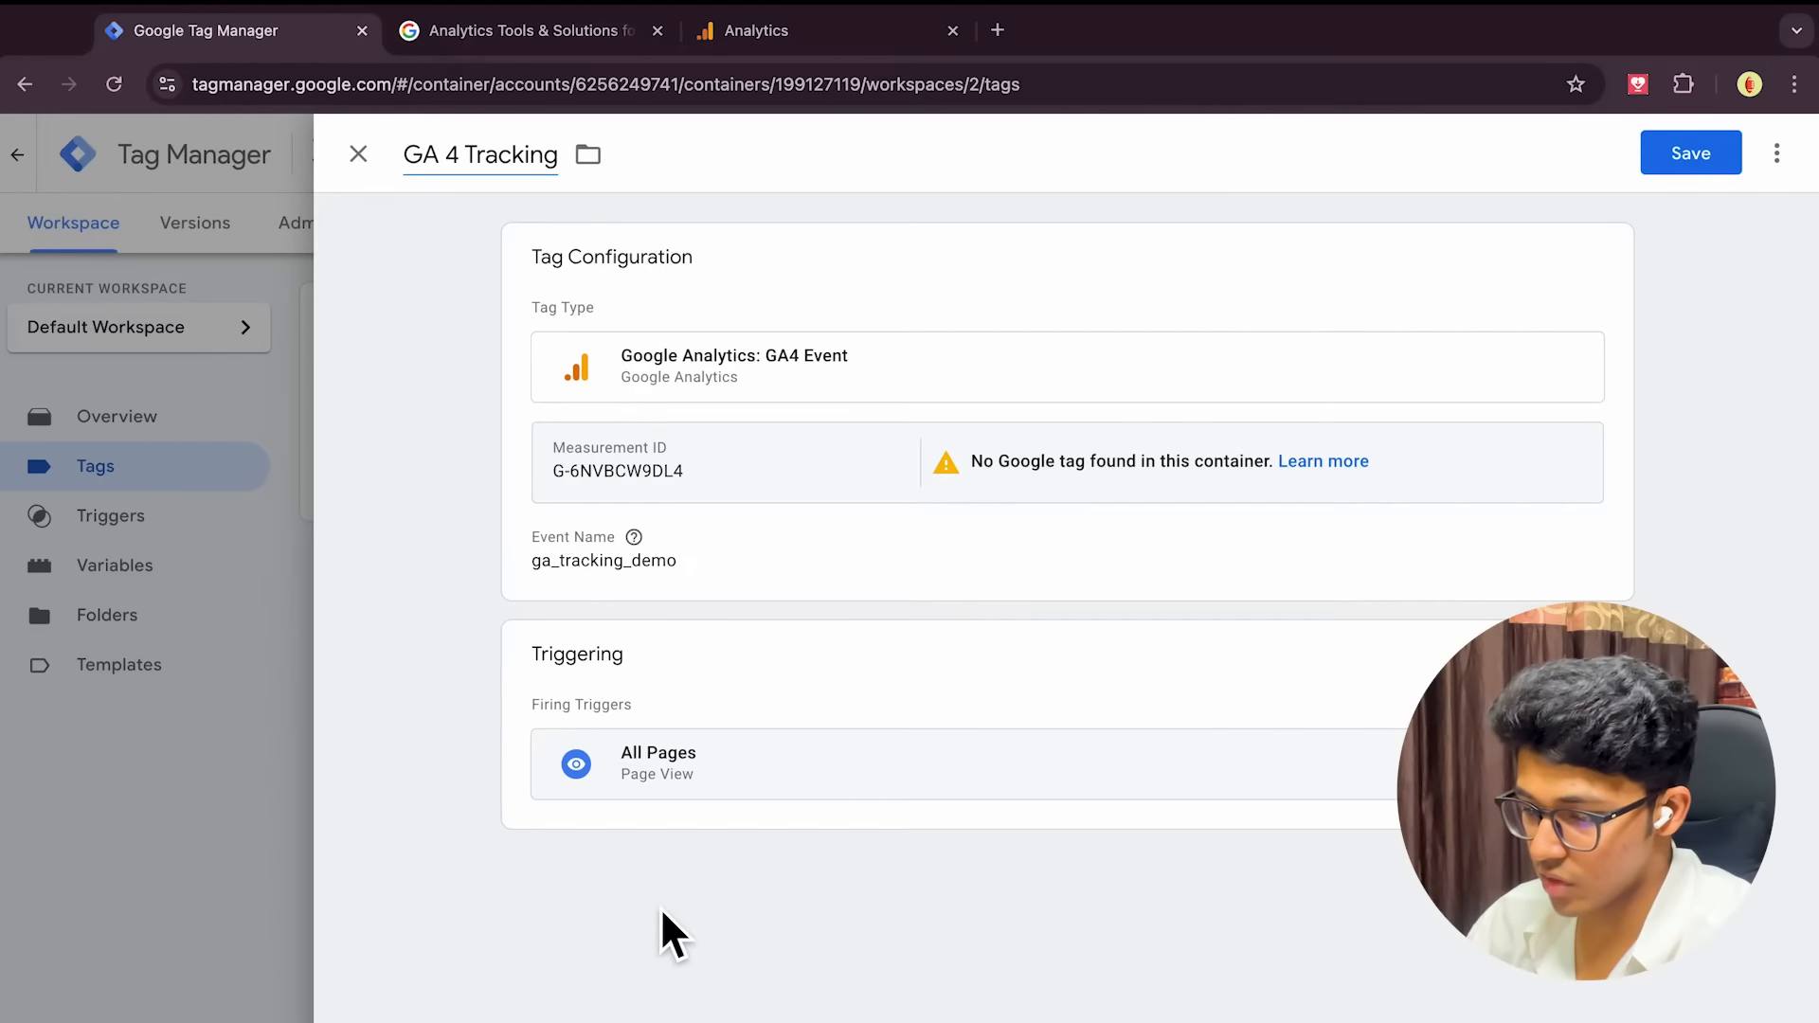
click(1691, 161)
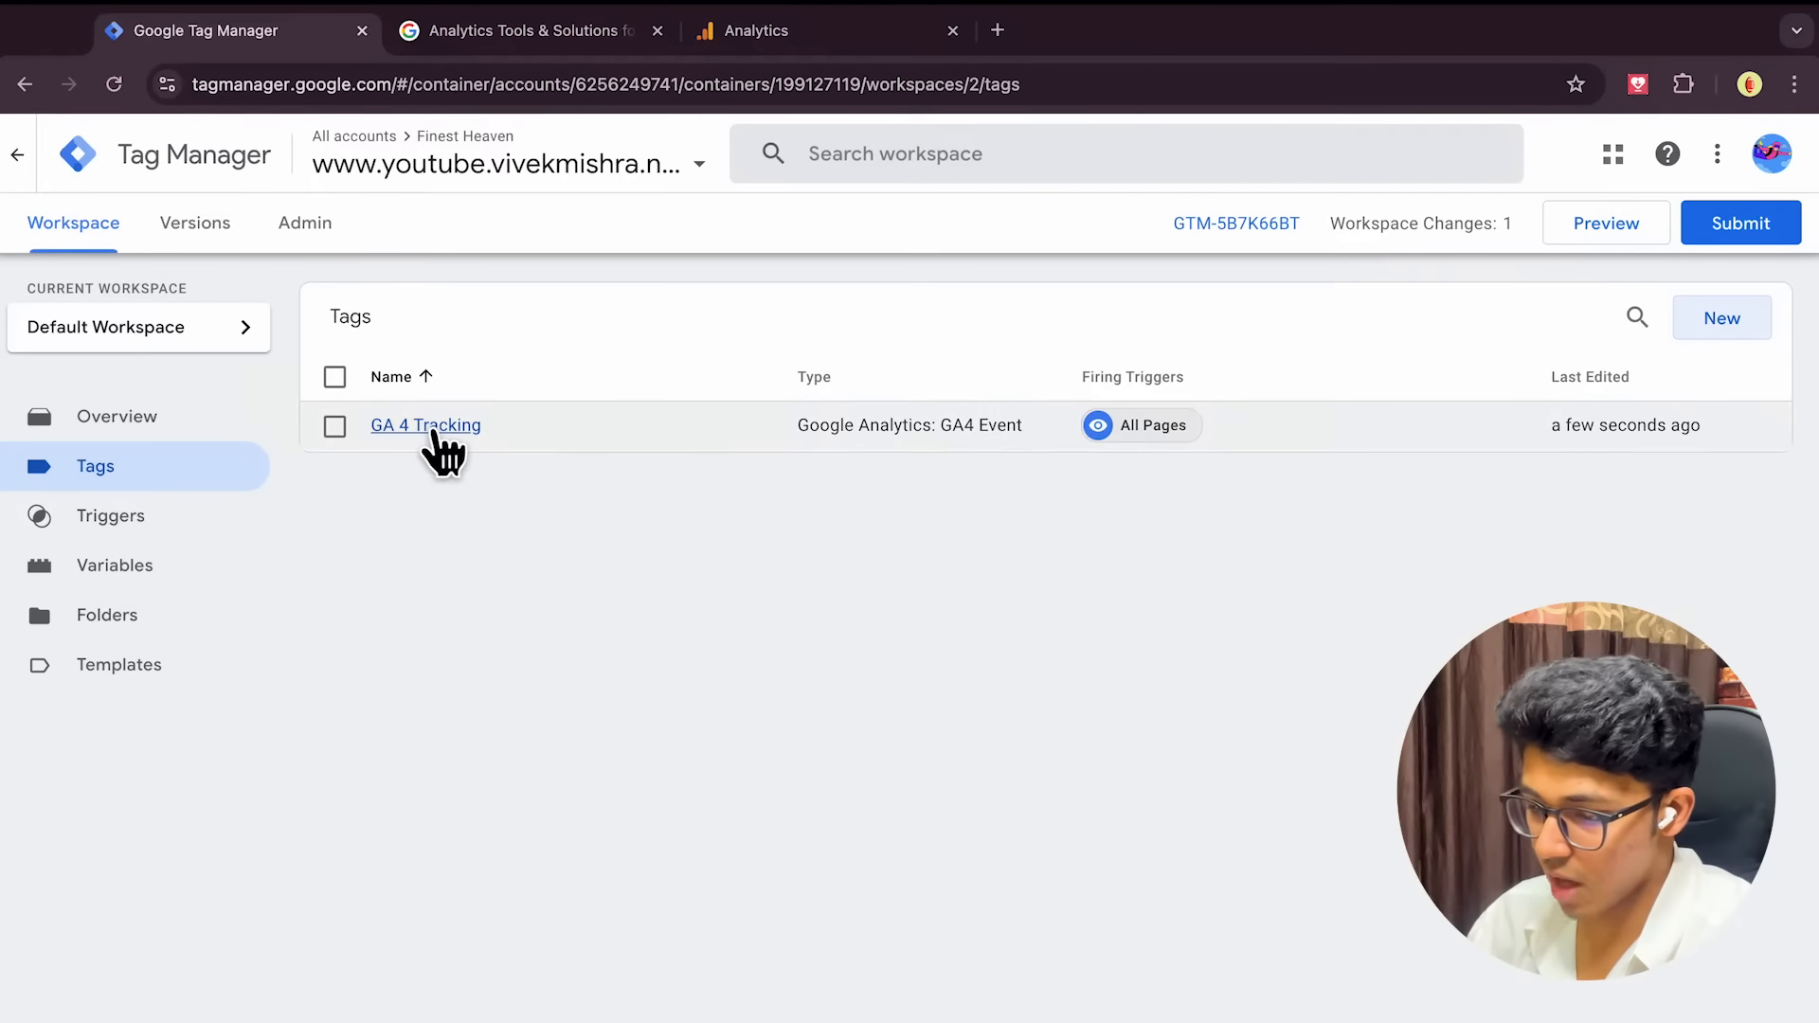
click(433, 428)
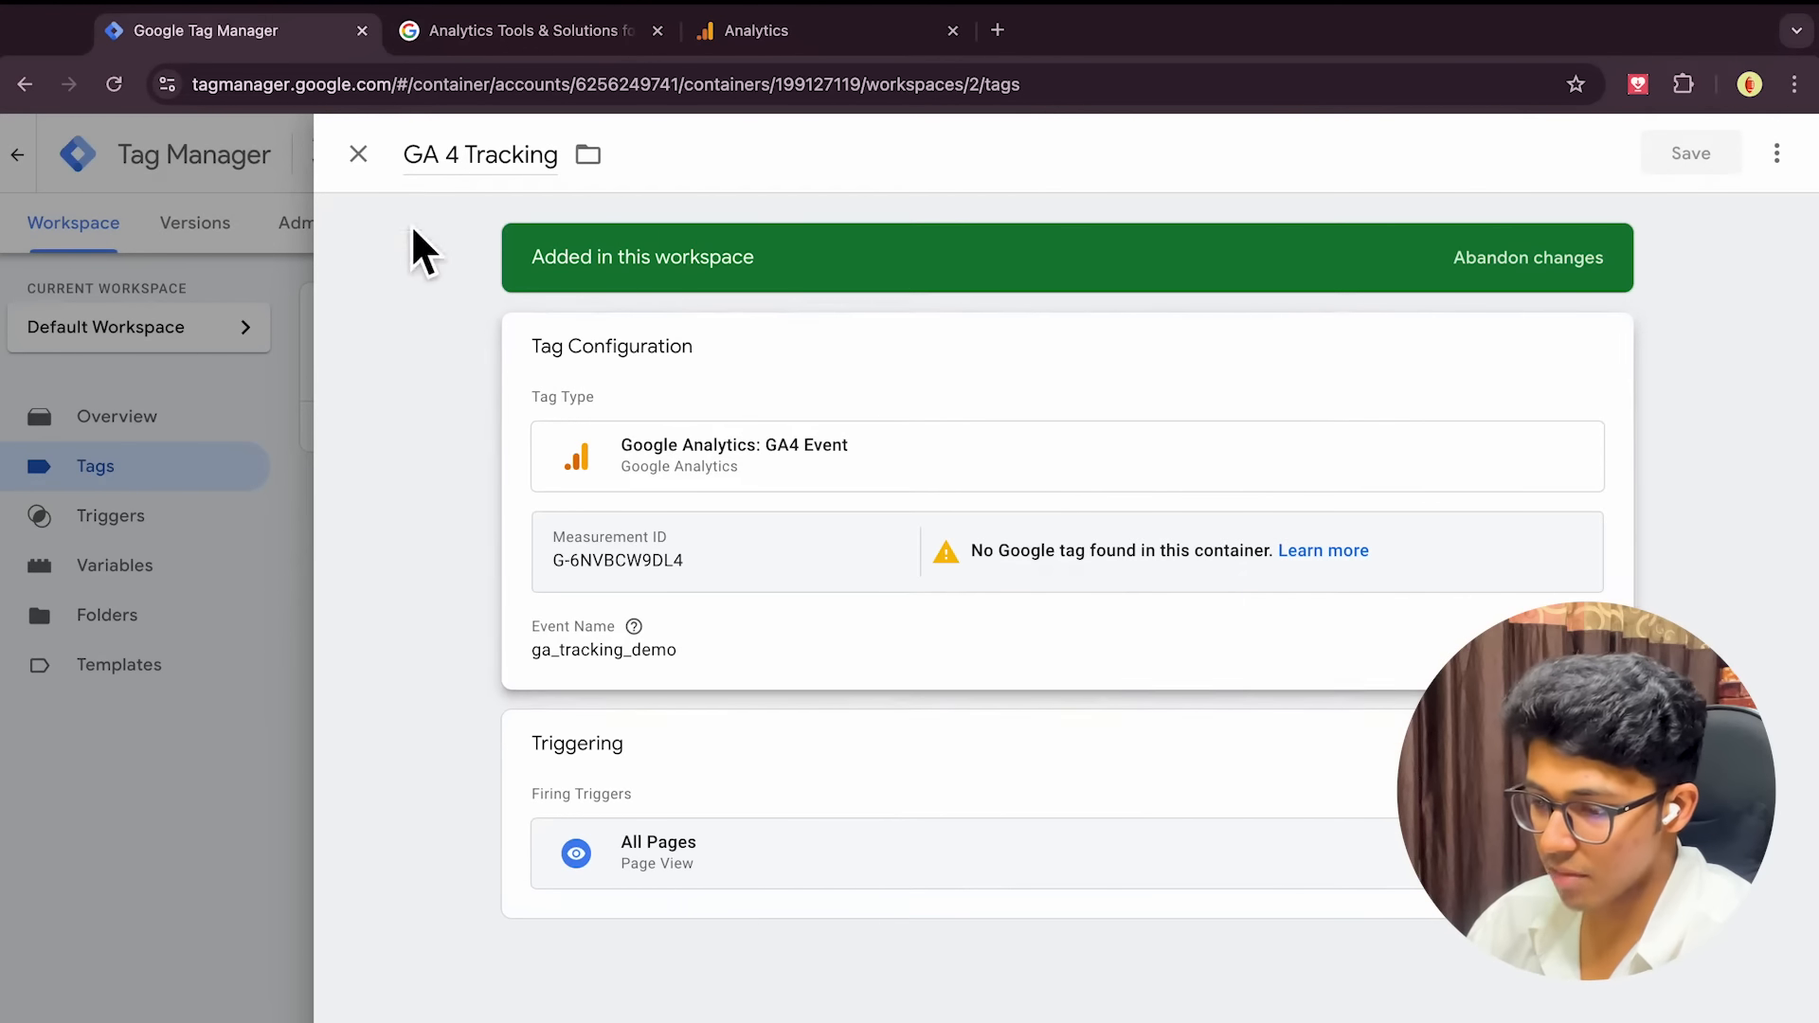
click(358, 154)
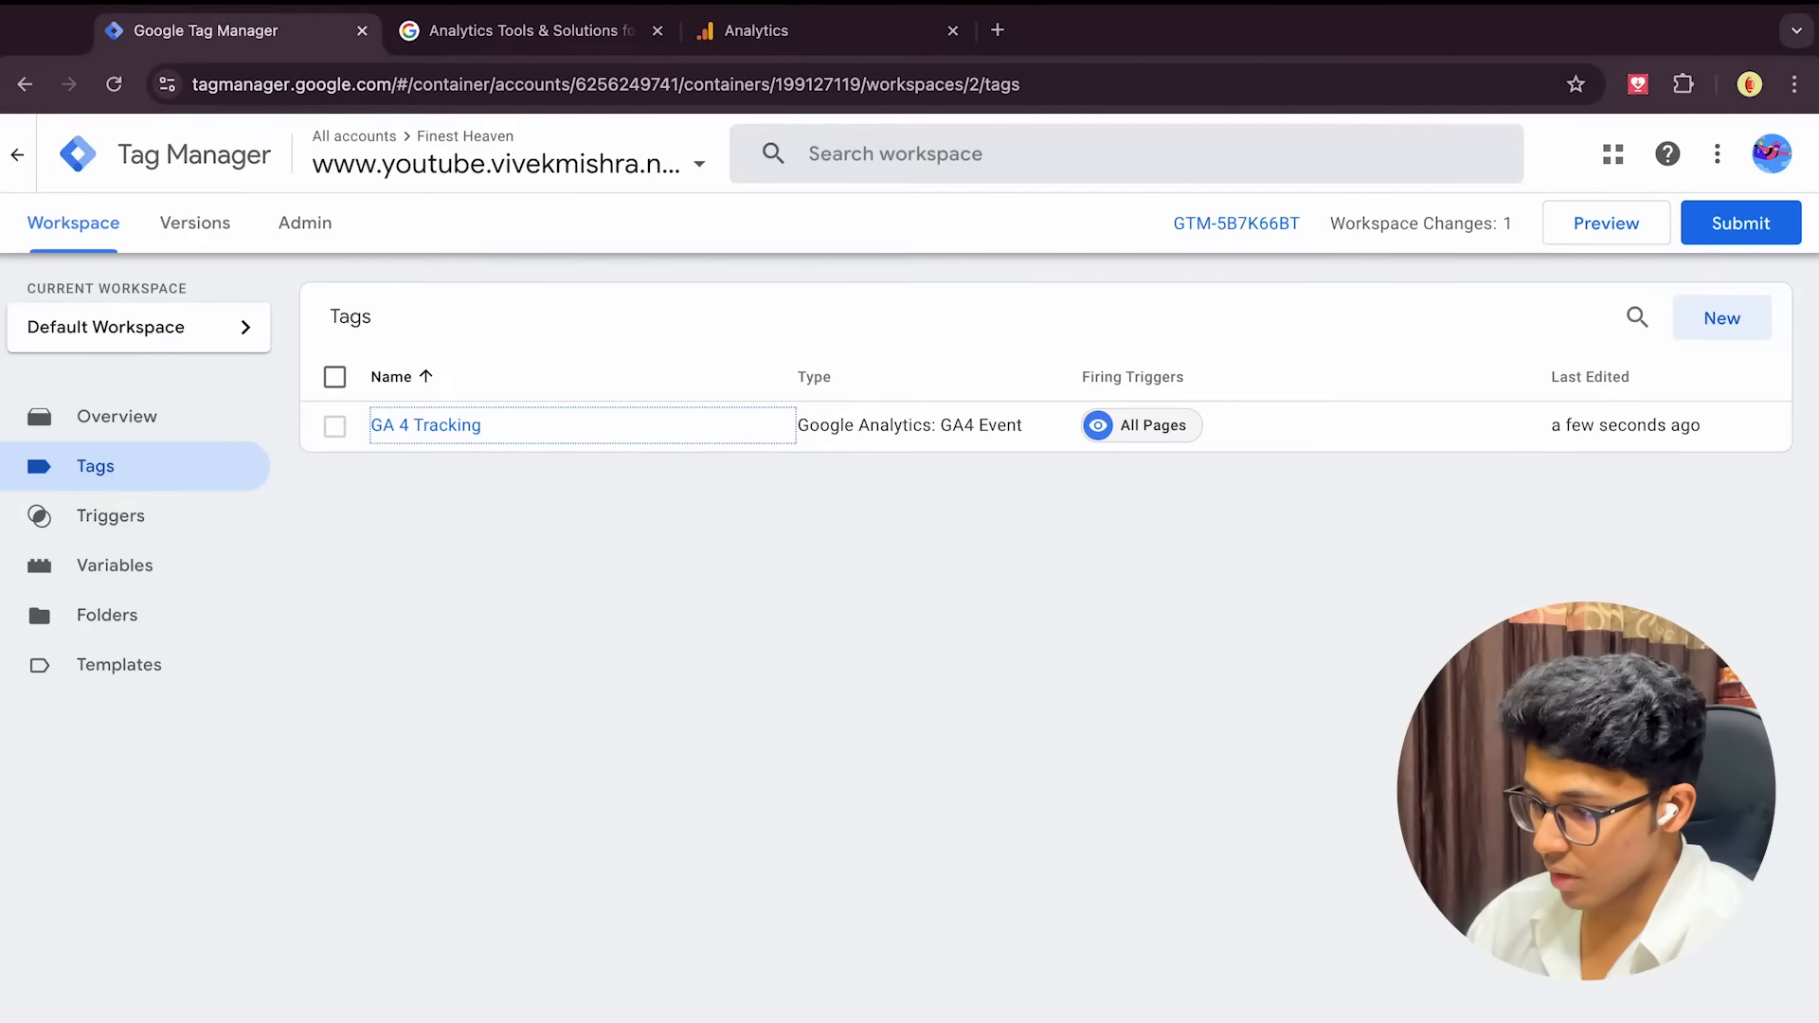
Create another new tag of type Google Analytics > Google Tag
click(1729, 331)
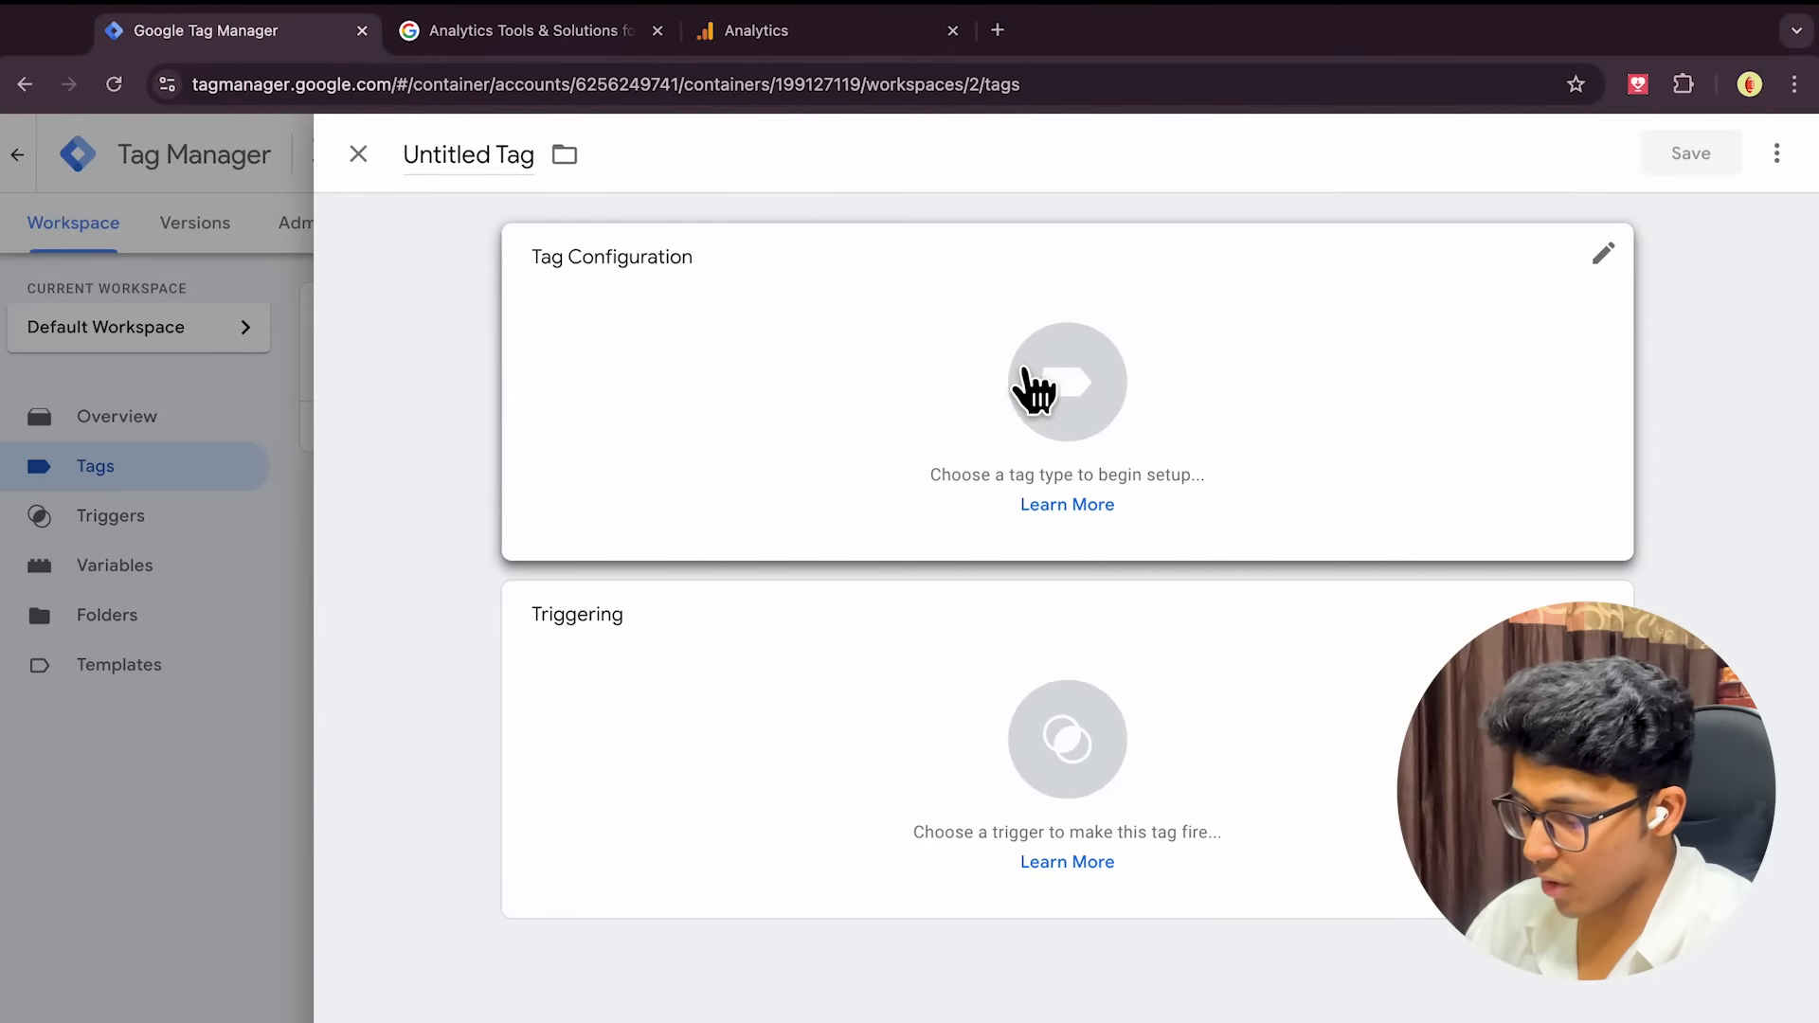
click(1019, 387)
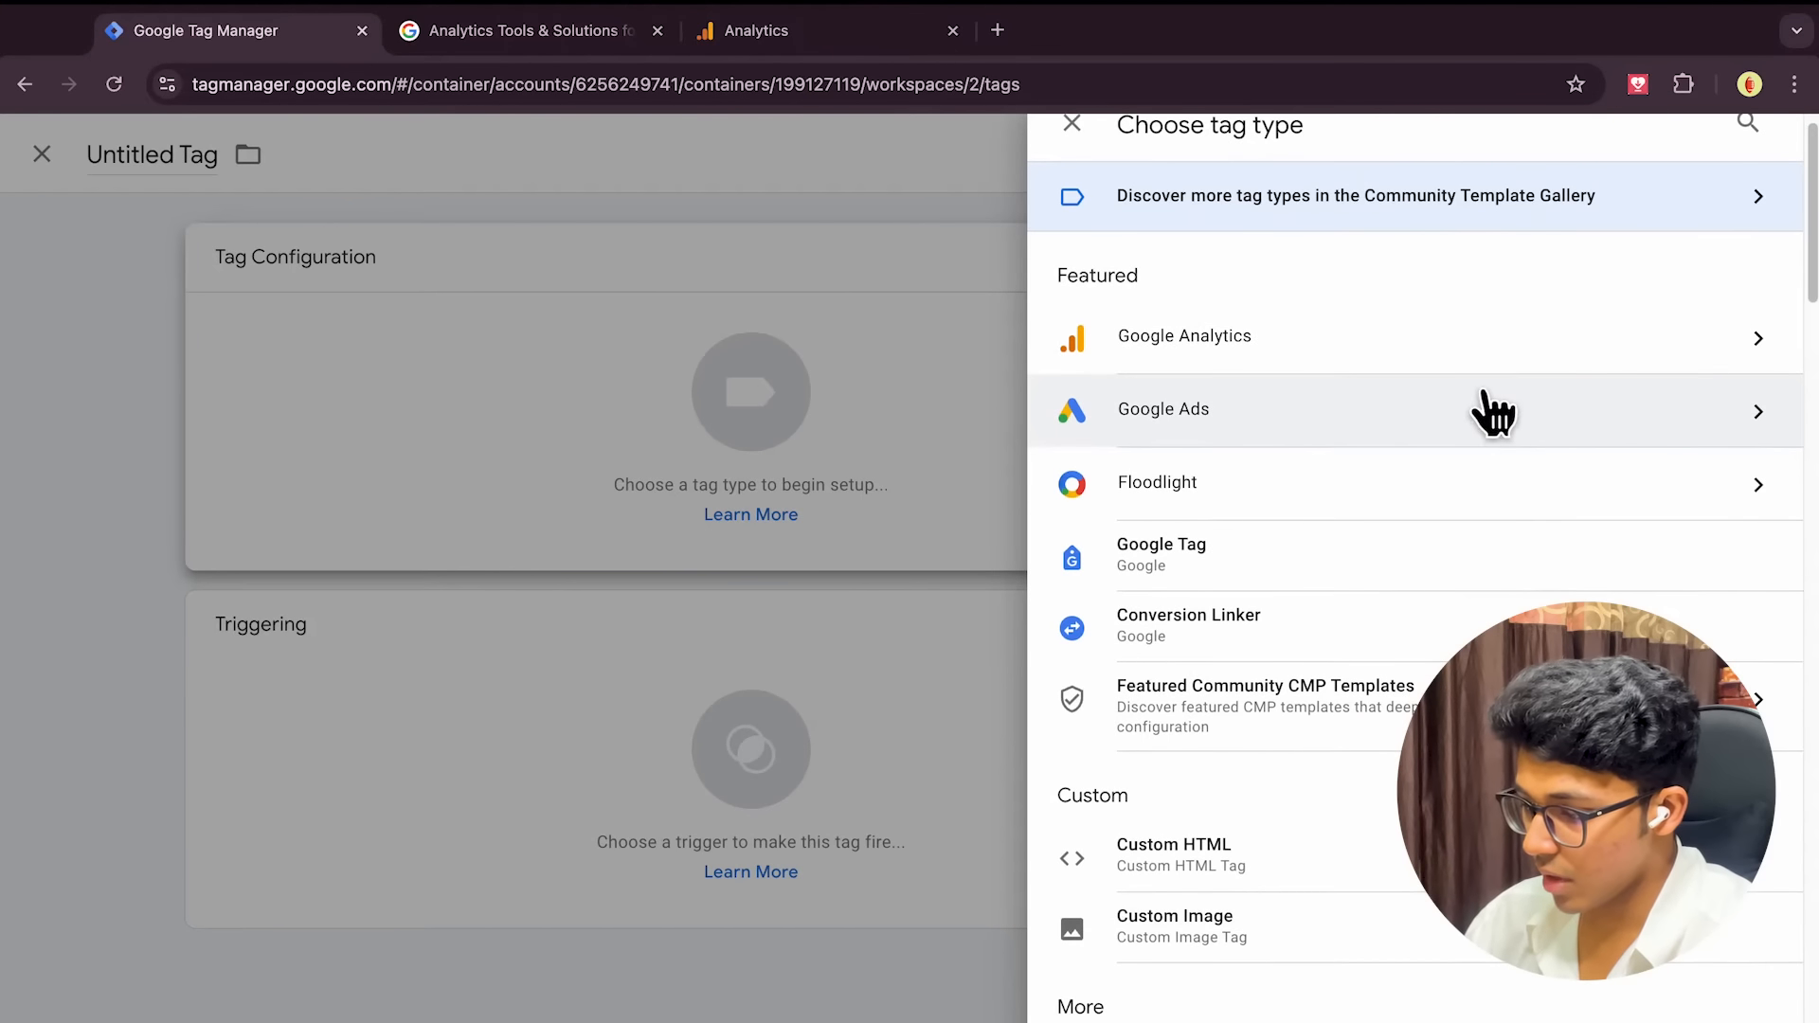
click(1462, 367)
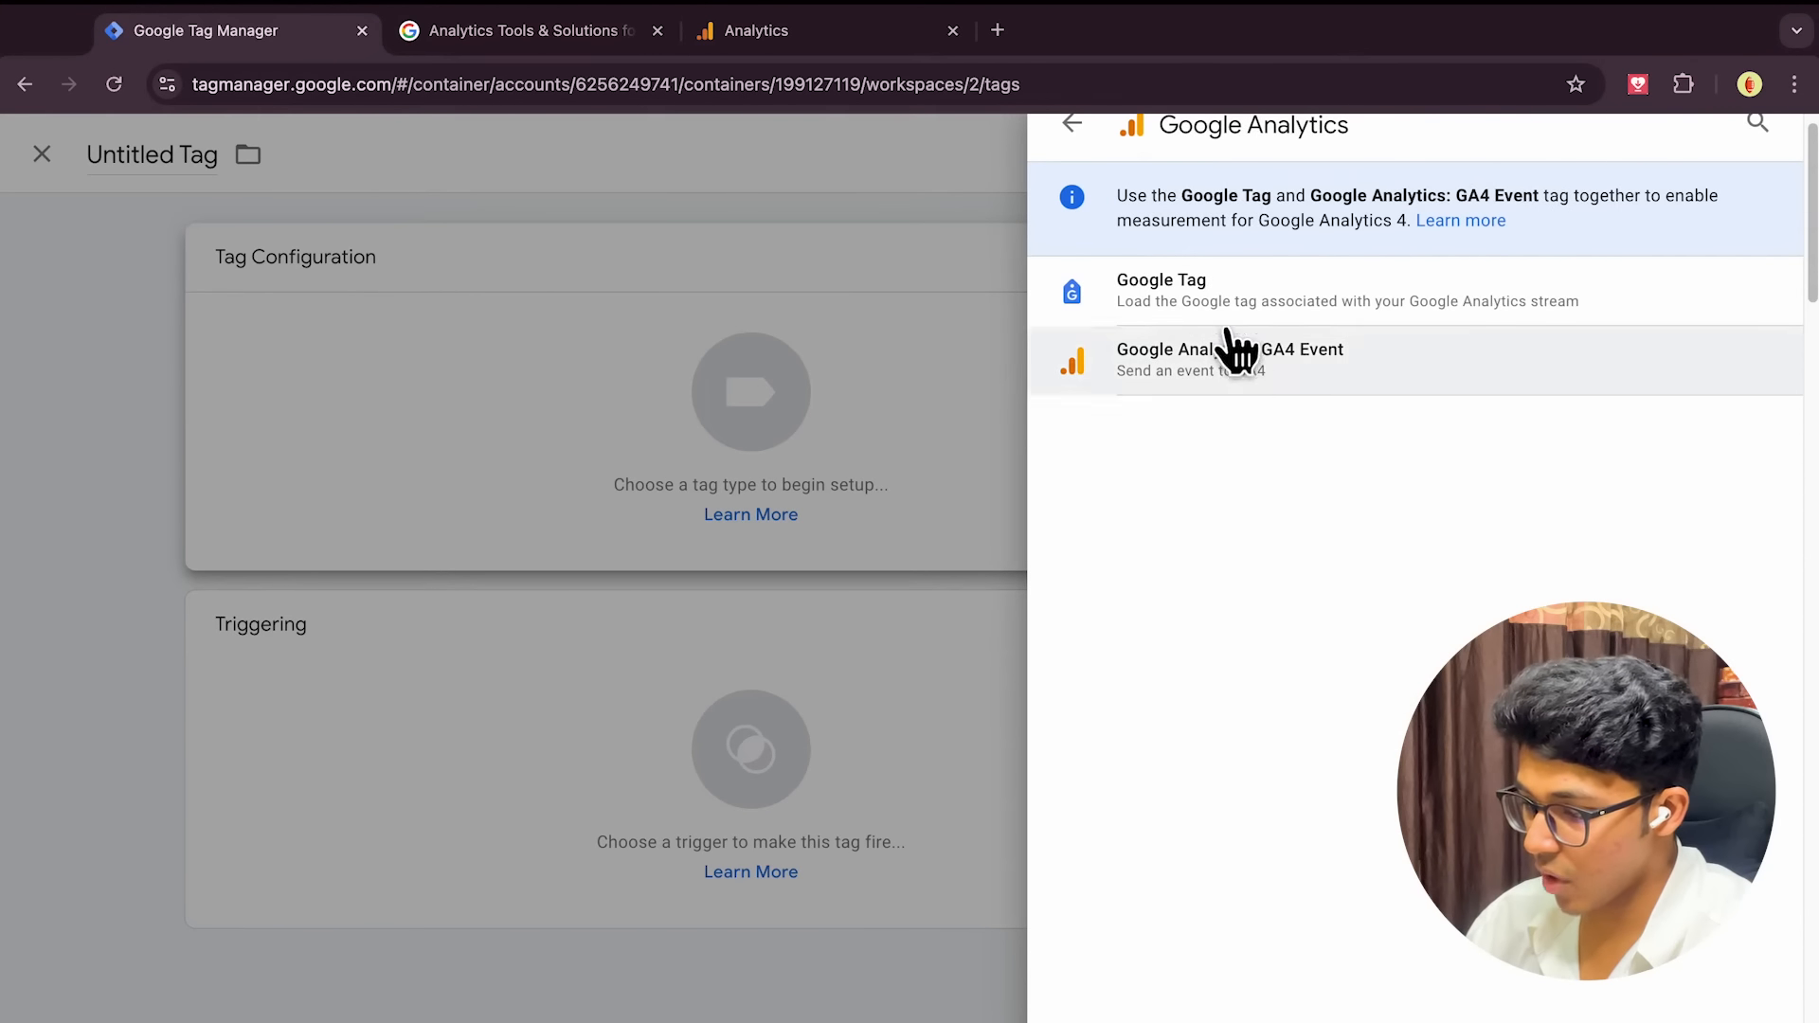
click(1289, 311)
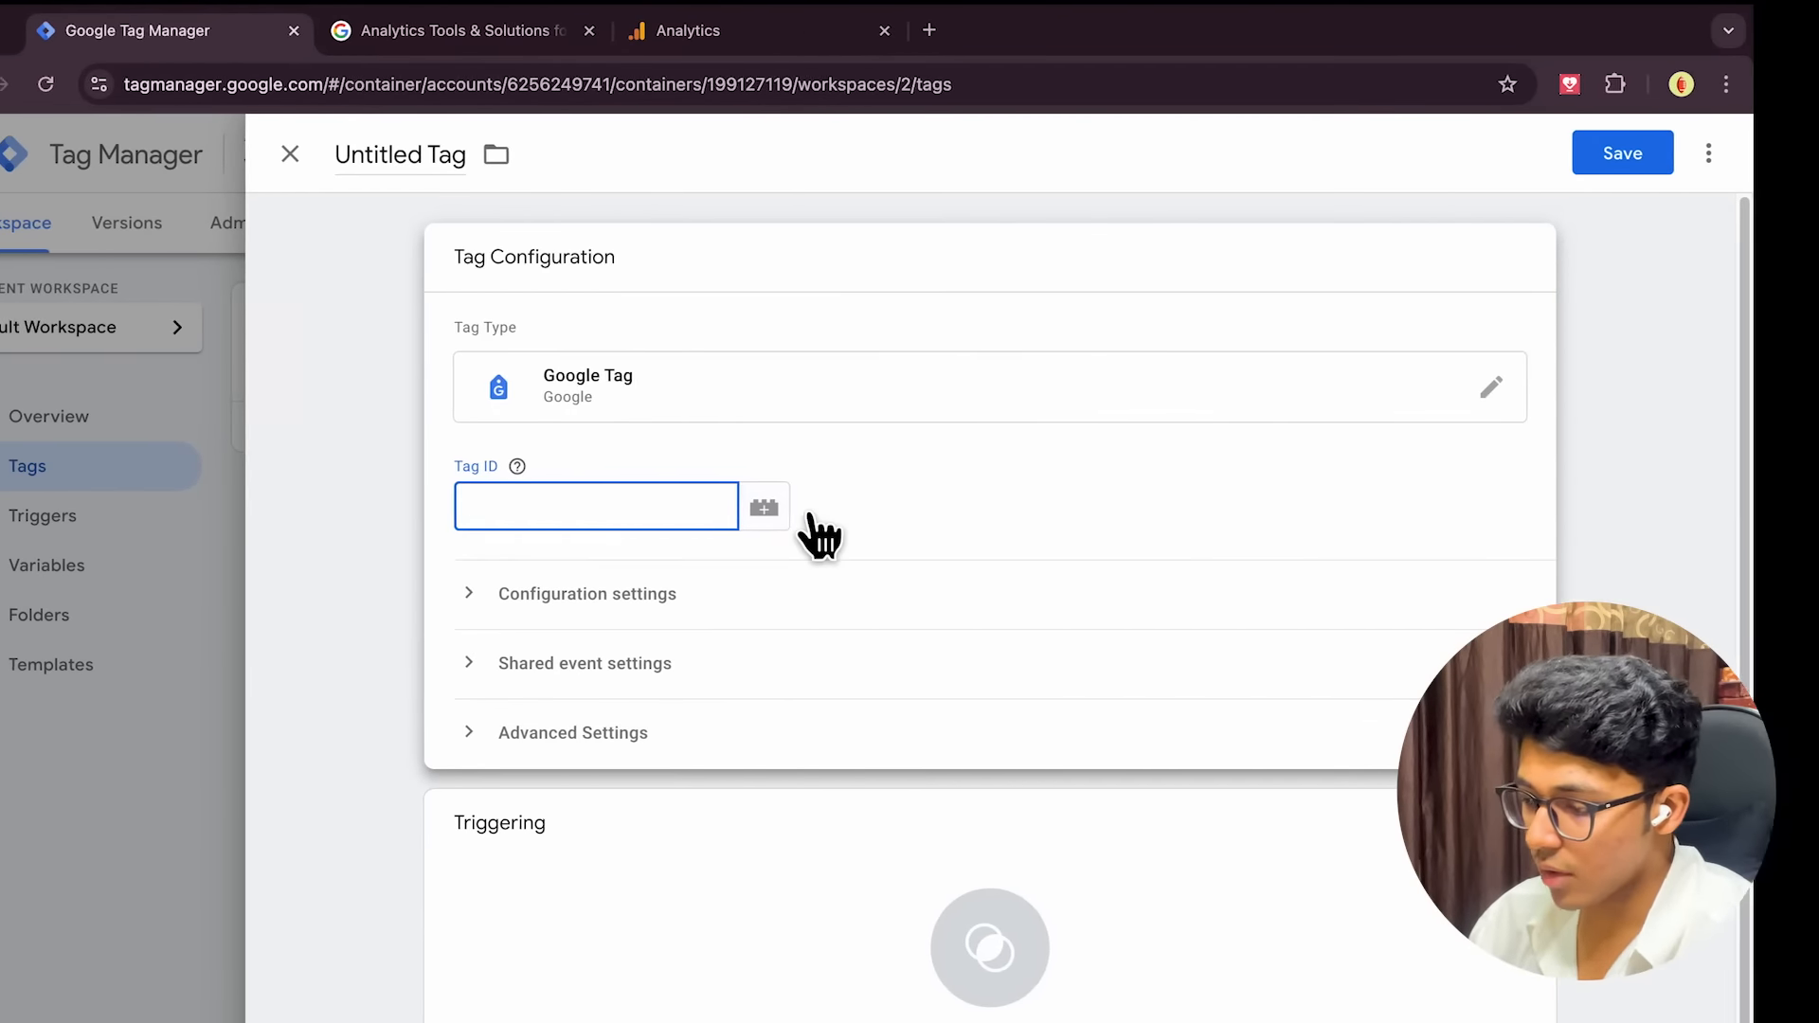
key(ctrl+Left)
key(ctrl+Right)
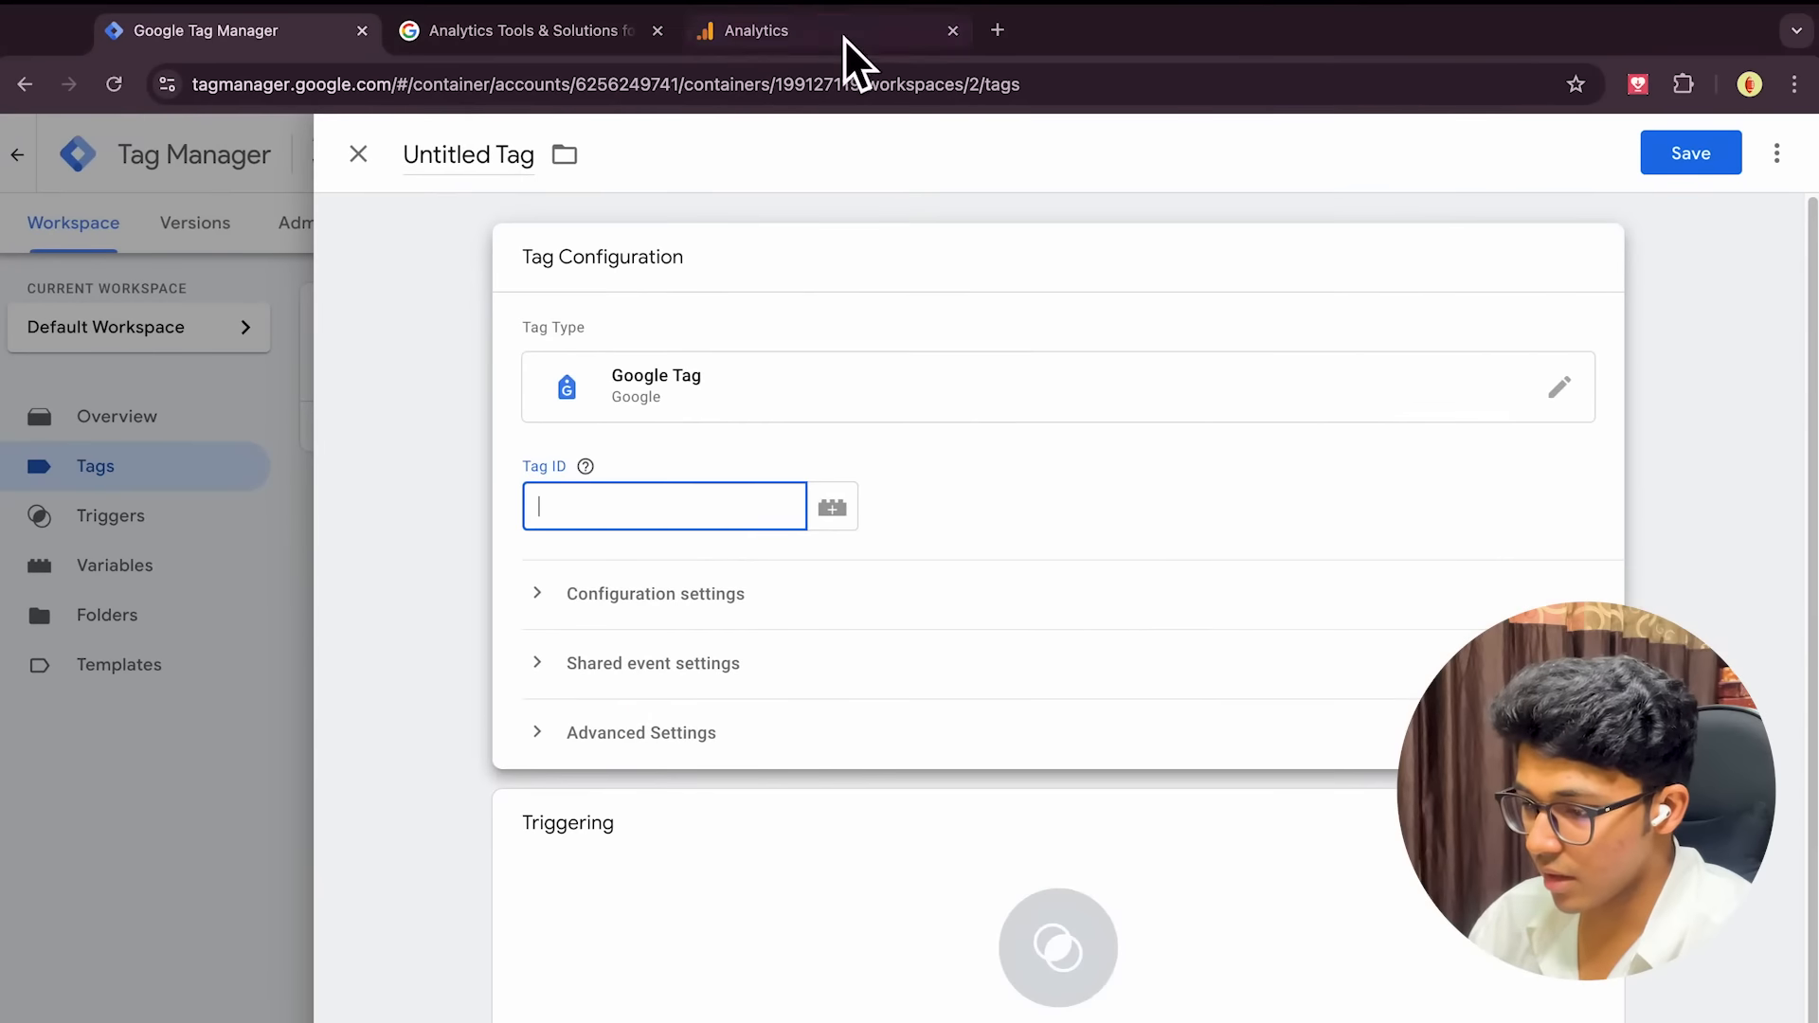
Copy the GA4 Measurement ID from Analytics into the tag's Tag ID field
click(823, 40)
click(1582, 481)
click(288, 45)
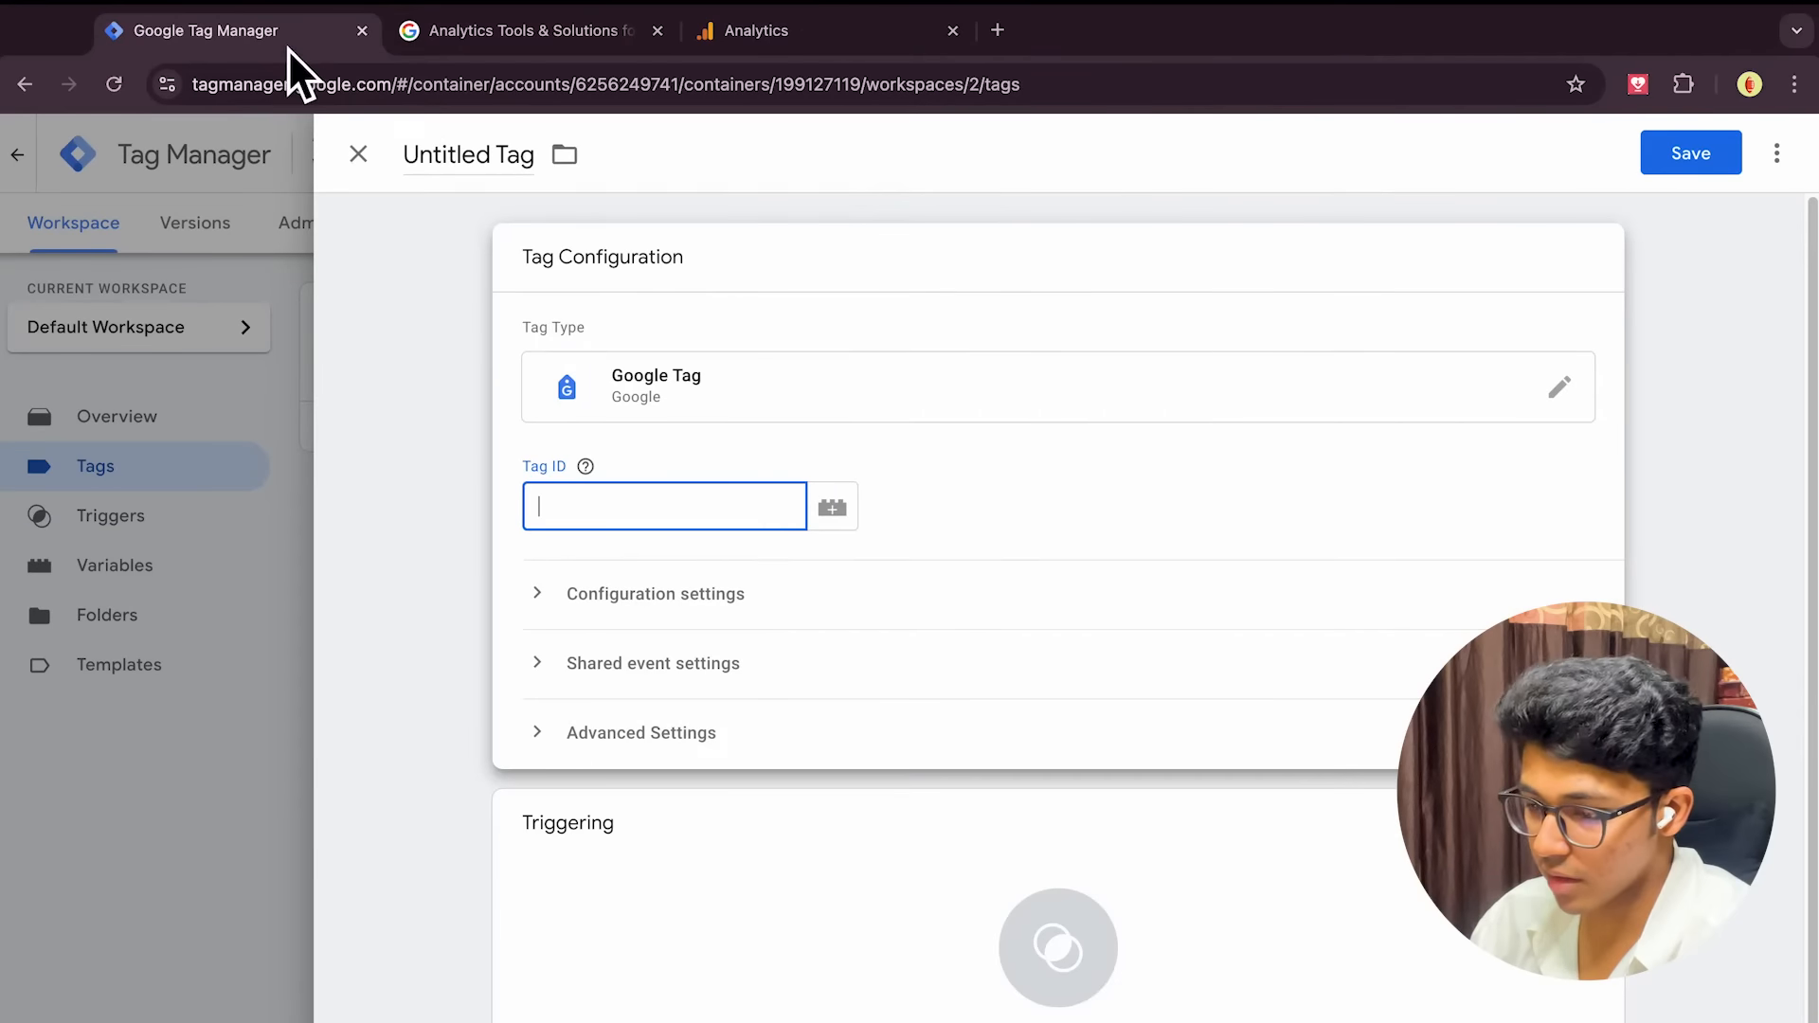
click(758, 574)
Fire the tag on Initialization - All Pages, name it 'Google Tag', and save it
scroll(785, 936, down, 1)
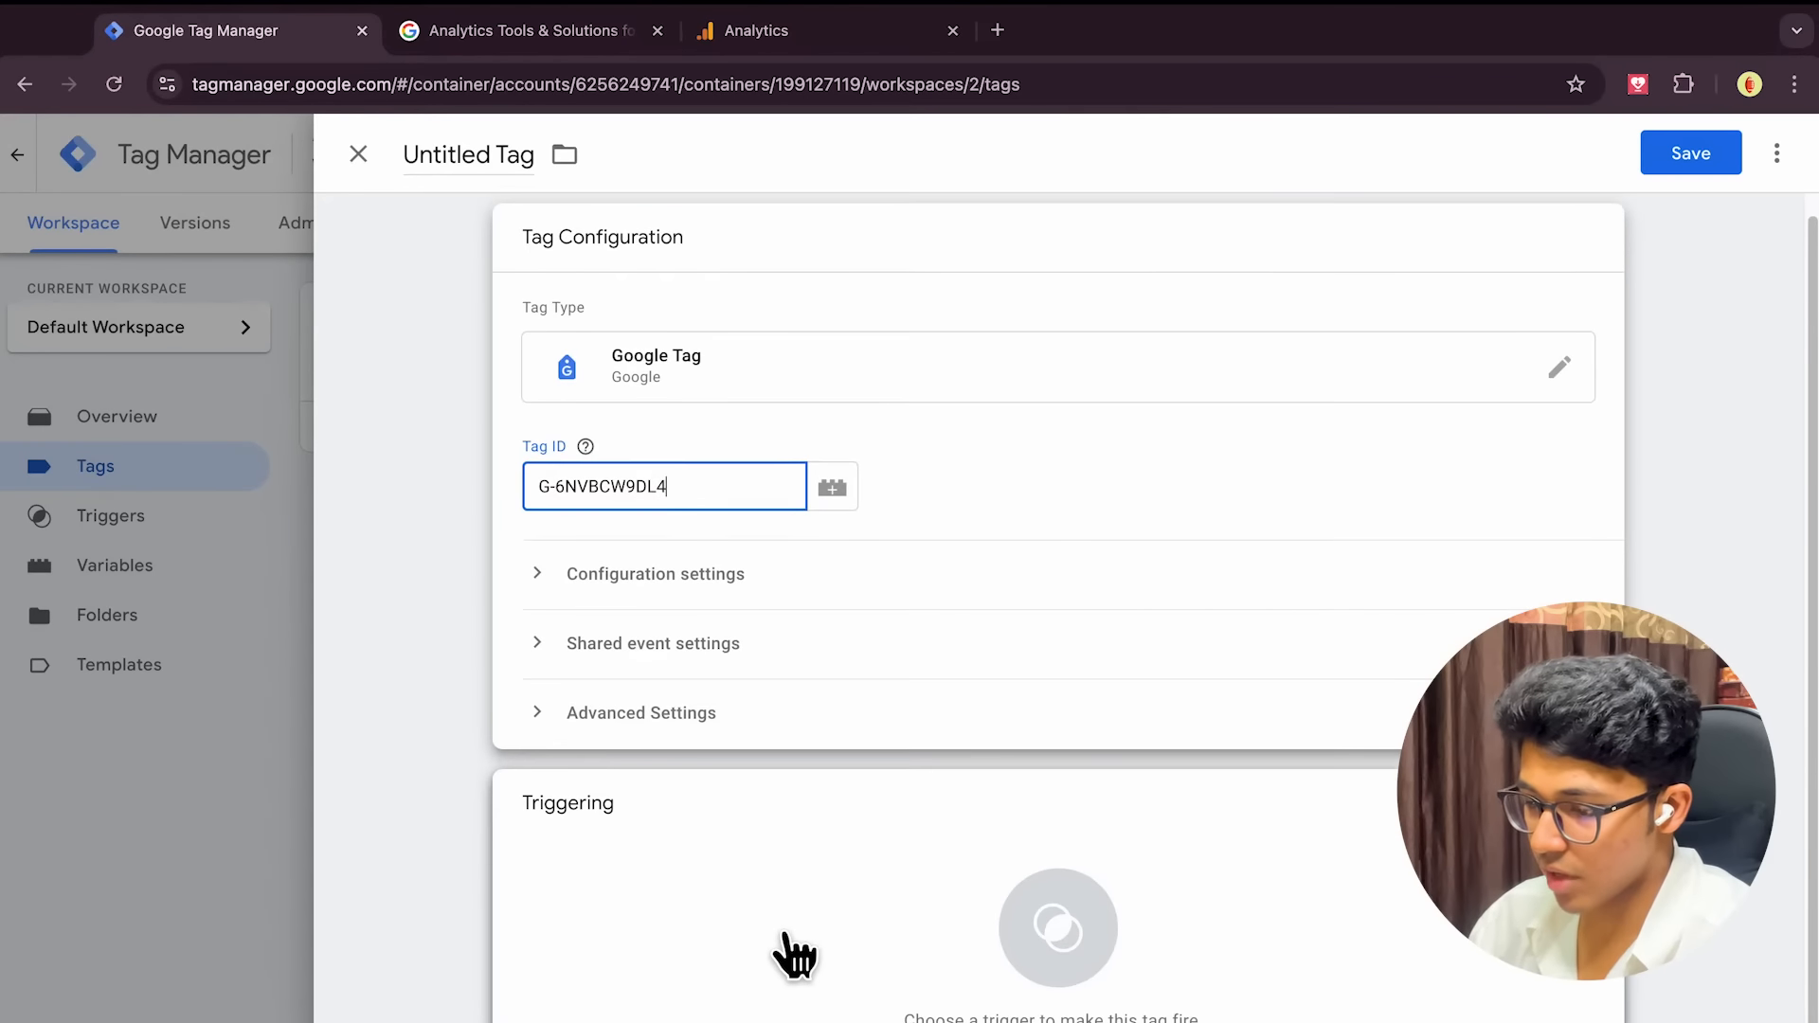
click(772, 743)
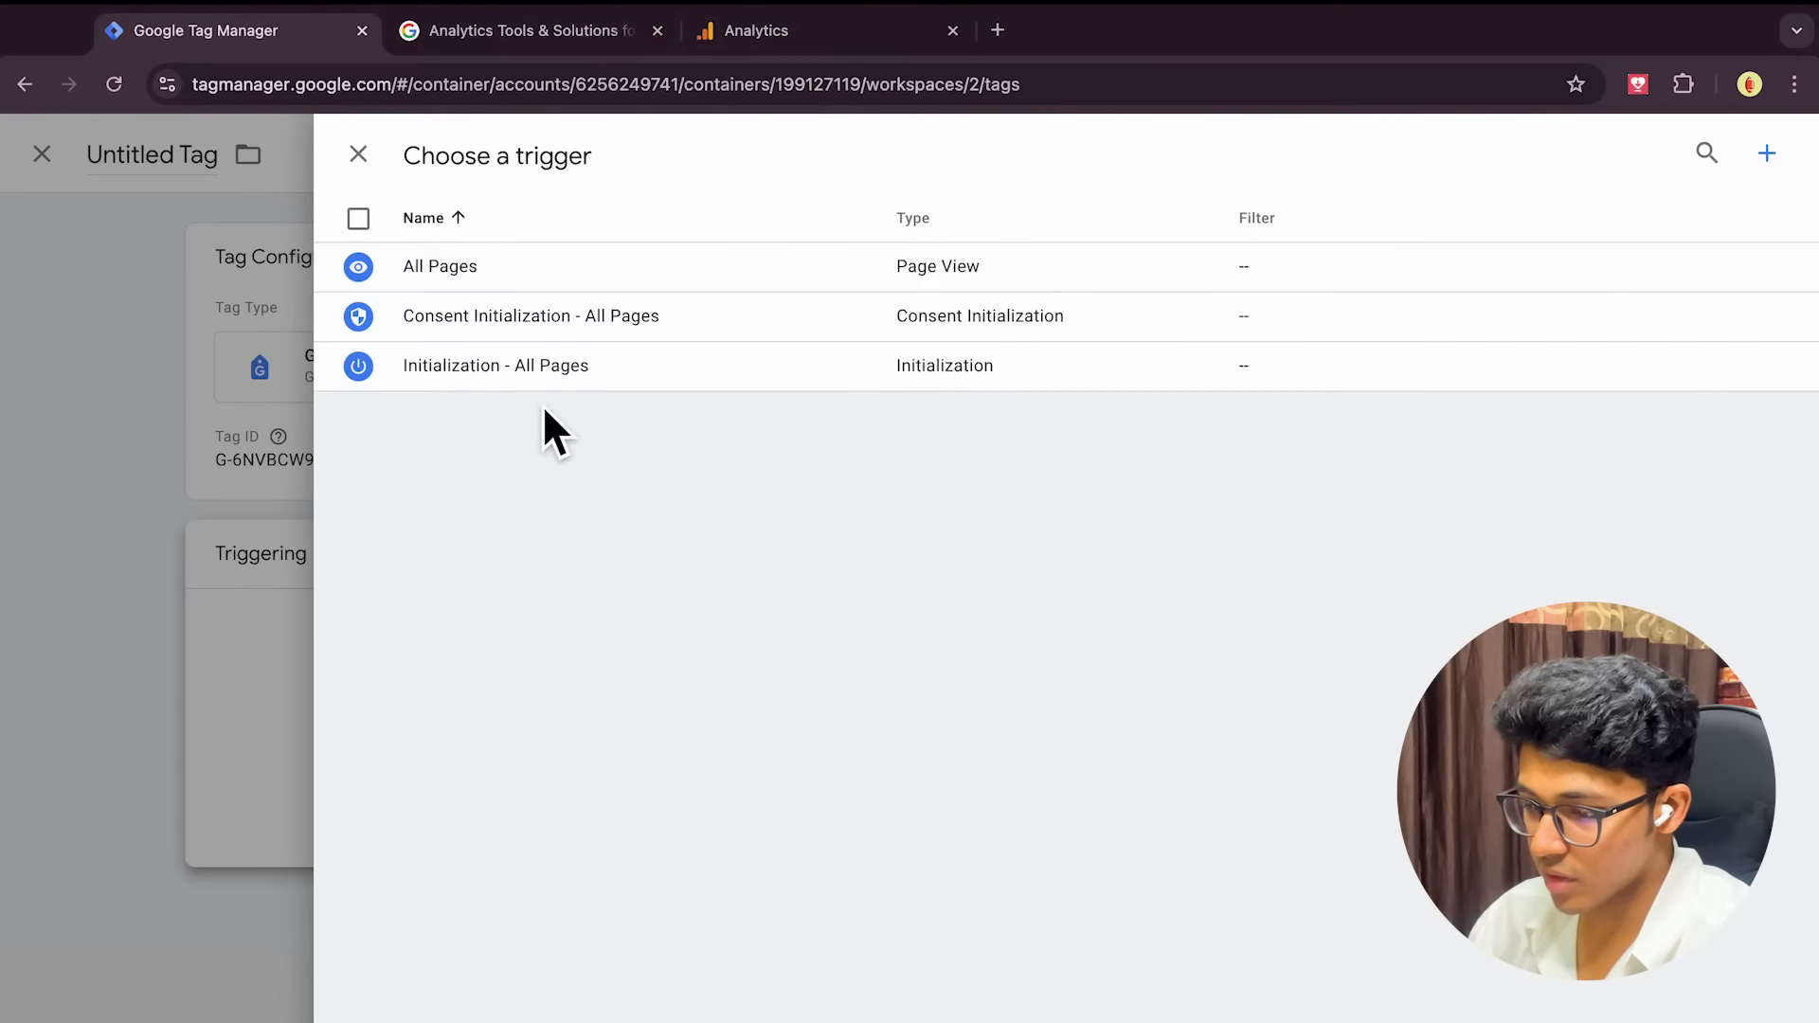
click(532, 371)
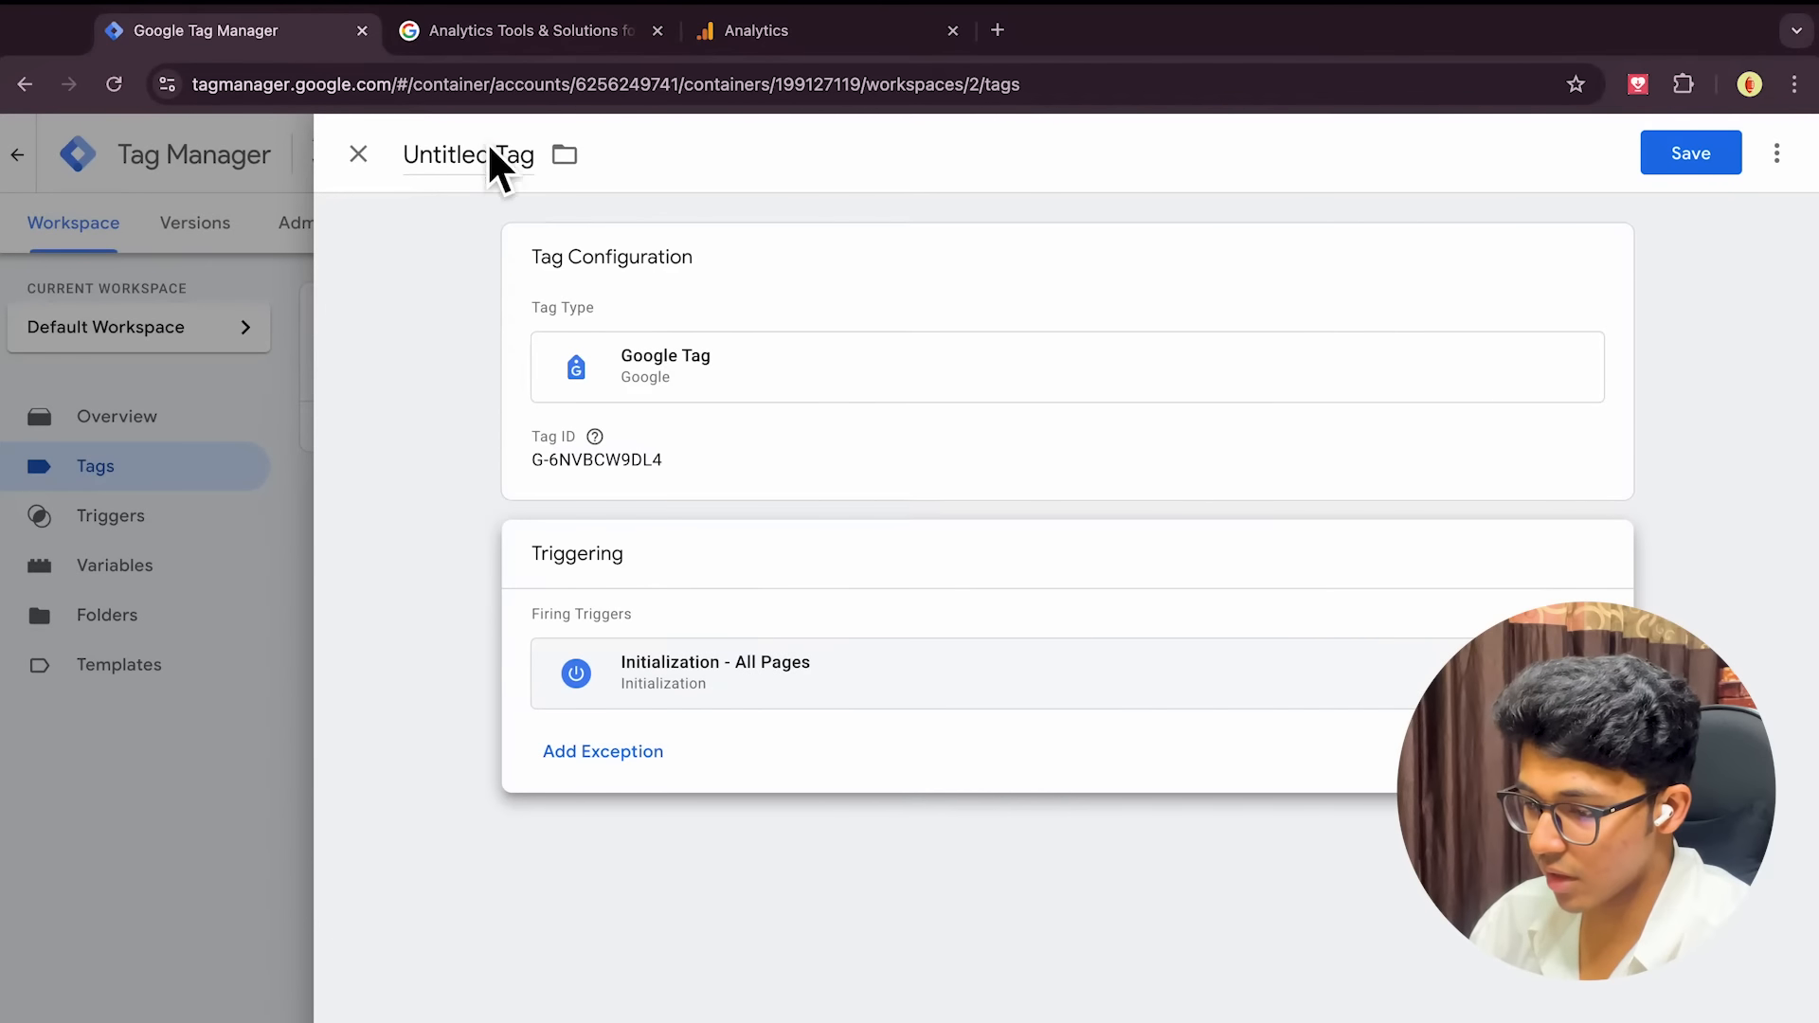
click(492, 178)
text(Goog)
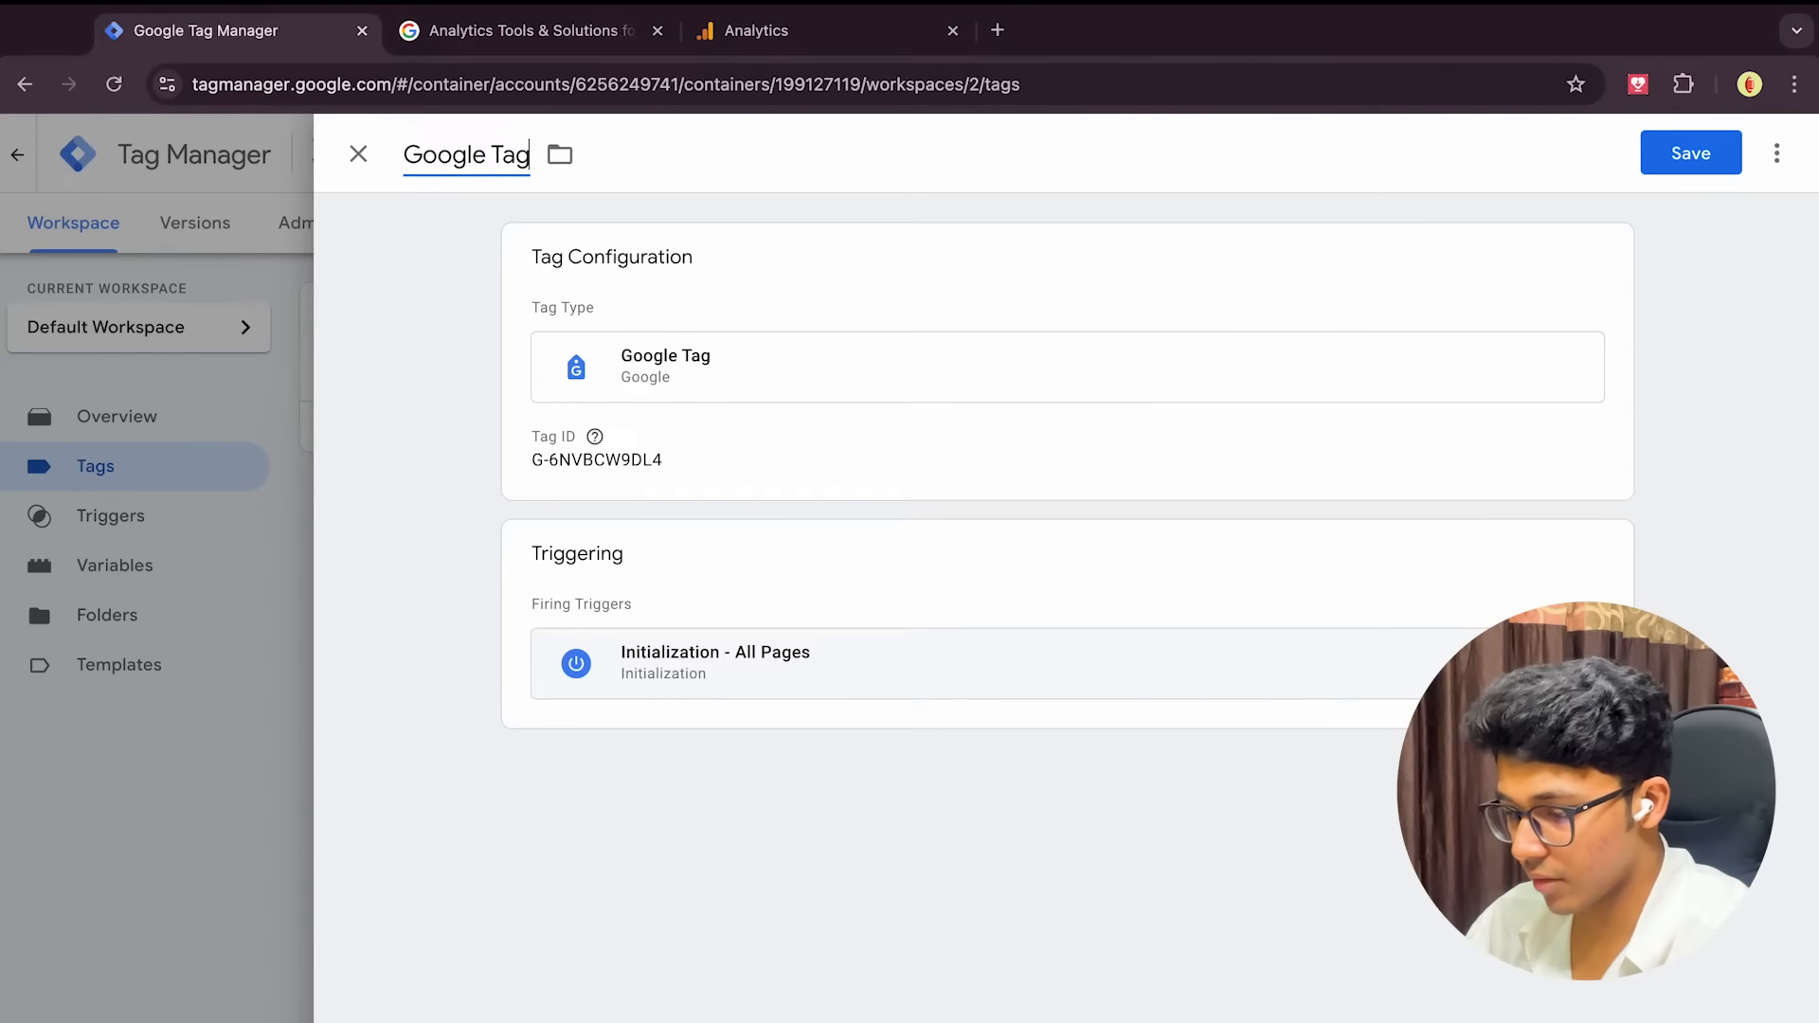
click(1691, 154)
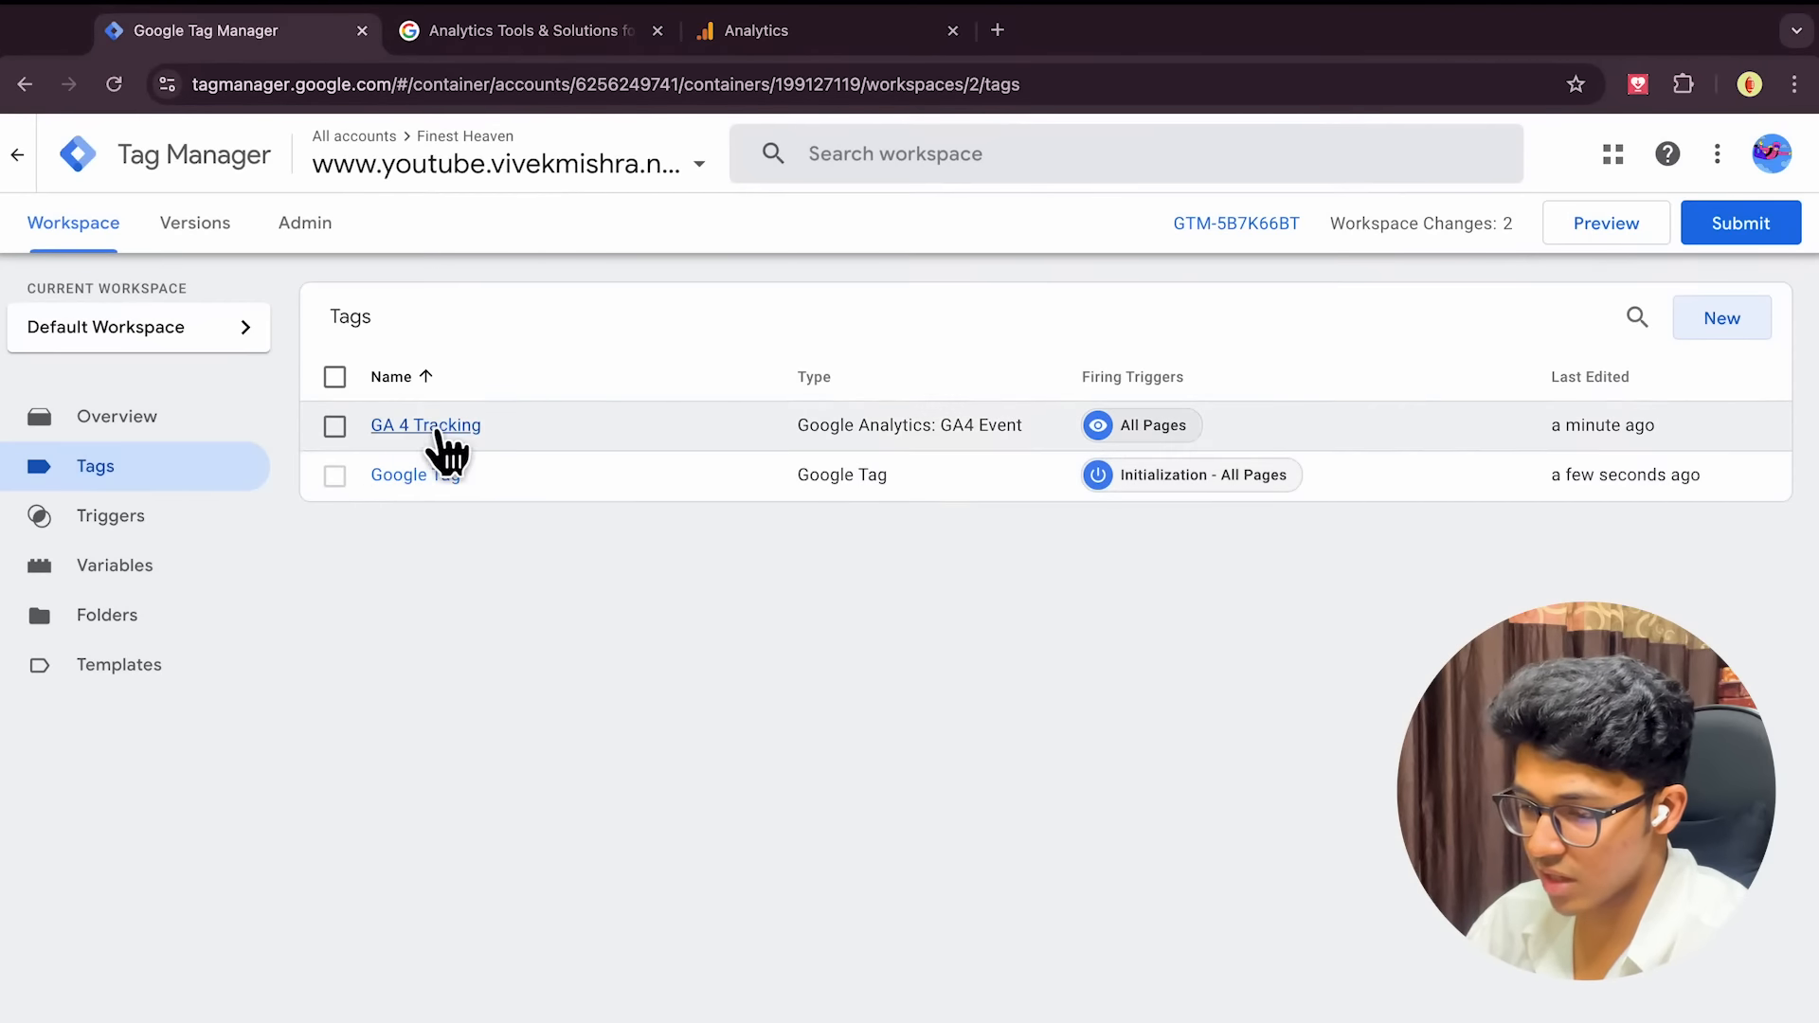
click(434, 428)
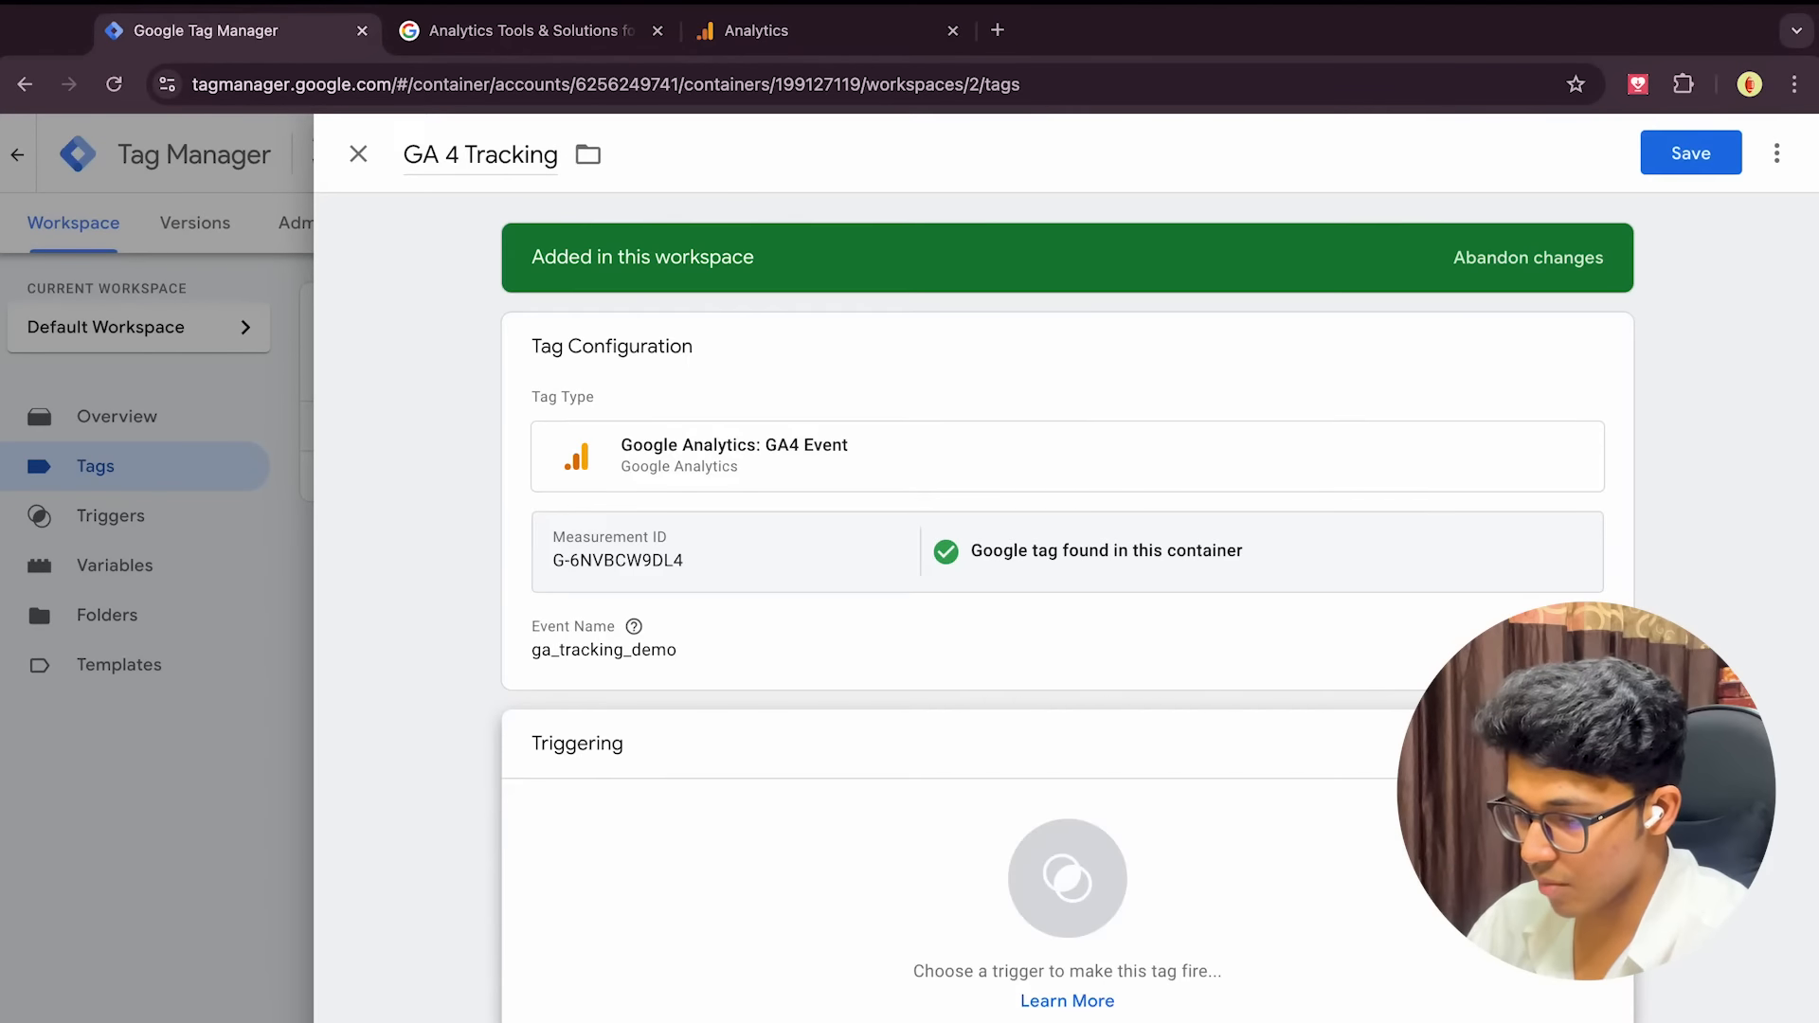
Add the Initialization - All Pages trigger to GA 4 Tracking and save it
click(1068, 899)
click(657, 387)
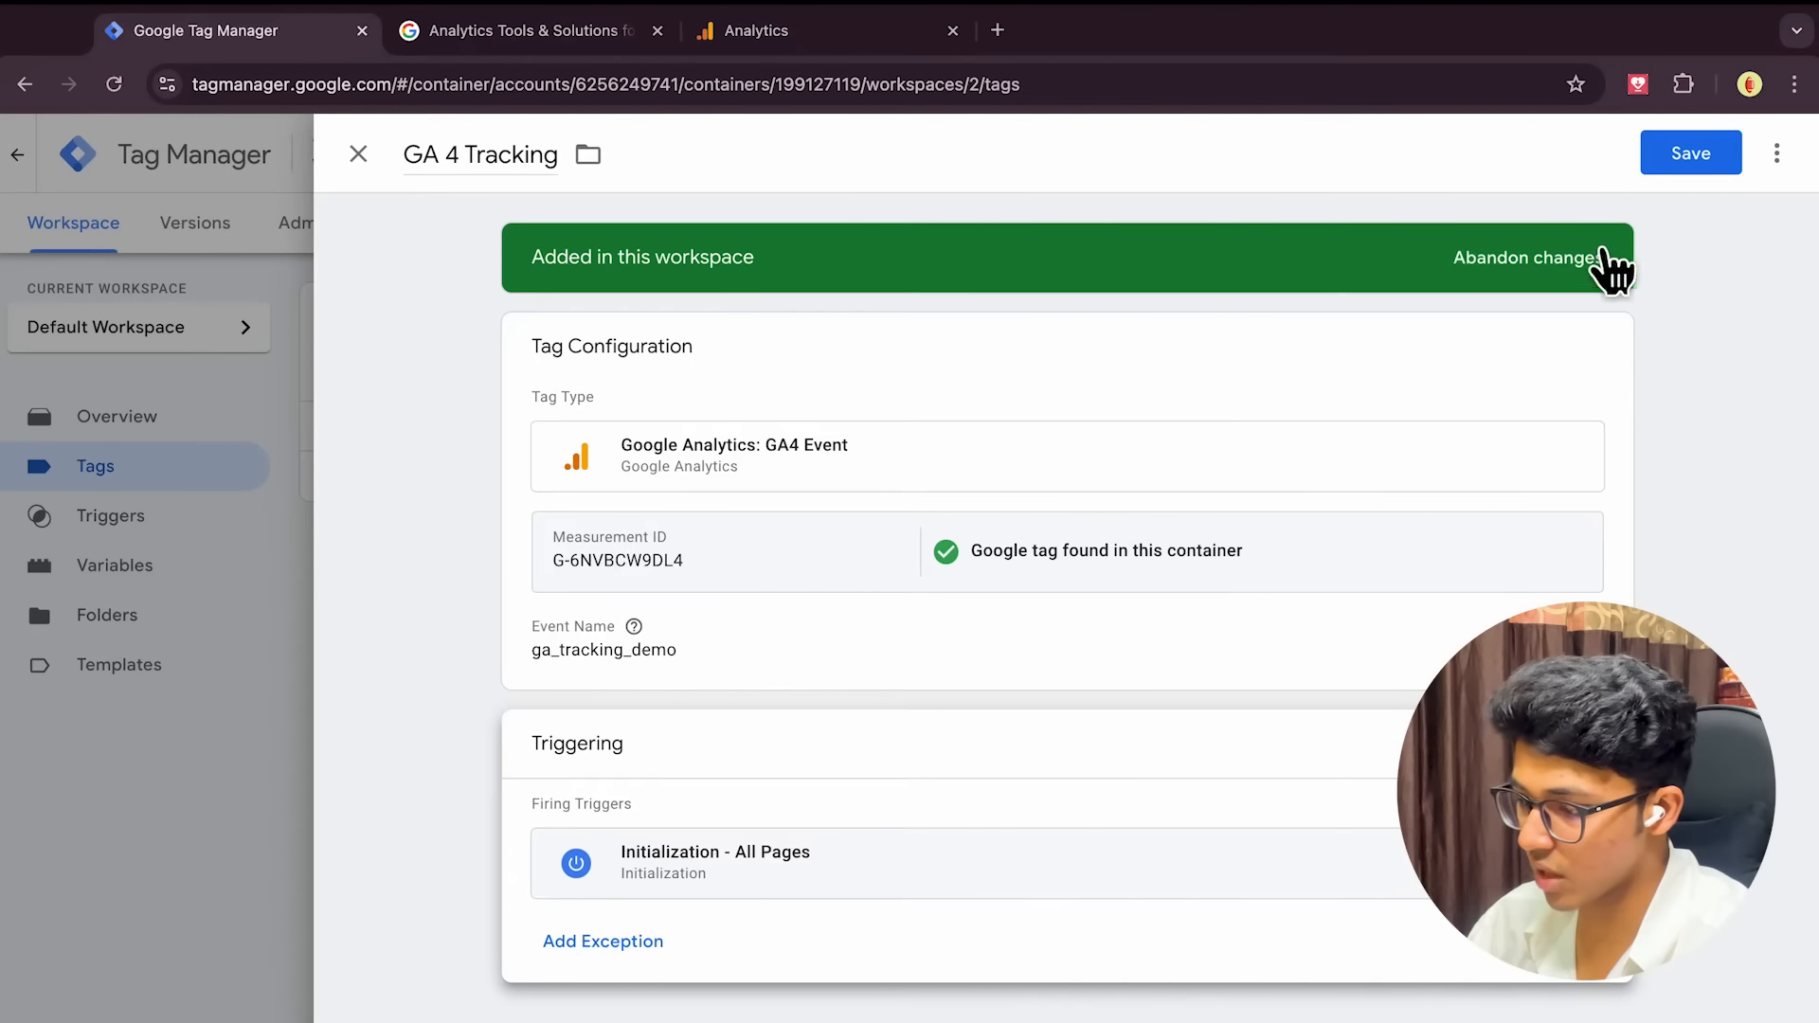
click(1694, 161)
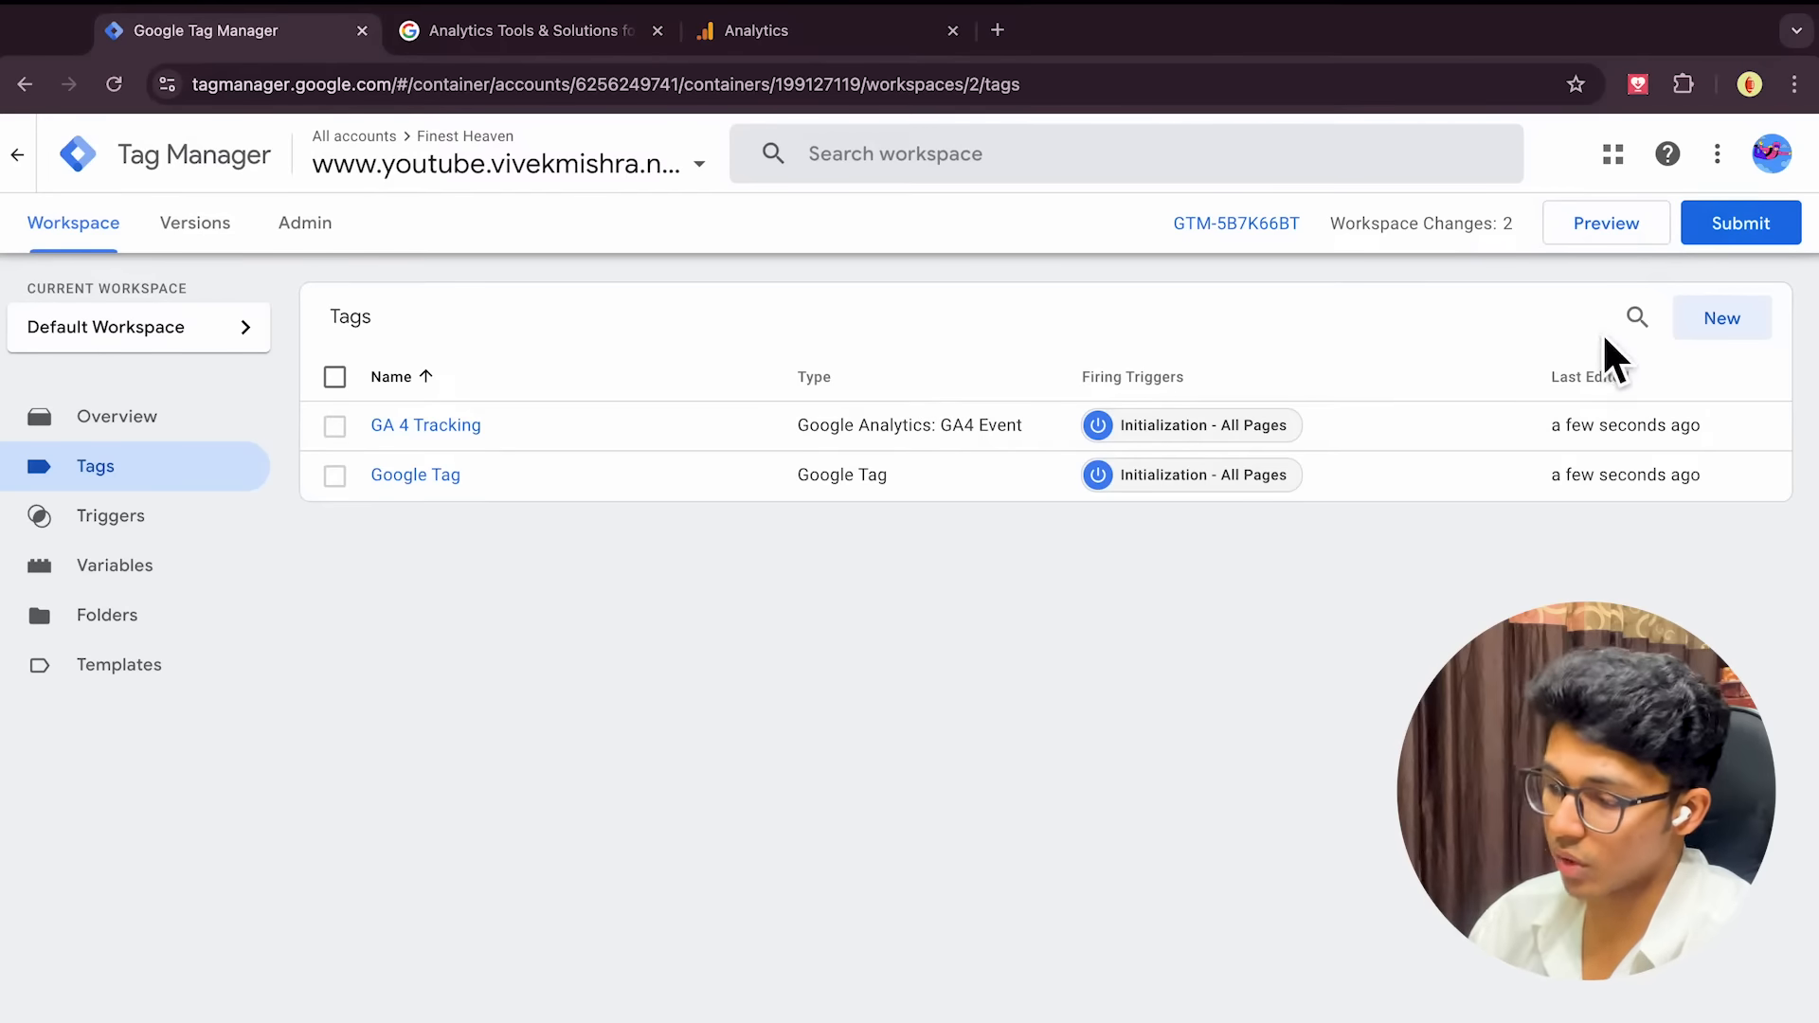
Start Preview mode, dismiss the connect-to-your-site prompt, and return to the GTM workspace
click(1606, 223)
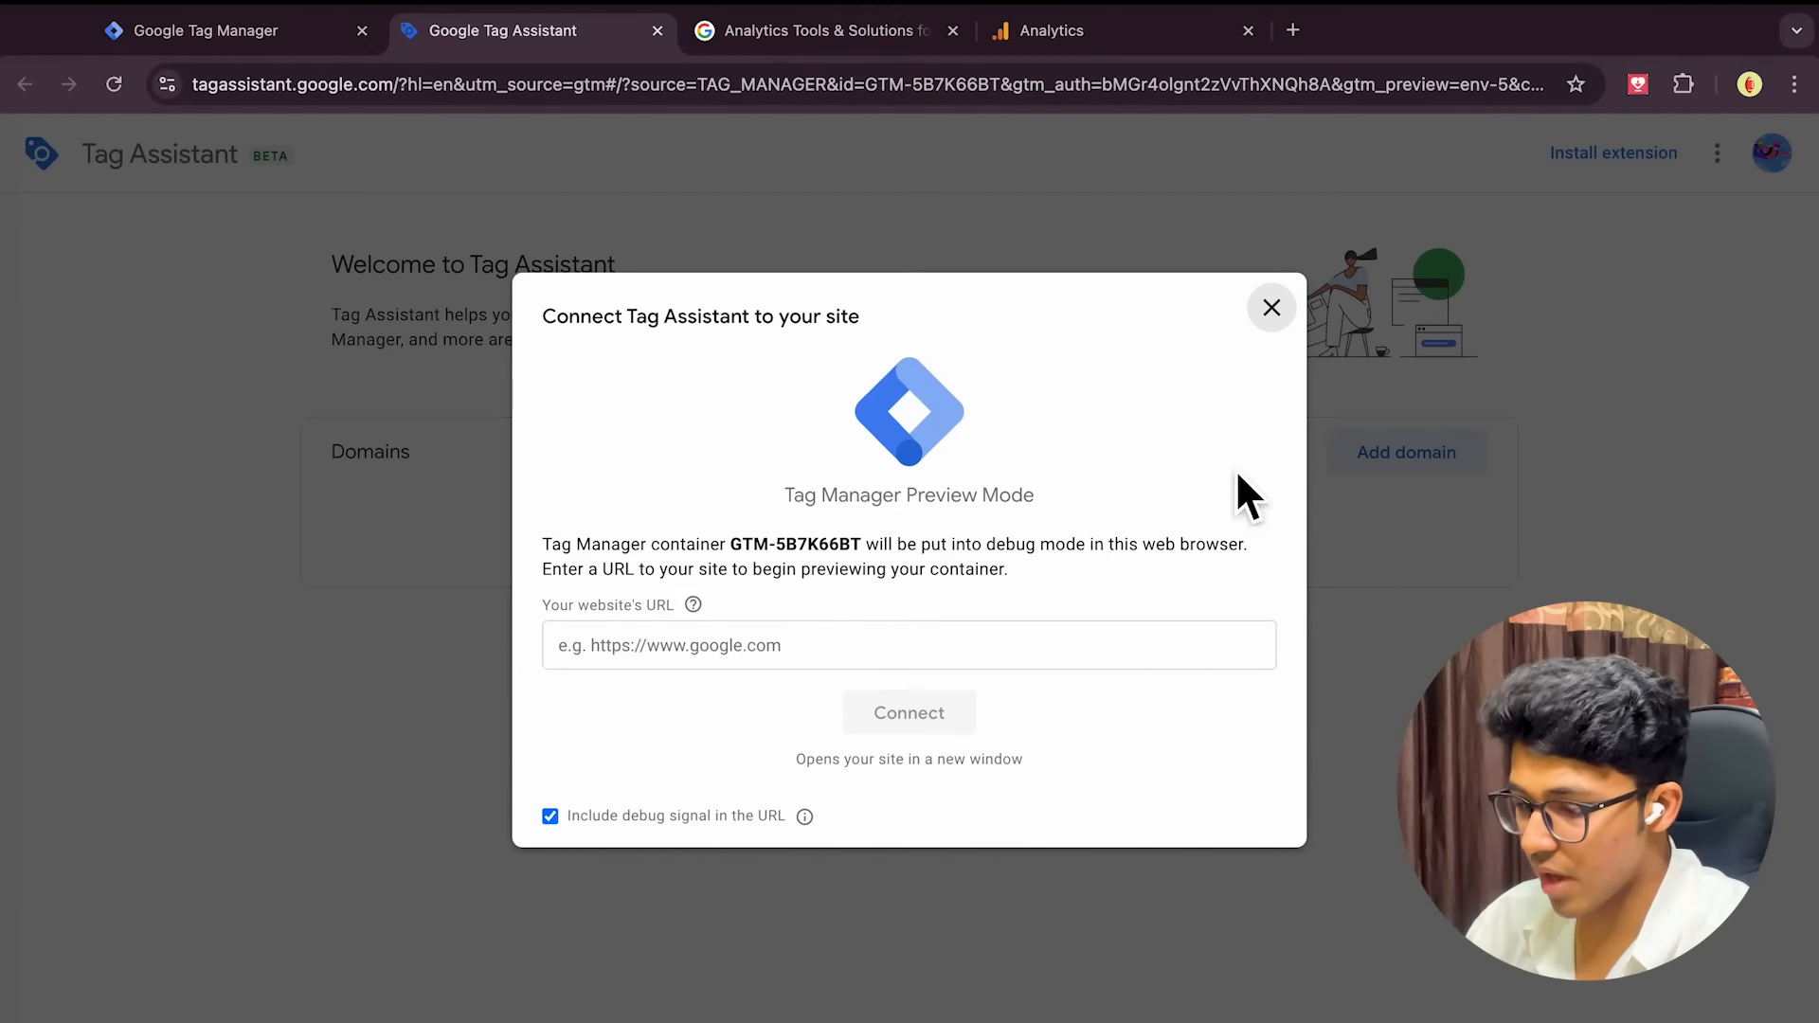
click(1271, 311)
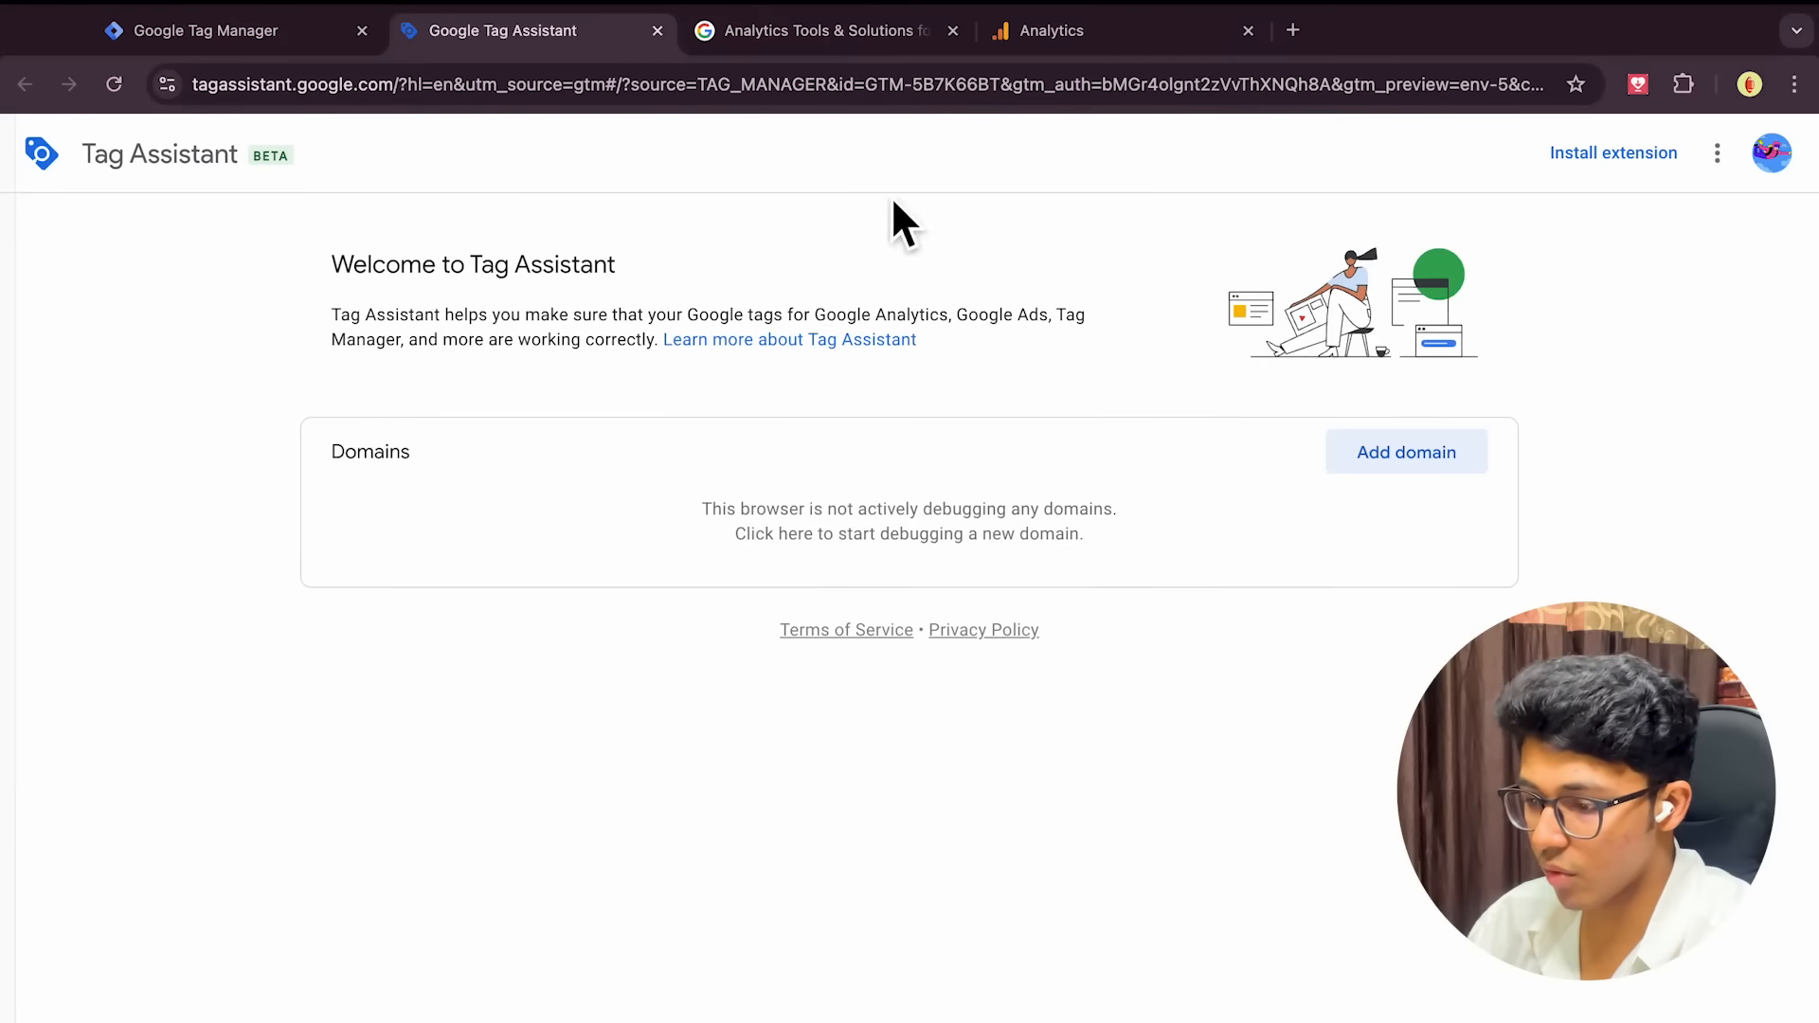
click(350, 42)
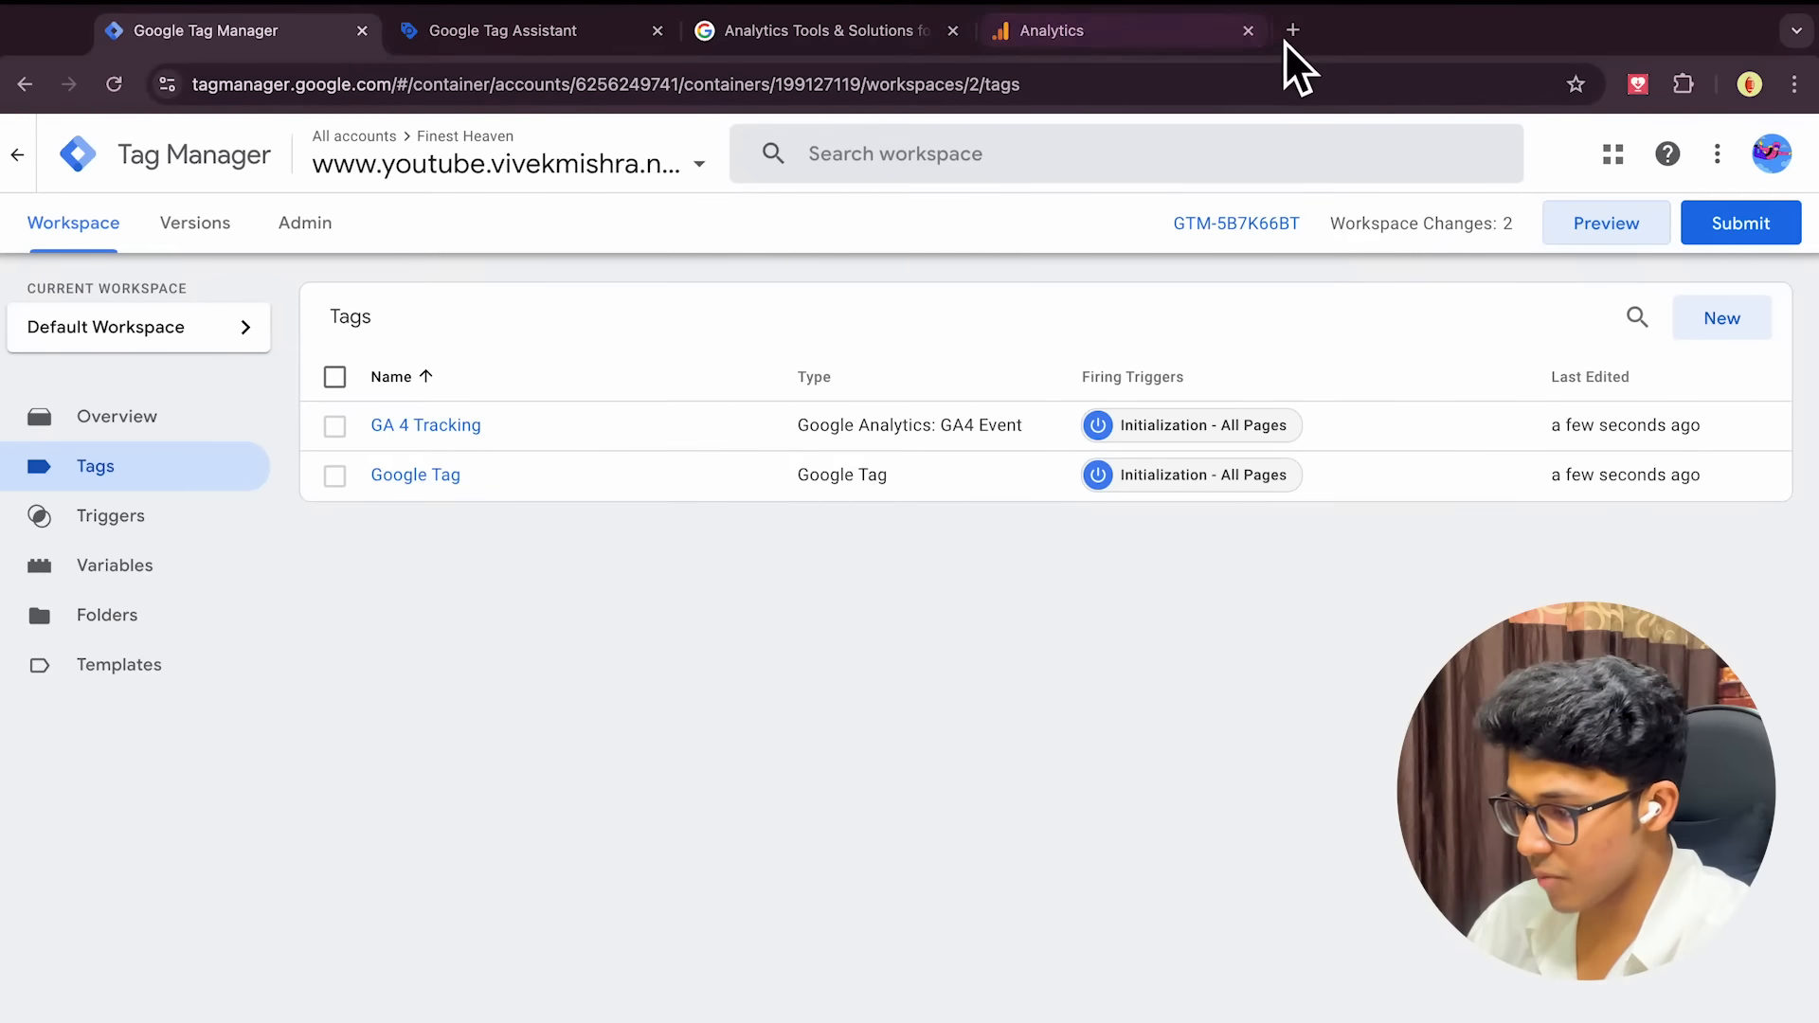
Open the Chrome Web Store in a new tab and search it for 'tag manager'
click(1292, 32)
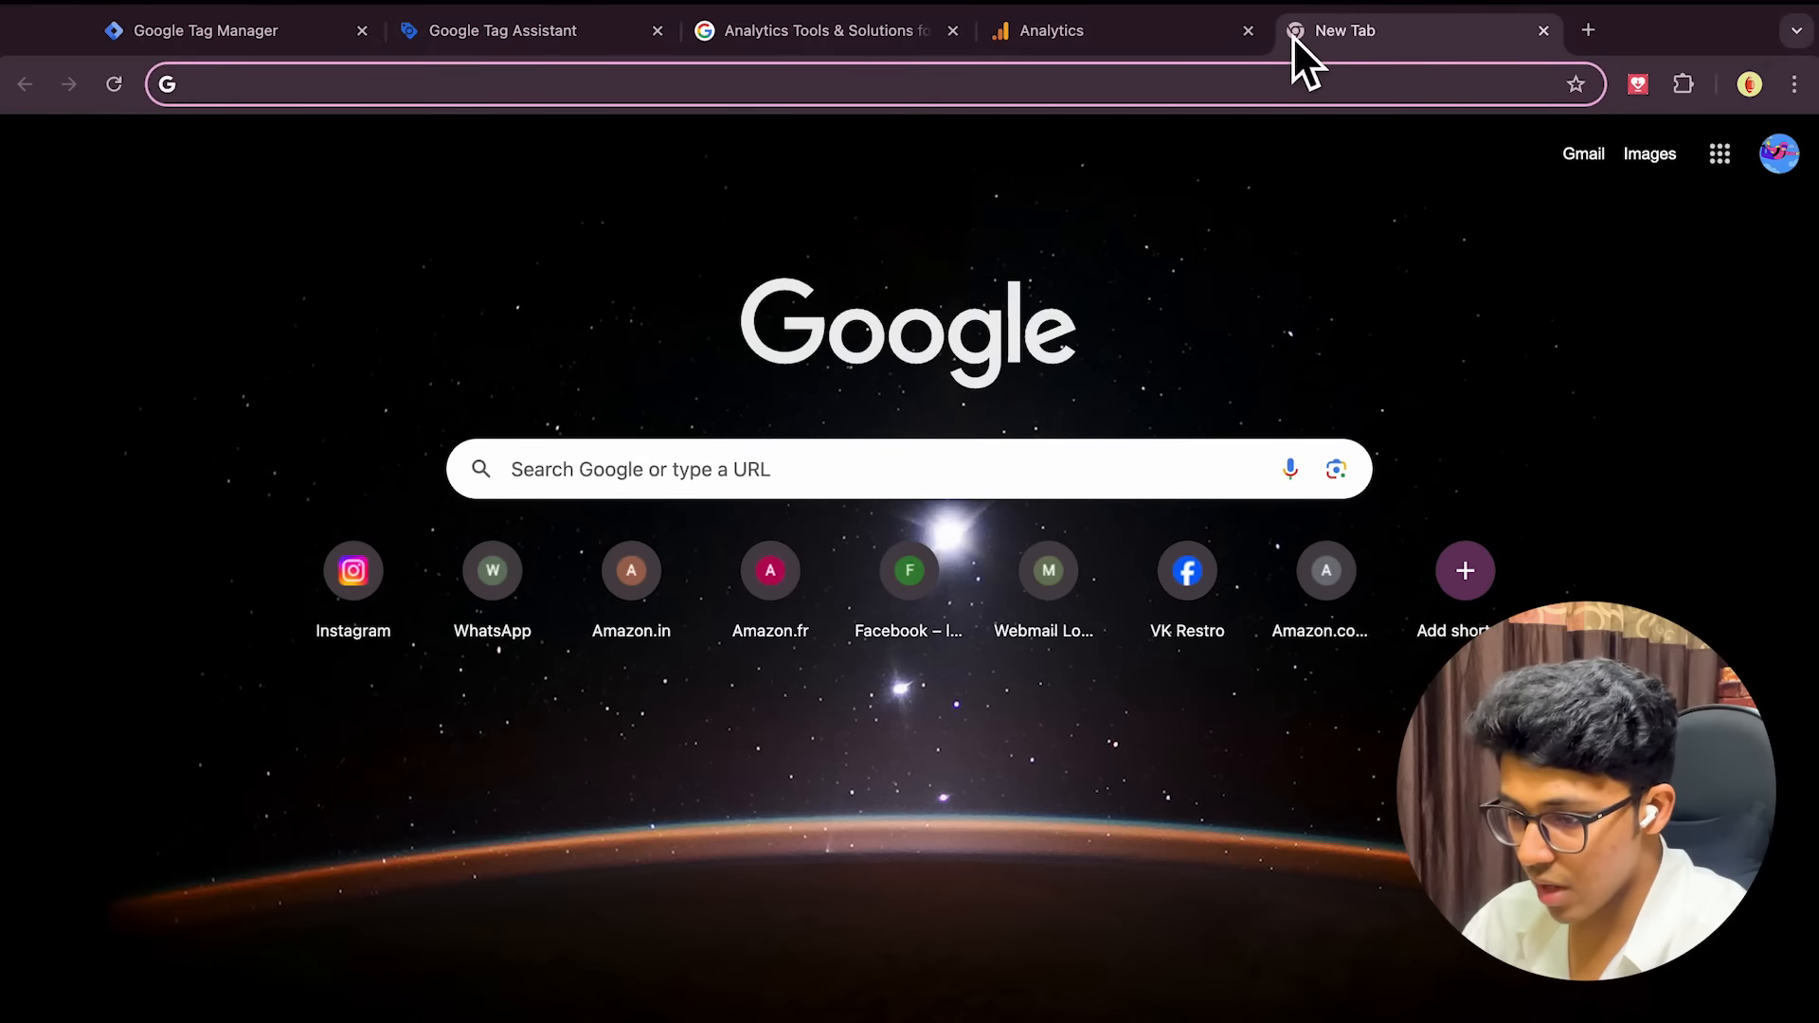
text(chrome w)
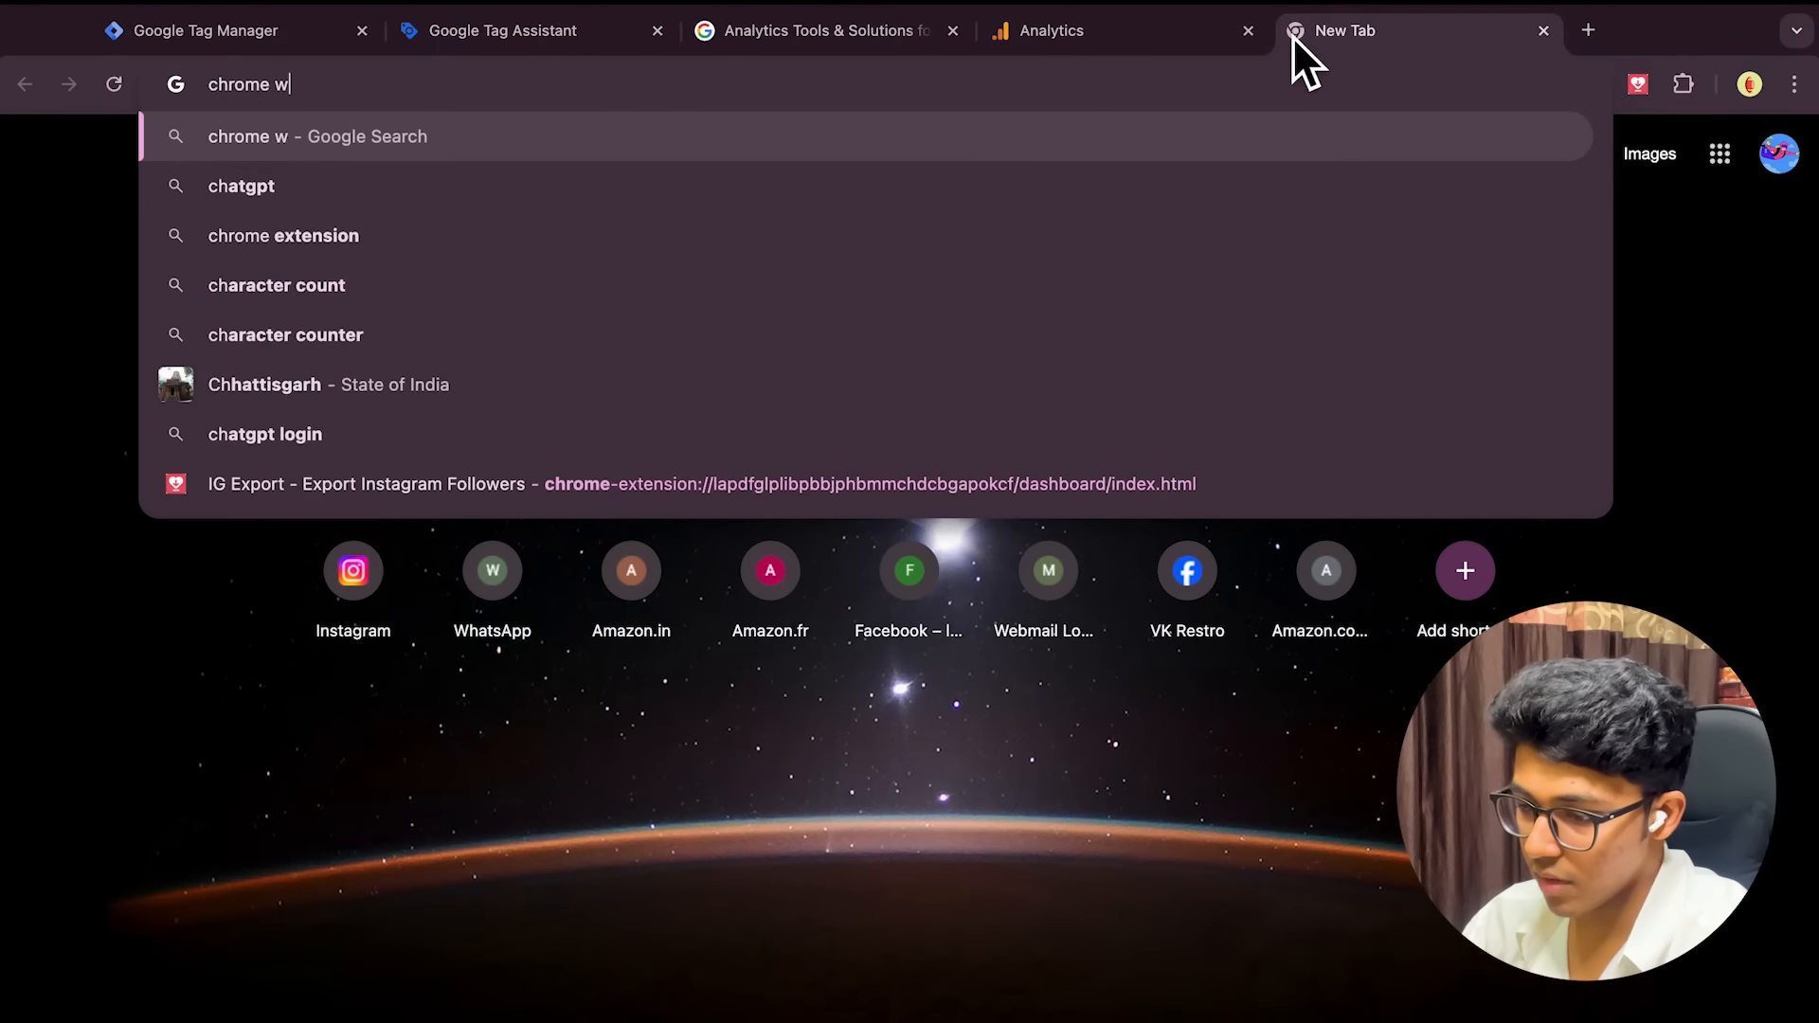
text(eb store)
key(Return)
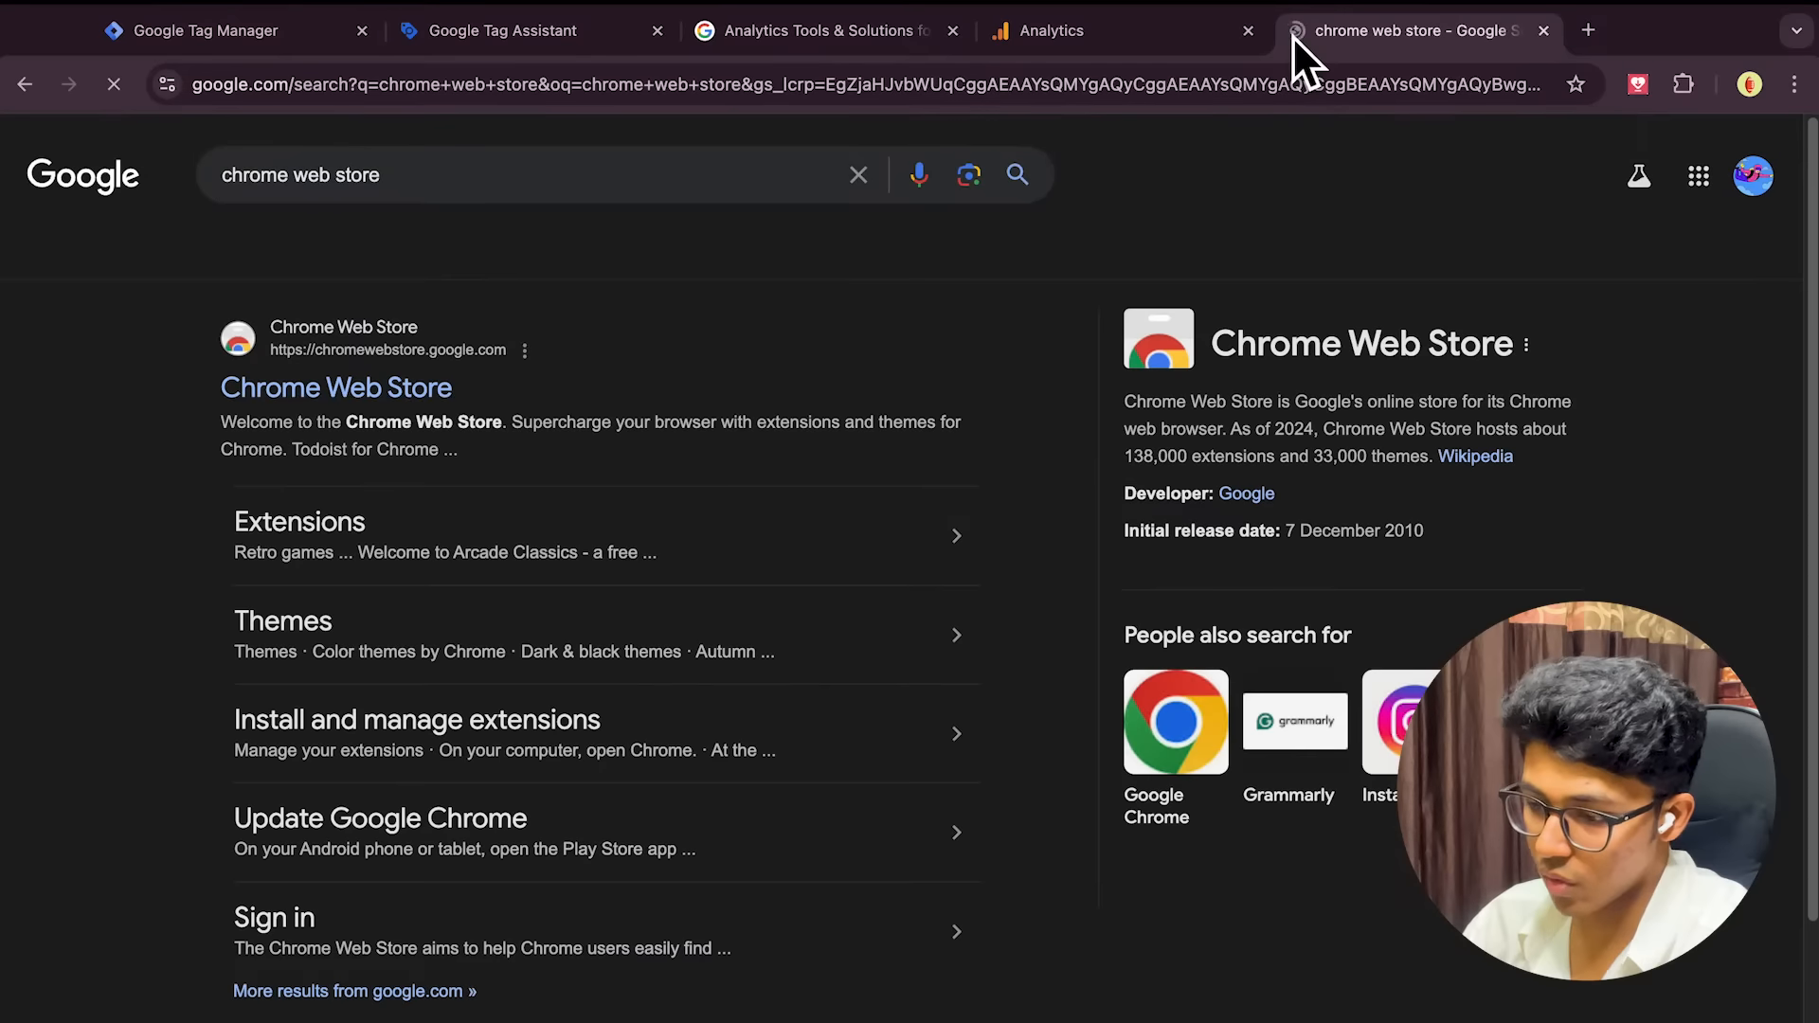
click(343, 400)
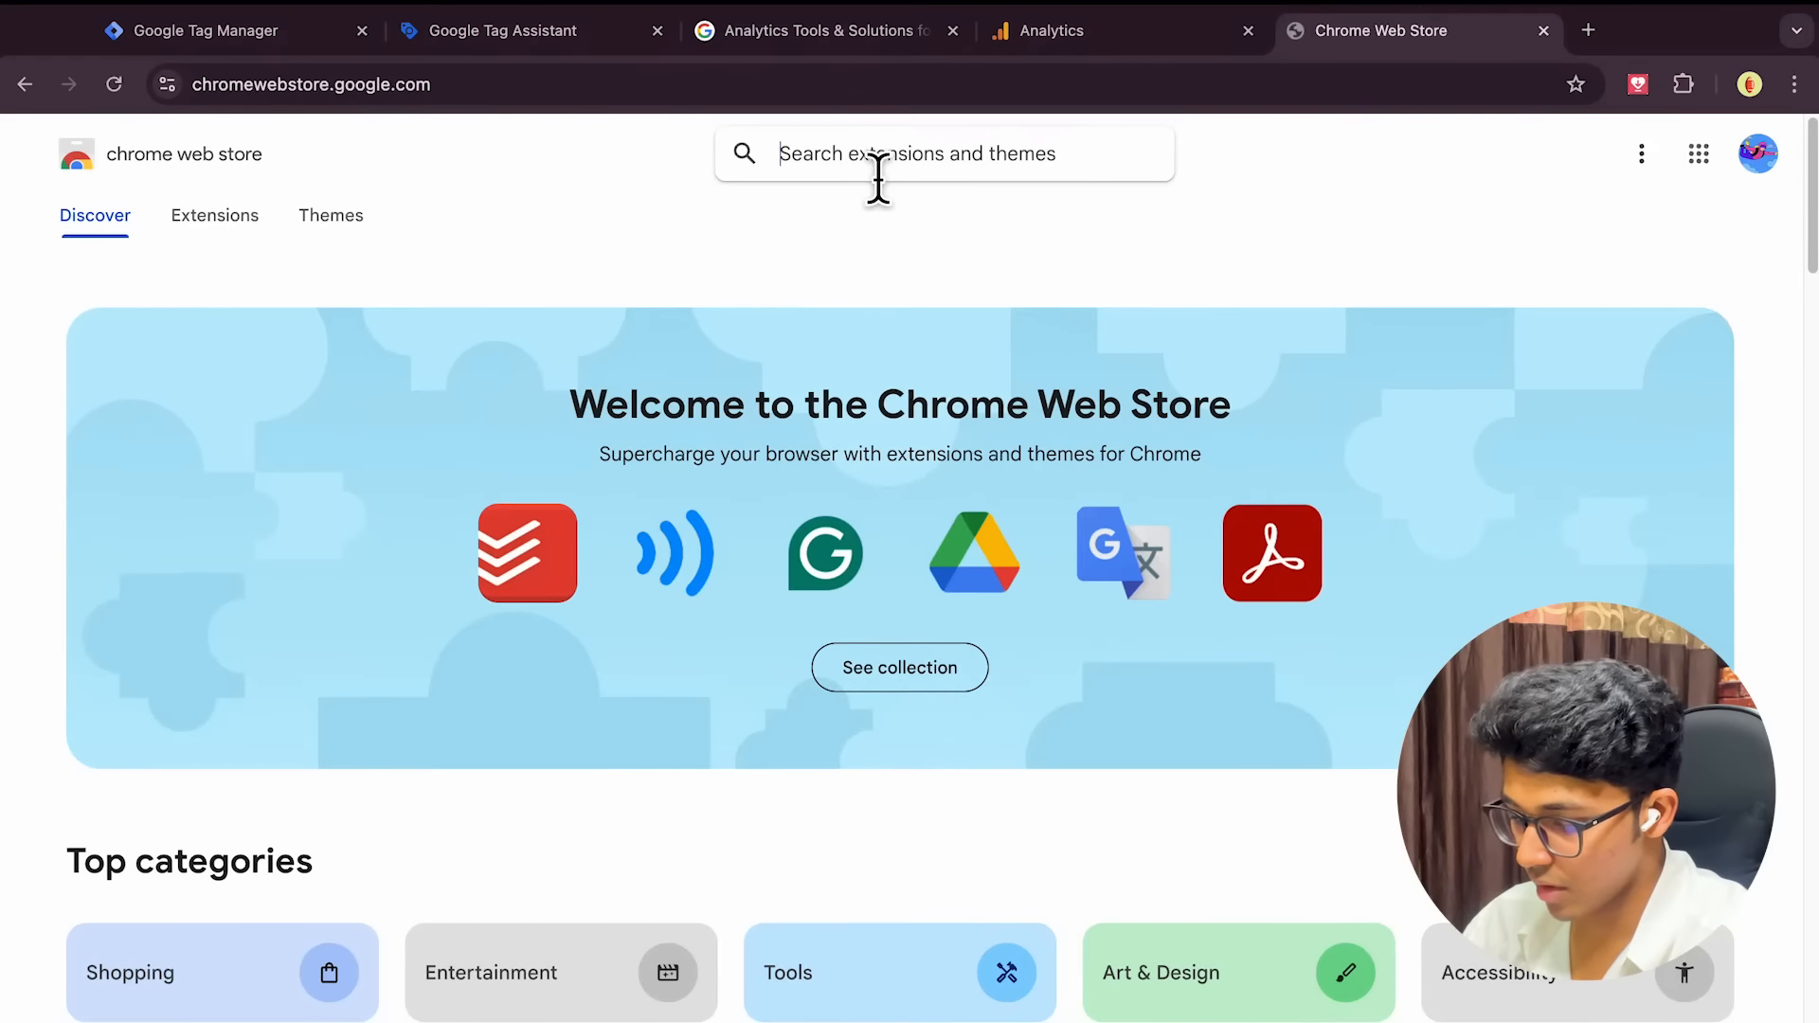
click(879, 176)
text(tag manager)
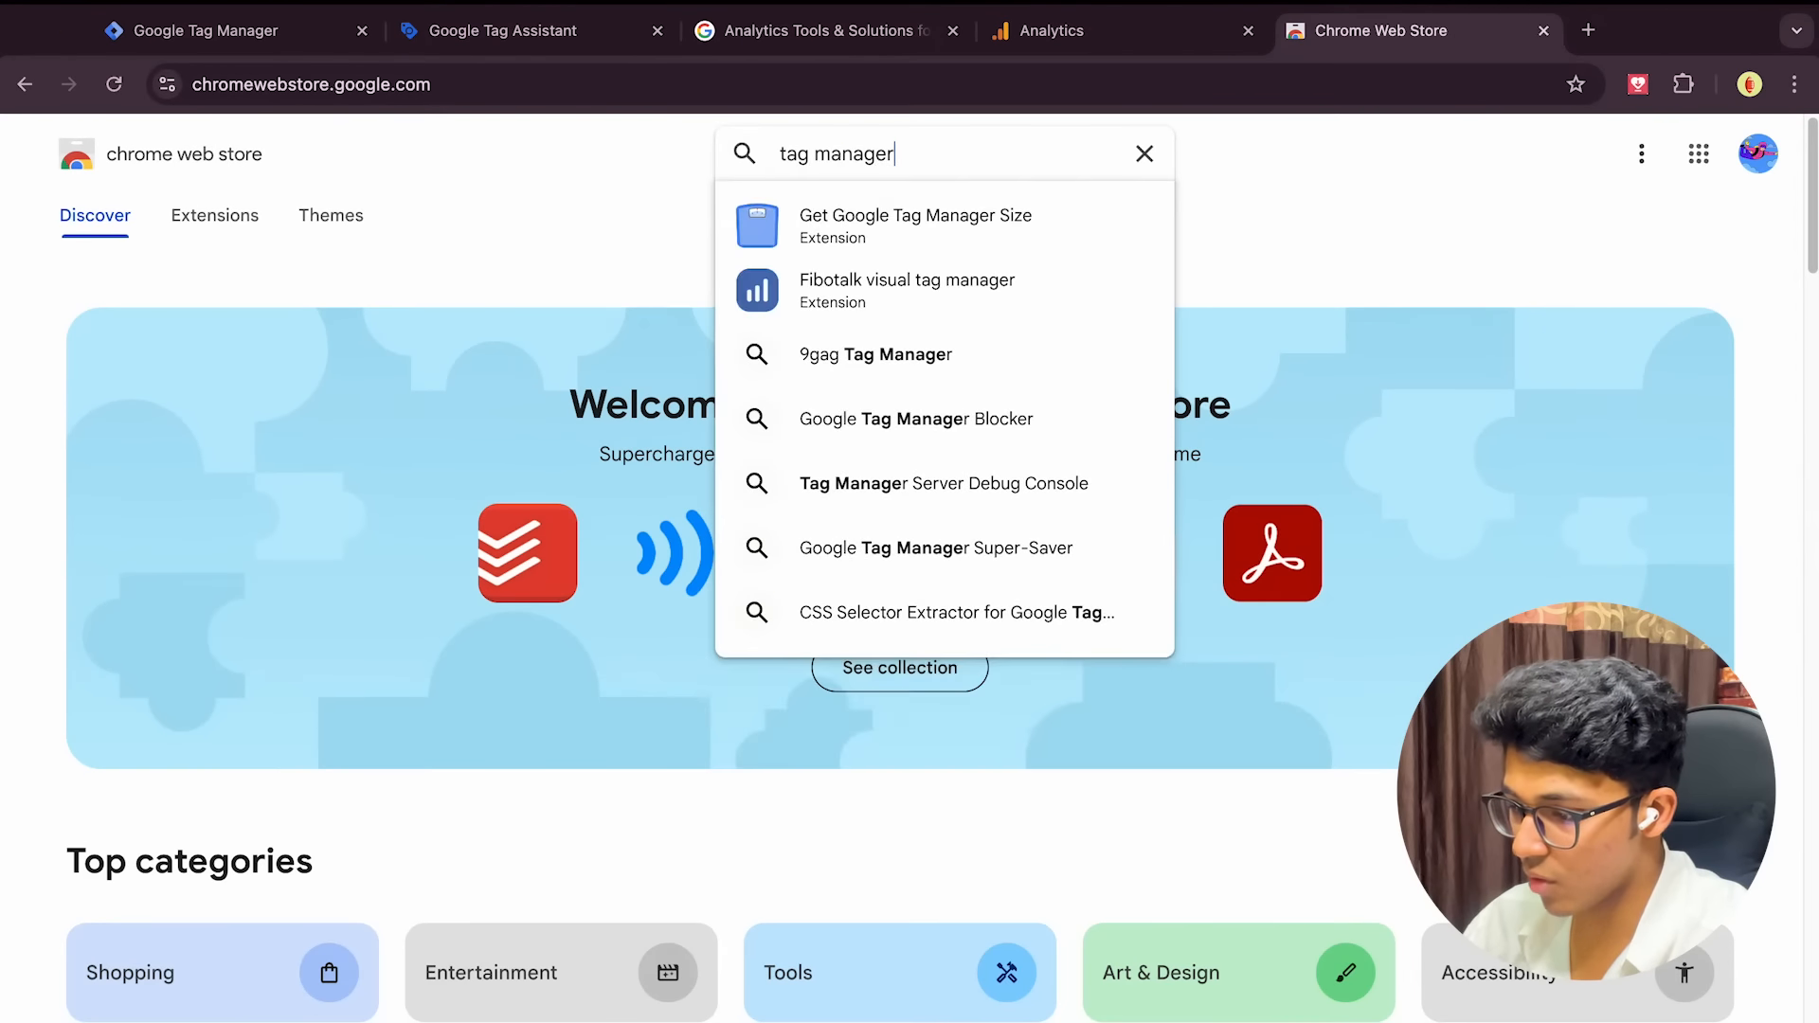
key(Return)
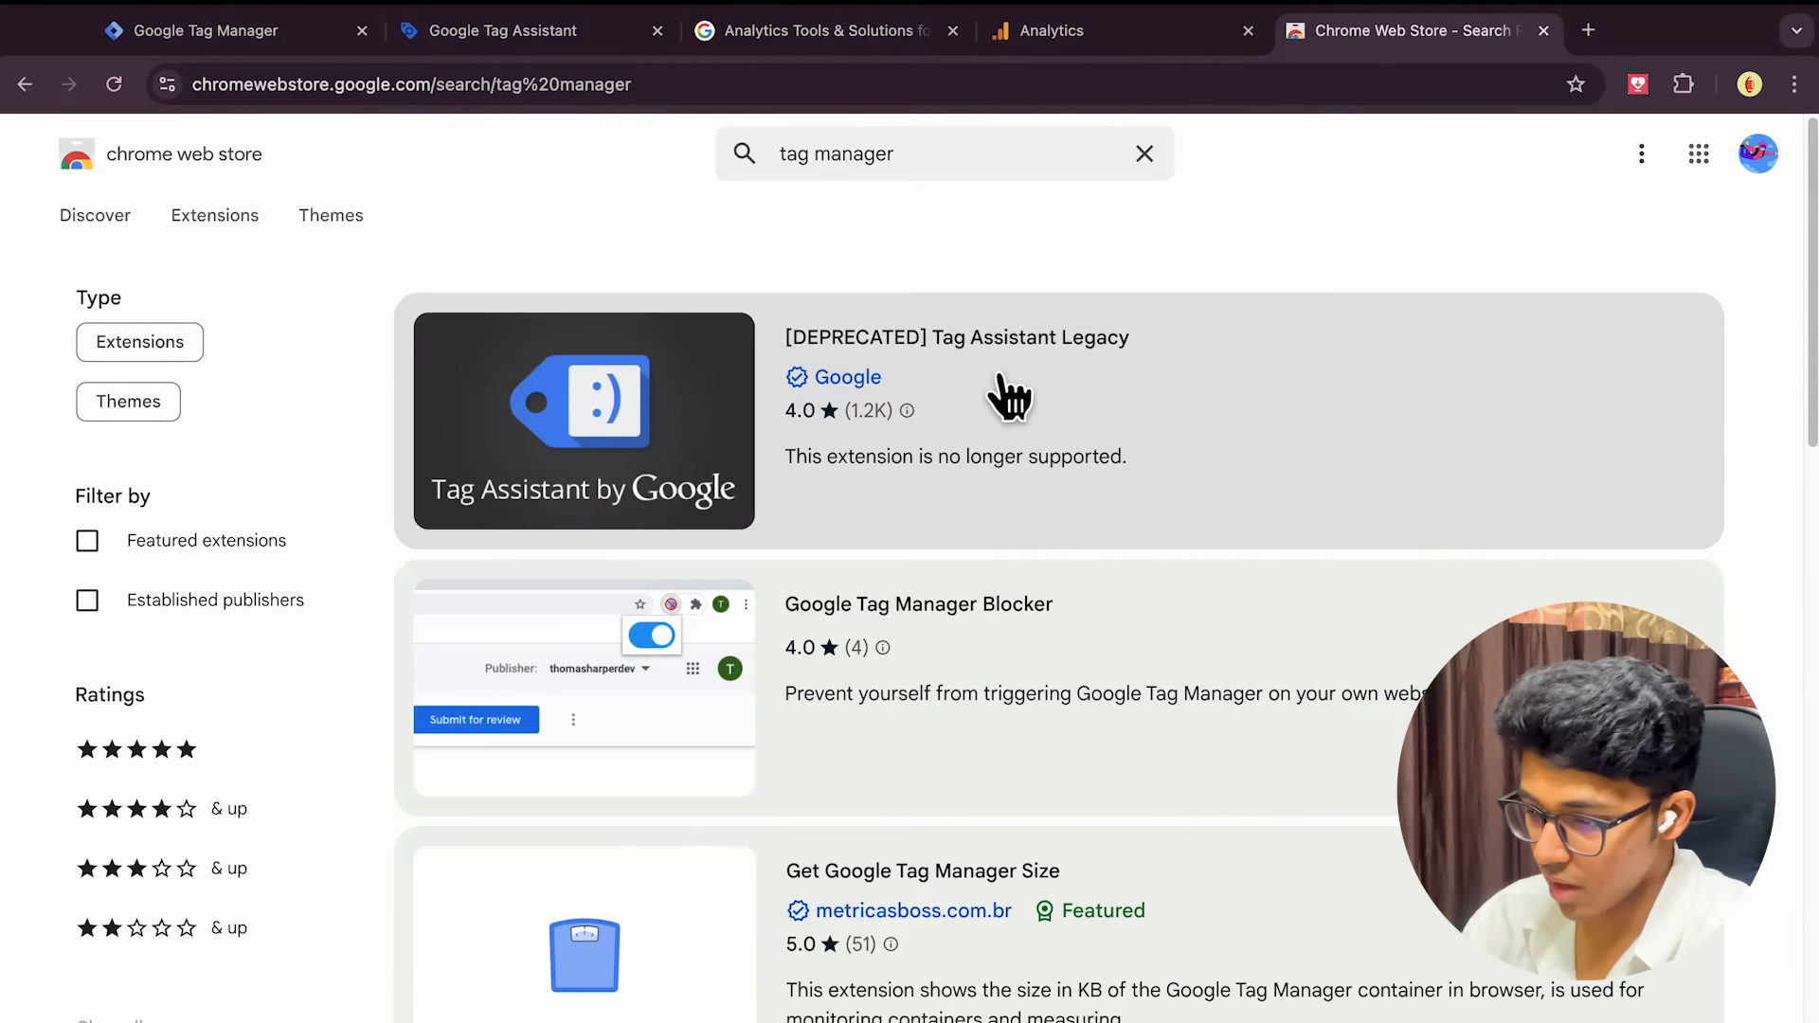
Add the Tag Assistant Companion extension to Chrome and return to the Tag Assistant page
scroll(1087, 483, down, 2)
scroll(1089, 488, down, 6)
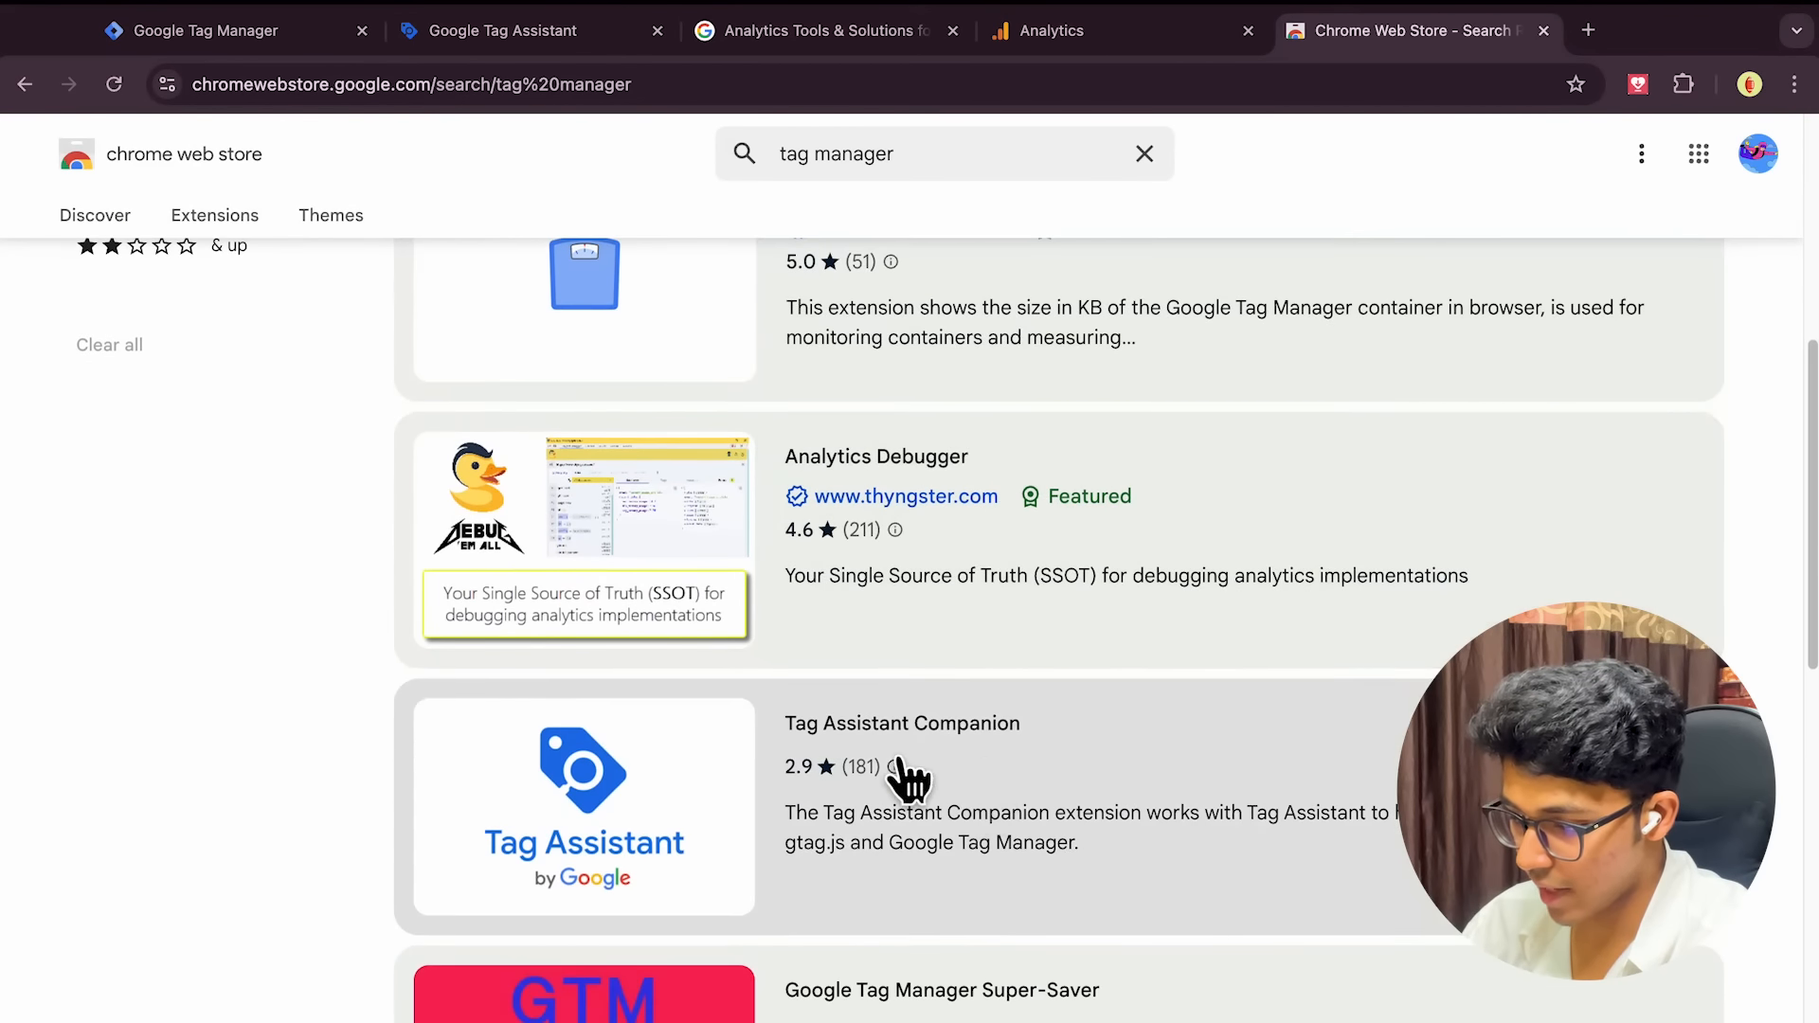
click(992, 727)
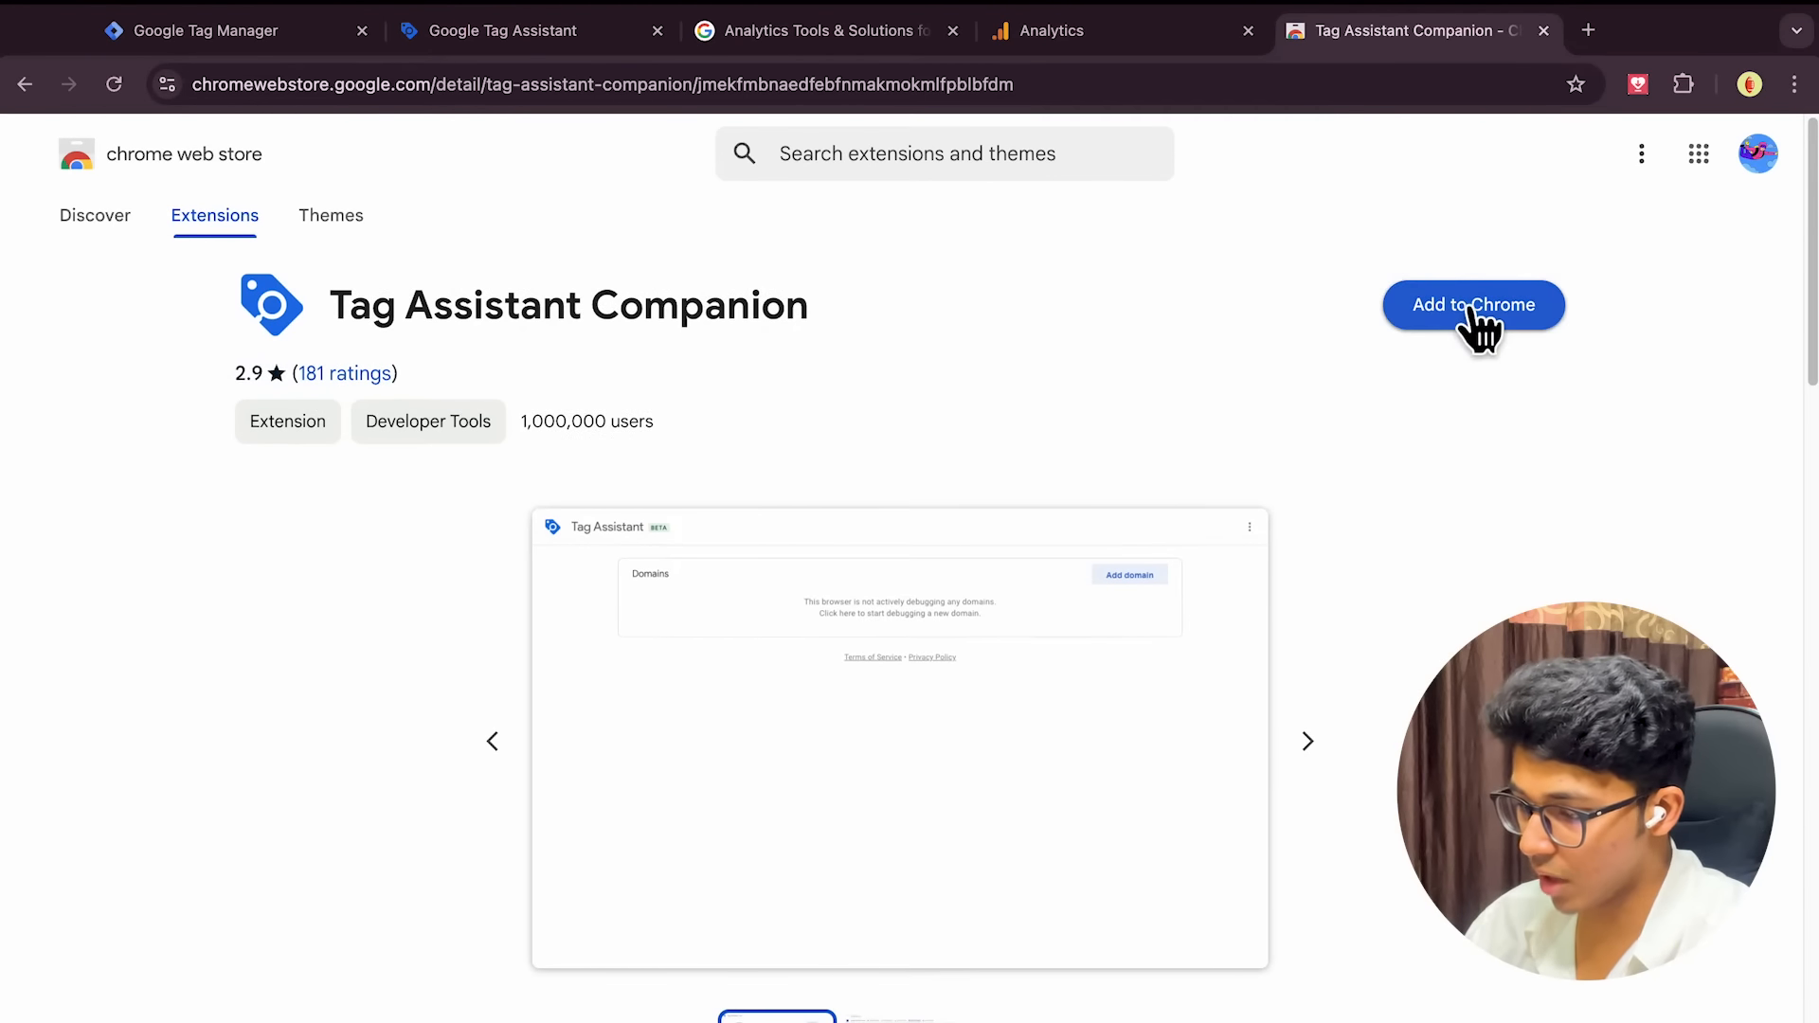
click(1476, 322)
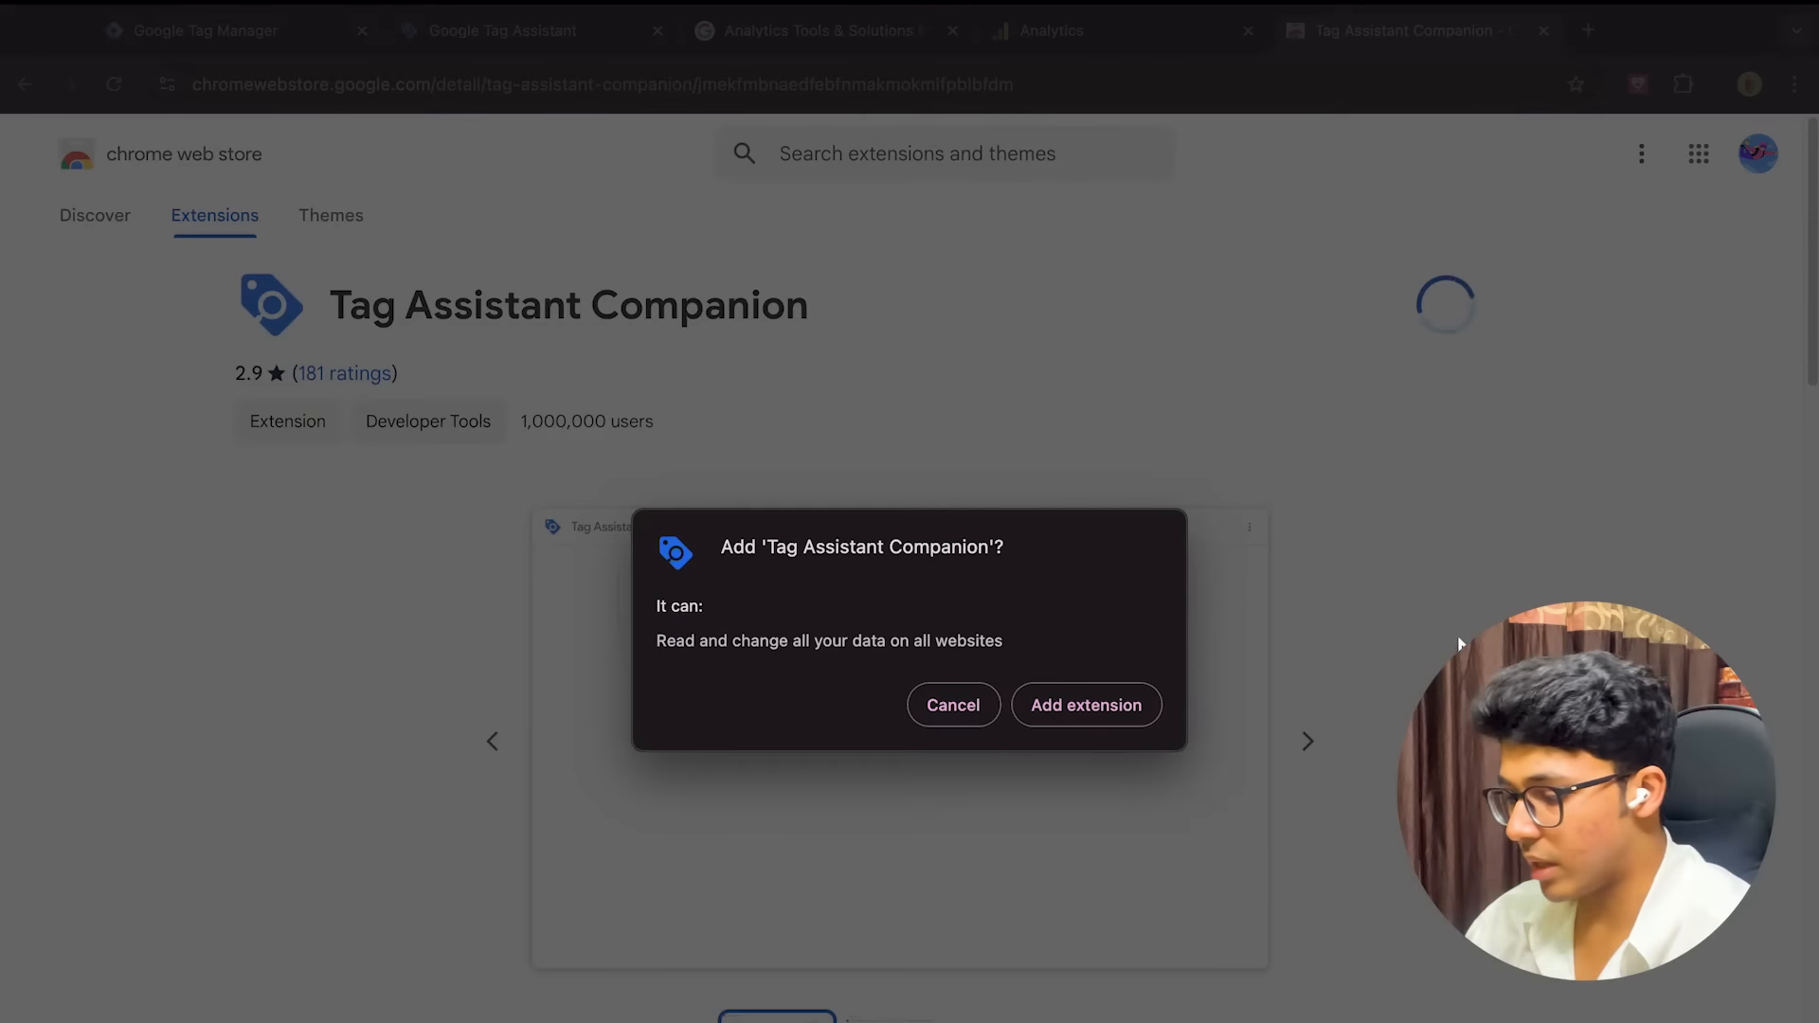
click(1108, 701)
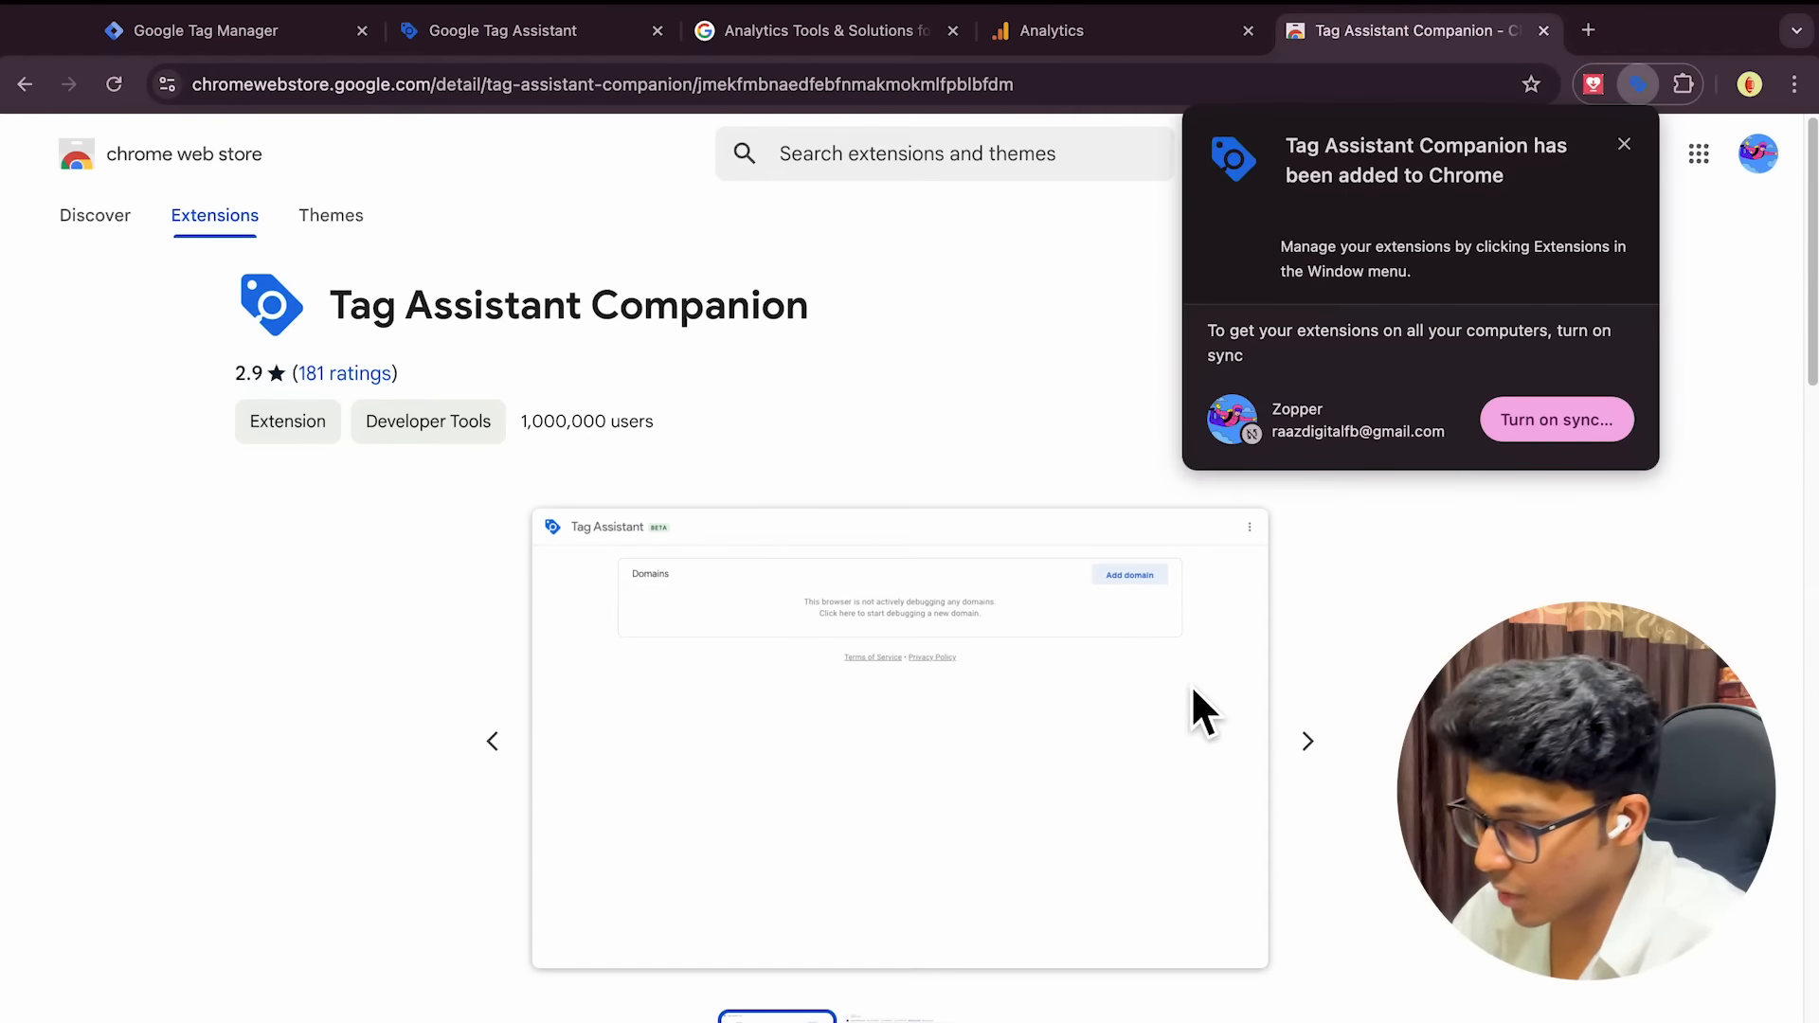
click(1629, 147)
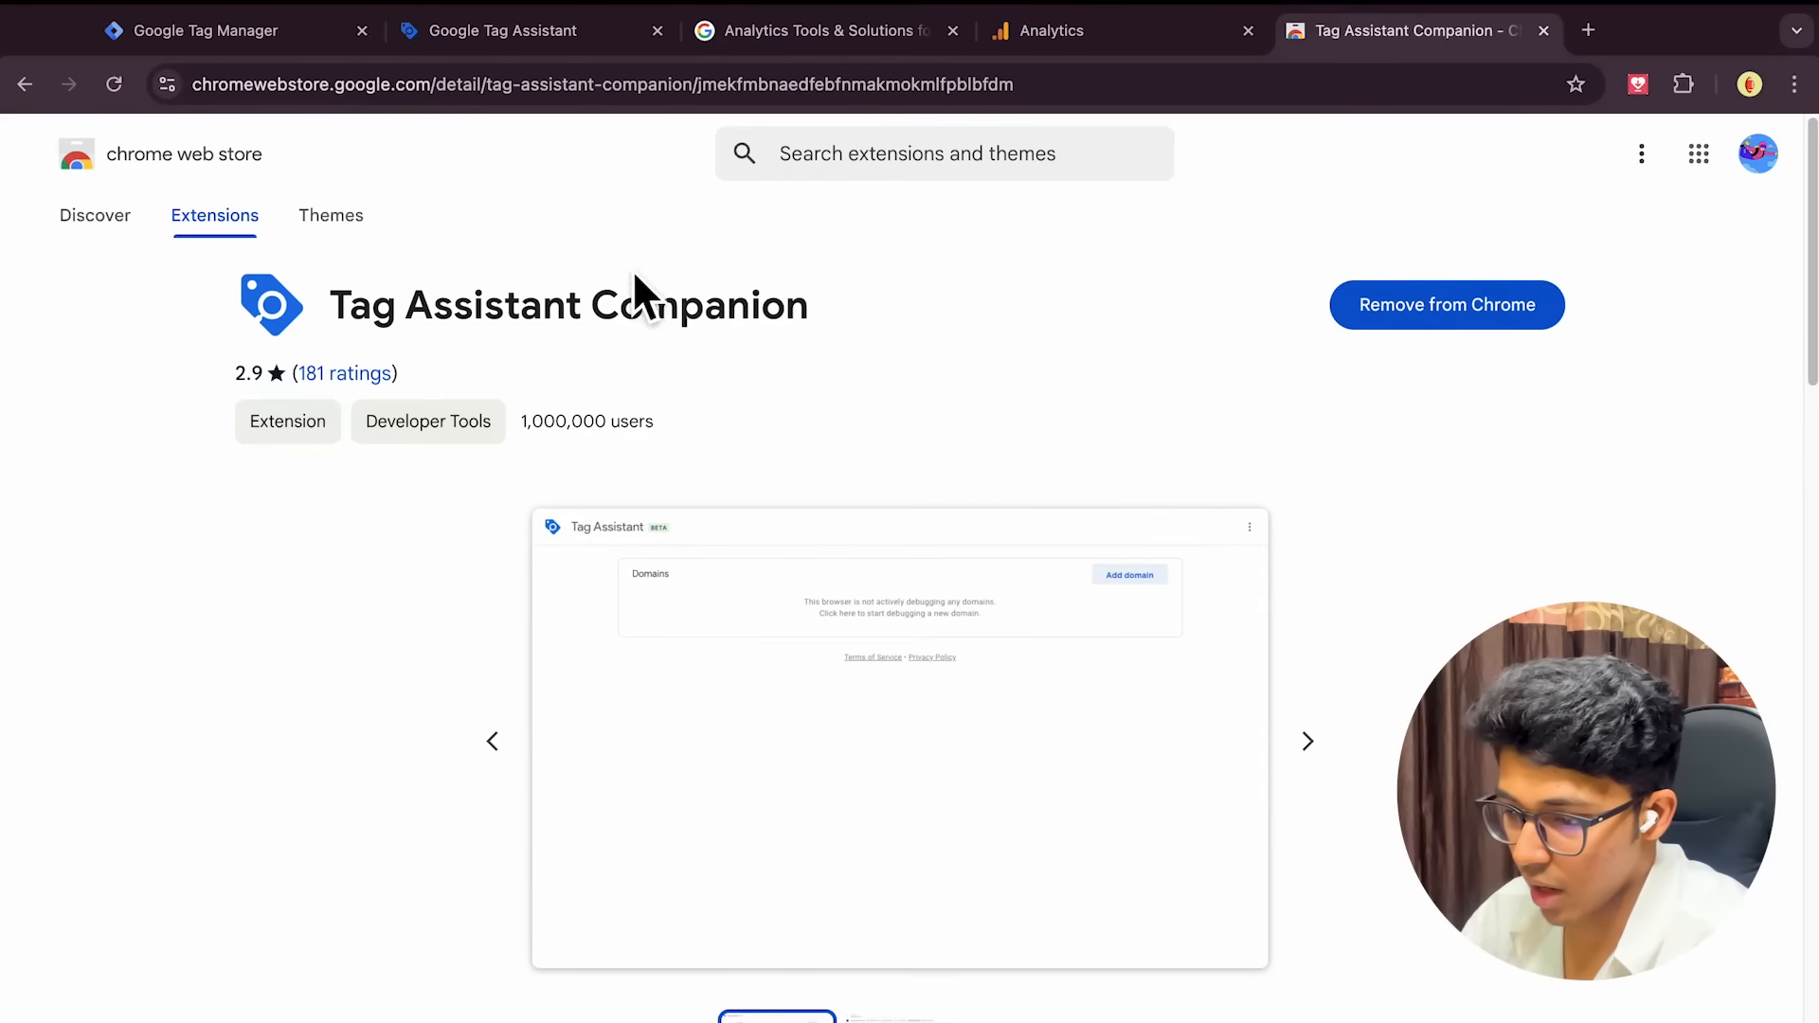
click(531, 55)
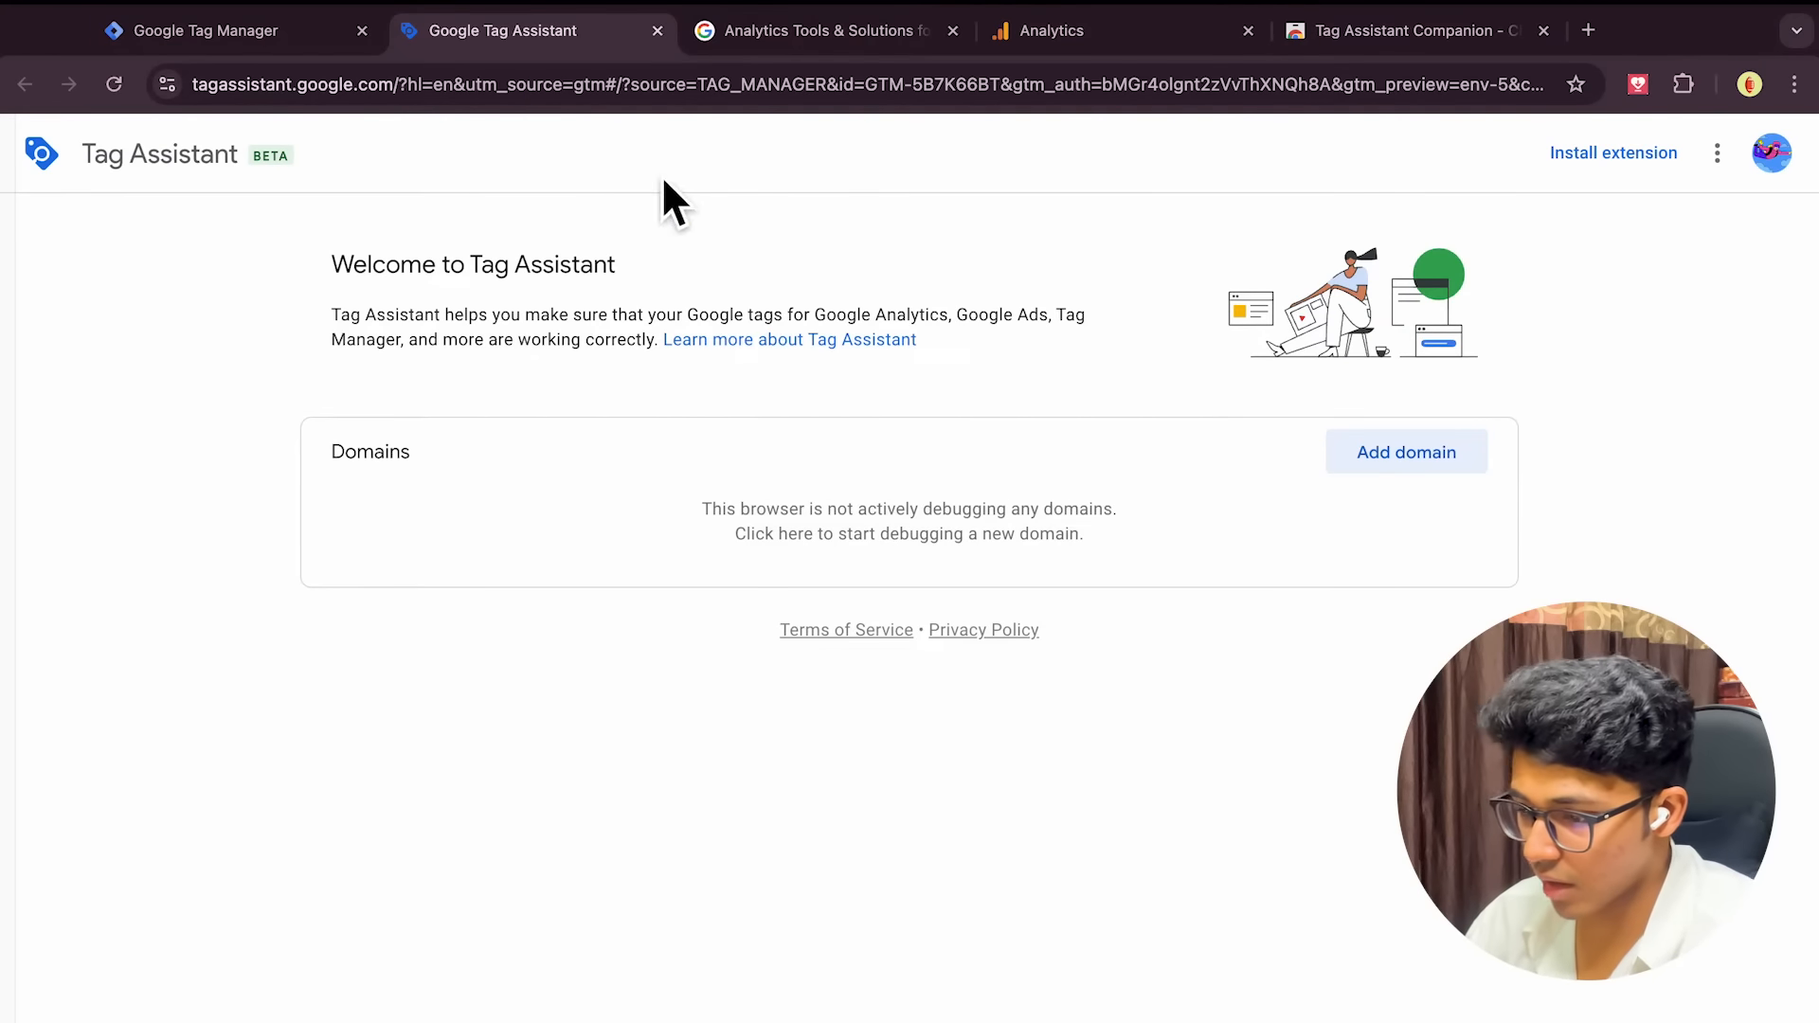
click(270, 47)
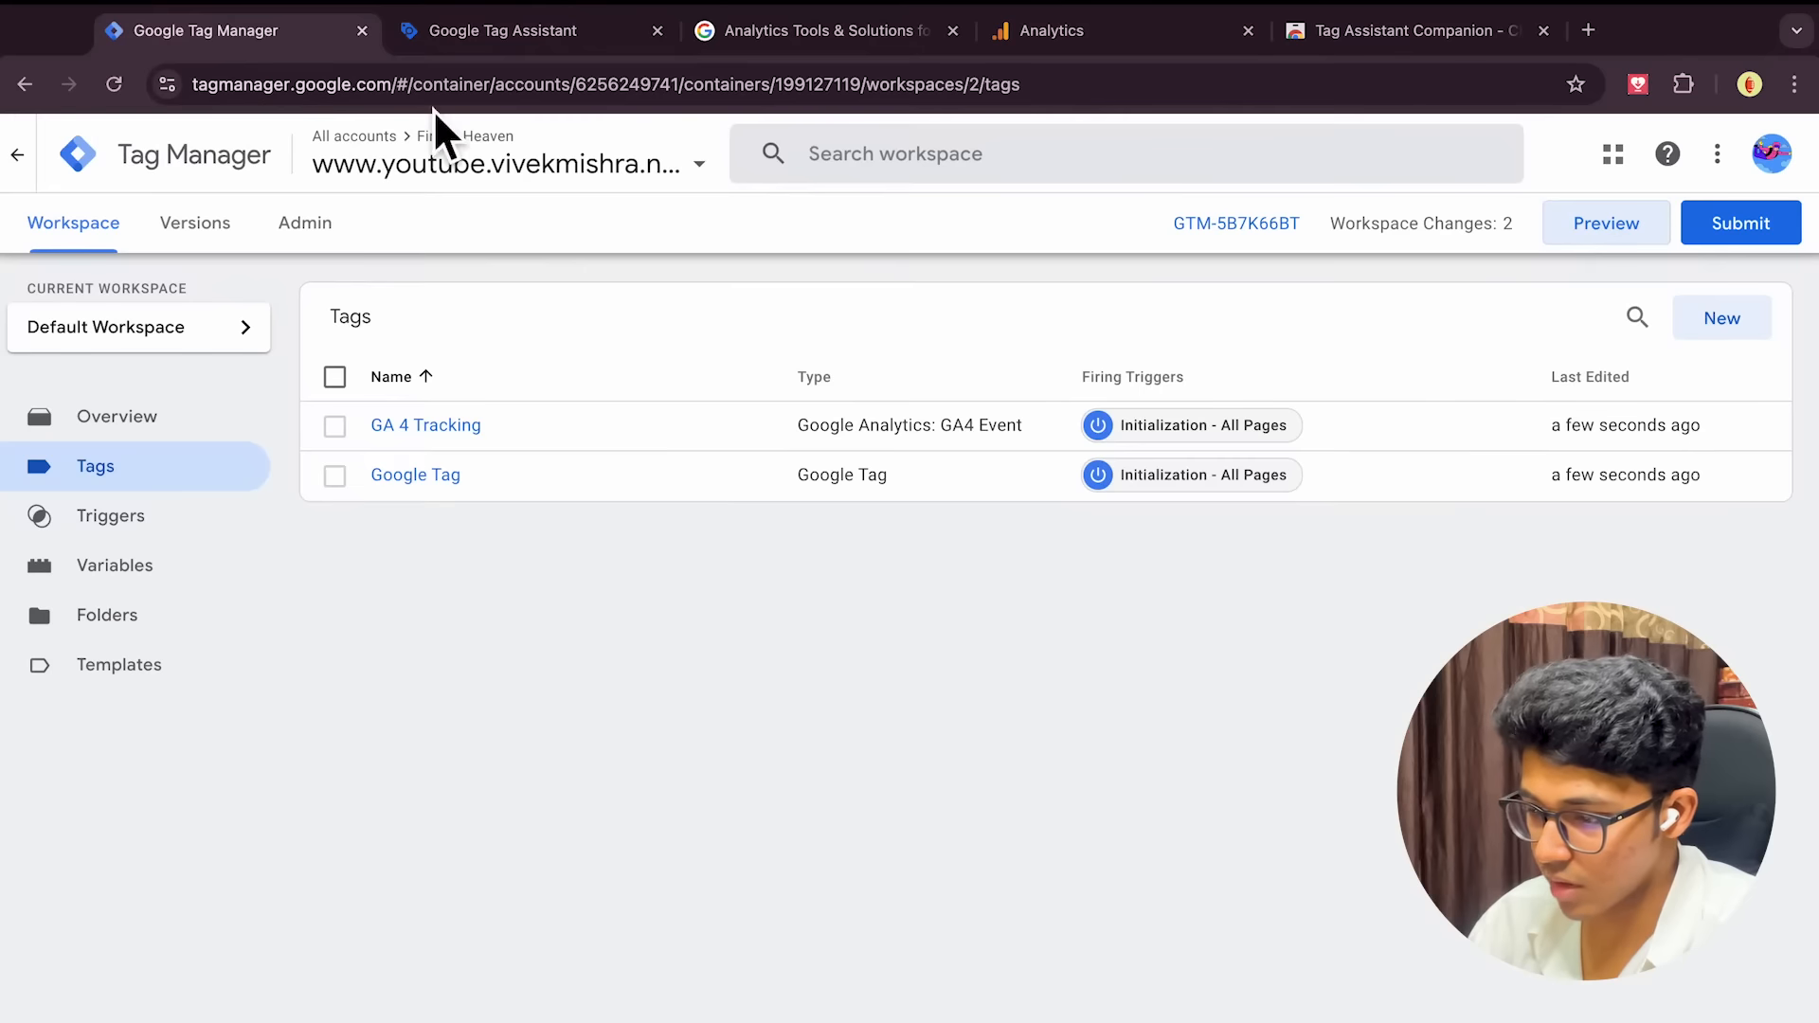
click(1610, 228)
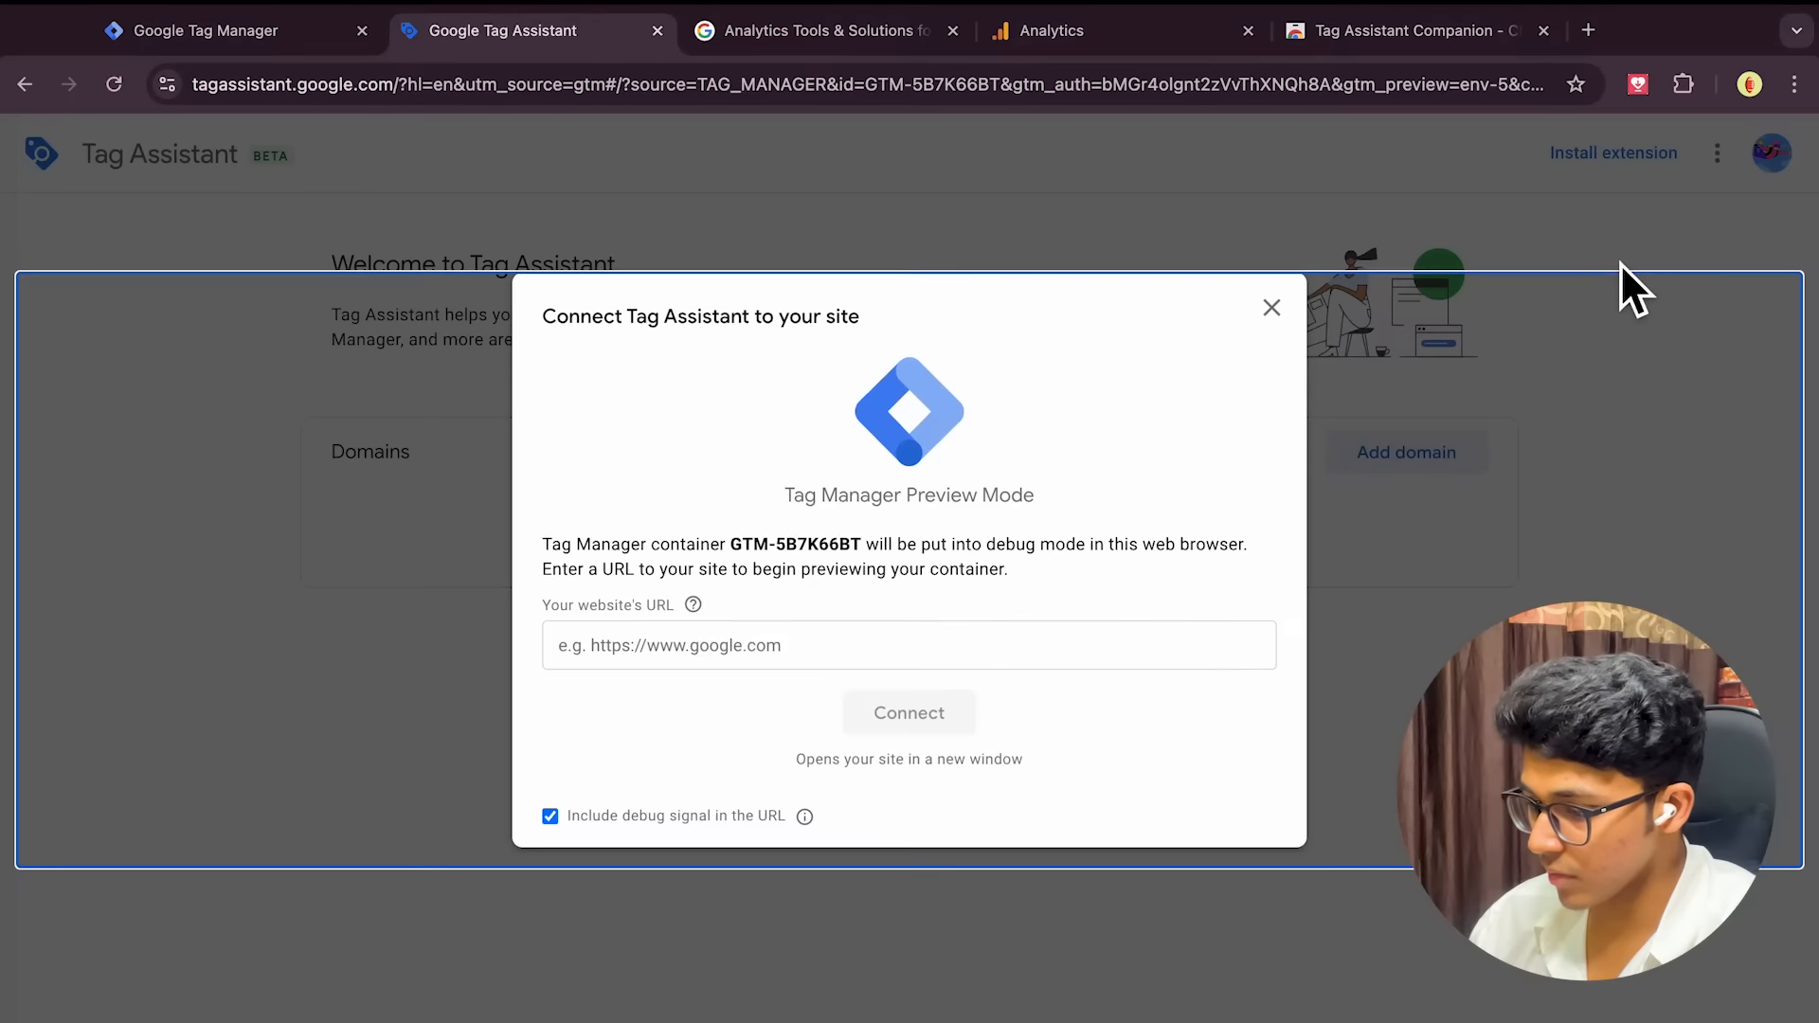
click(892, 662)
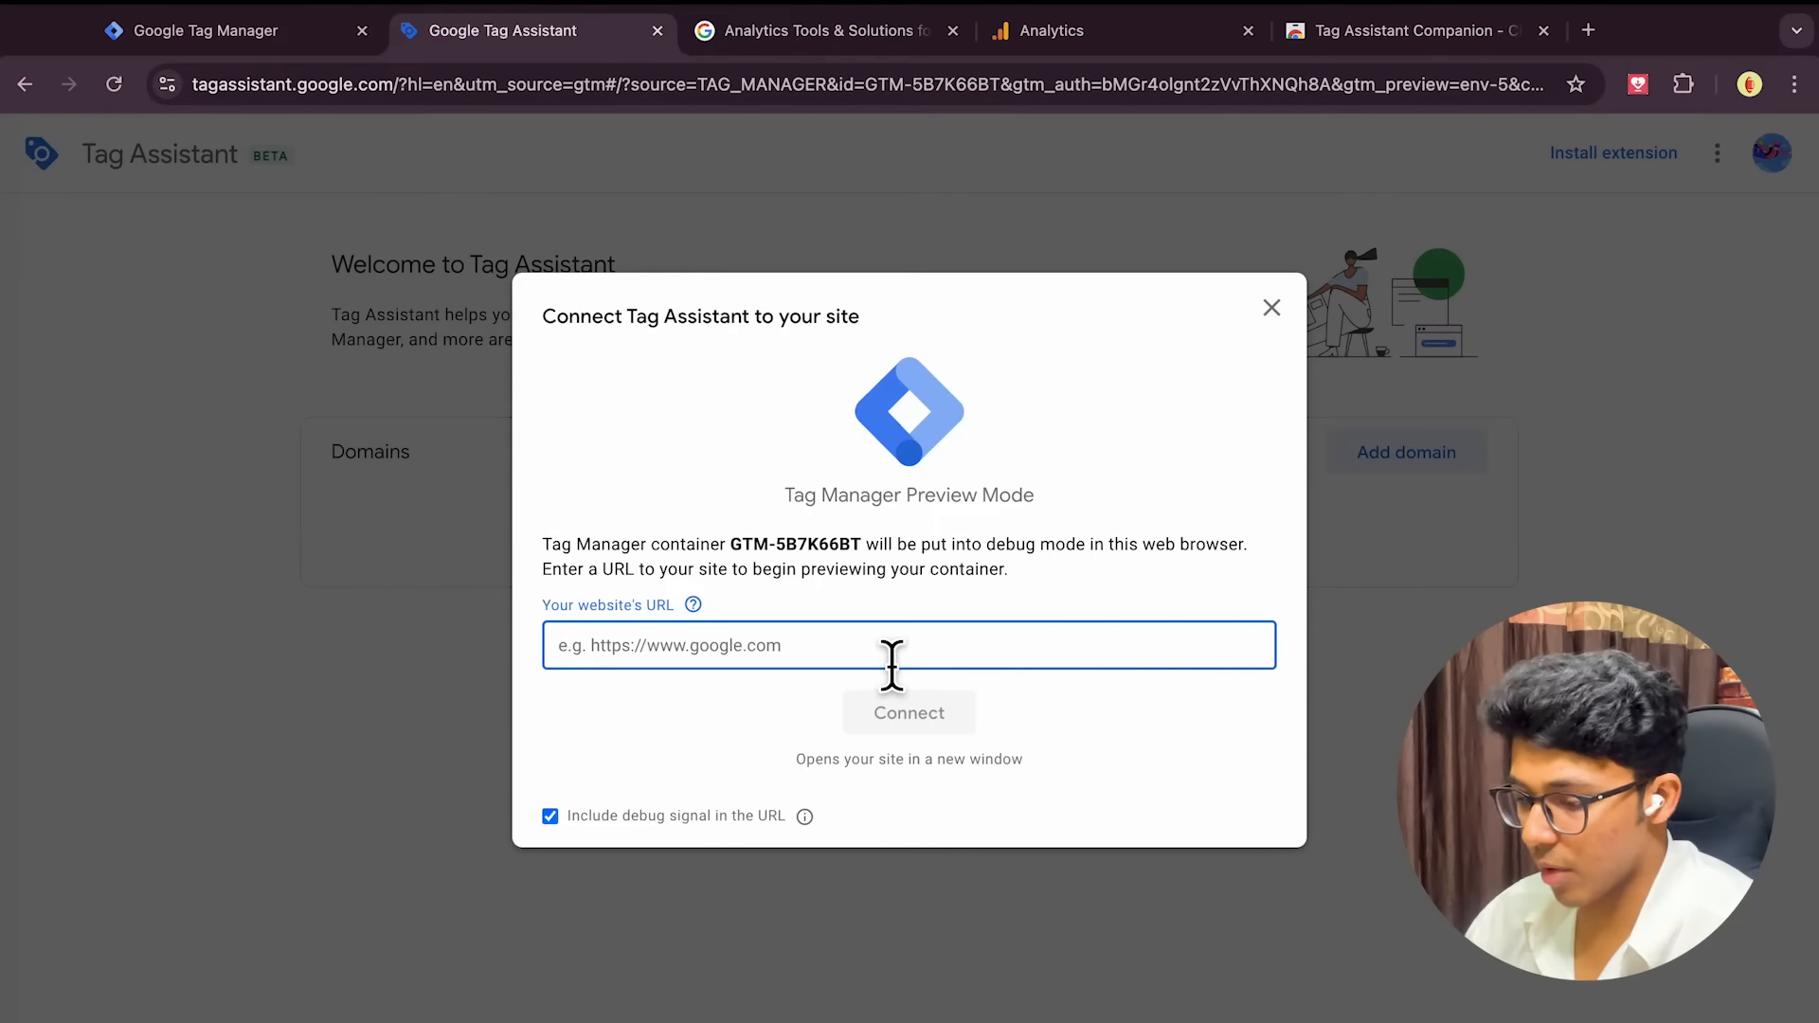
text(http)
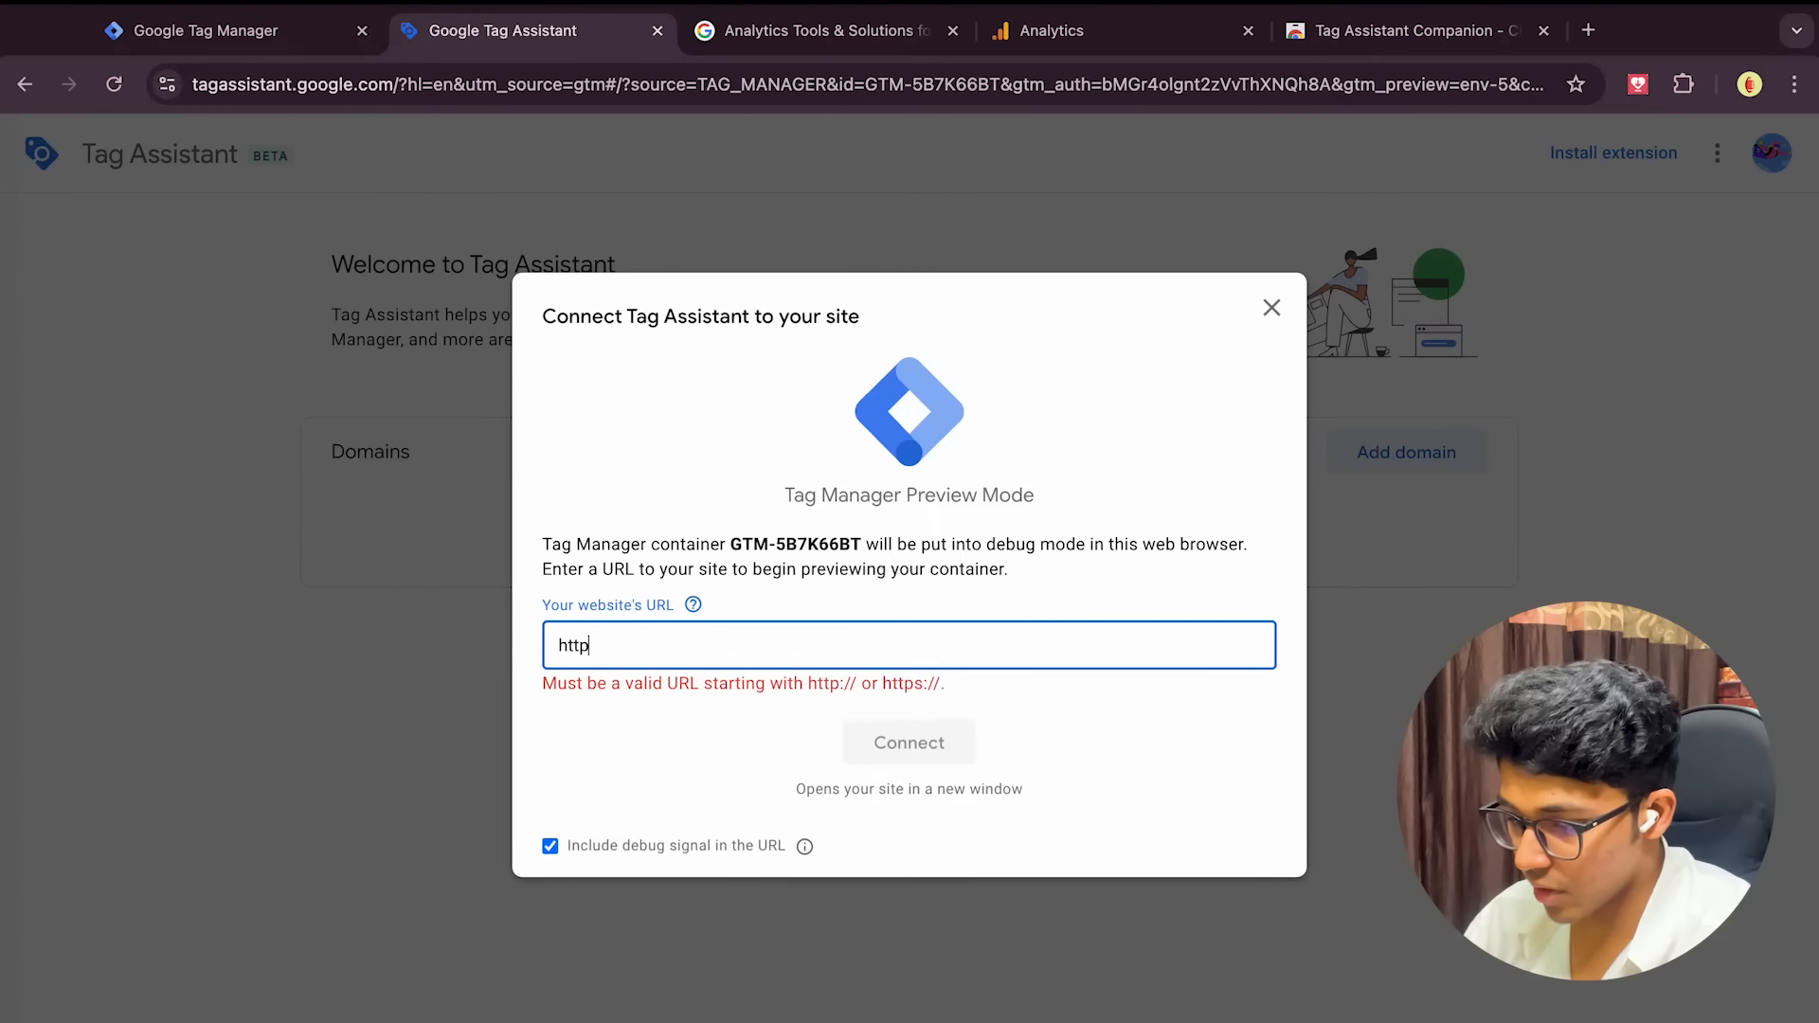
text(s://www.youtube.viv)
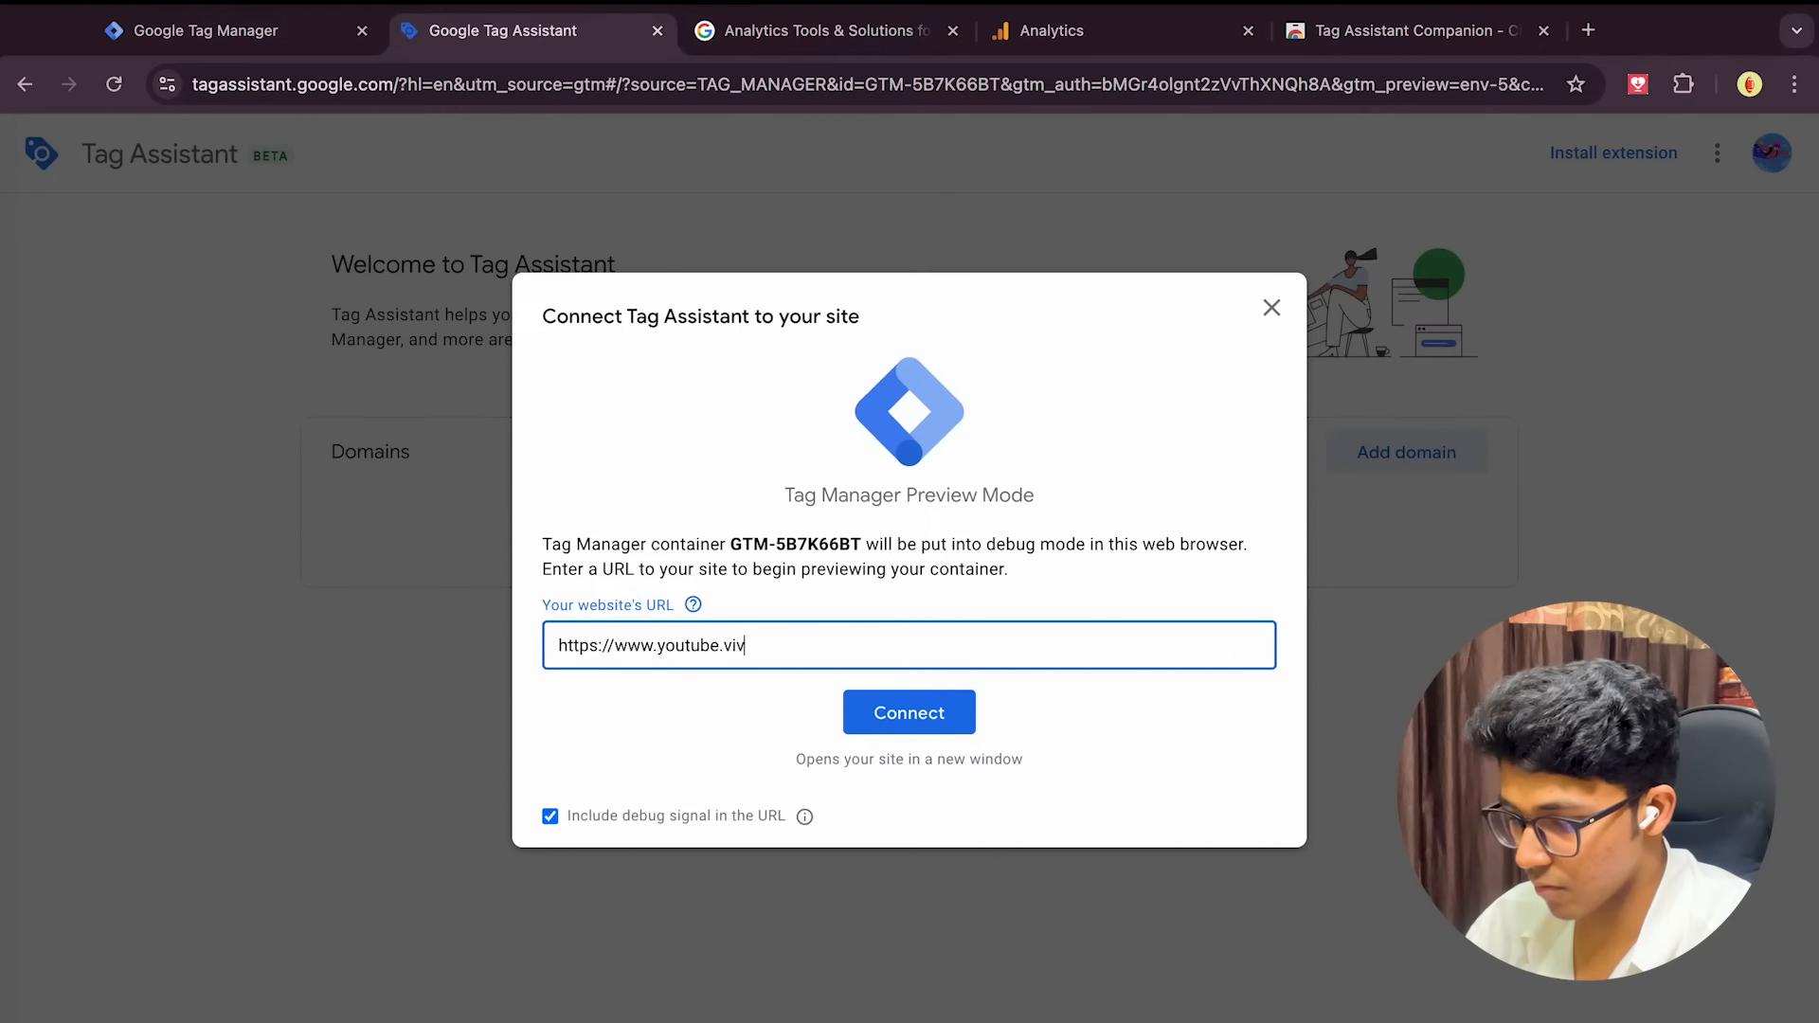
text(ekmishra.net)
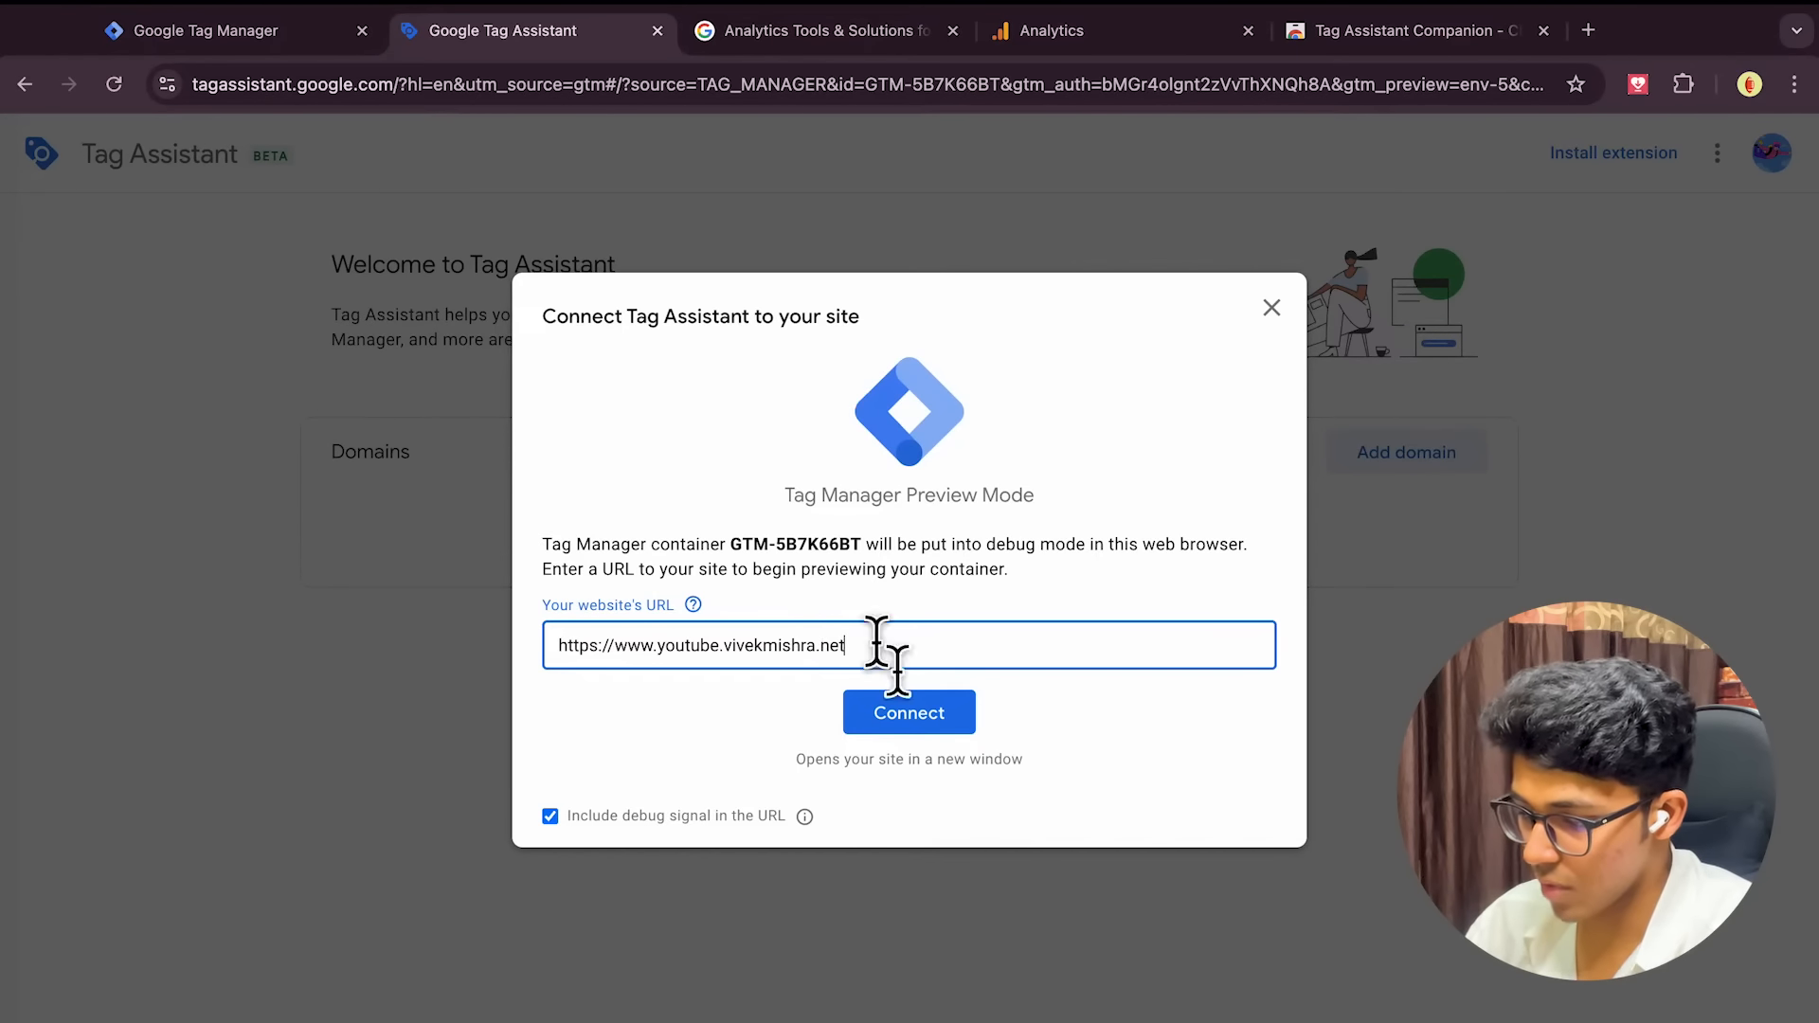
click(894, 728)
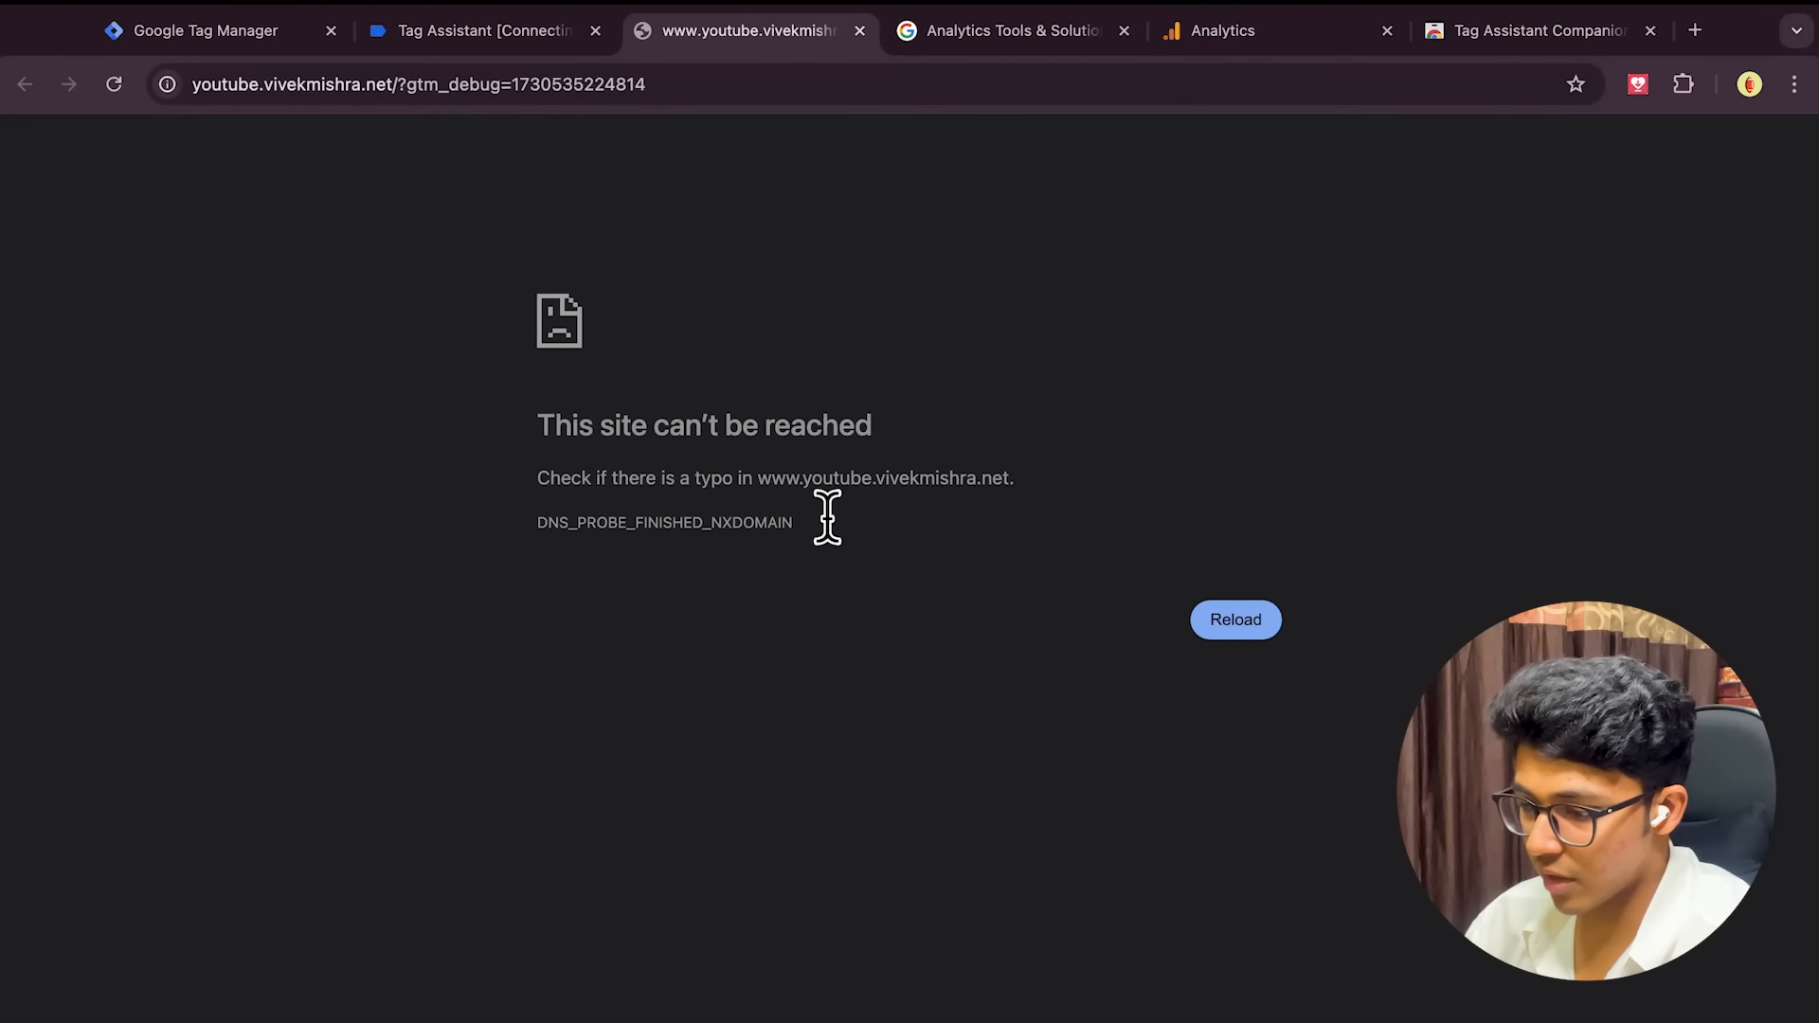
Reload the unreachable site page, then close that failed tab
click(1227, 627)
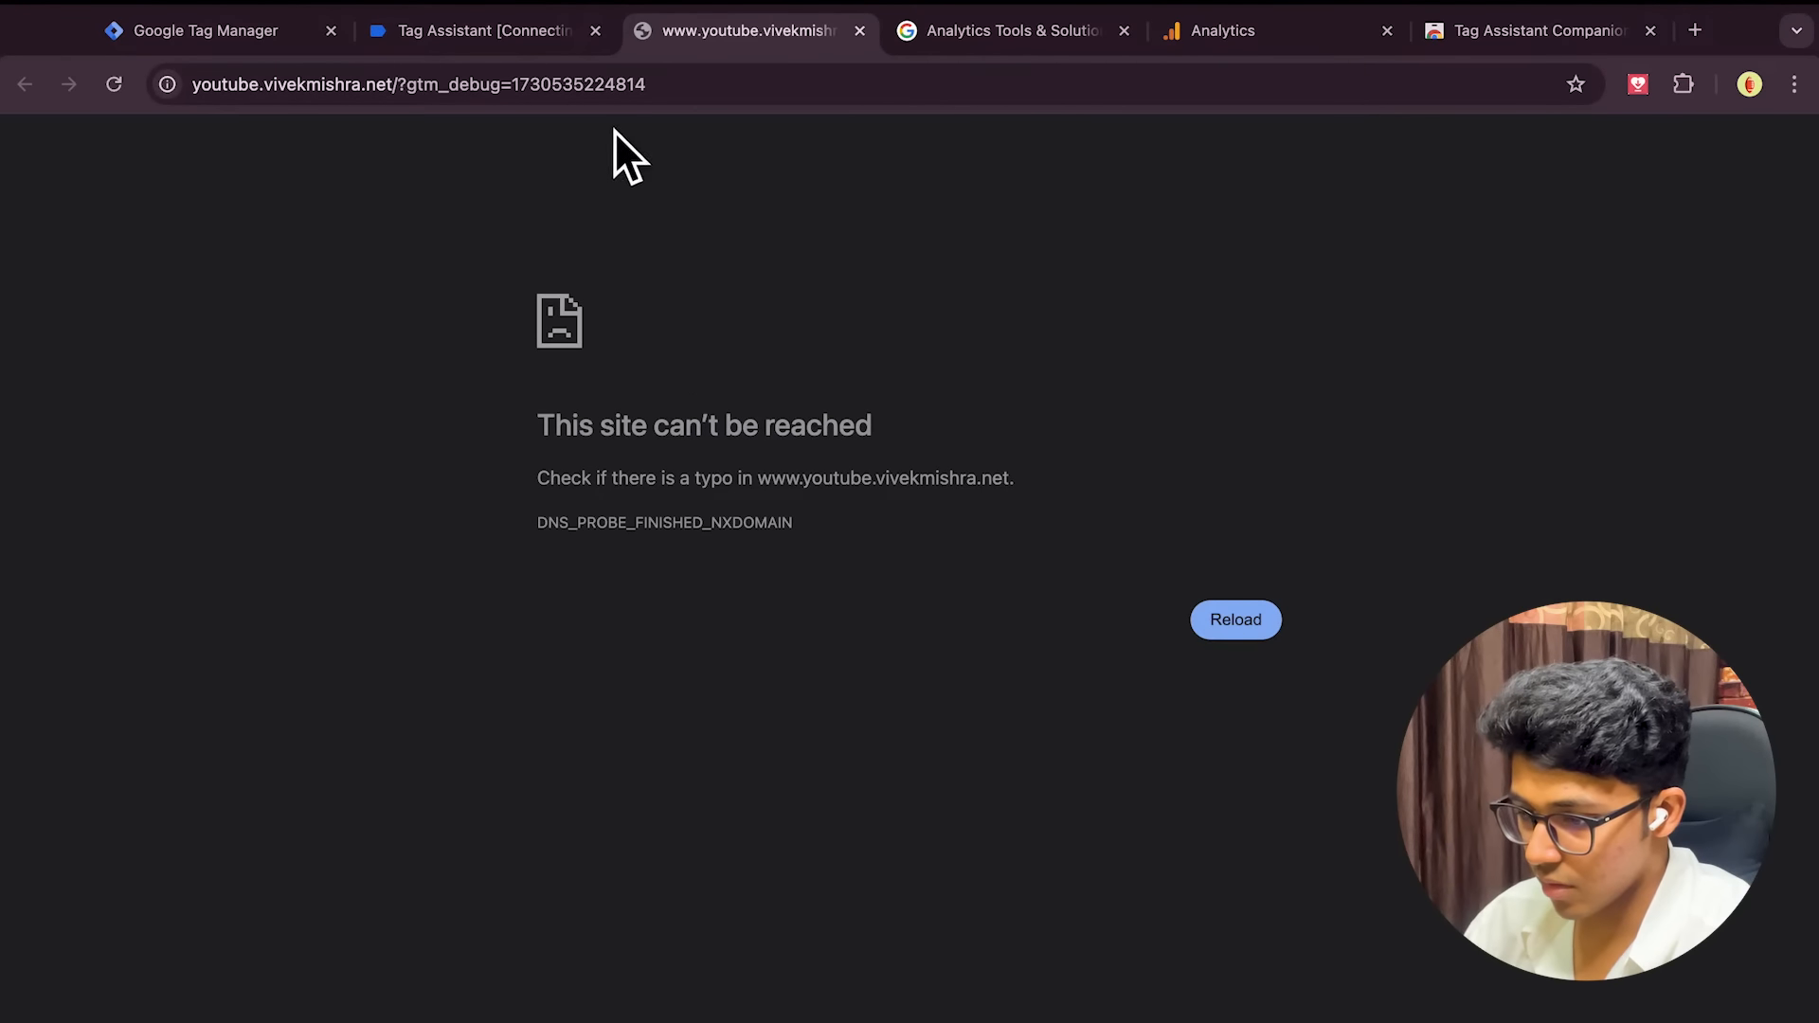
click(528, 38)
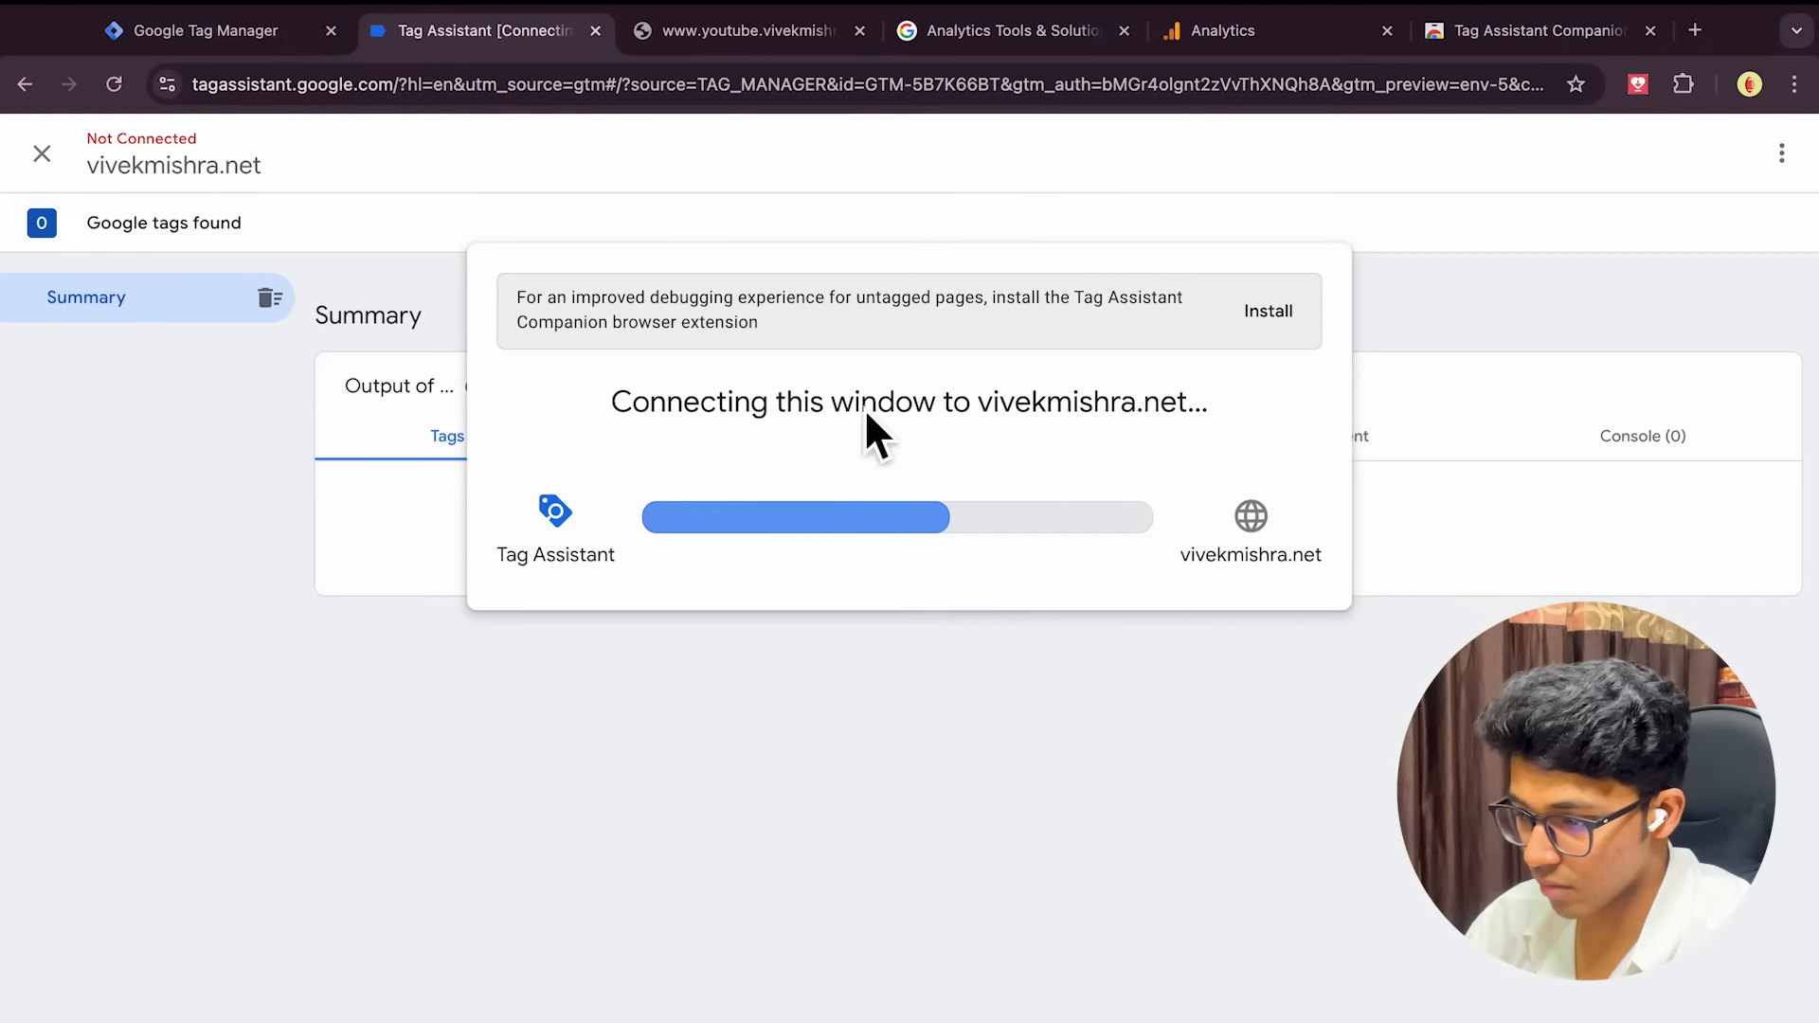
click(803, 36)
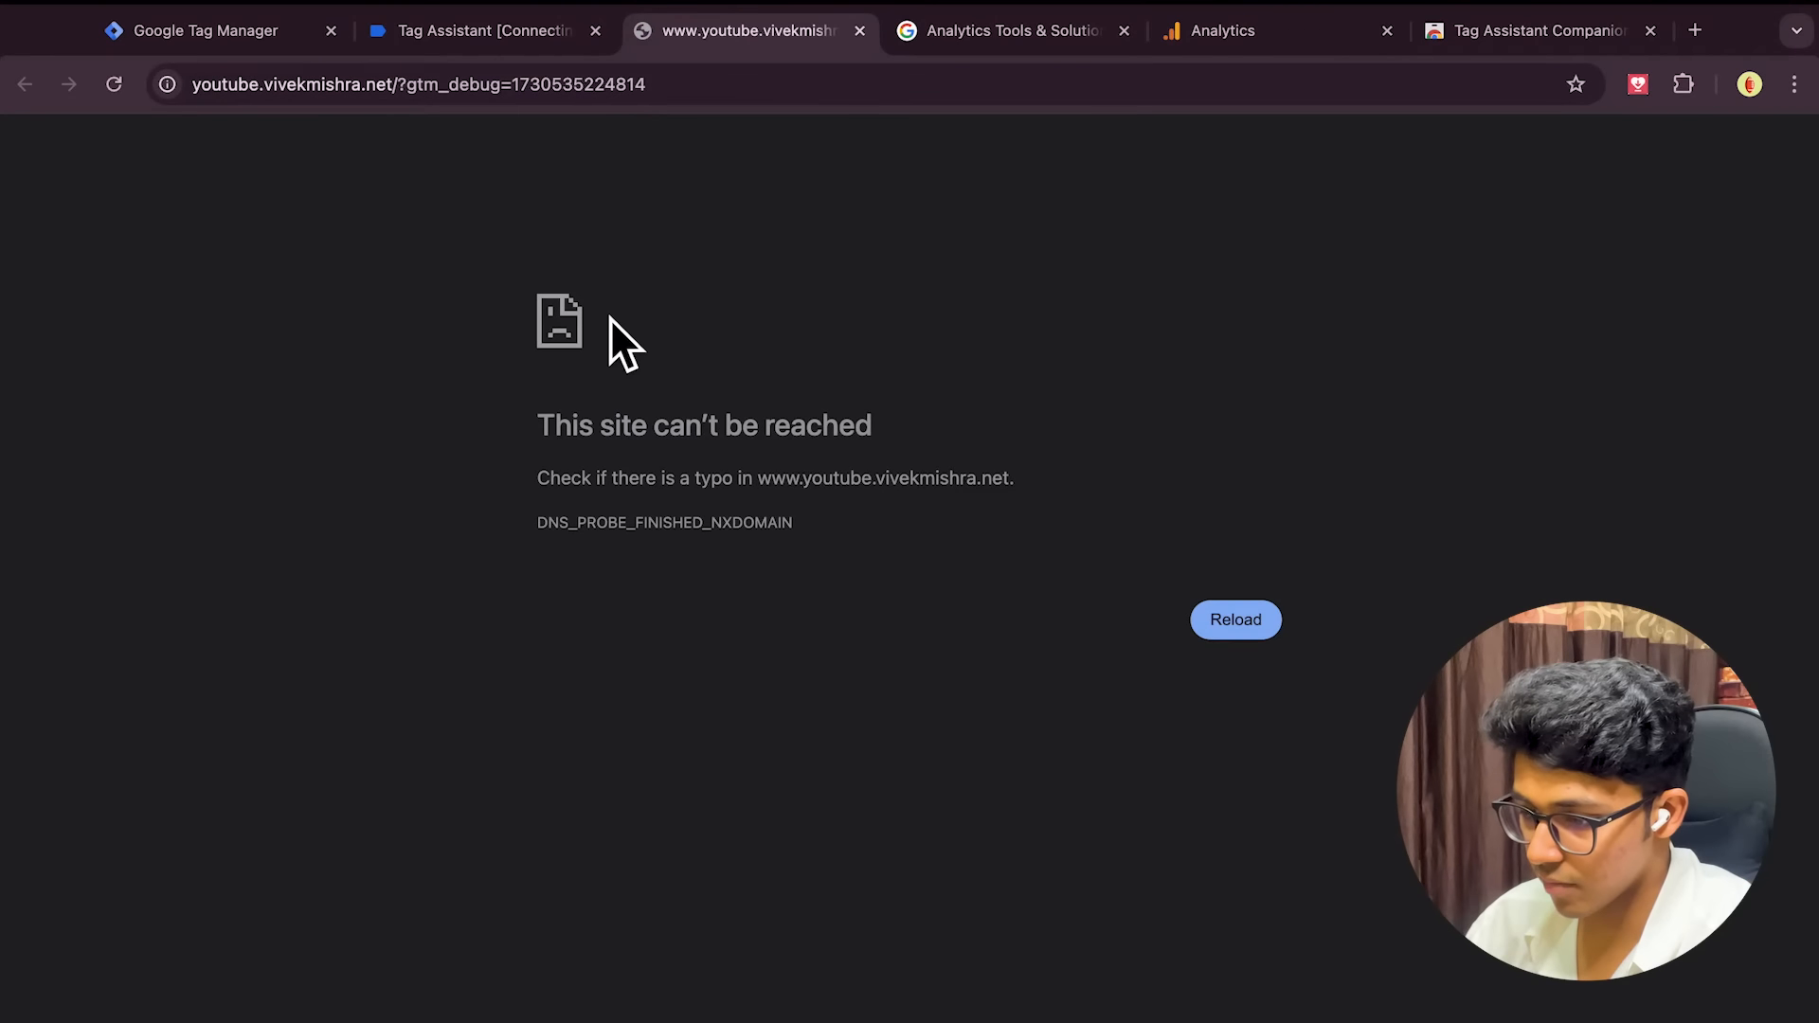
scroll(610, 317, left, 2)
scroll(610, 316, right, 2)
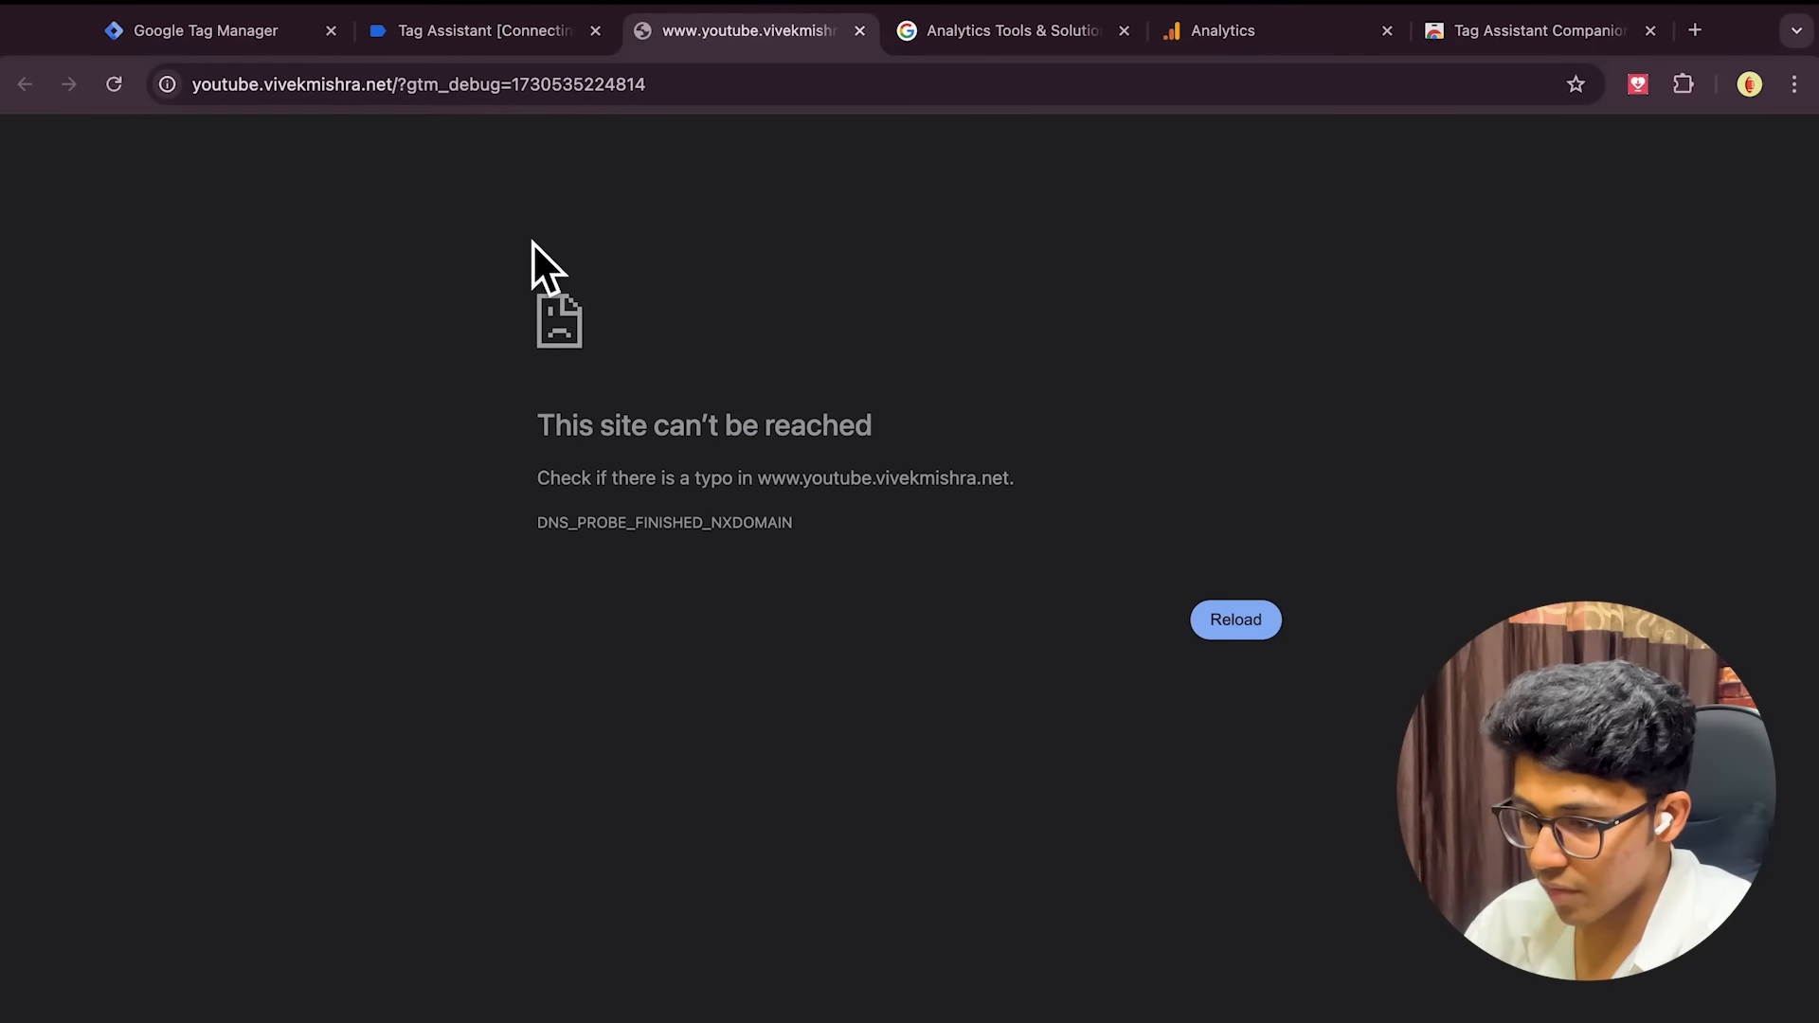
click(864, 38)
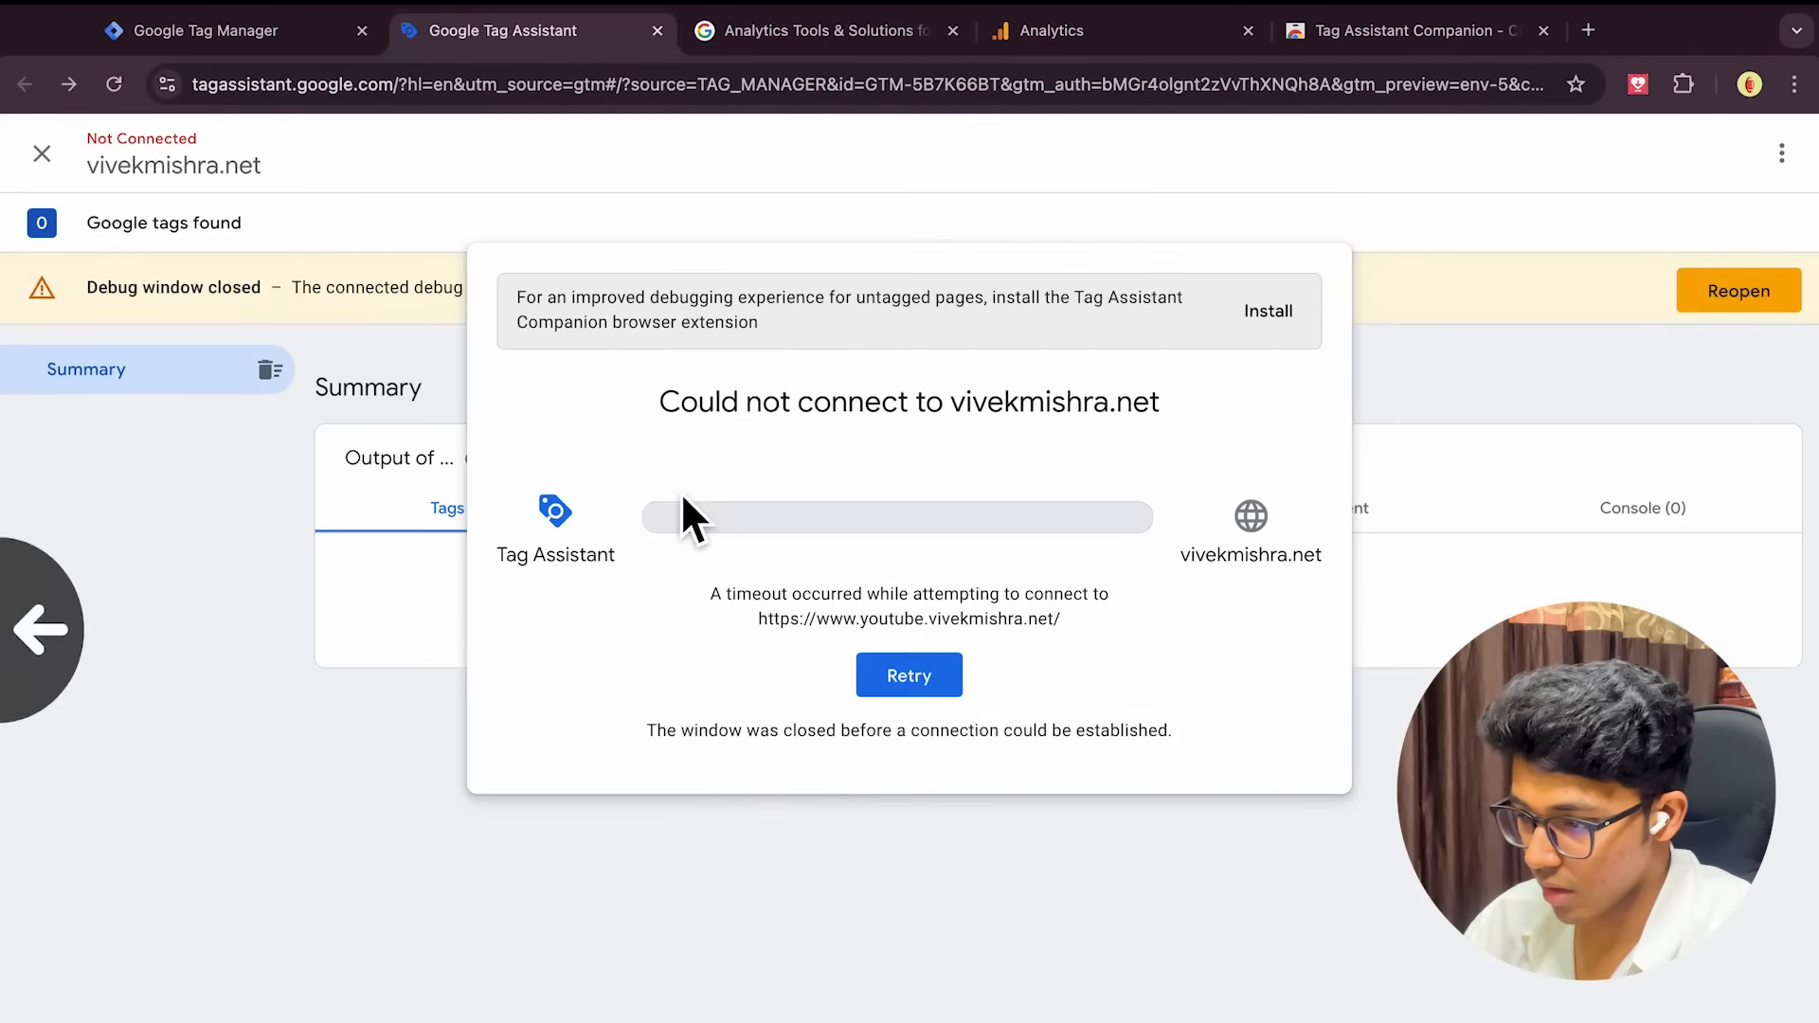
scroll(682, 495, left, 3)
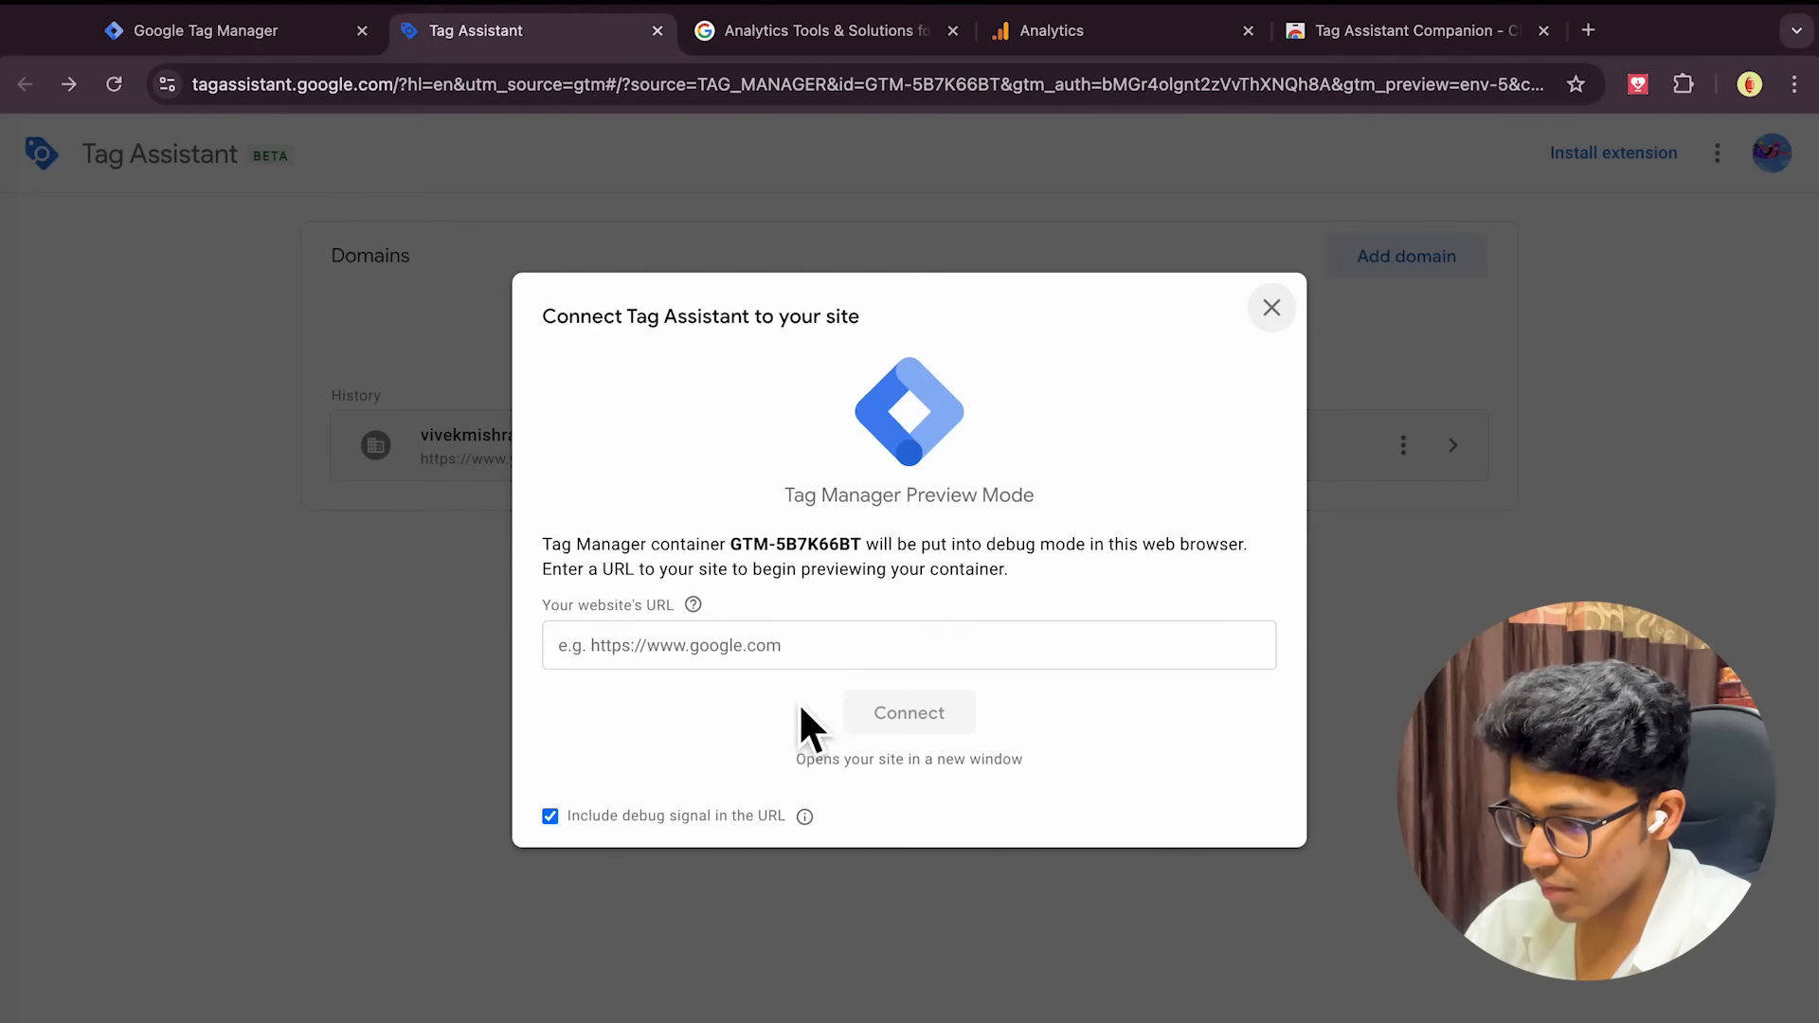
click(784, 654)
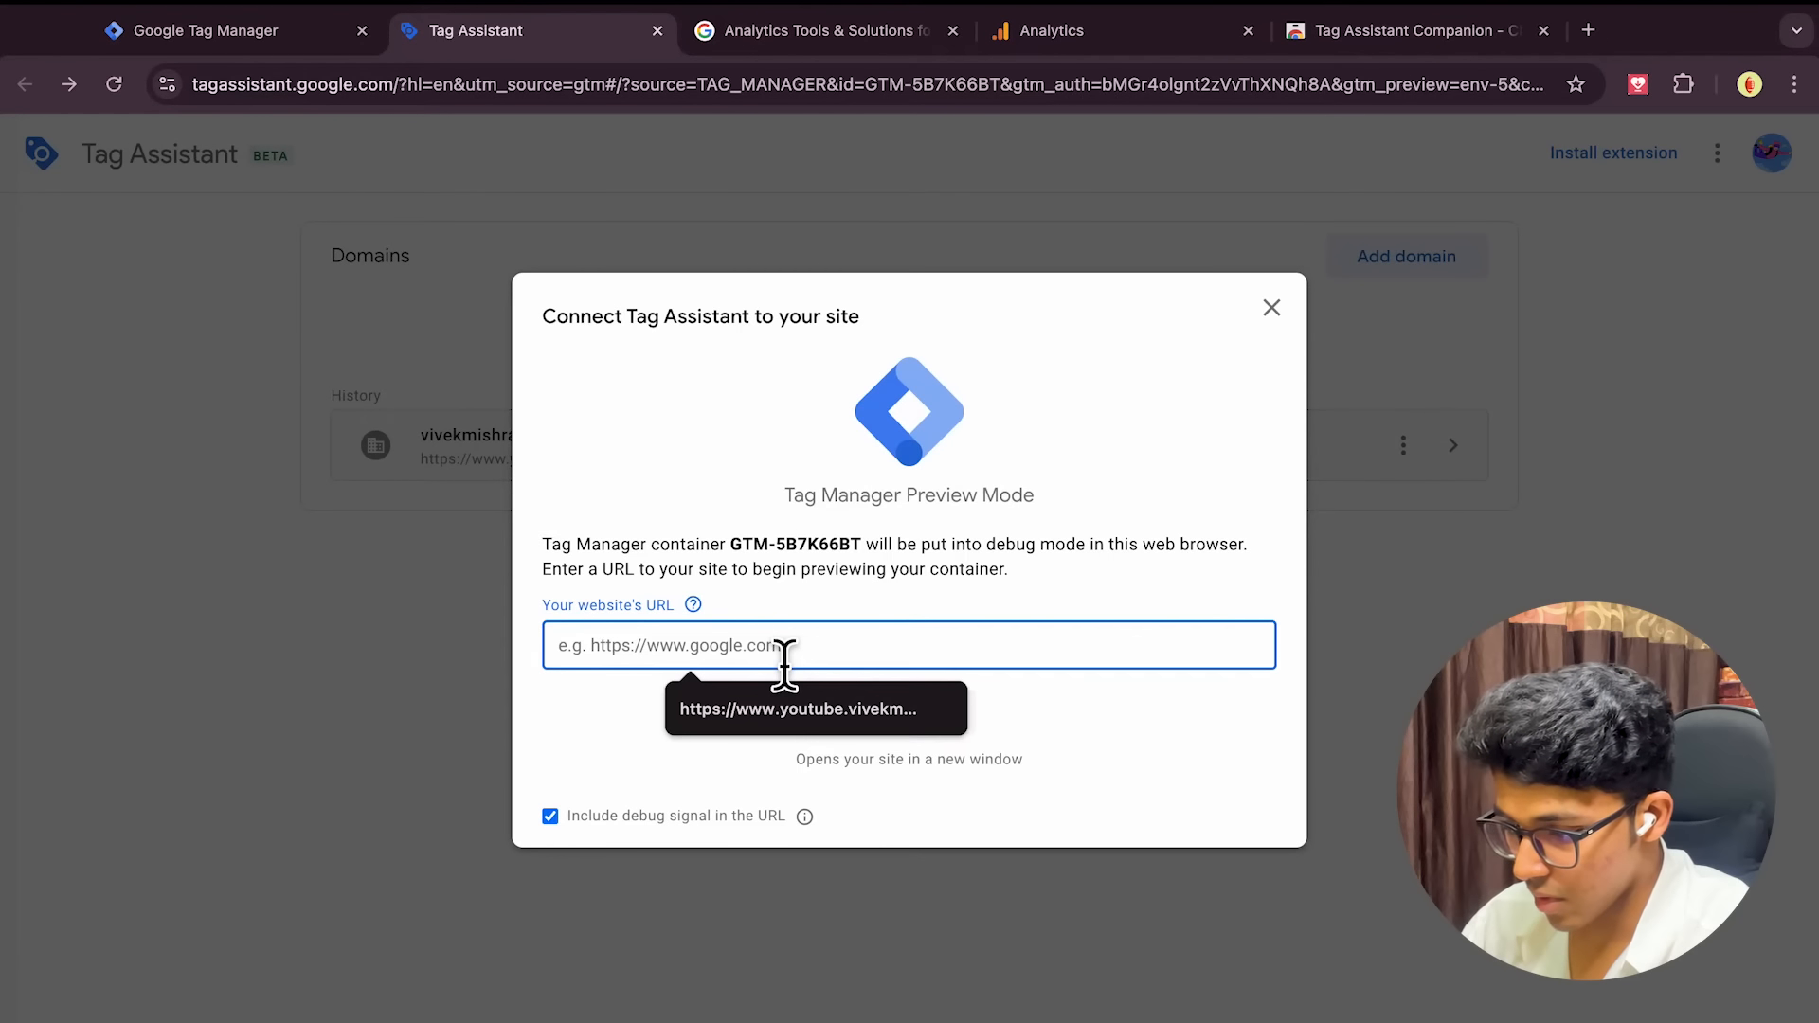
text(h)
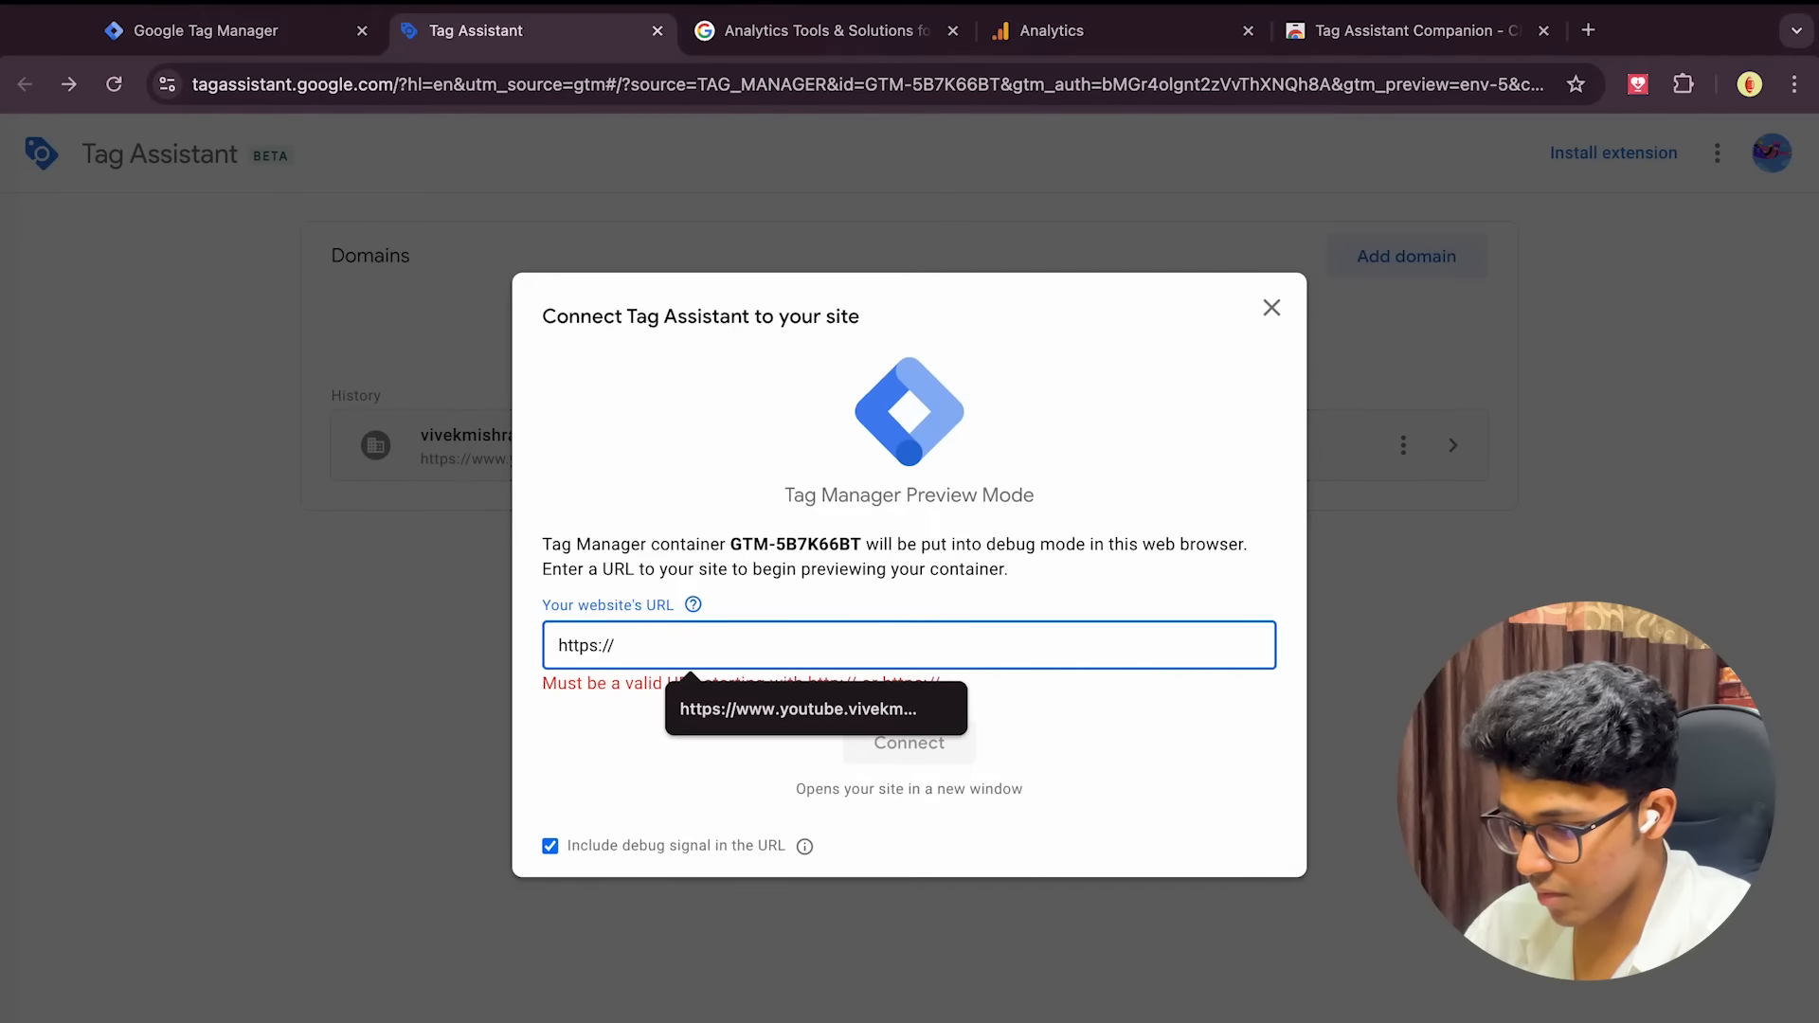
text(ttps://)
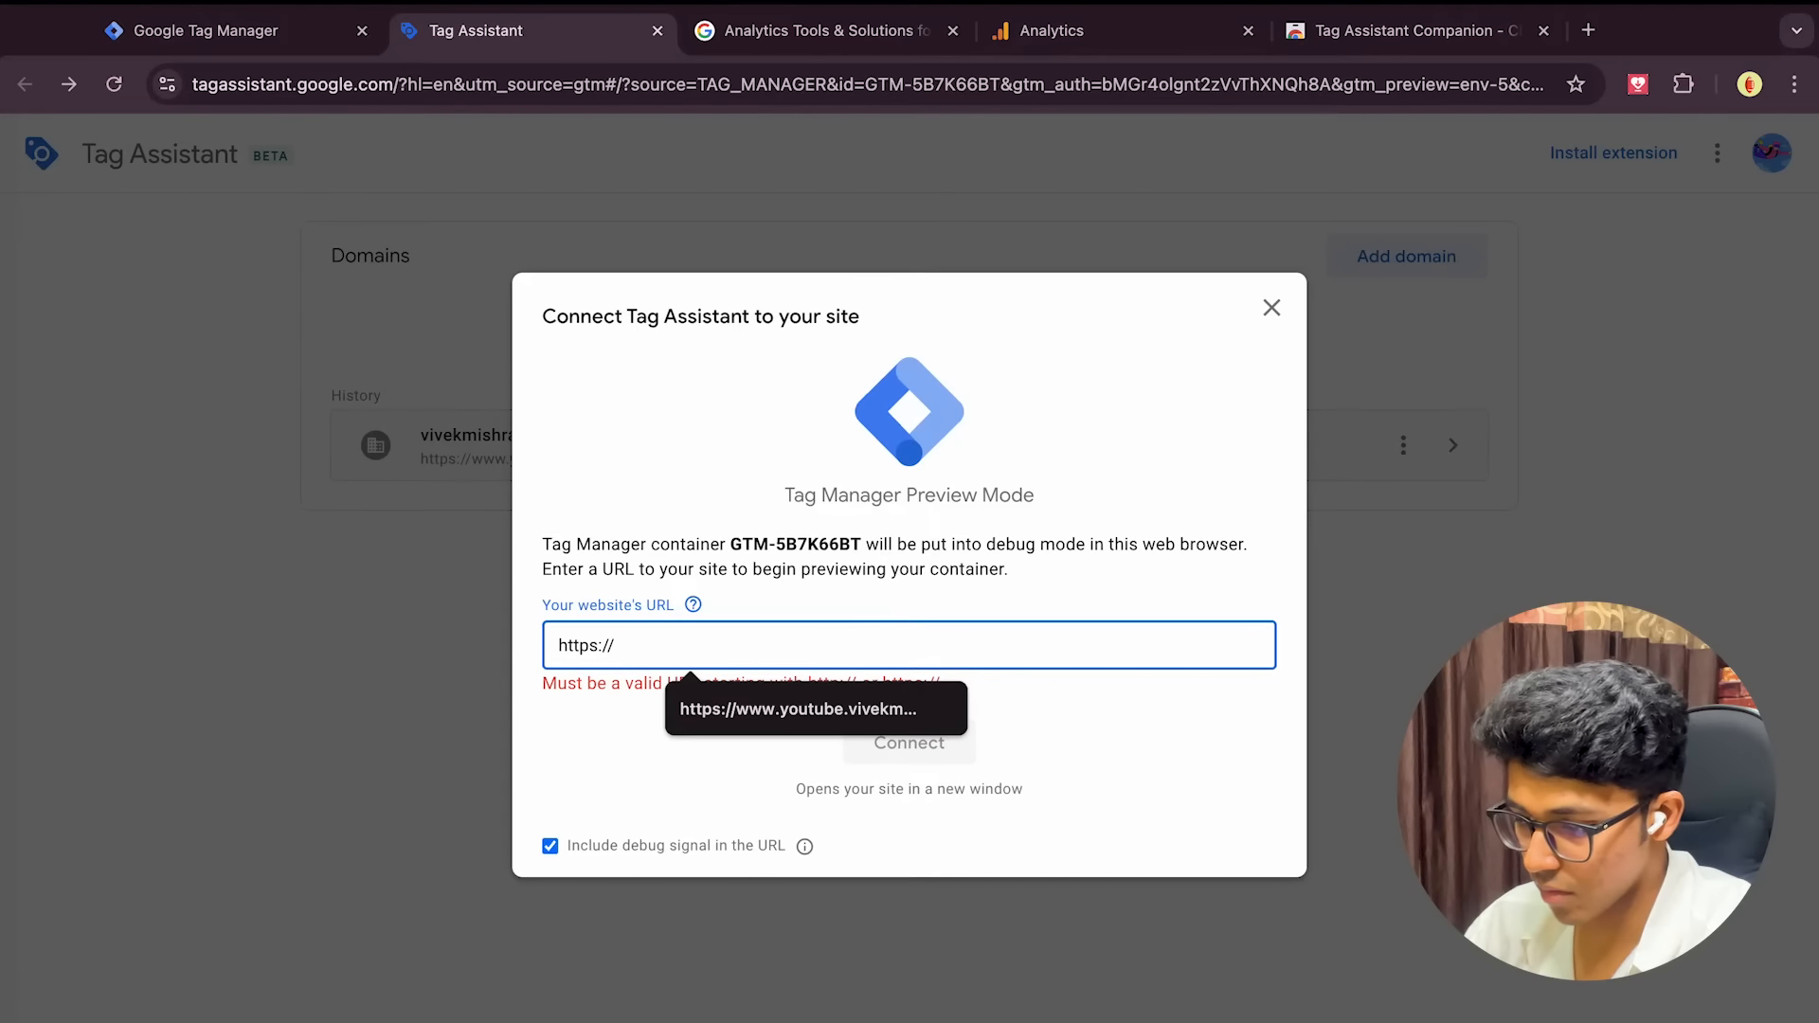
text(www.vivekmishra.net)
click(895, 722)
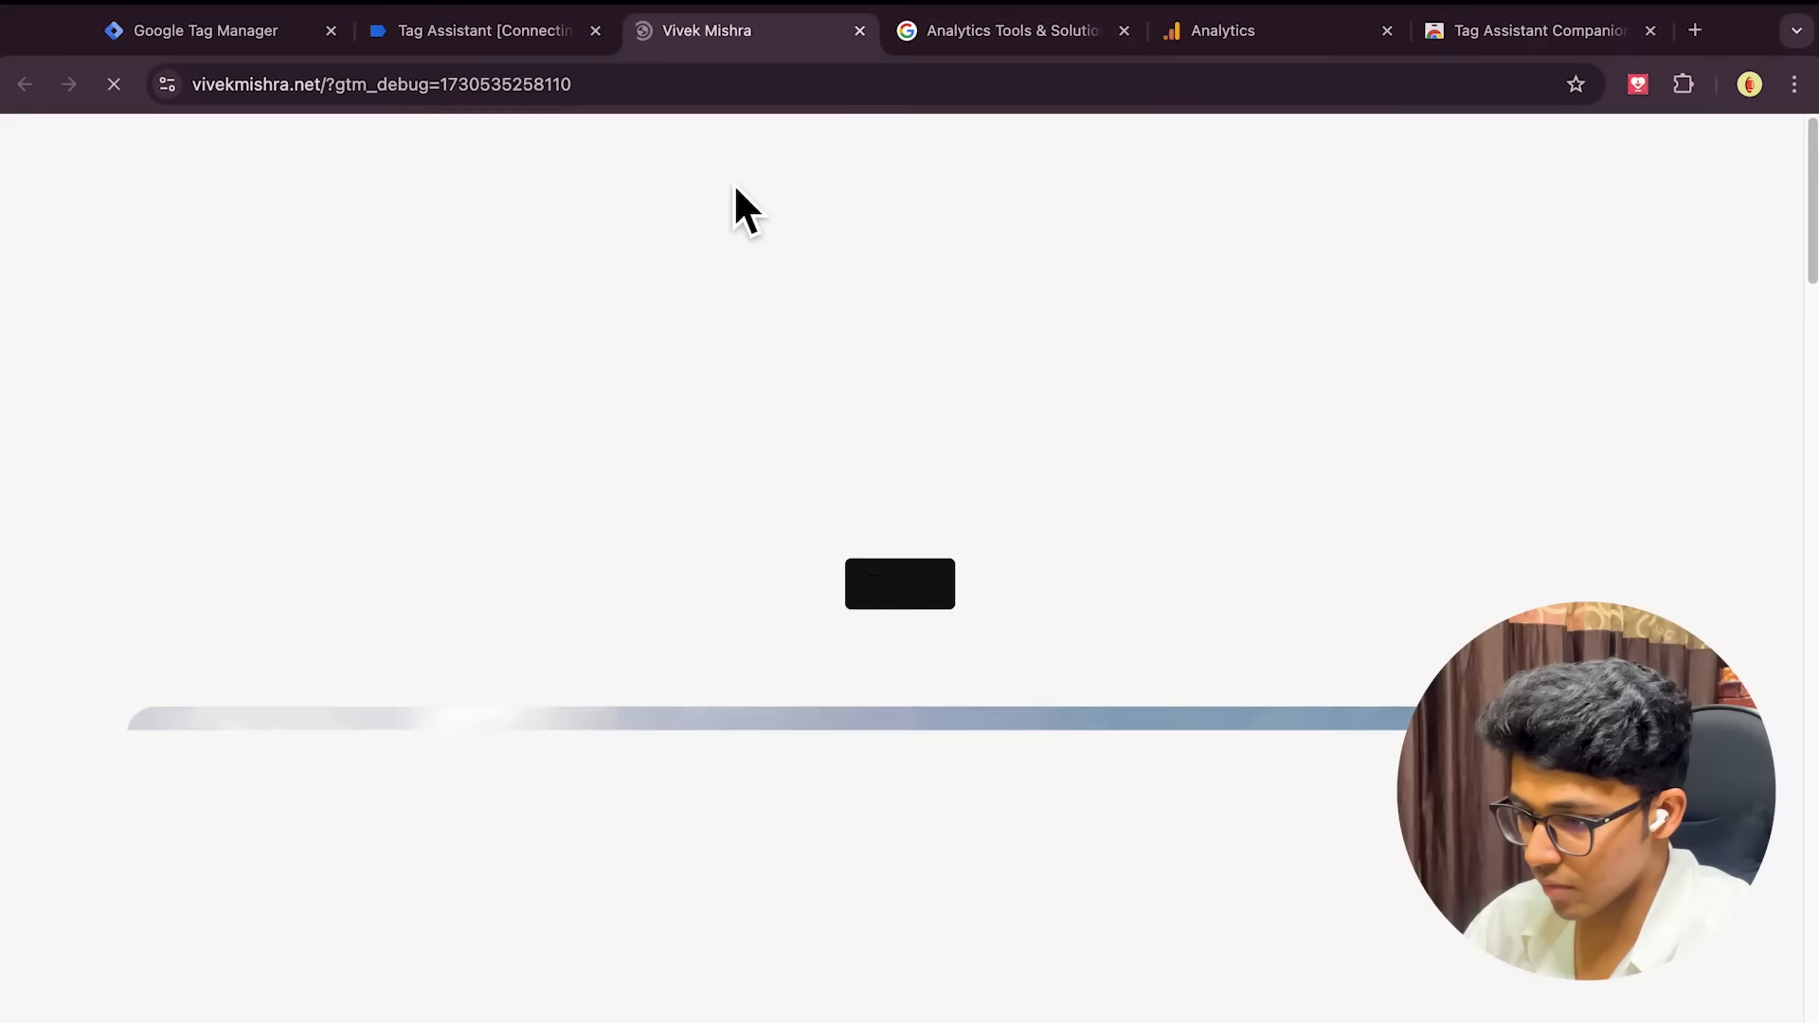
scroll(909, 723, down, 10)
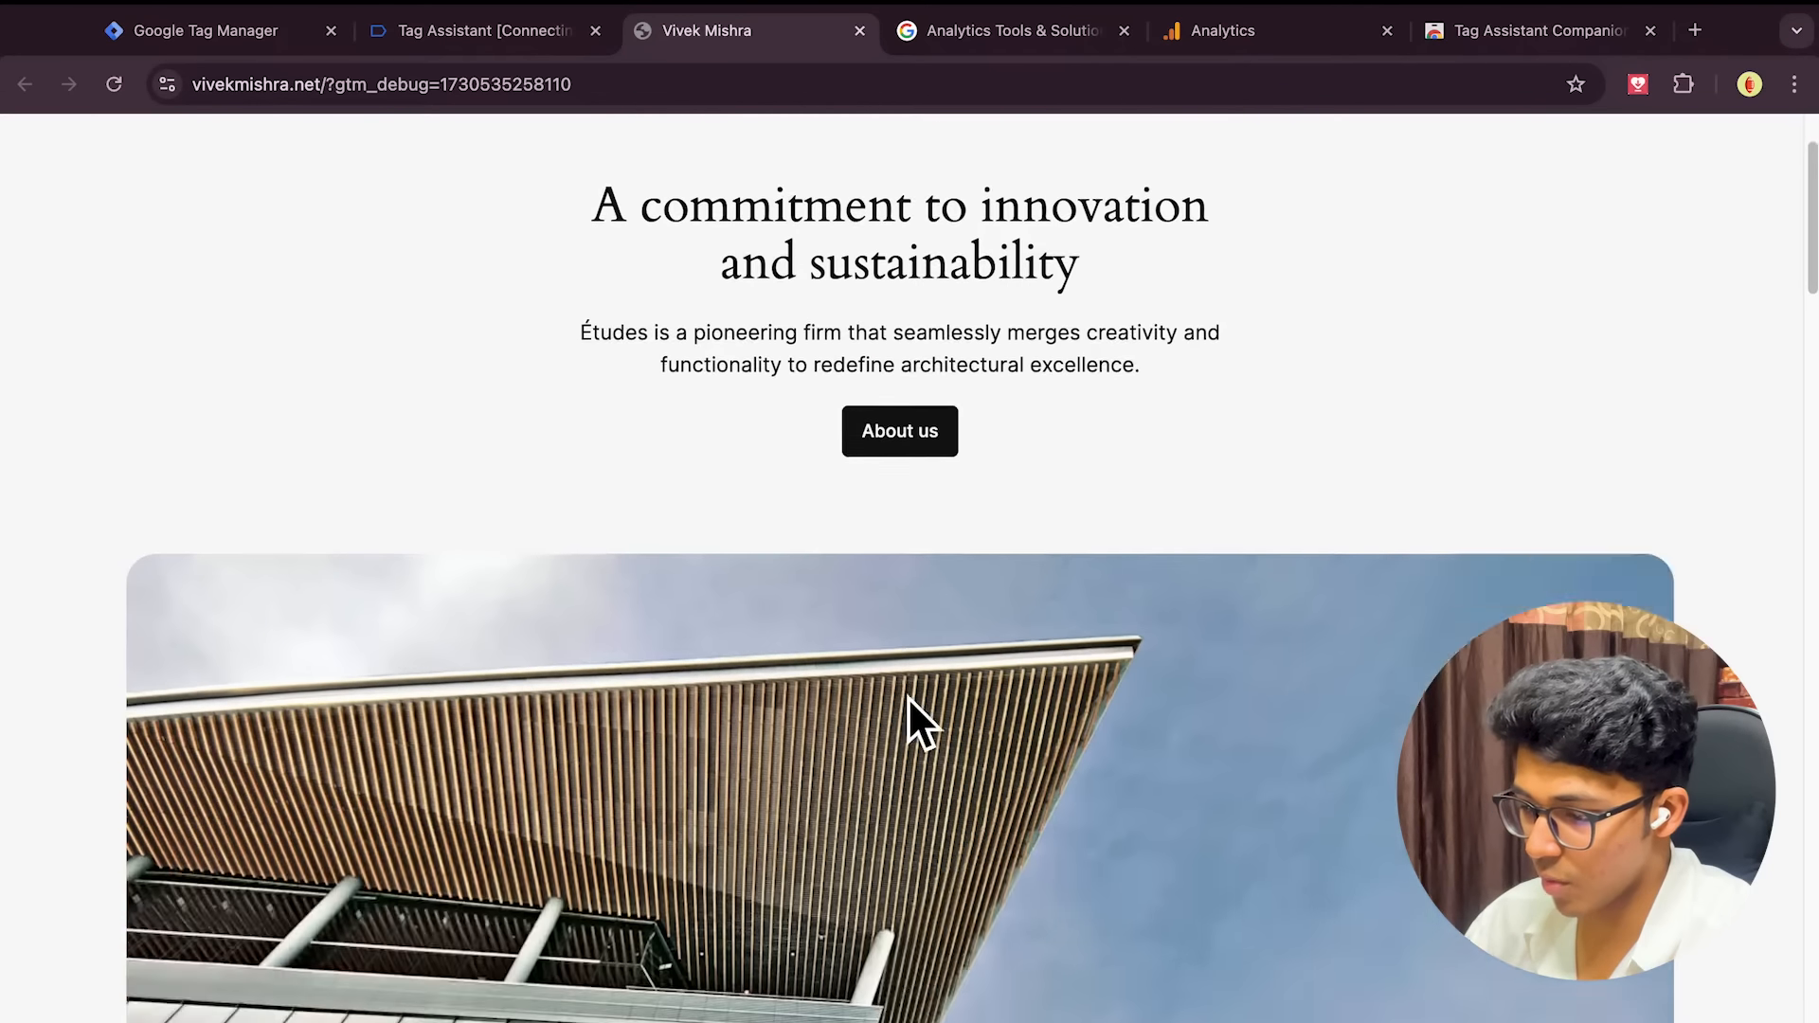
scroll(909, 723, up, 10)
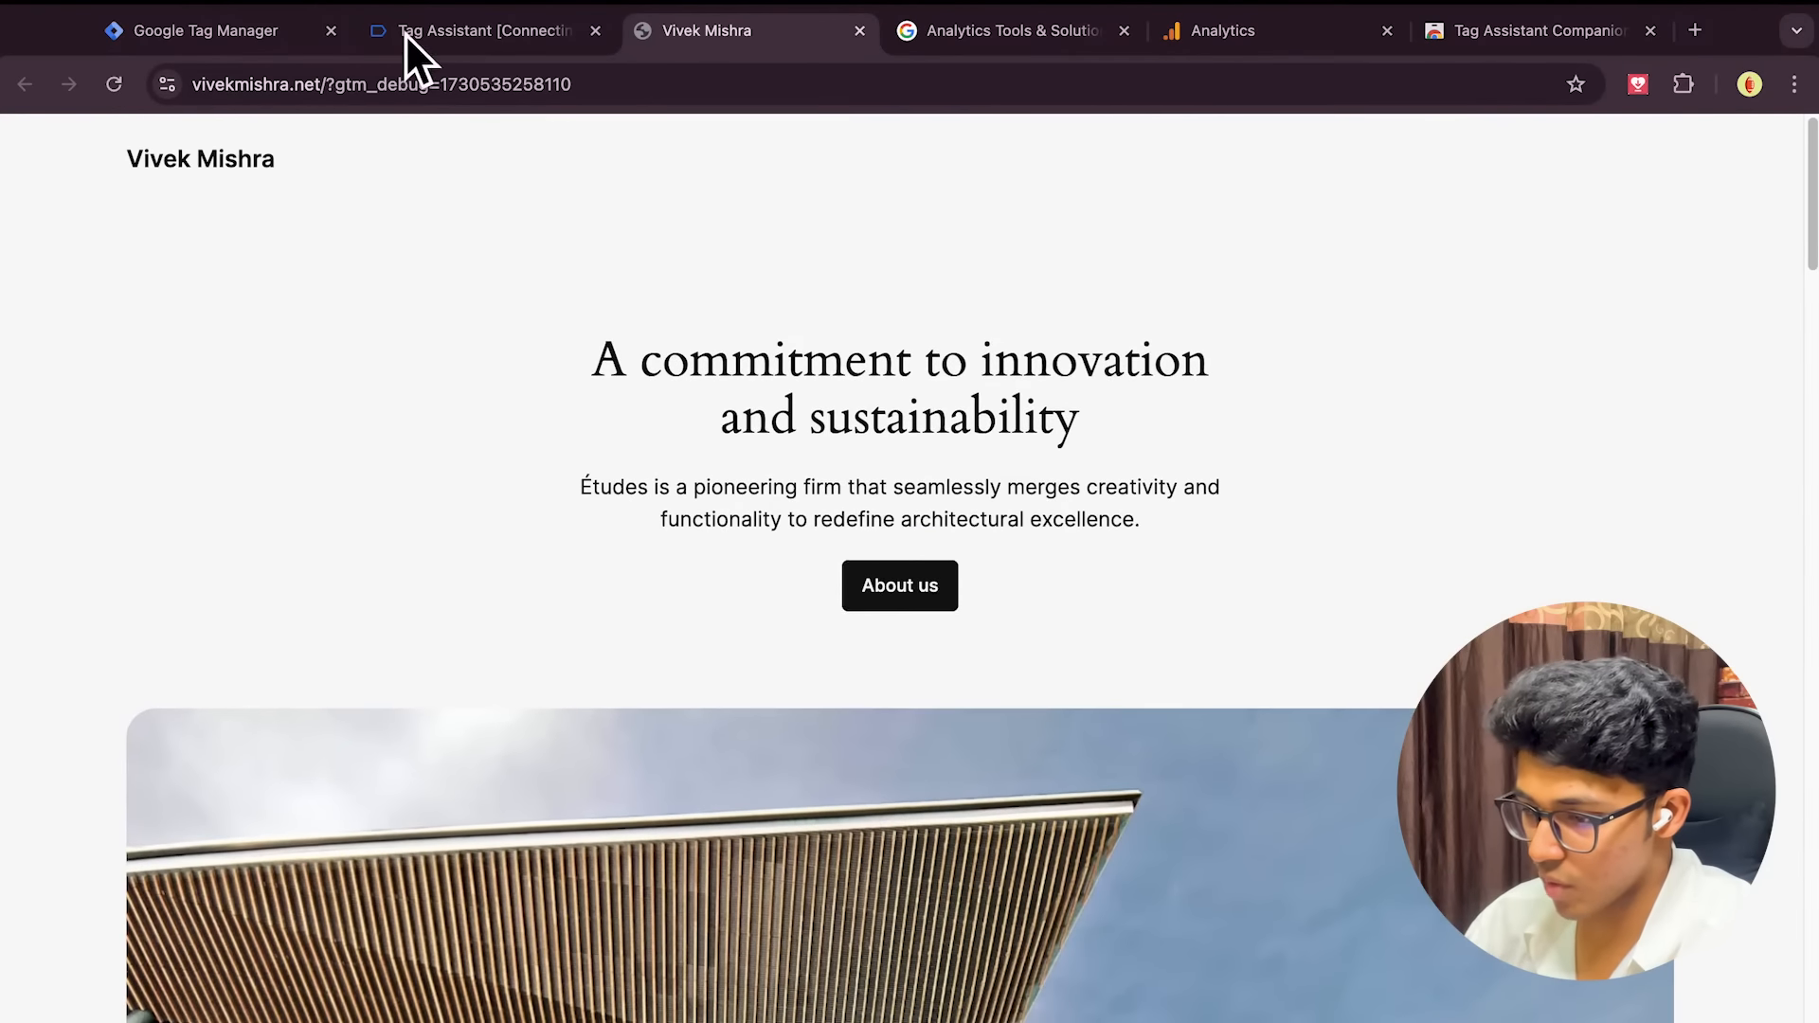
click(441, 36)
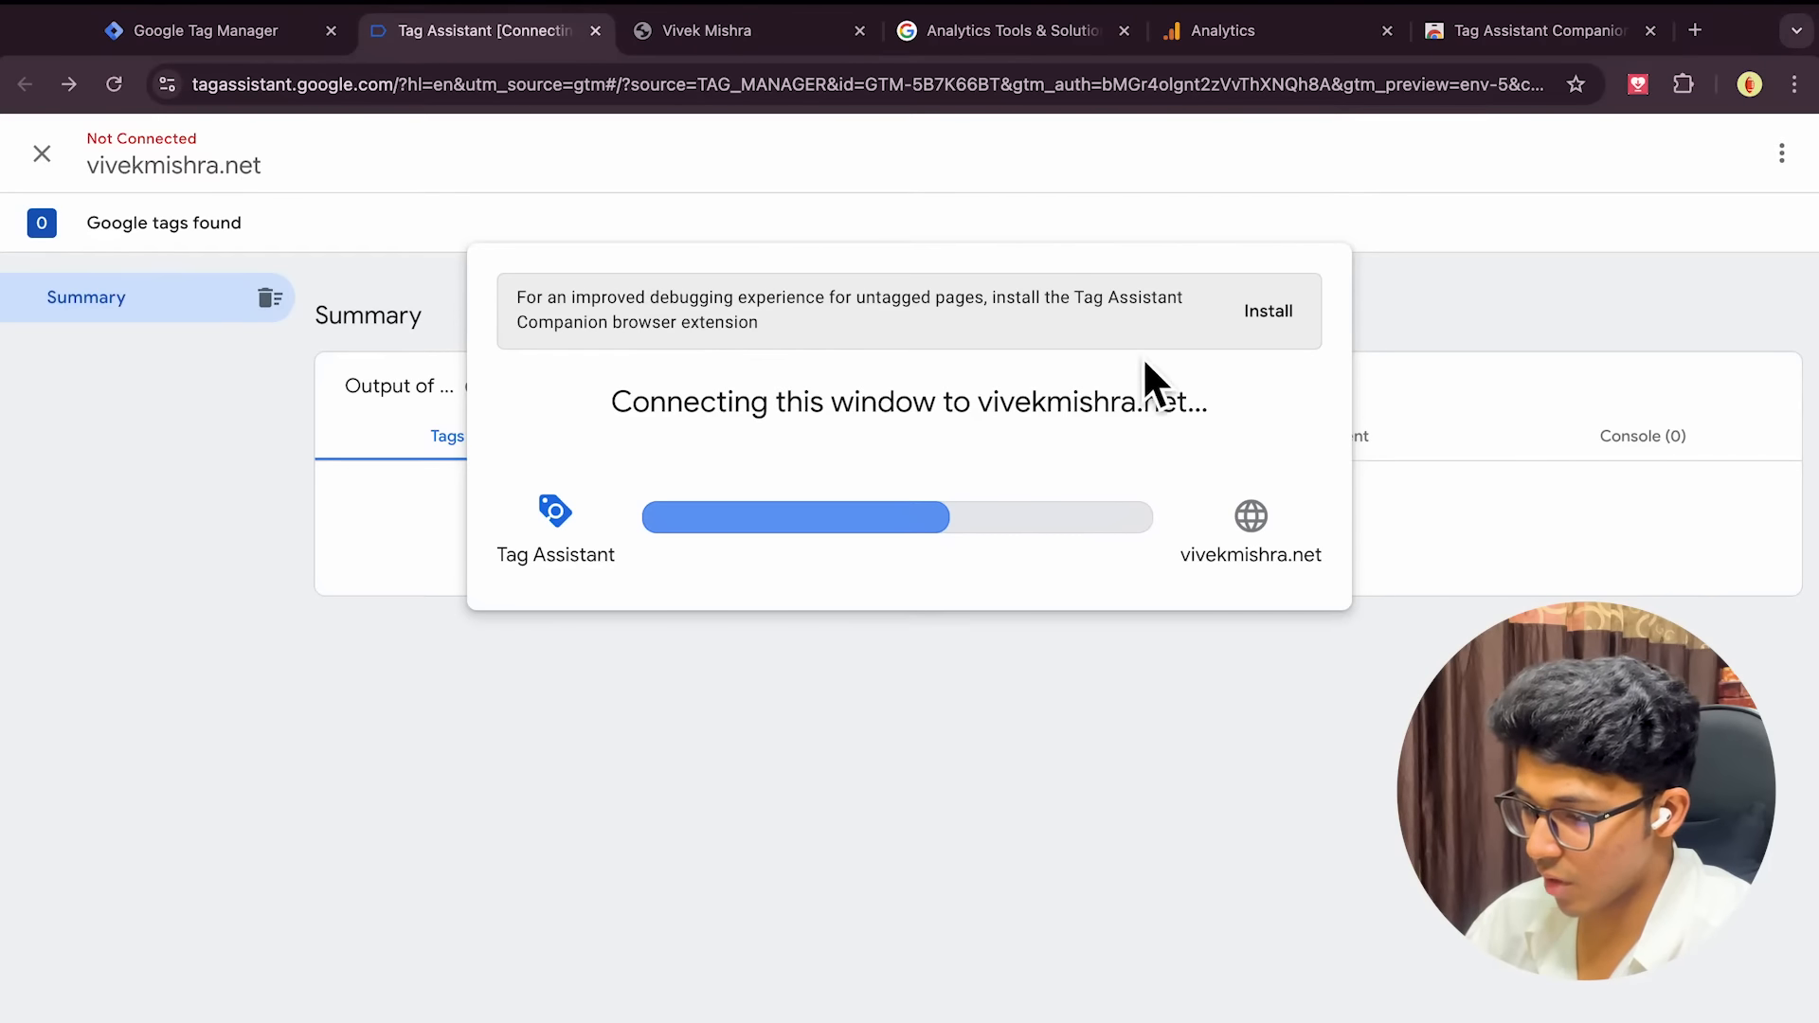
Install the Tag Assistant Companion, close its store page, and retry connecting to the site
click(1267, 317)
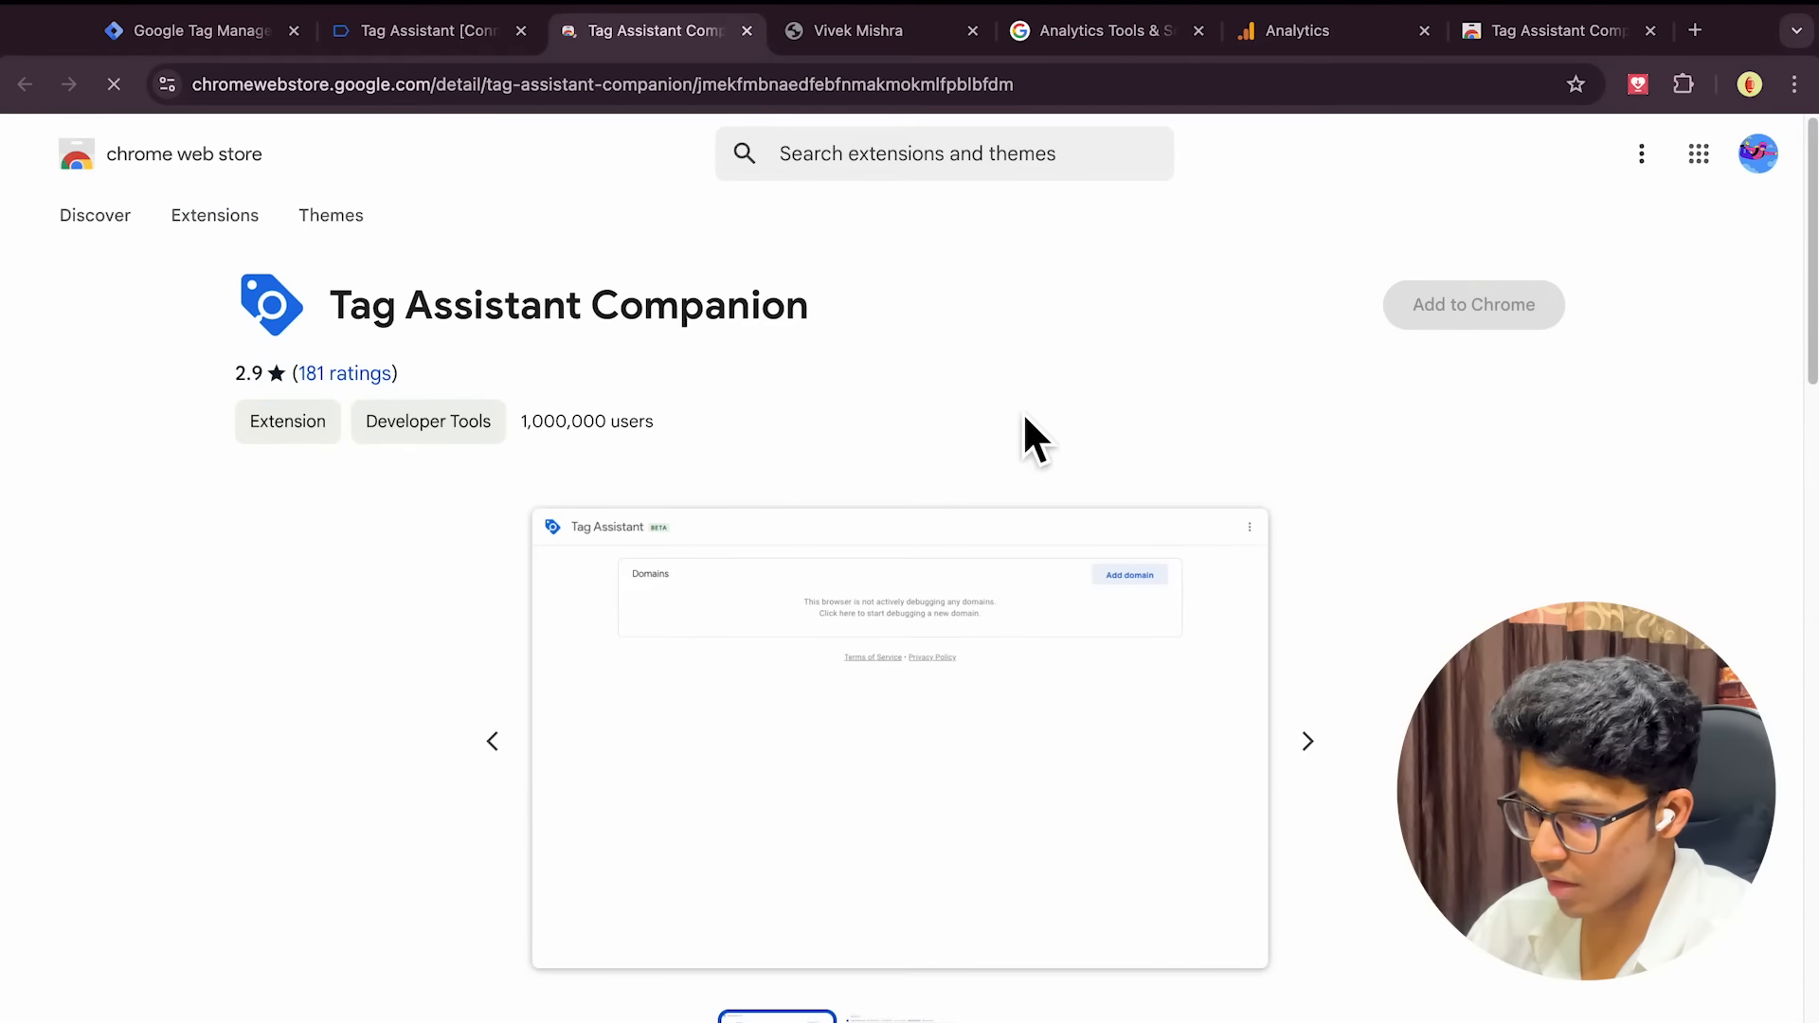
click(749, 32)
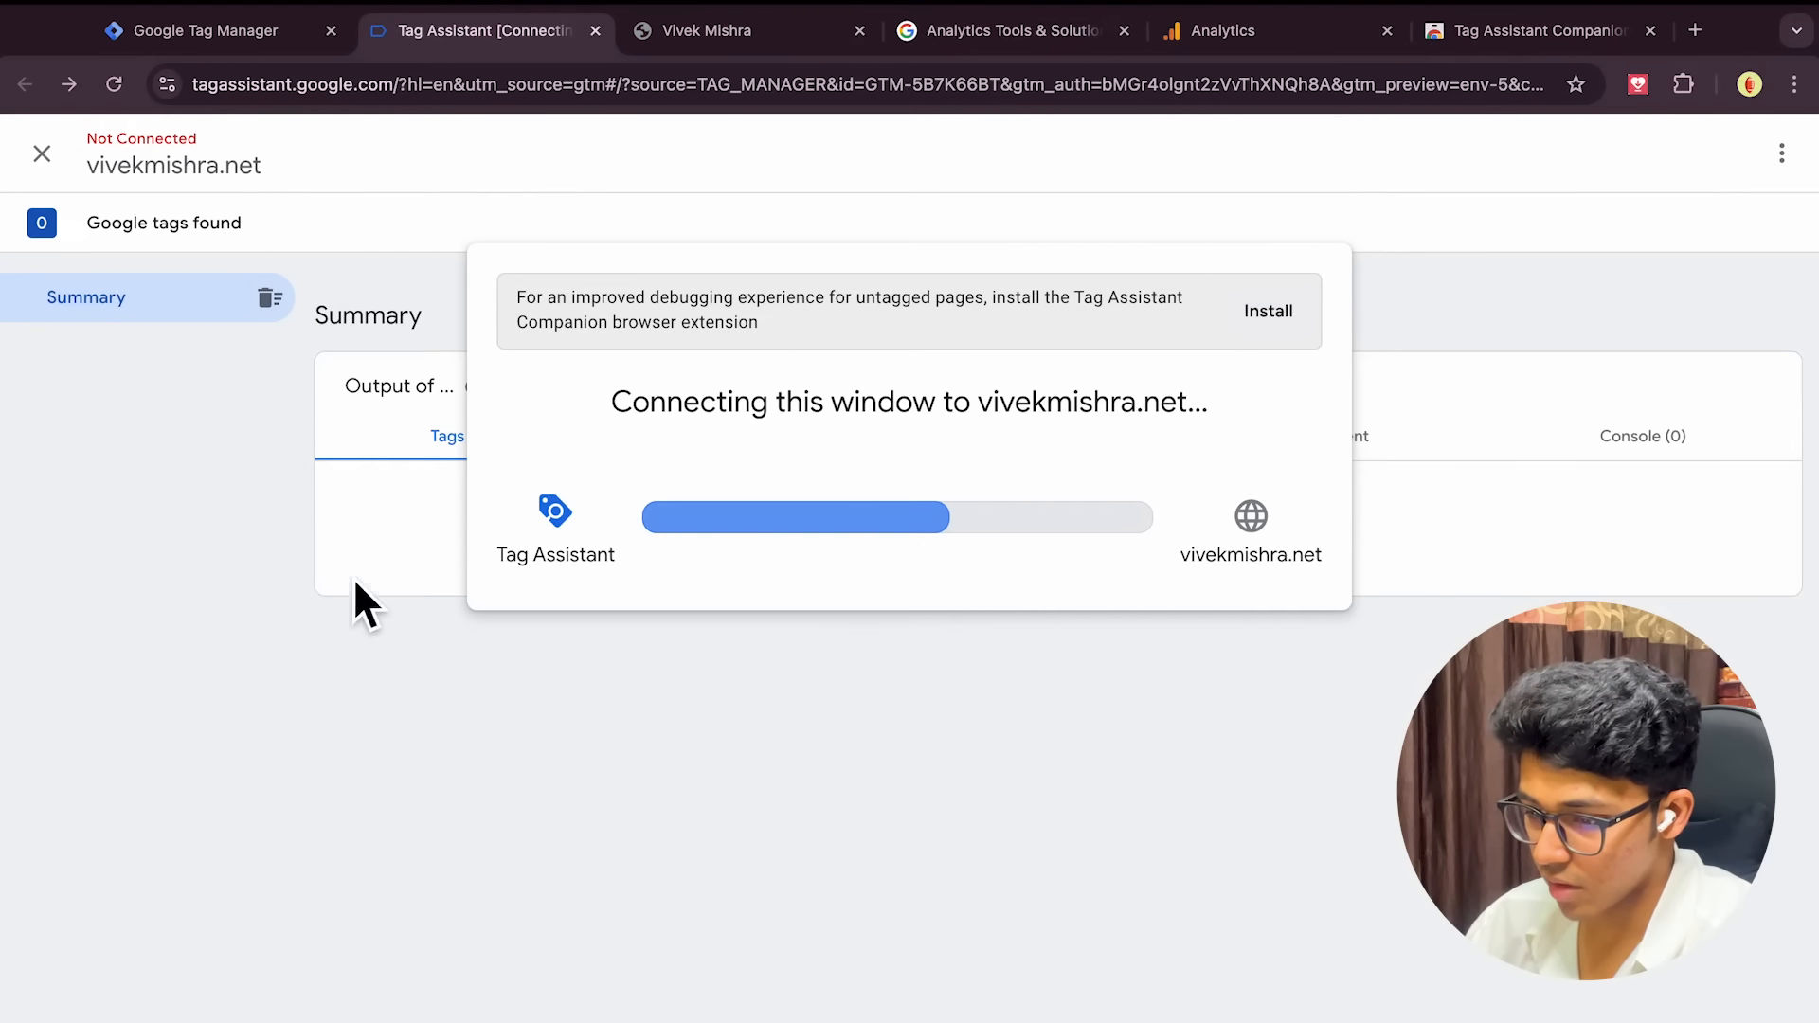
click(729, 36)
click(471, 34)
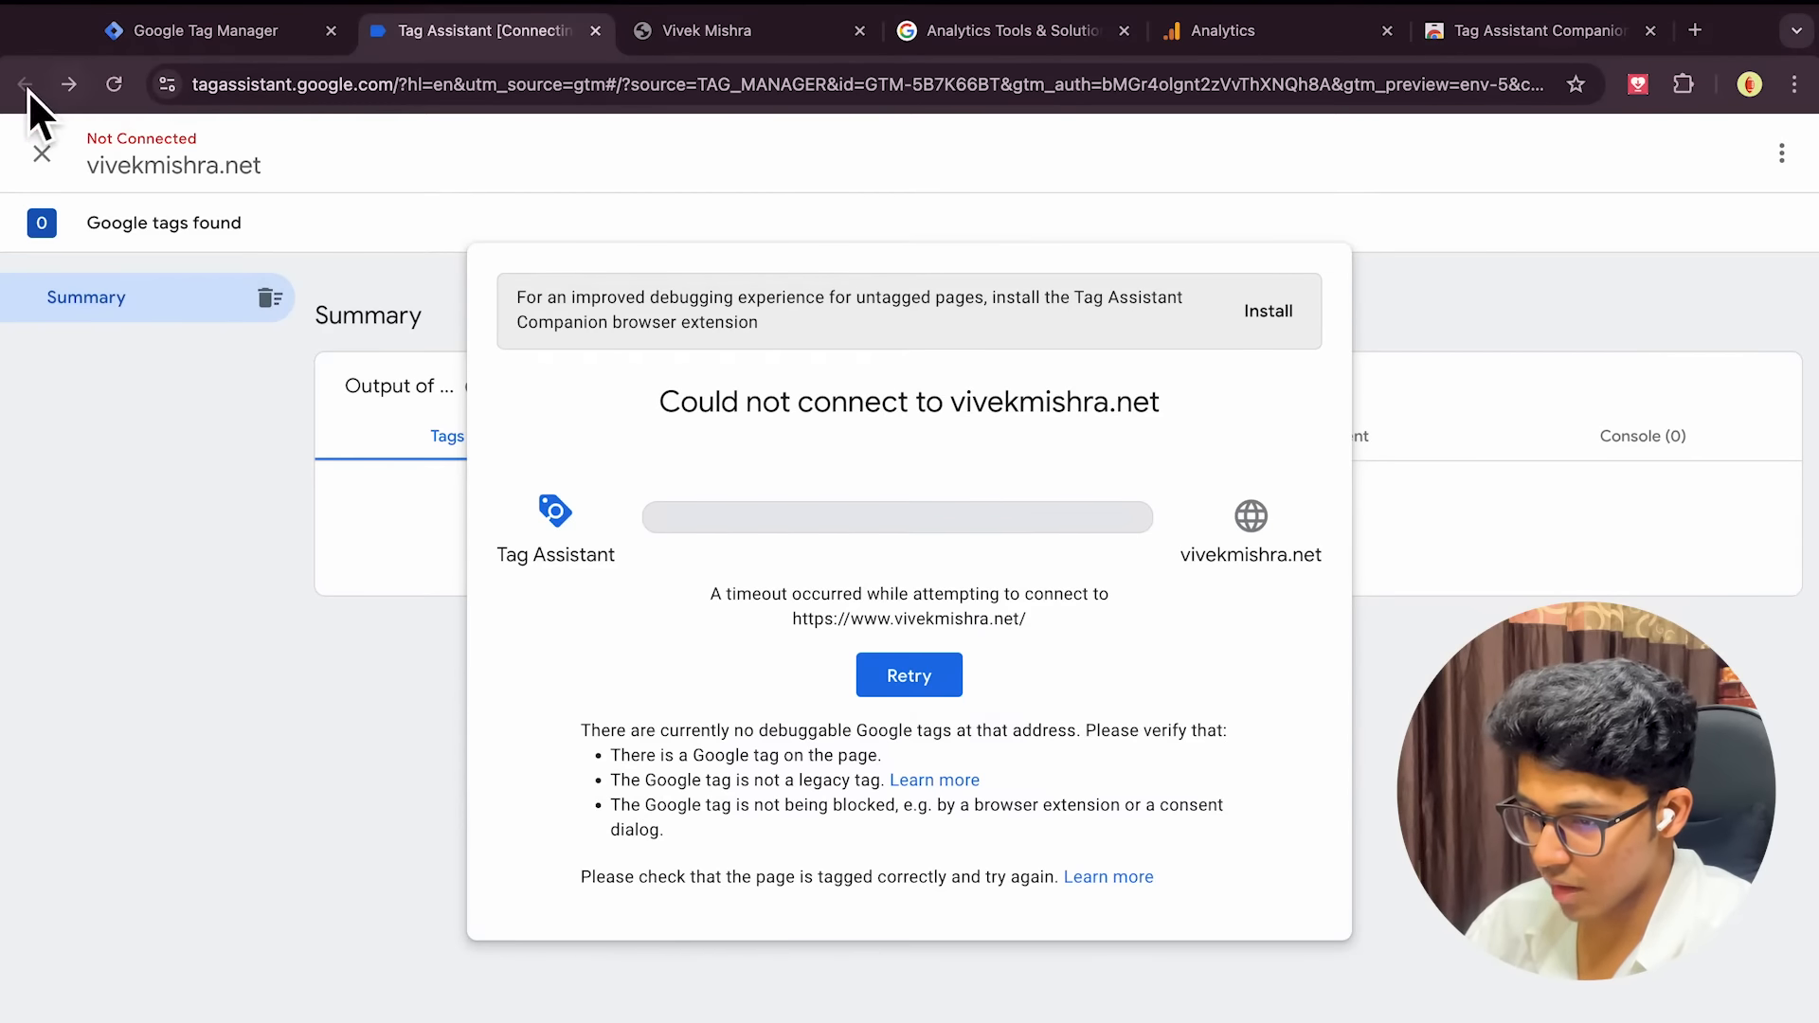
click(914, 679)
click(947, 725)
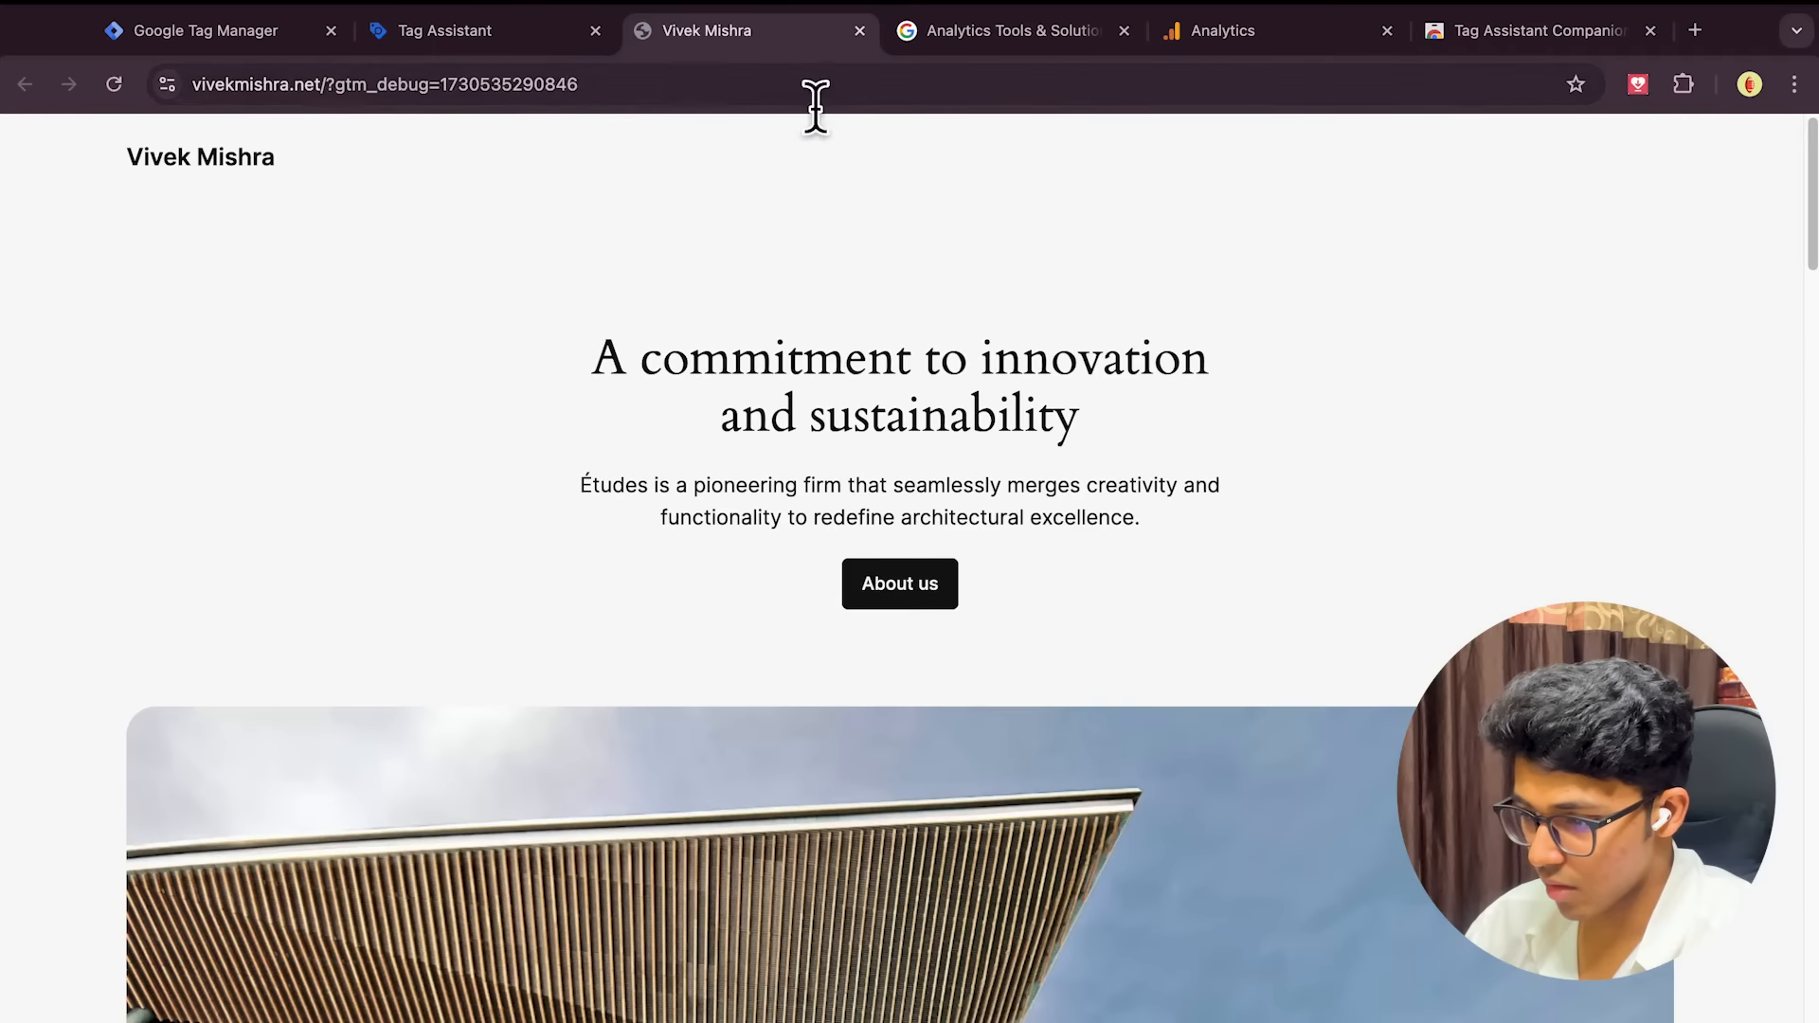
Close the site preview, Tag Assistant and Analytics Tools tabs, returning to Tag Manager
click(535, 32)
click(859, 31)
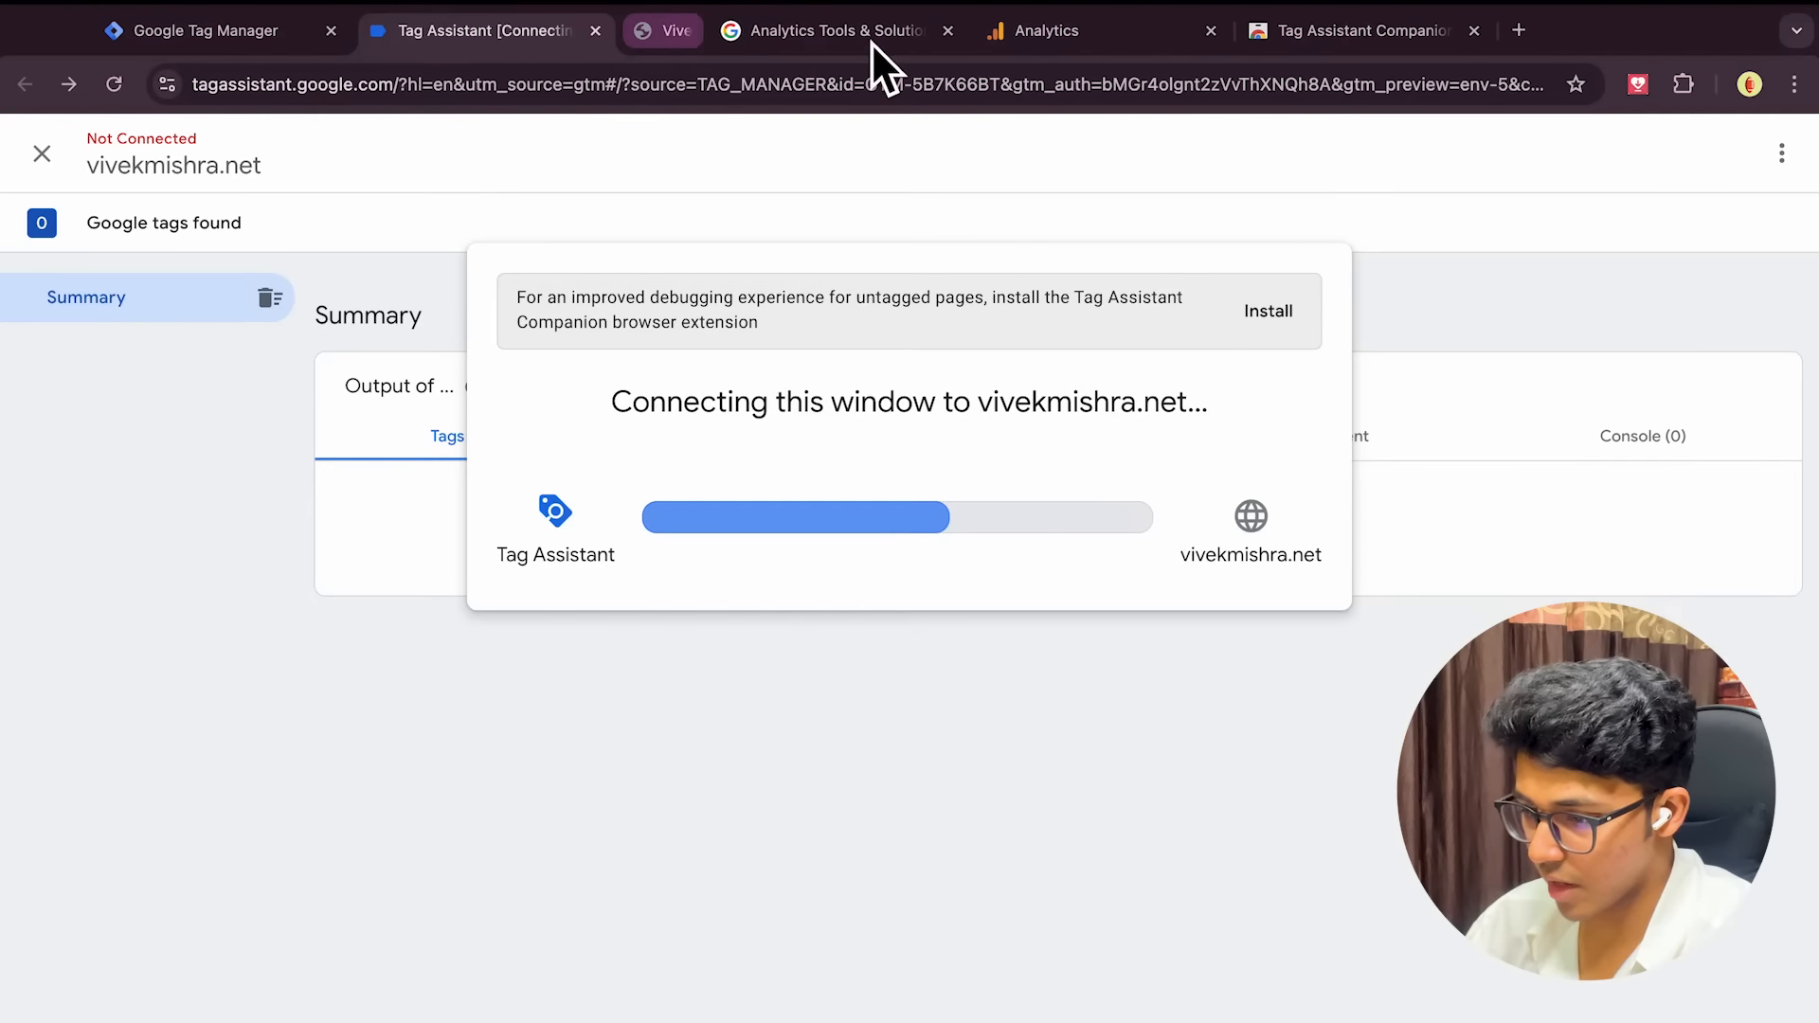
click(613, 36)
click(603, 38)
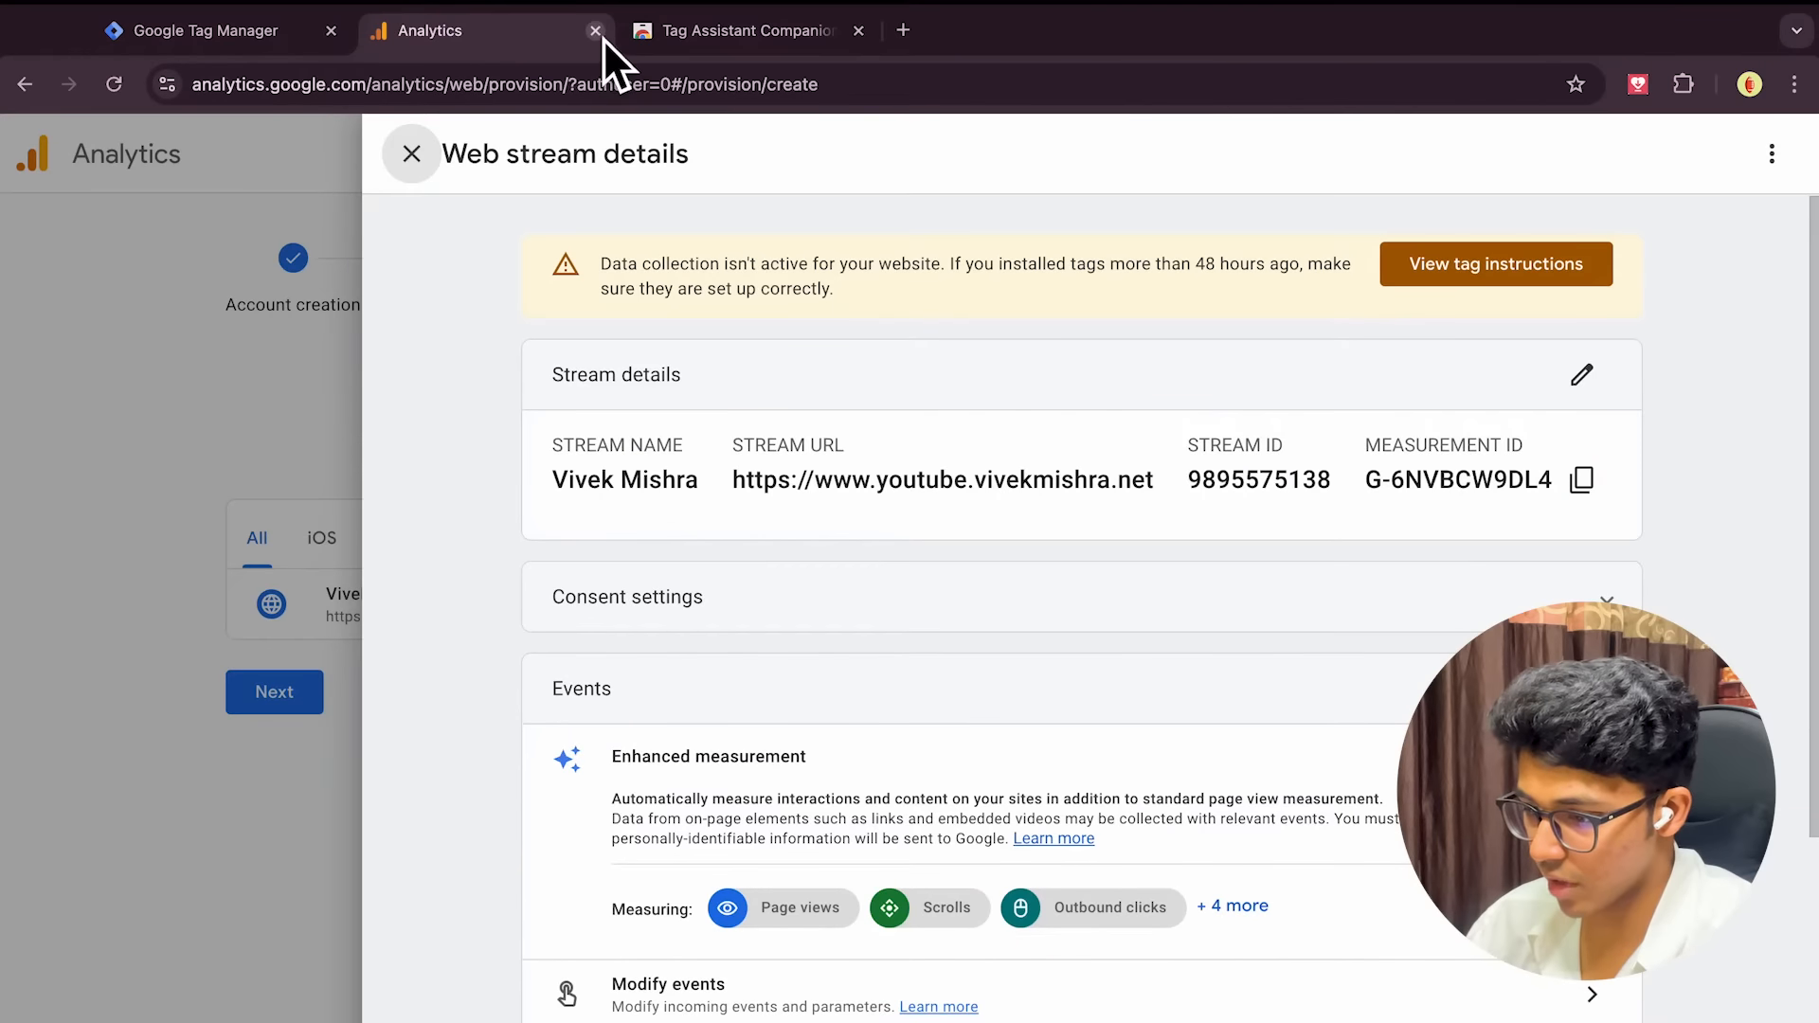
click(149, 23)
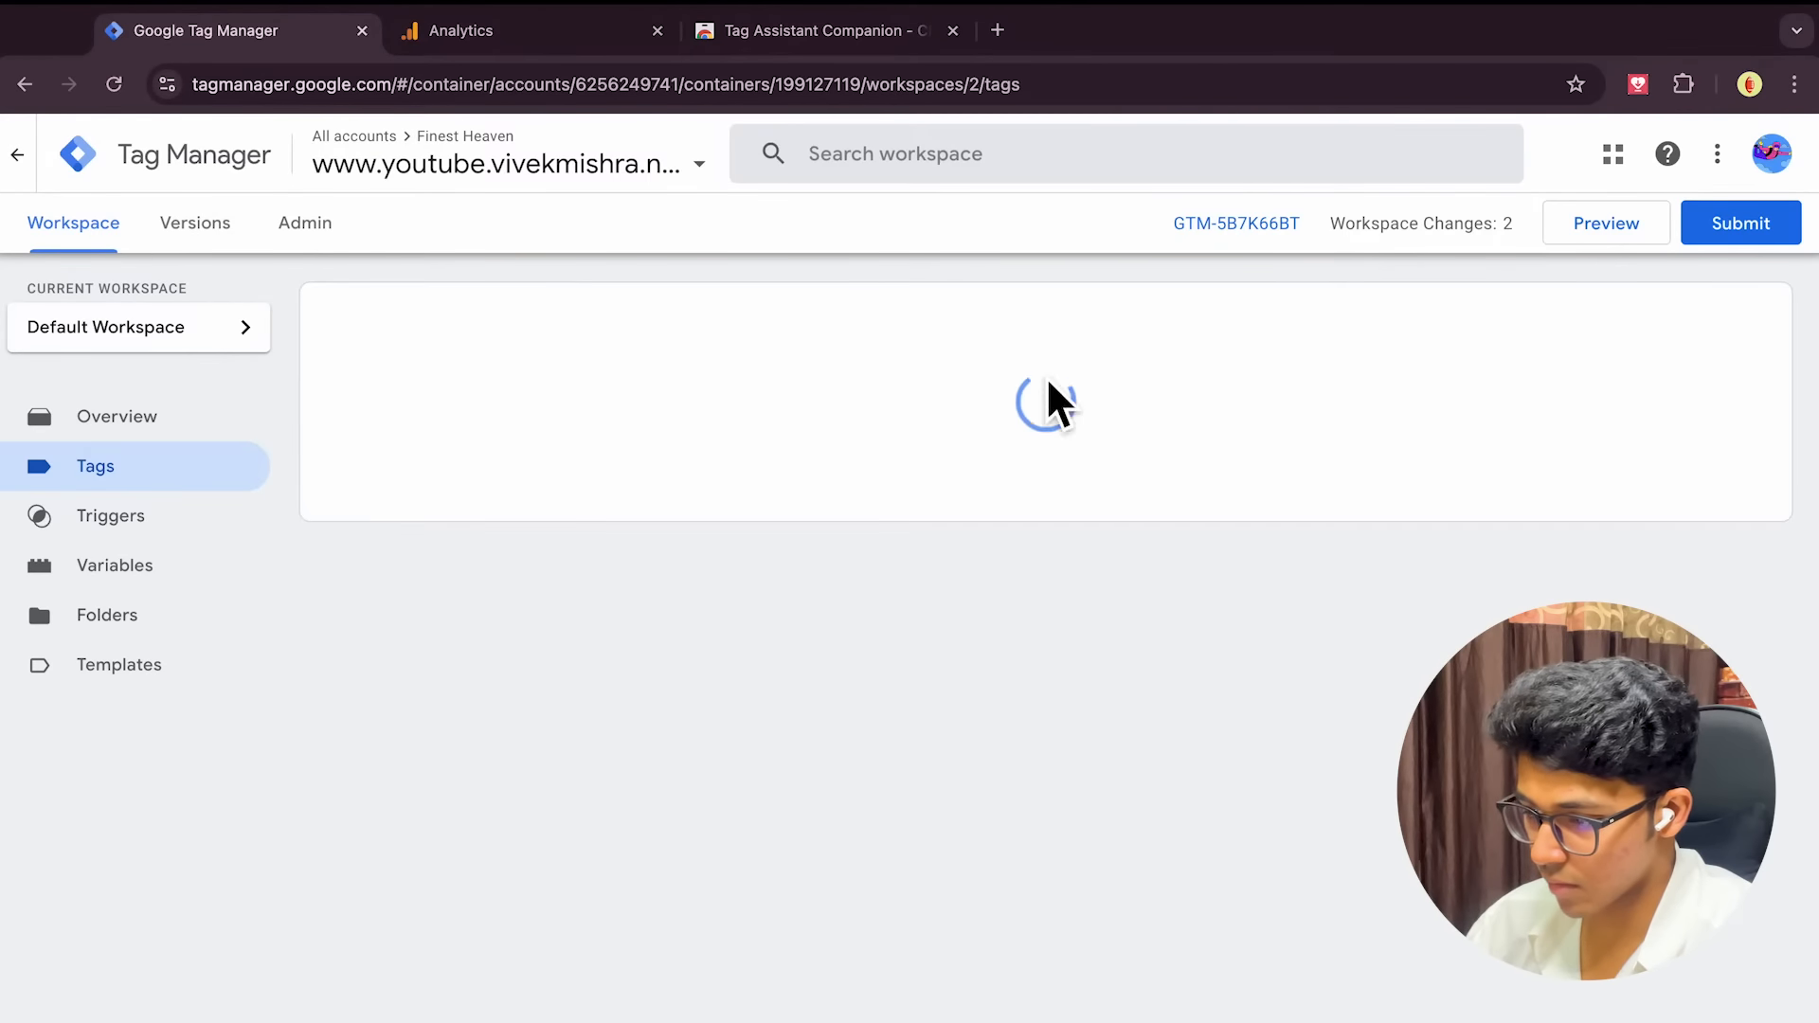
Preview the container on the suggested youtube subdomain and close the unreachable debug tab
click(1601, 228)
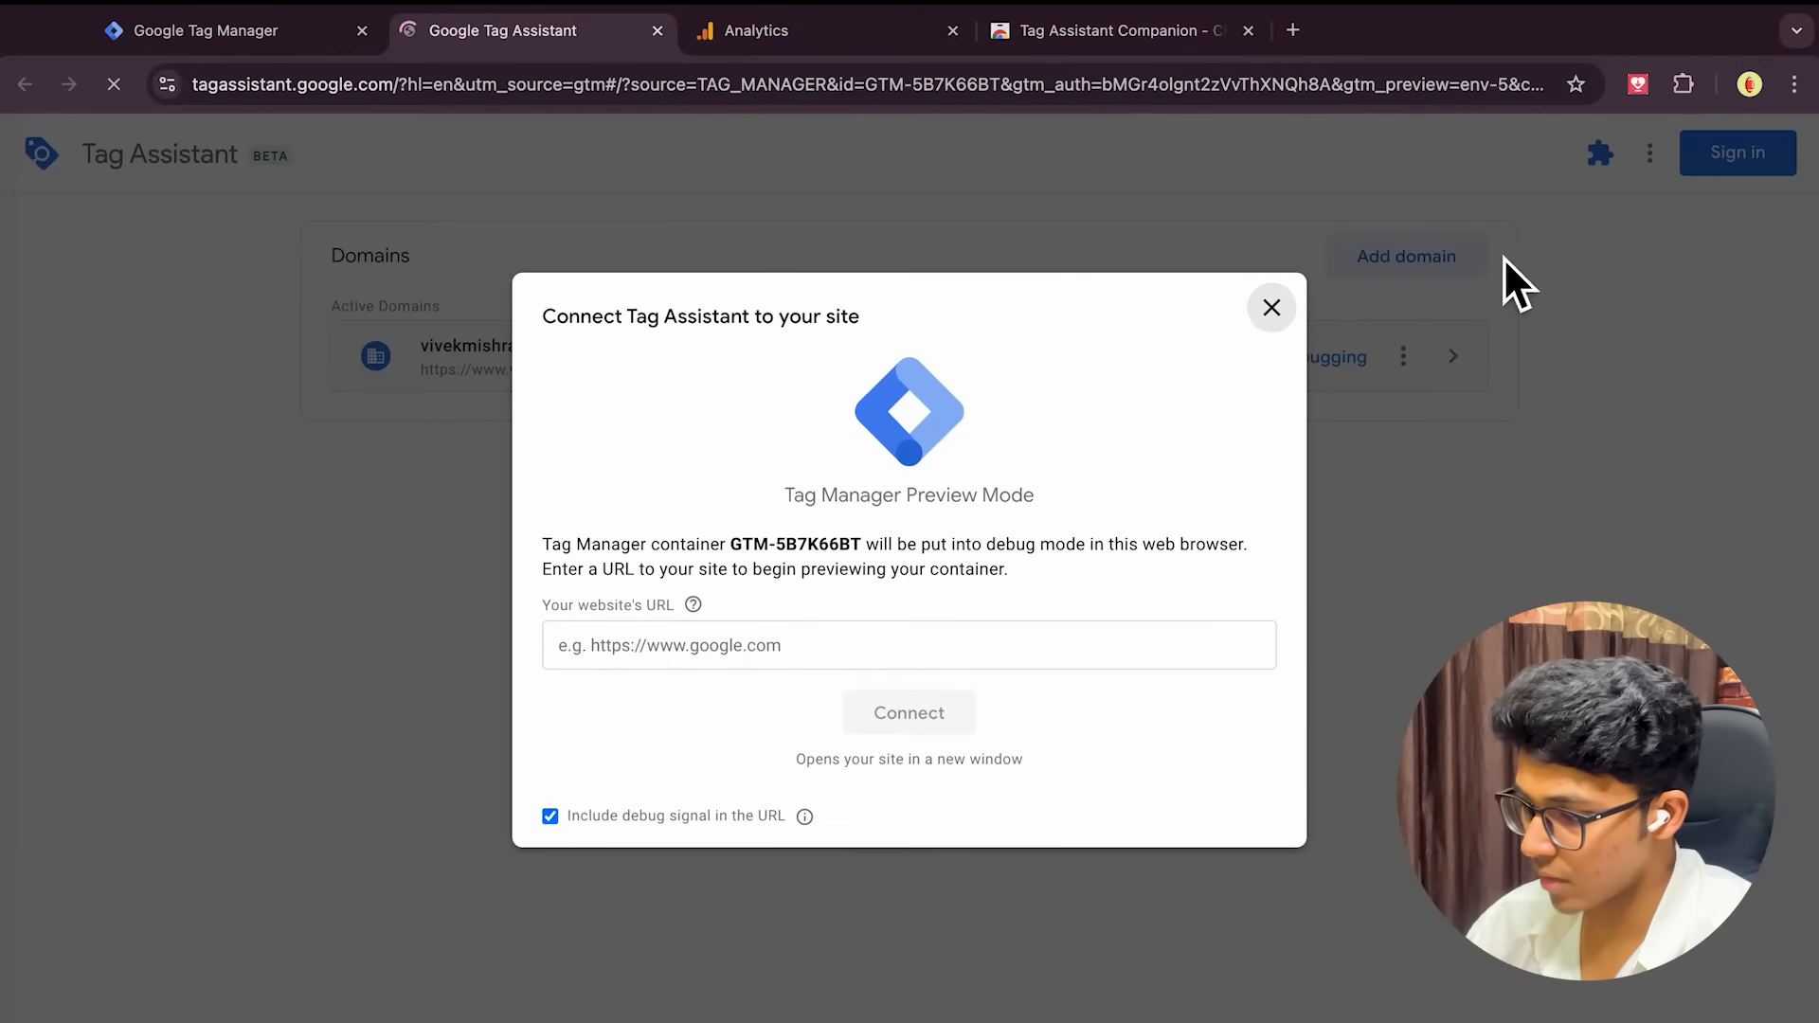
click(731, 648)
click(746, 716)
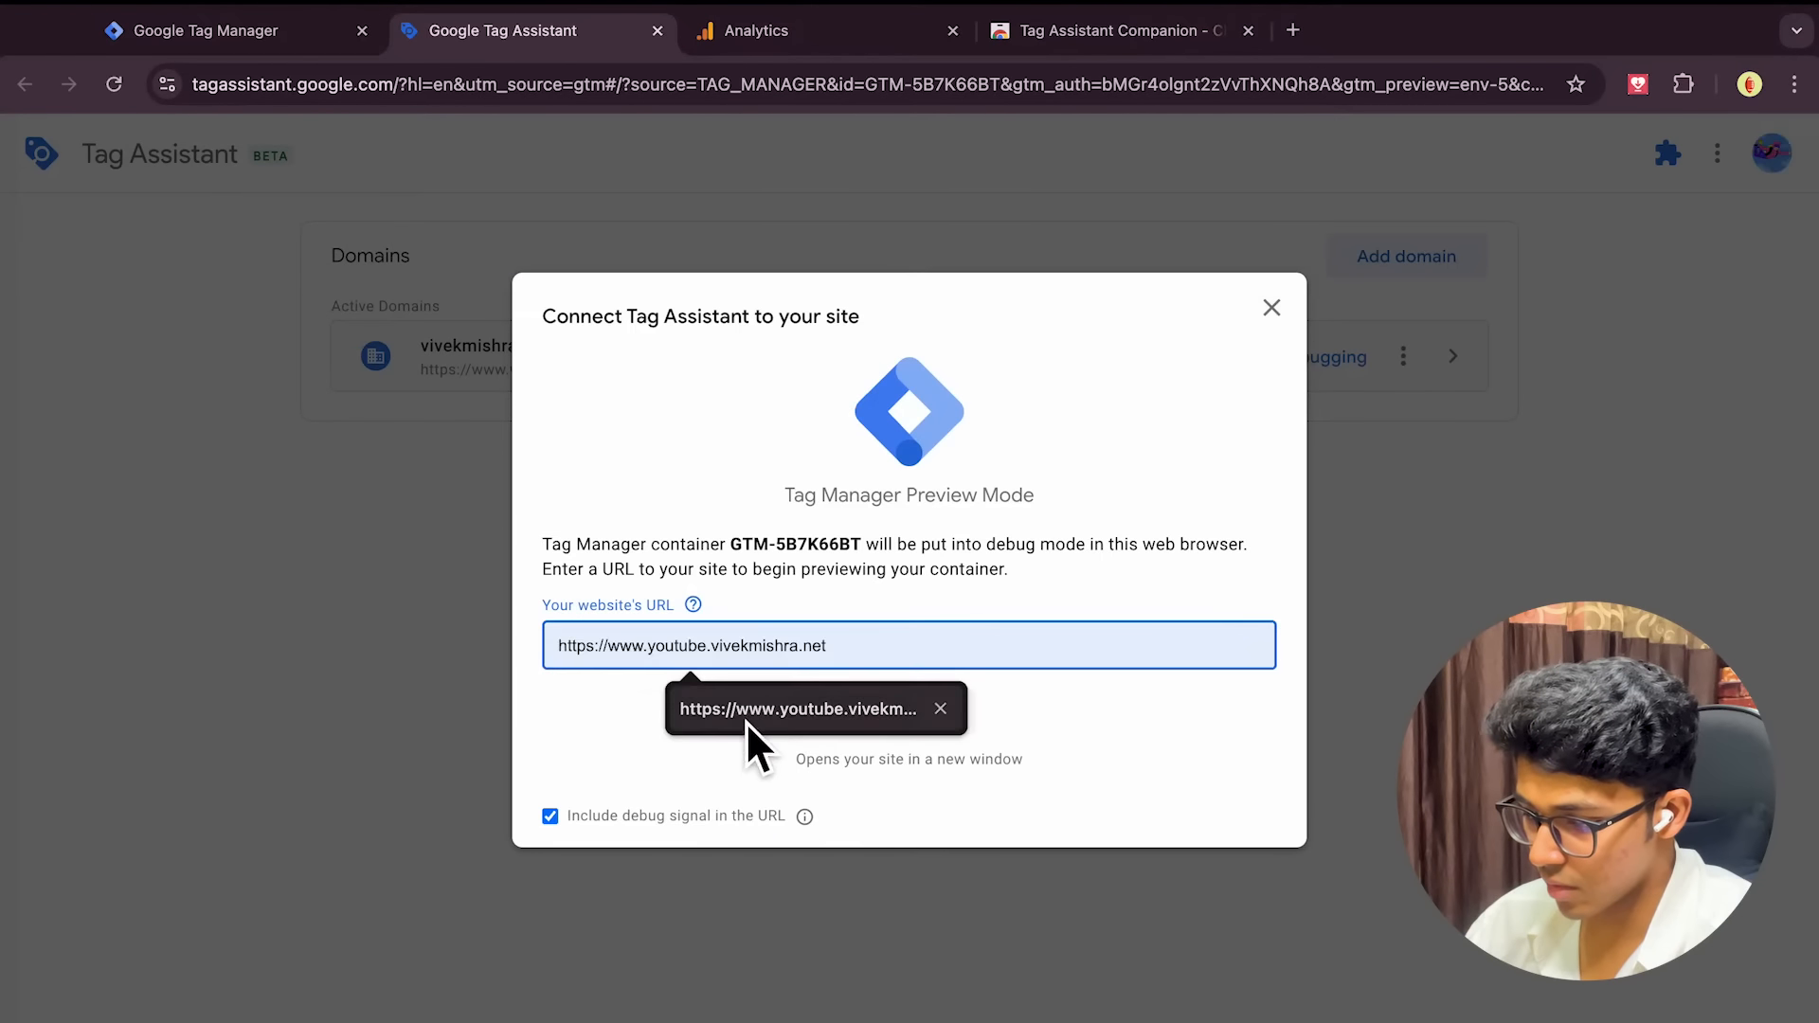
click(904, 723)
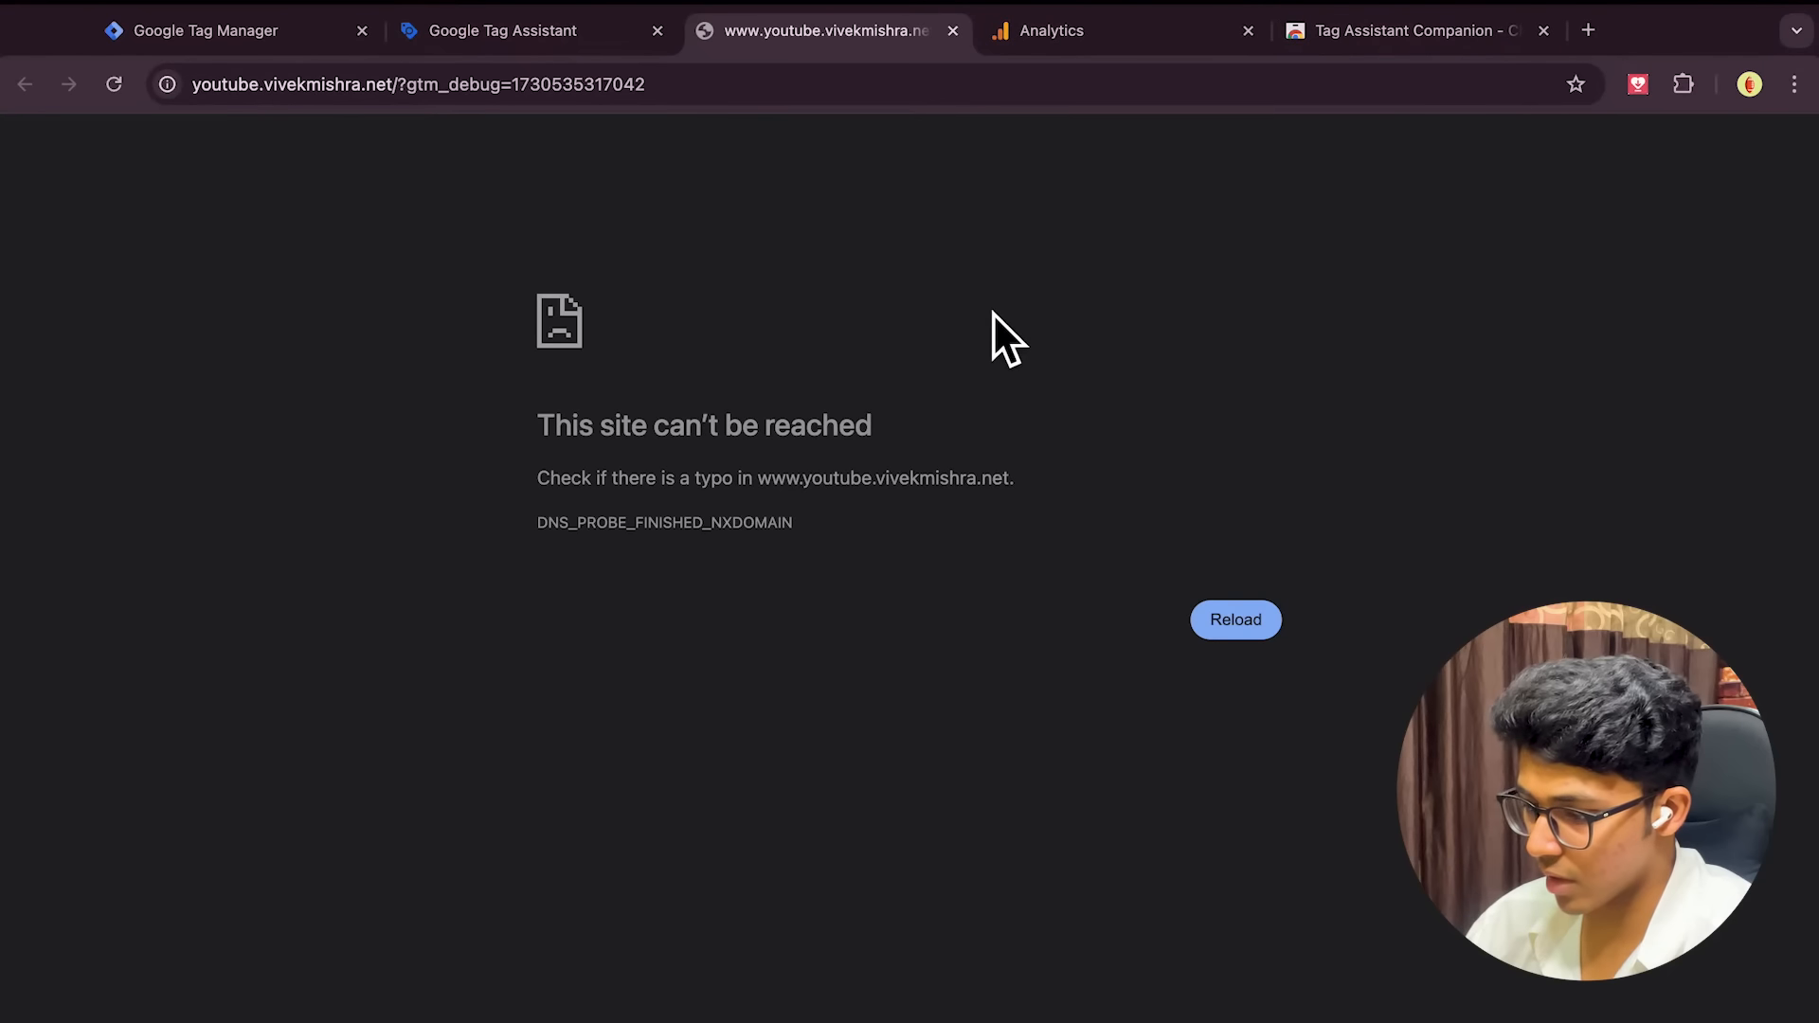
click(576, 57)
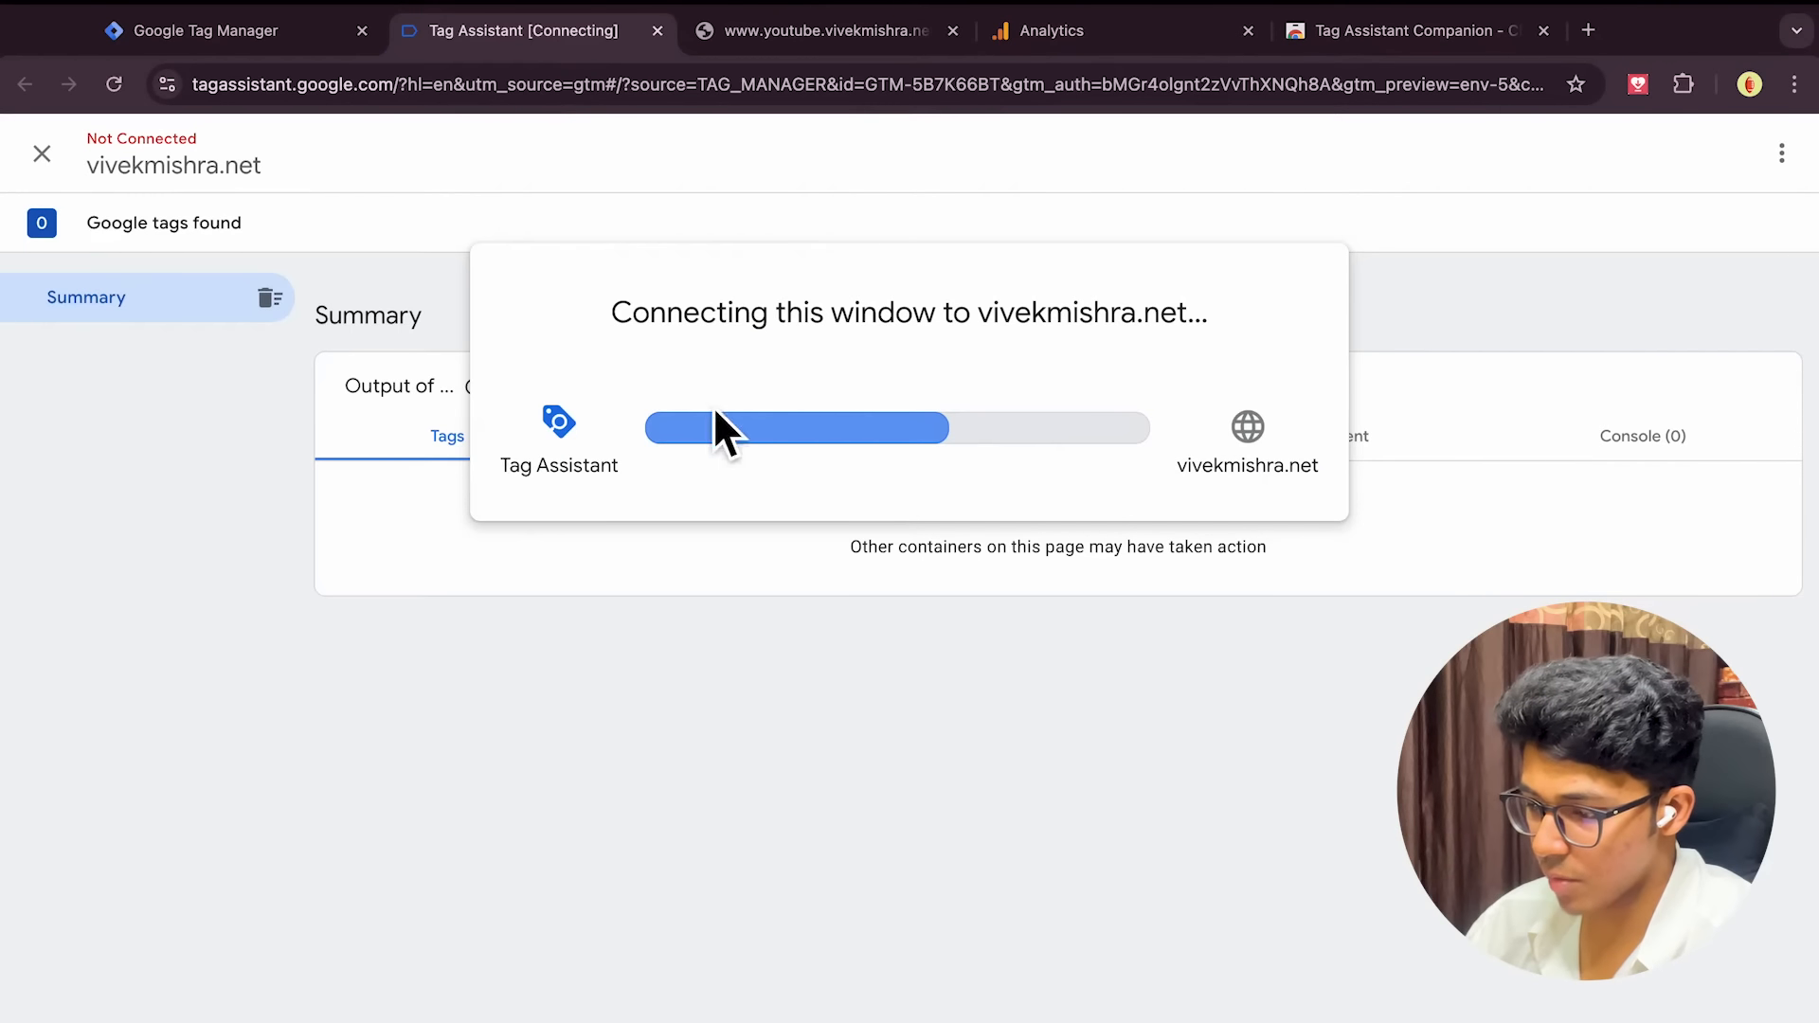
click(834, 45)
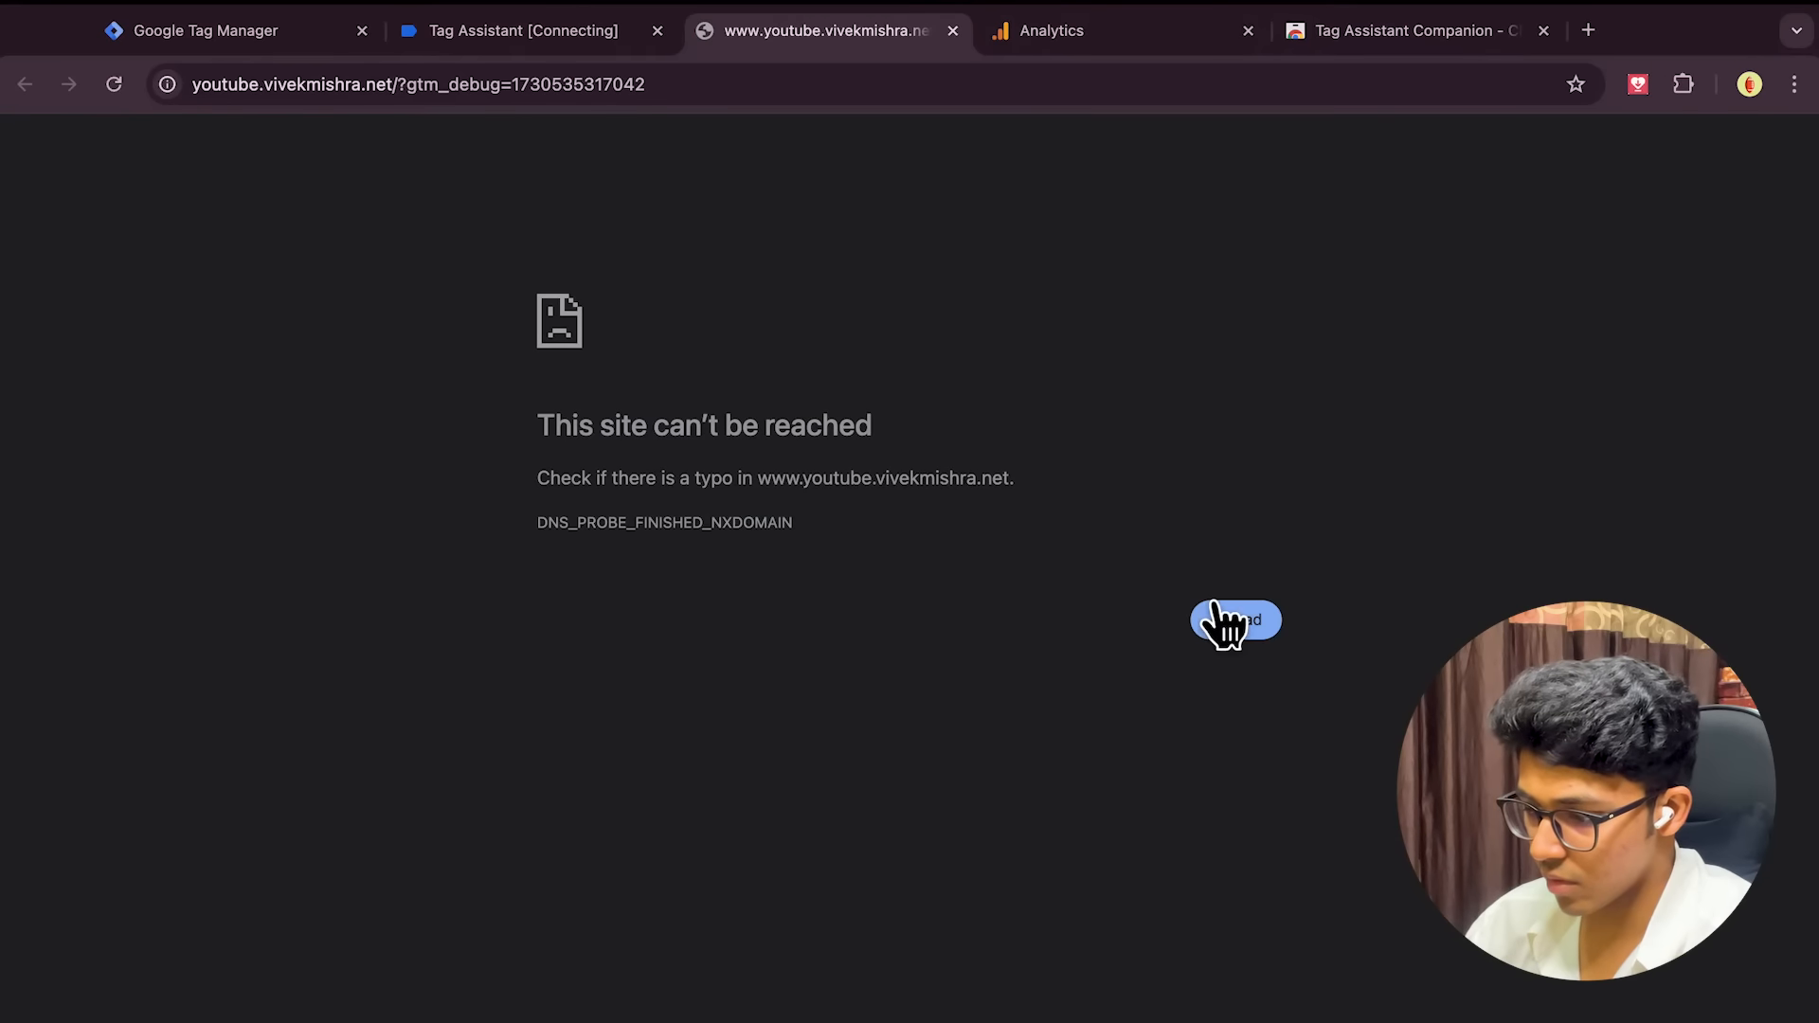
click(521, 36)
click(810, 38)
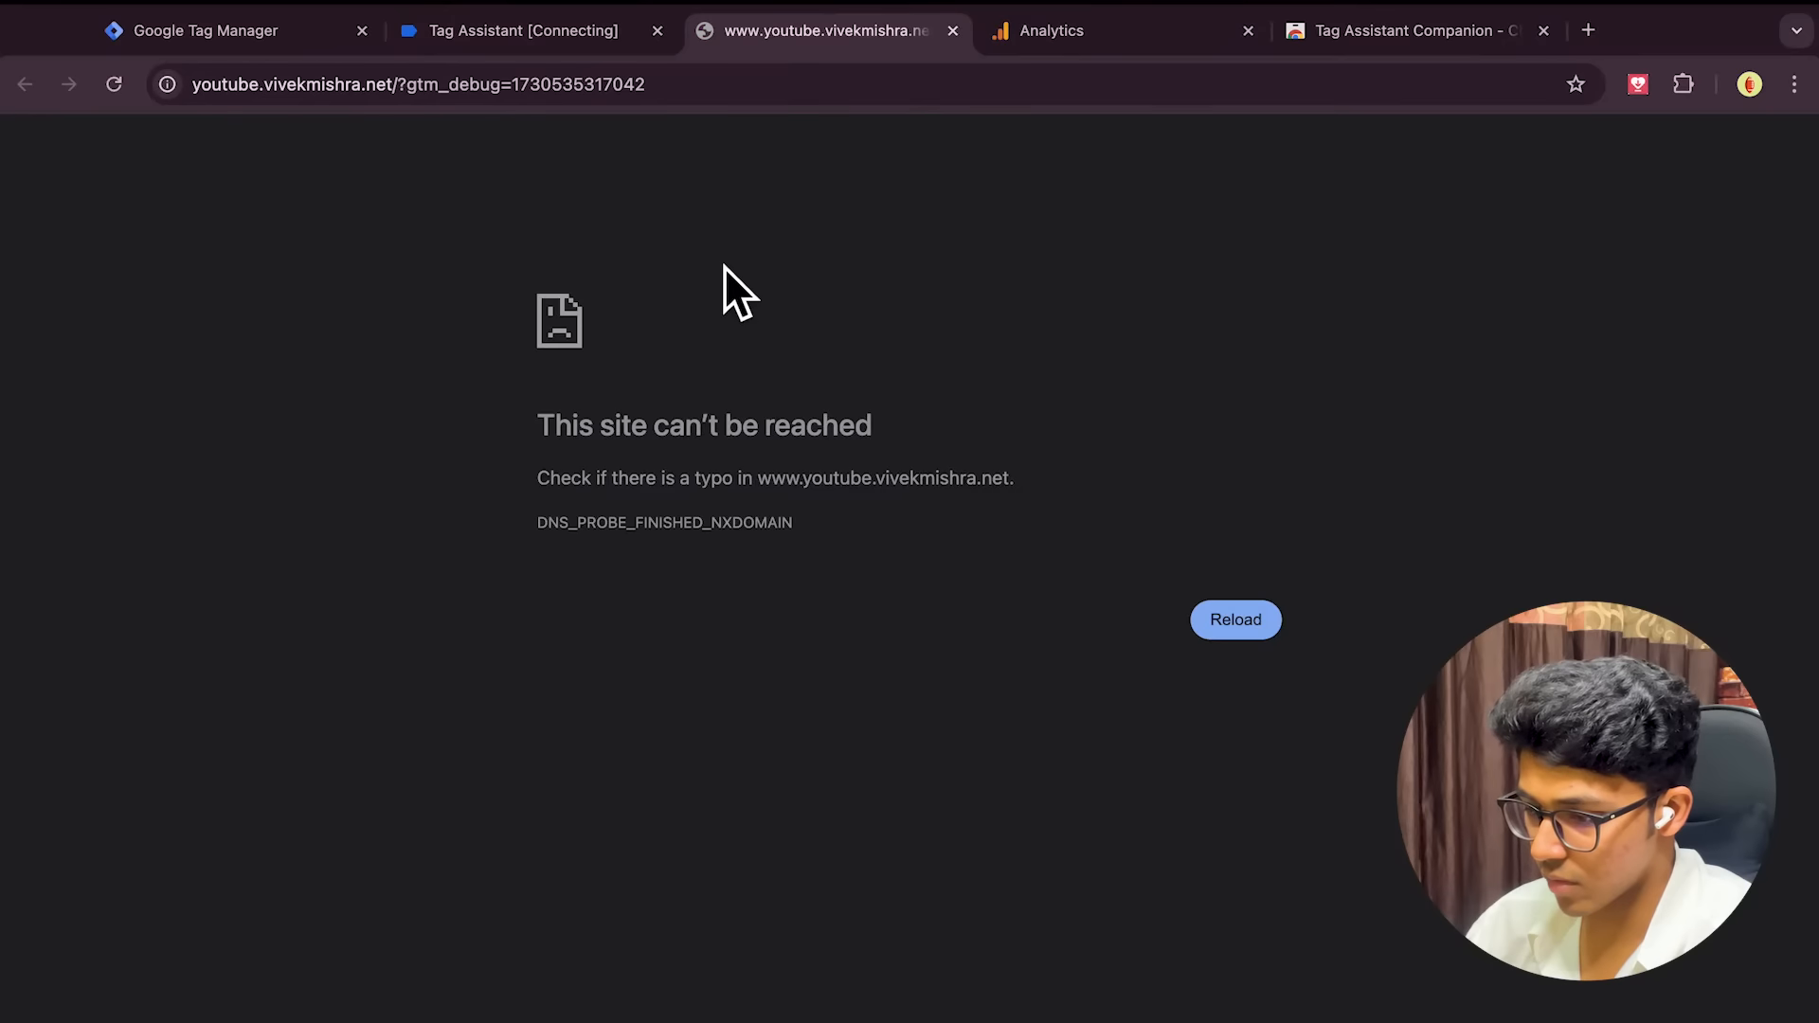
click(953, 30)
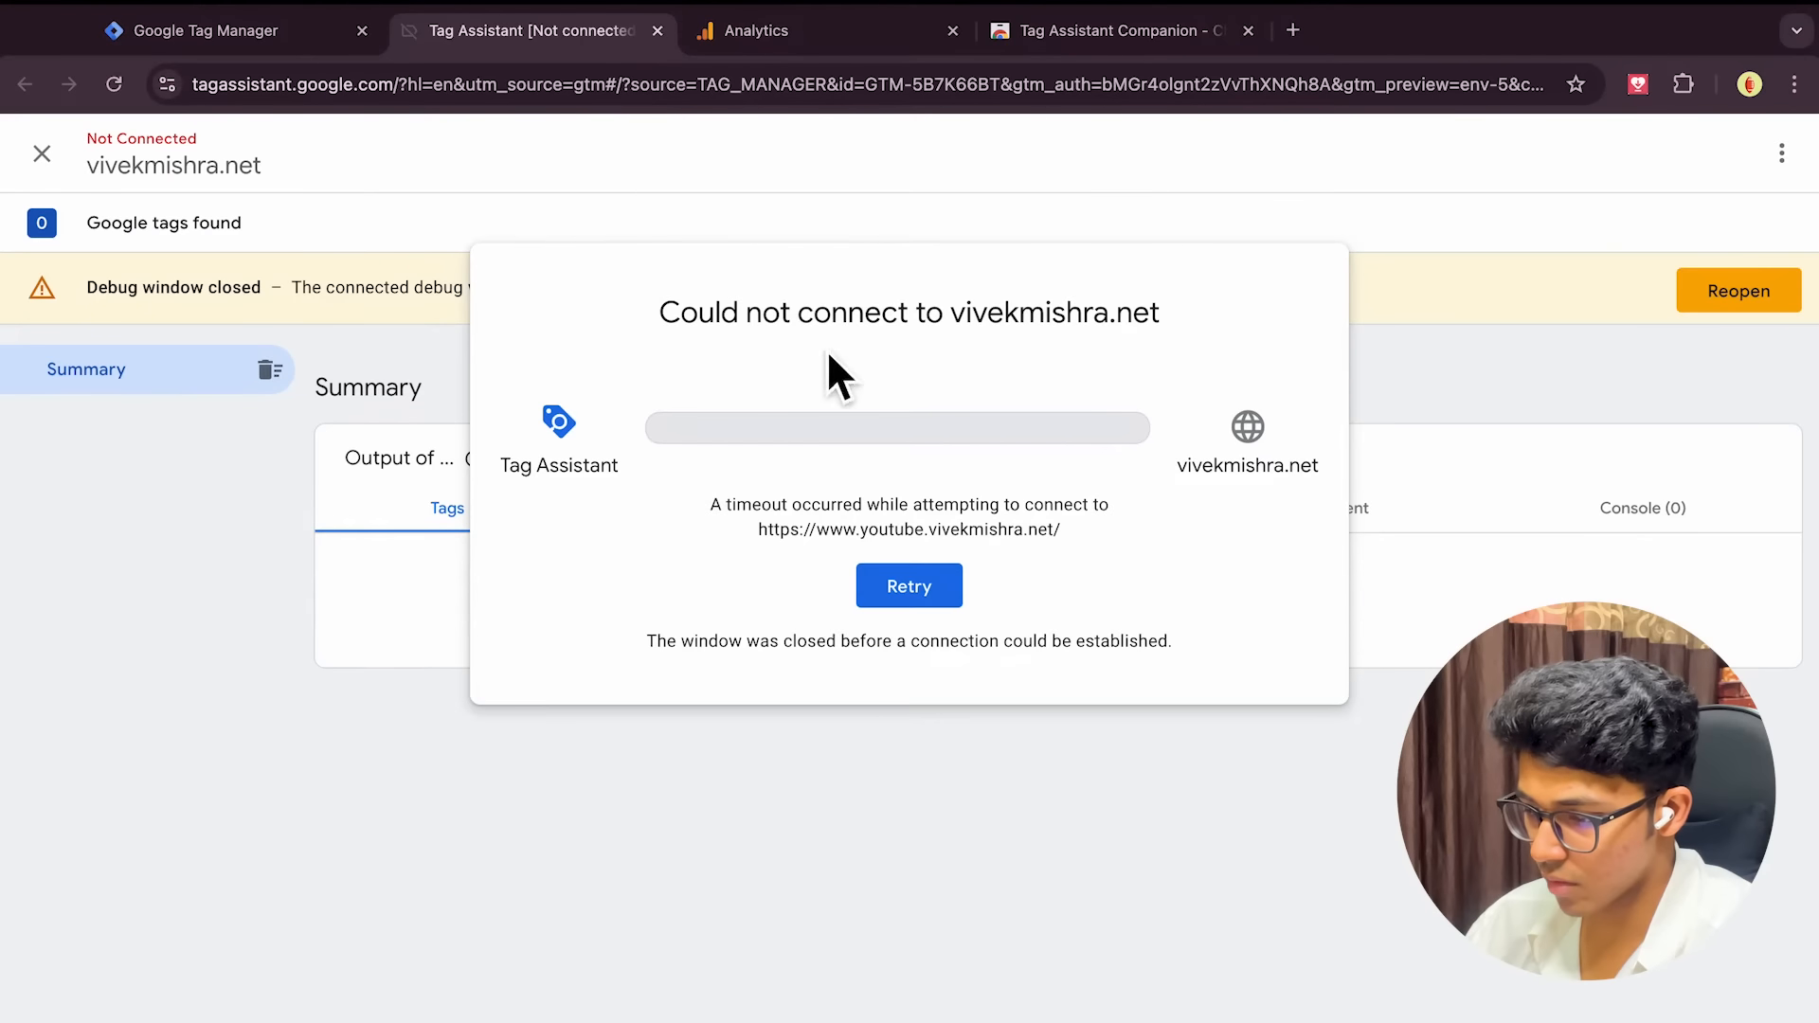
Retry in Tag Assistant with an edited website URL and connect again
click(895, 586)
click(818, 648)
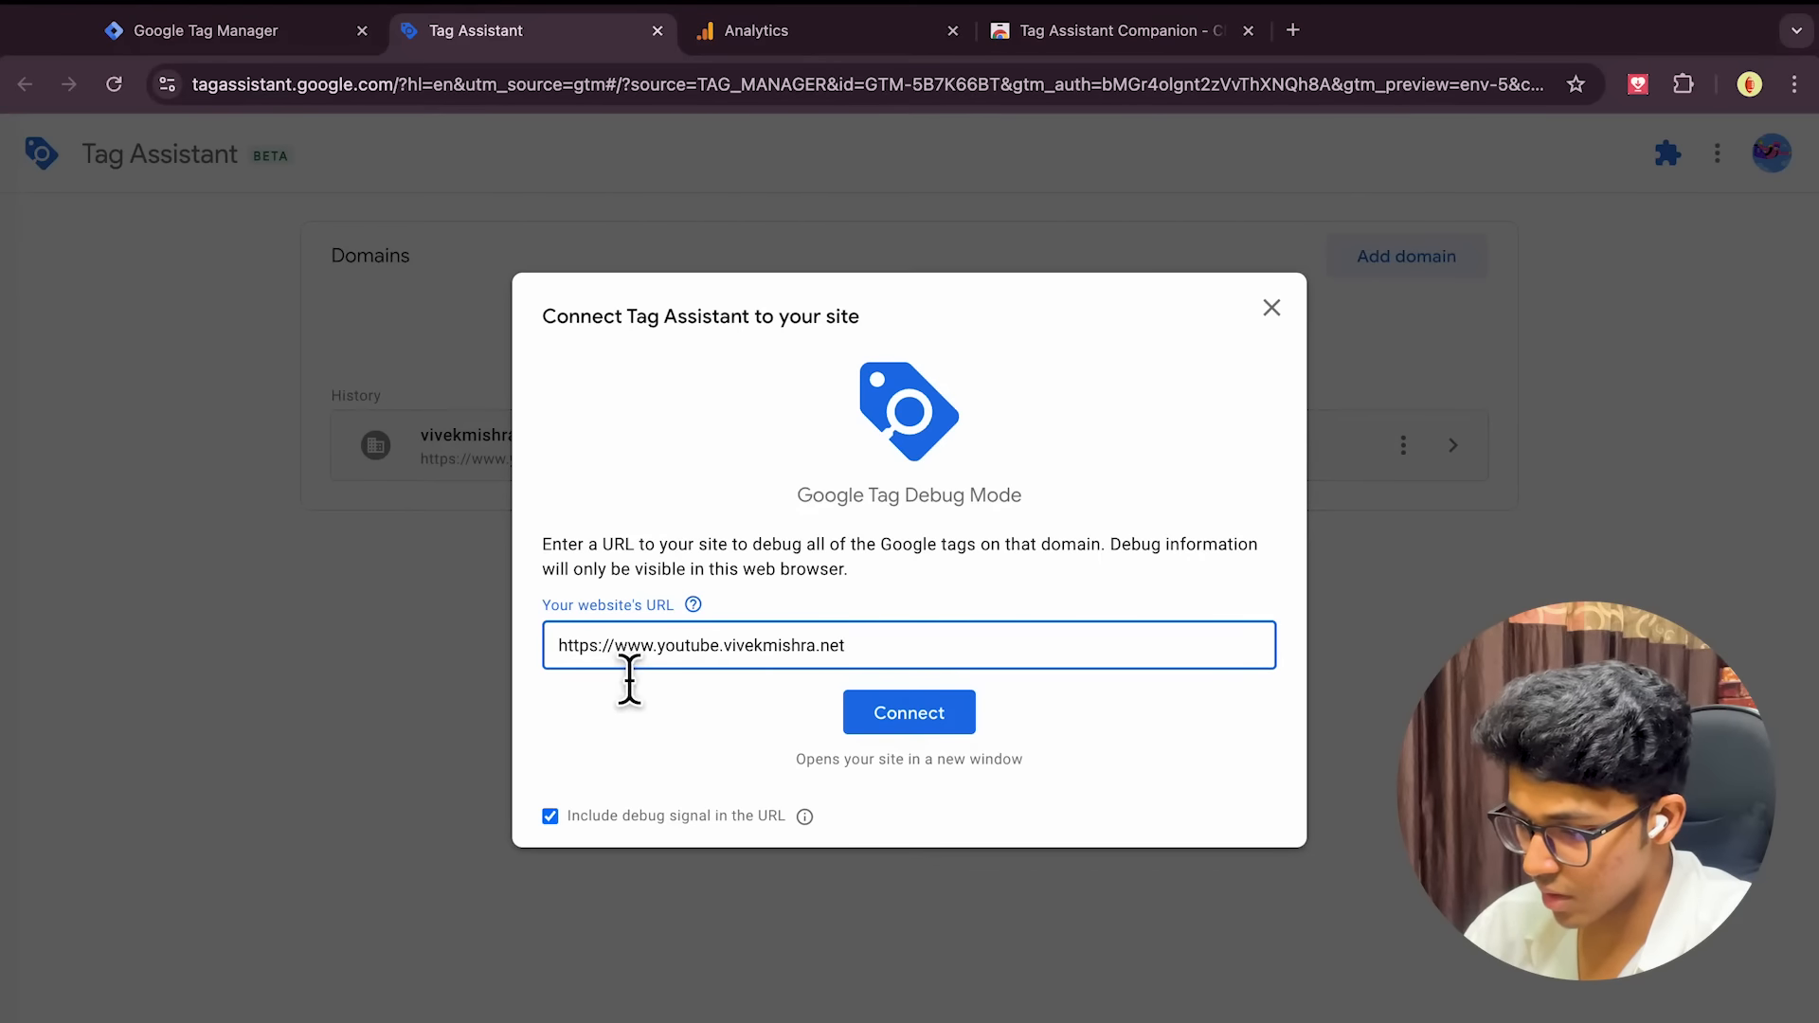
click(933, 728)
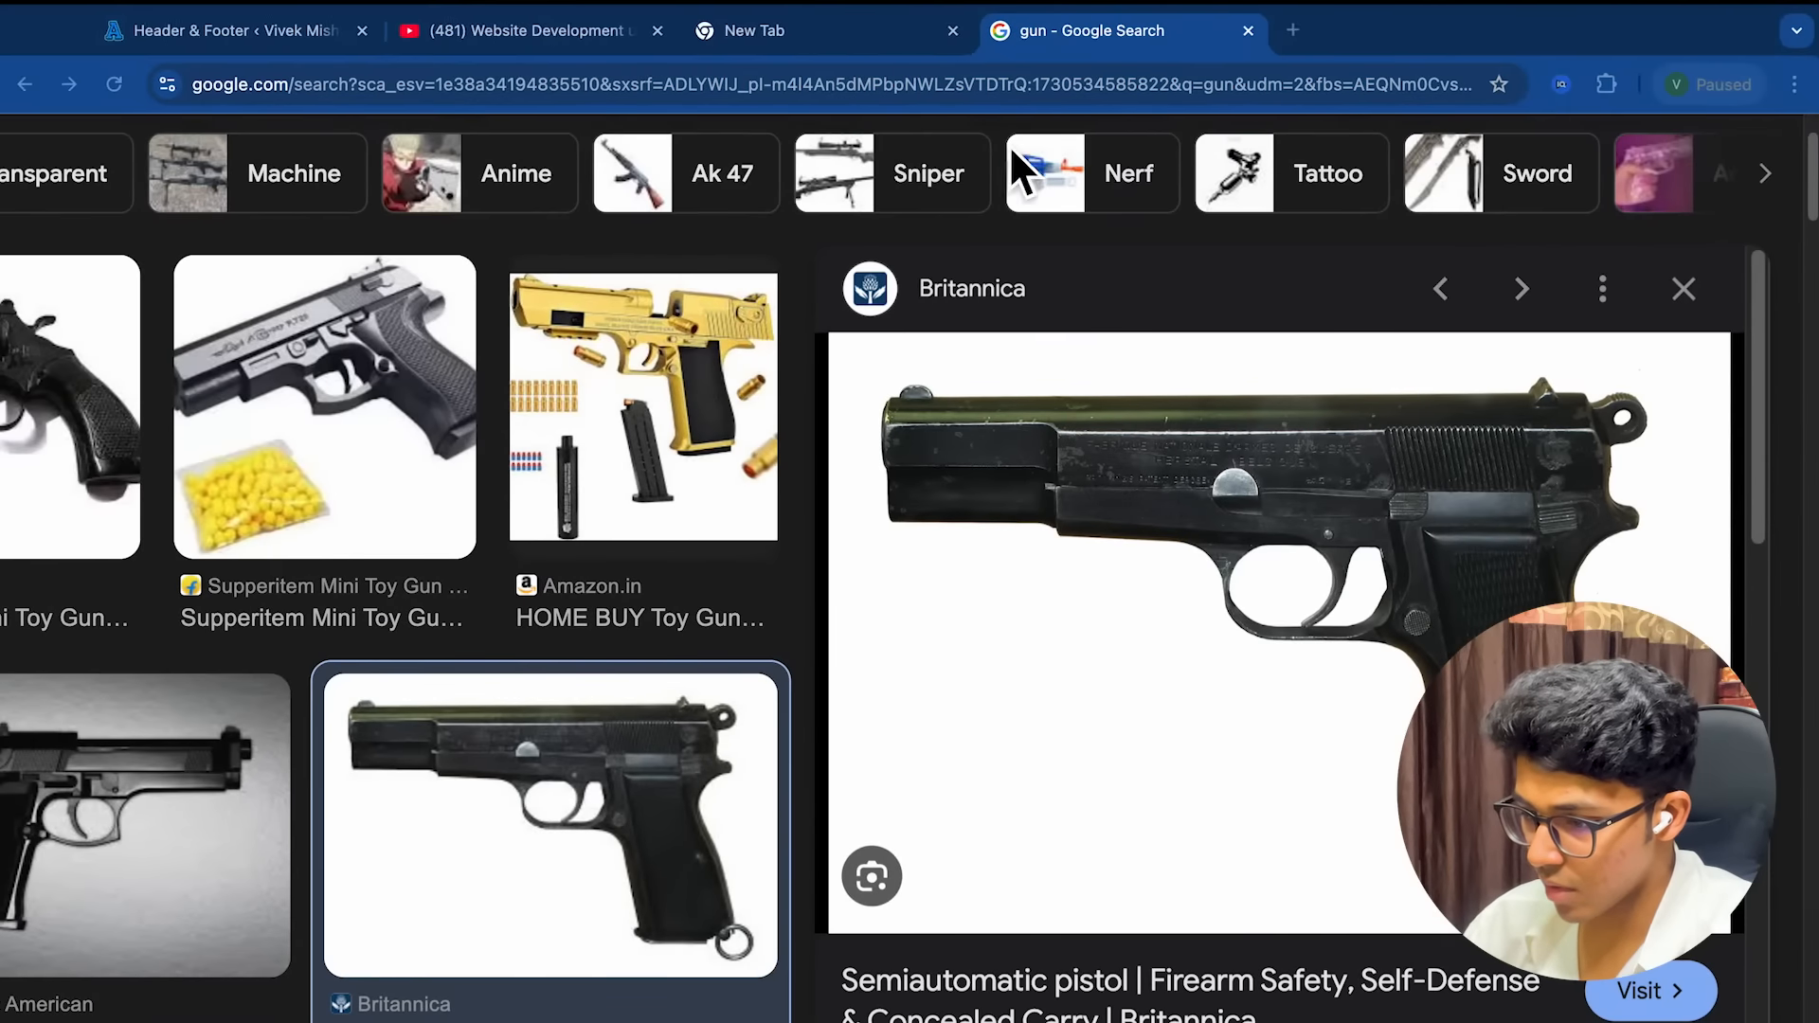
Check the site domain on the WordPress WPCode Header & Footer page with the GTM-5B7K66BT snippet
click(299, 30)
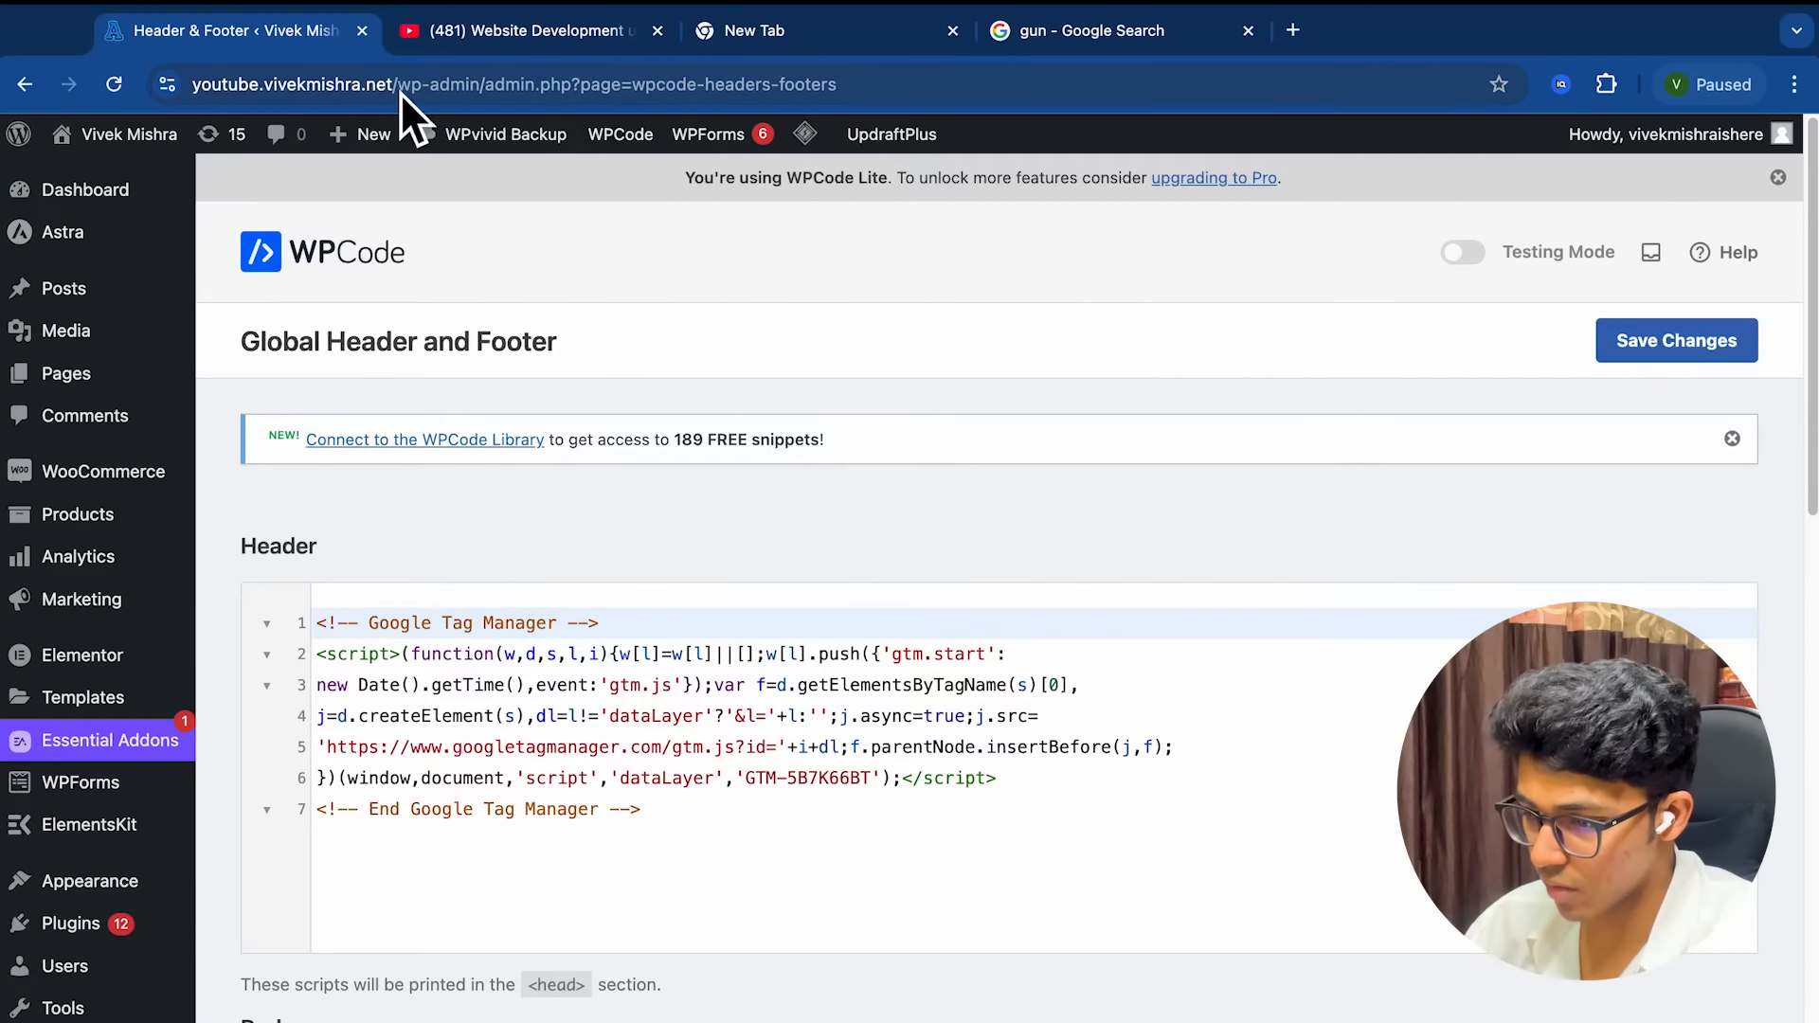
drag(400, 99, 180, 104)
key(super+c)
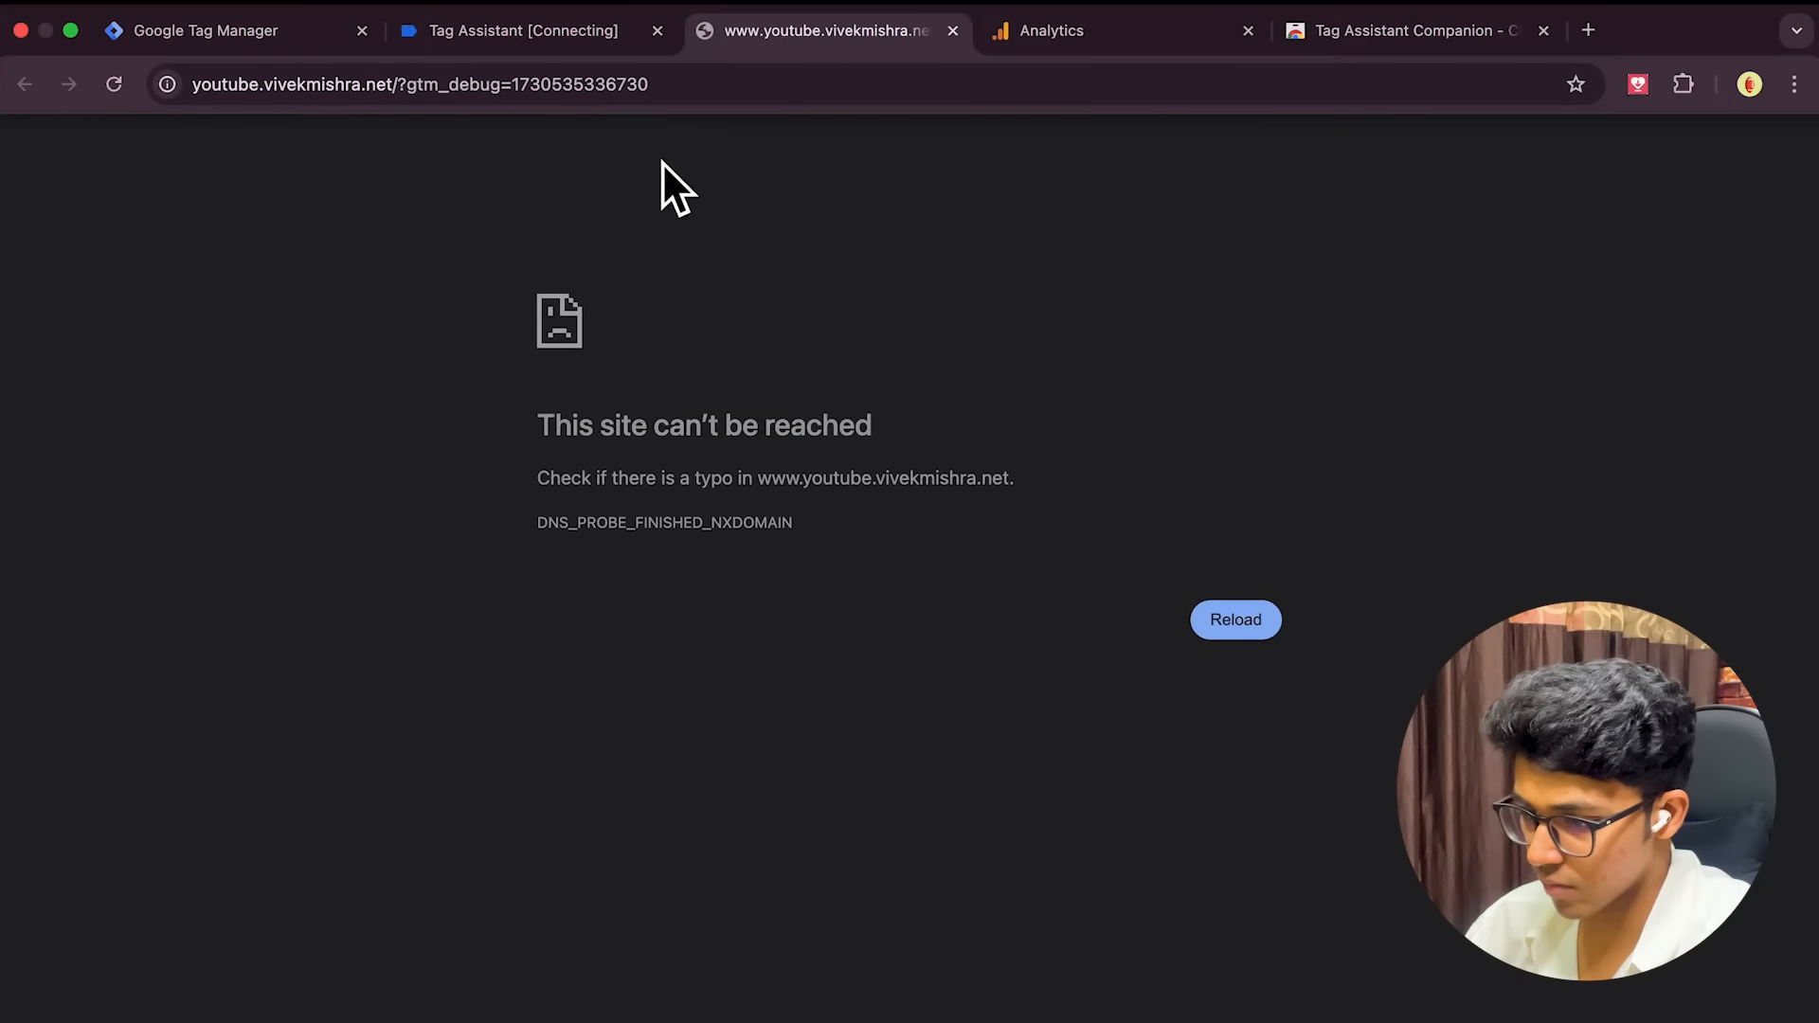
Copy the debug tab's site address and close Tag Assistant's connecting panel
click(654, 90)
click(652, 90)
key(super+a)
click(561, 31)
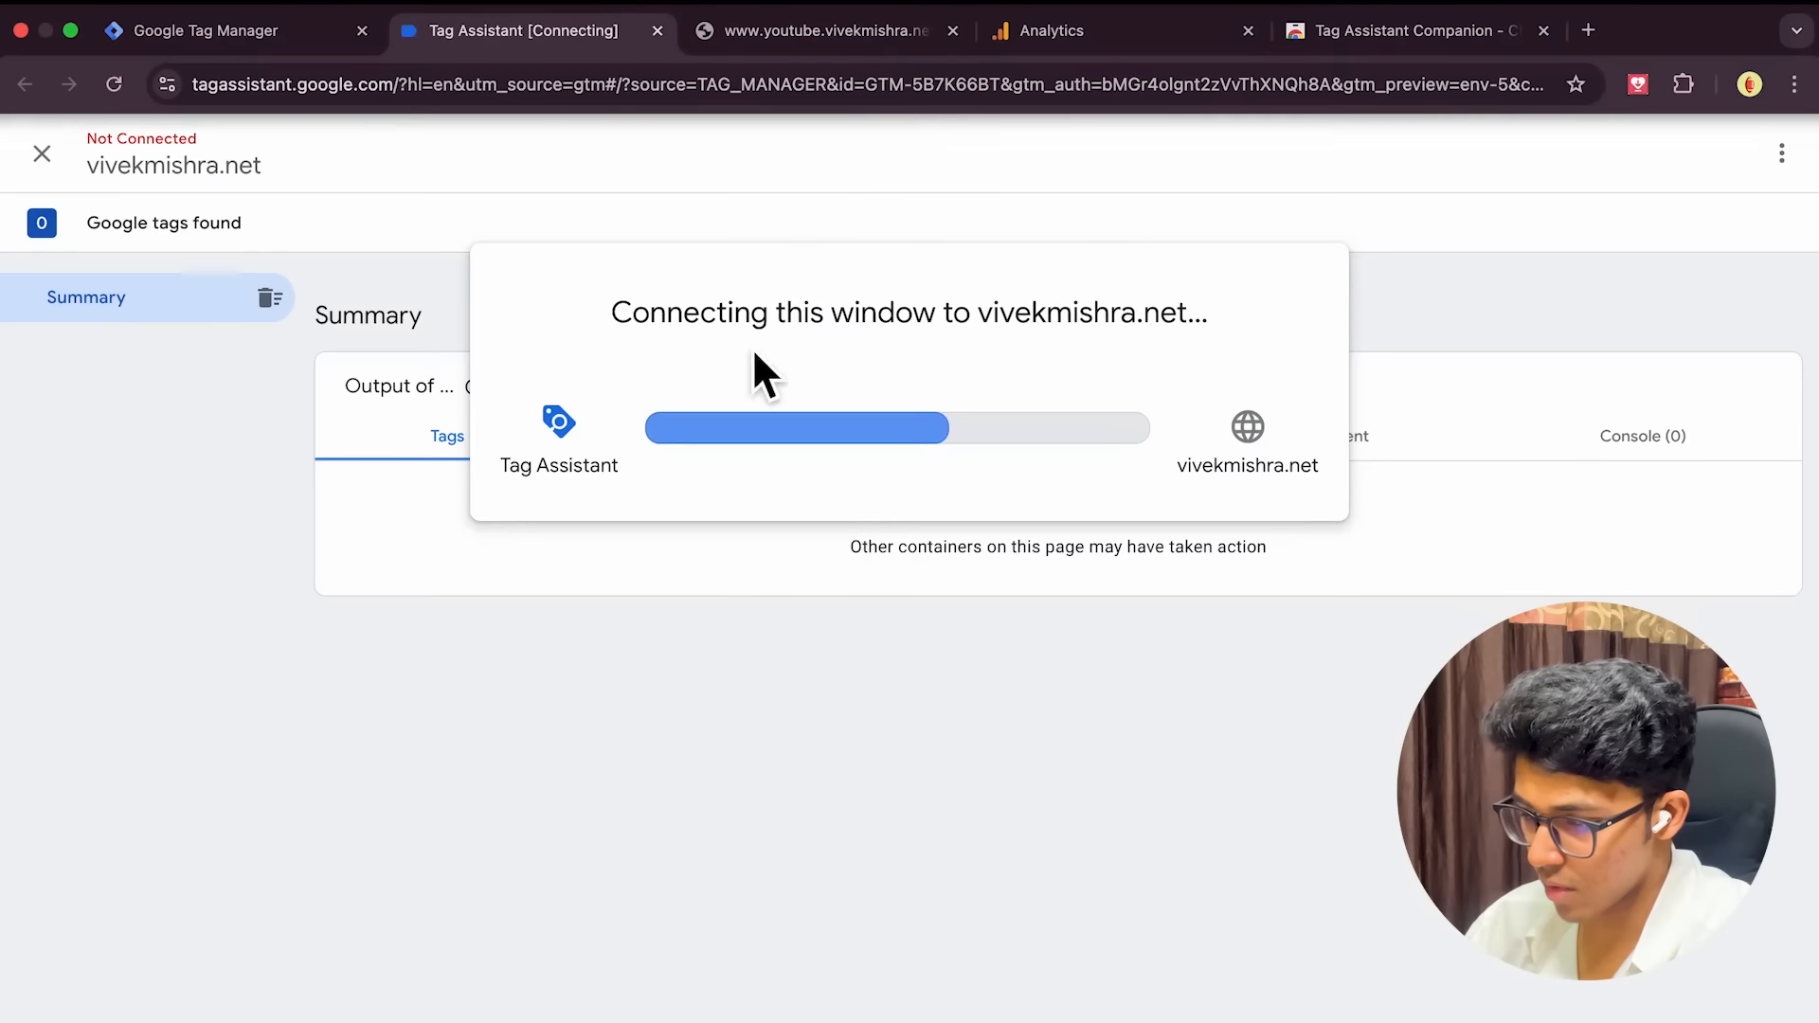
click(49, 156)
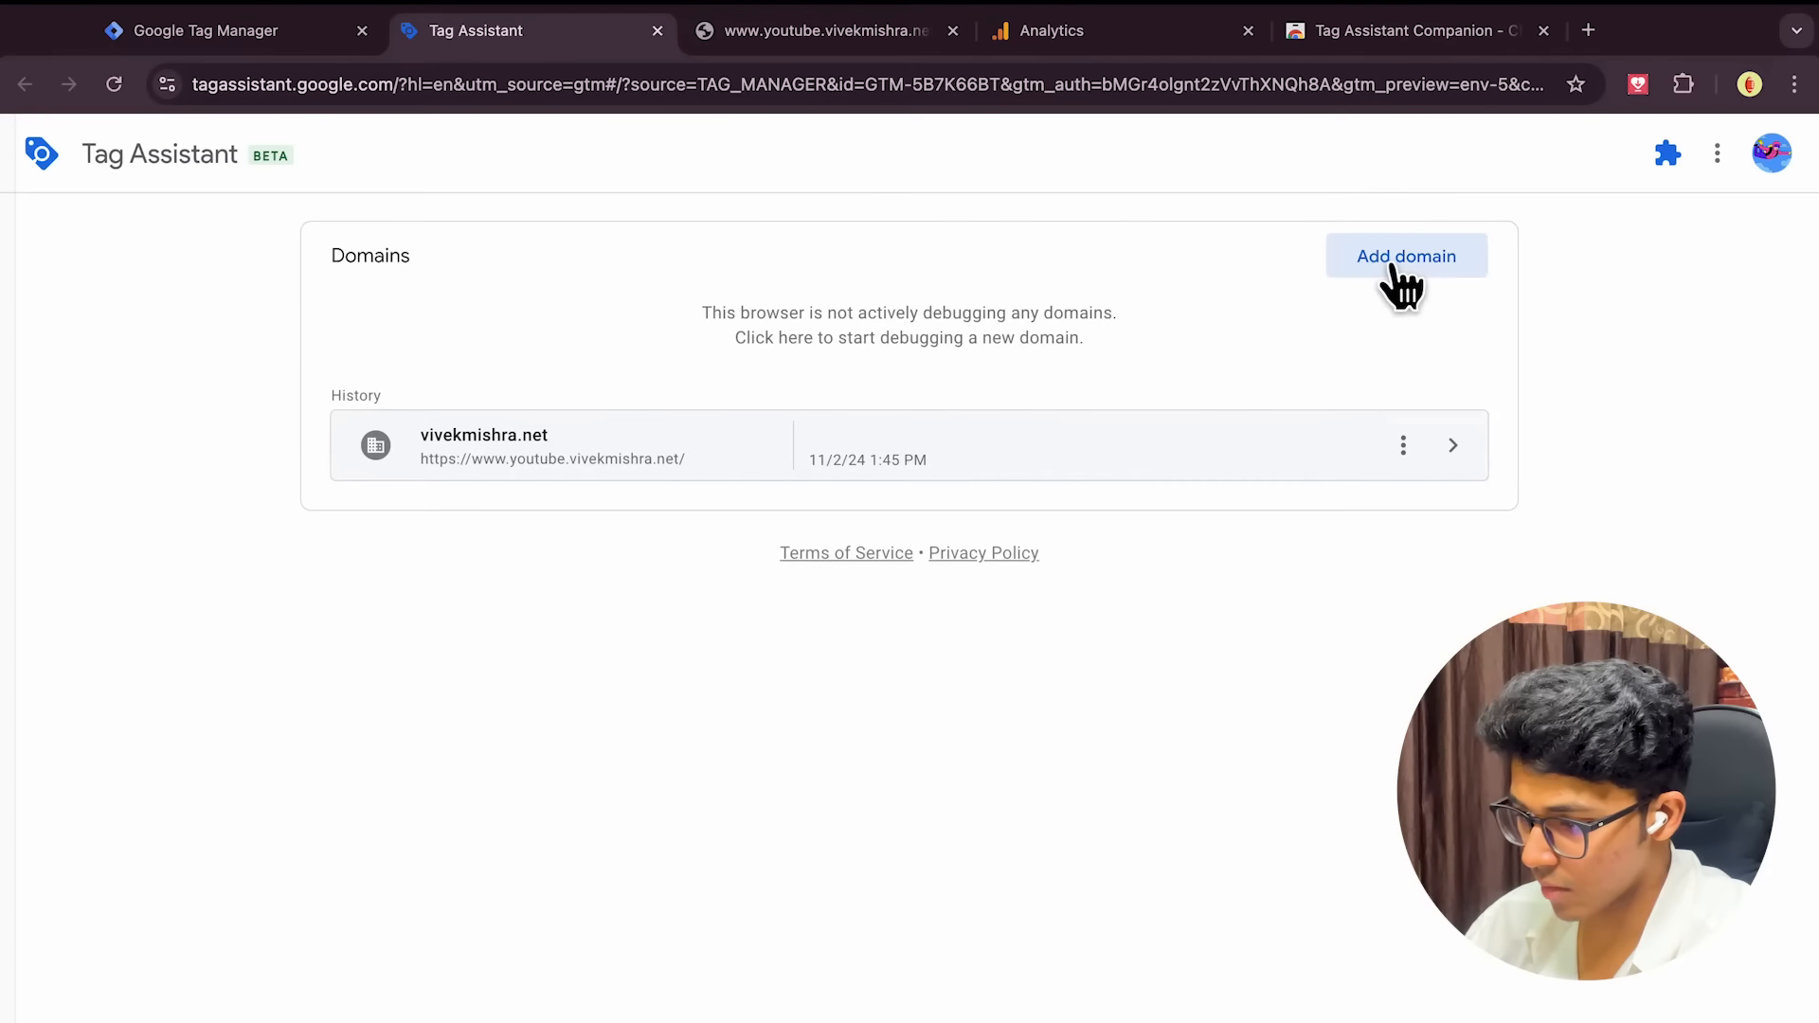
click(269, 38)
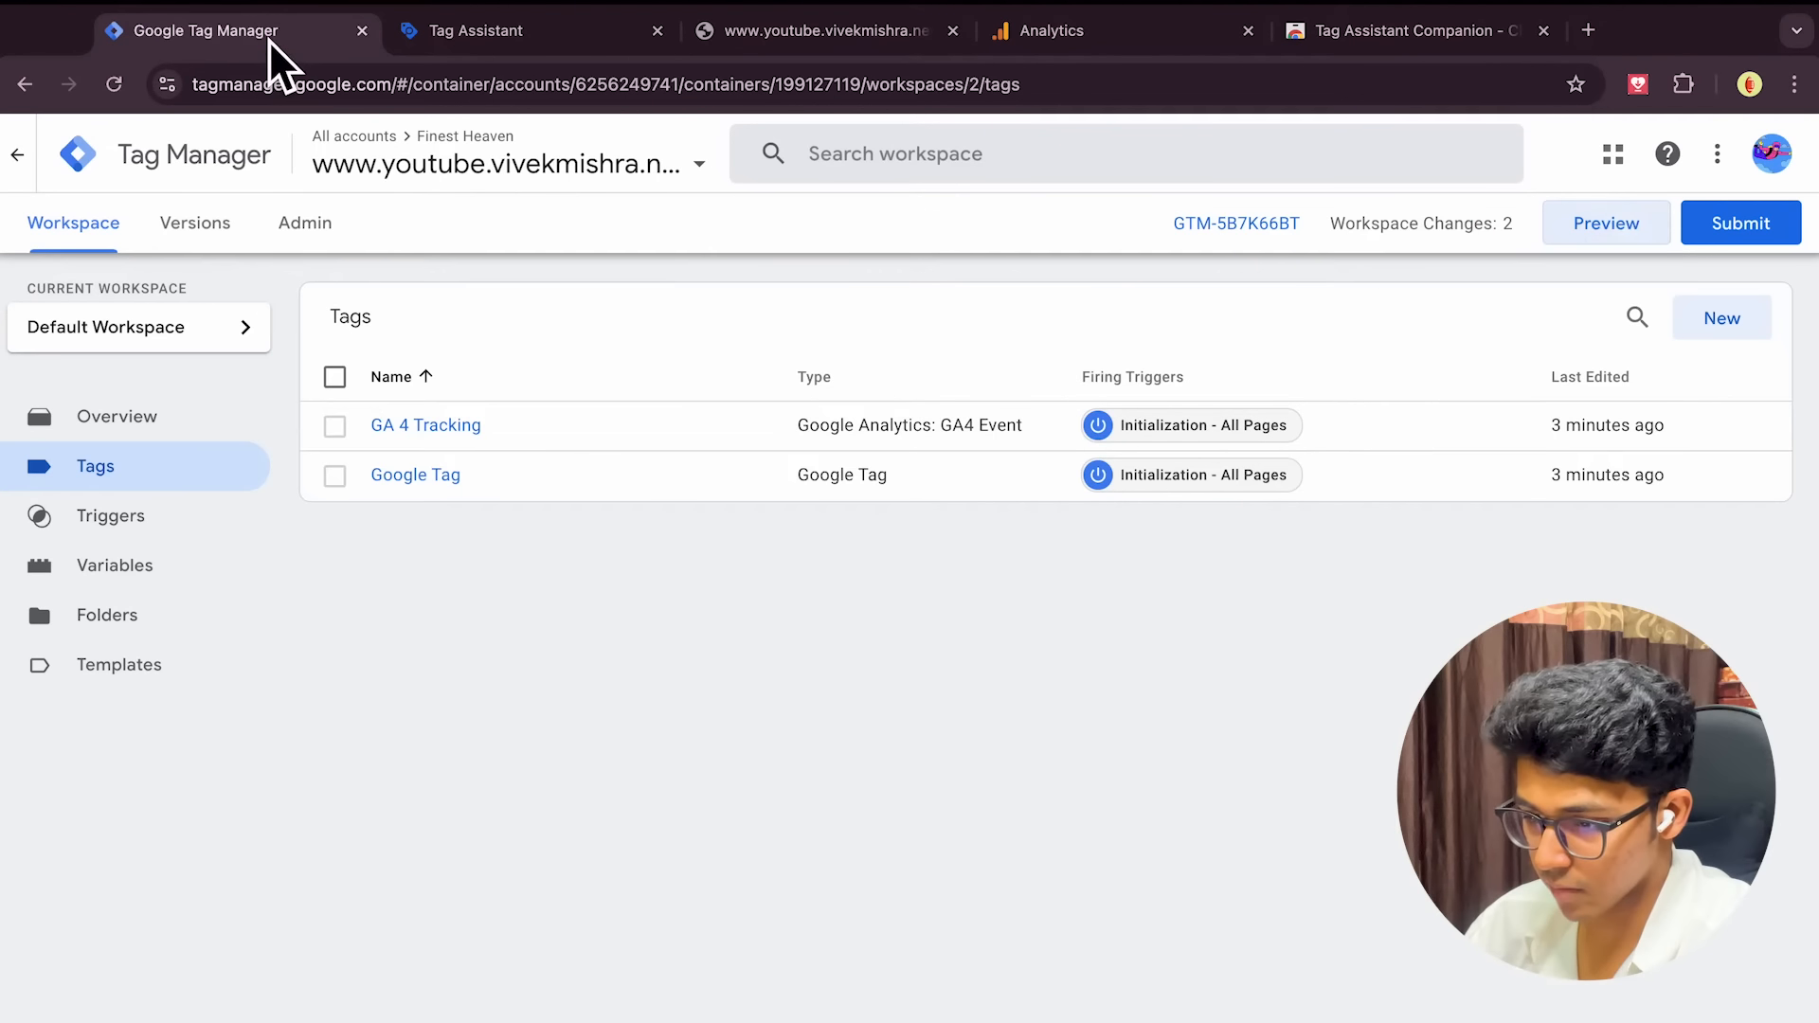
click(1633, 227)
click(874, 633)
key(super+v)
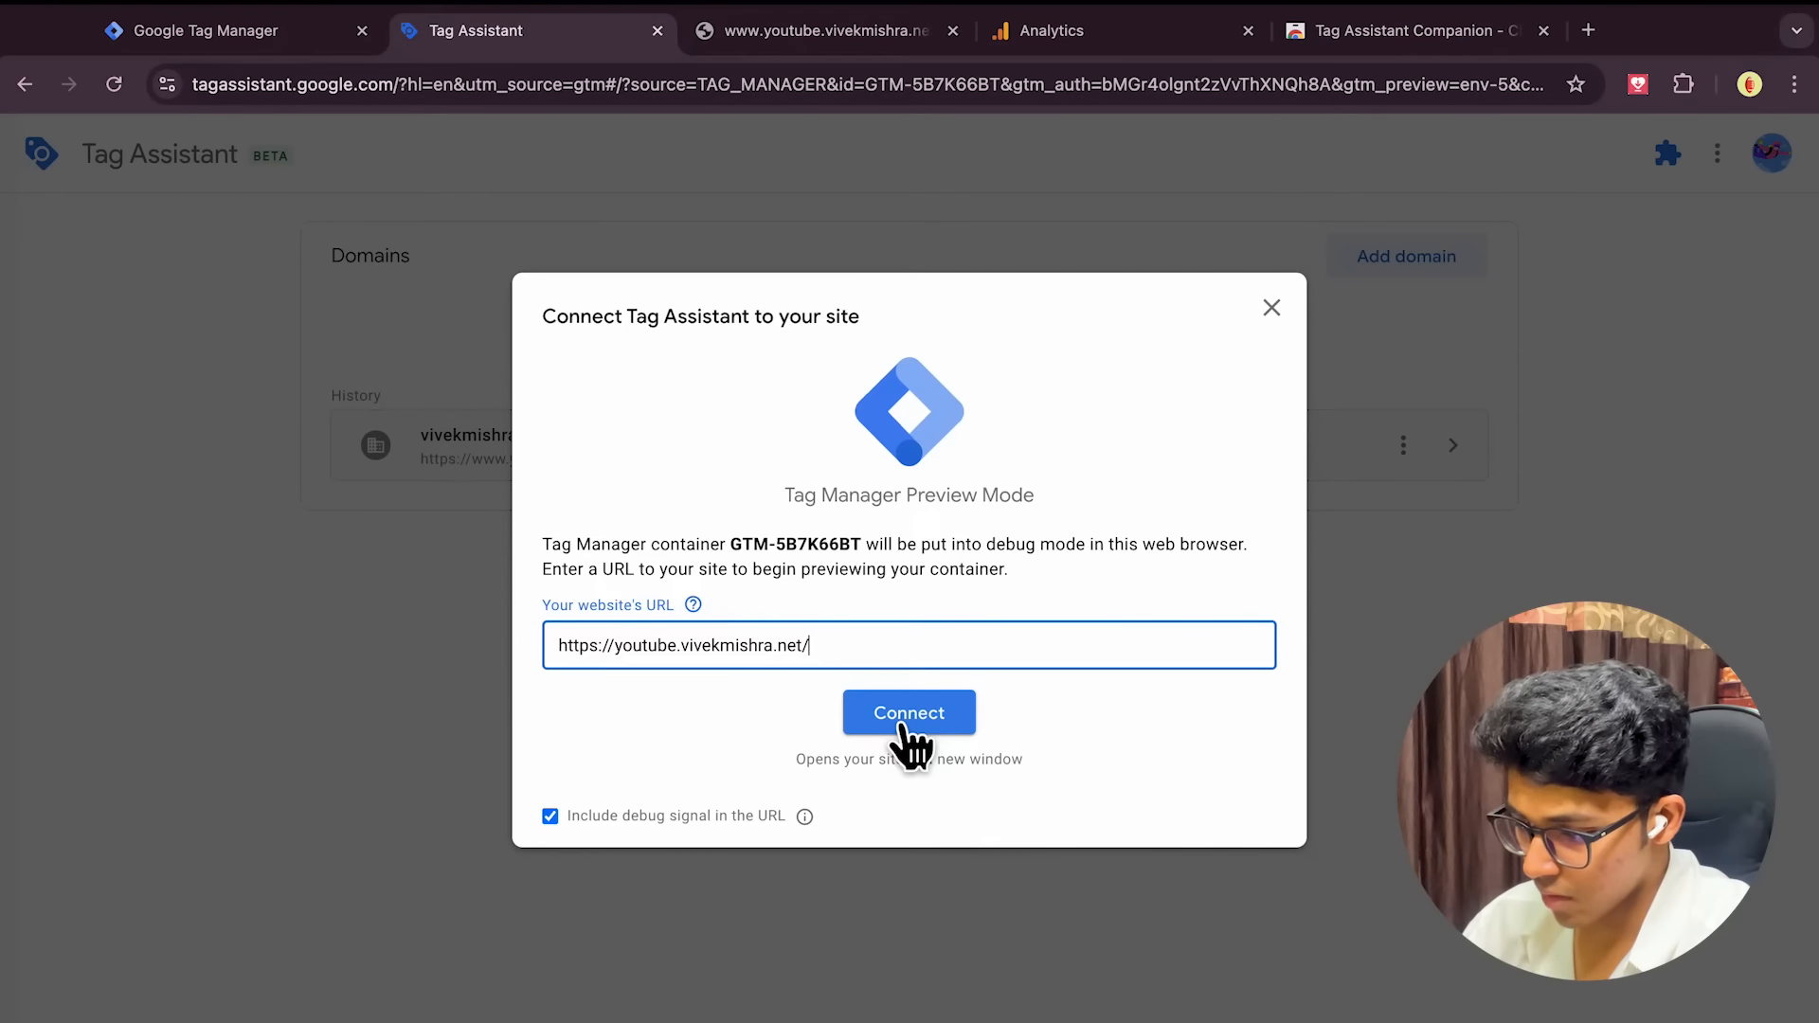
click(905, 727)
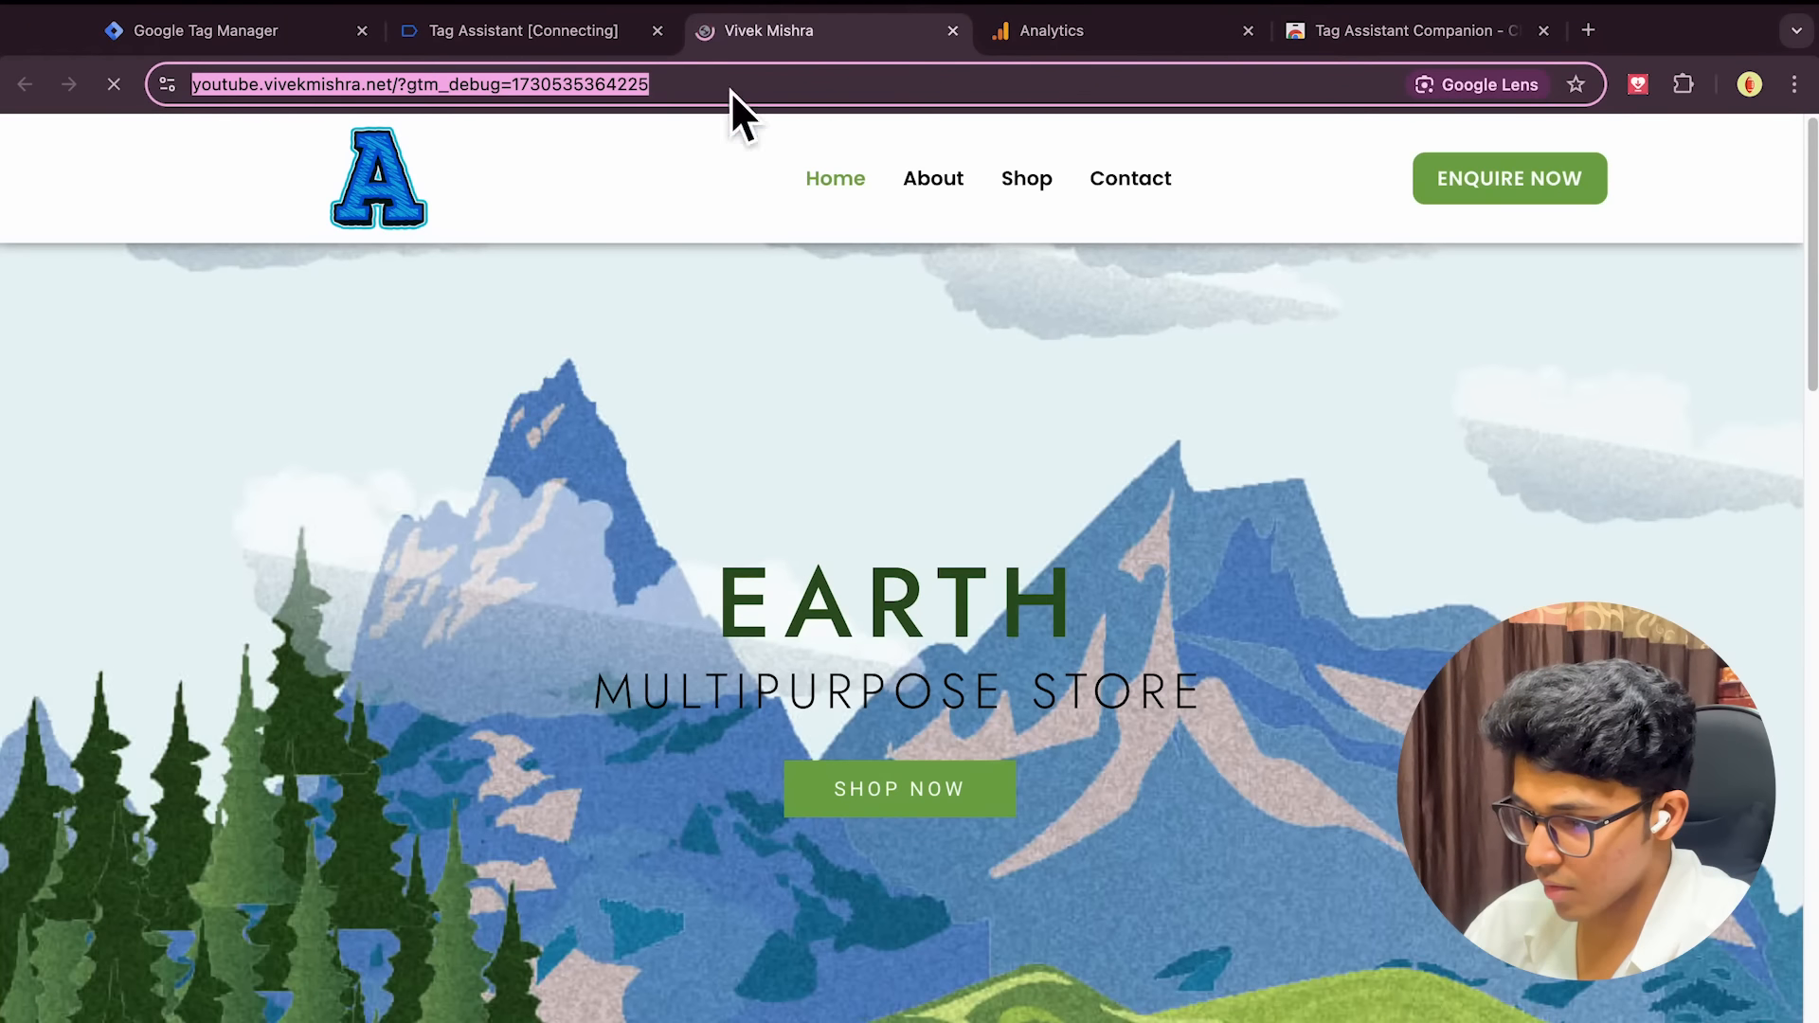
scroll(914, 855, down, 10)
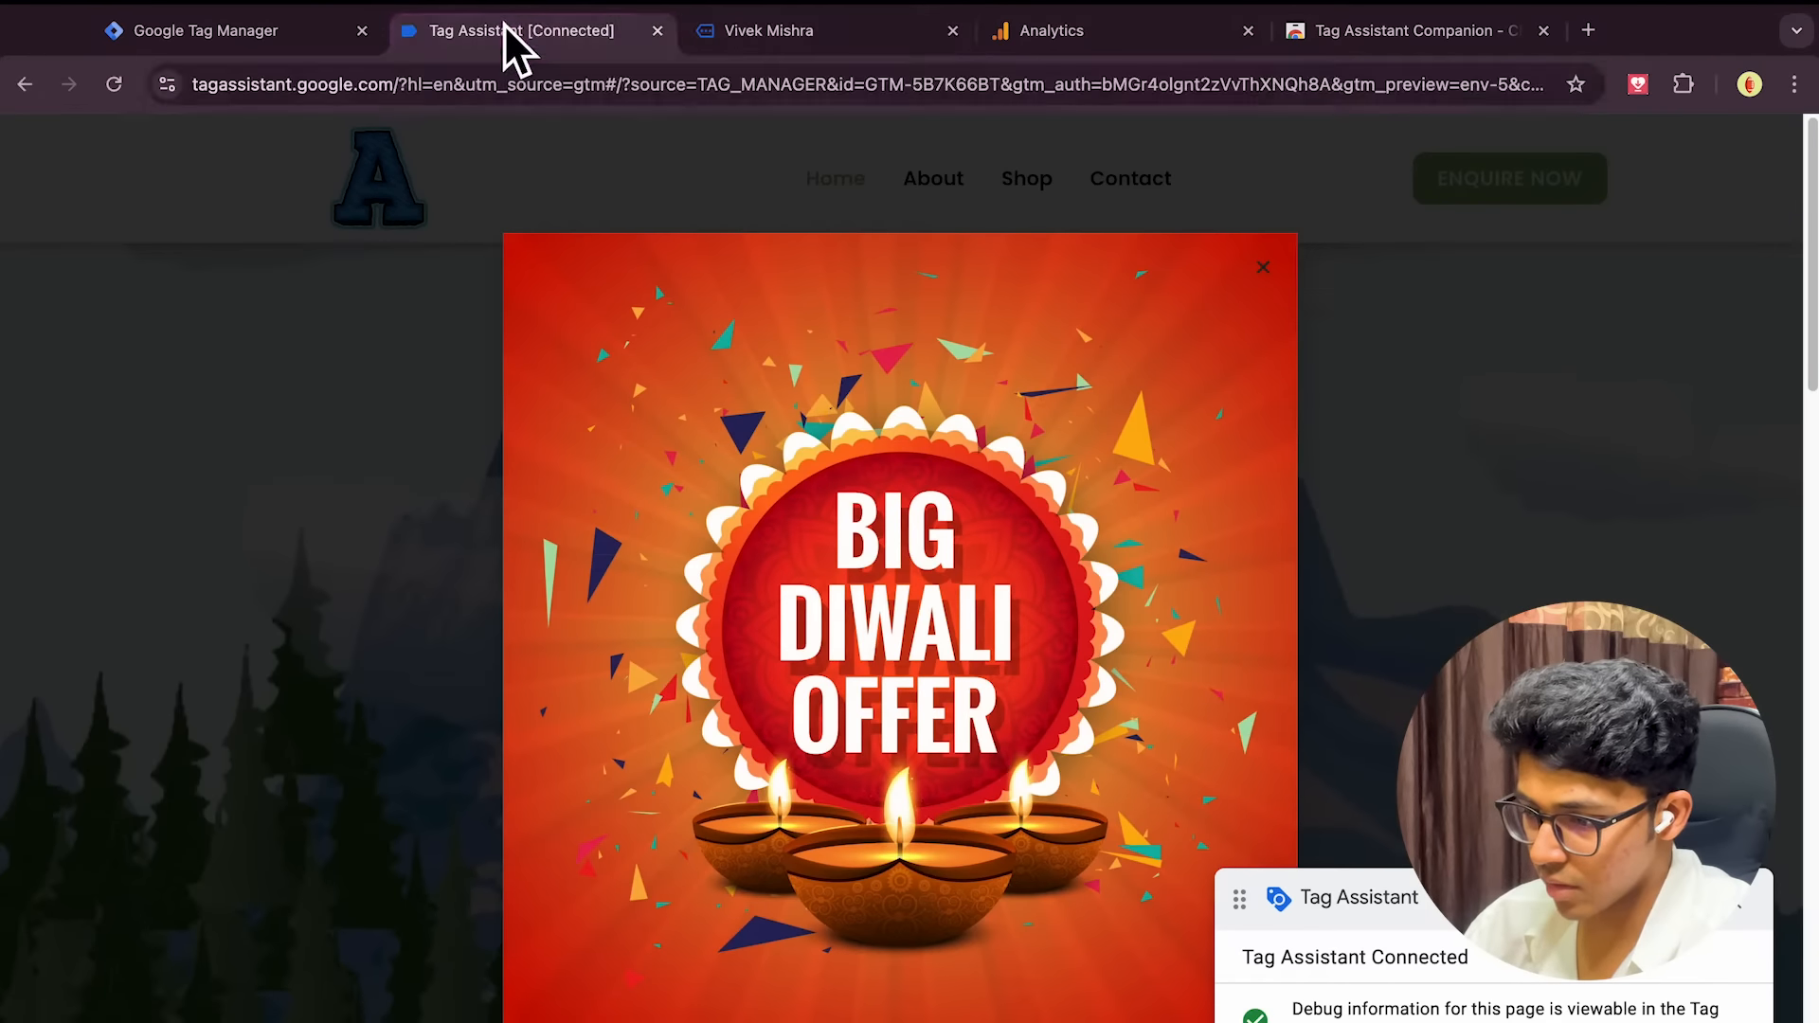
Confirm Tag Assistant is connected and view the summary showing GA 4 Tracking and Google Tag fired once
click(504, 29)
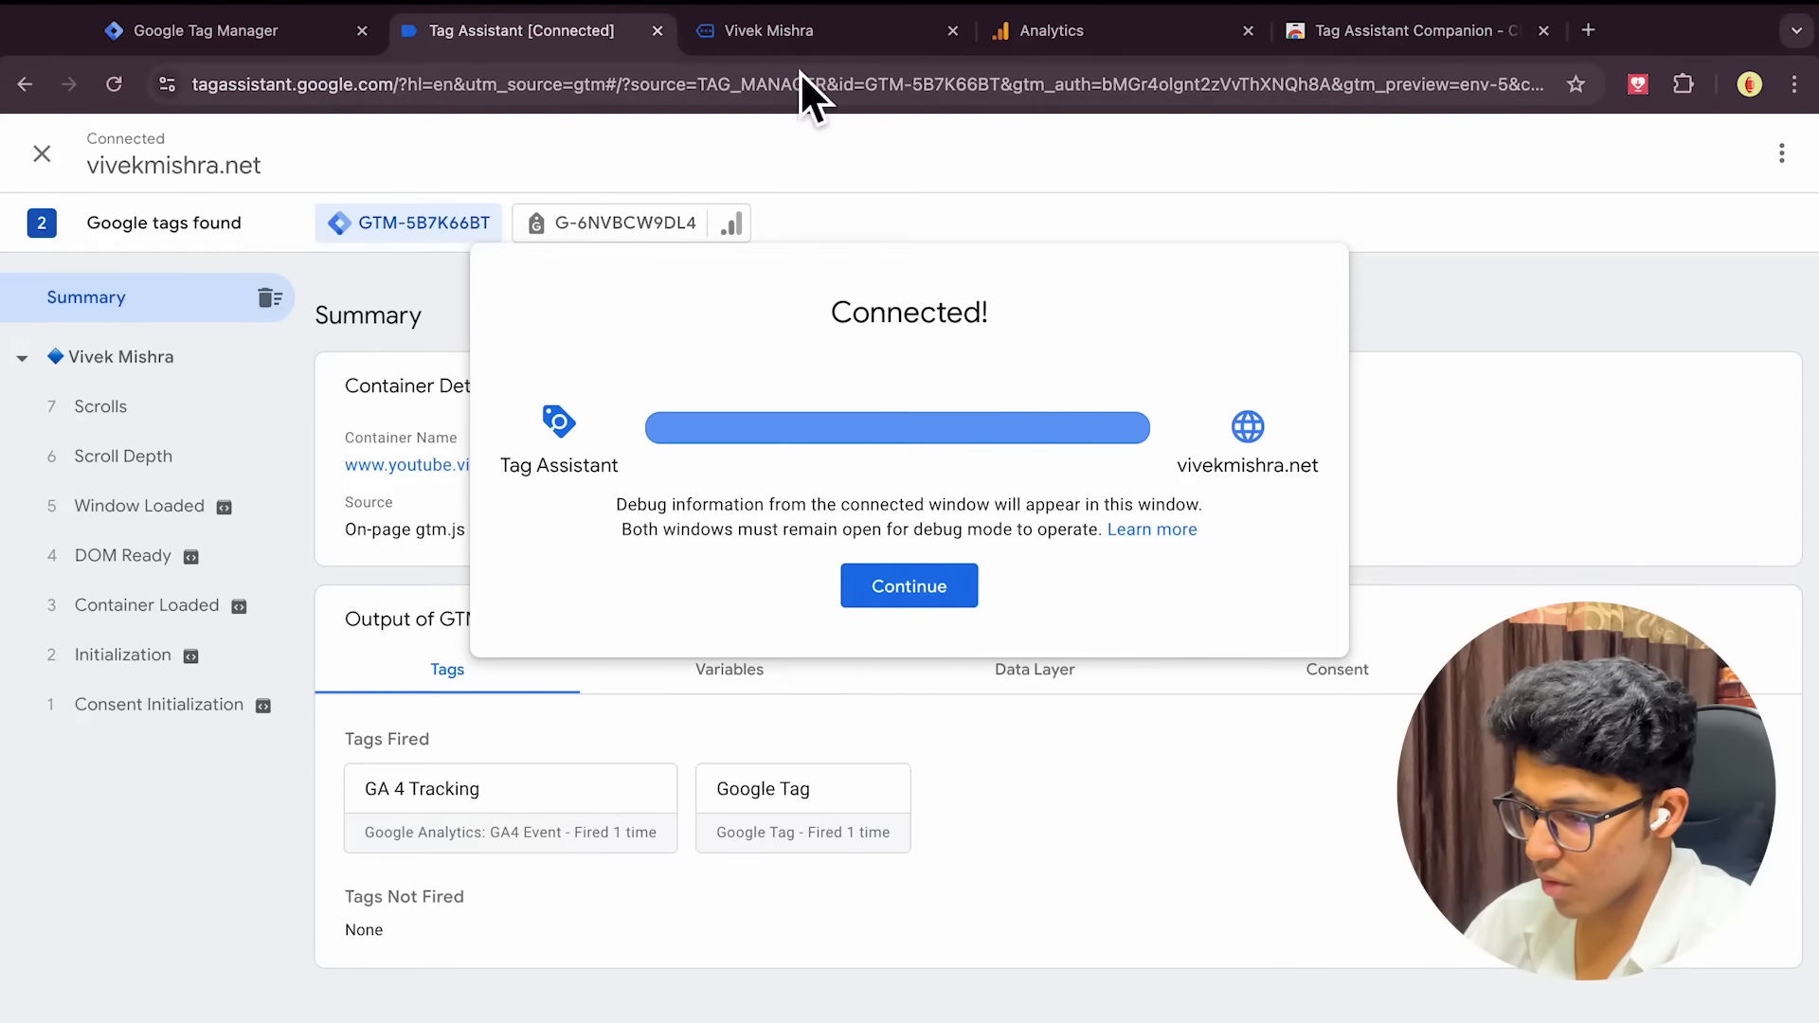
click(795, 38)
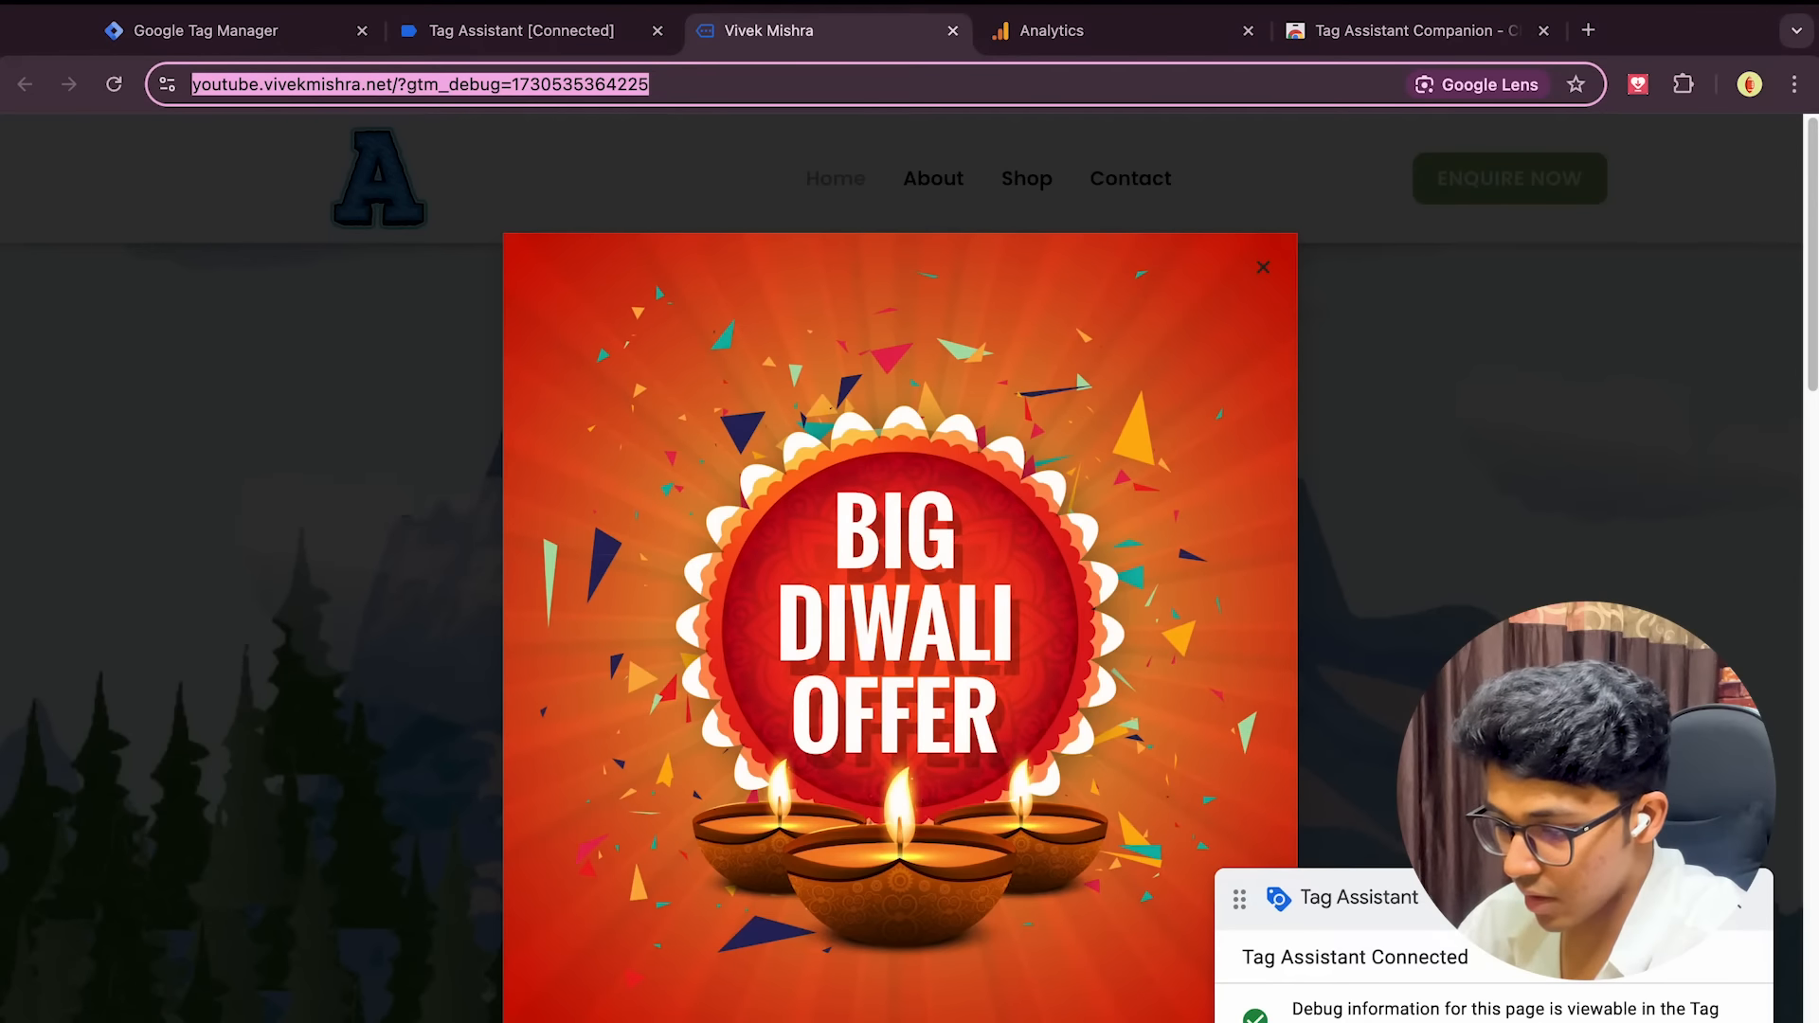
click(552, 28)
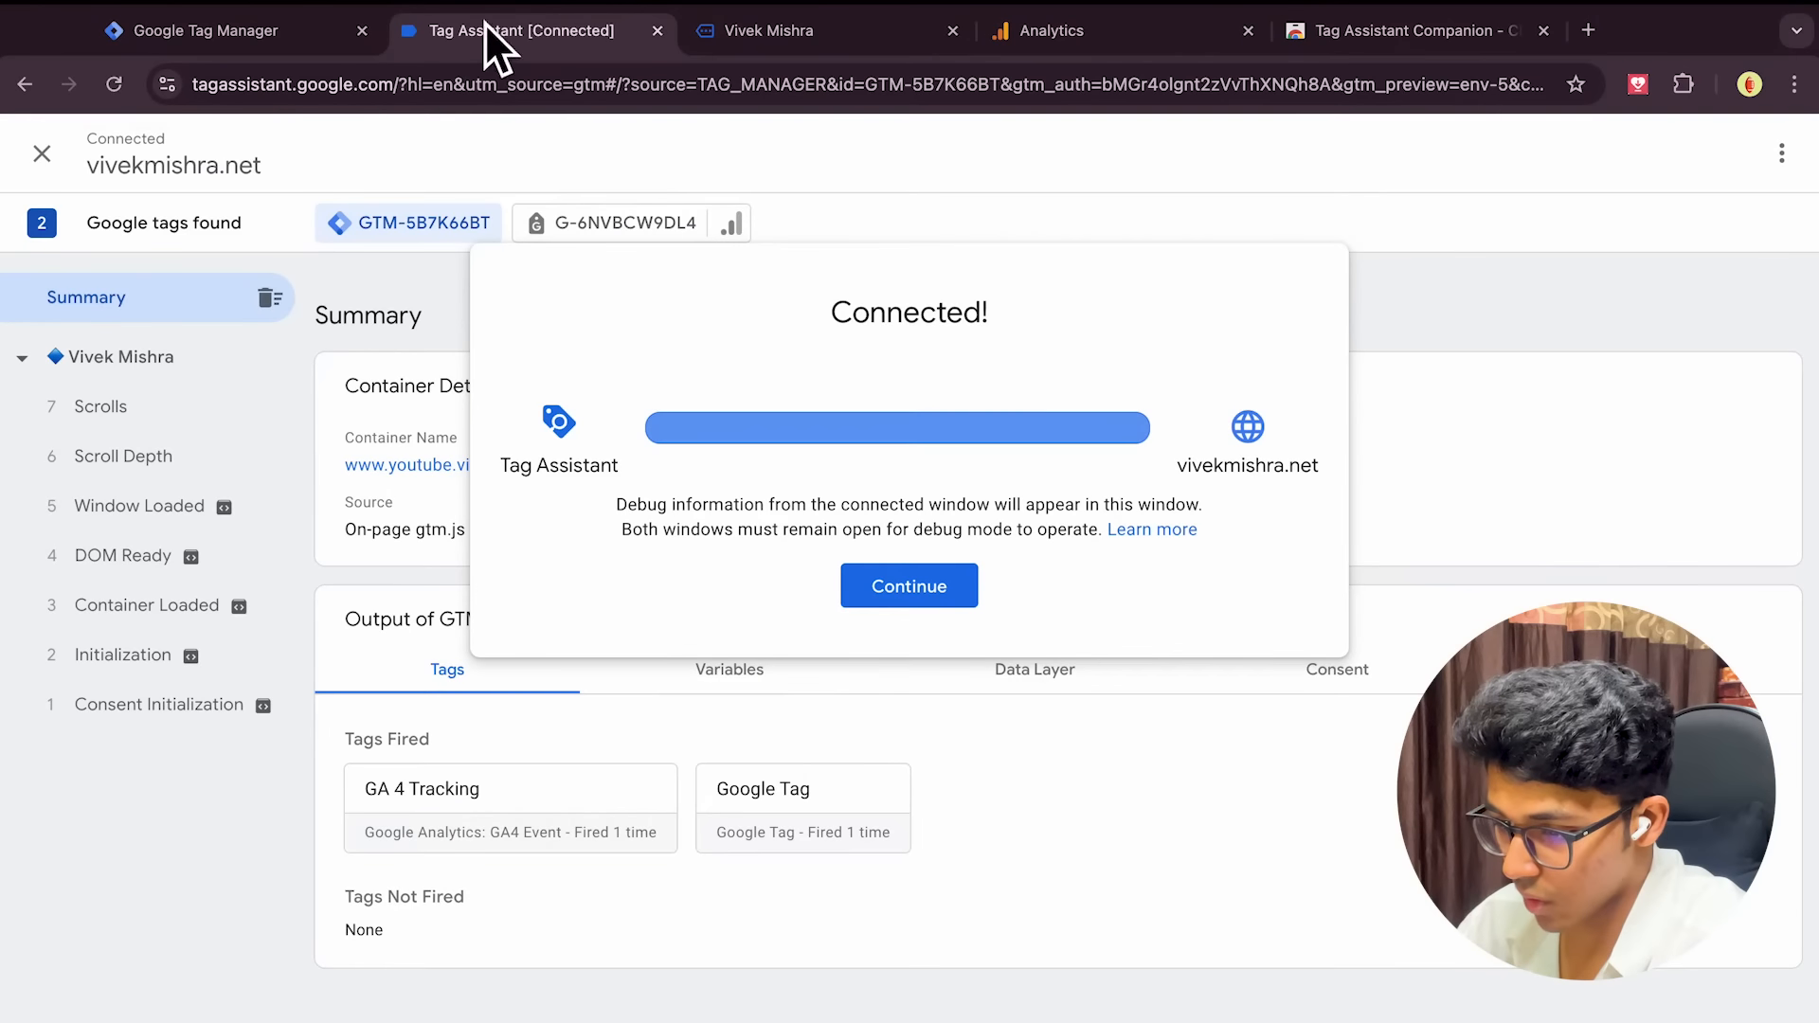
click(743, 43)
click(594, 38)
click(777, 43)
click(589, 42)
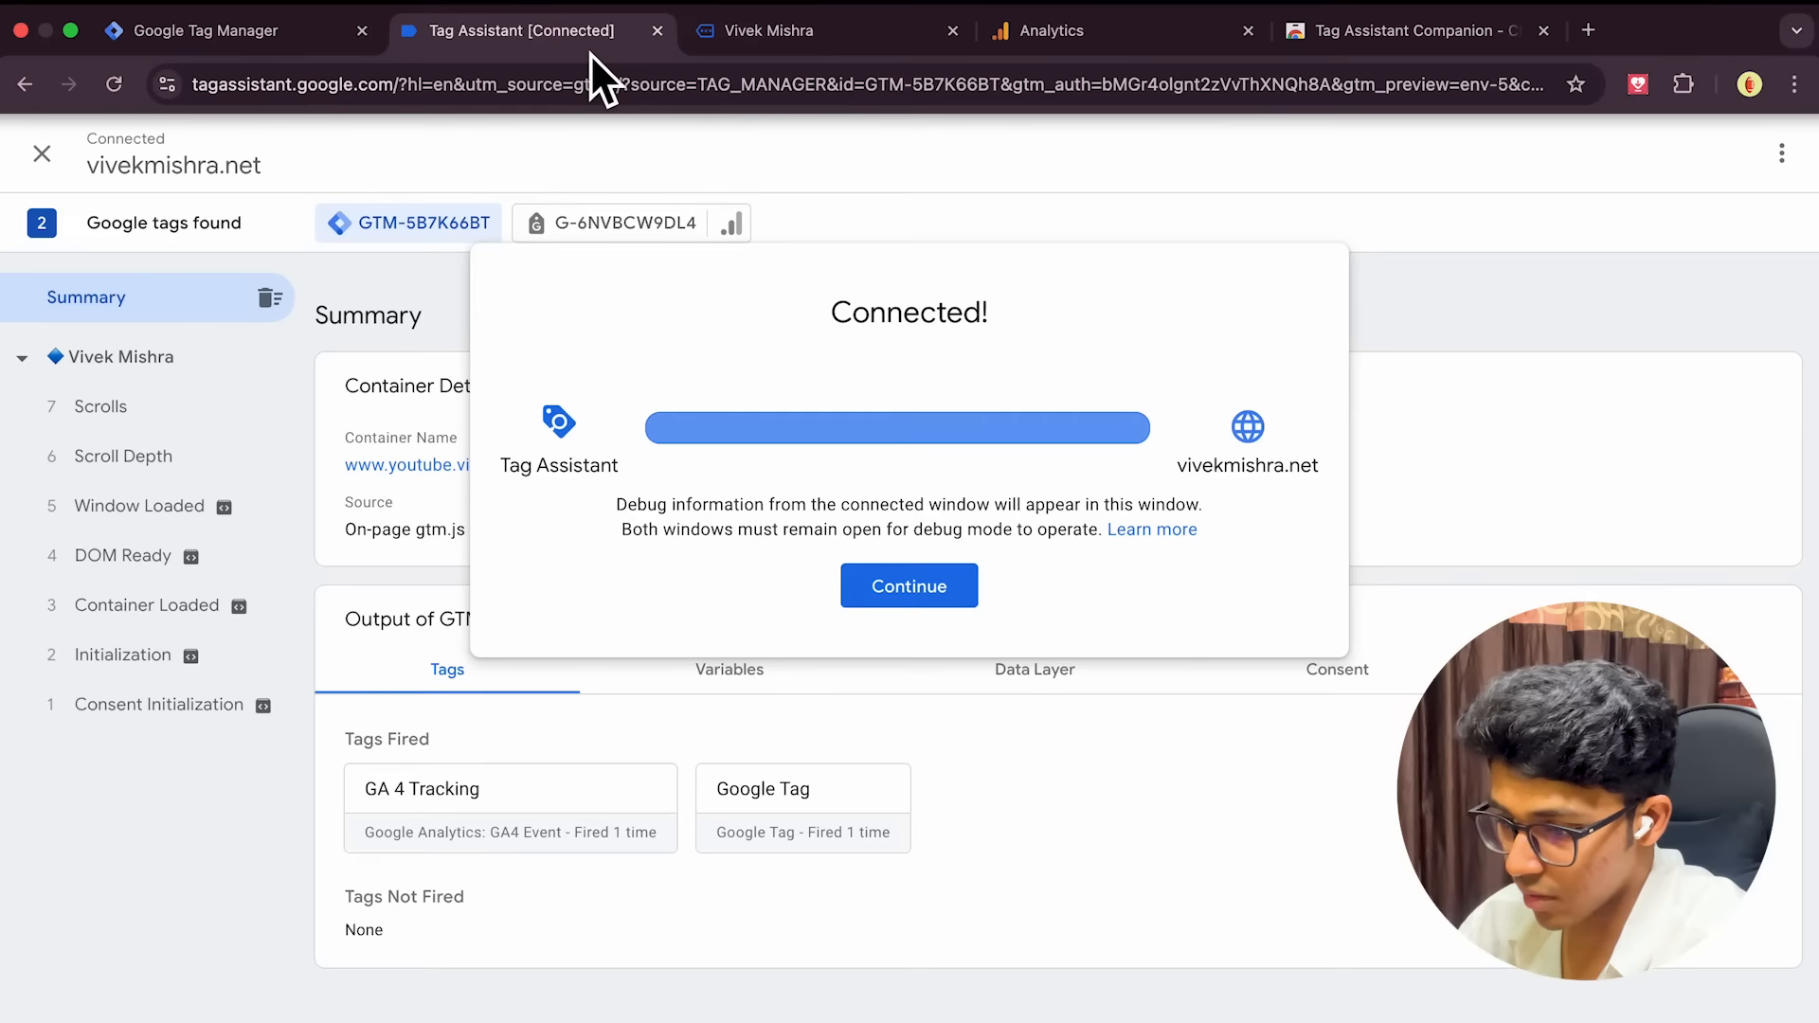
click(891, 589)
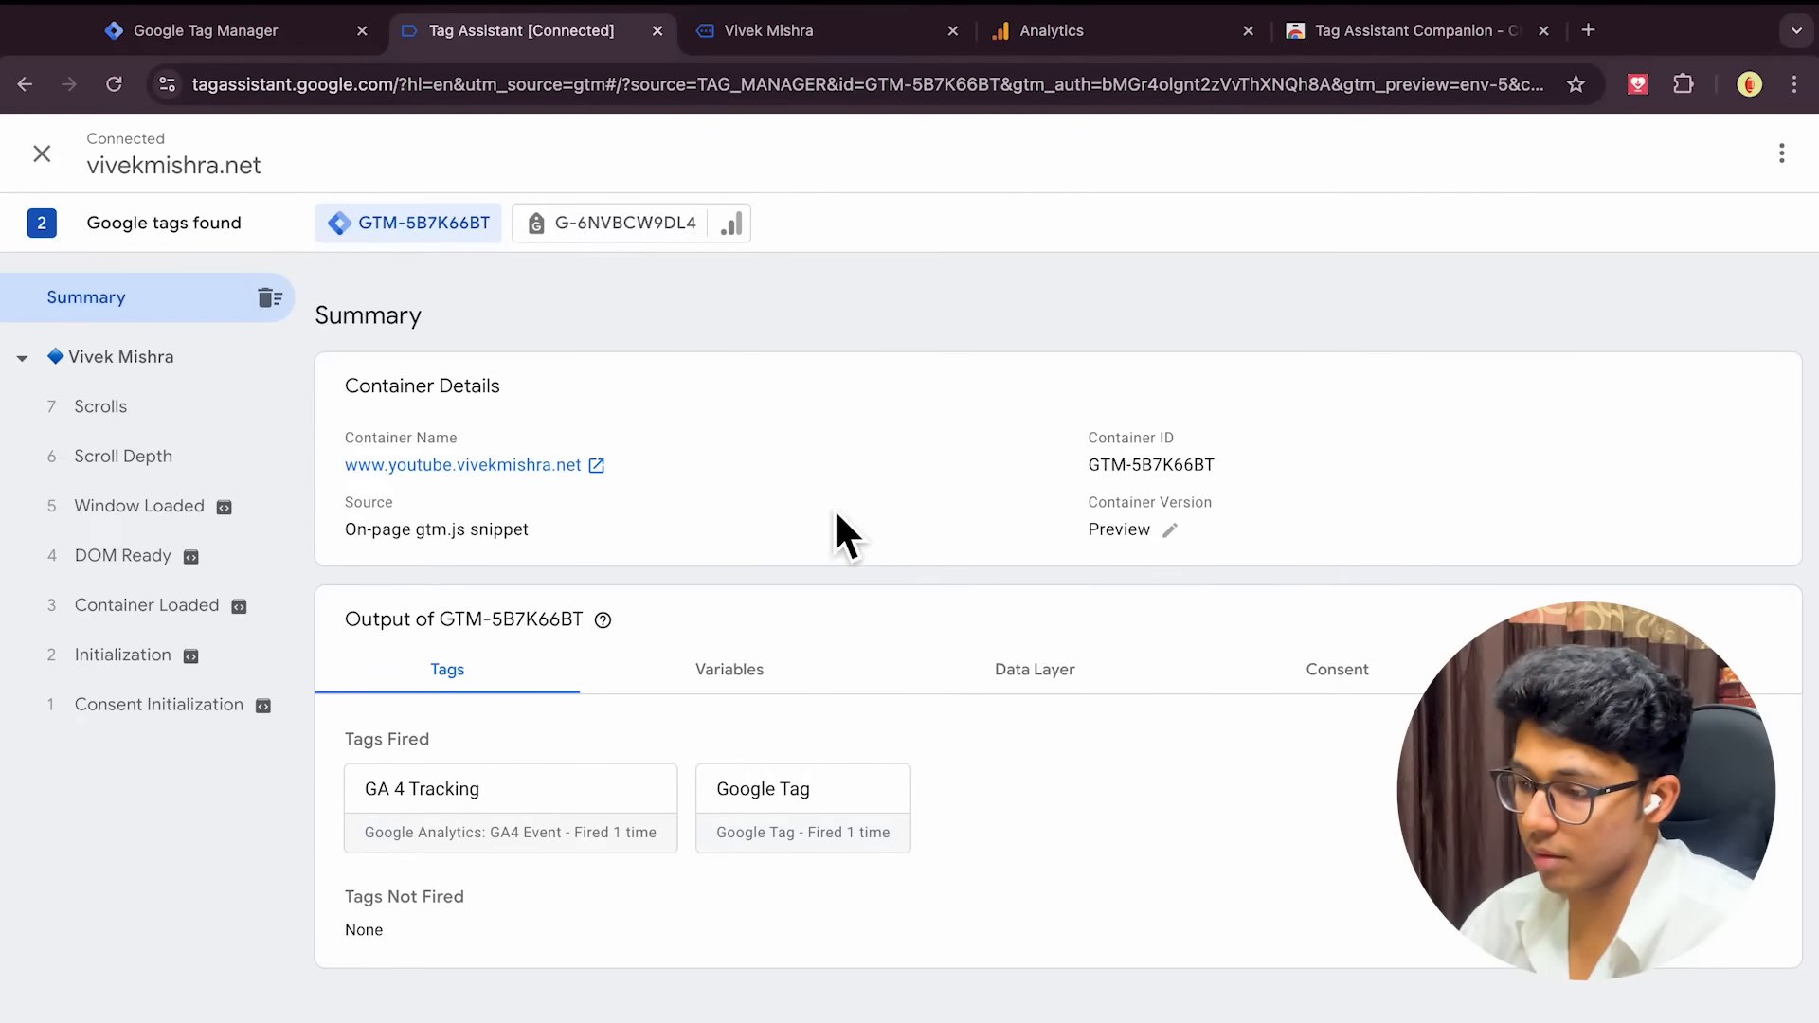
Close the web stream details, finish setup, and dismiss the key events and Benchmarking announcements
click(1145, 41)
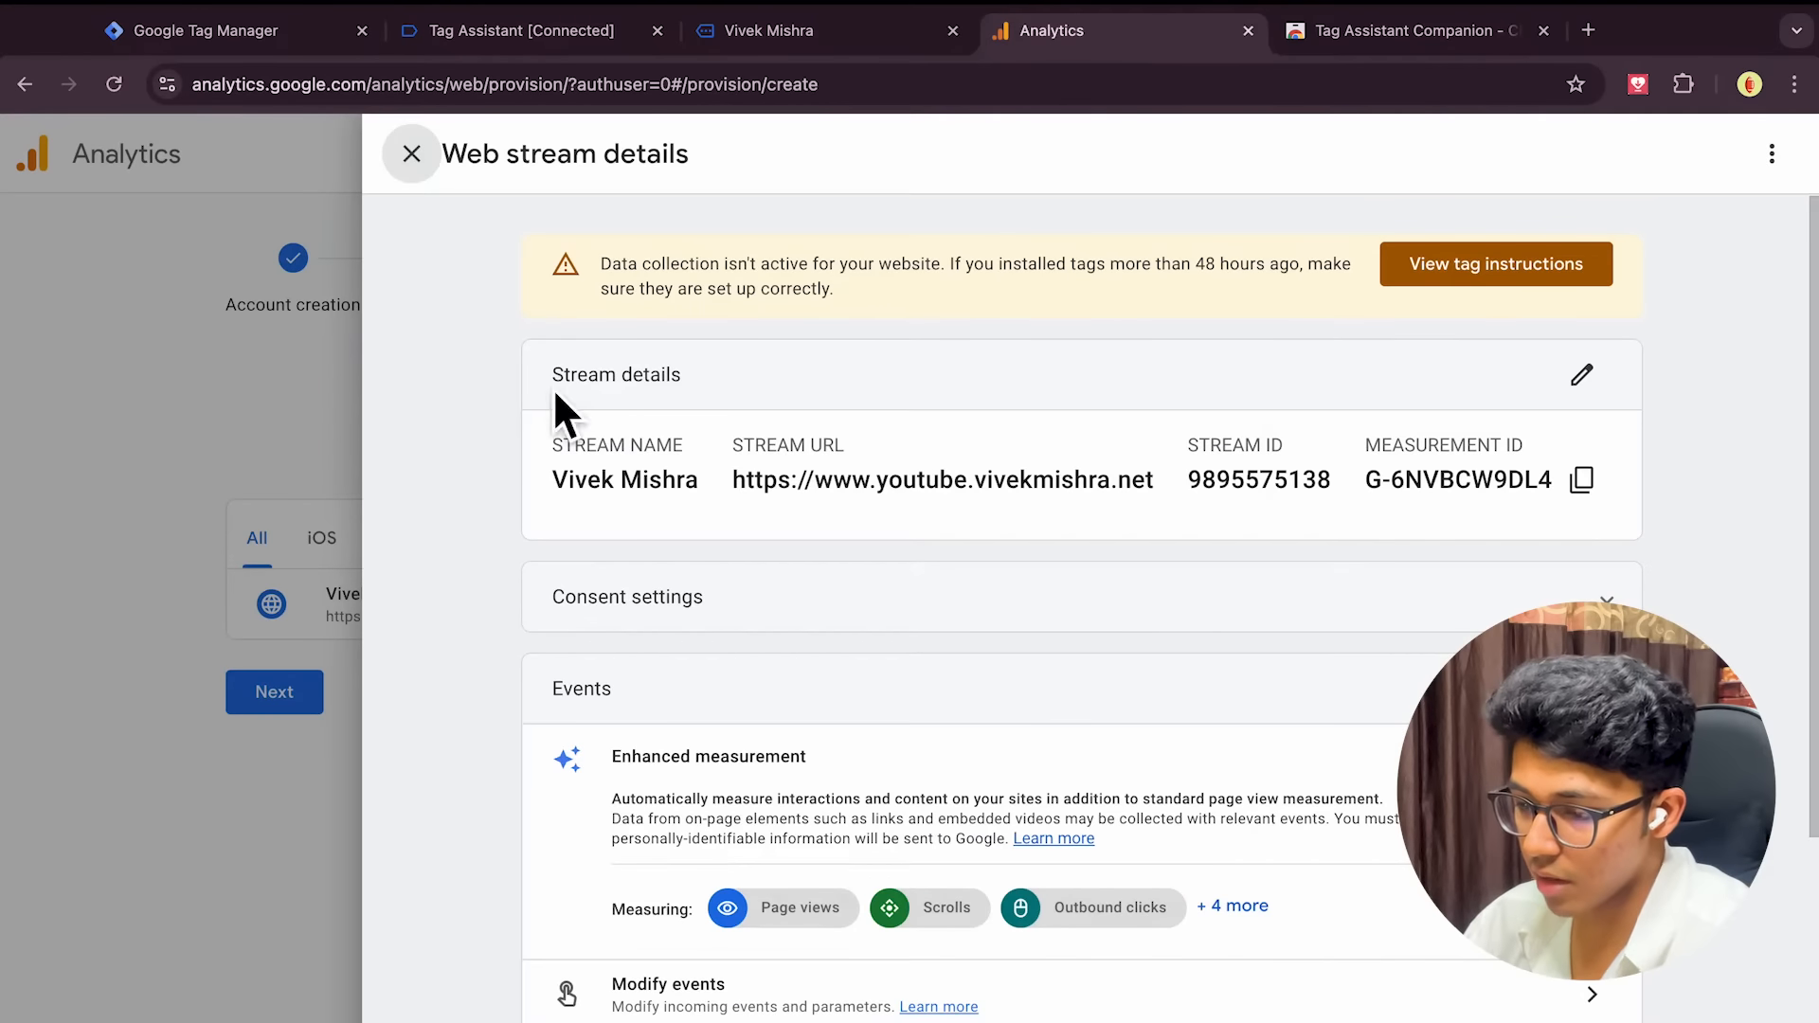
click(411, 155)
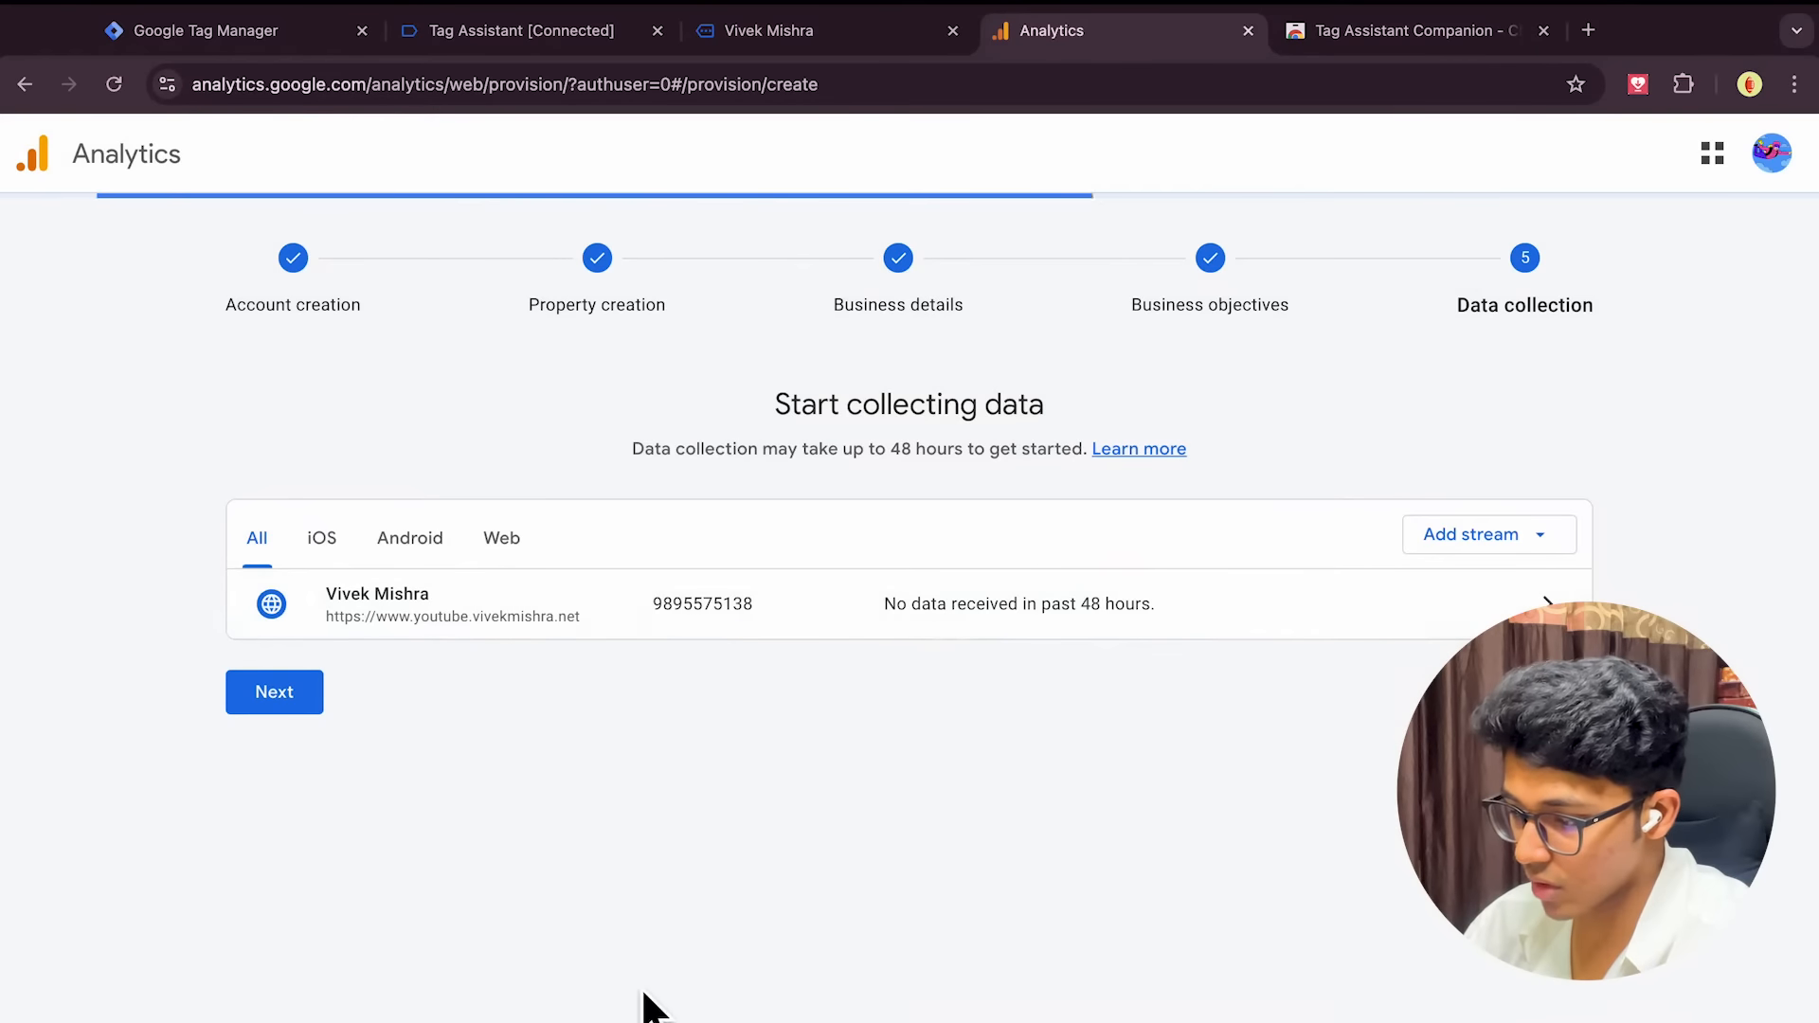
click(293, 699)
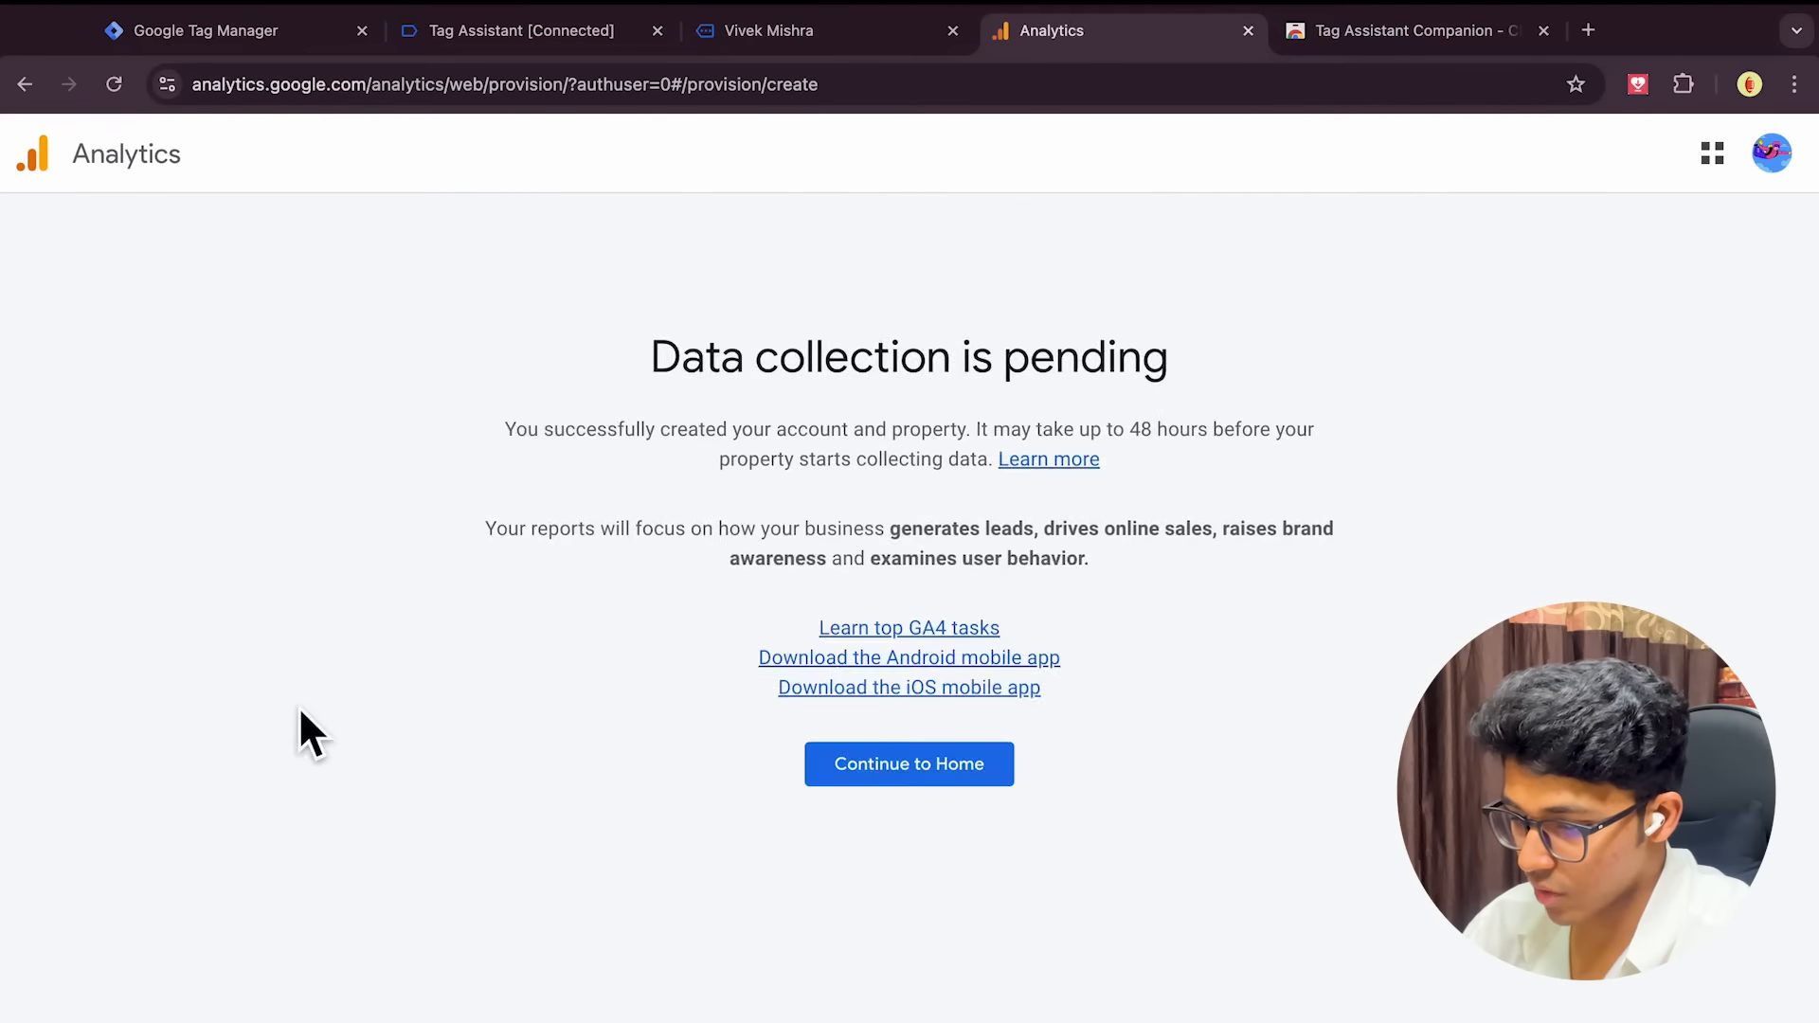
scroll(986, 846, down, 1)
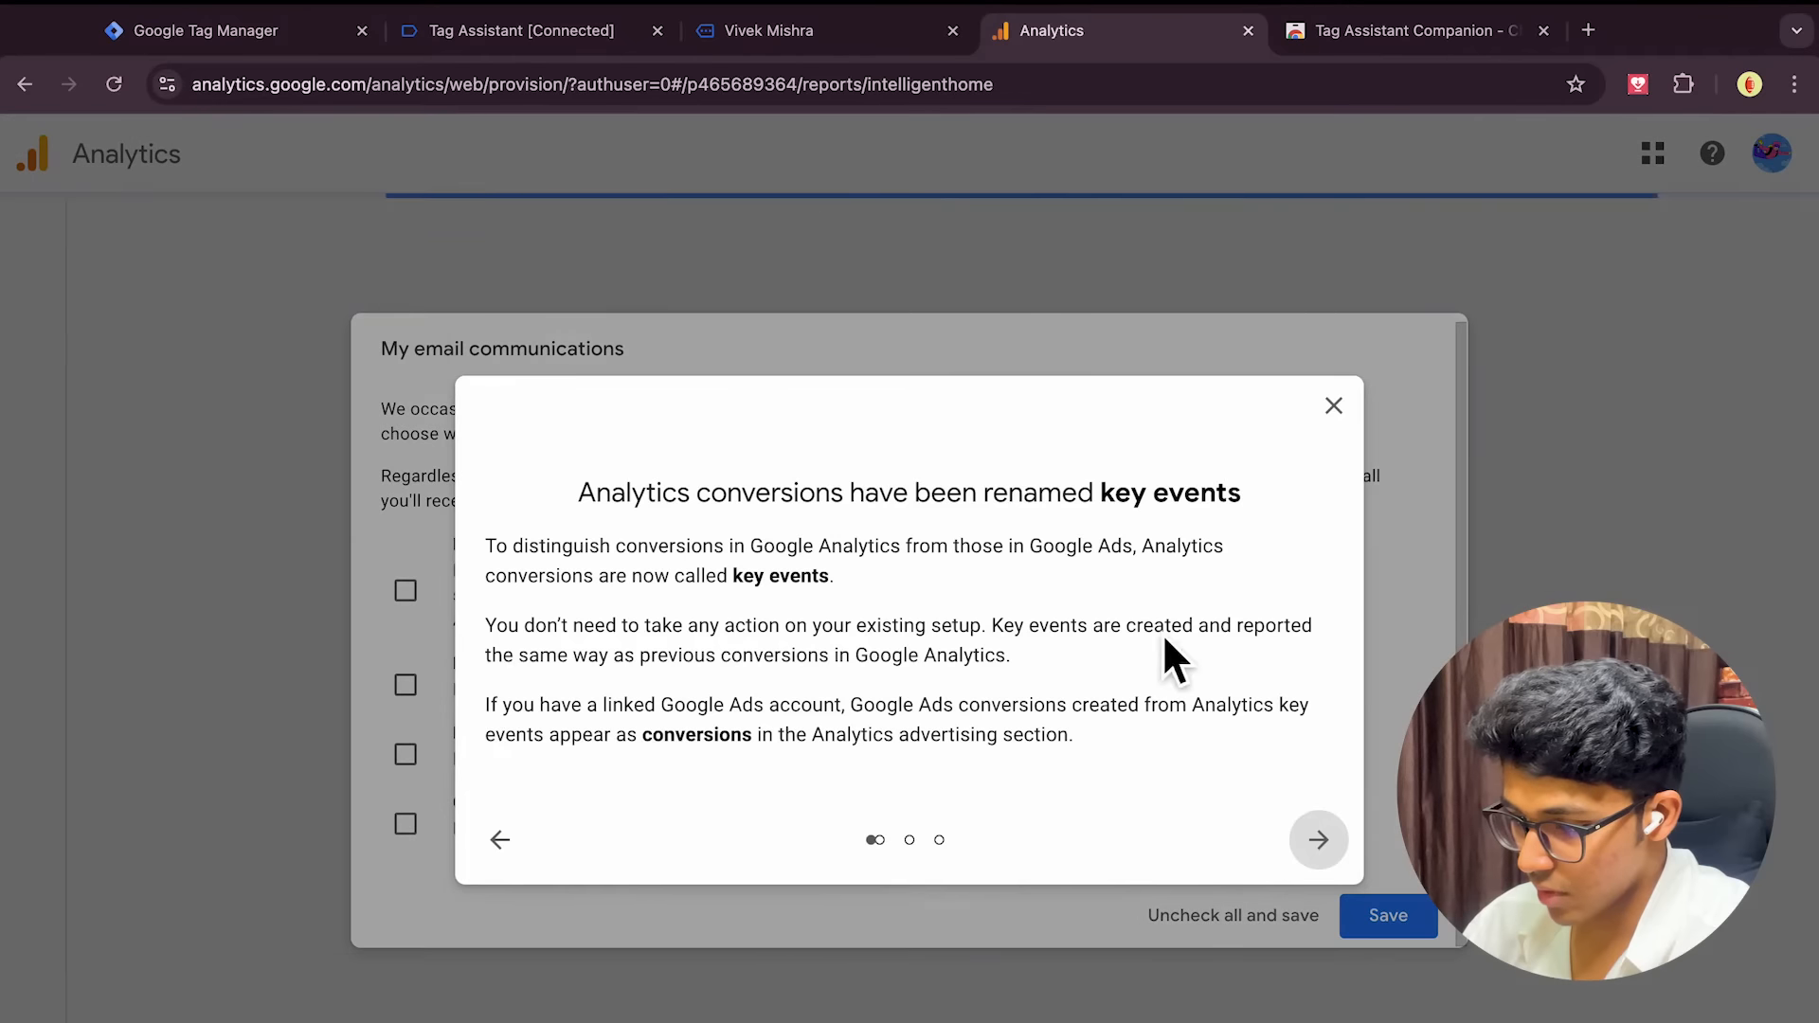
click(1336, 268)
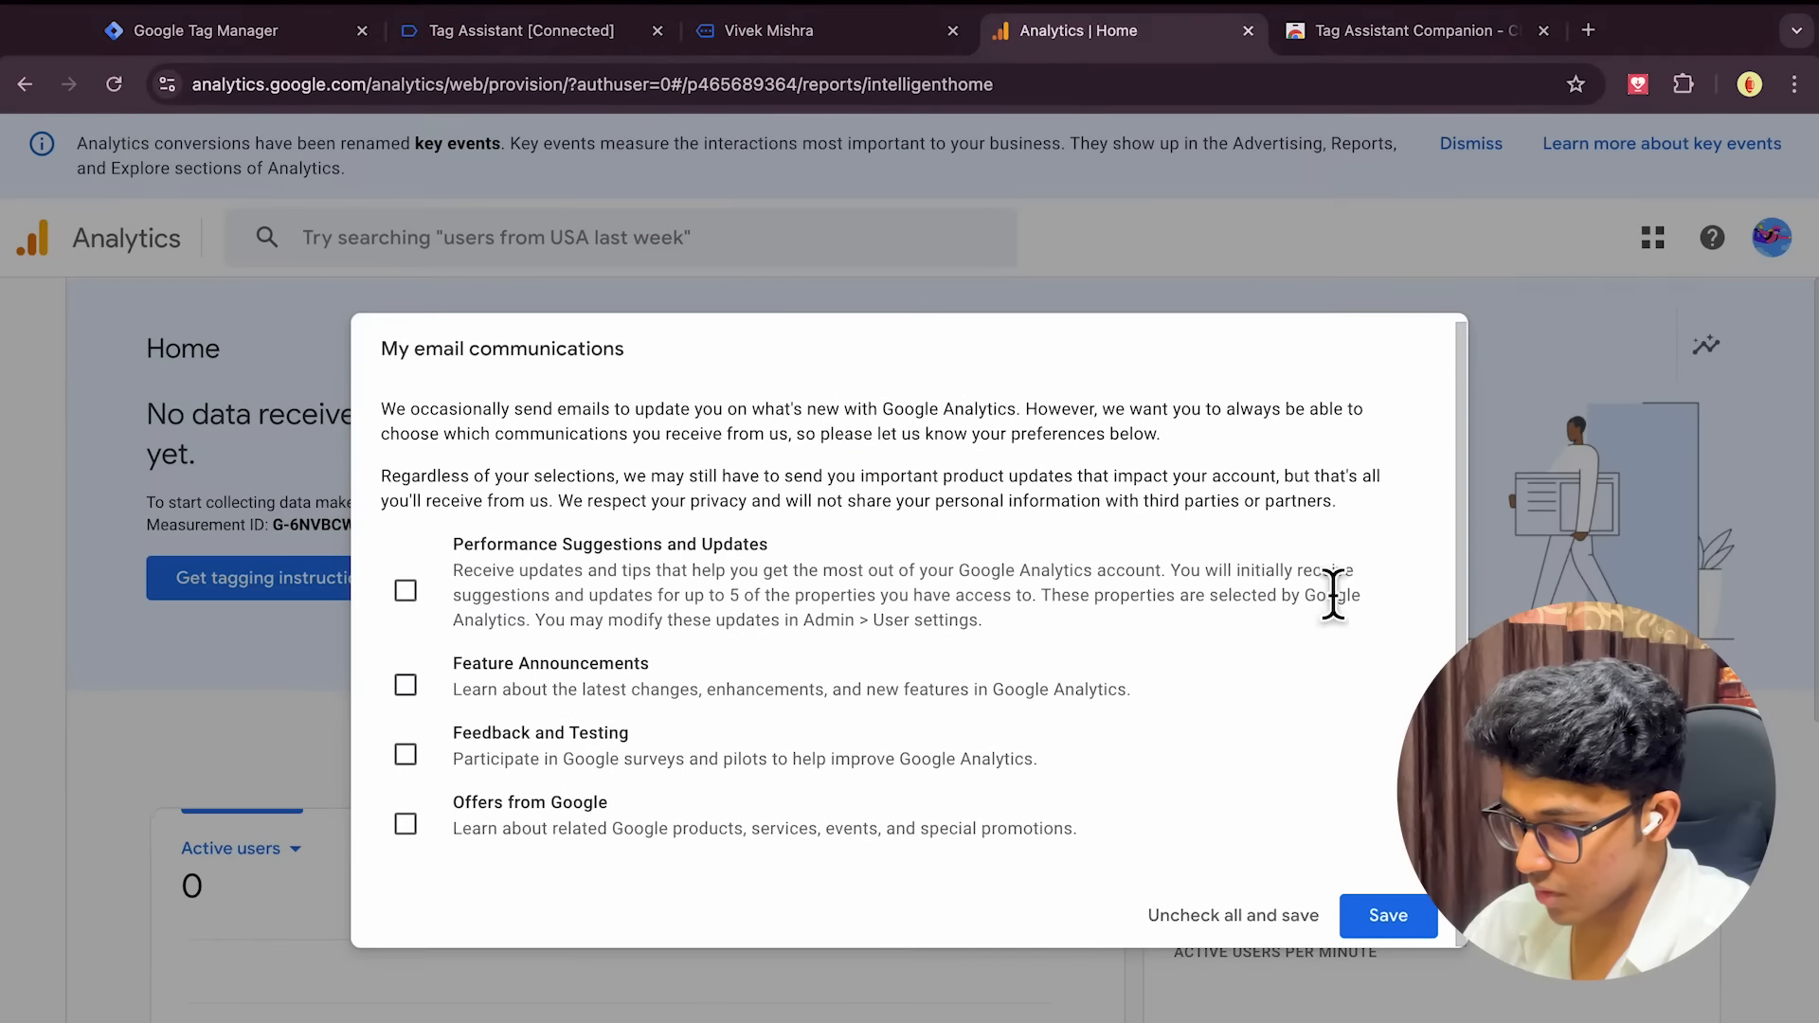
click(1273, 931)
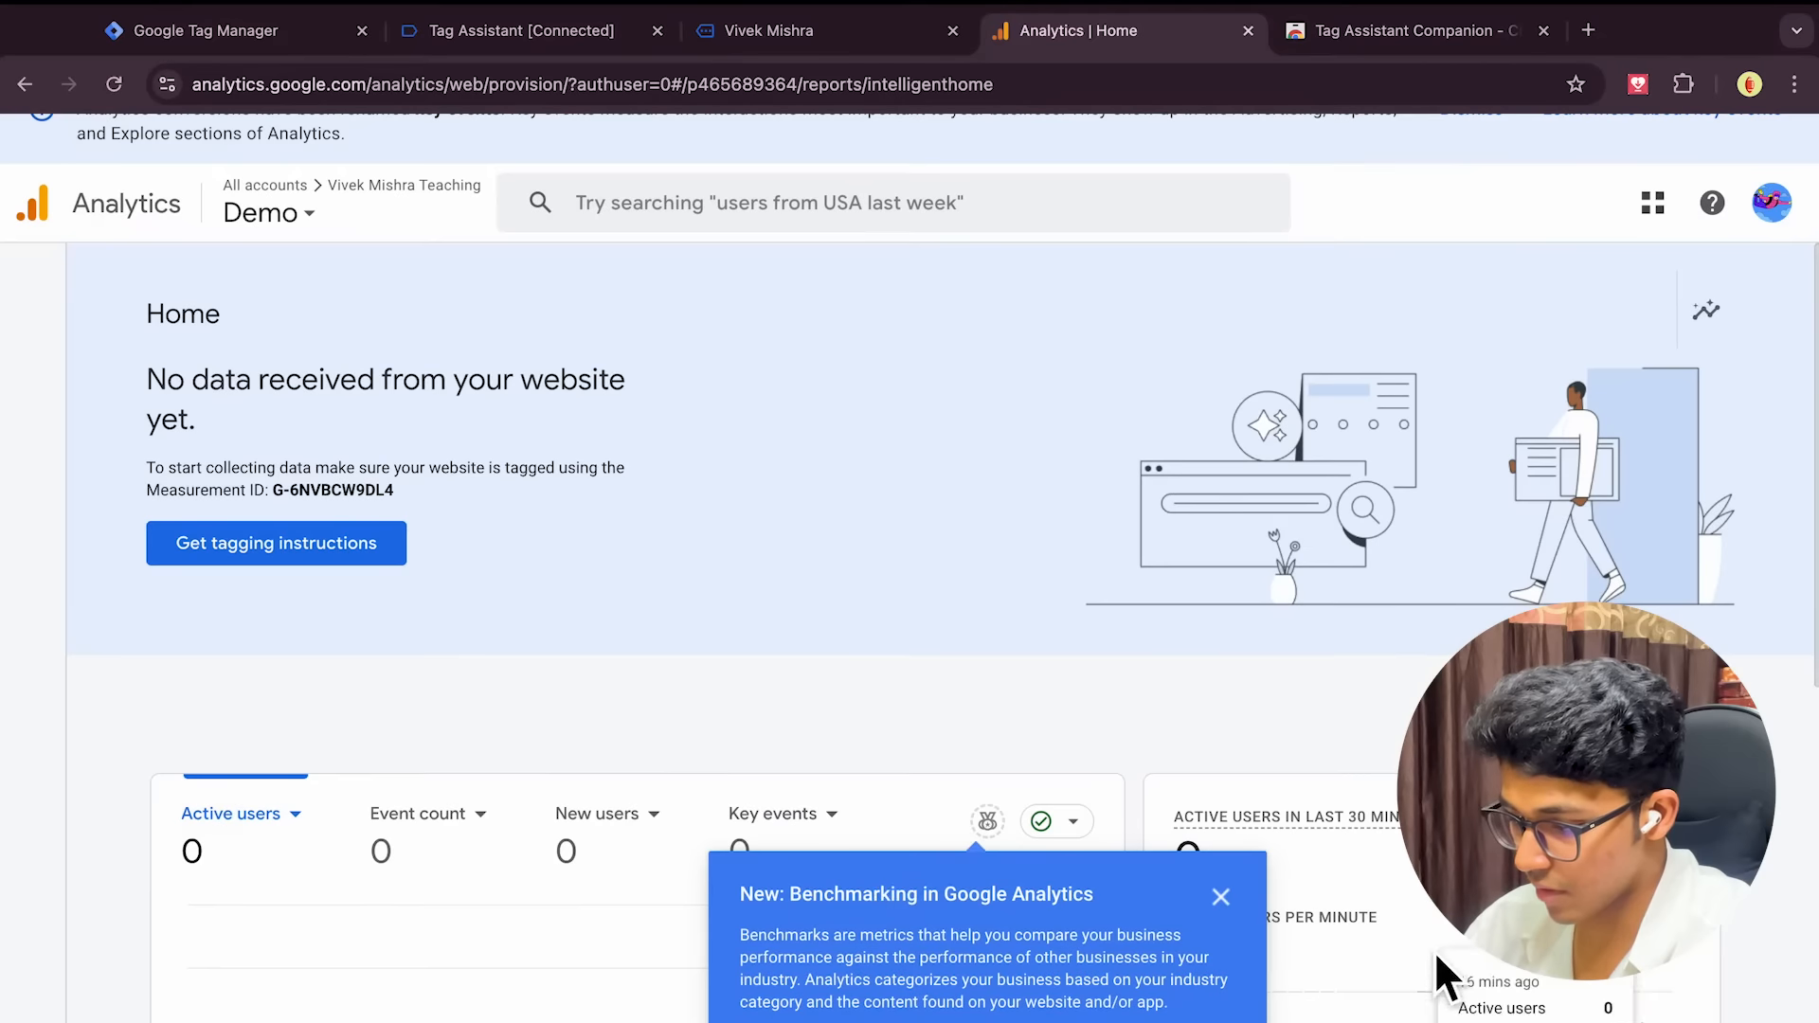
click(1220, 896)
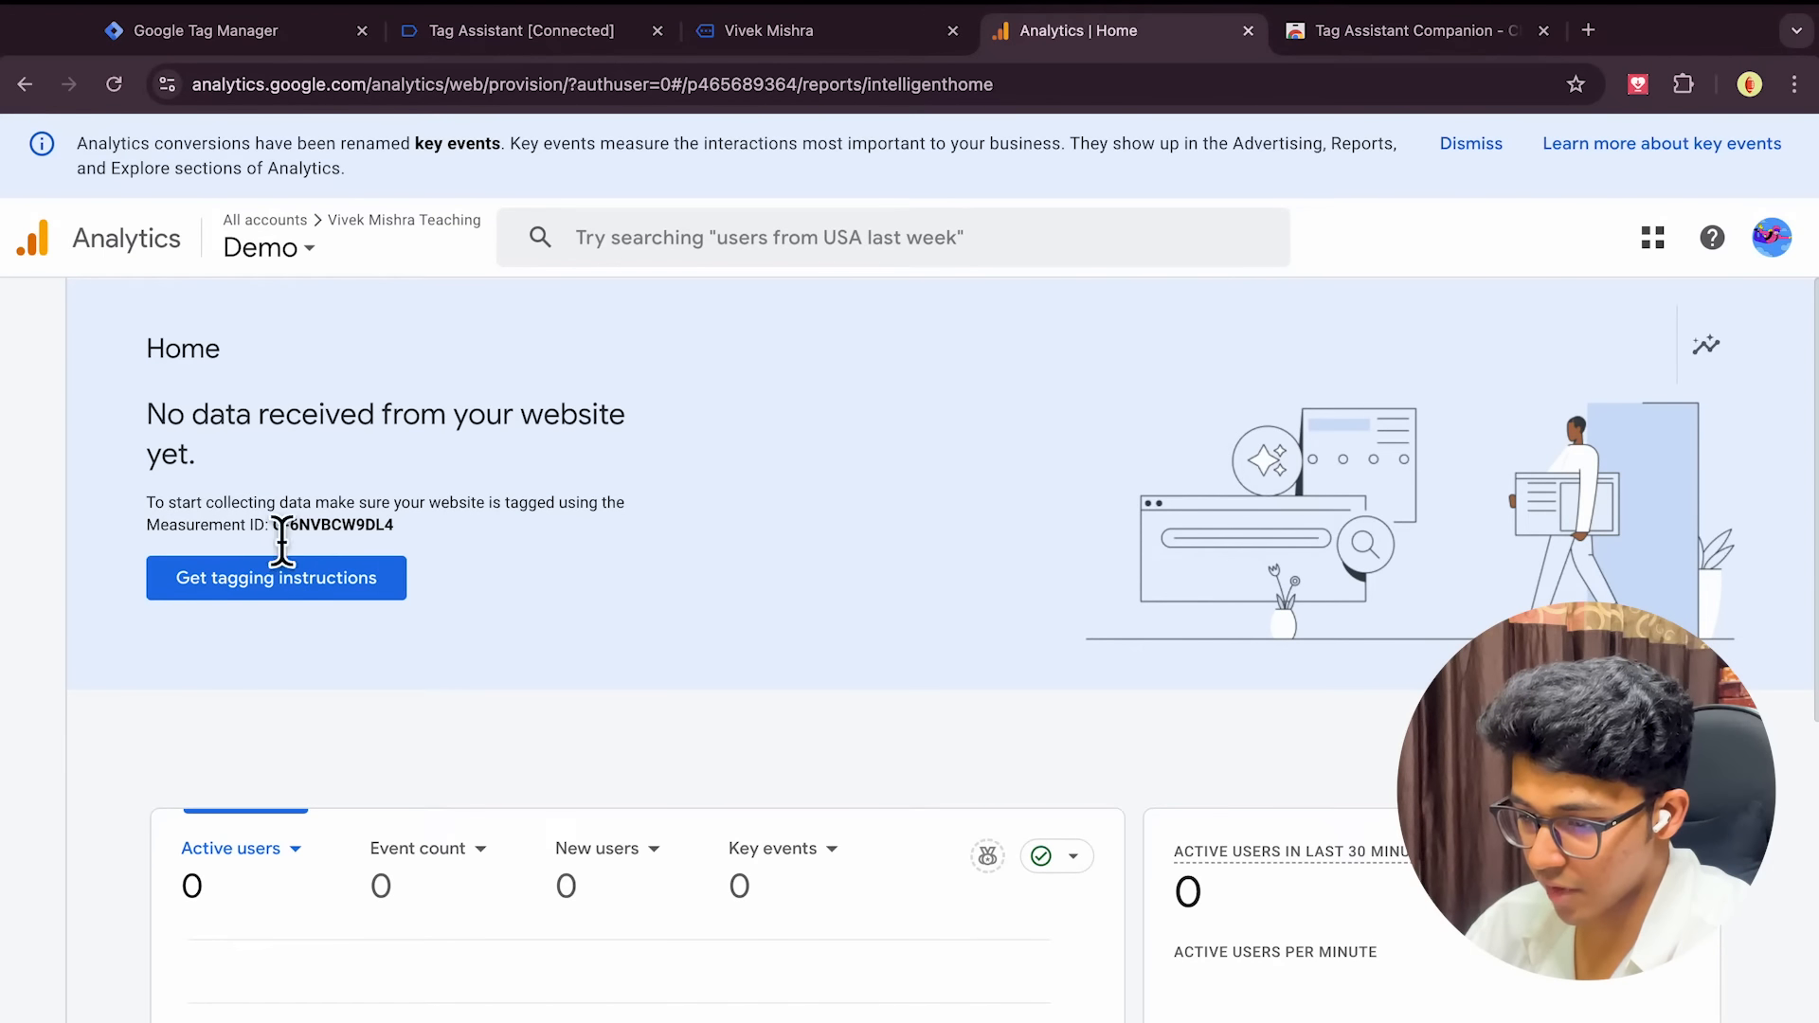
Reload and review the Demo property's Home report, confirming 0 active users and 0 events
scroll(683, 743, down, 2)
scroll(683, 743, up, 2)
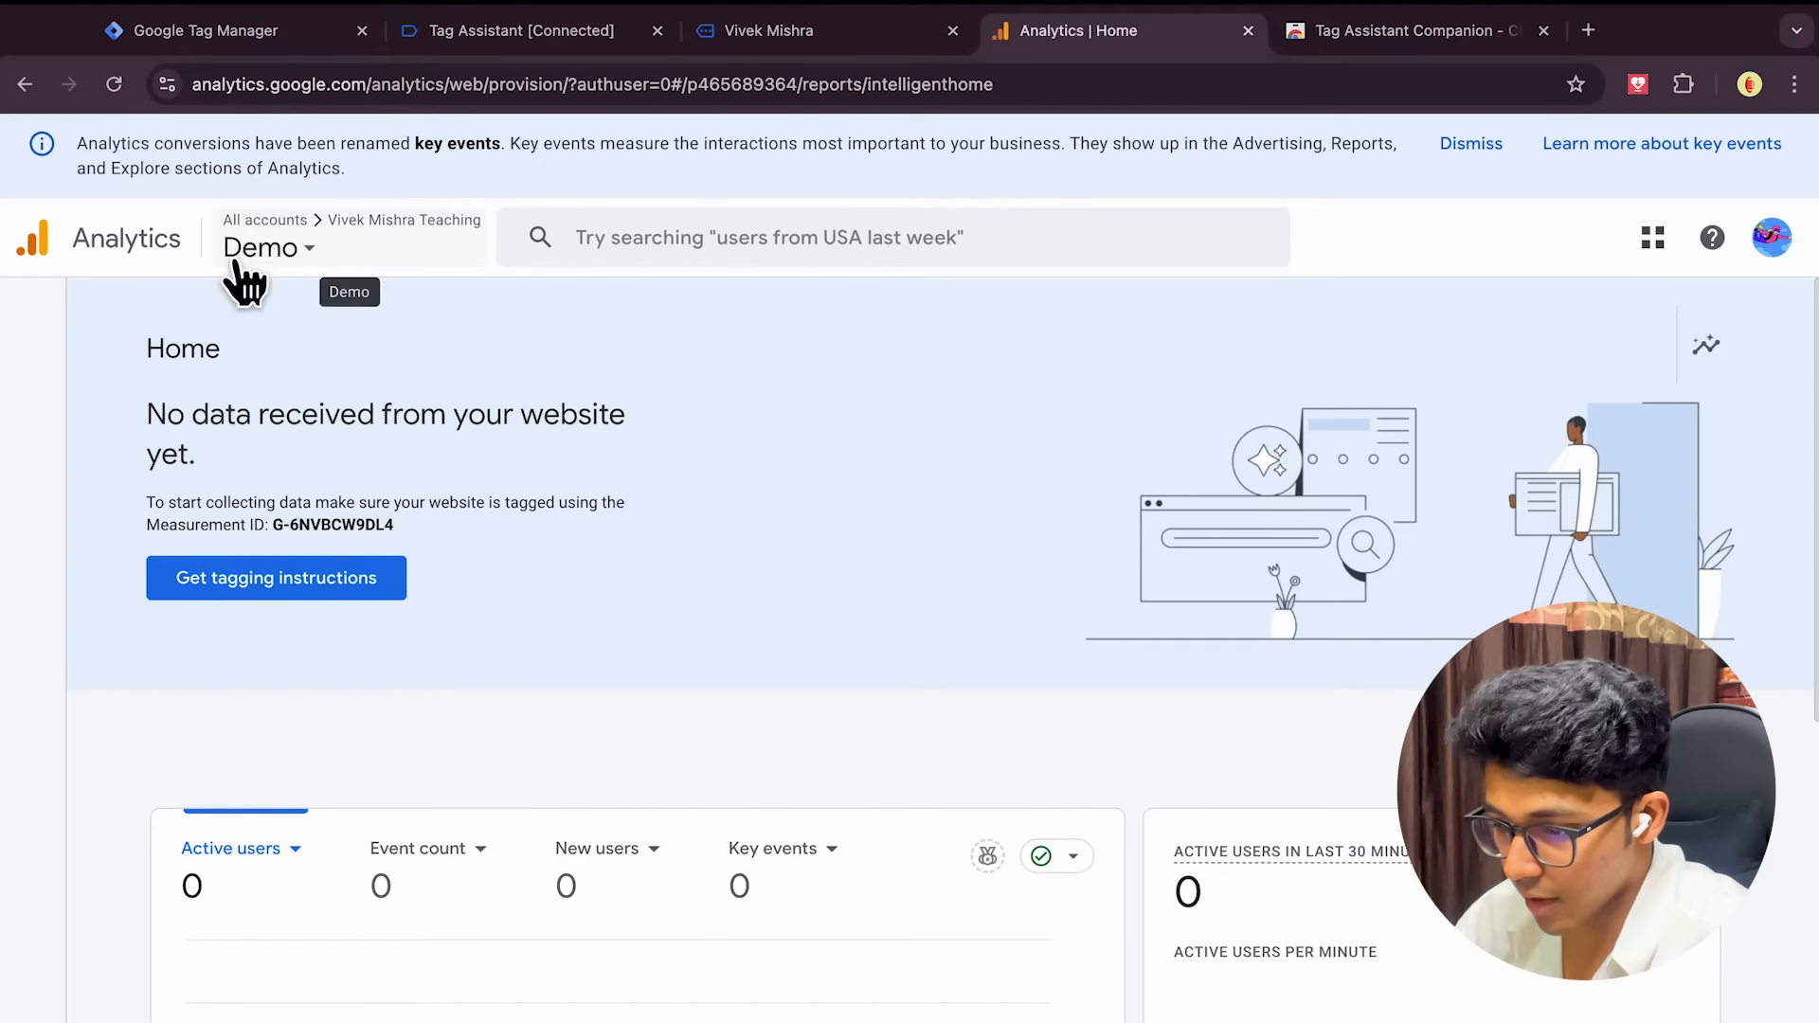
click(292, 242)
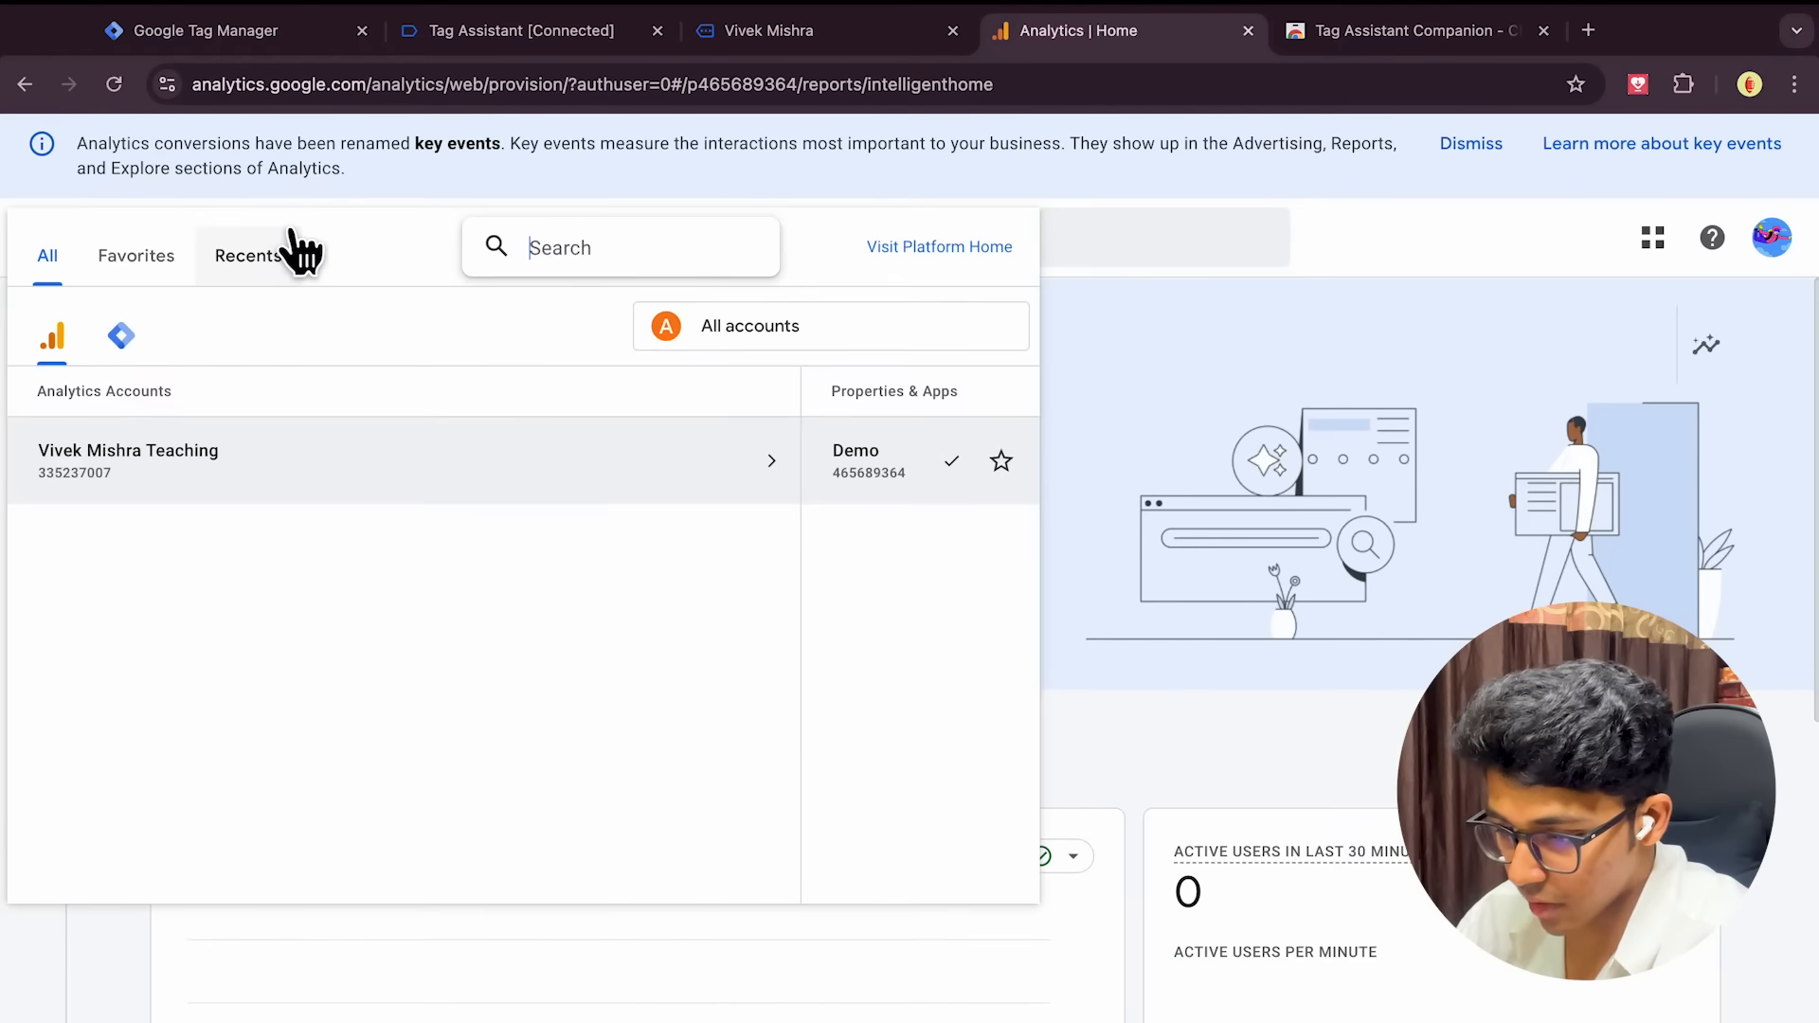
click(1173, 714)
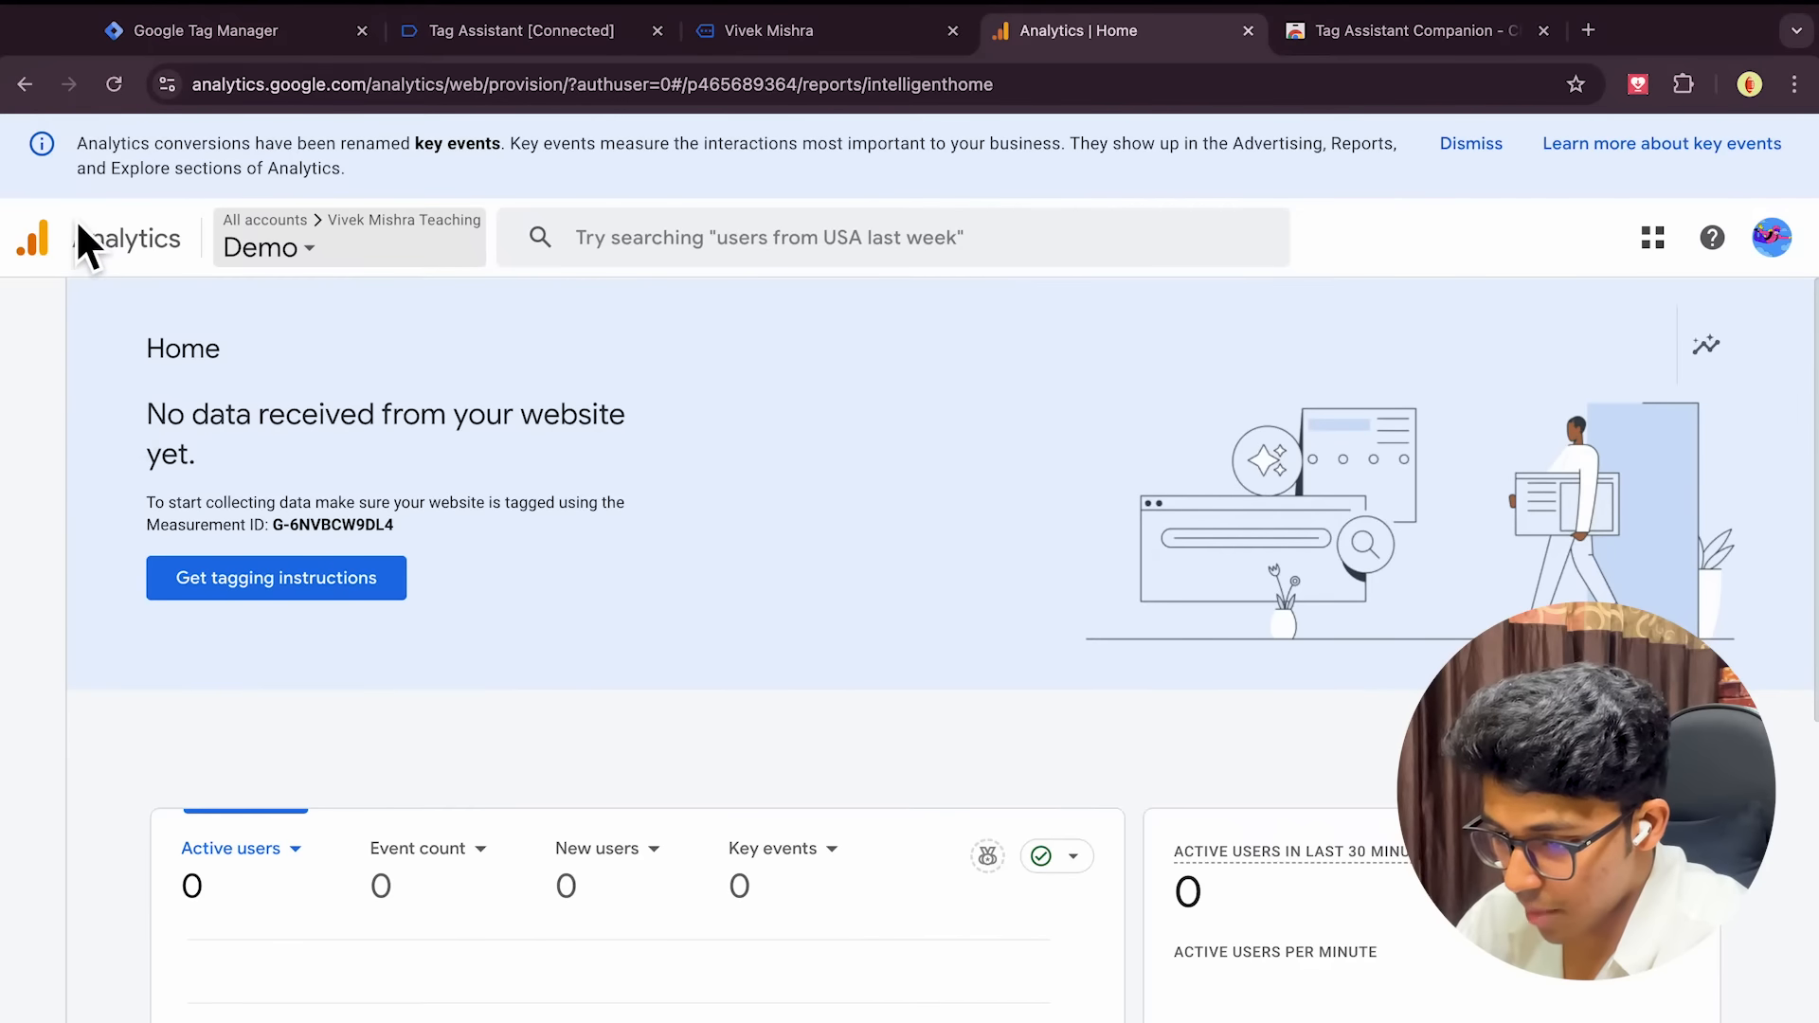
click(125, 80)
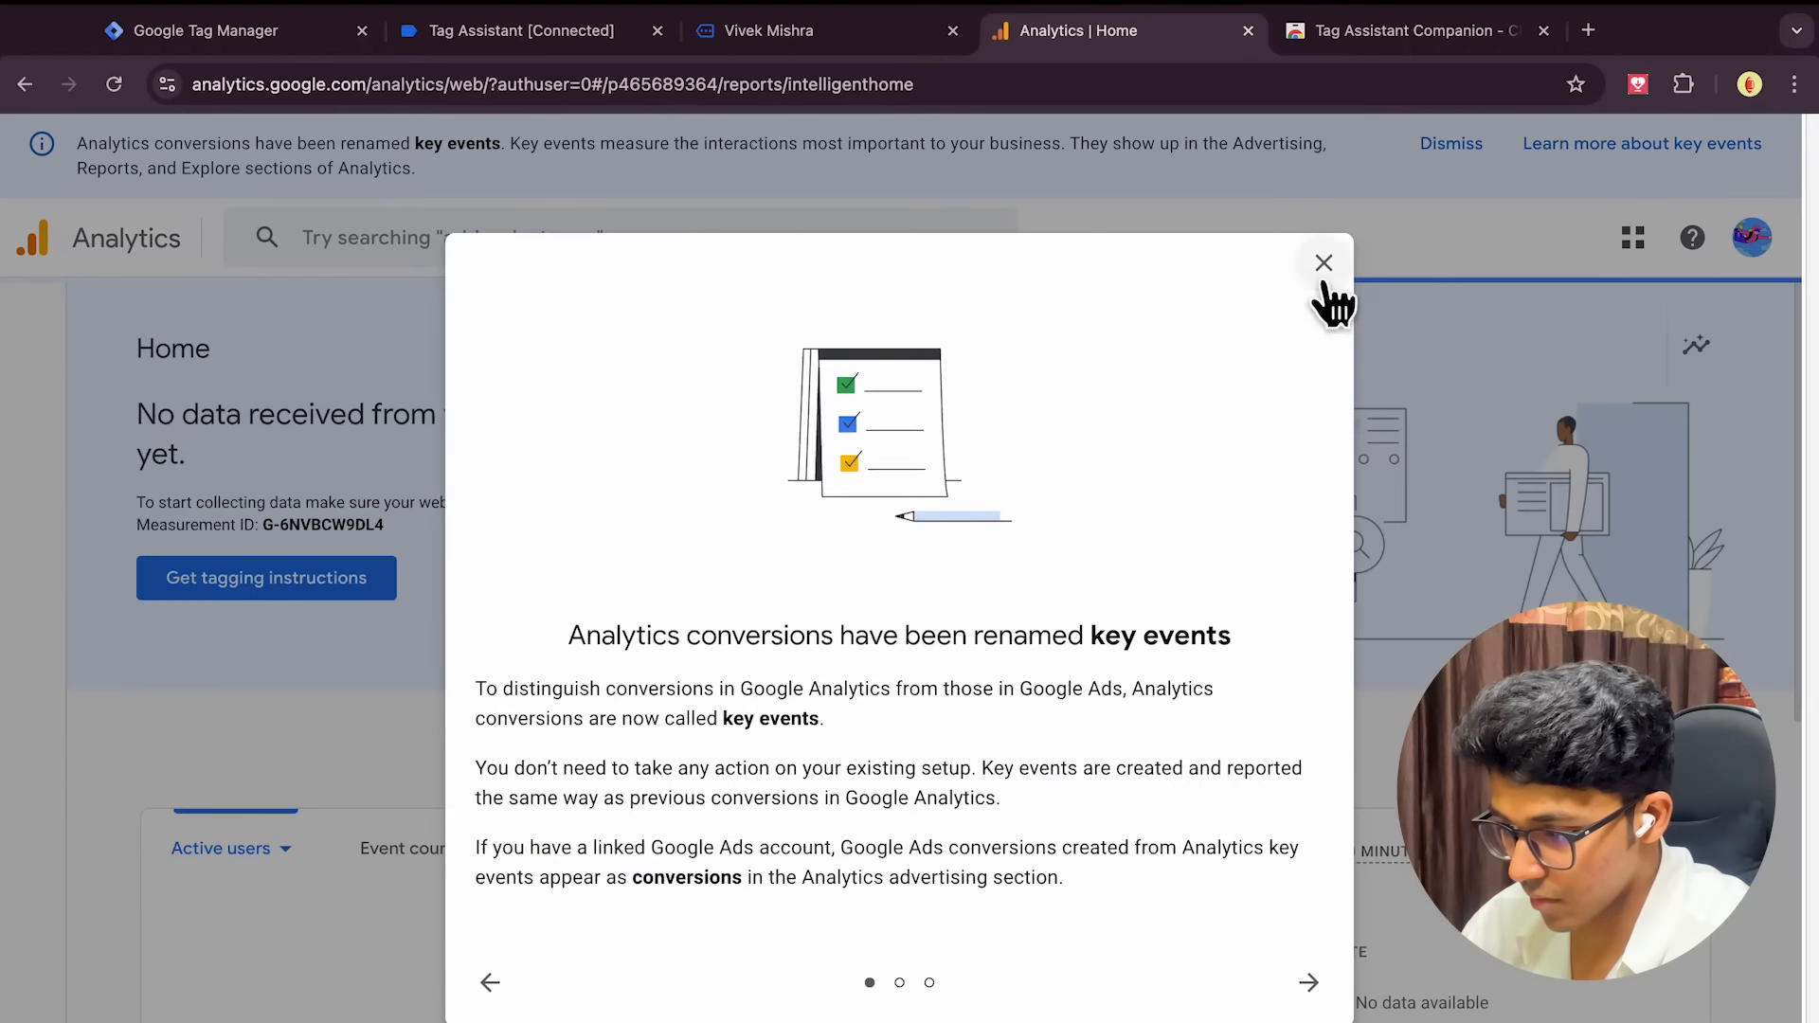
click(1326, 271)
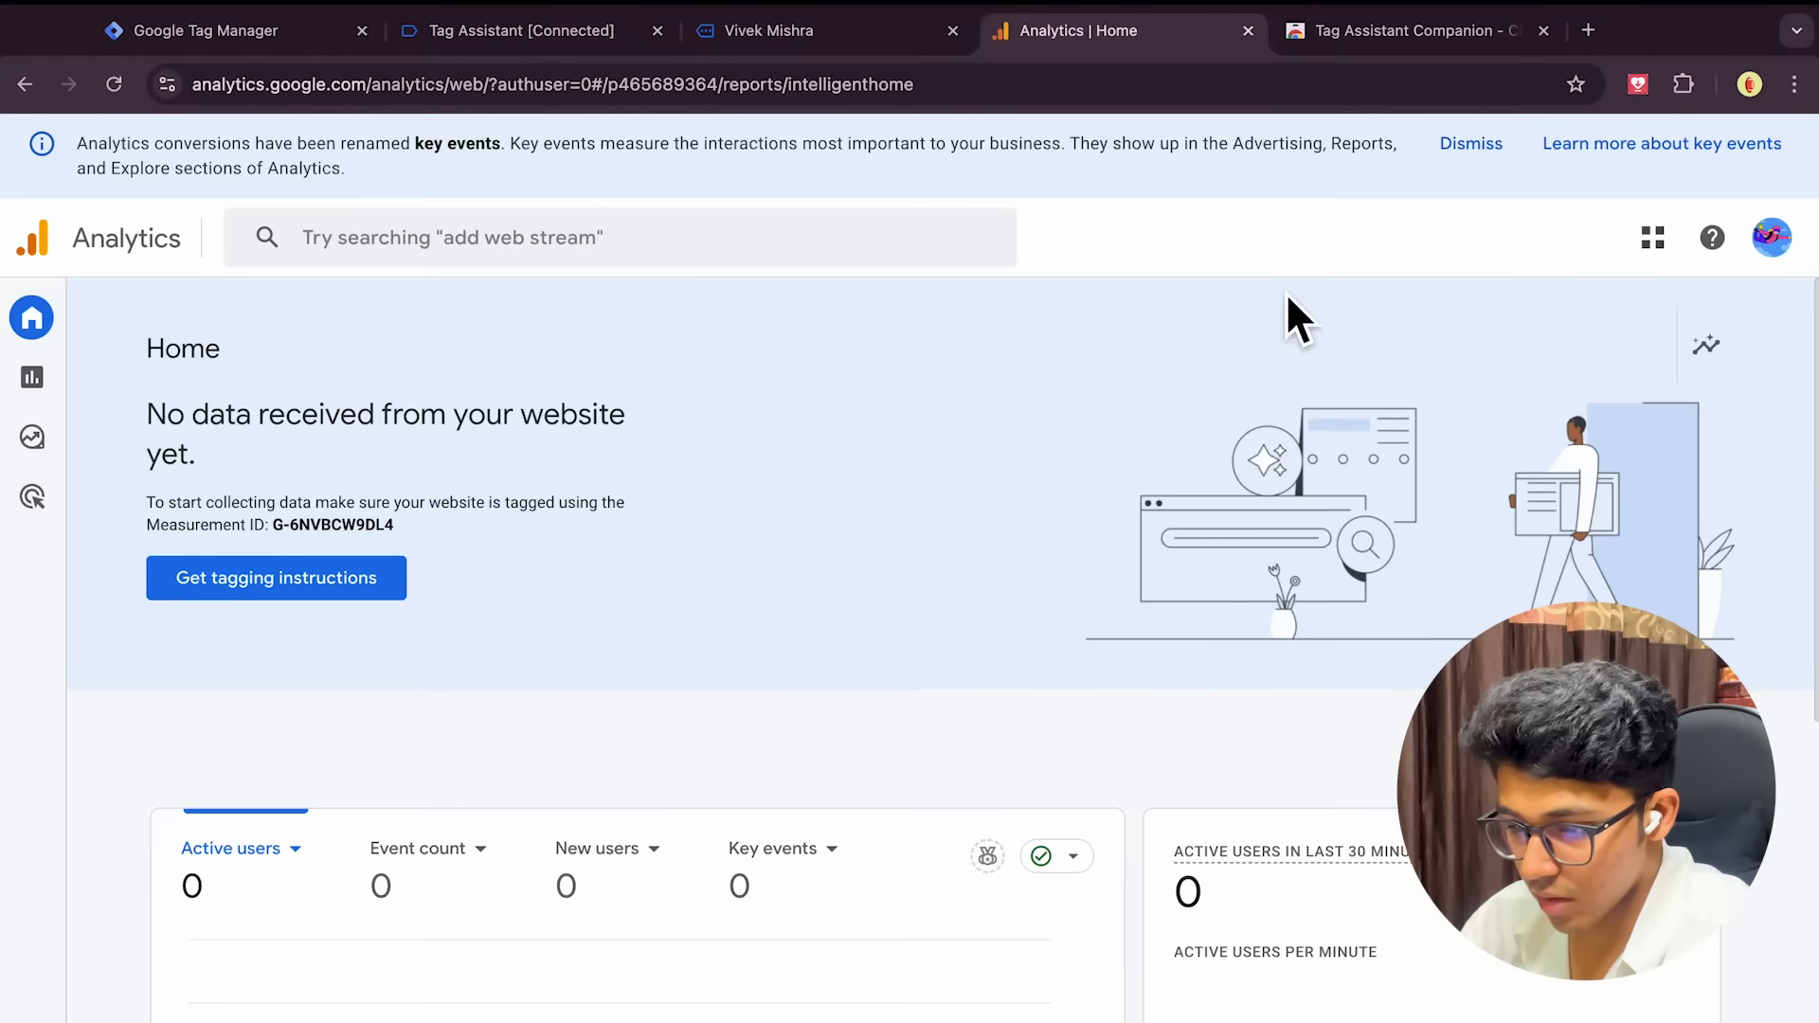
scroll(655, 741, down, 3)
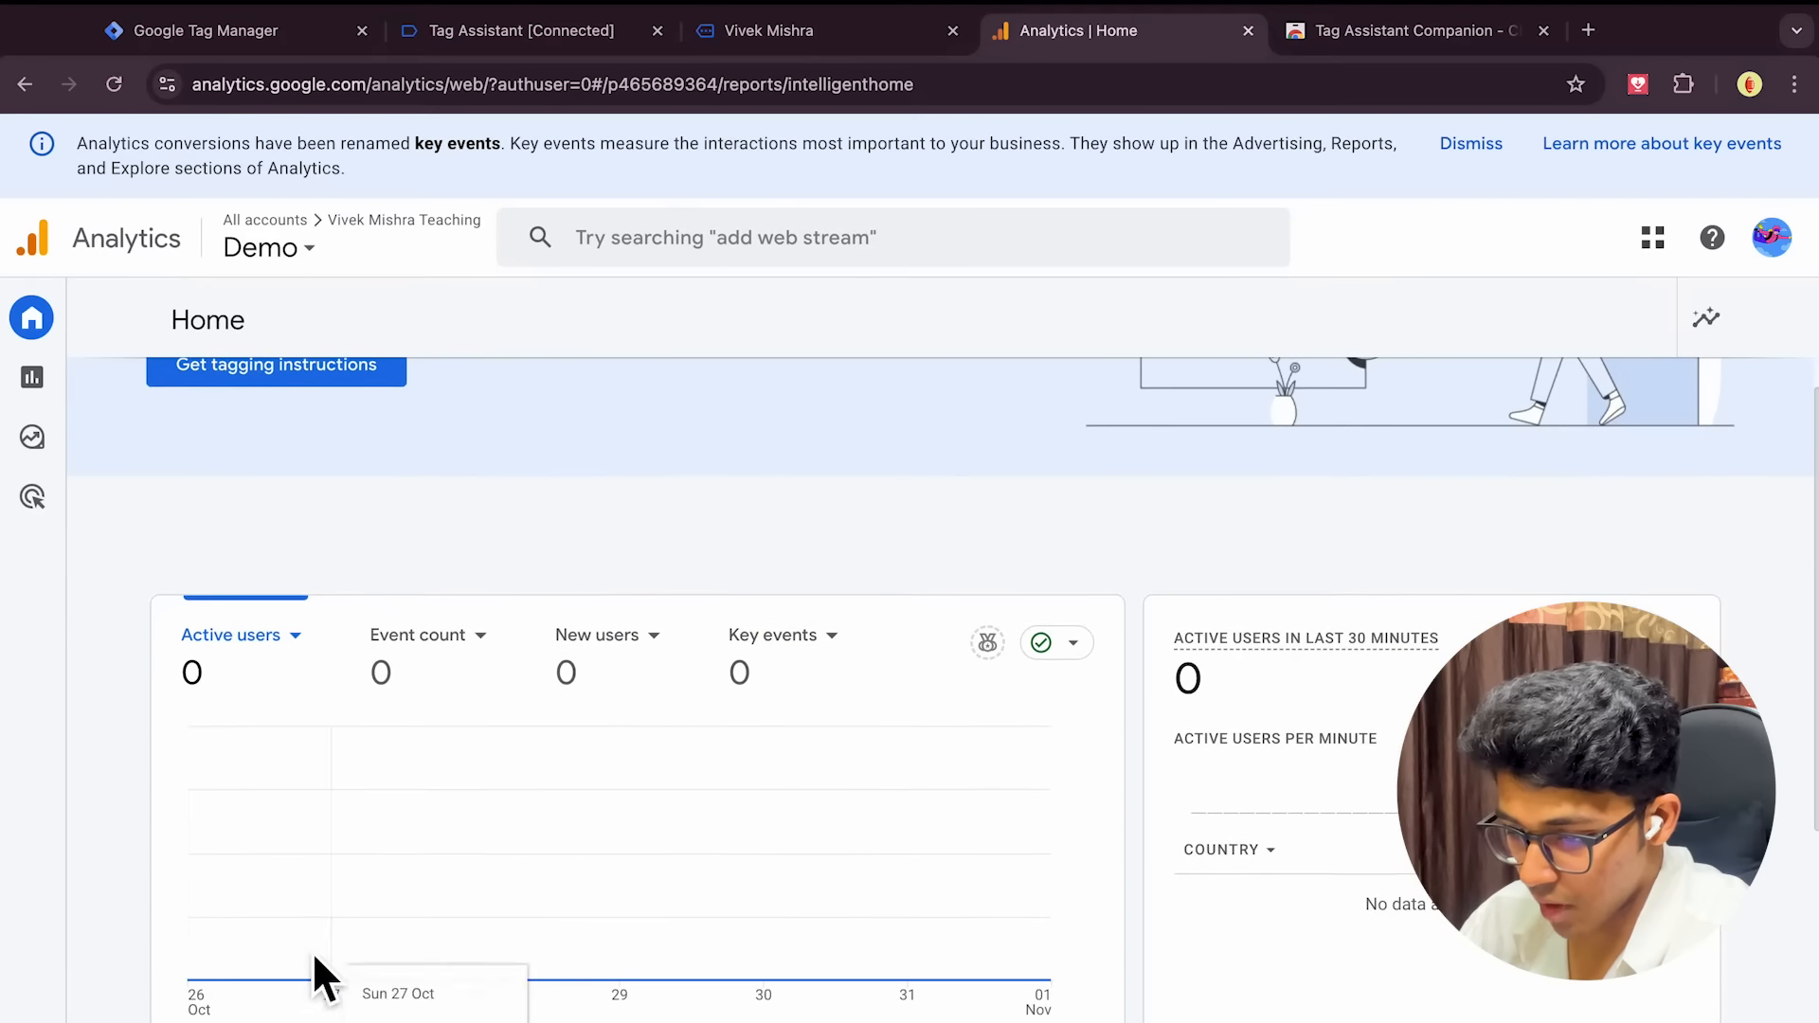
mouse_move(33, 900)
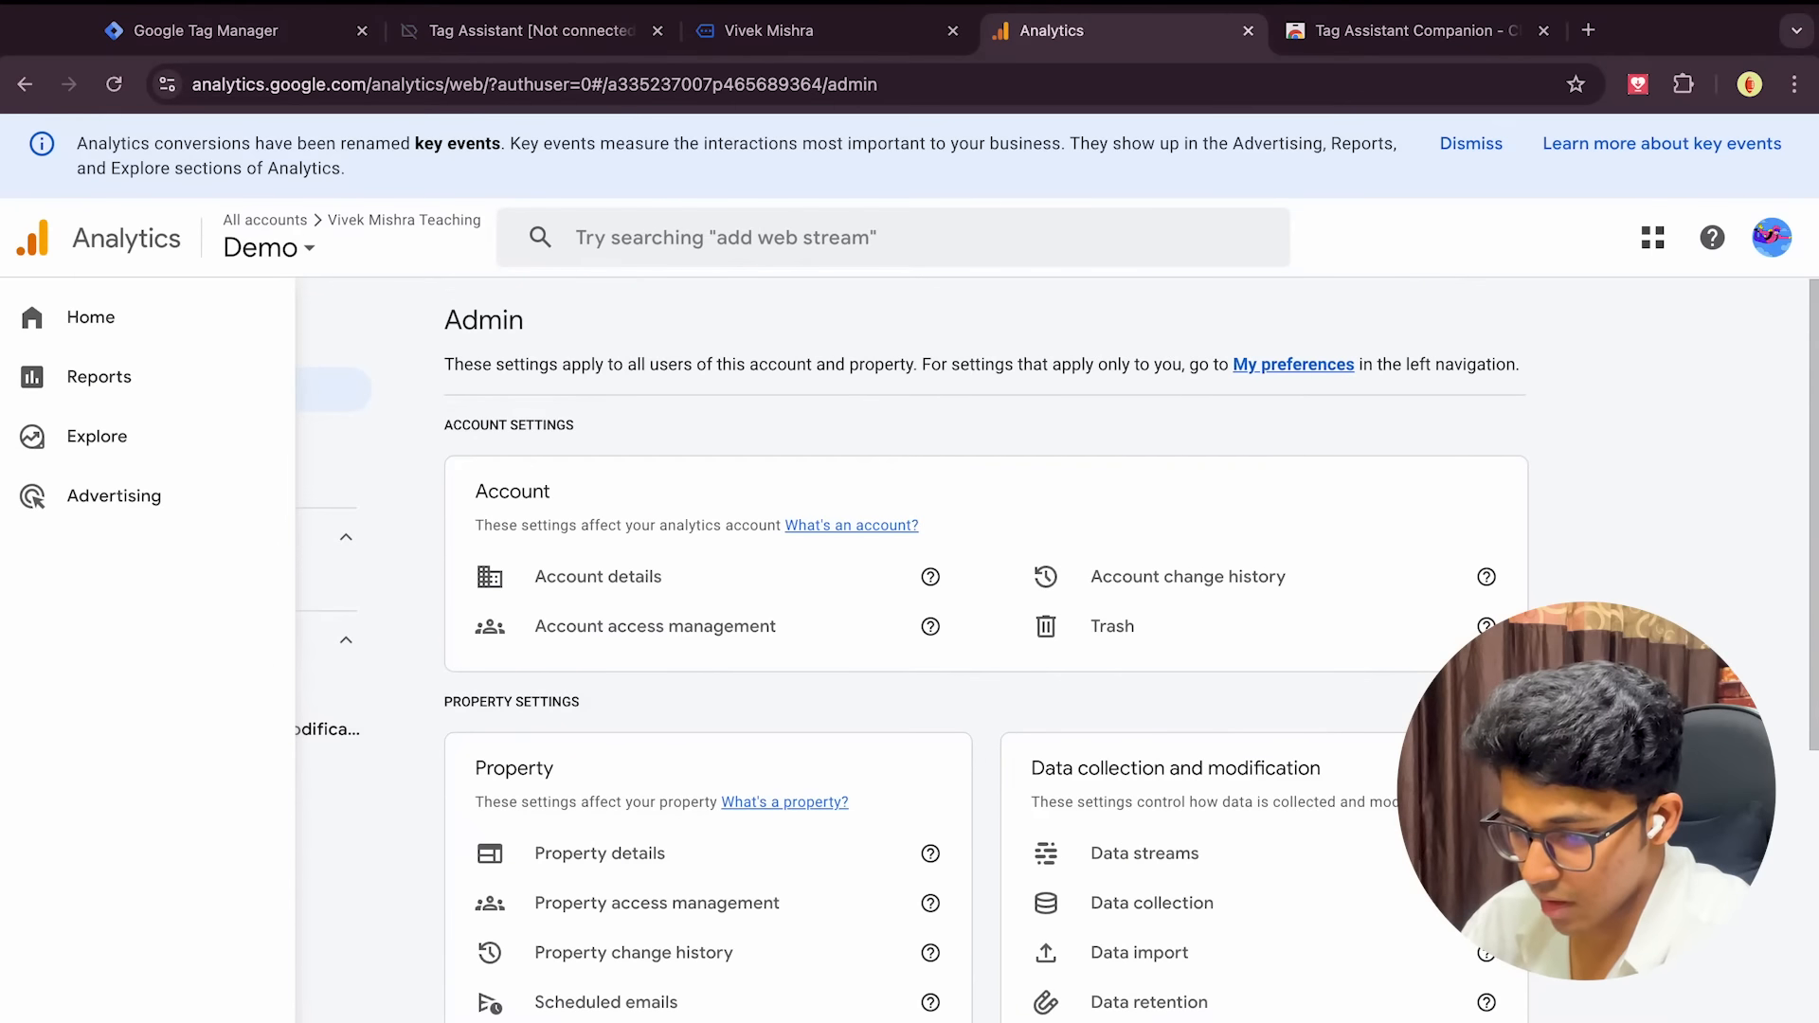
Open DebugView under Admin > Data display and confirm no debug events have arrived yet
scroll(714, 686, down, 1)
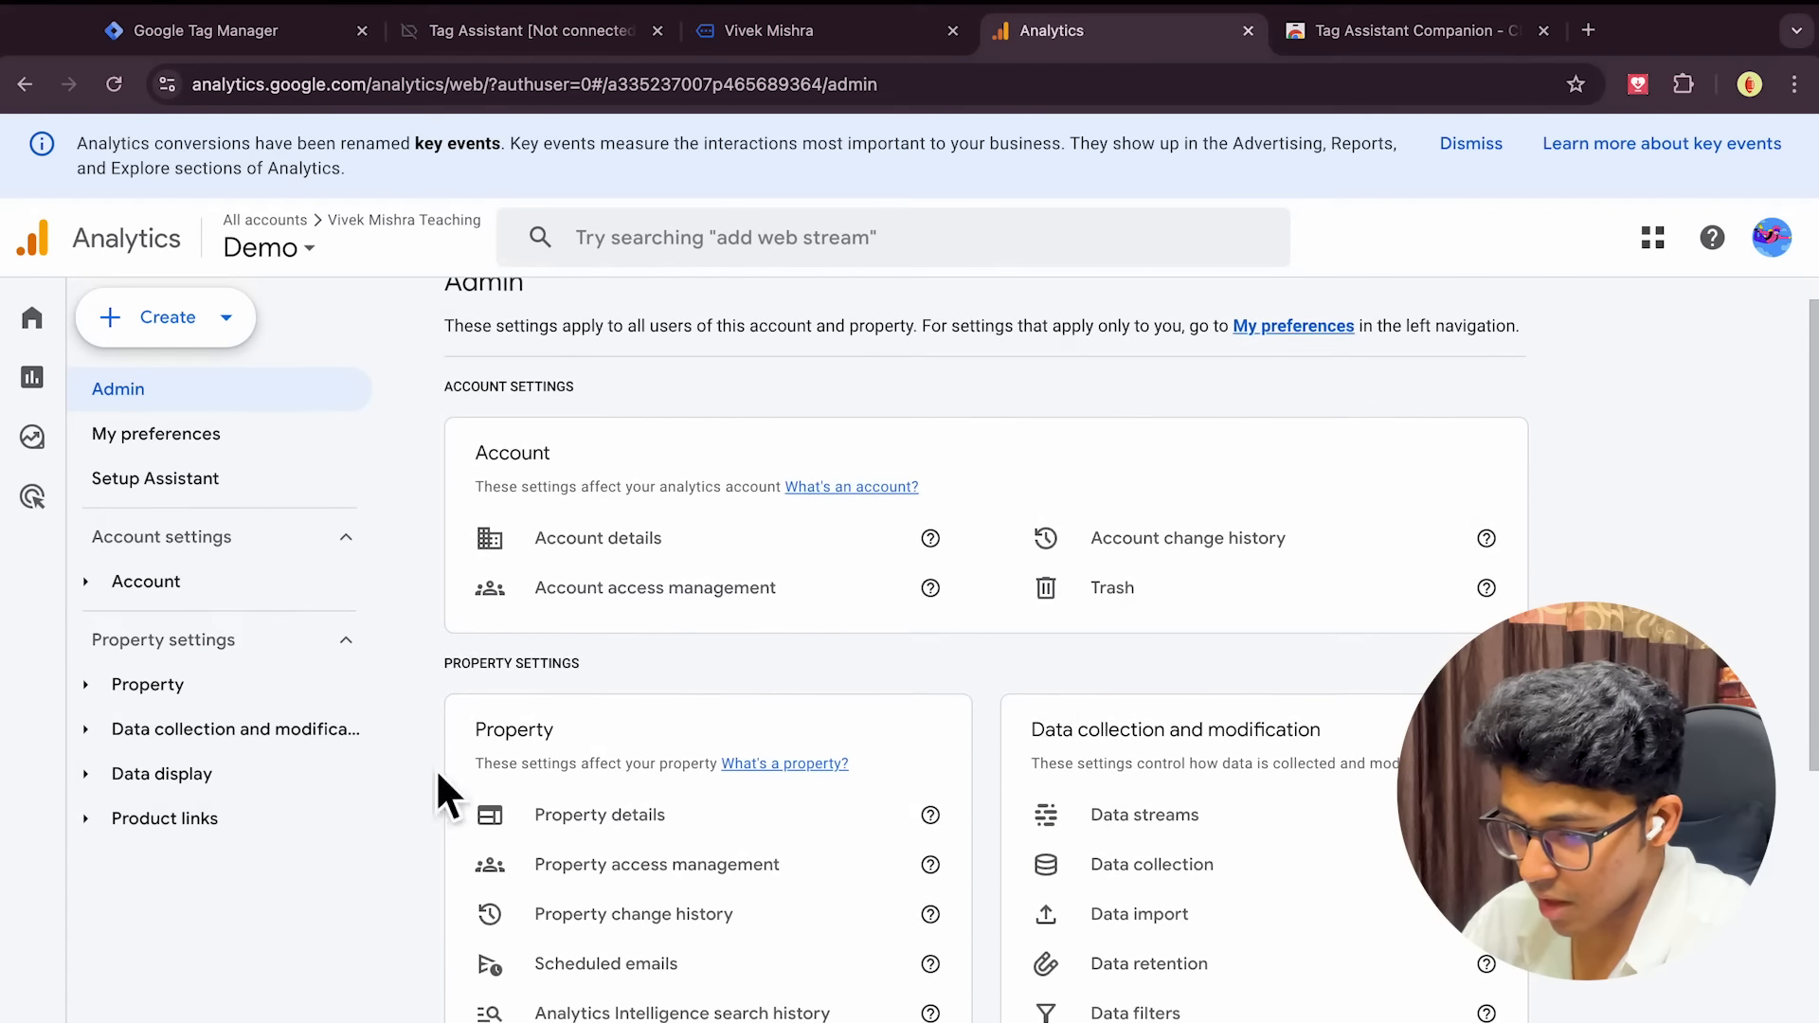
click(87, 775)
scroll(216, 763, down, 3)
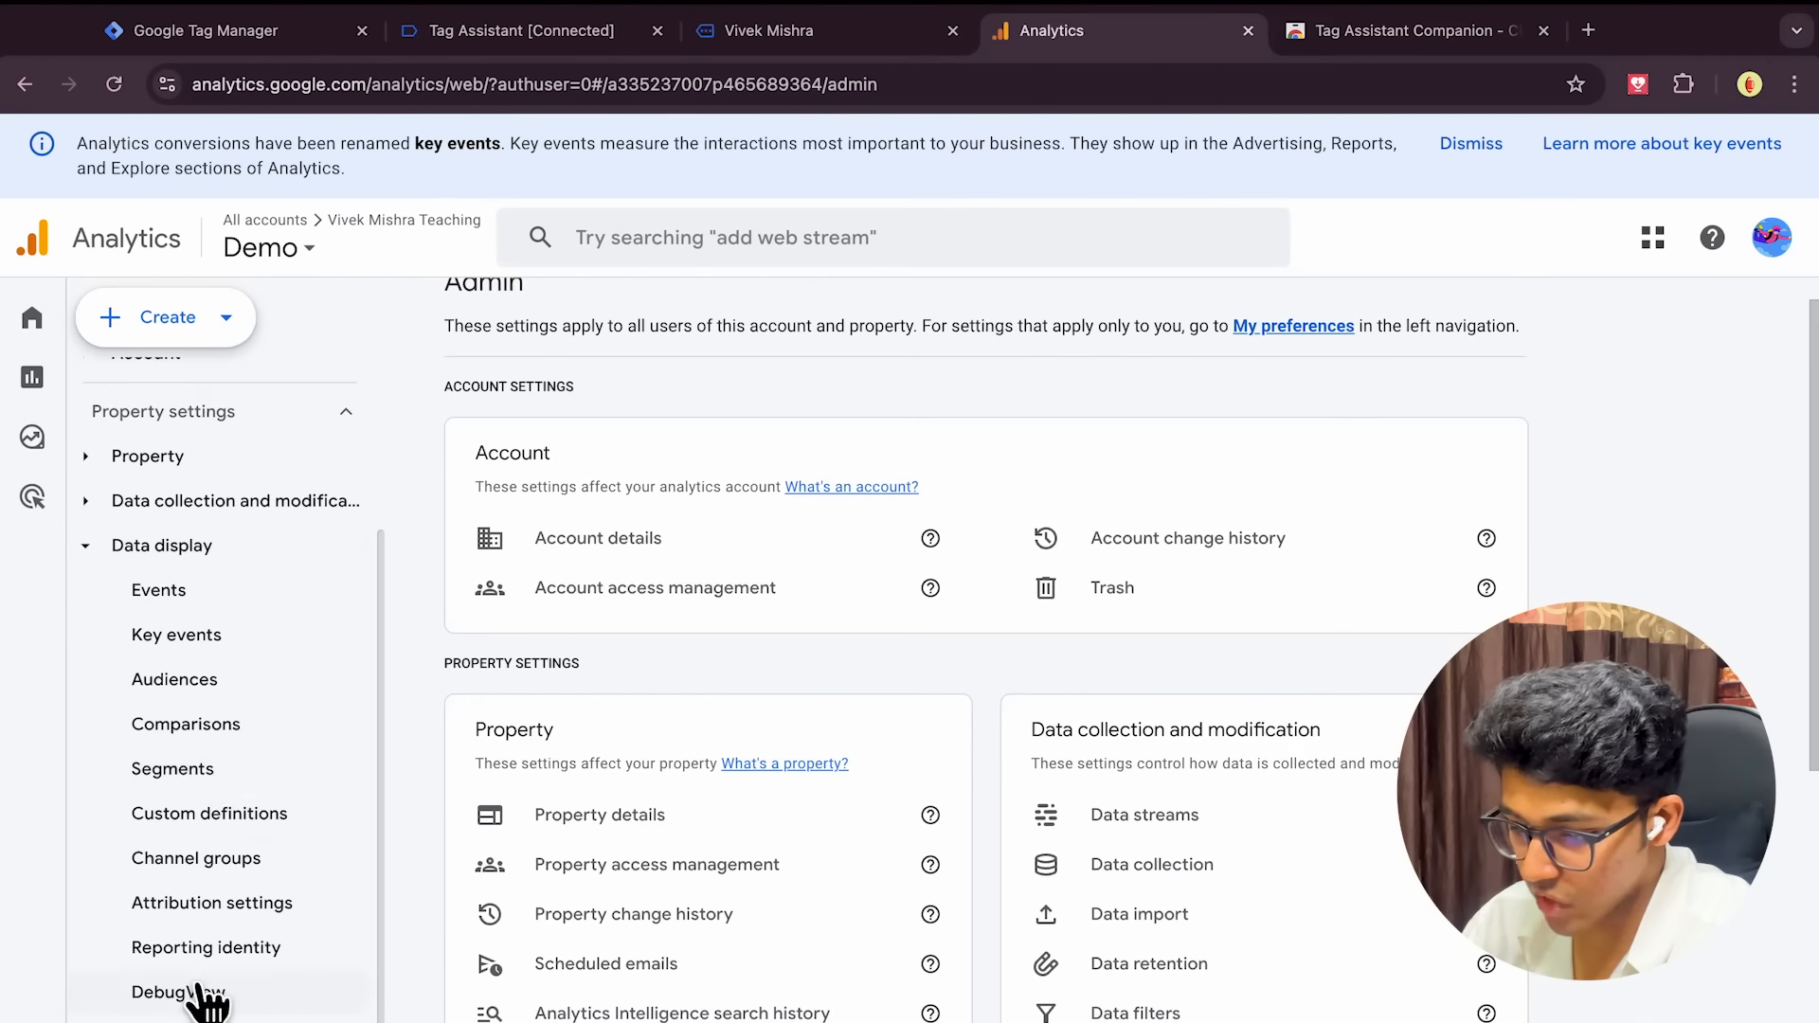
click(184, 994)
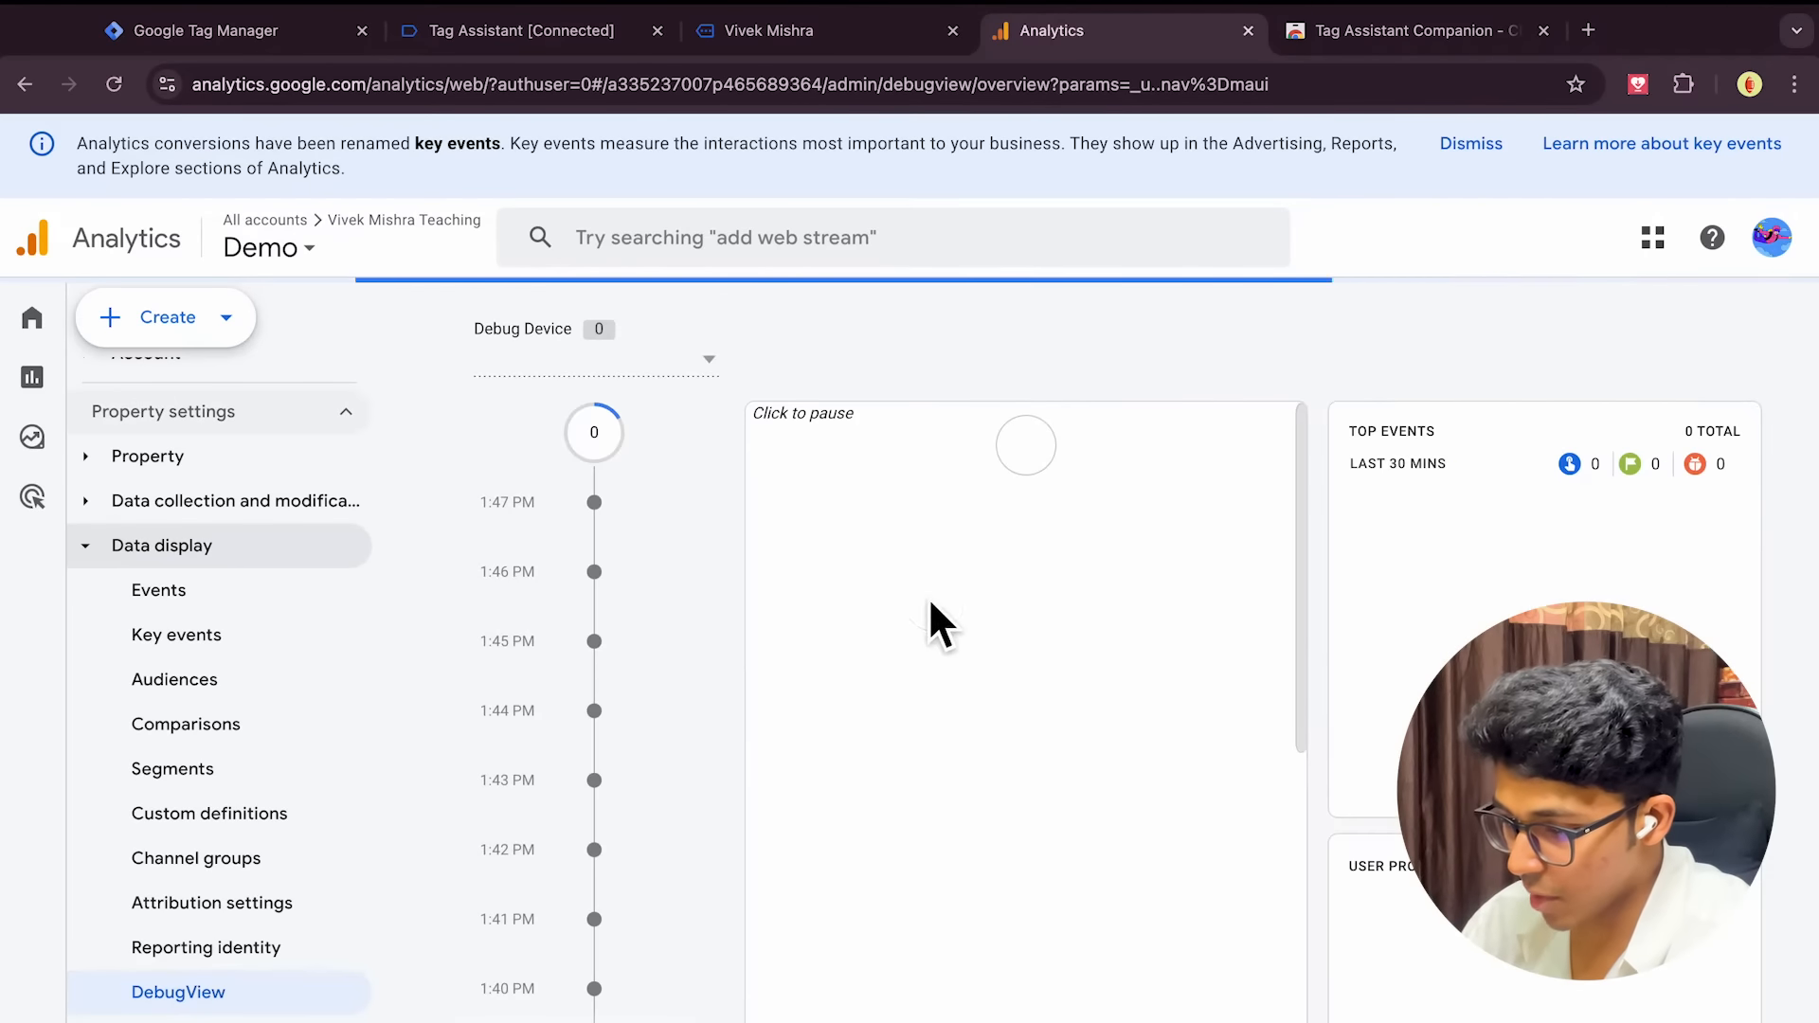
scroll(618, 597, down, 1)
scroll(621, 603, down, 5)
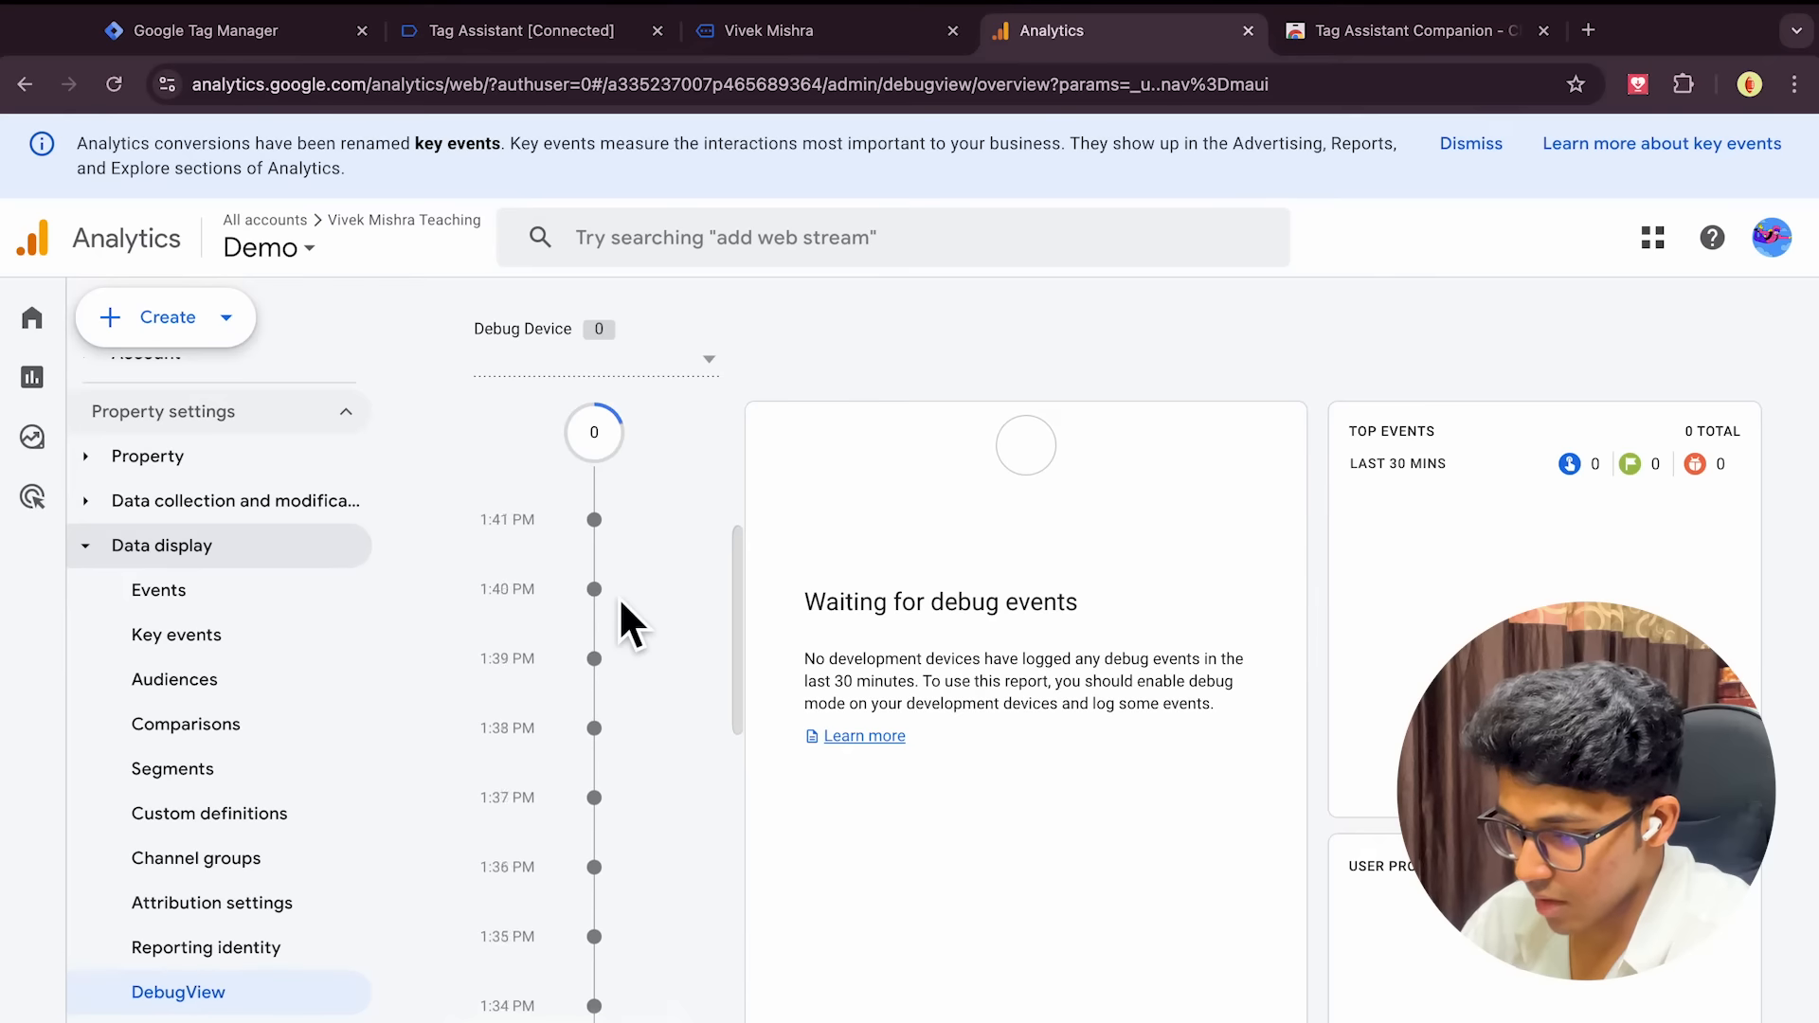
scroll(621, 602, up, 6)
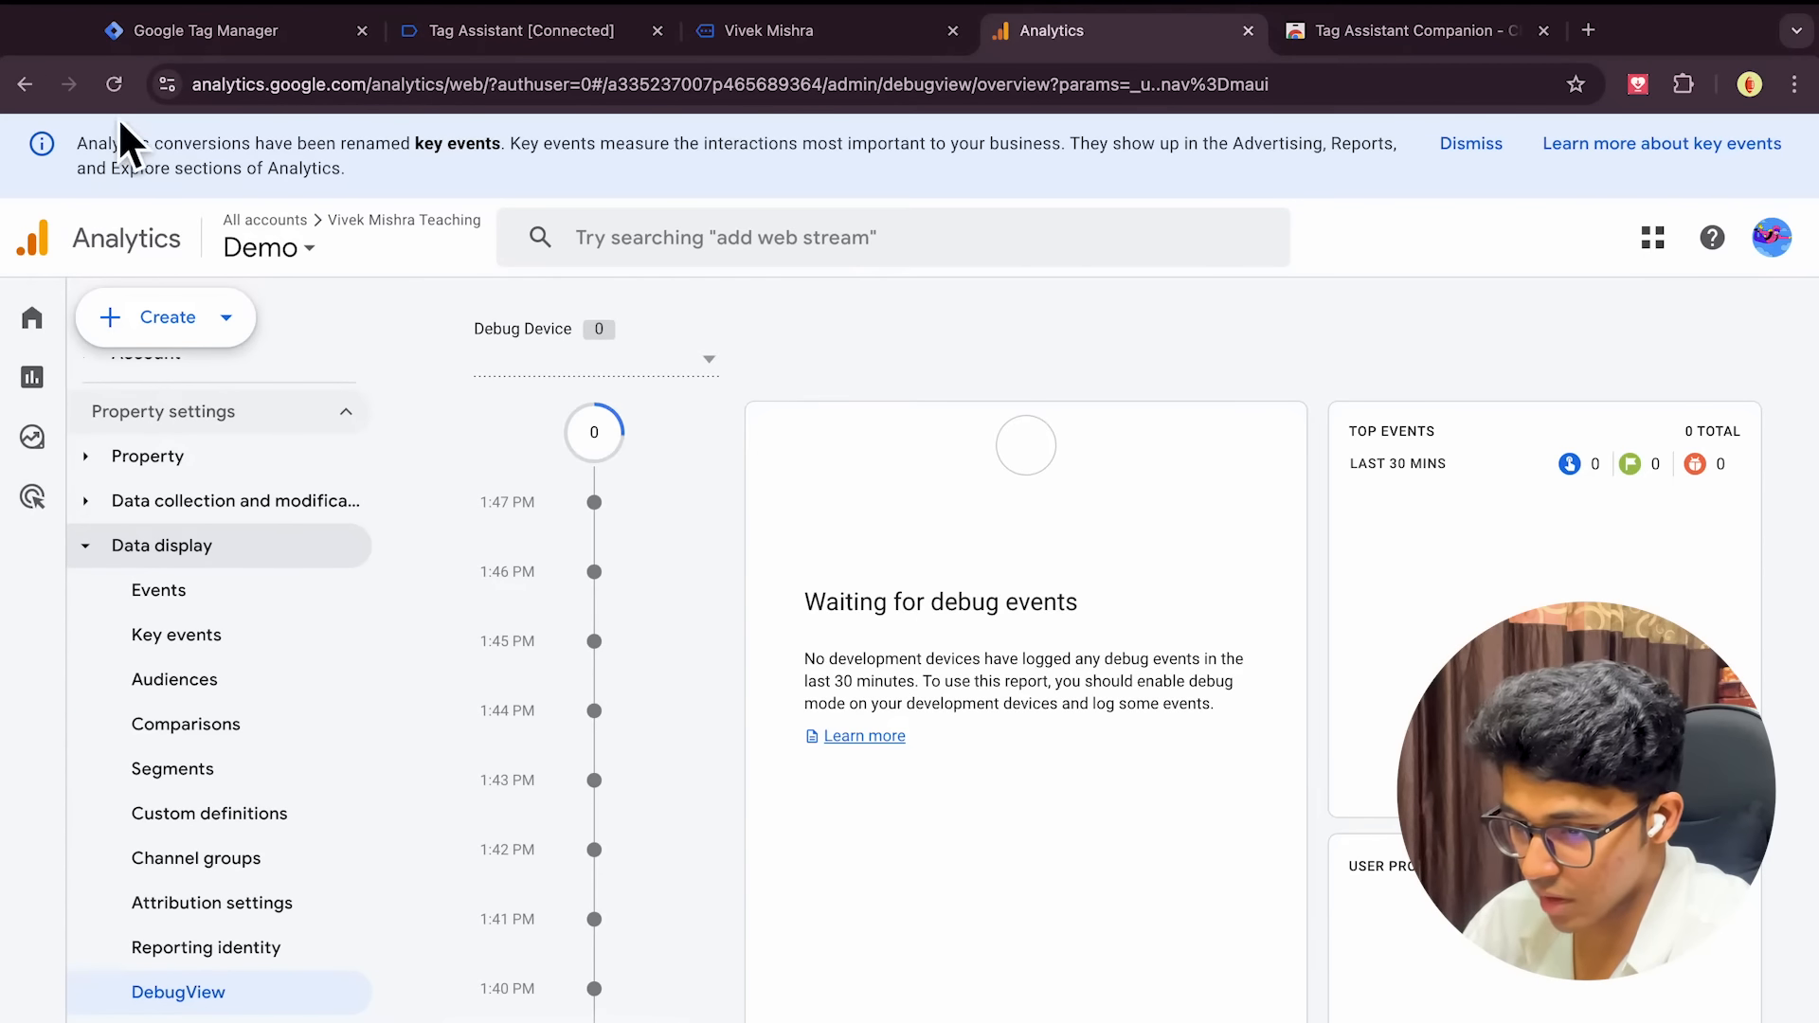
Close the website preview tab and the Tag Assistant debug session, returning to Tag Manager's Tags list
click(862, 40)
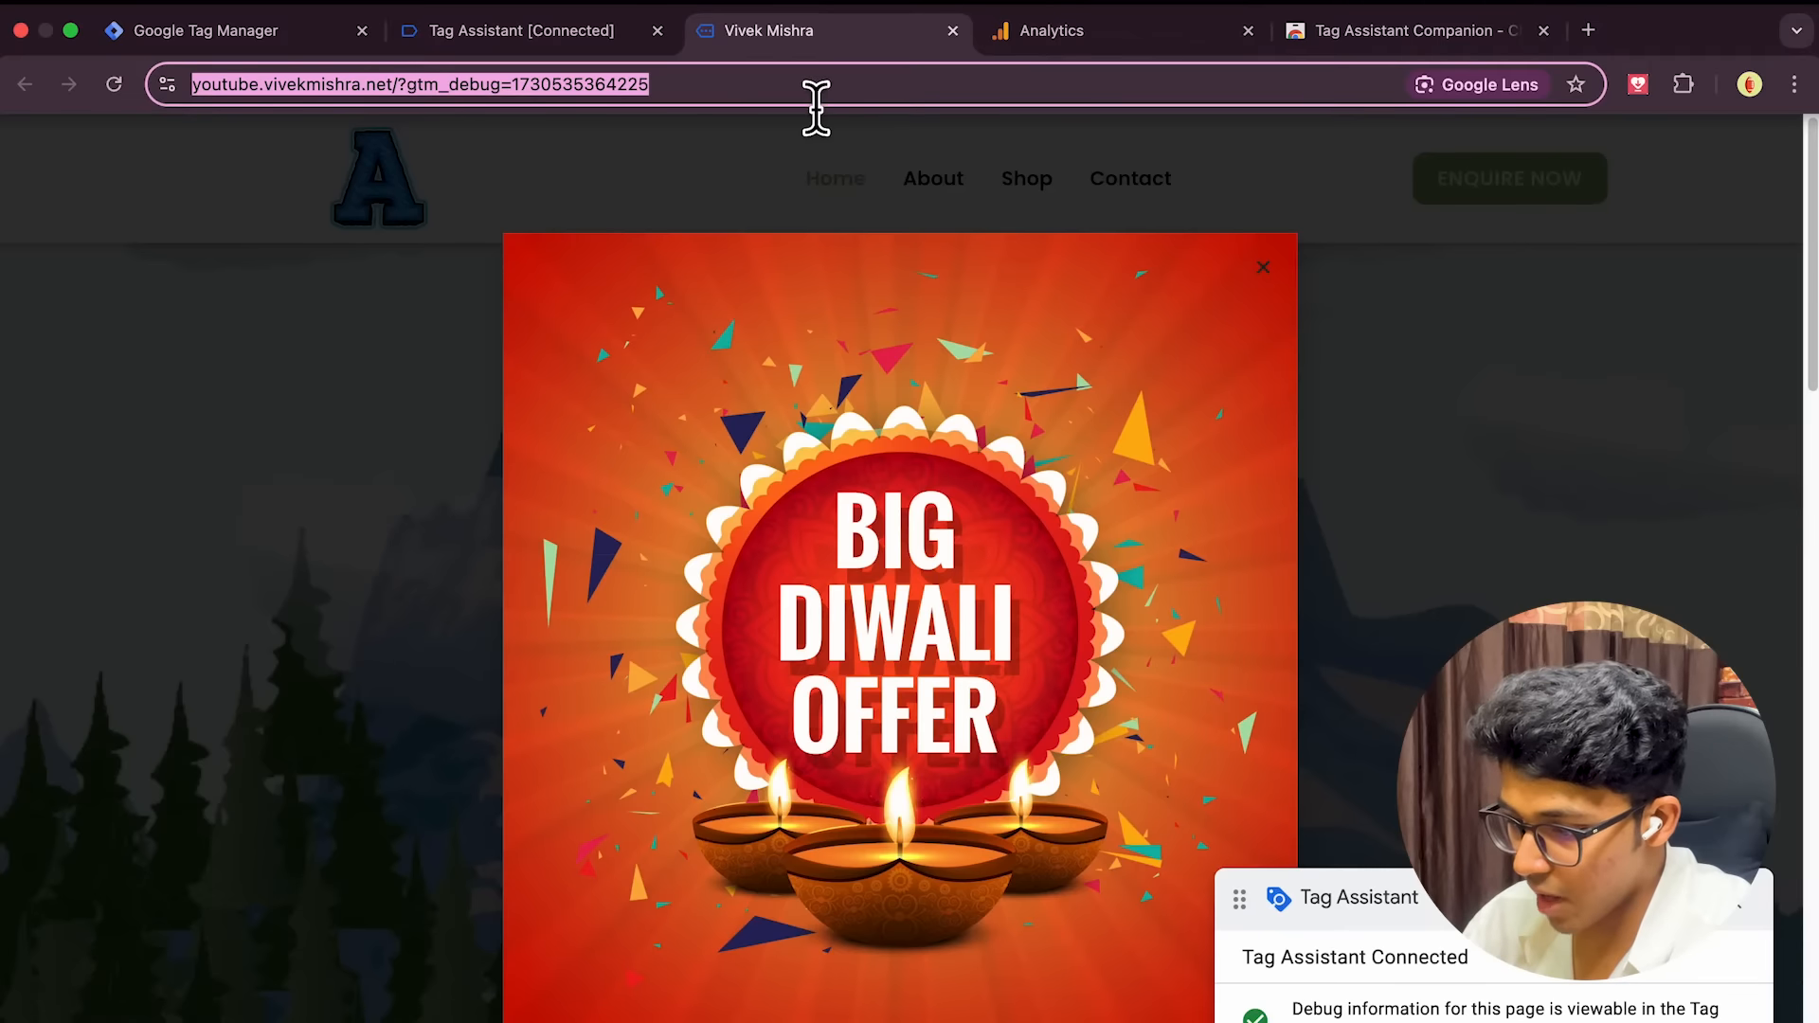
click(571, 42)
click(864, 53)
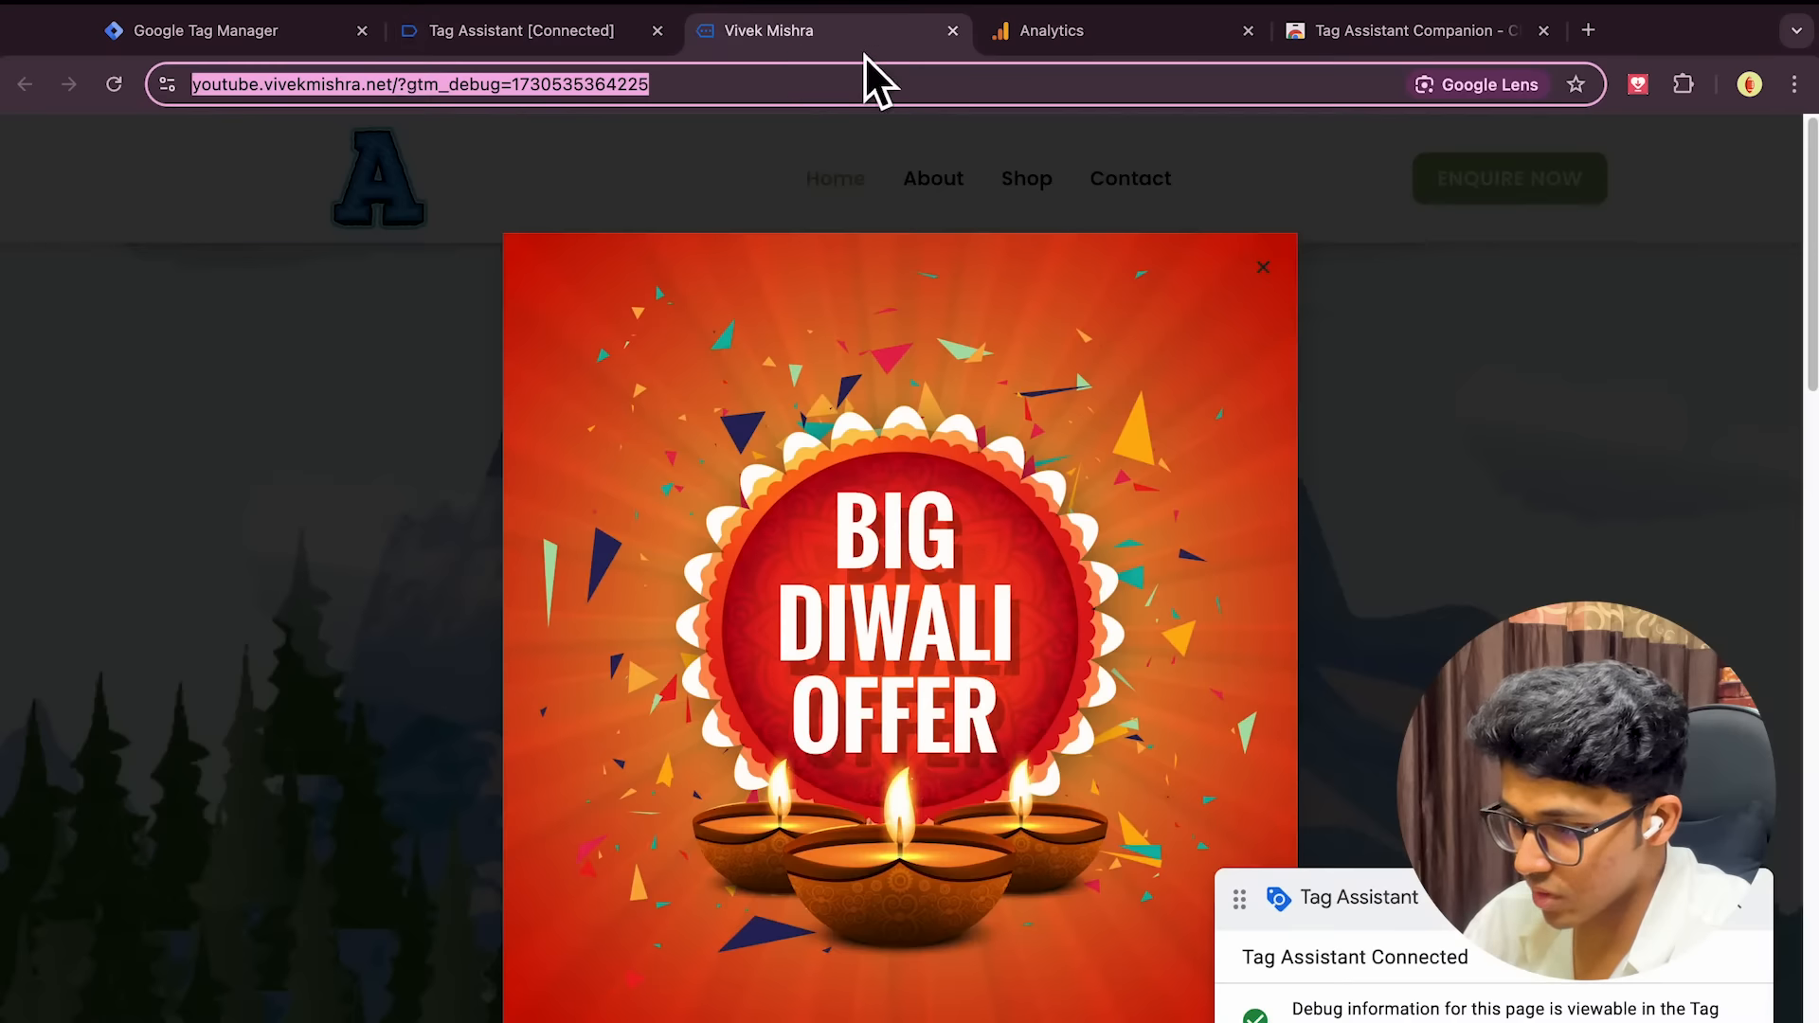
key(super+w)
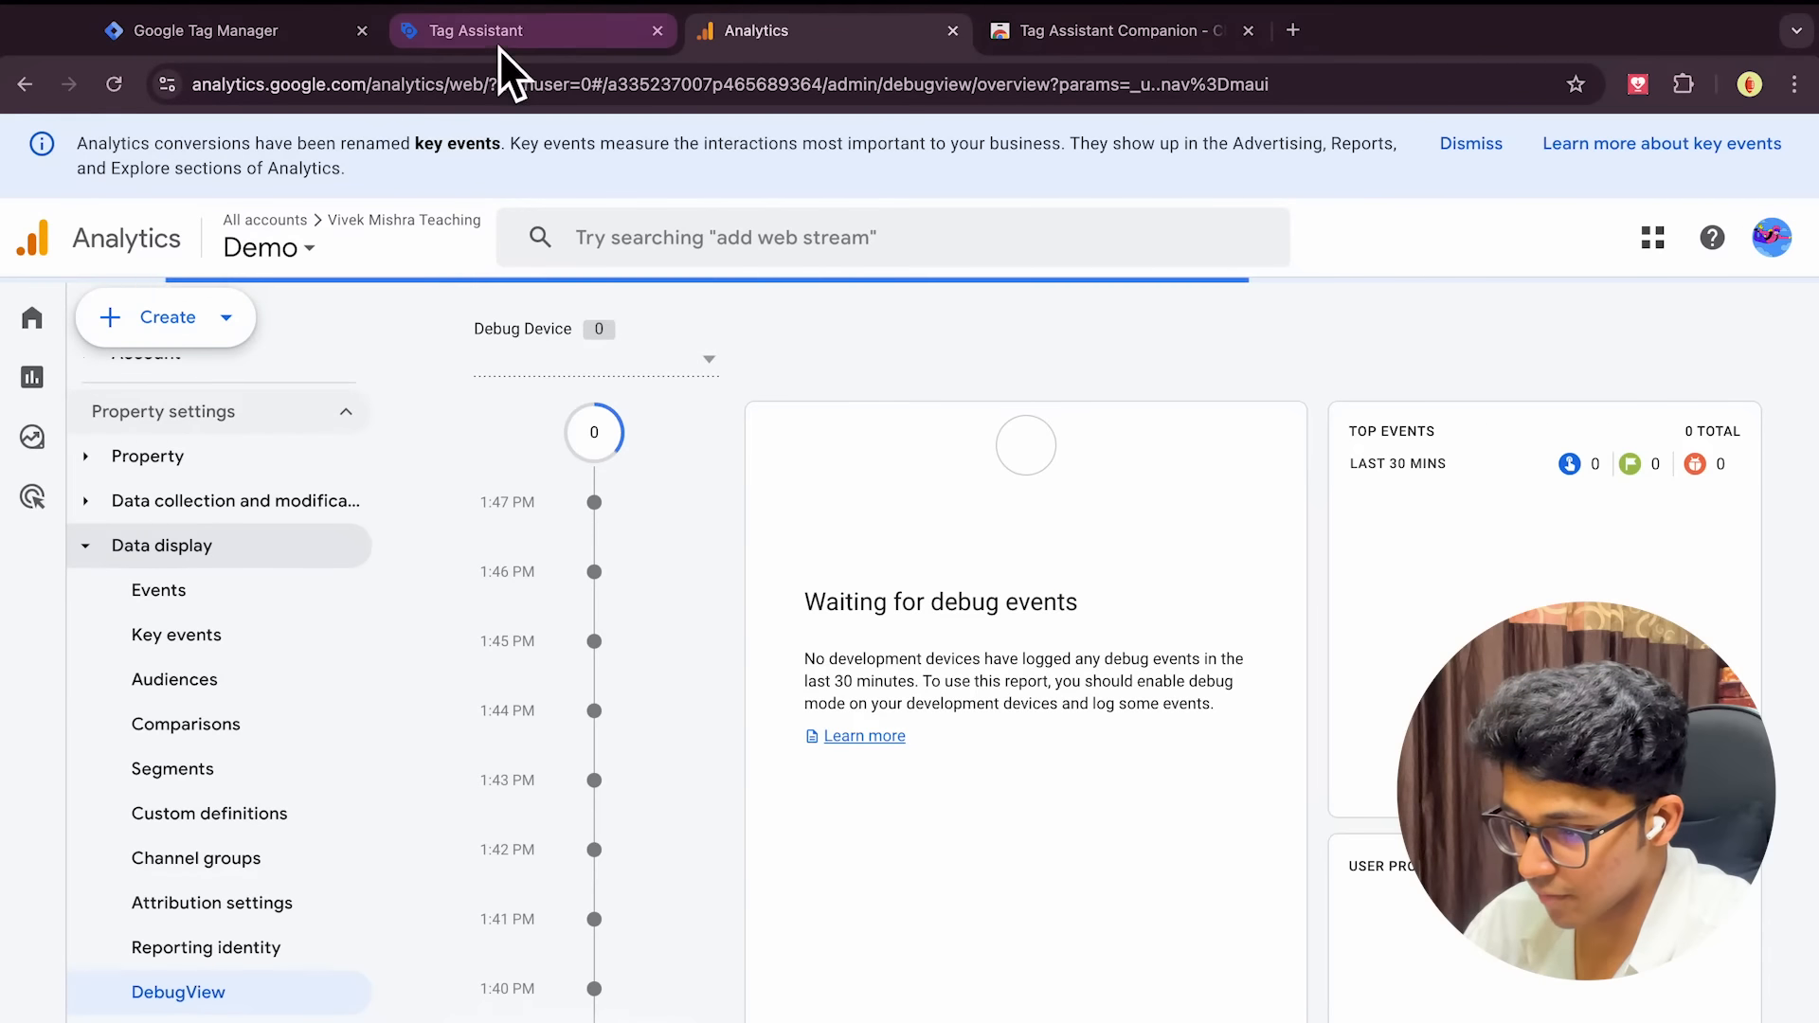
click(496, 43)
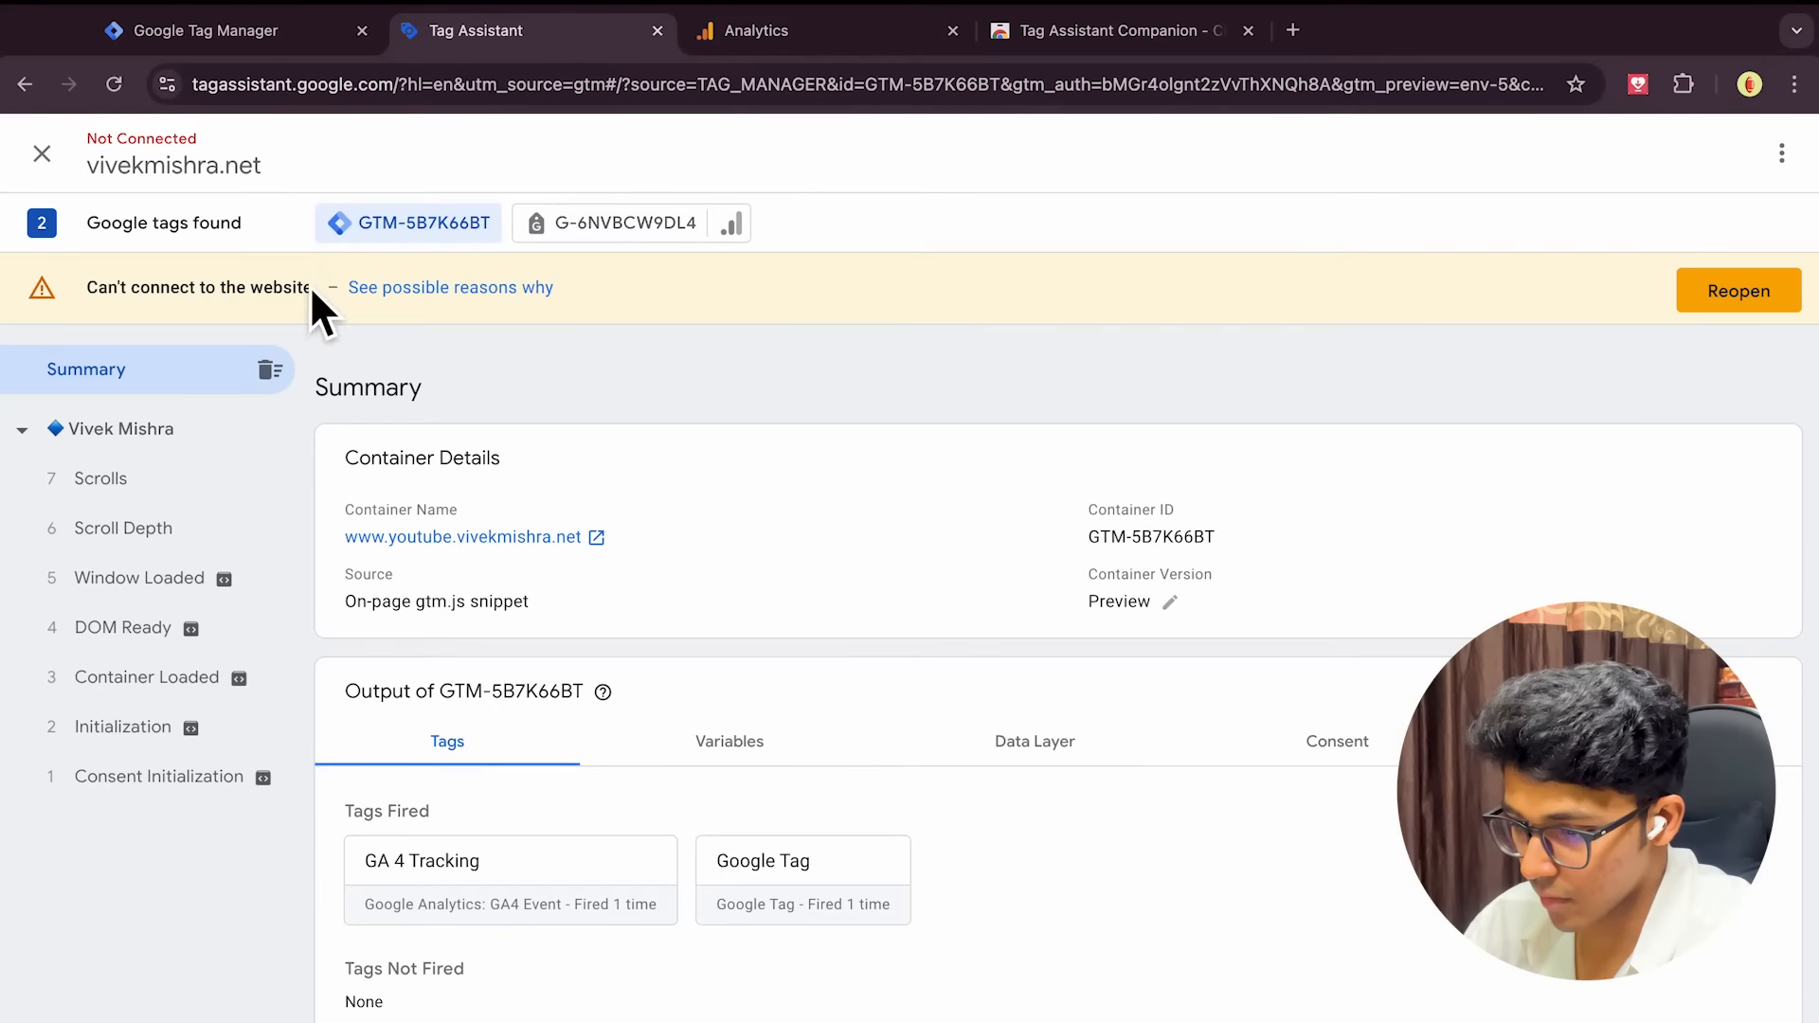
click(42, 153)
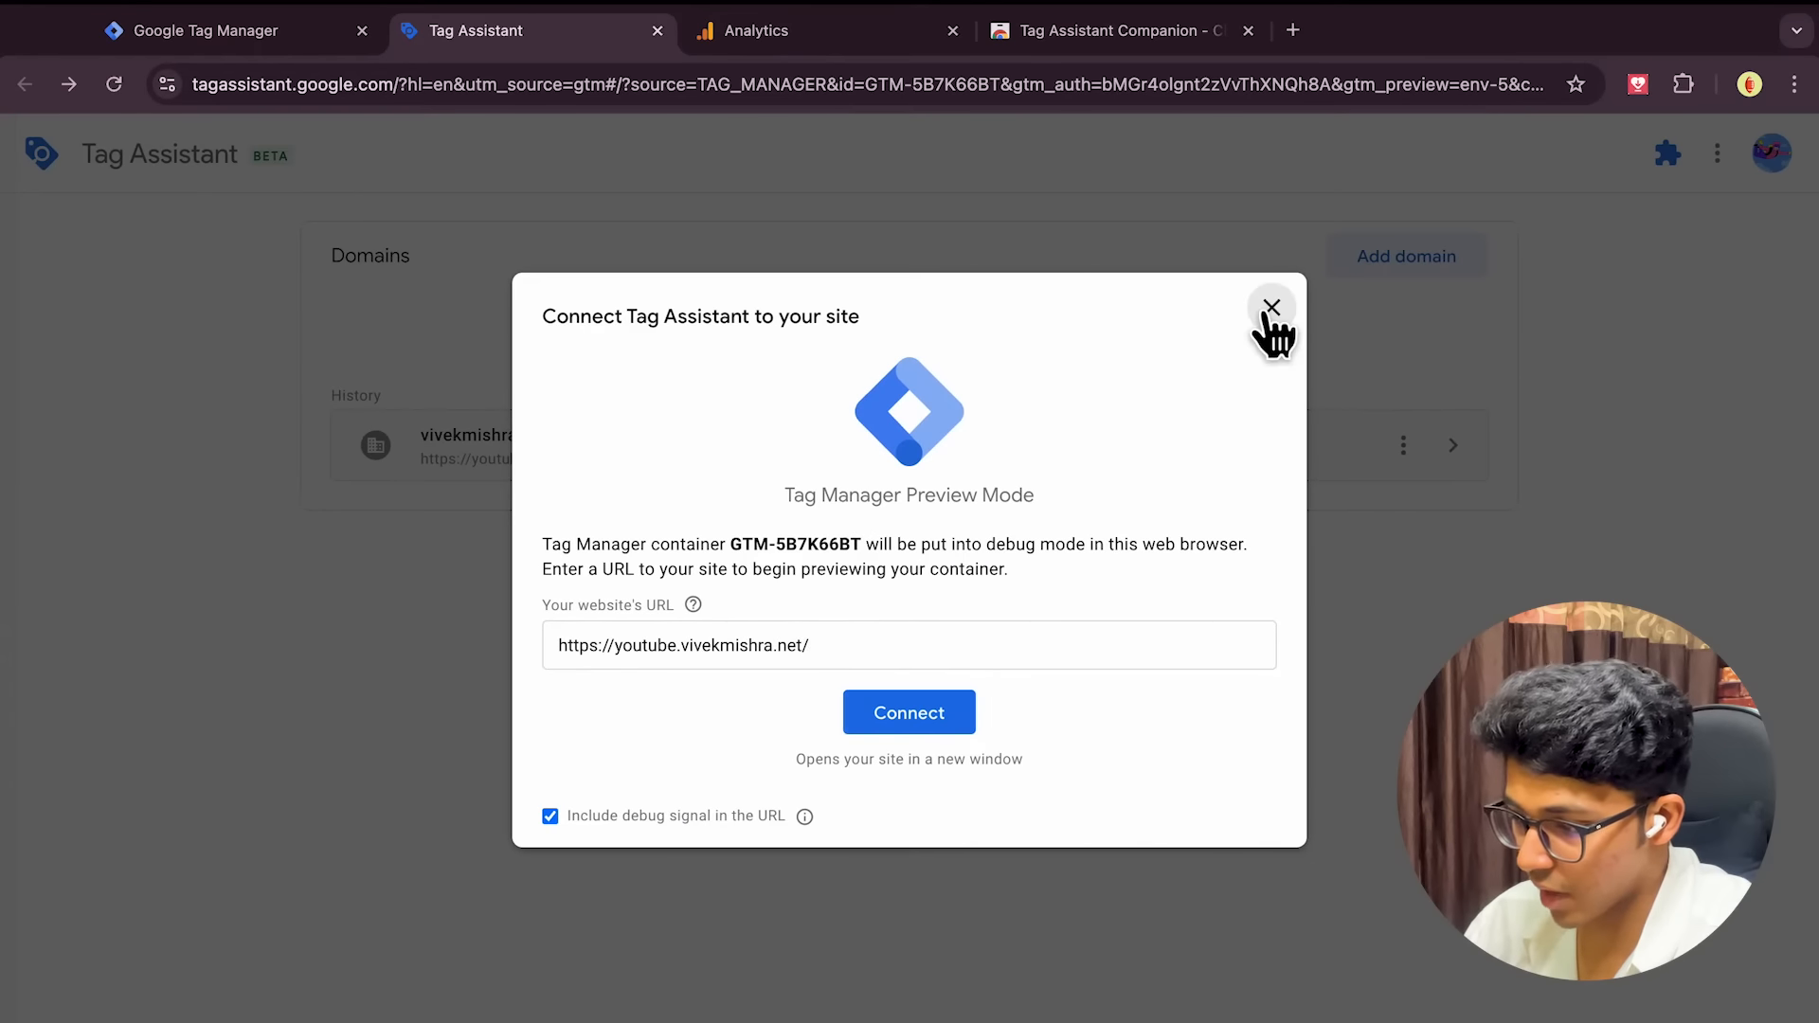
click(1267, 311)
click(189, 32)
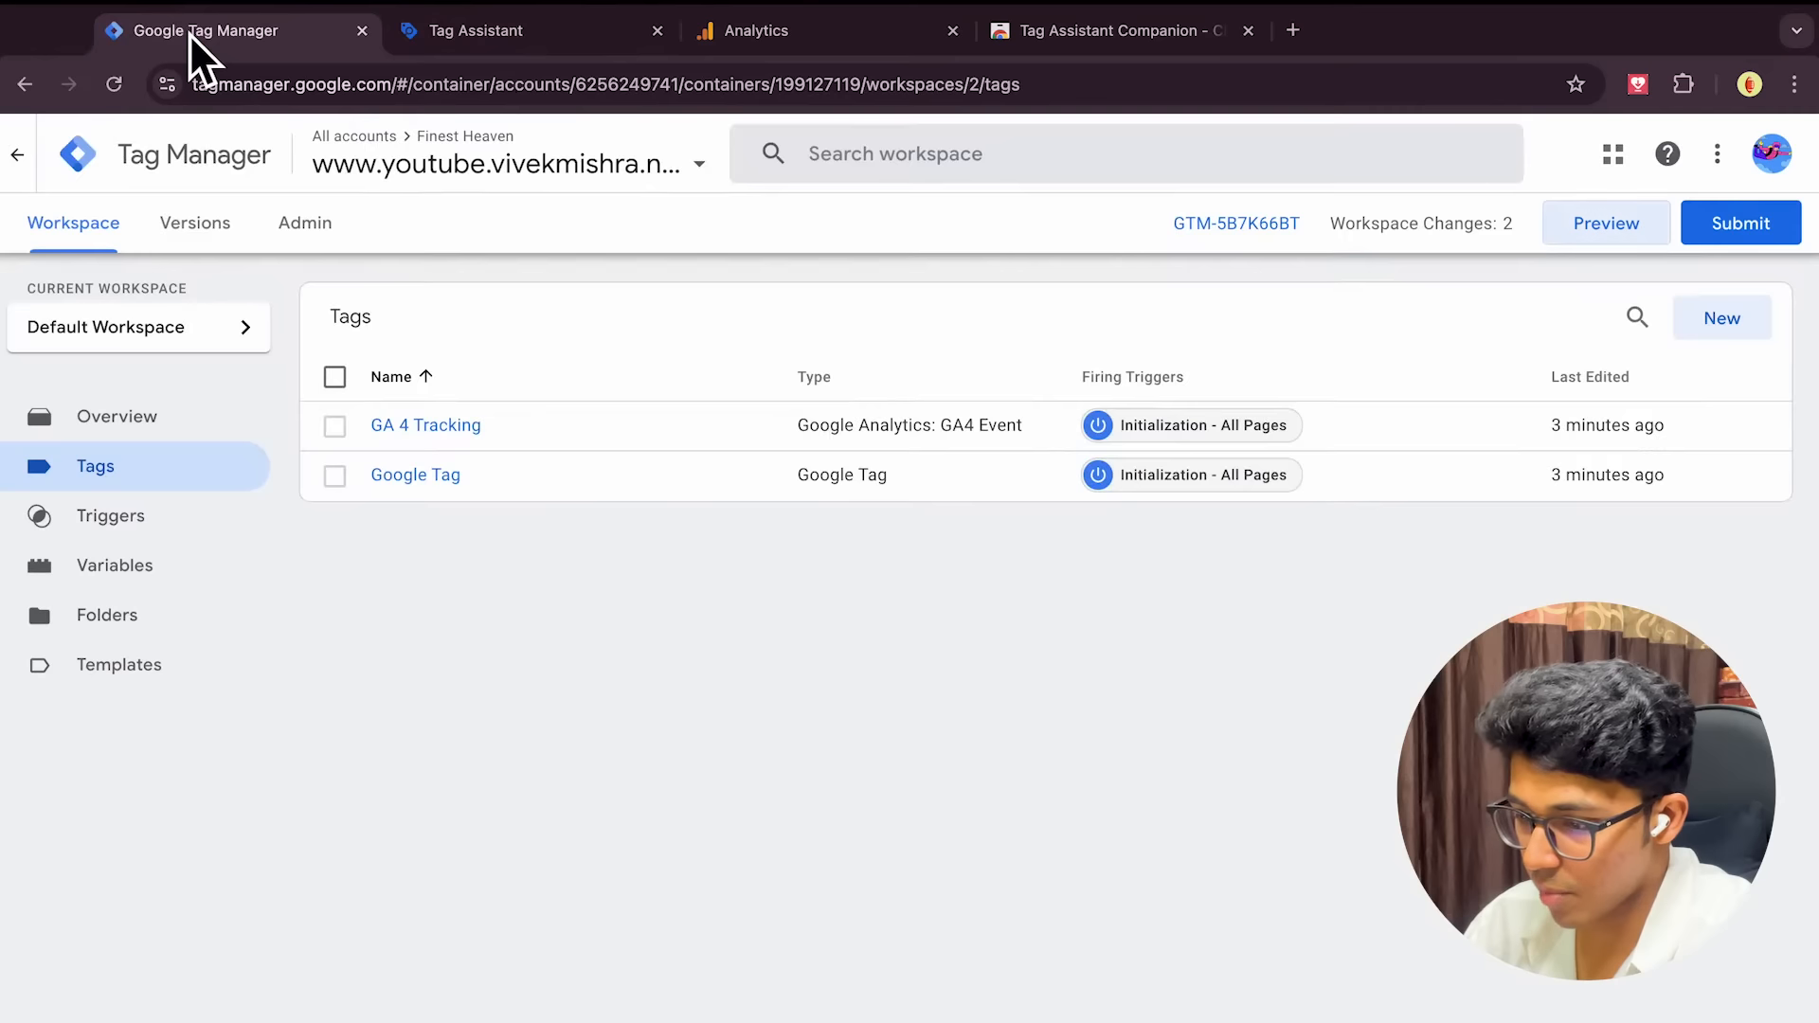
Submit and publish the workspace changes as Version 2, skipping the version description
click(1750, 243)
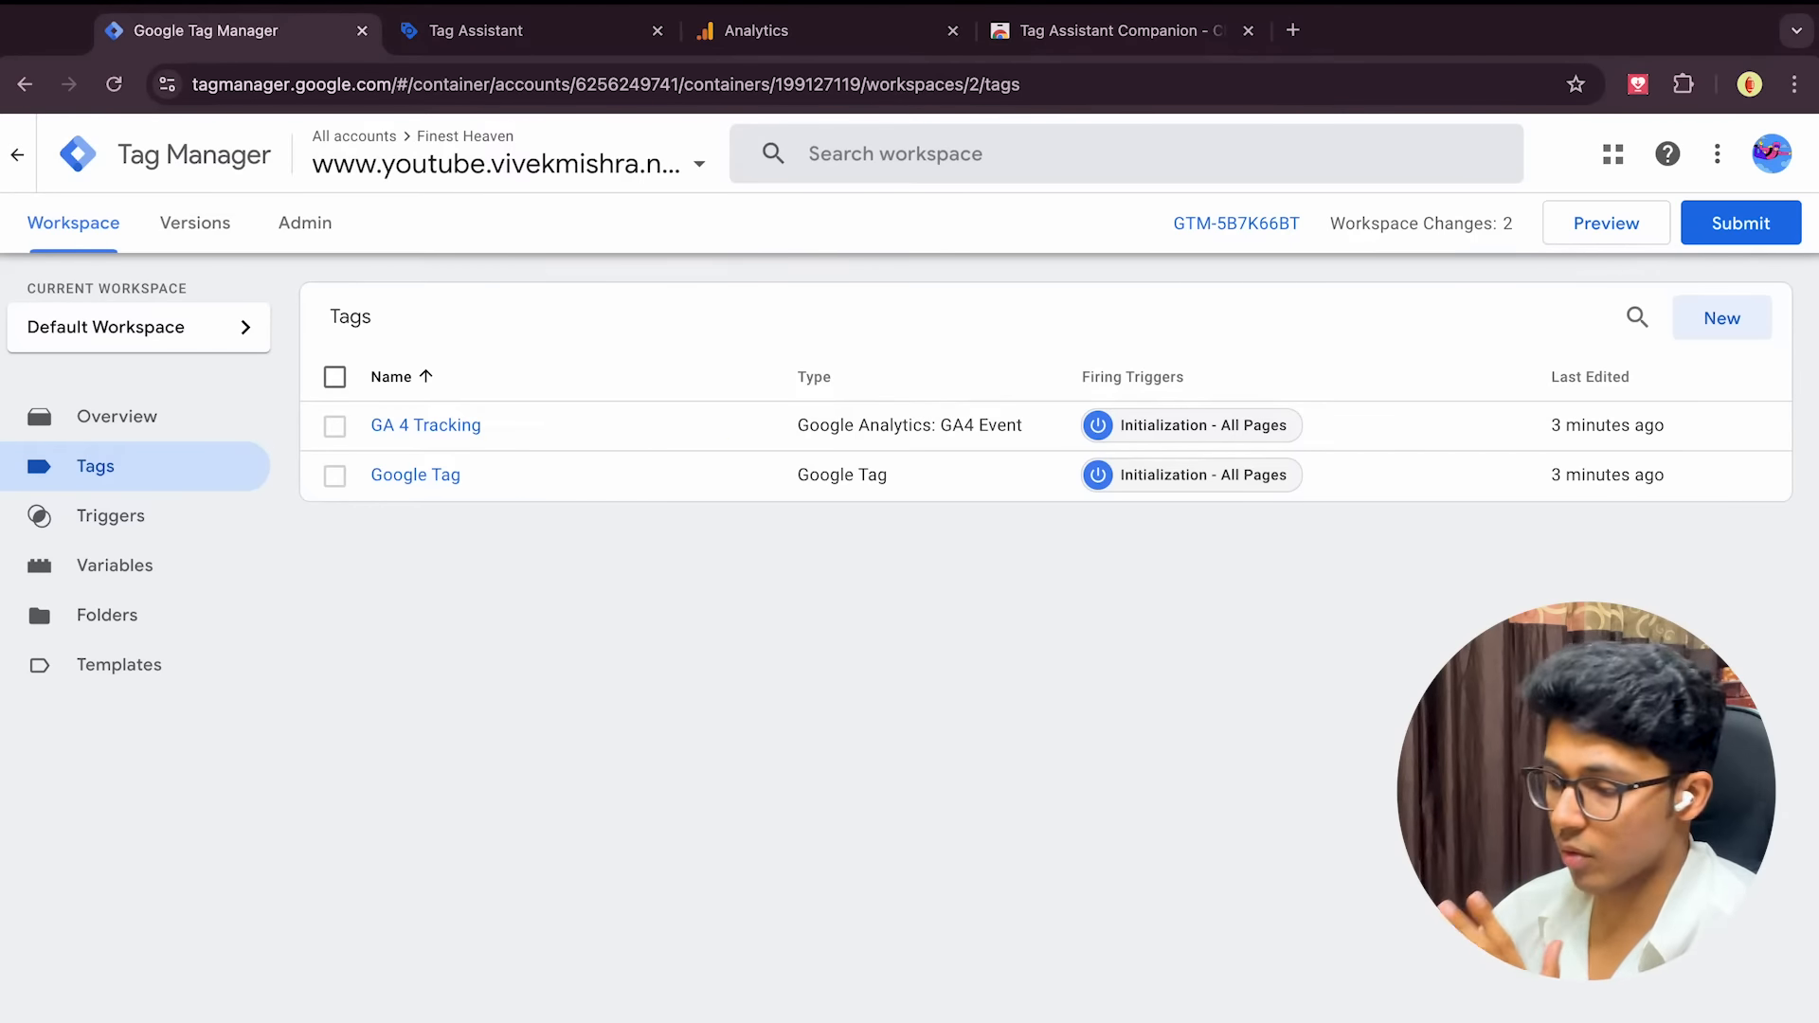
click(1733, 223)
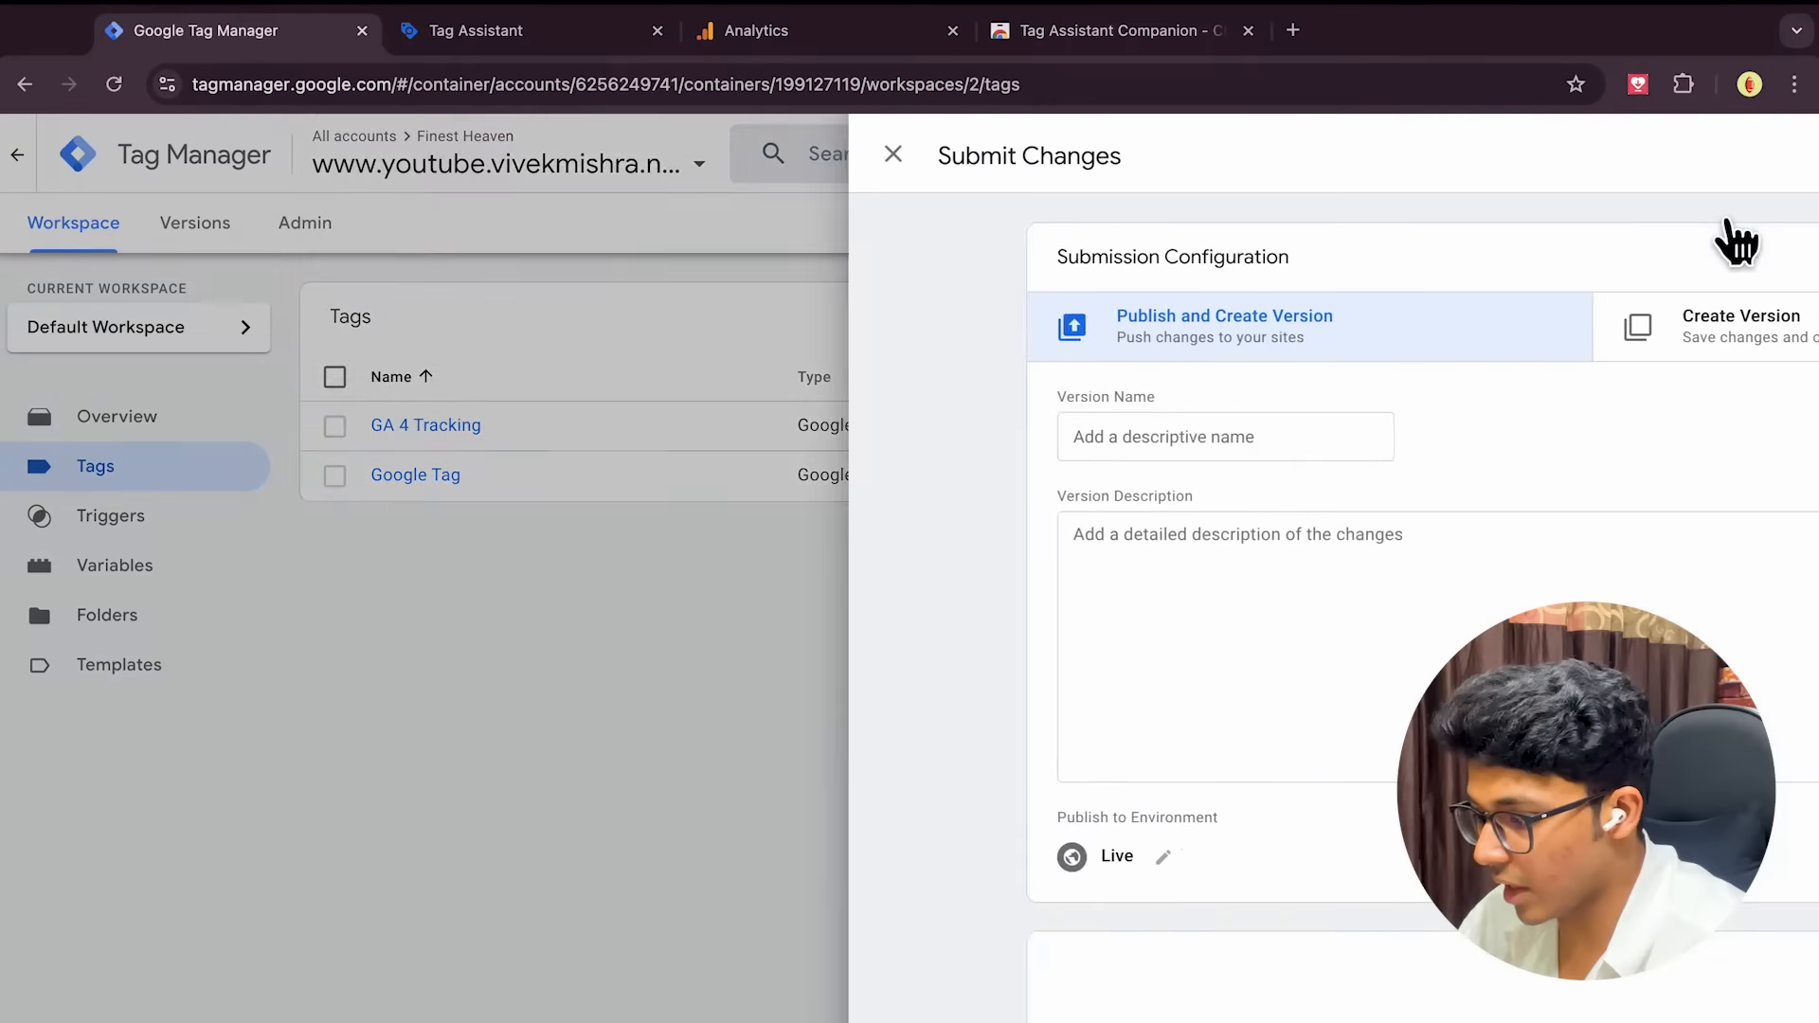
click(1726, 166)
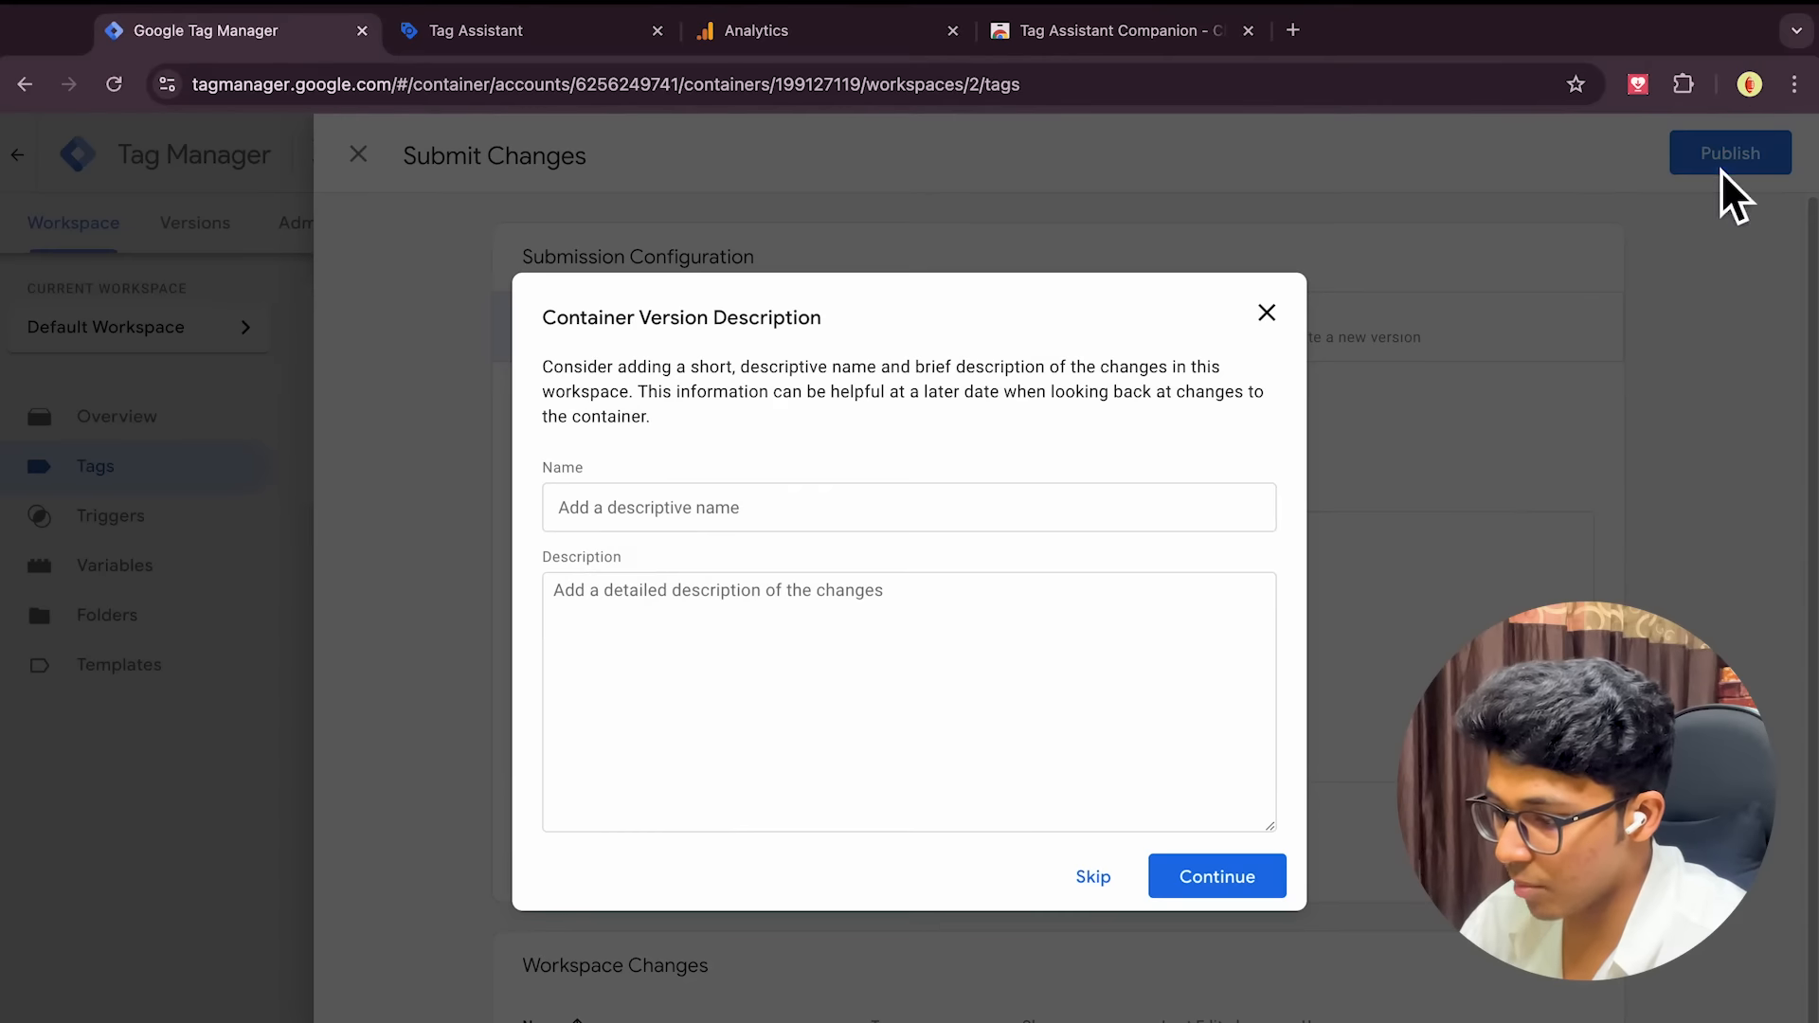
click(1093, 879)
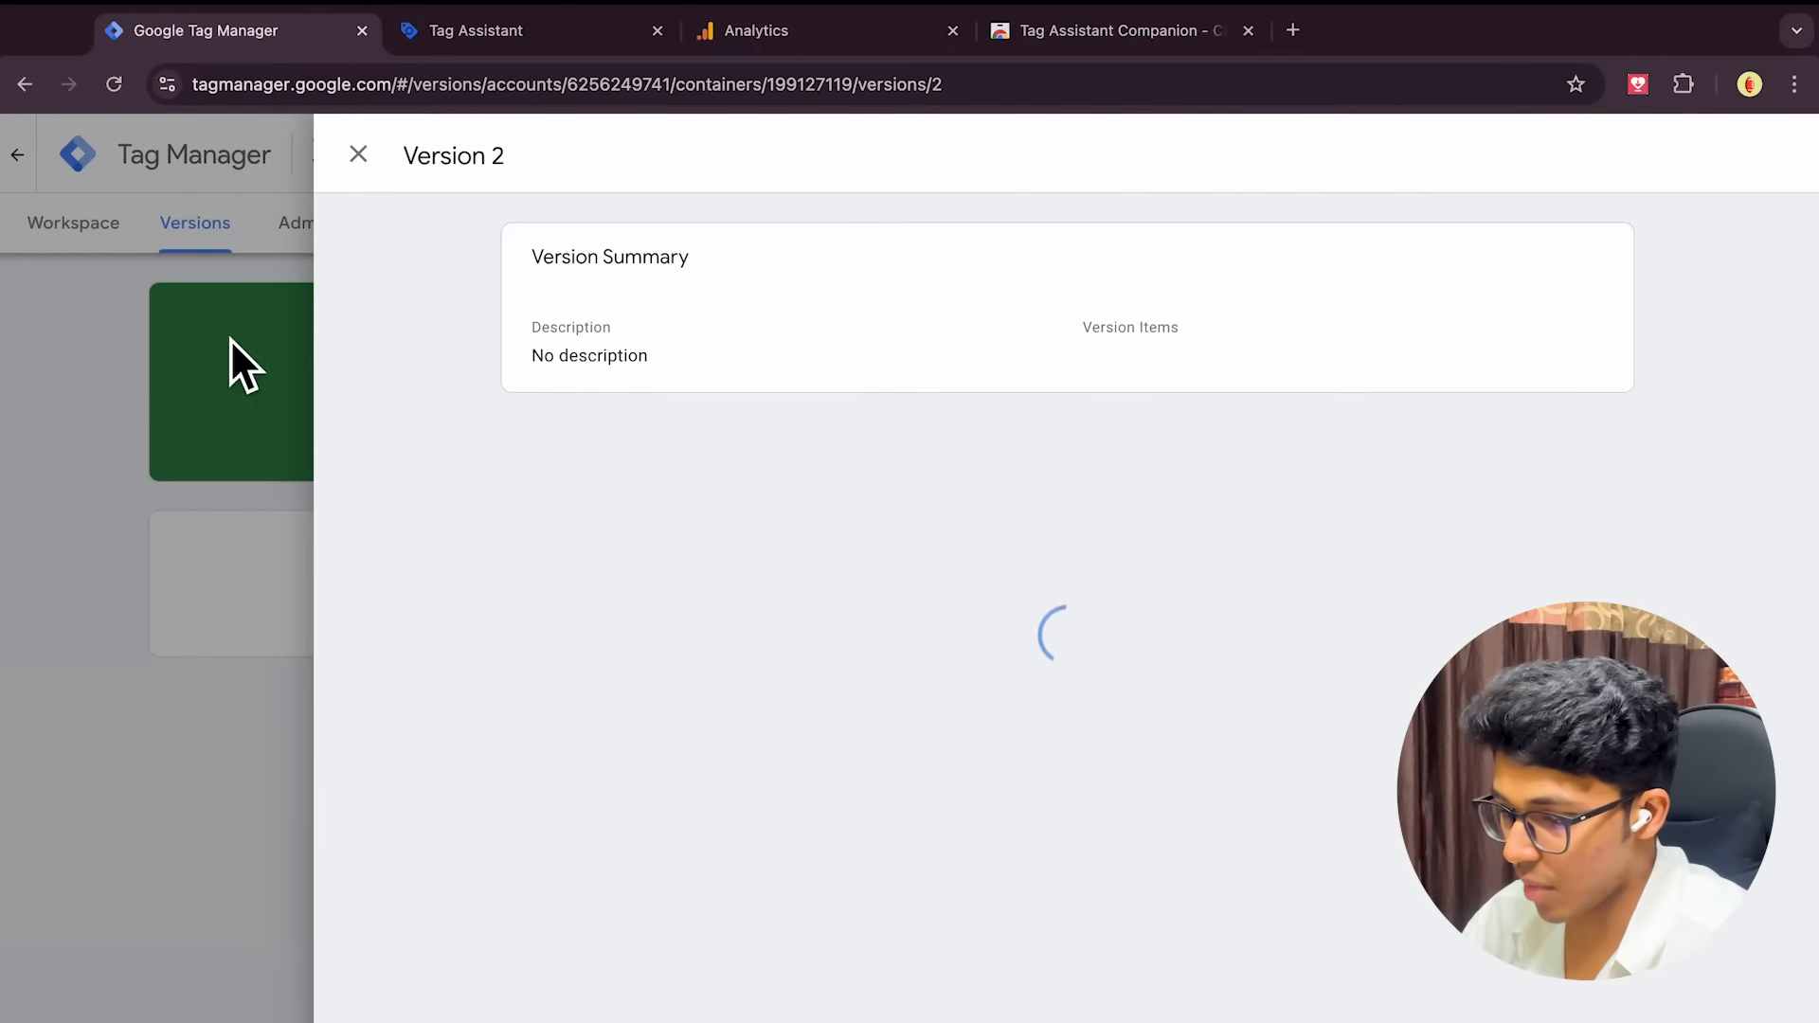
click(358, 156)
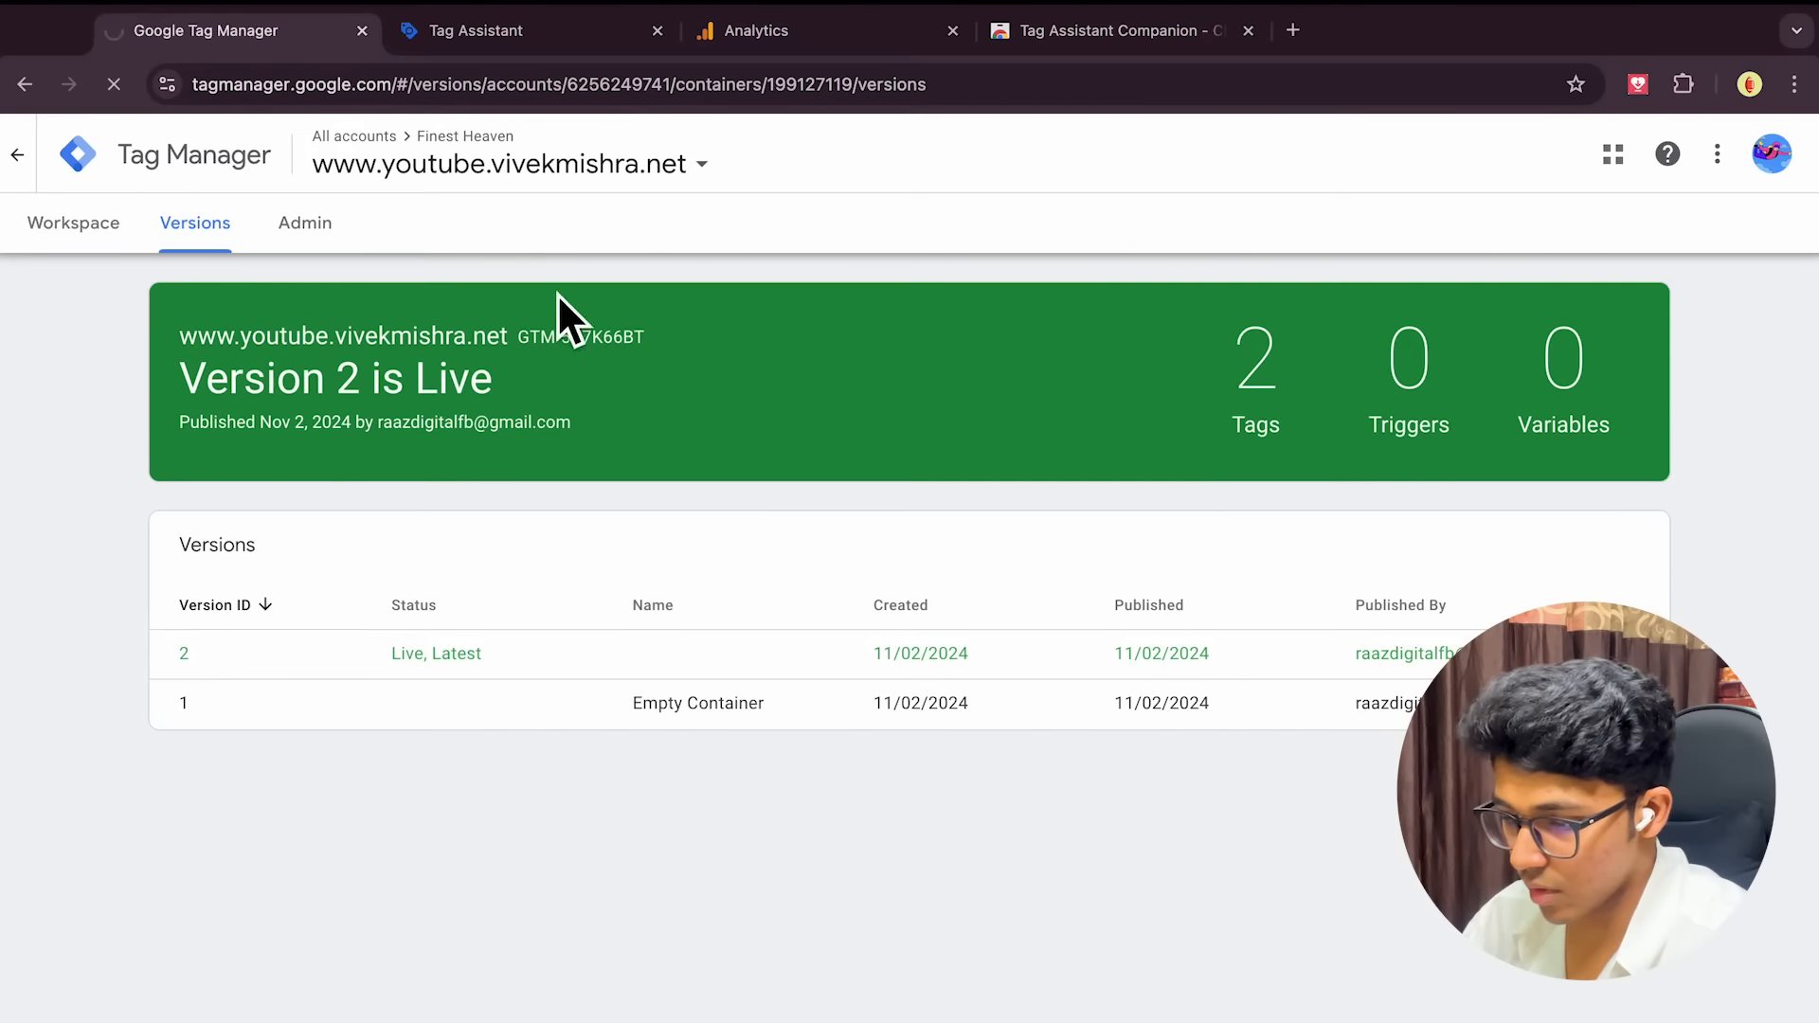
Review the Versions list and Admin settings, then check the container diagnostics issue on the workspace
click(63, 232)
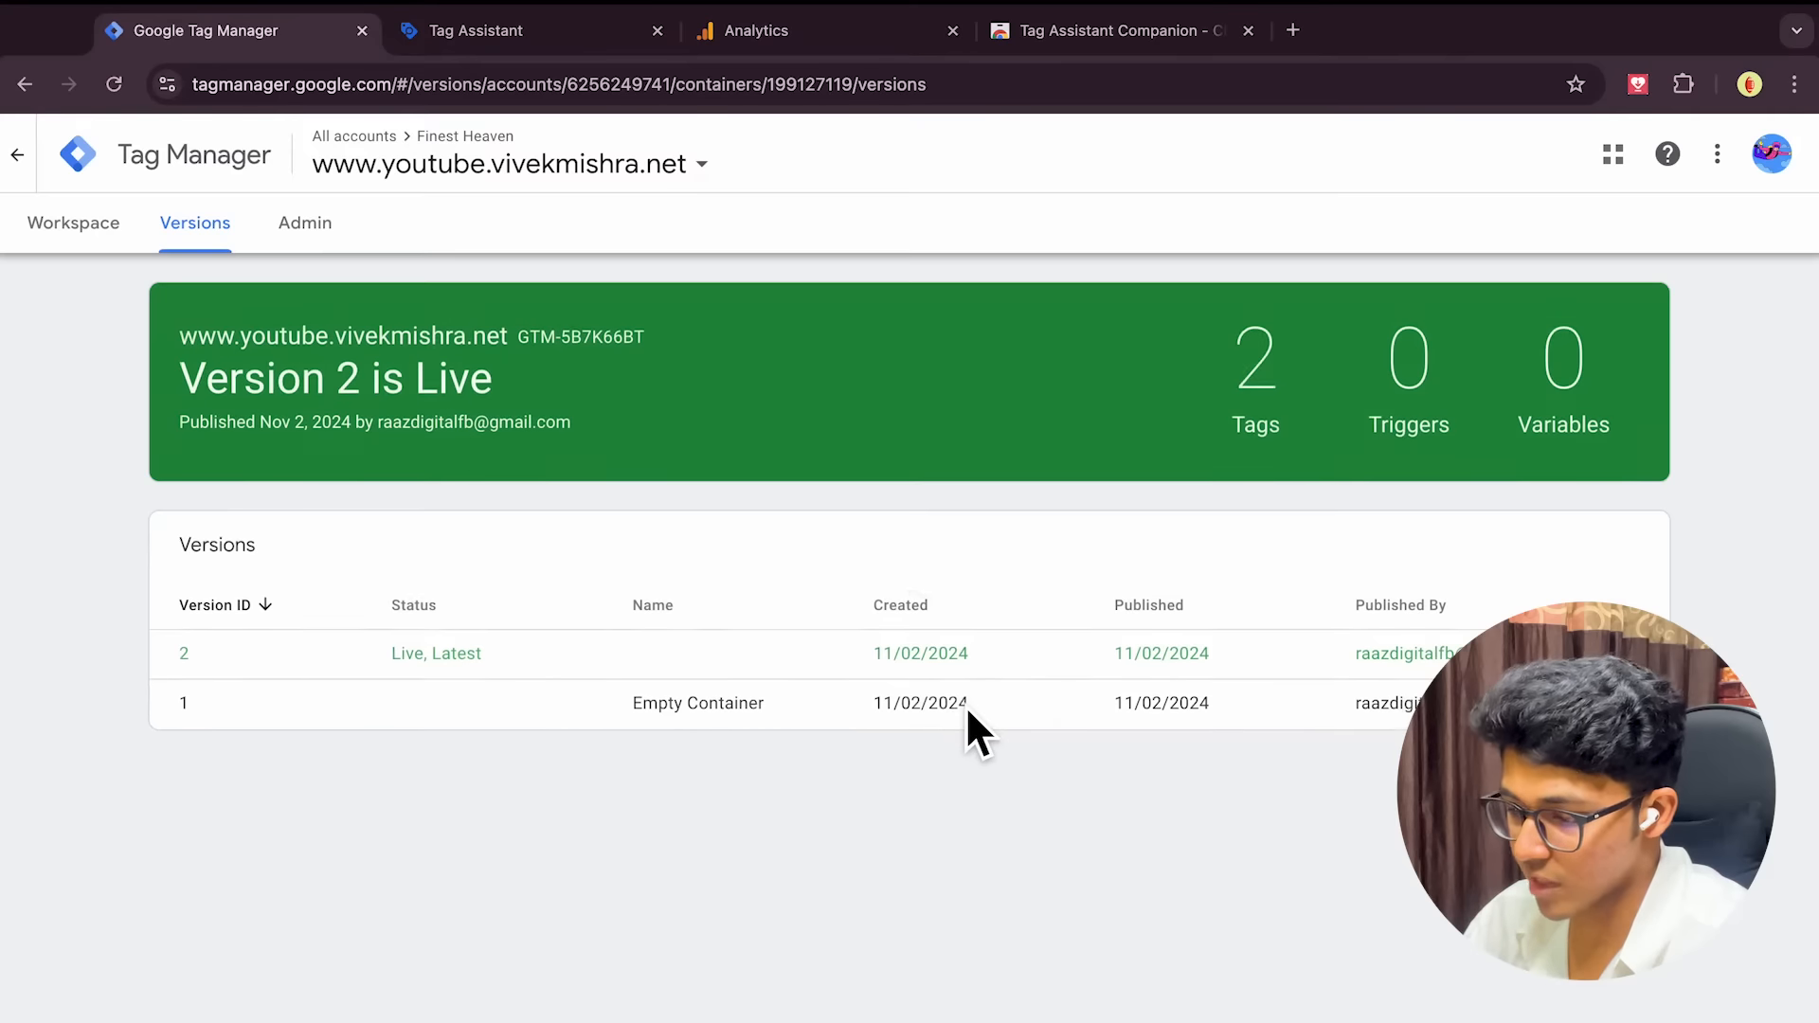
click(313, 229)
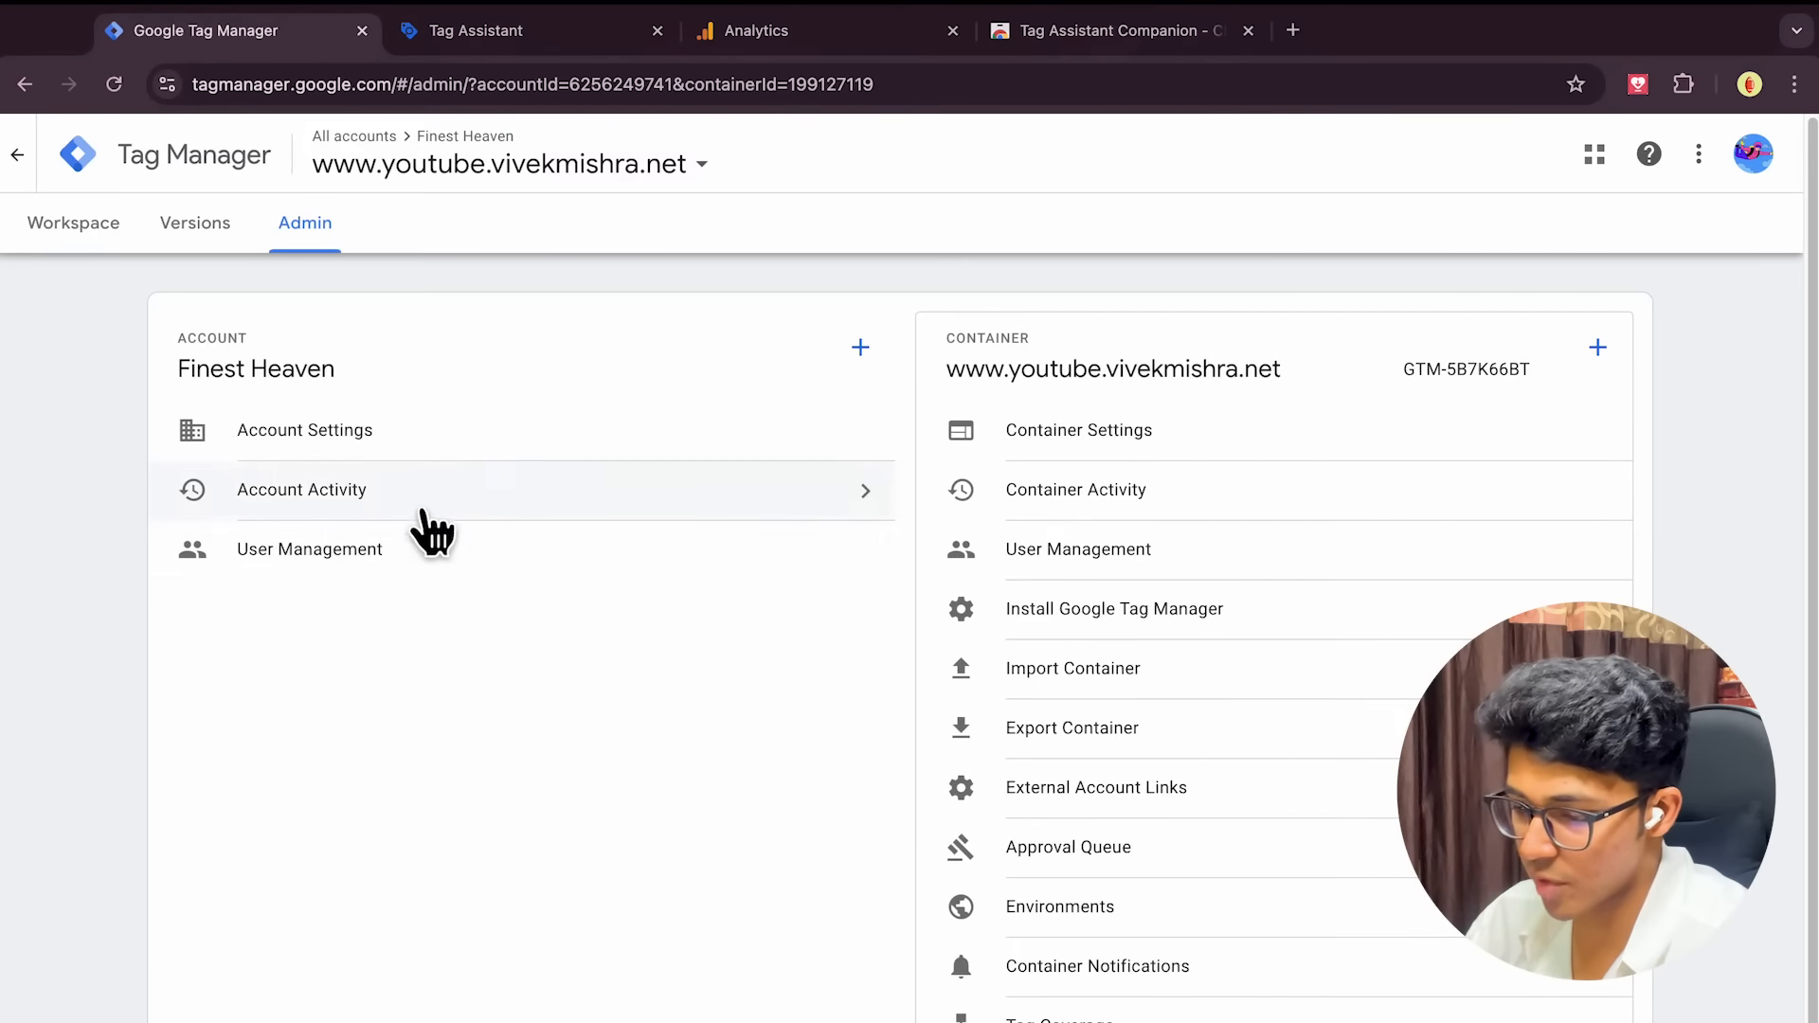
click(90, 235)
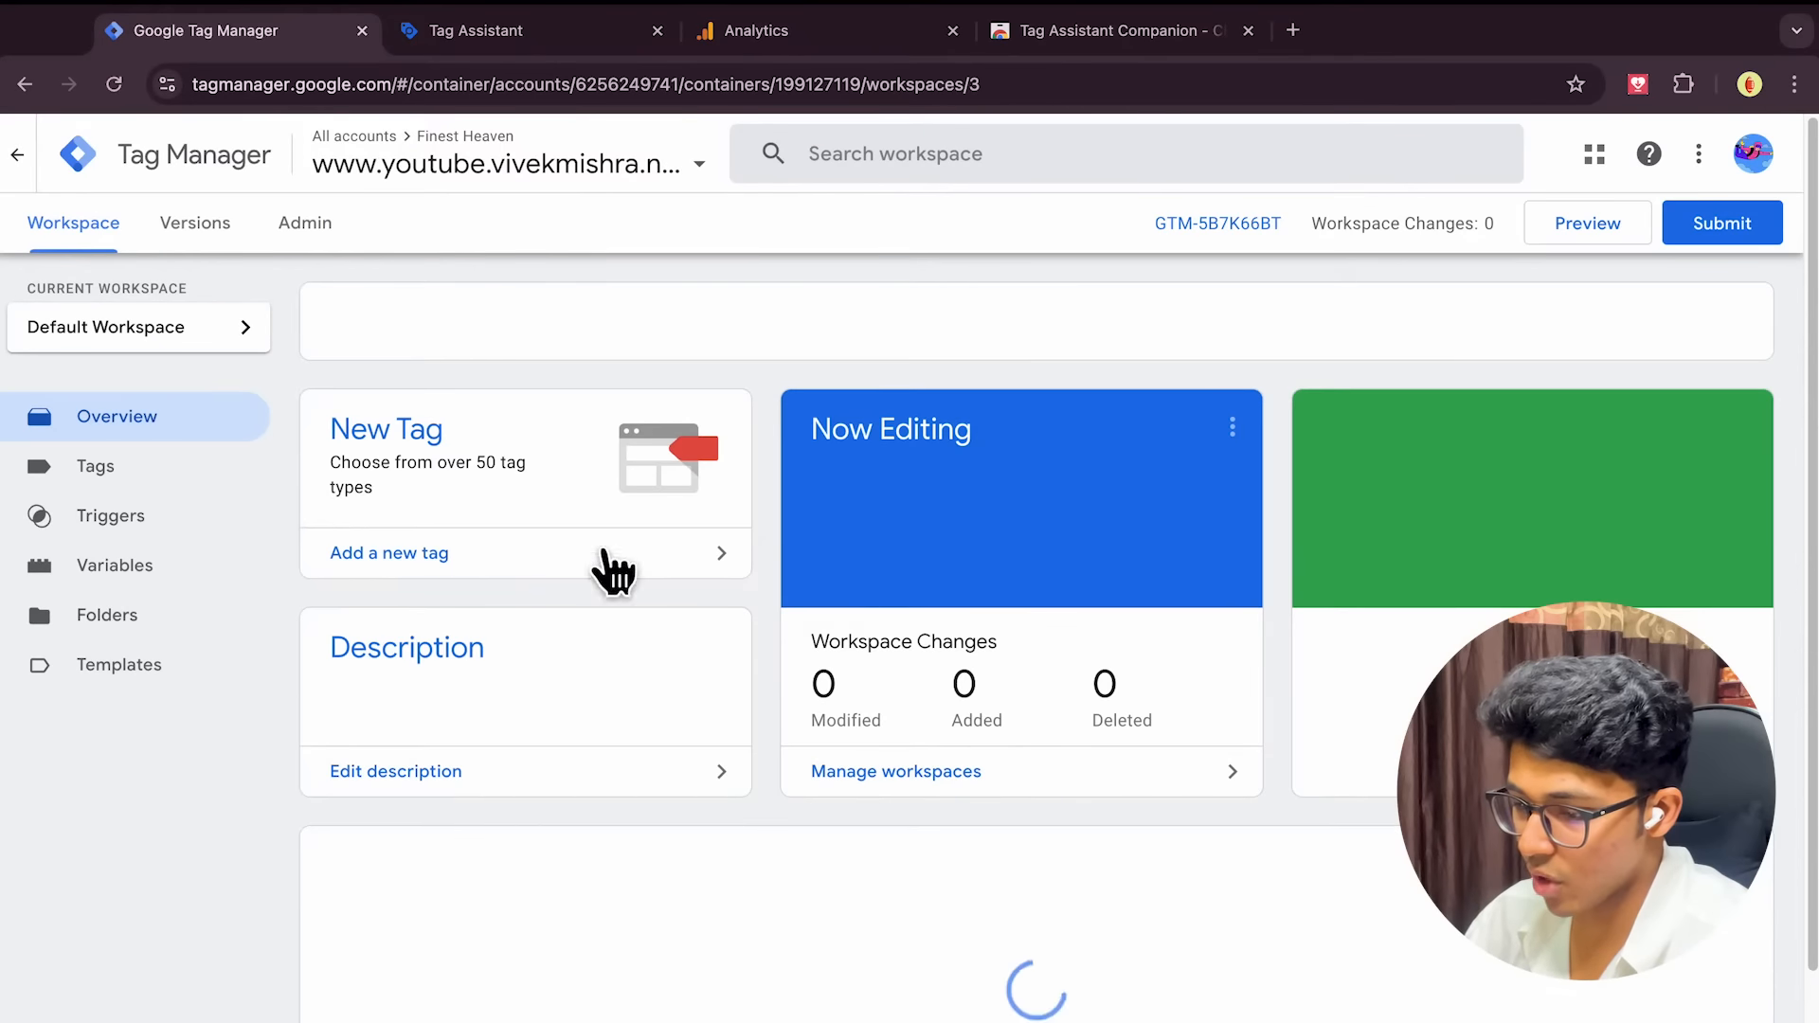
scroll(853, 587, down, 3)
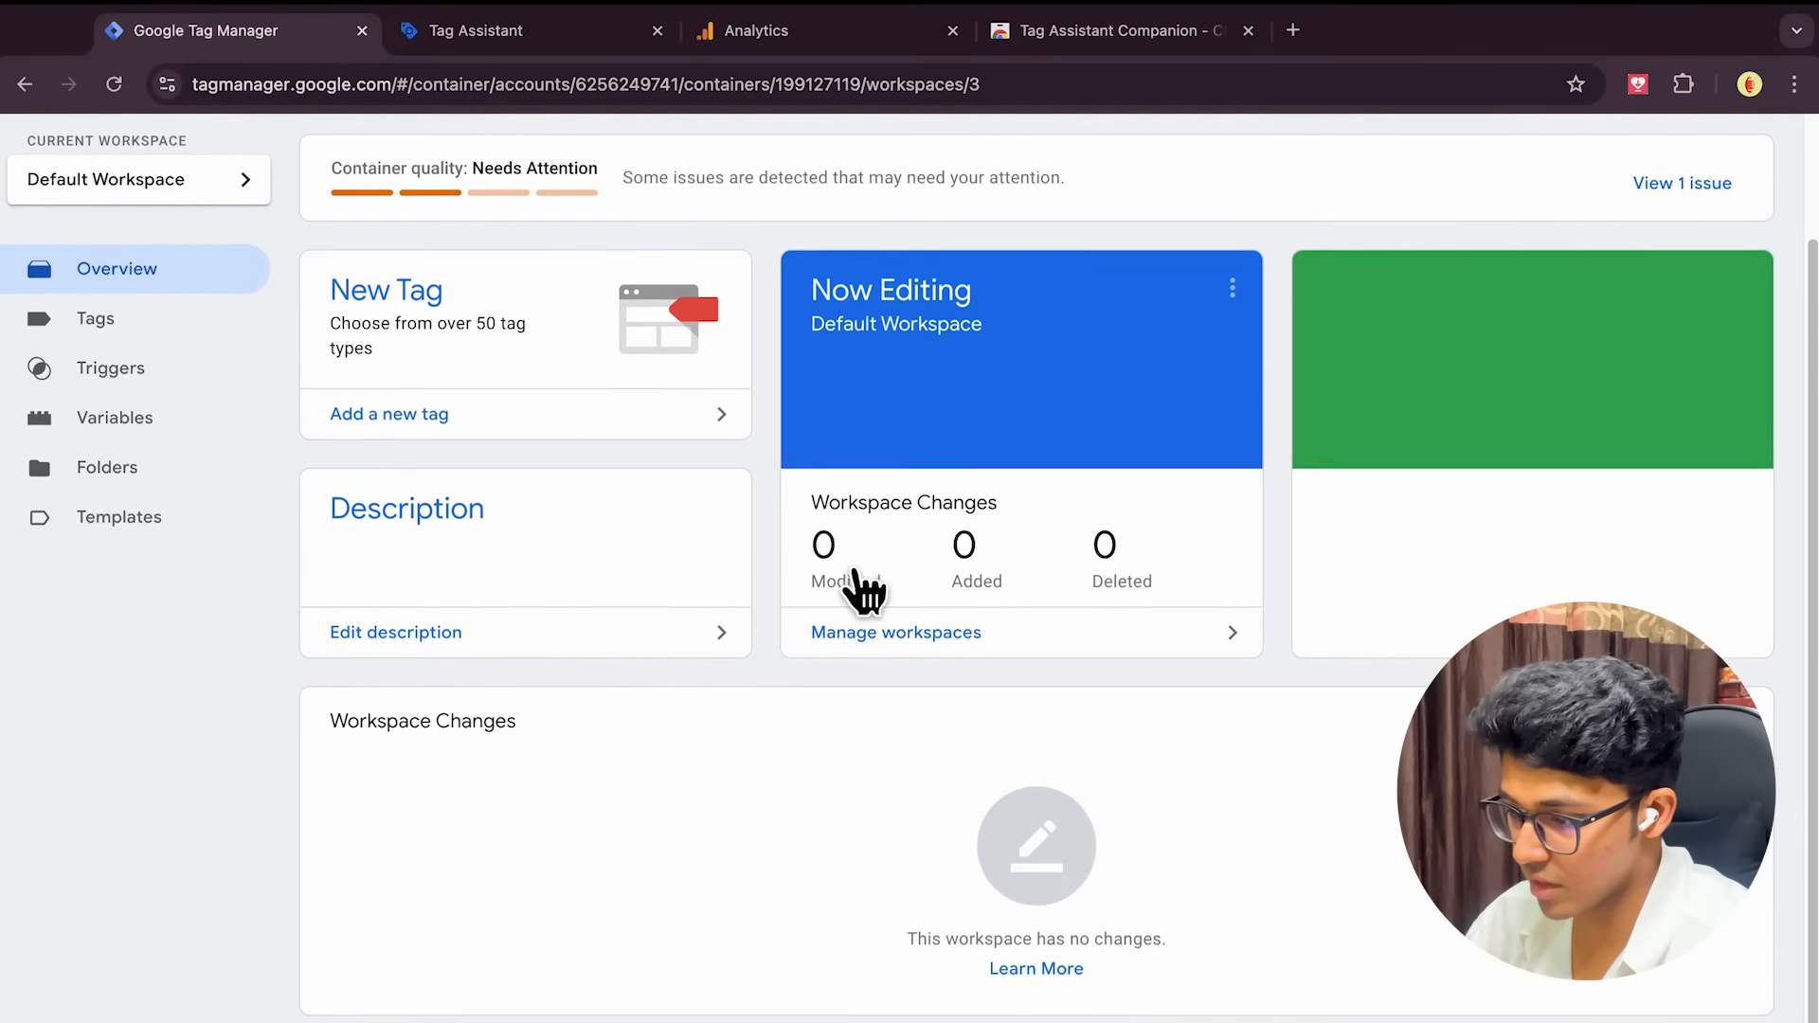
scroll(853, 574, up, 3)
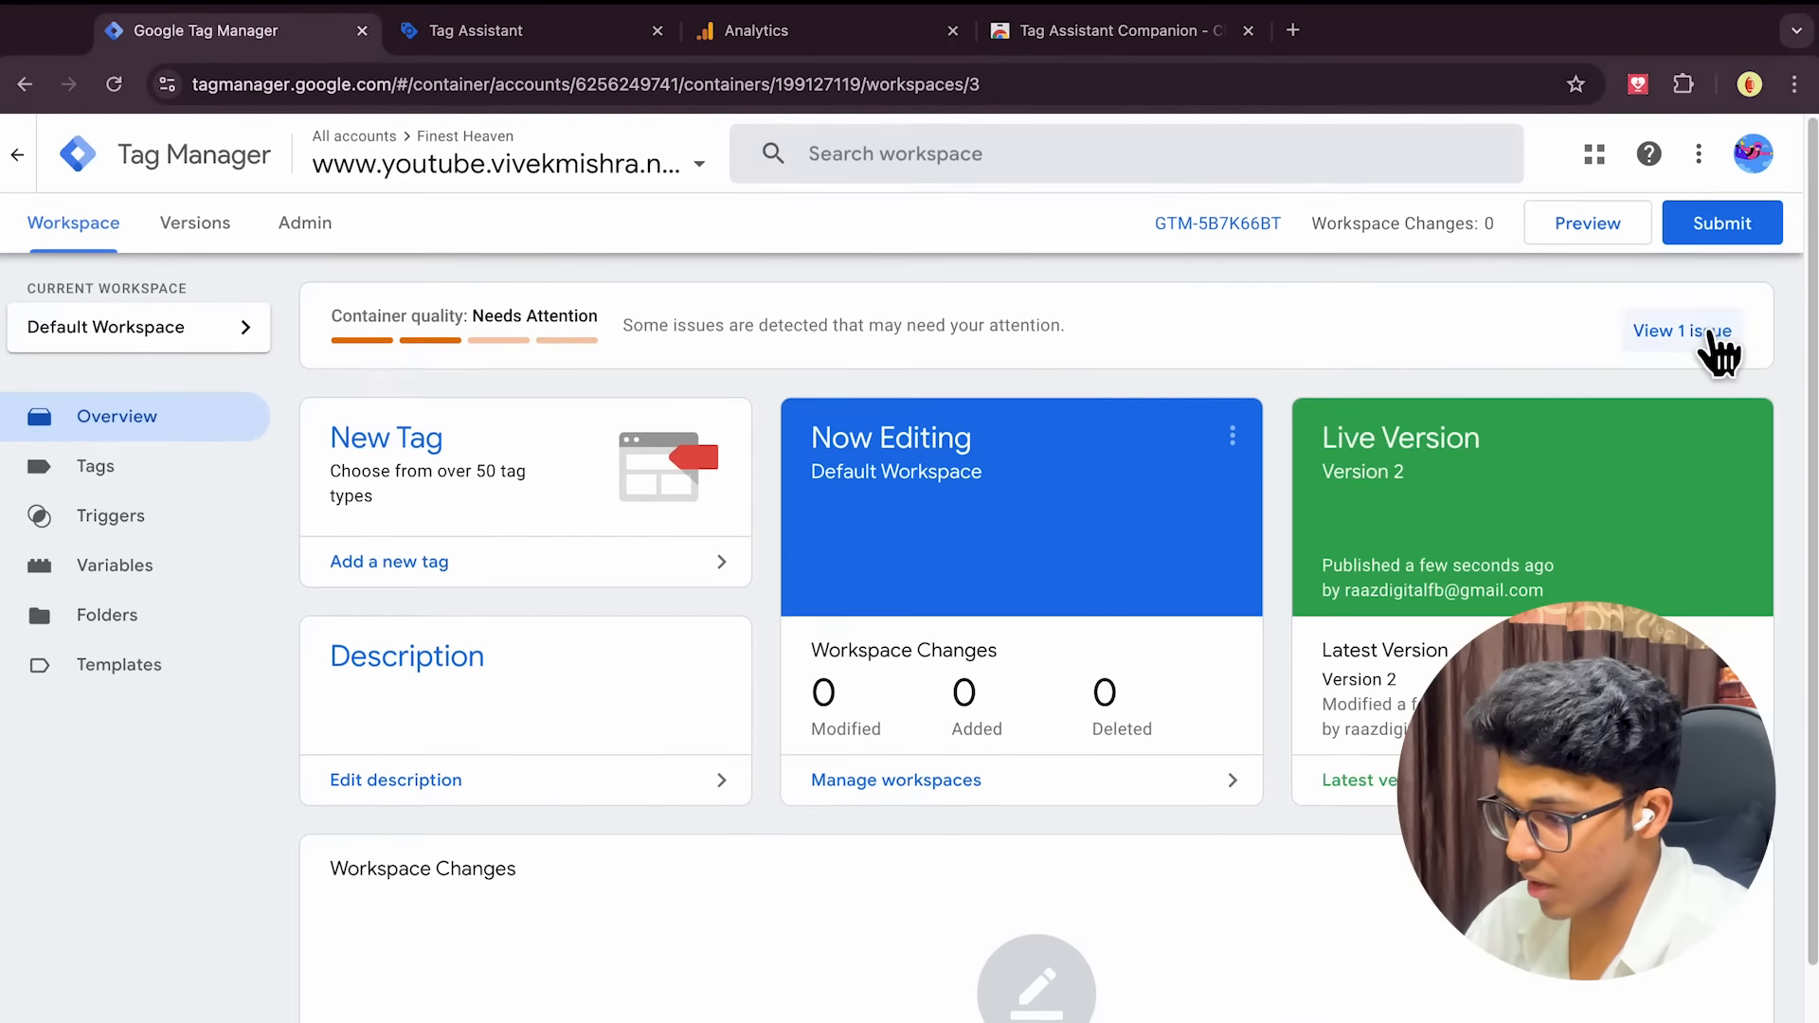
click(1710, 334)
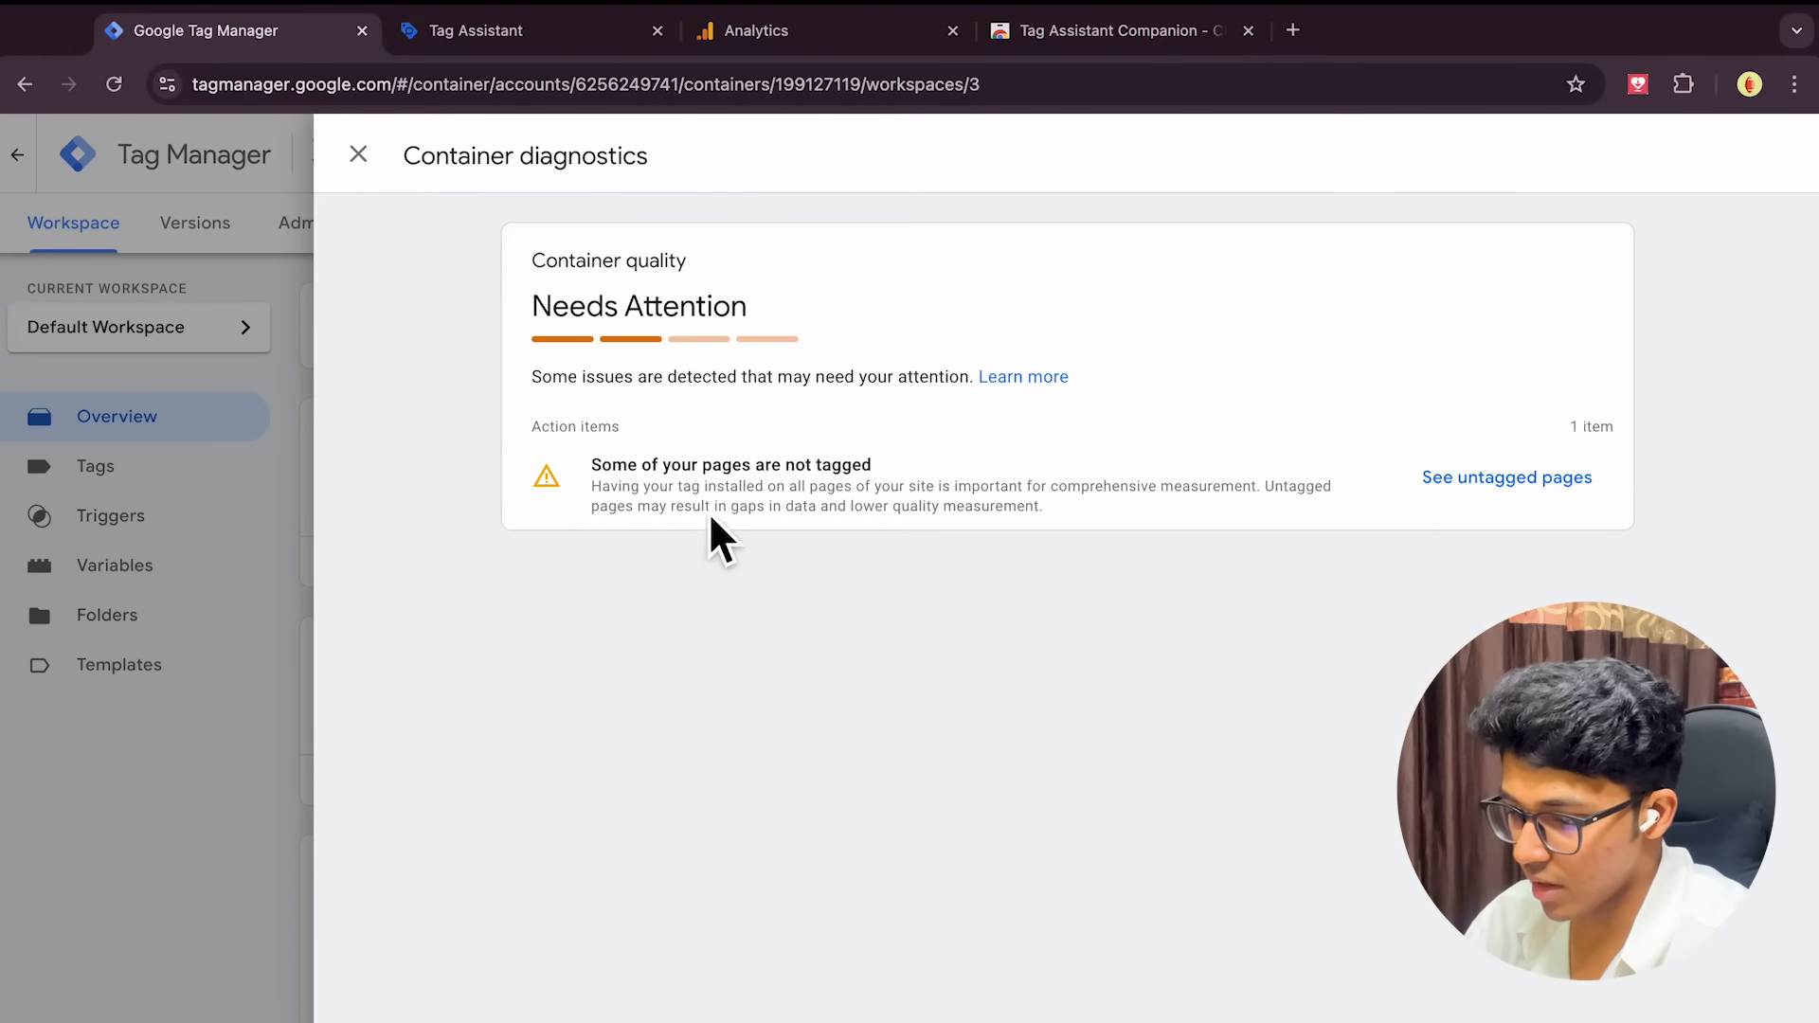
click(360, 156)
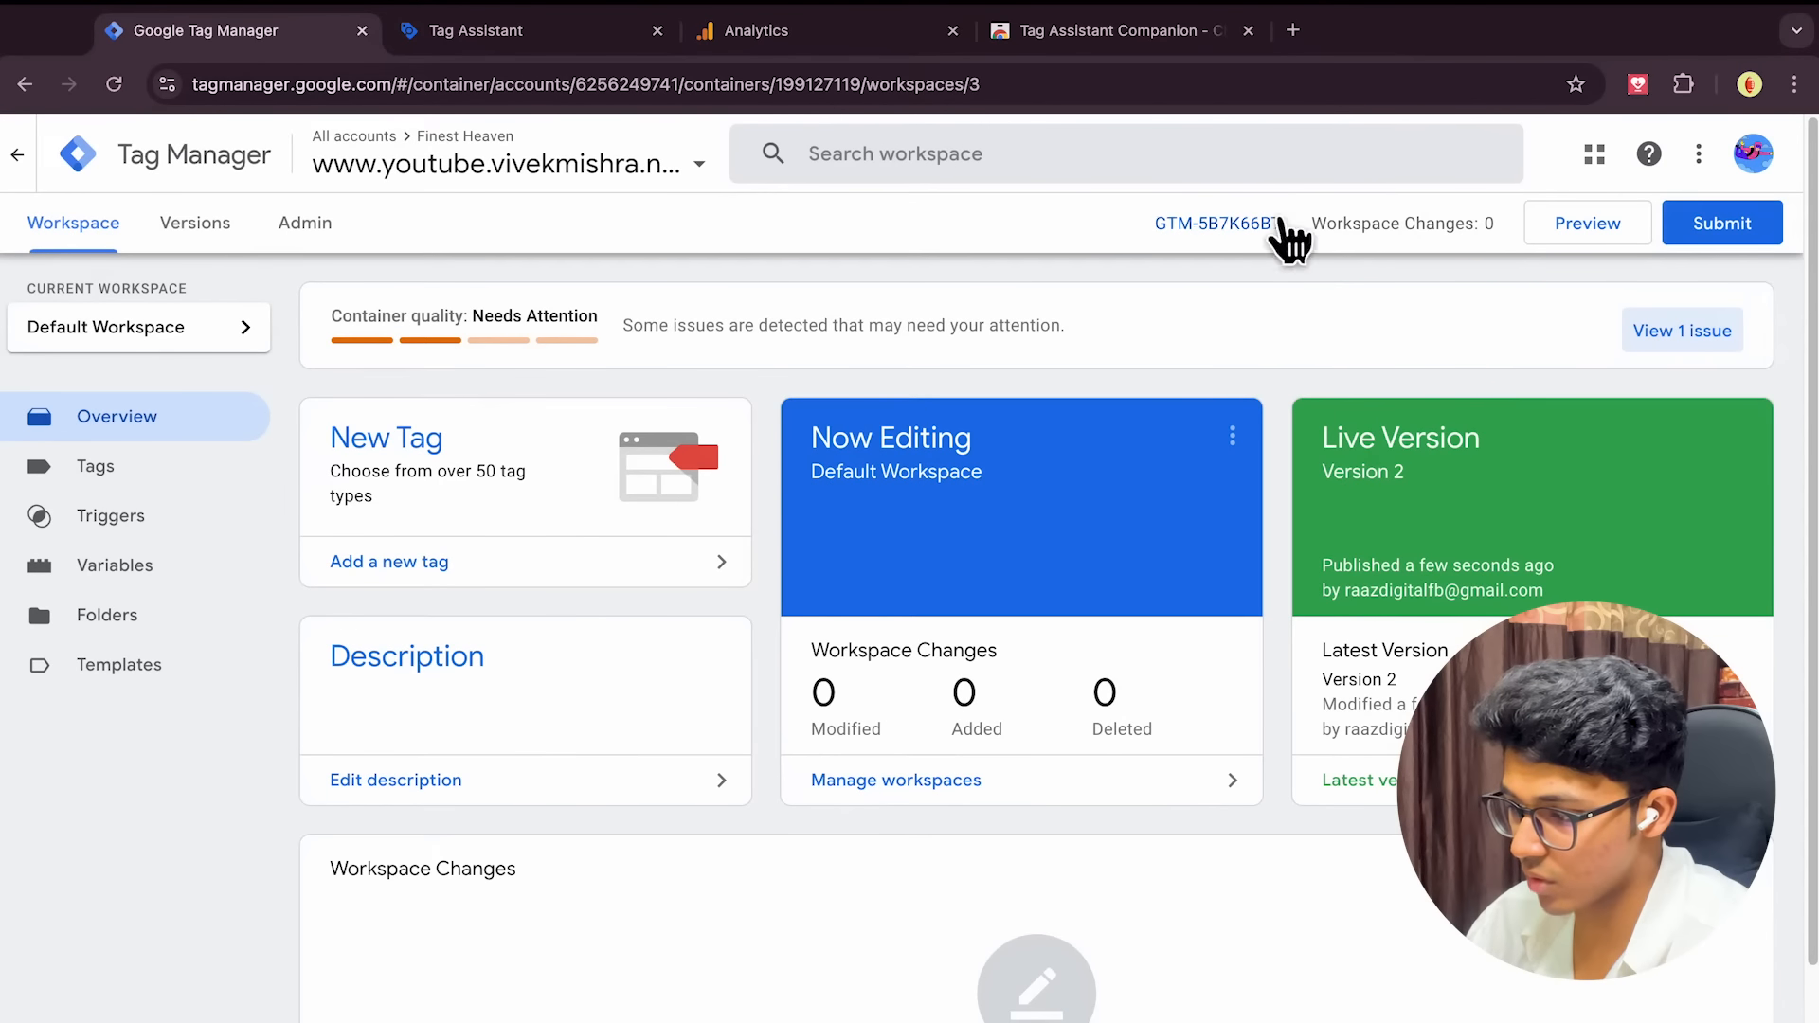
Start Preview mode, connect it to the website, and inspect the tags fired by the Scrolls event
click(1617, 232)
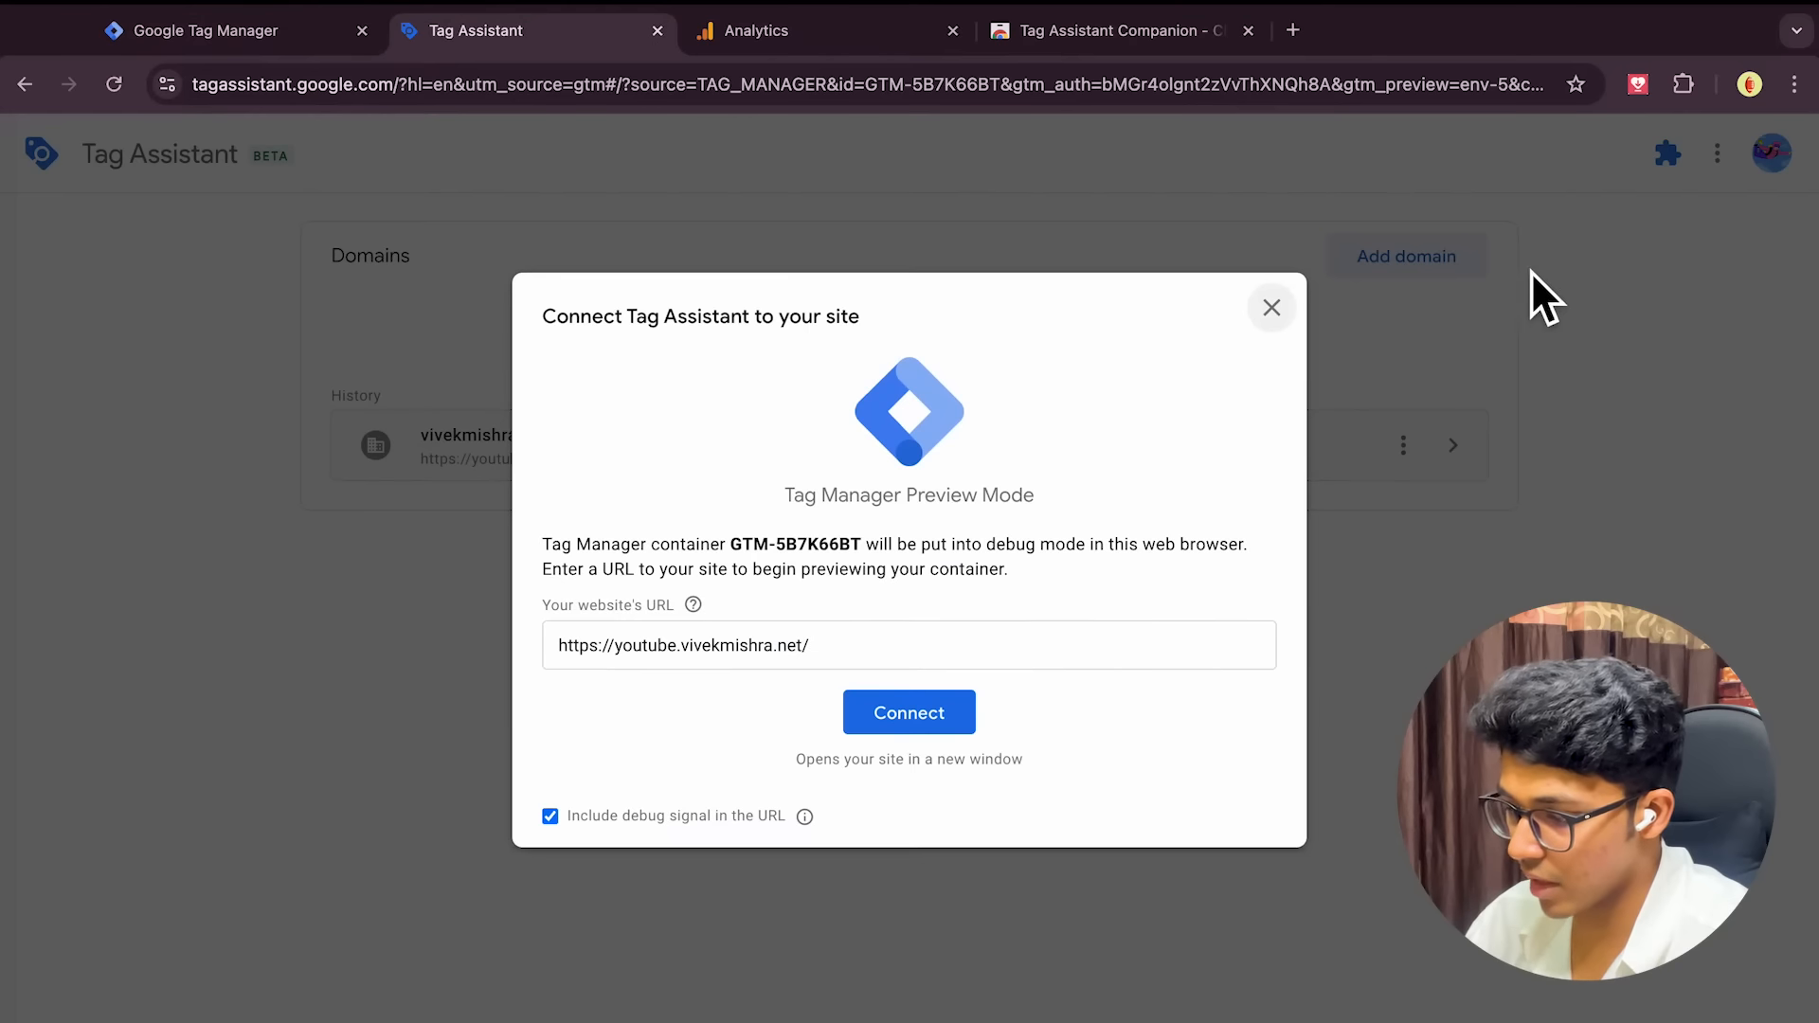
click(917, 720)
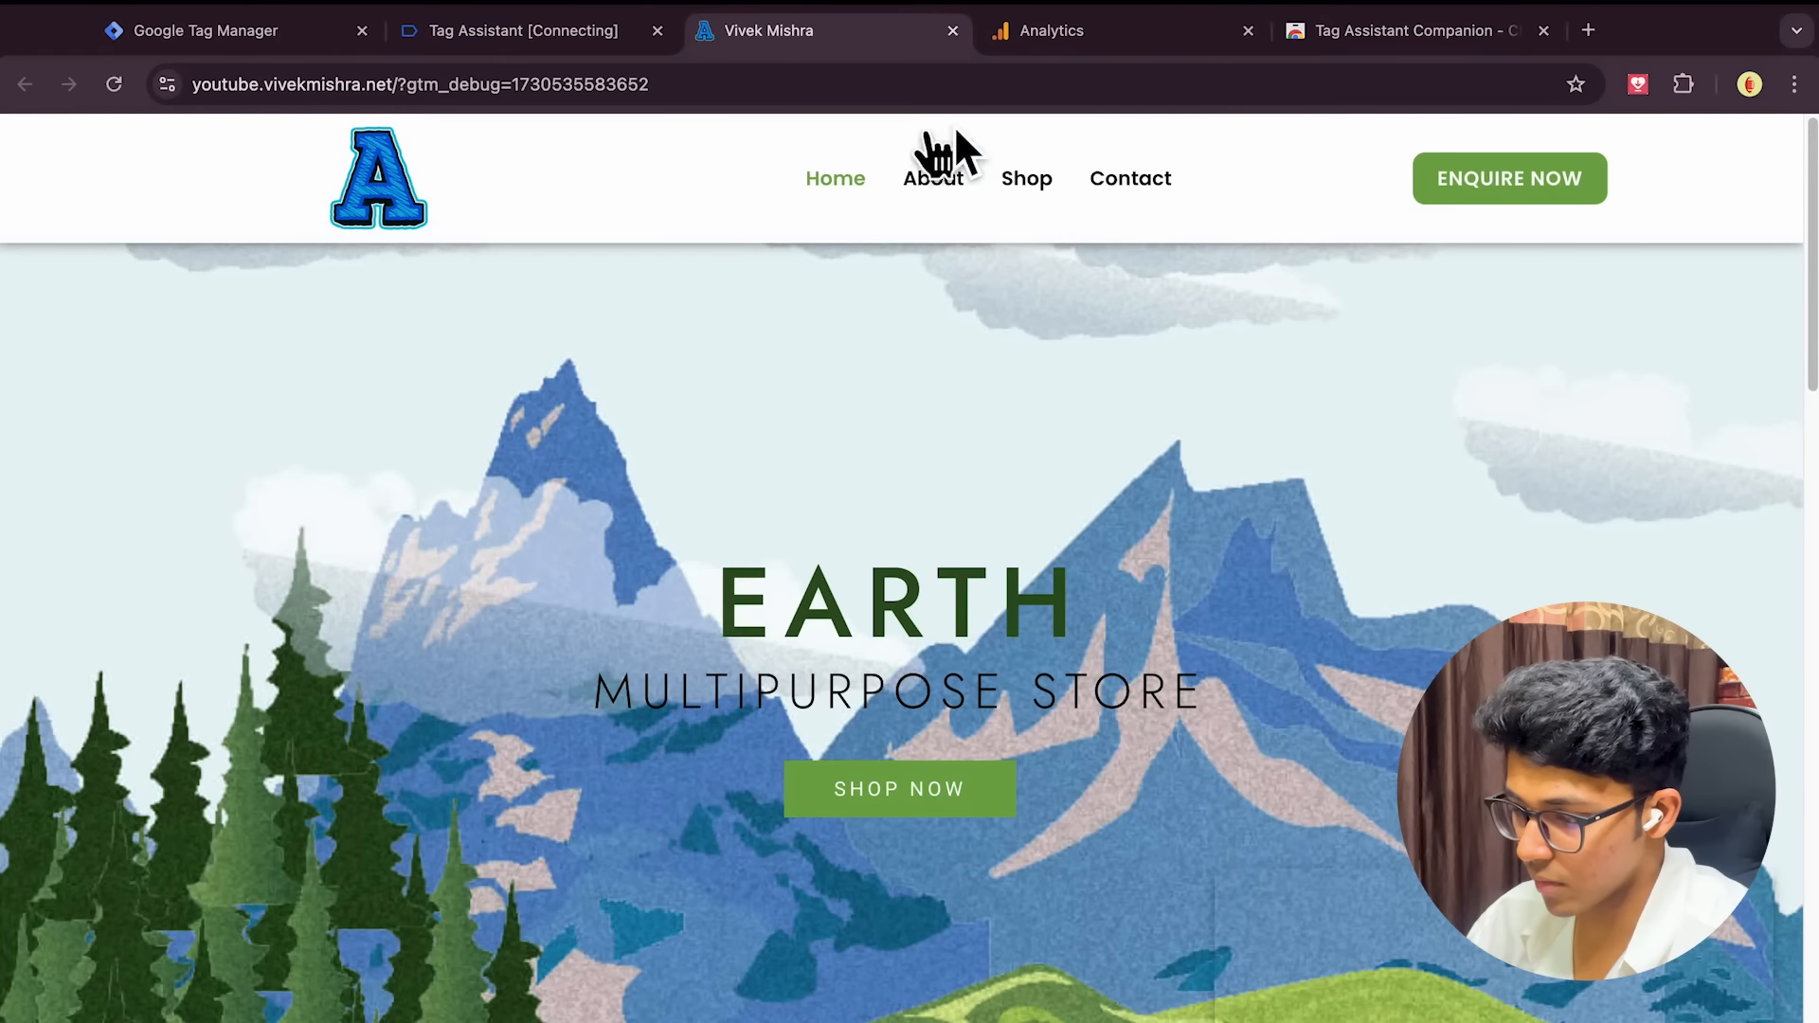
click(481, 43)
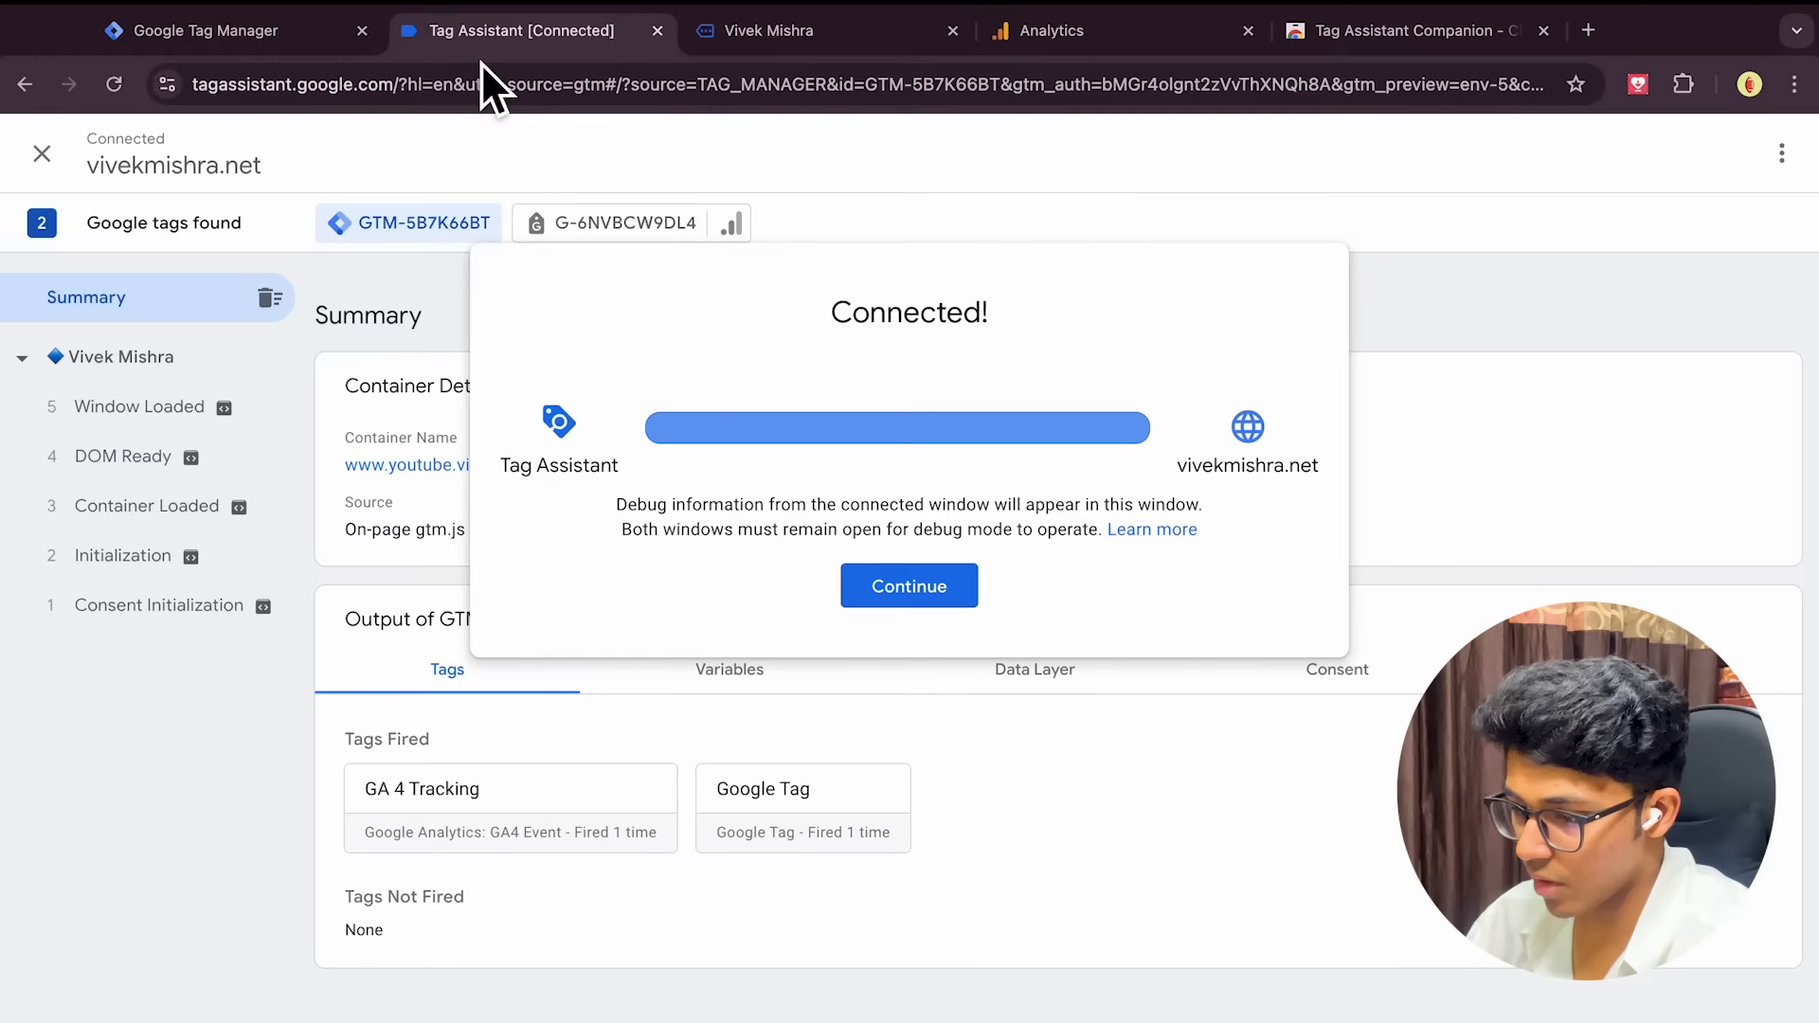
click(910, 587)
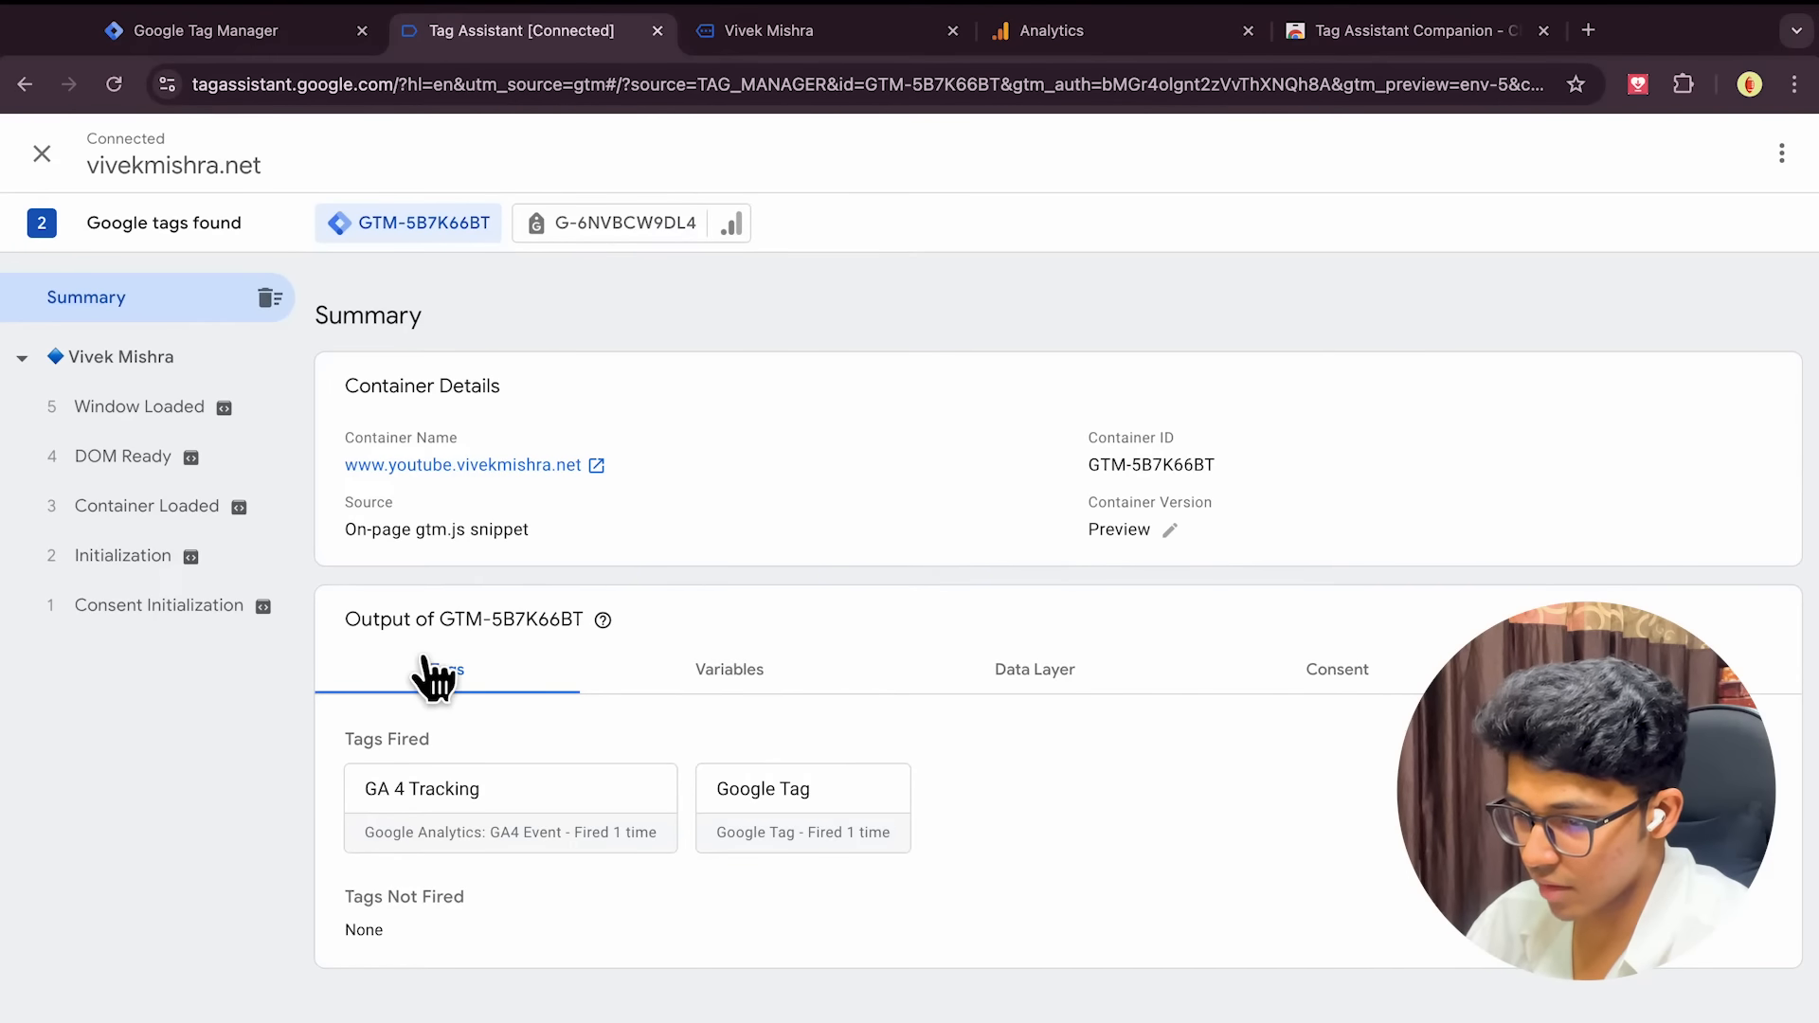
click(798, 33)
scroll(748, 690, down, 7)
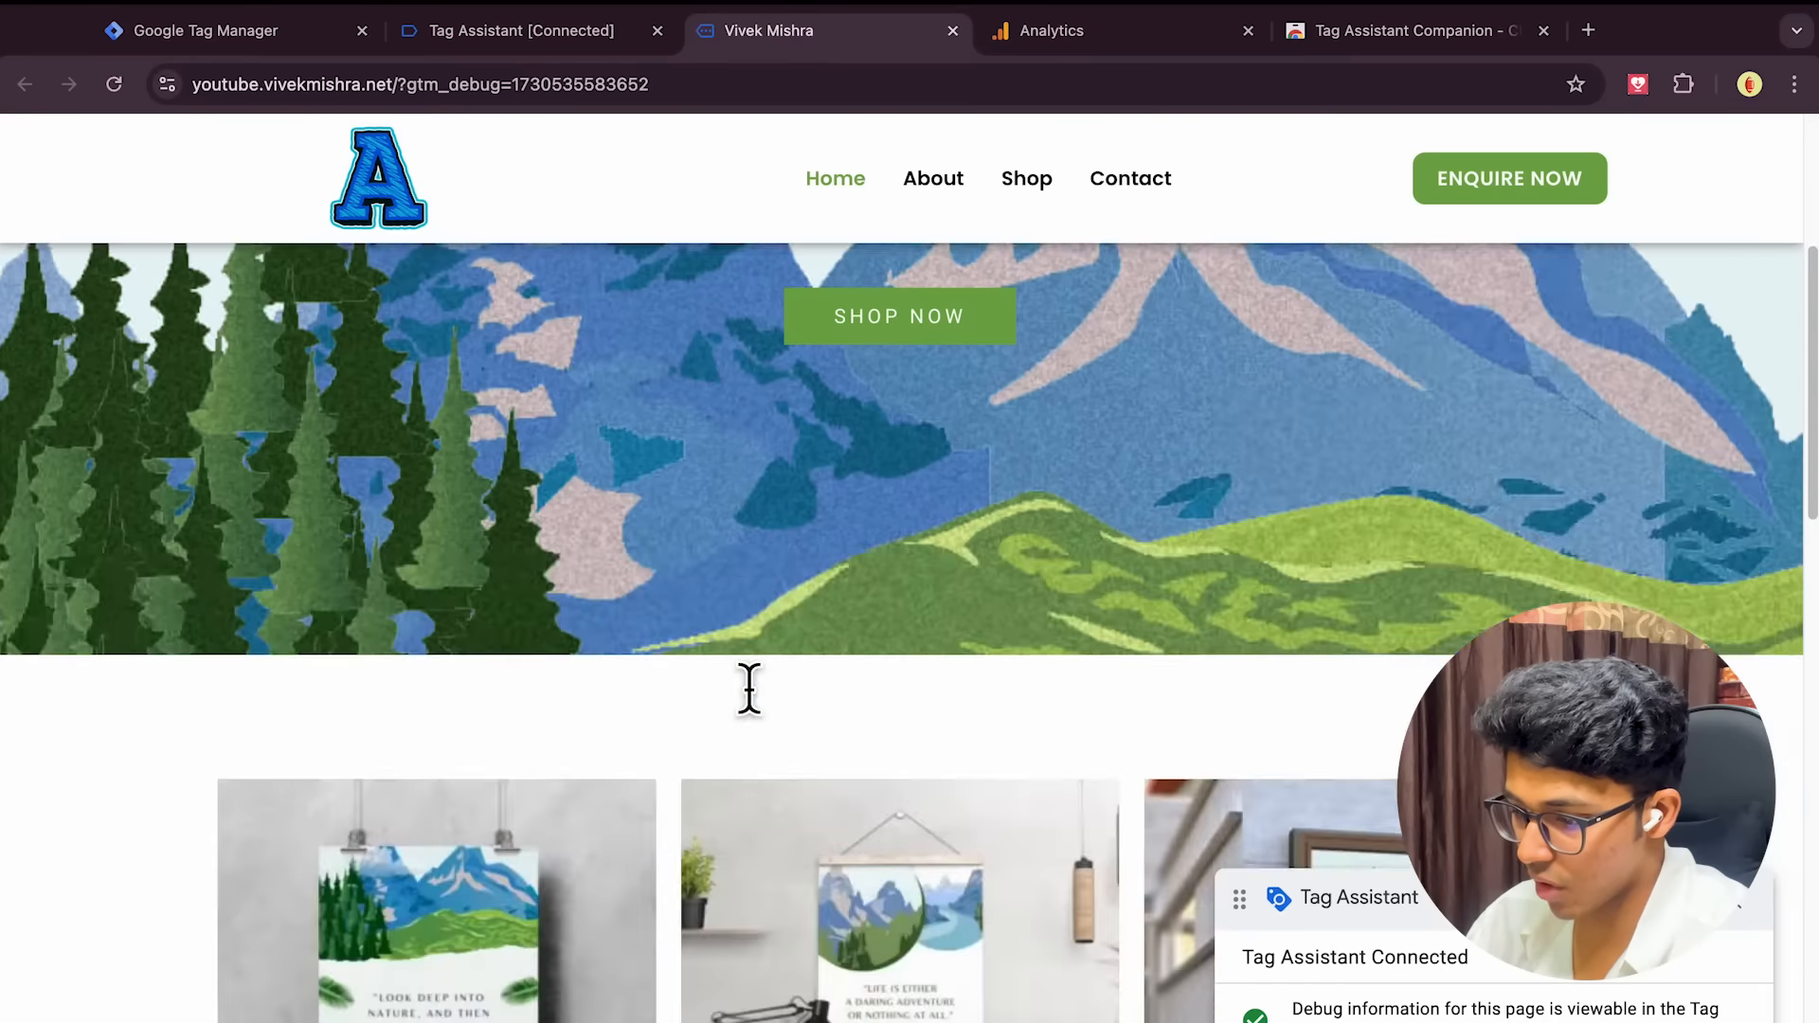
click(566, 32)
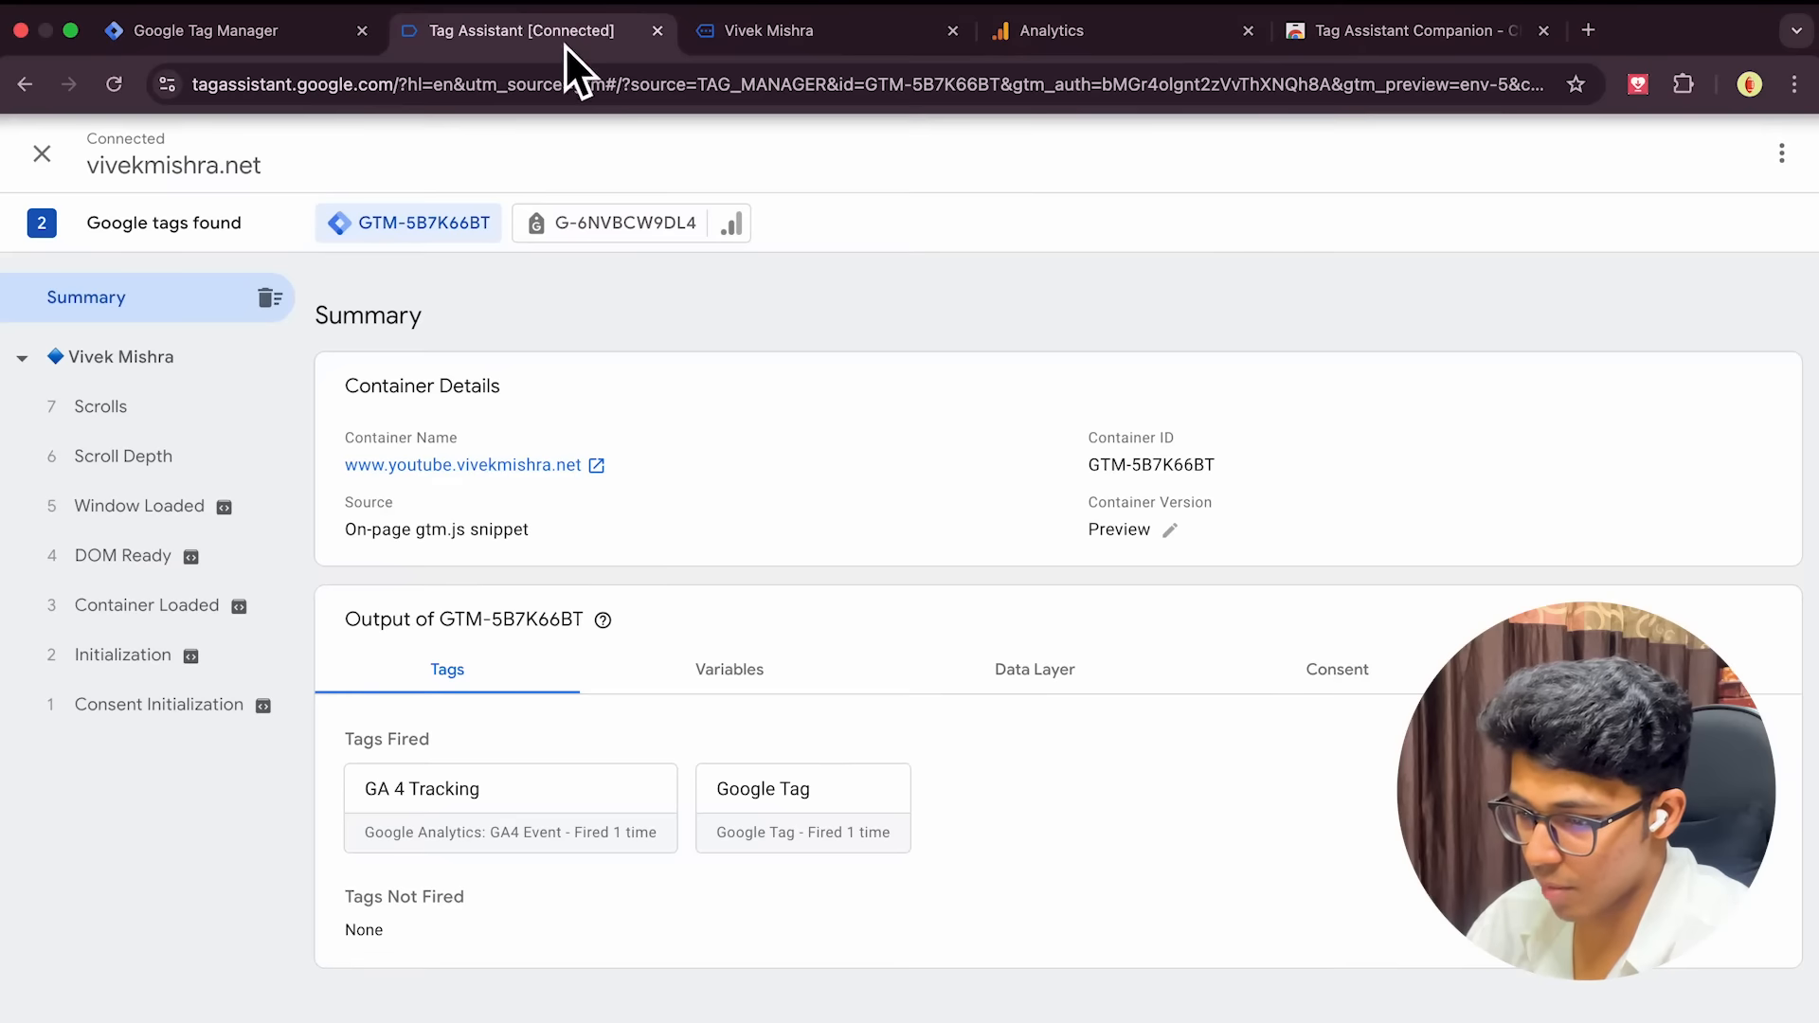
click(177, 422)
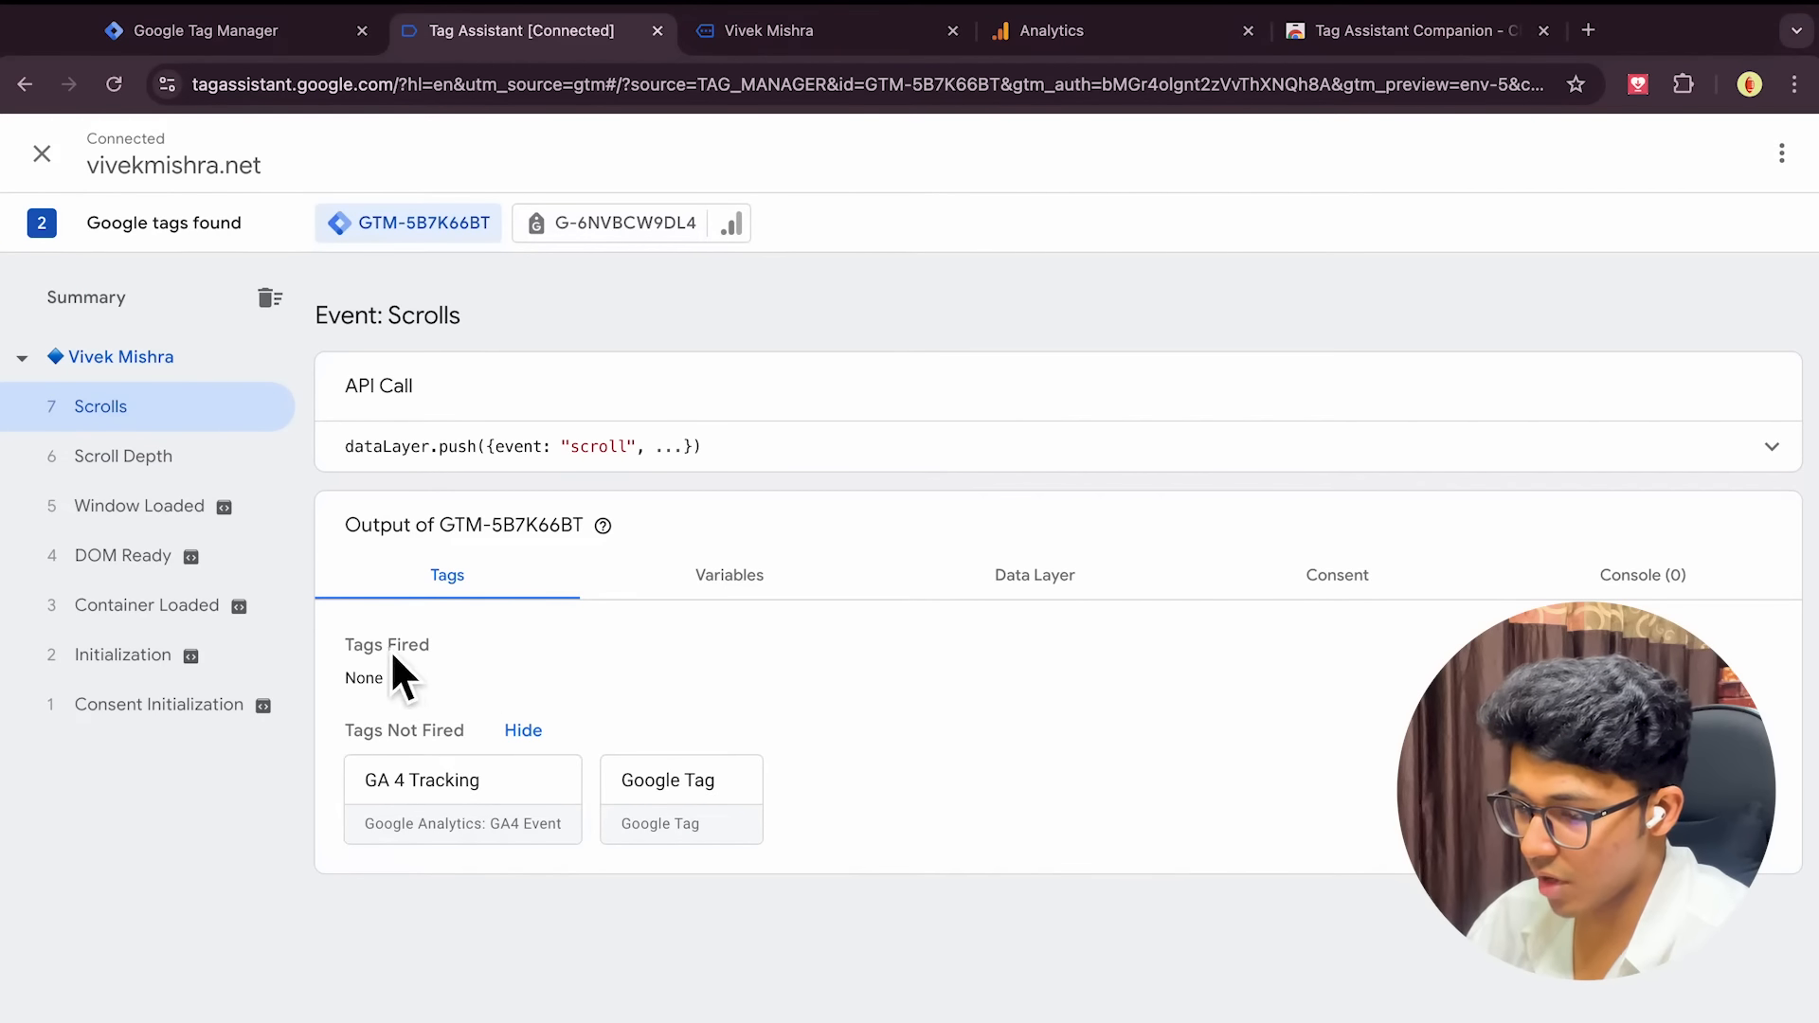
Visit the site's About page and inspect its fired tags, Variables, Data Layer and Consent state
click(759, 36)
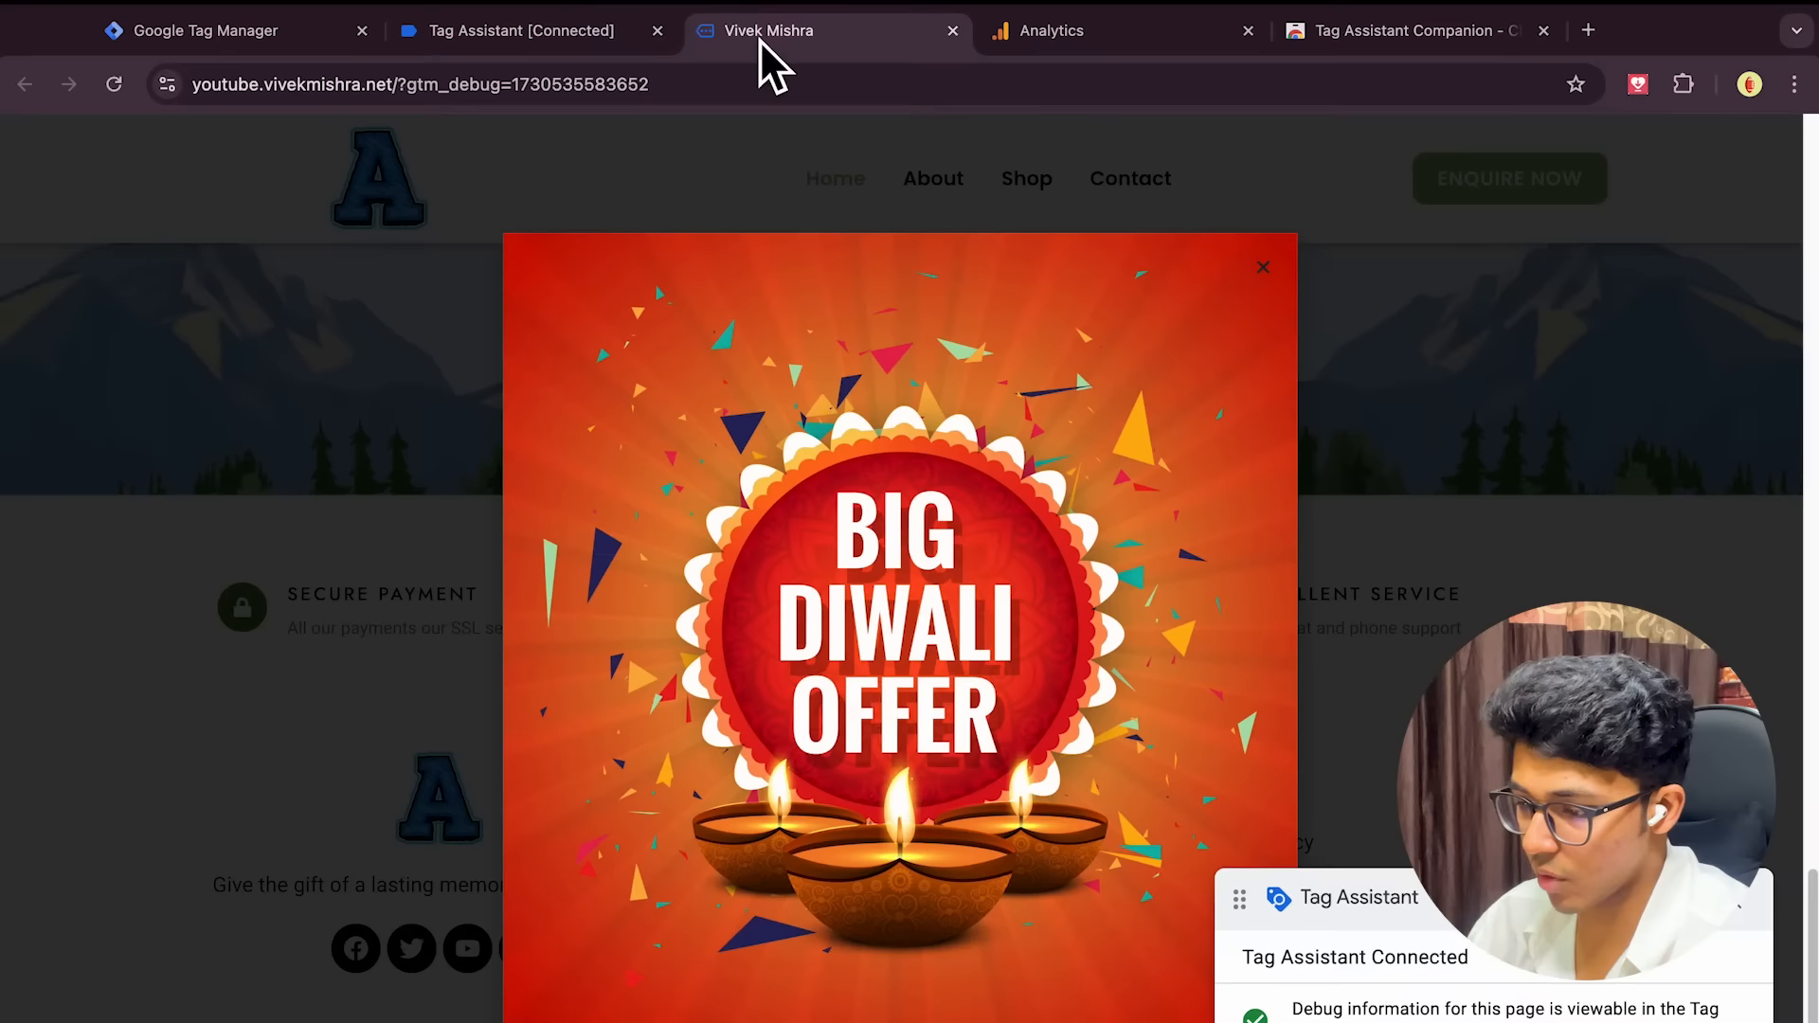
click(1263, 277)
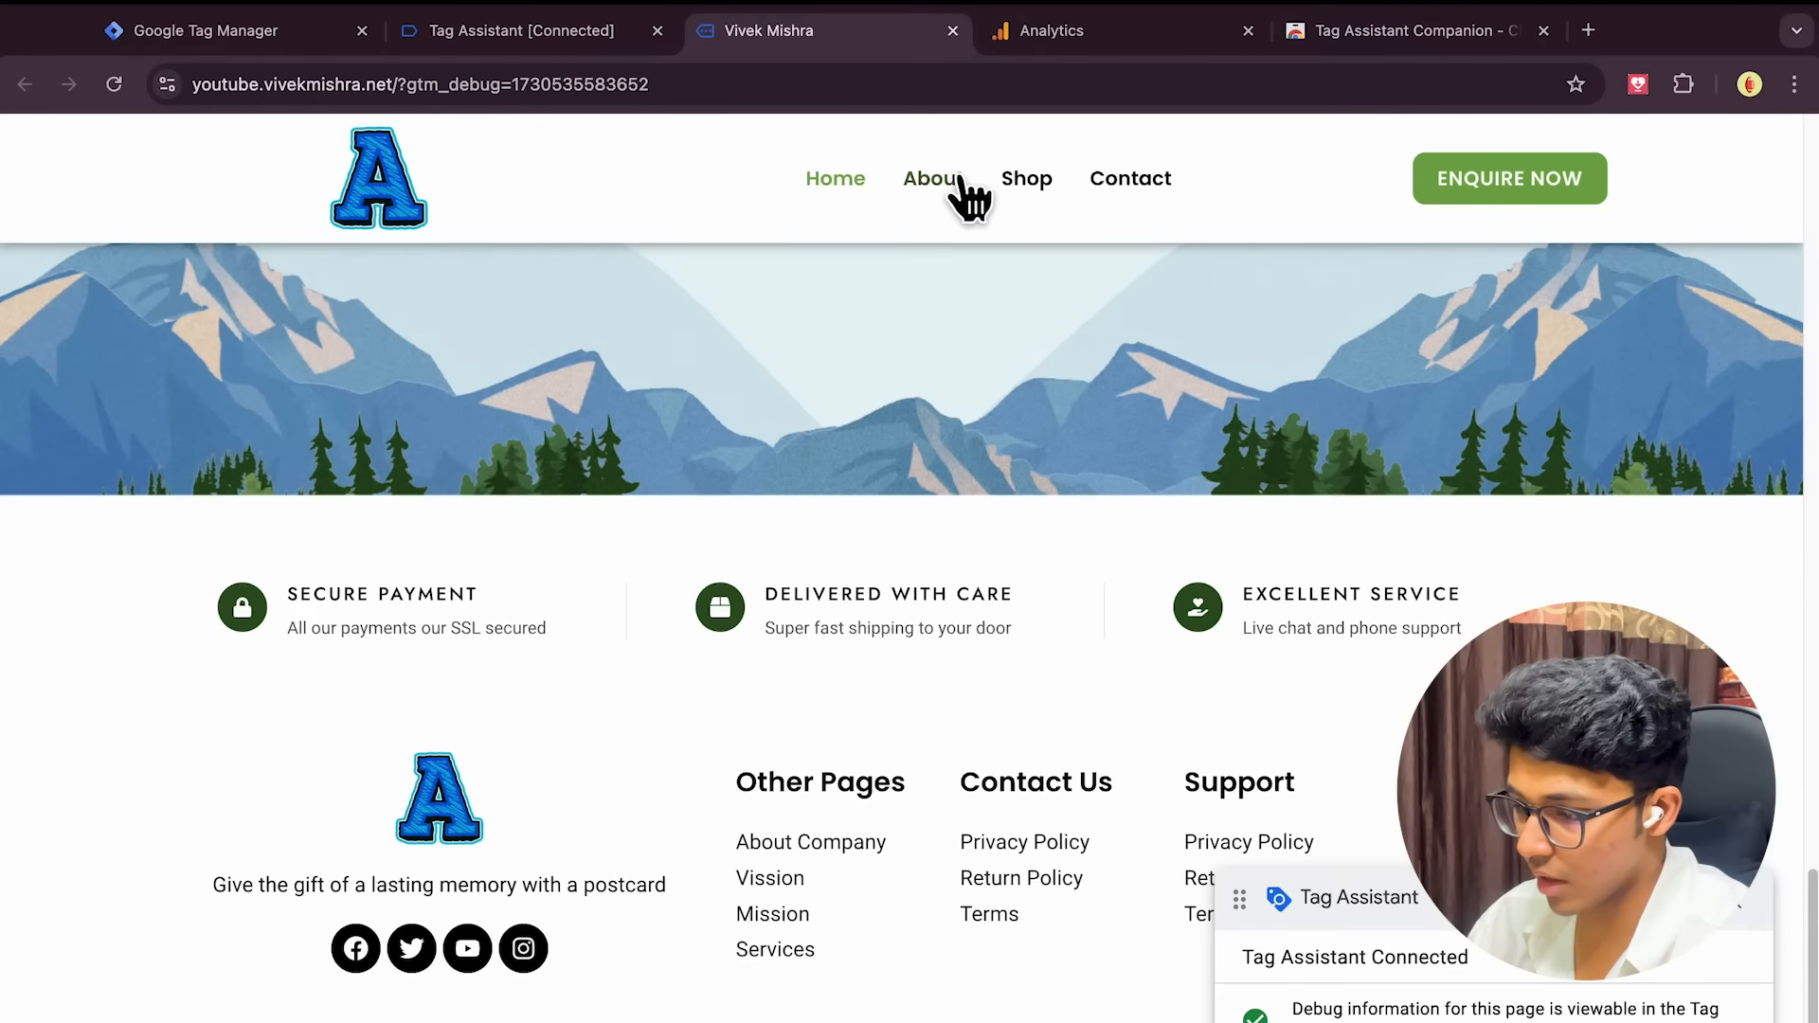
click(824, 178)
click(581, 36)
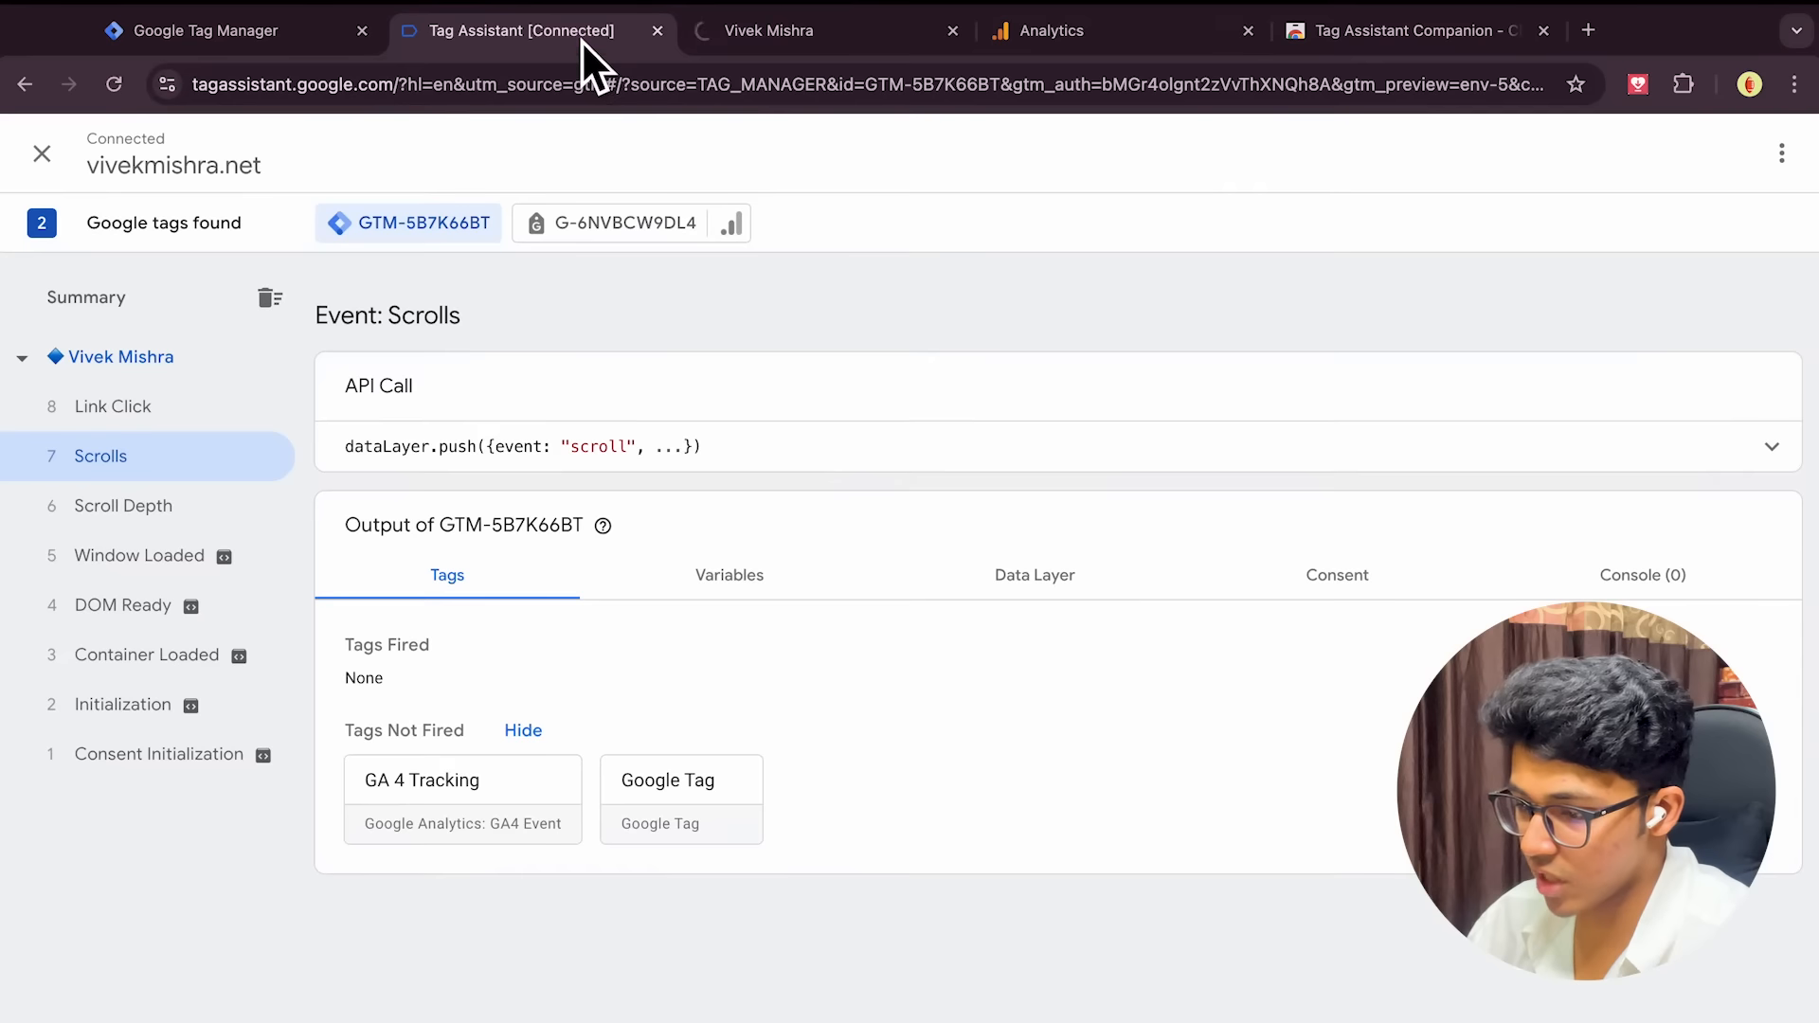
click(186, 410)
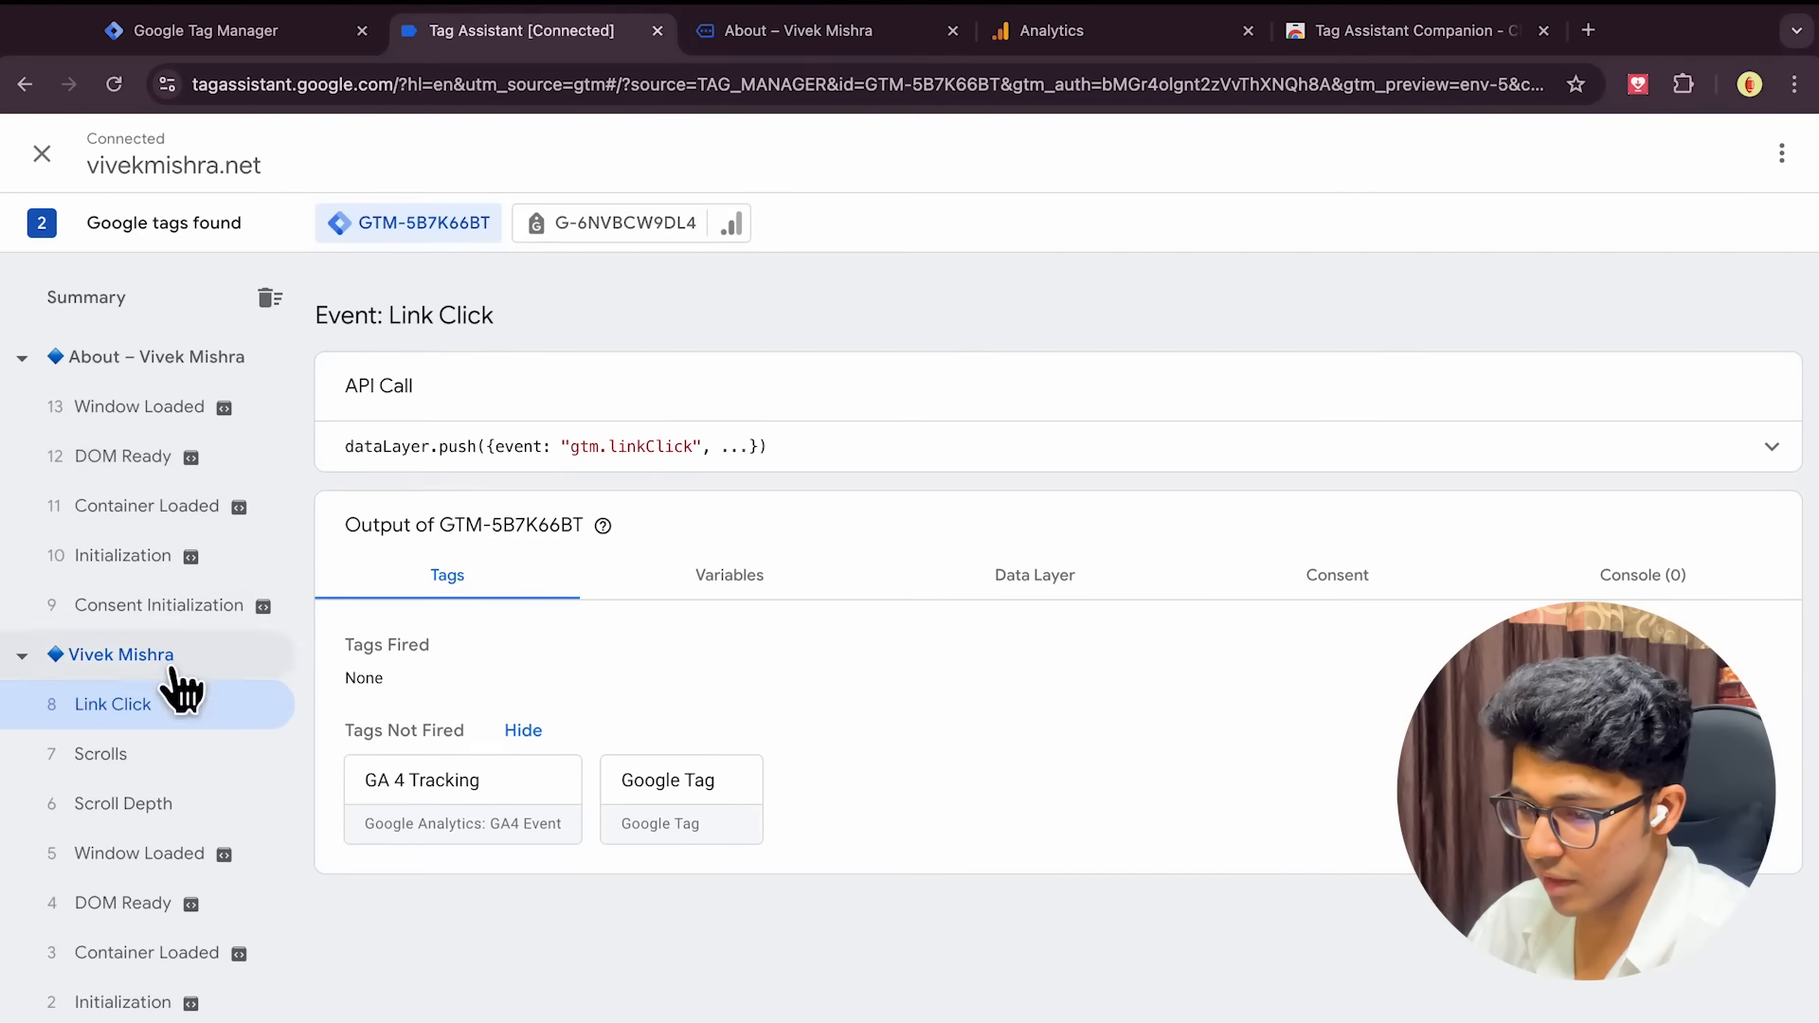
click(151, 360)
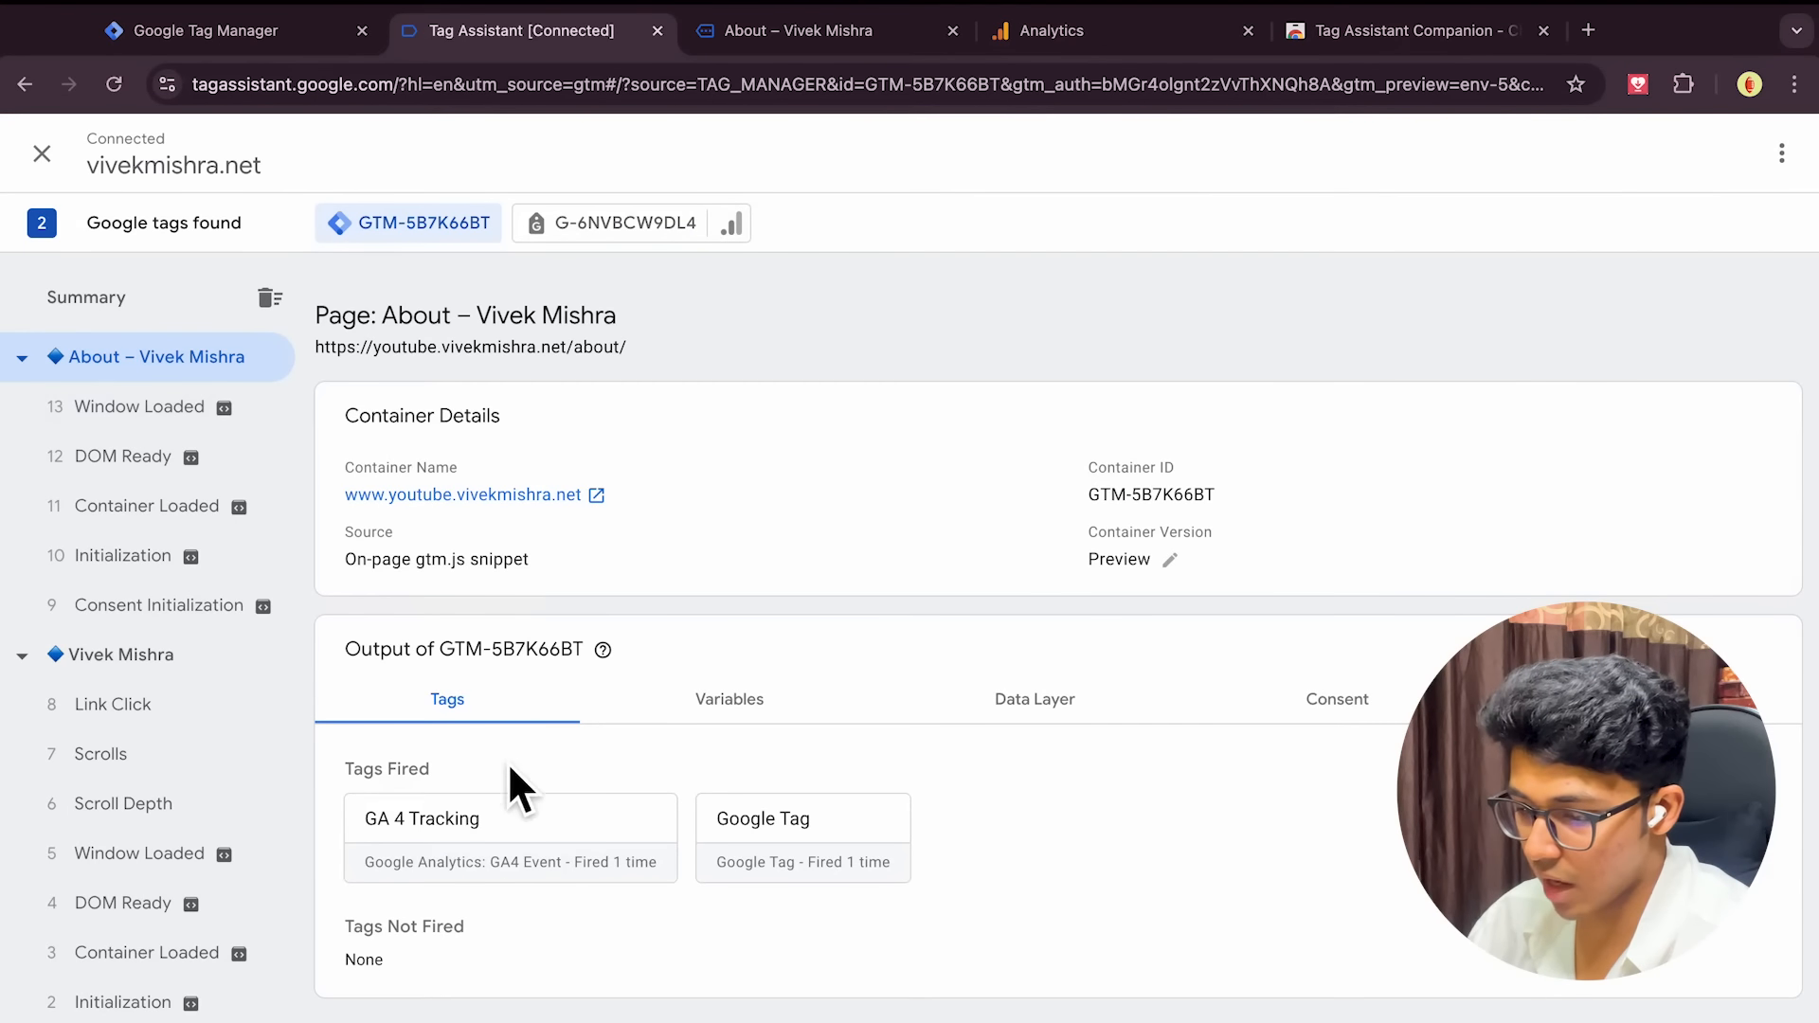
click(743, 703)
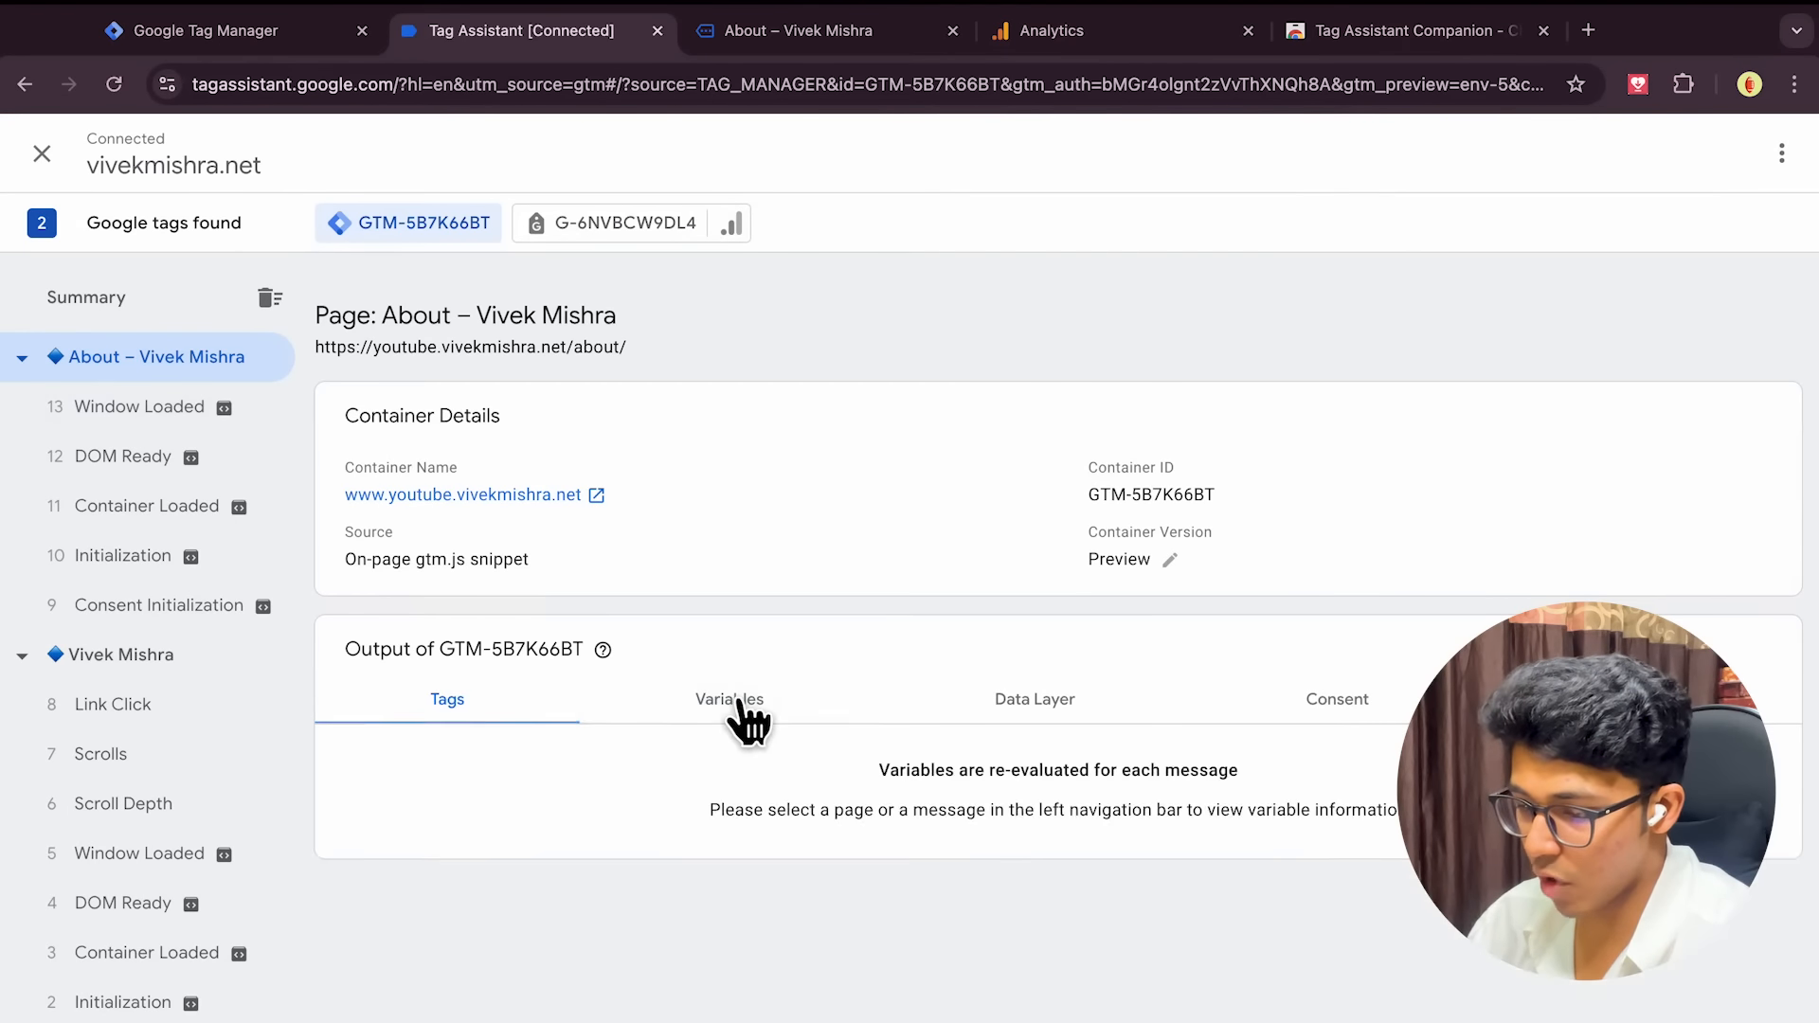
click(1022, 713)
click(1294, 696)
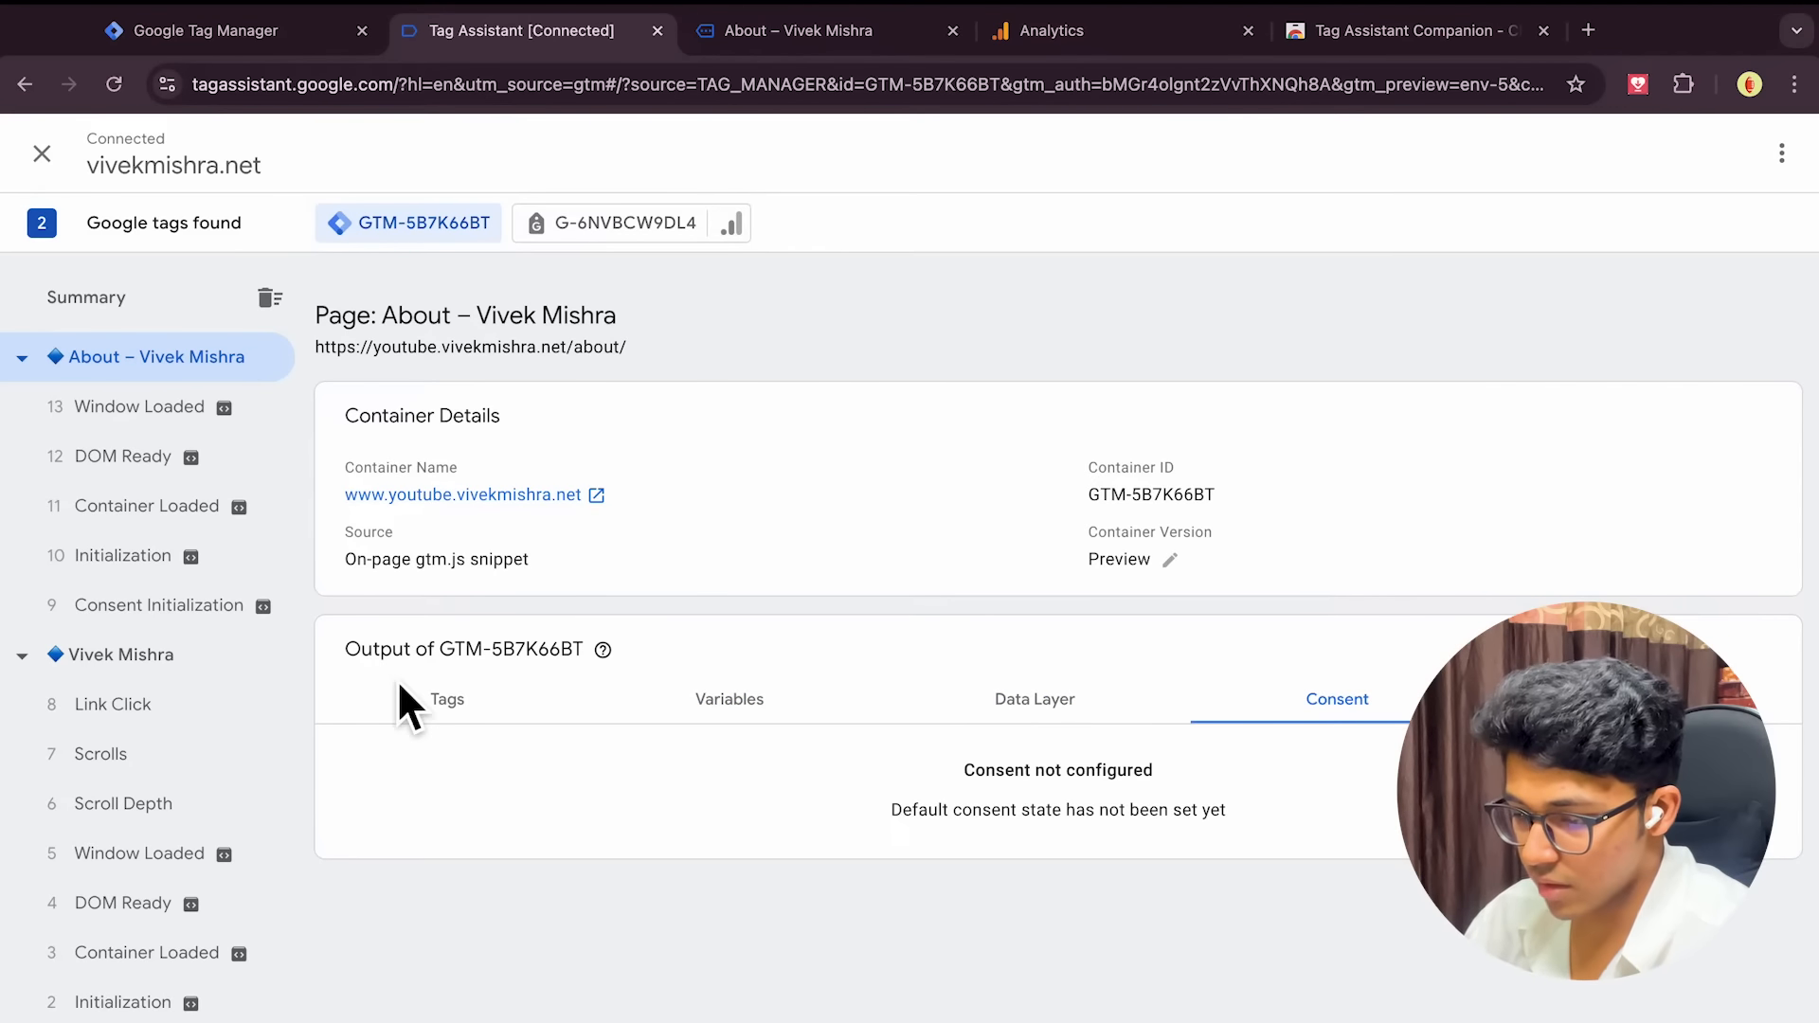
click(445, 720)
click(807, 55)
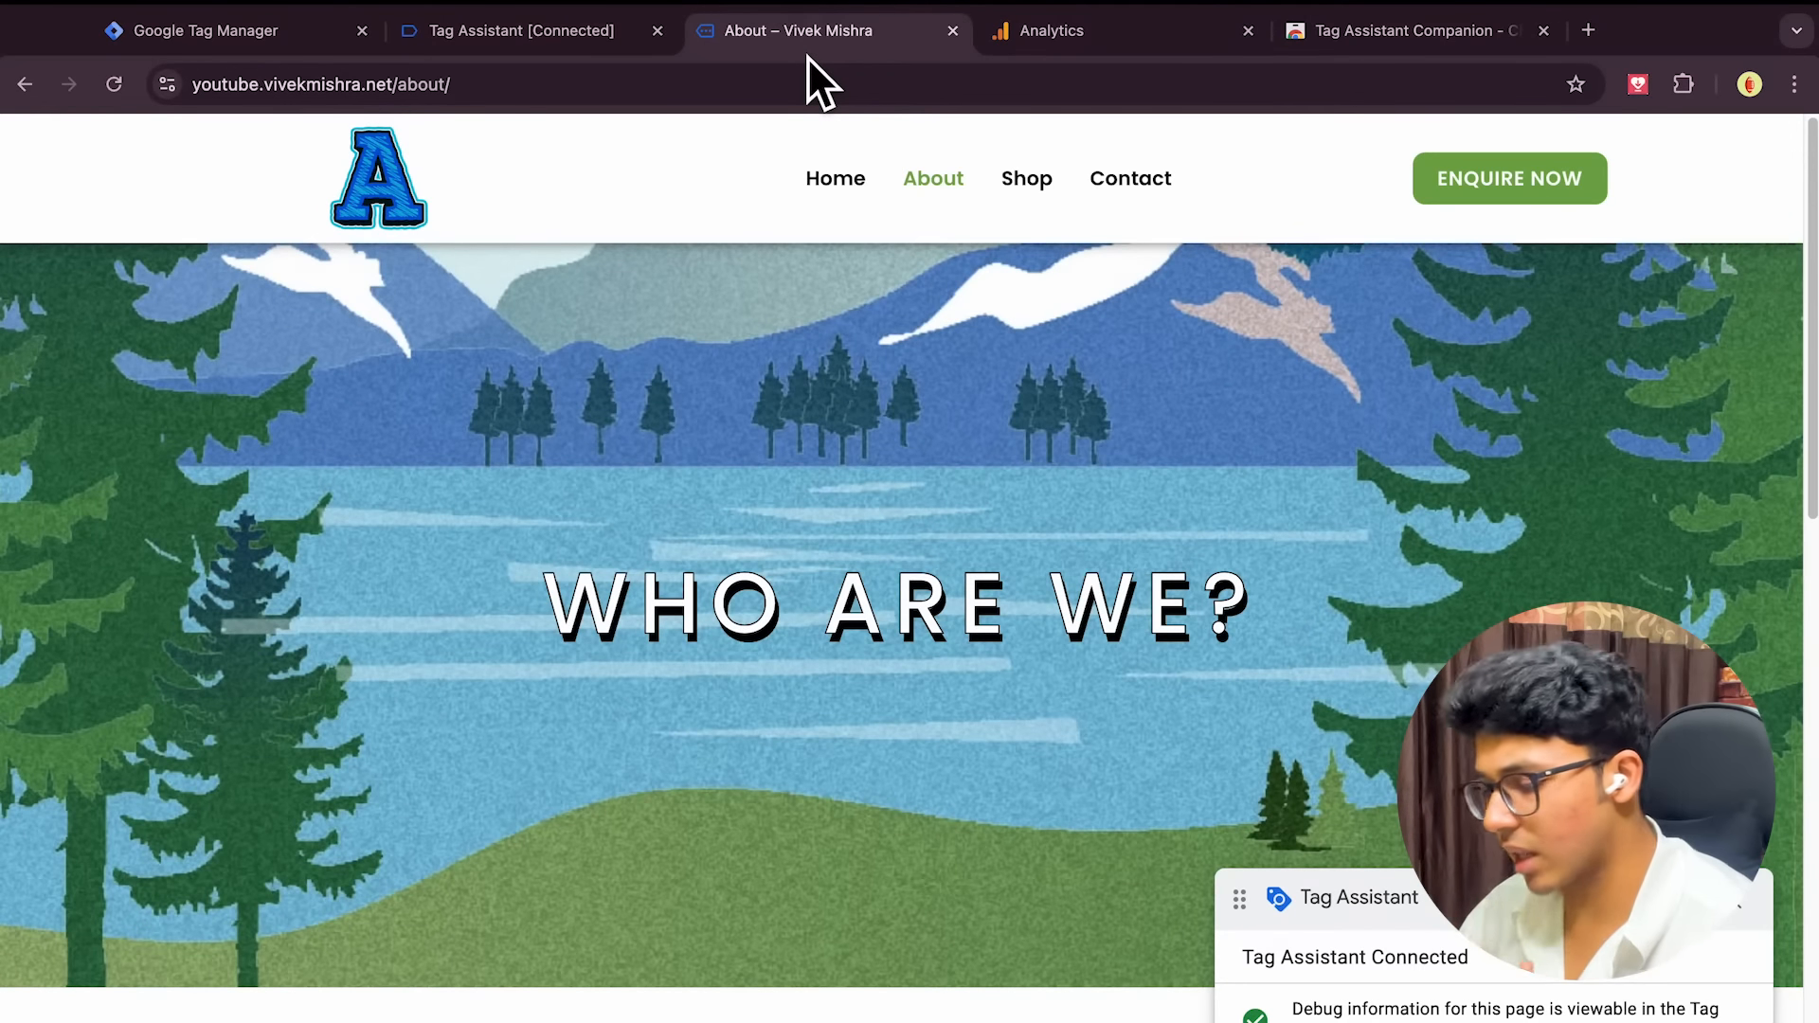
Review DebugView's page_view and ga_tracking_demo events, then return to the Tag Manager workspace
click(1111, 37)
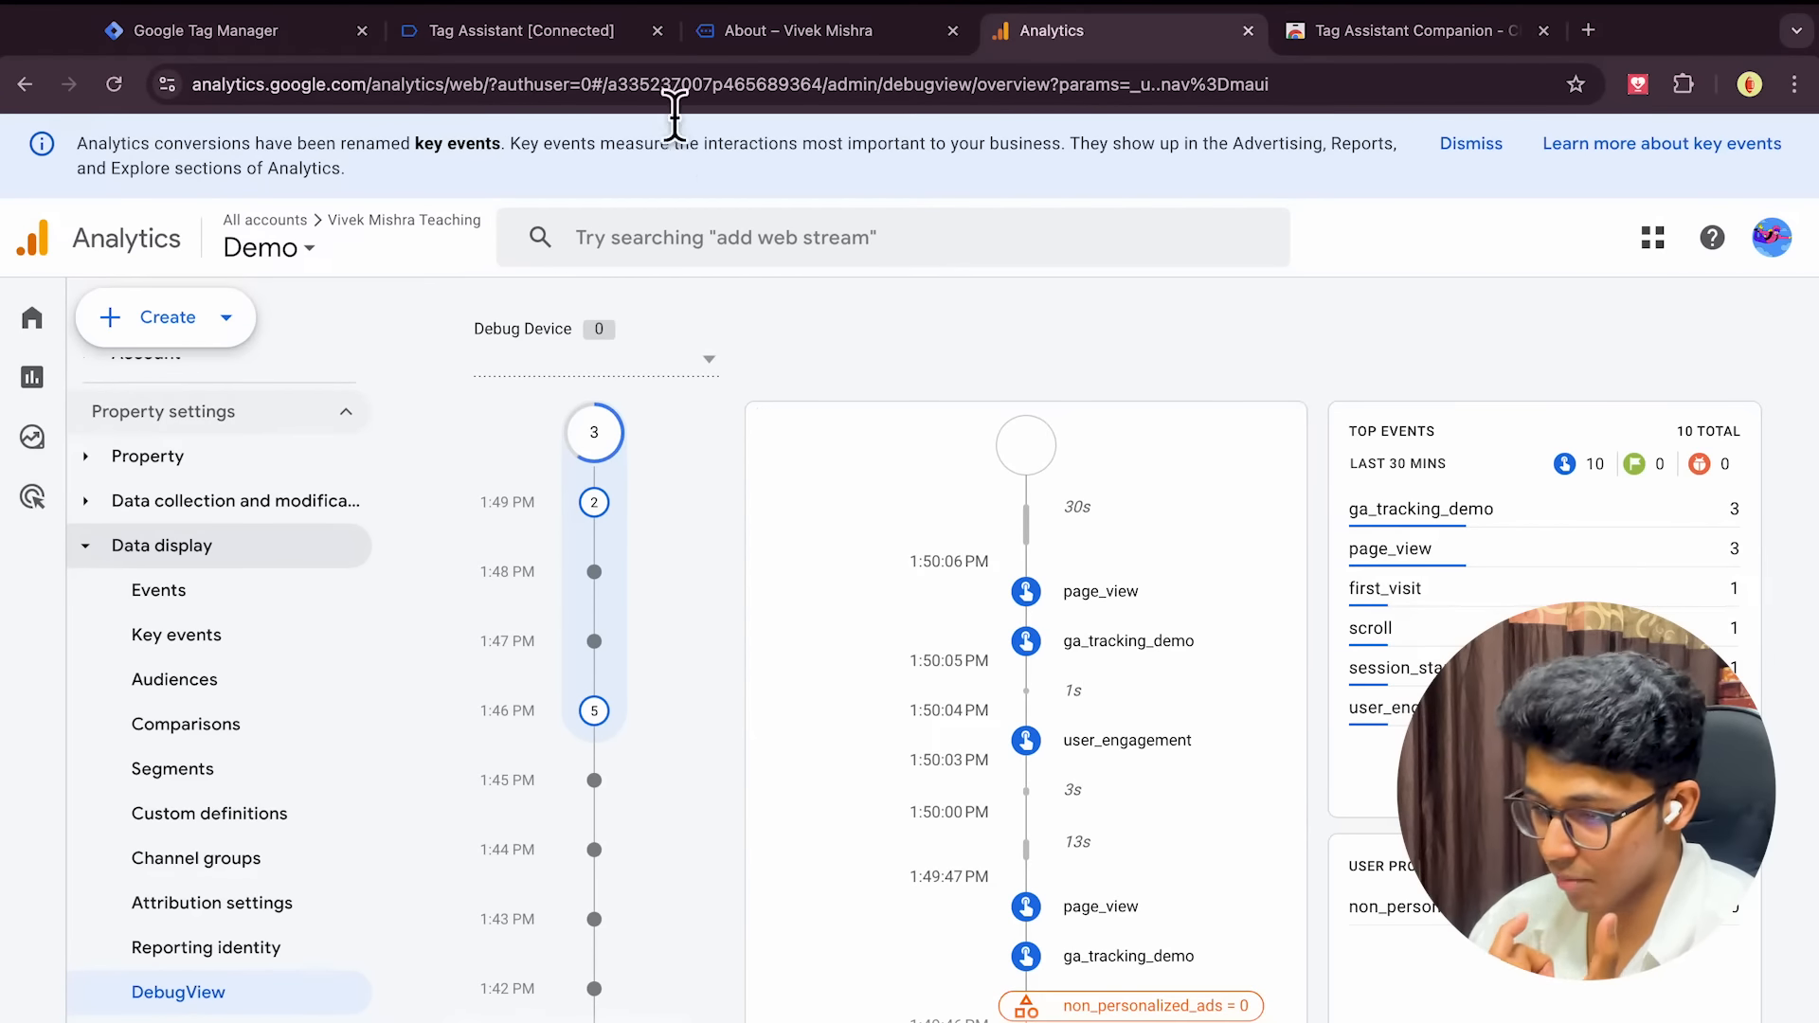
click(264, 32)
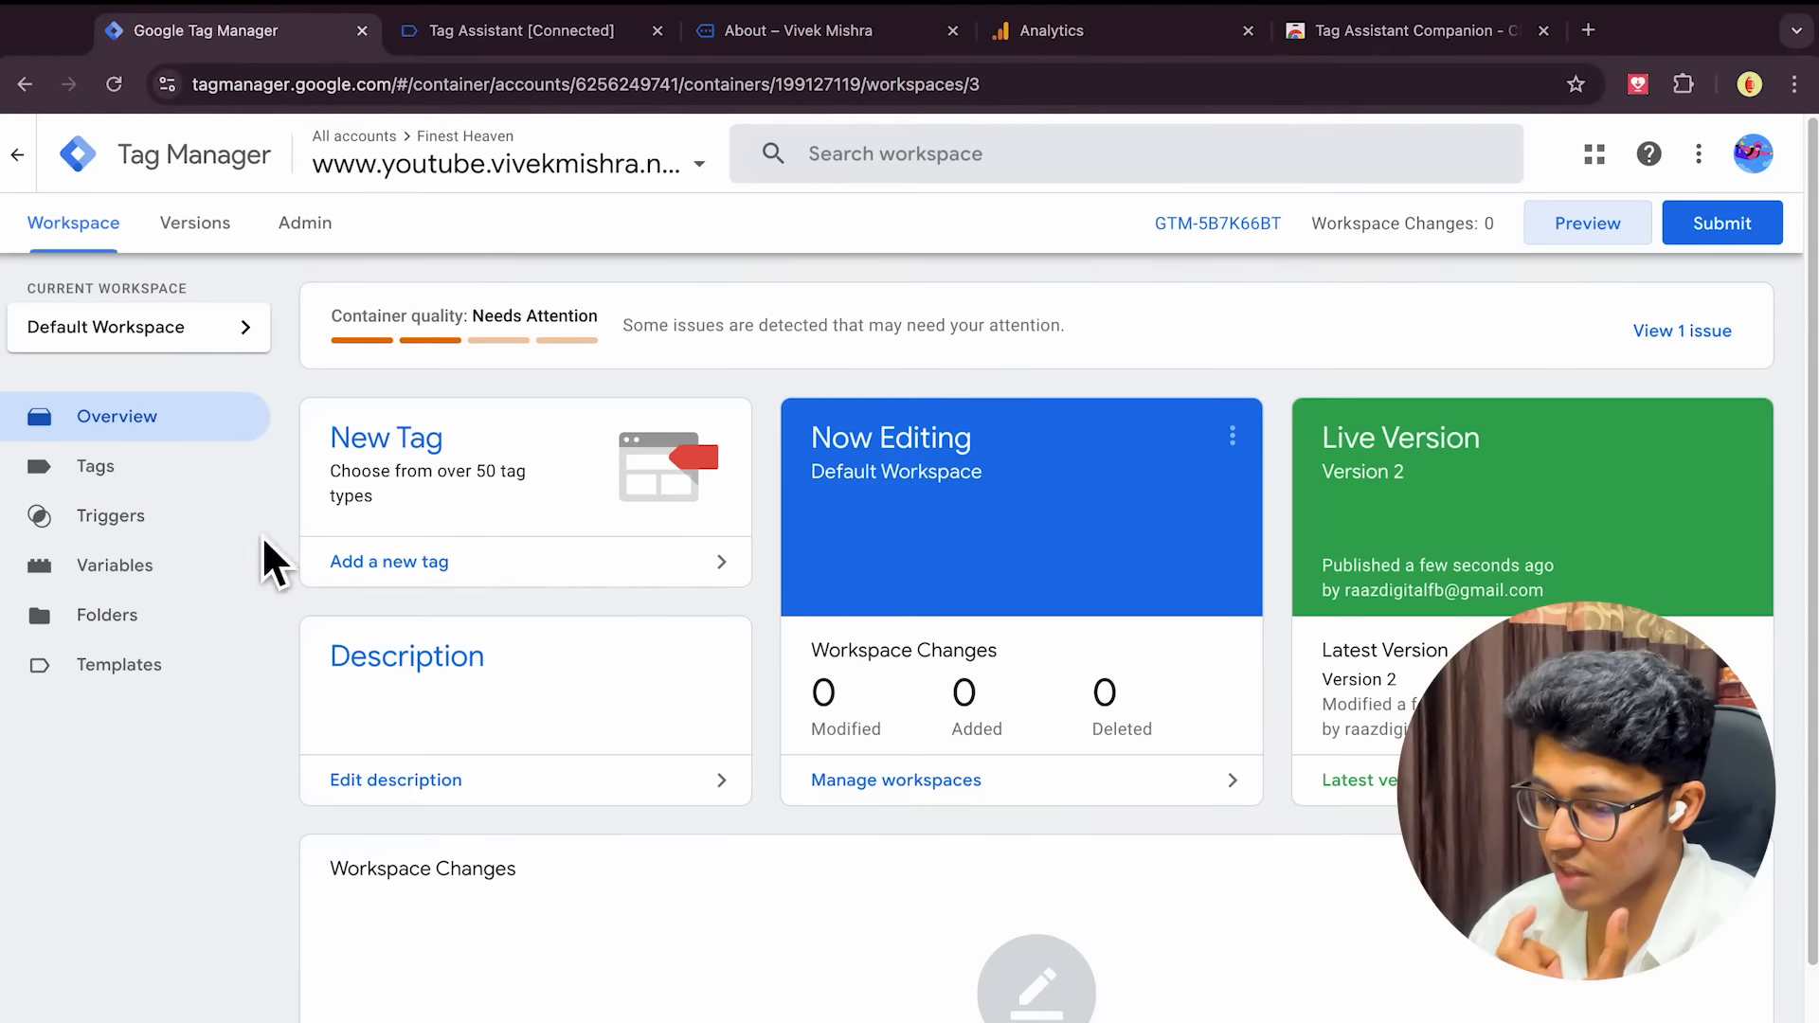
Check the GA 4 Tracking tag's settings, then look for the new scroll event in DebugView
click(118, 483)
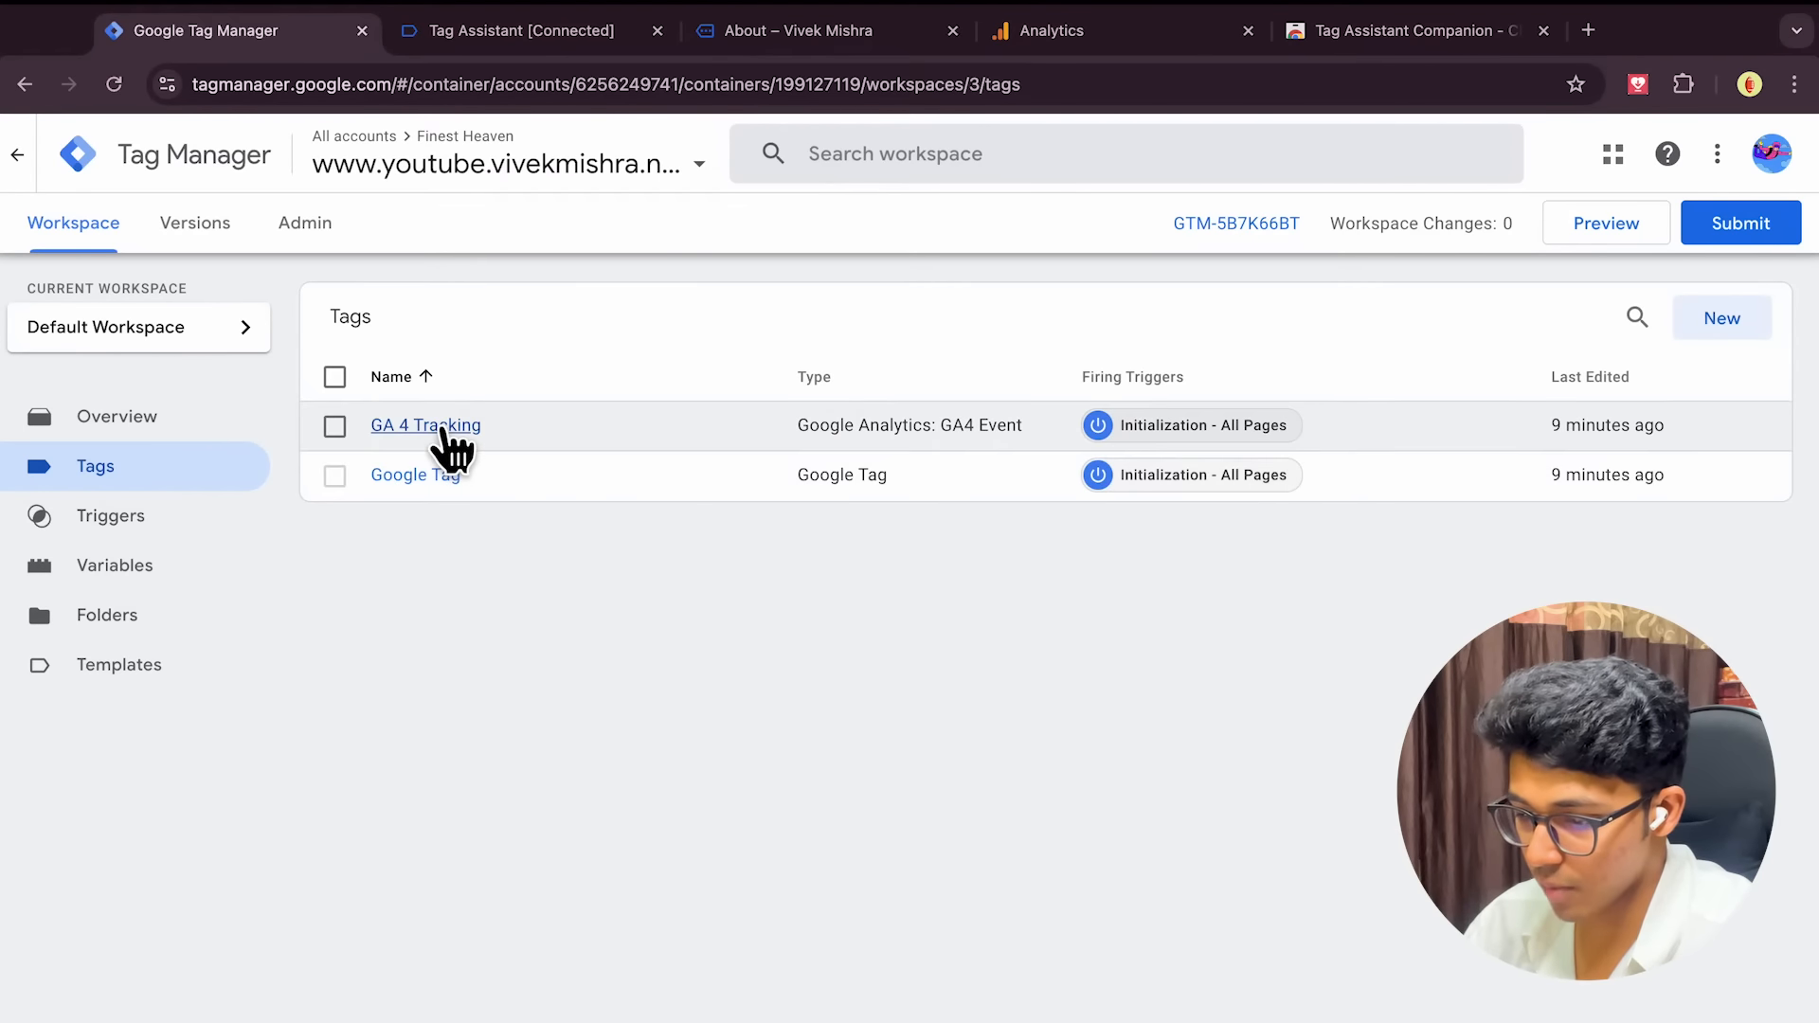
click(446, 431)
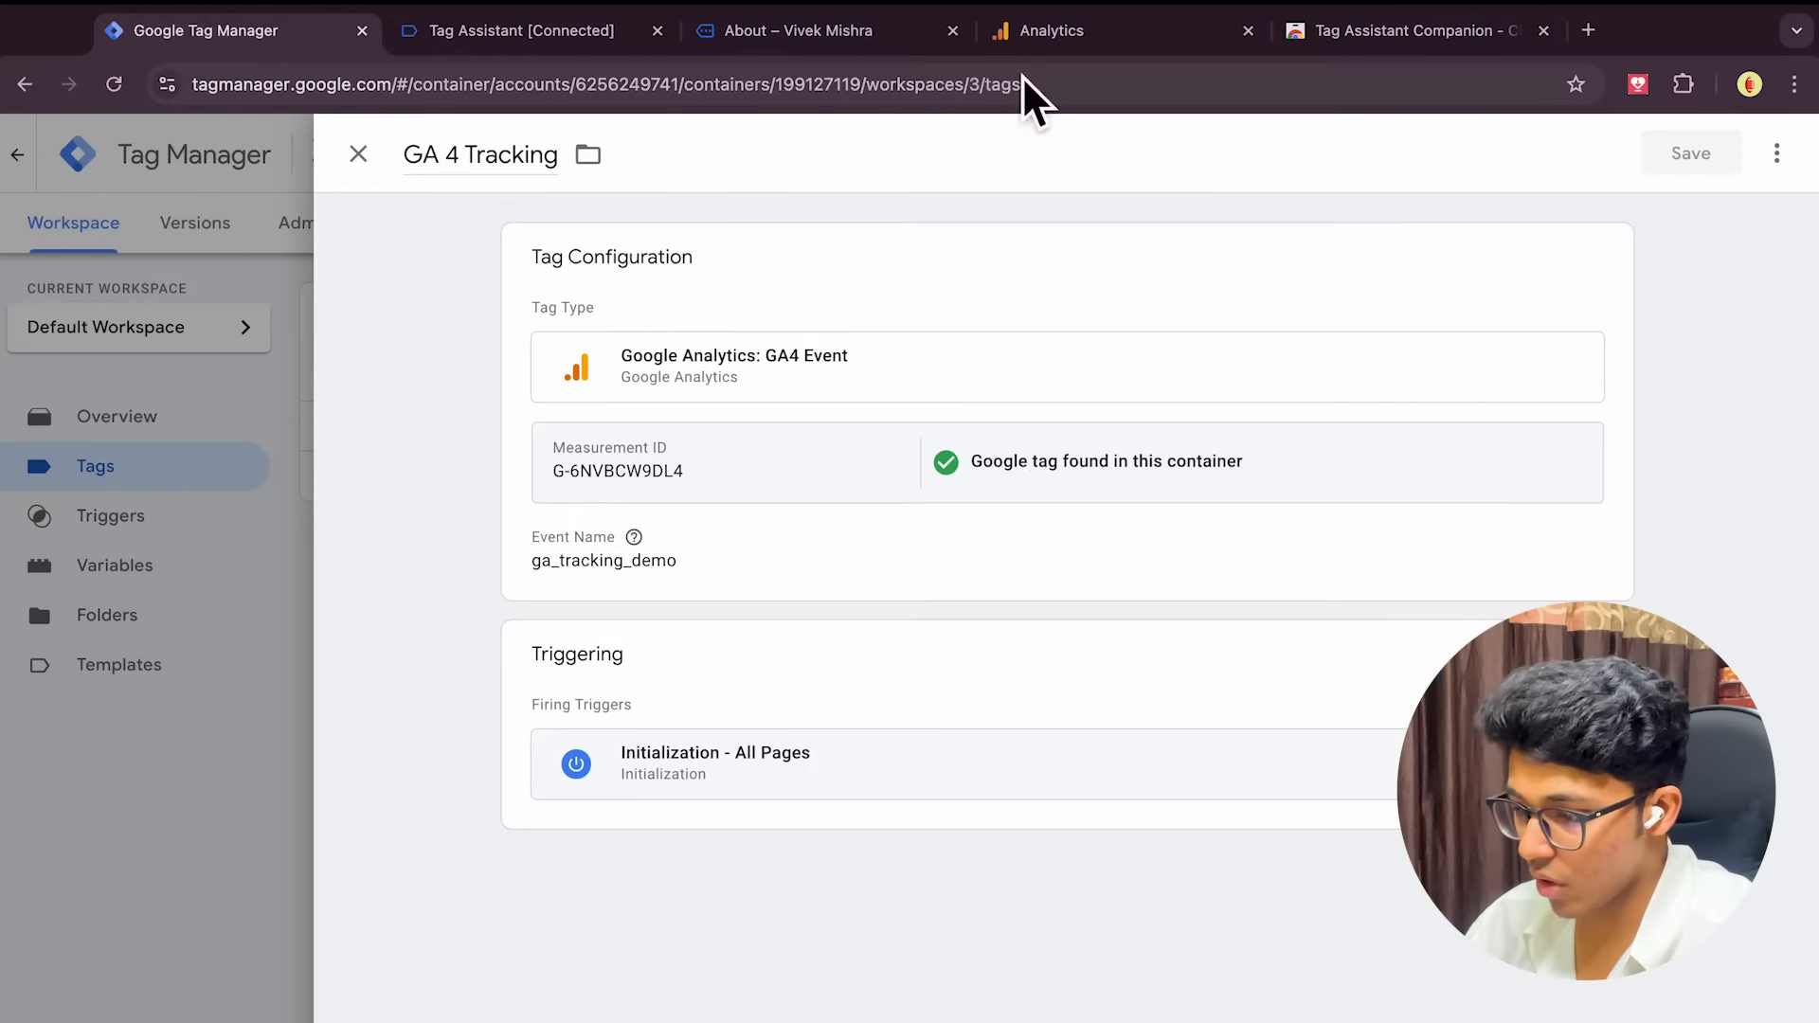
click(1059, 36)
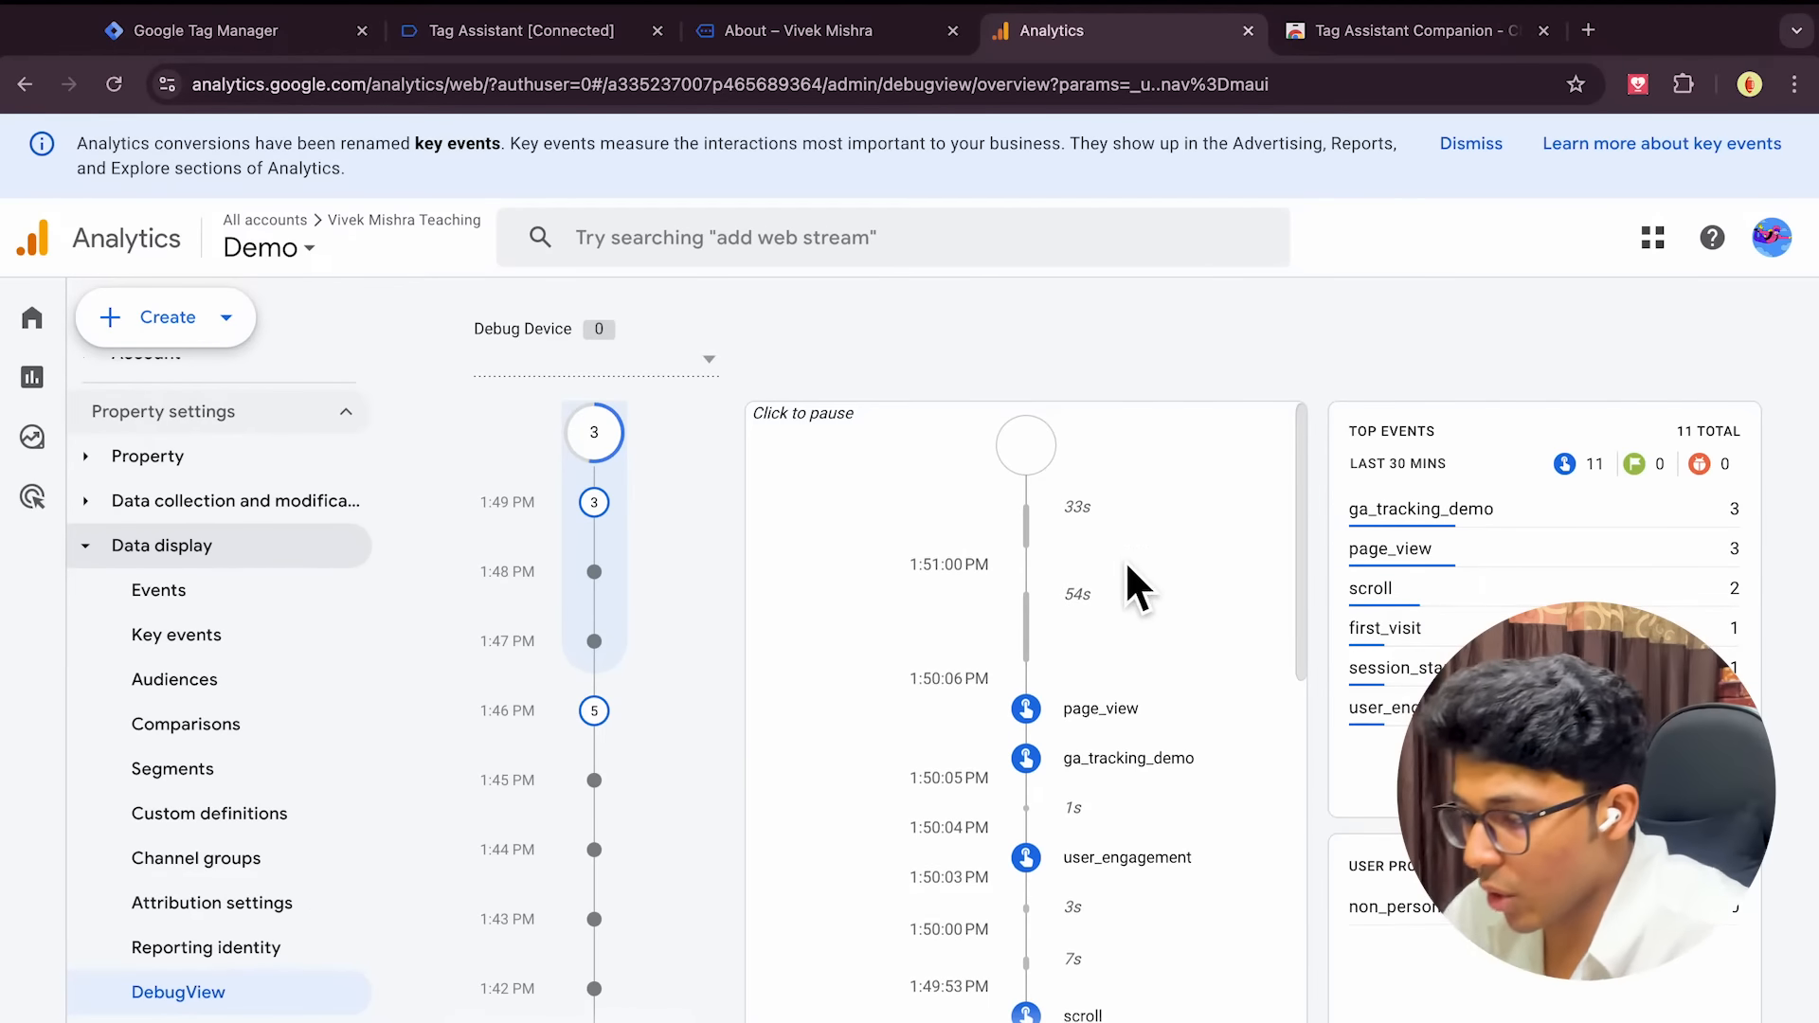
Open a new blank browser tab
click(1589, 30)
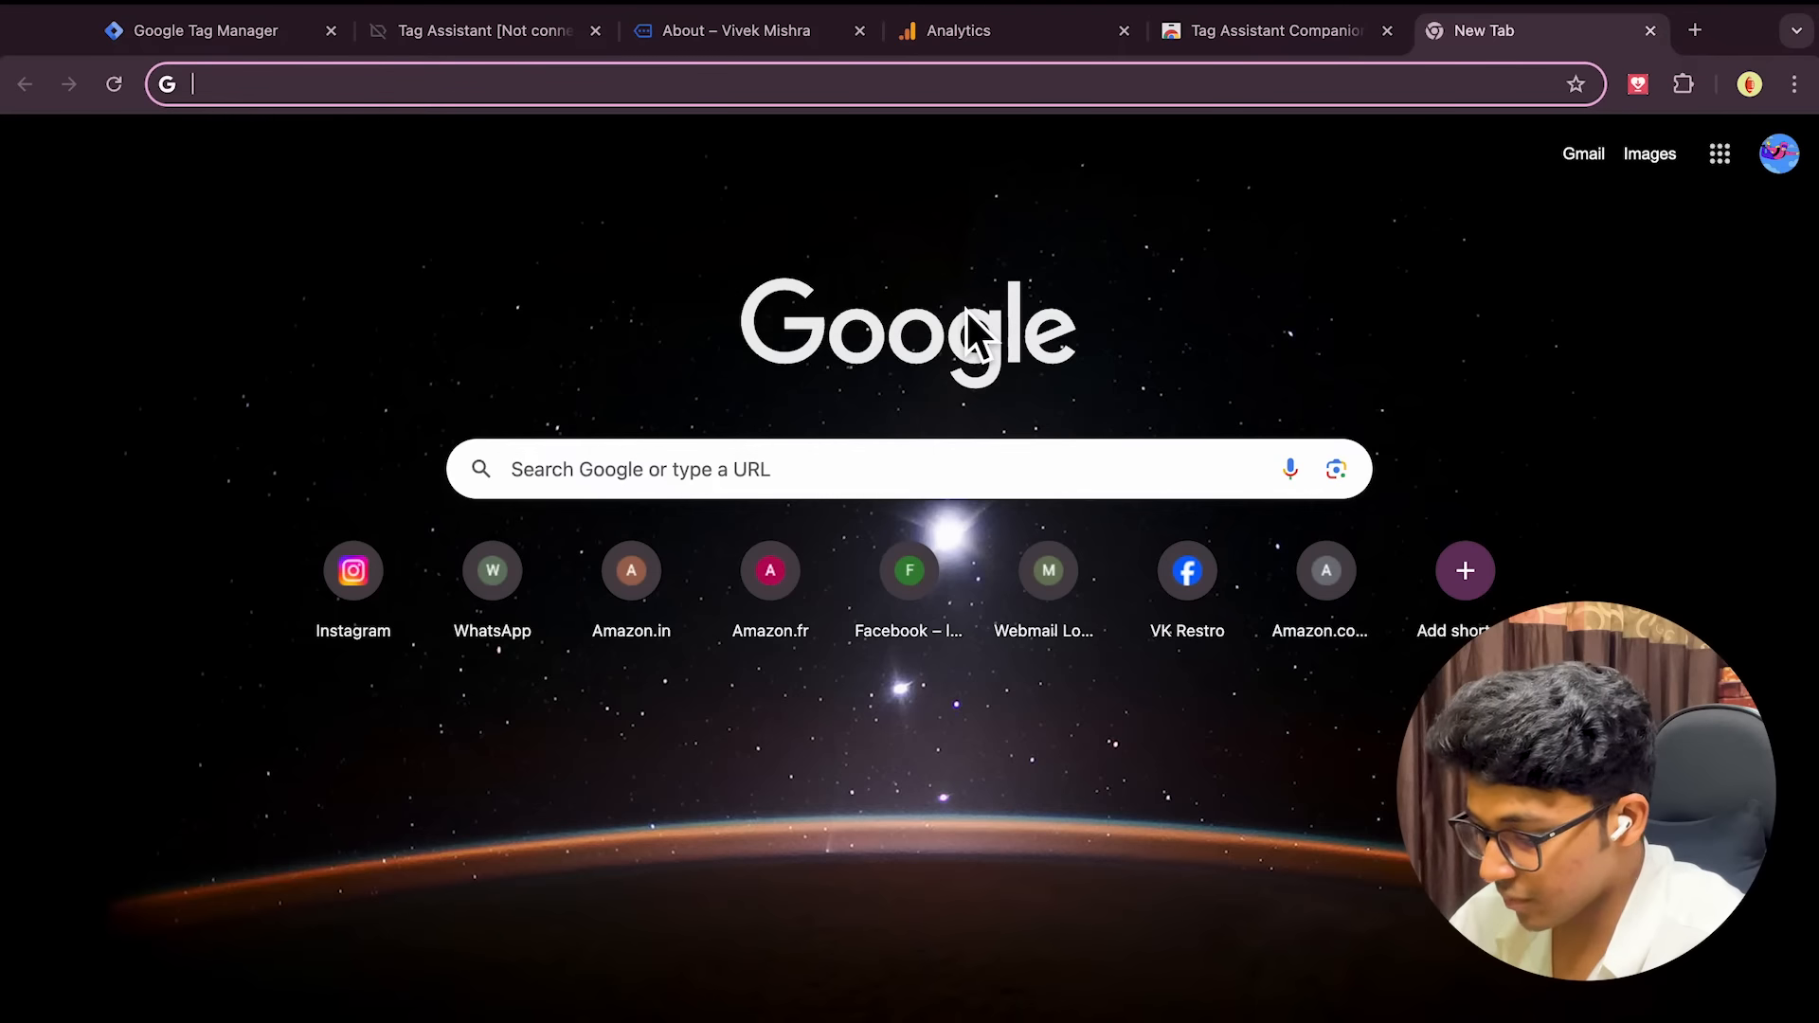
Search Google for 'microsoft clarity' to reach the Microsoft Clarity homepage
text(micros)
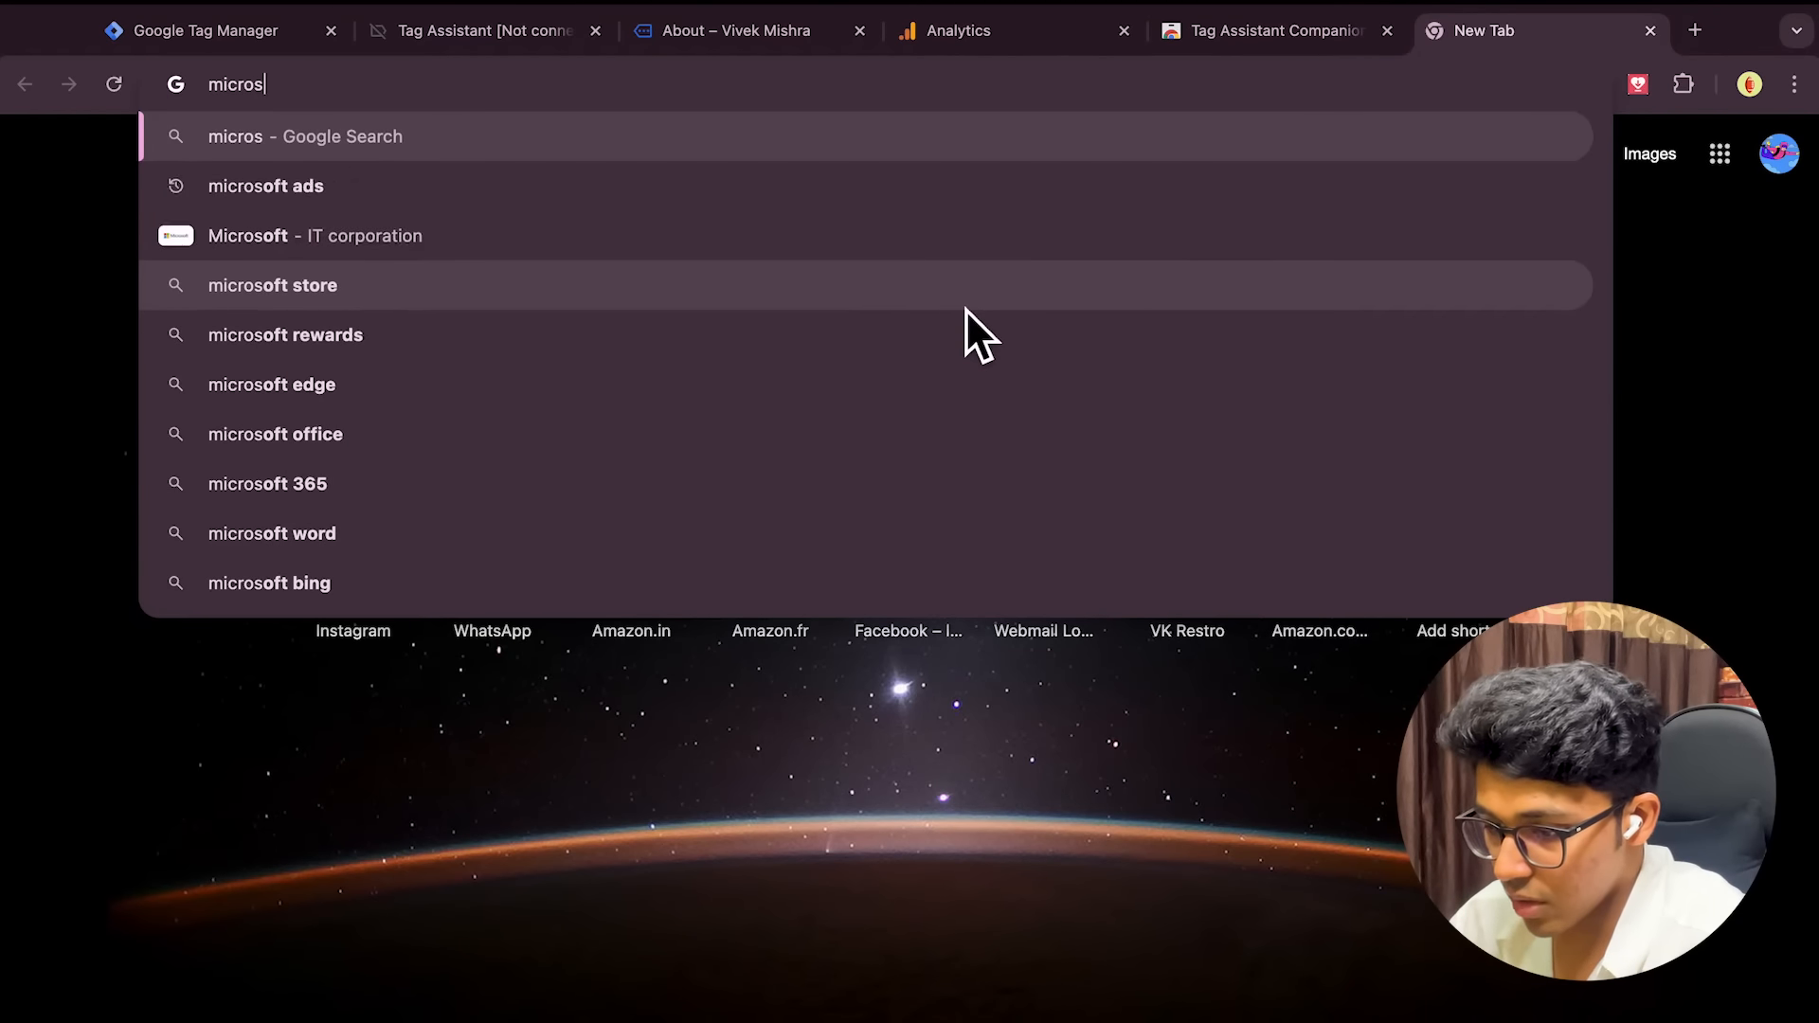
text(oft clarity)
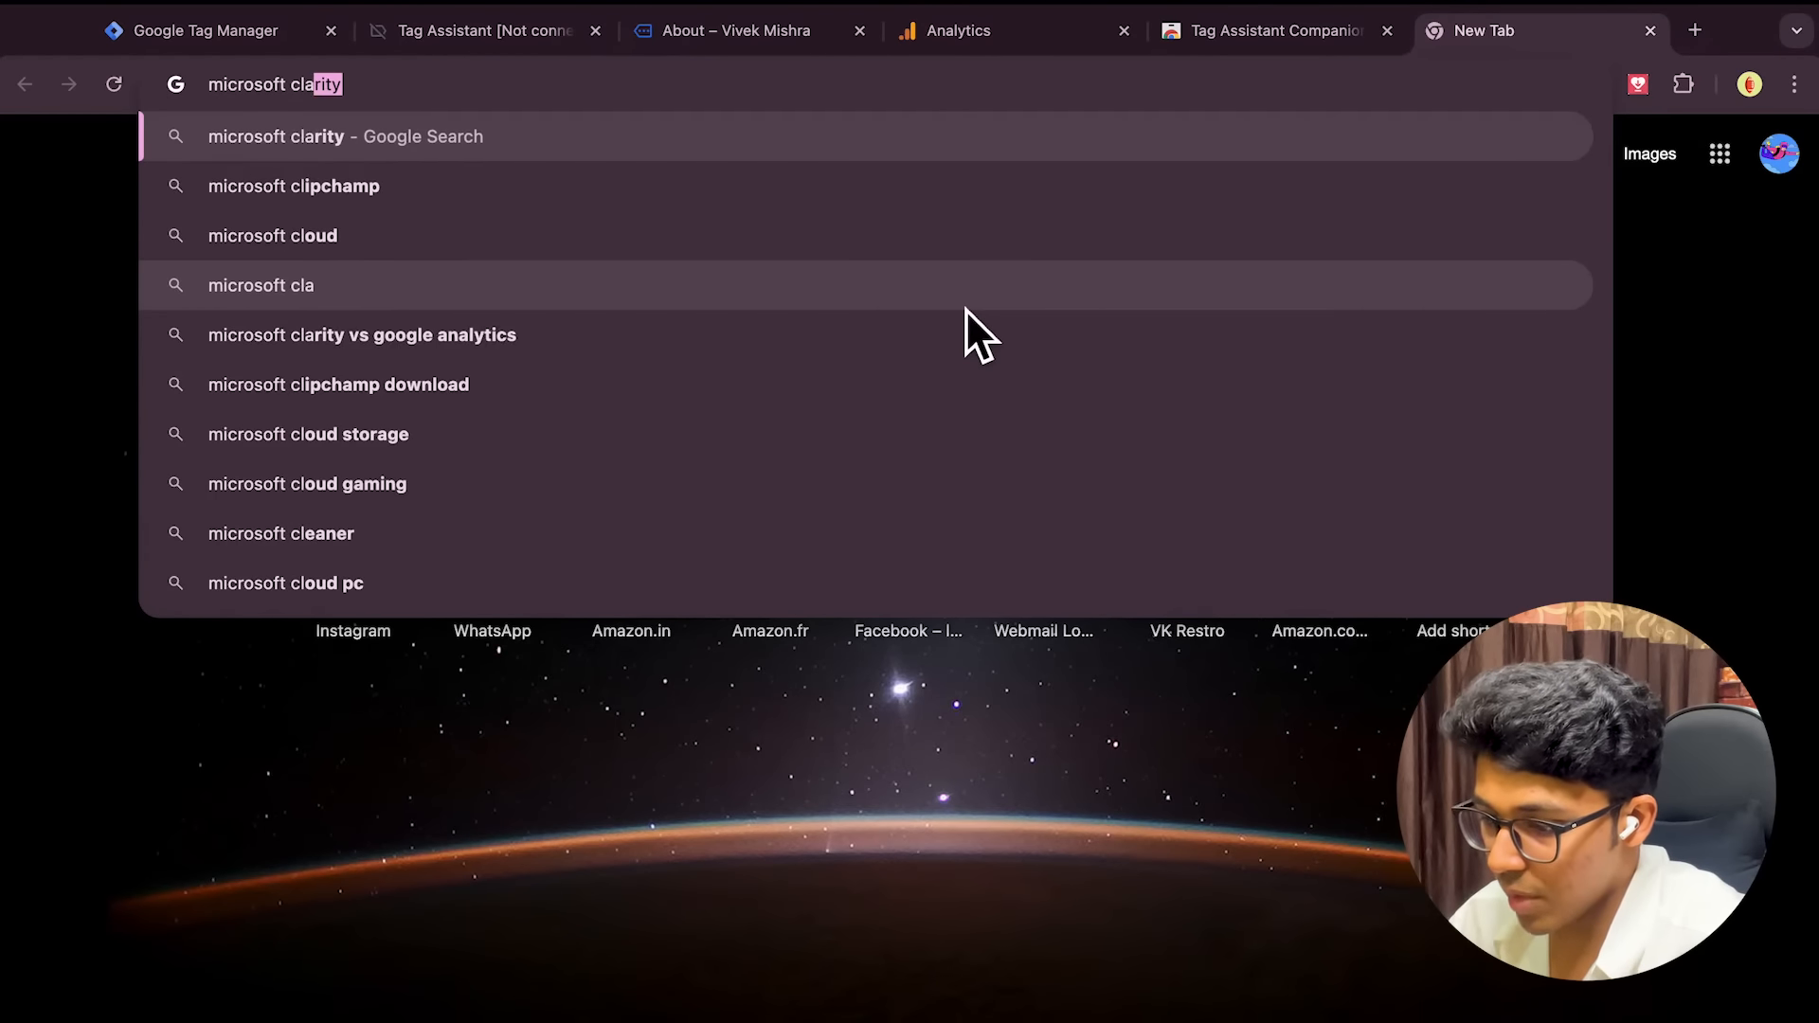
key(Return)
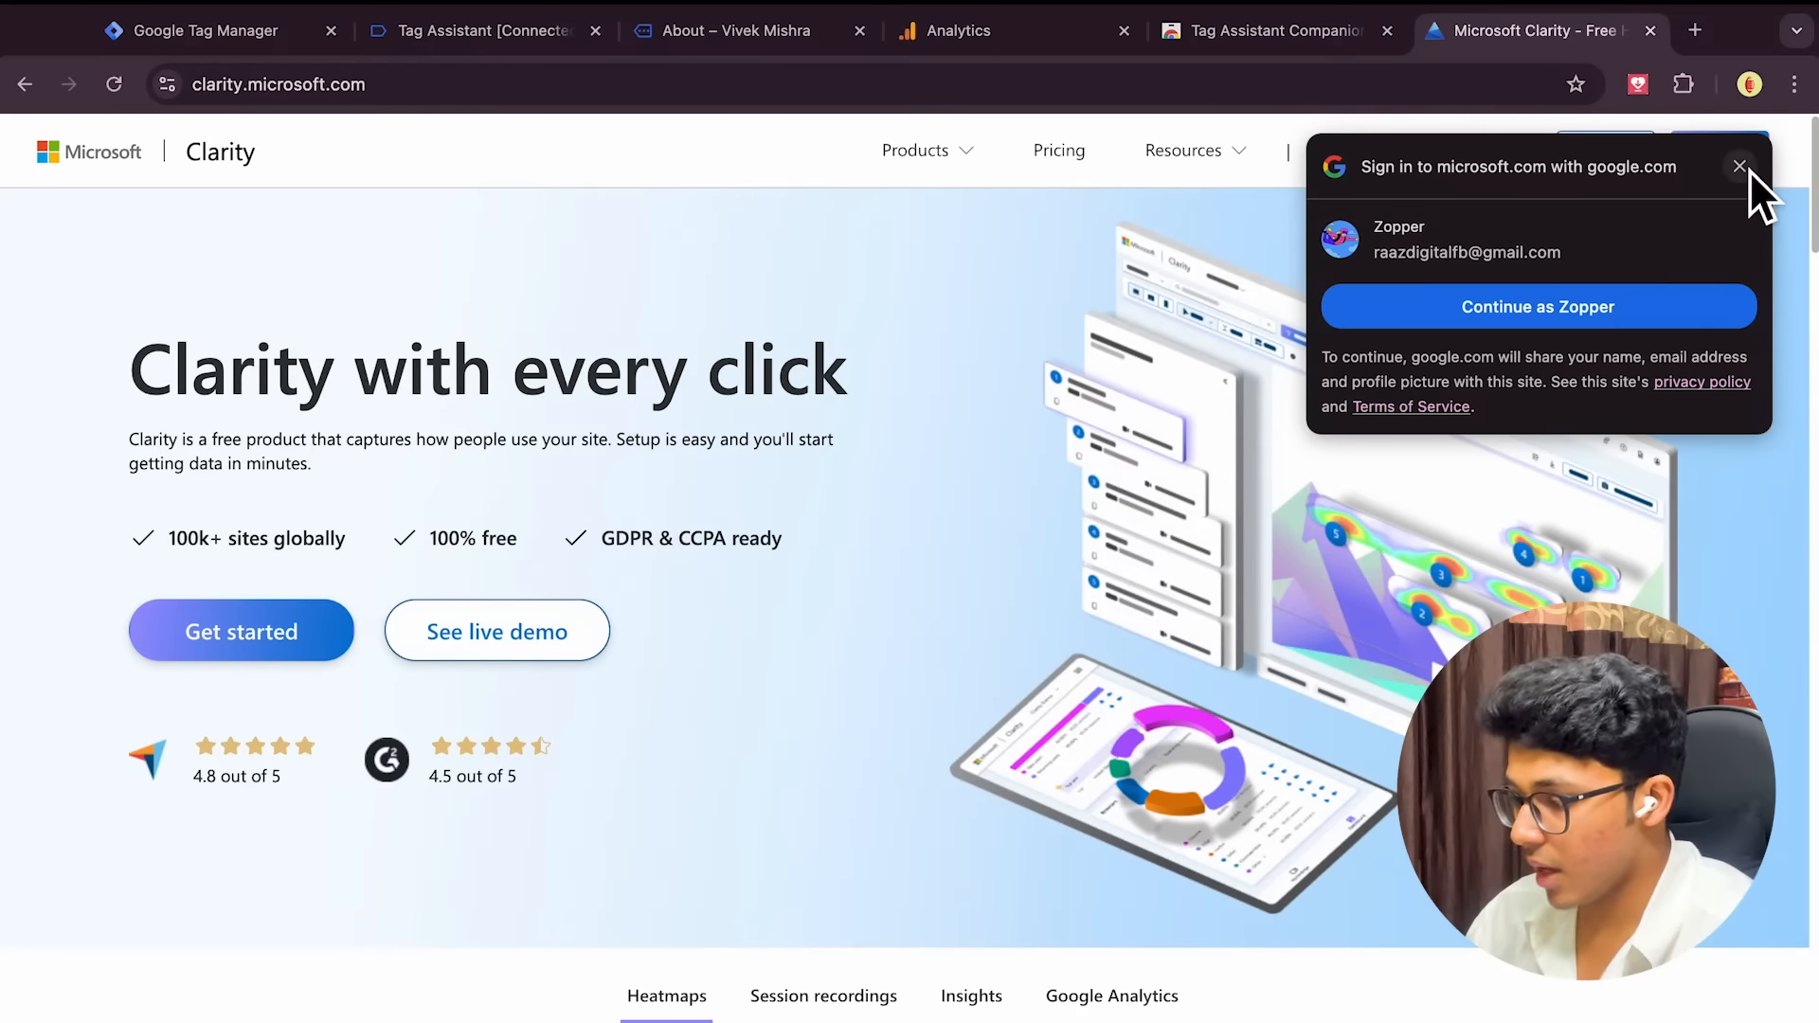
Sign up for Microsoft Clarity with a Google account and accept the Clarity Terms of Use
click(1739, 166)
click(277, 632)
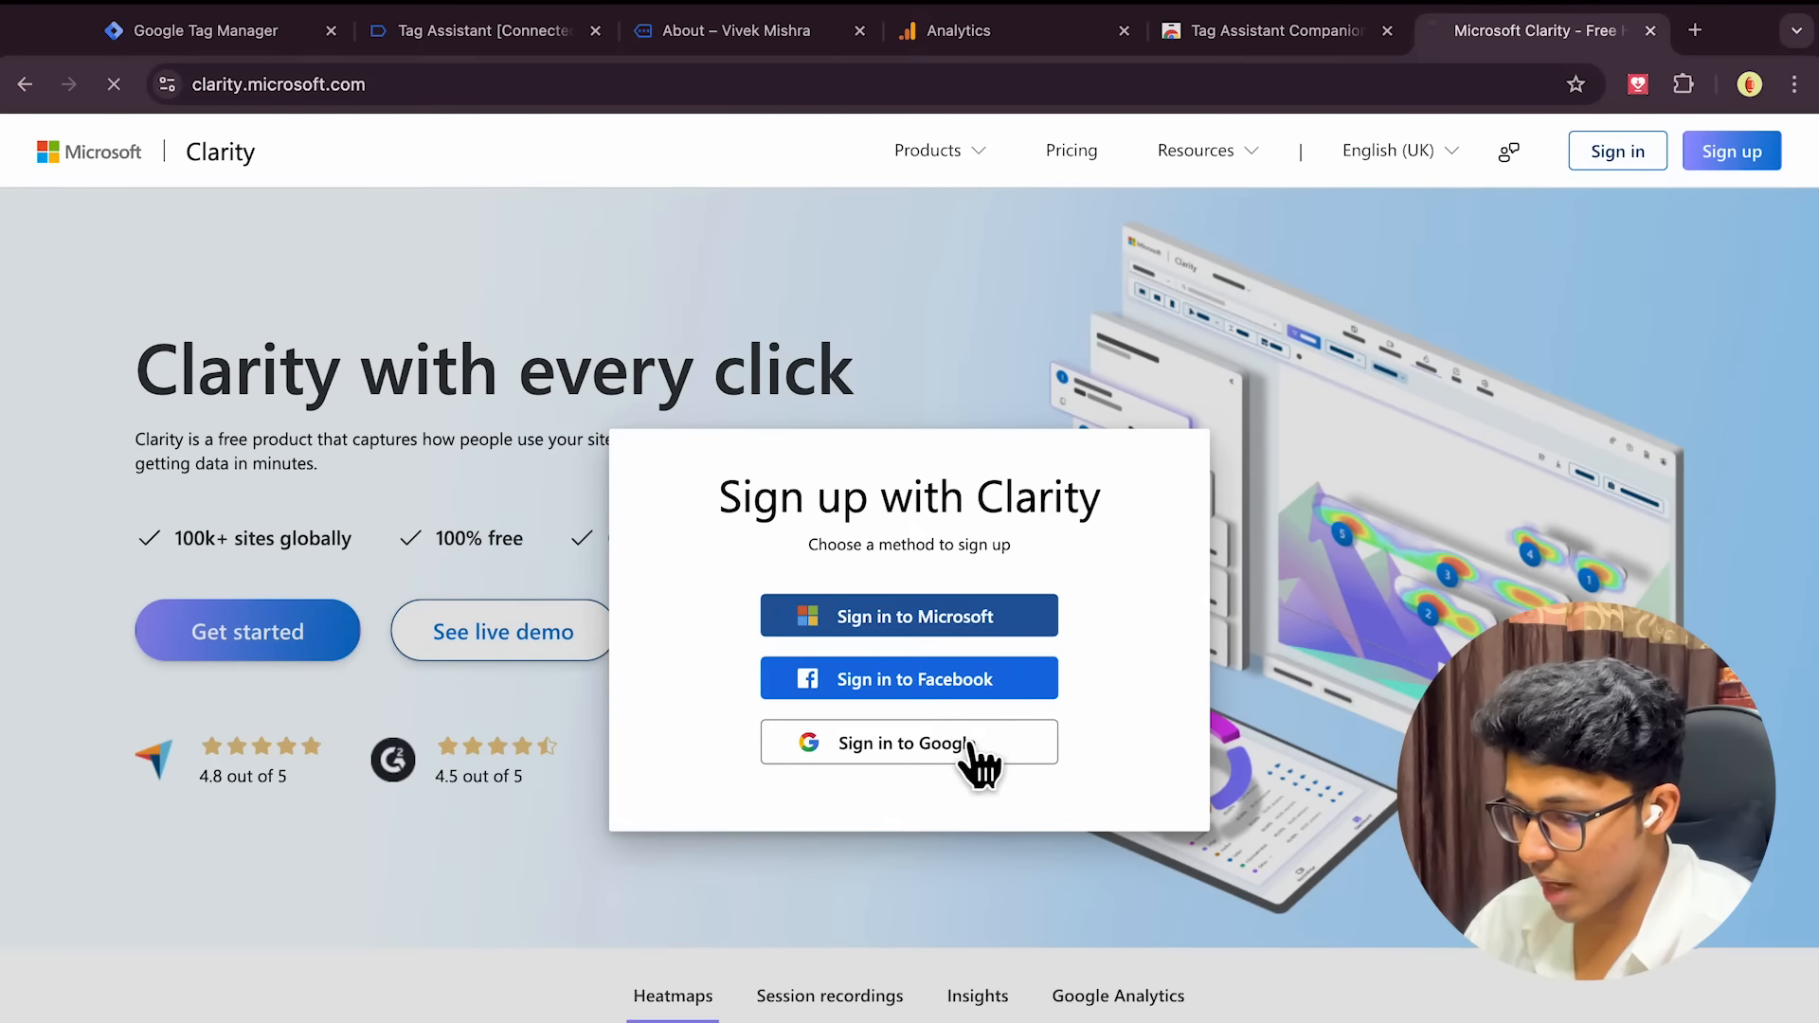
click(969, 744)
click(1112, 554)
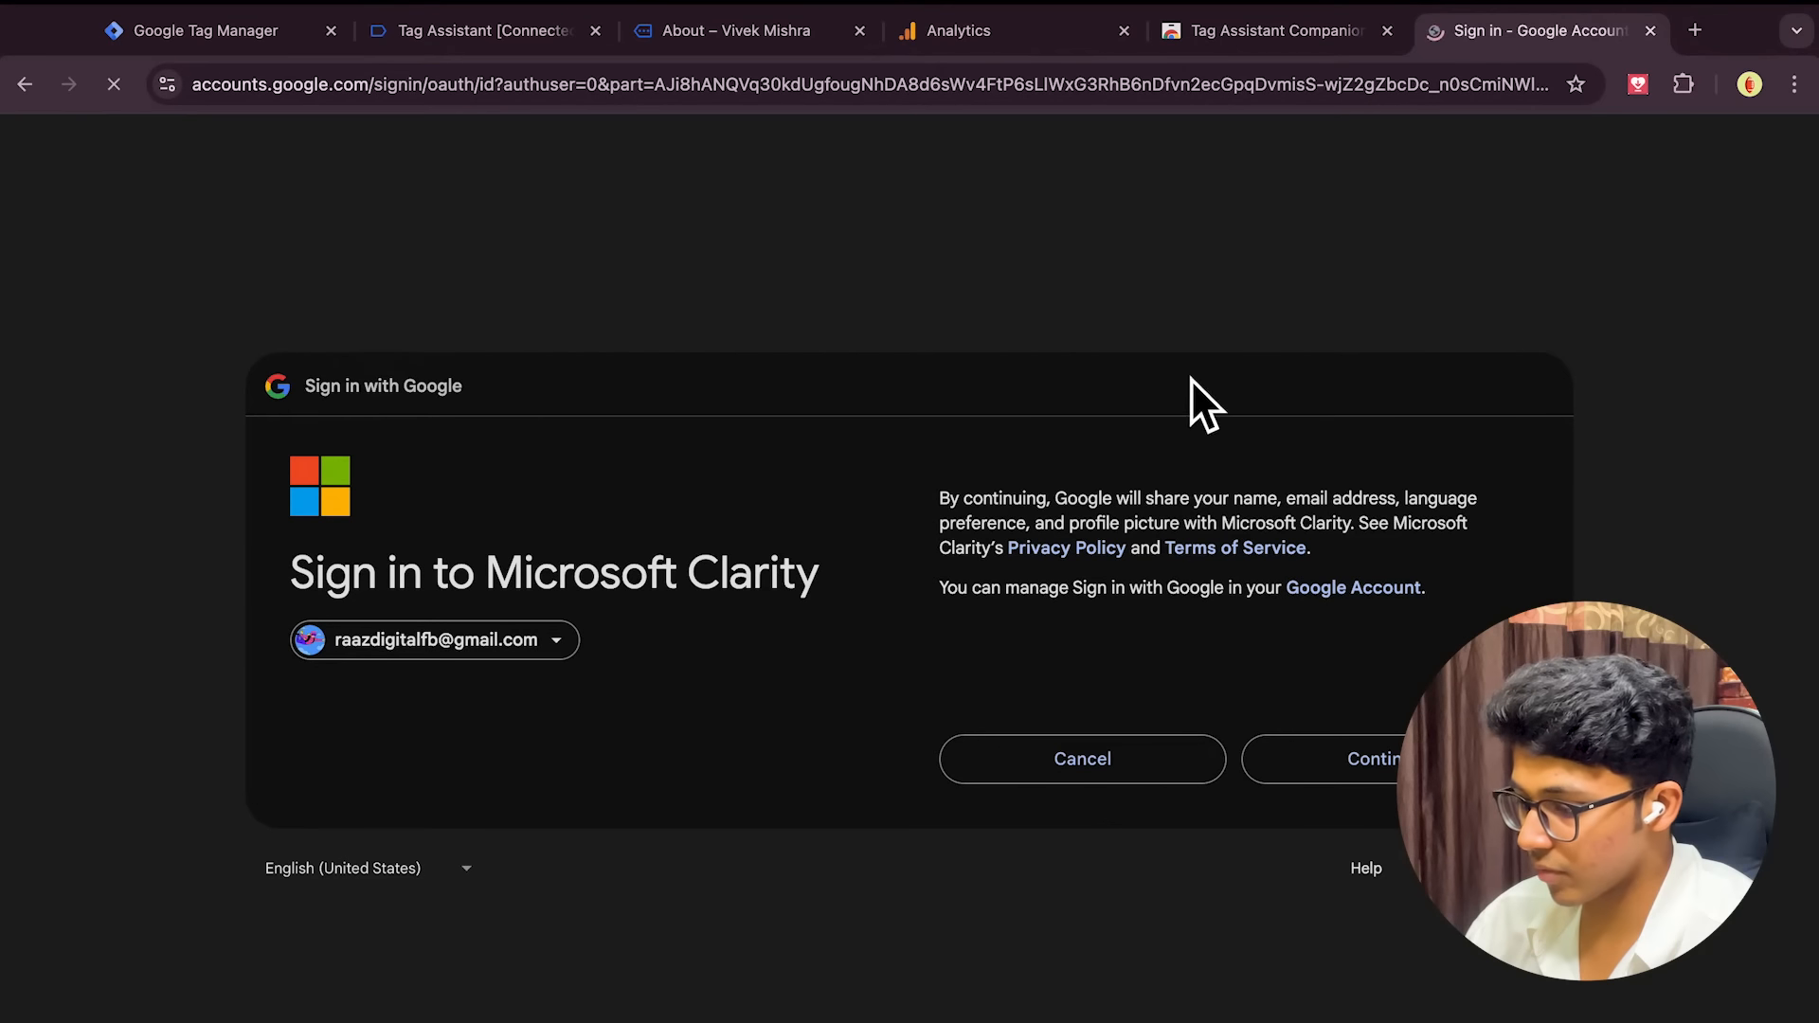
click(1380, 780)
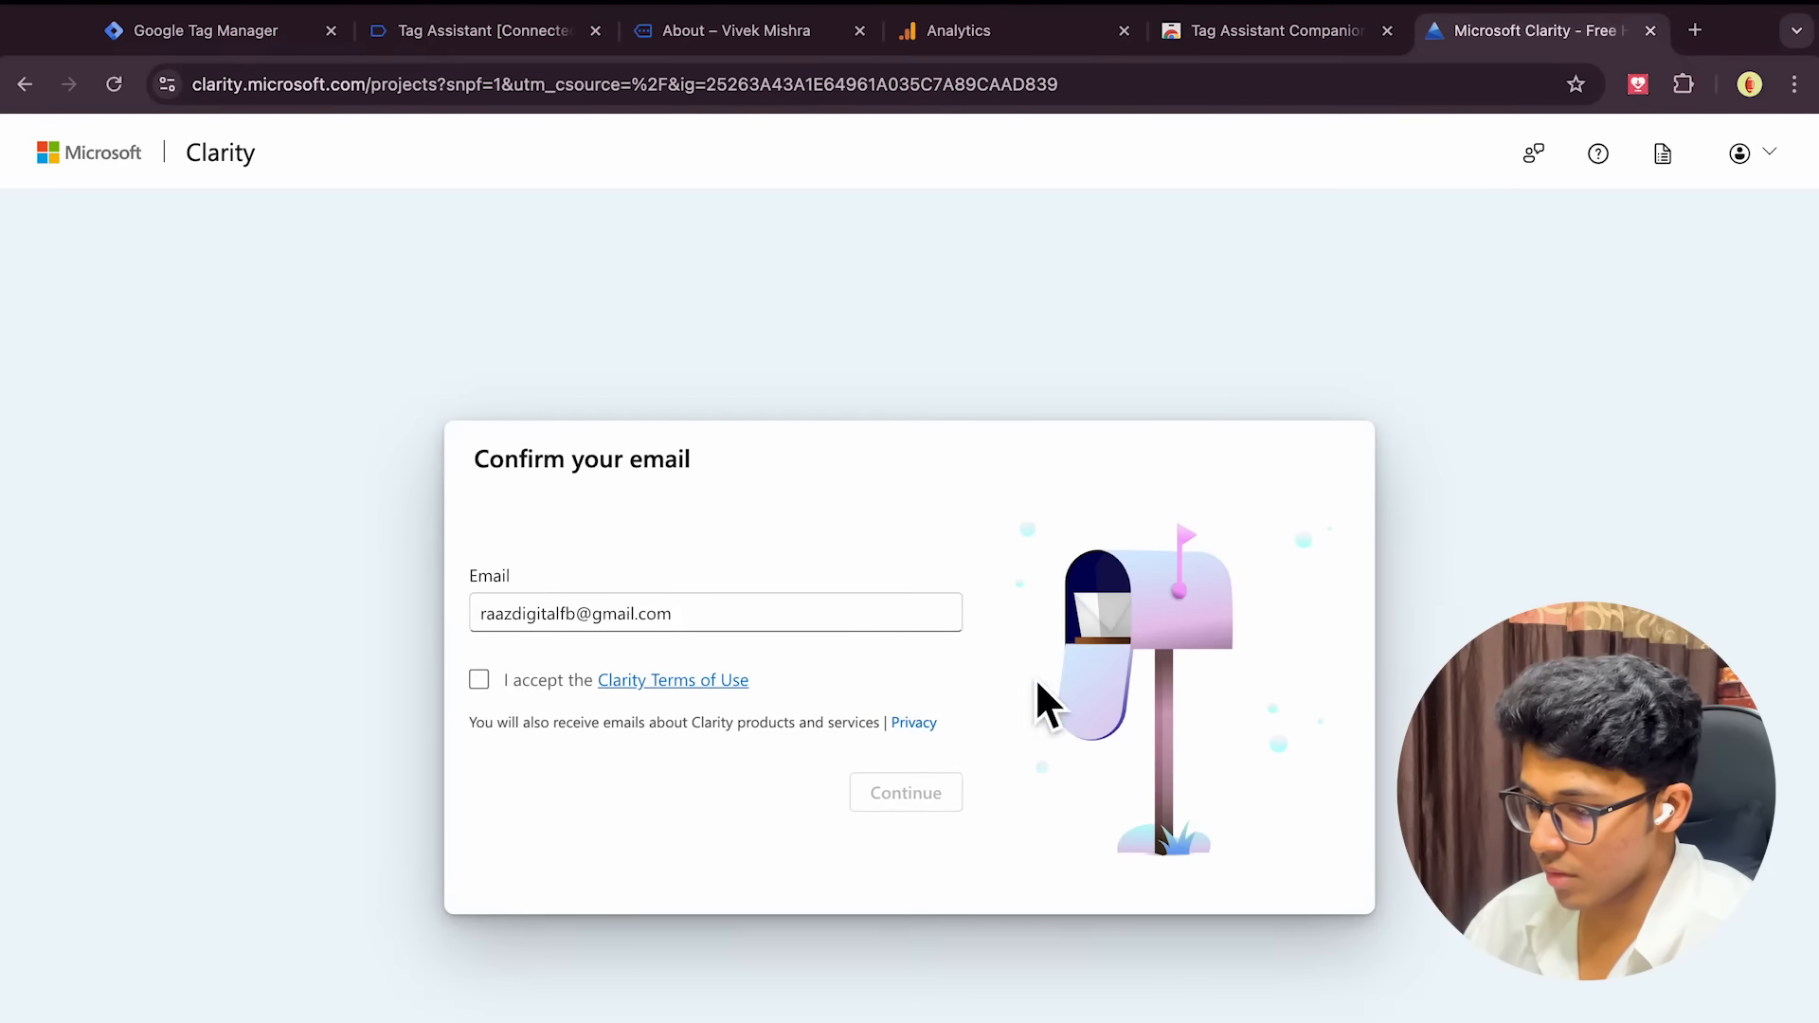
click(562, 696)
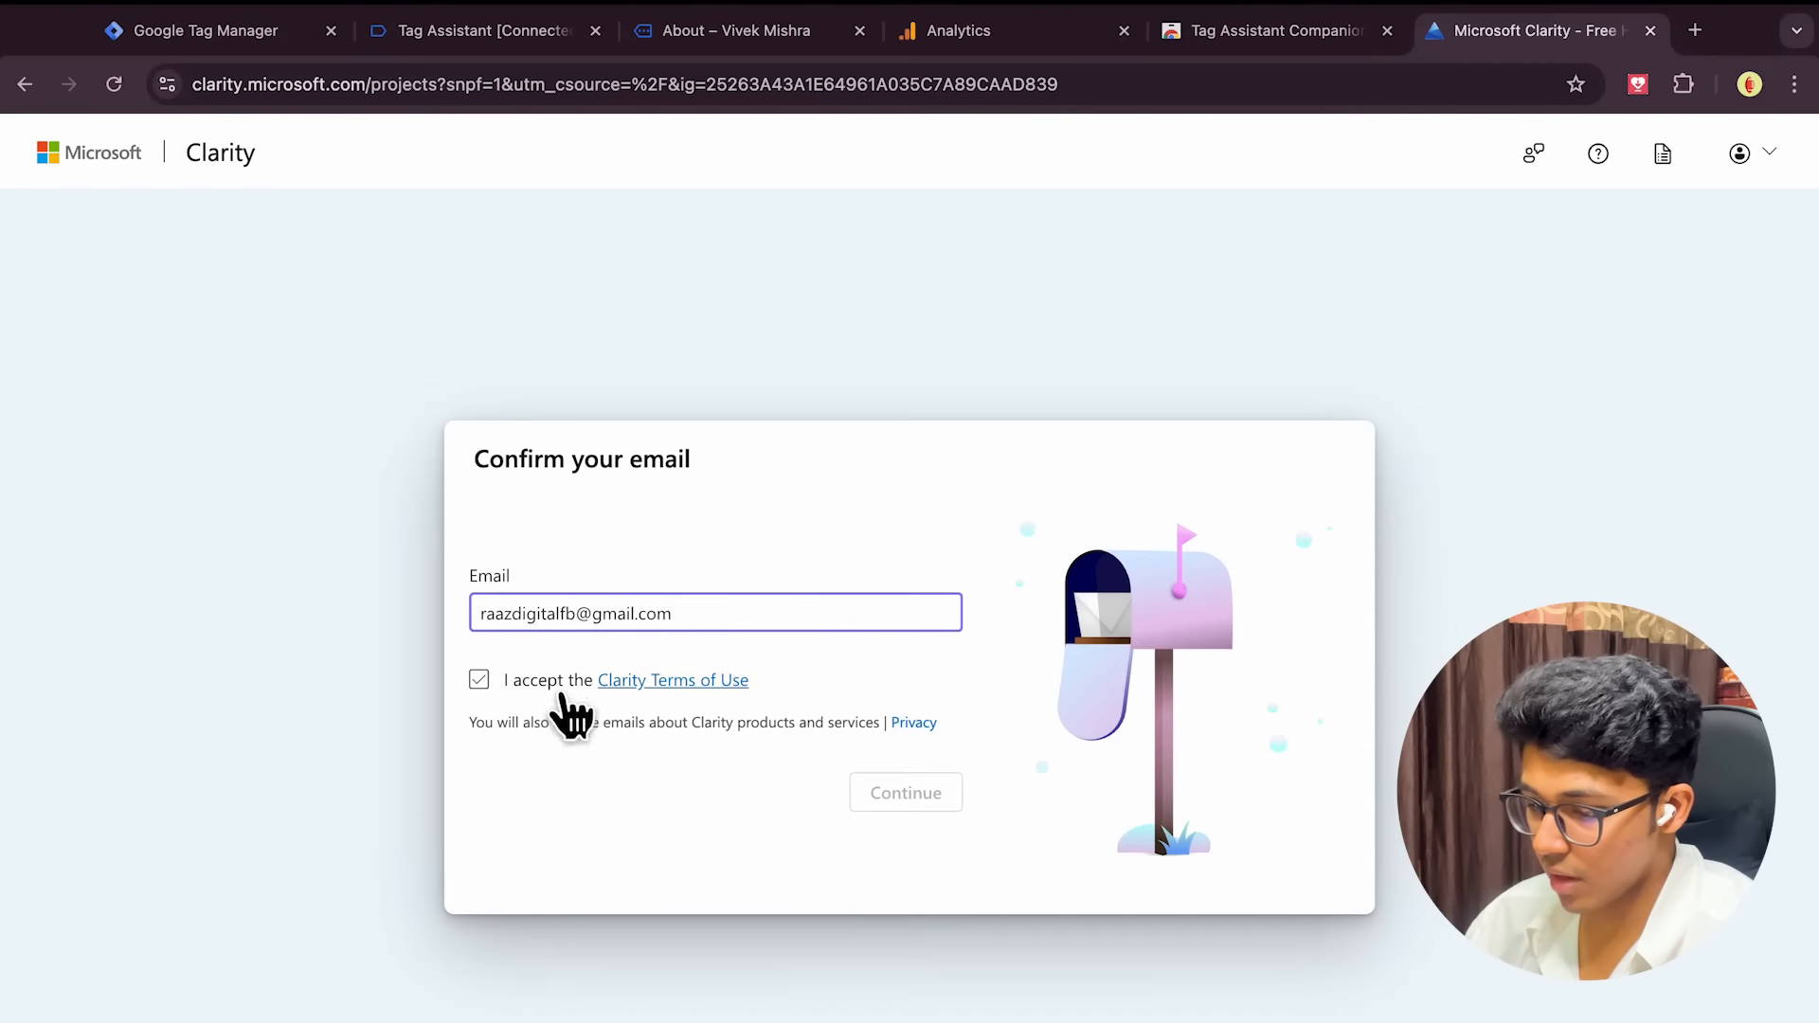
click(476, 684)
click(900, 792)
click(576, 631)
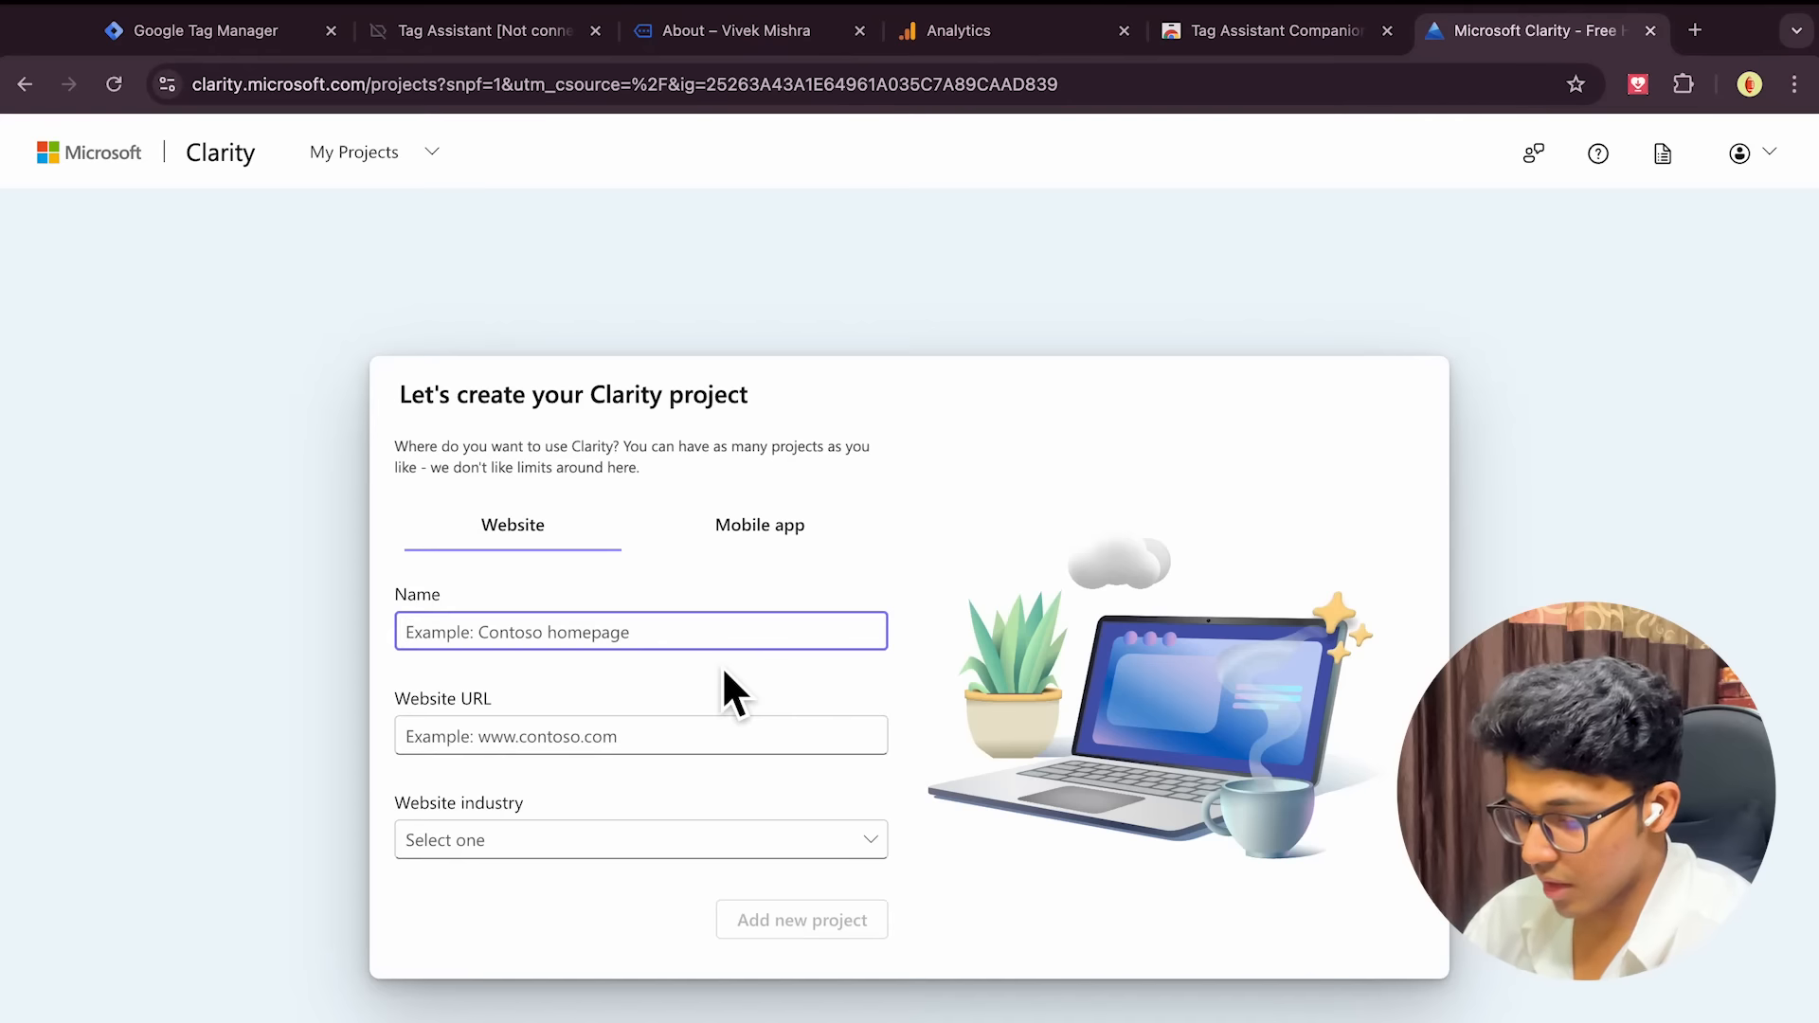
Create a Clarity project named for the owner, using the site's youtube-subdomain URL and industry Other
text(Vivek Mishra Classes)
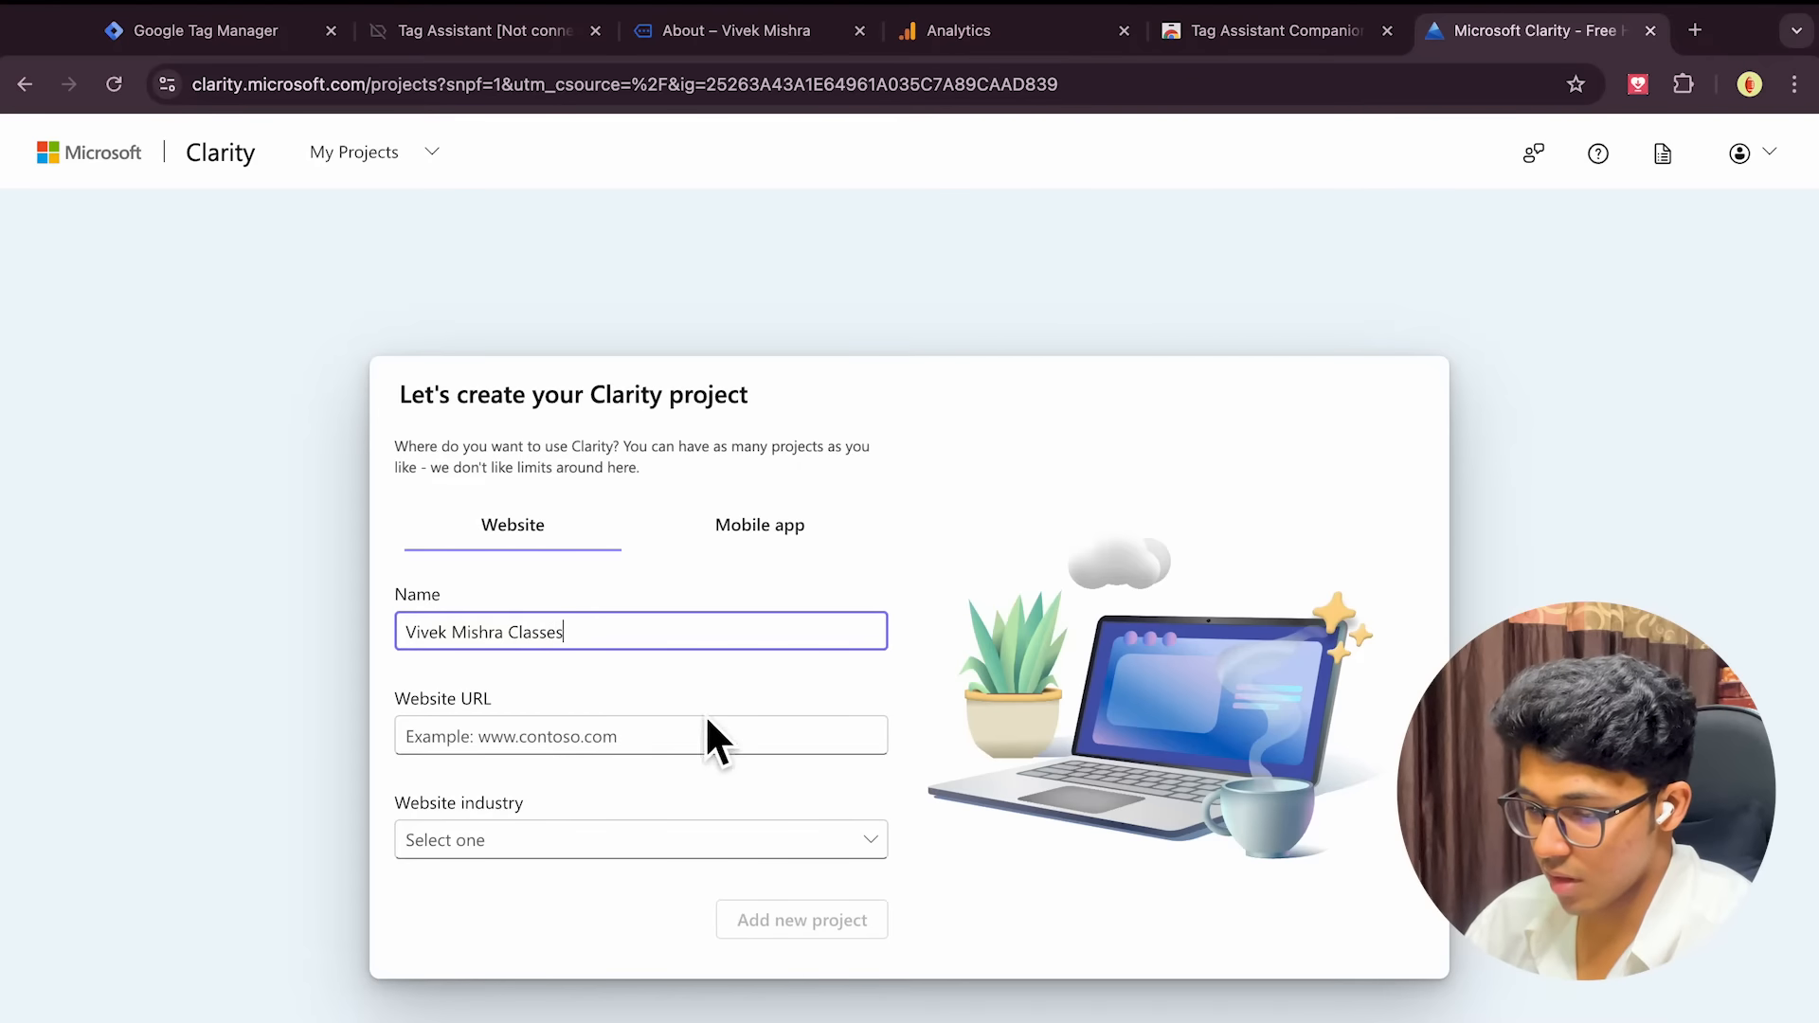
click(567, 748)
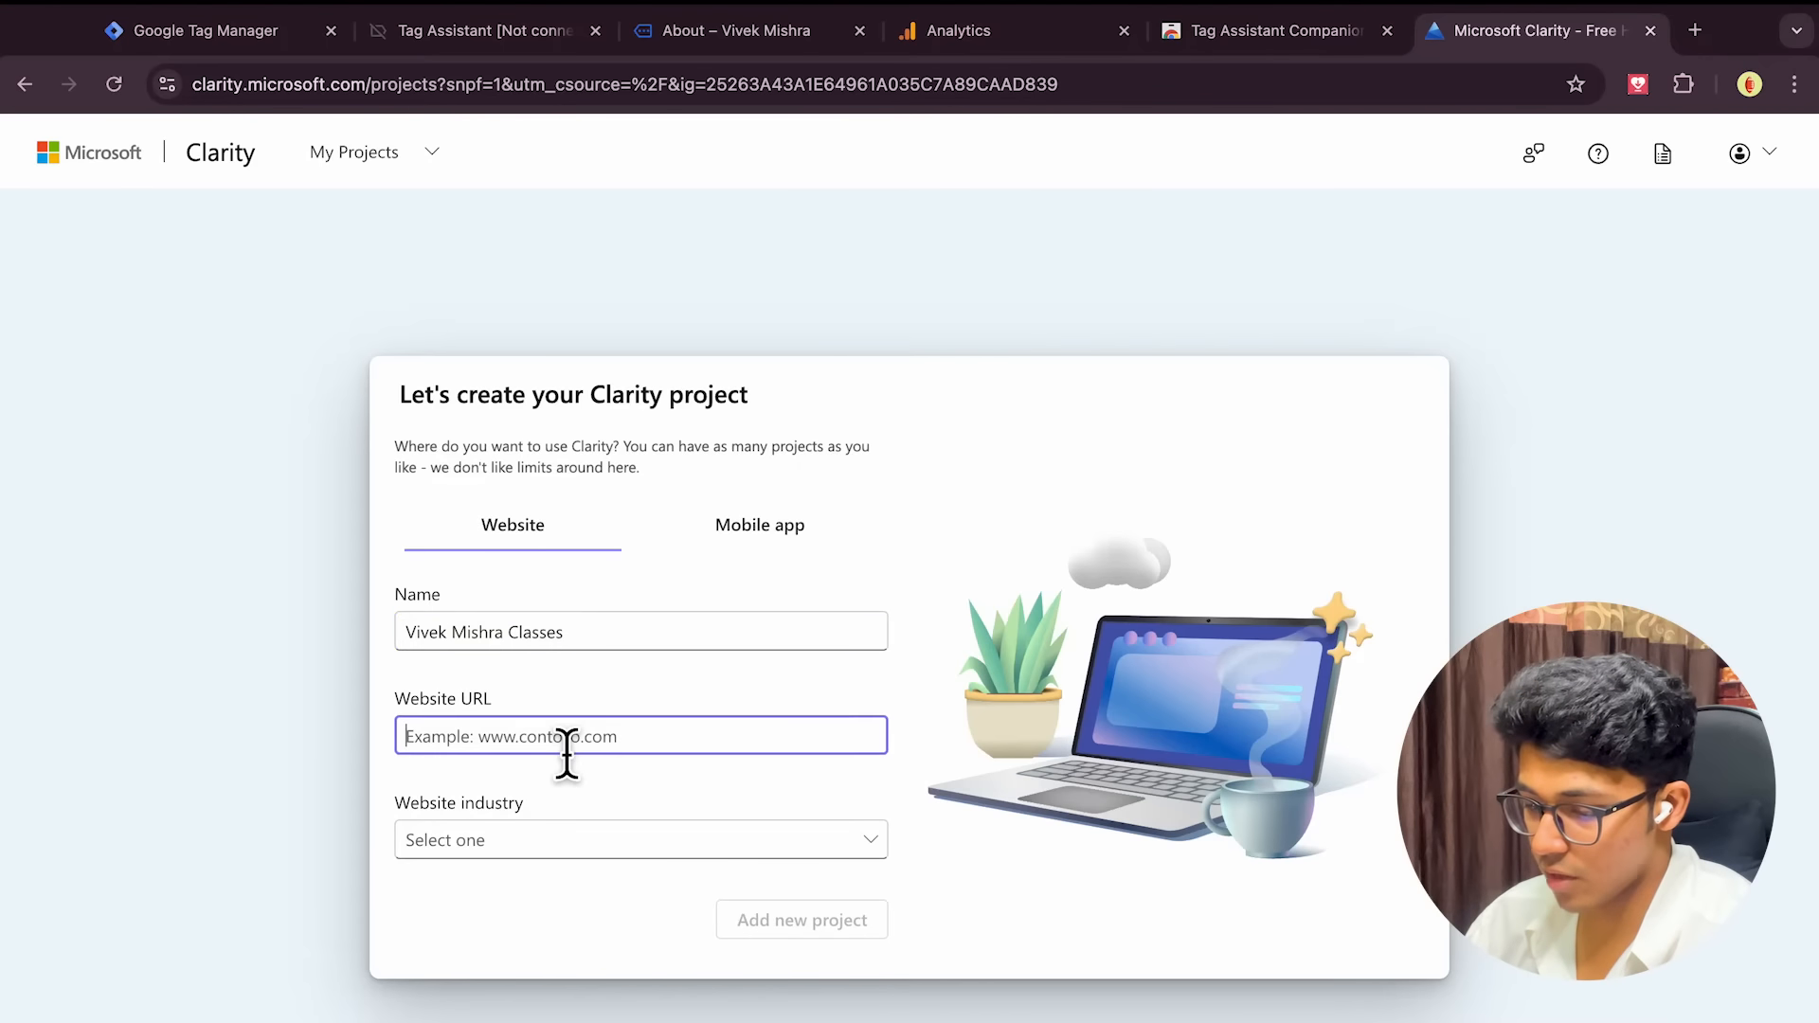
text(www.youtube.vivek)
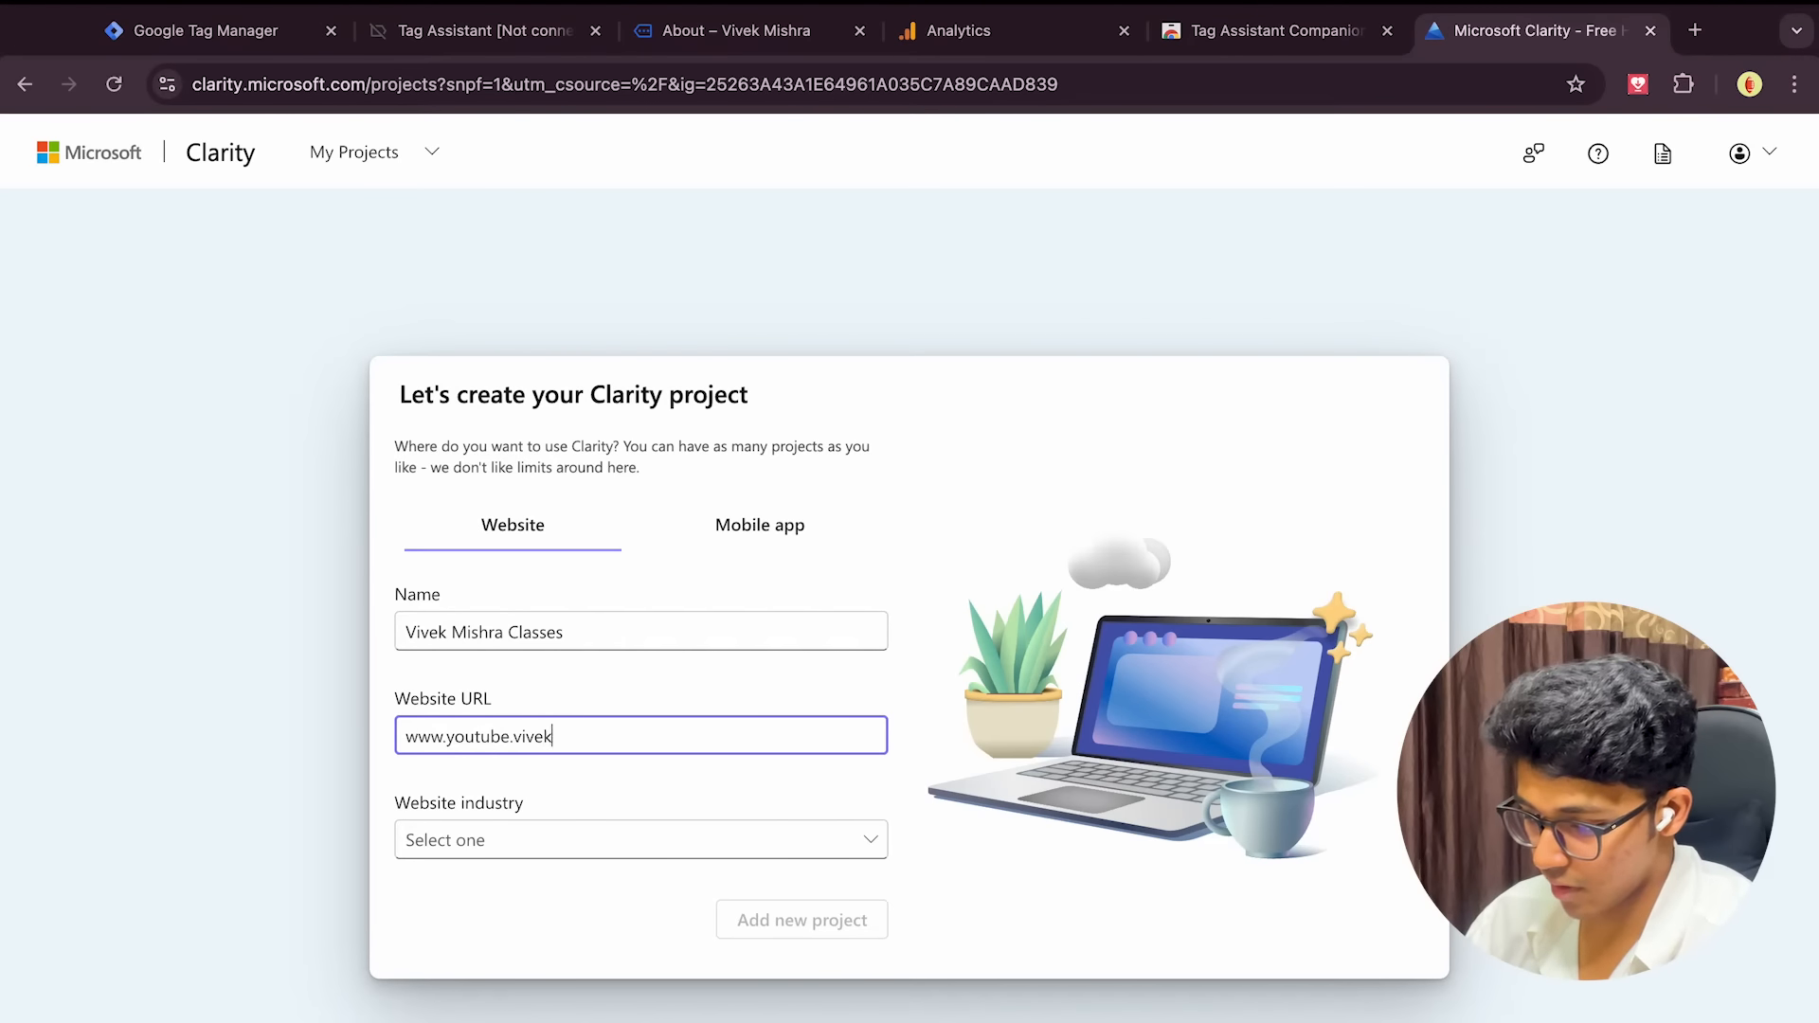
text(mishra.net)
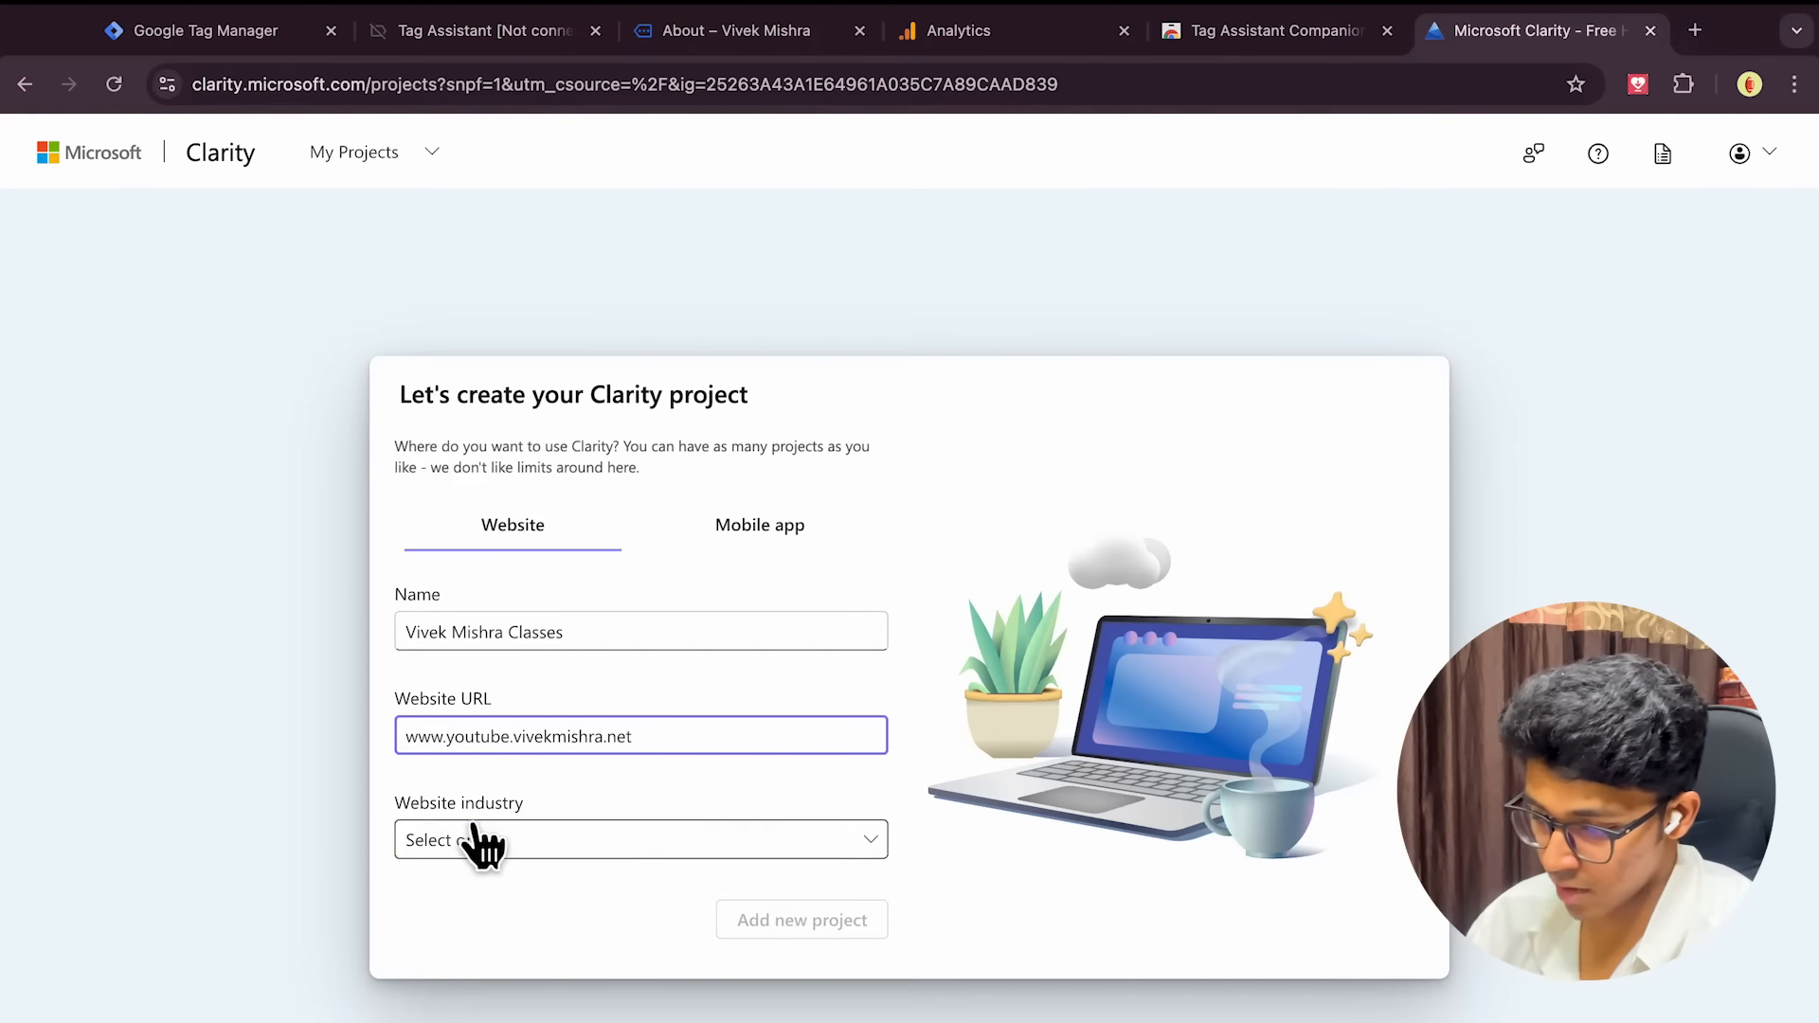
click(477, 842)
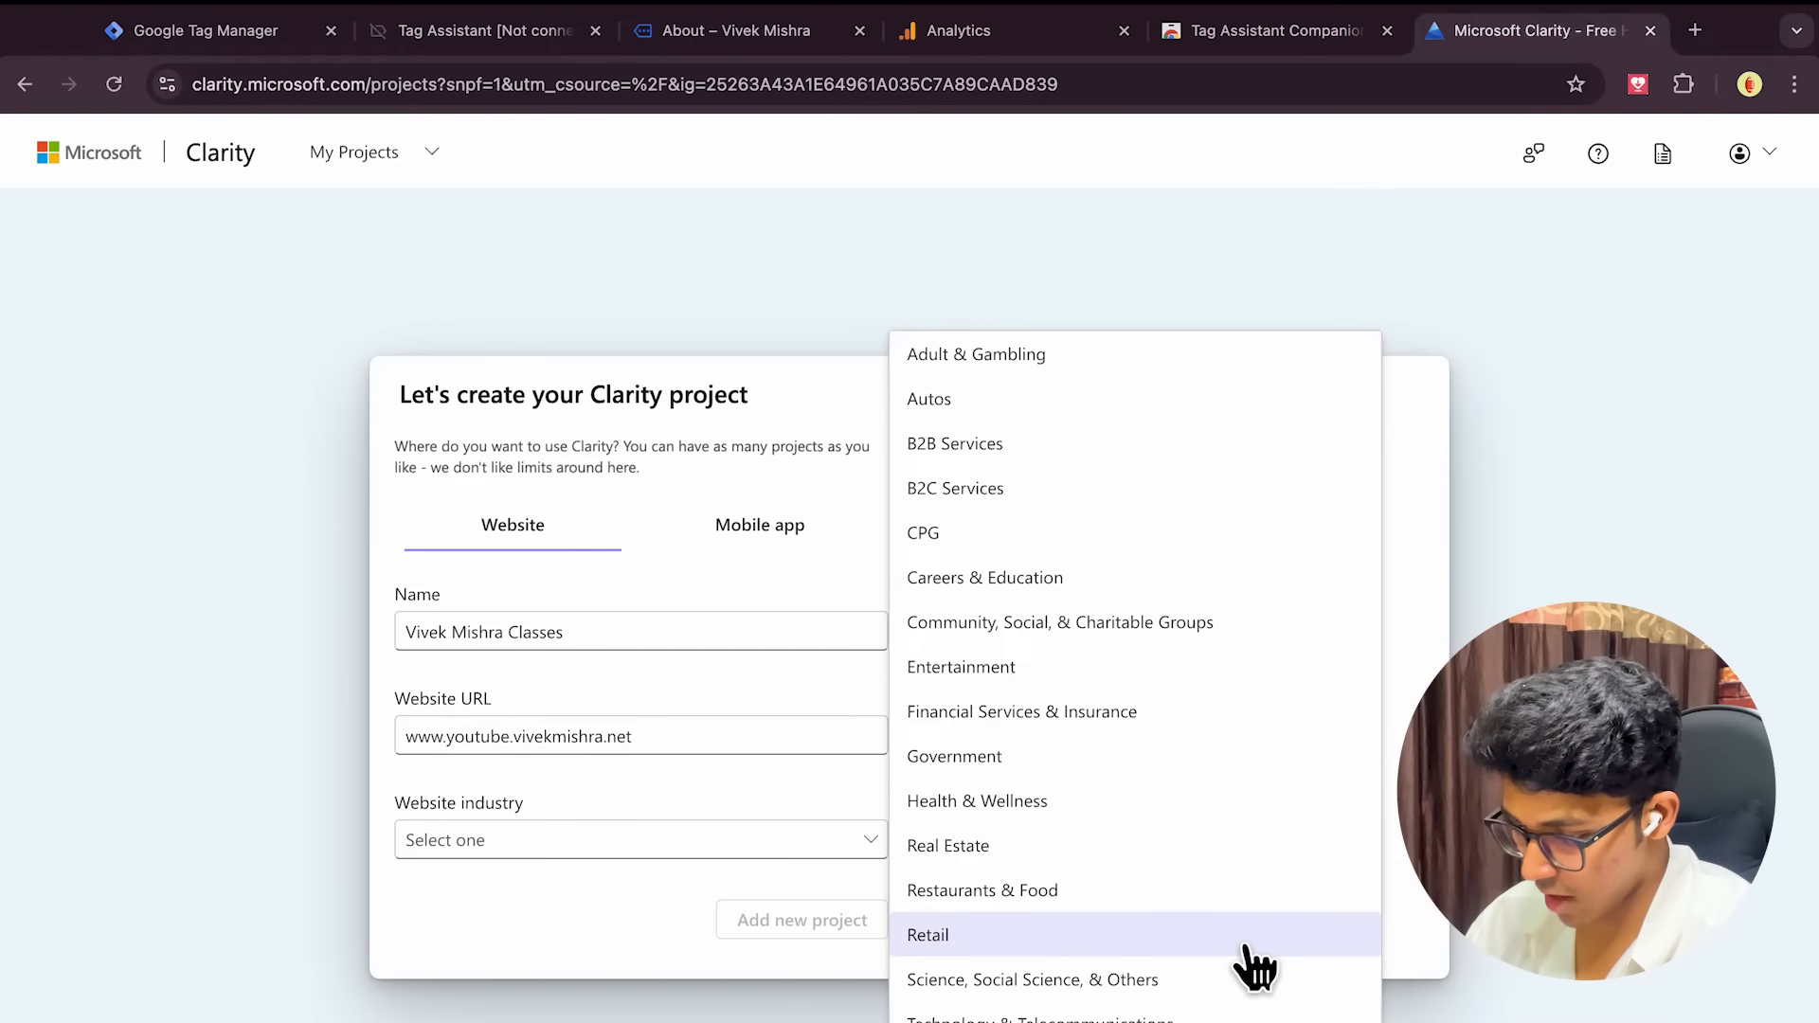
click(931, 1022)
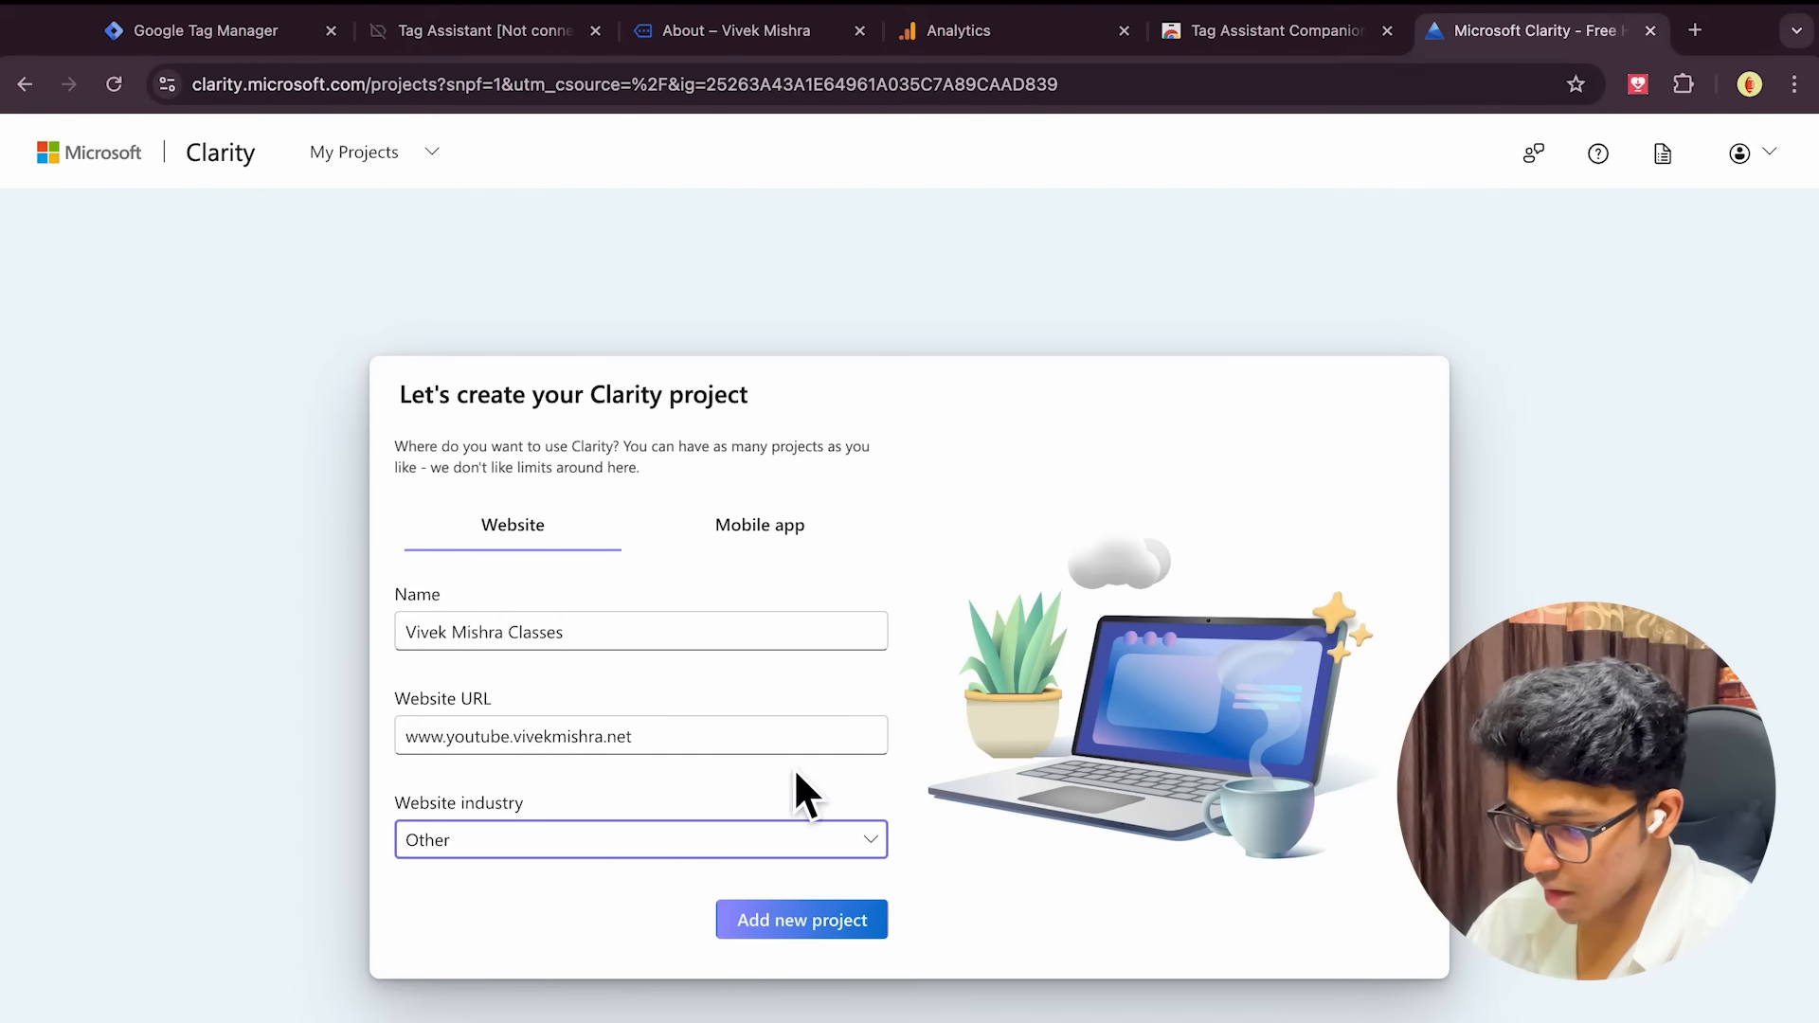
click(798, 924)
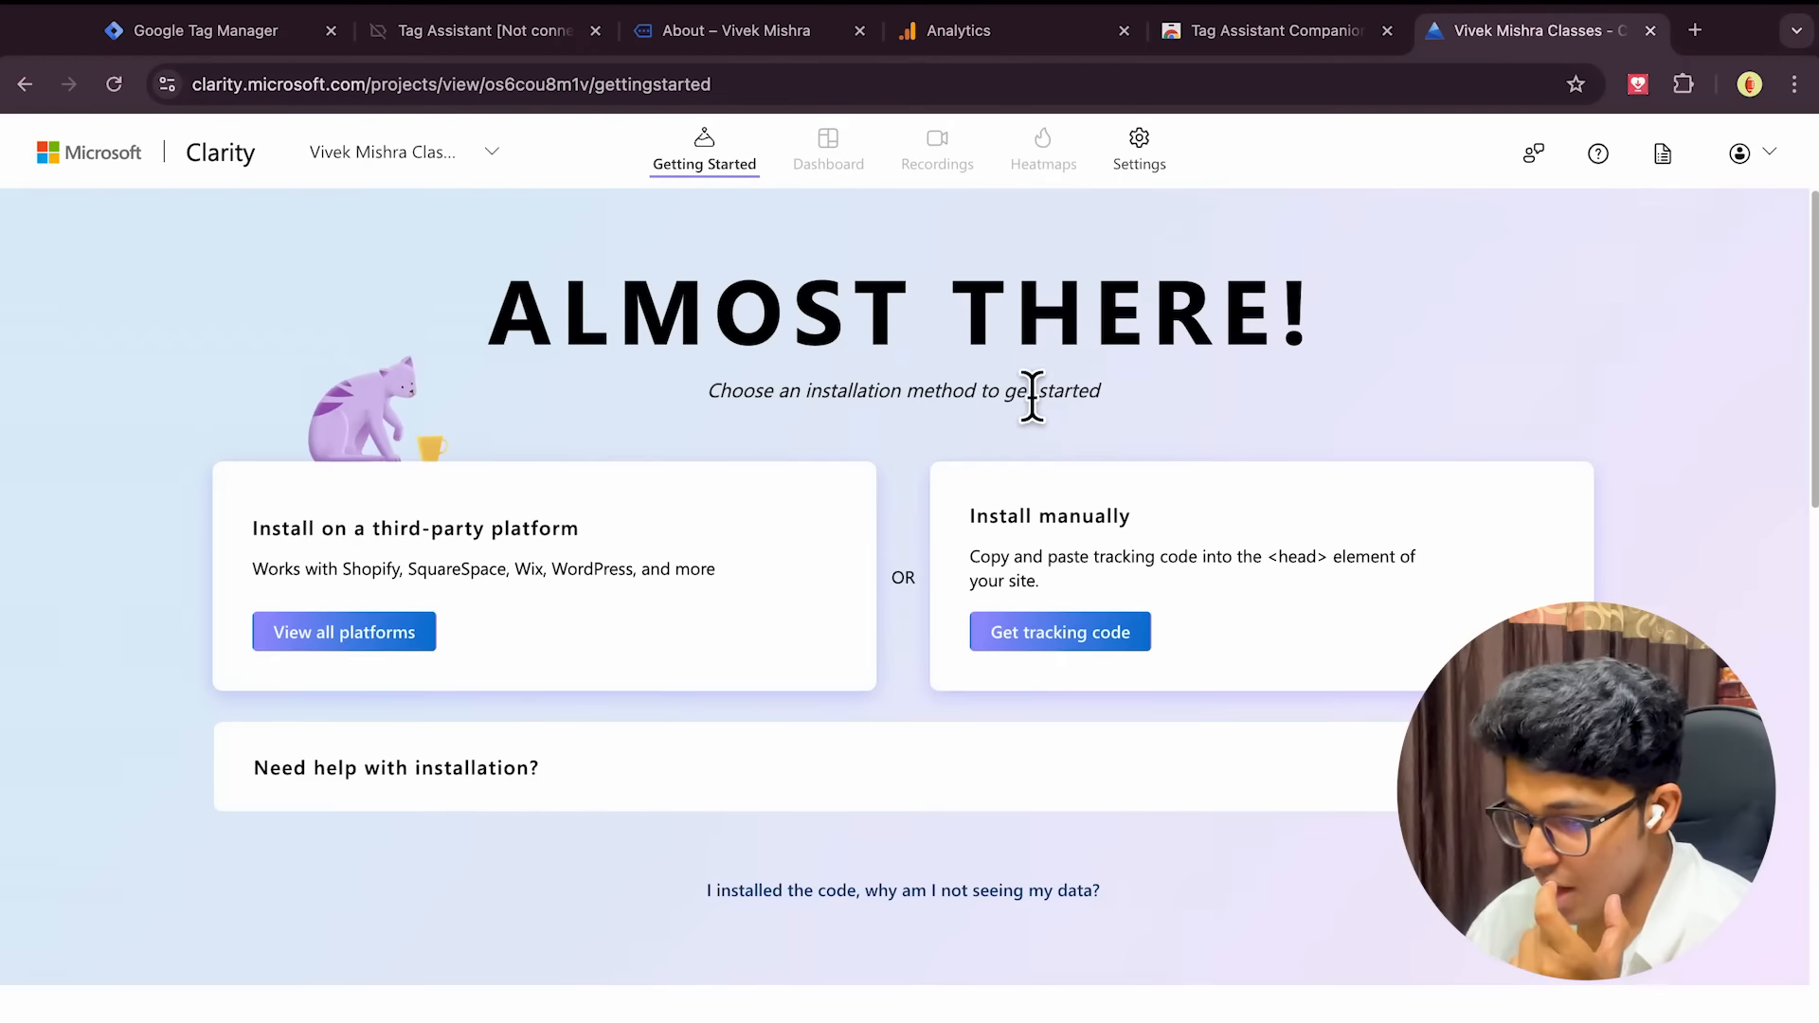
Choose Google Tag Manager from Clarity's list of installation platforms
scroll(1031, 393, down, 1)
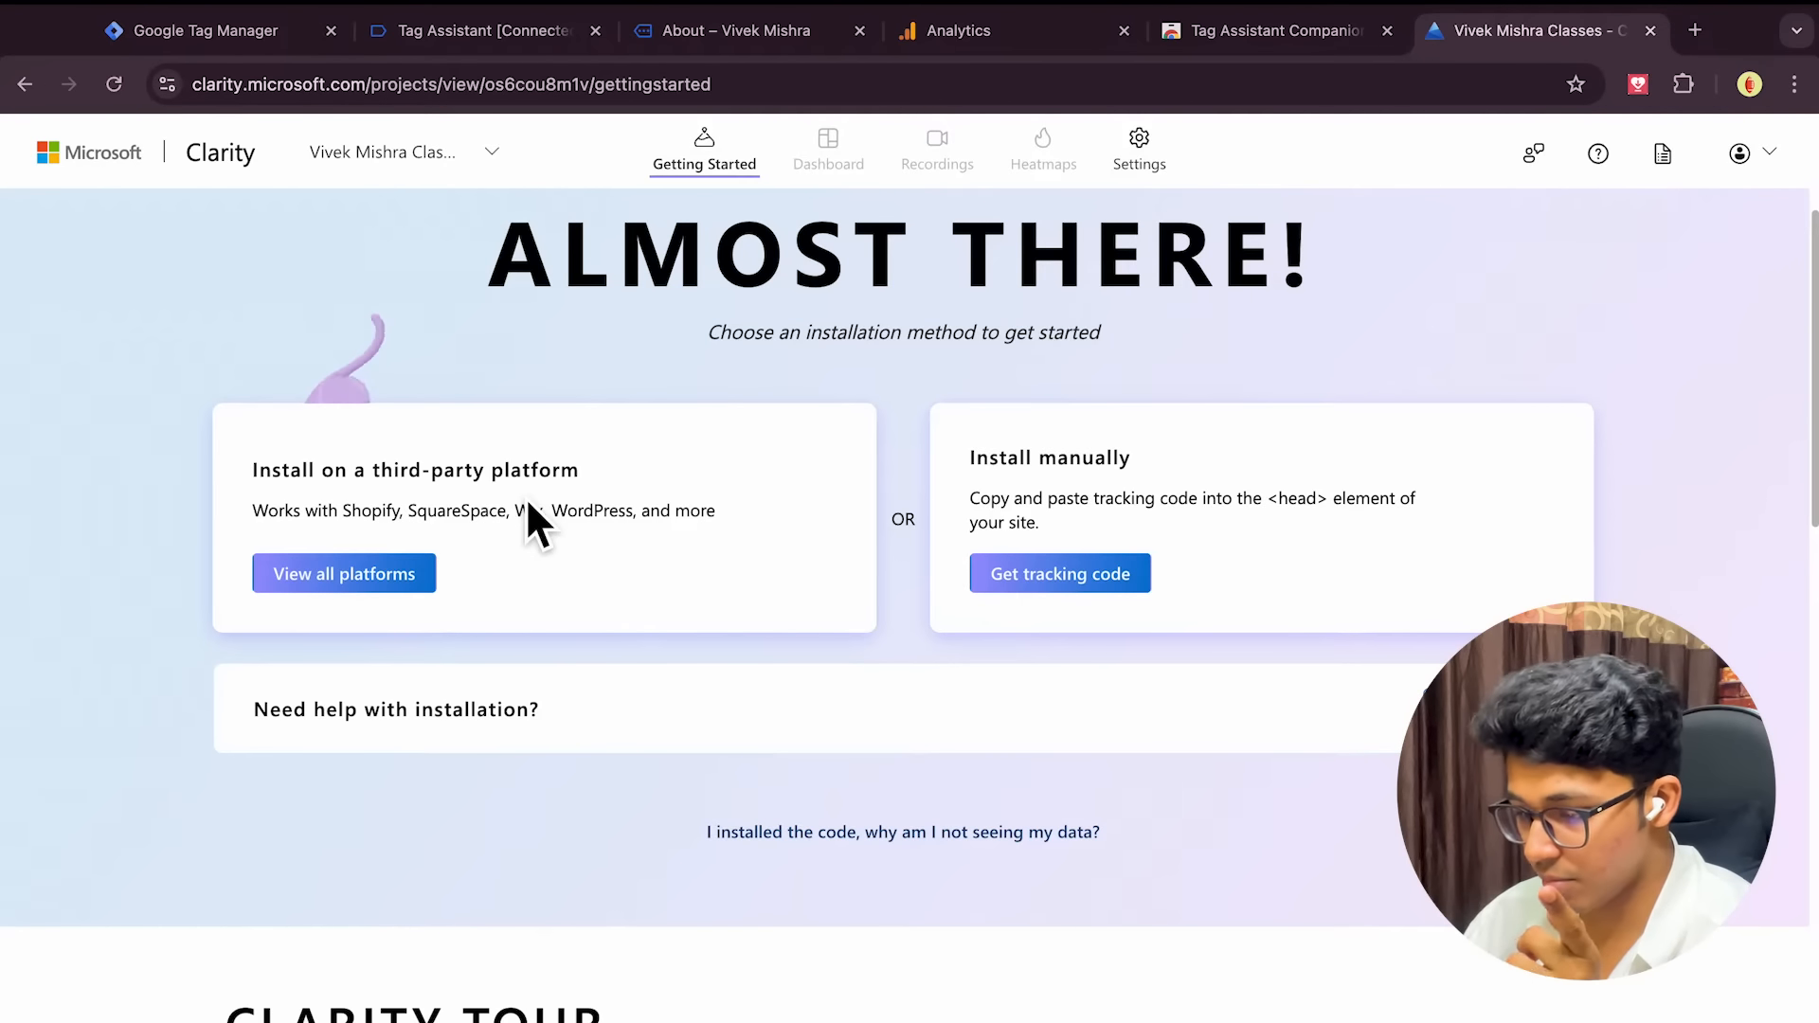
click(1061, 595)
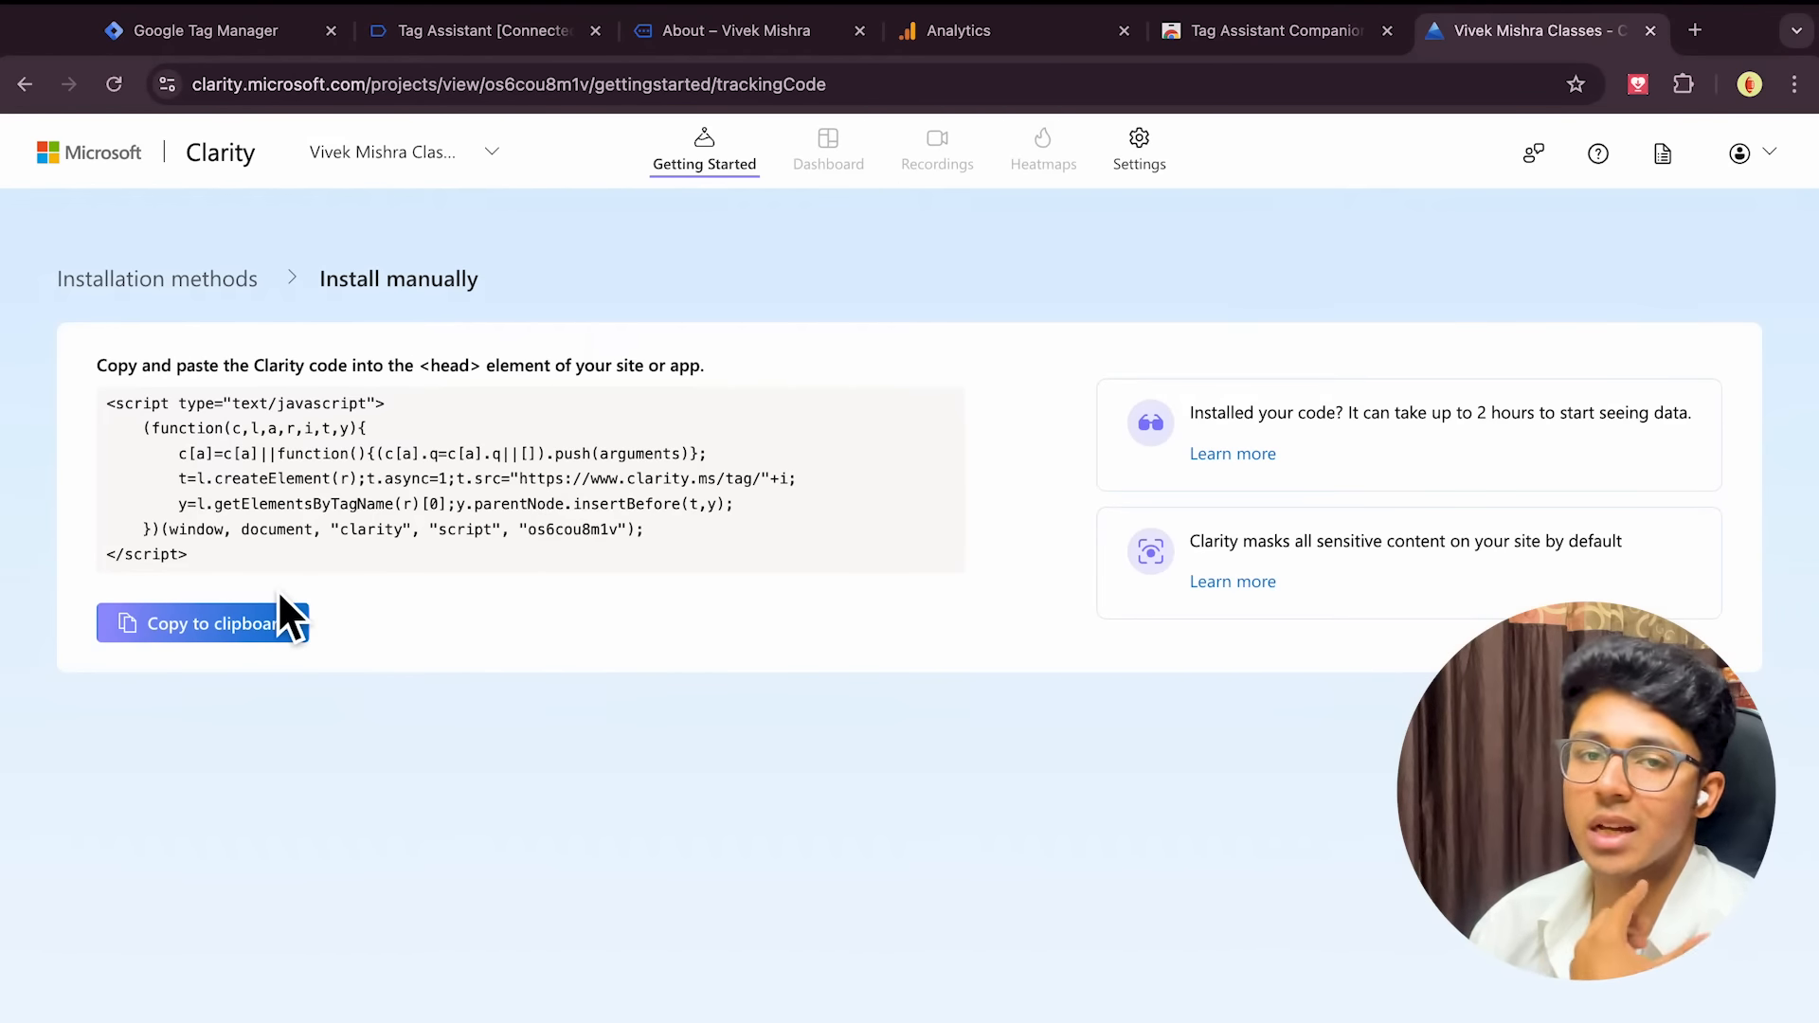
scroll(361, 556, left, 5)
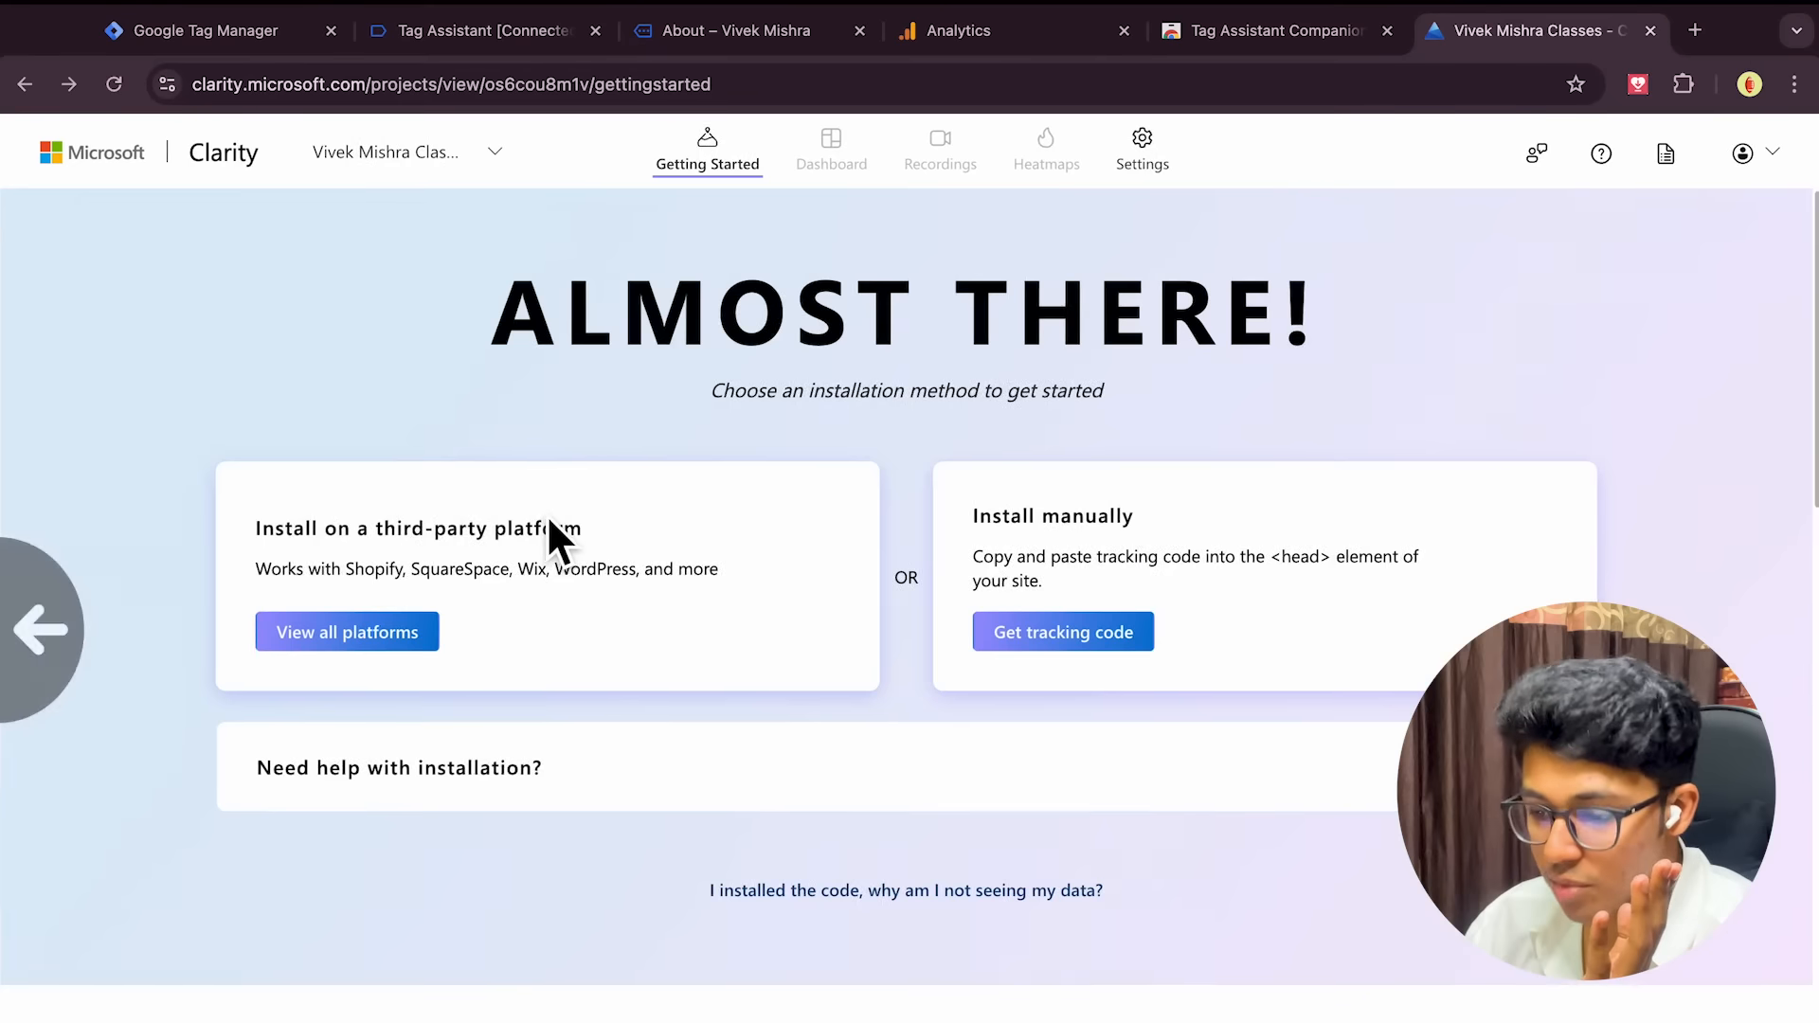
click(334, 652)
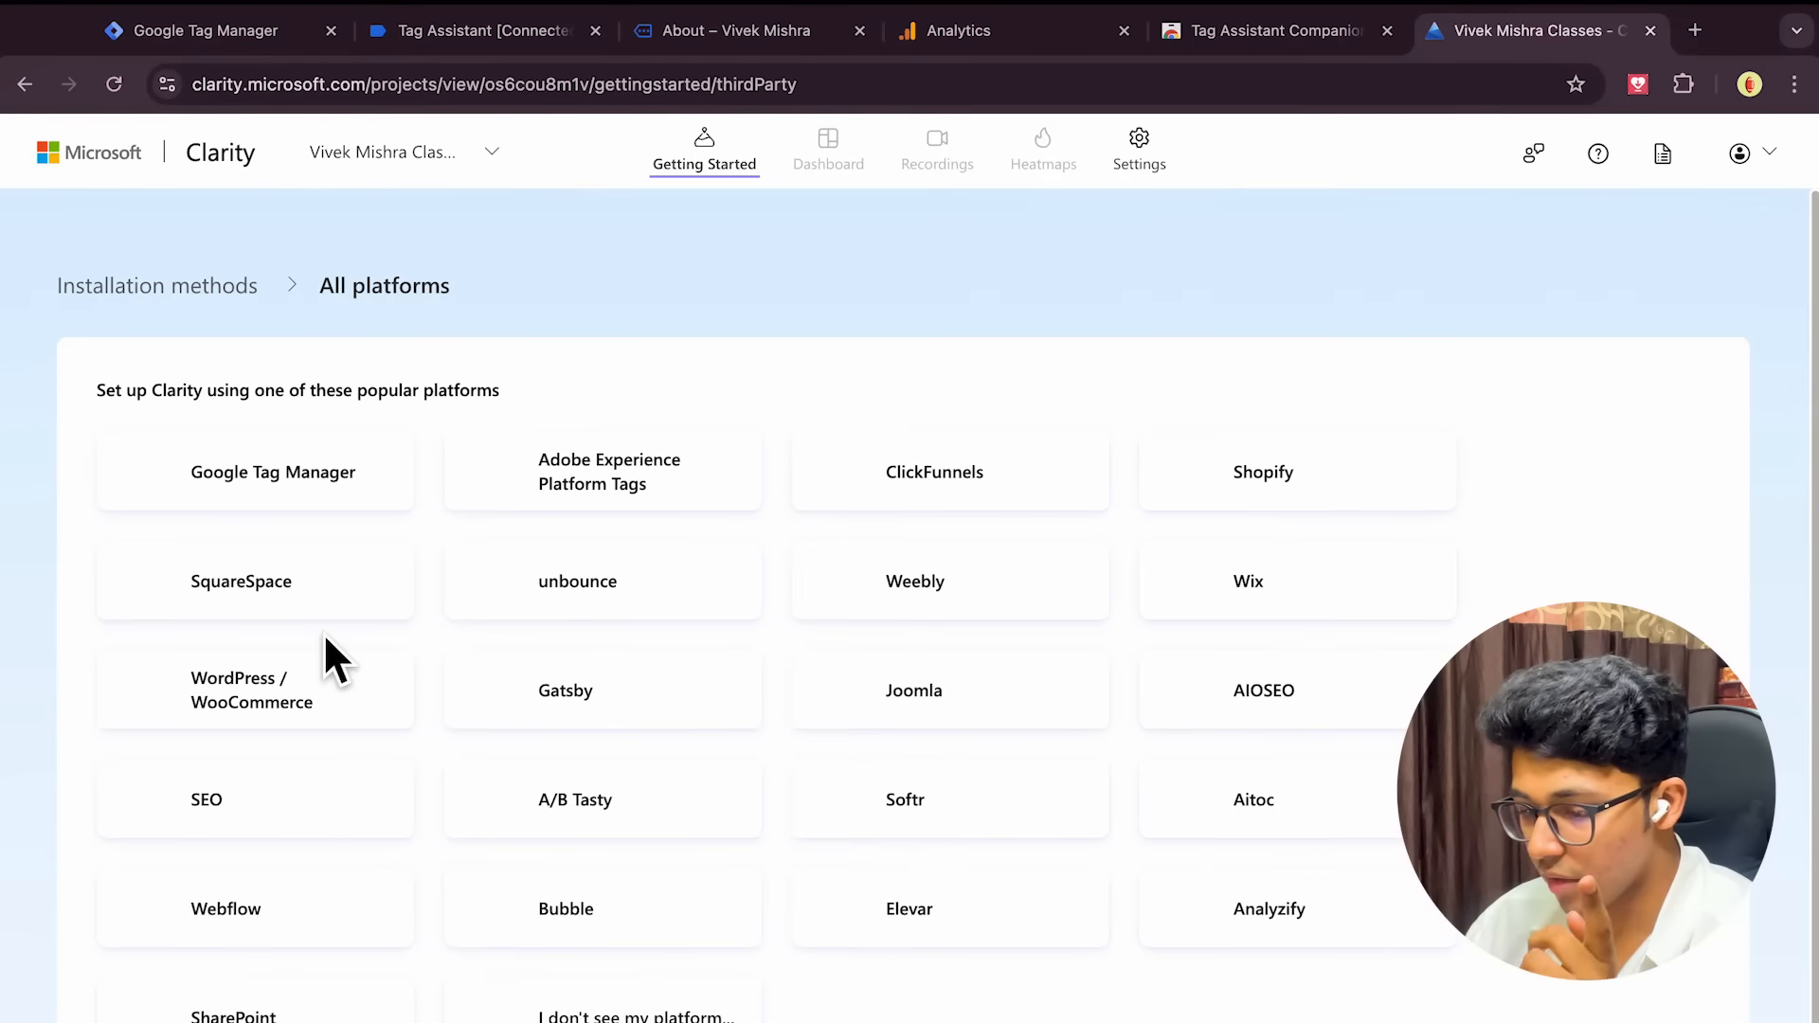
click(270, 485)
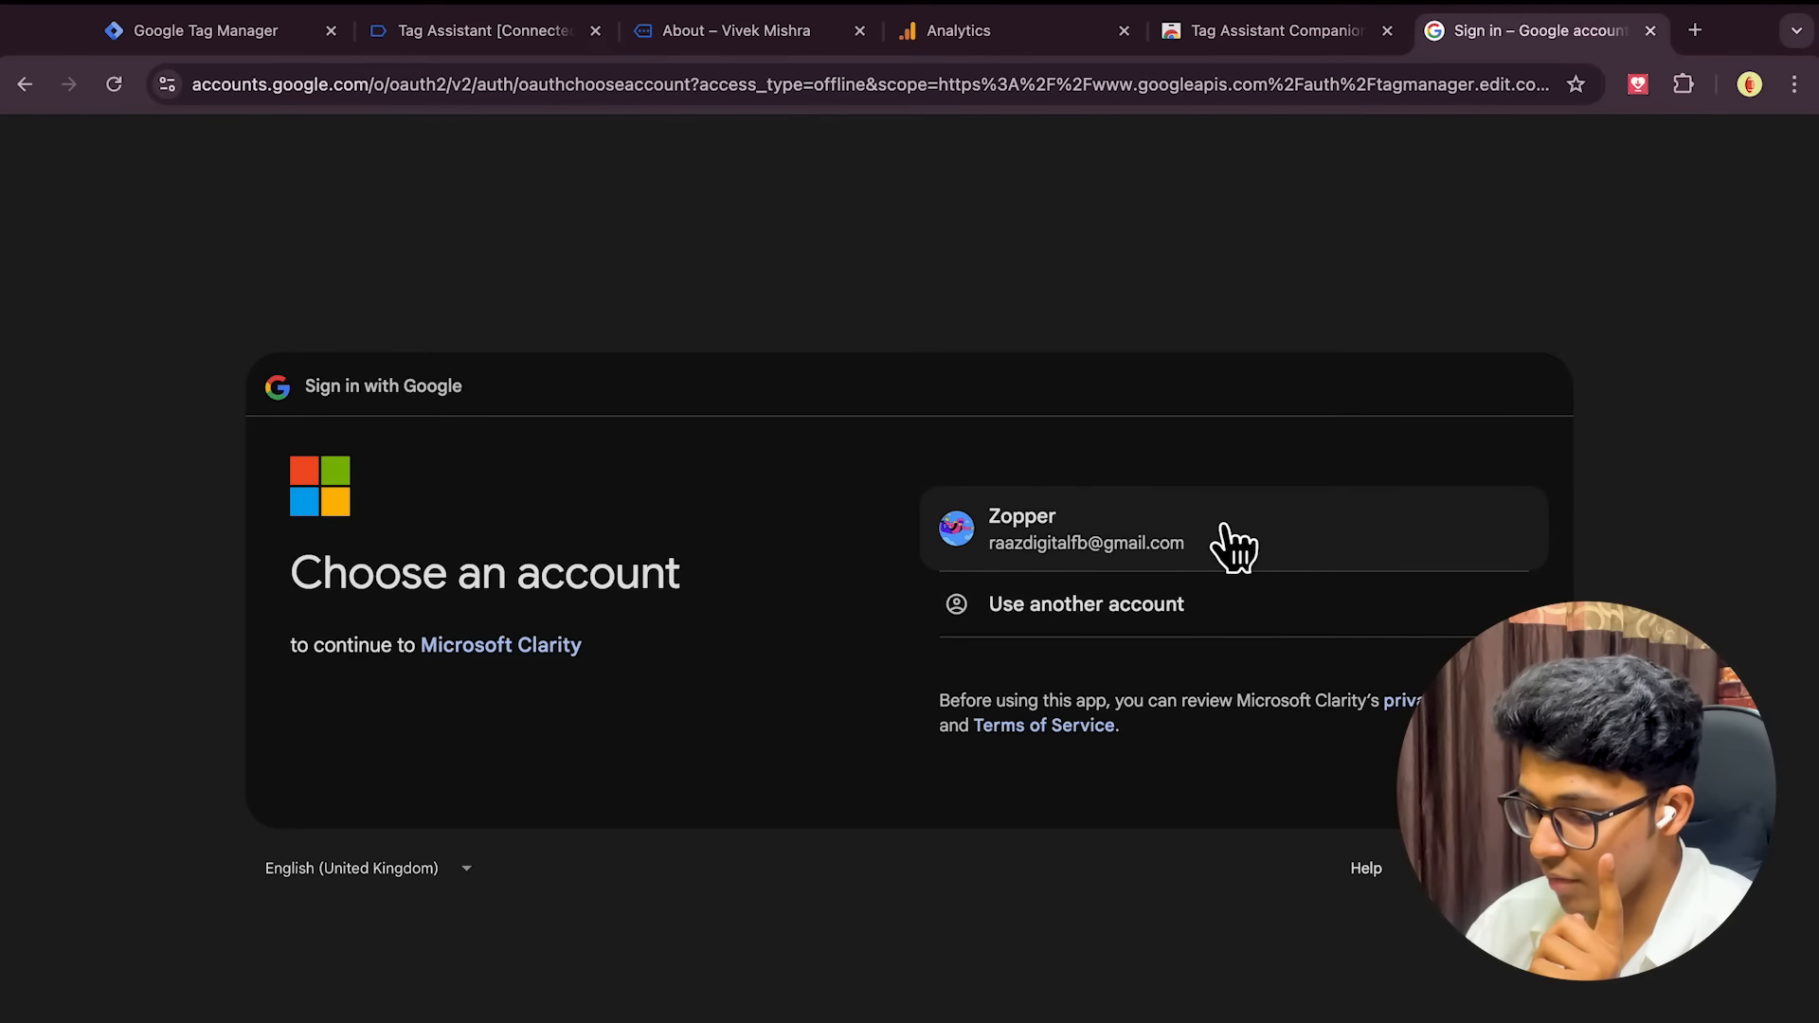
Continue with the existing Google account and grant all requested Tag Manager permissions
click(1227, 532)
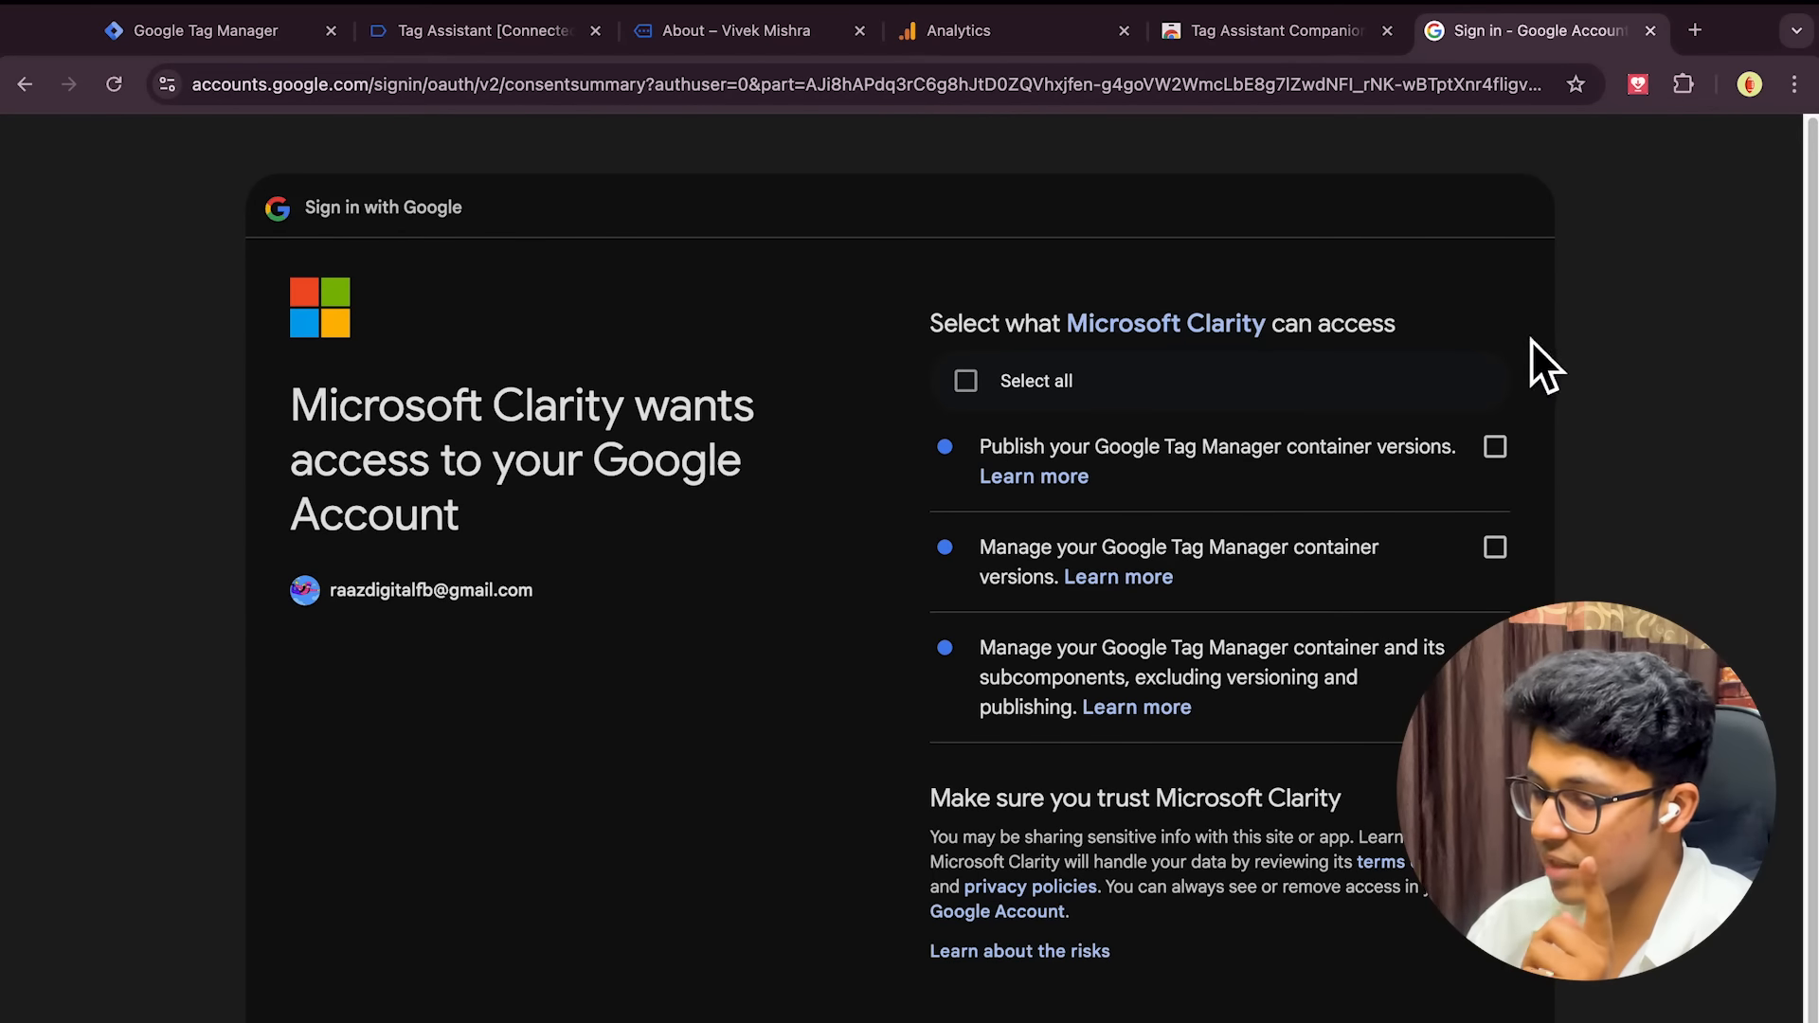
click(965, 381)
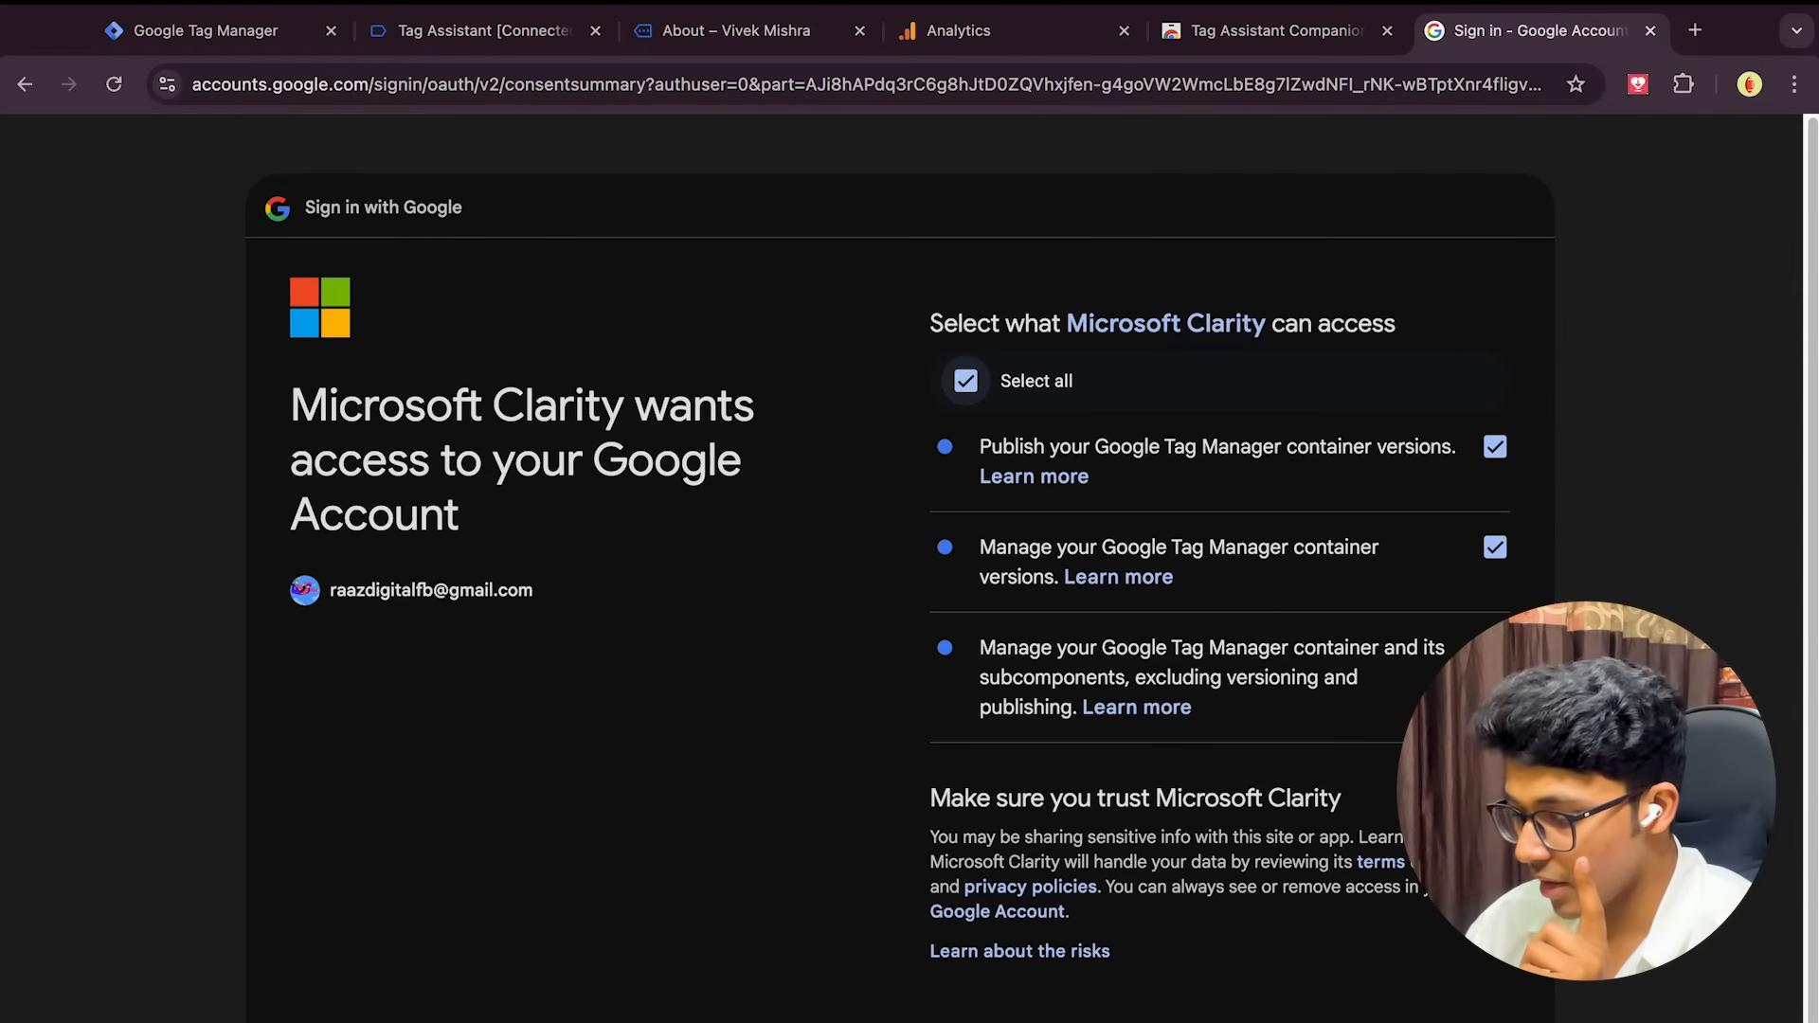
click(1364, 1018)
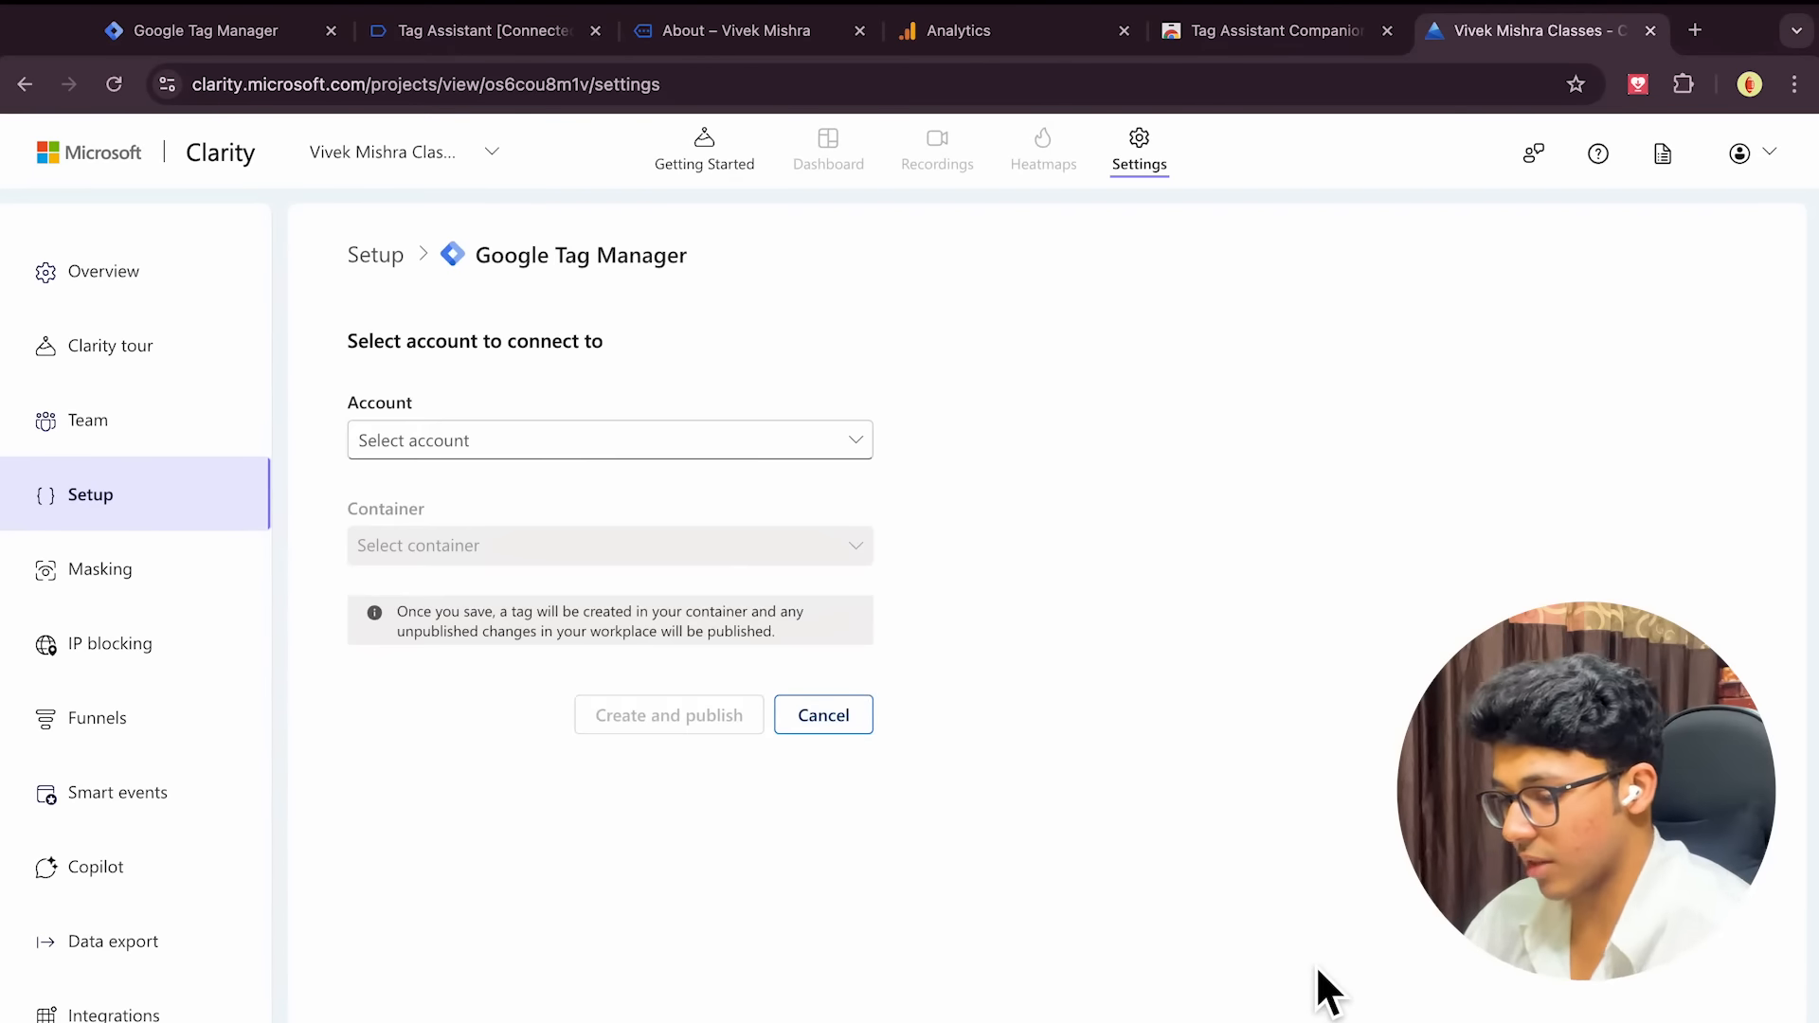
Select the Finest Heaven Tag Manager account and the website's container
click(670, 453)
click(617, 515)
click(551, 550)
click(544, 602)
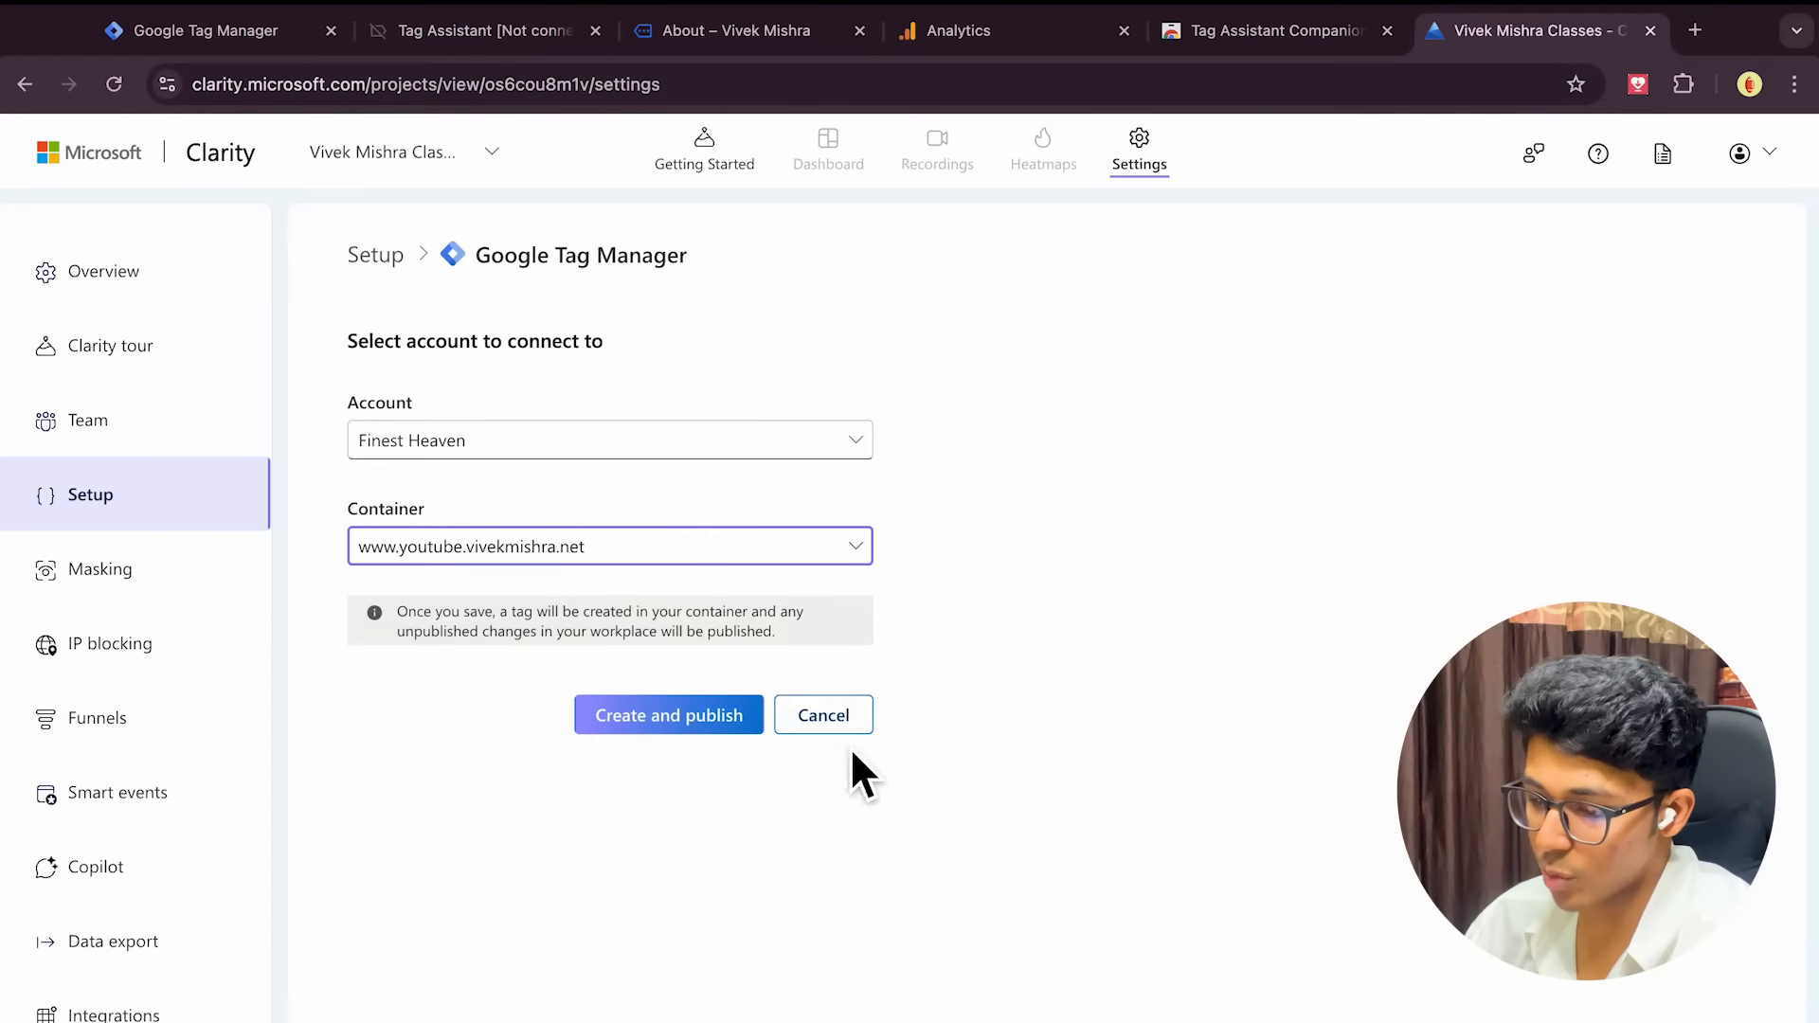
Create and publish the Clarity tag, then begin Google Analytics integration and close its sign-in tab
click(676, 724)
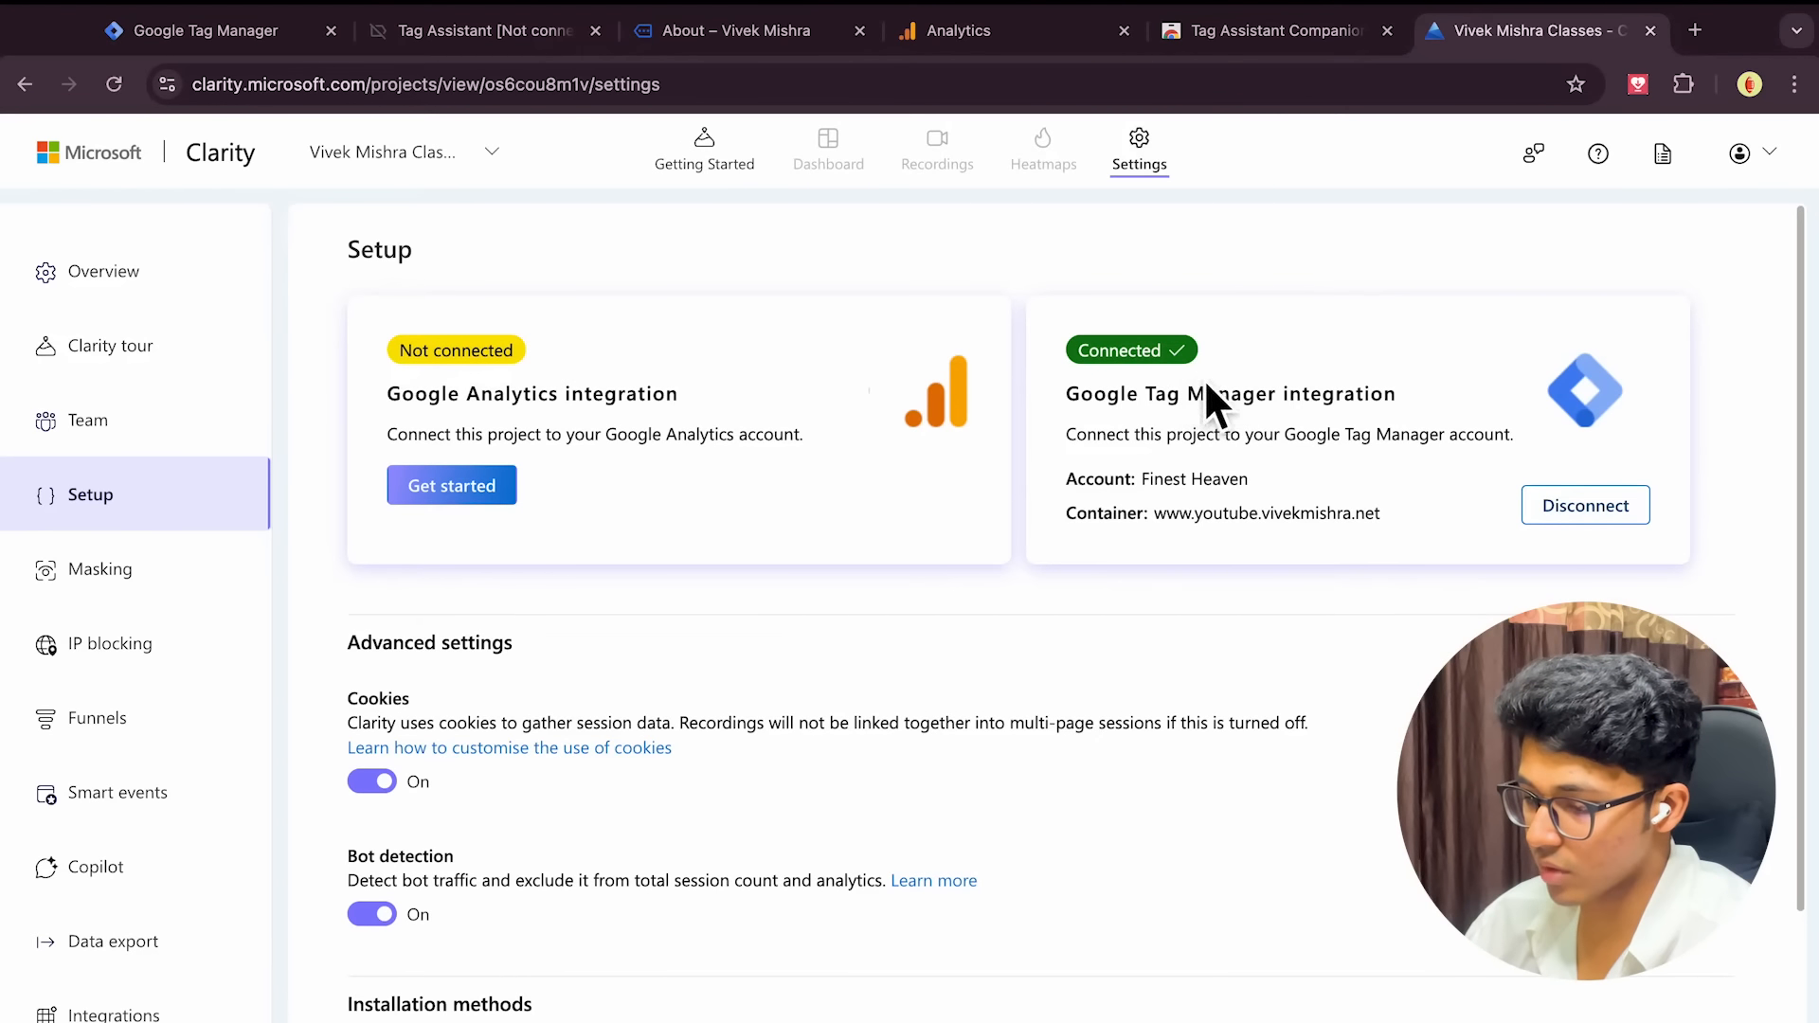
click(483, 485)
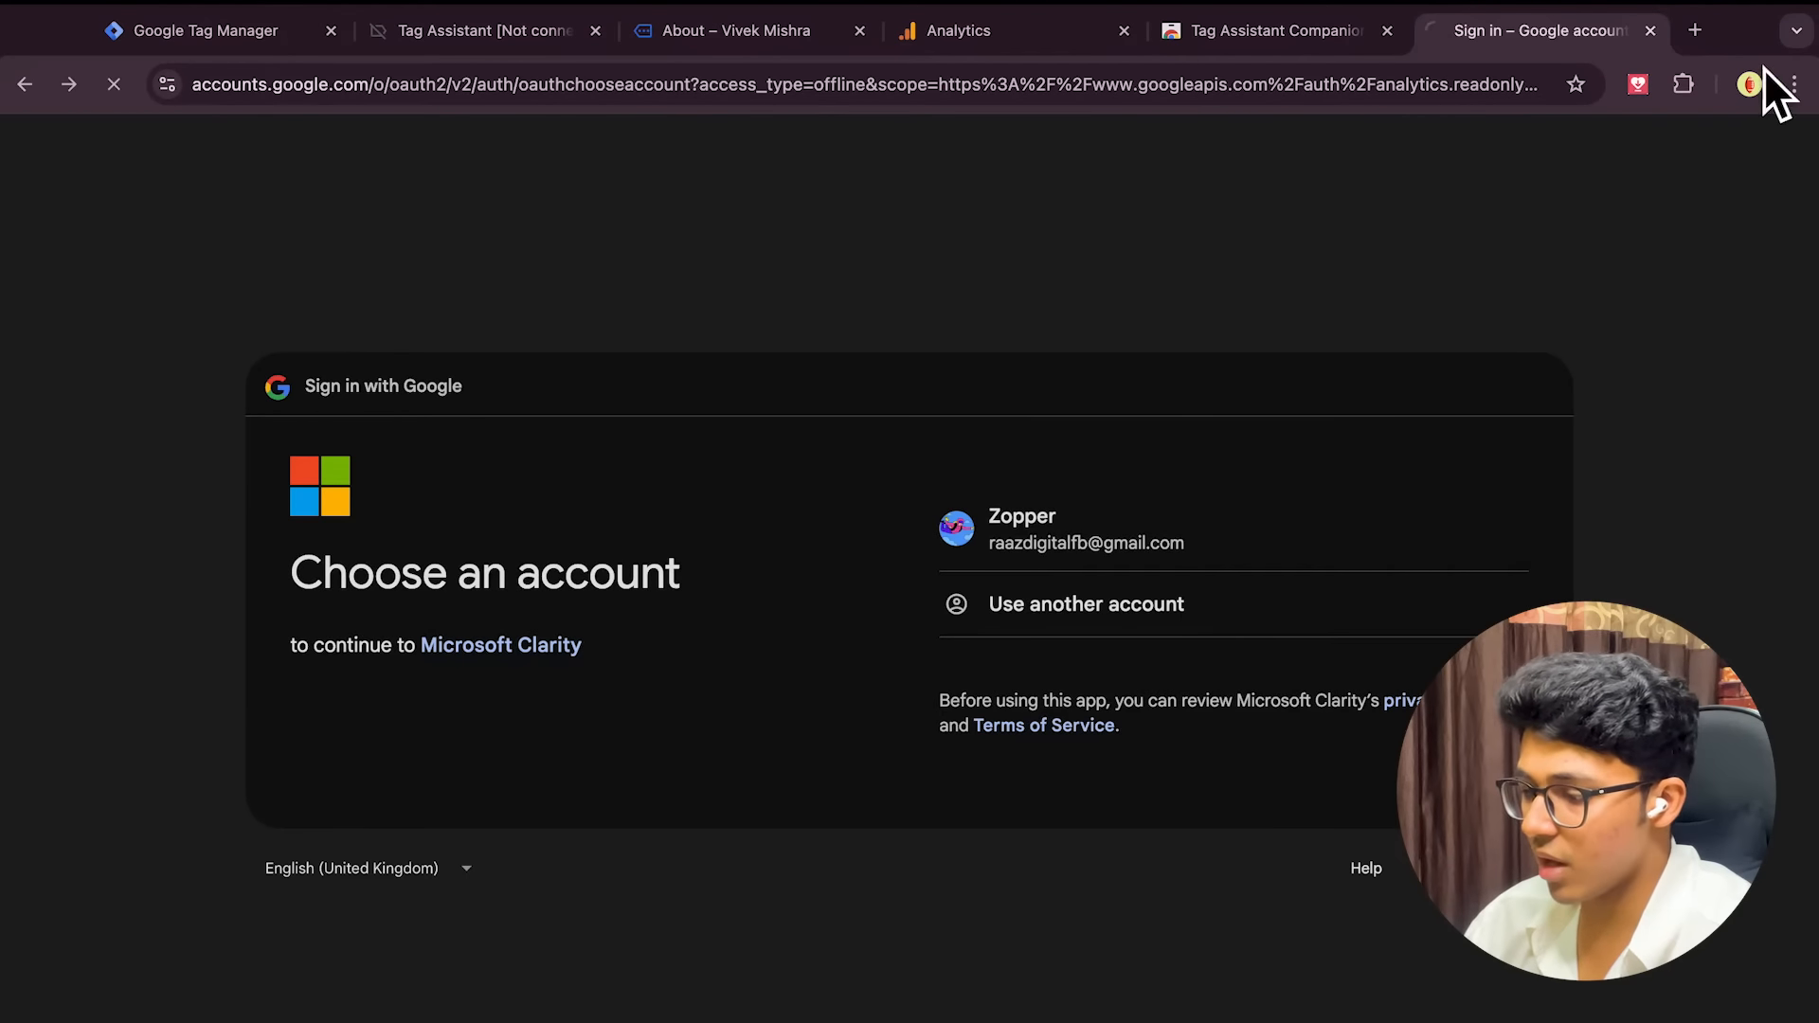
click(1654, 36)
Reopen the closed Microsoft Clarity tab from Chrome's recently closed tabs
click(1407, 36)
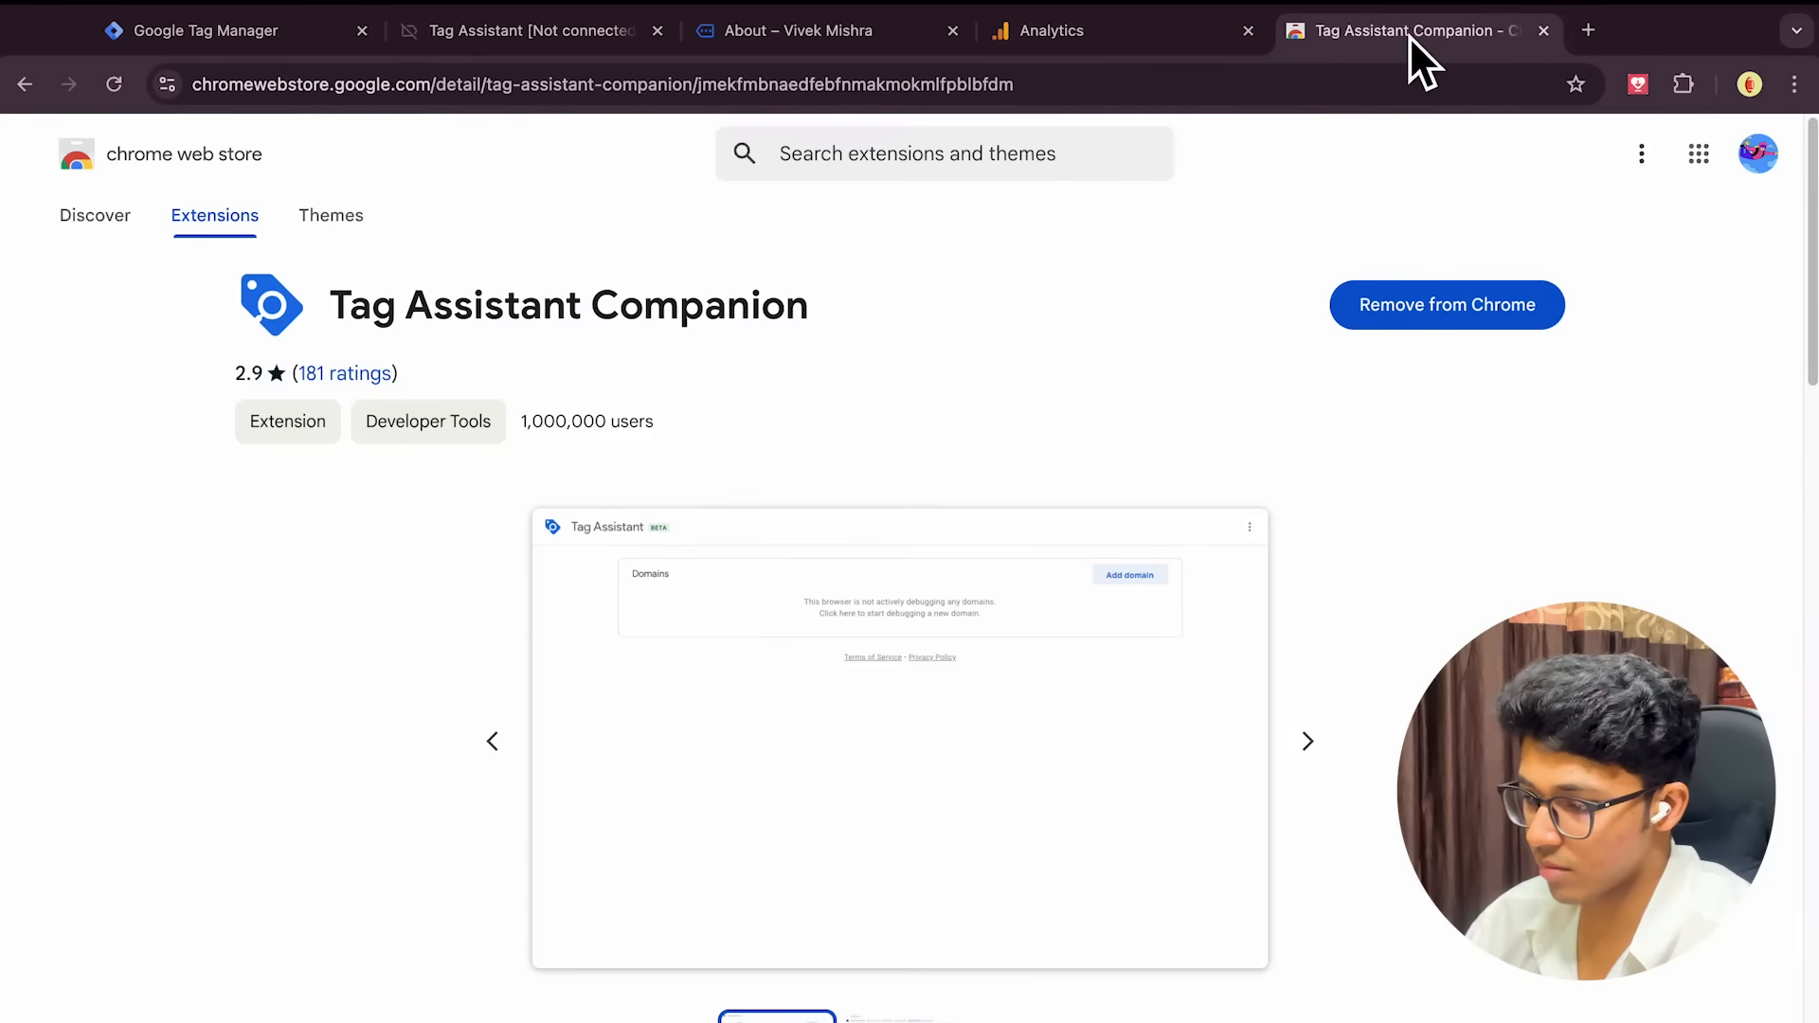
click(1588, 32)
click(1794, 85)
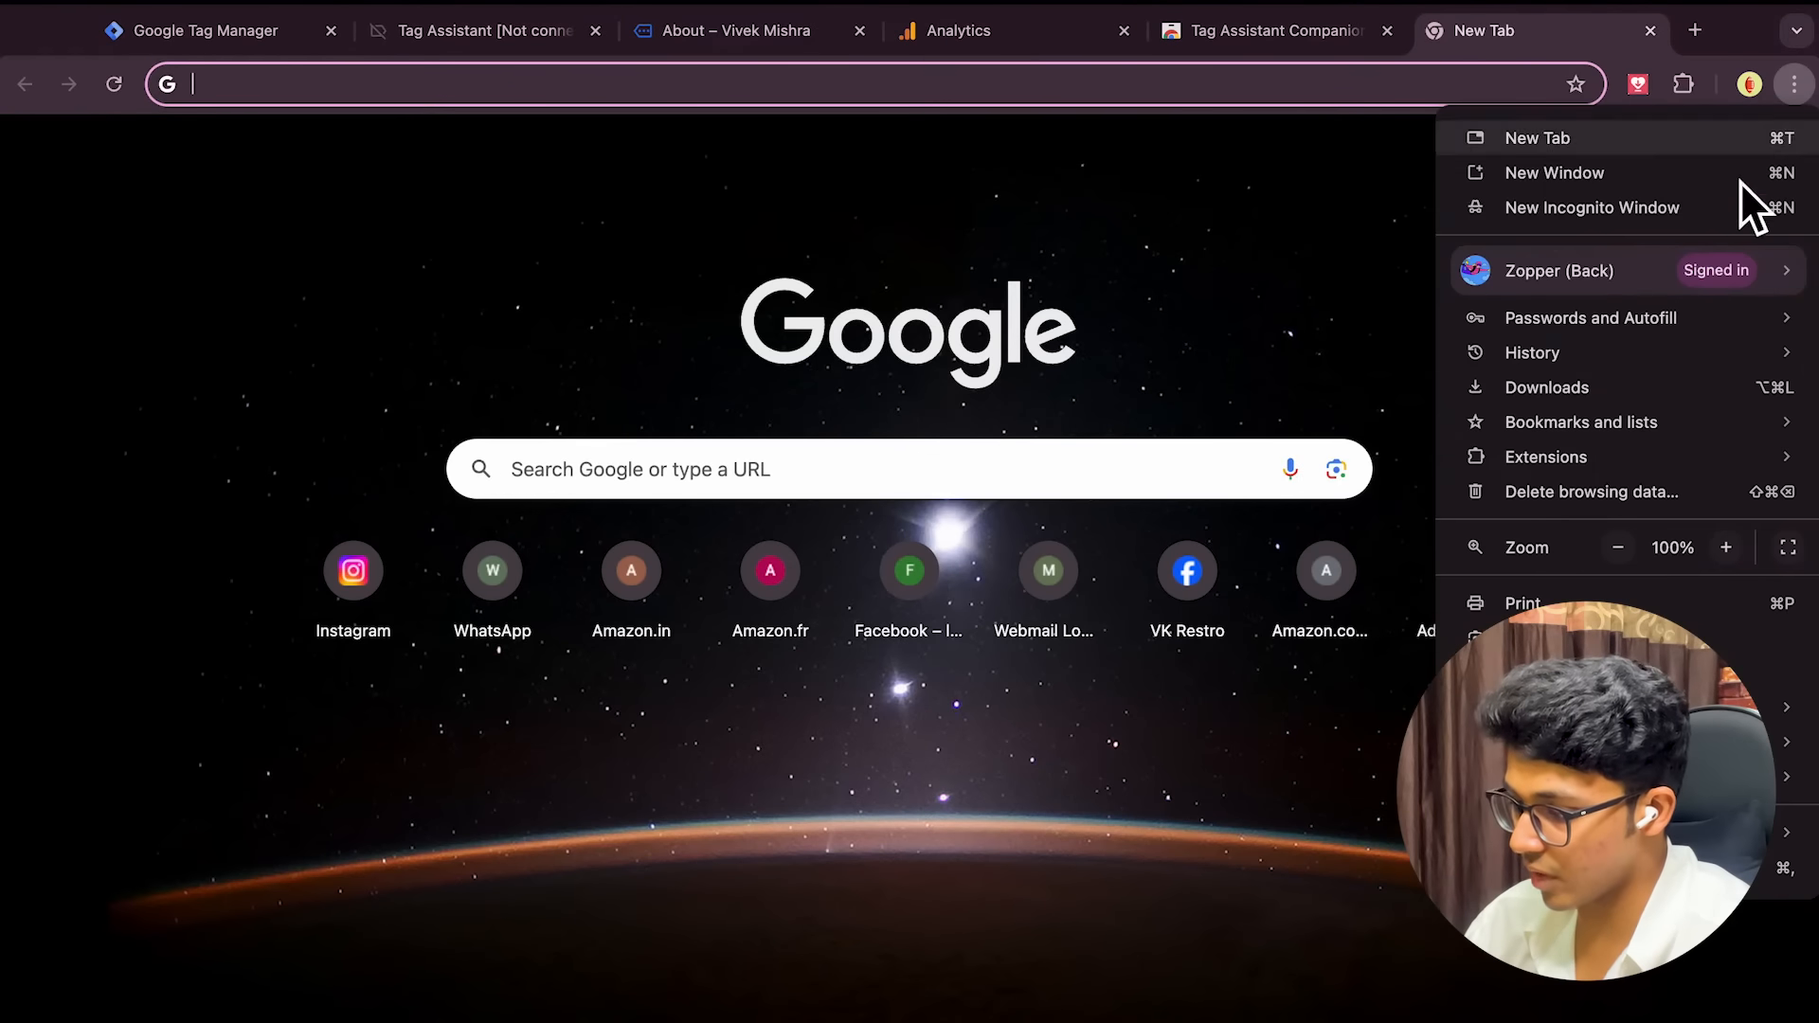
mouse_move(1489, 362)
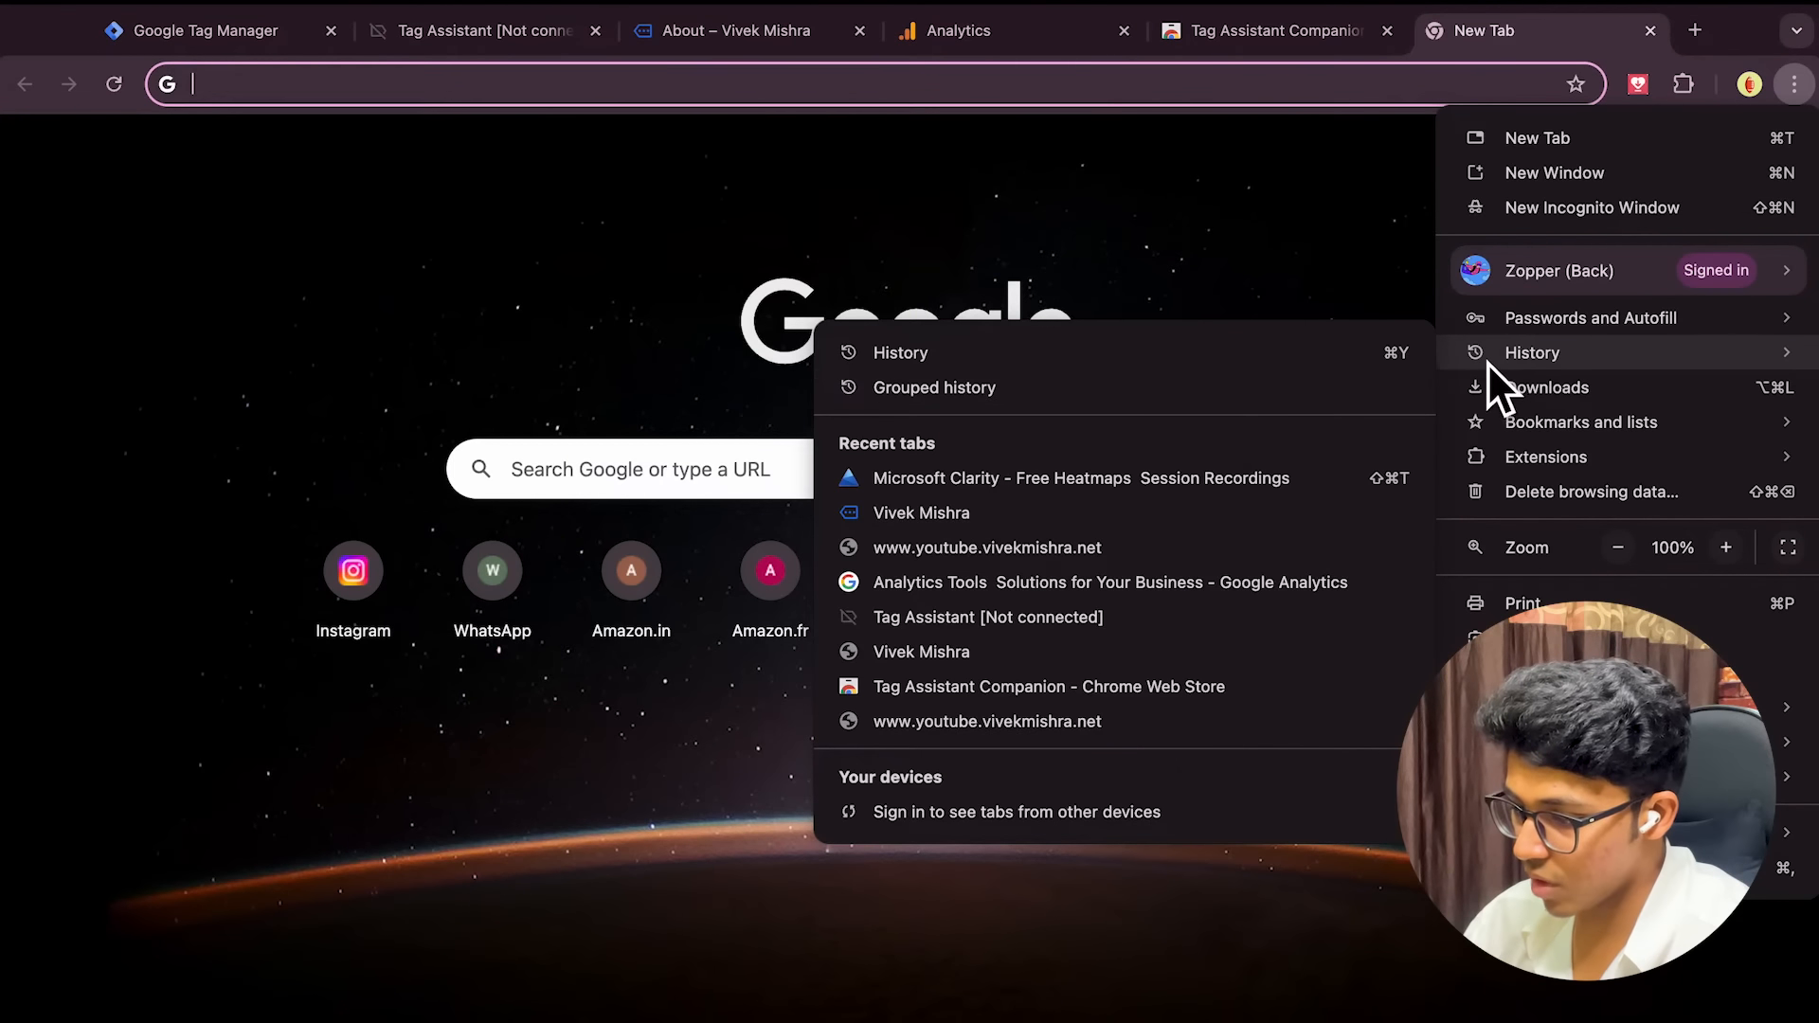
click(1000, 482)
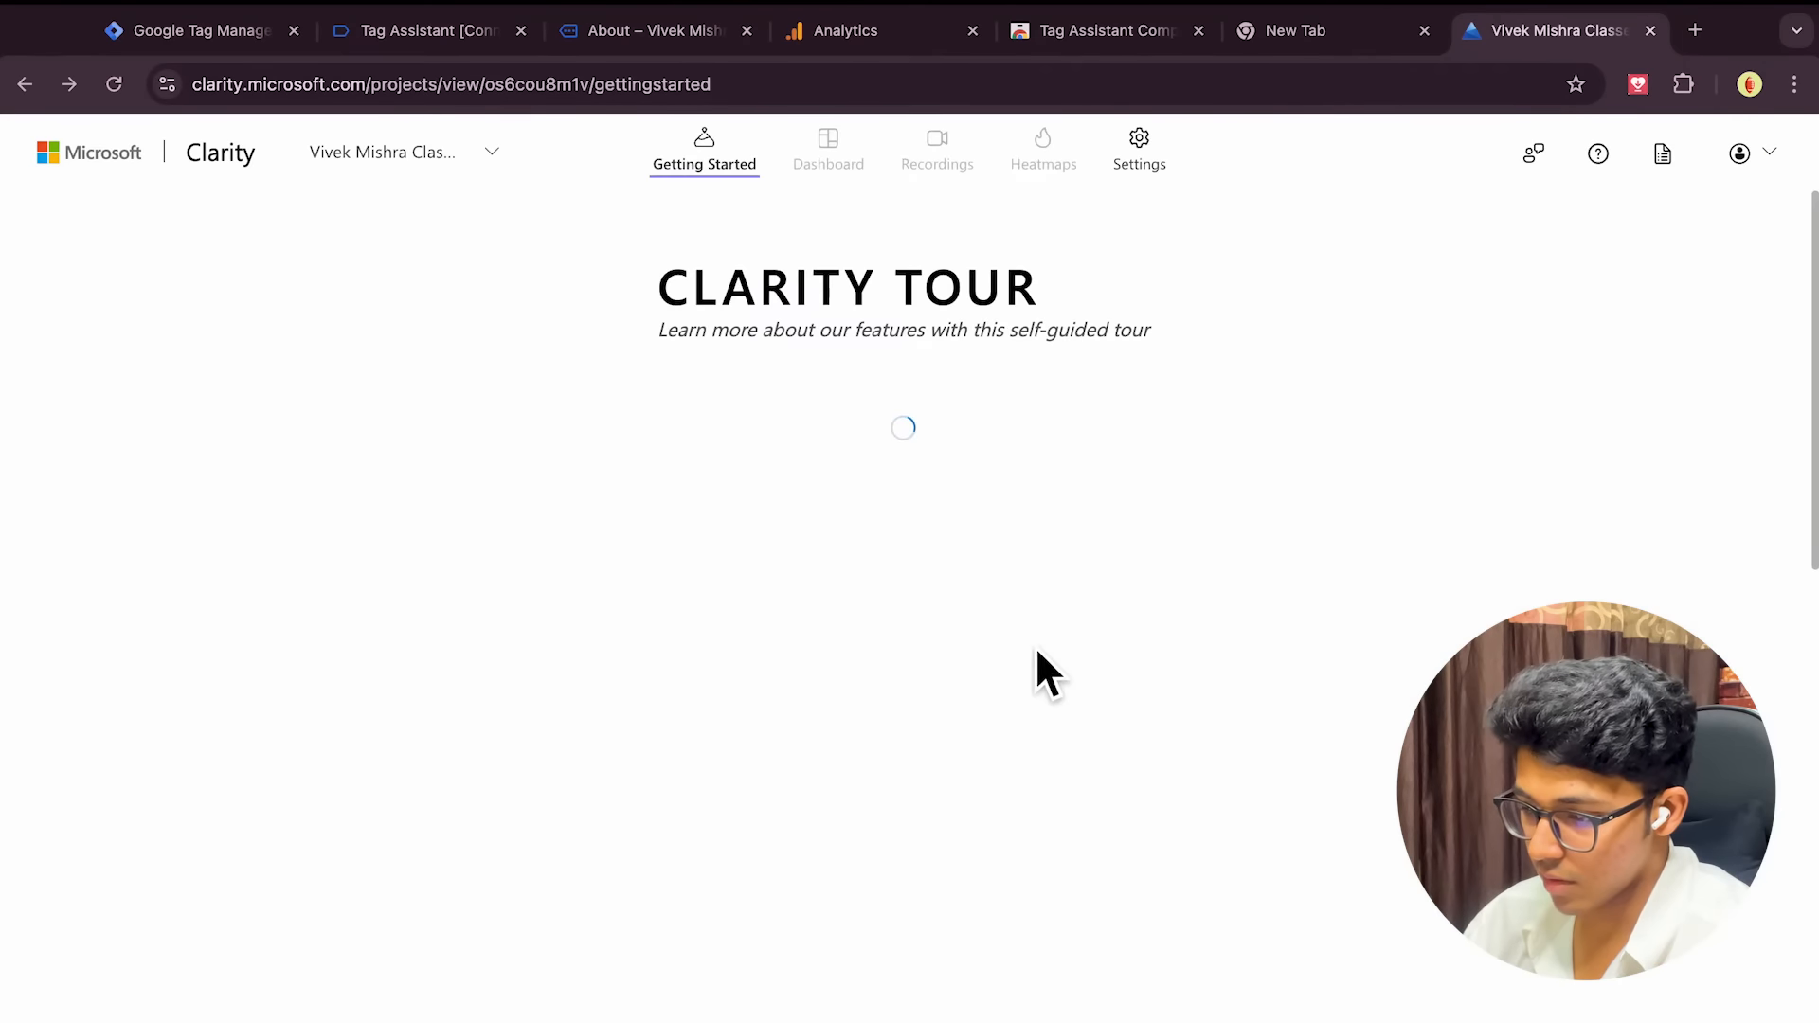
Reload Clarity to refresh the project's installation status
scroll(720, 720, down, 5)
scroll(720, 720, down, 7)
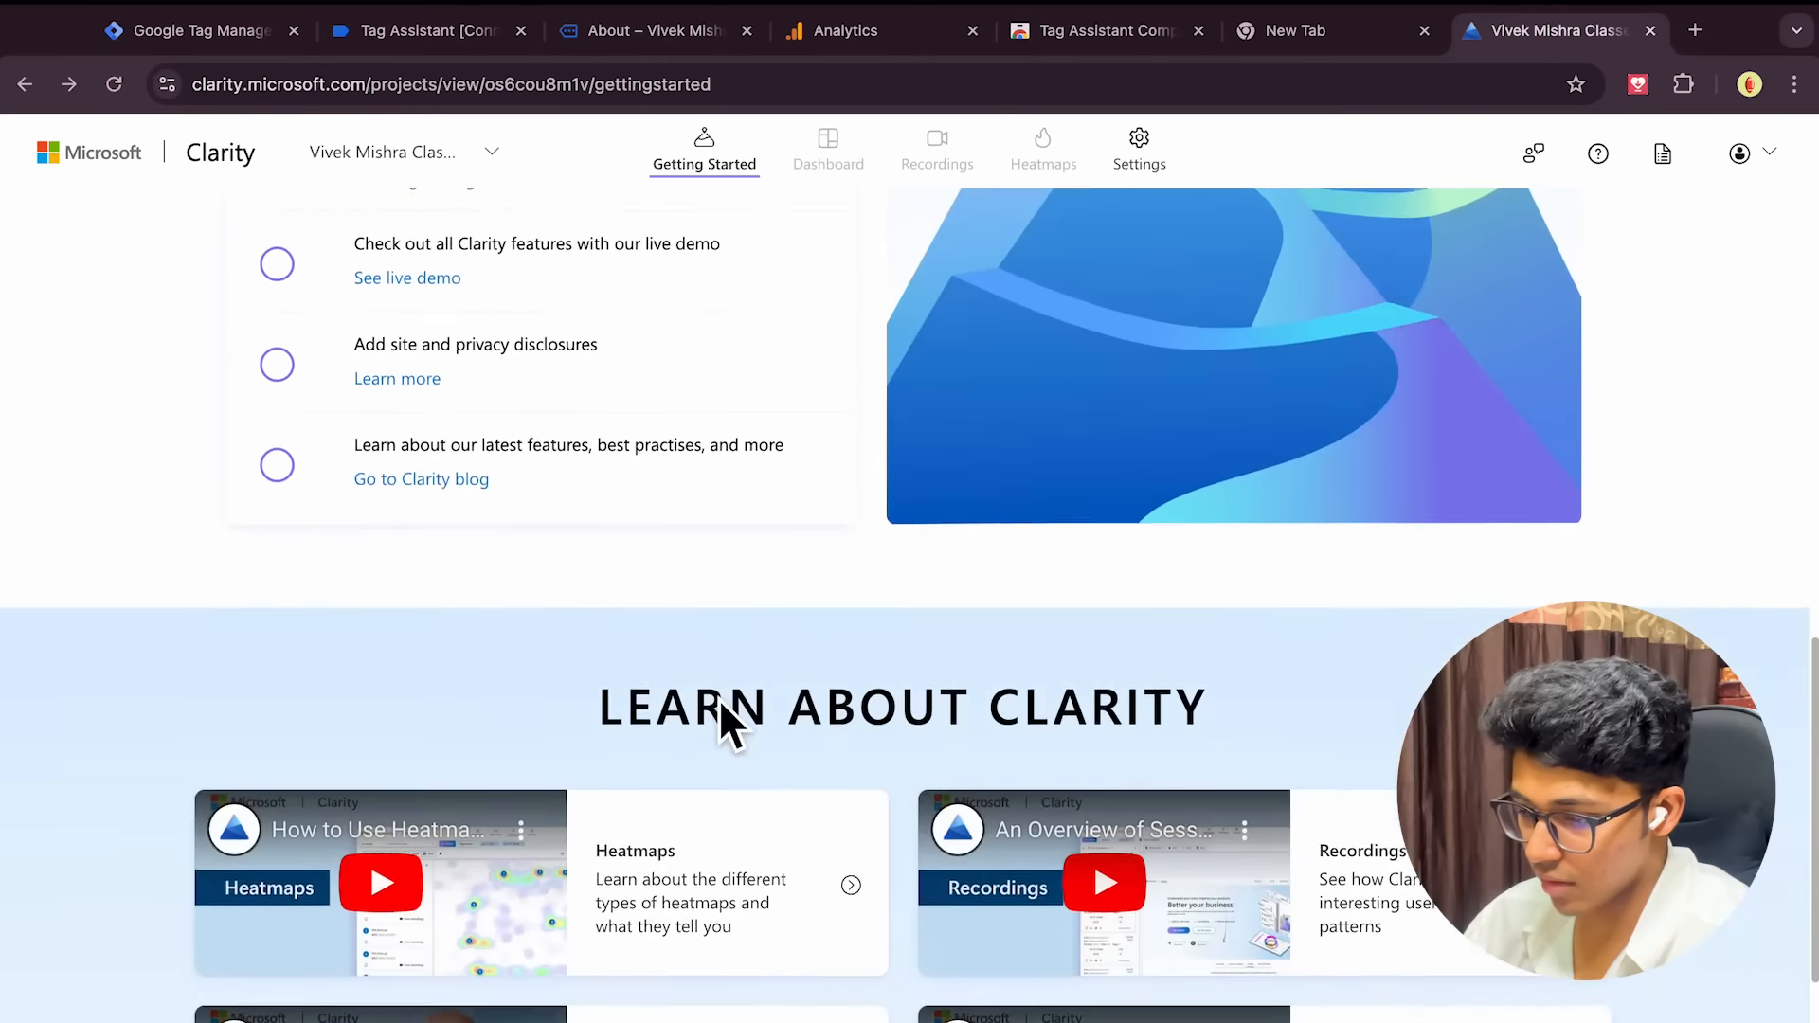
scroll(720, 720, up, 5)
scroll(396, 396, up, 7)
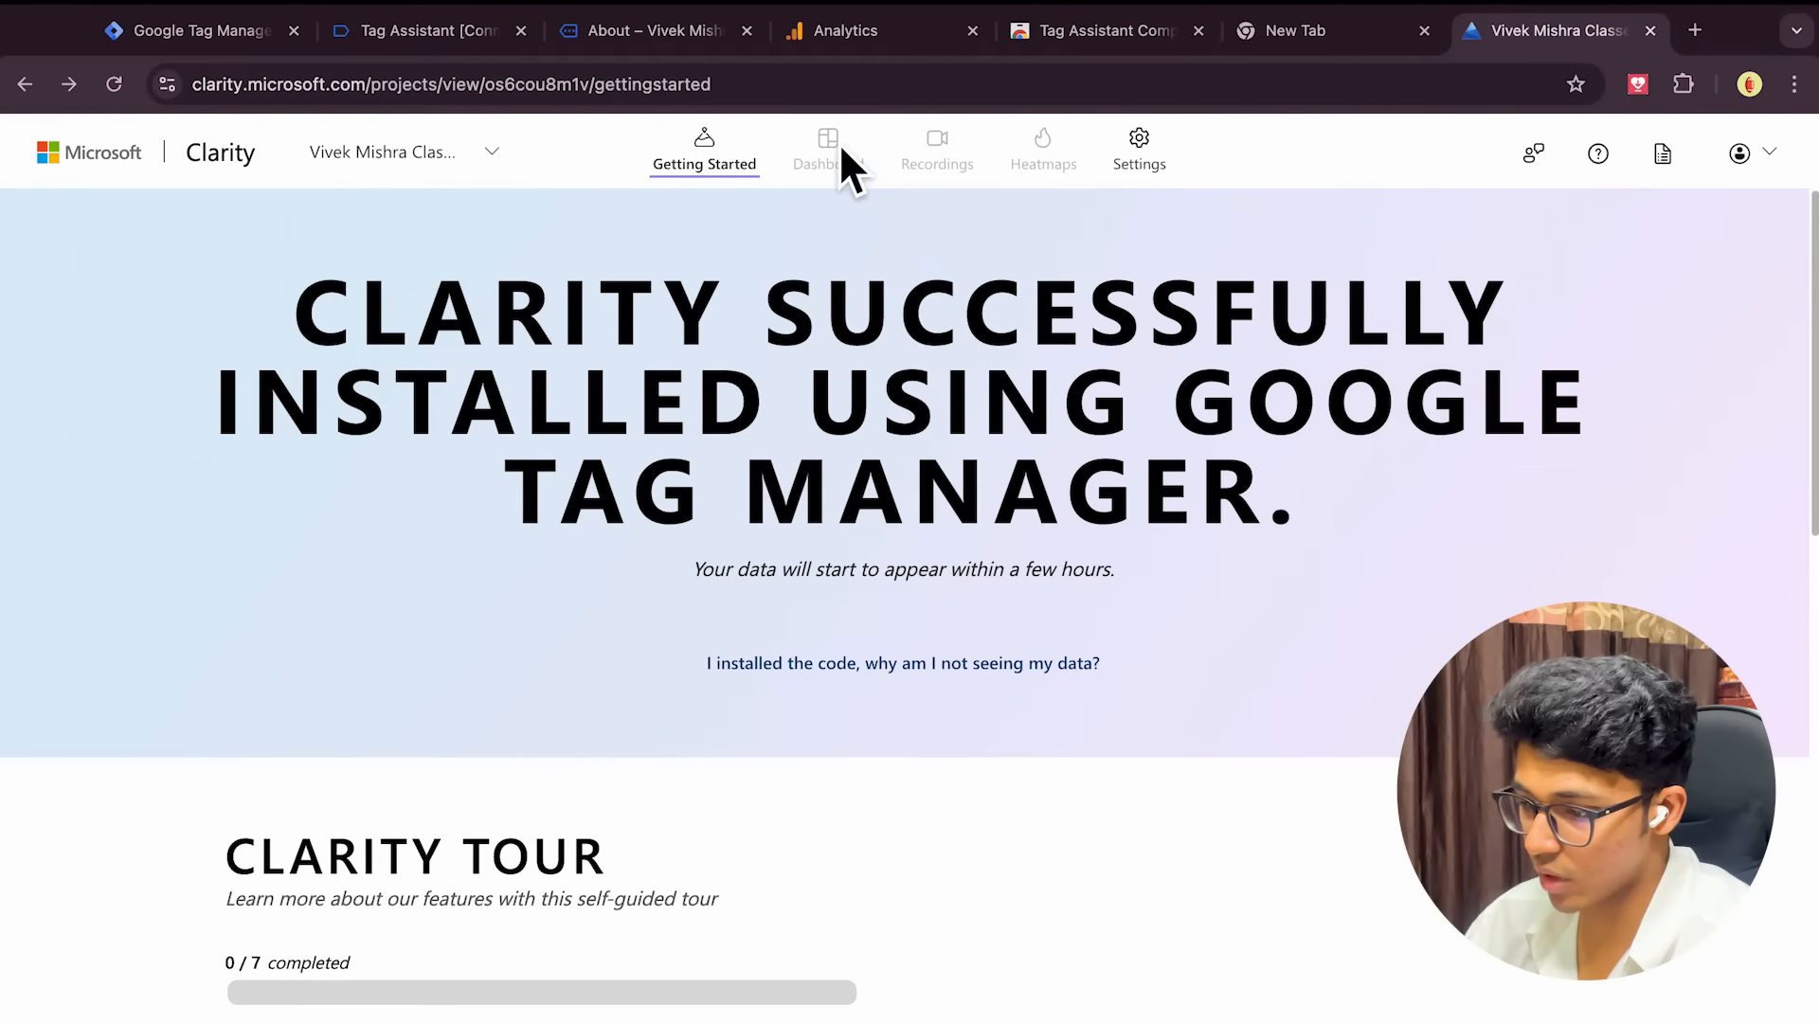
click(127, 101)
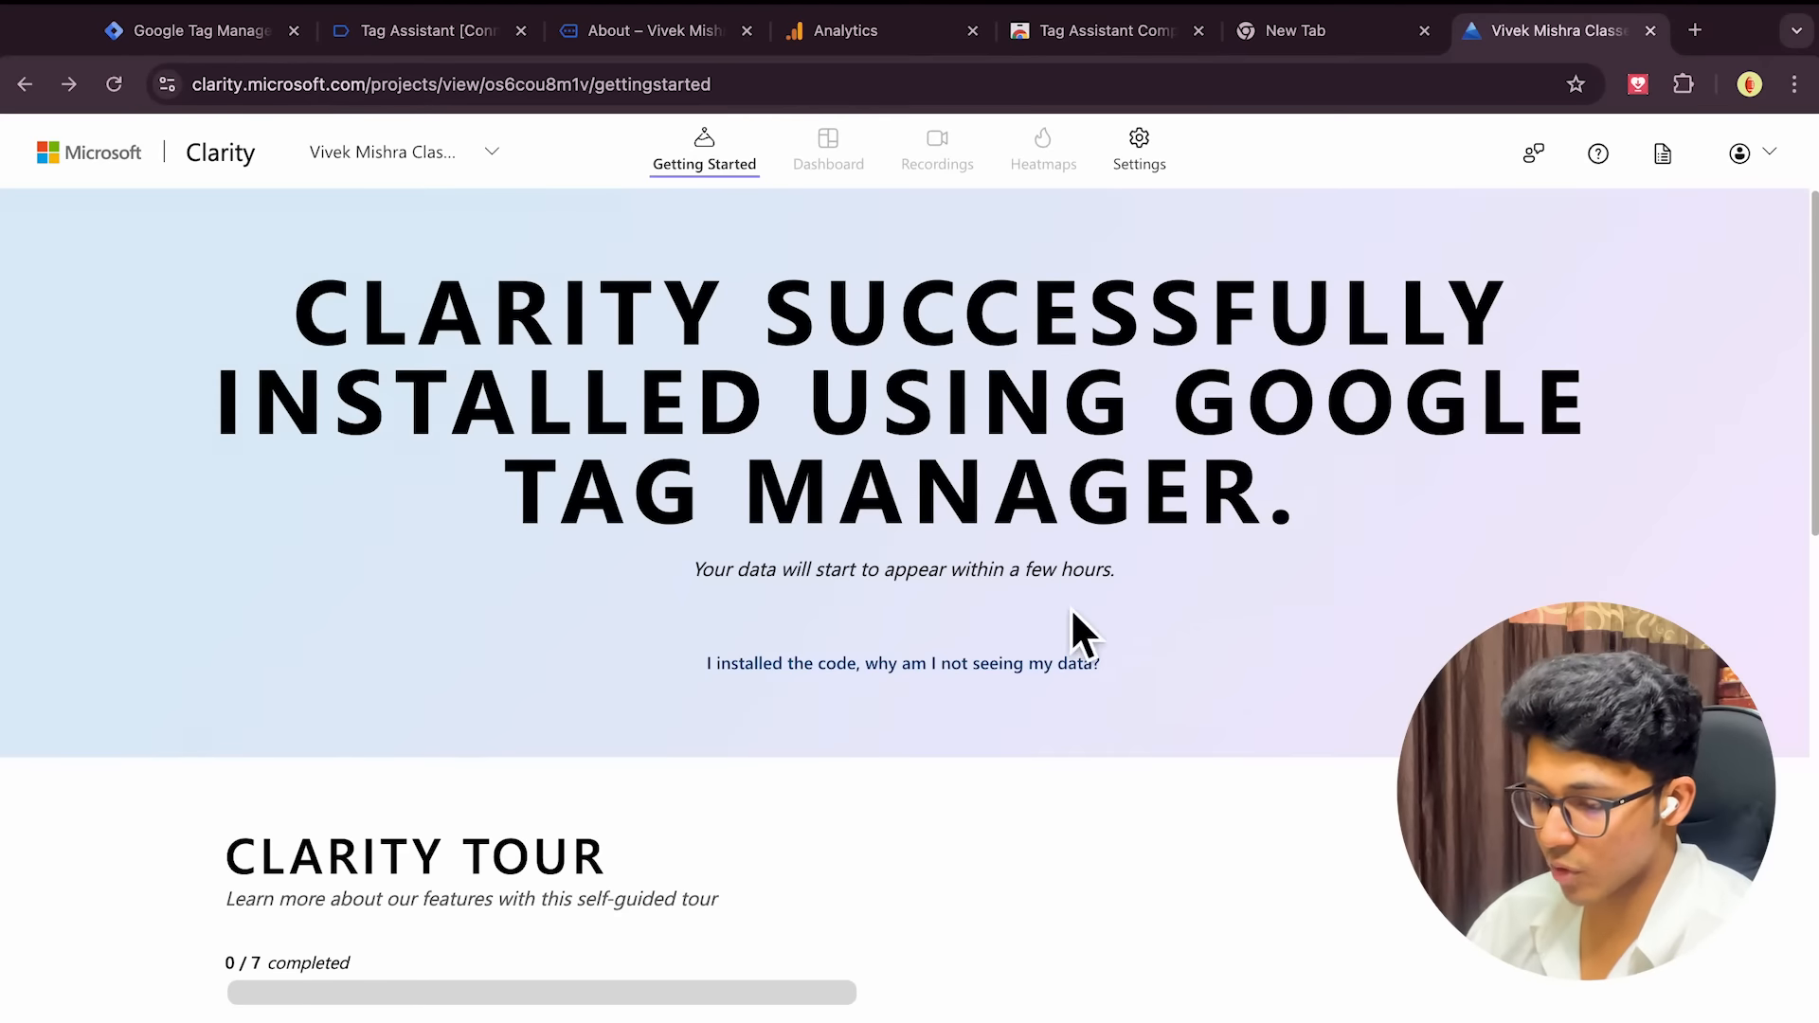
scroll(994, 625, down, 2)
scroll(991, 646, down, 2)
scroll(991, 646, up, 2)
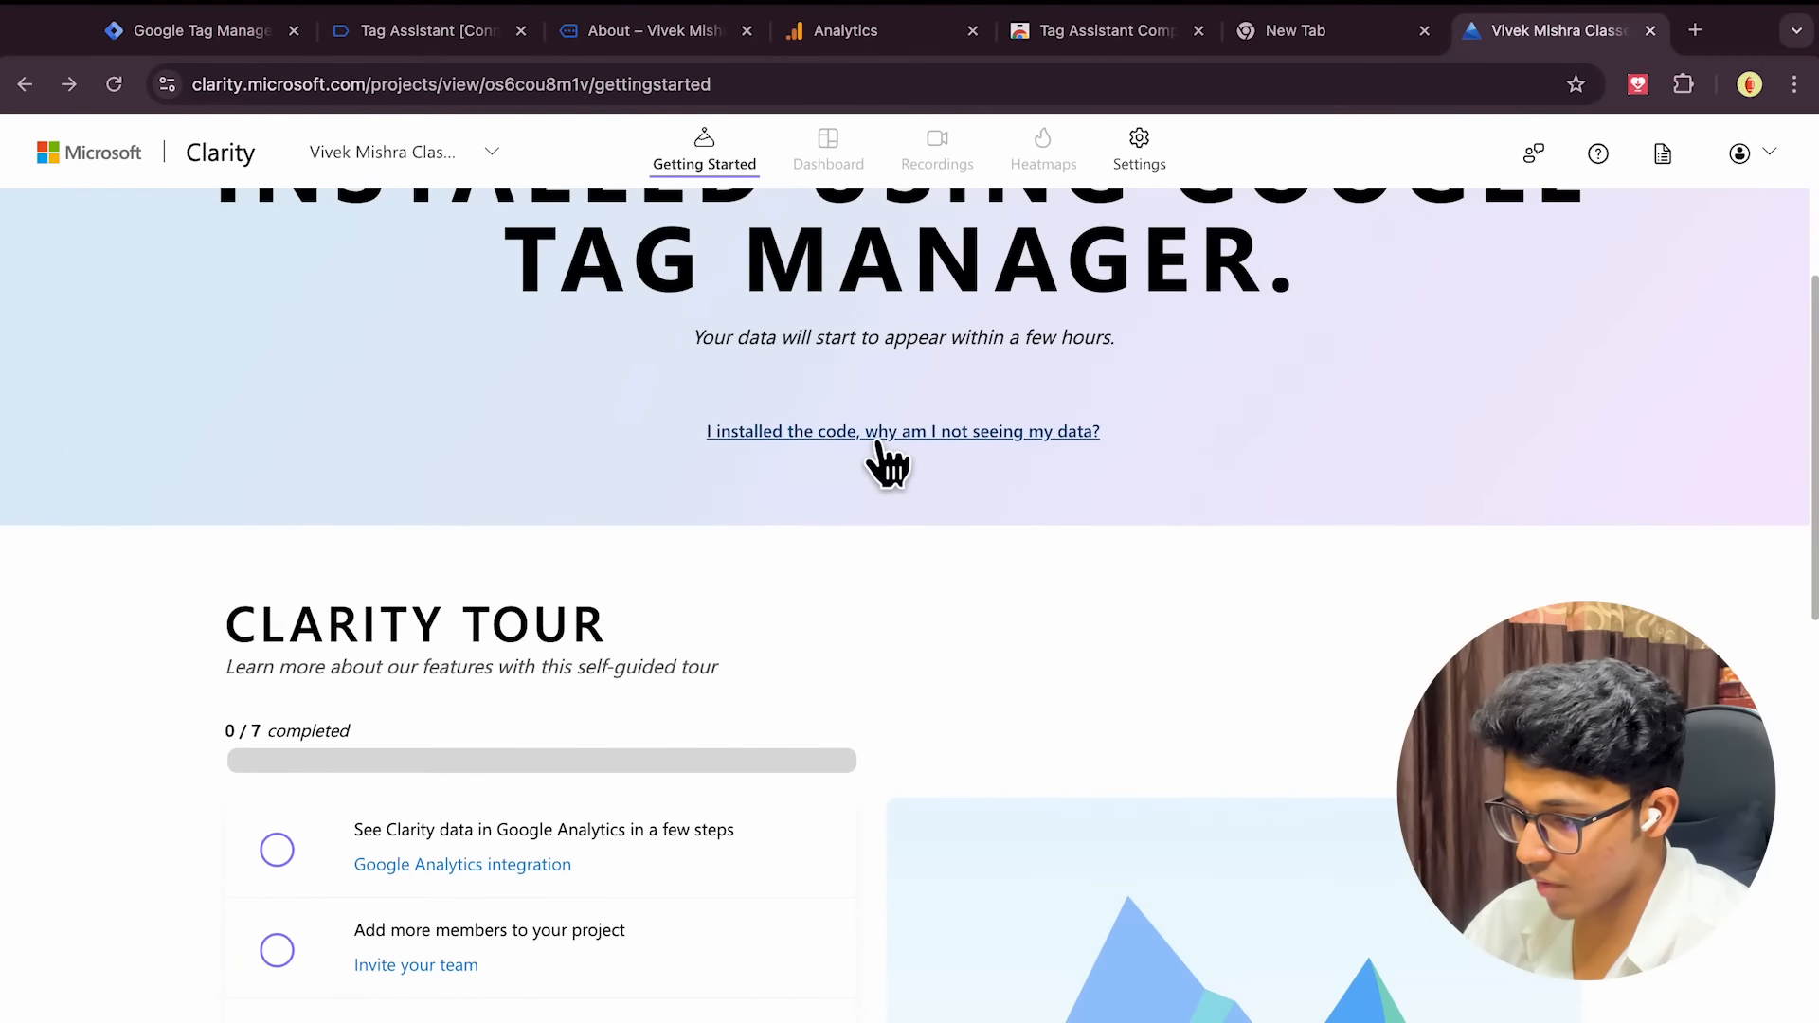
scroll(877, 453, up, 1)
scroll(891, 464, down, 9)
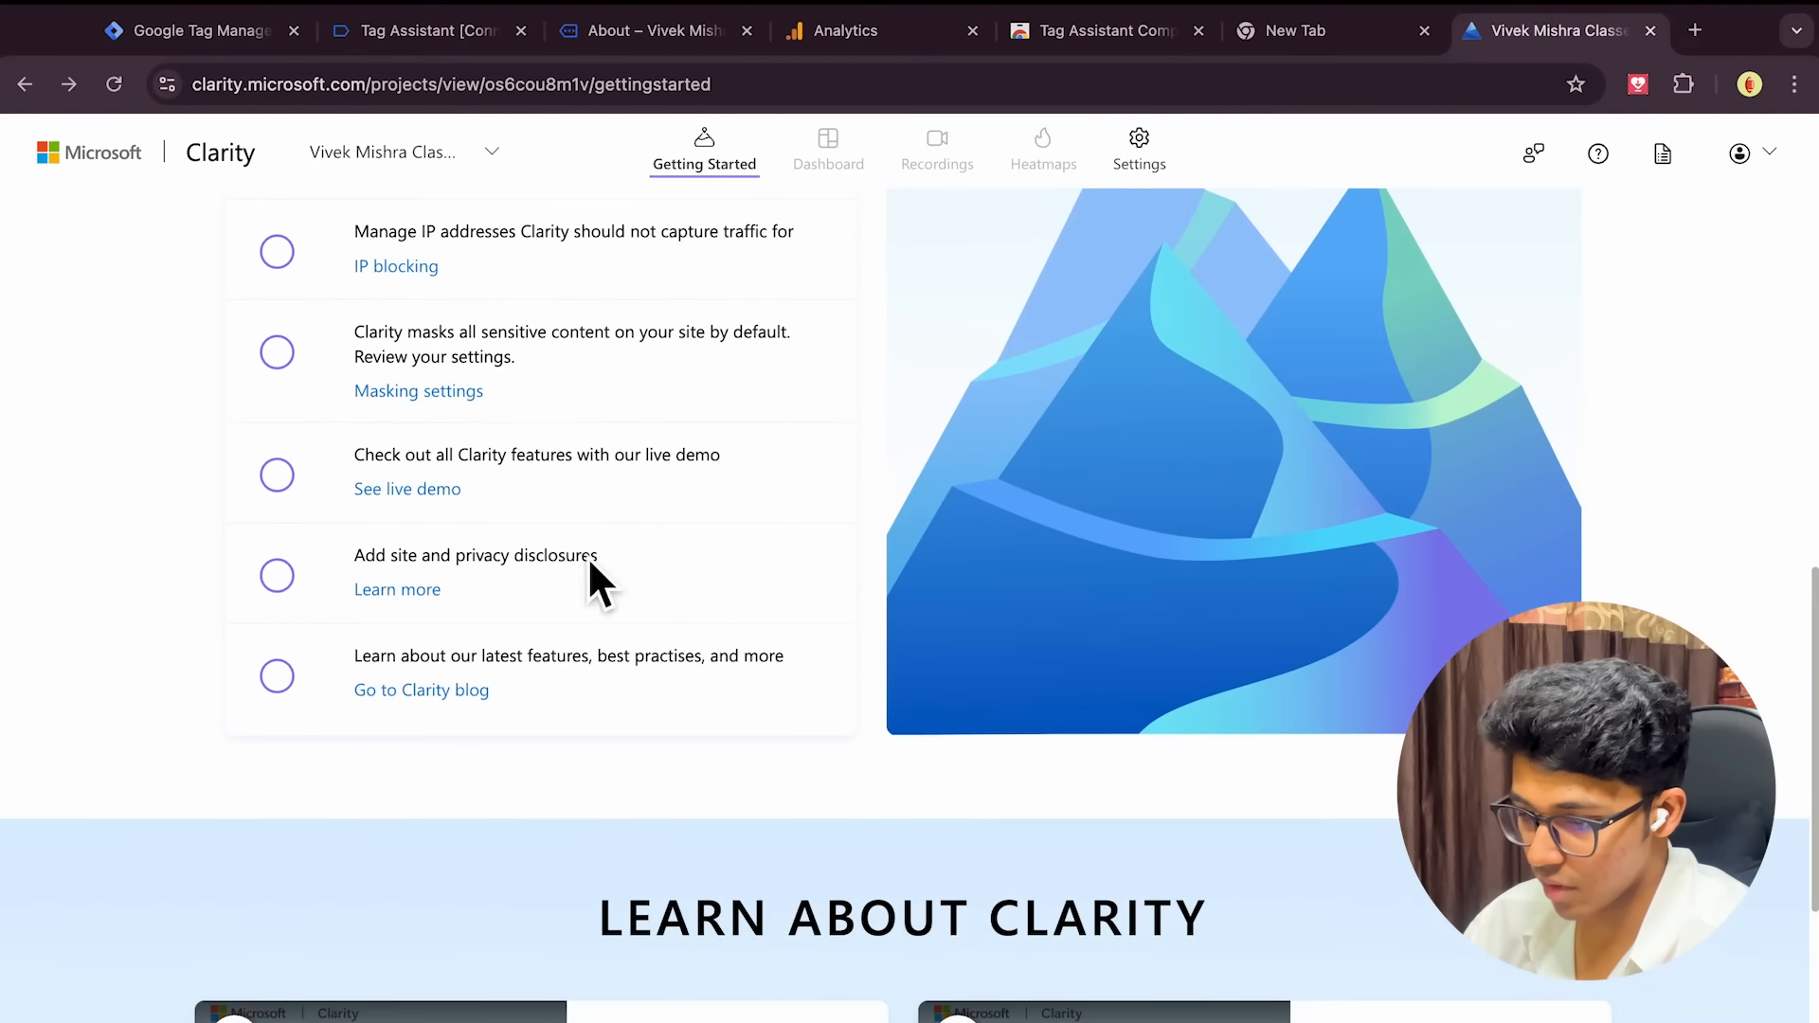
scroll(320, 589, up, 10)
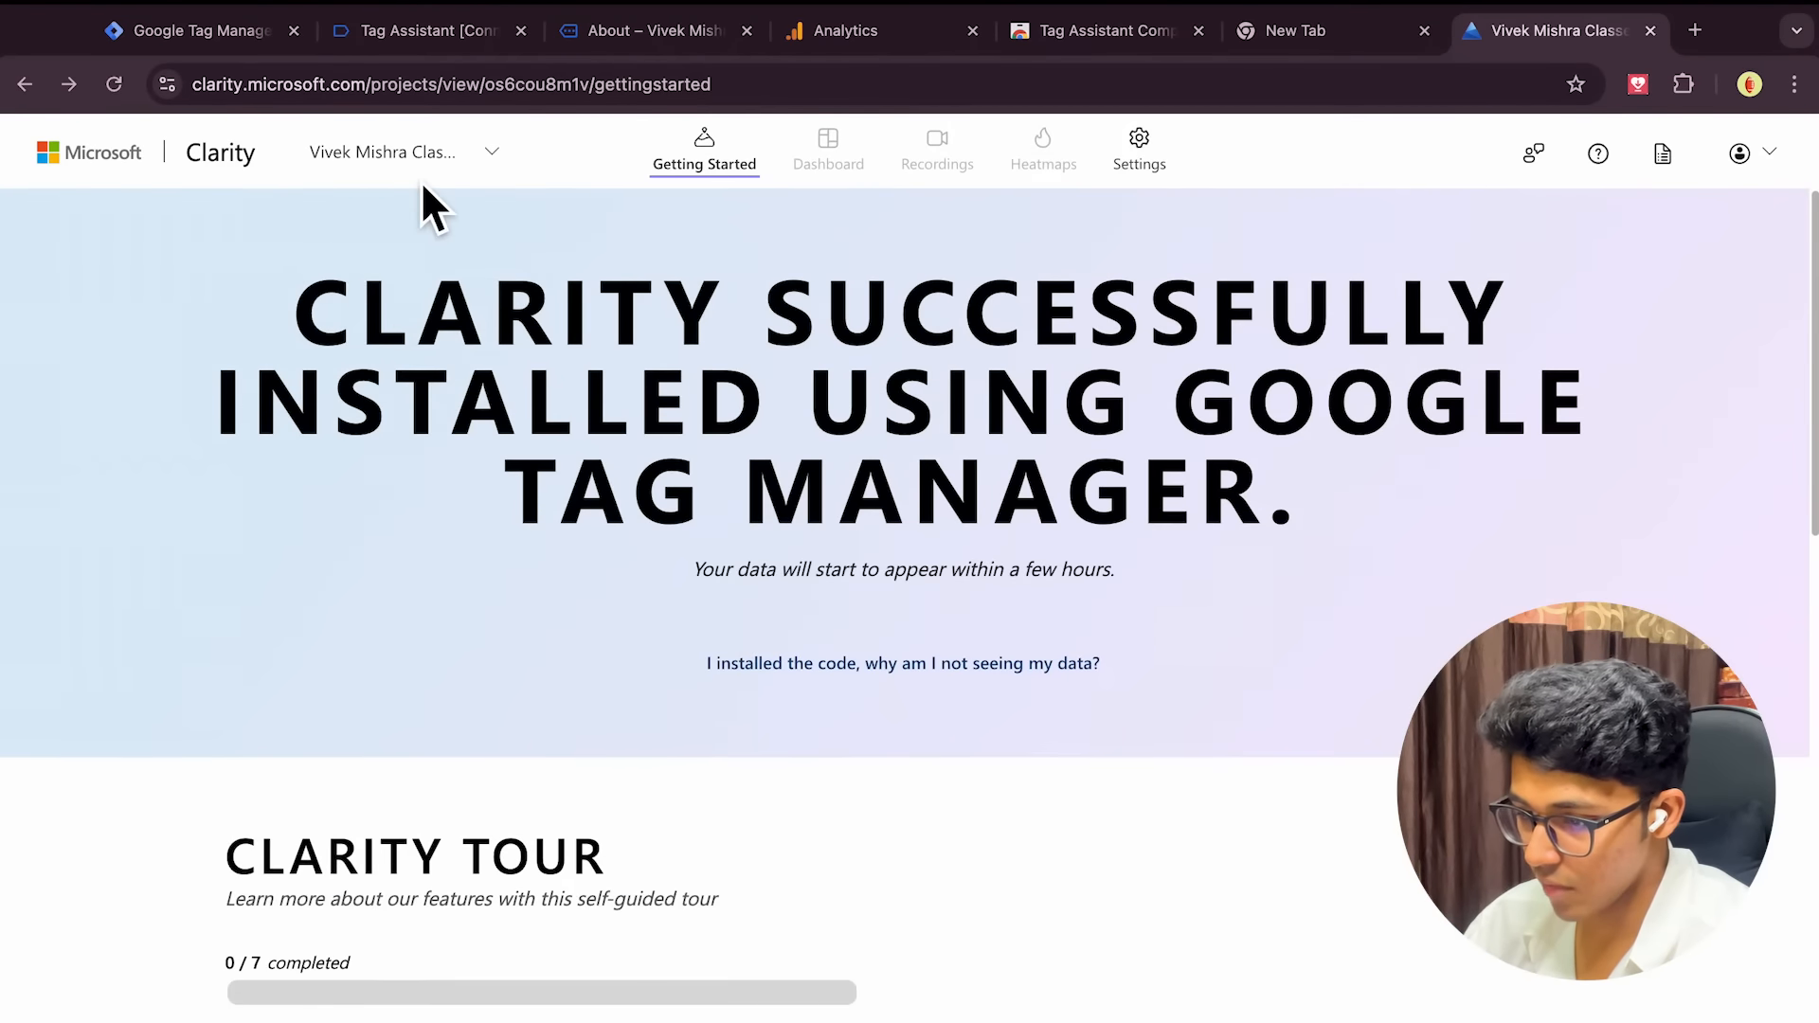
Reopen the website's Clarity project to confirm successful installation via Google Tag Manager
click(462, 152)
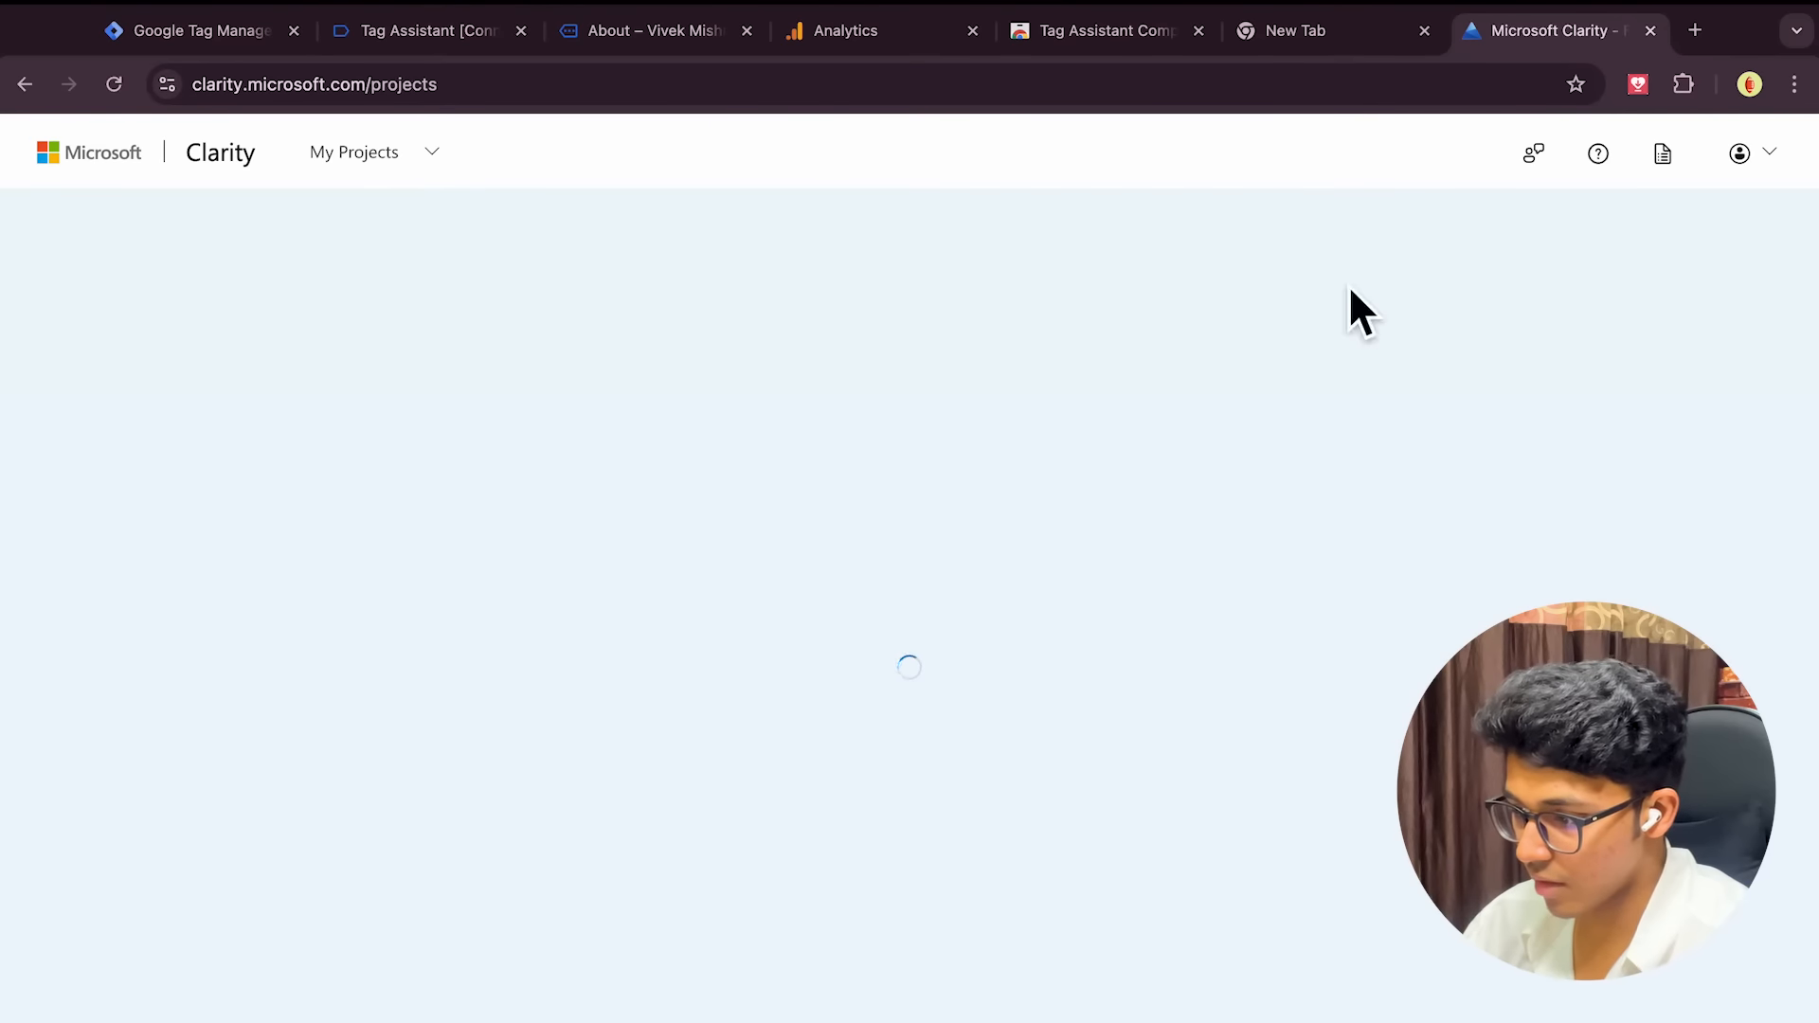
click(199, 372)
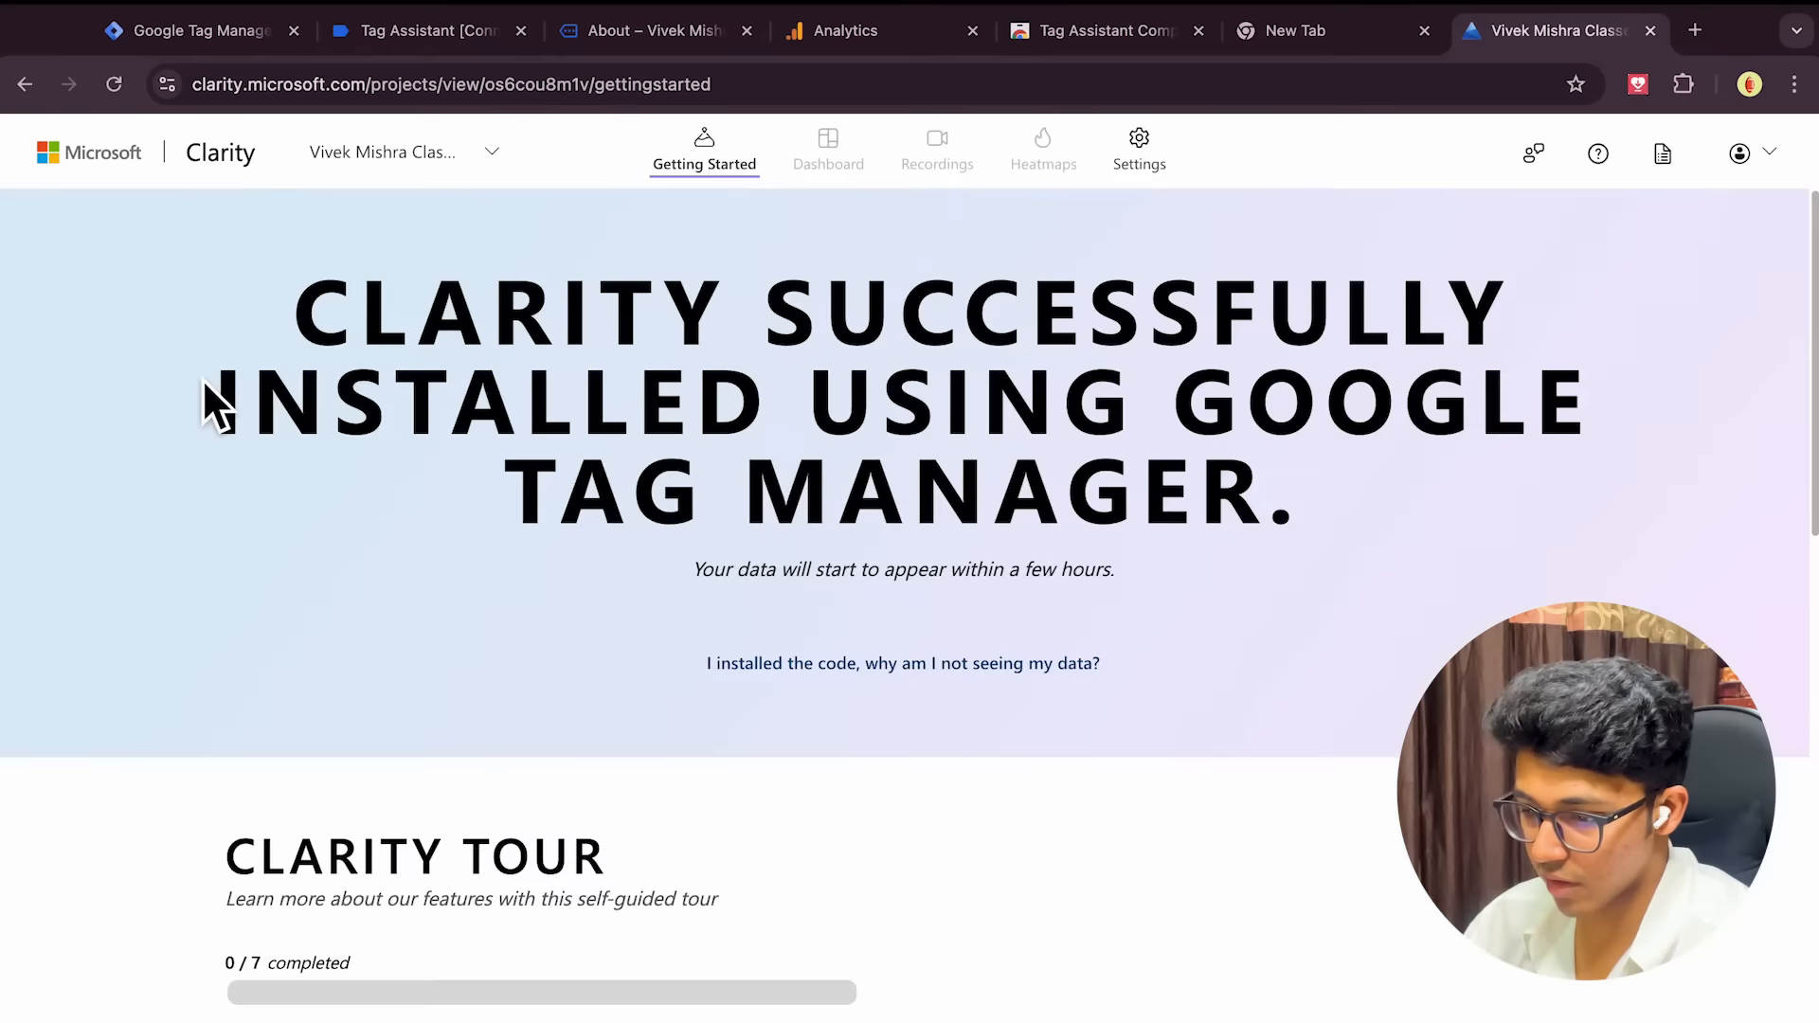
scroll(691, 658, down, 9)
scroll(691, 658, up, 9)
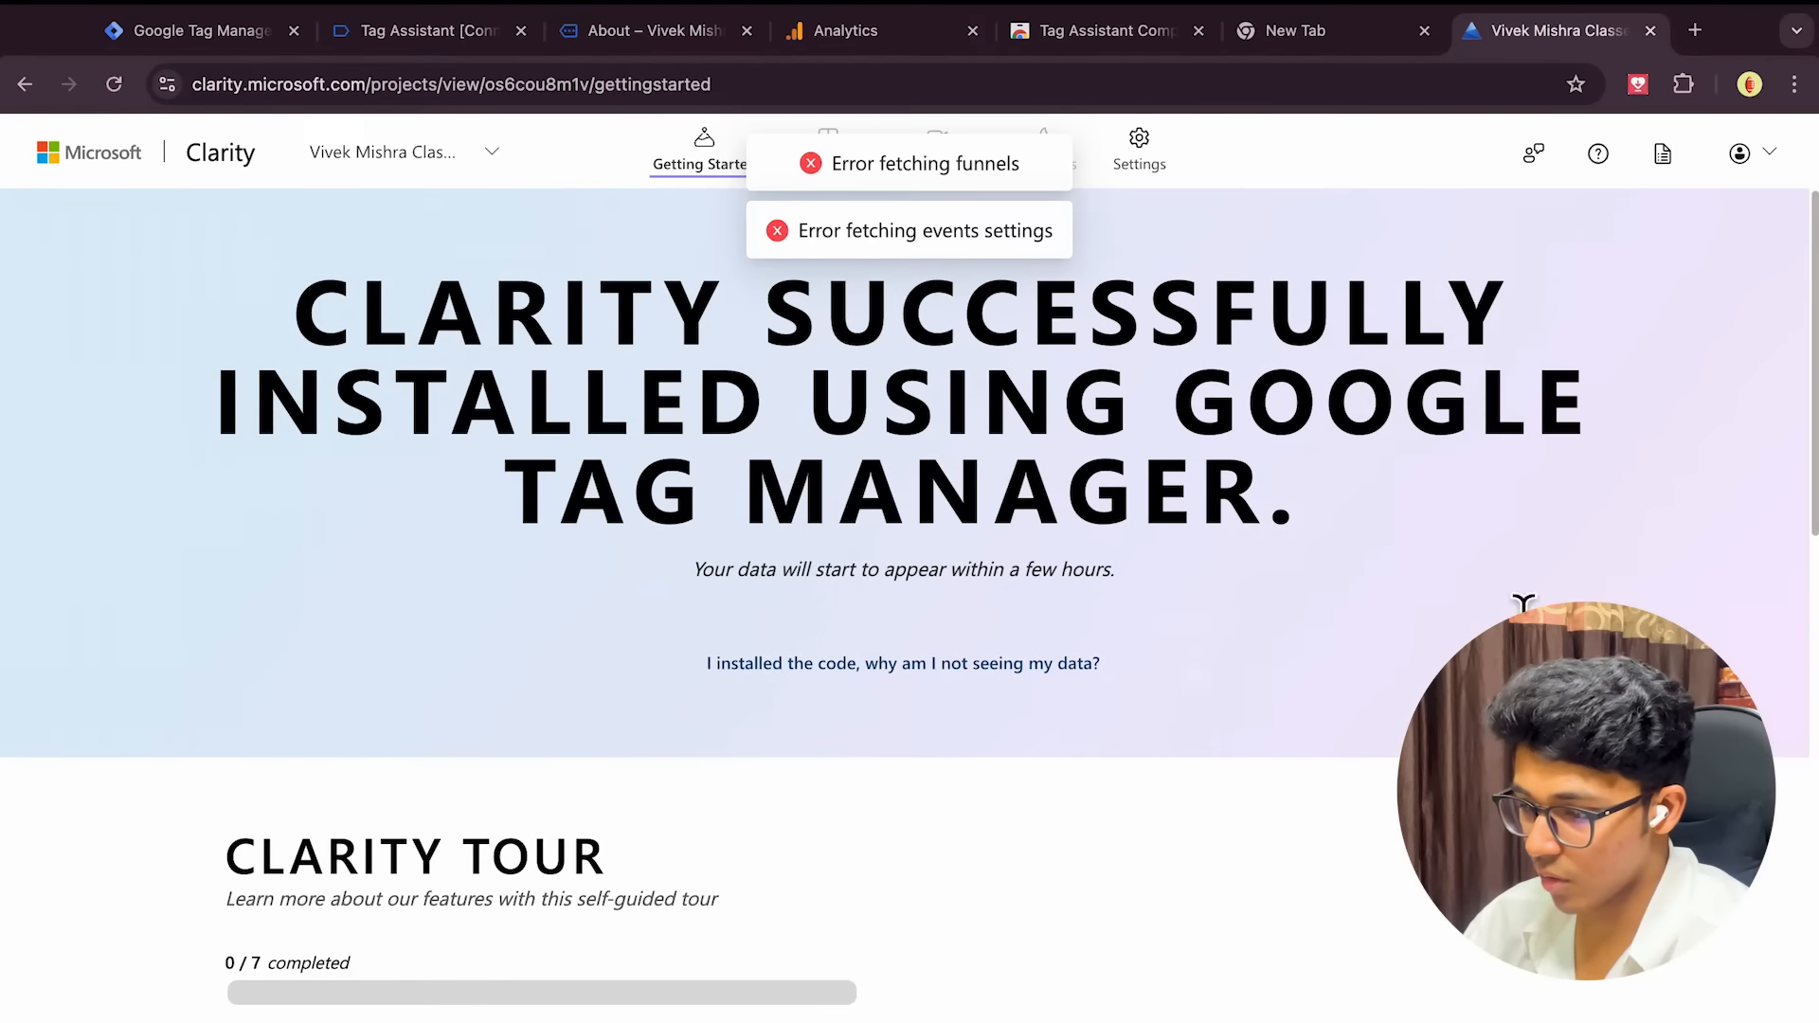
click(212, 38)
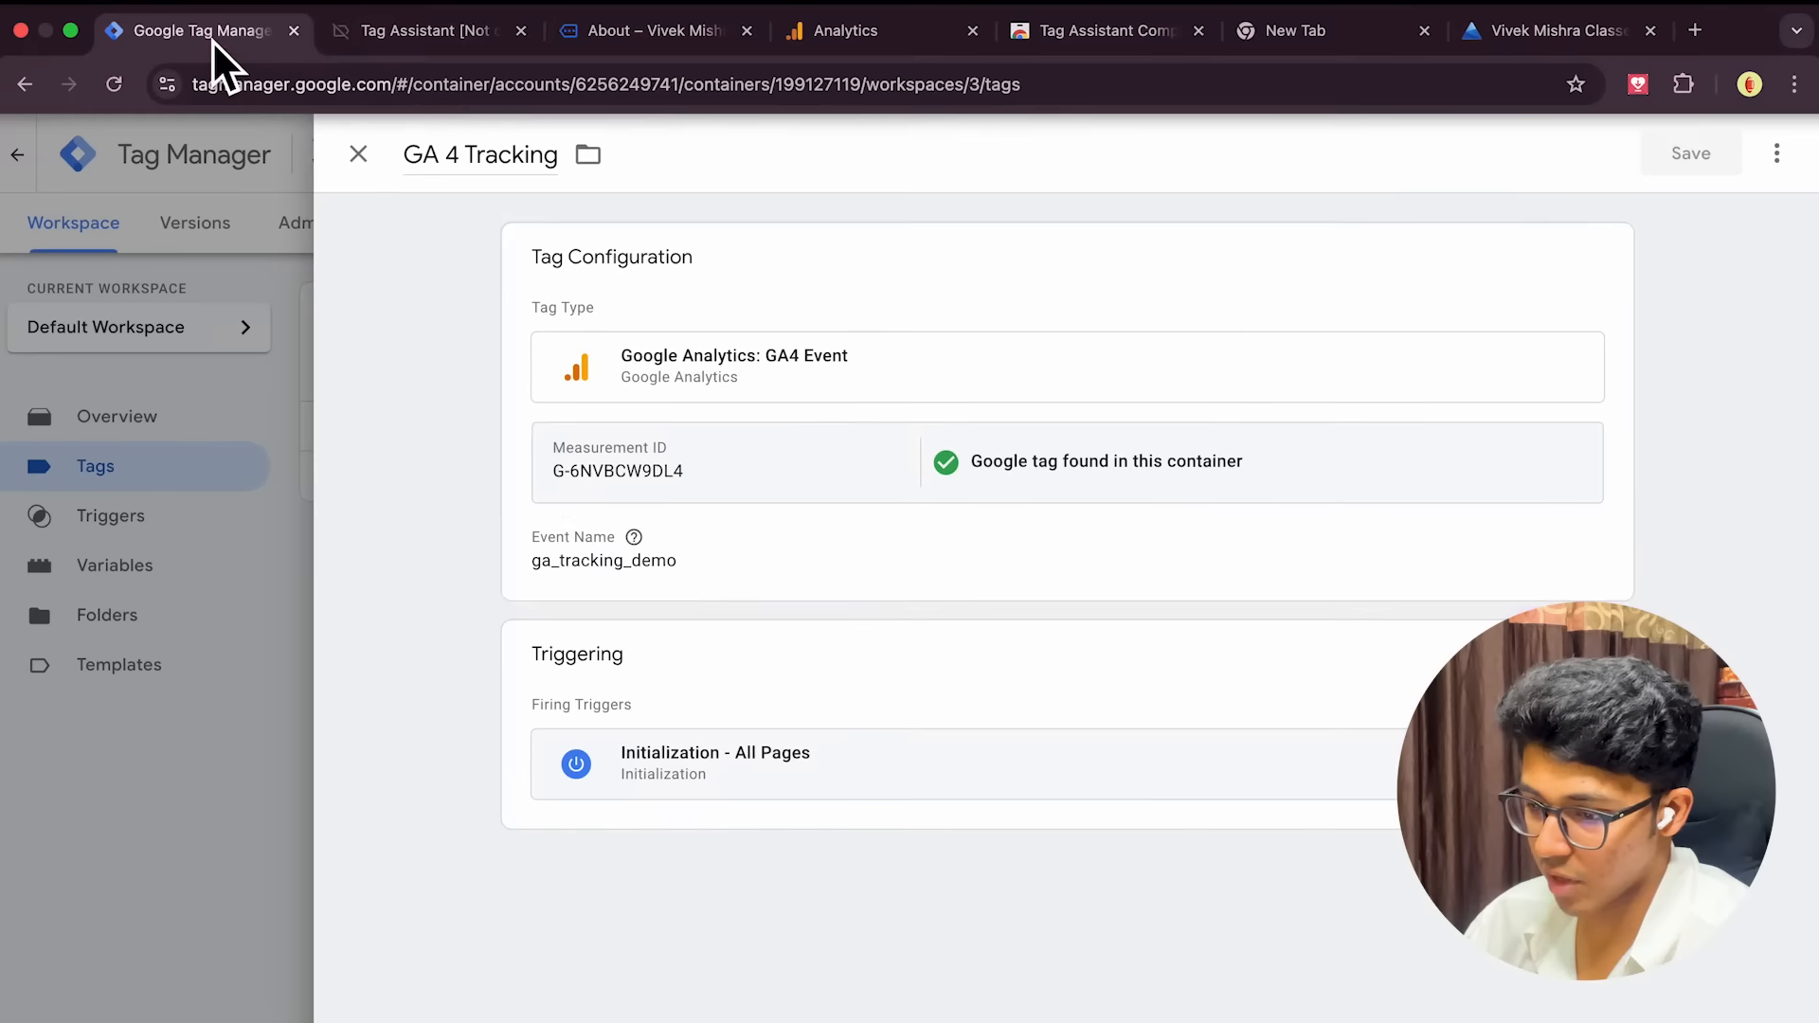
Reload Tag Manager and inspect the new Microsoft Clarity - Official Custom HTML tag firing on All Pages
click(358, 155)
click(112, 92)
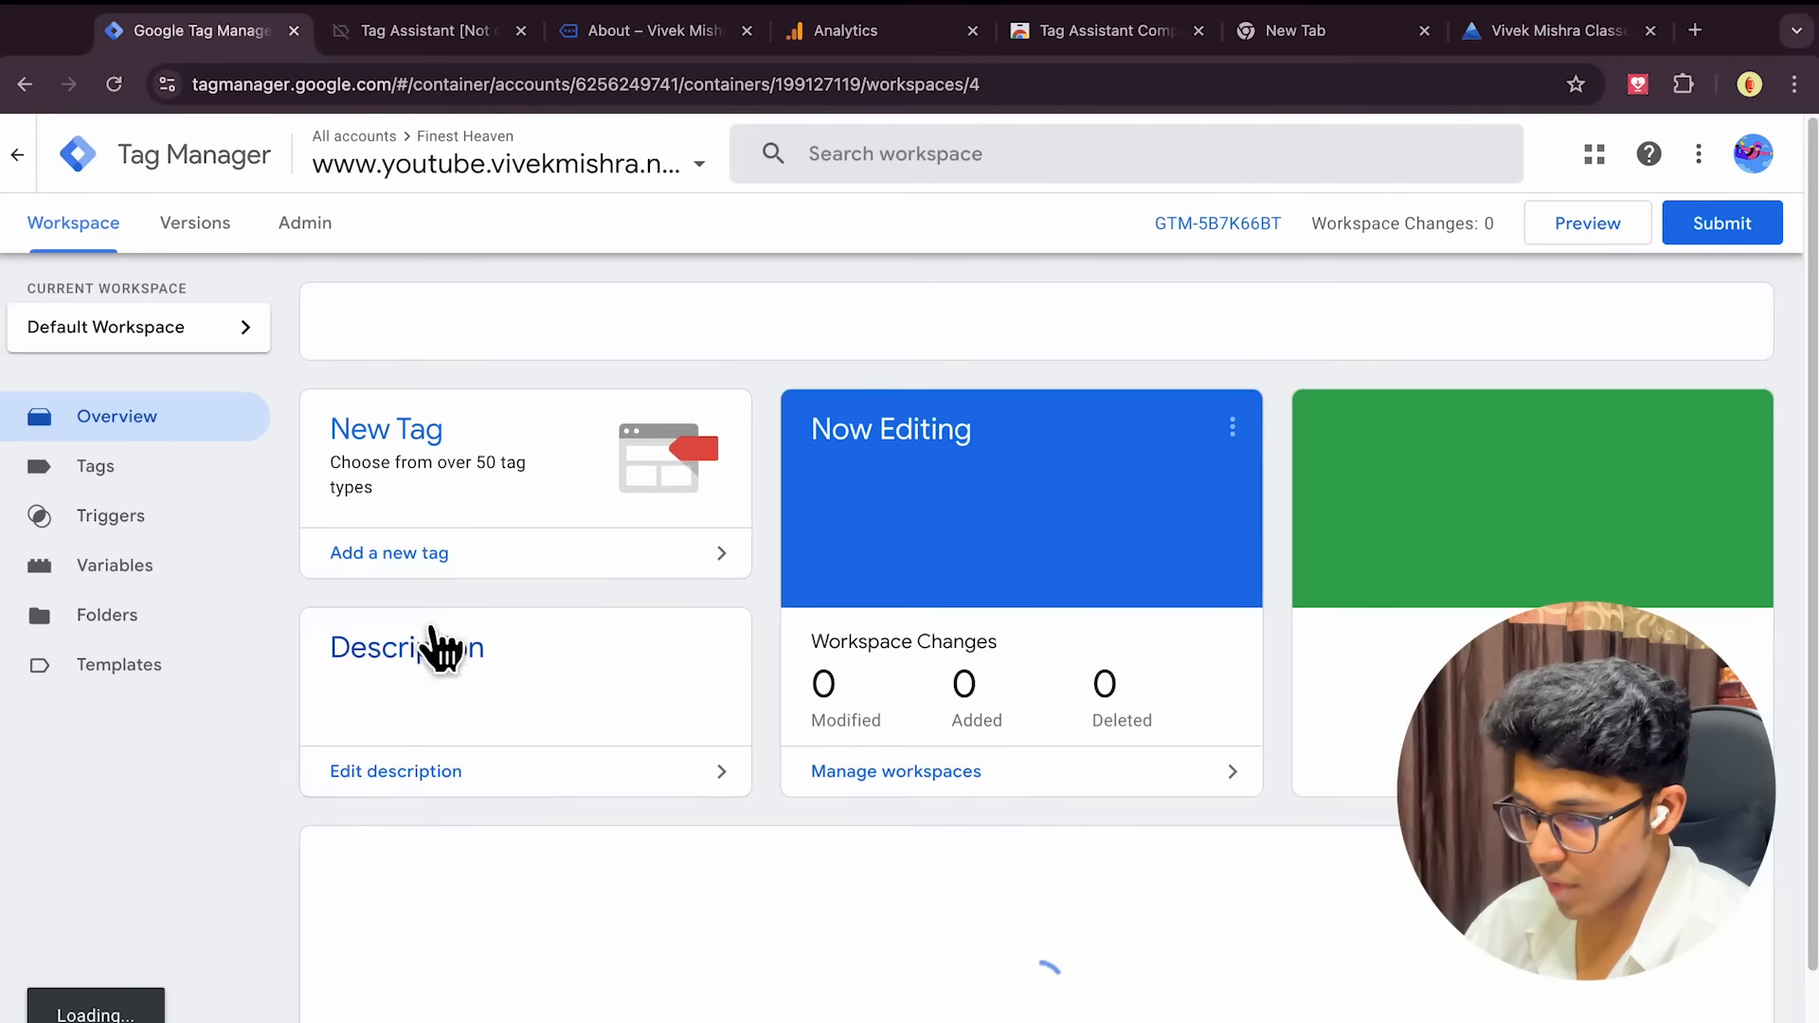
click(142, 491)
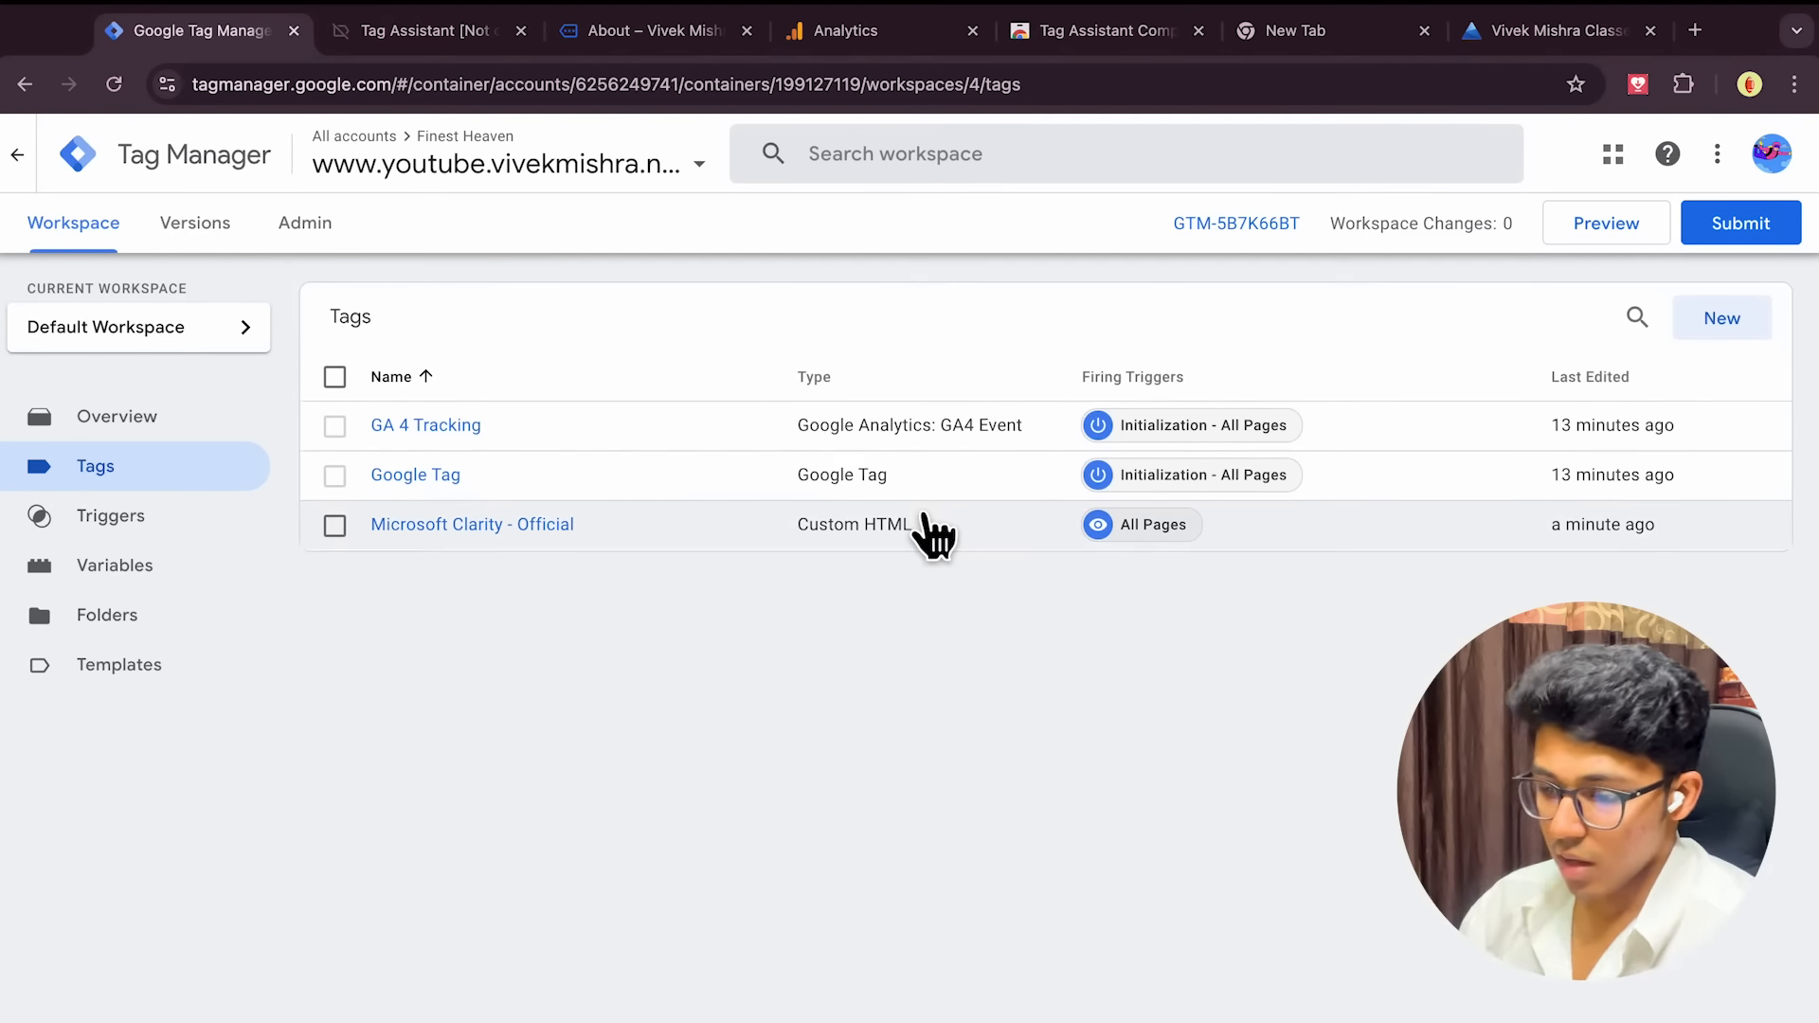
click(485, 529)
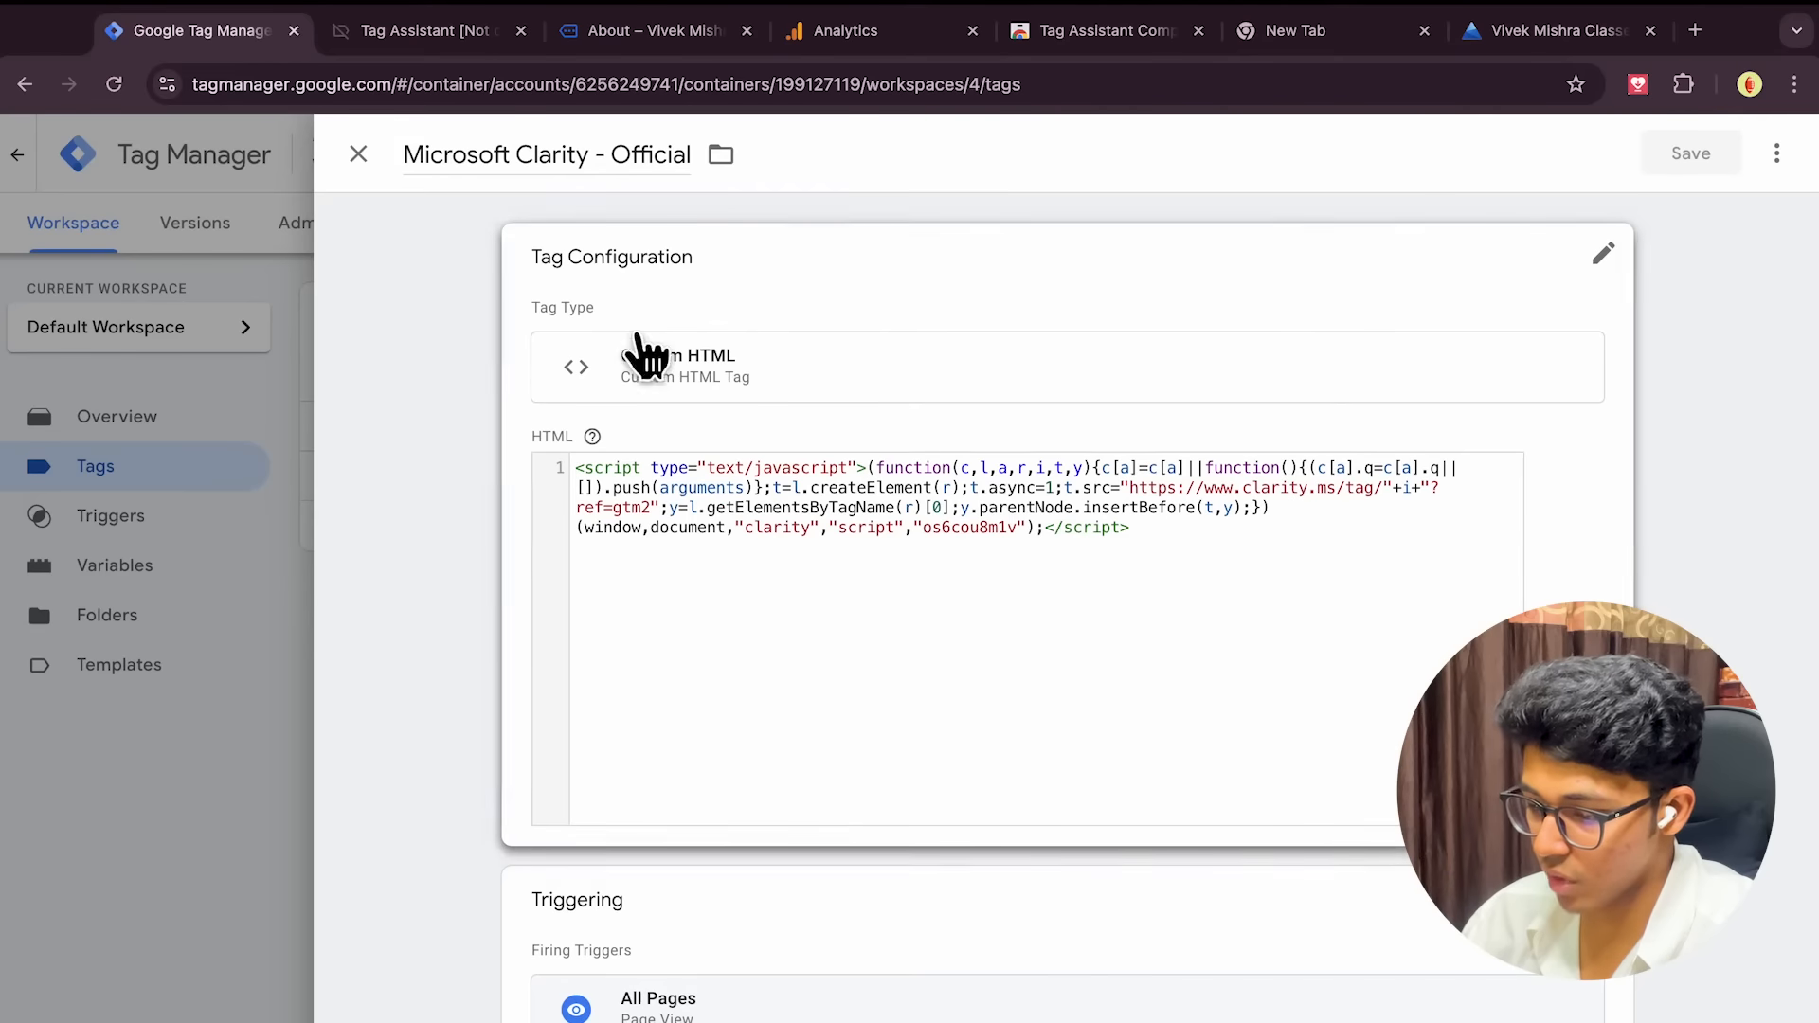
click(358, 154)
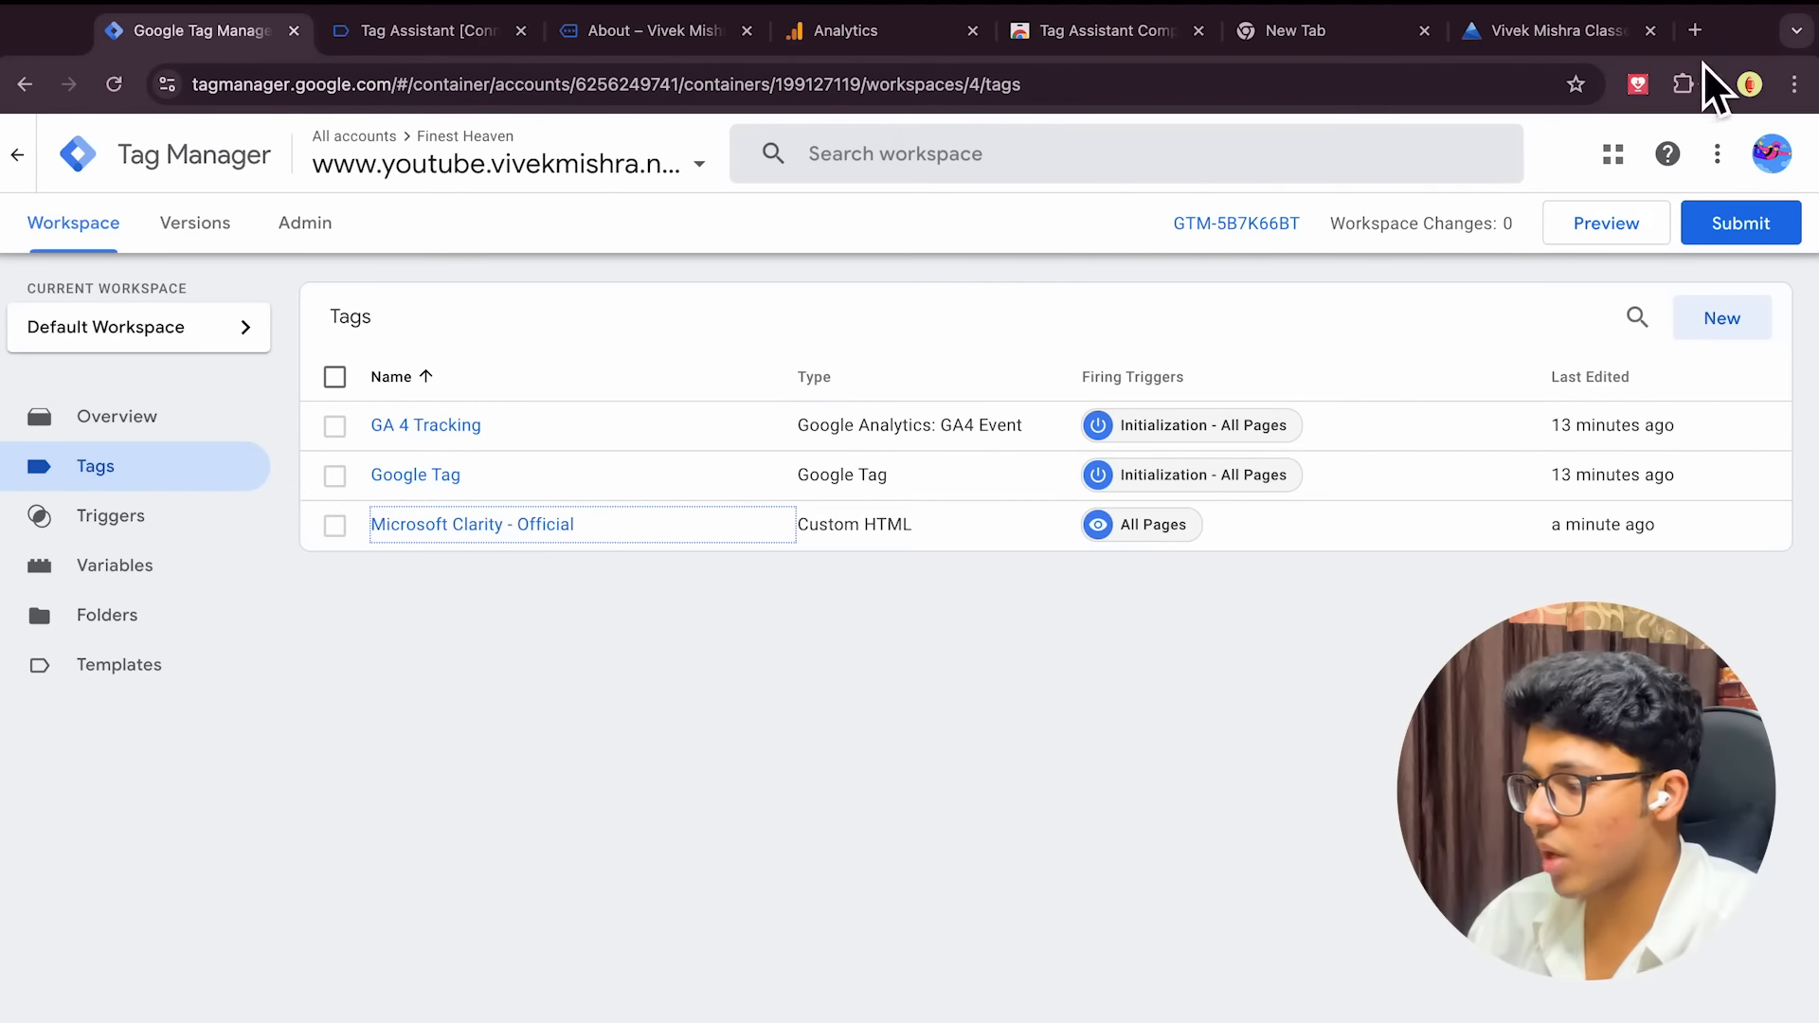
Search 'google search console' in a new tab, open Search Console, and start setup
click(1695, 30)
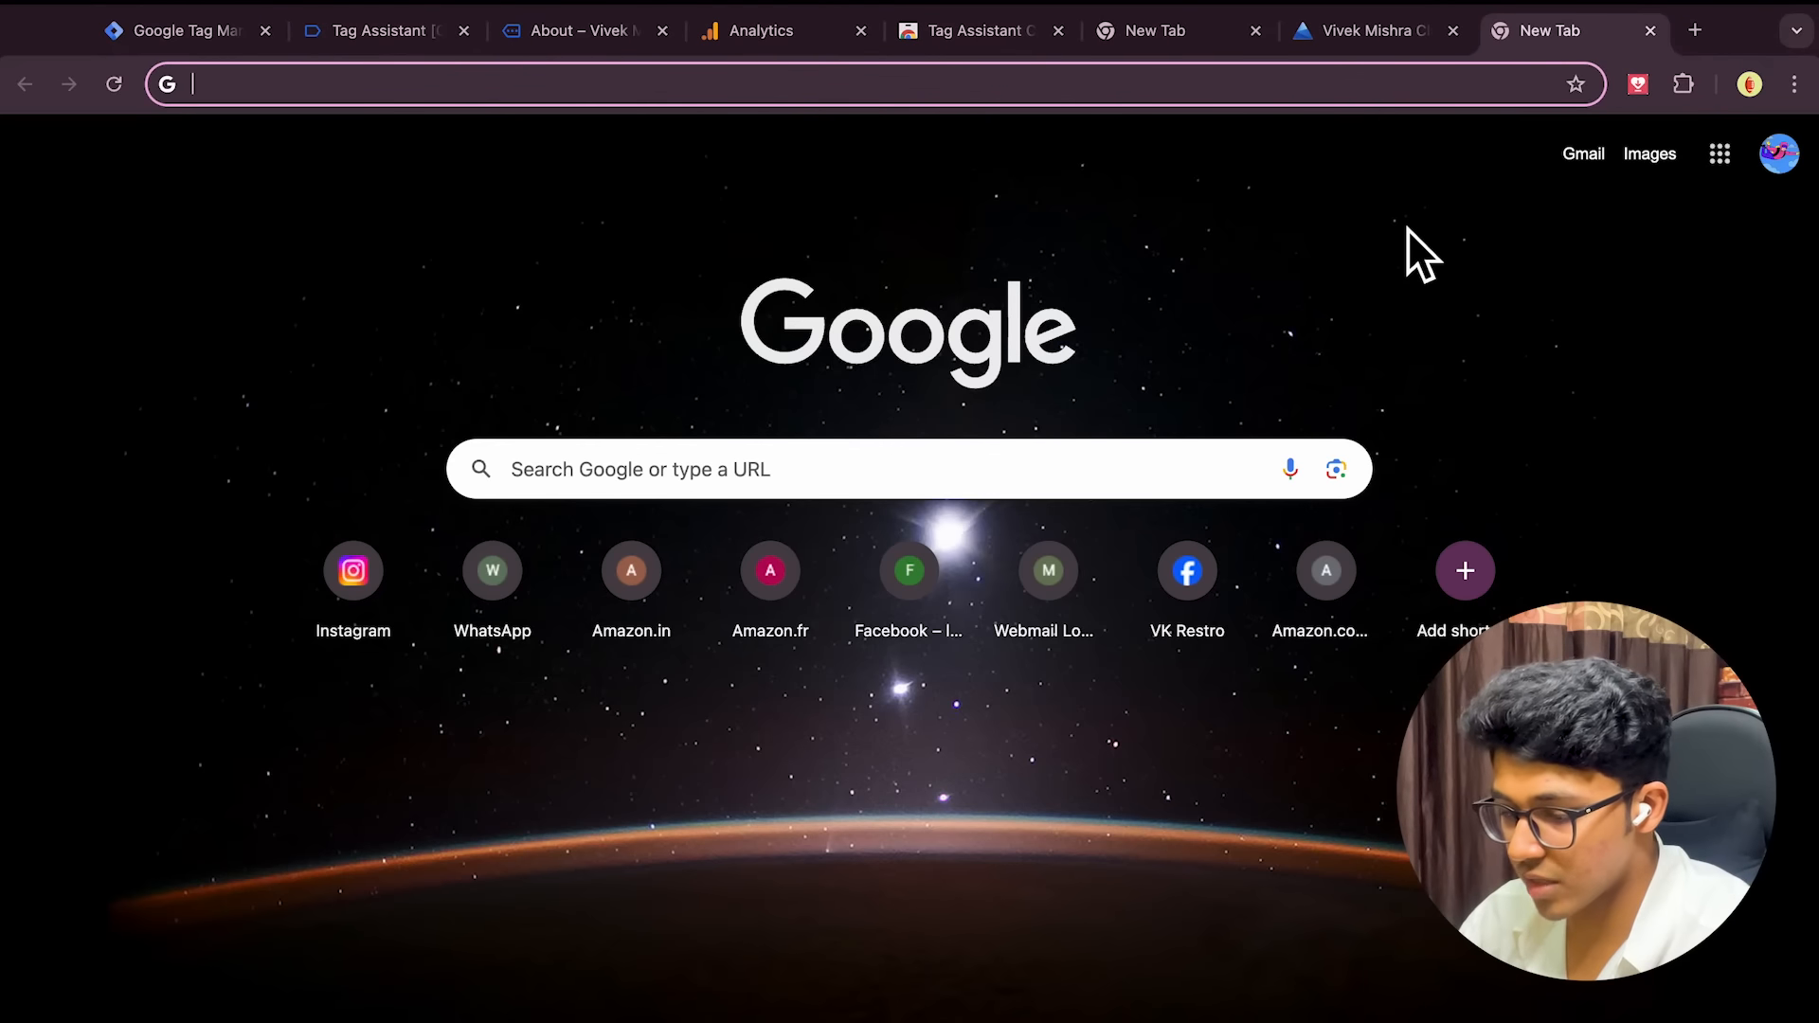
text(google se)
text(arch console)
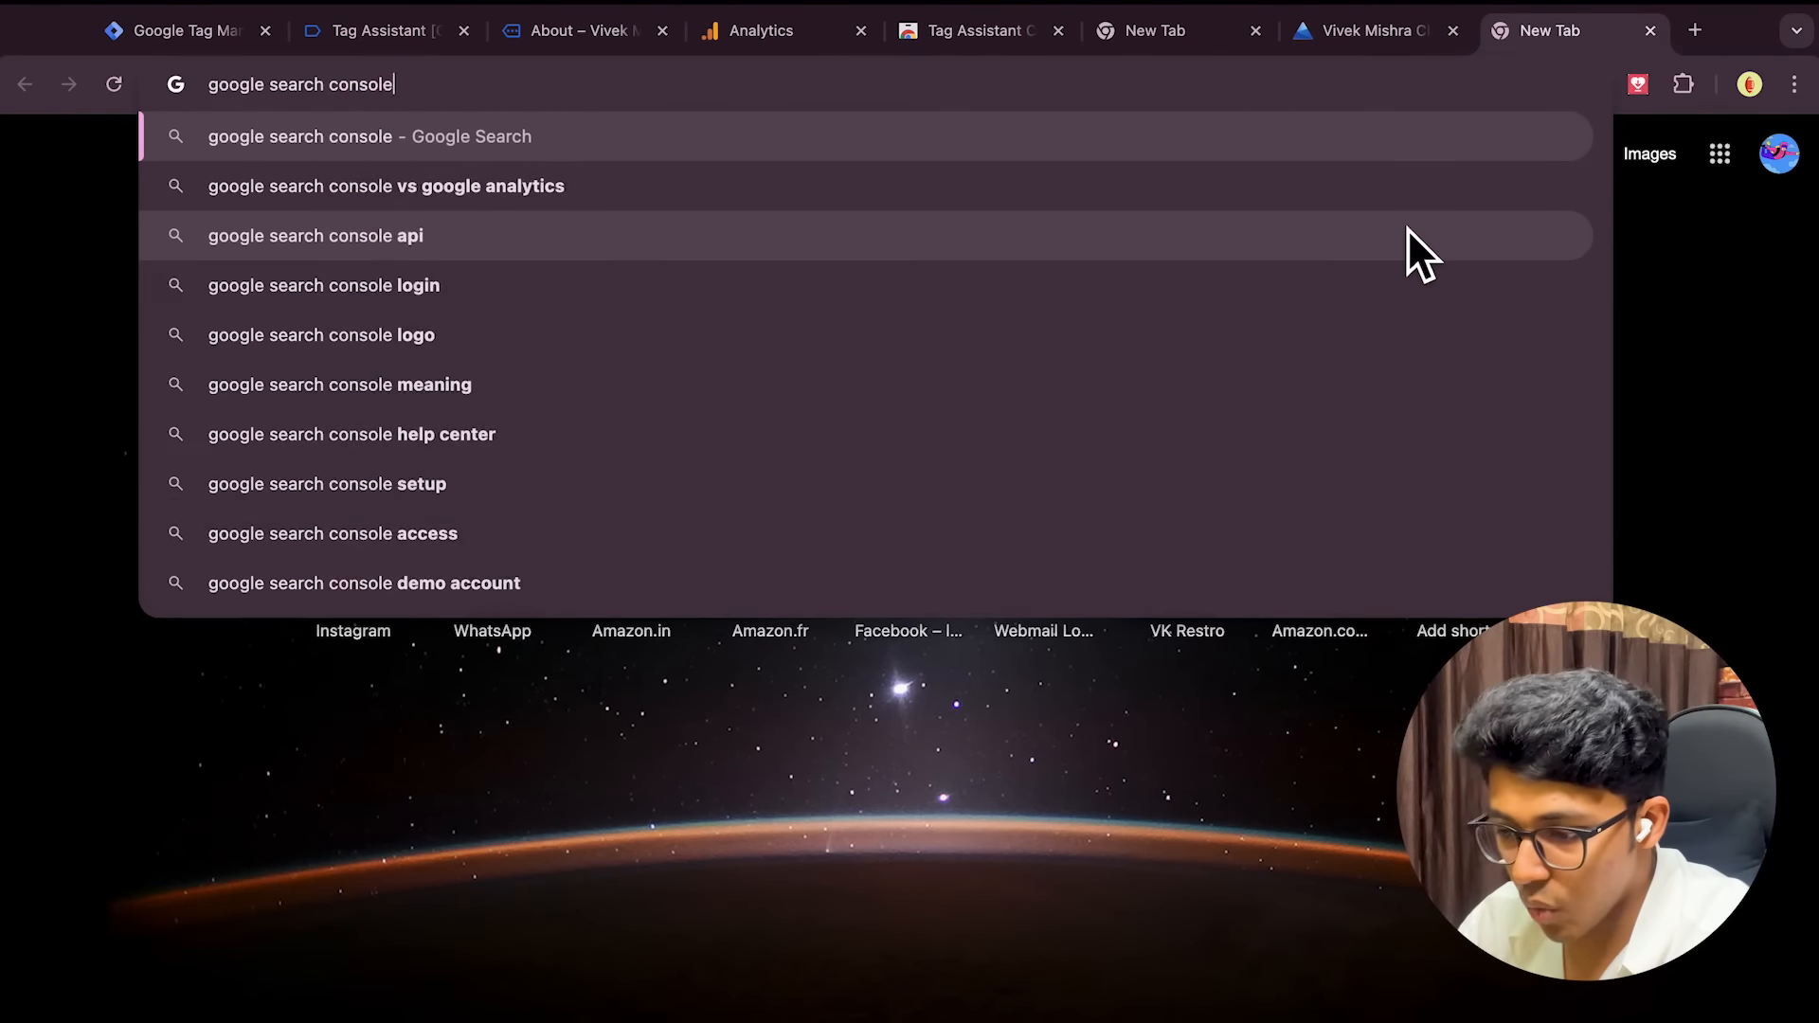
key(Return)
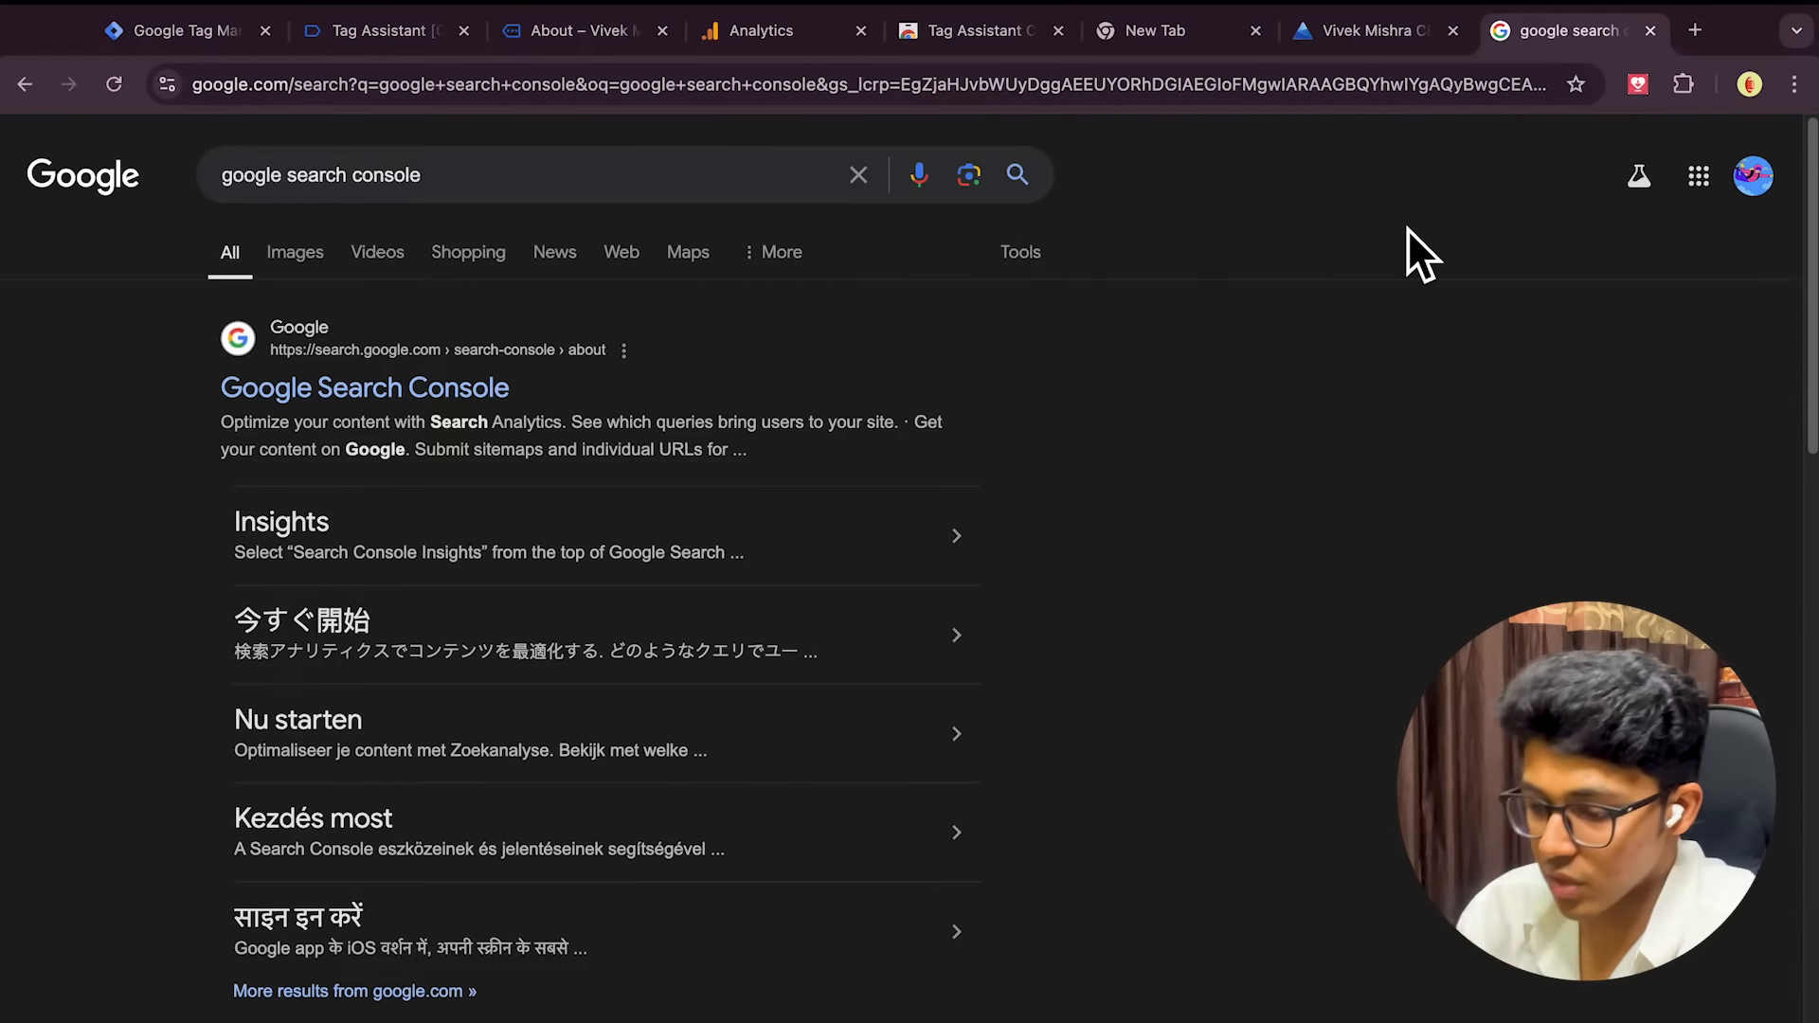
click(453, 390)
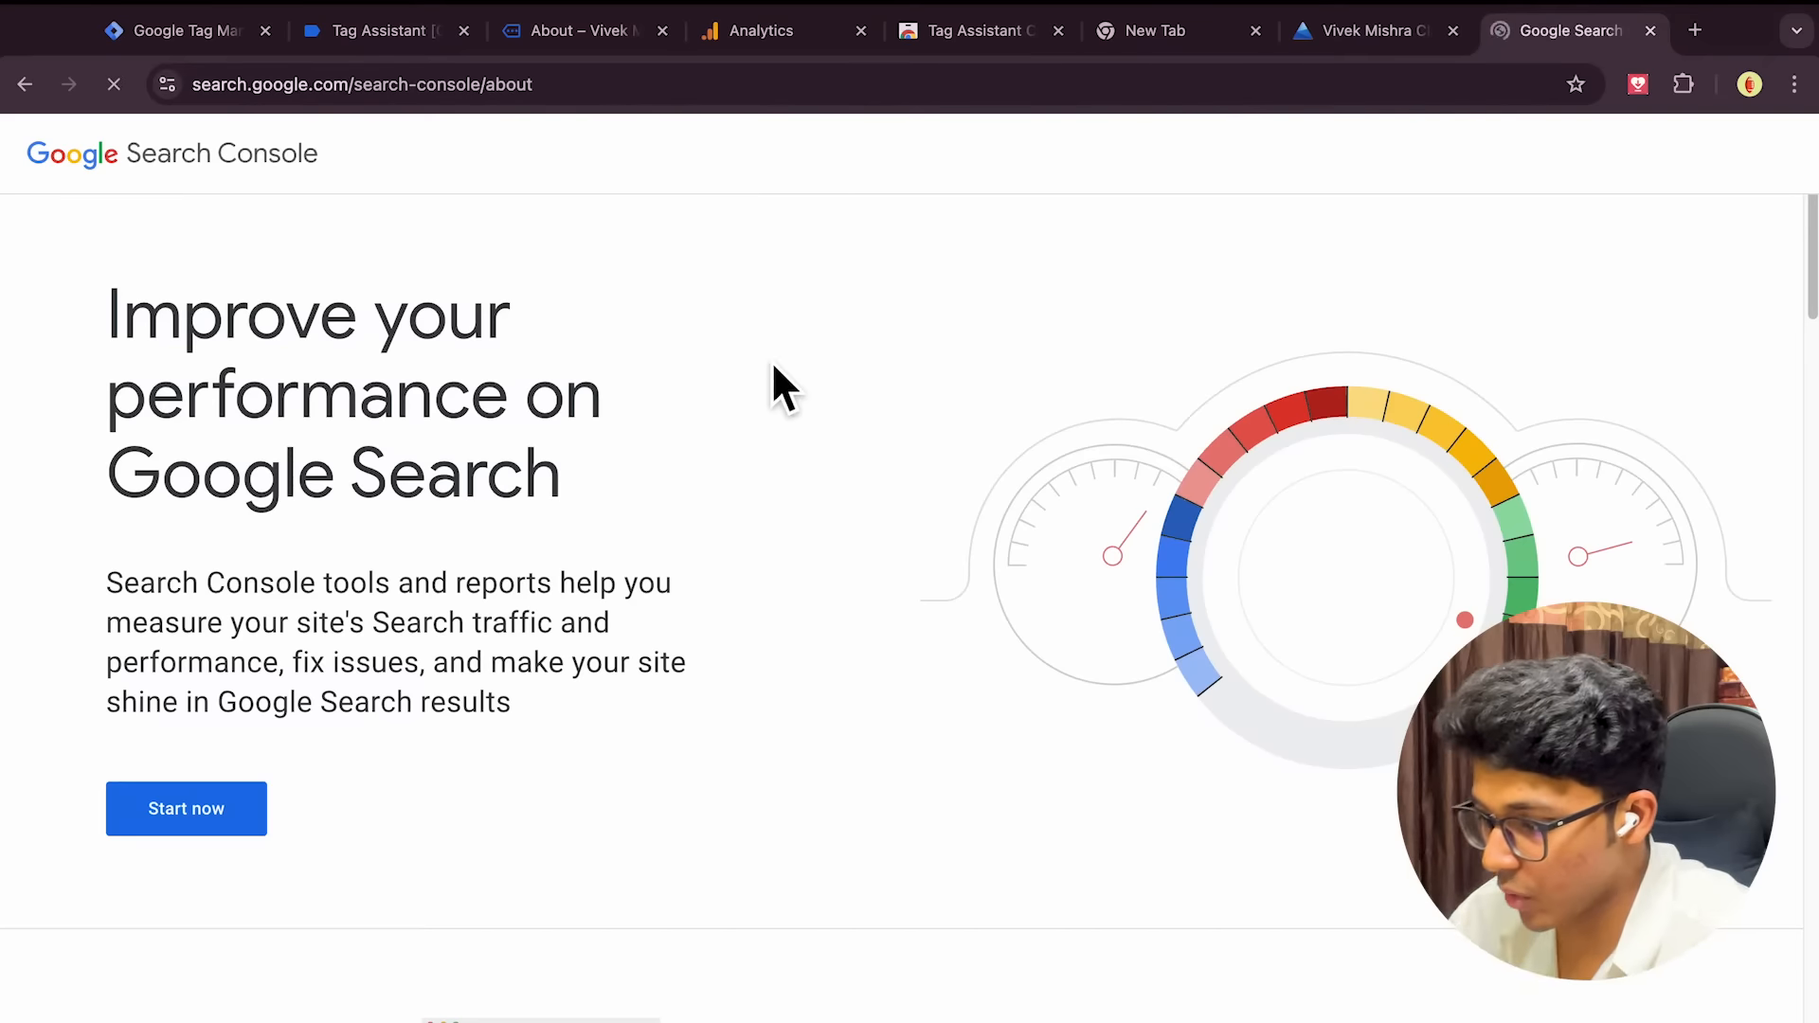
scroll(625, 521, down, 1)
scroll(559, 512, up, 1)
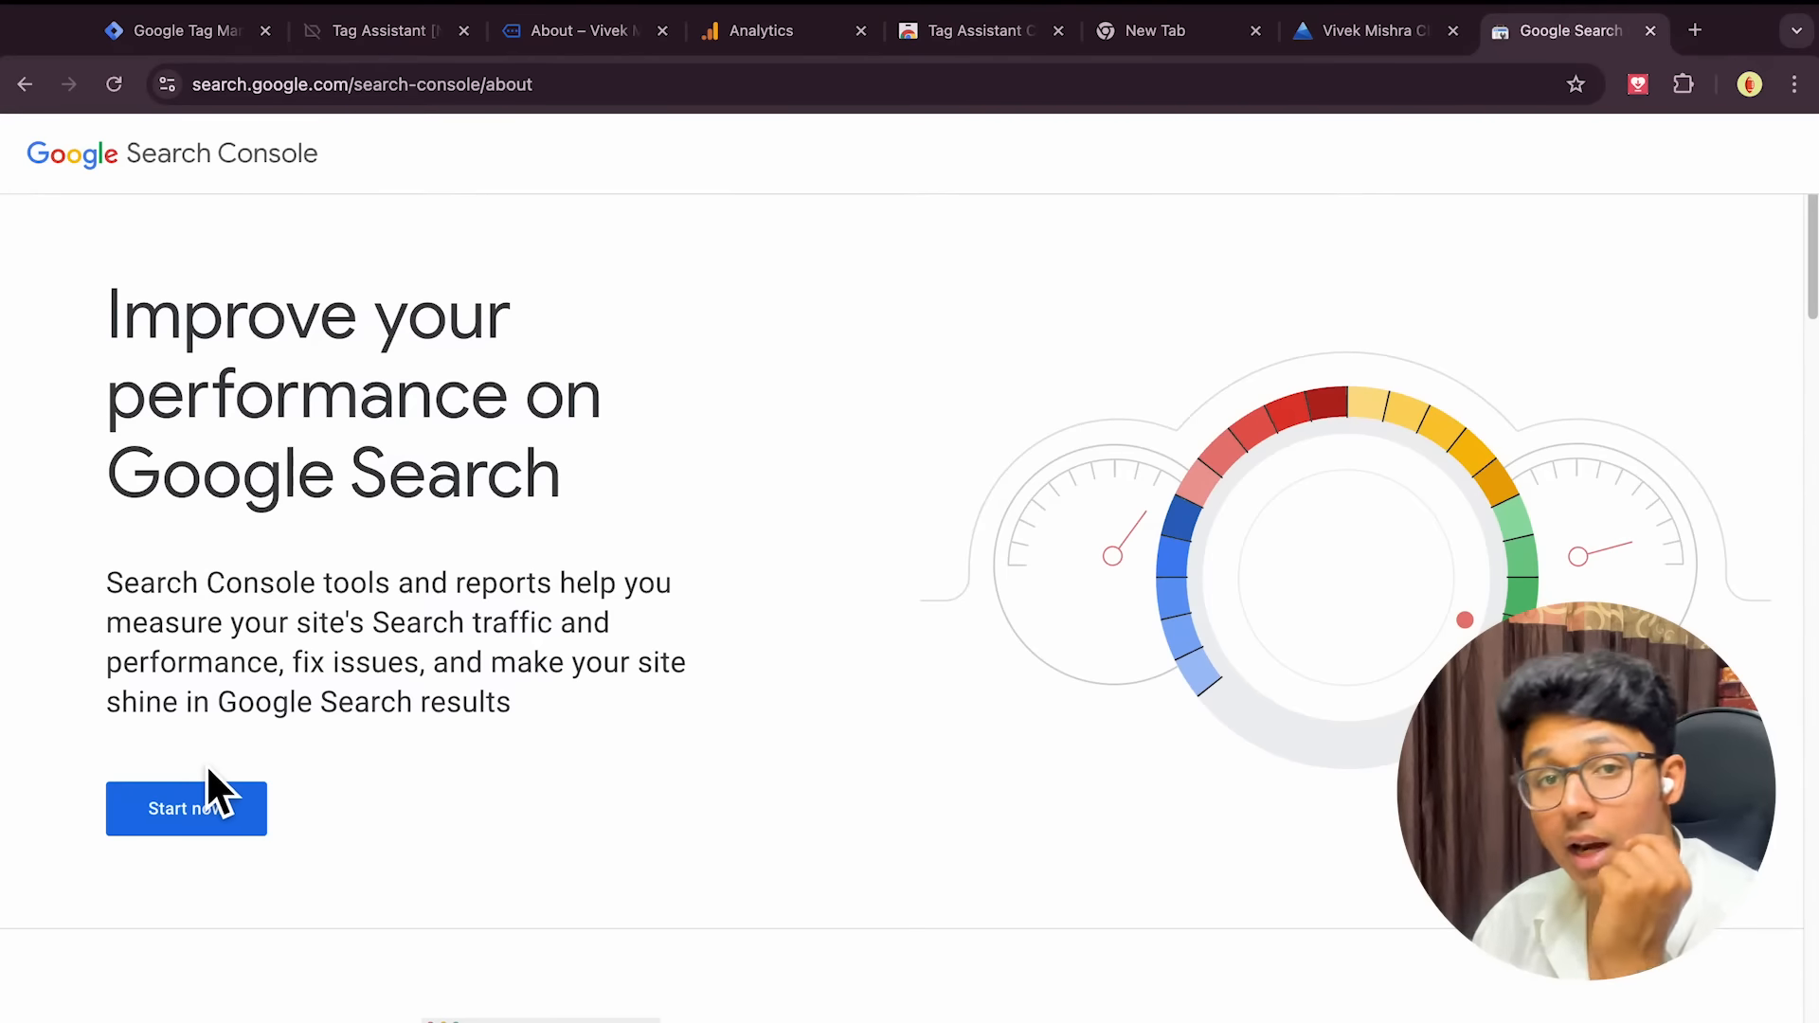
click(178, 816)
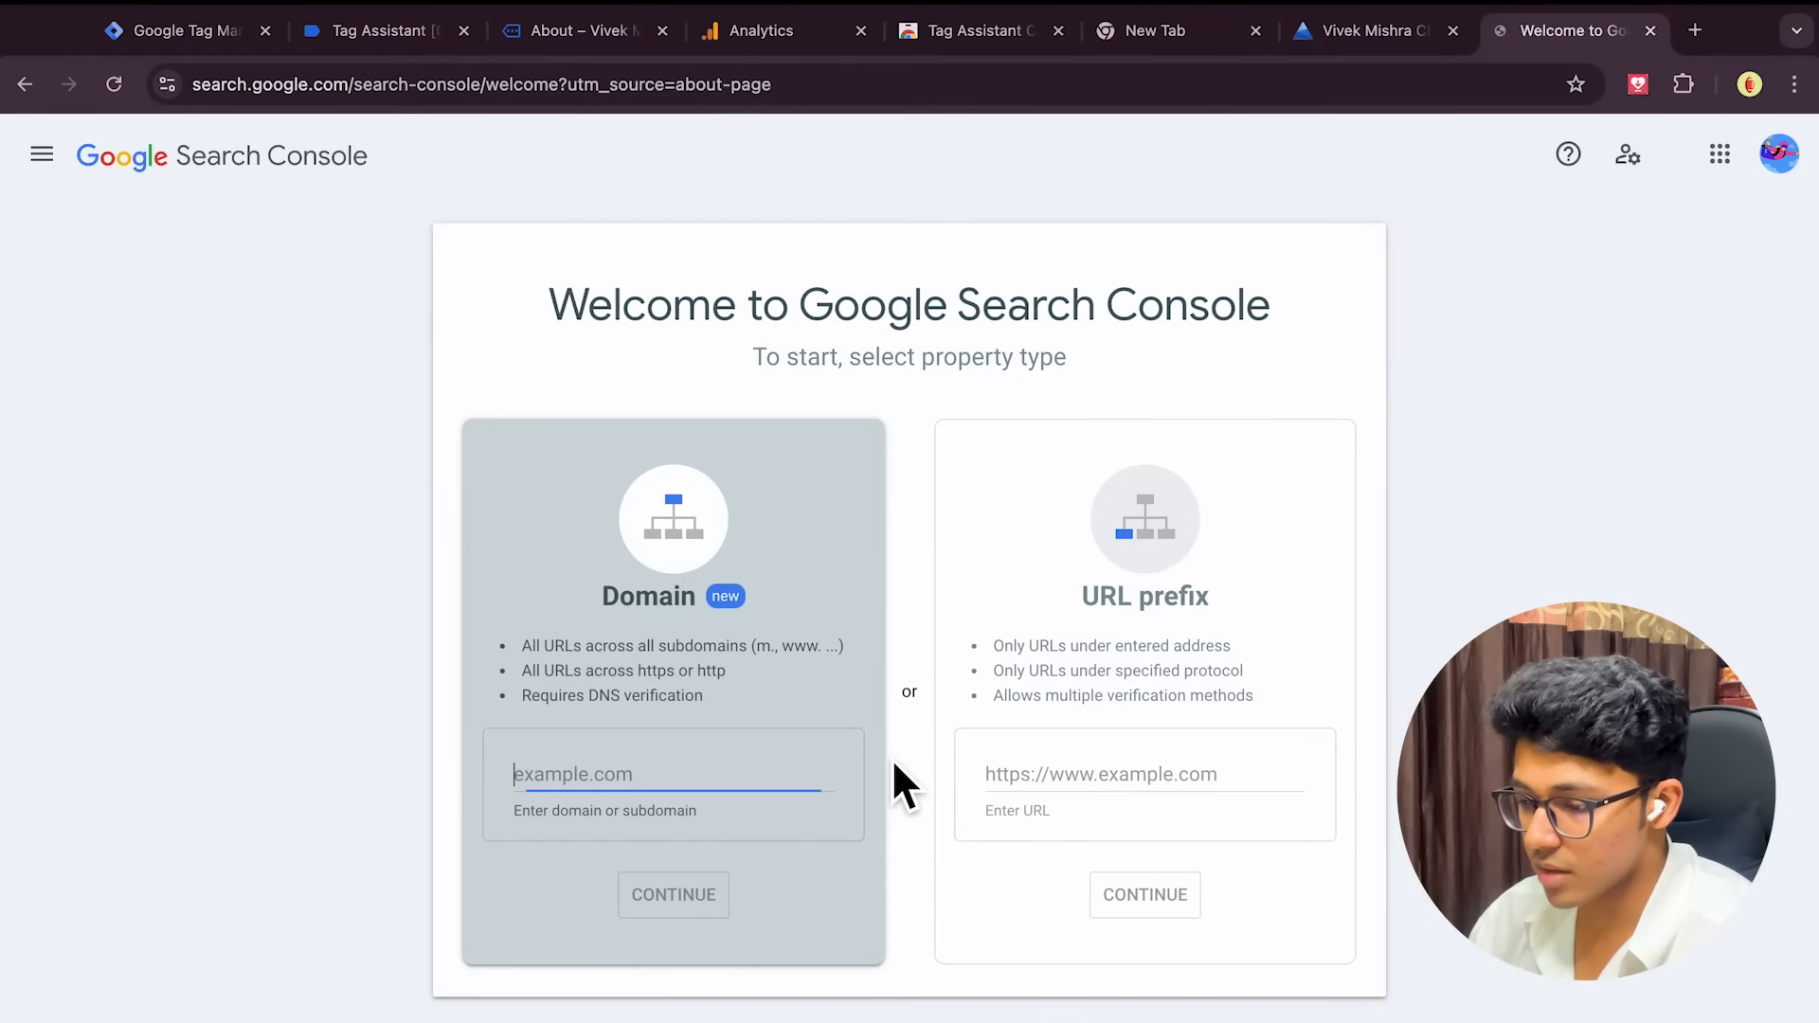
click(1125, 794)
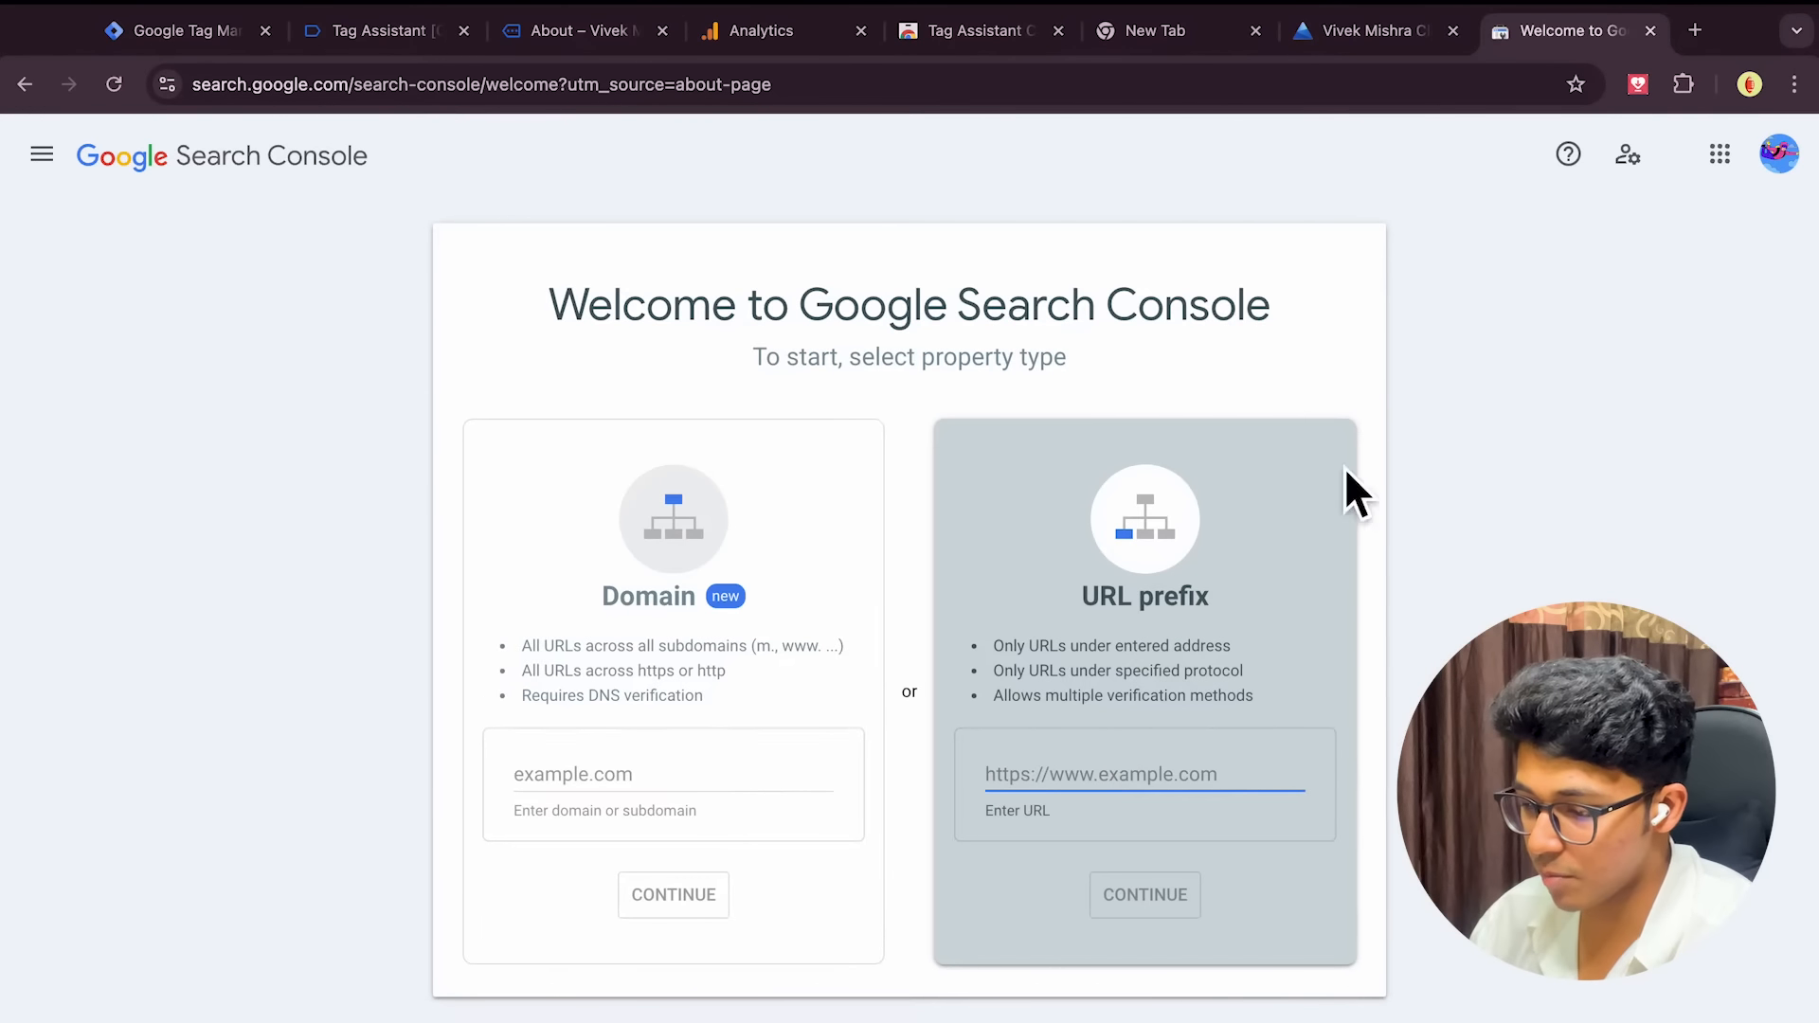
text(htt)
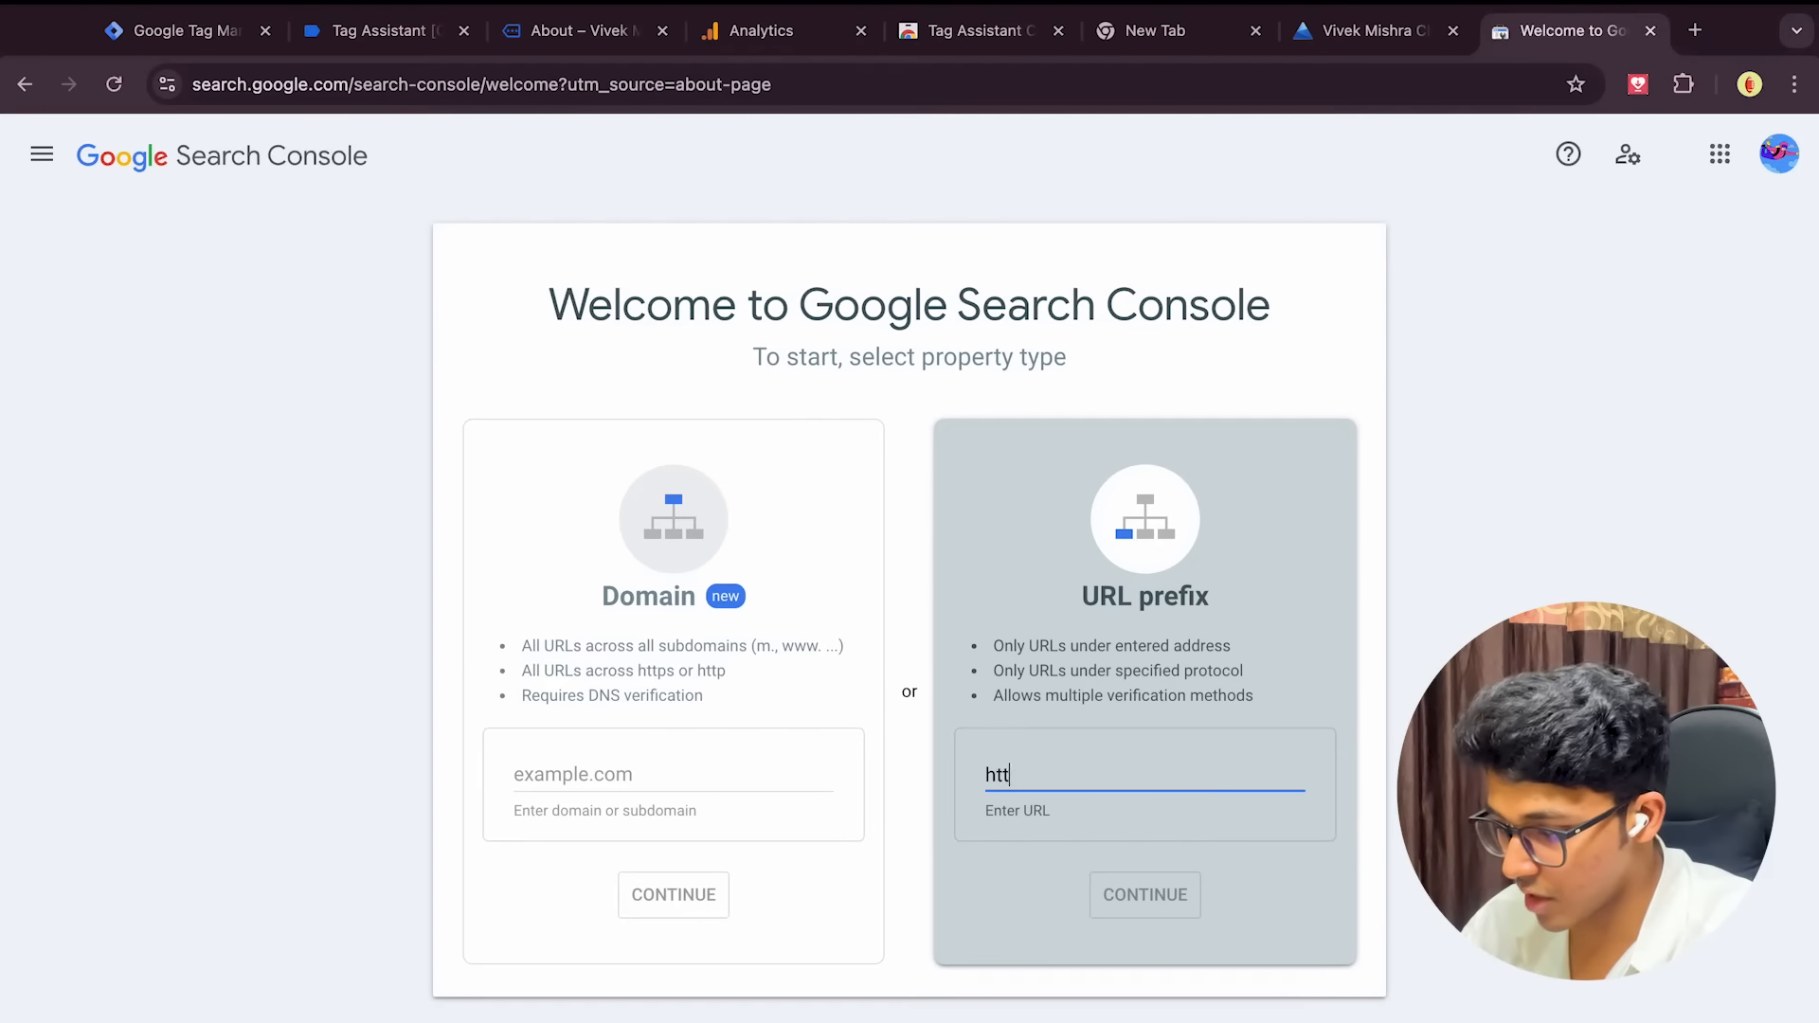
text(ps://w)
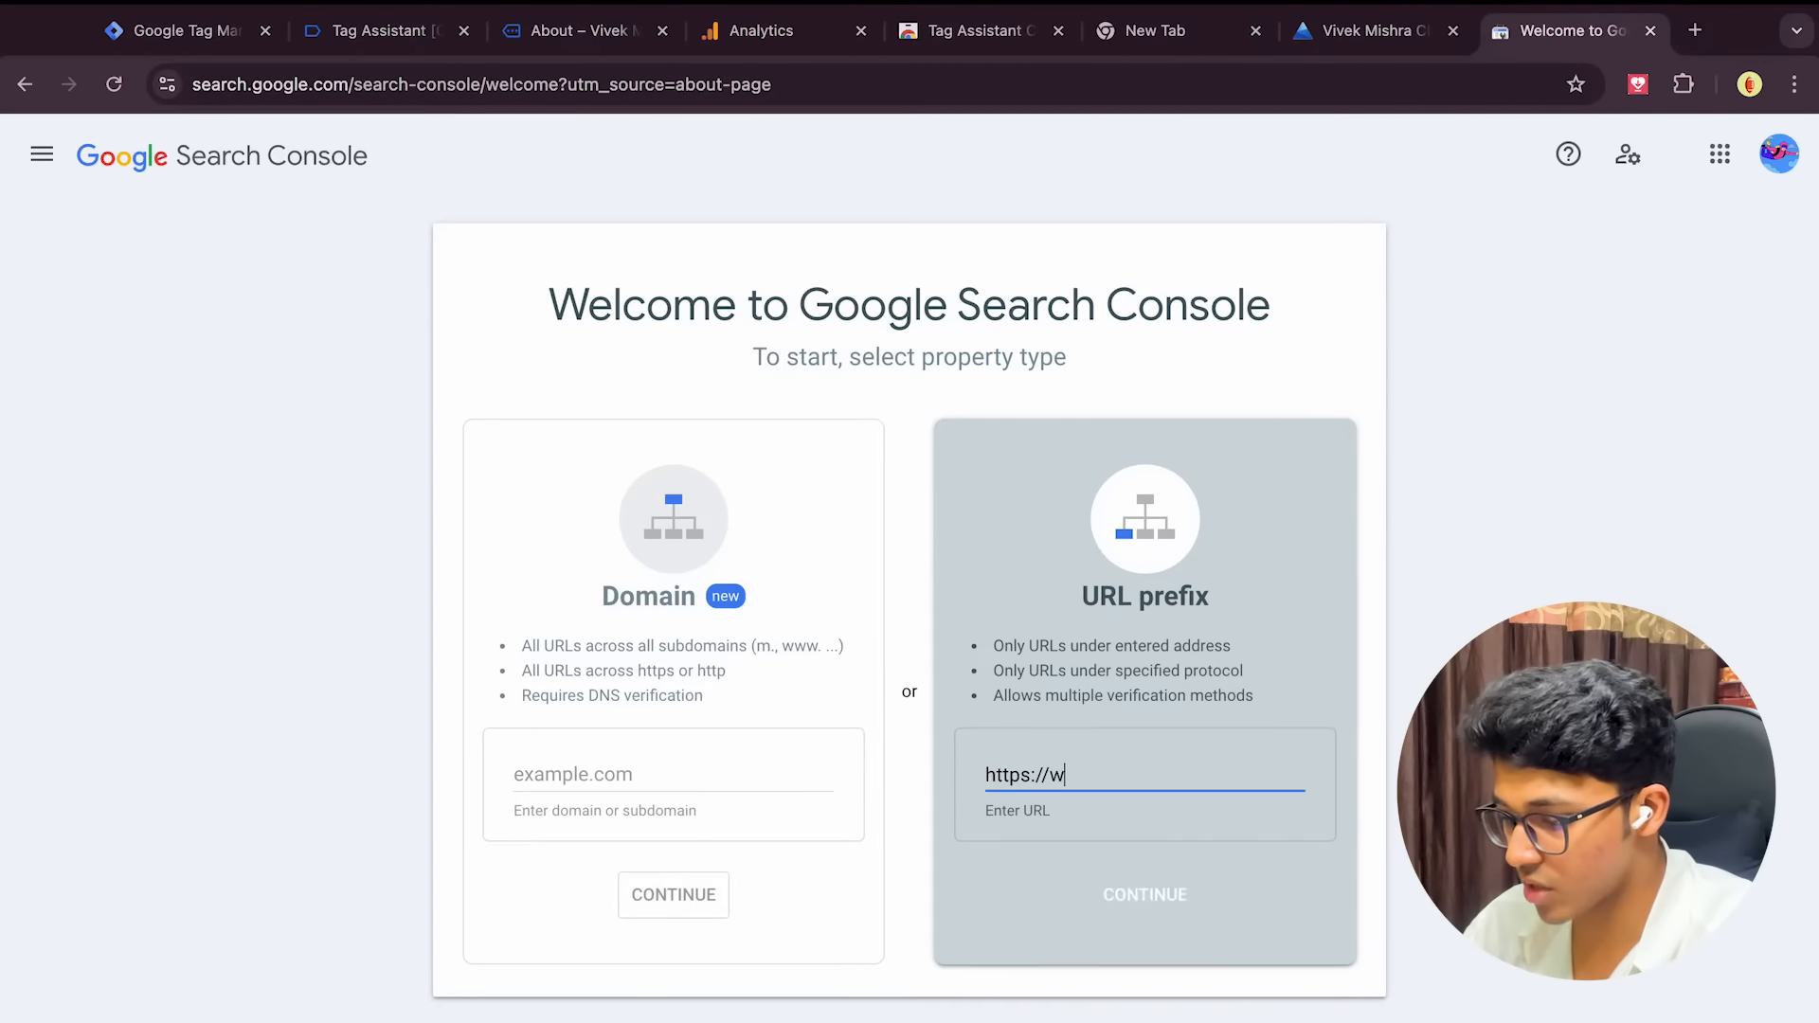
text(ww.vivekm)
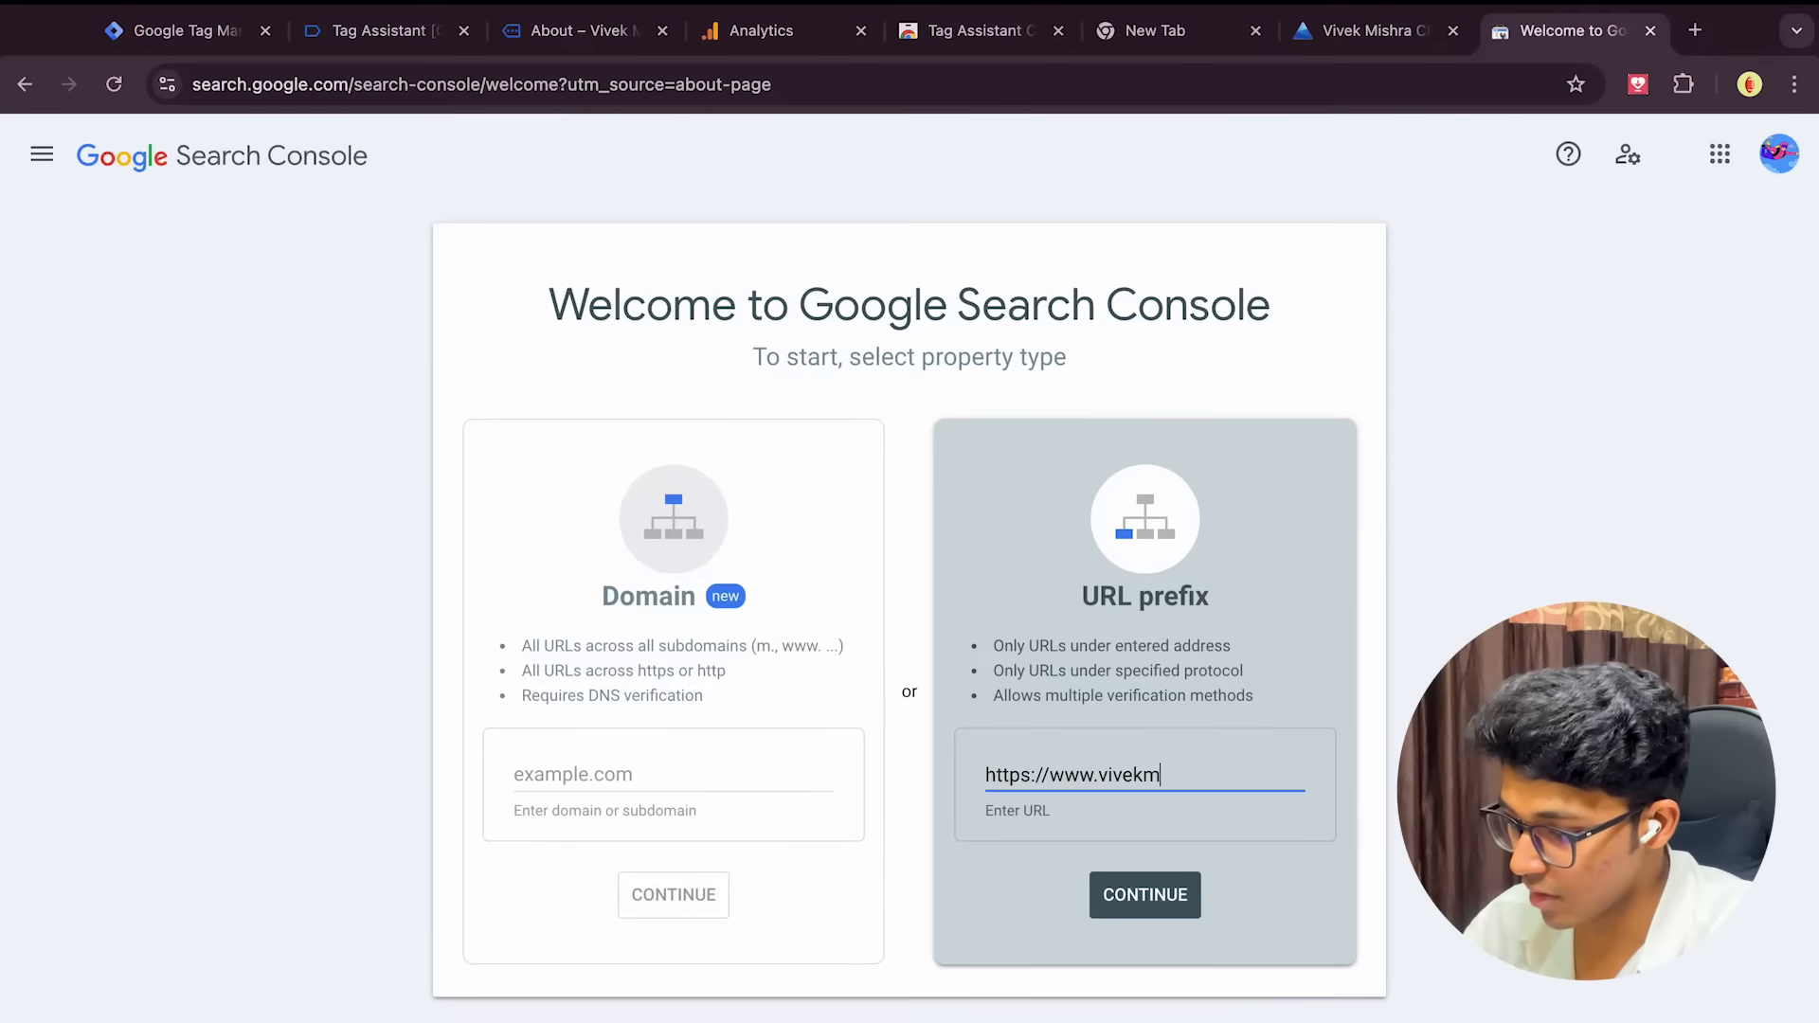
text(ishra.net)
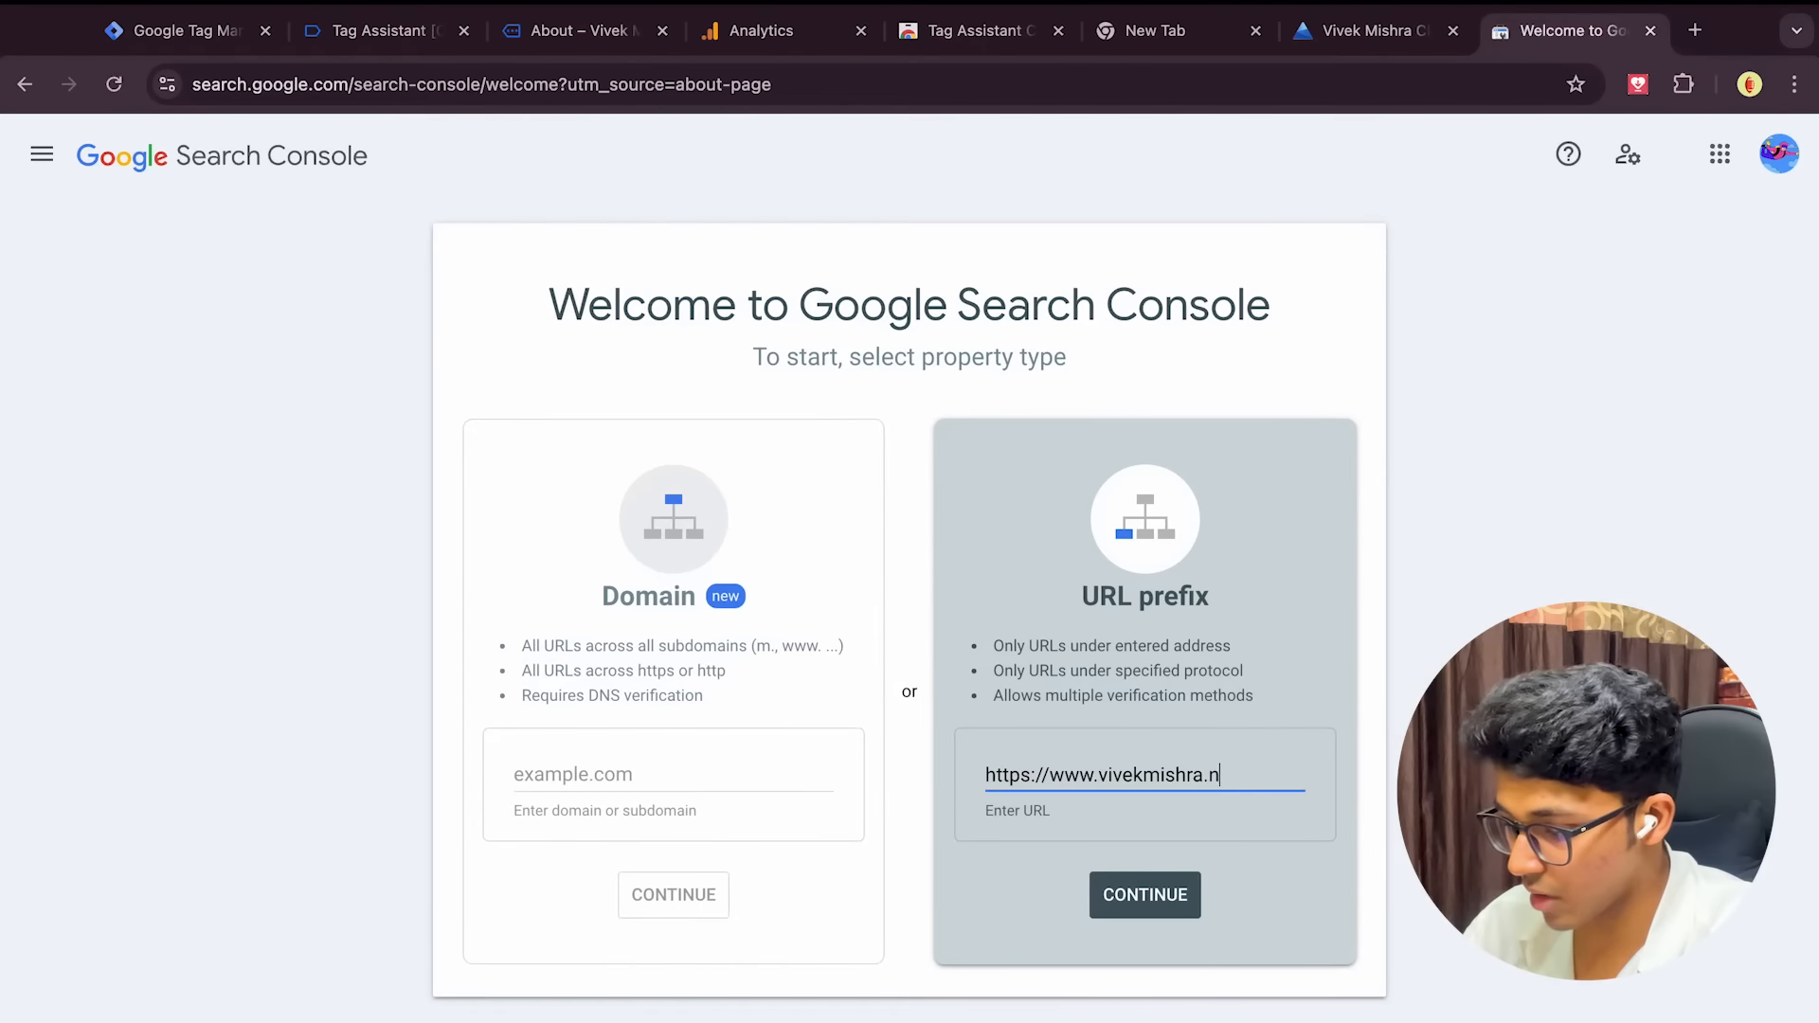
click(1098, 786)
text(youtube.)
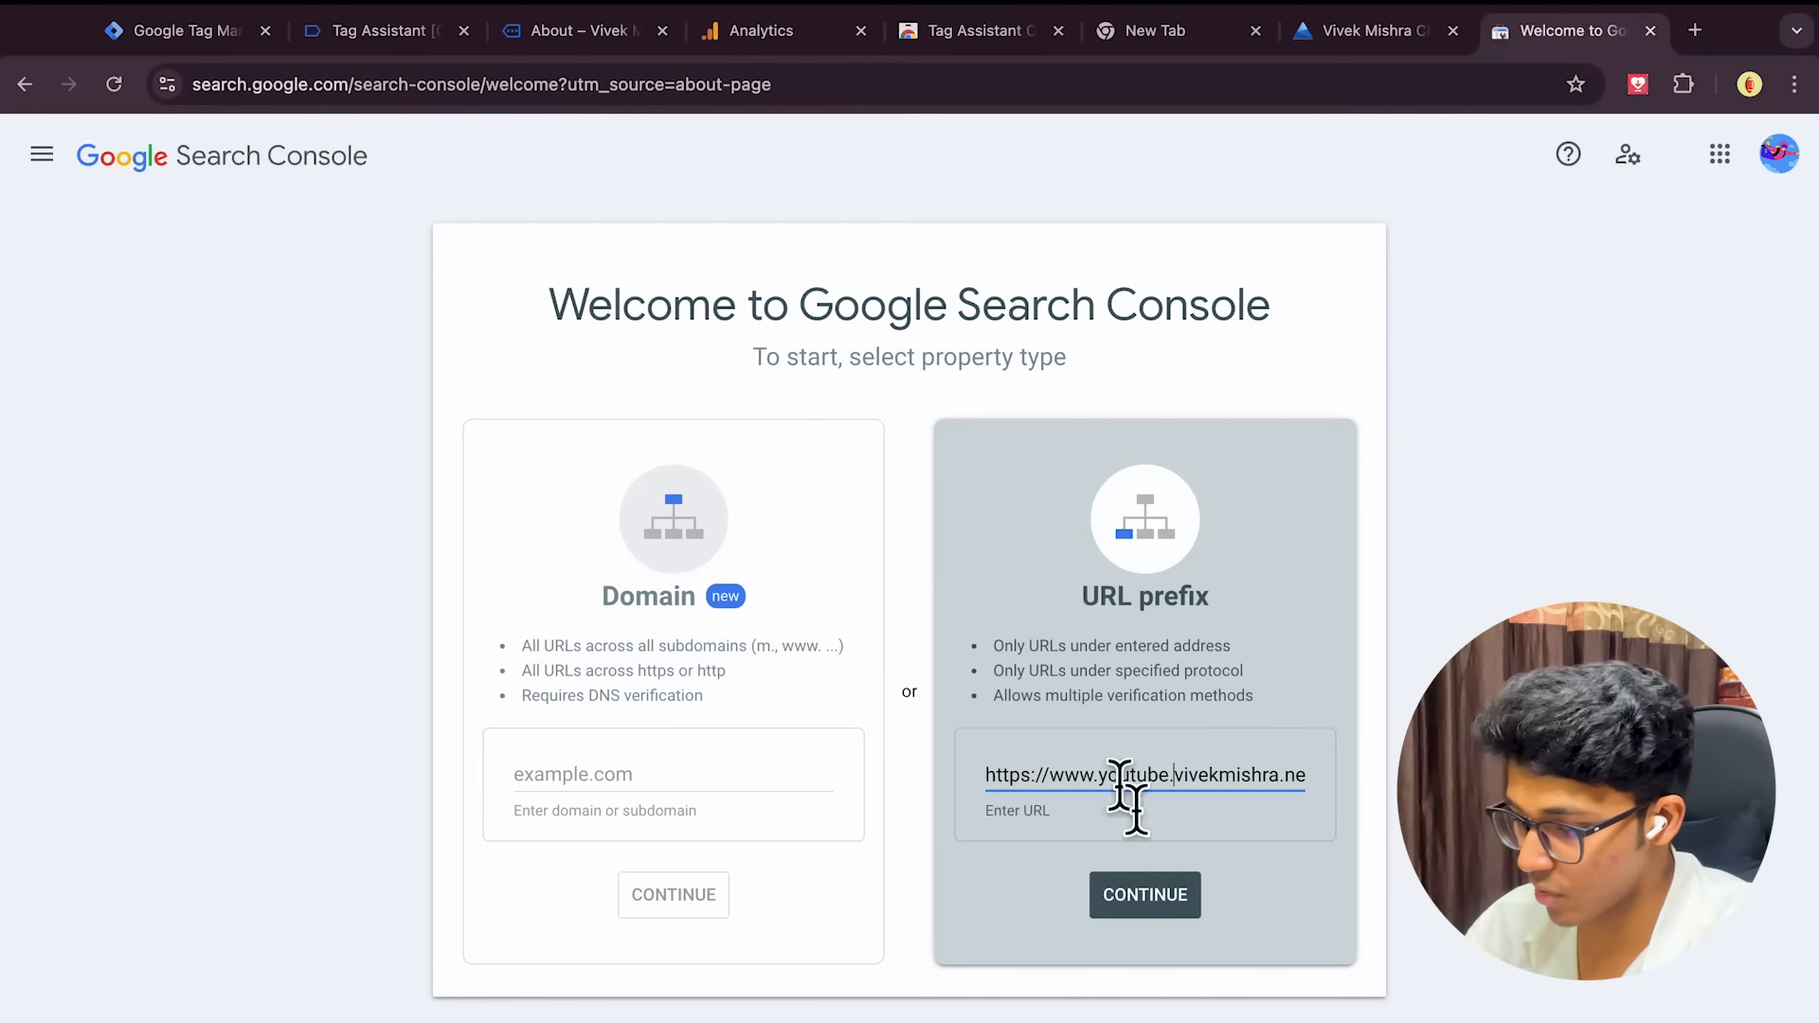
click(1150, 902)
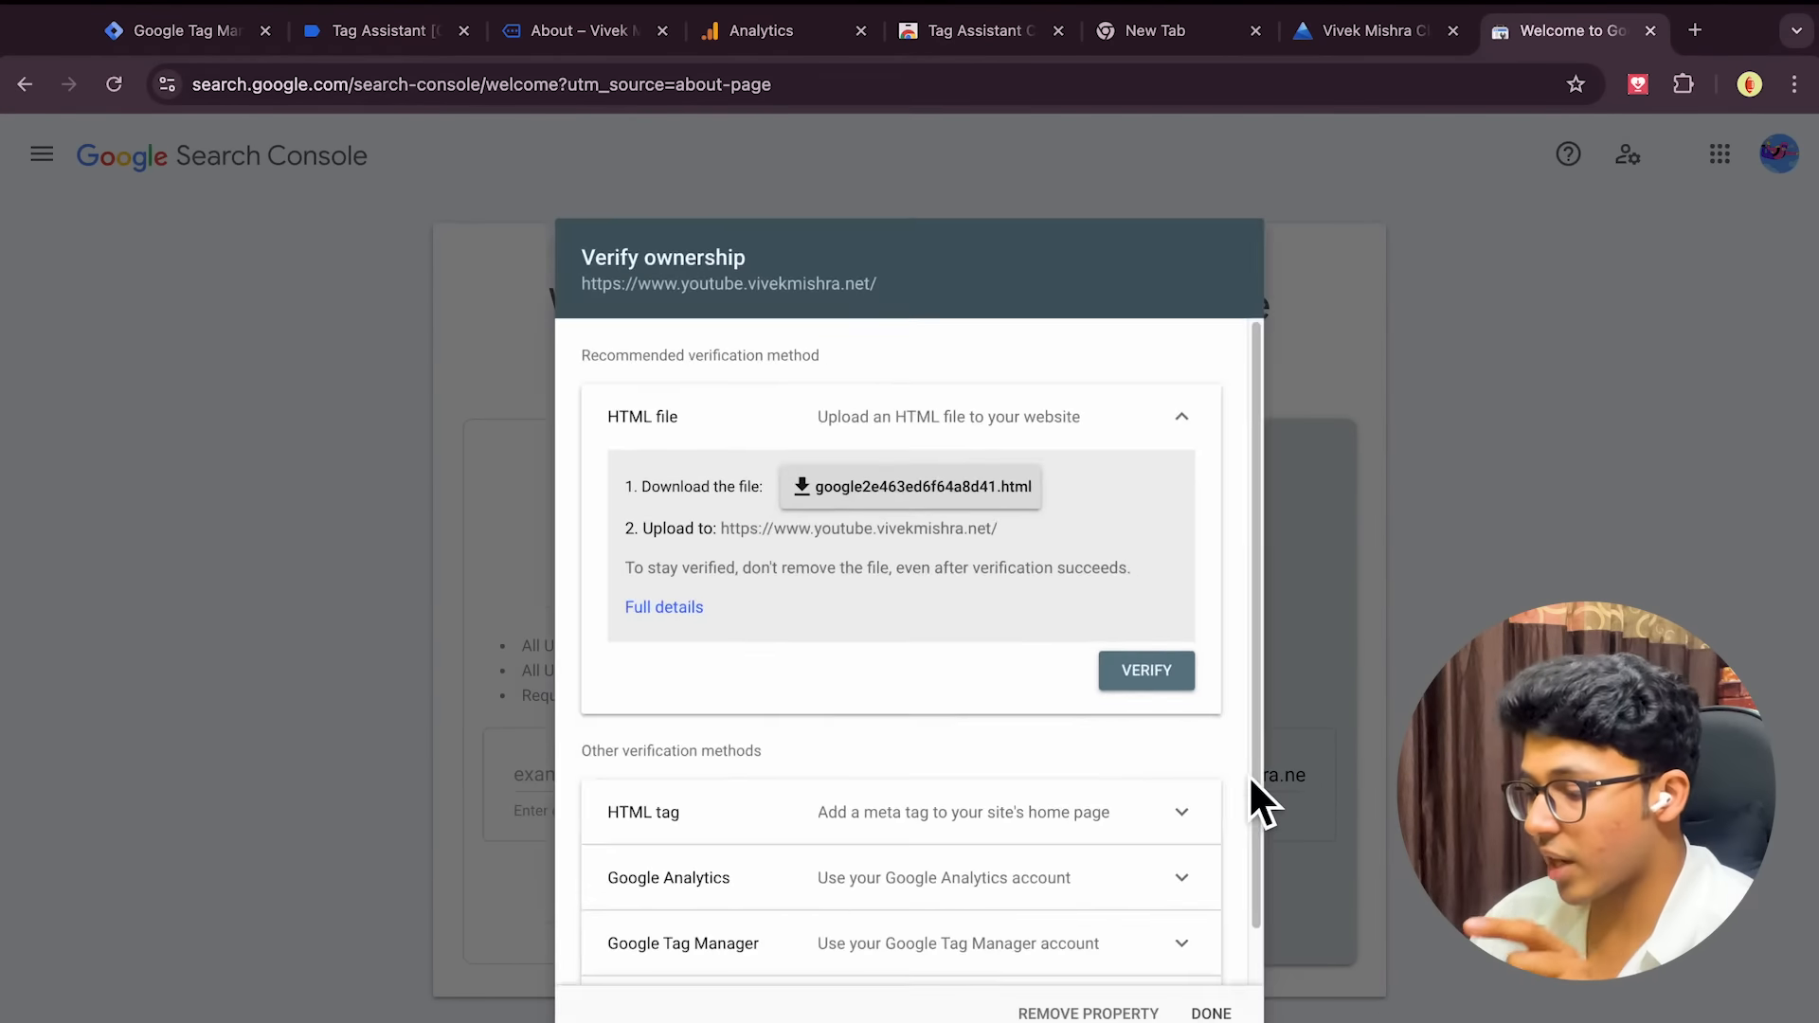
Attempt ownership verification via Google Tag Manager, which fails because the site isn't found
scroll(955, 773, down, 1)
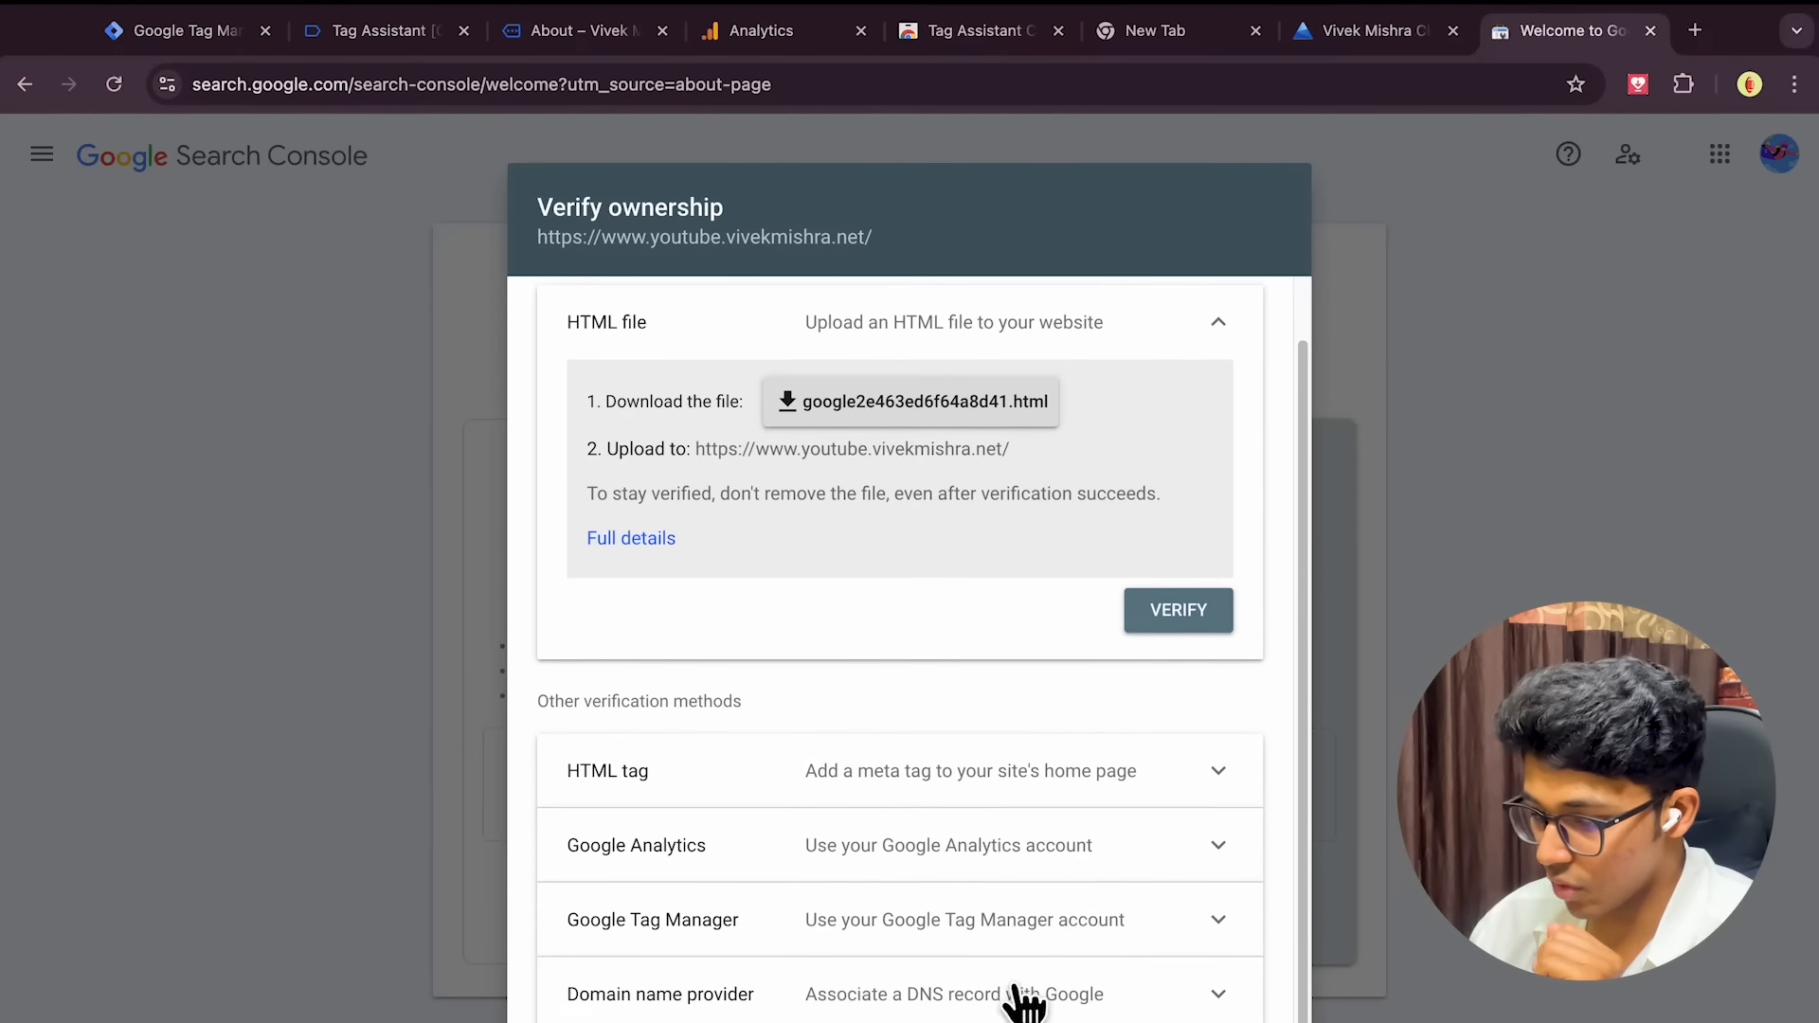
click(1220, 922)
scroll(1226, 933, down, 3)
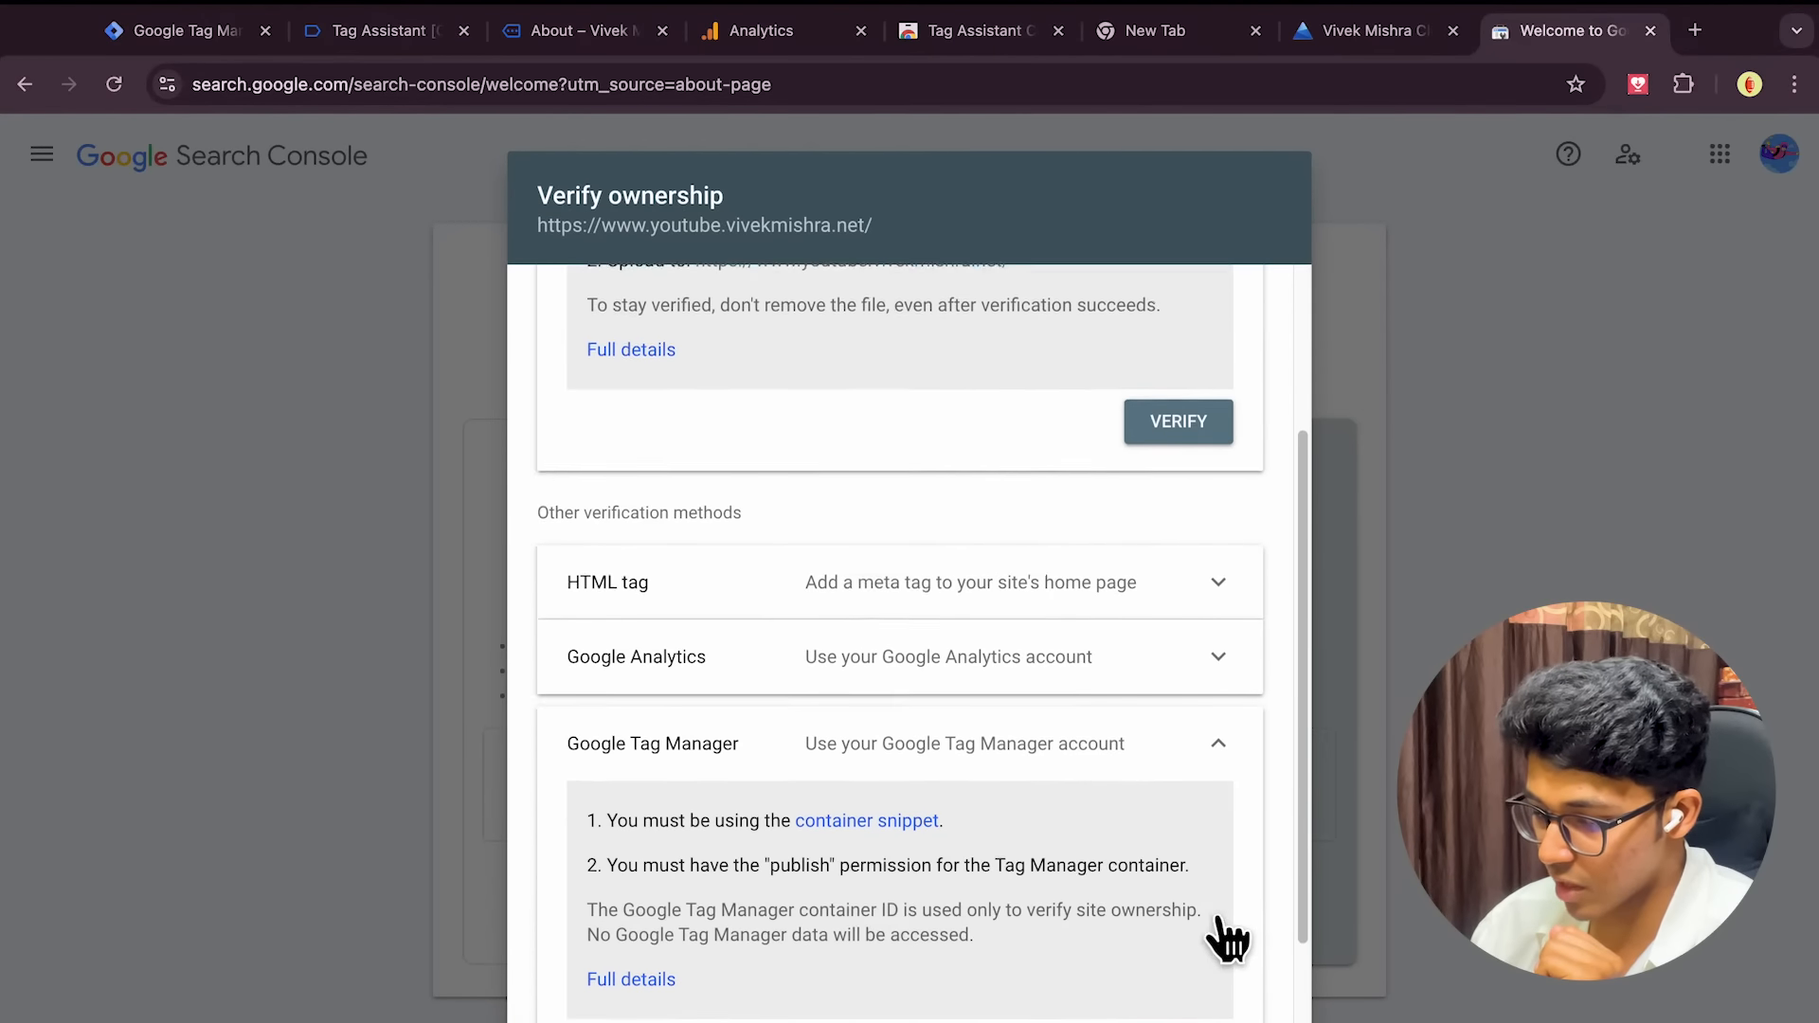
scroll(1227, 933, down, 2)
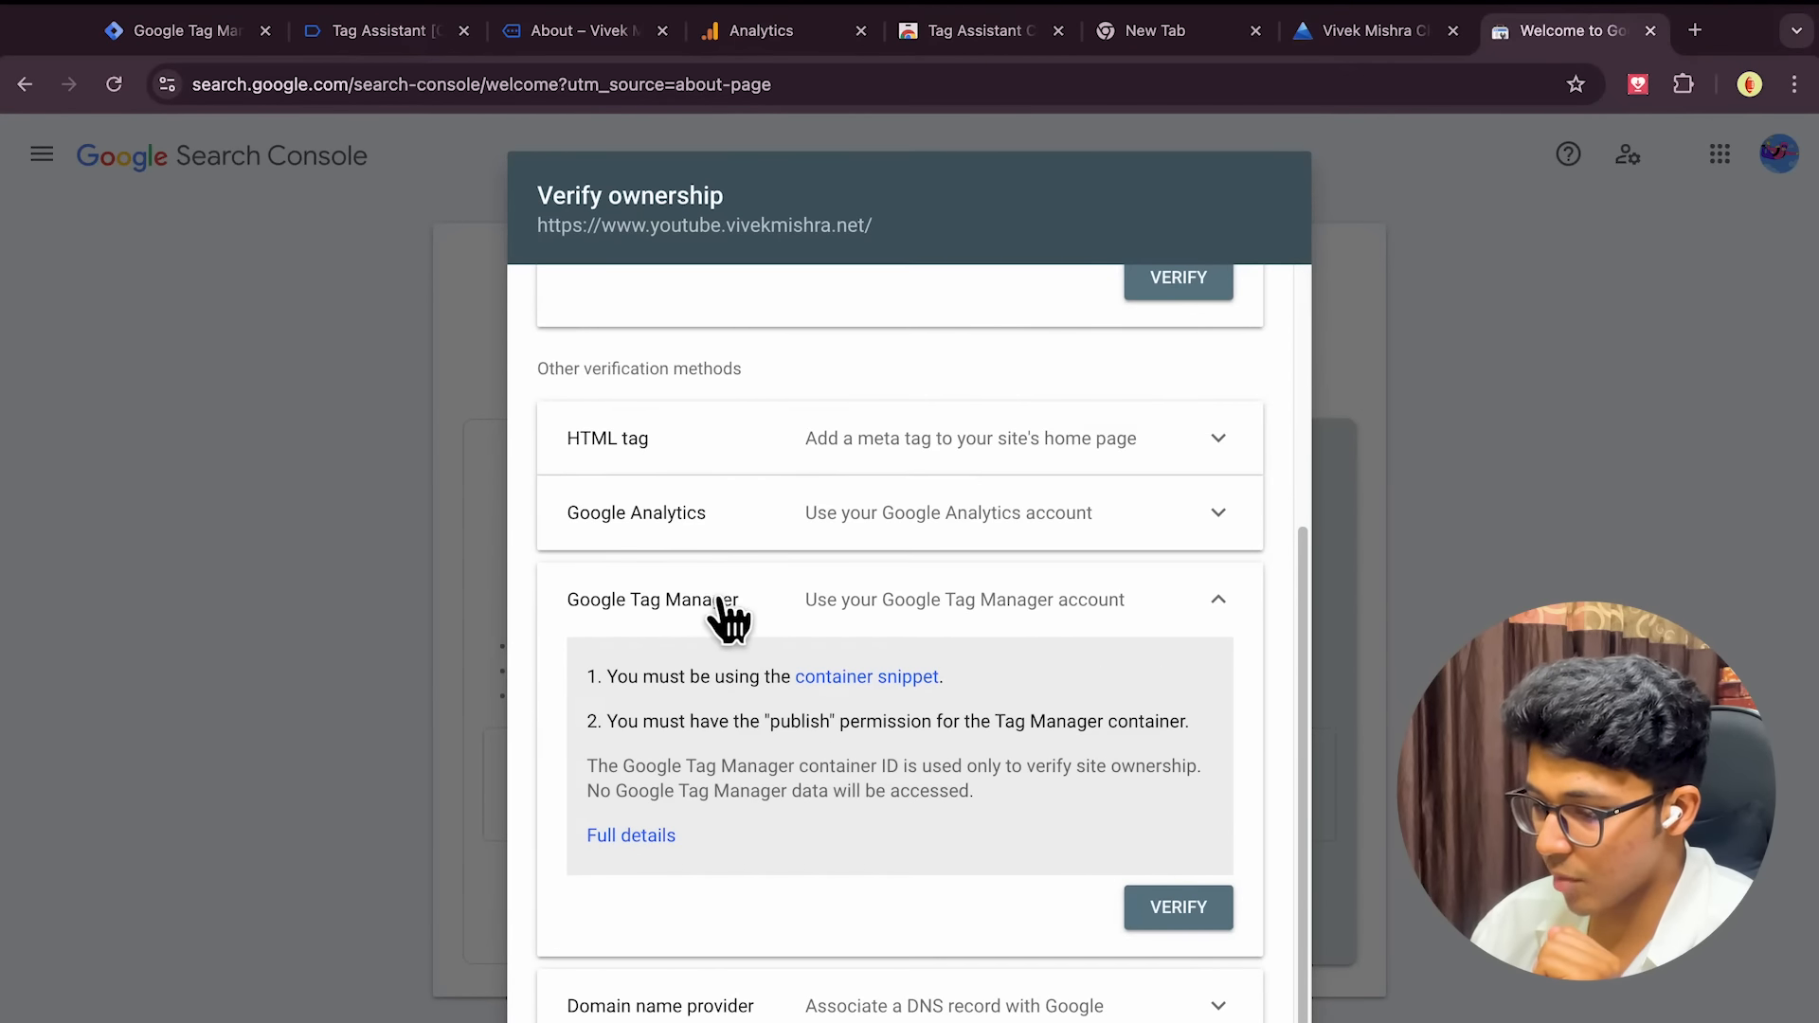
scroll(698, 616, up, 3)
scroll(698, 617, down, 3)
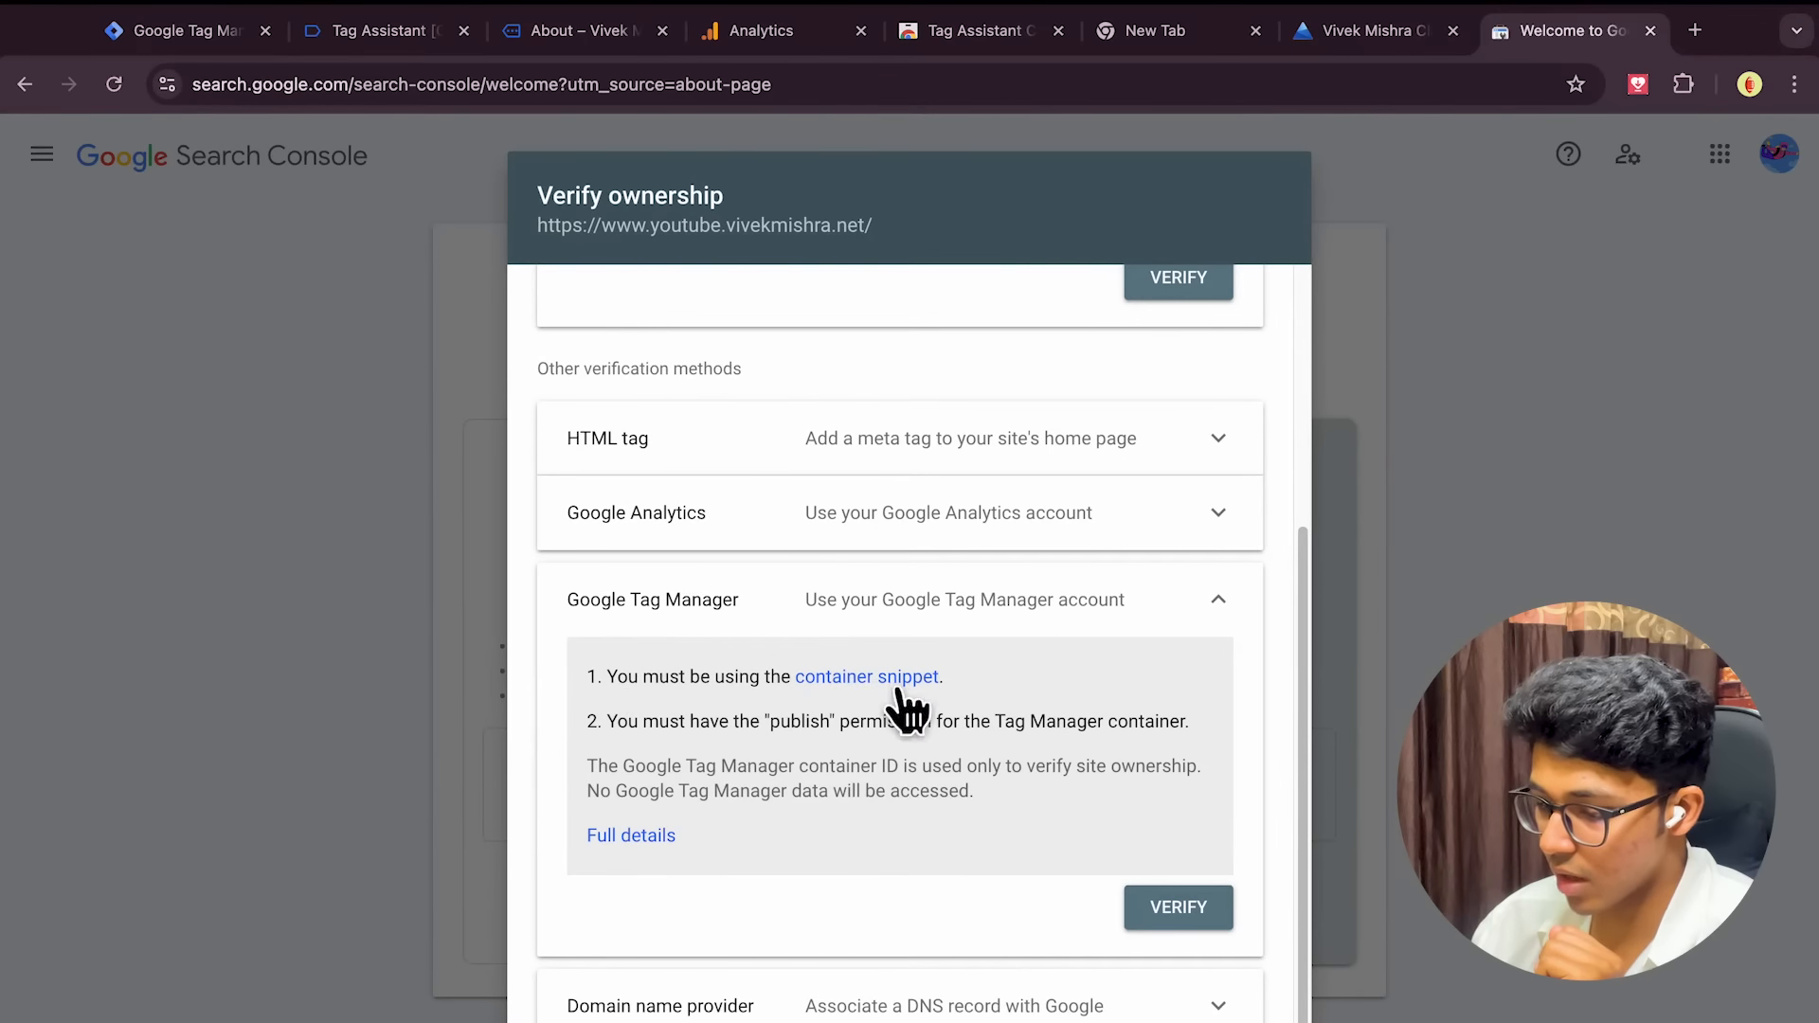
click(1157, 920)
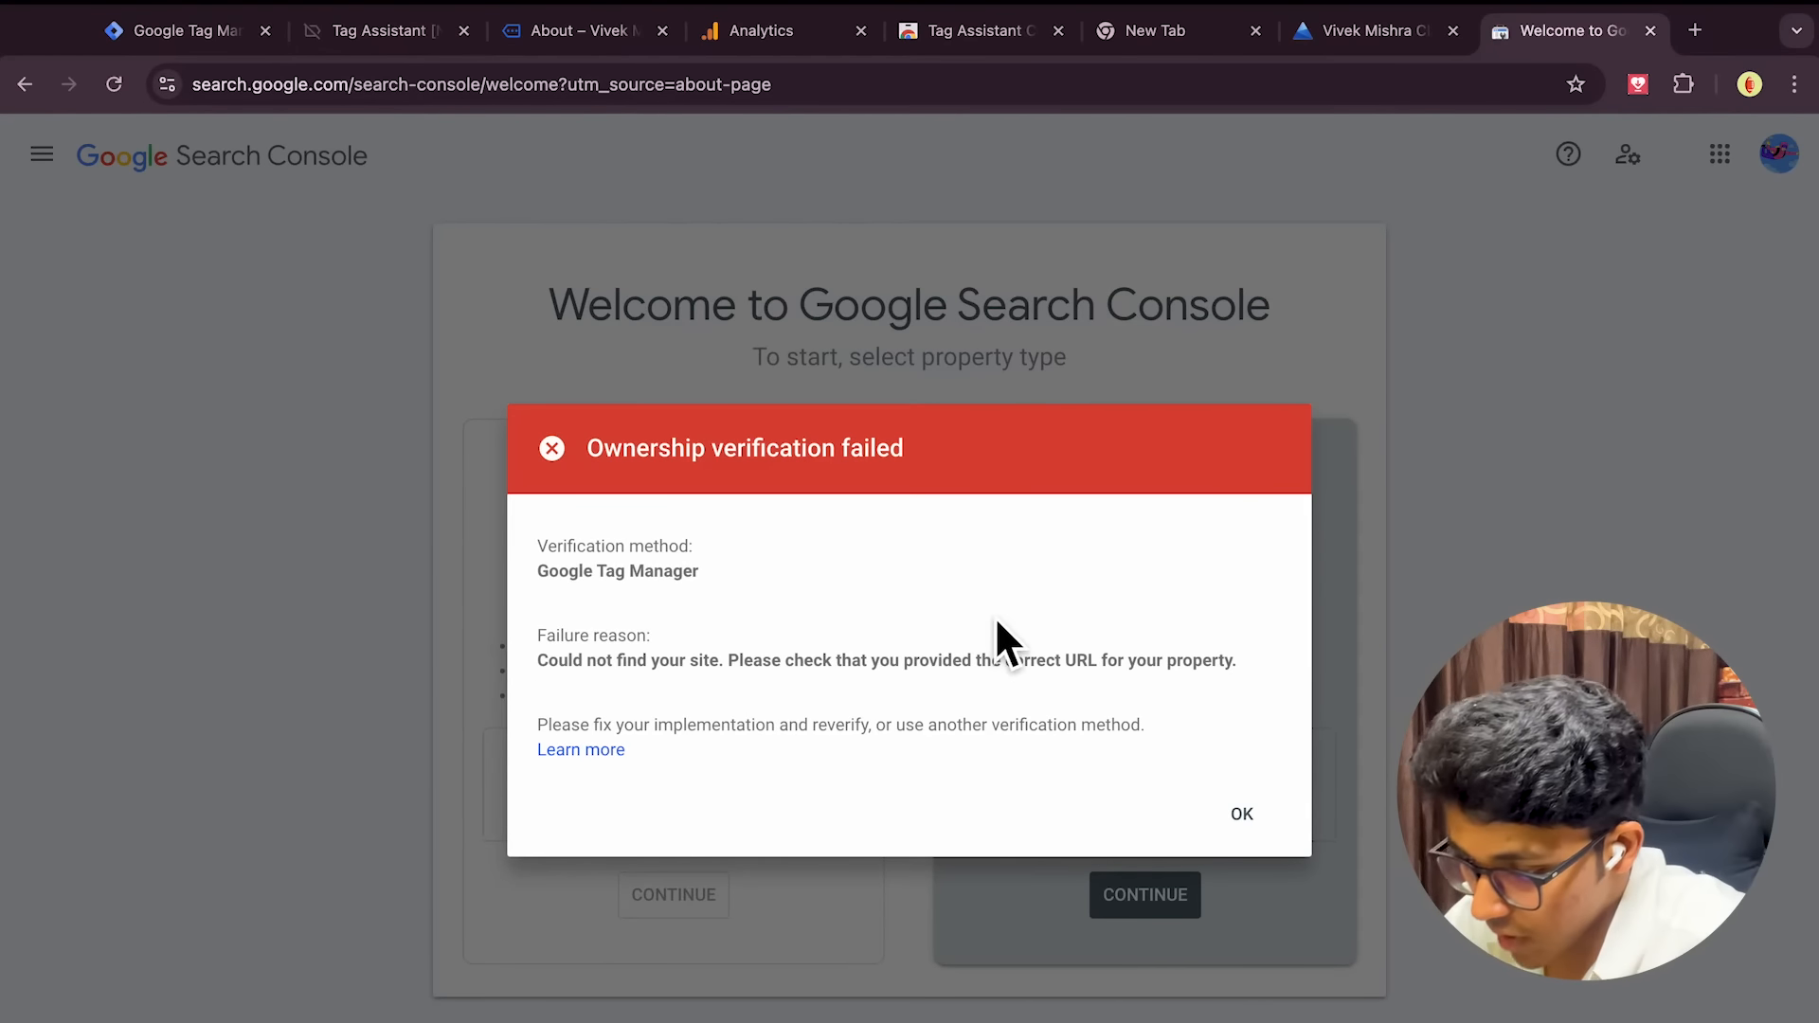
click(1248, 841)
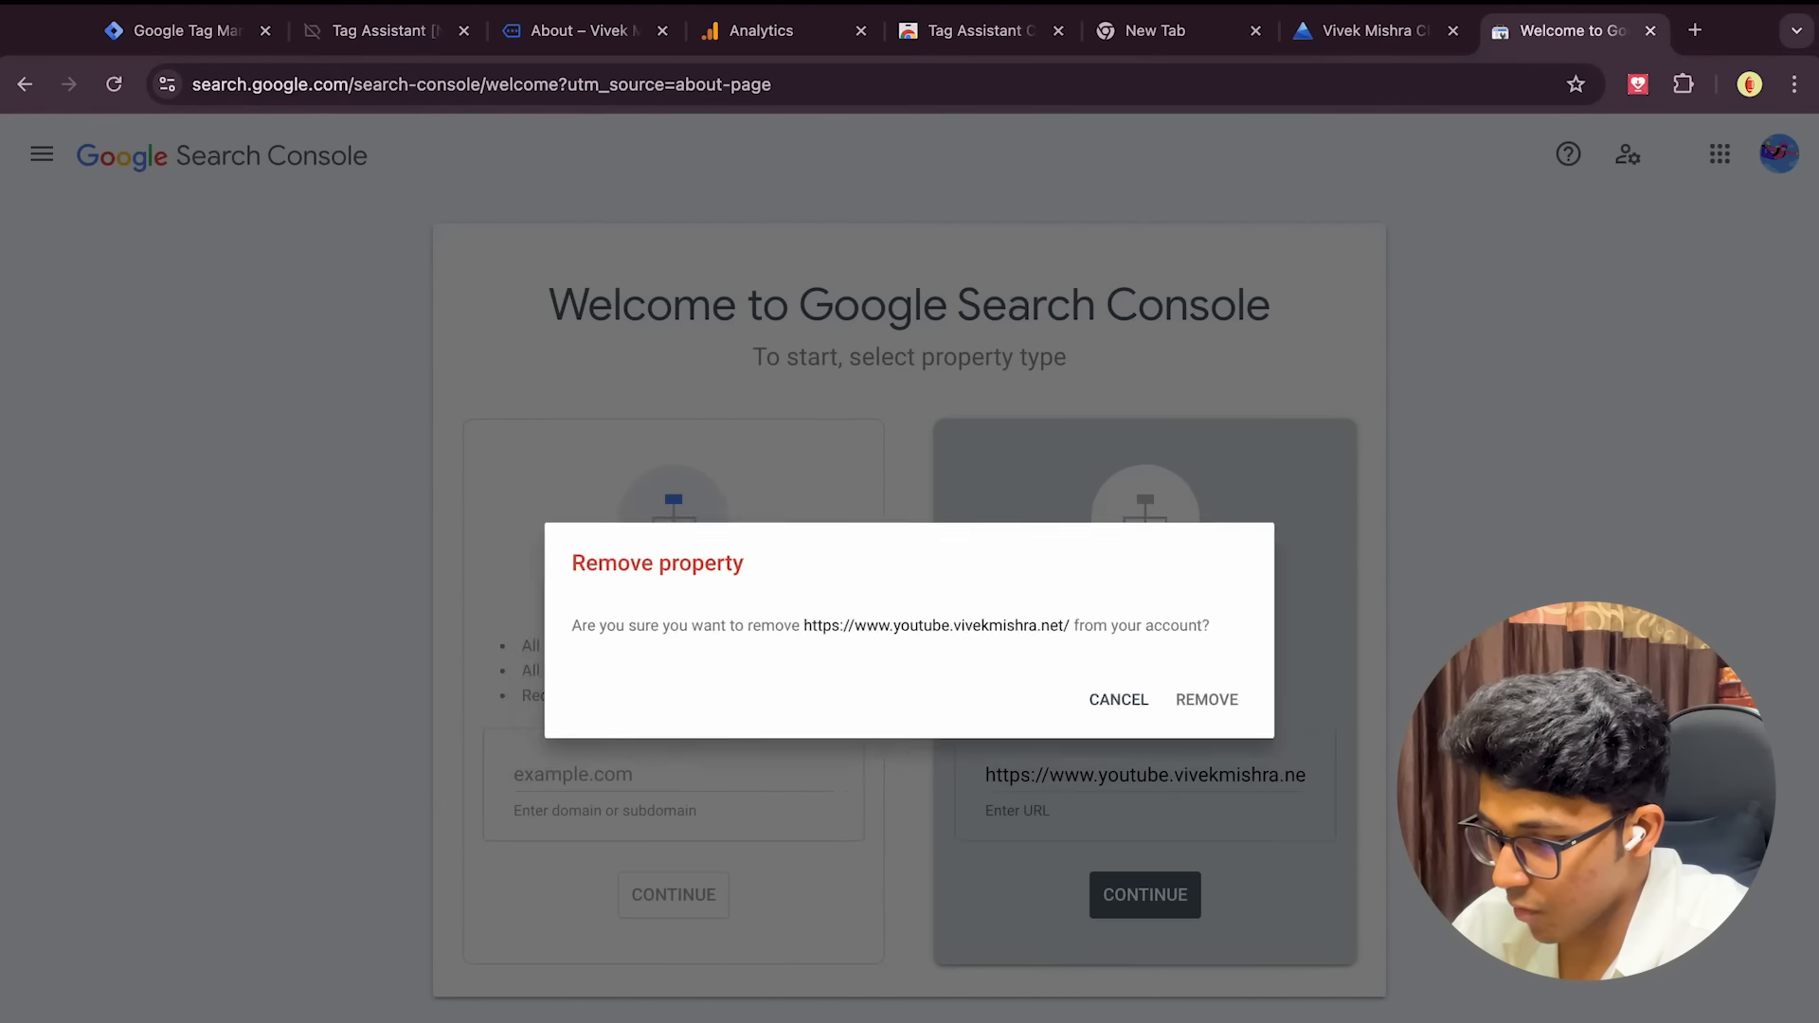
click(1237, 720)
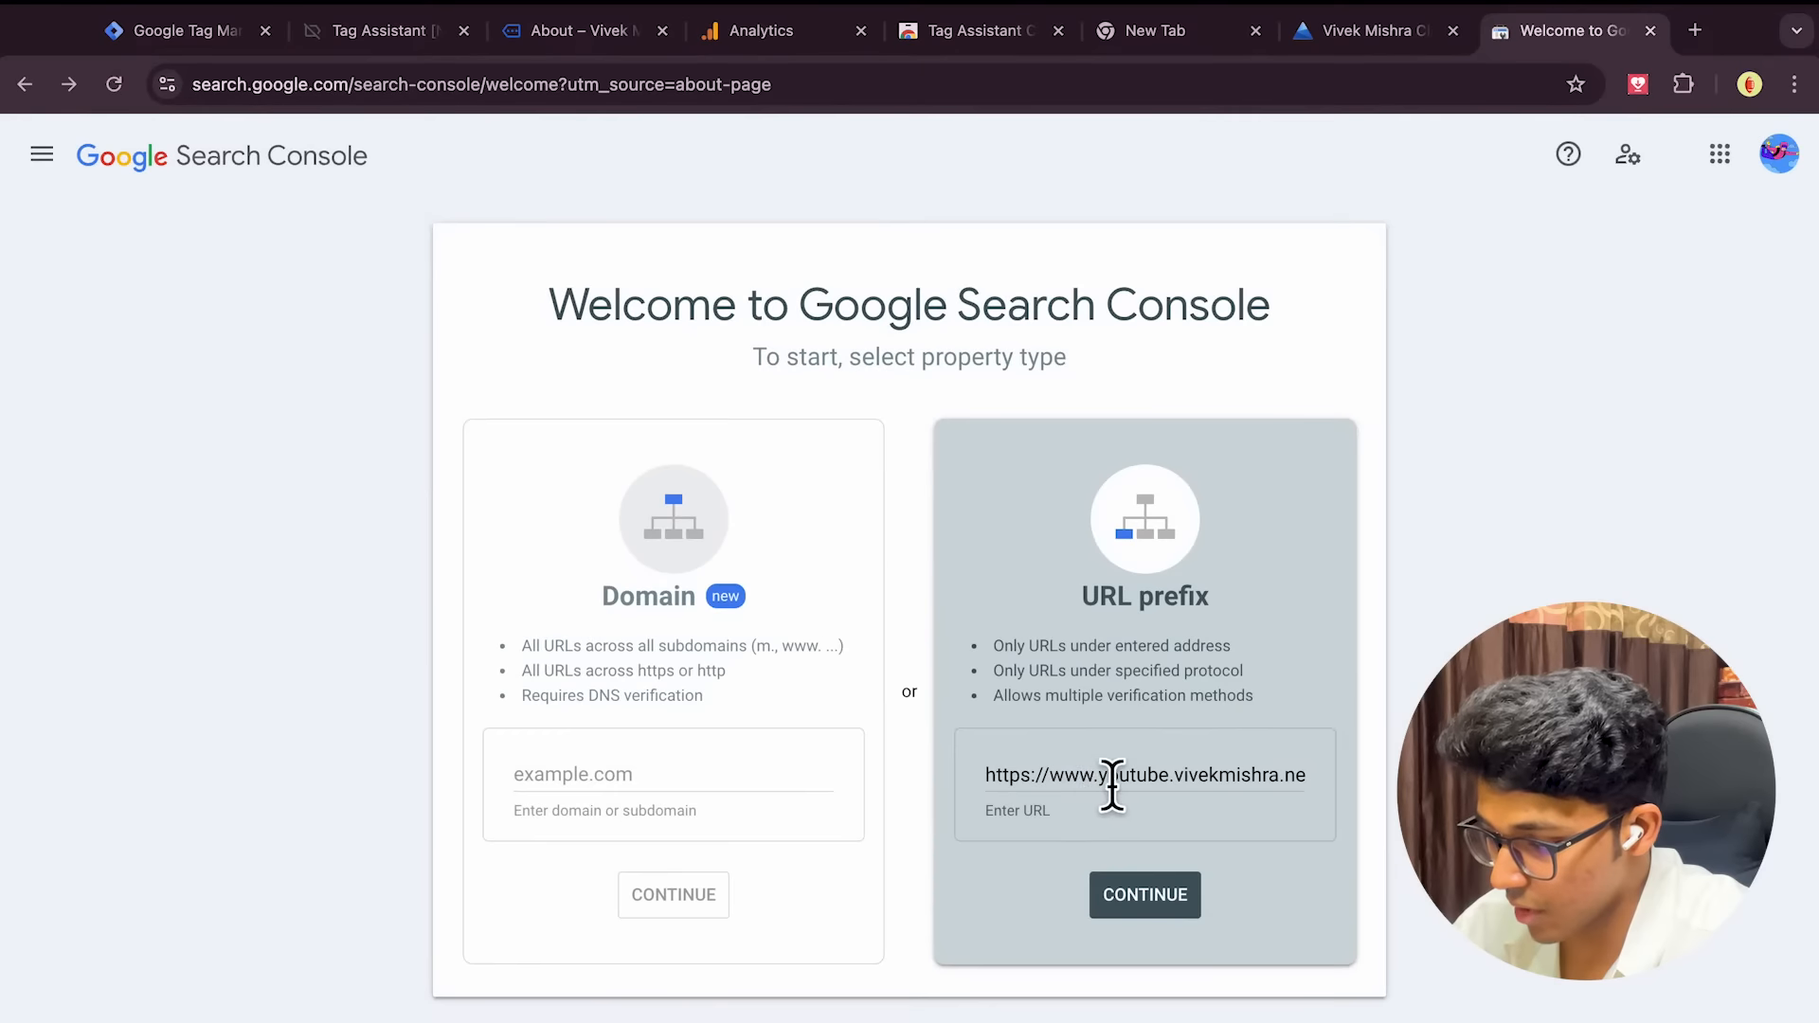
drag(1104, 794, 1052, 796)
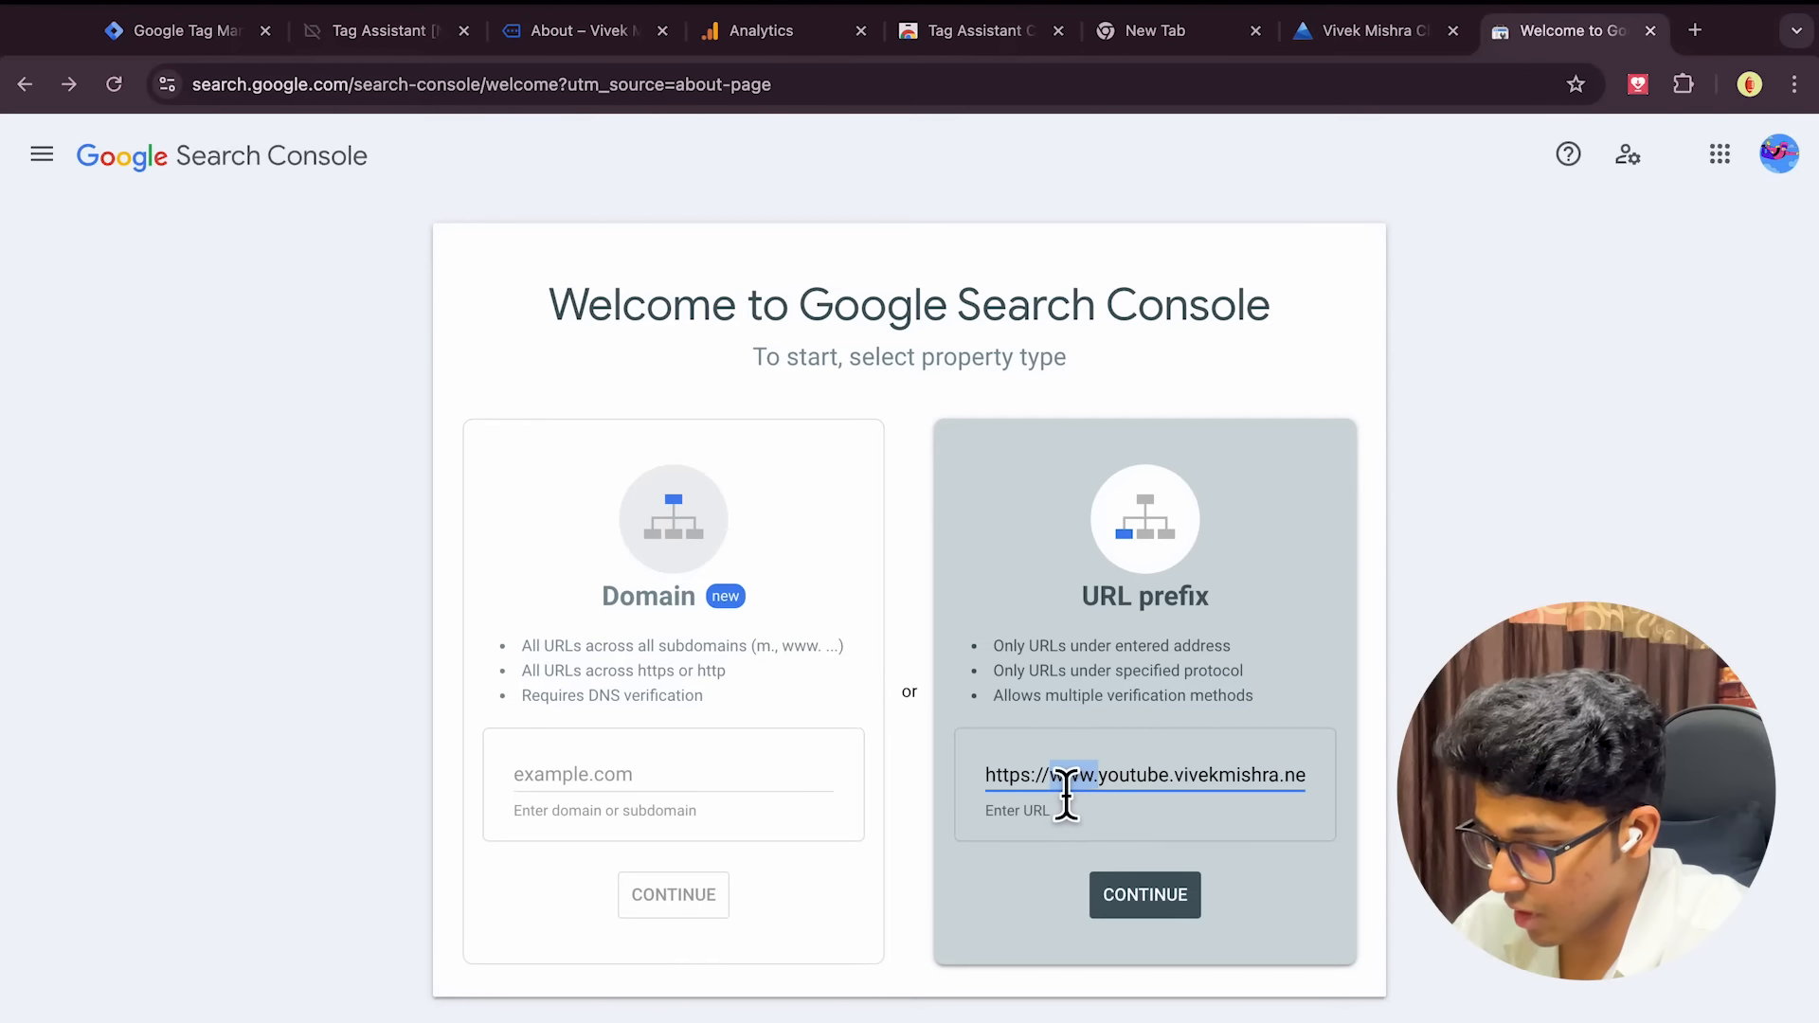
key(BackSpace)
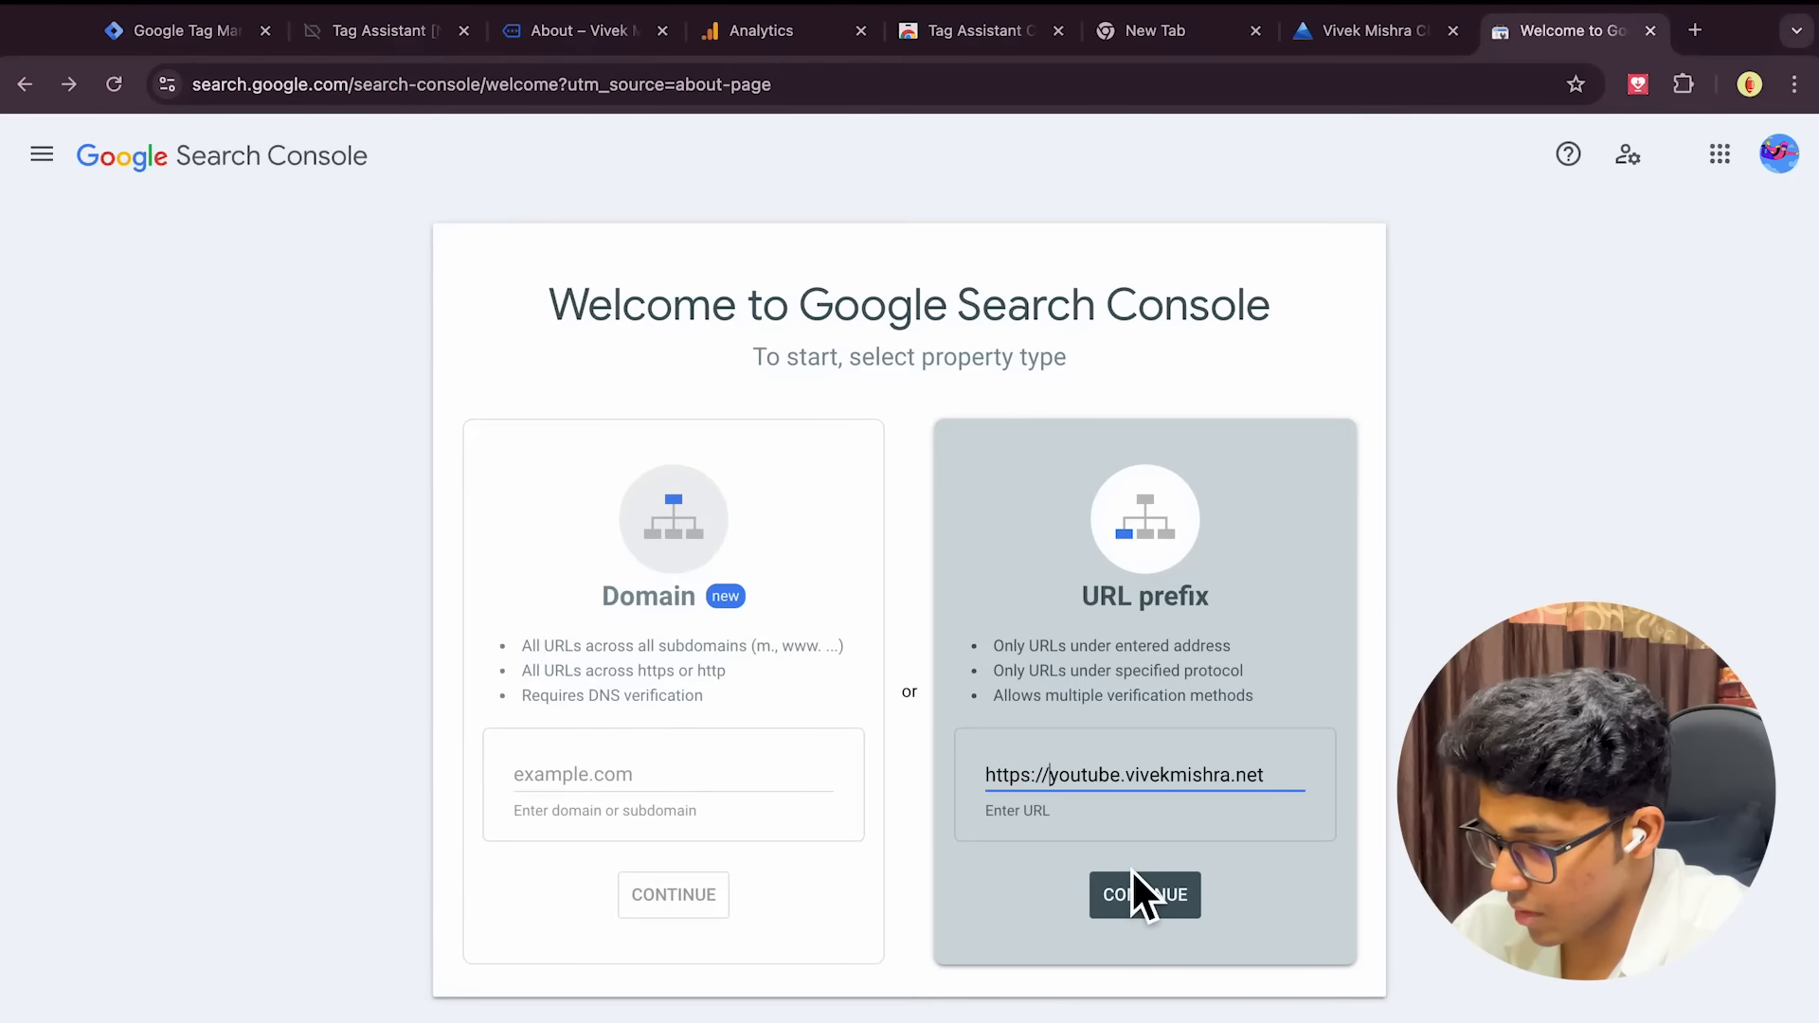
click(1139, 907)
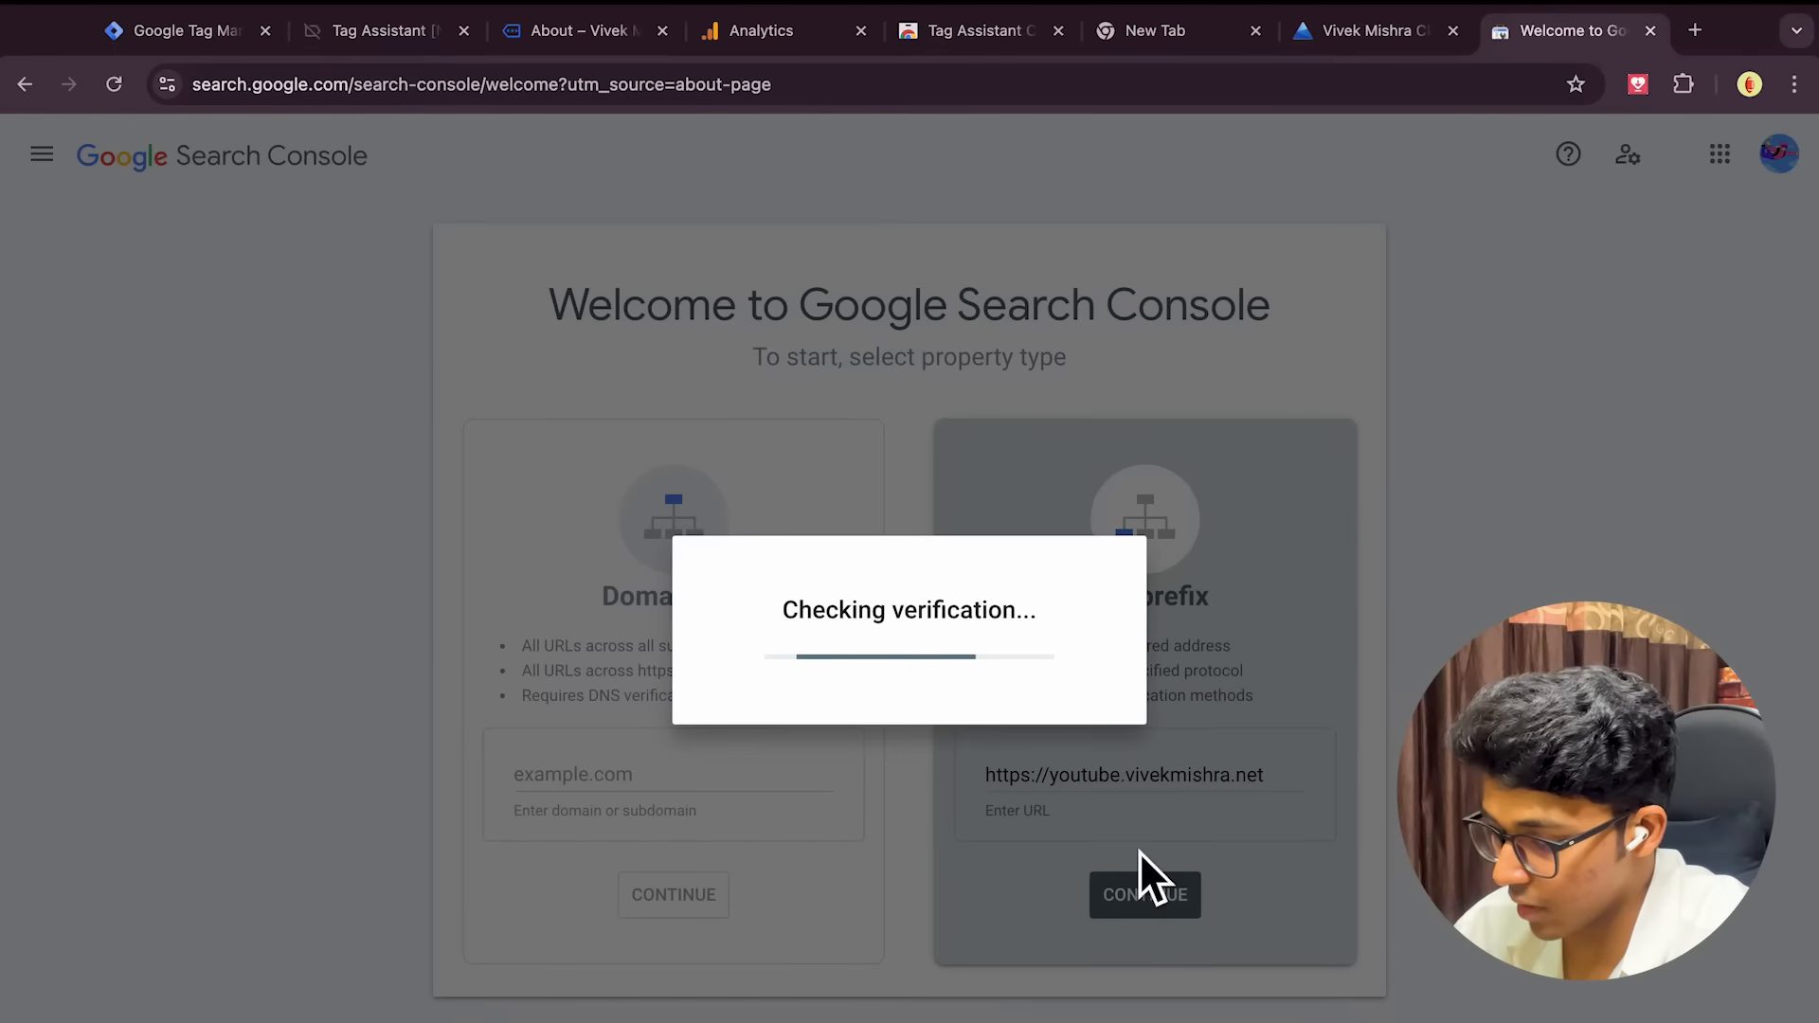
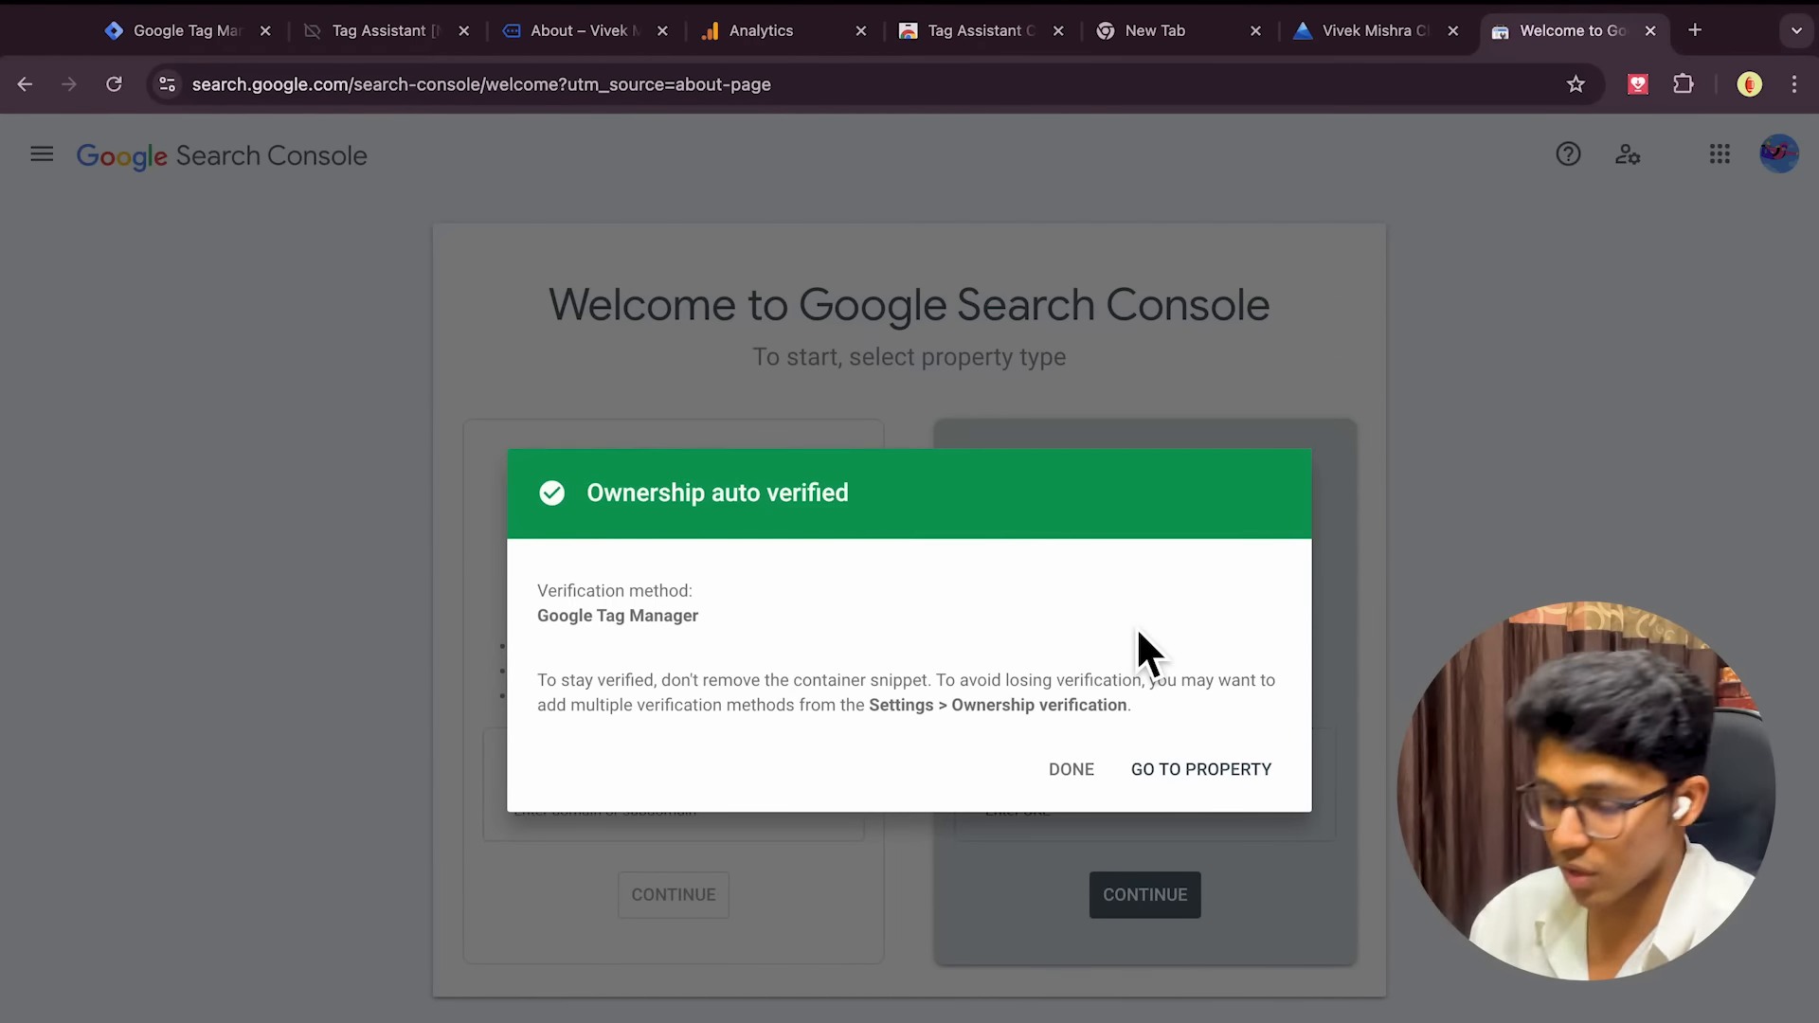
click(1199, 773)
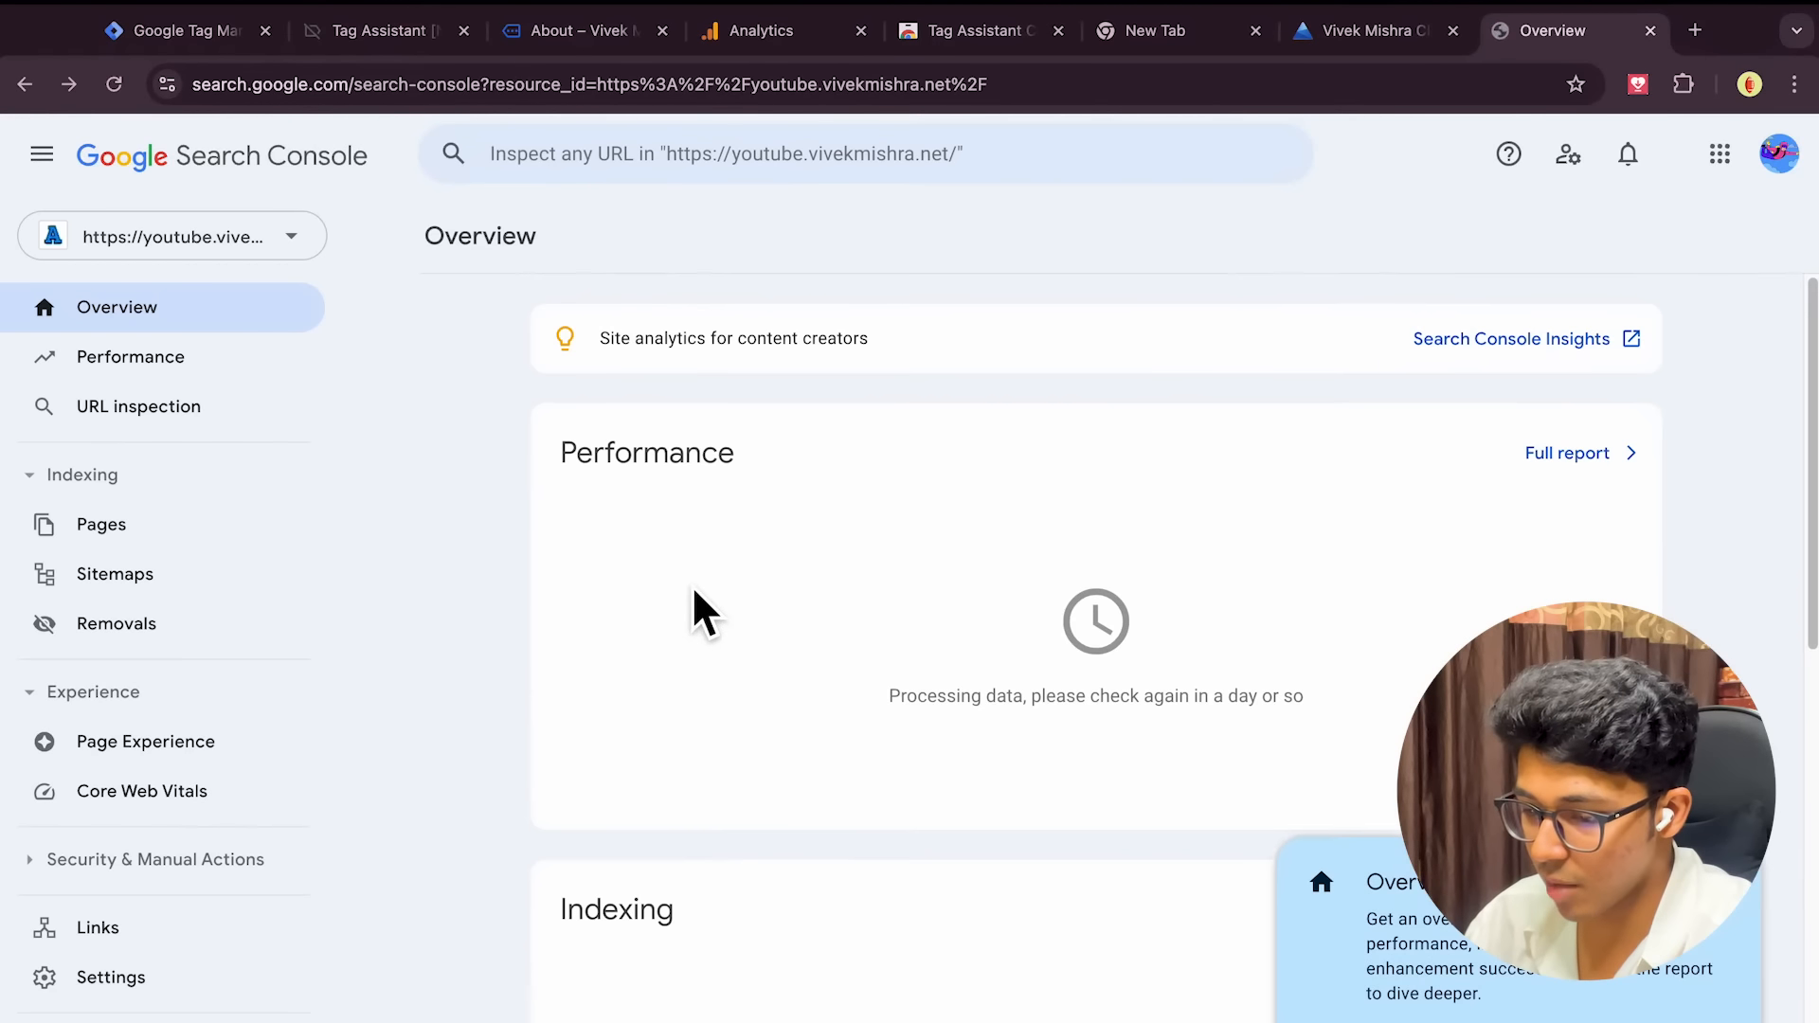
click(249, 523)
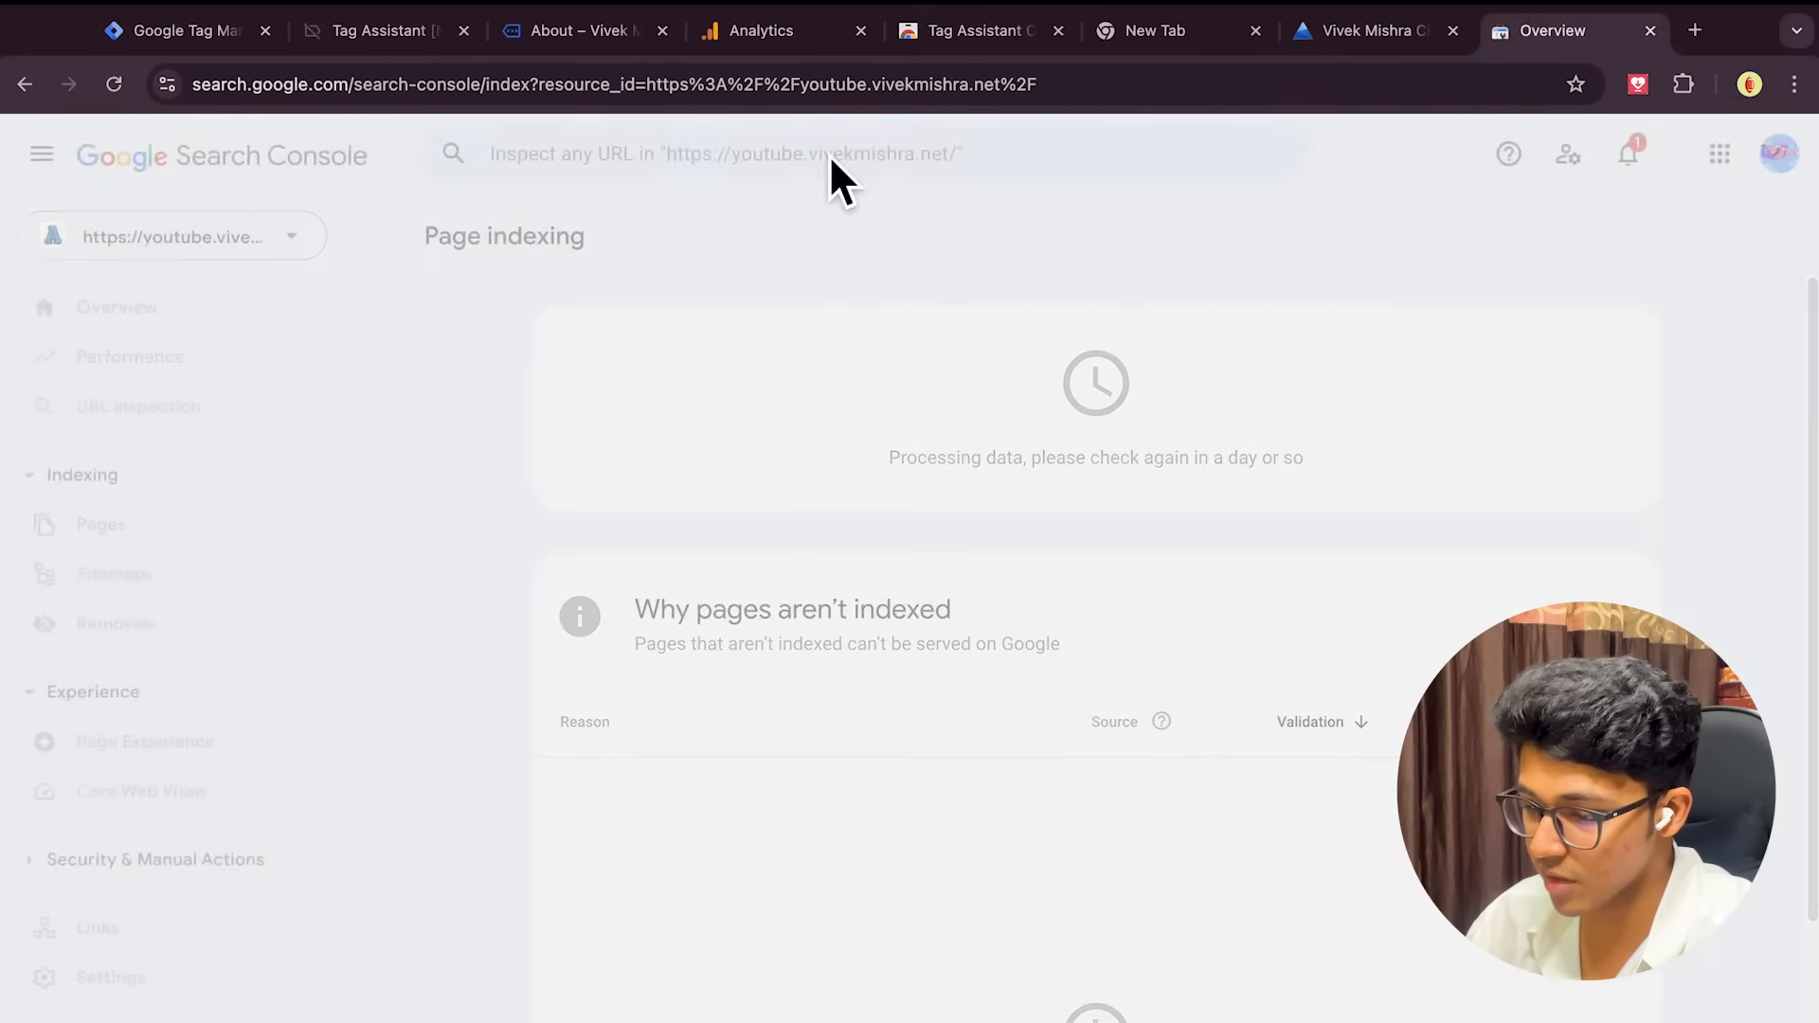
scroll(294, 701, down, 1)
scroll(292, 698, up, 1)
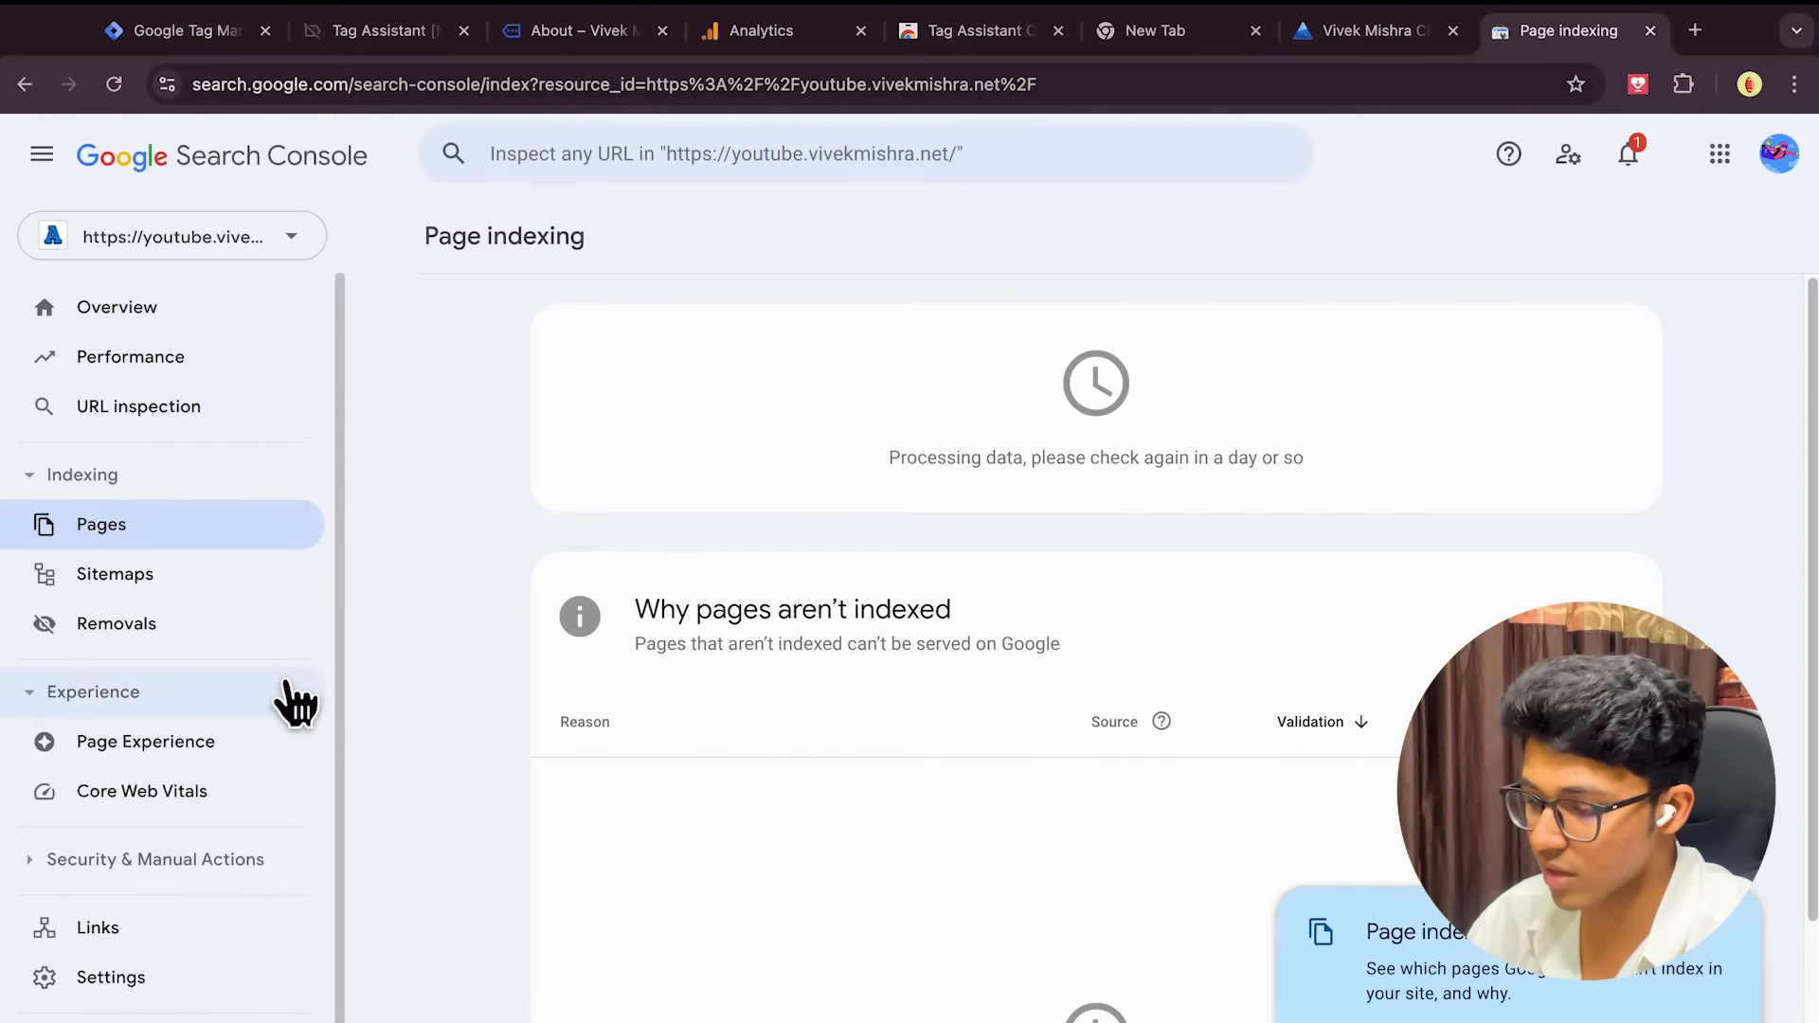
click(229, 344)
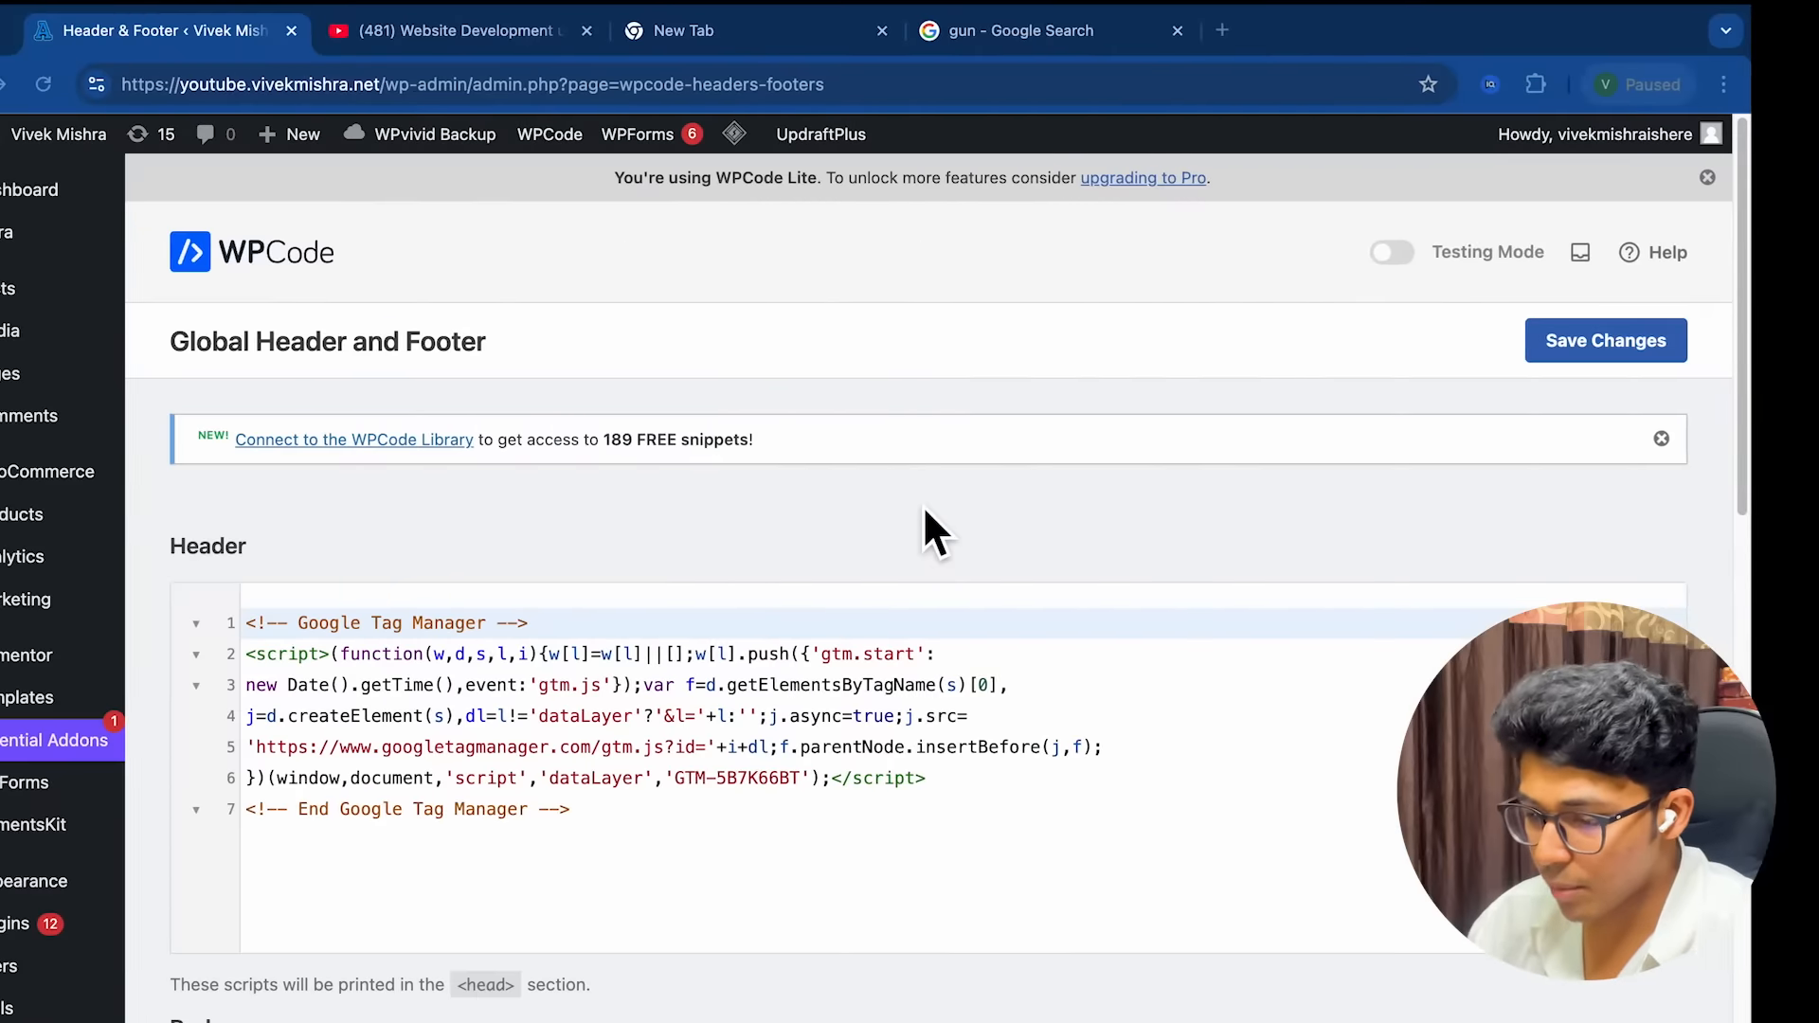
Switch to MindNode and expand the Microsoft Clarity node to show its Clarity–GTM integration note
key(ctrl+Left)
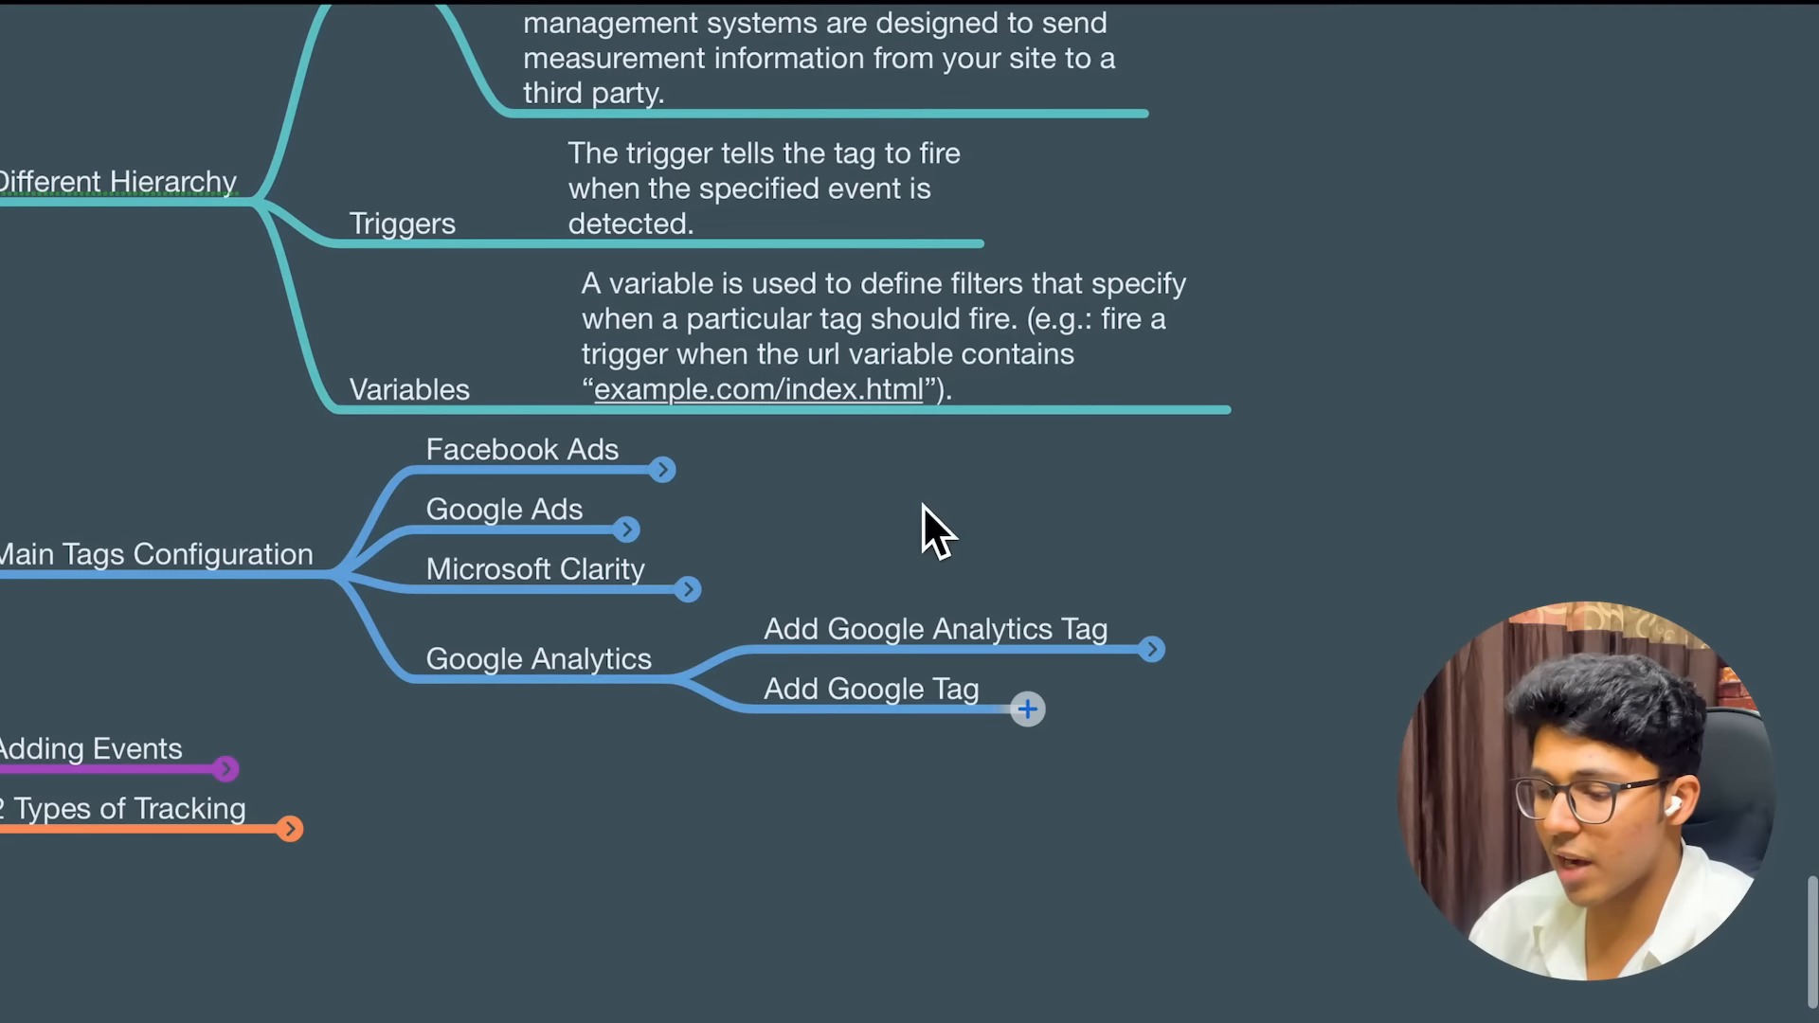
scroll(1413, 613, down, 3)
scroll(1415, 612, left, 3)
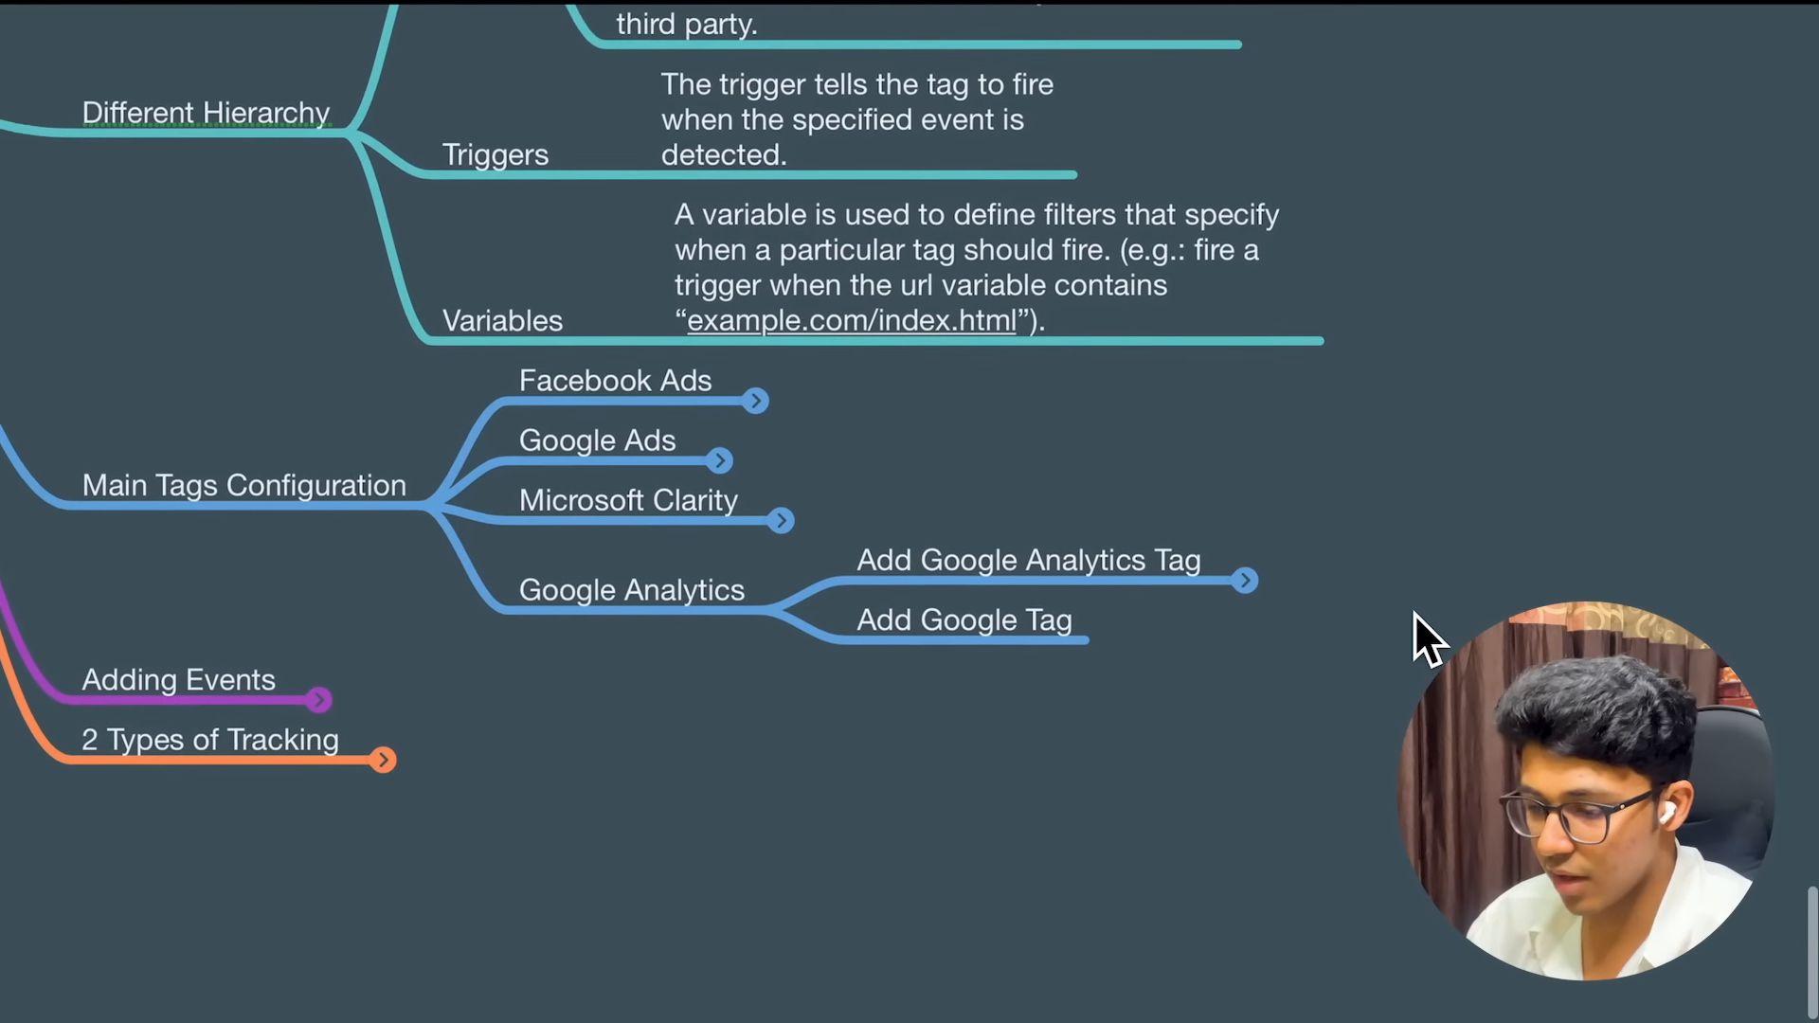
scroll(1413, 613, up, 2)
scroll(1414, 613, right, 1)
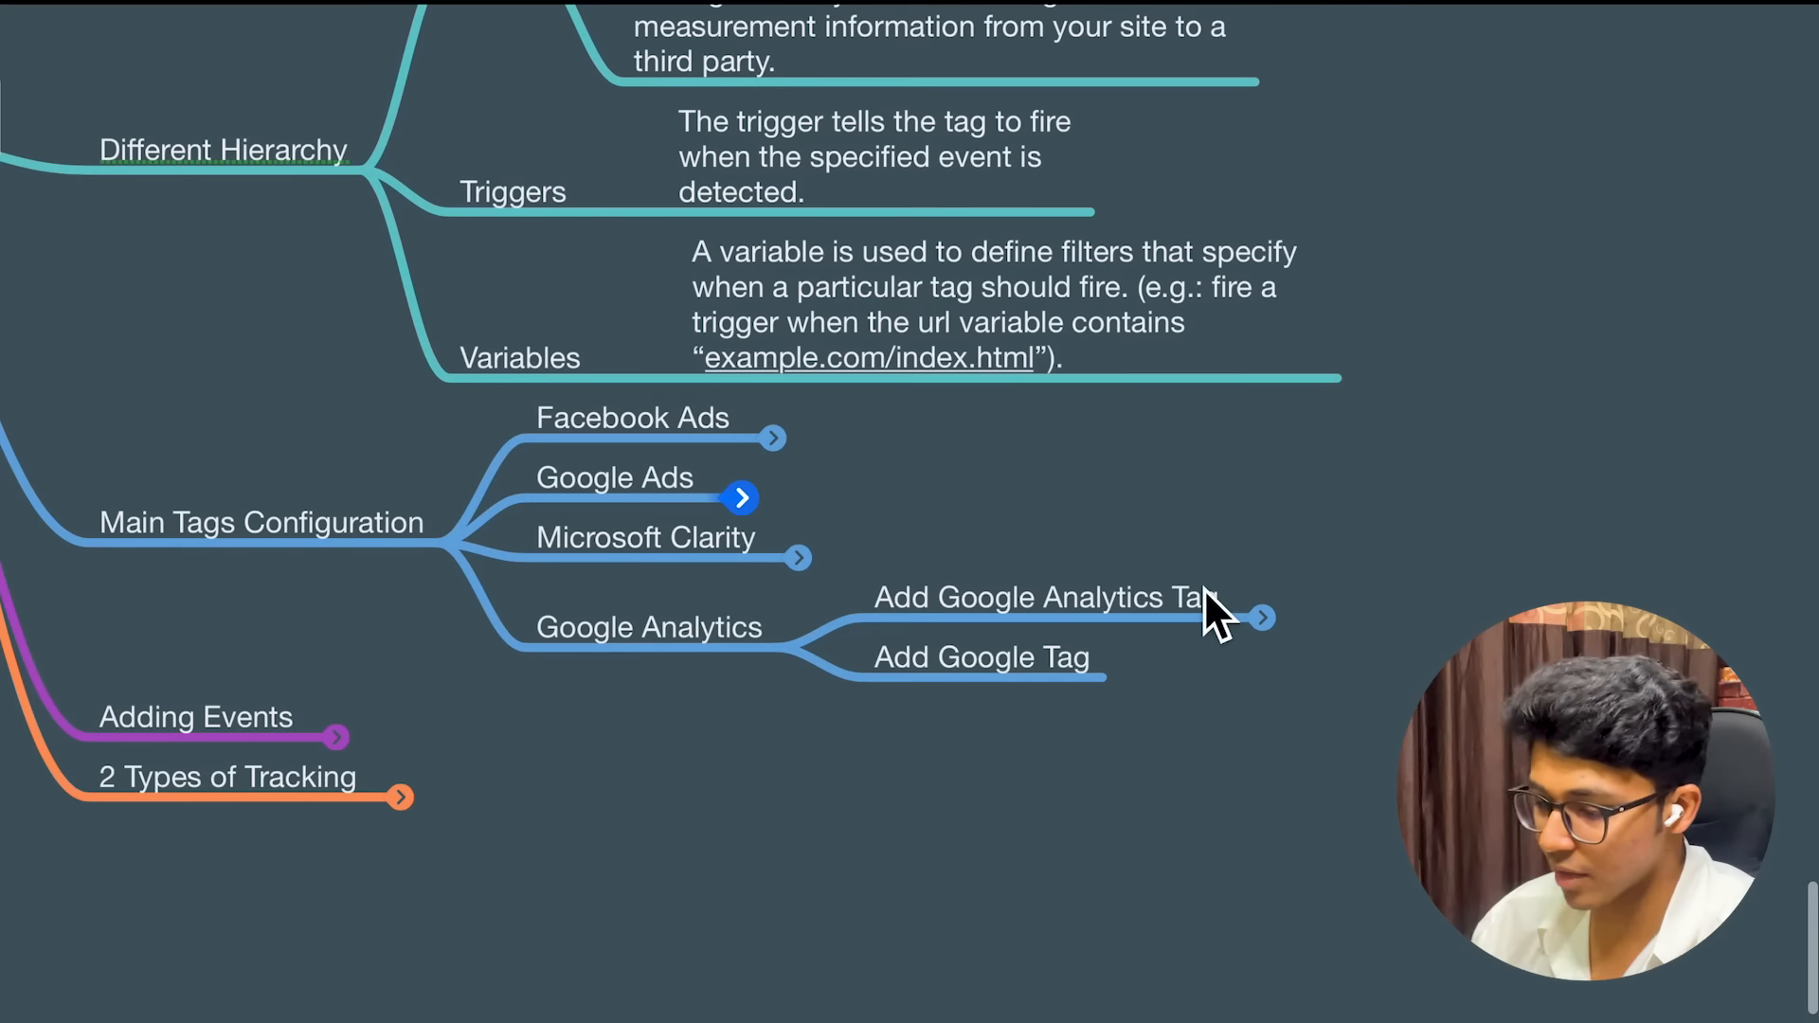
click(806, 562)
scroll(1177, 538, down, 1)
scroll(1176, 539, right, 1)
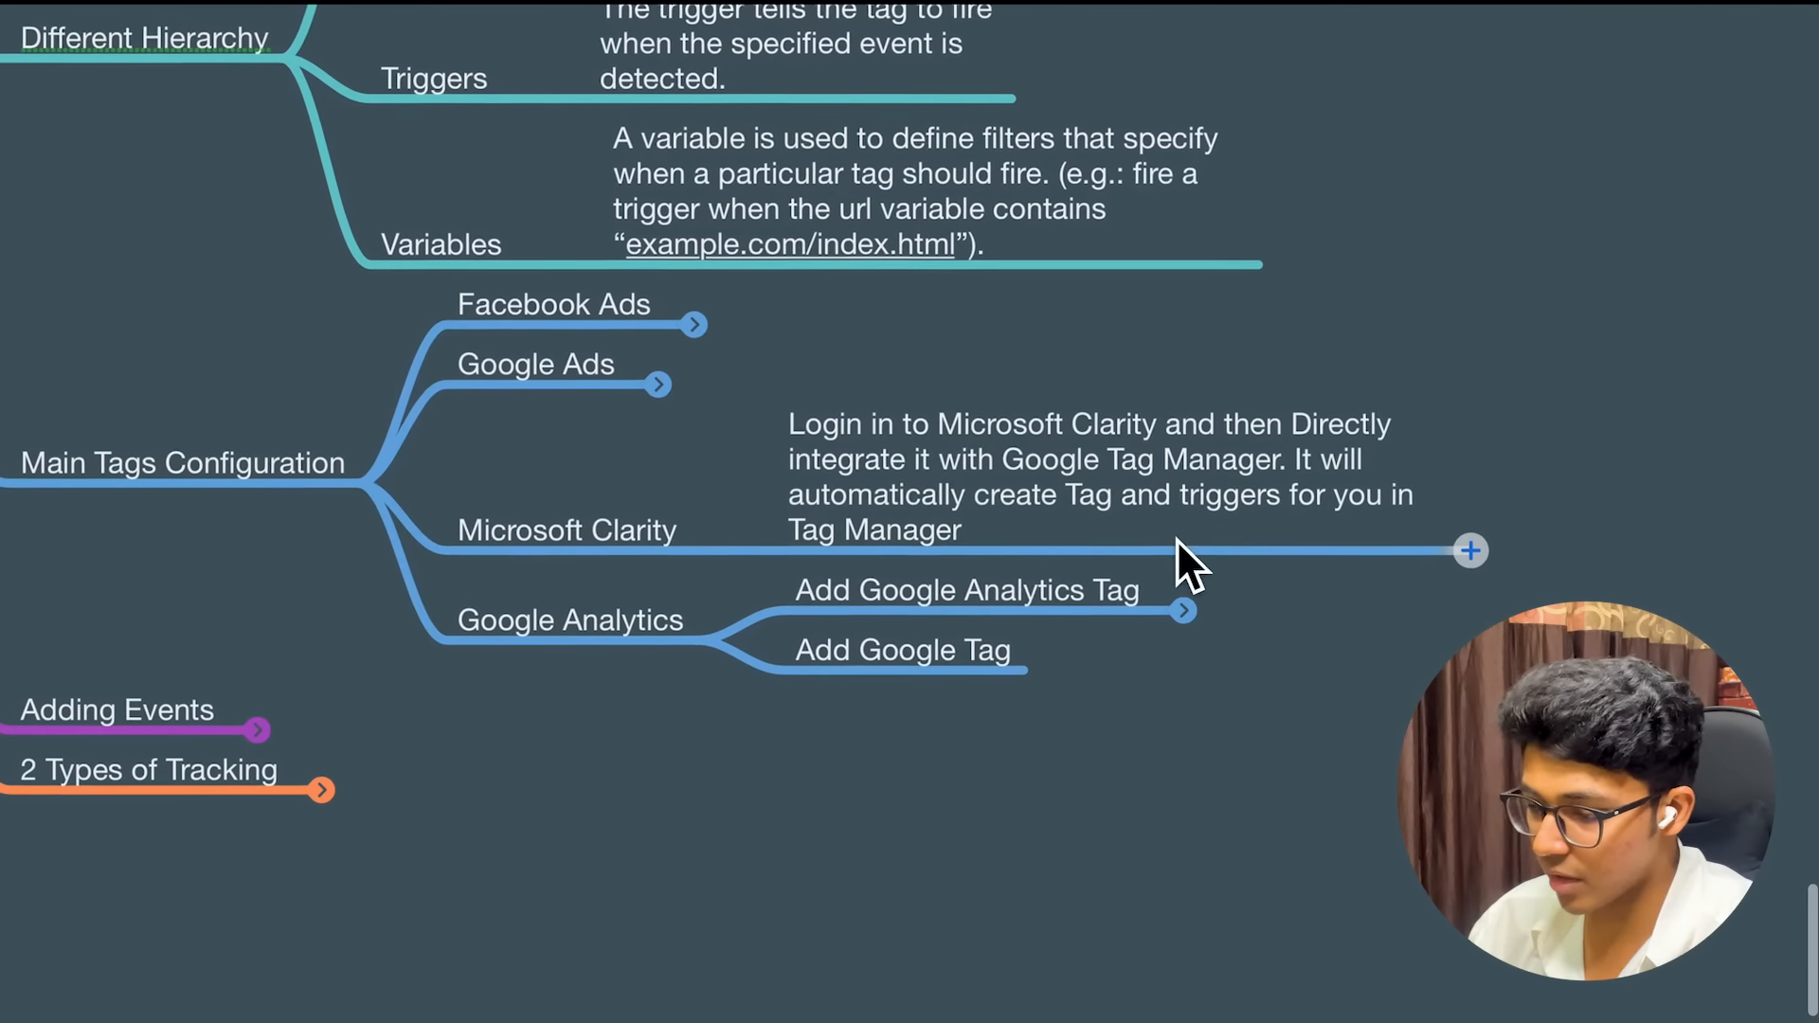
scroll(901, 578, up, 3)
scroll(902, 578, up, 1)
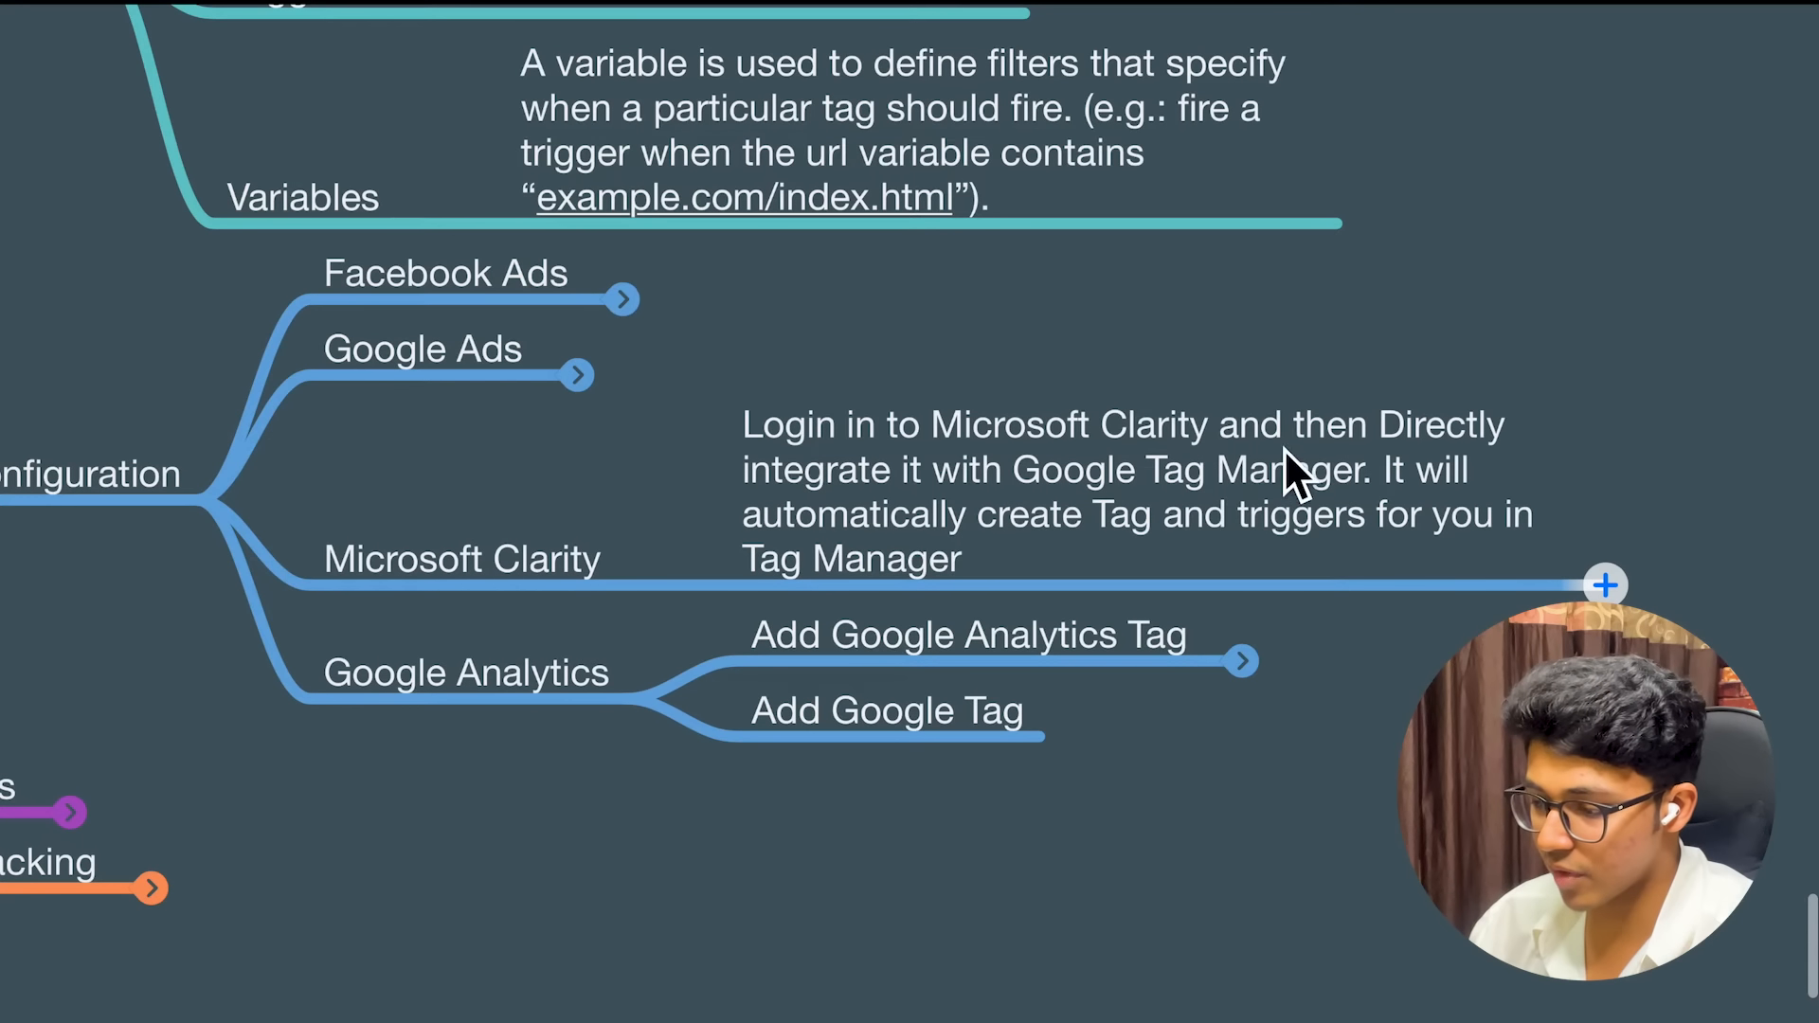
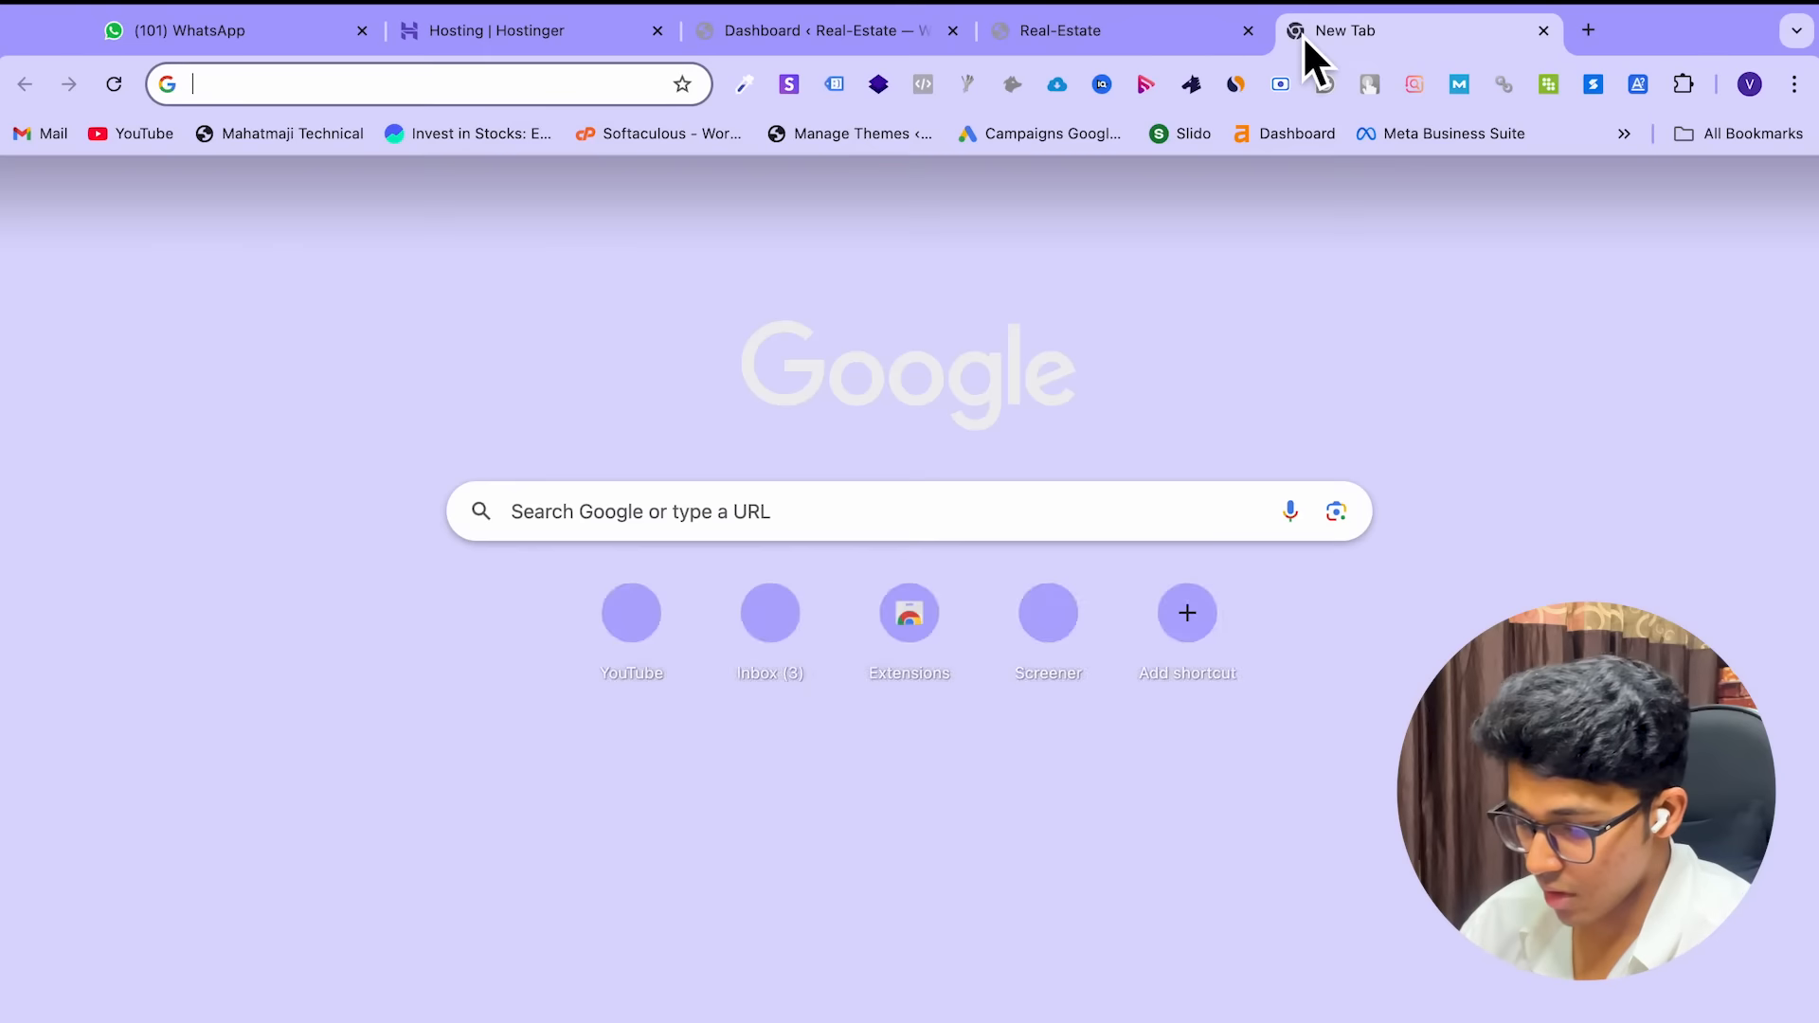
Load tagmanager.google.com, glance at the real-estate WordPress dashboard, and return to the accounts list
text(tagmanager.google.com)
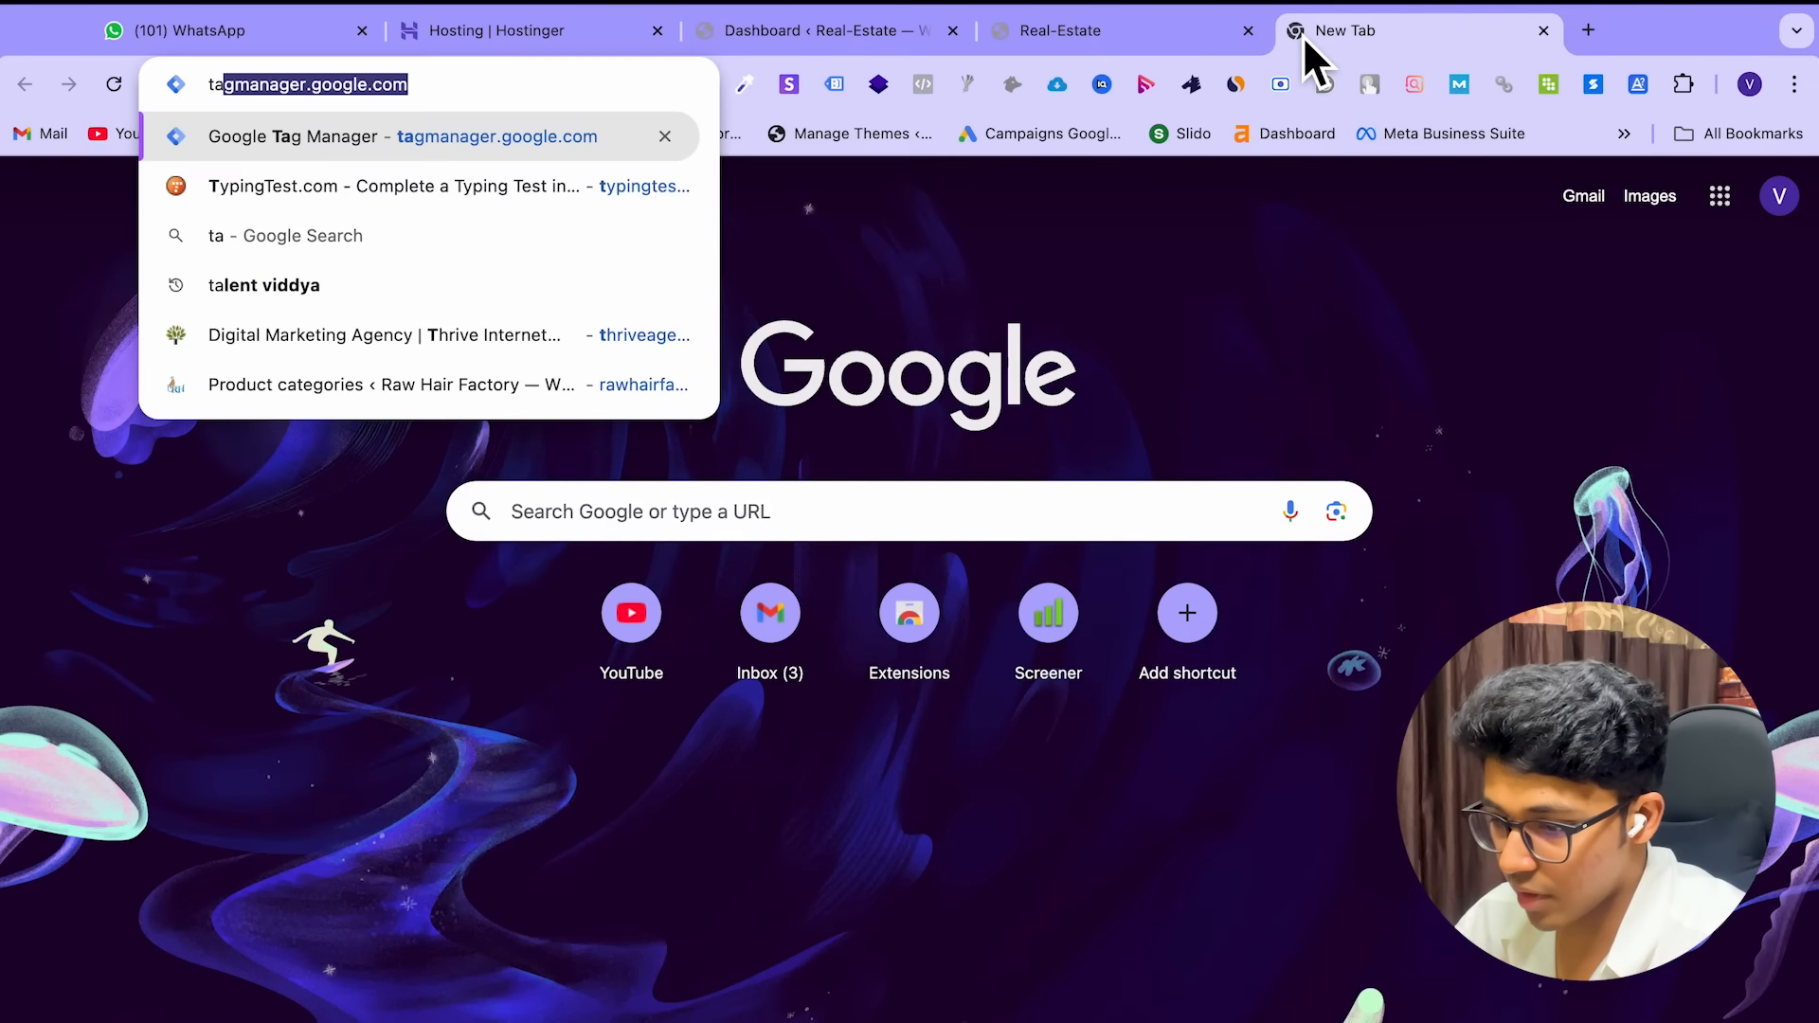
key(Return)
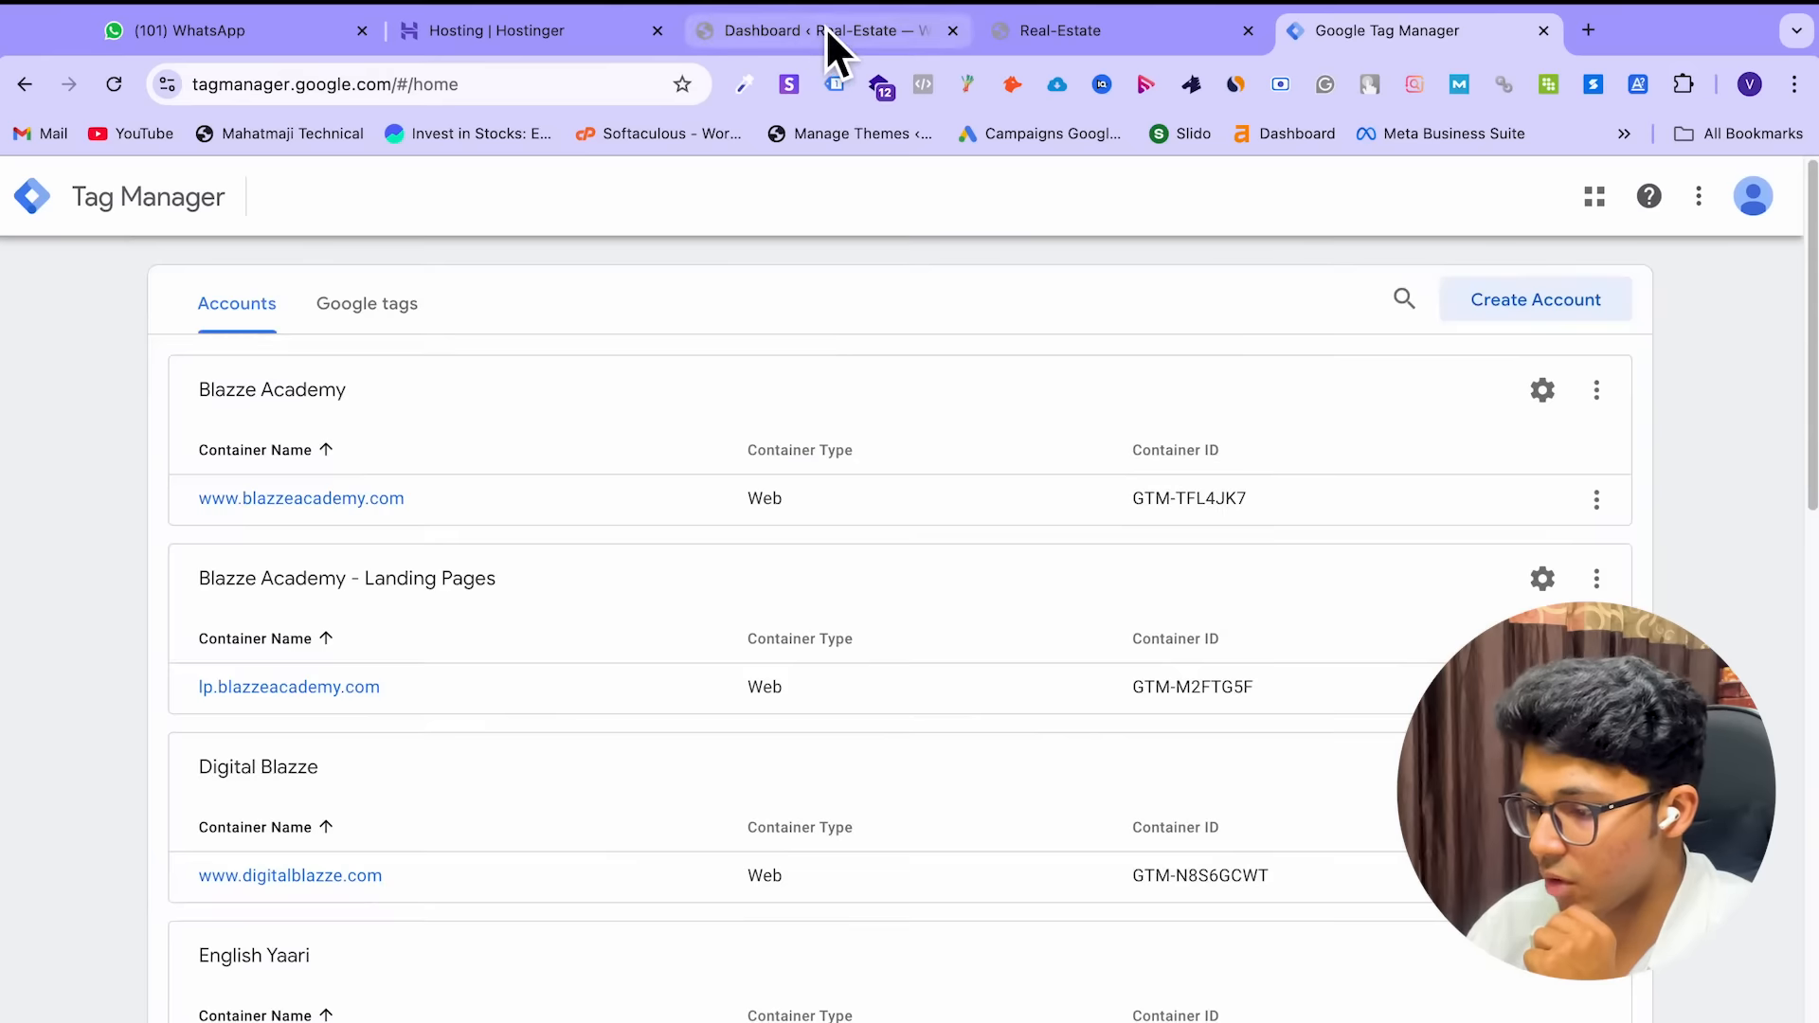
click(826, 30)
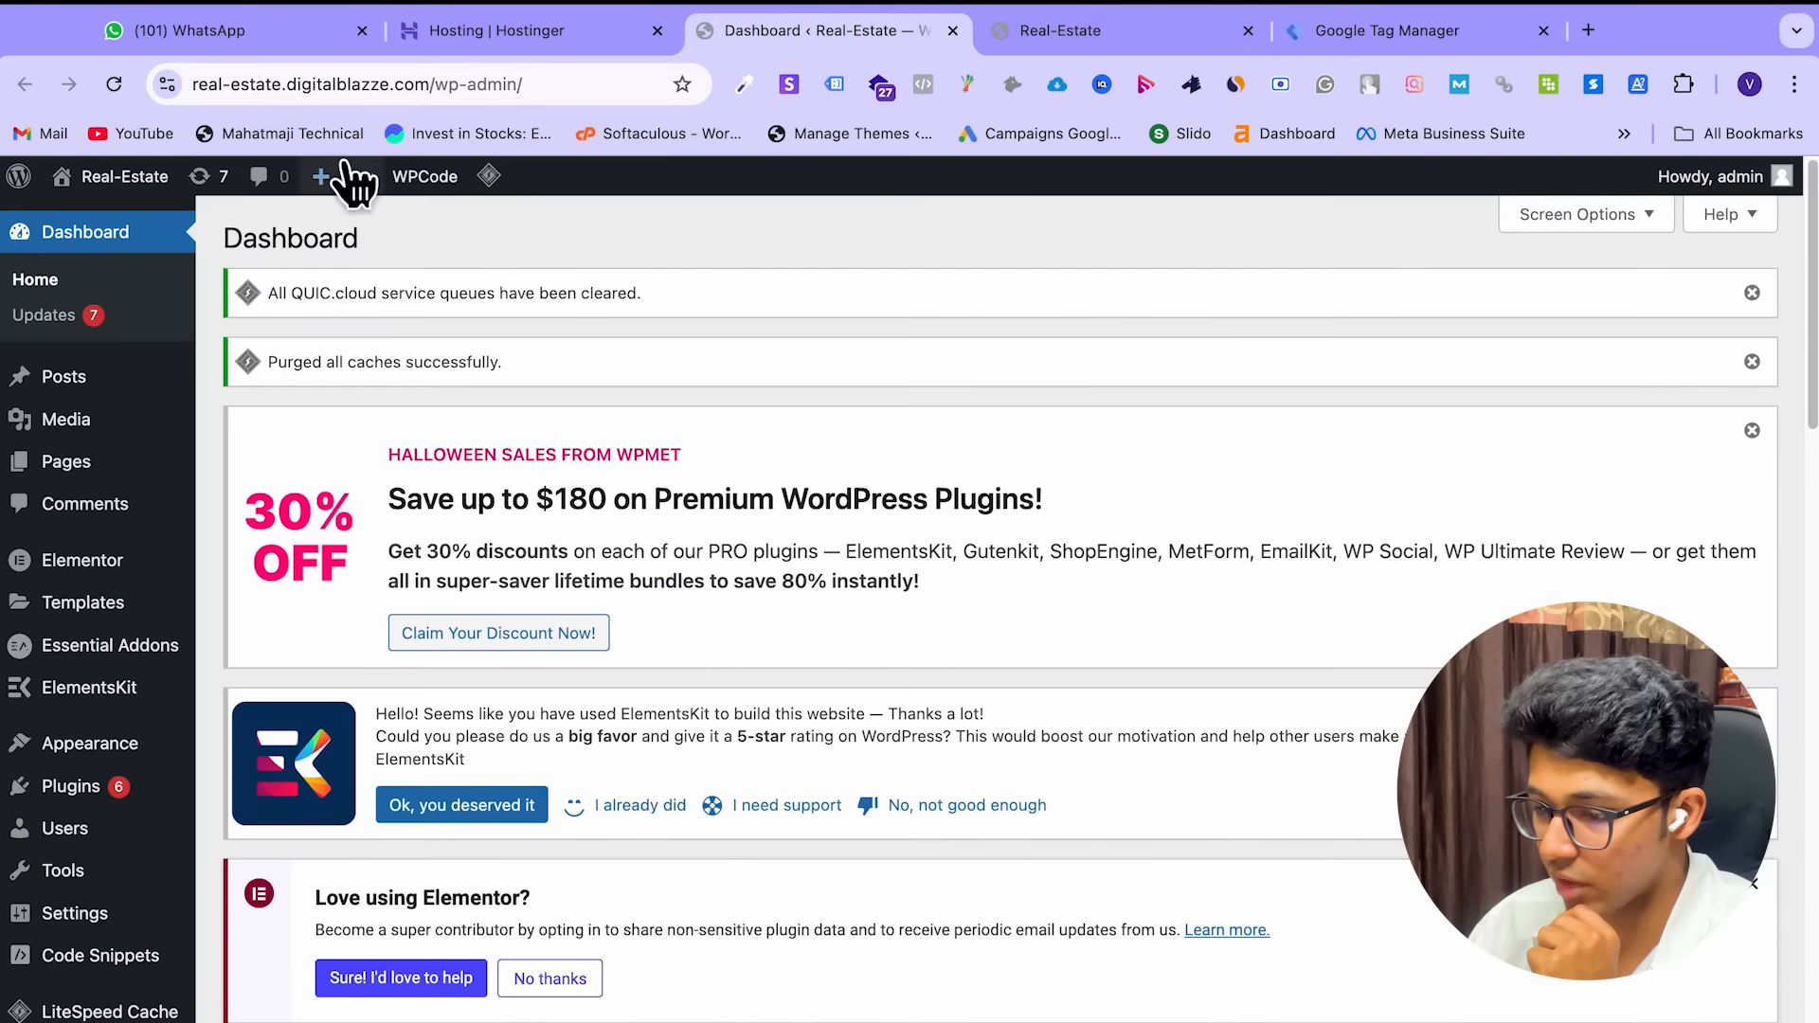
click(1403, 38)
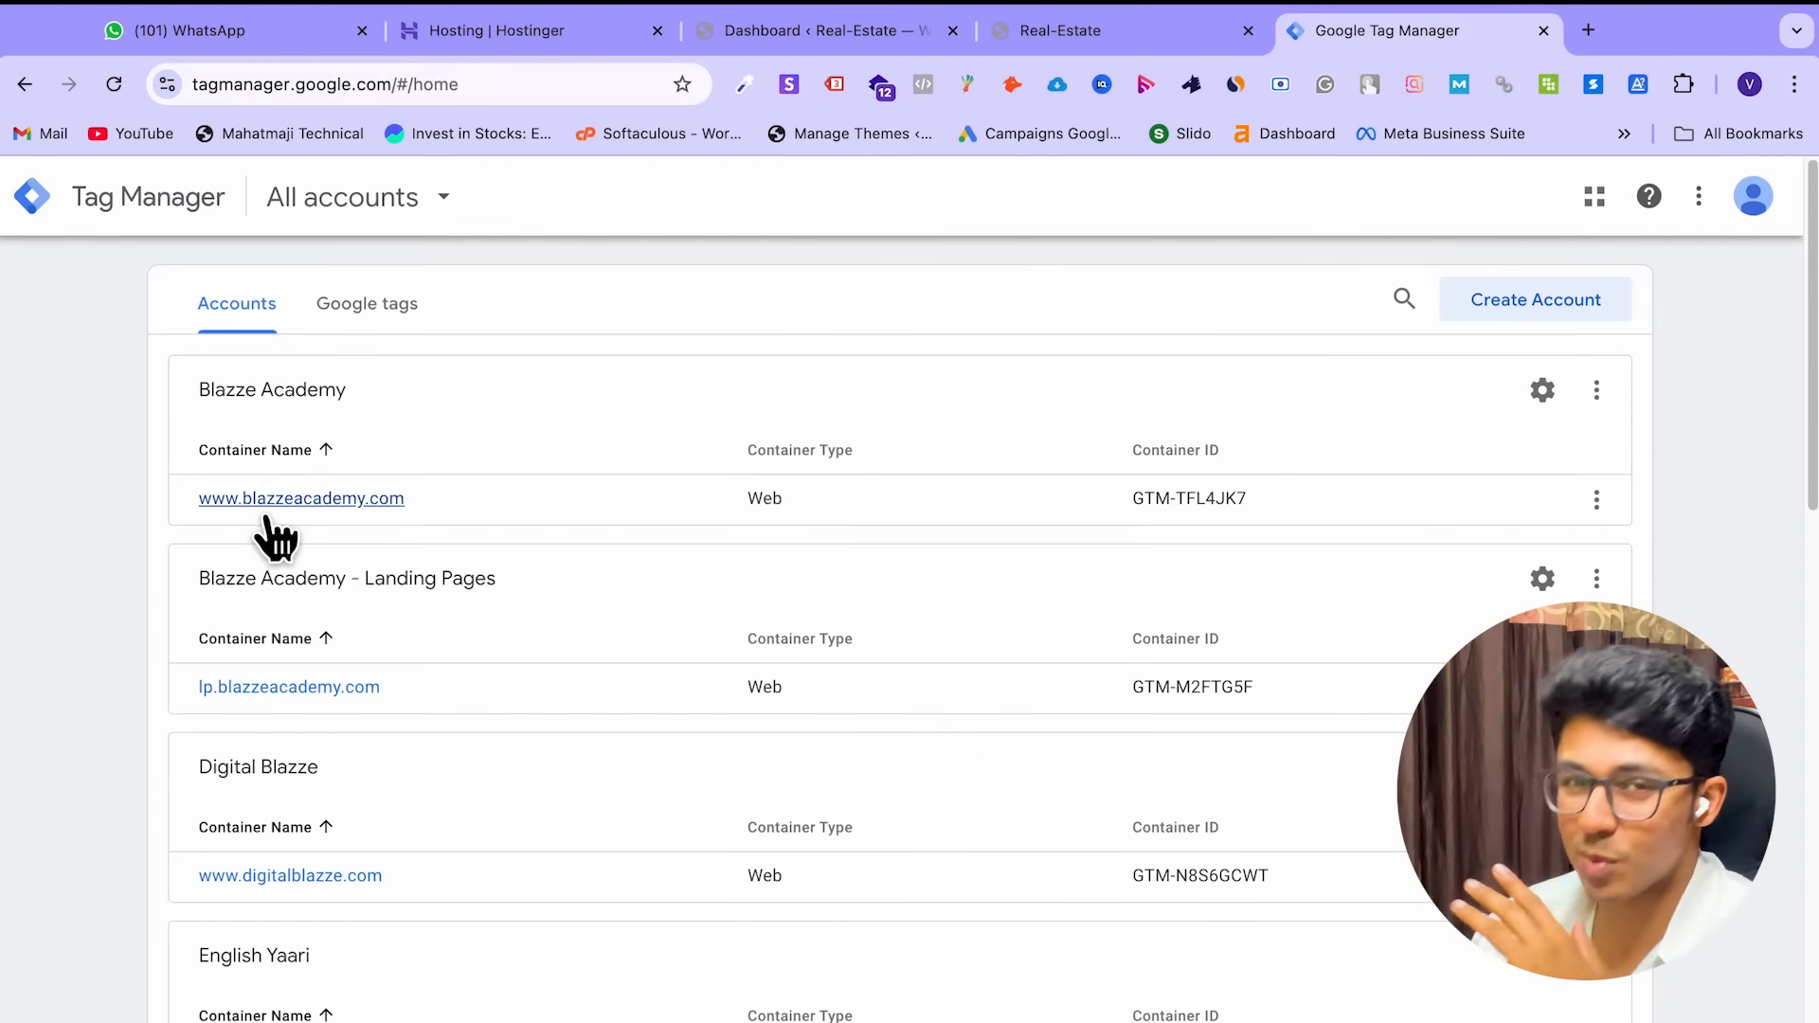
scroll(532, 567, down, 4)
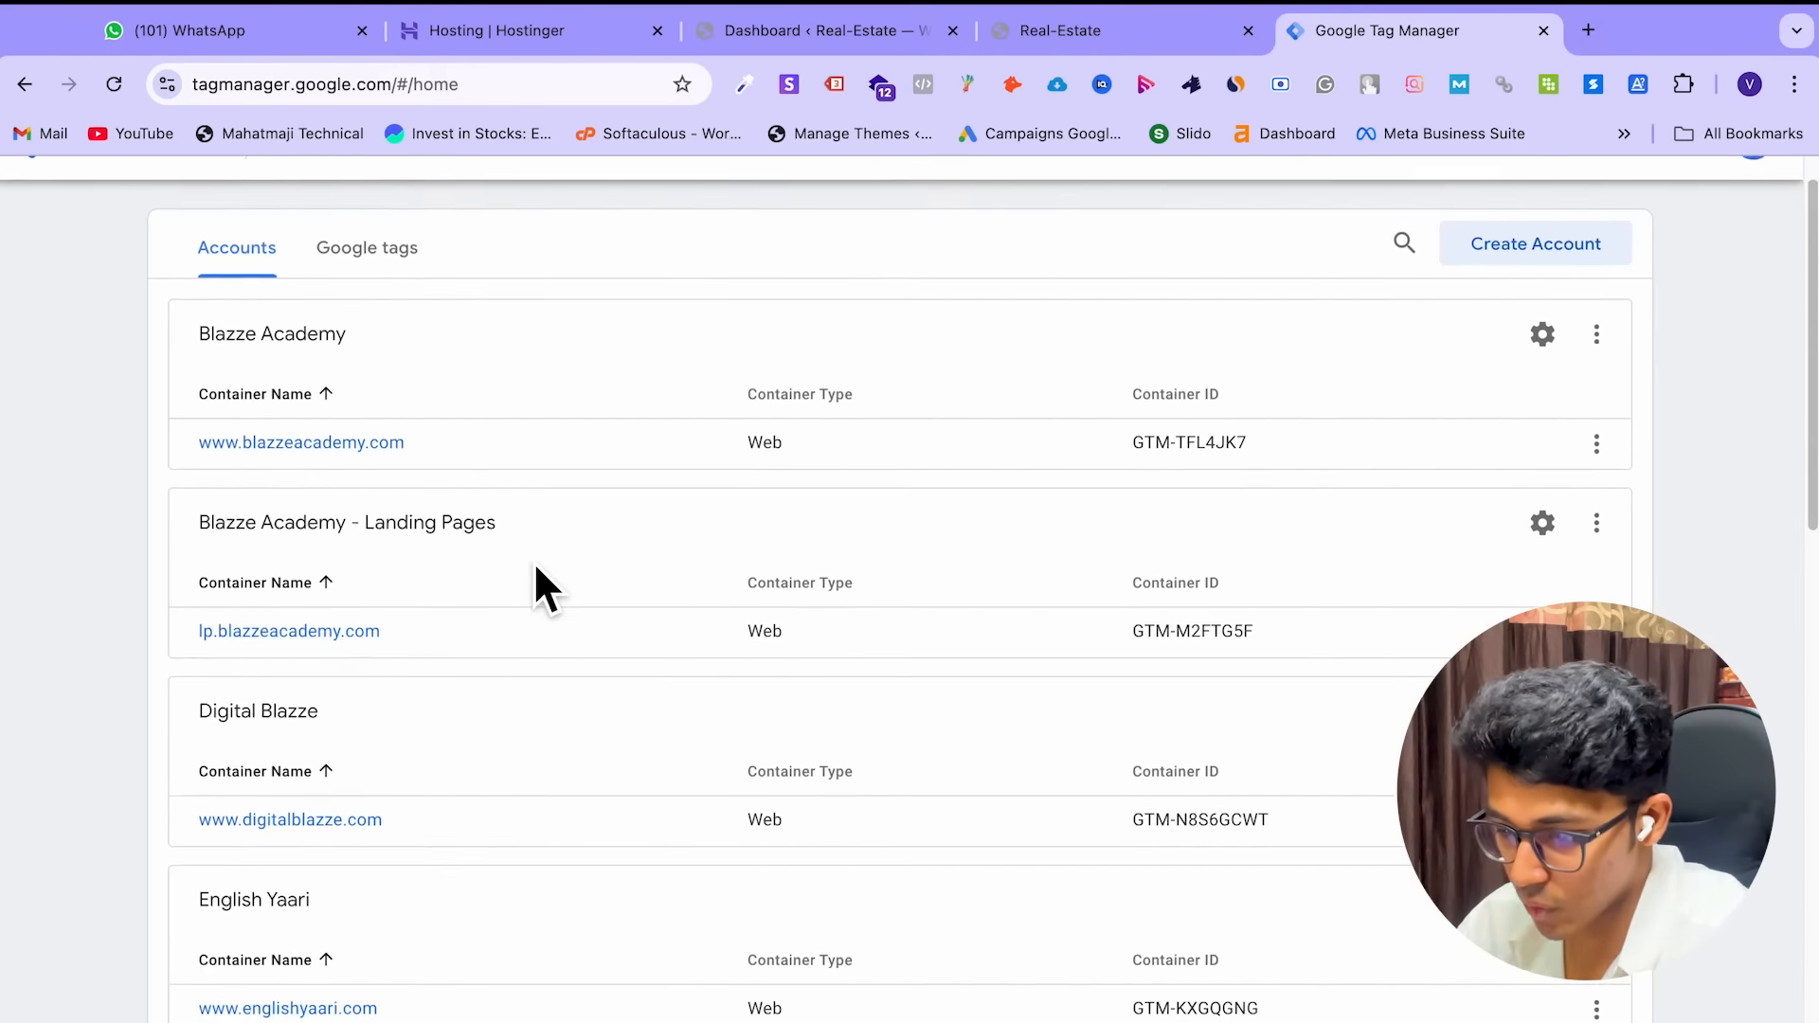
scroll(337, 734, down, 7)
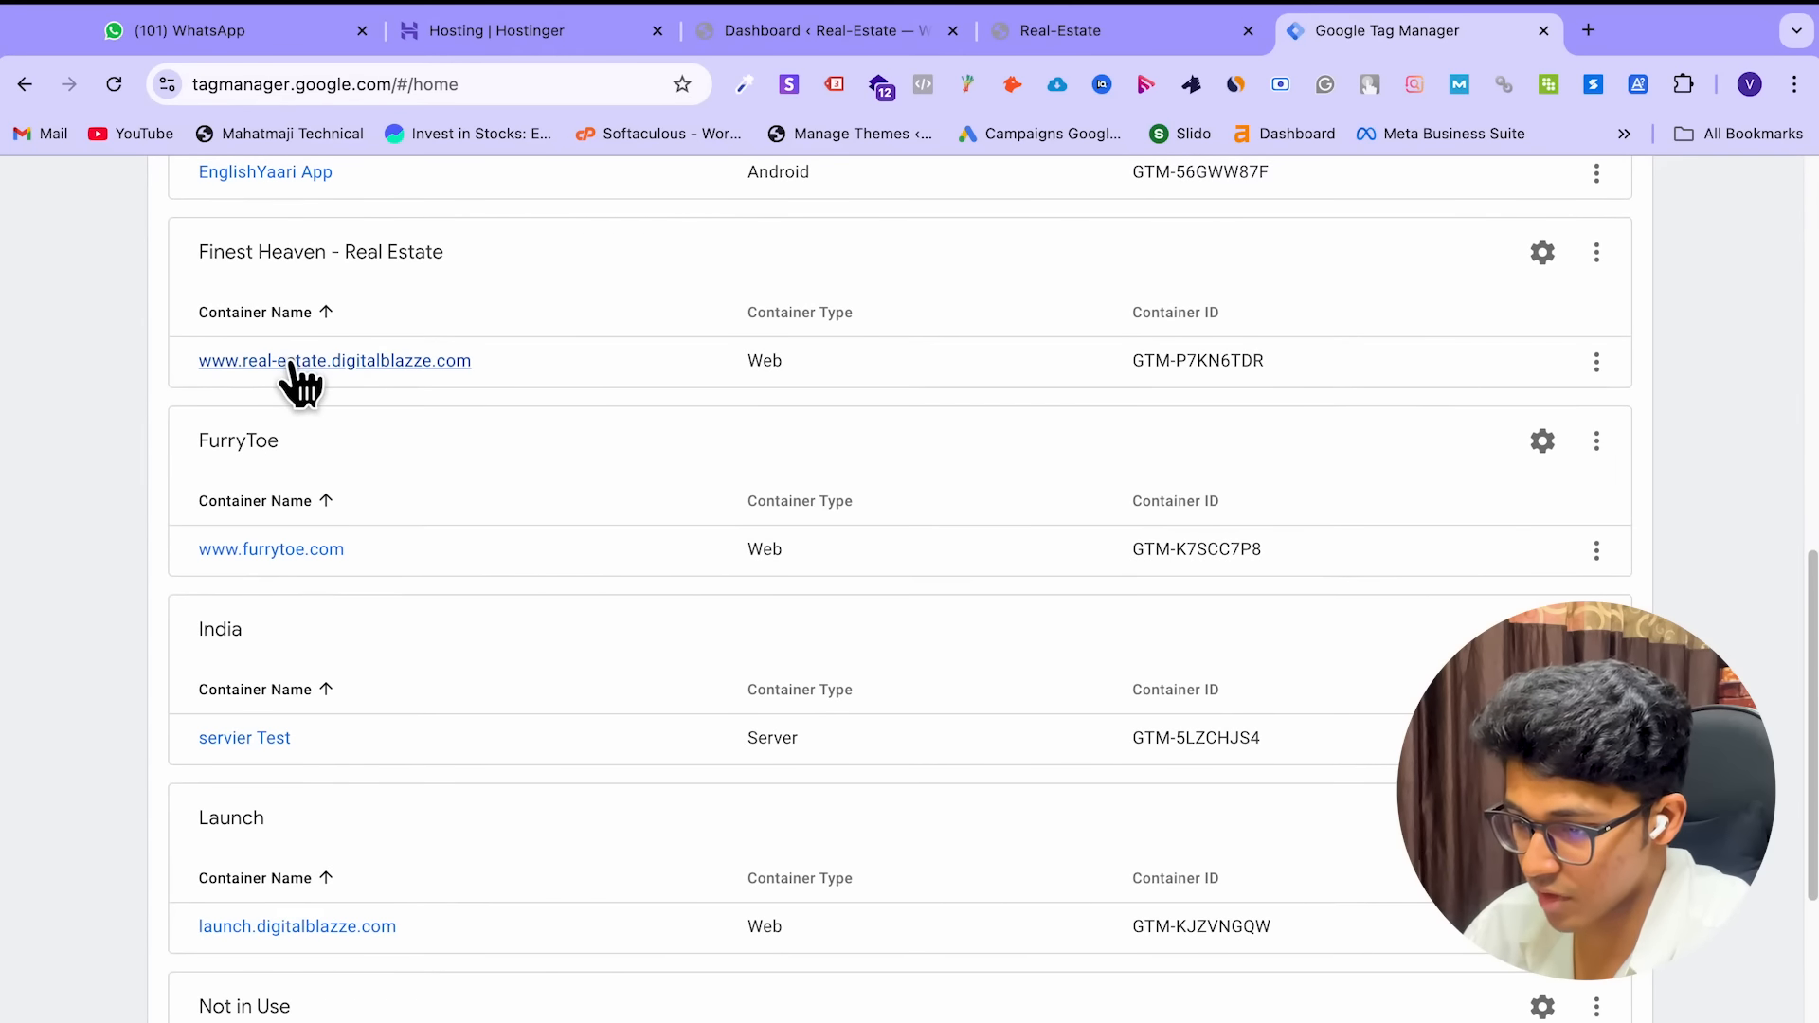
click(292, 363)
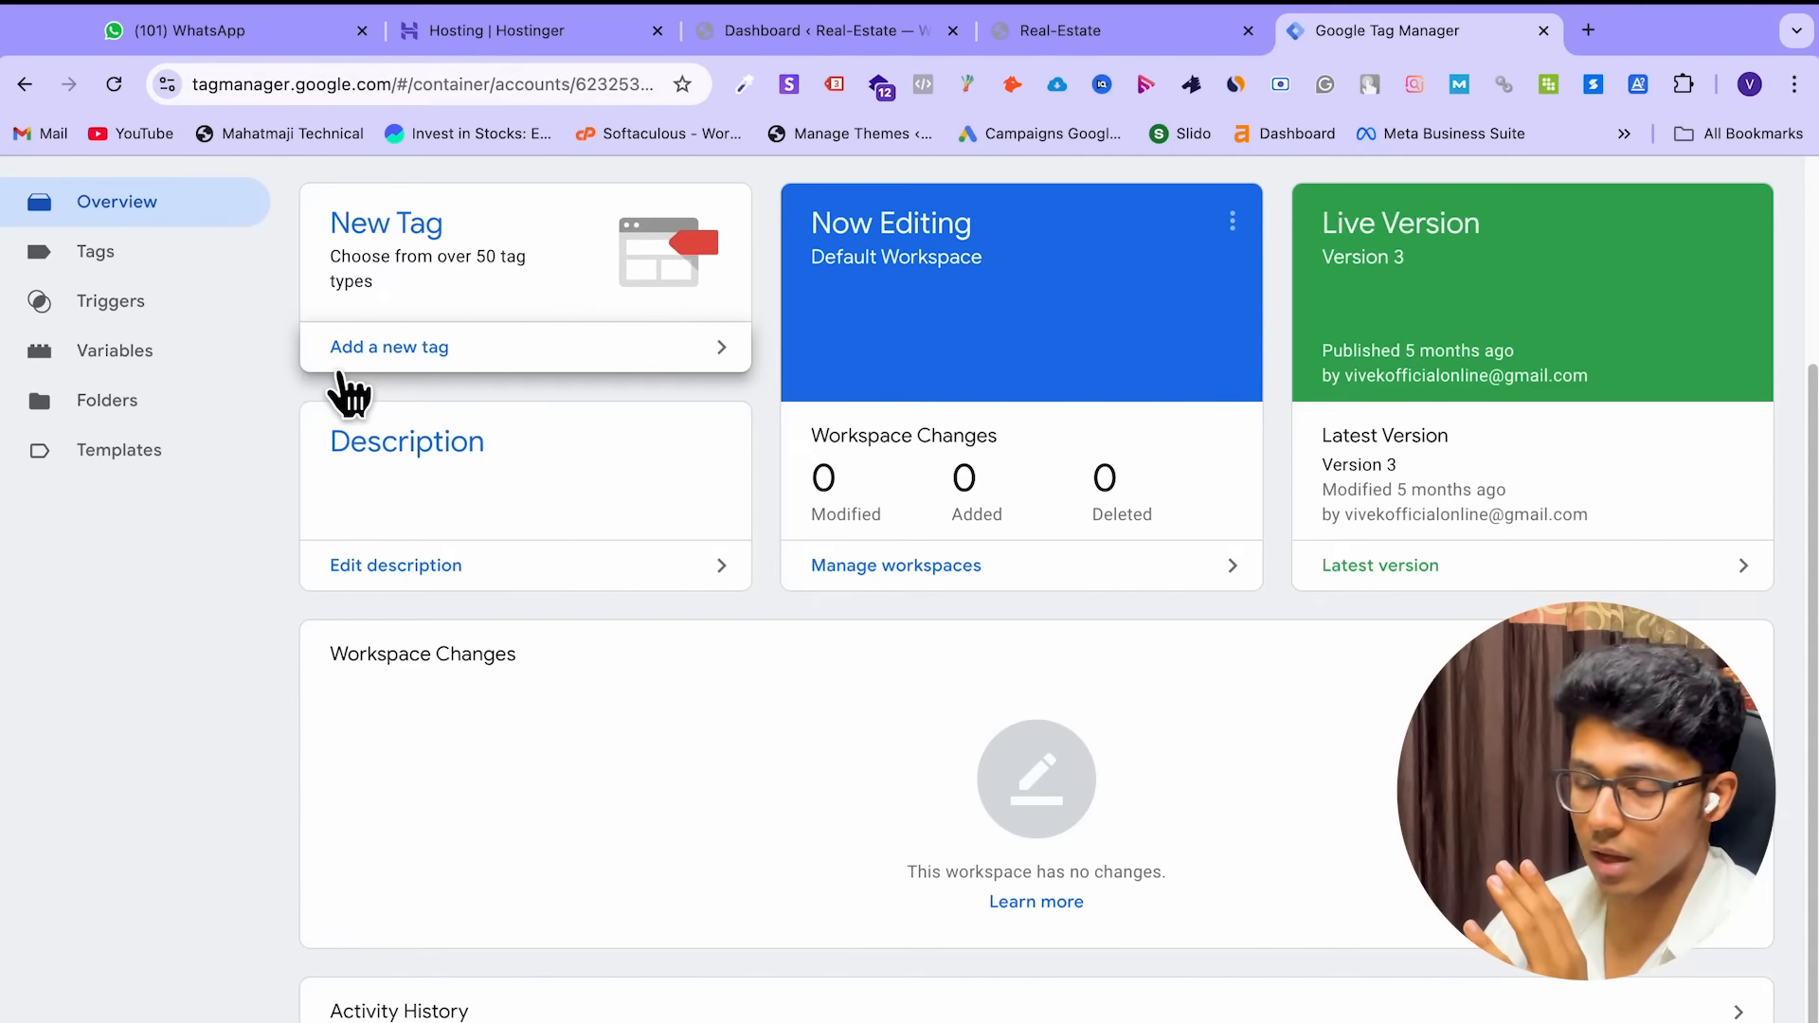
click(140, 265)
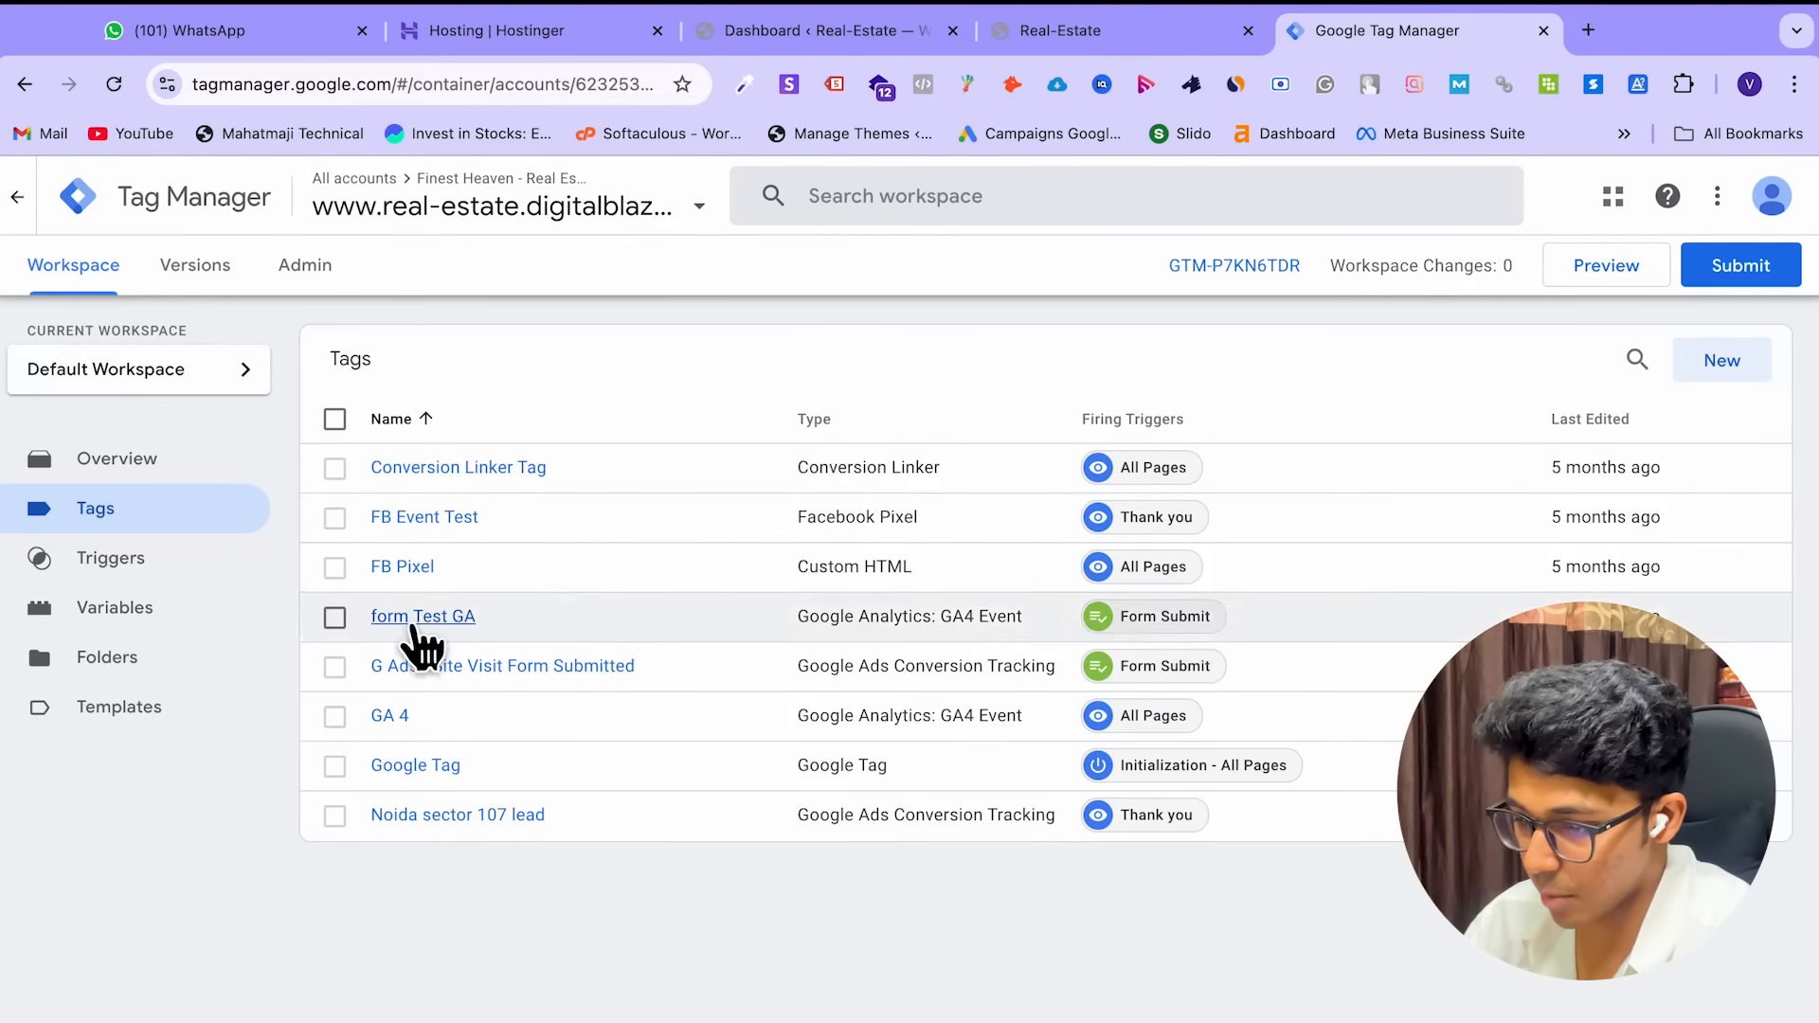
Review the existing FB Pixel tag without changes, then start a new tag
click(406, 569)
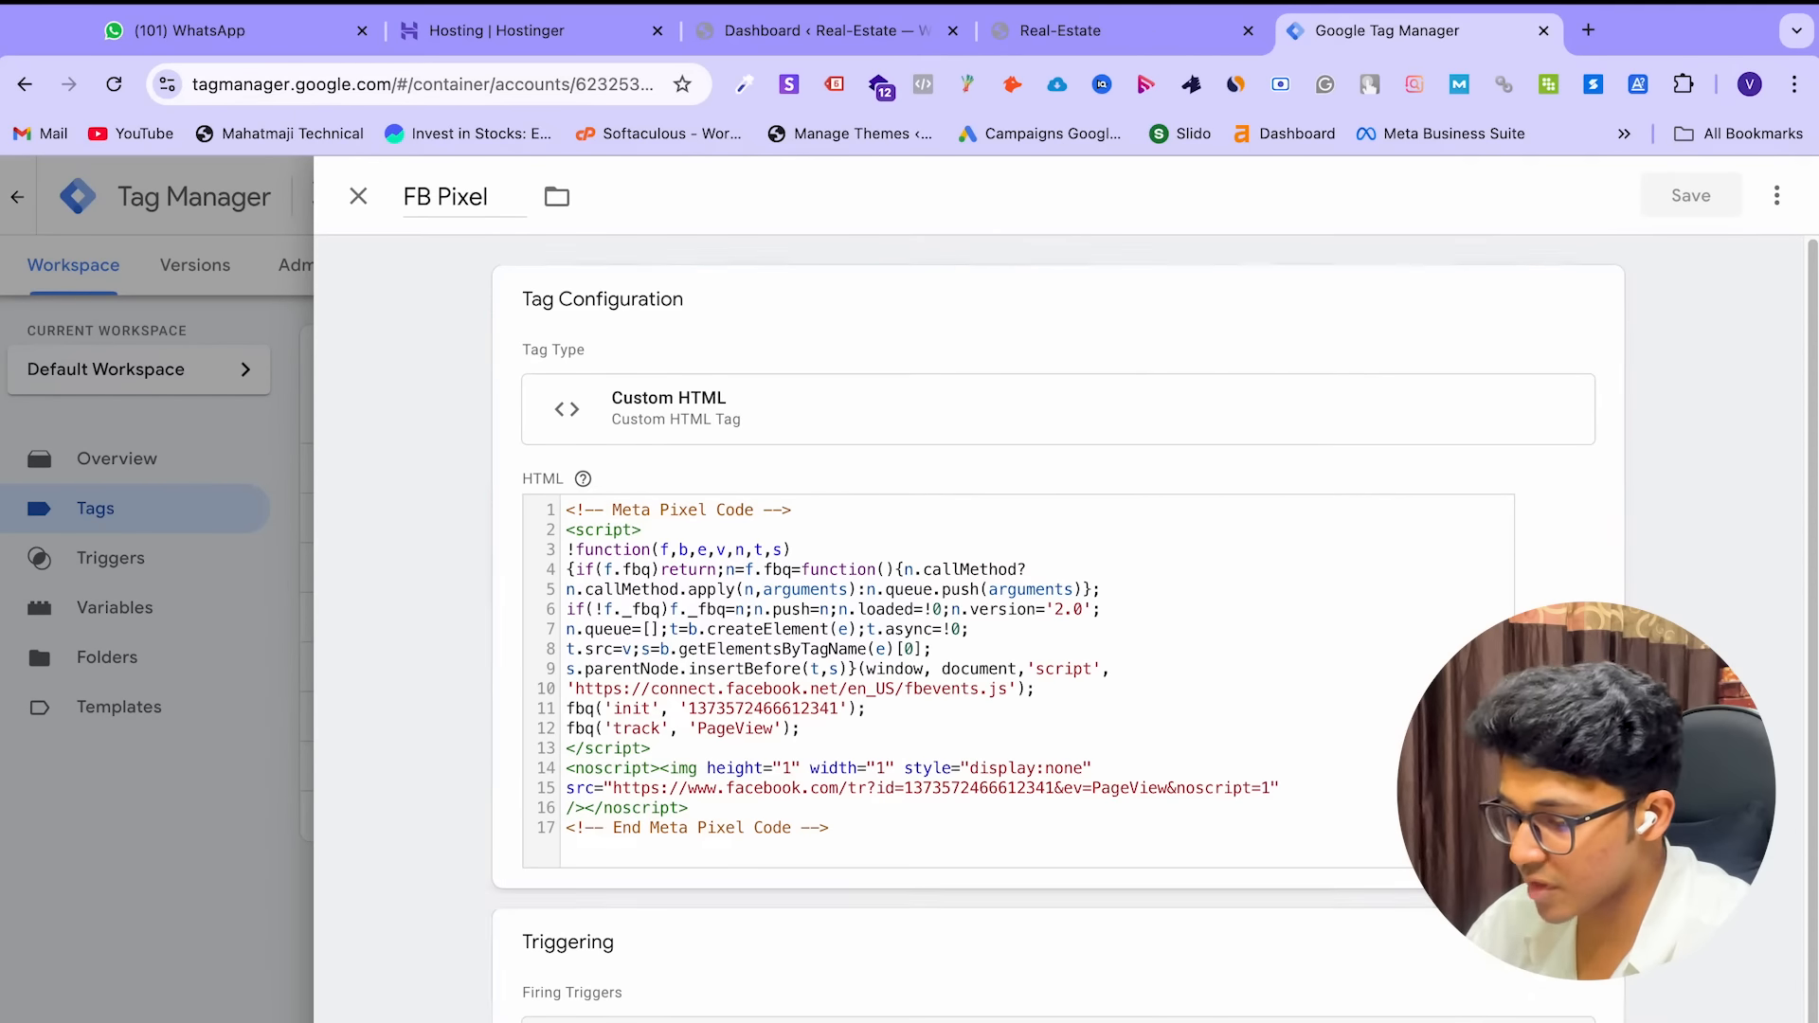
click(360, 199)
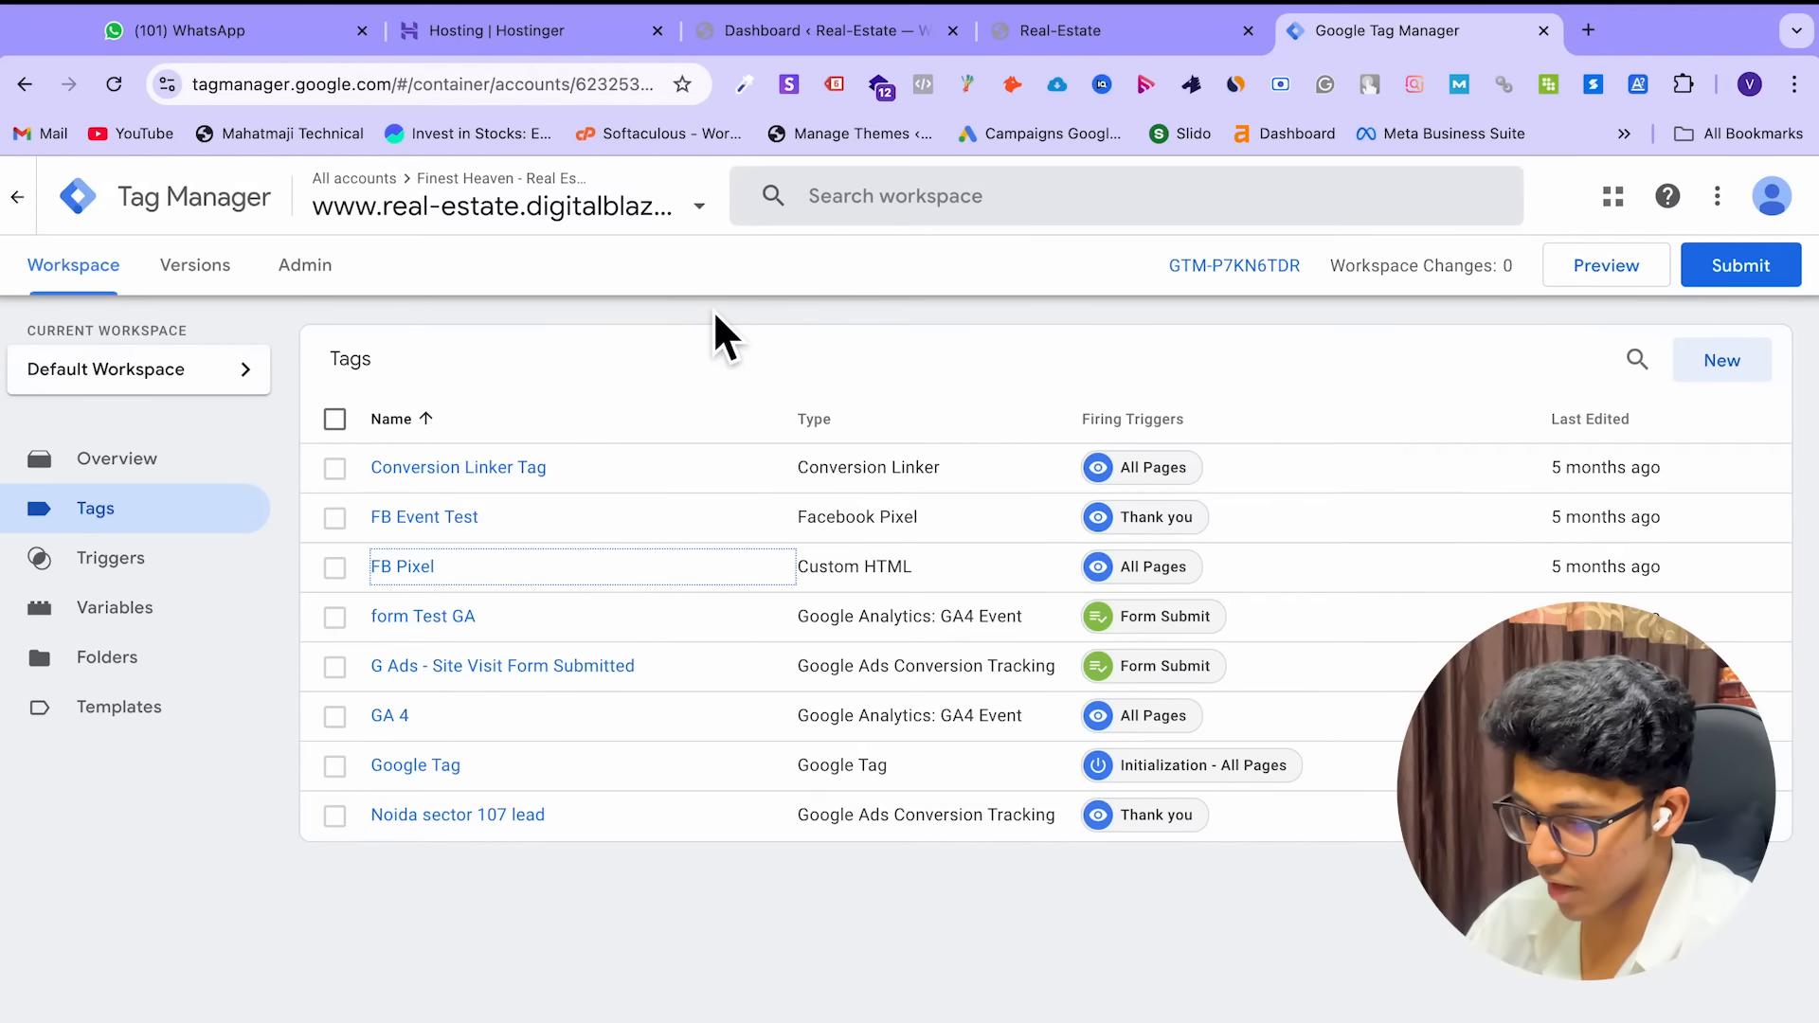
click(1724, 372)
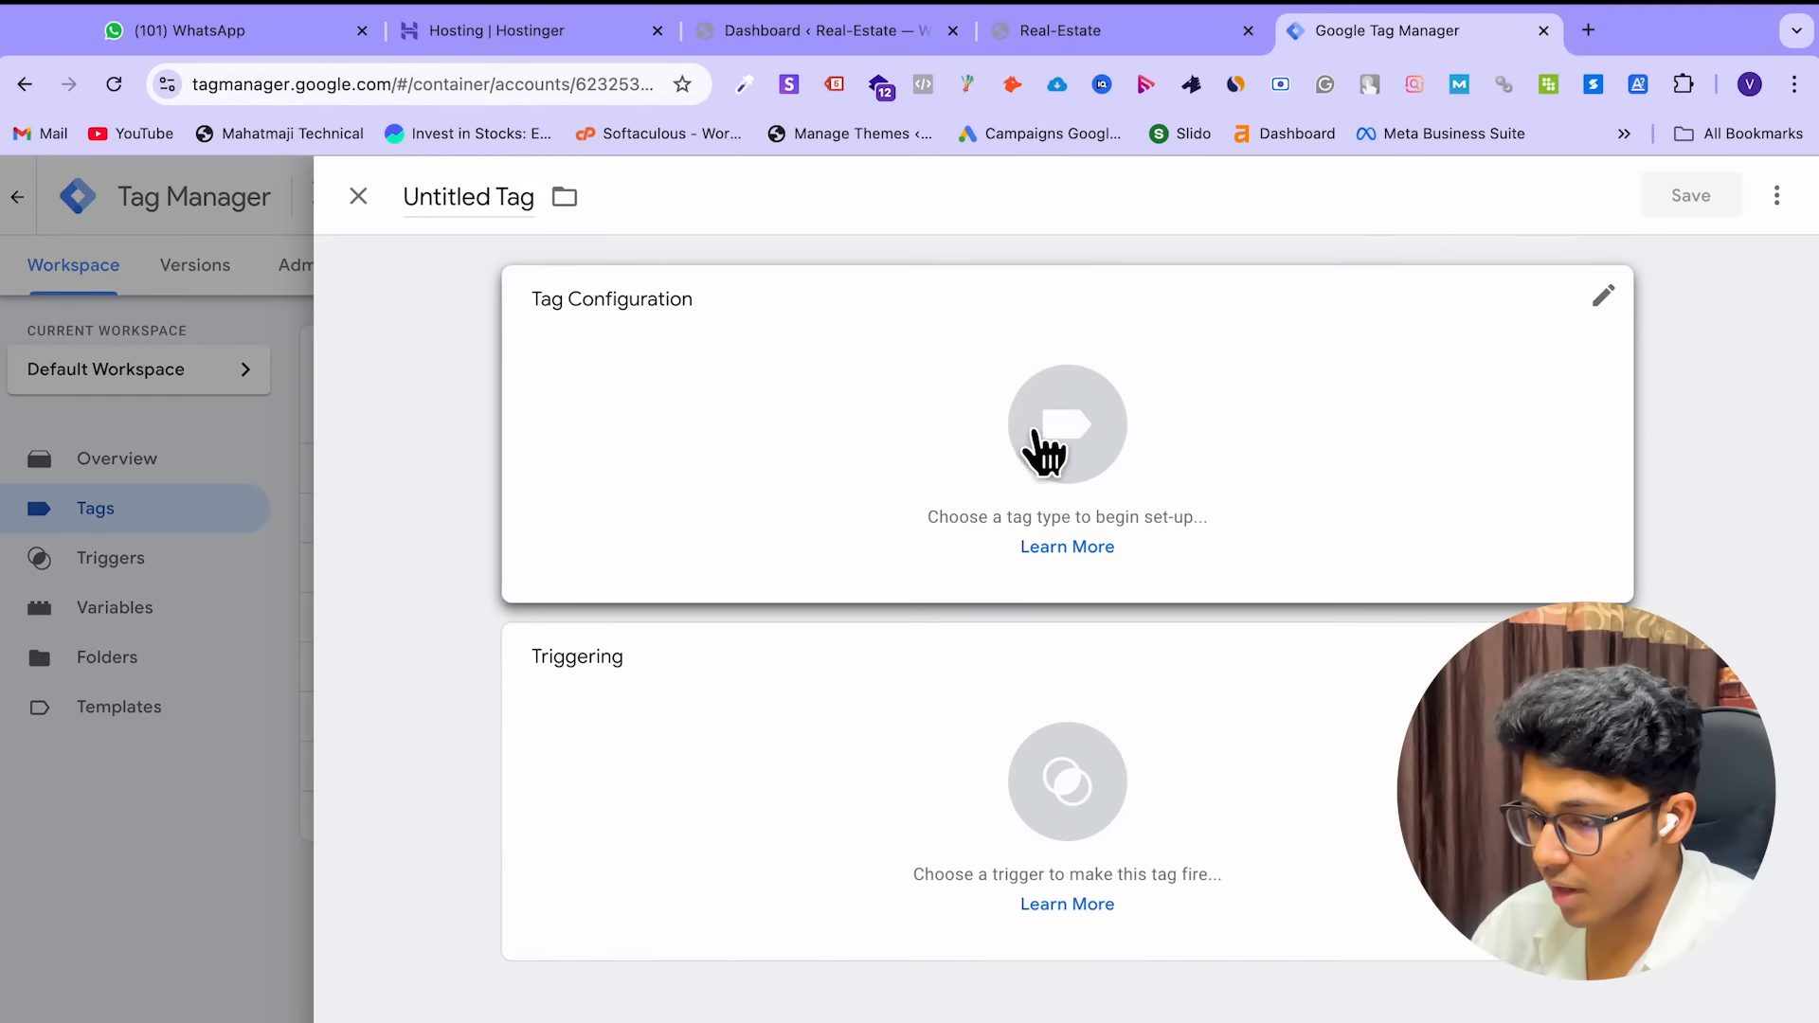
Make the new tag a Google Ads Conversion Tracking tag, leaving Conversion ID and Label empty
click(1074, 445)
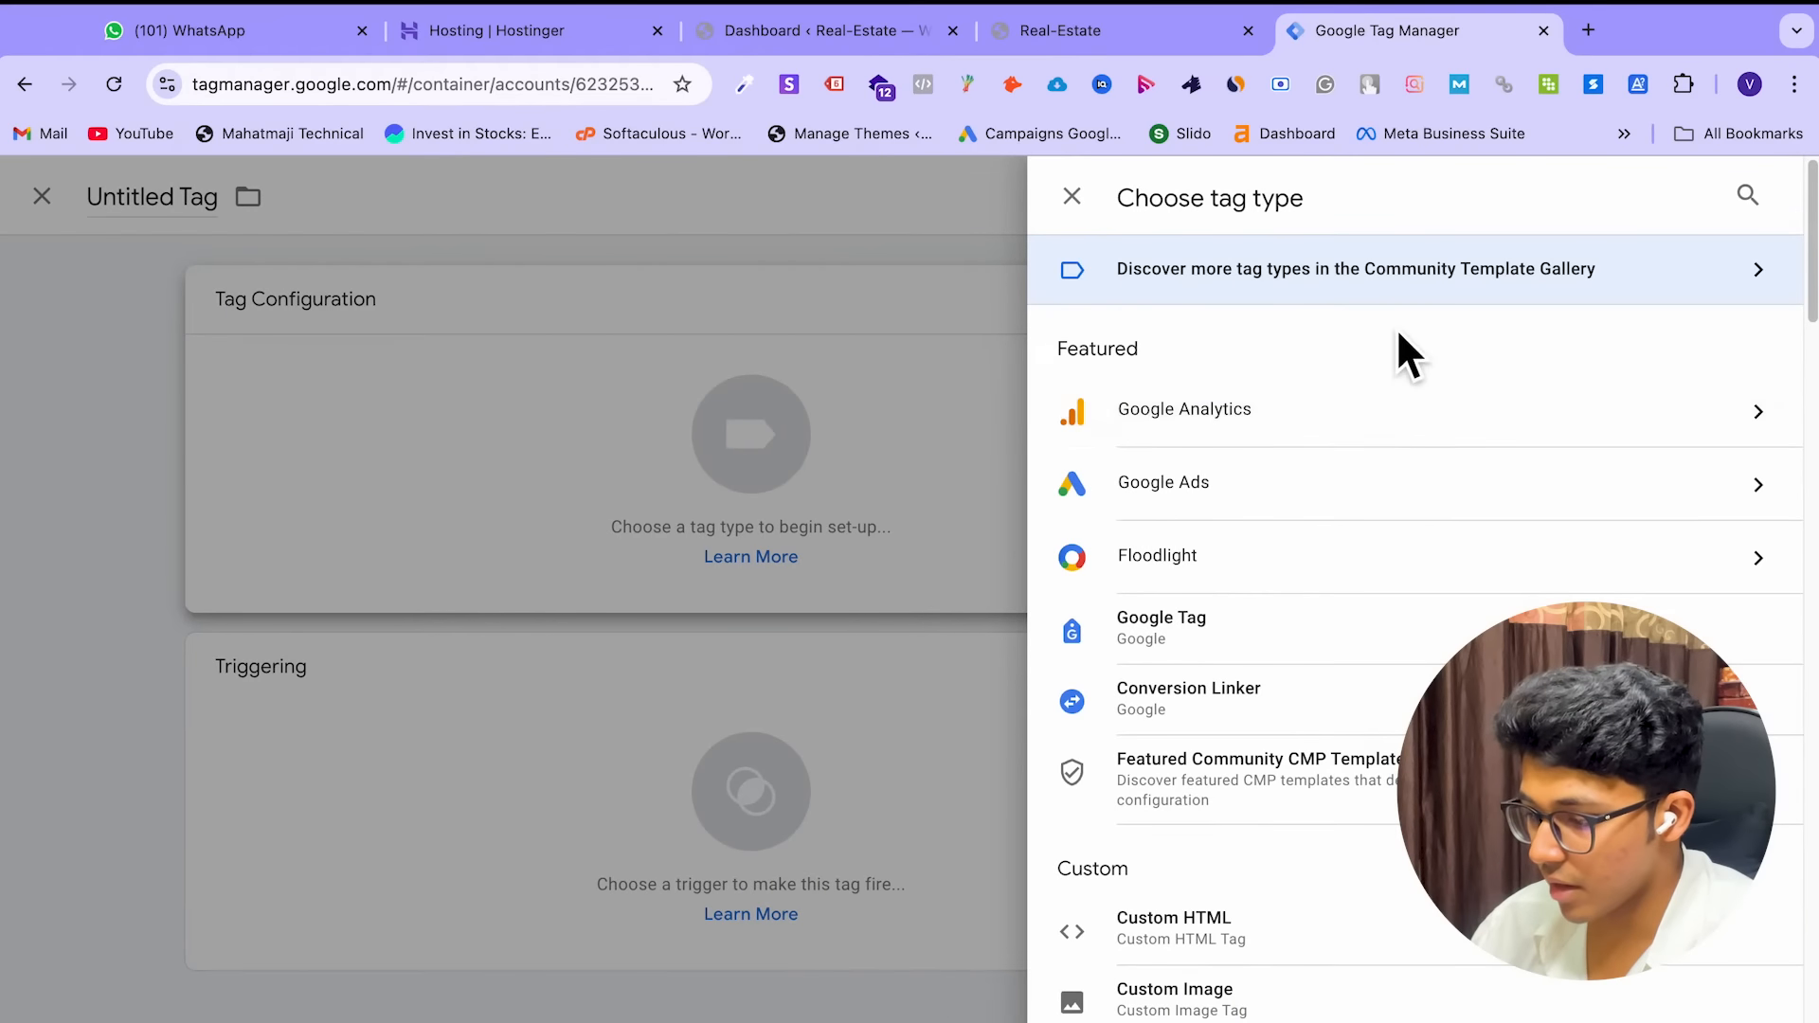
click(1321, 512)
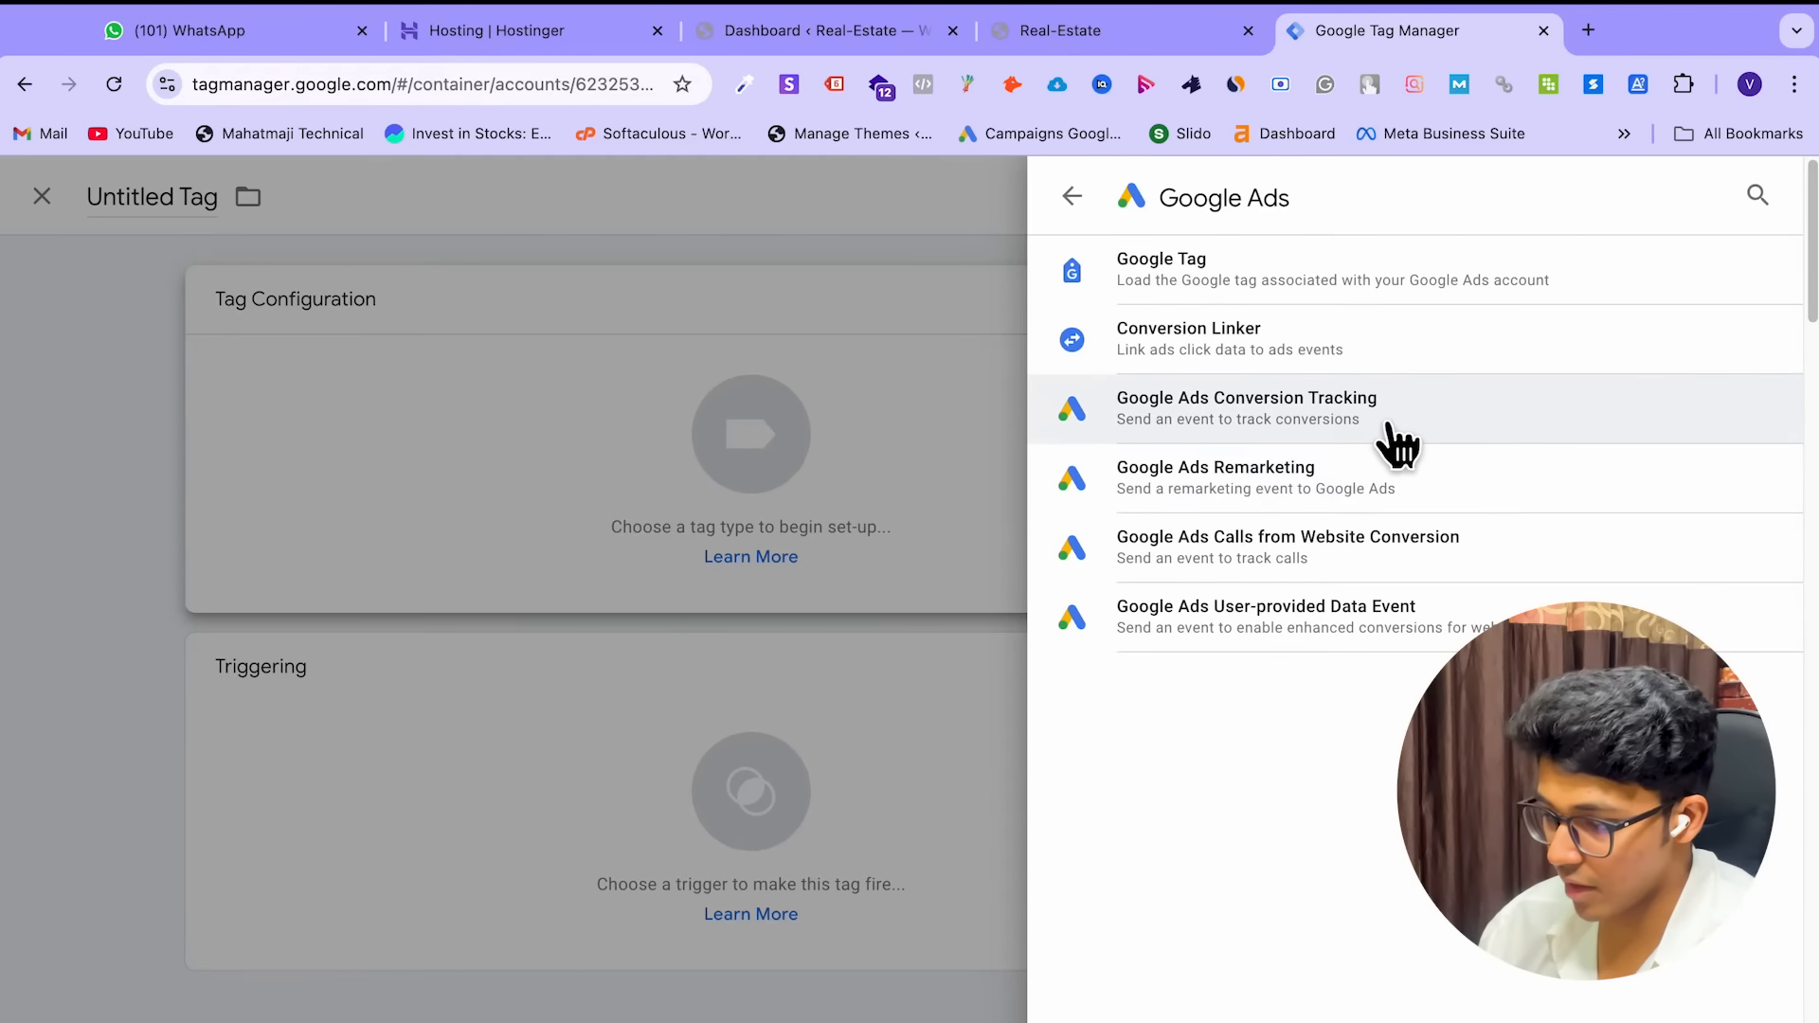
click(1328, 426)
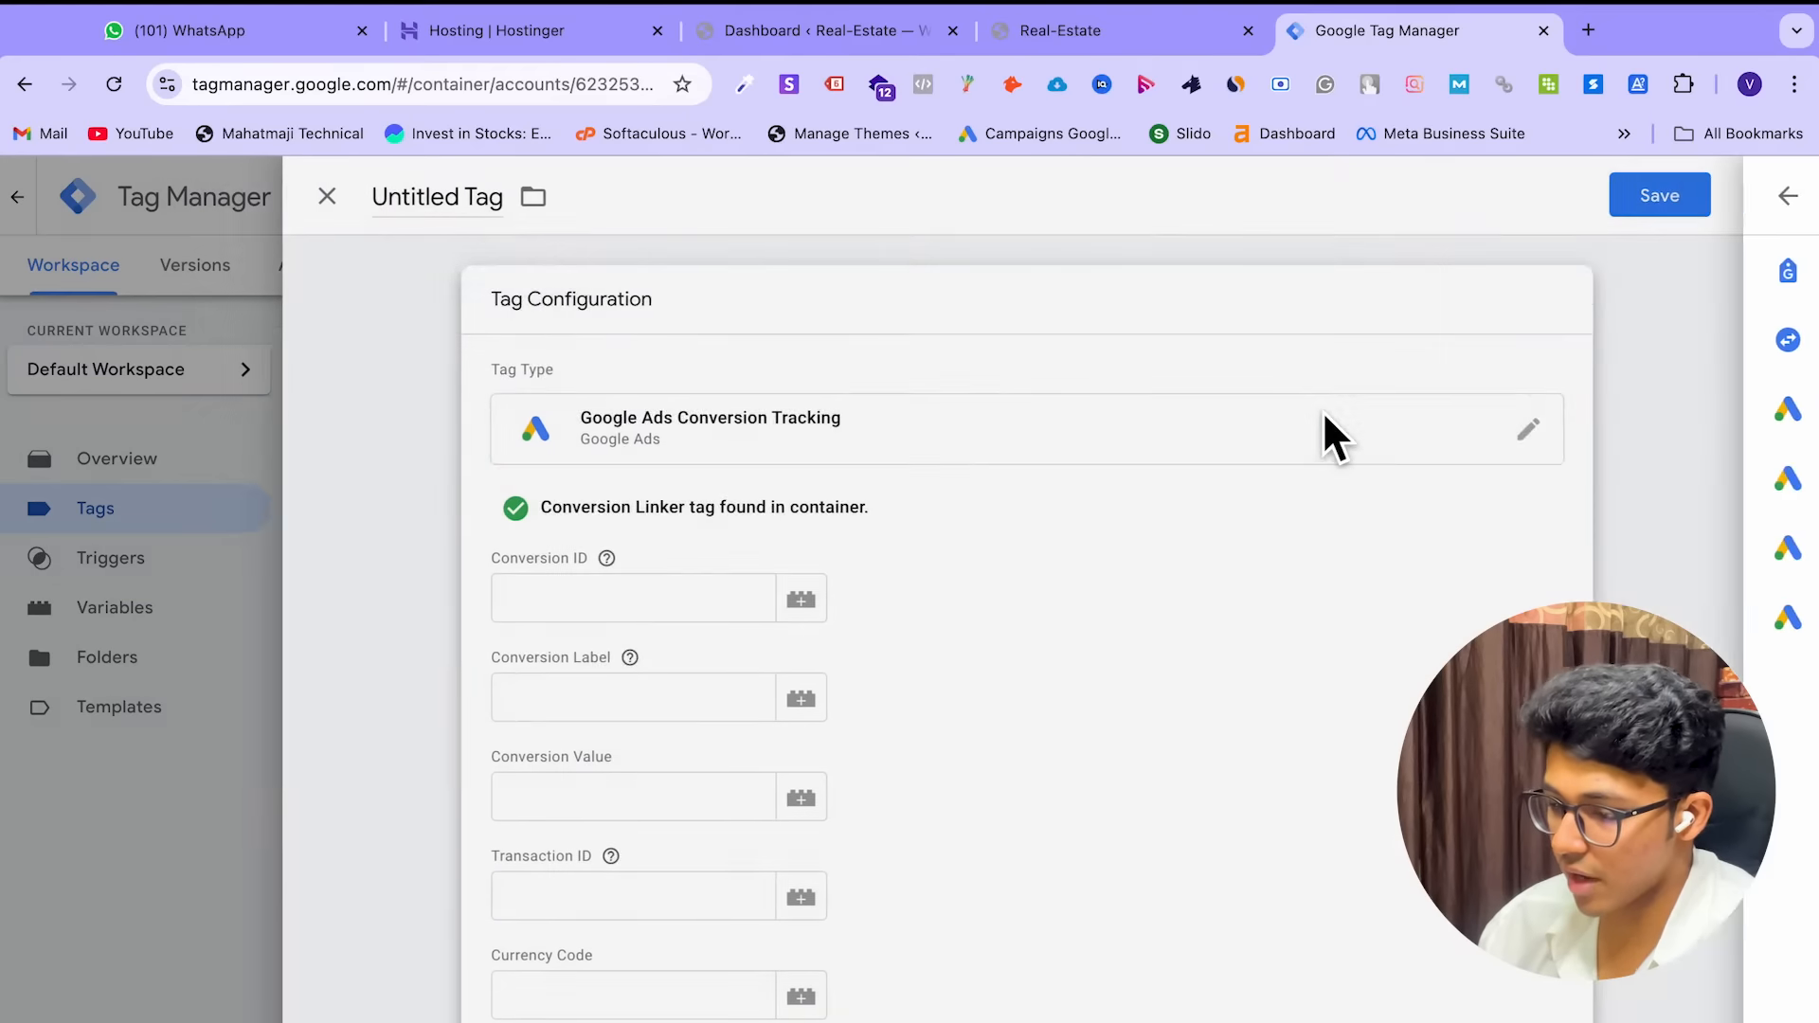
click(731, 568)
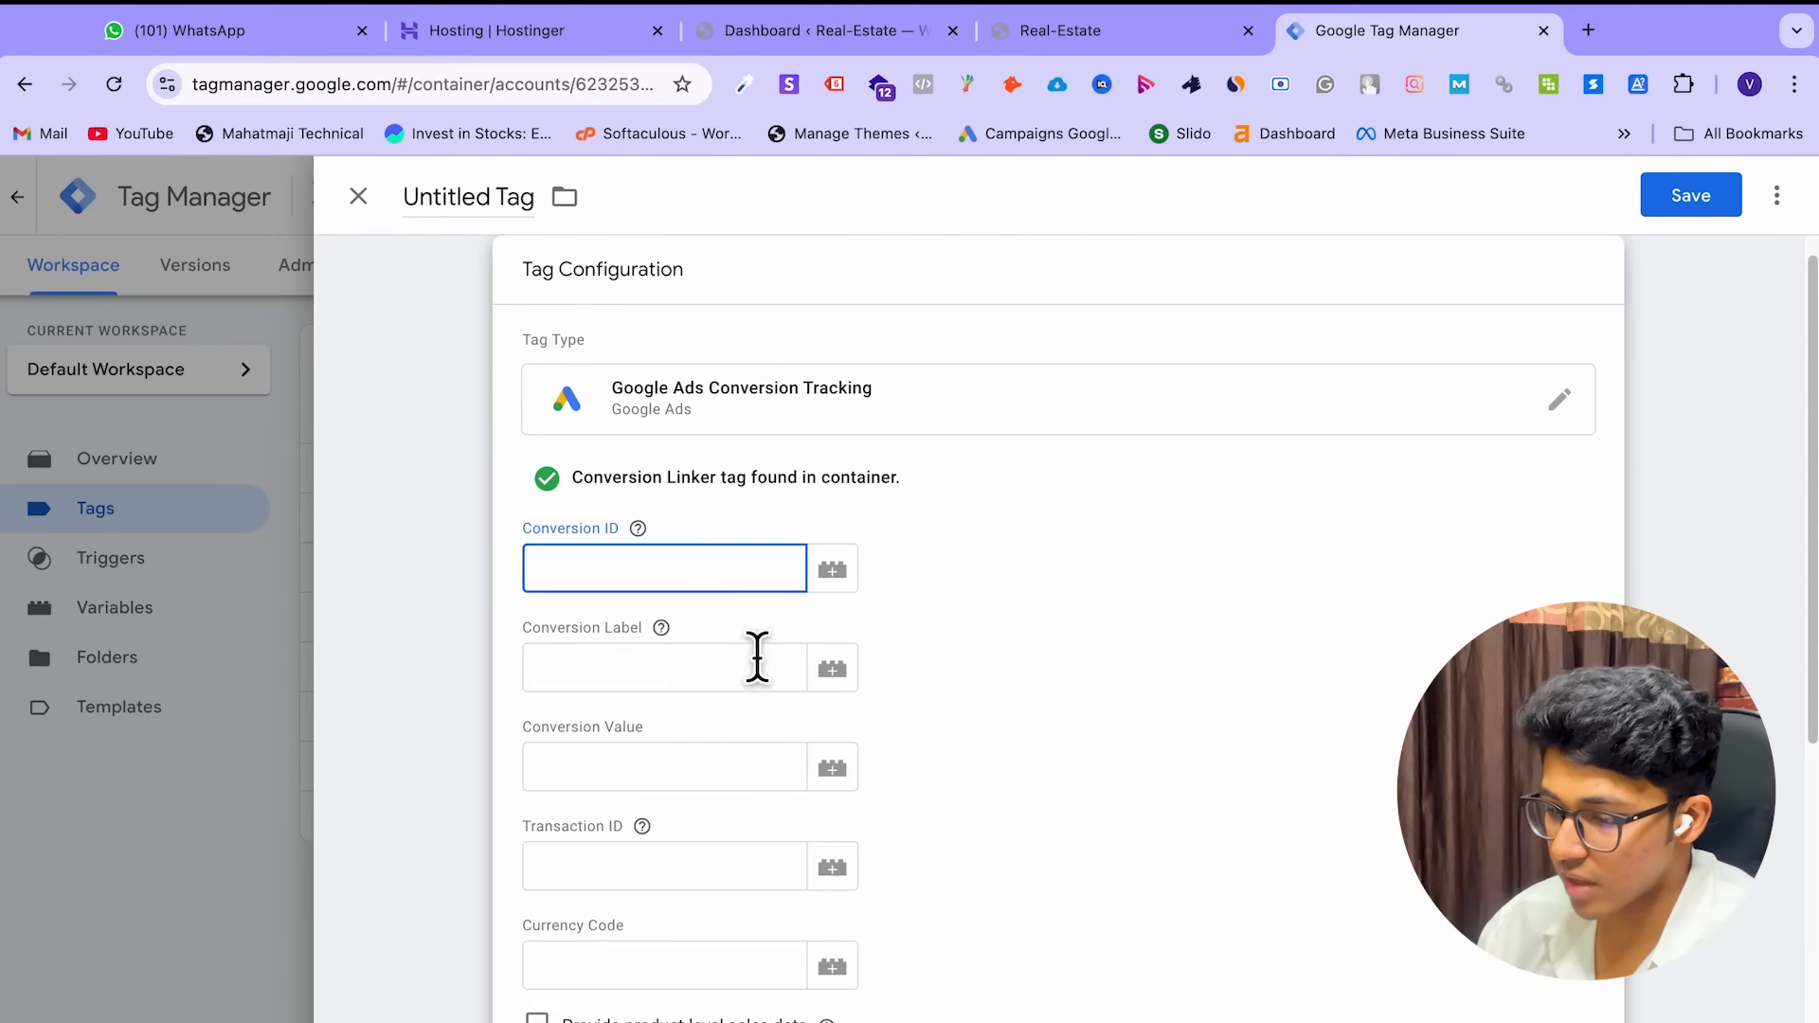
scroll(1089, 663, down, 3)
scroll(1091, 687, up, 3)
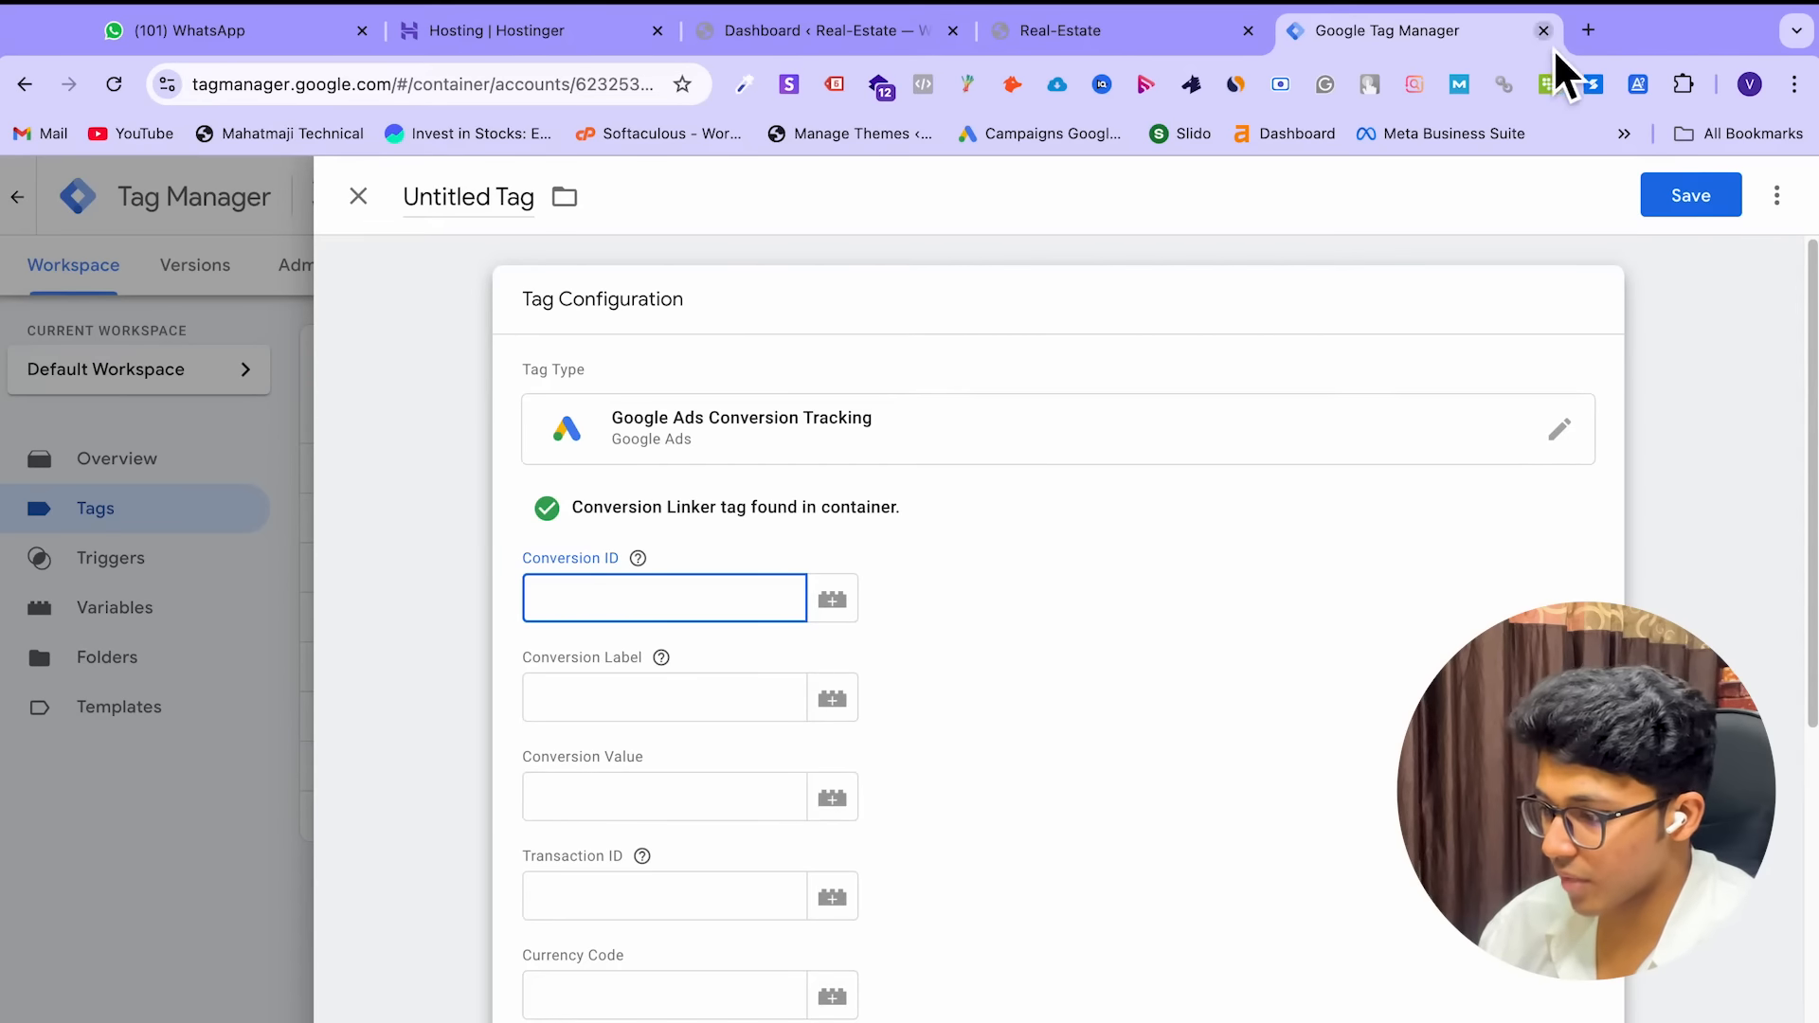
click(1588, 31)
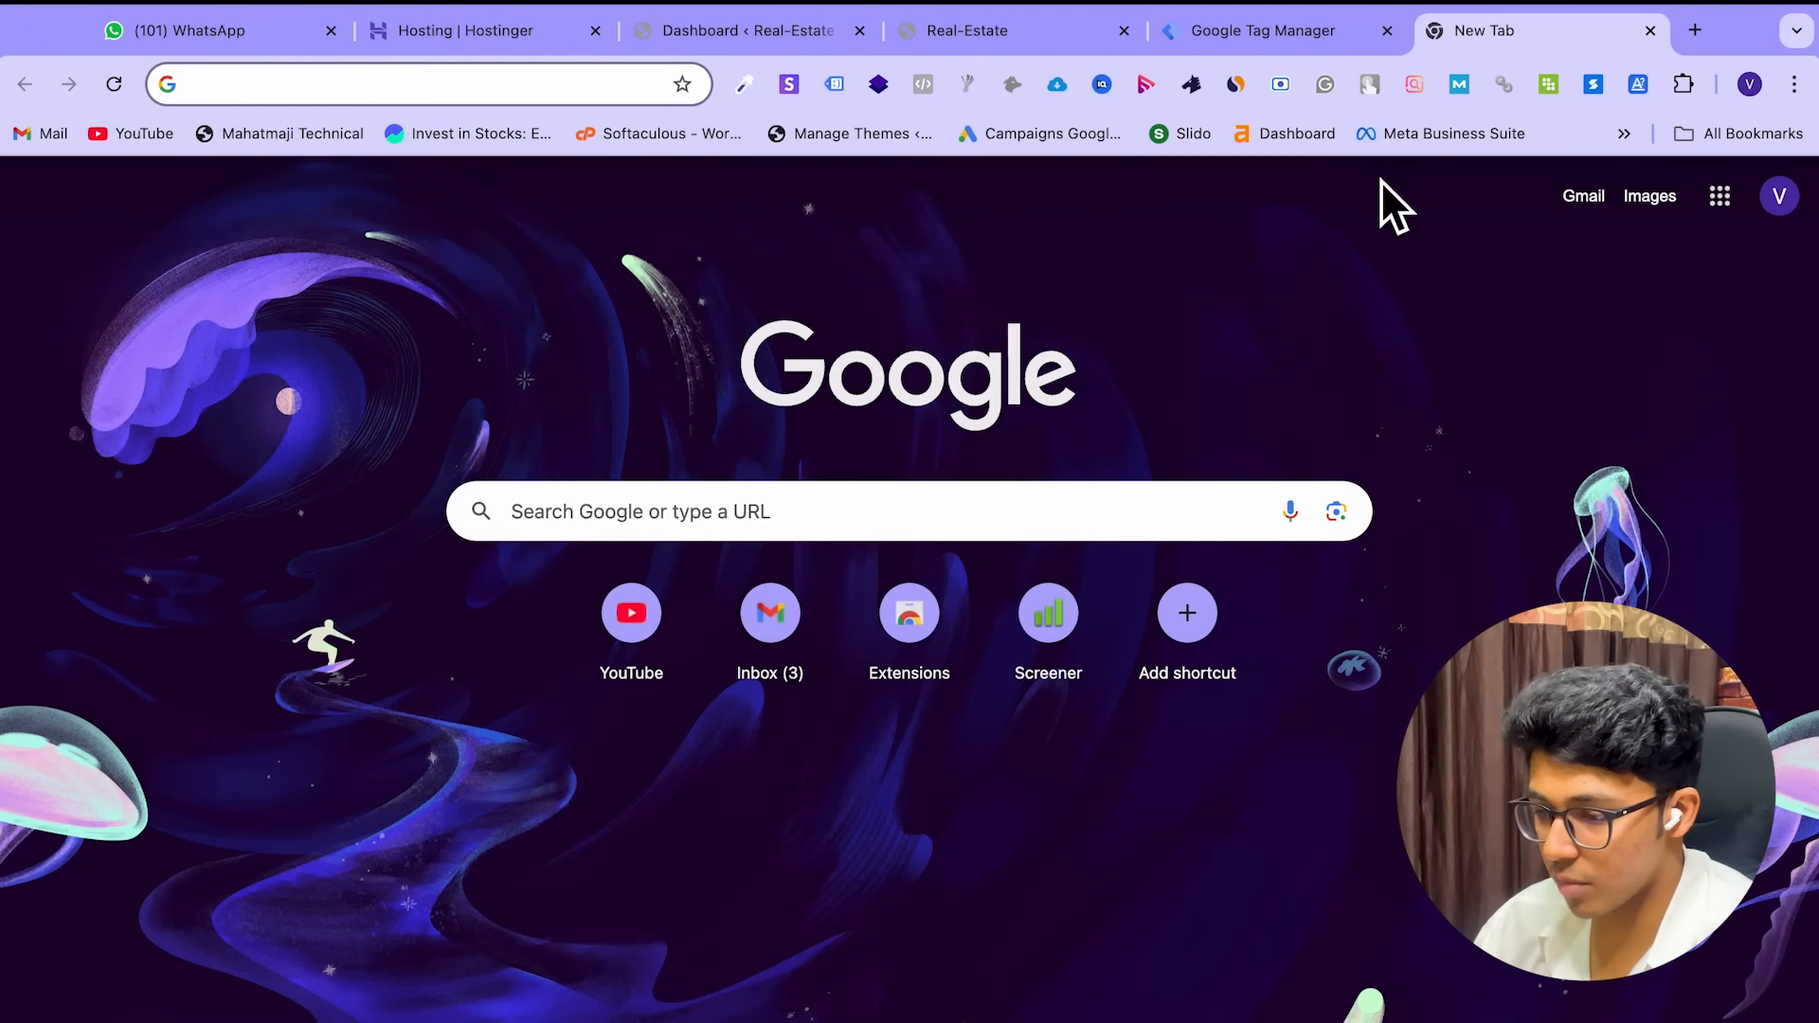
Load the Google Ads site in a new tab and search Google for 'google ads' in another
text(ads.)
key(Return)
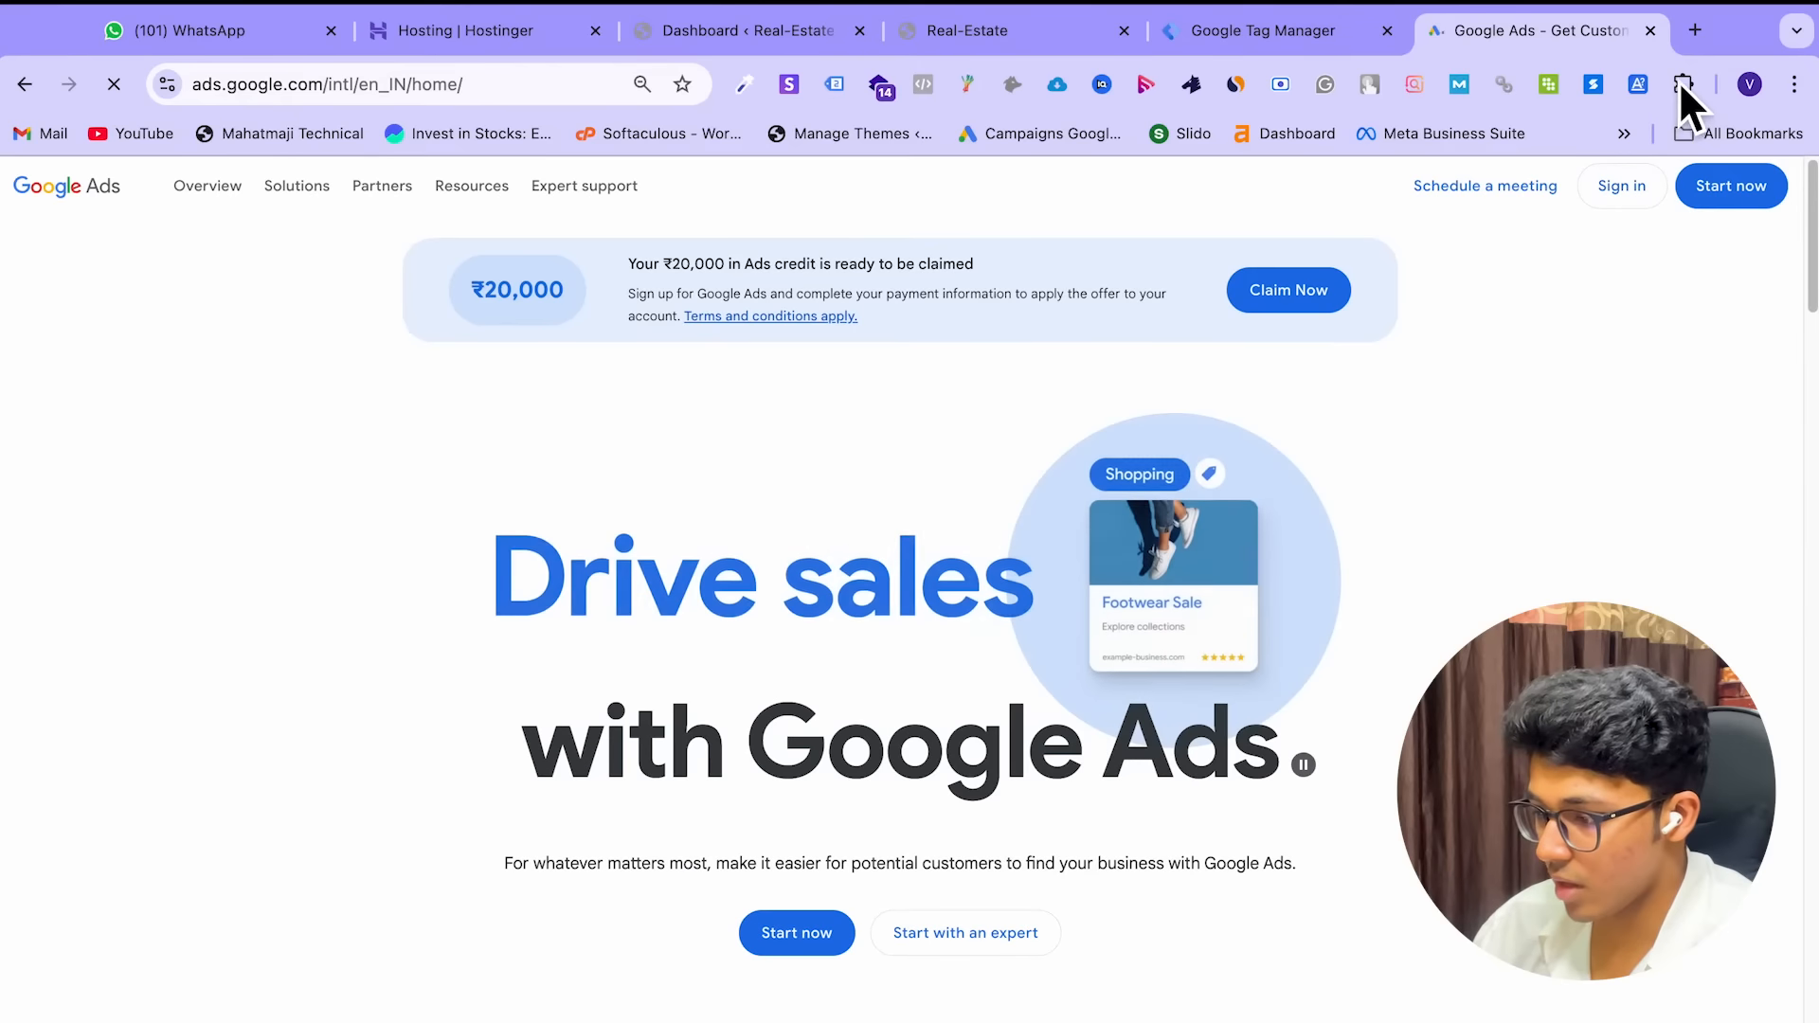
click(1706, 38)
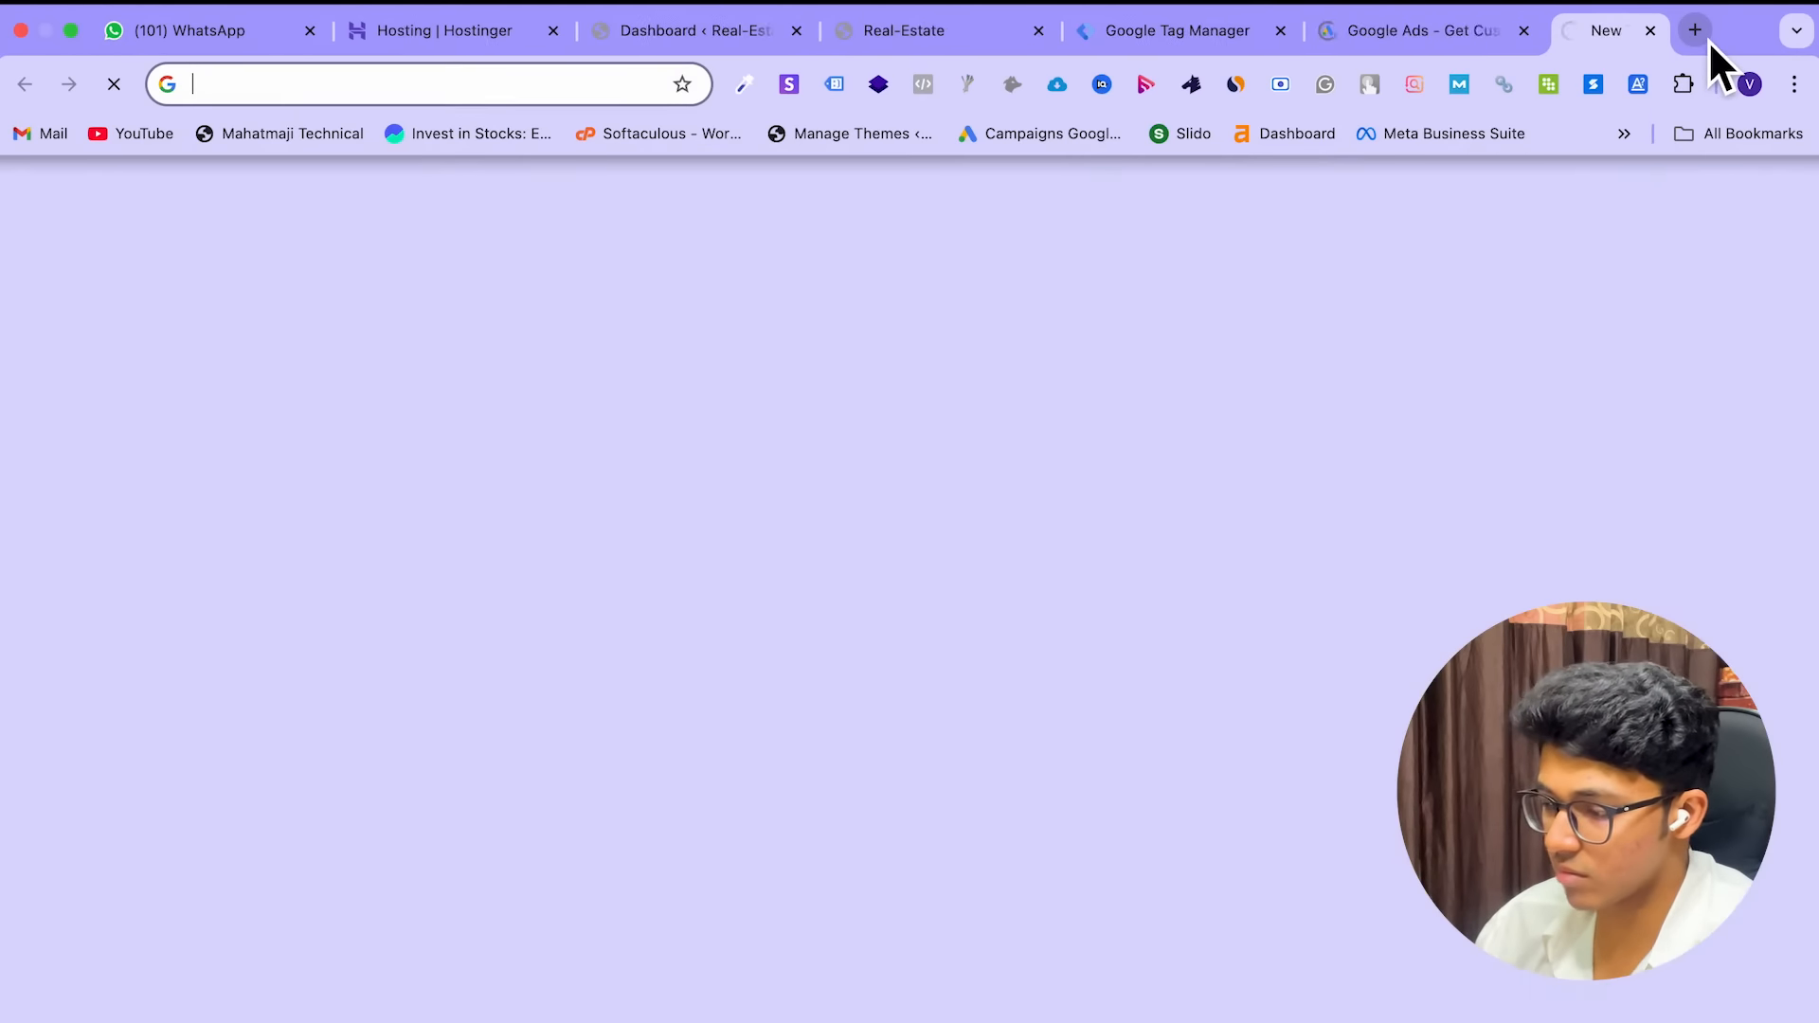
text(google adsense)
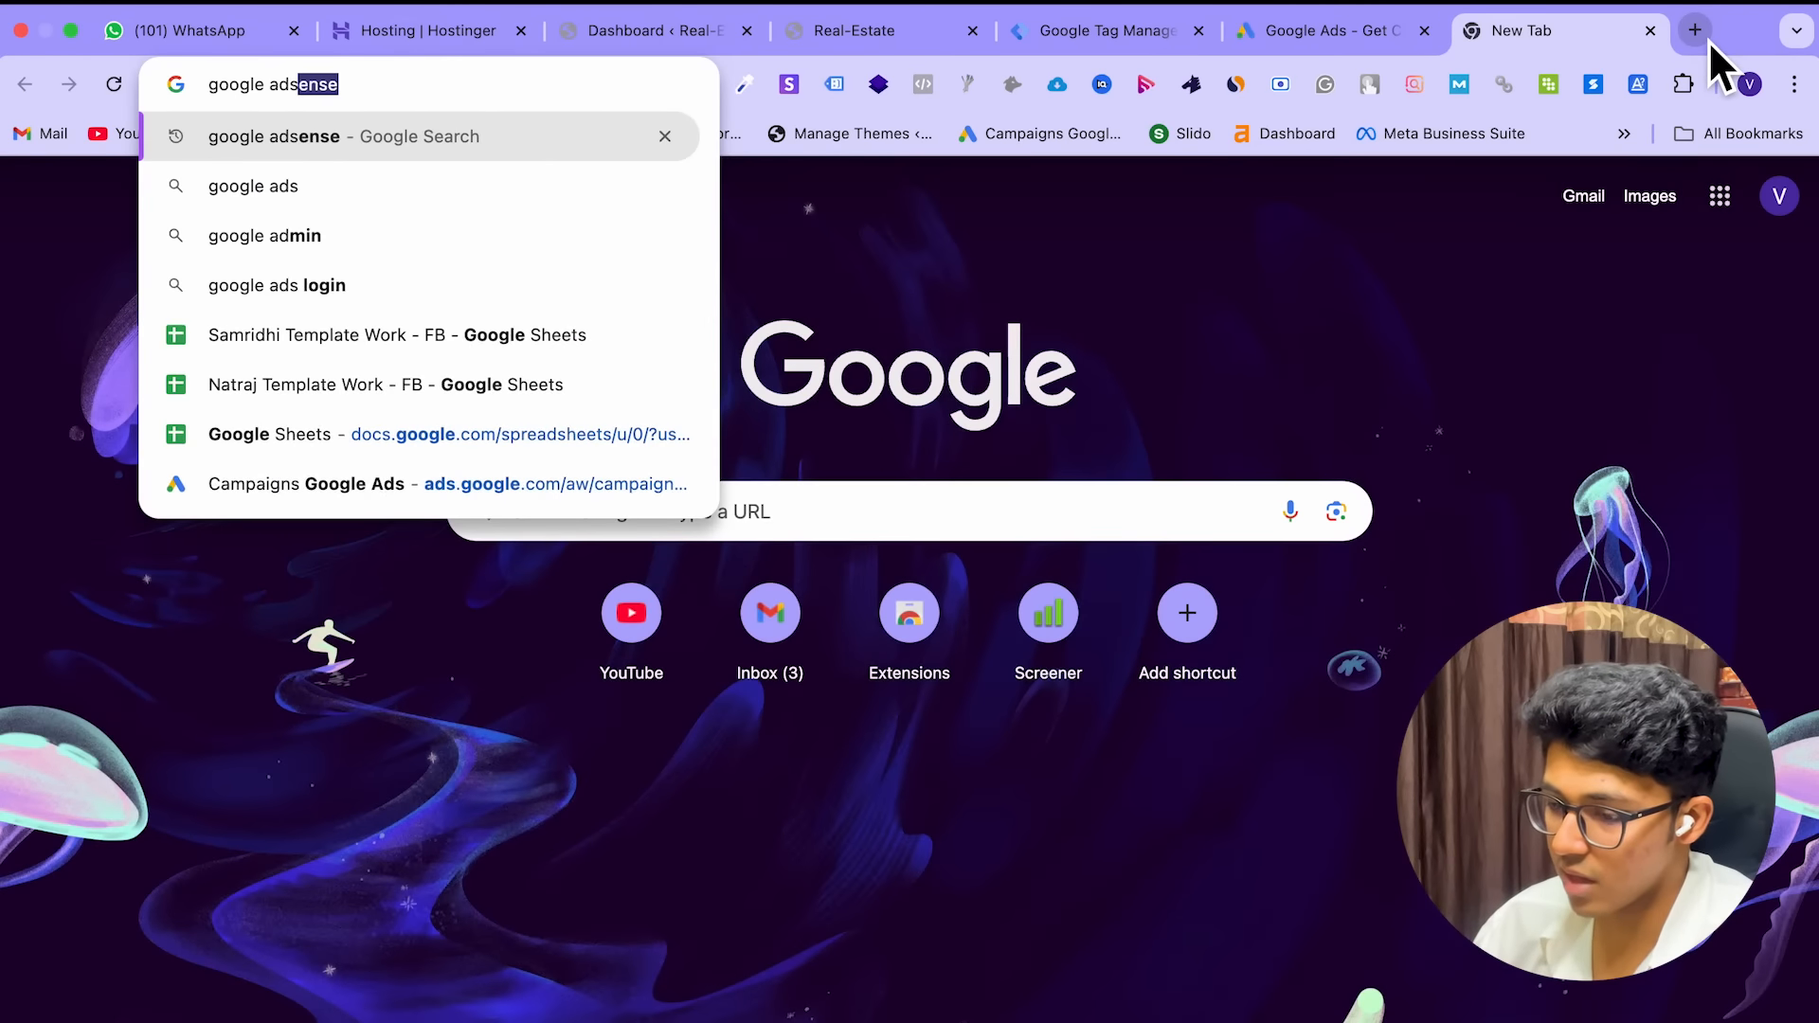
key(Return)
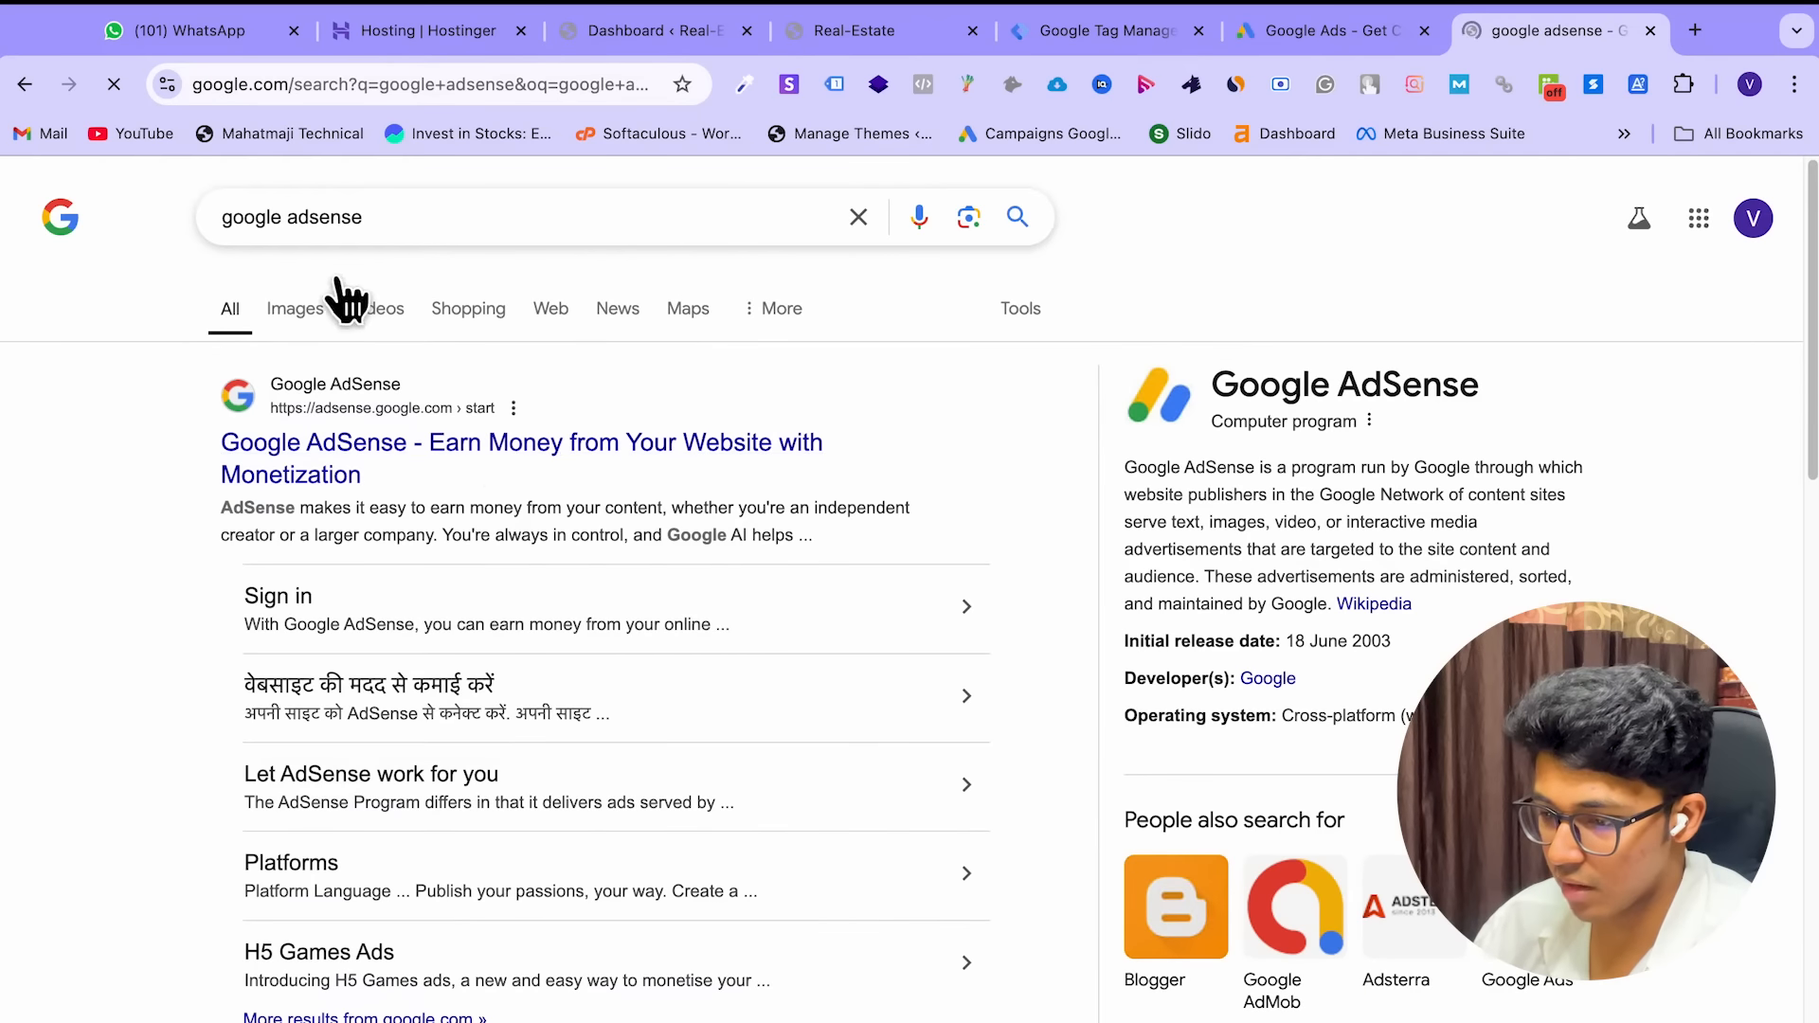
drag(322, 245, 427, 251)
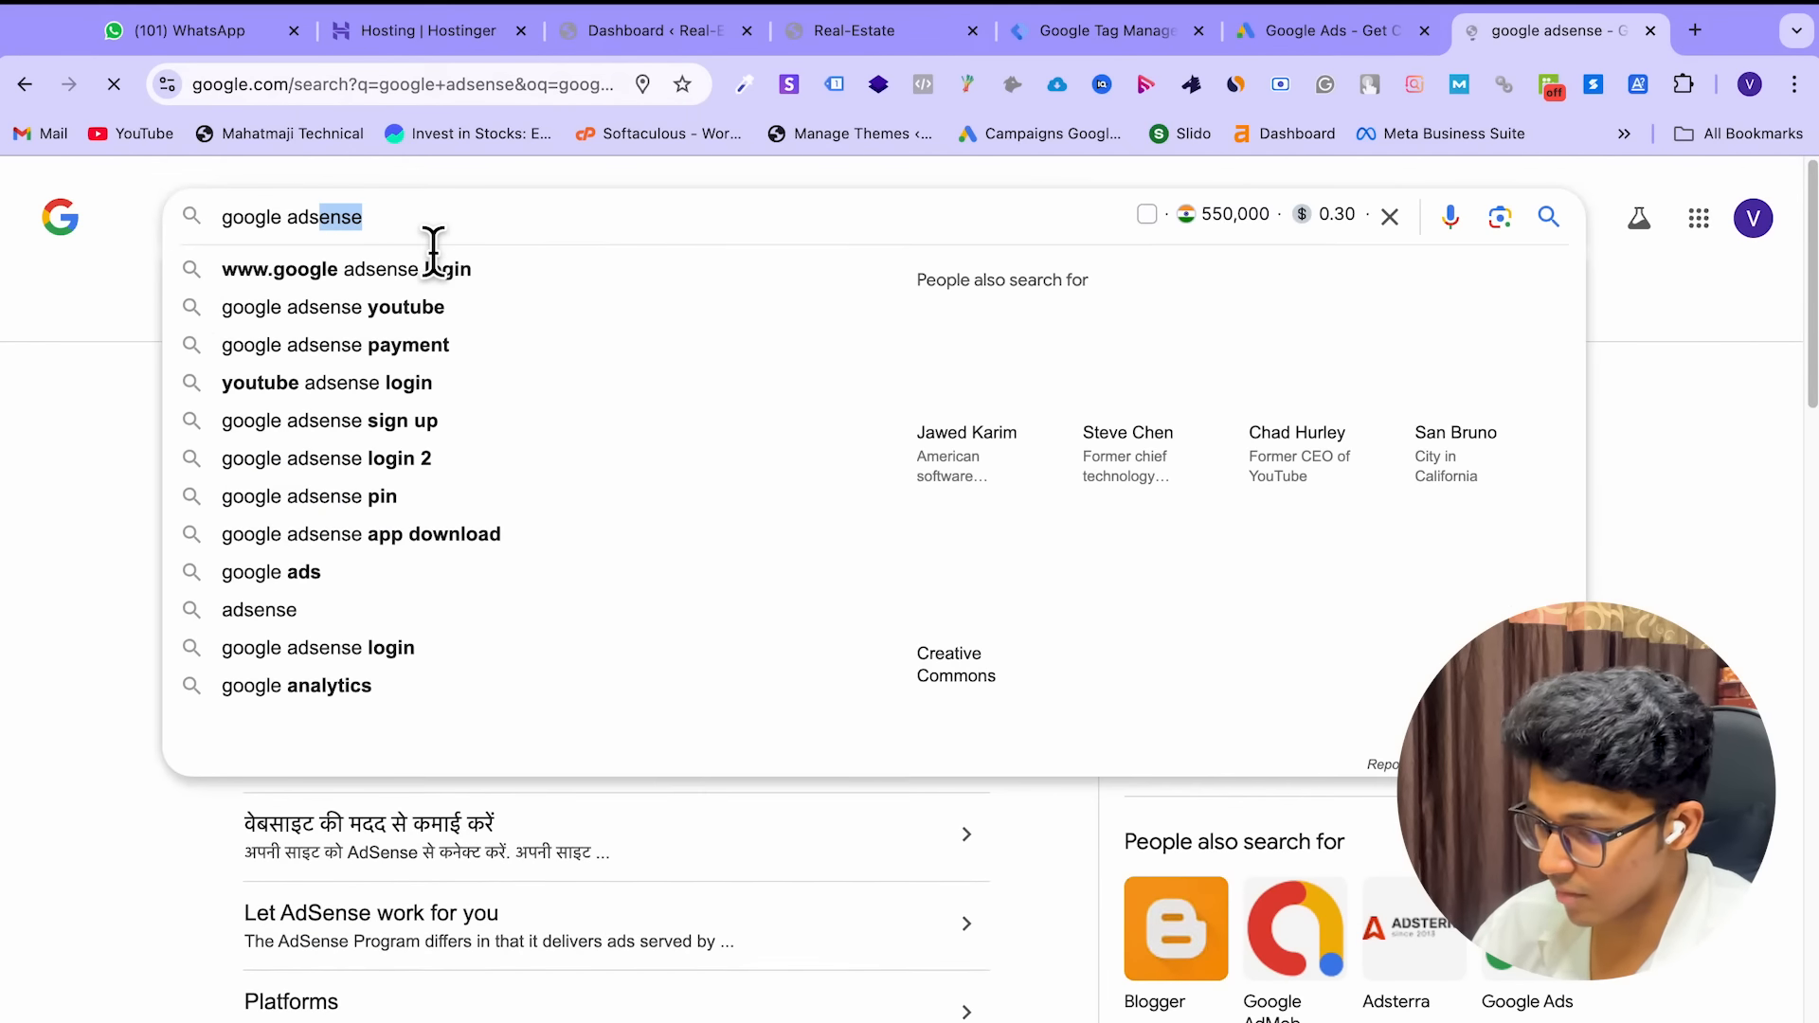
key(BackSpace)
key(Return)
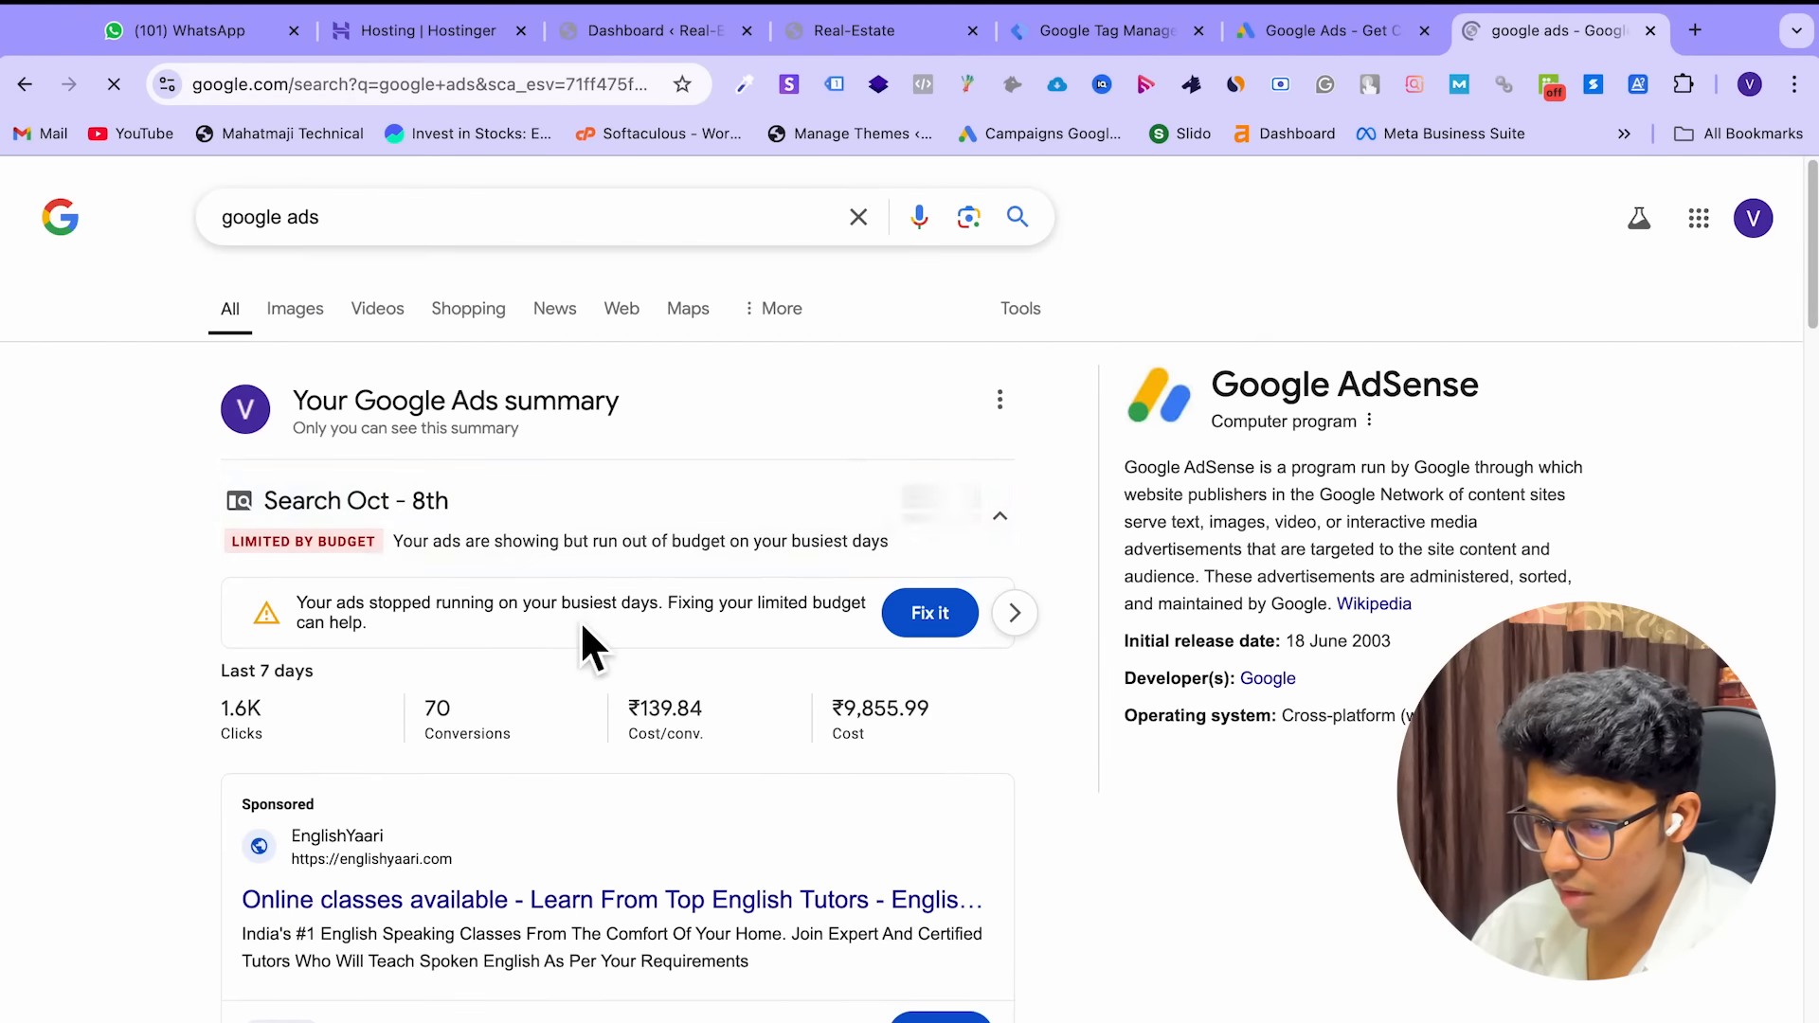
Close the search results tab and sign in on the Google Ads homepage
scroll(579, 630, down, 3)
scroll(580, 619, down, 3)
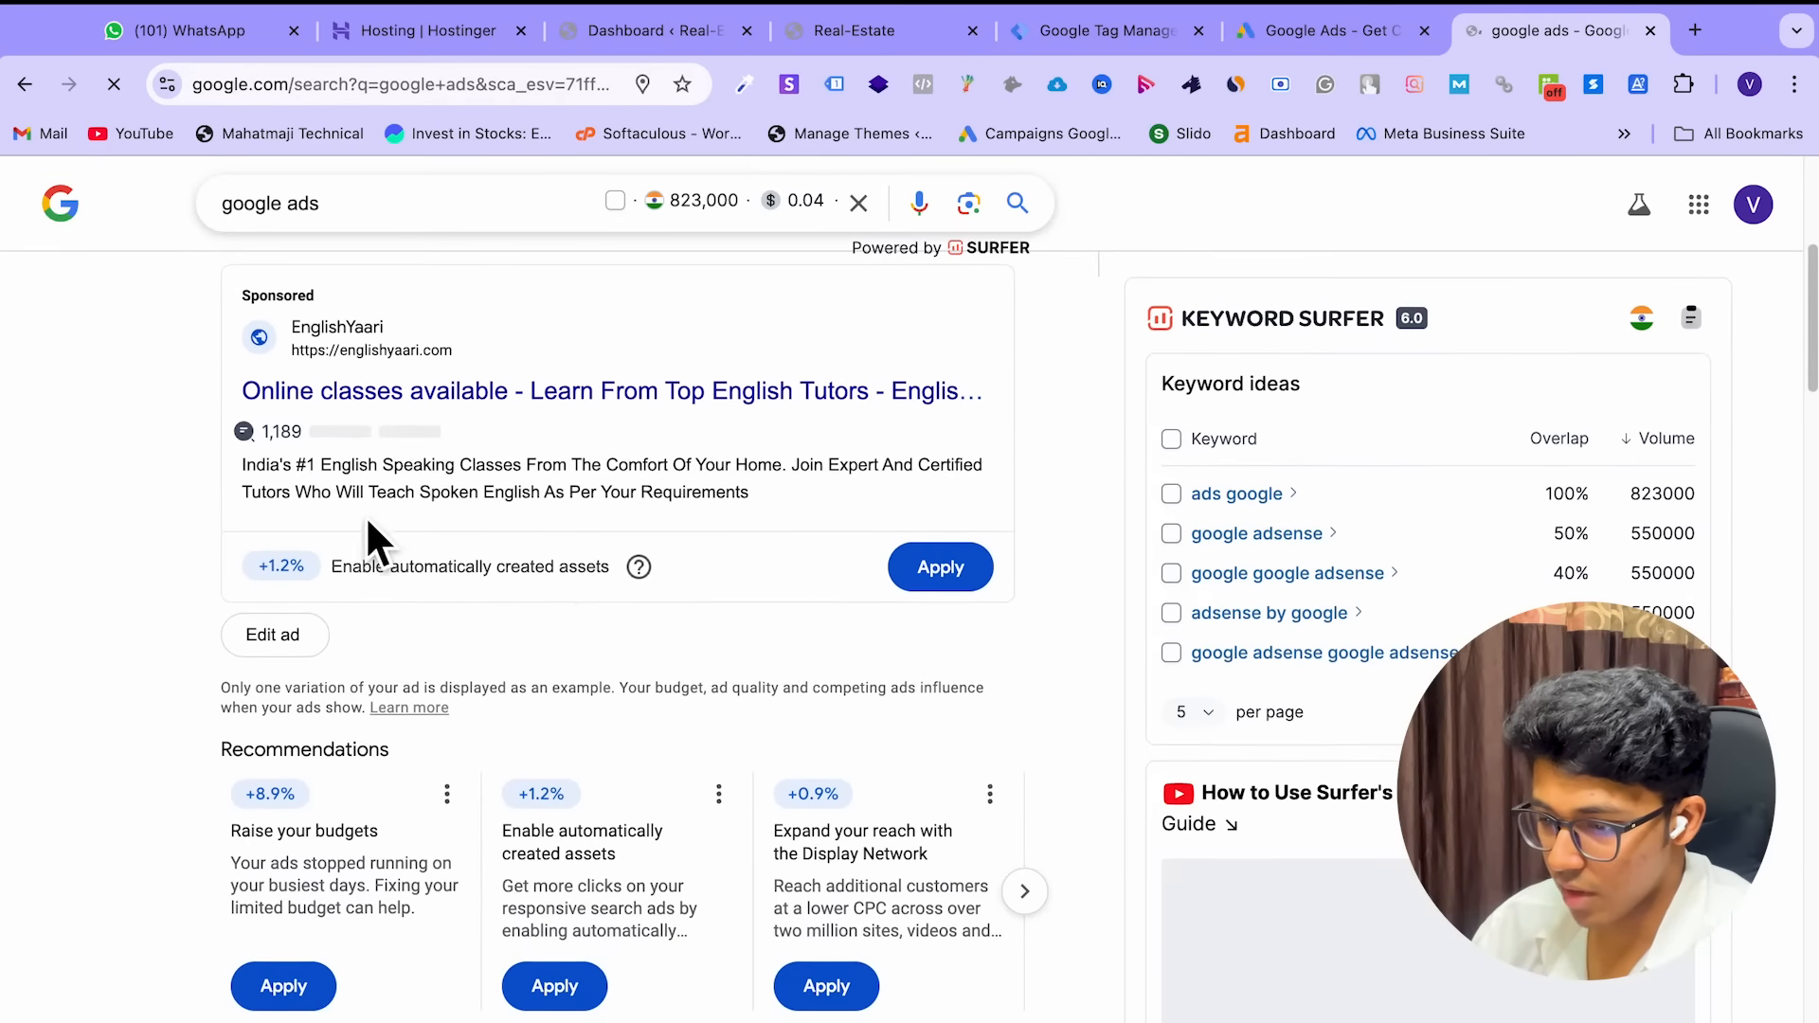
scroll(398, 511, down, 6)
scroll(432, 502, down, 9)
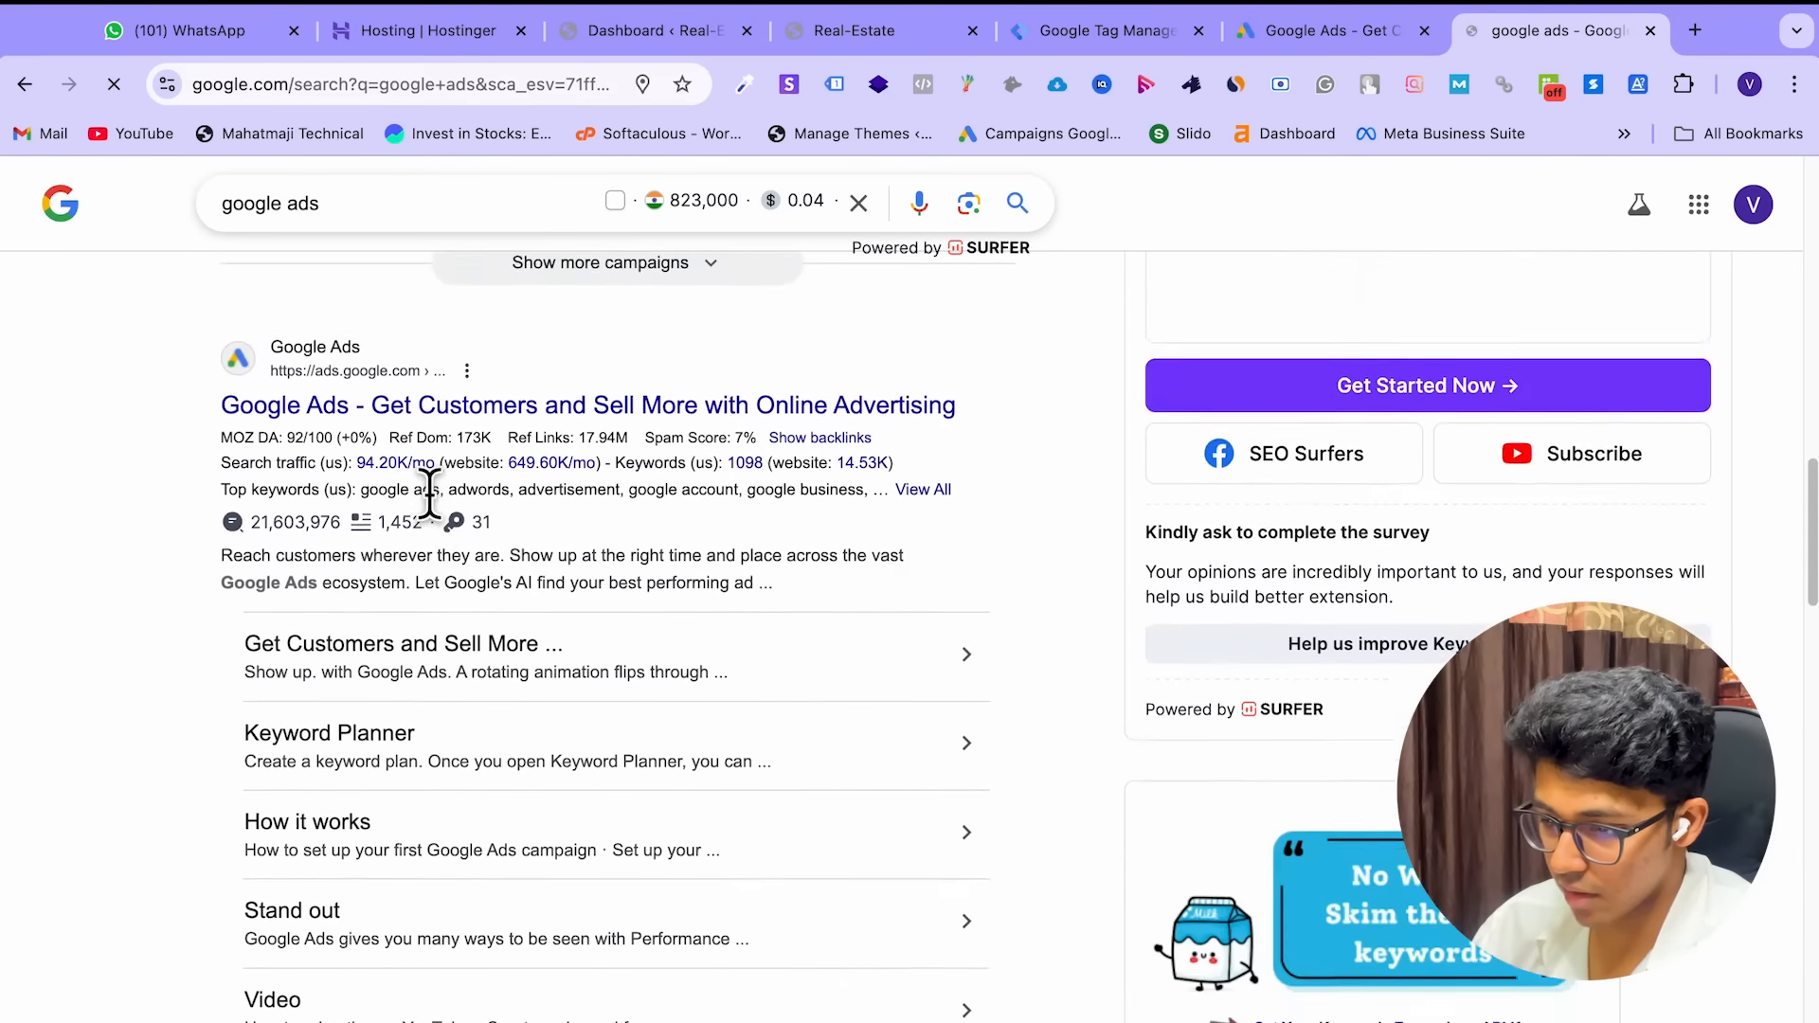
scroll(600, 531, down, 1)
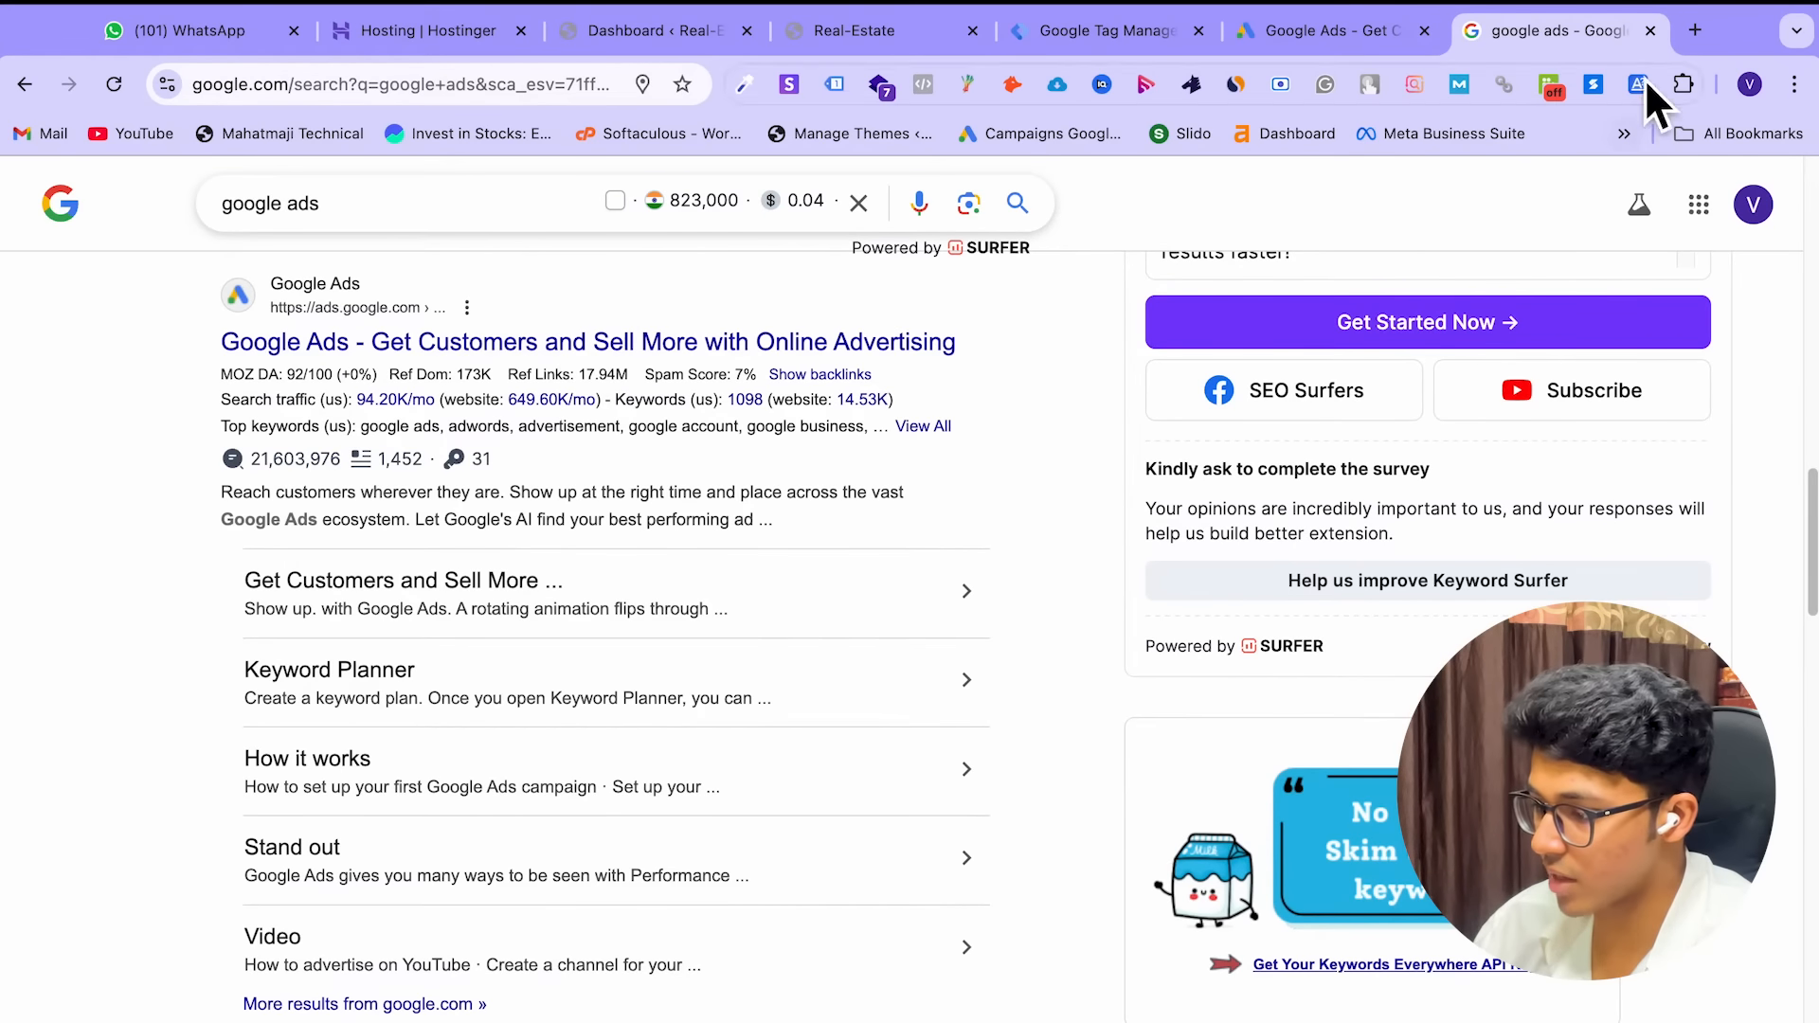
click(1650, 30)
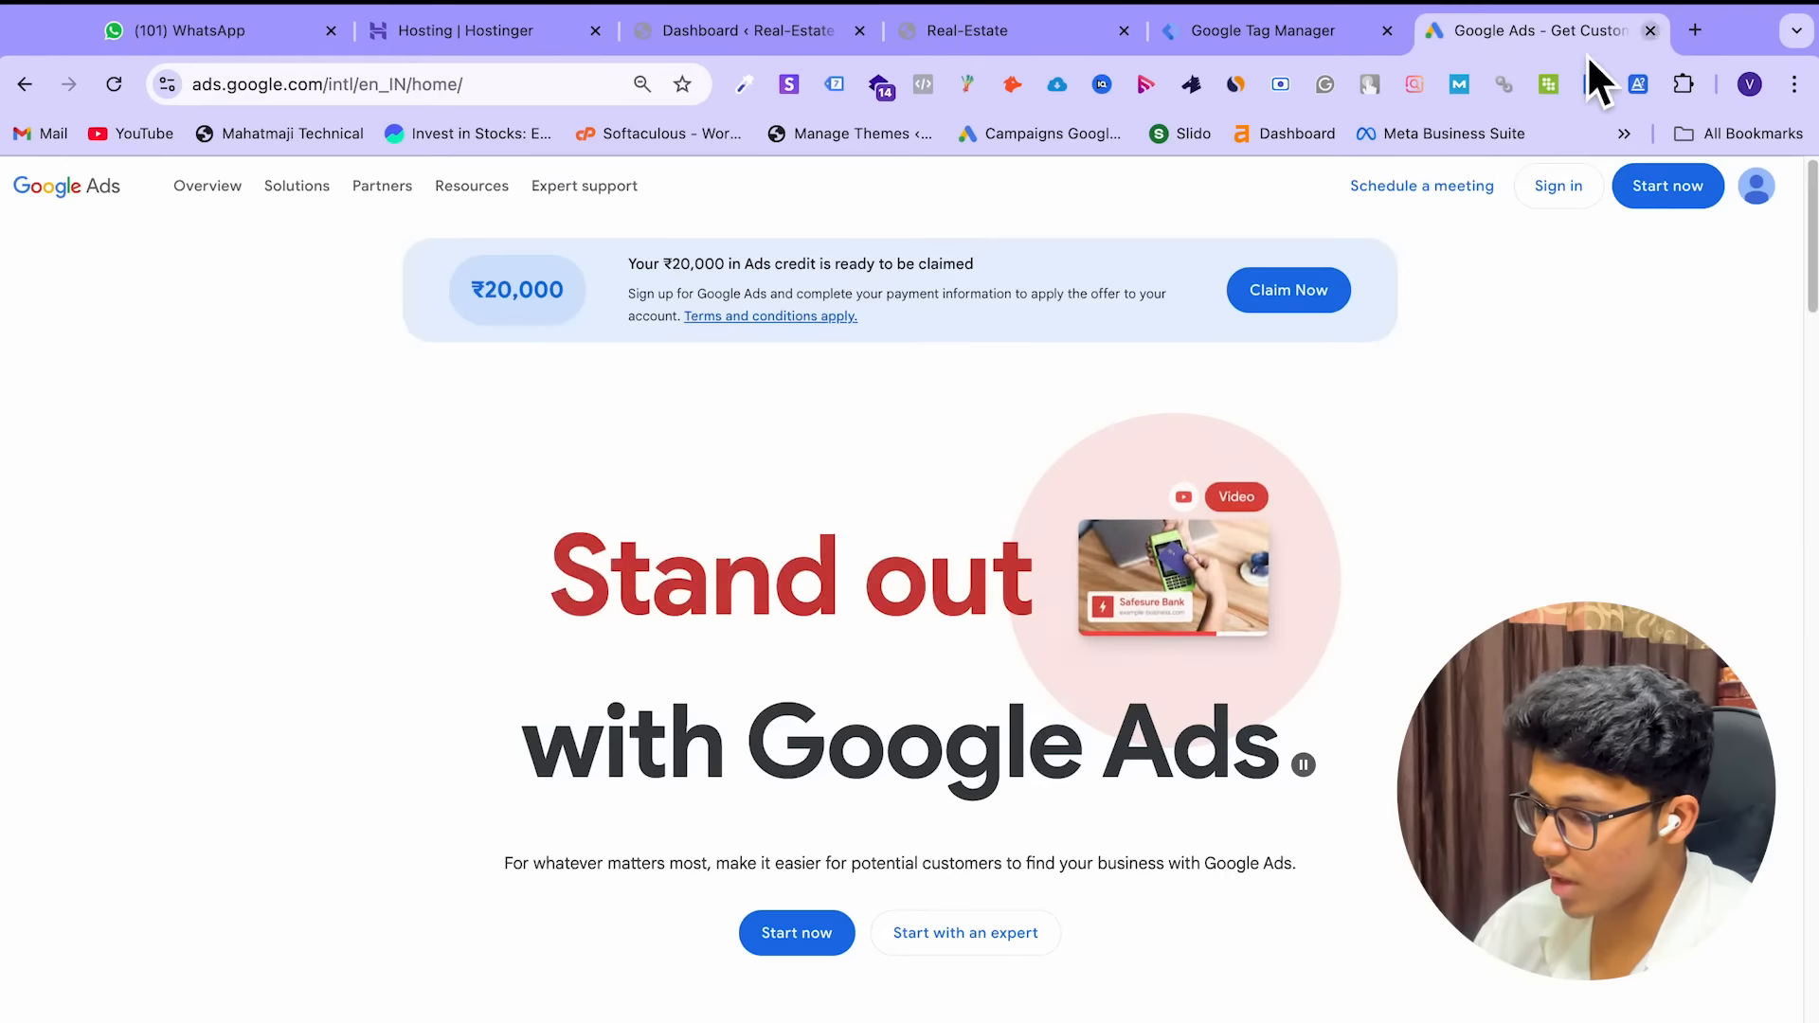
click(1563, 195)
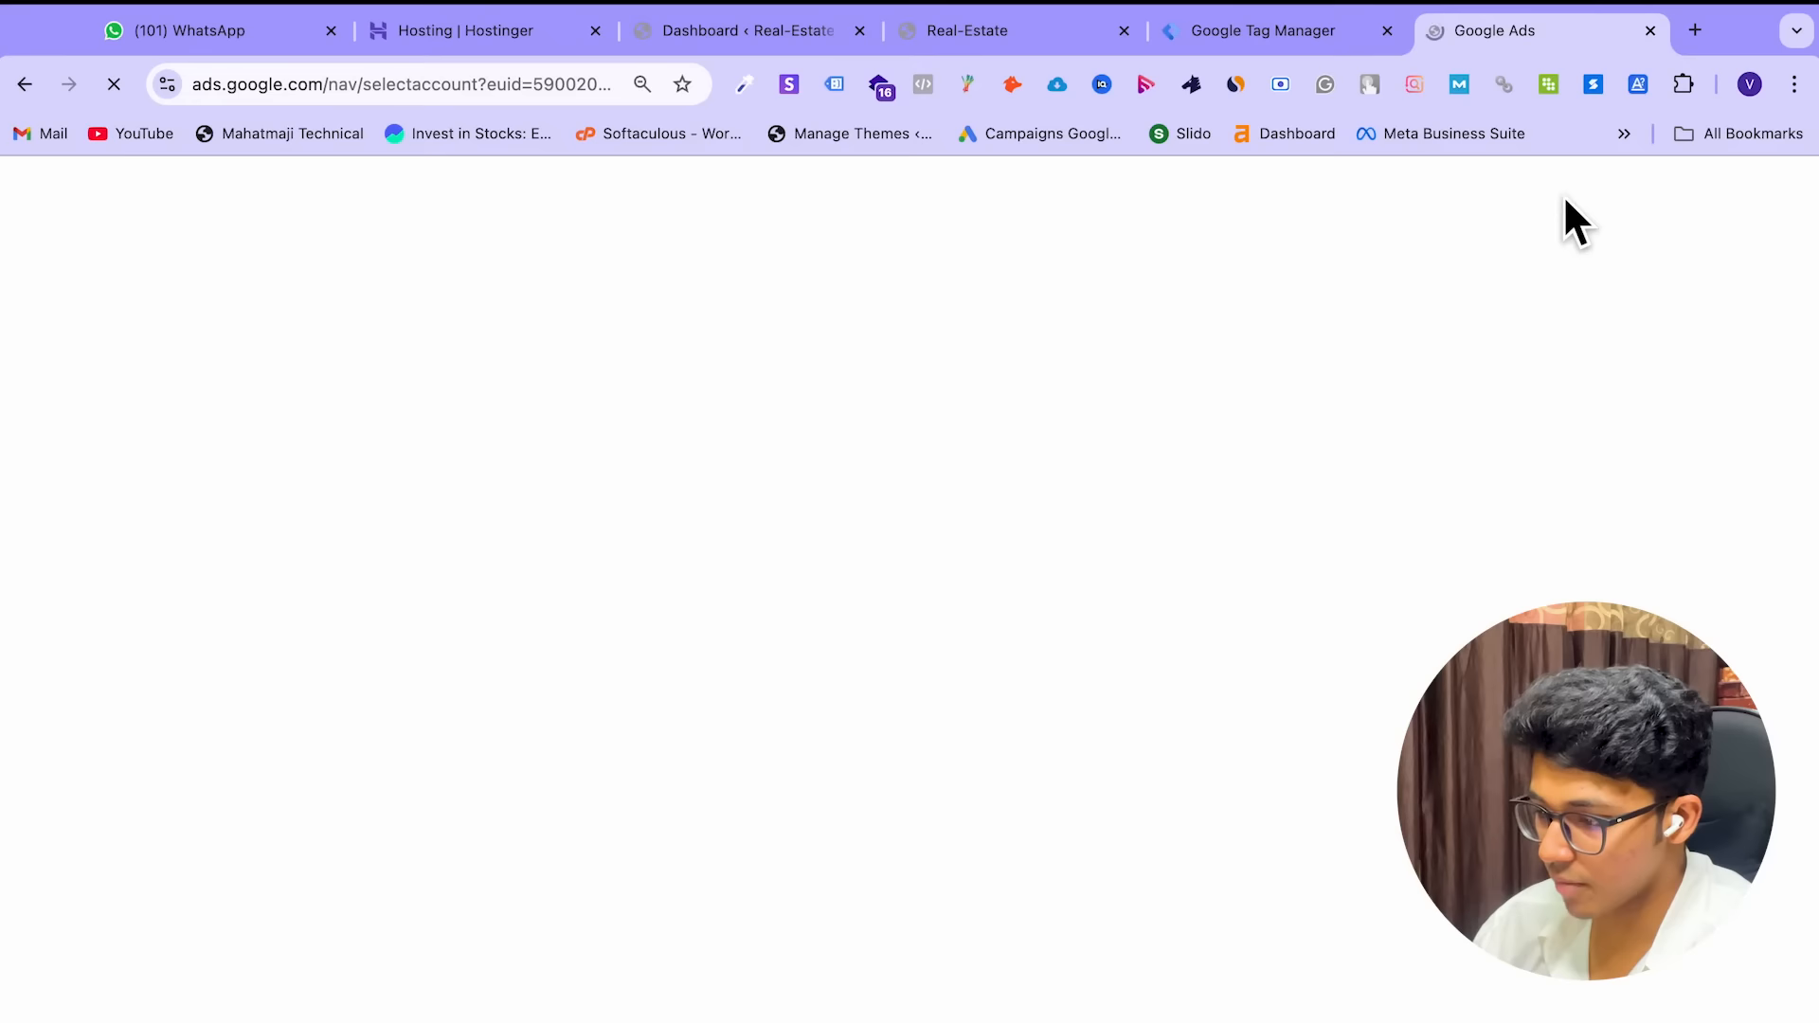
In the chosen Google Ads account, open Goals > Conversions > Summary
scroll(874, 699, down, 1)
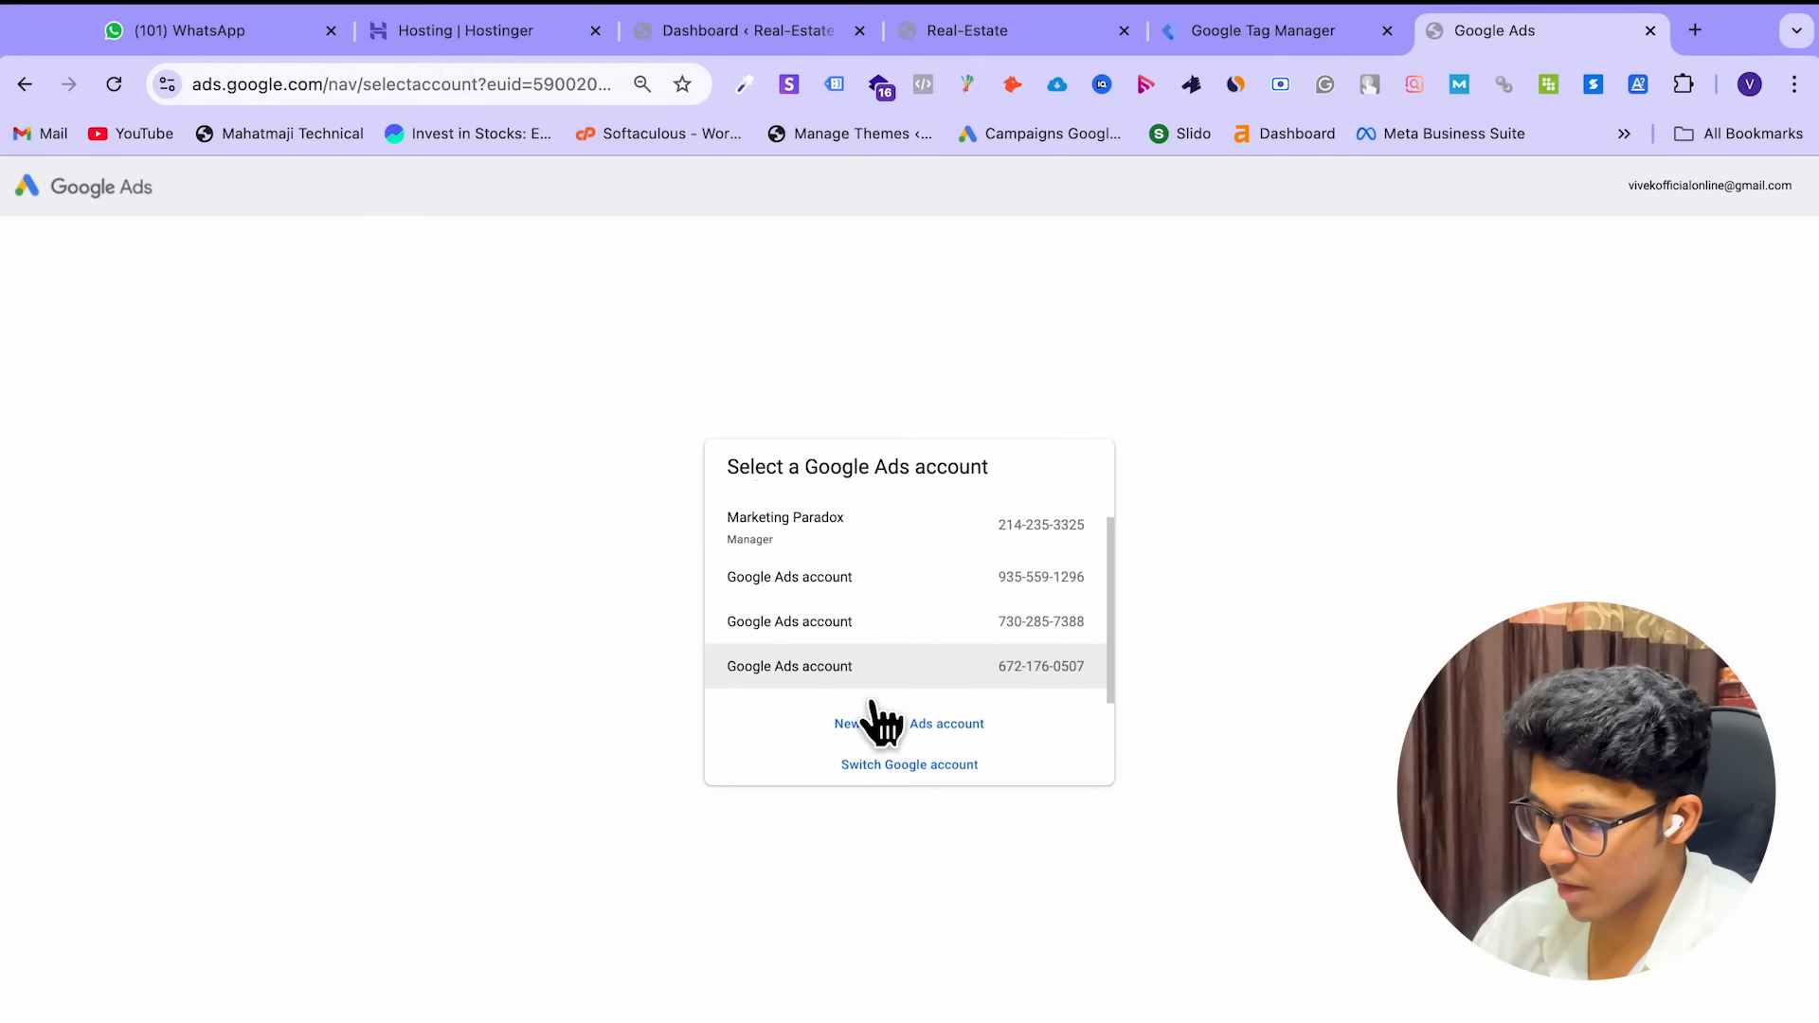
scroll(871, 703, up, 1)
scroll(873, 710, up, 1)
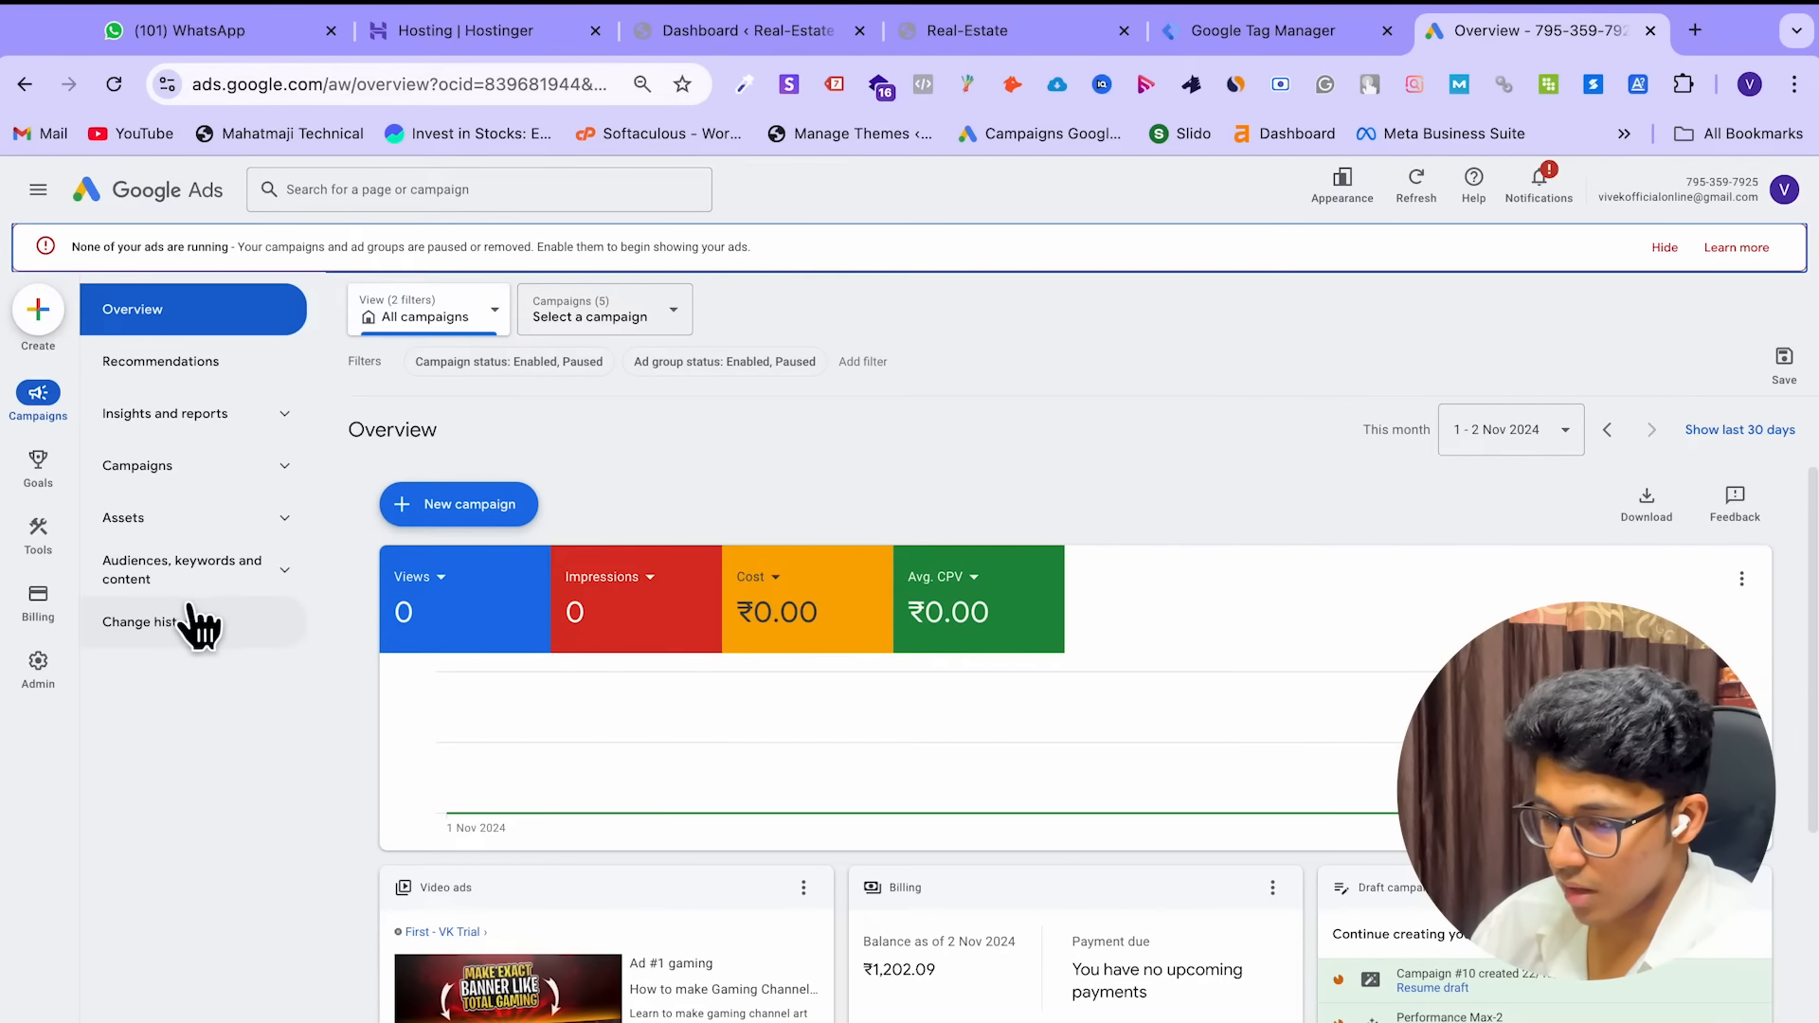
mouse_move(15, 489)
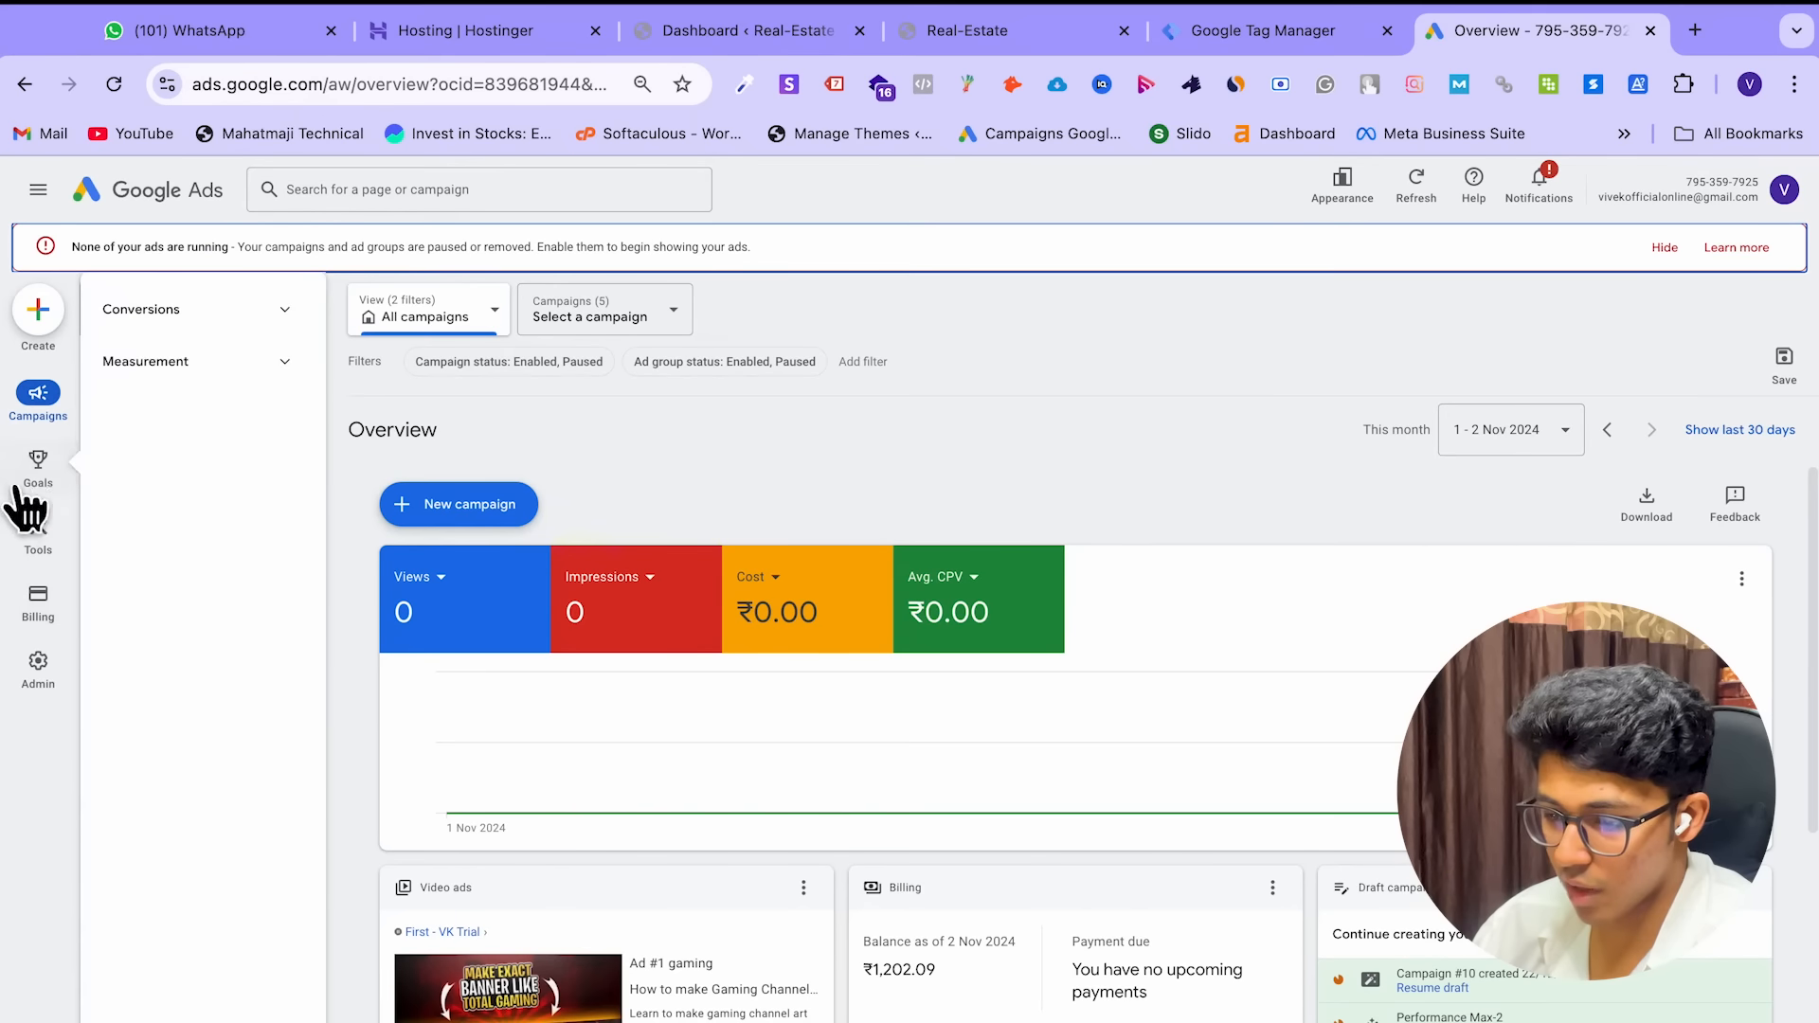
mouse_move(37, 521)
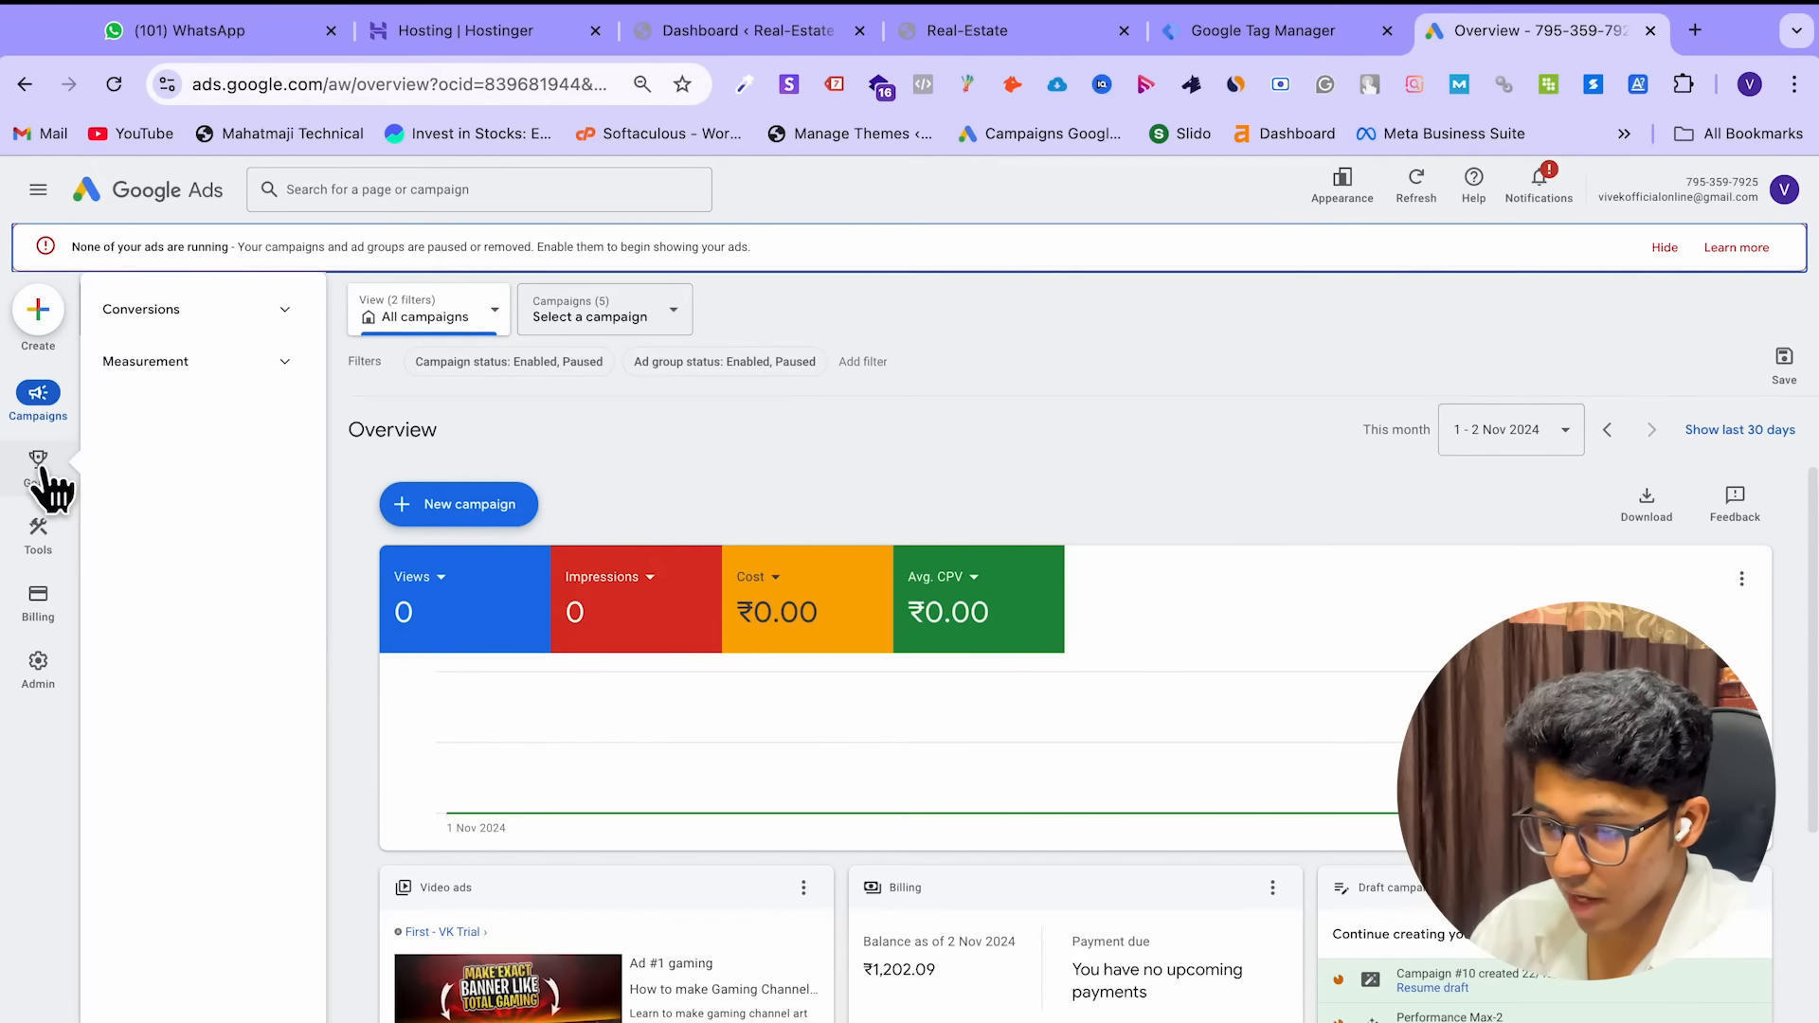
click(275, 318)
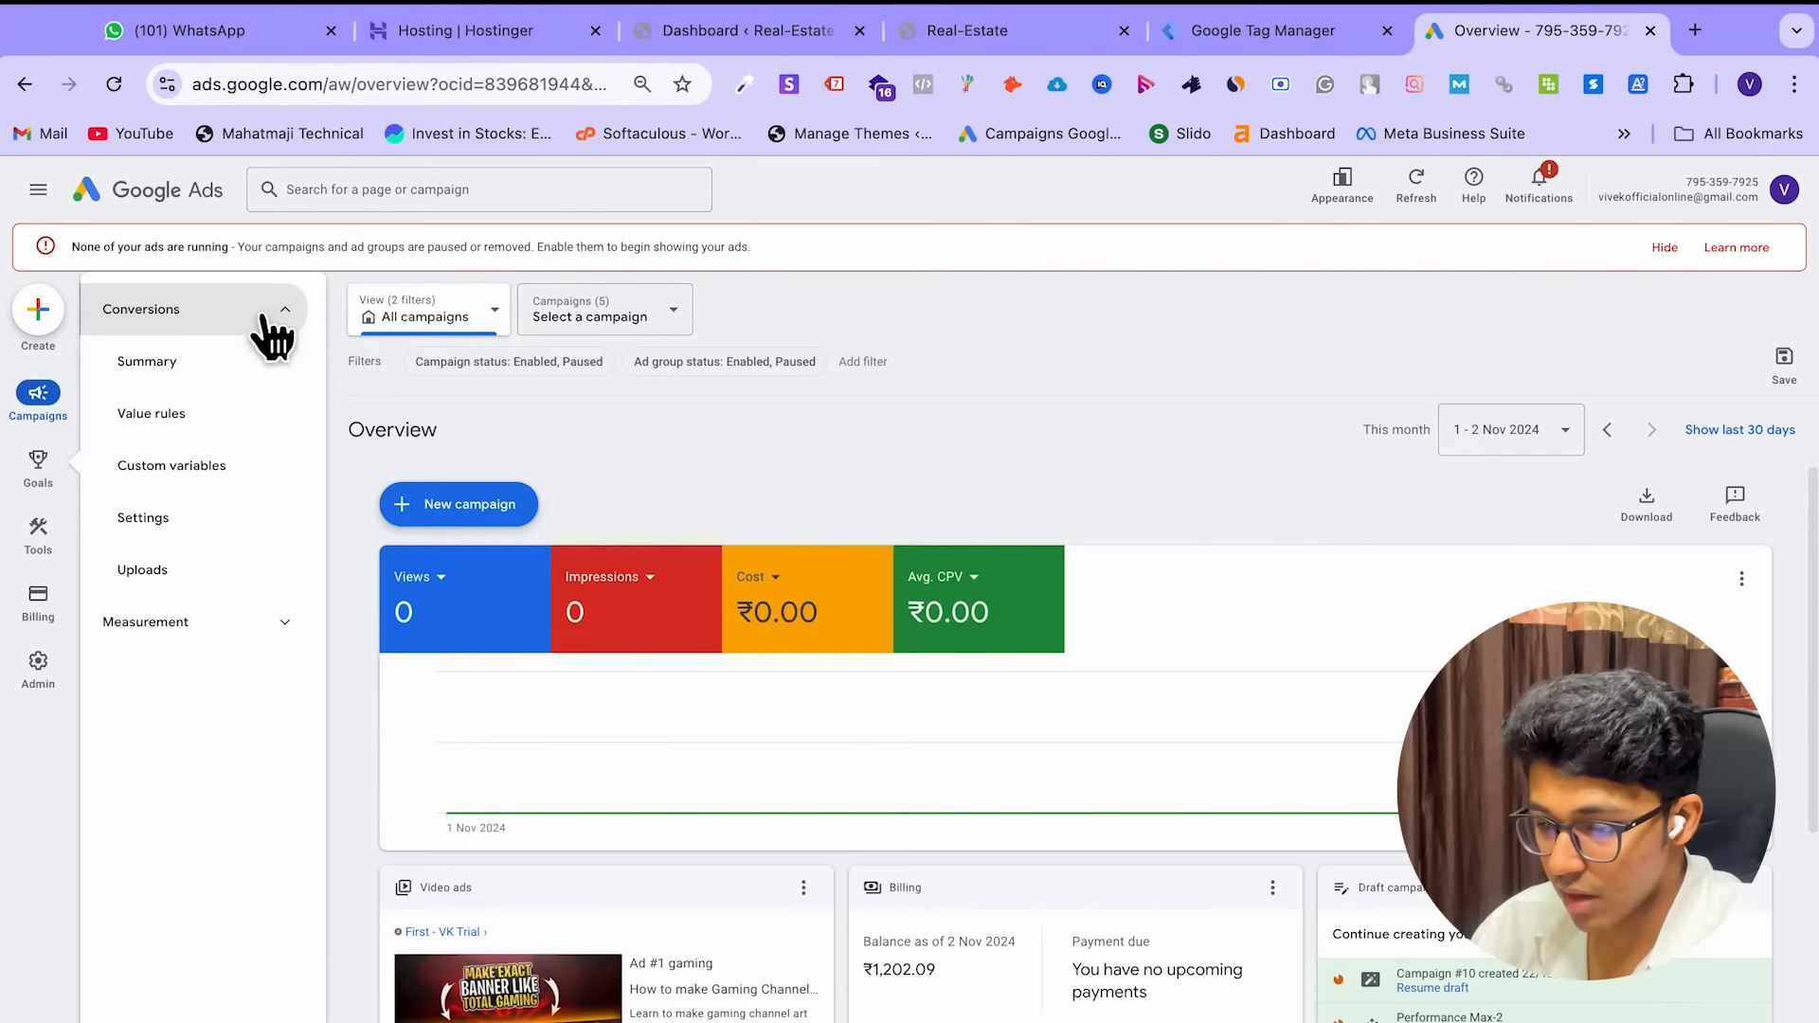
click(227, 374)
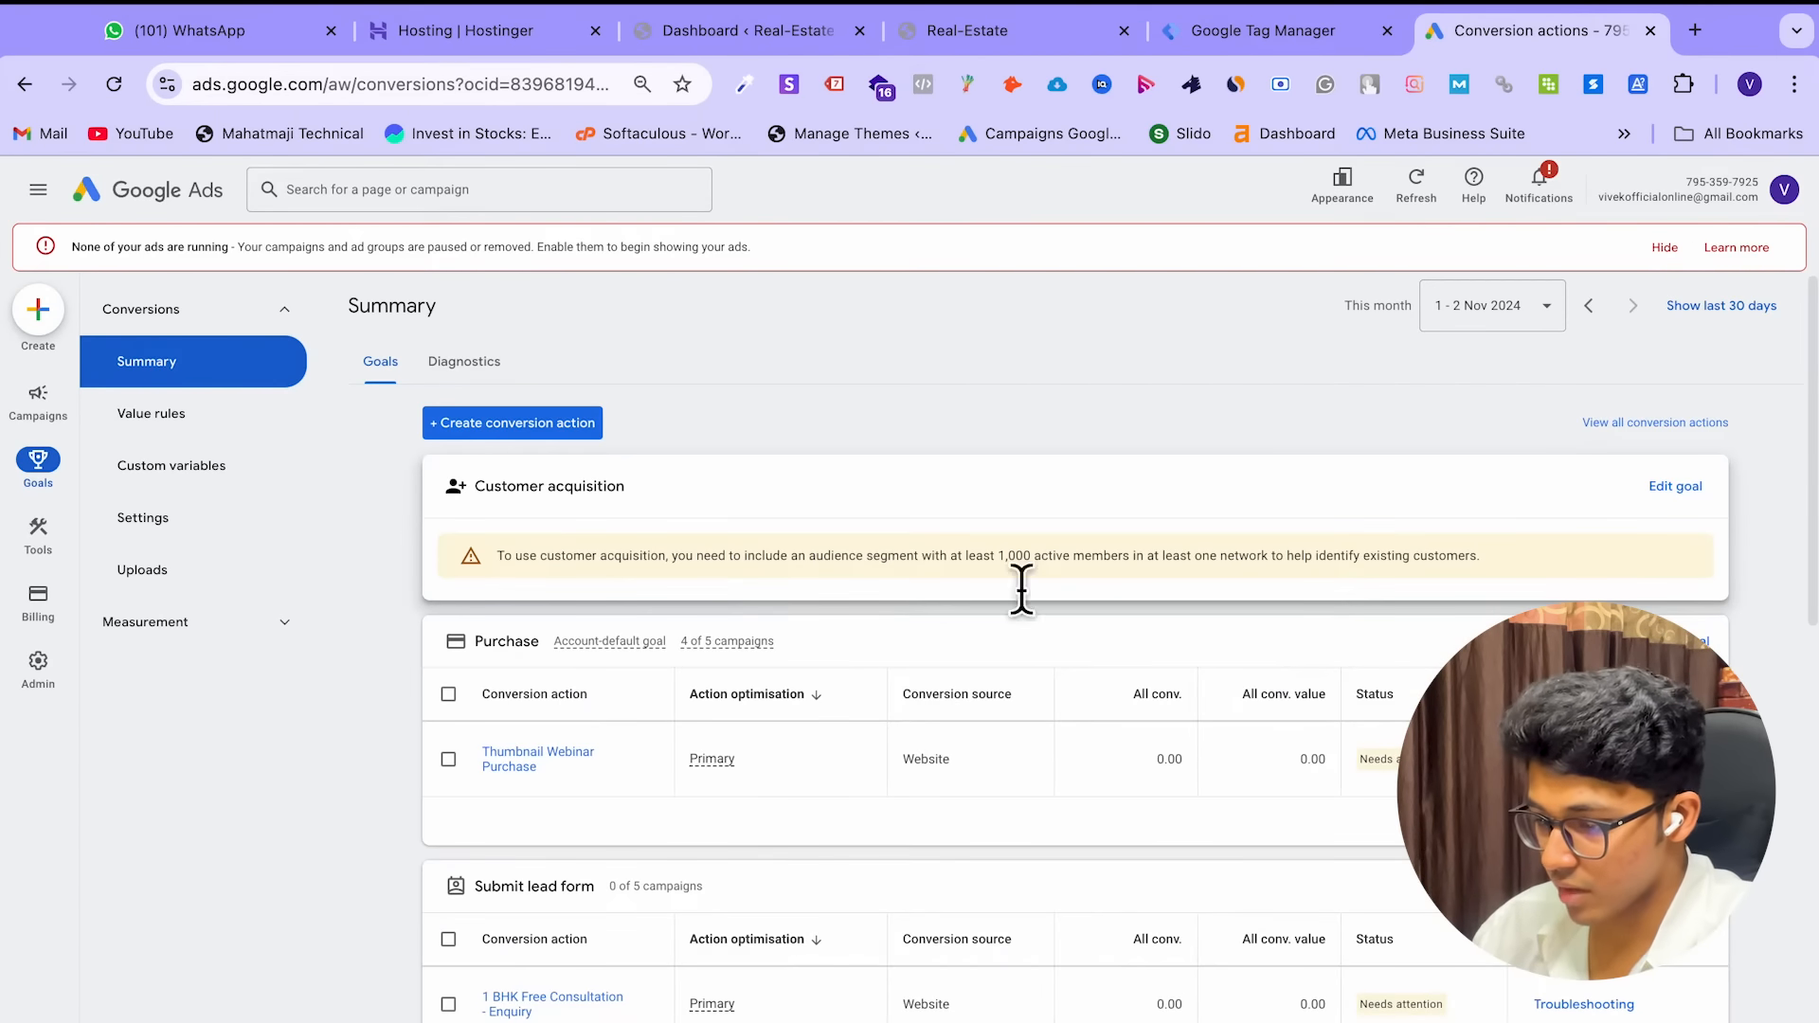
scroll(1066, 621, down, 2)
scroll(1066, 620, up, 2)
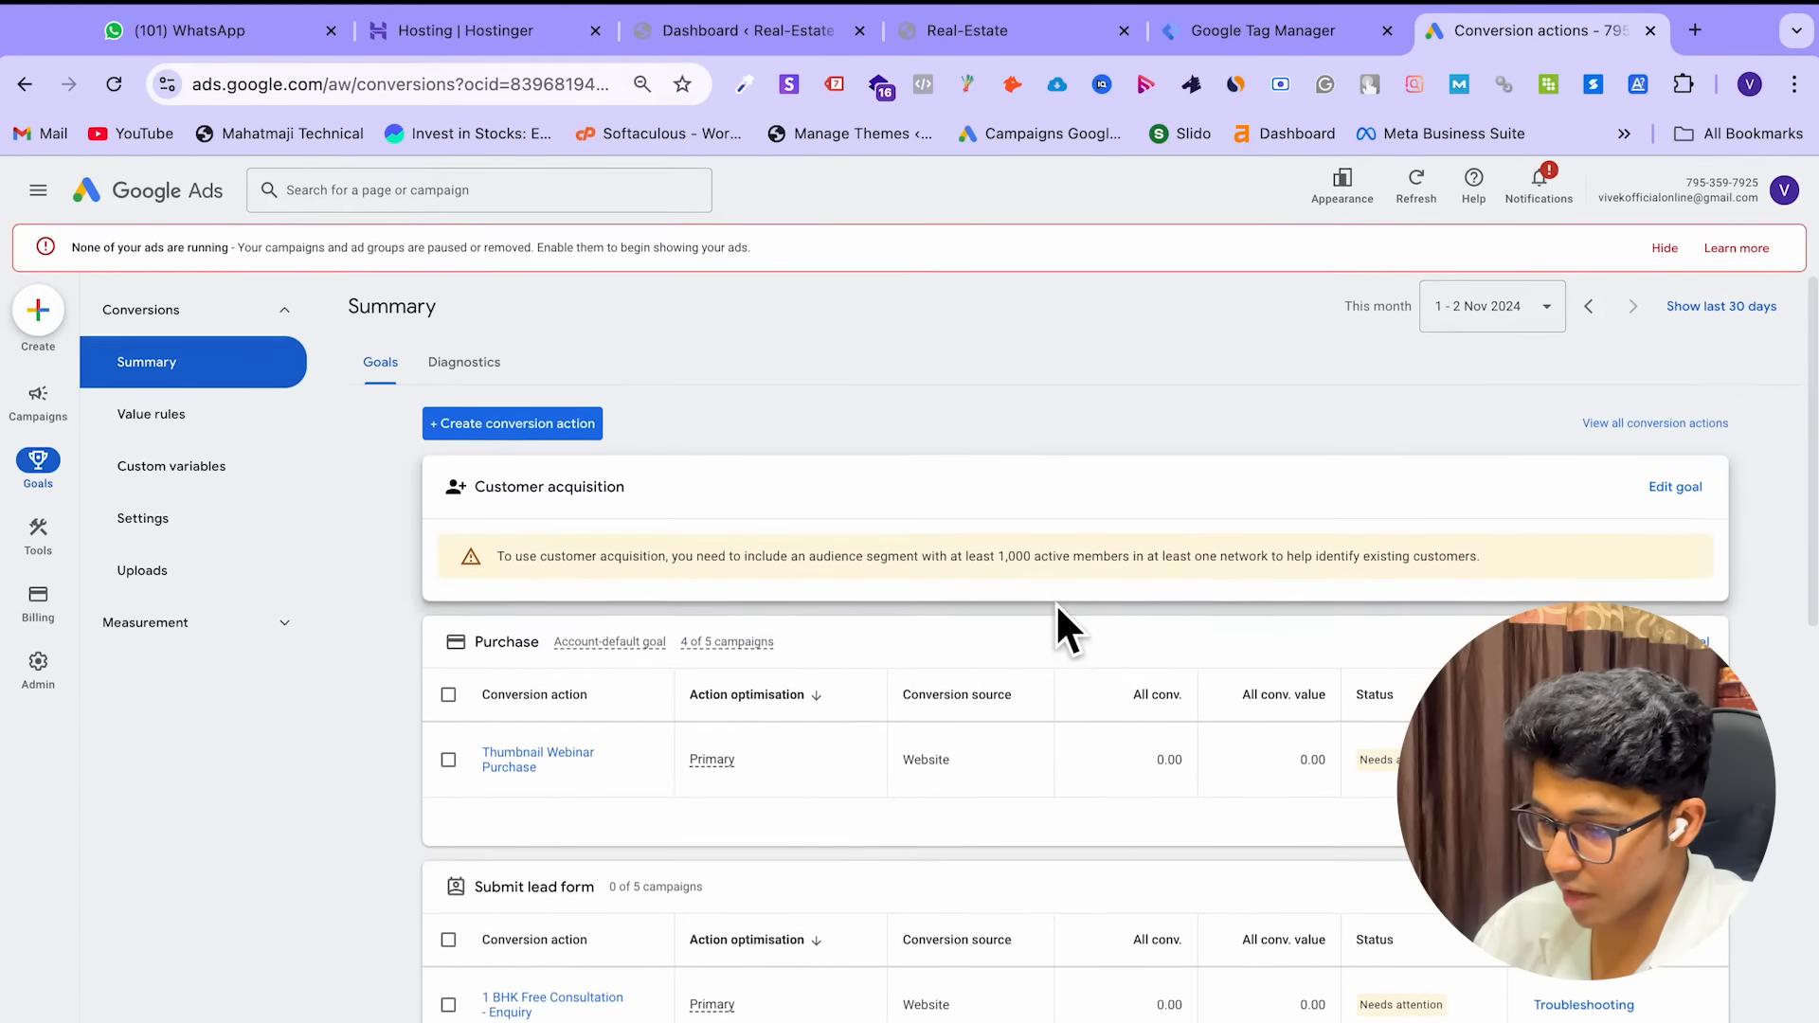
click(536, 428)
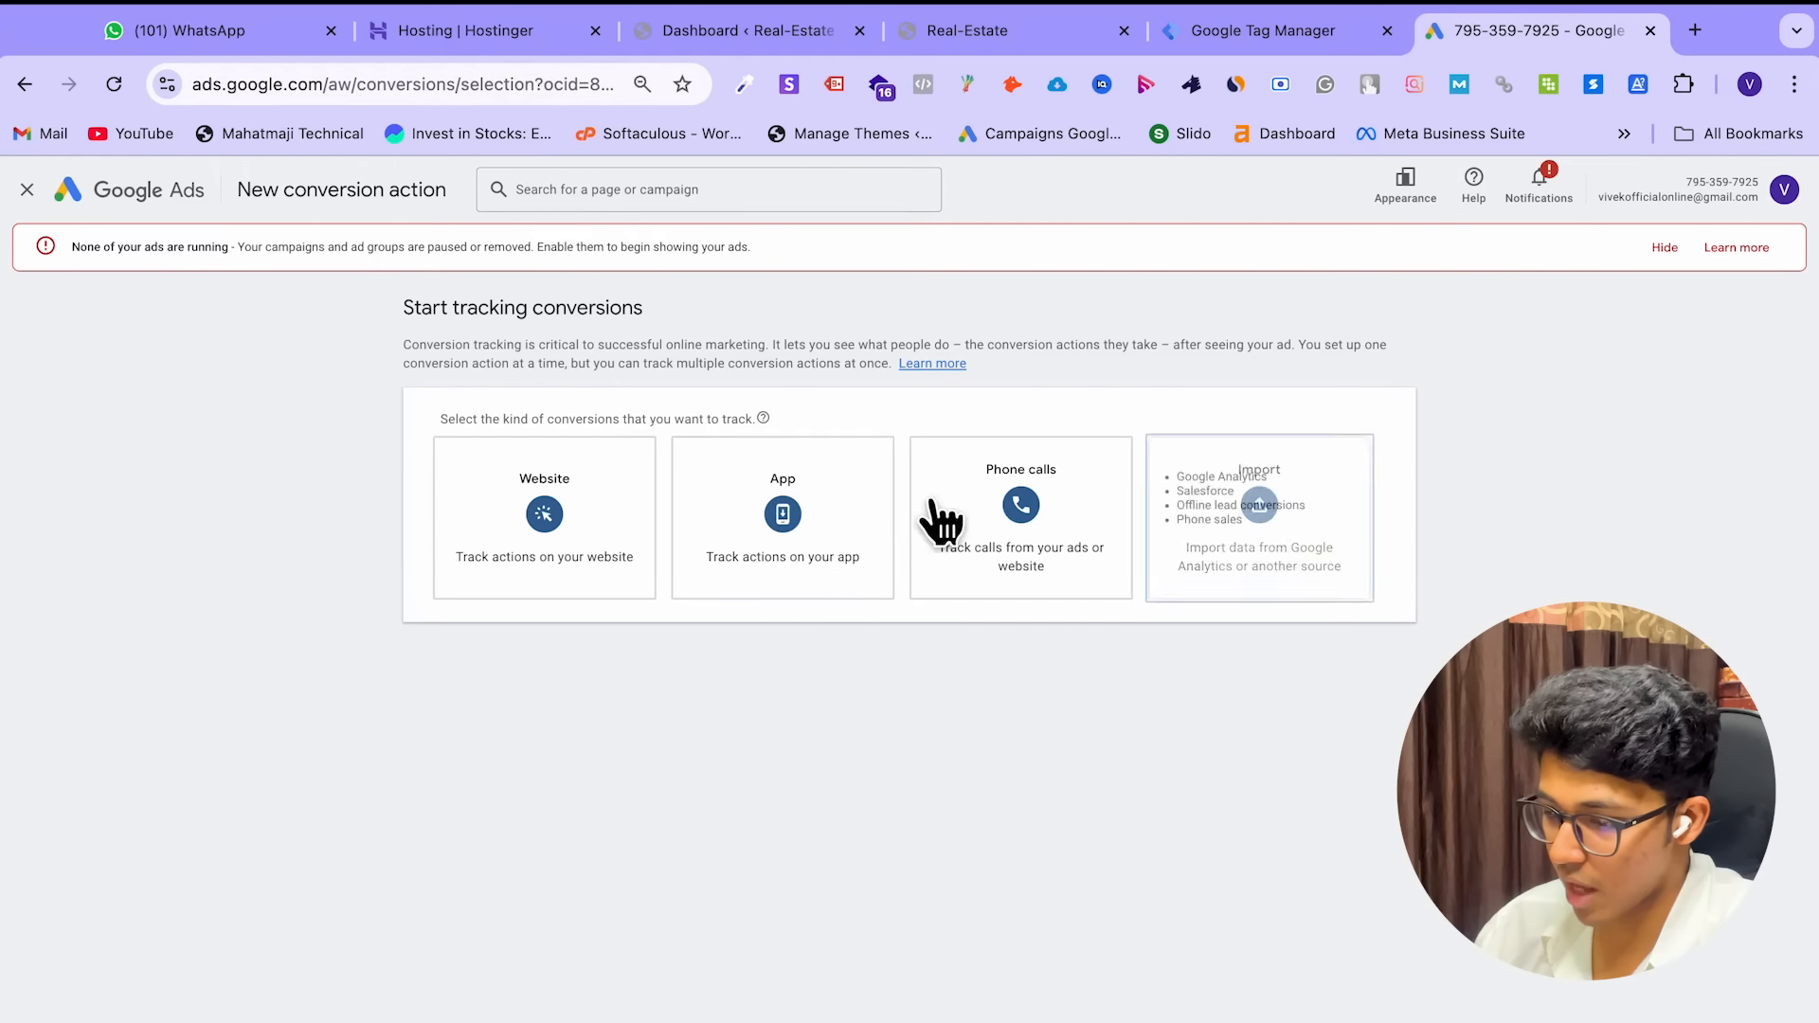
click(531, 519)
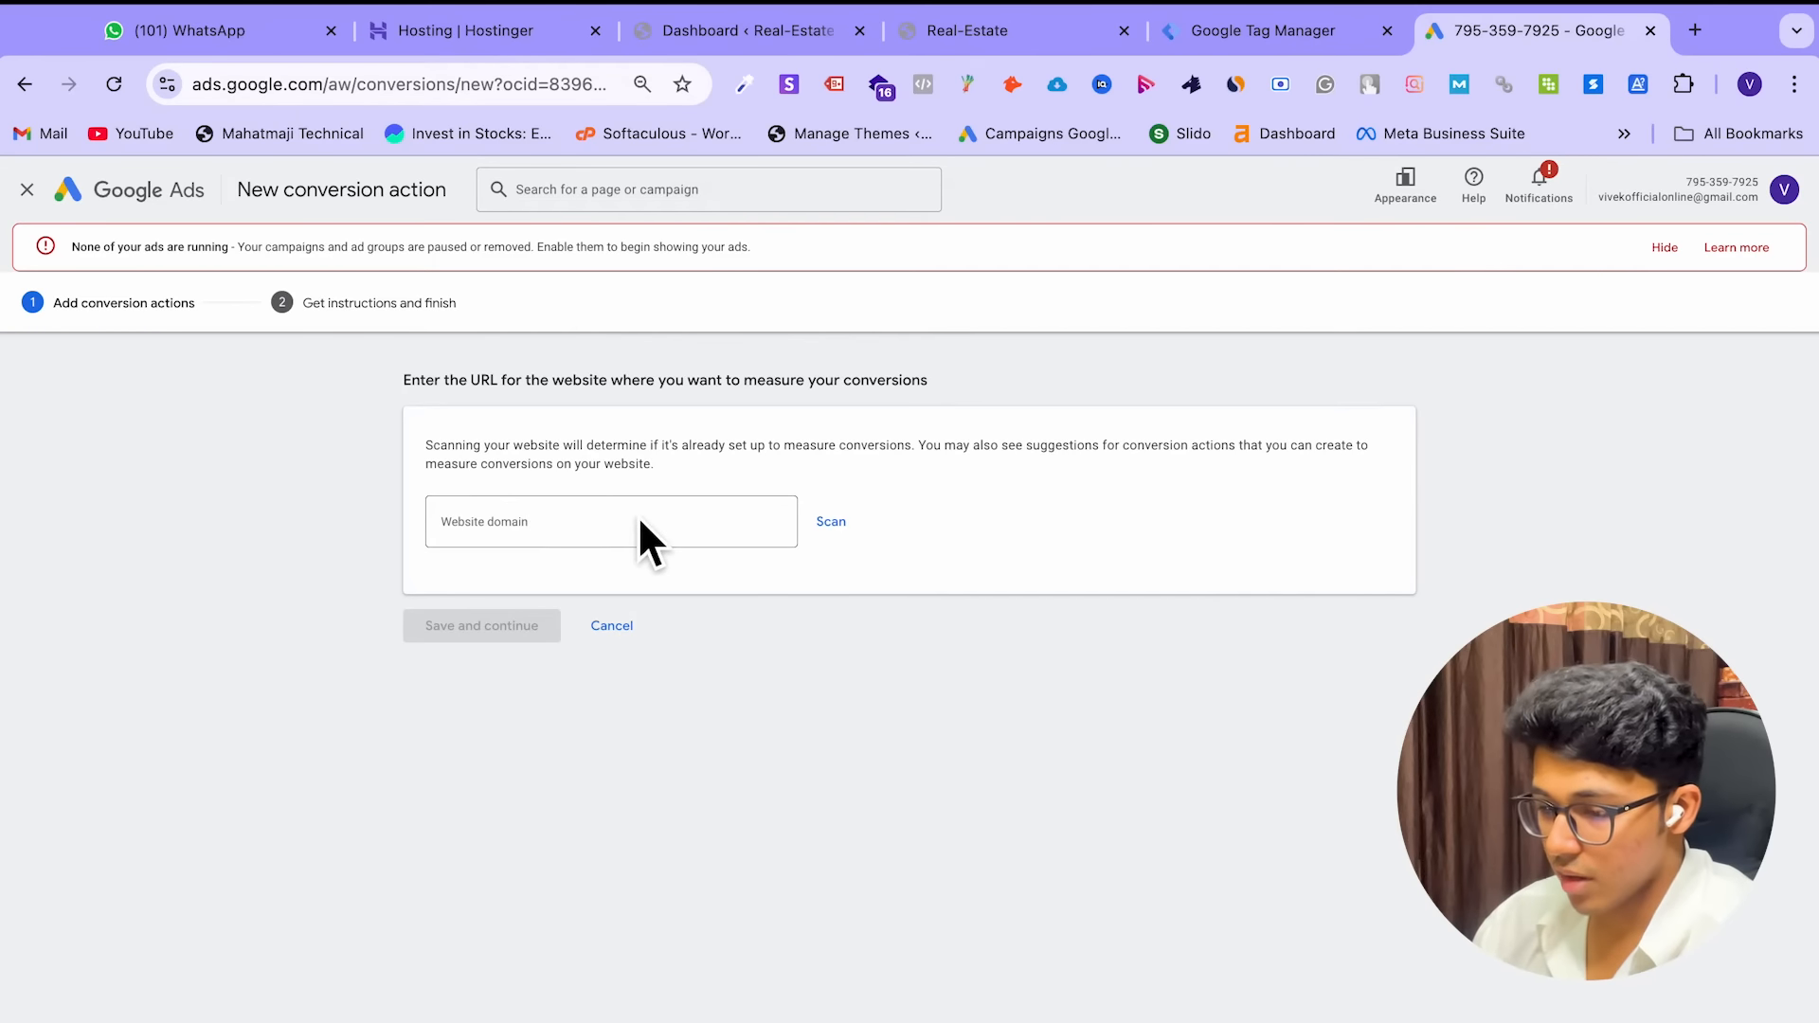
click(637, 518)
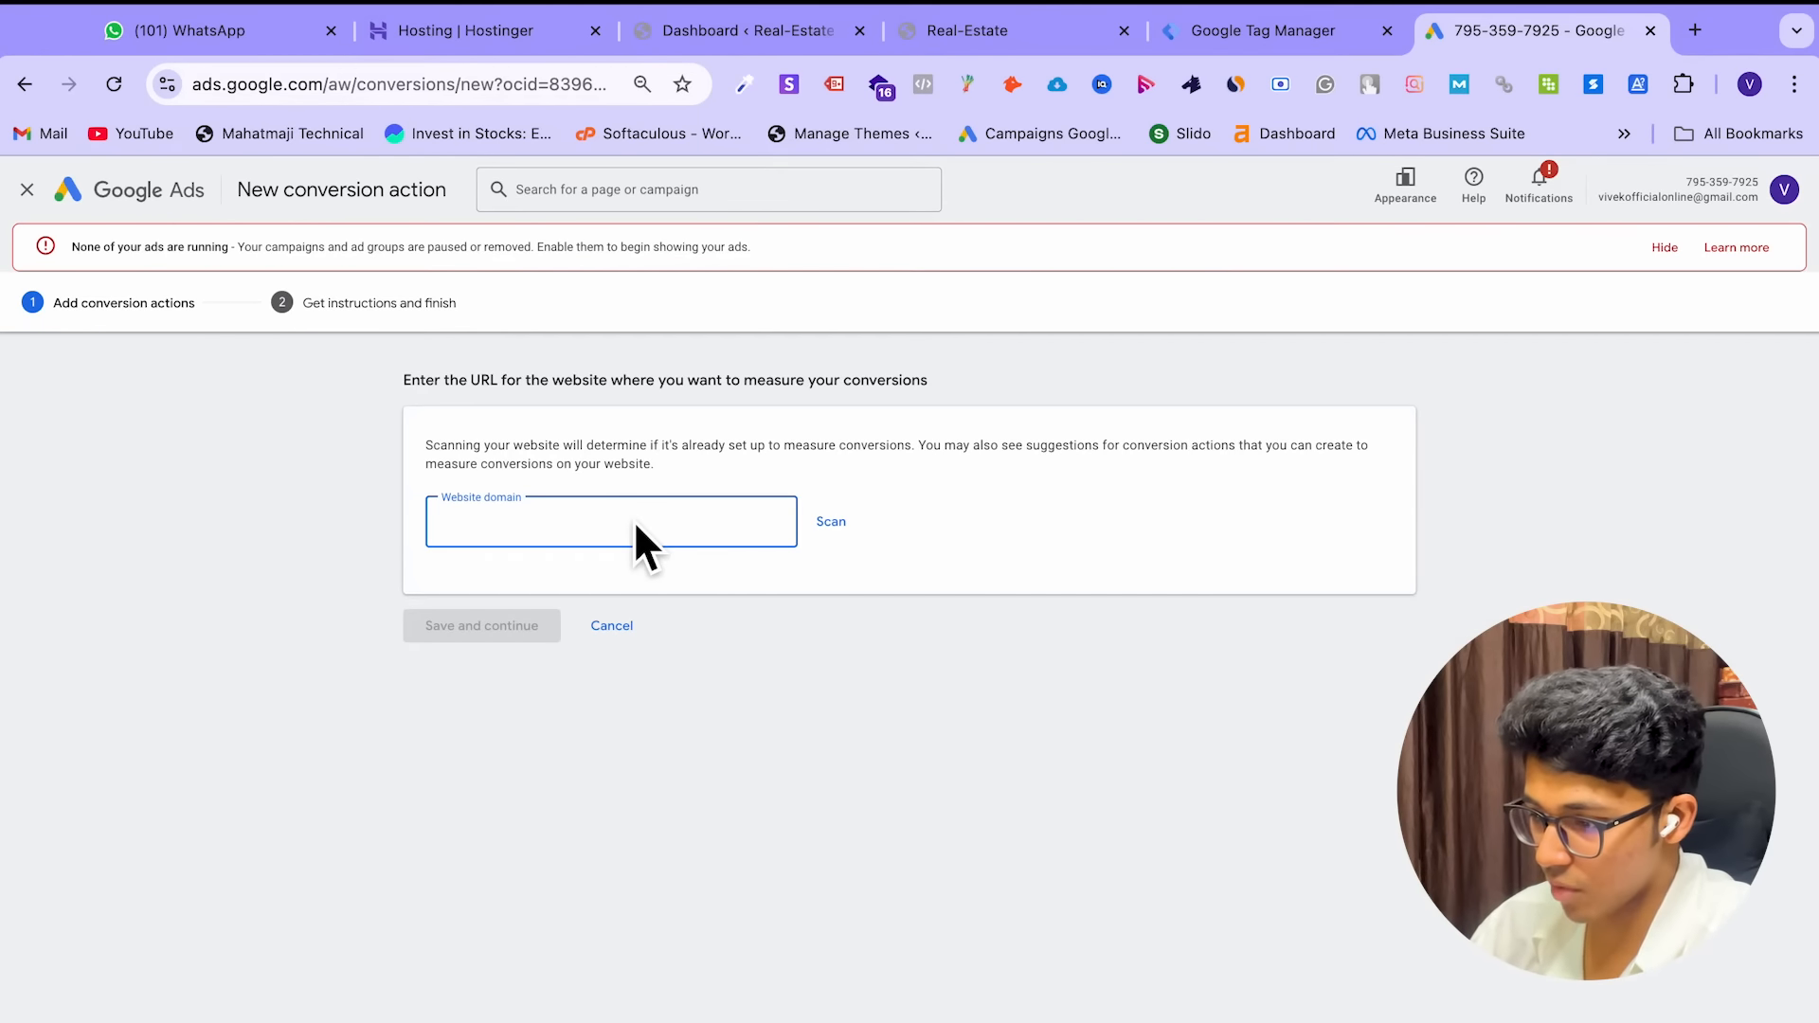
click(1003, 26)
click(328, 89)
key(ctrl+c)
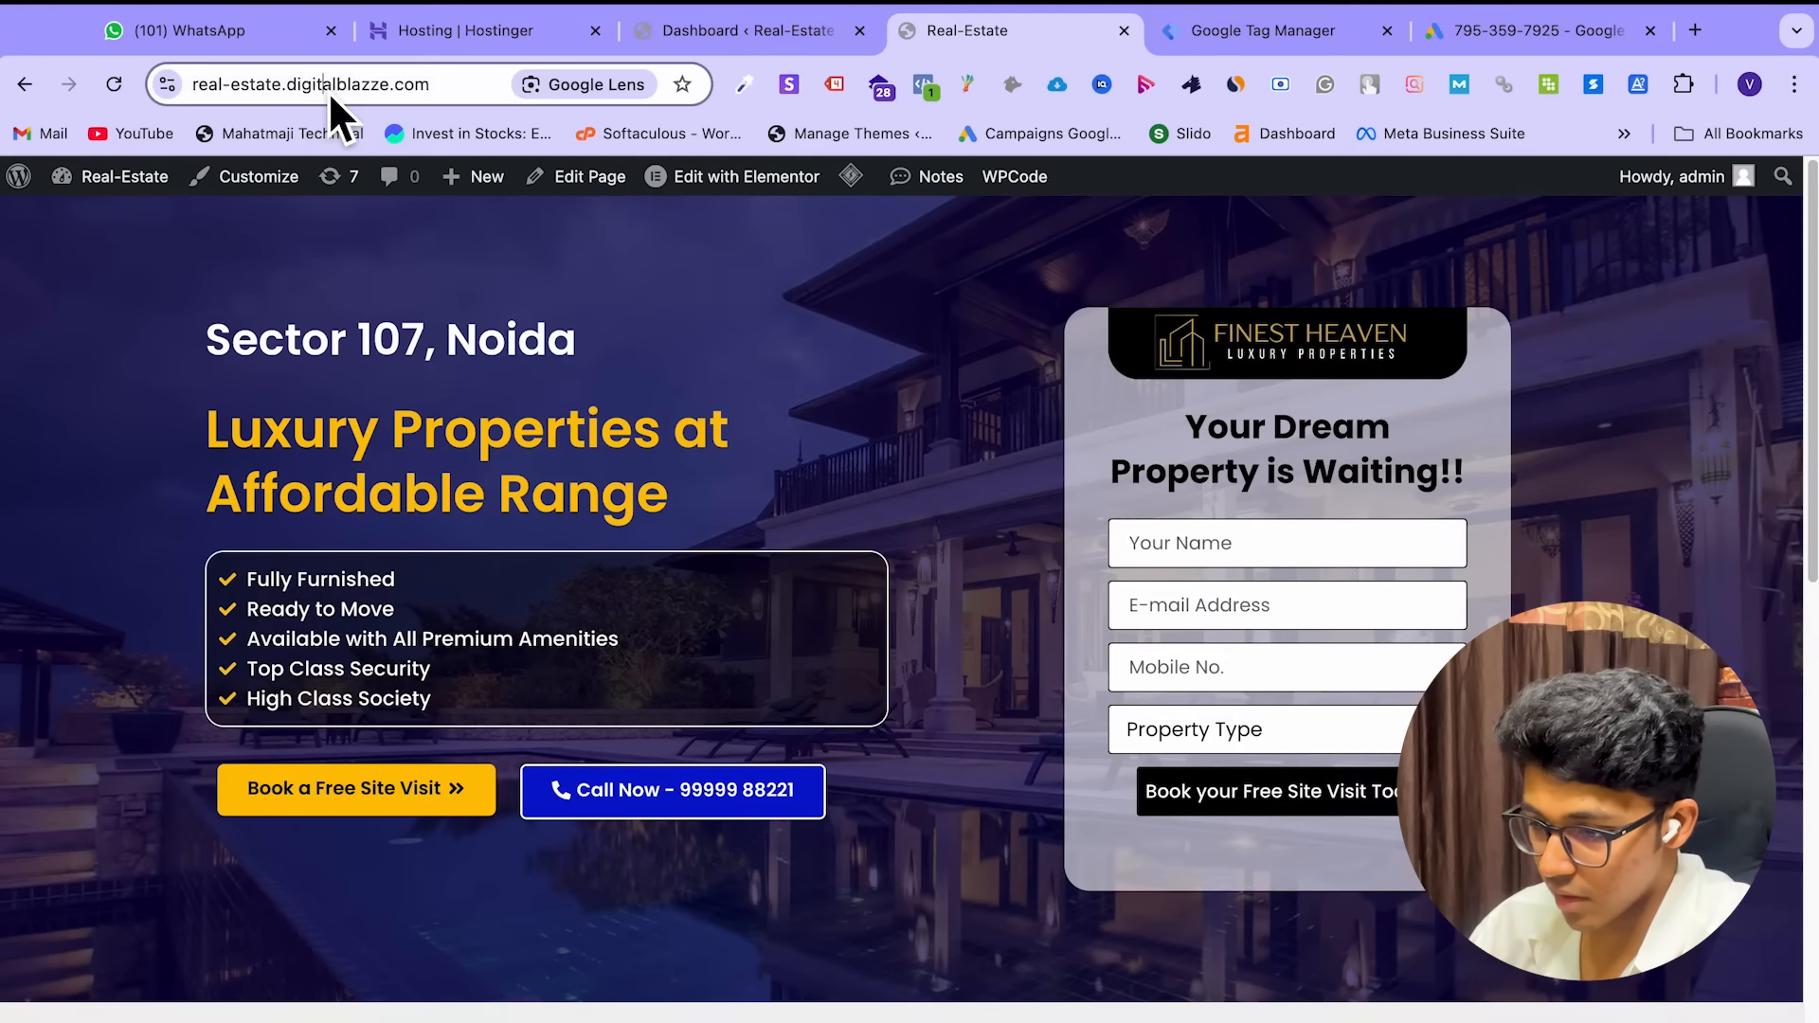
click(1501, 32)
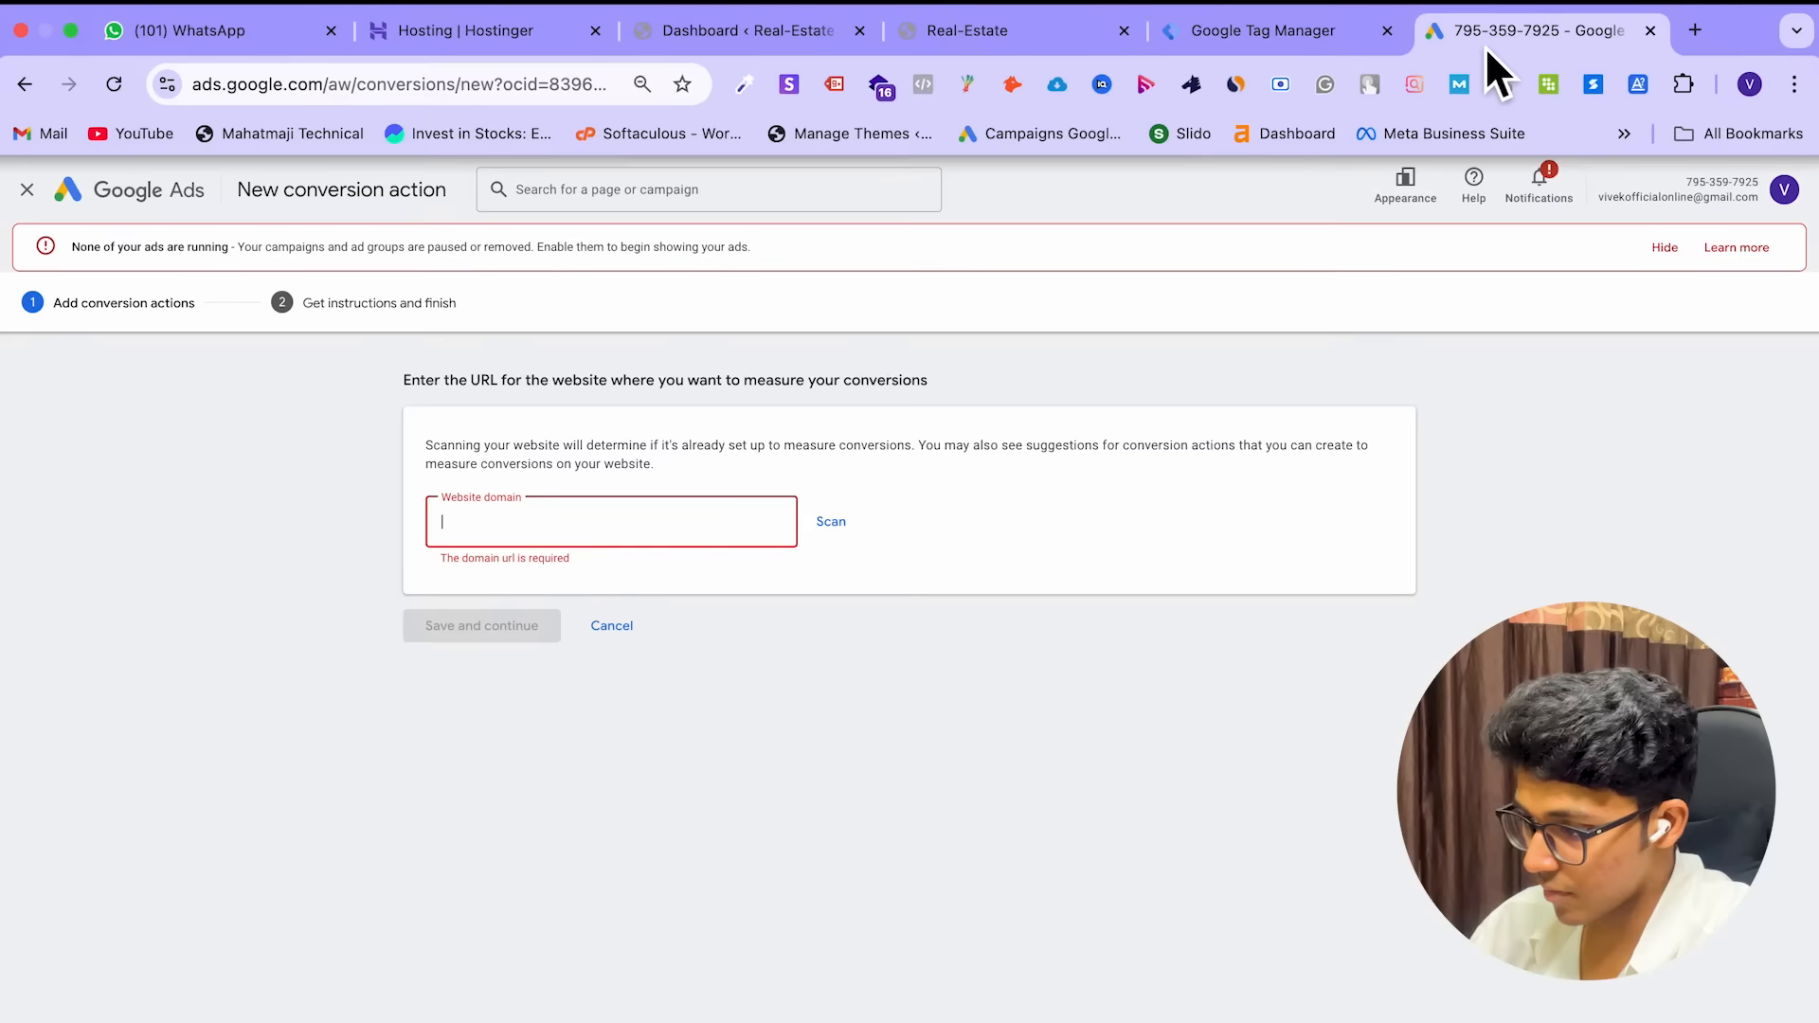
key(ctrl+v)
click(833, 522)
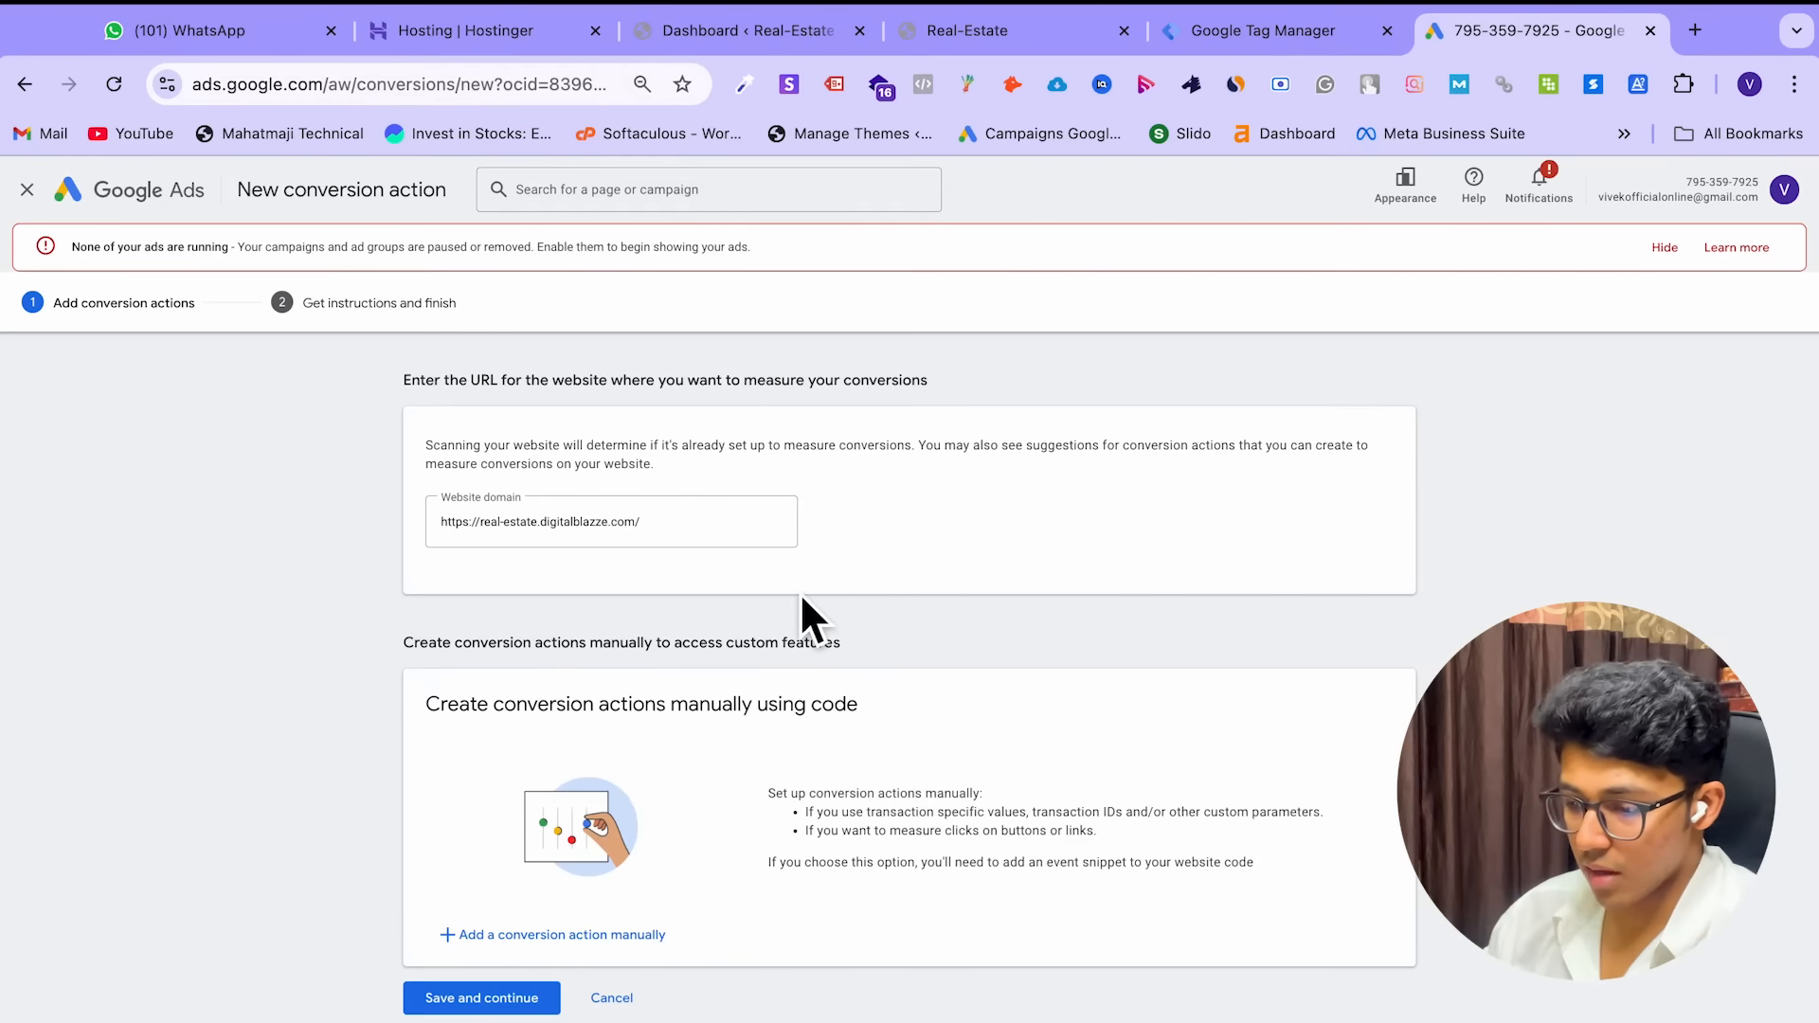
Choose to add the conversion action manually and open the goal category list
click(479, 1002)
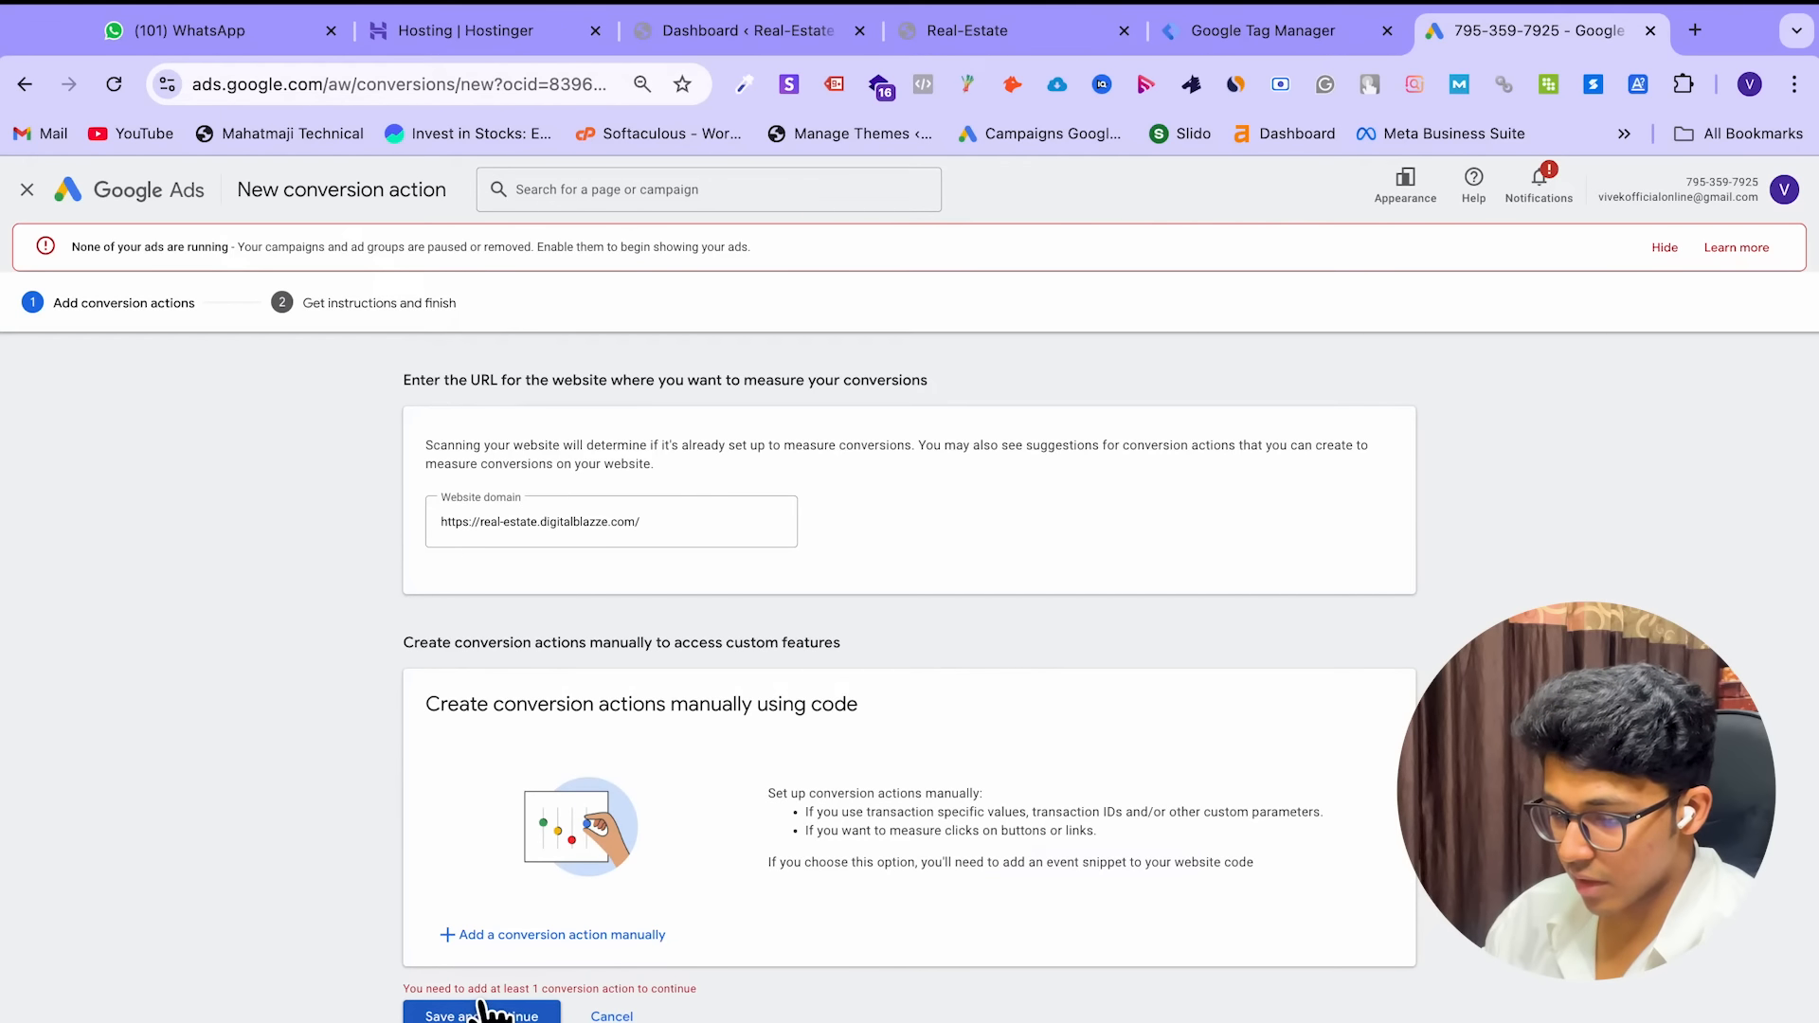
click(532, 934)
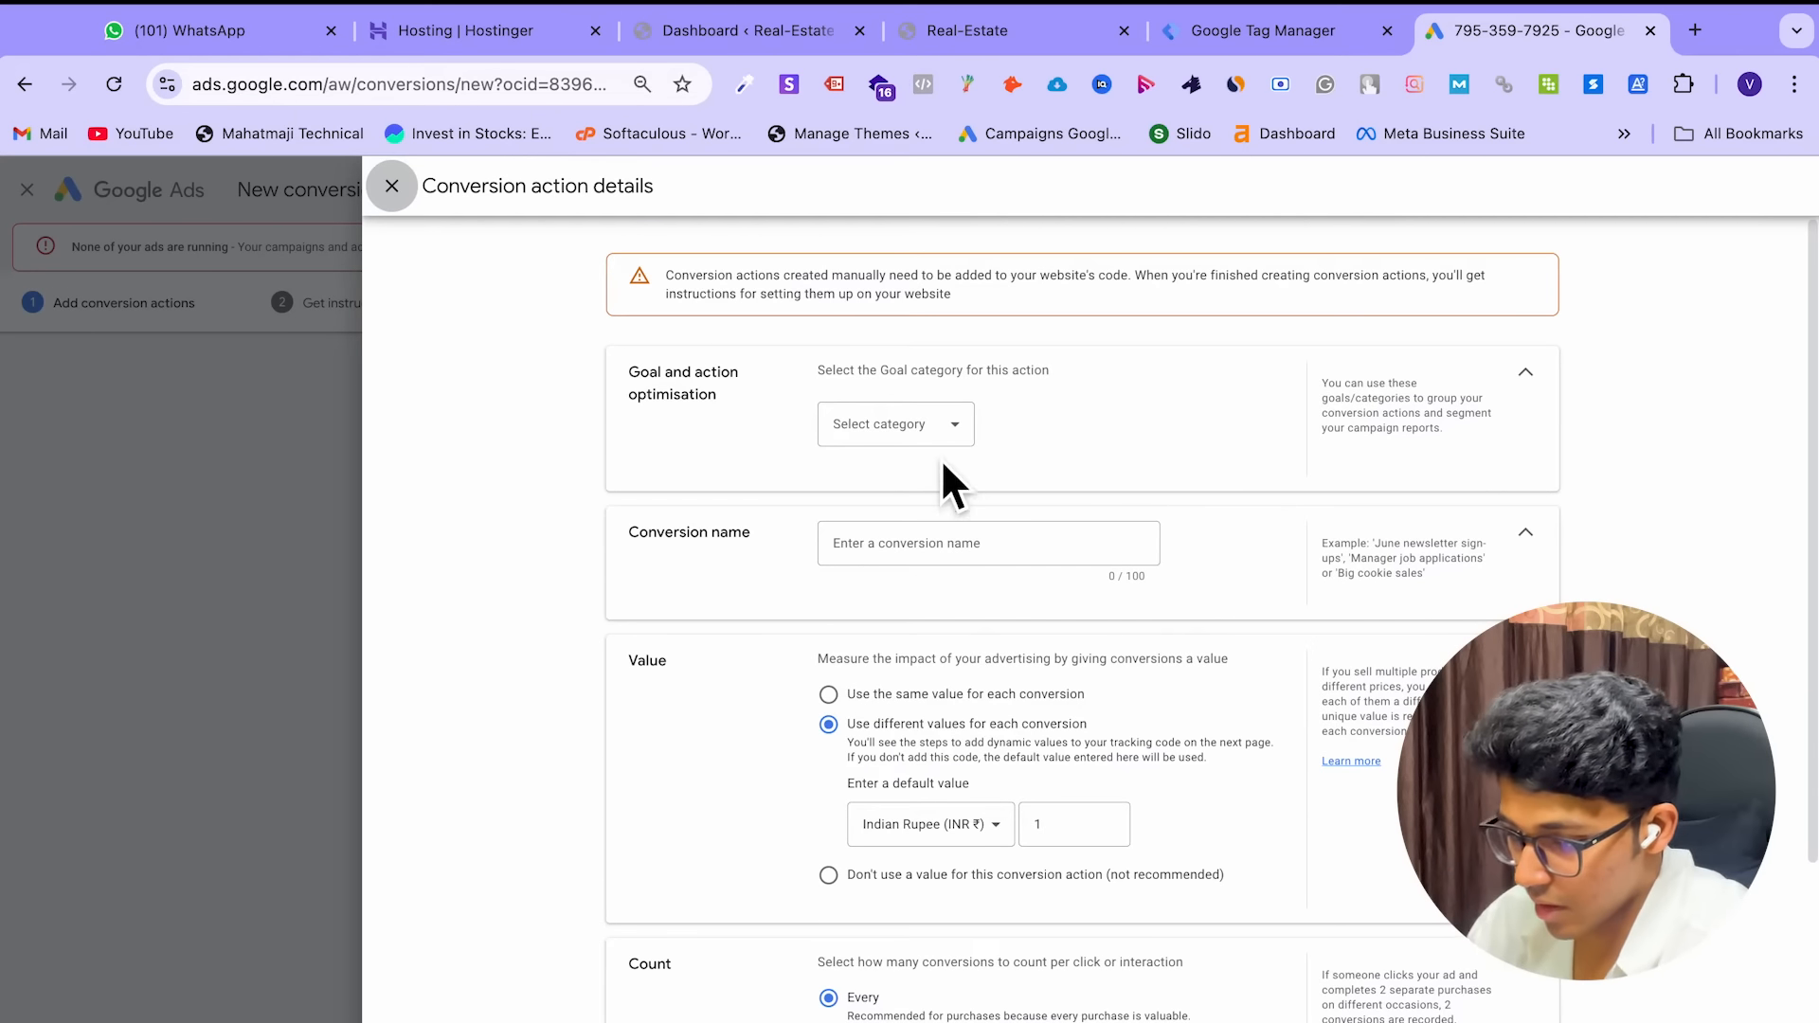
click(908, 426)
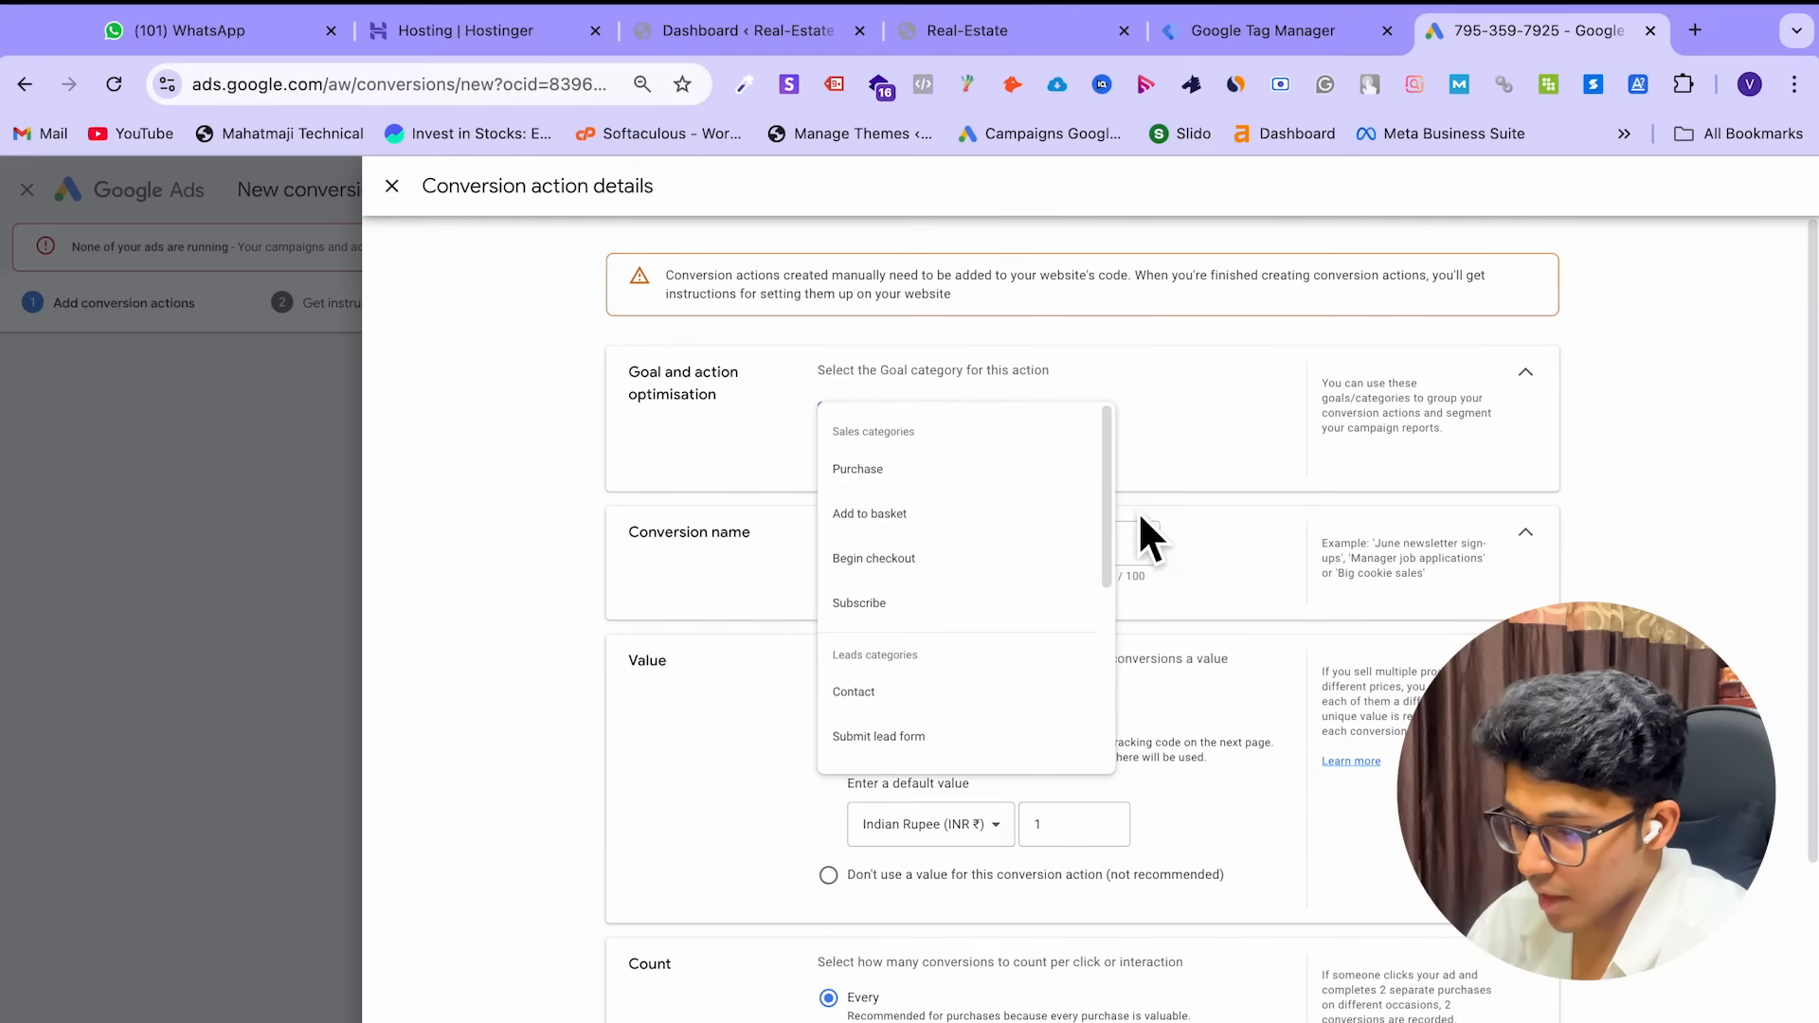
scroll(962, 617, down, 3)
scroll(974, 617, up, 1)
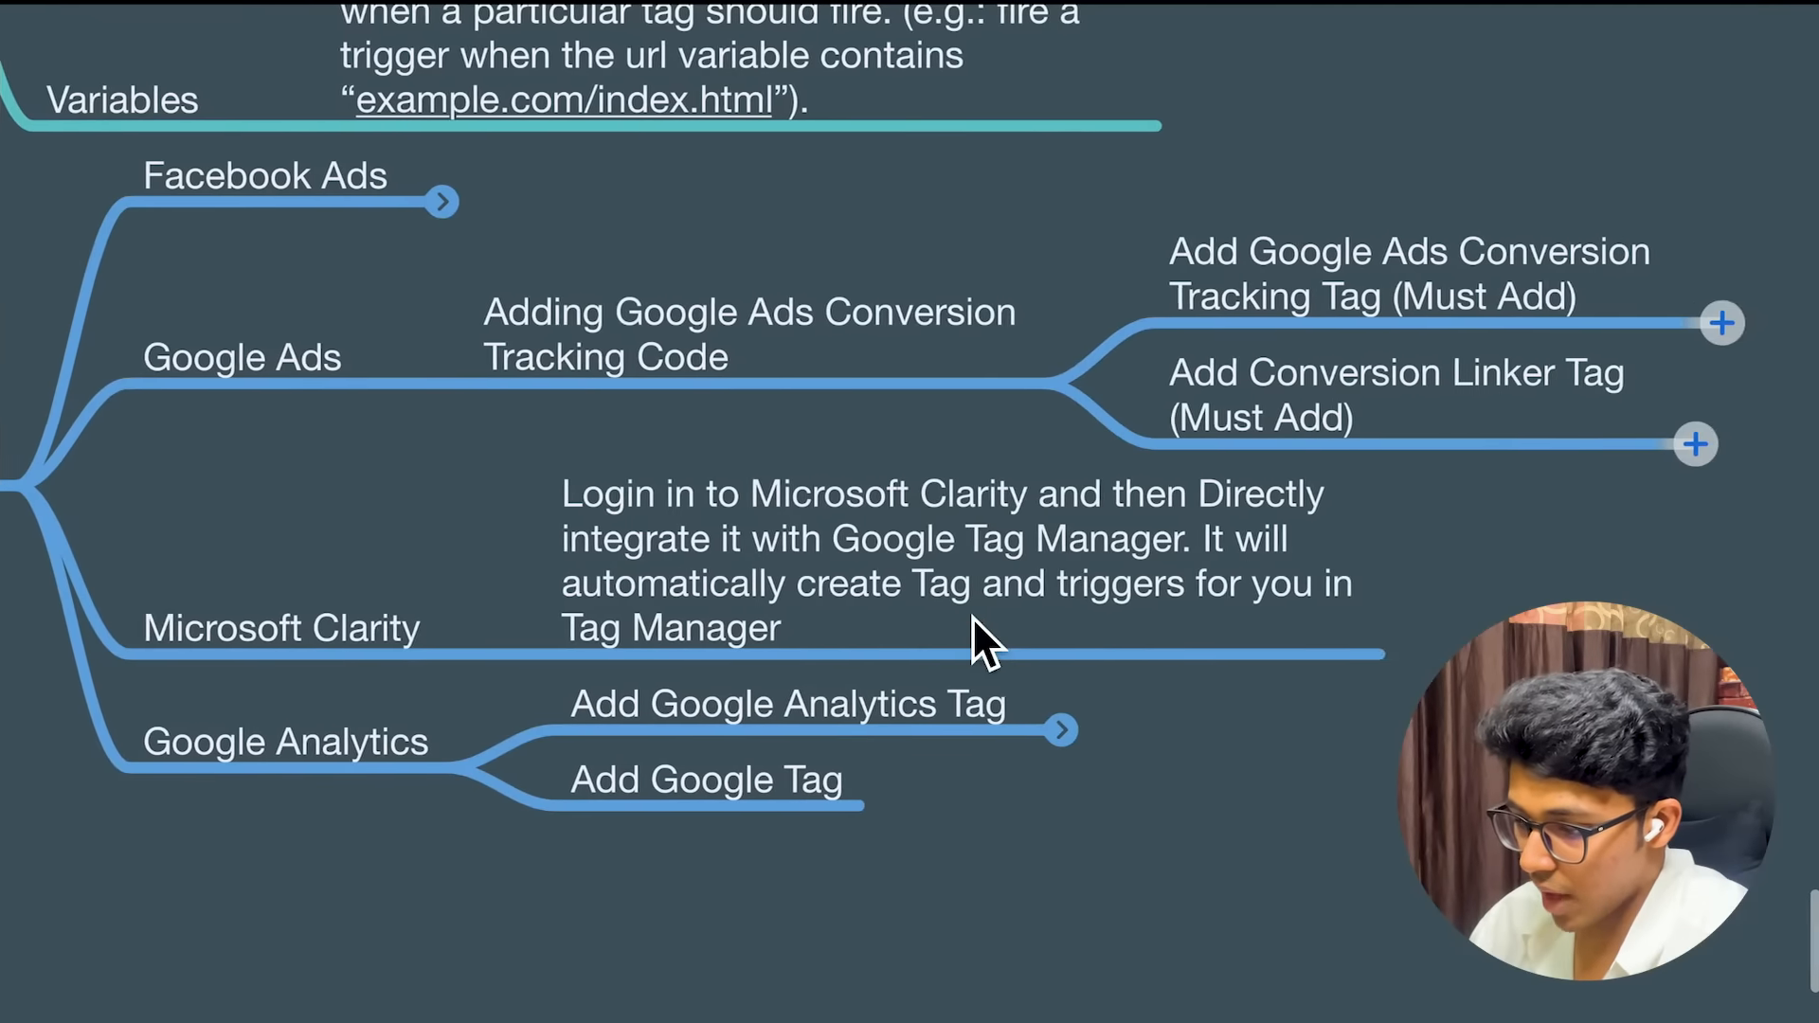
Expand the mind map's Adding Events node to reveal the audience-action tracking note and Eg
scroll(1155, 864, down, 3)
scroll(1155, 866, down, 2)
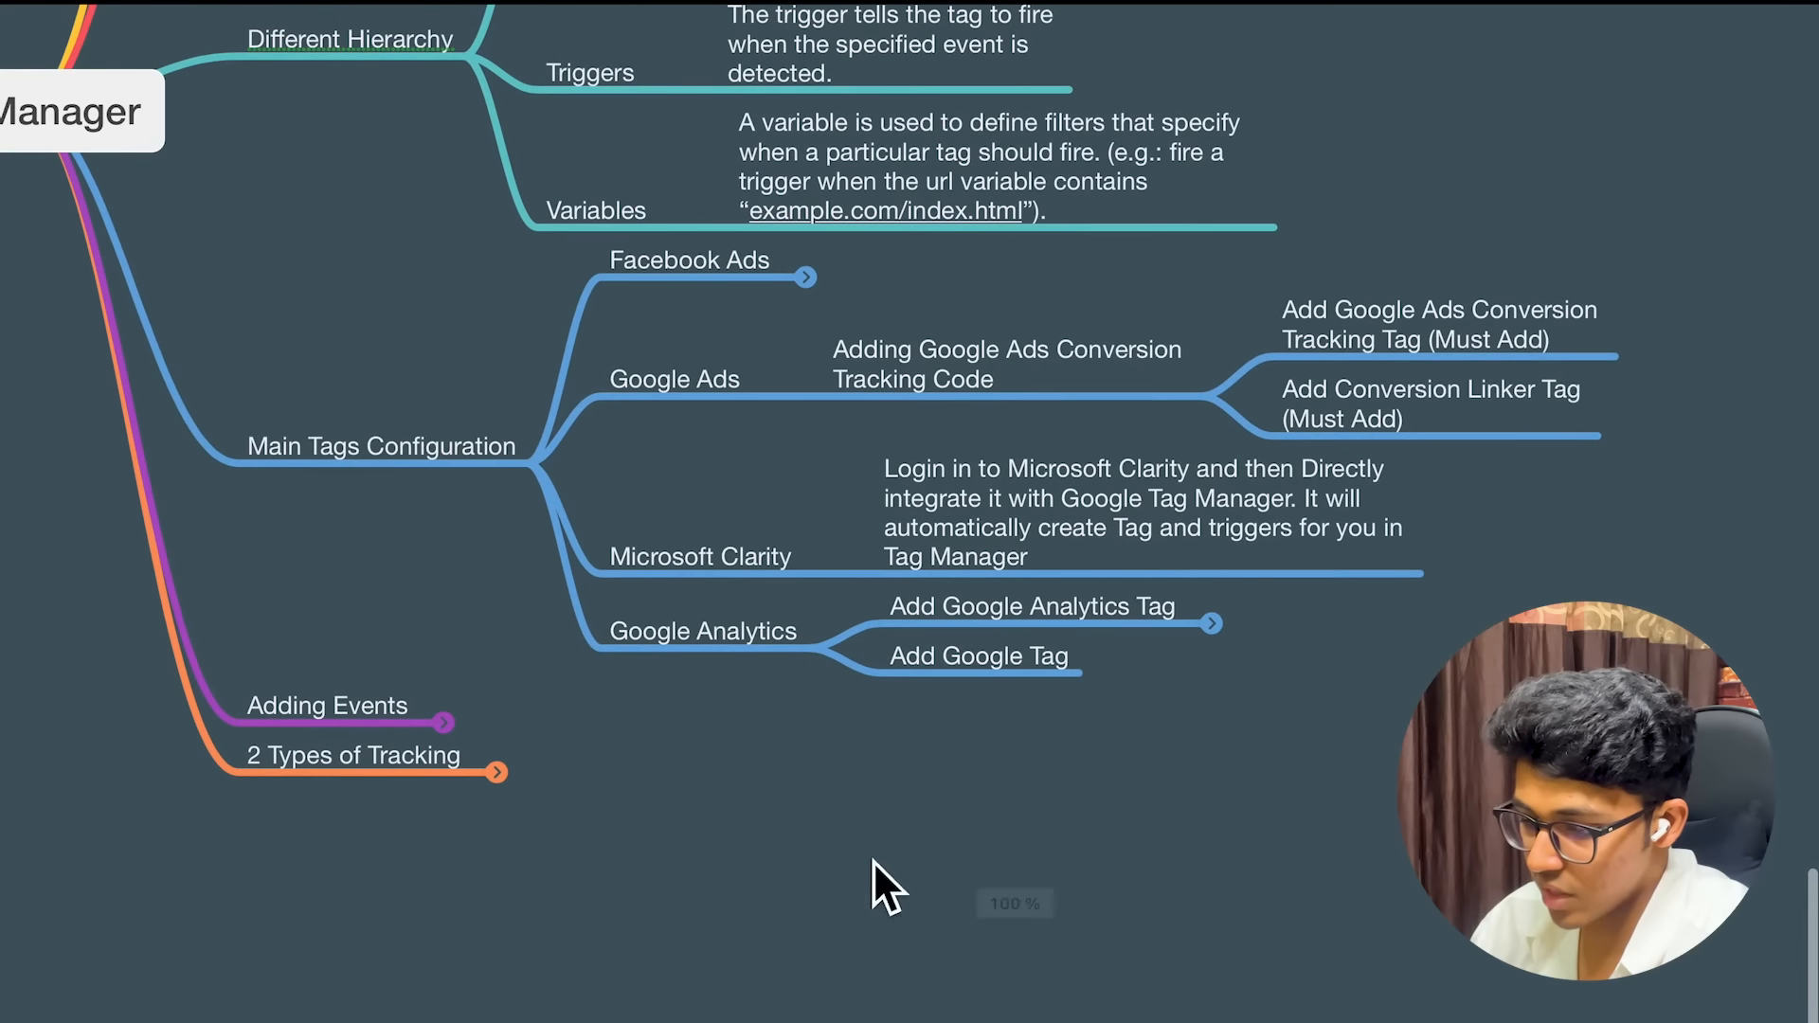
scroll(569, 763, up, 4)
scroll(417, 718, left, 3)
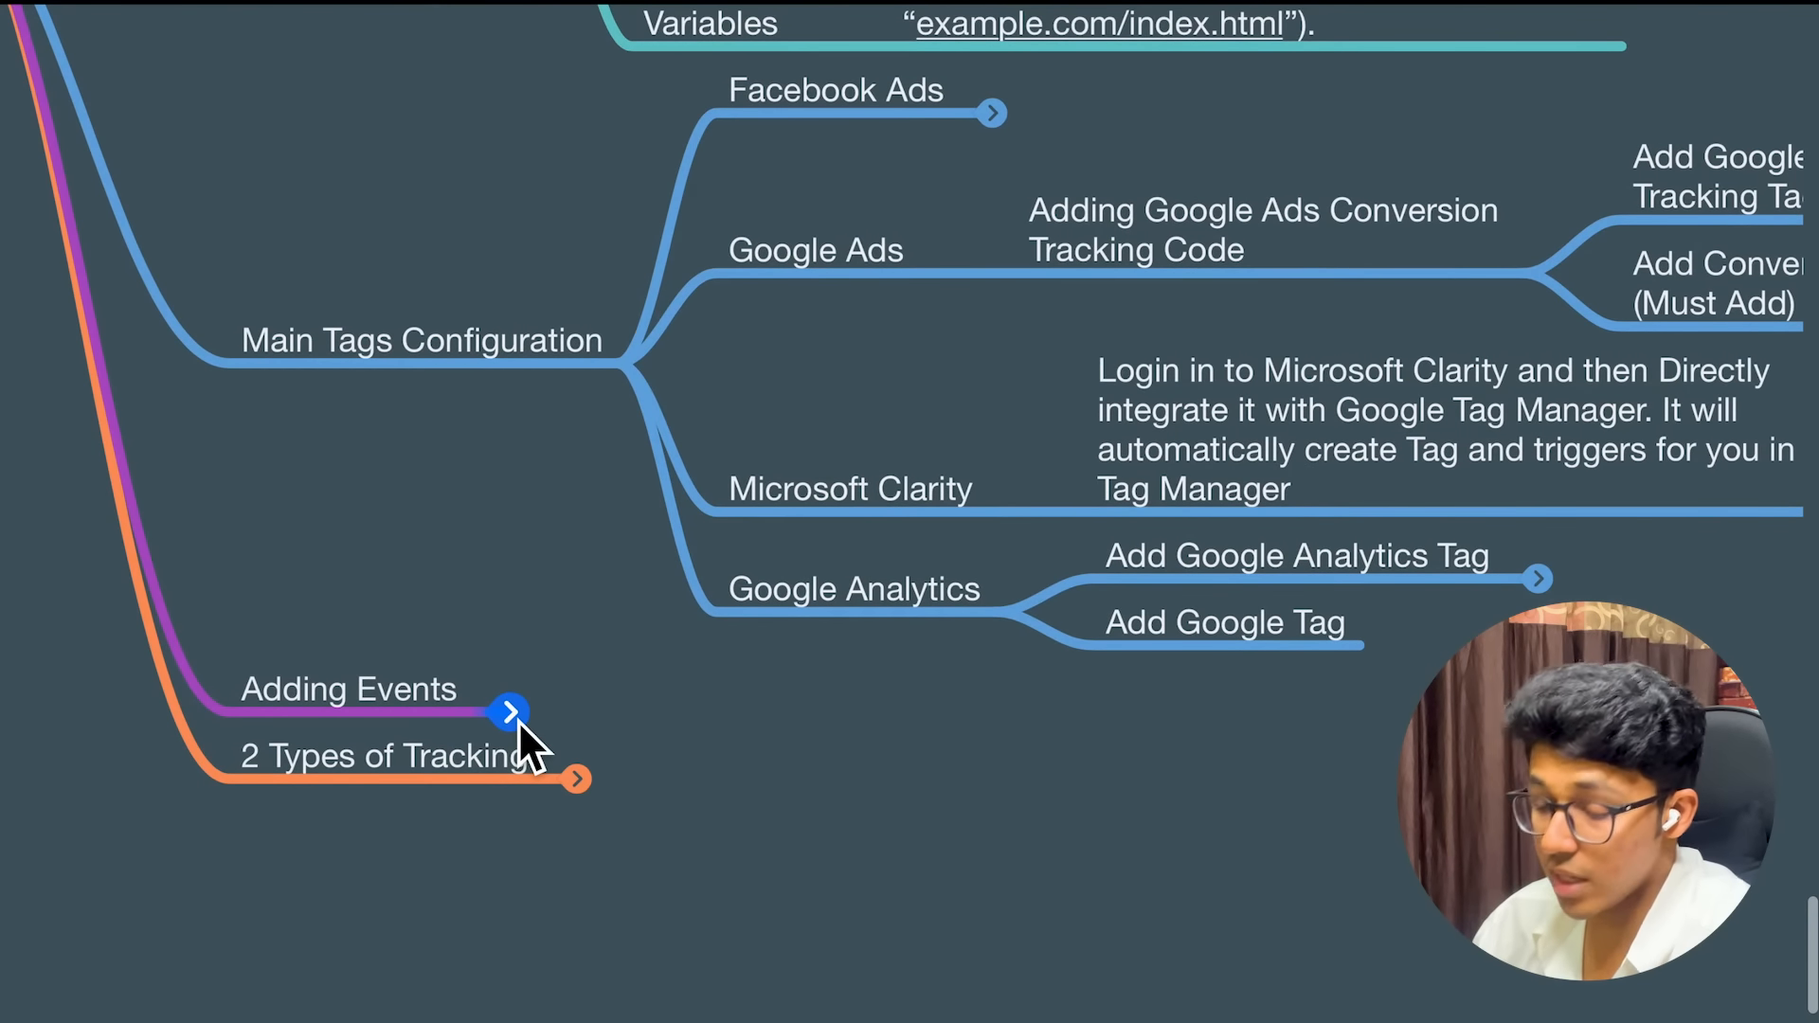
click(517, 718)
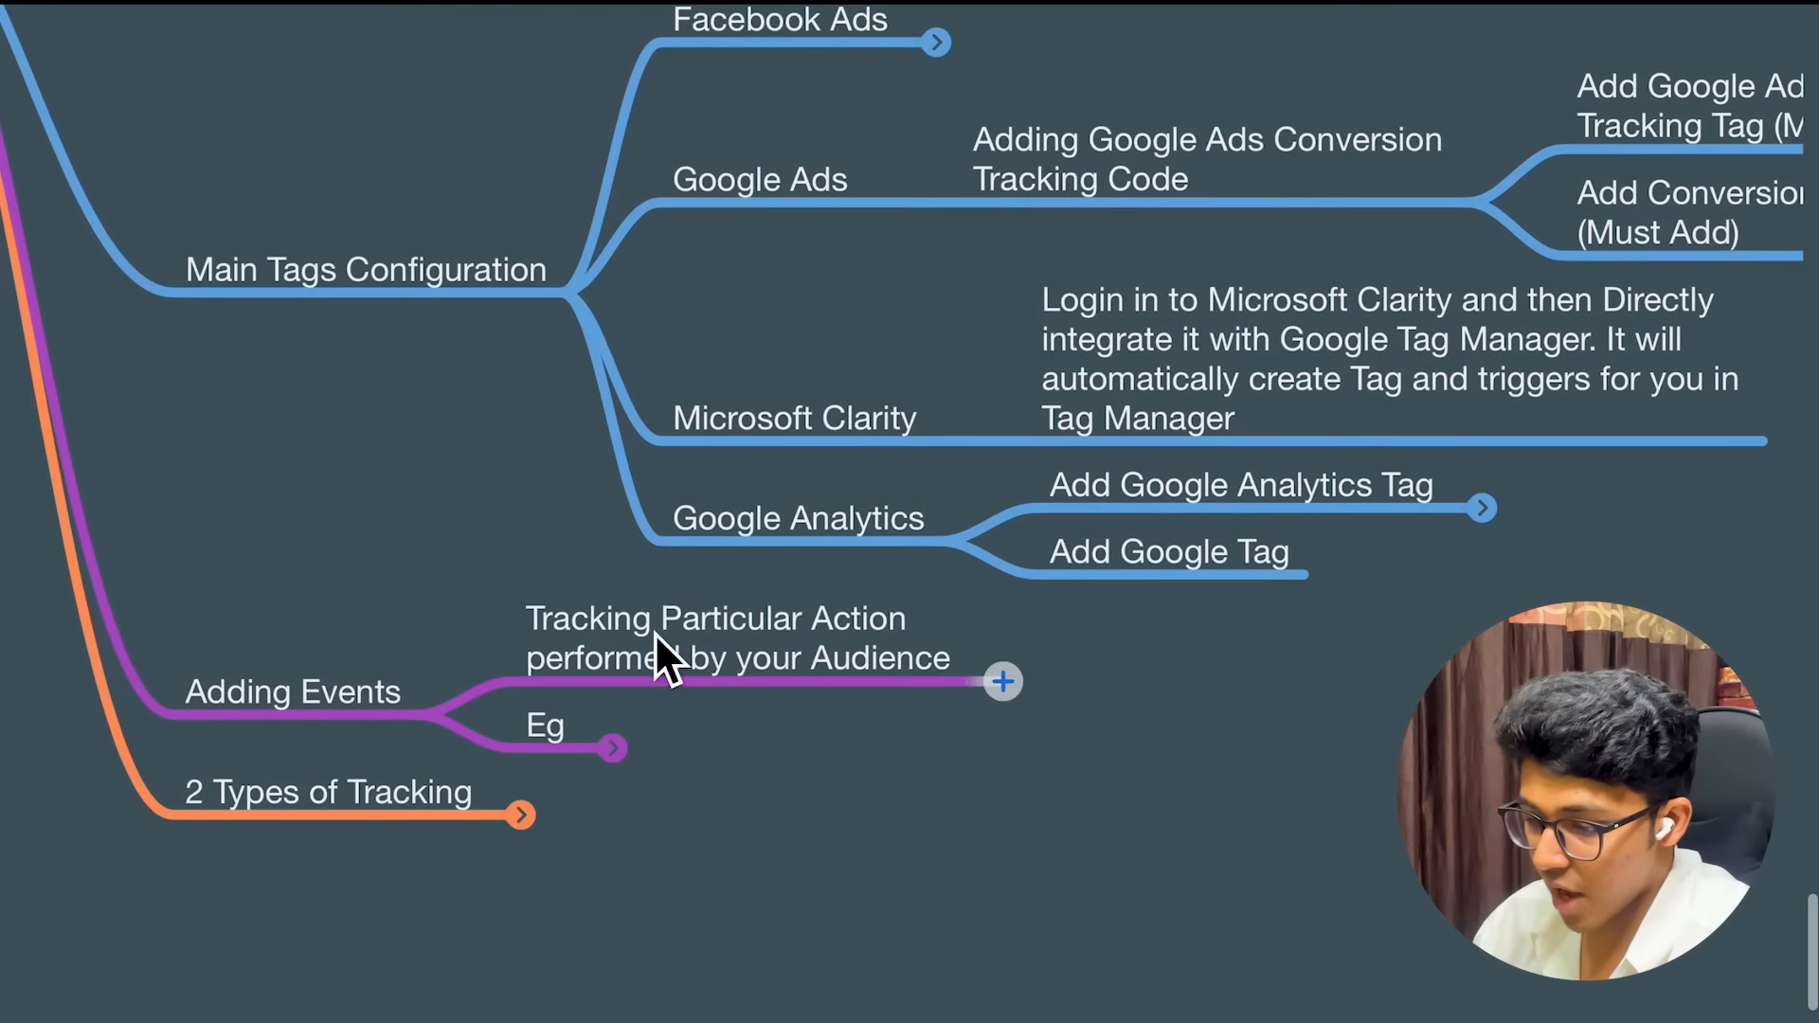
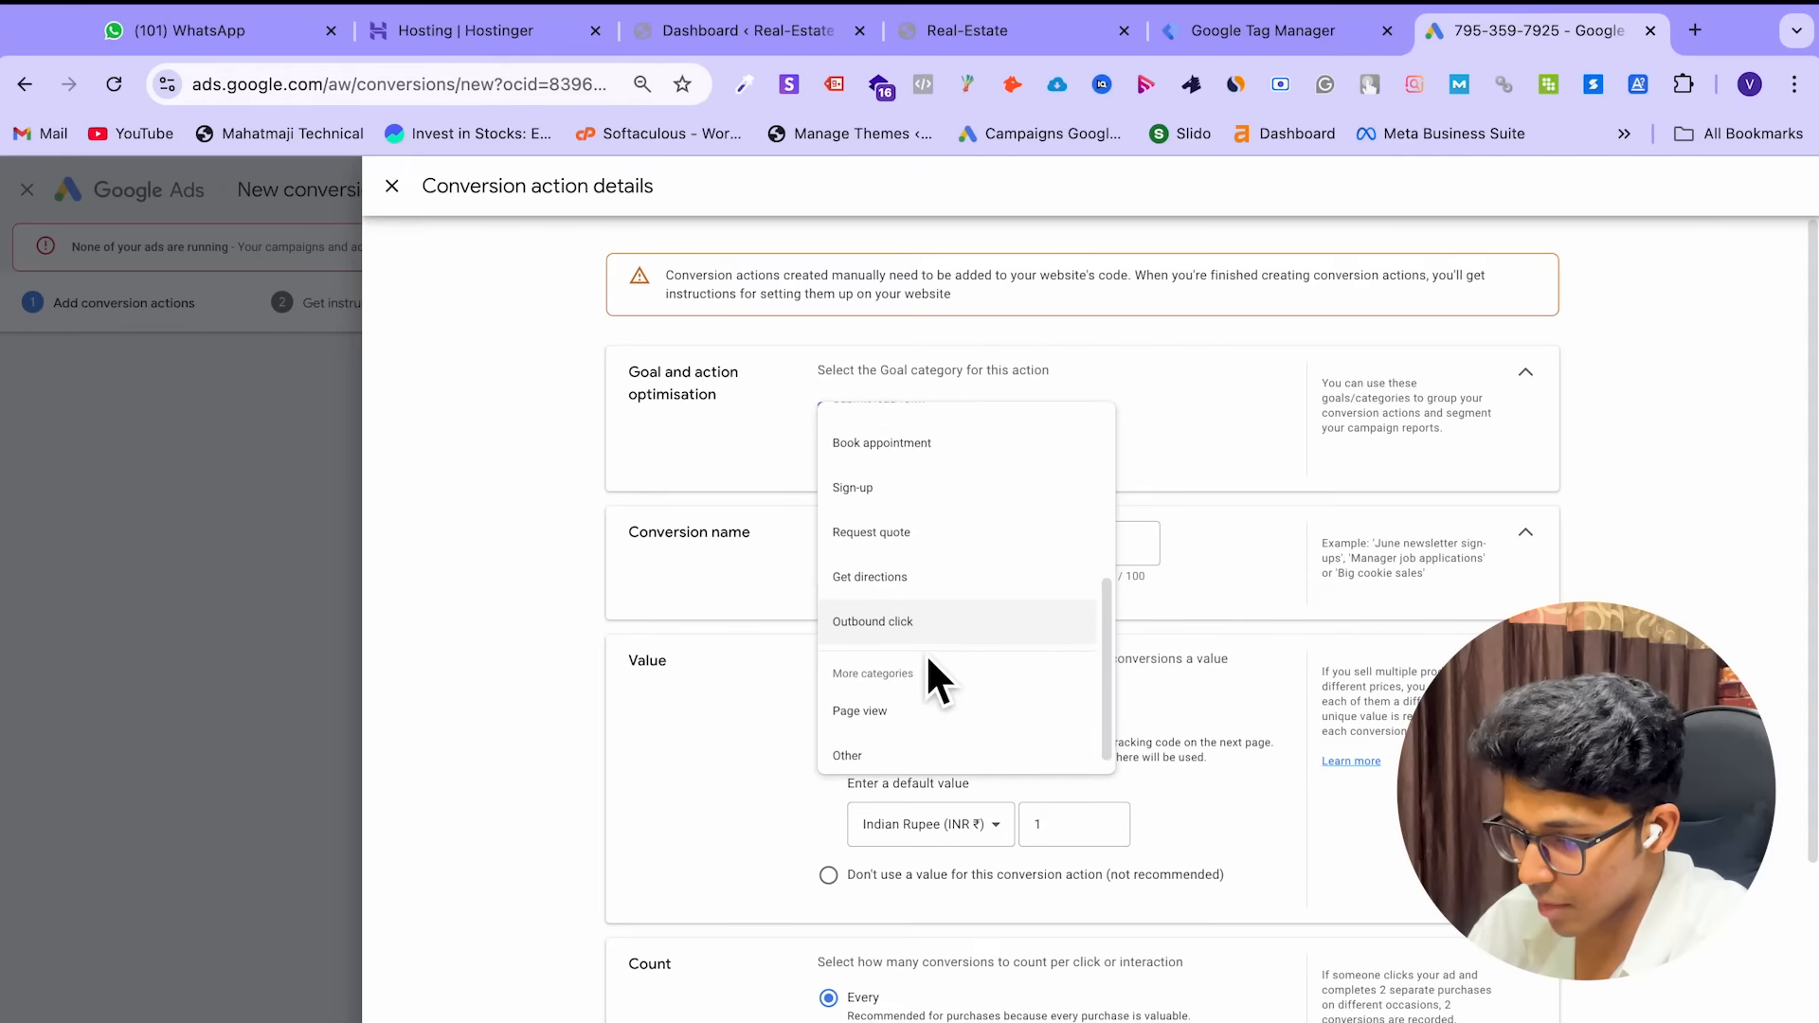
Choose Submit lead form as the goal category and name the conversion action 3BHK Enquiry
scroll(954, 560, up, 2)
scroll(926, 653, down, 5)
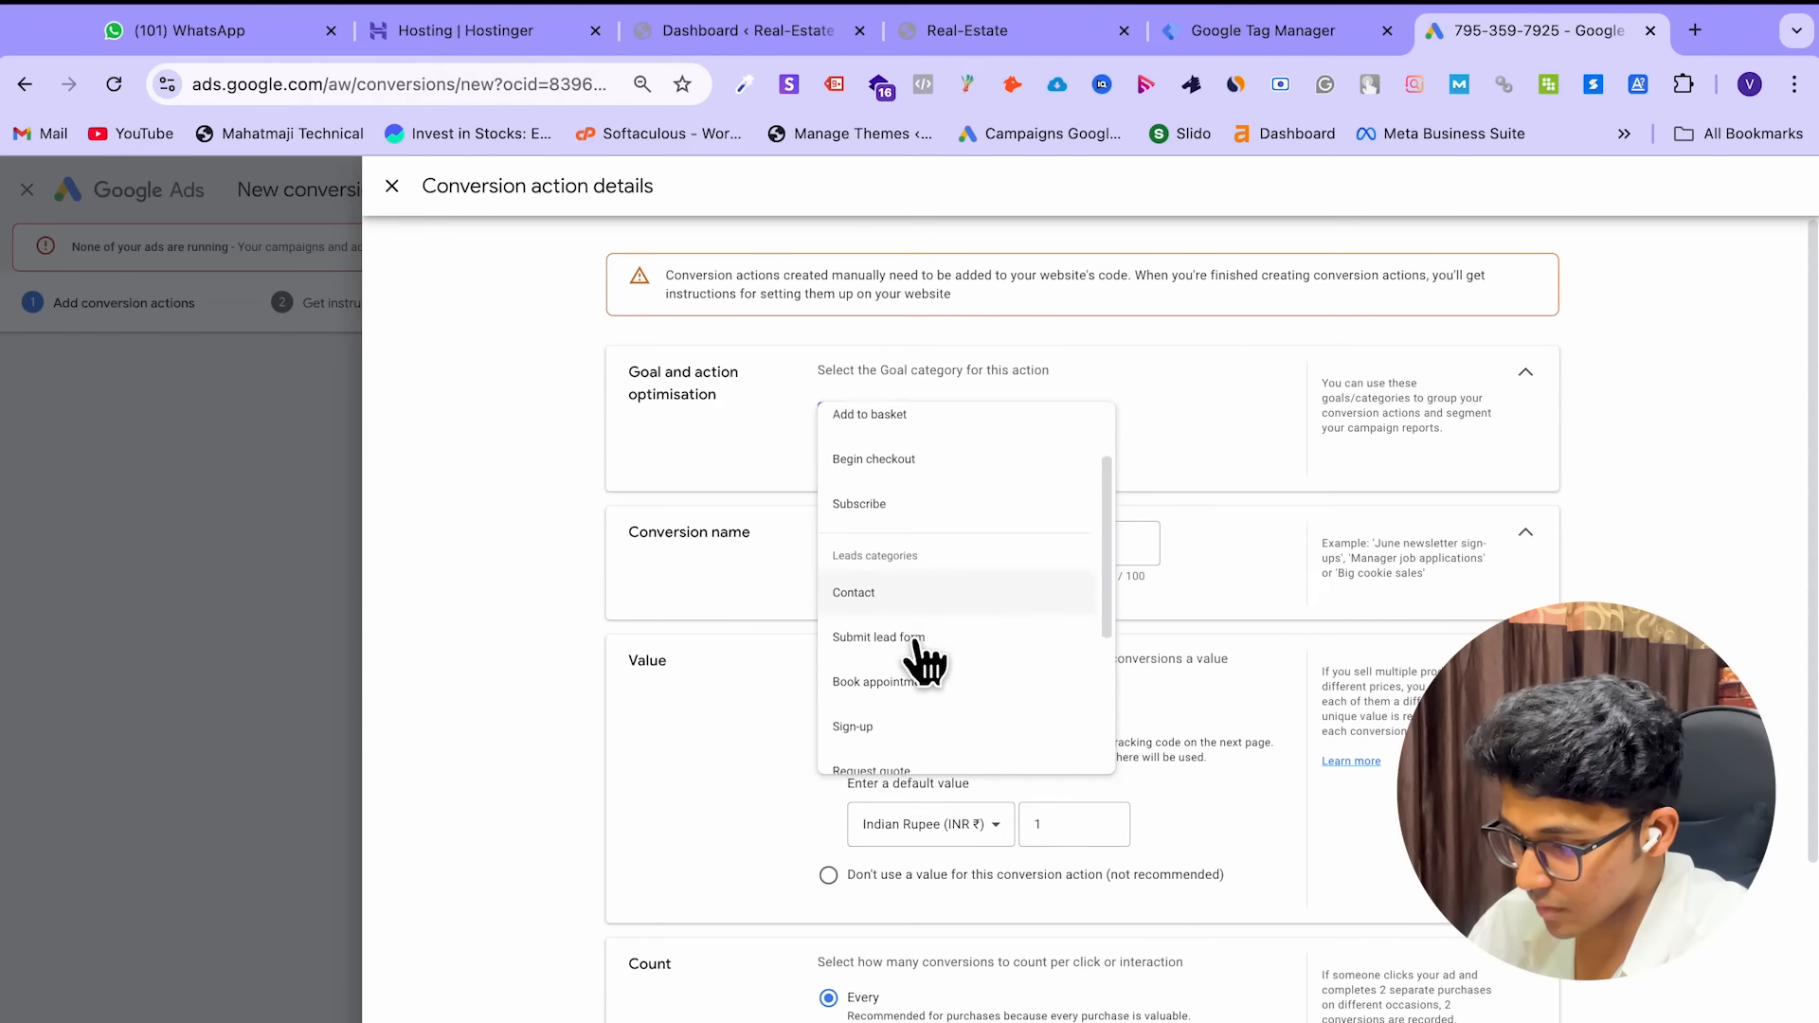
scroll(915, 644, up, 3)
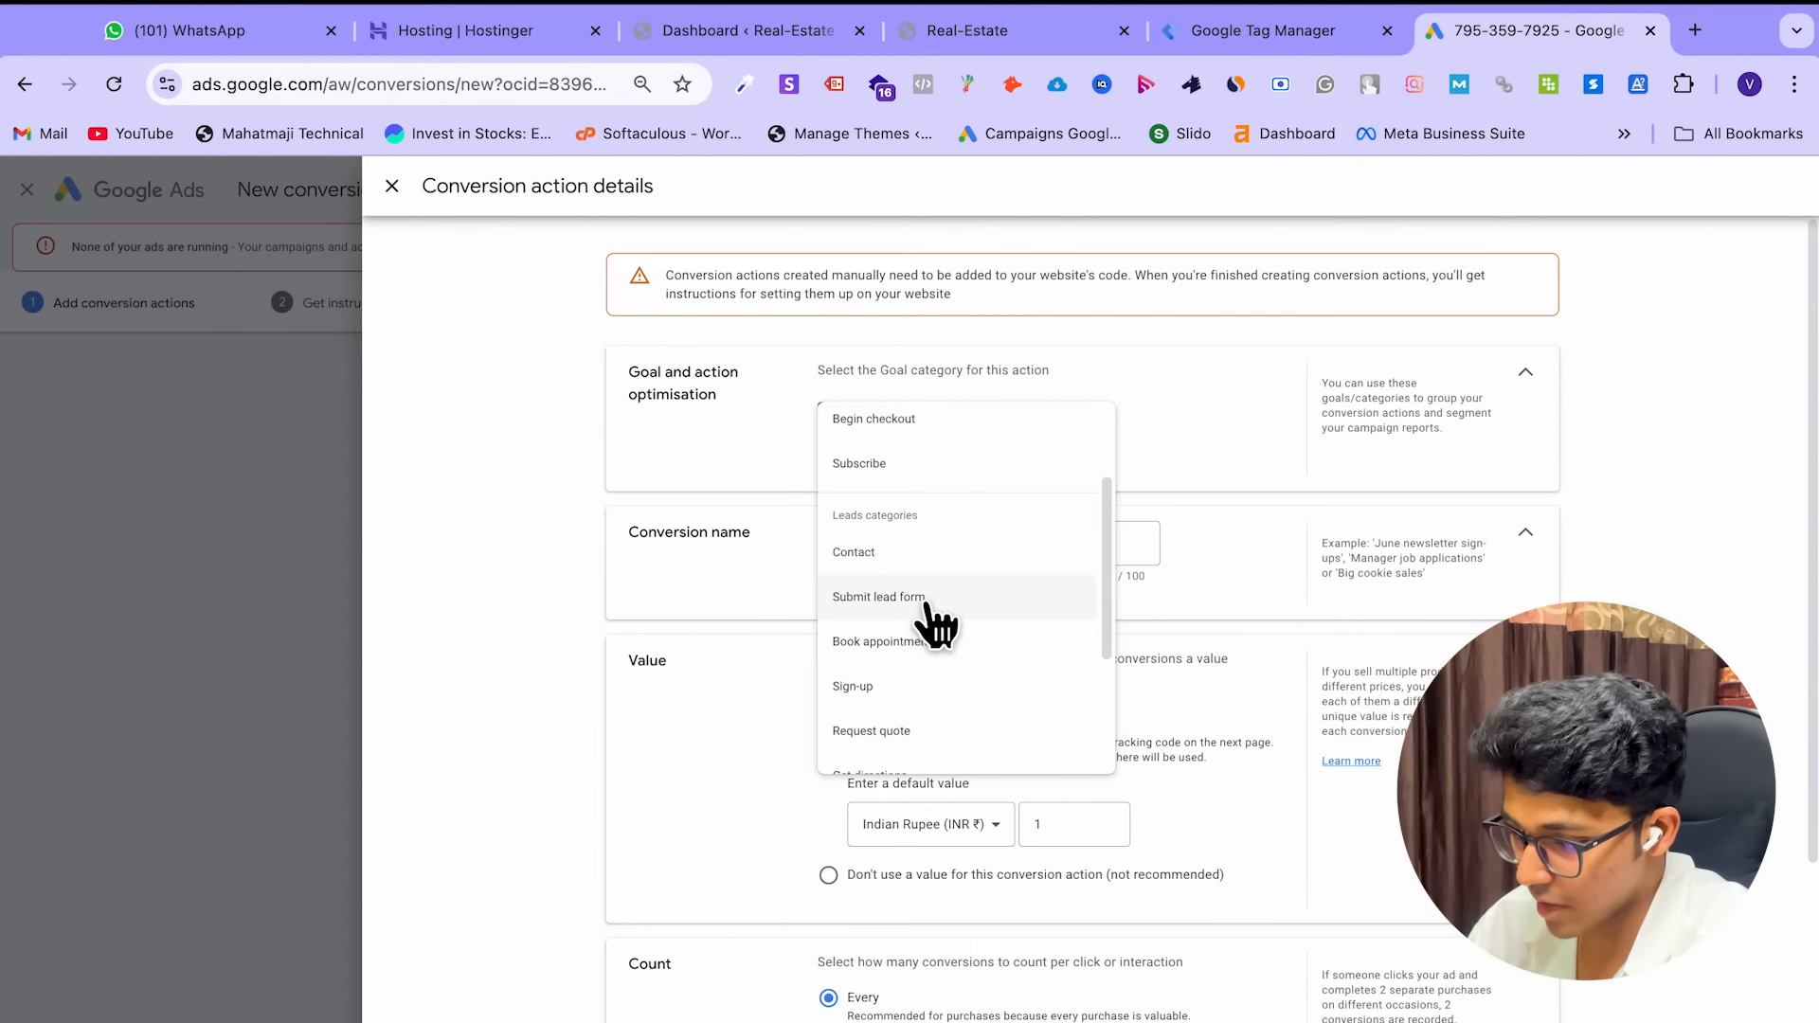
click(919, 597)
click(930, 629)
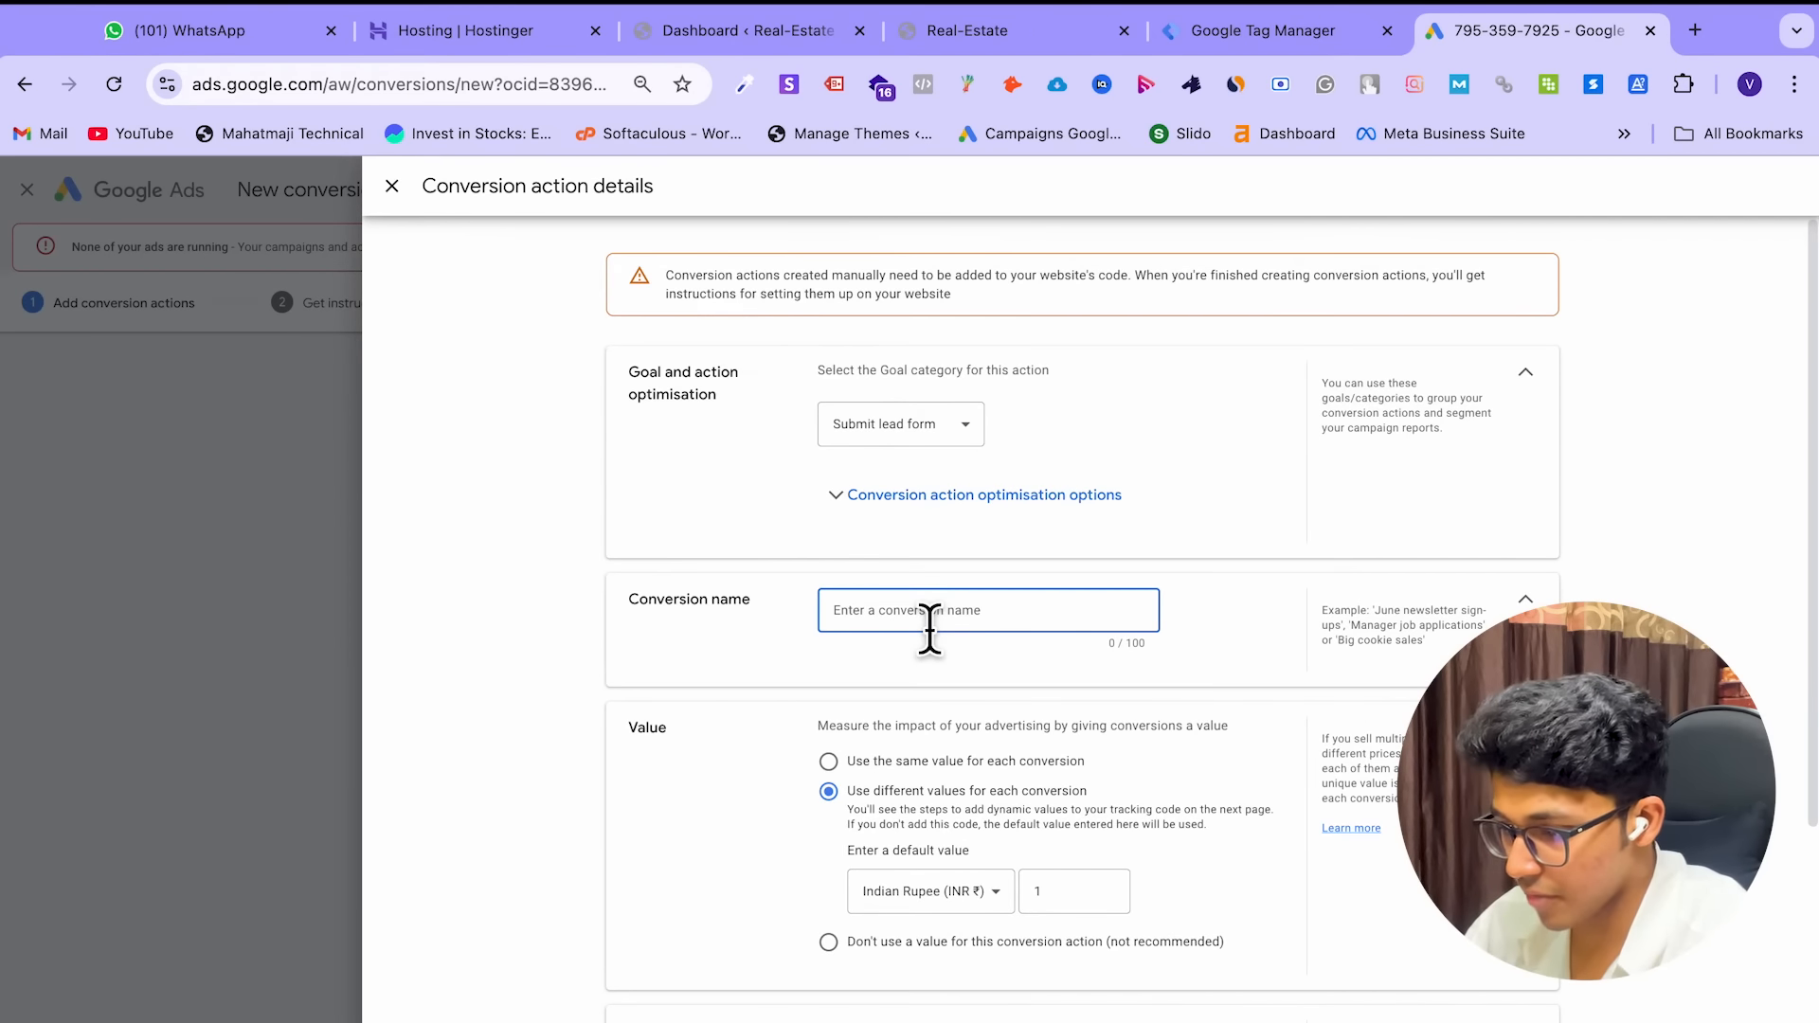
text(form Filled)
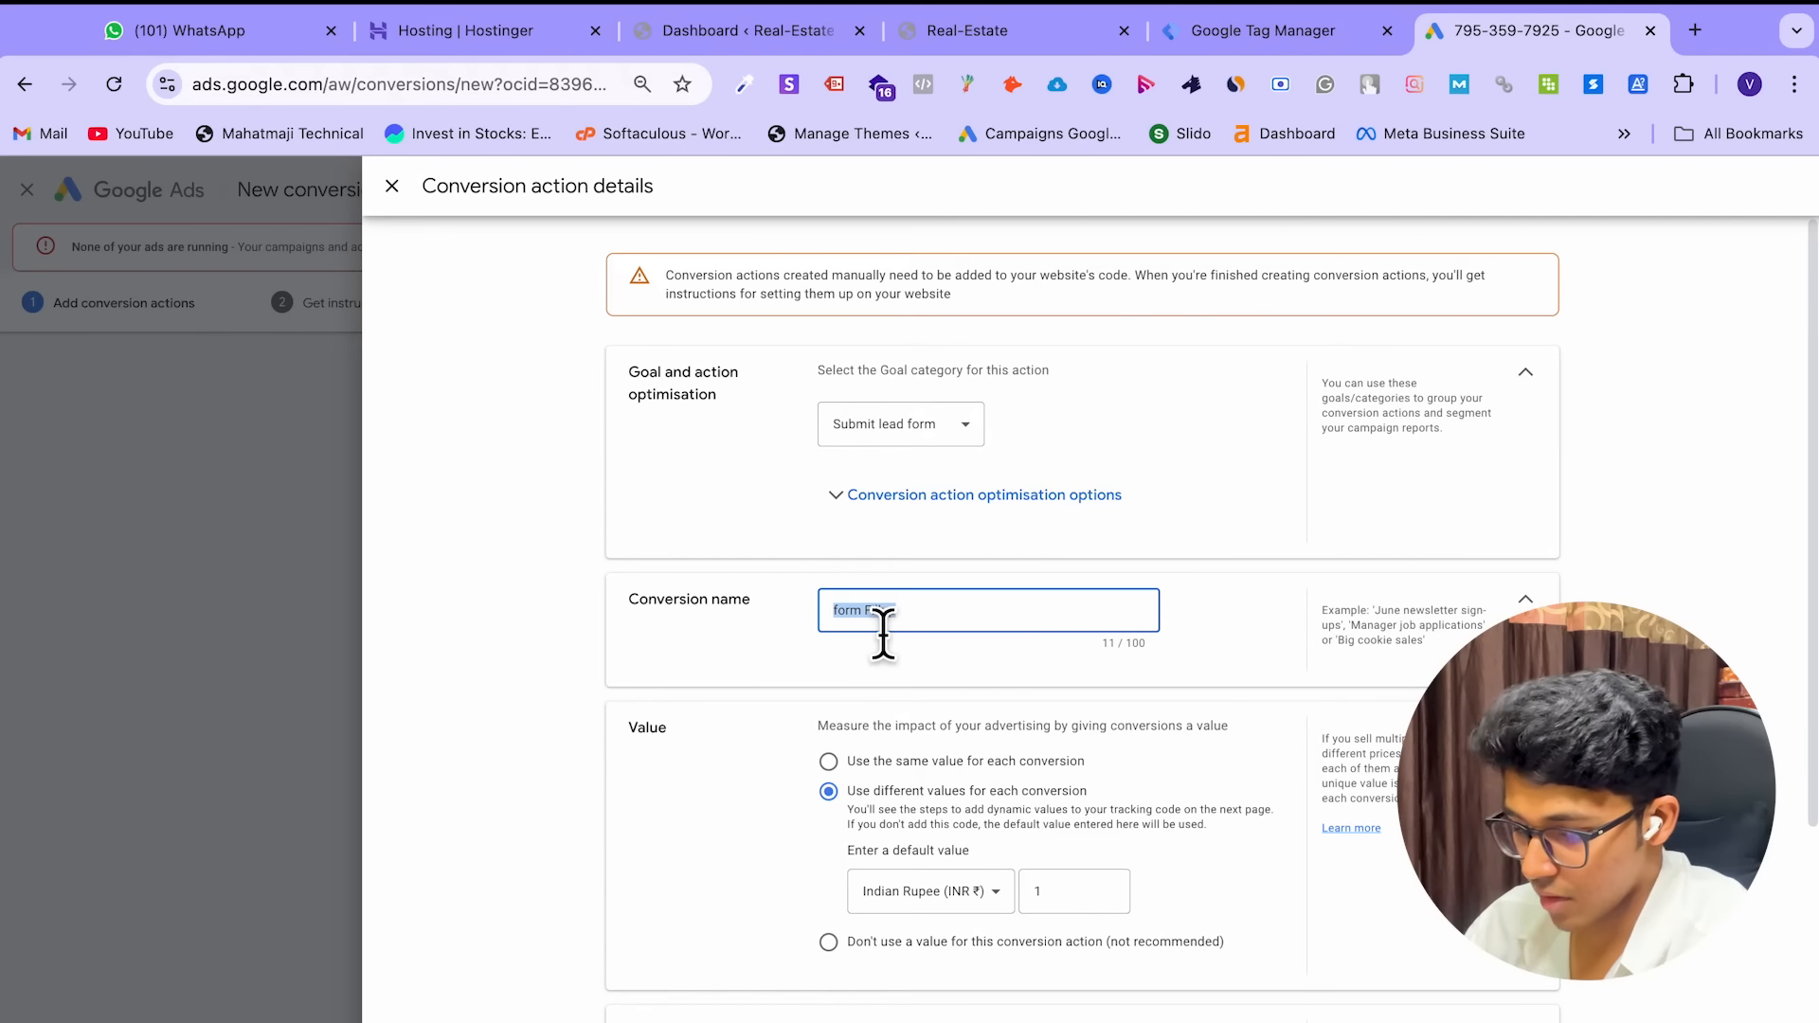
text(3BHK Enquiry)
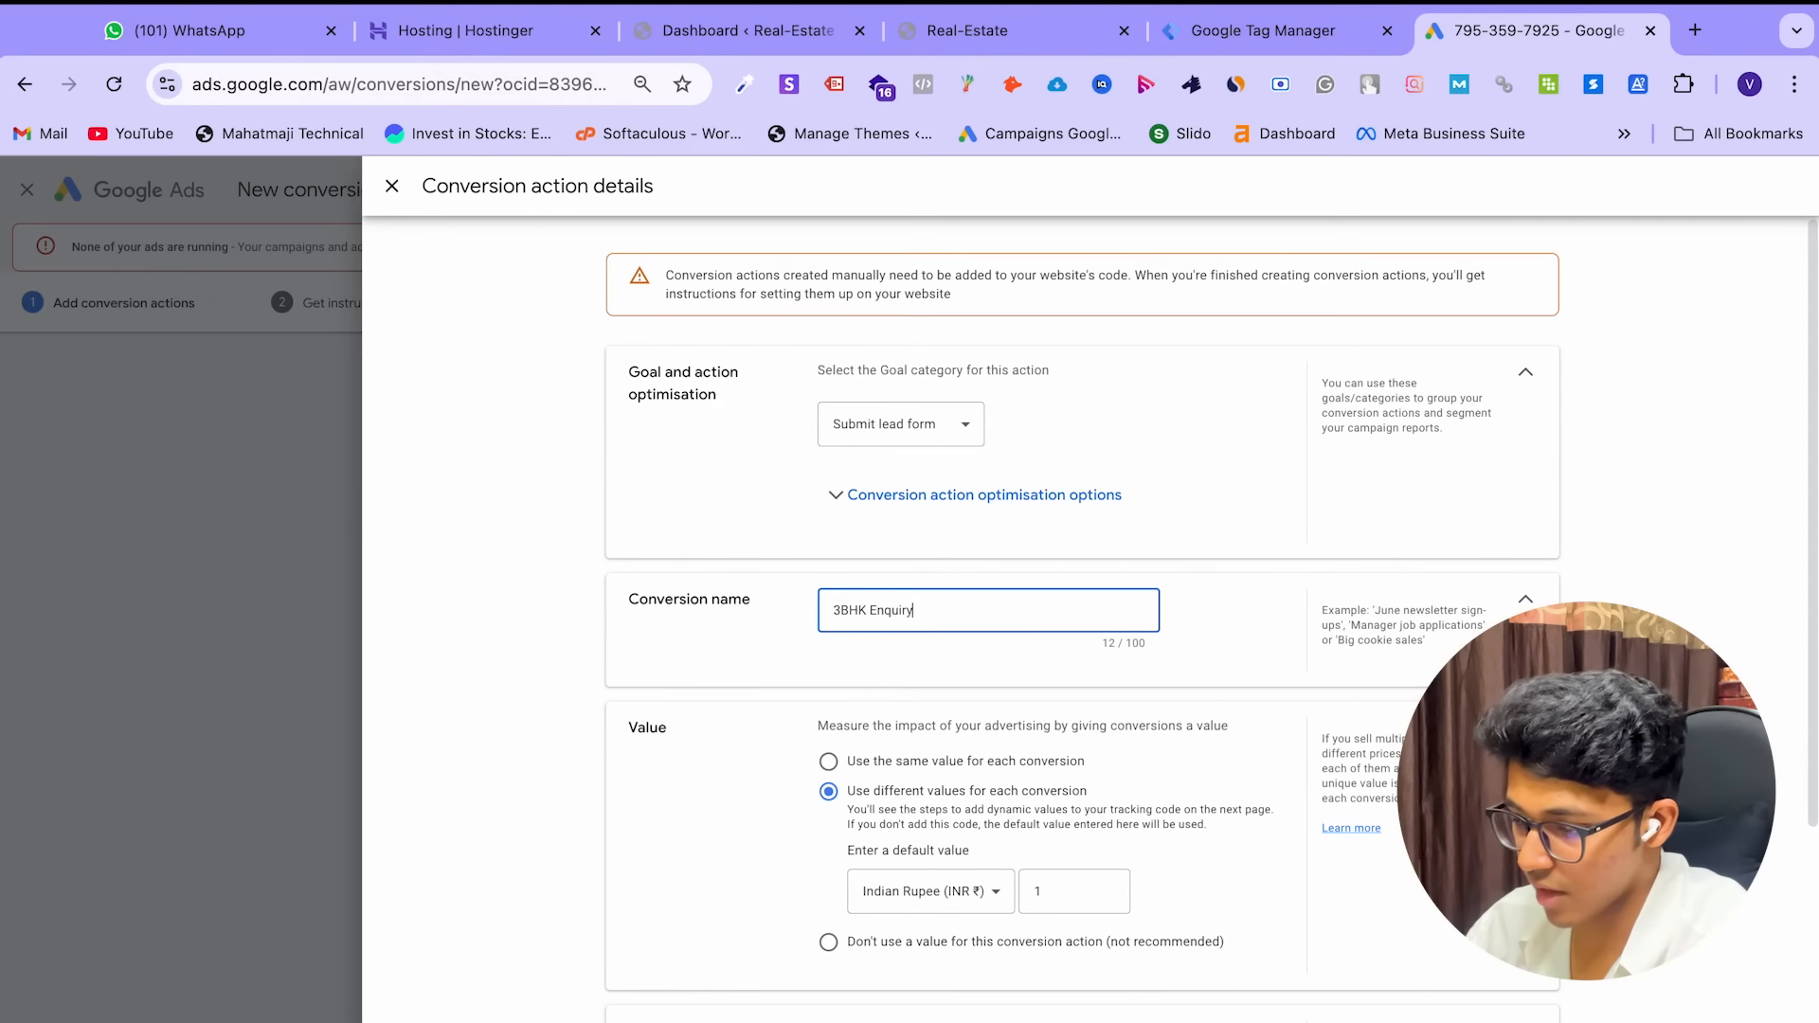
click(1010, 653)
Set the conversion to use no value and count one conversion per interaction
scroll(1013, 674, down, 2)
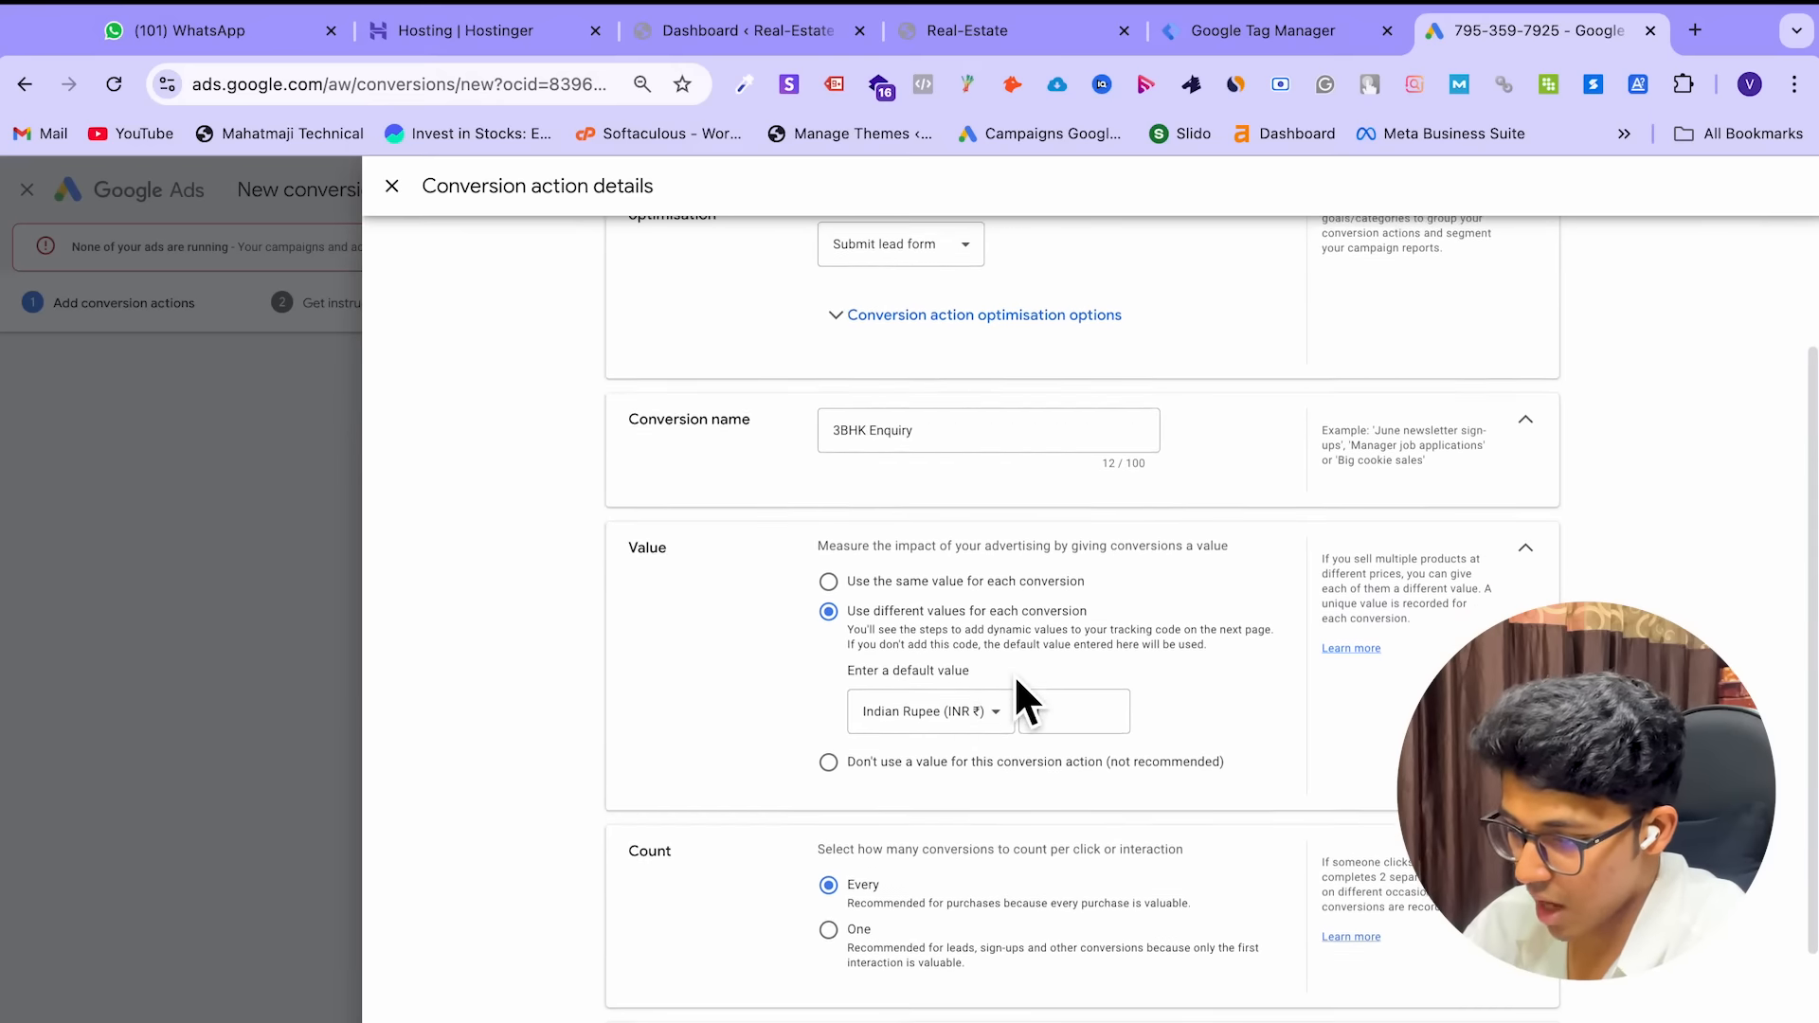
click(838, 757)
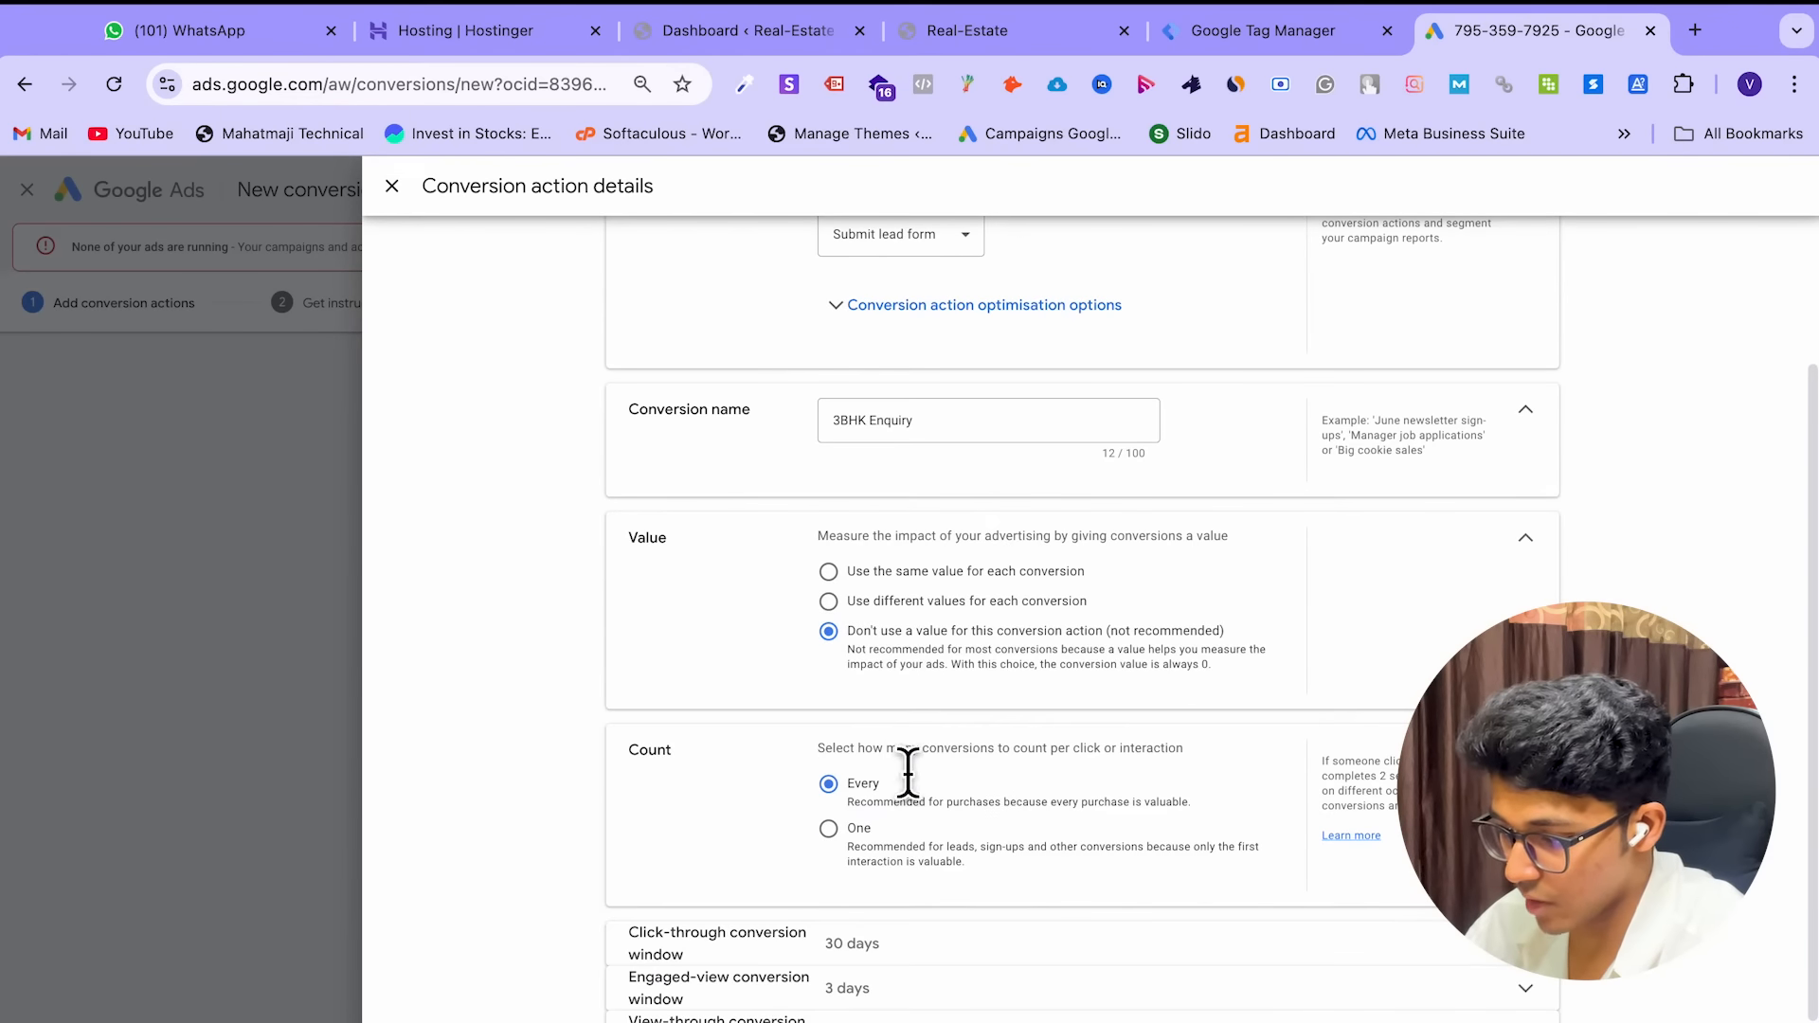
scroll(991, 777, down, 1)
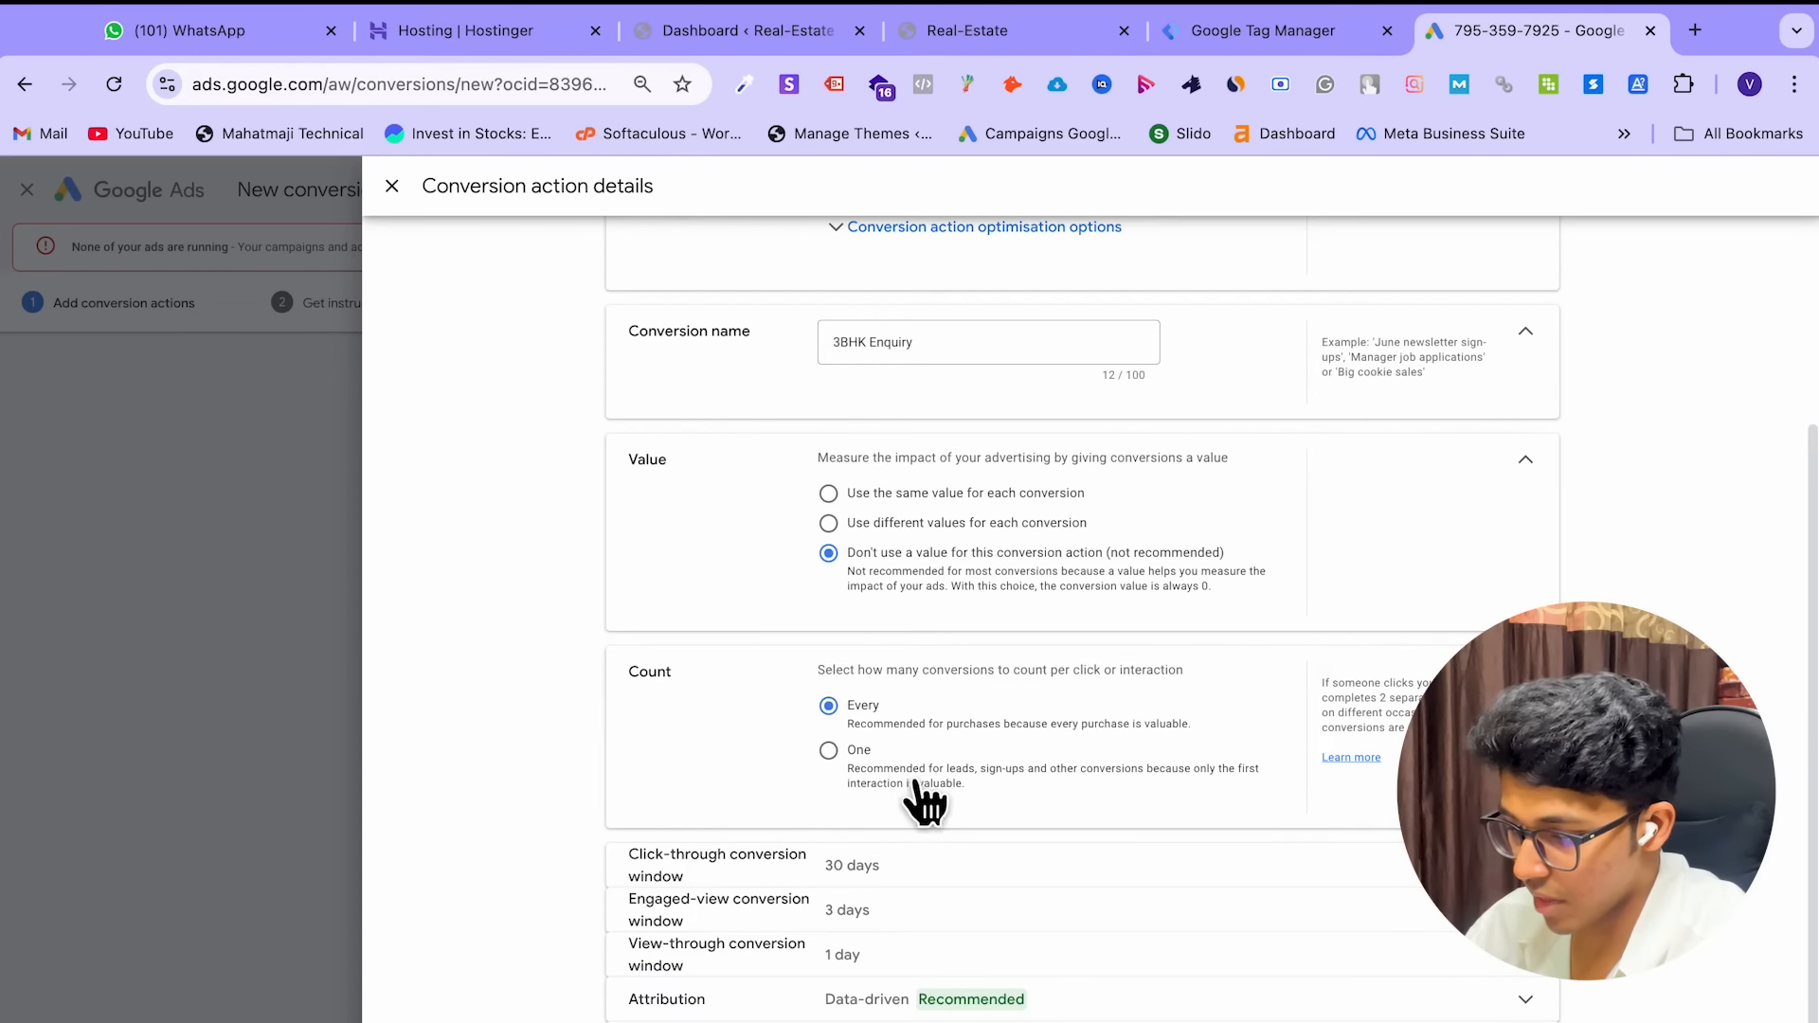
click(828, 751)
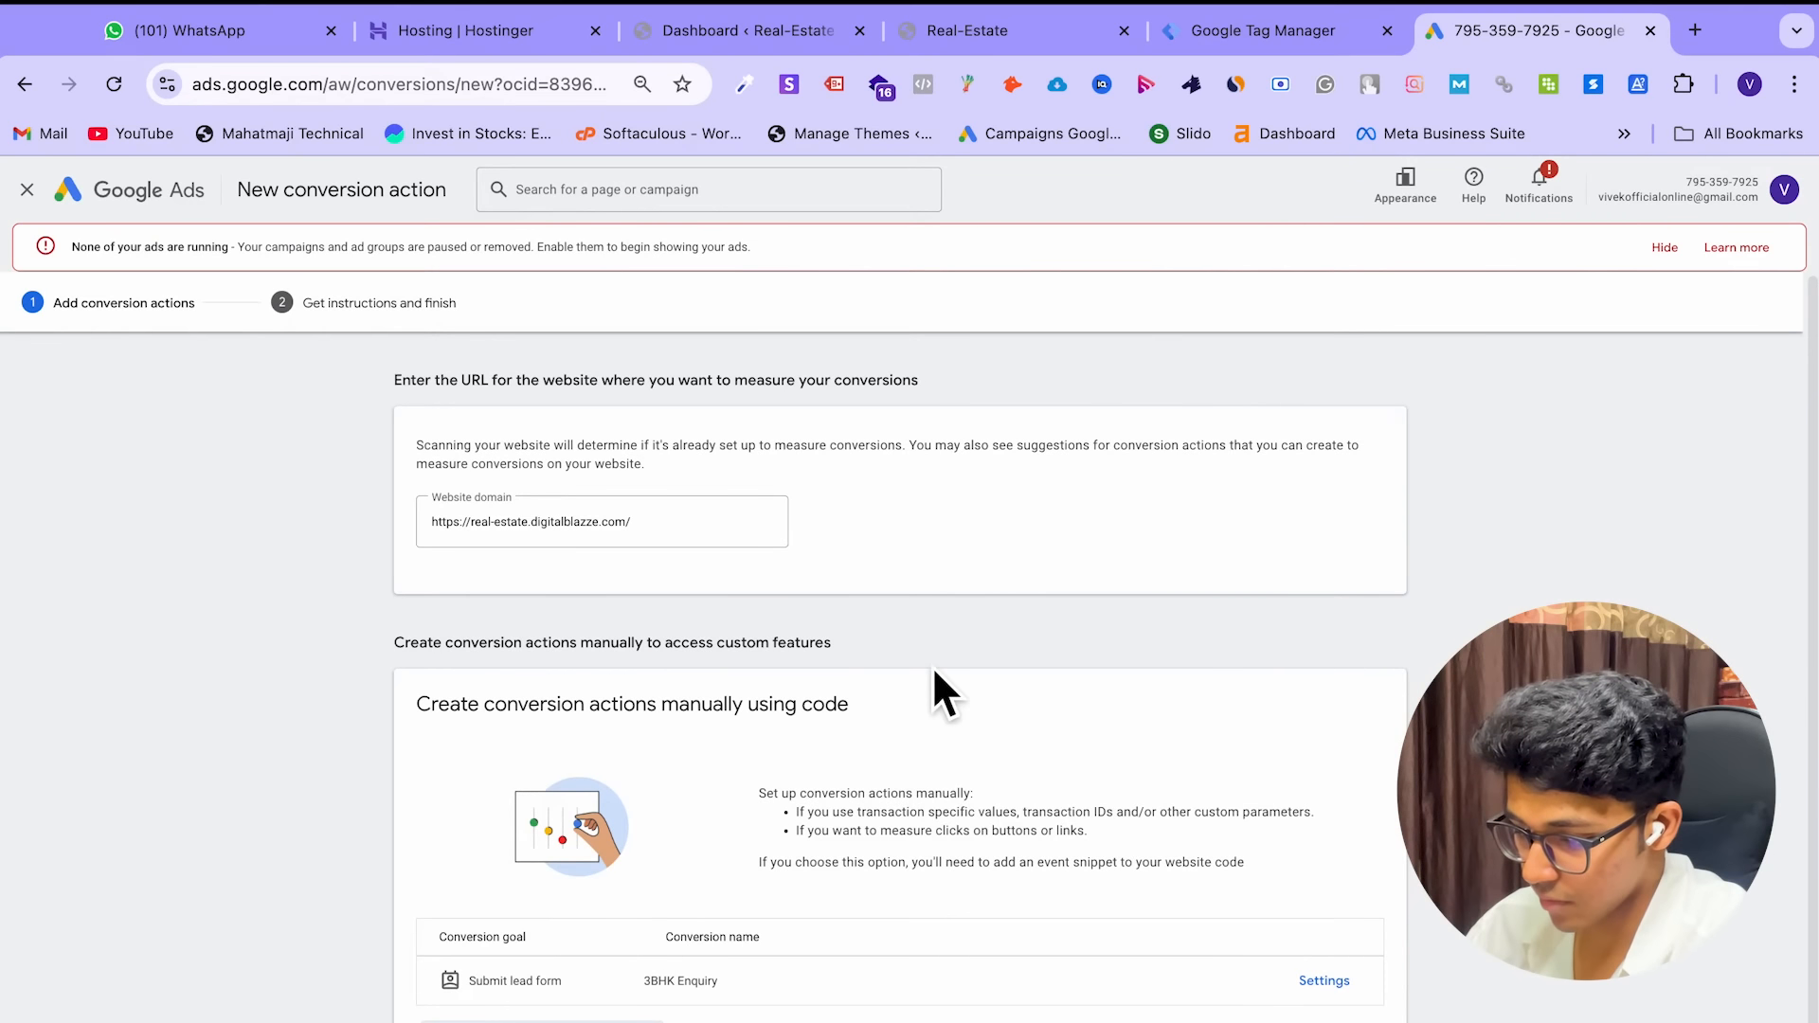
scroll(935, 670, down, 1)
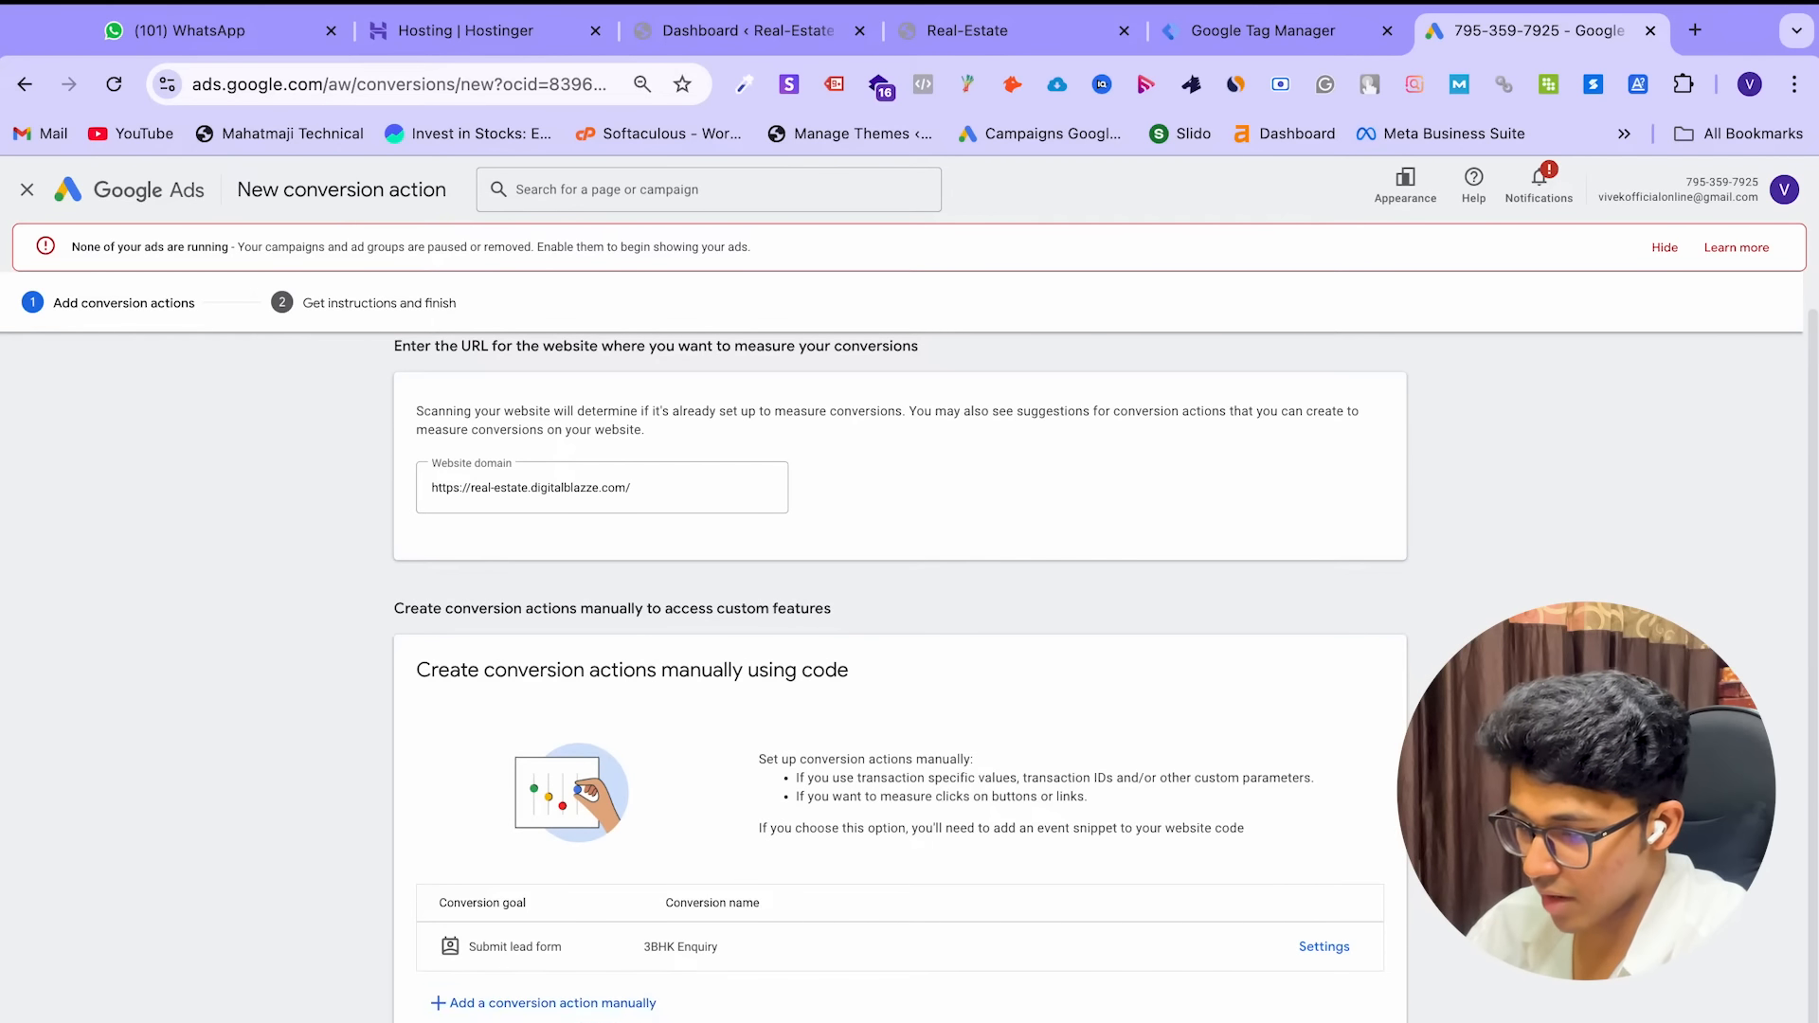
scroll(900, 677, up, 1)
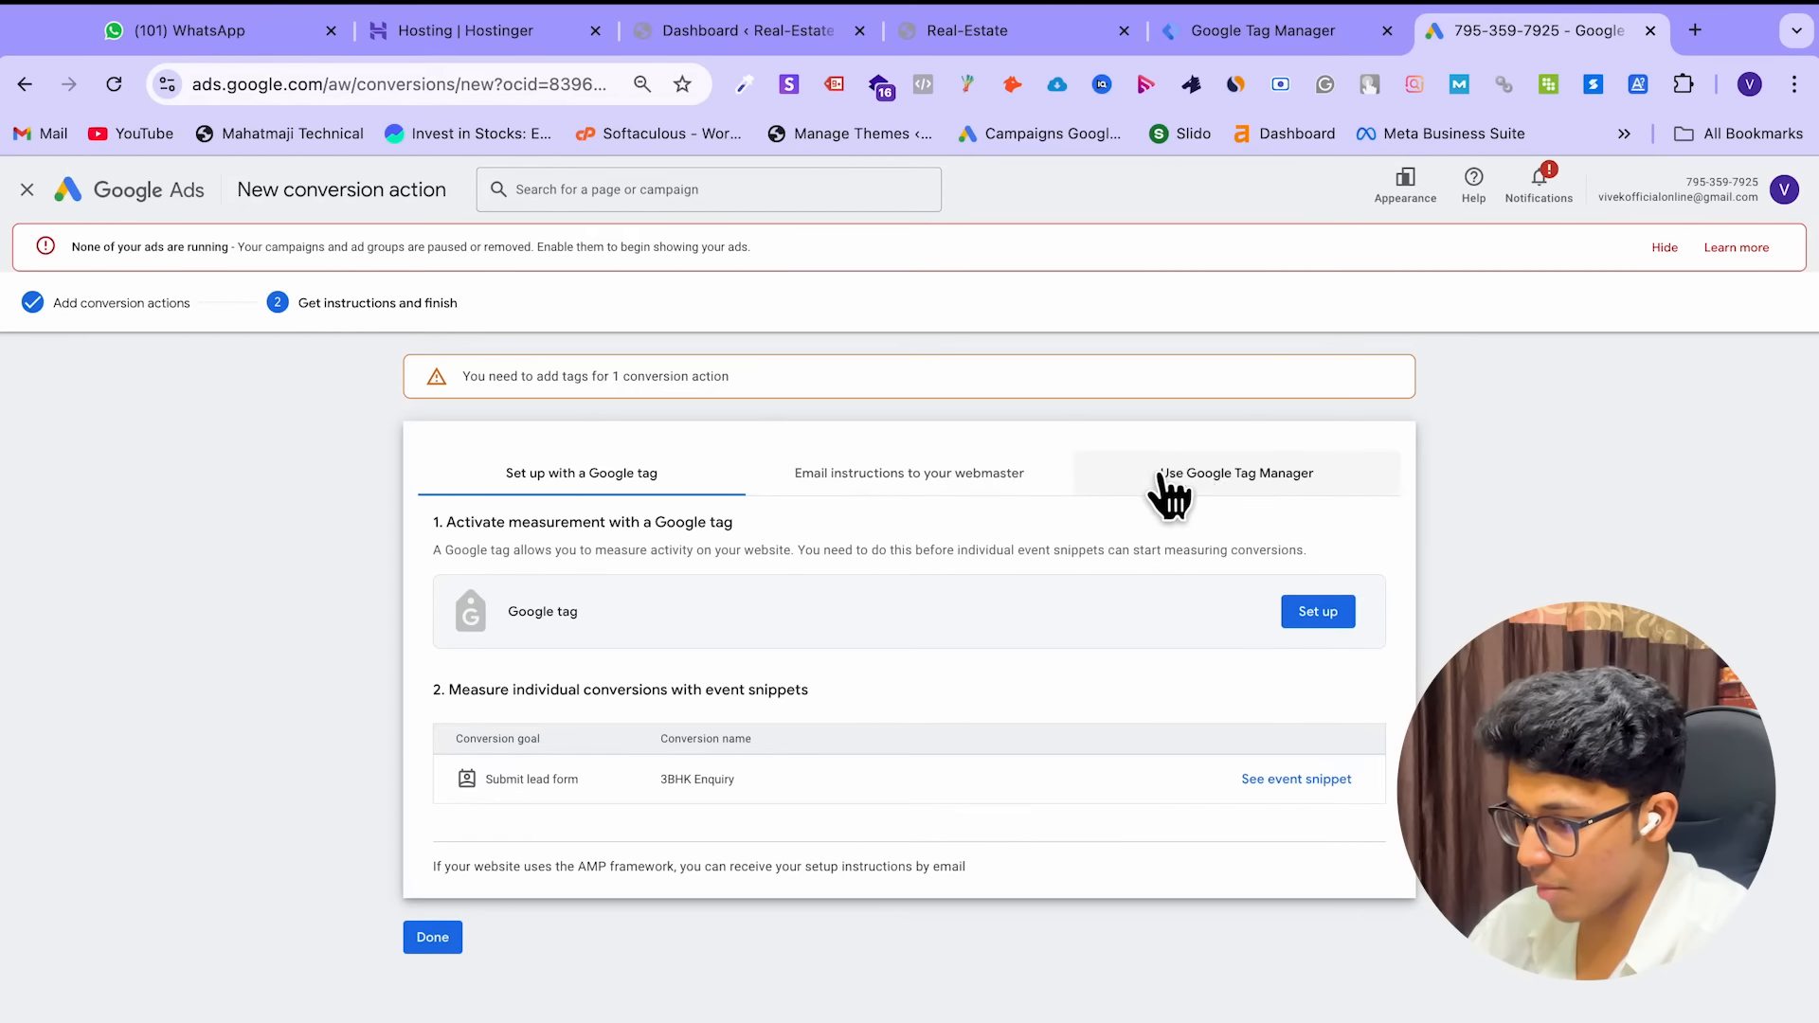
click(1279, 492)
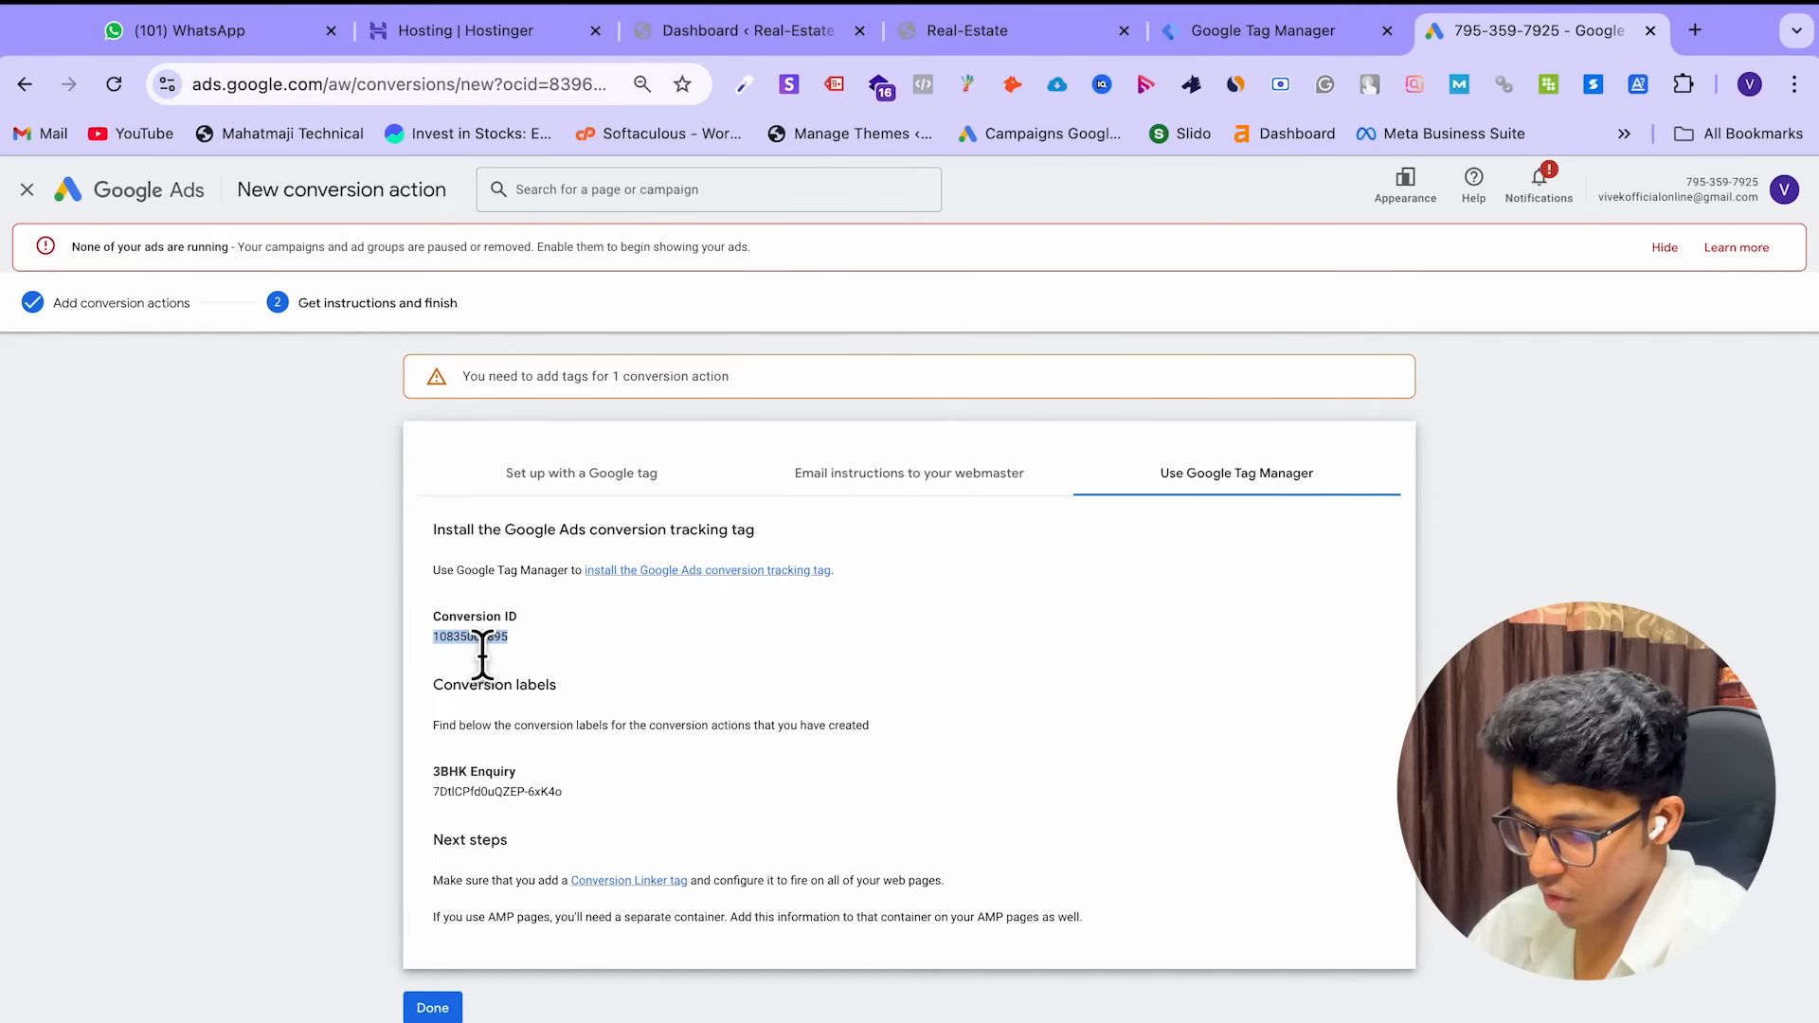
click(1201, 36)
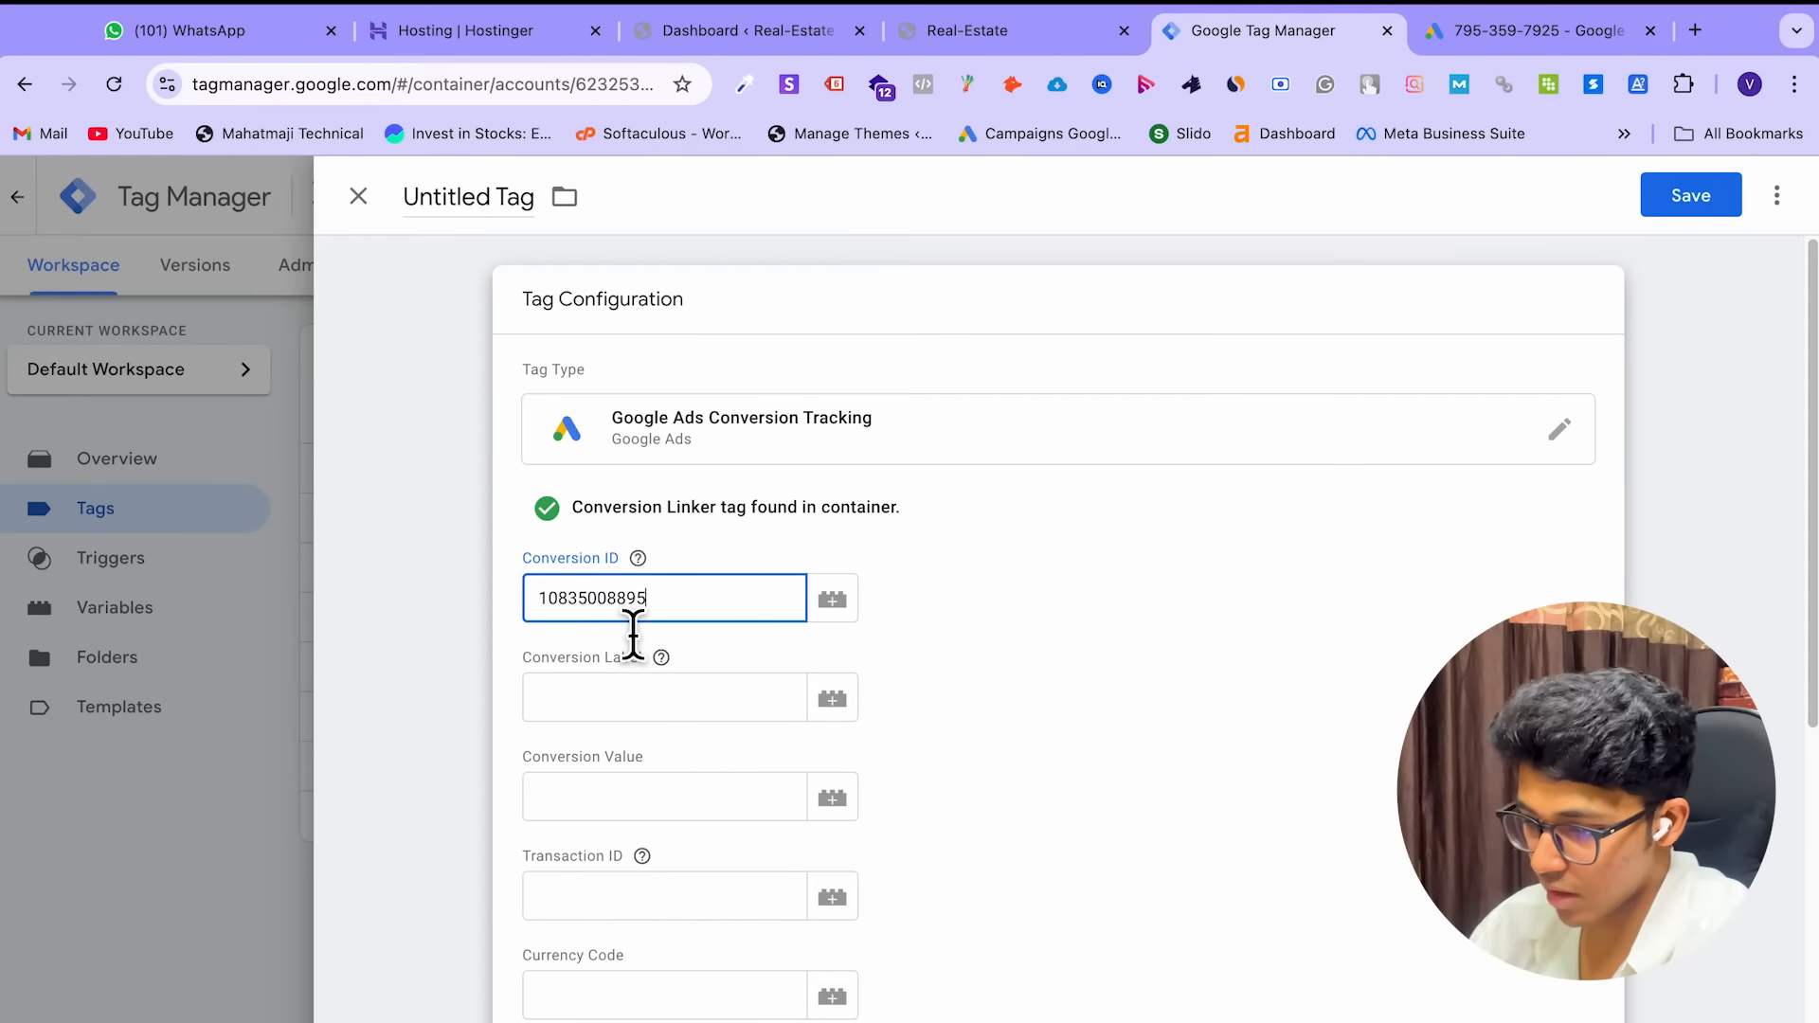
Paste the copied conversion label into the tag's Conversion Label field
click(1553, 38)
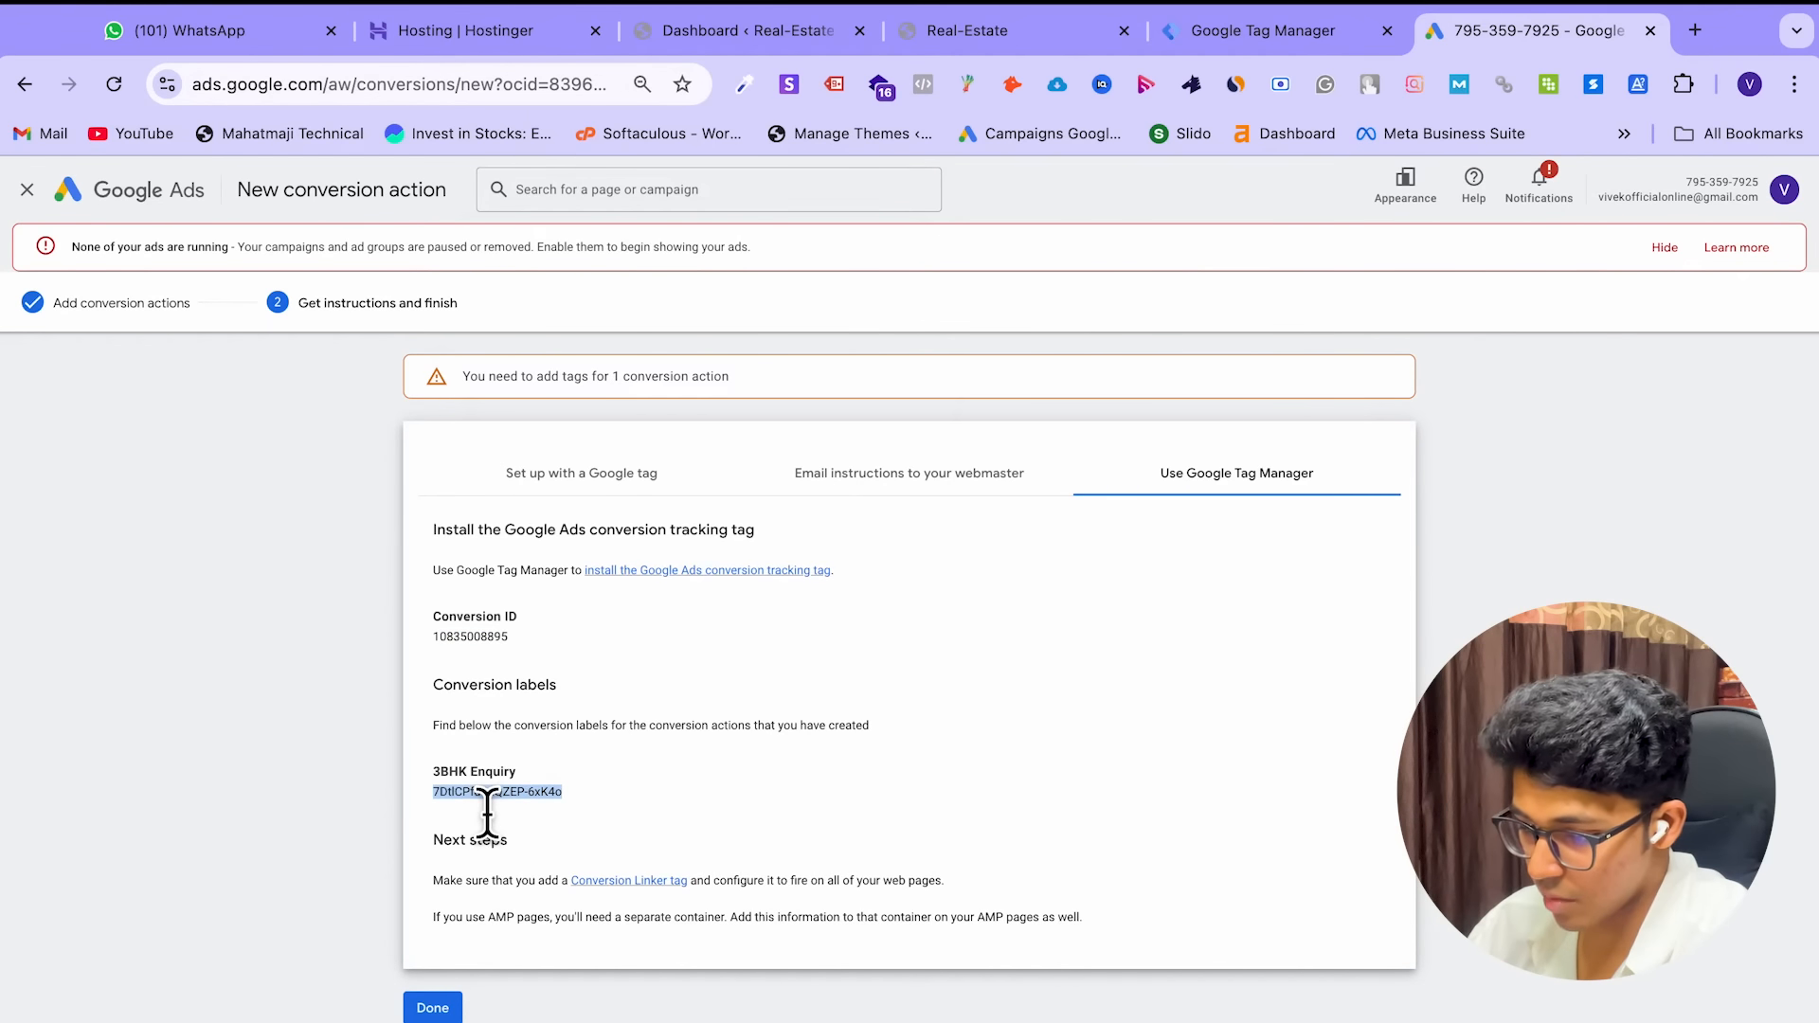
click(1194, 41)
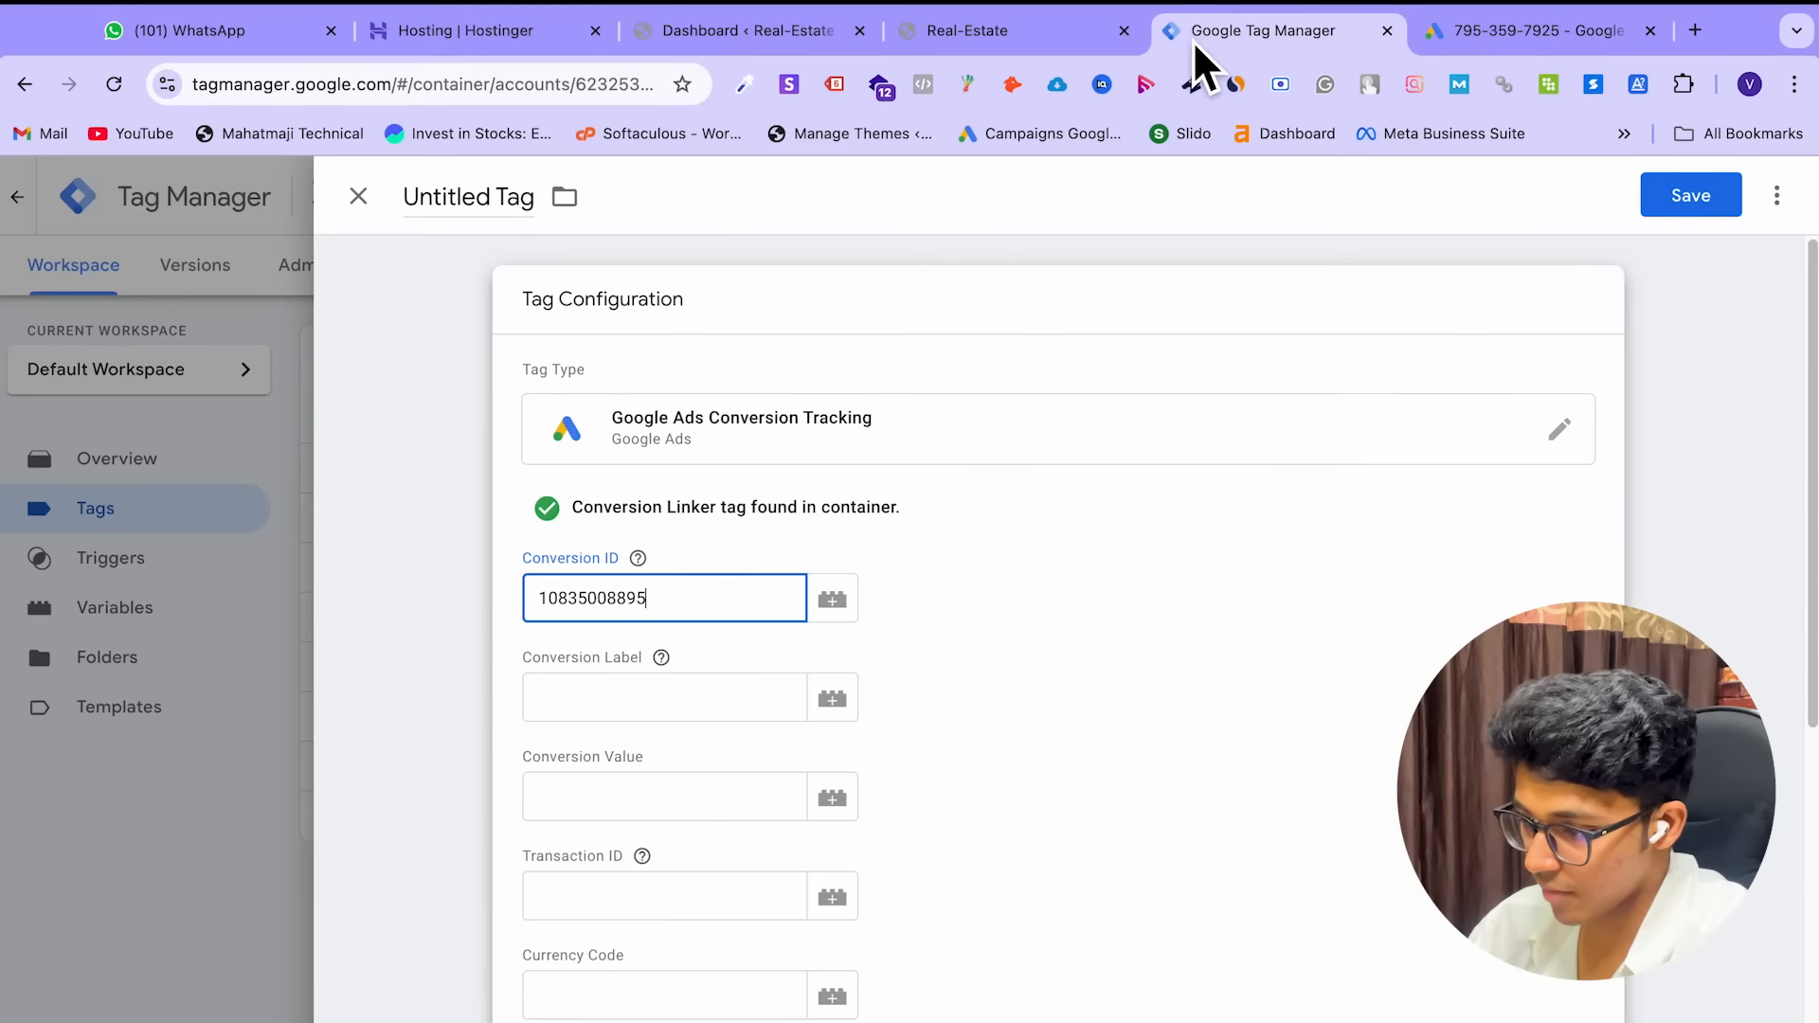
click(664, 726)
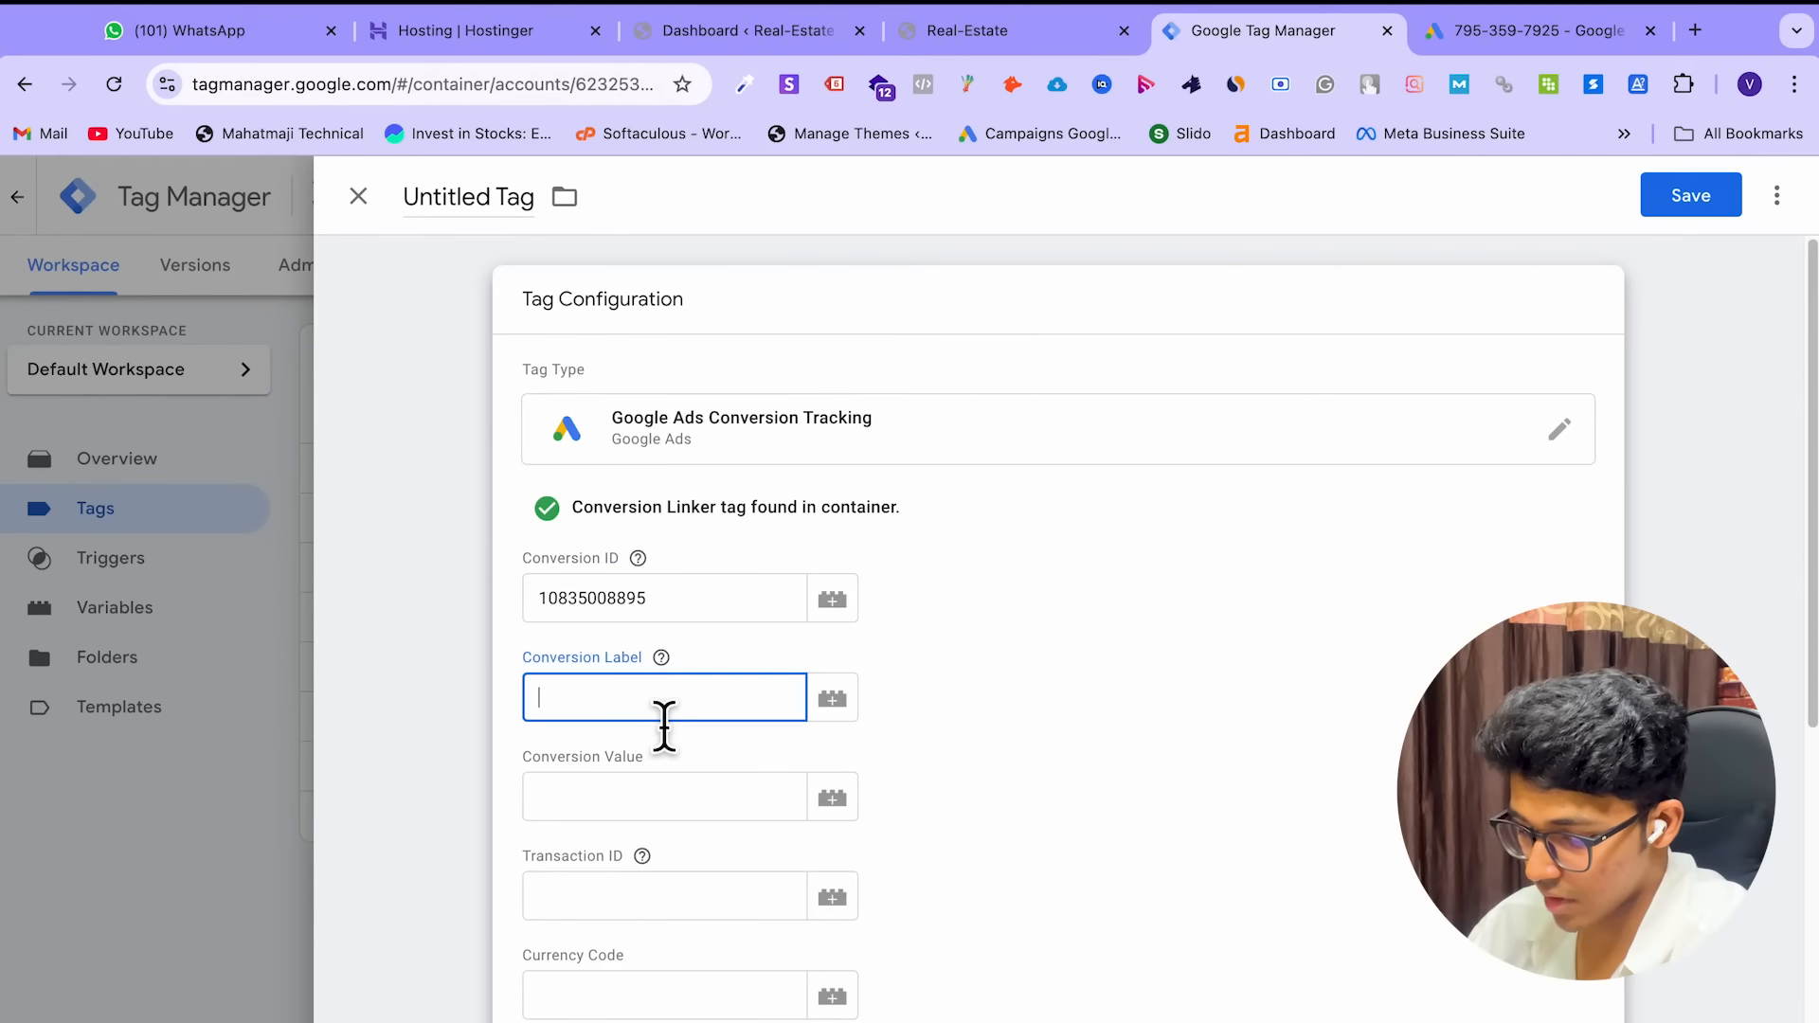
text(7DtlCPfd0uQZEP-6xK4o)
click(1073, 671)
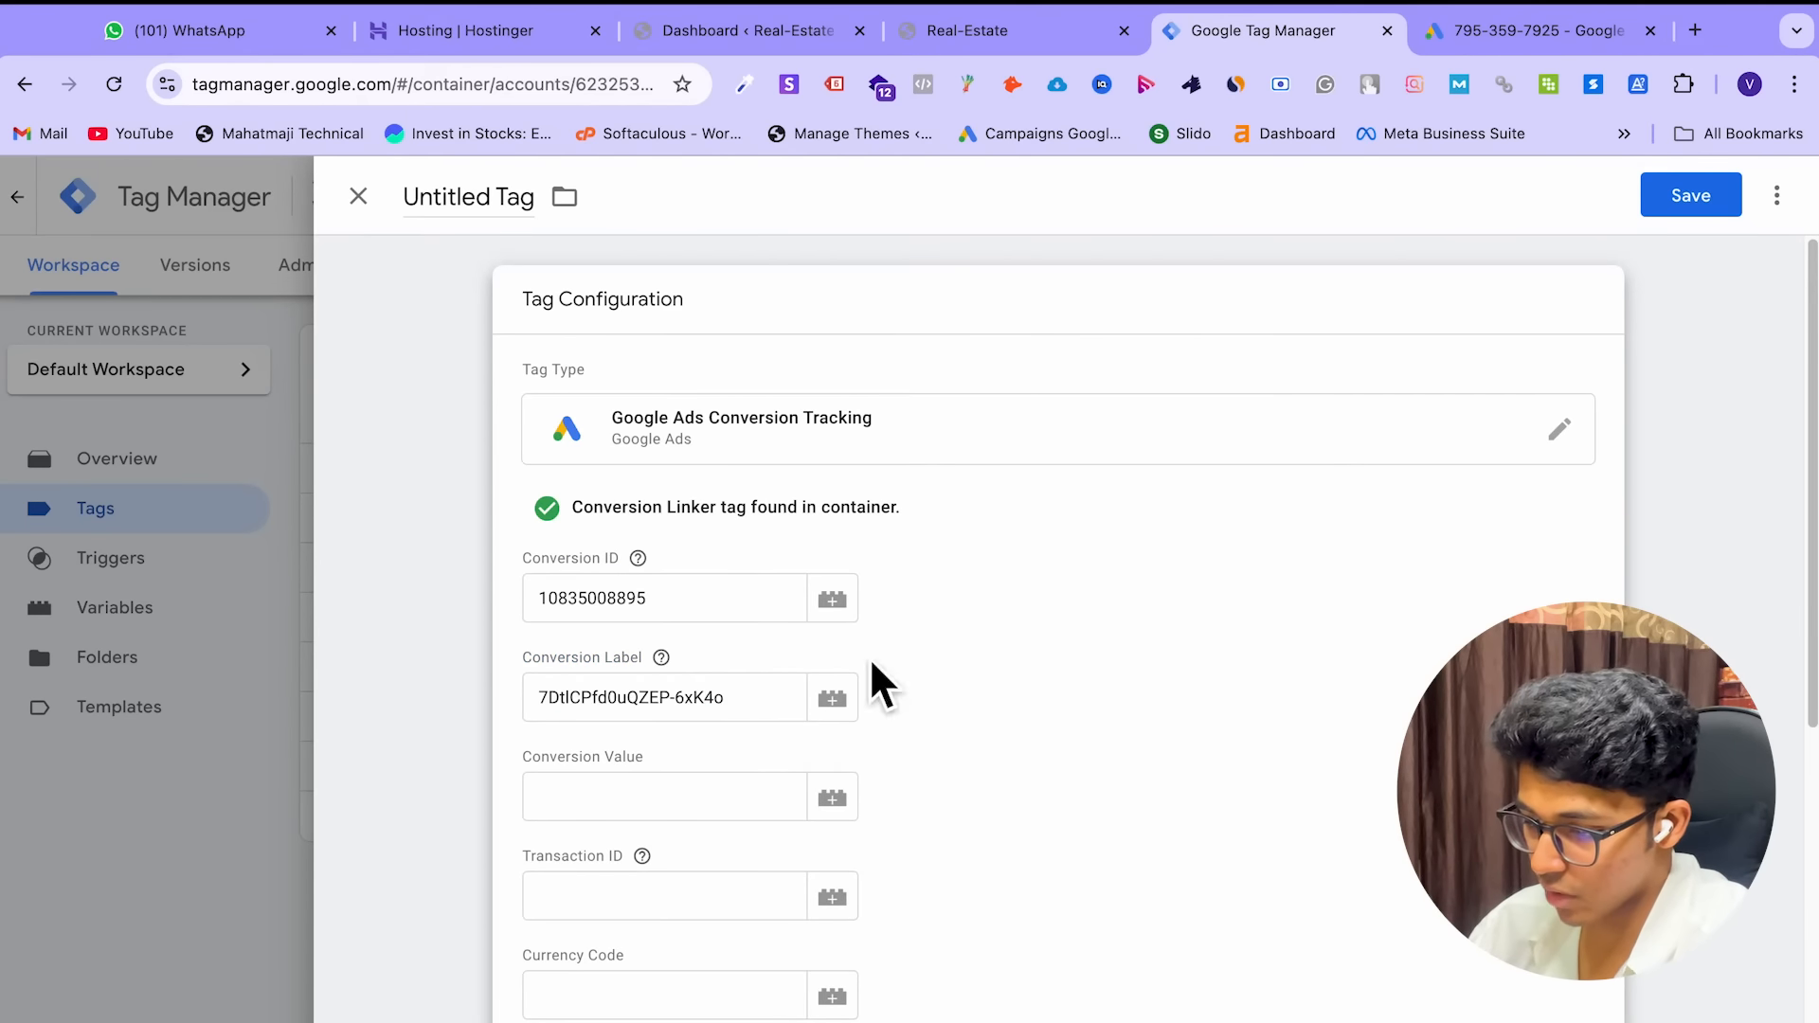
scroll(1145, 754, down, 8)
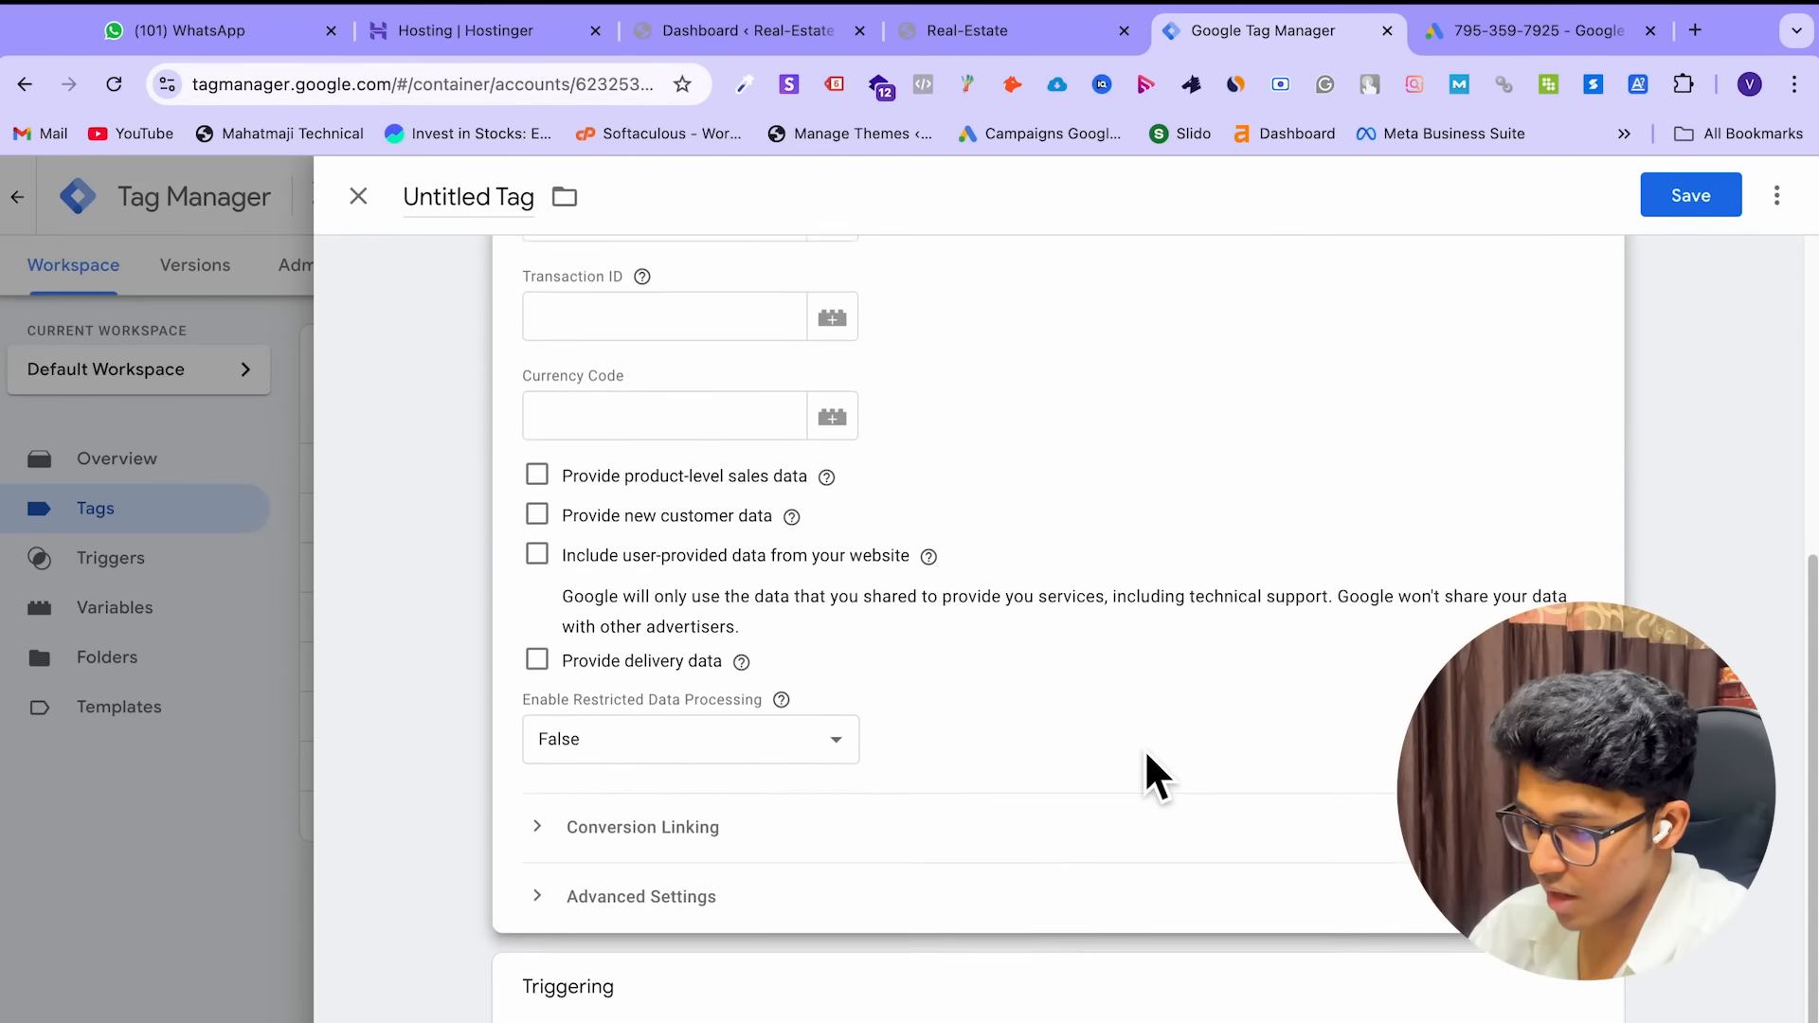
Rename the tag 3BHK Enquiry and bring up the trigger chooser
scroll(1134, 807, up, 8)
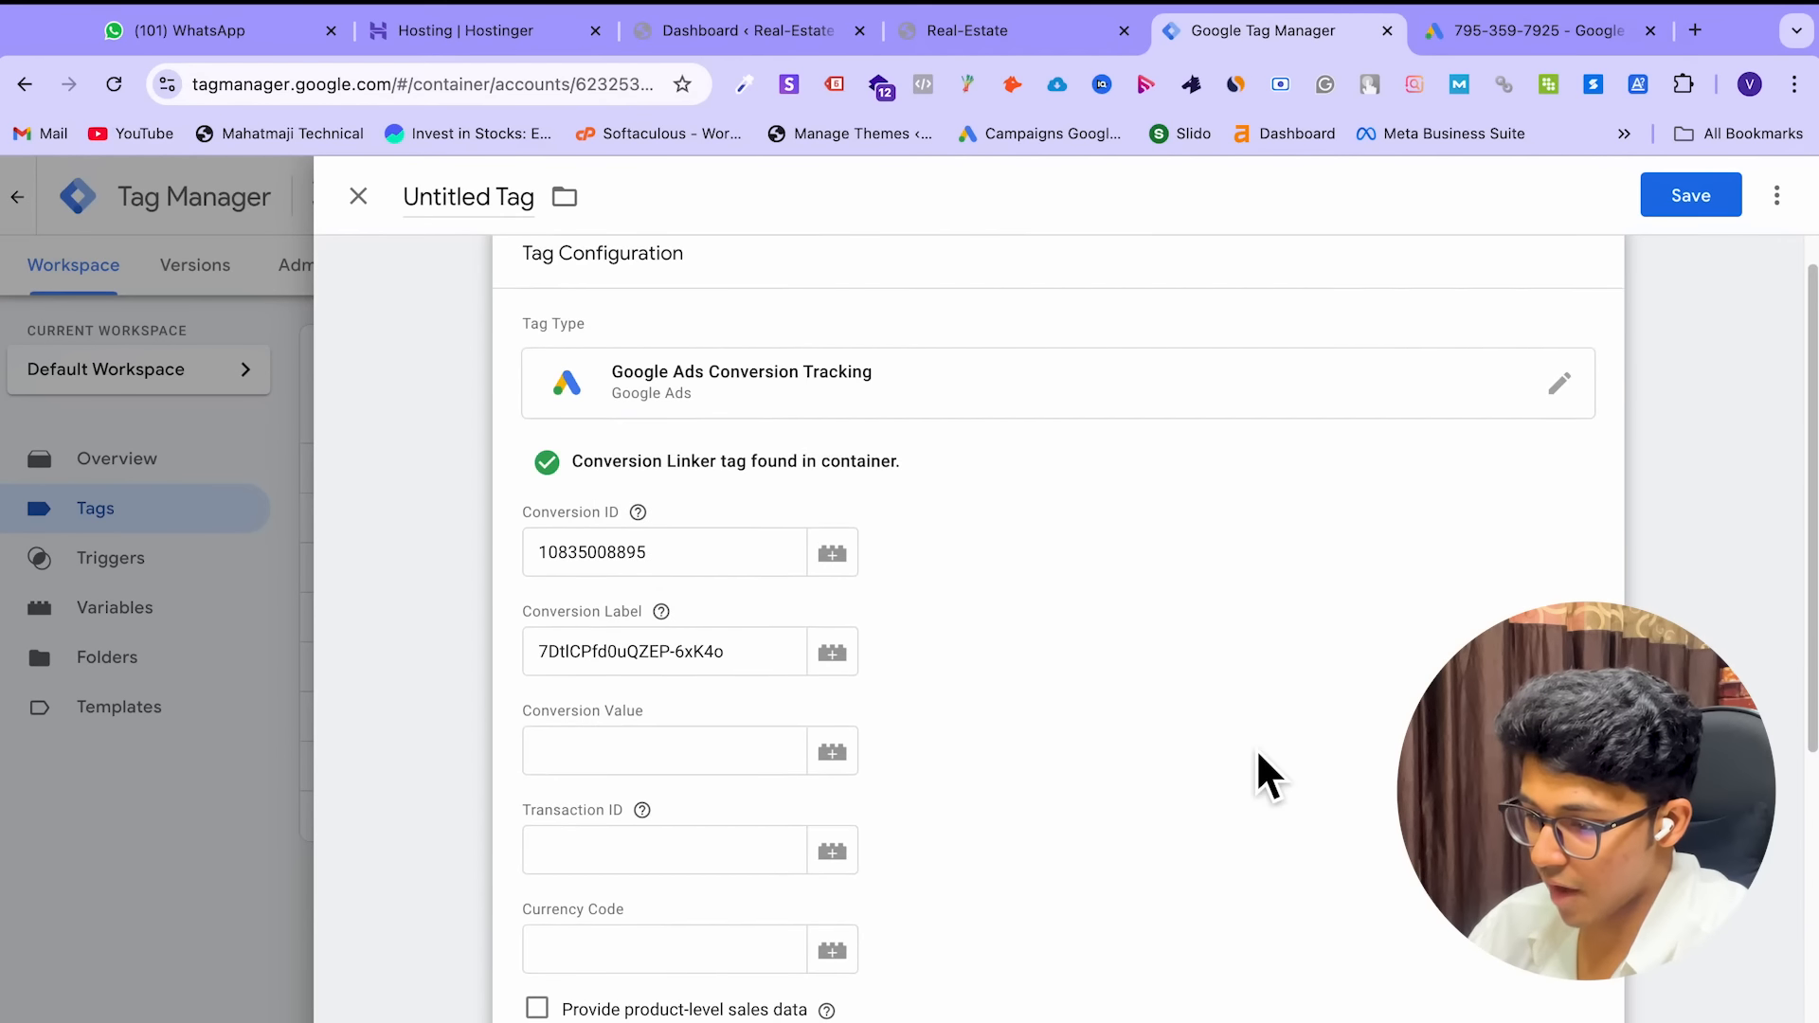
scroll(1259, 771, up, 1)
click(510, 211)
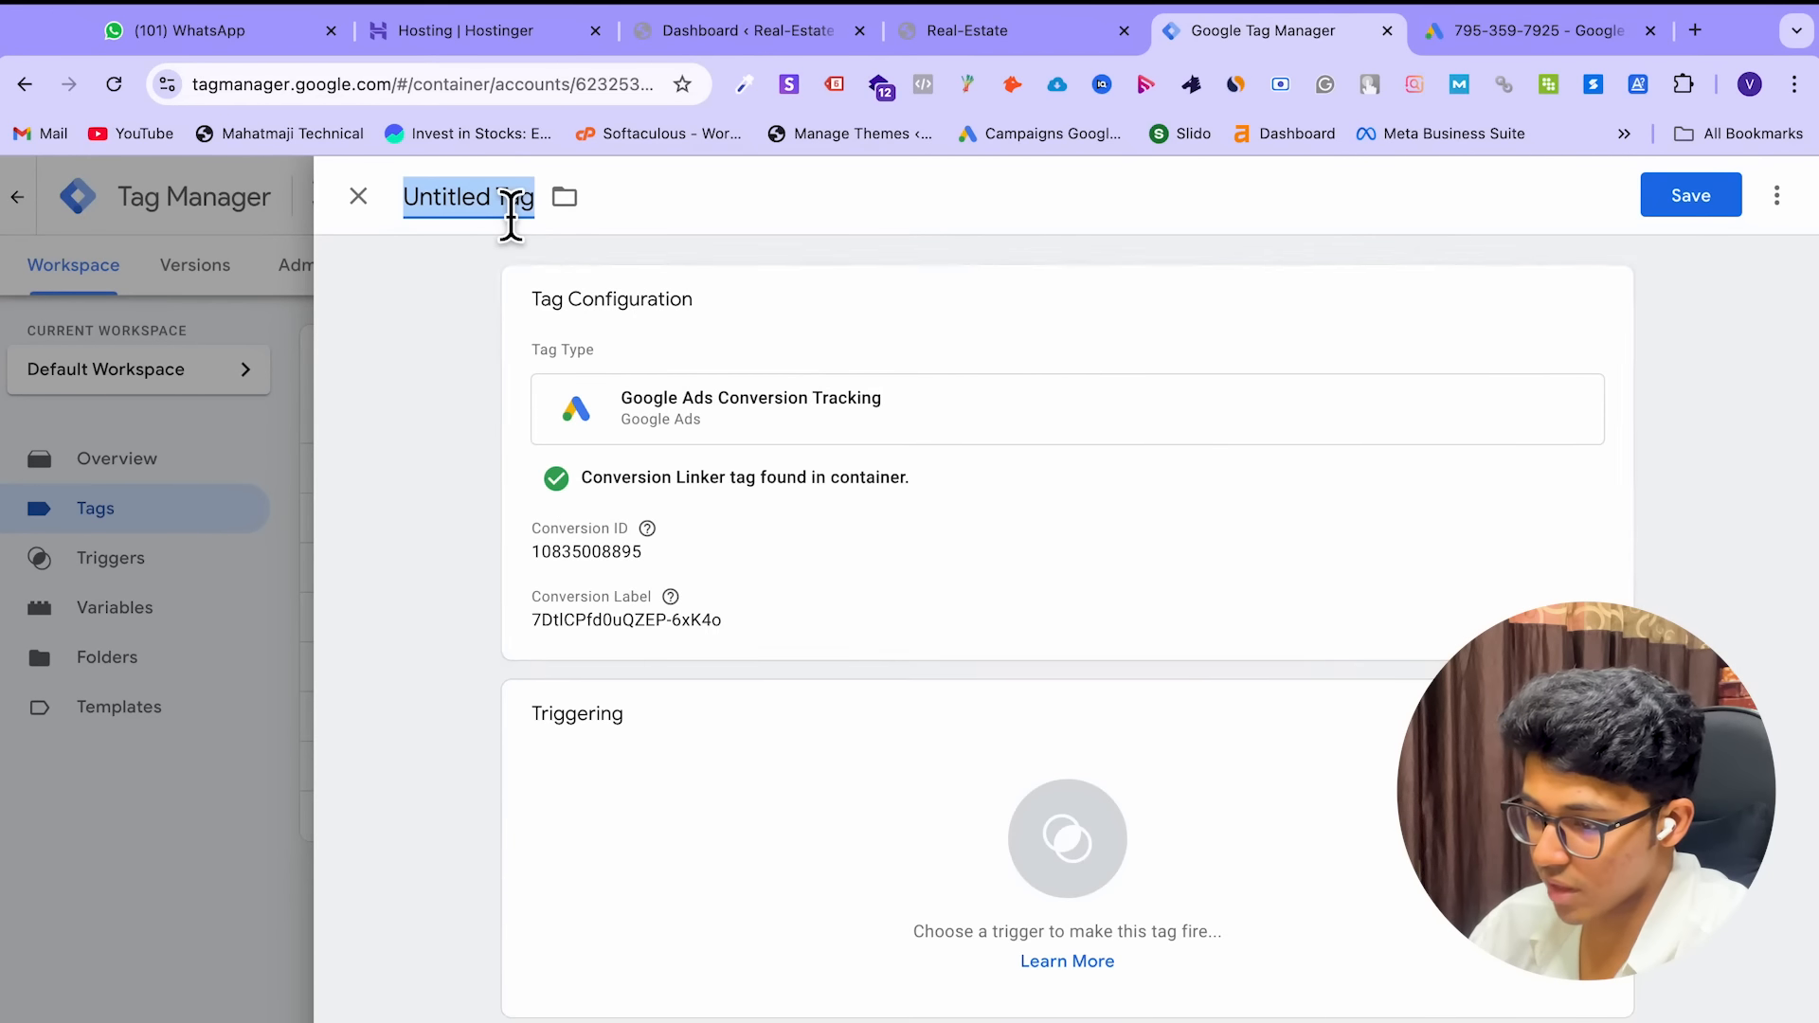
text(3BHK Enq)
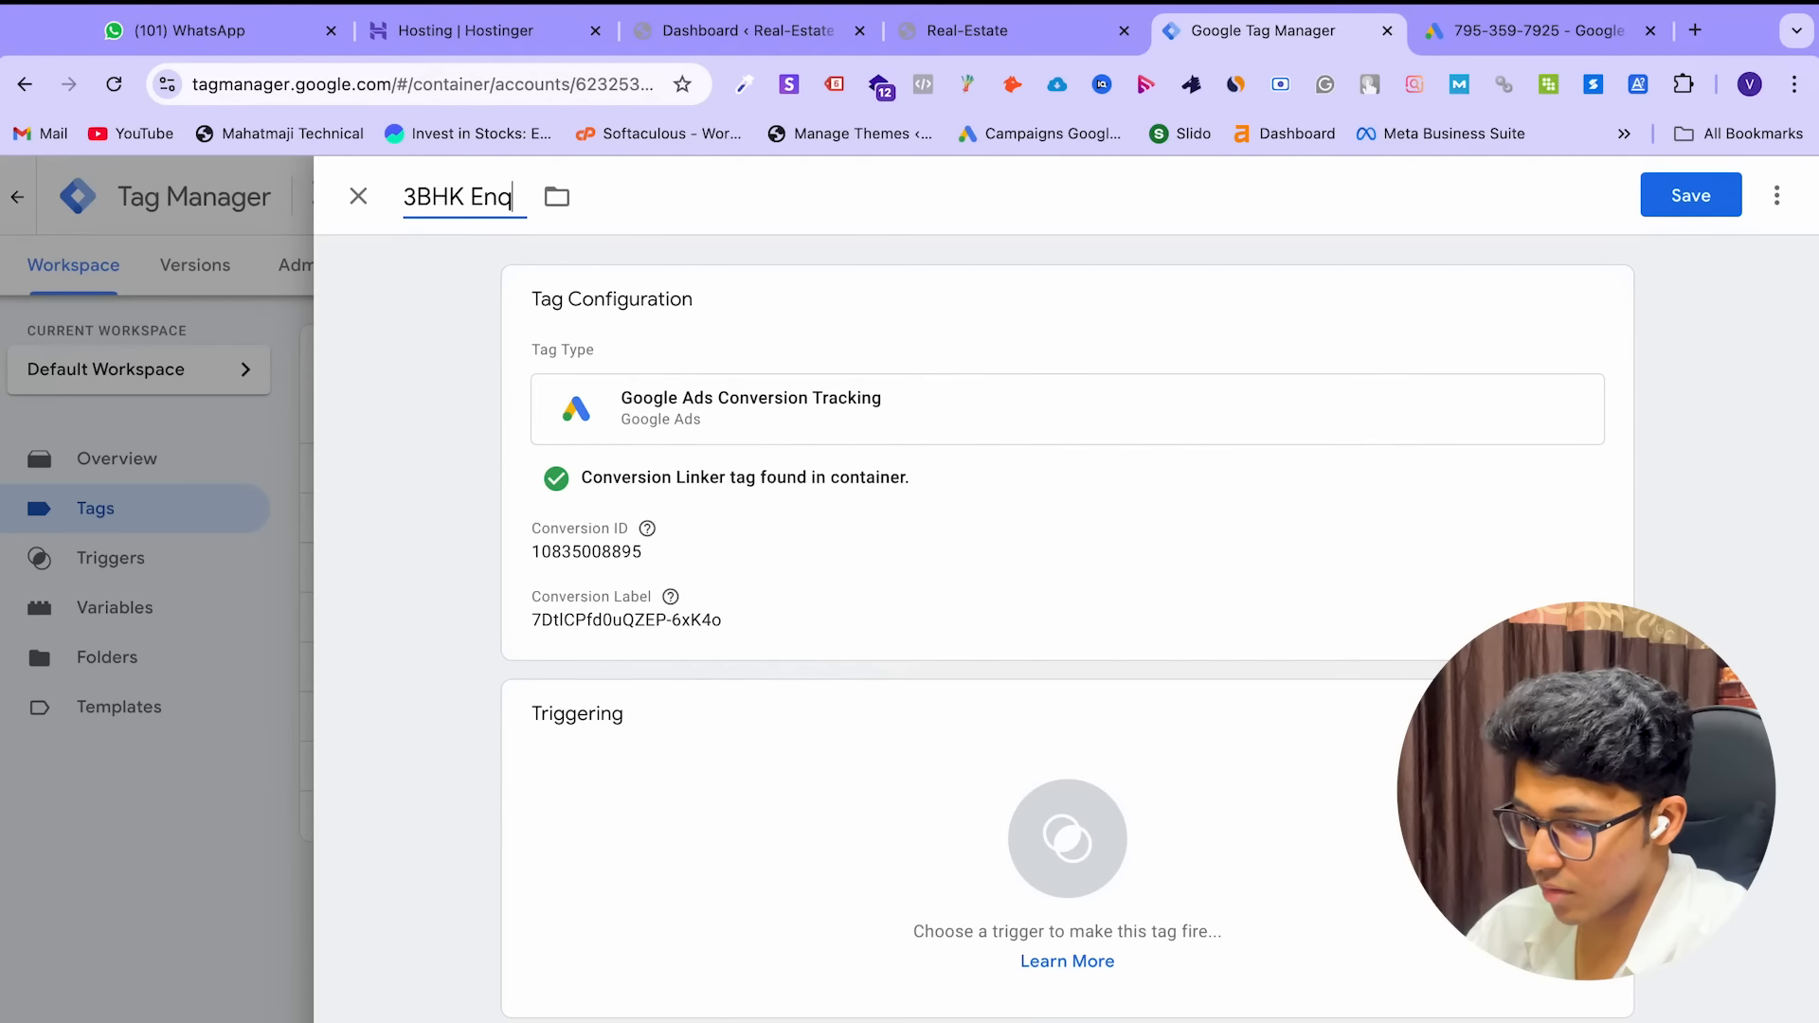
click(764, 867)
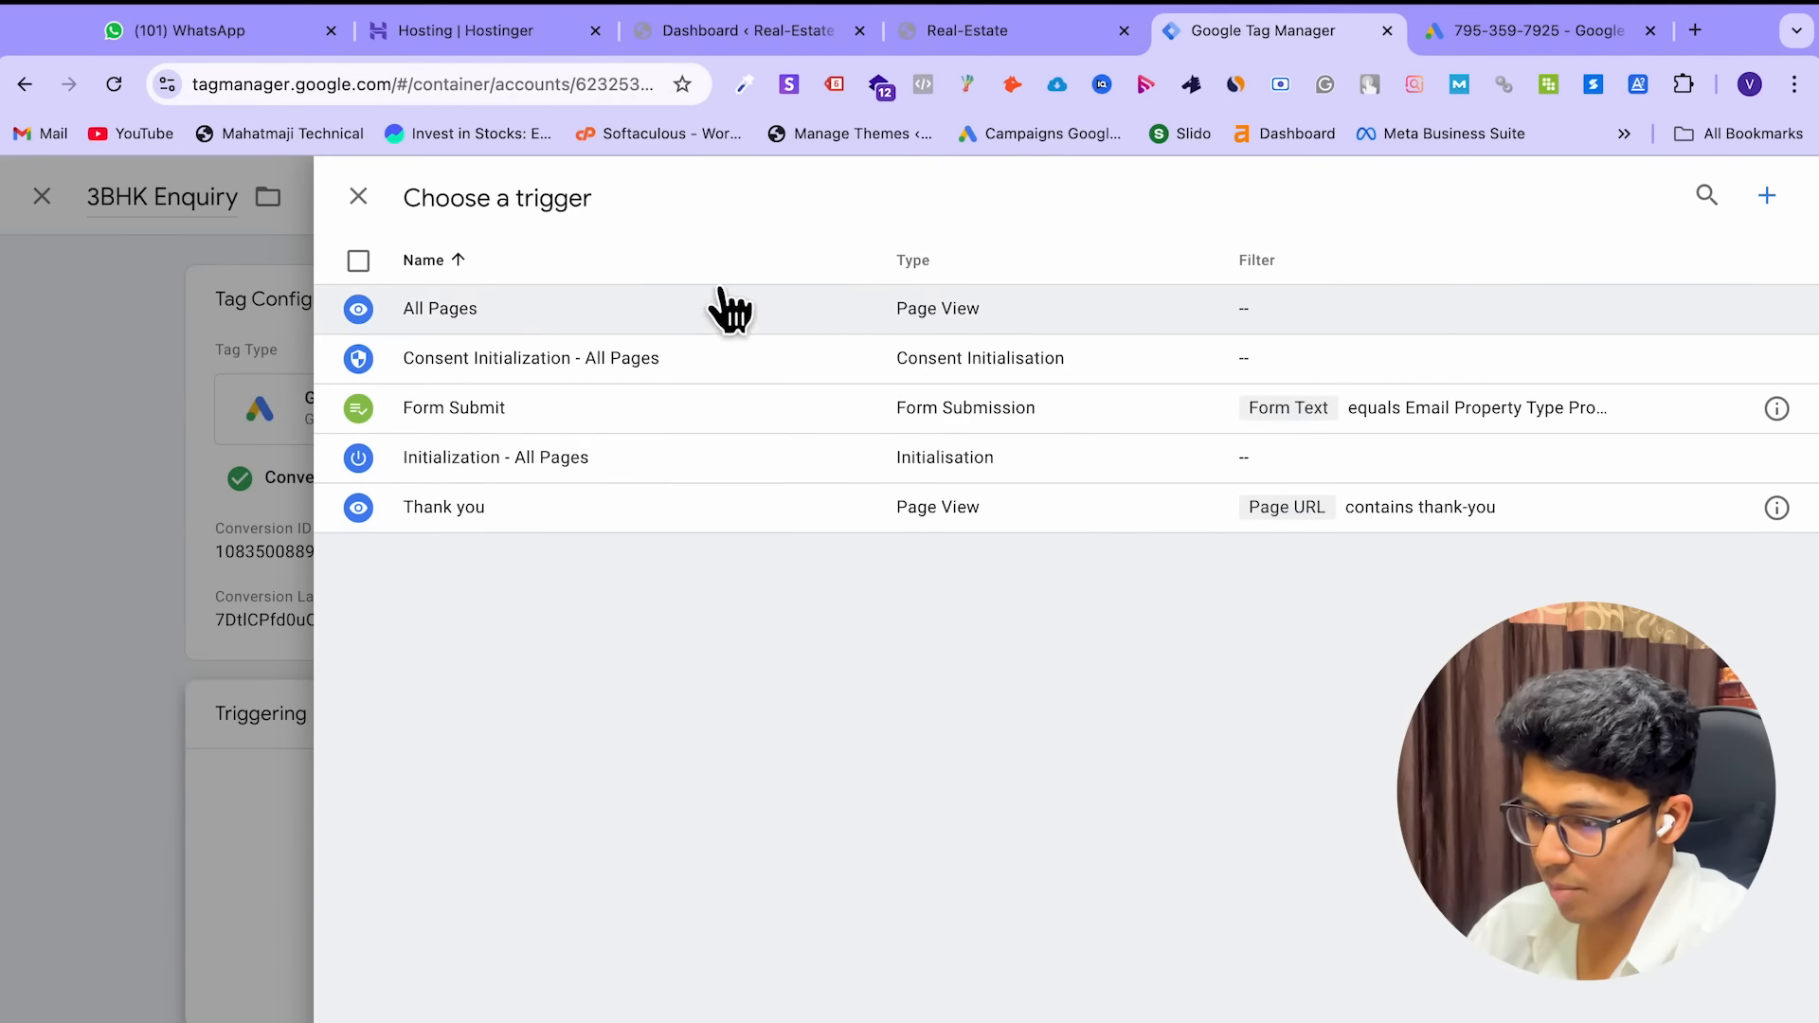
key(ctrl+Right)
key(ctrl+Left)
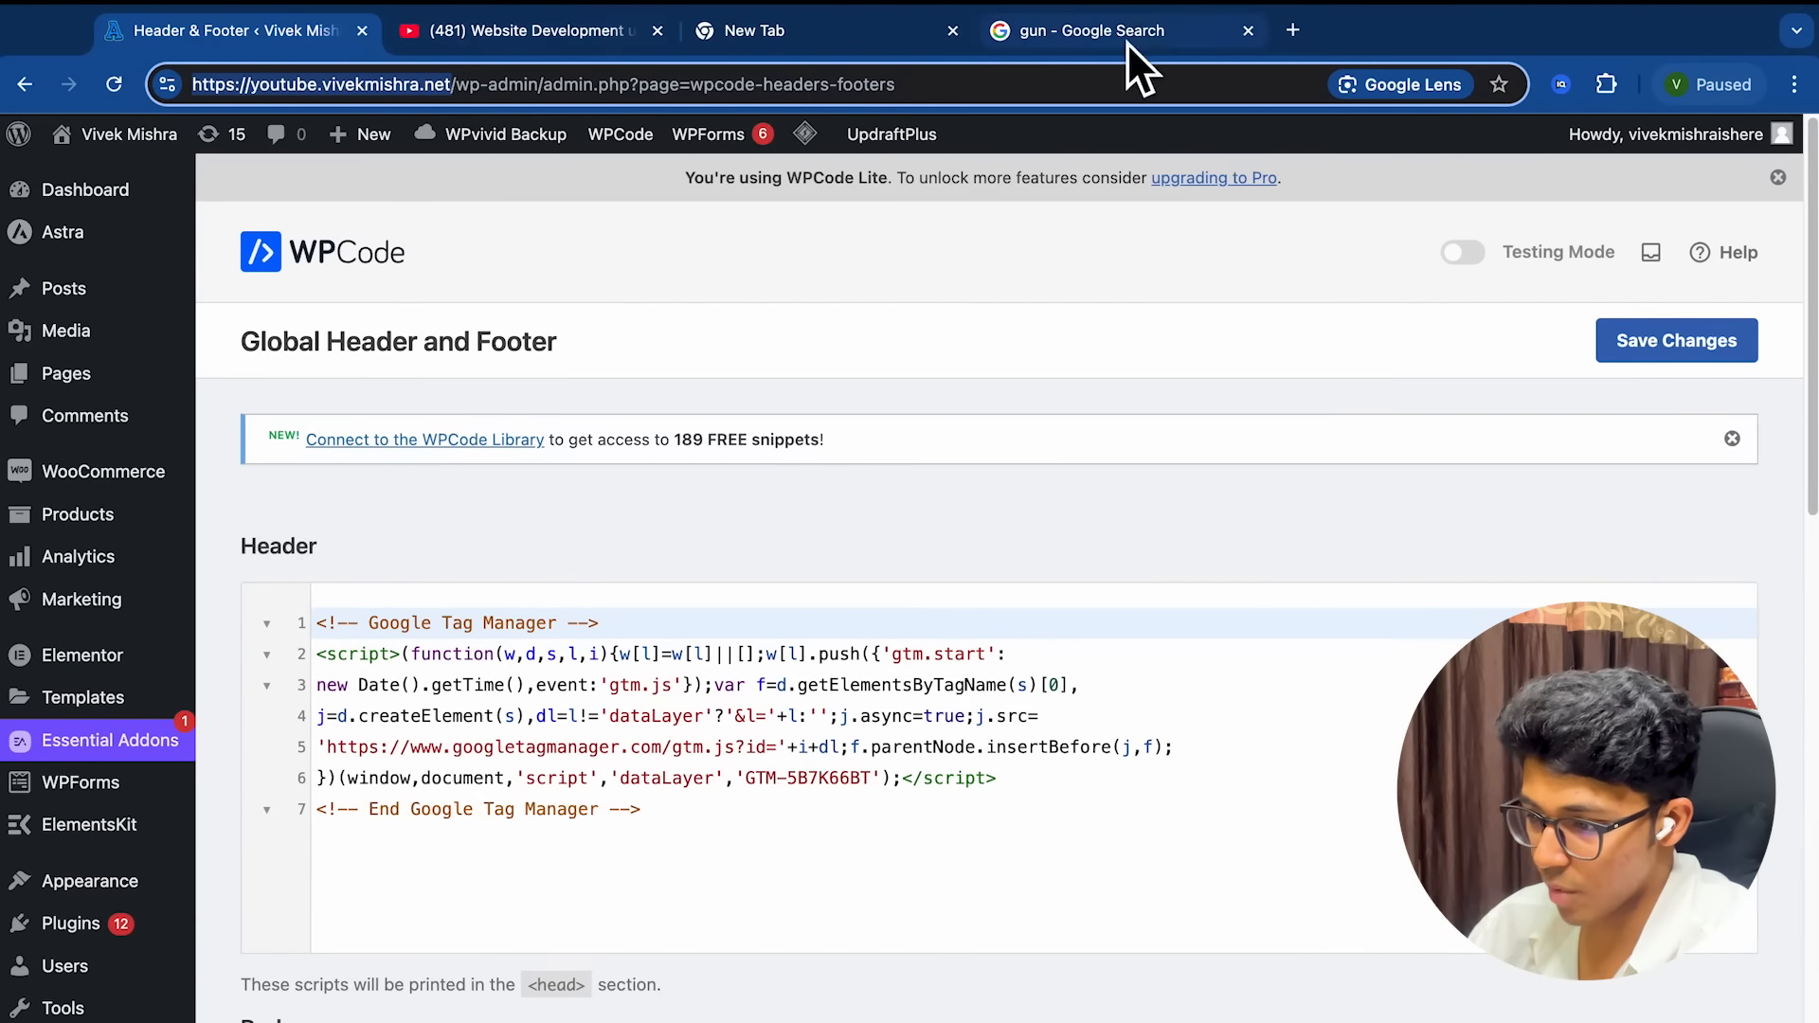
key(ctrl+Right)
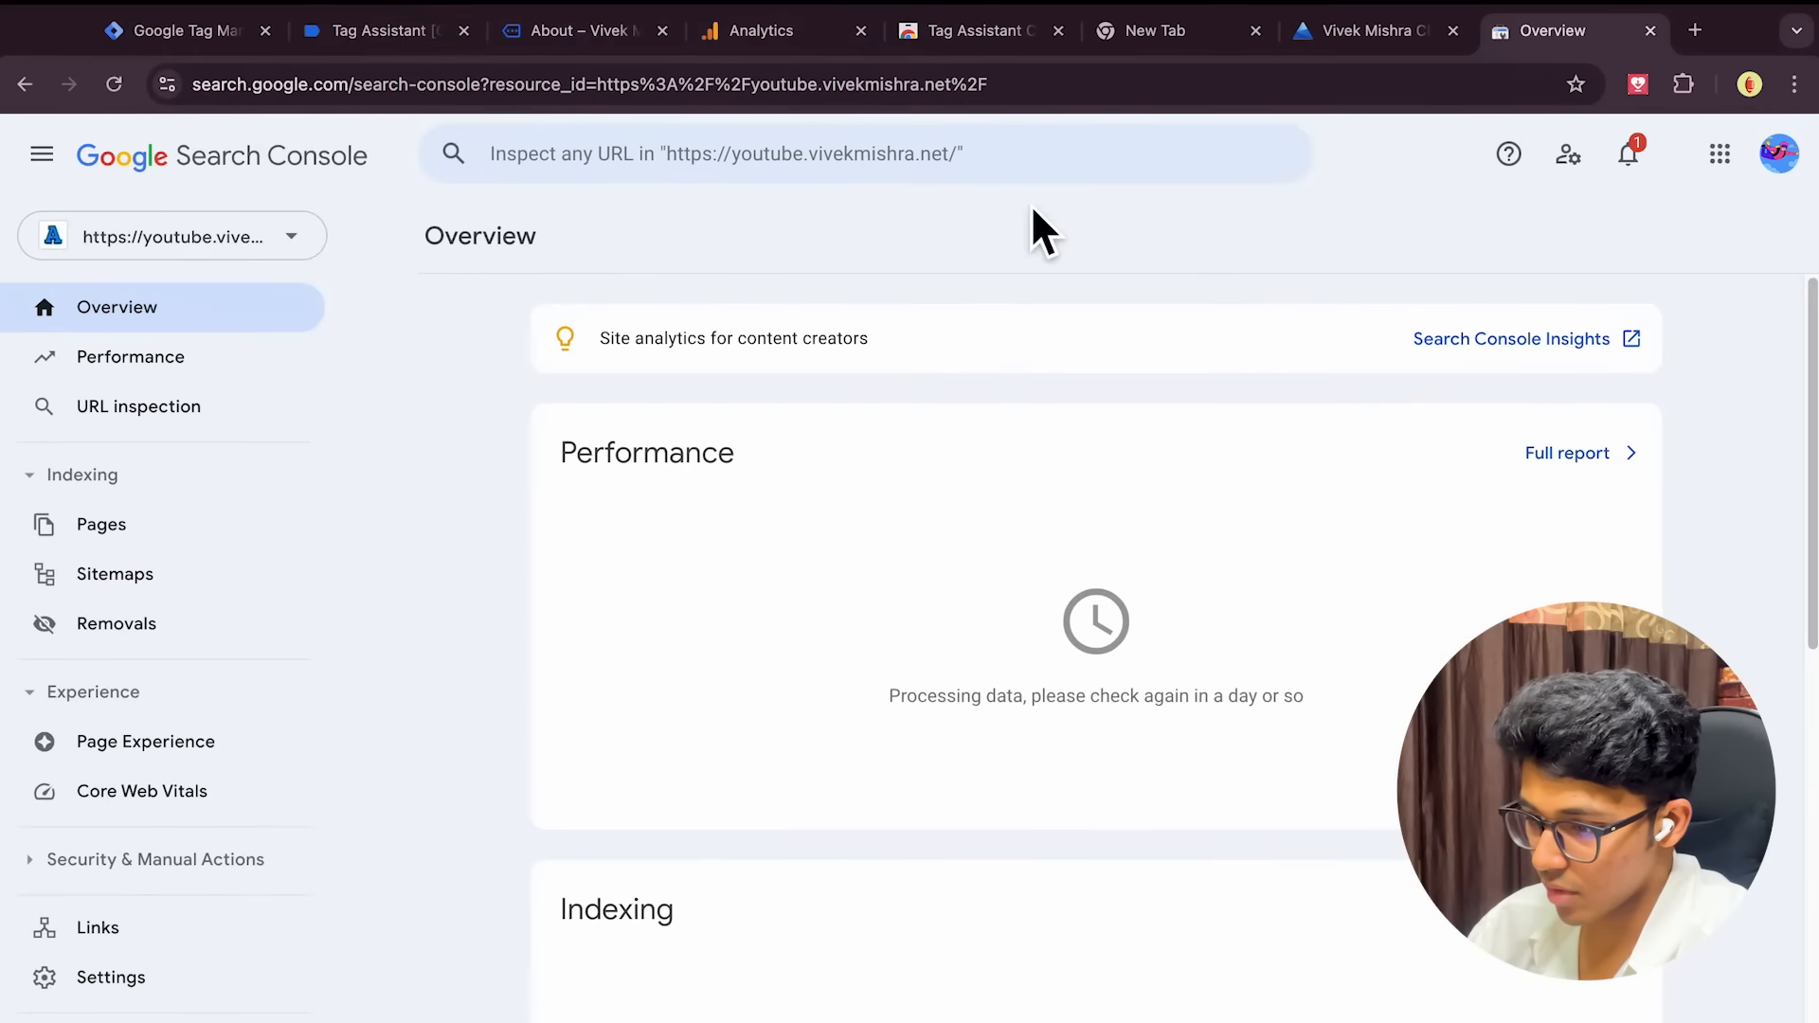
click(357, 40)
click(207, 36)
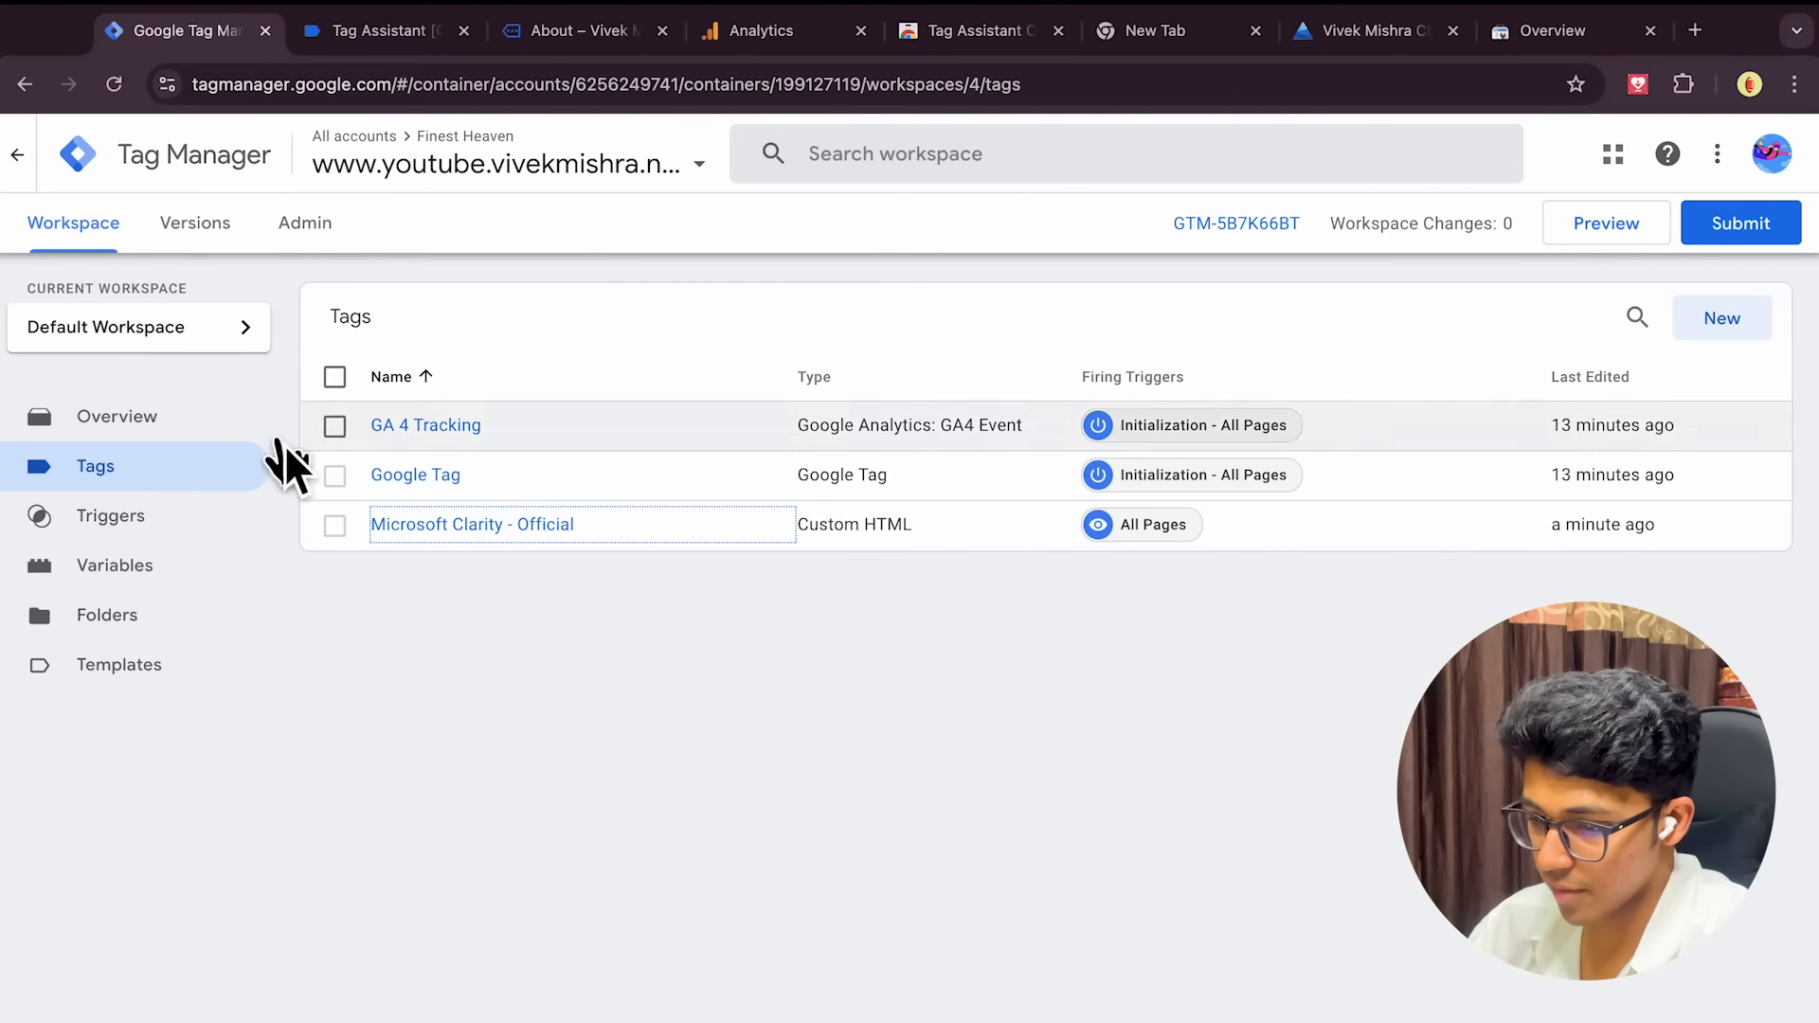
click(132, 530)
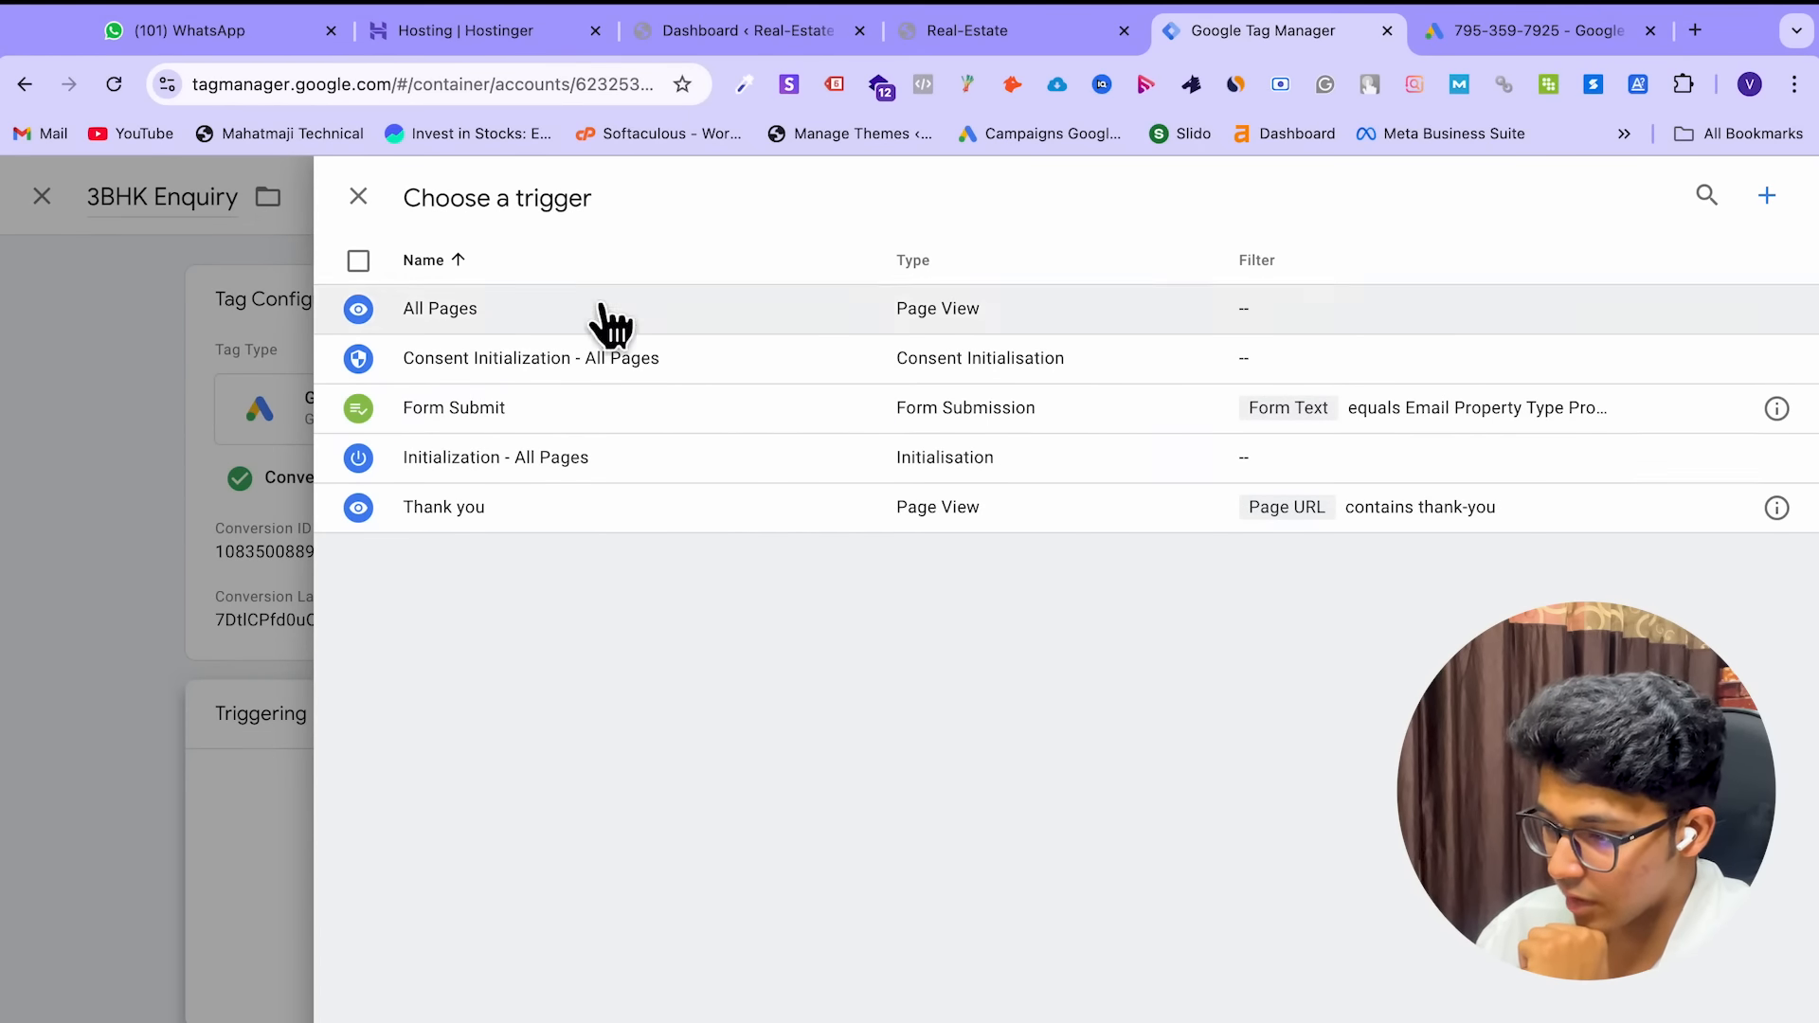
click(359, 198)
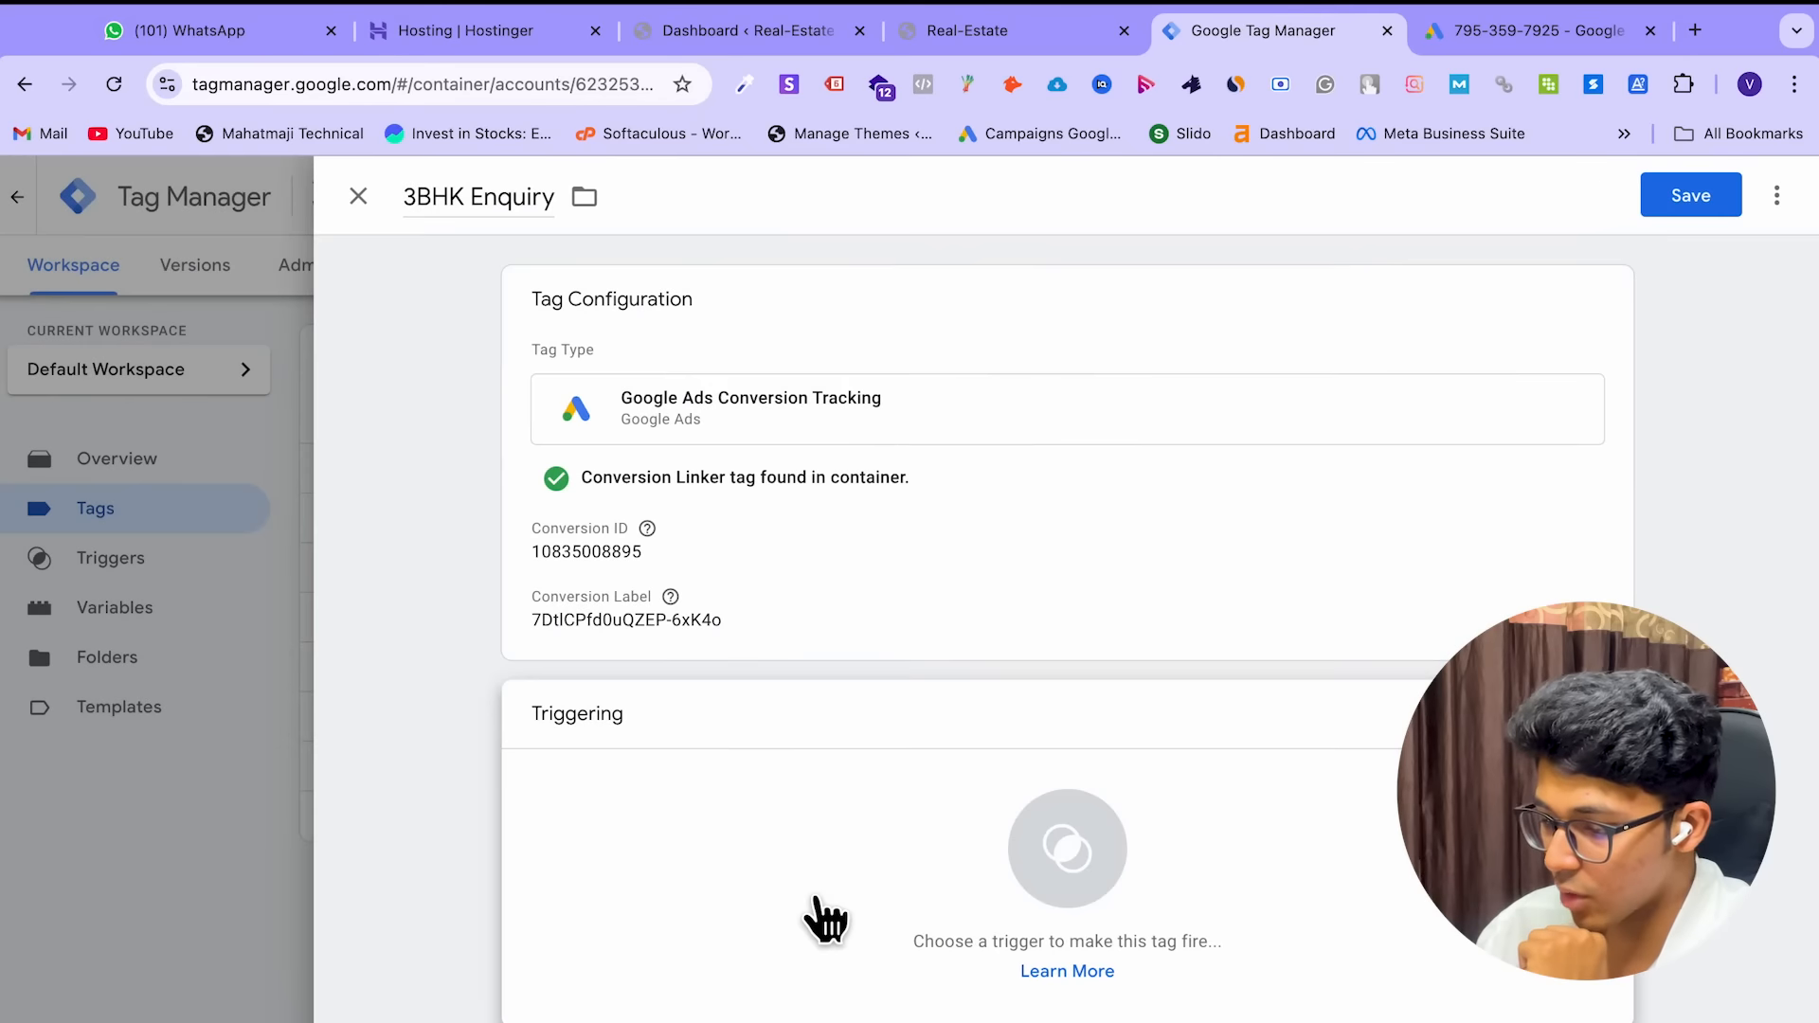
click(817, 902)
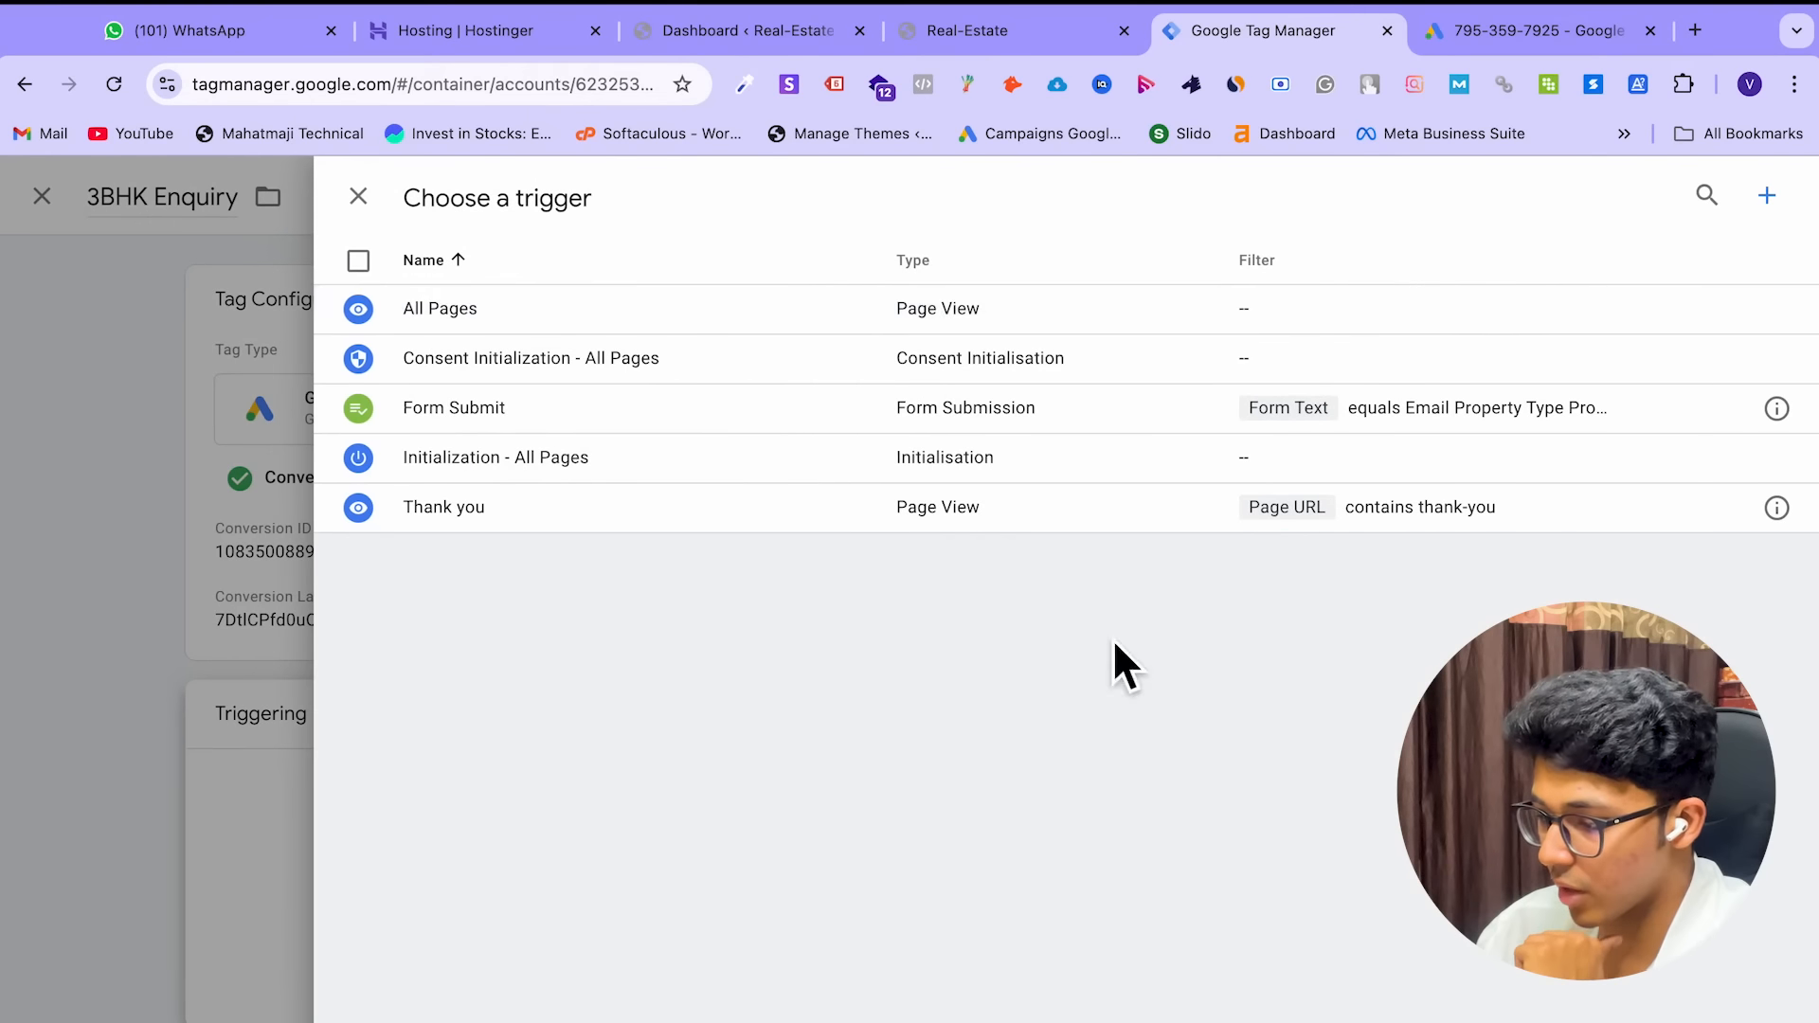
Create a new trigger and set its type to Page View
click(1764, 201)
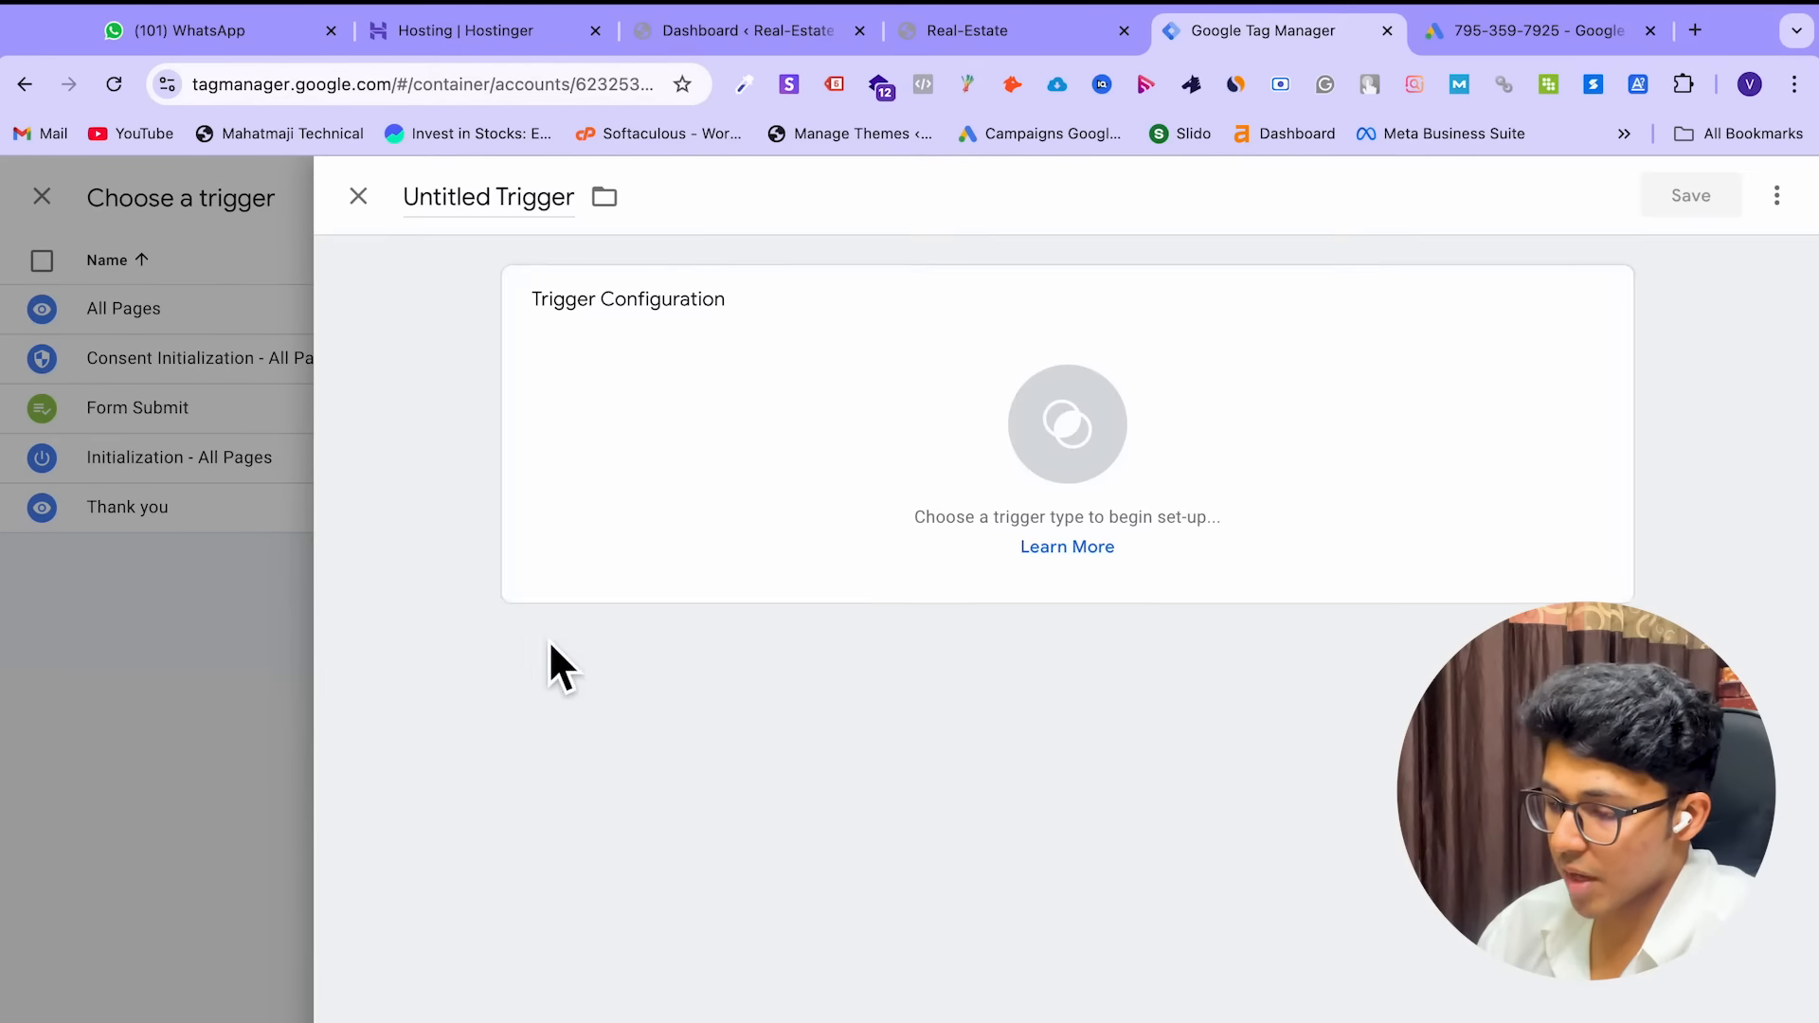
click(1052, 436)
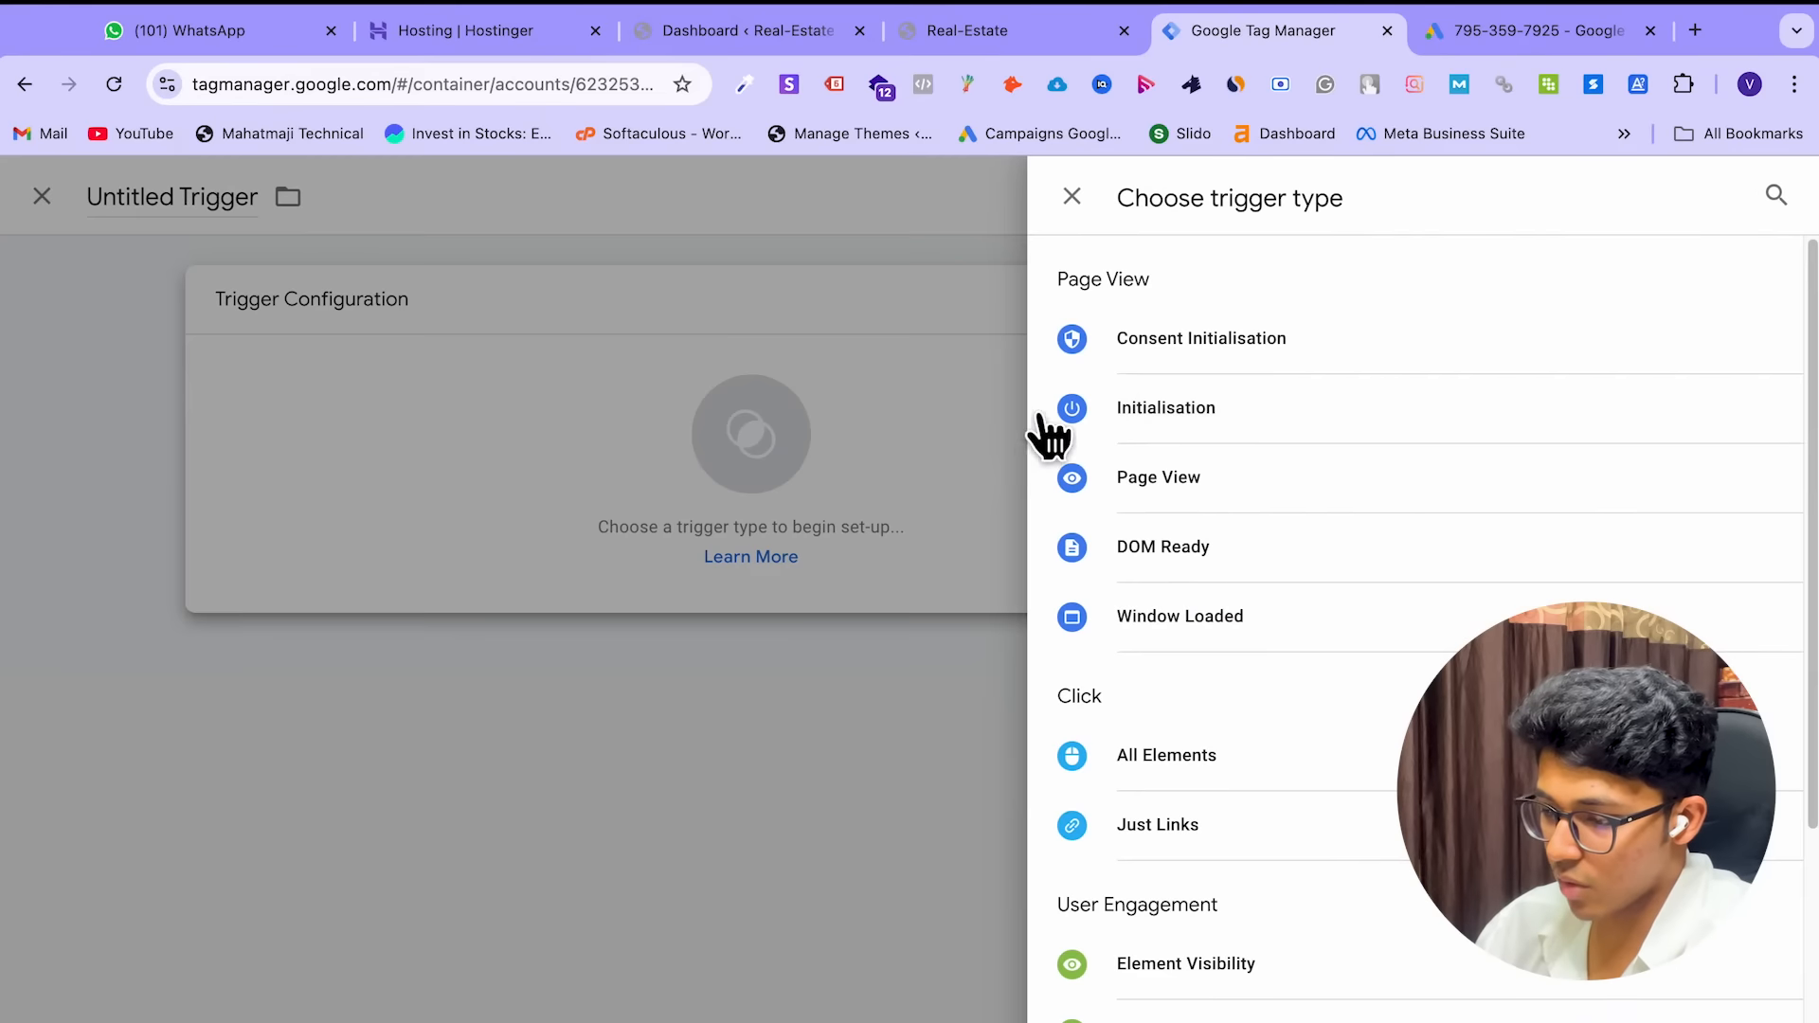
click(1071, 198)
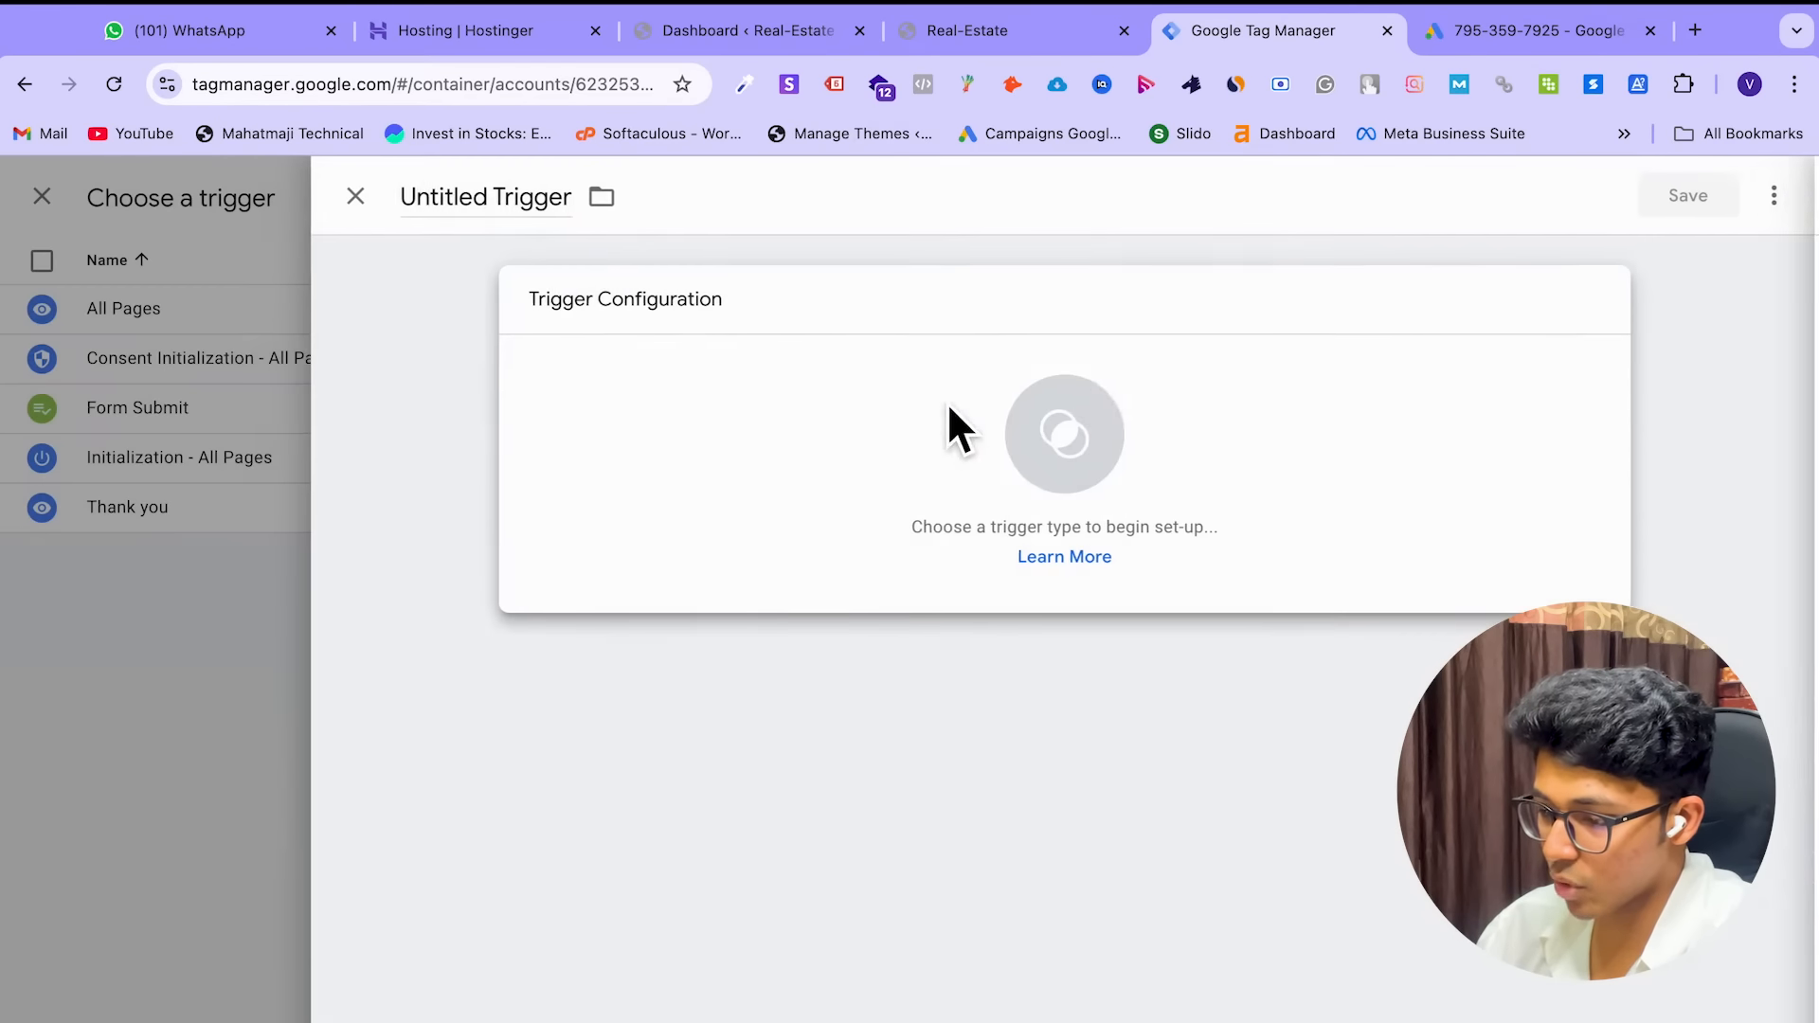
click(1034, 464)
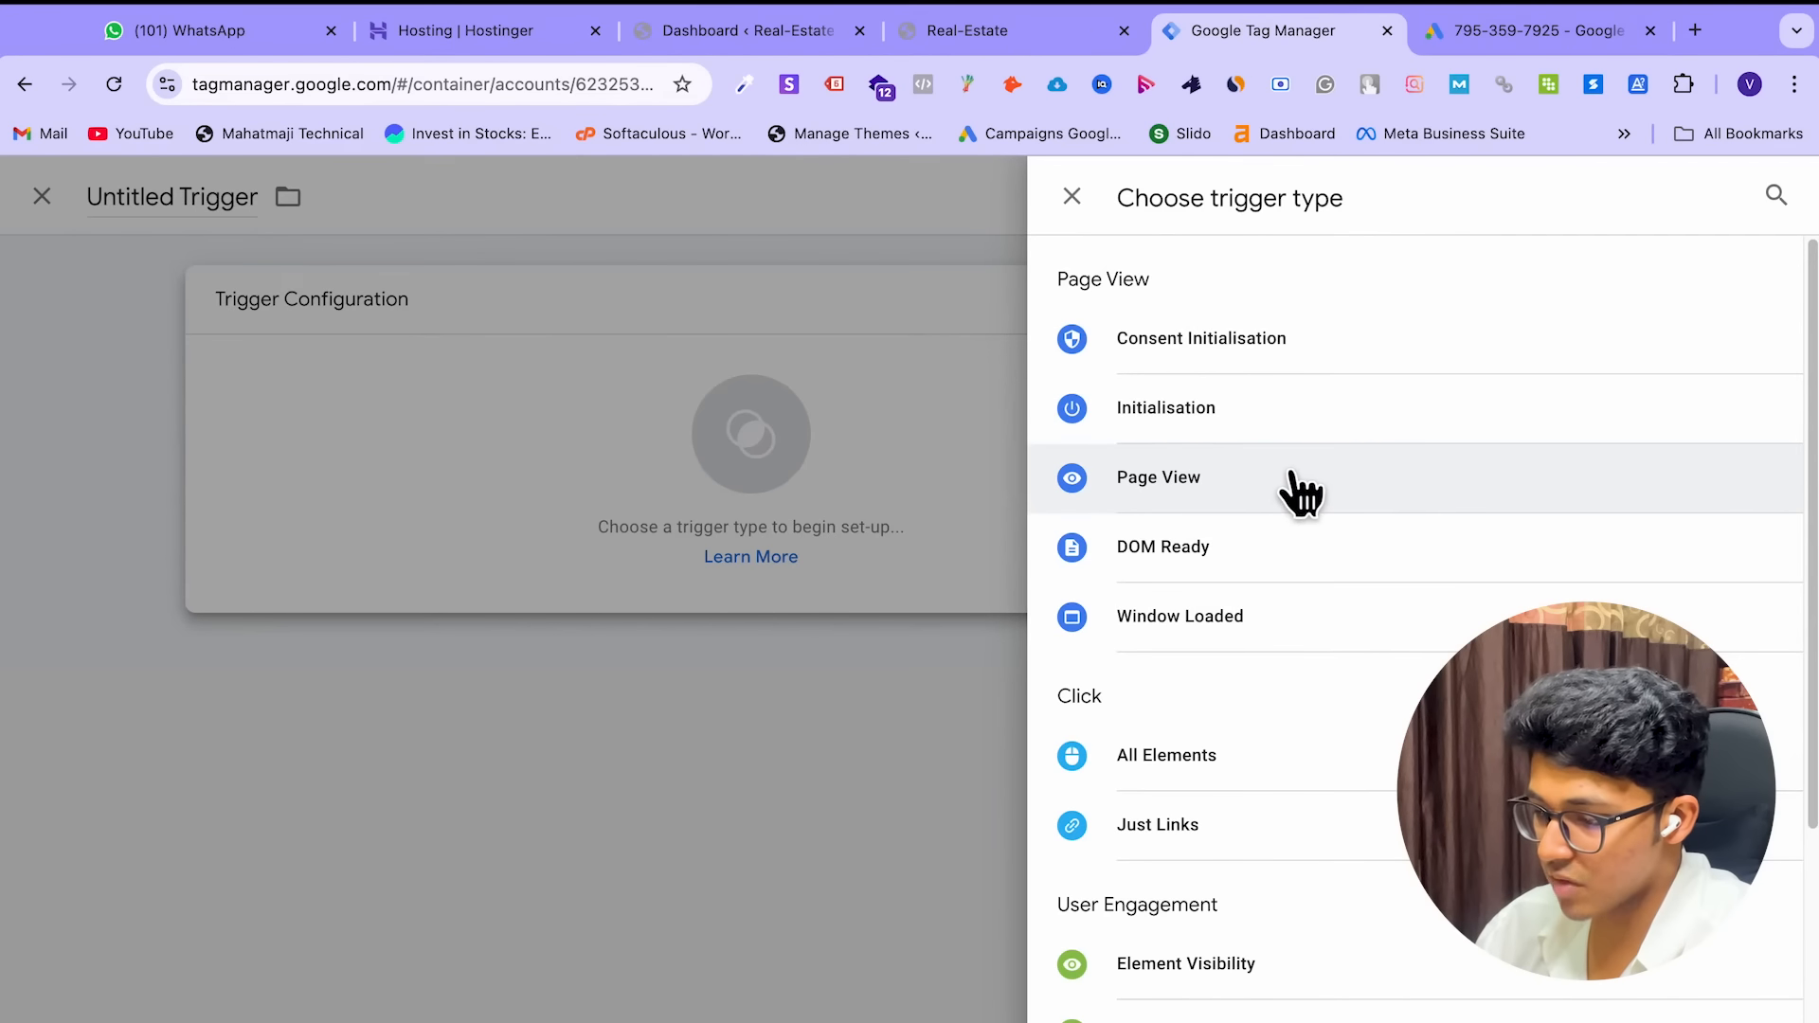
scroll(1296, 492, down, 1)
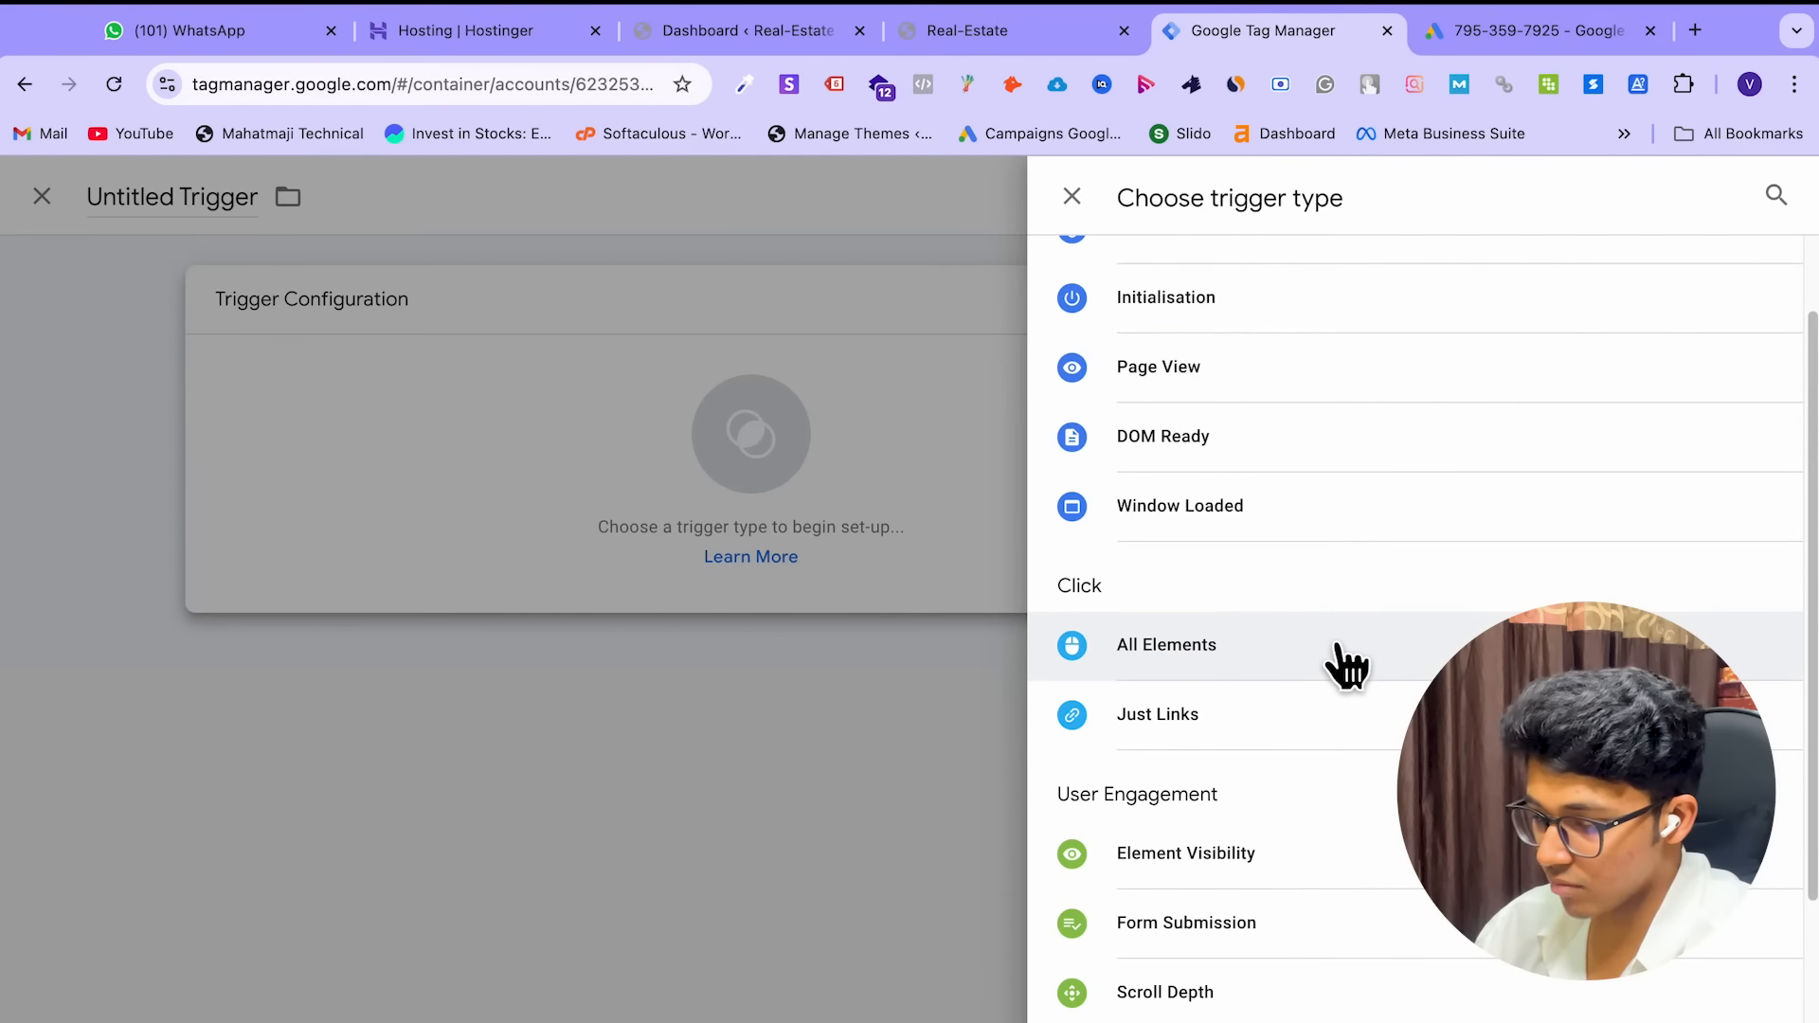
scroll(1344, 662, down, 1)
scroll(1355, 654, down, 2)
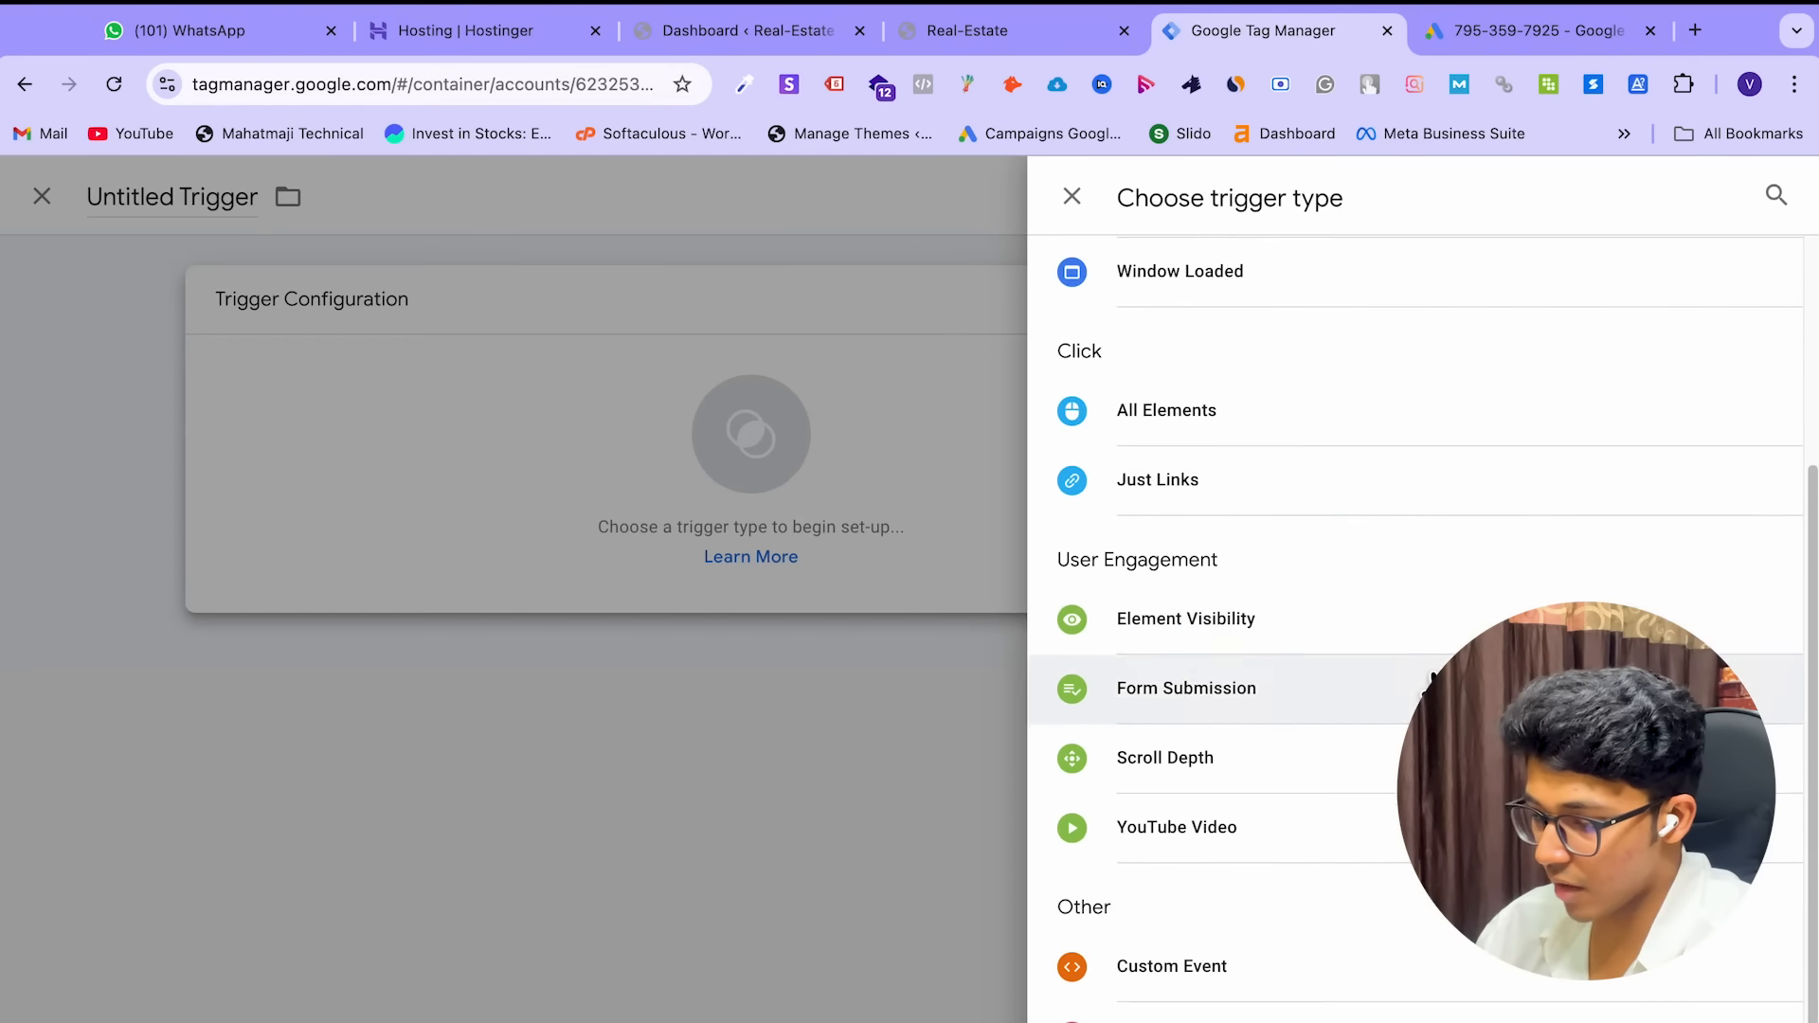
scroll(1426, 627, down, 2)
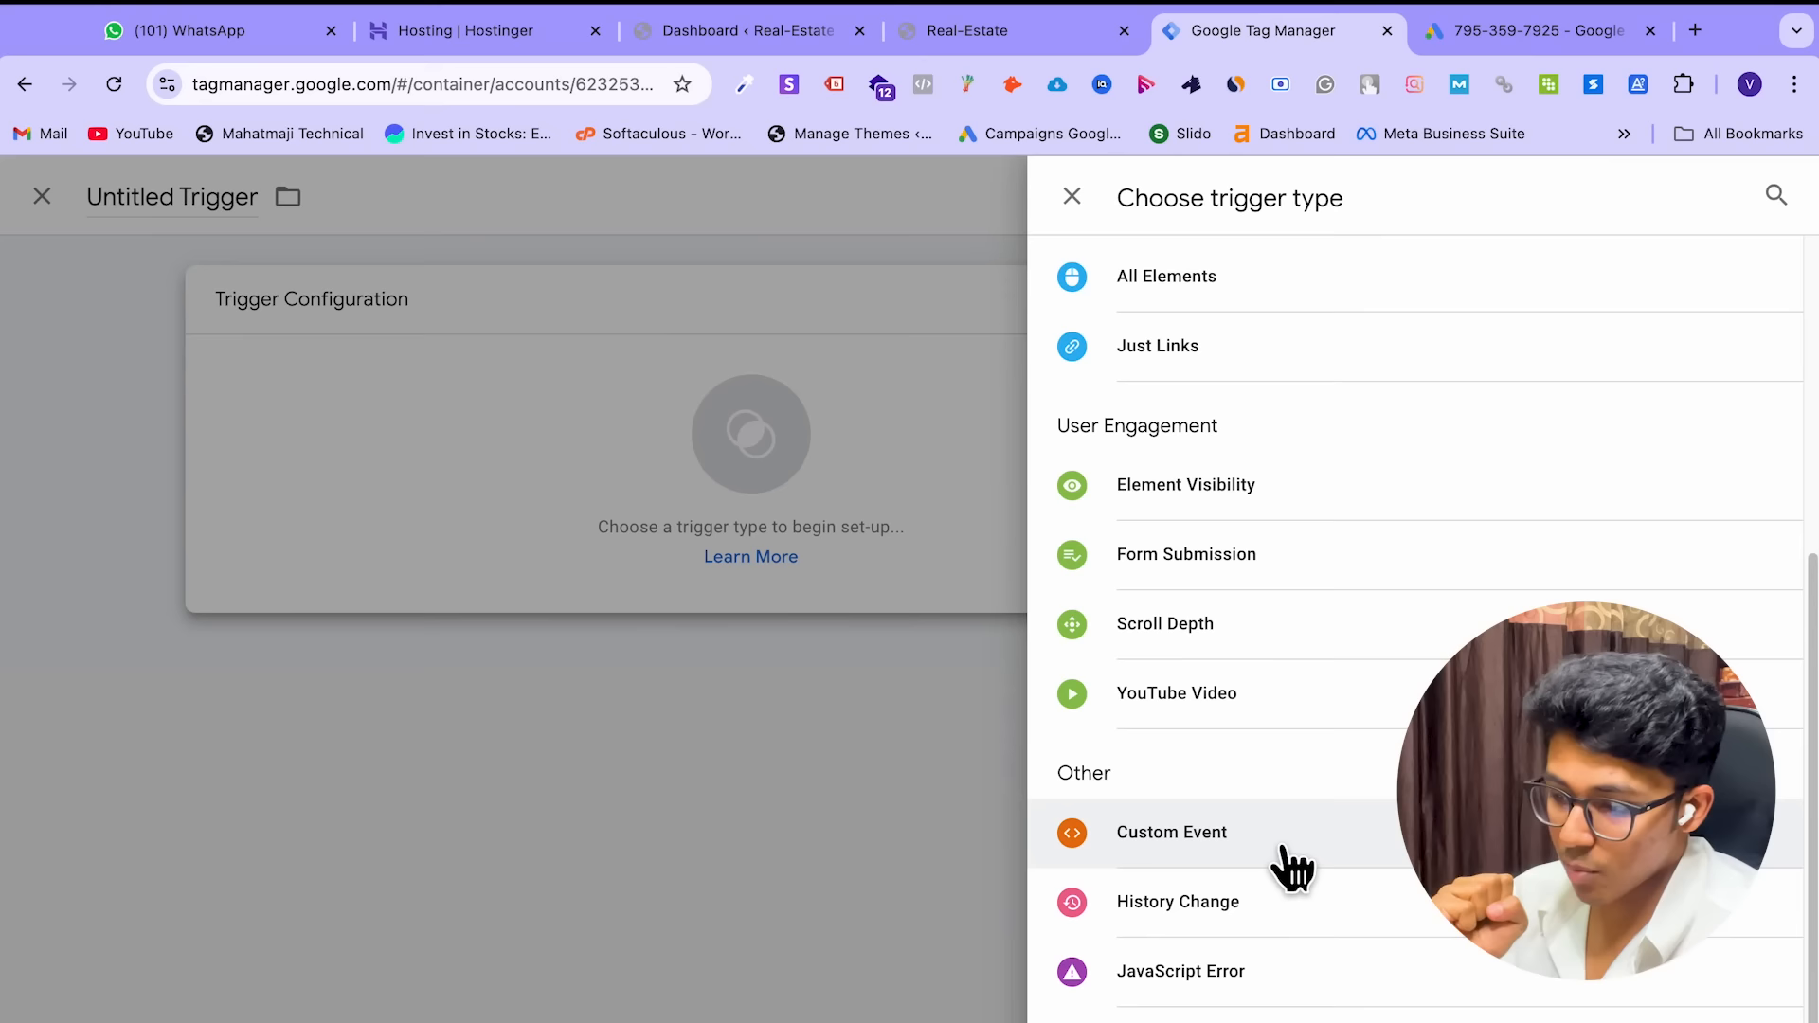
scroll(1293, 866, up, 6)
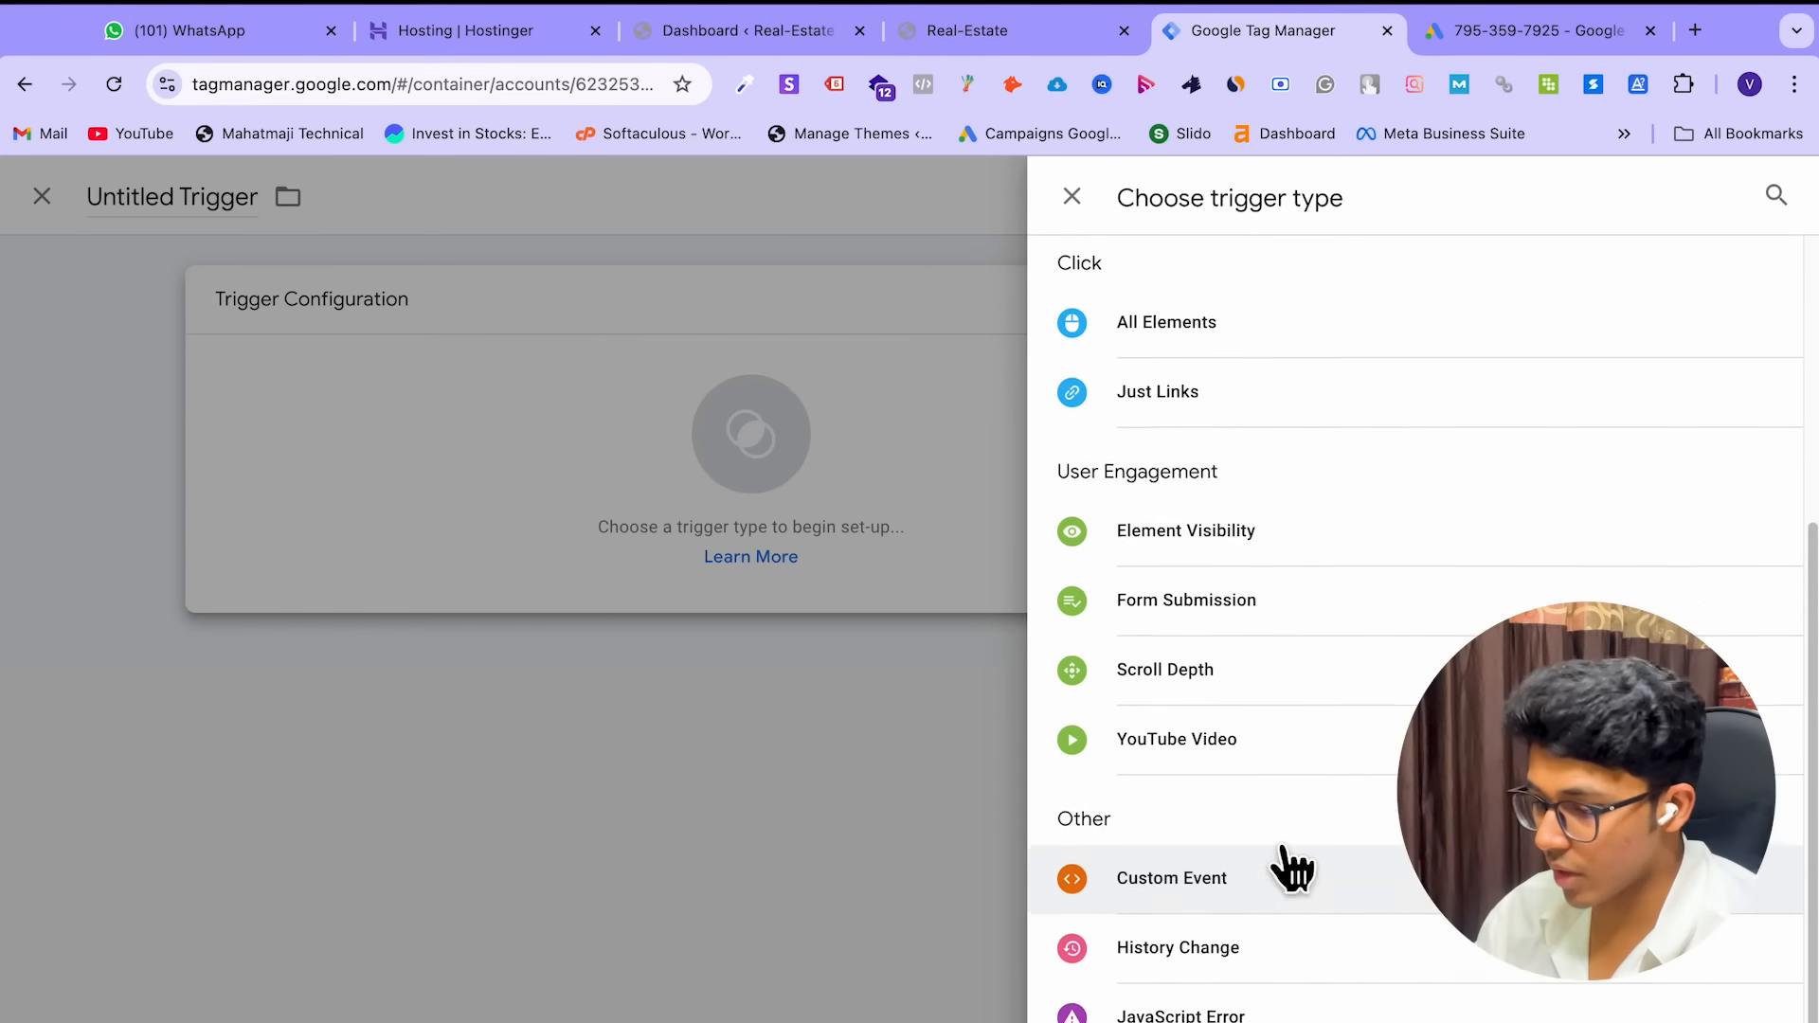
scroll(1293, 866, up, 1)
click(1302, 488)
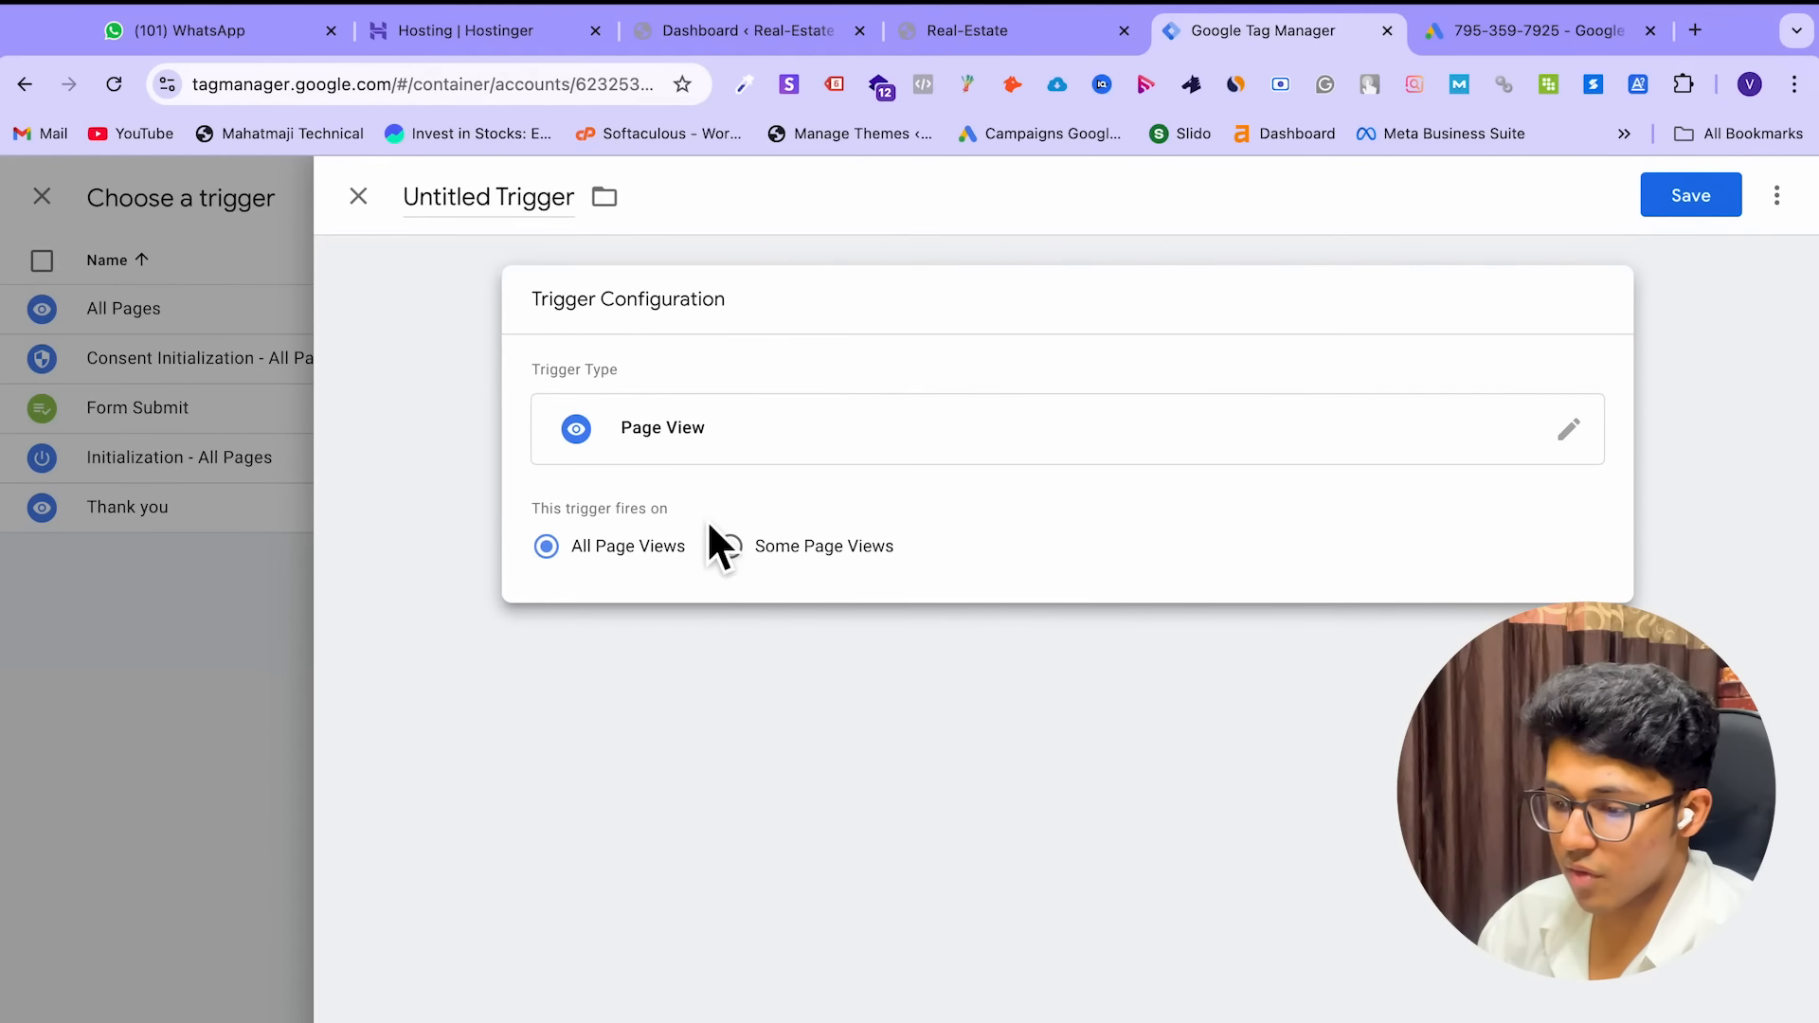
Set the trigger to fire on Some Page Views and choose a condition variable
click(730, 548)
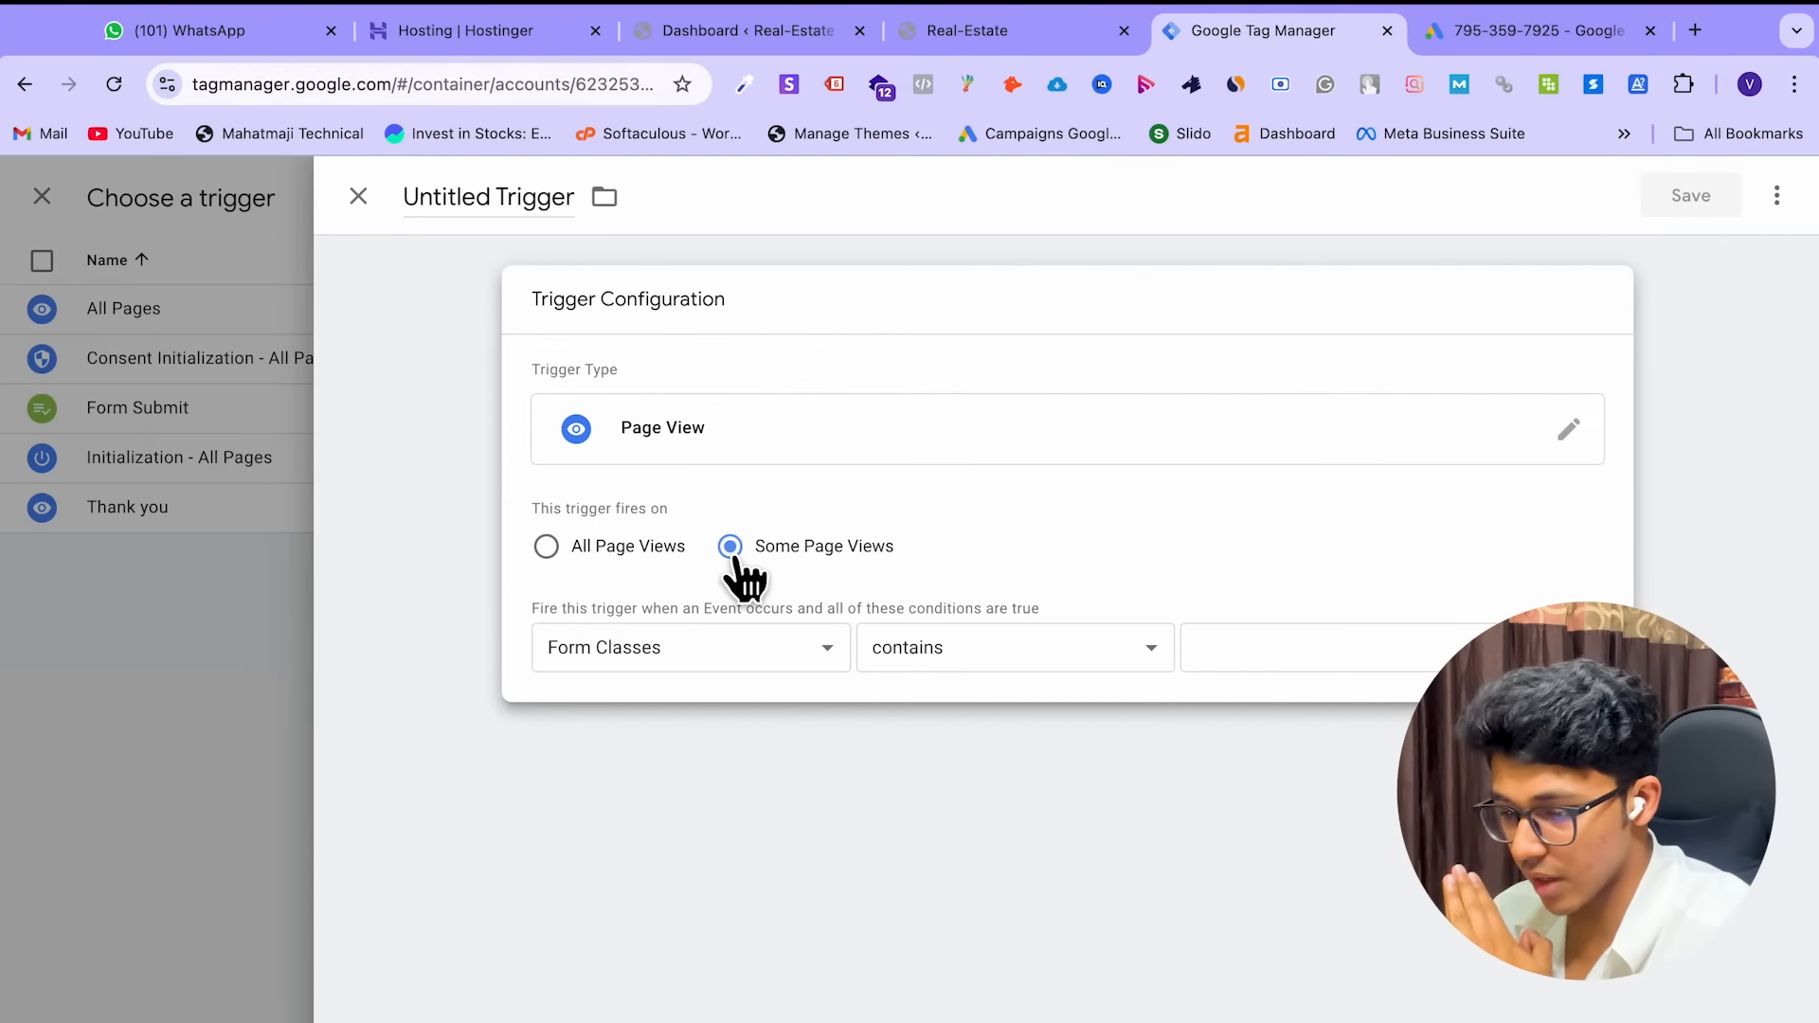
click(701, 652)
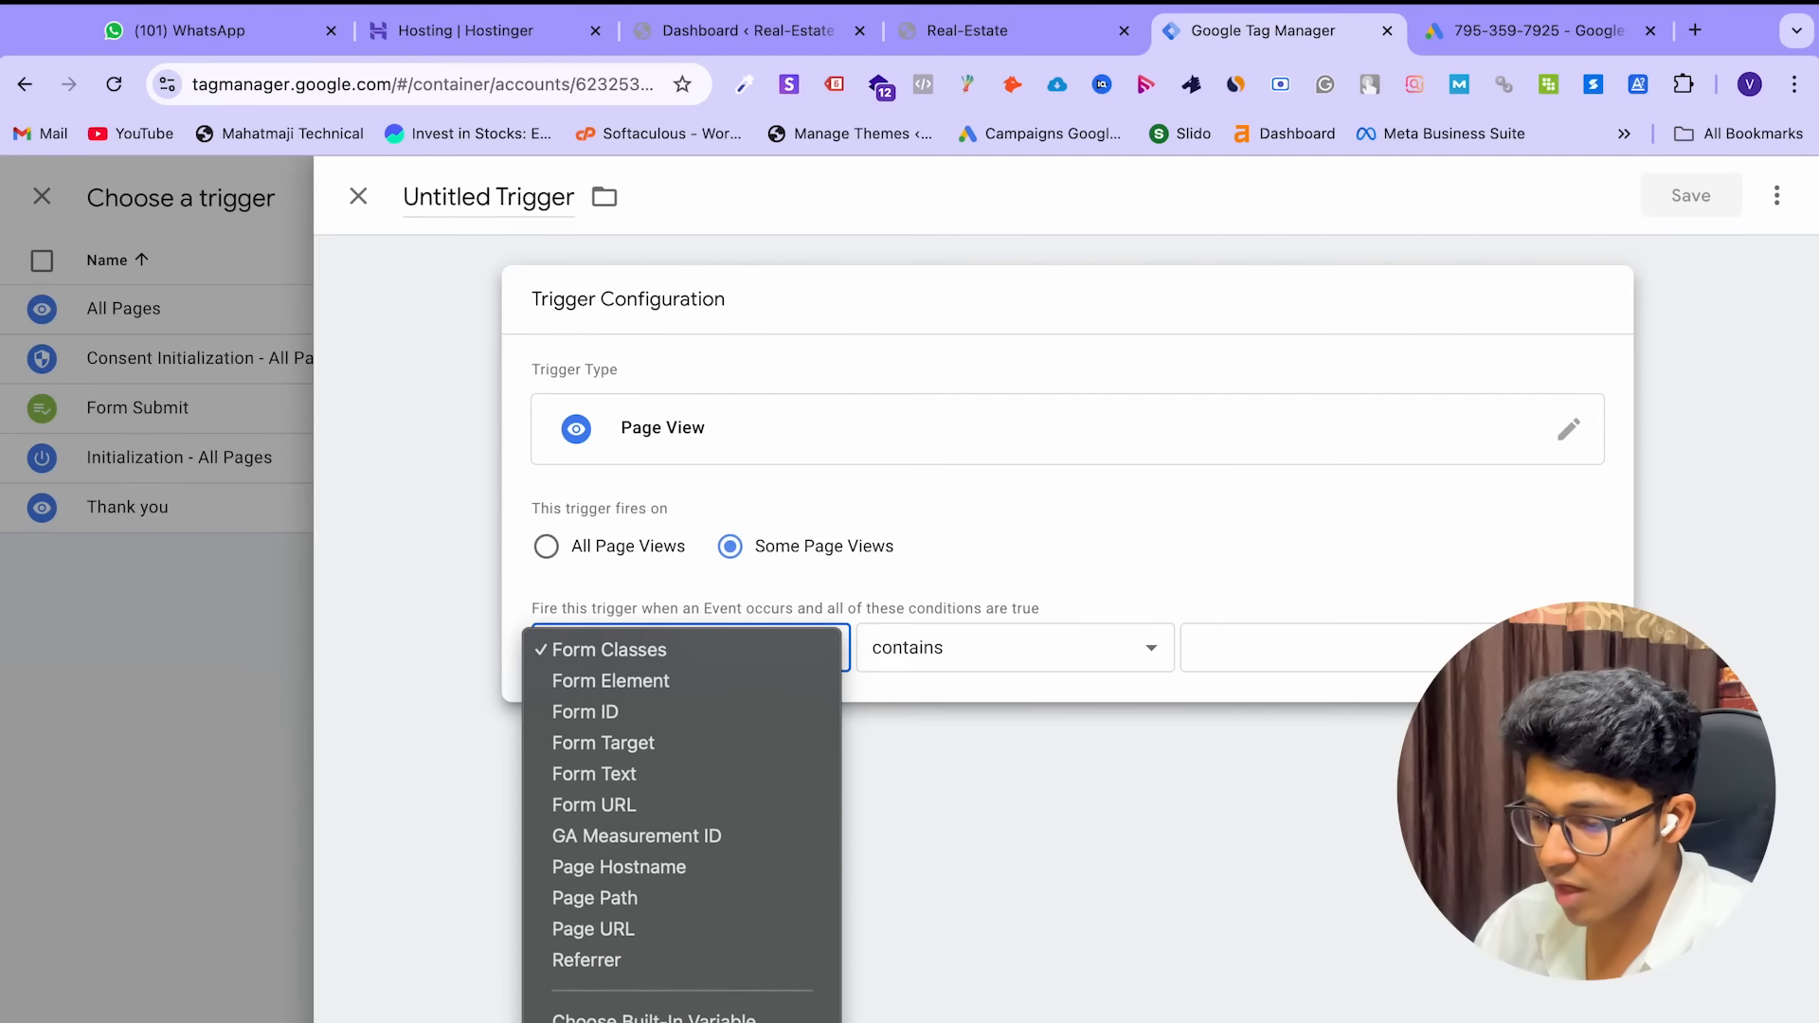
click(653, 1022)
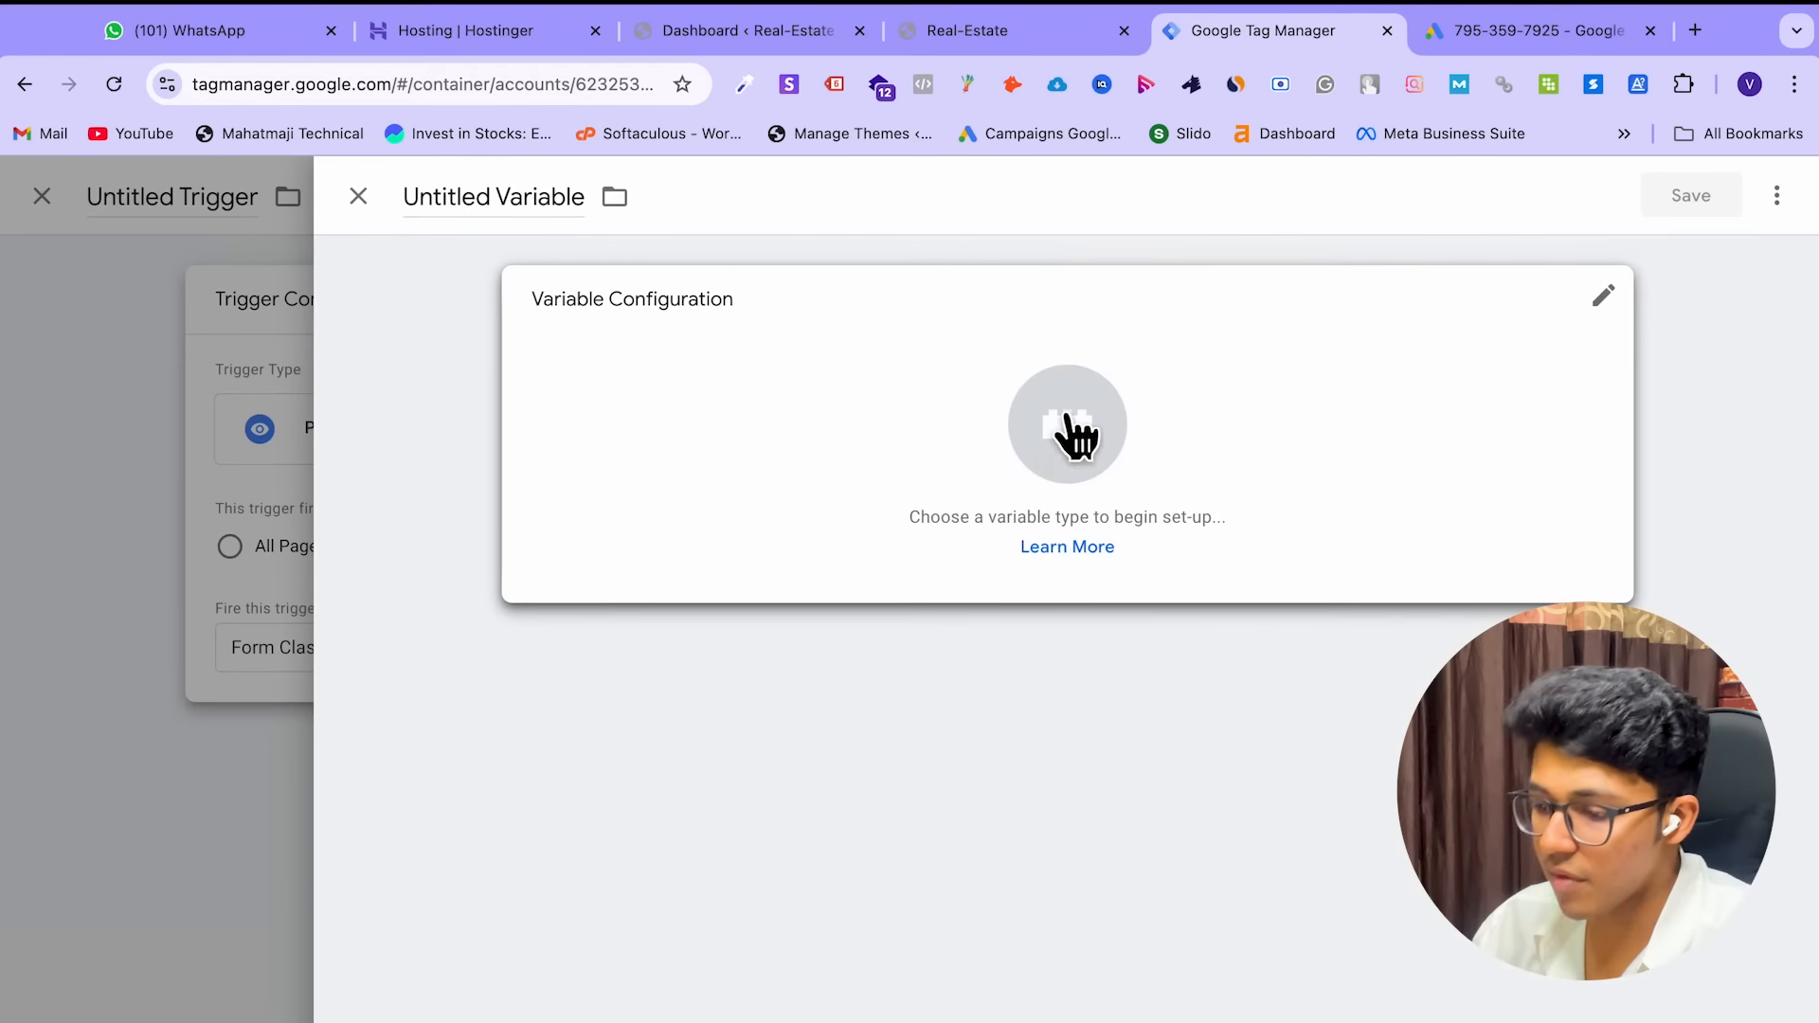
click(1066, 469)
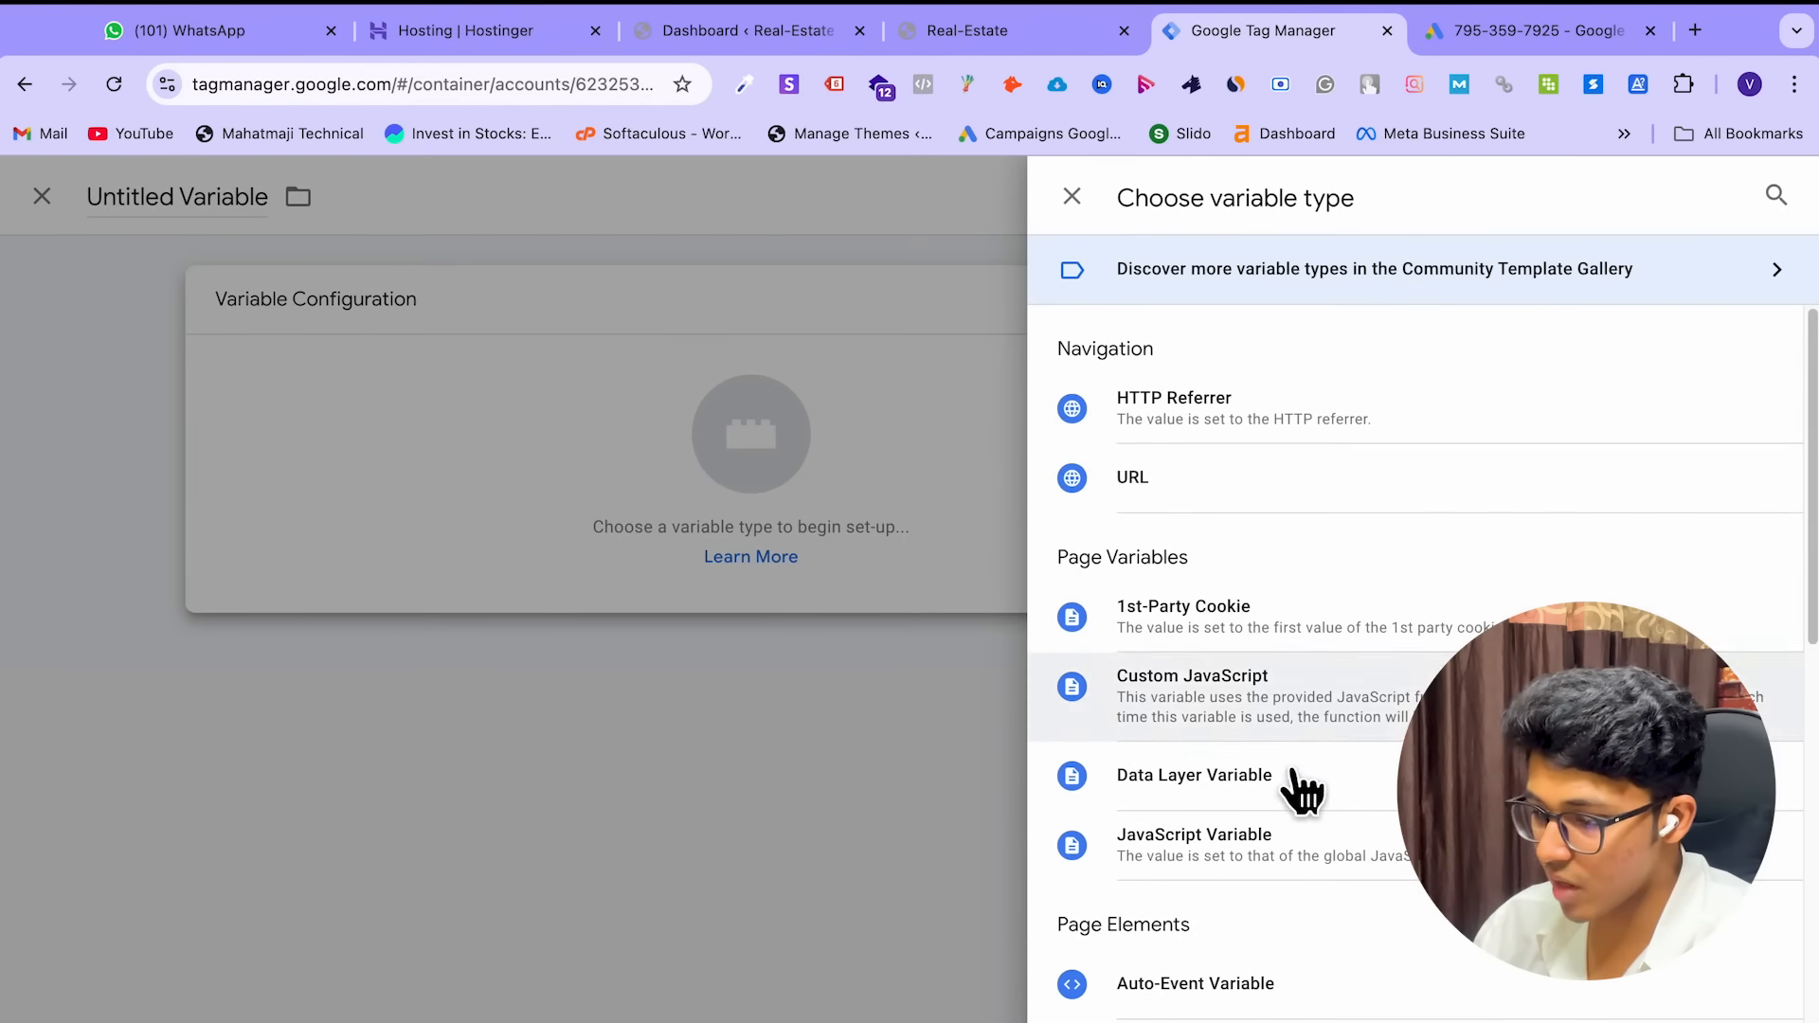
scroll(1288, 834, down, 10)
scroll(1276, 854, up, 10)
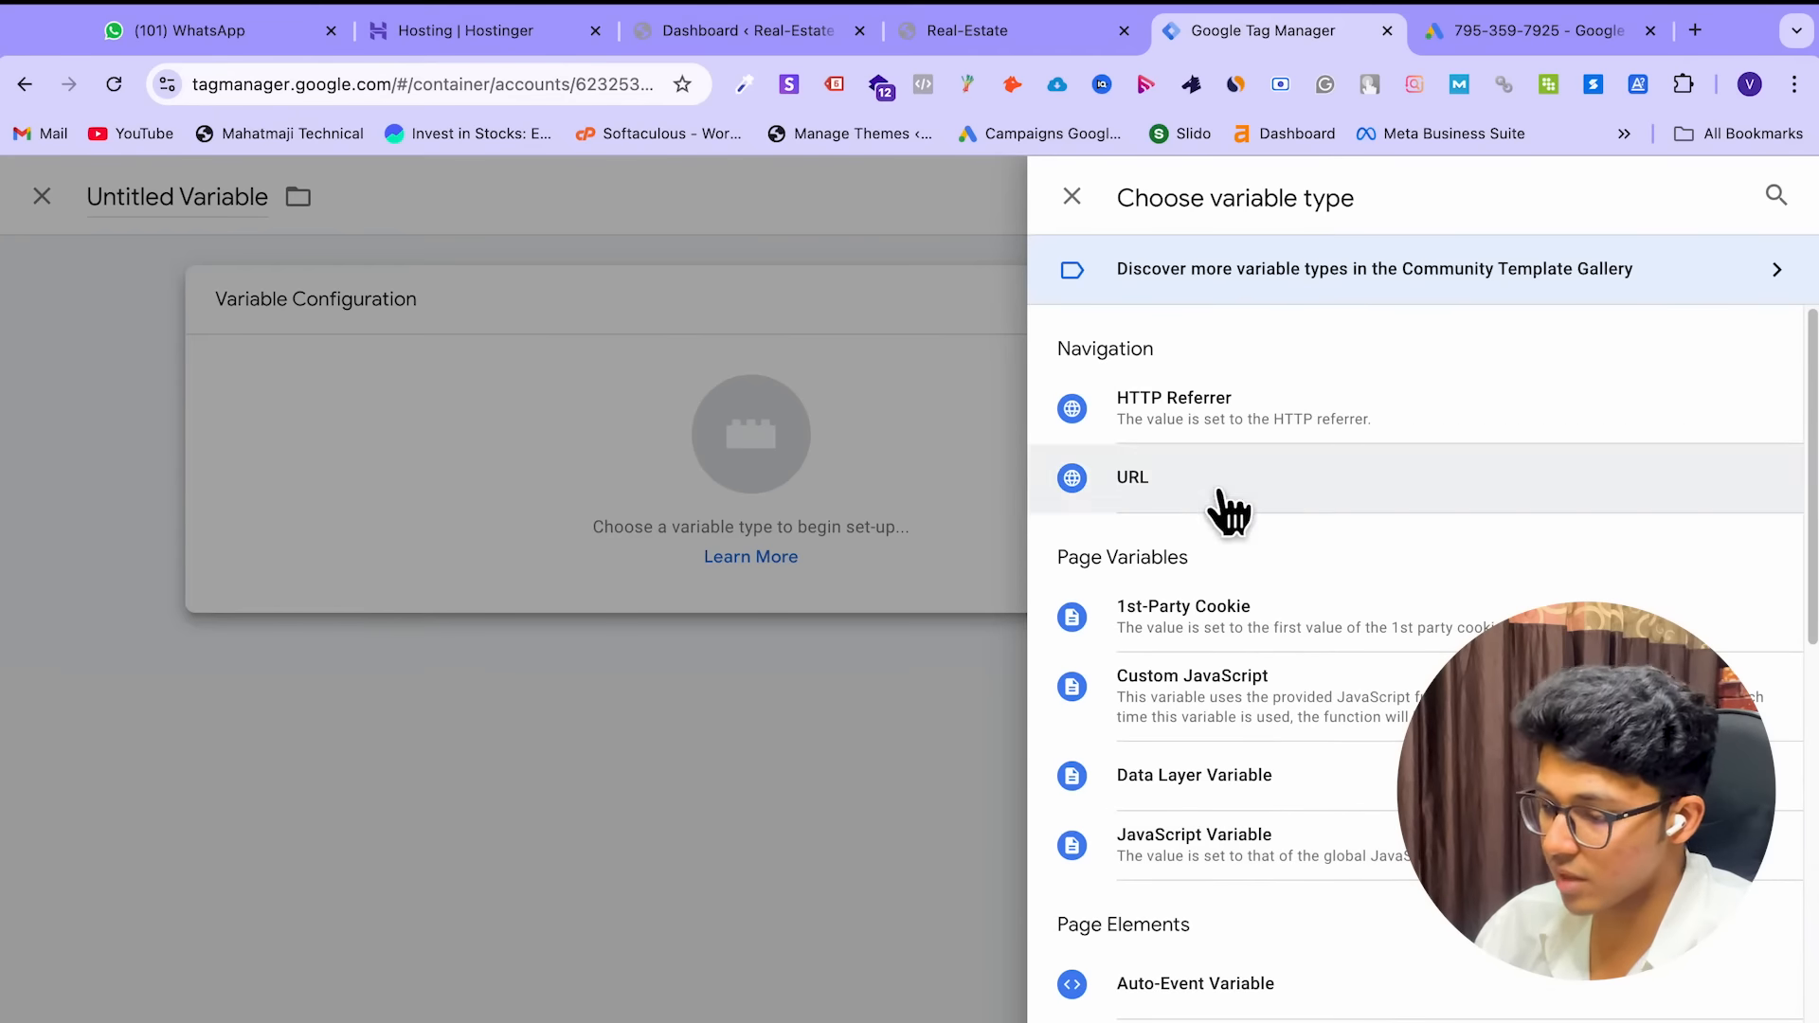
scroll(1291, 650, down, 10)
scroll(1291, 650, up, 9)
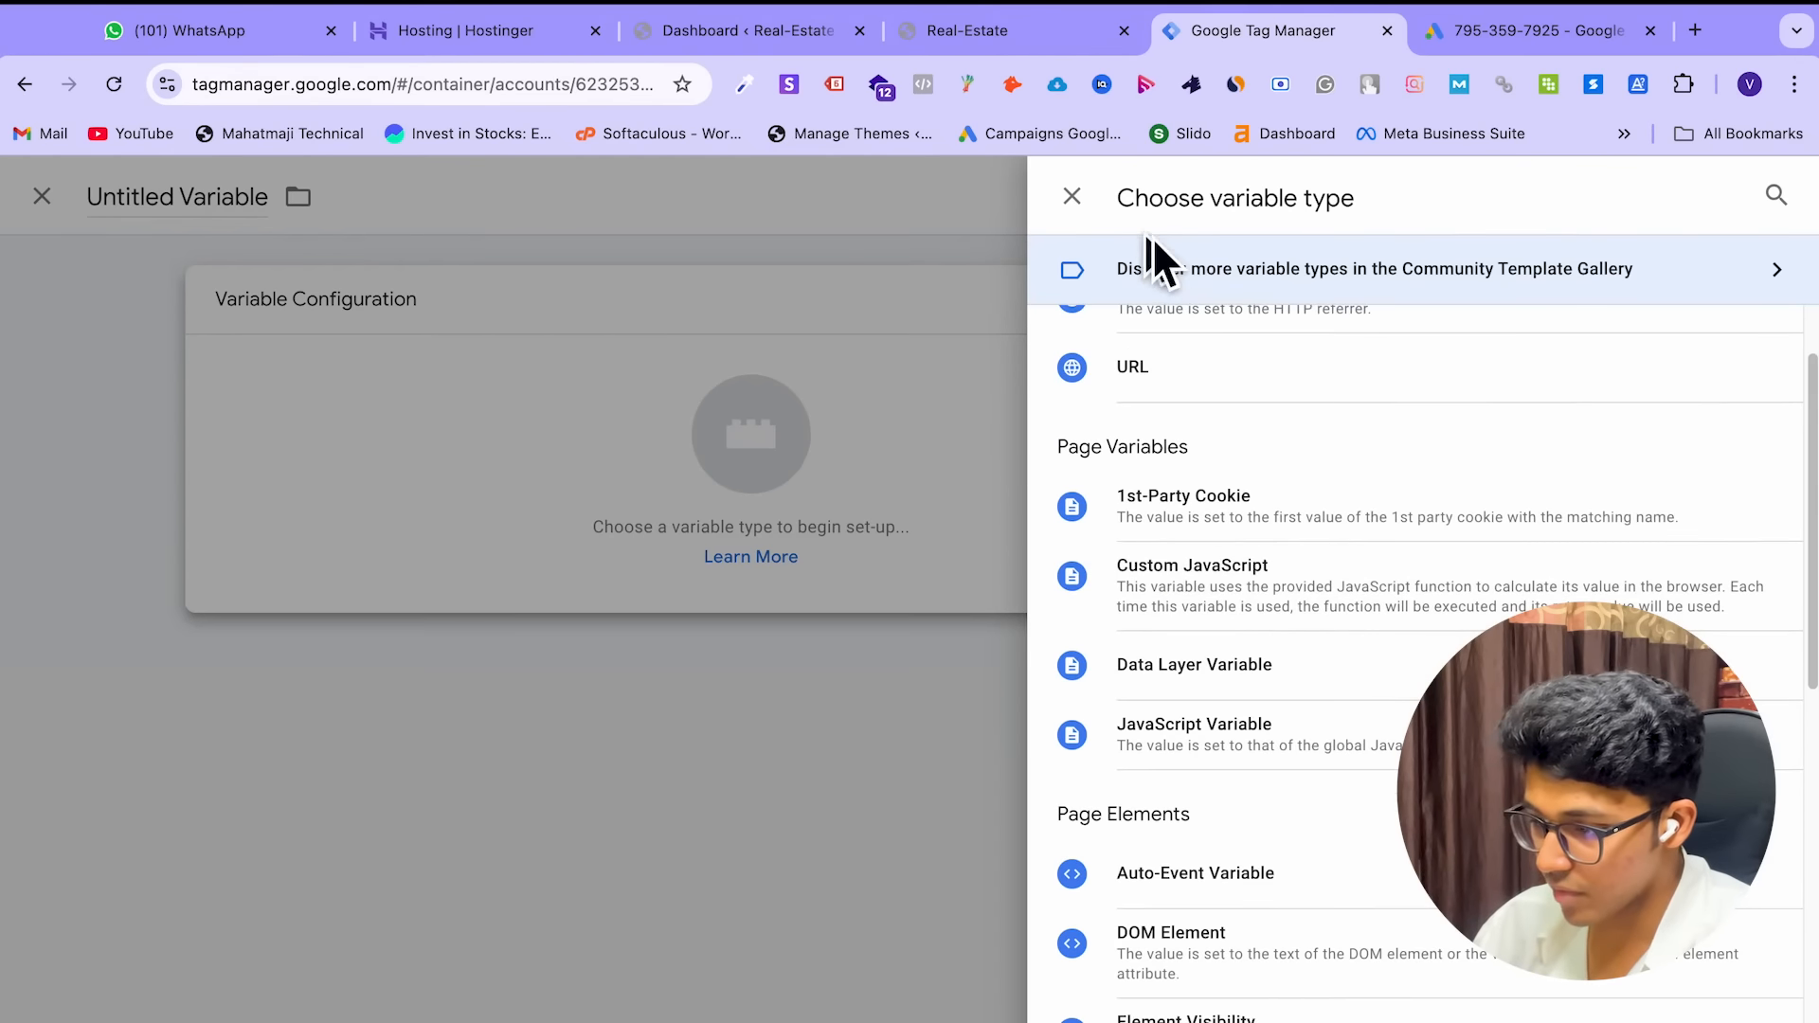
click(1069, 196)
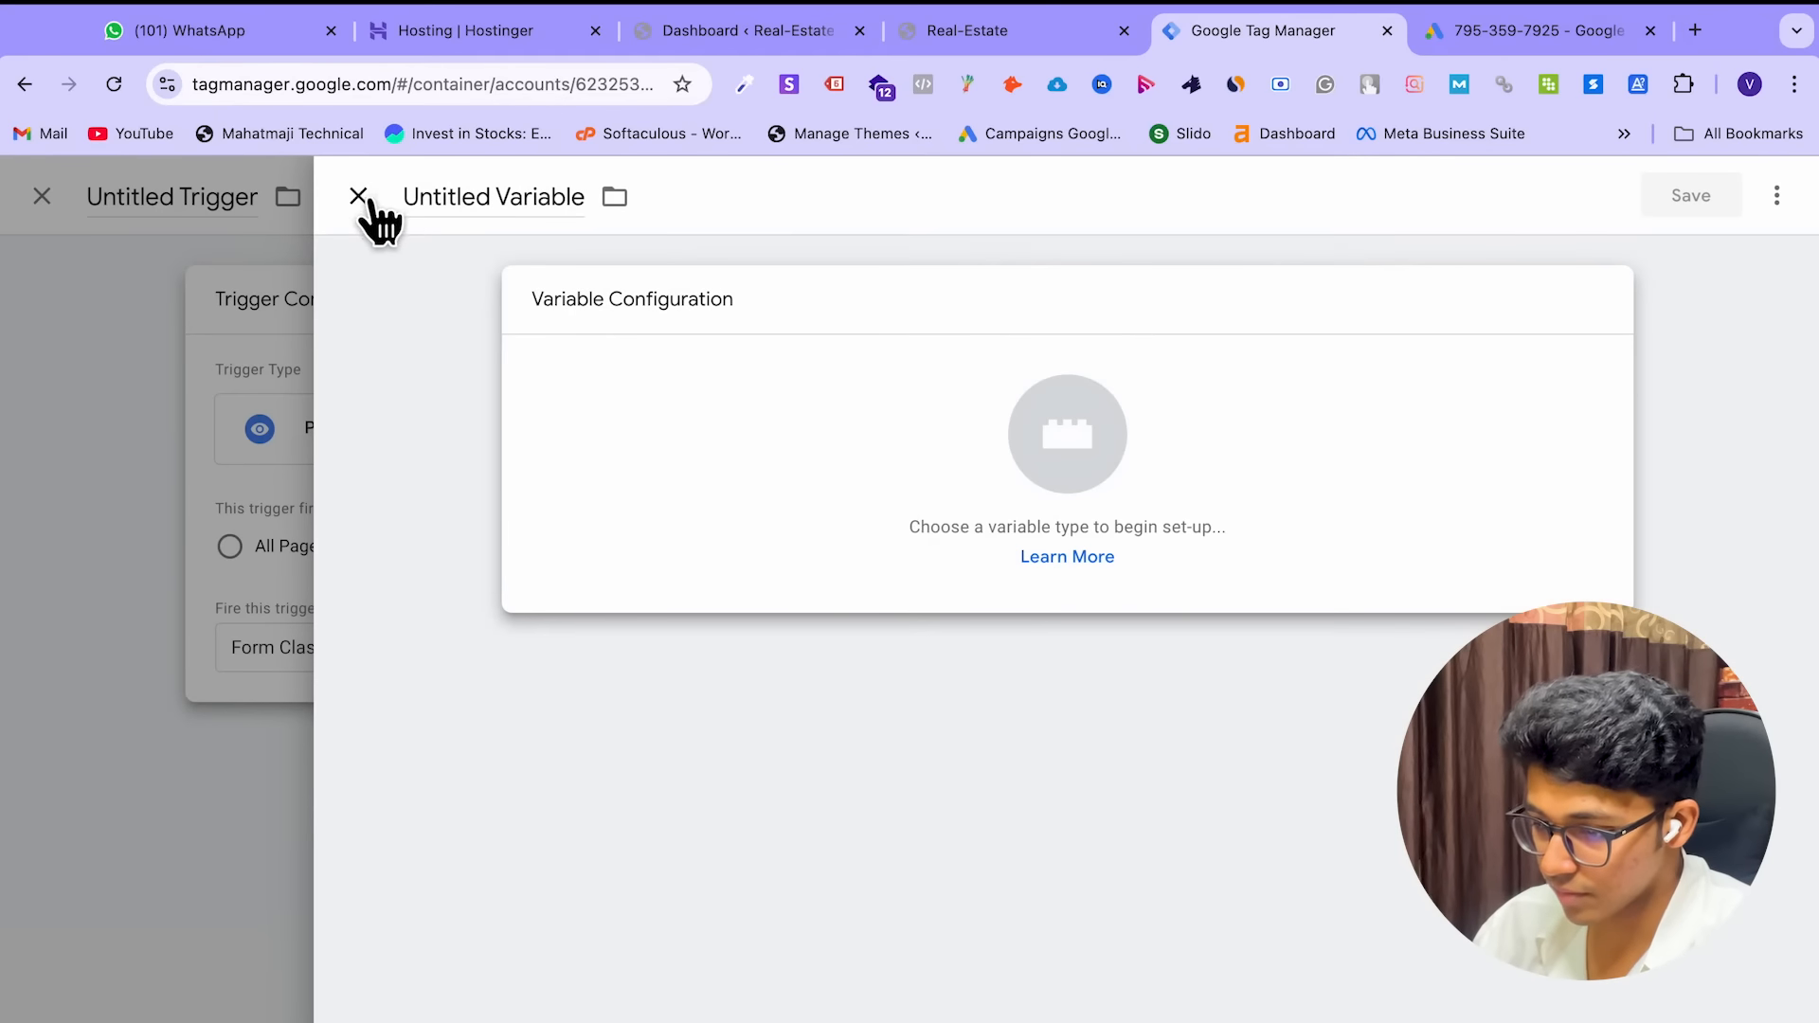
click(358, 196)
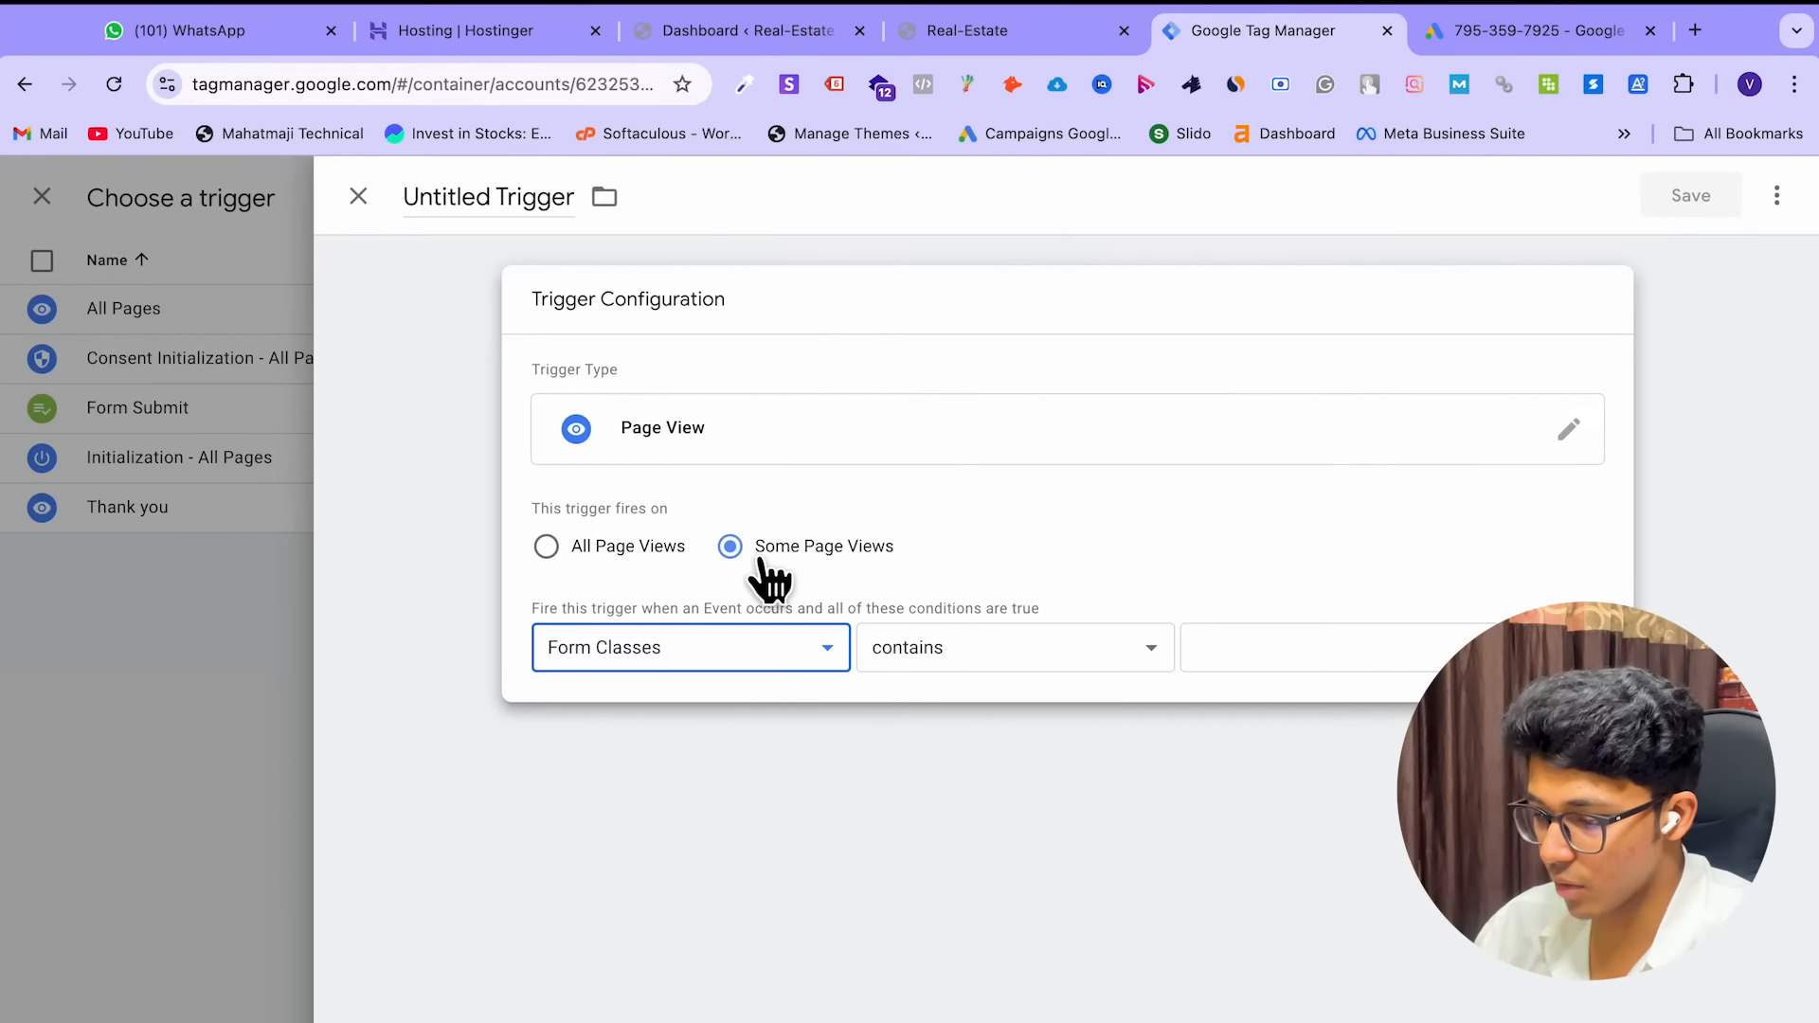
click(767, 651)
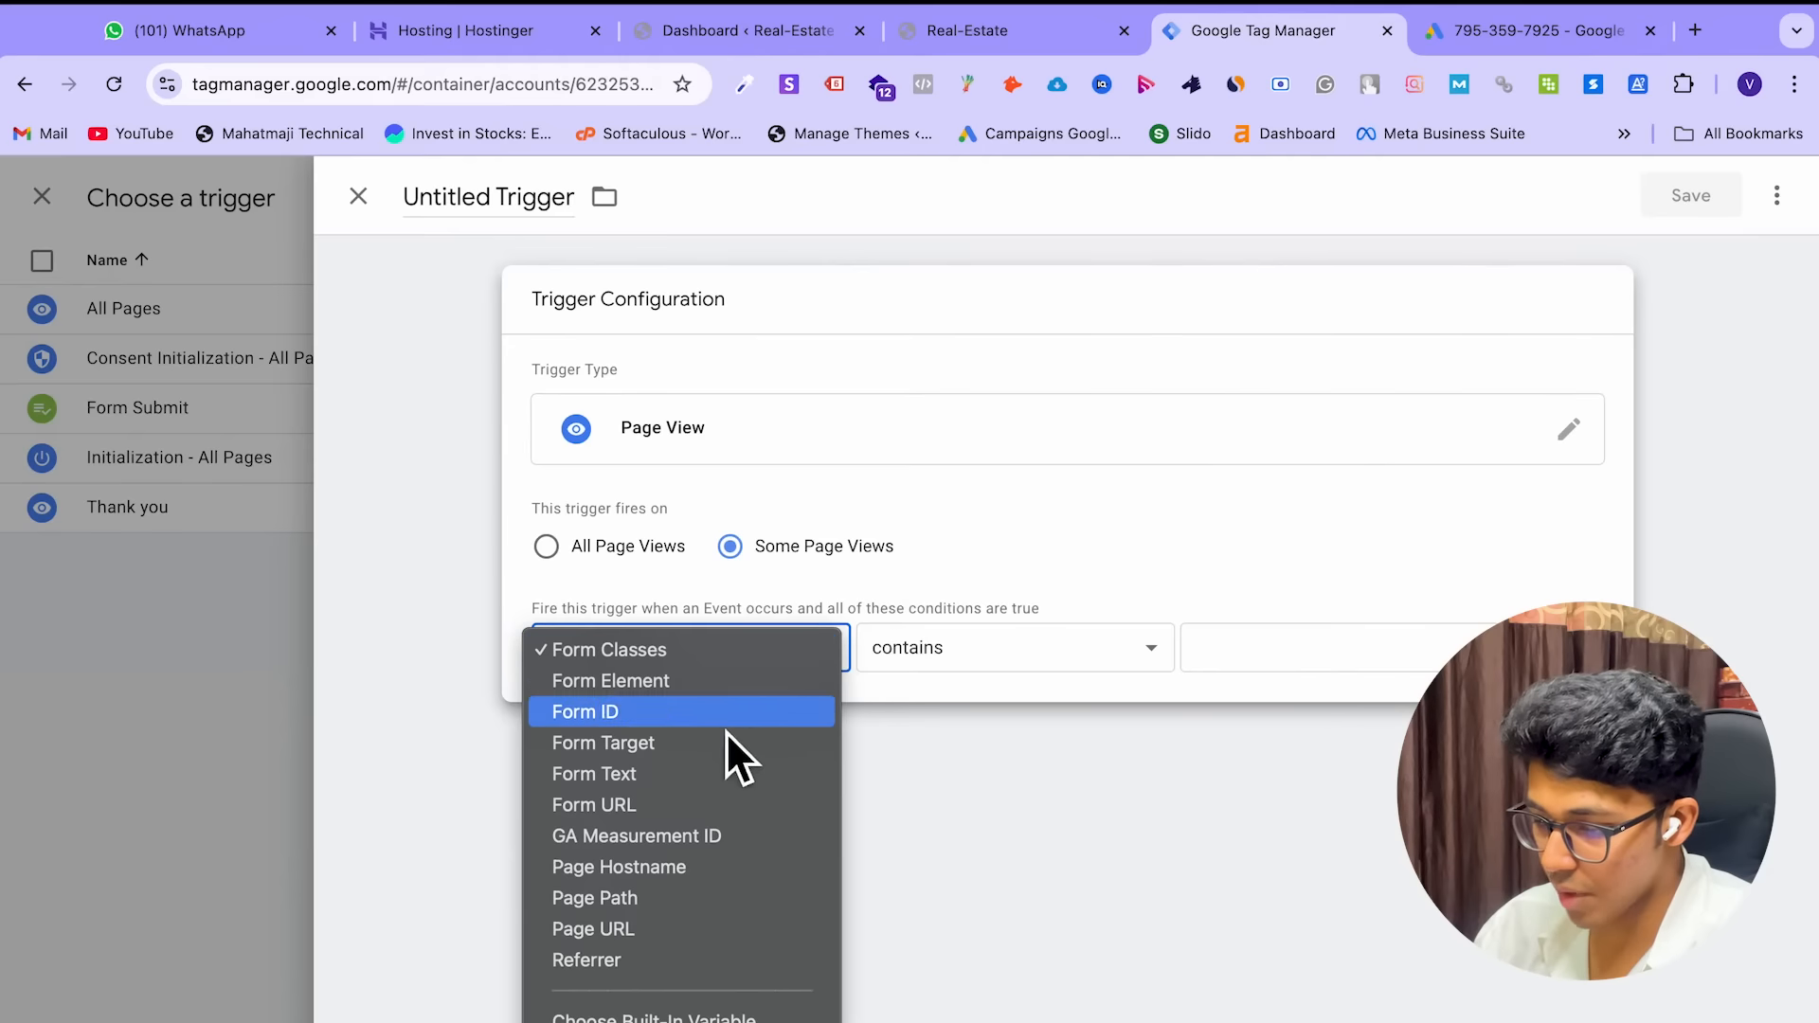
Base the condition on Page URL with an equals match
click(707, 933)
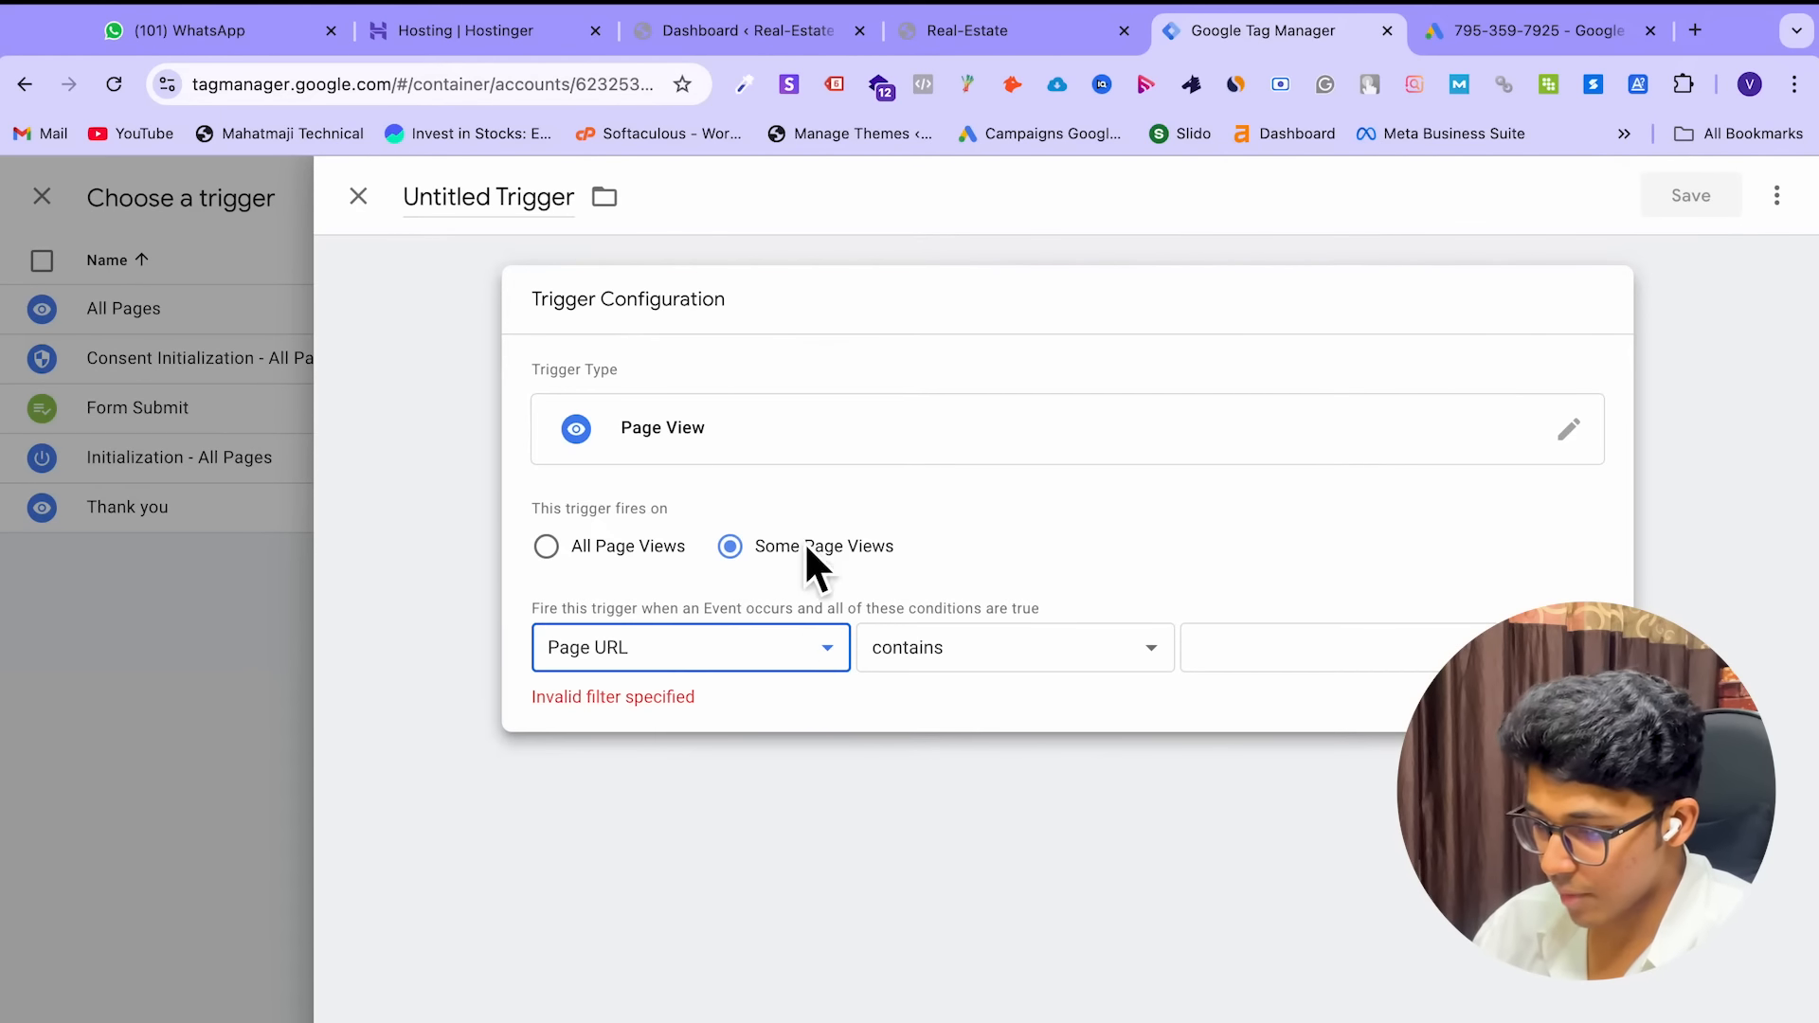
click(1010, 648)
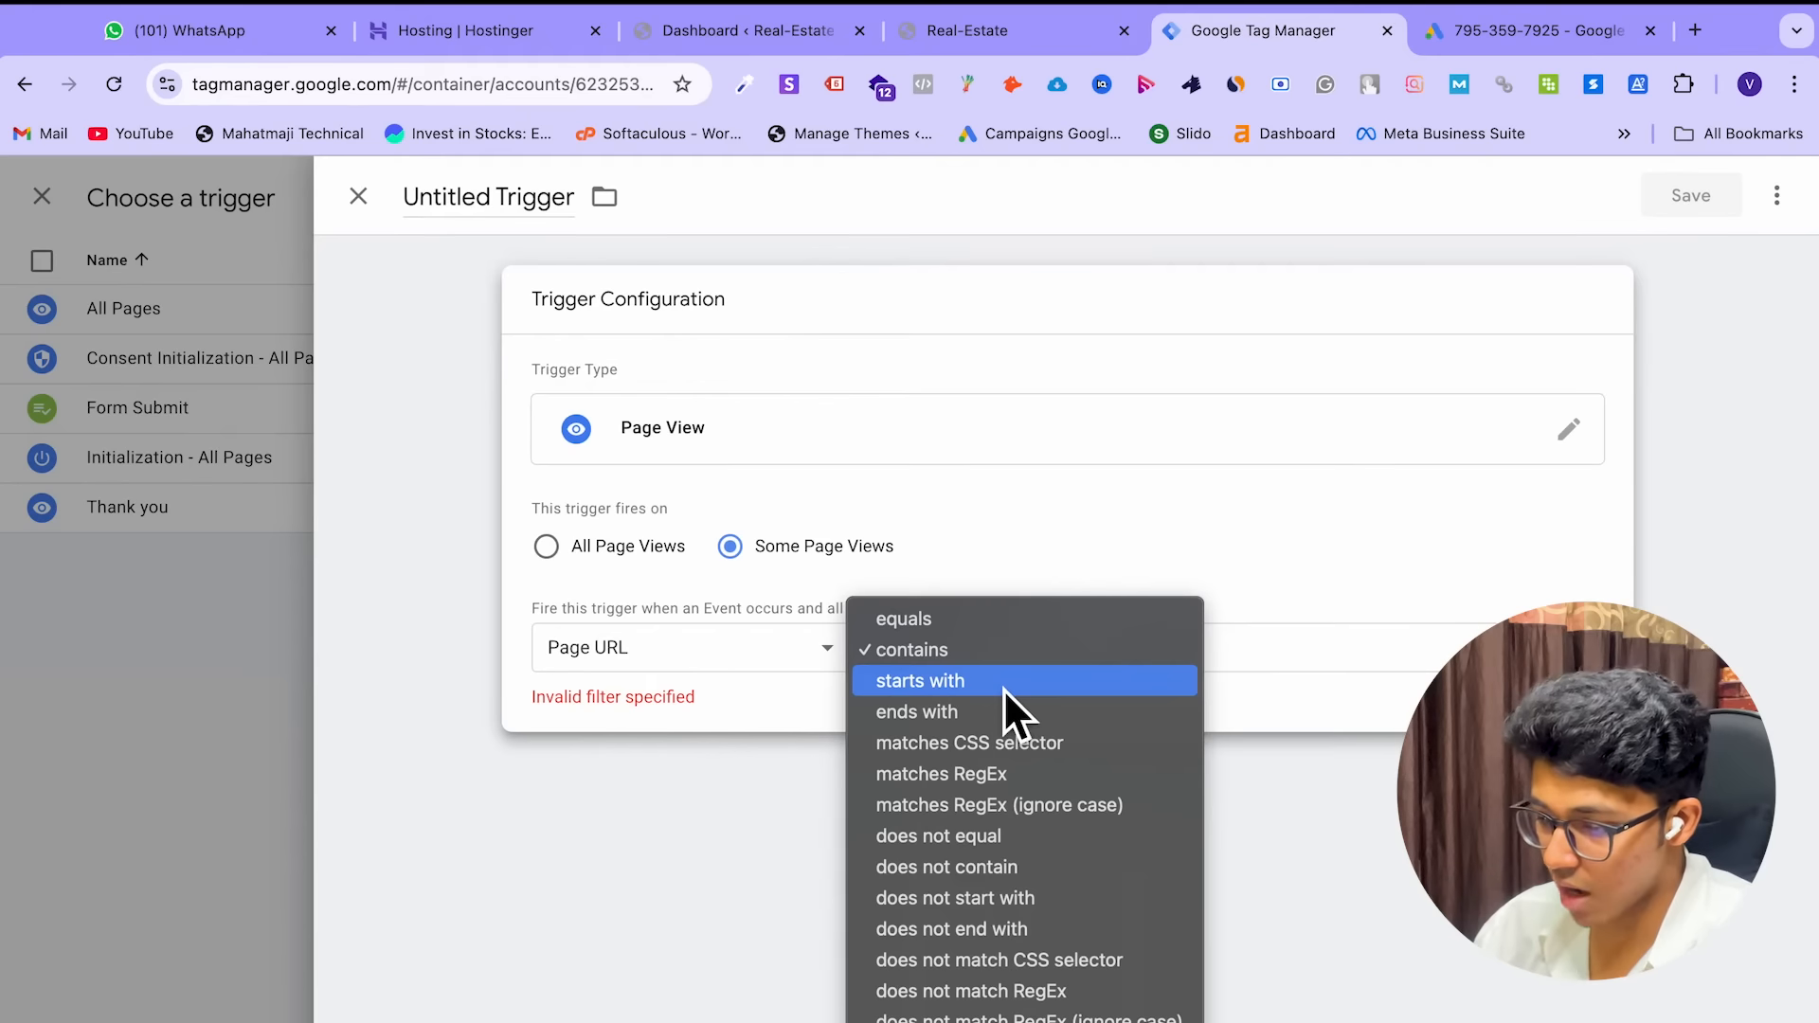
scroll(1054, 877, down, 1)
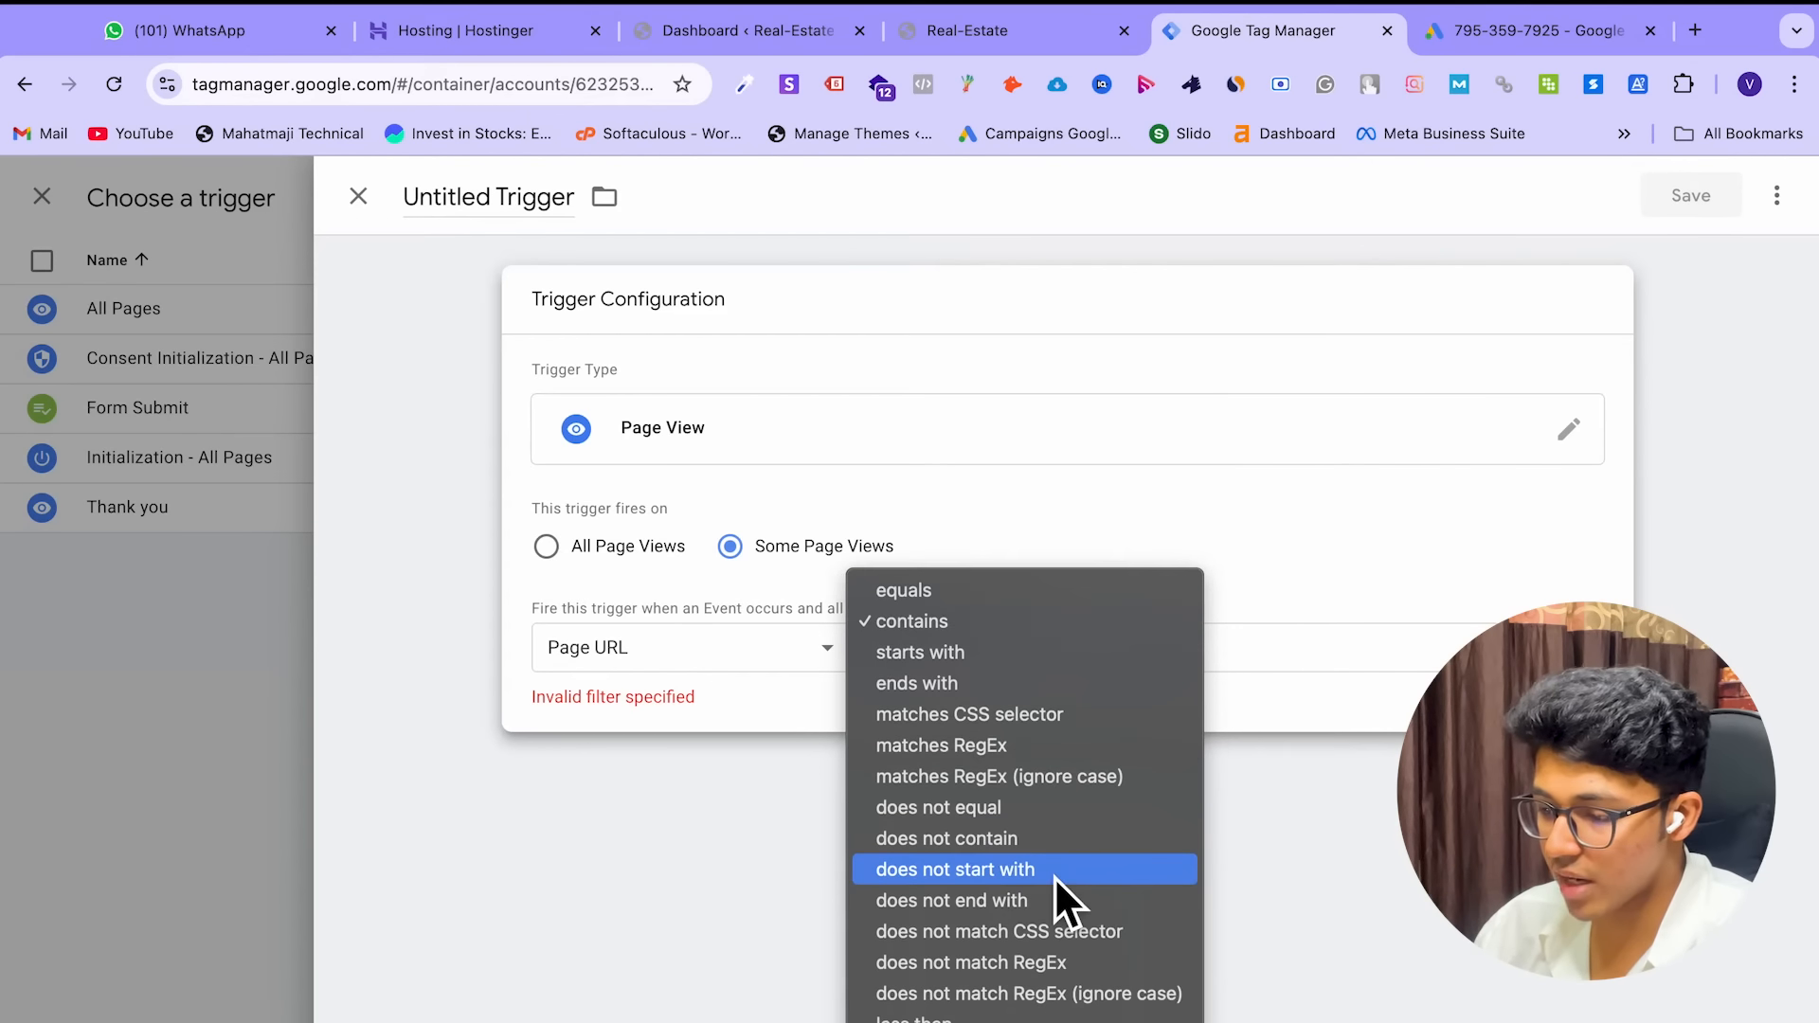
click(1054, 618)
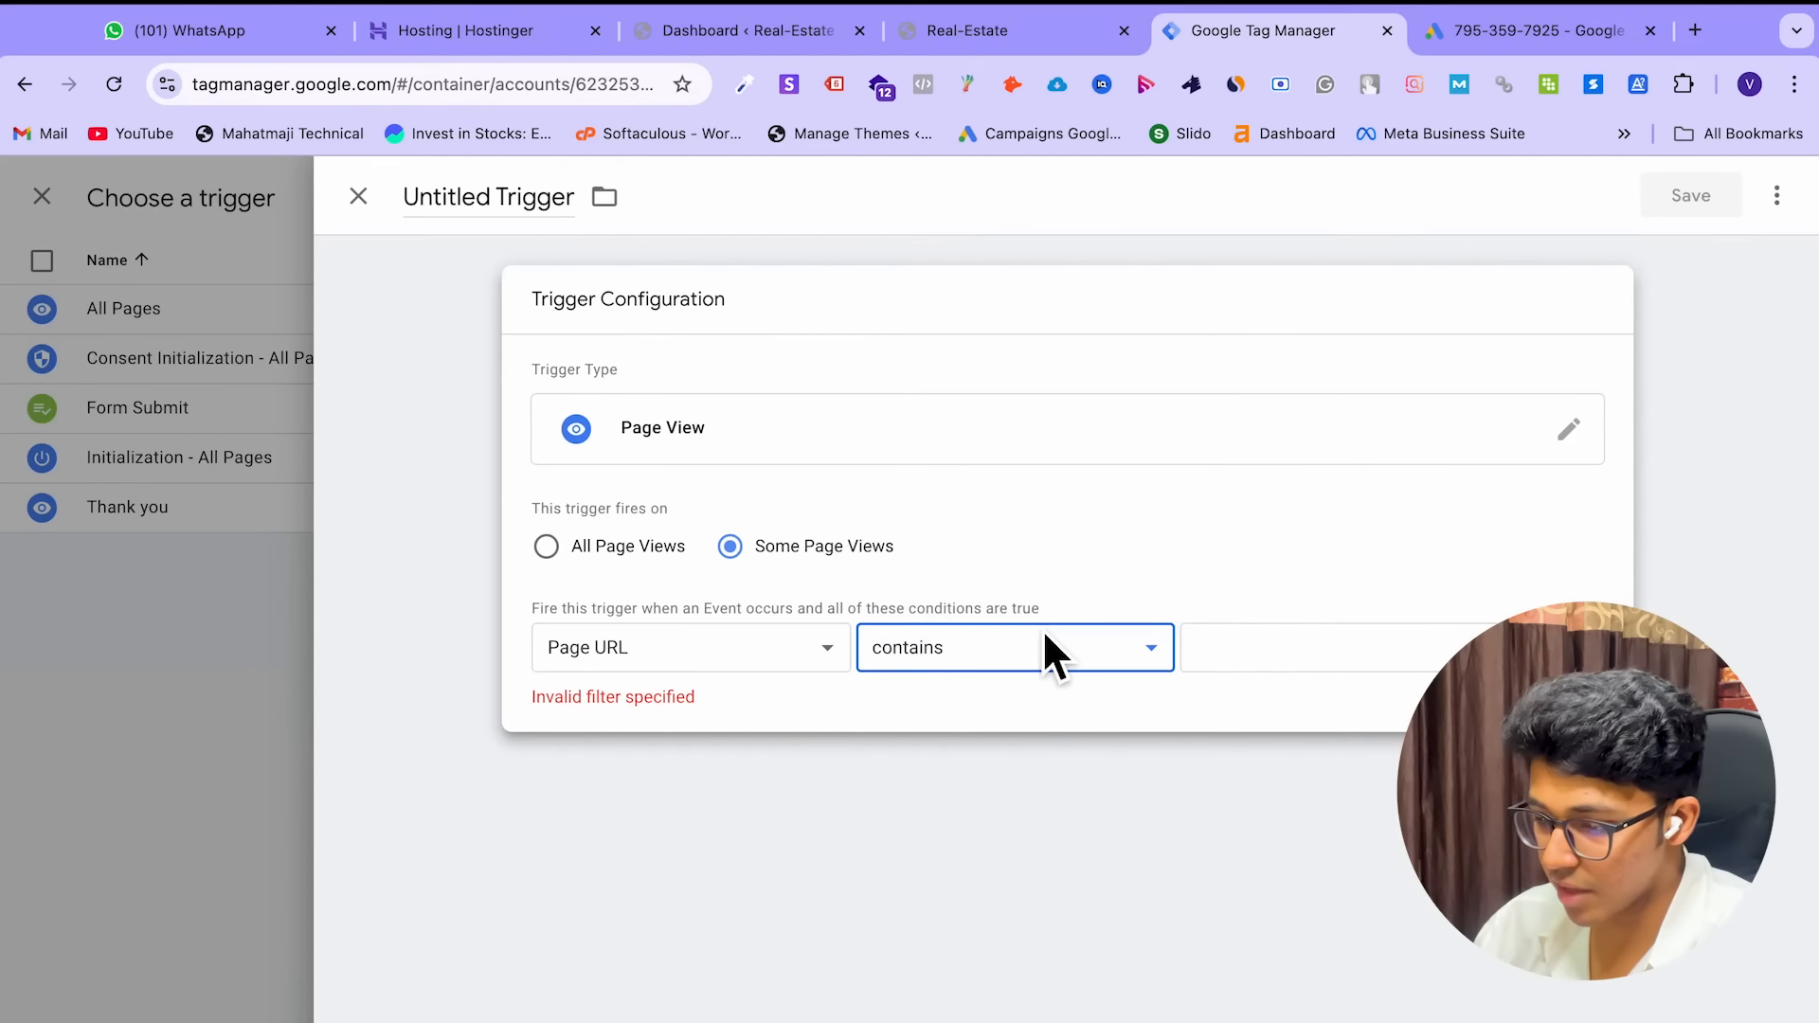
click(1034, 656)
click(1030, 618)
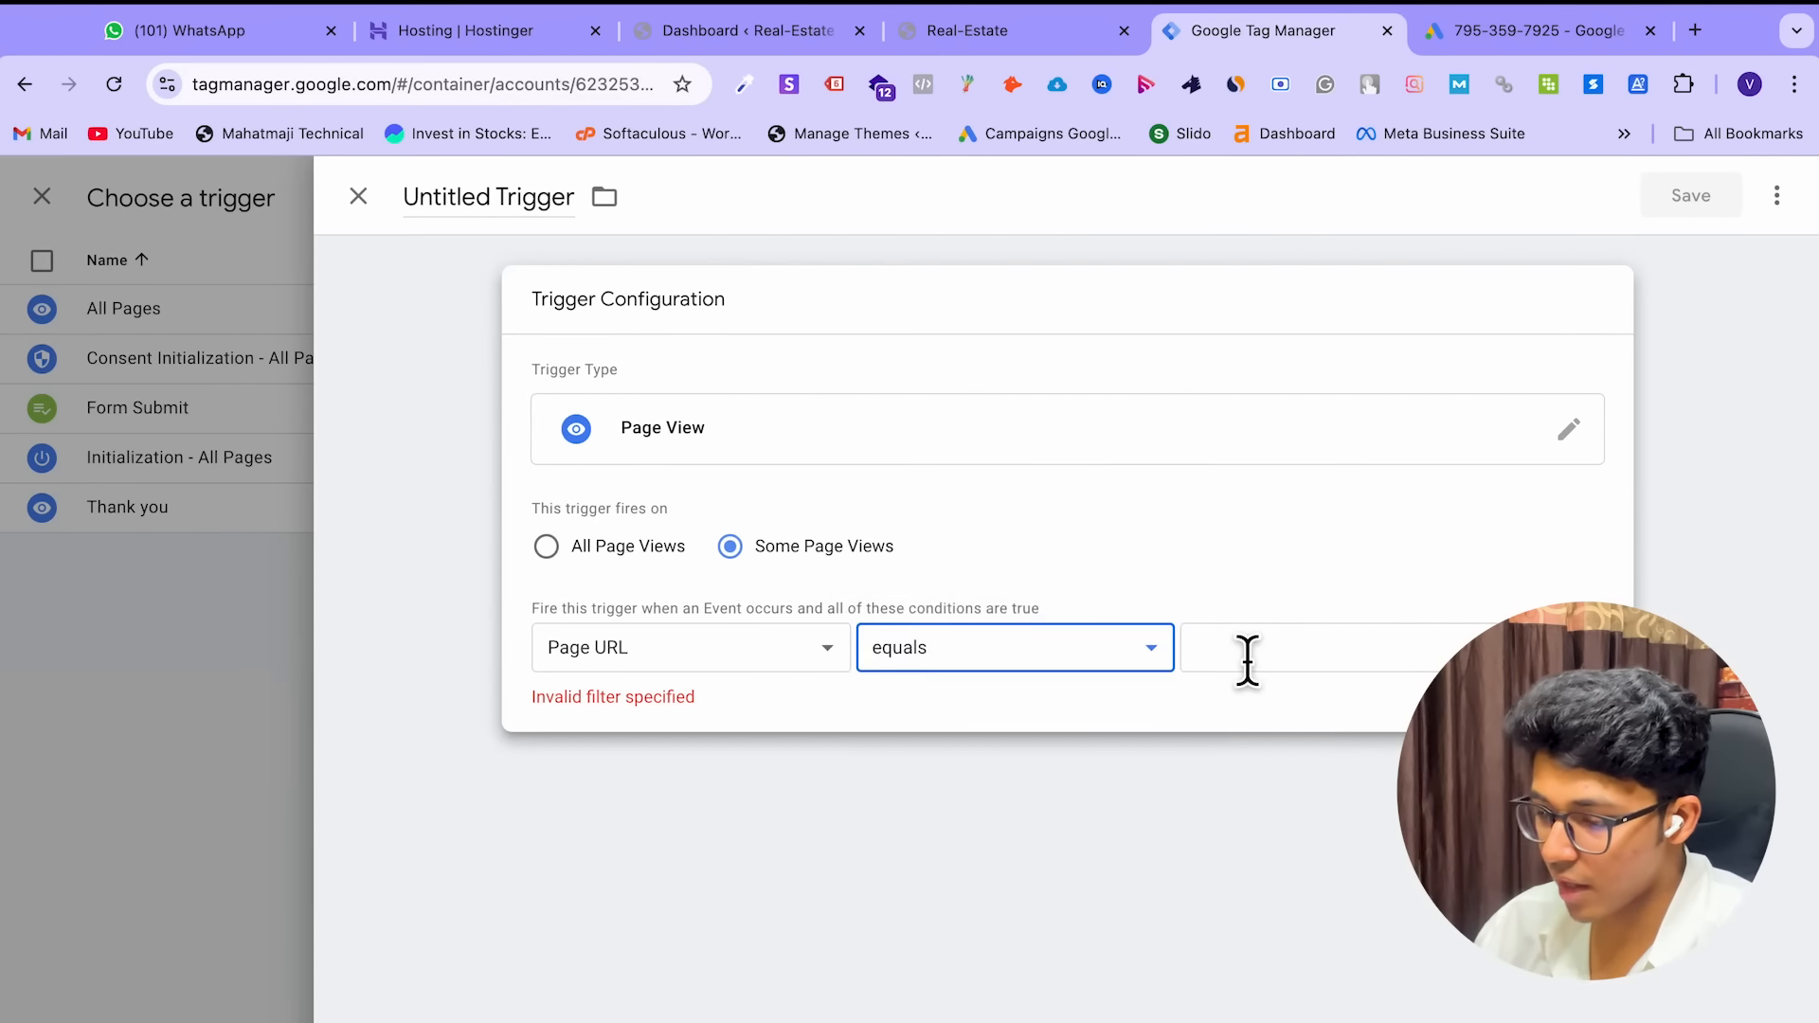
Enter thank-you as the Page URL match value, then go to the Real-Estate site
click(1247, 660)
text(thank-you)
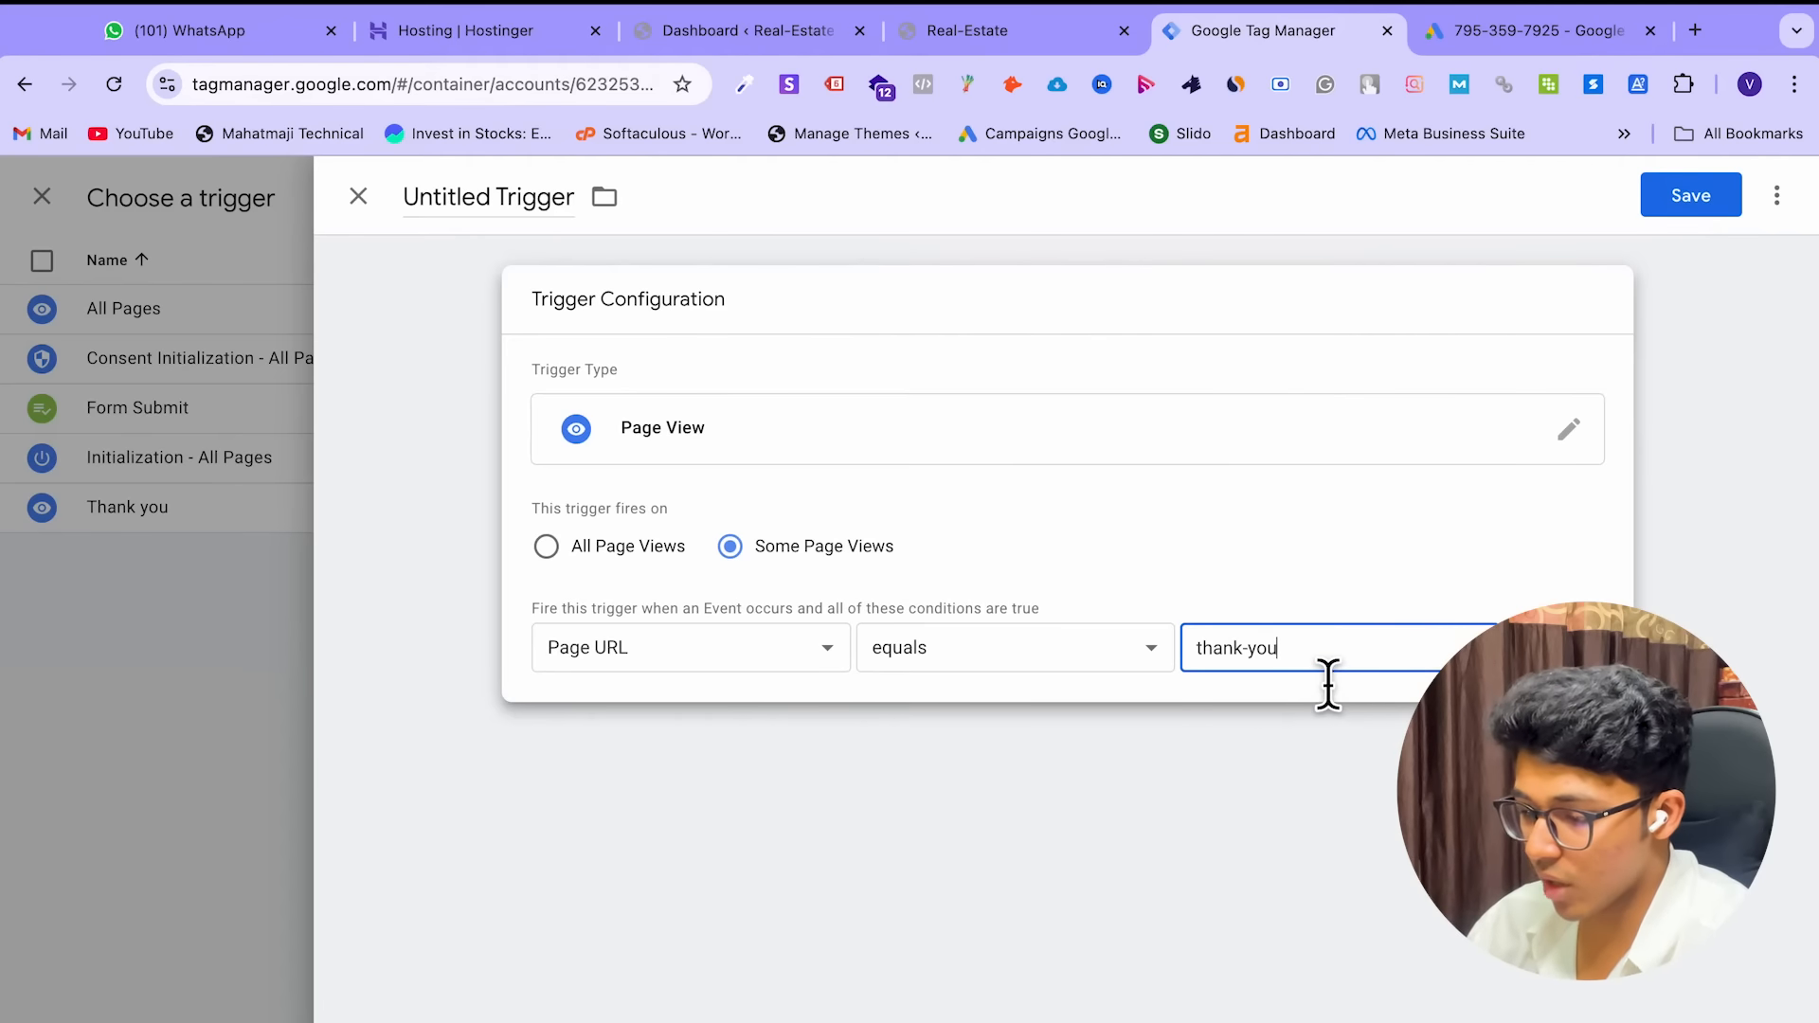
text(-2)
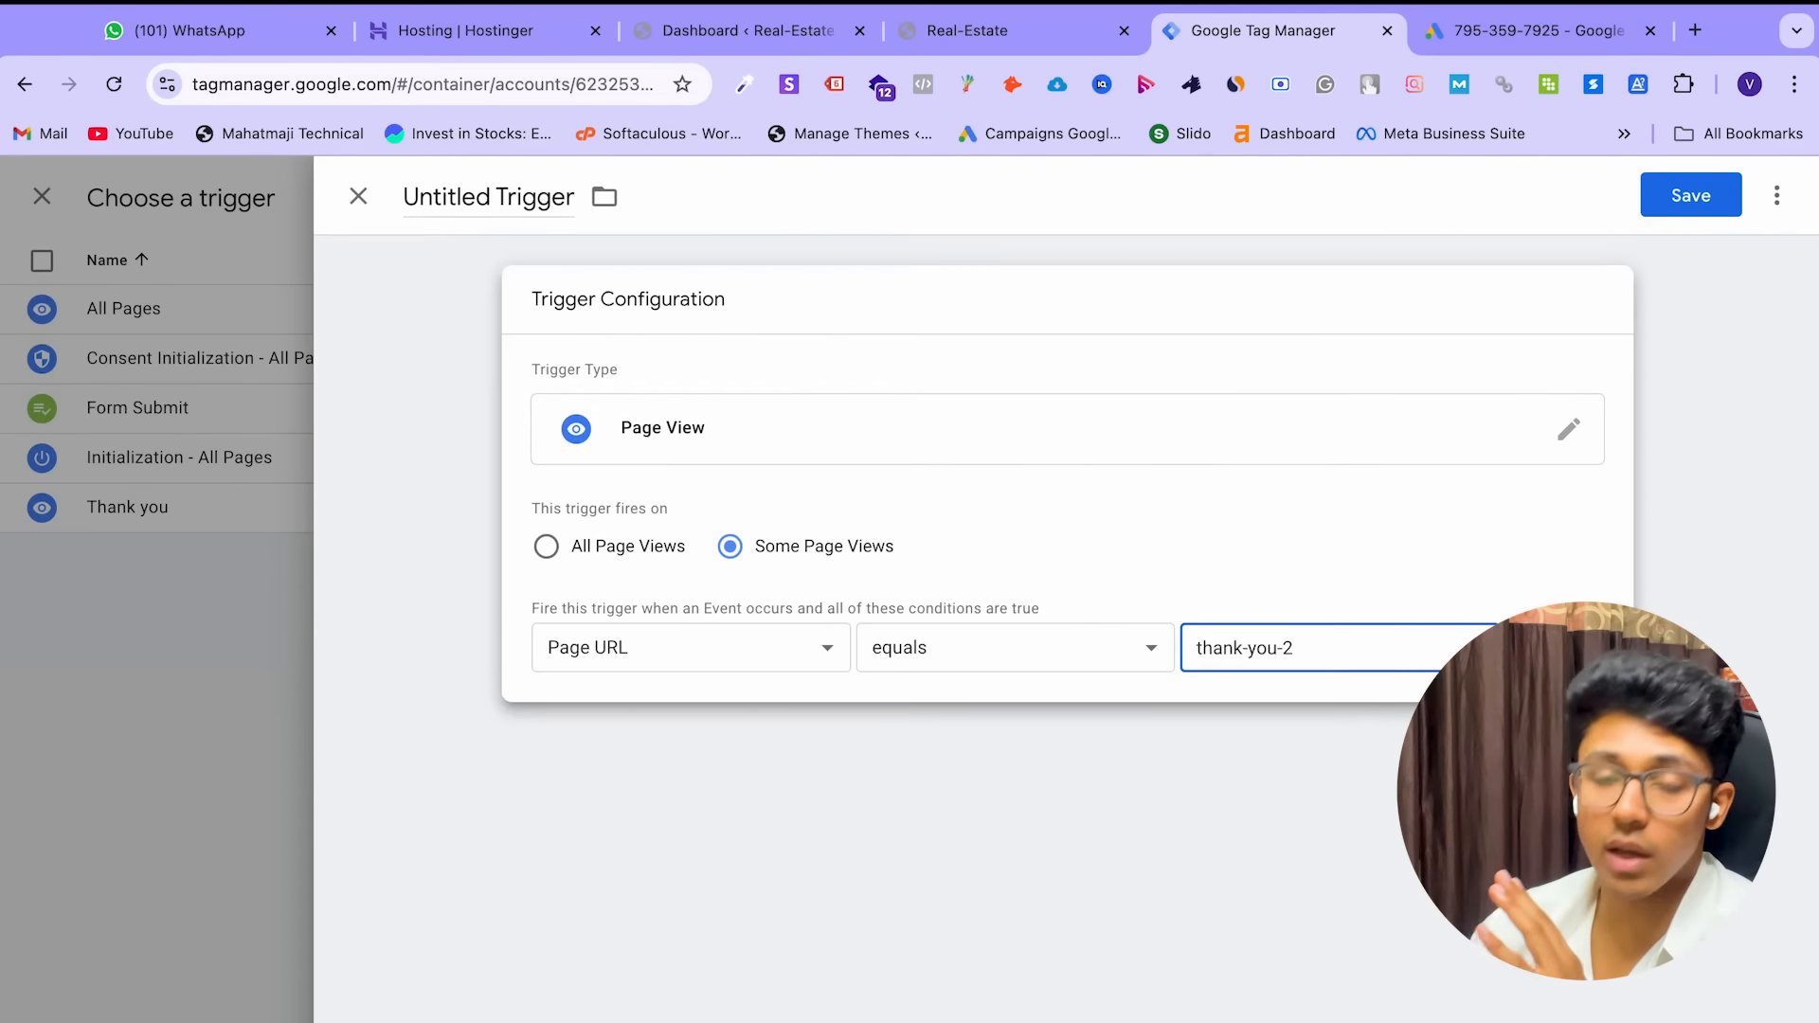
key(BackSpace)
text(4)
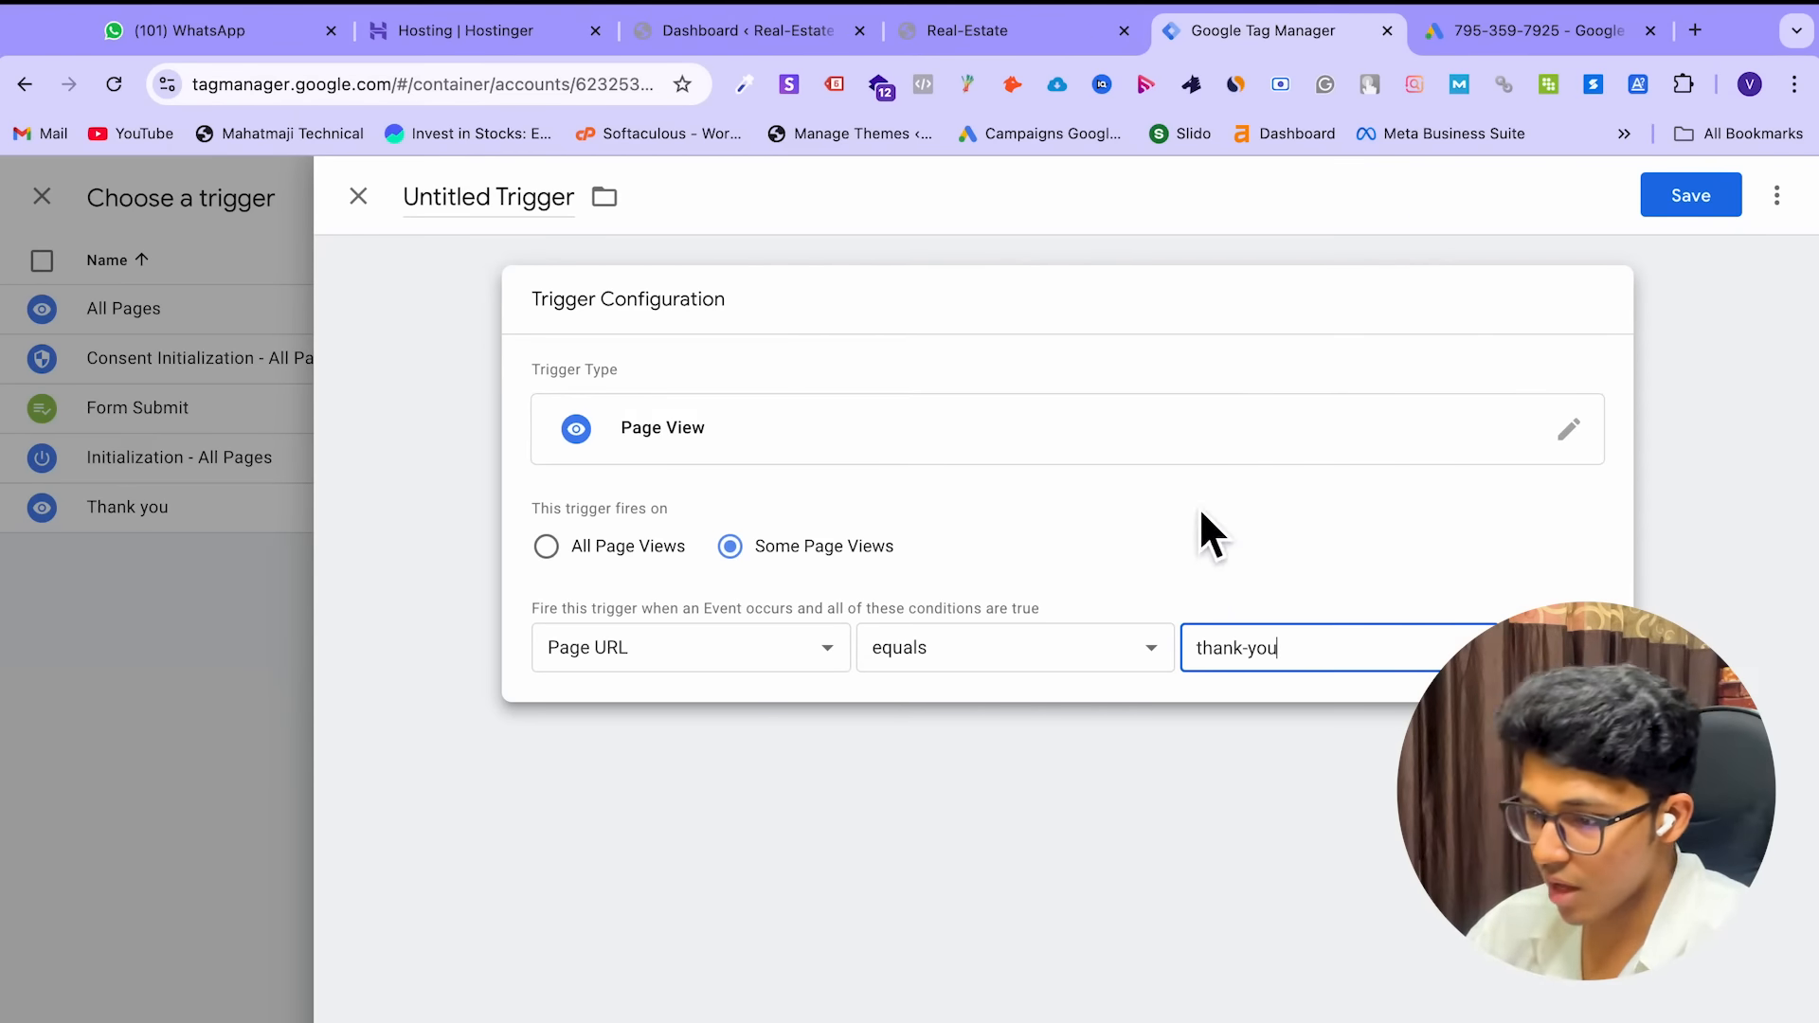
click(1022, 47)
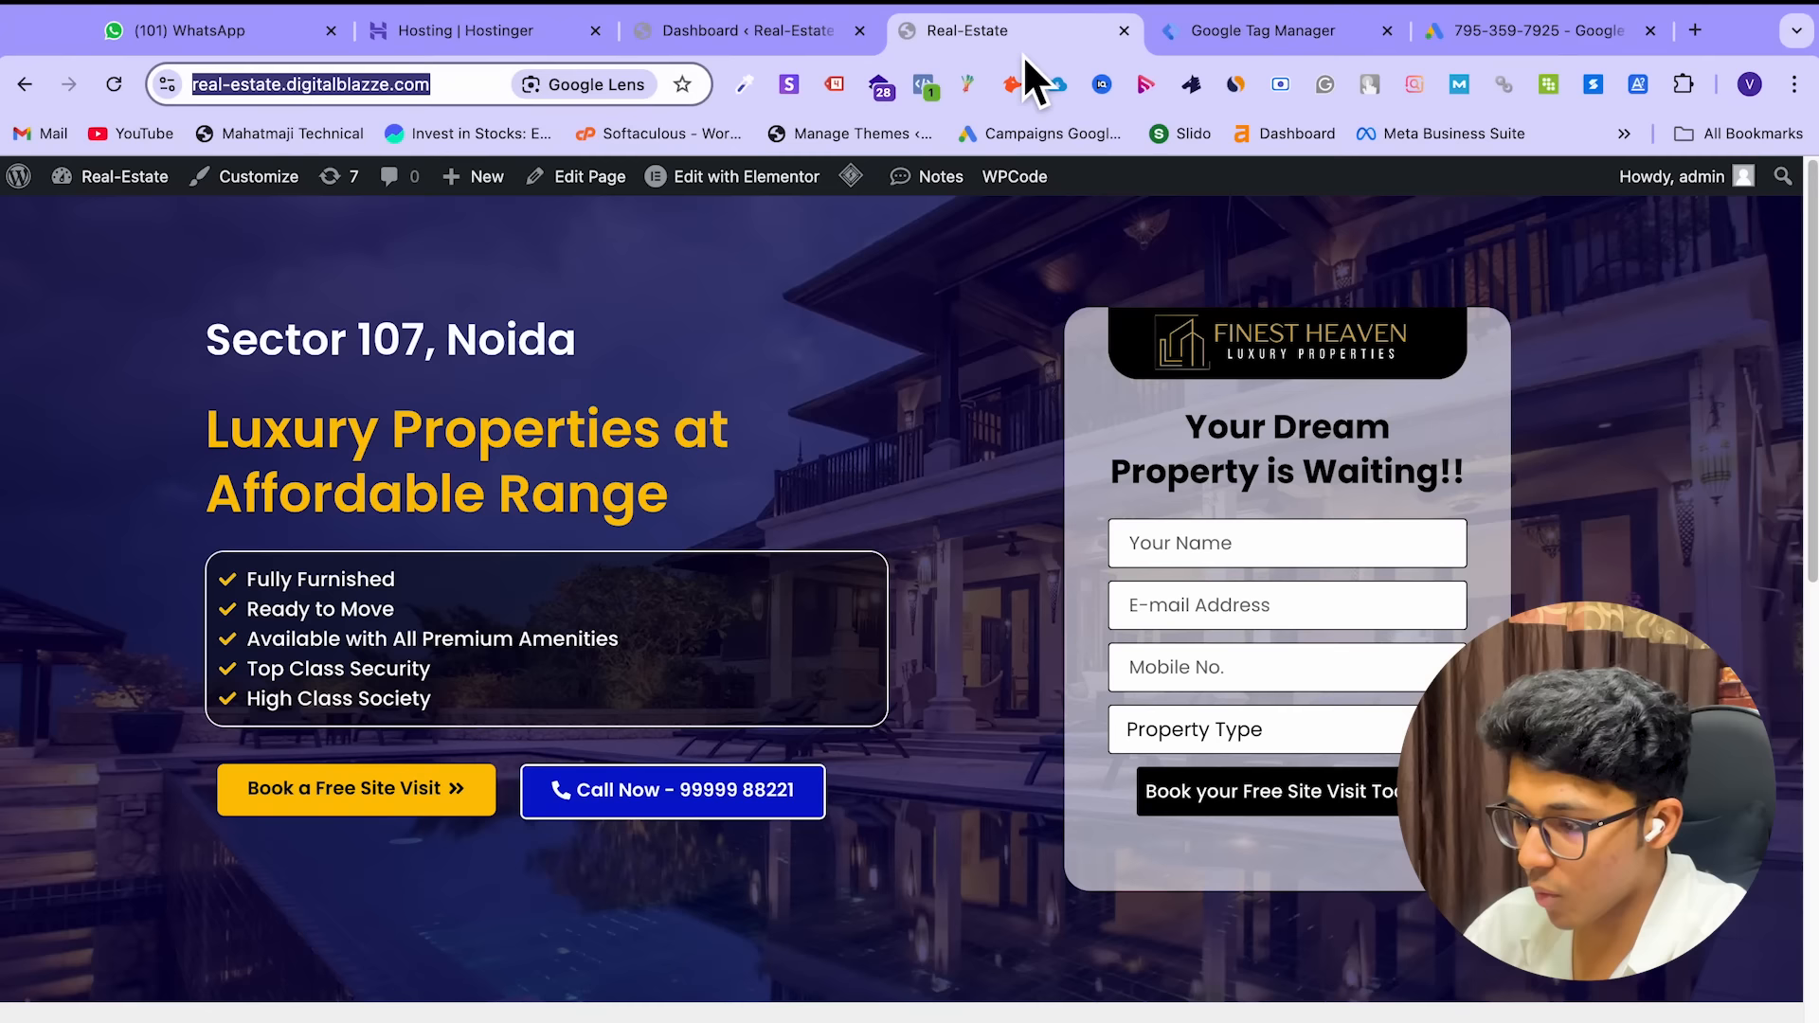
Submit a test site-visit enquiry with name, e-mail, mobile number and 3 BHK property type
click(469, 94)
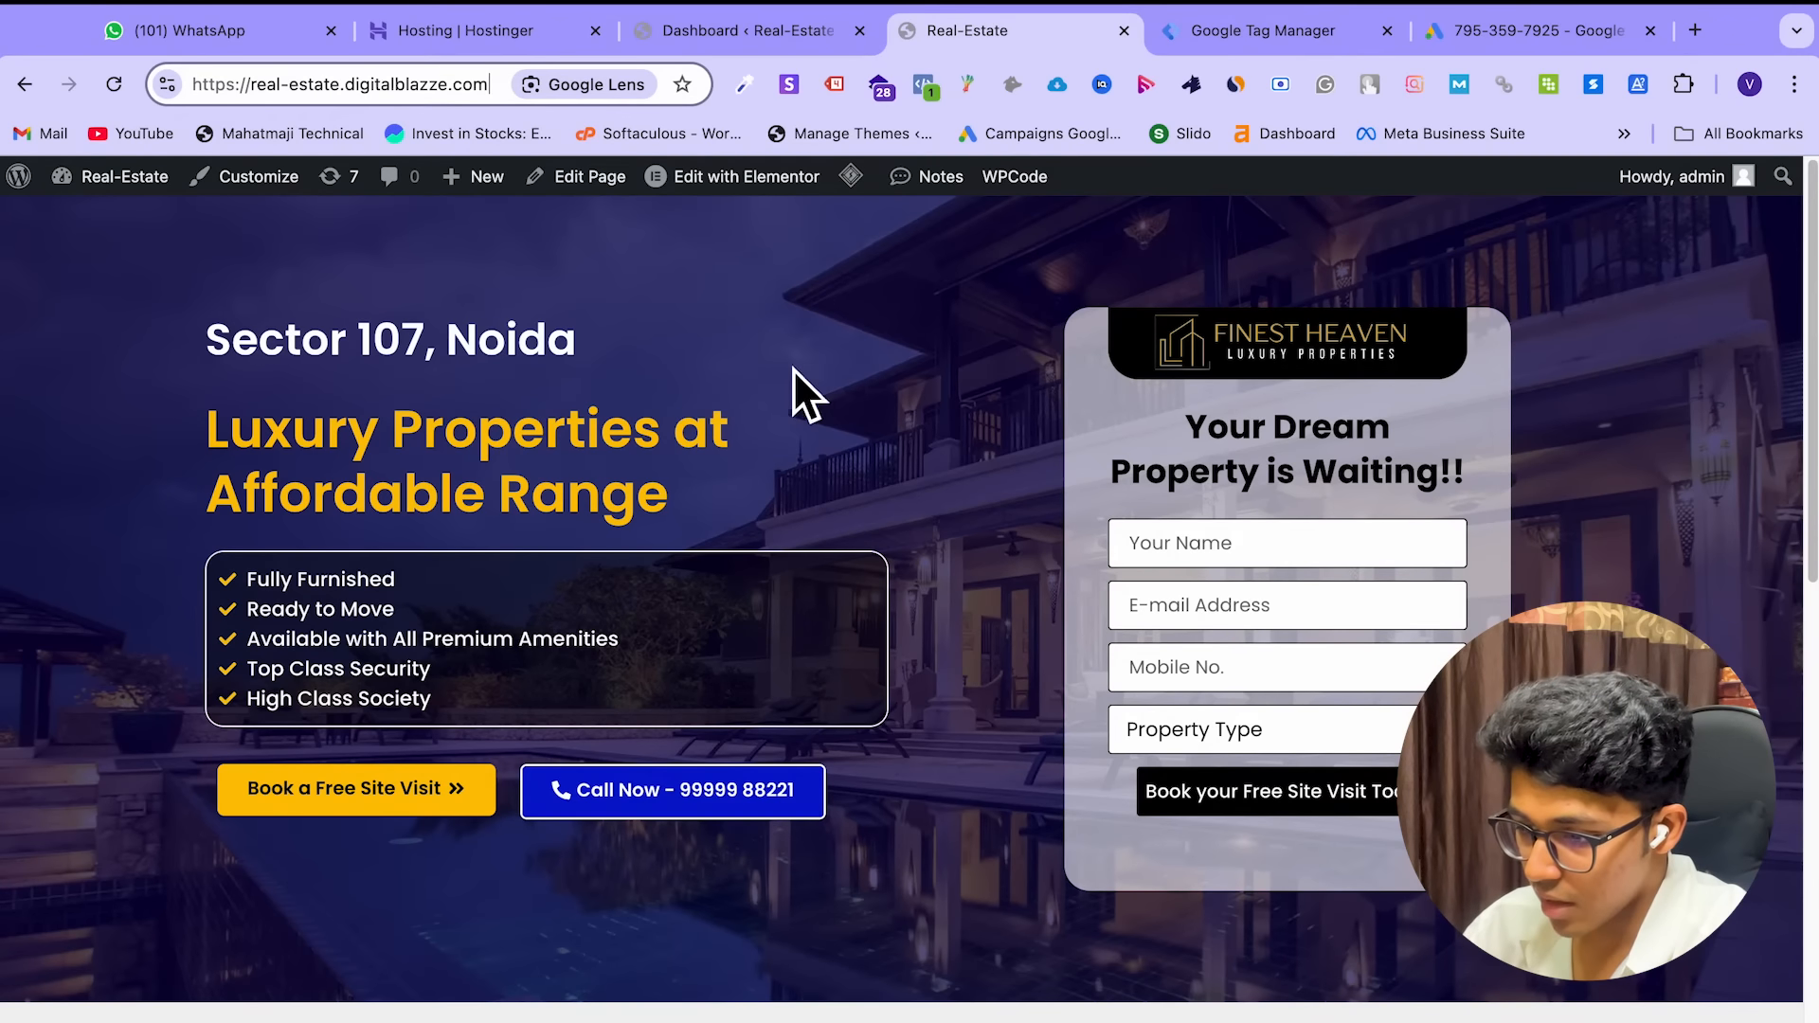
click(1260, 559)
text(Vivek)
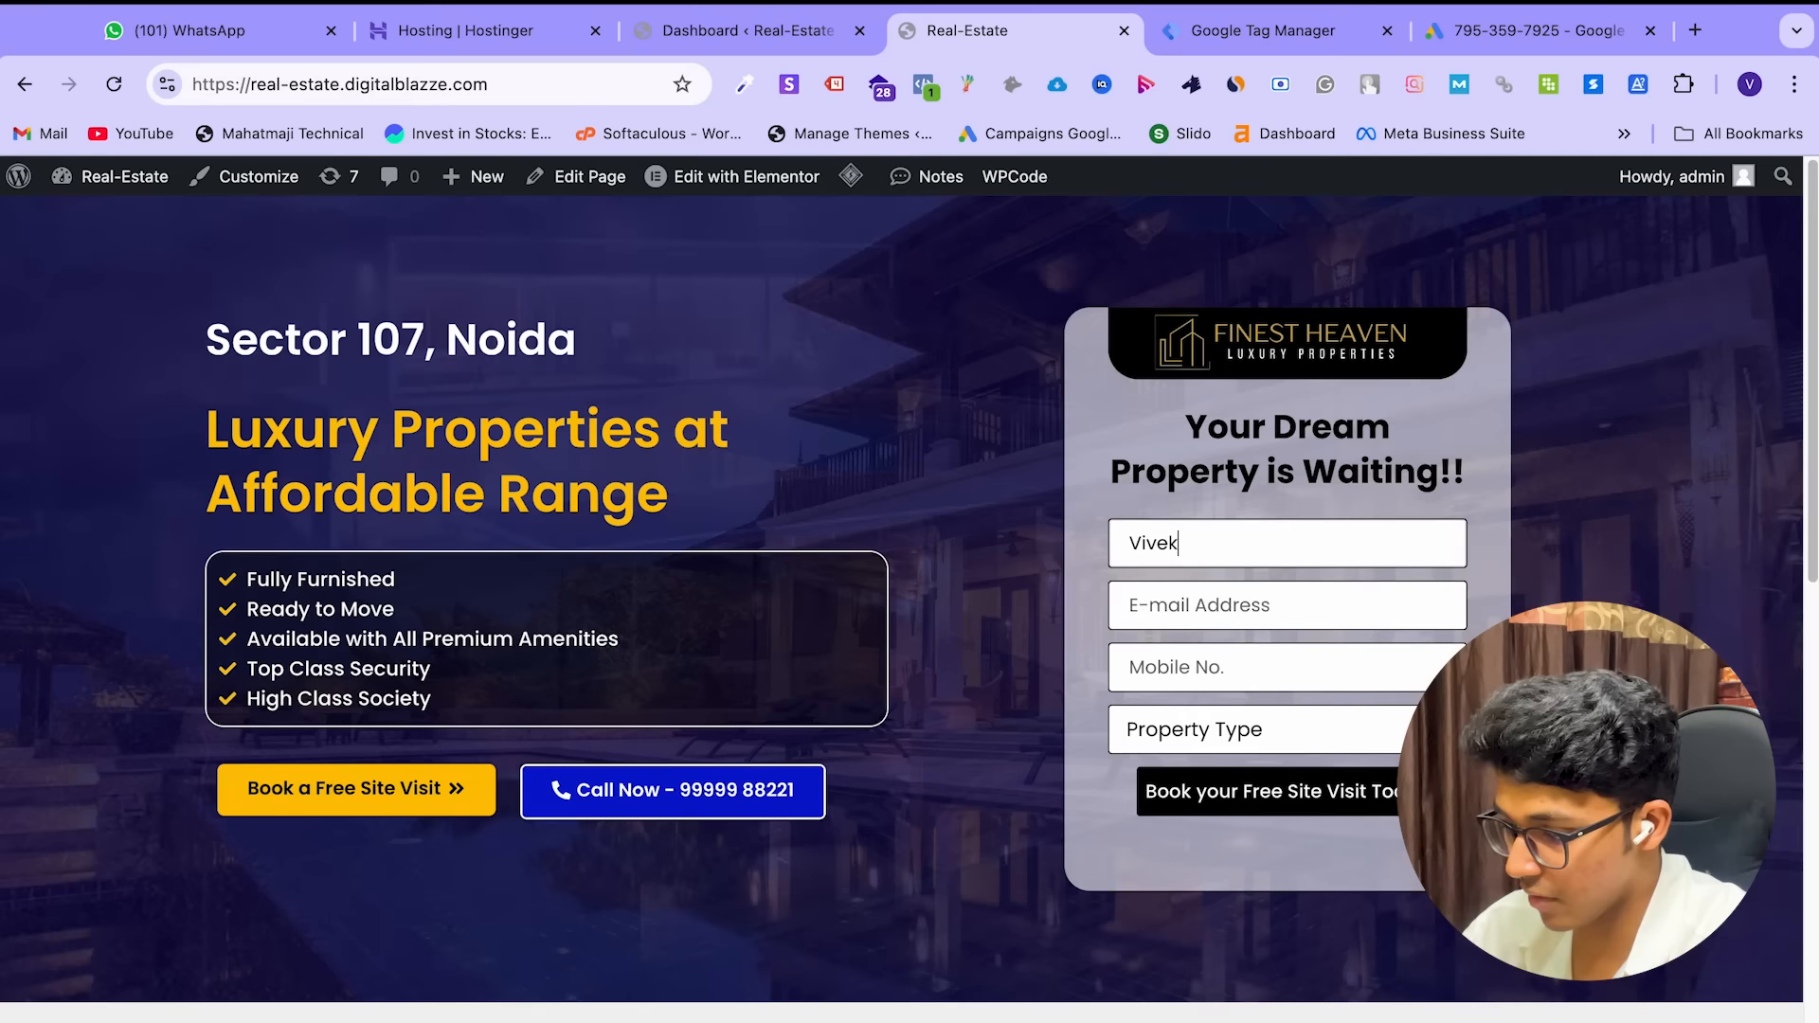
click(1270, 615)
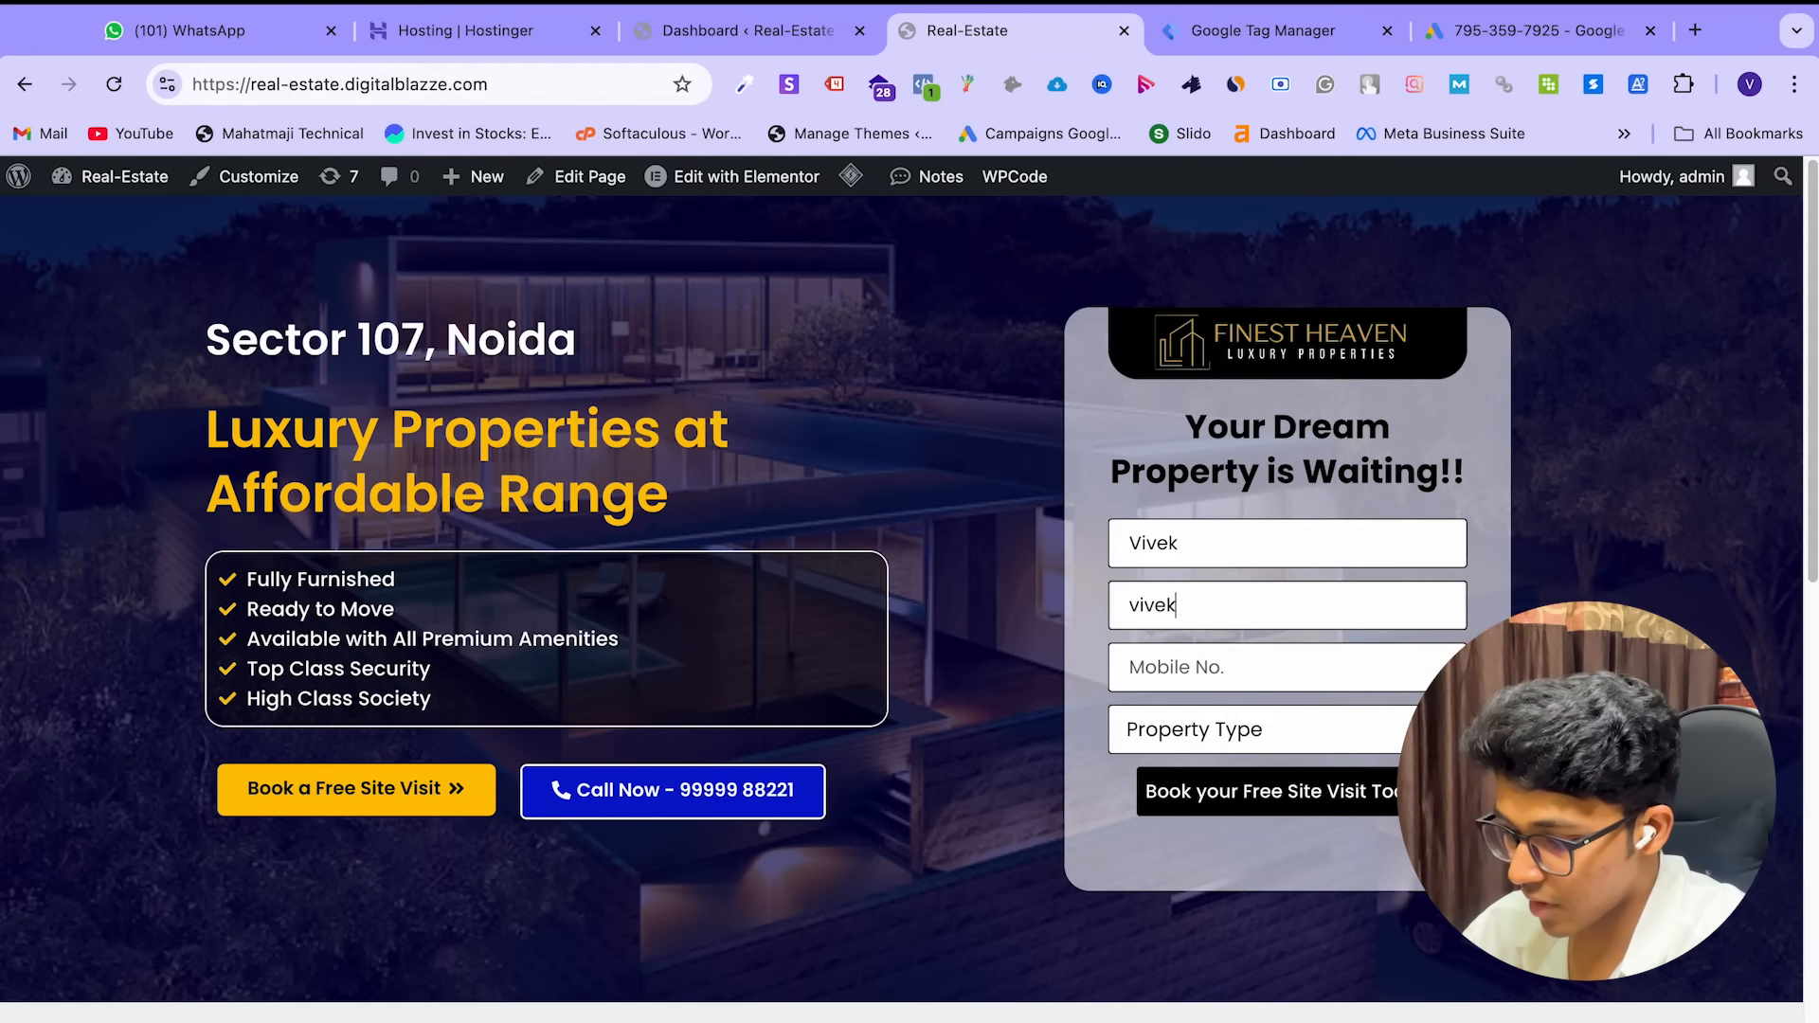
click(1267, 682)
text(7489)
click(1260, 735)
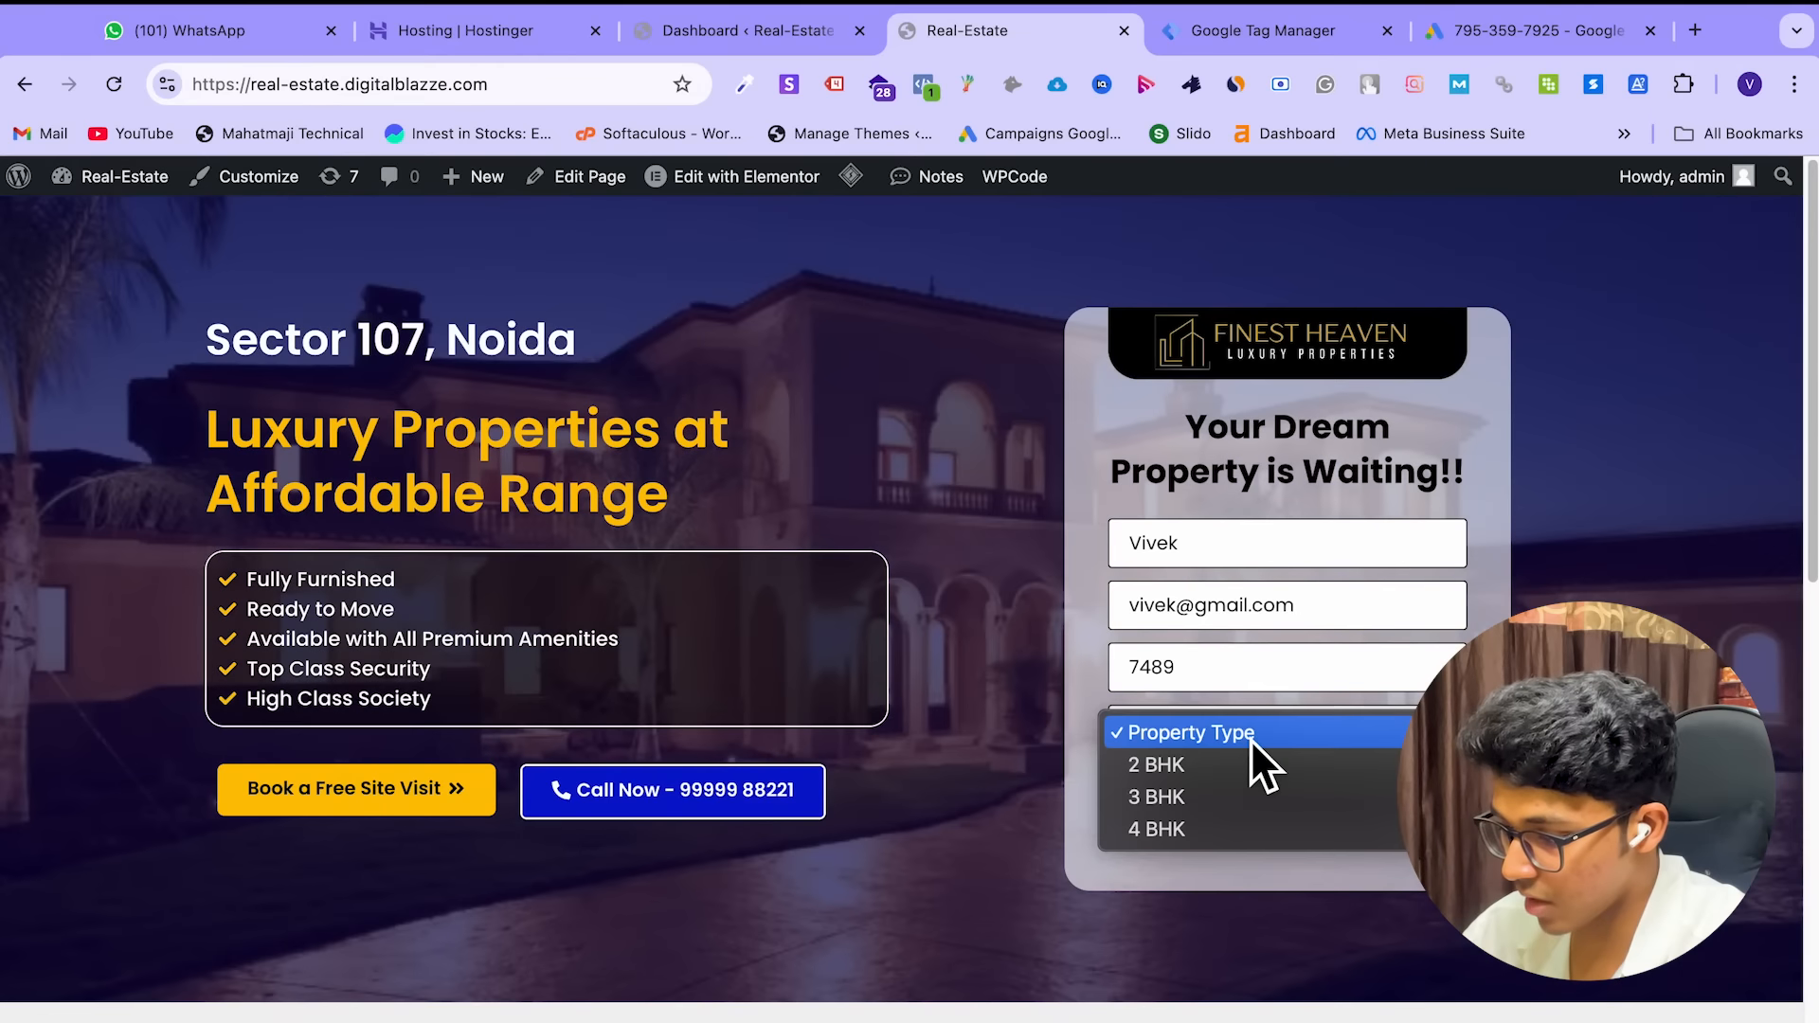
click(1236, 794)
click(1309, 799)
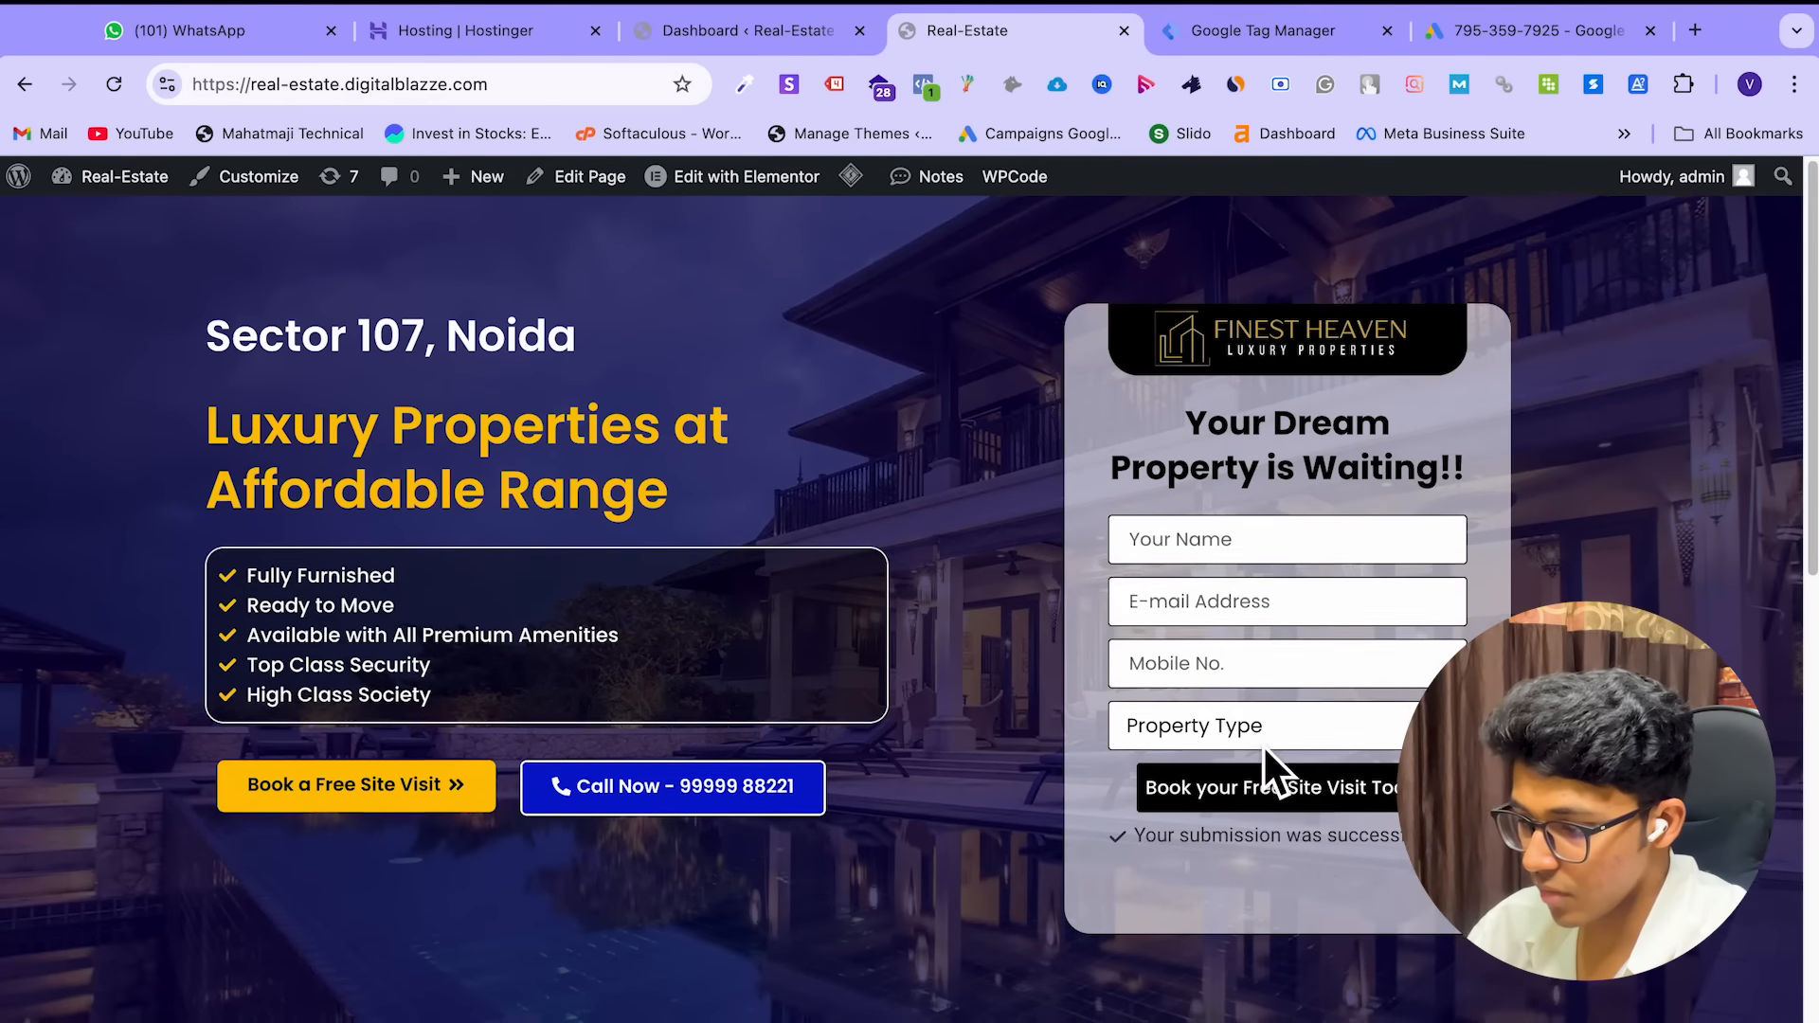
scroll(1263, 745, down, 15)
scroll(1264, 745, up, 15)
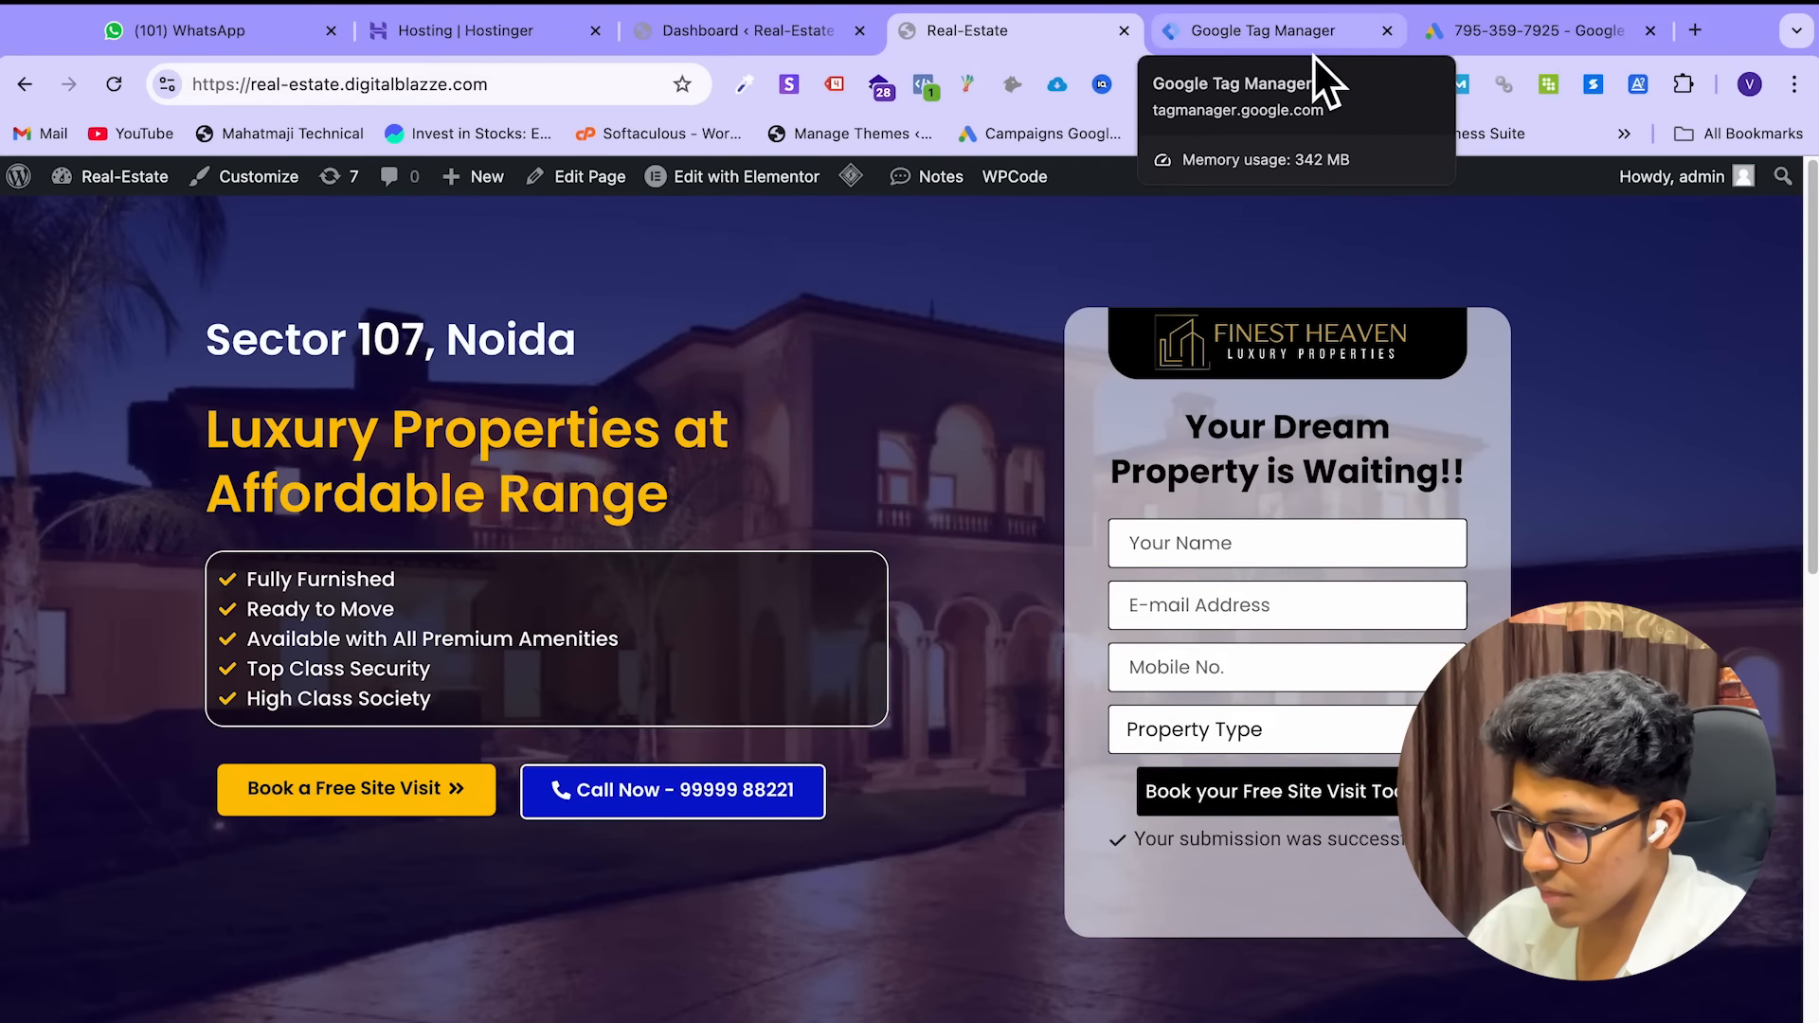
Correct the Page URL value to thank-you-, checking the site's /thank-you-2 address
click(1313, 55)
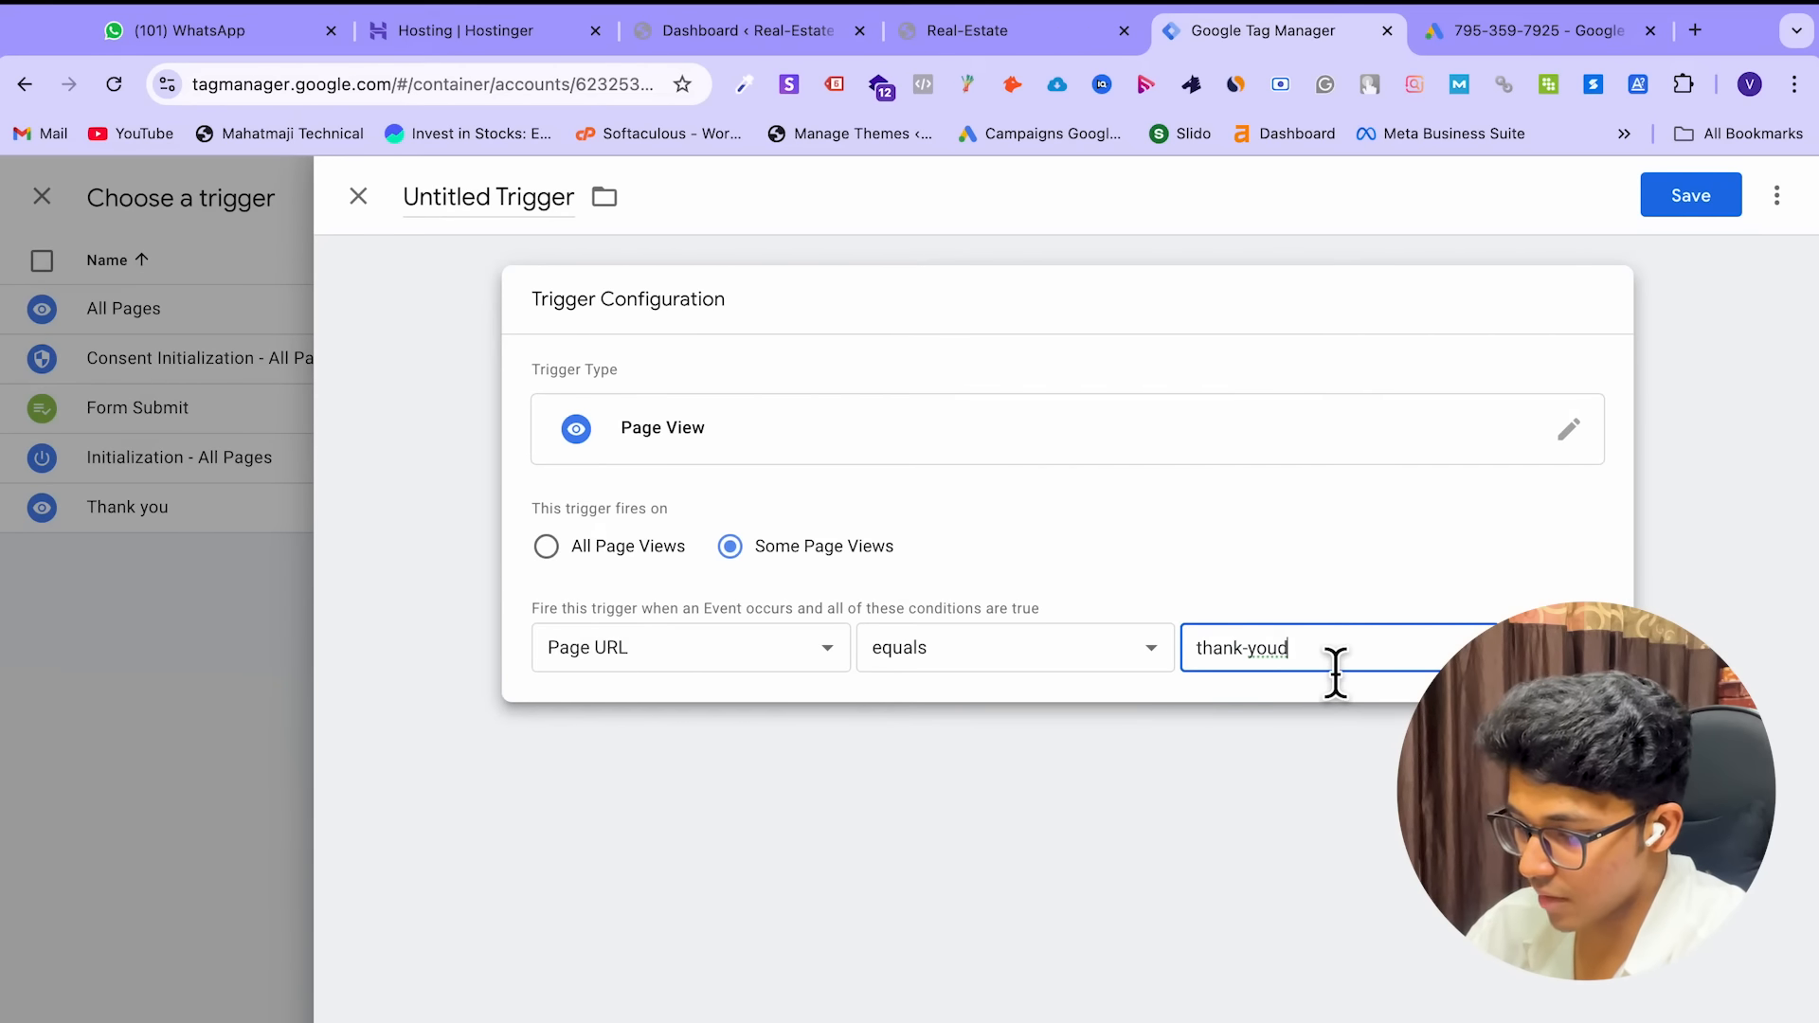
key(BackSpace)
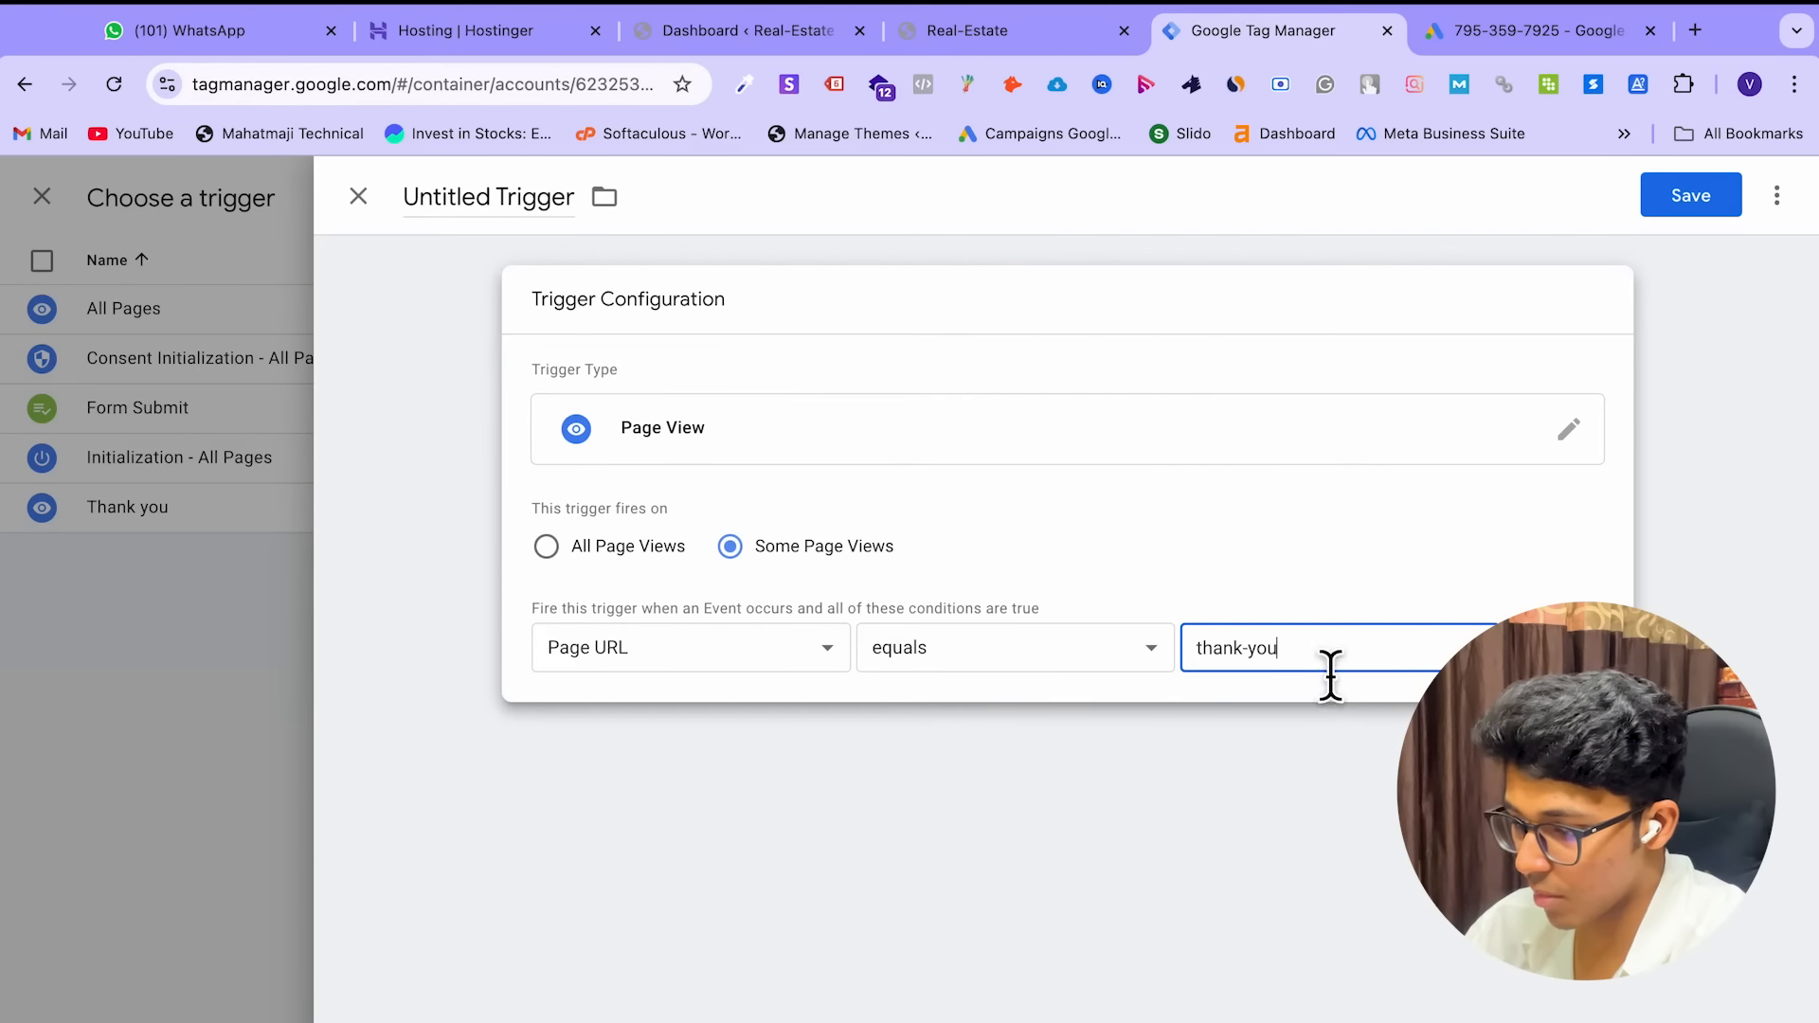
click(975, 42)
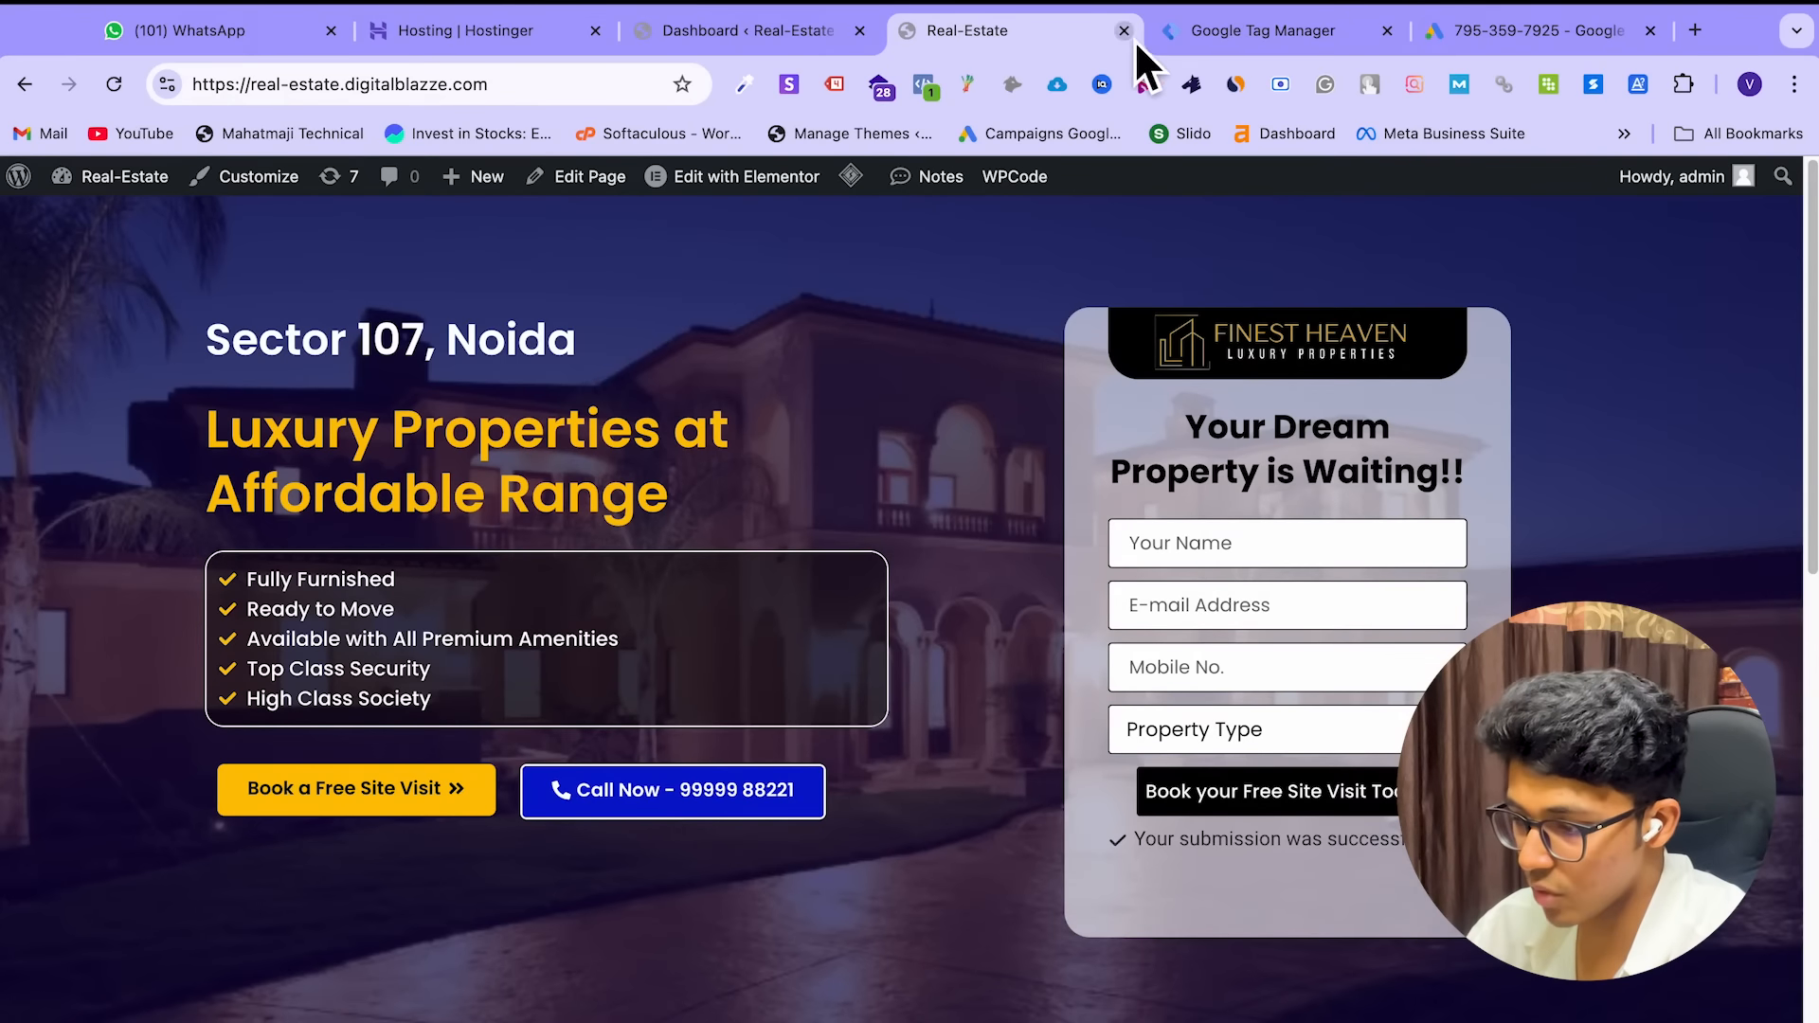
click(1196, 36)
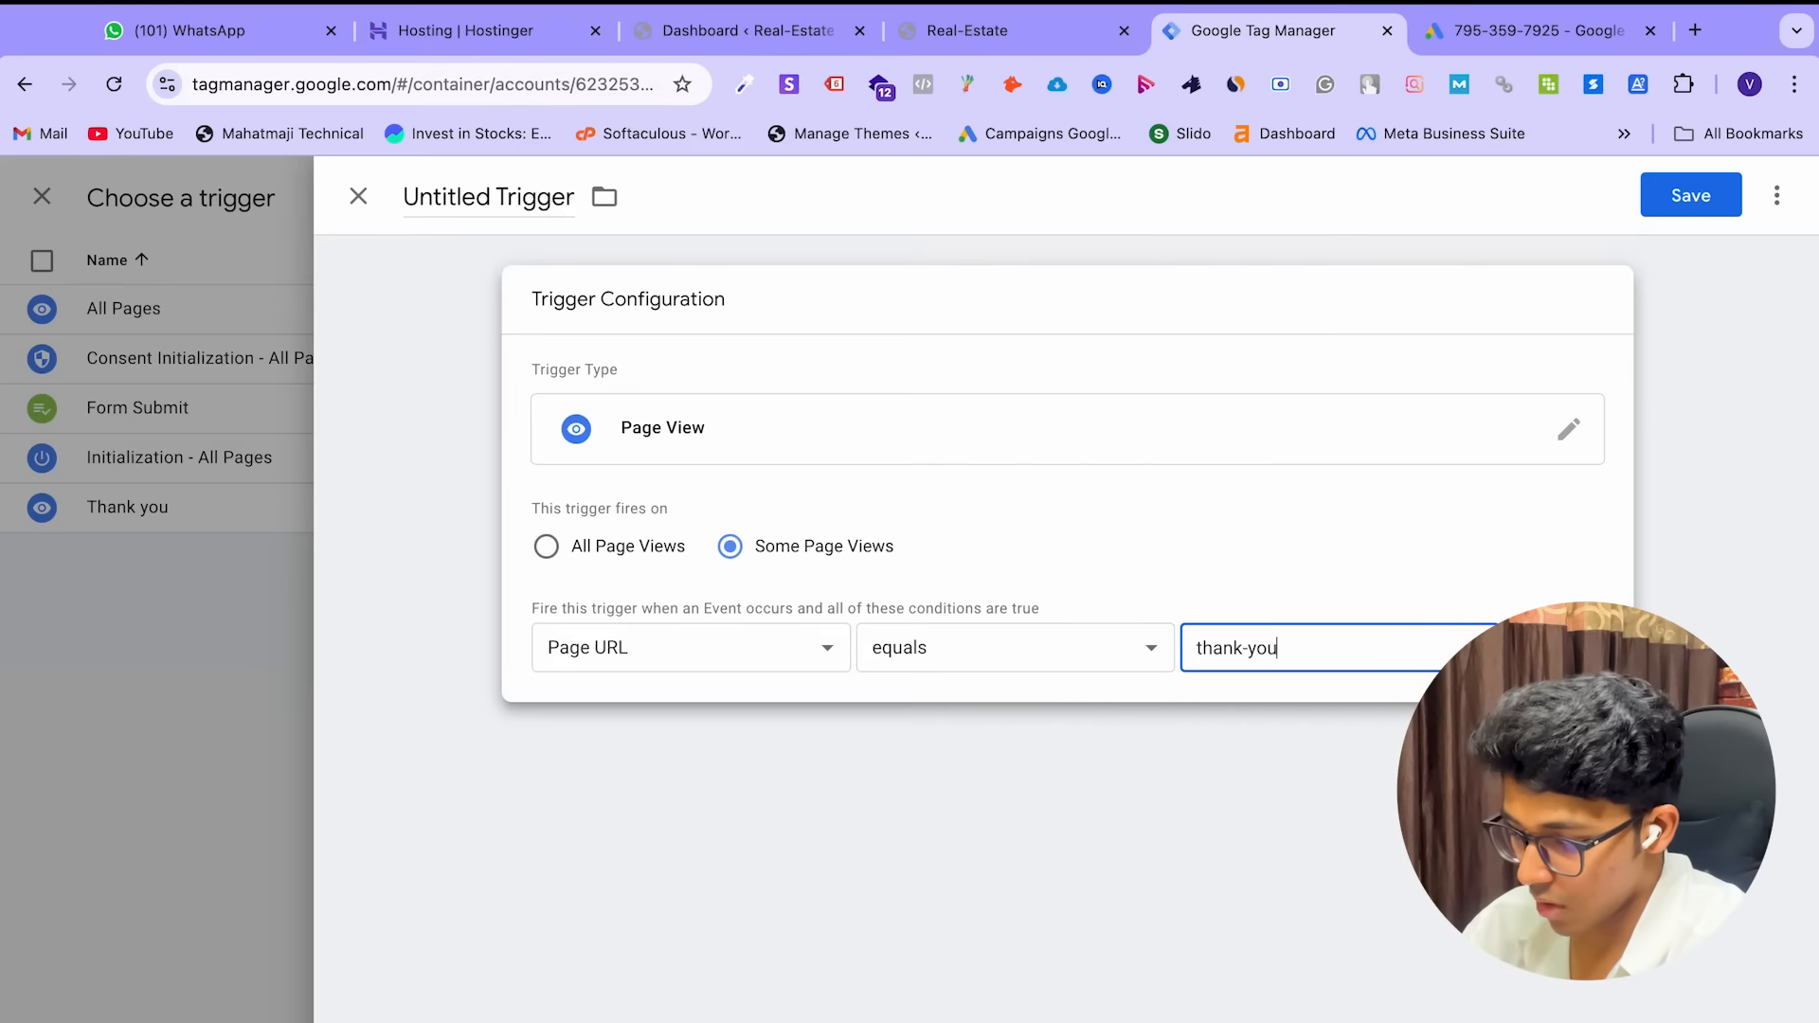
text(-)
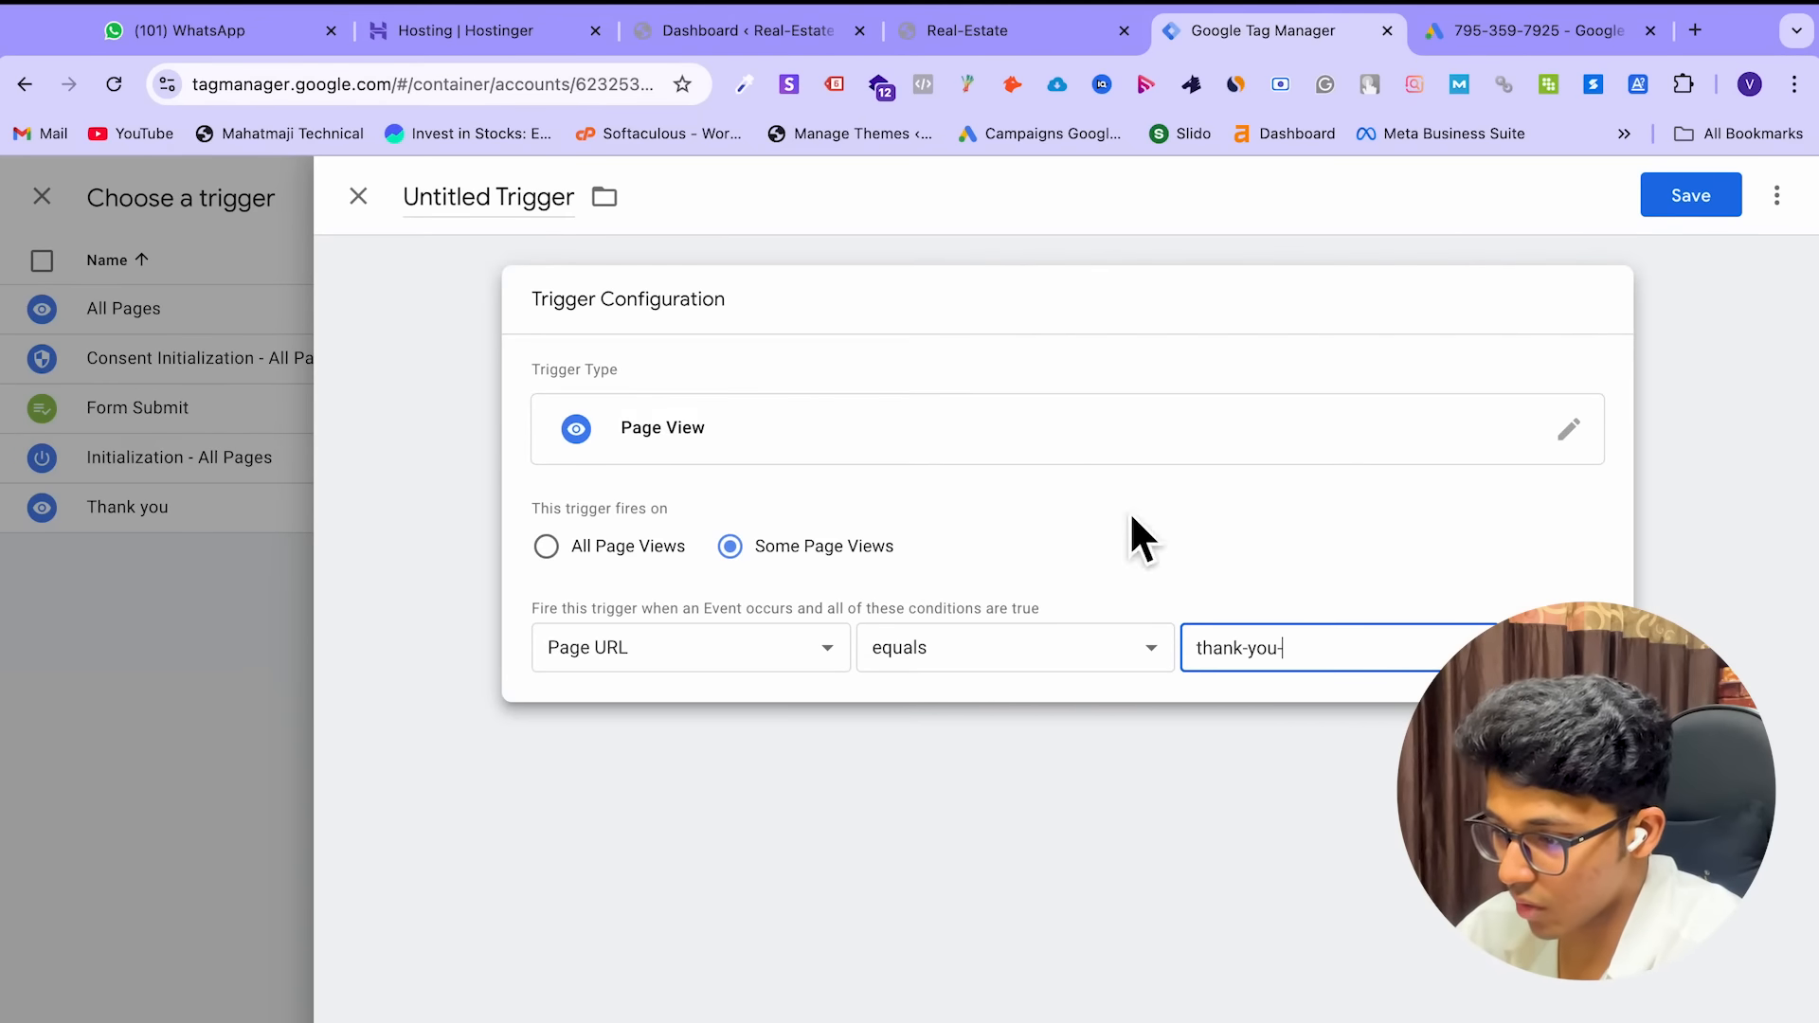
click(981, 17)
click(542, 89)
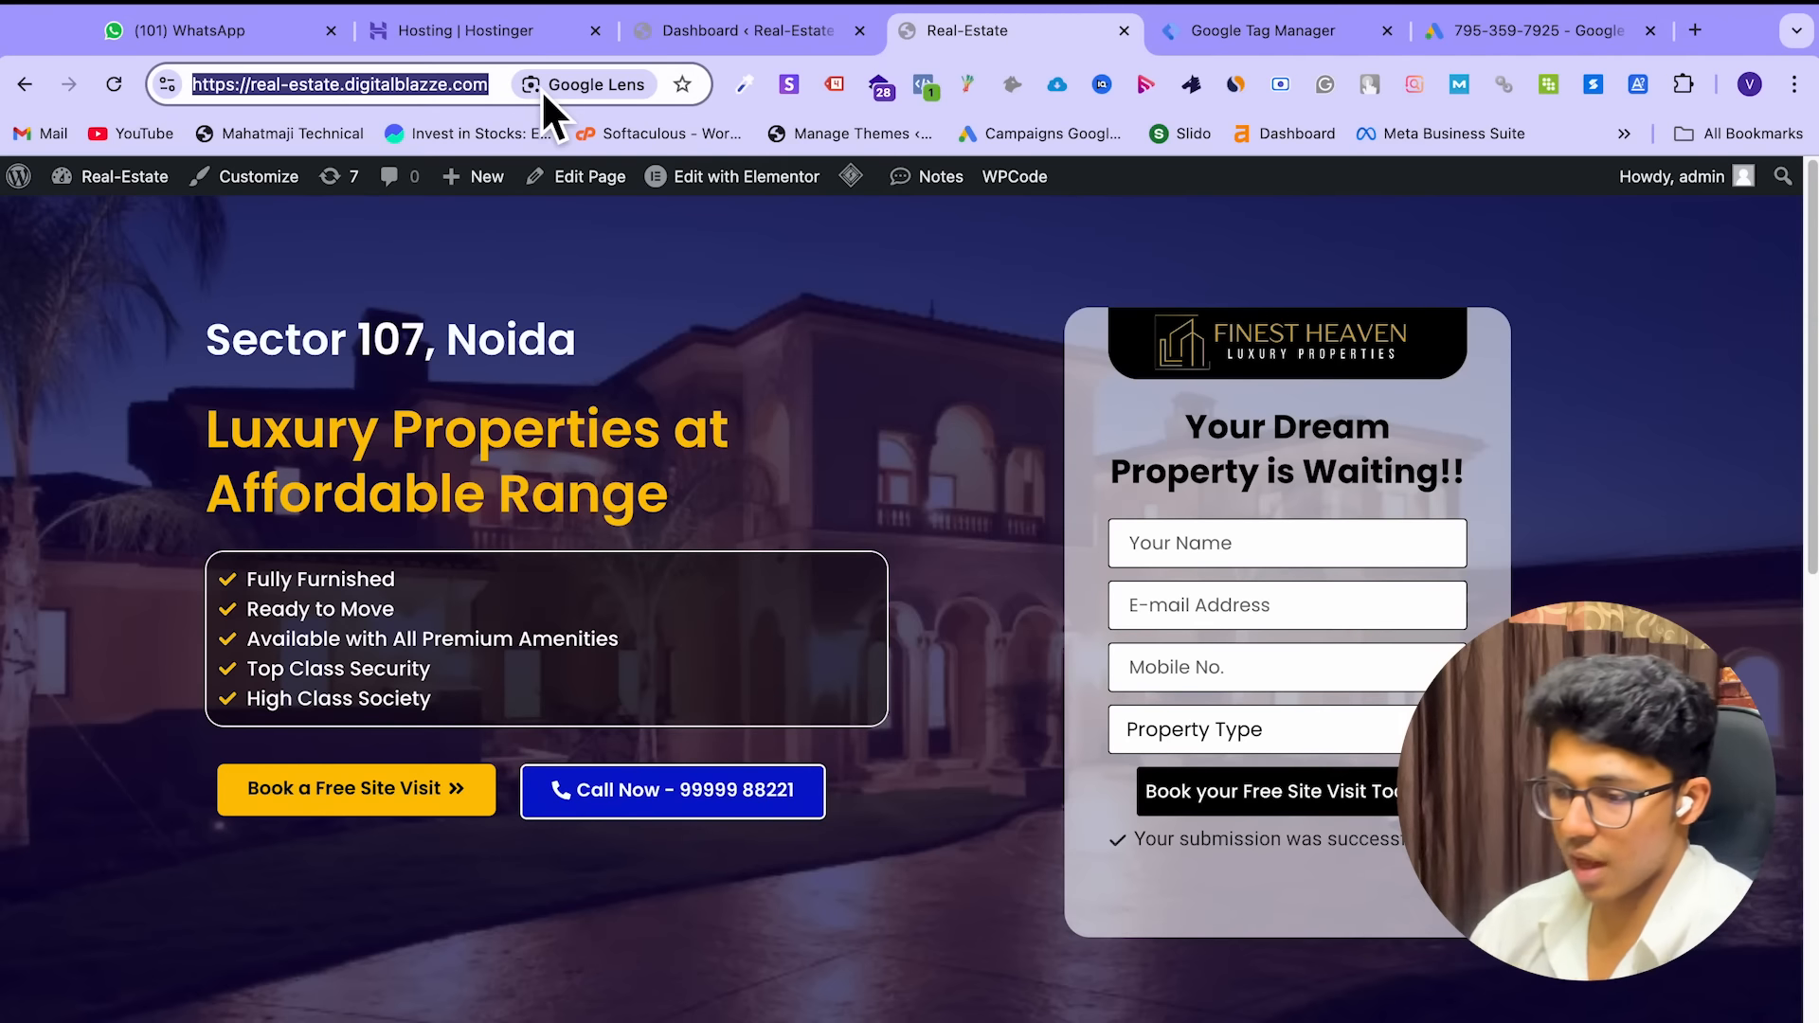
click(490, 92)
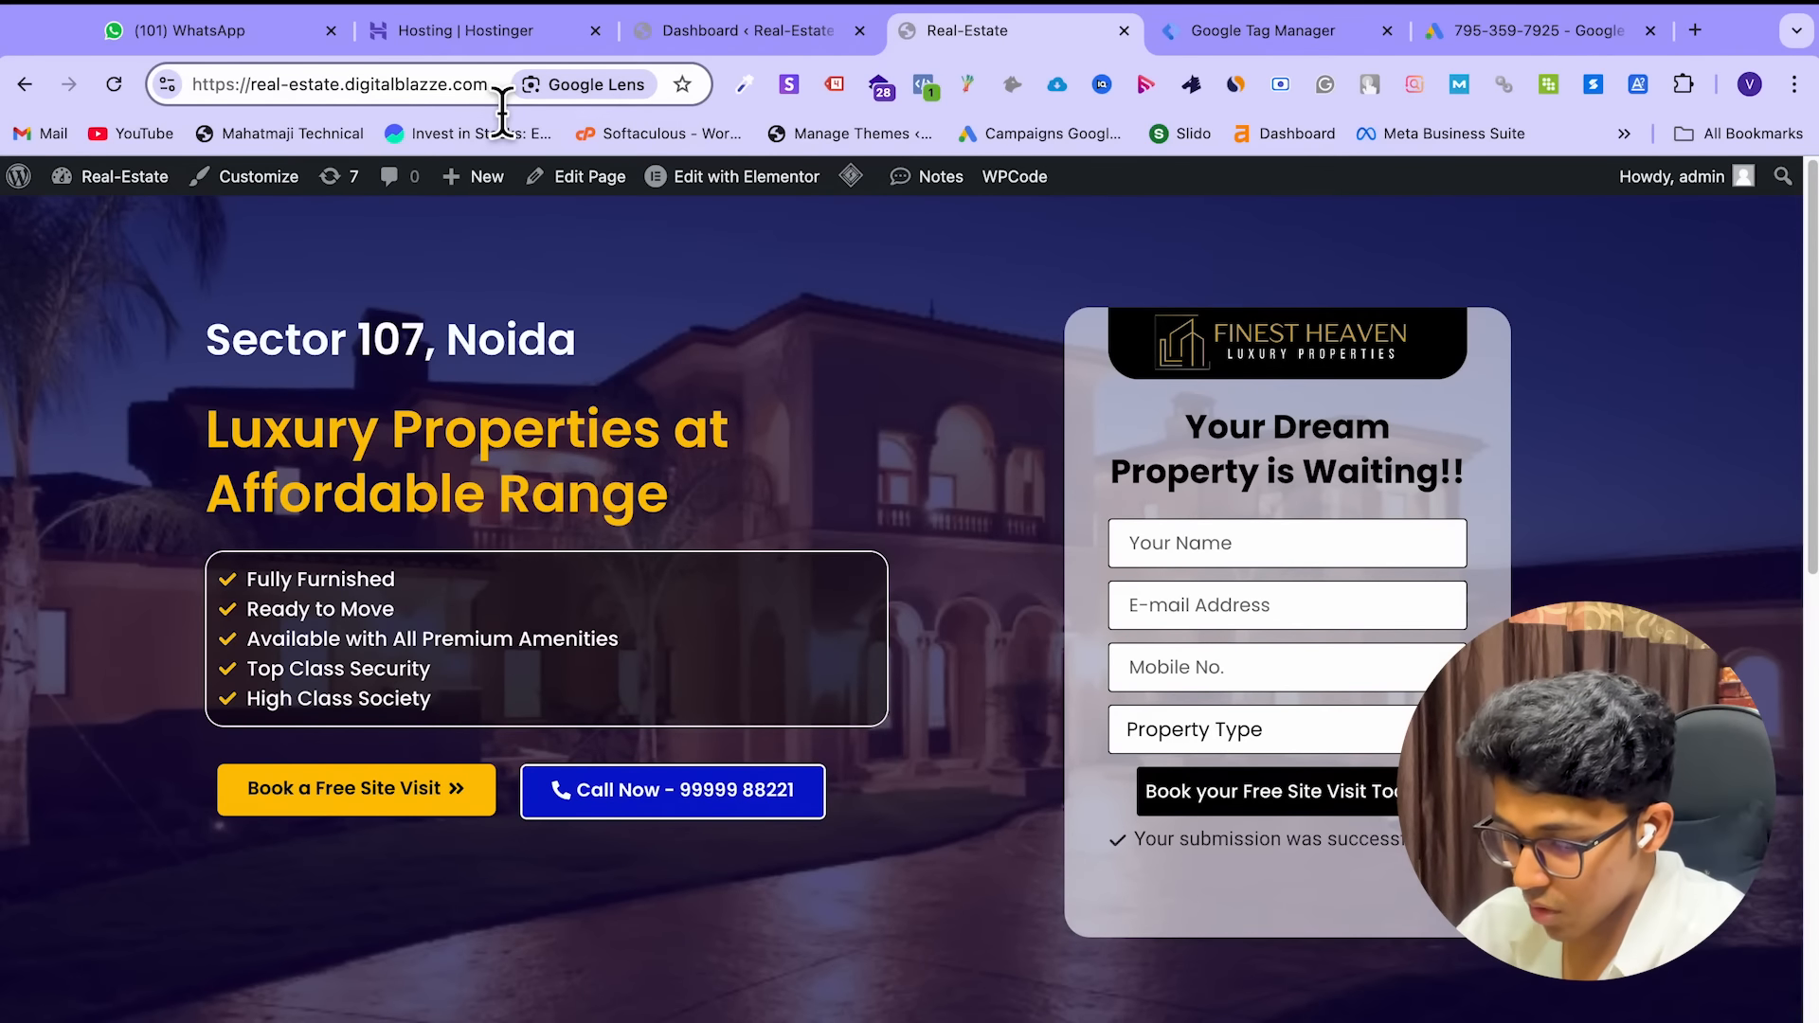
text(/than)
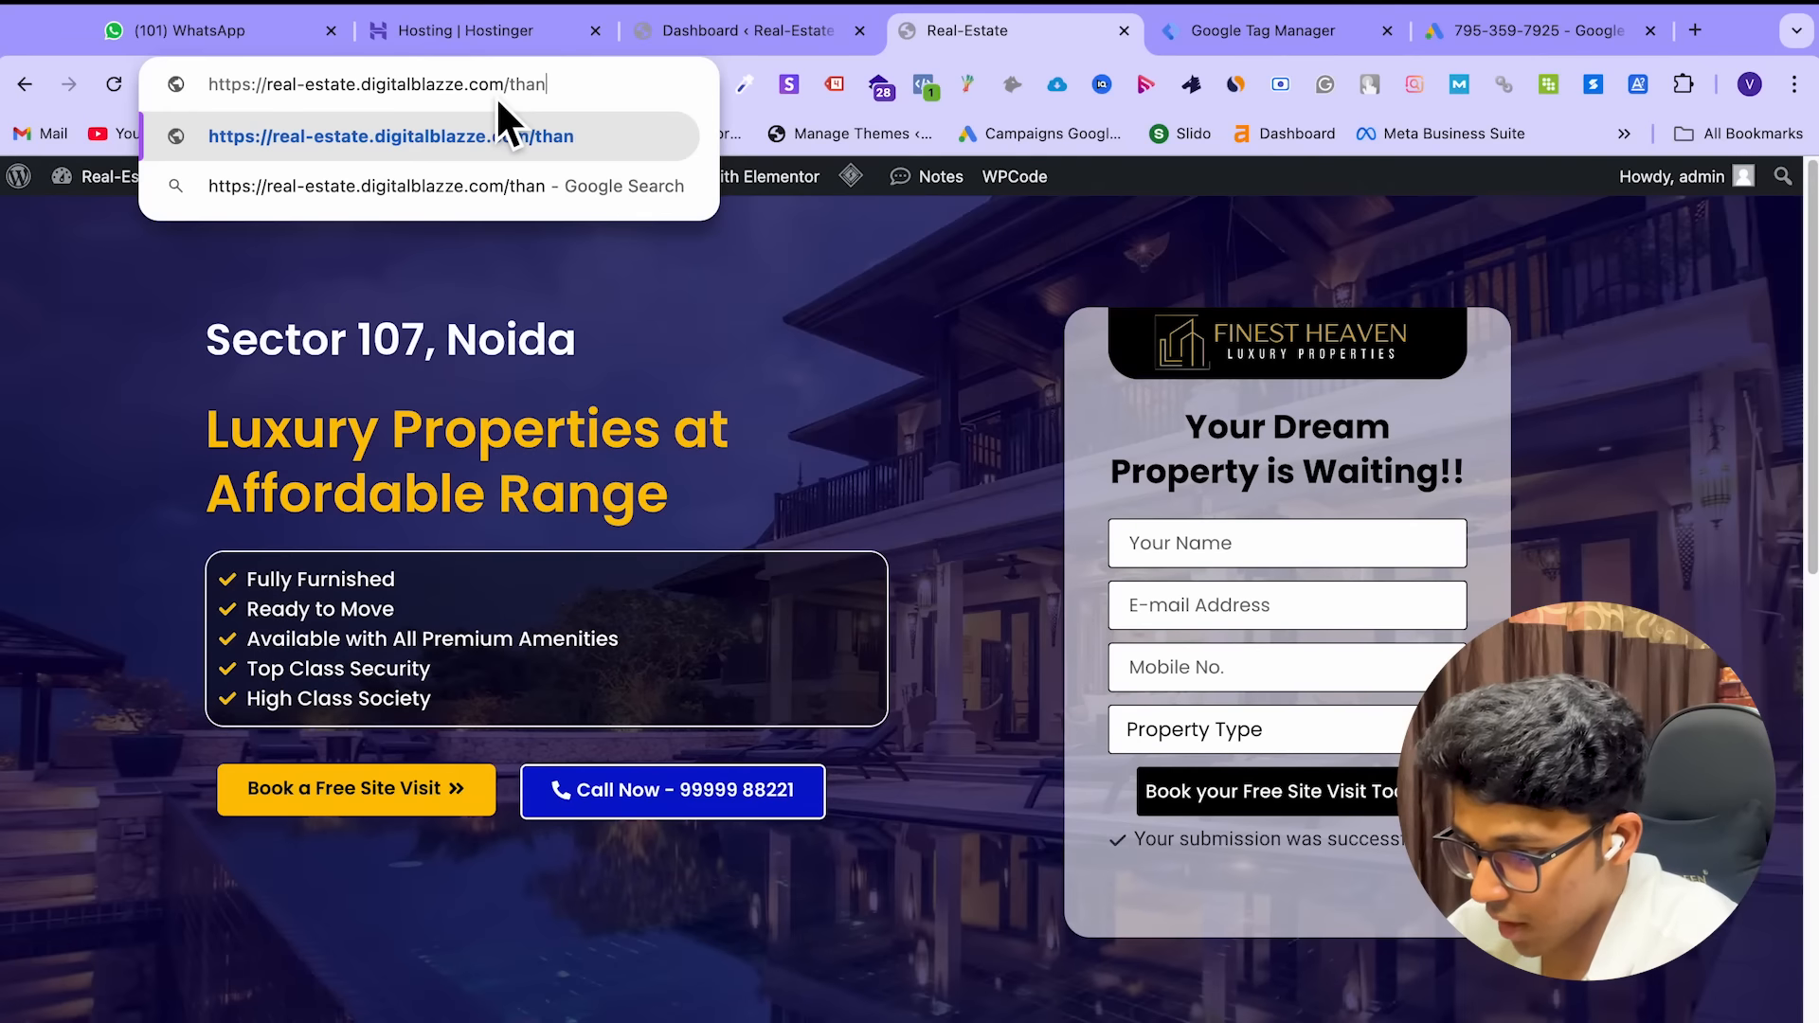
text(k-you)
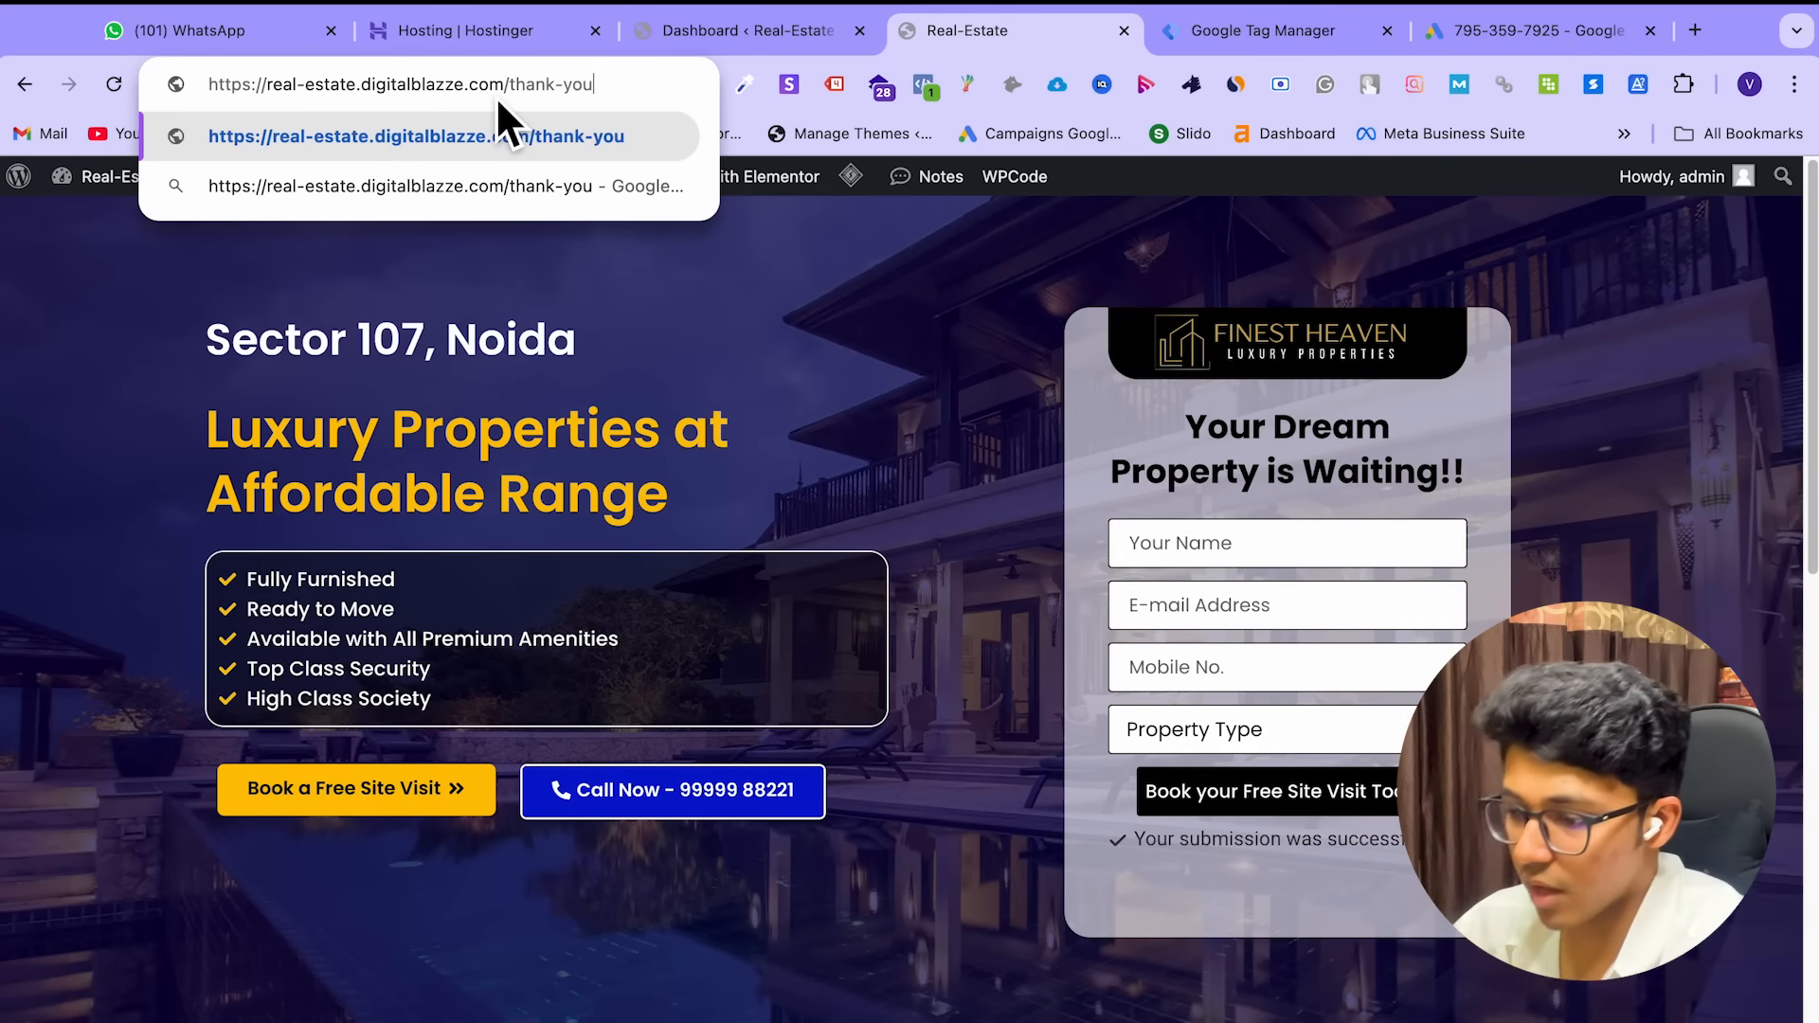
text(-2)
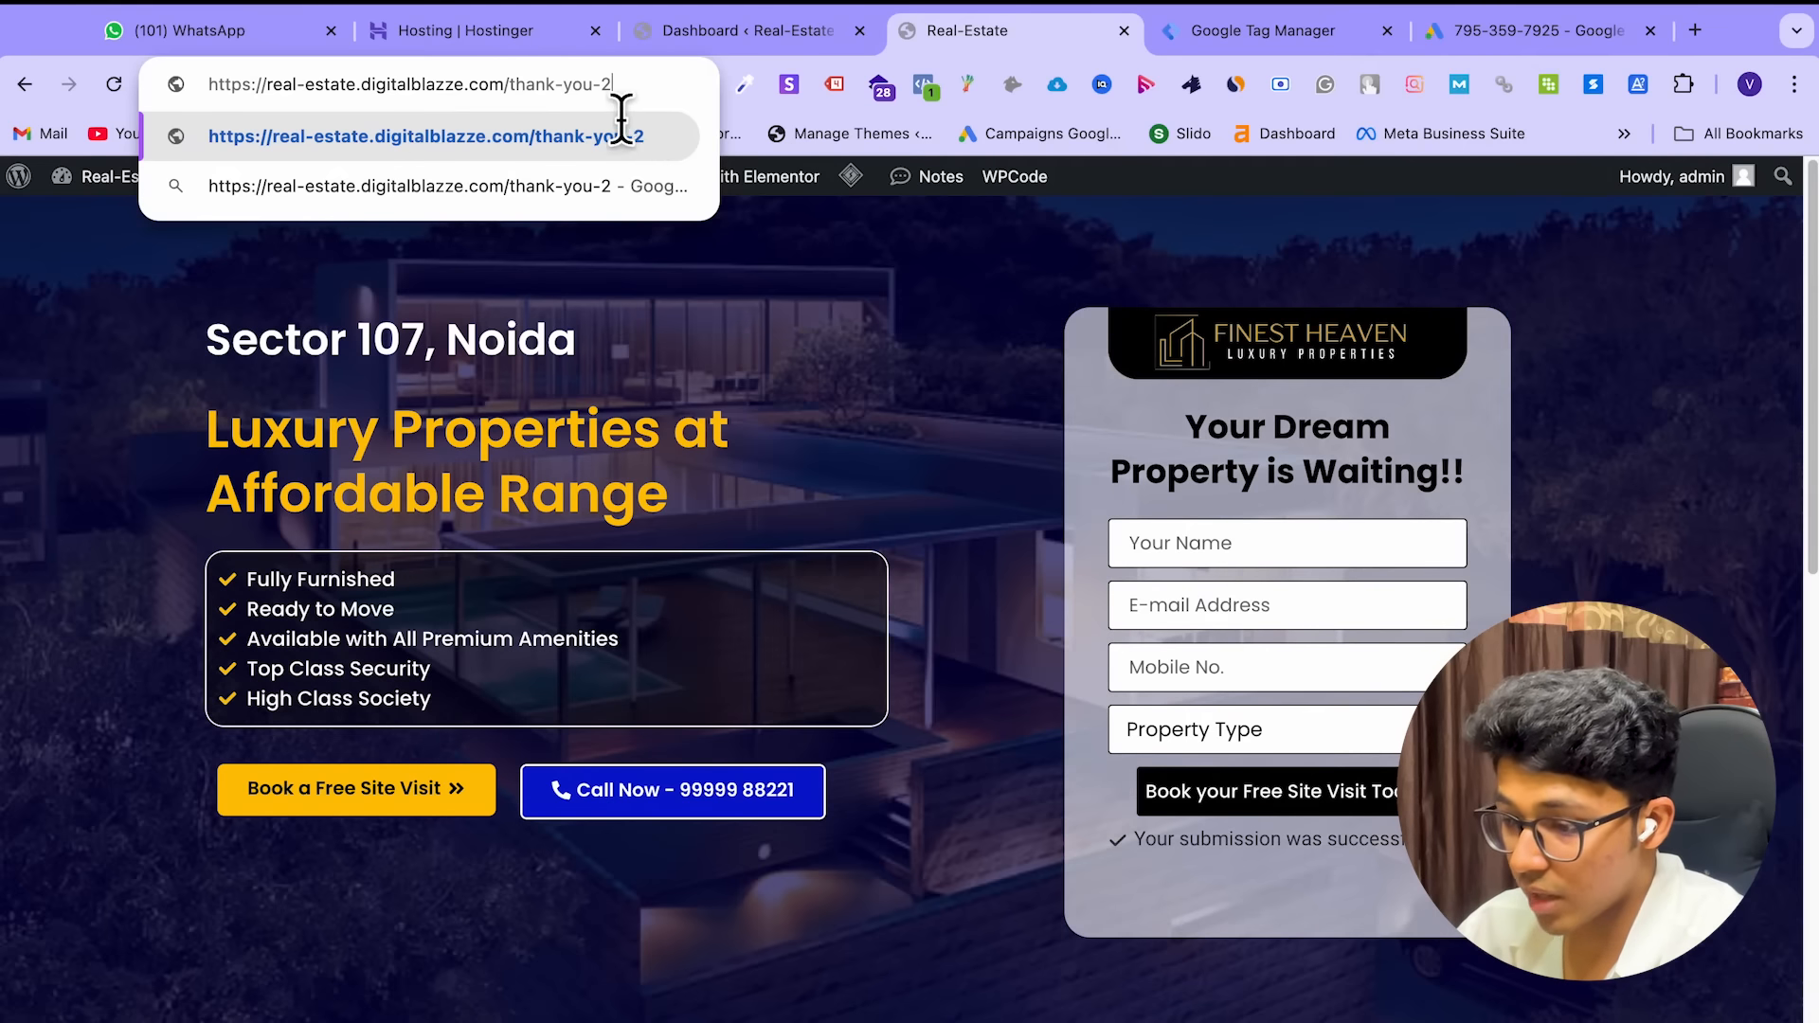
click(1239, 39)
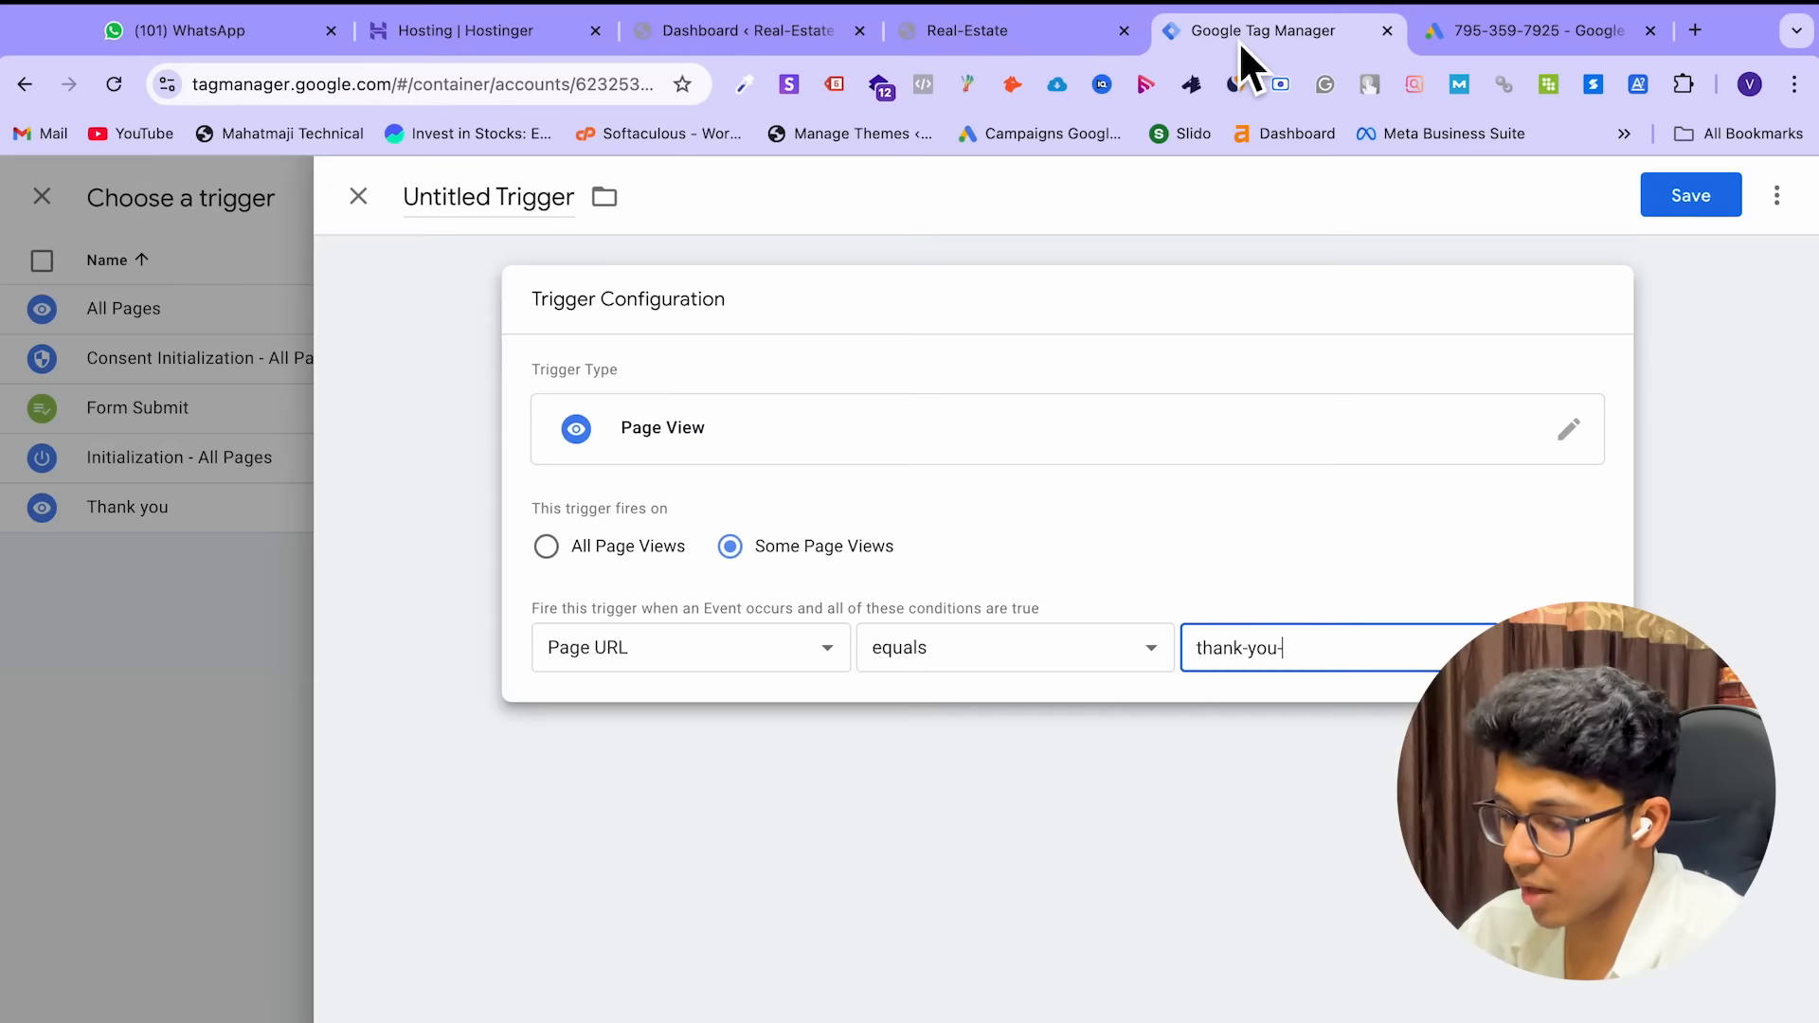
Change the Page URL operator from equals to contains and clear the thank-you- value
click(1023, 663)
key(Escape)
click(990, 651)
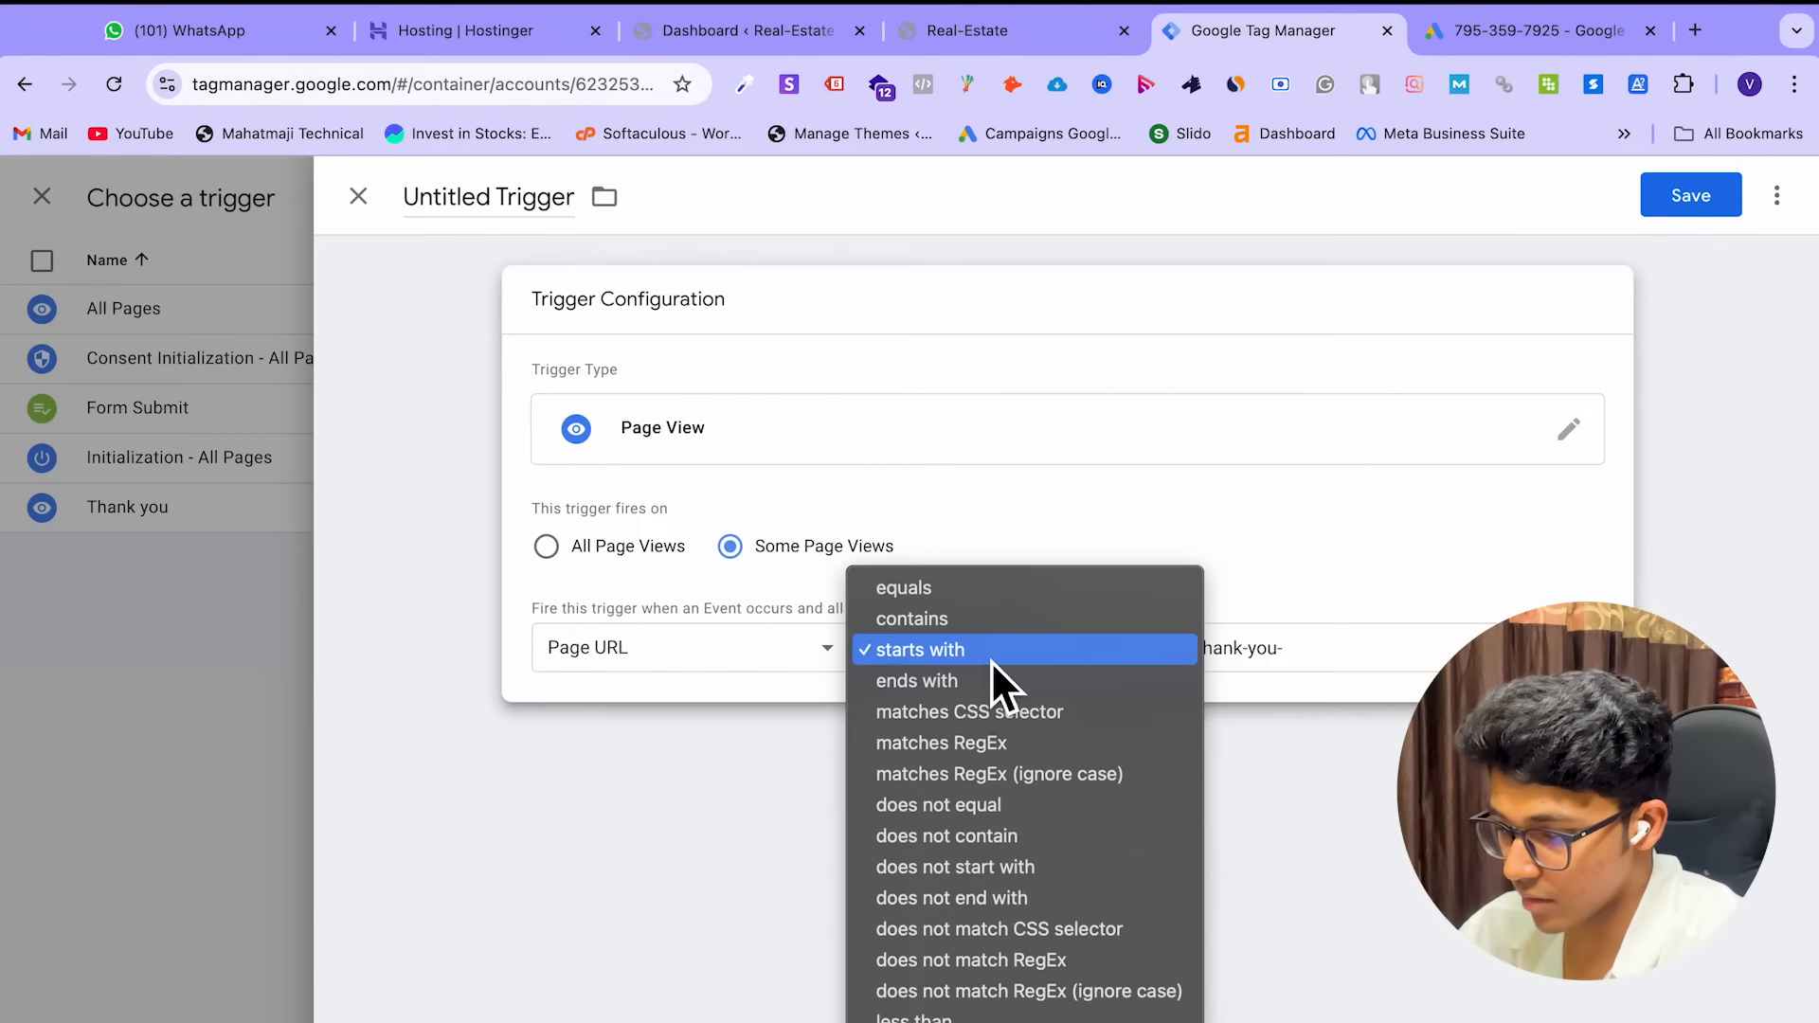
click(985, 619)
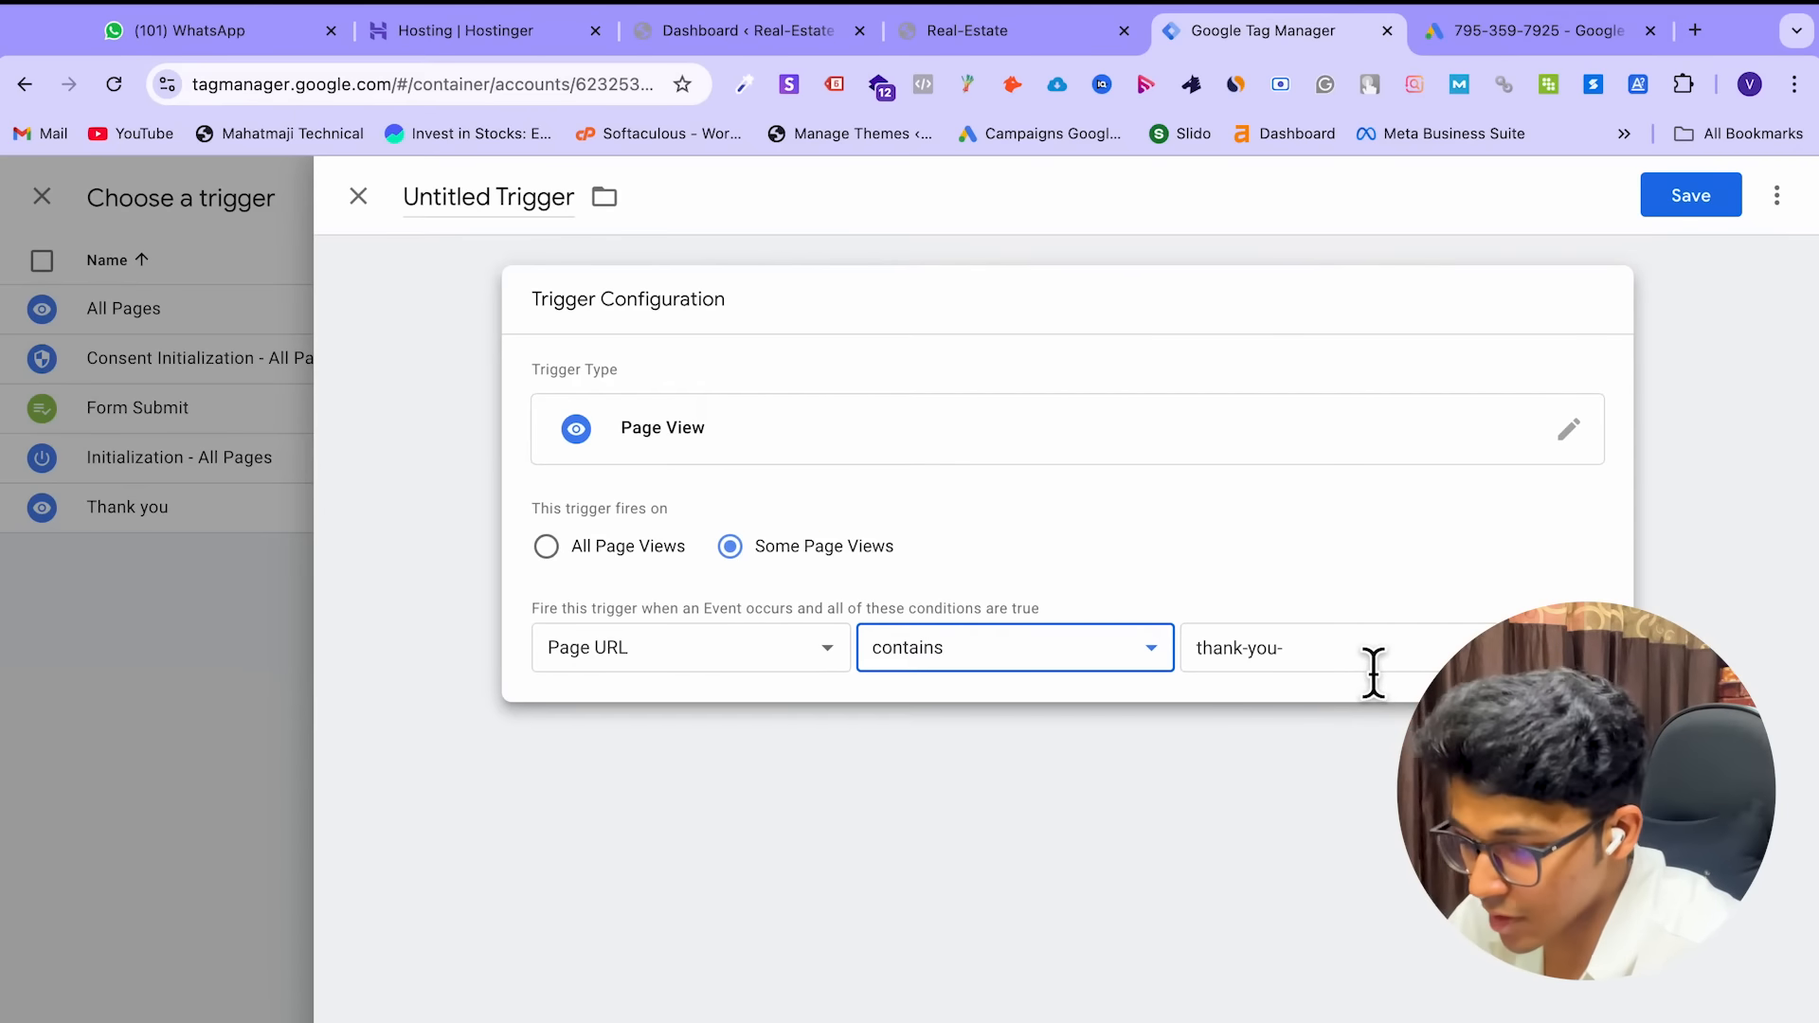
click(1374, 670)
key(super+a)
key(BackSpace)
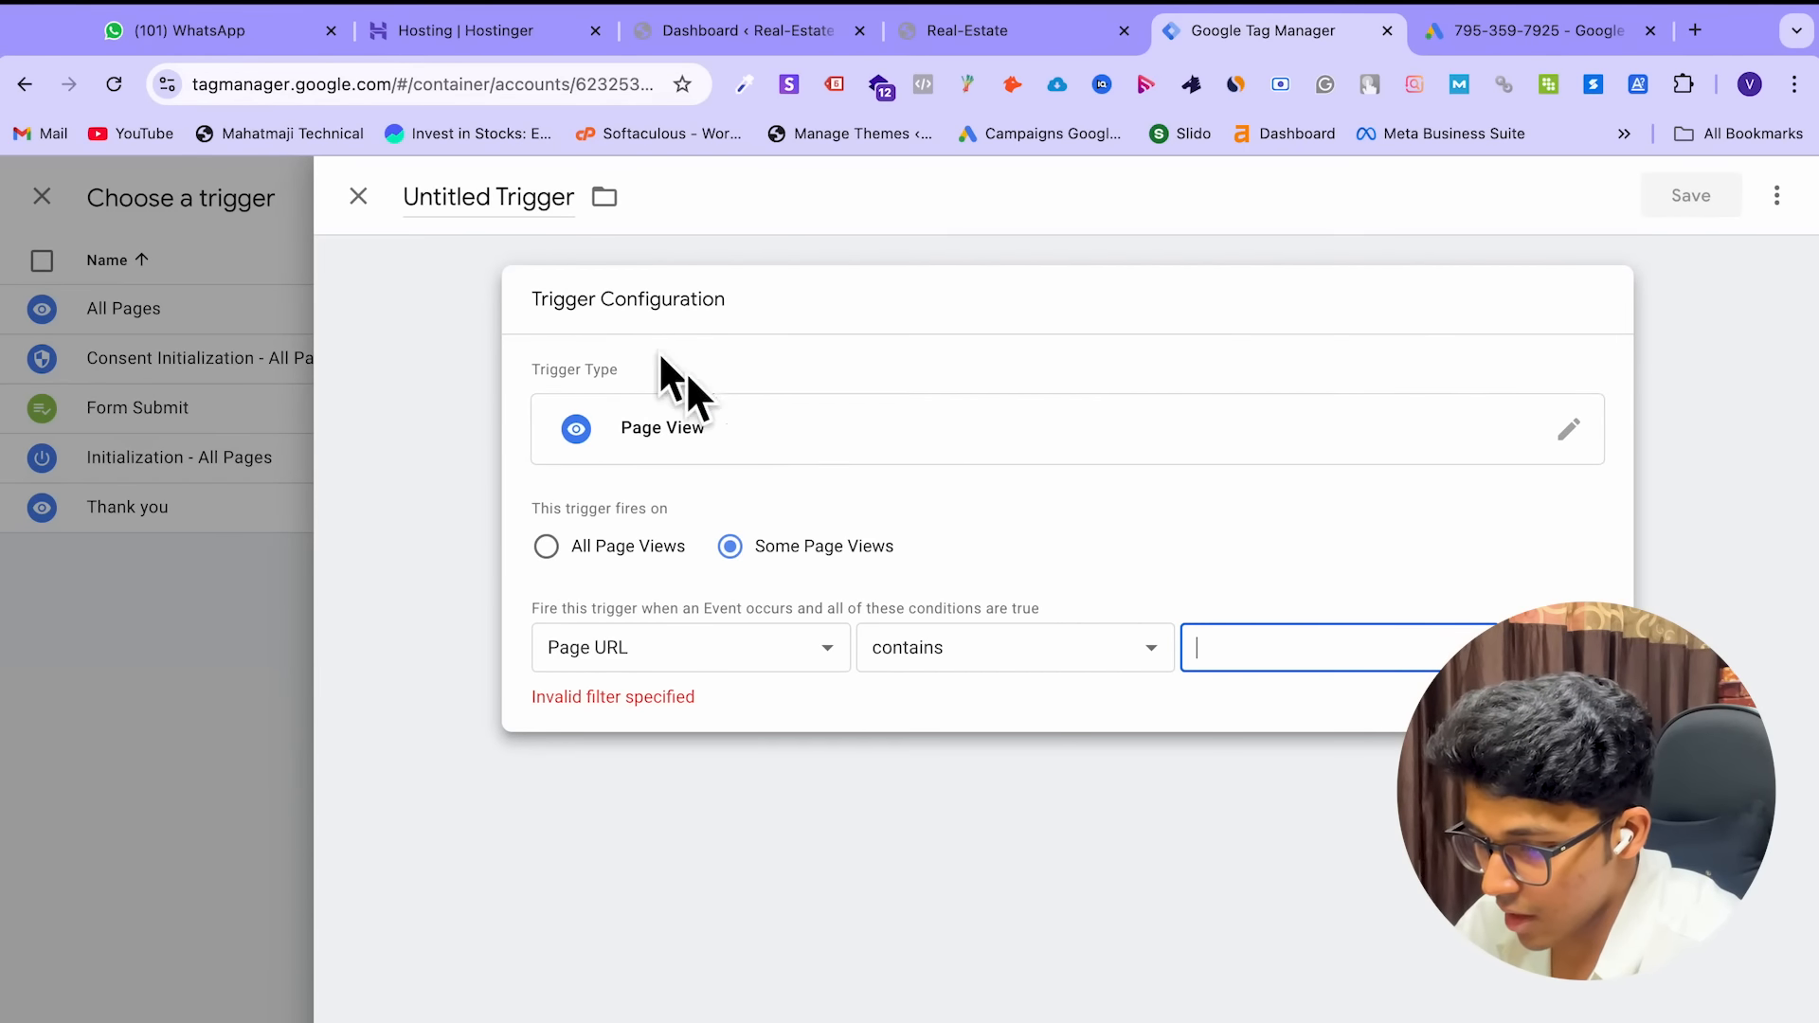
Change the trigger type to Form Submission firing on All Forms
click(675, 404)
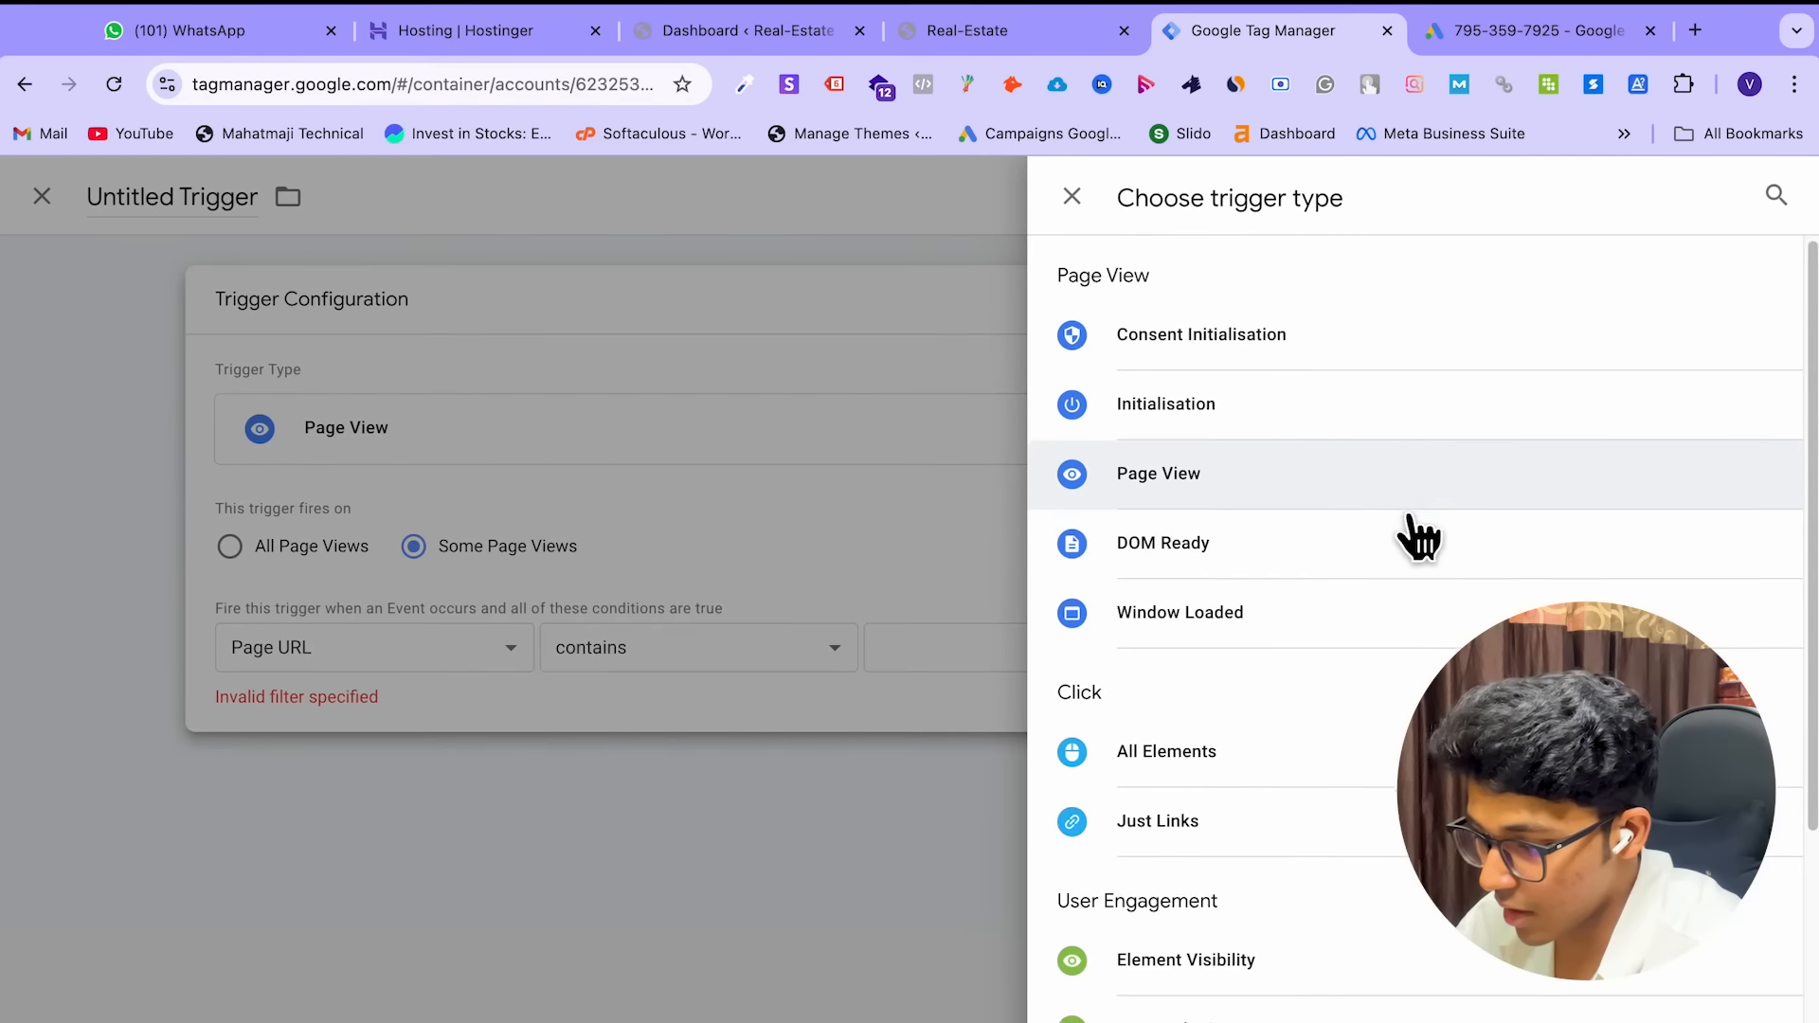
scroll(1412, 569, down, 1)
click(1252, 920)
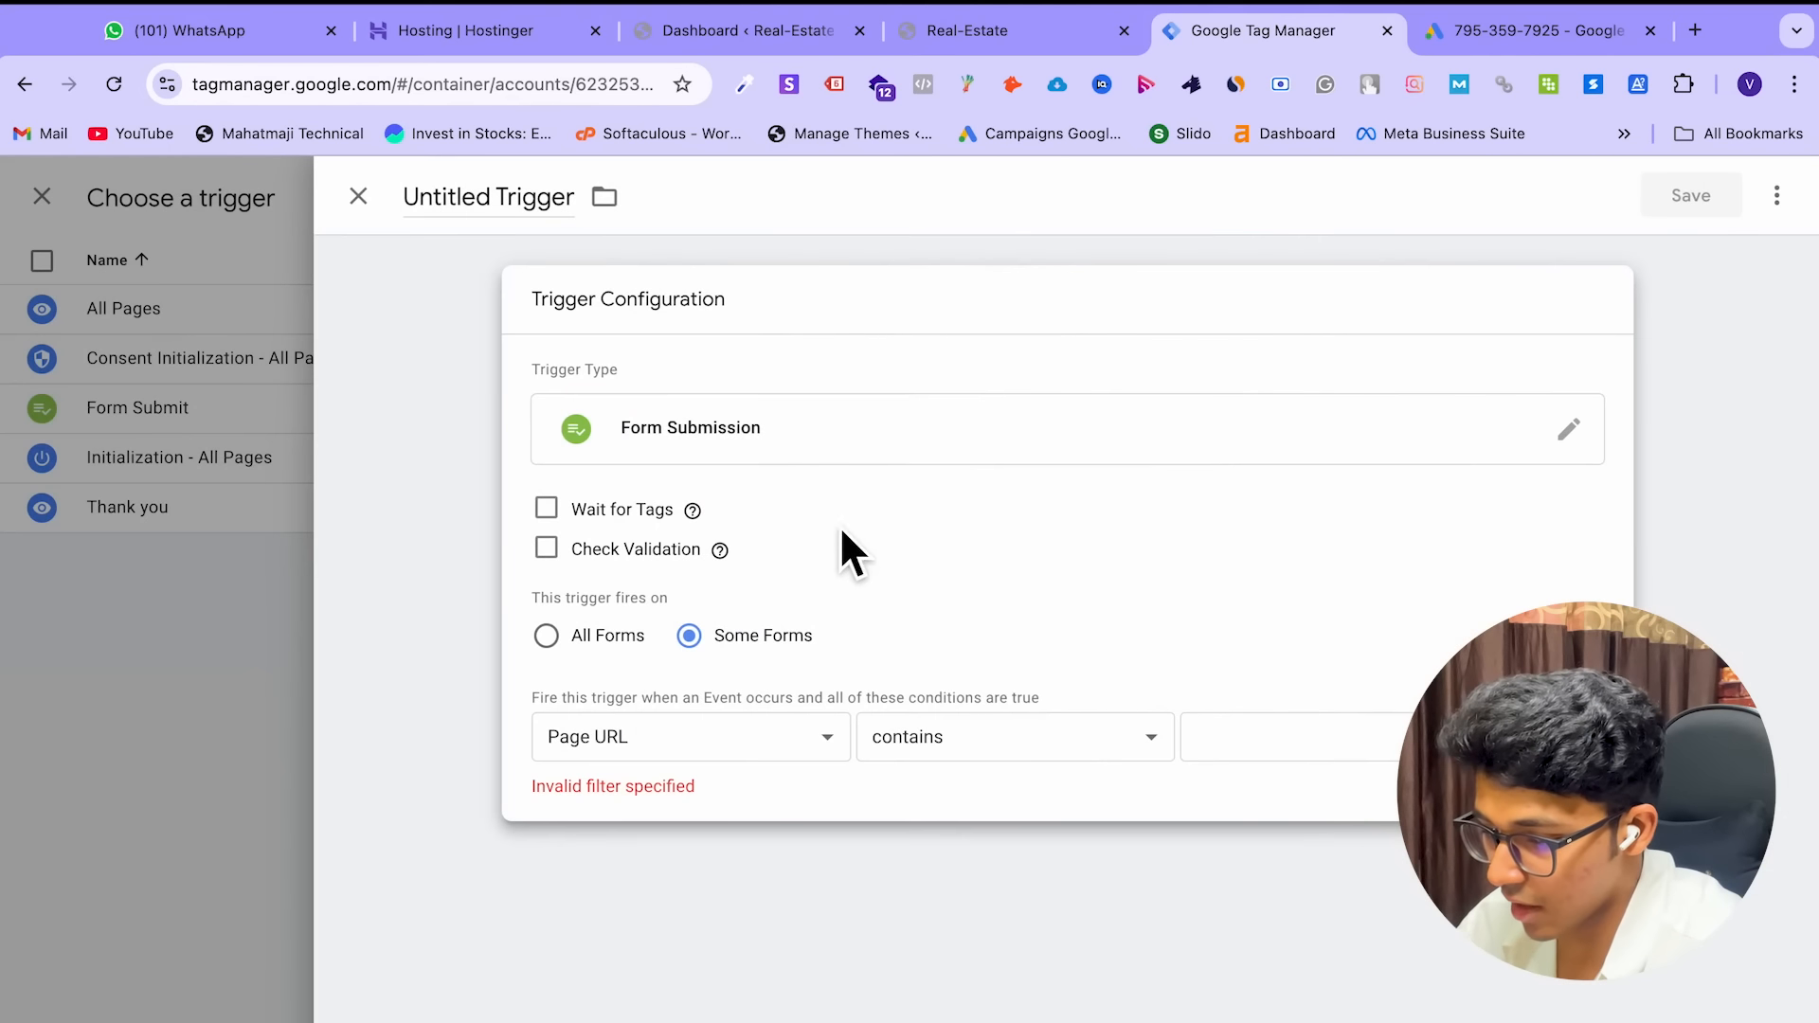
click(769, 737)
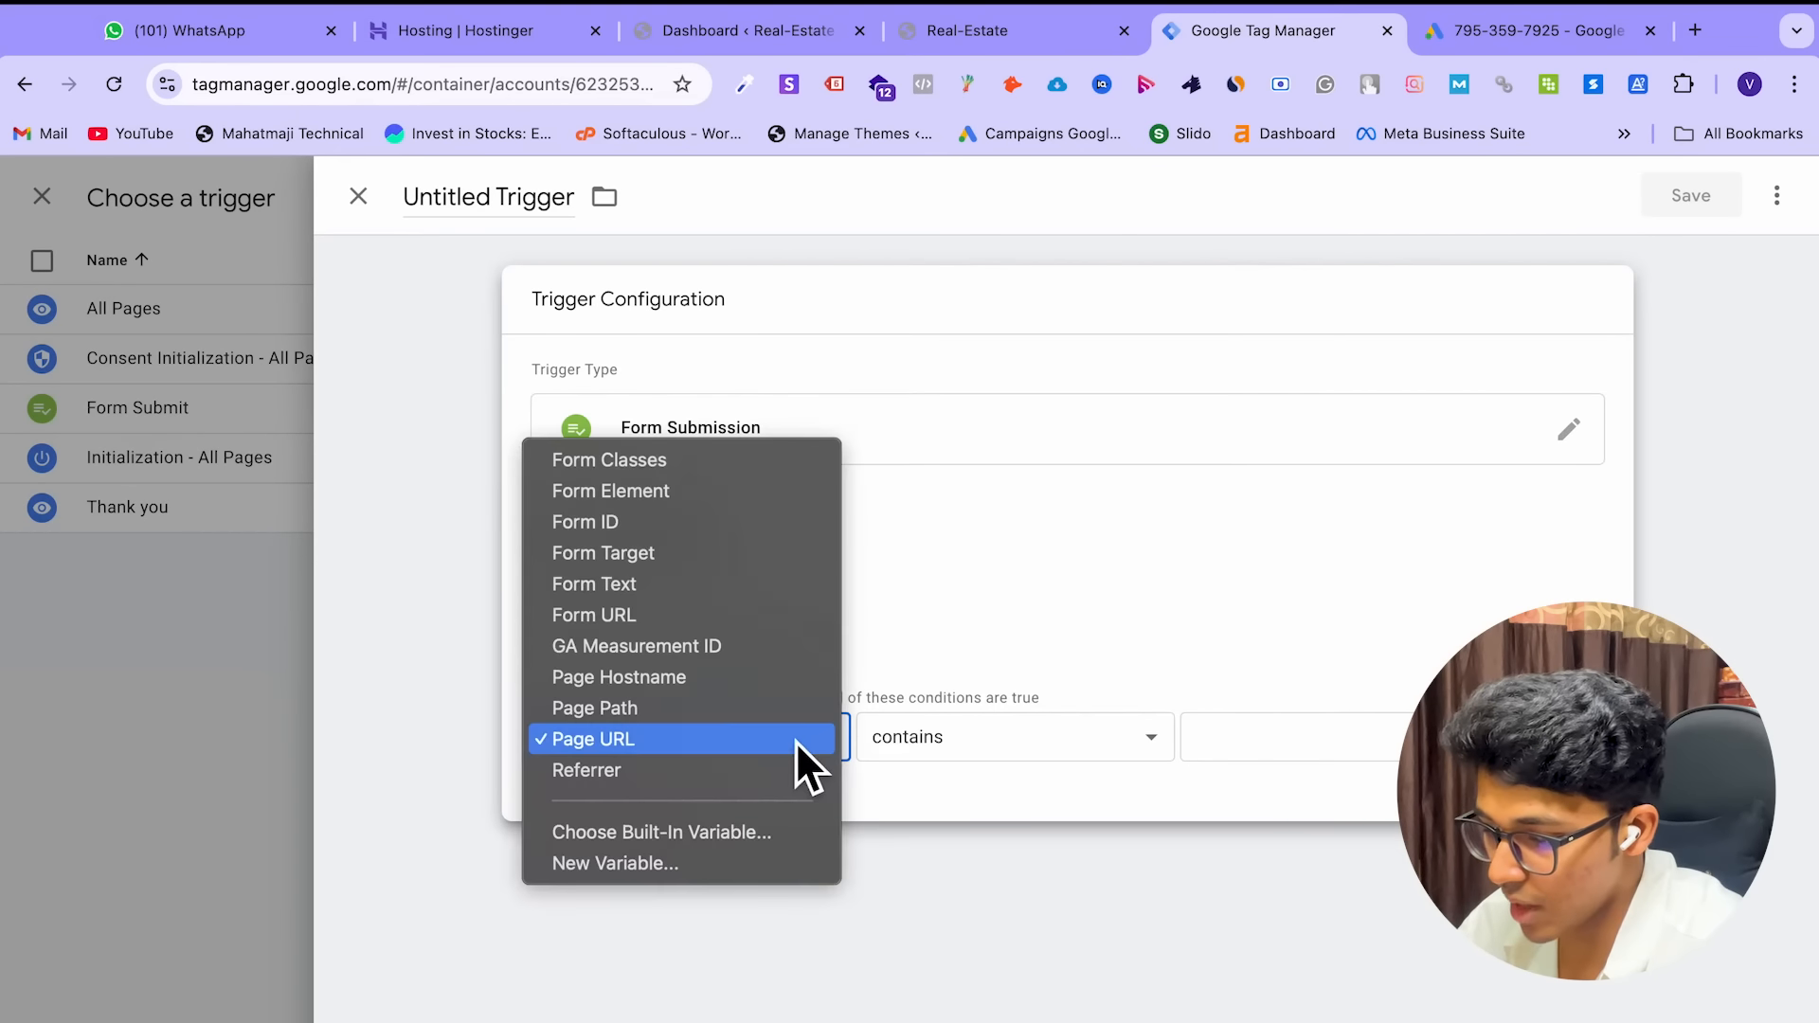
click(794, 741)
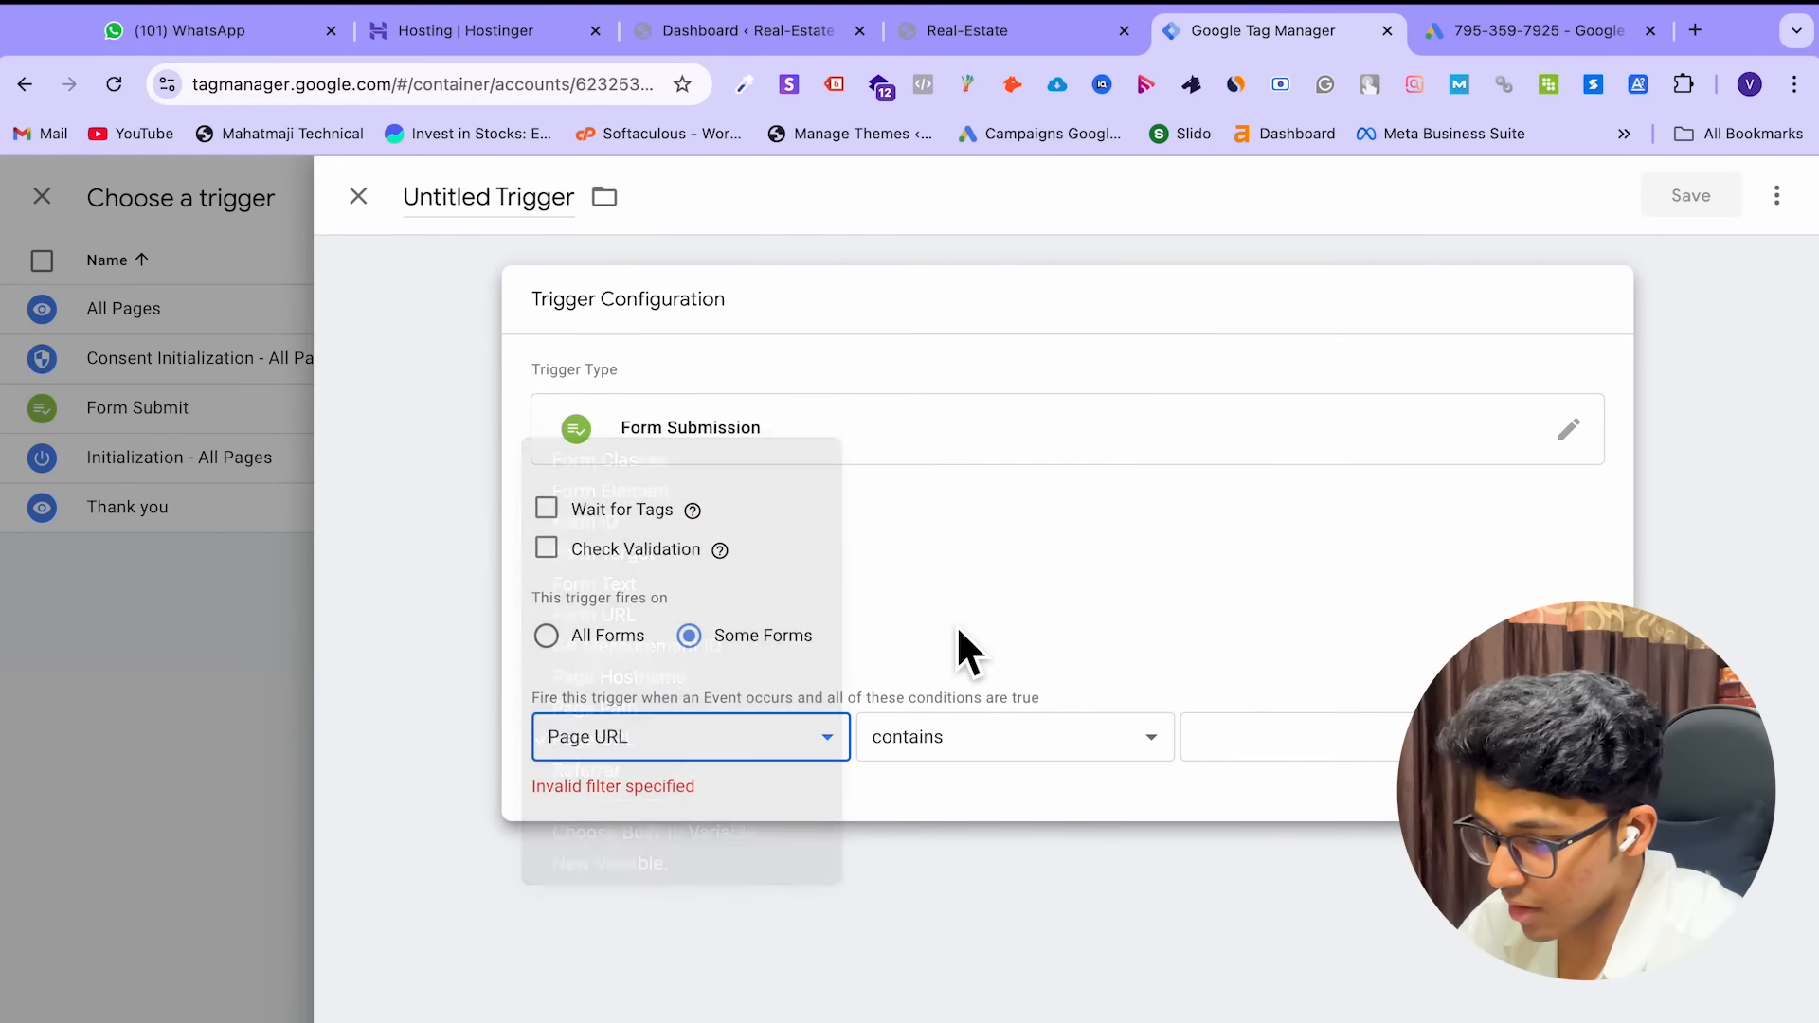
click(548, 636)
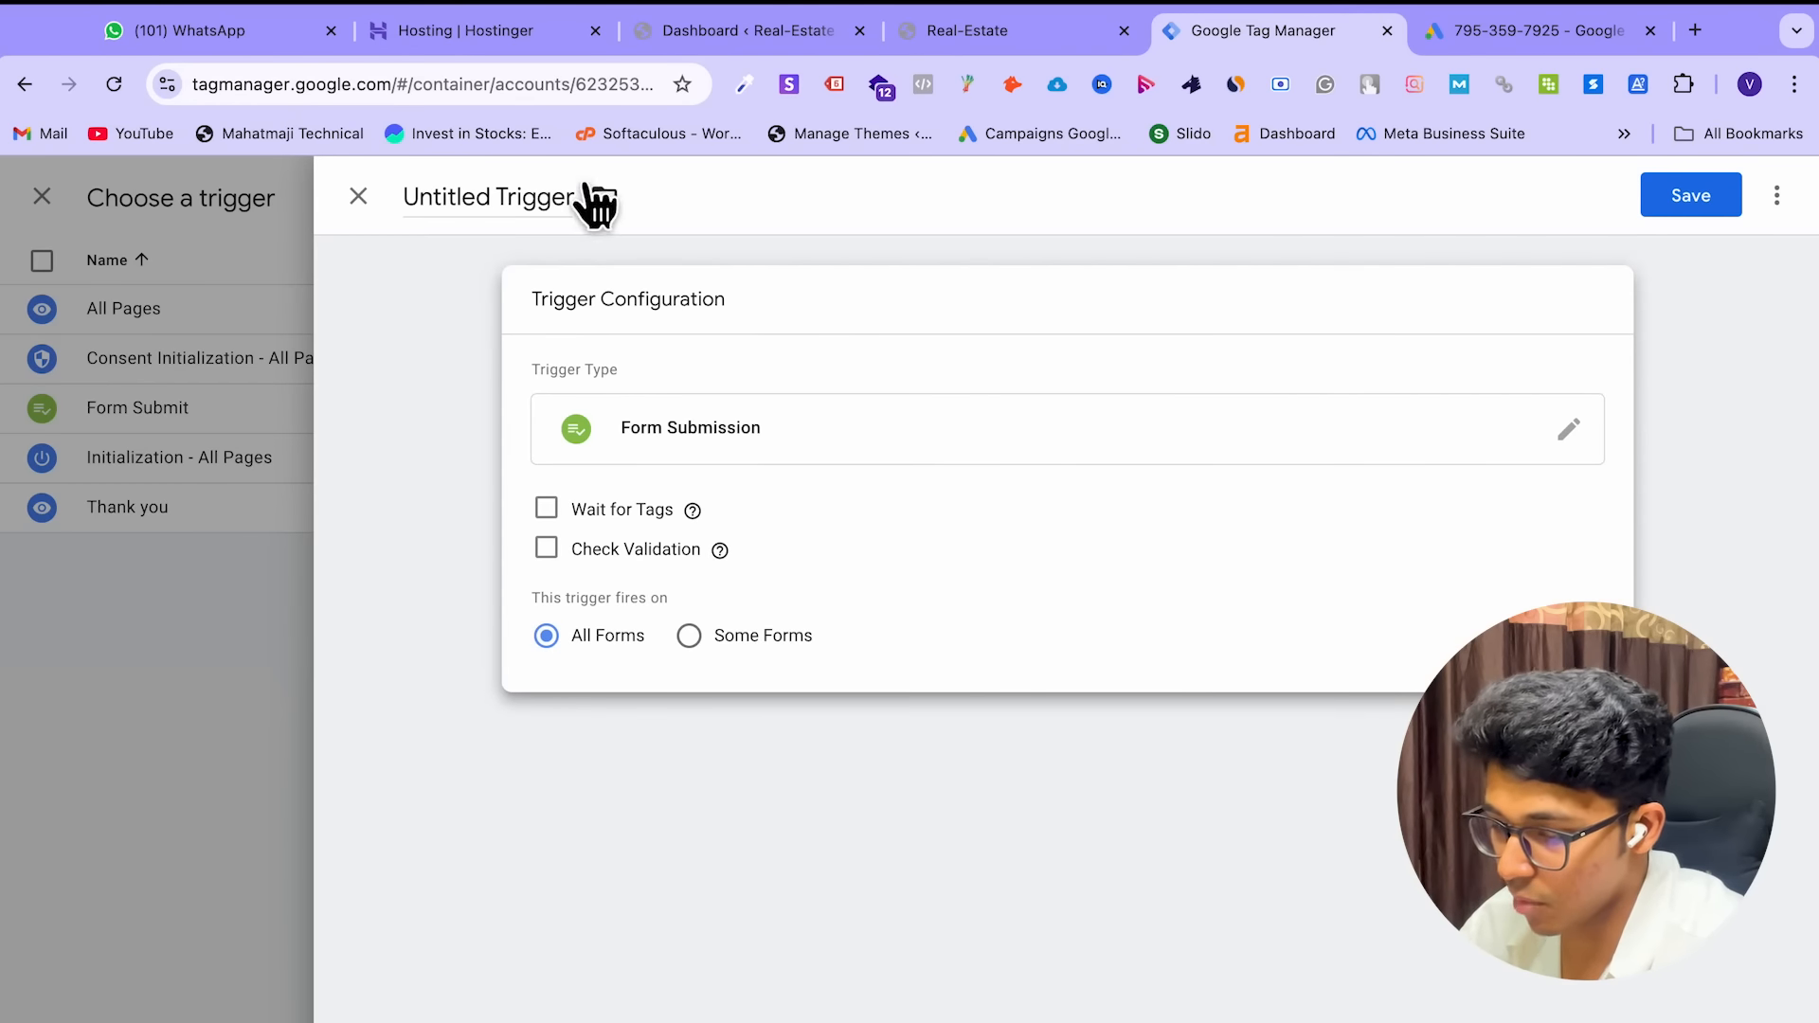
Name the trigger 3BHK Form Submit and save it
click(544, 201)
triple_click(546, 210)
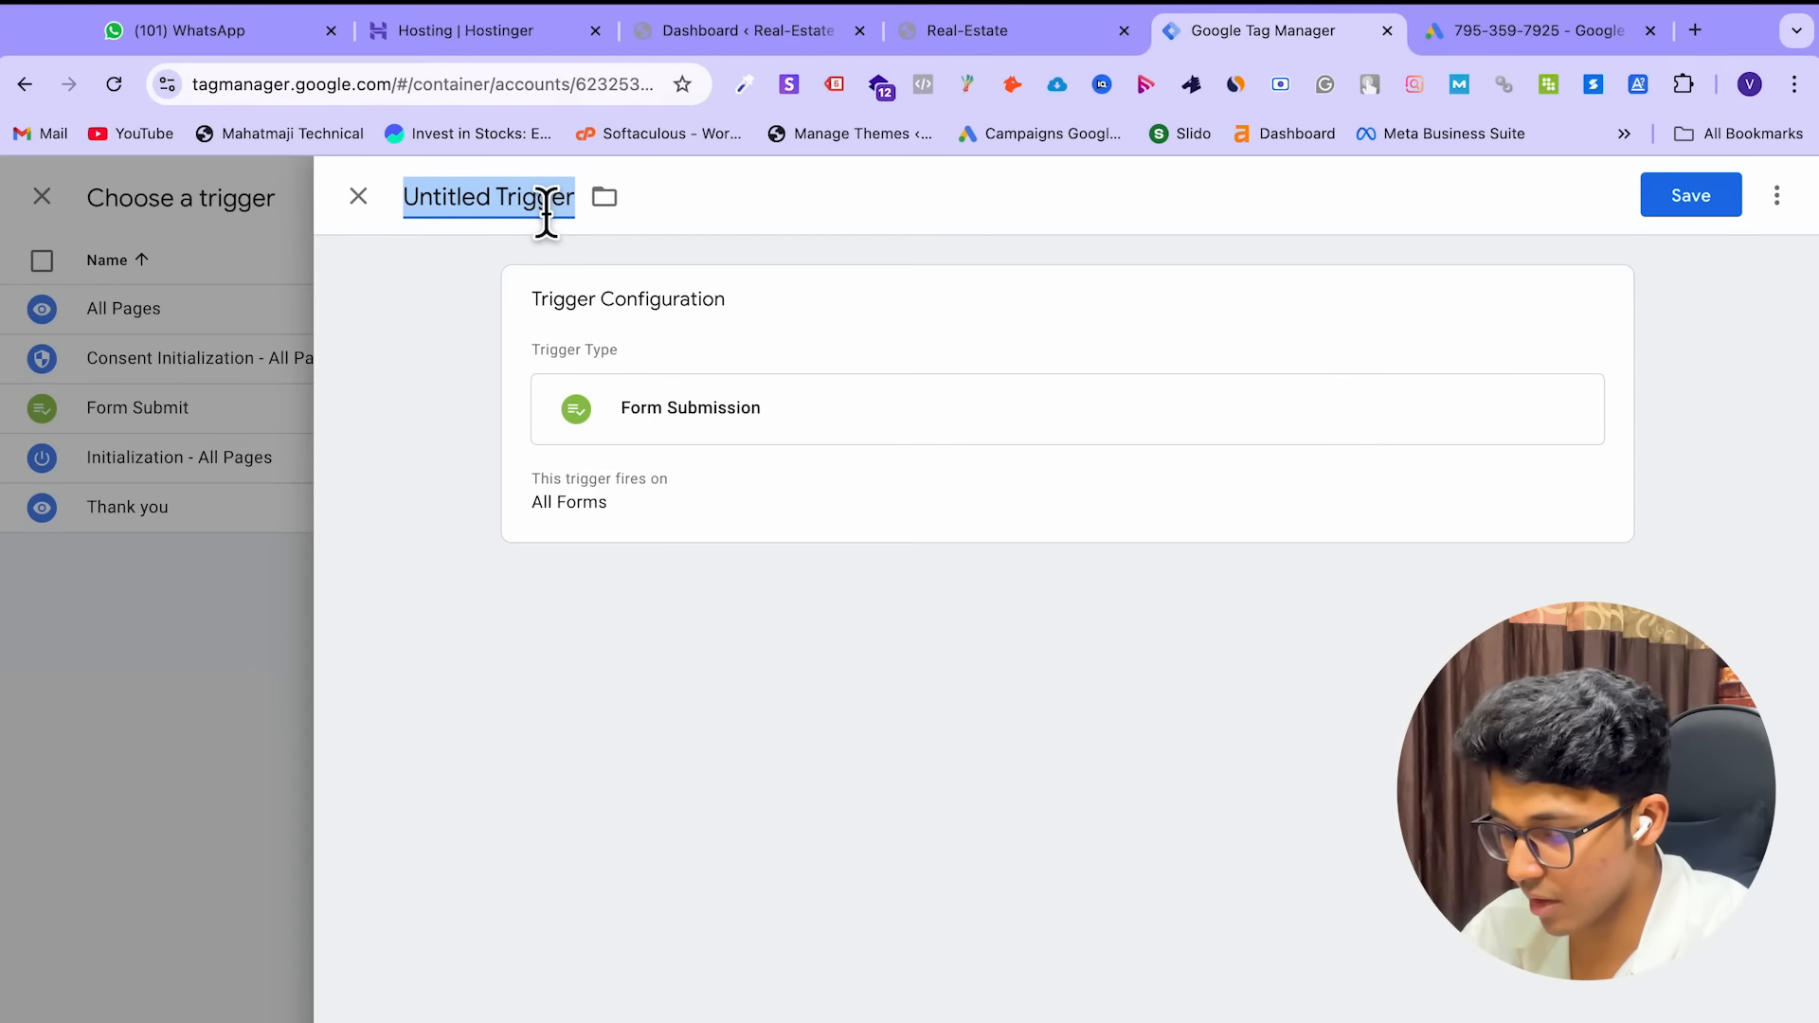
text(#BH)
text(K)
key(BackSpace)
key(BackSpace)
key(BackSpace)
key(BackSpace)
text(3BHK Form Submit)
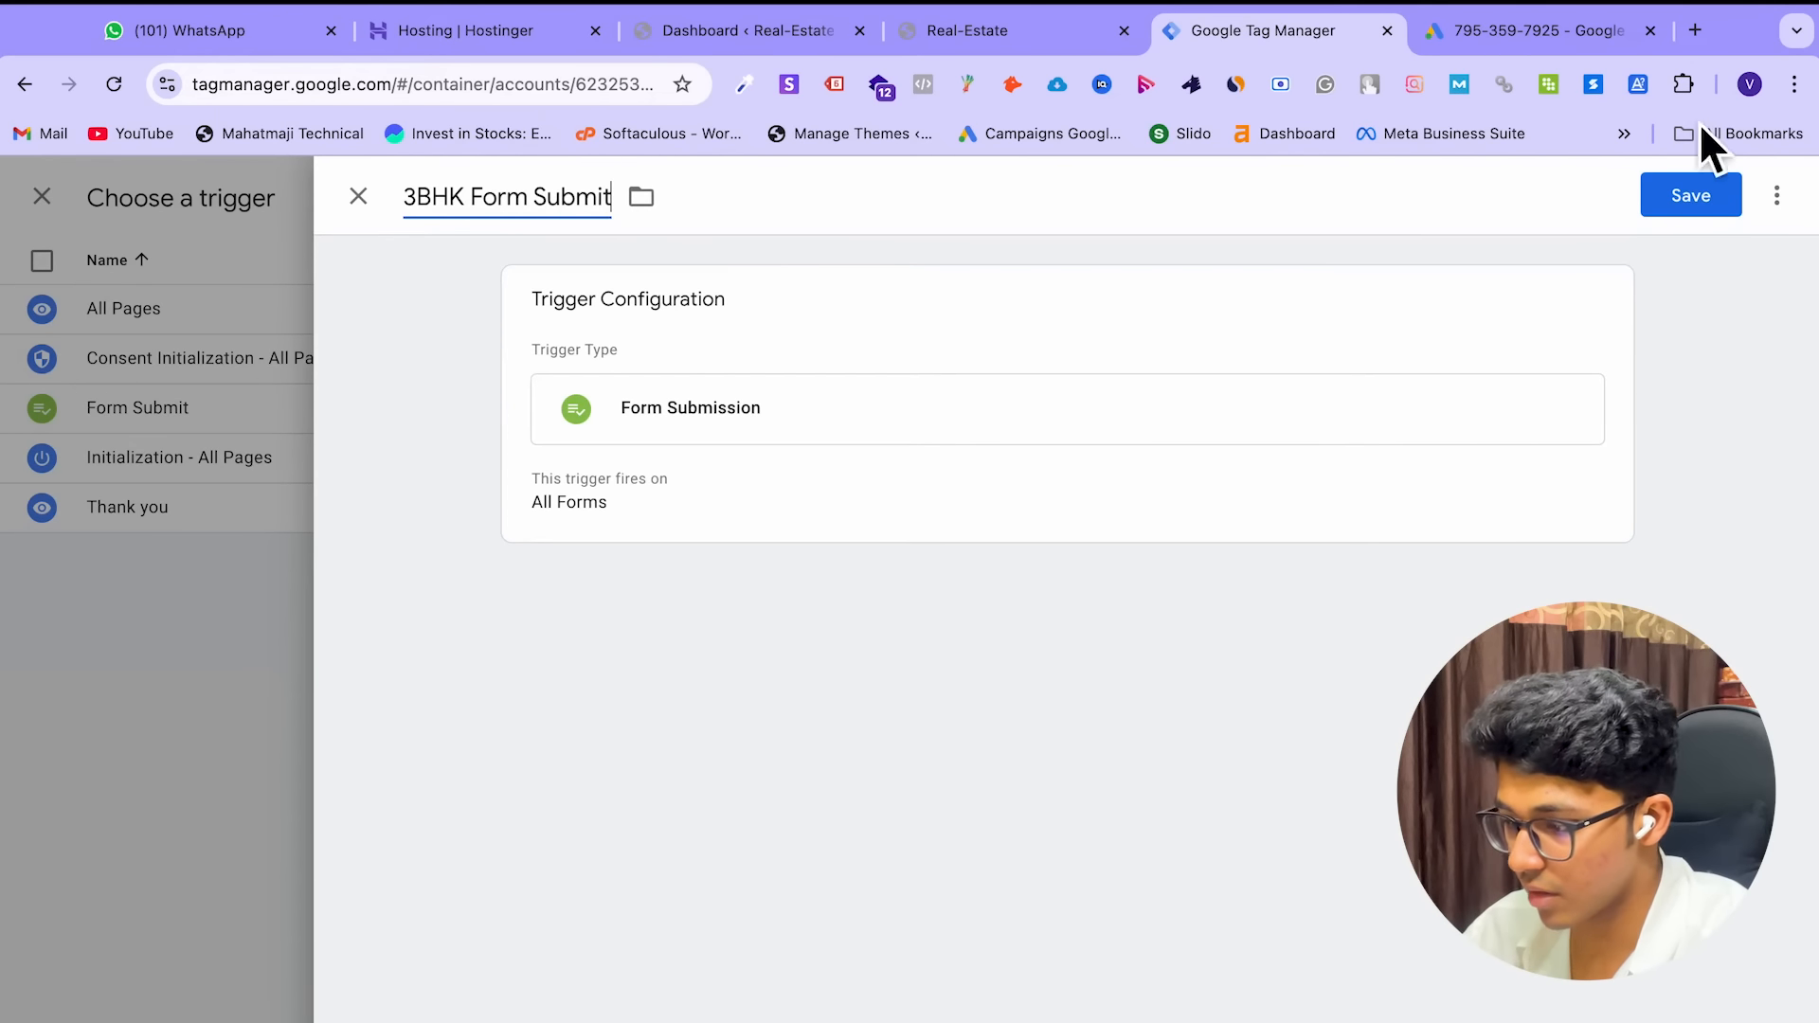
click(1707, 201)
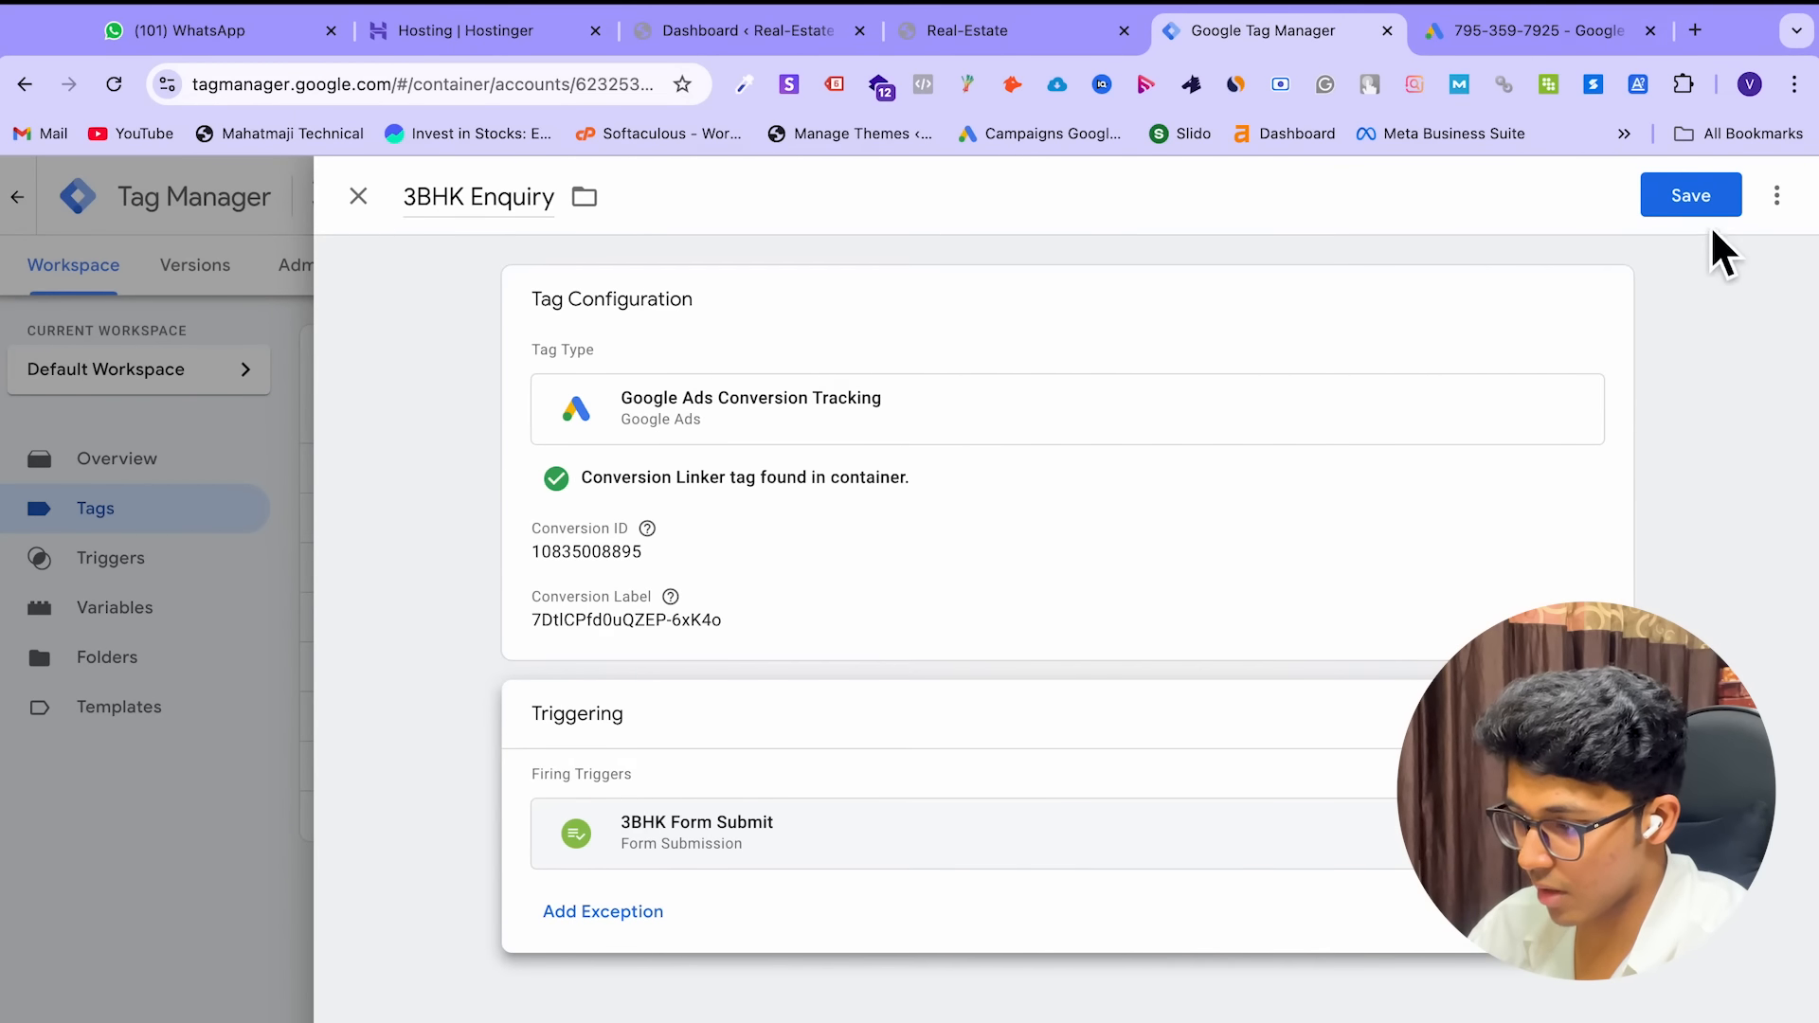
Save the 3BHK Enquiry tag and launch Preview mode for the container
click(1693, 195)
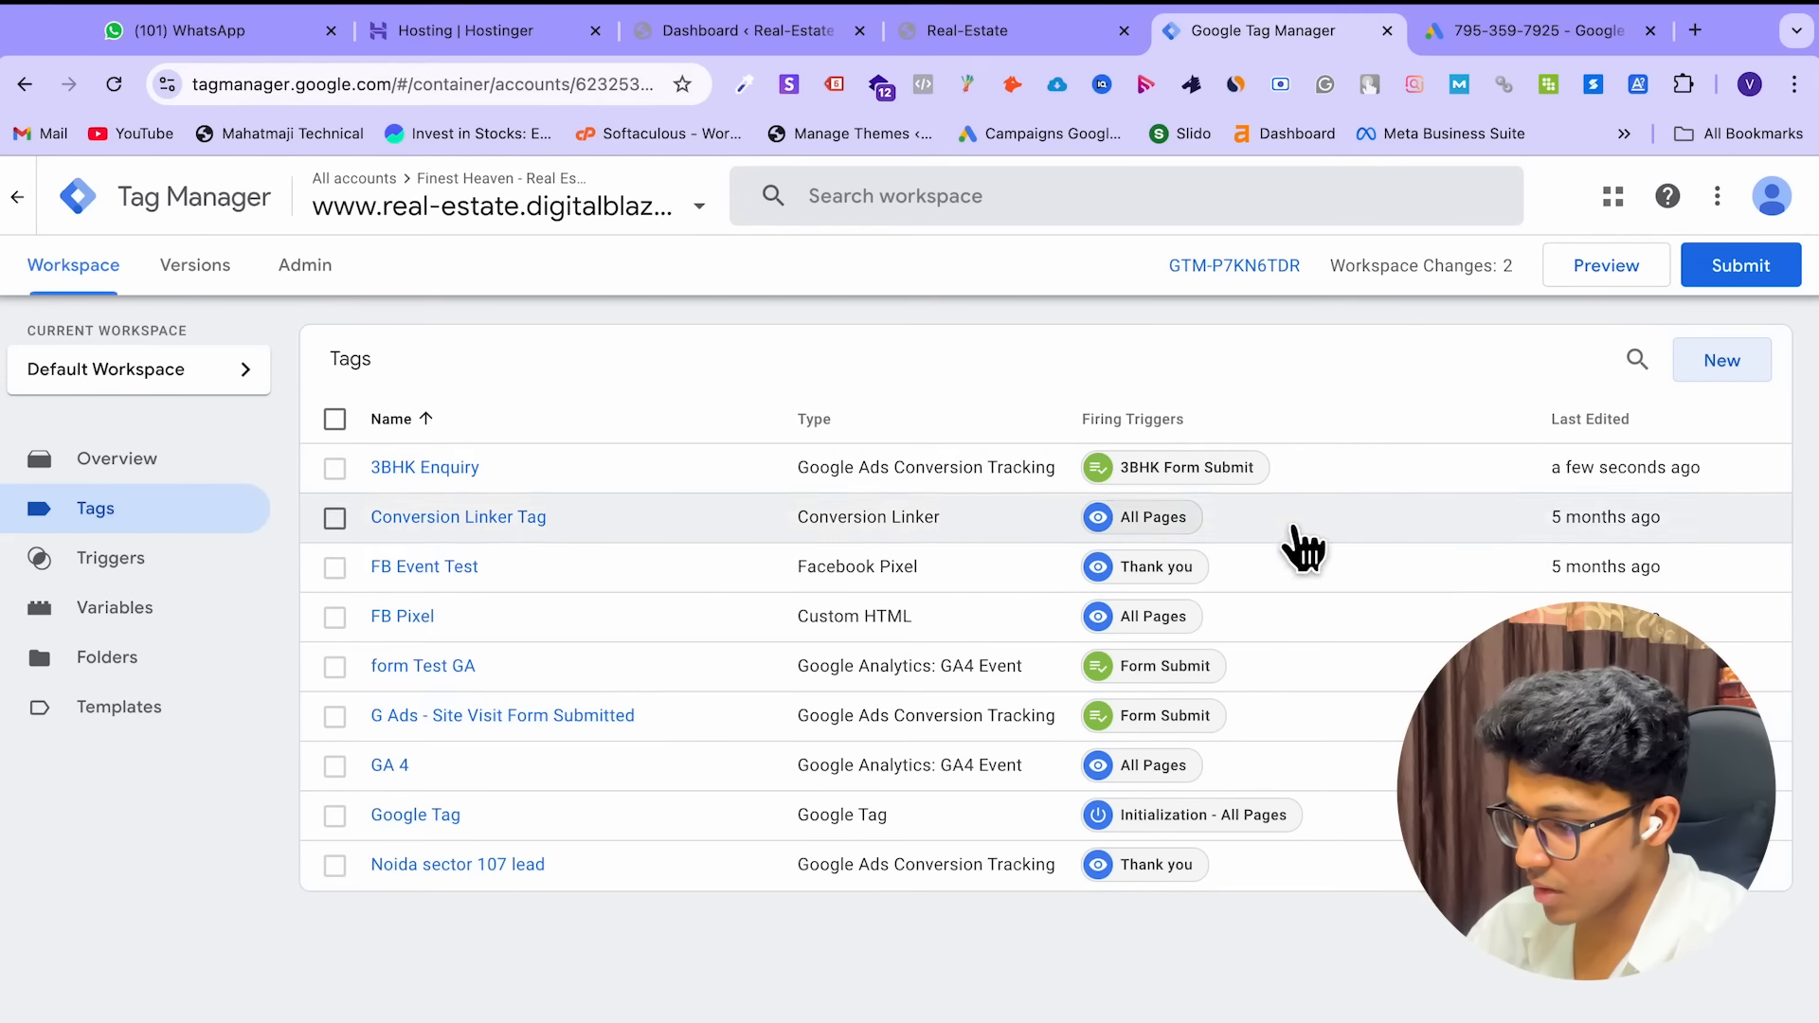
click(1607, 266)
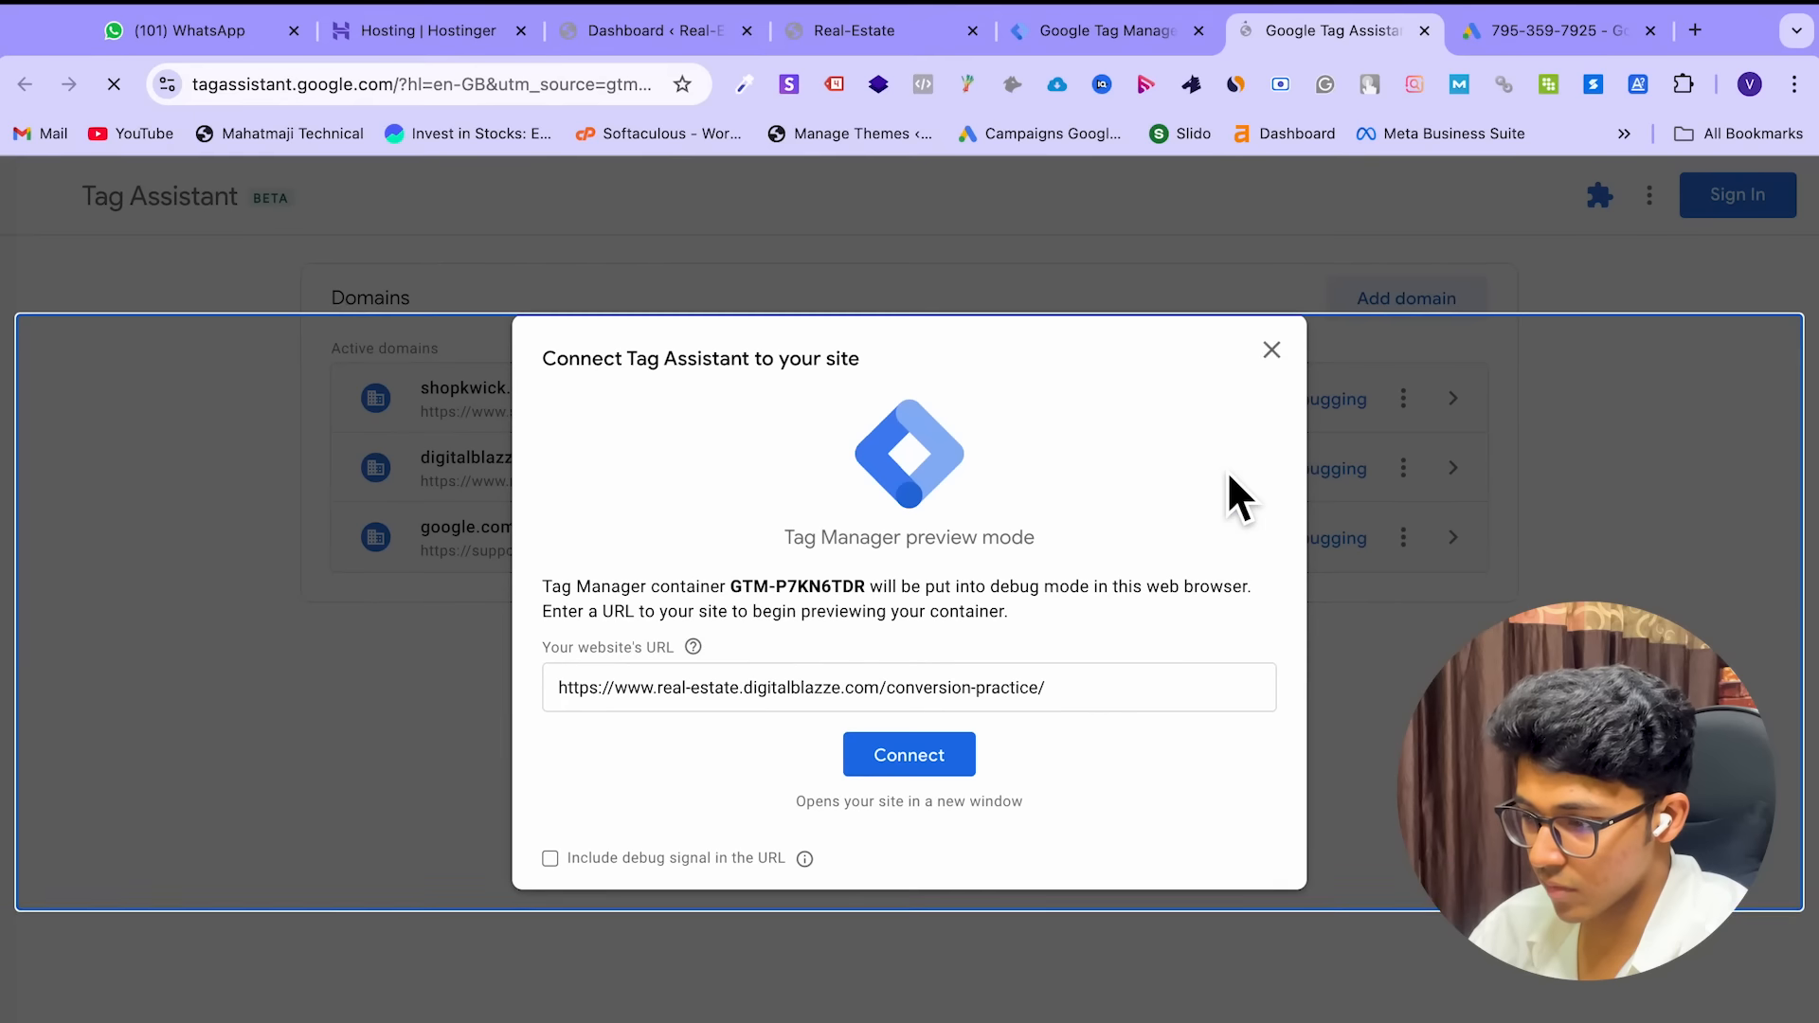
Connect Tag Assistant to the conversion-practice page, review the fired tags, and close those tabs
click(918, 770)
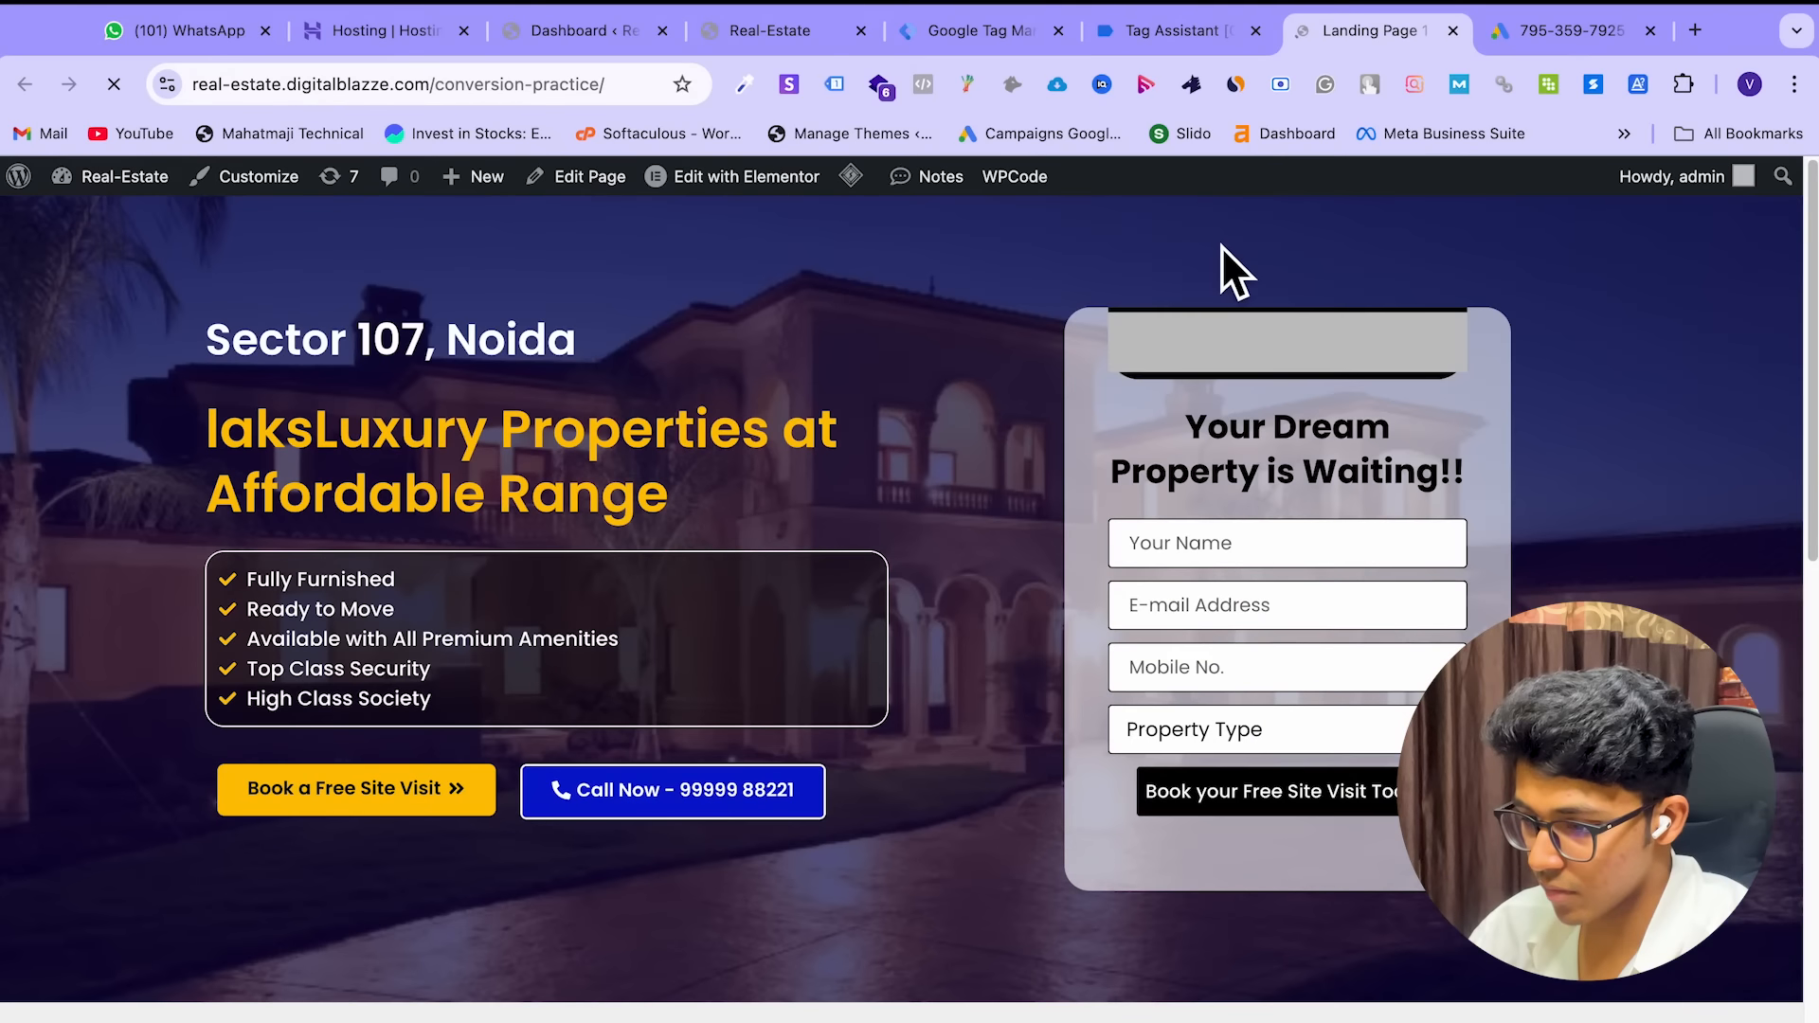
scroll(879, 568, down, 2)
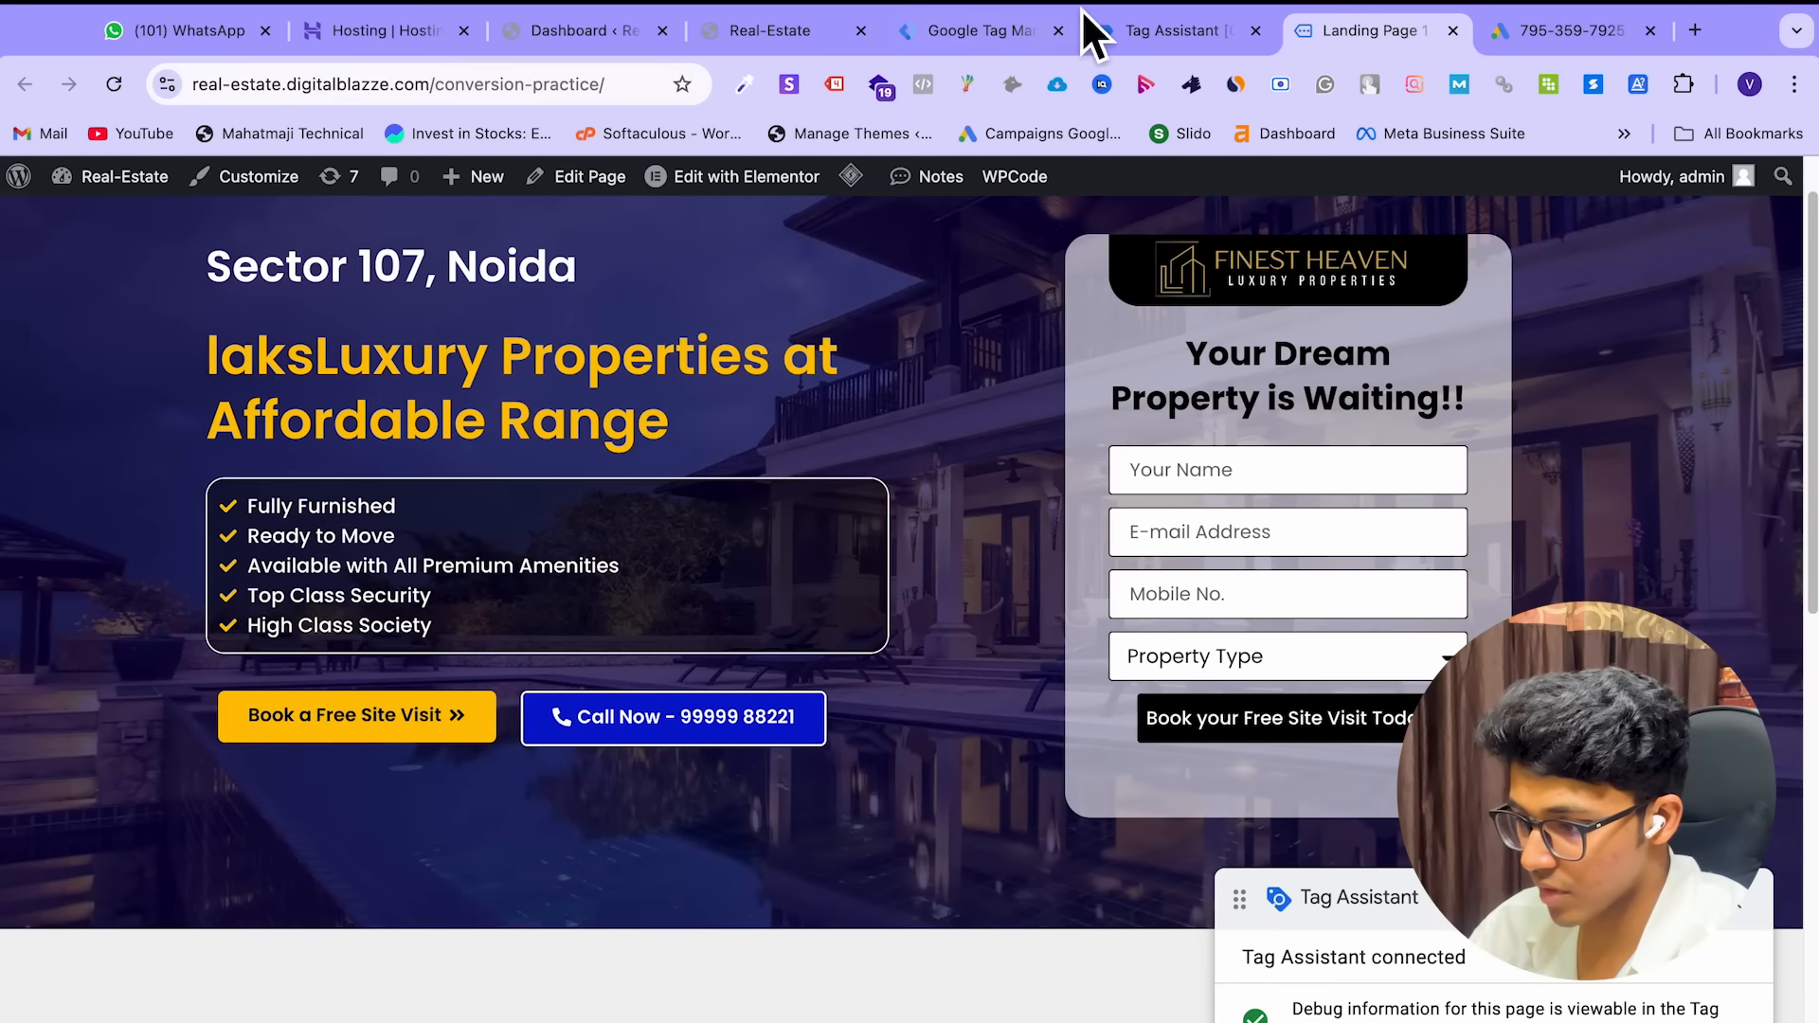
click(1137, 36)
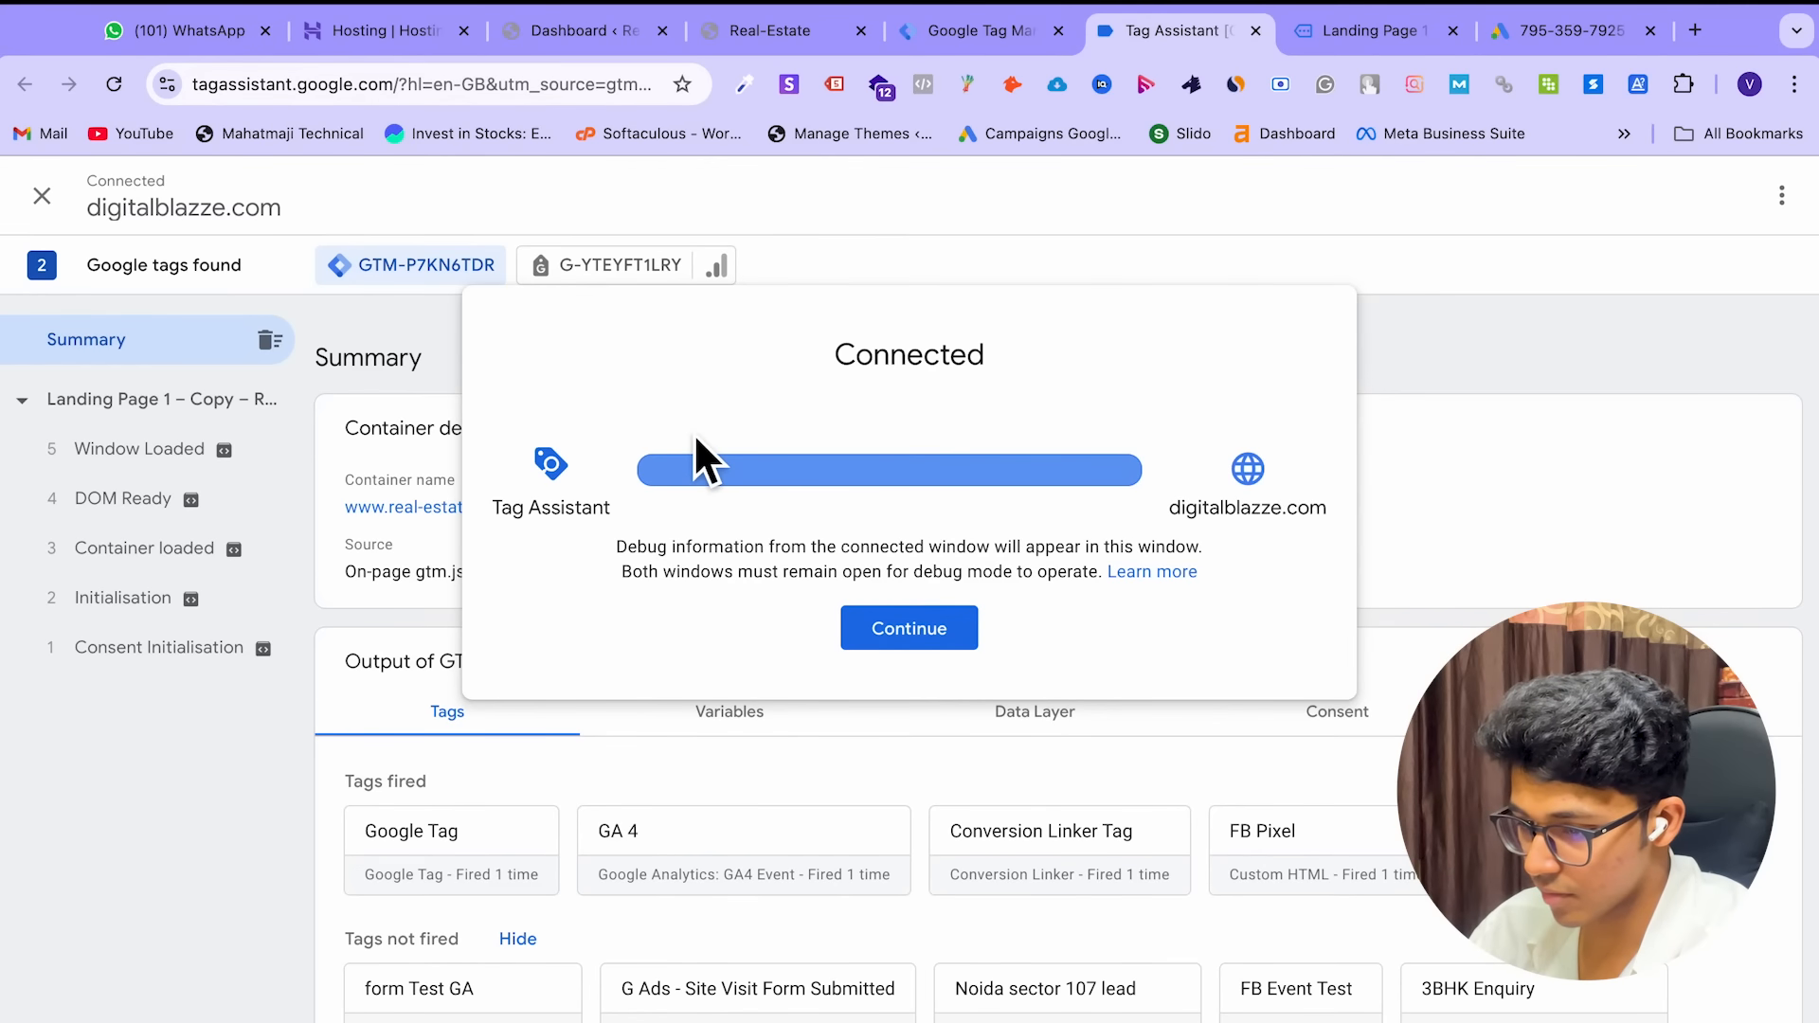
click(985, 33)
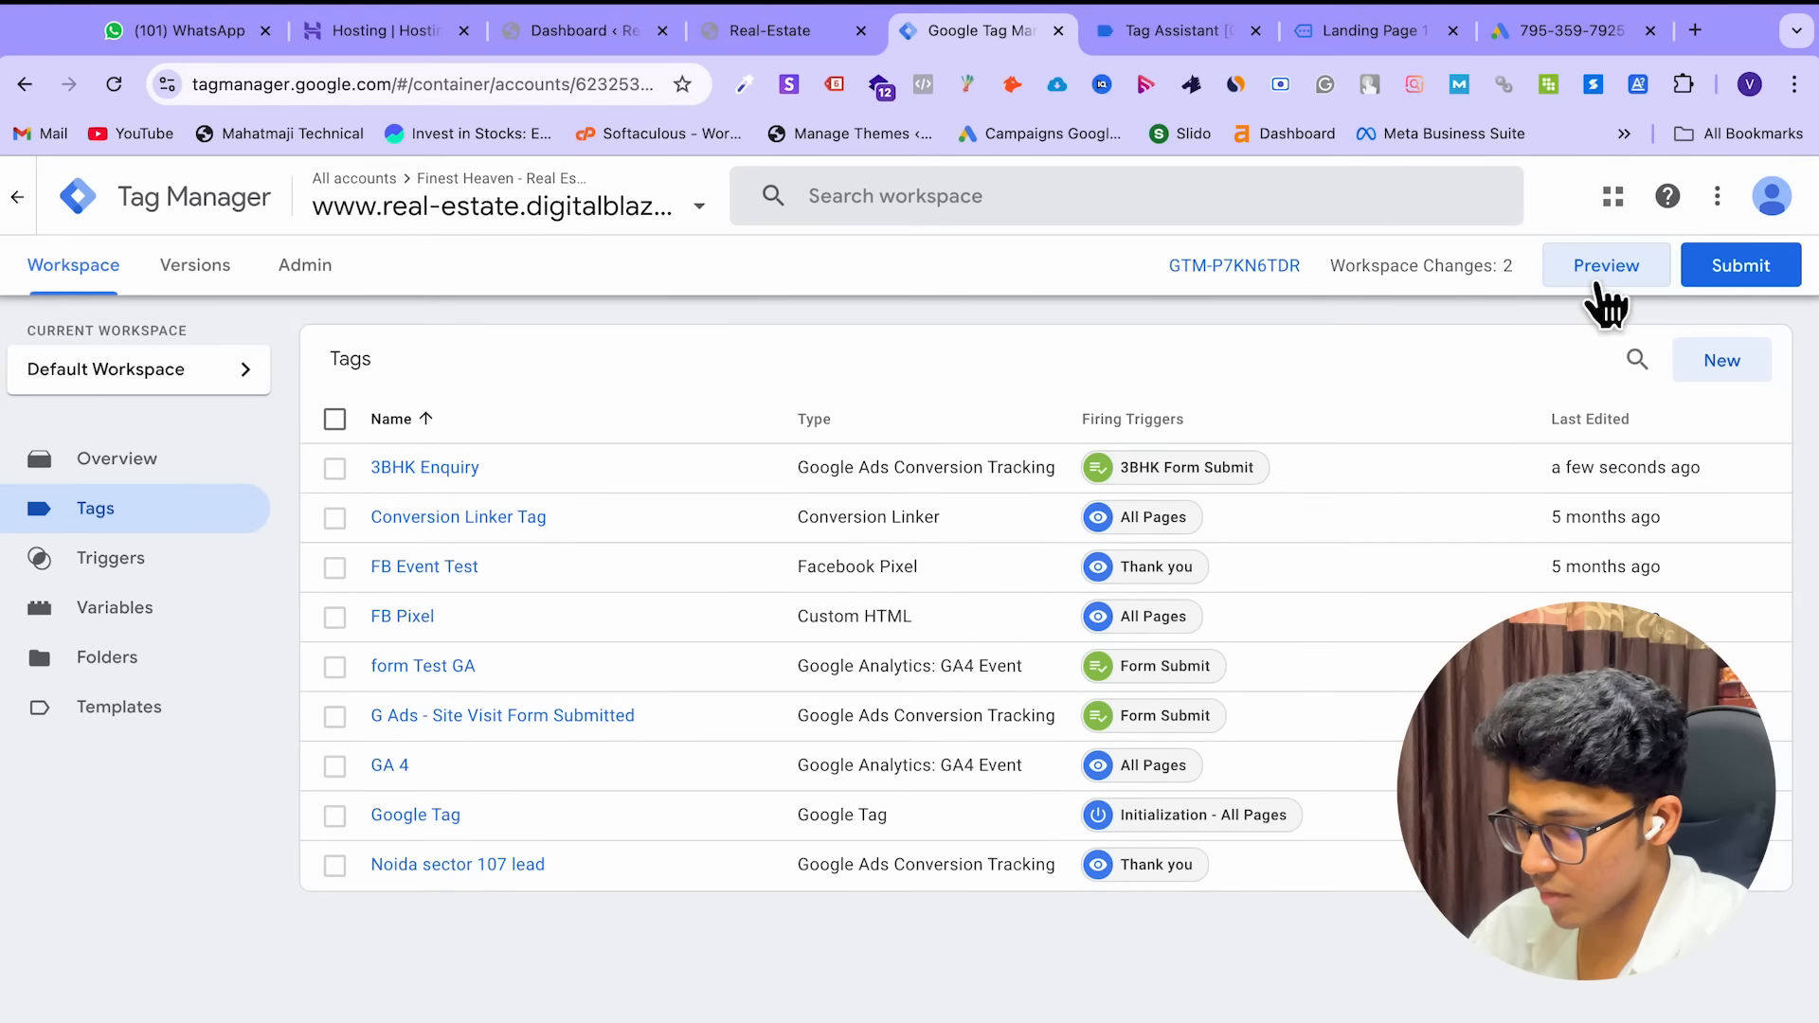
click(1256, 32)
click(1256, 32)
Restart preview on the site's homepage URL and bring up the Real-Estate booking form
click(1656, 274)
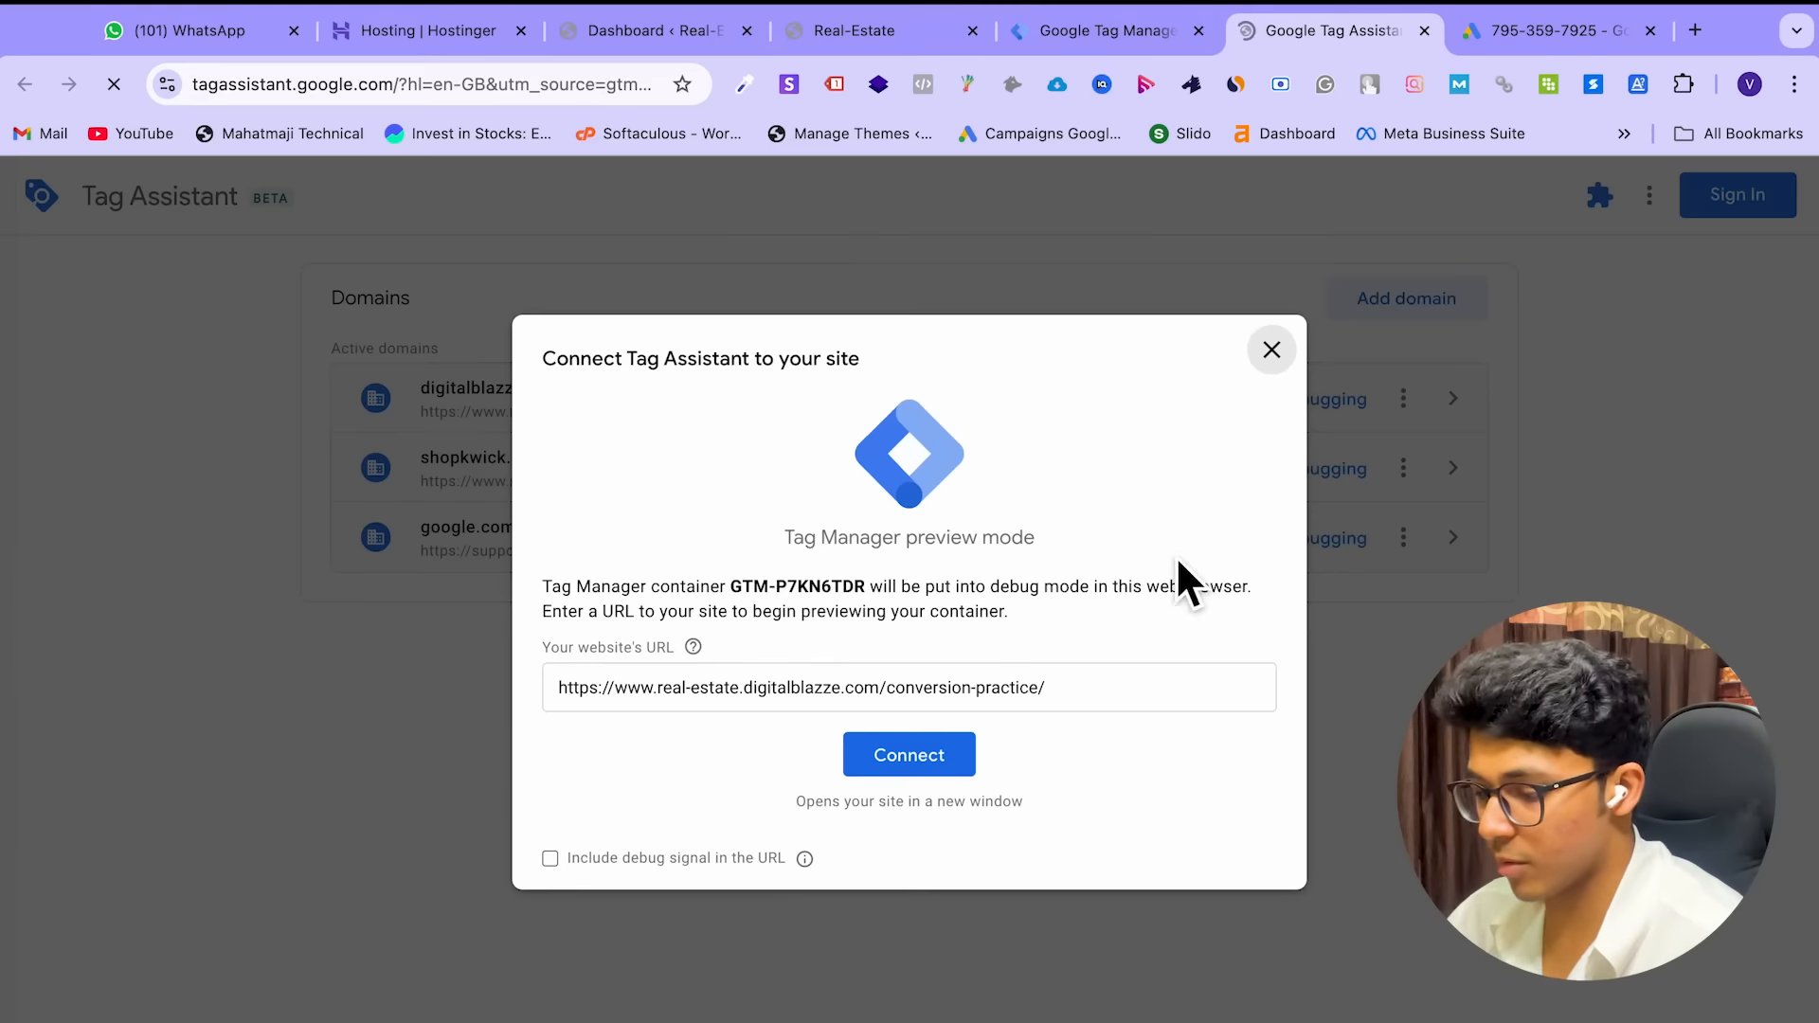
drag(885, 689, 1175, 730)
key(BackSpace)
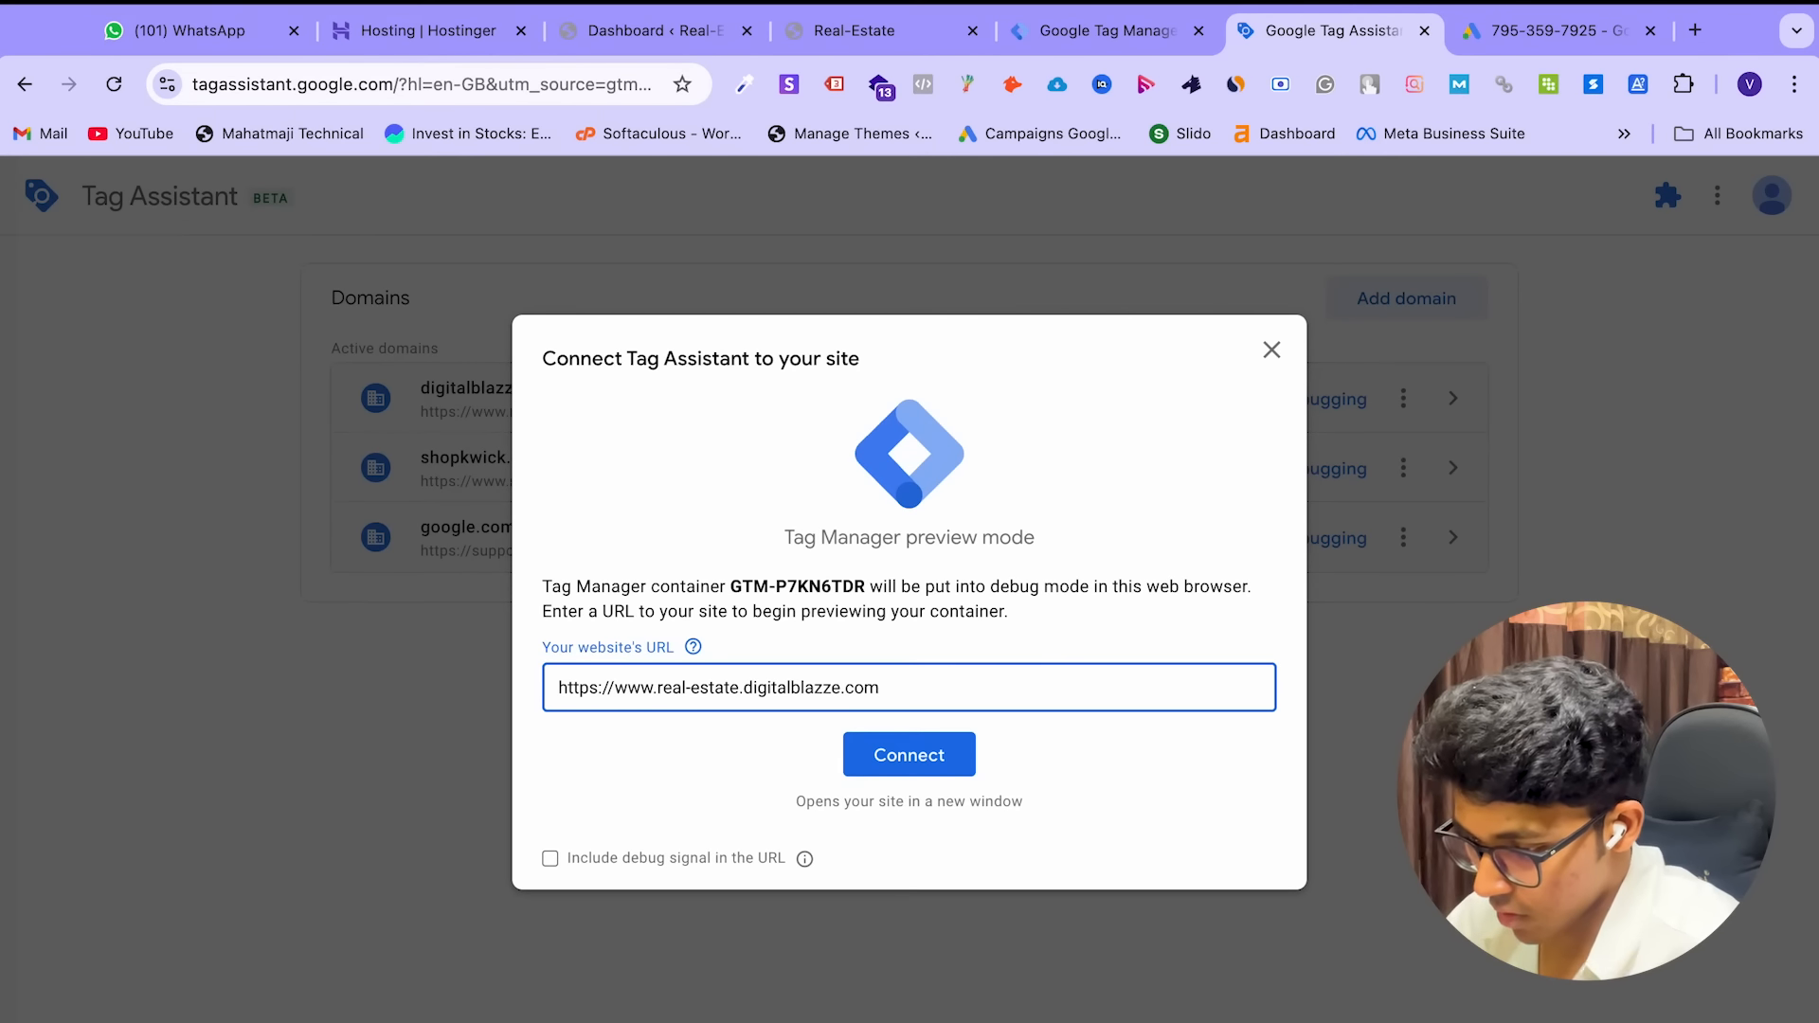
click(925, 767)
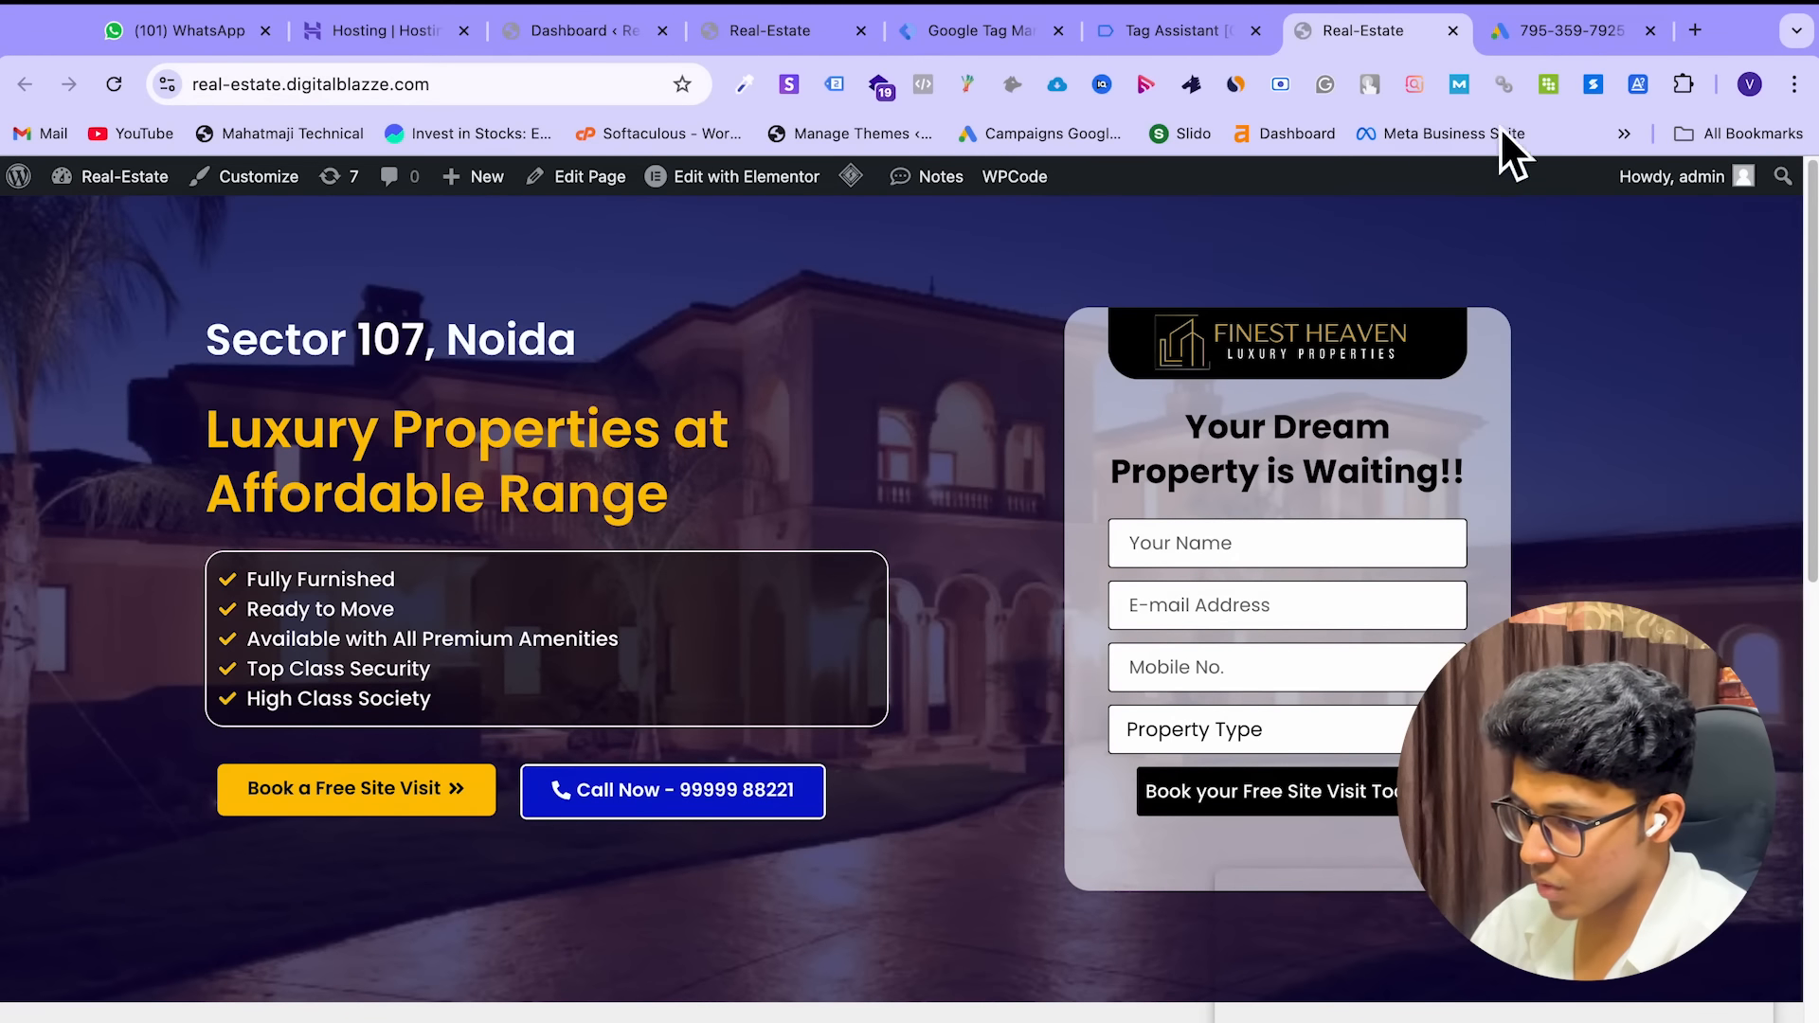
click(1178, 36)
click(908, 625)
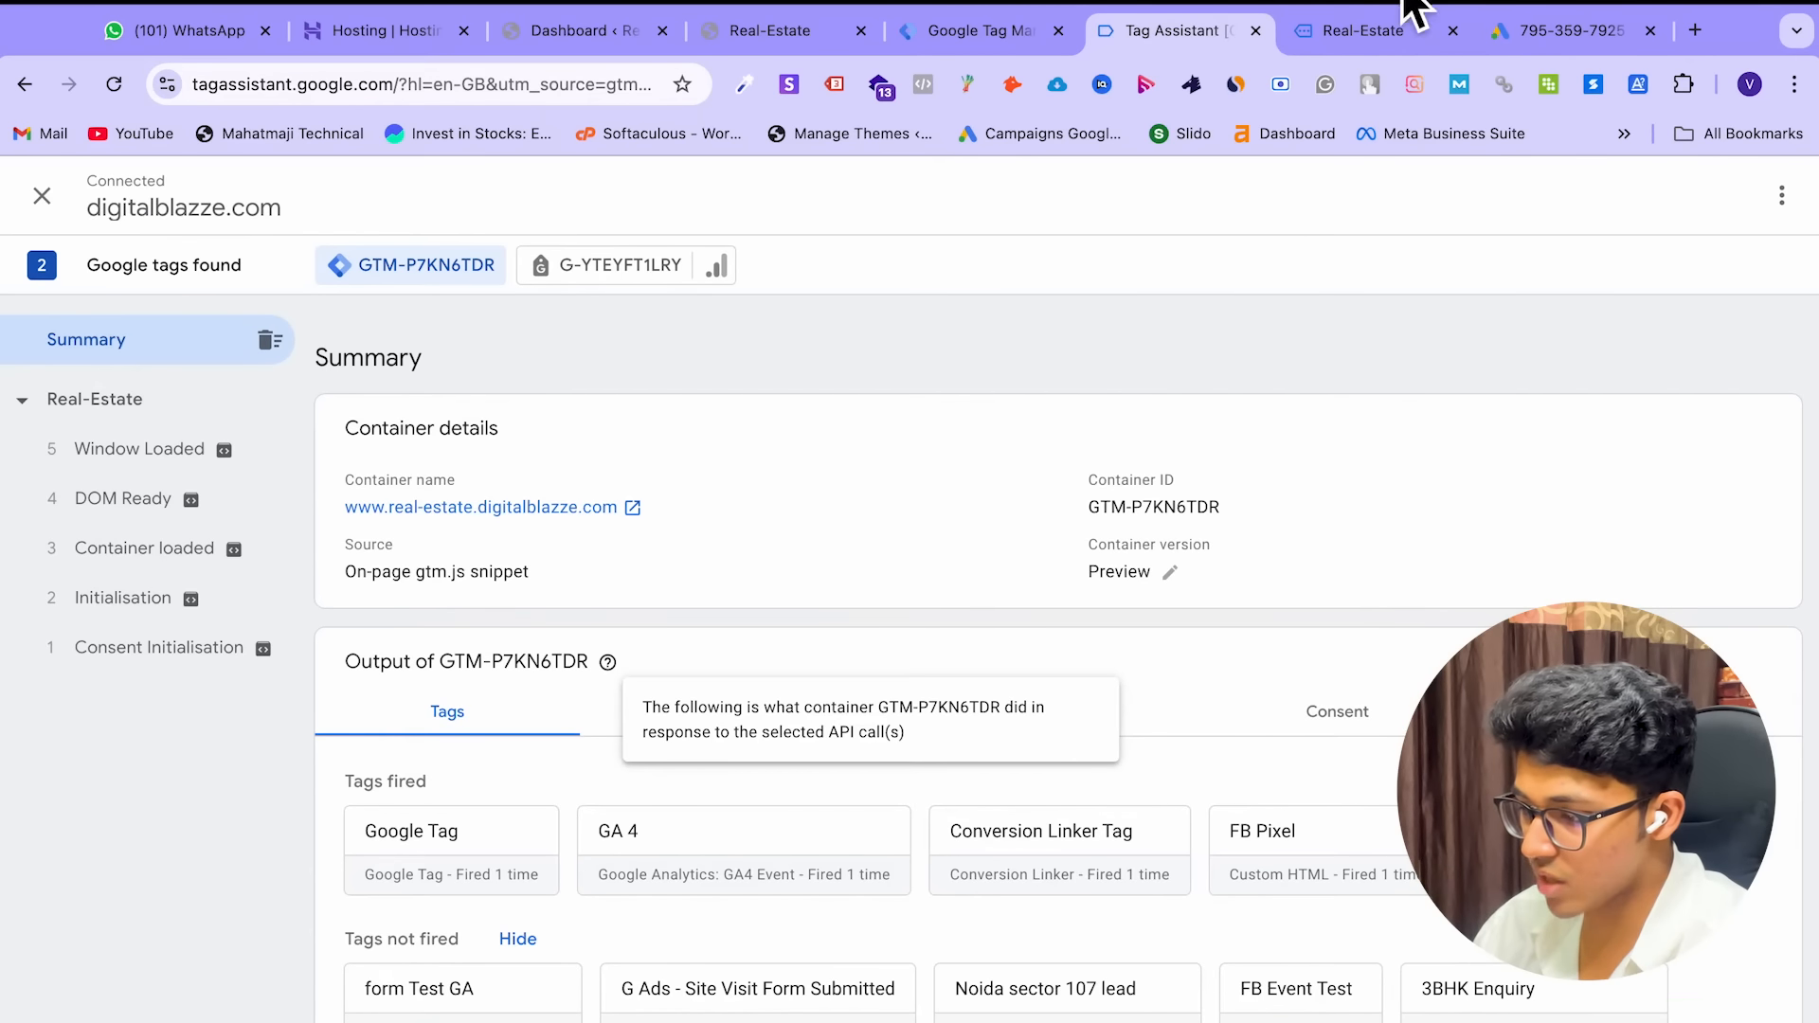
click(1355, 36)
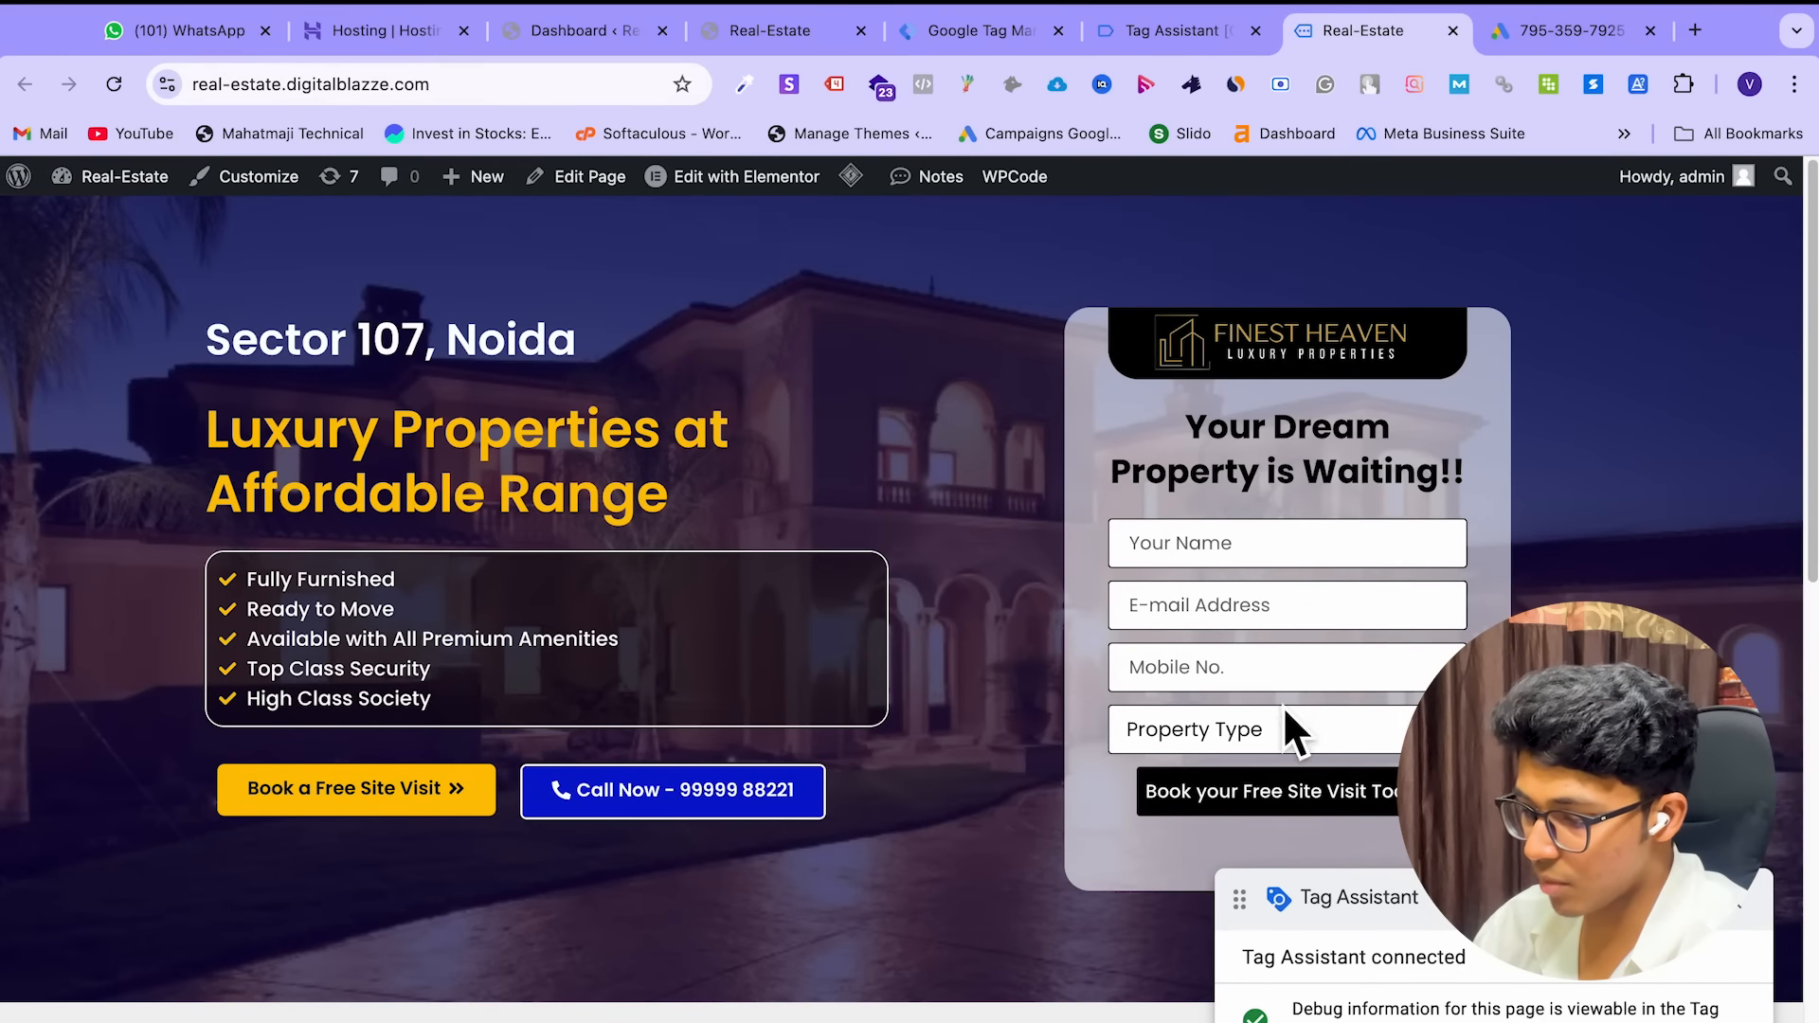
Fill the booking form with the visitor's name, e-mail and 3 BHK property type, and submit it
click(1300, 566)
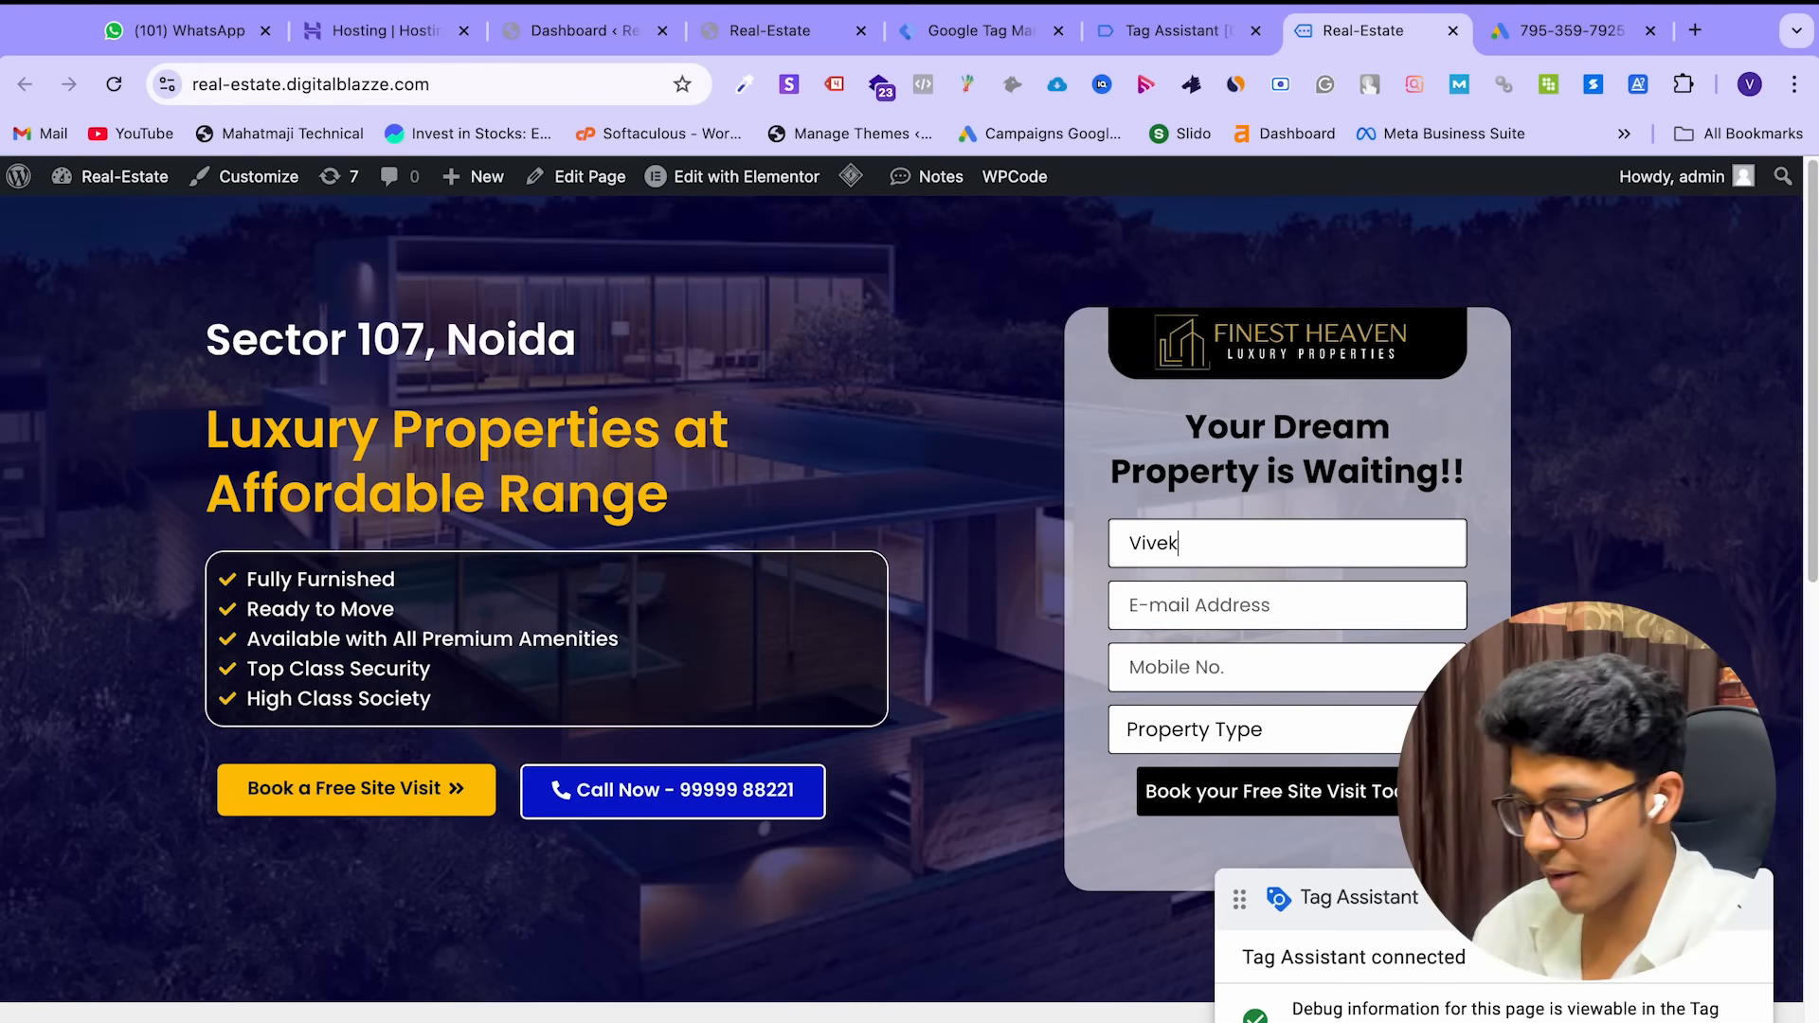
click(1272, 626)
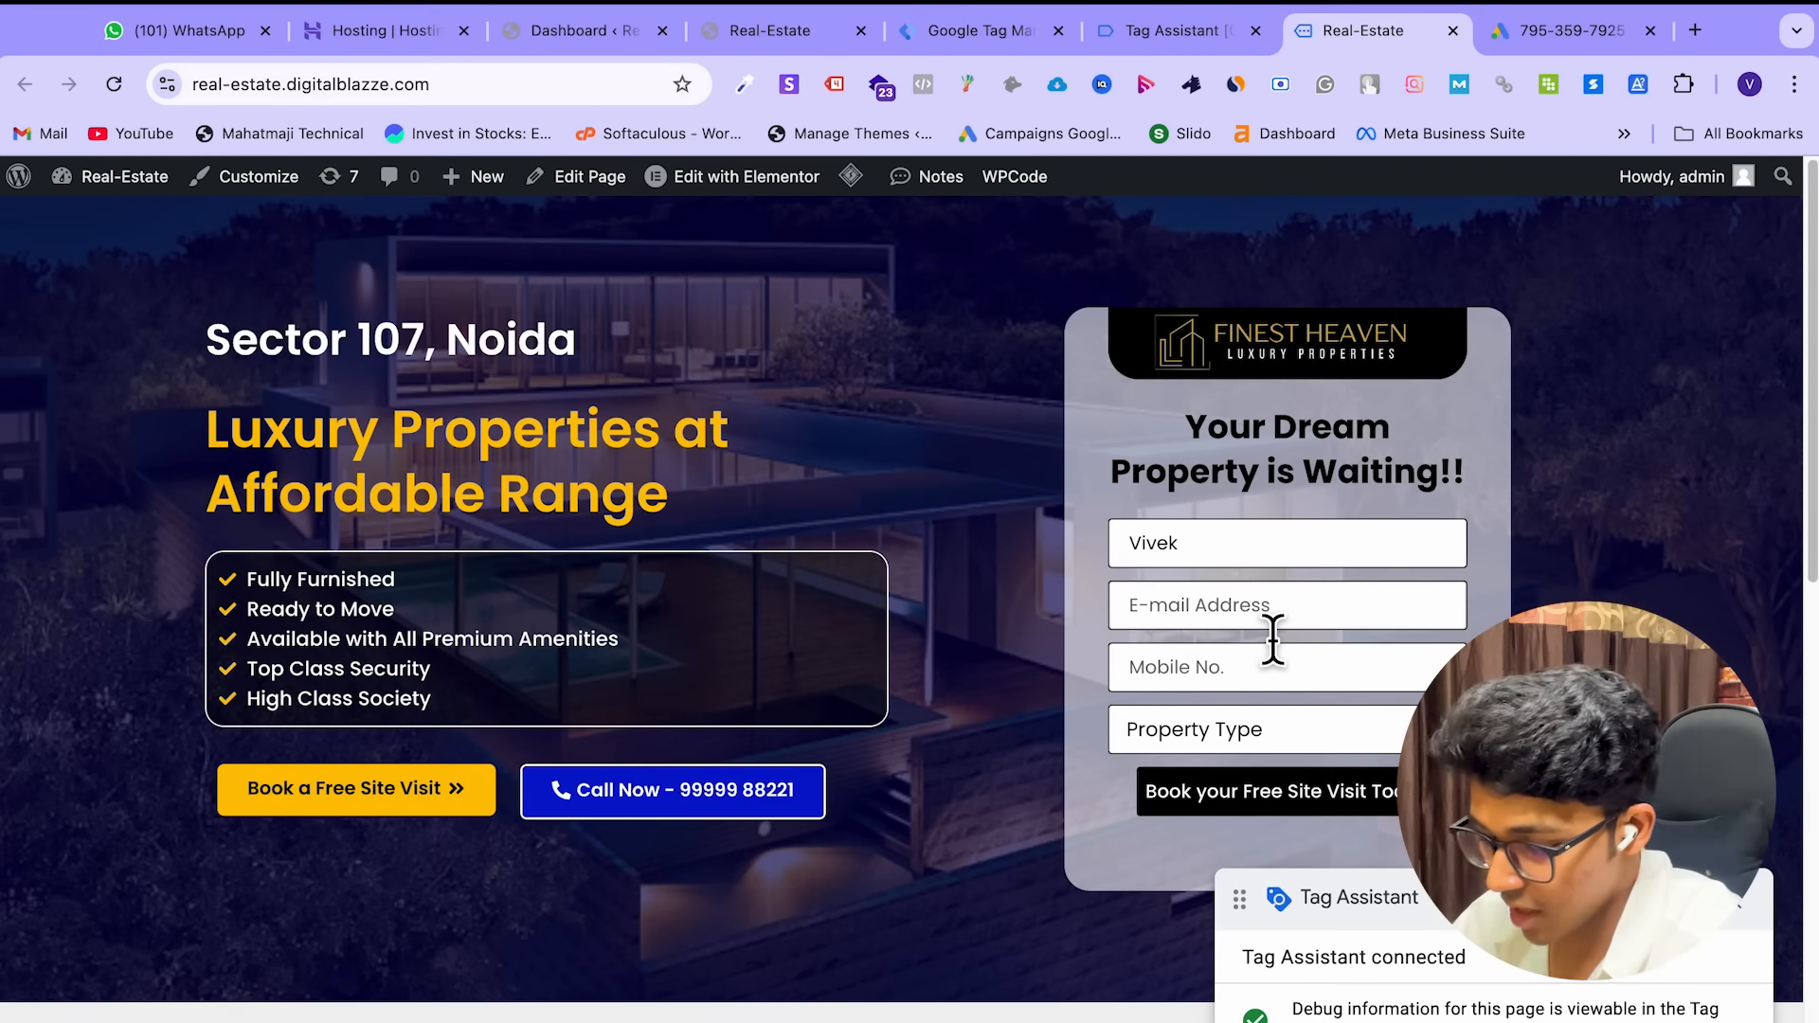
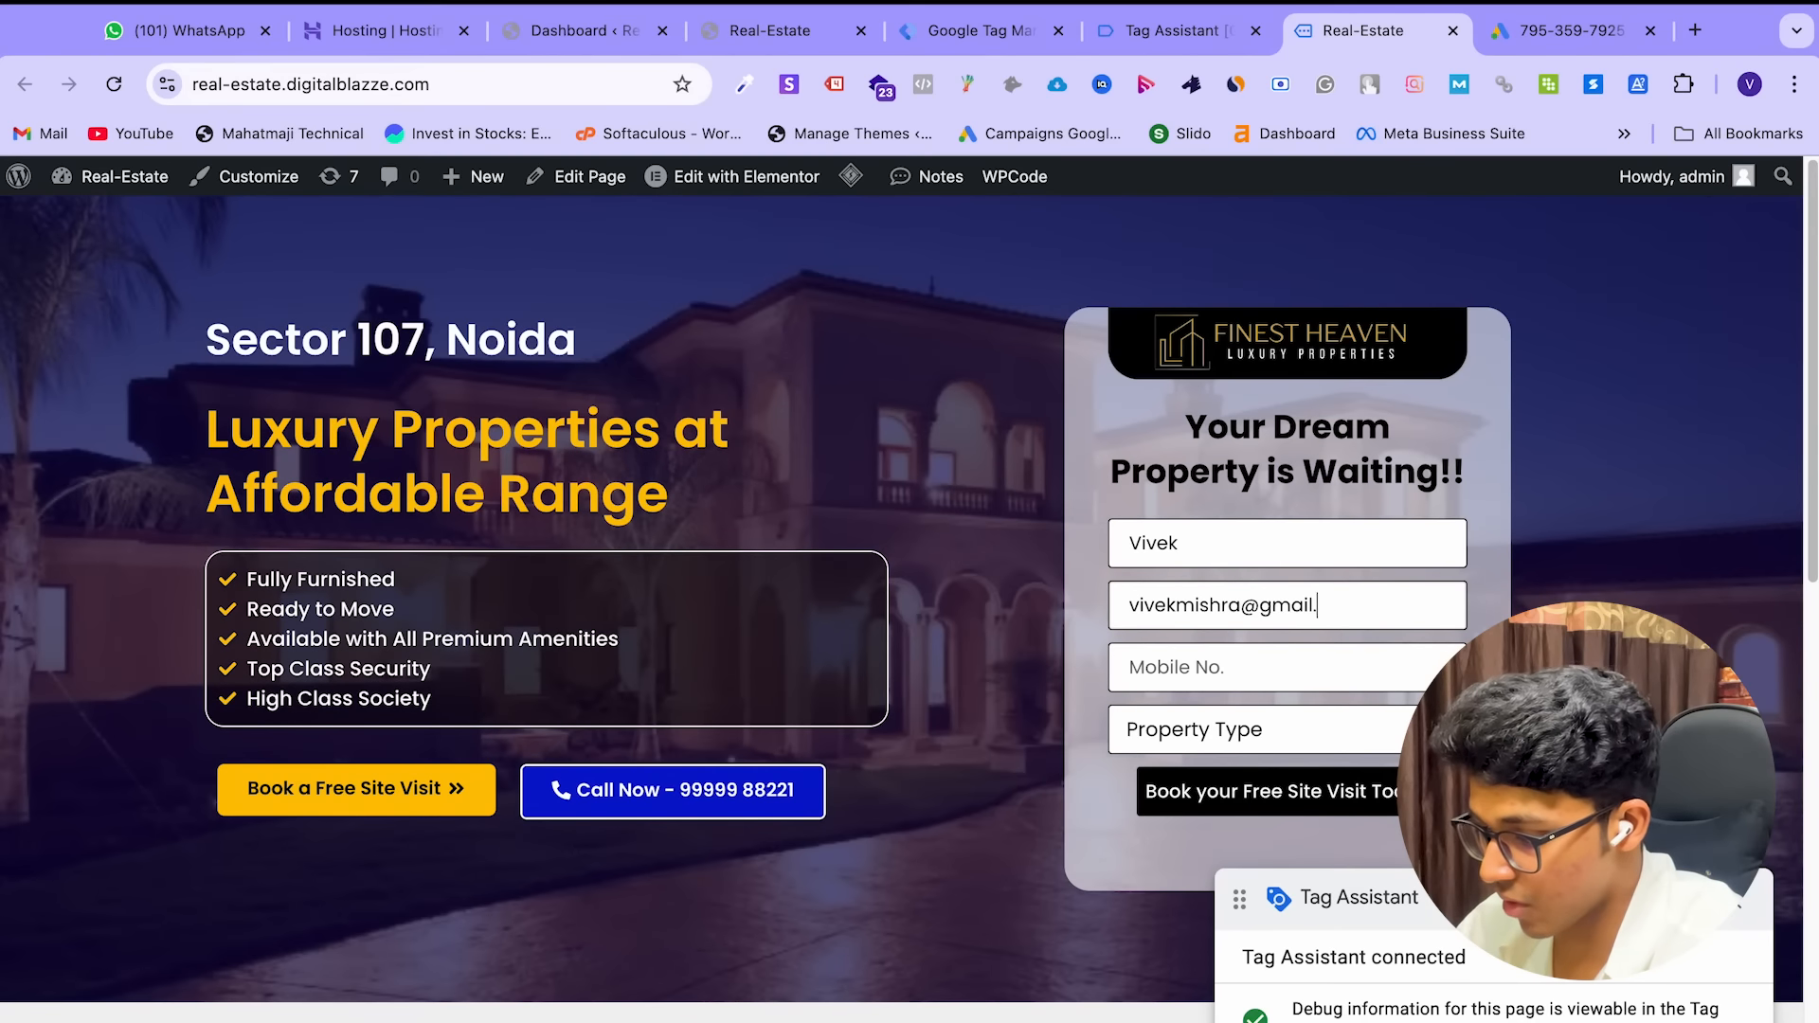
text(5u4i3o)
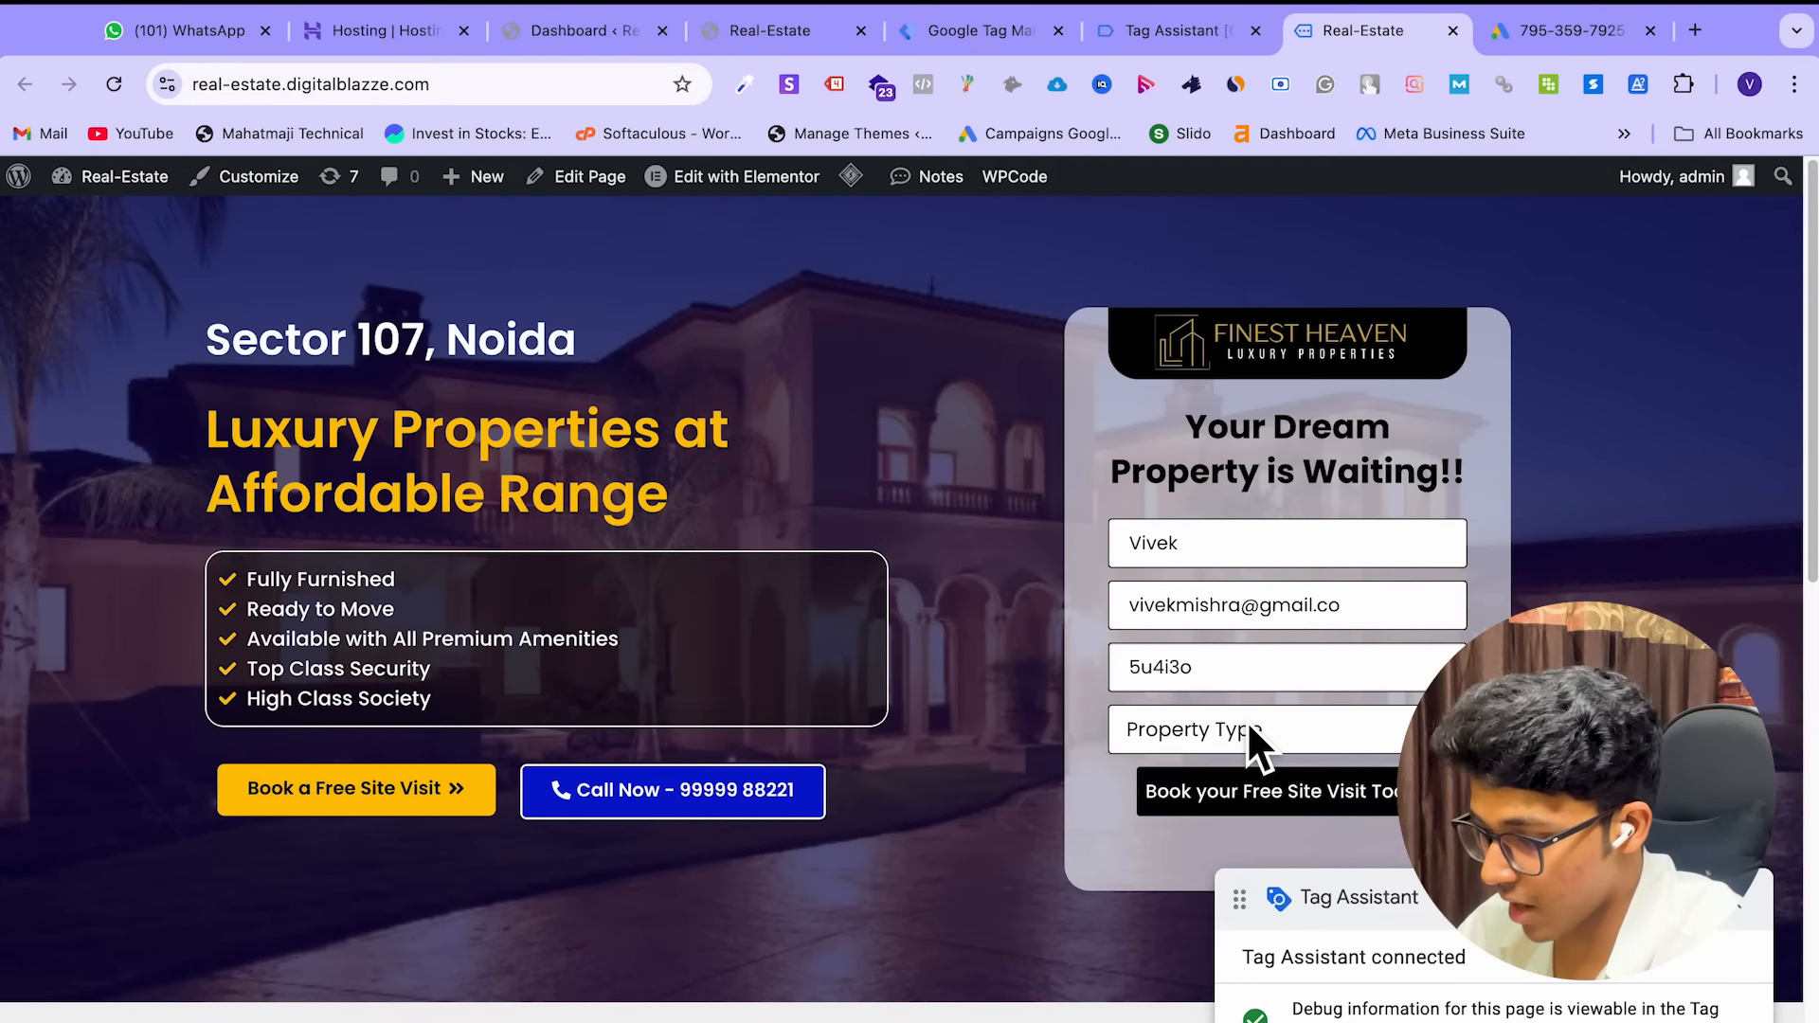
text(7584930)
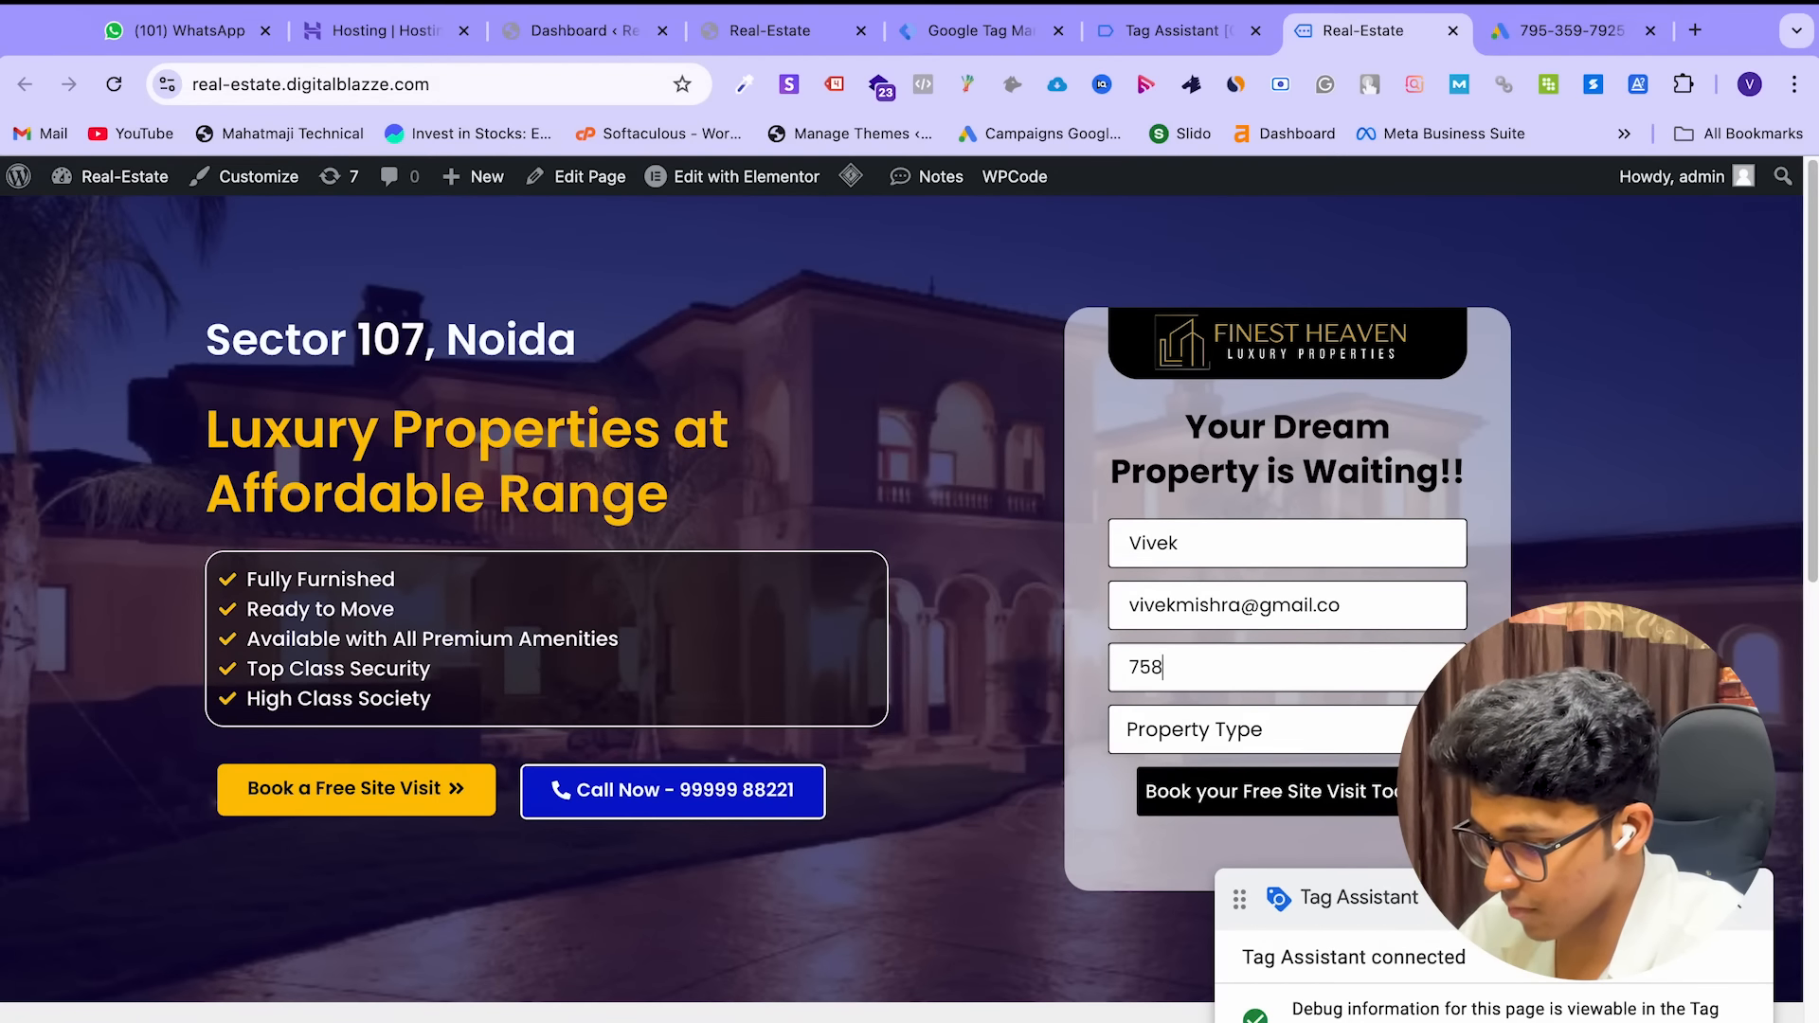
click(1232, 730)
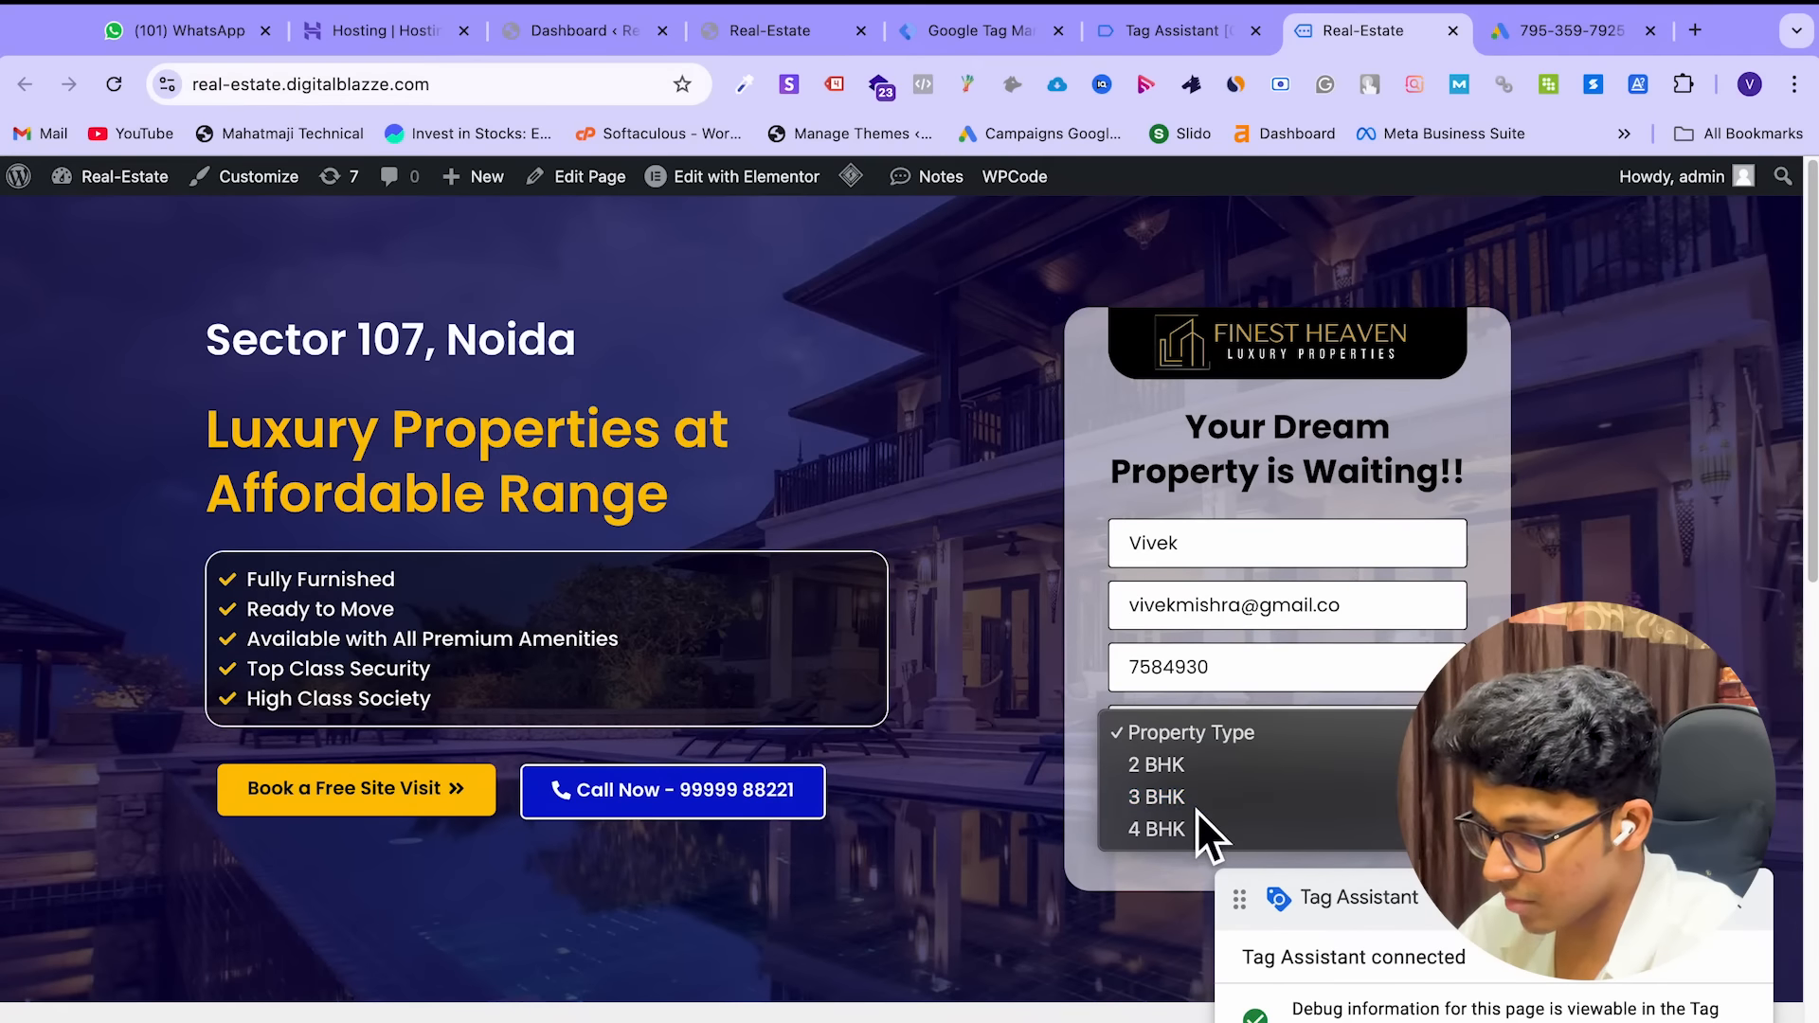
click(1197, 803)
click(1214, 800)
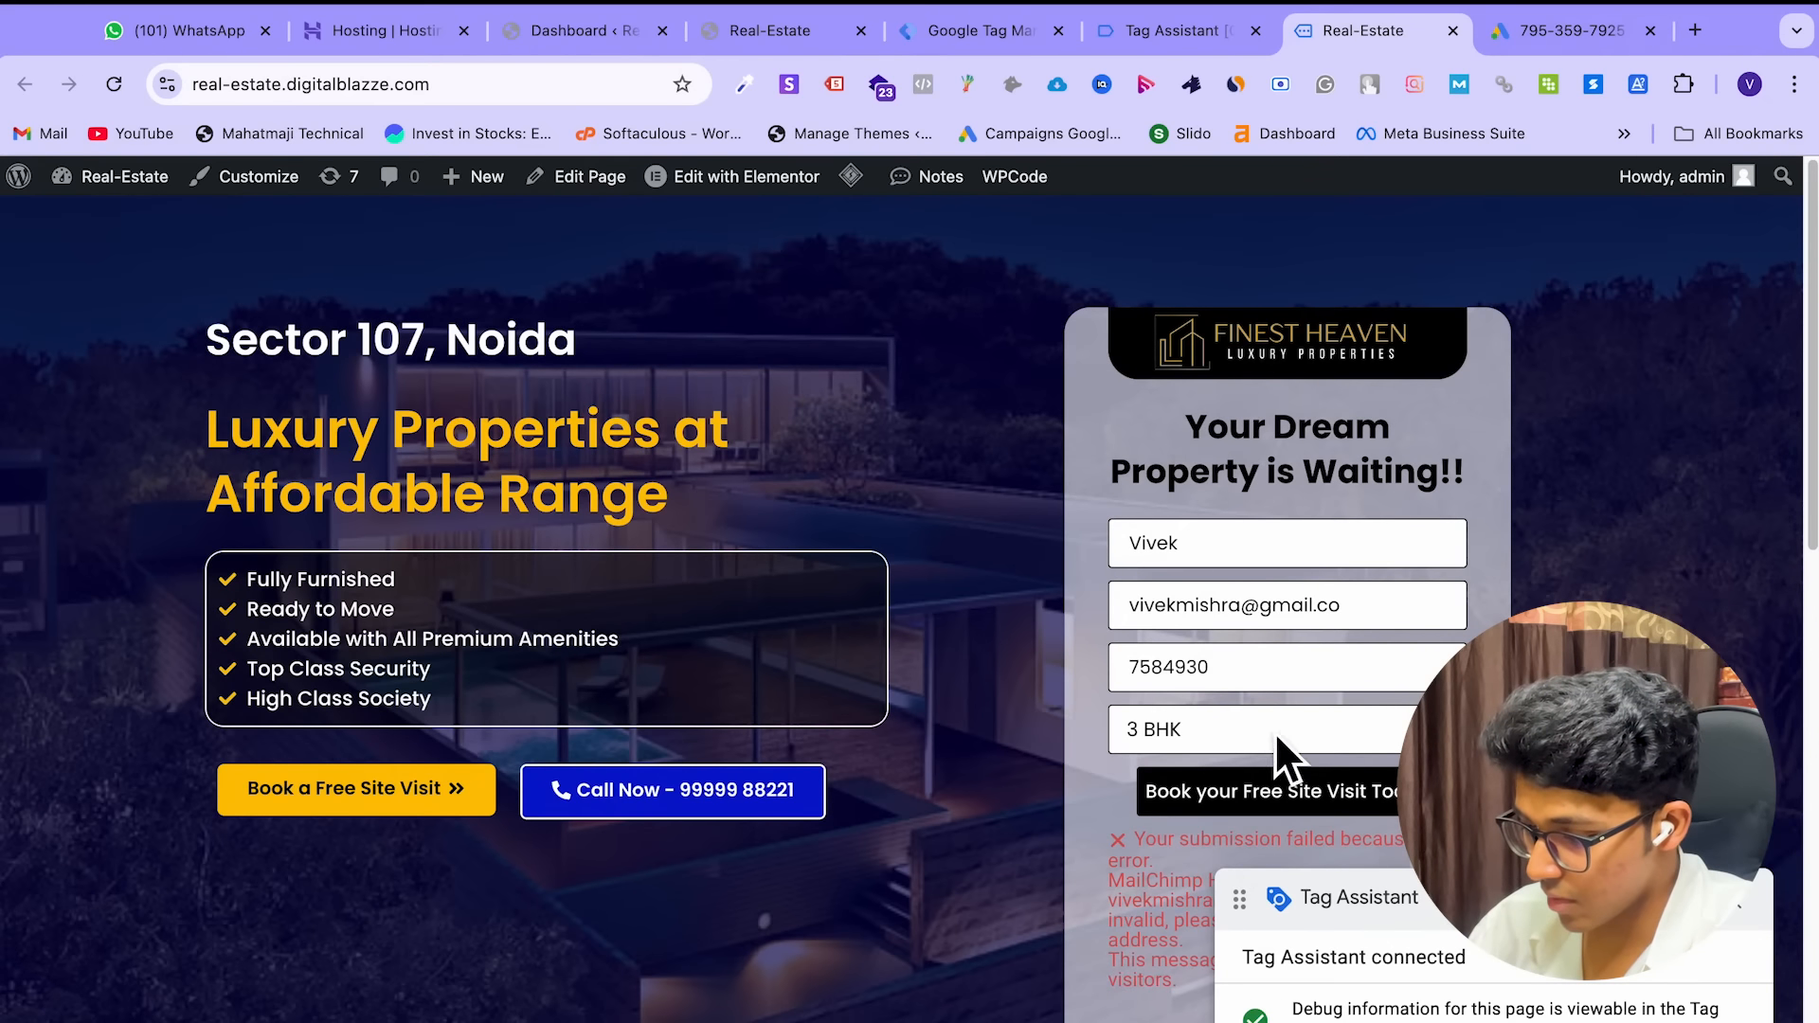
Correct the e-mail address to end in .com and resubmit the booking form
click(1384, 613)
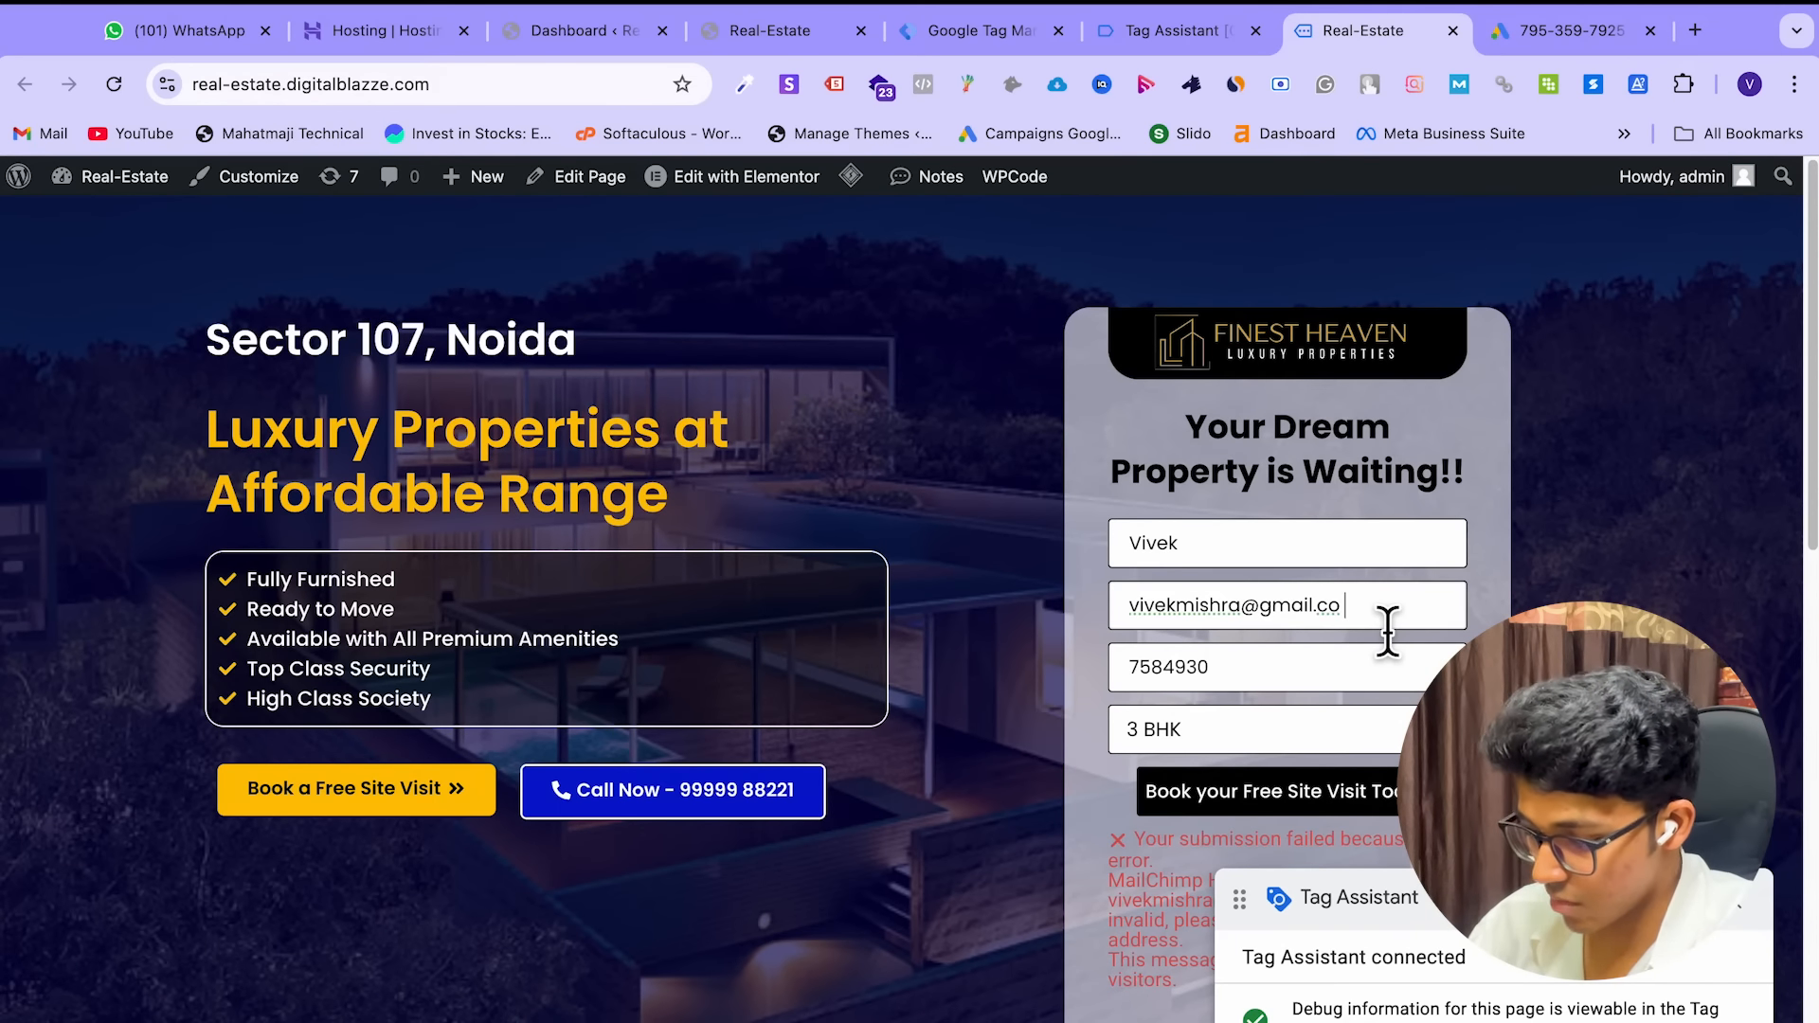
text(m)
key(BackSpace)
key(BackSpace)
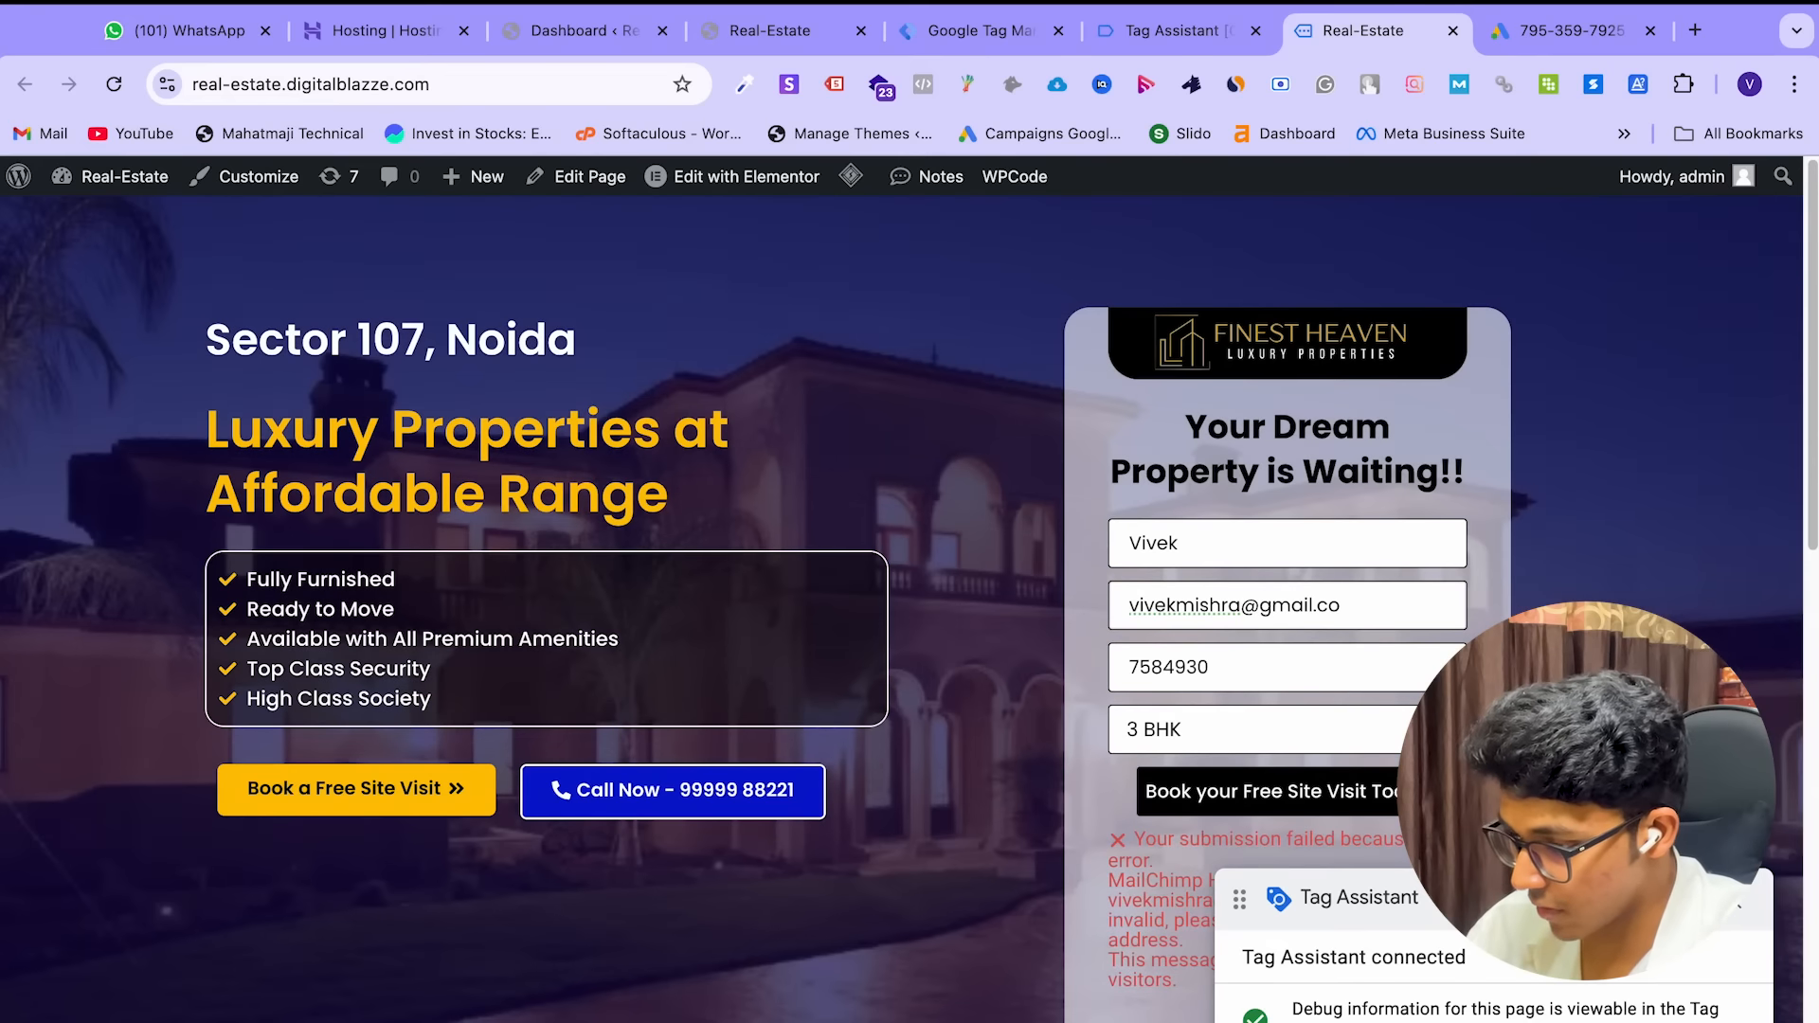
text(m)
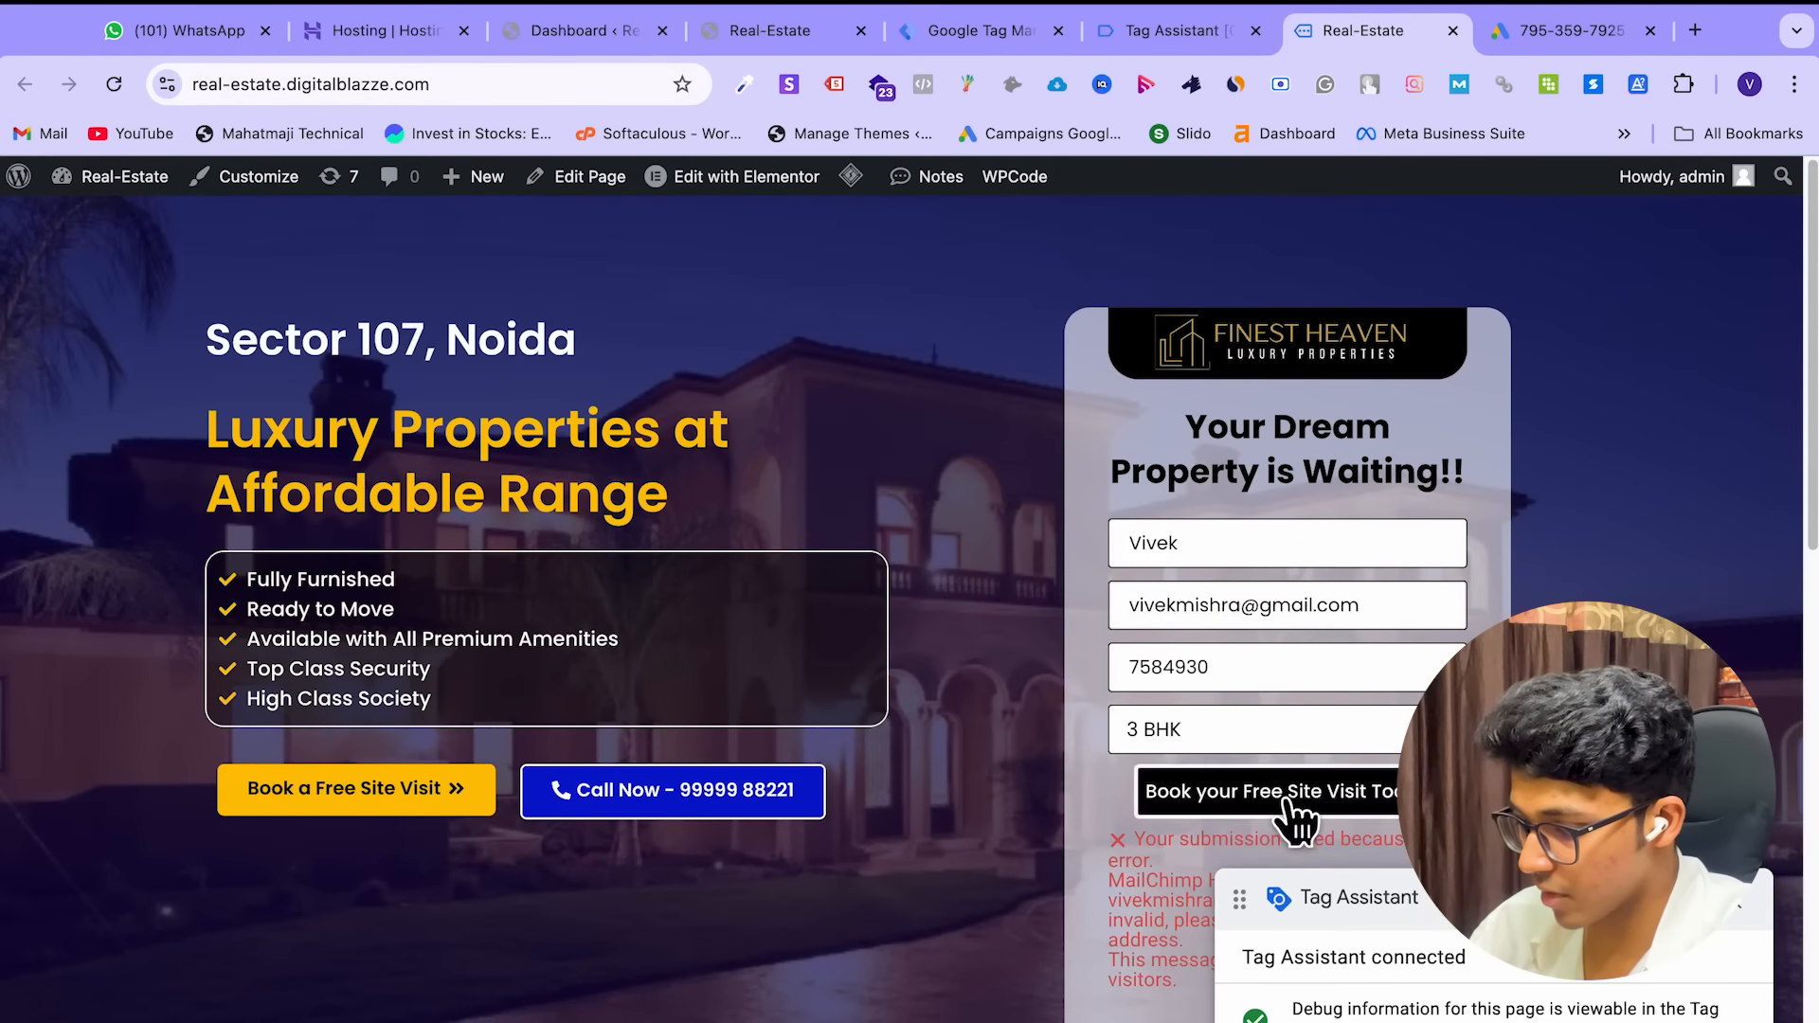
click(1293, 804)
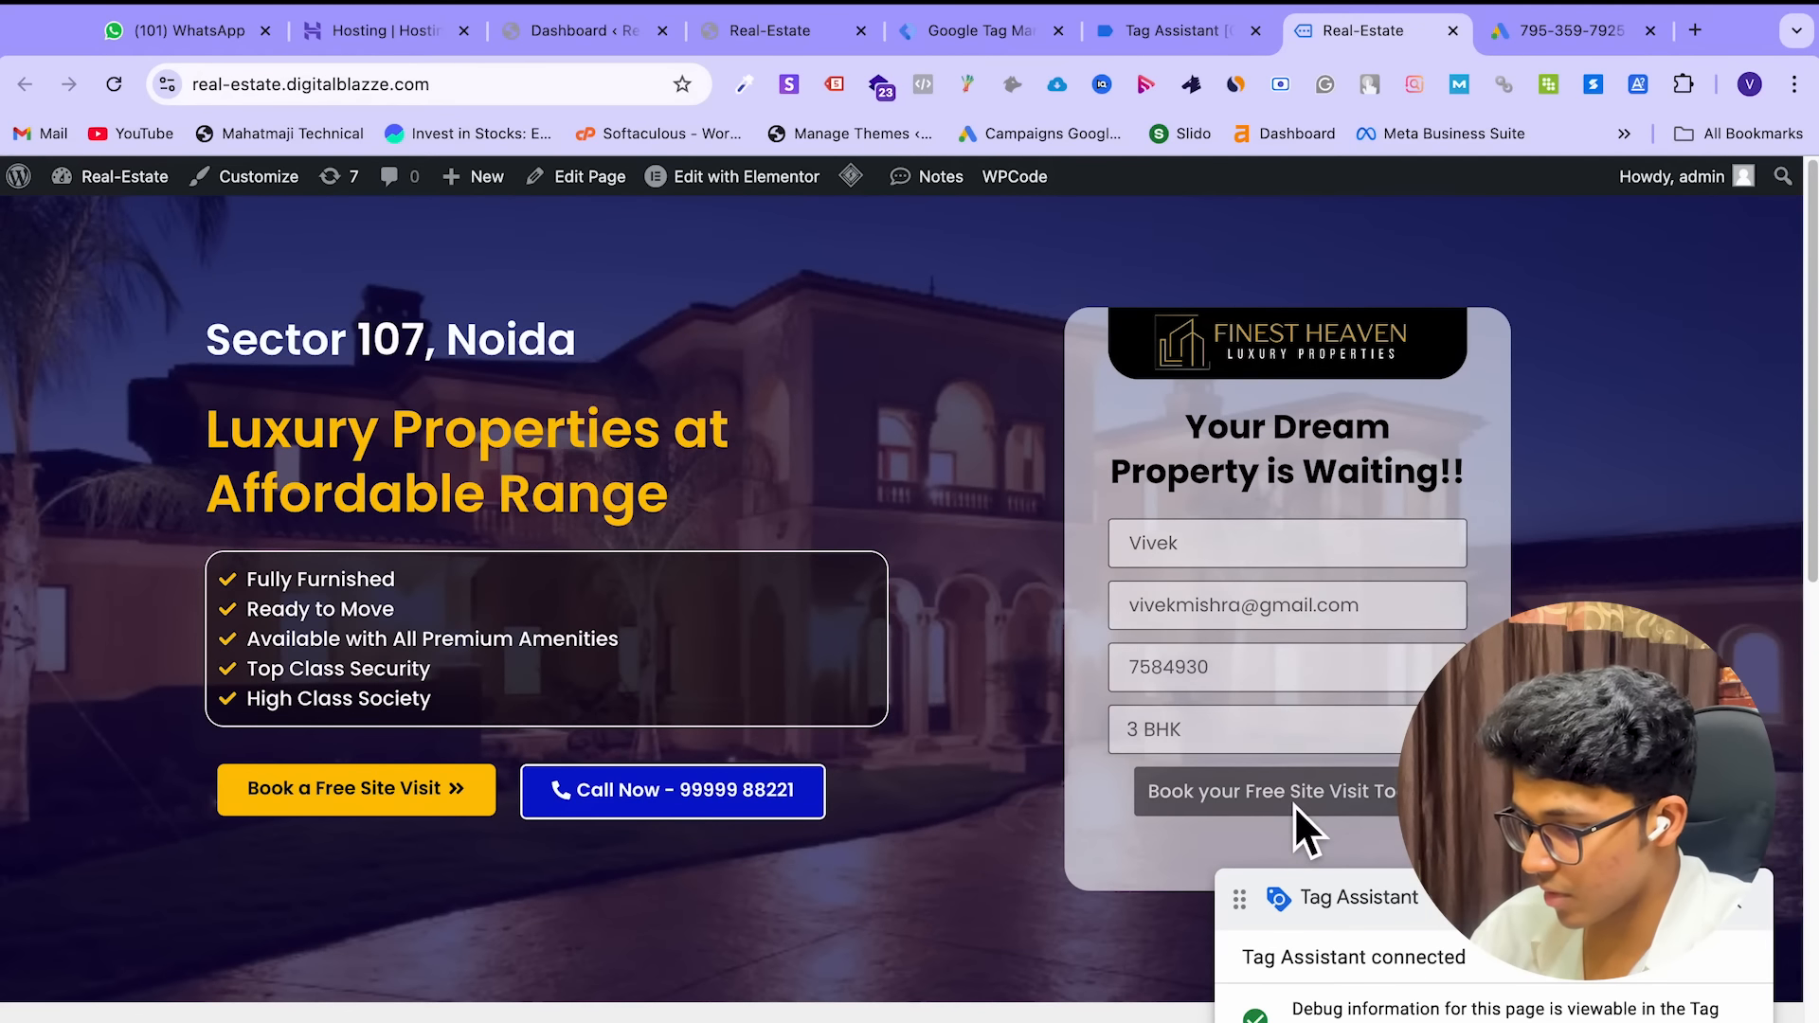
Confirm 3BHK Enquiry appears under Tags fired, glance at the thank-you page, then return to Tag Manager
click(1164, 38)
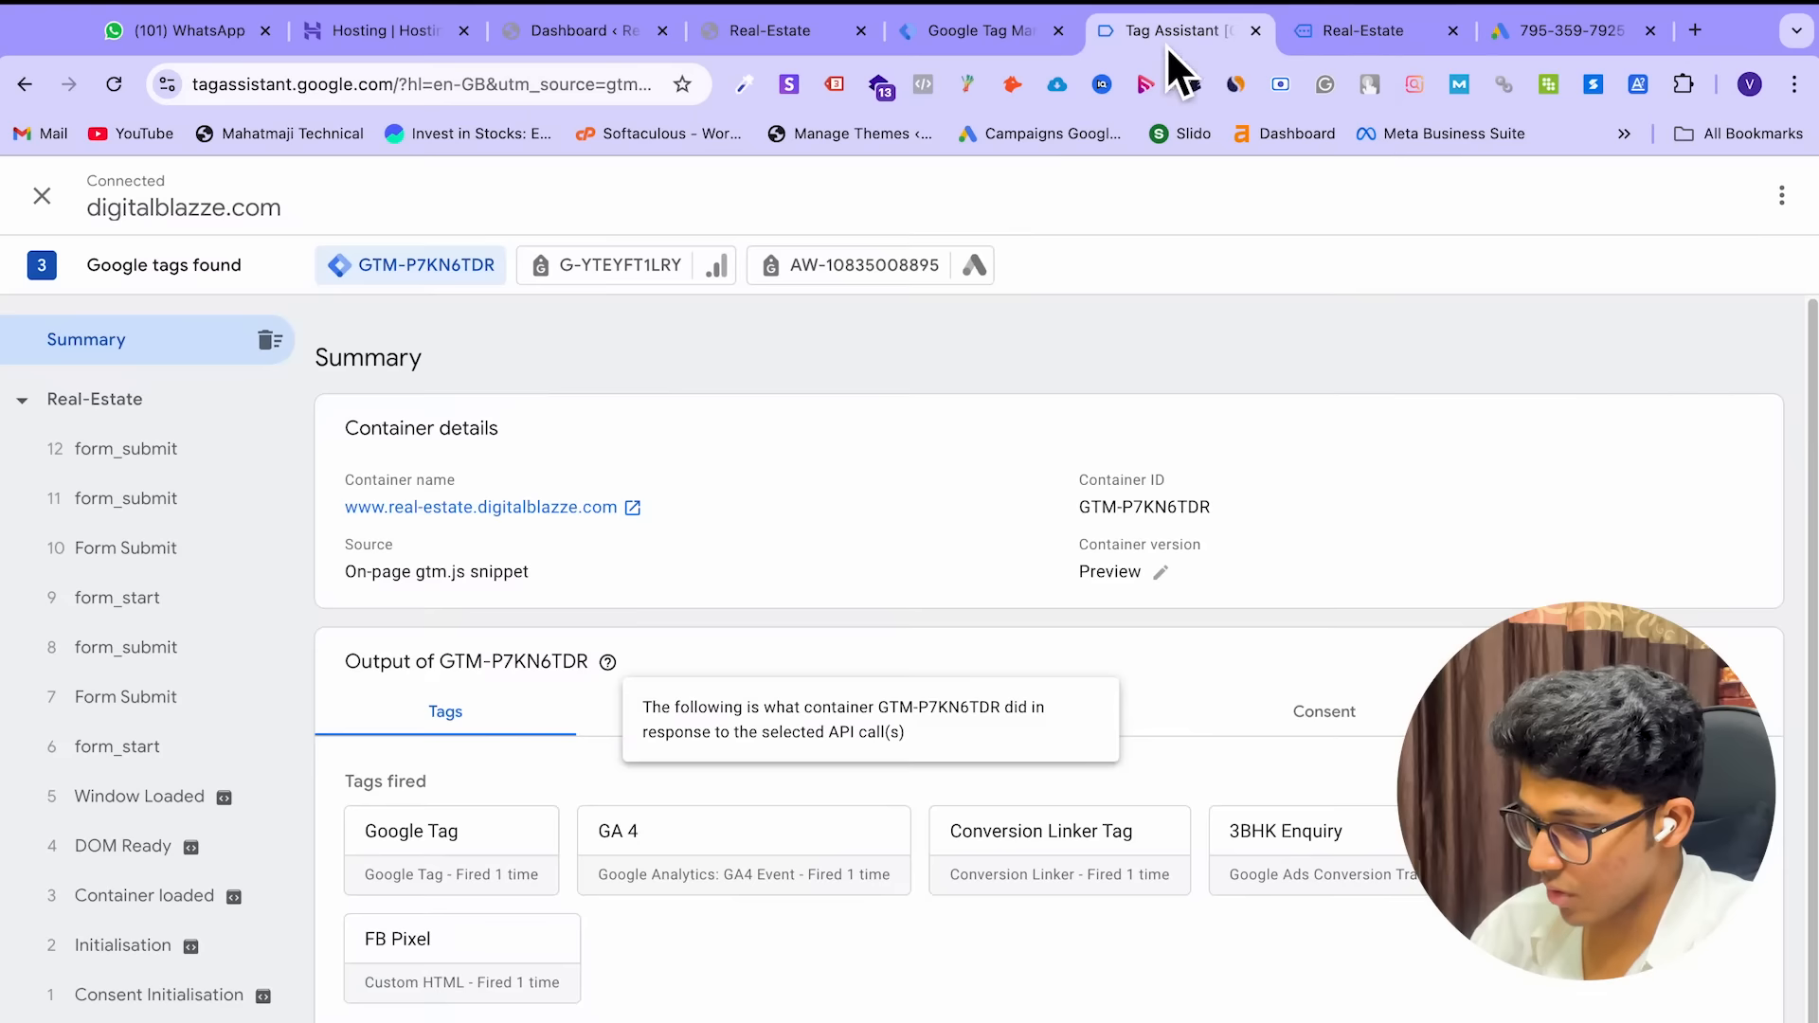
scroll(948, 871, down, 1)
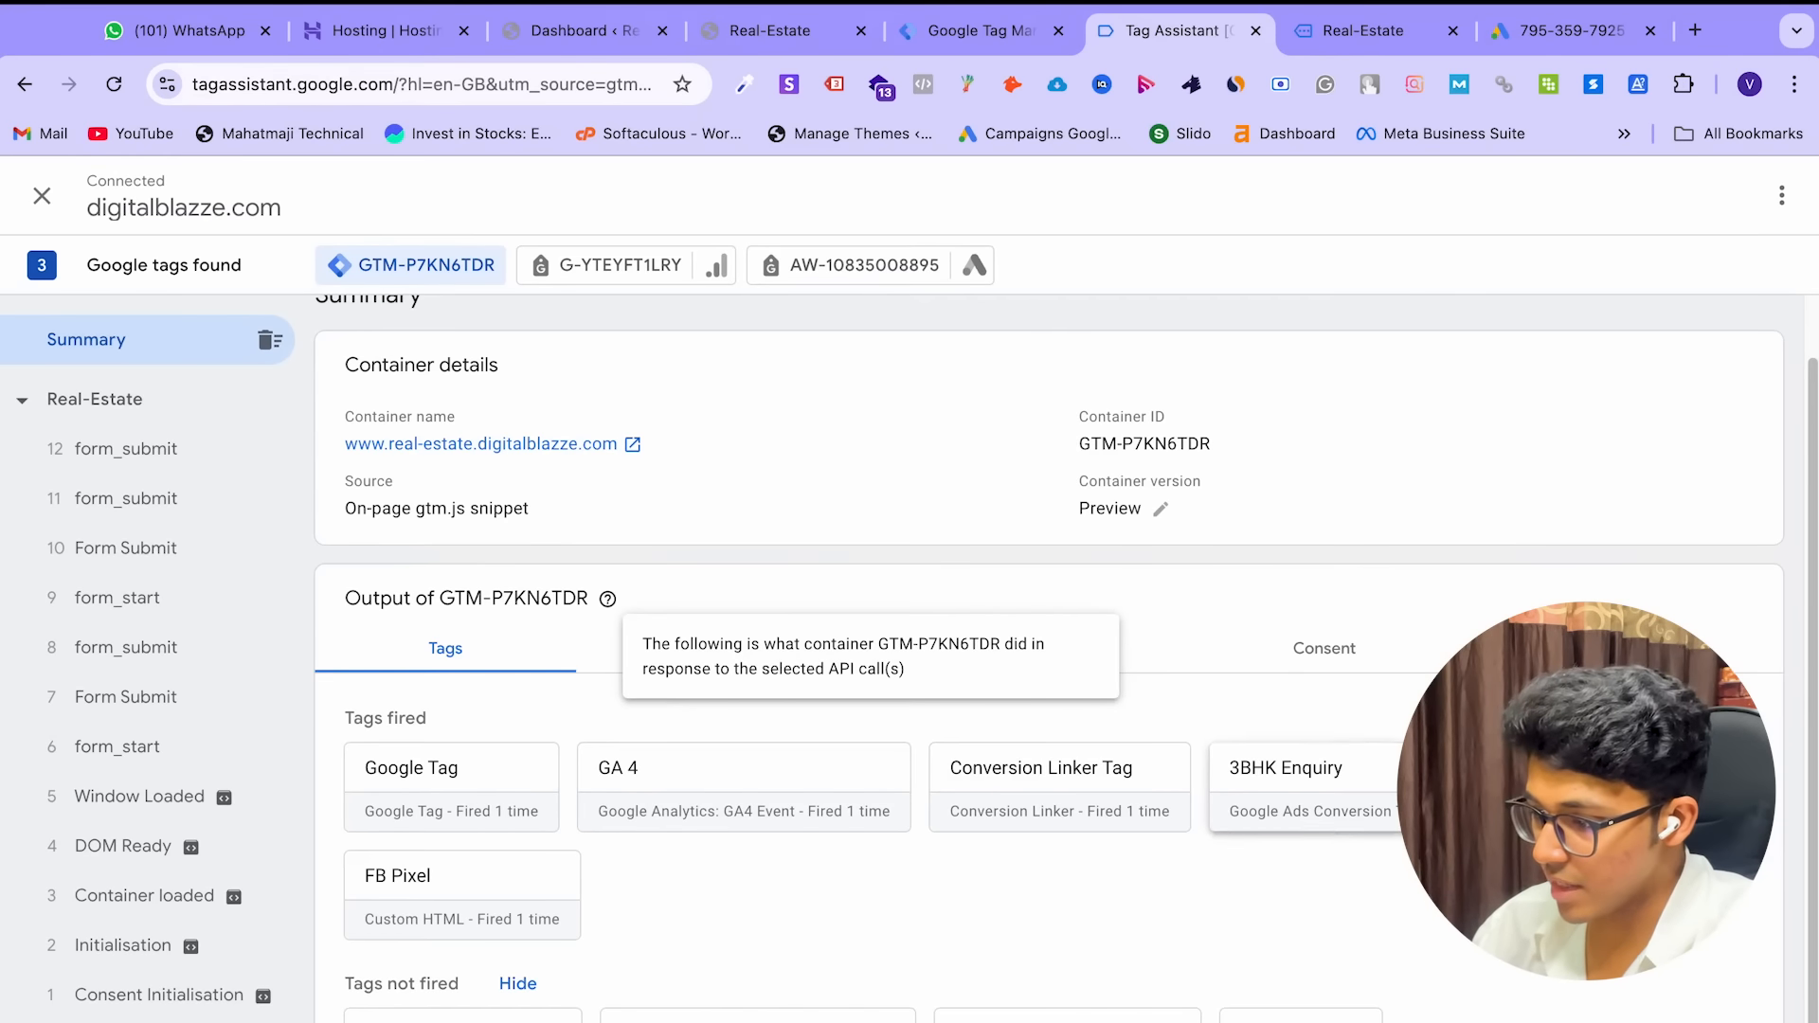
click(979, 41)
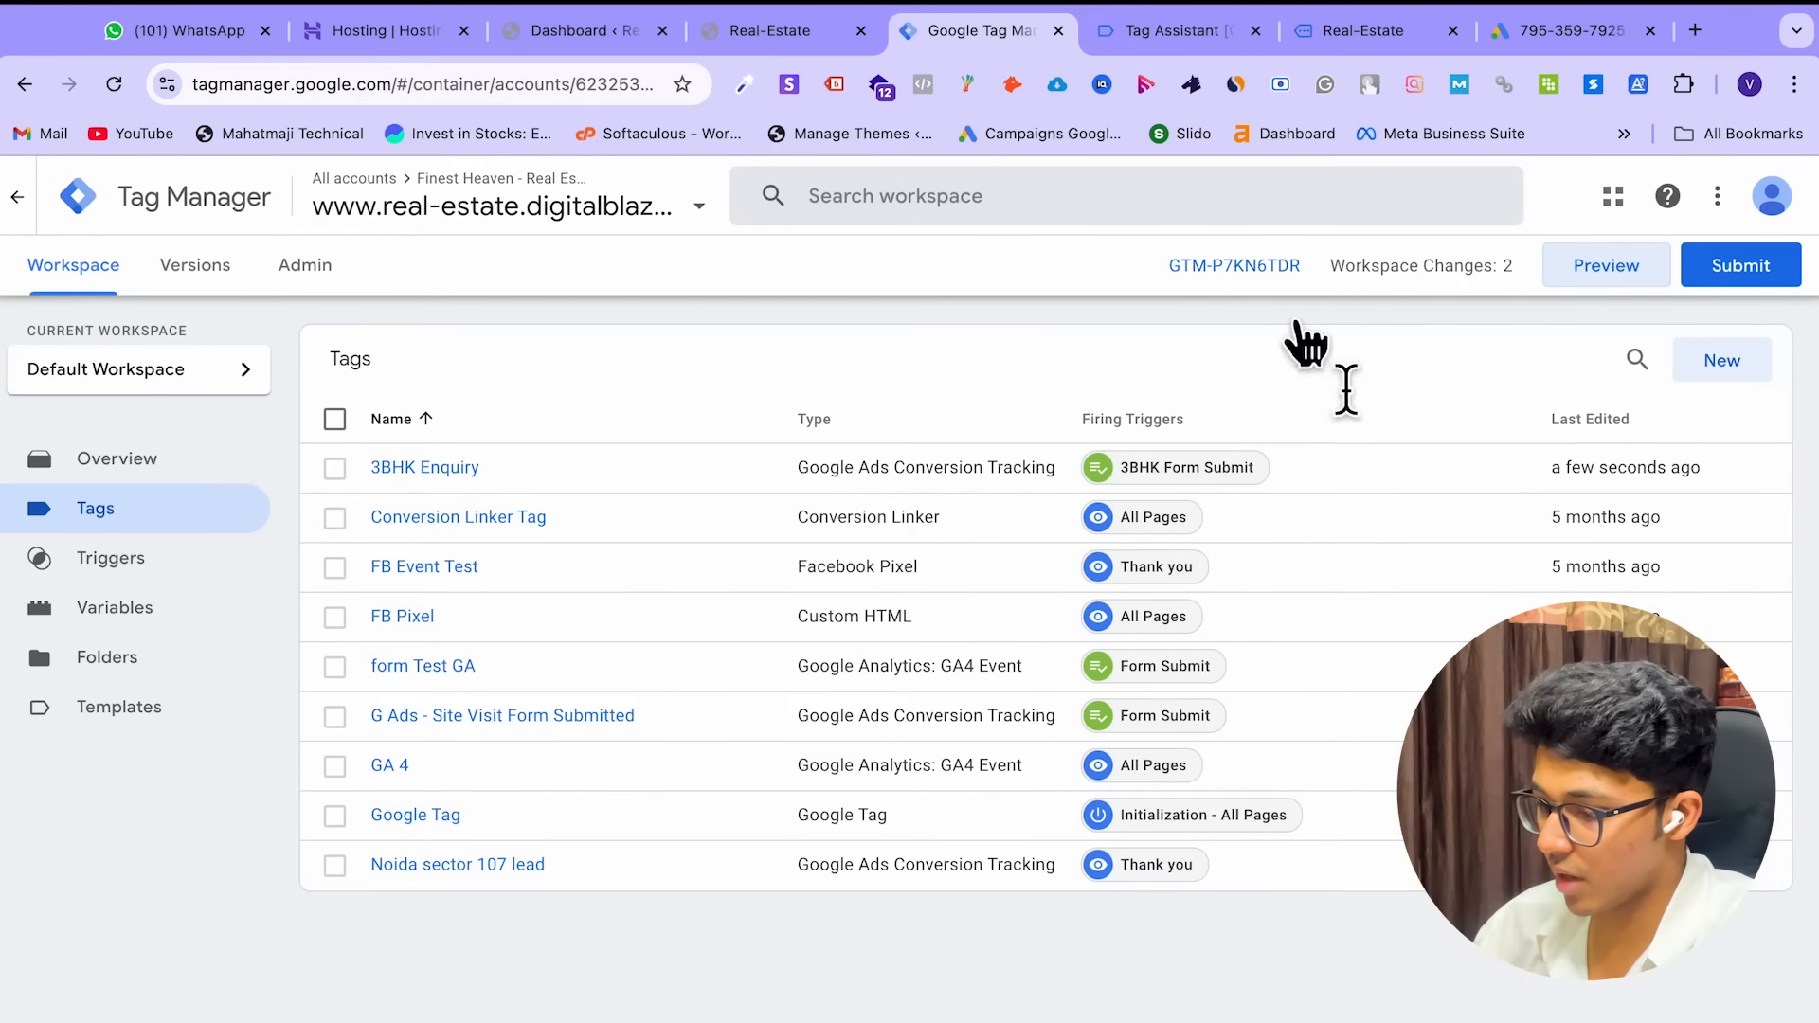
click(786, 35)
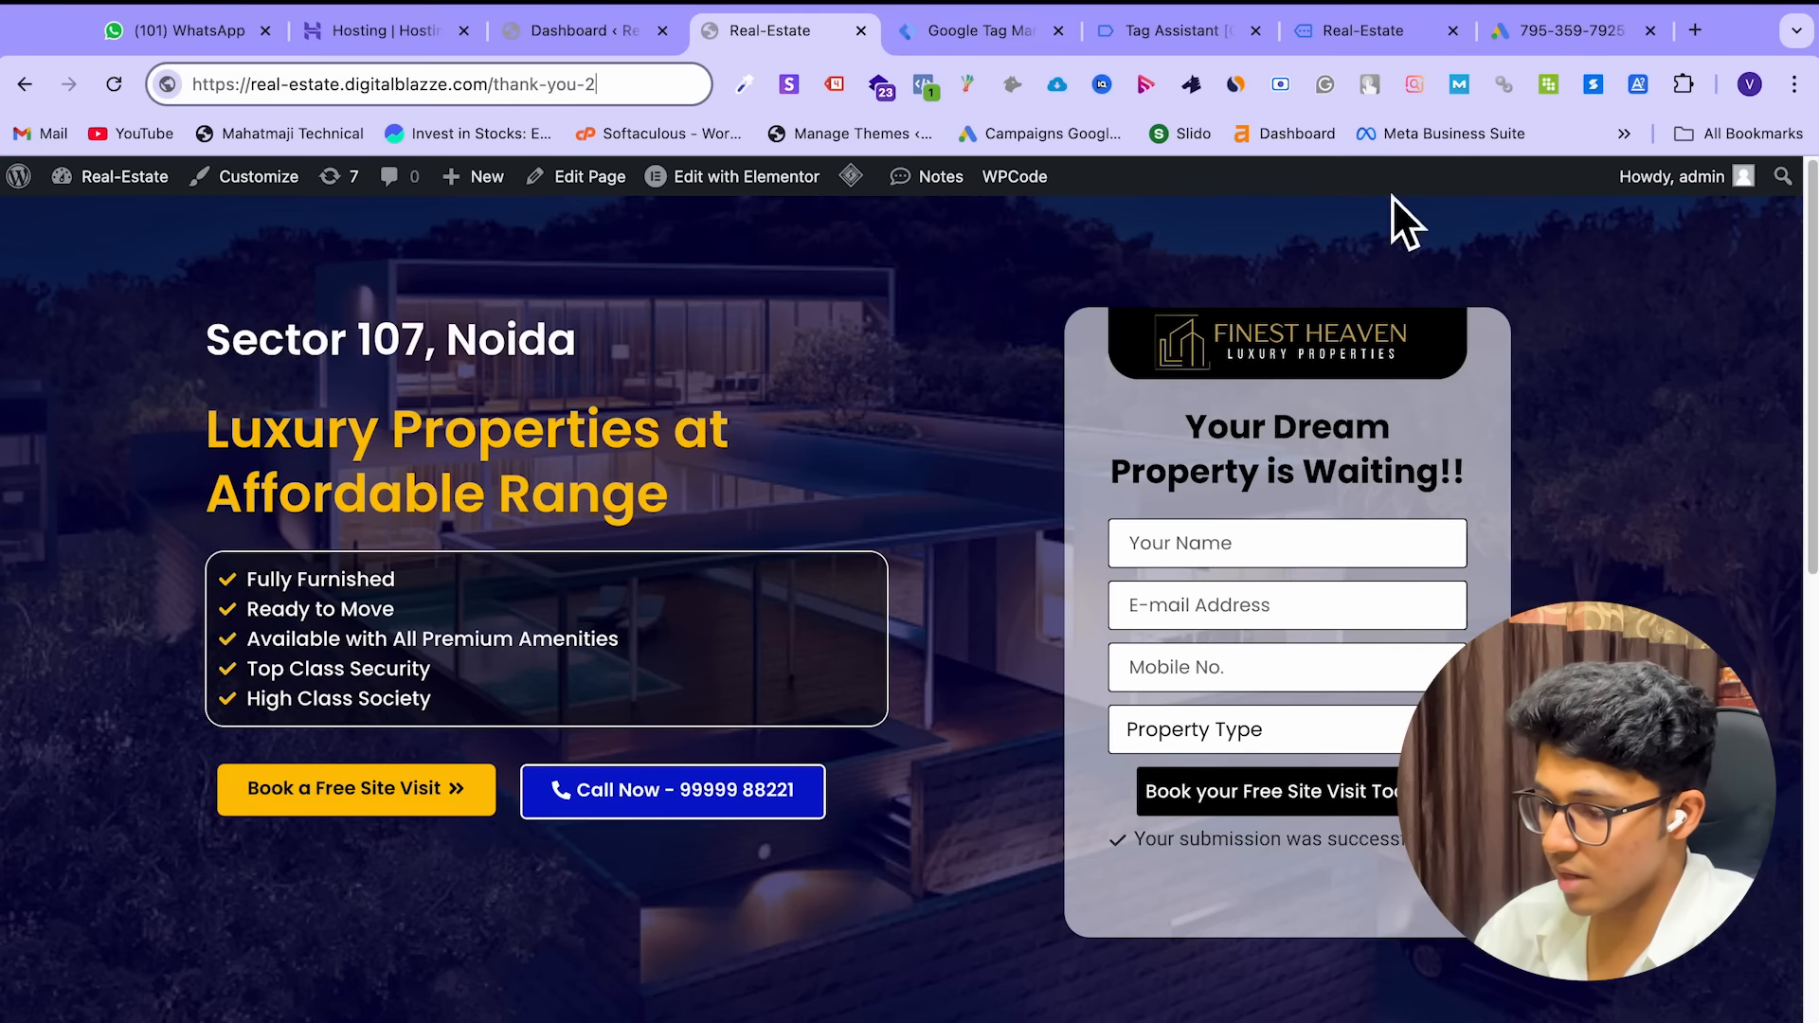
click(1190, 28)
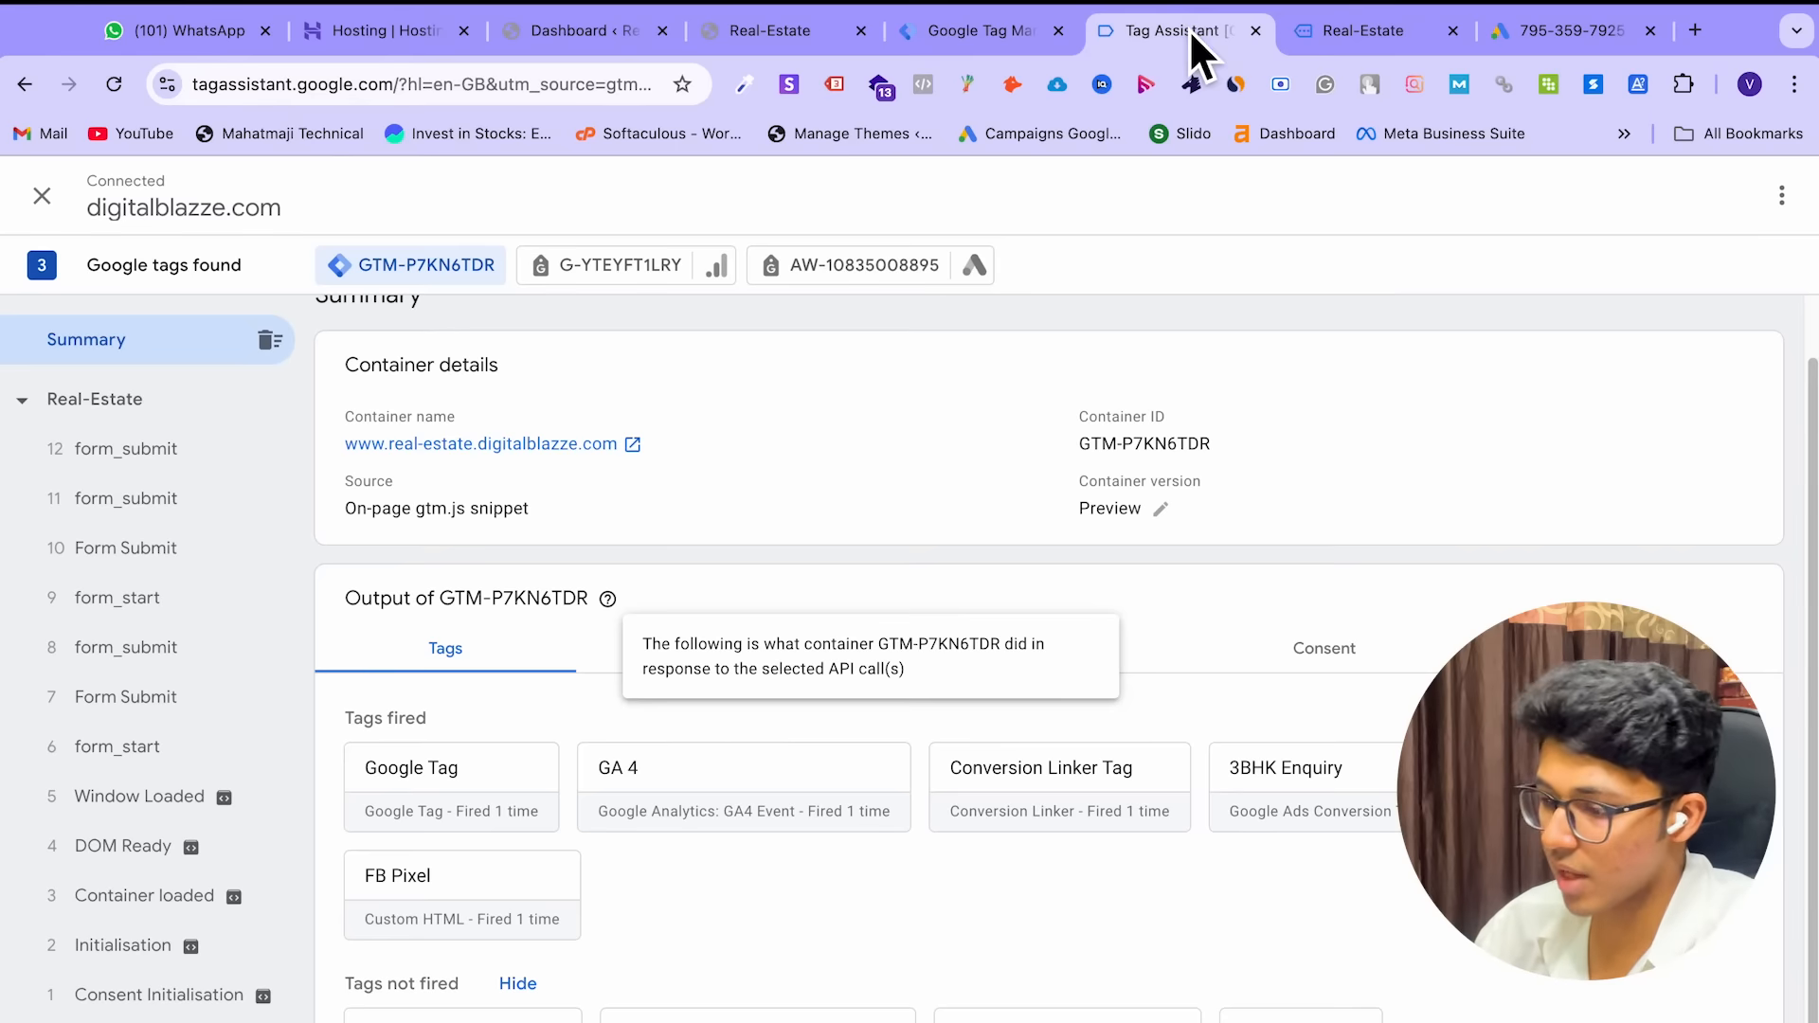
click(991, 29)
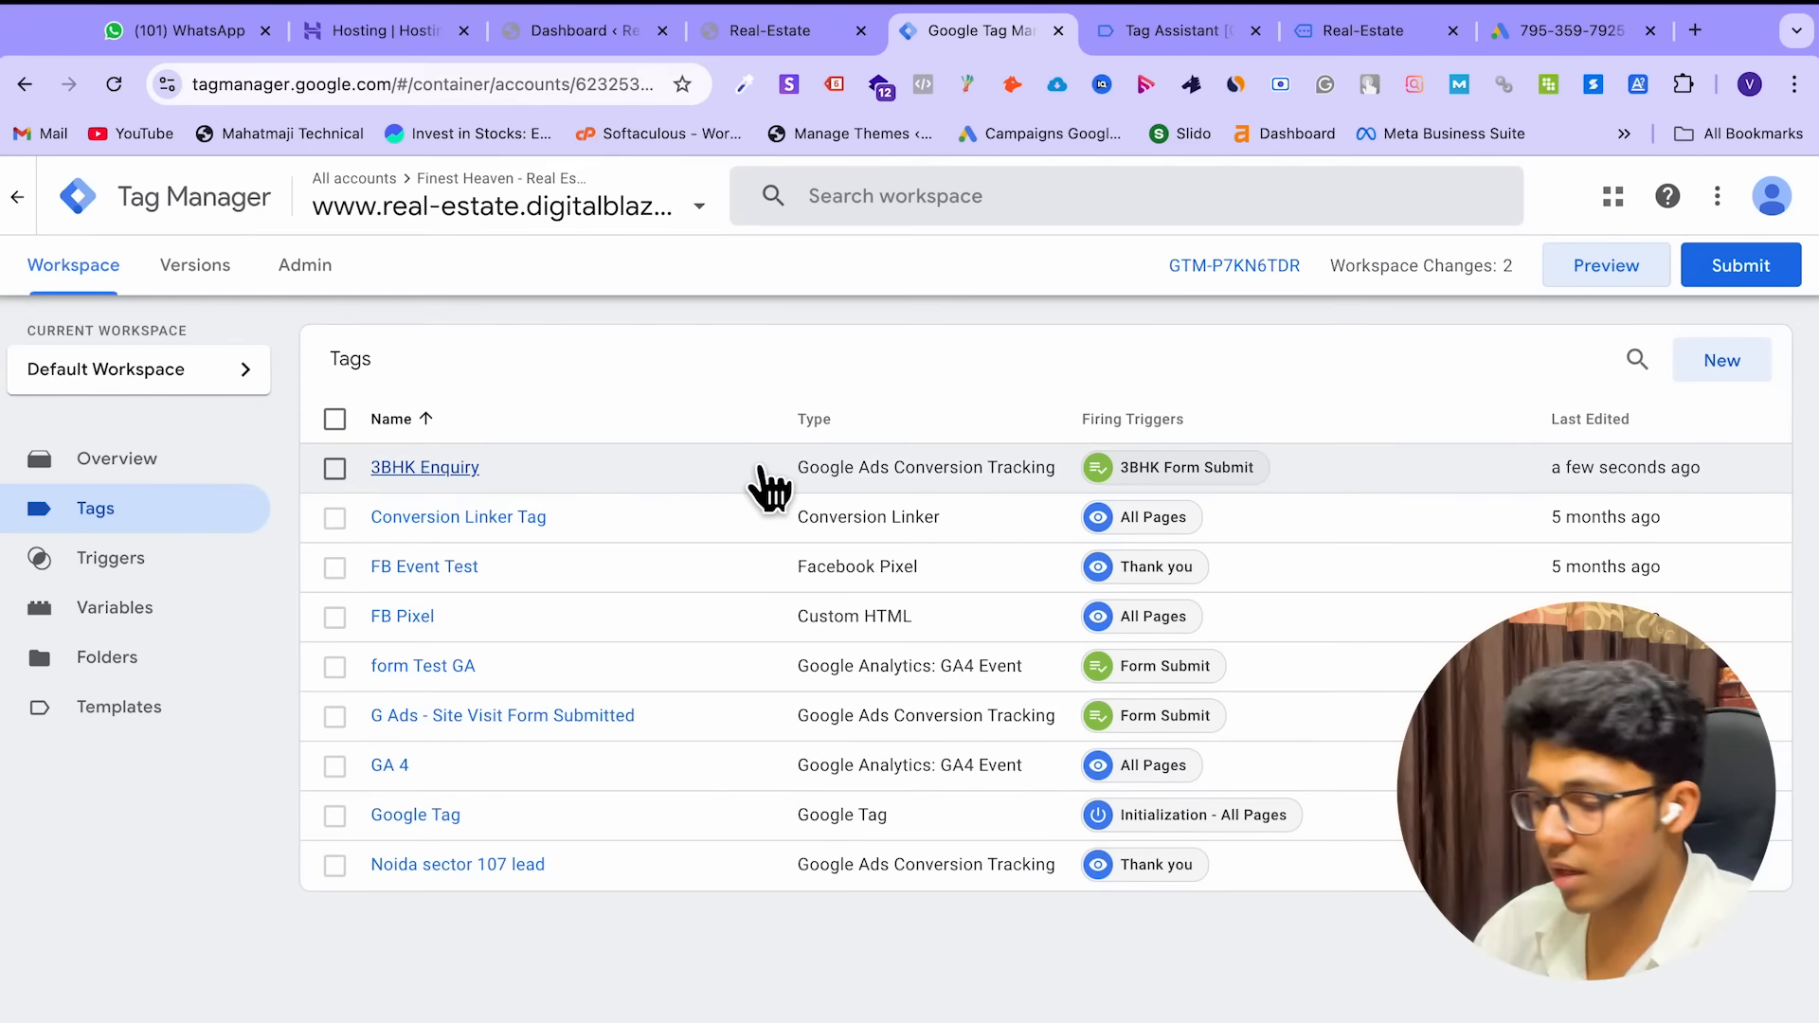
Check the empty Triggers list, then open Configure for Built-In Variables on this container's Variables page
click(193, 568)
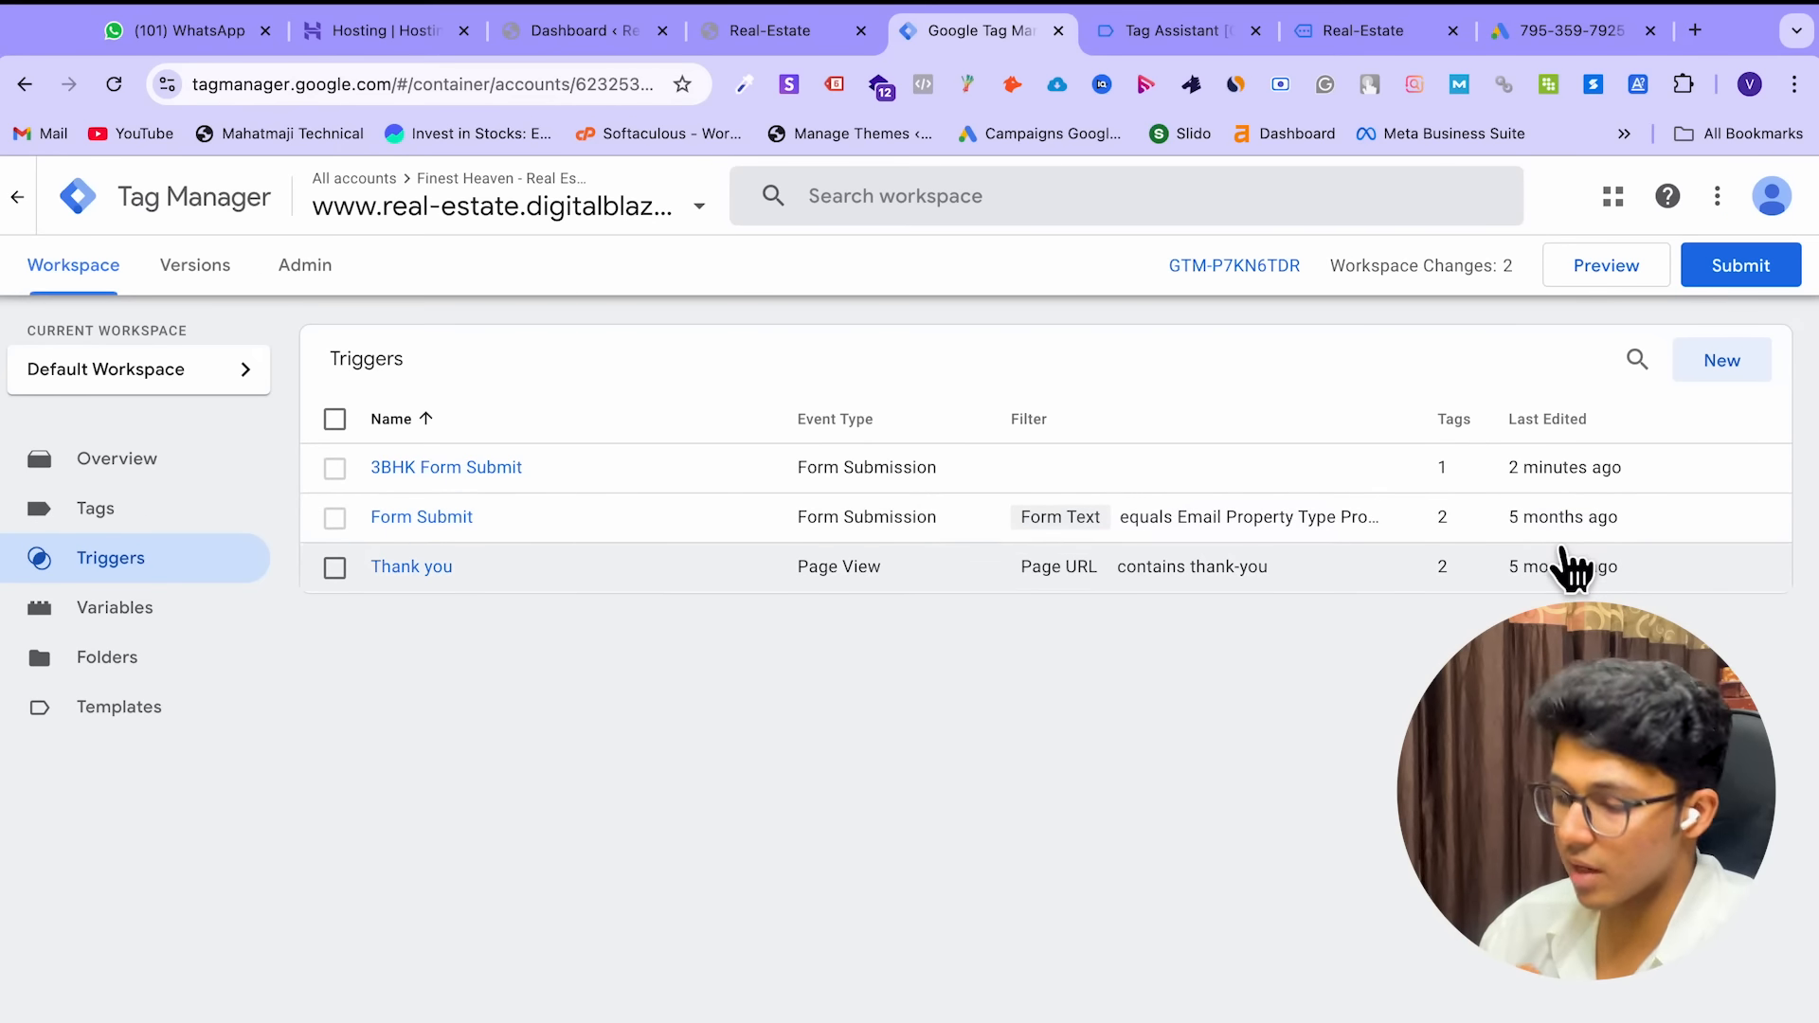
click(121, 625)
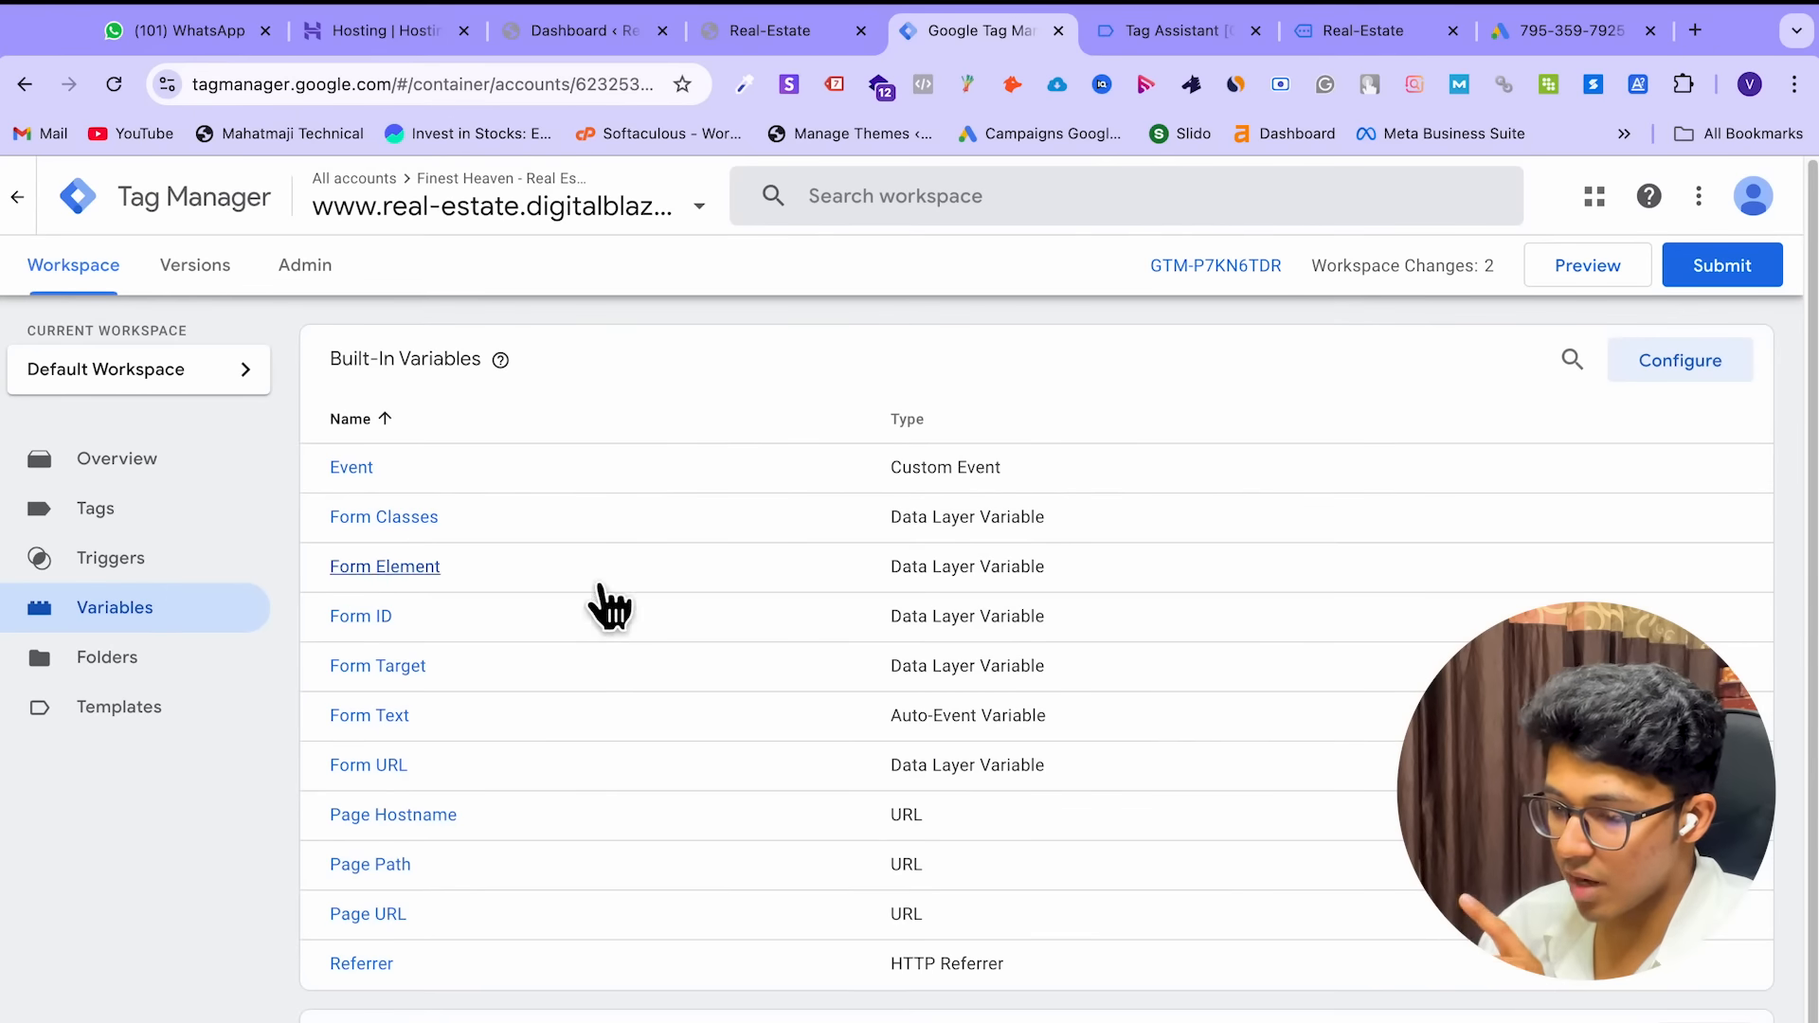
scroll(873, 540, down, 1)
scroll(873, 540, up, 1)
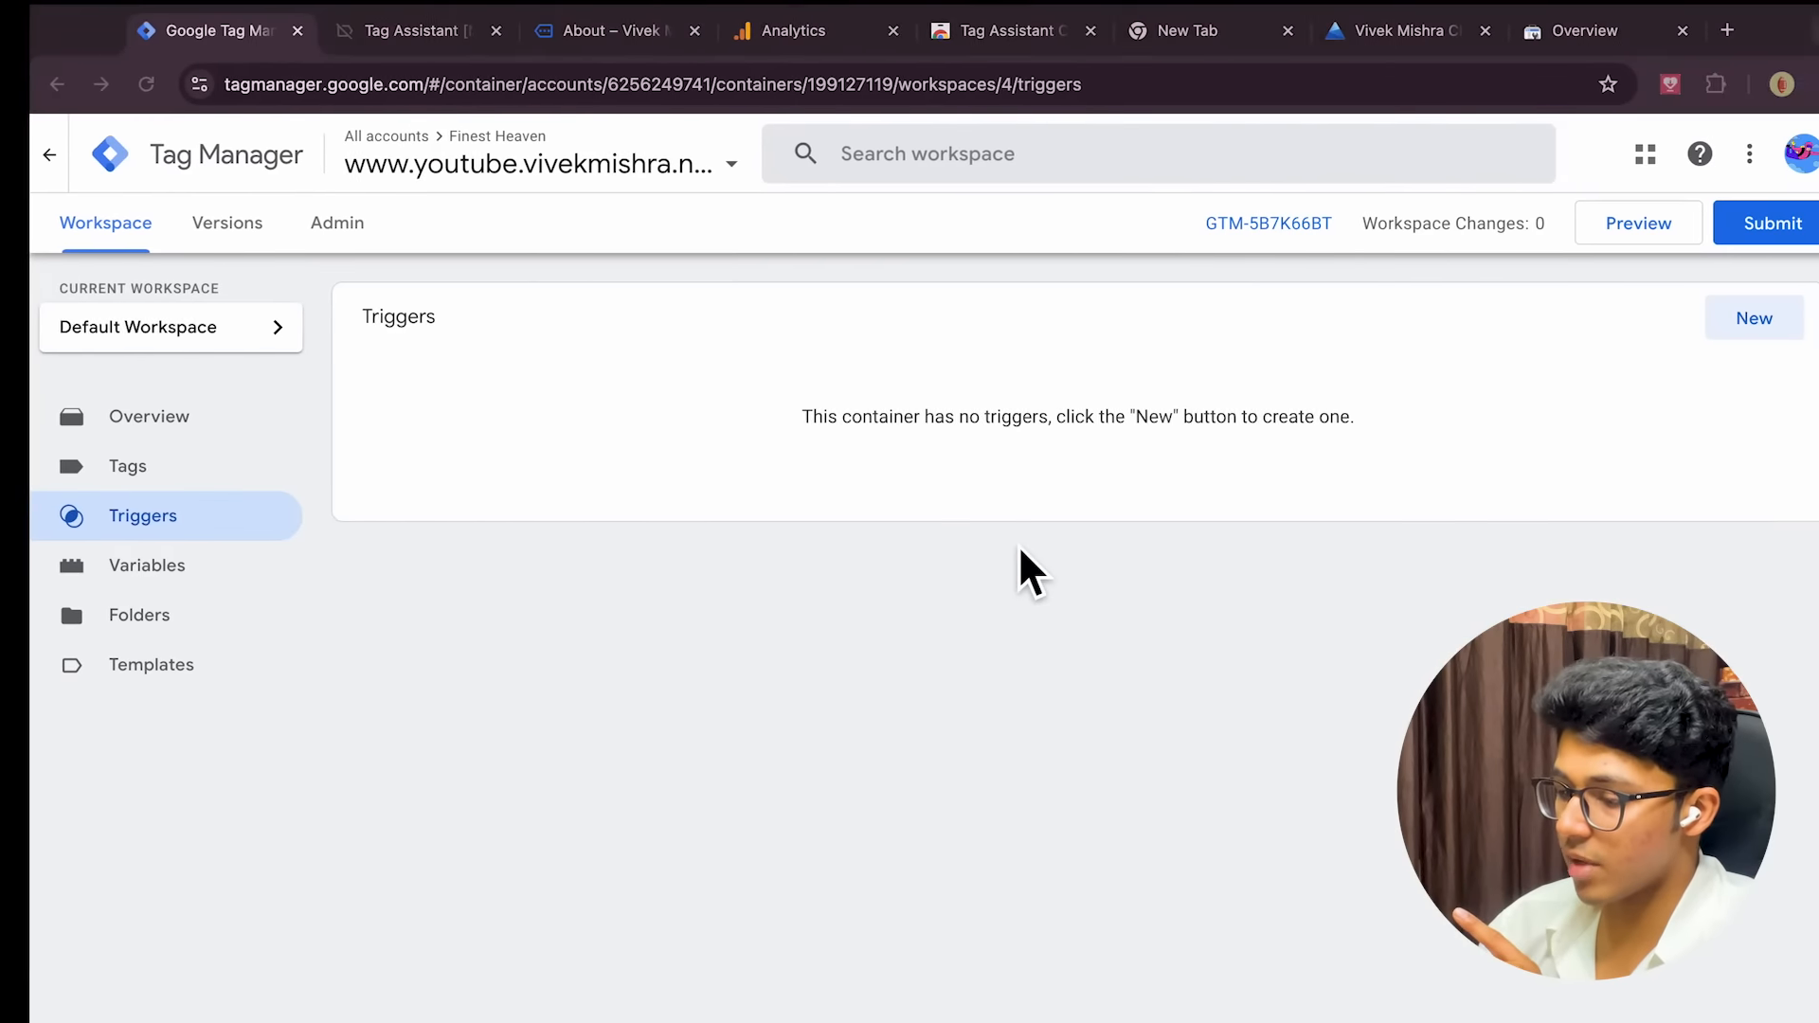
click(180, 568)
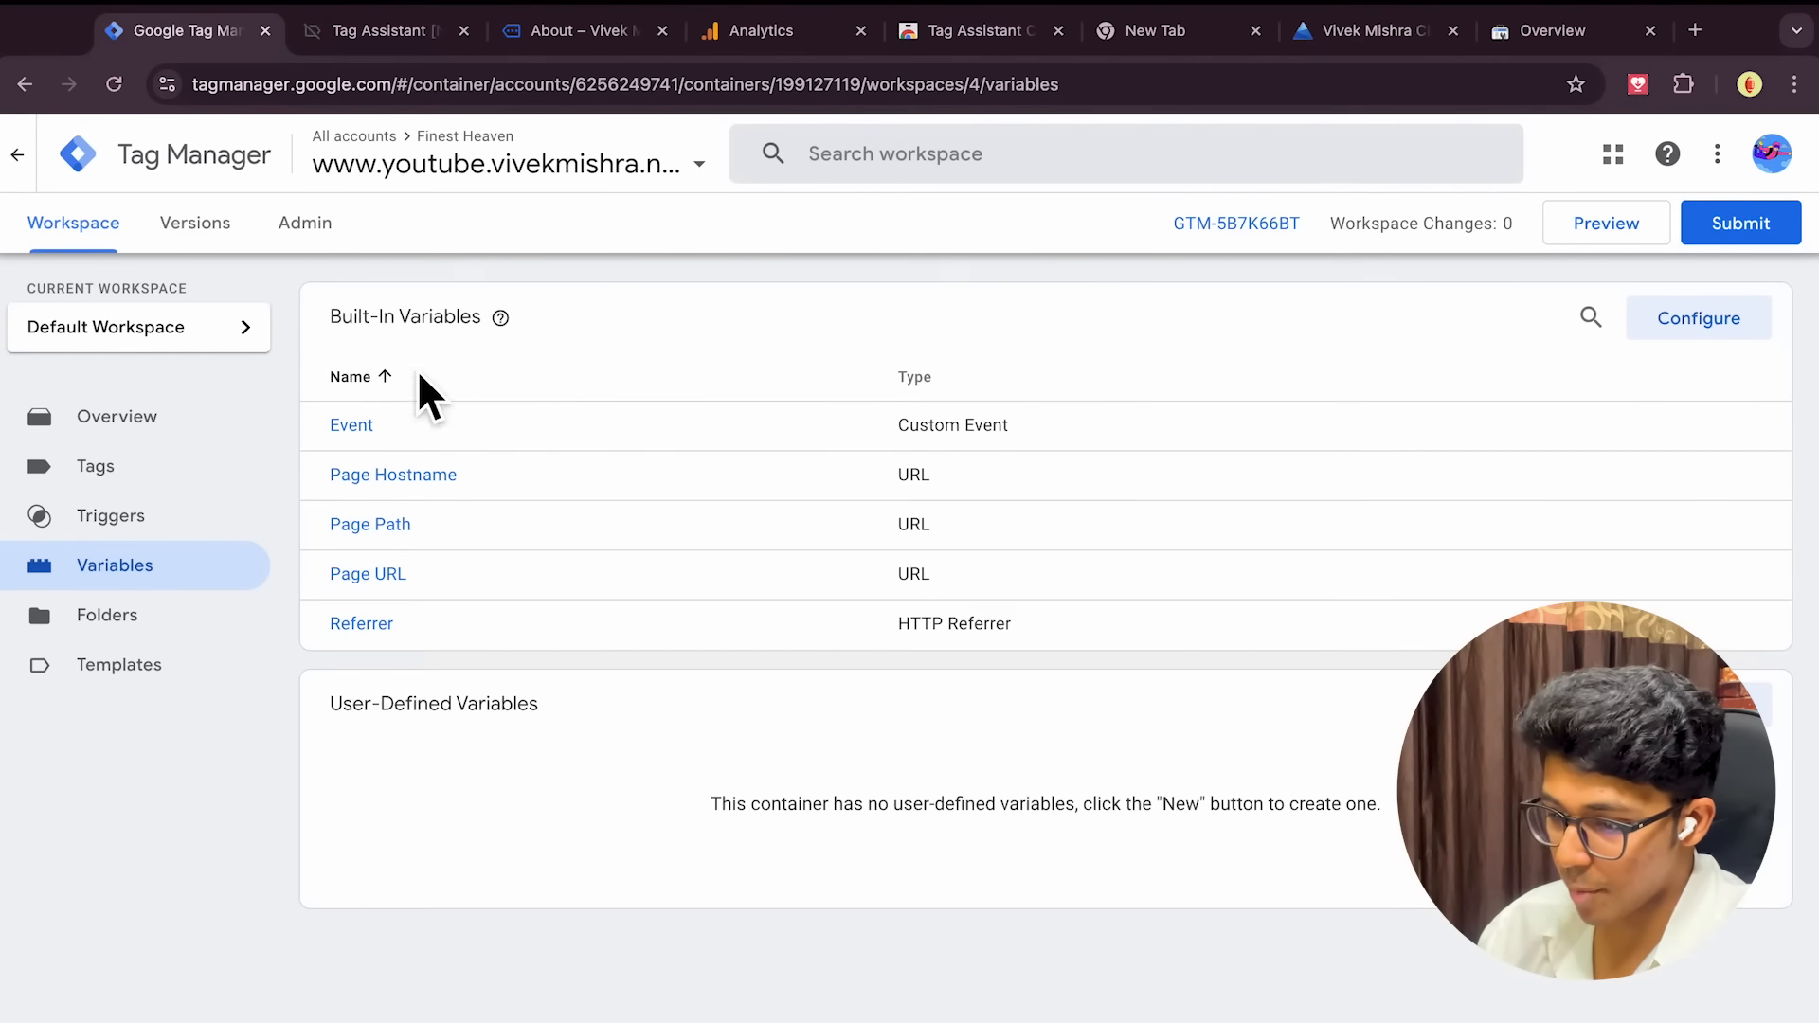
mouse_move(500, 318)
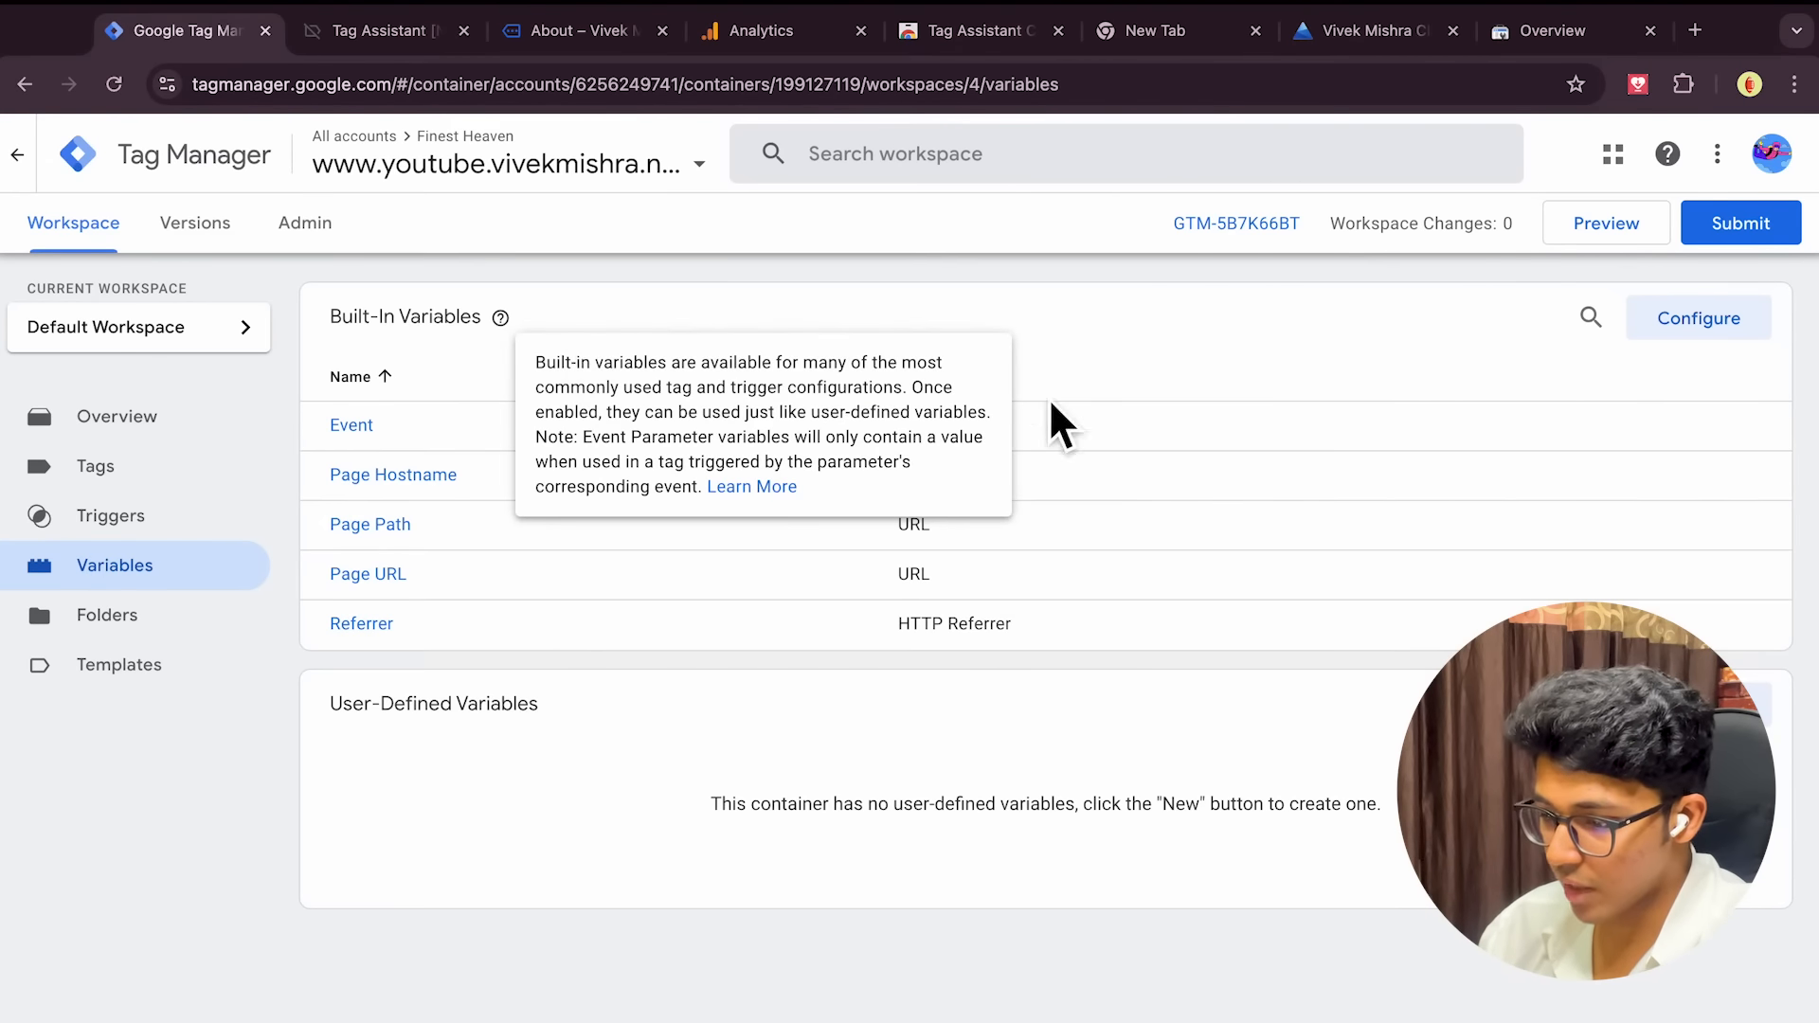
click(1703, 330)
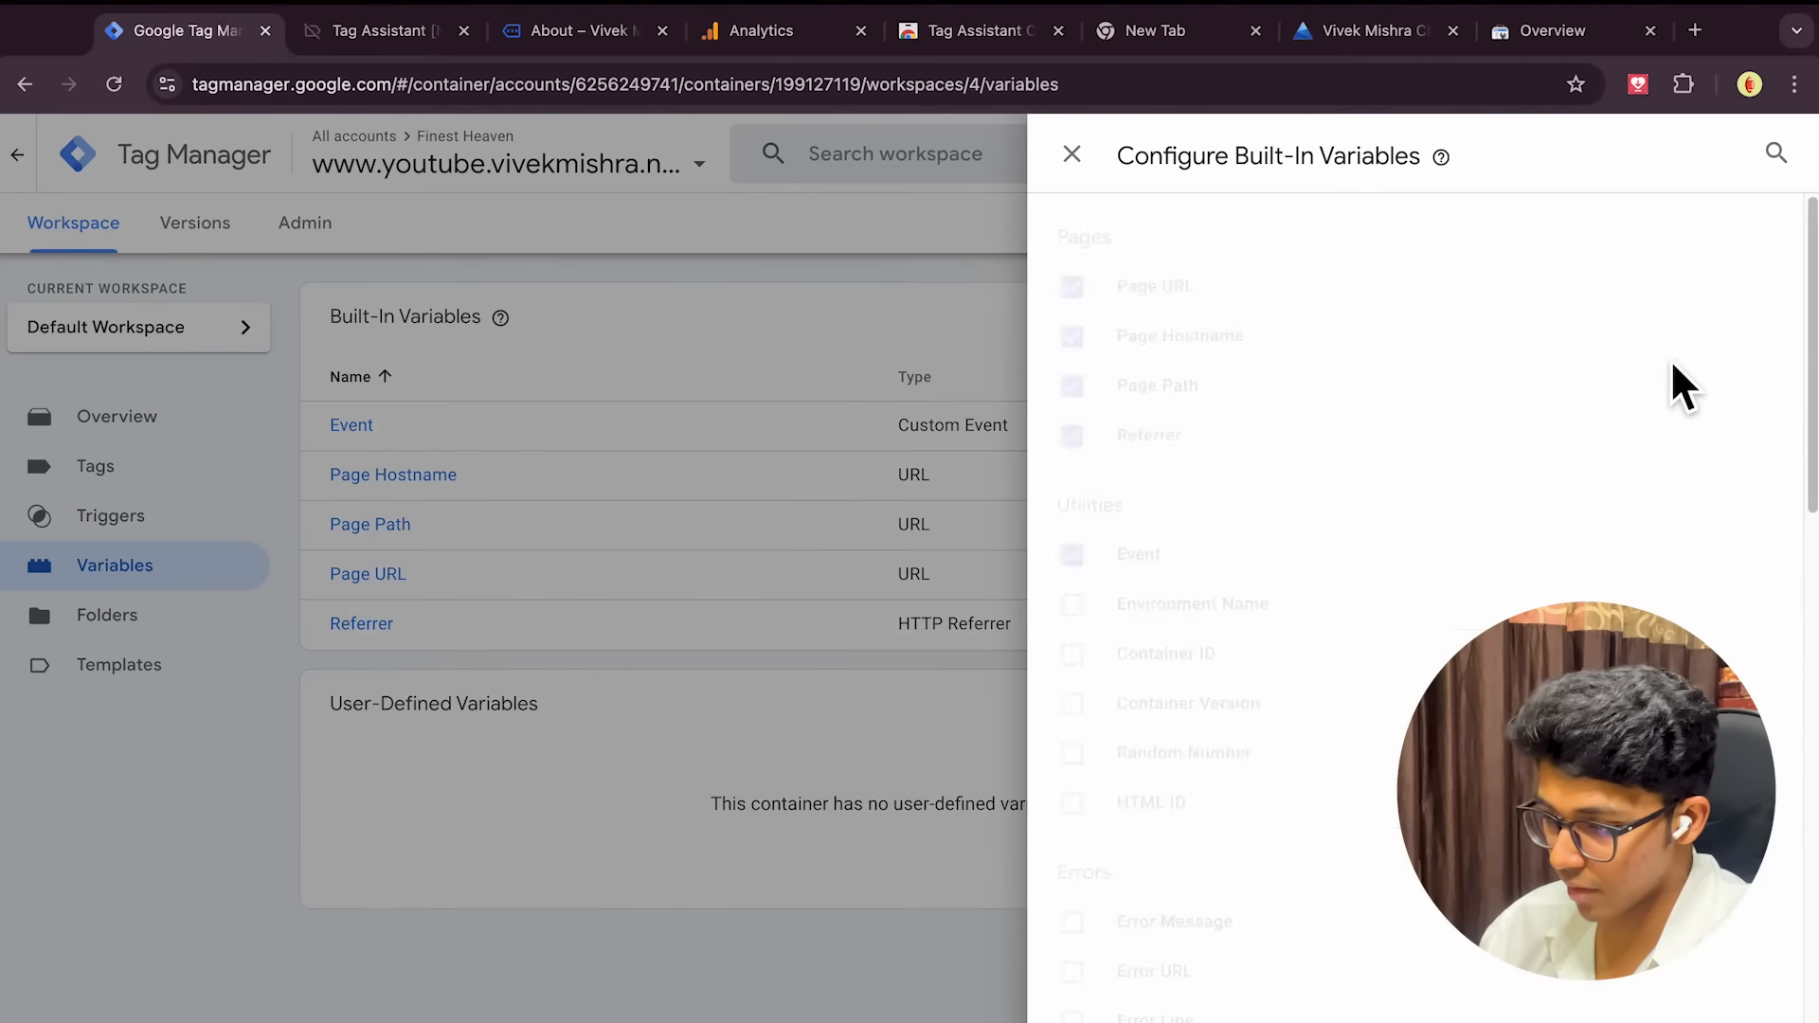
Enable the Click Element and Click Classes built-in variables
scroll(1331, 447, down, 1)
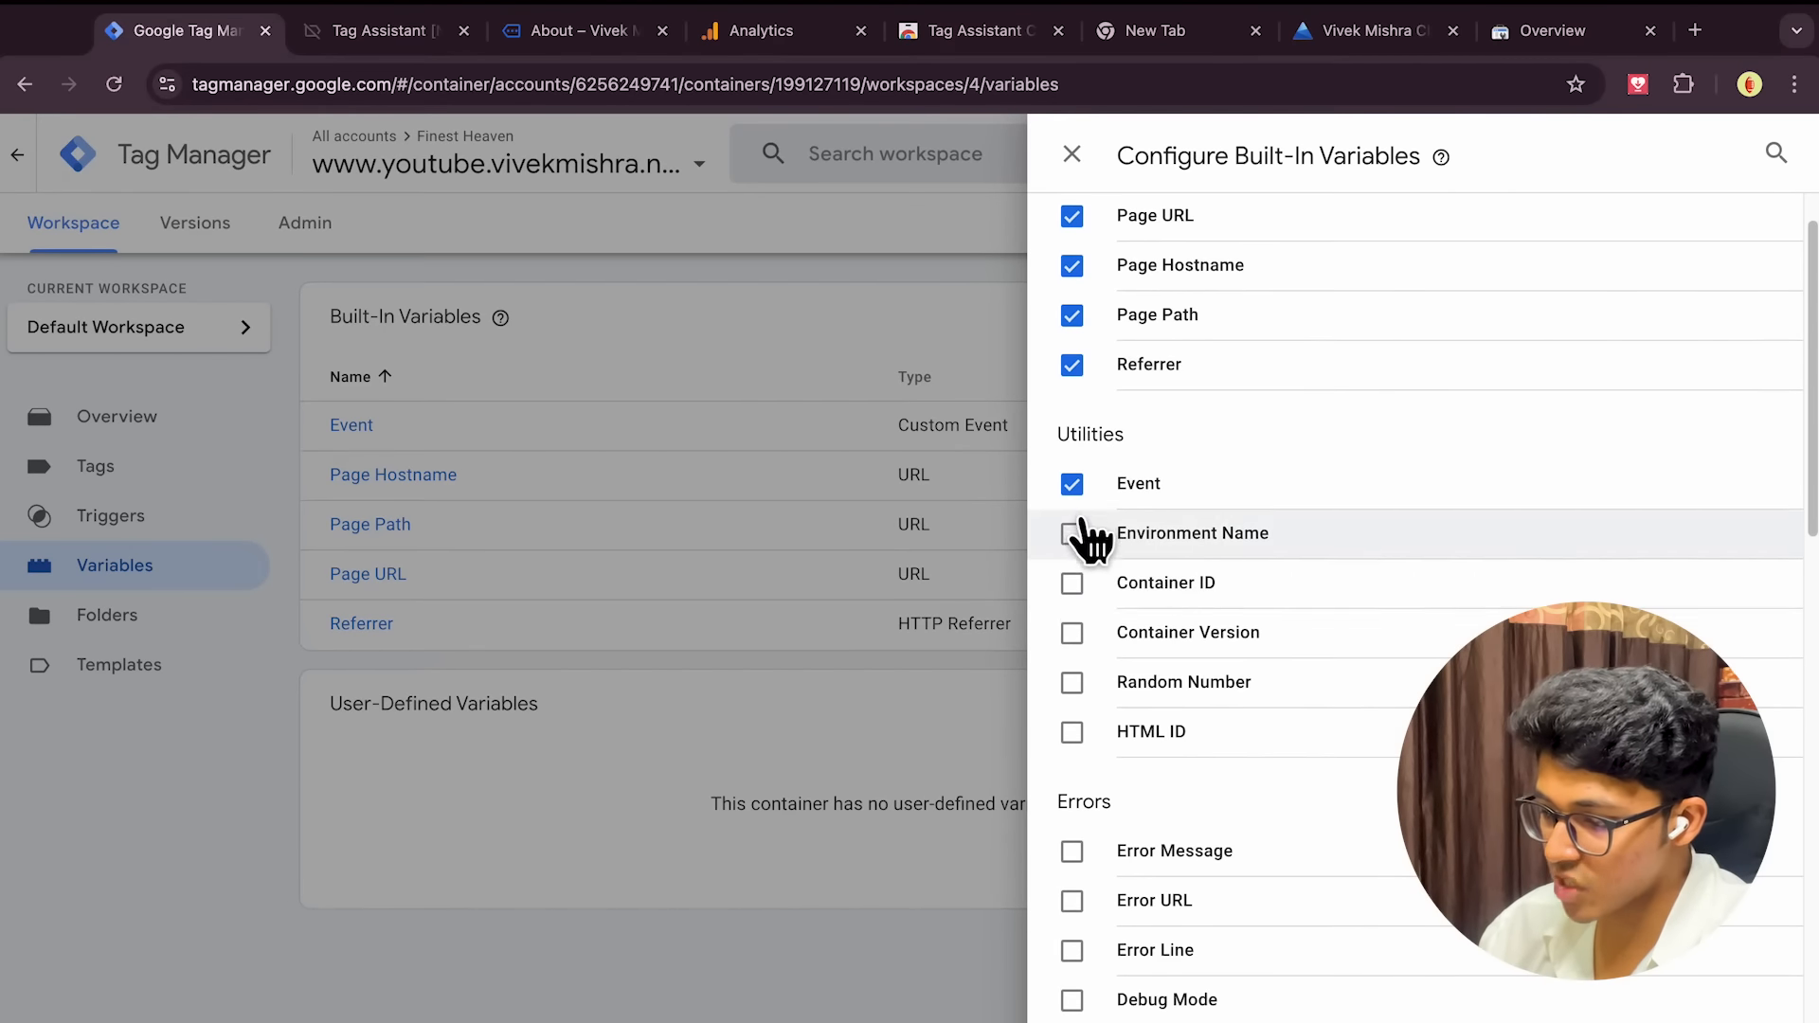
scroll(1099, 843, down, 5)
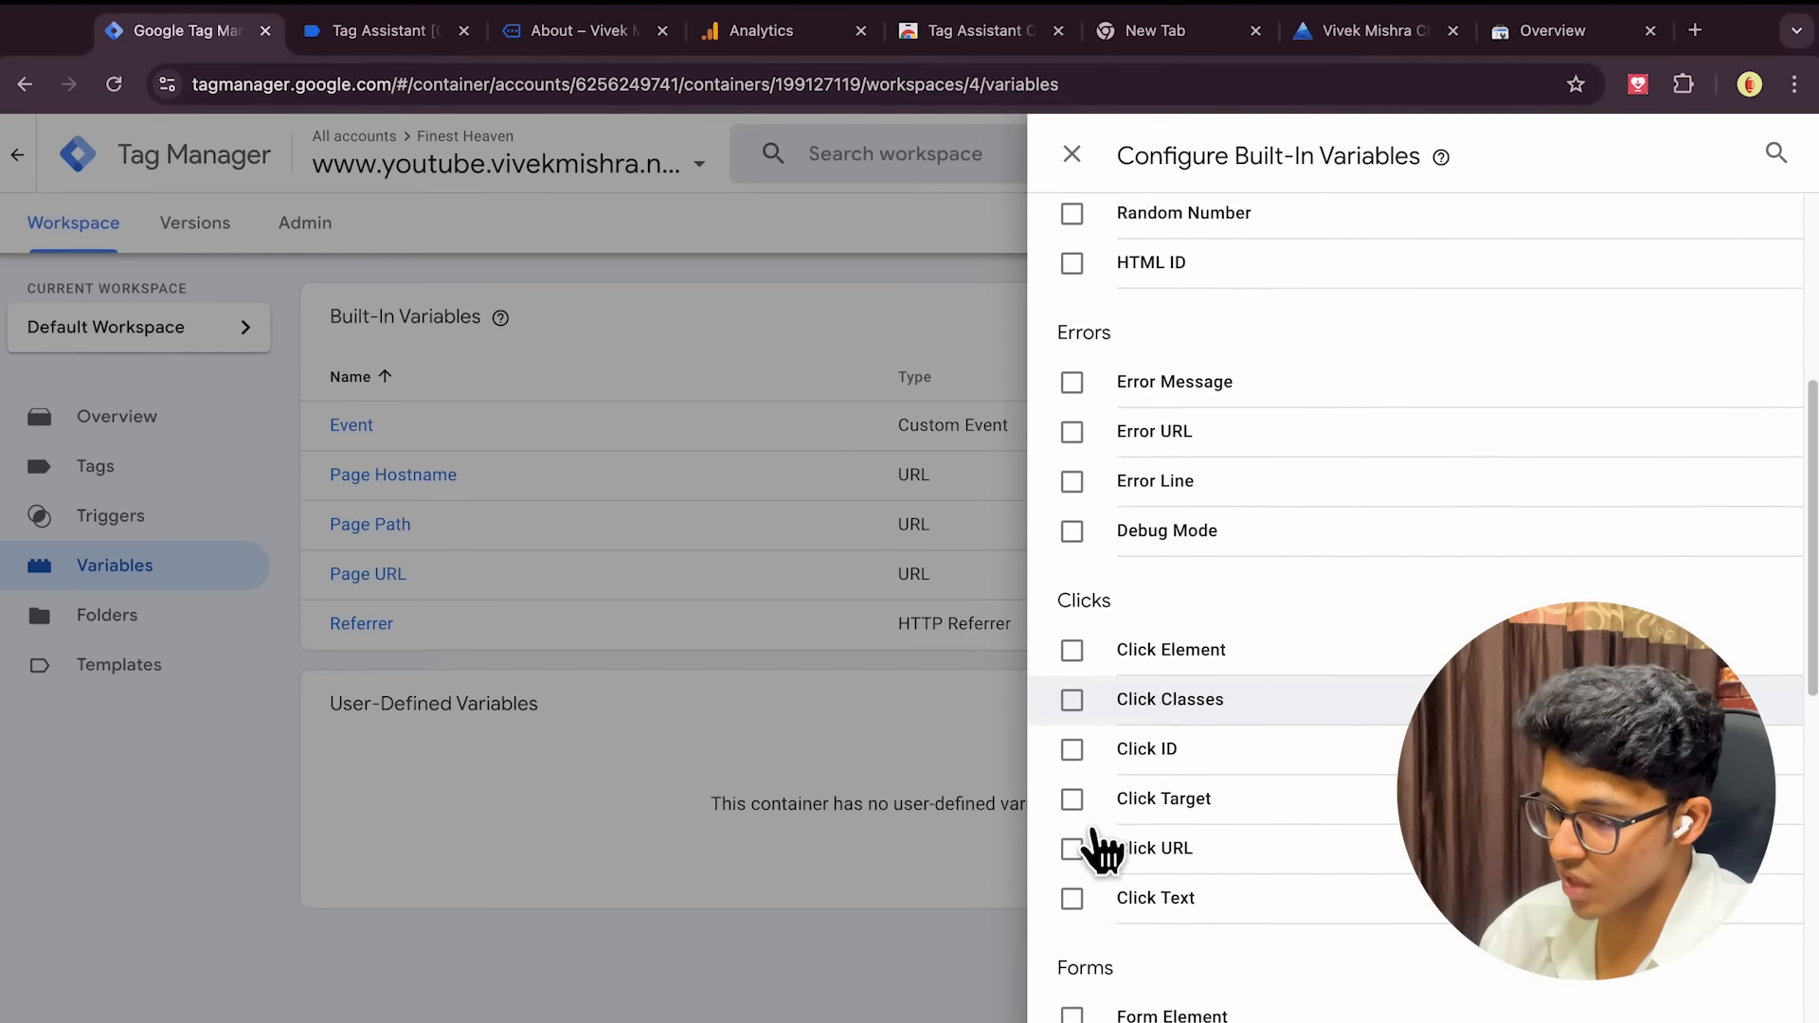
scroll(1099, 846, up, 6)
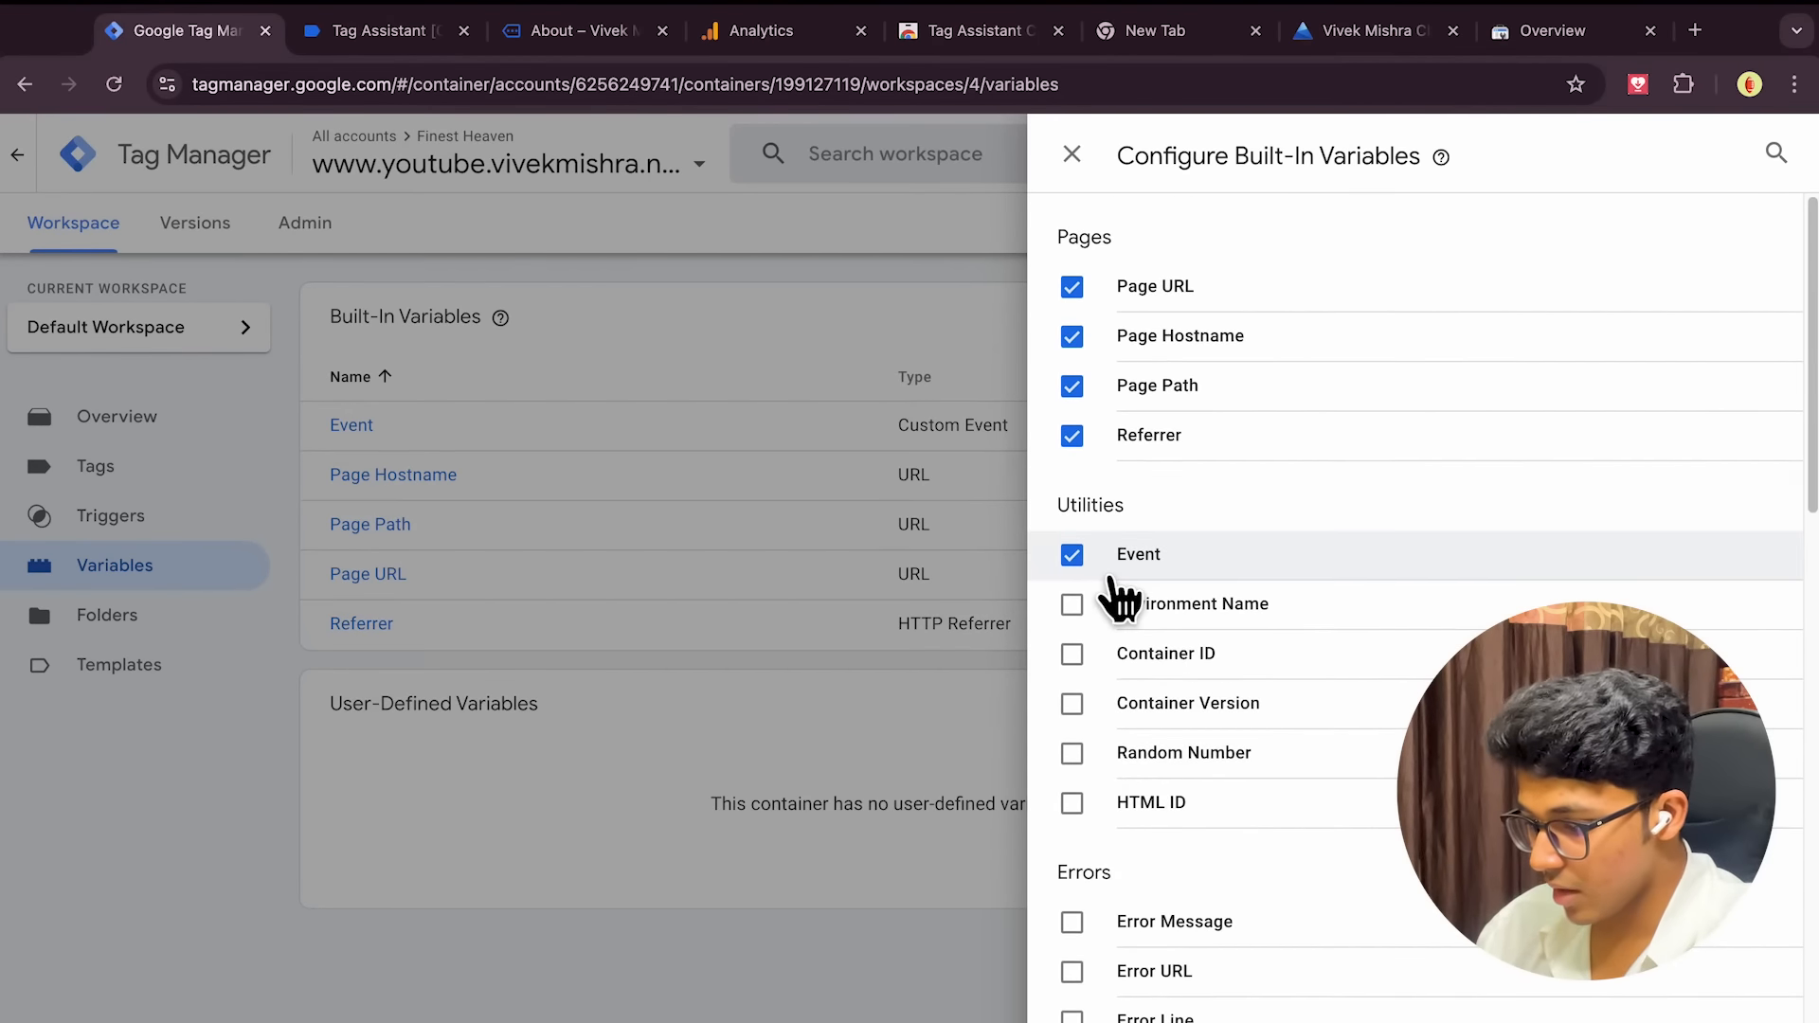
scroll(1118, 597, down, 5)
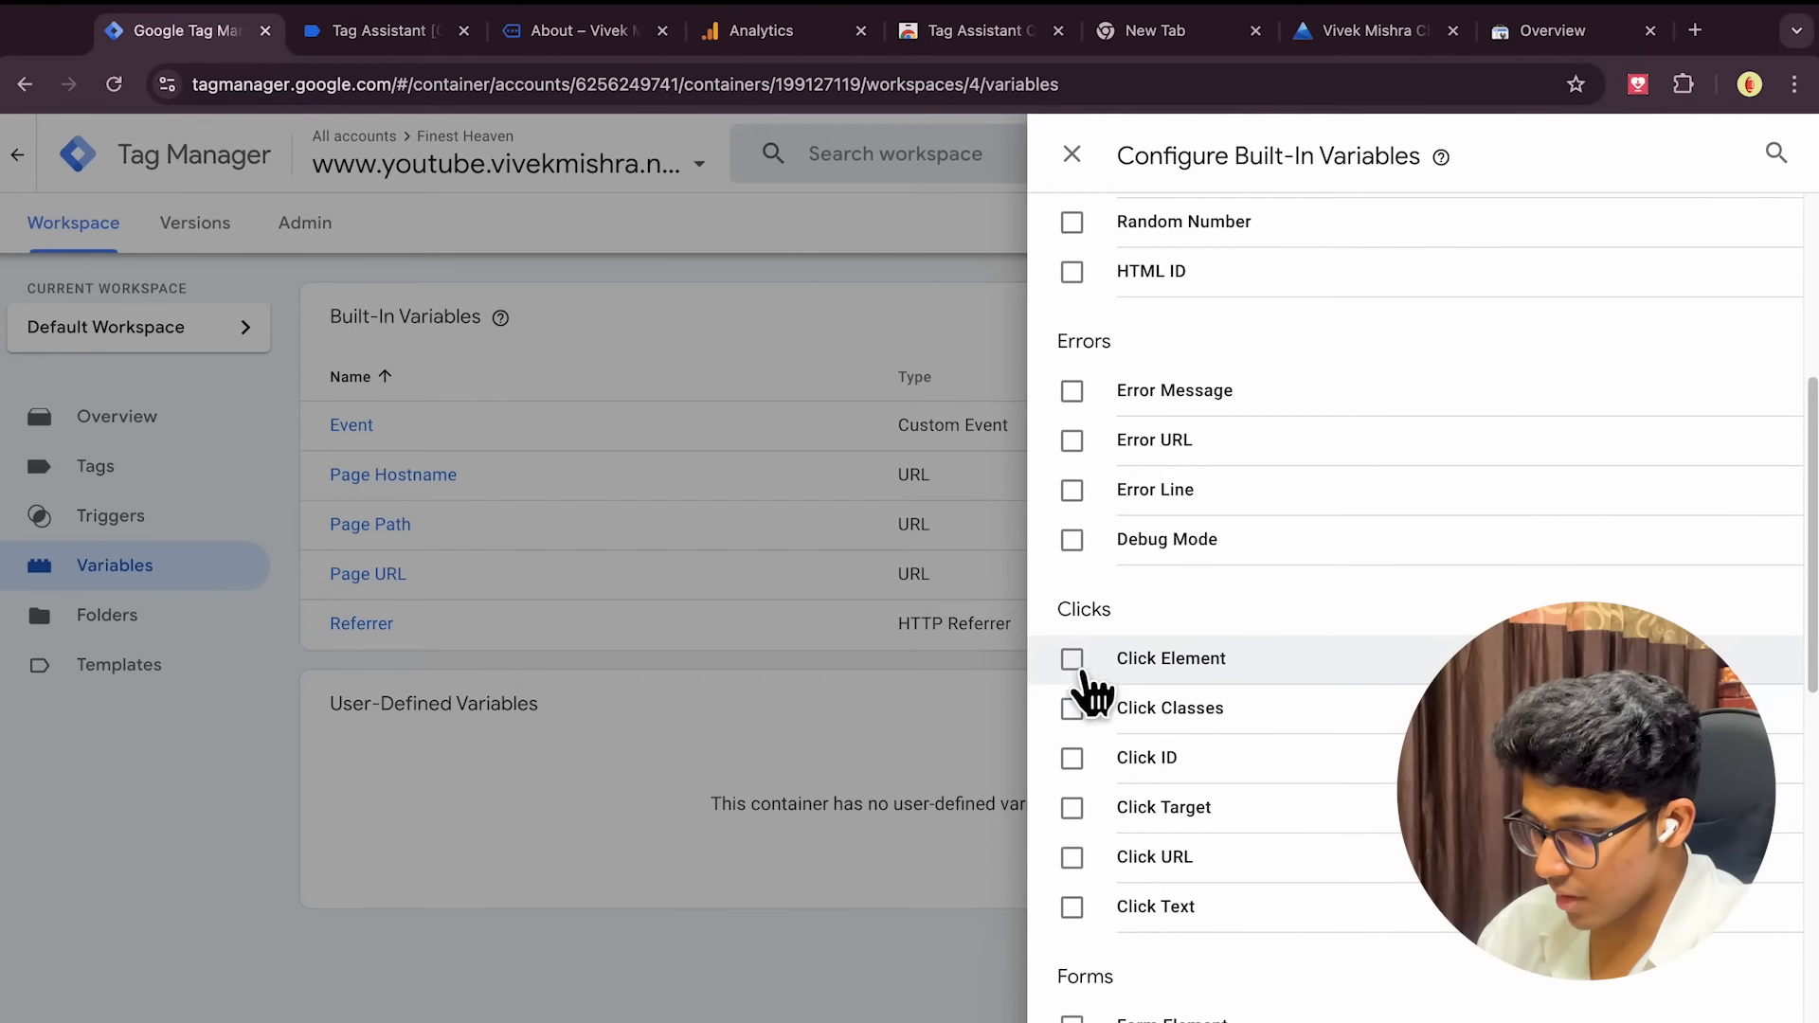
click(1073, 662)
click(1072, 708)
Enable Video URL, Video Duration and Scroll Direction, then close the Configure panel
scroll(1213, 769, down, 1)
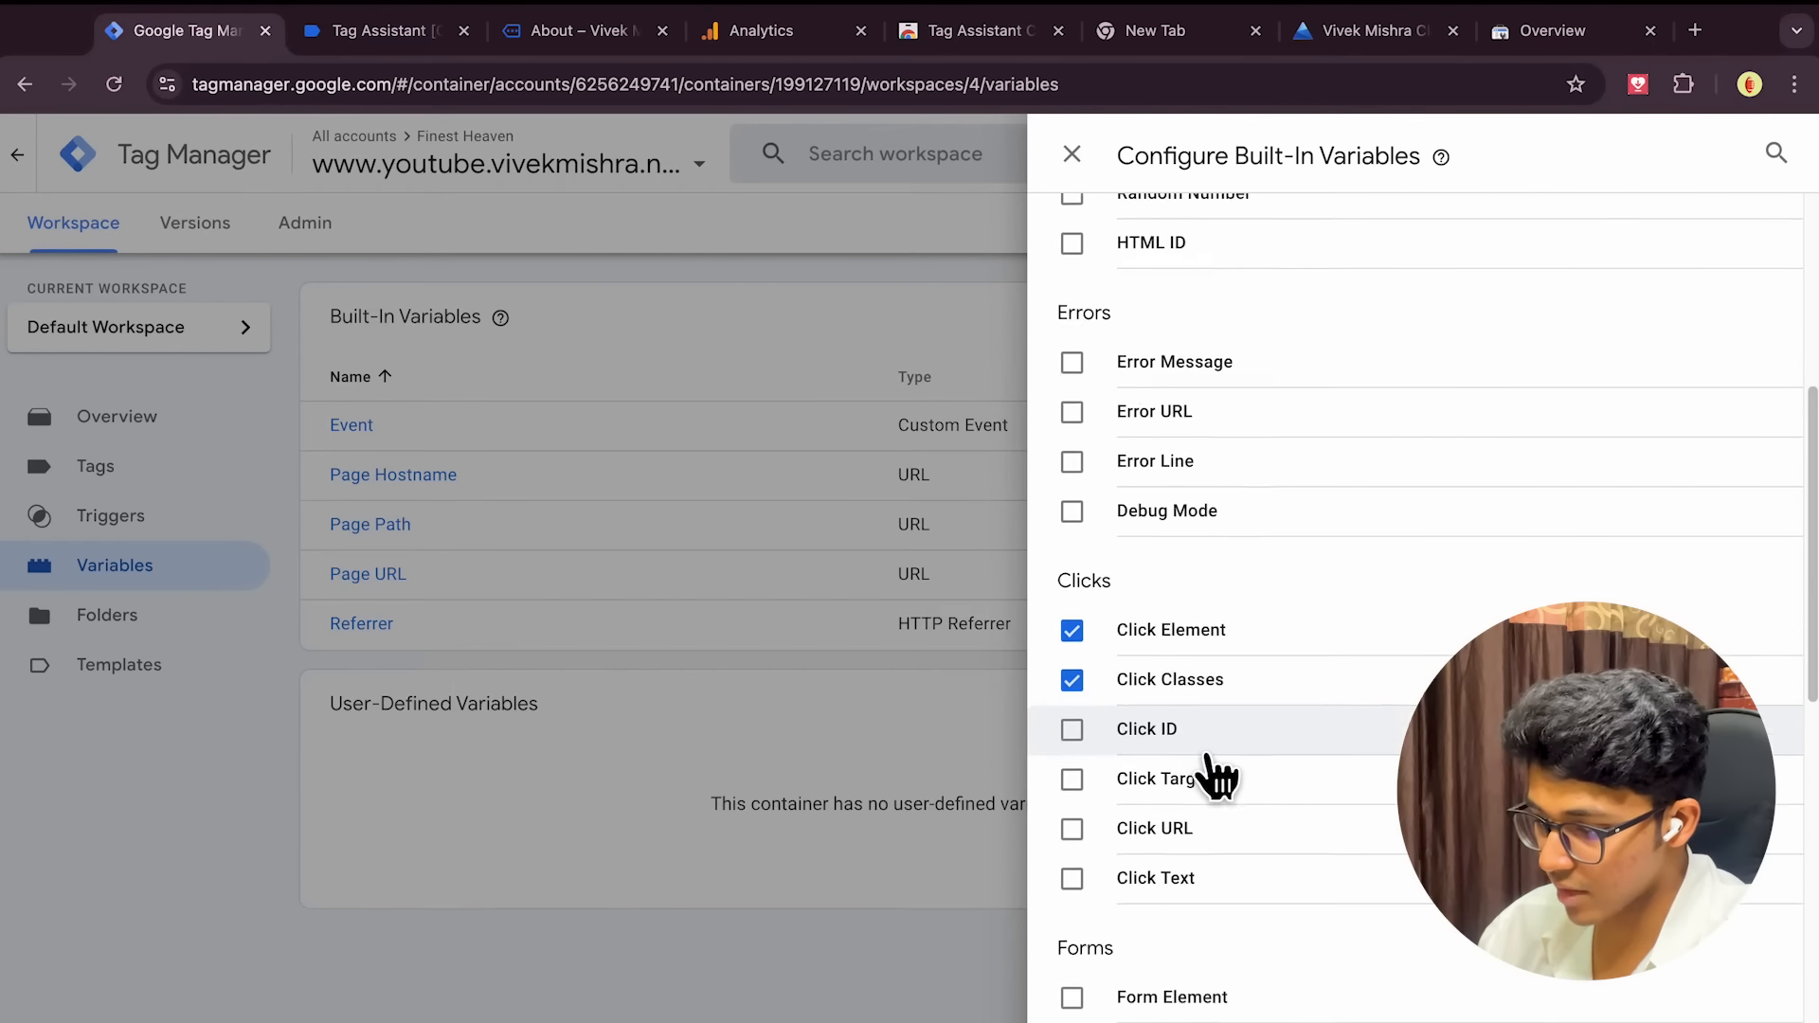
scroll(1209, 755, down, 3)
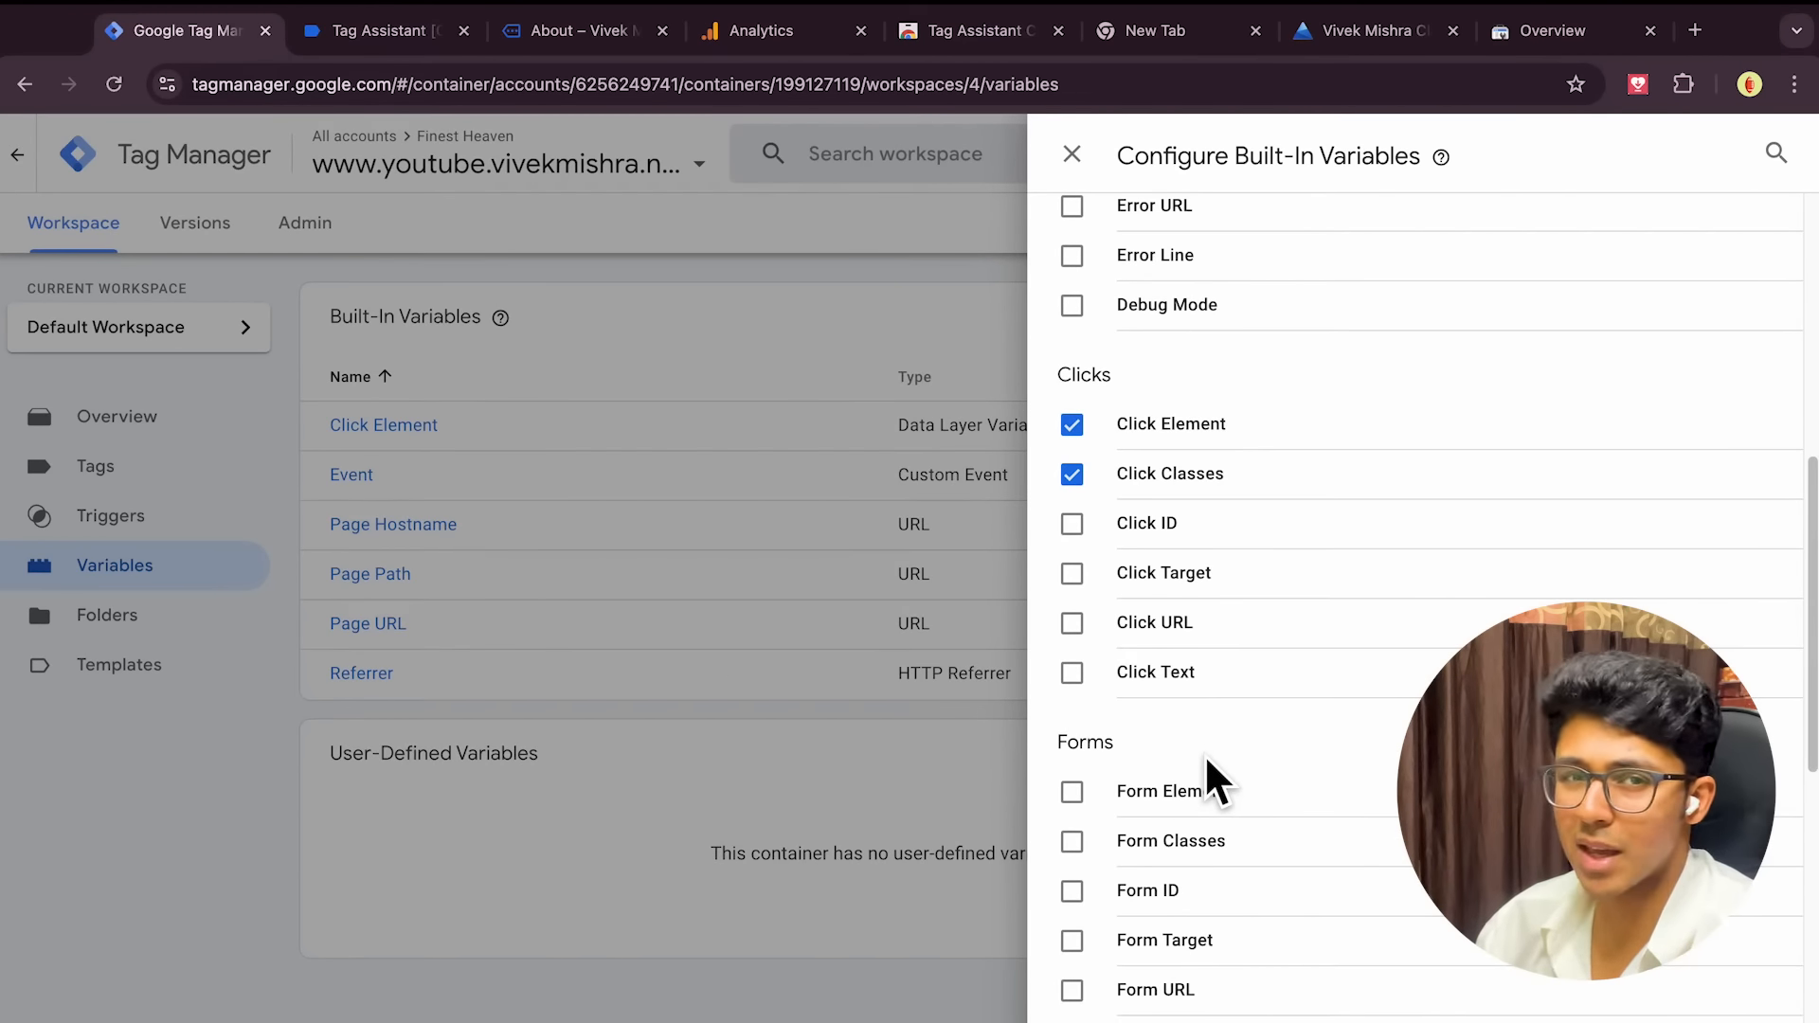
scroll(1205, 762, down, 1)
scroll(1232, 967, down, 3)
scroll(1232, 967, down, 10)
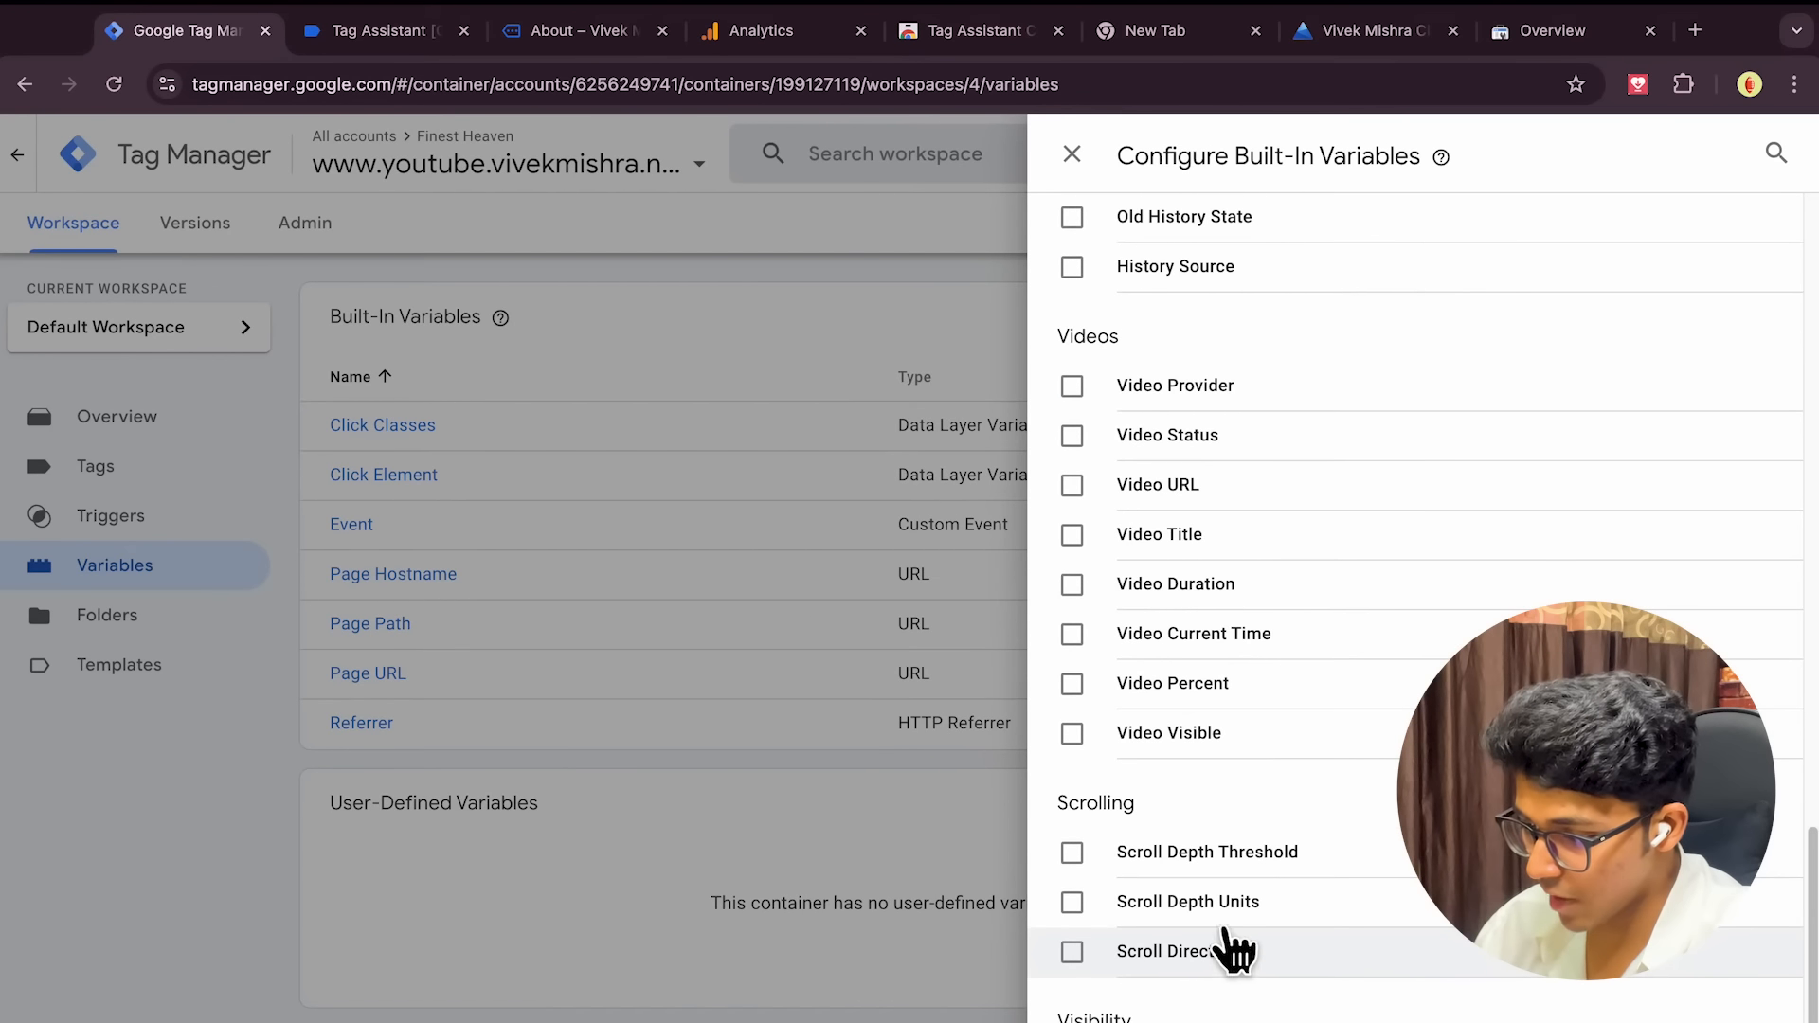
click(1071, 486)
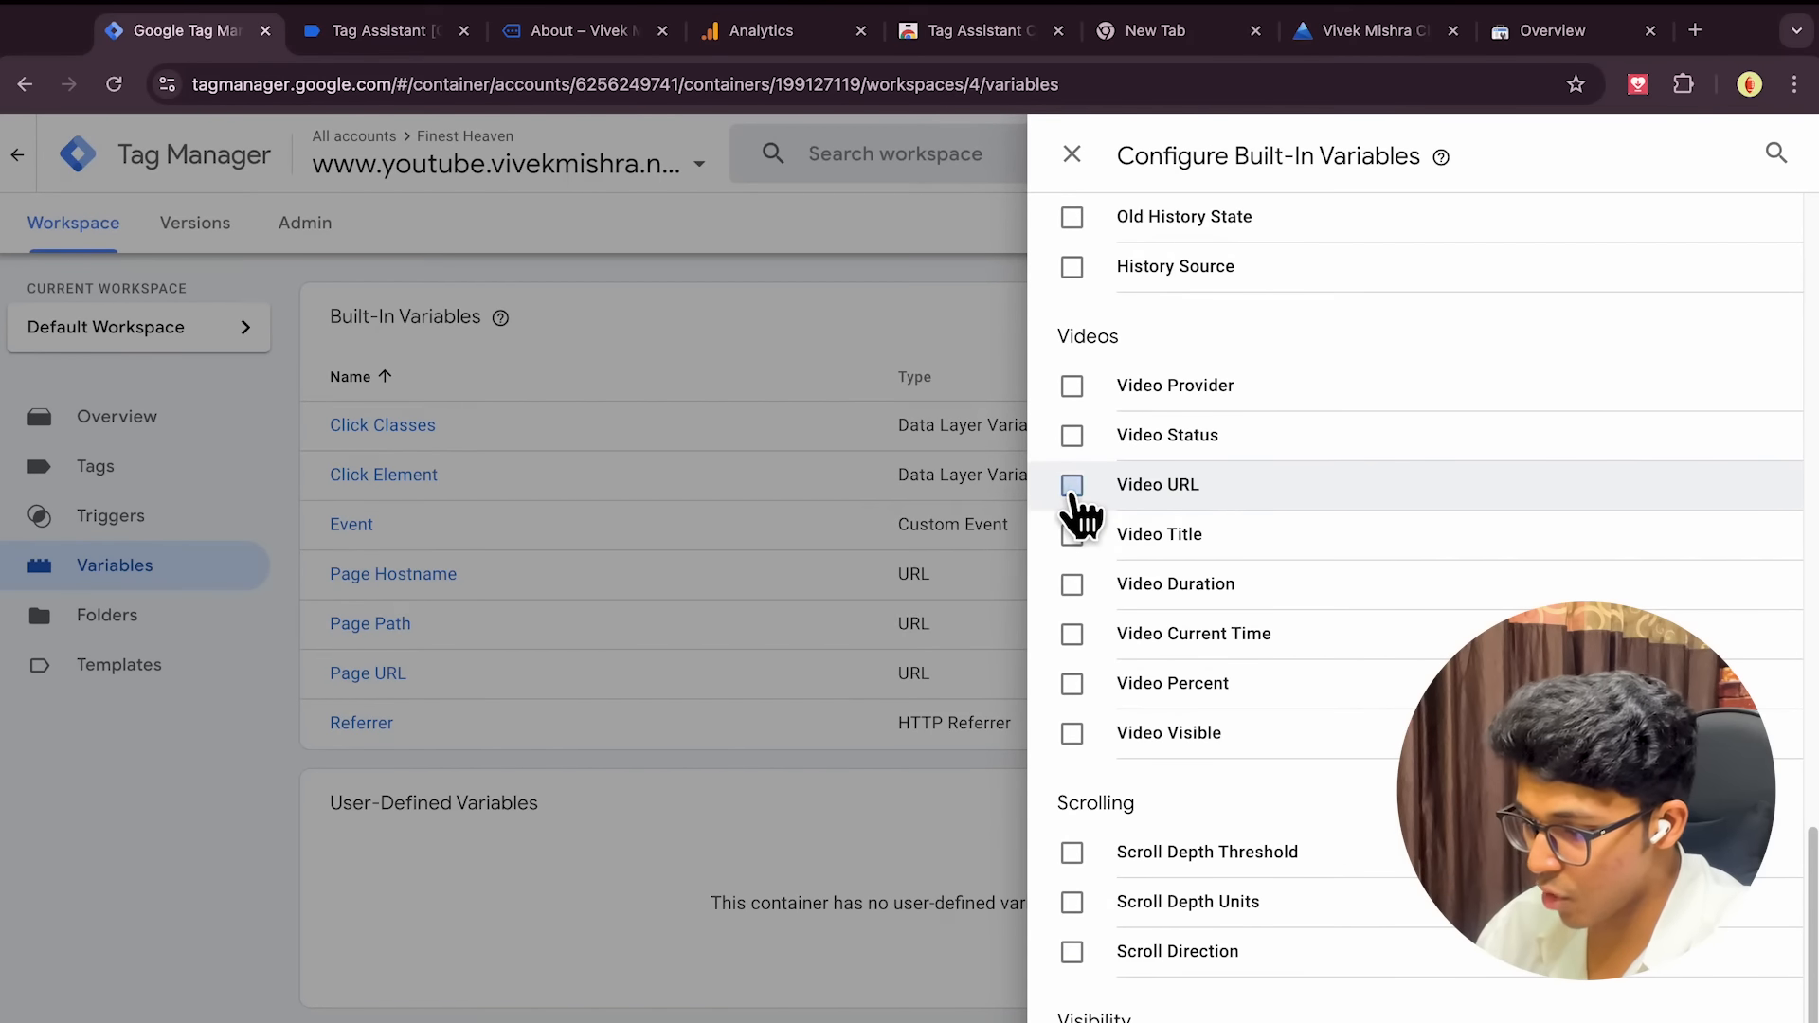
click(1071, 585)
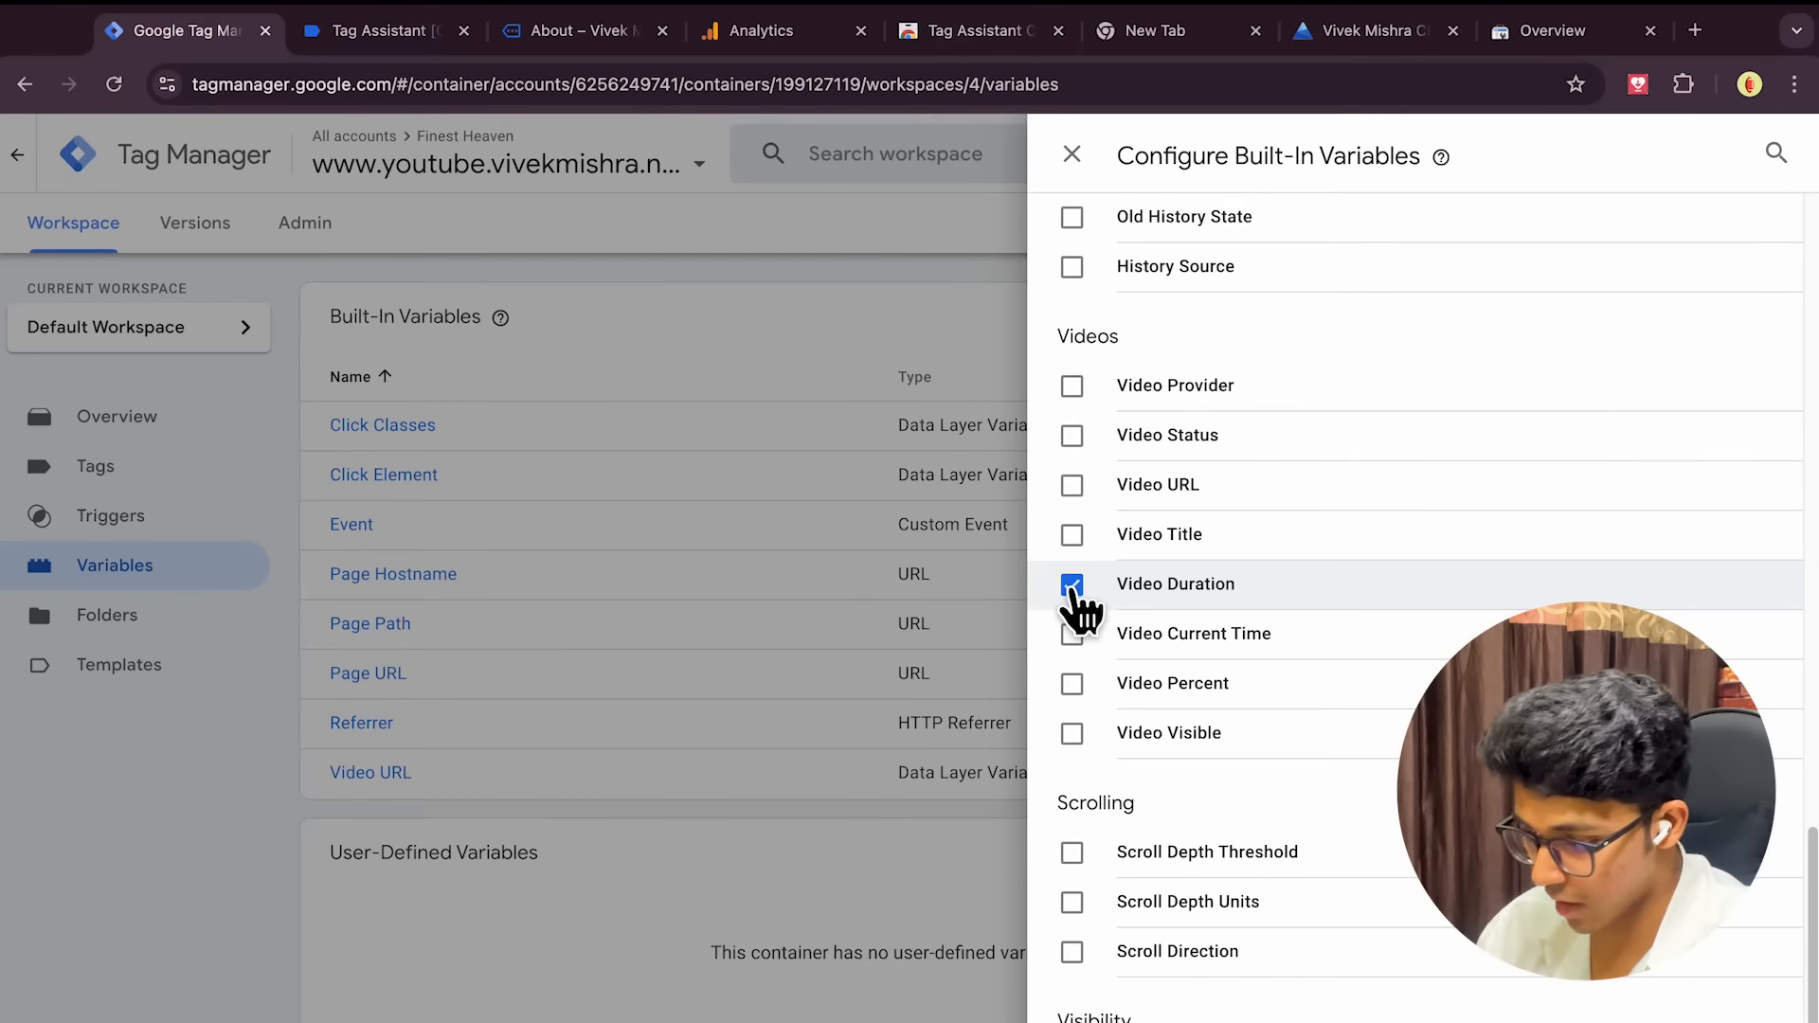
click(1072, 951)
scroll(1402, 843, up, 10)
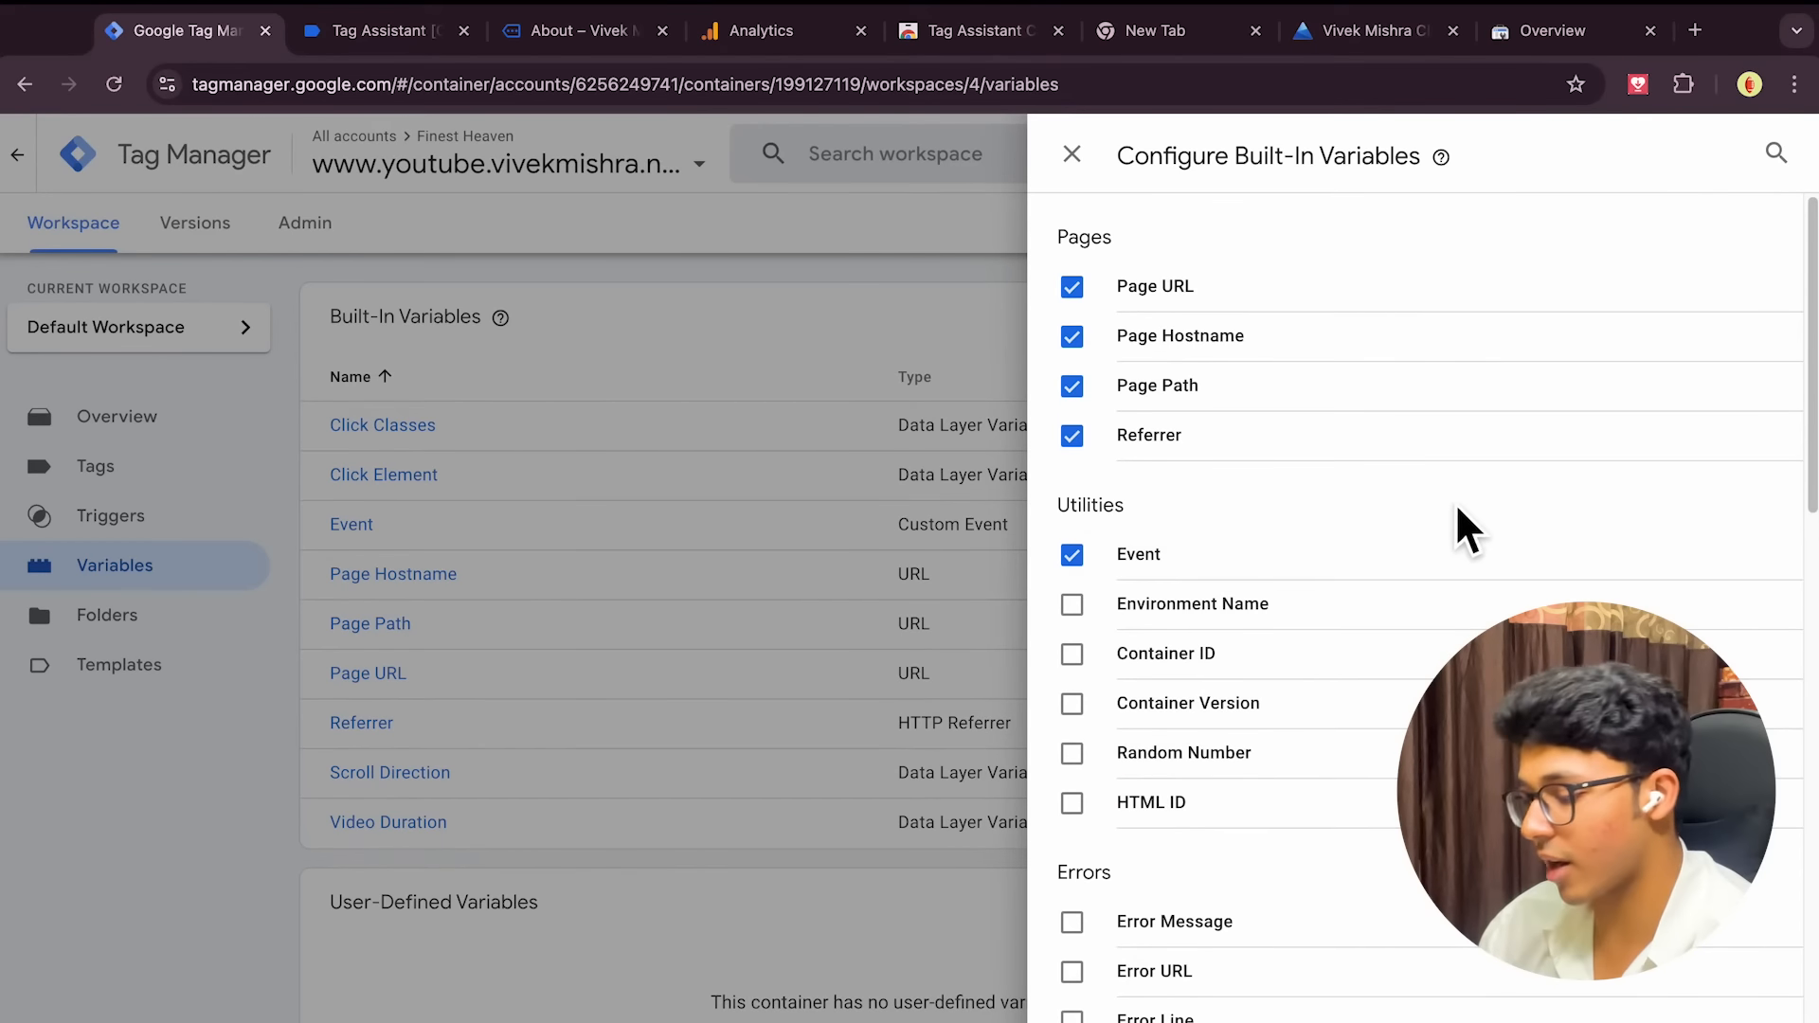
click(1071, 154)
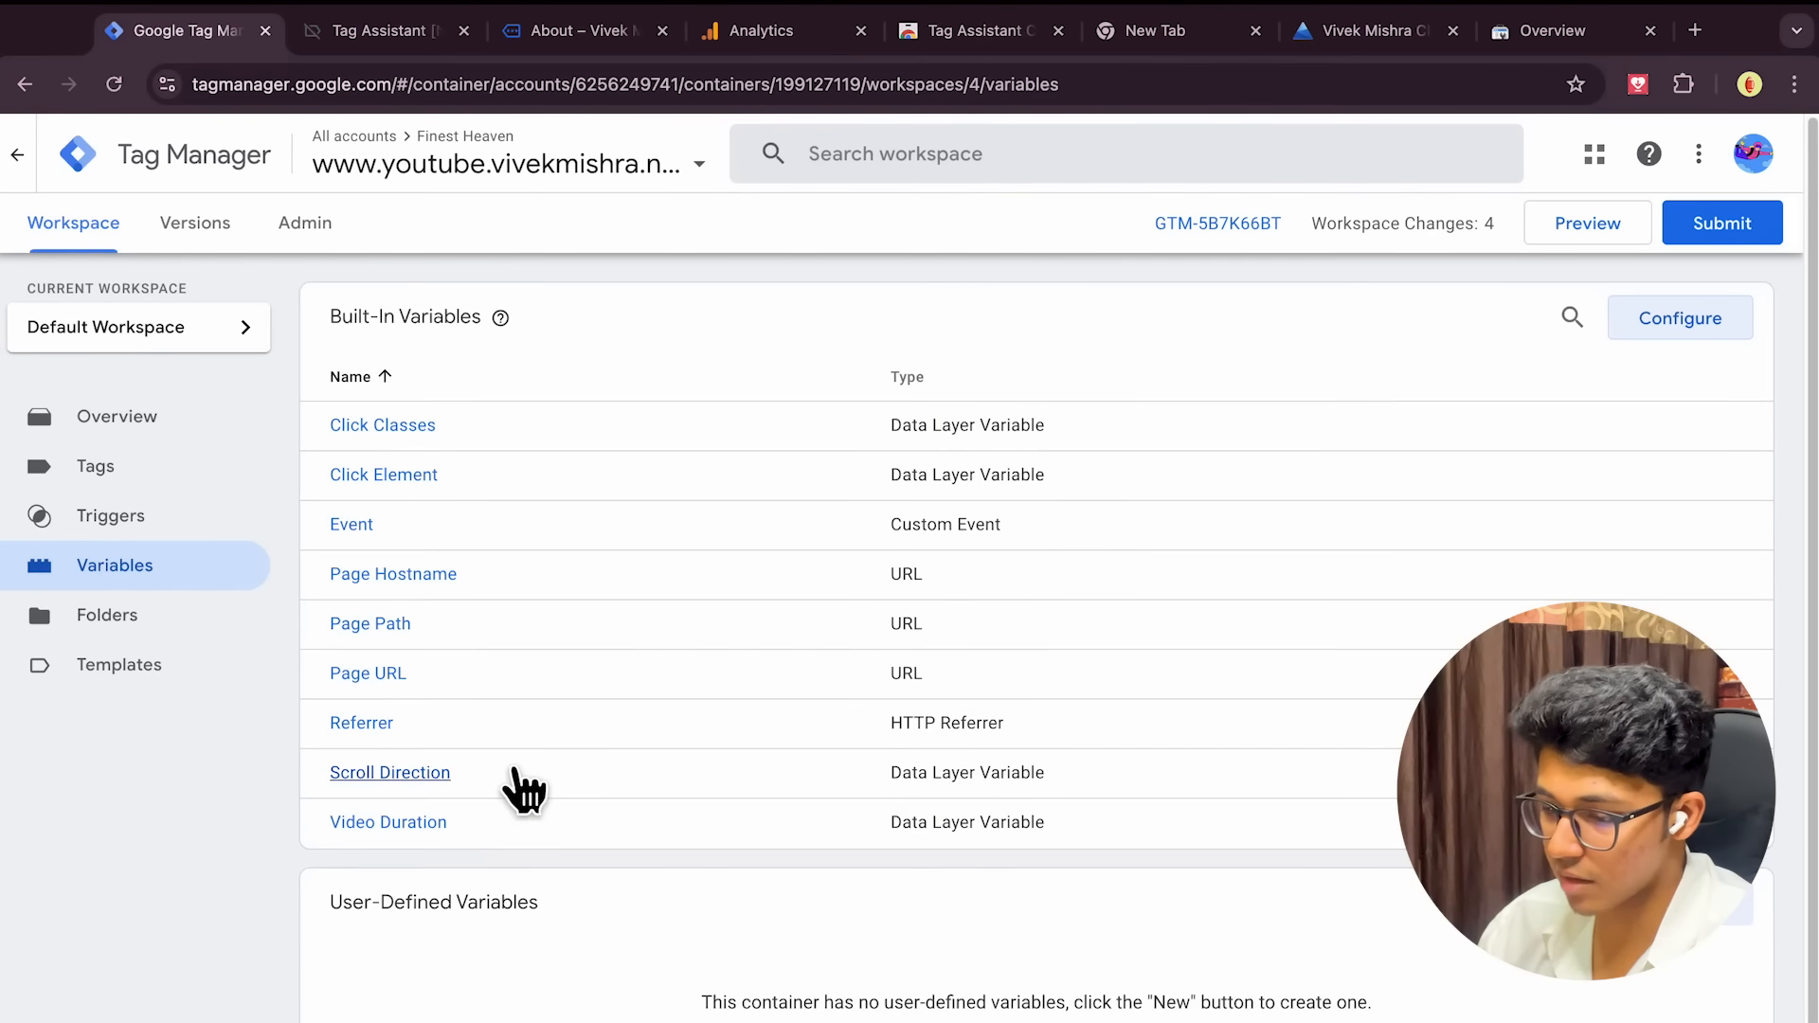
scroll(524, 791, down, 1)
scroll(889, 741, down, 1)
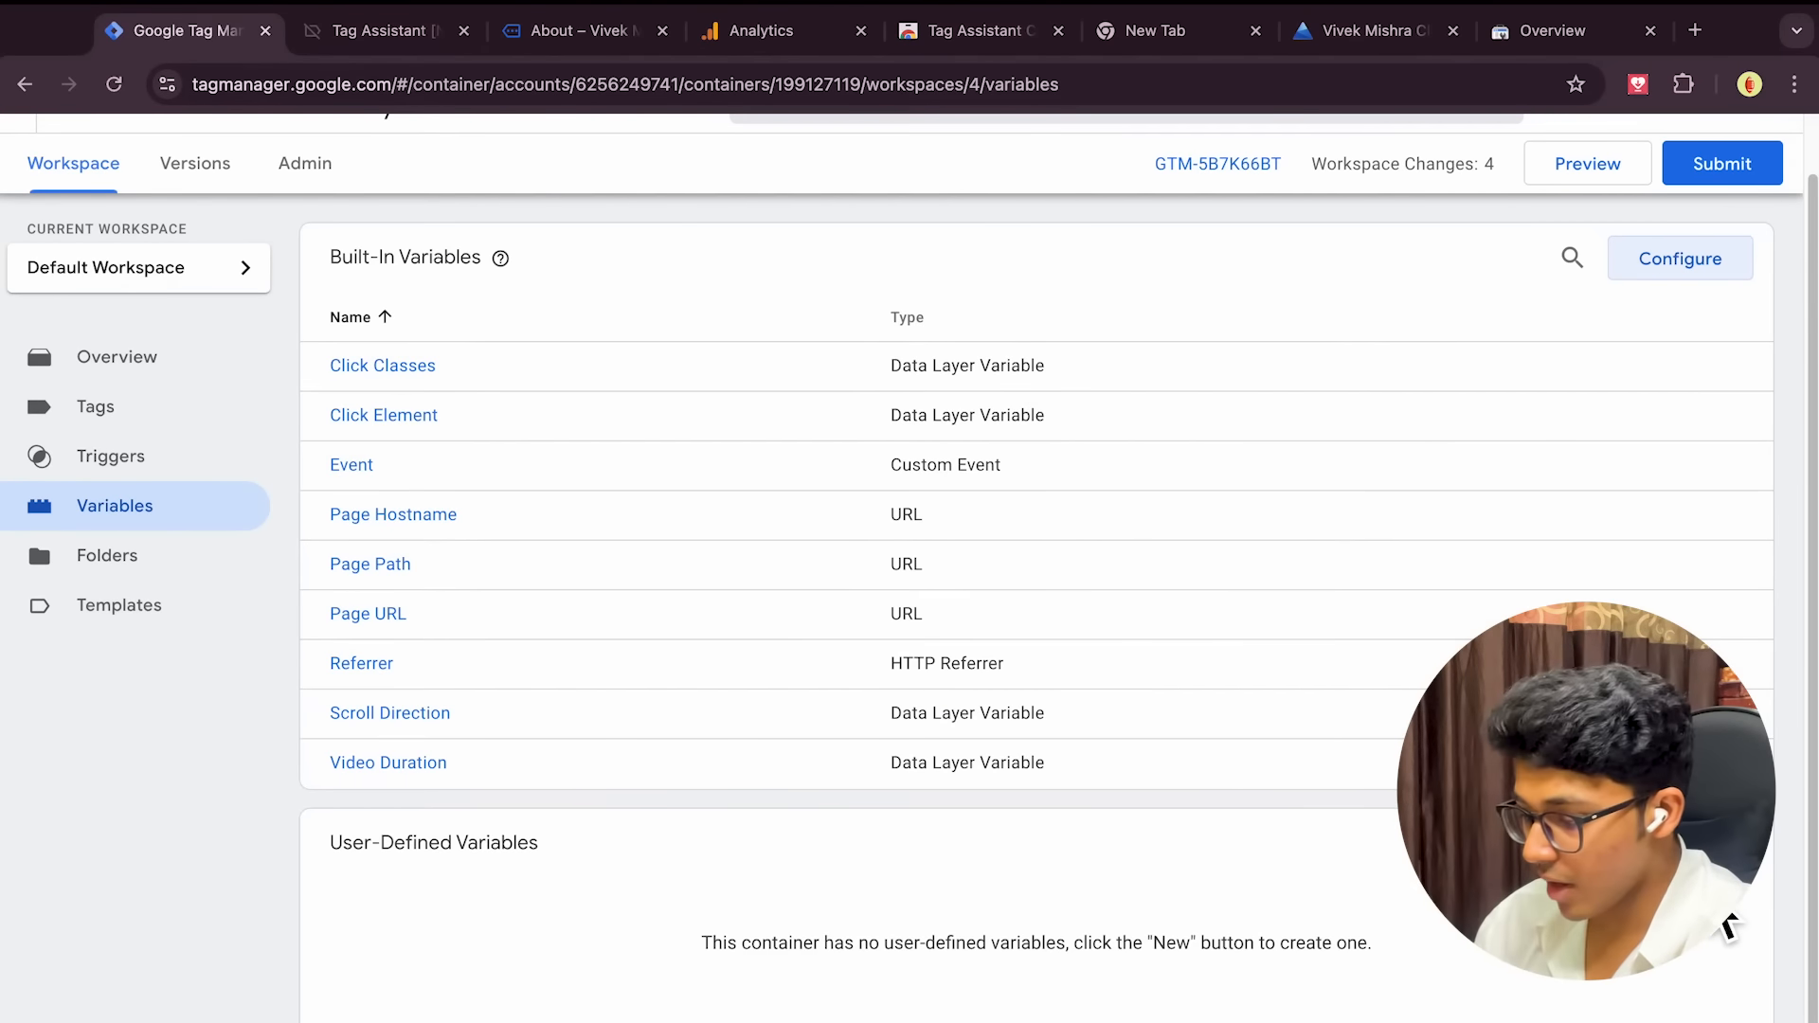
Create a new user-defined variable named Measurement ID
click(1708, 842)
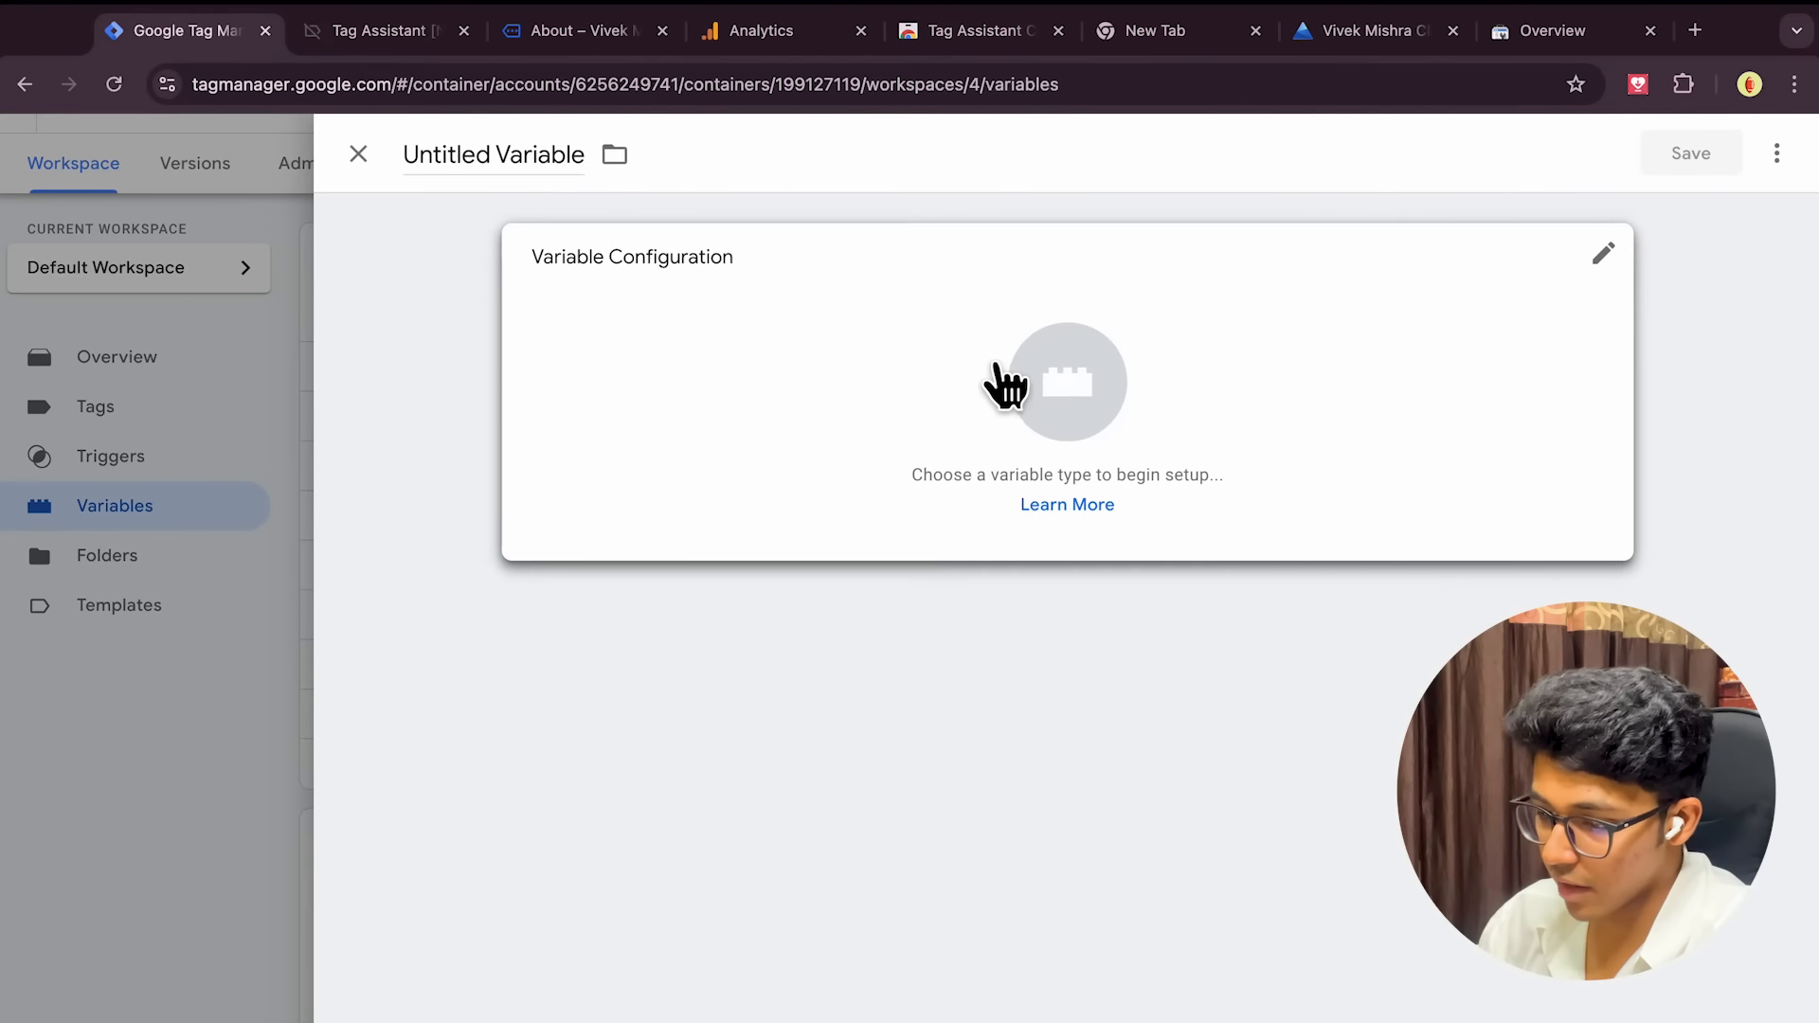
triple_click(565, 179)
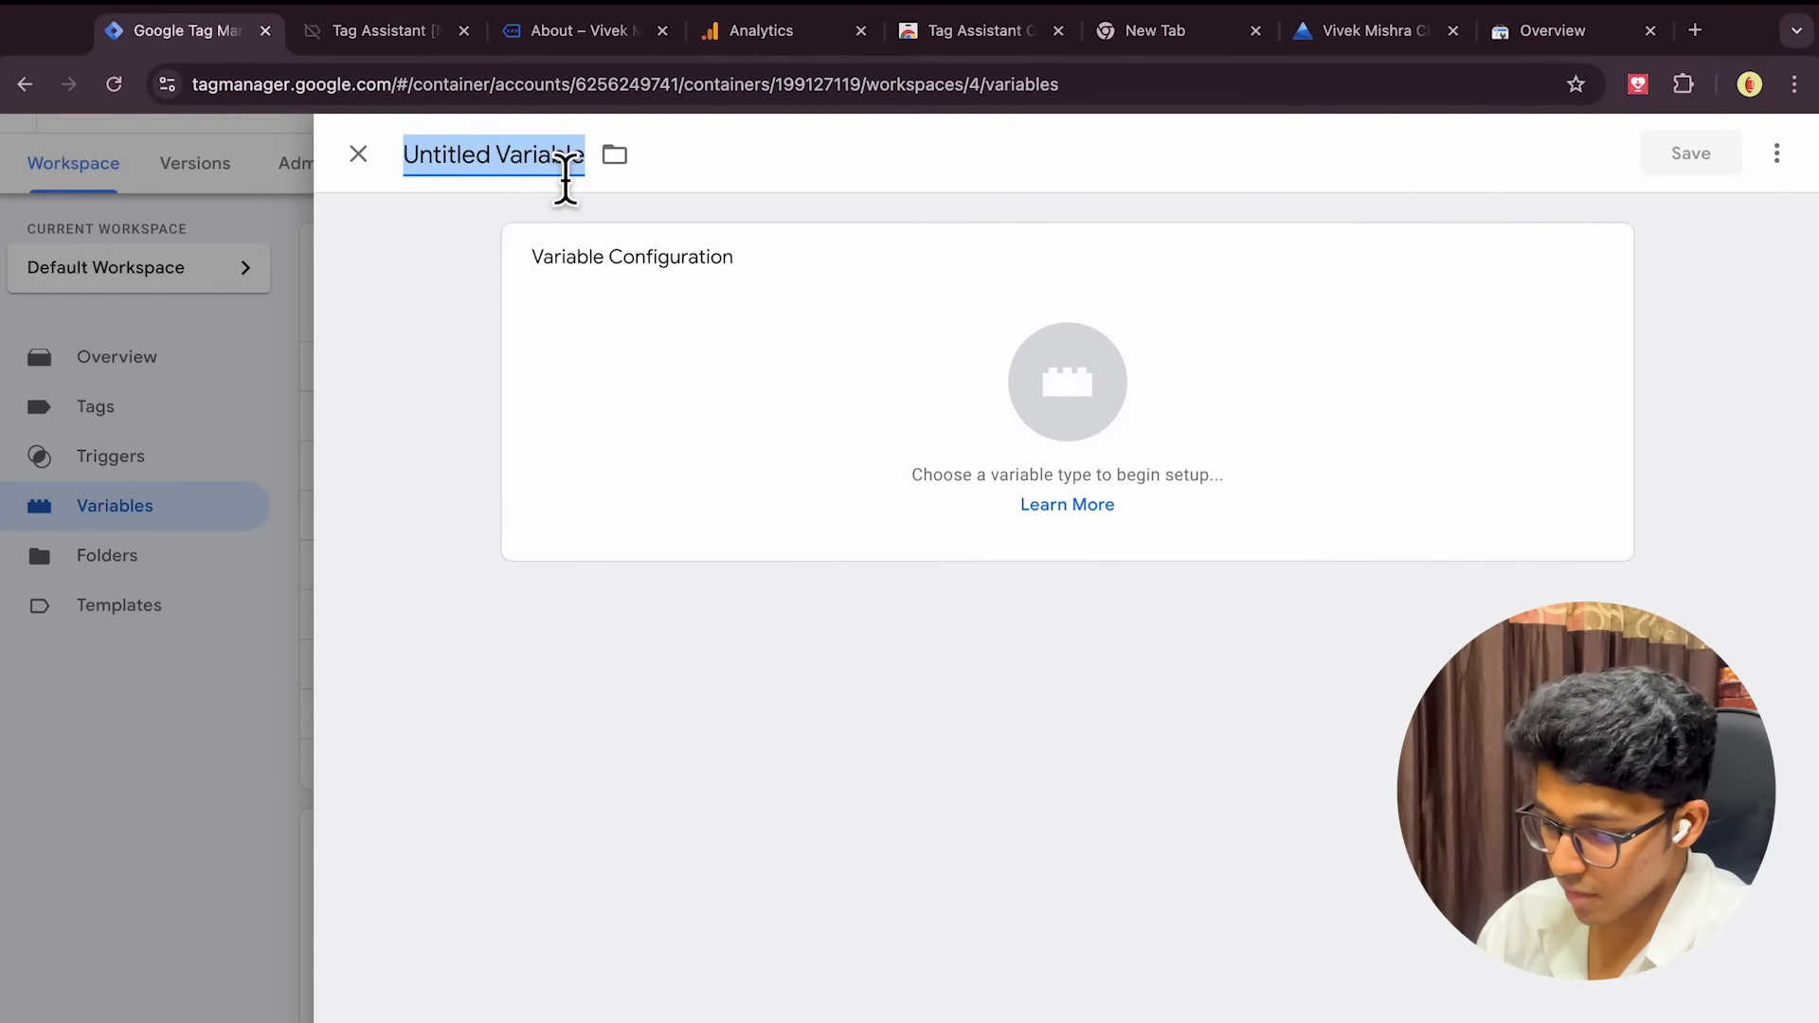
text(Measurement ID)
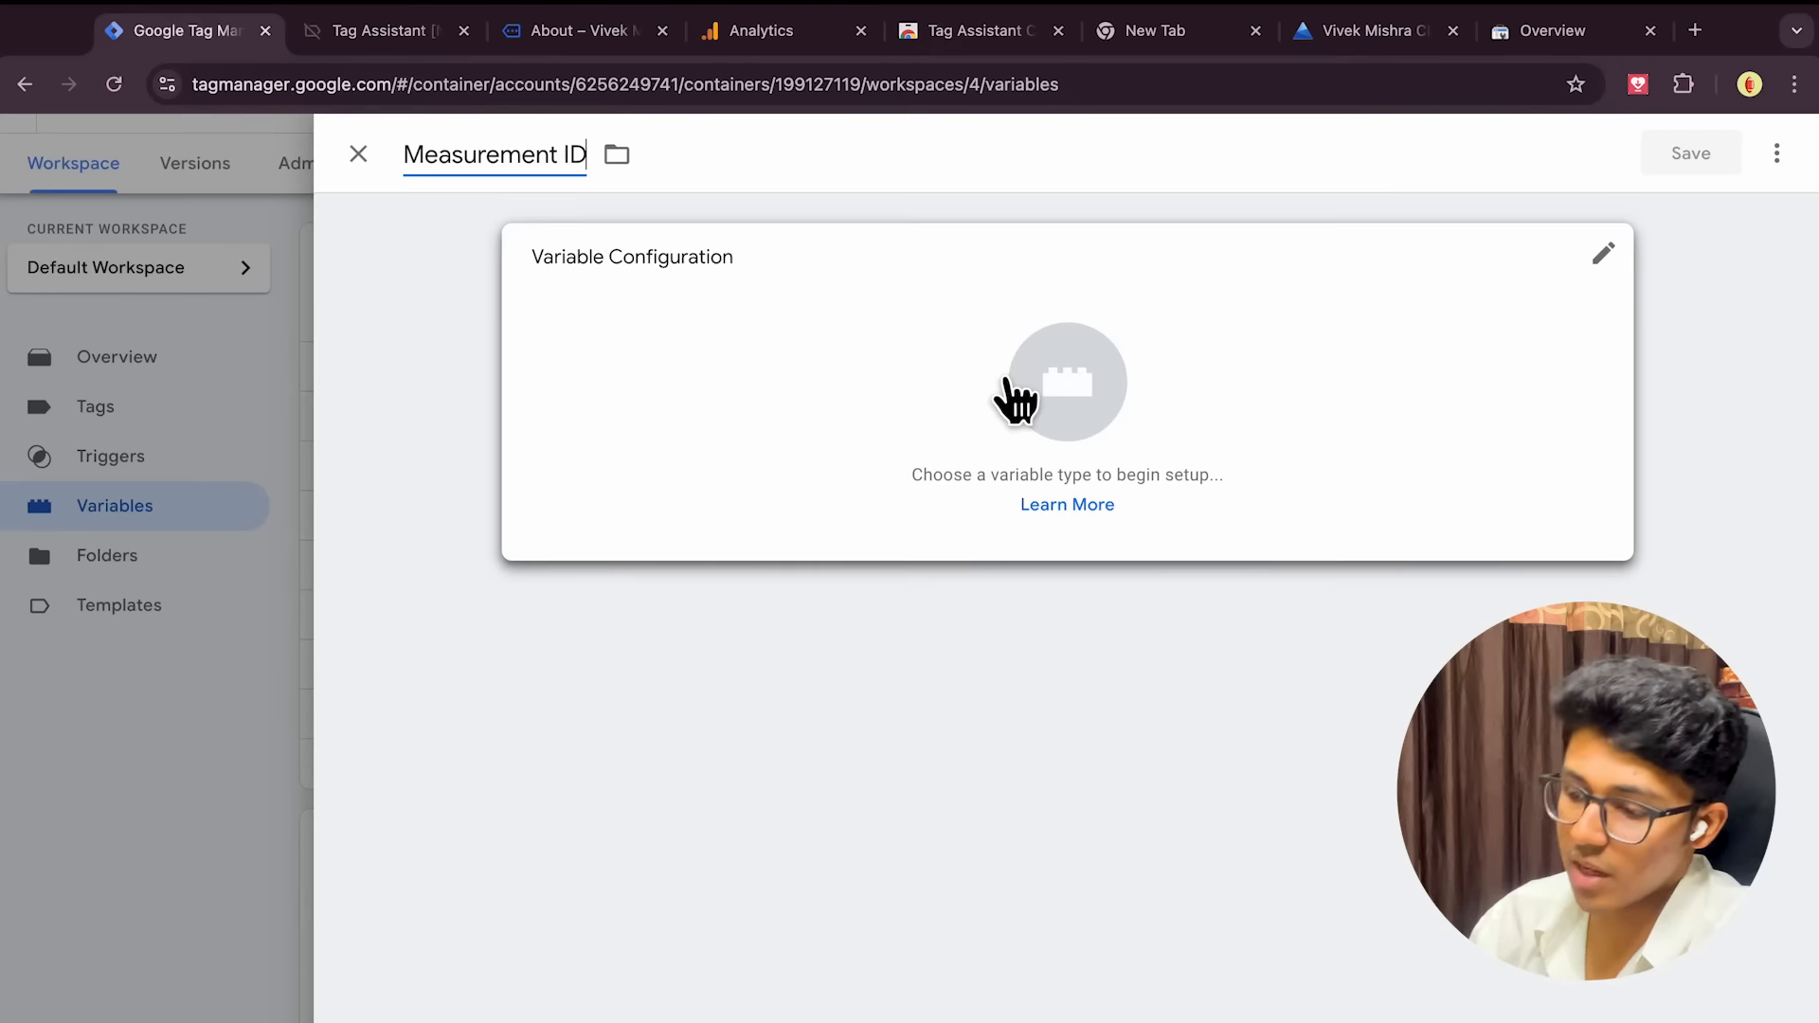
click(854, 718)
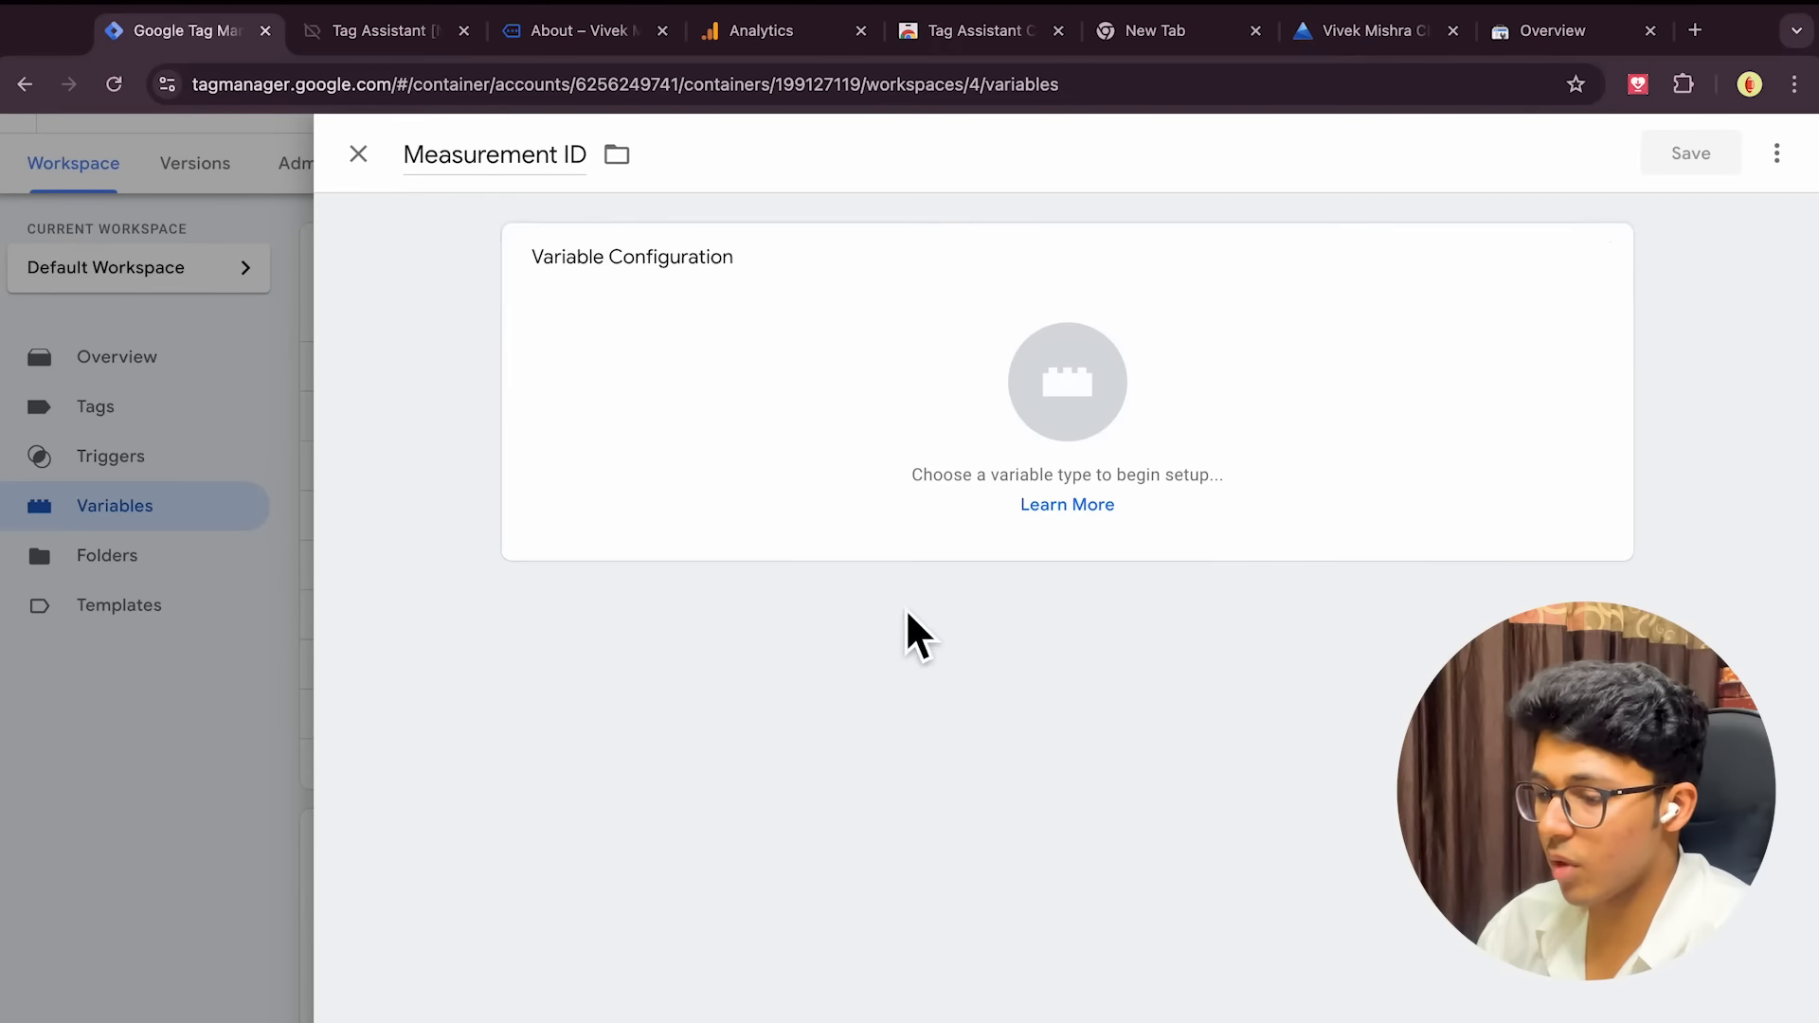
Make the variable a Constant and place the cursor in its Value field
click(1080, 407)
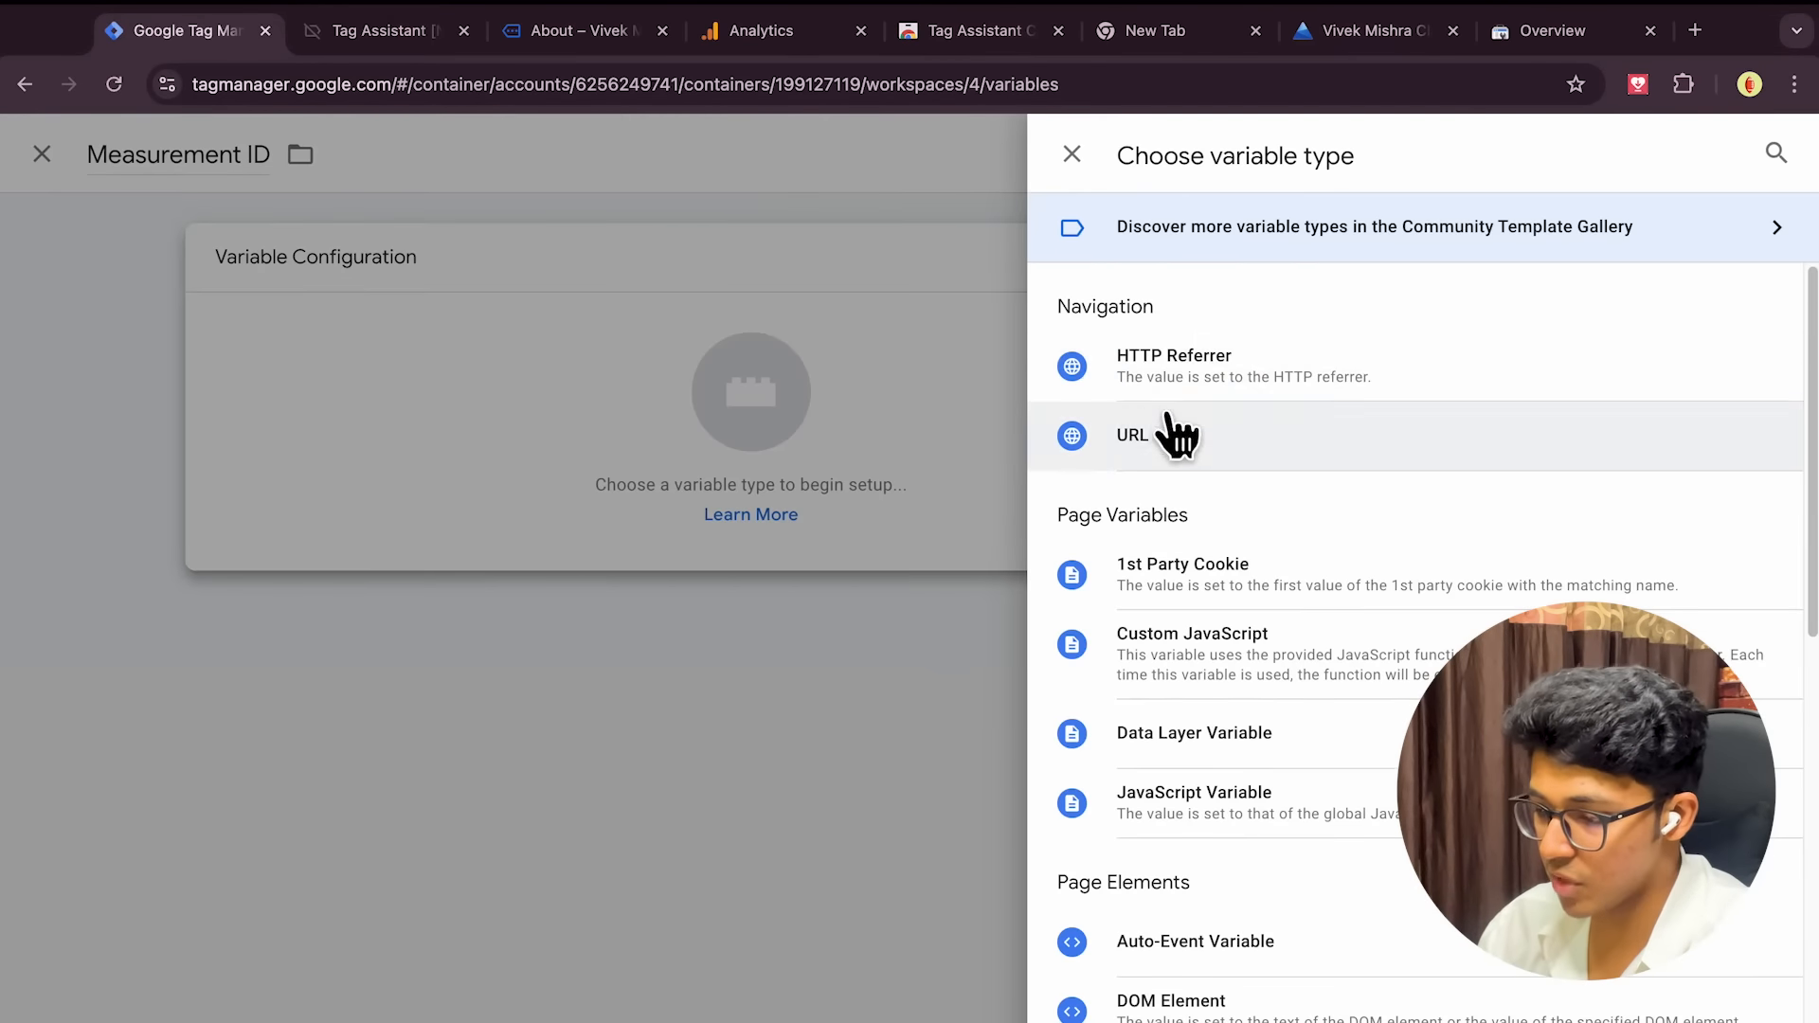
scroll(1307, 804, down, 10)
scroll(1307, 803, up, 1)
scroll(1307, 803, down, 1)
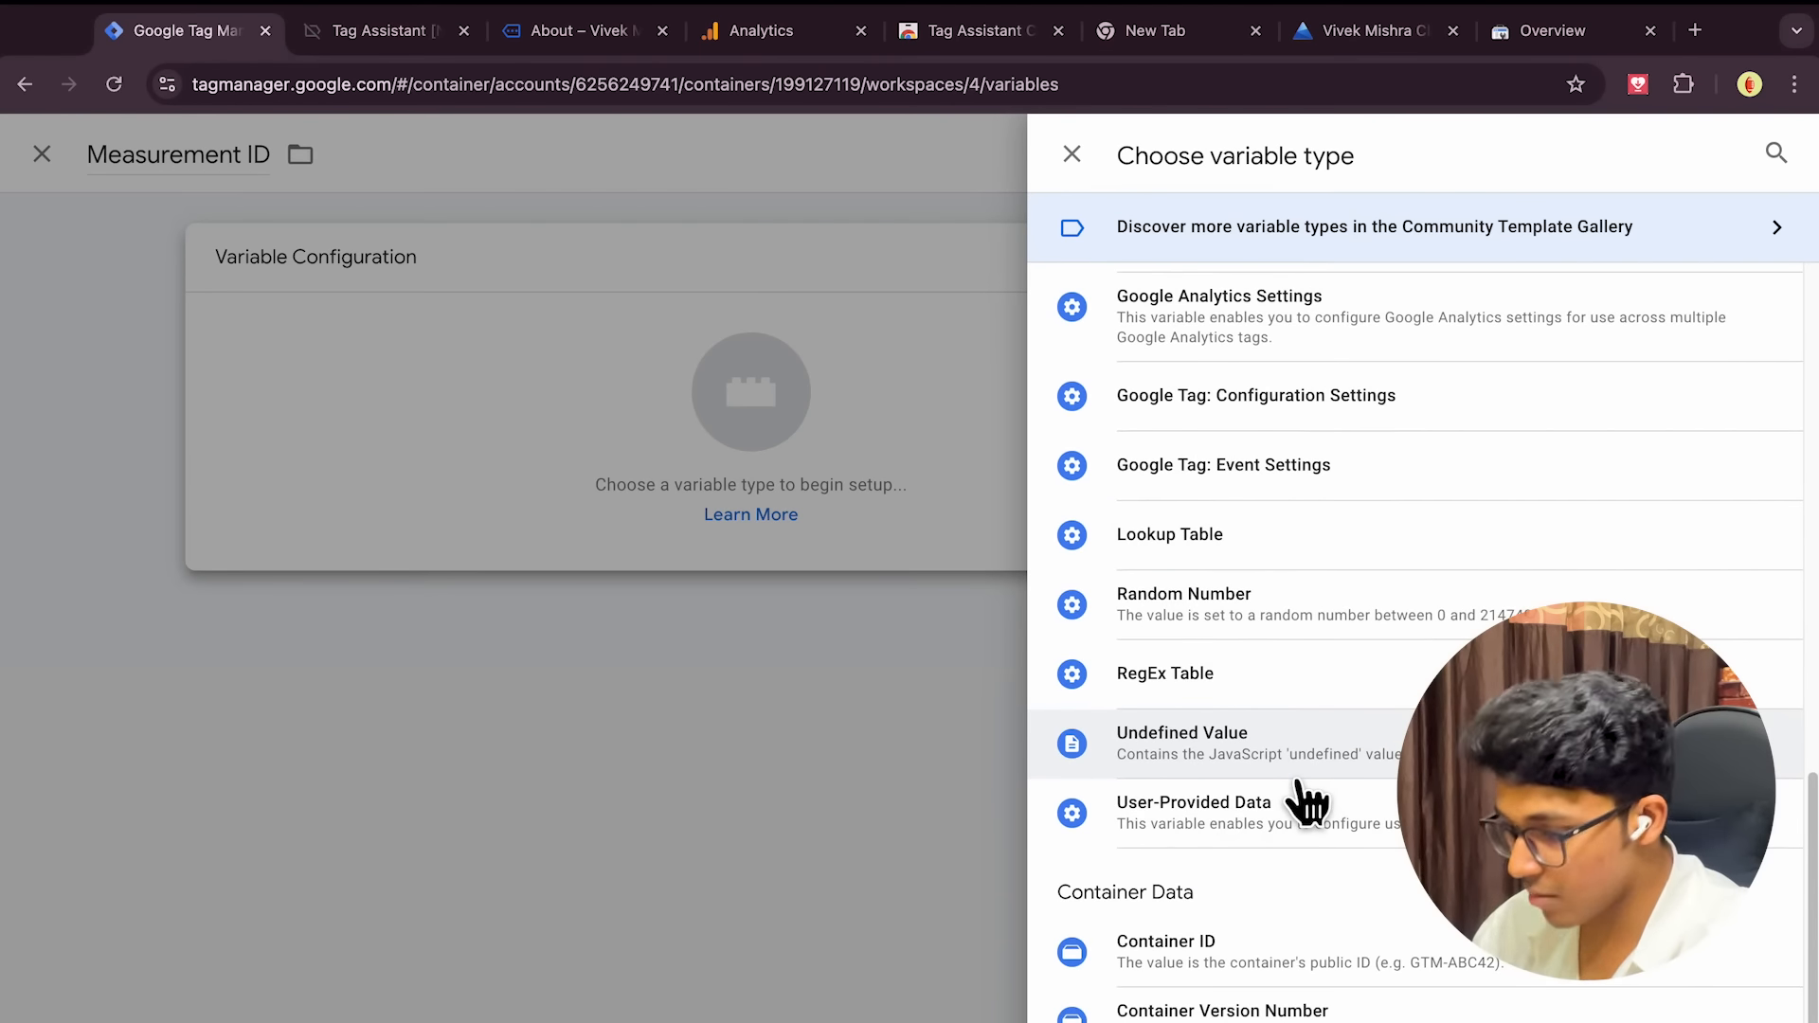
scroll(1308, 804, up, 8)
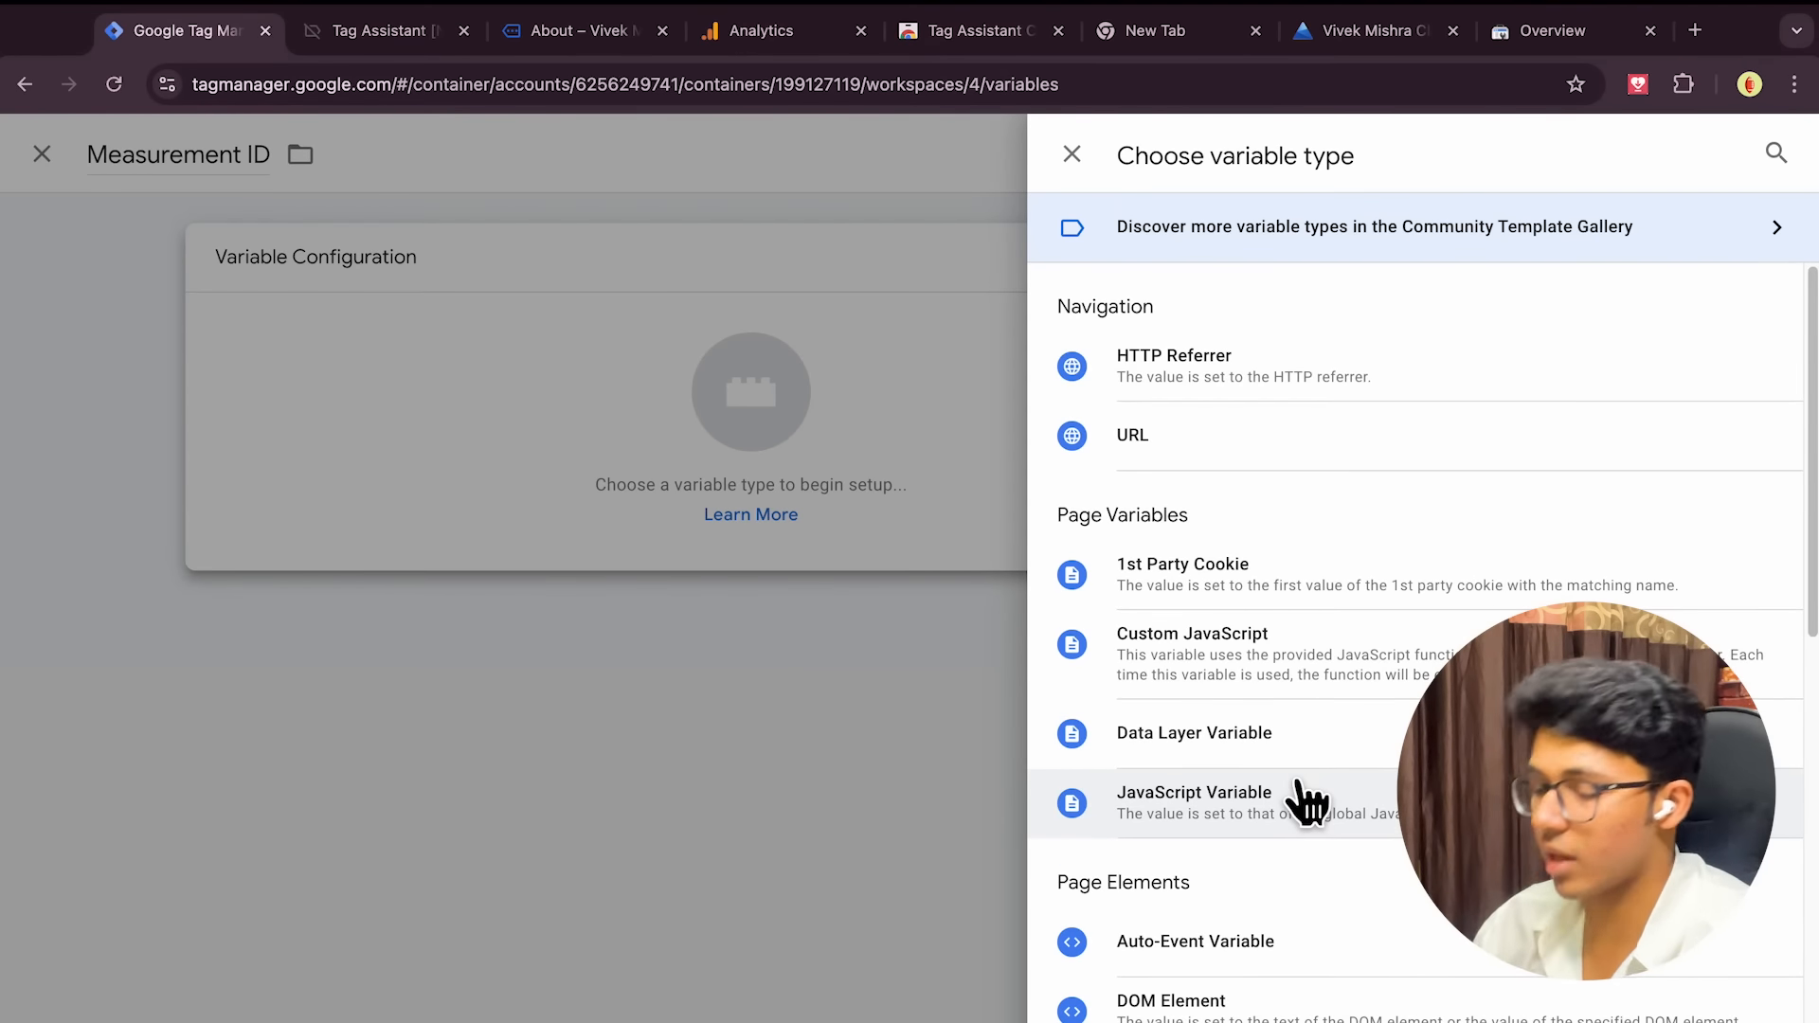
scroll(1307, 803, down, 1)
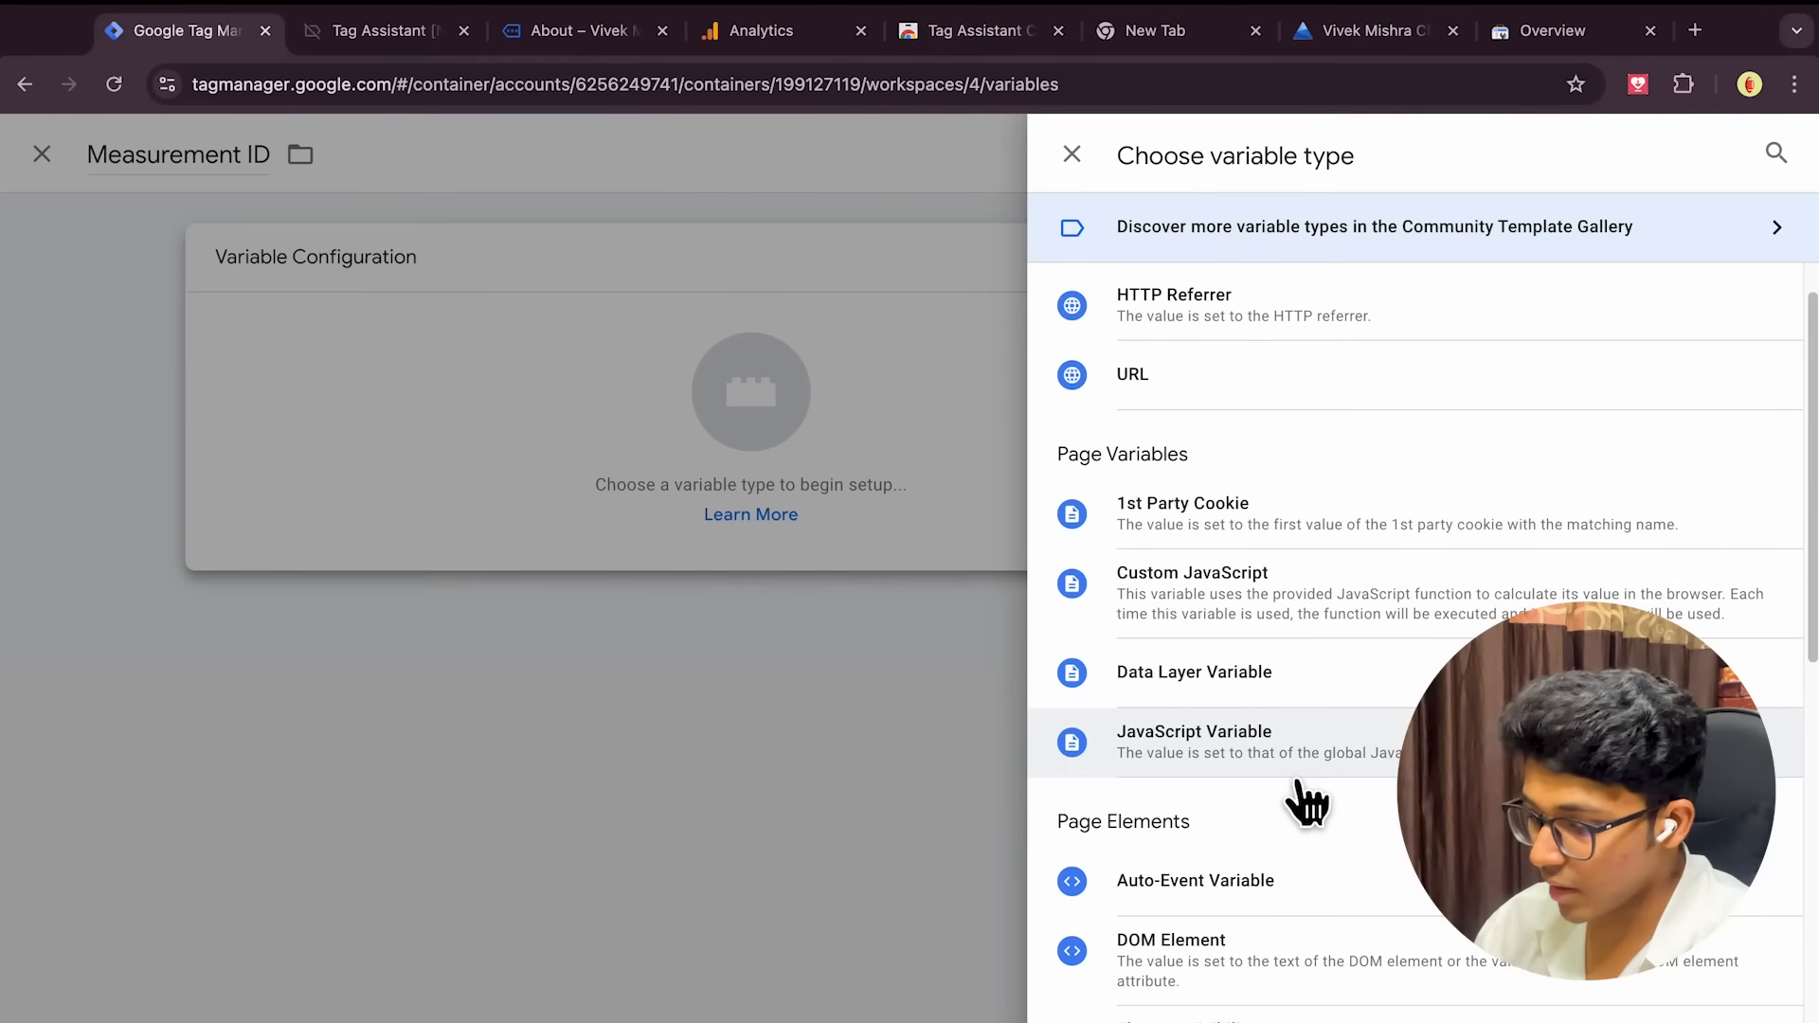
scroll(1307, 803, down, 5)
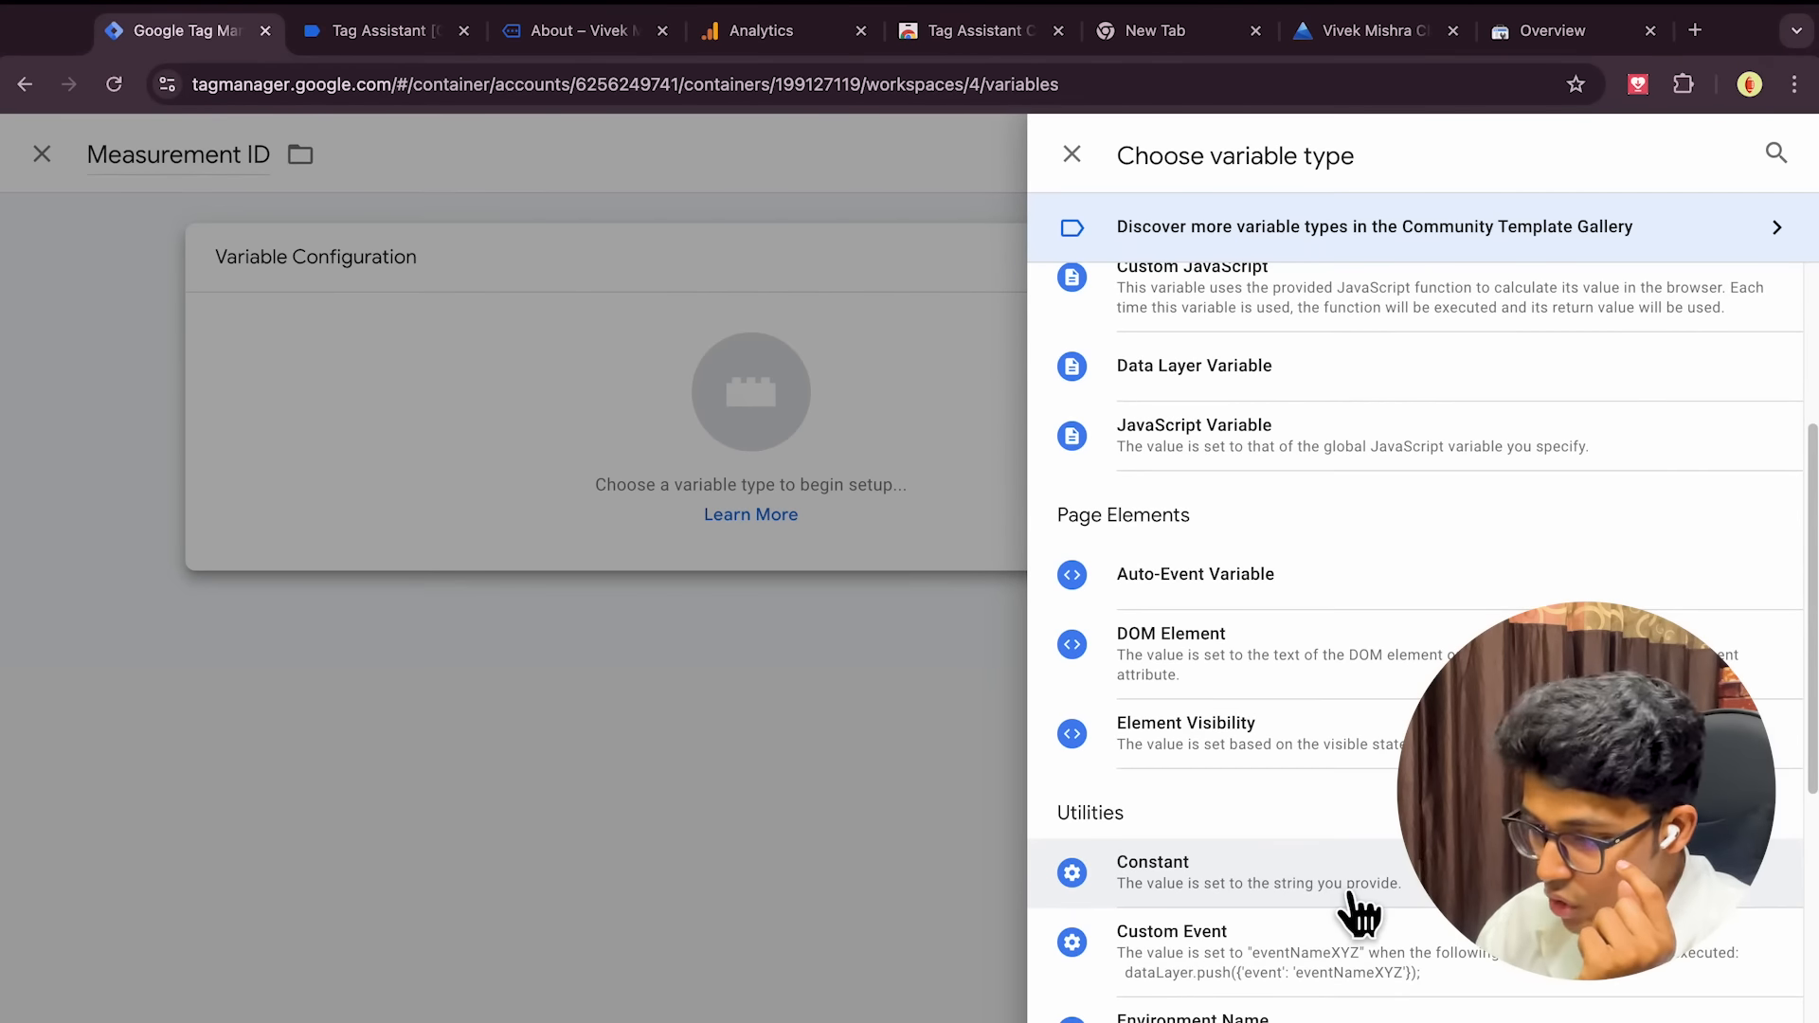
click(1356, 911)
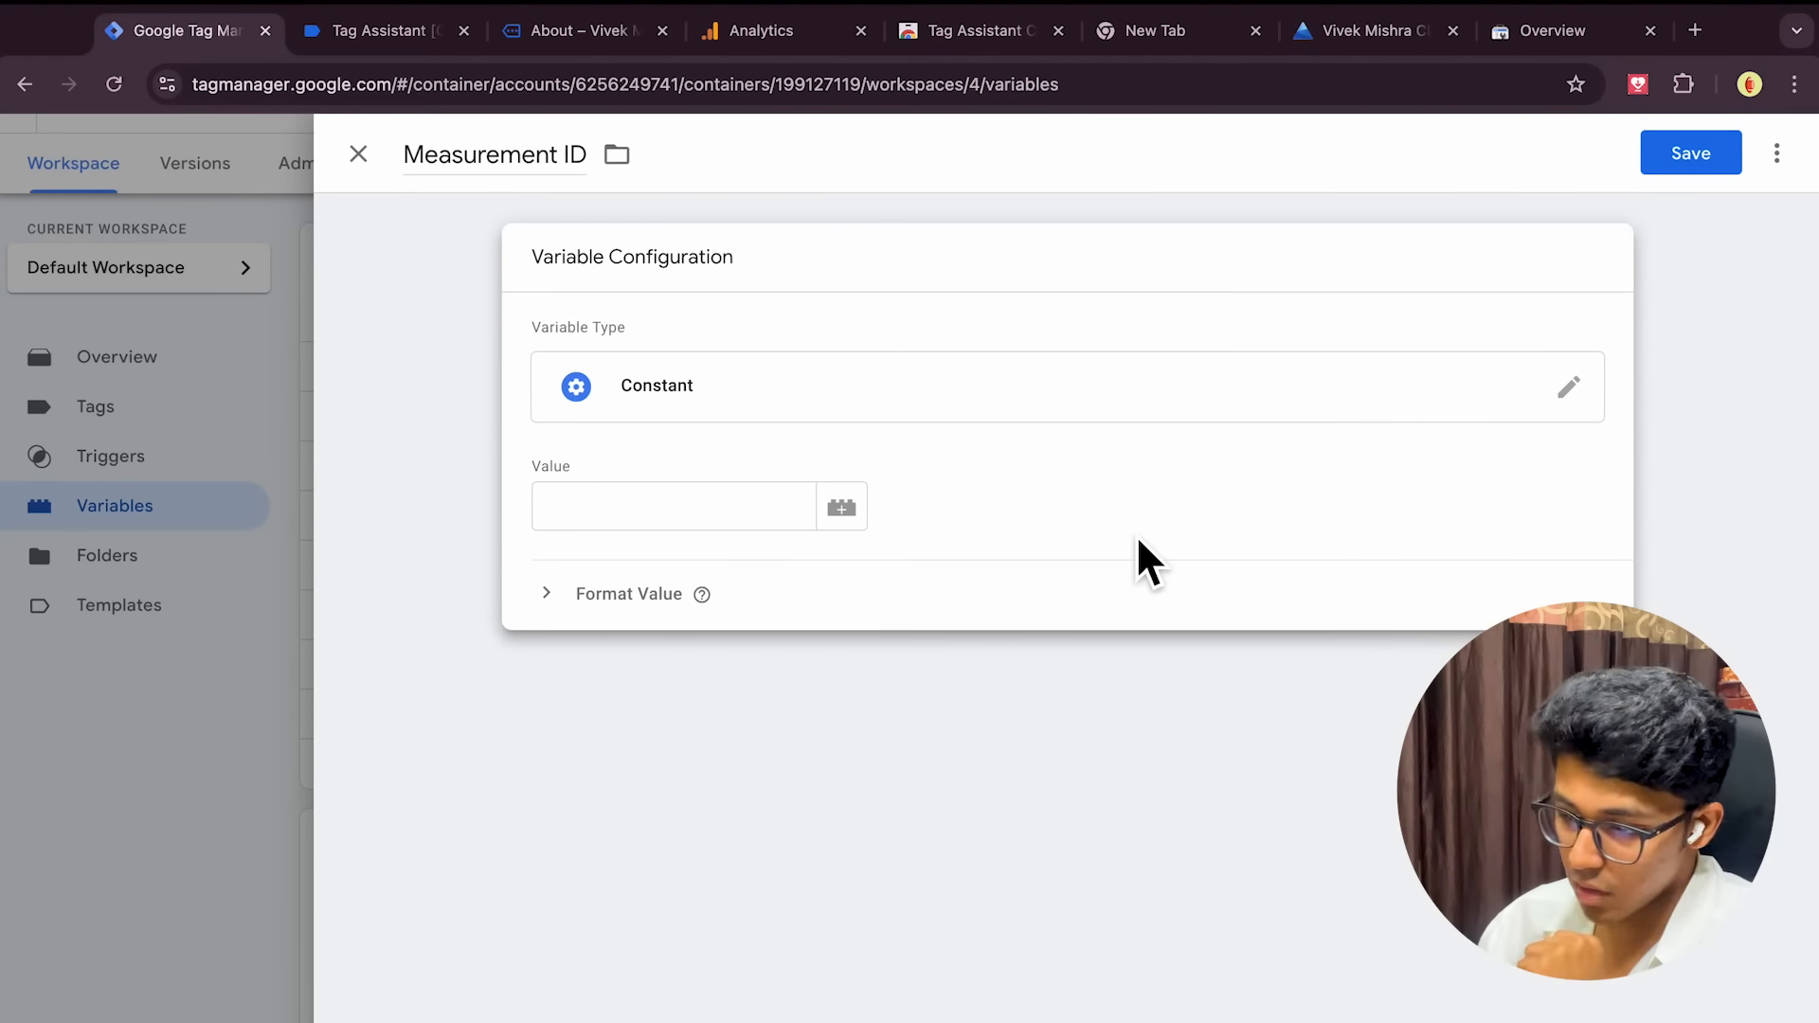
click(716, 507)
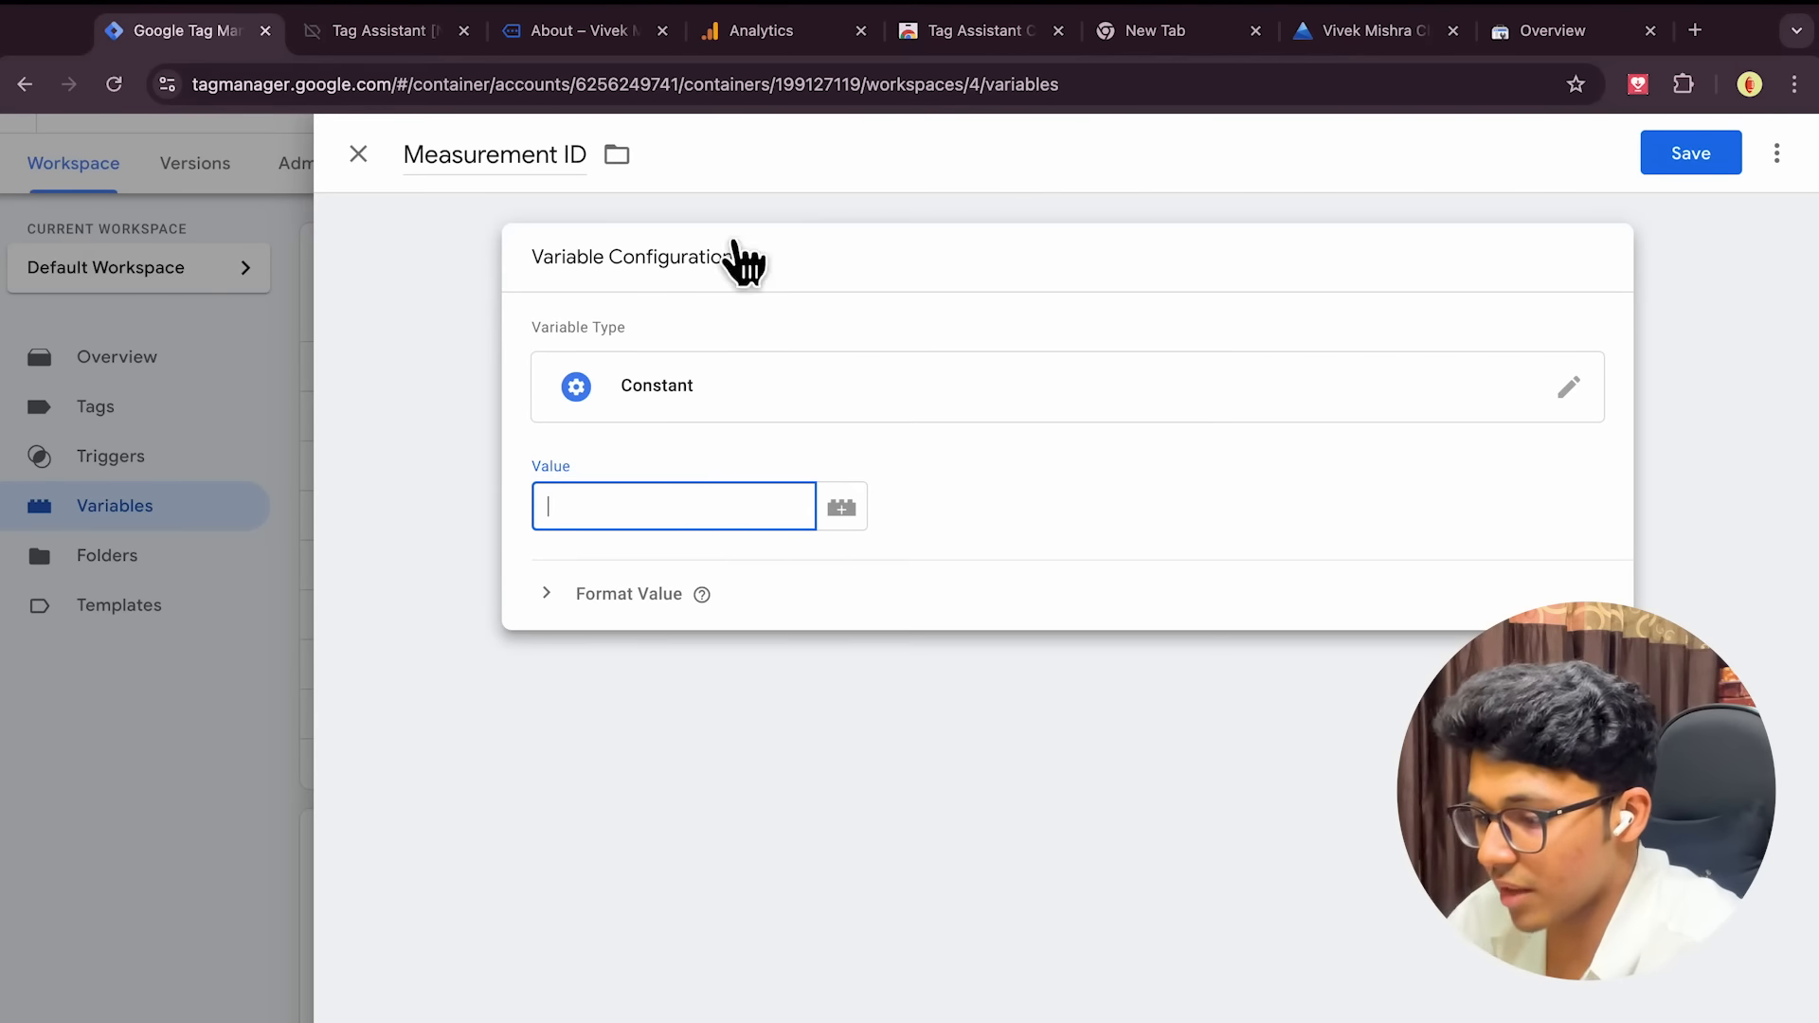
click(743, 36)
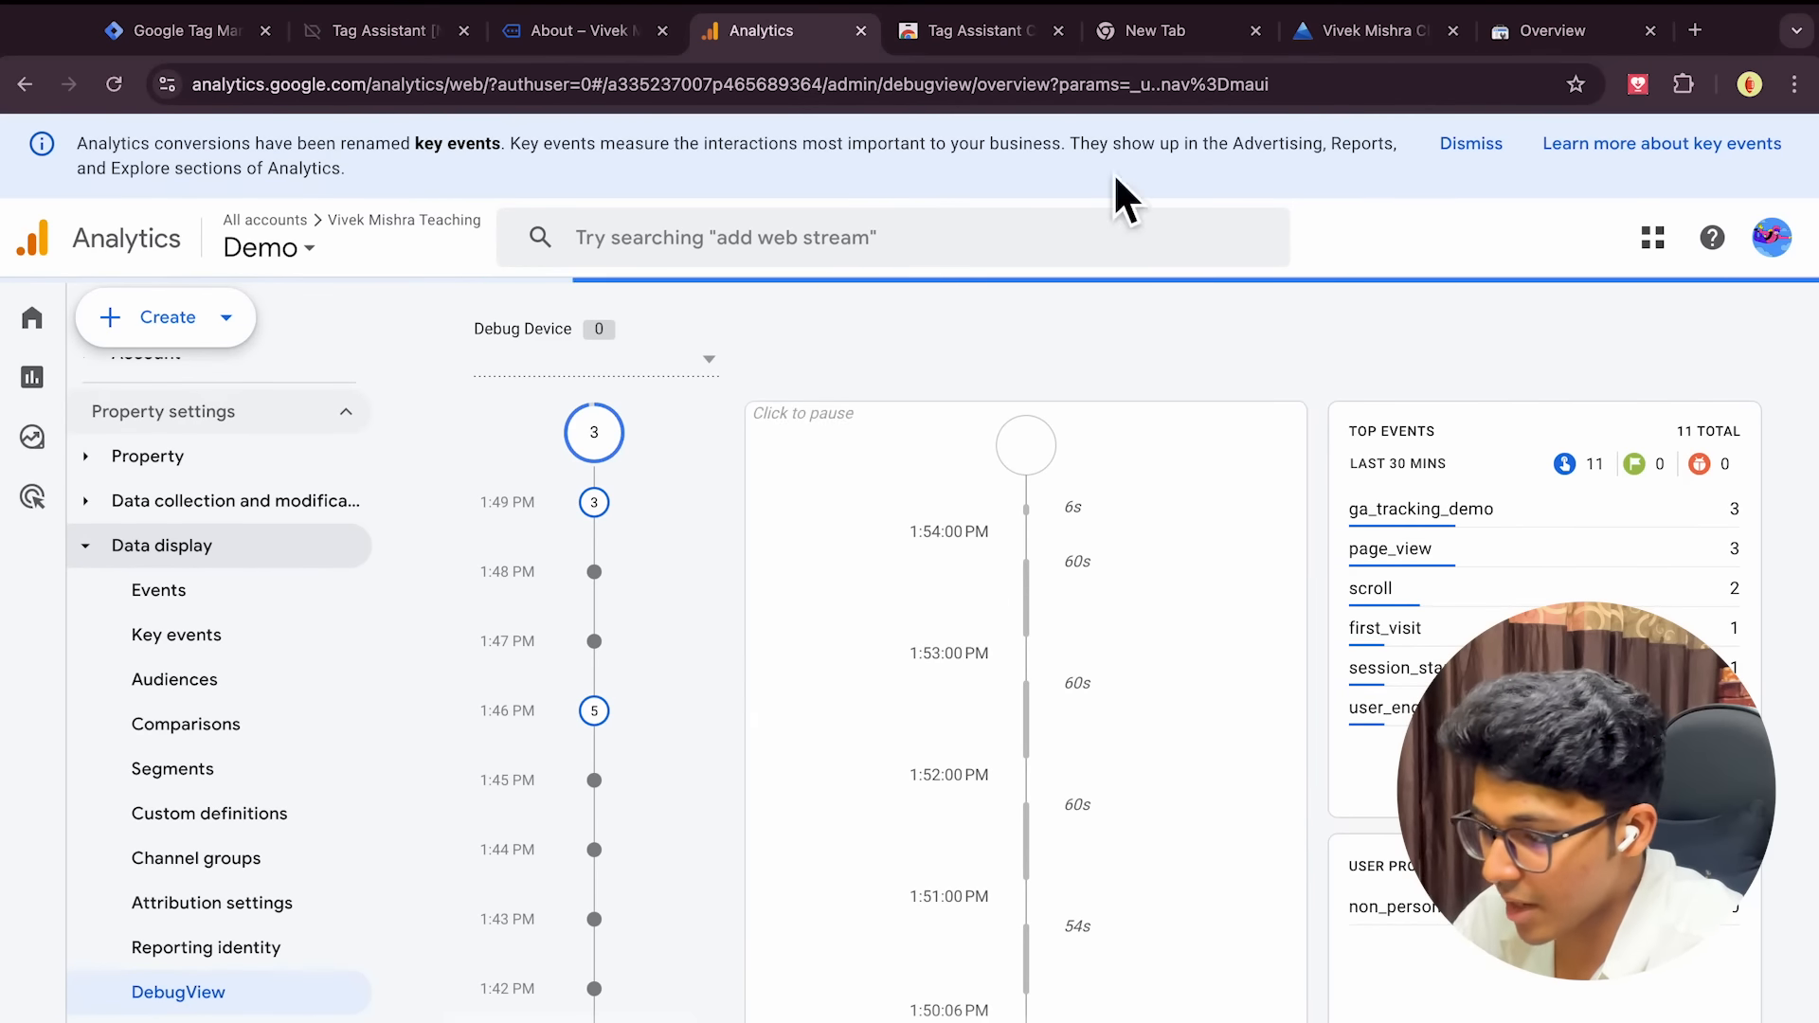
Browse the Analytics account details and user preferences, then return to the Admin overview
scroll(284, 664, up, 5)
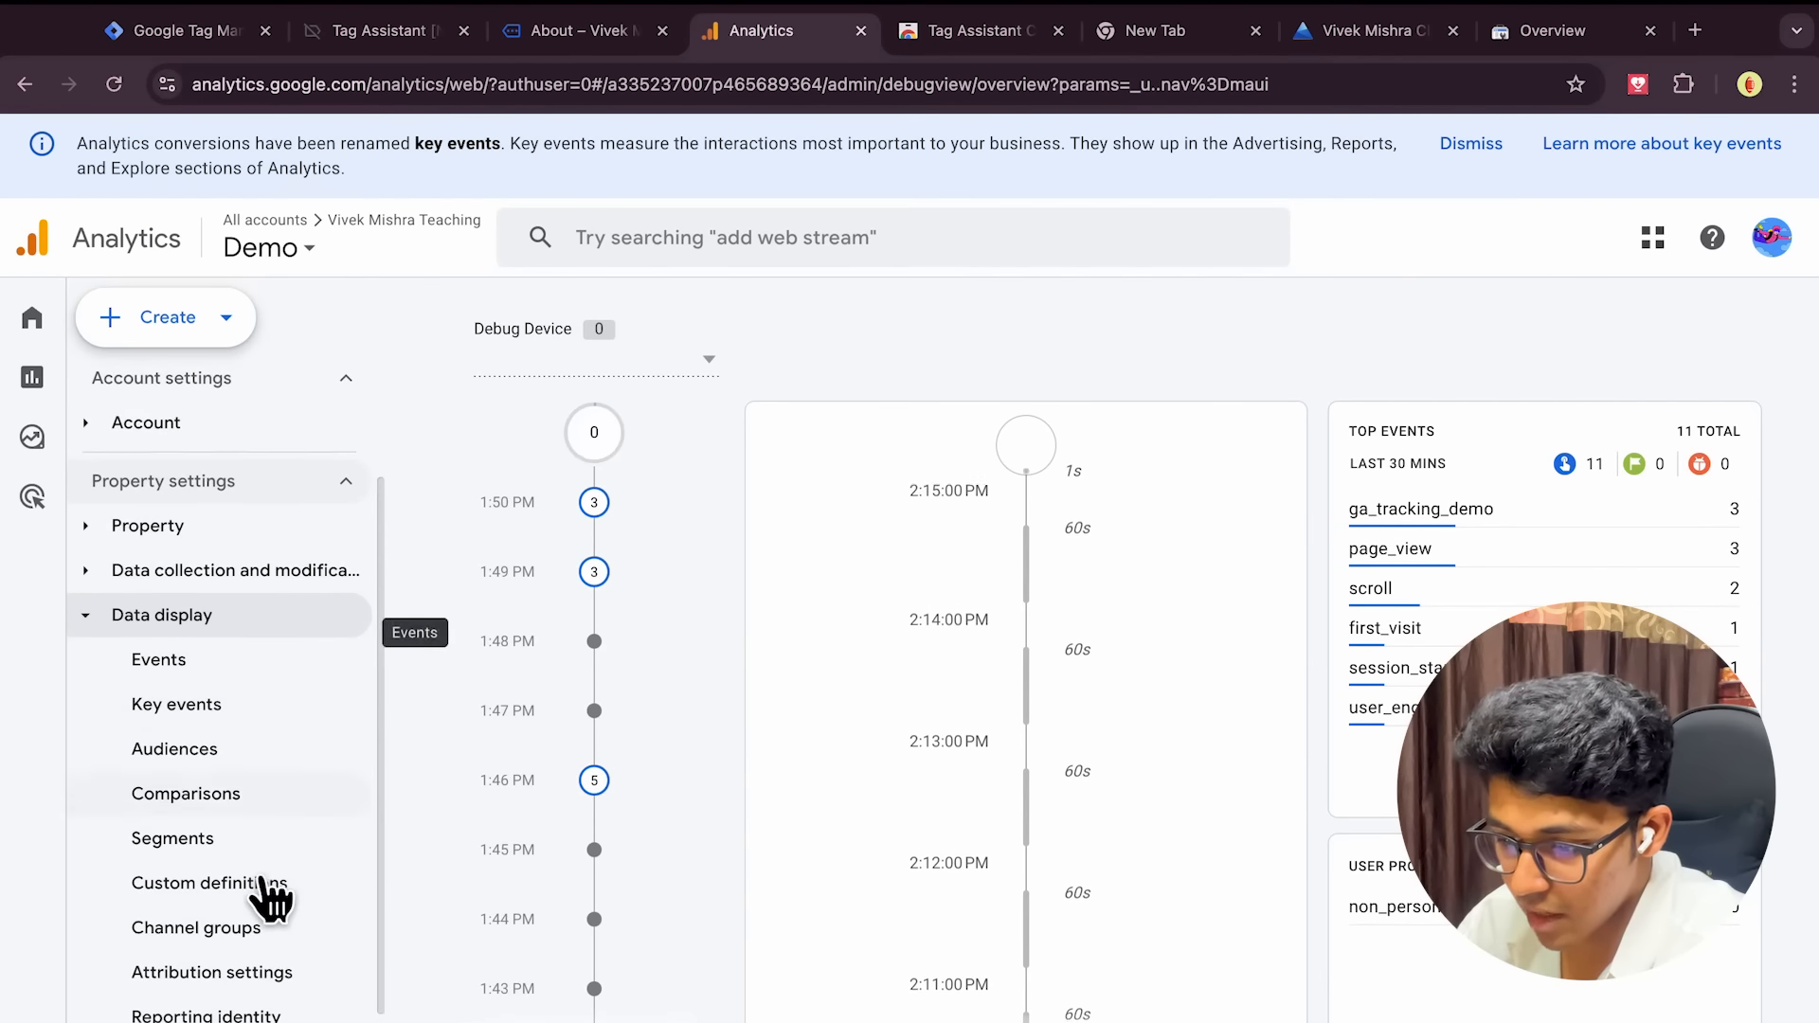
click(181, 578)
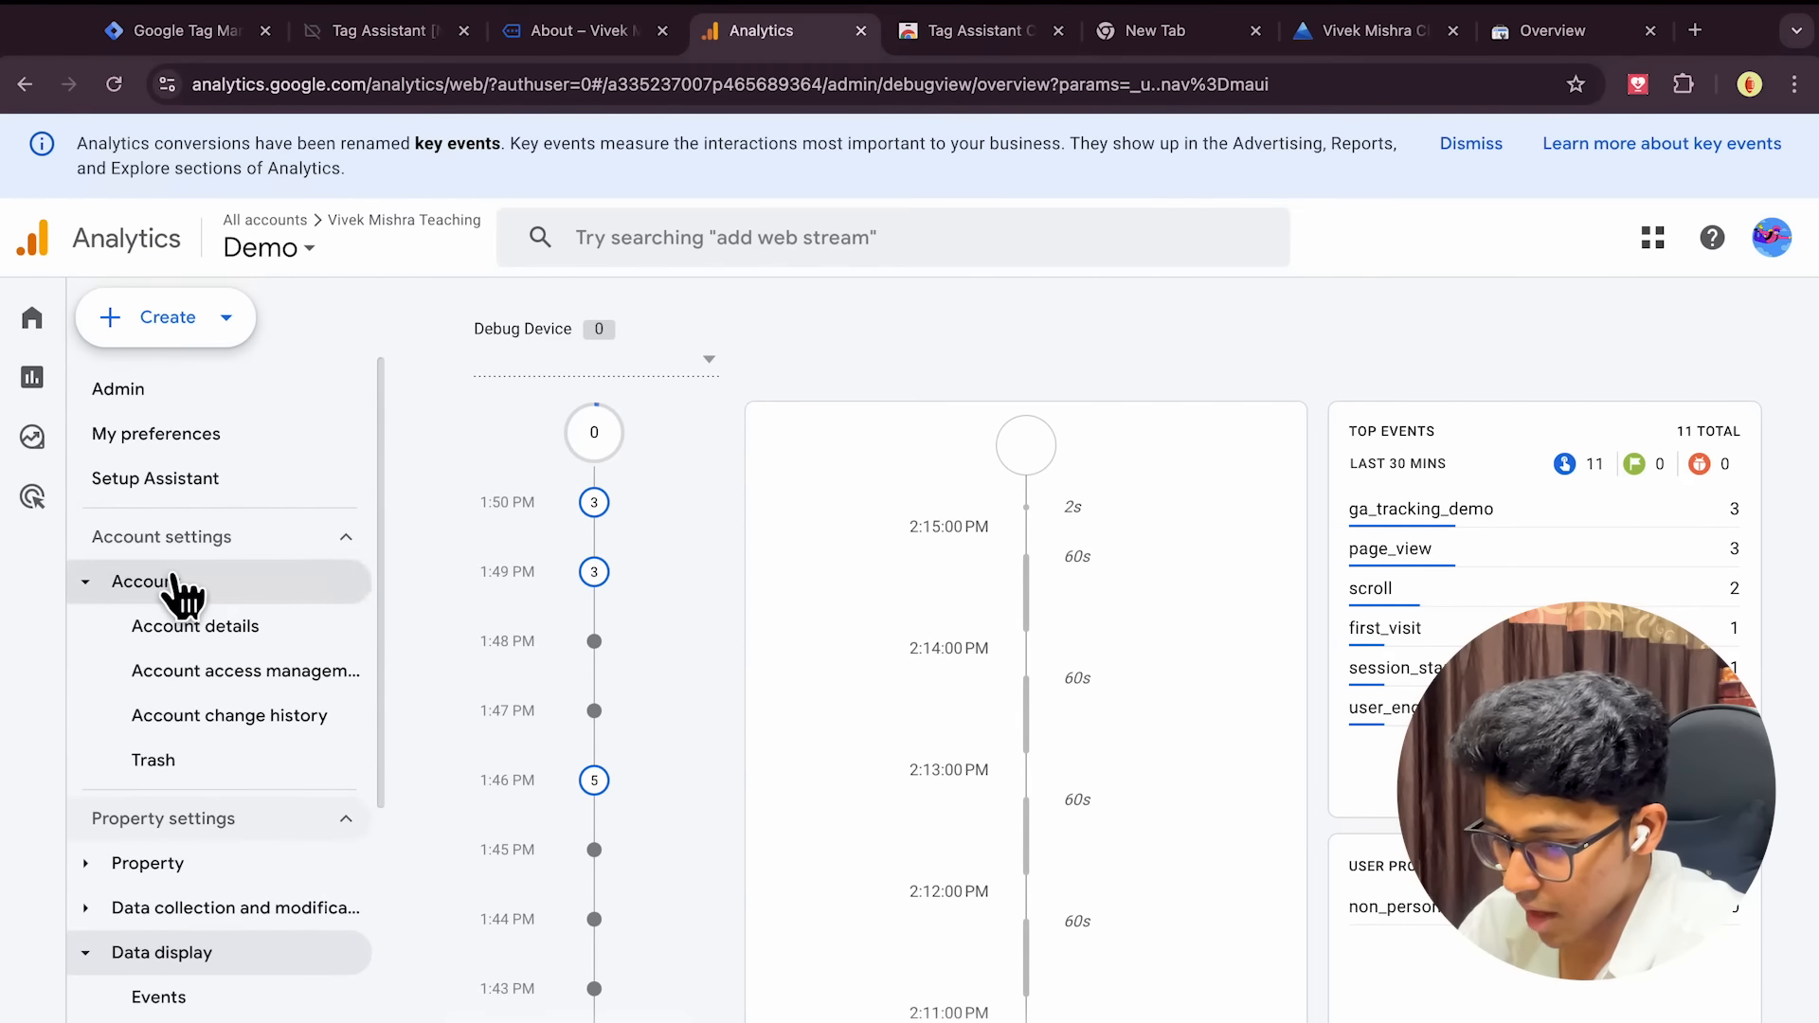
click(187, 629)
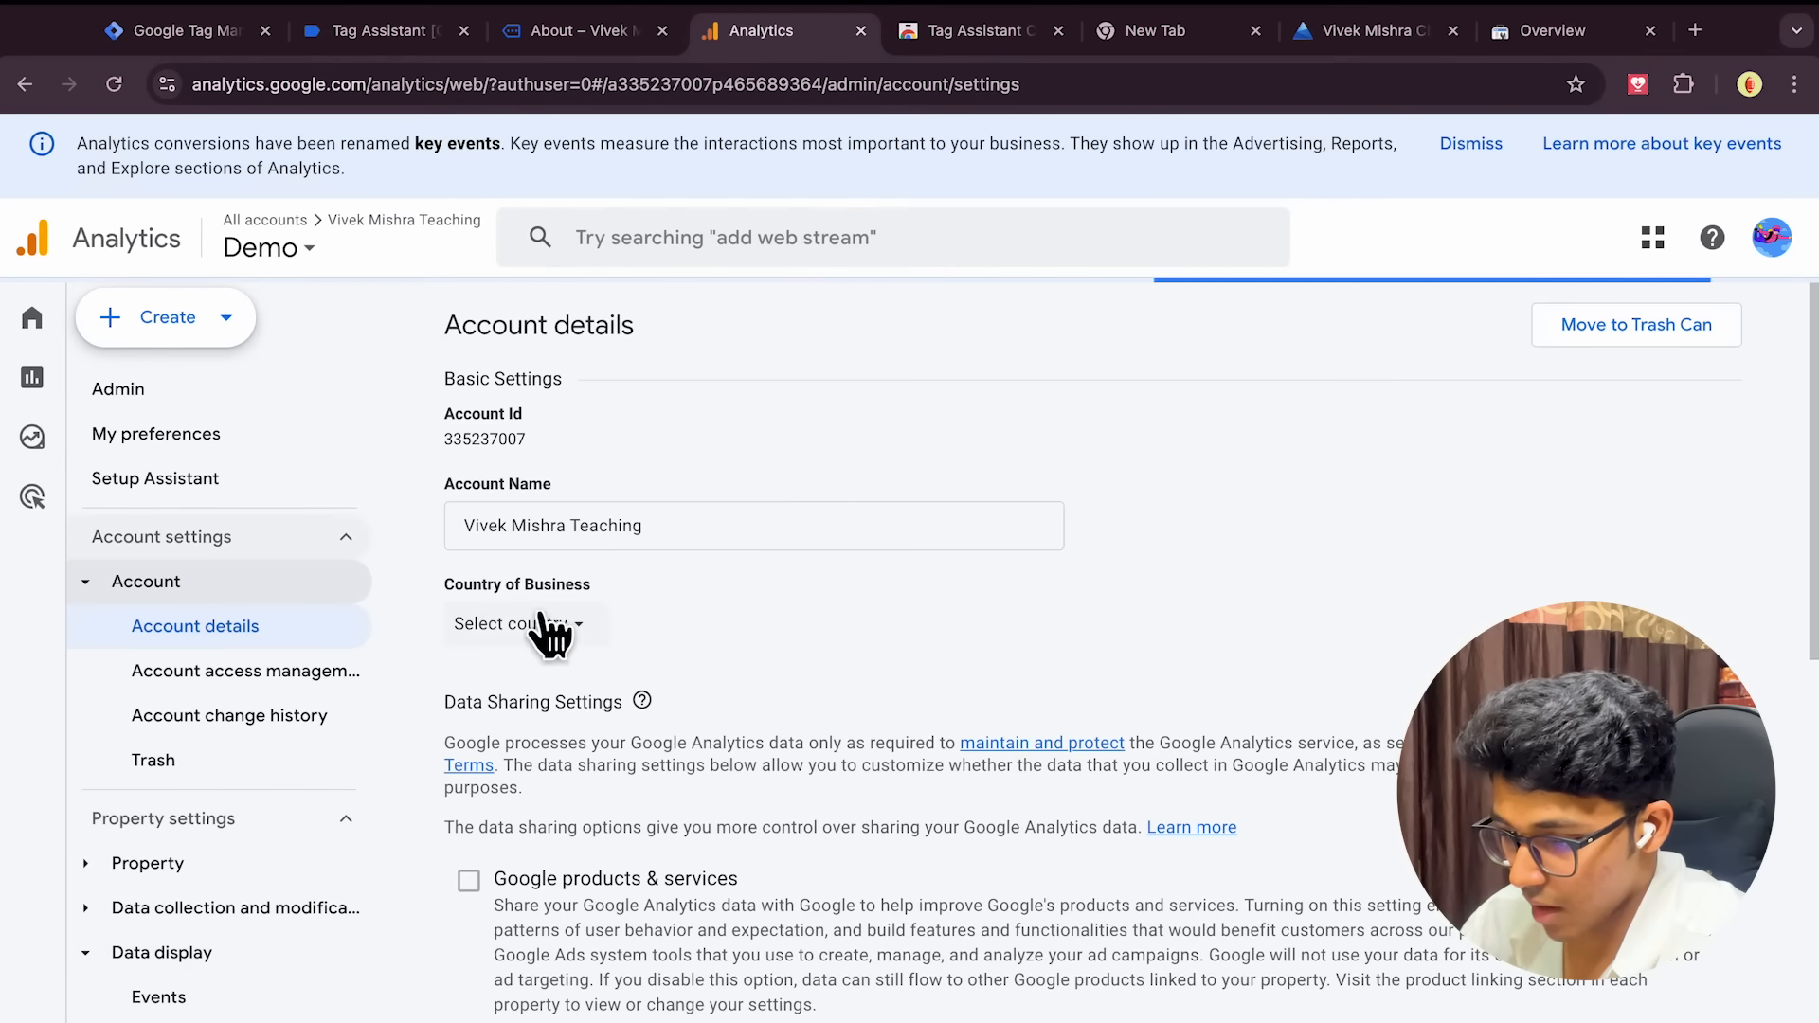
scroll(530, 654, down, 5)
scroll(476, 652, up, 5)
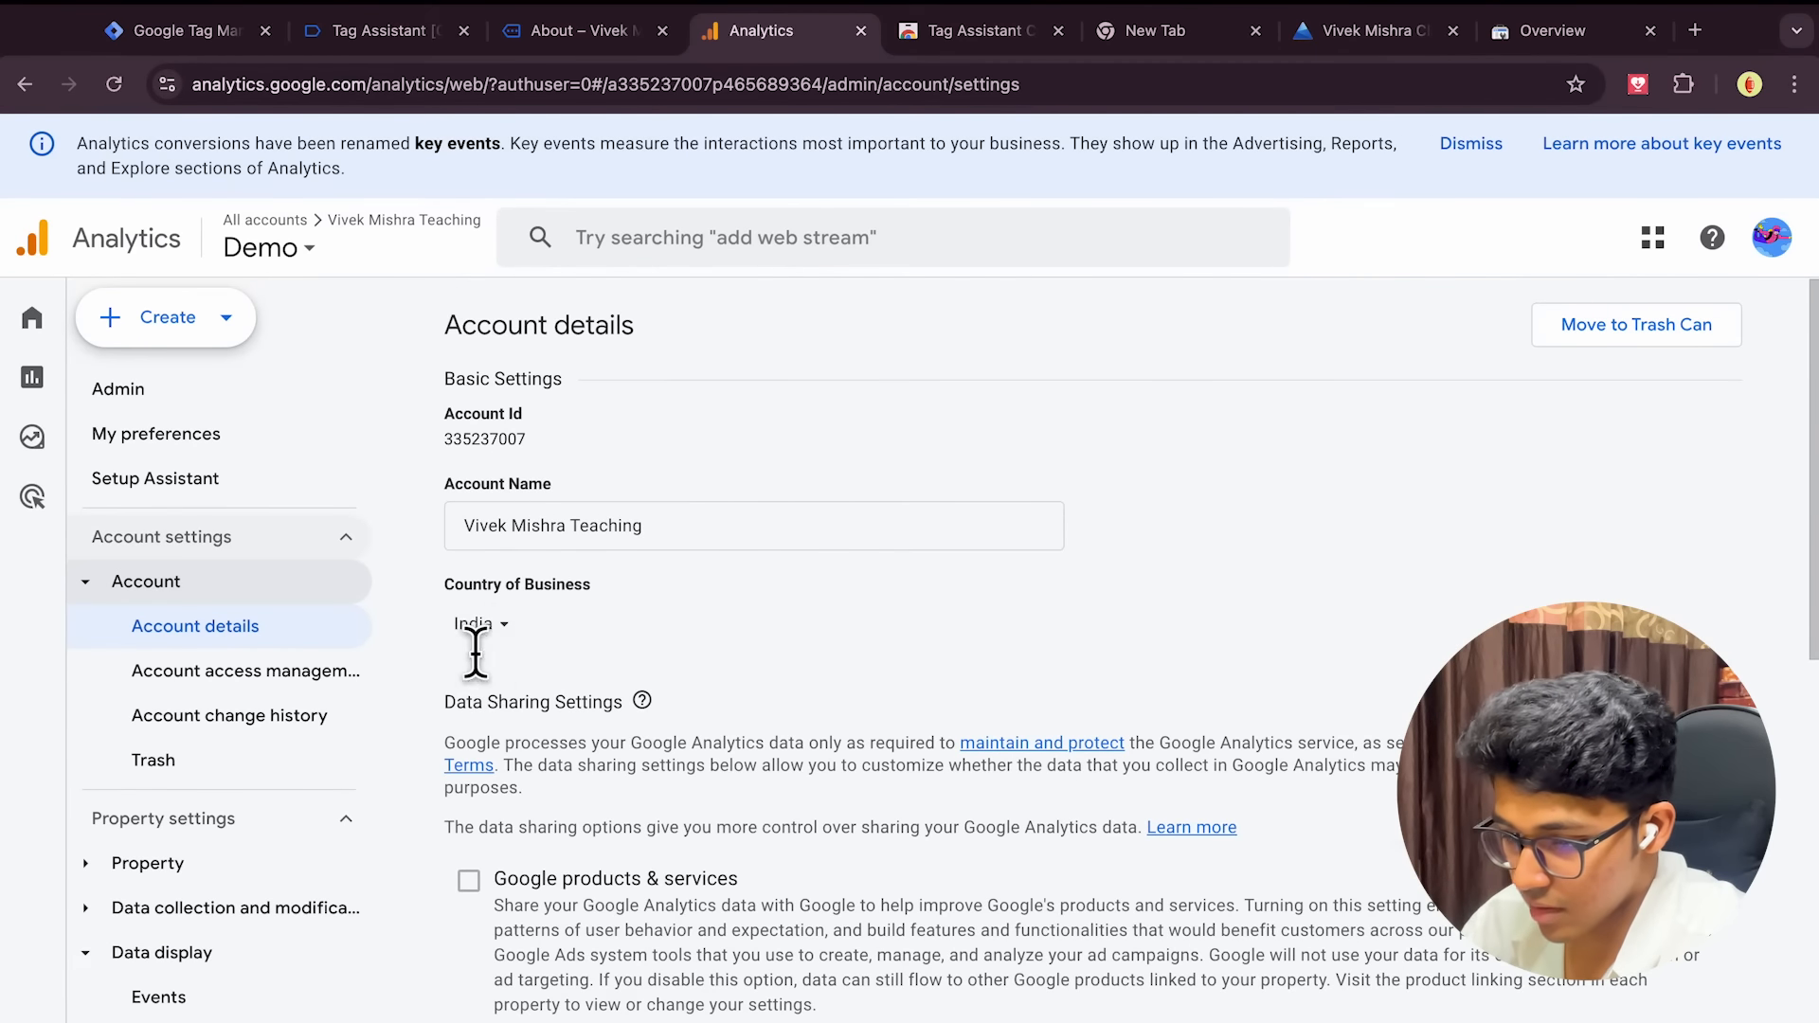
click(183, 431)
click(172, 390)
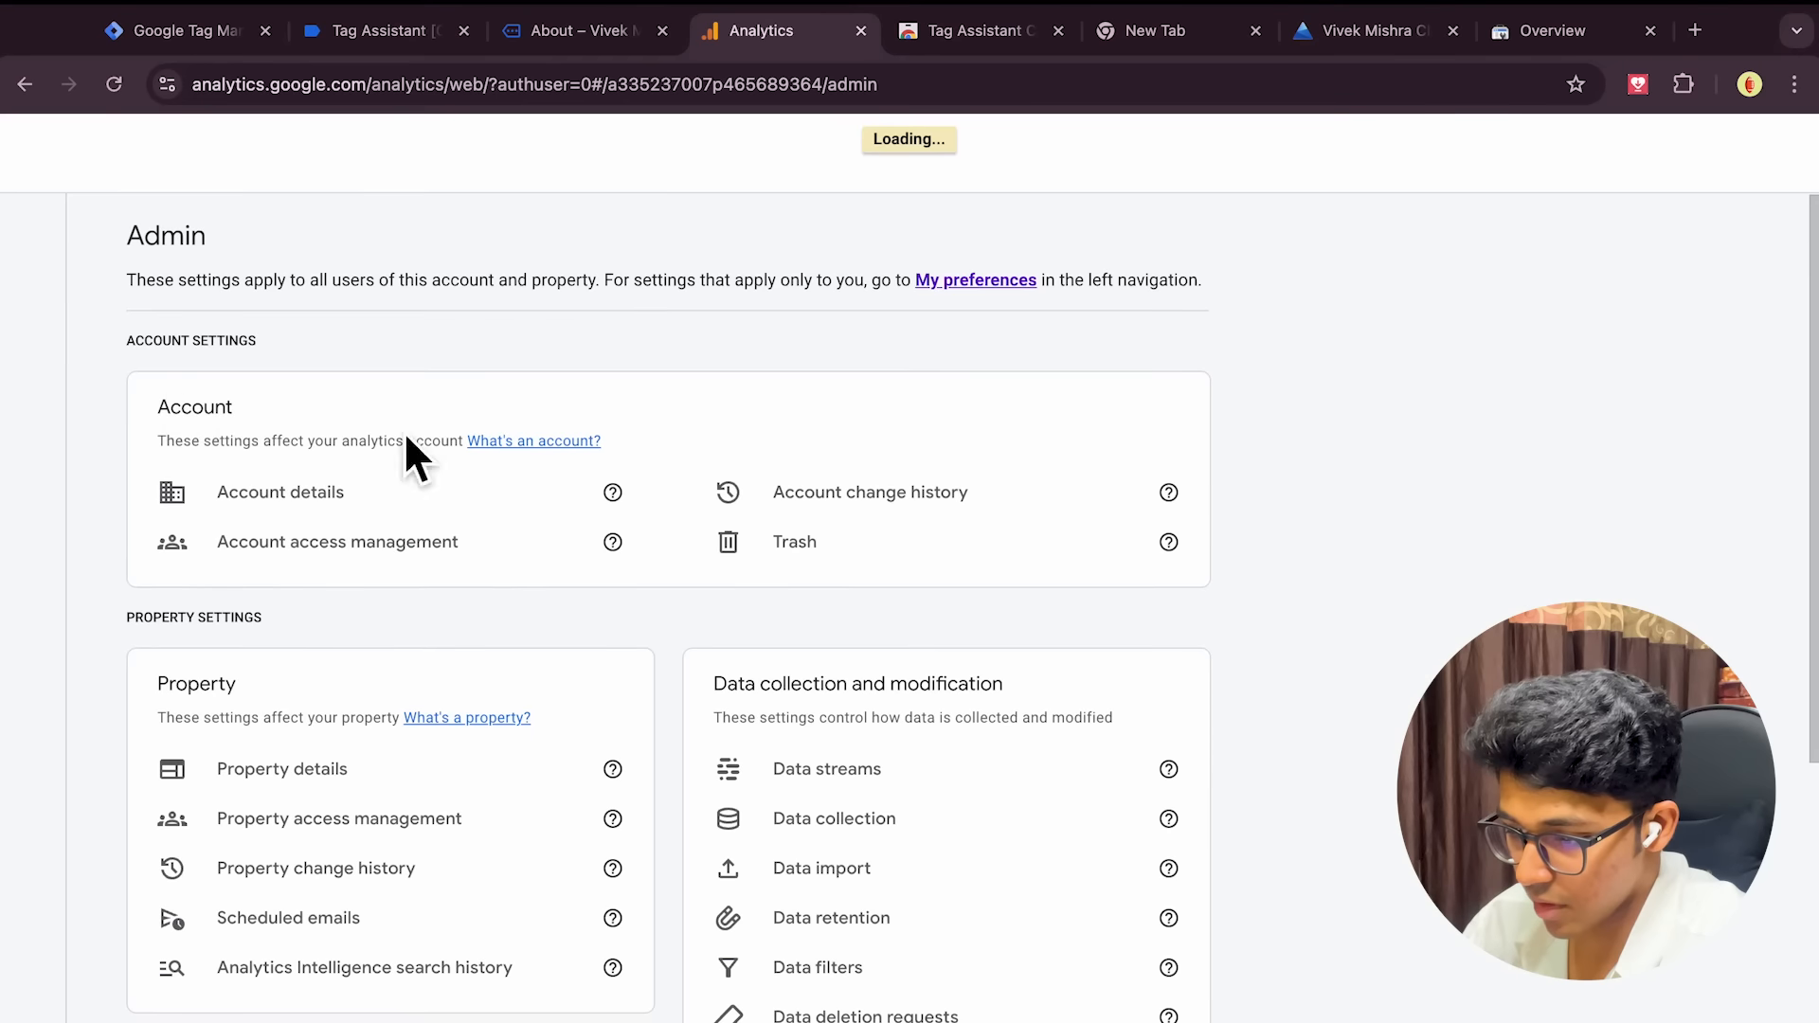
Open the web stream under Data streams and copy its measurement ID
scroll(1250, 625, down, 2)
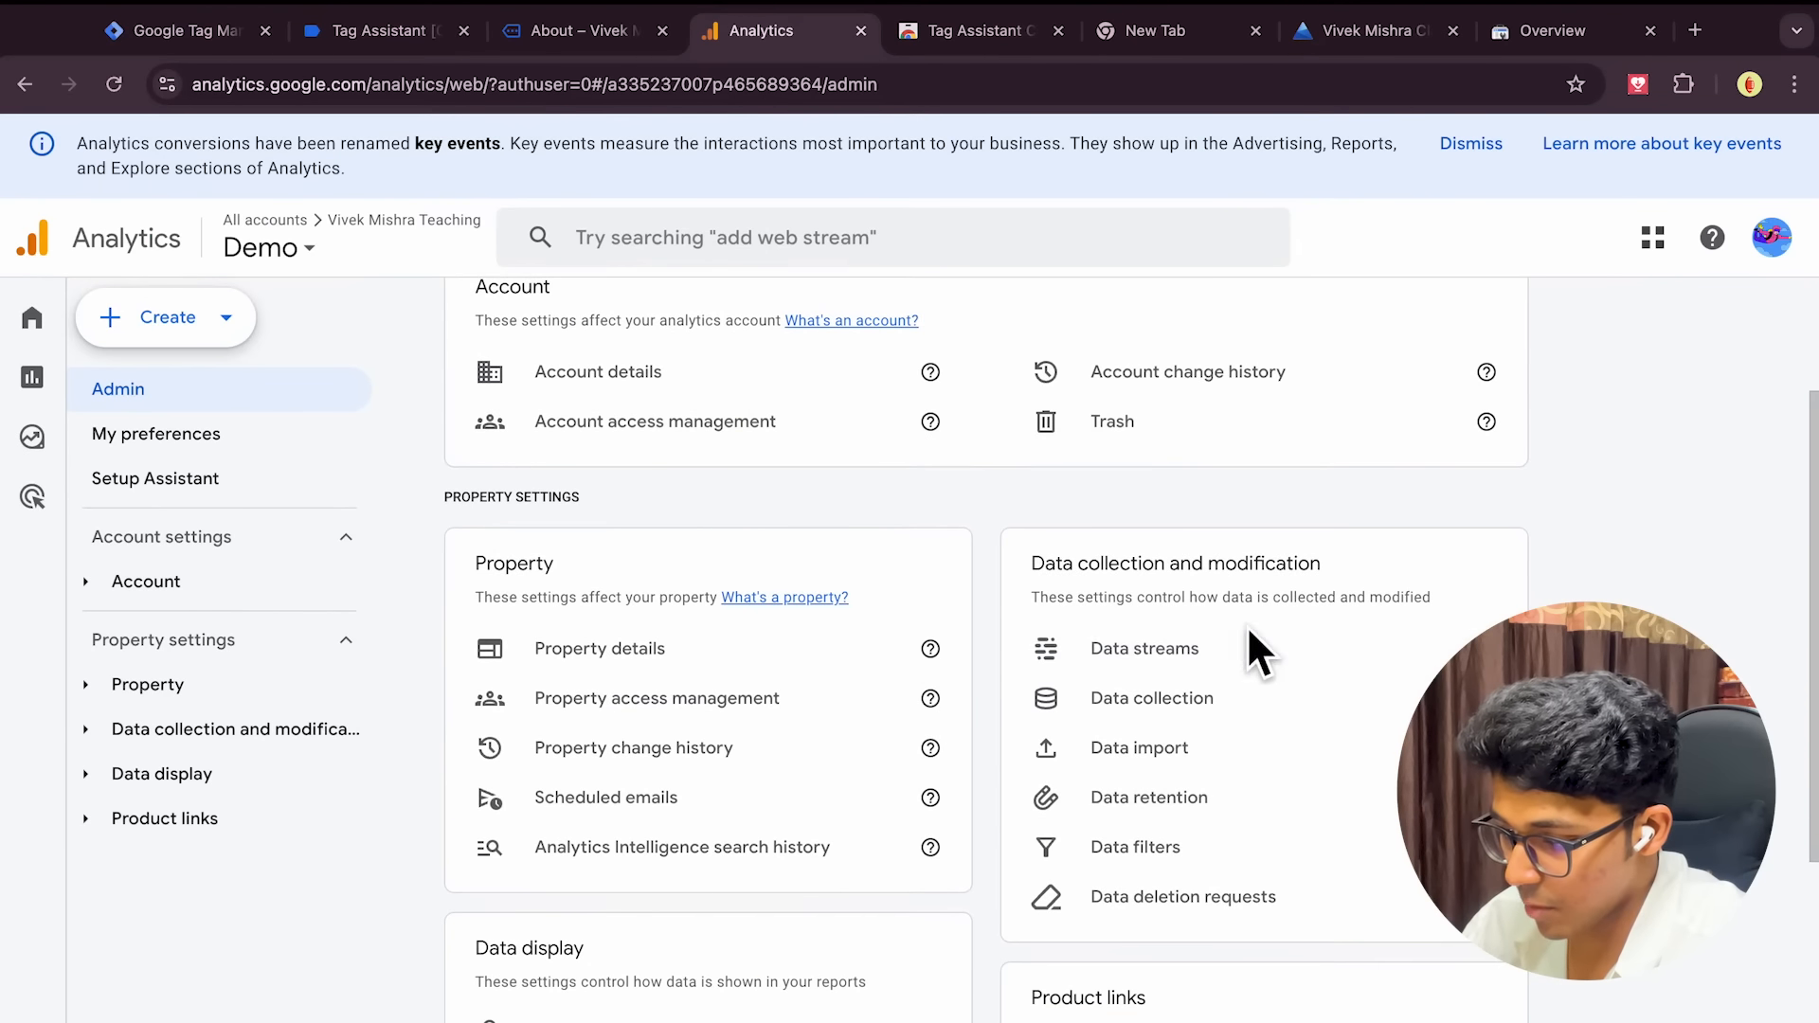
click(1222, 654)
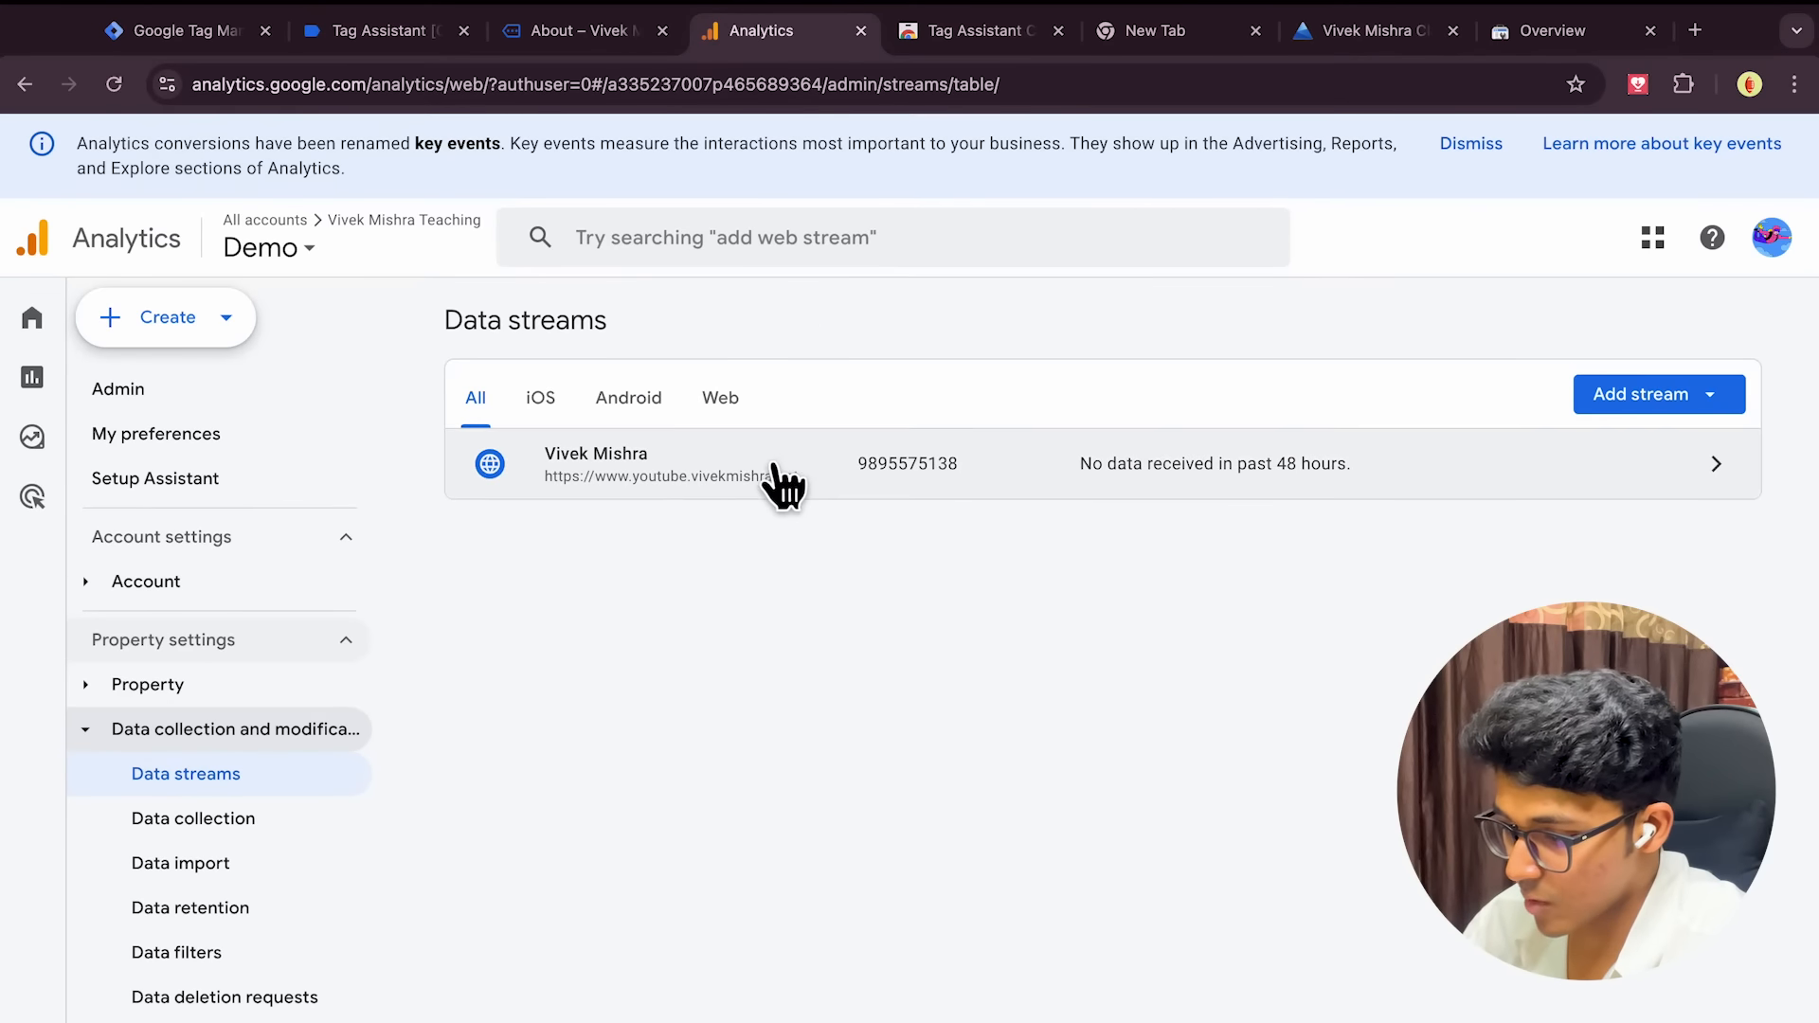
click(1400, 488)
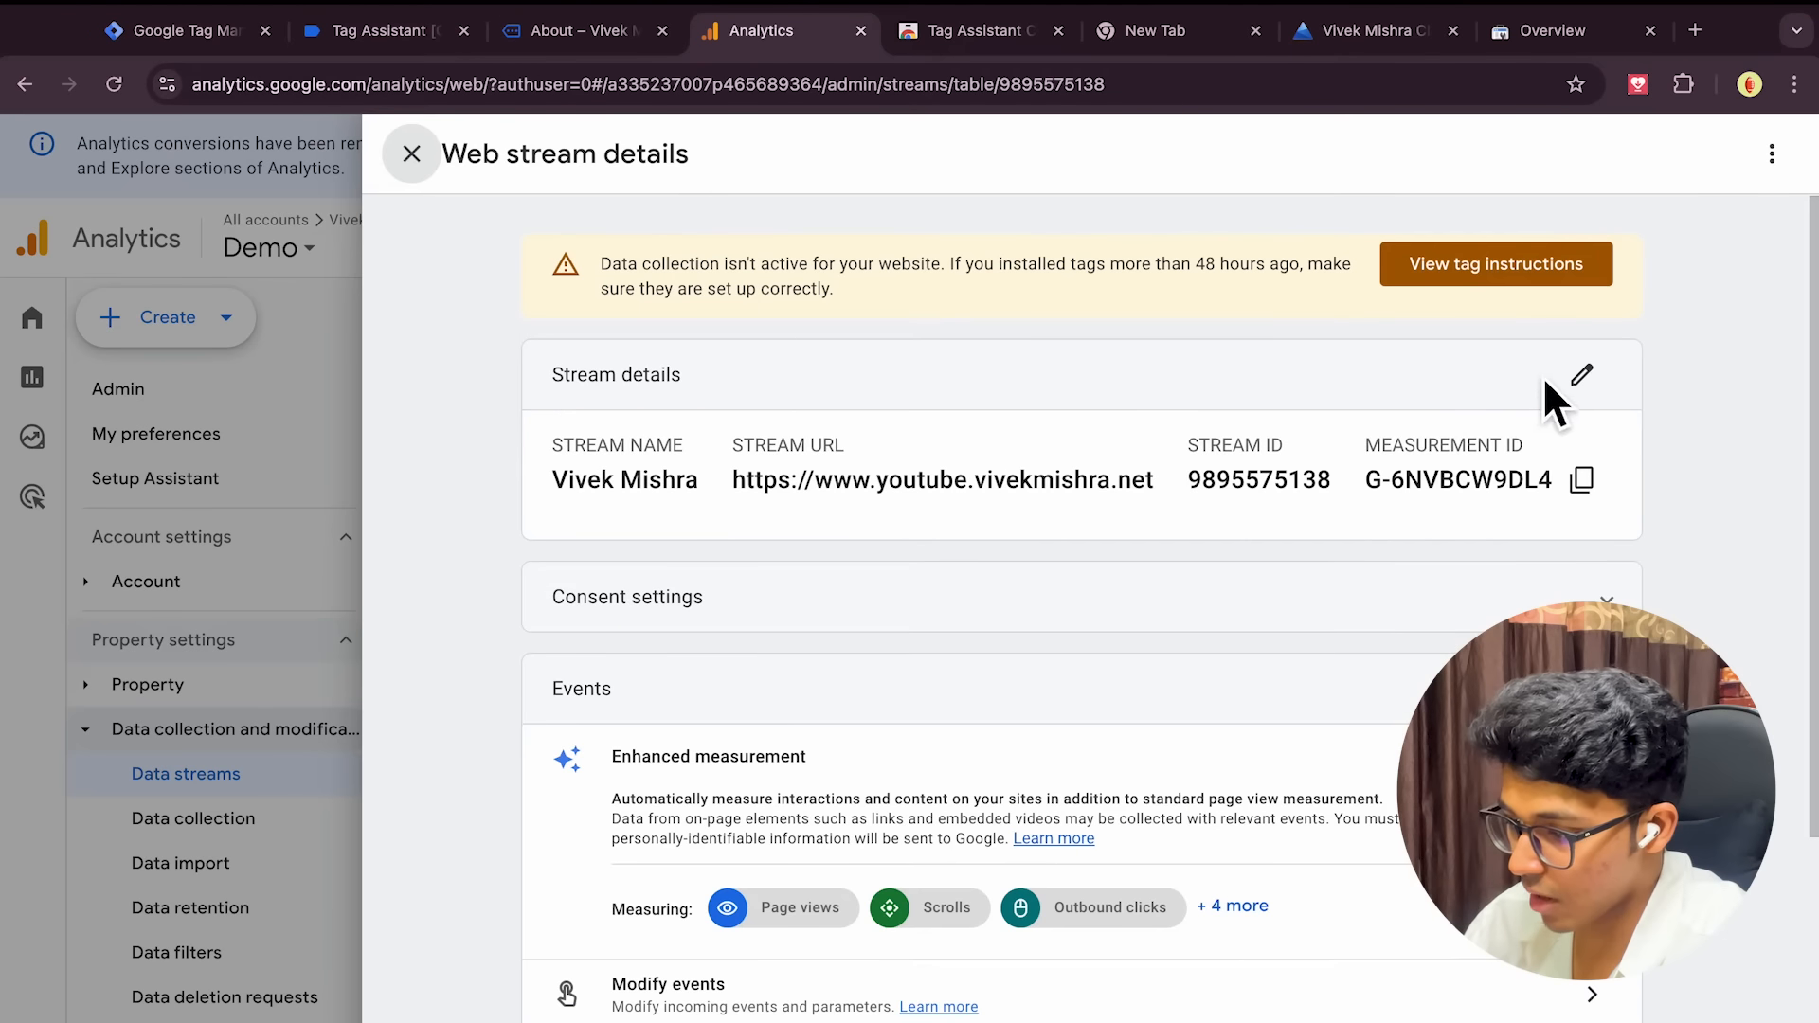
click(1584, 487)
click(597, 31)
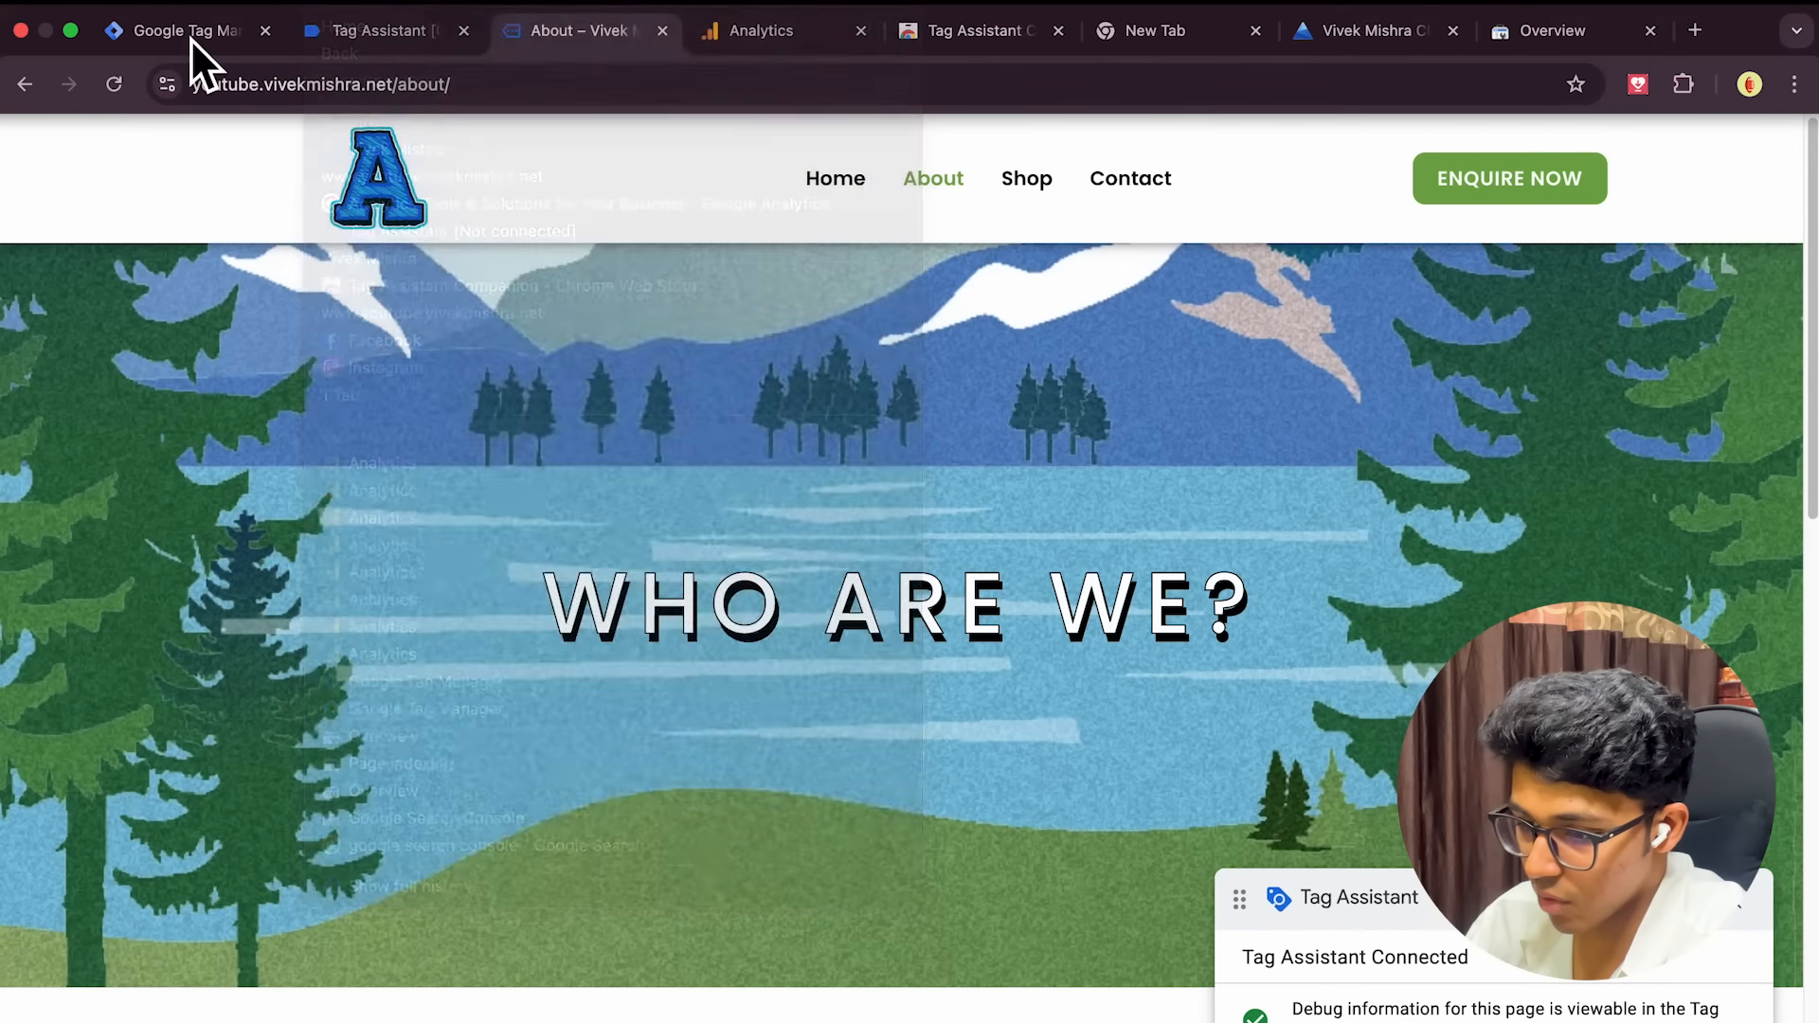
Paste the copied measurement ID as the constant value, rename it GA Measurement ID, and save
click(191, 31)
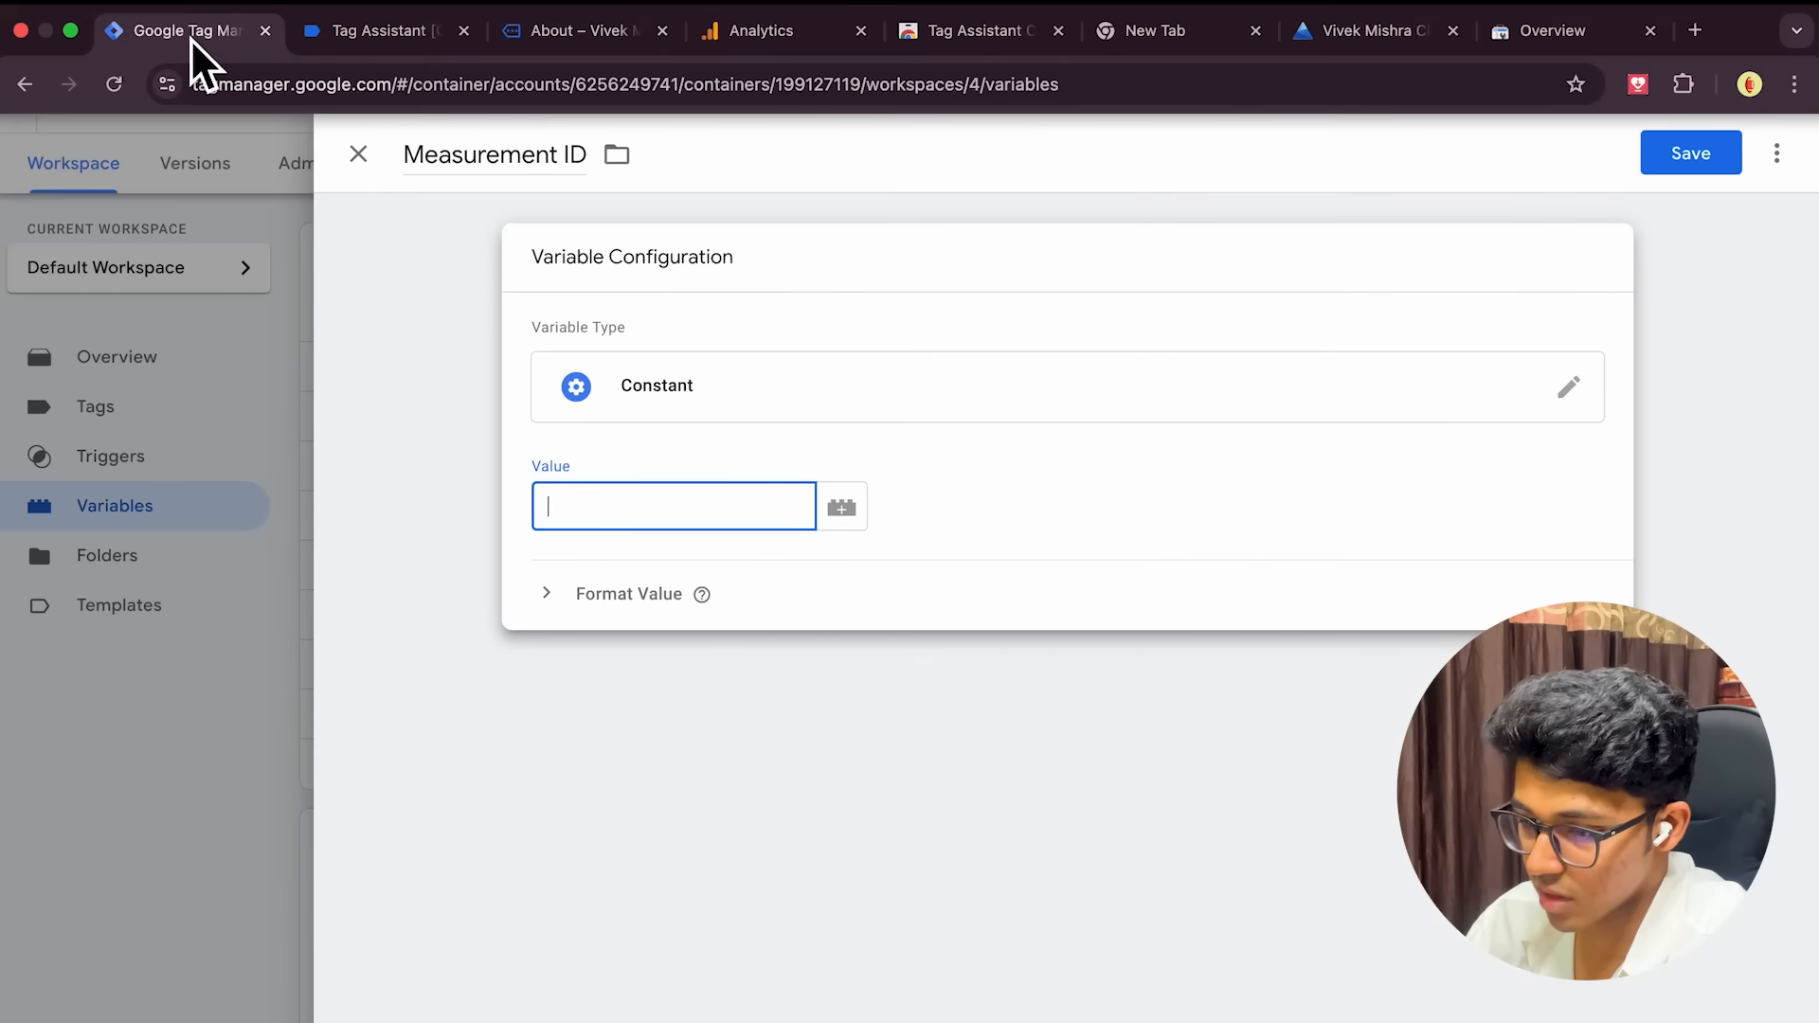
key(super+v)
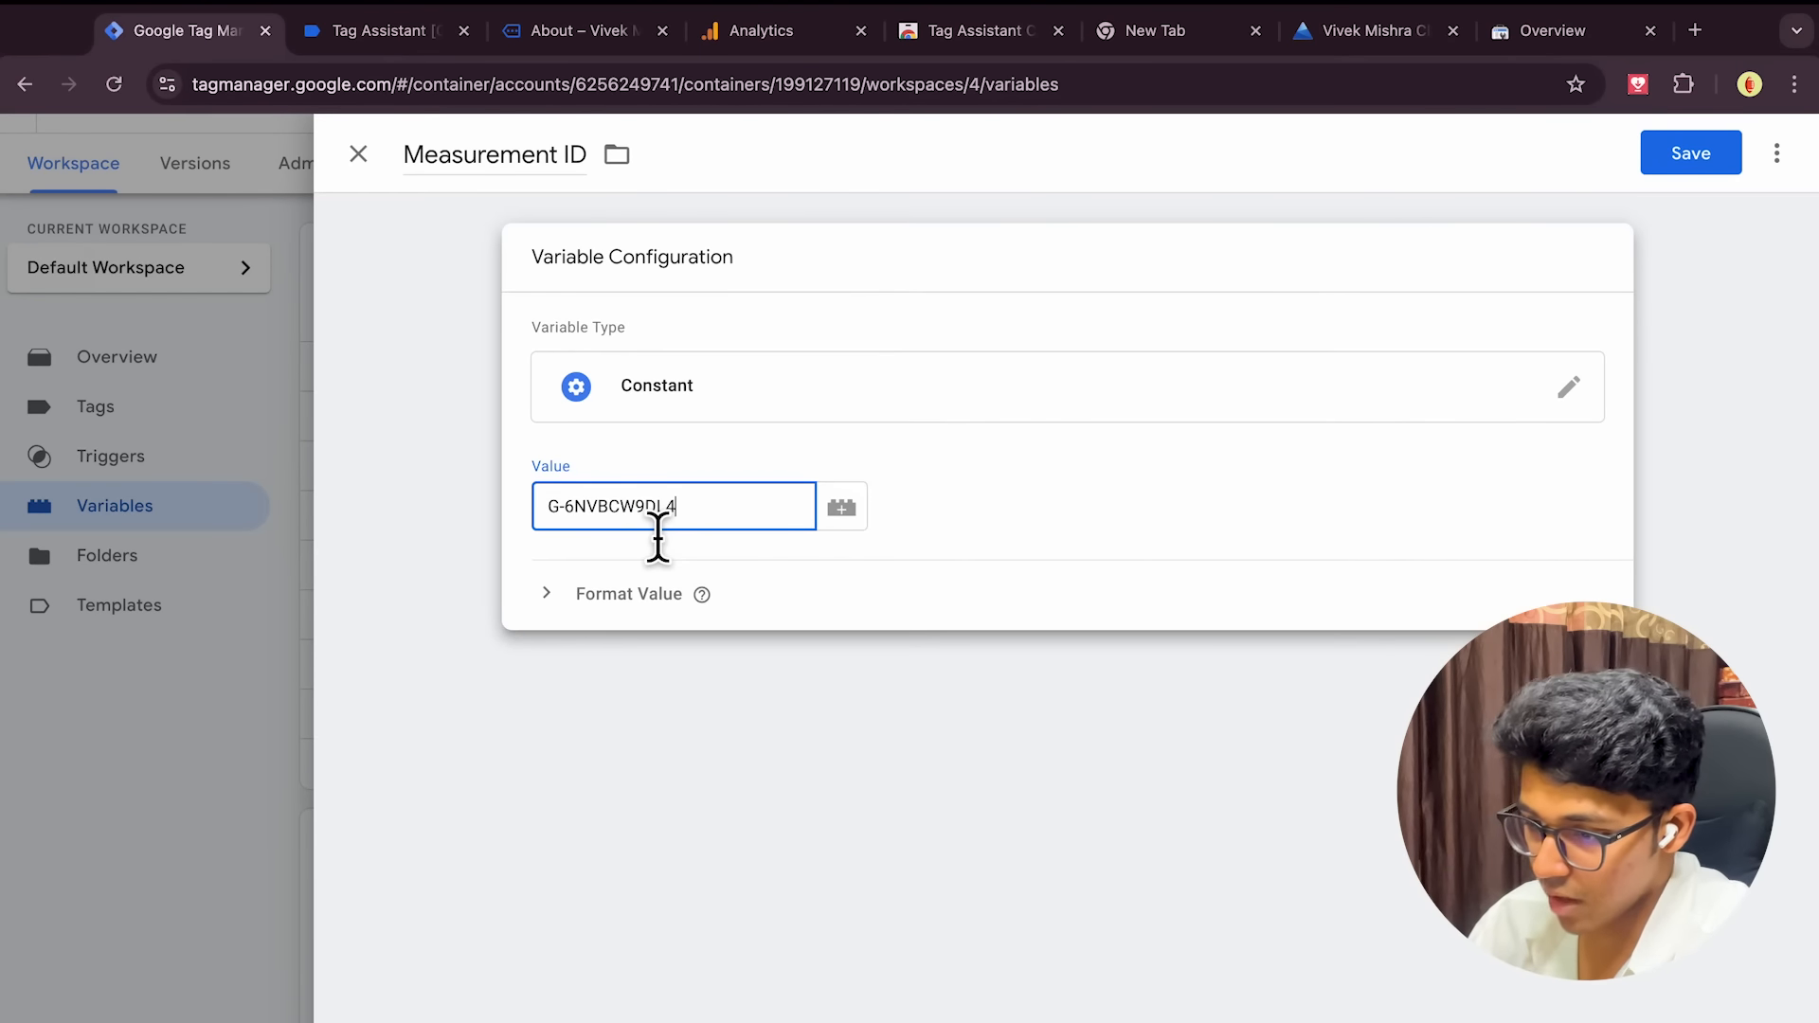
click(417, 163)
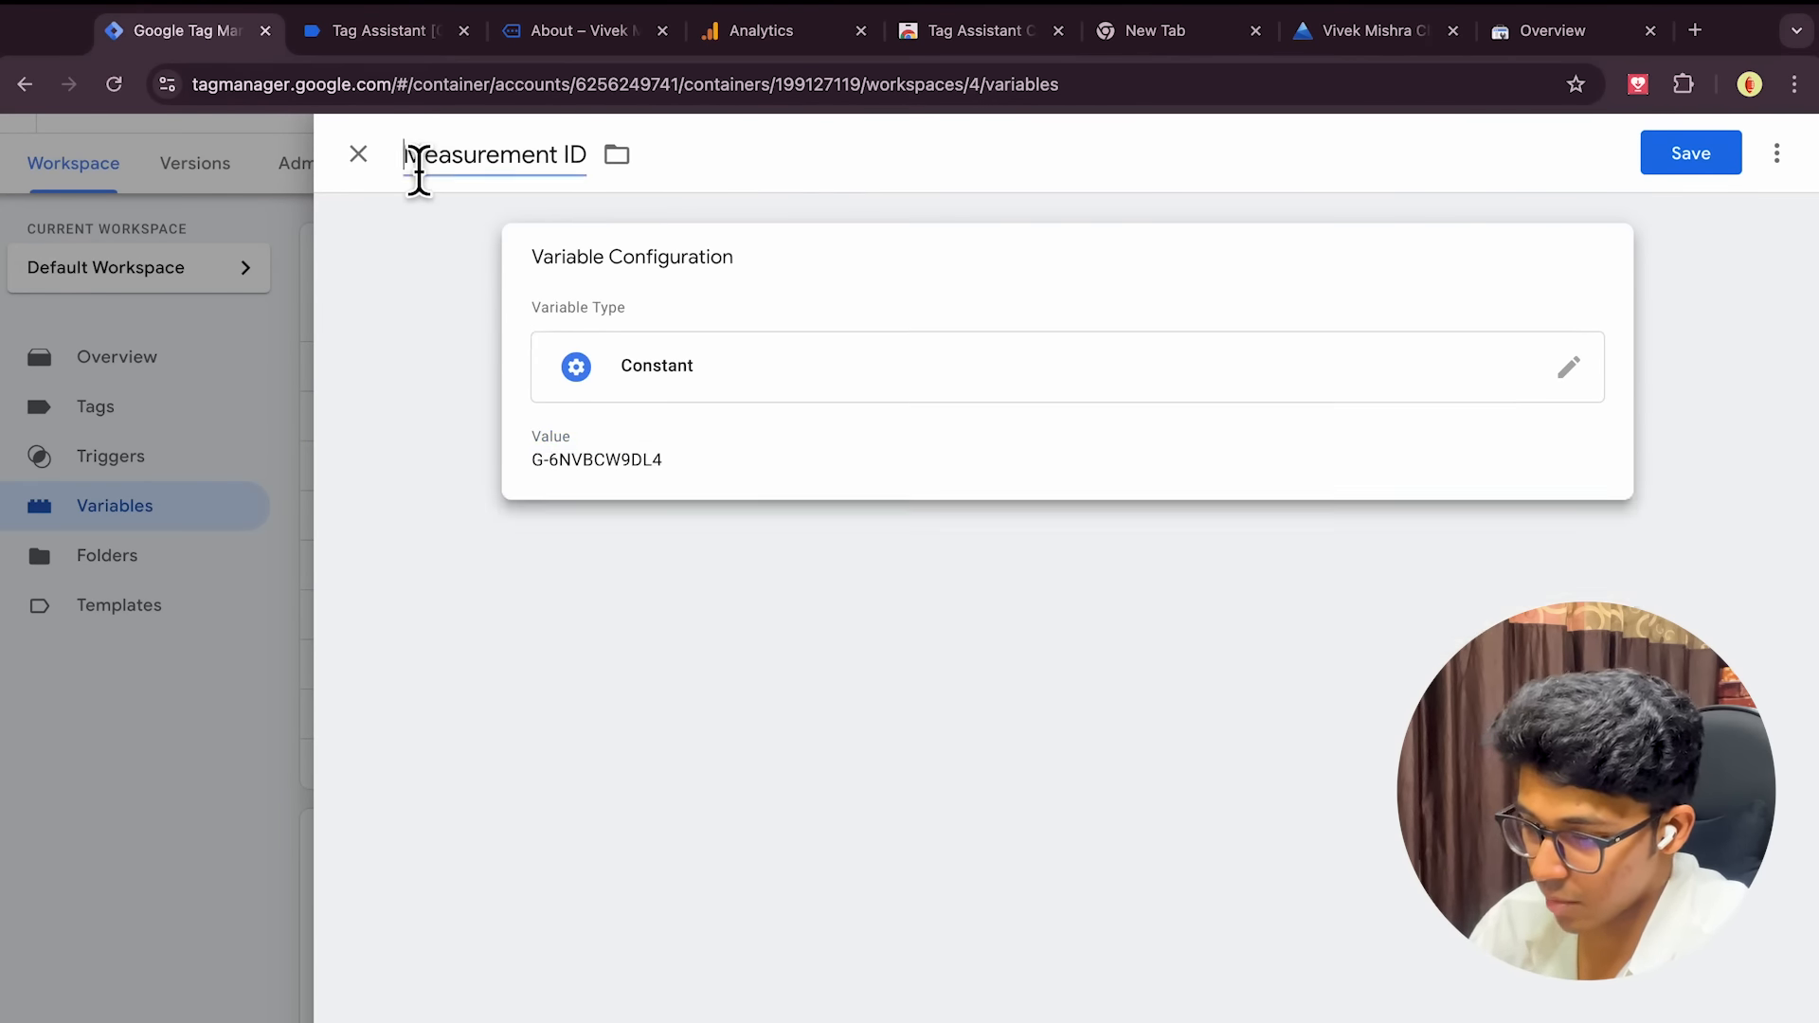
text(GA)
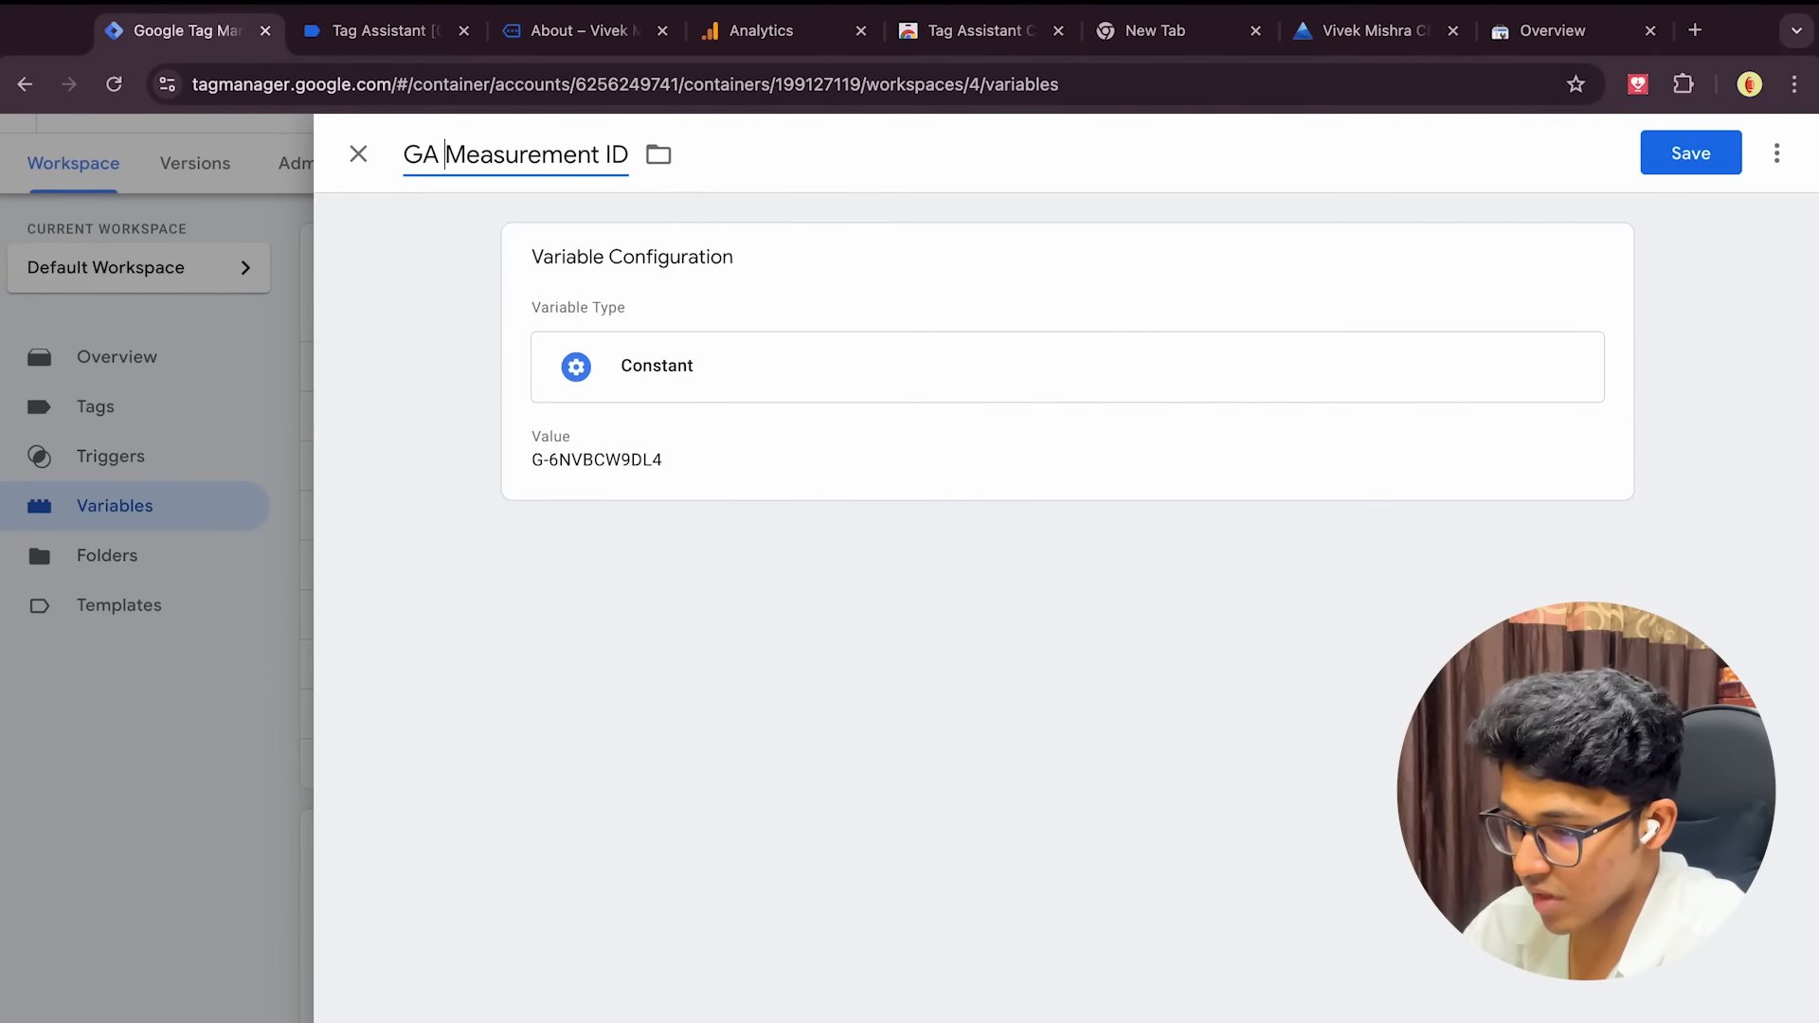
click(1701, 156)
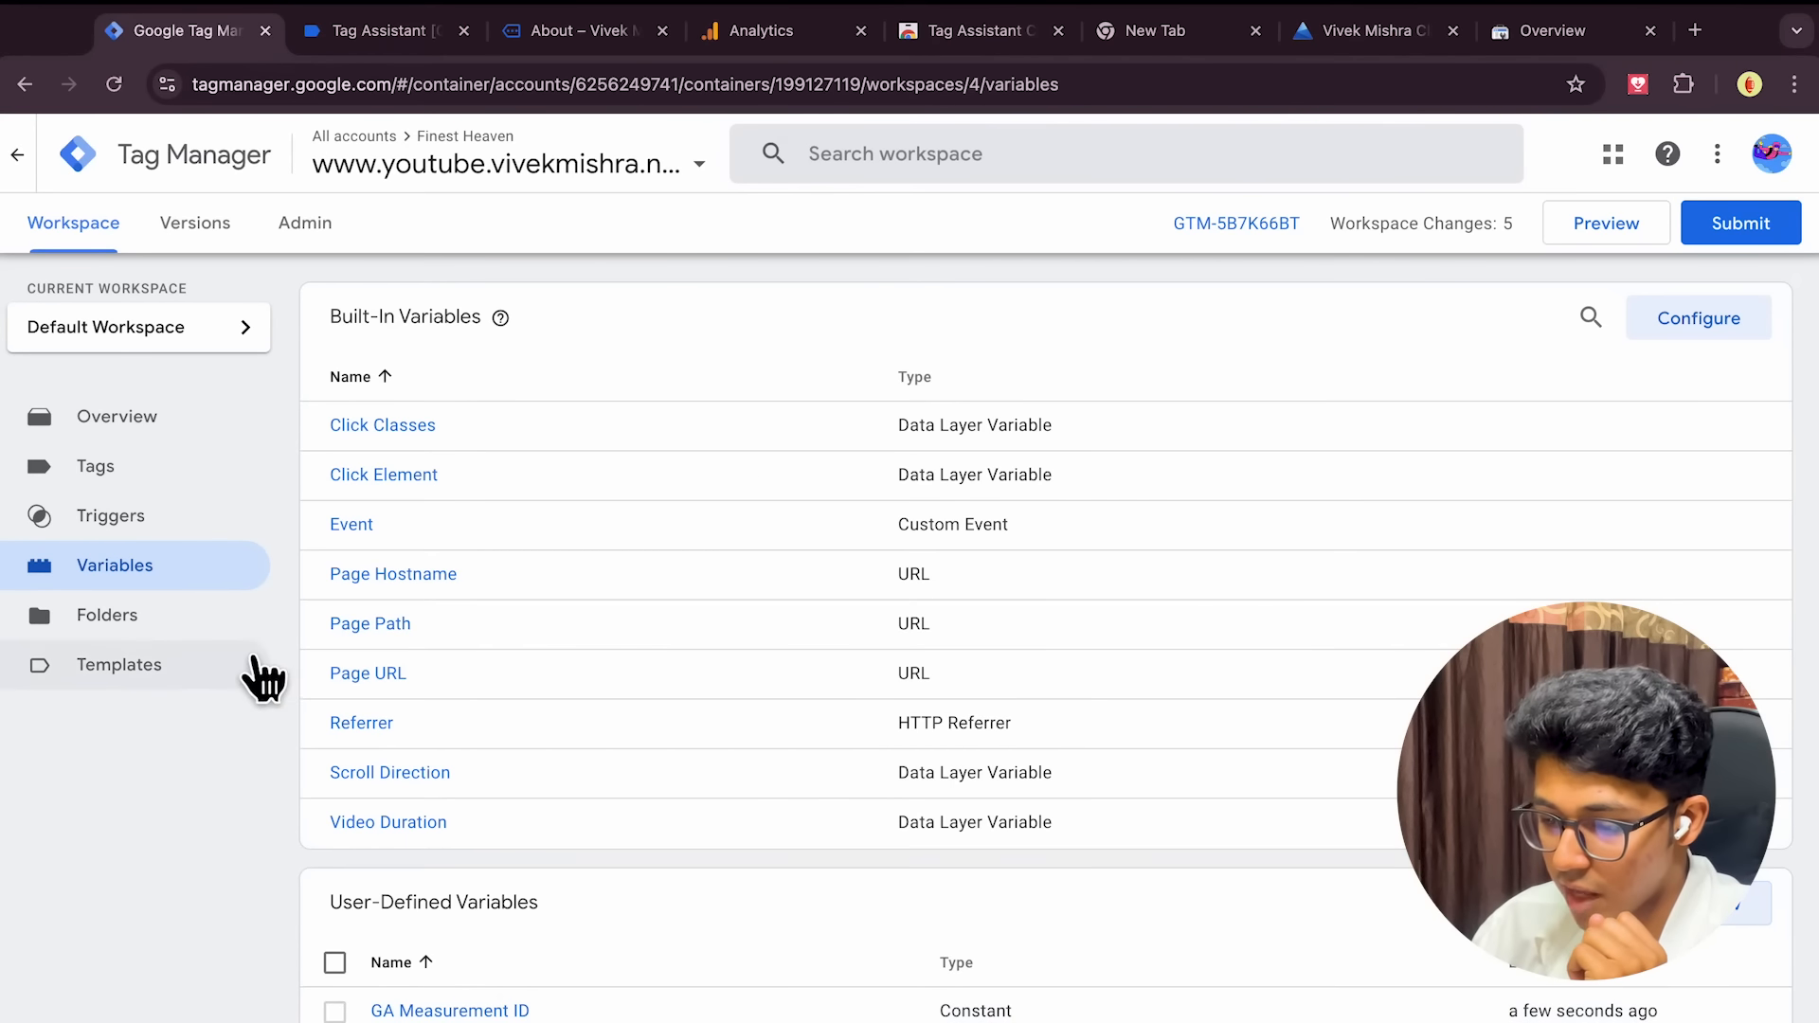
Start a new trigger of type Click - All Elements
click(170, 543)
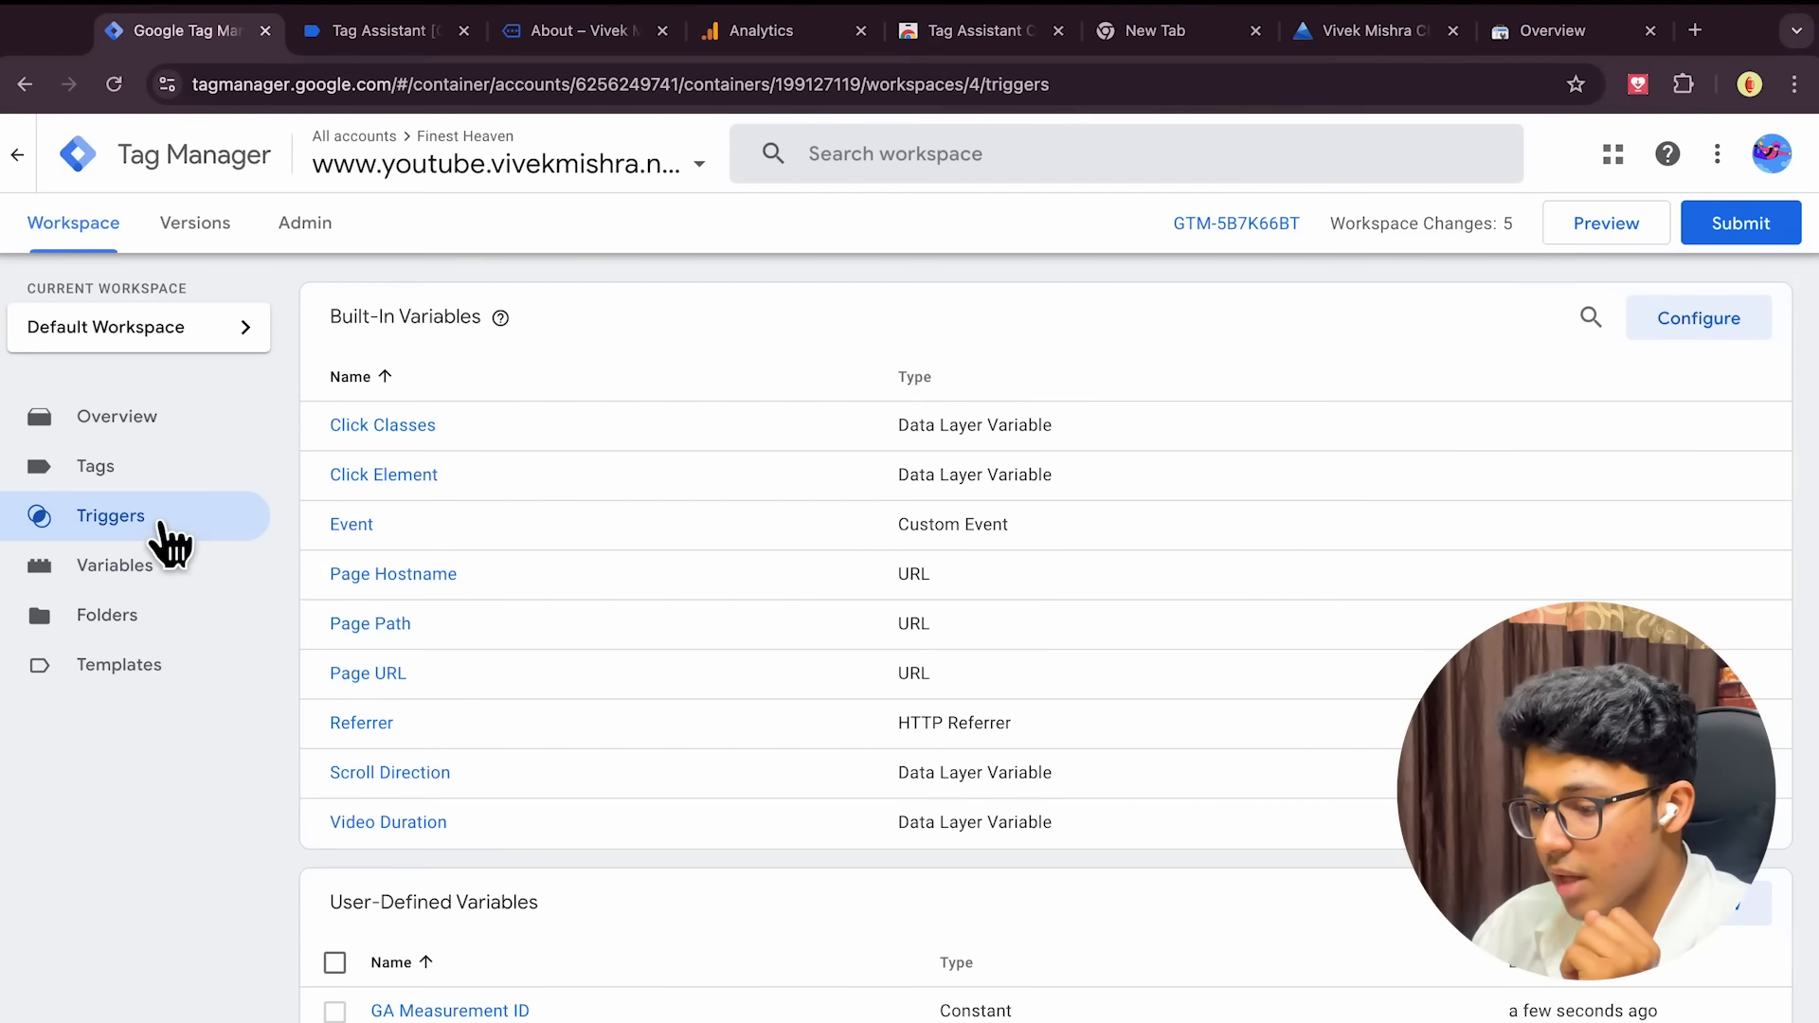
click(138, 475)
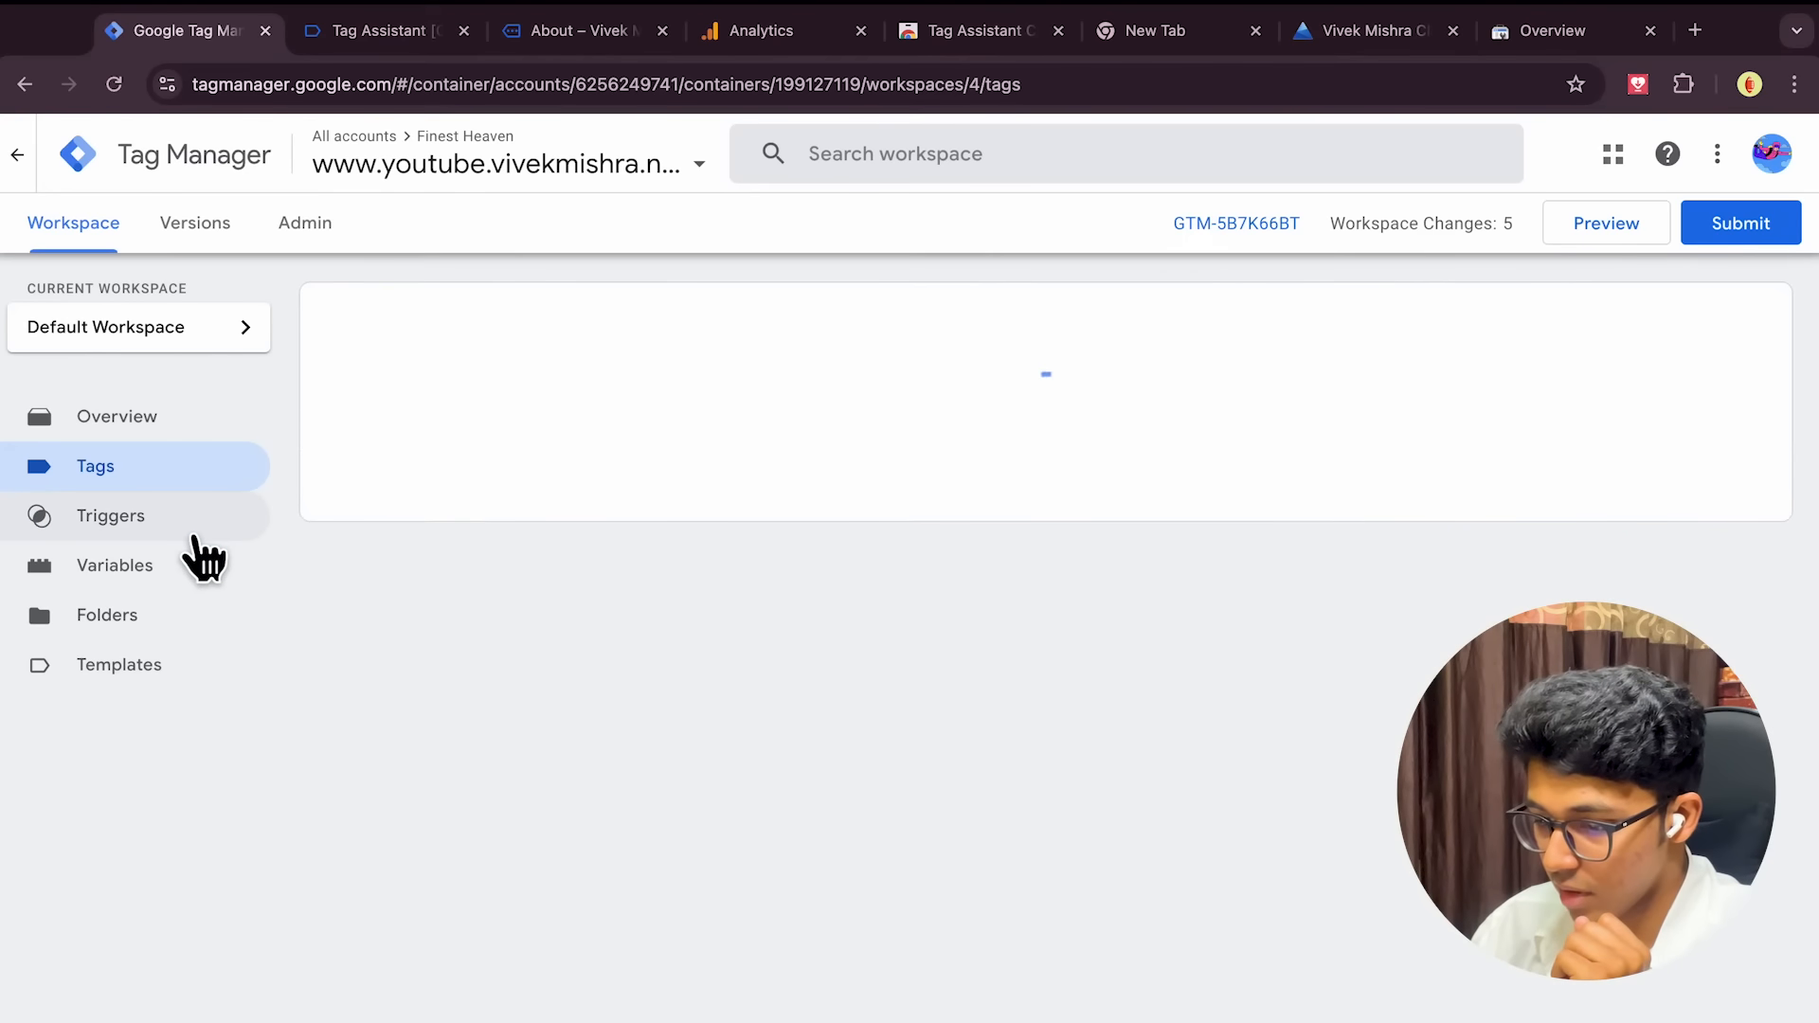
click(180, 538)
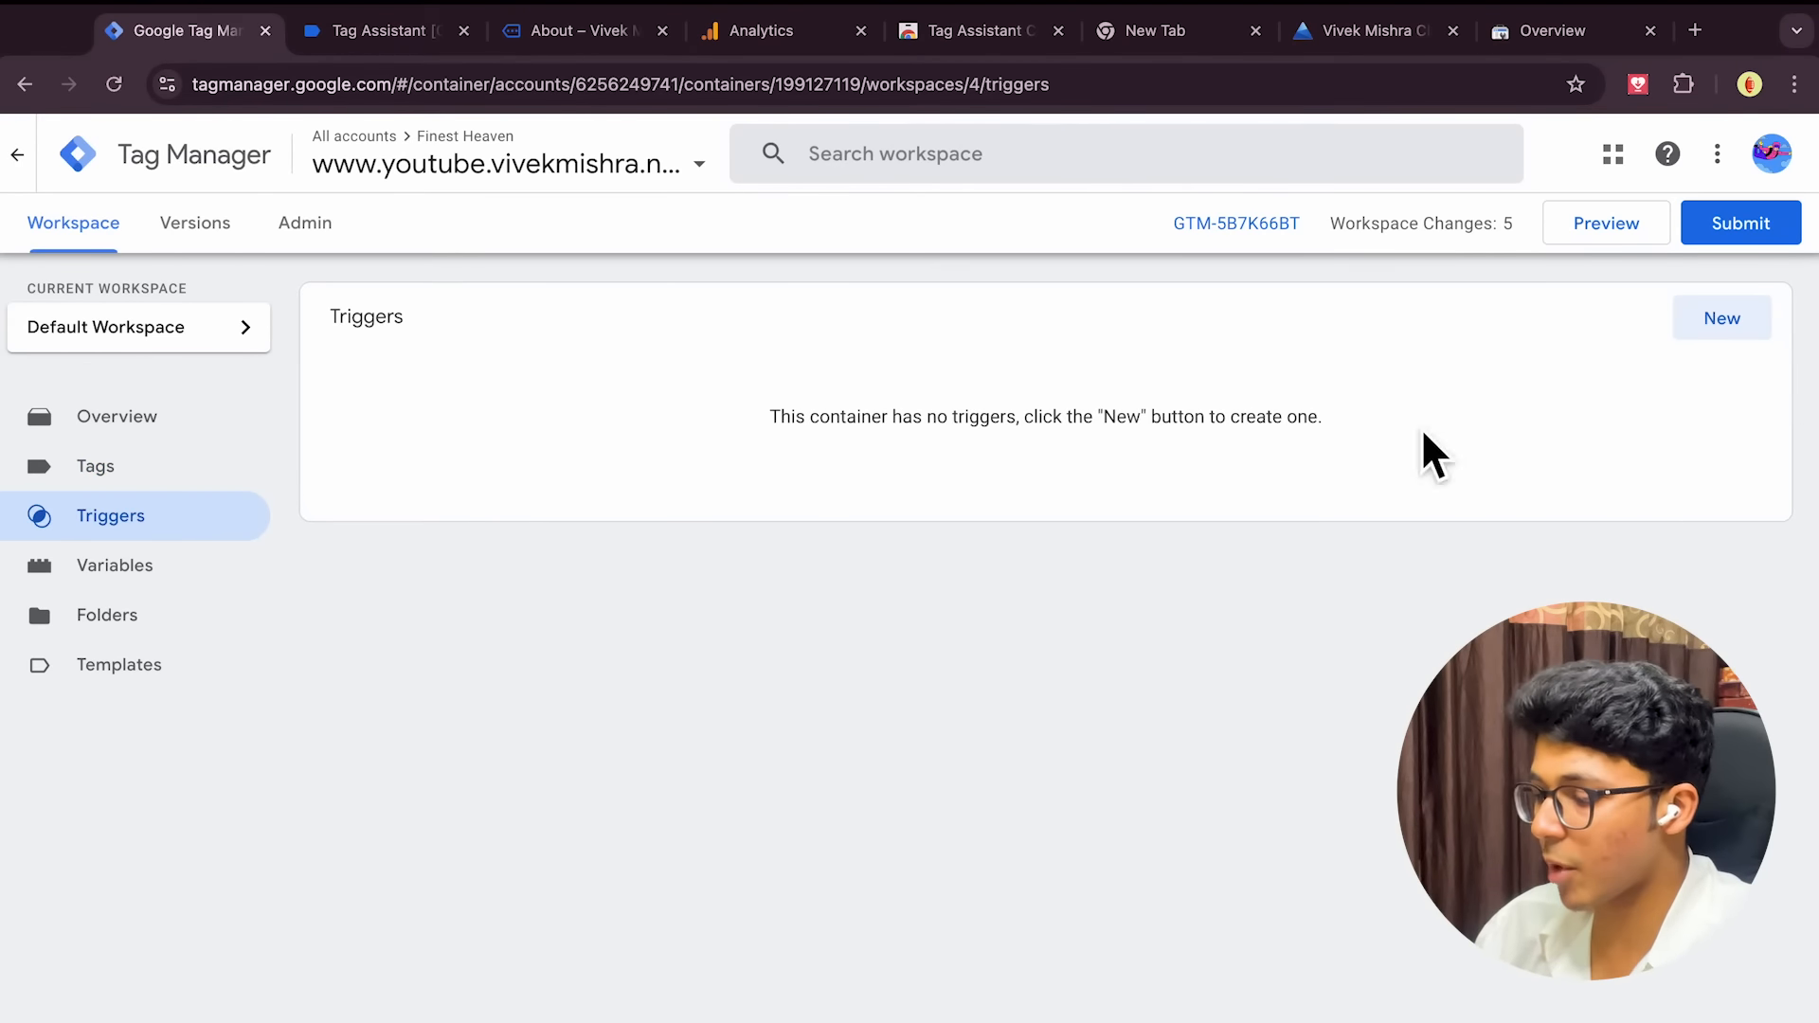
click(1732, 337)
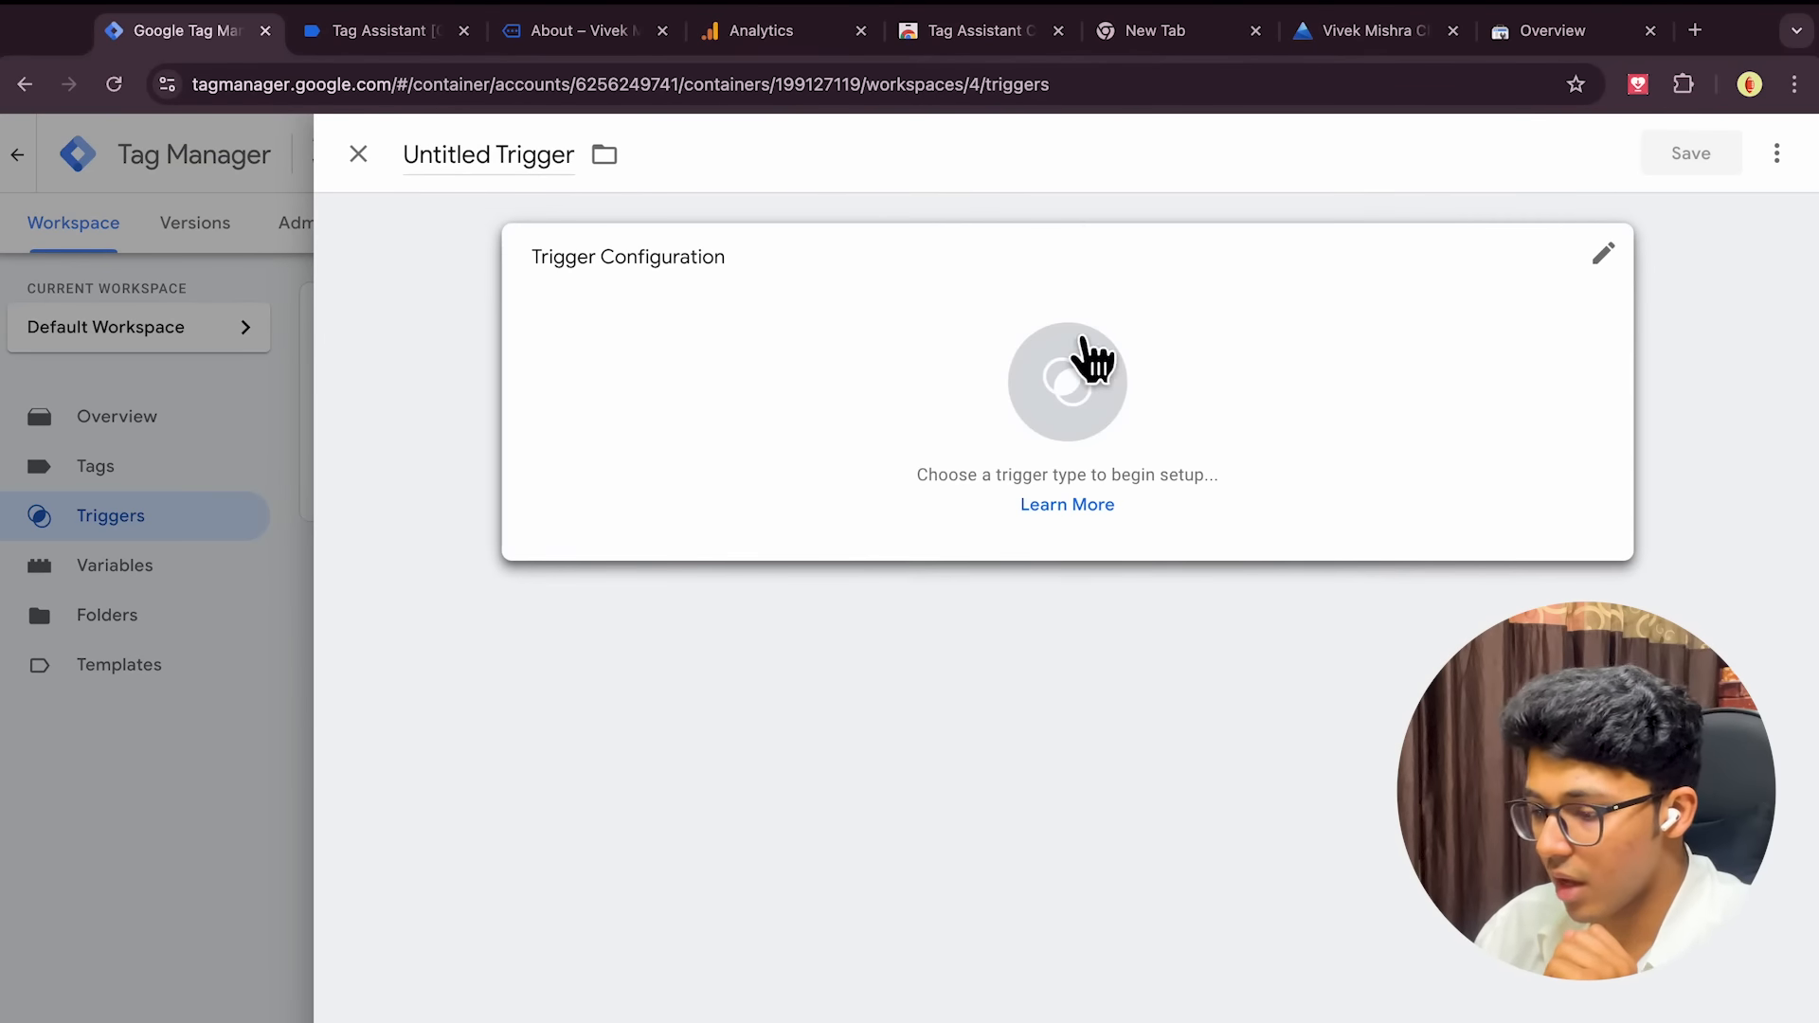
click(1035, 365)
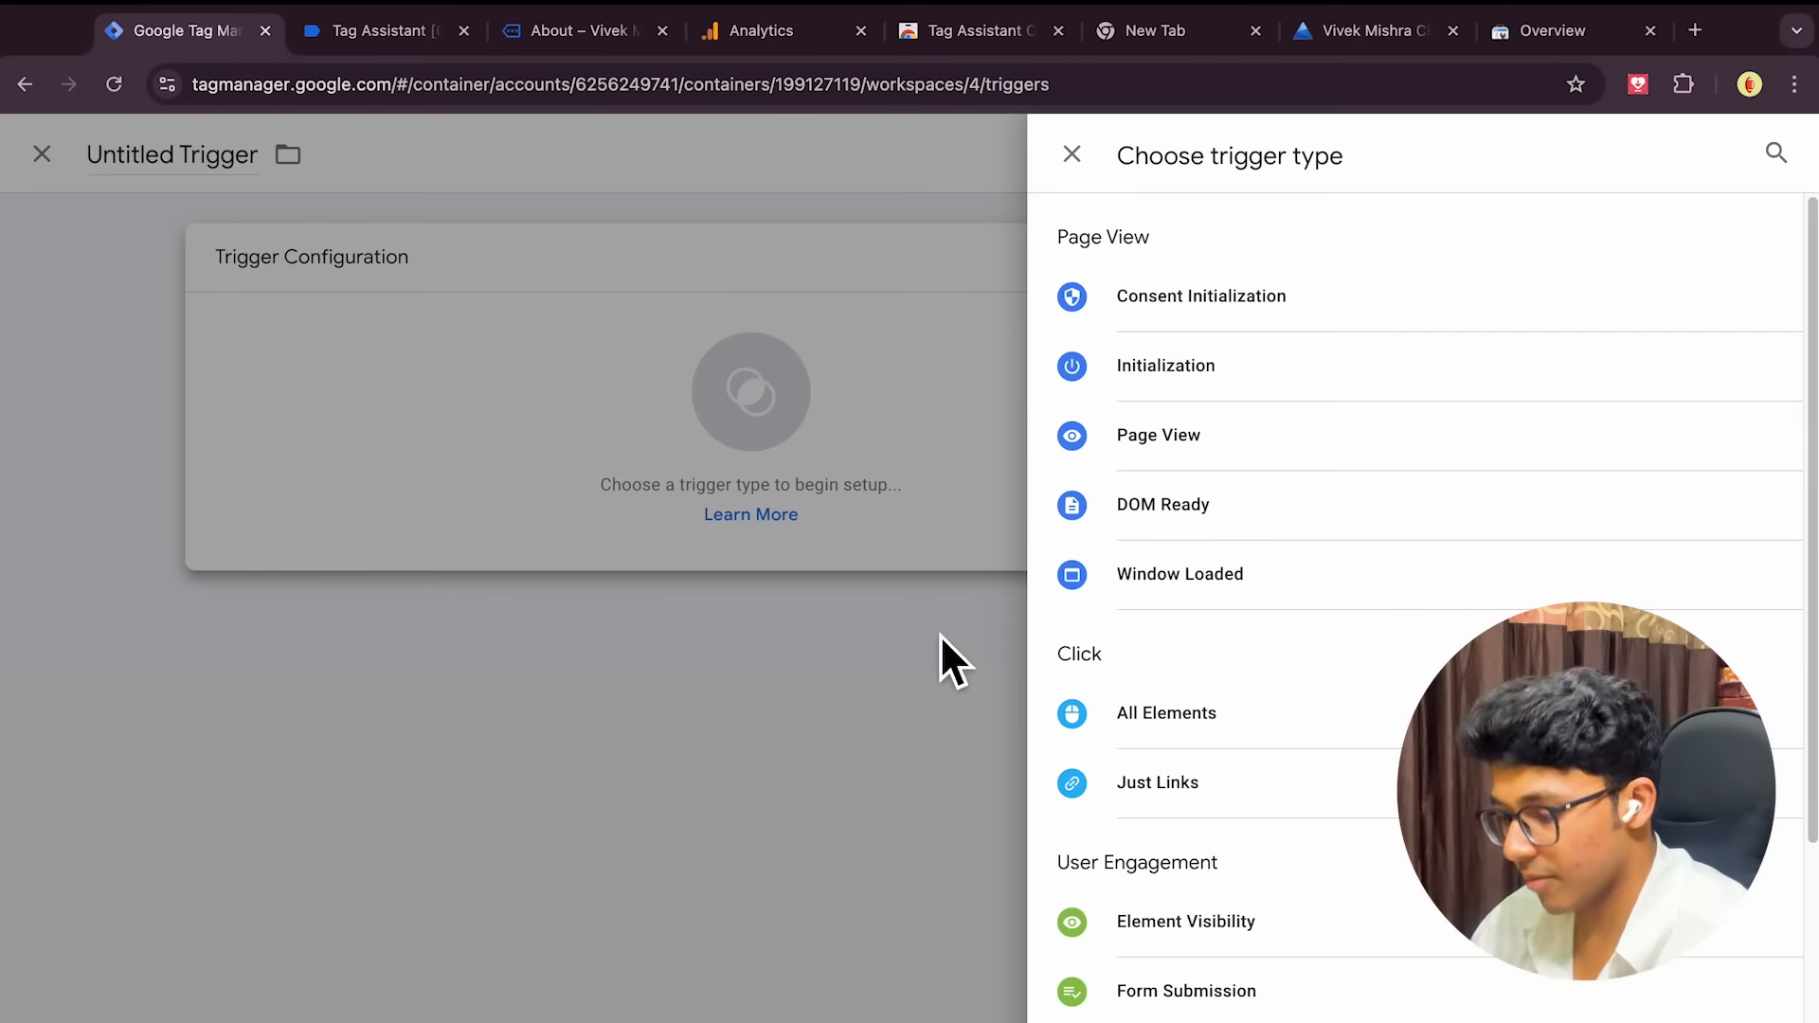
scroll(1349, 650, down, 2)
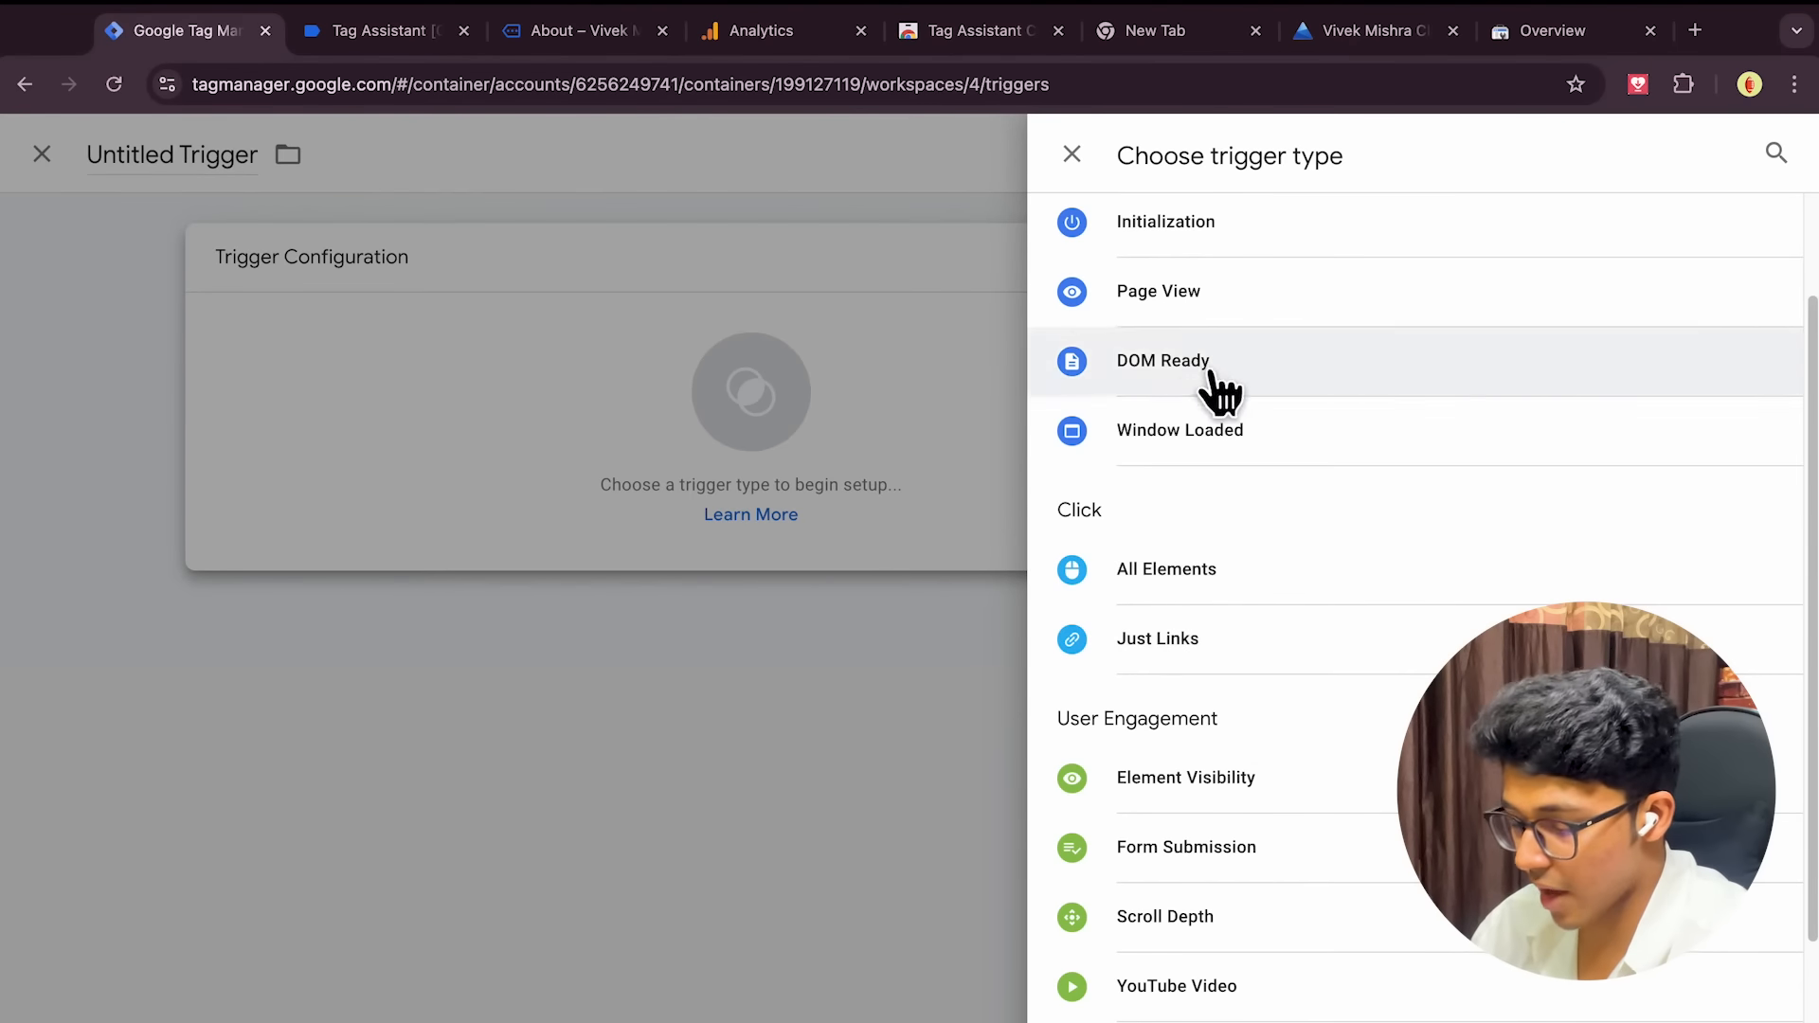
click(1303, 599)
Try Some Clicks conditions on GA Measurement ID, Page URL and Scroll Direction, then revert to All Clicks
click(701, 510)
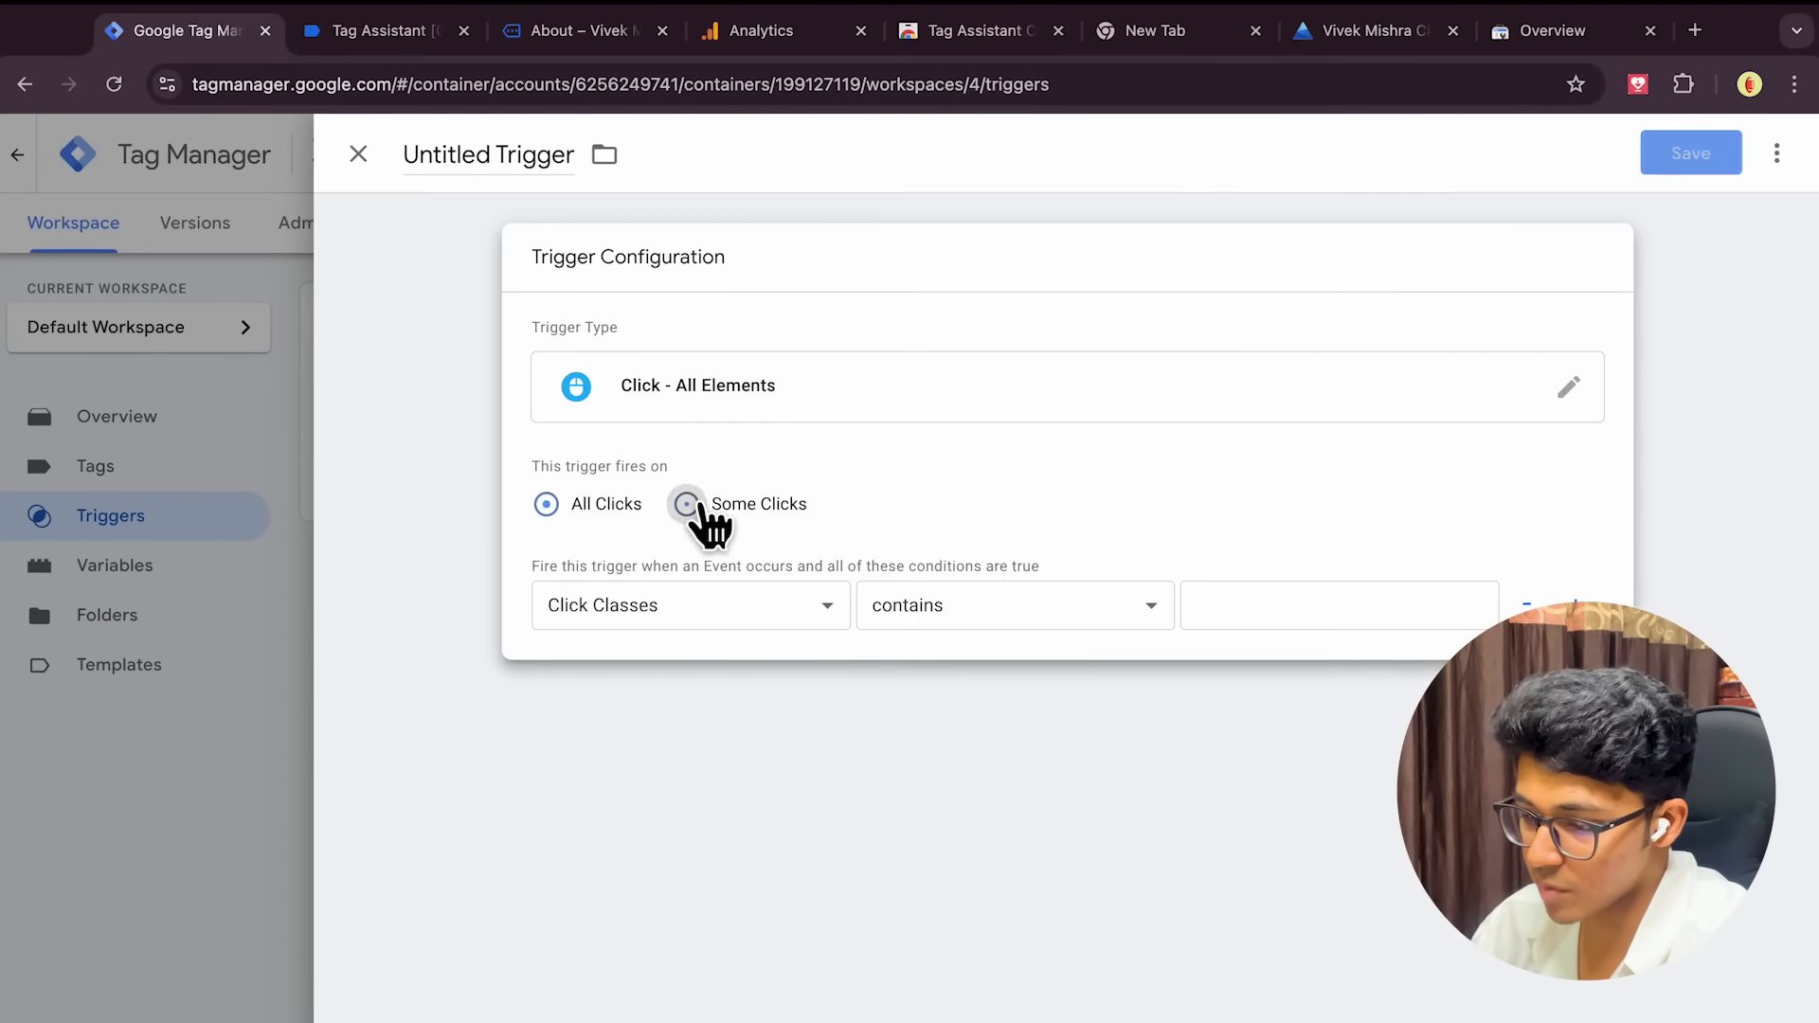
click(775, 625)
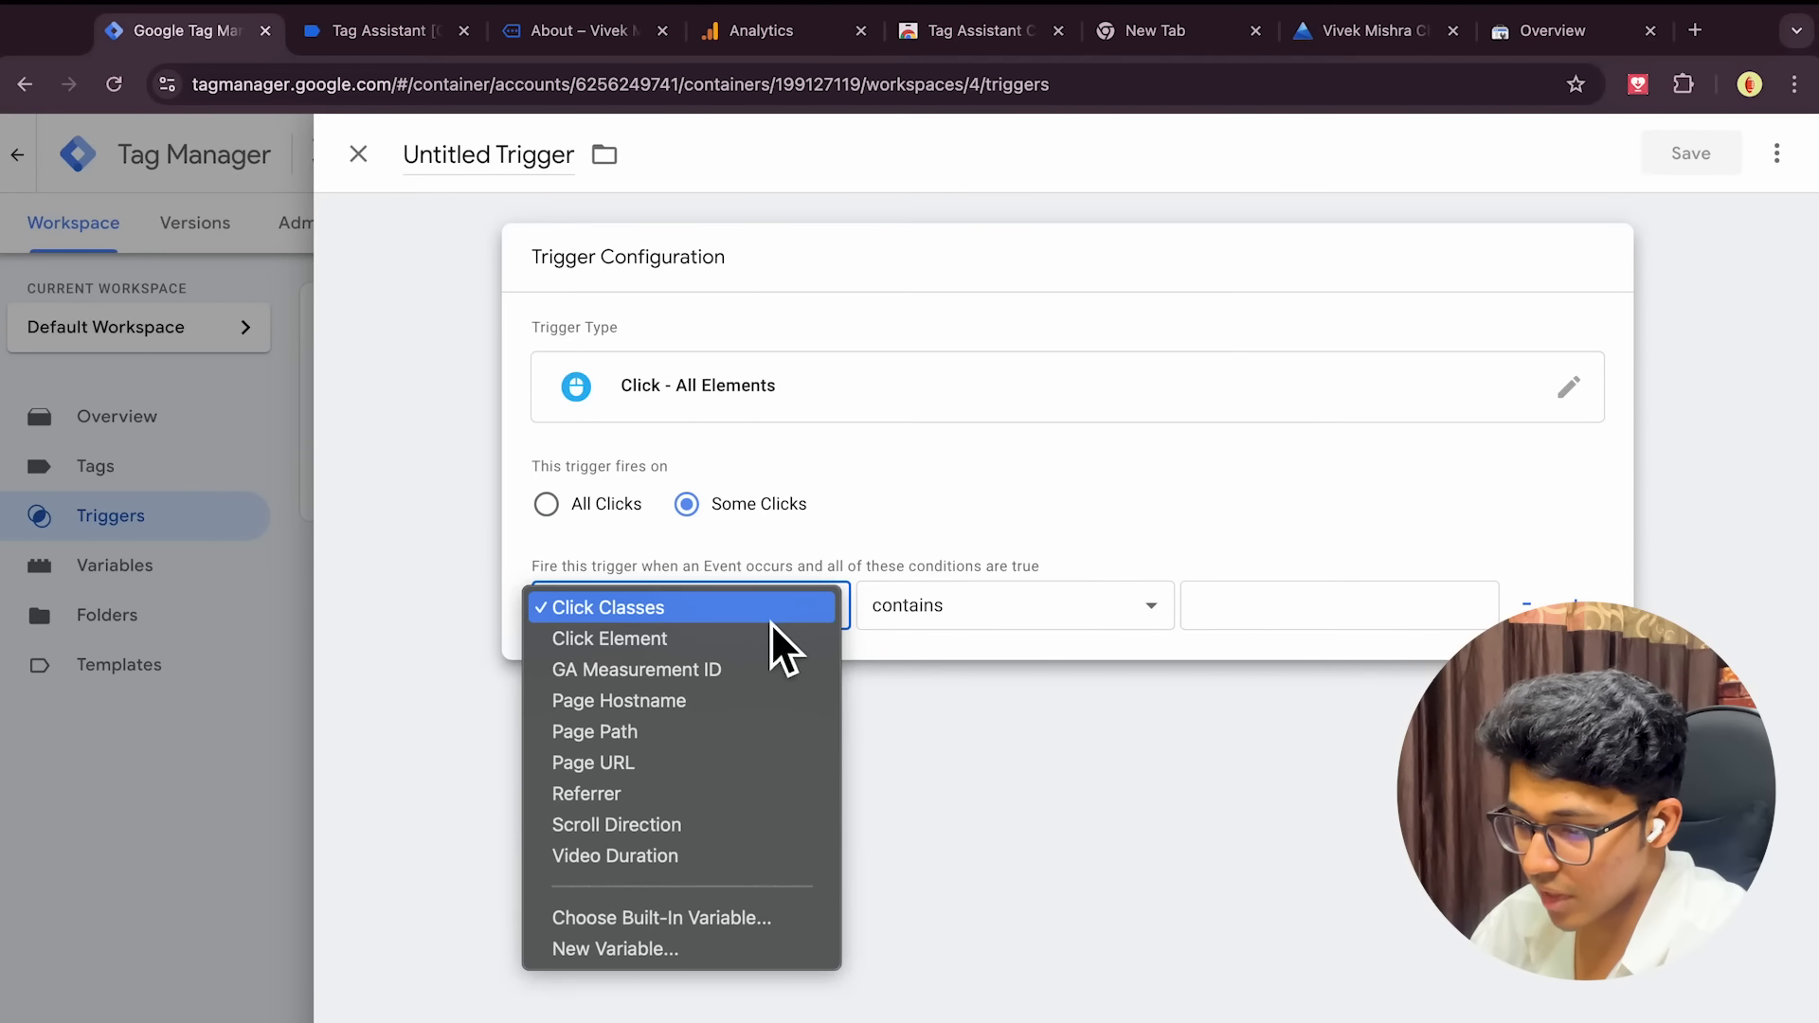
click(683, 682)
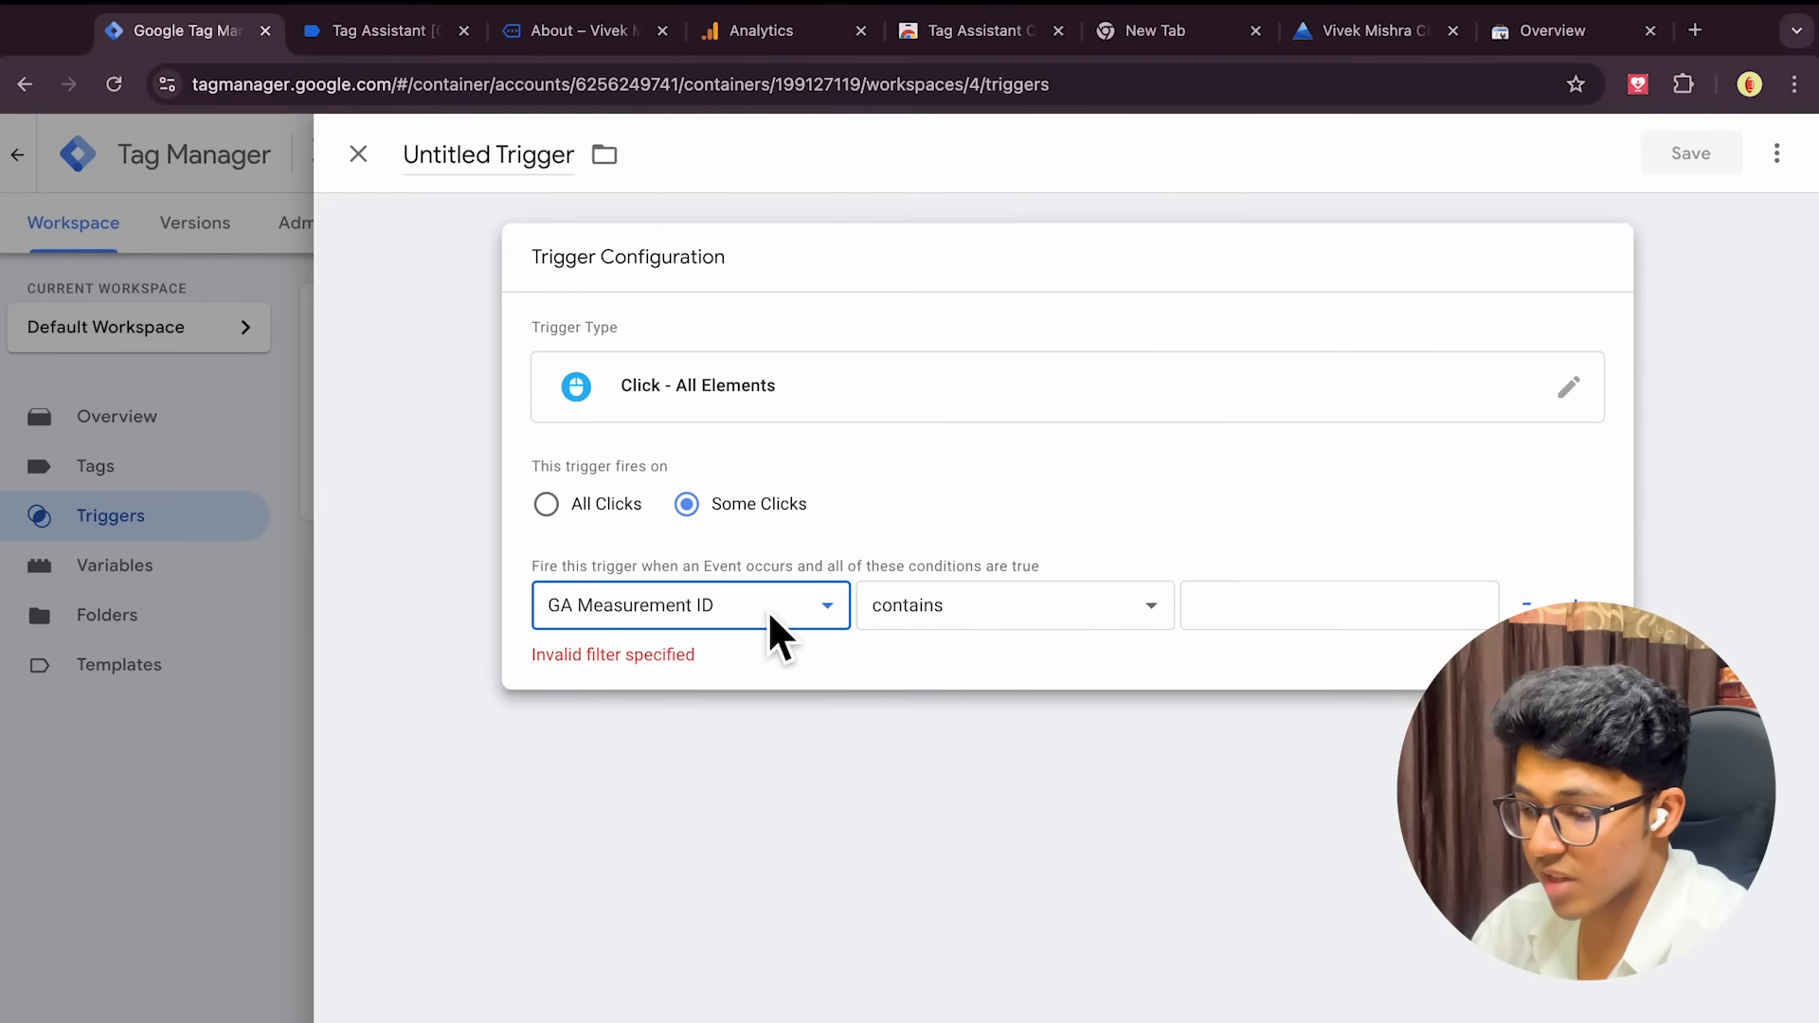
click(804, 636)
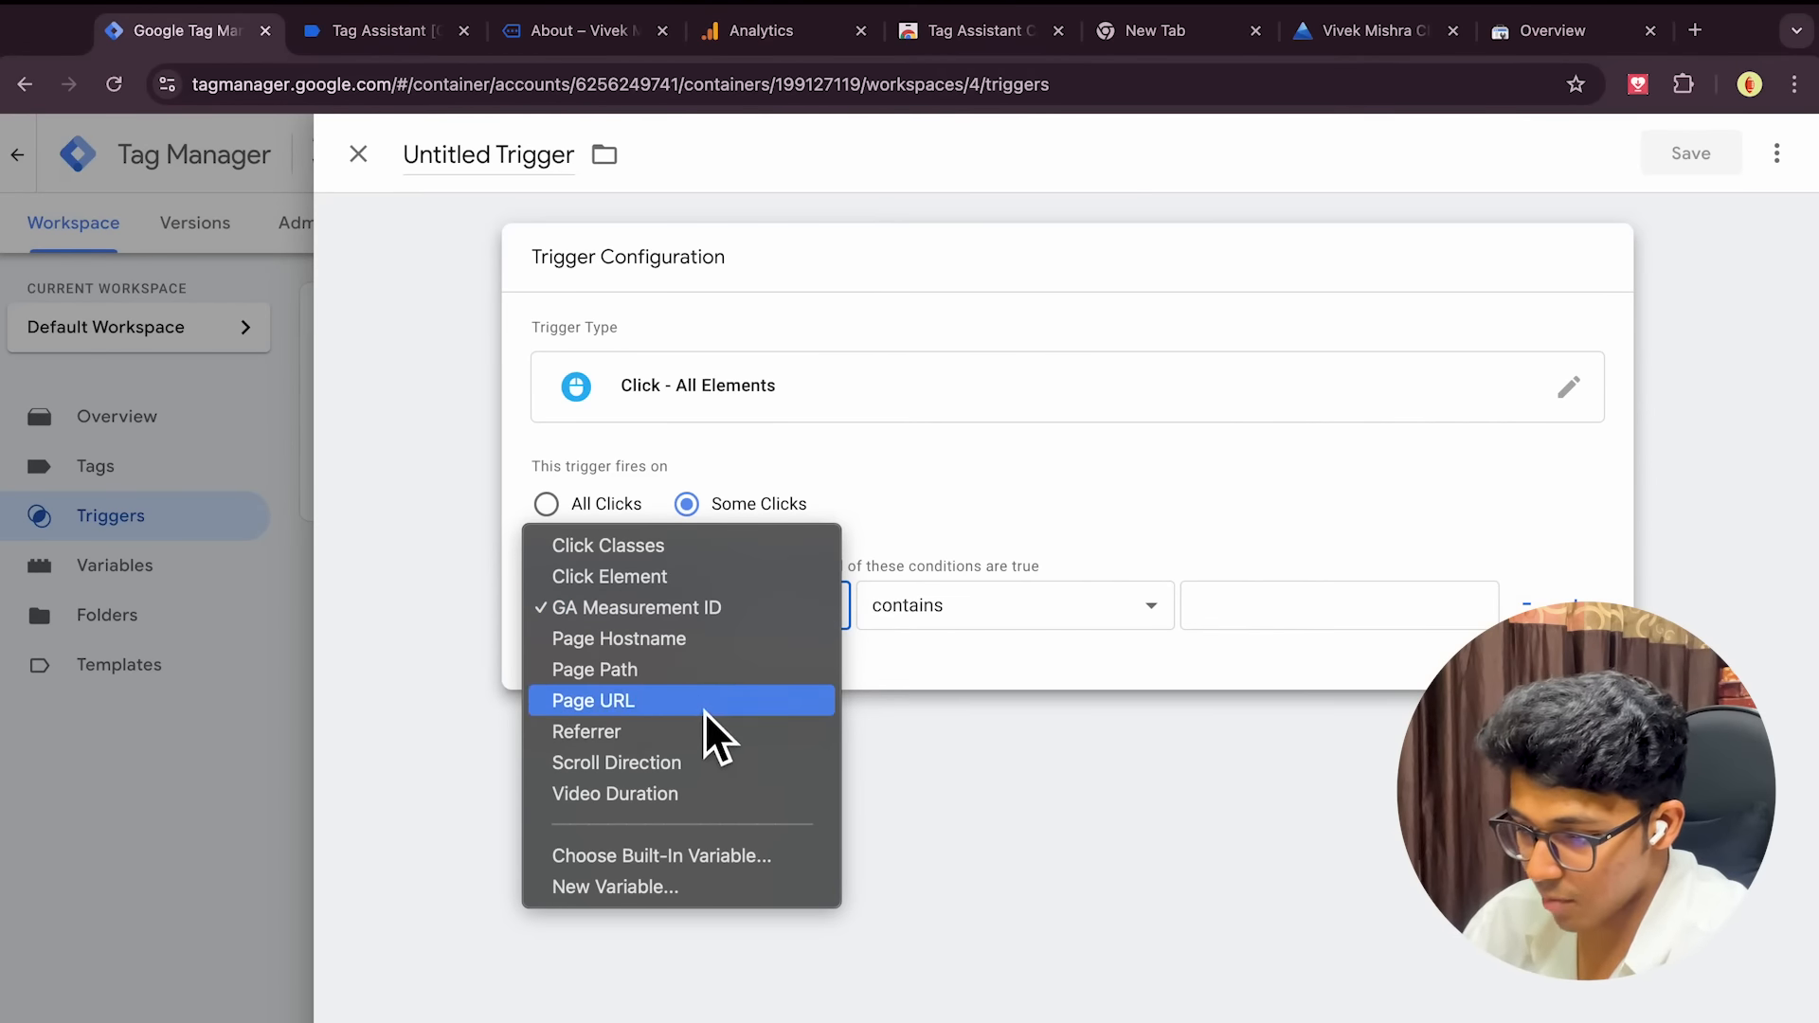
click(977, 498)
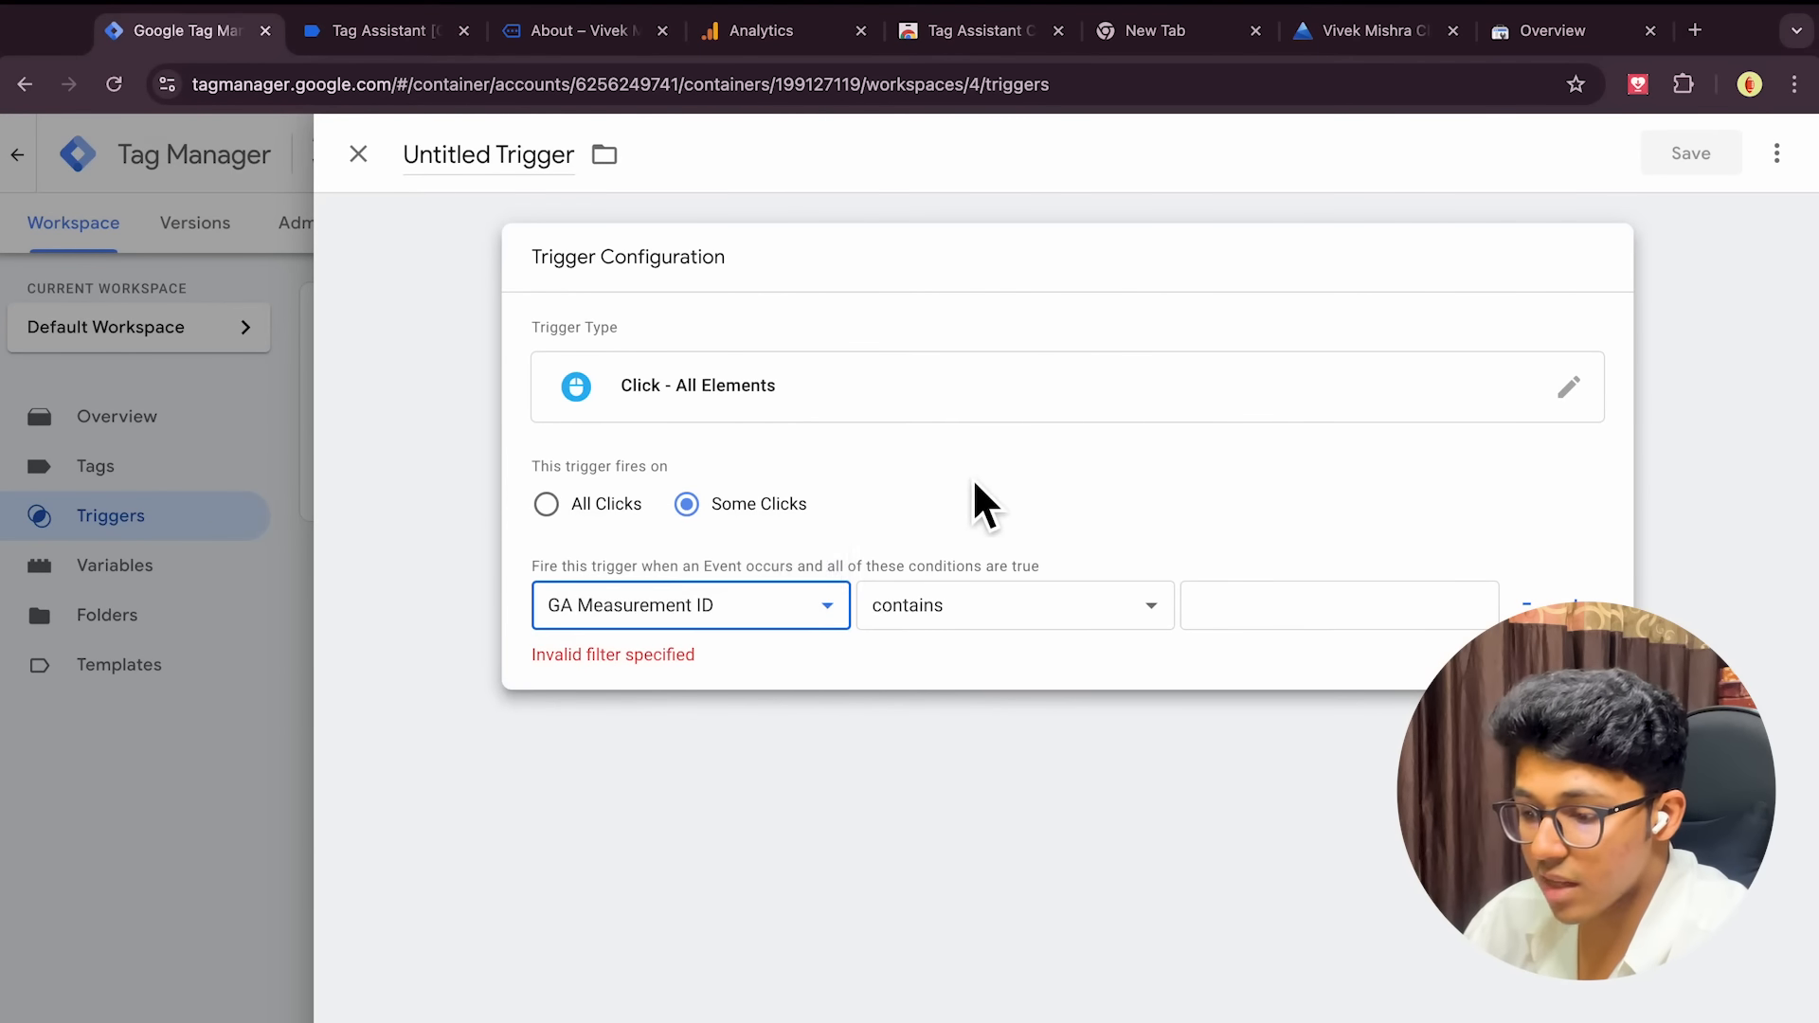
click(751, 602)
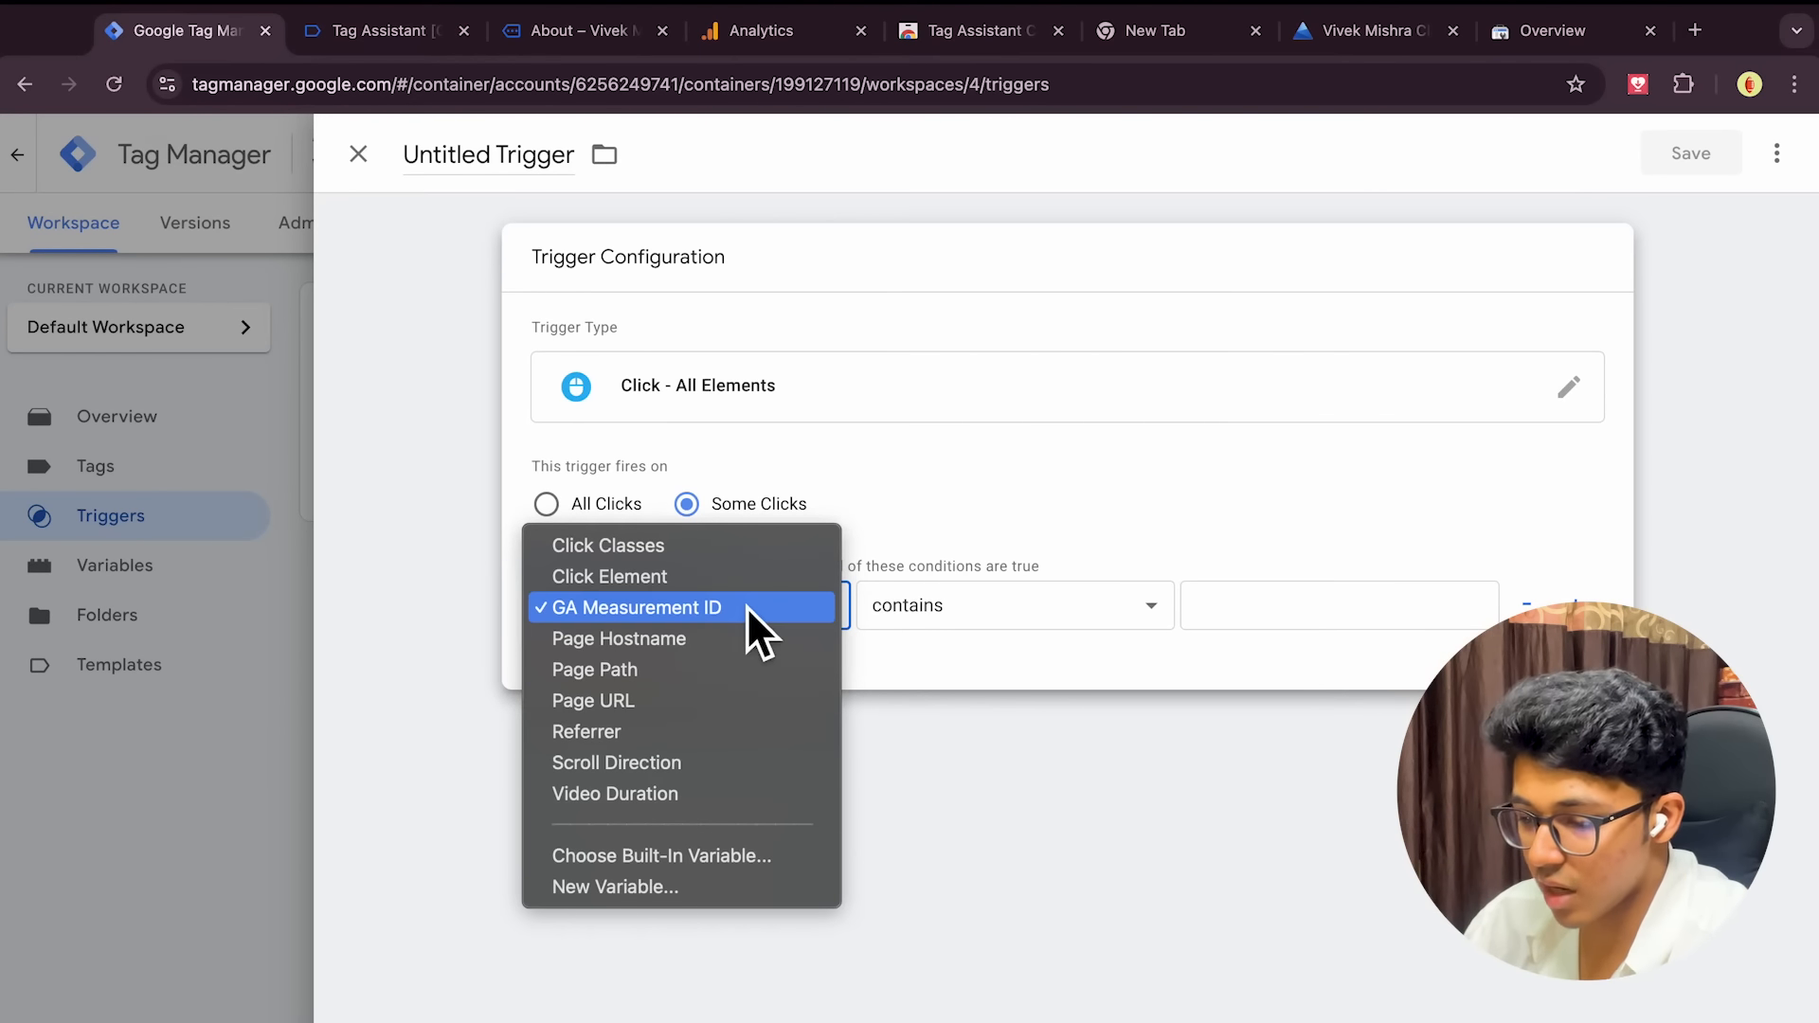
click(691, 701)
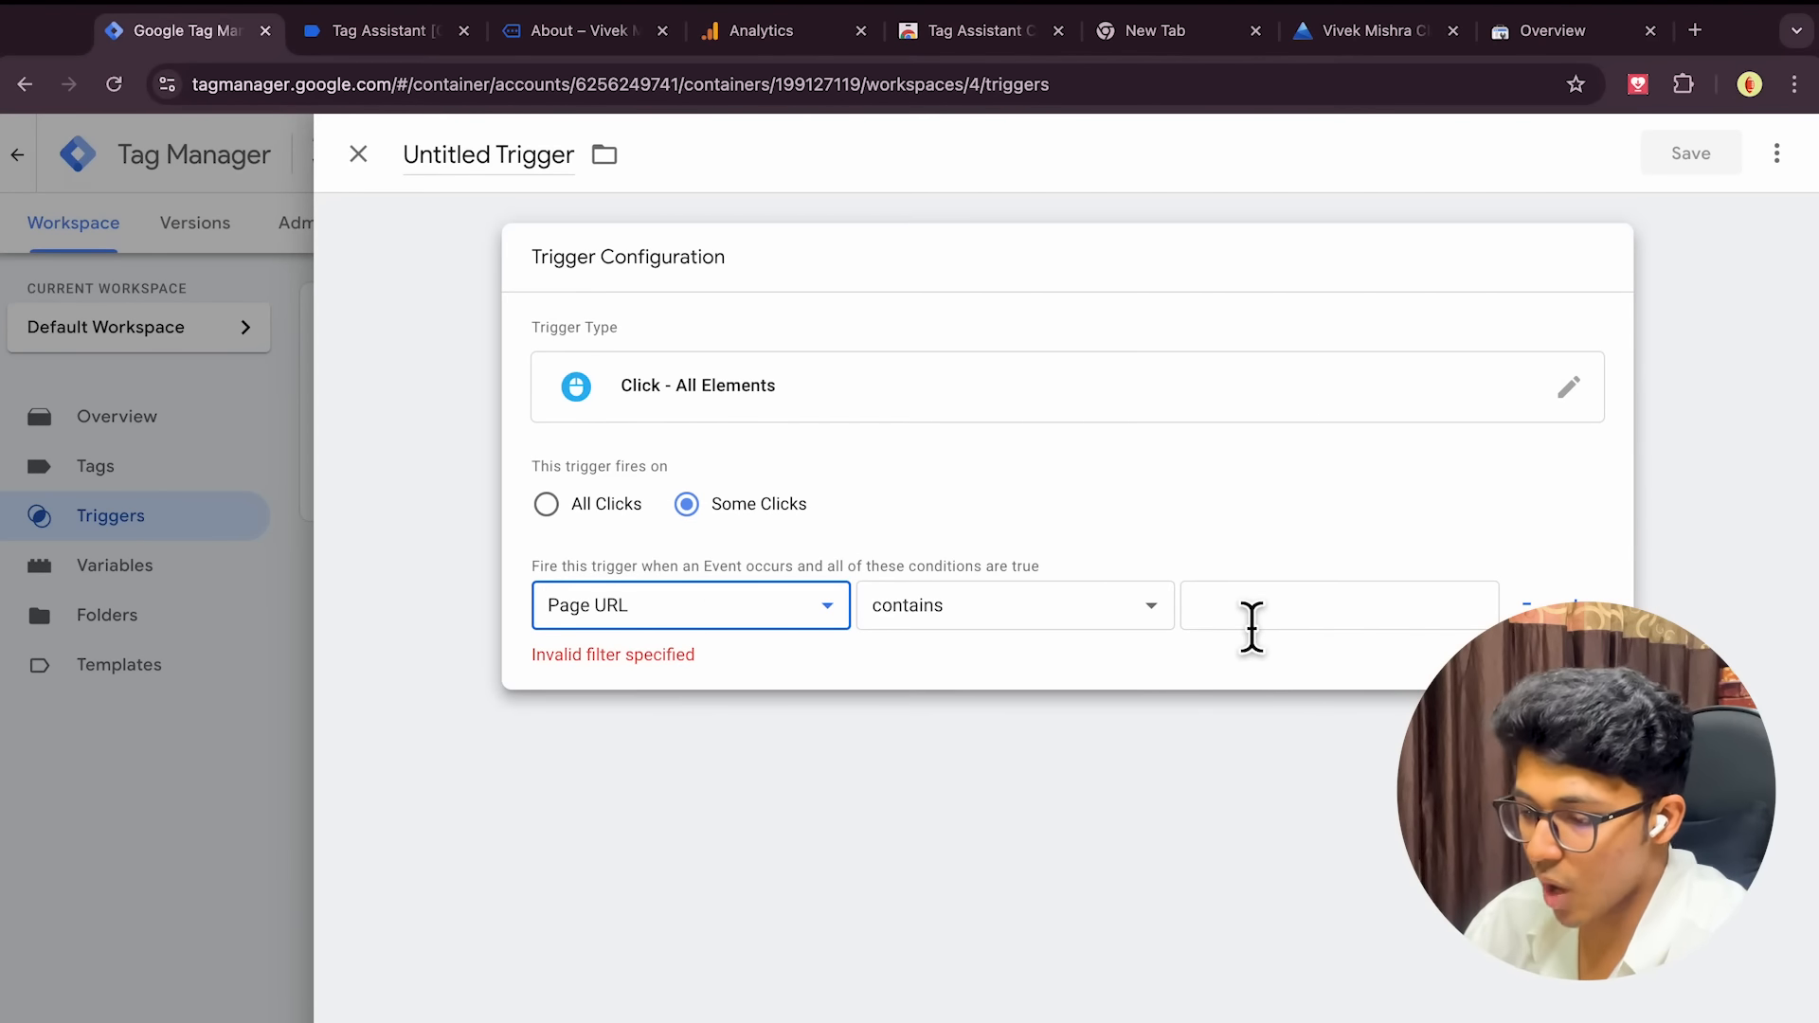
click(767, 618)
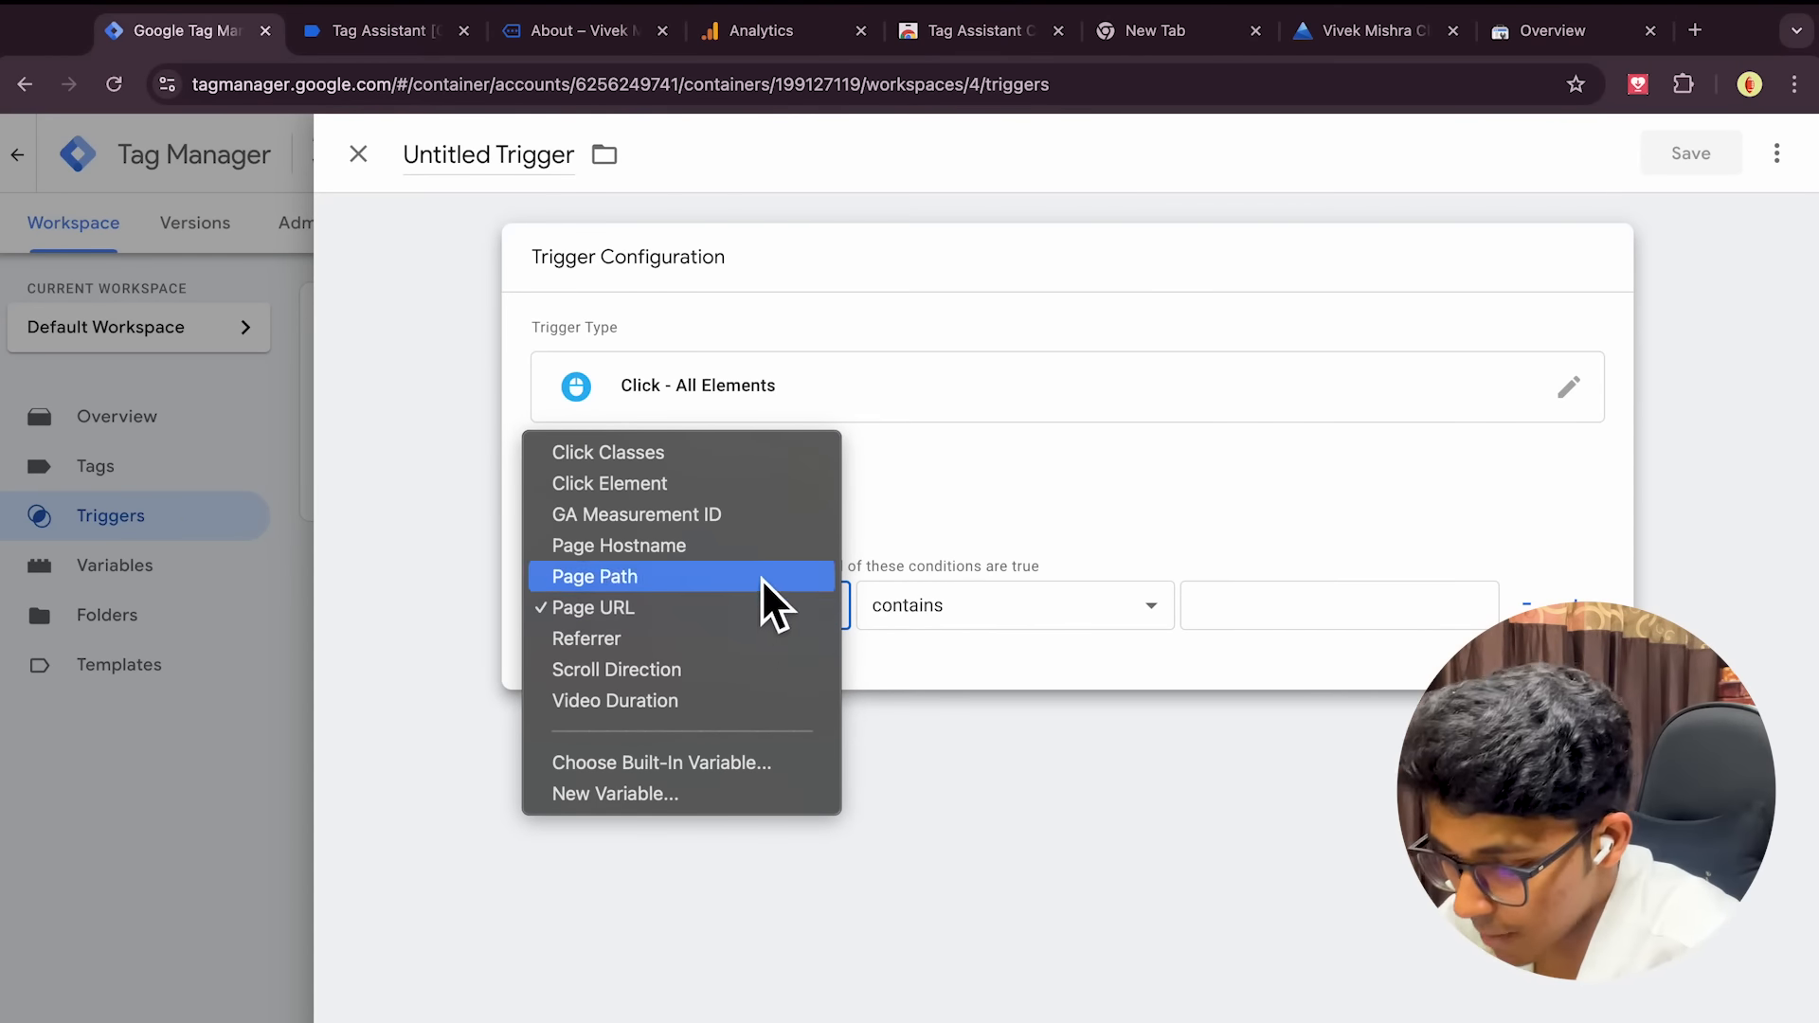
click(663, 672)
click(917, 618)
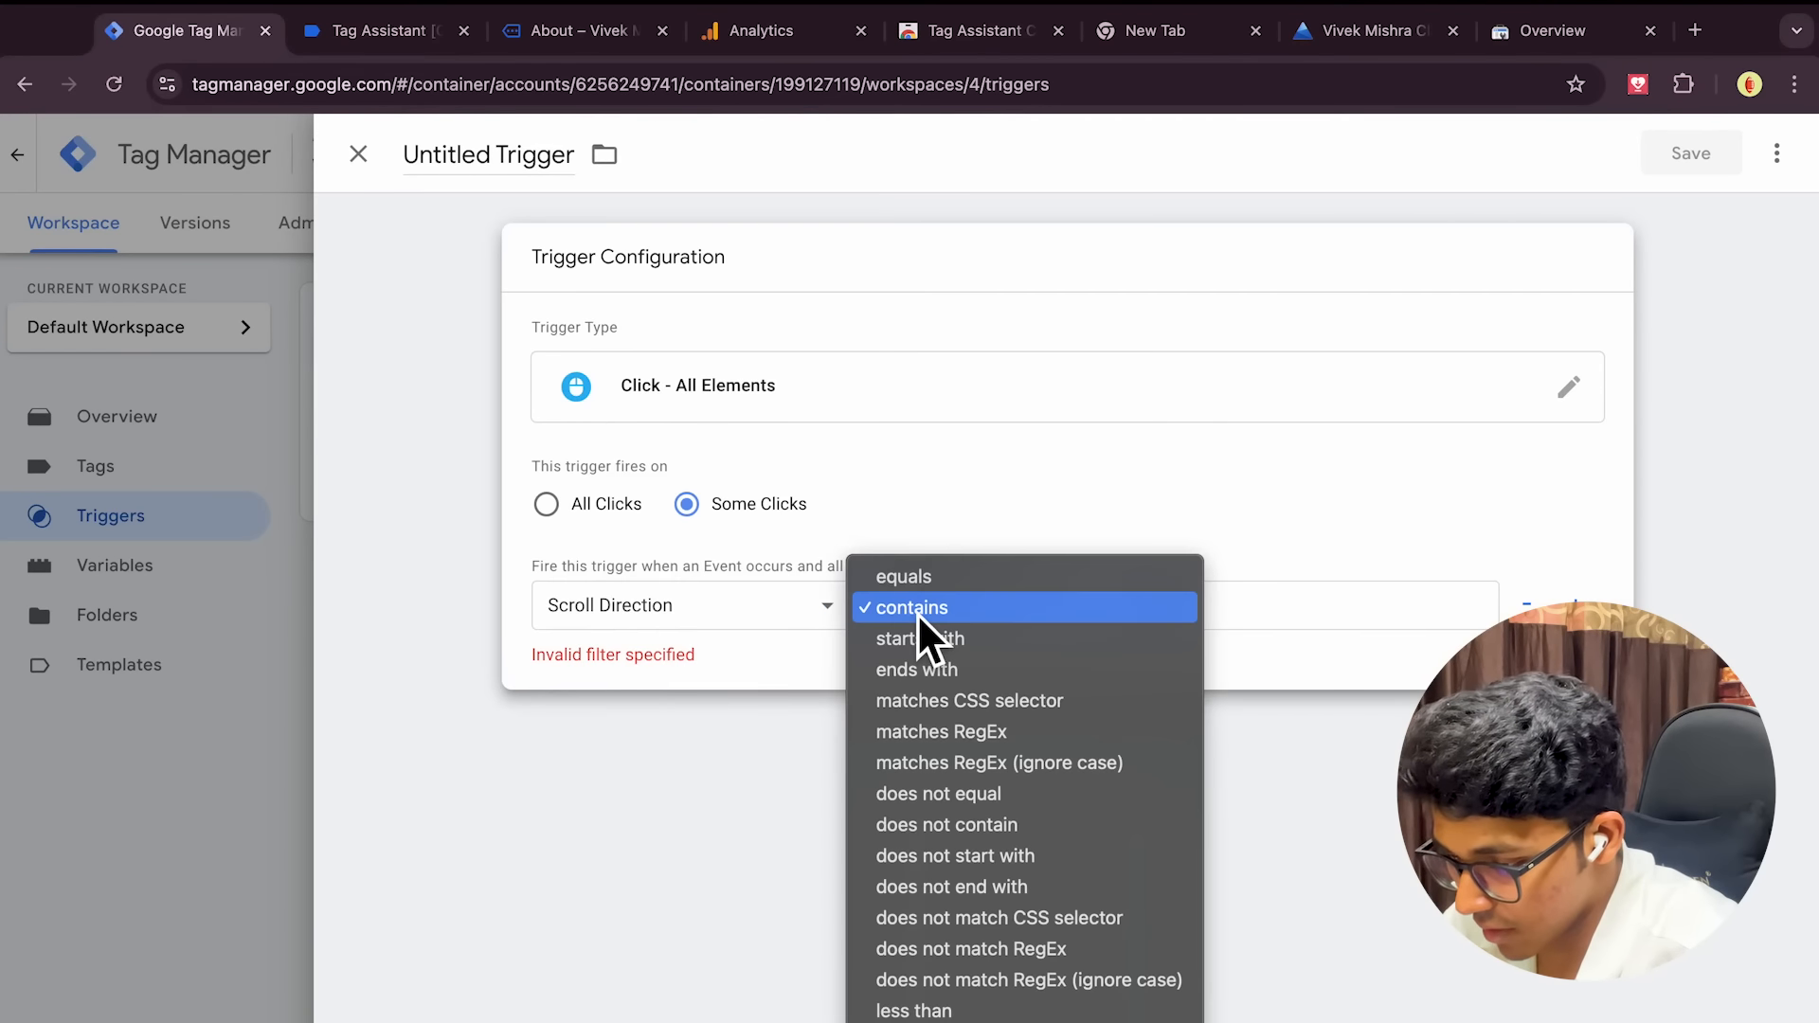
click(1101, 481)
click(747, 610)
click(743, 605)
click(546, 504)
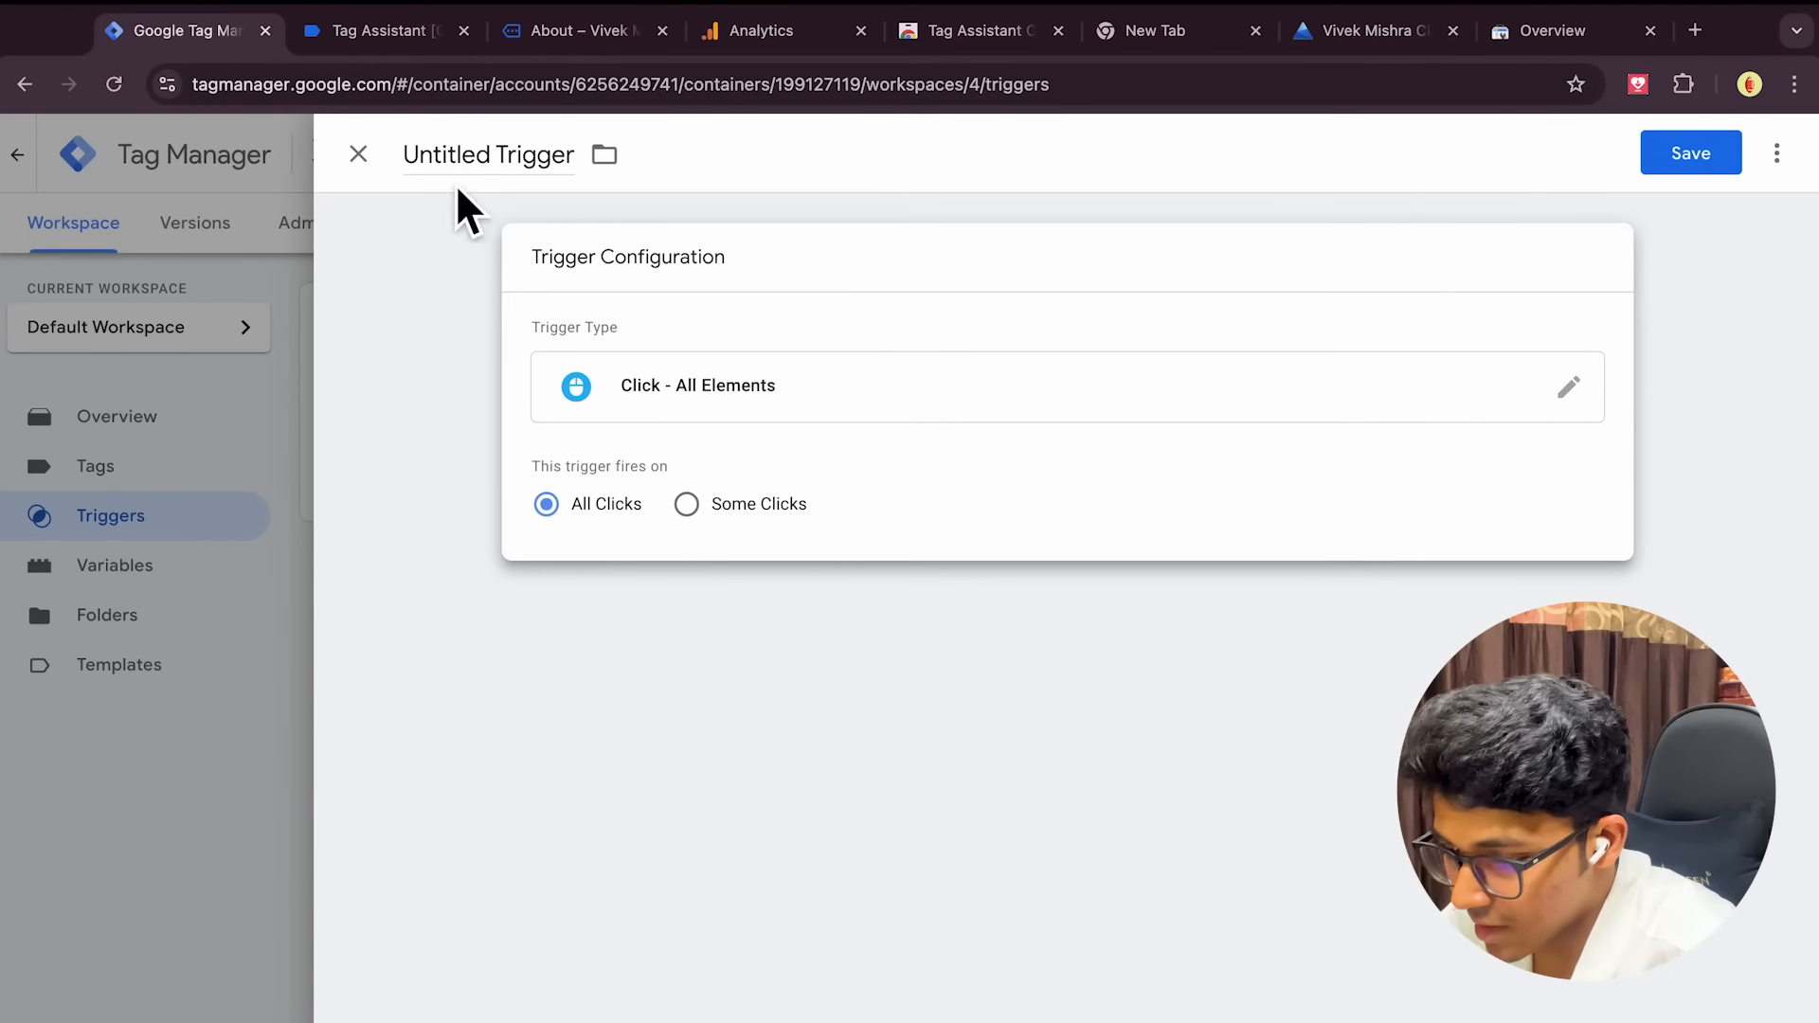
Name the trigger 'Link clicks' and save it
click(493, 159)
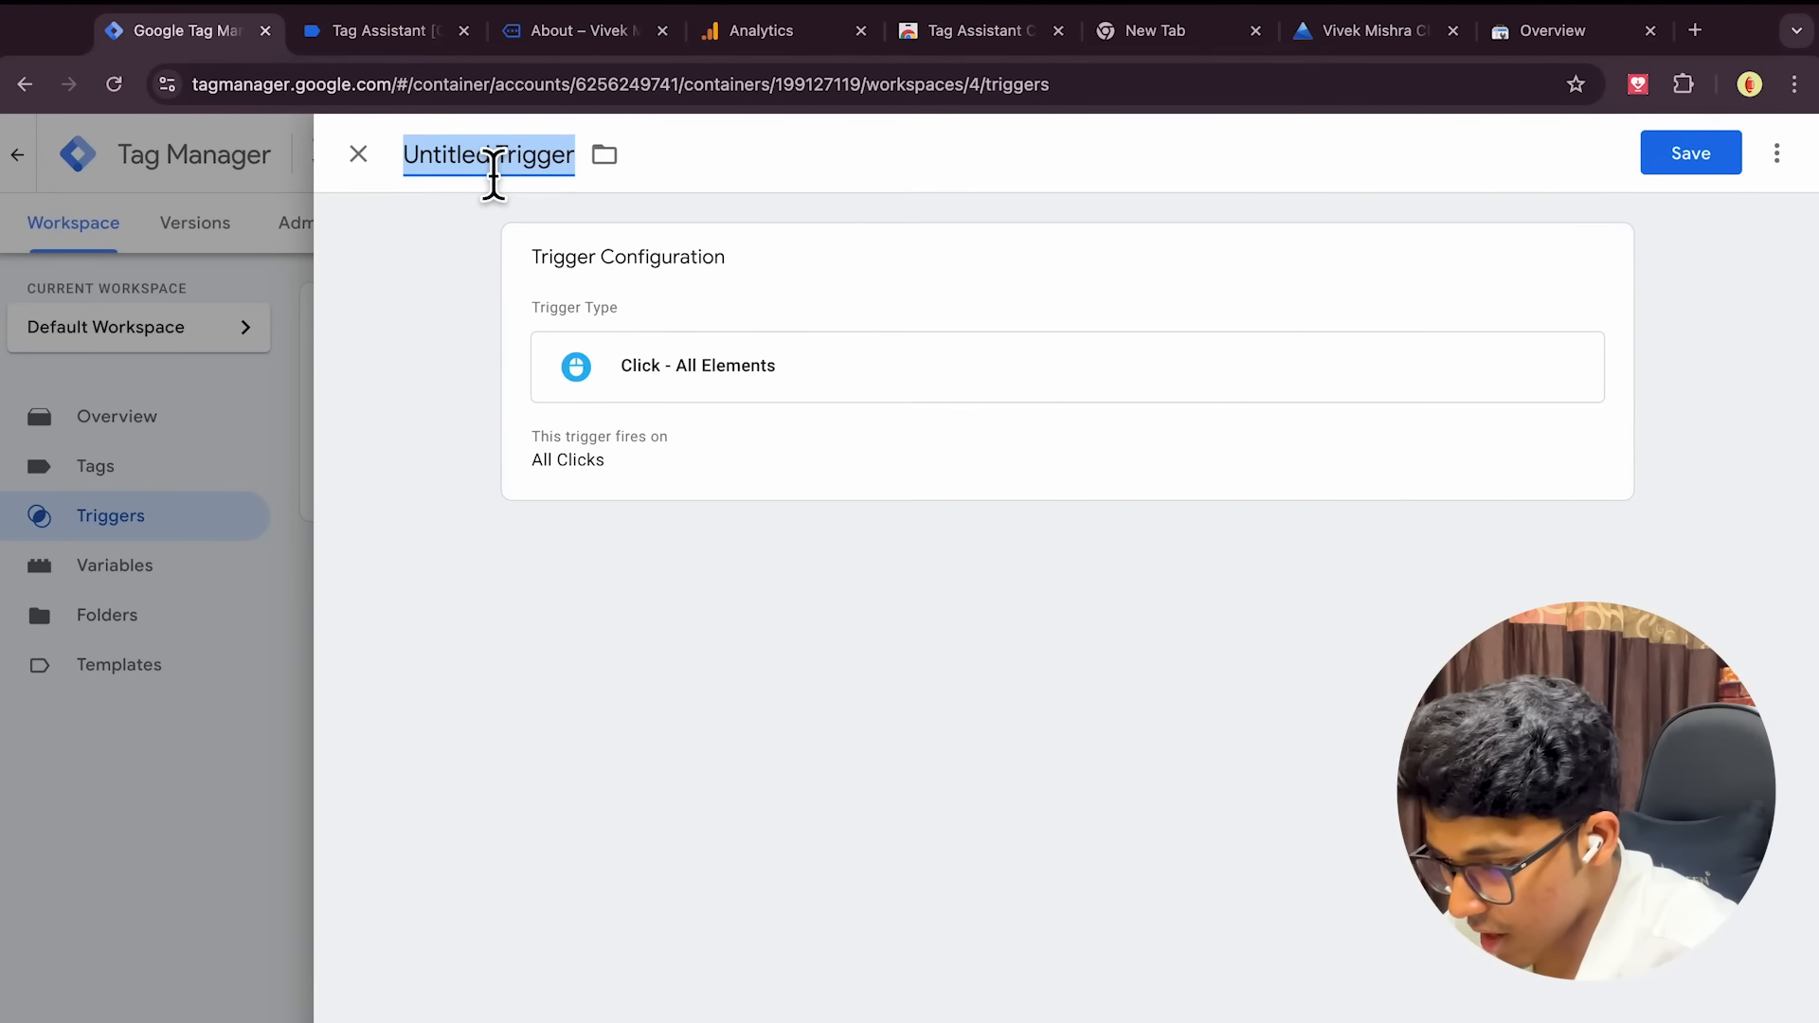
text(Link clicks)
click(1727, 168)
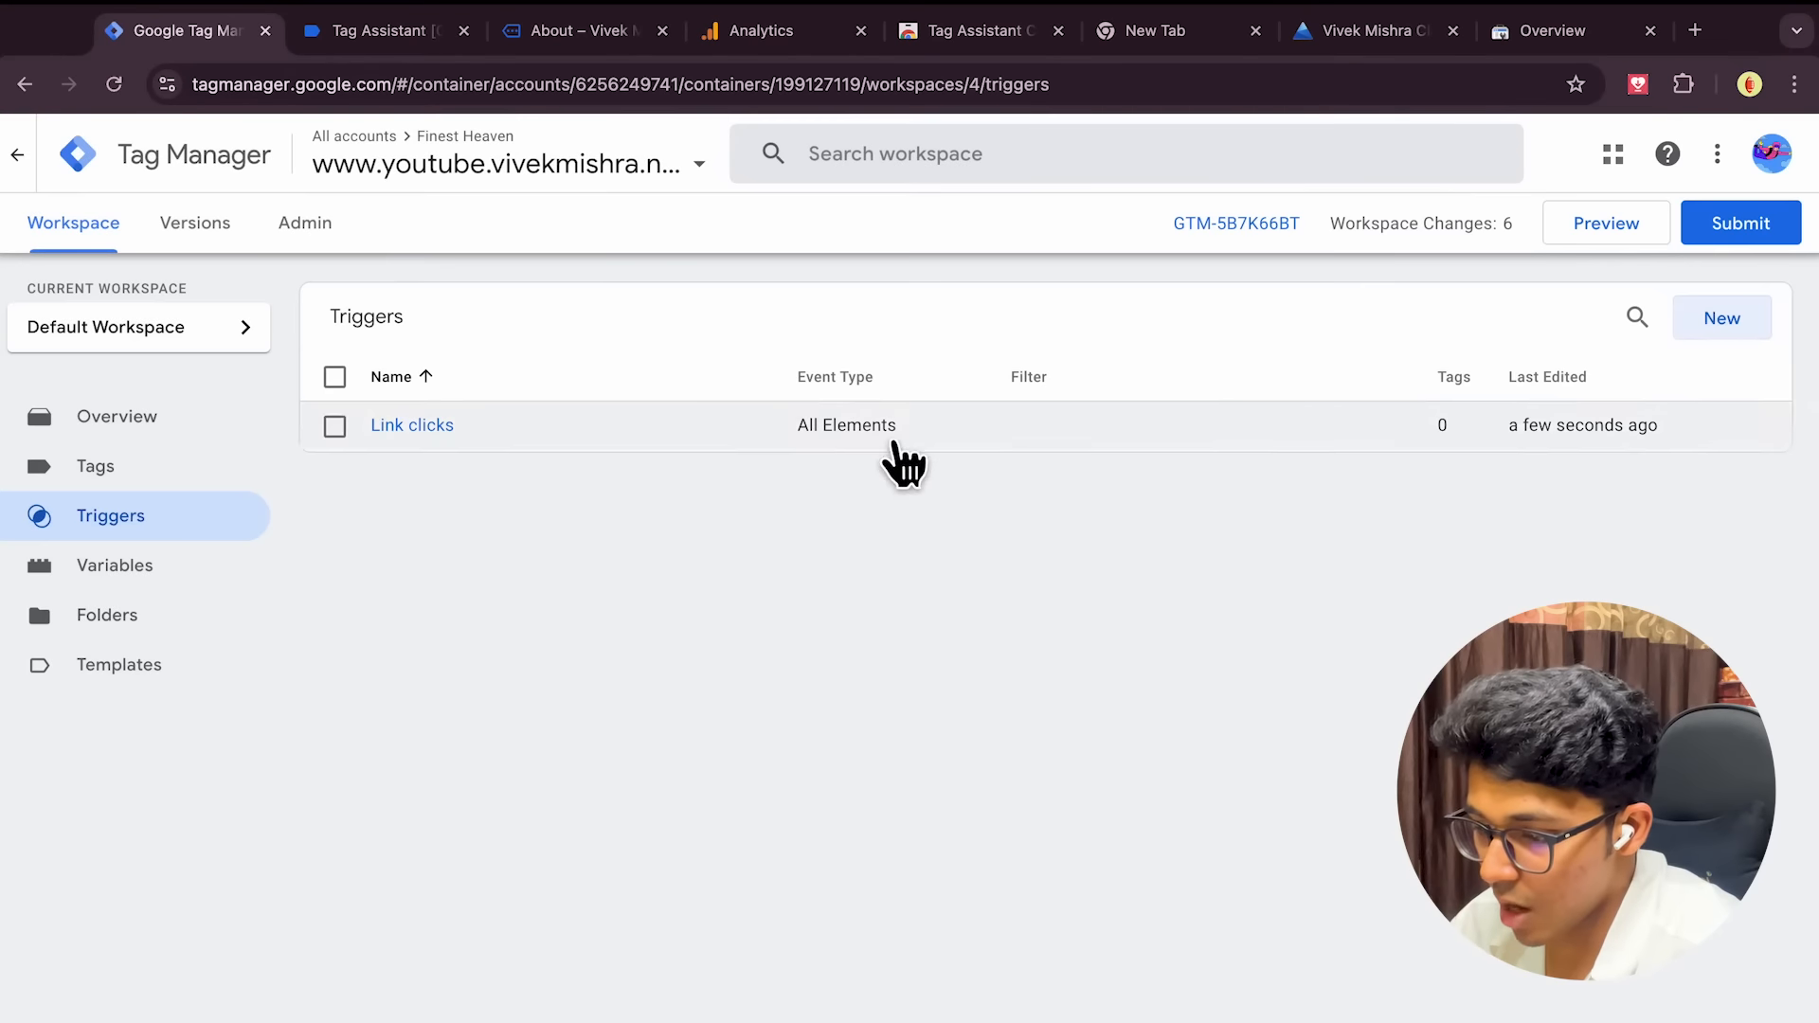
click(167, 483)
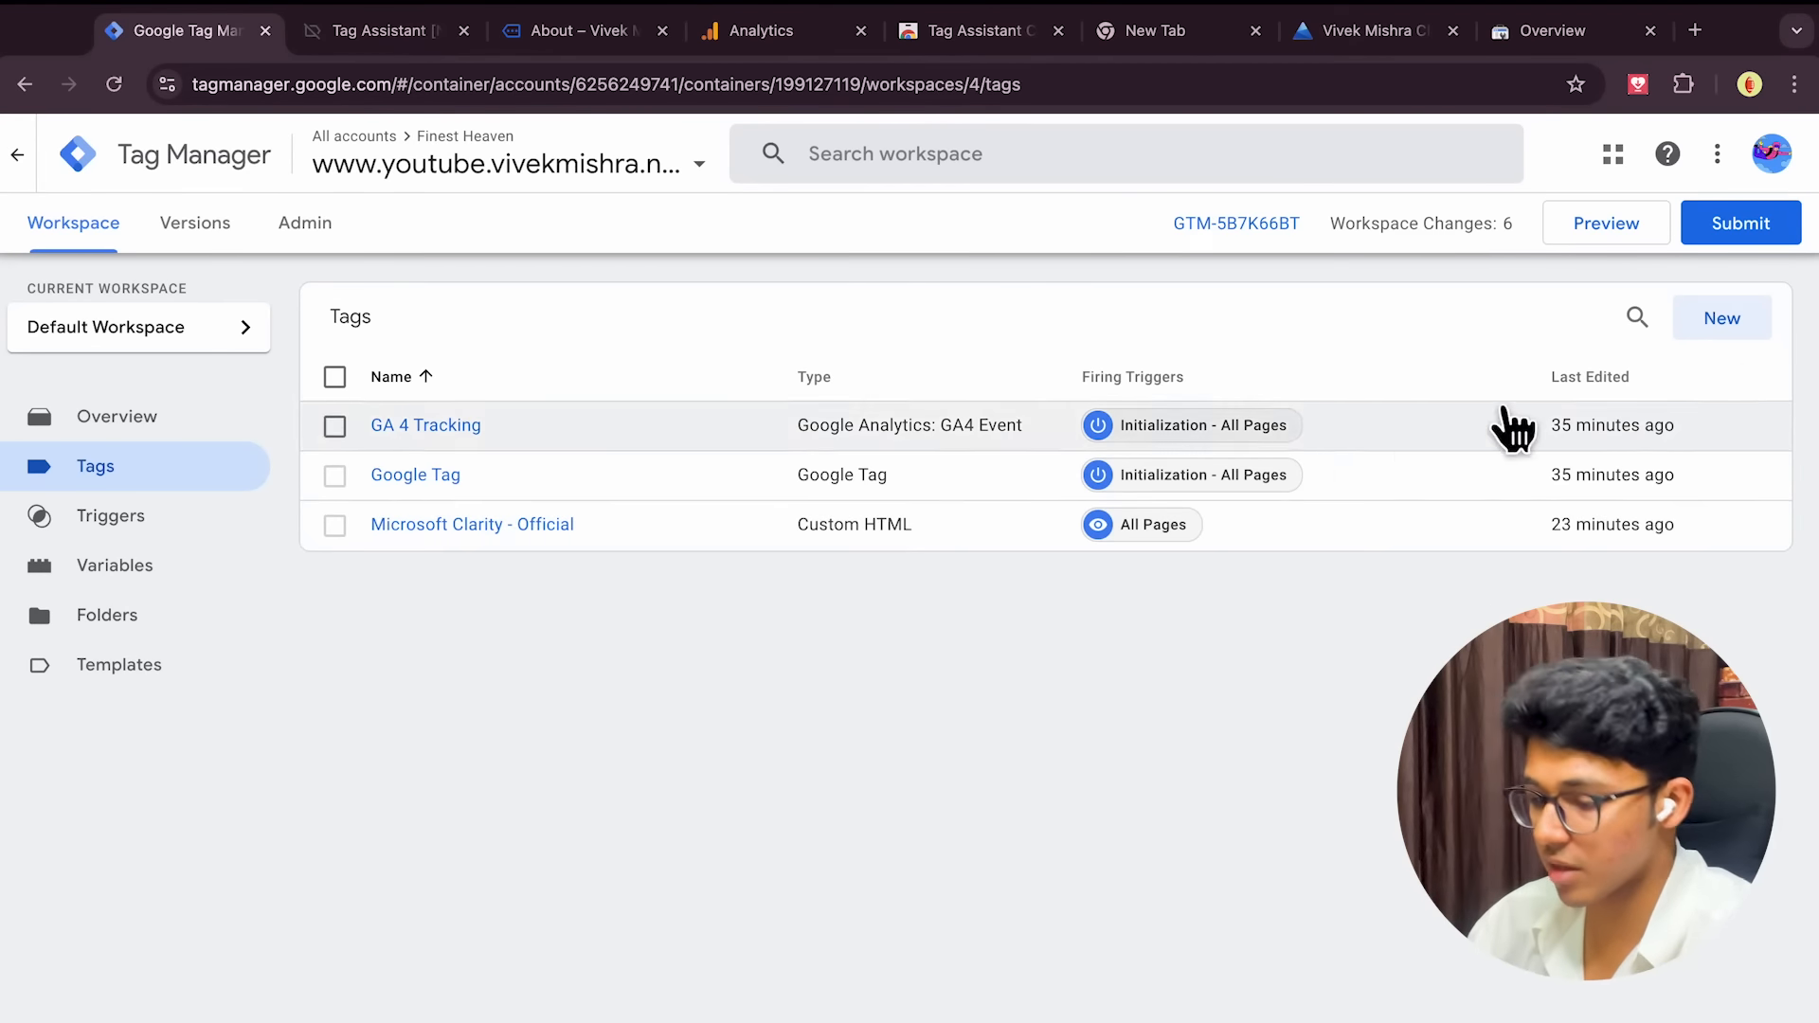
Create a GA4 Event tag using the GA Measurement ID variable as its Measurement ID
click(1720, 324)
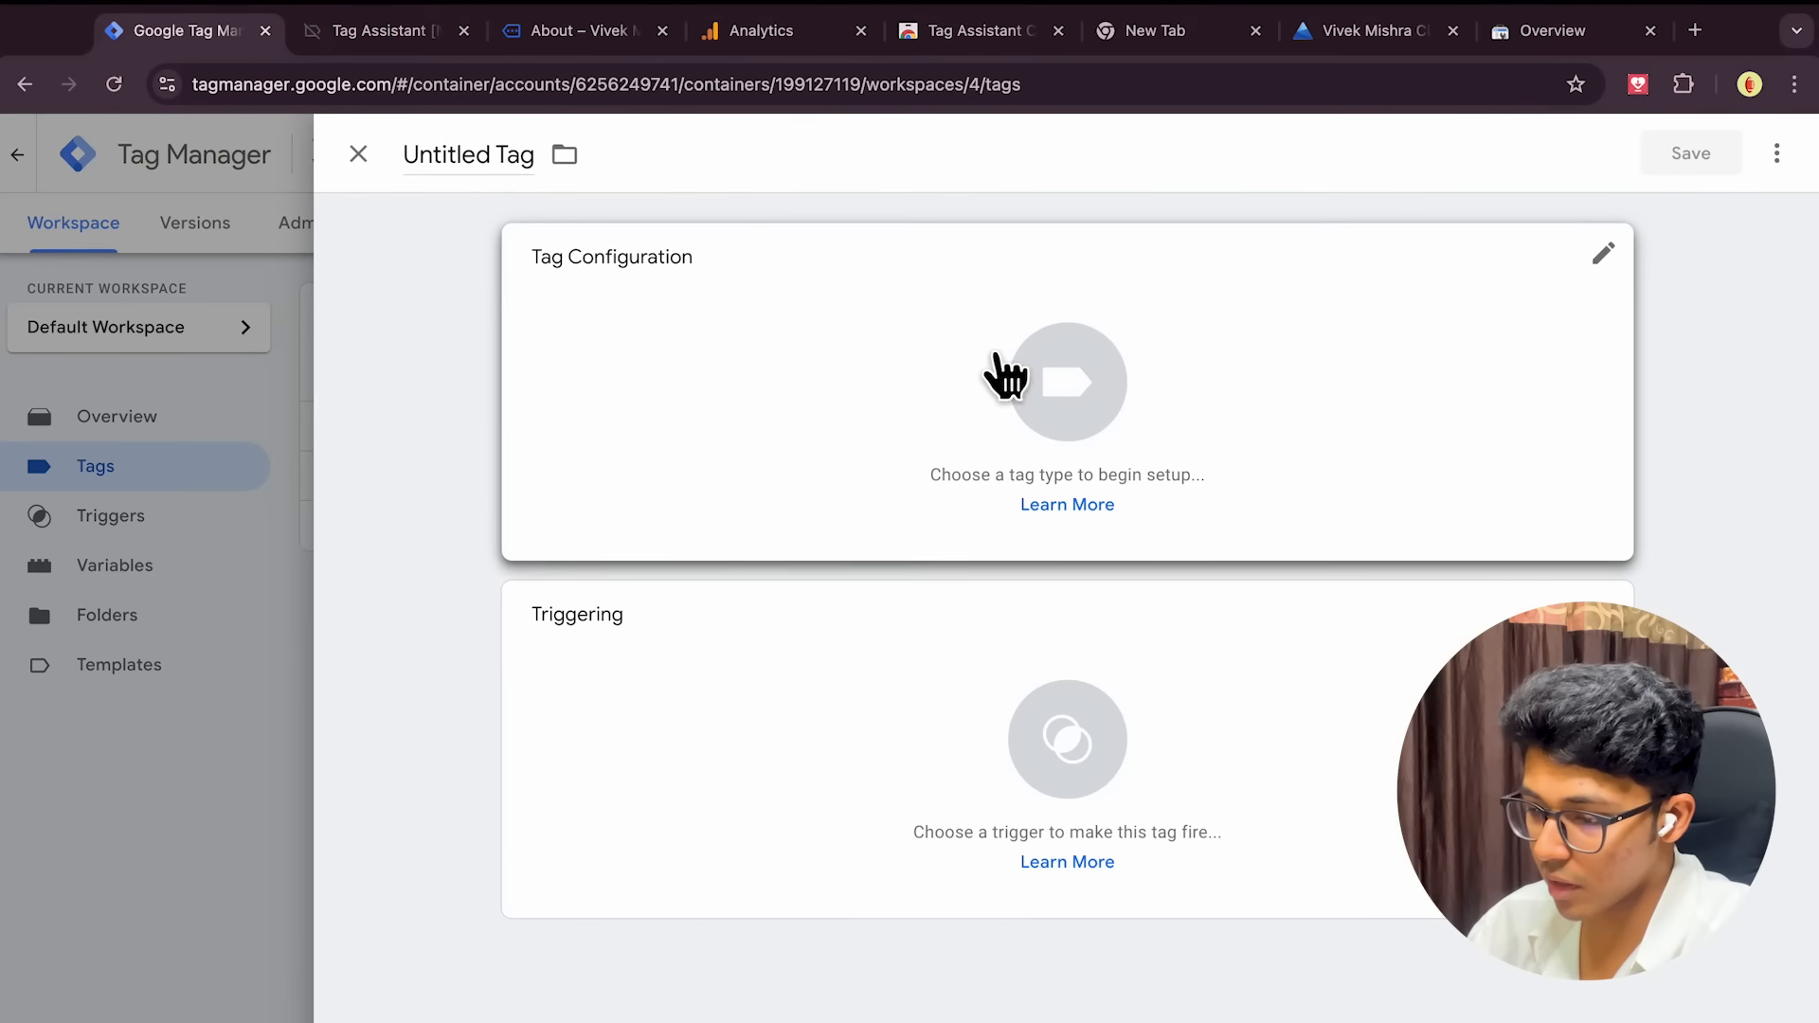
click(900, 418)
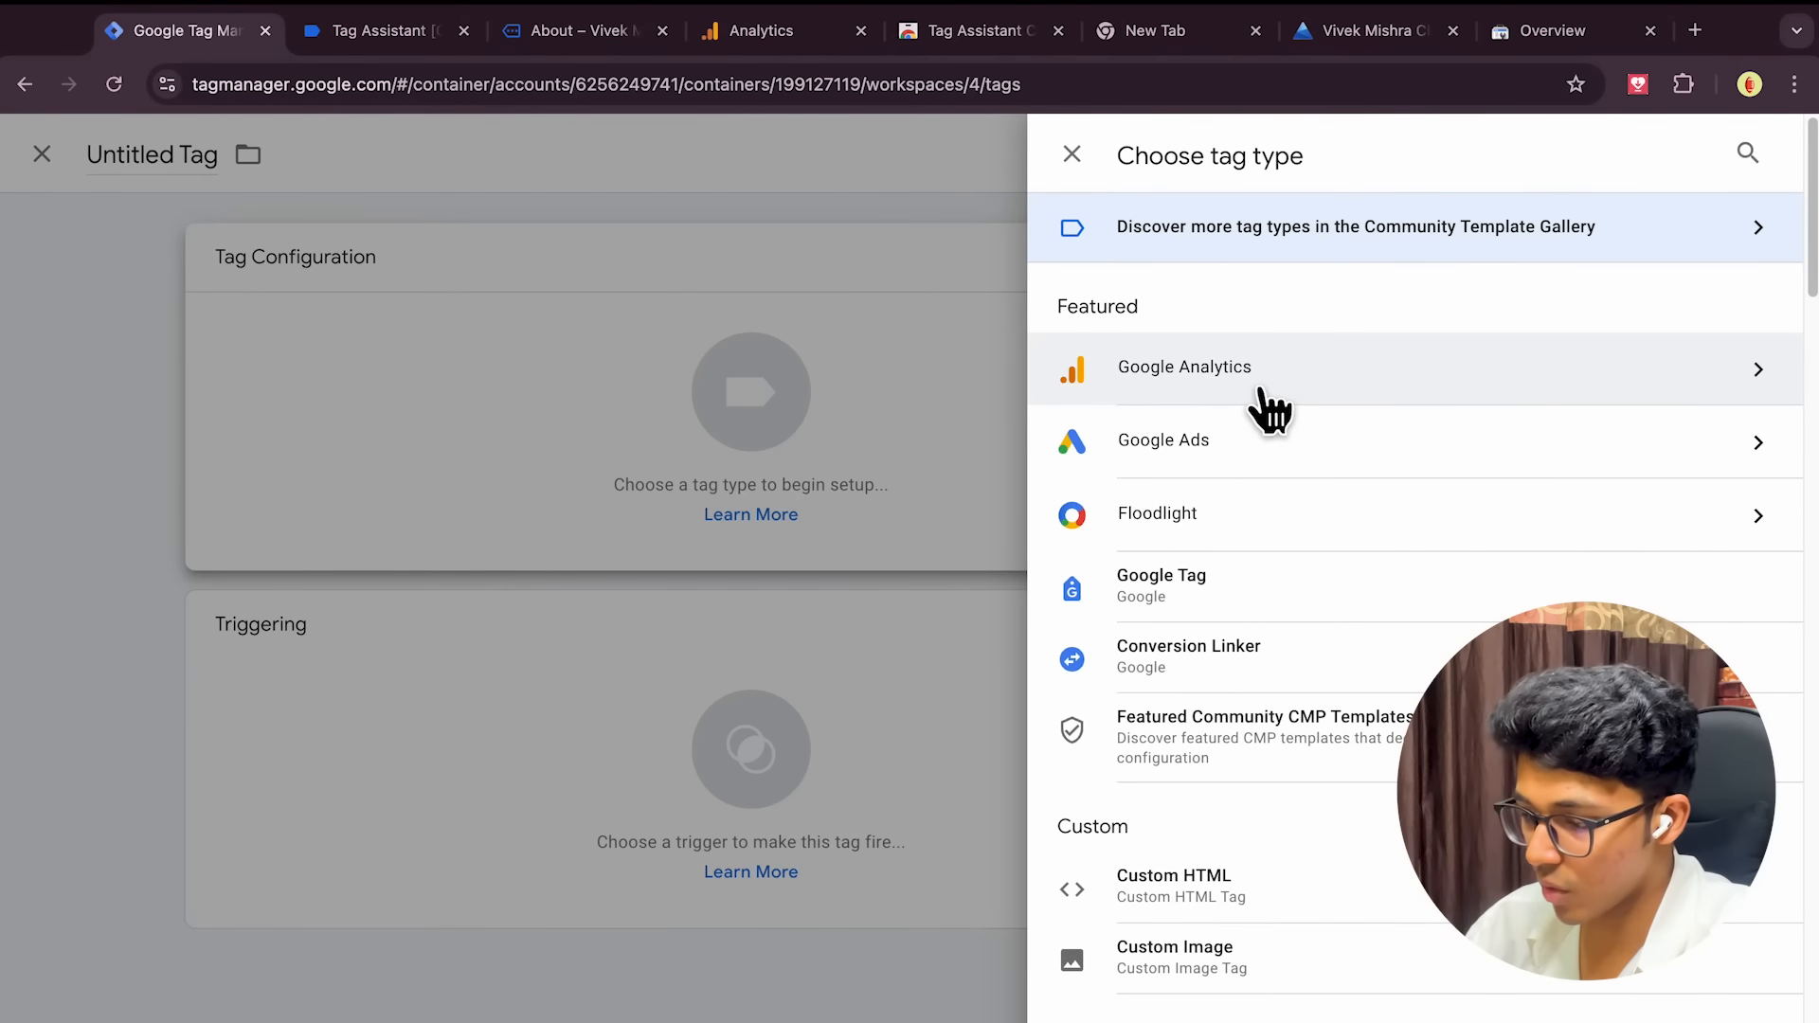
click(1269, 405)
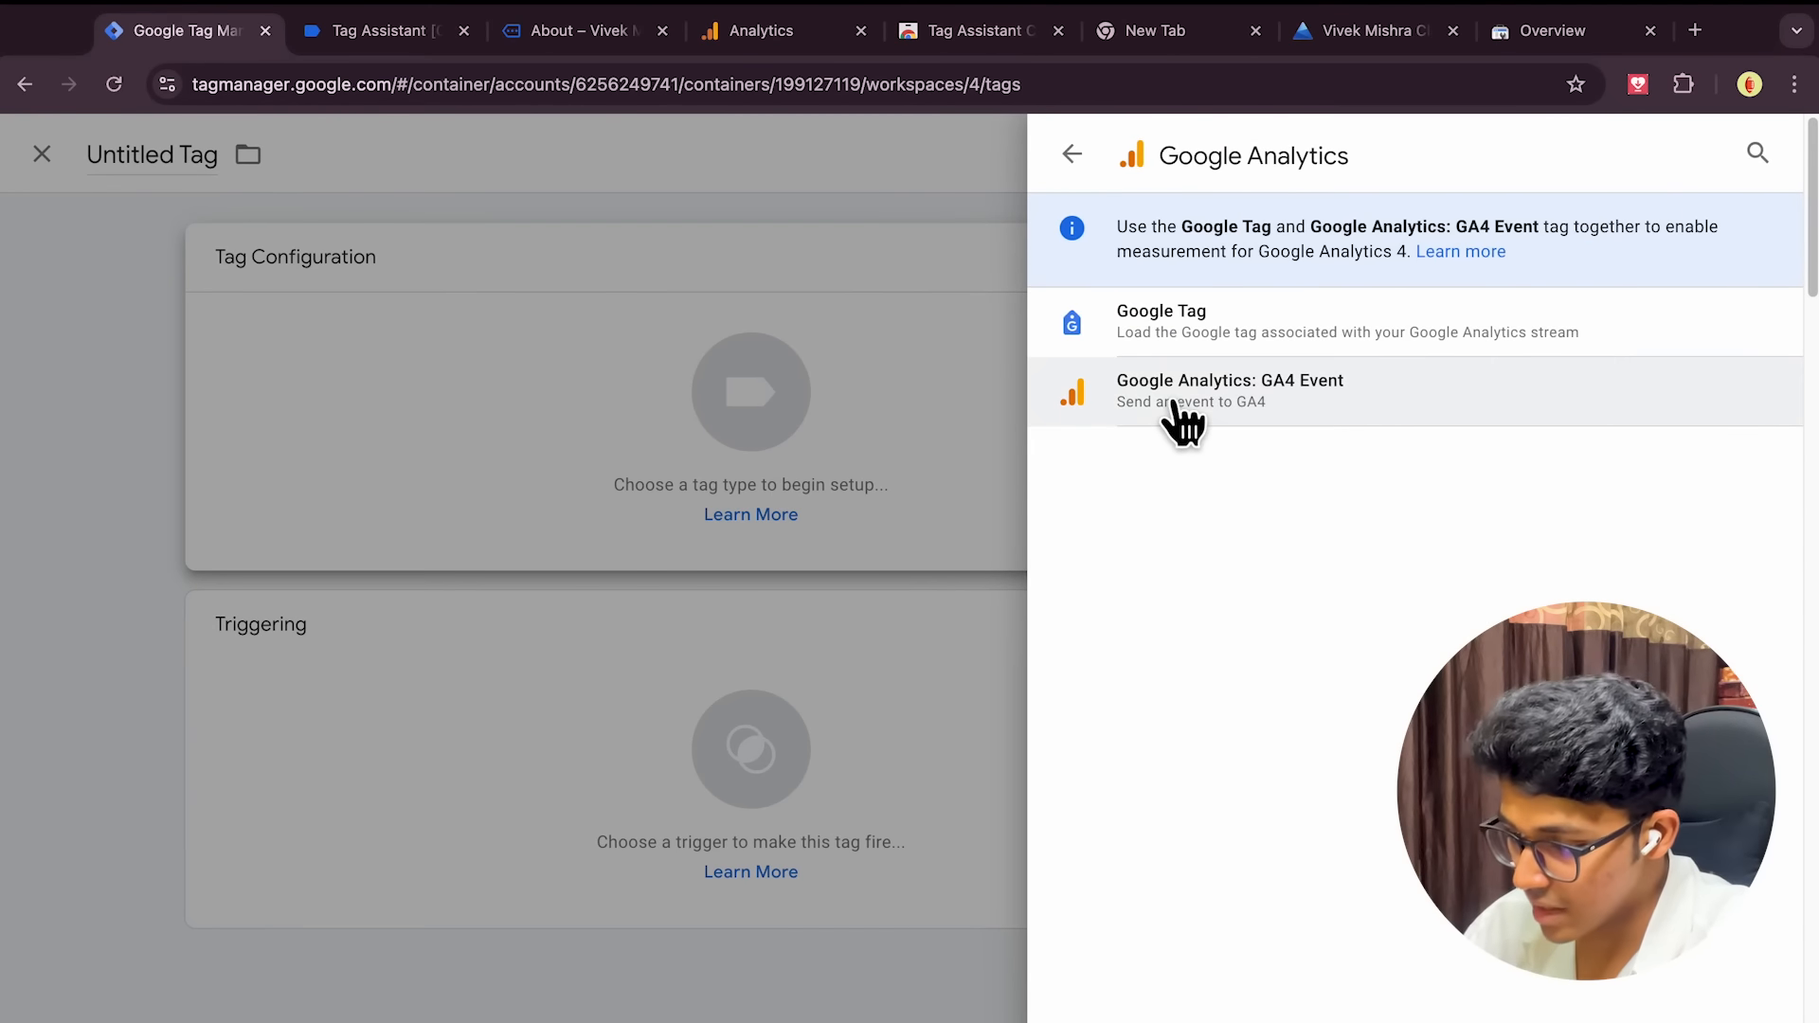
click(1172, 403)
click(646, 535)
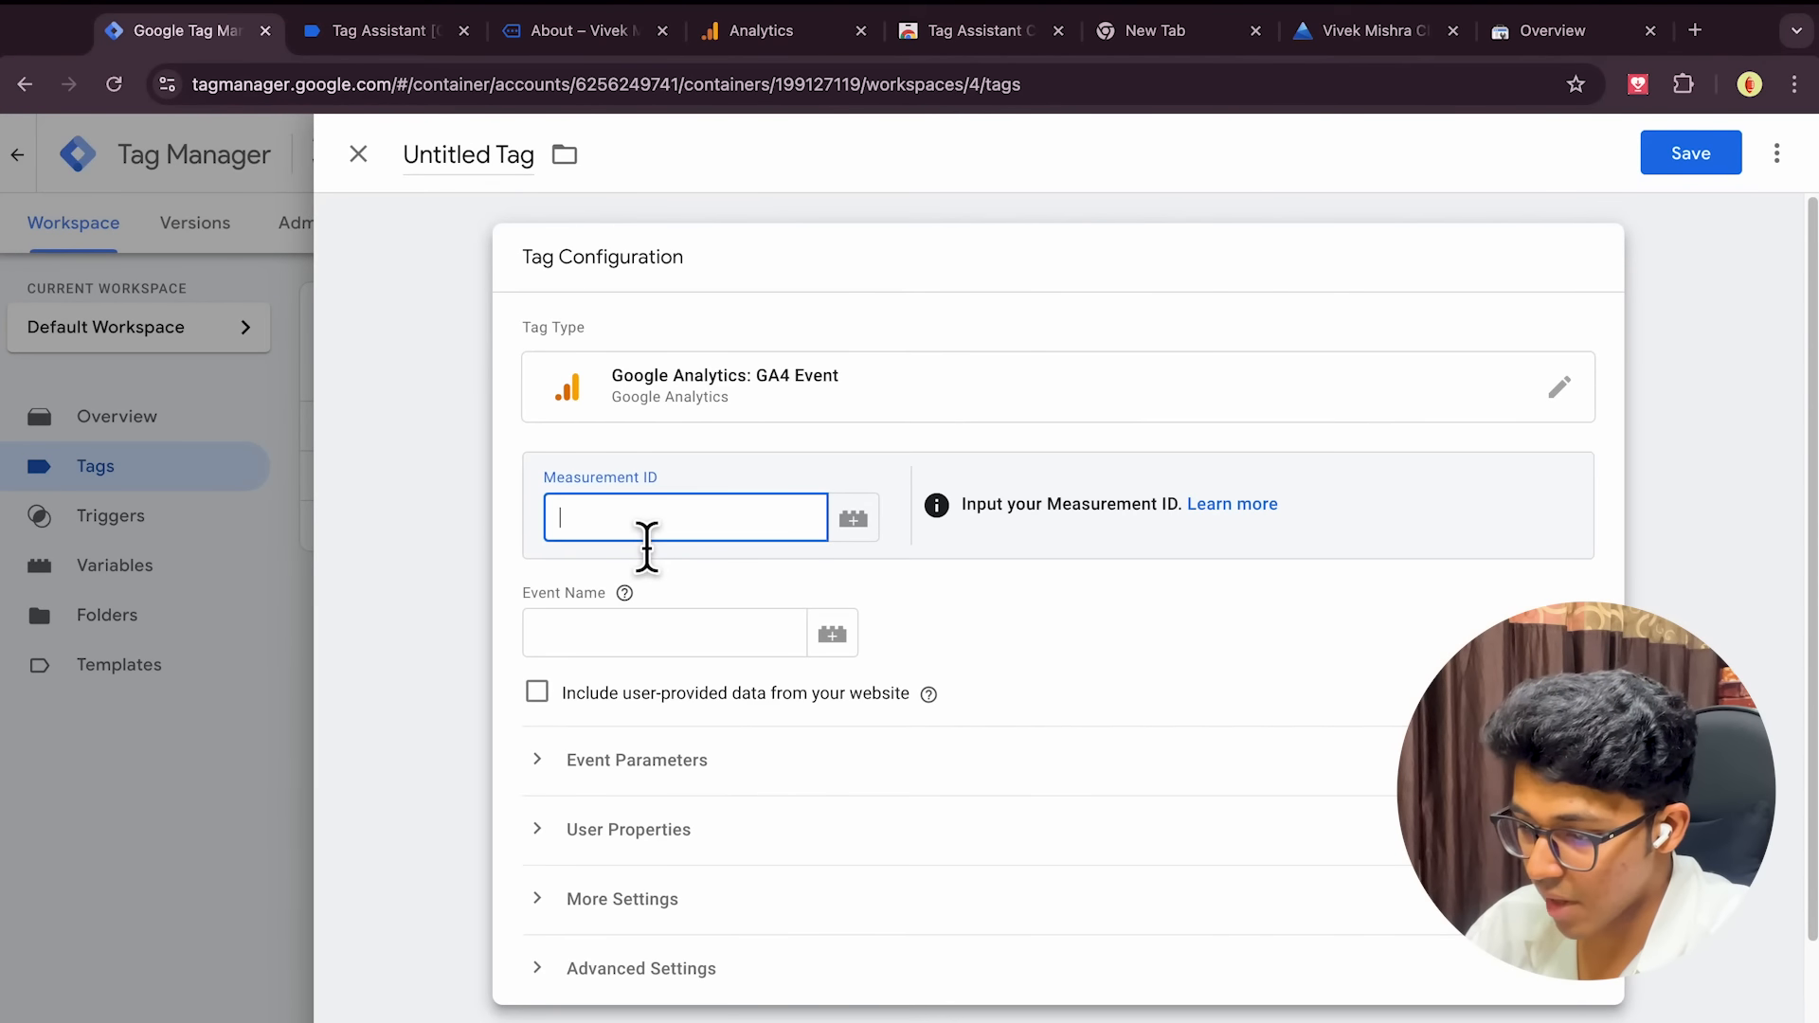
click(858, 523)
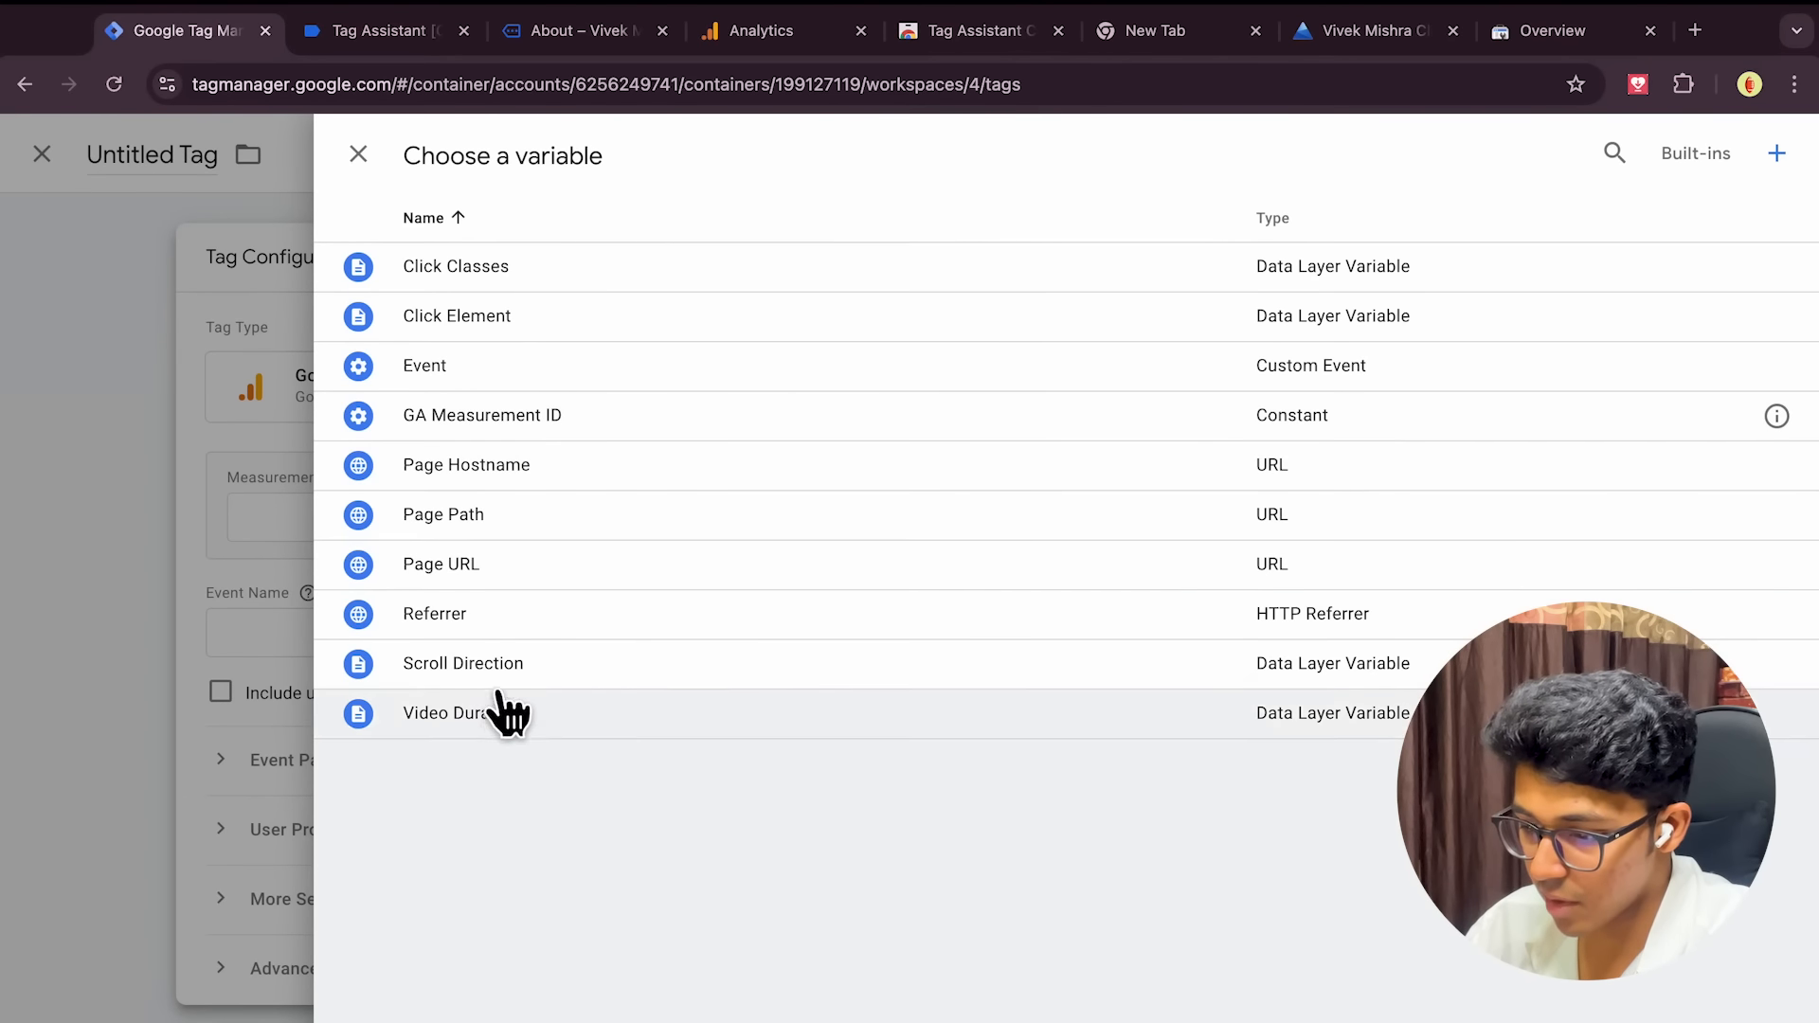
click(504, 434)
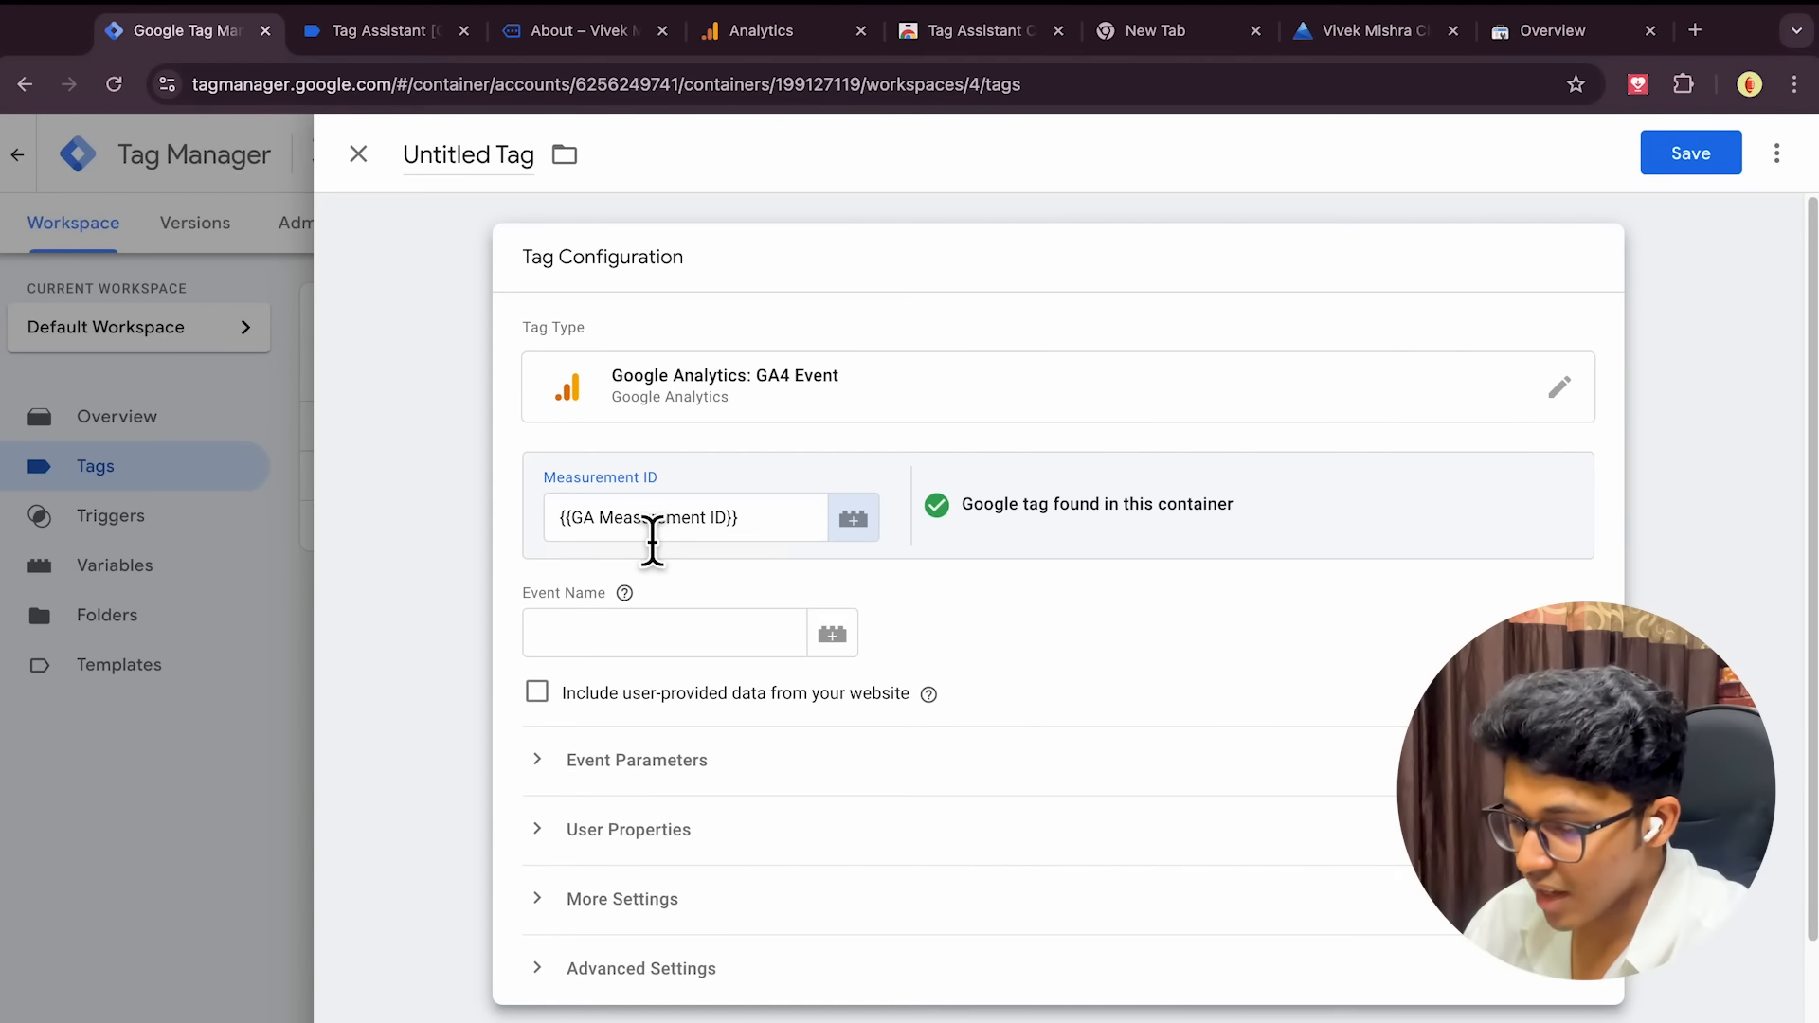
Set the event name to link_click and make Link clicks the firing trigger
click(616, 650)
text(link_click)
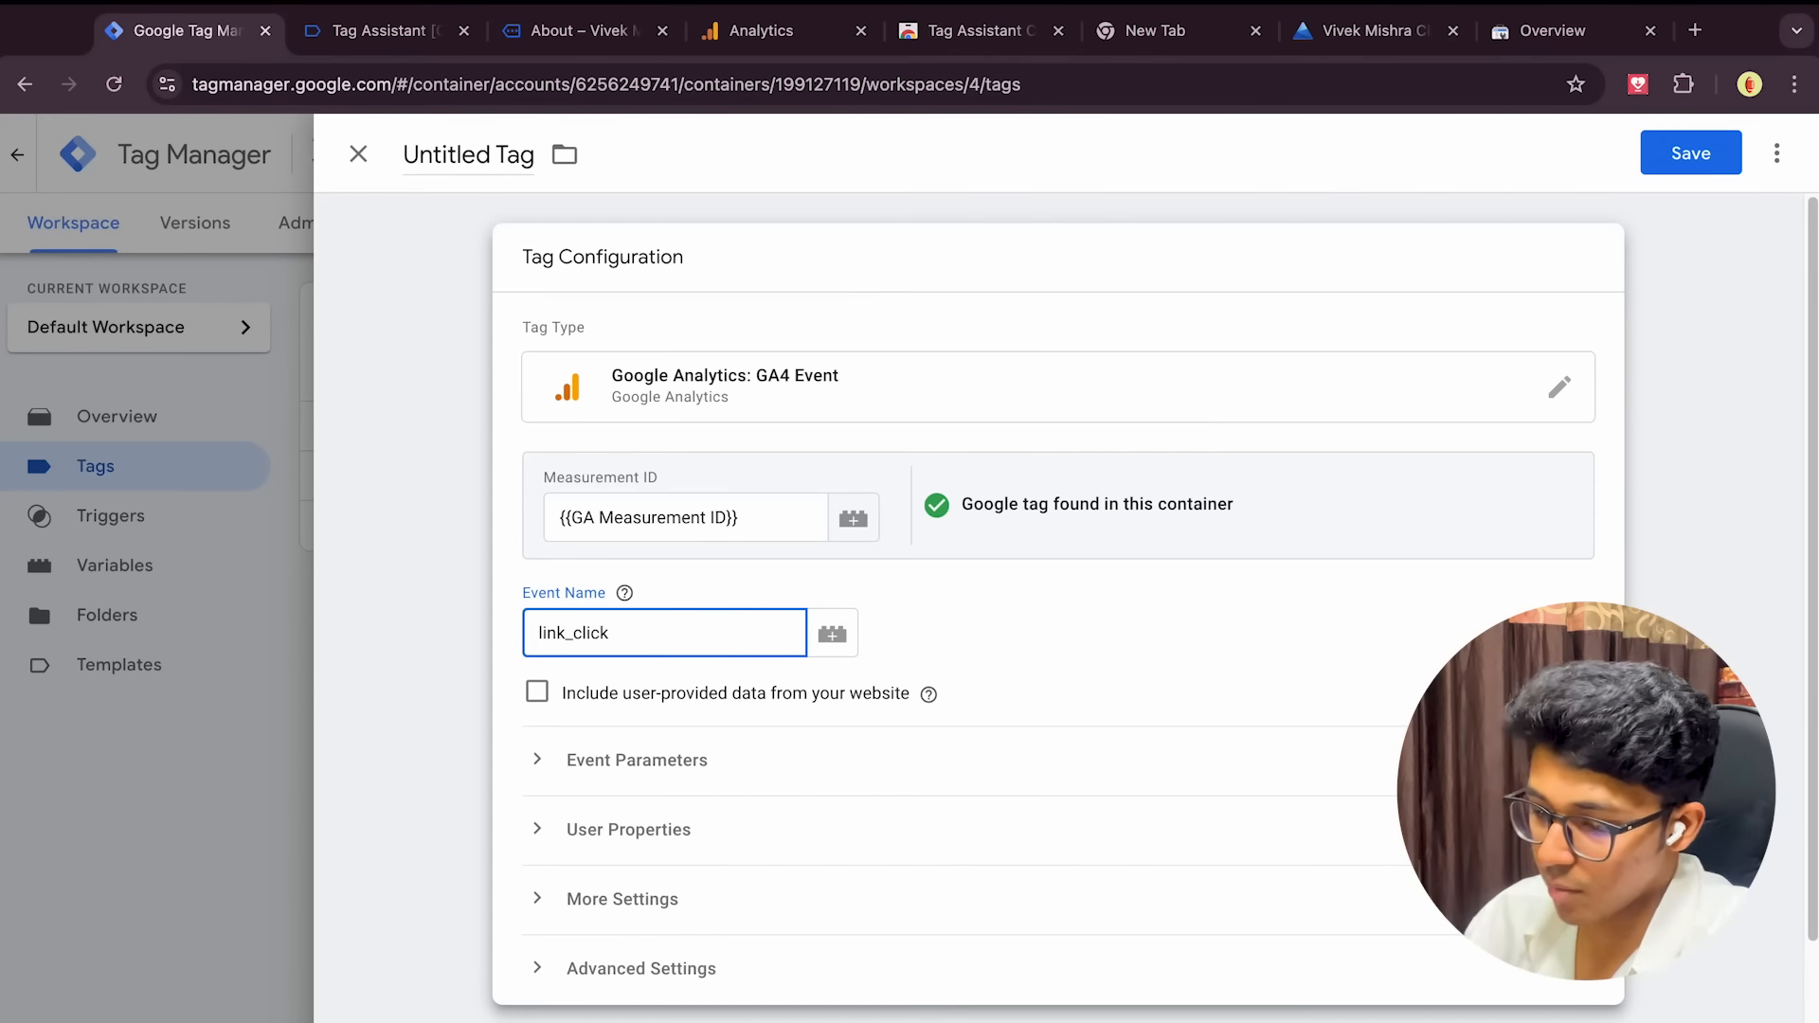
click(402, 663)
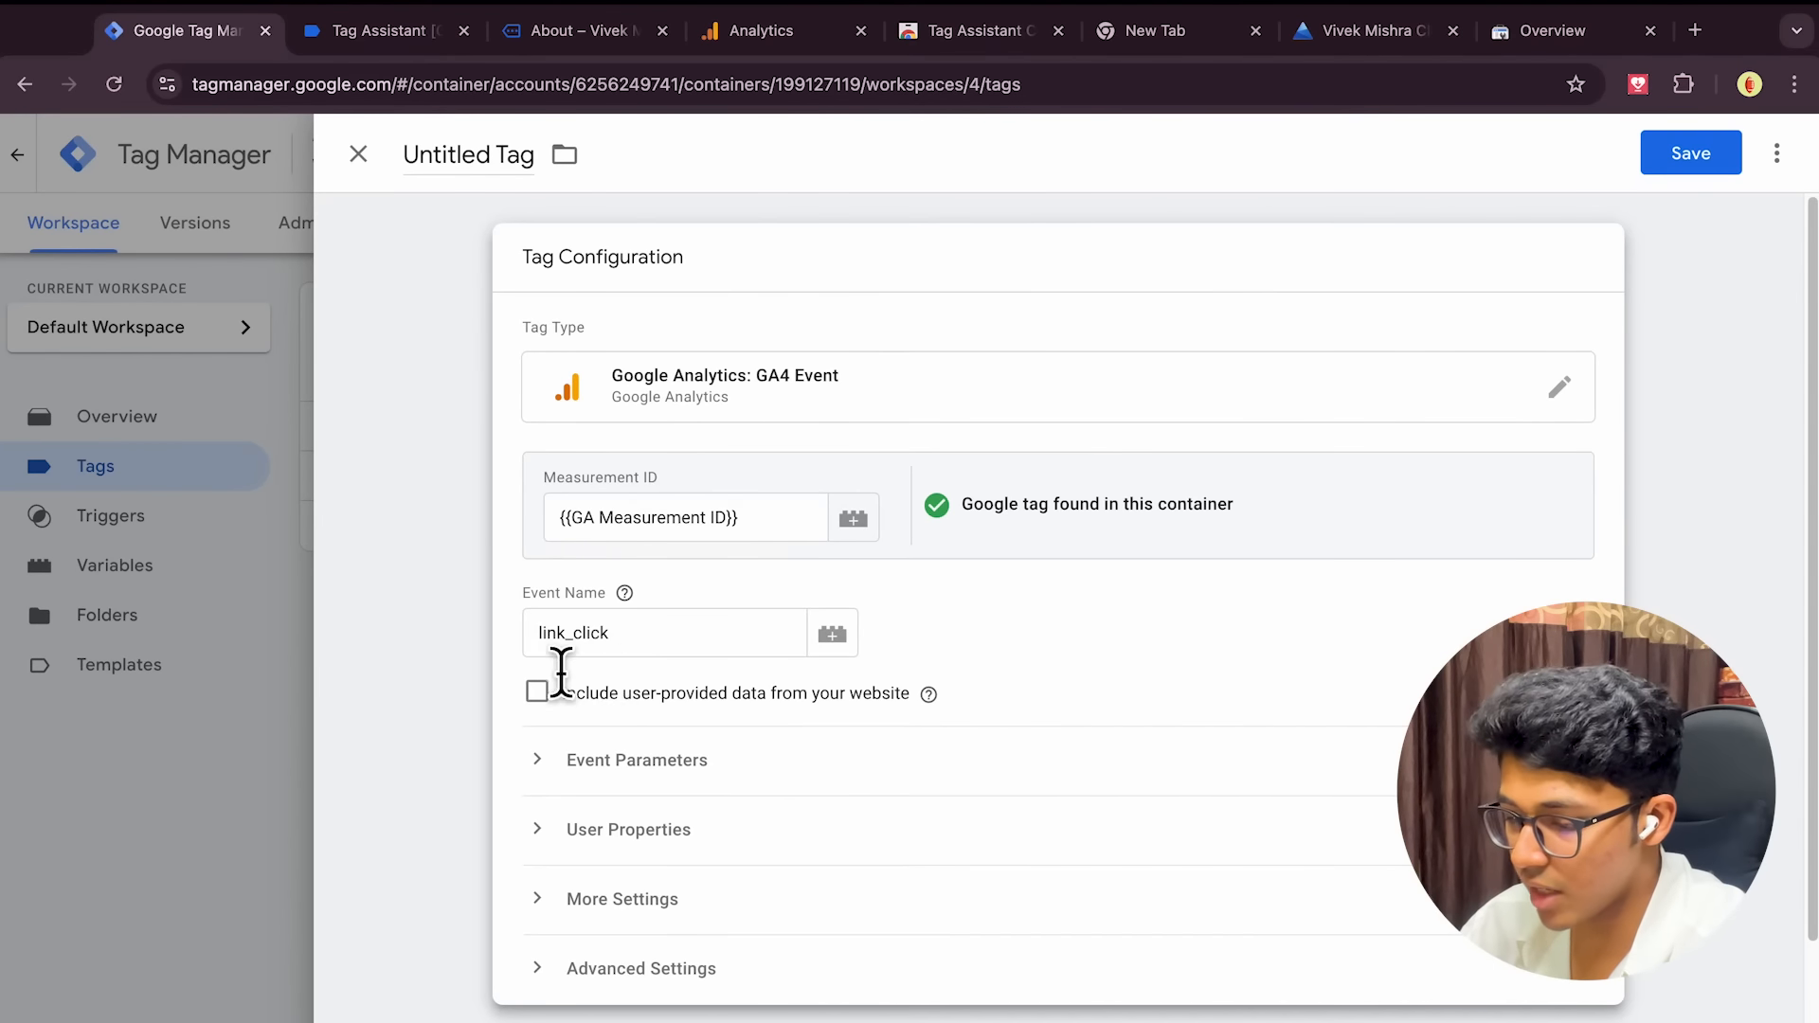
double_click(639, 652)
click(1087, 663)
scroll(1087, 663, down, 2)
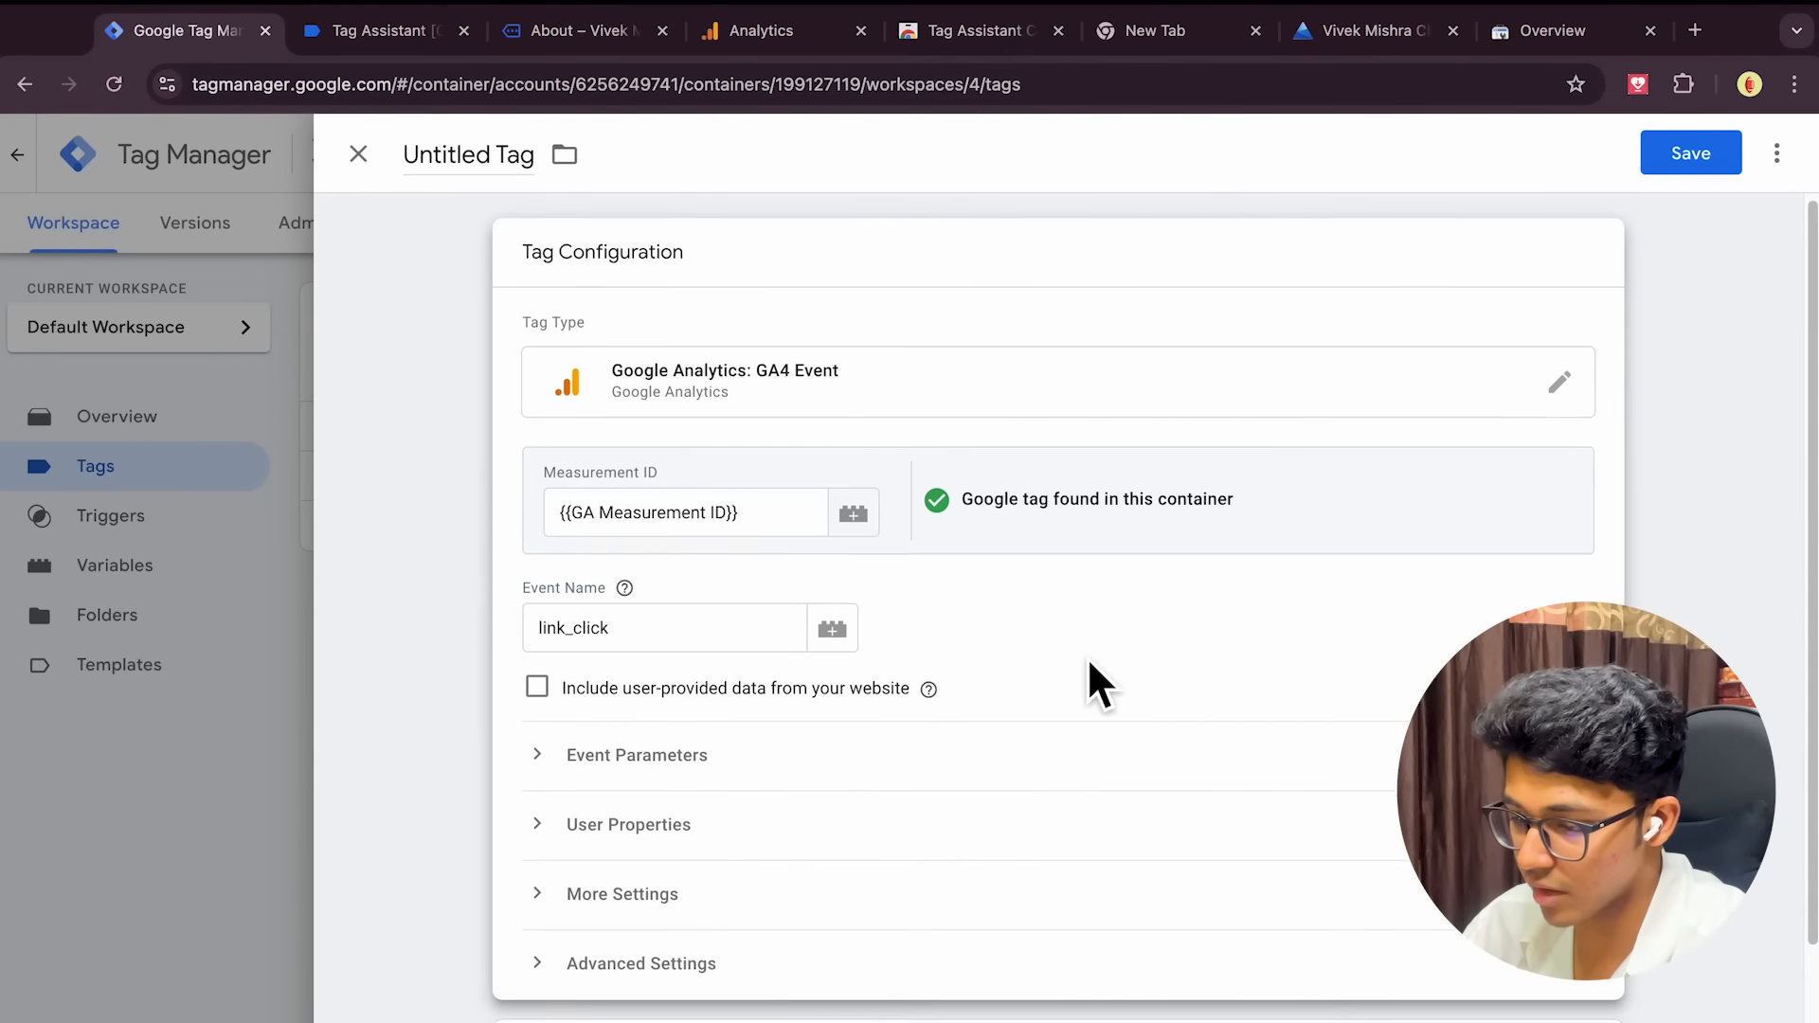
scroll(1087, 672, down, 1)
click(943, 948)
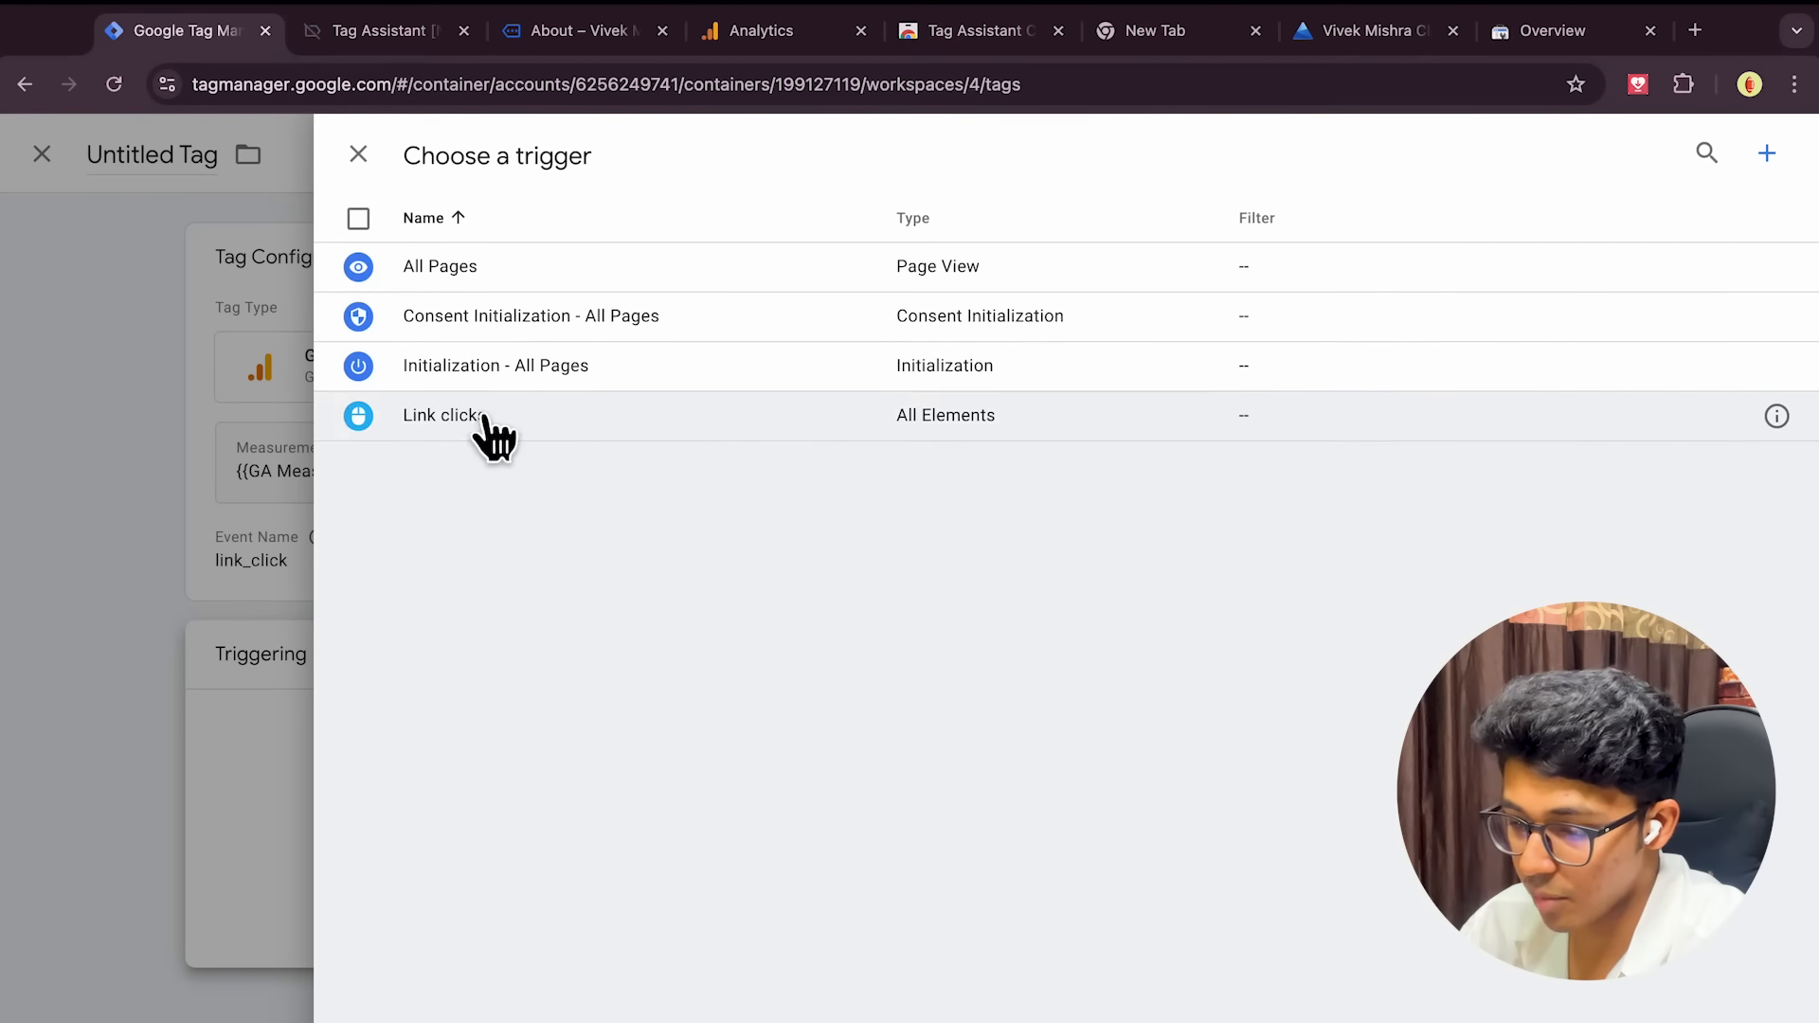
click(431, 429)
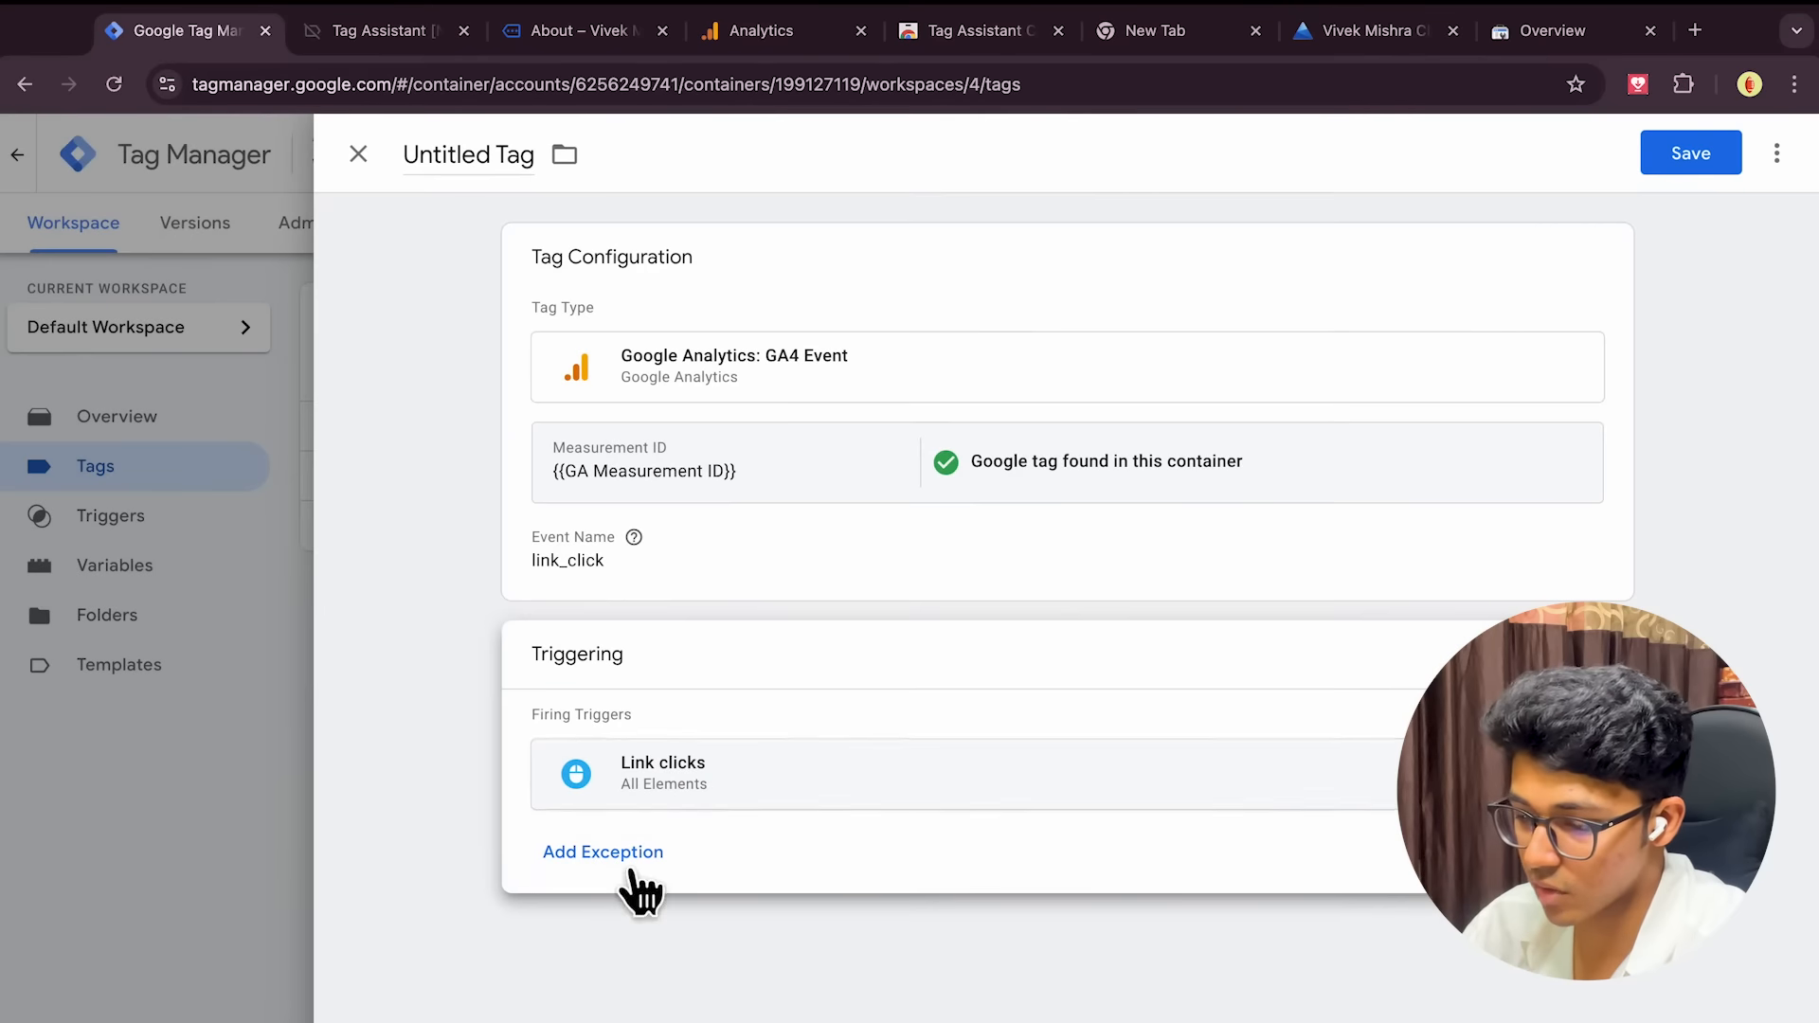
Rename the tag 'GA Link Click' and save it
click(468, 180)
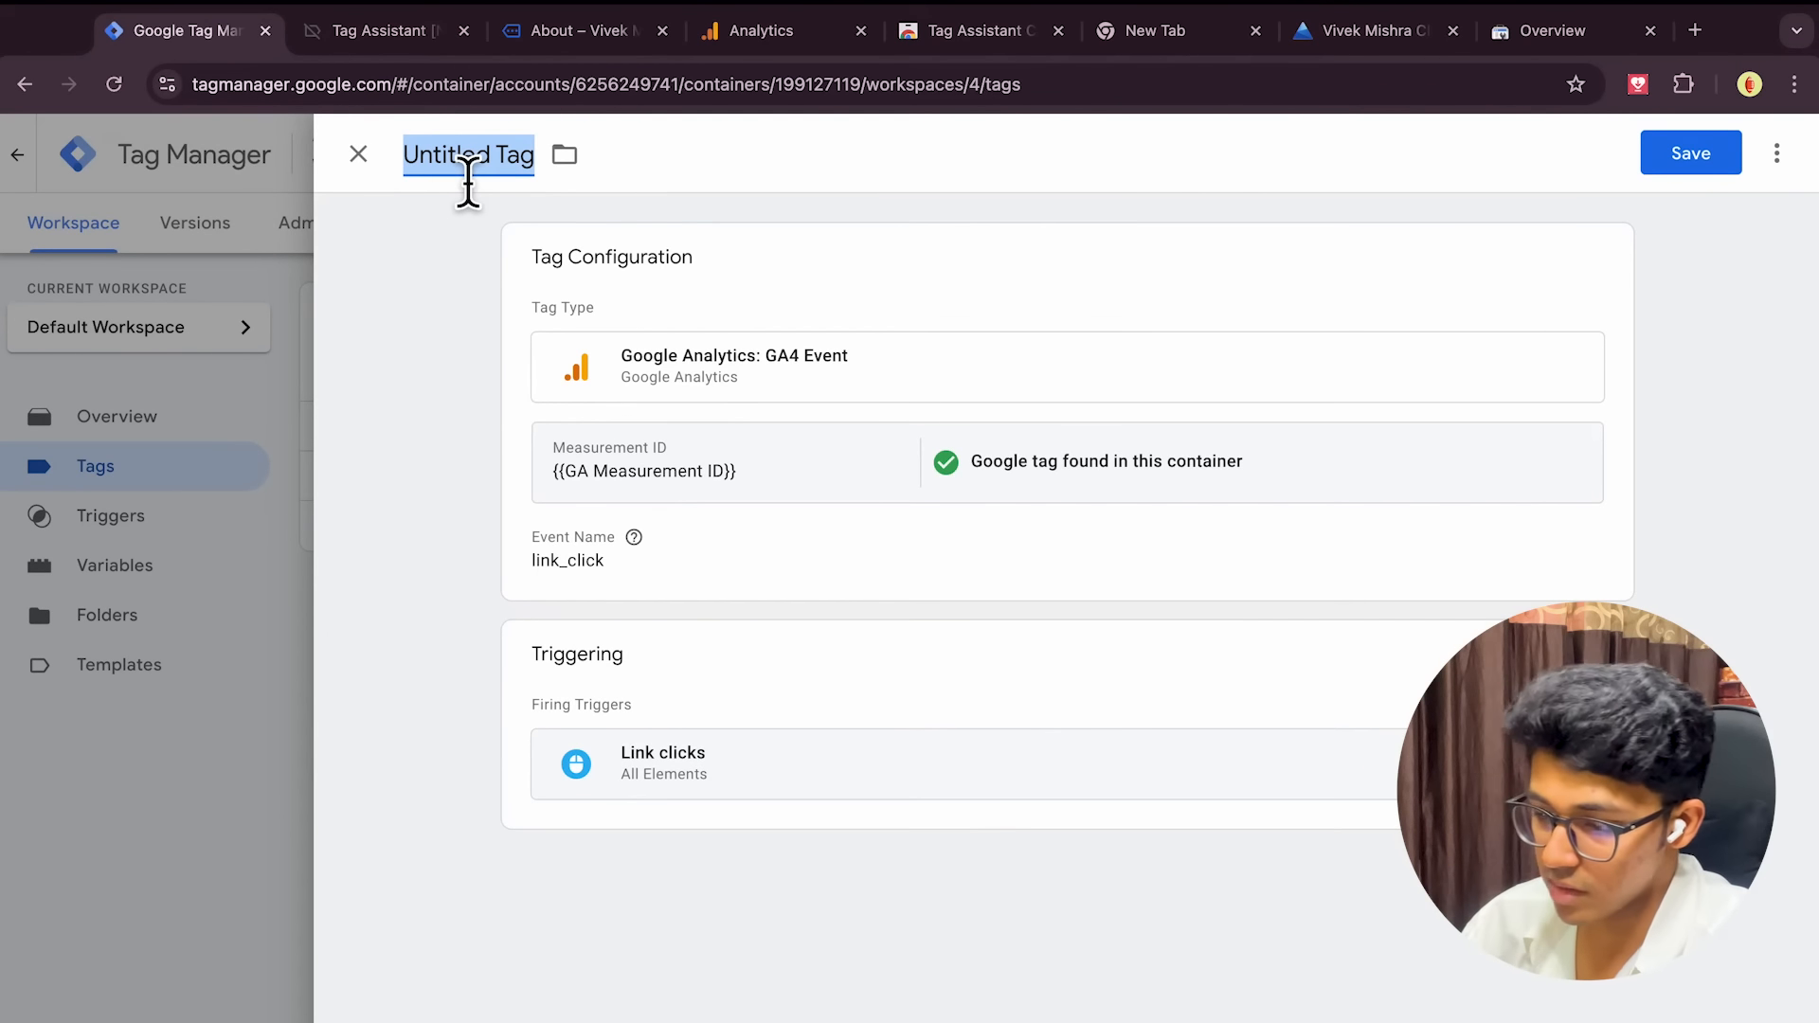
text(Google)
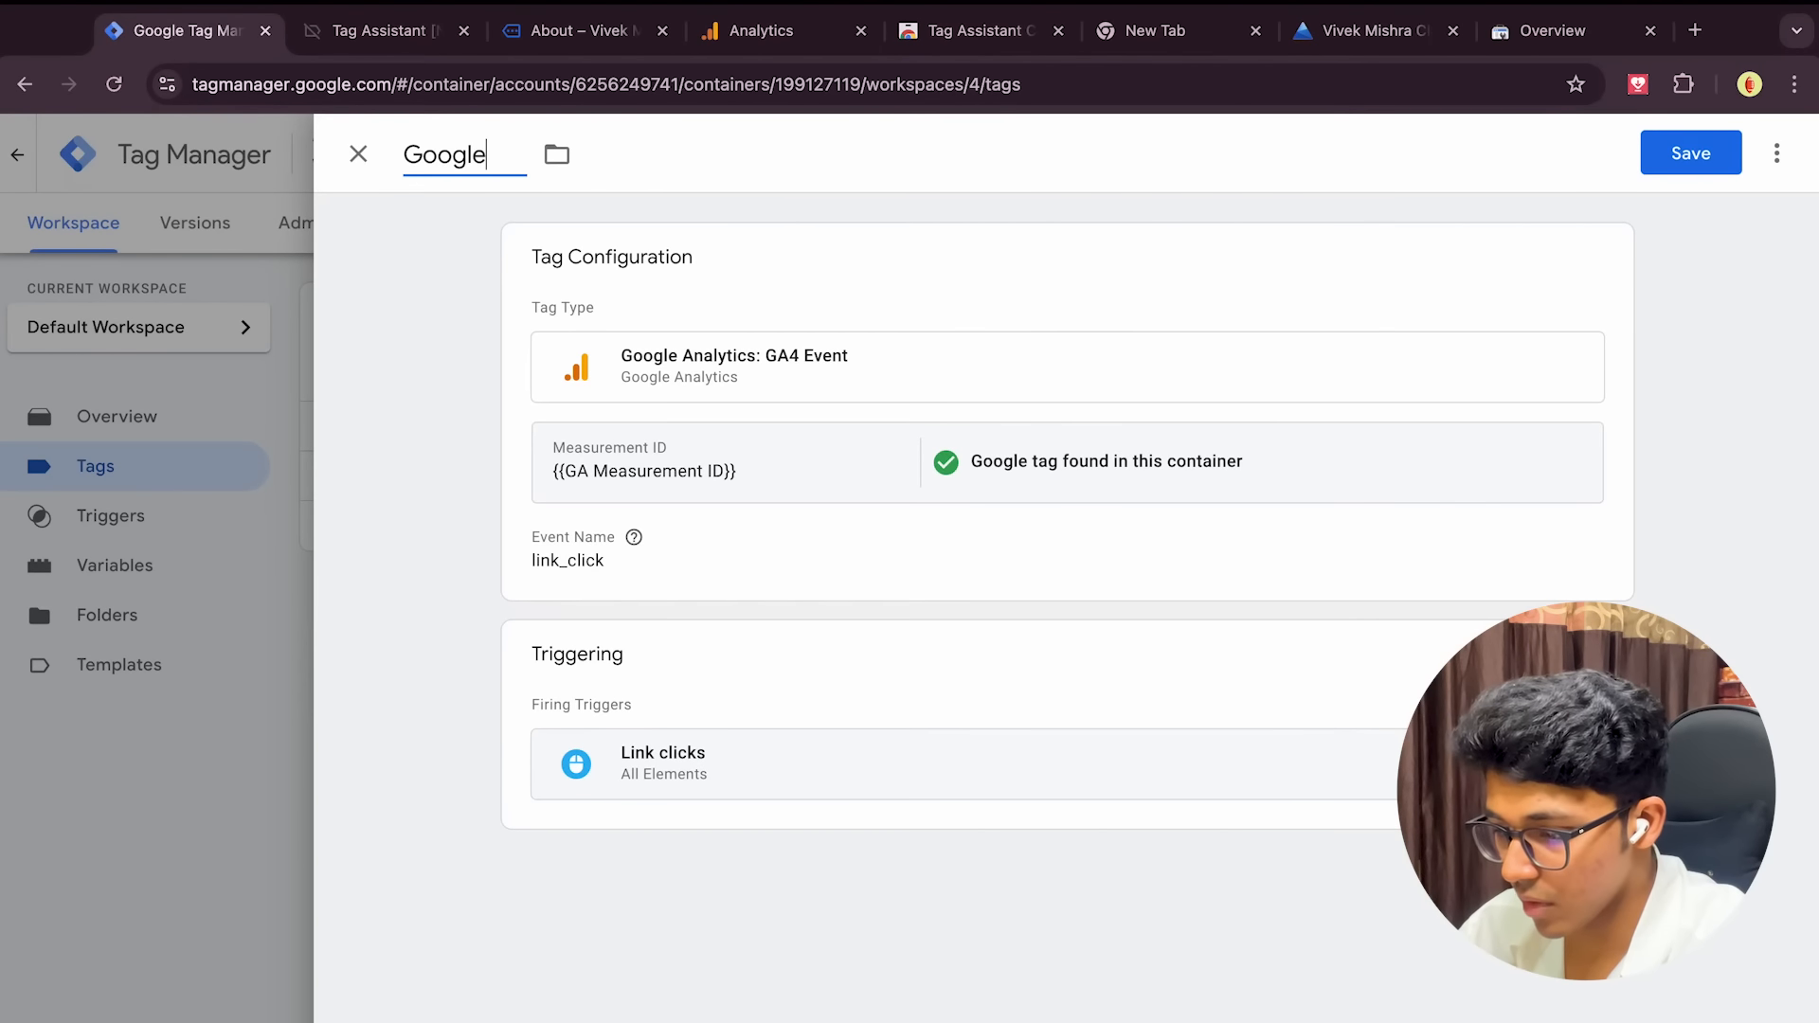
key(BackSpace)
key(BackSpace)
text(G)
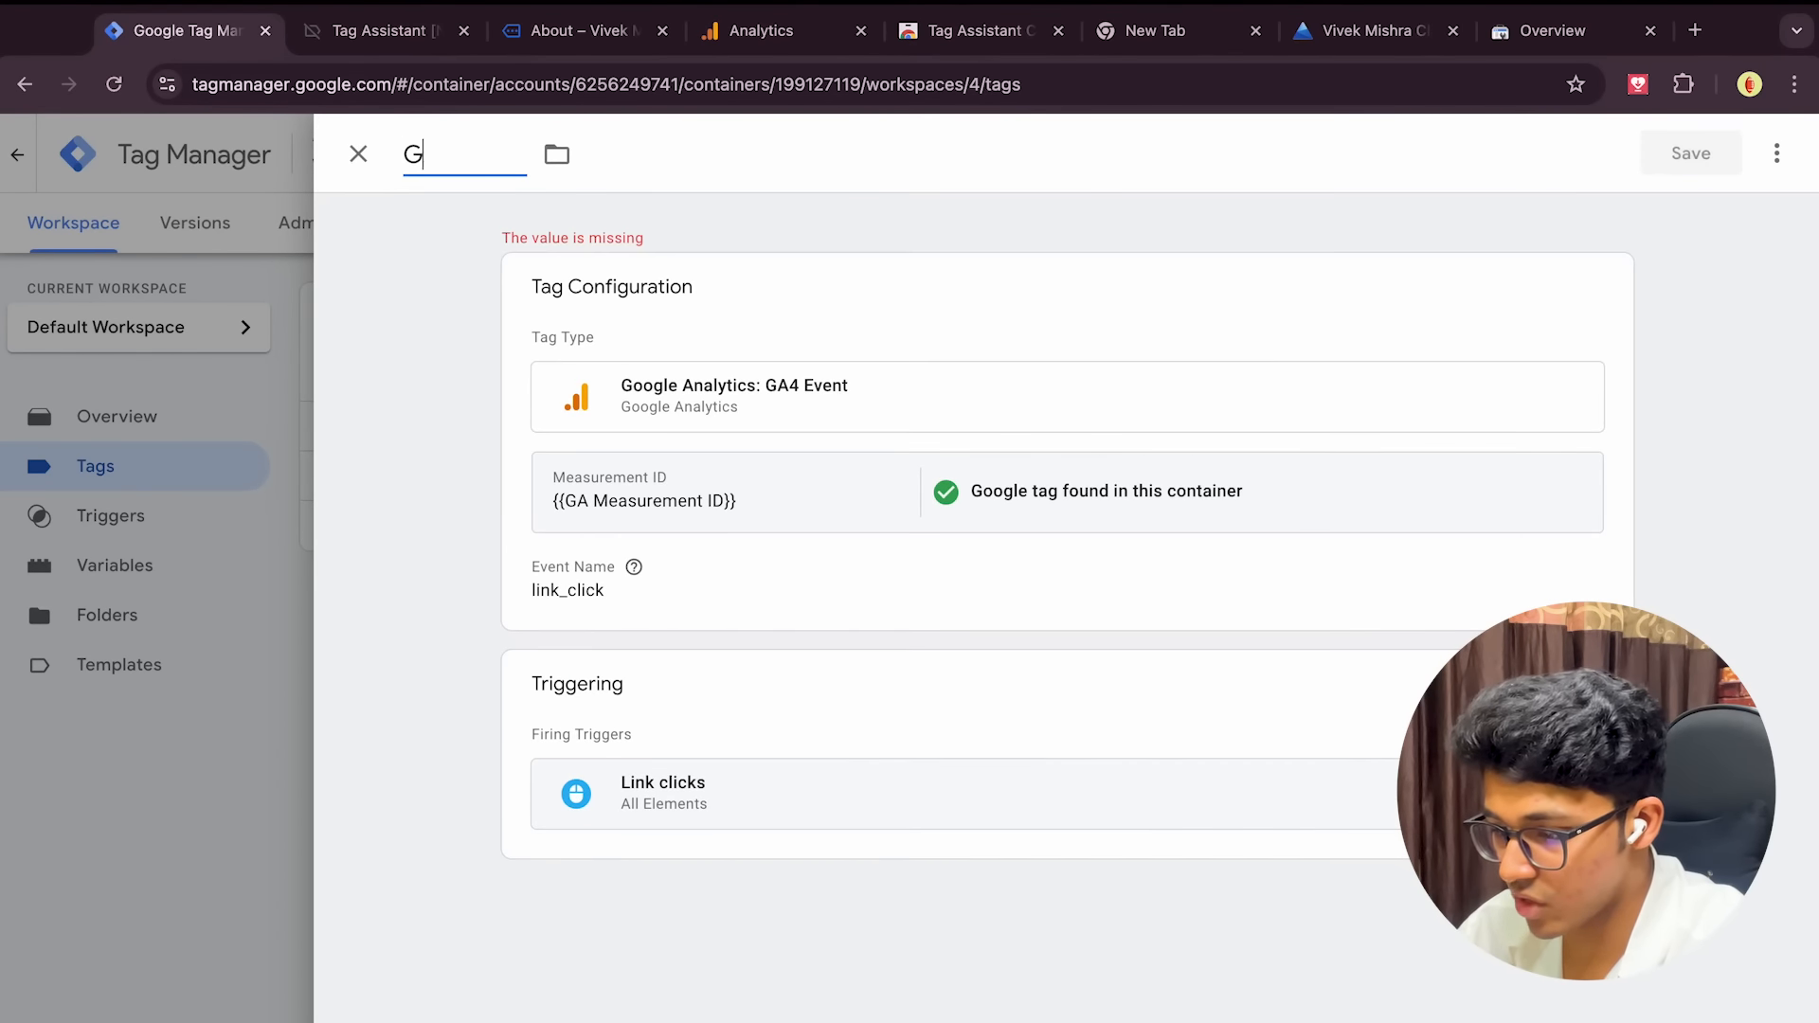
text(A Link Click)
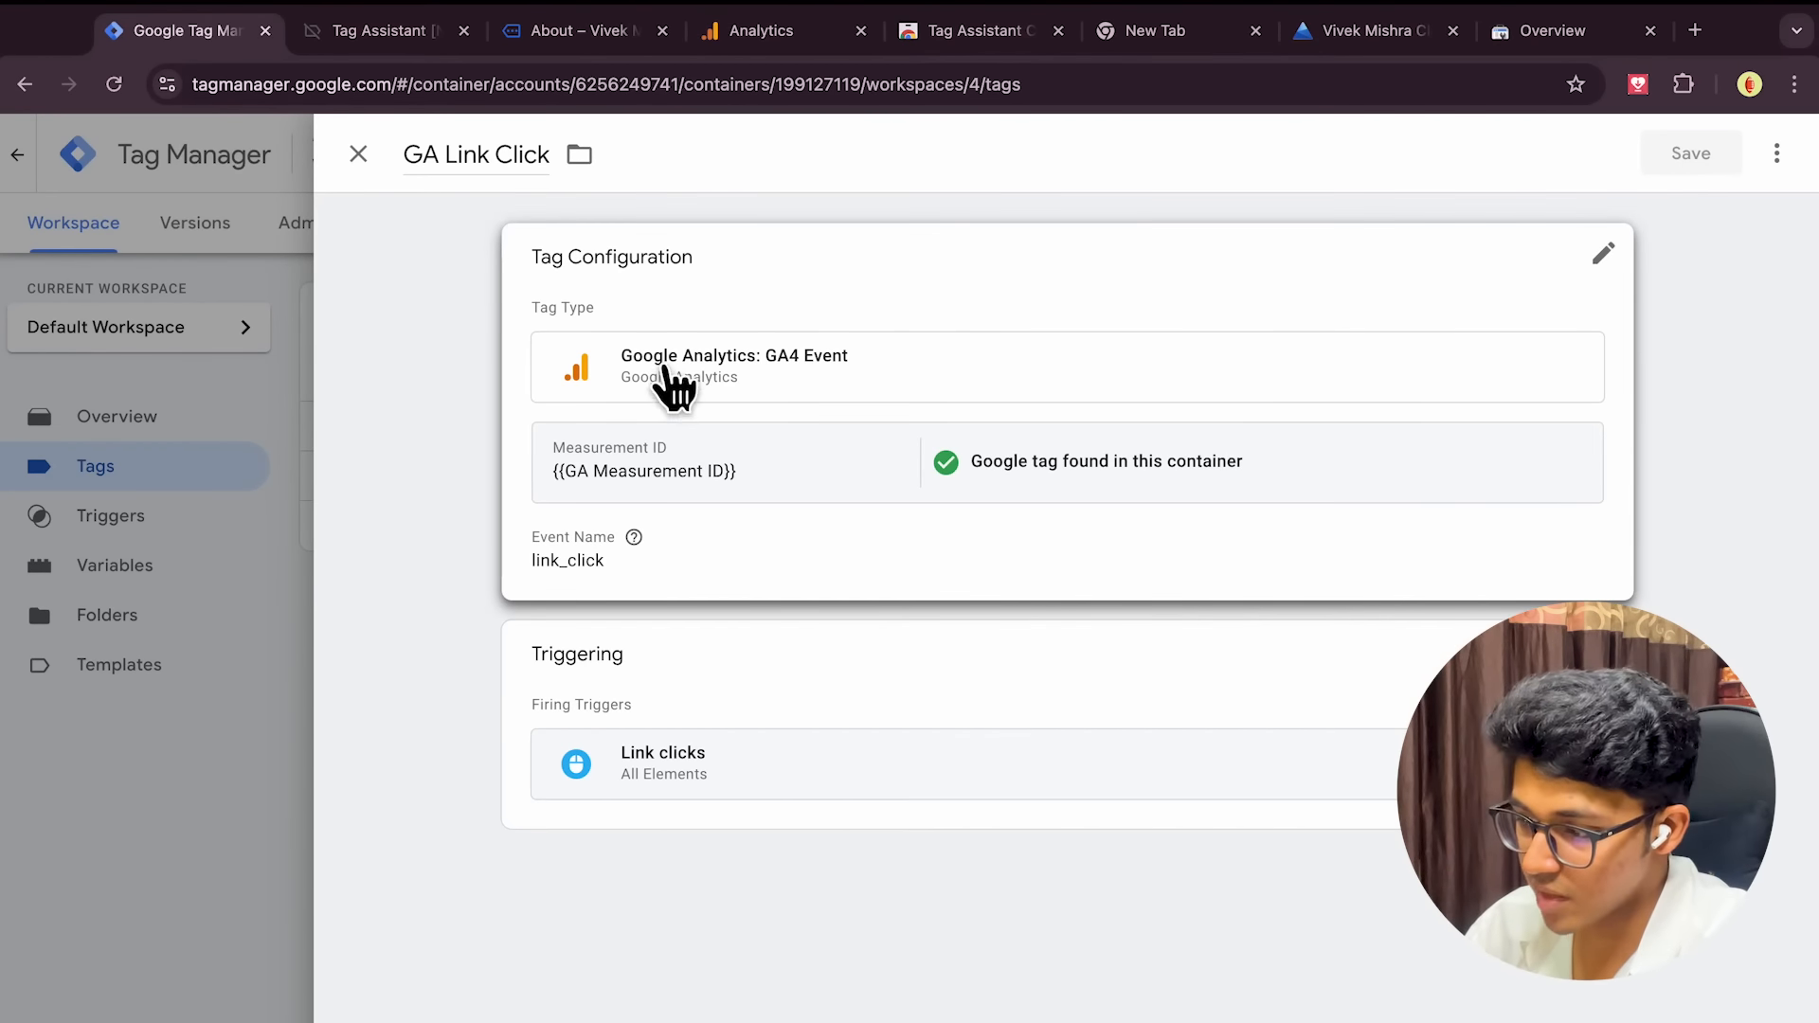
click(358, 154)
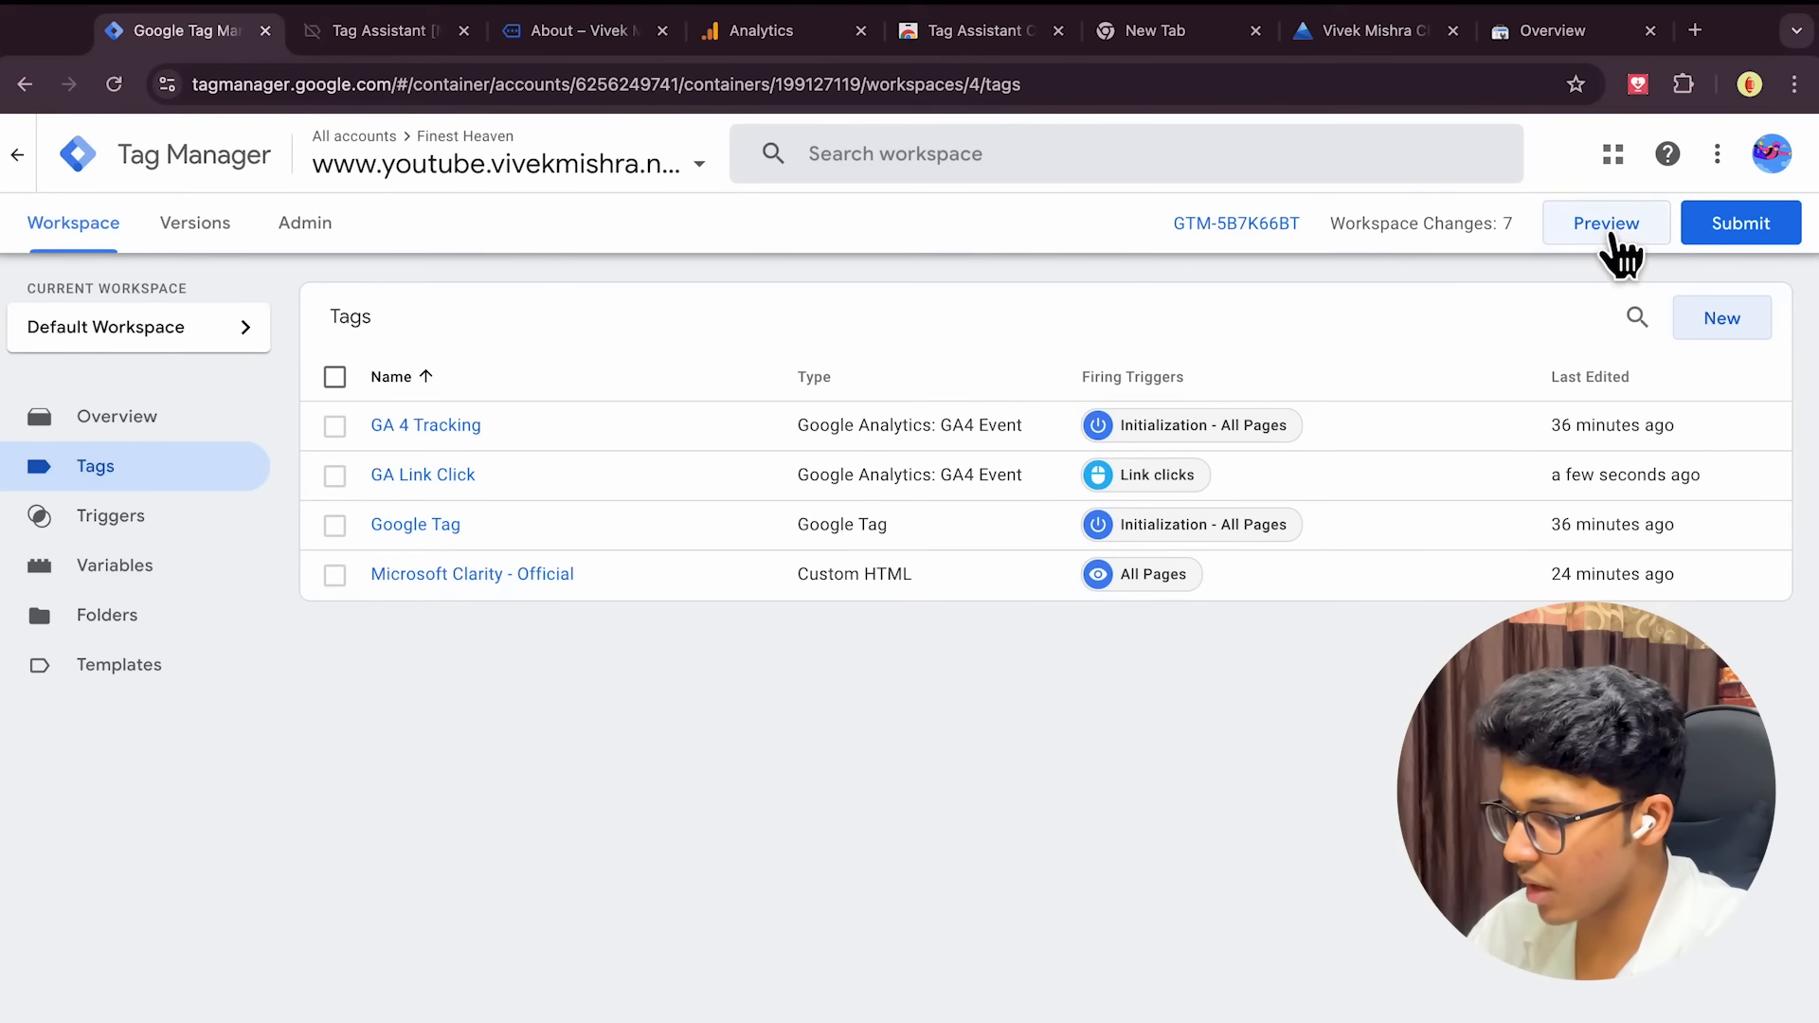
Start a Tag Assistant preview of the container and check which tags have fired on the store
click(1614, 239)
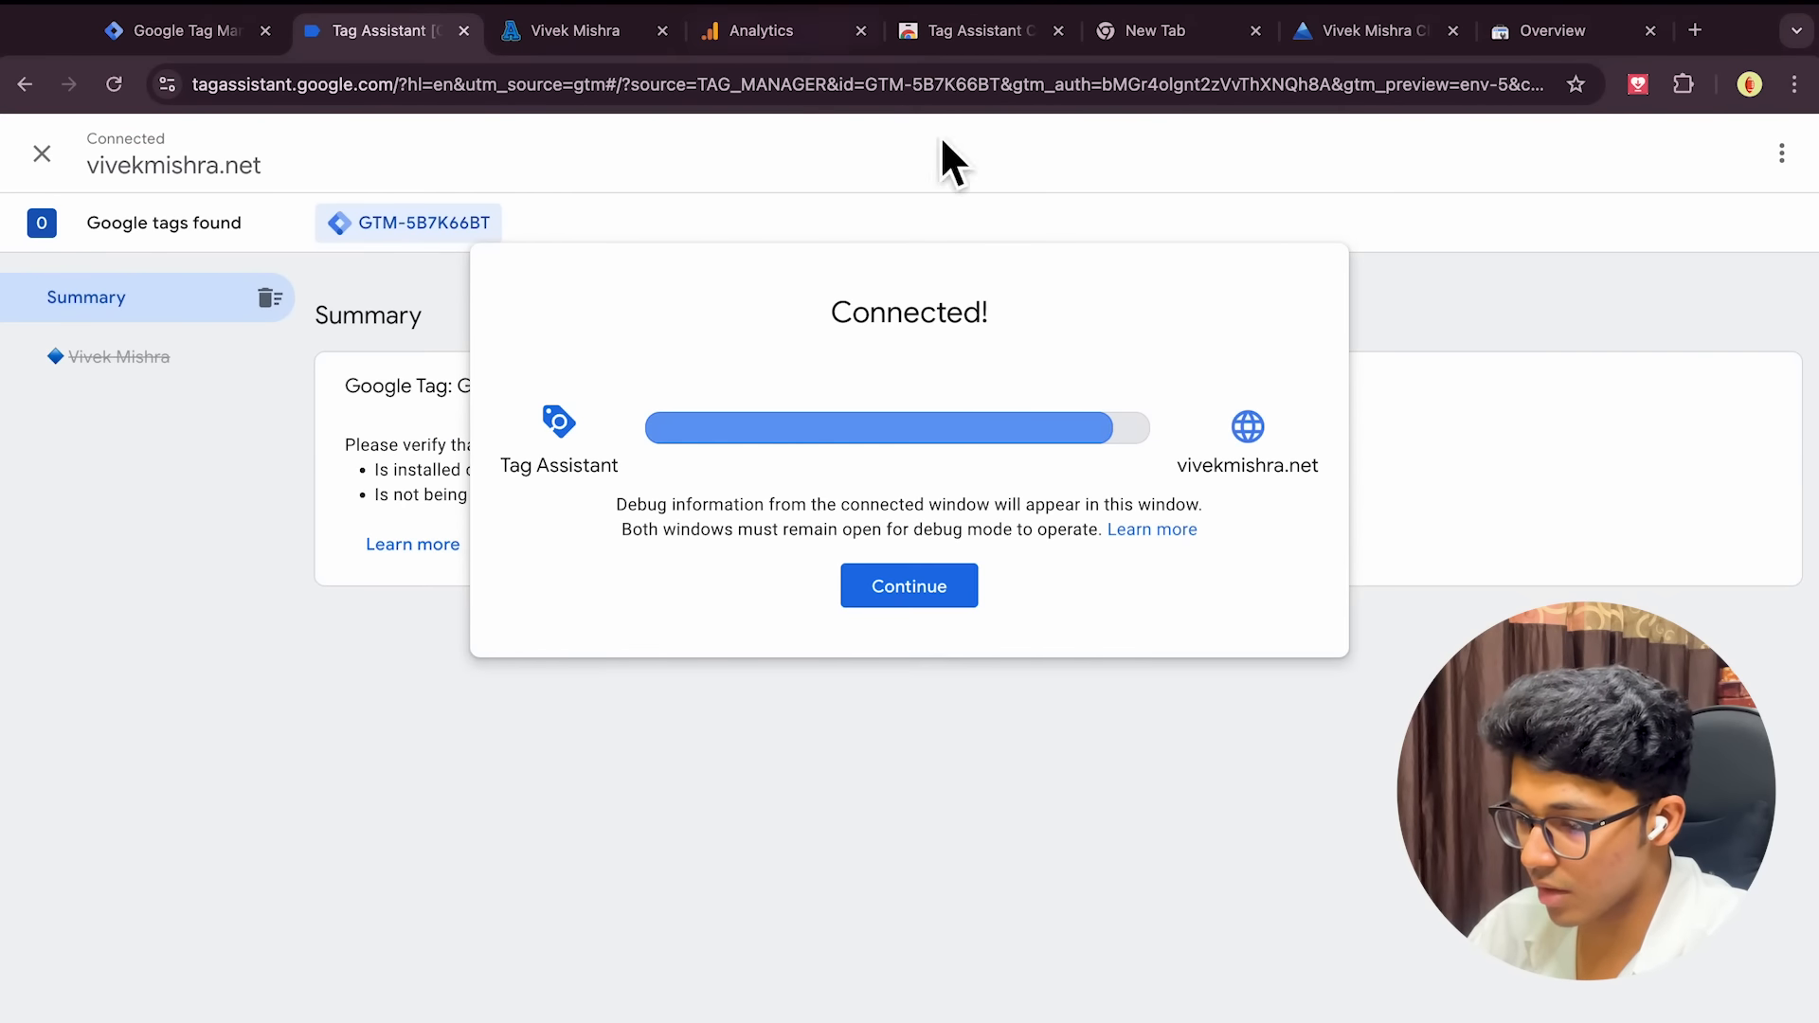
click(911, 589)
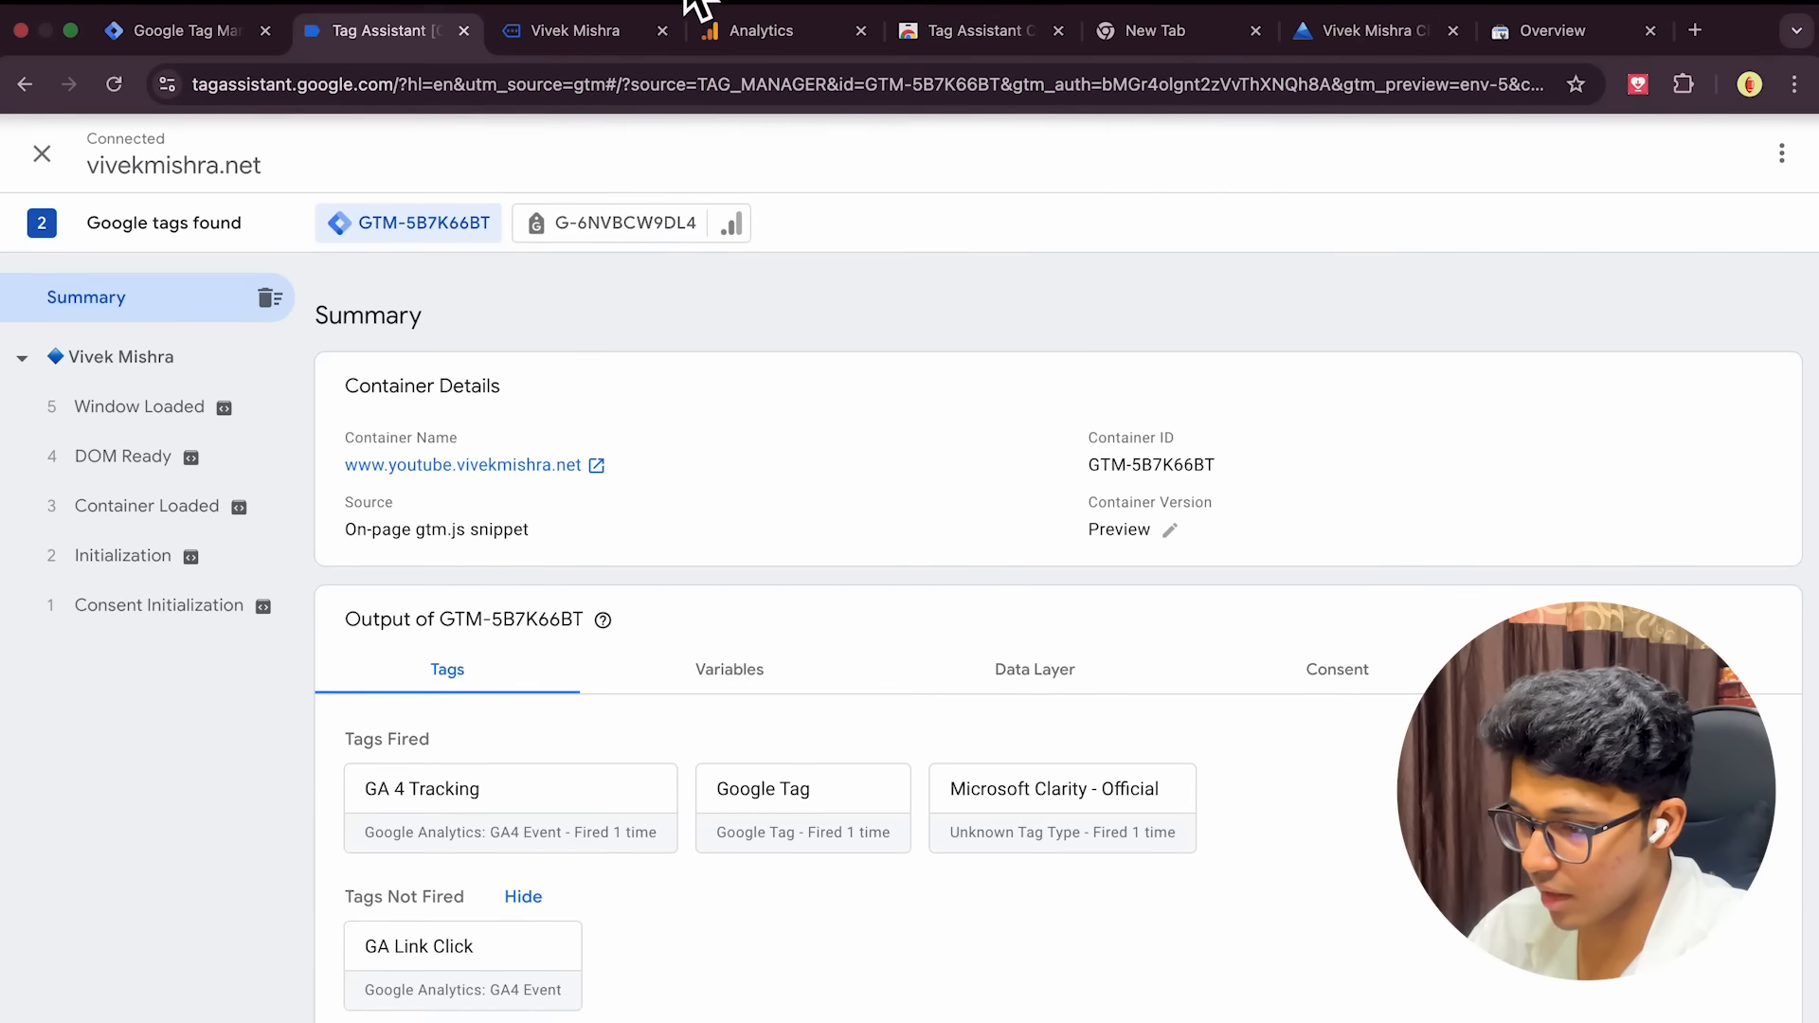
click(573, 33)
scroll(852, 568, down, 6)
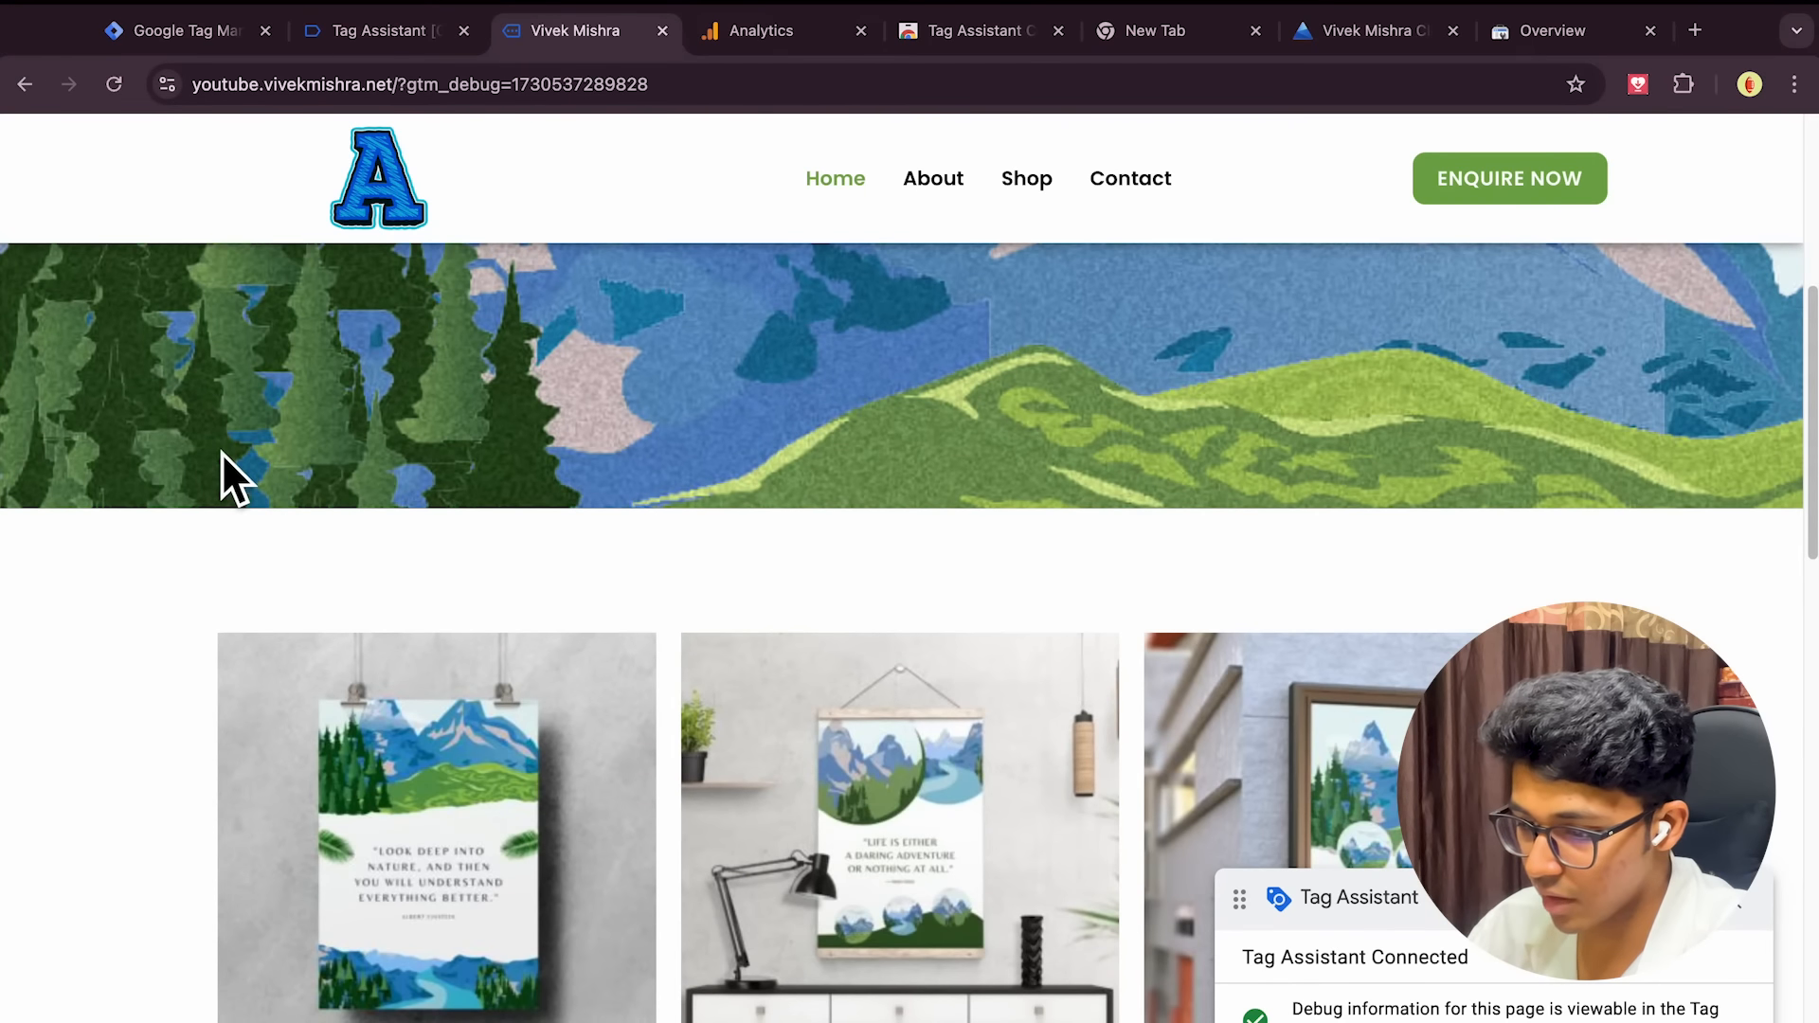
click(390, 31)
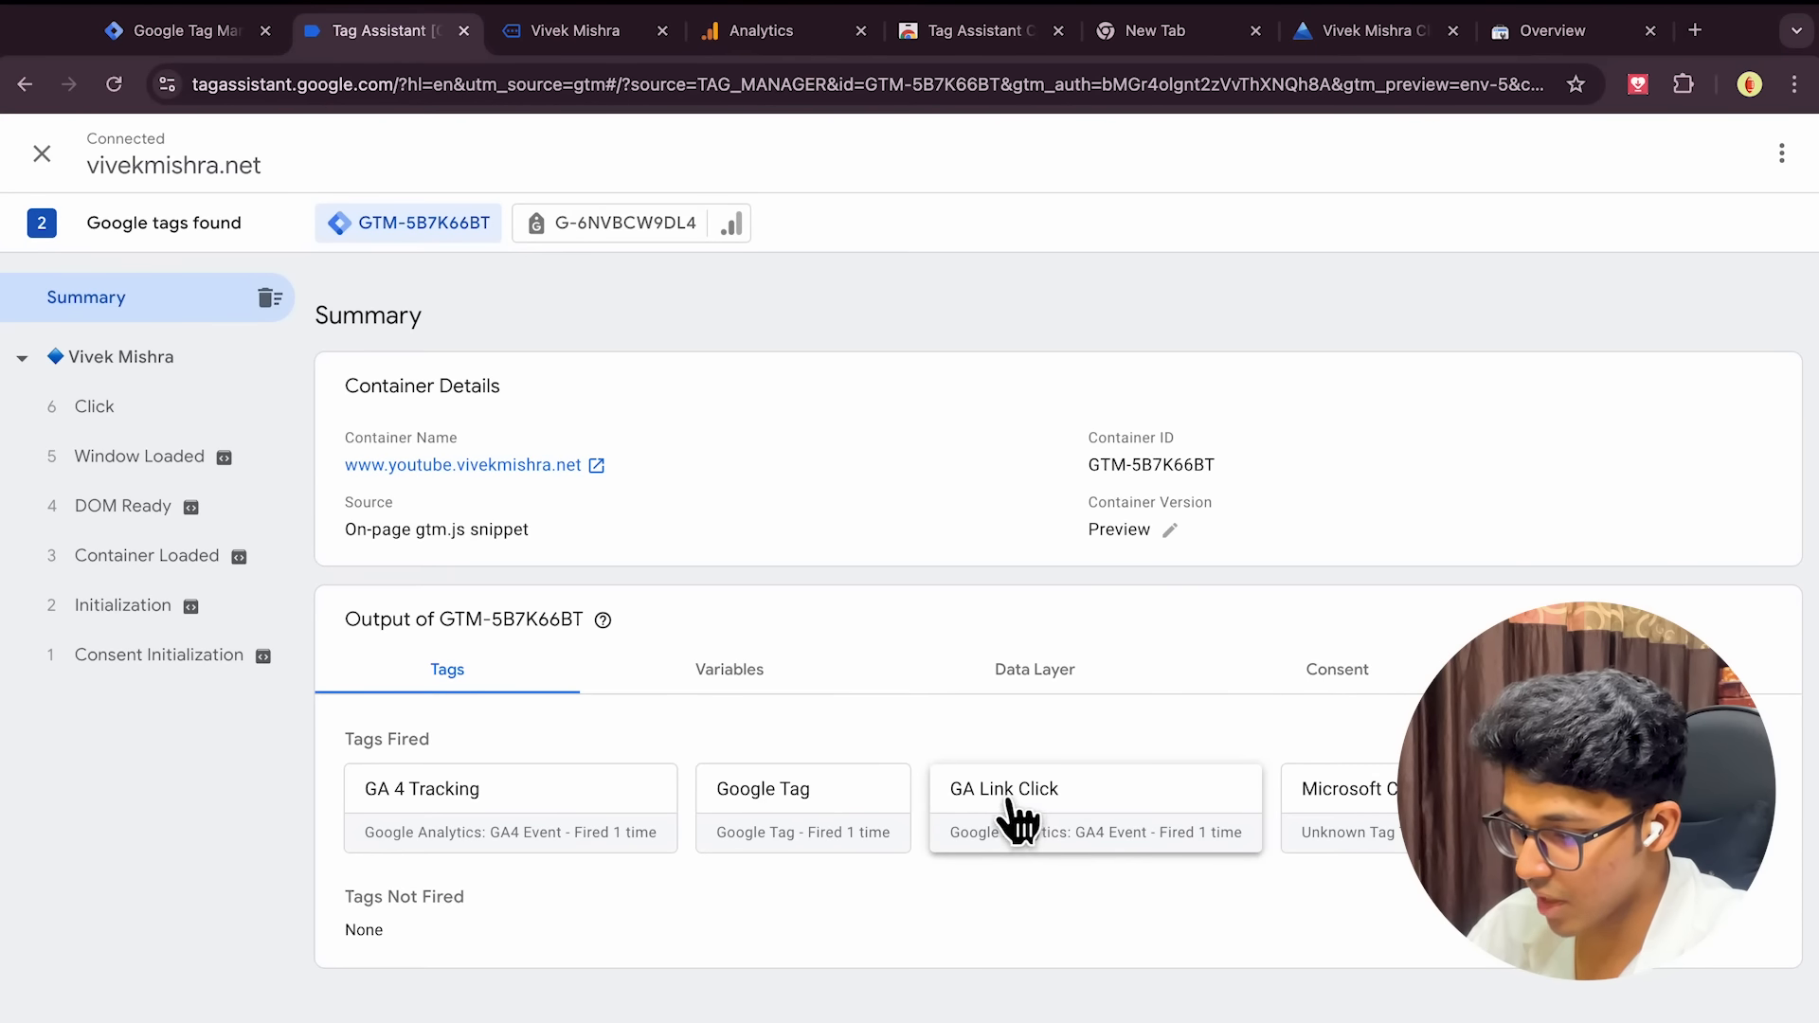
Click SHOP NOW and the Poster V2 product, confirm GA Link Click fired, then return to Tag Manager
click(593, 40)
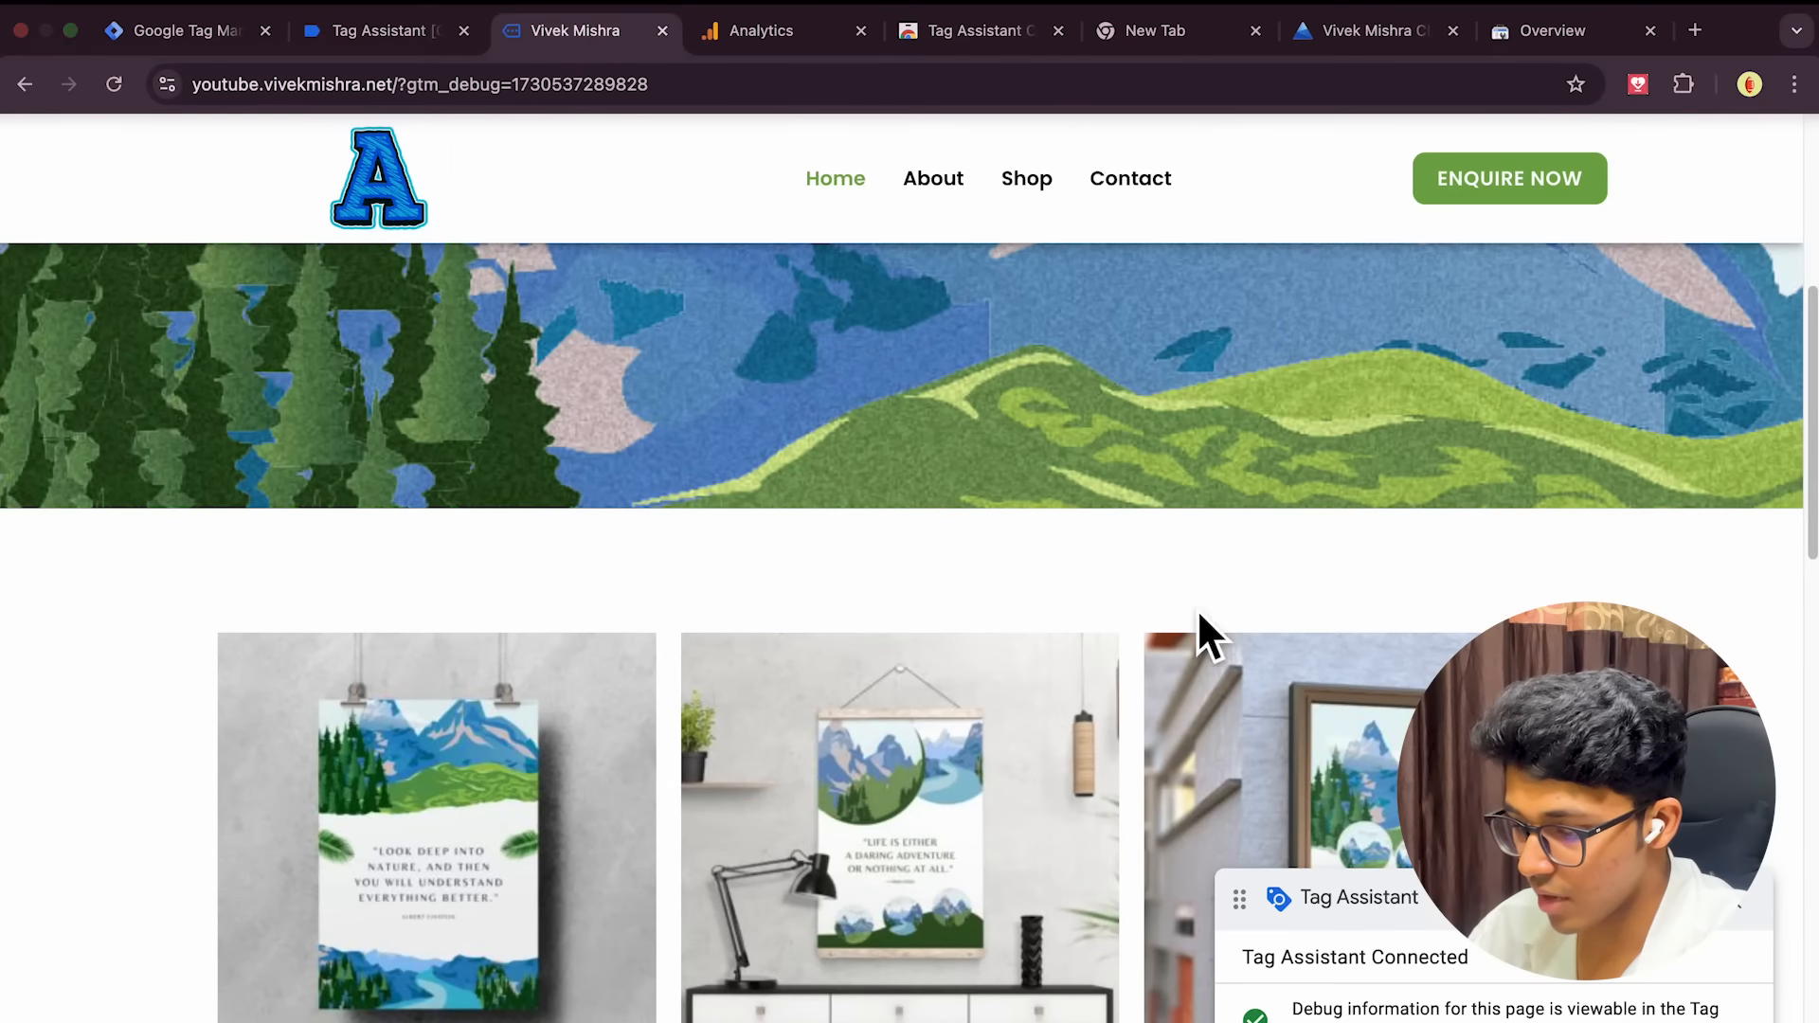
scroll(667, 413, up, 10)
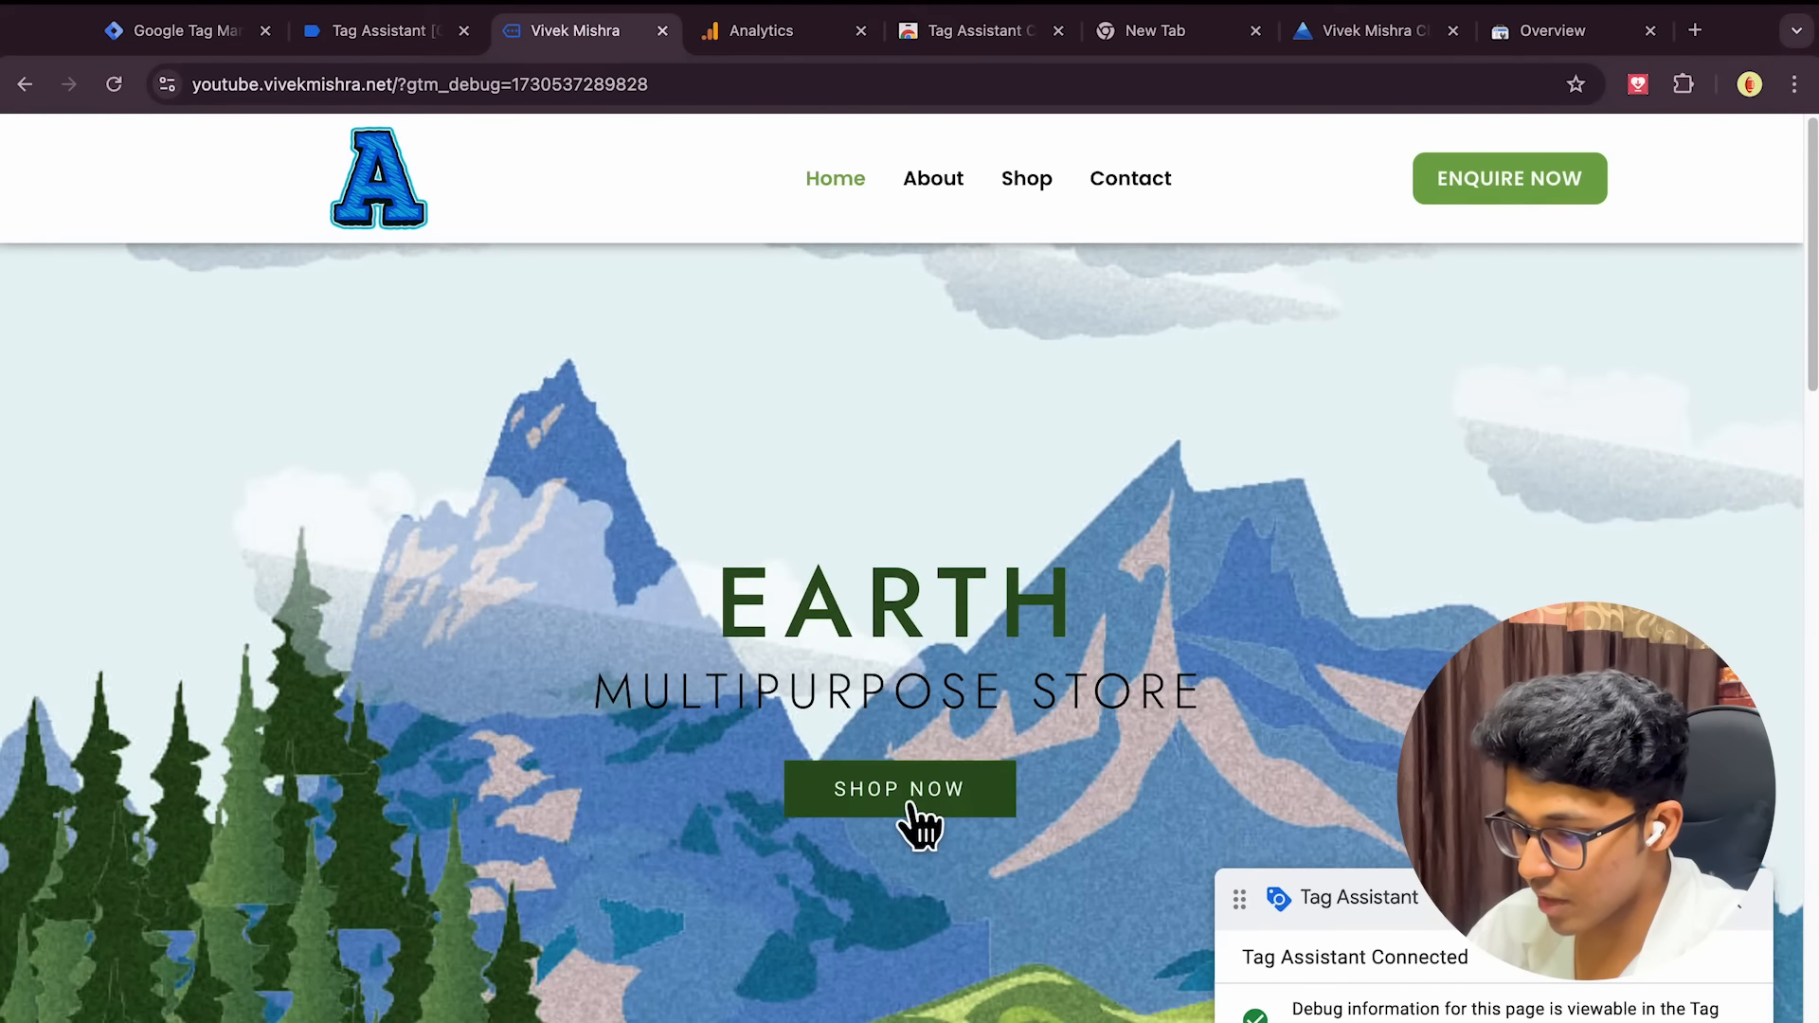
click(907, 803)
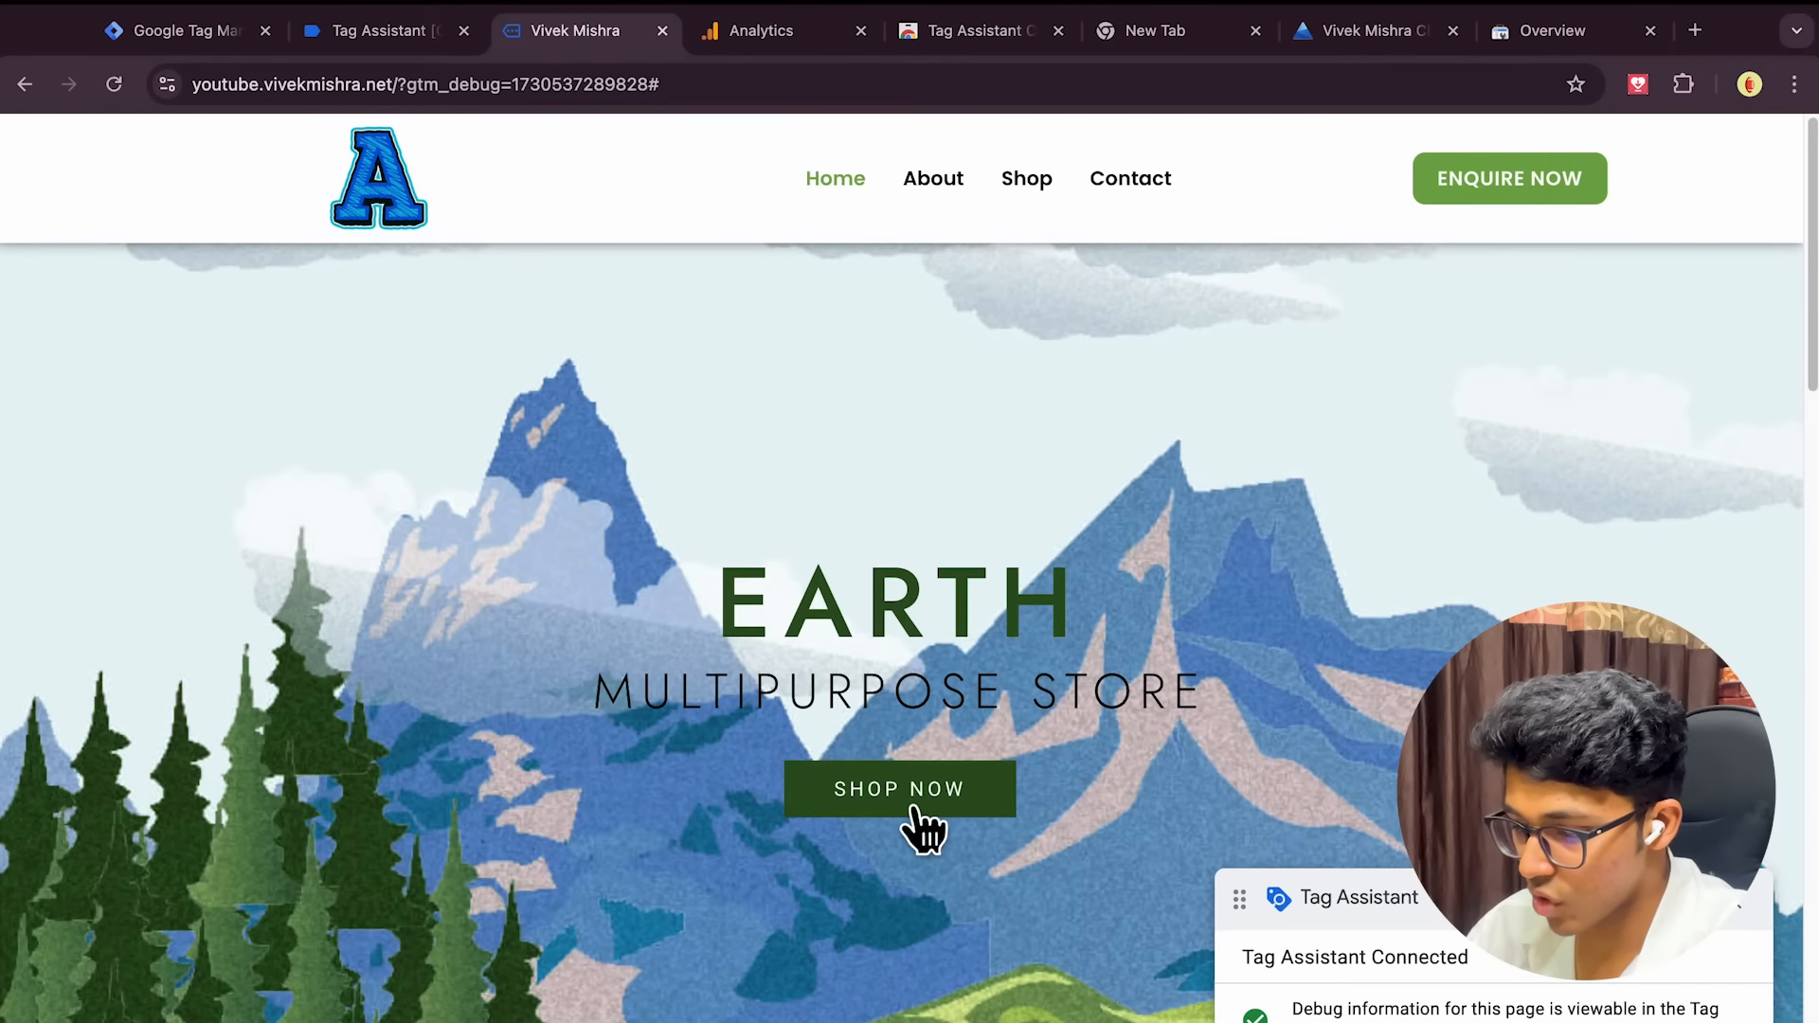
scroll(997, 508, down, 10)
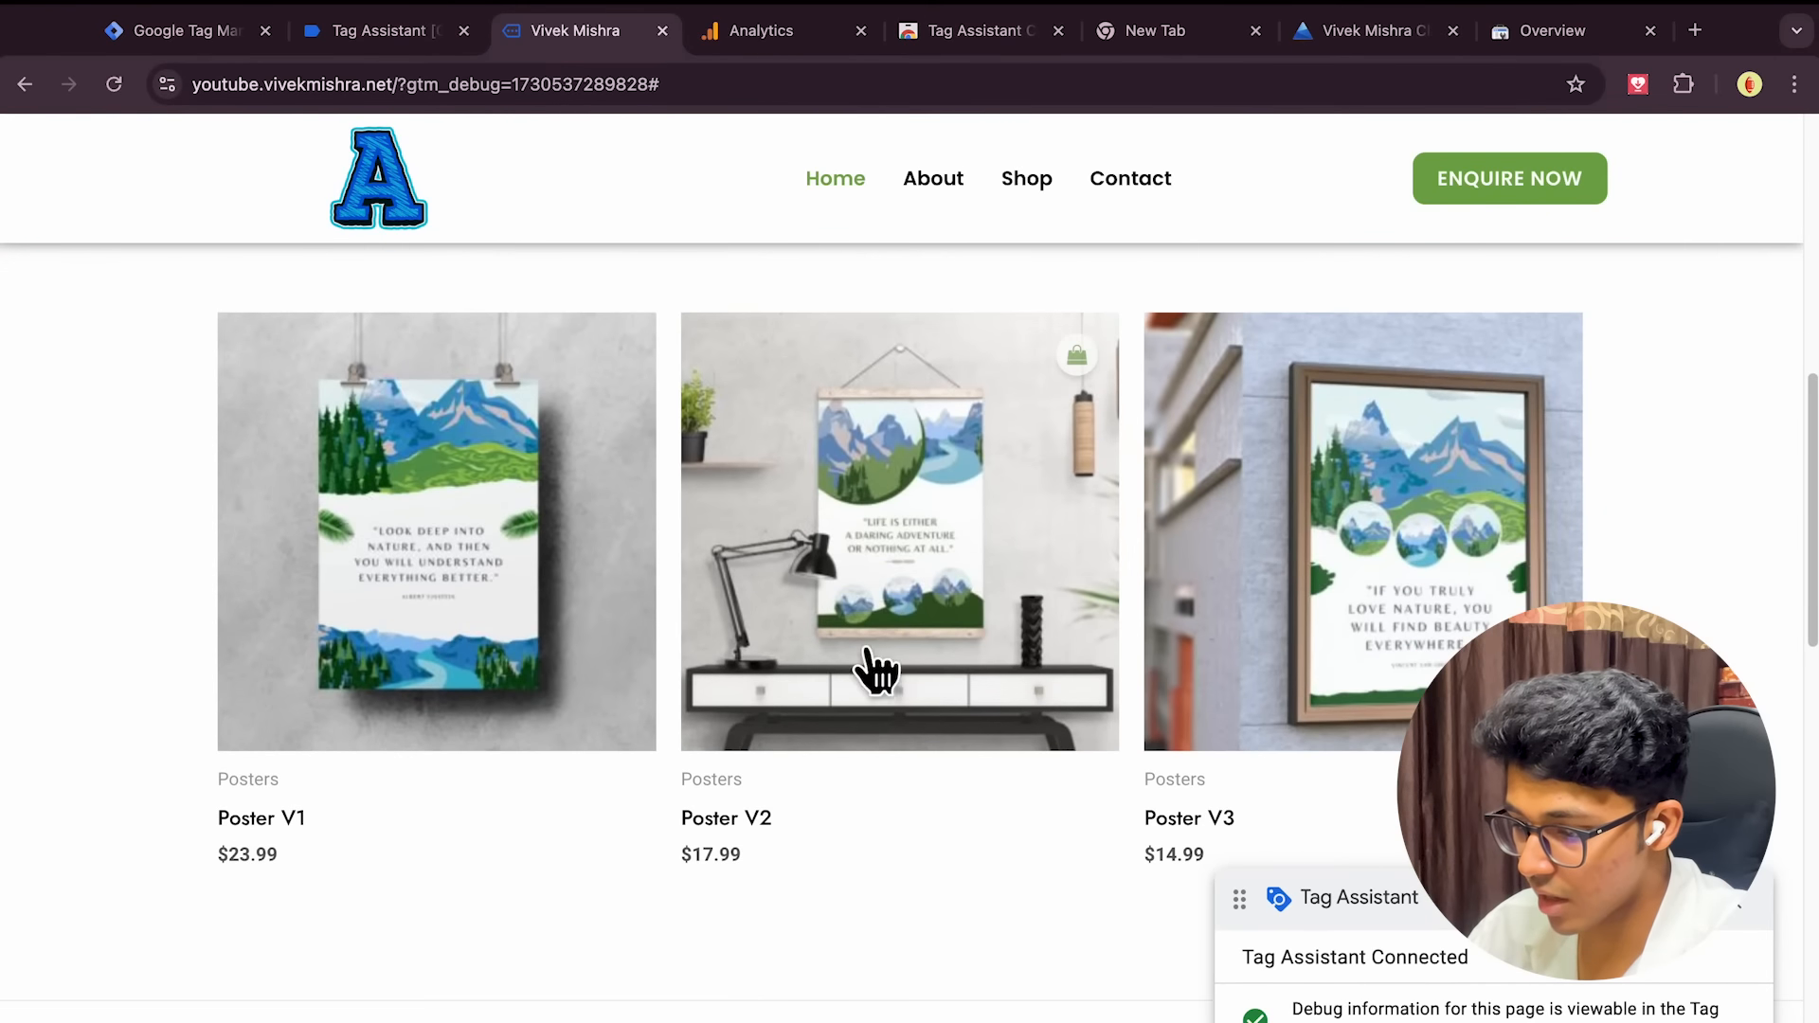
click(934, 530)
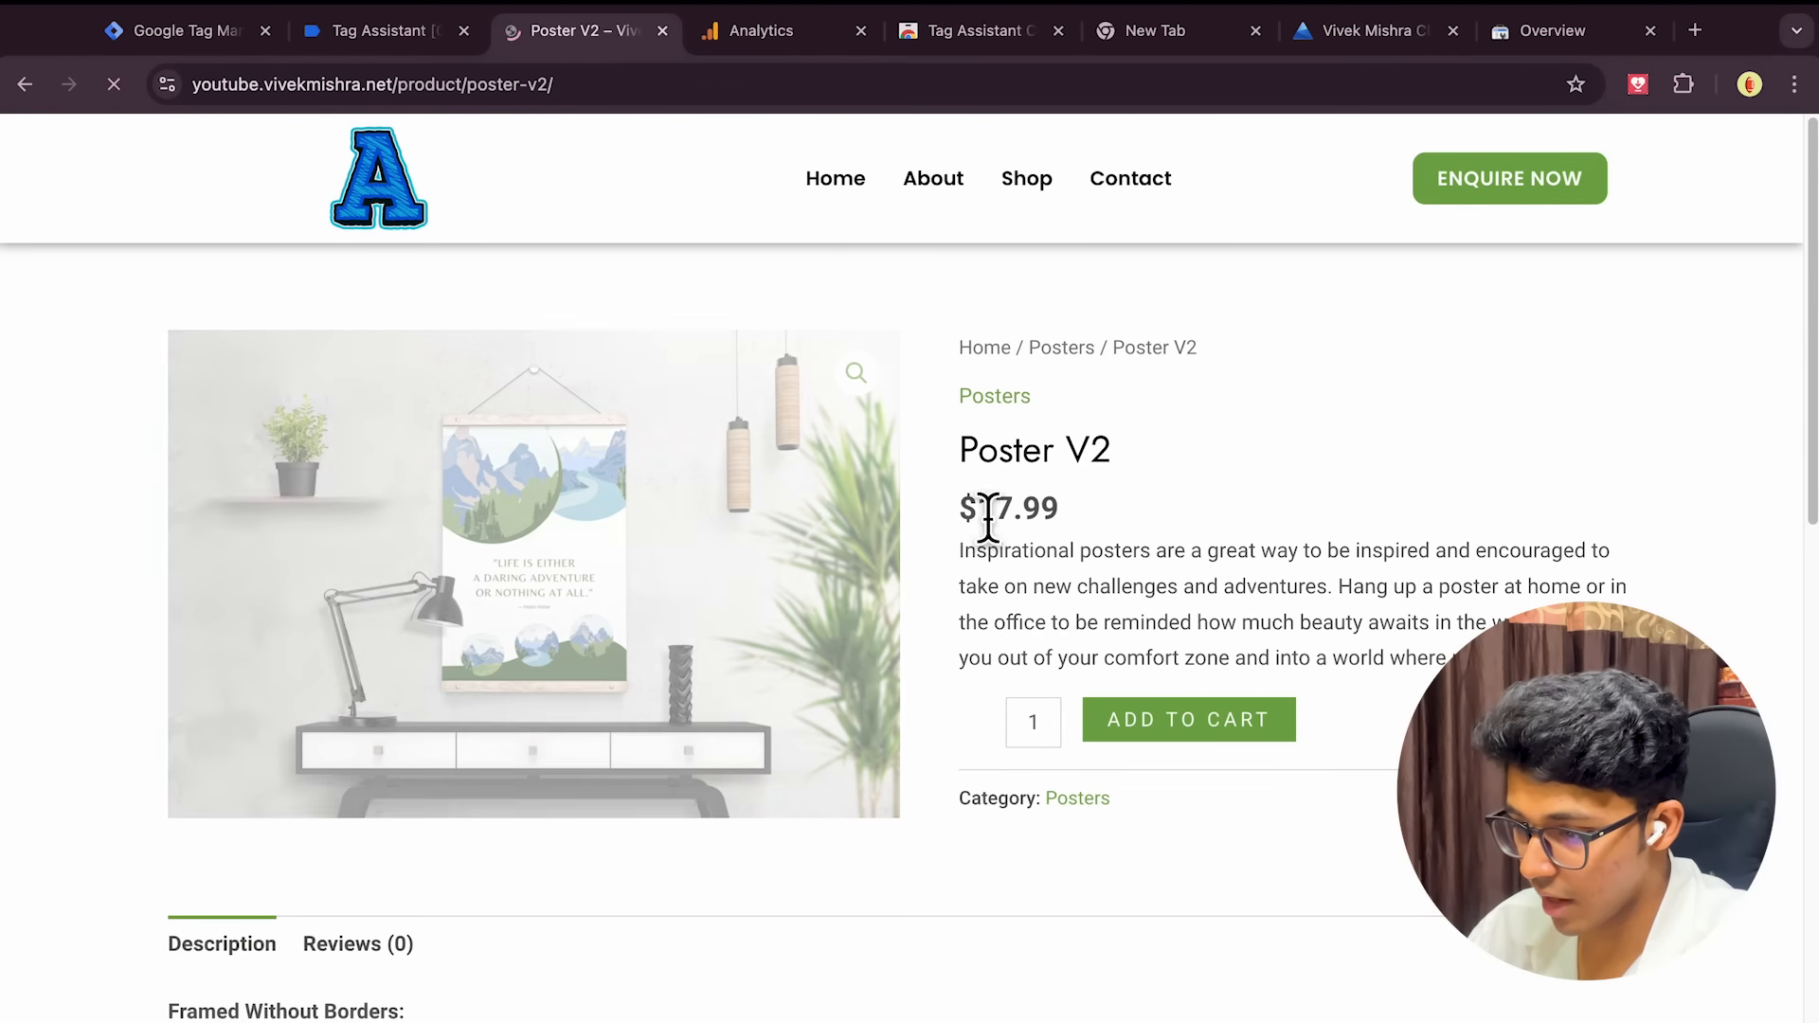
scroll(1094, 720, down, 3)
scroll(771, 640, down, 2)
scroll(771, 640, up, 4)
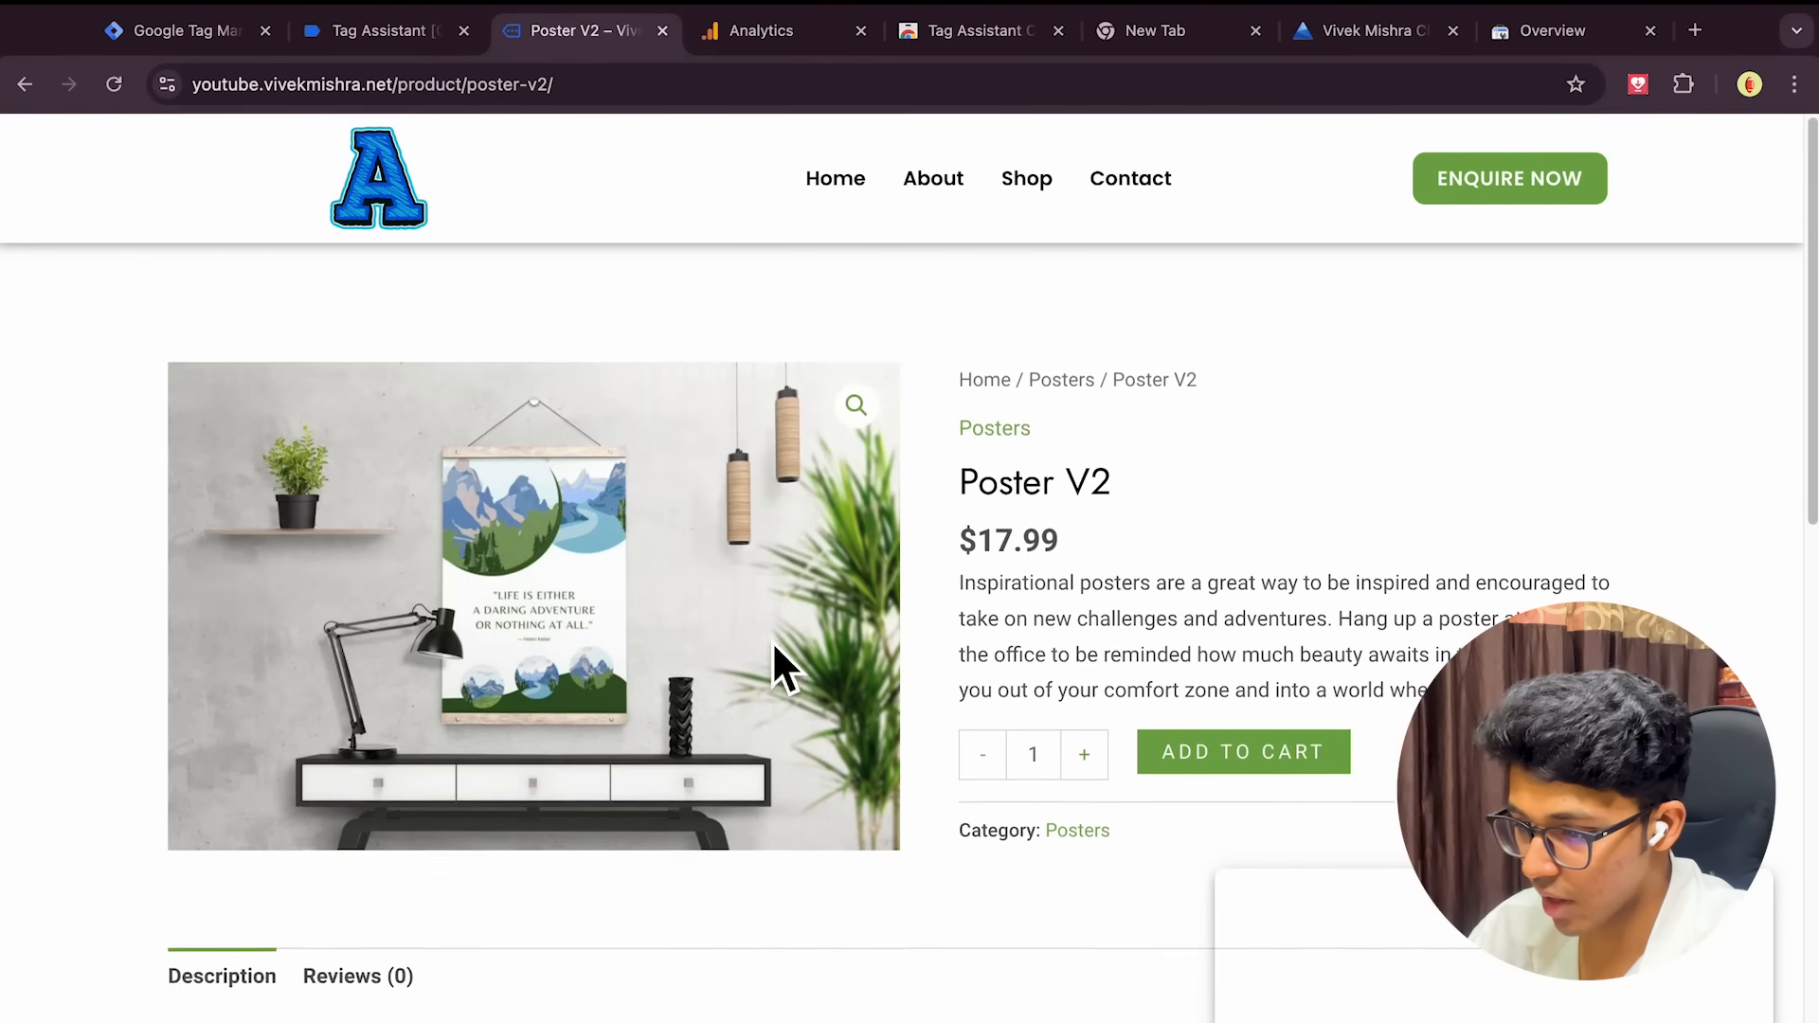
scroll(771, 640, left, 5)
click(345, 36)
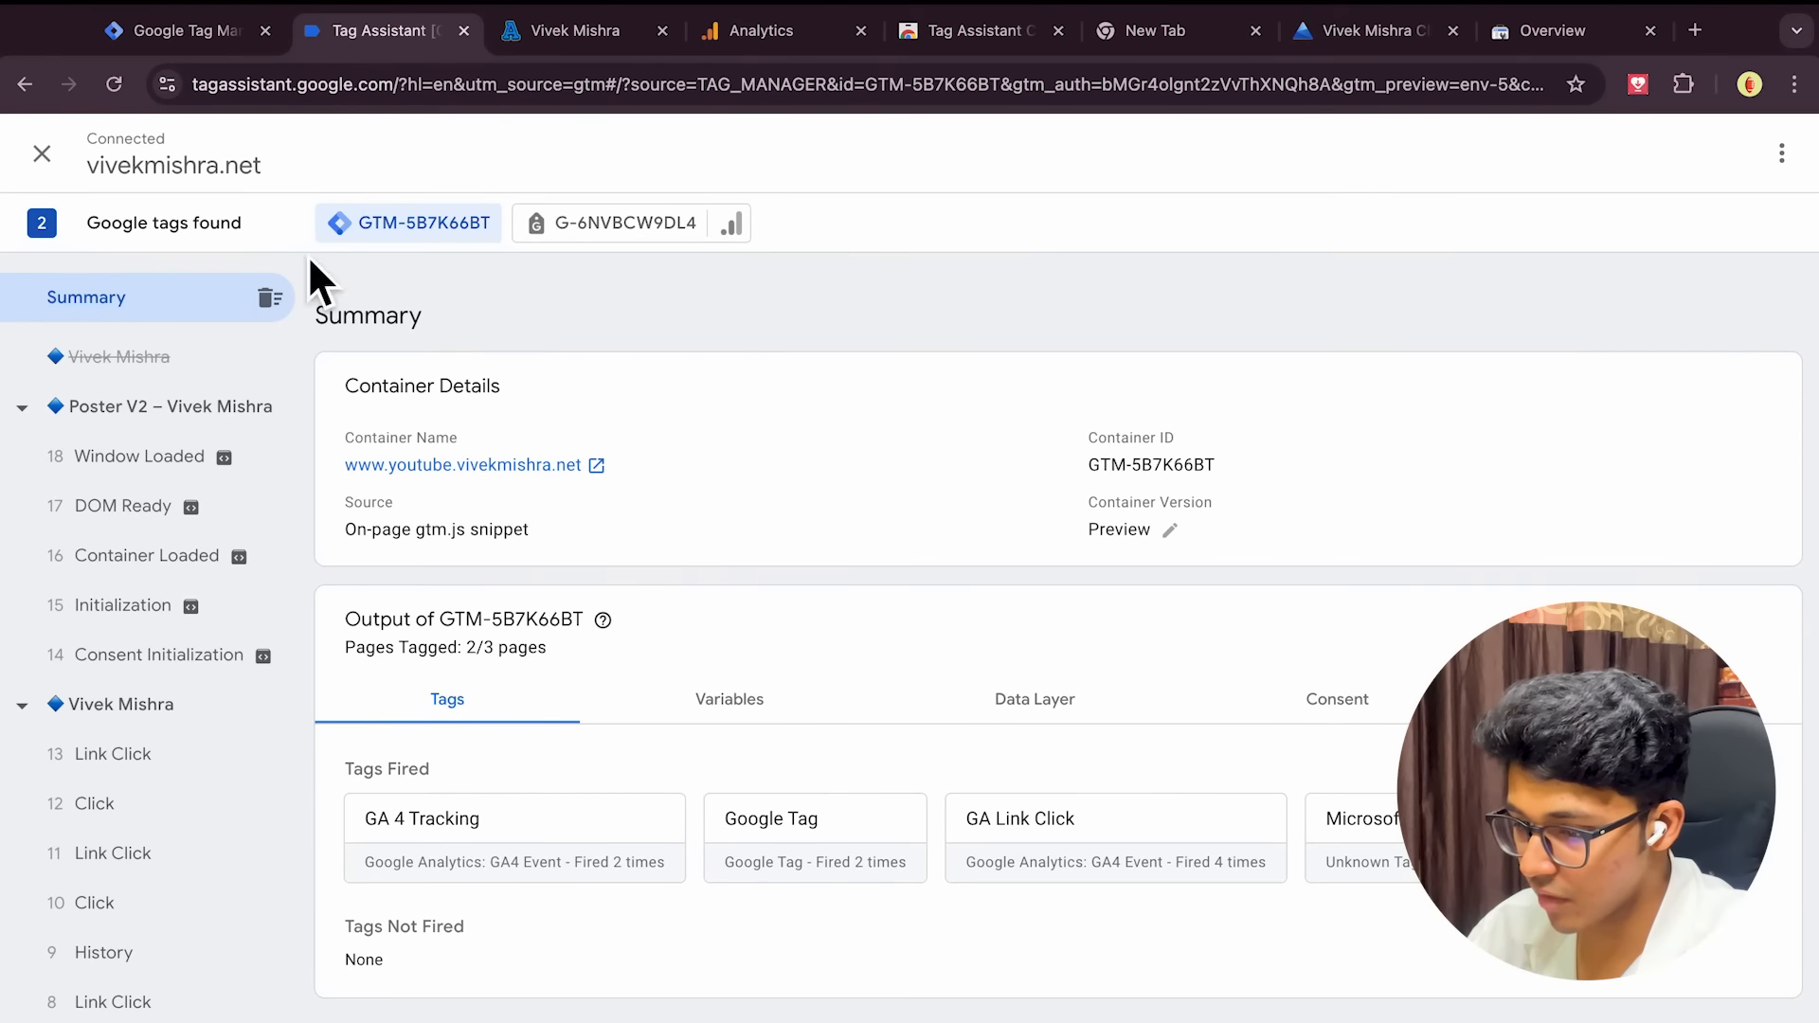
click(226, 52)
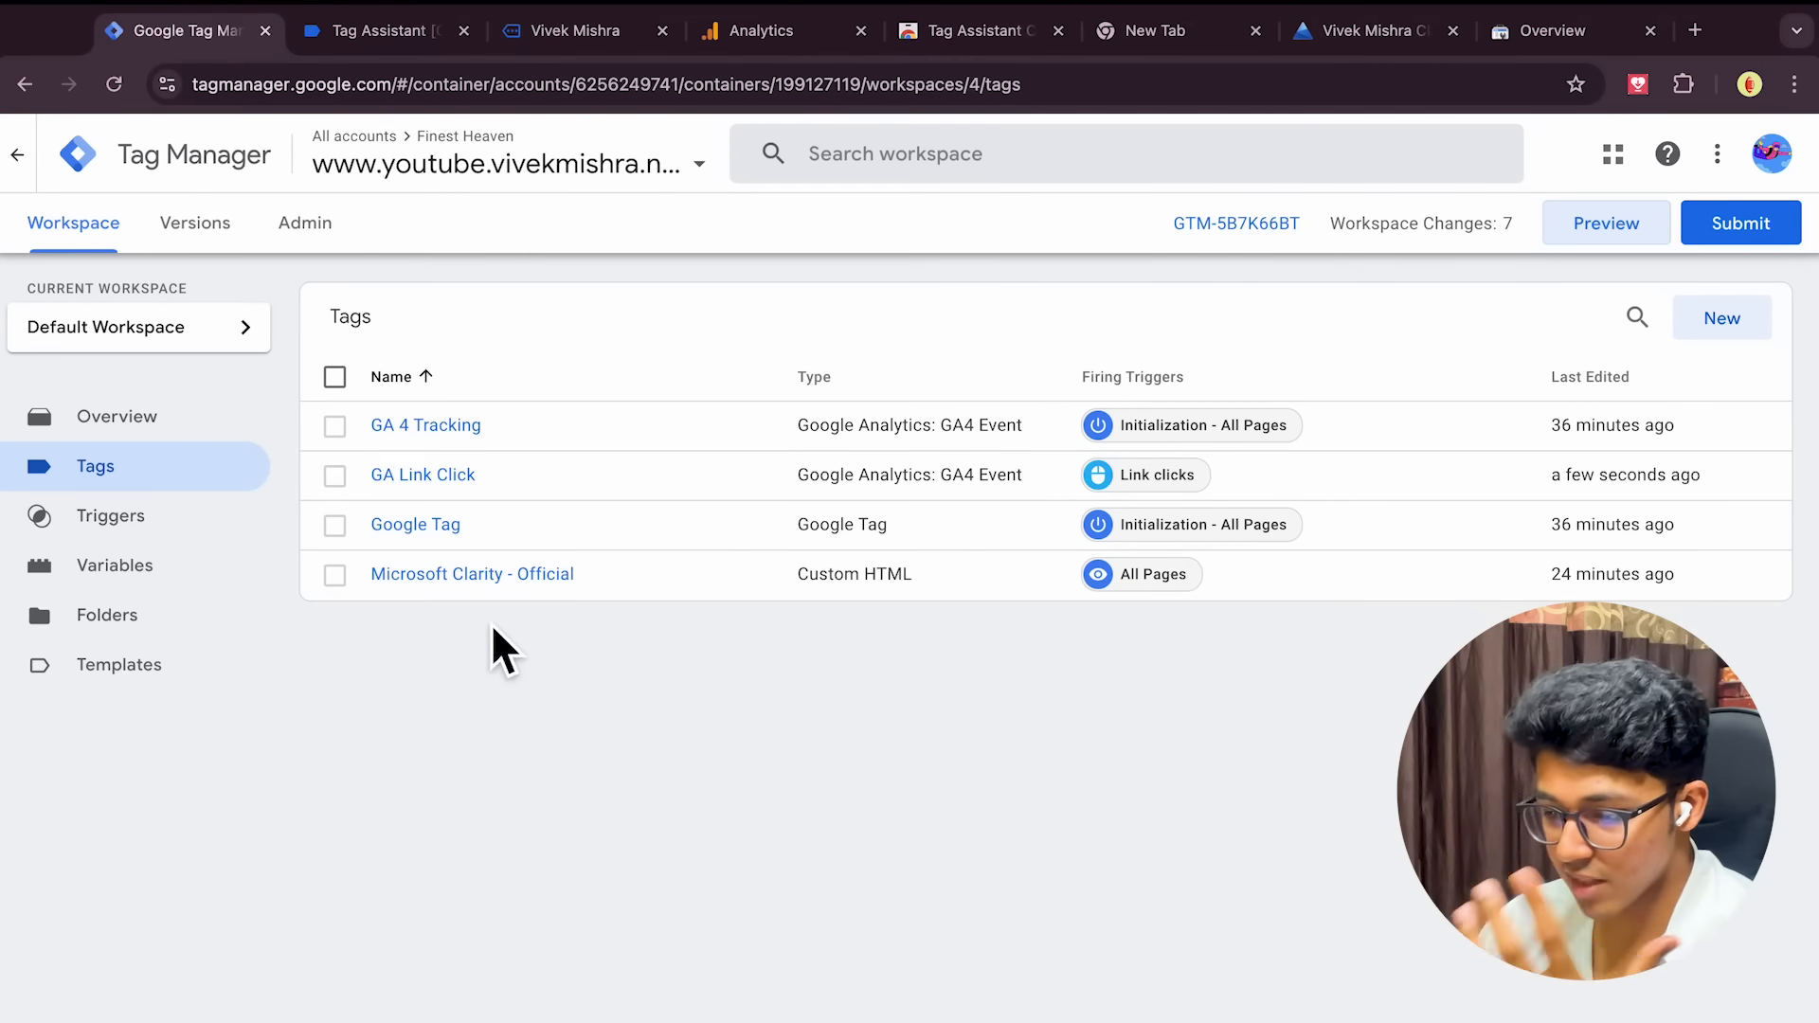
Change the Link clicks trigger type to Click - Just Links and save it
click(169, 527)
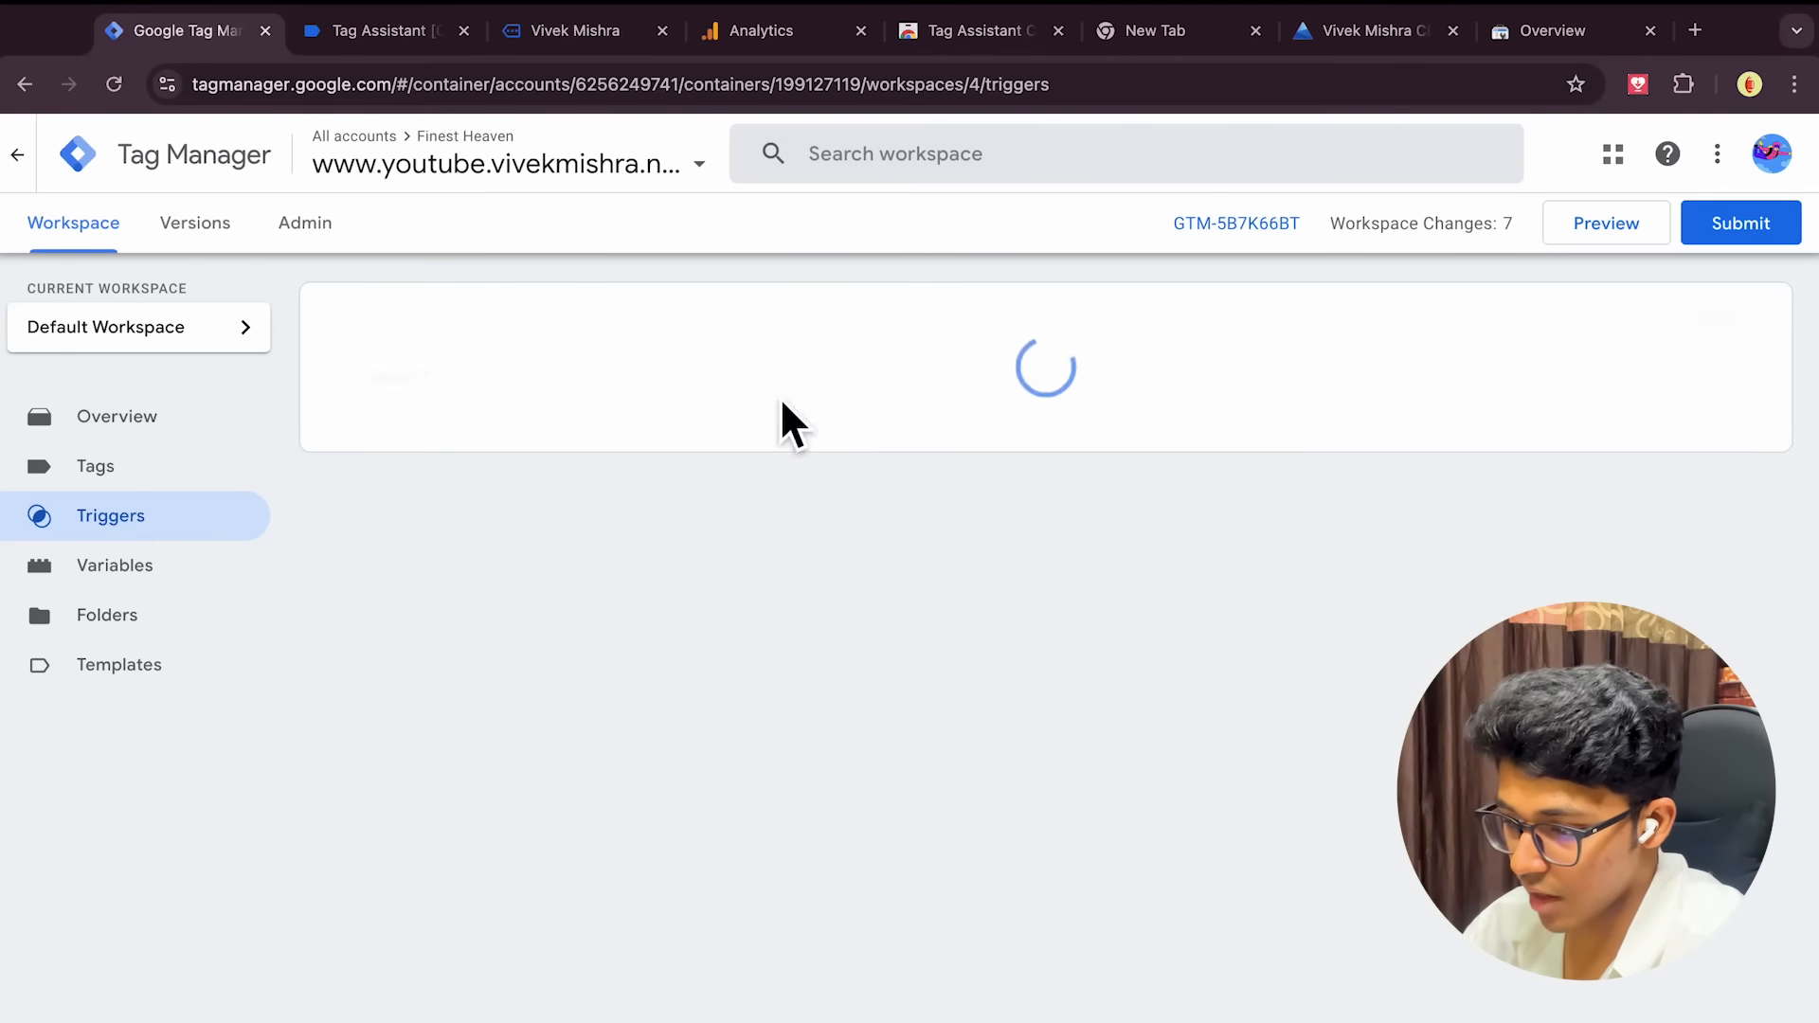
click(417, 428)
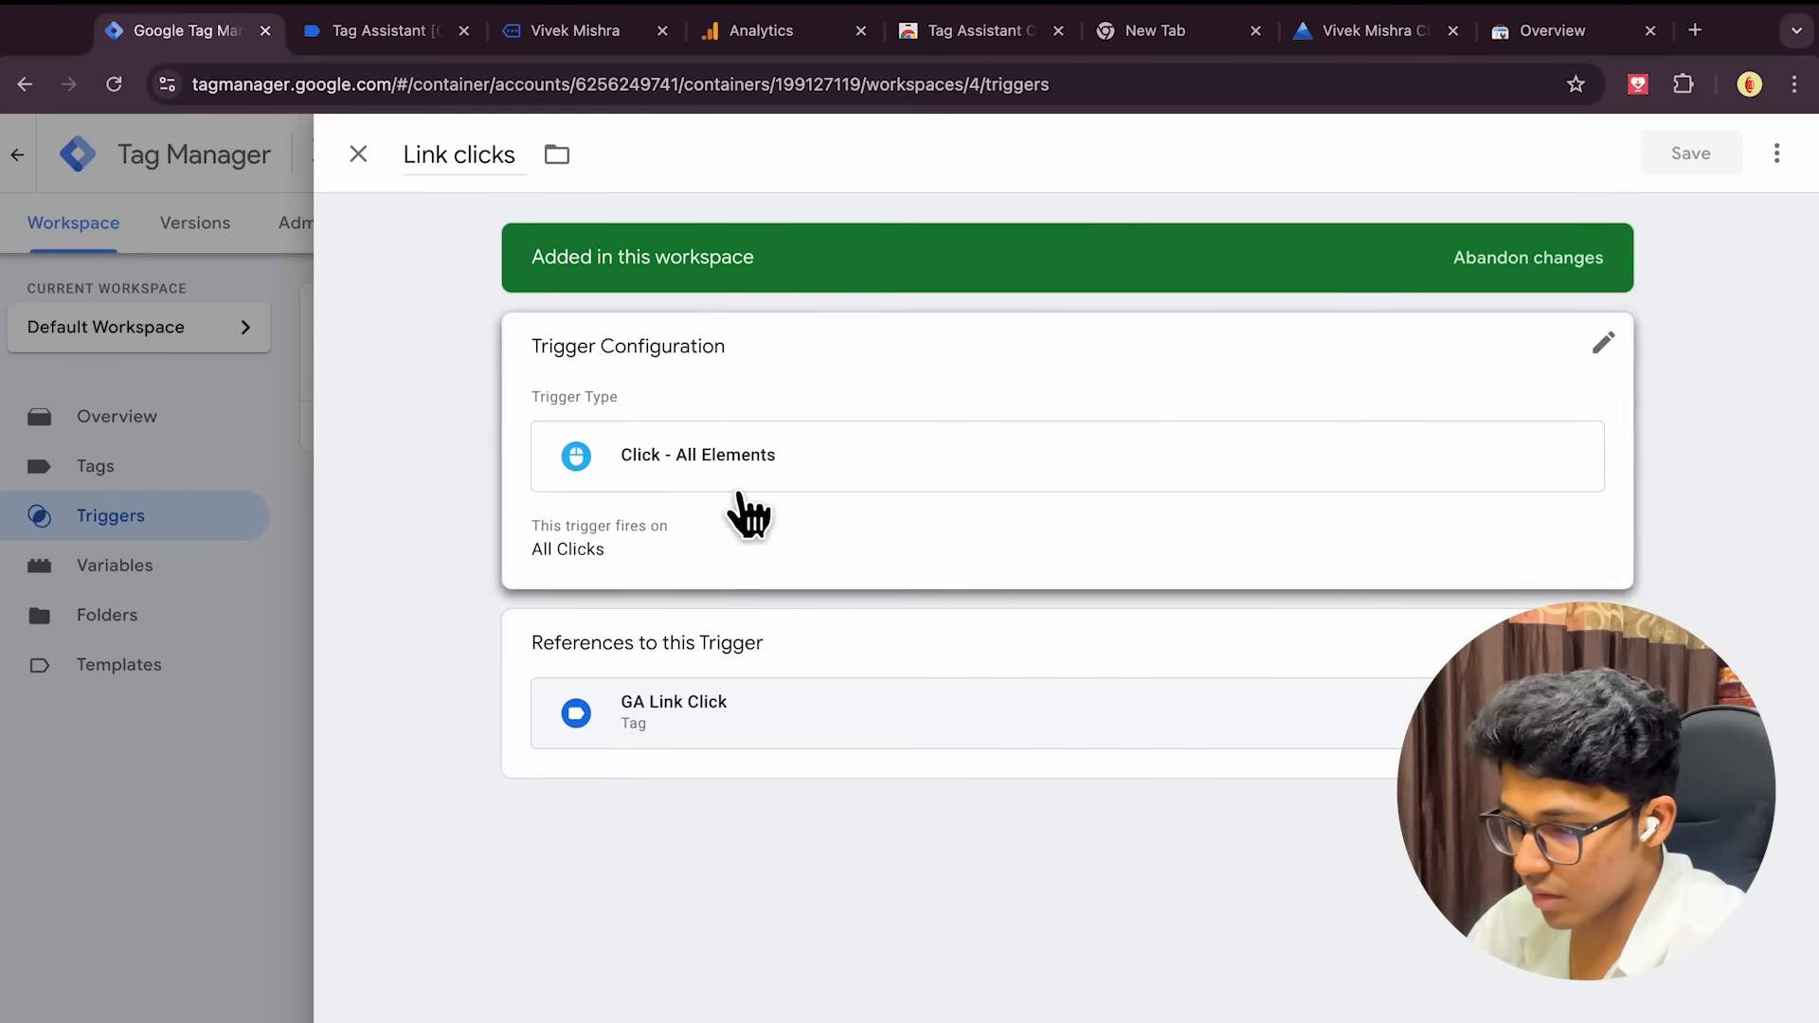
click(1607, 349)
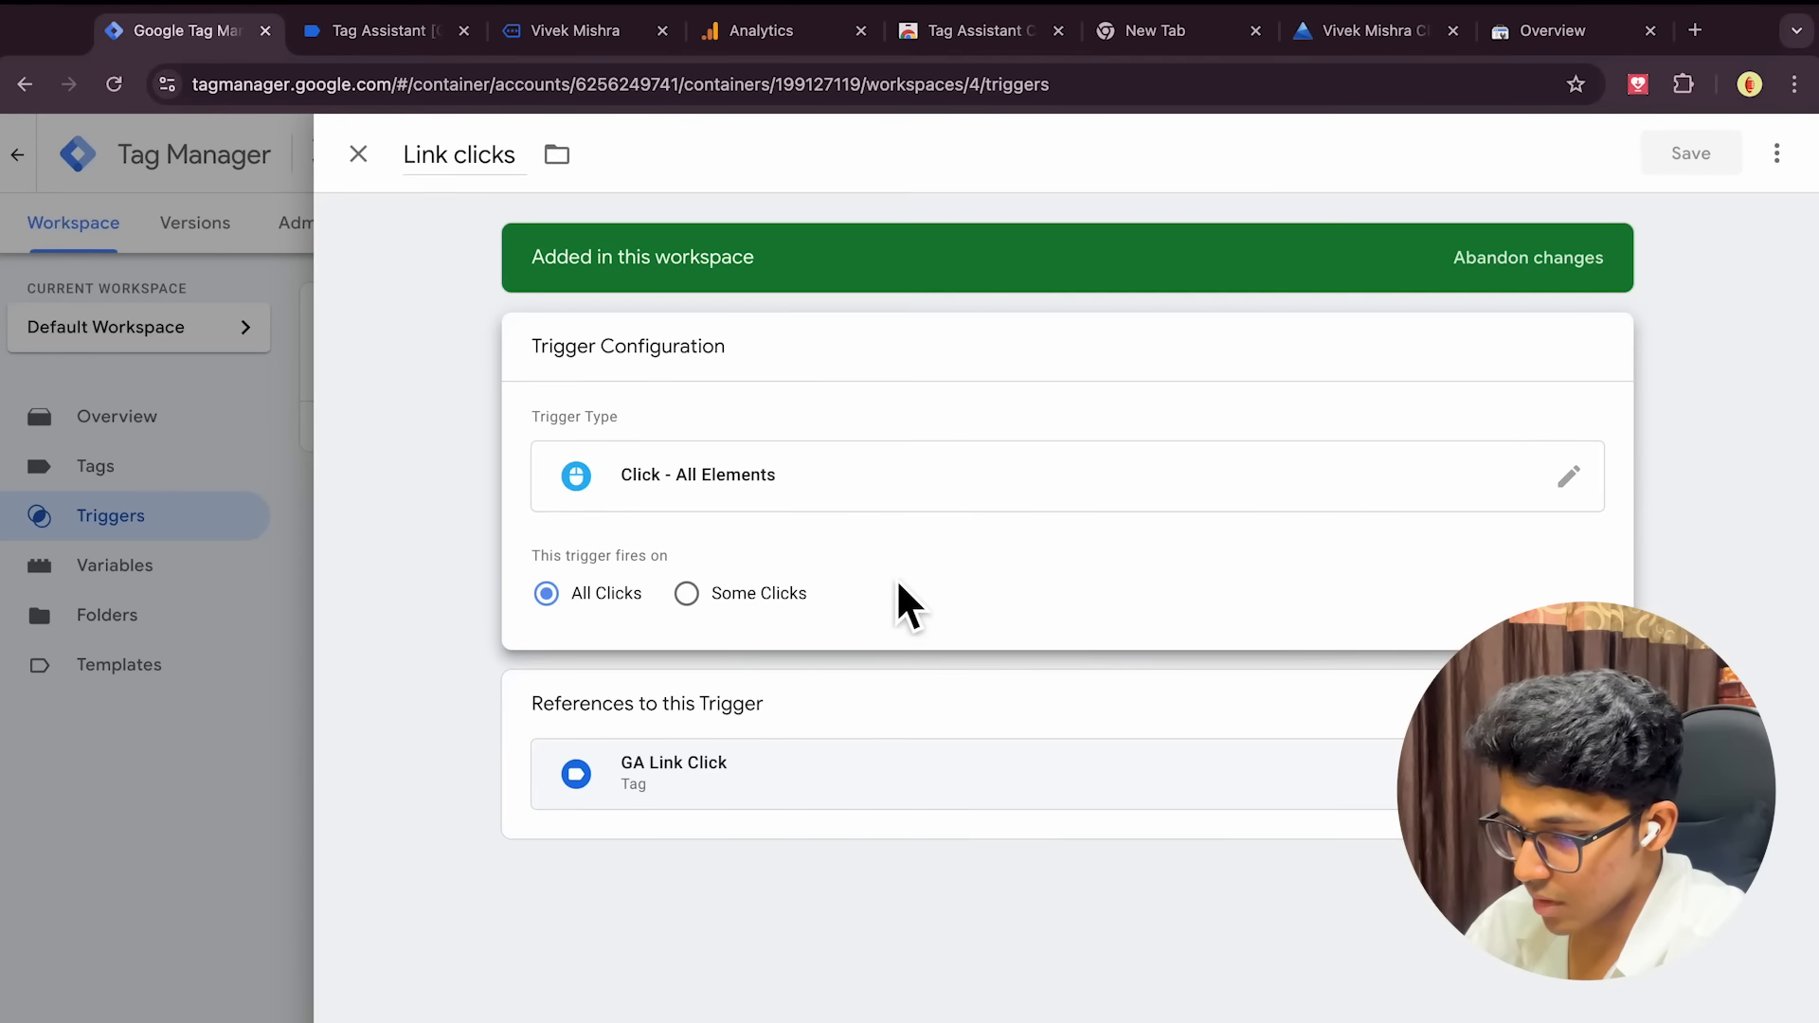
click(1190, 507)
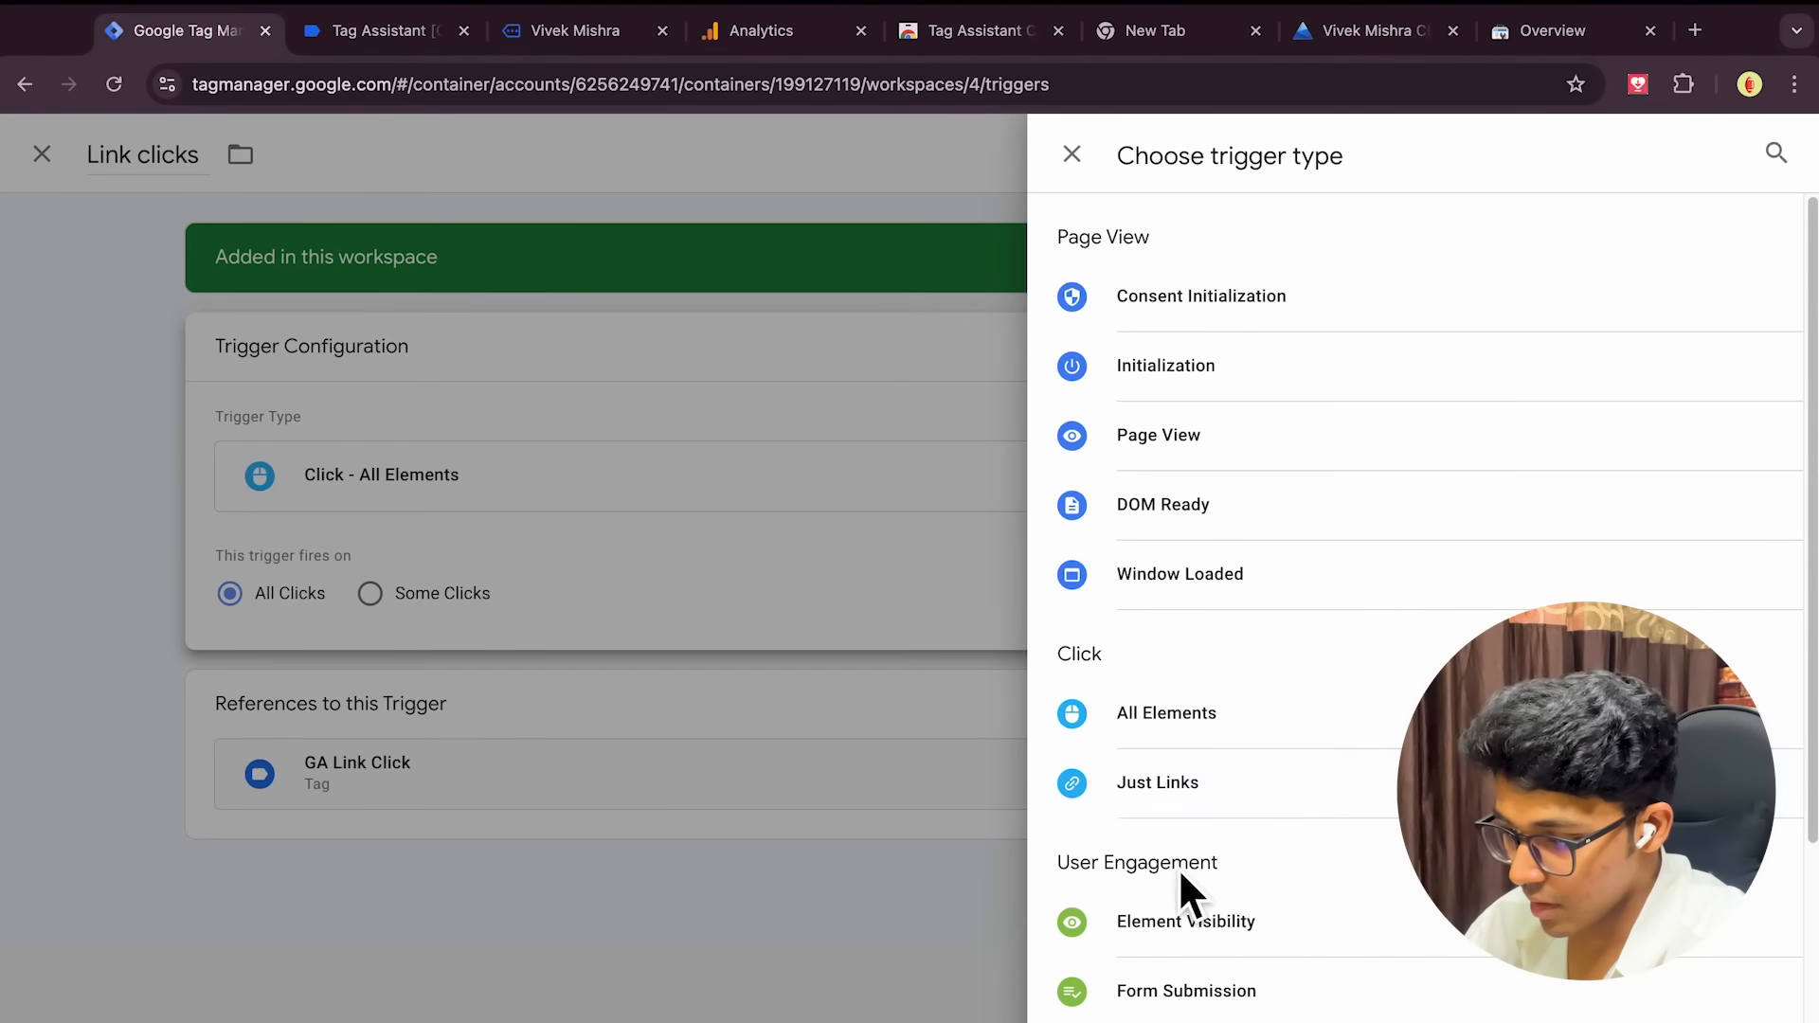
click(1209, 789)
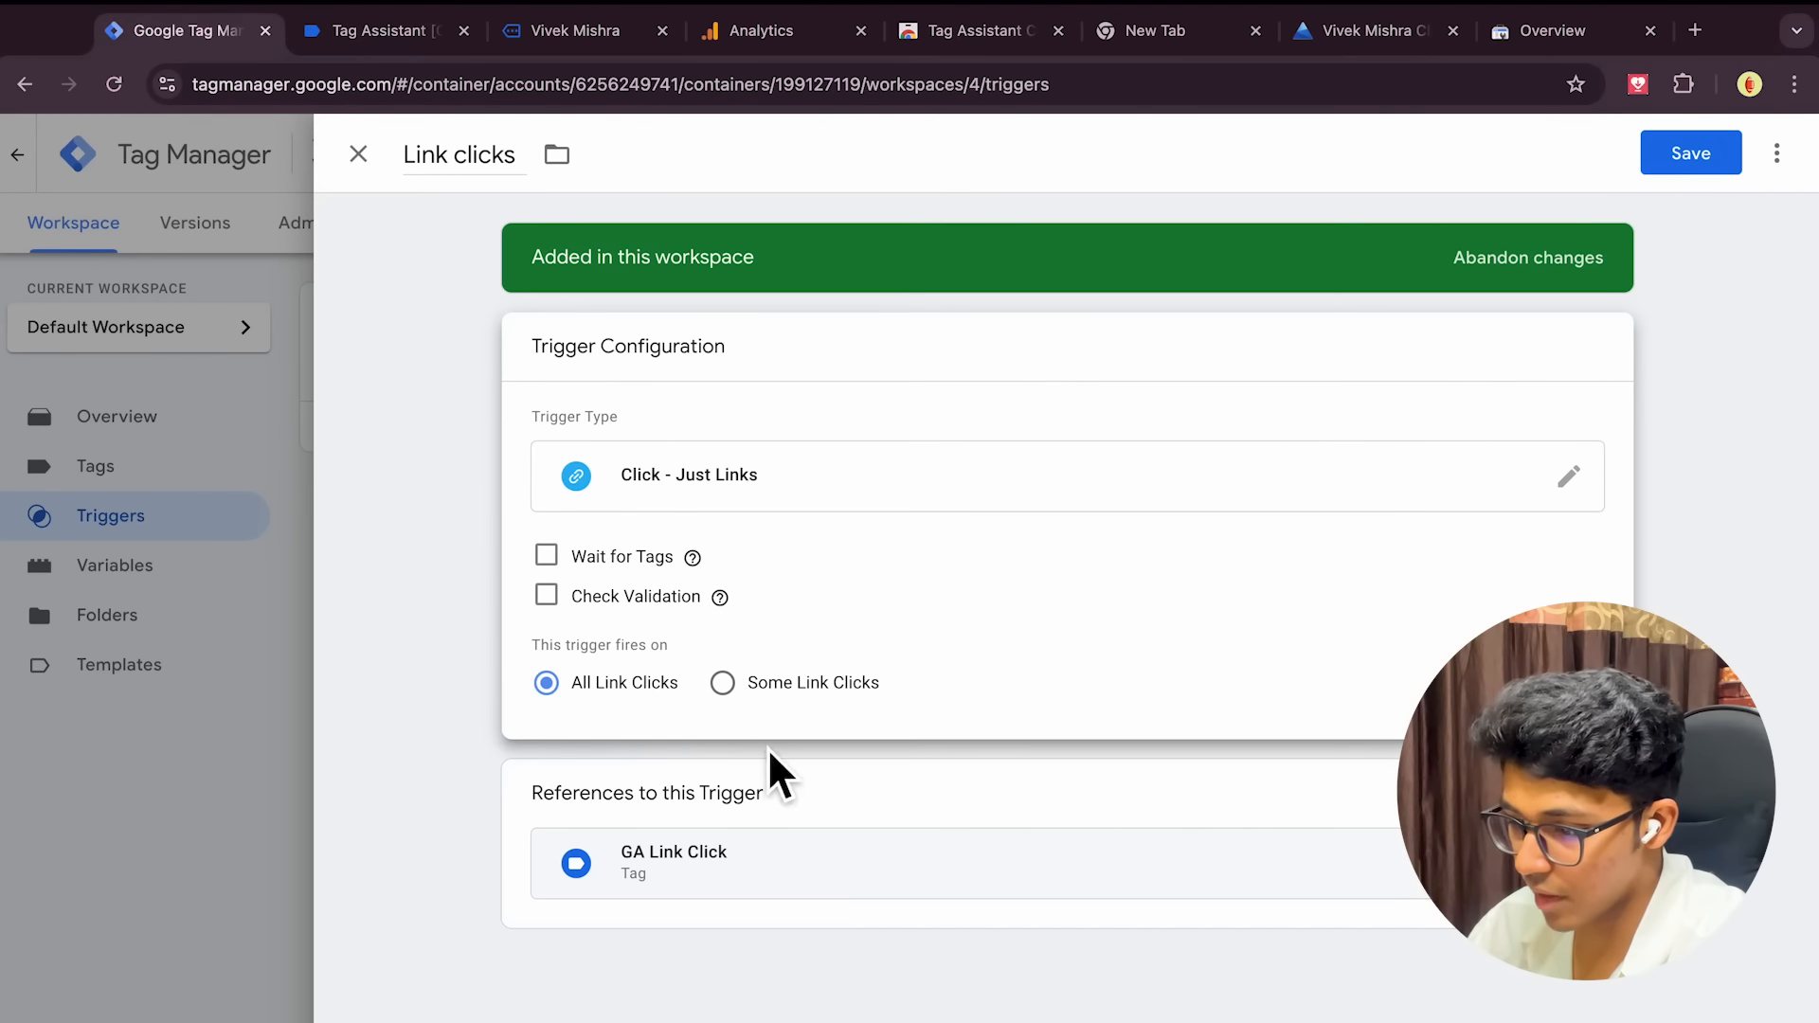
click(1688, 157)
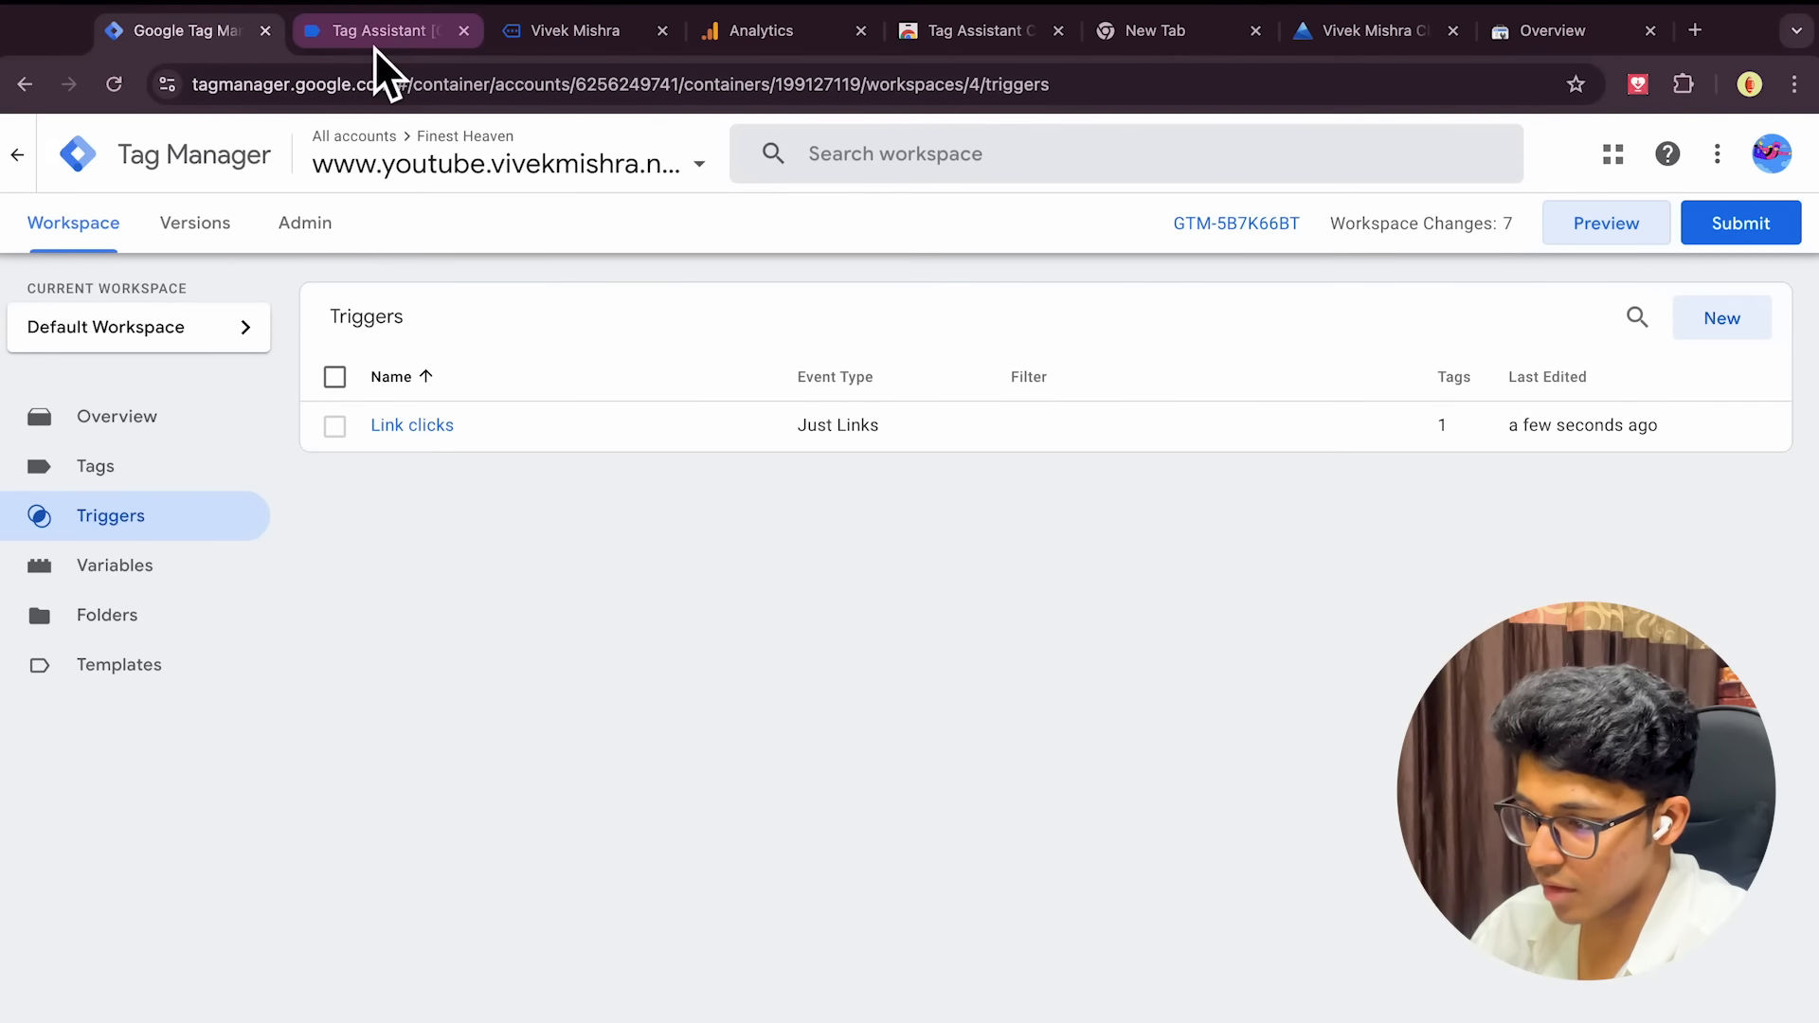
Launch a new preview, follow the Diwali offer popup link, and check the debug summary
click(1604, 225)
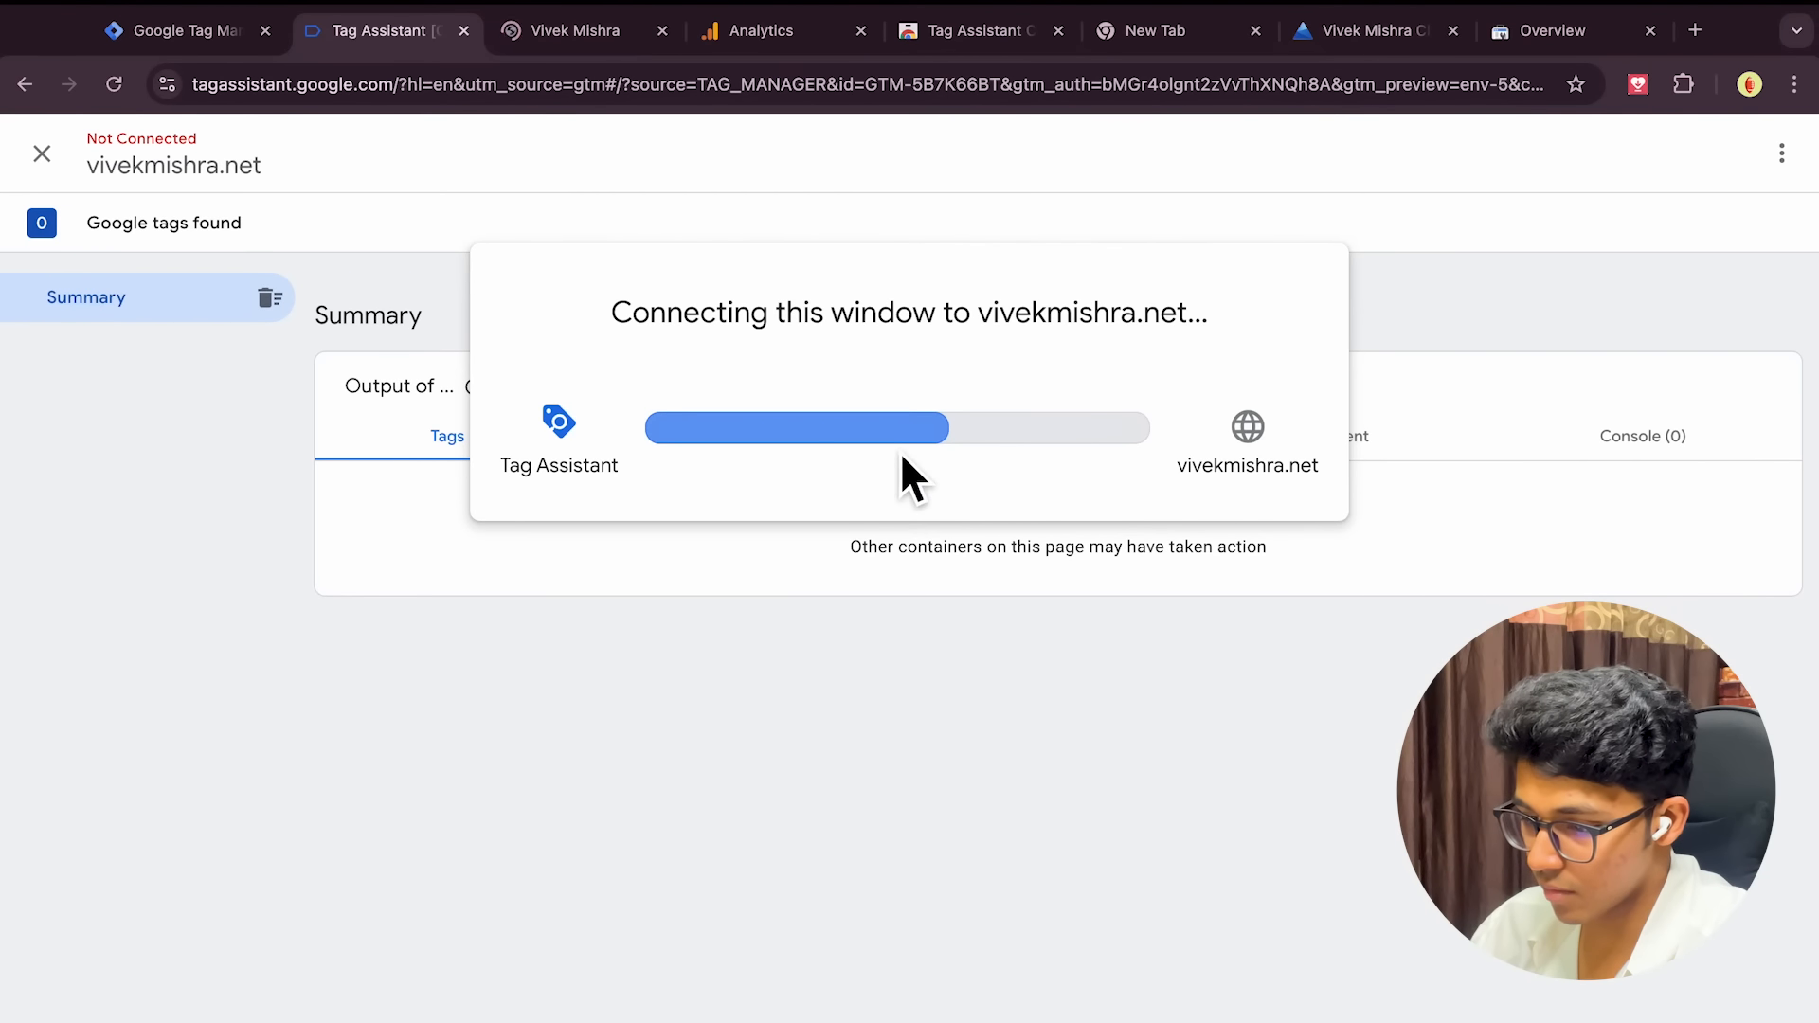
click(911, 593)
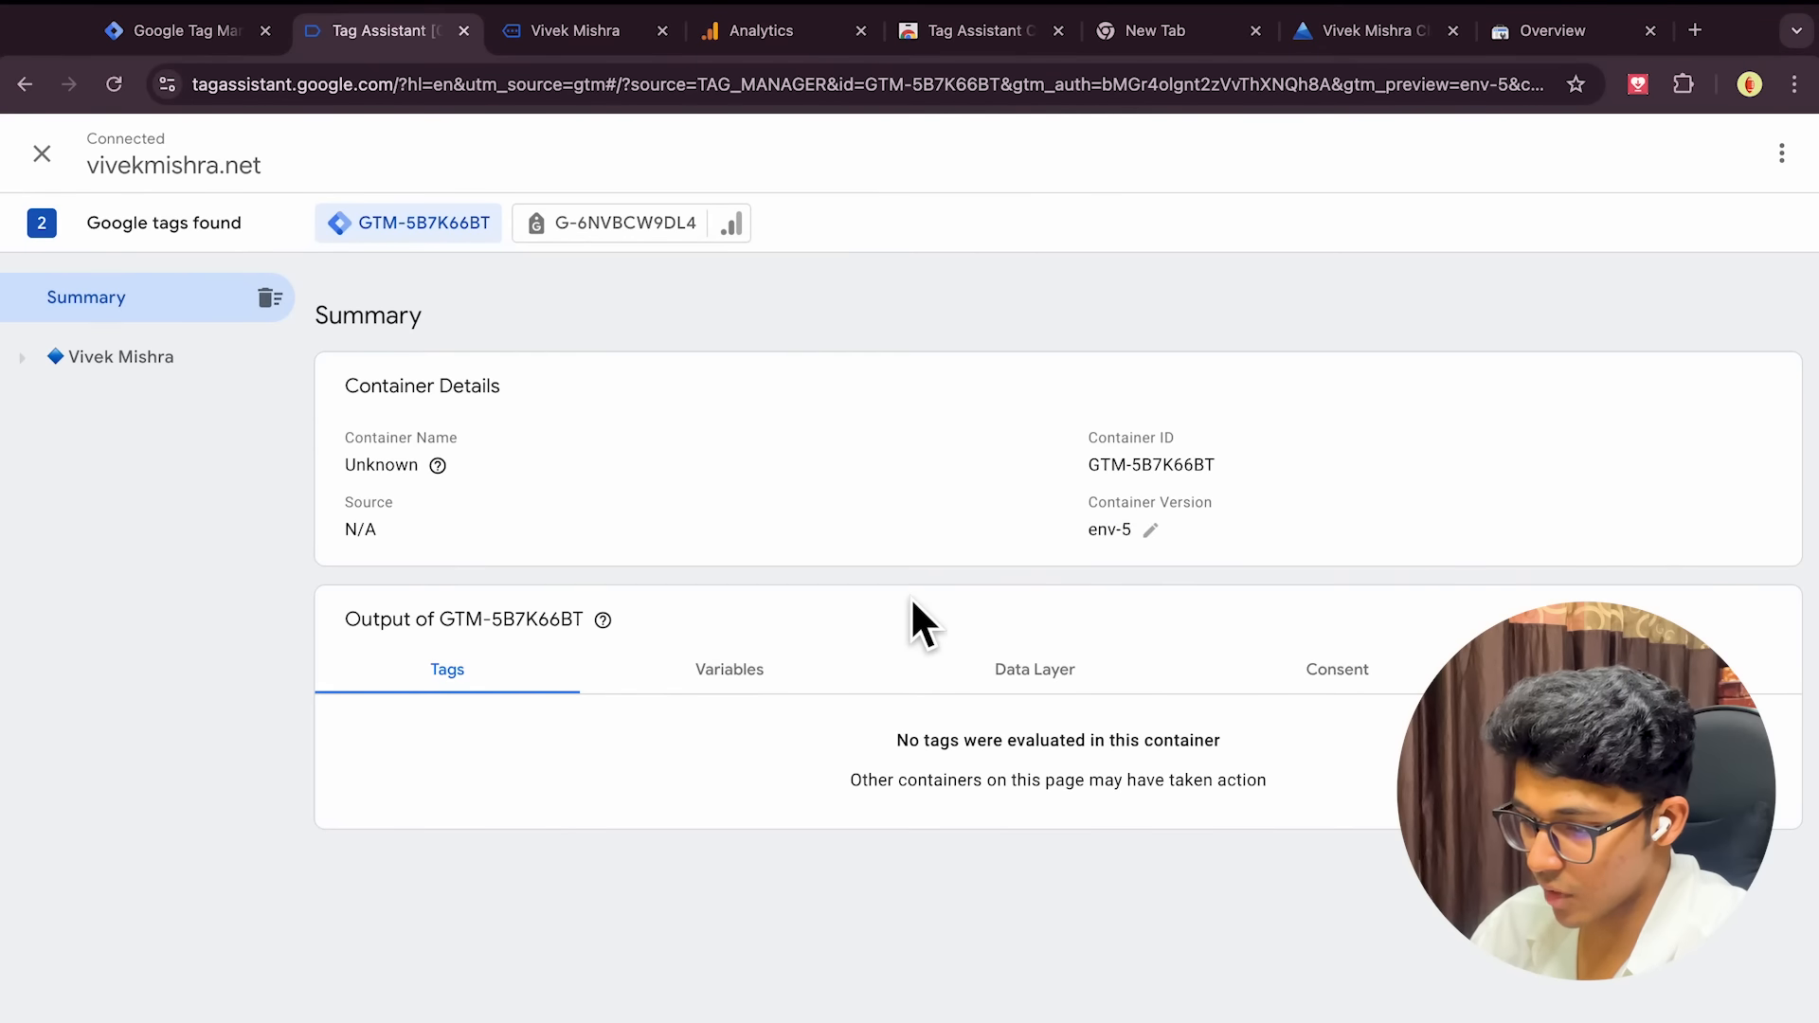
click(536, 38)
scroll(1360, 525, down, 15)
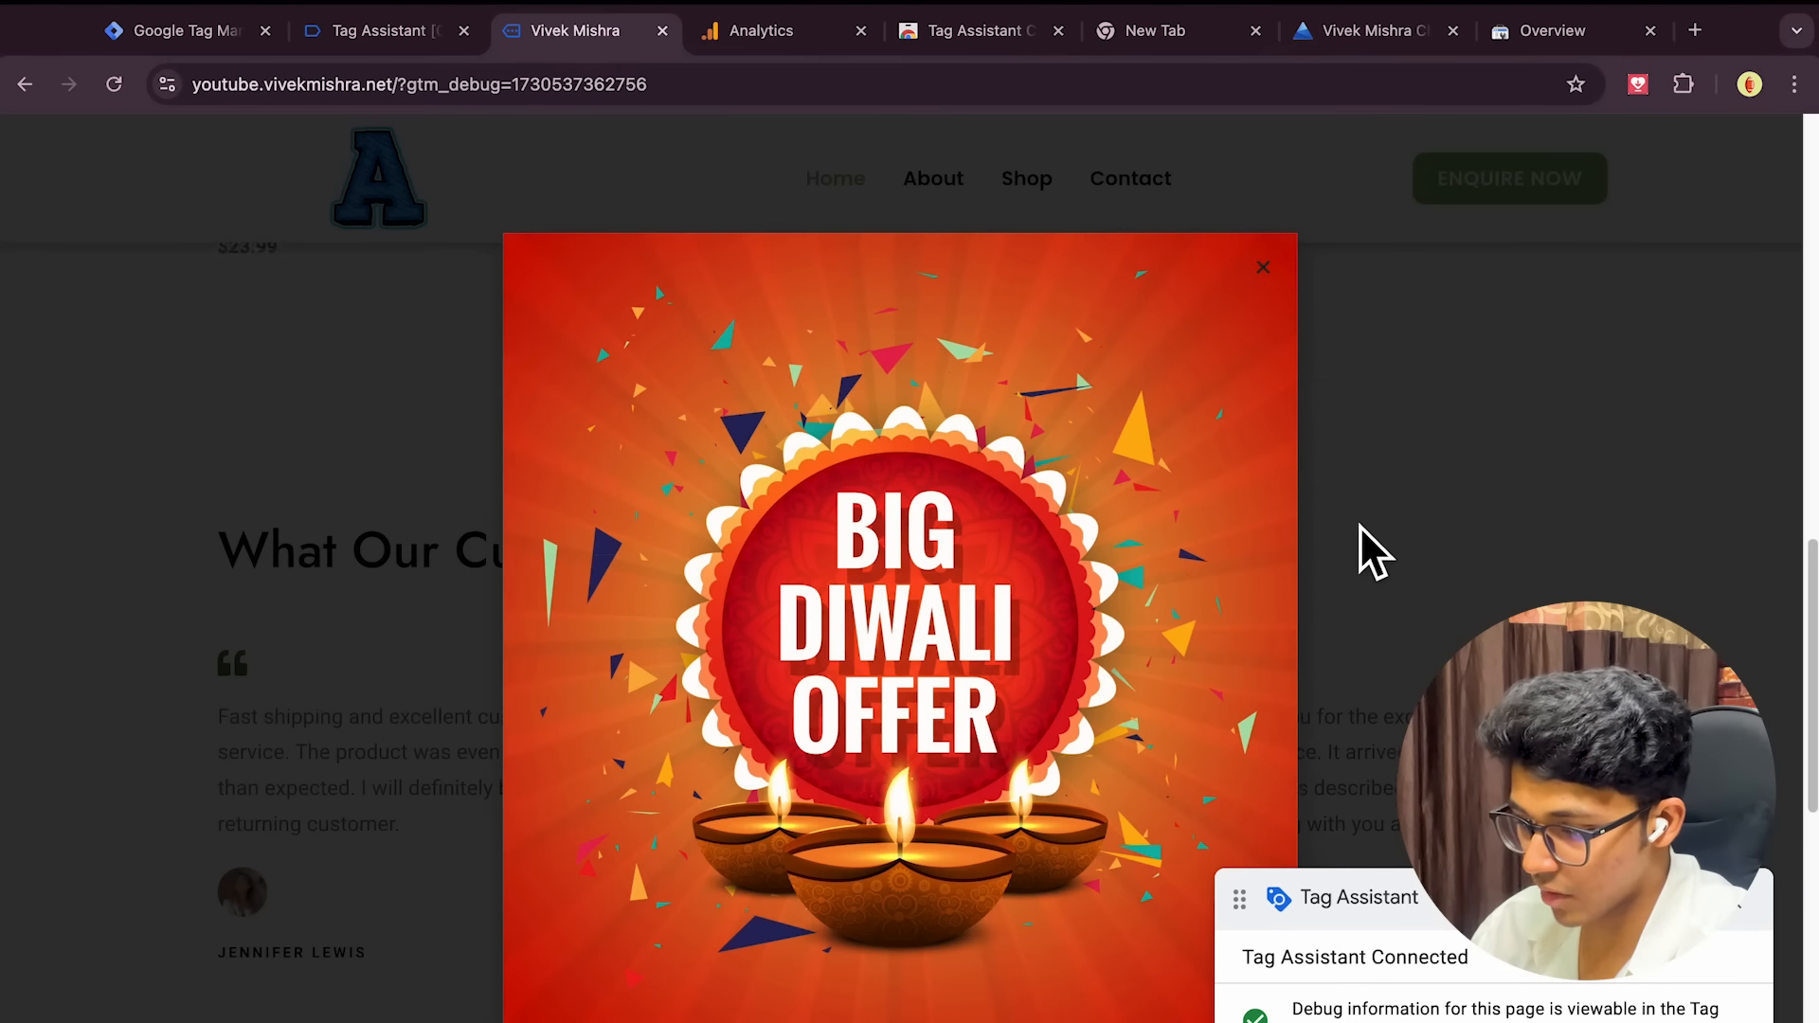
click(1264, 280)
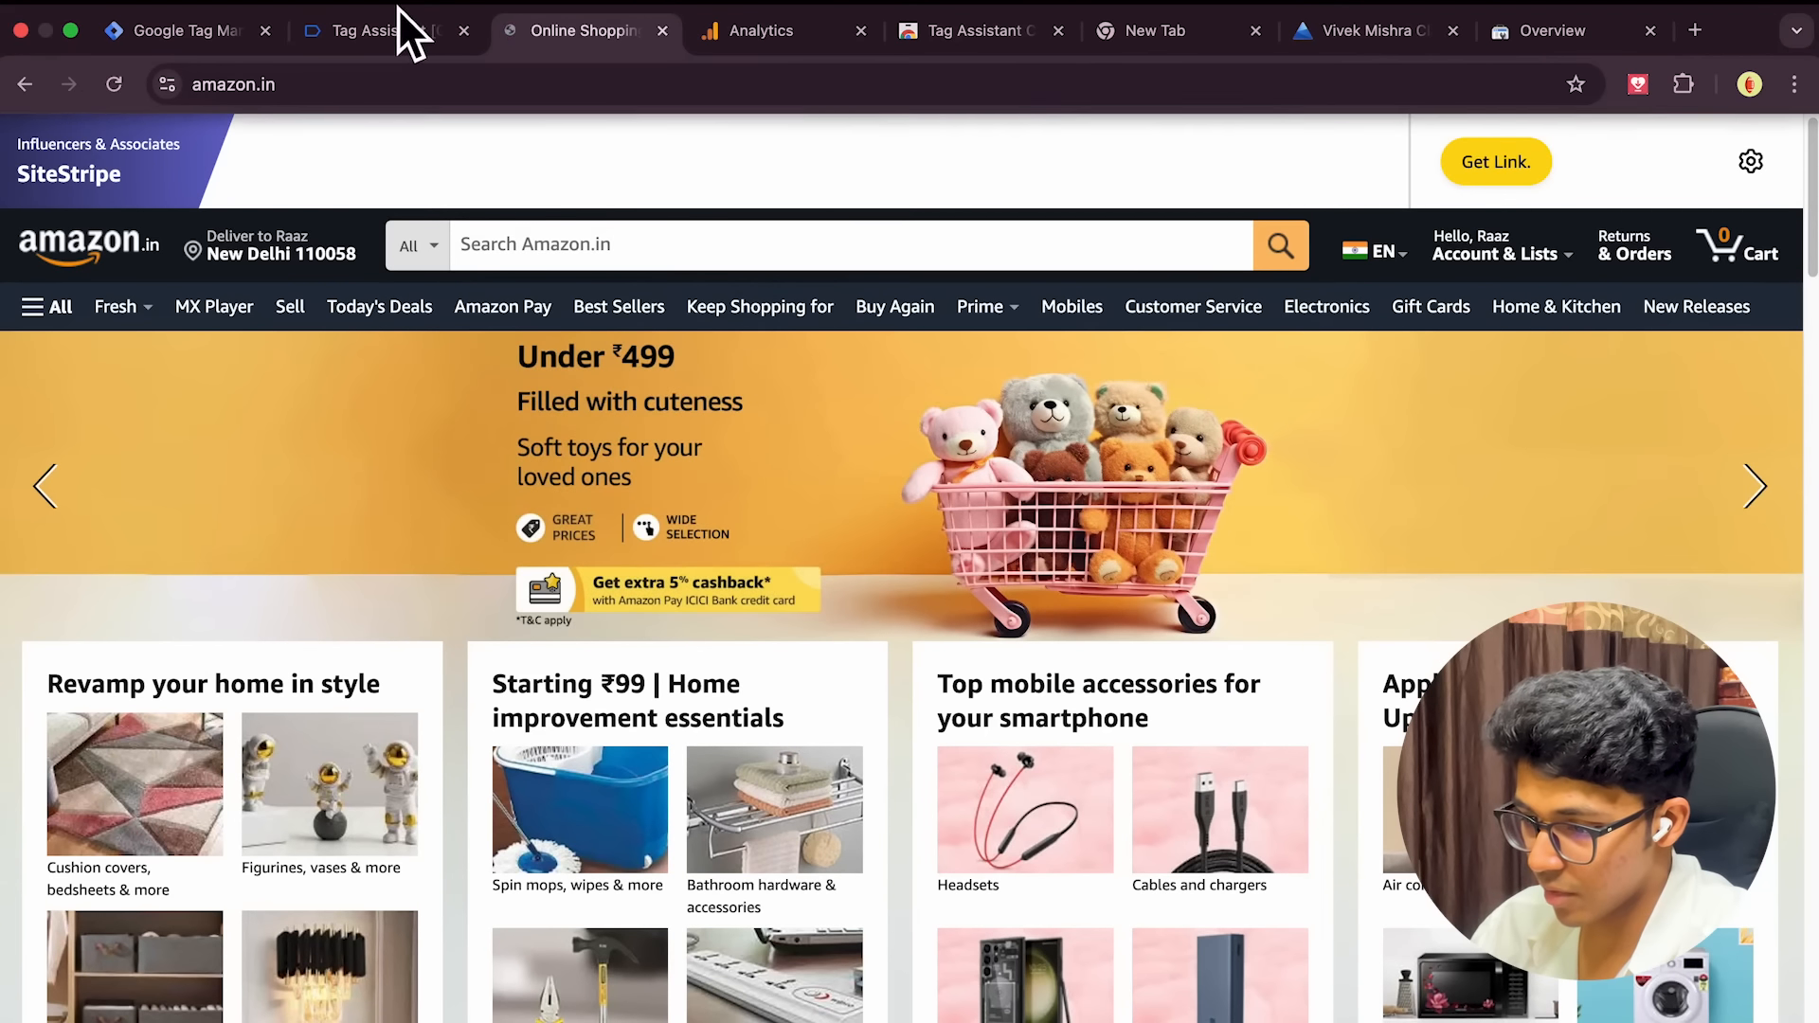
click(382, 34)
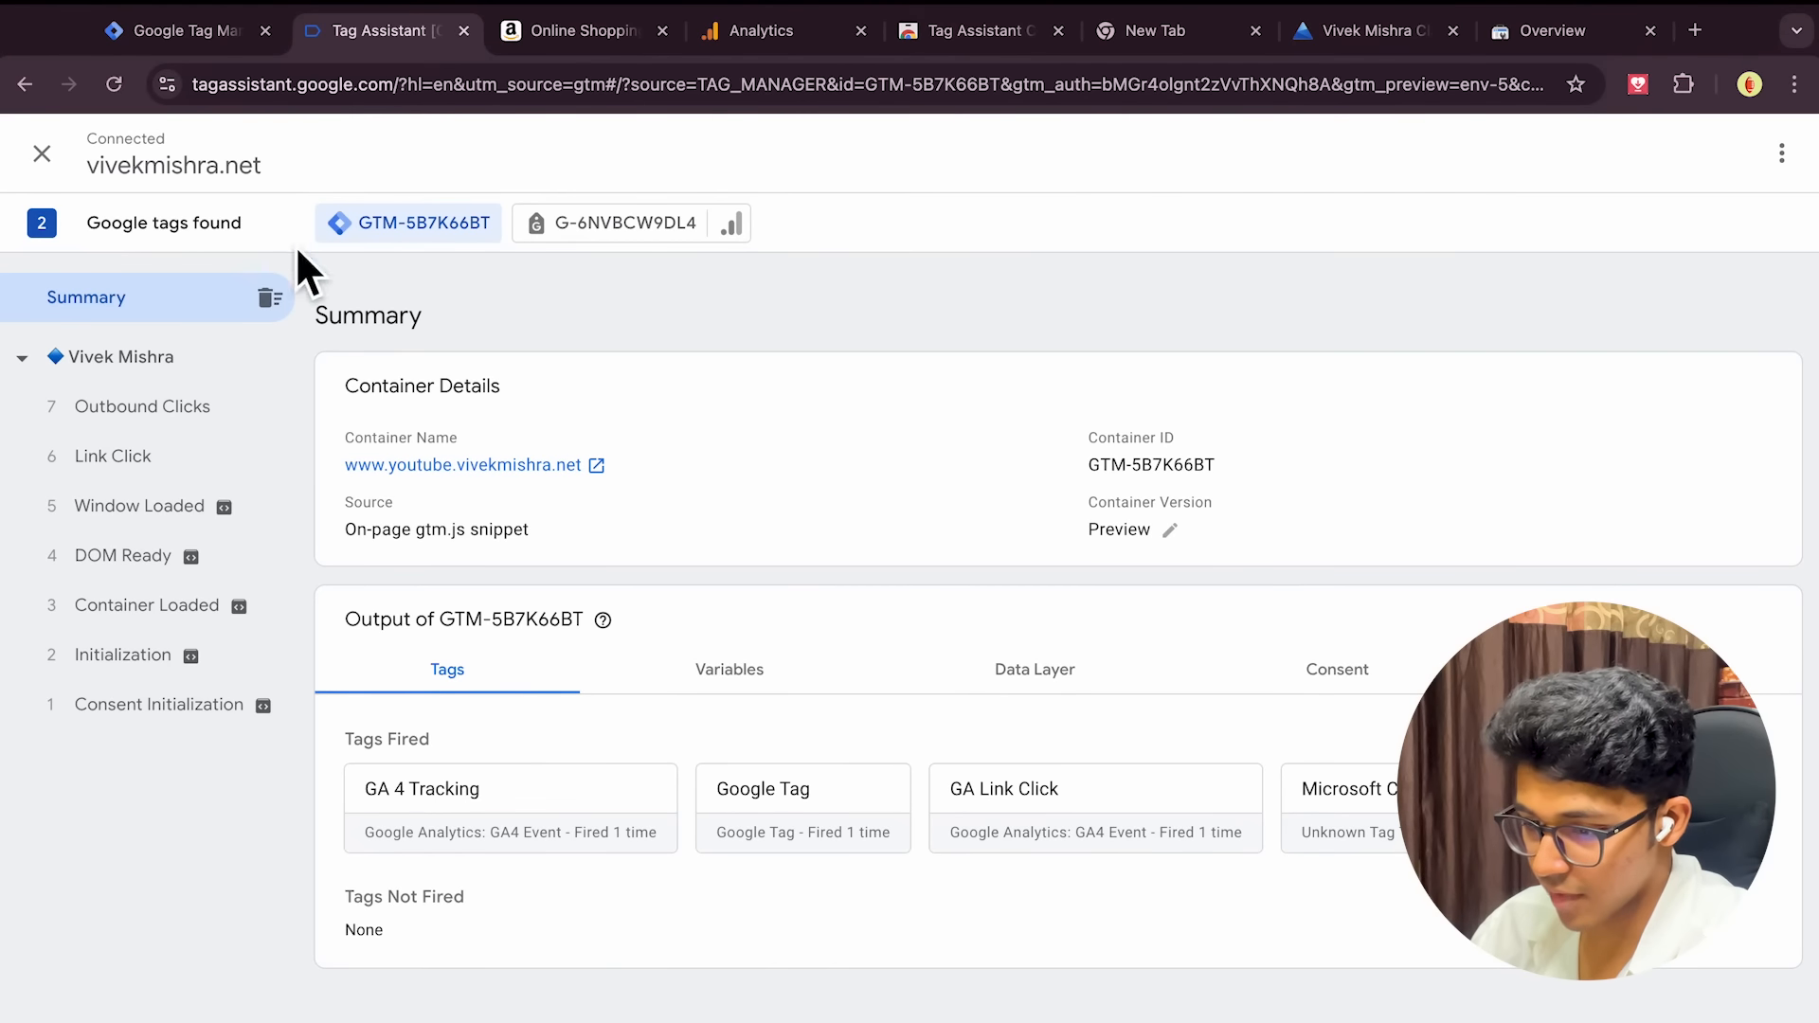
Close the amazon.in page, the debug page and the stray Tag Assistant tab, returning to Tag Manager
click(631, 38)
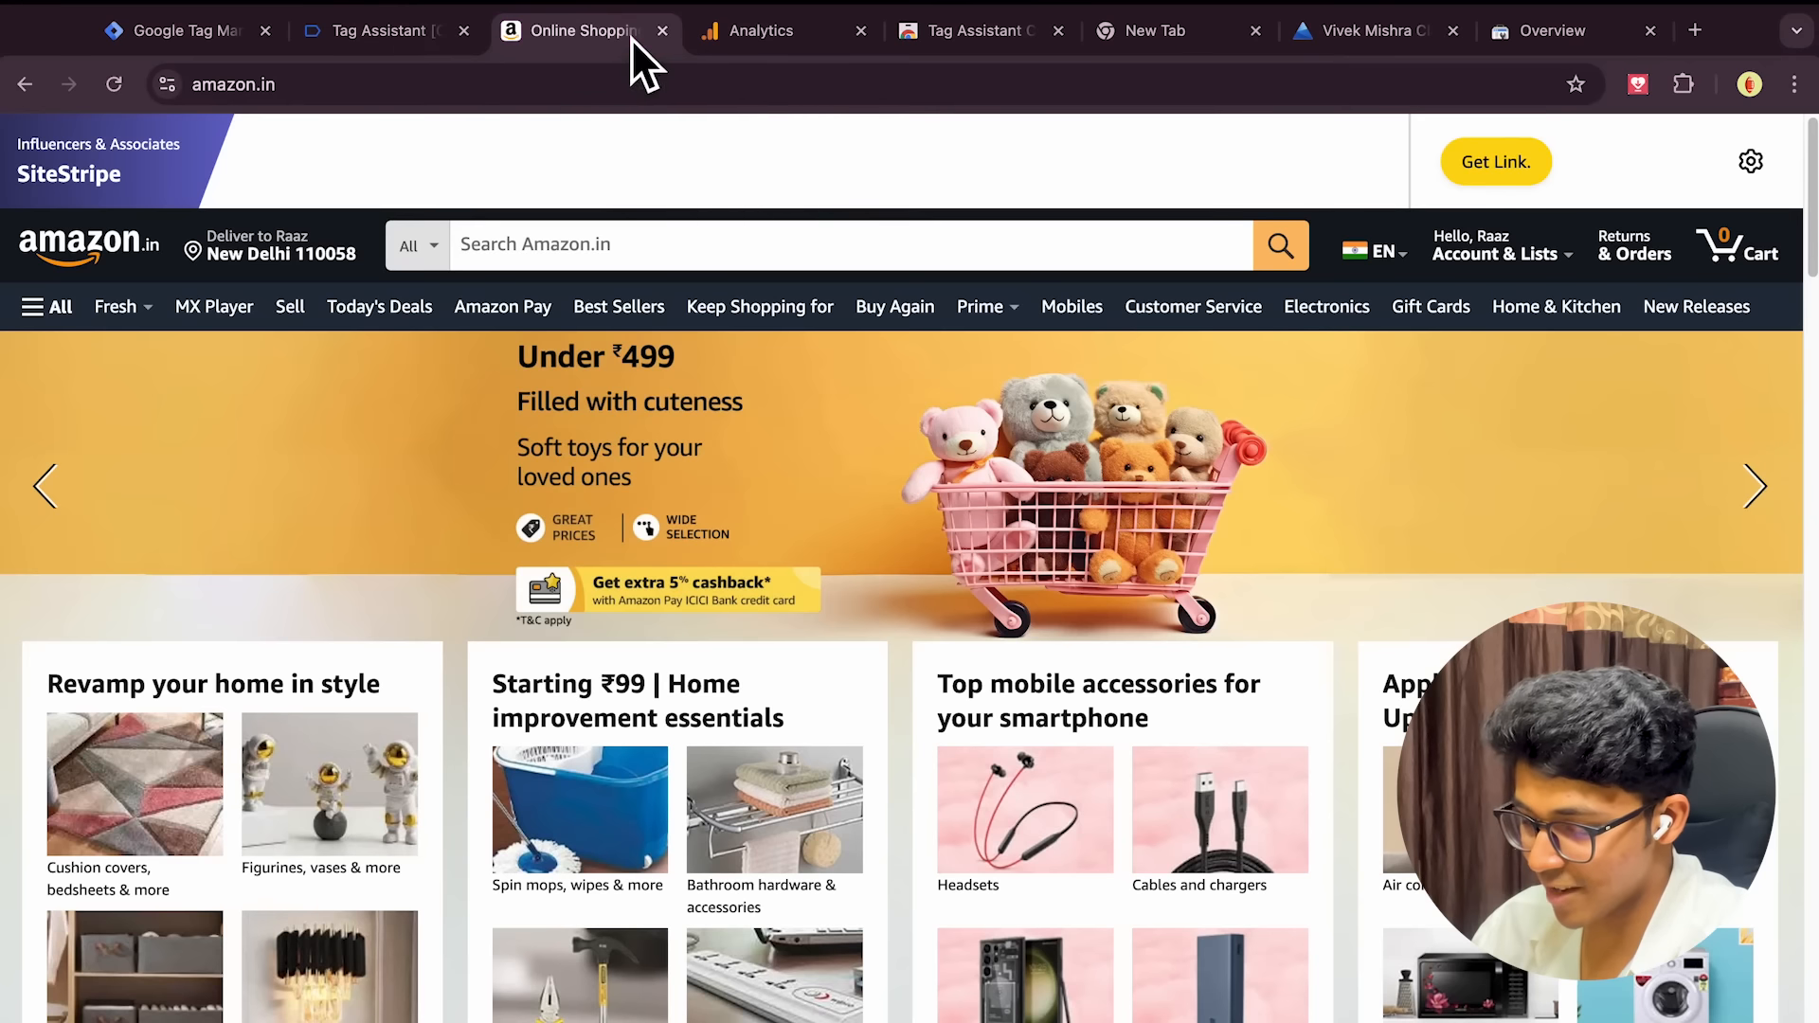
click(668, 36)
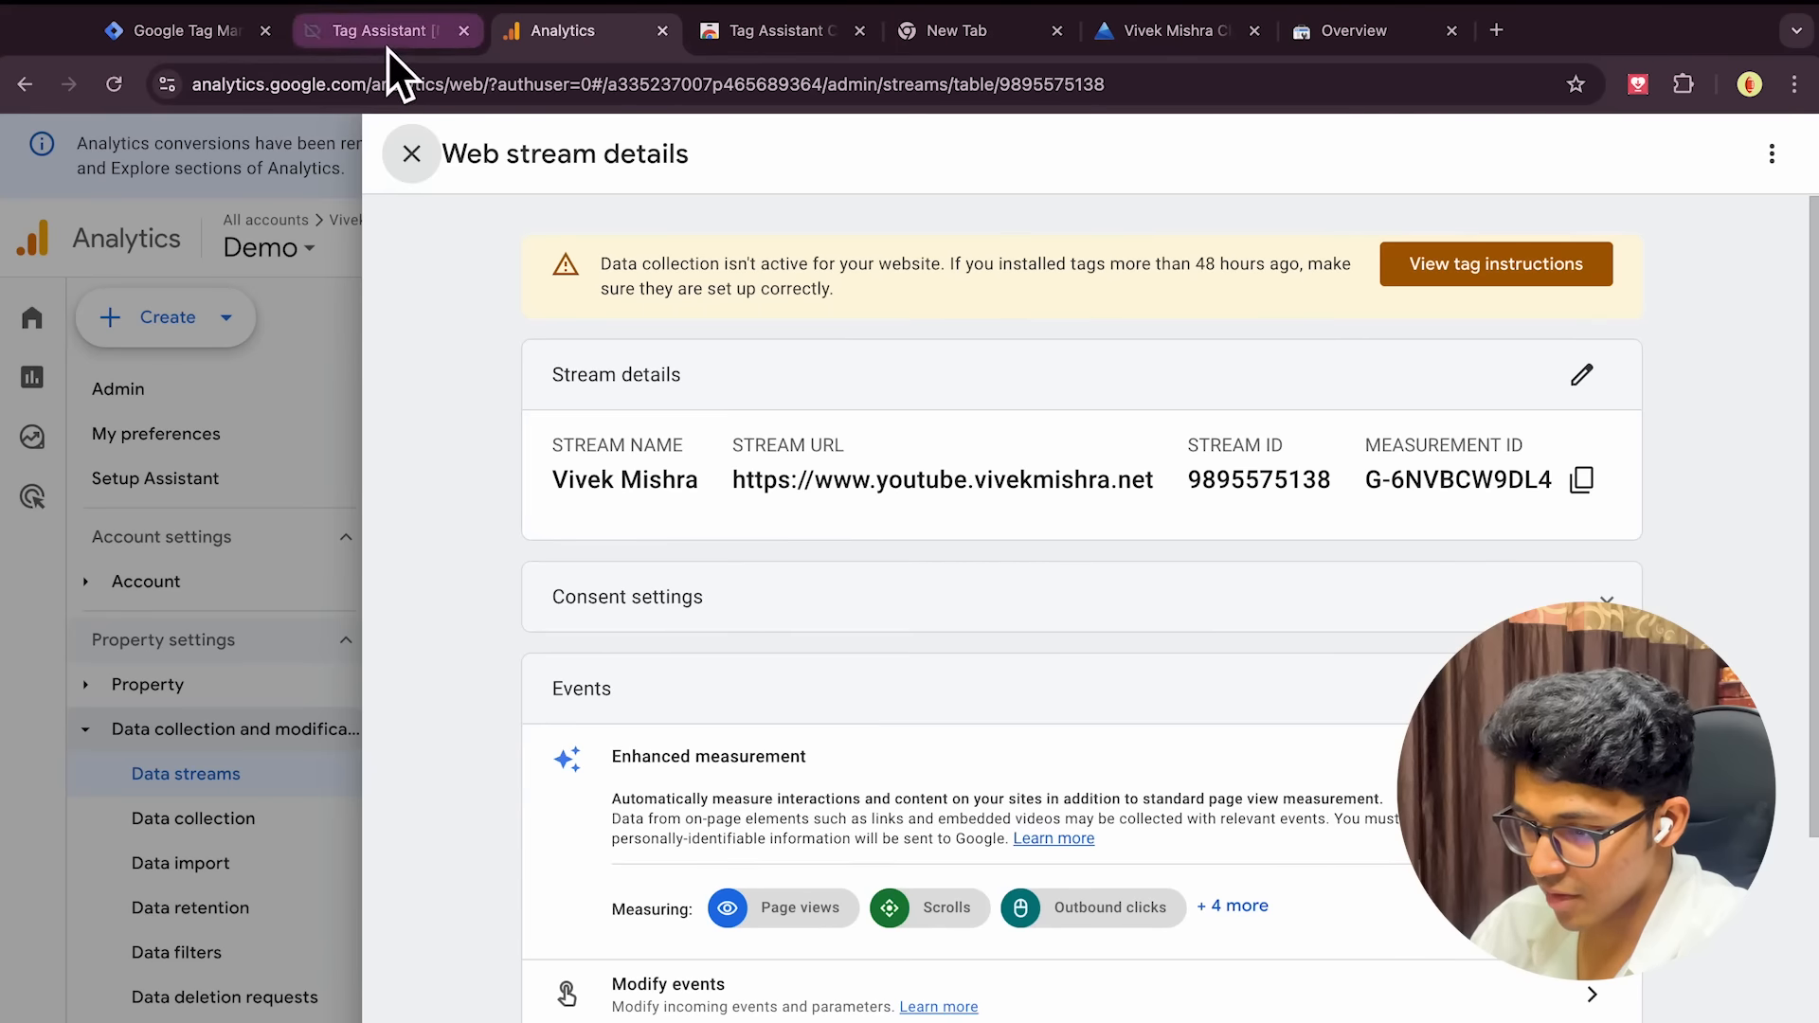
click(387, 48)
click(530, 33)
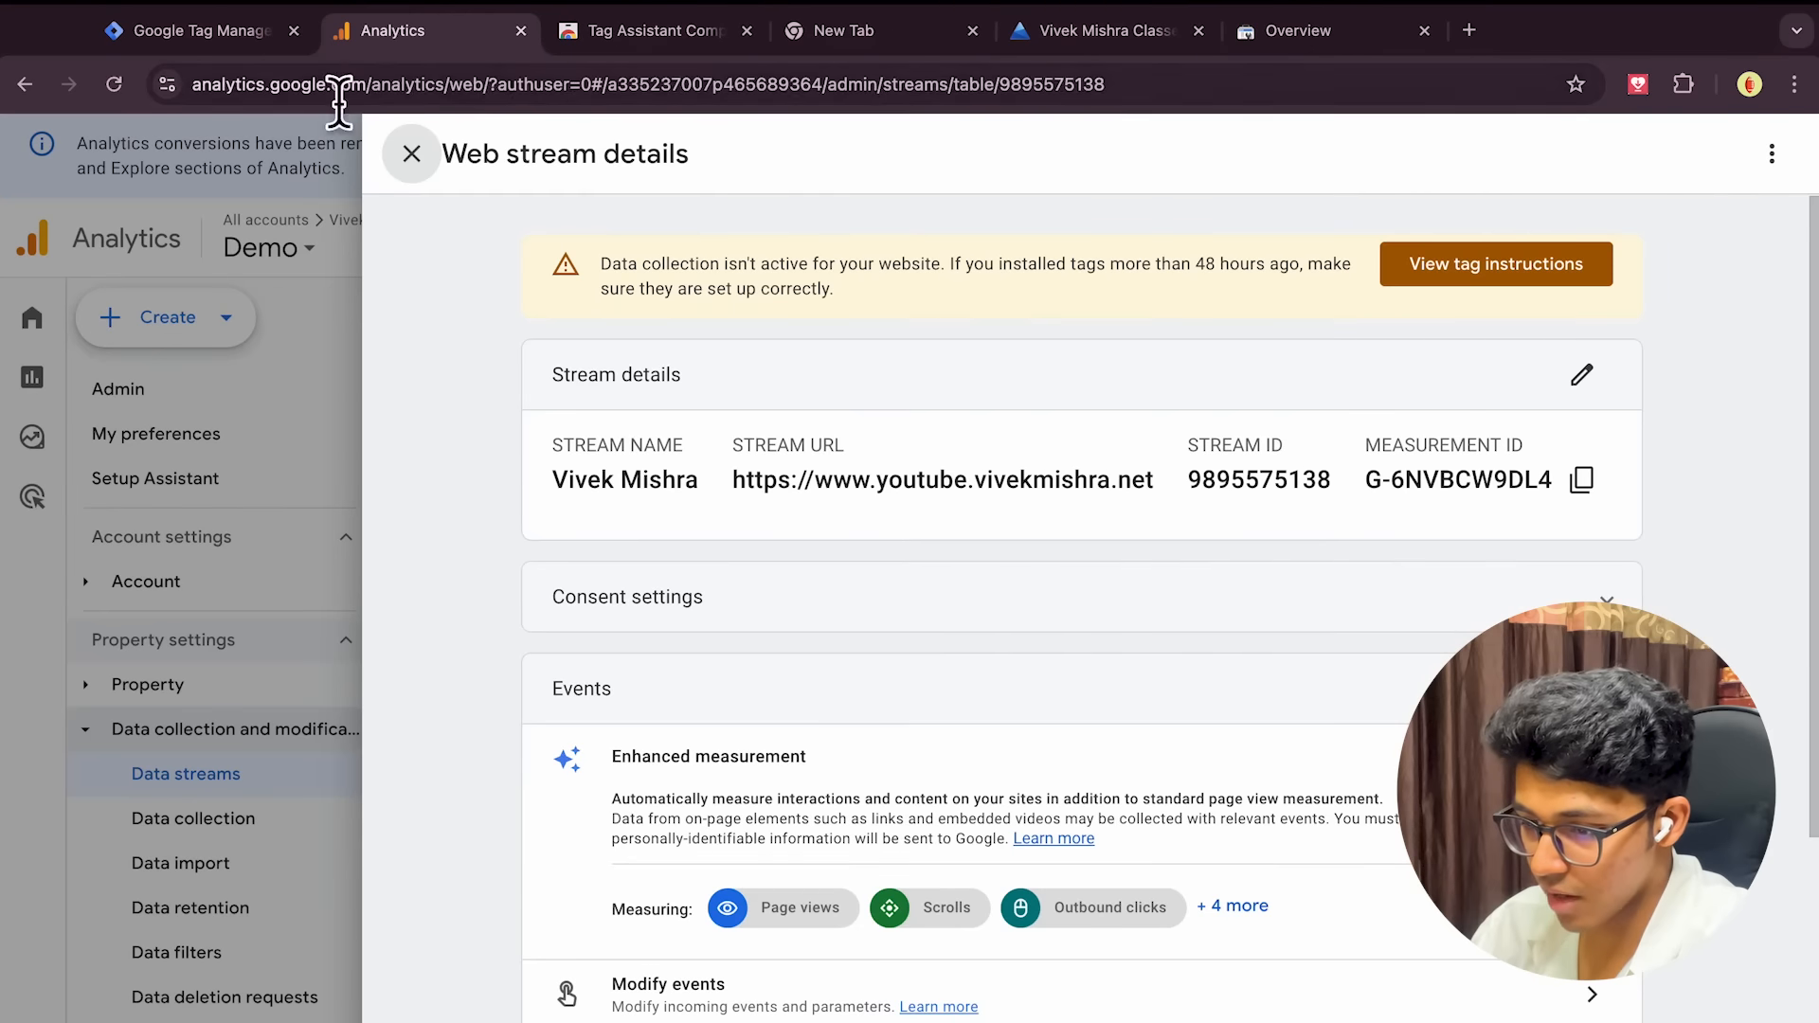
click(250, 43)
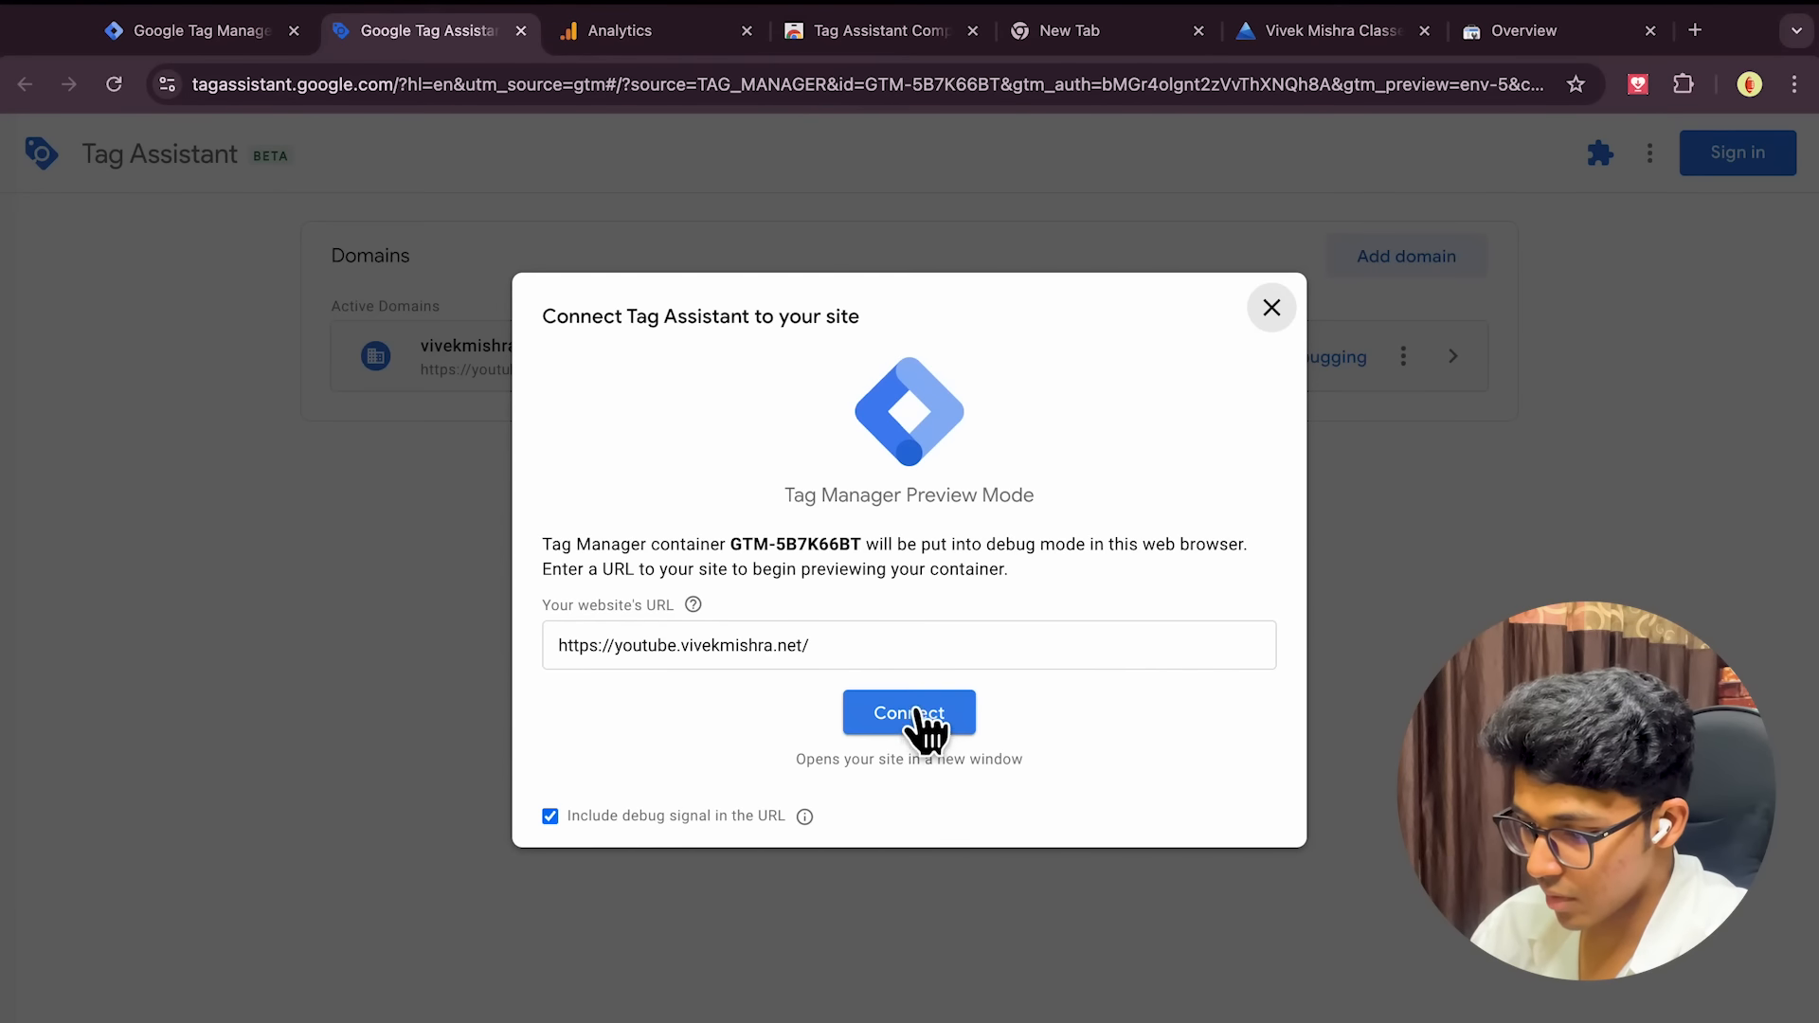
Connect Tag Assistant to the store, close the Big Diwali Offer popup, and check fired tags
click(864, 722)
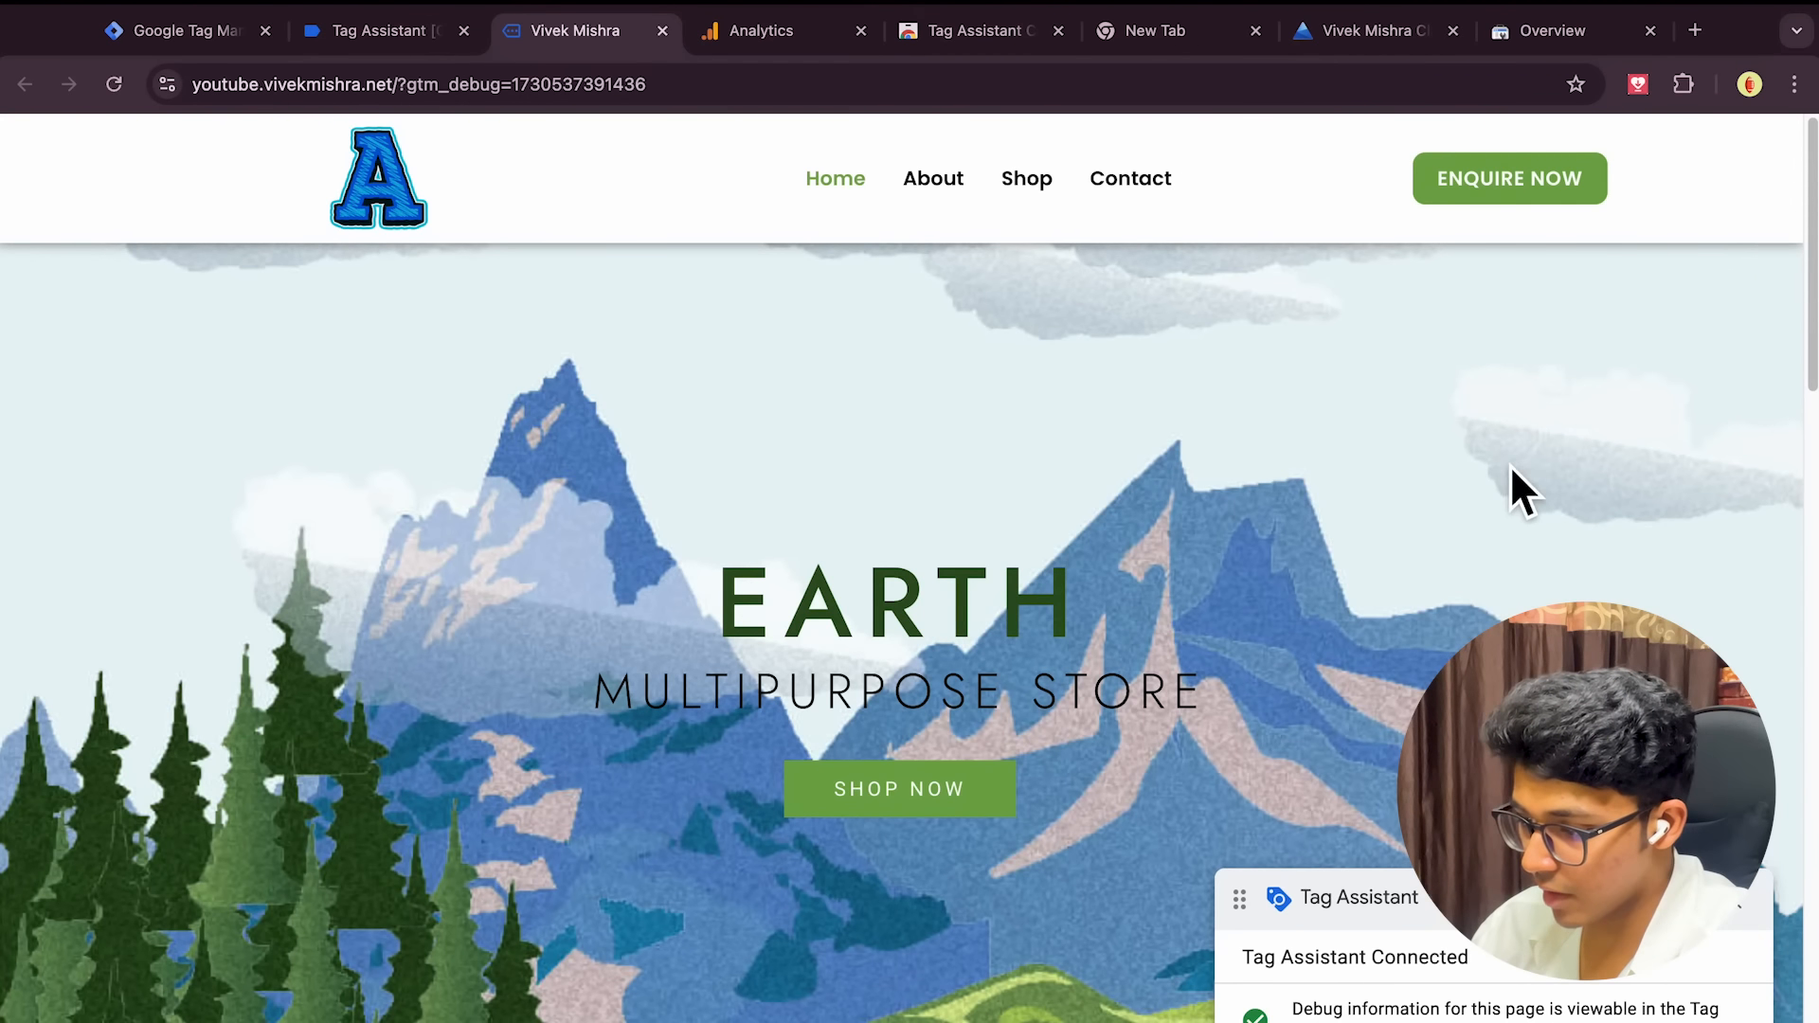
scroll(1197, 537, down, 10)
scroll(1197, 538, up, 4)
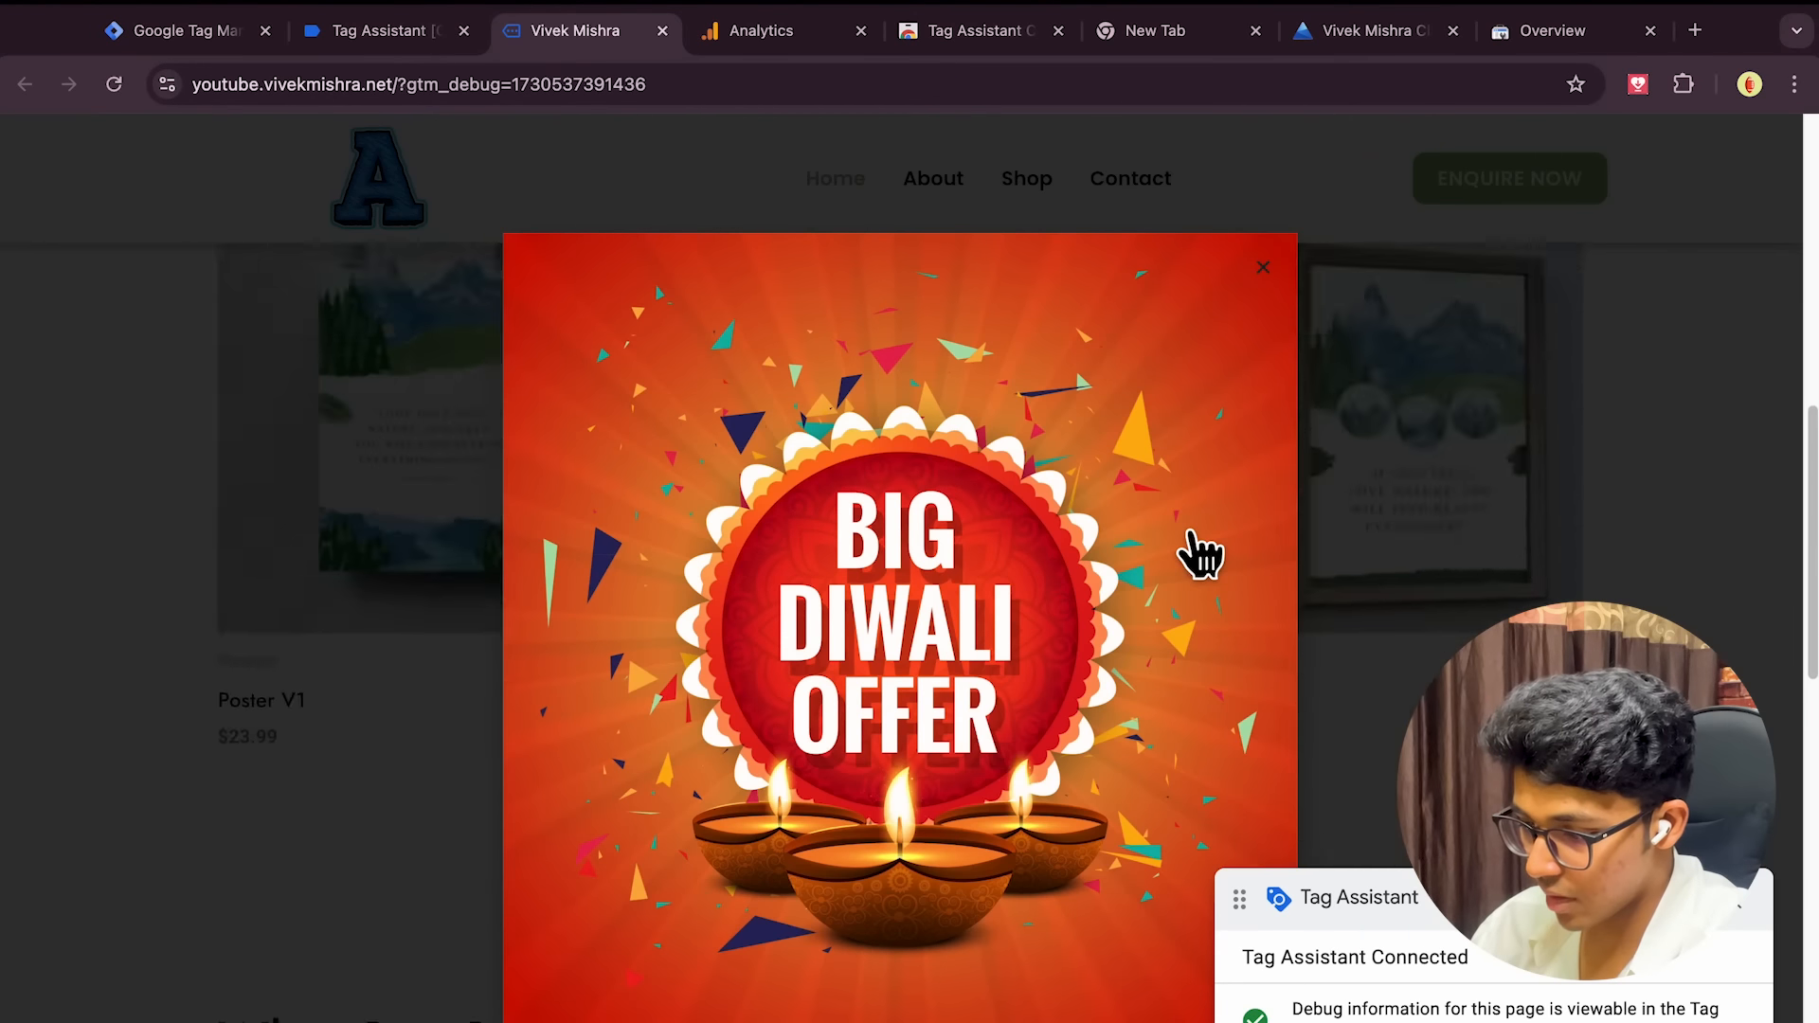
scroll(1199, 554, down, 10)
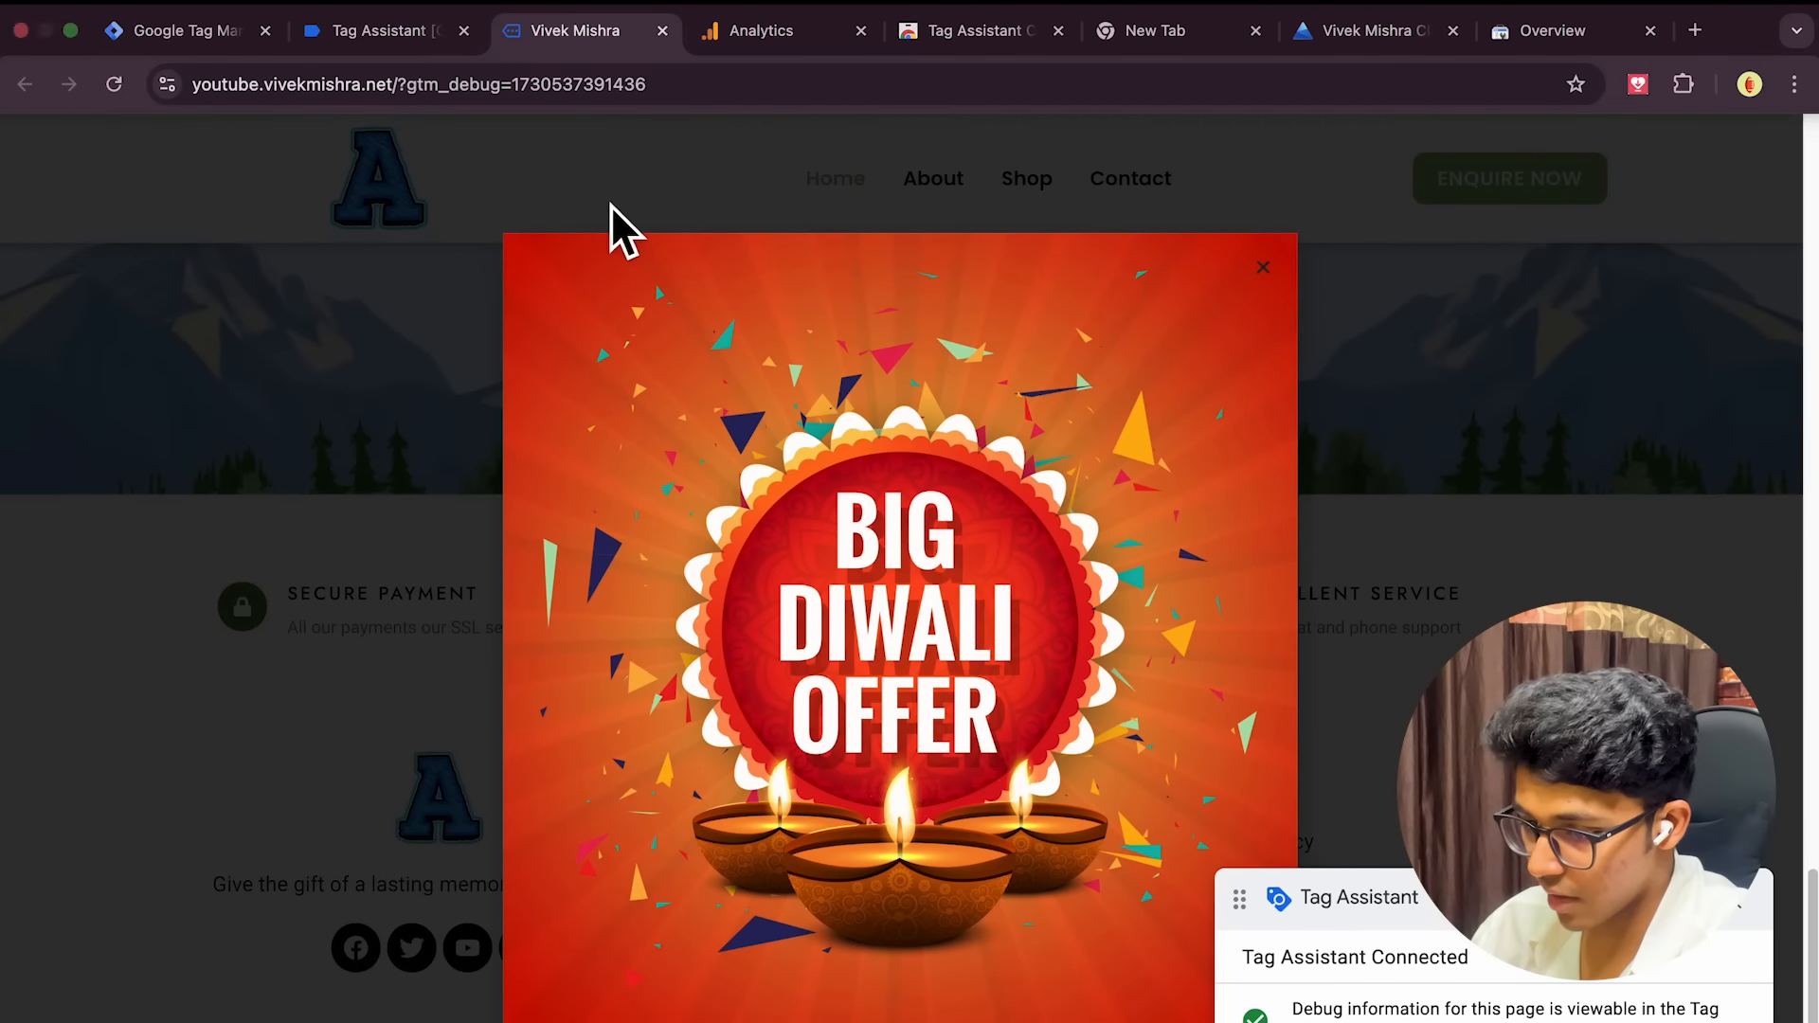
click(379, 32)
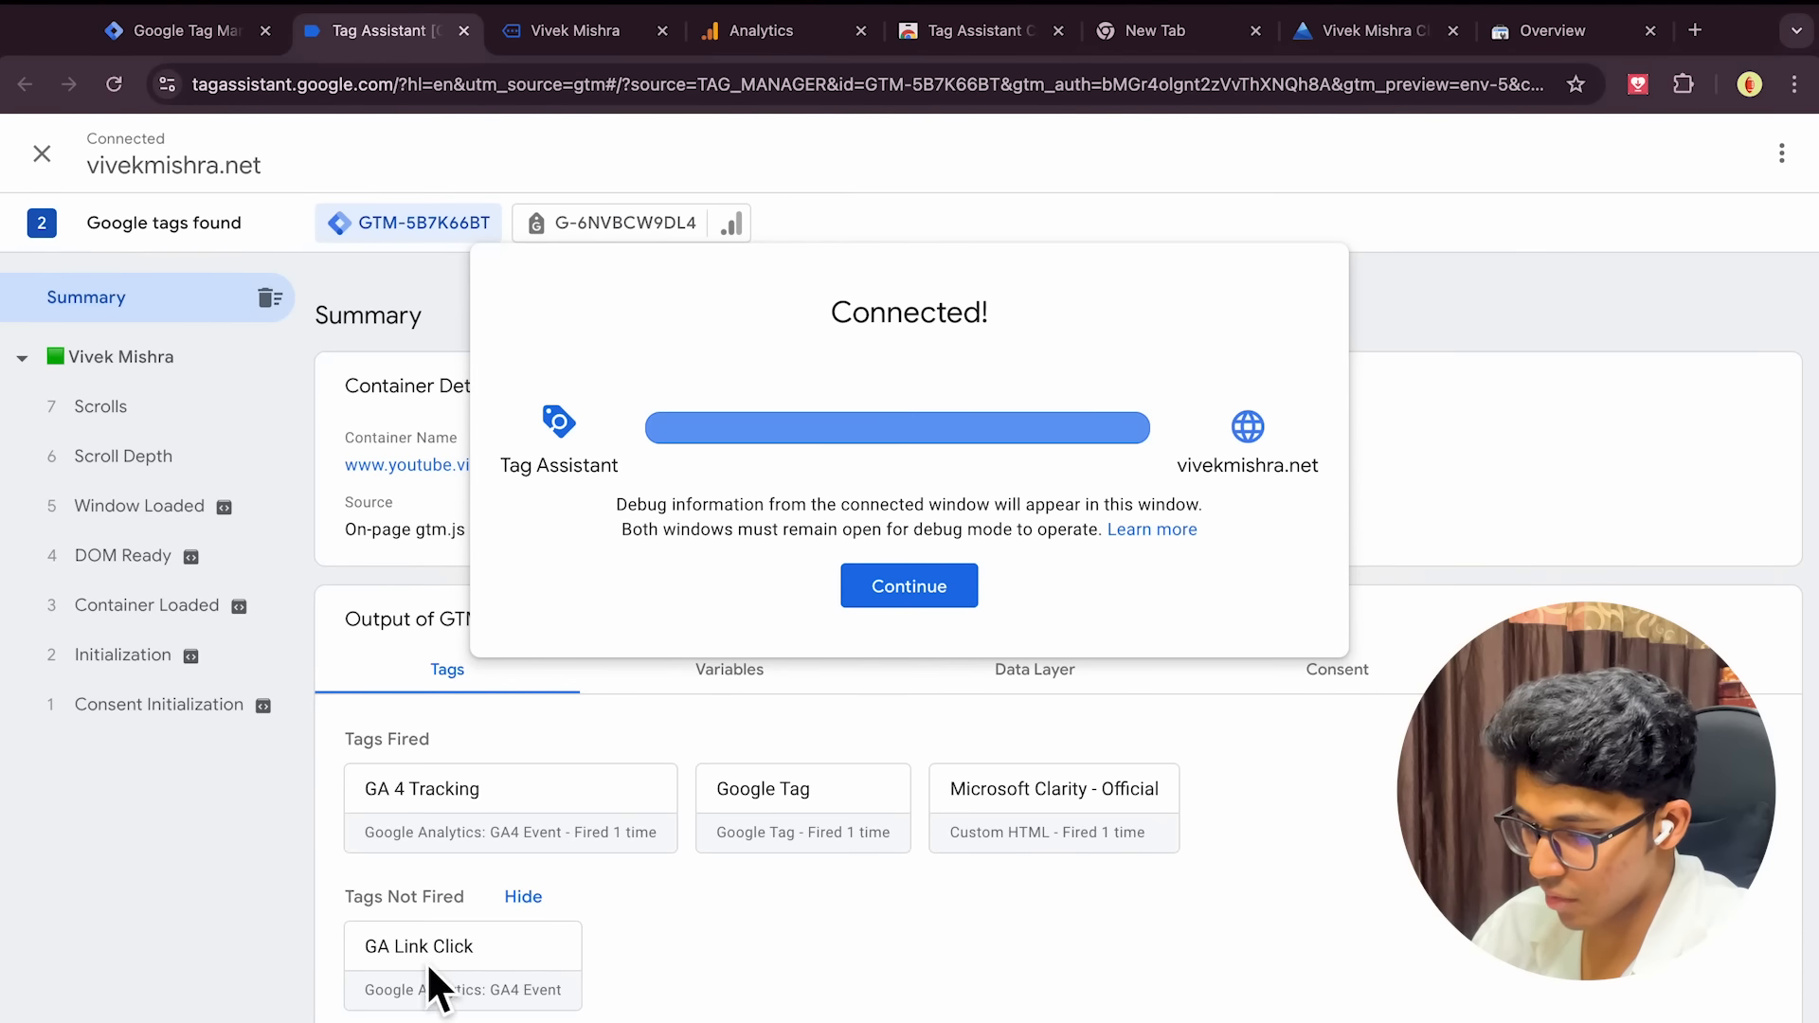
click(940, 589)
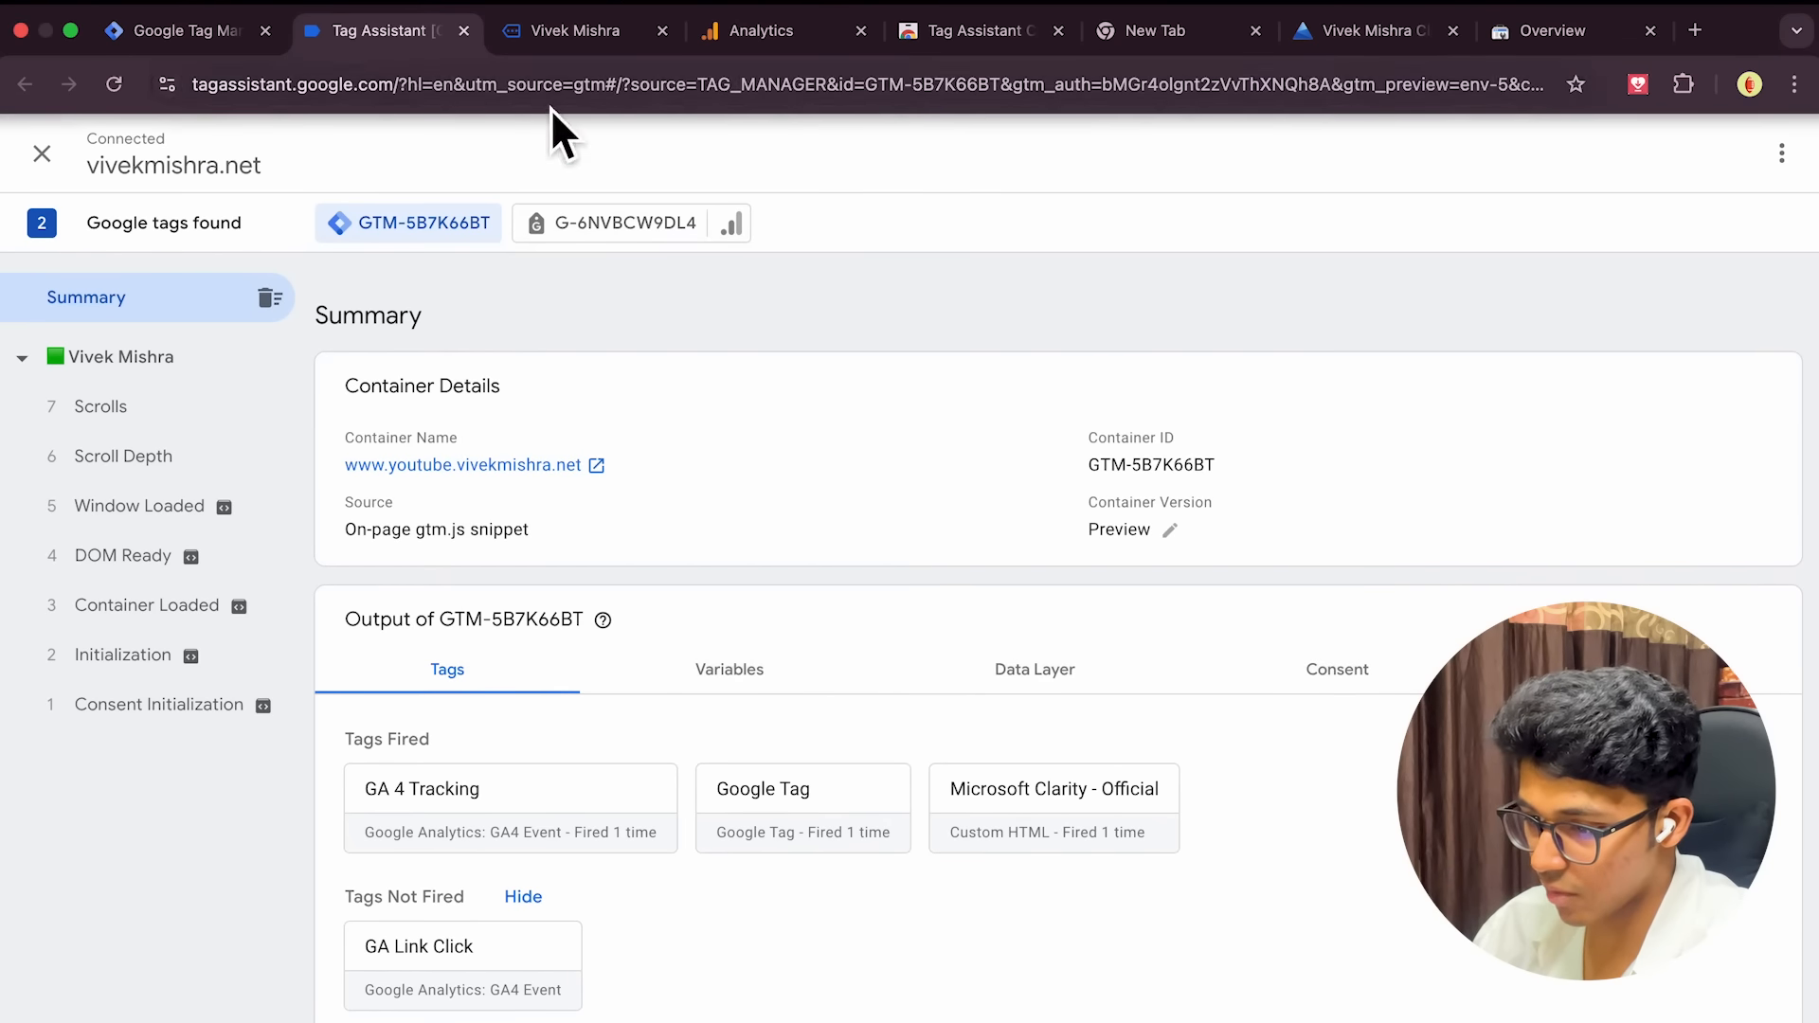
click(557, 38)
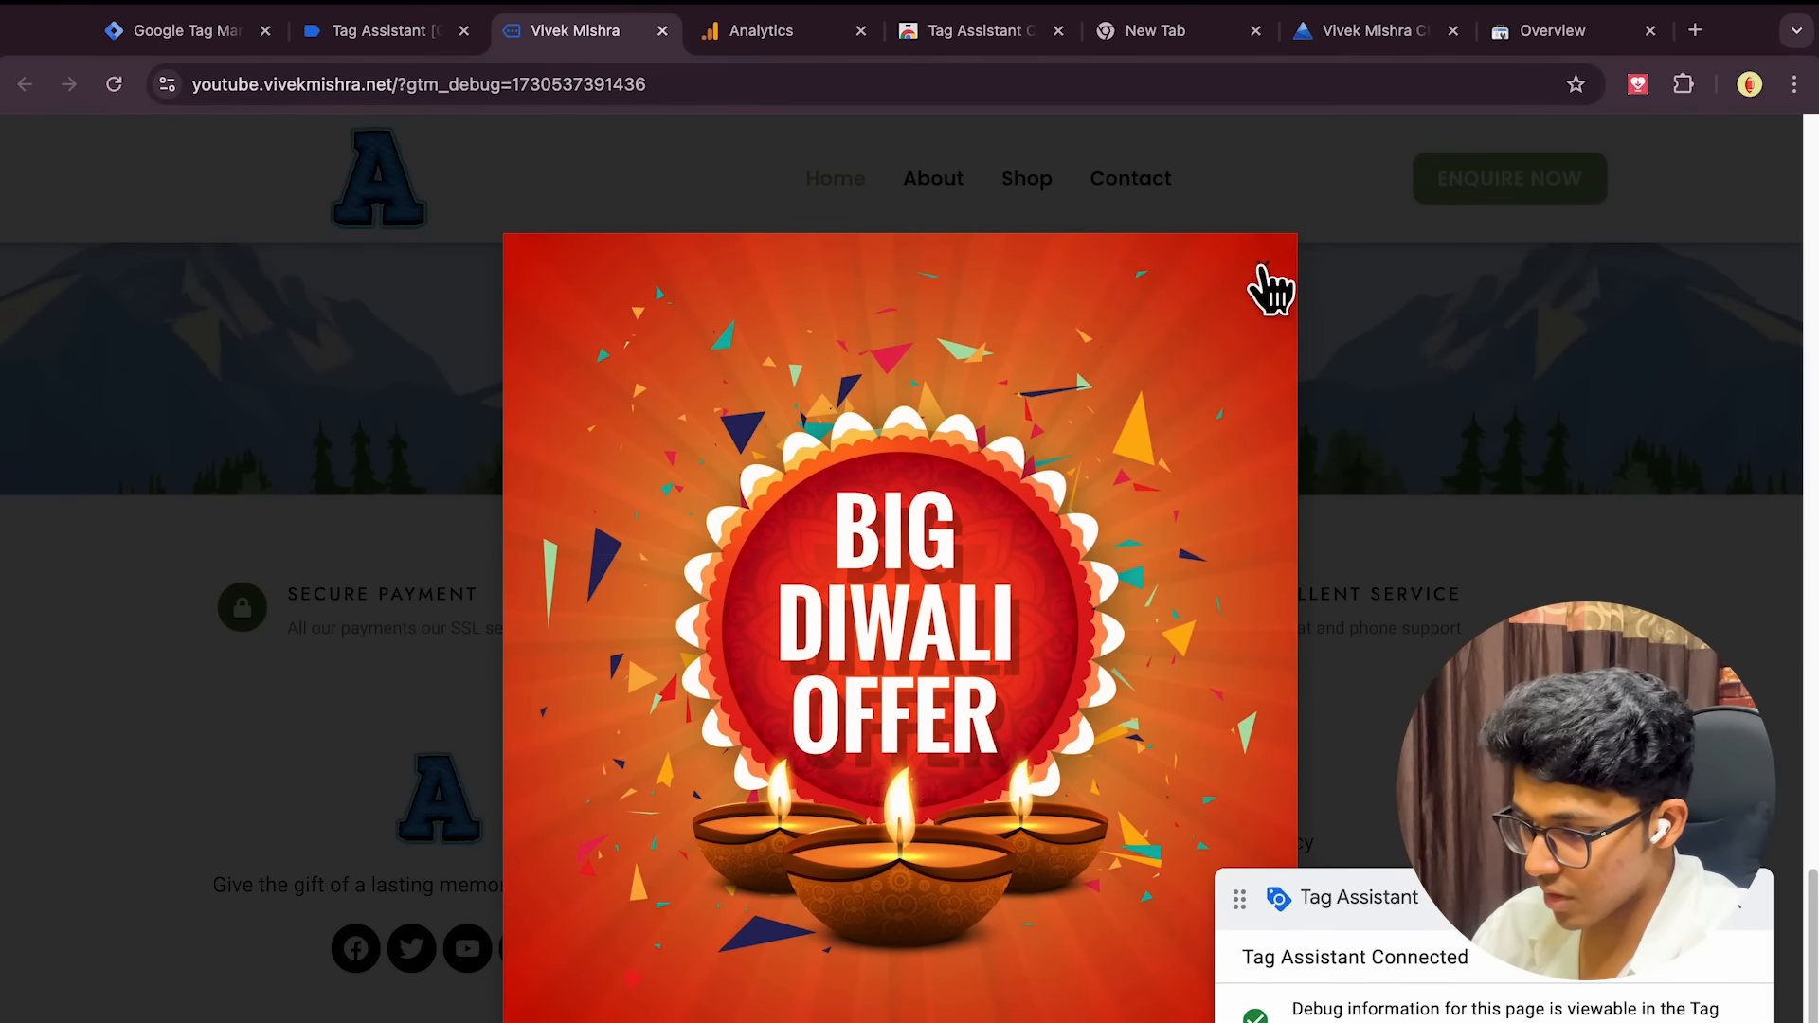
click(1266, 275)
scroll(814, 671, up, 6)
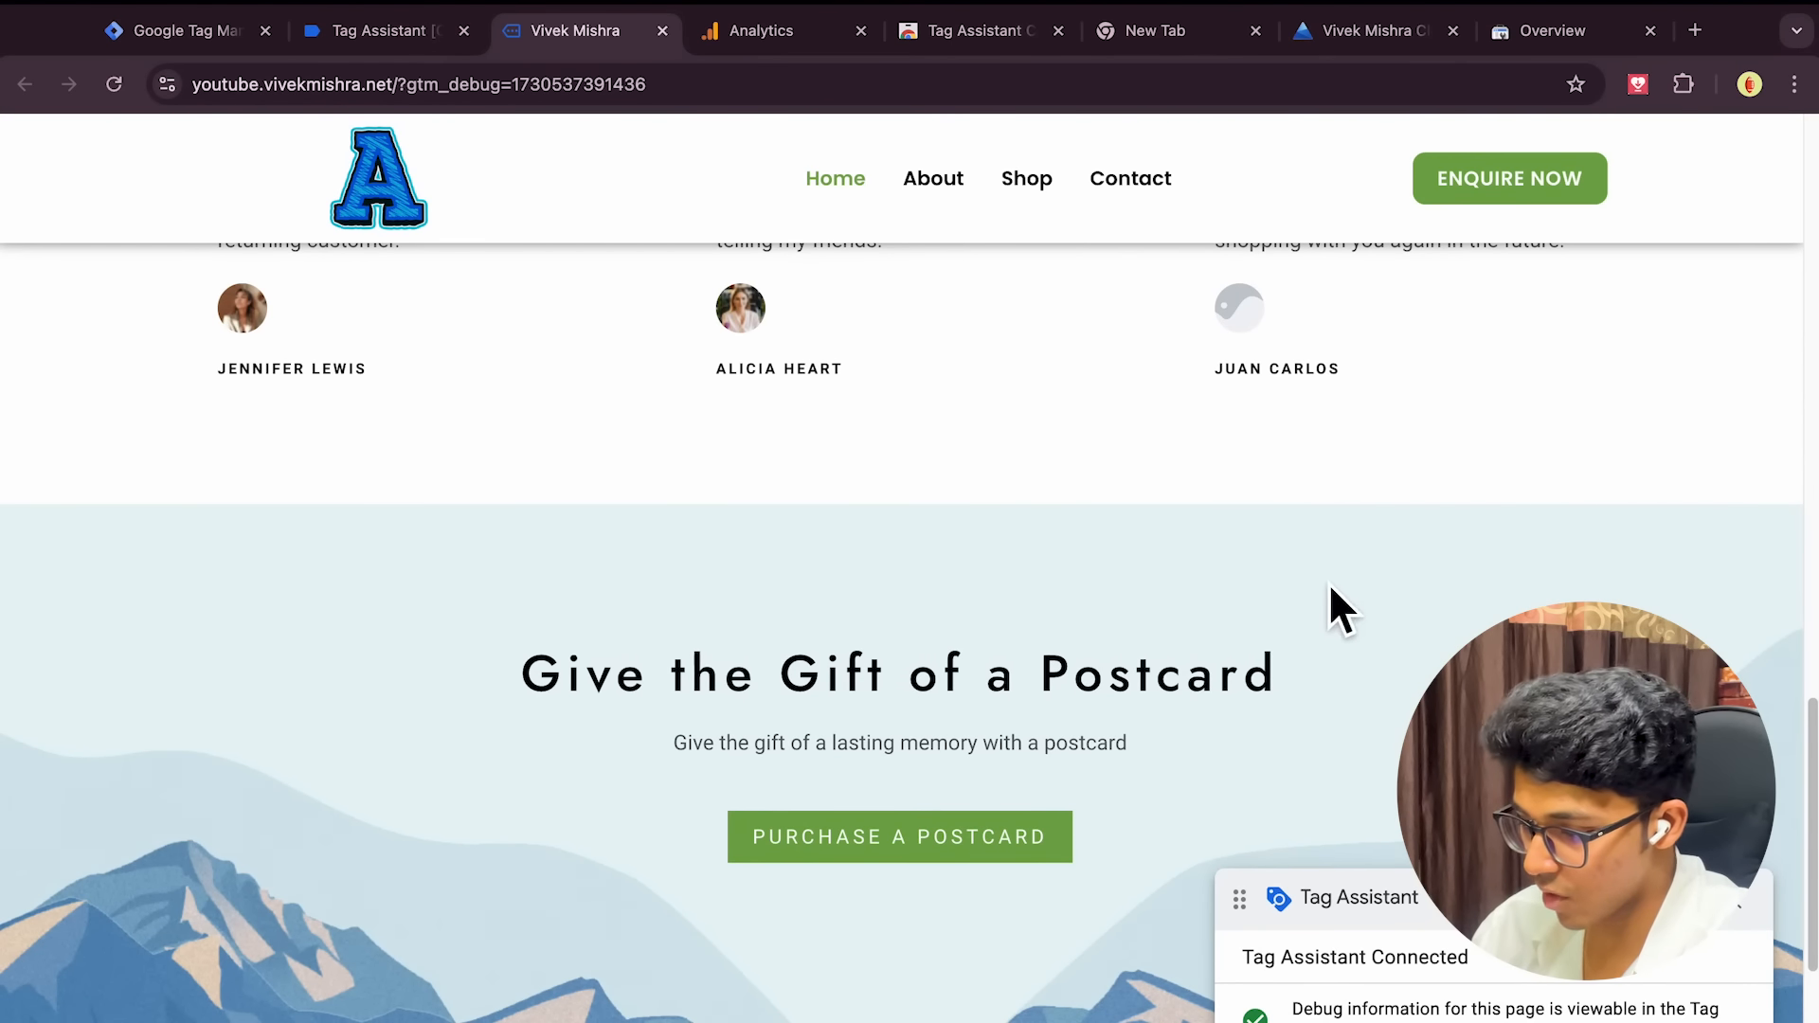
click(374, 30)
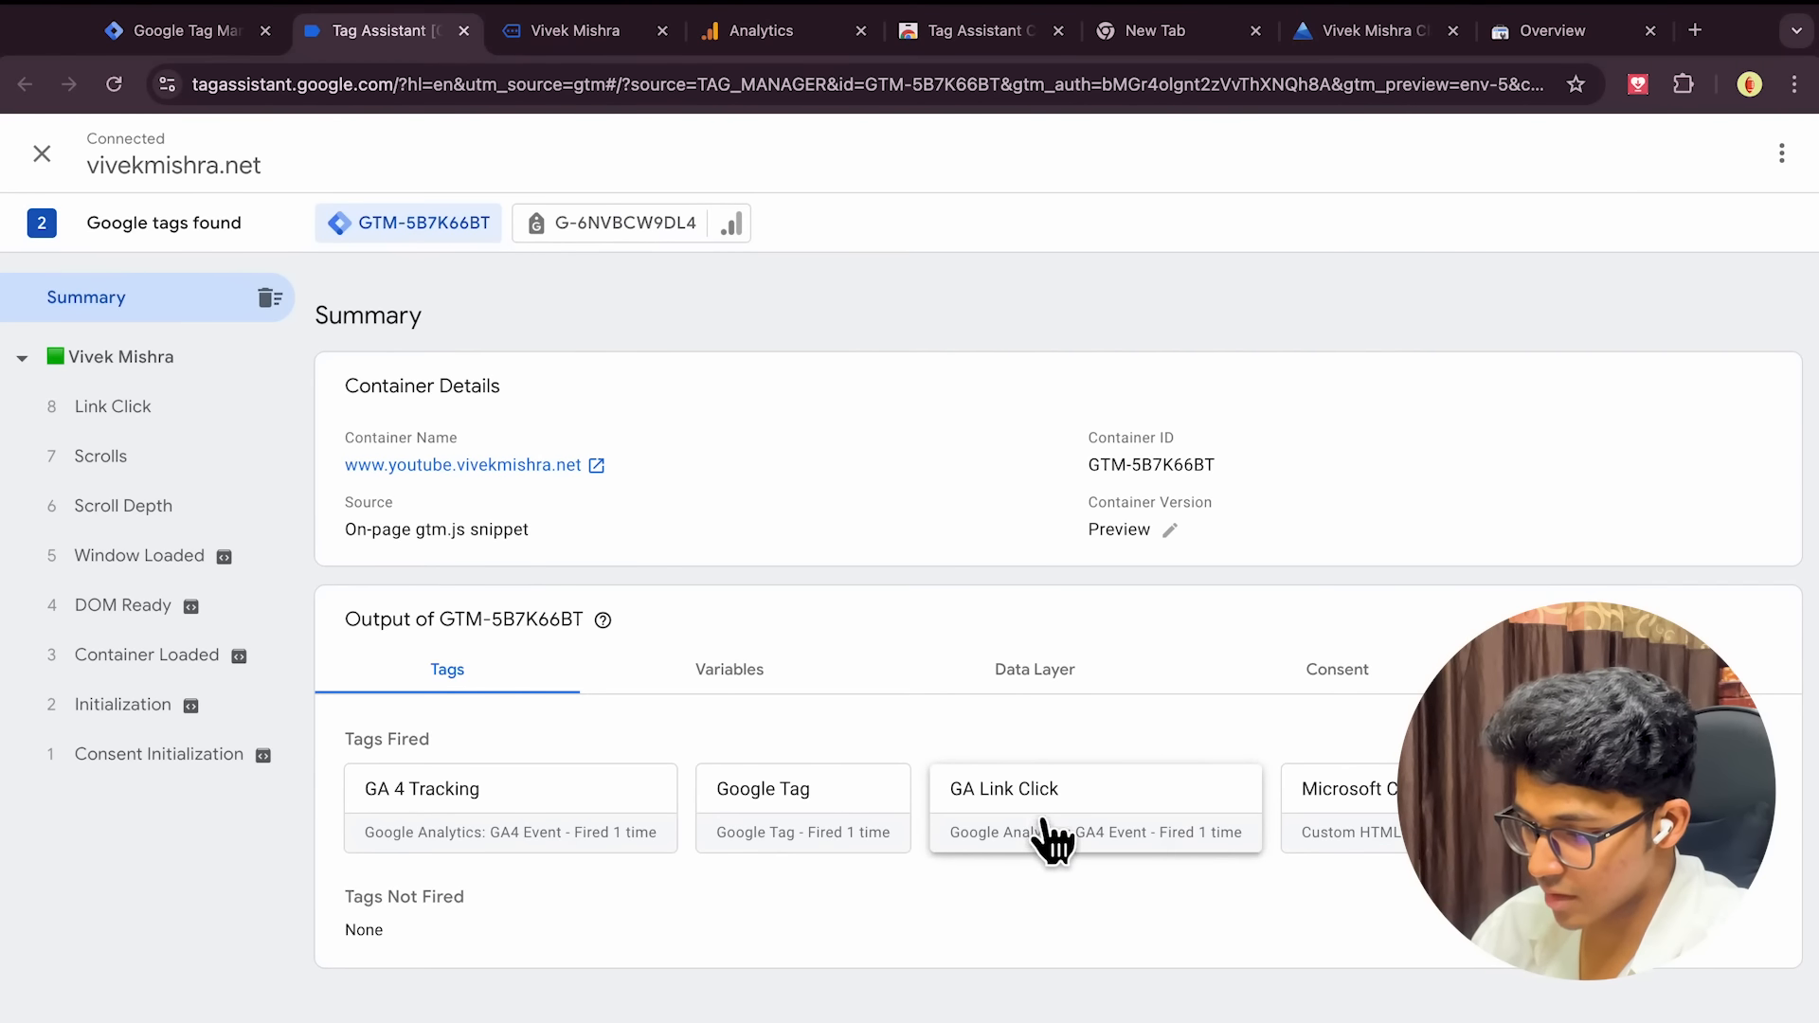
click(583, 42)
Click SHOP NOW twice to test link tracking, then open the Poster V1 product page
scroll(1082, 571, up, 15)
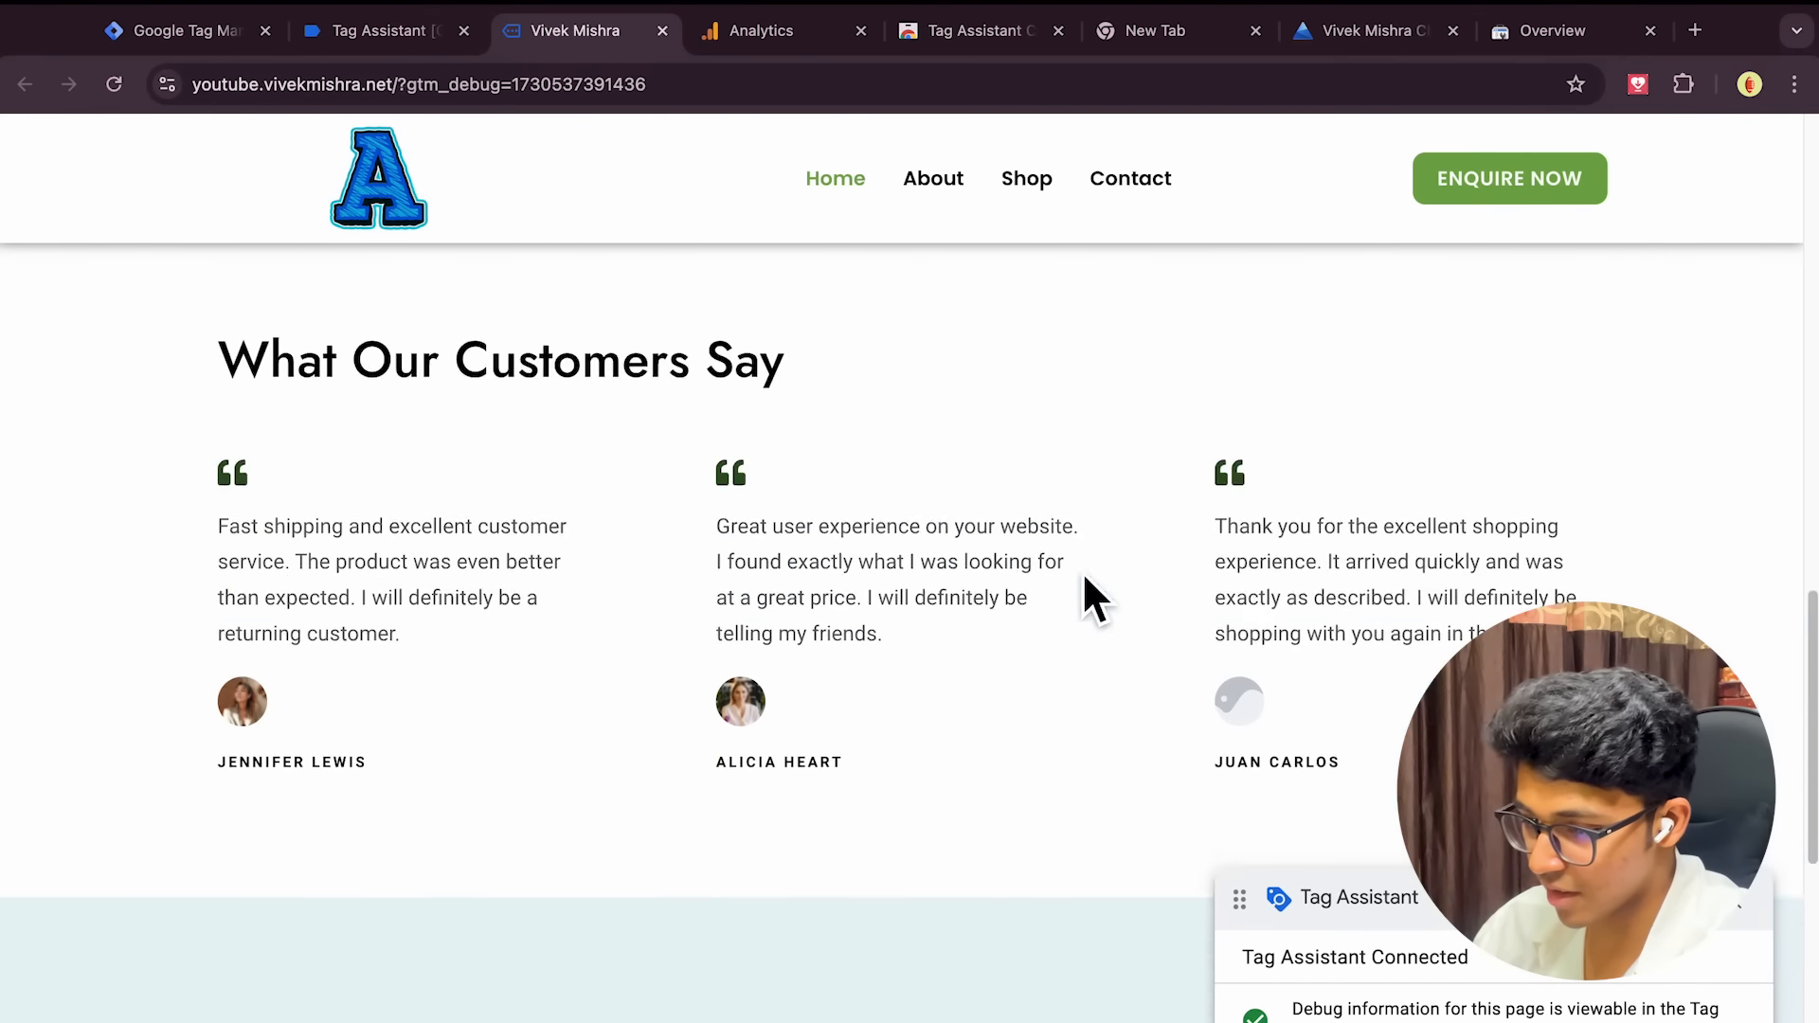
scroll(1082, 571, down, 5)
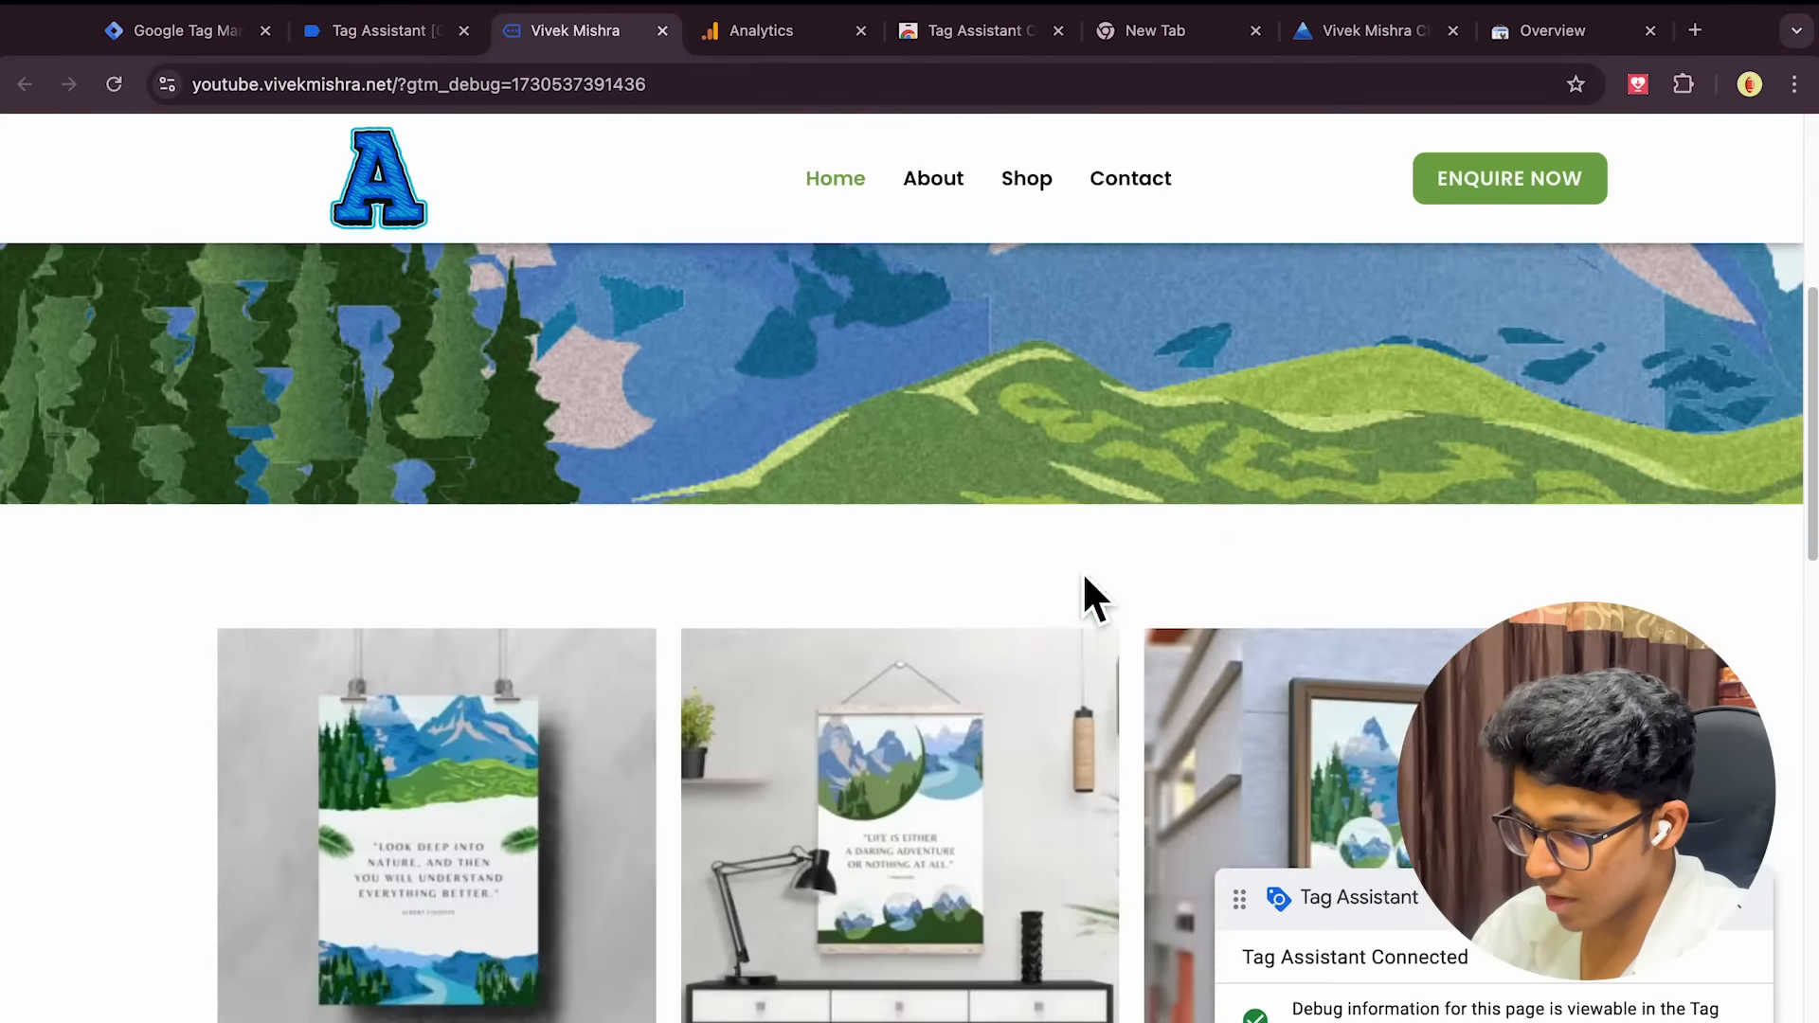
scroll(1082, 571, up, 5)
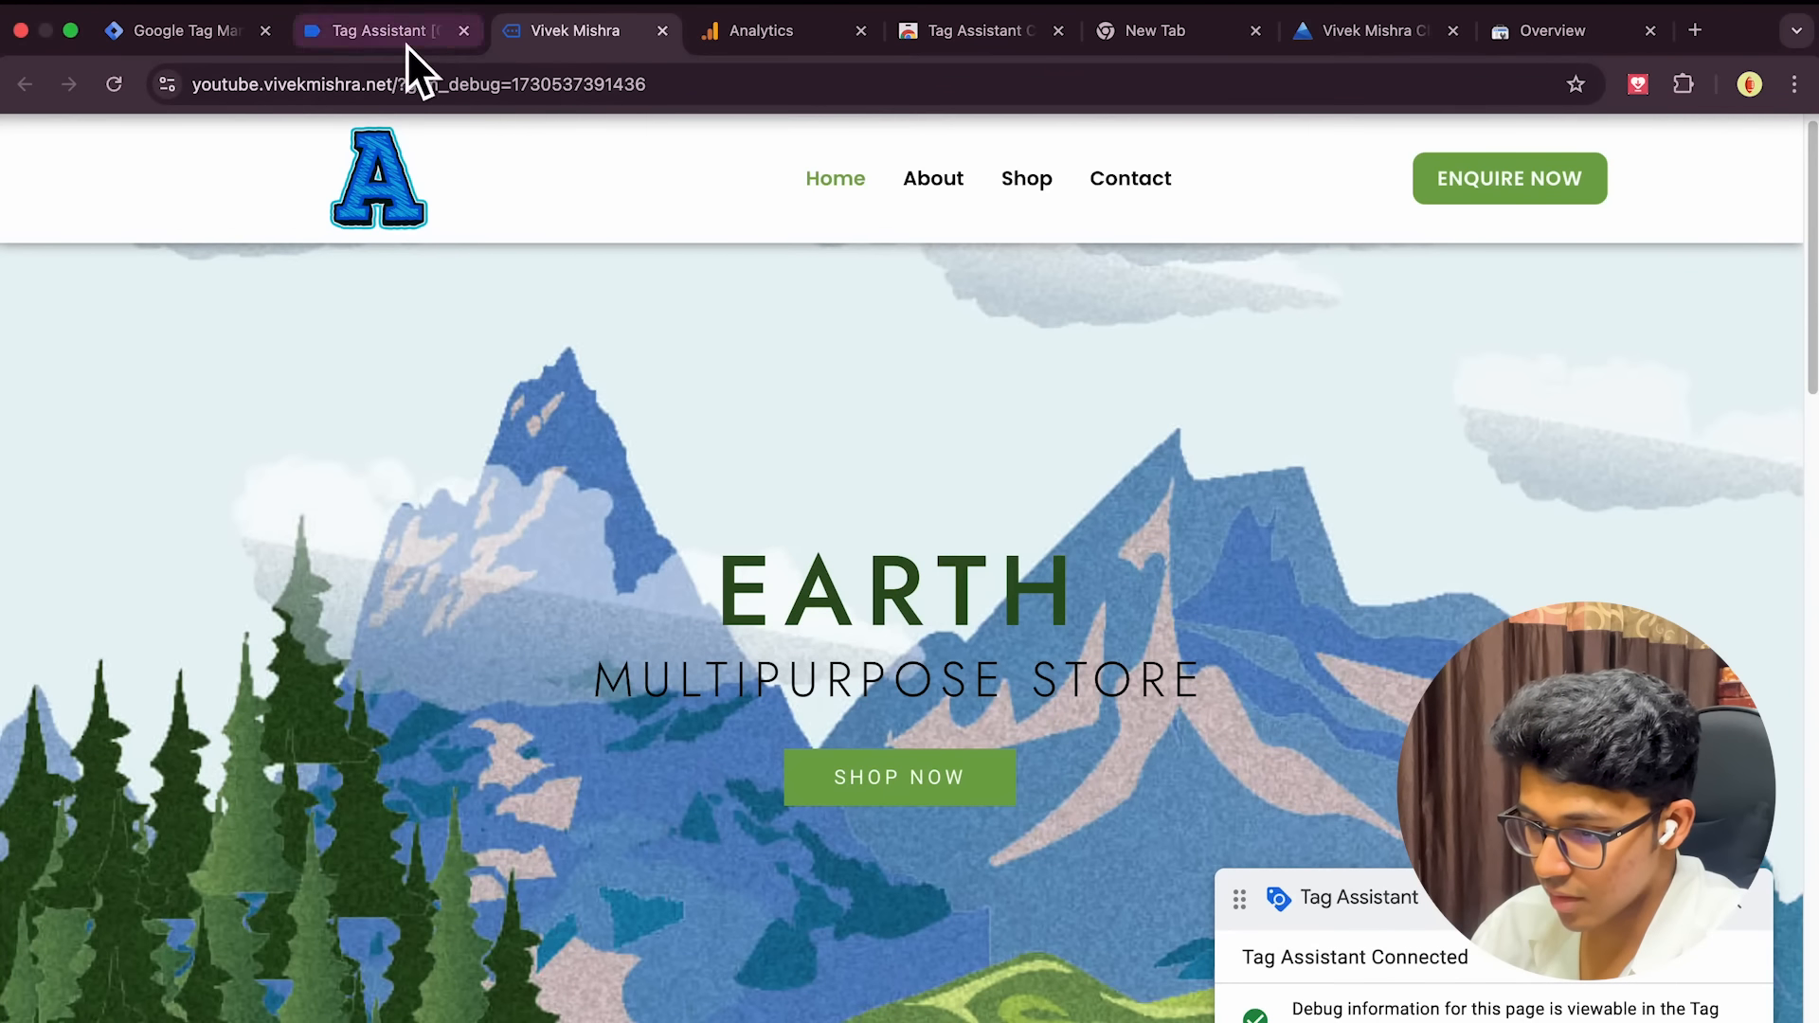
click(890, 791)
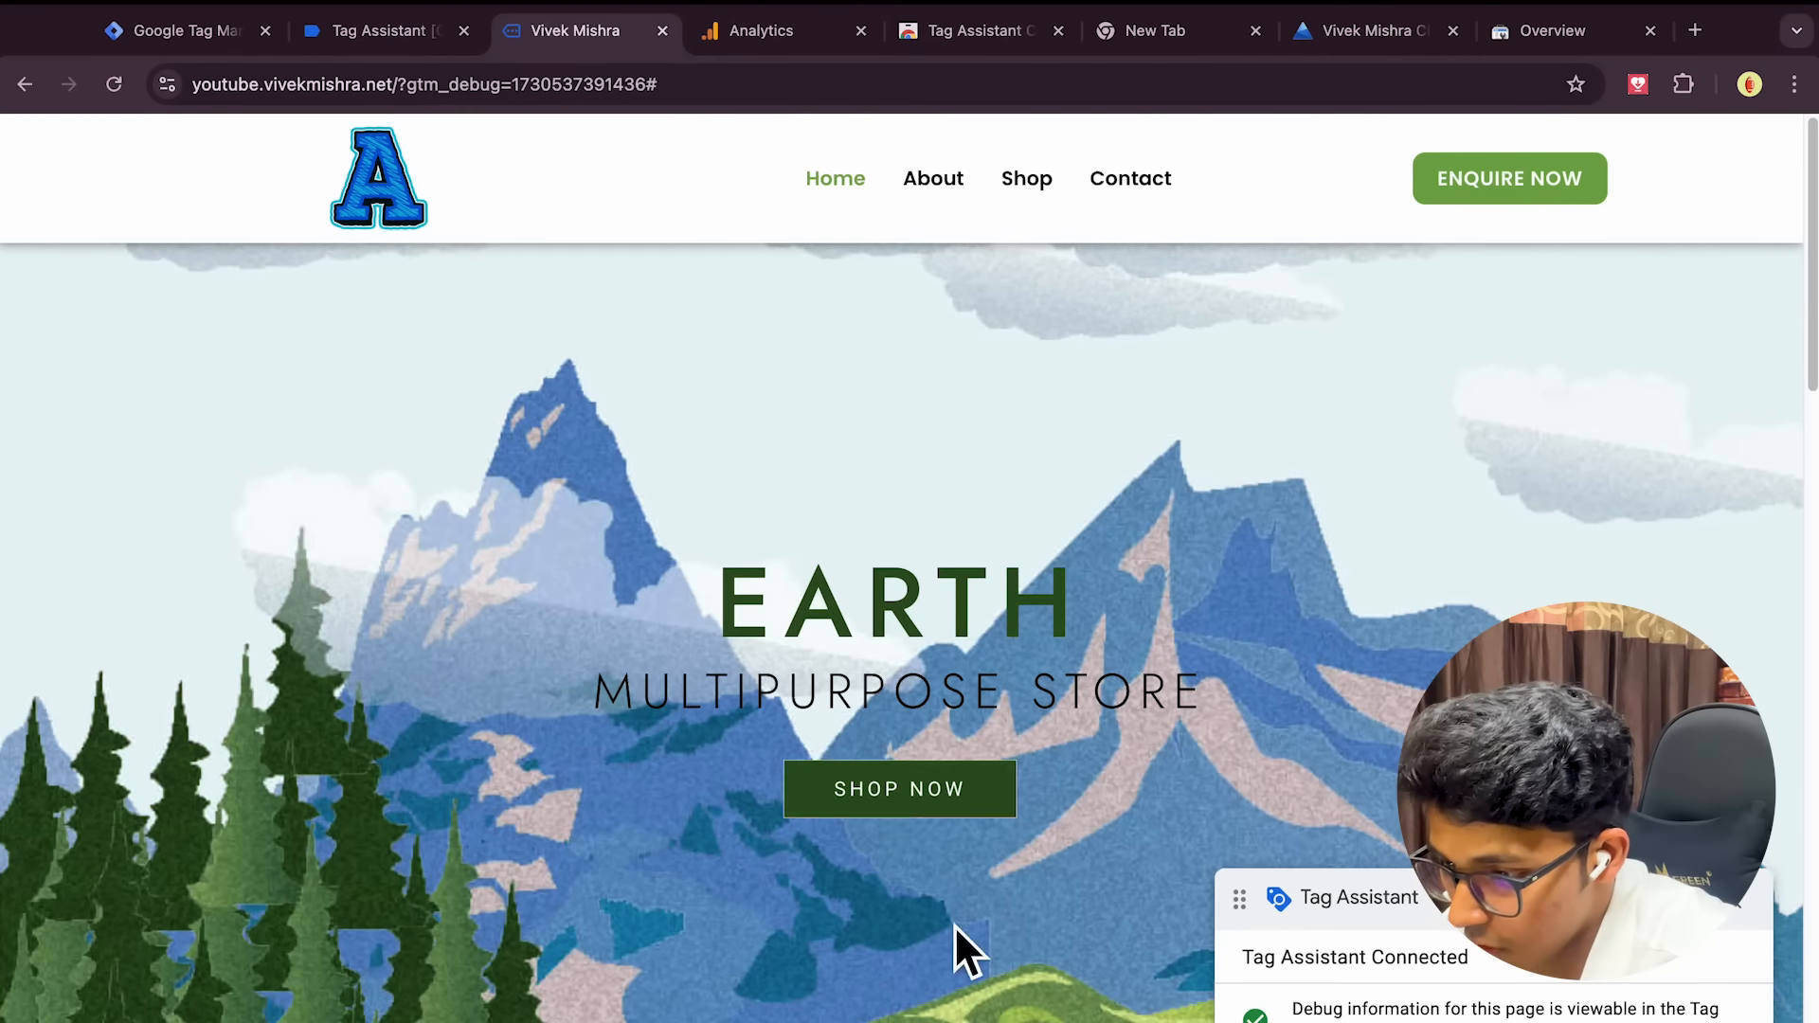
click(895, 794)
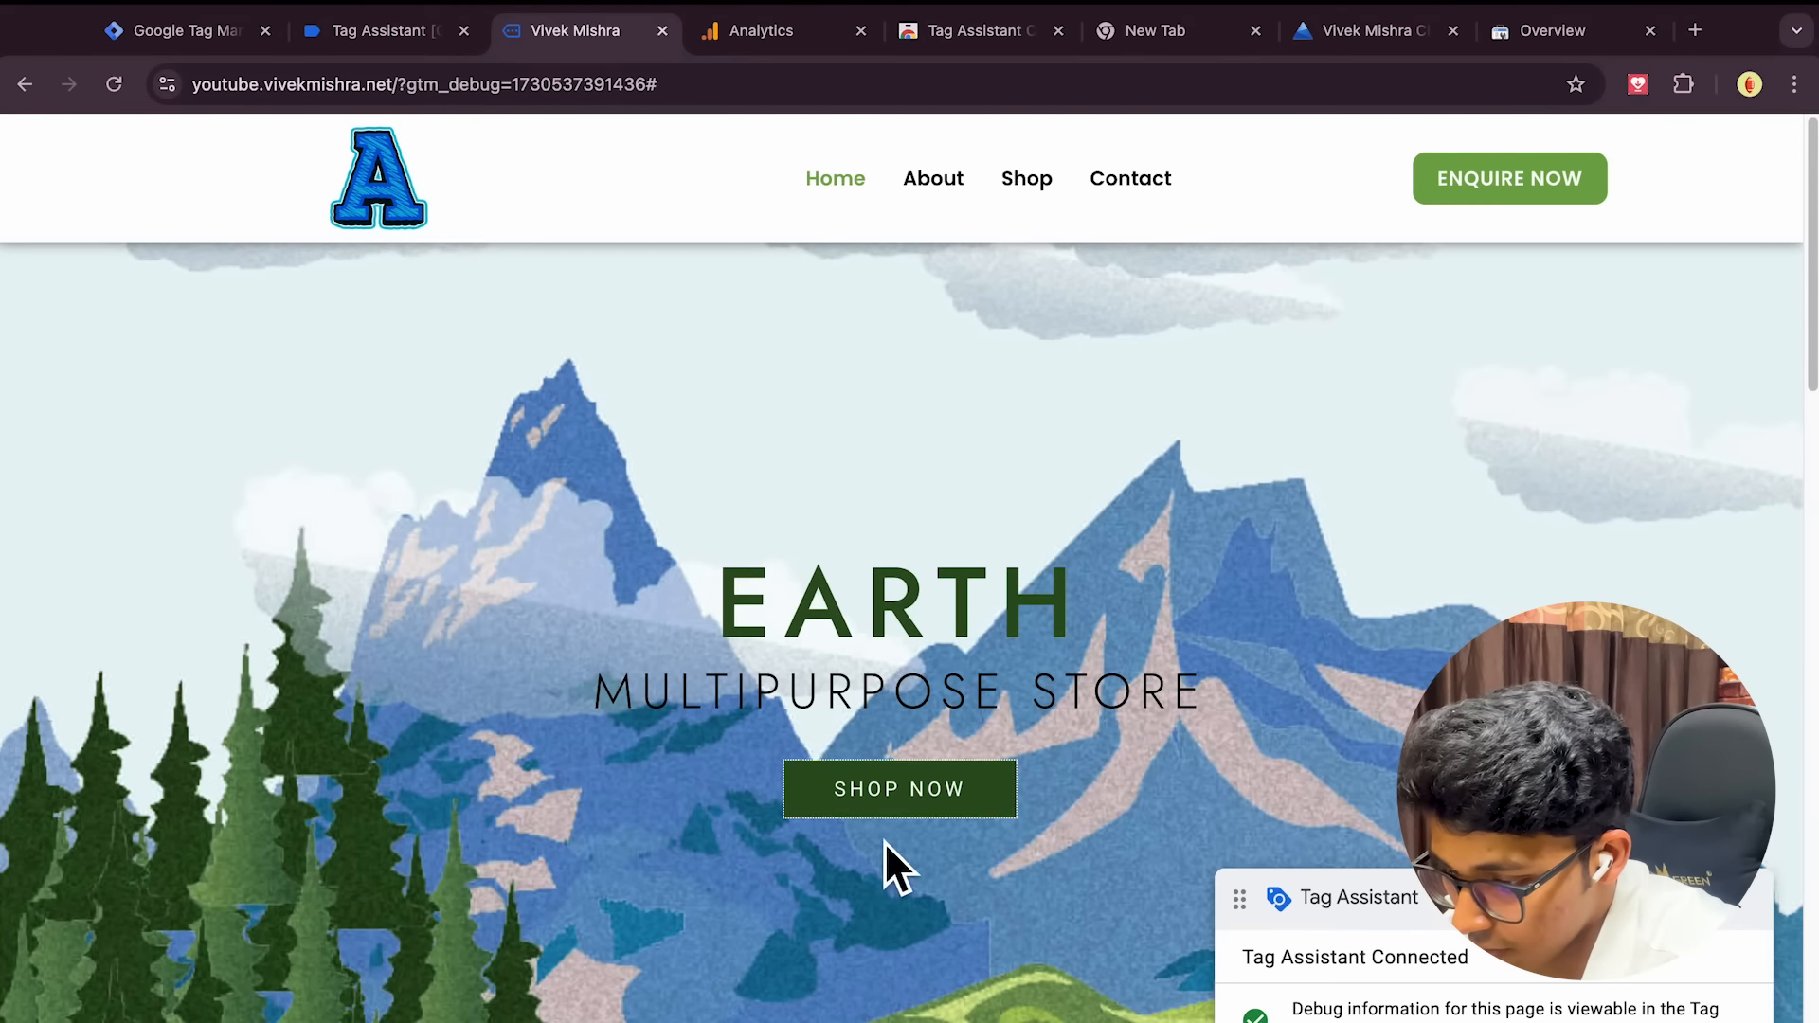
click(905, 798)
scroll(853, 720, down, 4)
scroll(476, 508, up, 5)
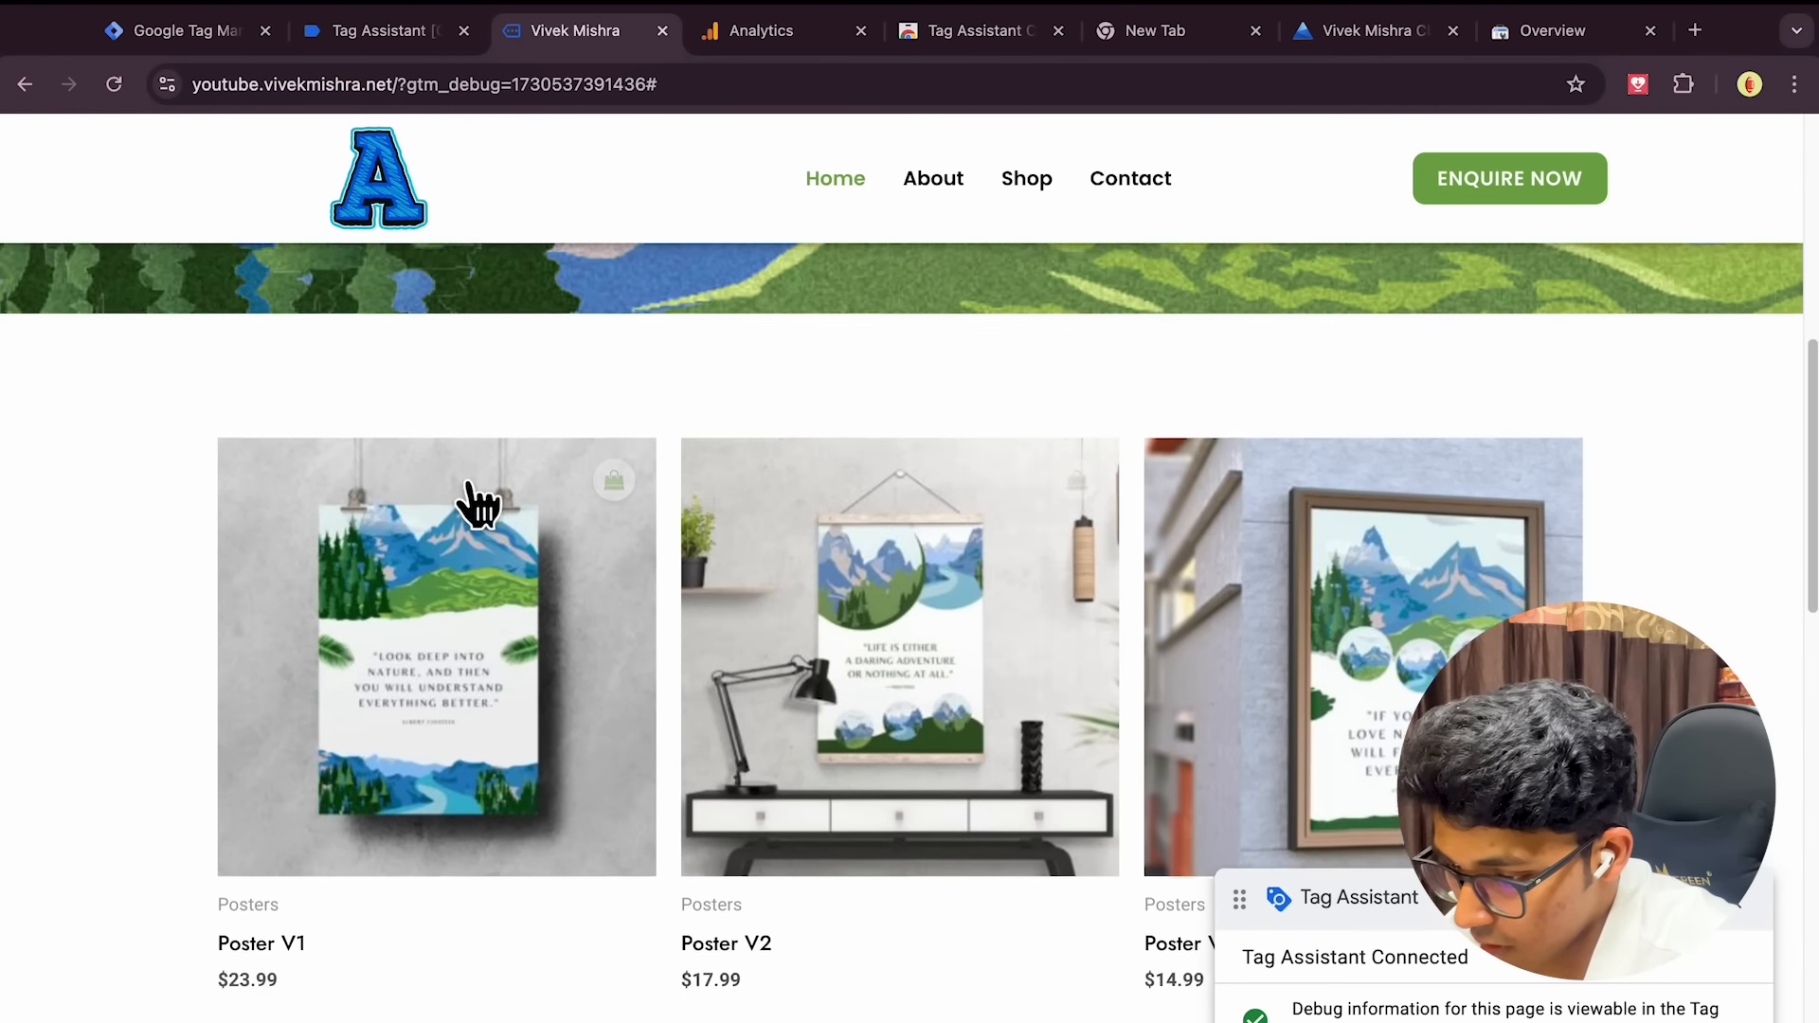
click(431, 663)
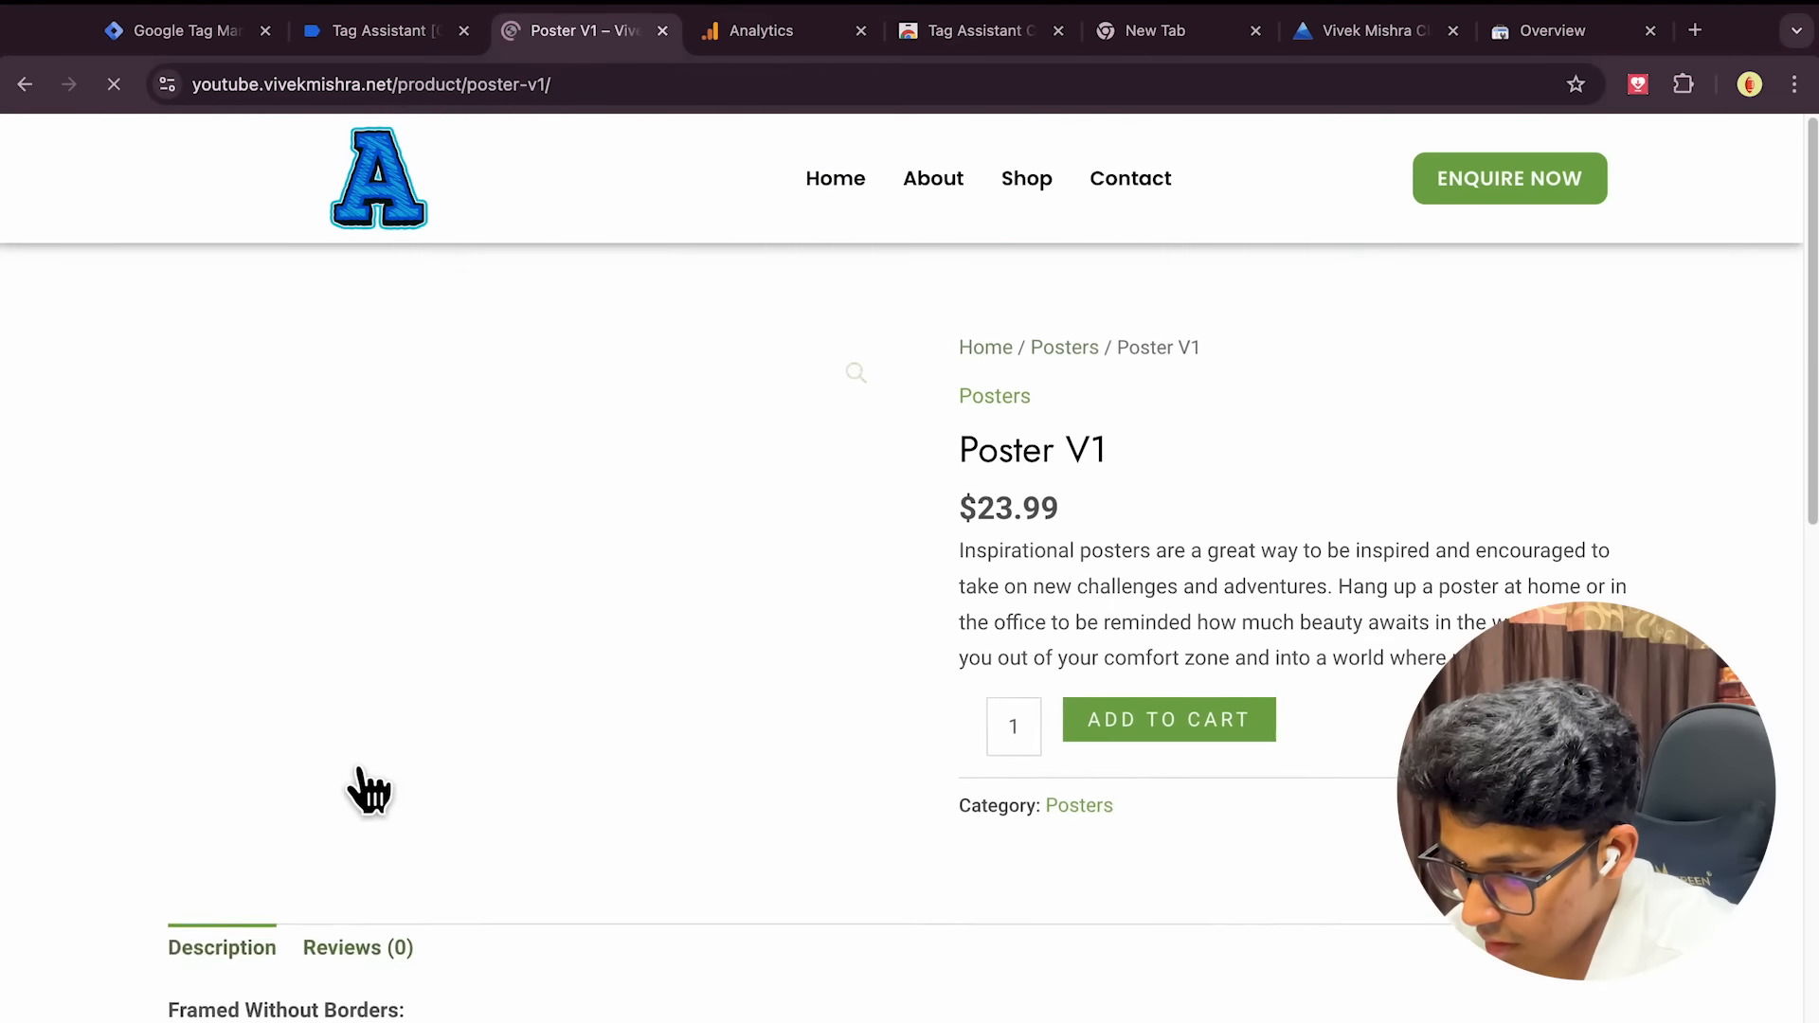
Select the product/poster-v1 path from the page address and go to the Tag Manager triggers
click(407, 94)
drag(427, 100, 541, 107)
key(ctrl+c)
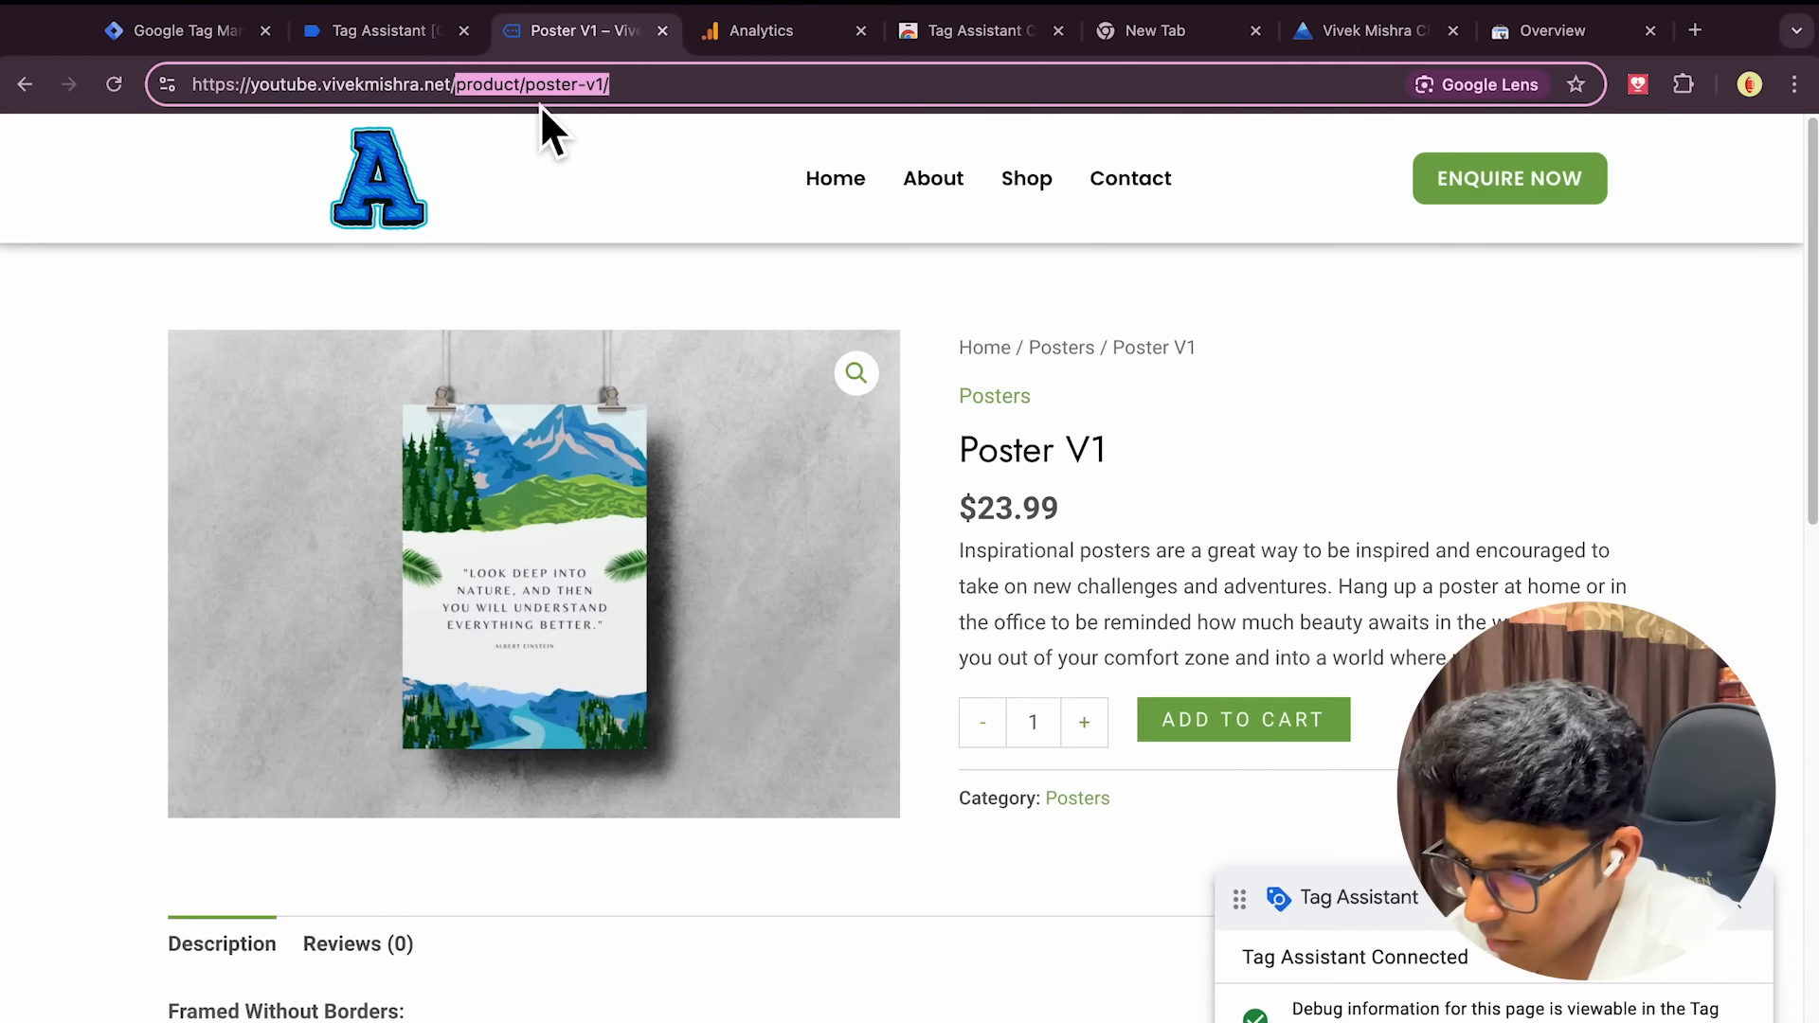
click(397, 28)
click(190, 30)
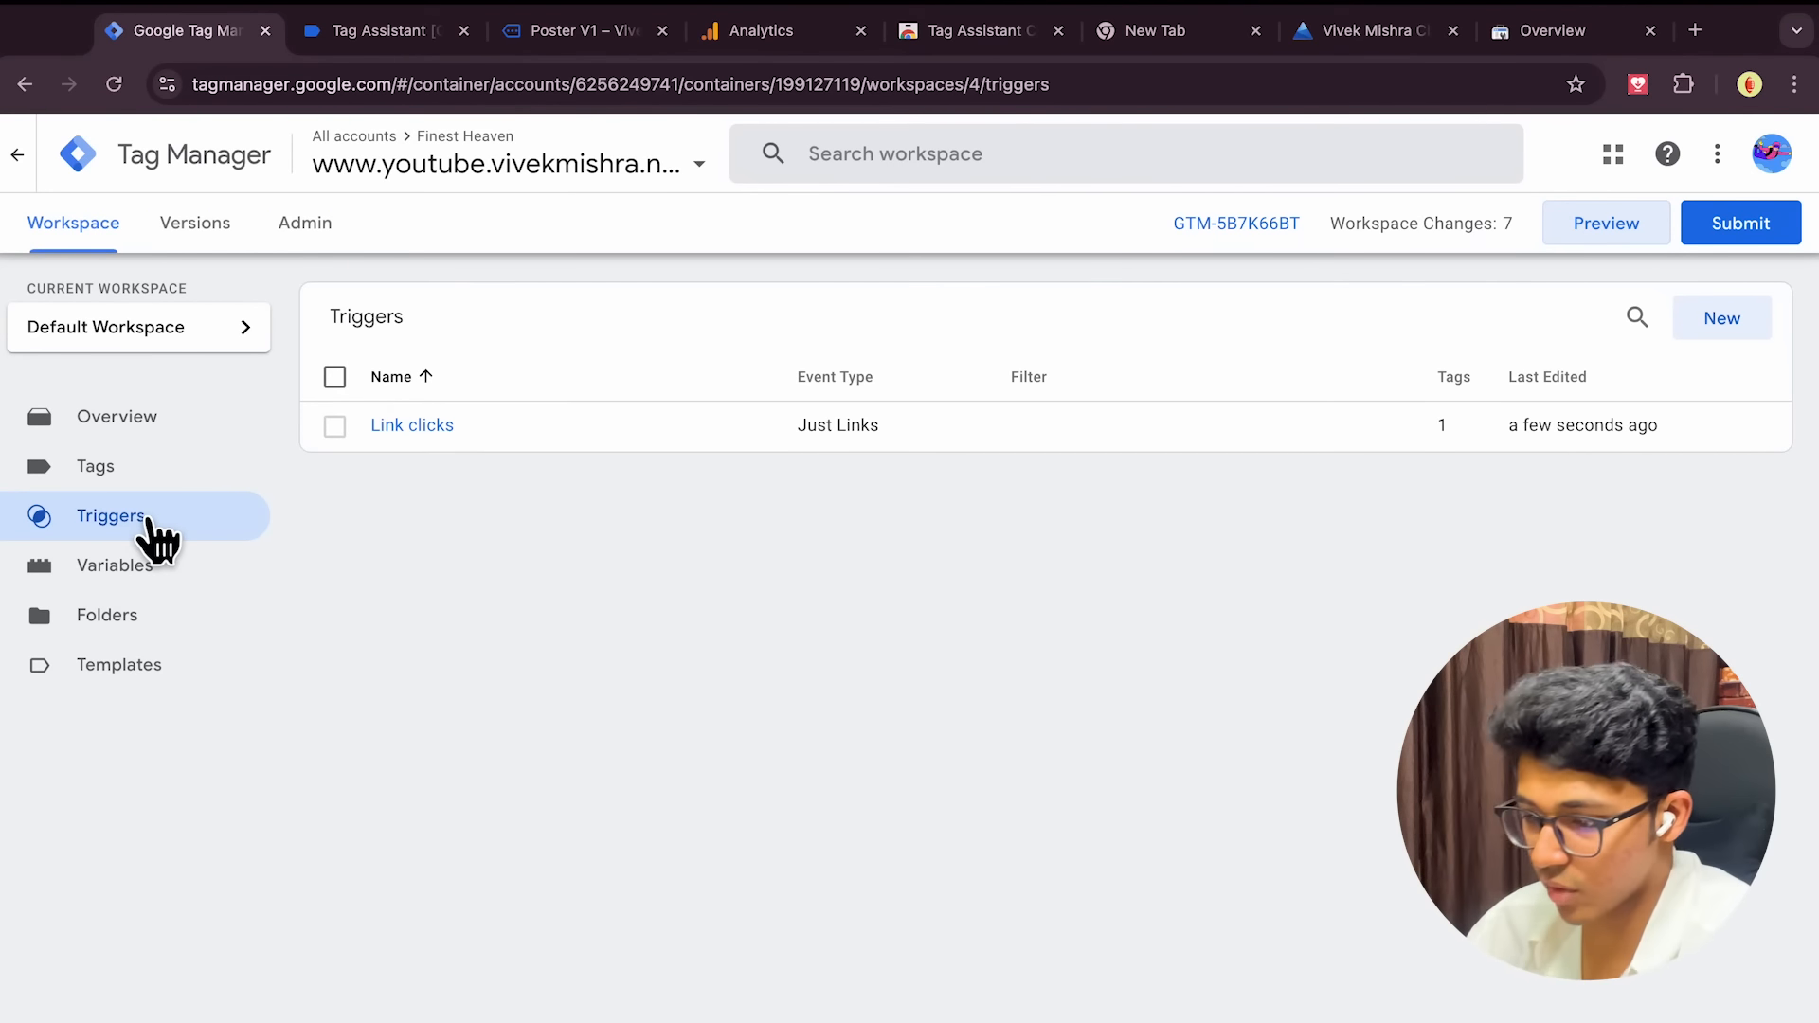
Switch the Link clicks trigger to Some Link Clicks with Page URL as the condition variable
click(390, 426)
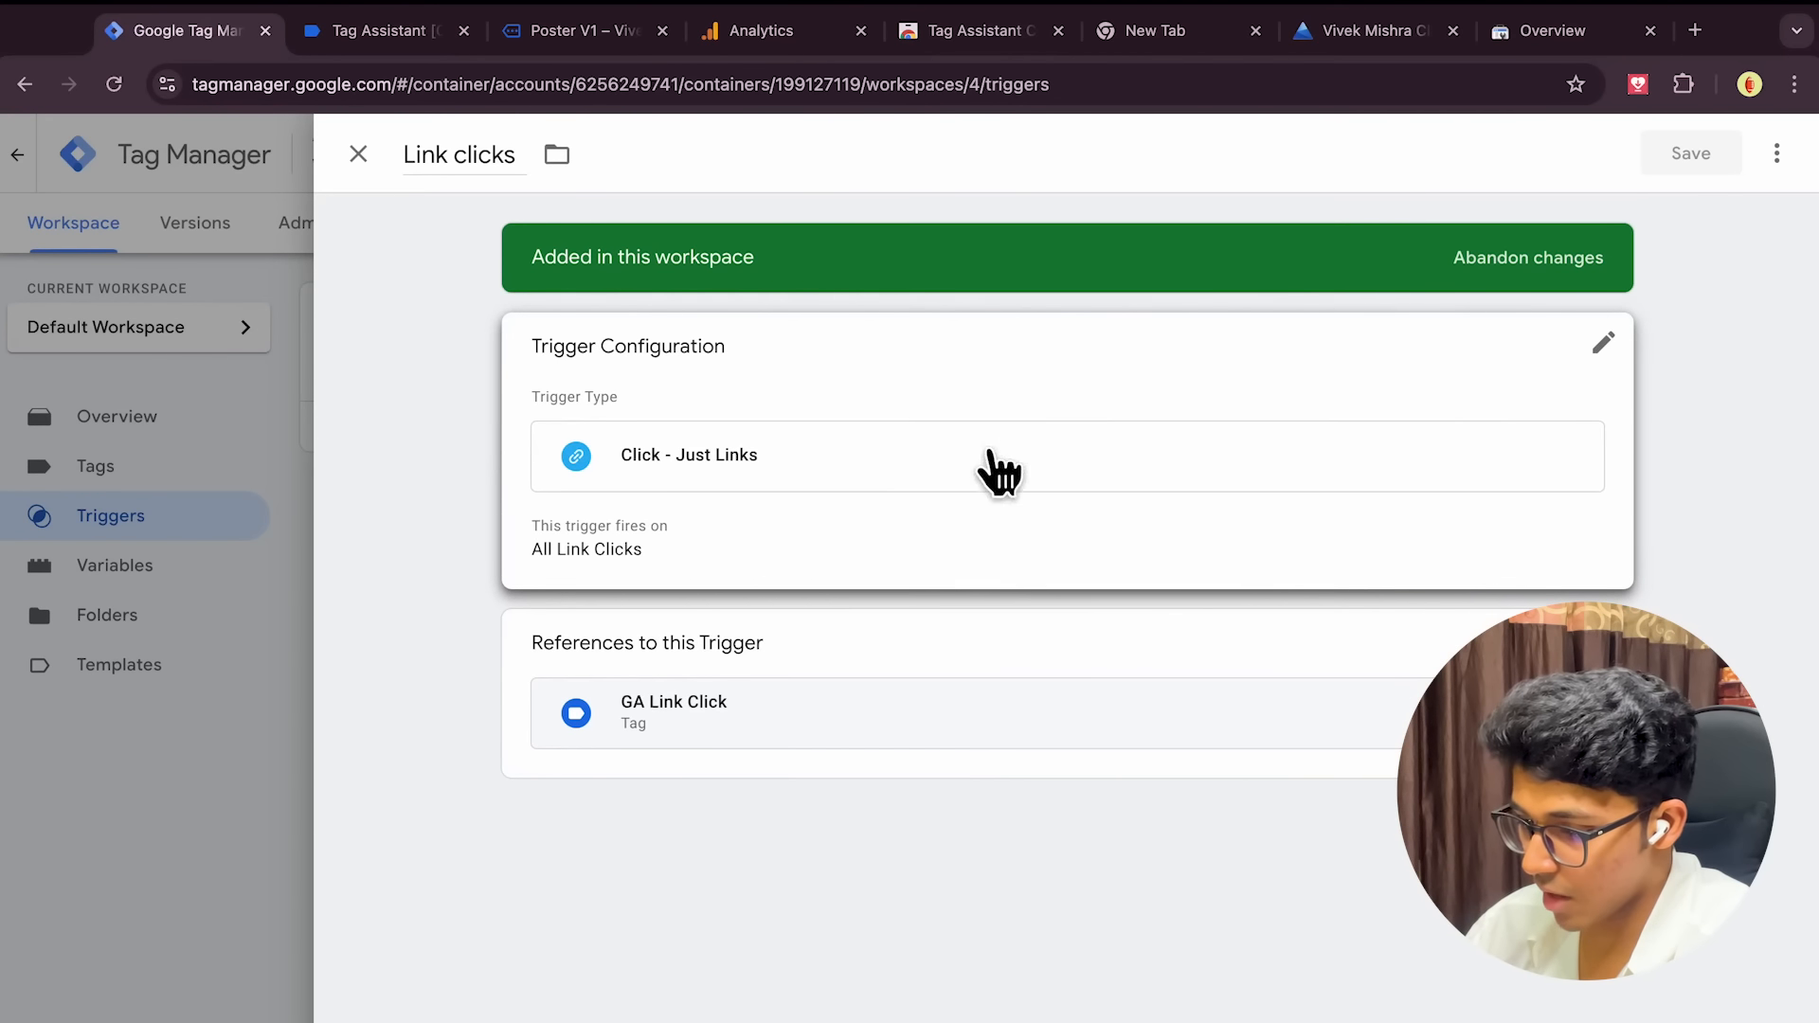
click(1601, 360)
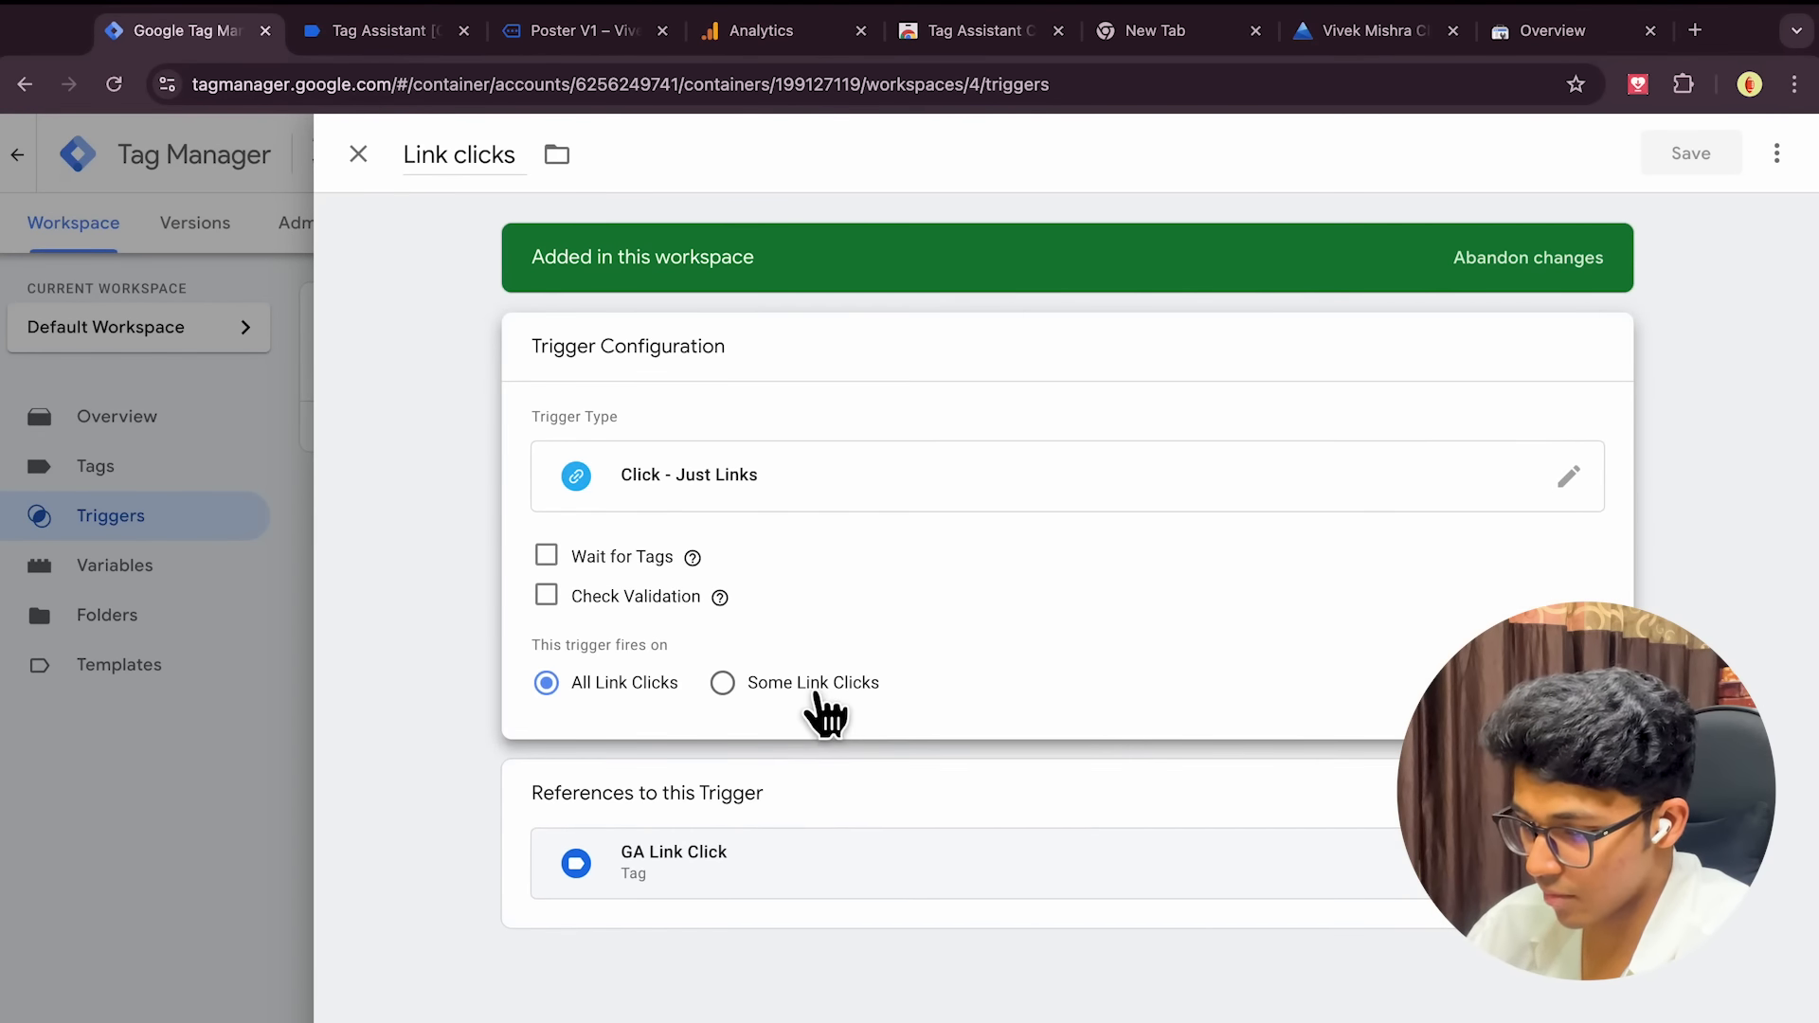
click(721, 682)
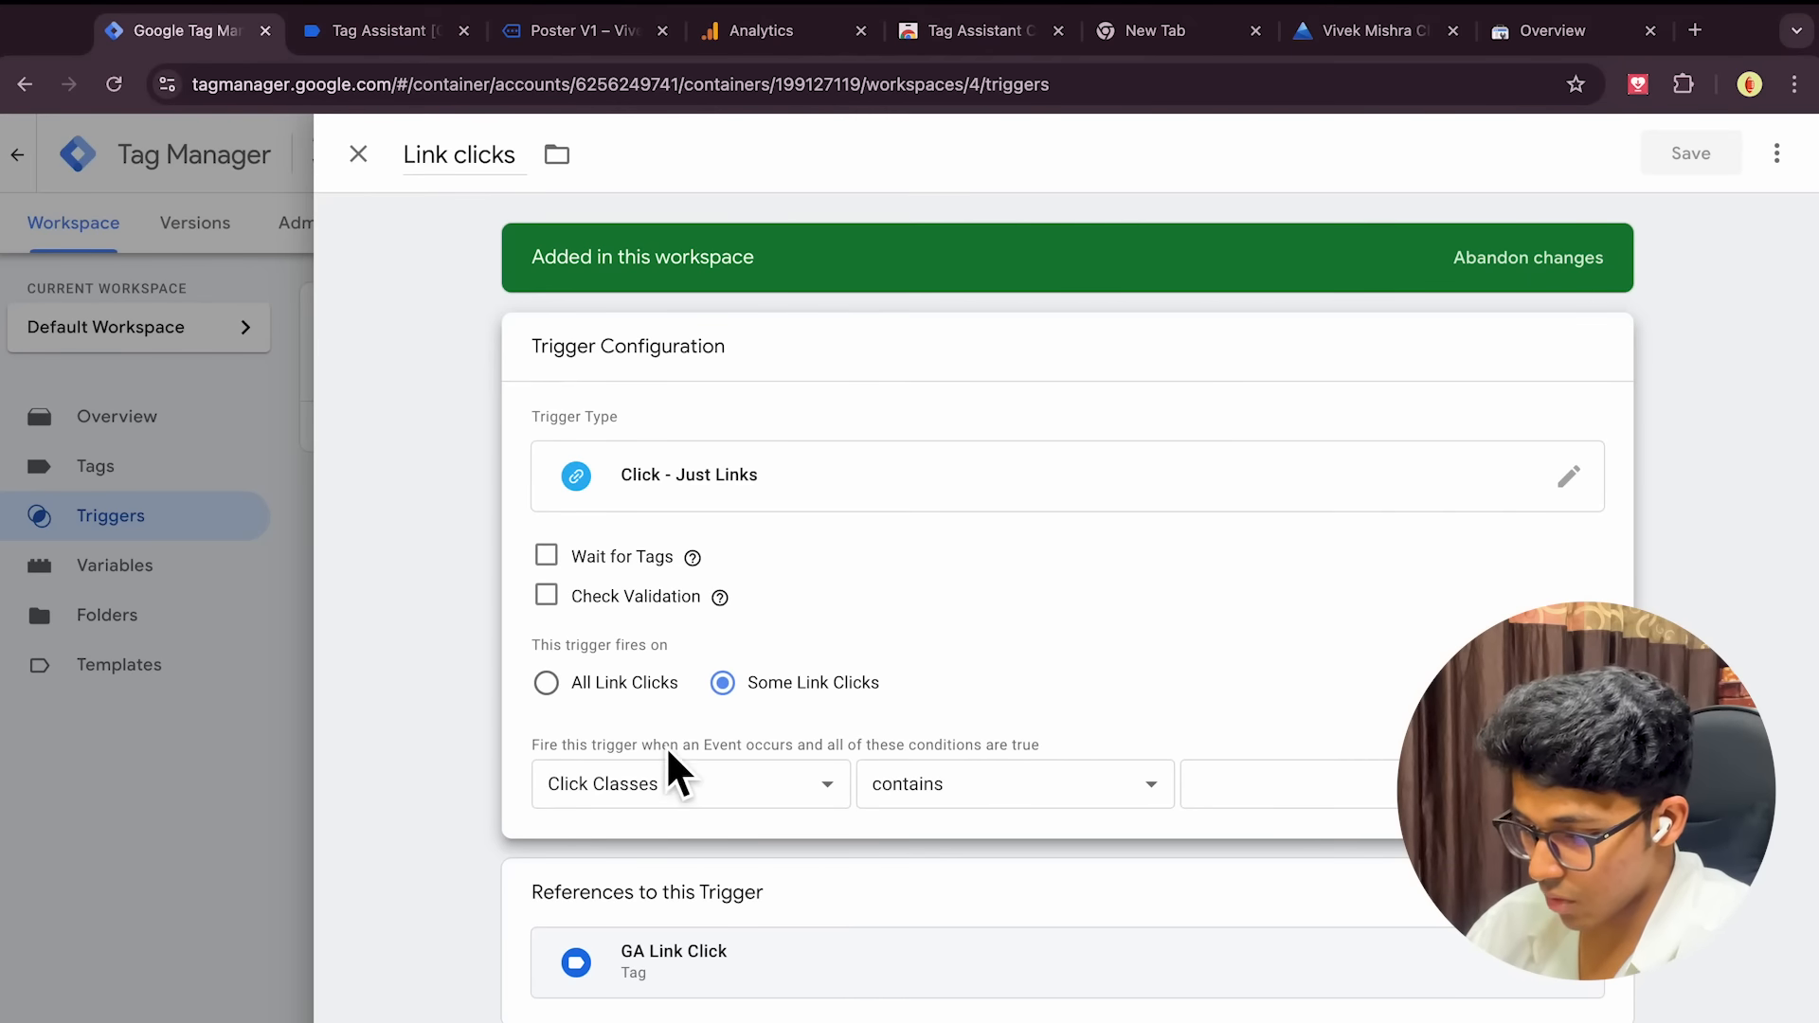
click(792, 787)
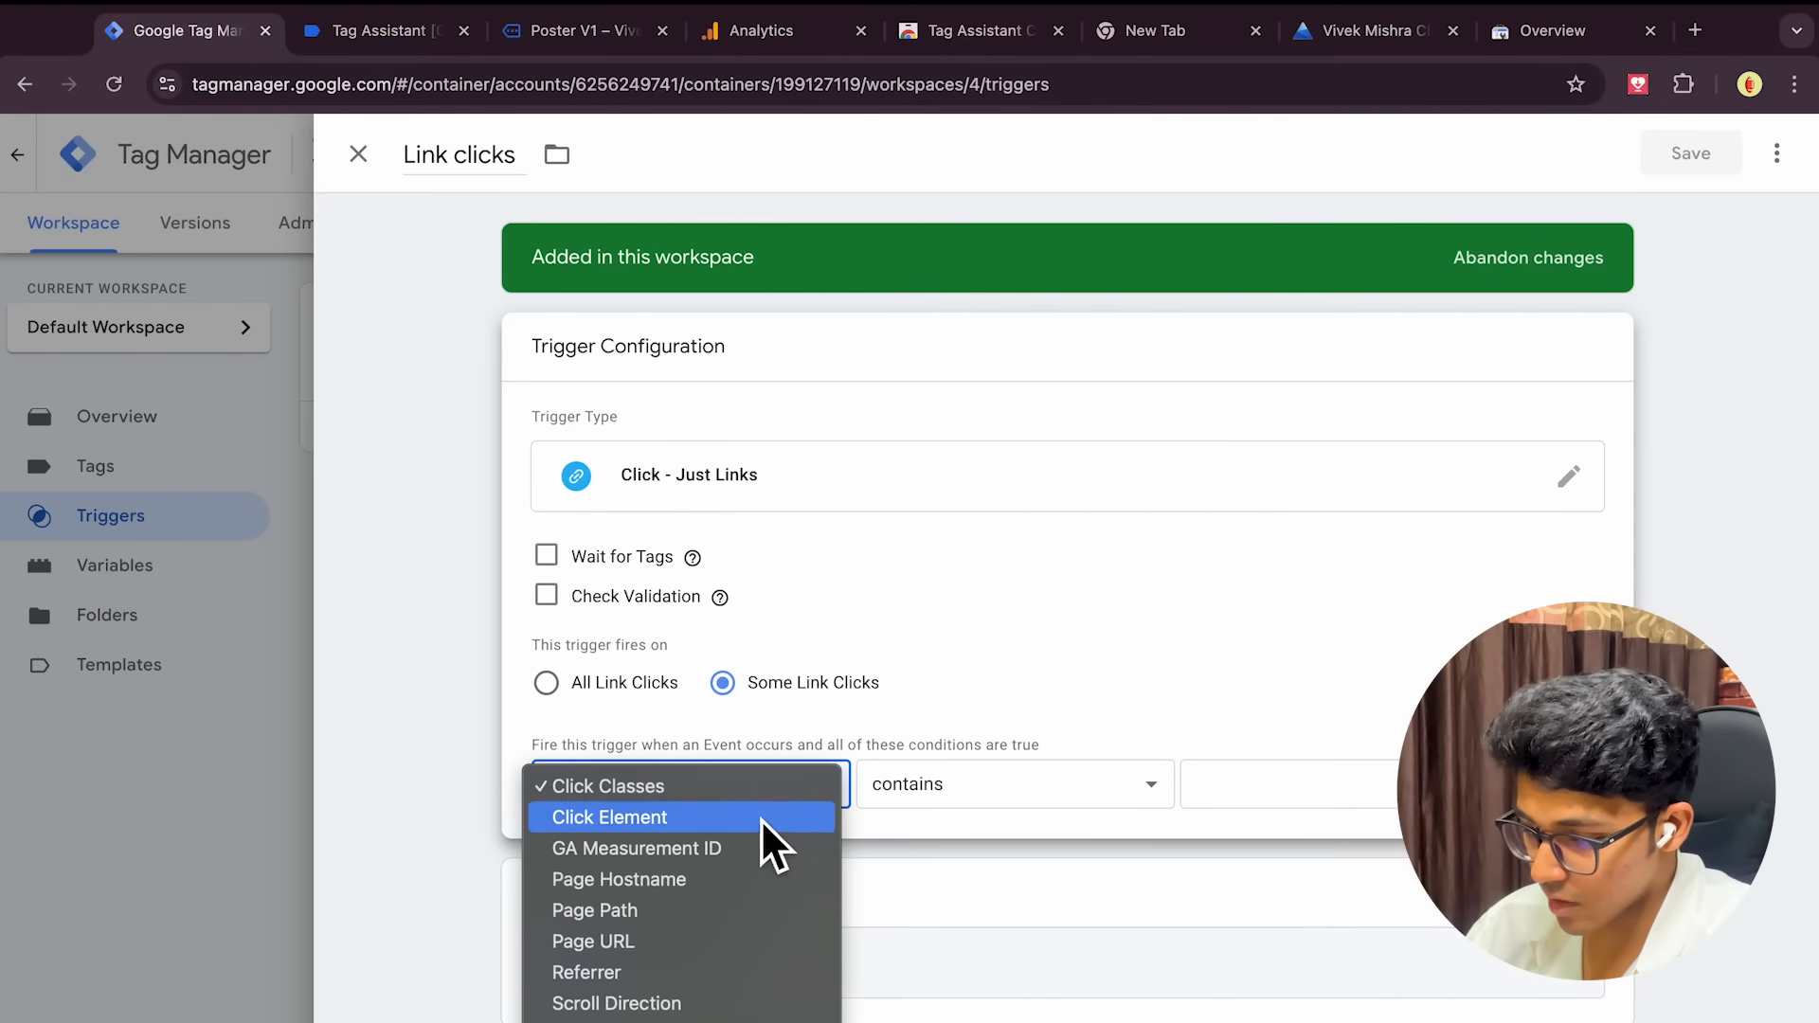
click(698, 810)
click(696, 806)
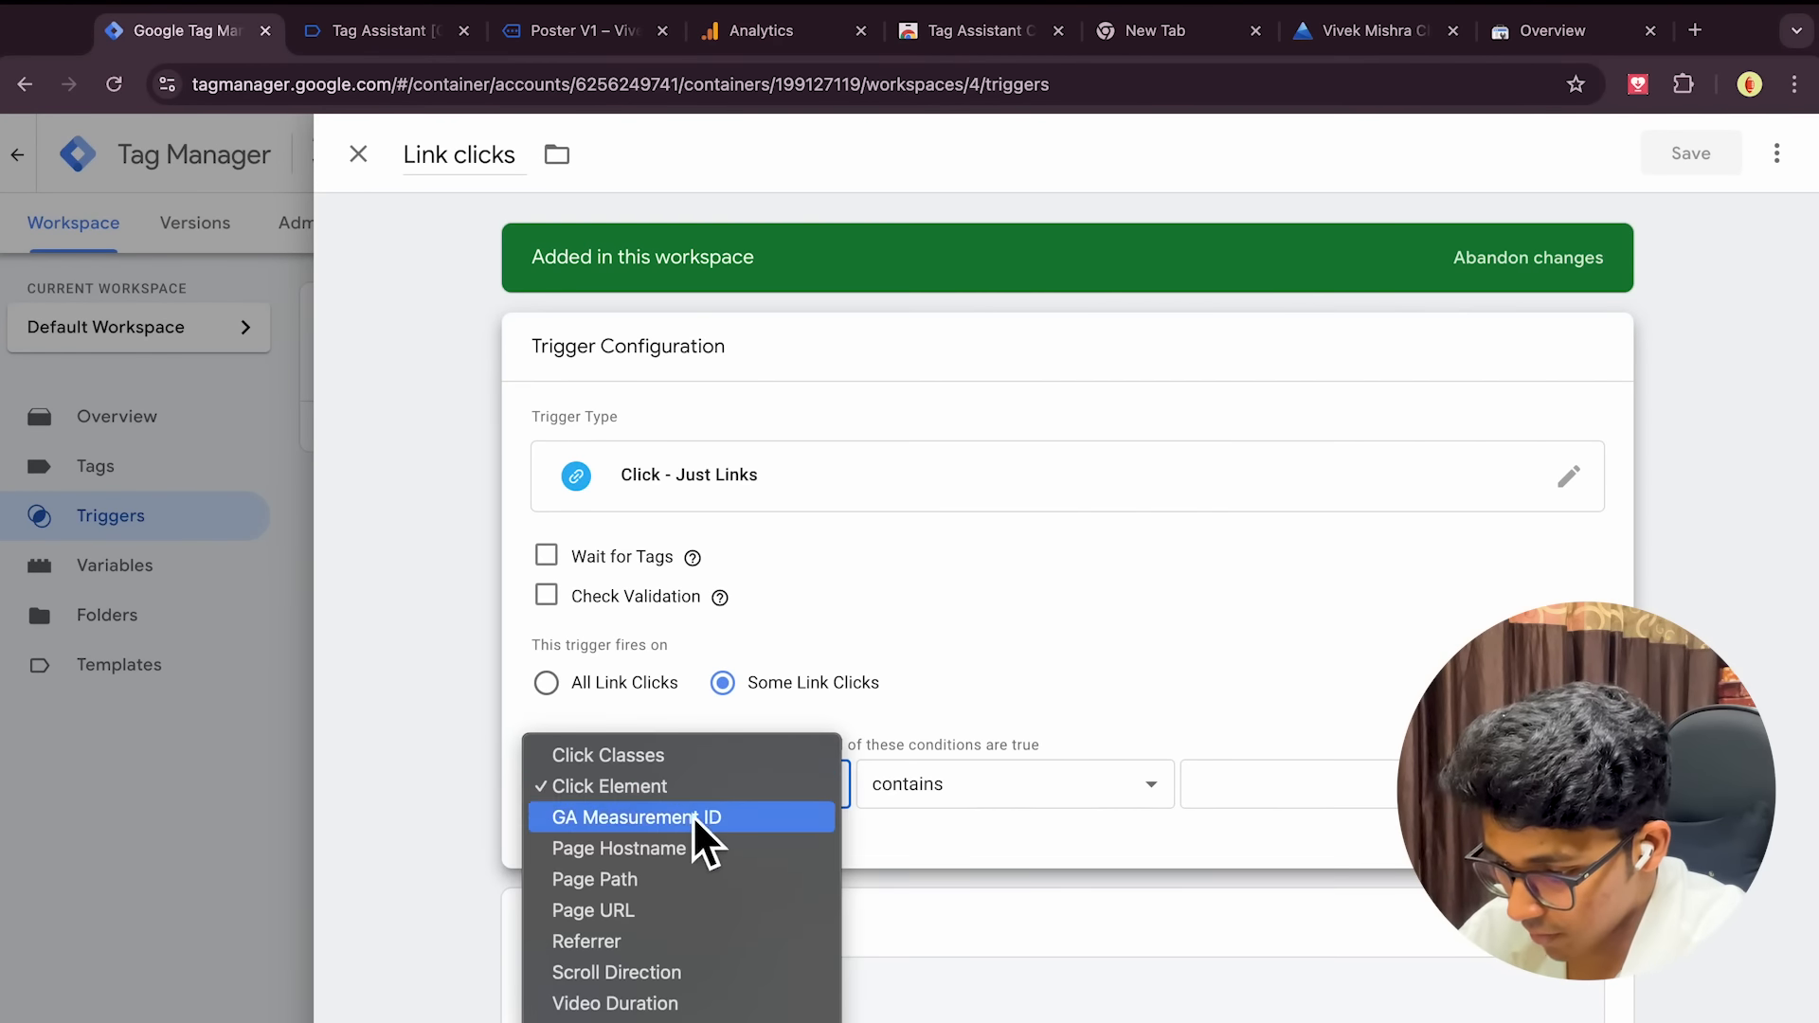
click(660, 913)
Set the condition to contains product/poster-v1 and save the trigger
click(960, 794)
click(961, 794)
click(1253, 817)
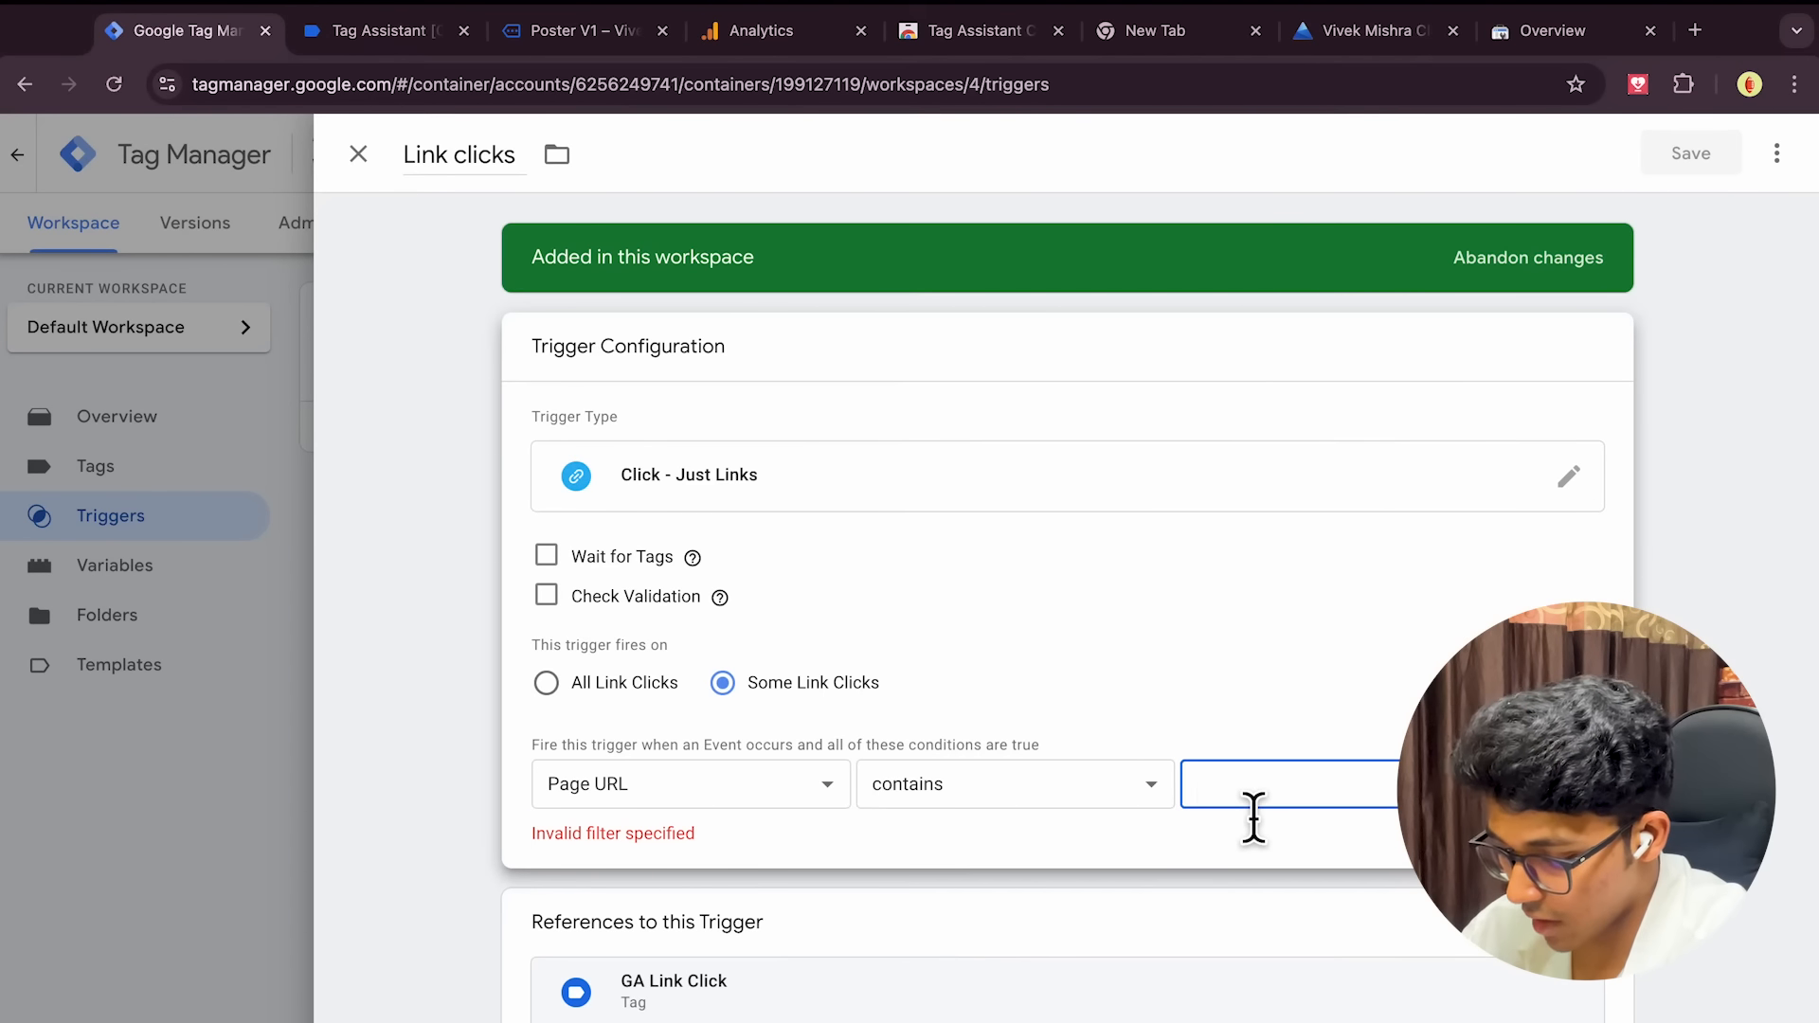
key(ctrl+v)
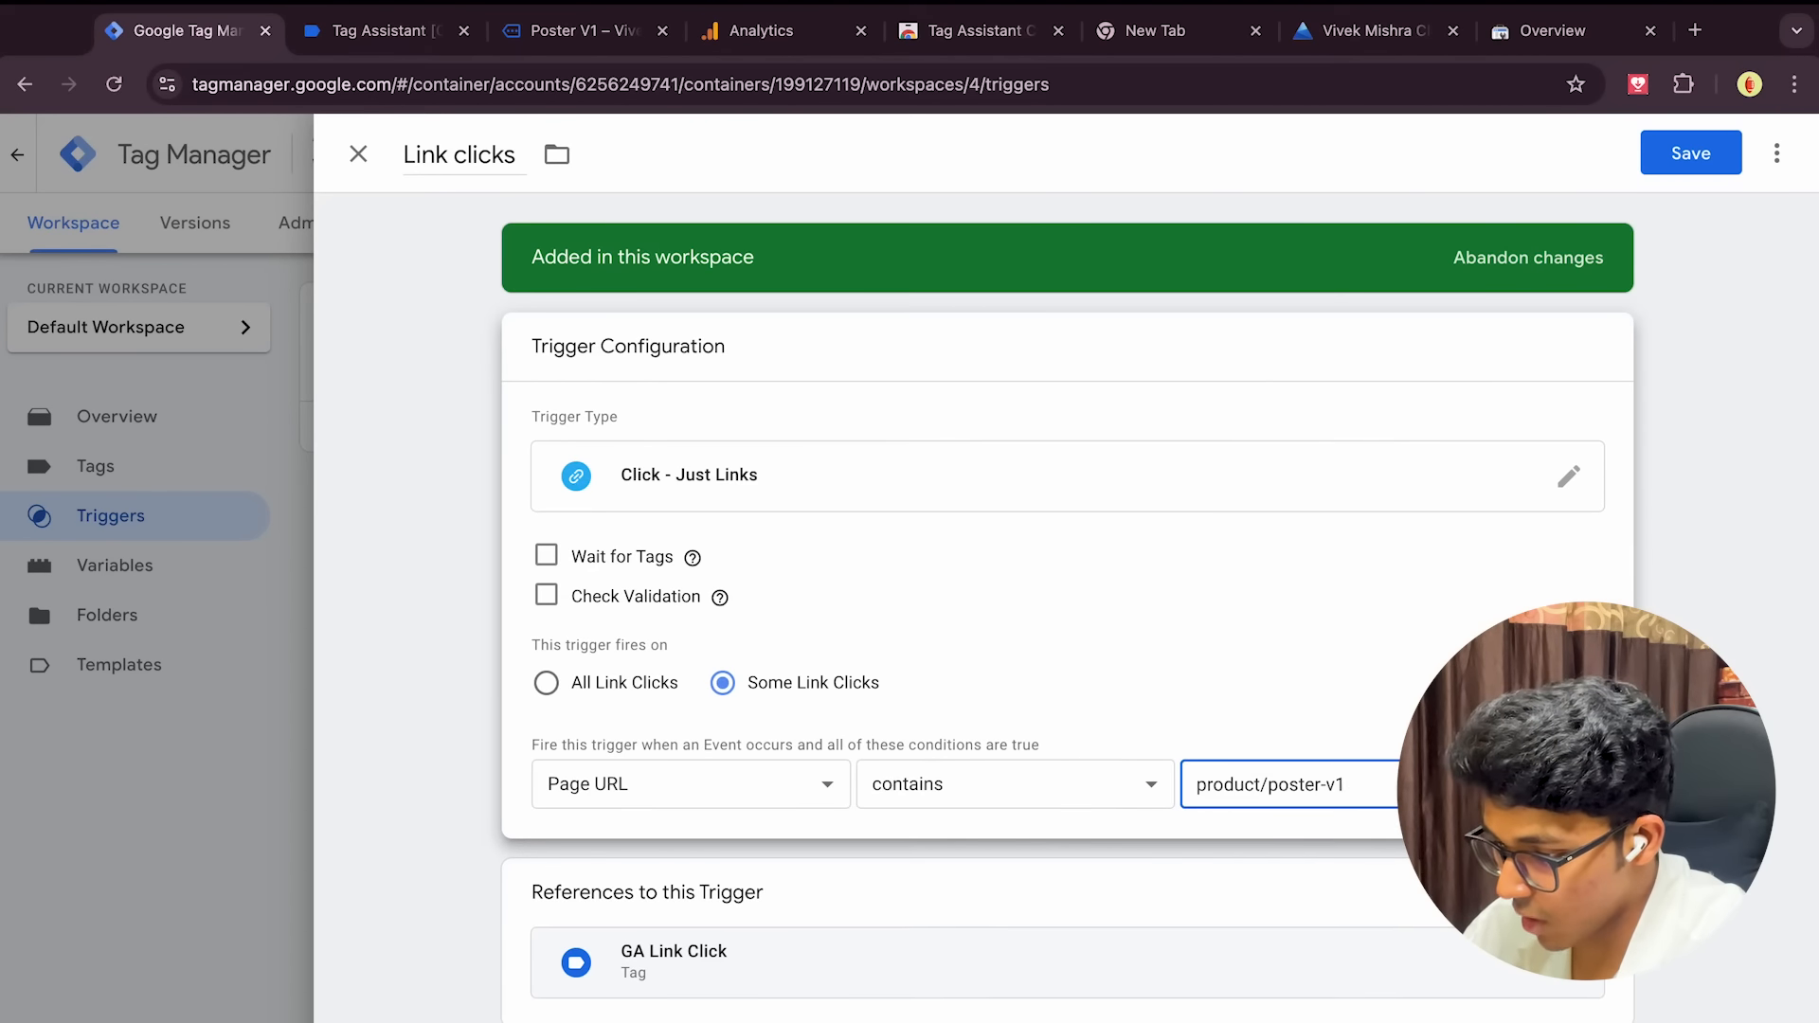
drag(1212, 806, 1368, 812)
click(1392, 812)
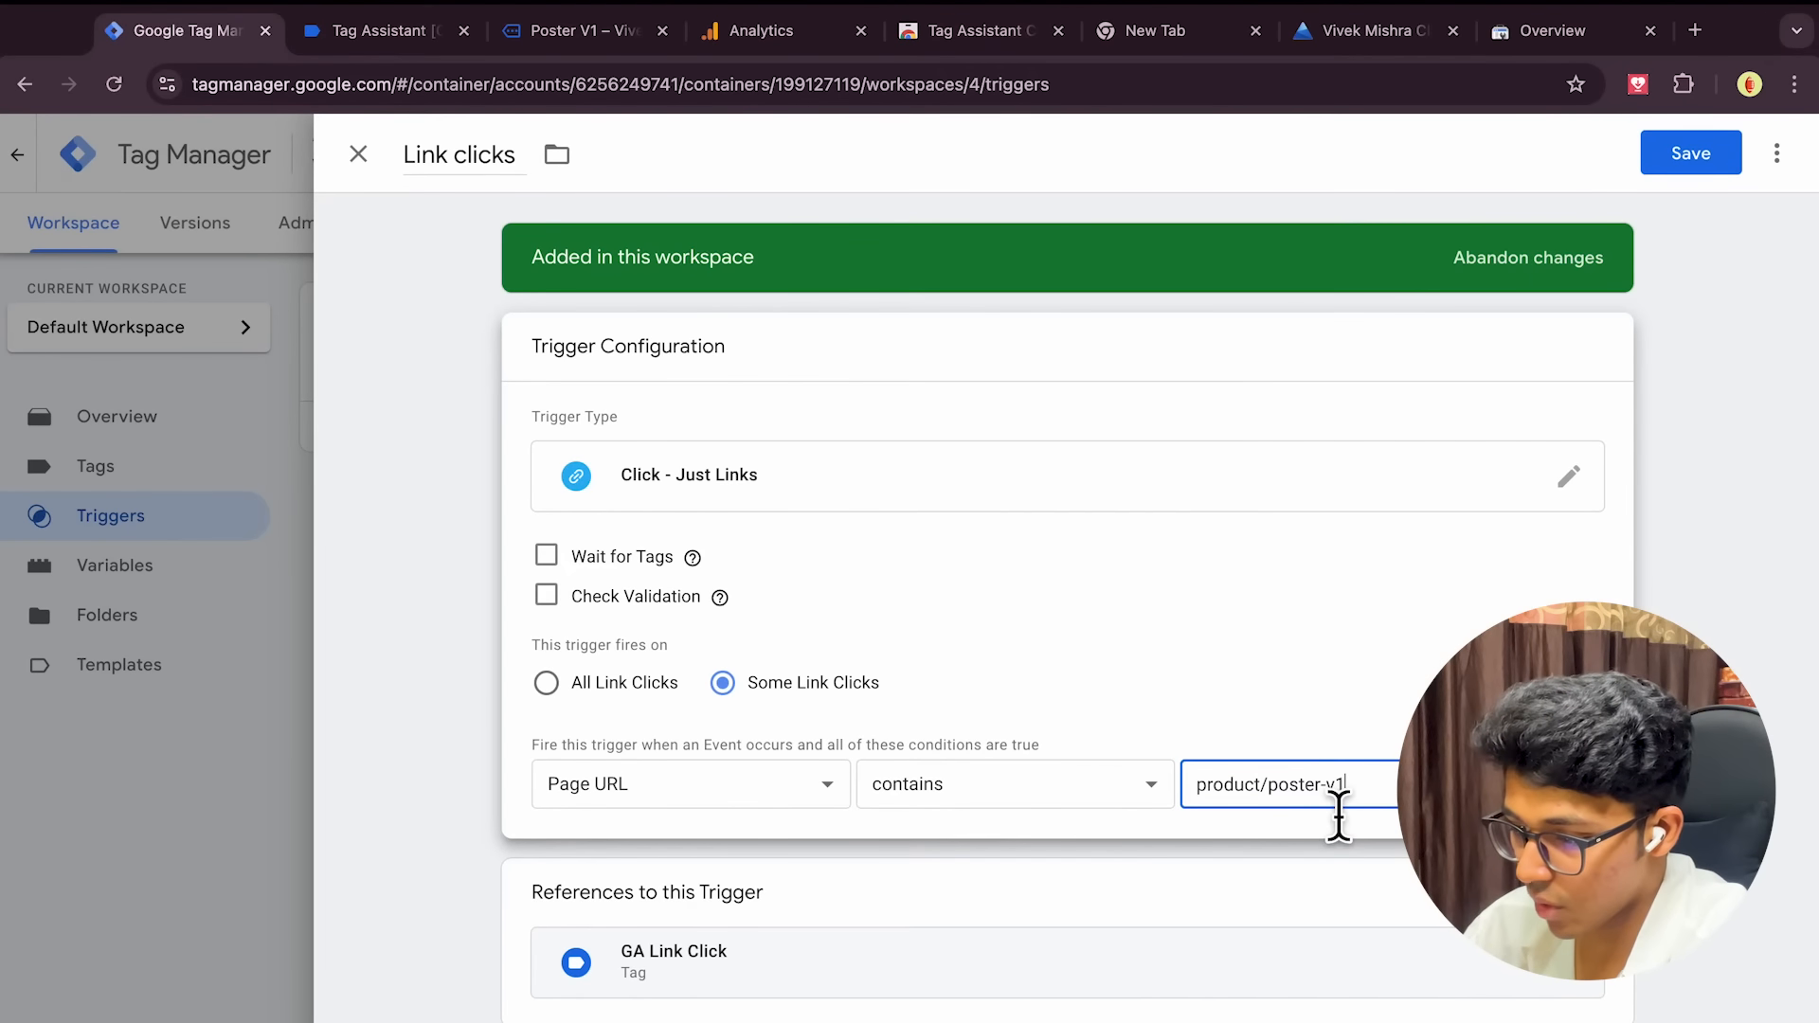
click(1703, 150)
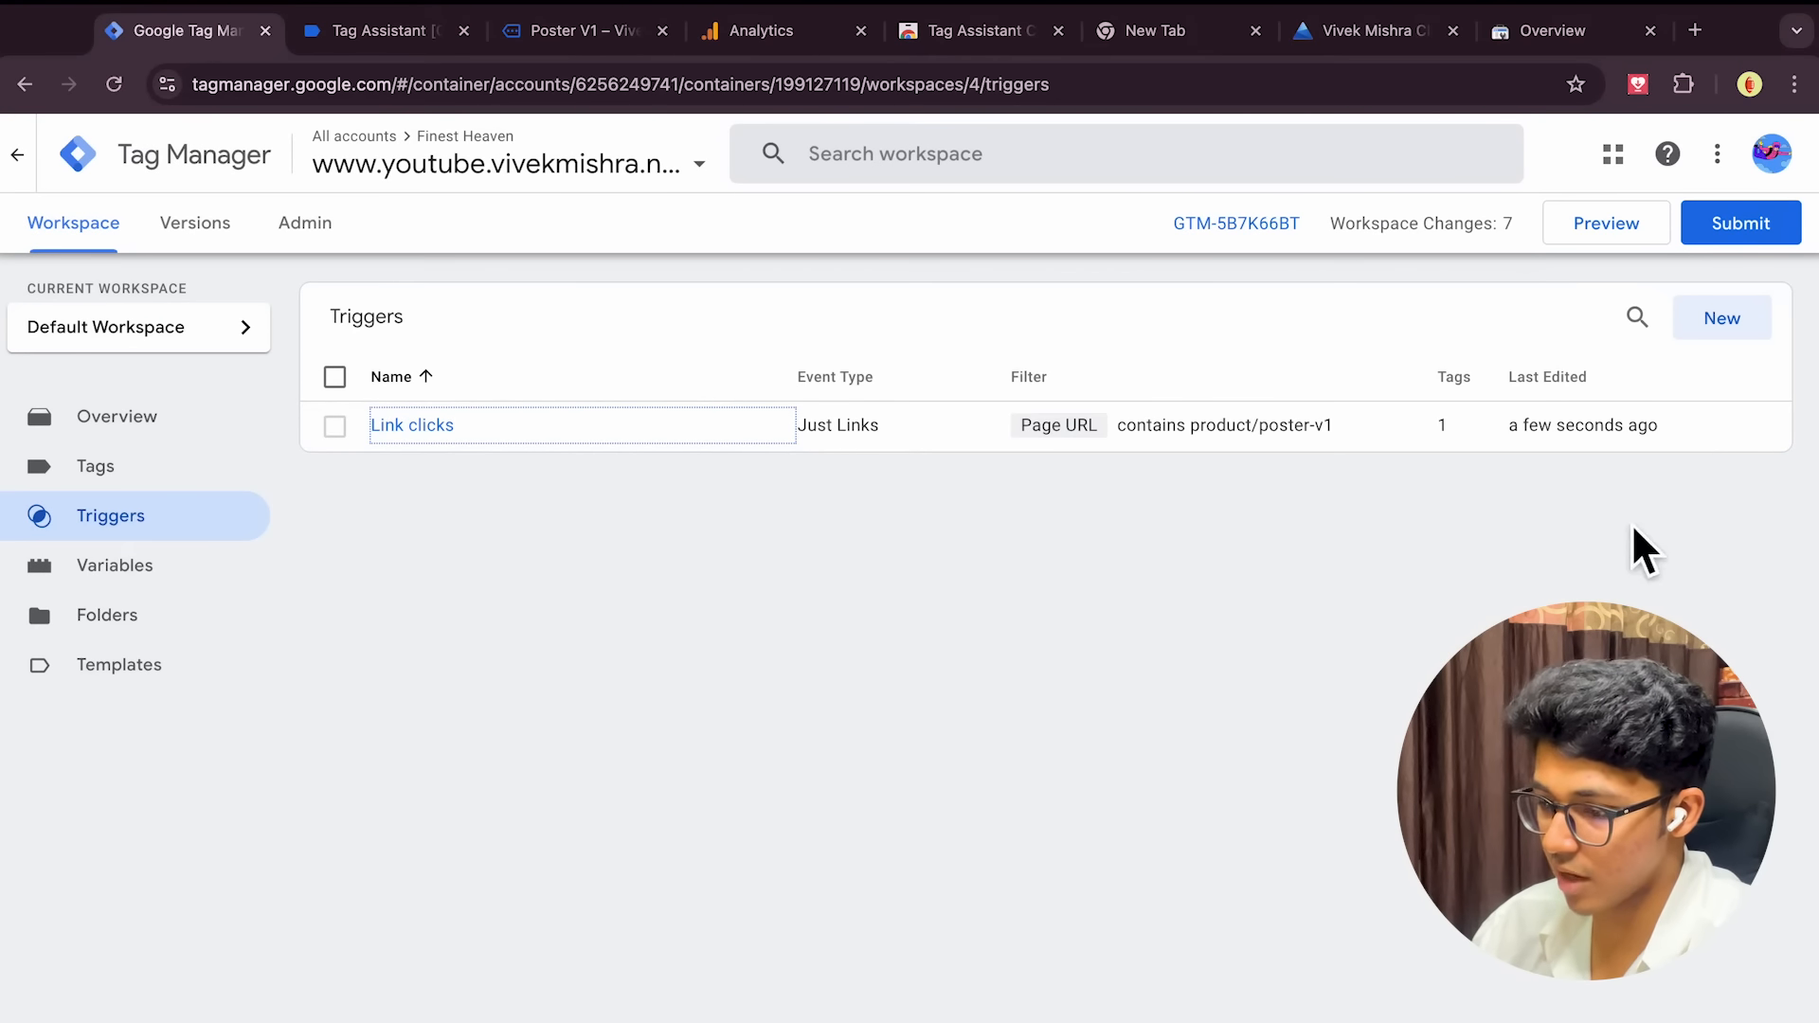
Launch a new preview with the updated trigger and connect Tag Assistant to the store
click(1610, 232)
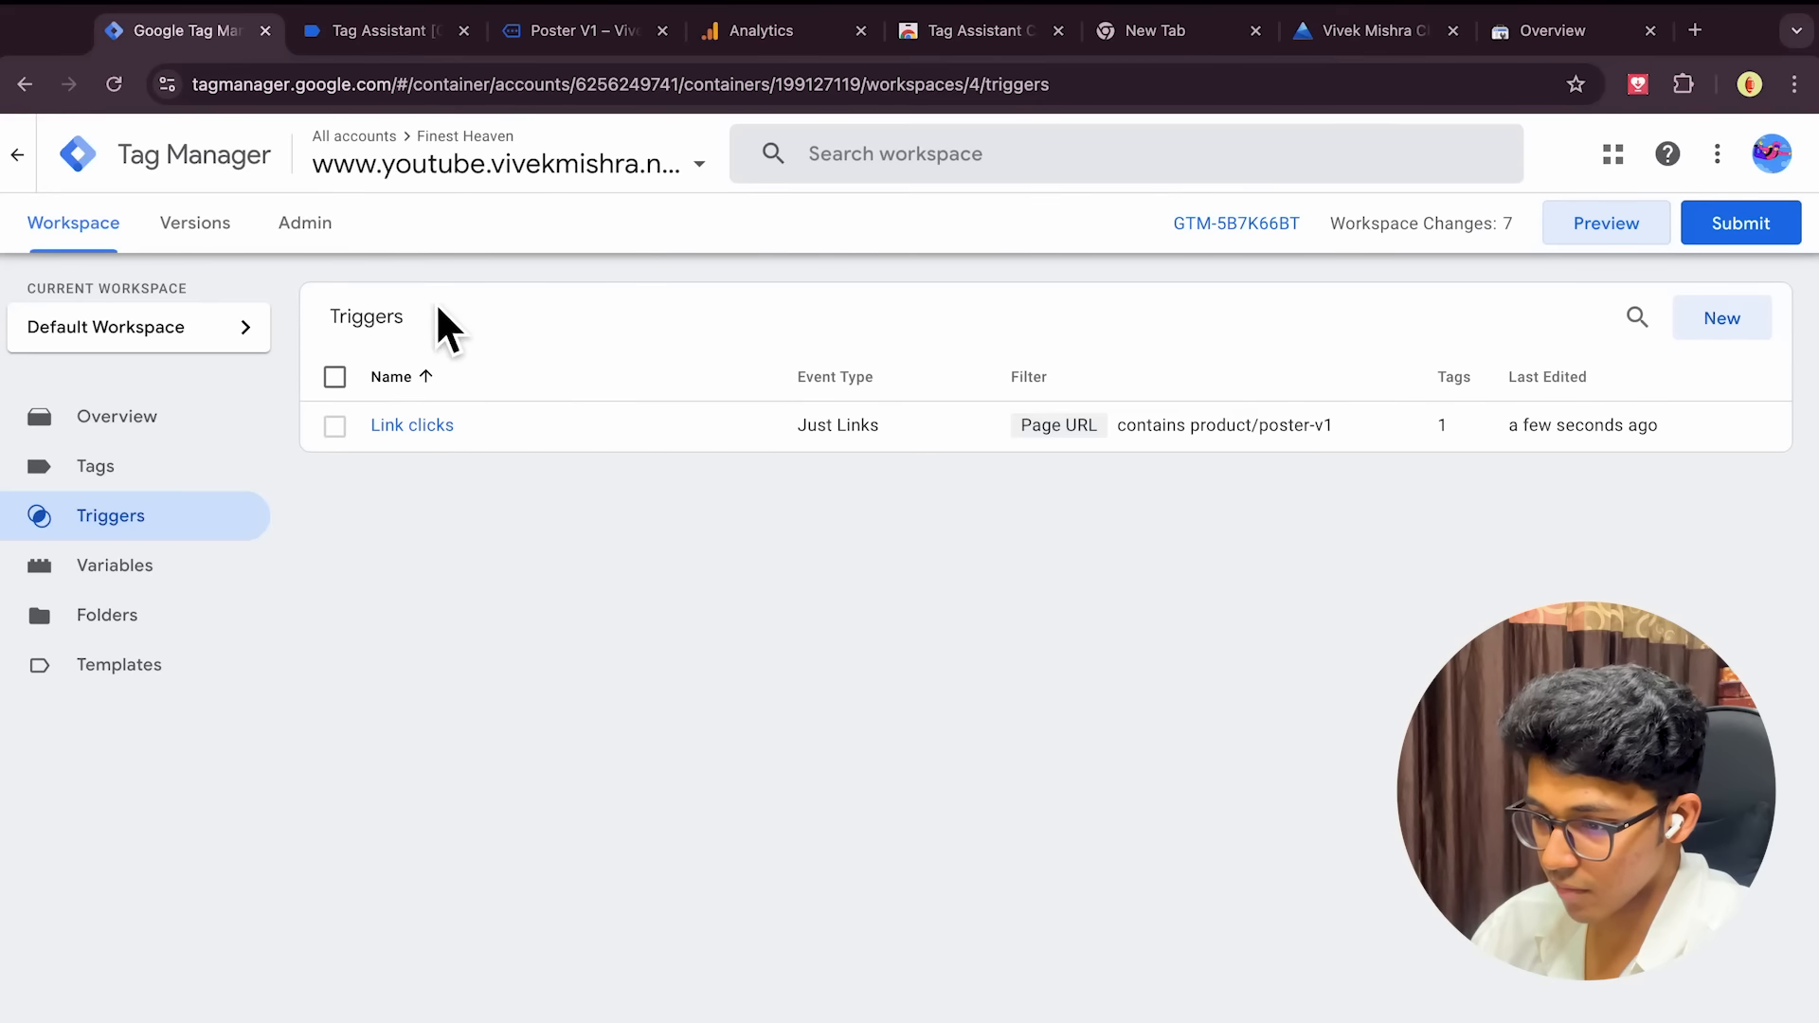
click(396, 38)
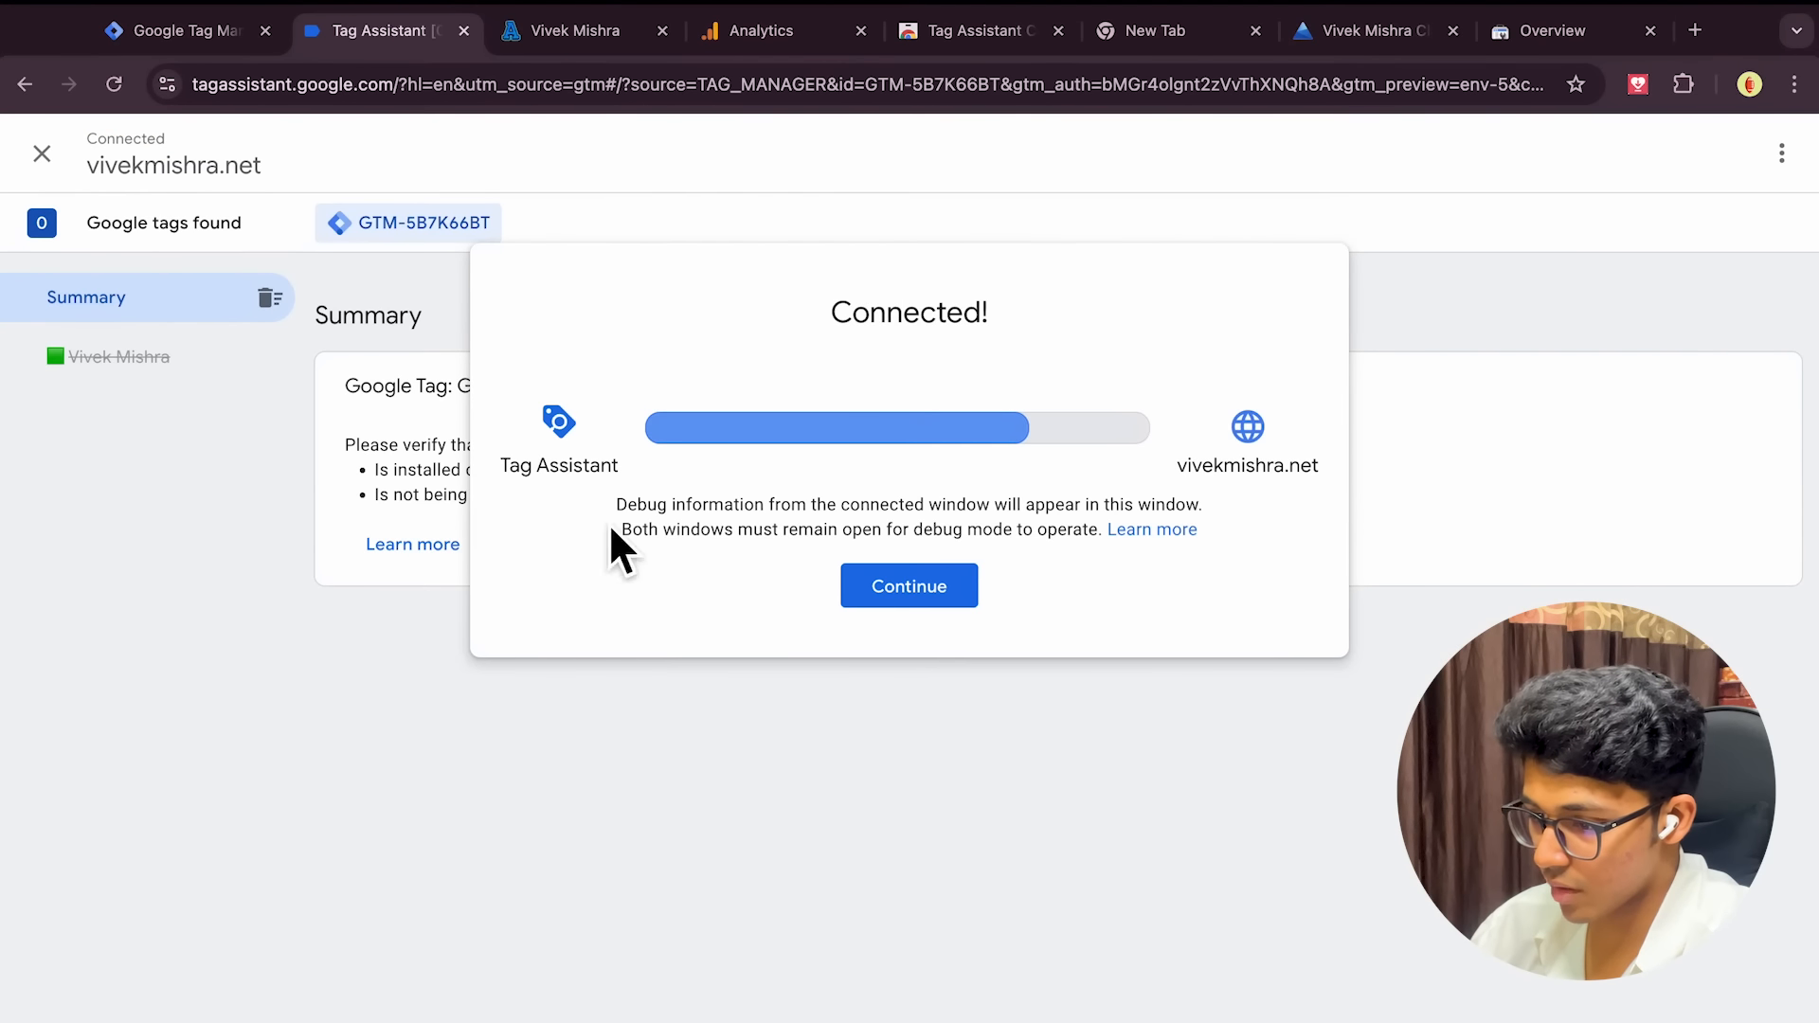
click(898, 586)
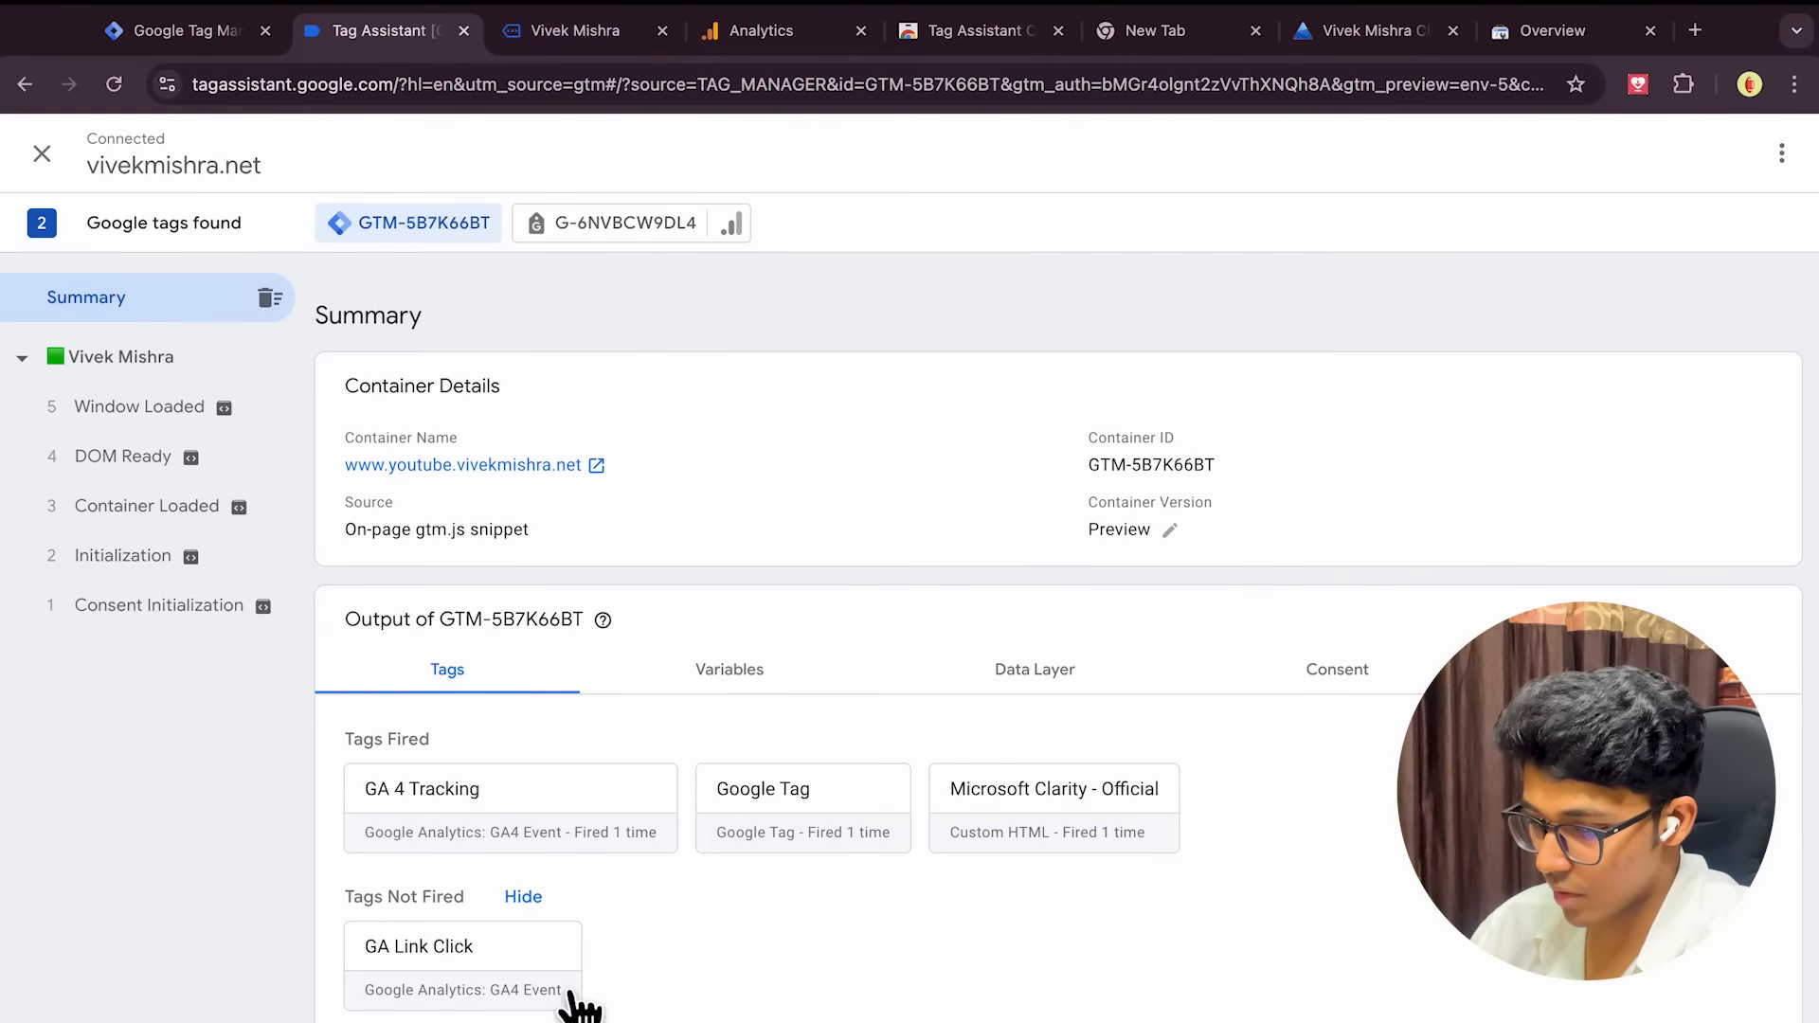
click(606, 46)
scroll(1065, 822, down, 5)
scroll(1051, 810, up, 2)
scroll(1023, 663, down, 3)
scroll(1014, 629, down, 3)
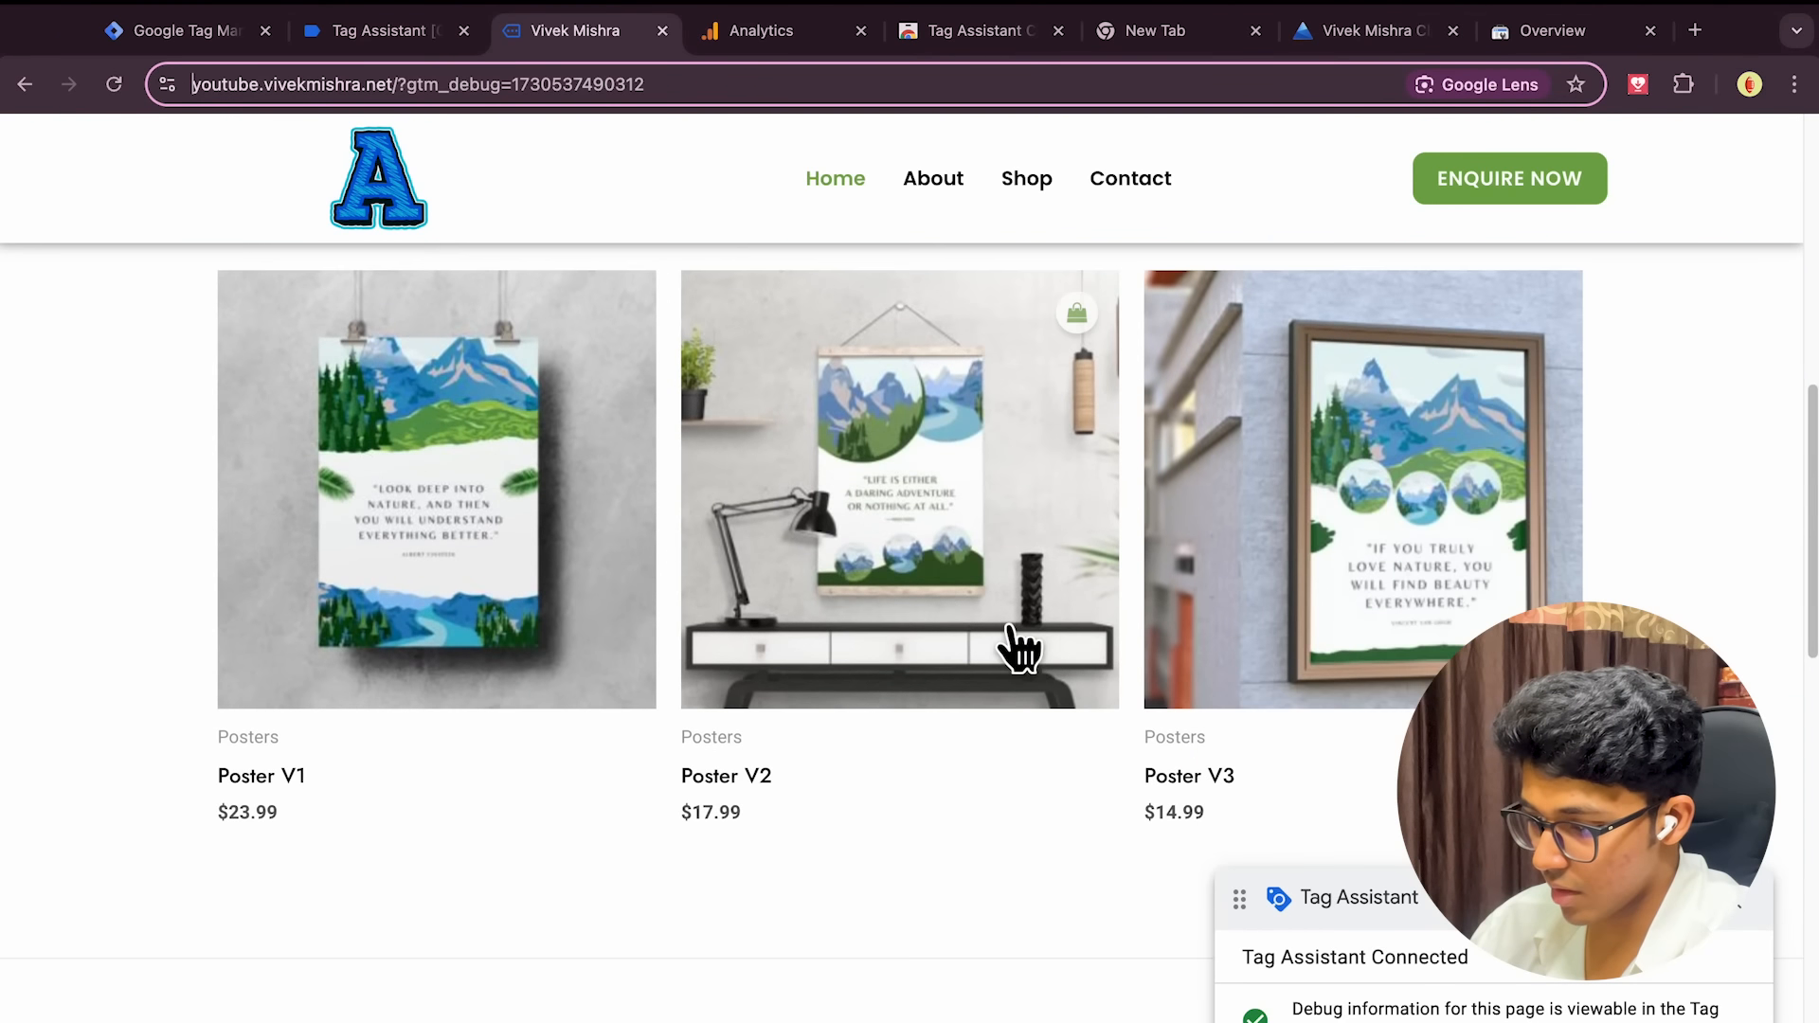
Open Poster V3, then Poster V1, checking Tag Assistant's fired tags after each visit
click(1330, 540)
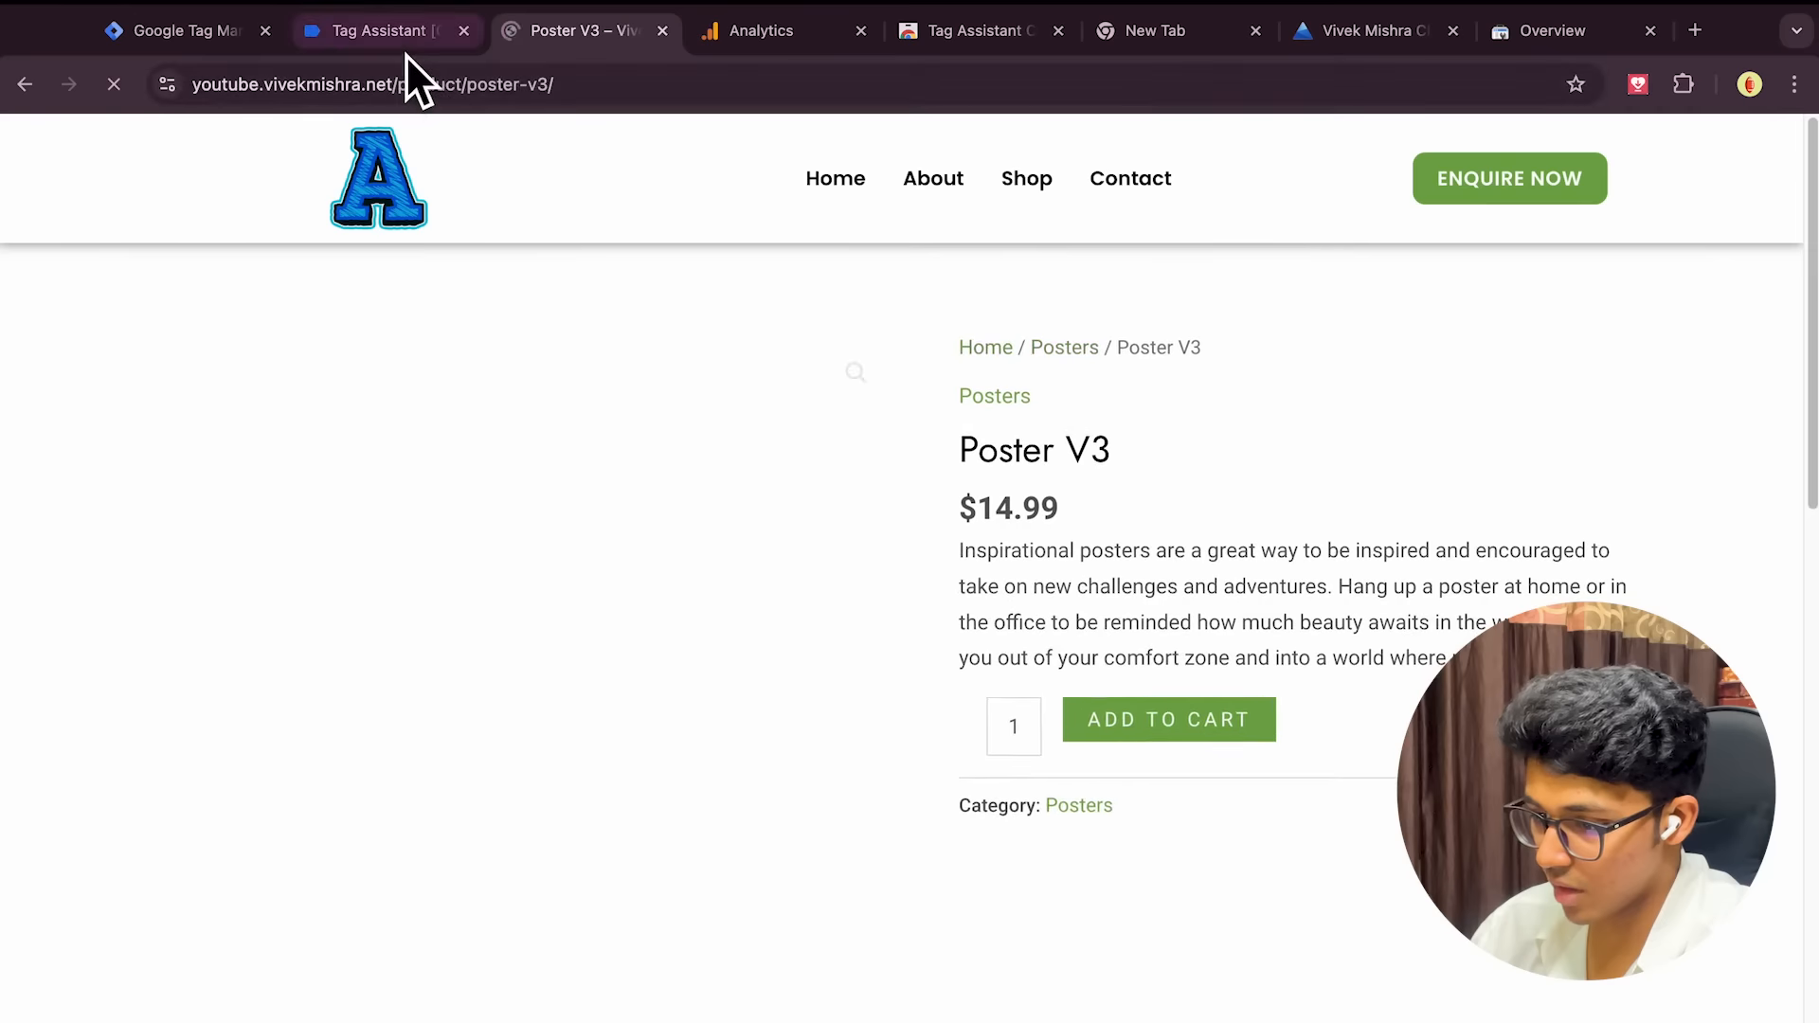
click(401, 41)
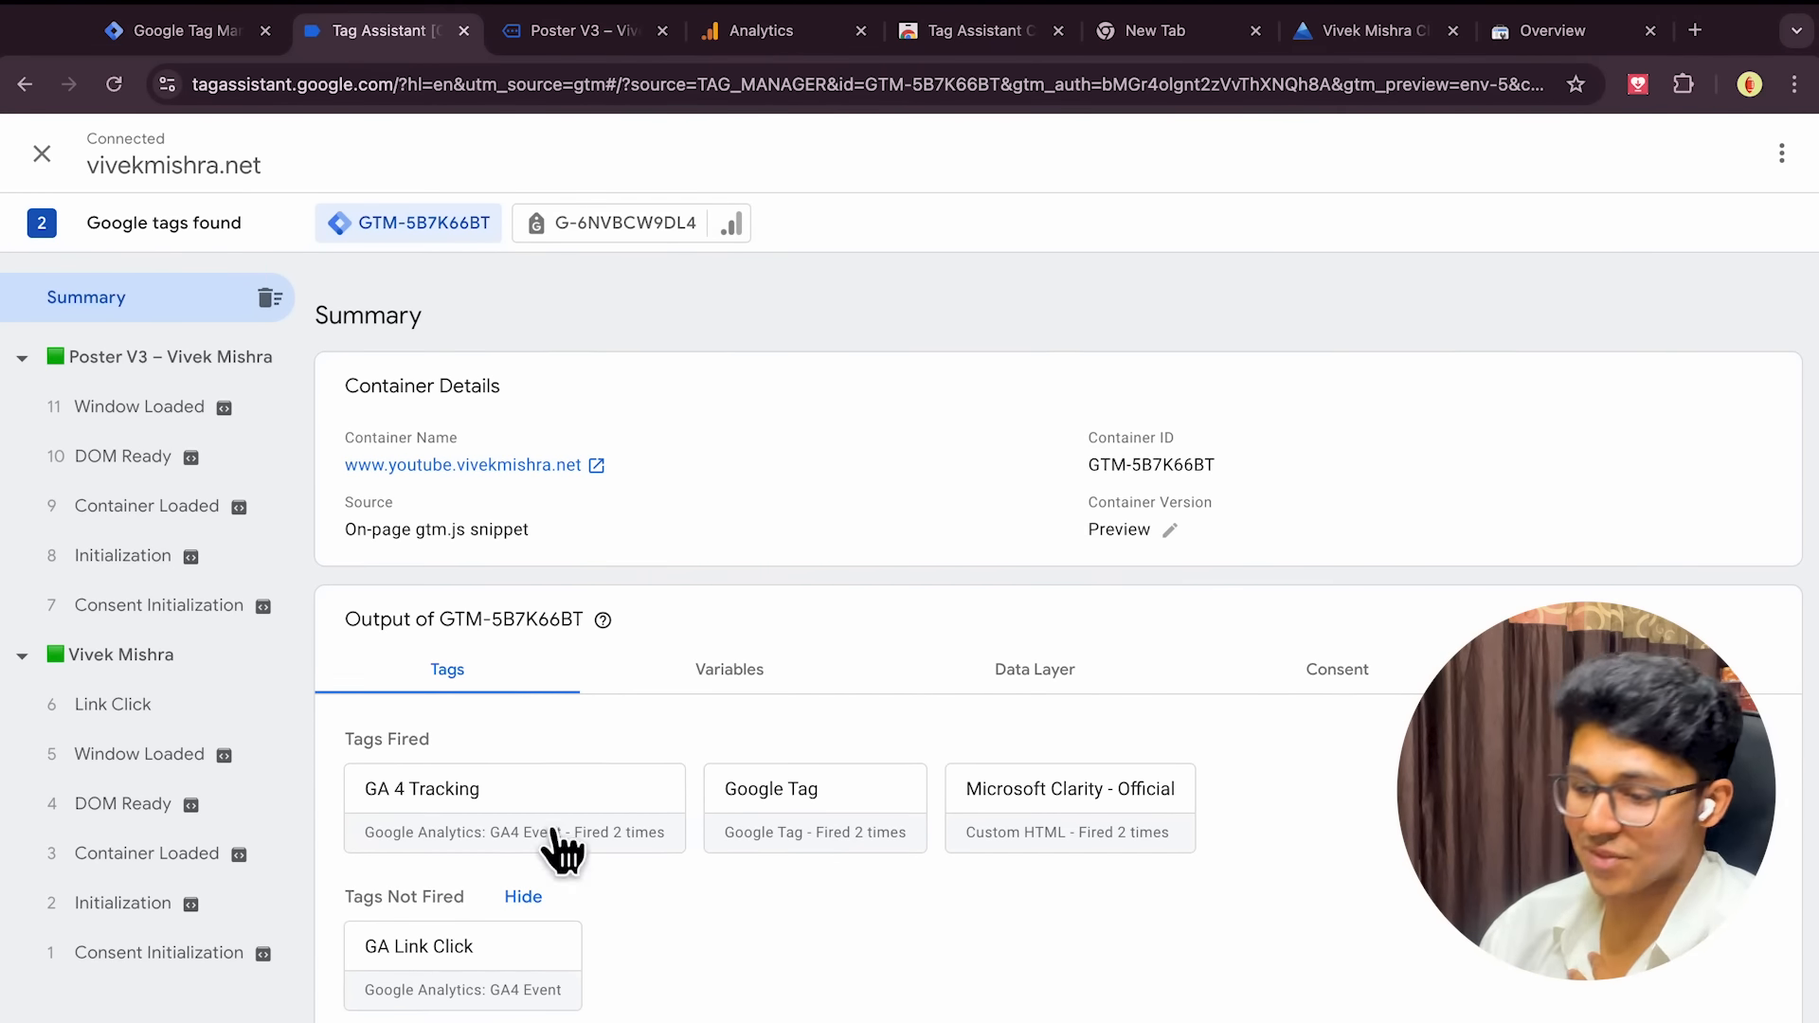
click(647, 29)
scroll(576, 383, left, 5)
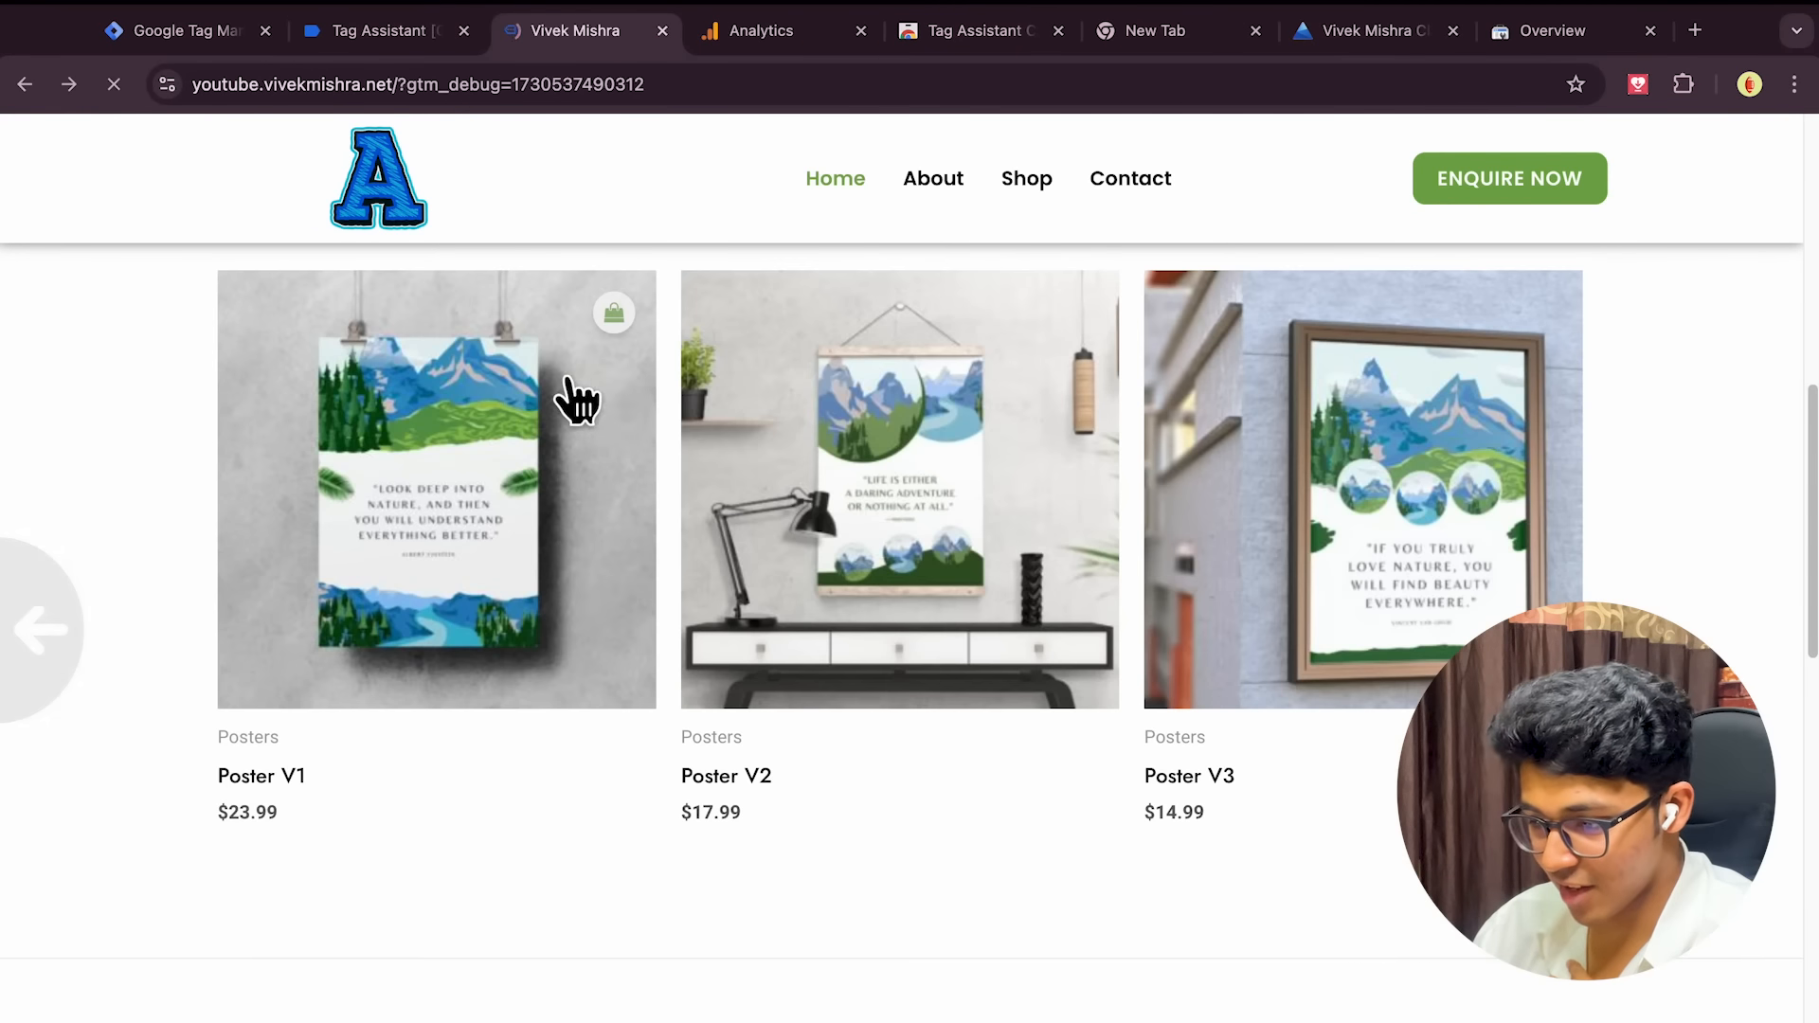
scroll(616, 718, up, 3)
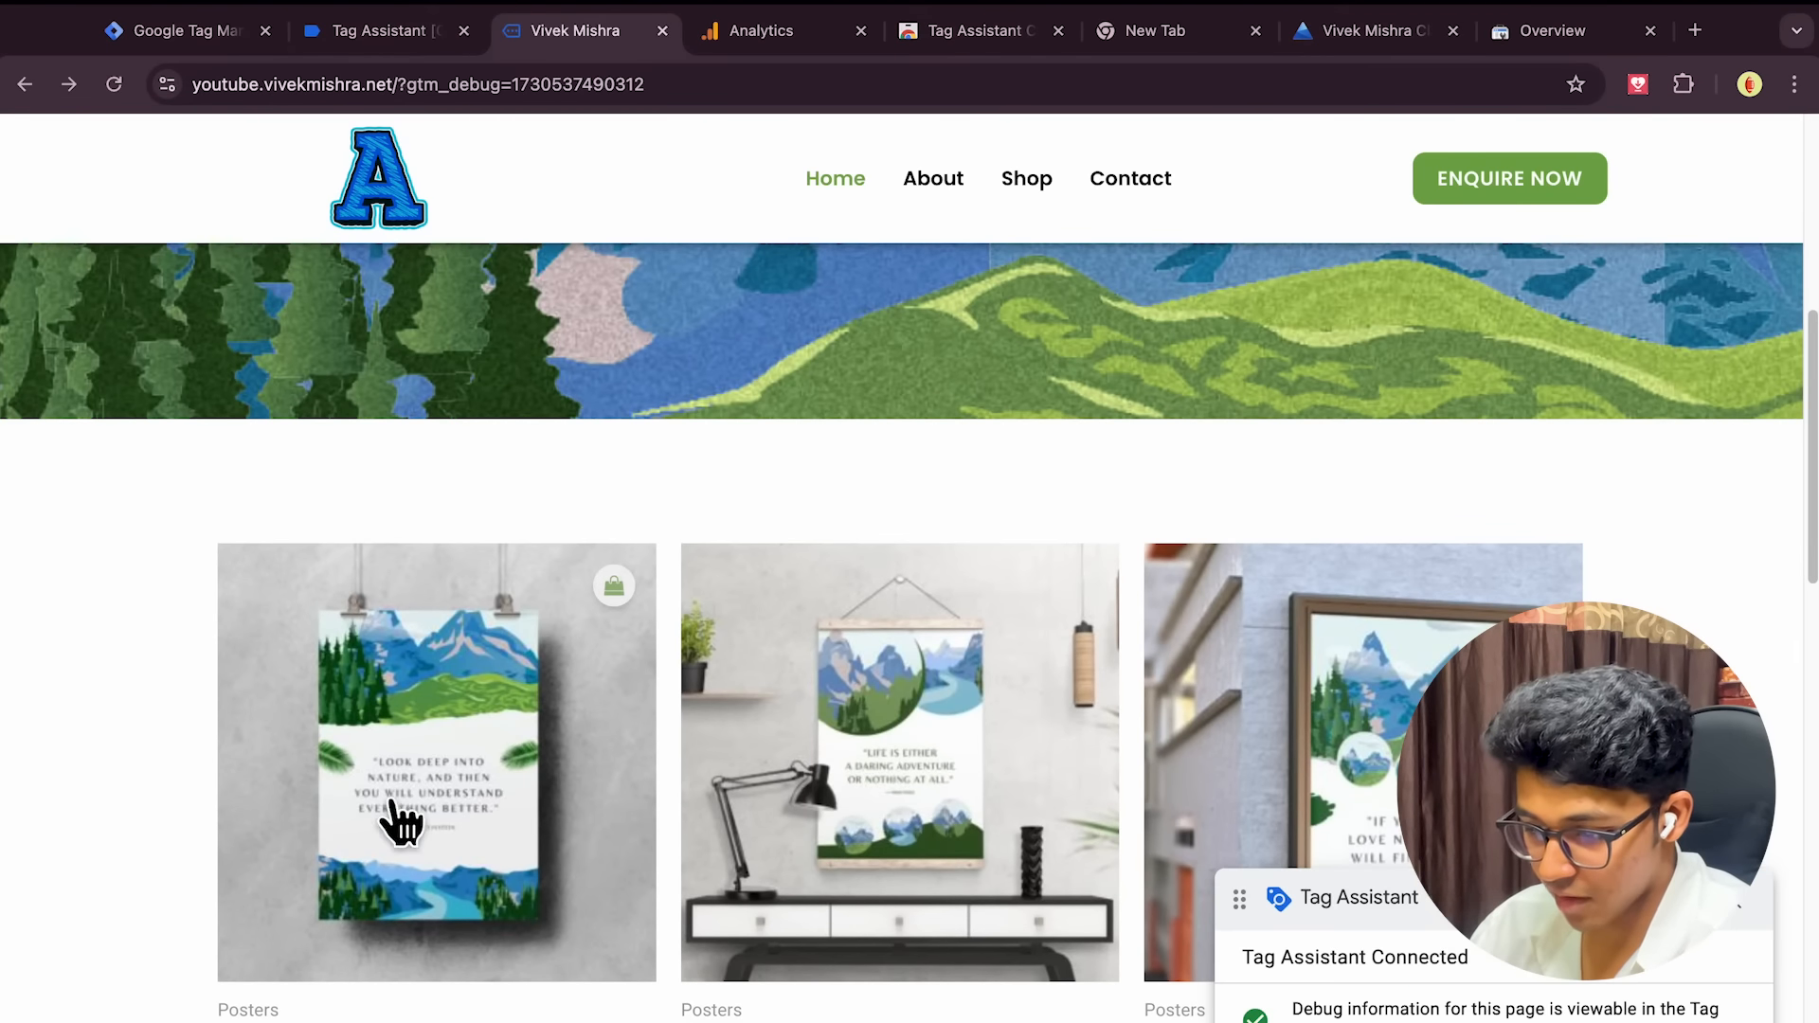
click(373, 890)
click(369, 34)
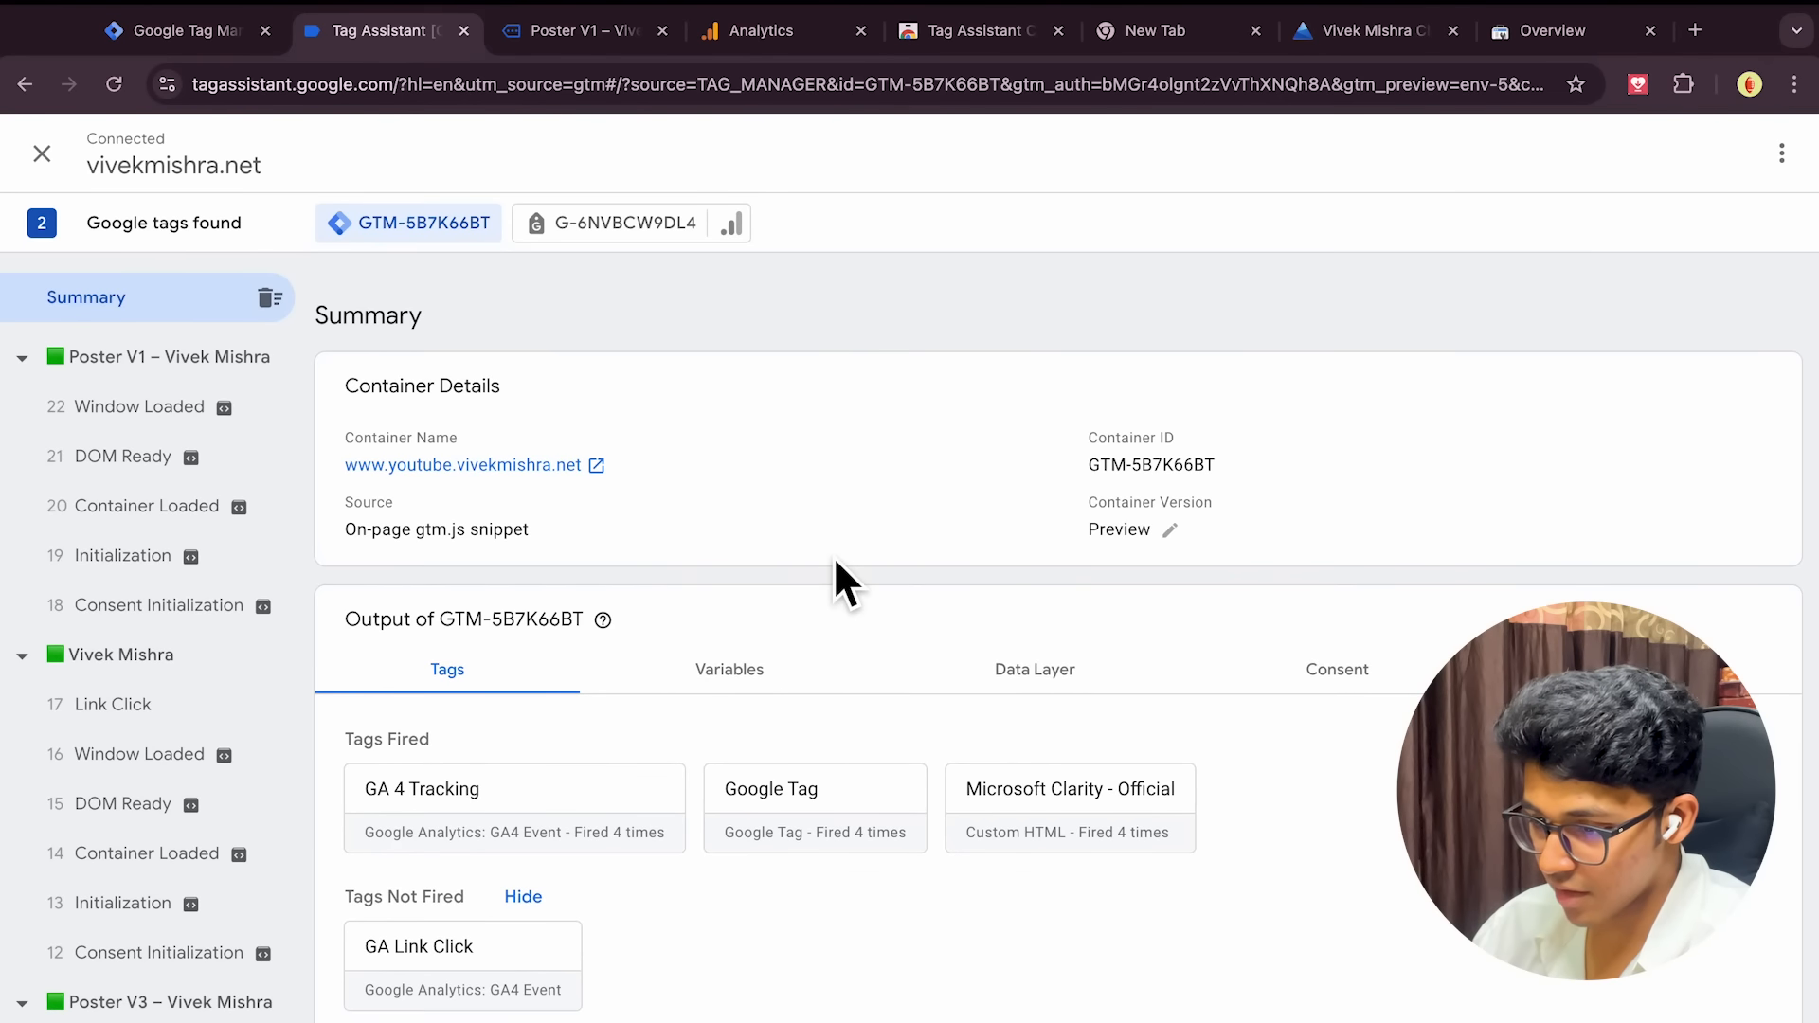
click(555, 44)
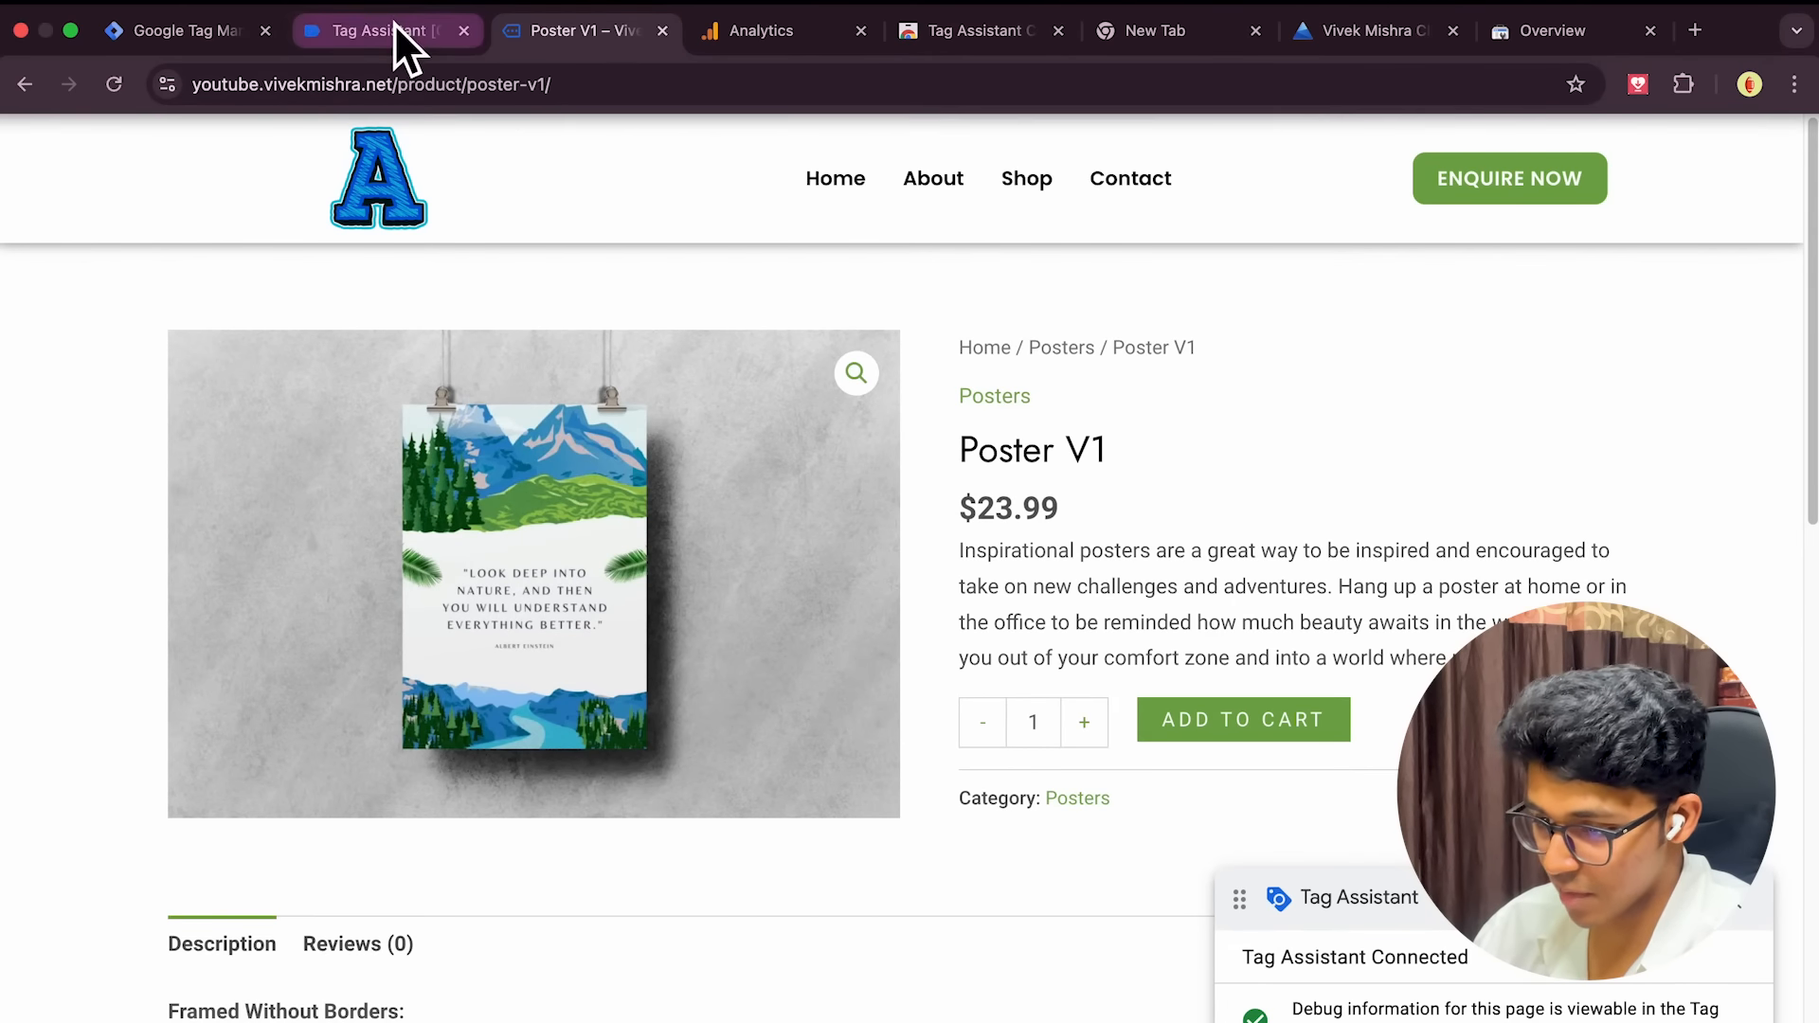
click(394, 24)
Inspect the Poster V1 Window Loaded variables, confirming Page Path is /product/poster-v1/
click(466, 976)
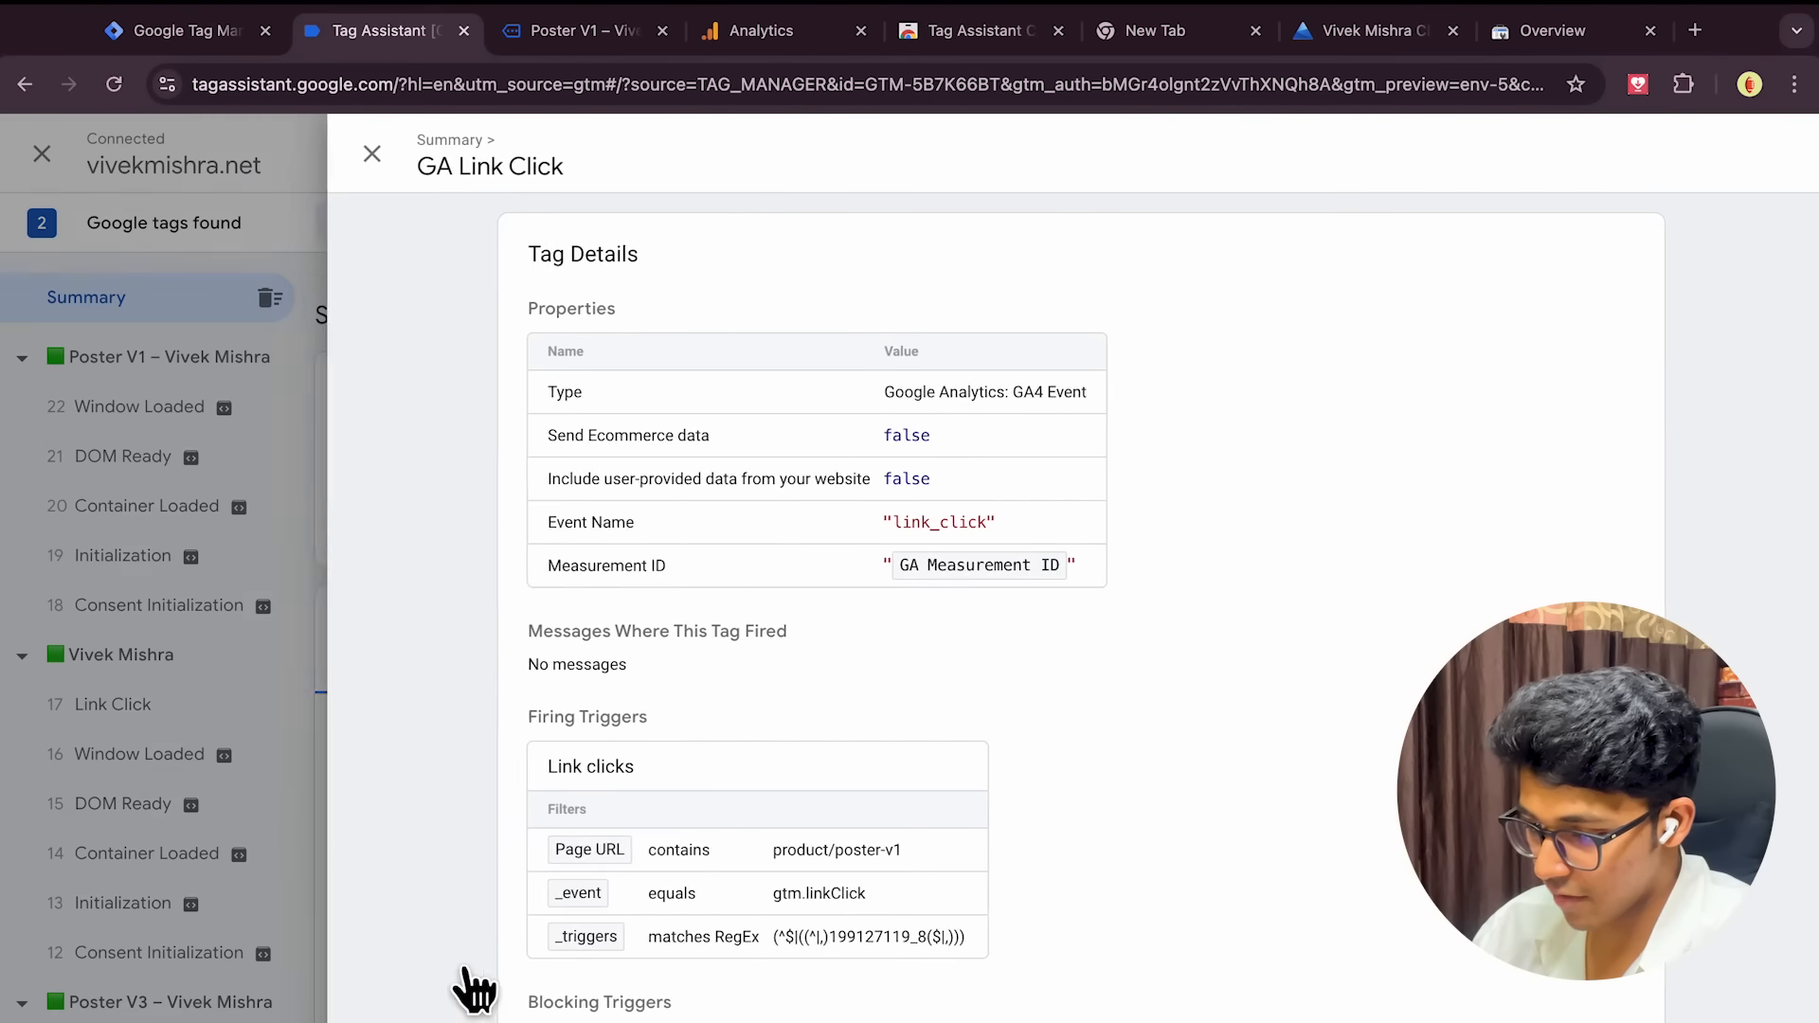
click(356, 155)
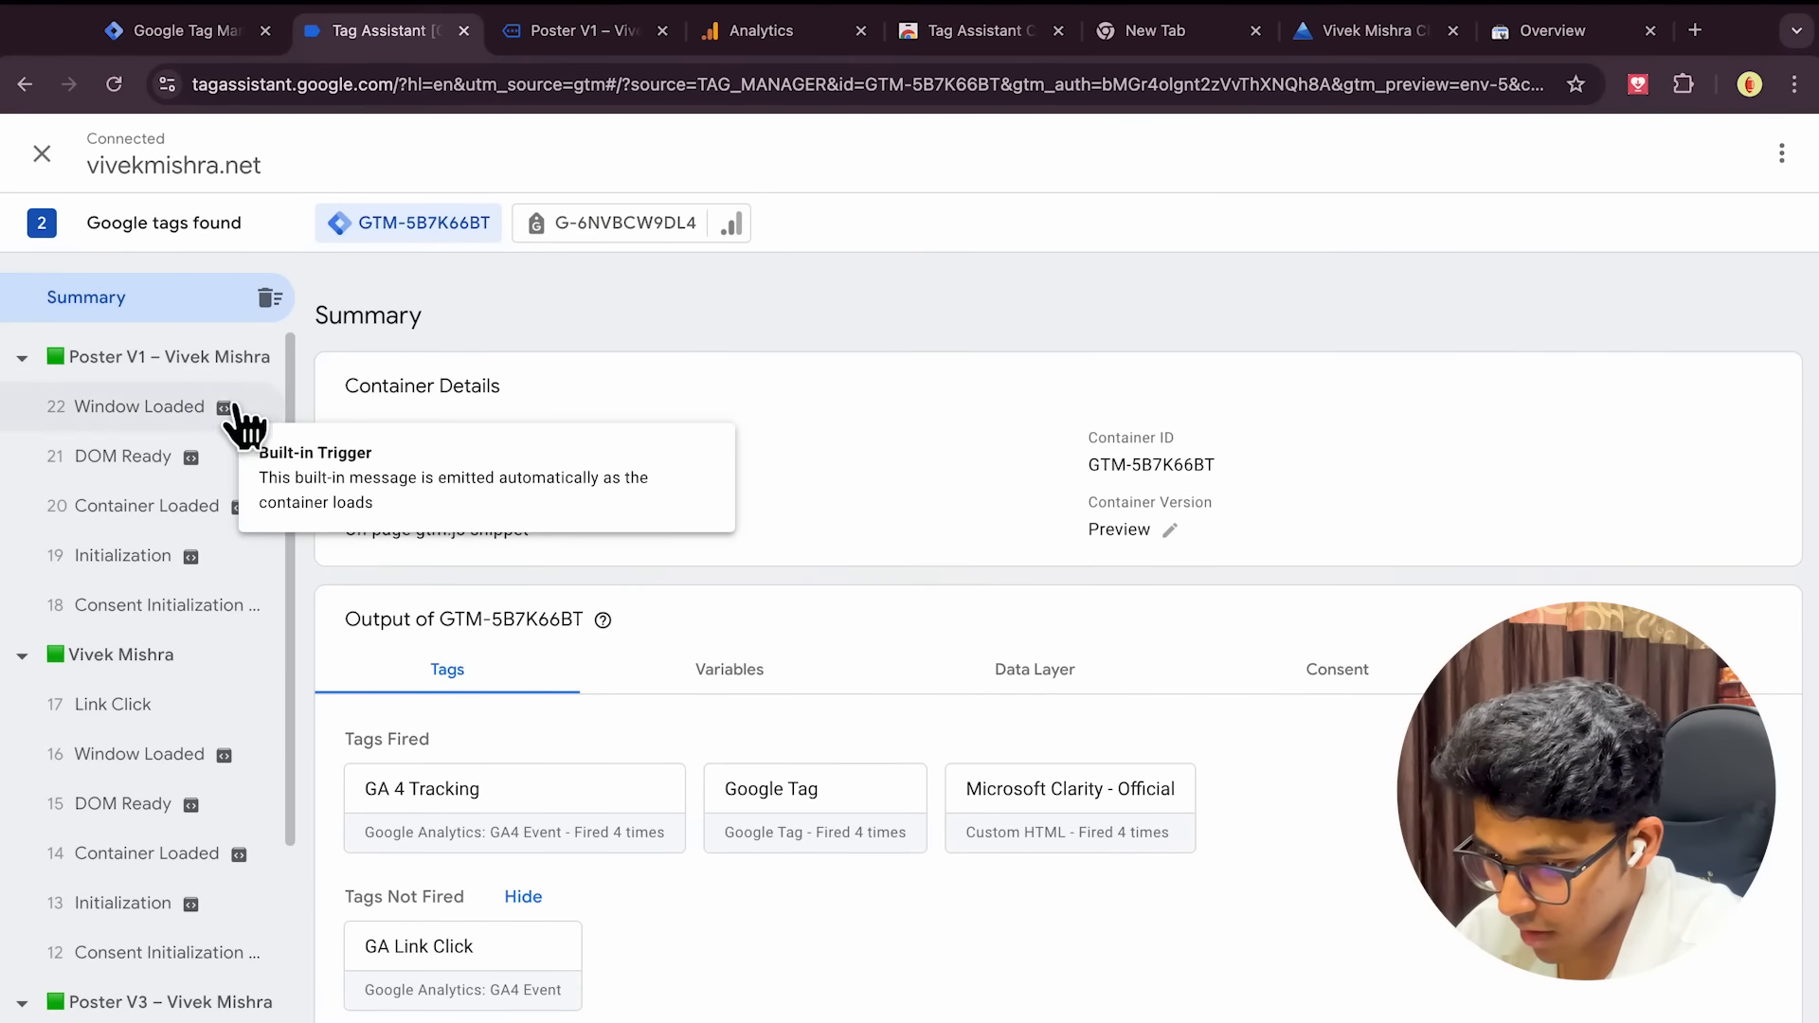
click(190, 365)
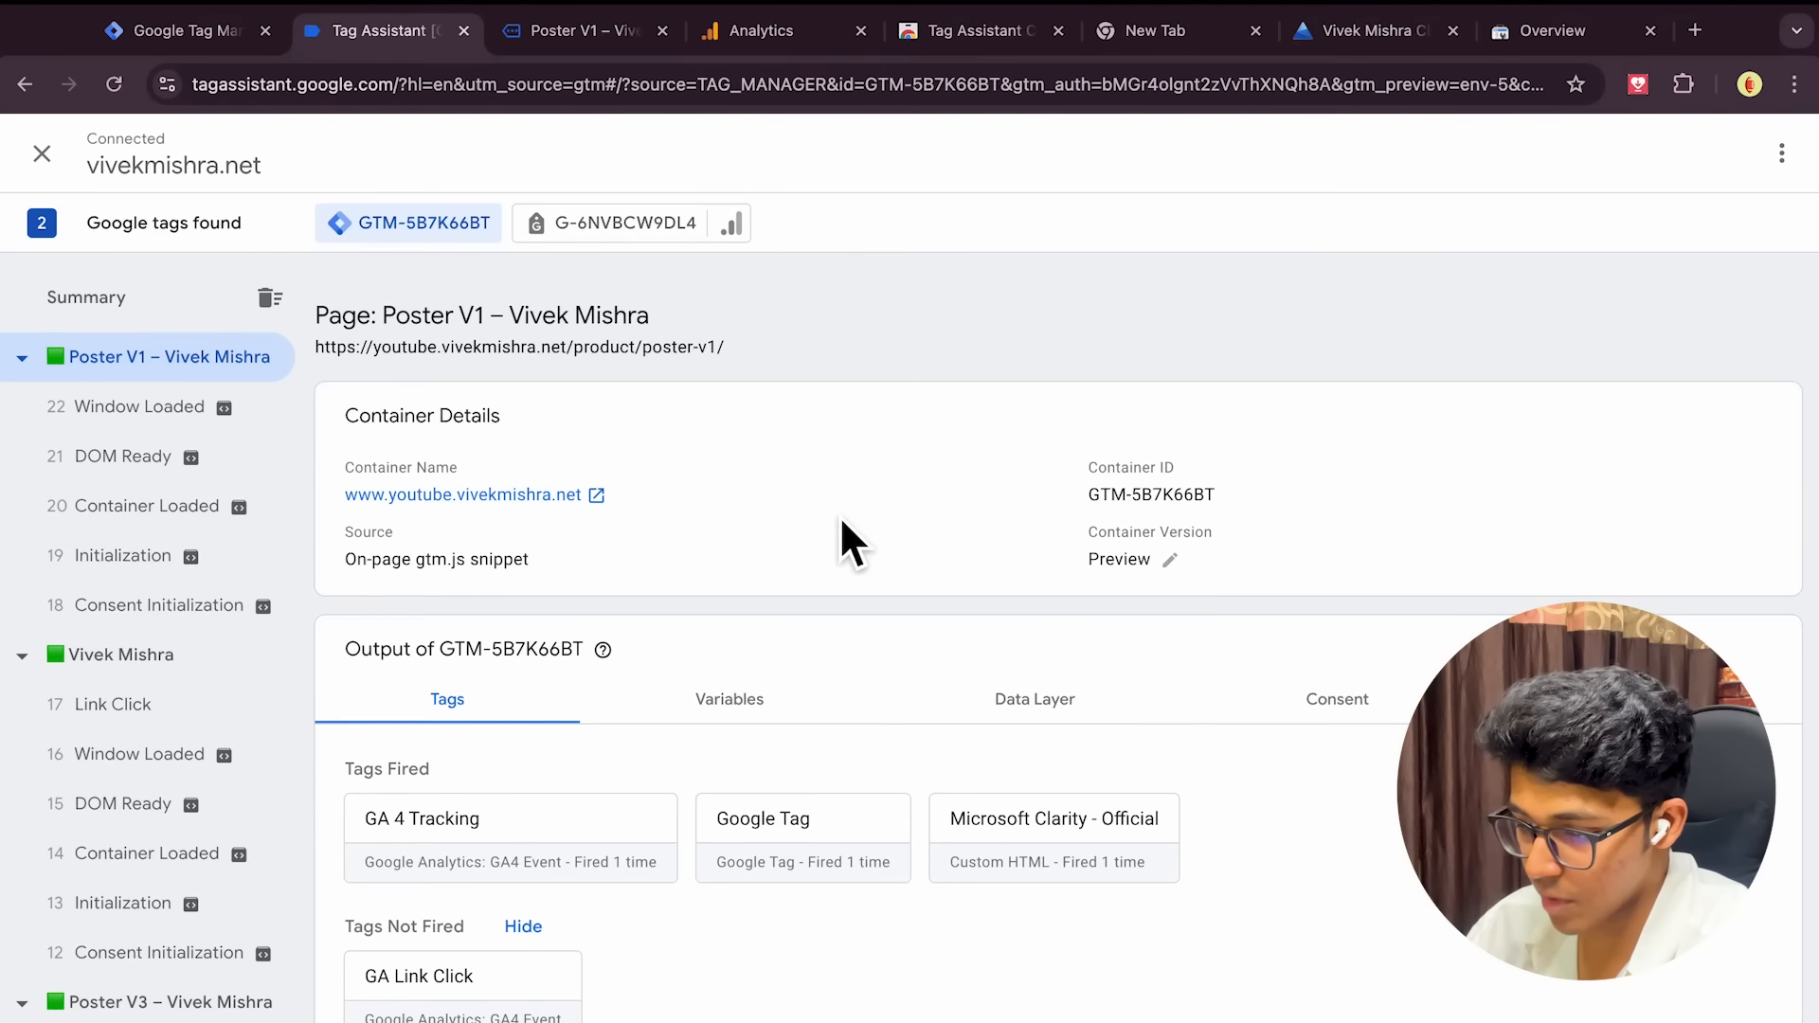
click(724, 722)
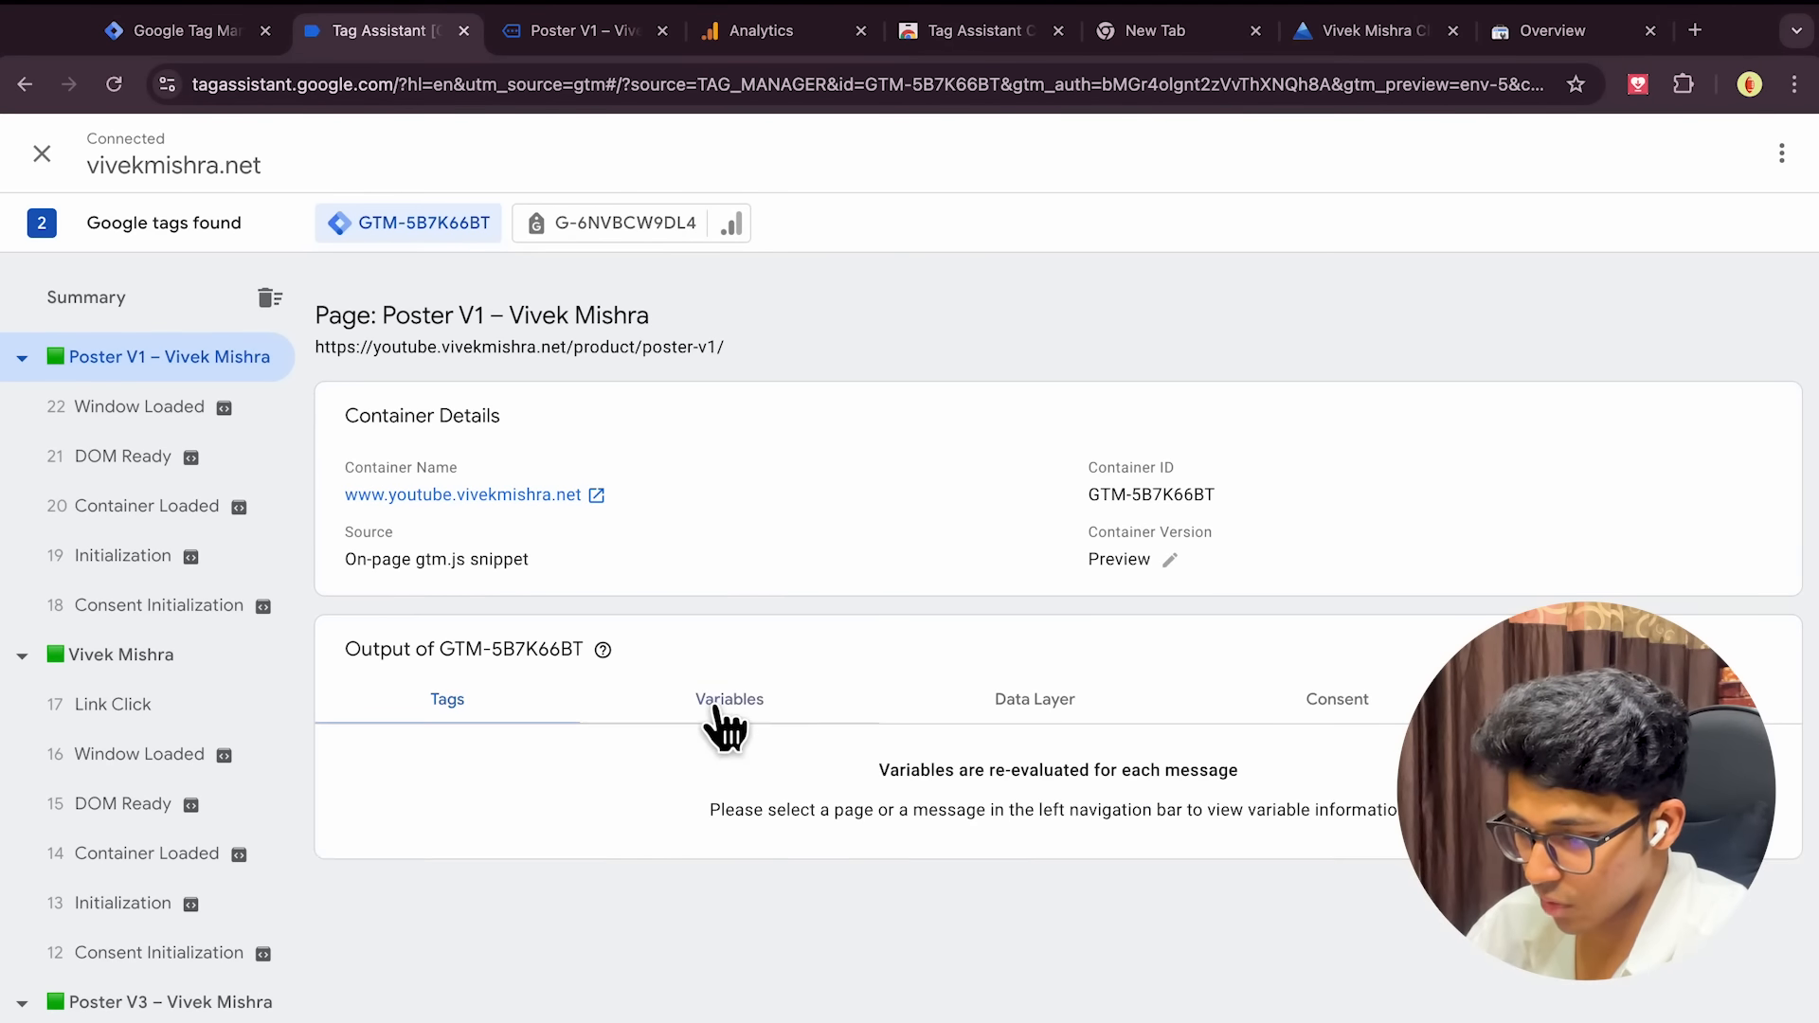
click(1053, 696)
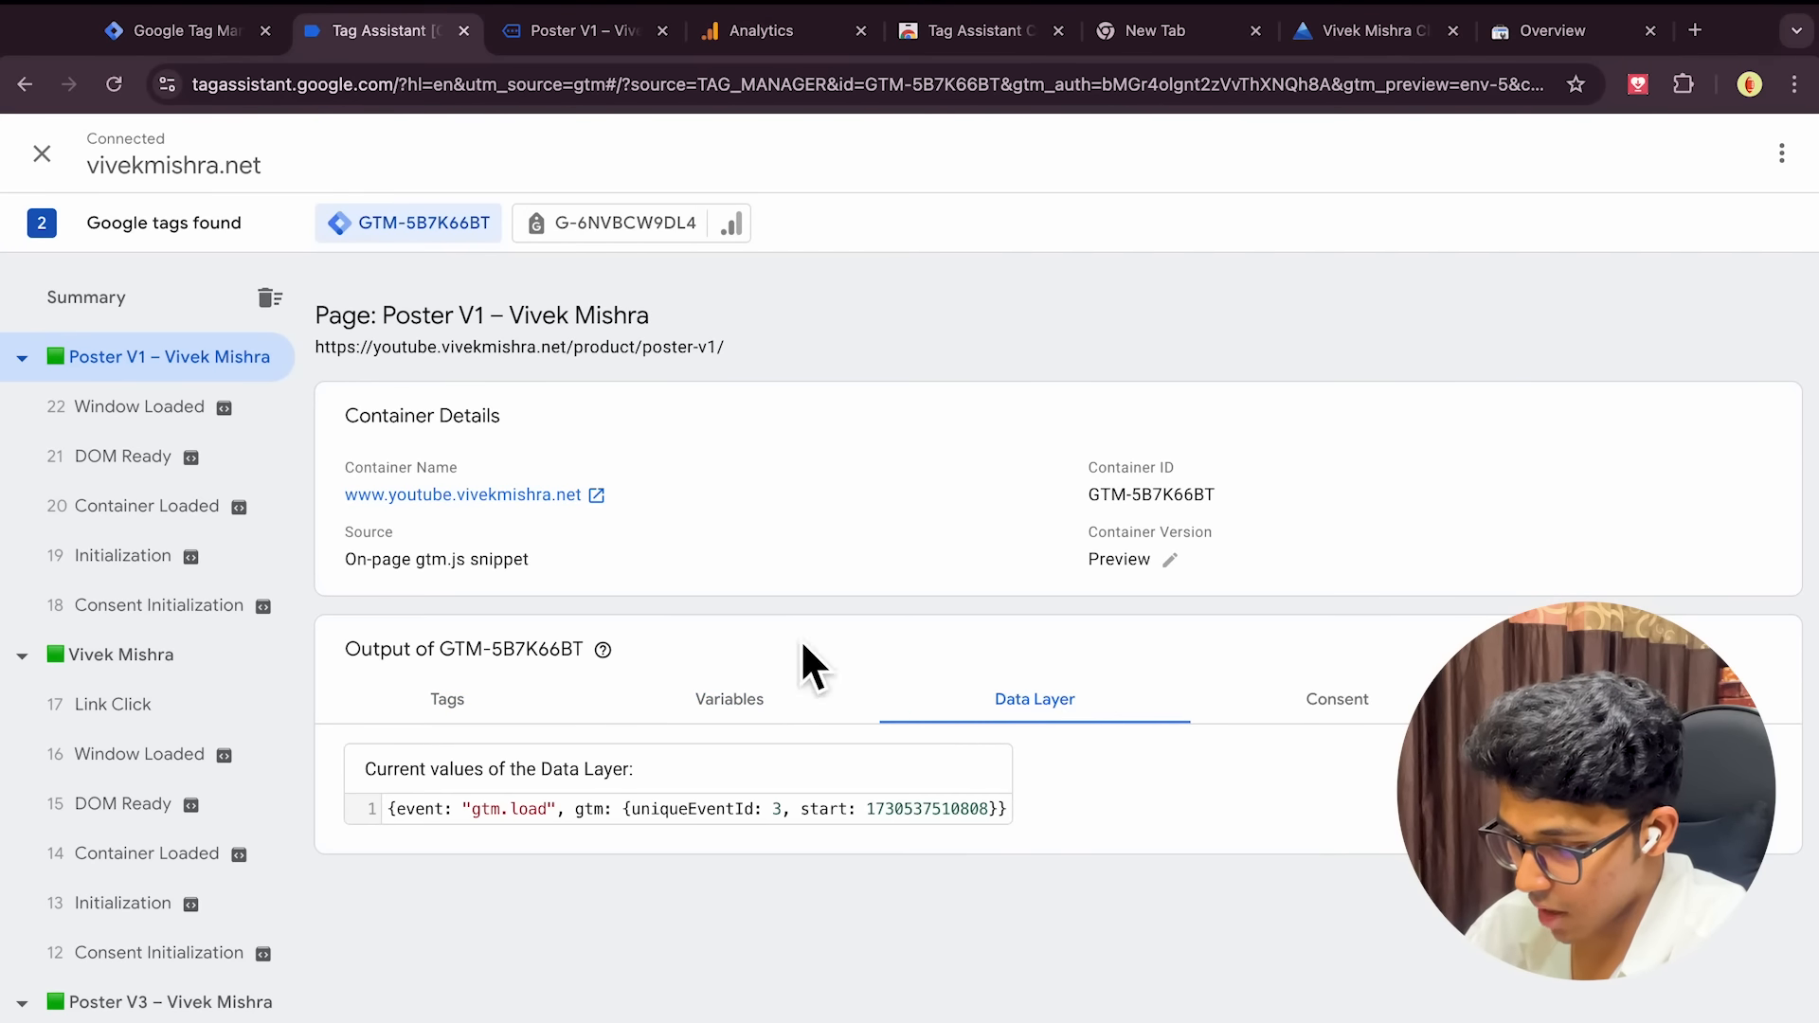
click(150, 417)
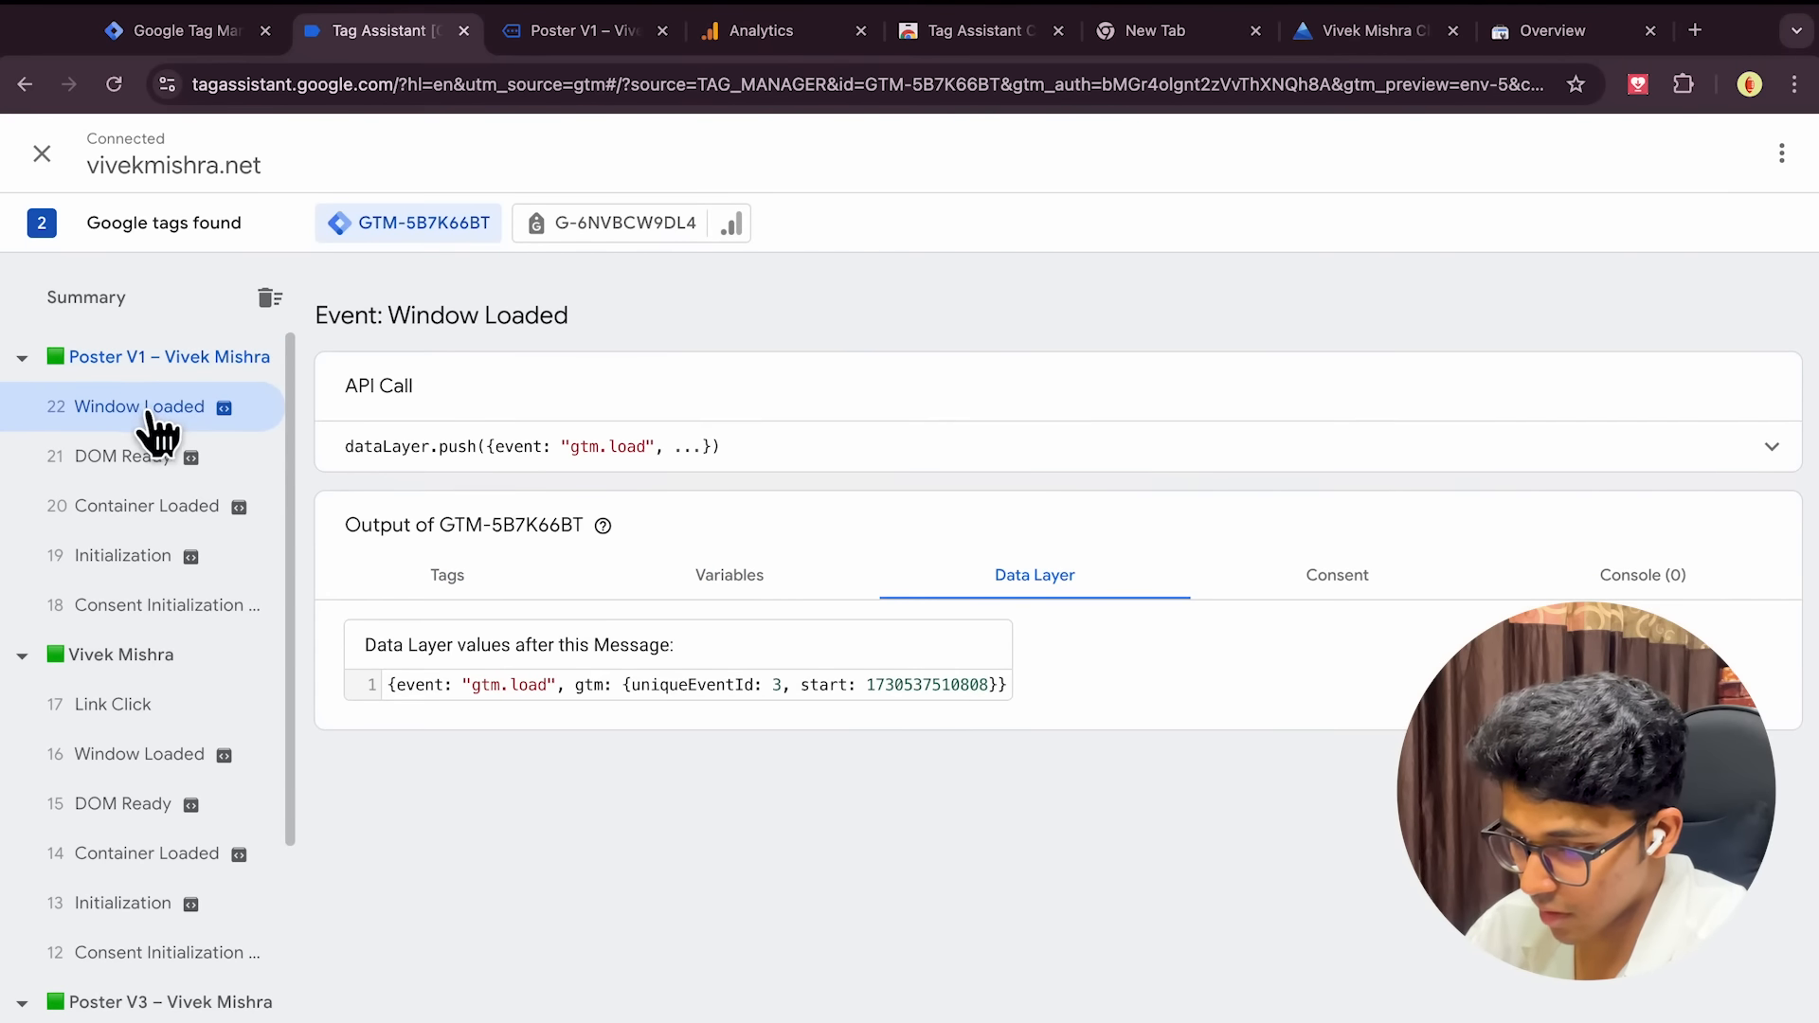
click(737, 585)
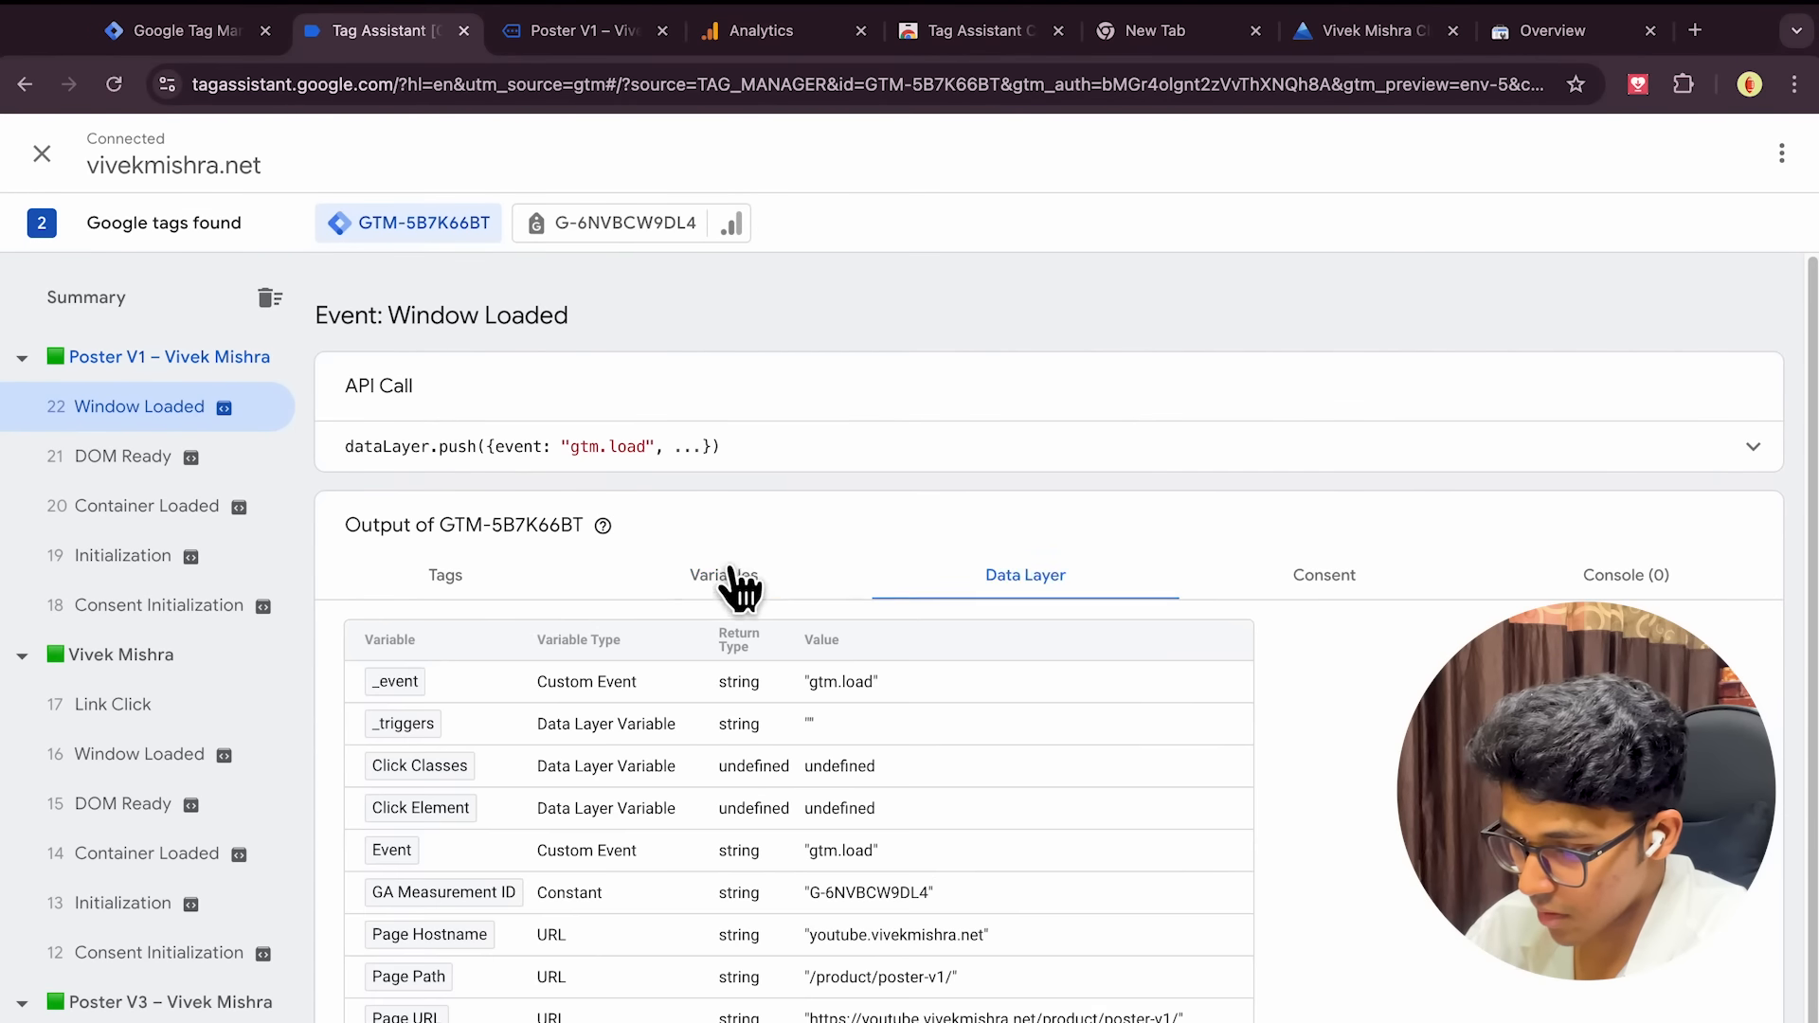
scroll(868, 559, down, 1)
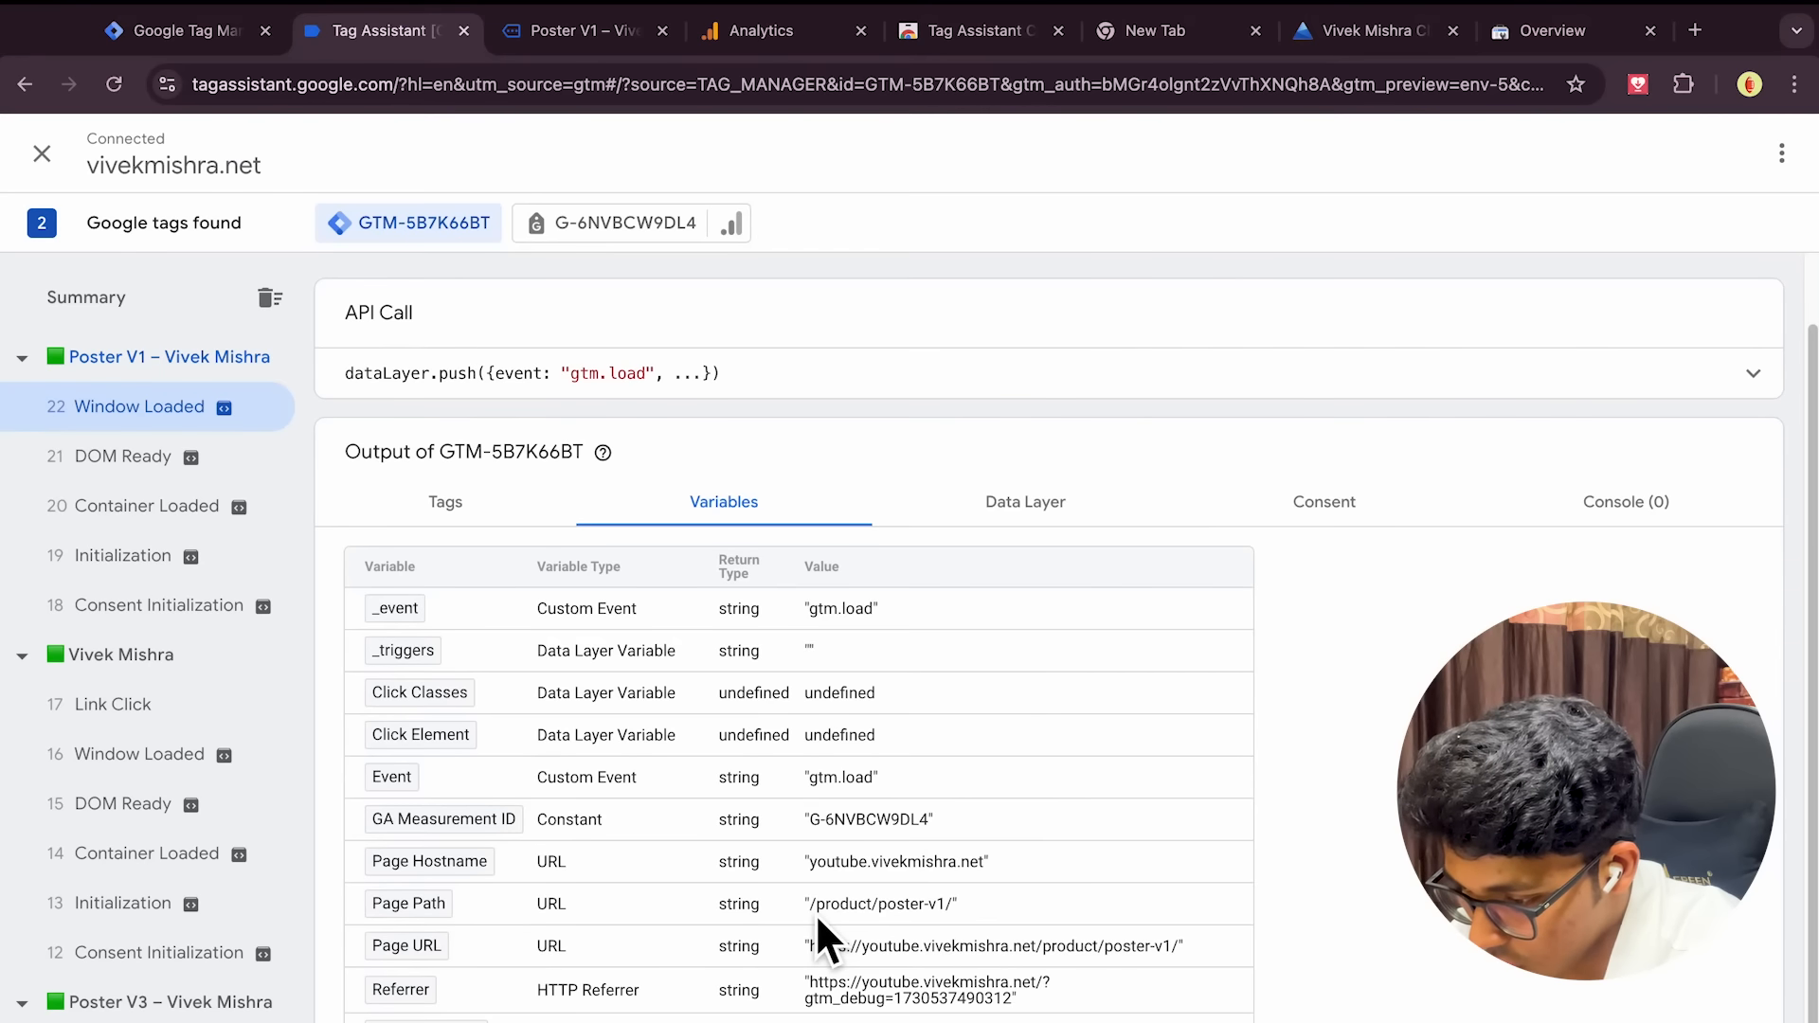
click(871, 912)
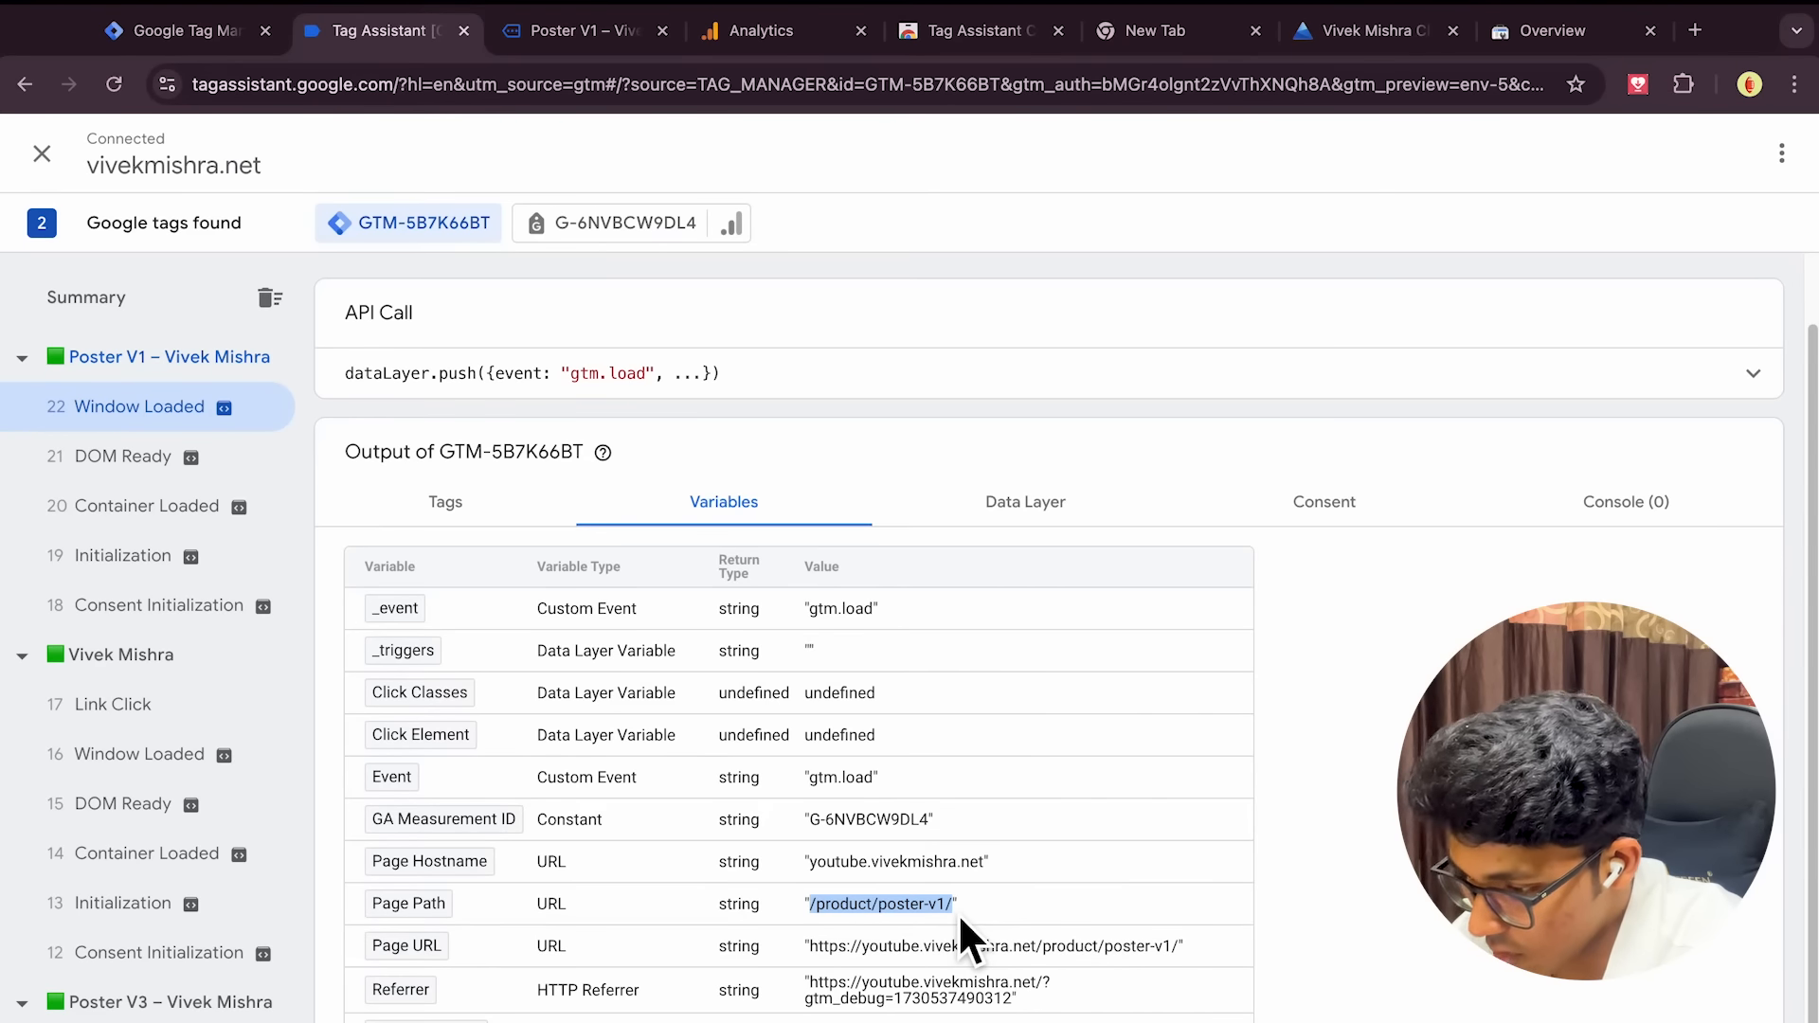
Review the tags fired on Poster V1 and the overall summary, then return to Tag Manager triggers
click(588, 38)
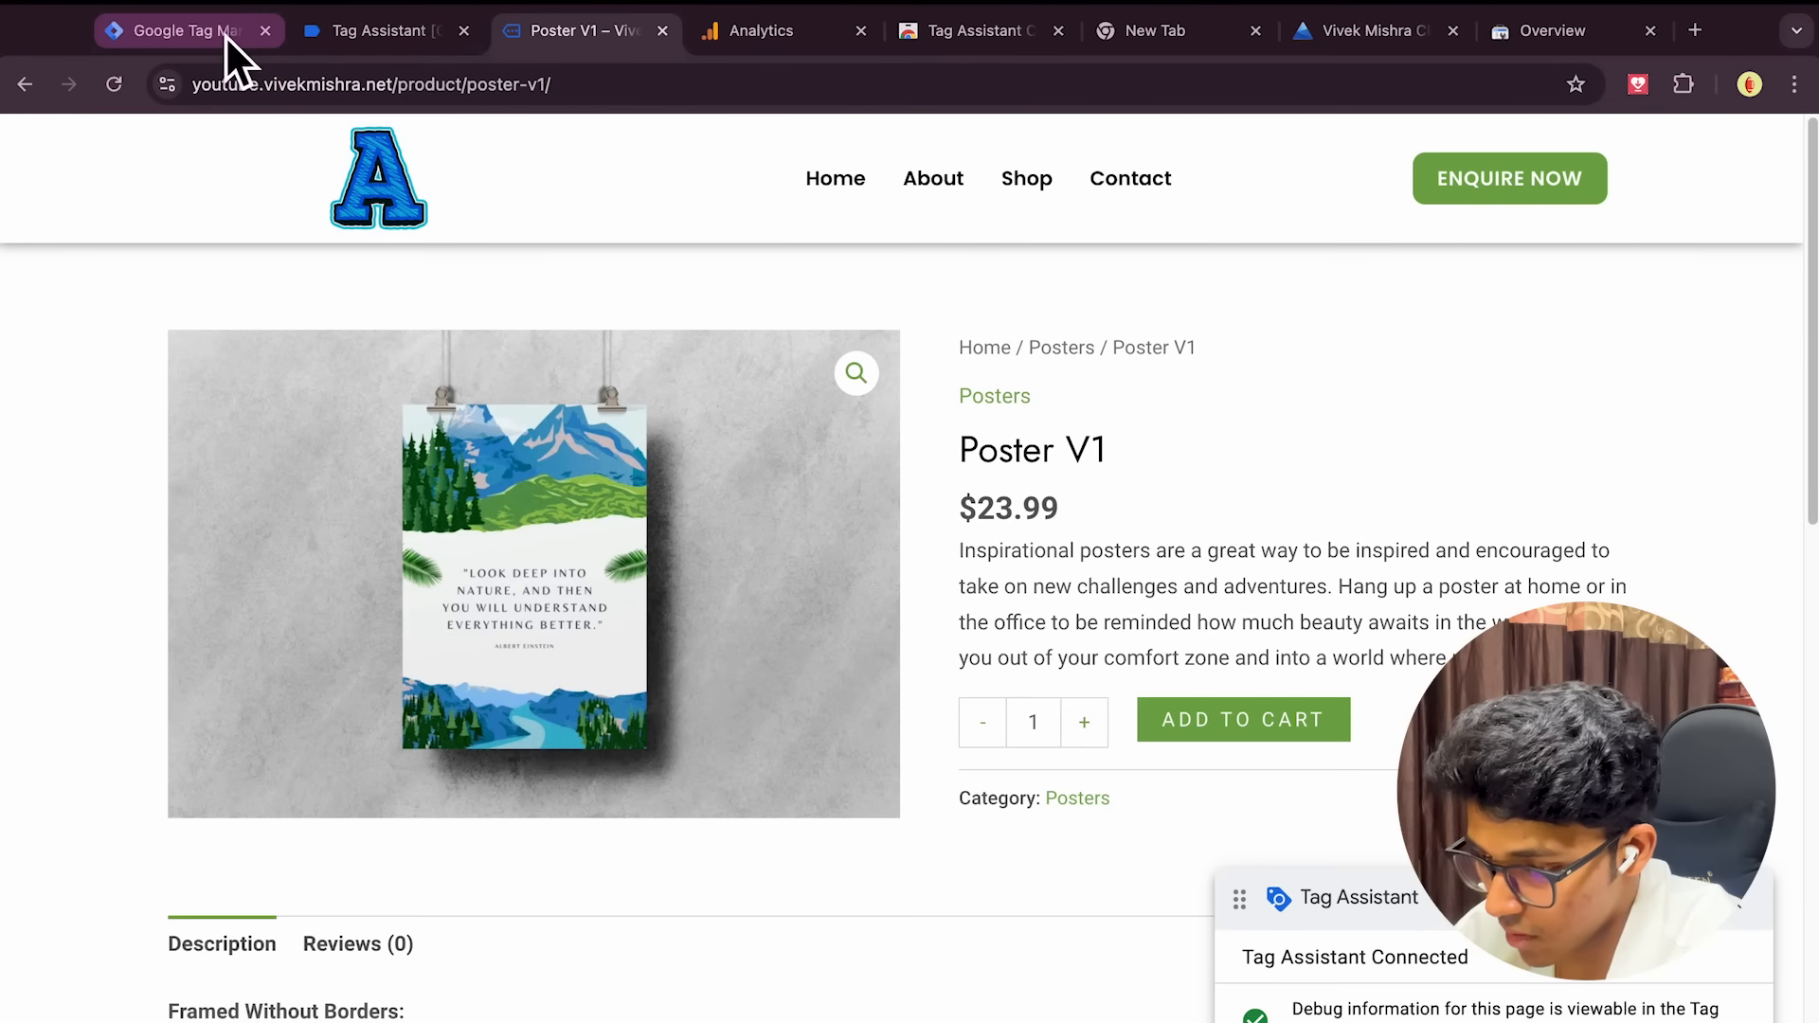
click(224, 36)
click(343, 29)
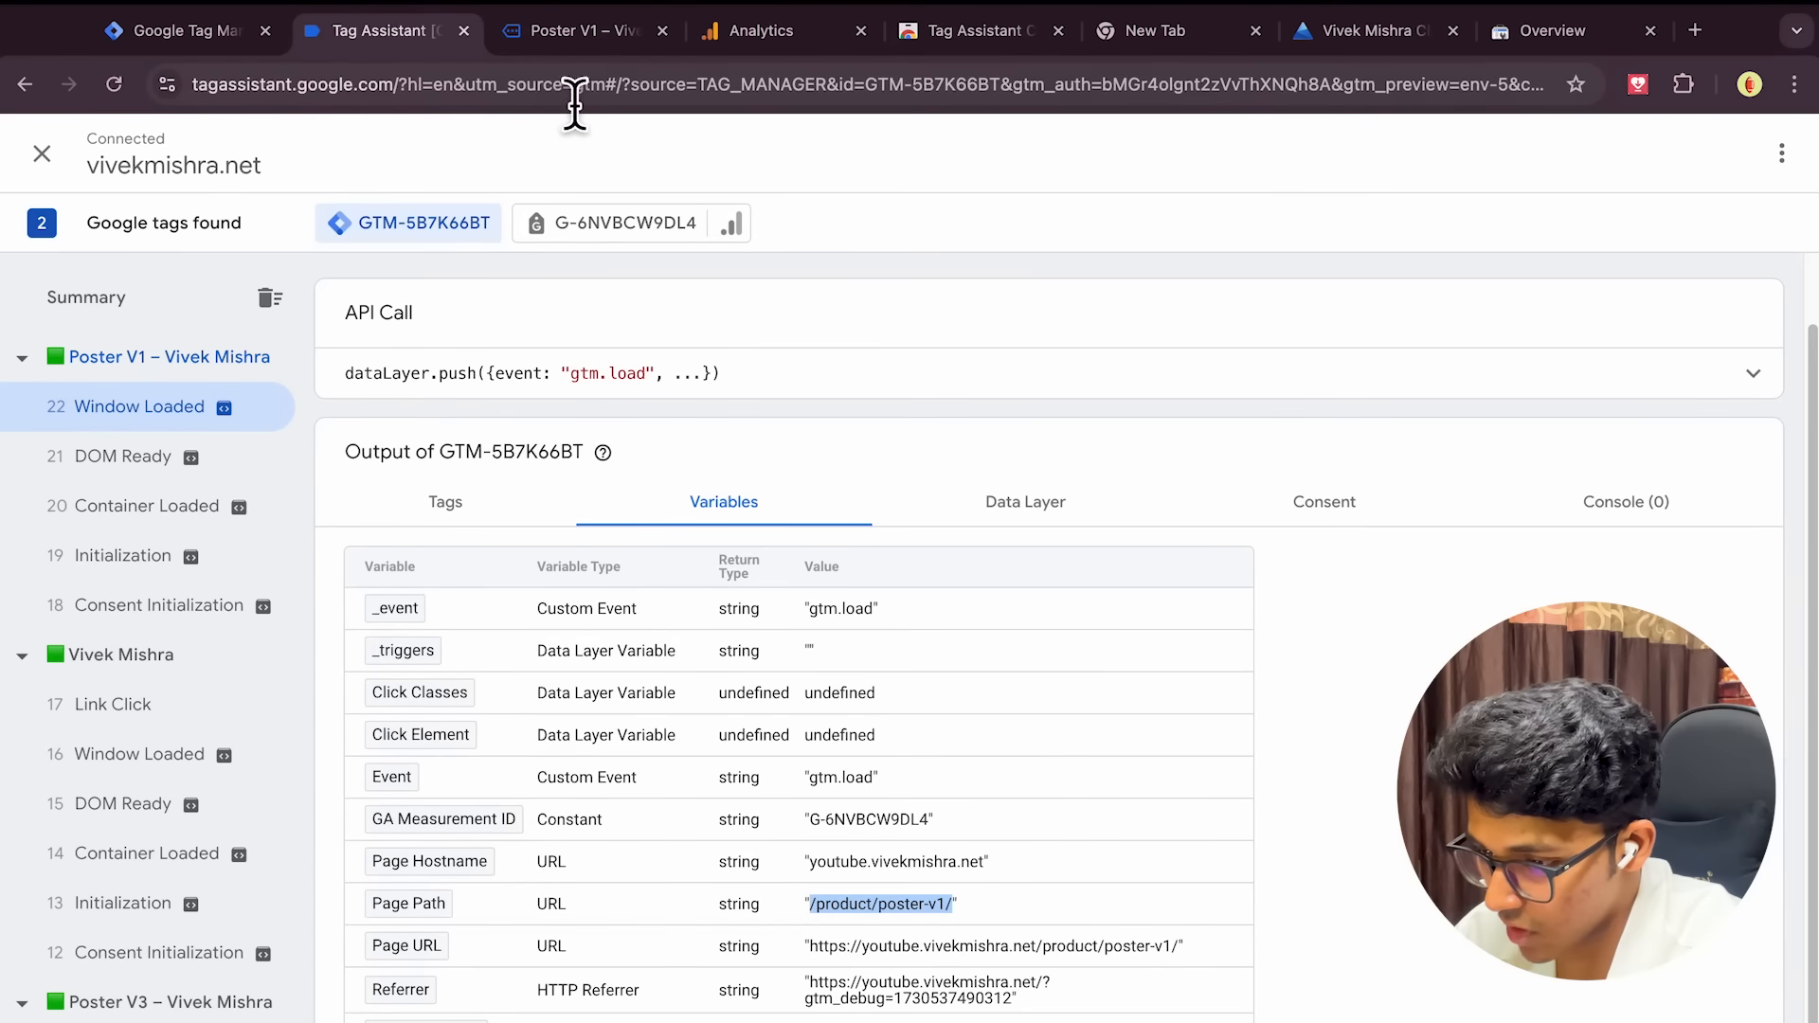
click(106, 302)
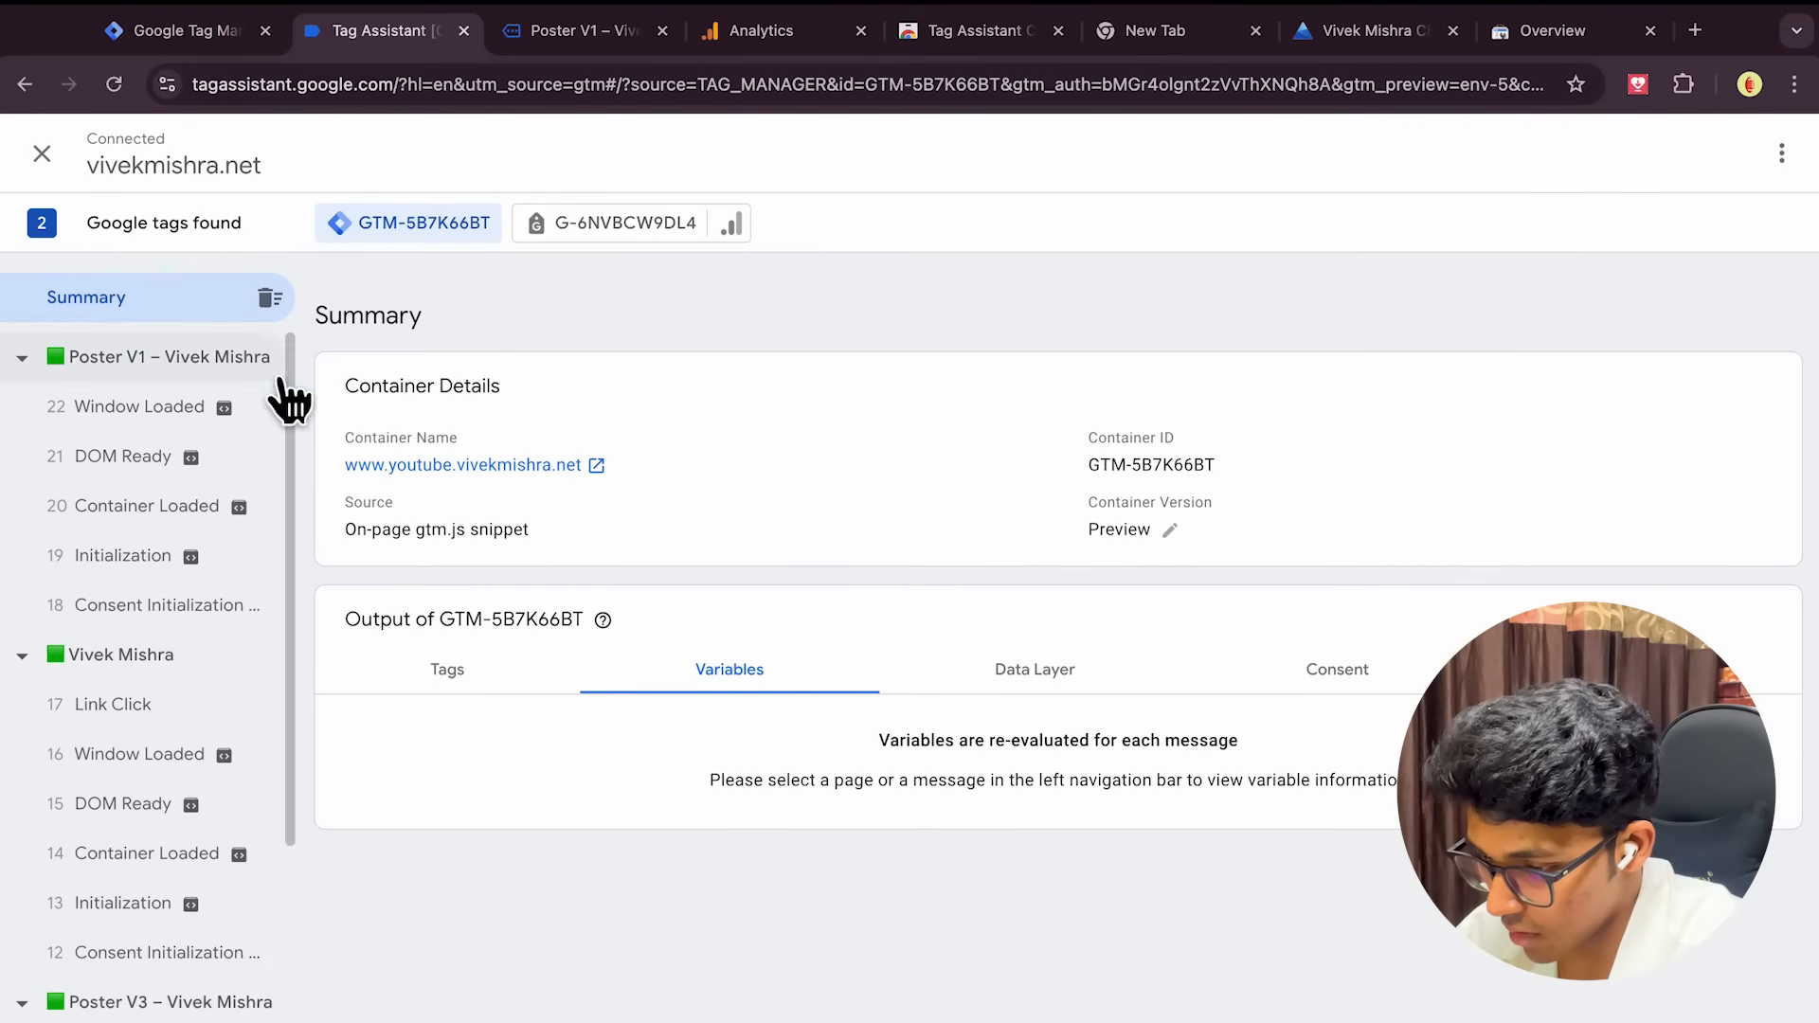
click(191, 374)
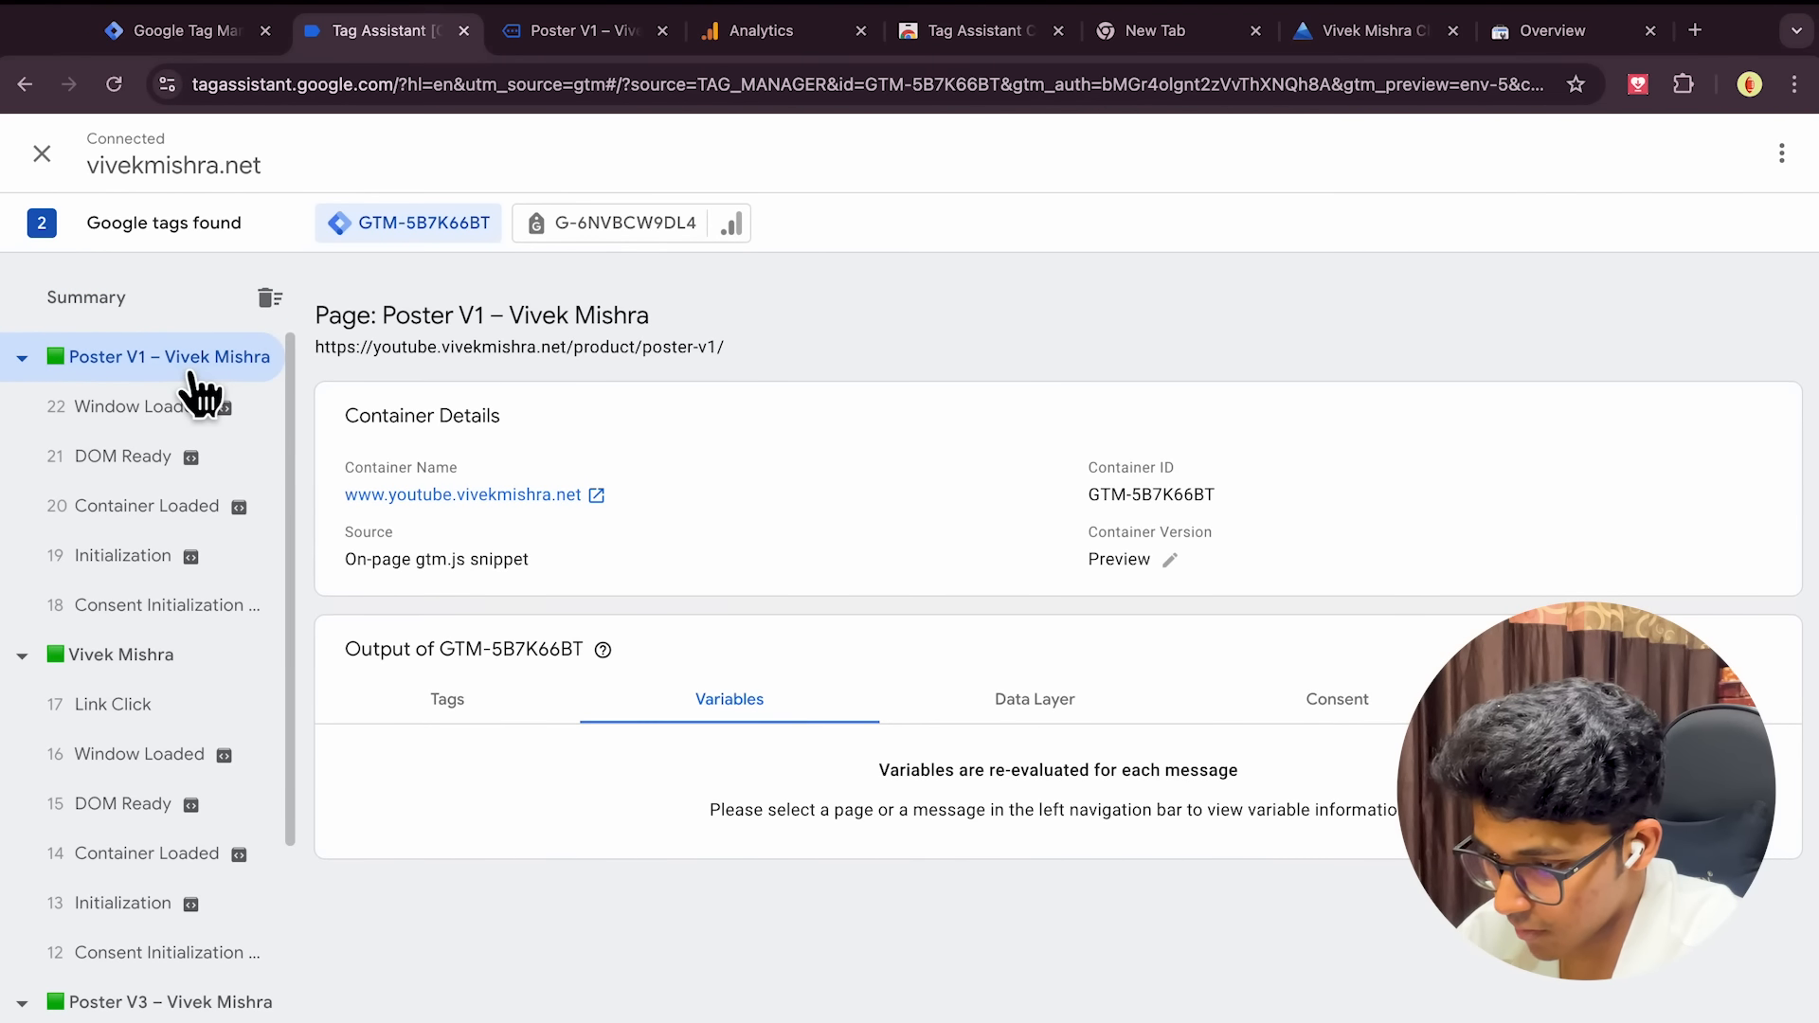
click(443, 708)
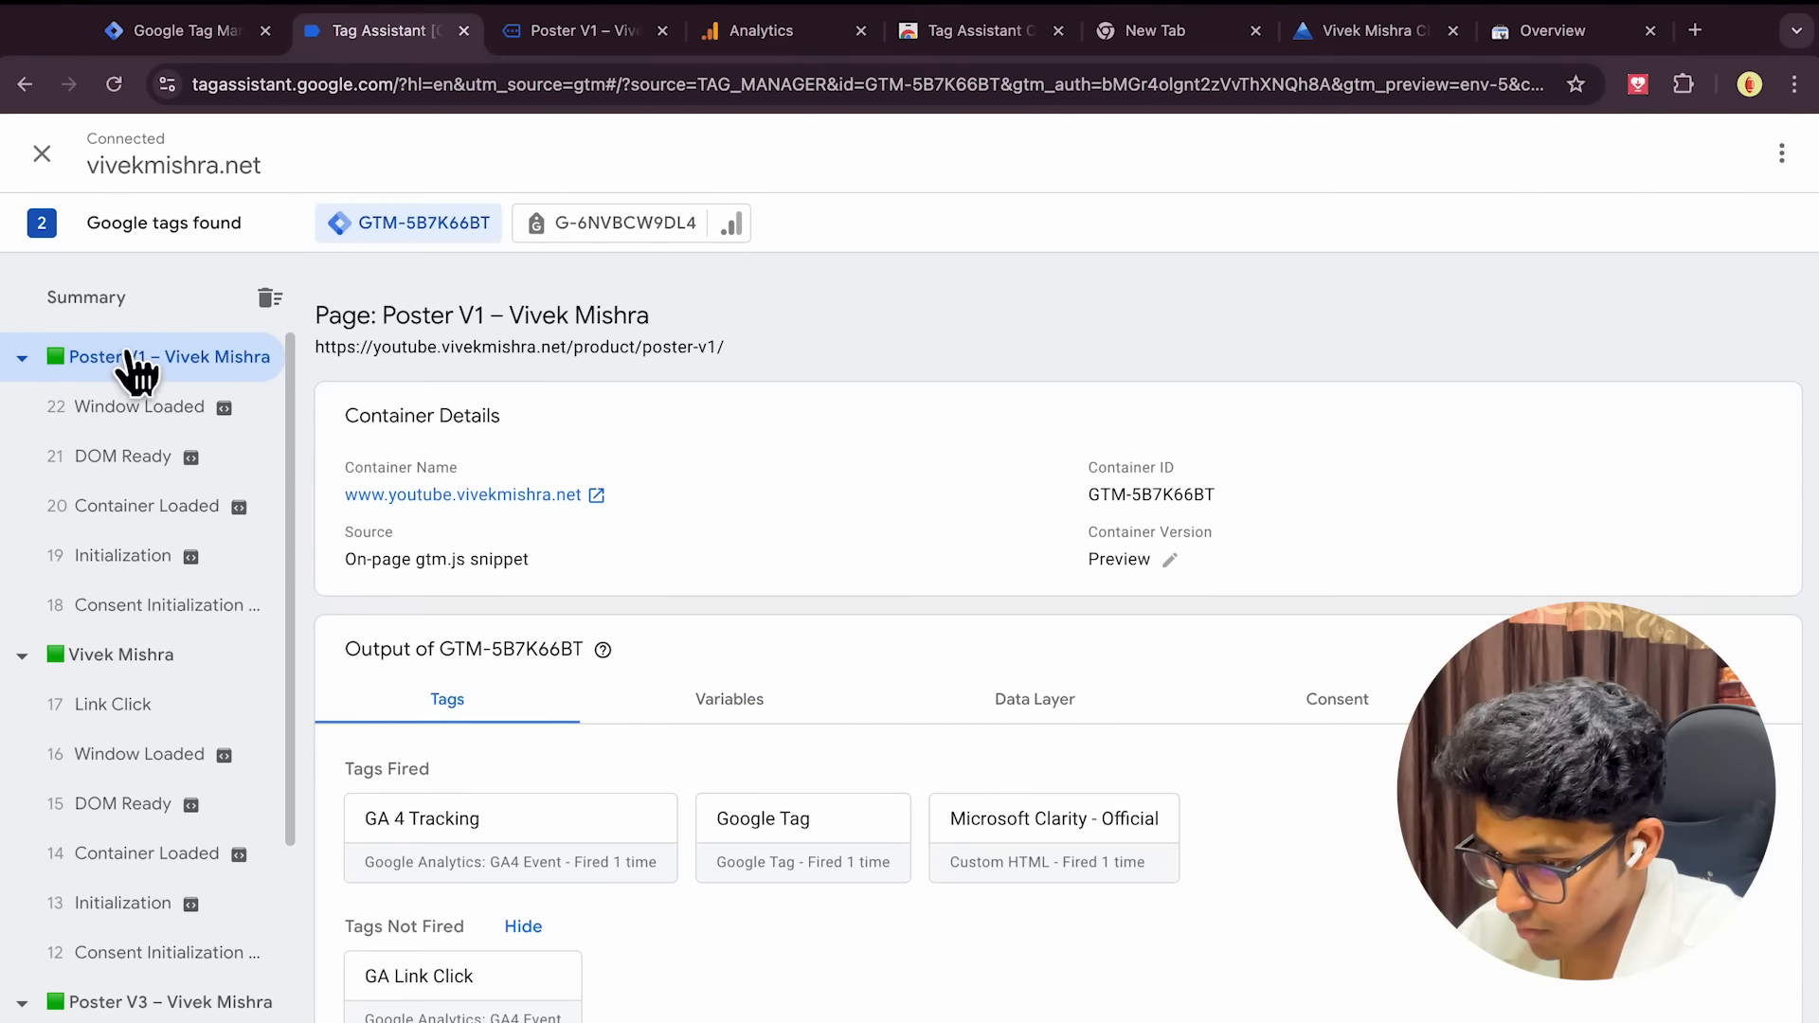
click(52, 303)
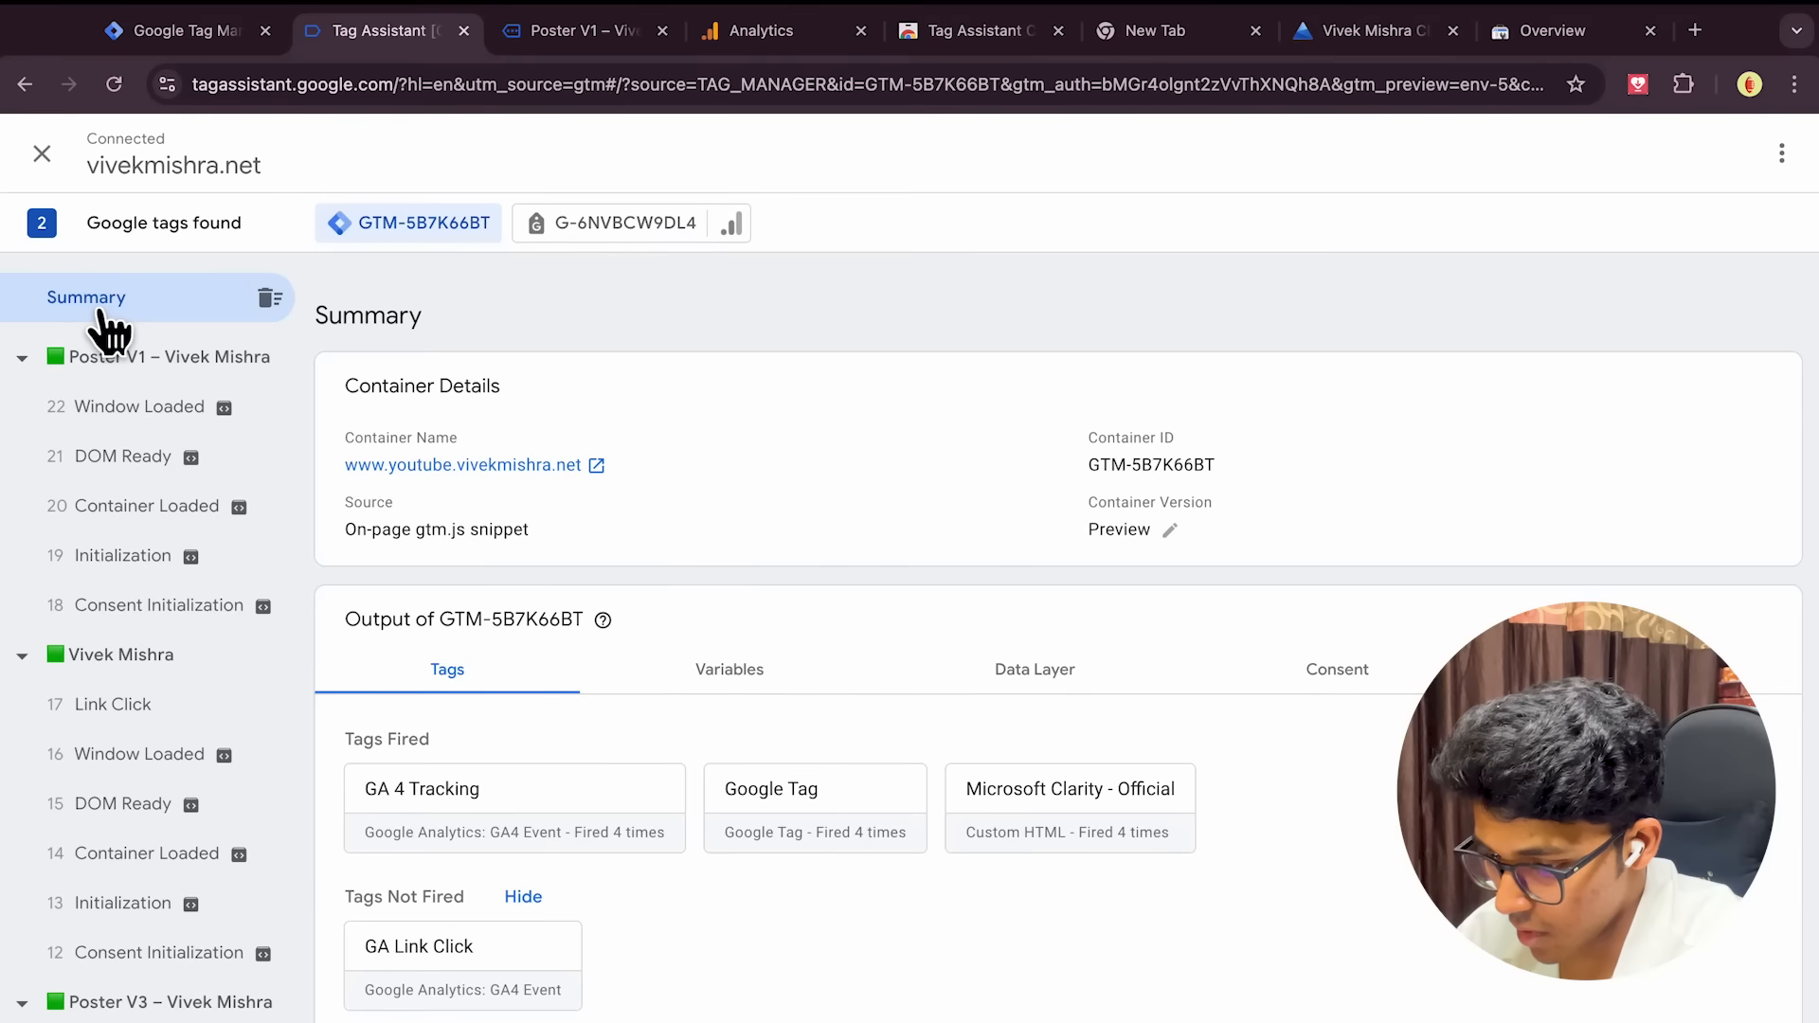
click(223, 36)
Review the Link clicks trigger, click the Diwali offer link on Poster V1, and see GA Link Click fire once
click(394, 432)
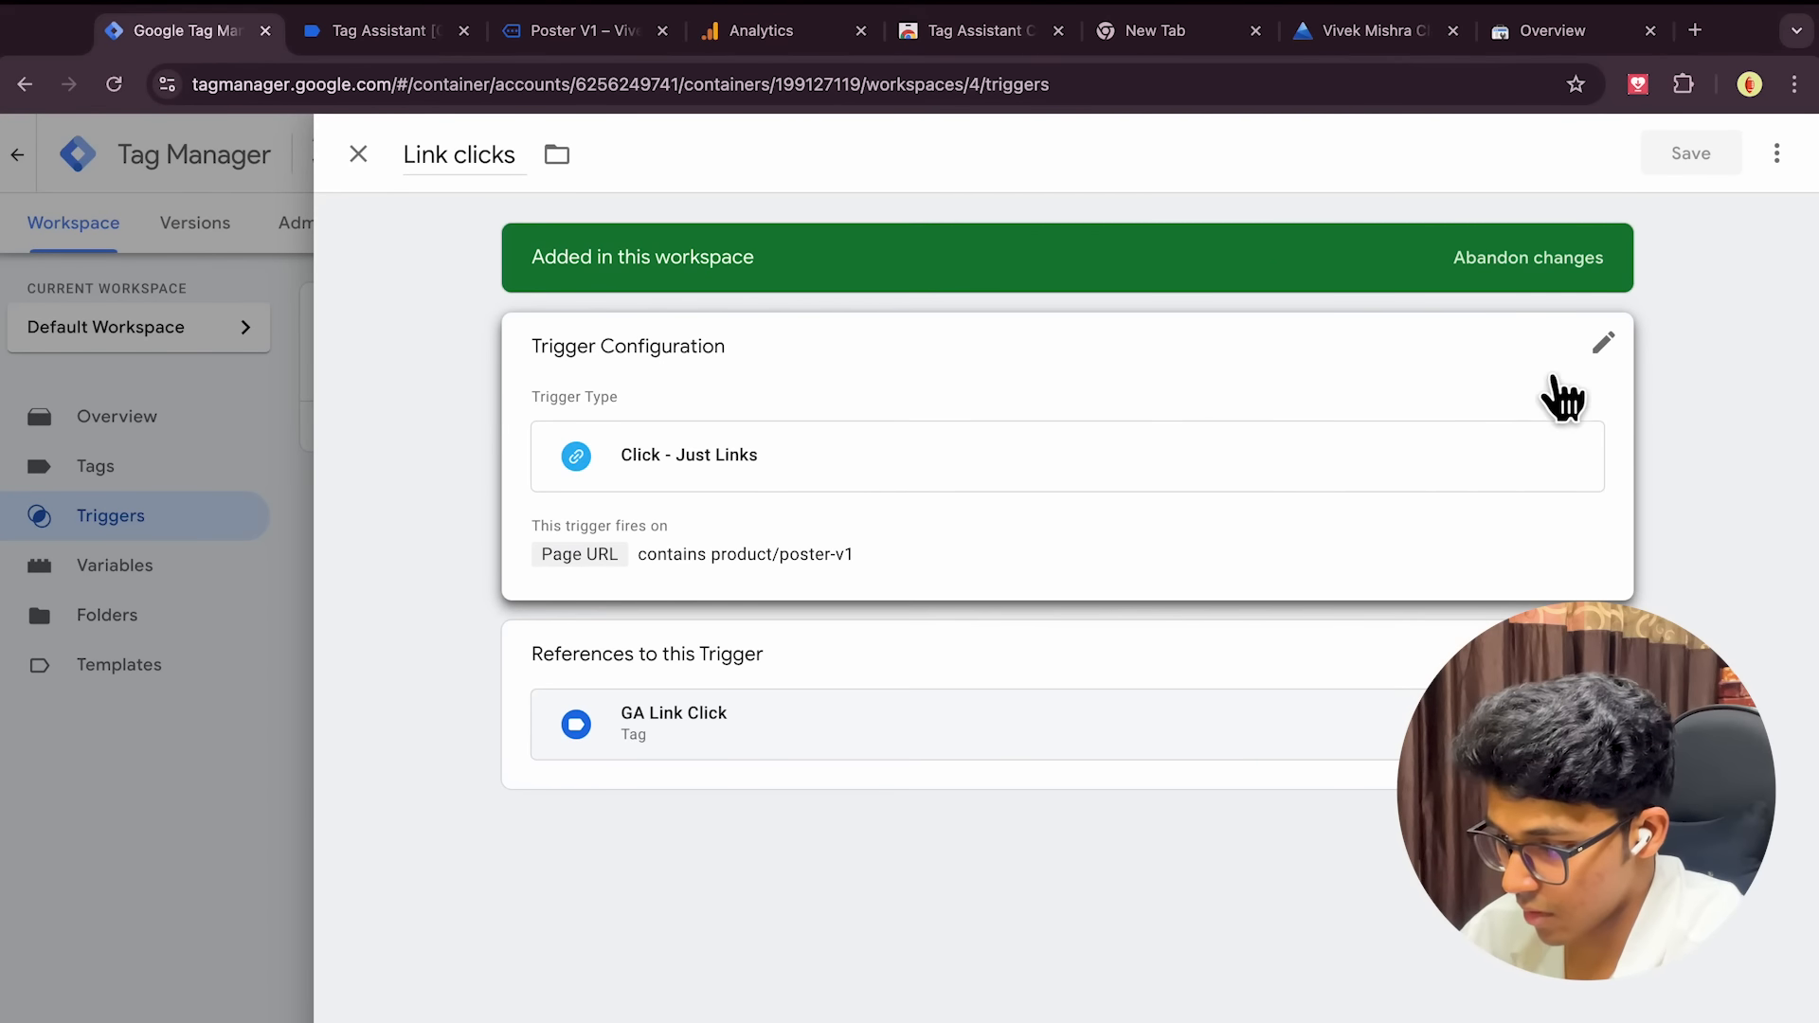
click(369, 23)
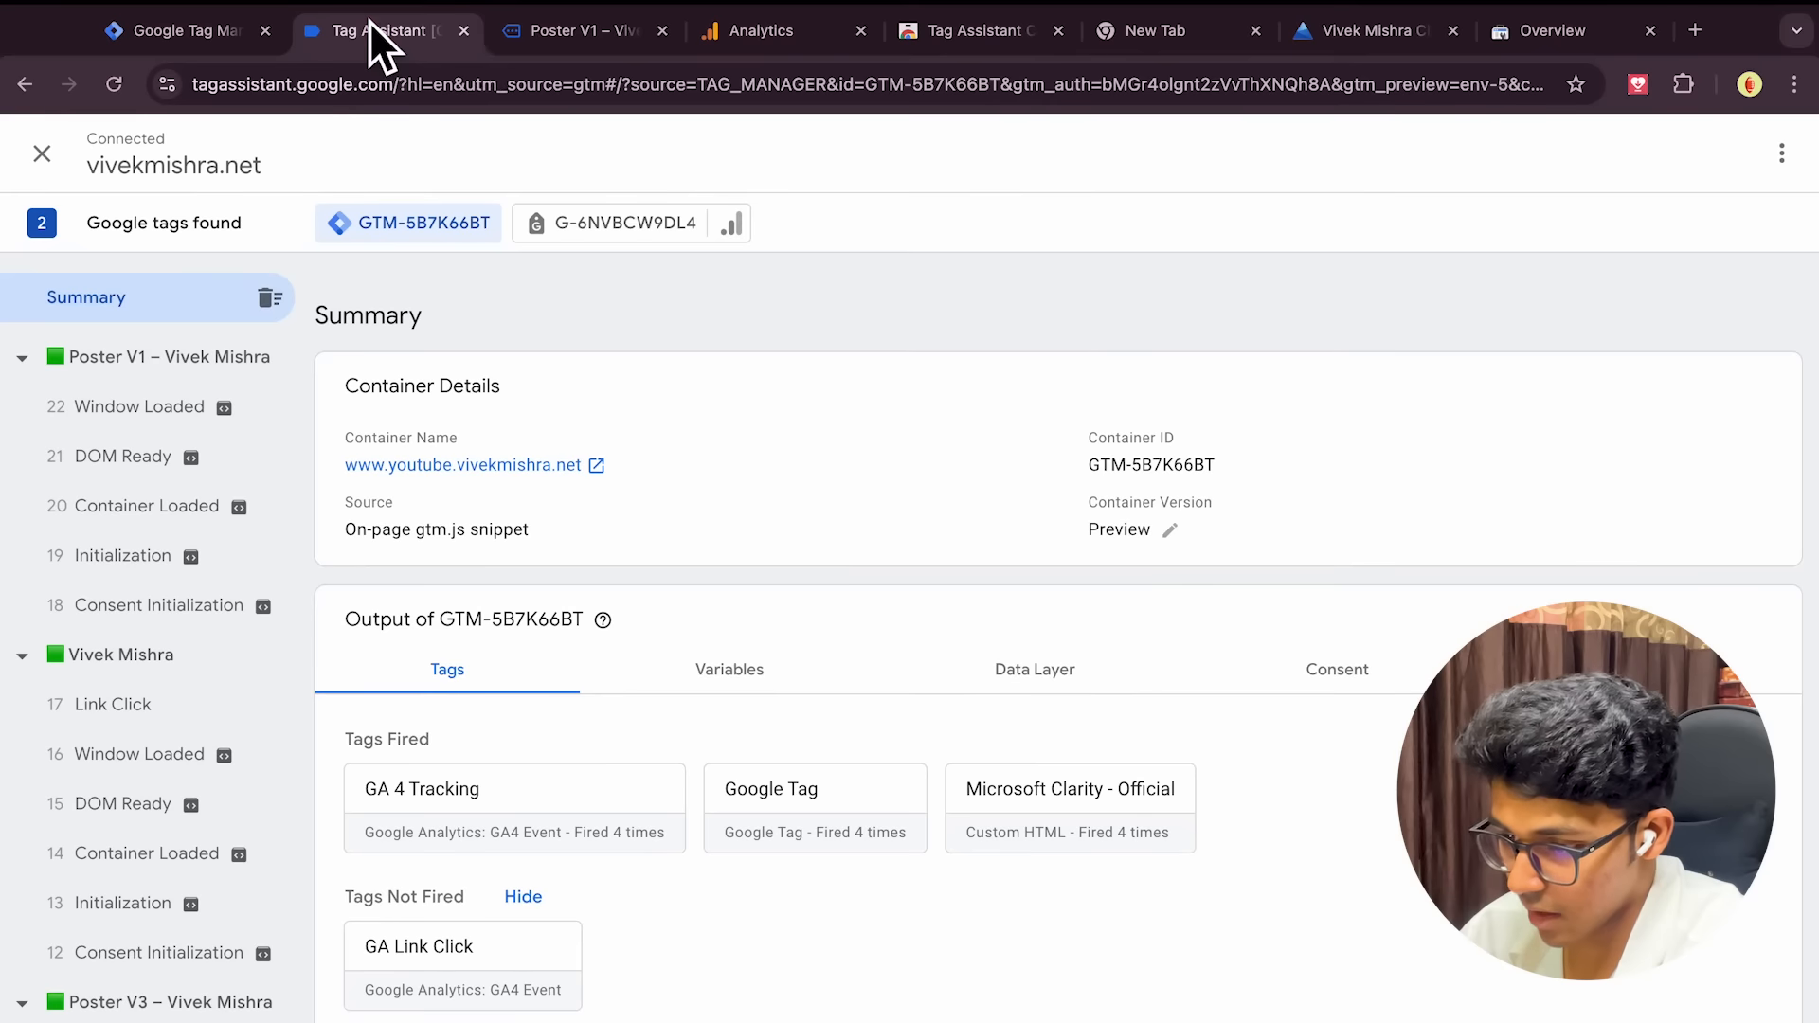
click(583, 38)
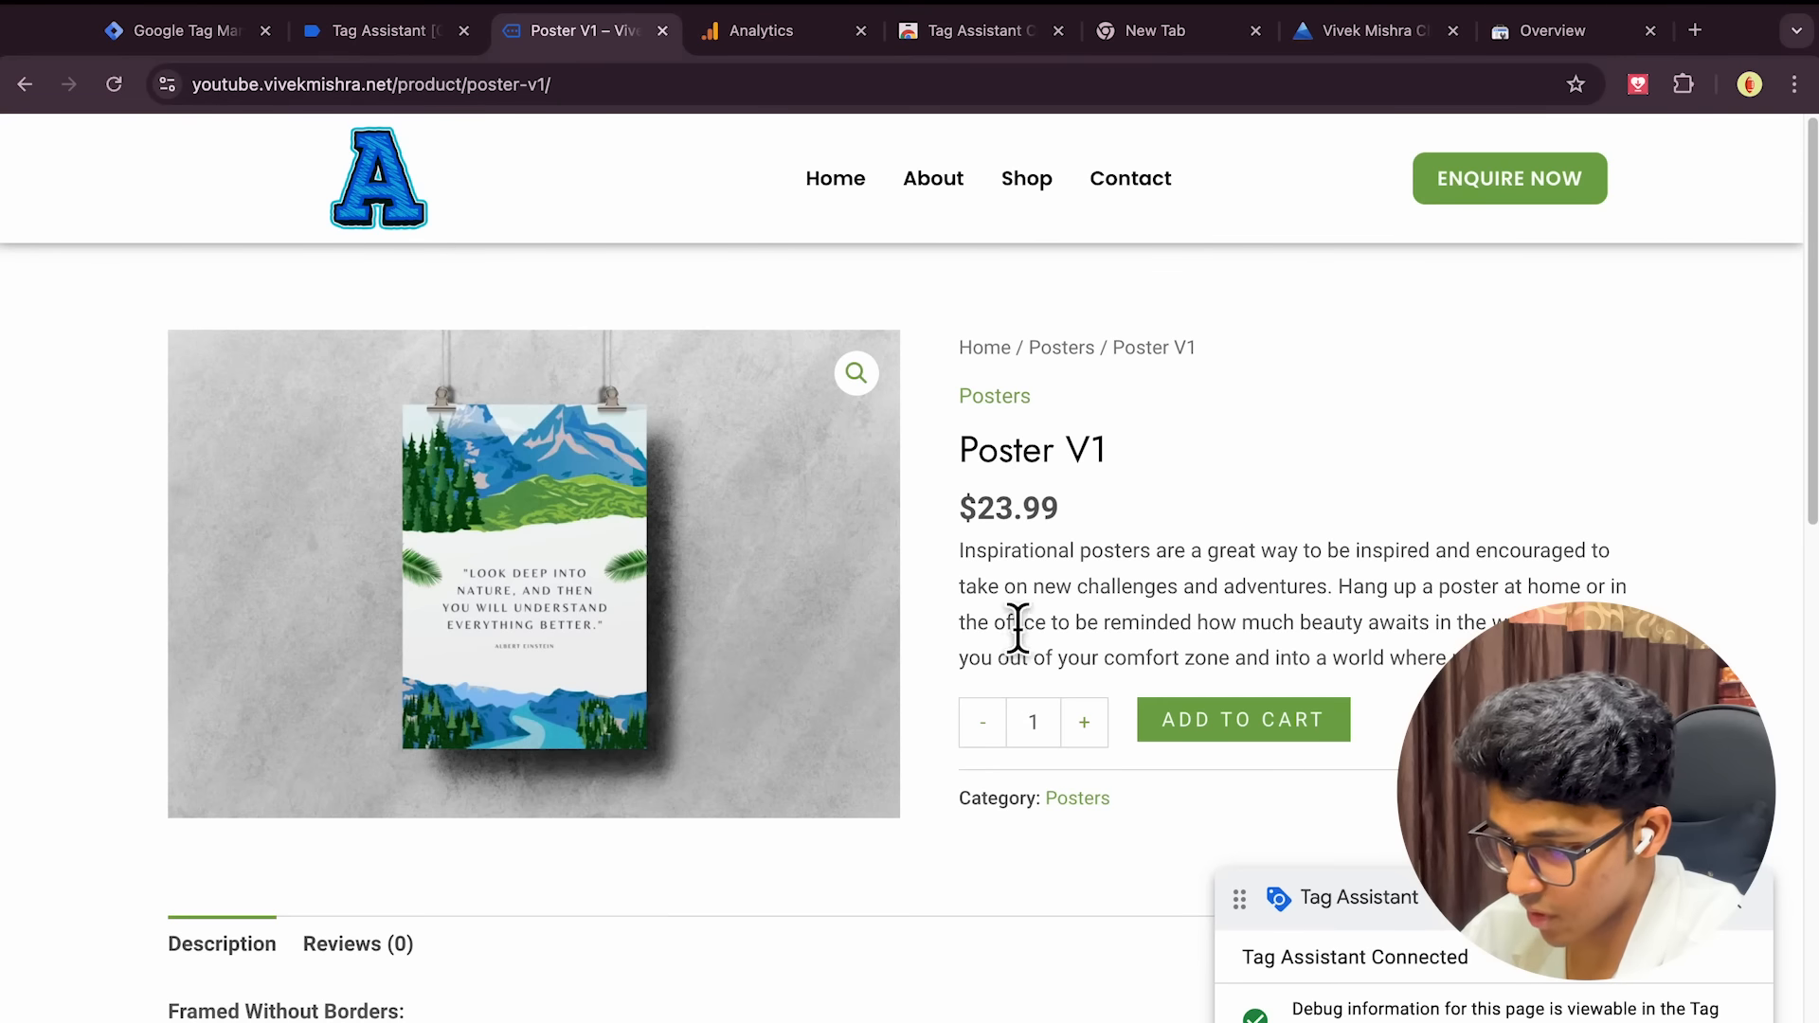
scroll(1085, 596, down, 1)
click(366, 27)
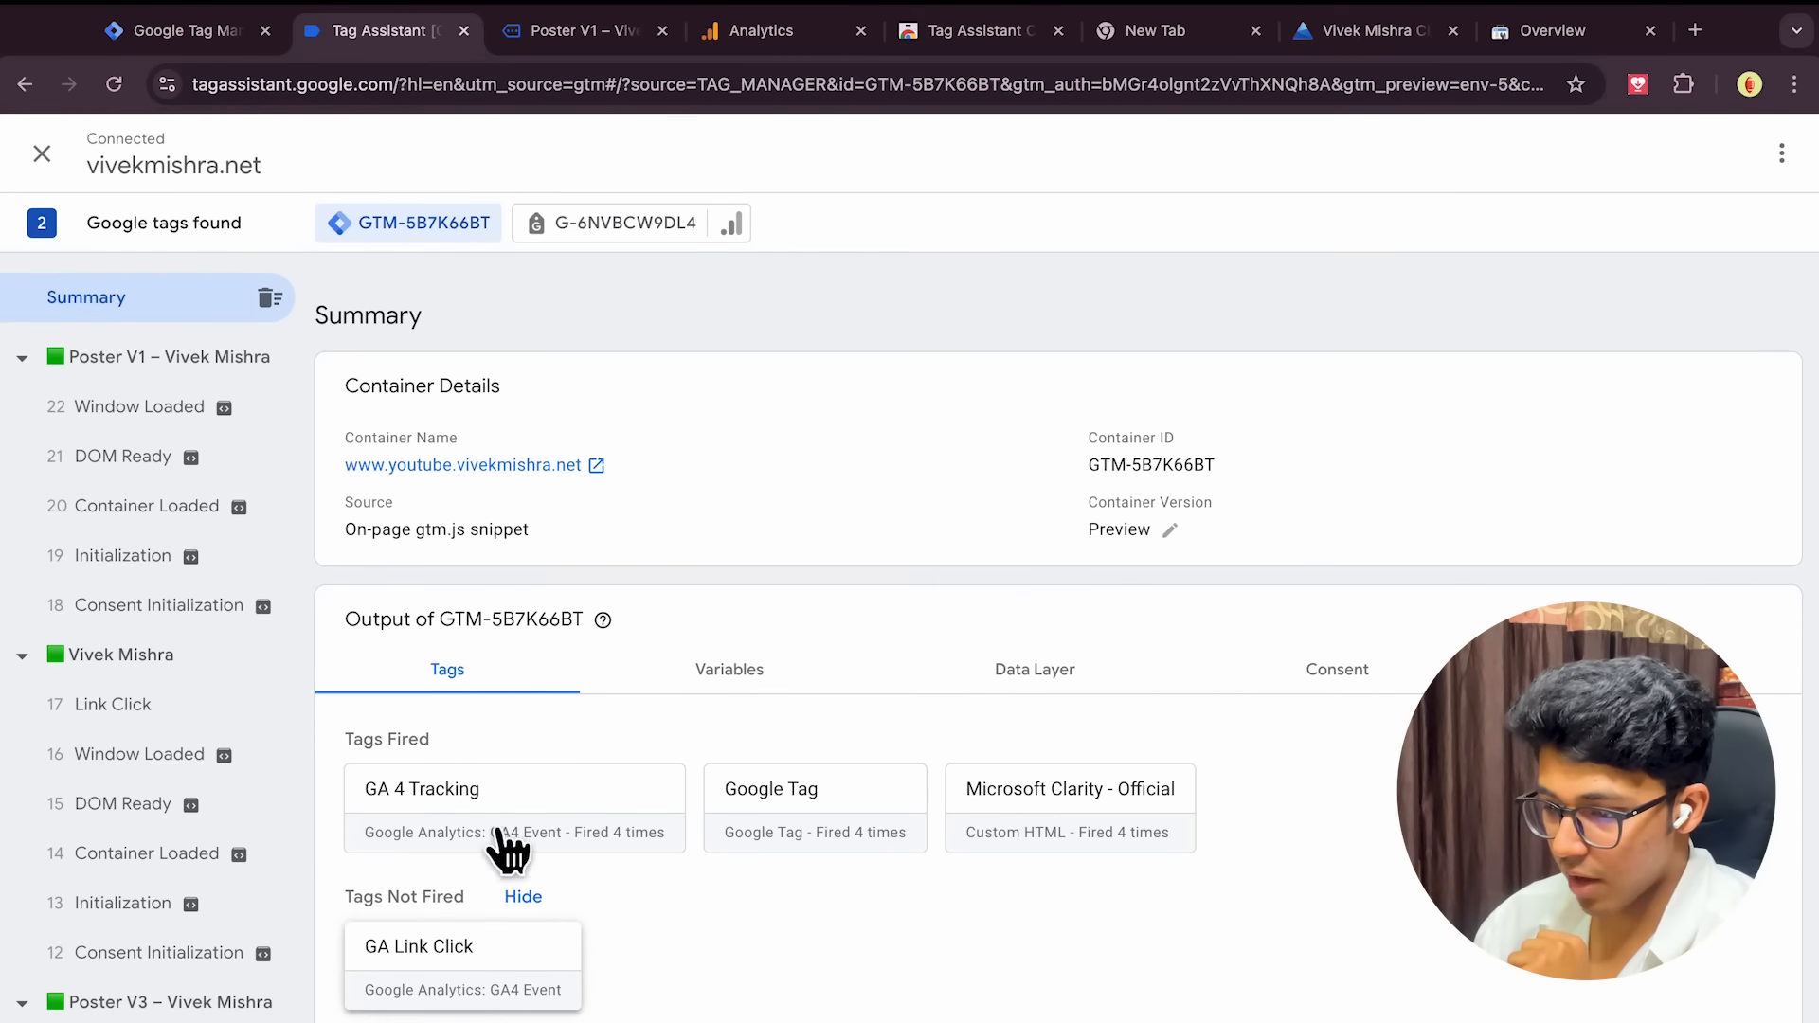
click(587, 43)
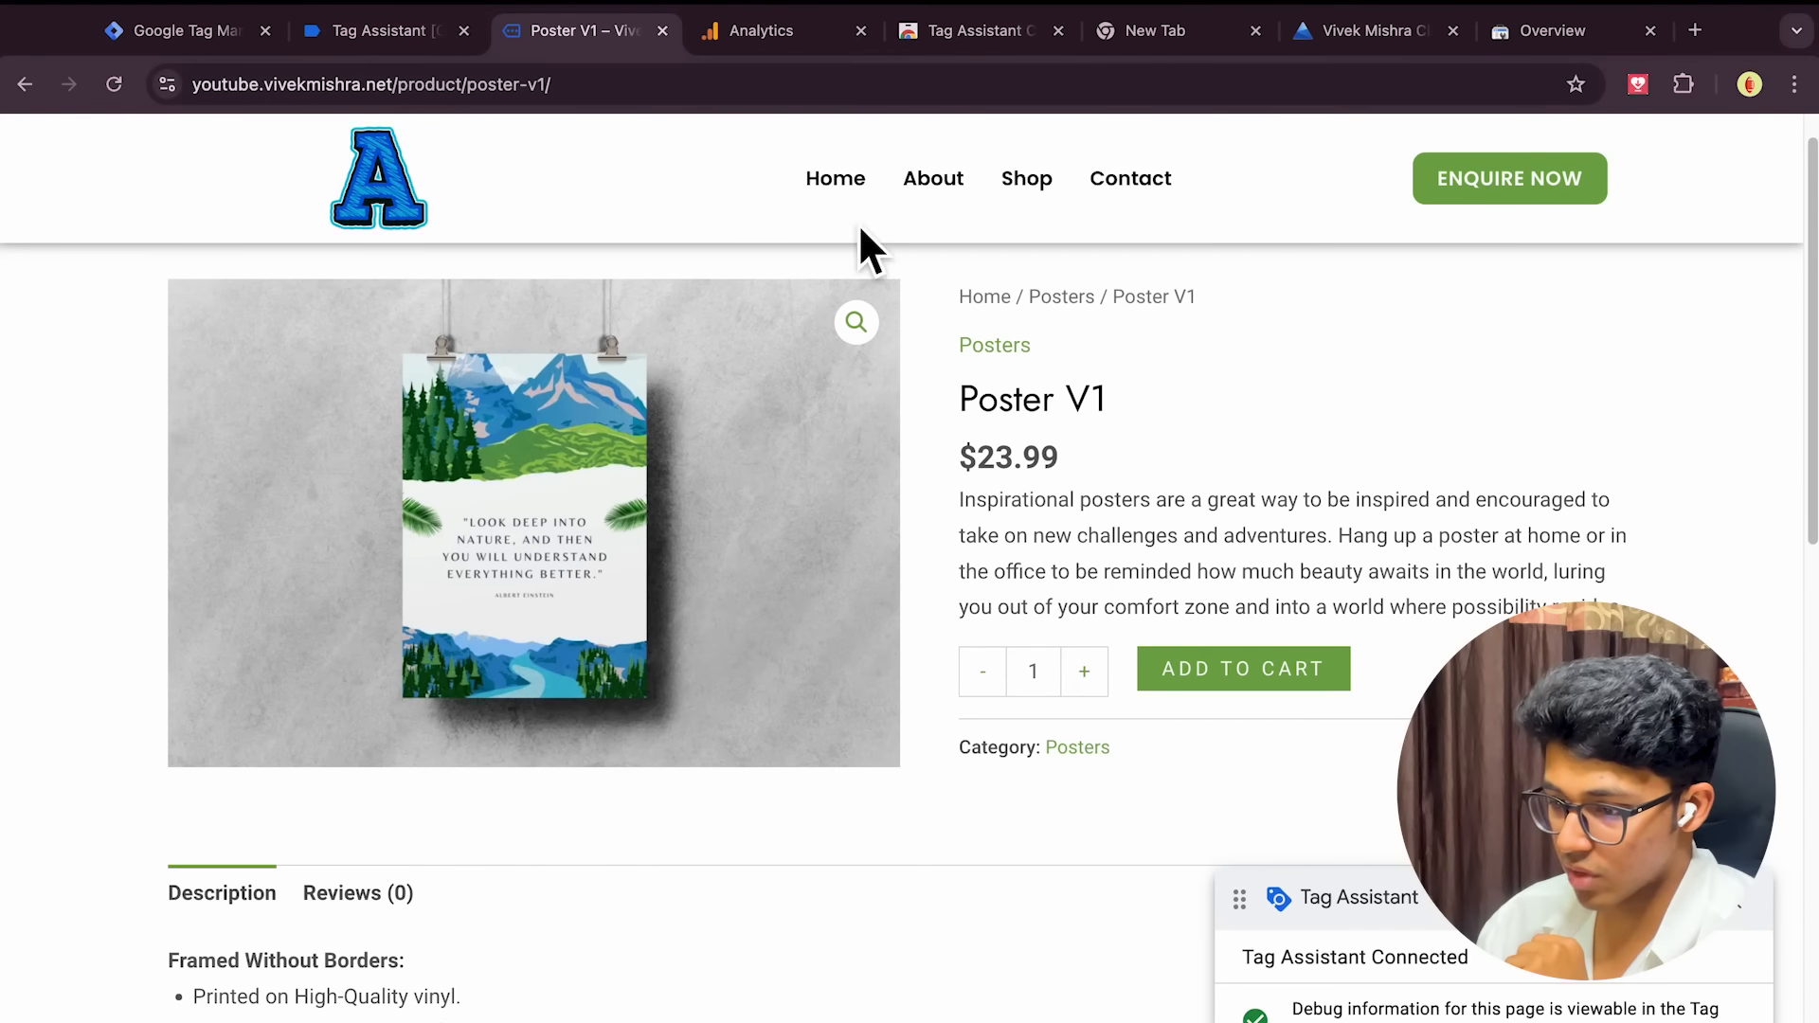
scroll(1455, 627, down, 8)
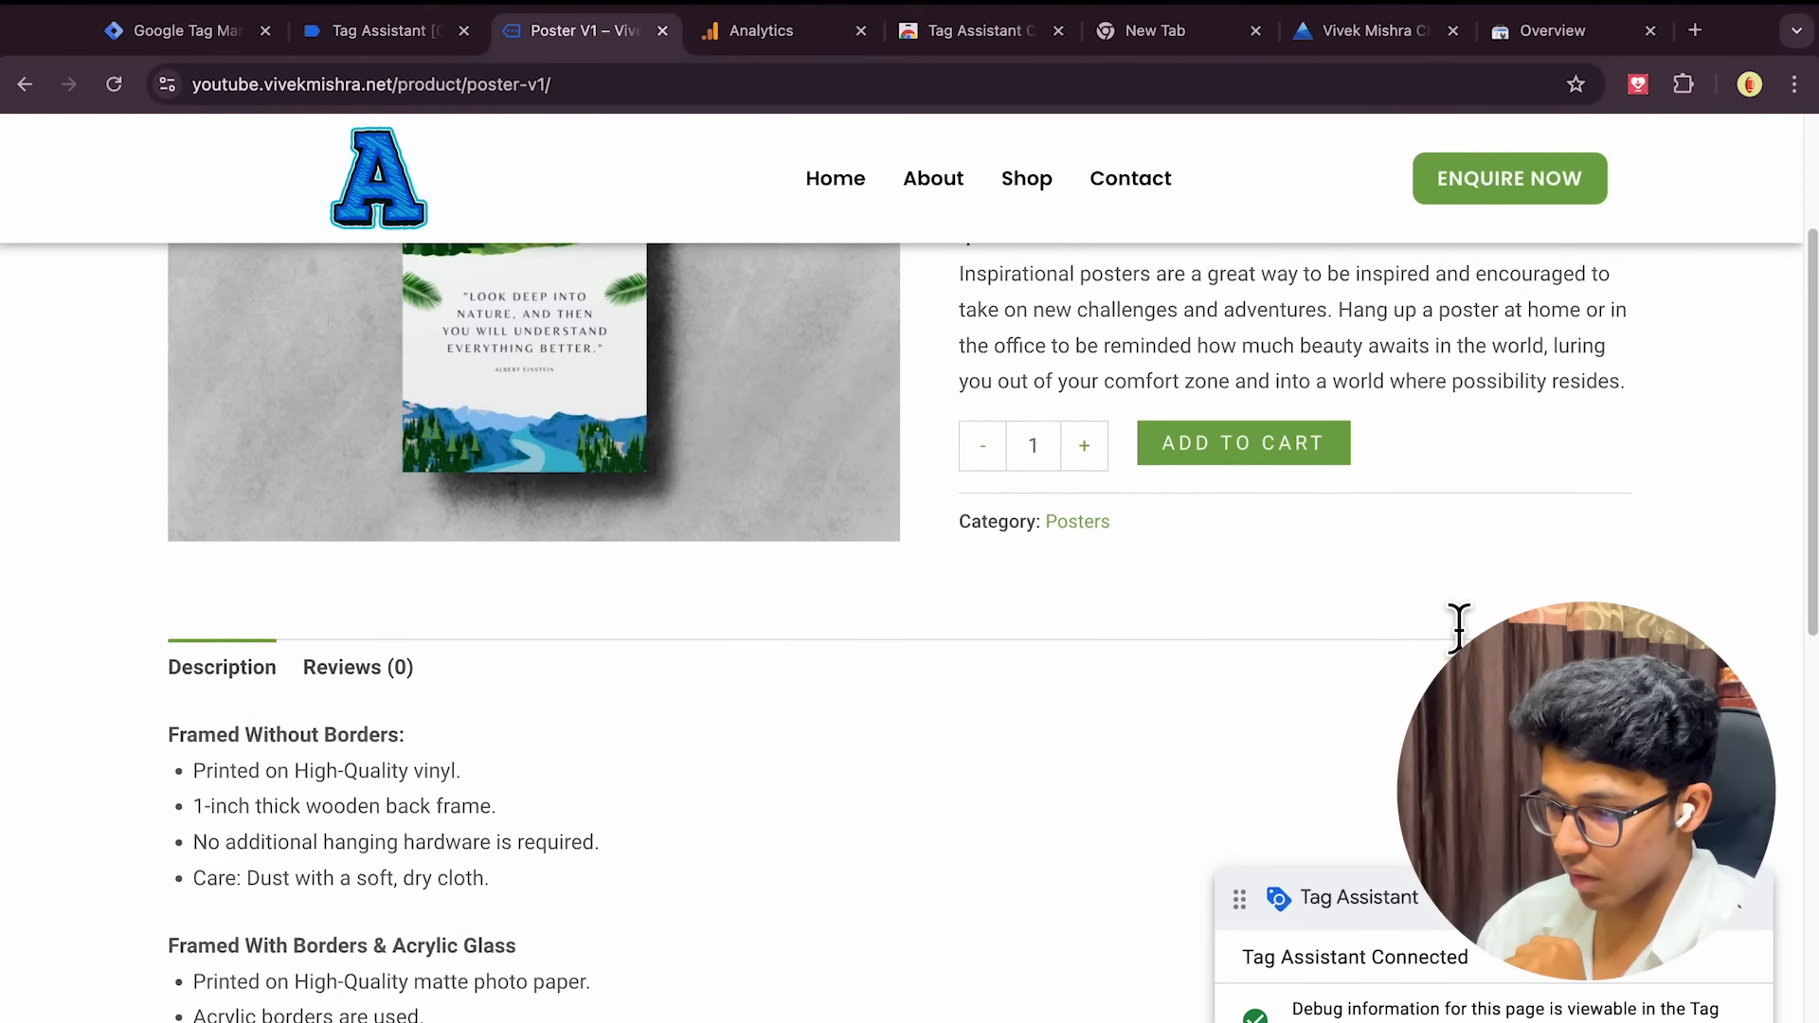
scroll(1455, 625, down, 4)
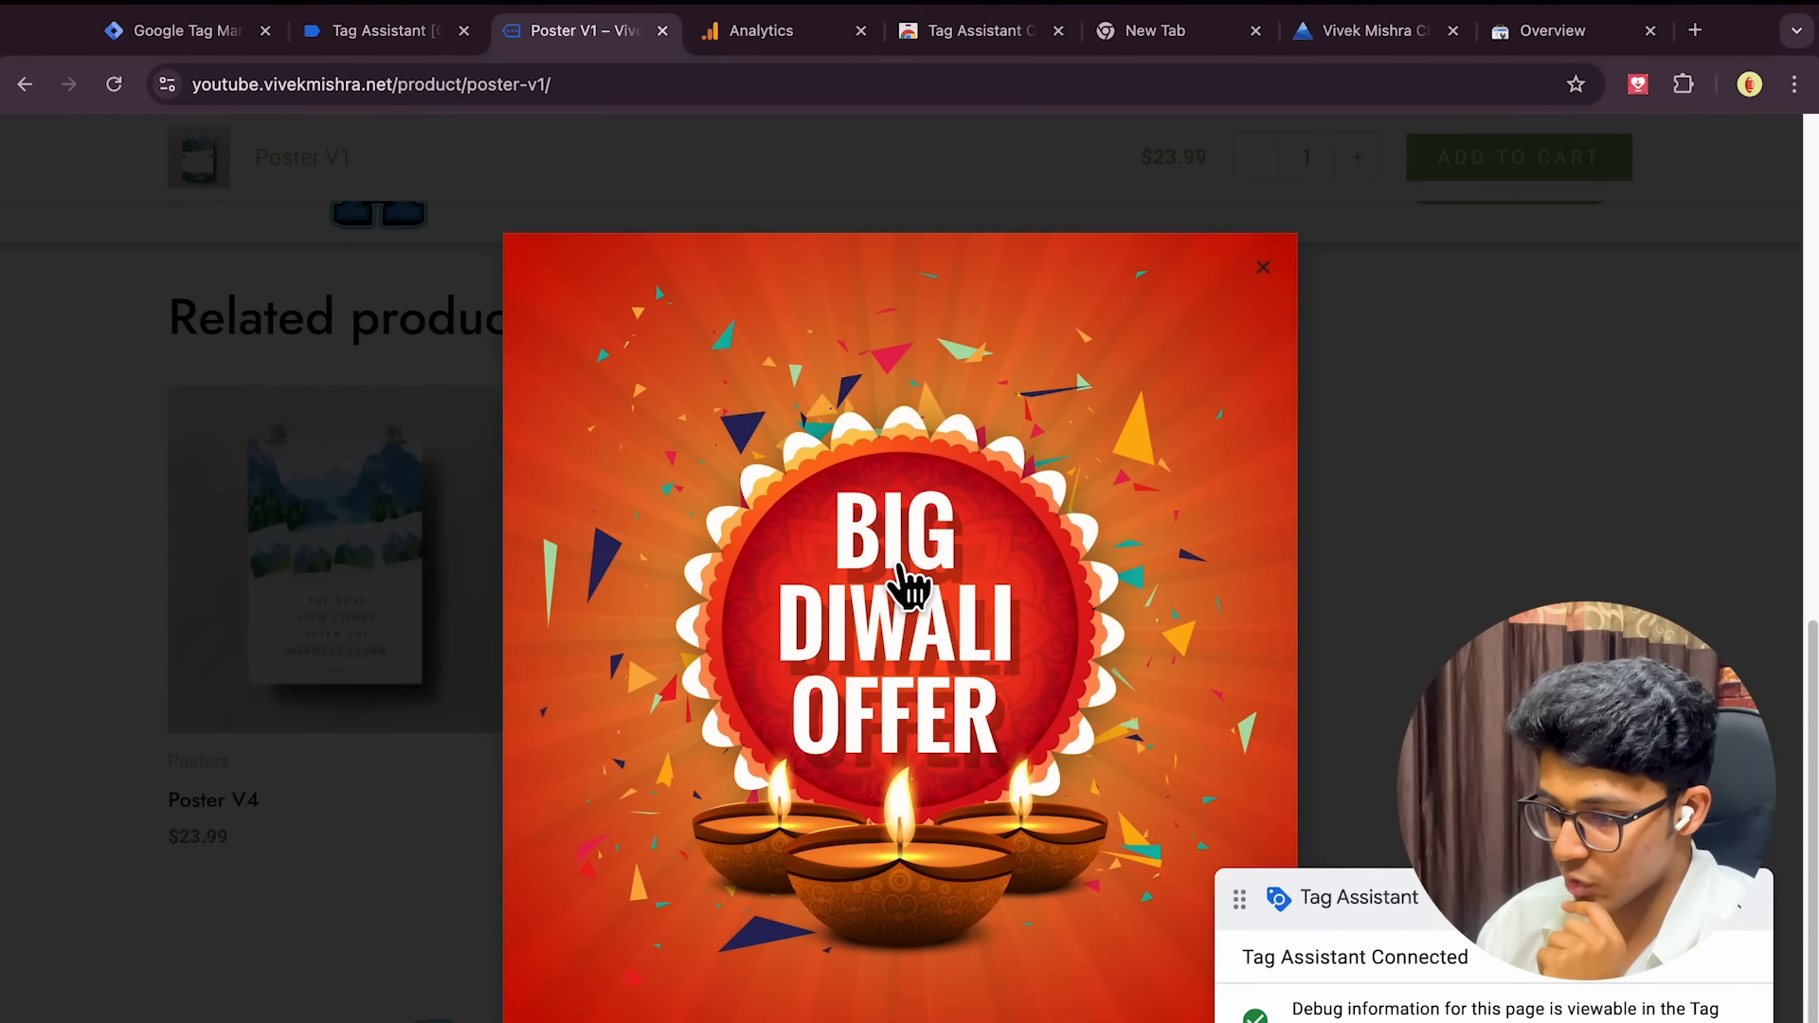
click(857, 540)
click(417, 29)
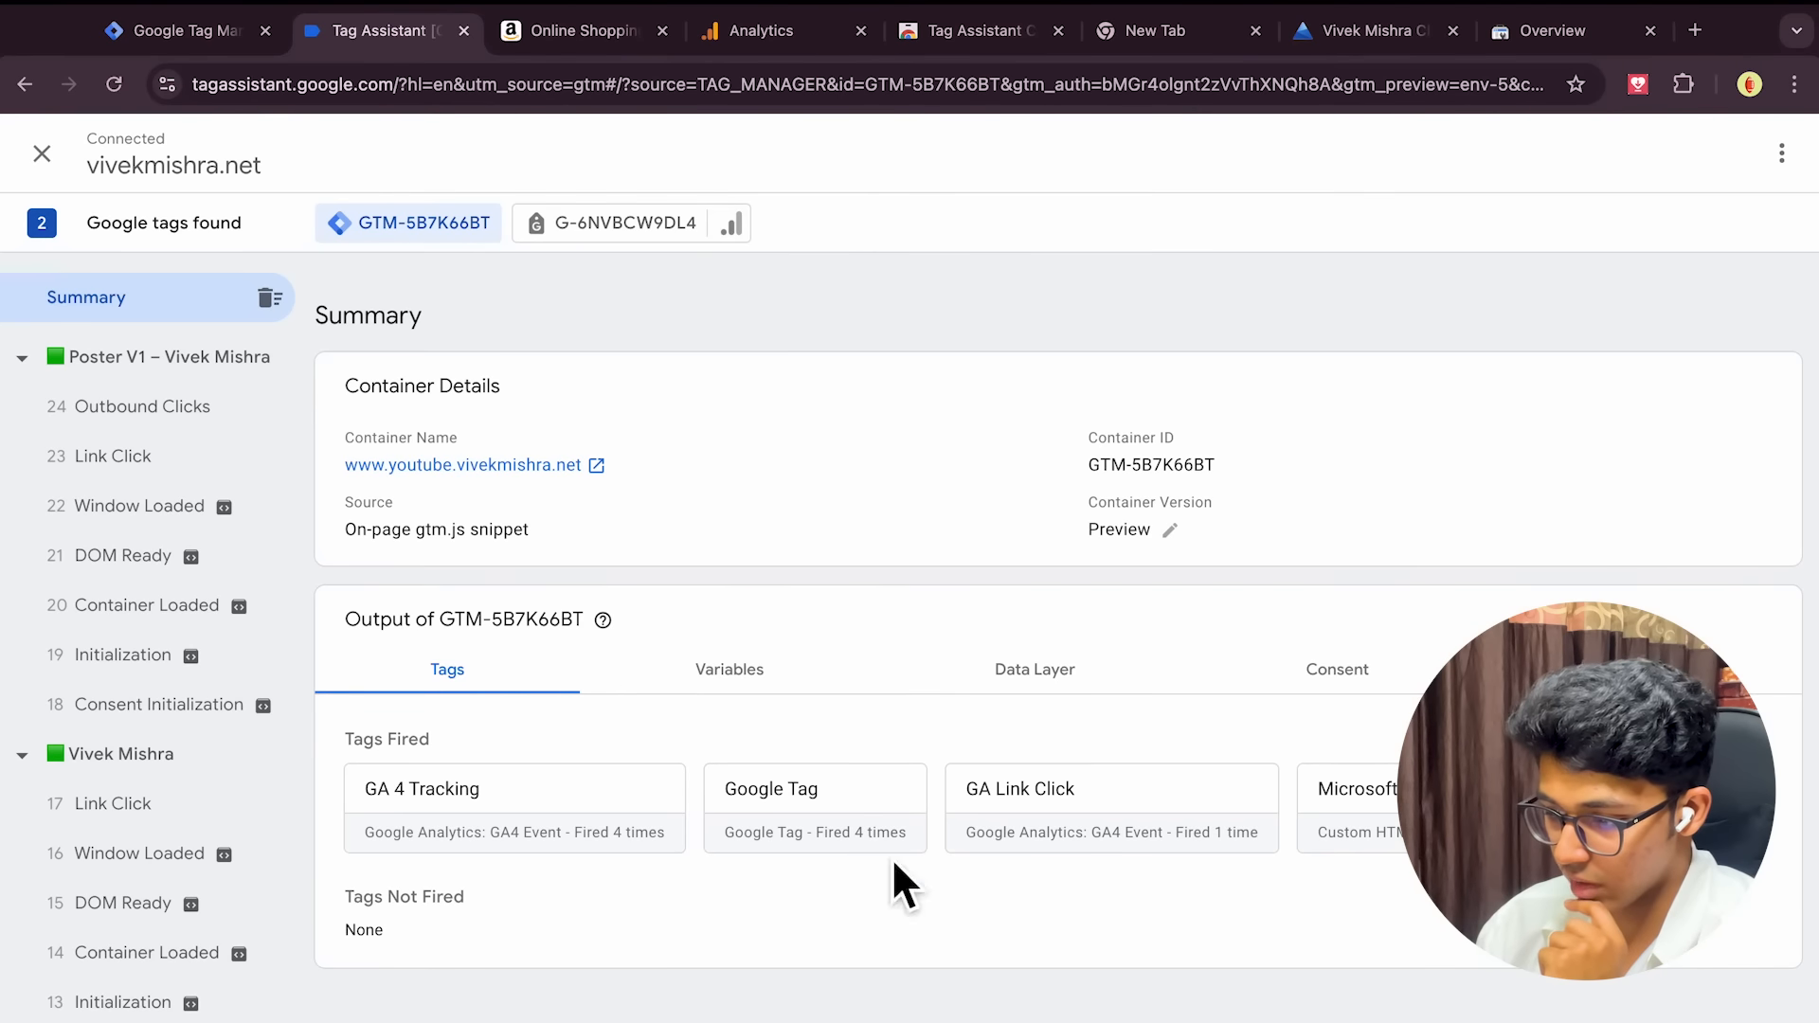
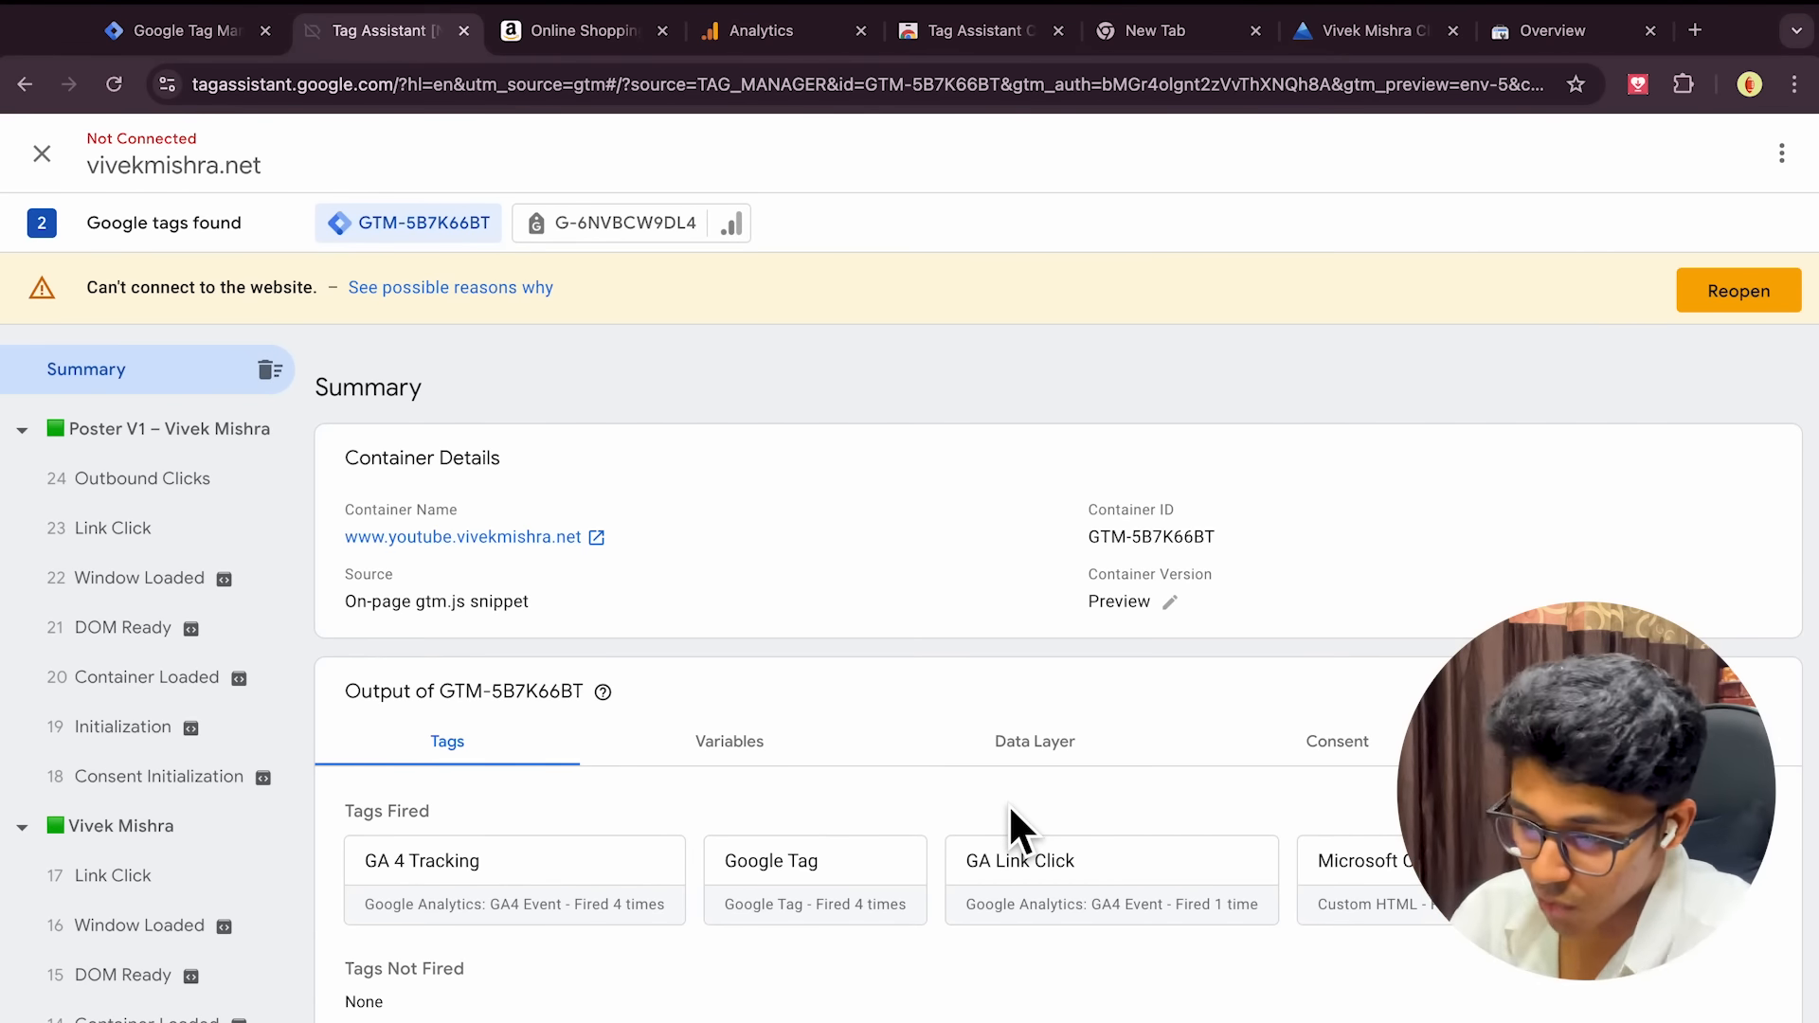
Close the Link clicks trigger and start a new trigger
click(220, 36)
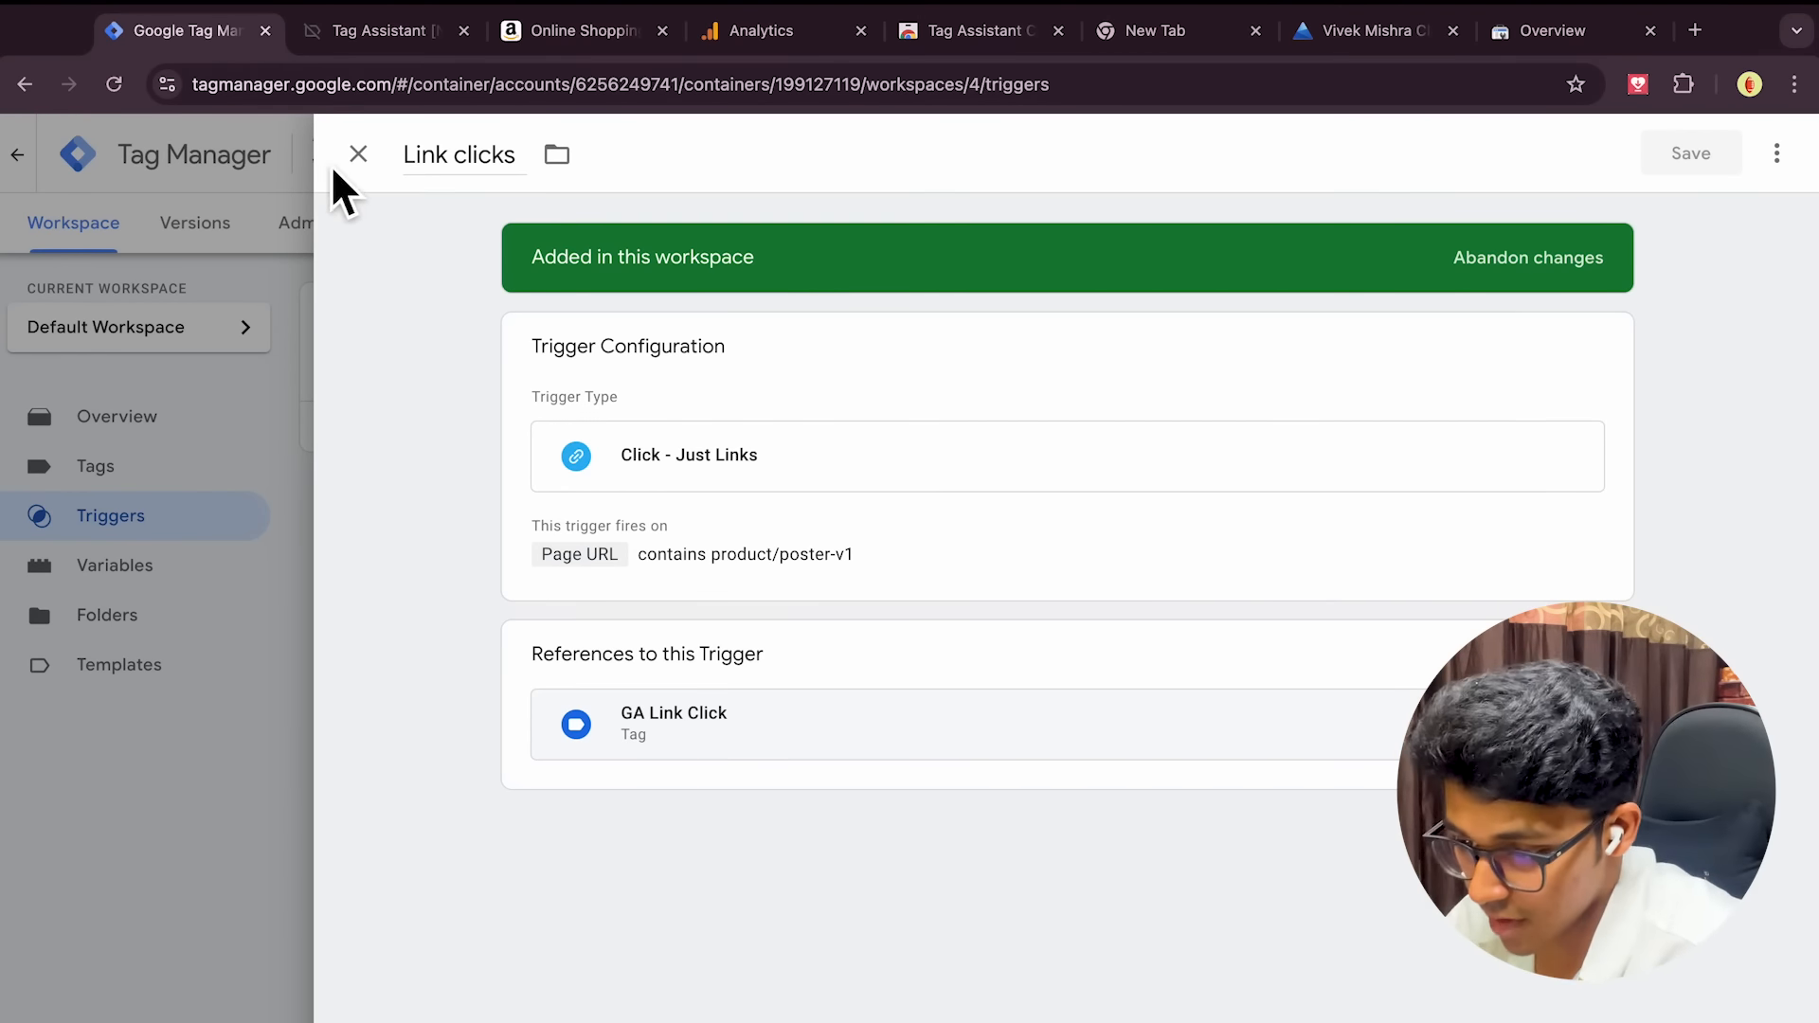
click(358, 154)
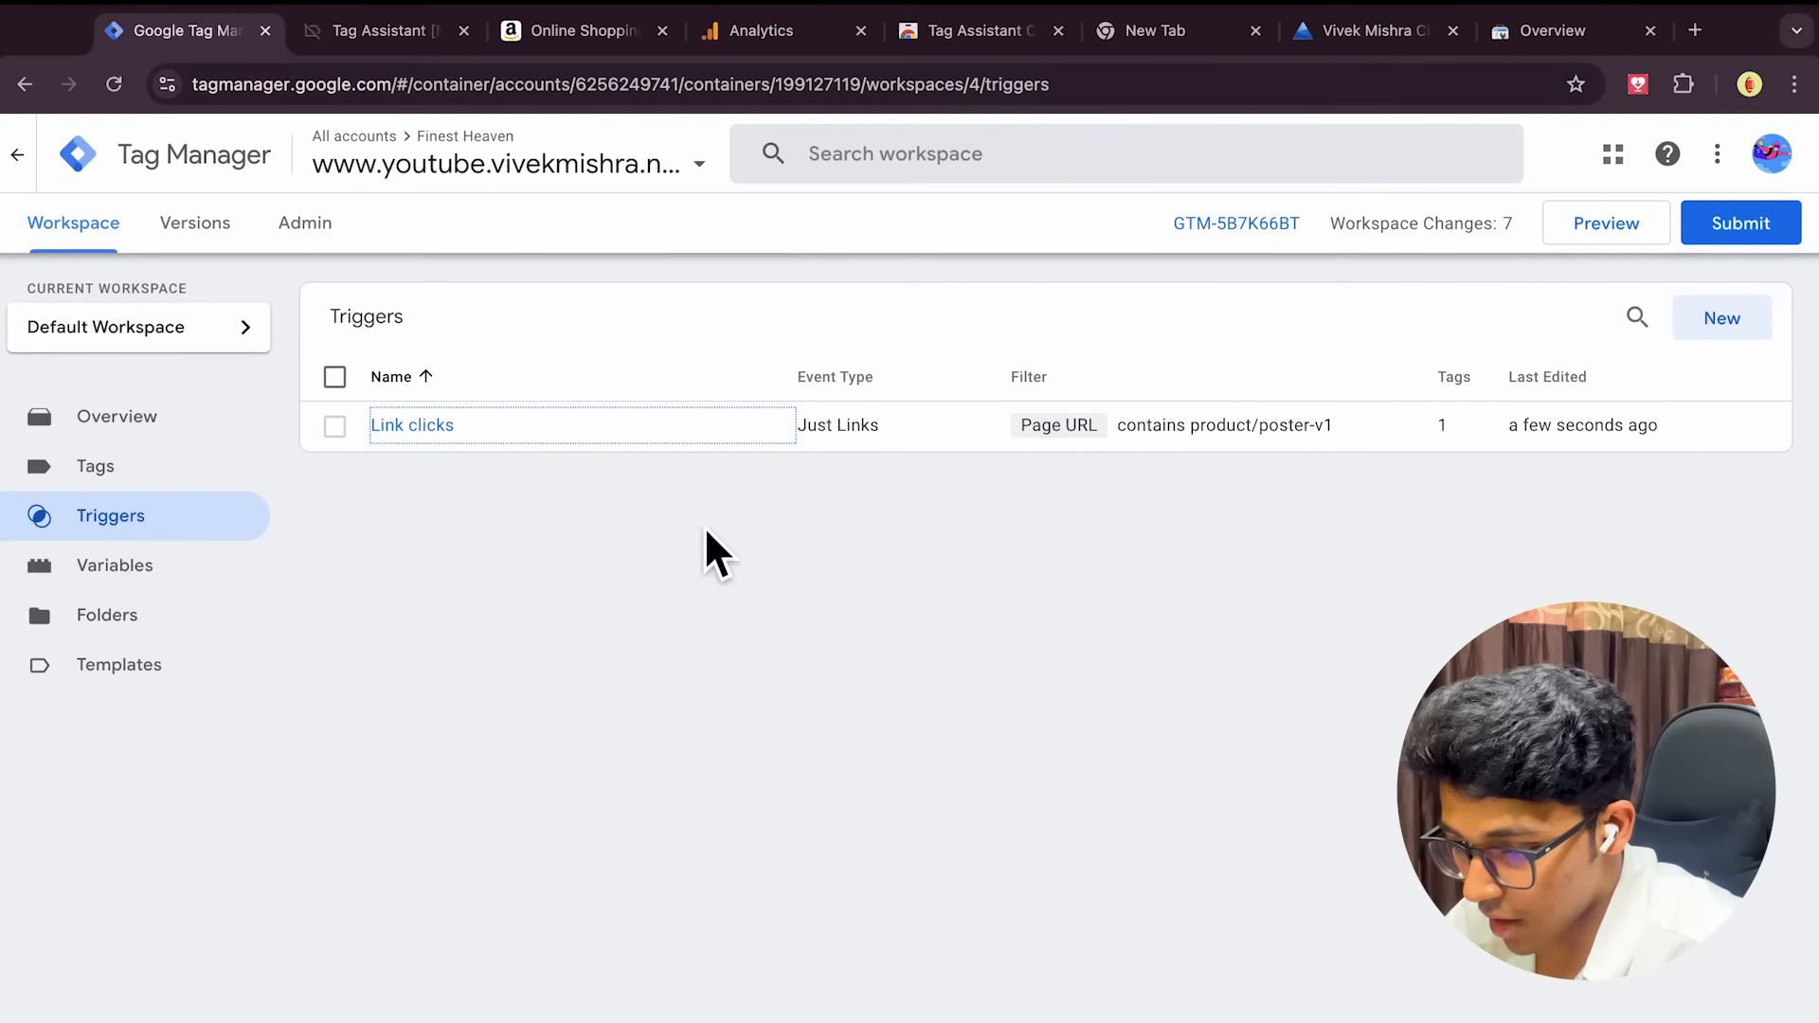
click(1717, 332)
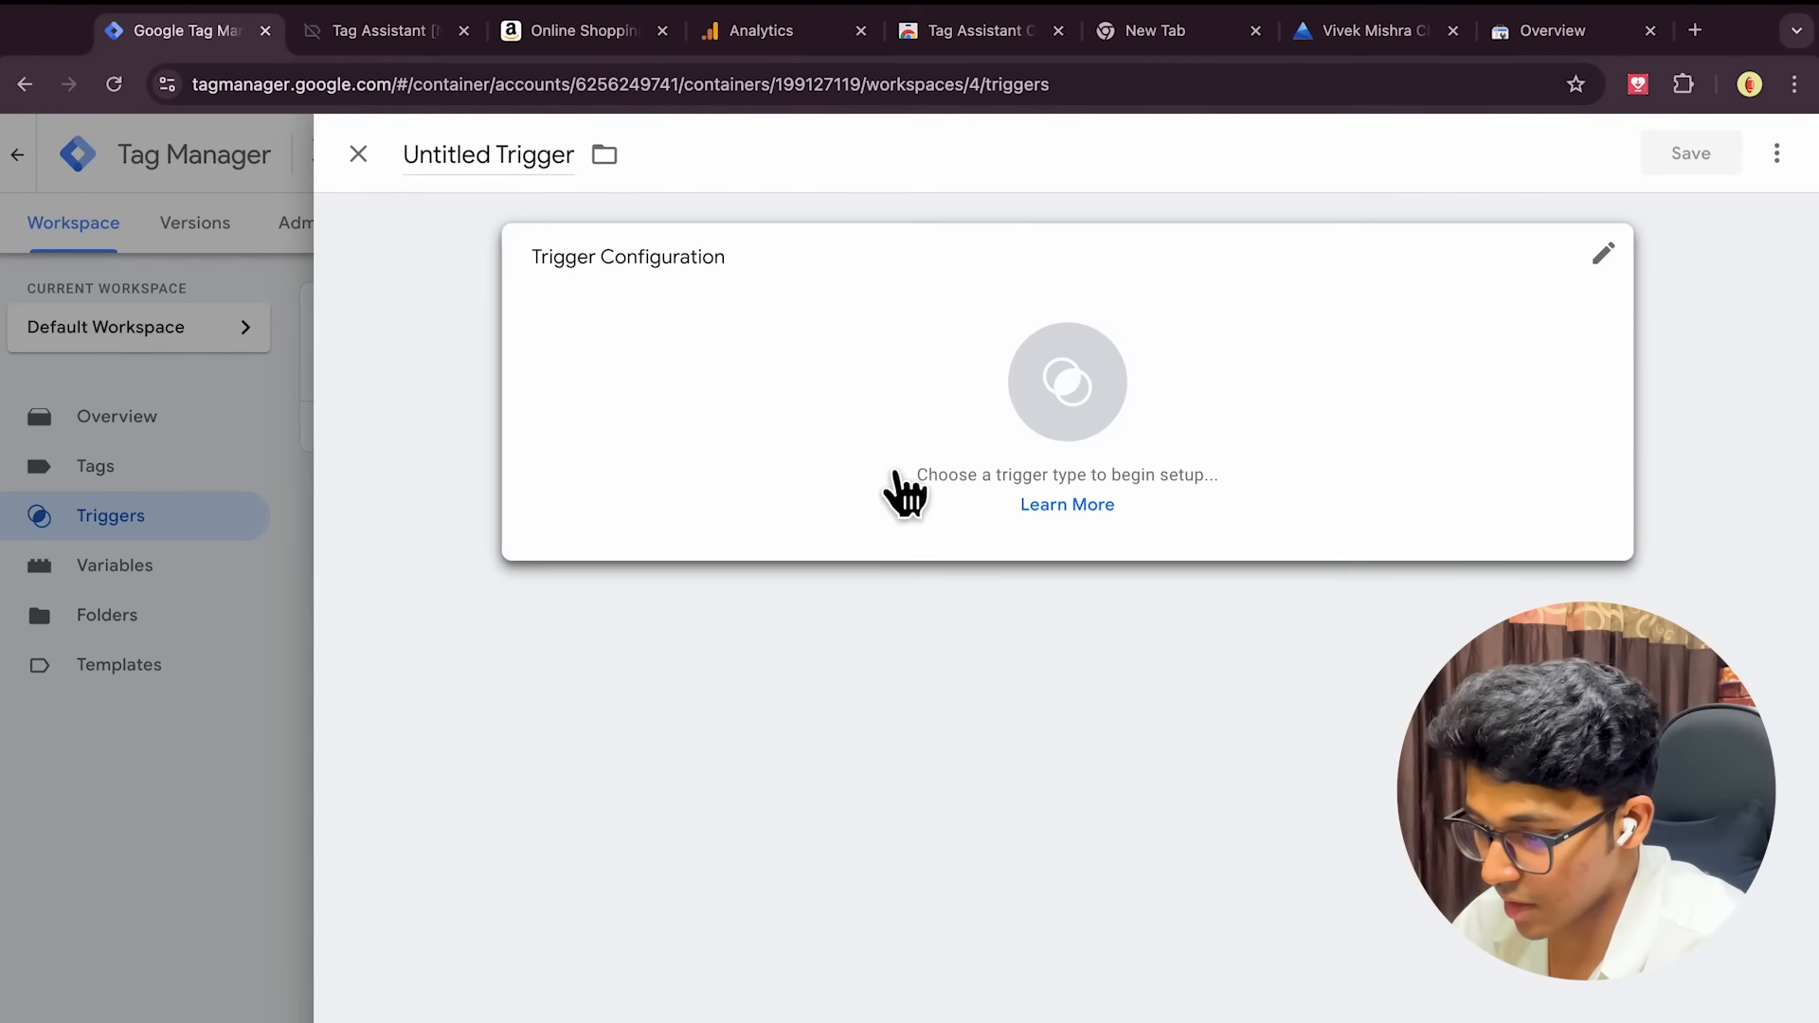
Make the new trigger fire on some Page Views where Page URL contains a value still to be entered
click(1099, 407)
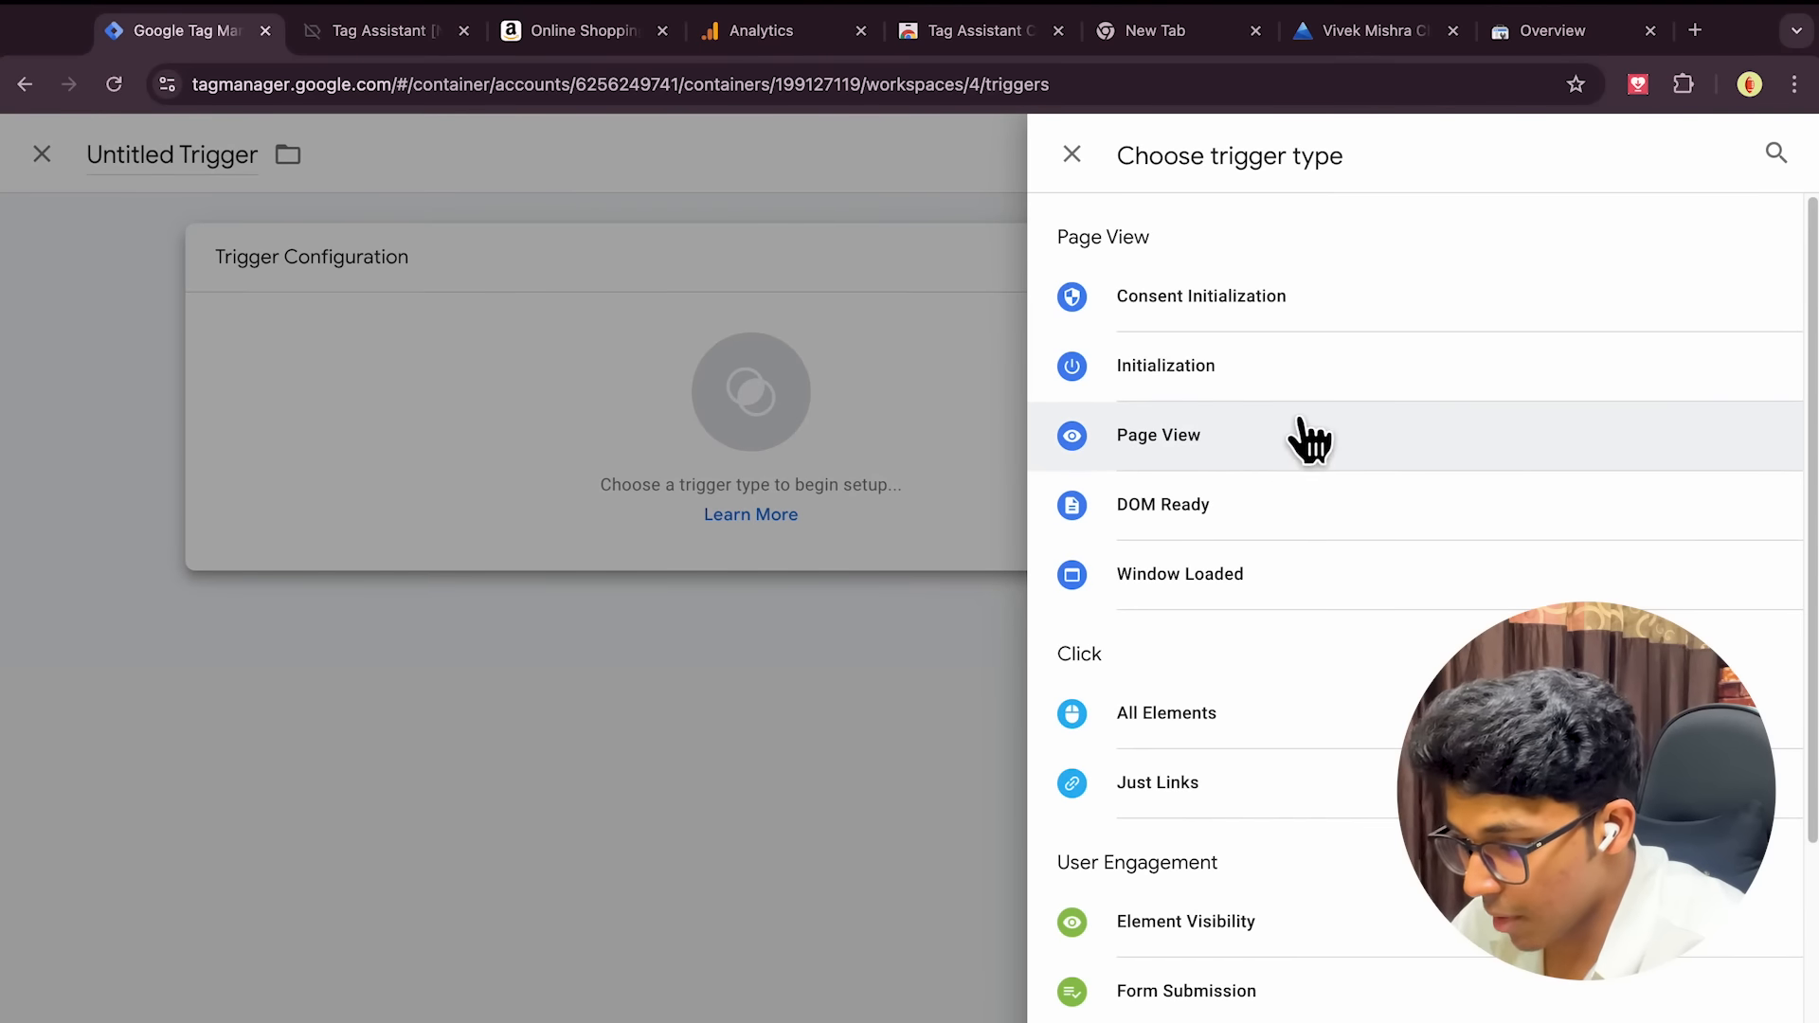
click(1269, 446)
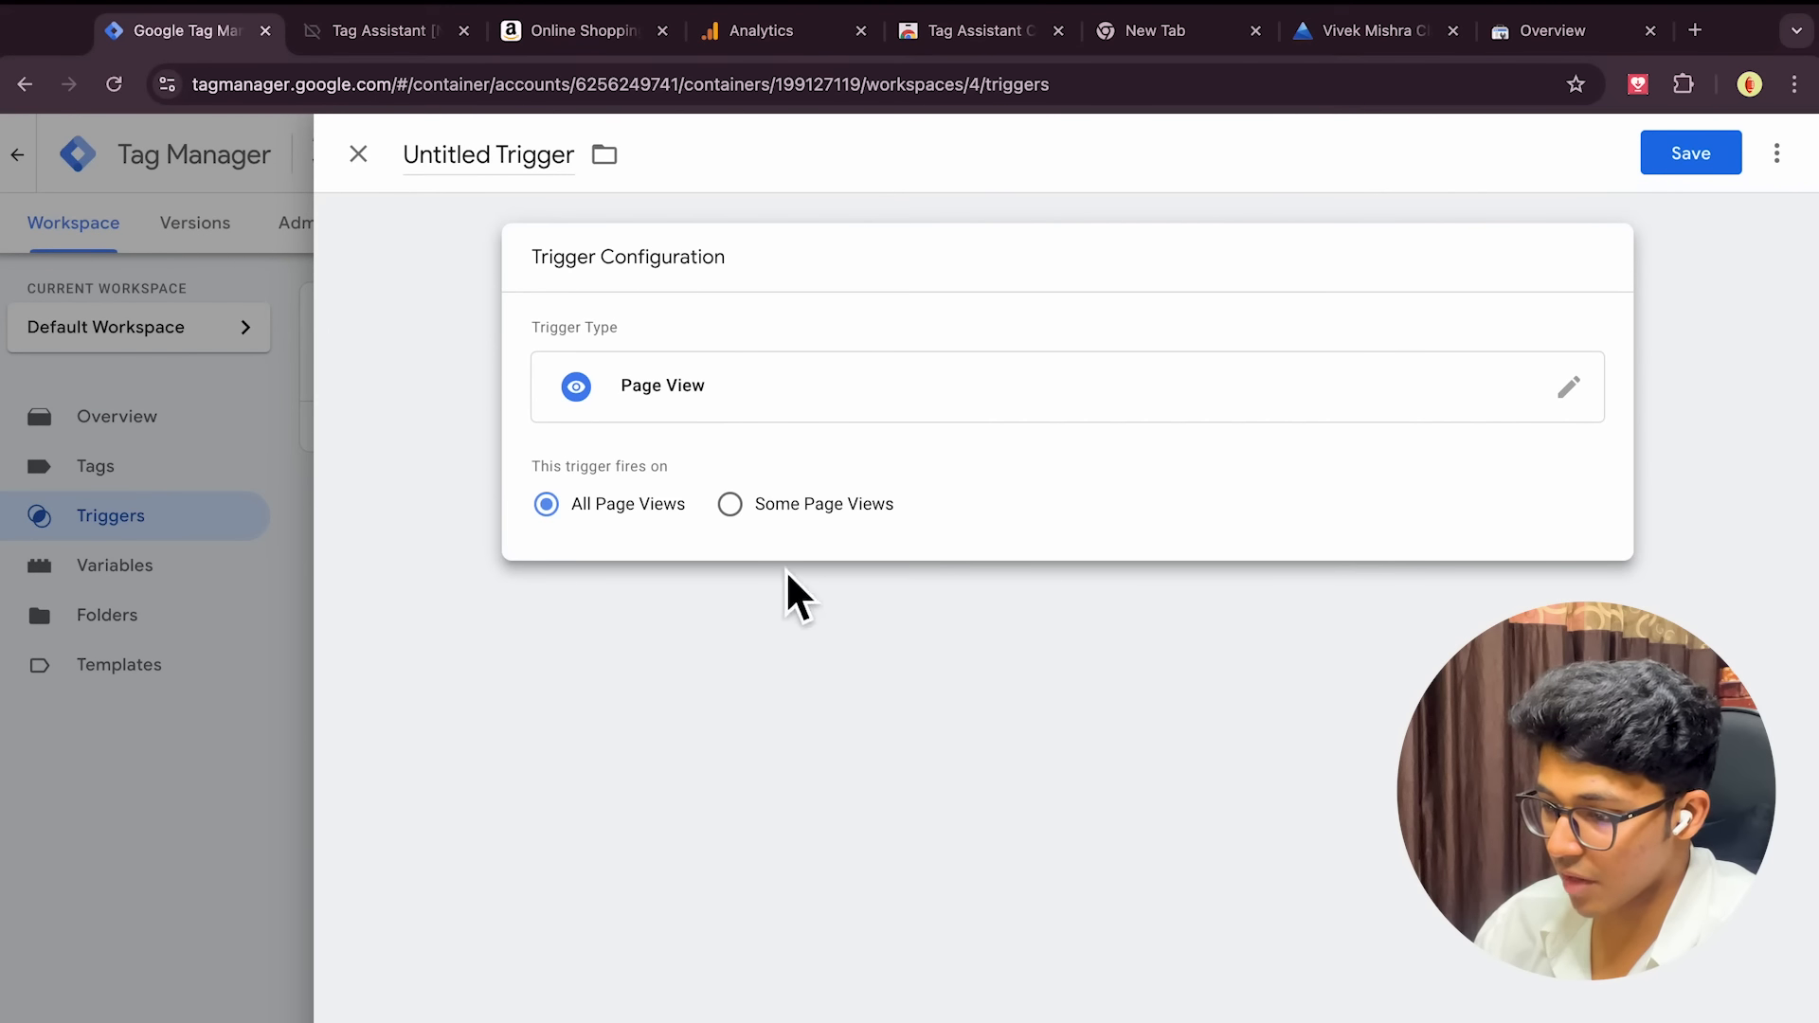
click(732, 503)
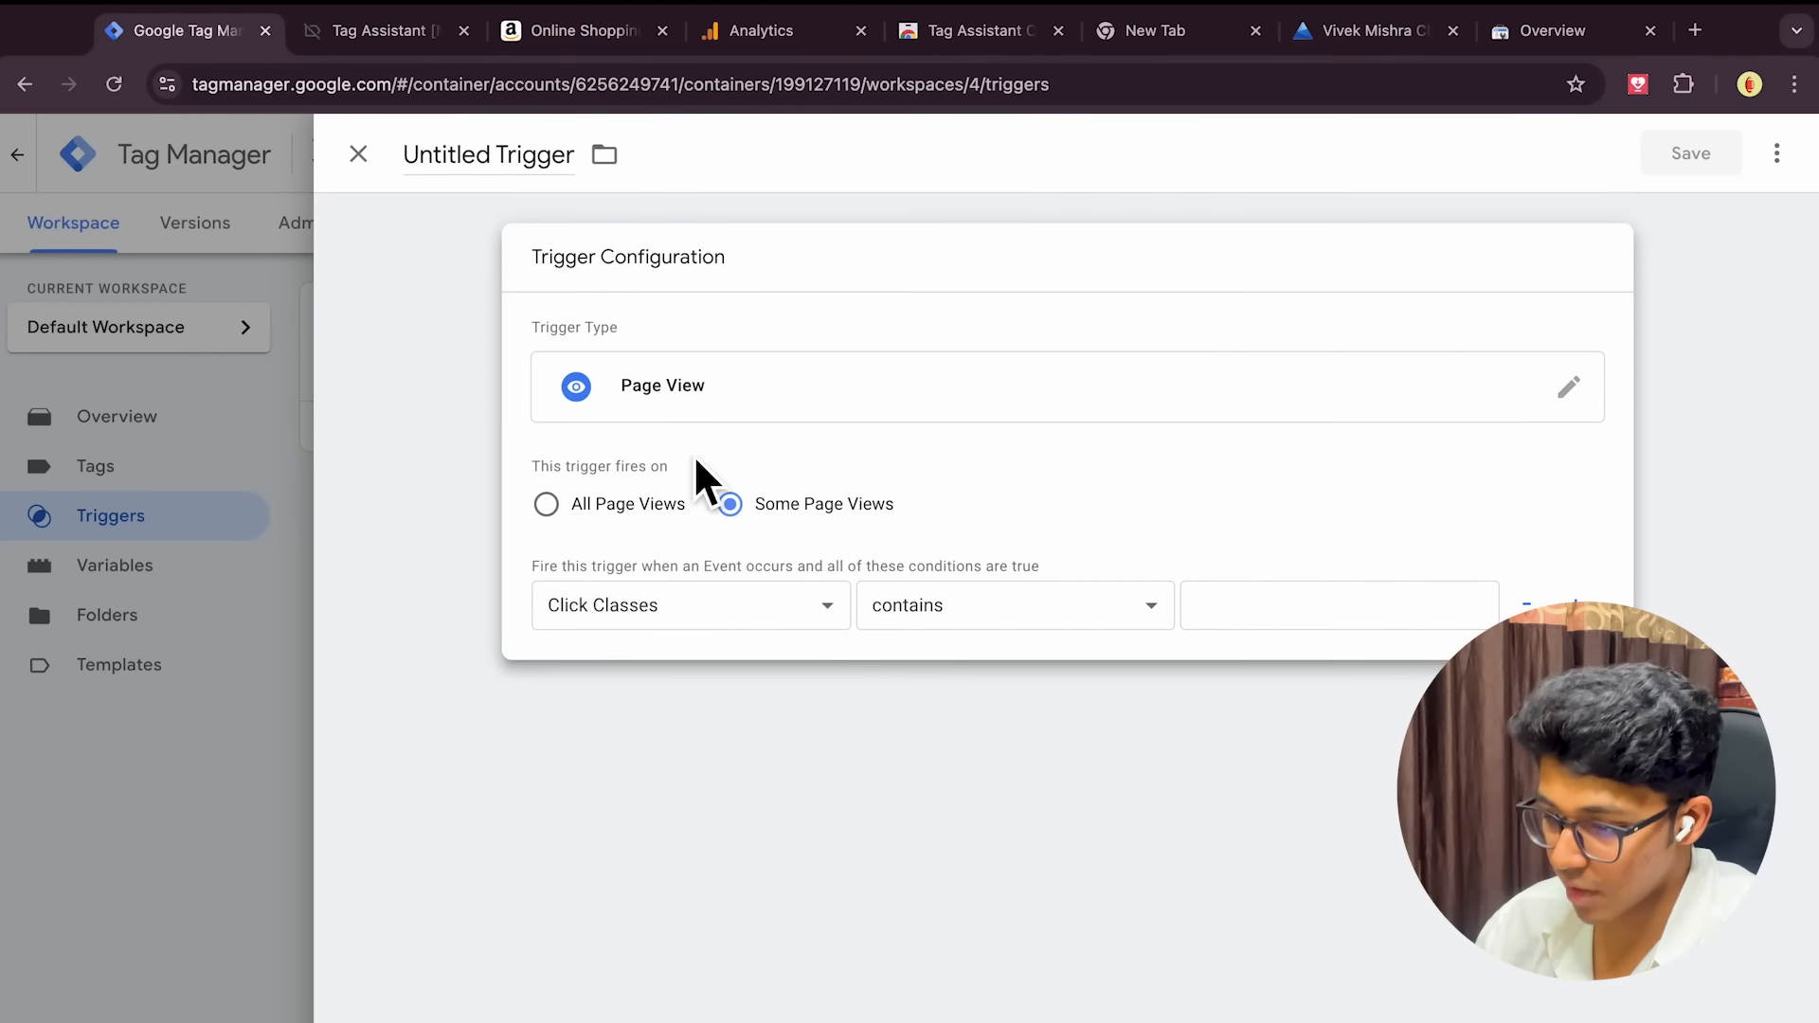
click(741, 614)
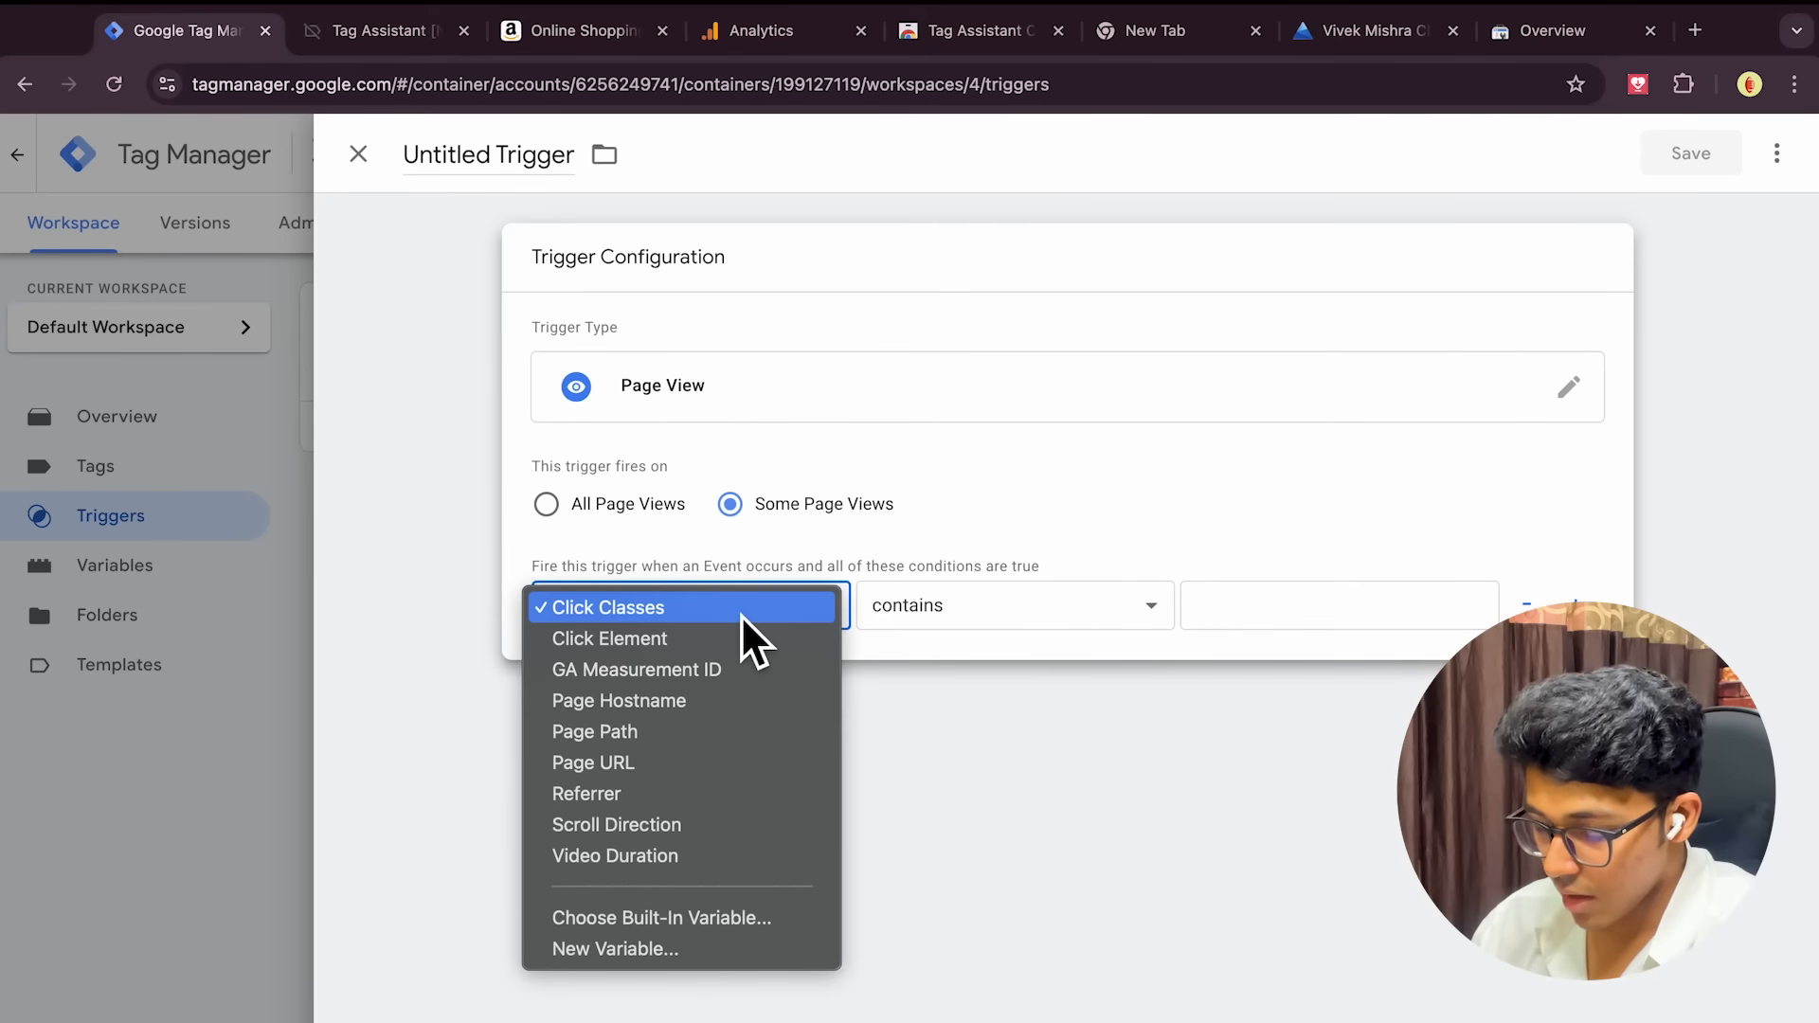
click(689, 763)
click(1264, 626)
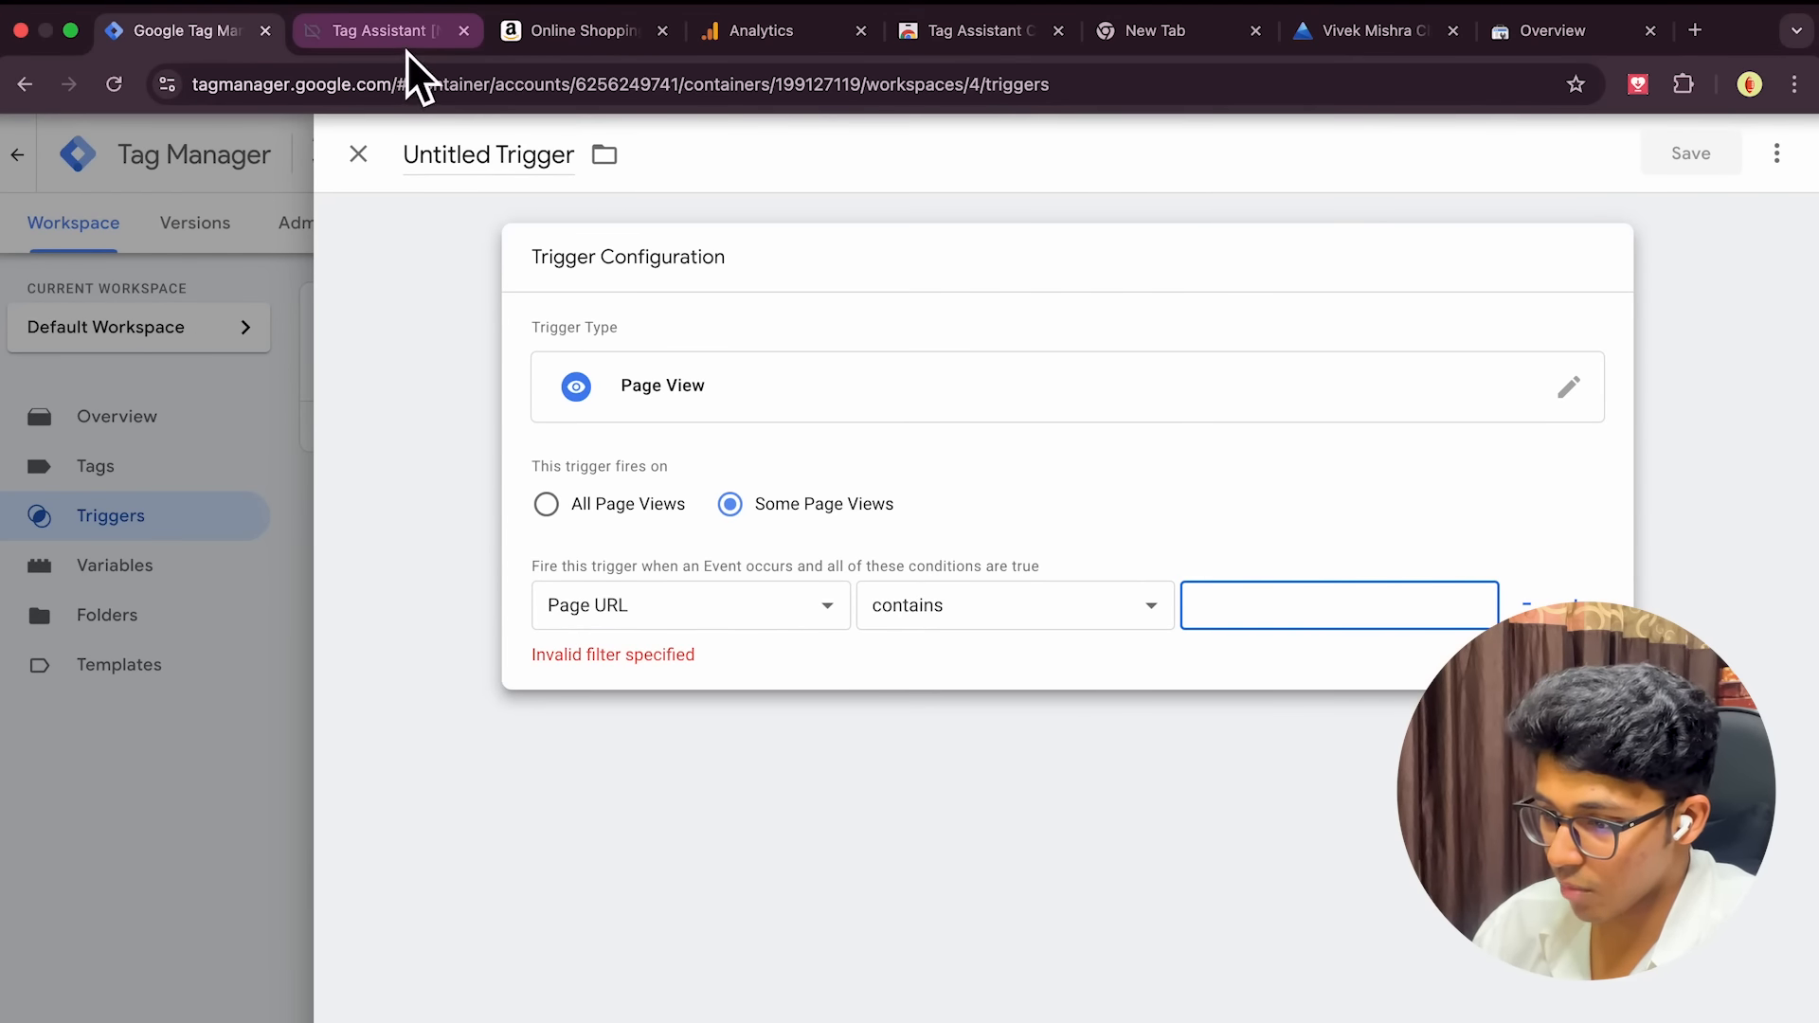
key(ctrl+Left)
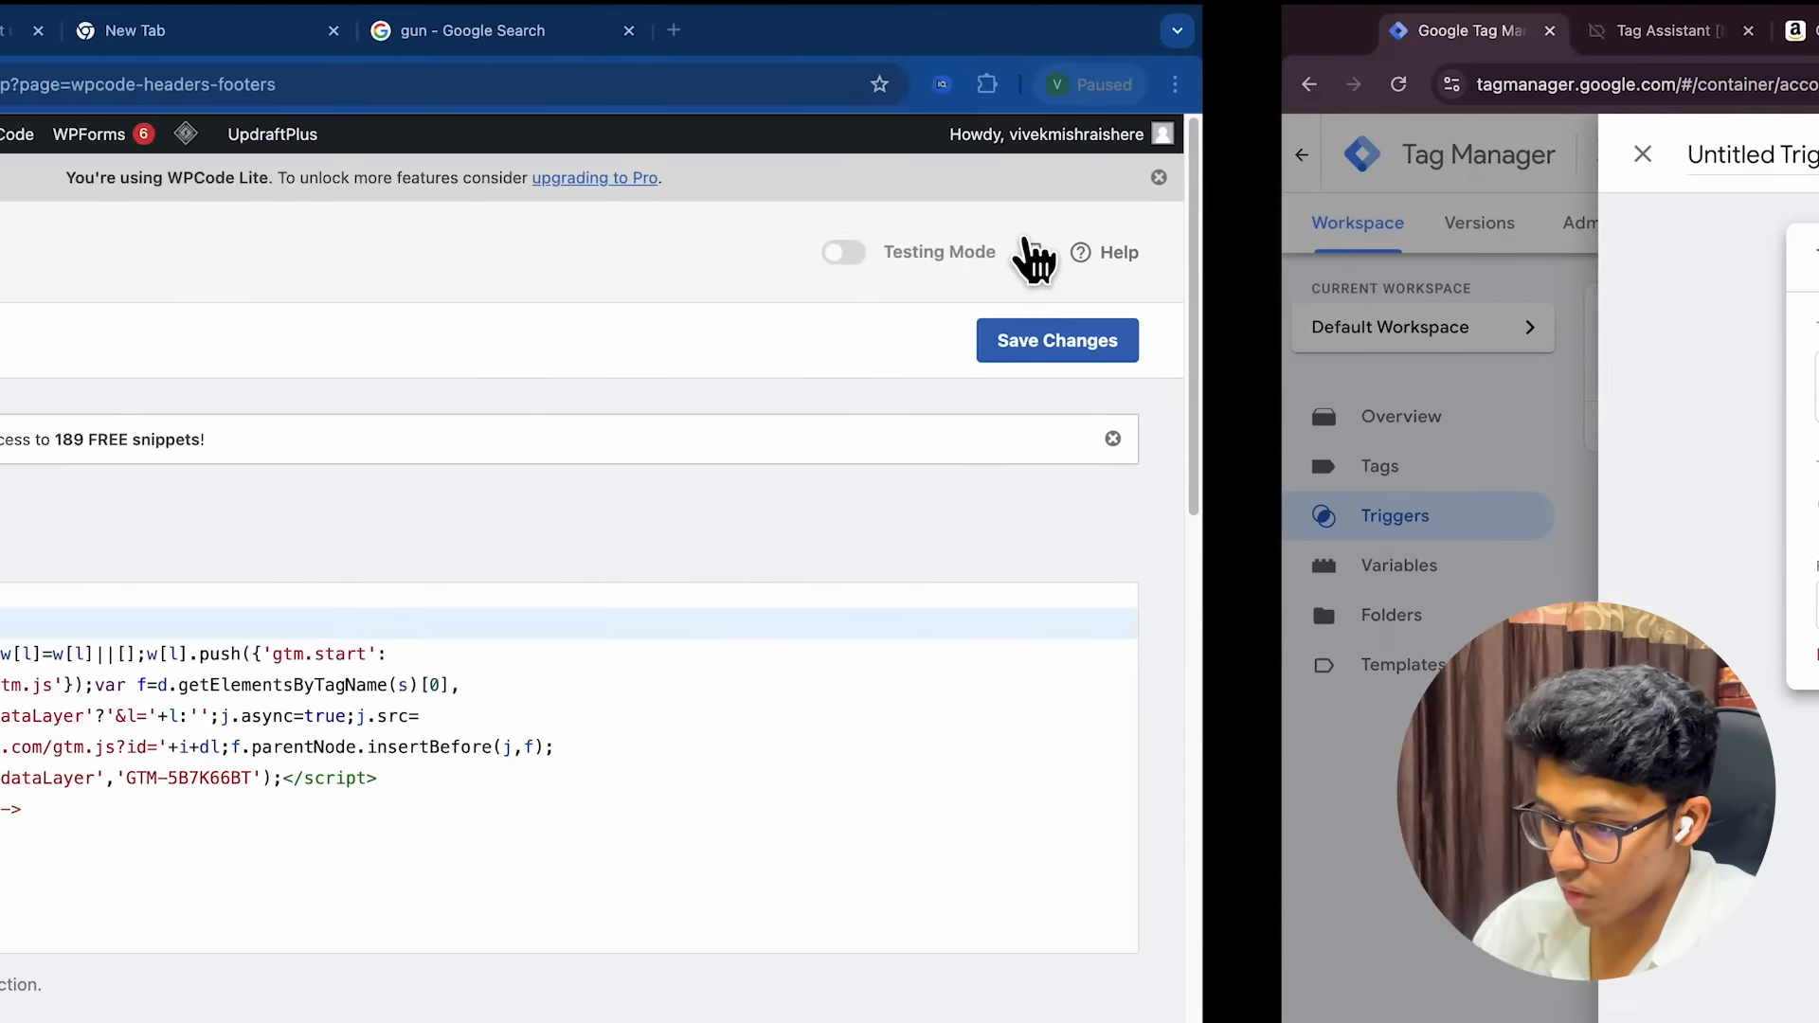
key(ctrl+Right)
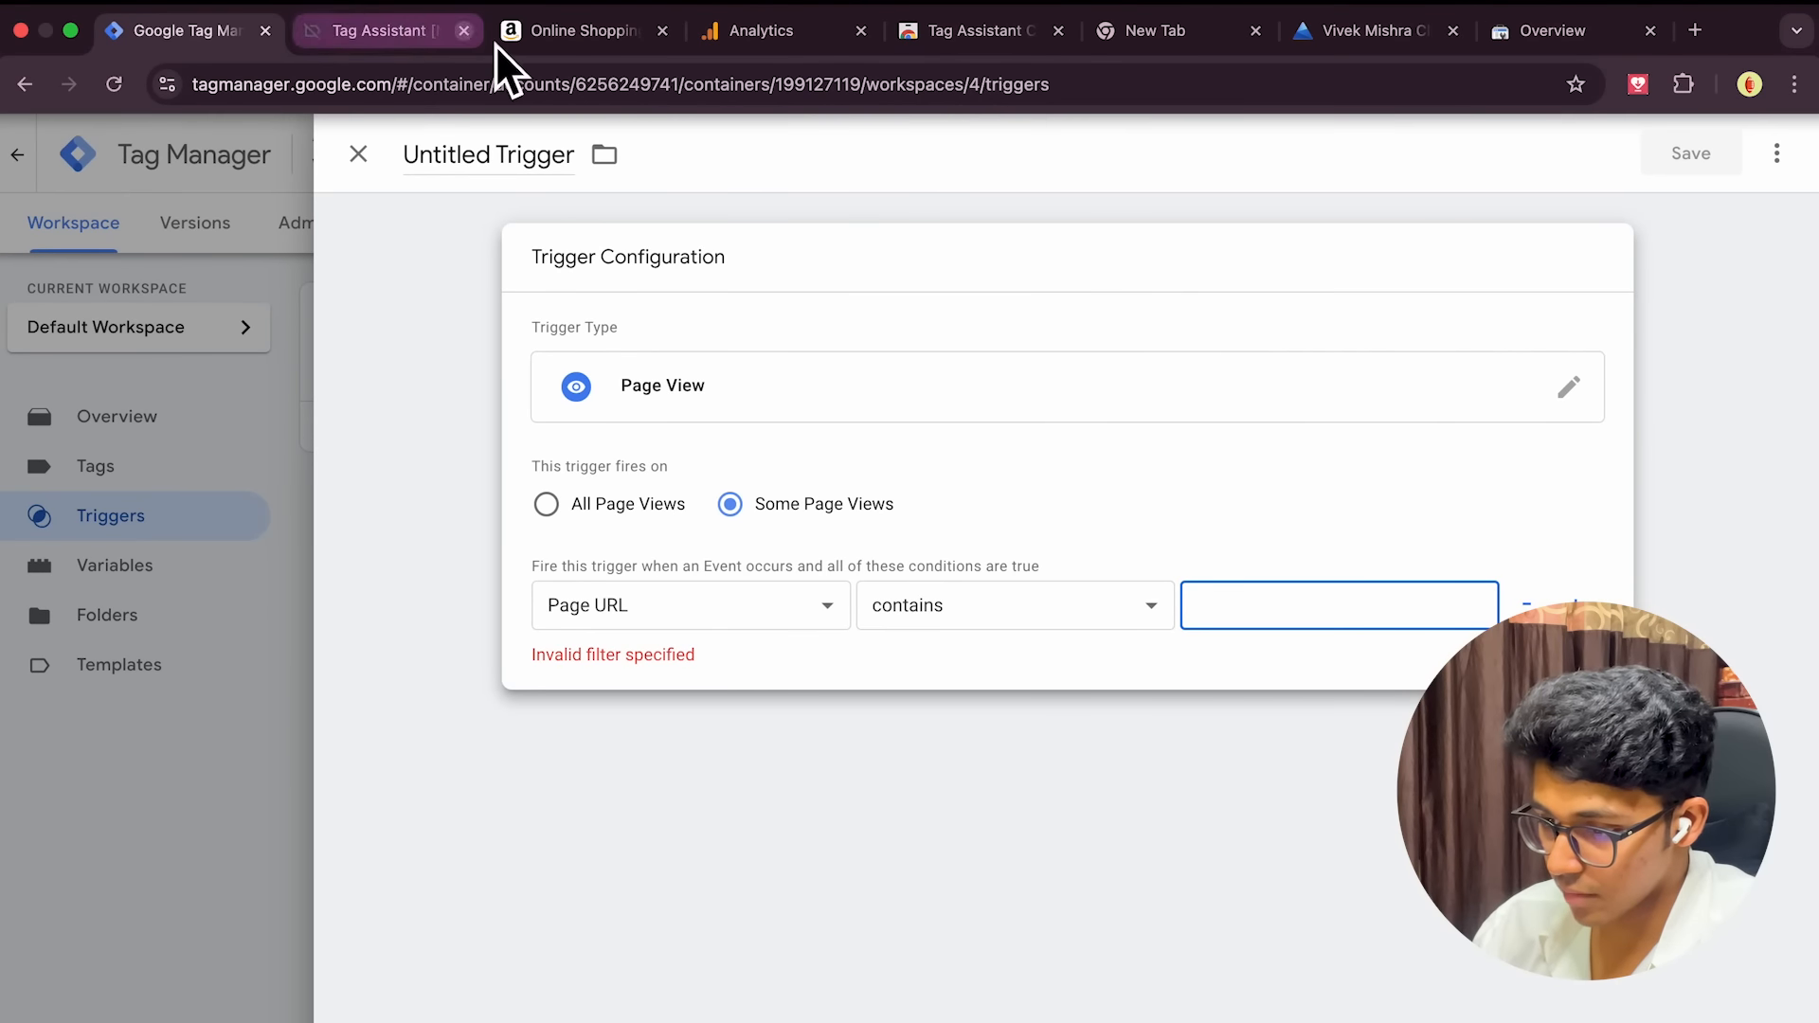
Dismiss the Diwali popup and open the Contact page, confirming its /contact/ URL in Tag Assistant
click(405, 32)
click(536, 34)
scroll(513, 285, left, 3)
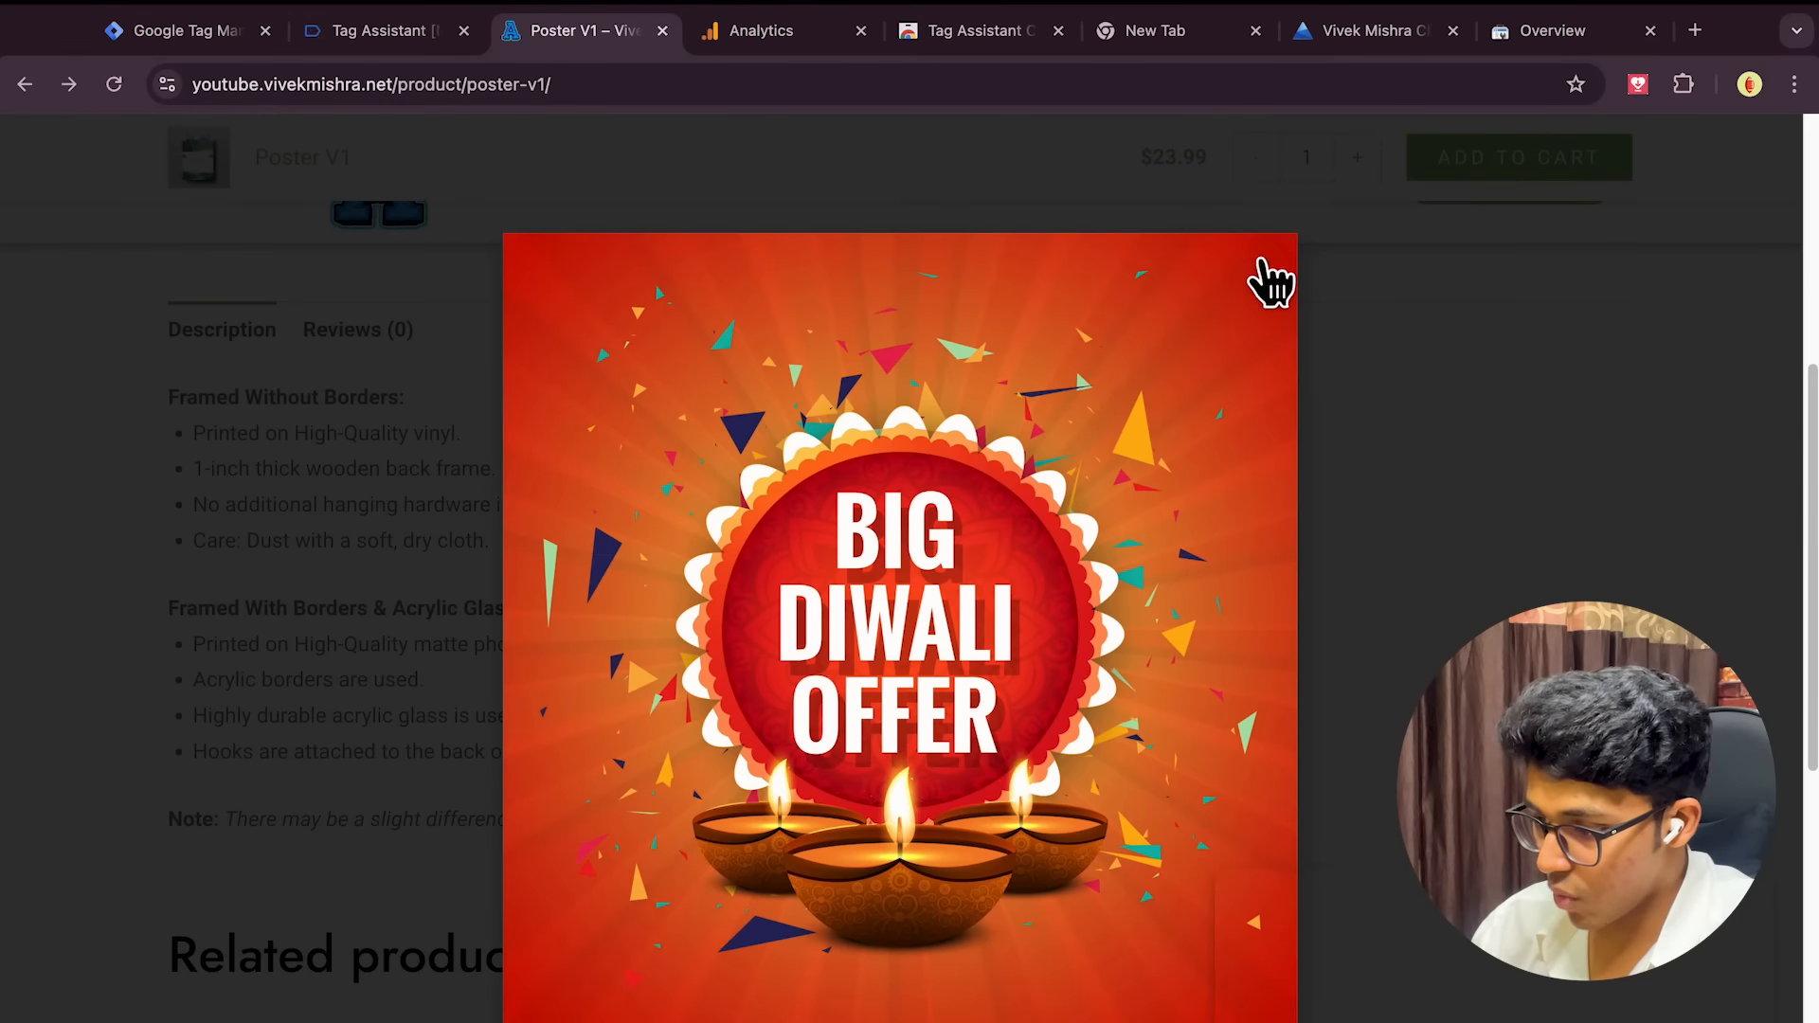
click(1262, 263)
scroll(1190, 390, up, 6)
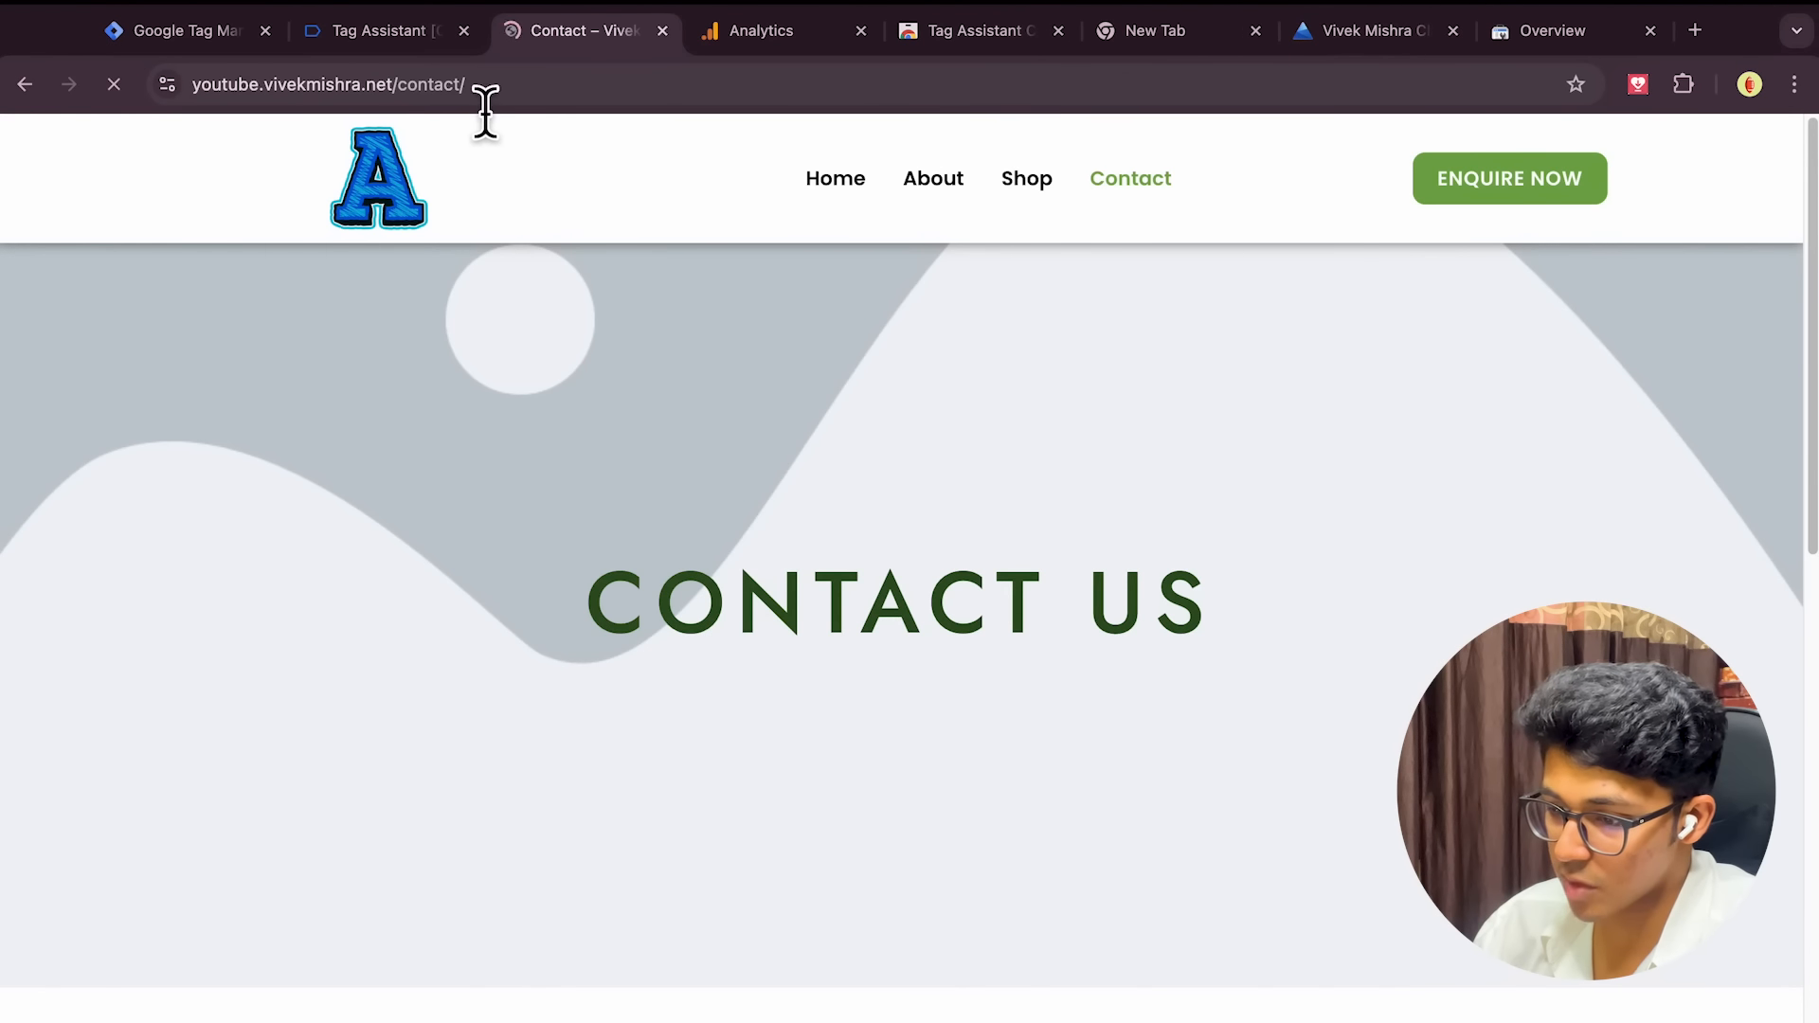
click(432, 86)
click(434, 94)
click(462, 92)
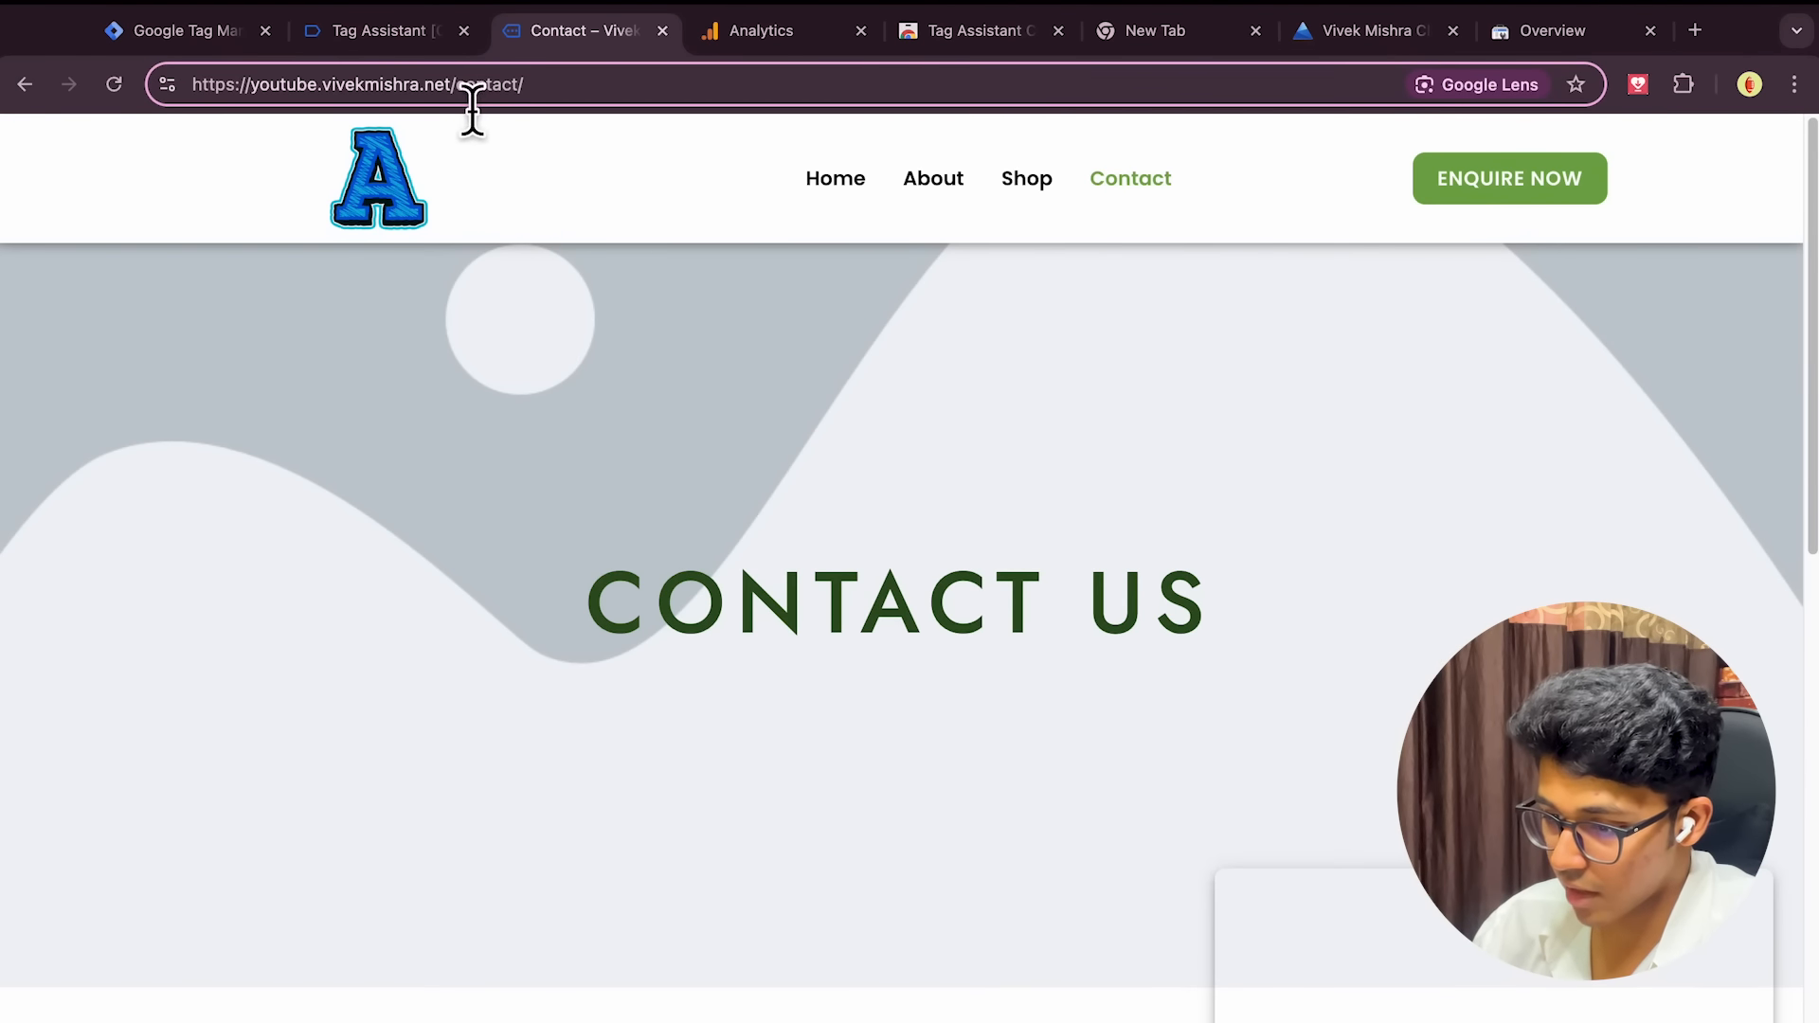
drag(468, 94, 519, 99)
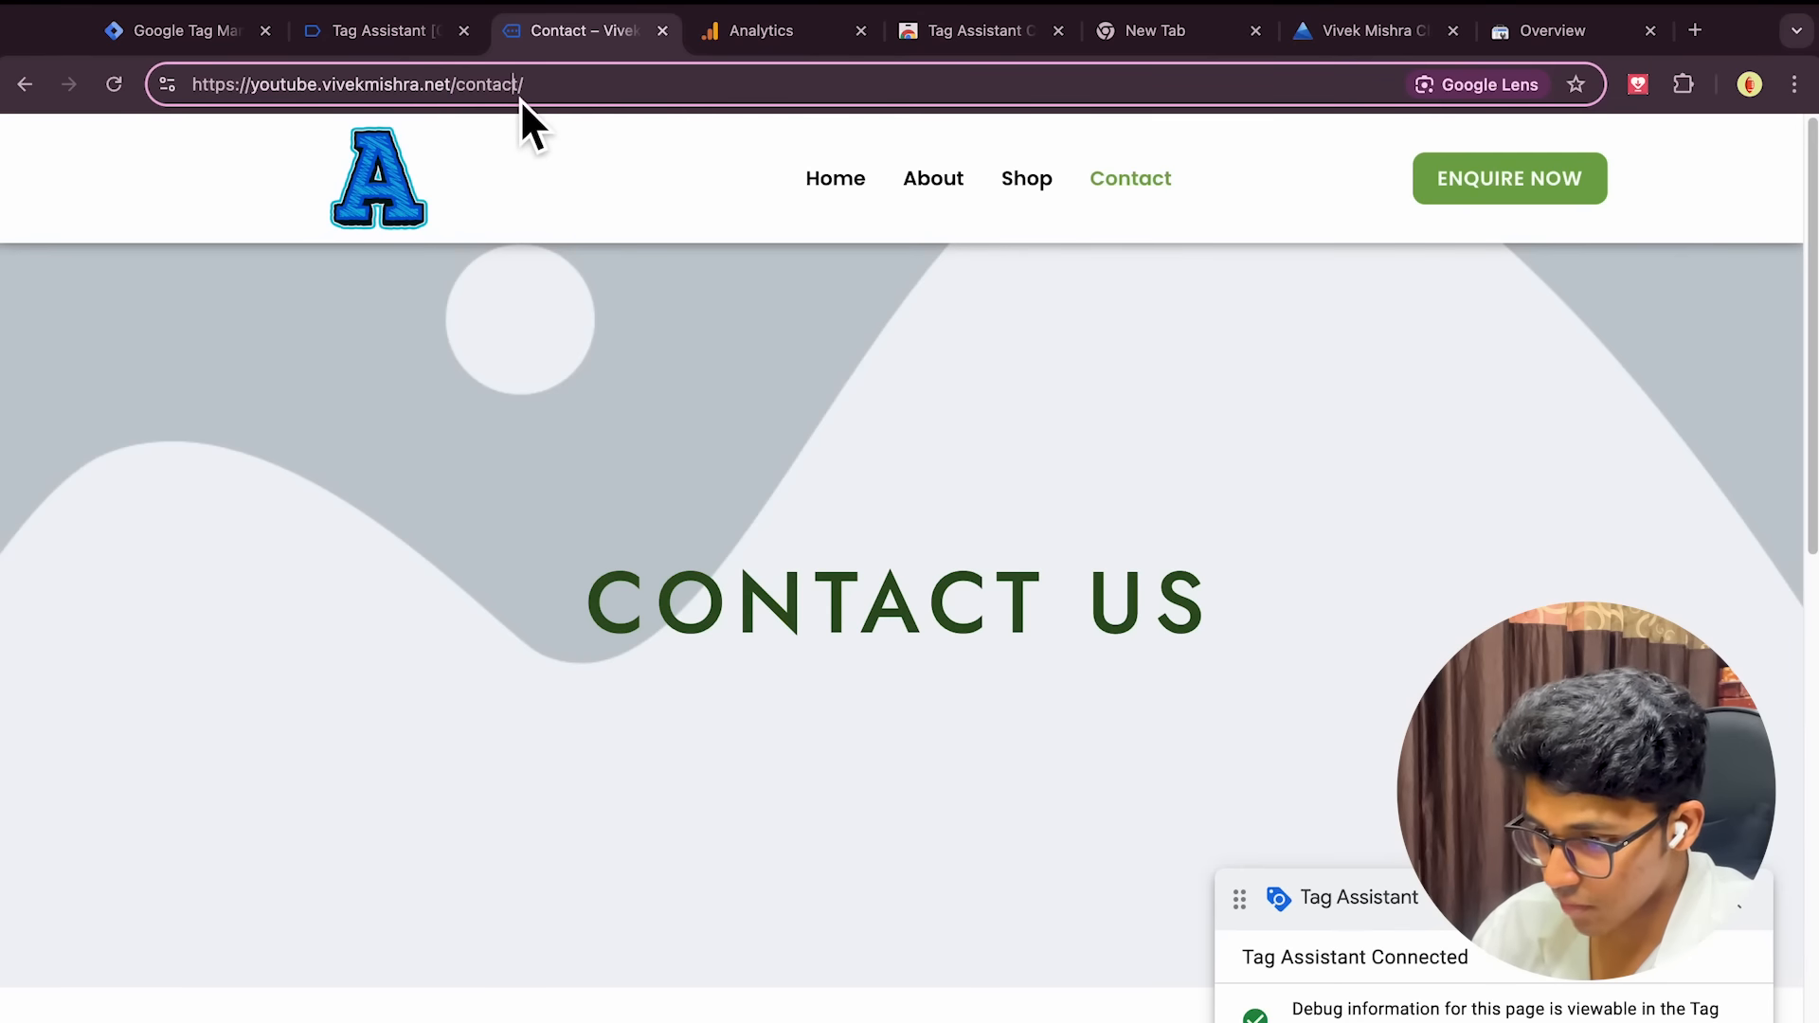
click(418, 43)
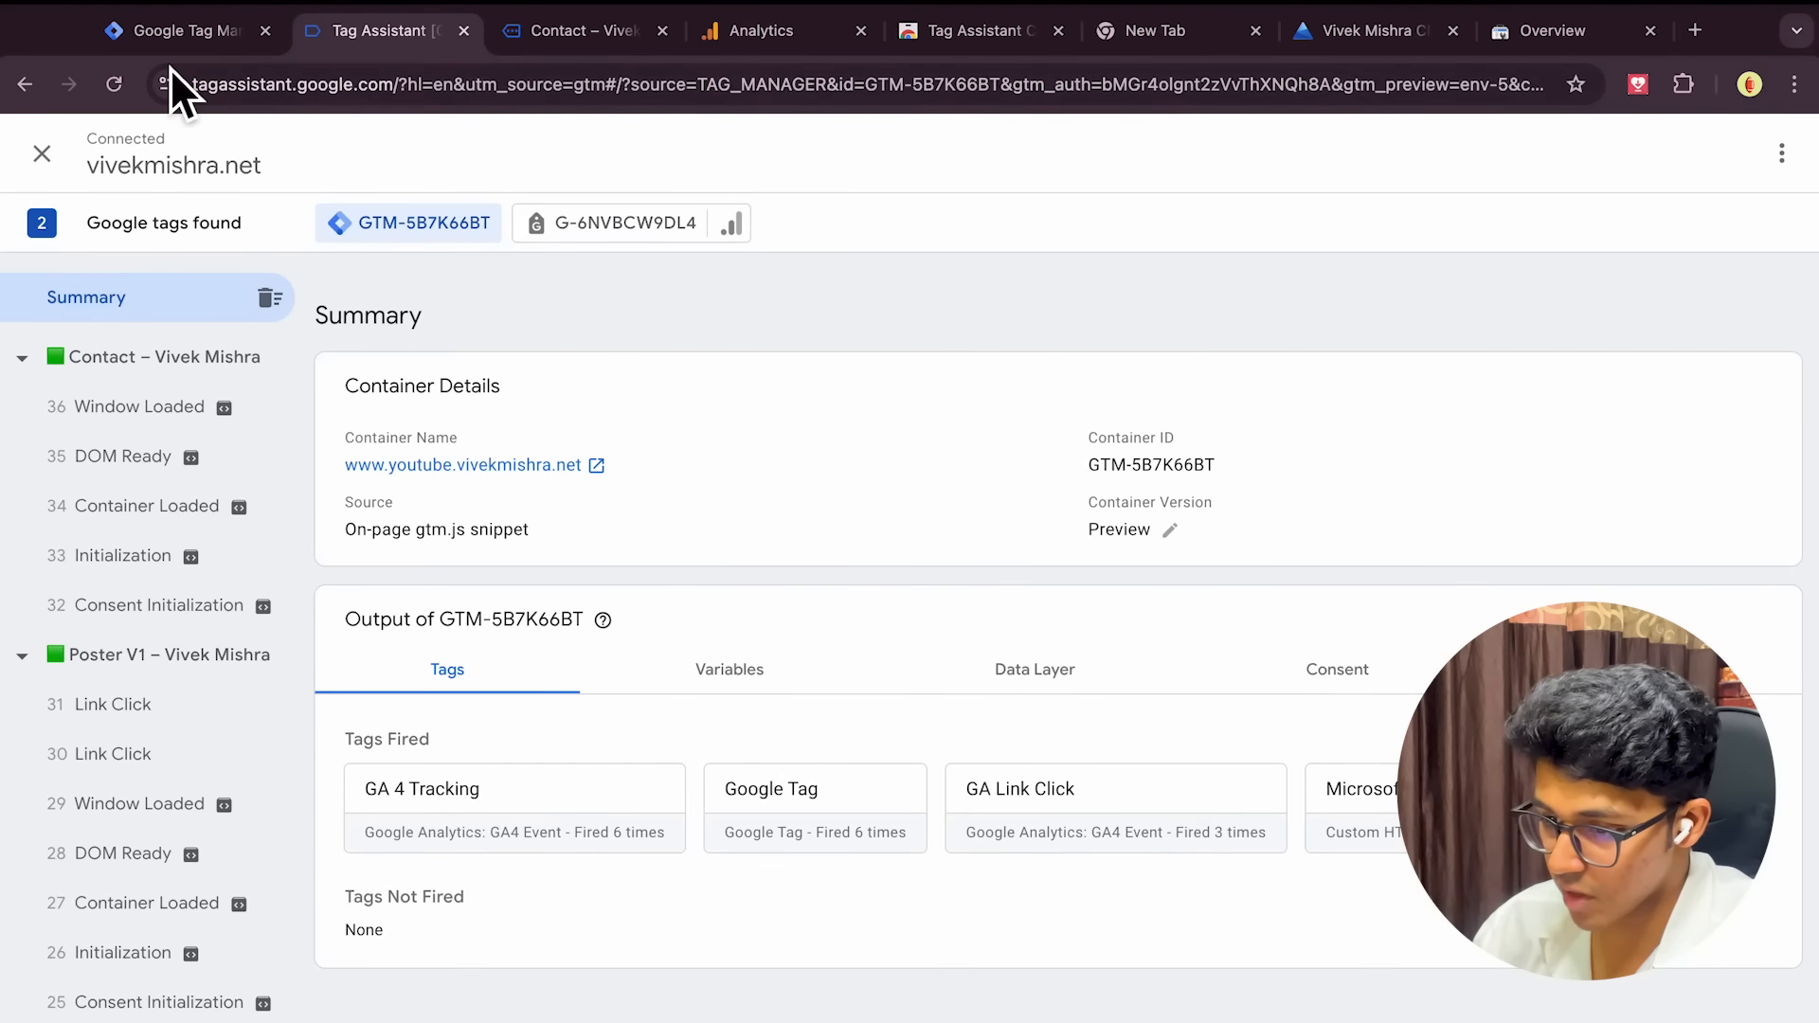
click(172, 36)
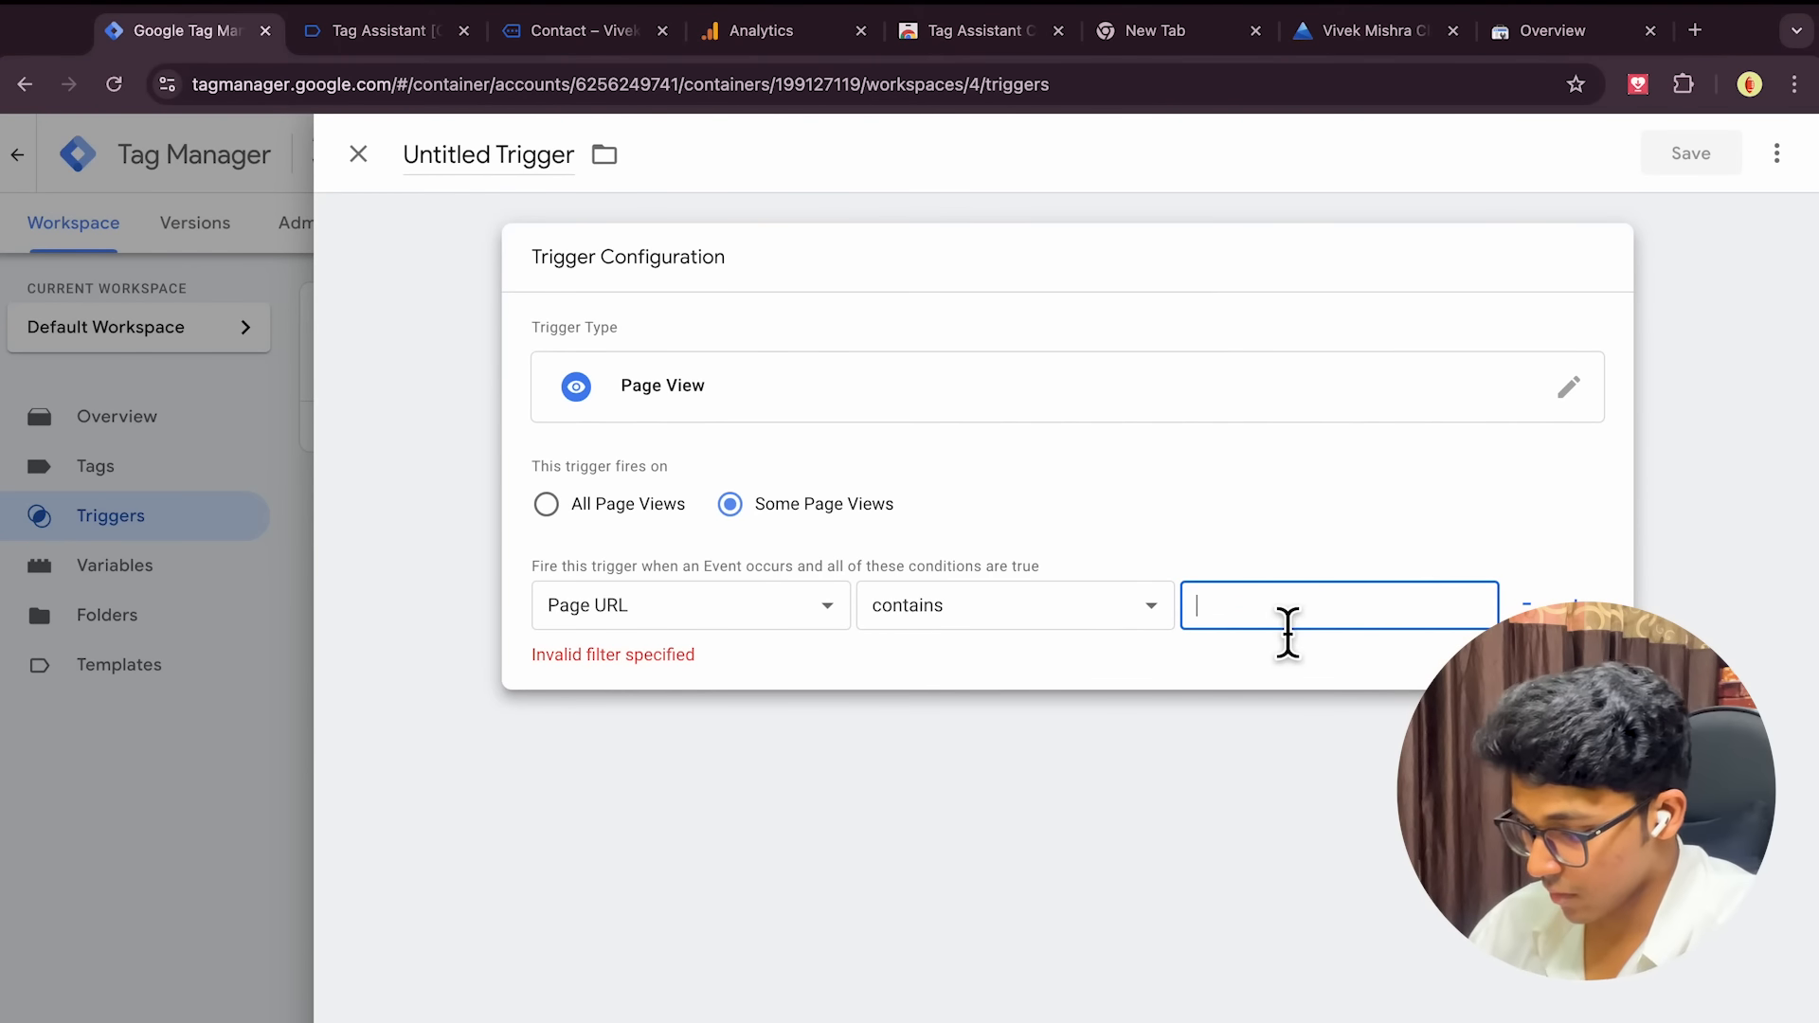
Enter 'contact' as the Page URL value, name the trigger 'Visited Contact Page' and save it
text(contact)
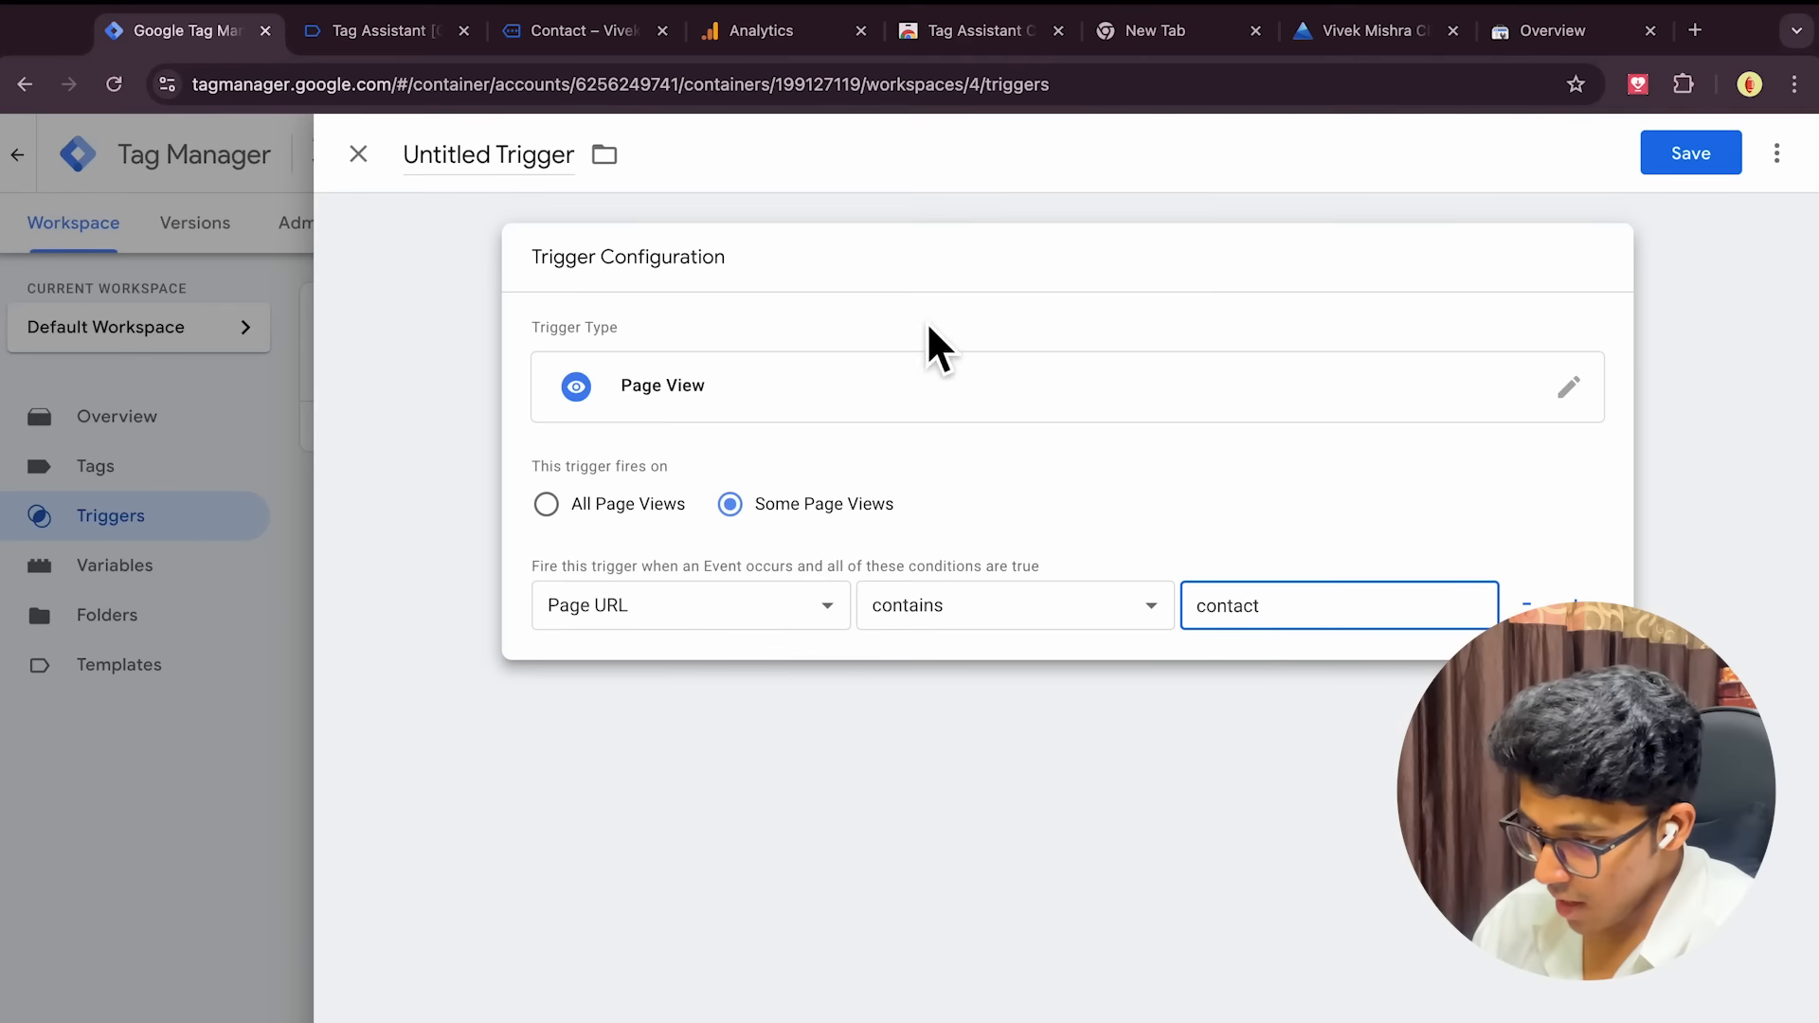
click(532, 176)
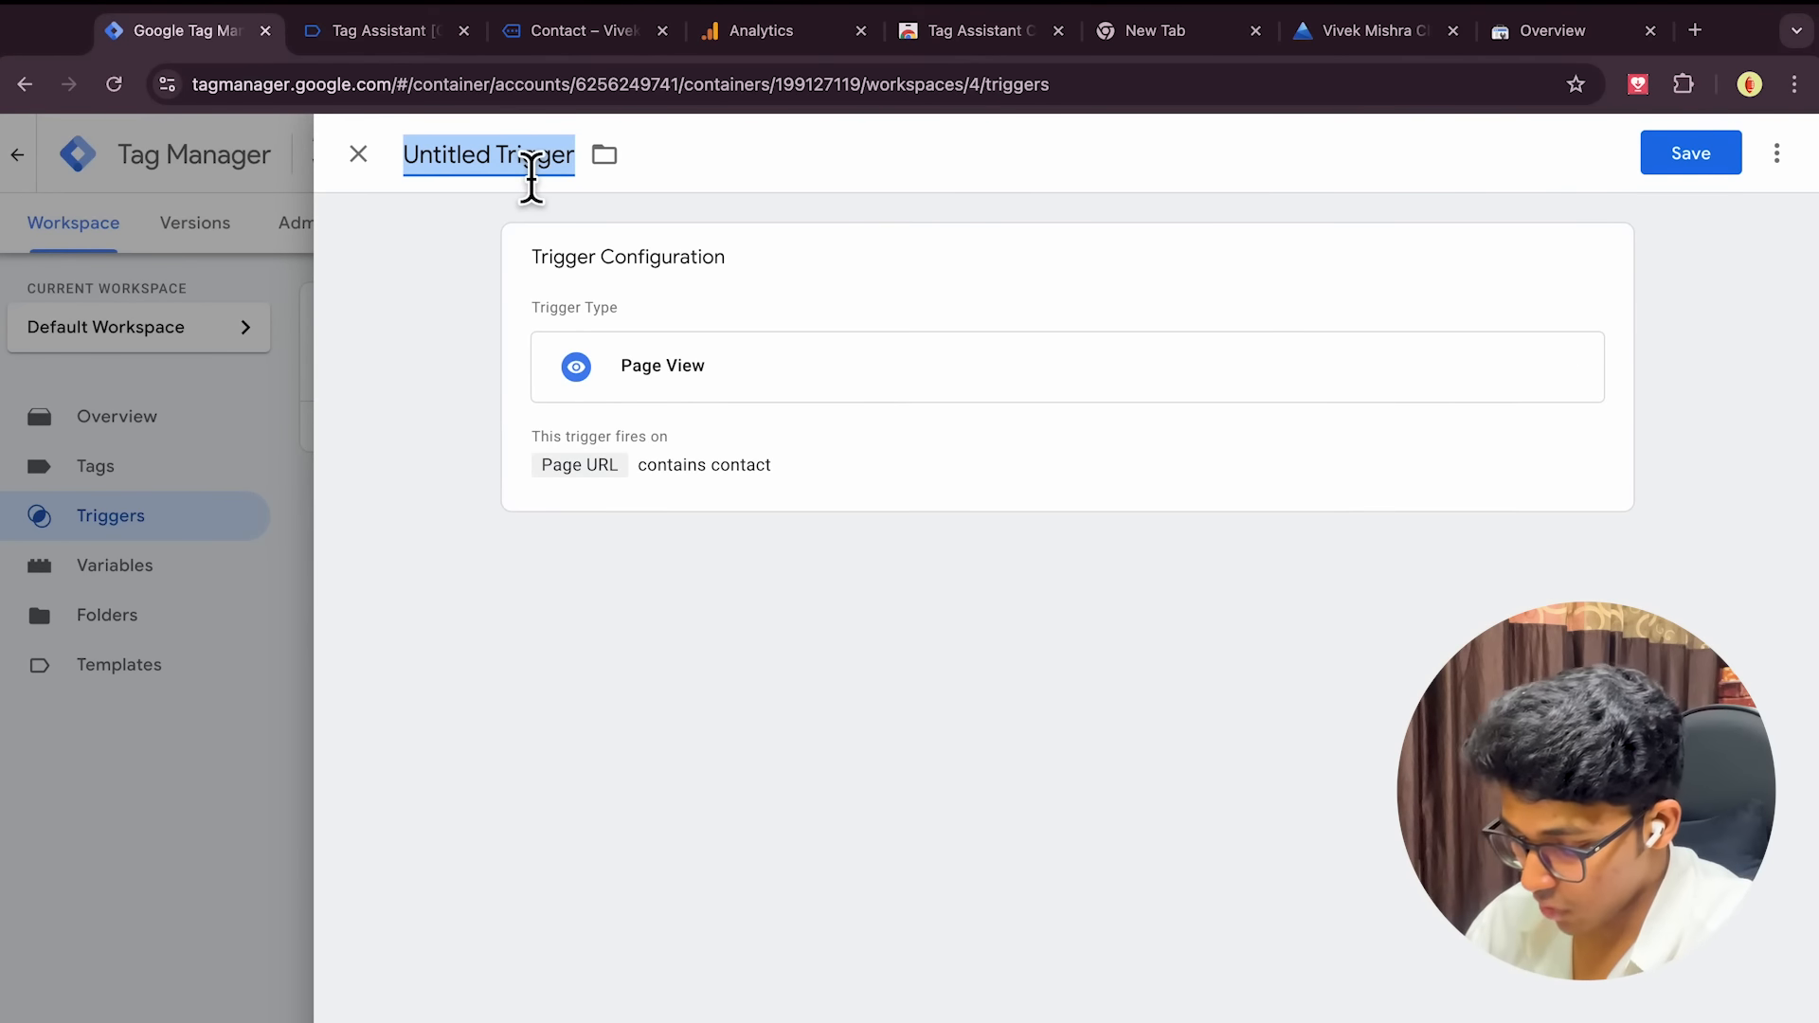
text(Visited Contact Page)
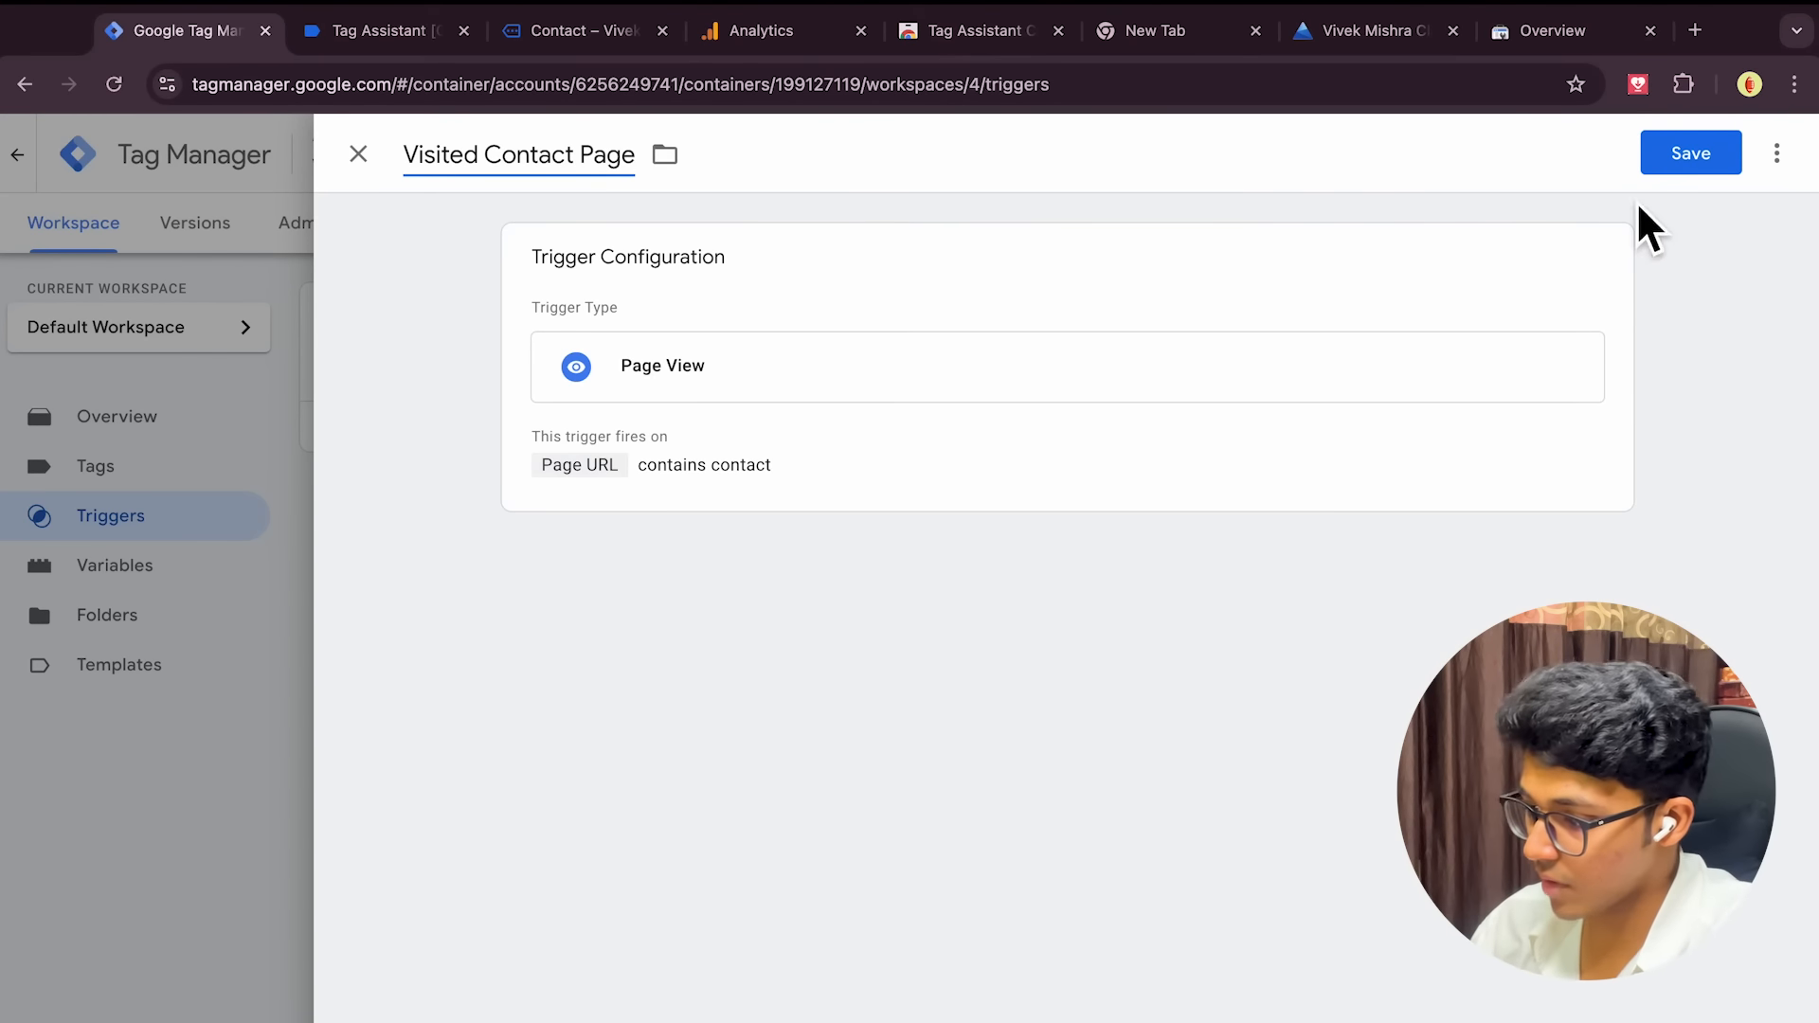
click(1671, 172)
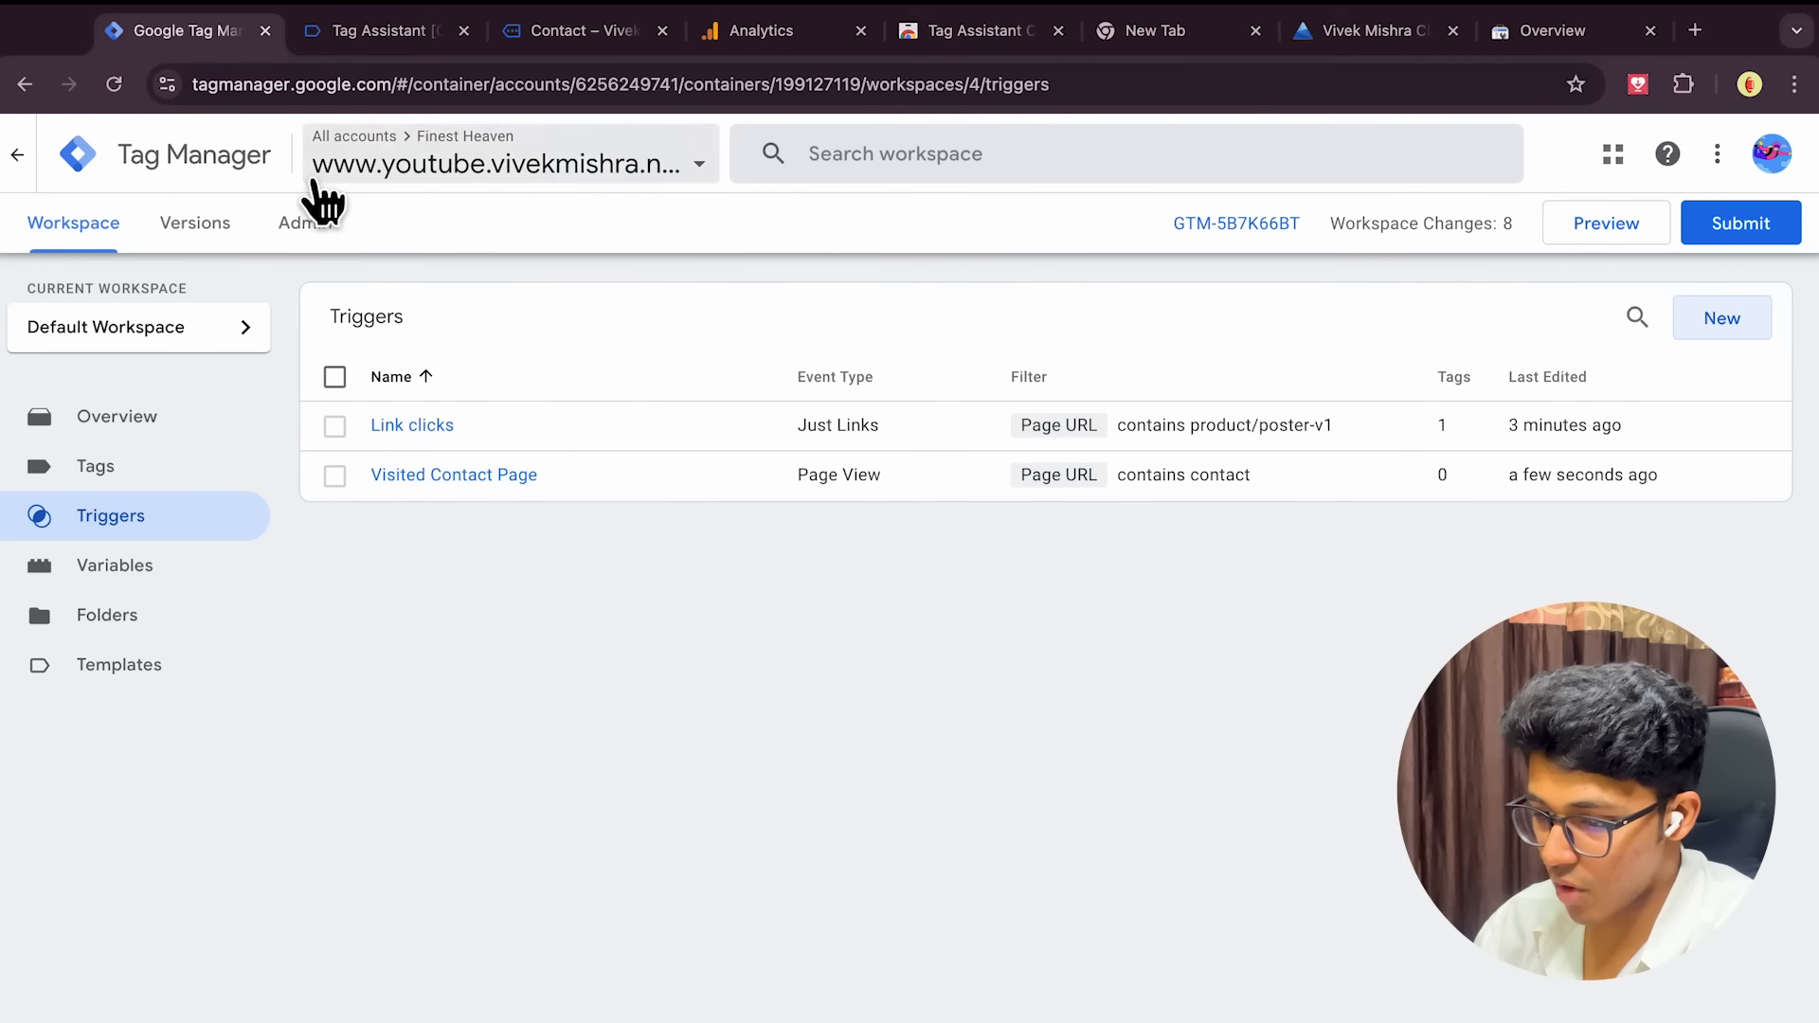
Create a new GA4 Event tag using the GA Measurement ID variable and event name visited_contact
click(143, 473)
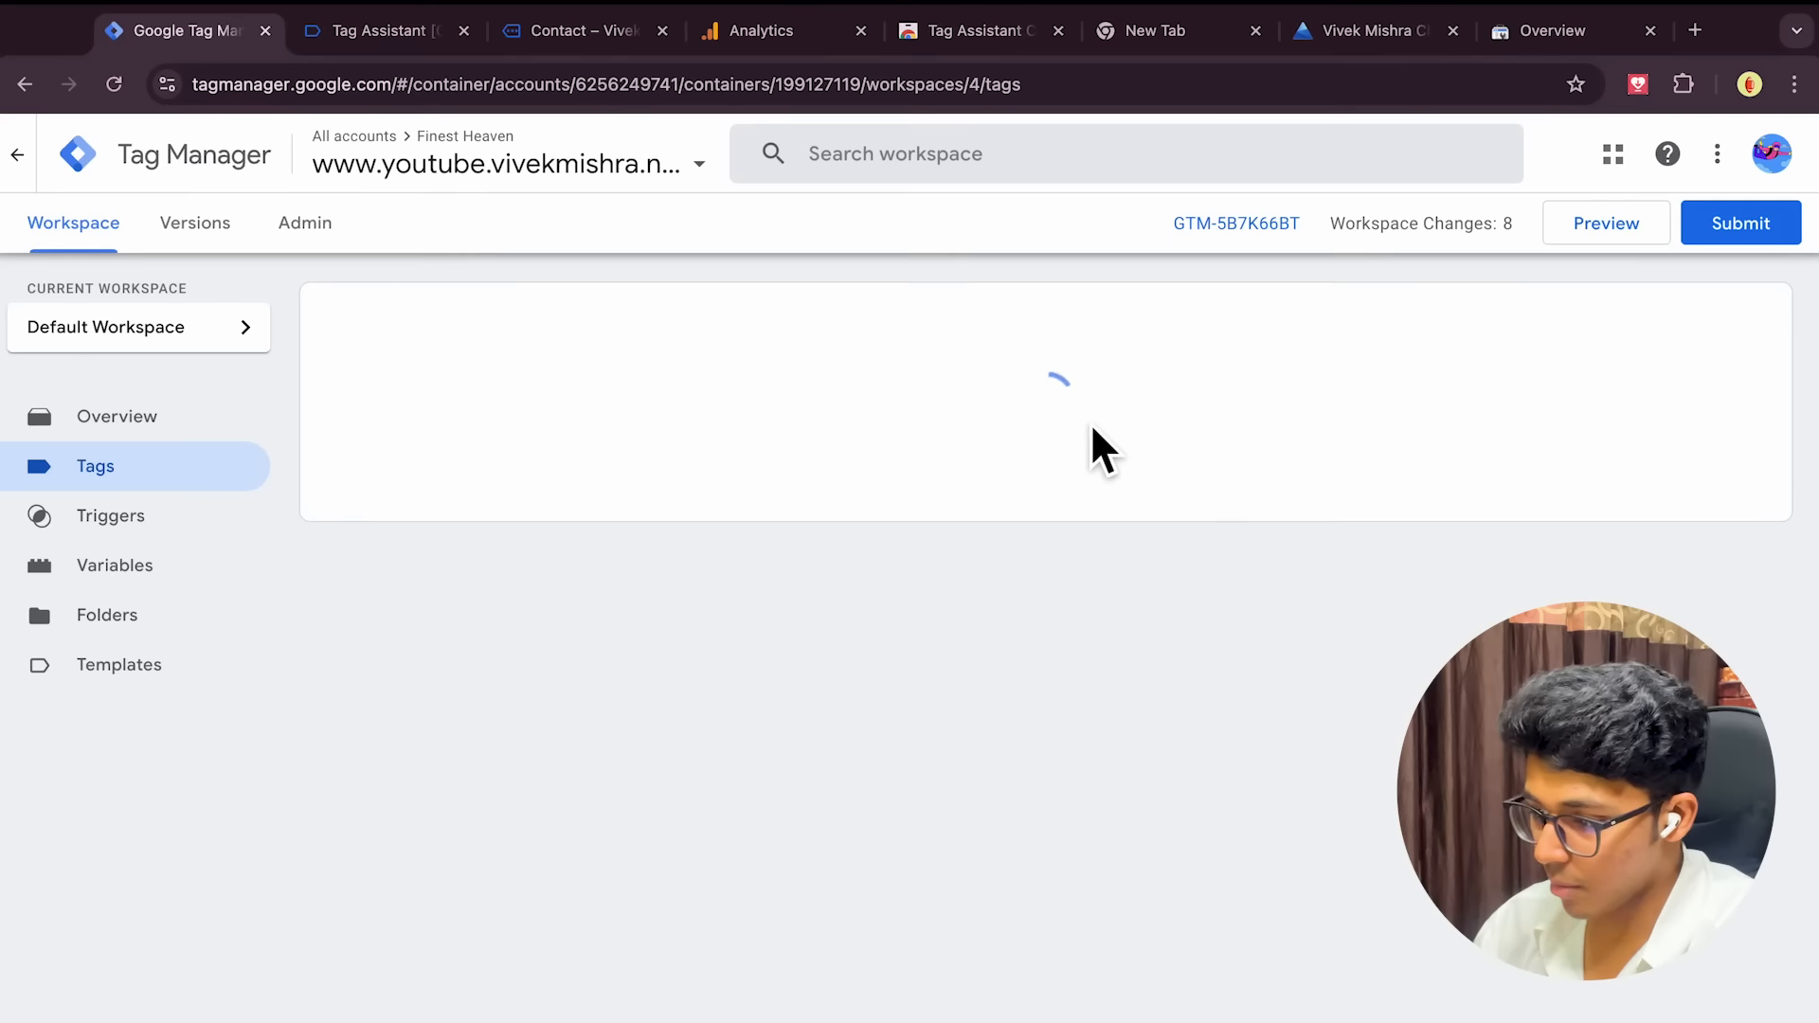
click(1730, 326)
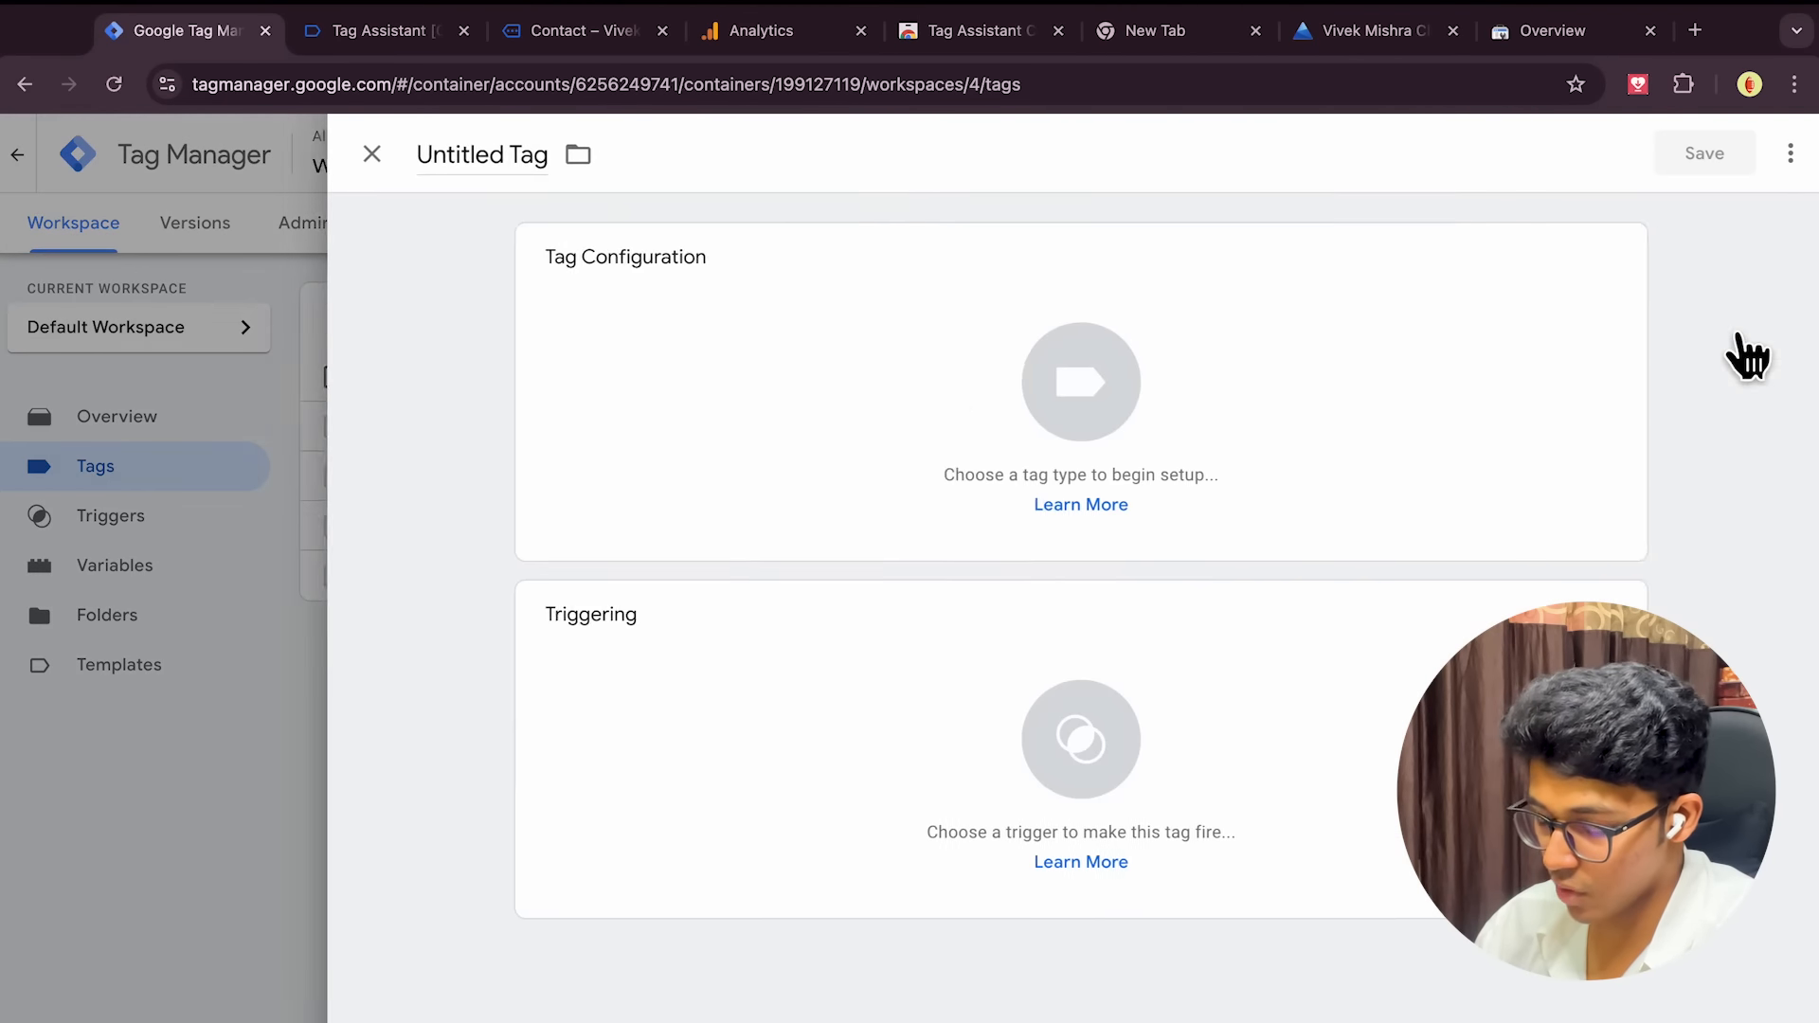
click(941, 407)
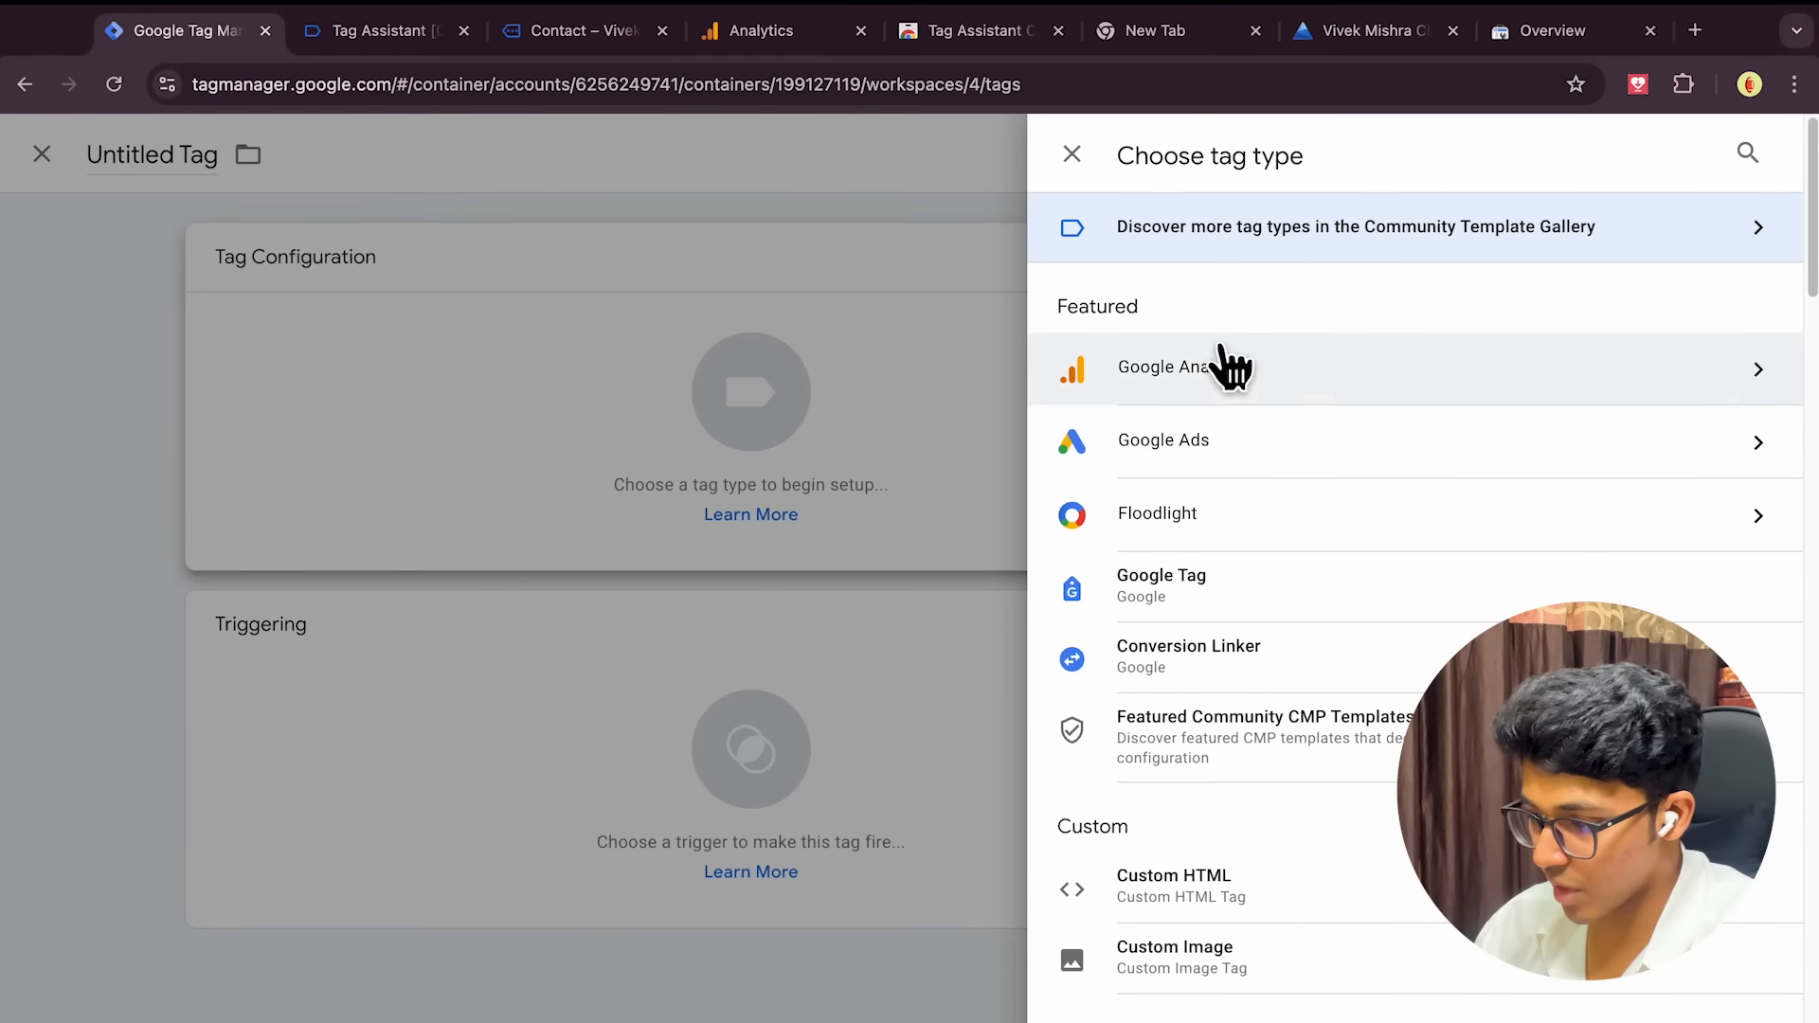
click(1435, 393)
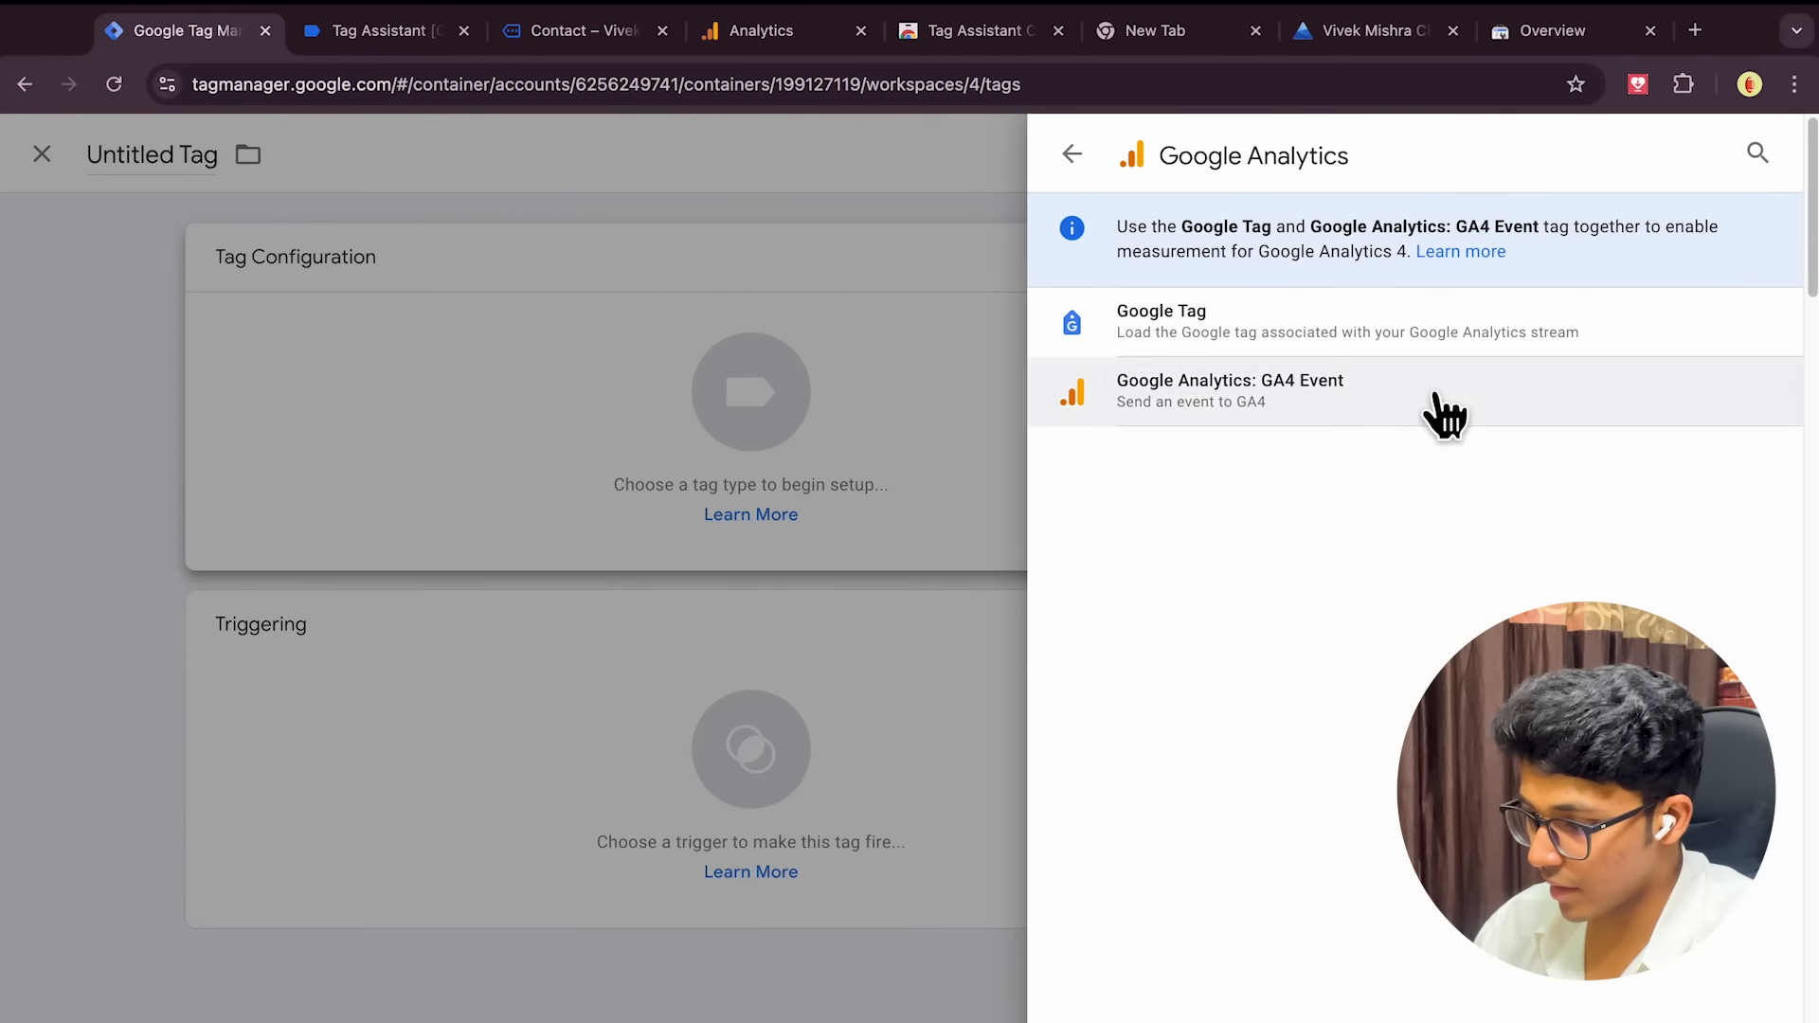
click(1090, 155)
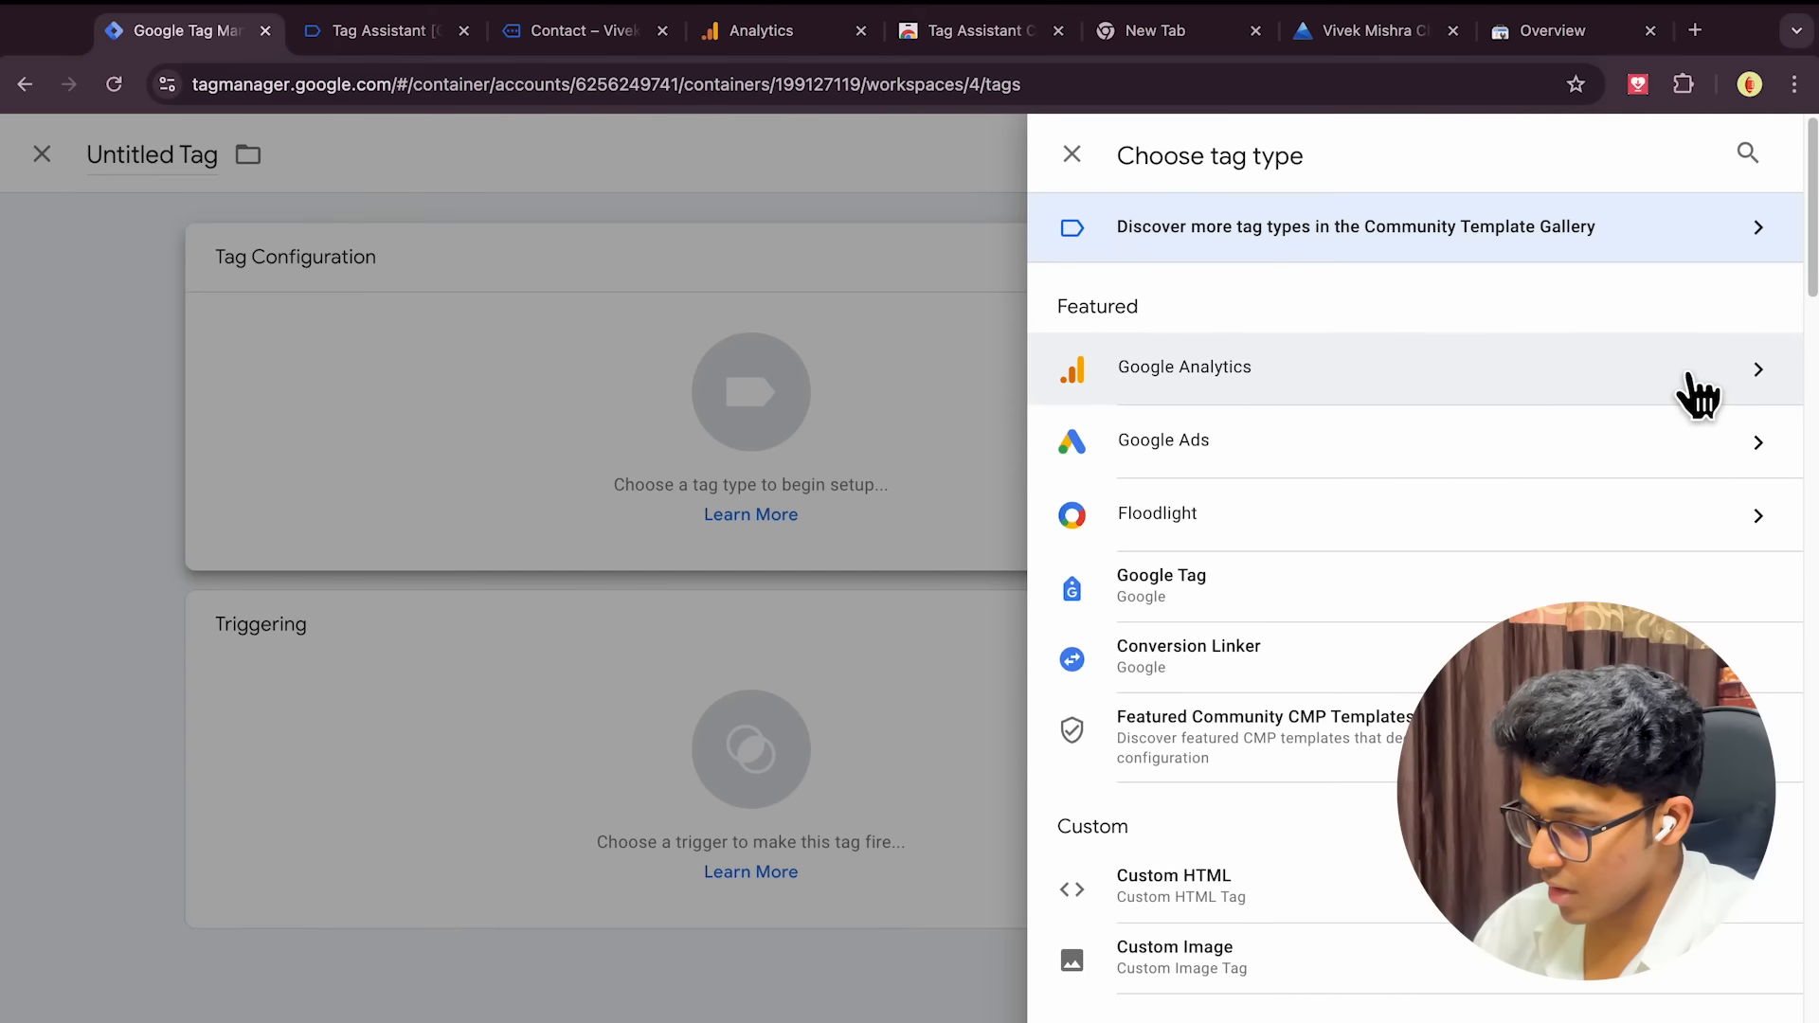
click(1483, 390)
click(1317, 384)
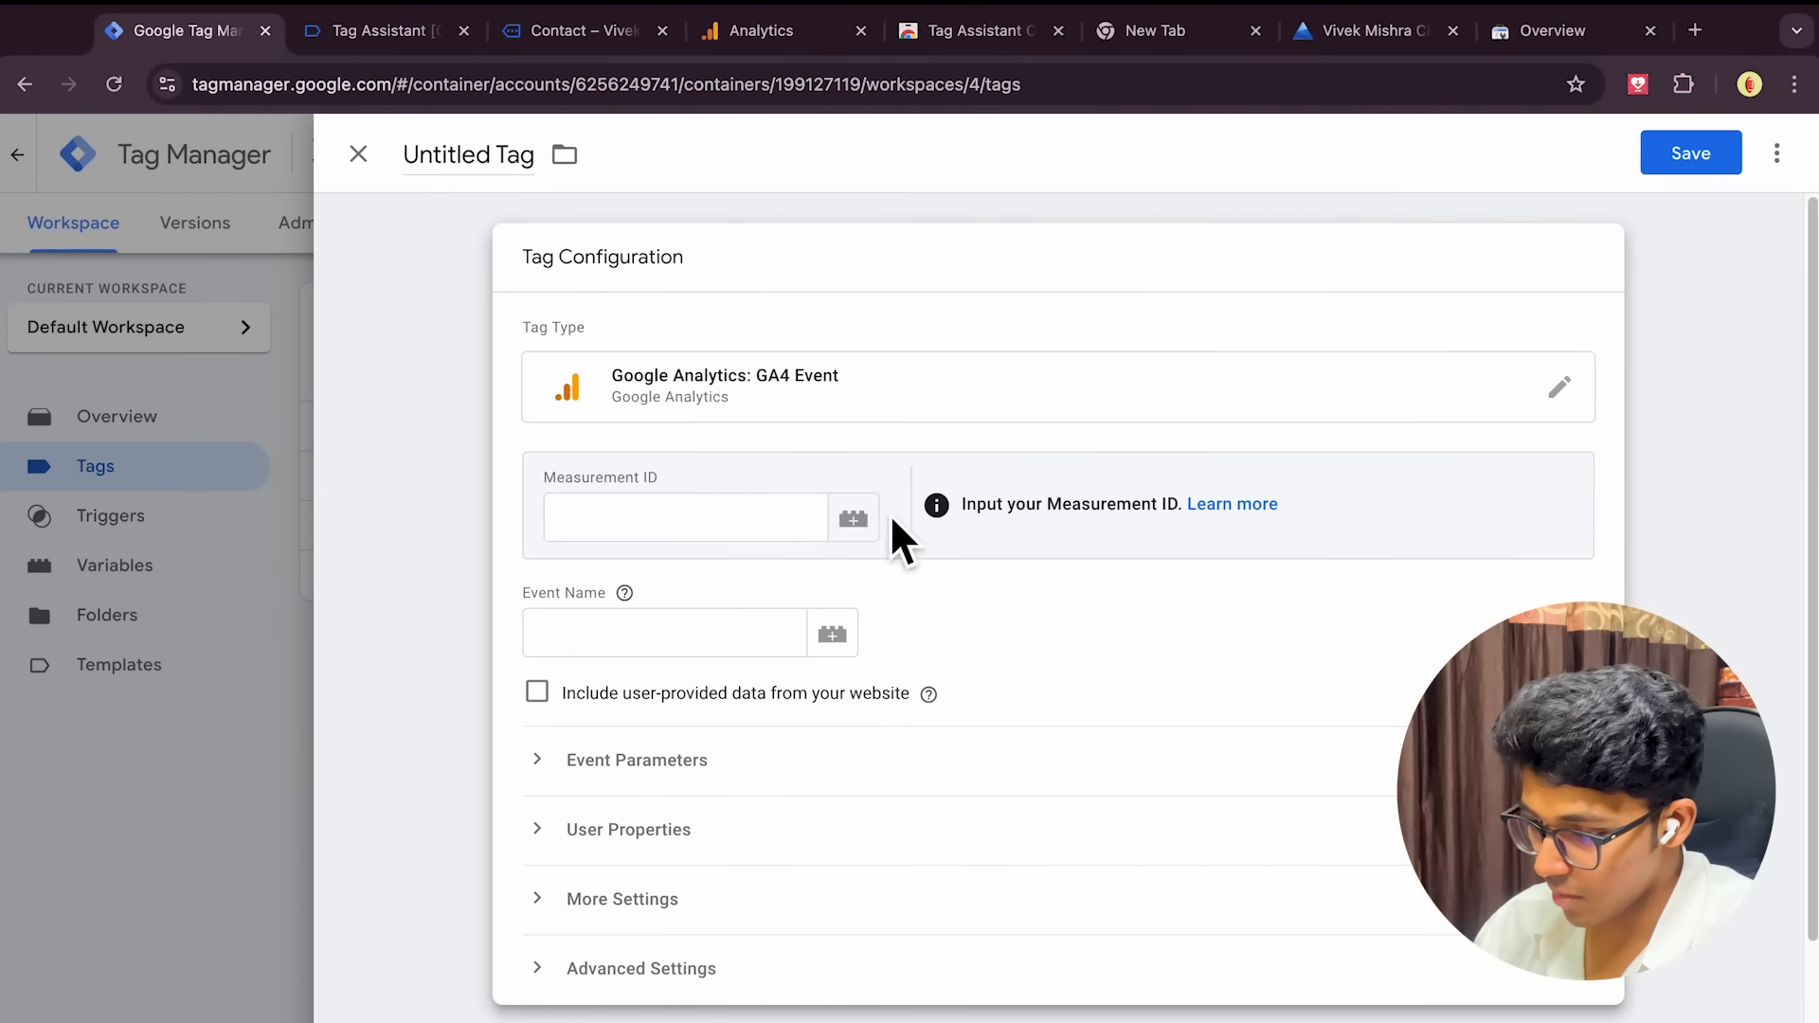
click(856, 519)
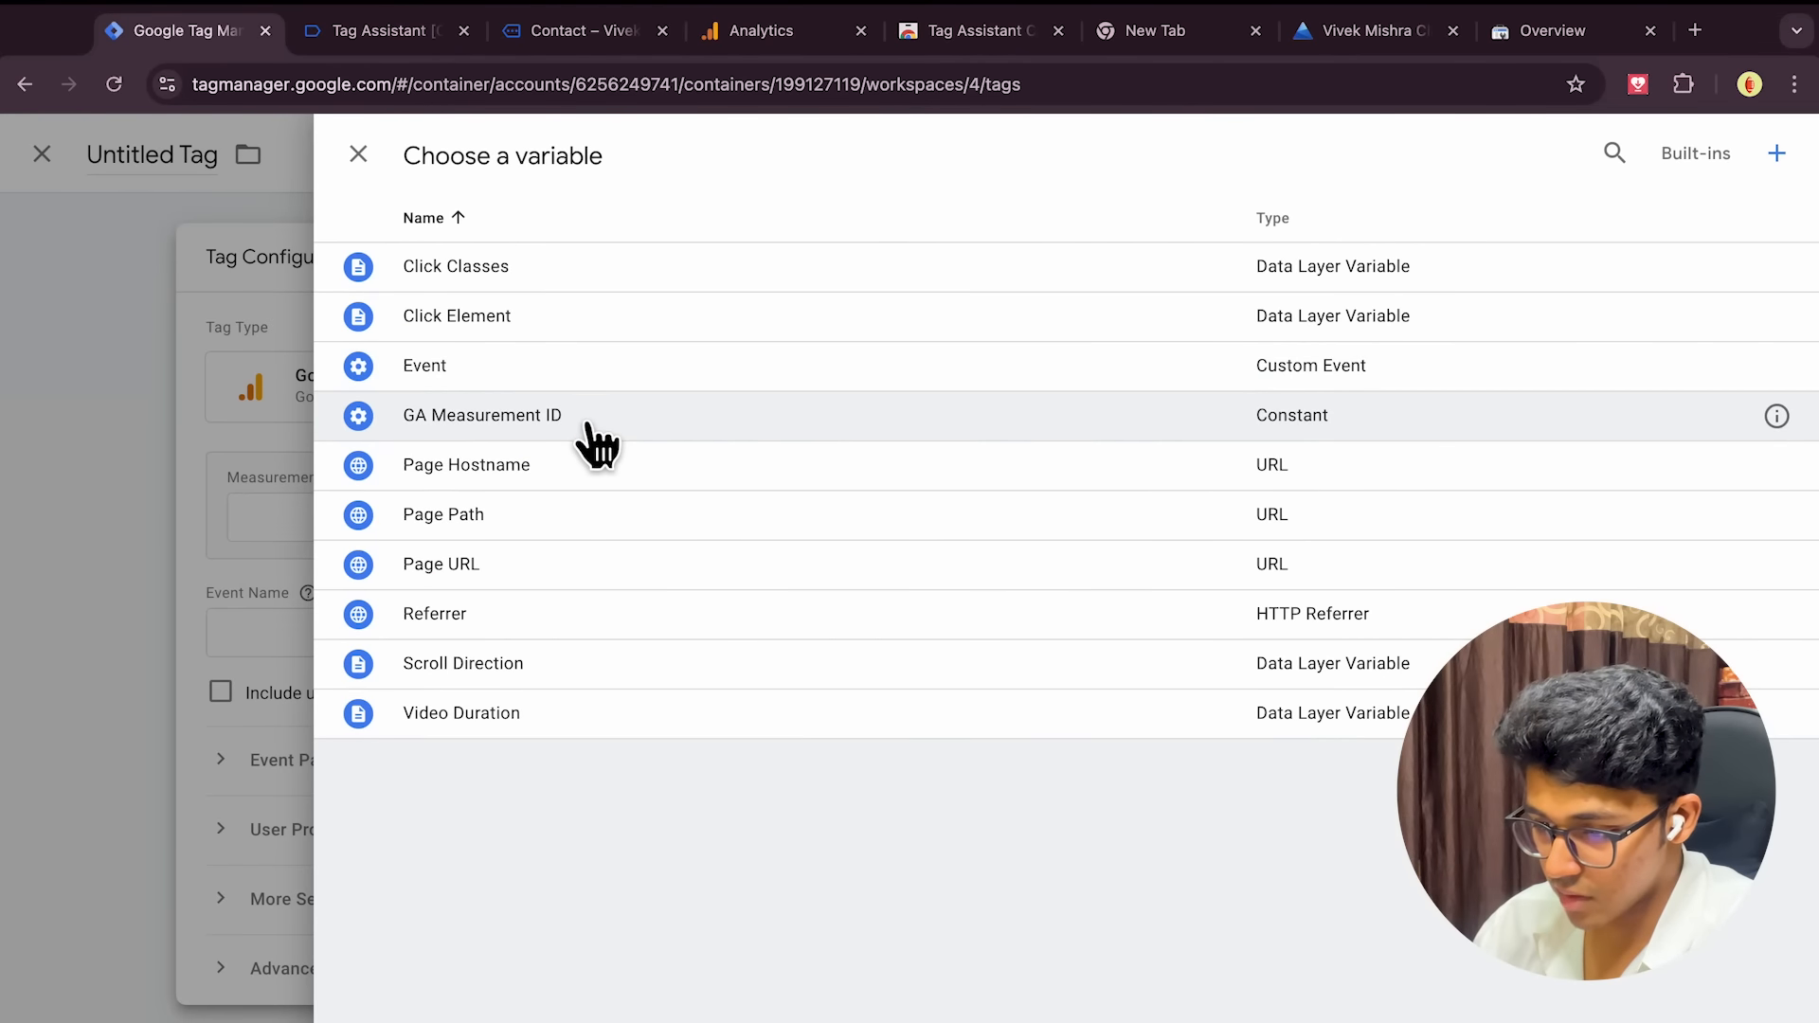
click(596, 441)
click(724, 649)
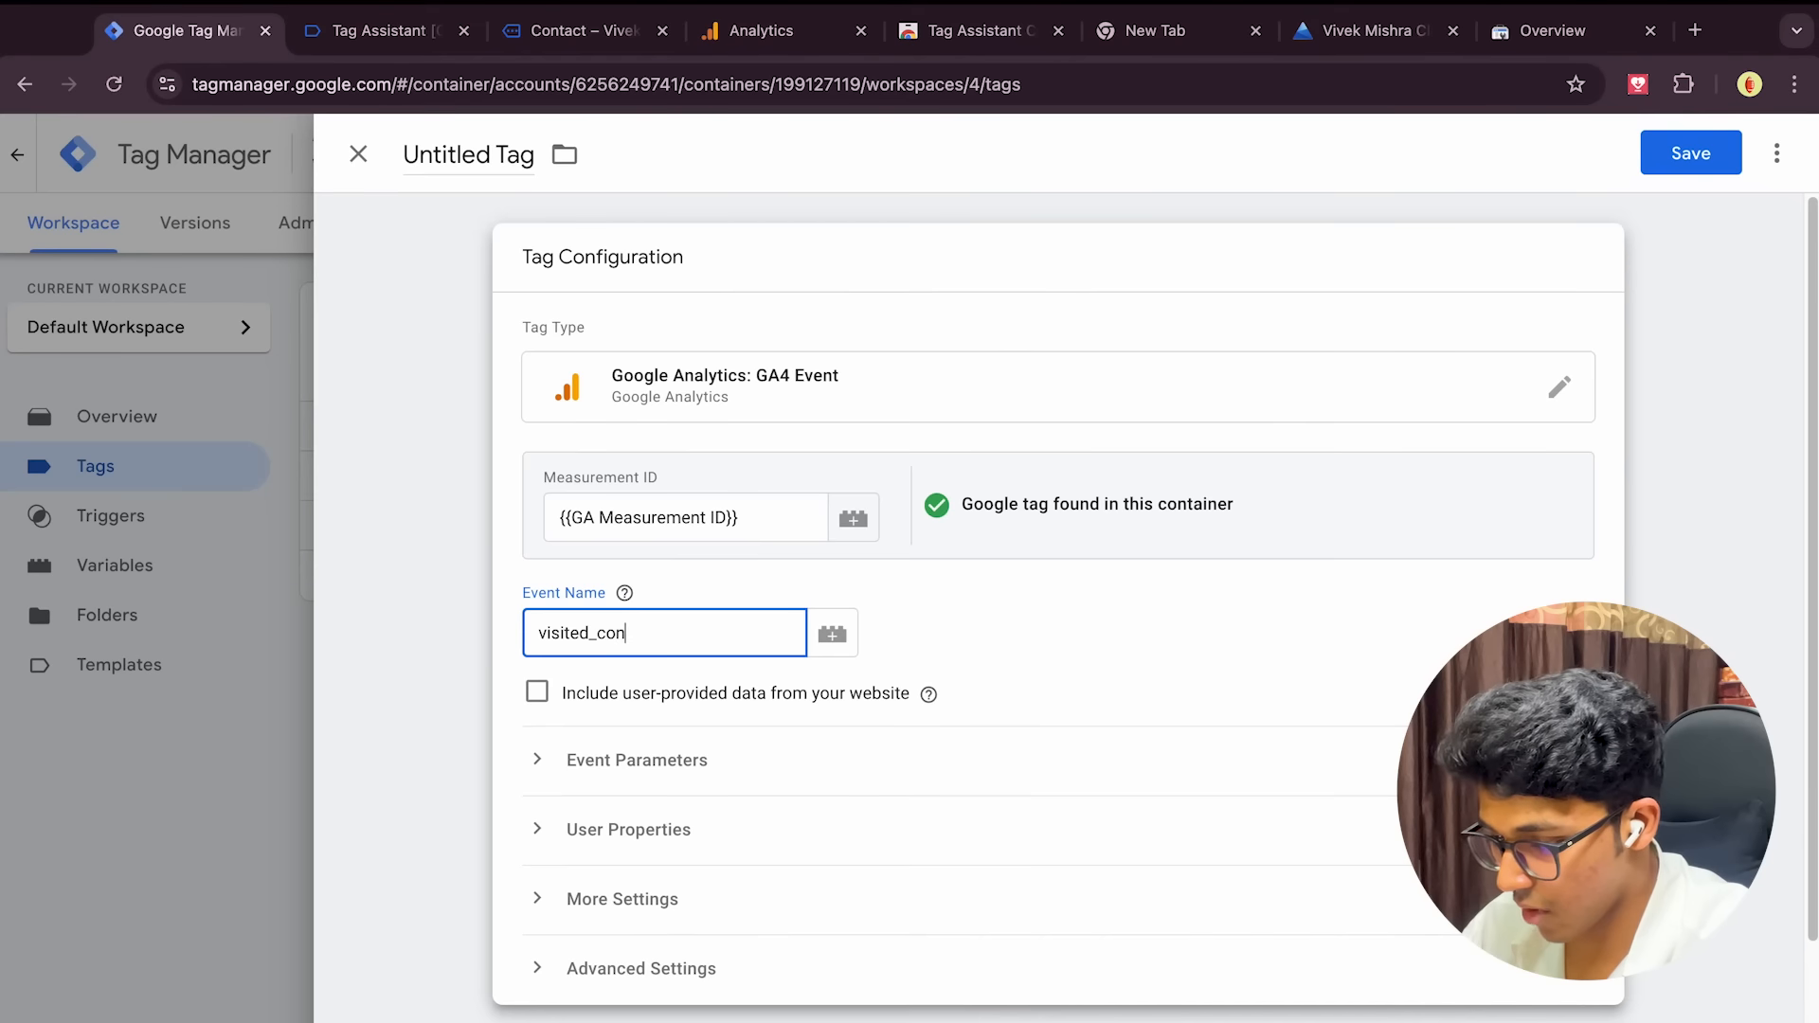
Name the tag 'Visited Contact Page GA4', fire it on Visited Contact Page, and save it
scroll(936, 733, down, 3)
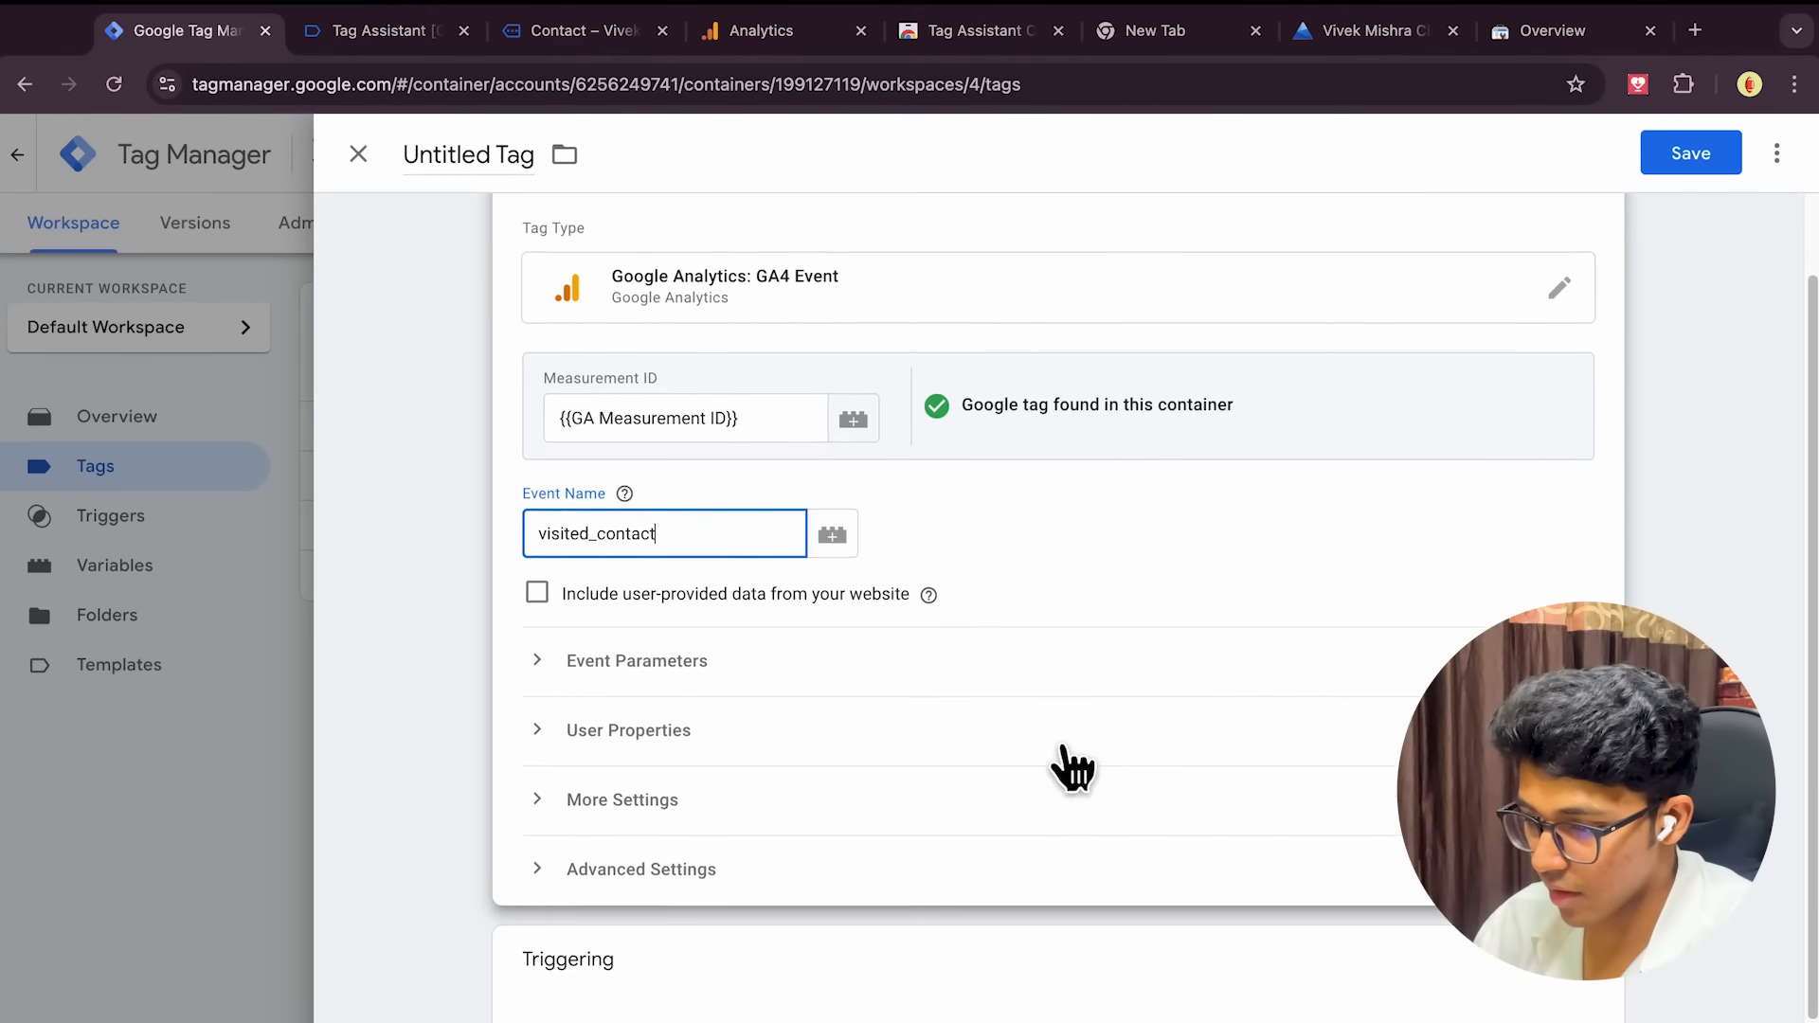
click(429, 180)
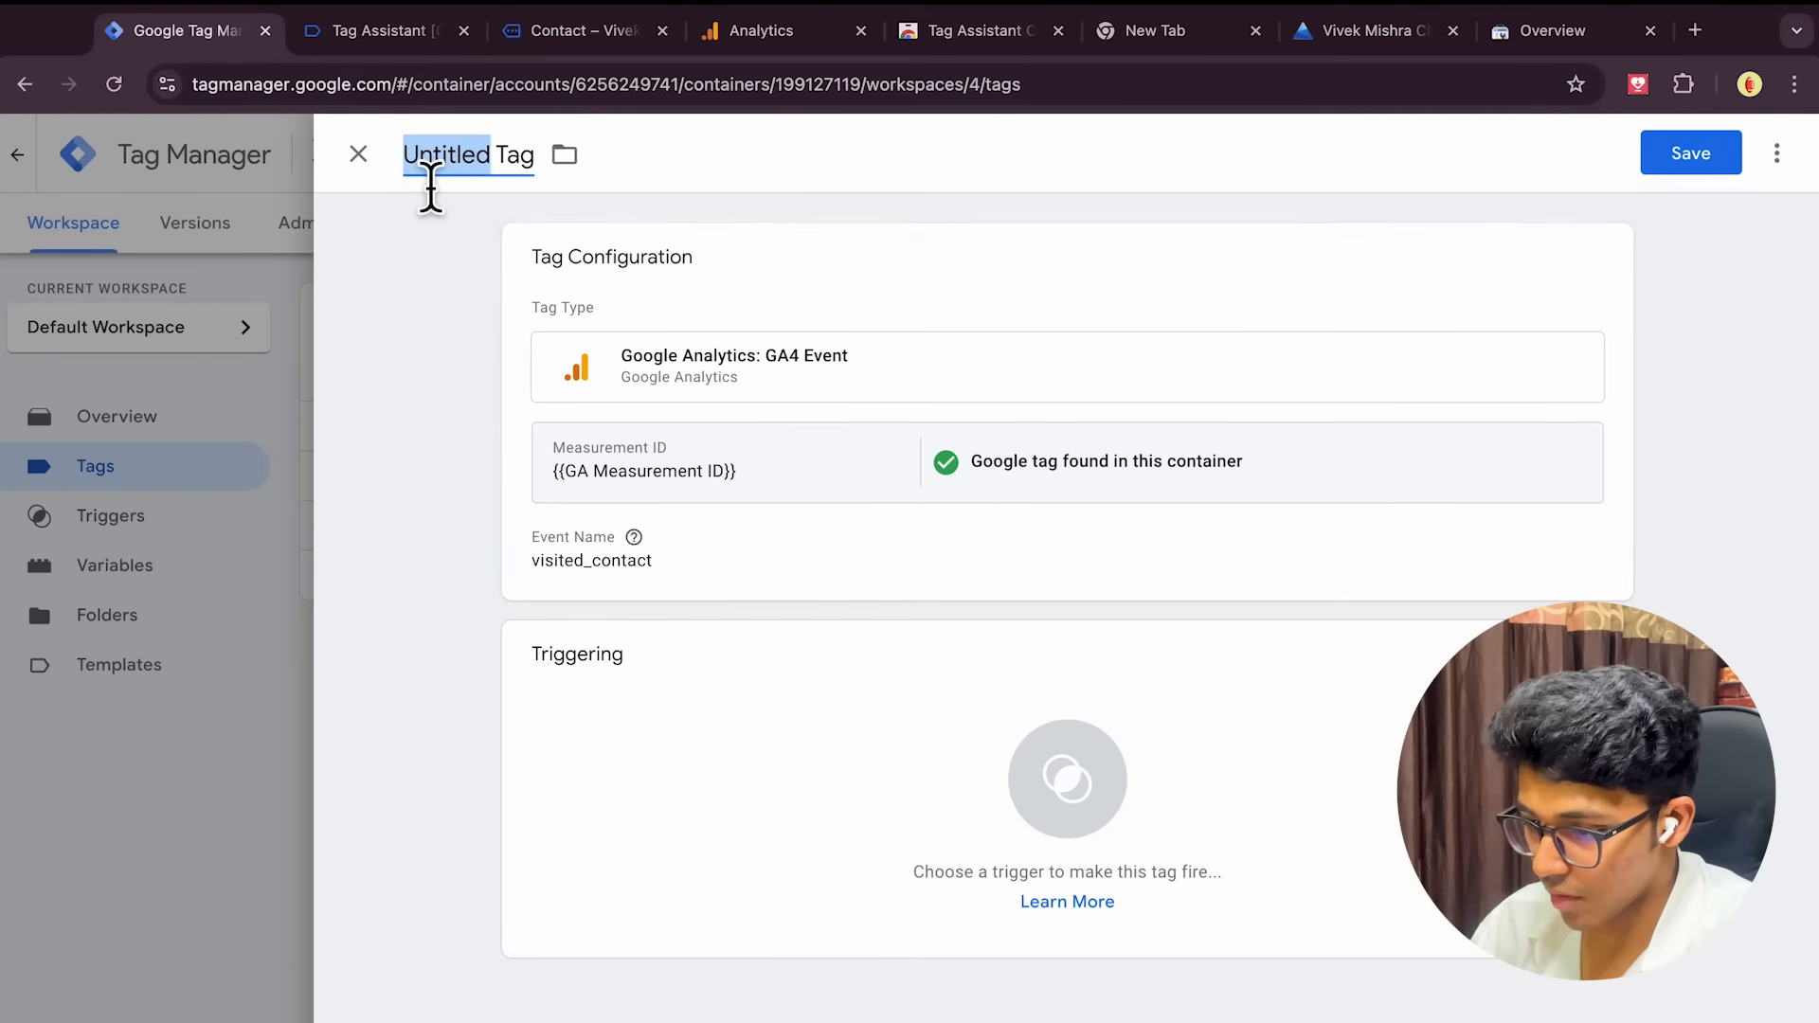
text(Vis)
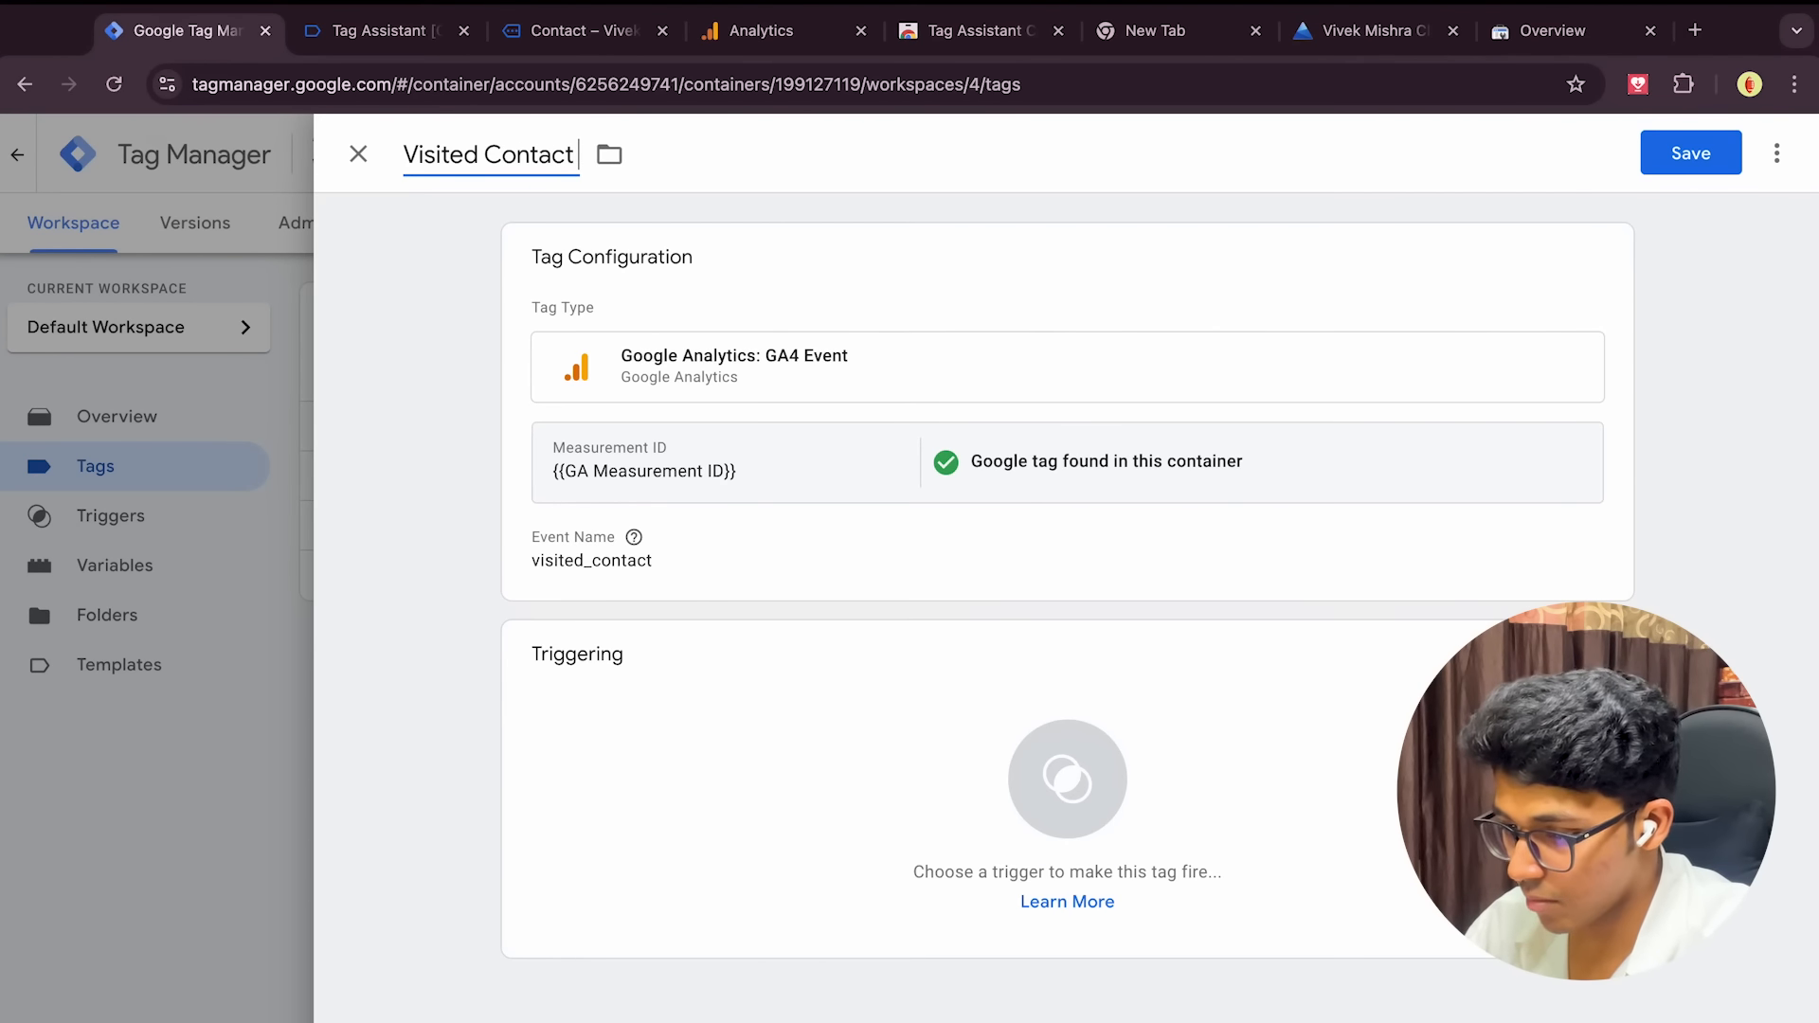
text(ited Contact Page GA4)
click(1096, 852)
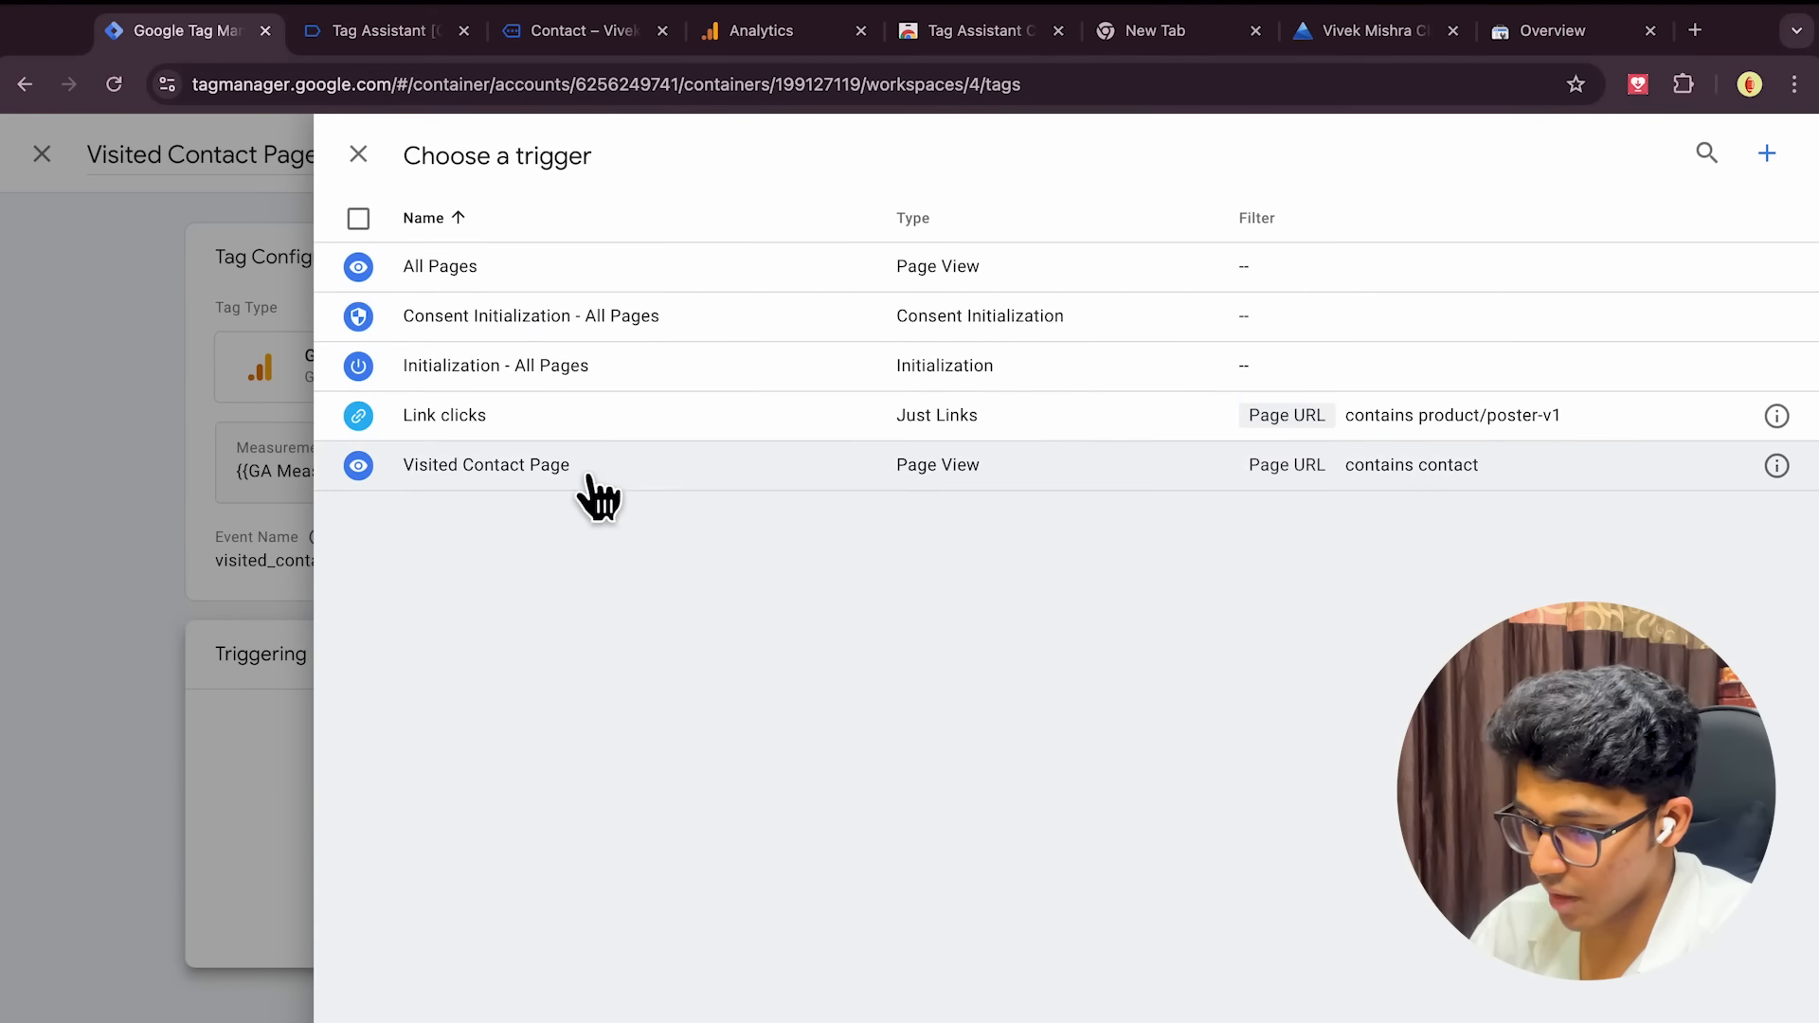
click(597, 497)
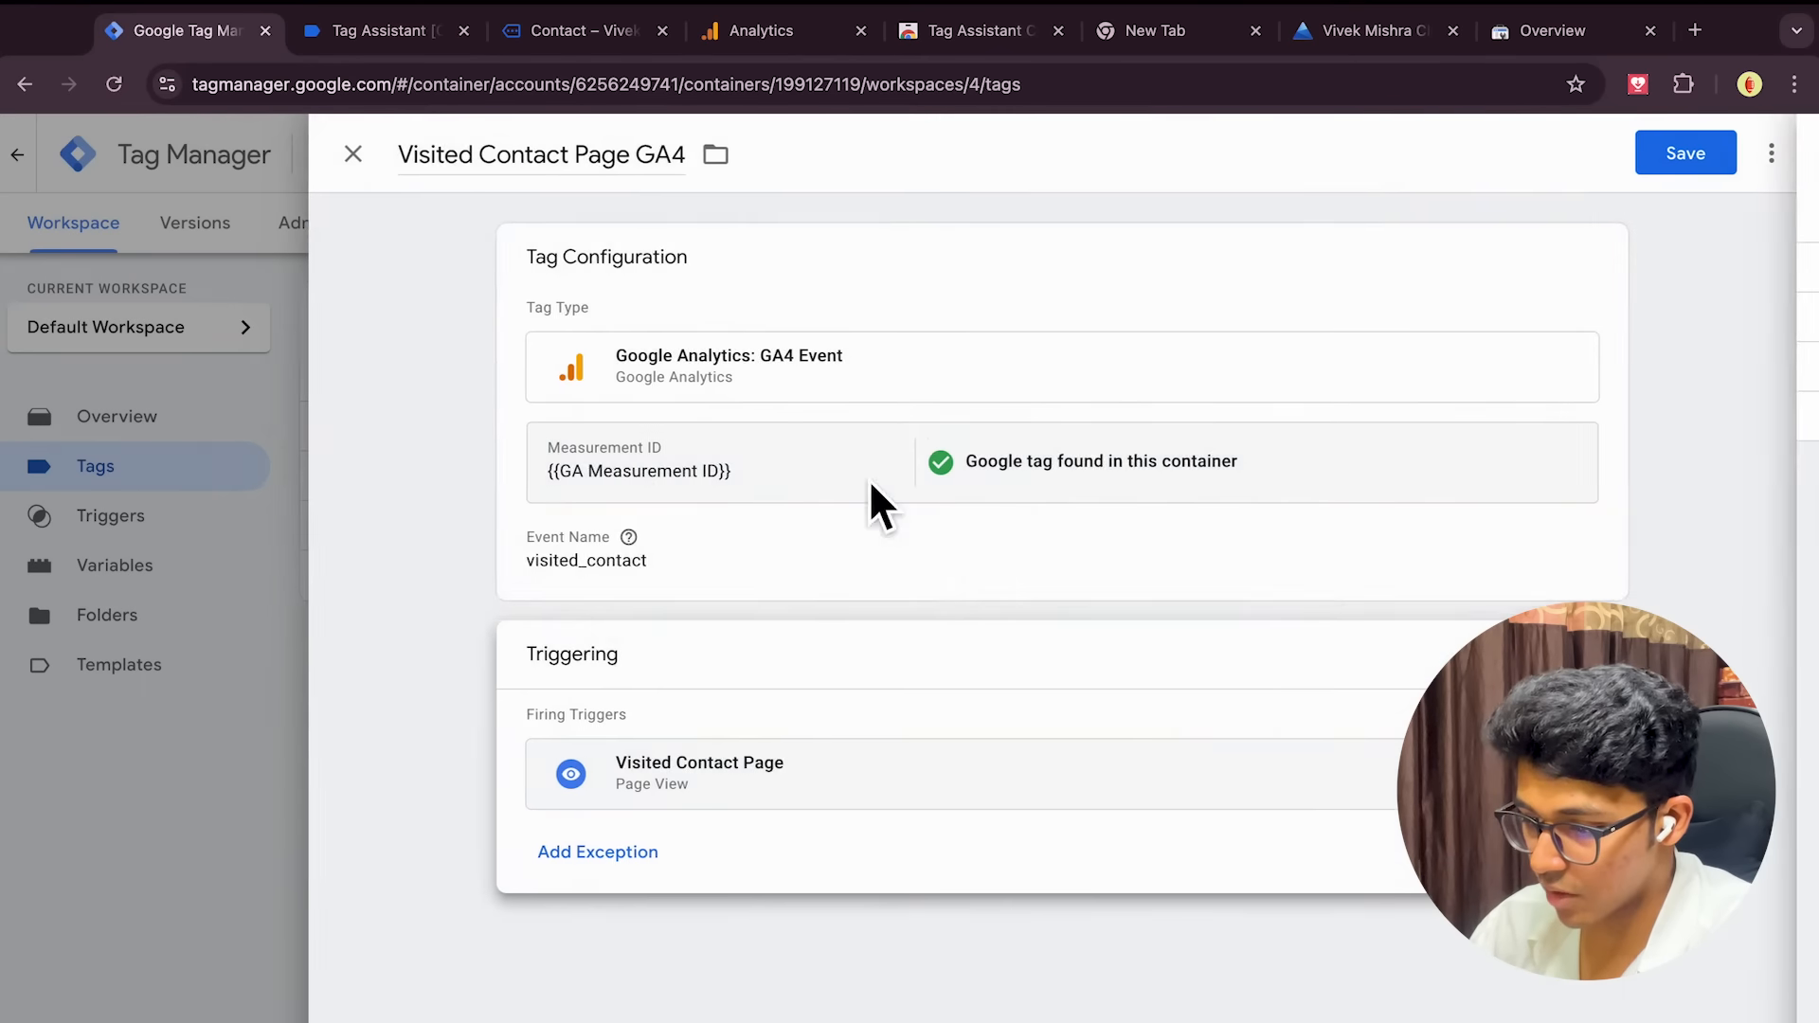
click(1692, 178)
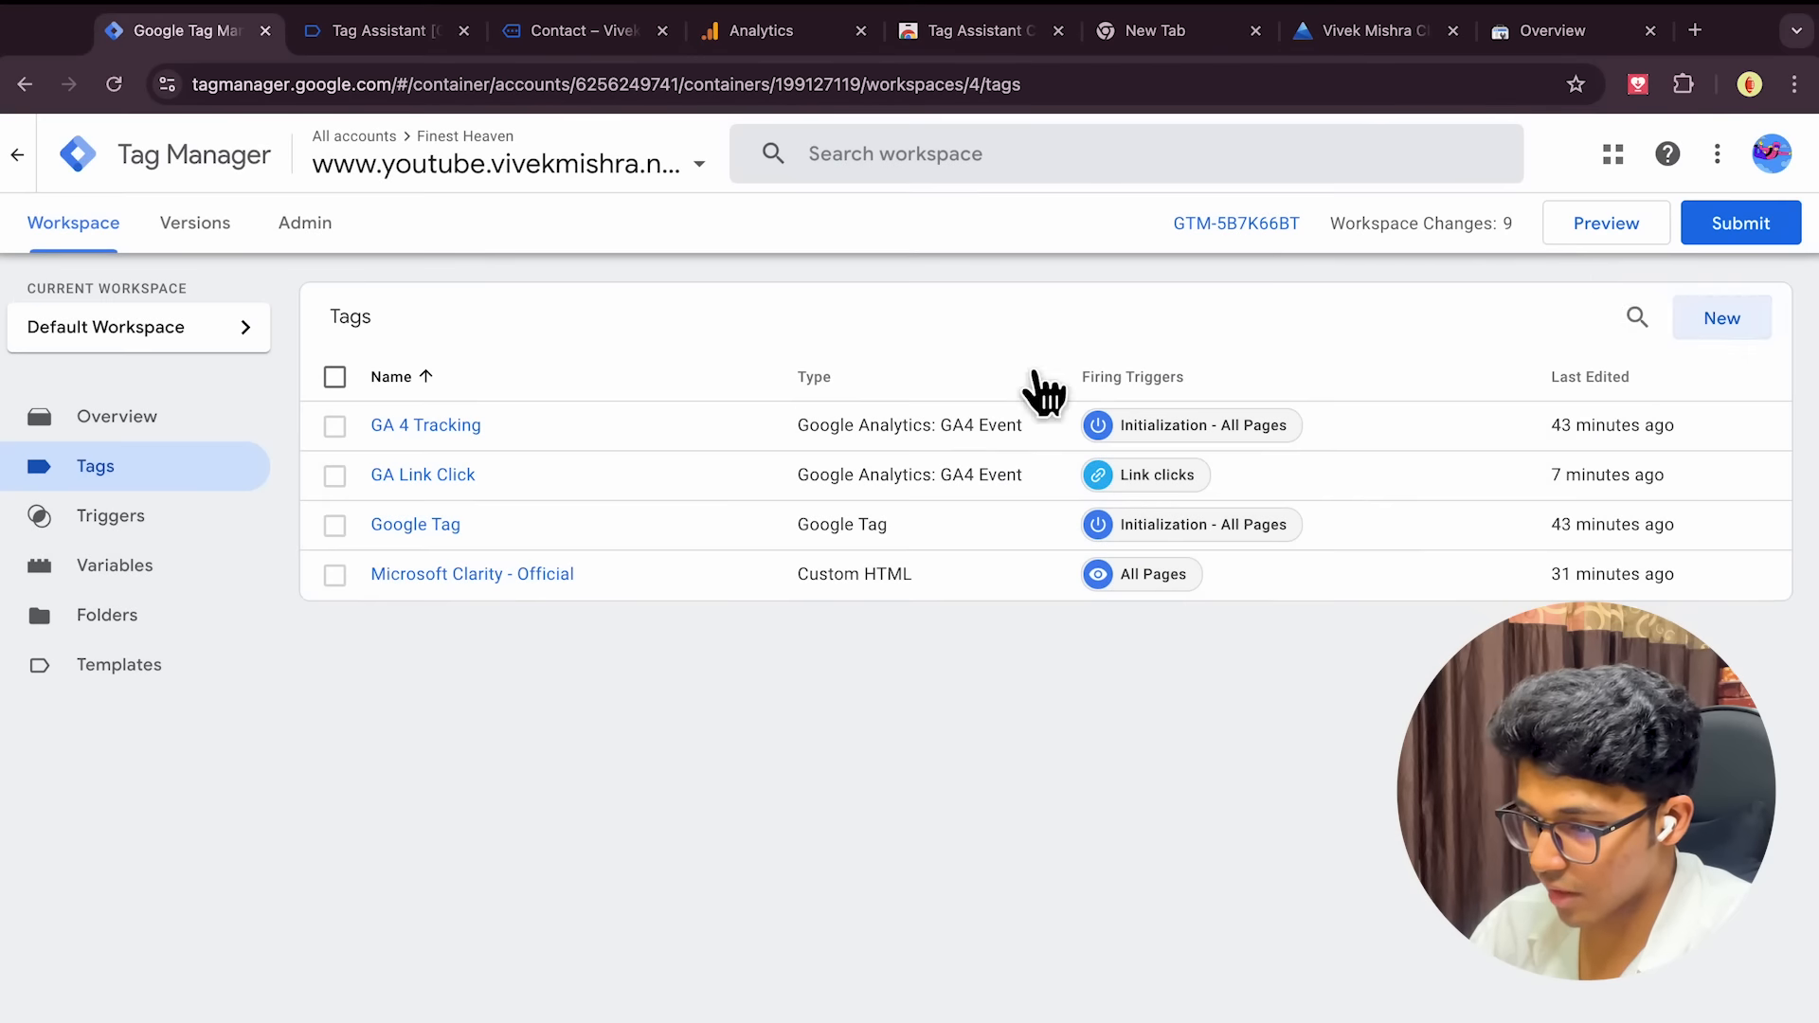
Preview the site through the Shop and Contact pages, checking Tag Assistant's fired tags after each
click(1578, 239)
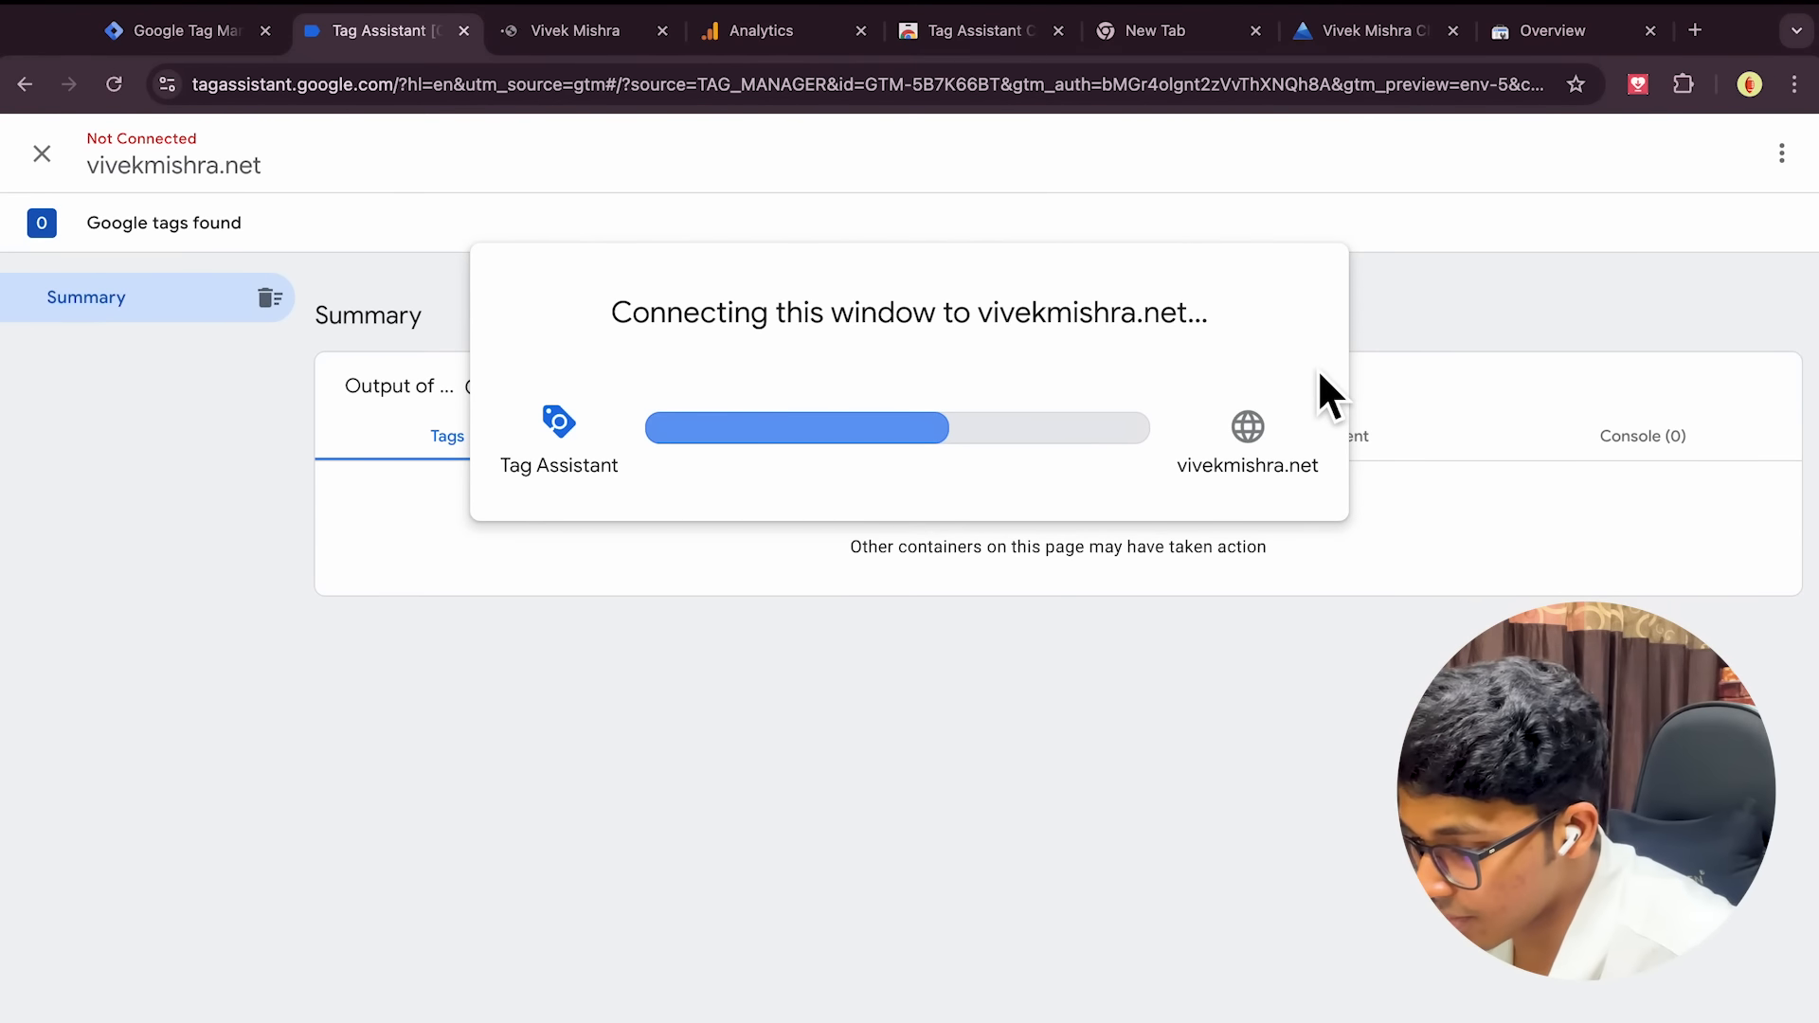
click(900, 584)
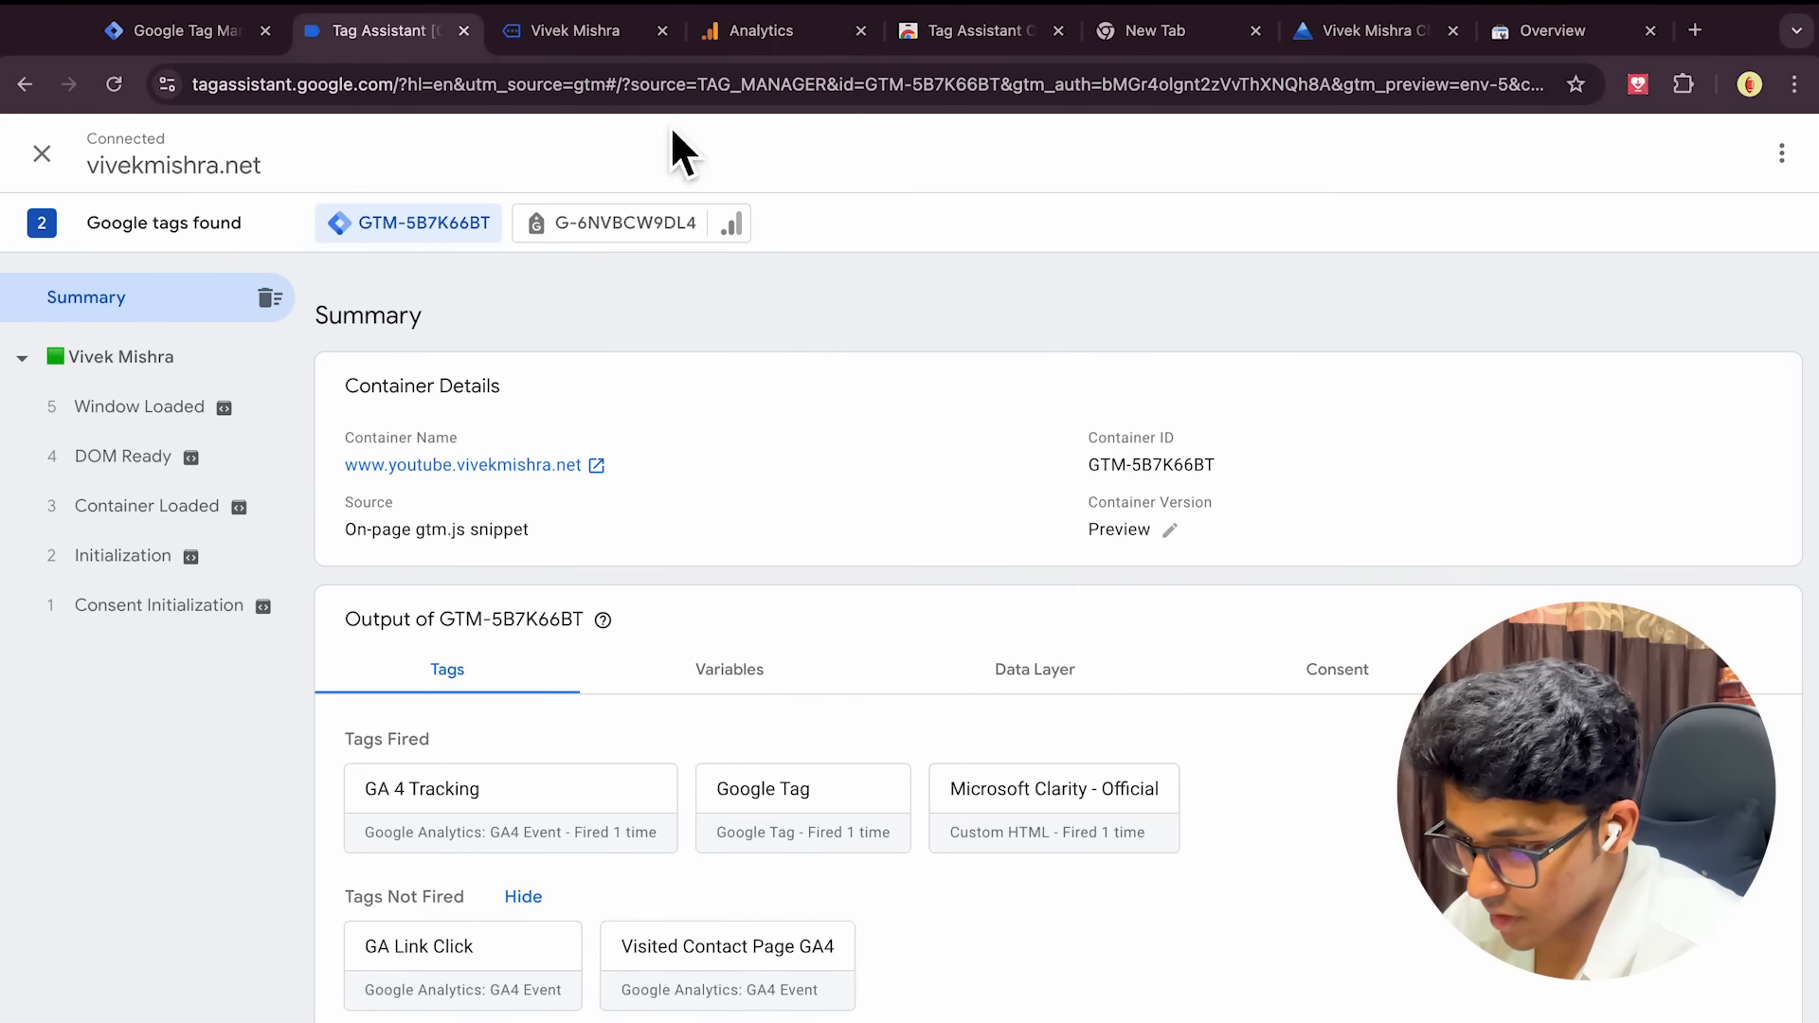
click(557, 47)
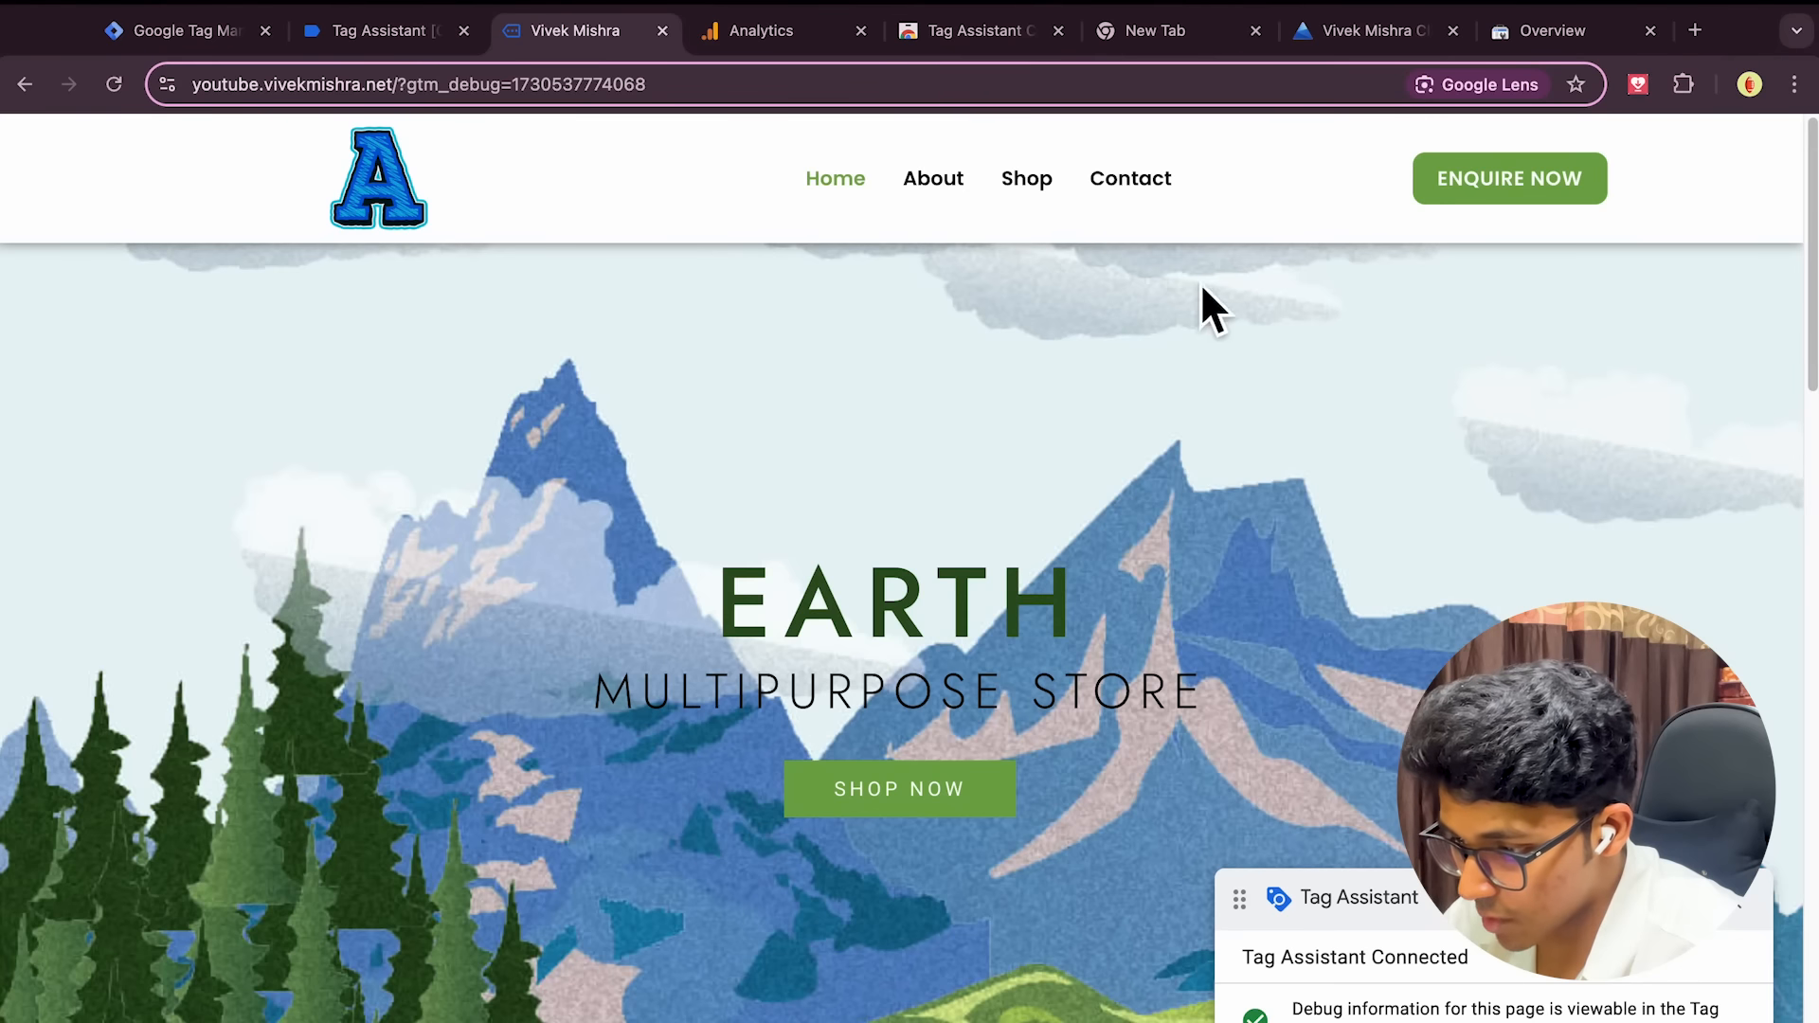
click(1022, 182)
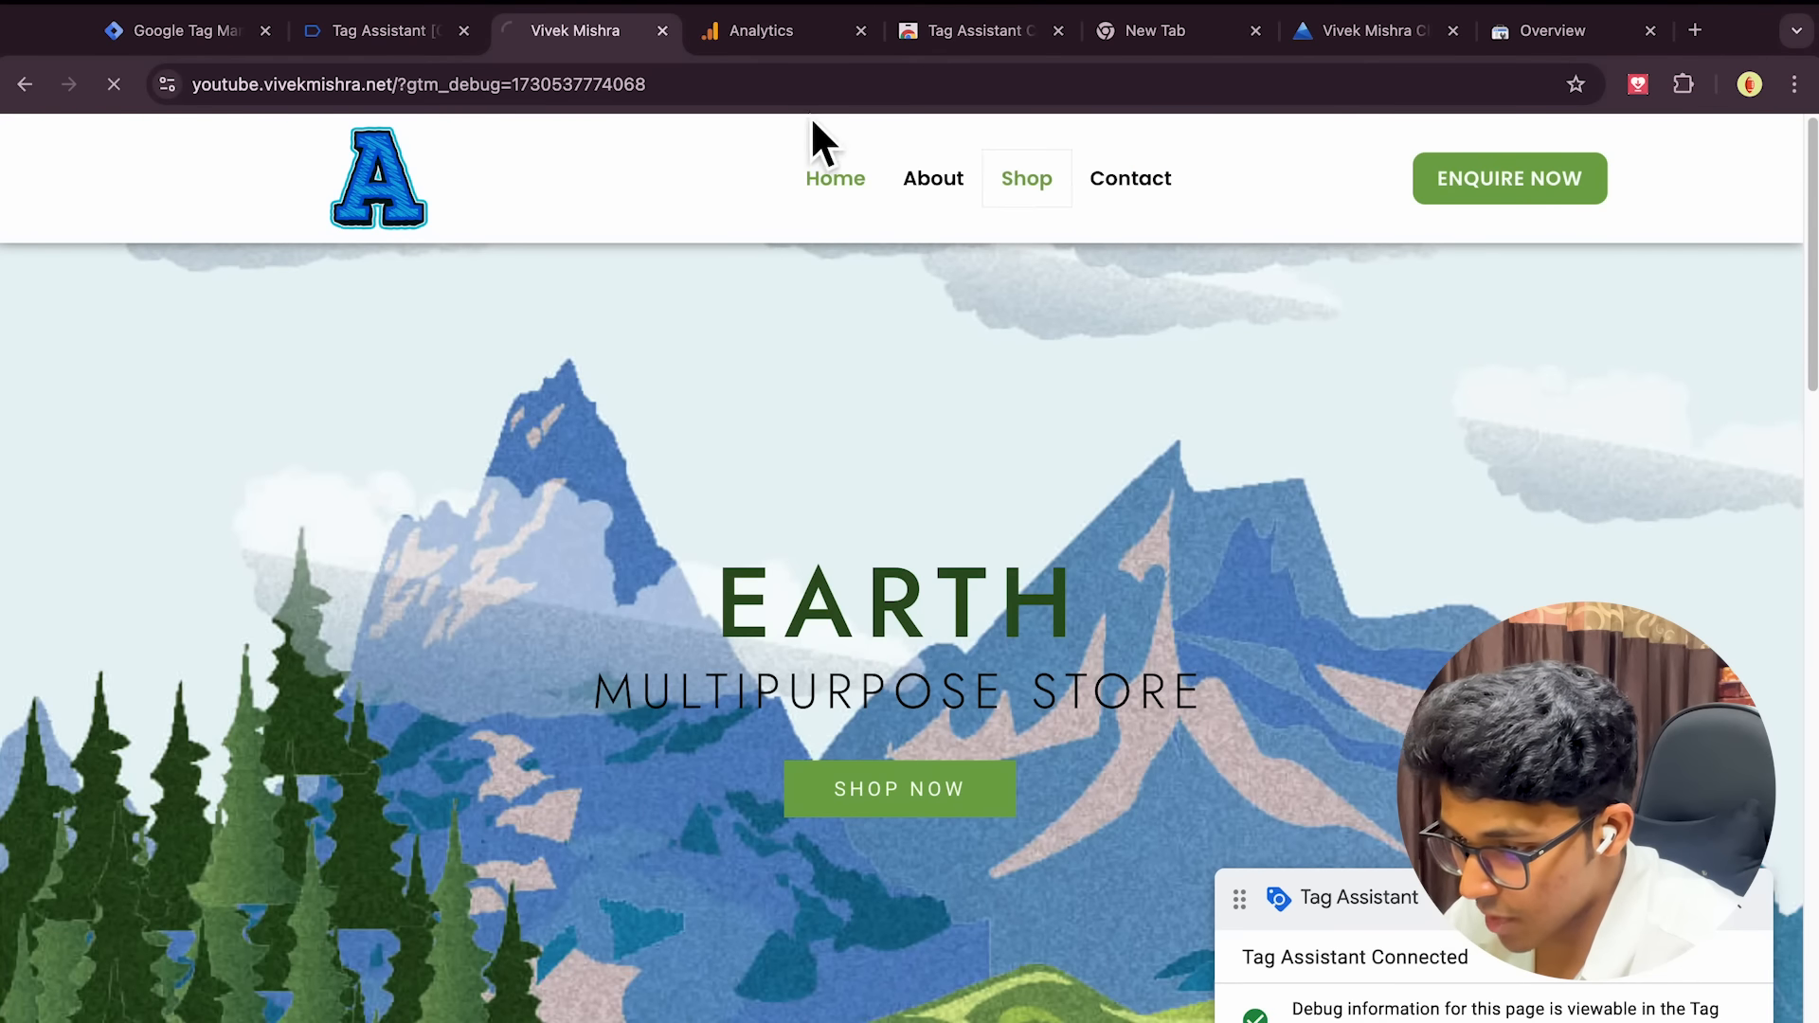
click(392, 32)
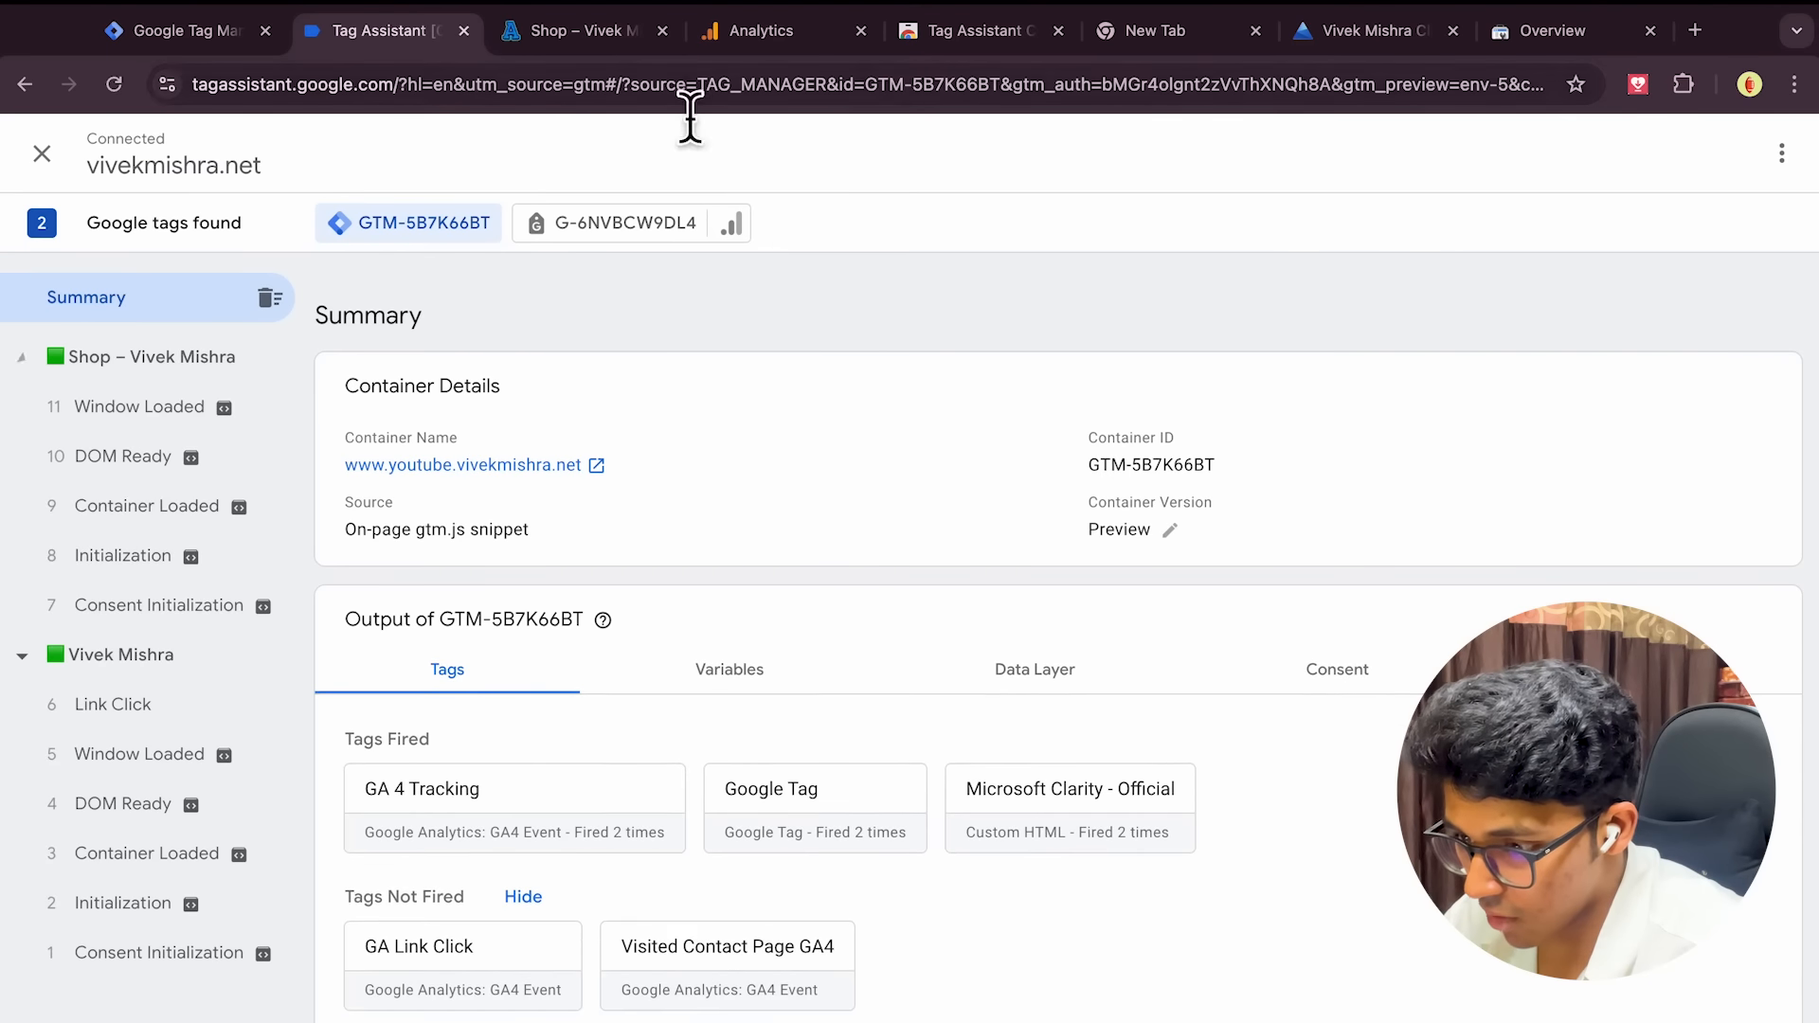
click(607, 40)
click(1137, 185)
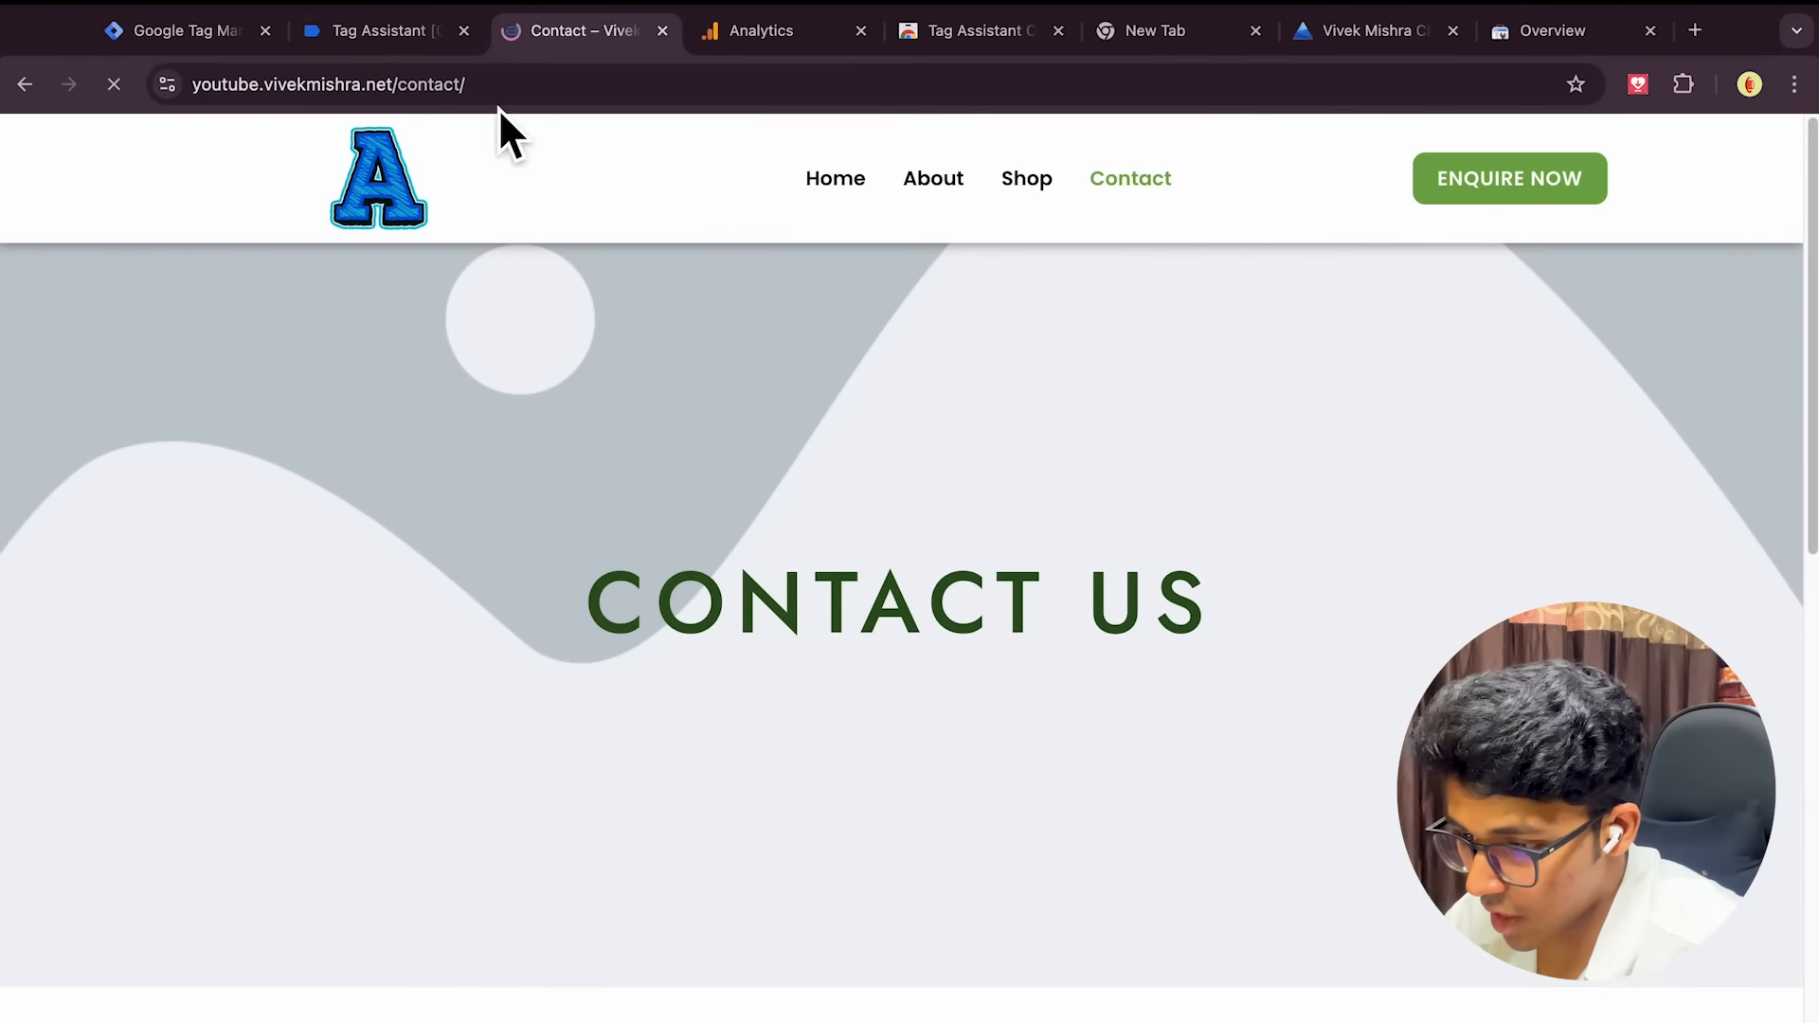
click(388, 38)
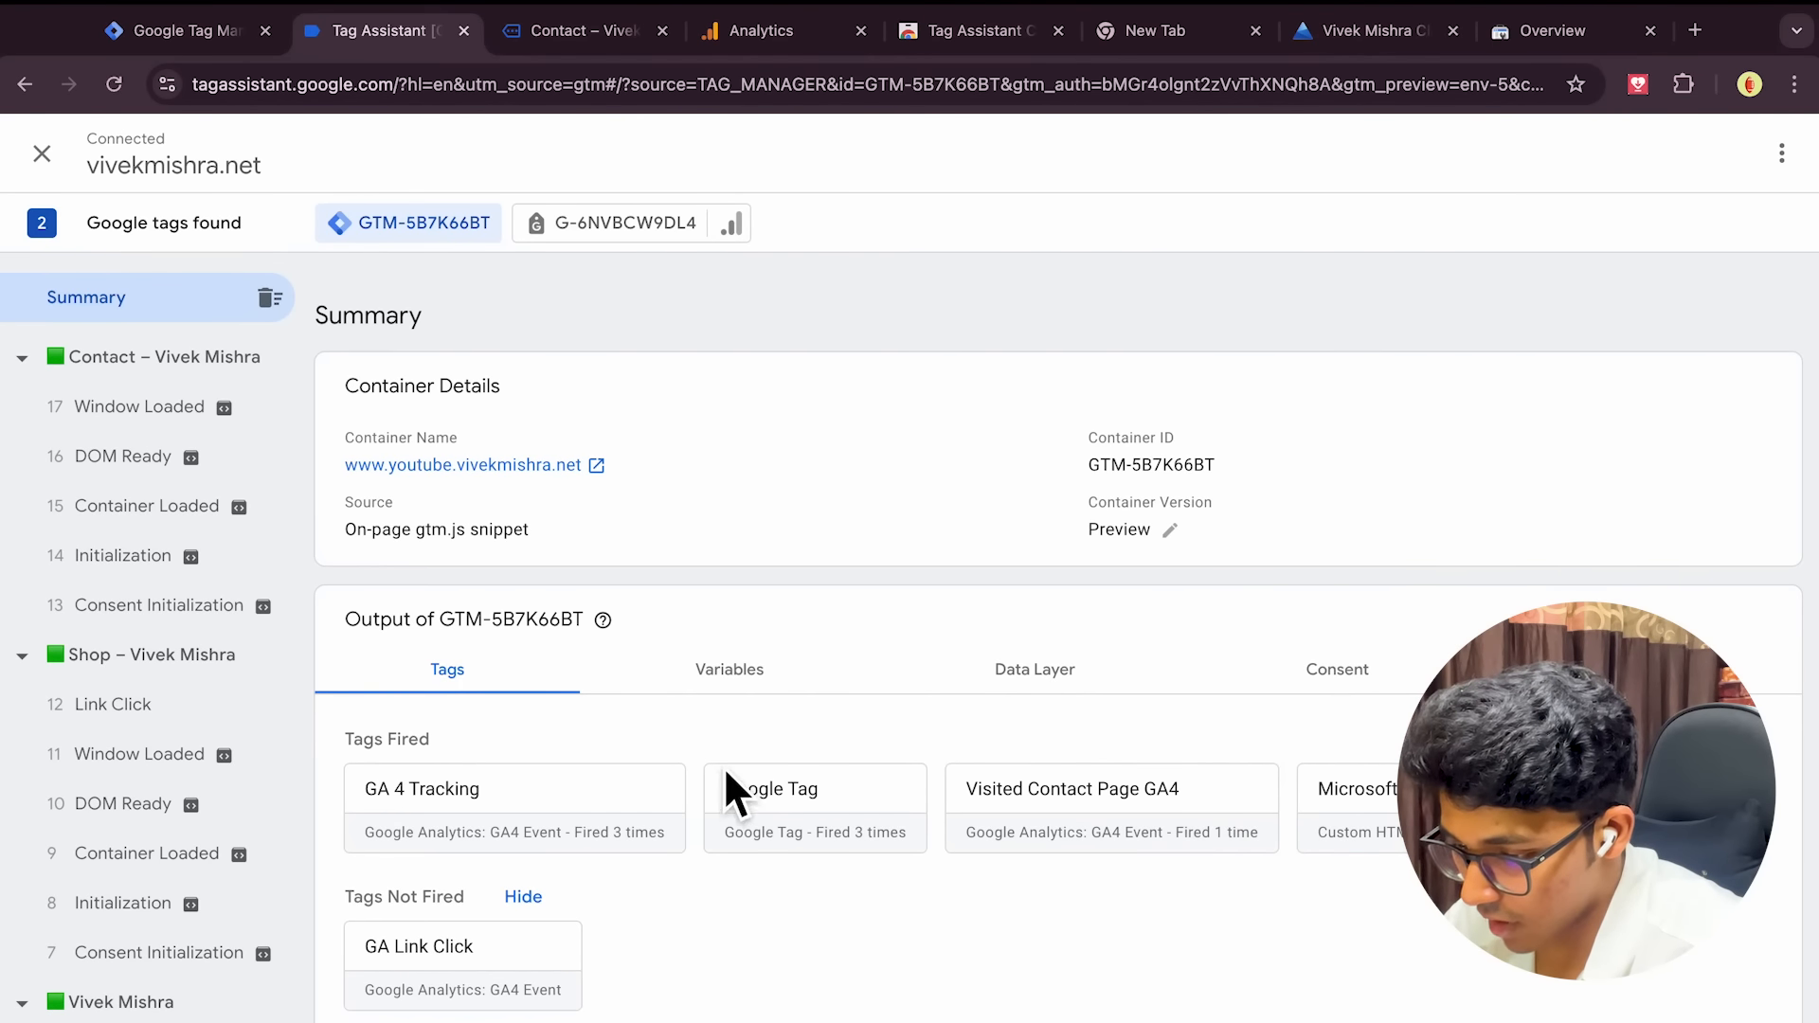
click(570, 29)
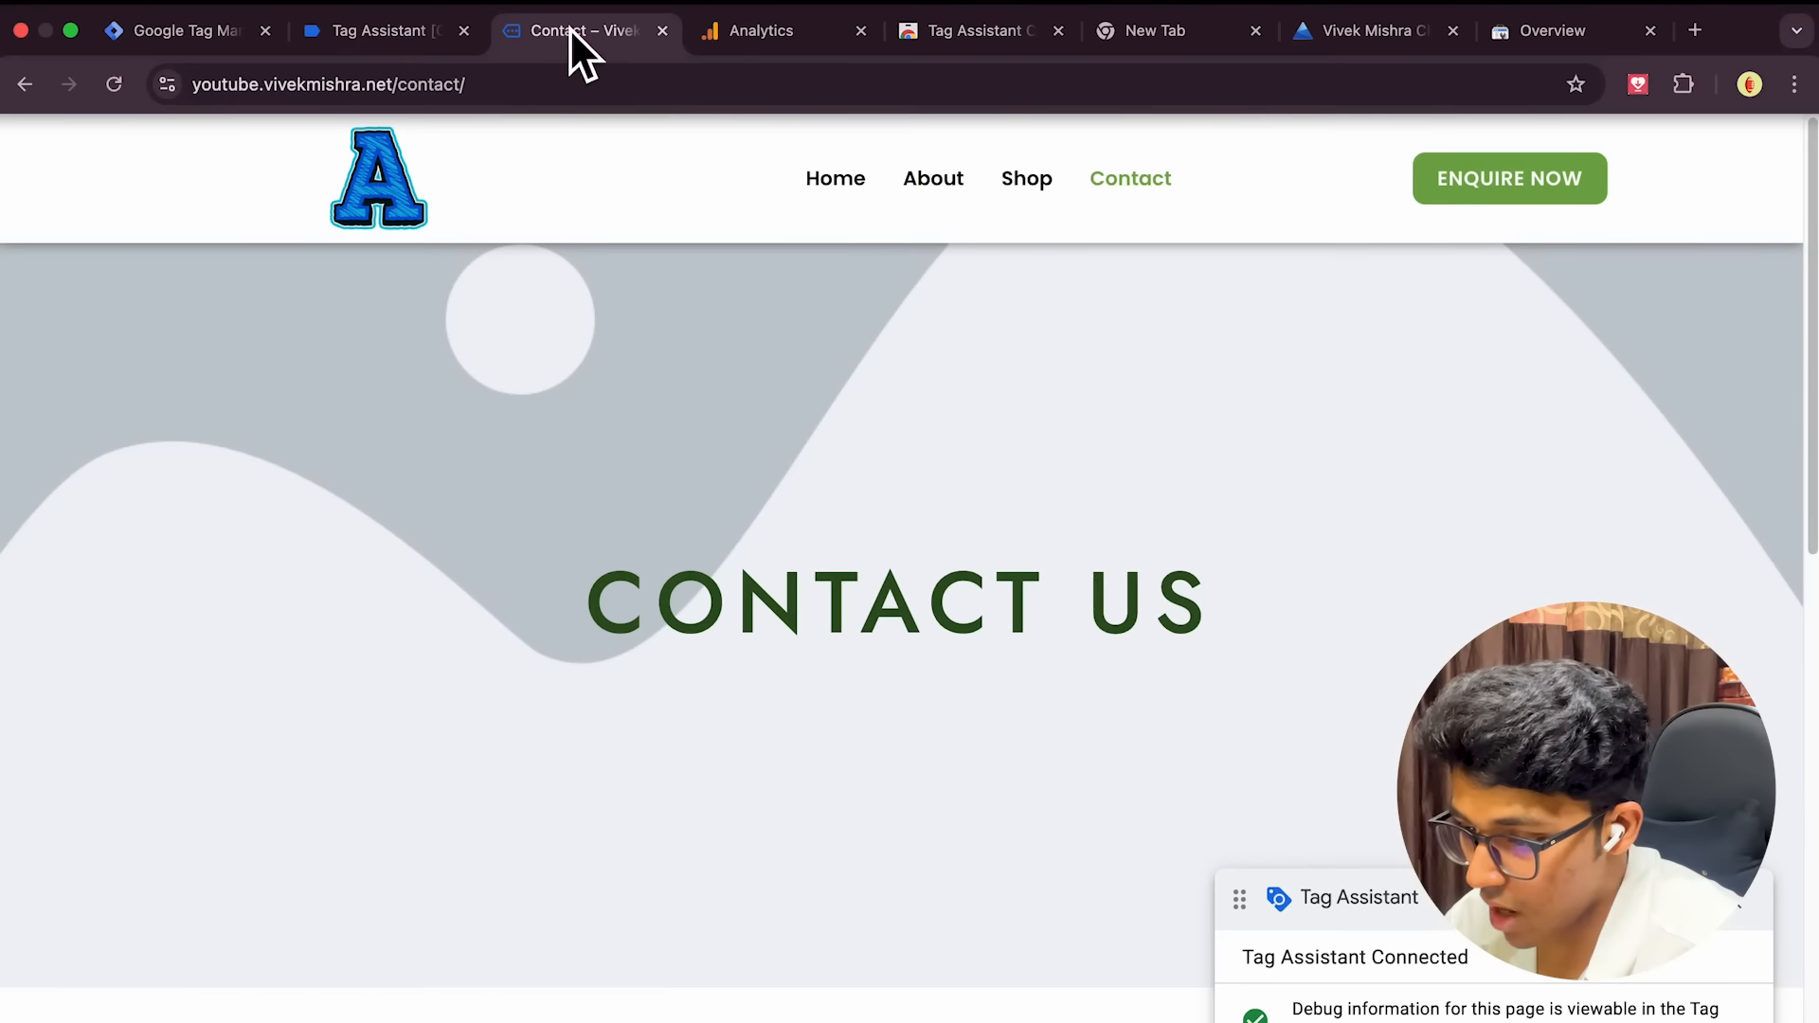
In Google Analytics, close the web stream details and expand the Data display settings
click(824, 48)
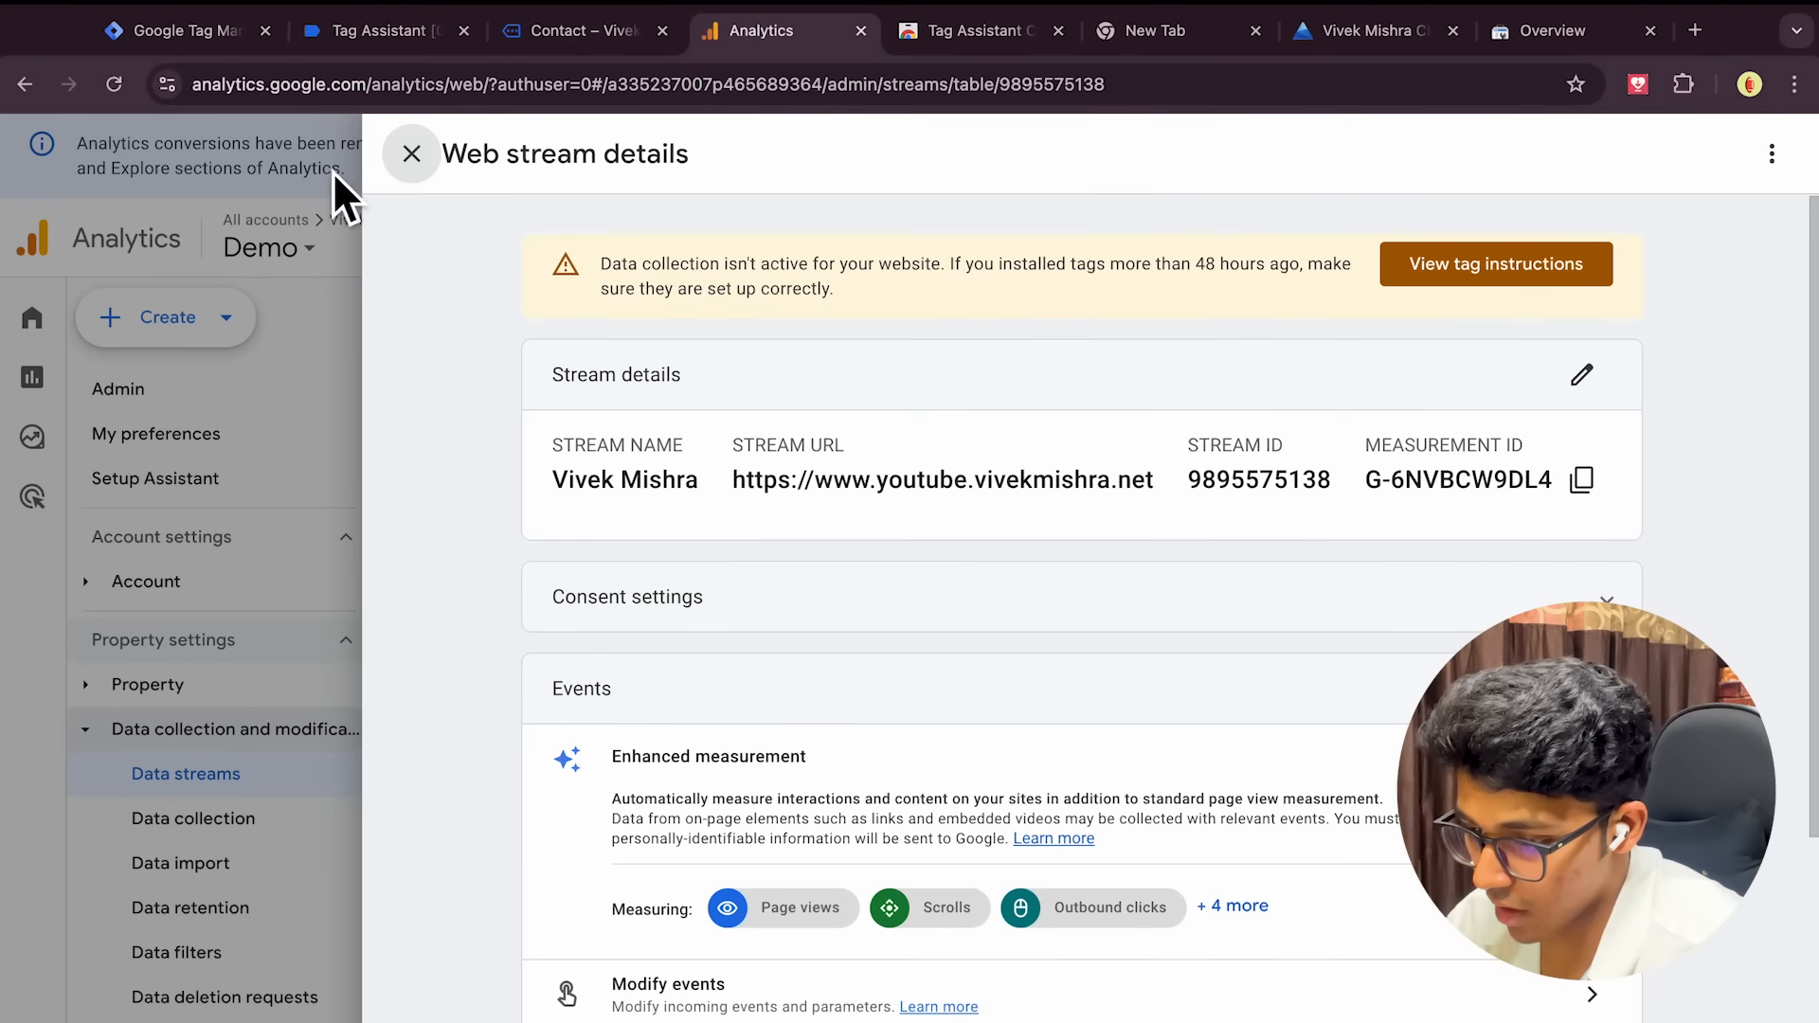
click(410, 155)
scroll(227, 852, down, 1)
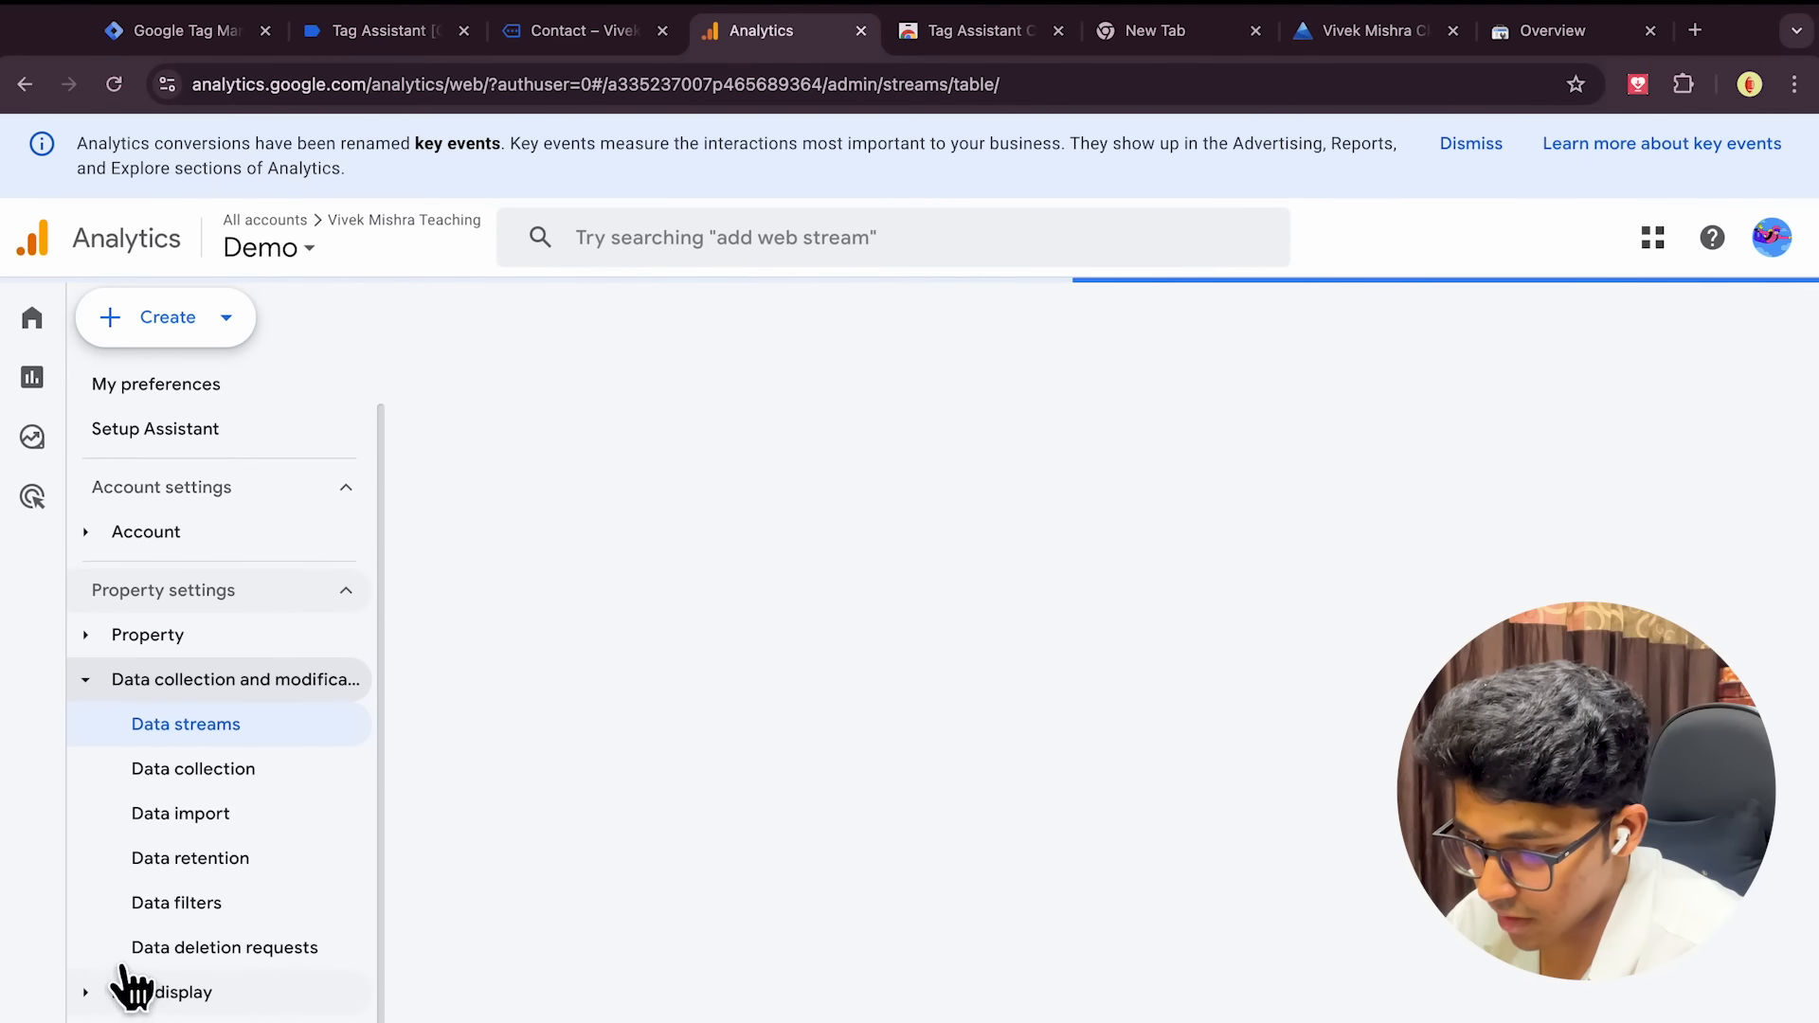
click(142, 987)
scroll(231, 947, down, 5)
Check DebugView's event stream for the visited_contact event, then go back to the Tag Assistant summary
click(194, 992)
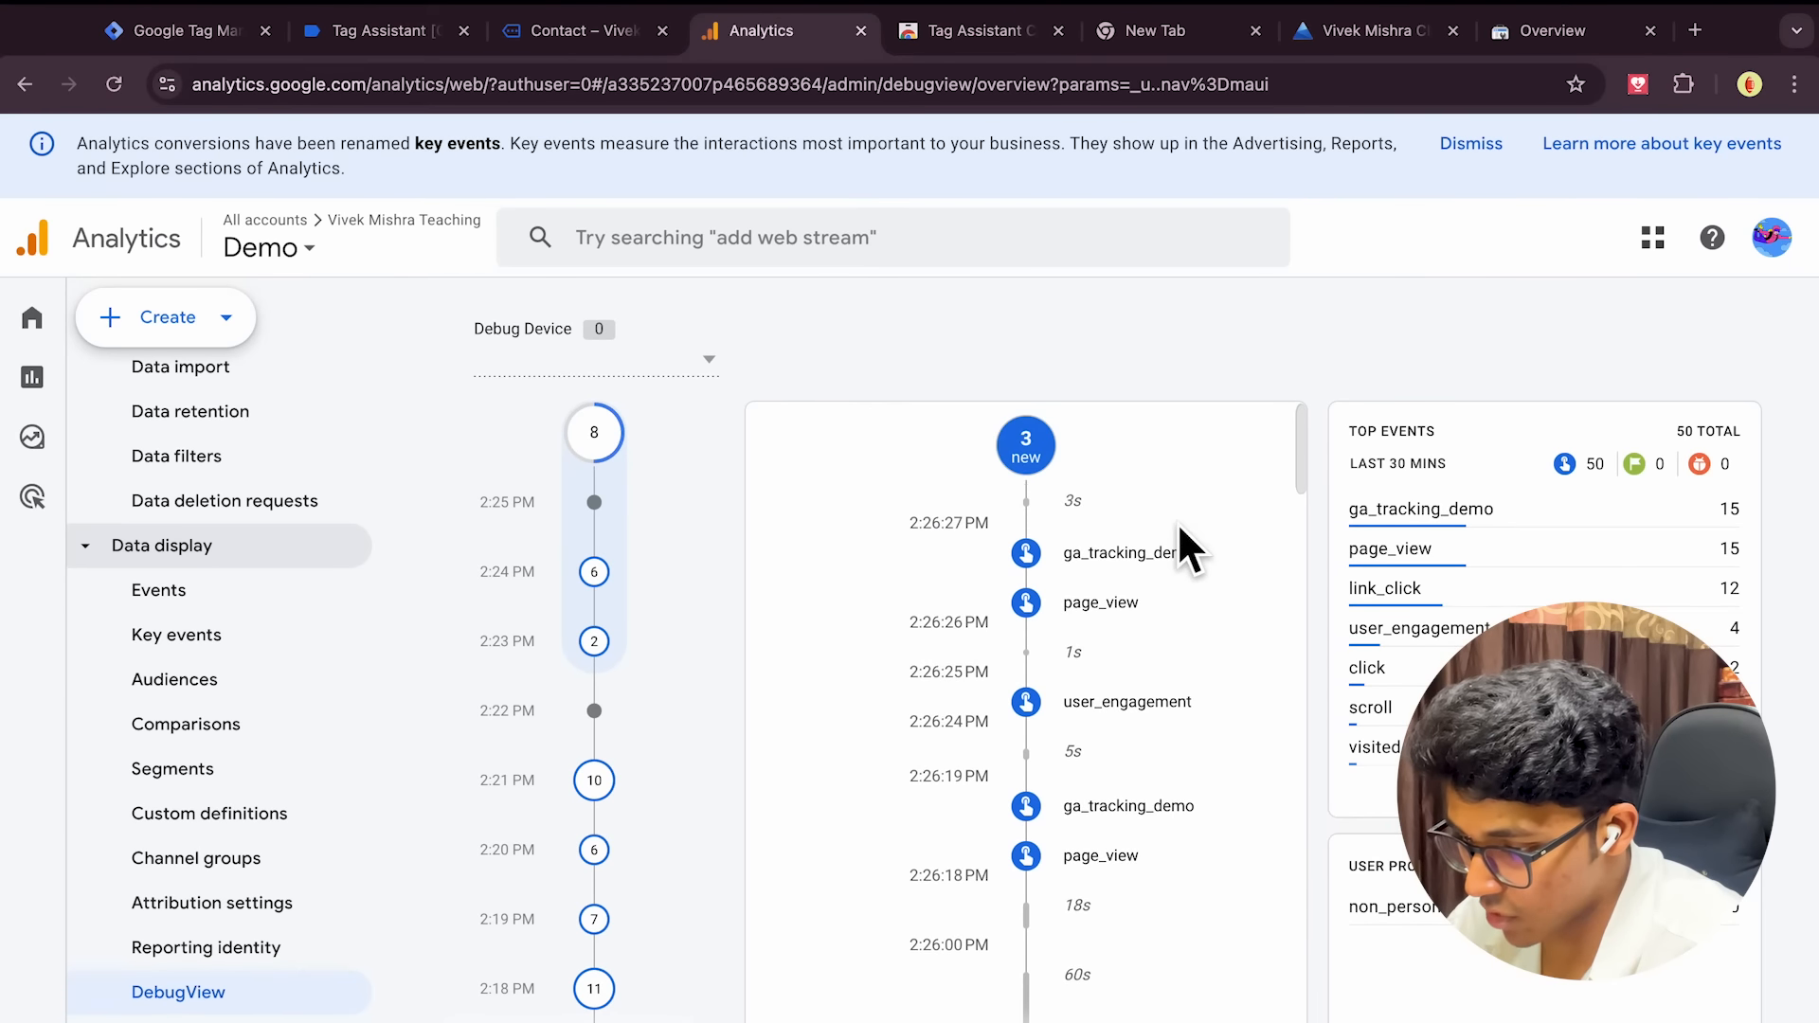
scroll(1184, 793, down, 5)
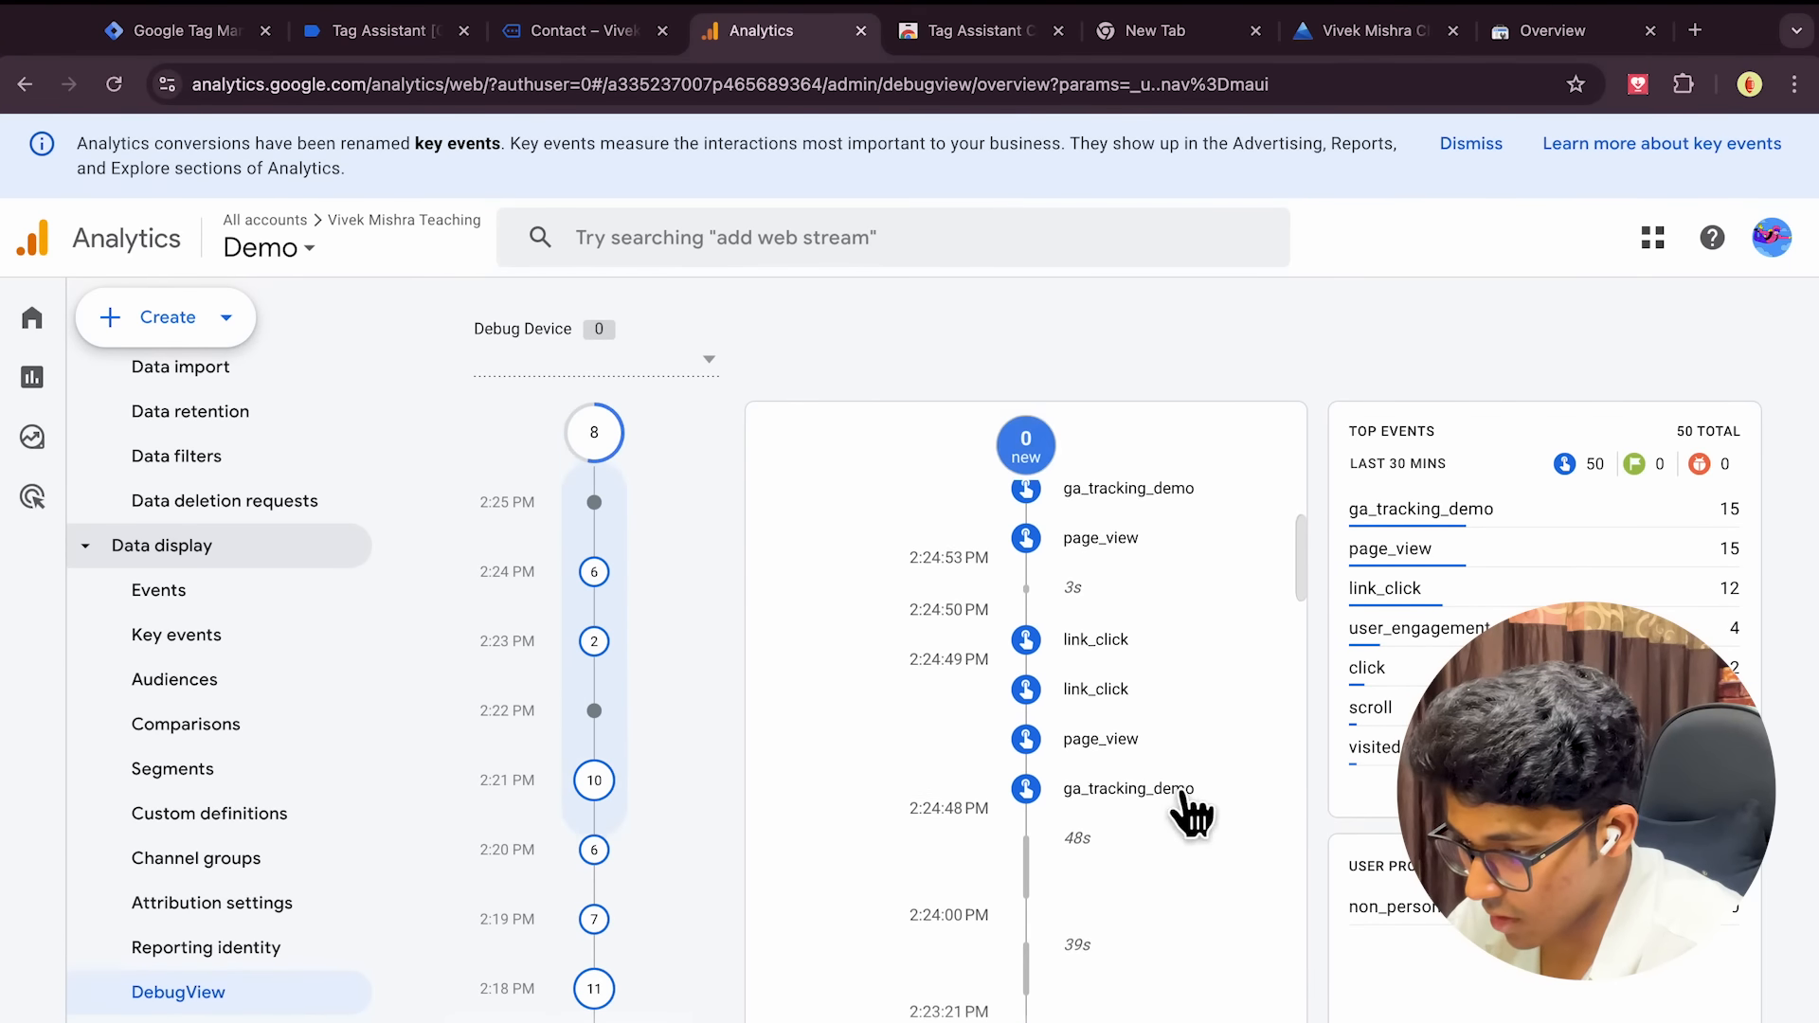
scroll(1180, 792, down, 1)
scroll(1175, 796, down, 10)
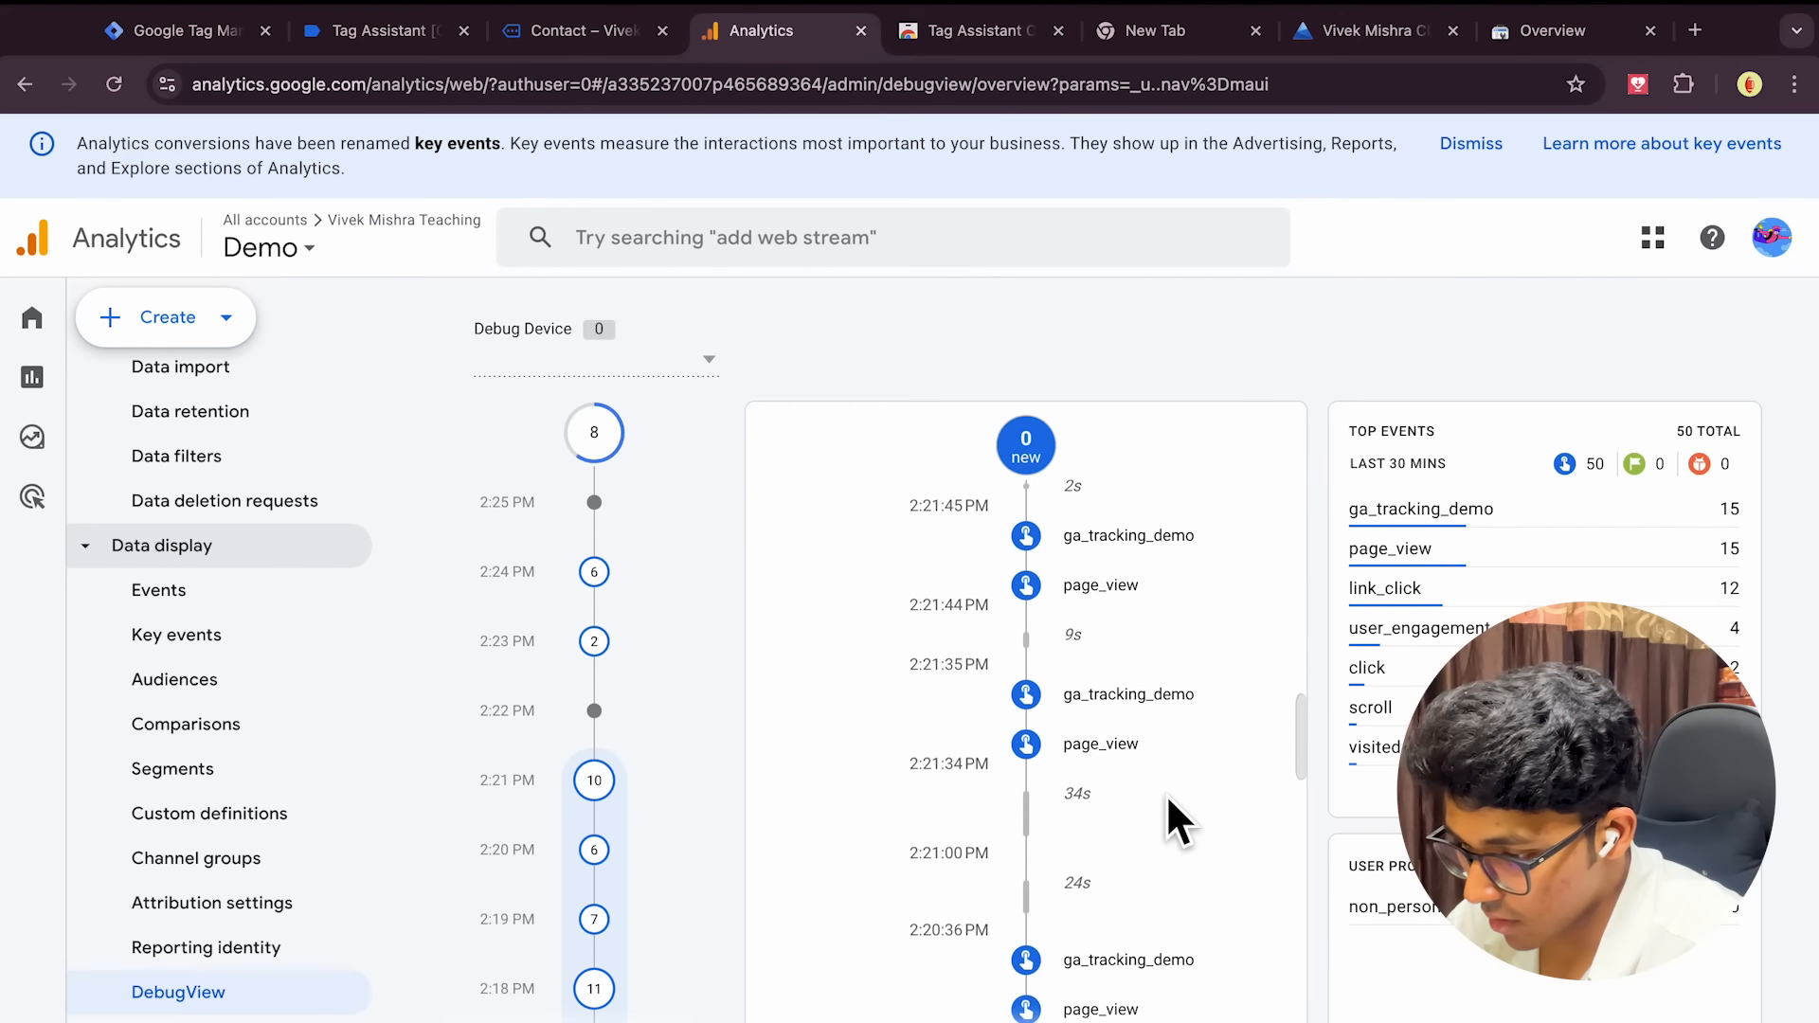
scroll(1175, 805, up, 15)
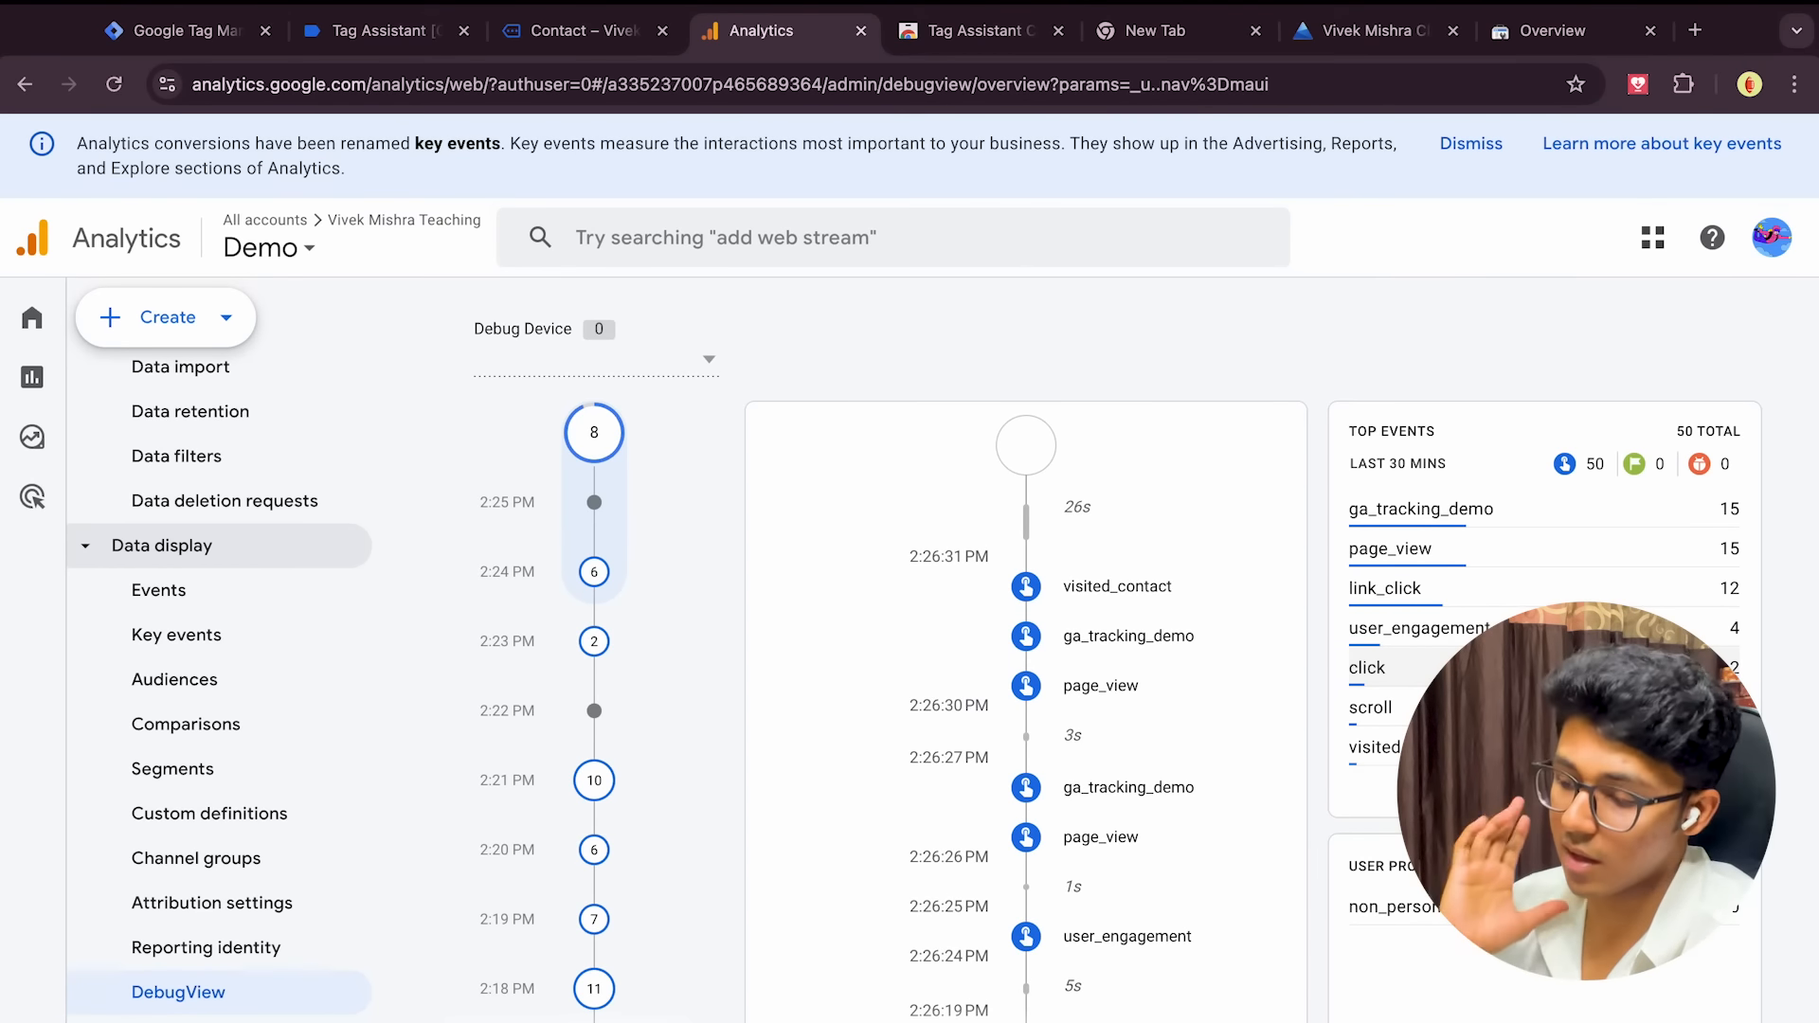
click(591, 38)
click(390, 38)
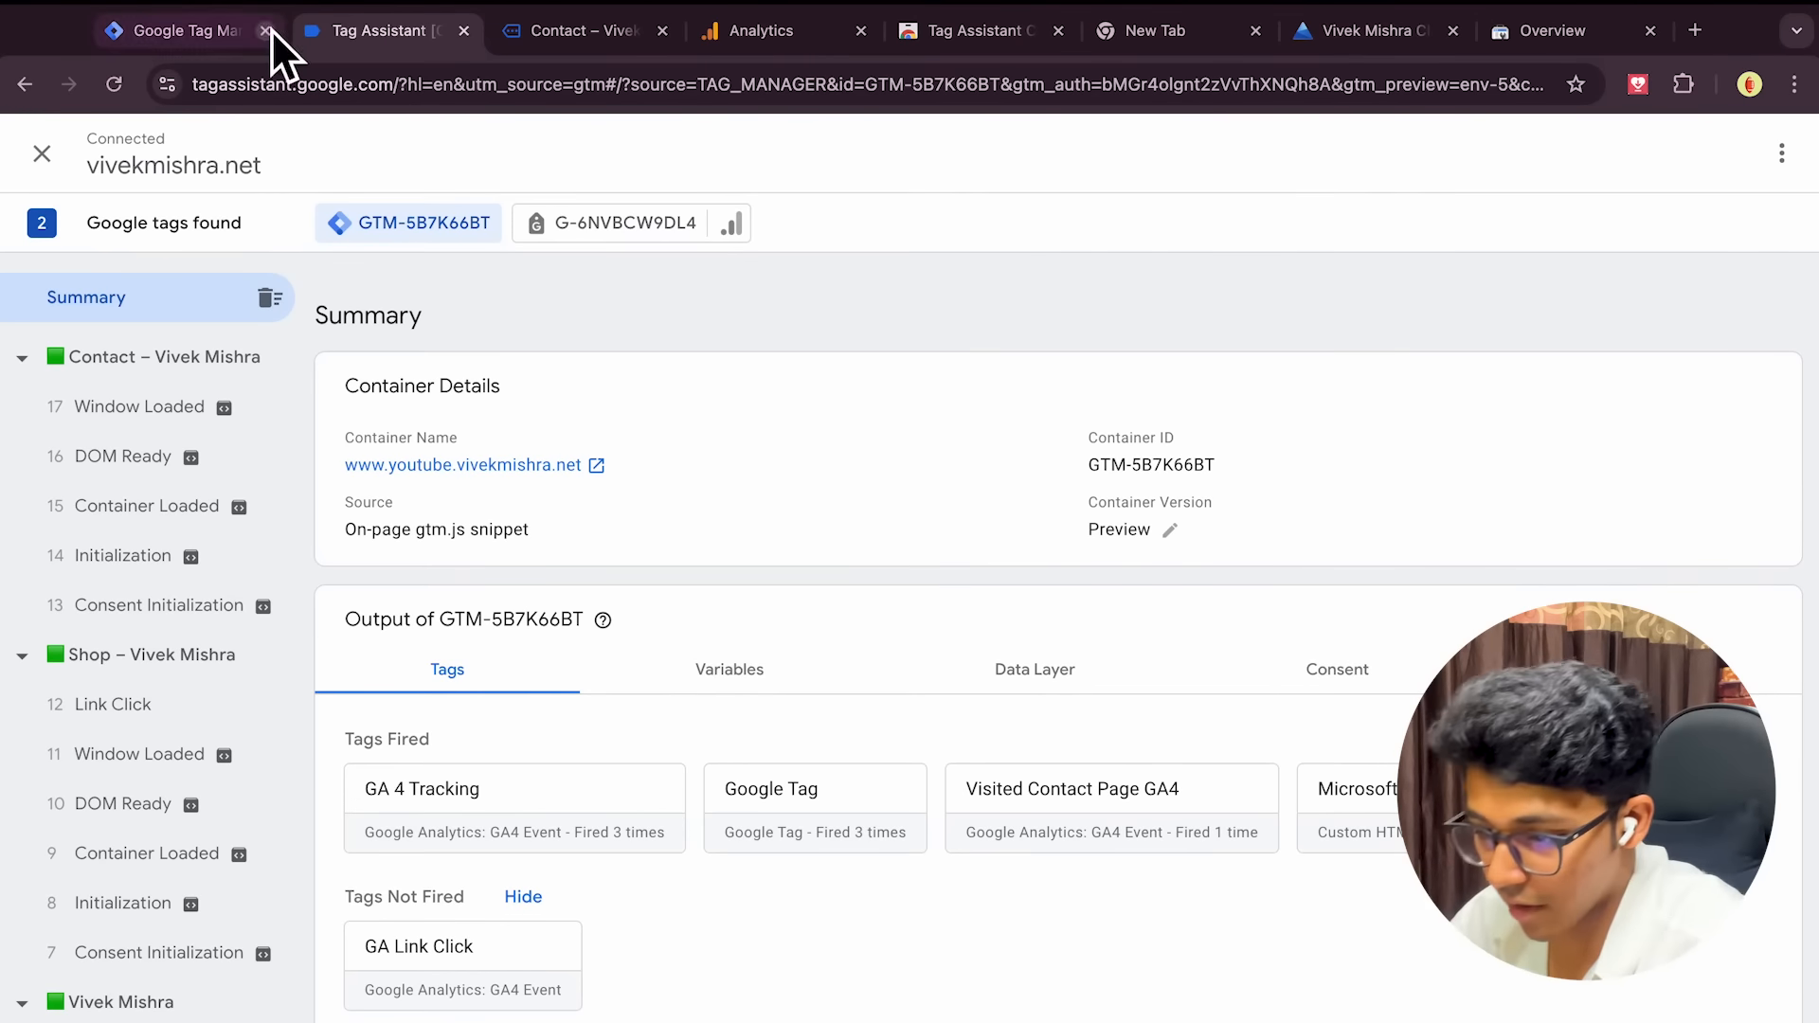
Return to the Tag Manager Tags list, then switch to the mind map
click(210, 31)
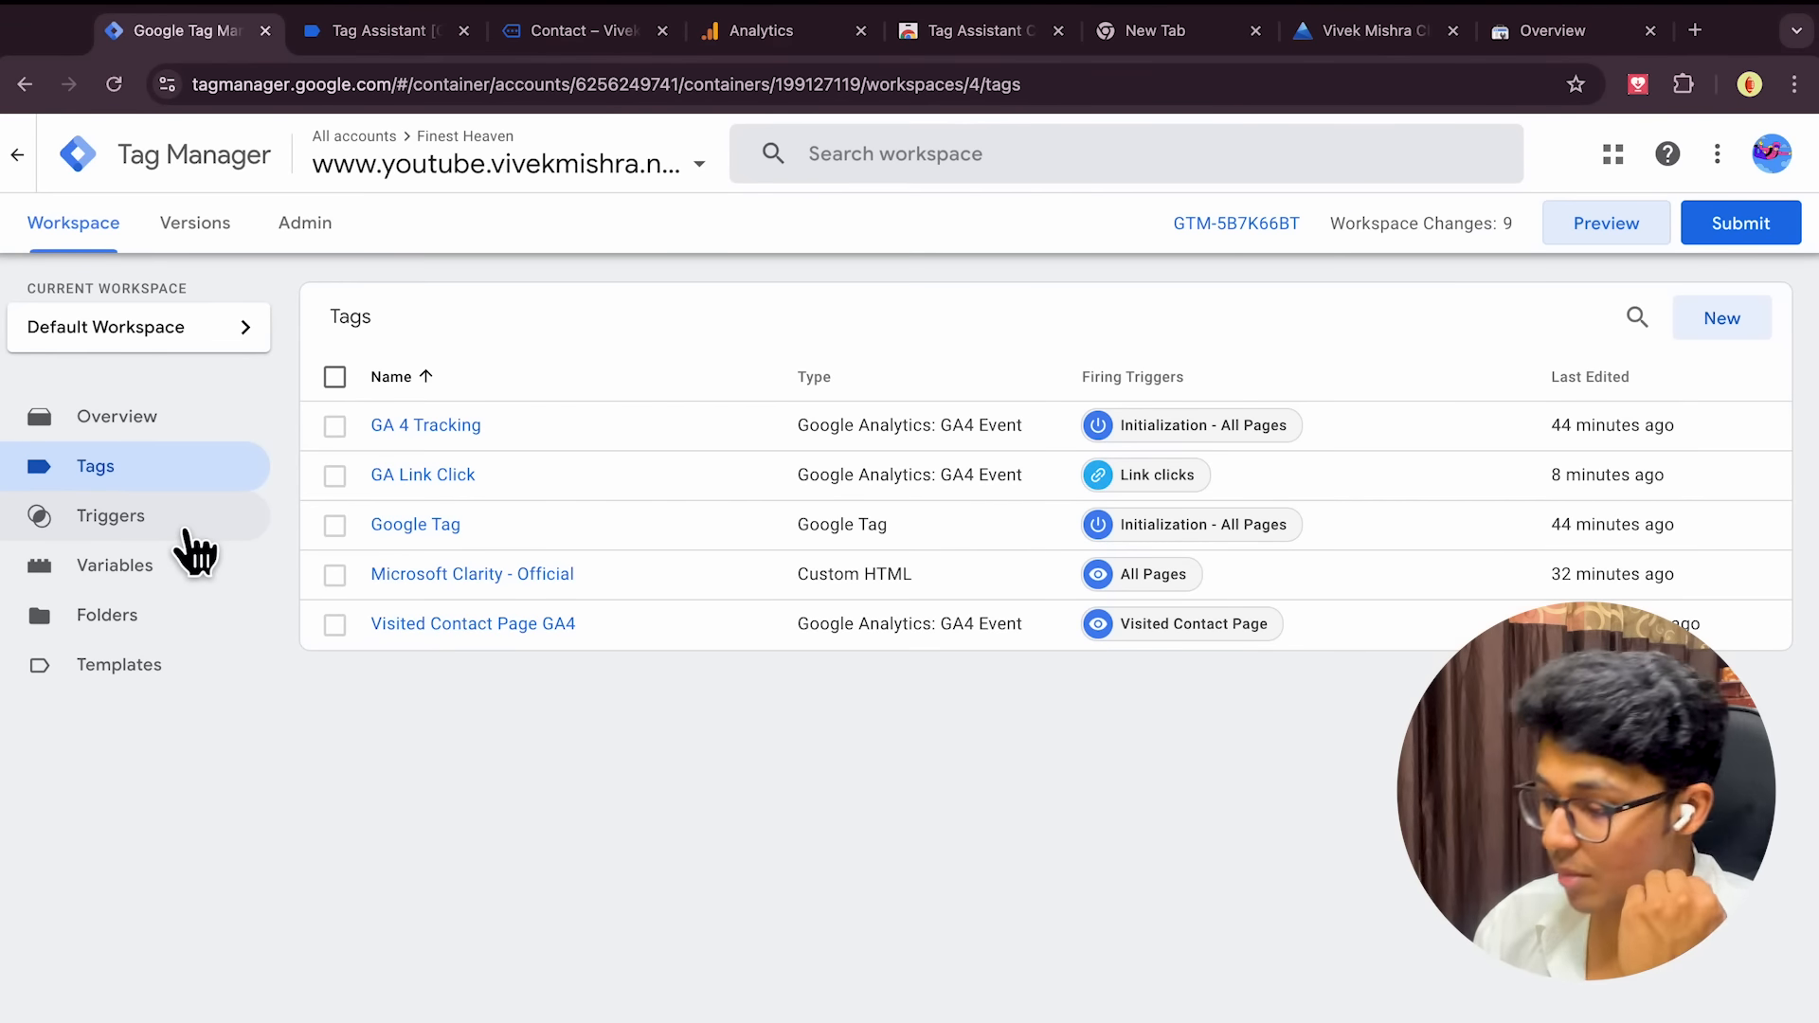
key(ctrl+Left)
key(ctrl+Left)
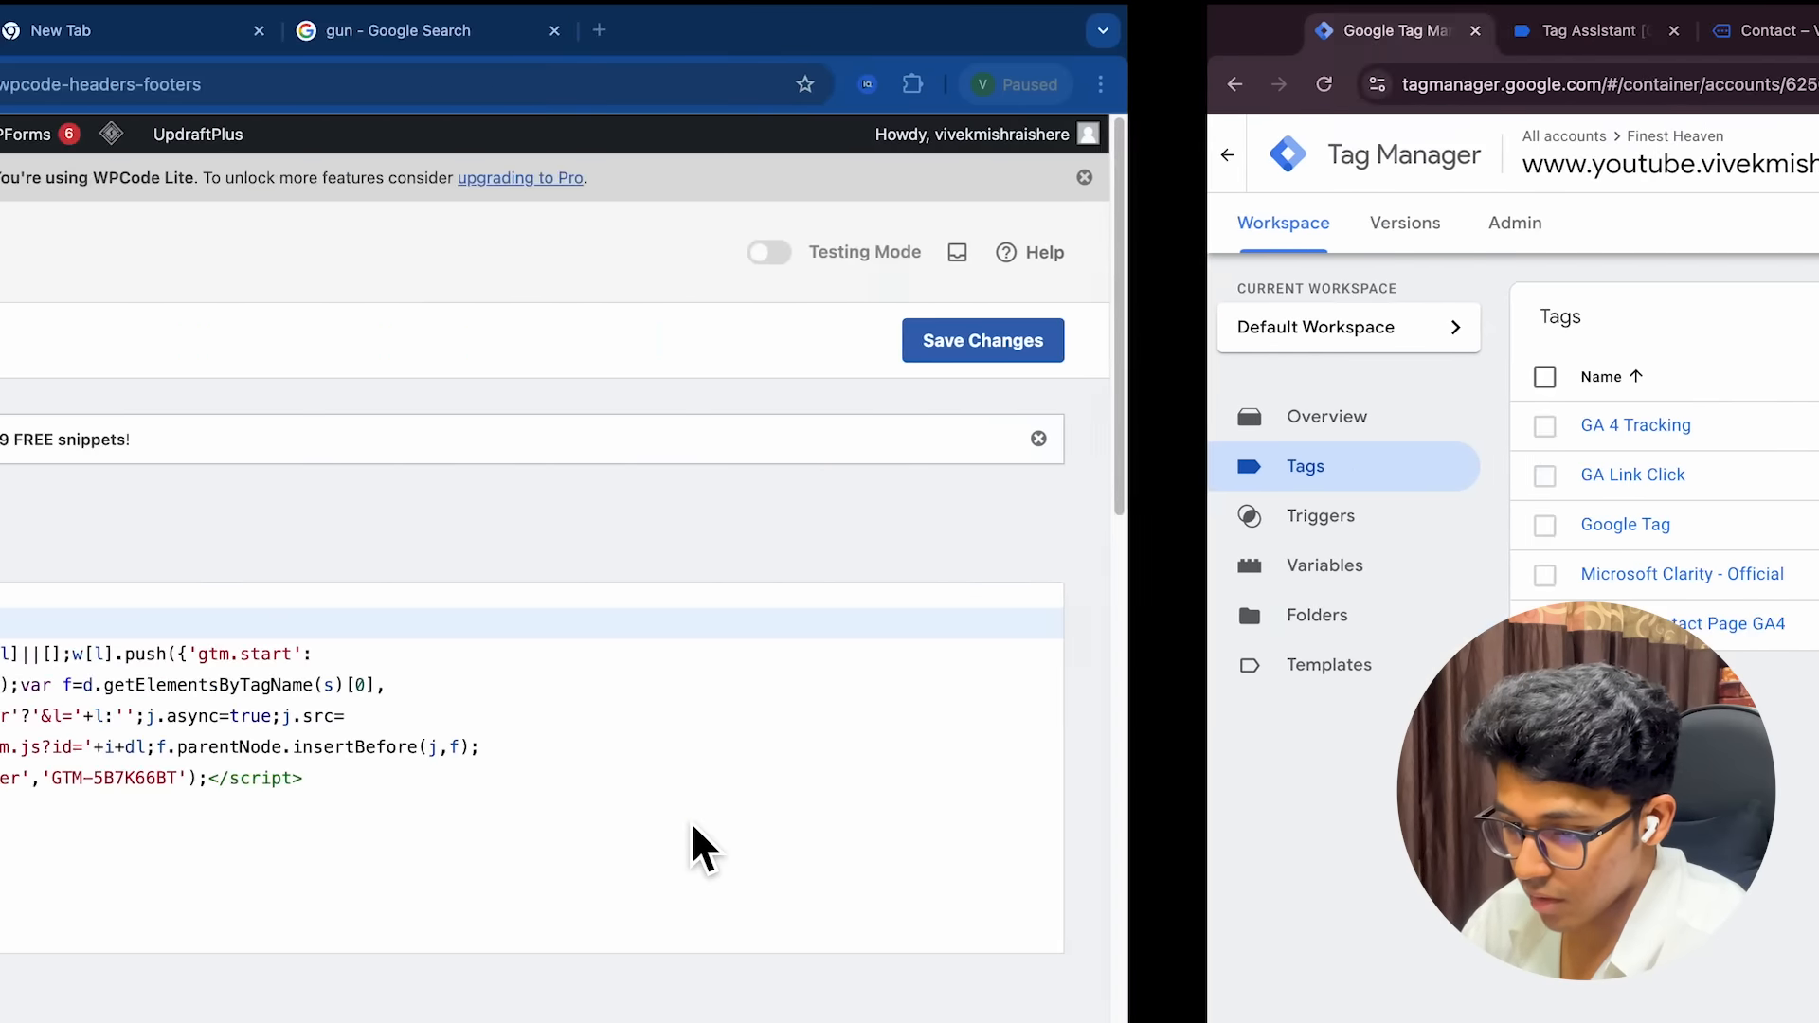
scroll(907, 741, up, 5)
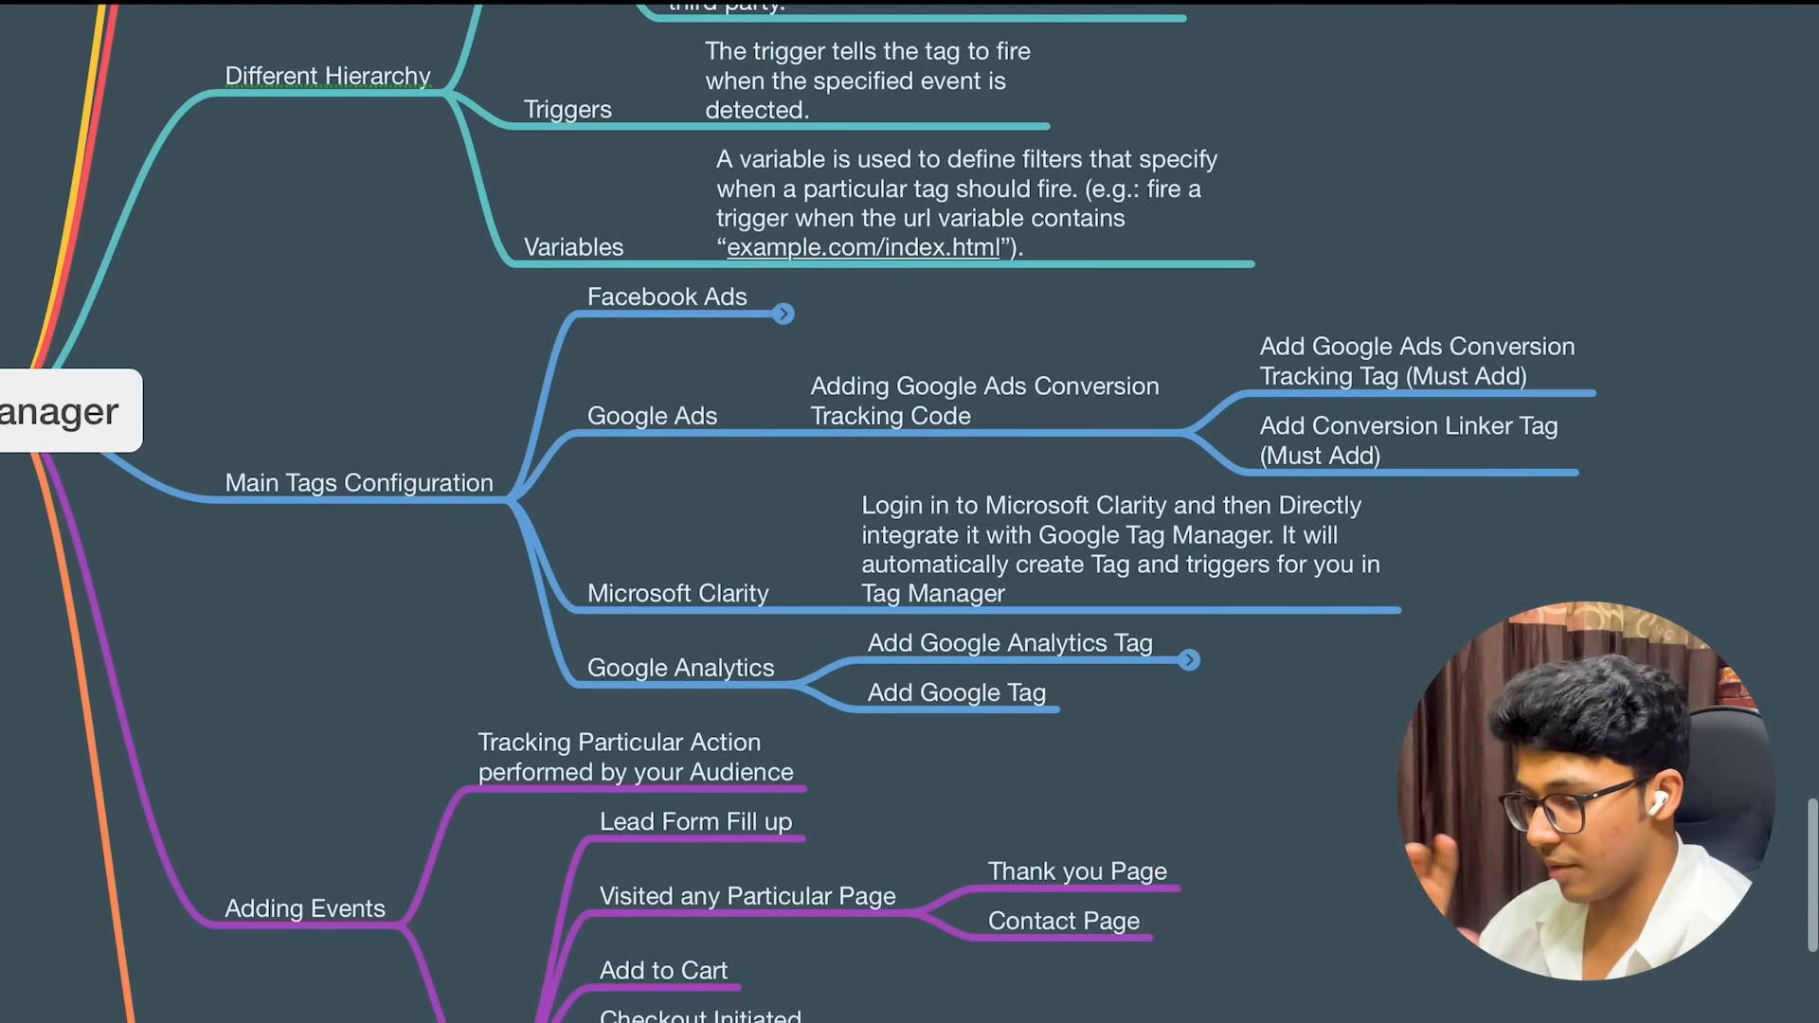
Expand Facebook Ads and Adding Facebook Base Pixel to reveal Use Custom HTML
click(785, 314)
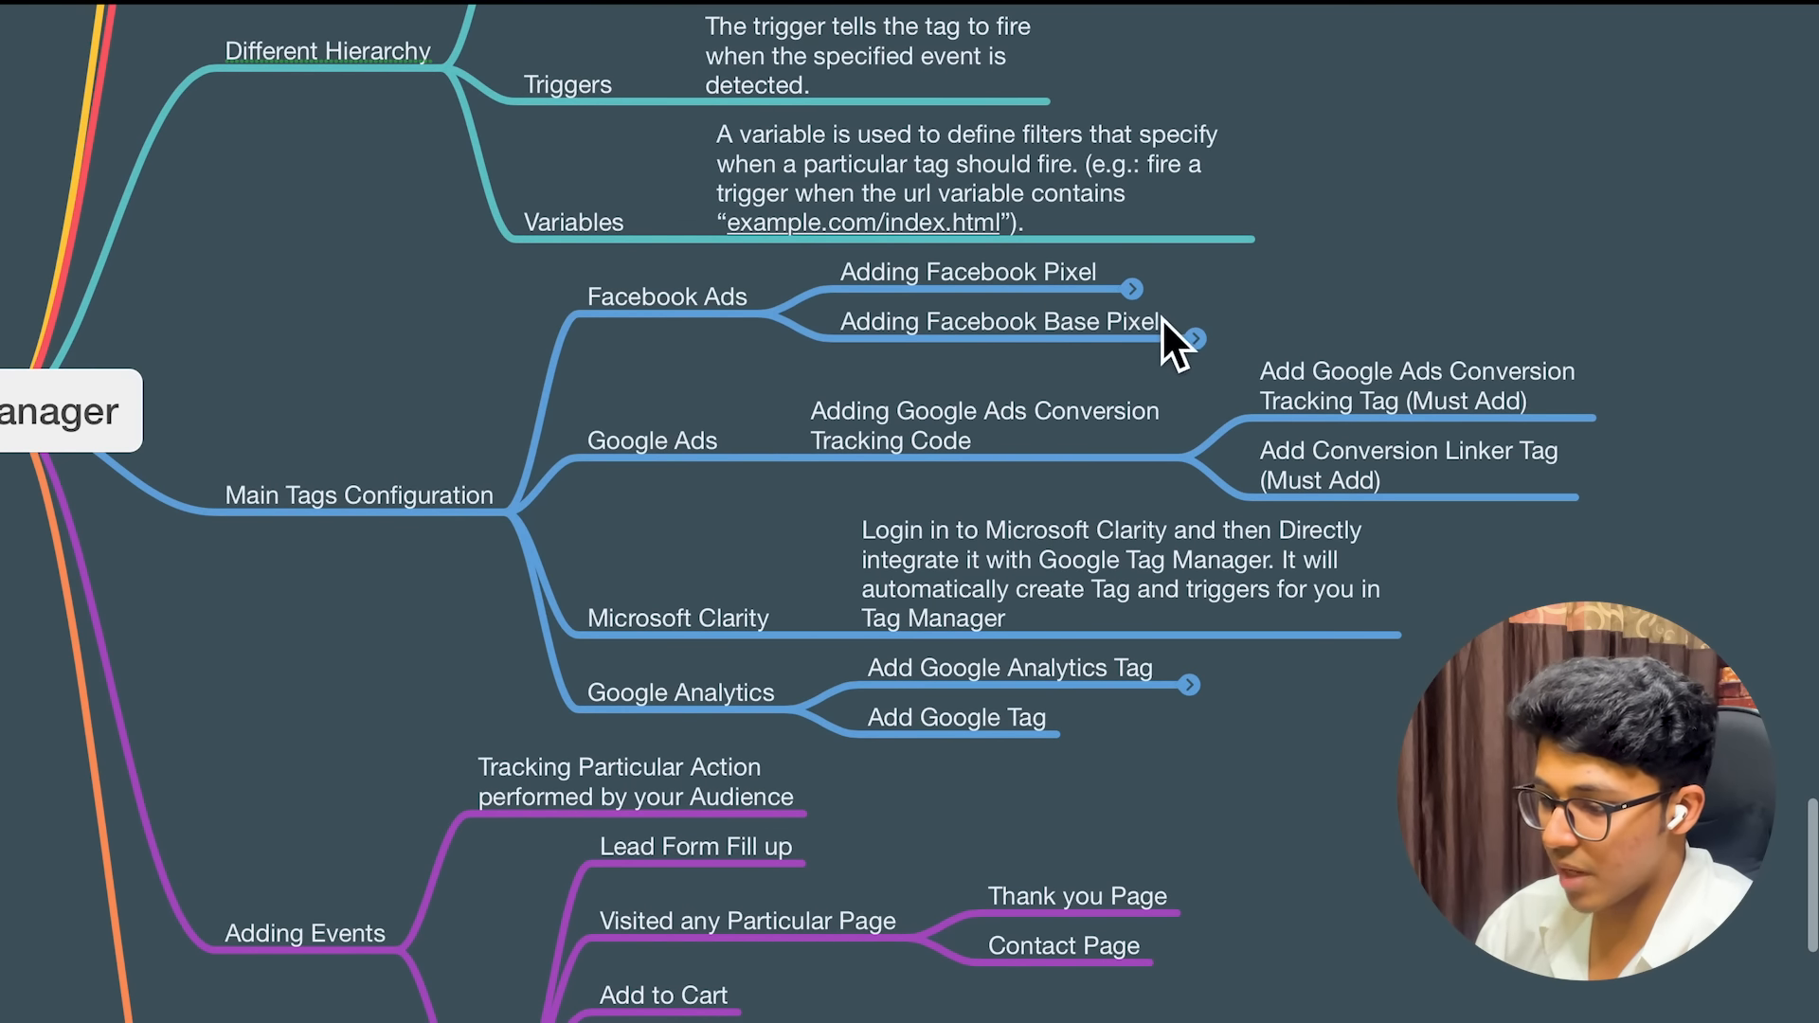
click(1195, 338)
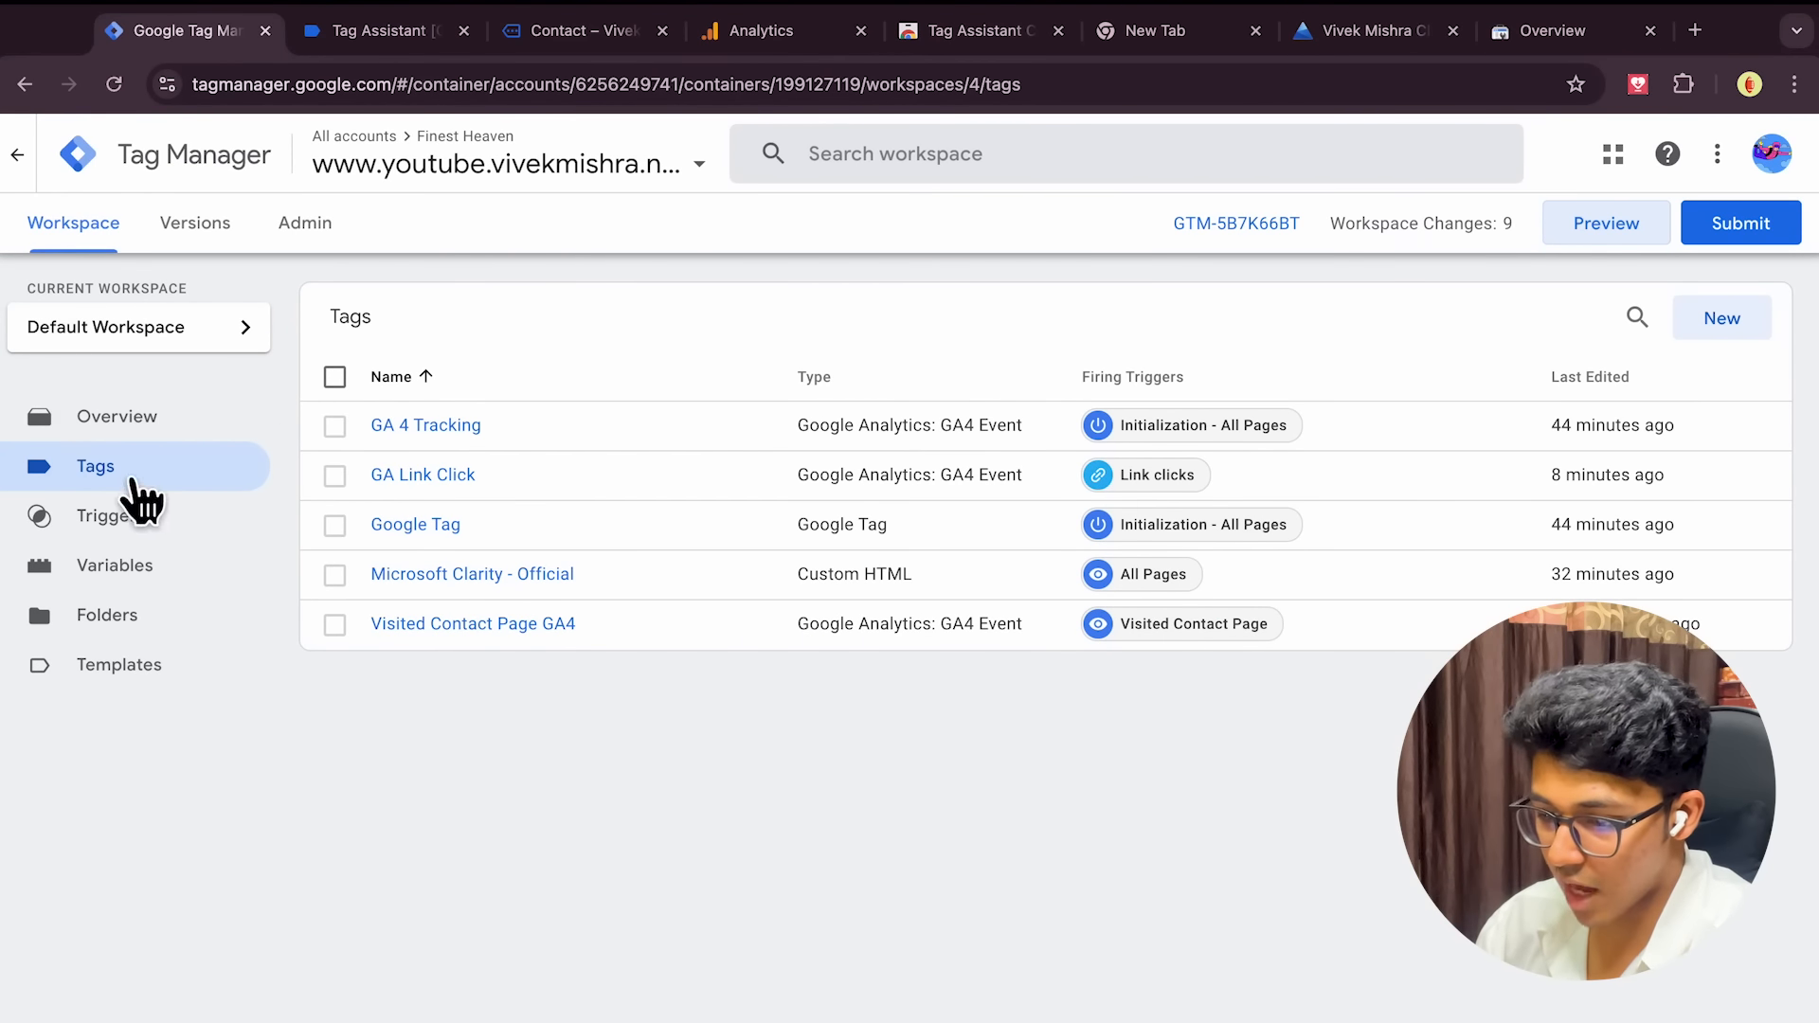
Draft a Custom HTML tag firing on All Pages, then close it and discard the unsaved changes
click(1716, 323)
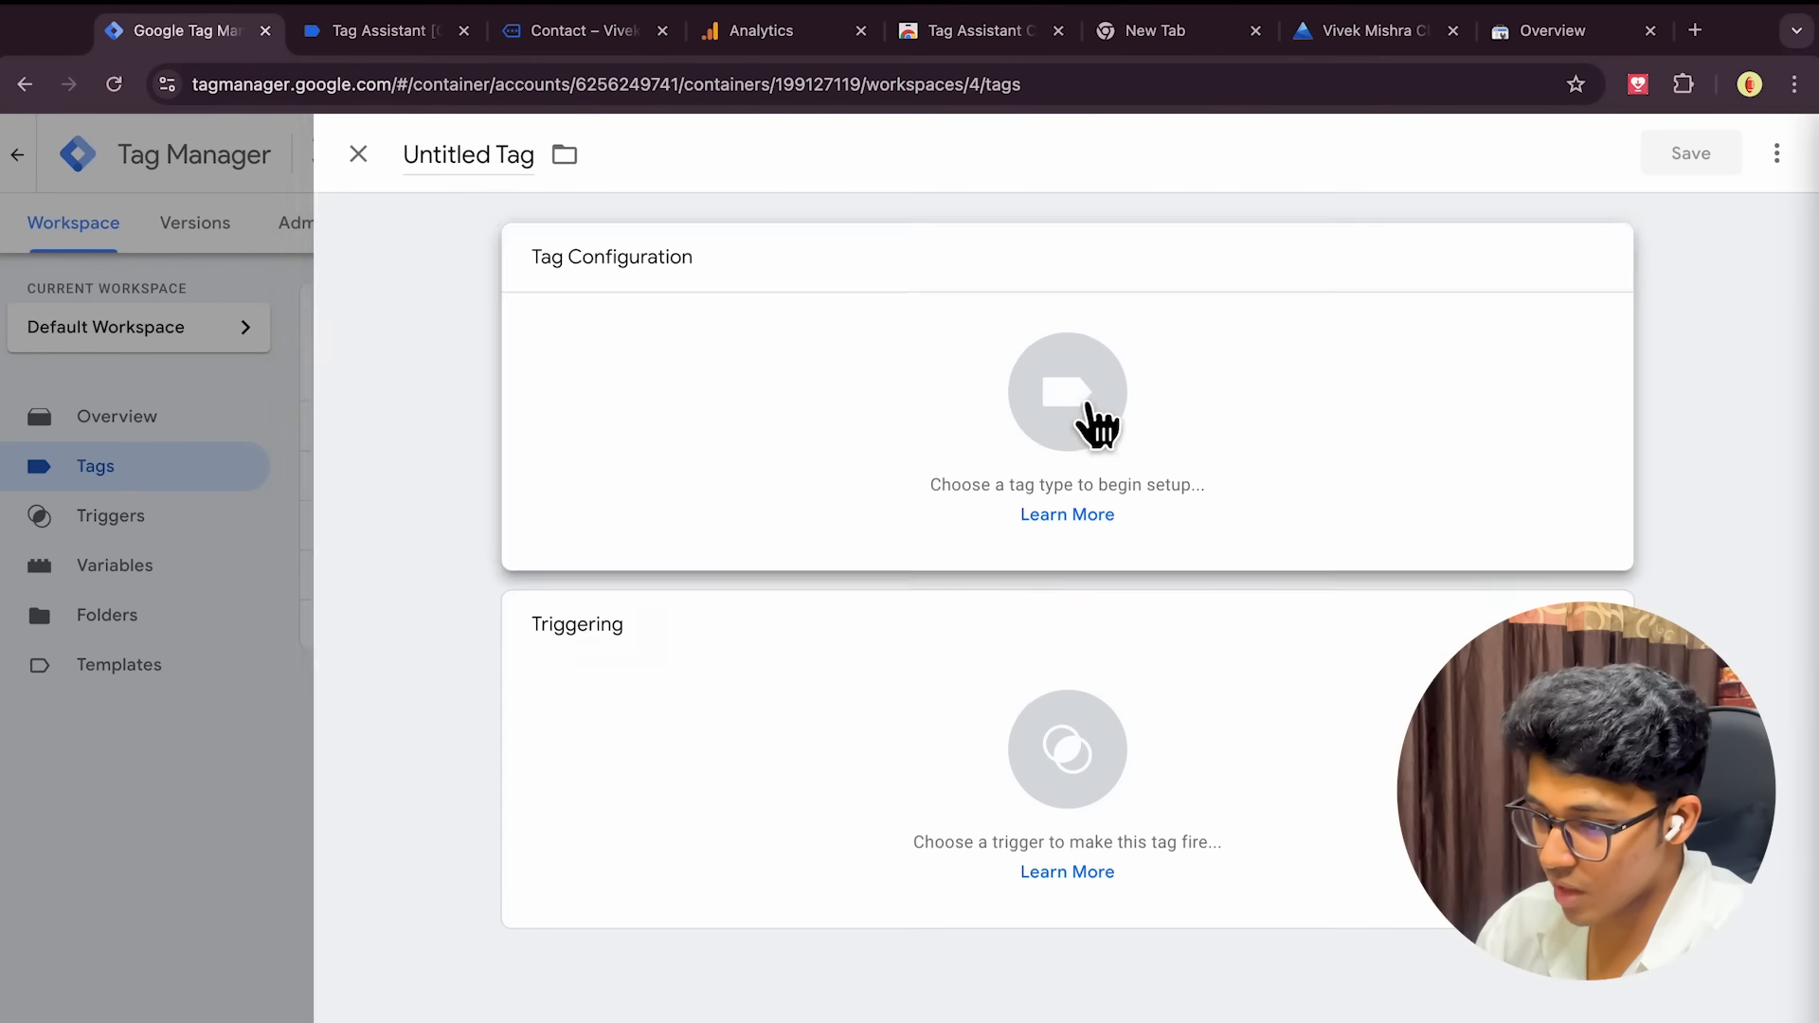
click(1088, 423)
scroll(1373, 804, down, 1)
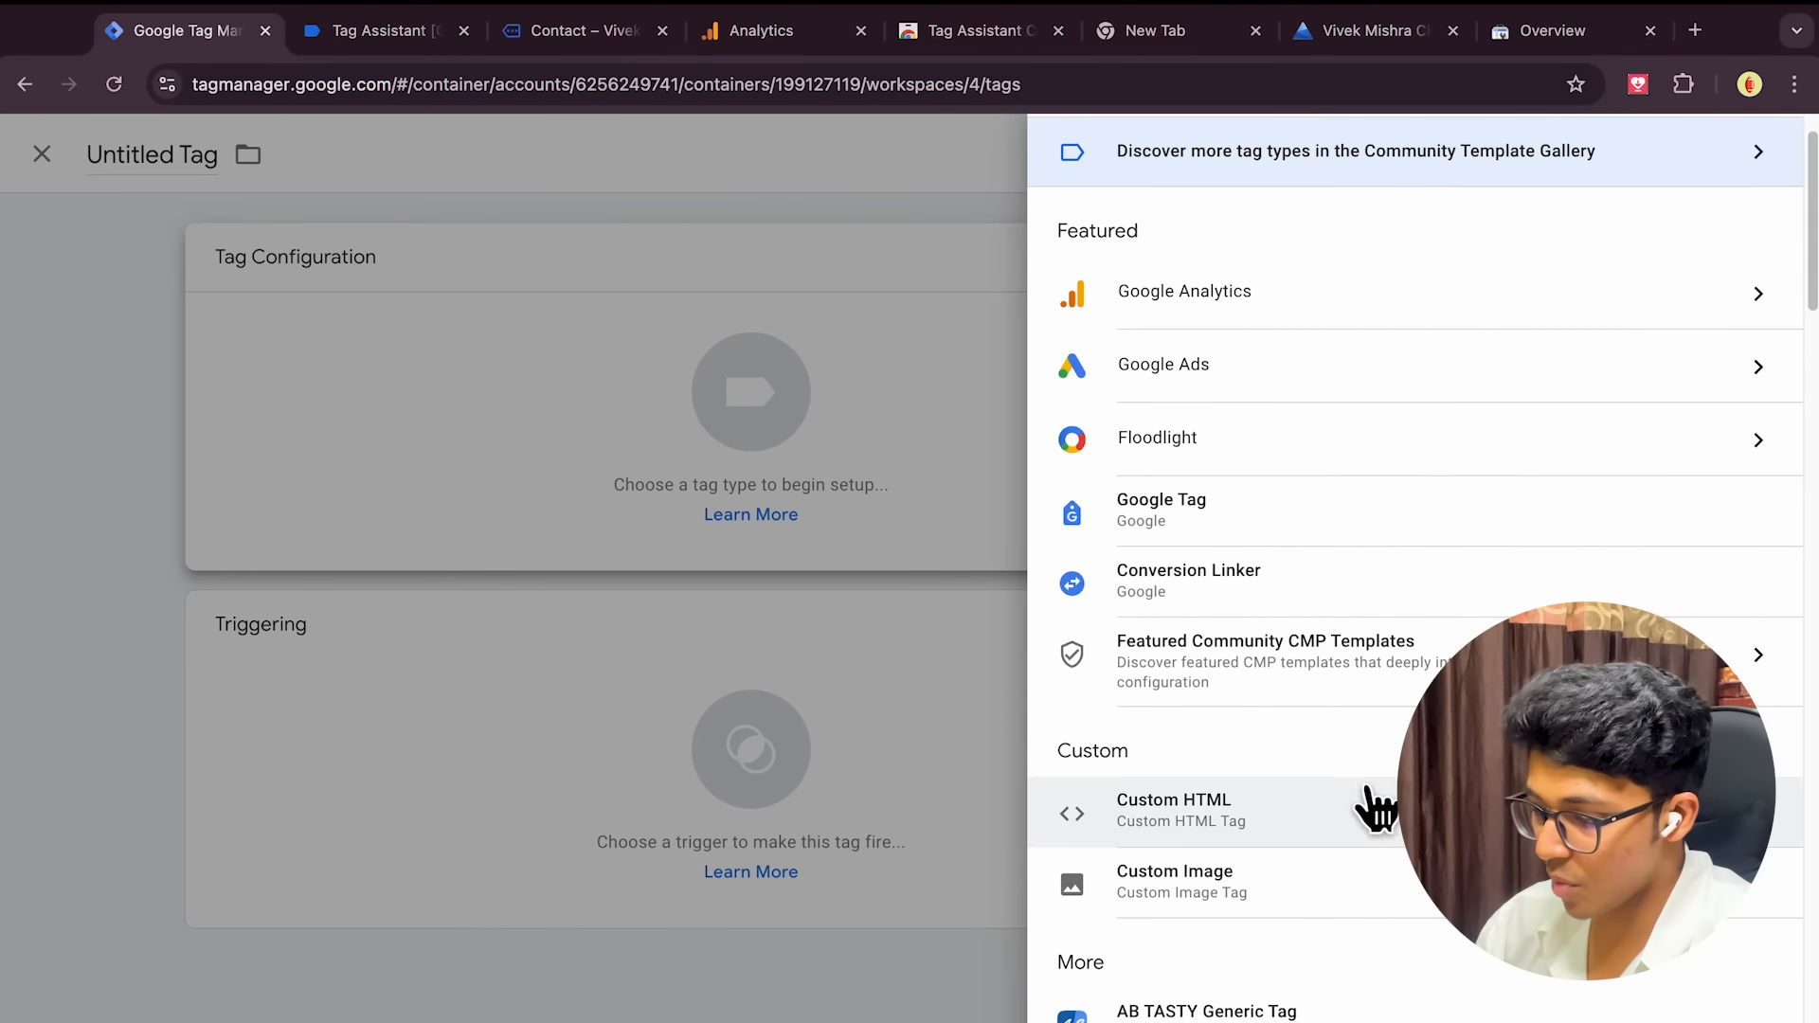
click(1336, 820)
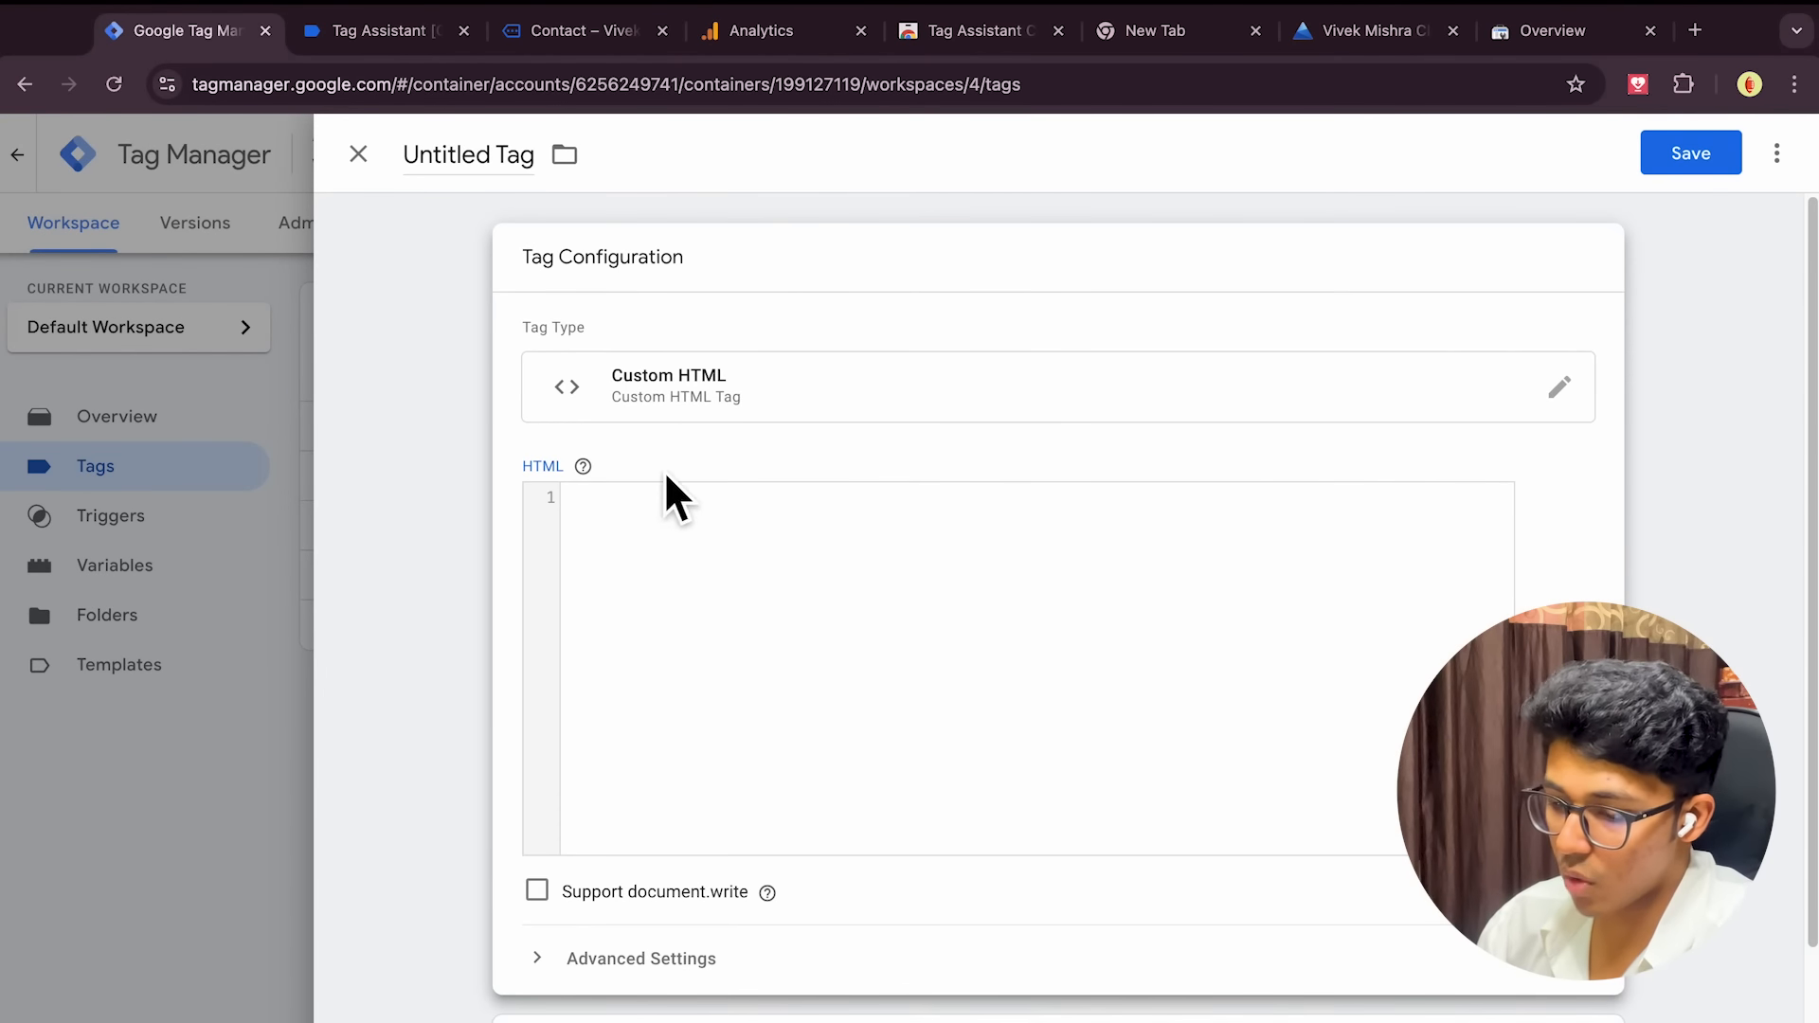
scroll(839, 684, down, 3)
click(961, 997)
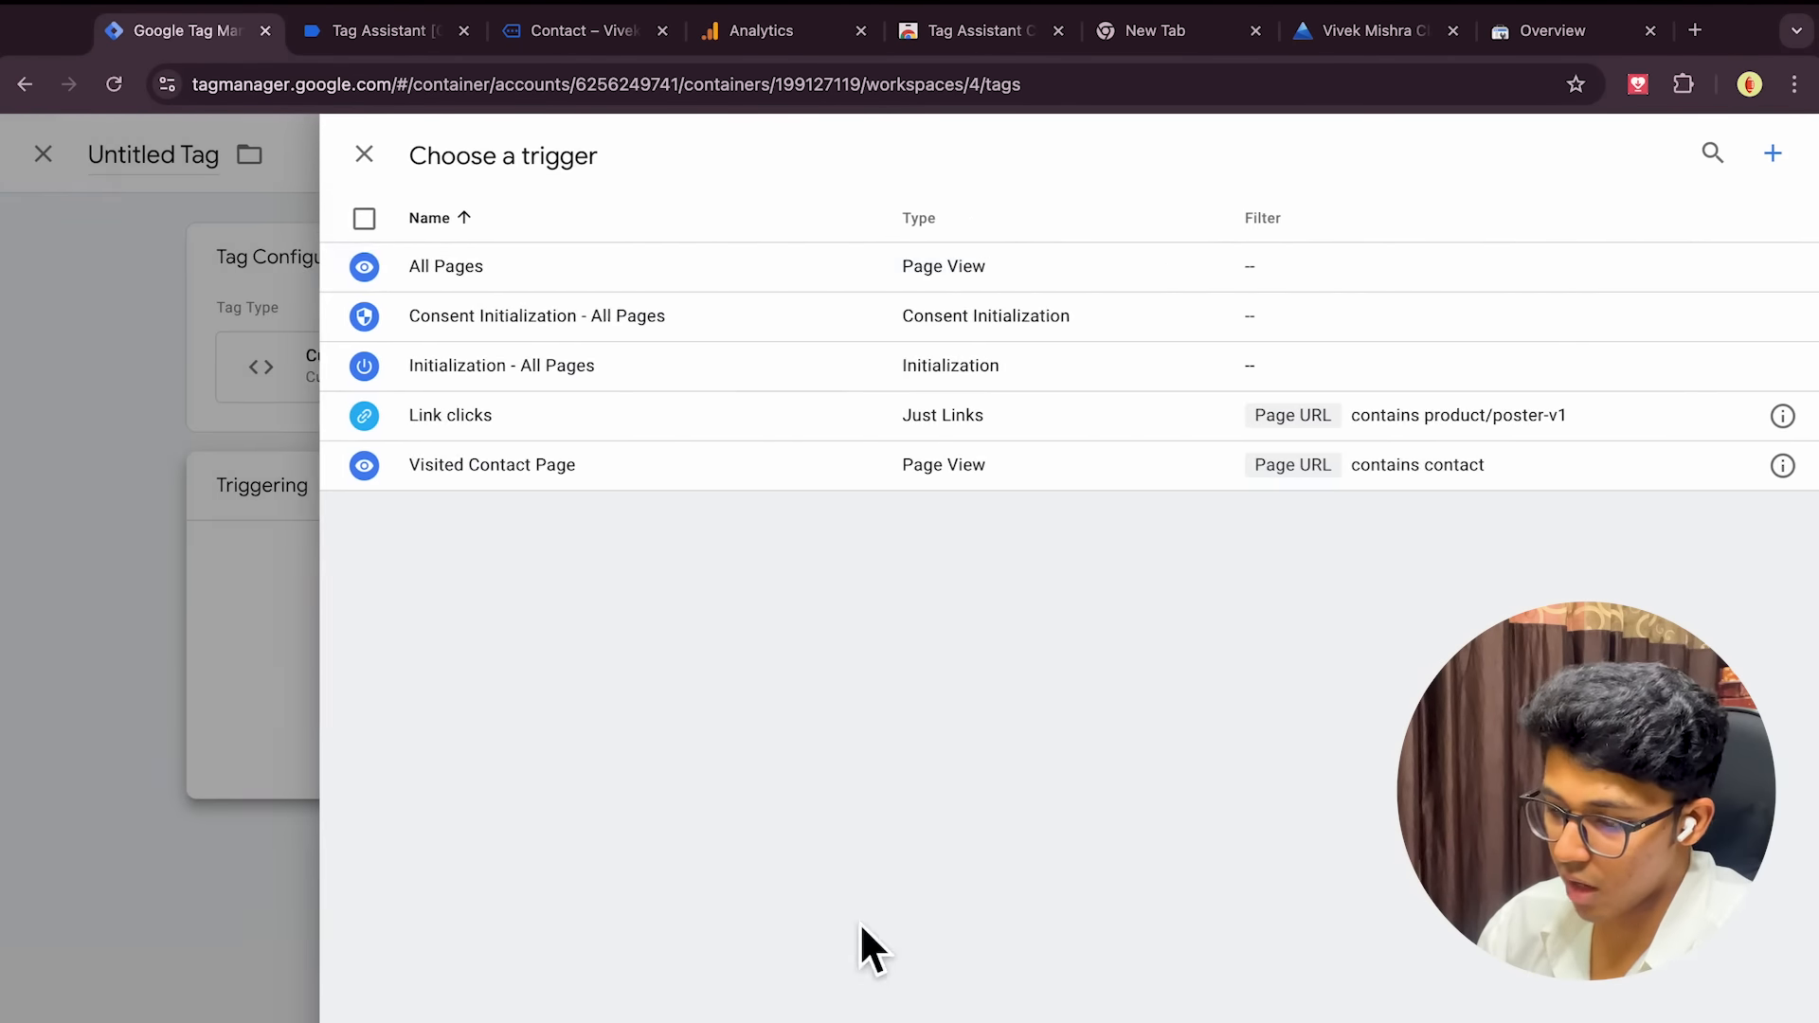
click(563, 277)
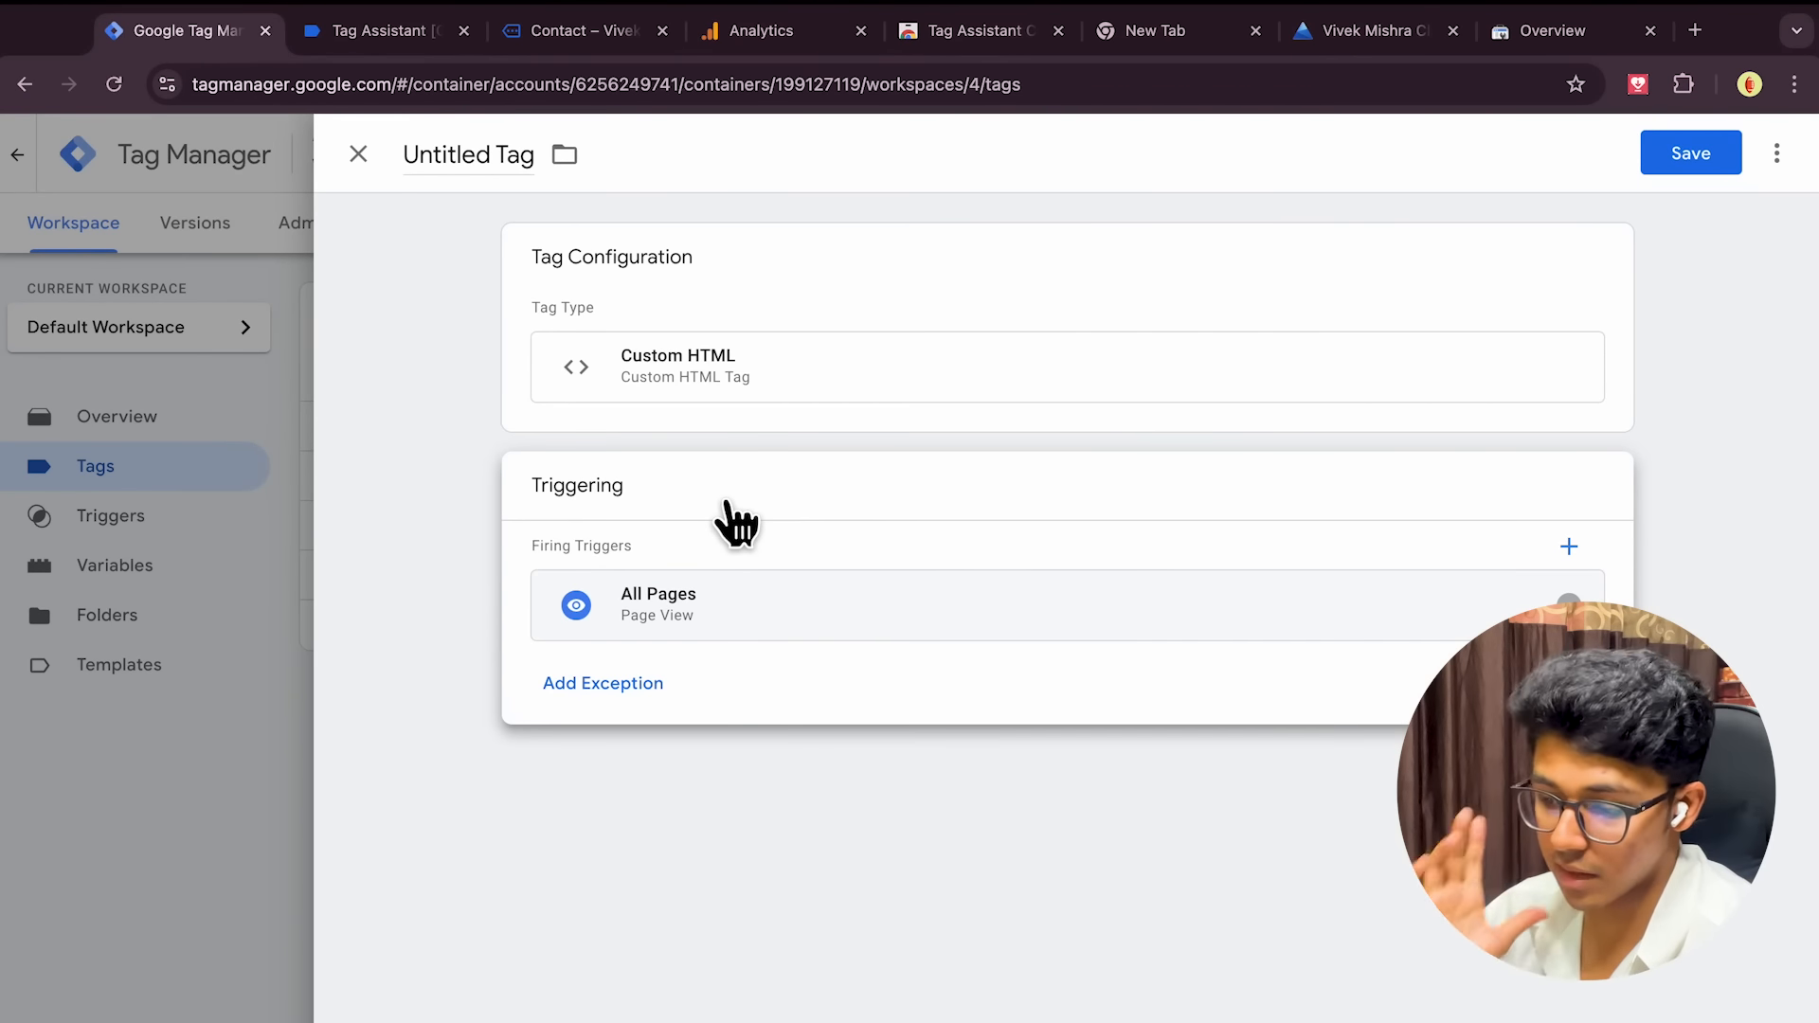
click(356, 155)
click(1035, 475)
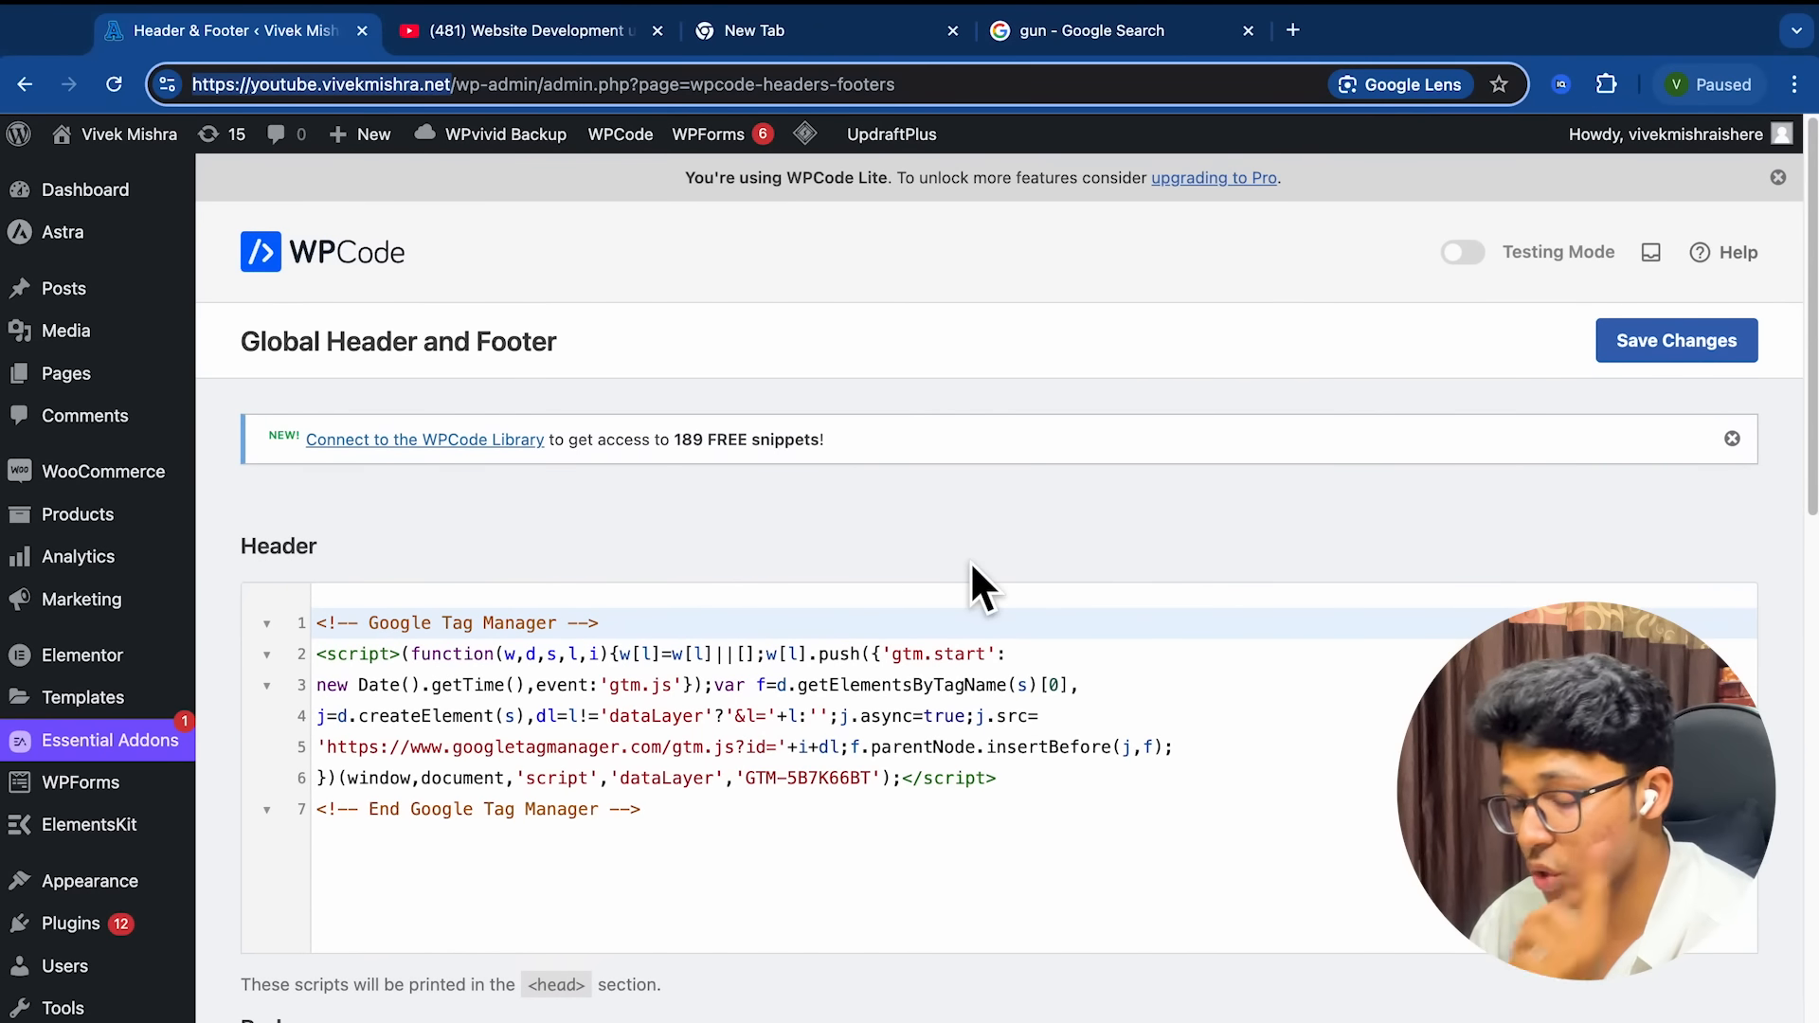
Finish setting up the new 3BHK Enquiry conversion action in Google Ads
key(ctrl+Left)
key(ctrl+Left)
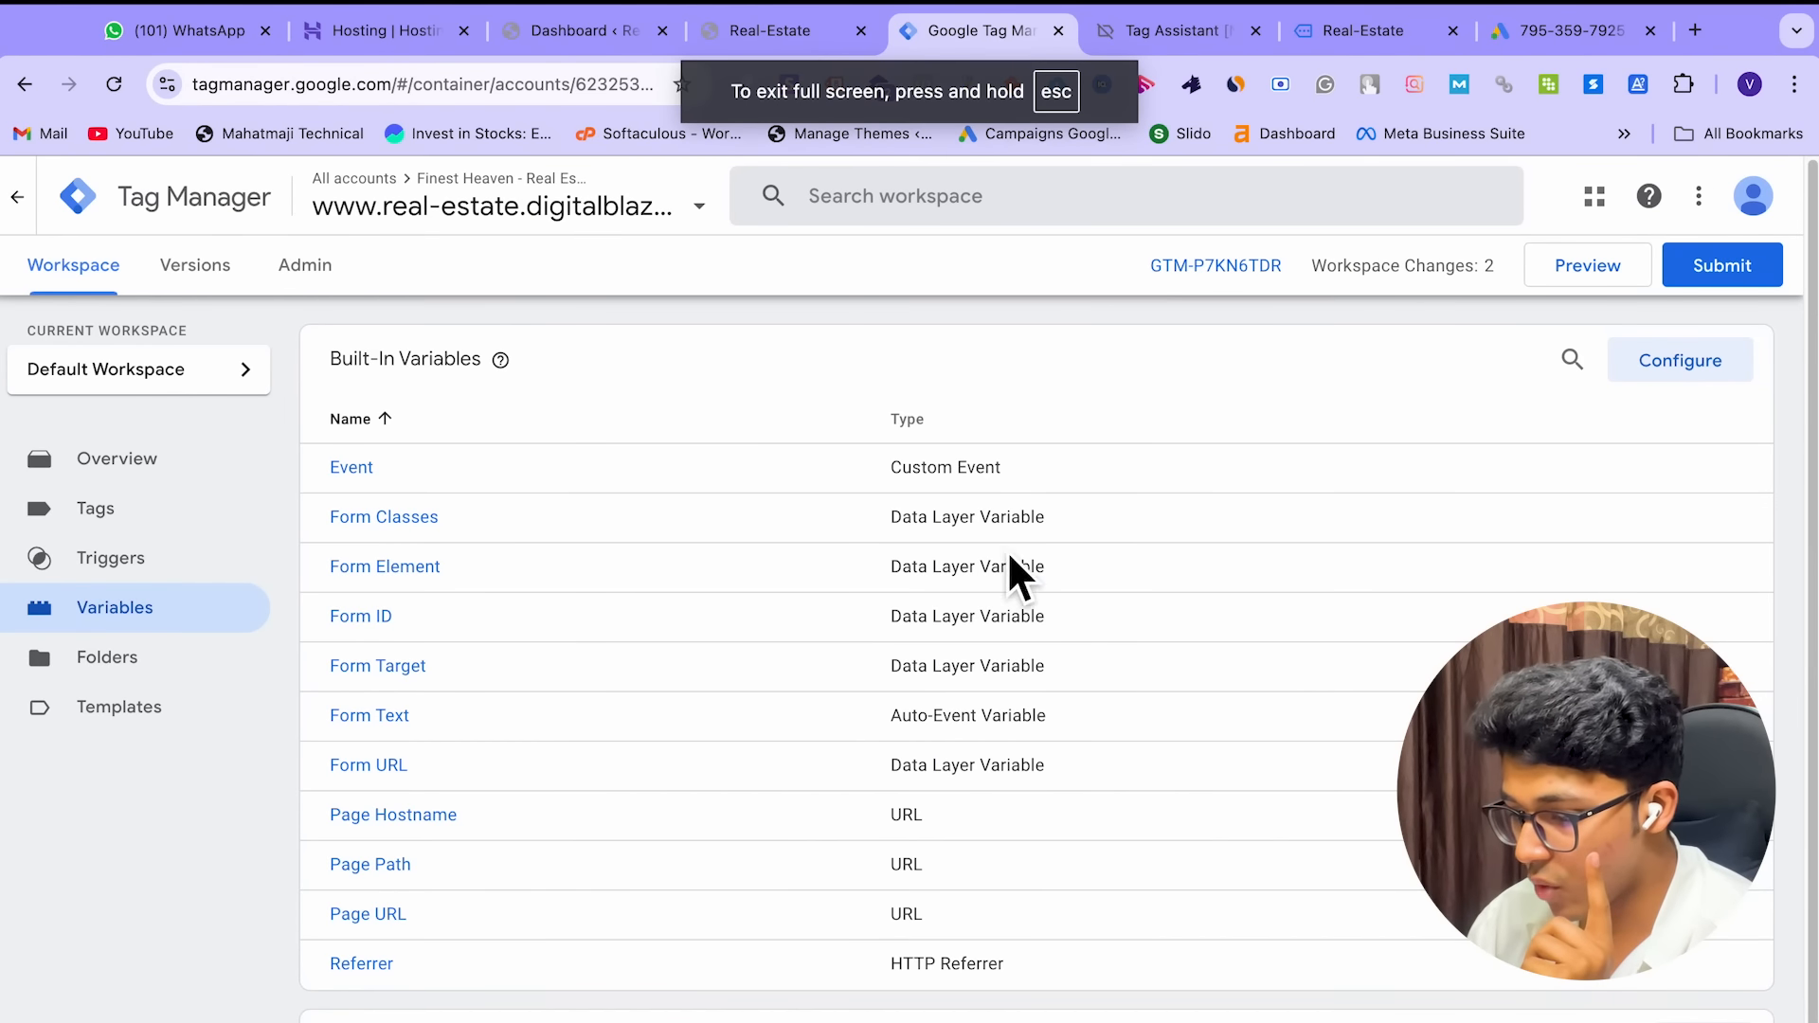
click(770, 38)
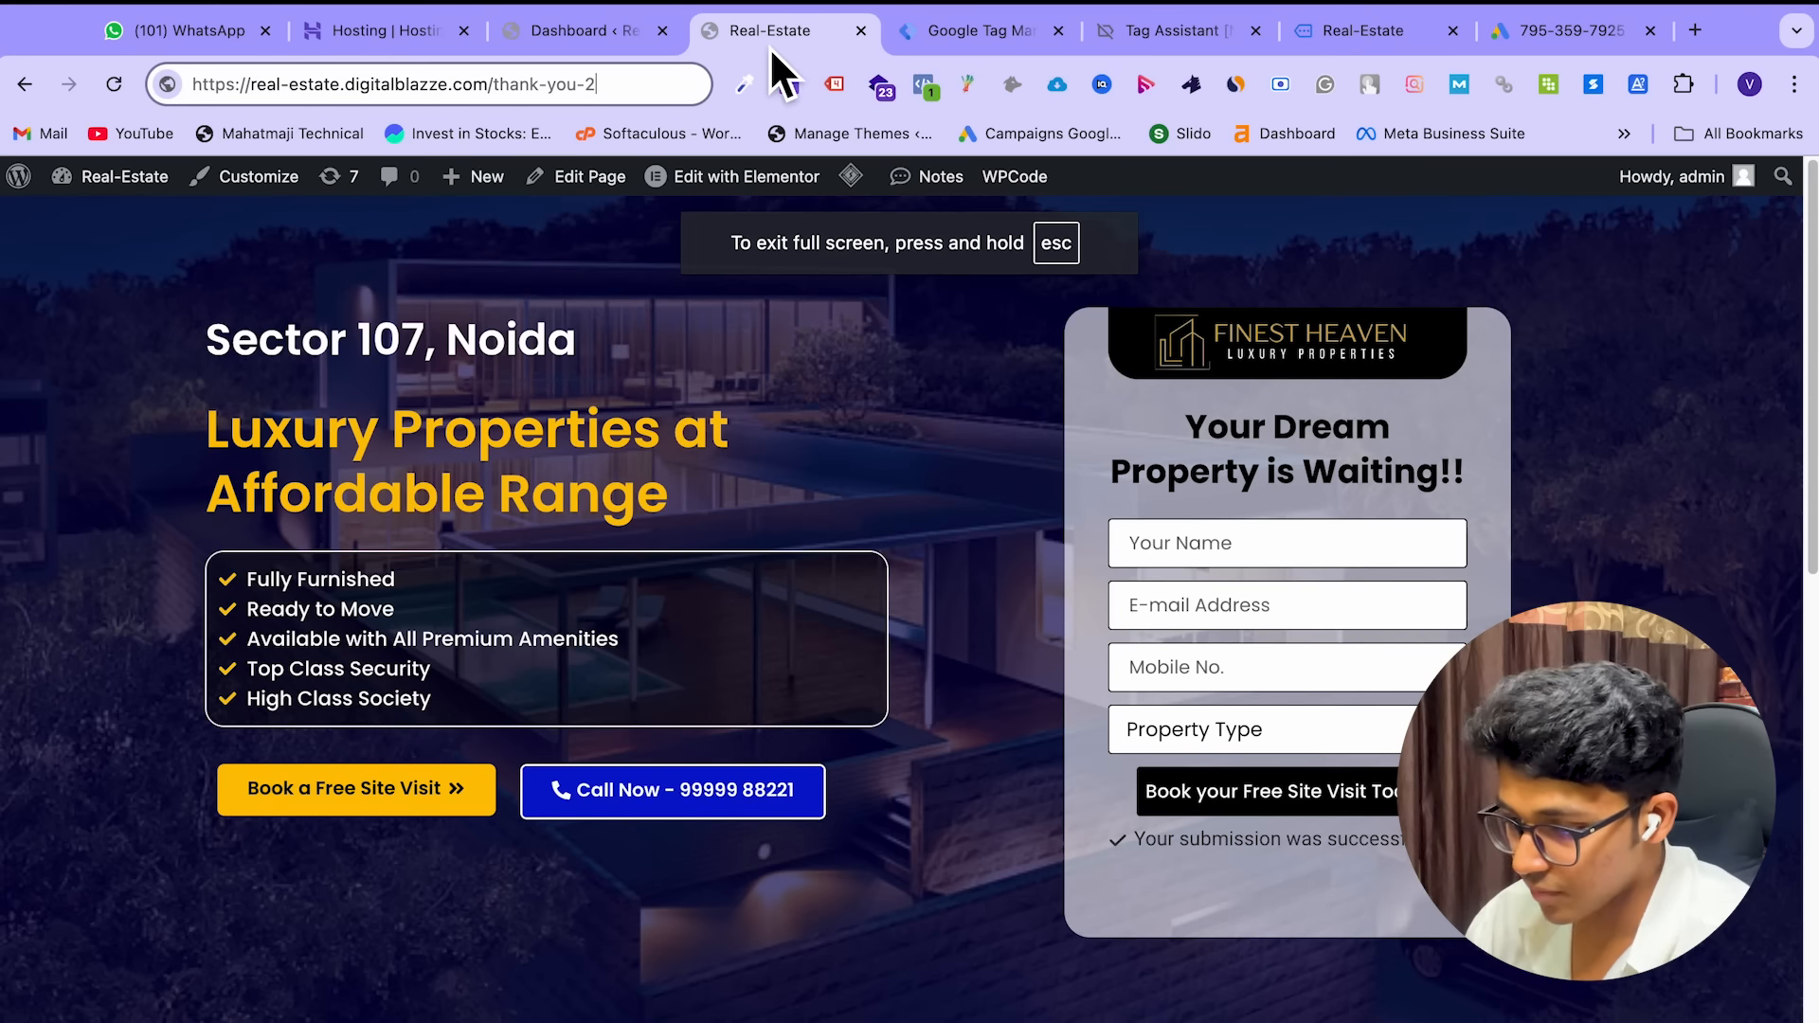
click(599, 37)
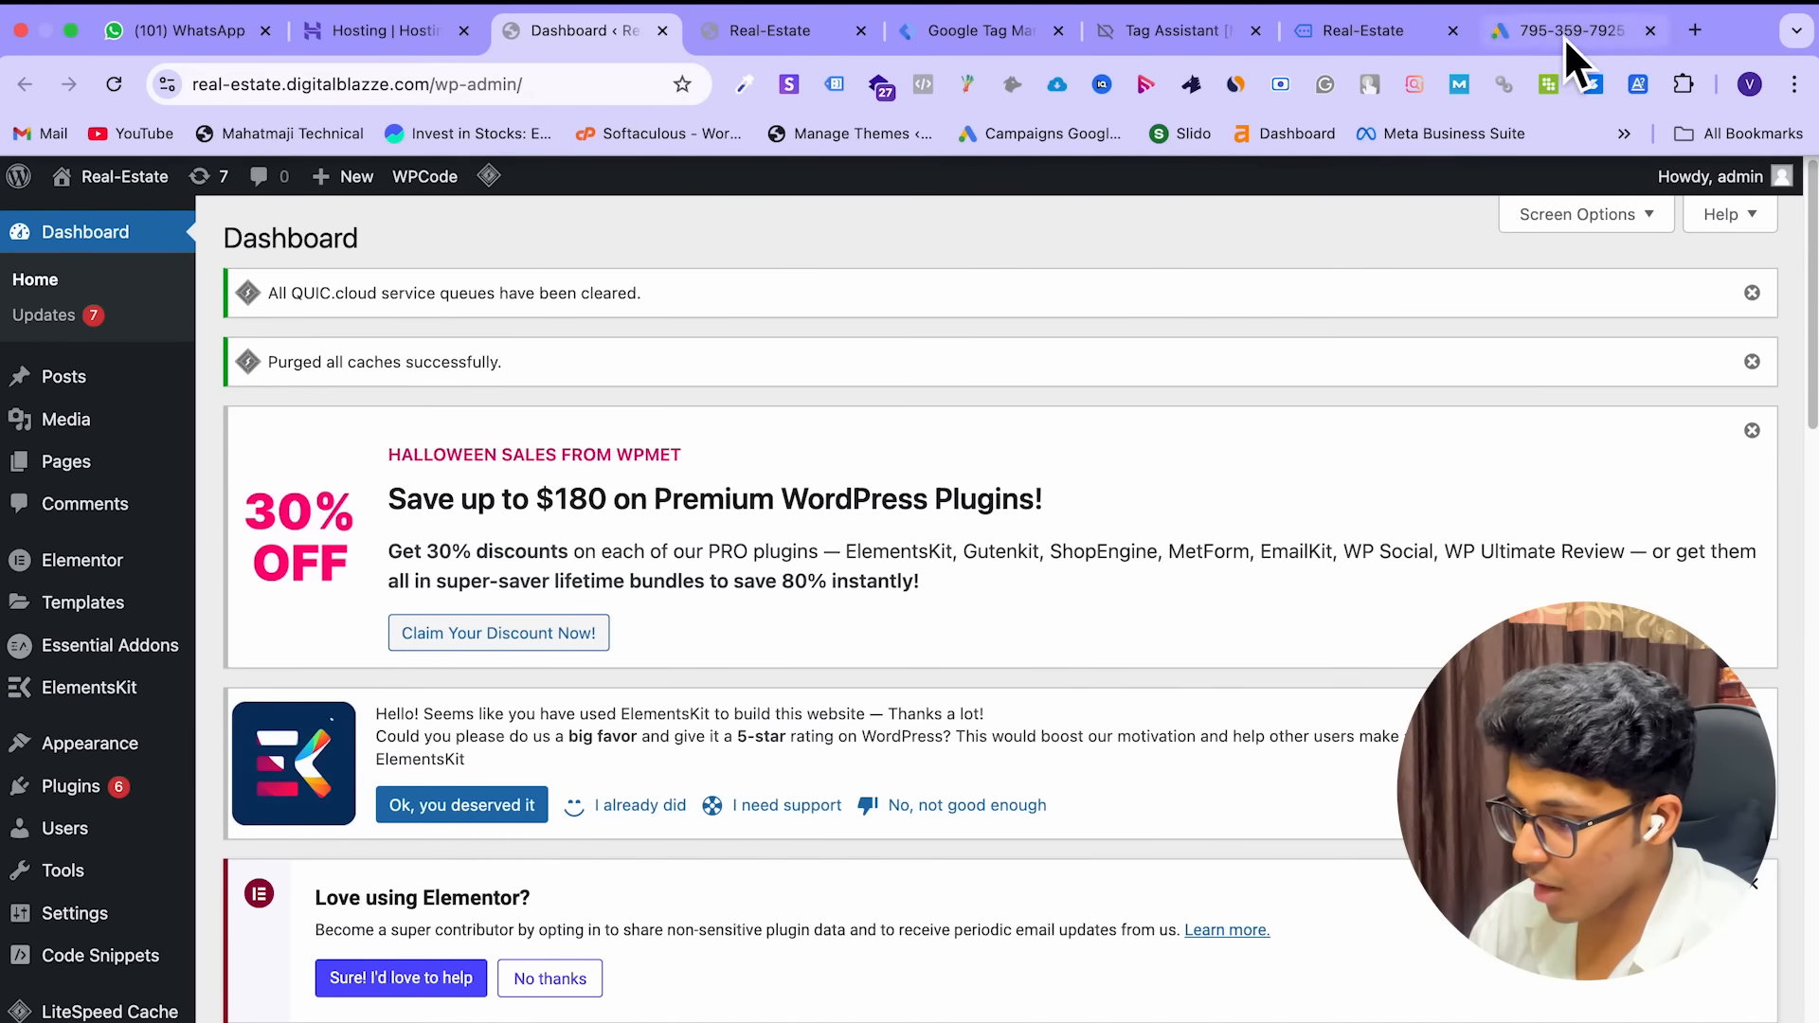
click(1563, 36)
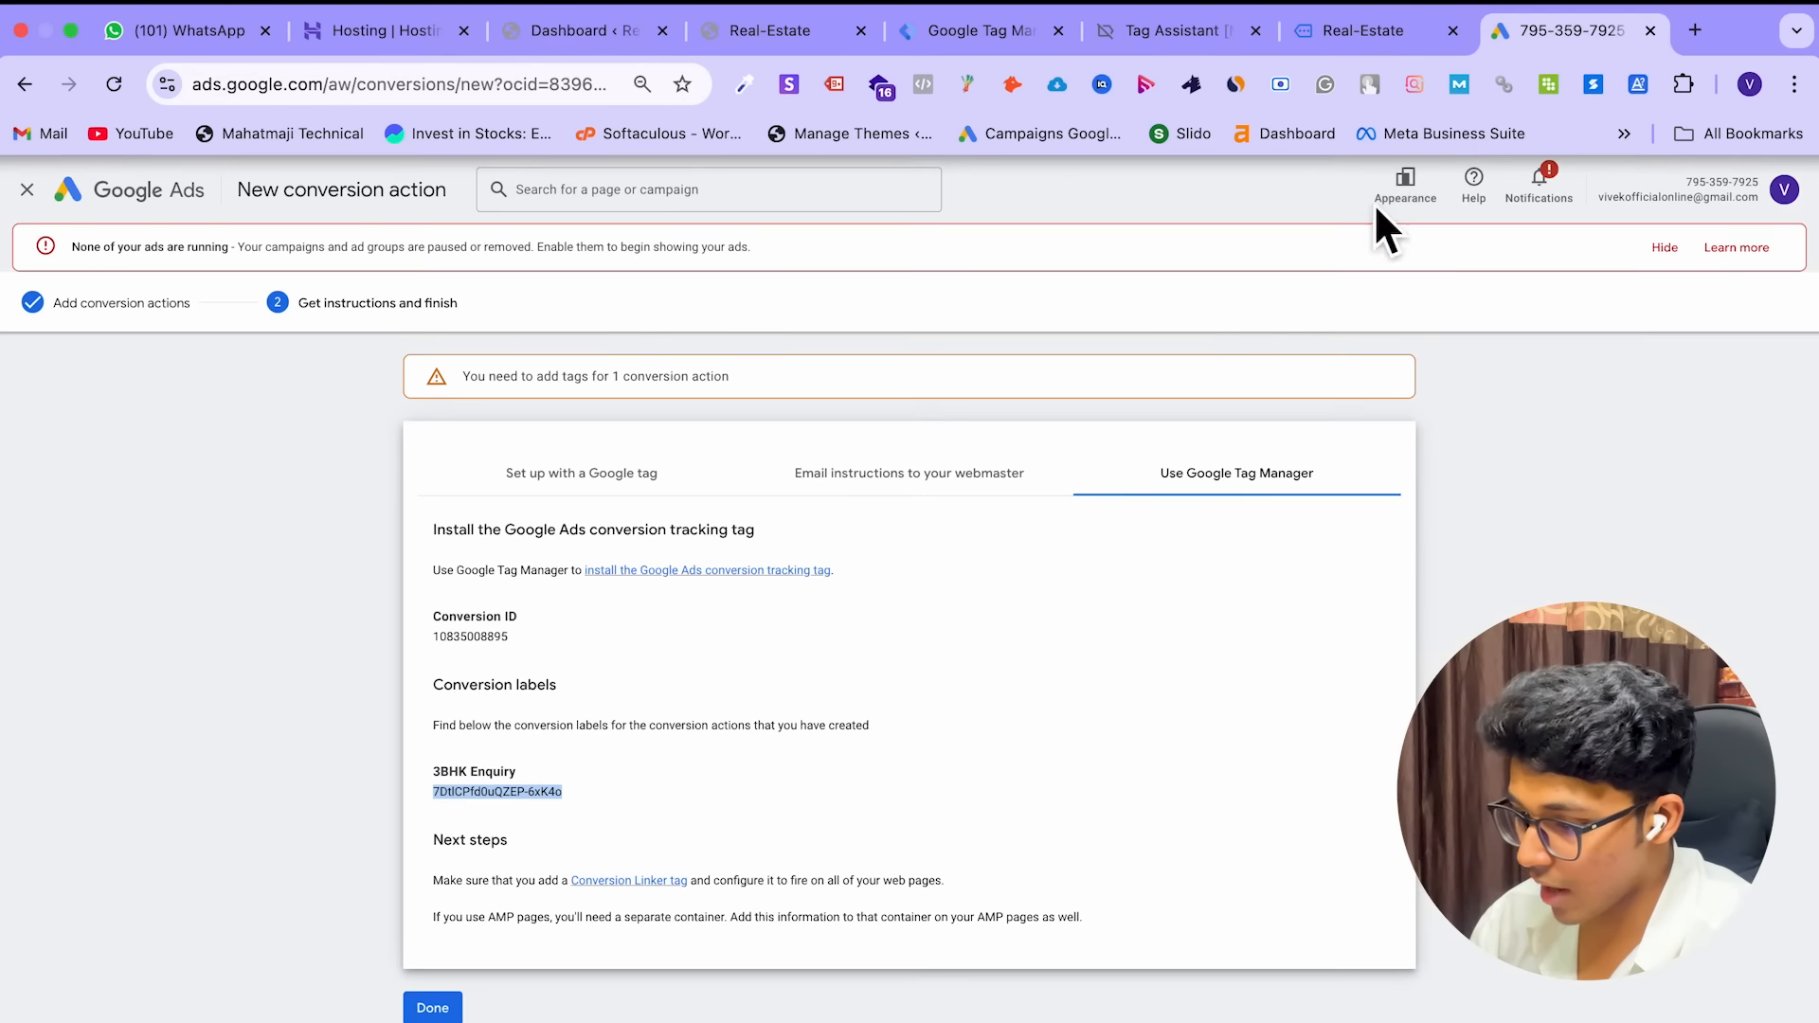
click(429, 1006)
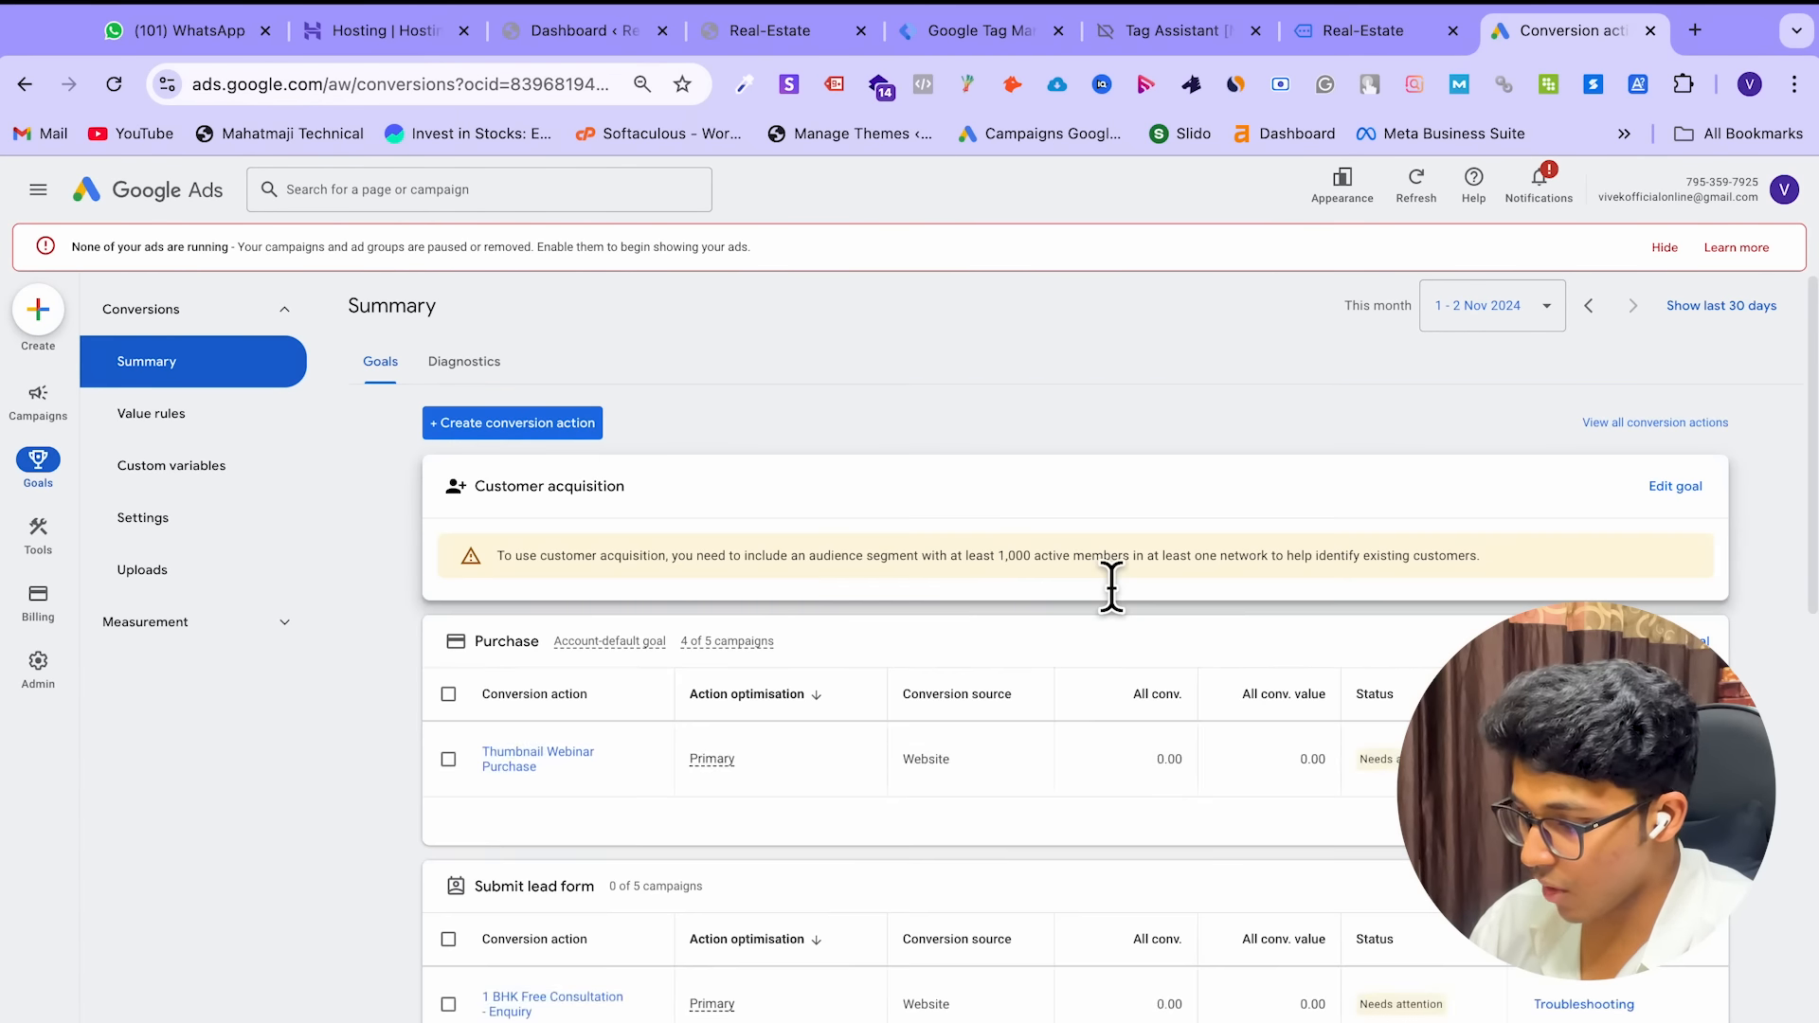
Start a Tag Assistant test of the 3BHK Enquiry conversion from the Conversions Summary
scroll(1104, 578, down, 2)
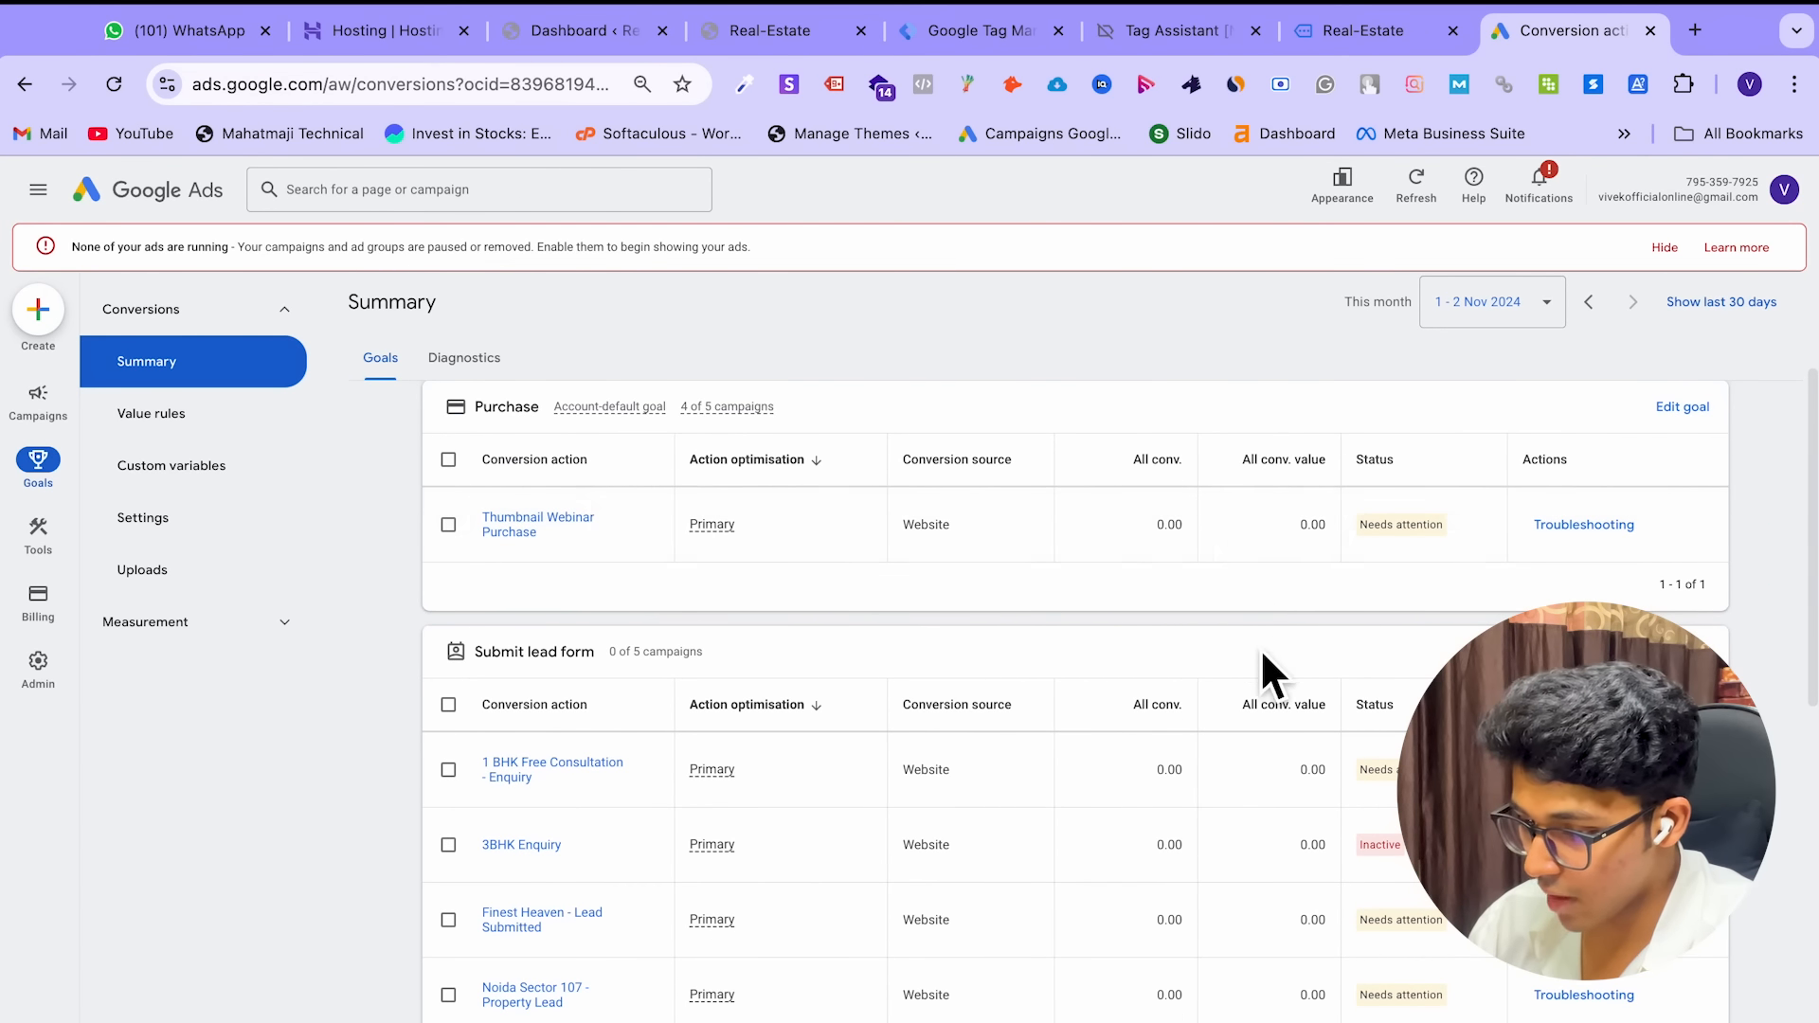
scroll(1258, 654, down, 2)
scroll(1251, 647, down, 1)
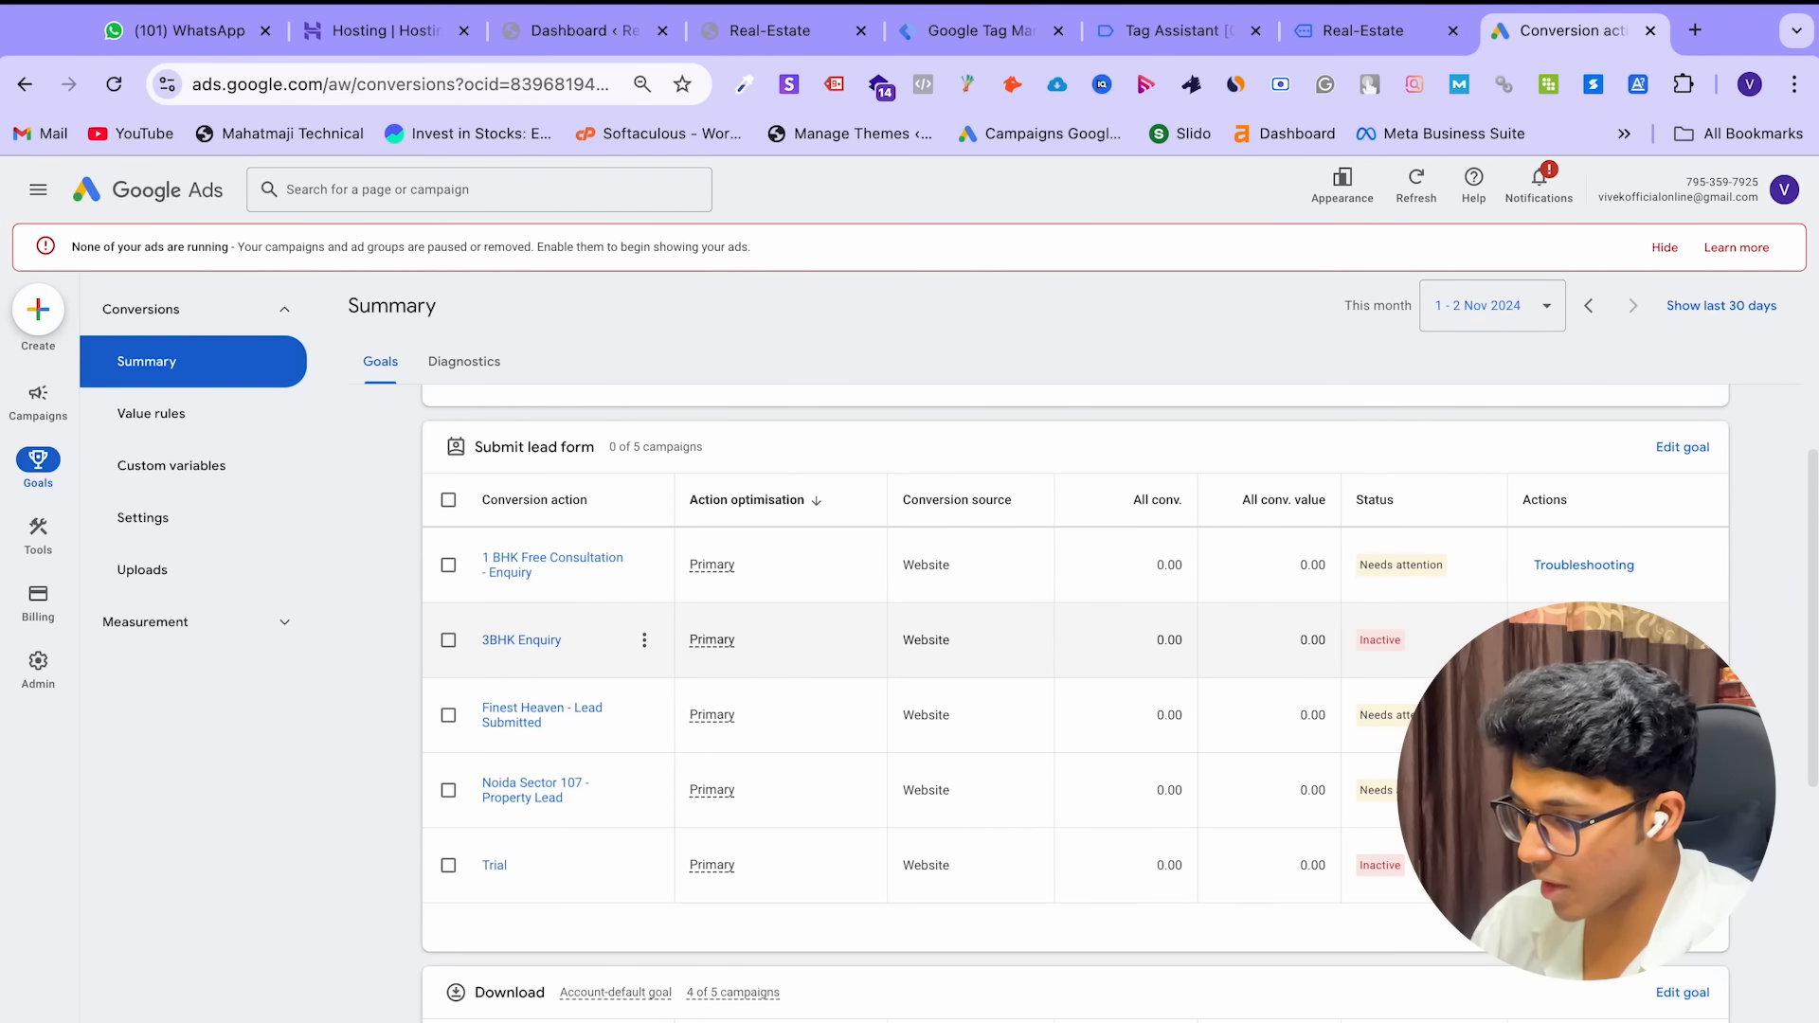
click(1584, 639)
click(1164, 810)
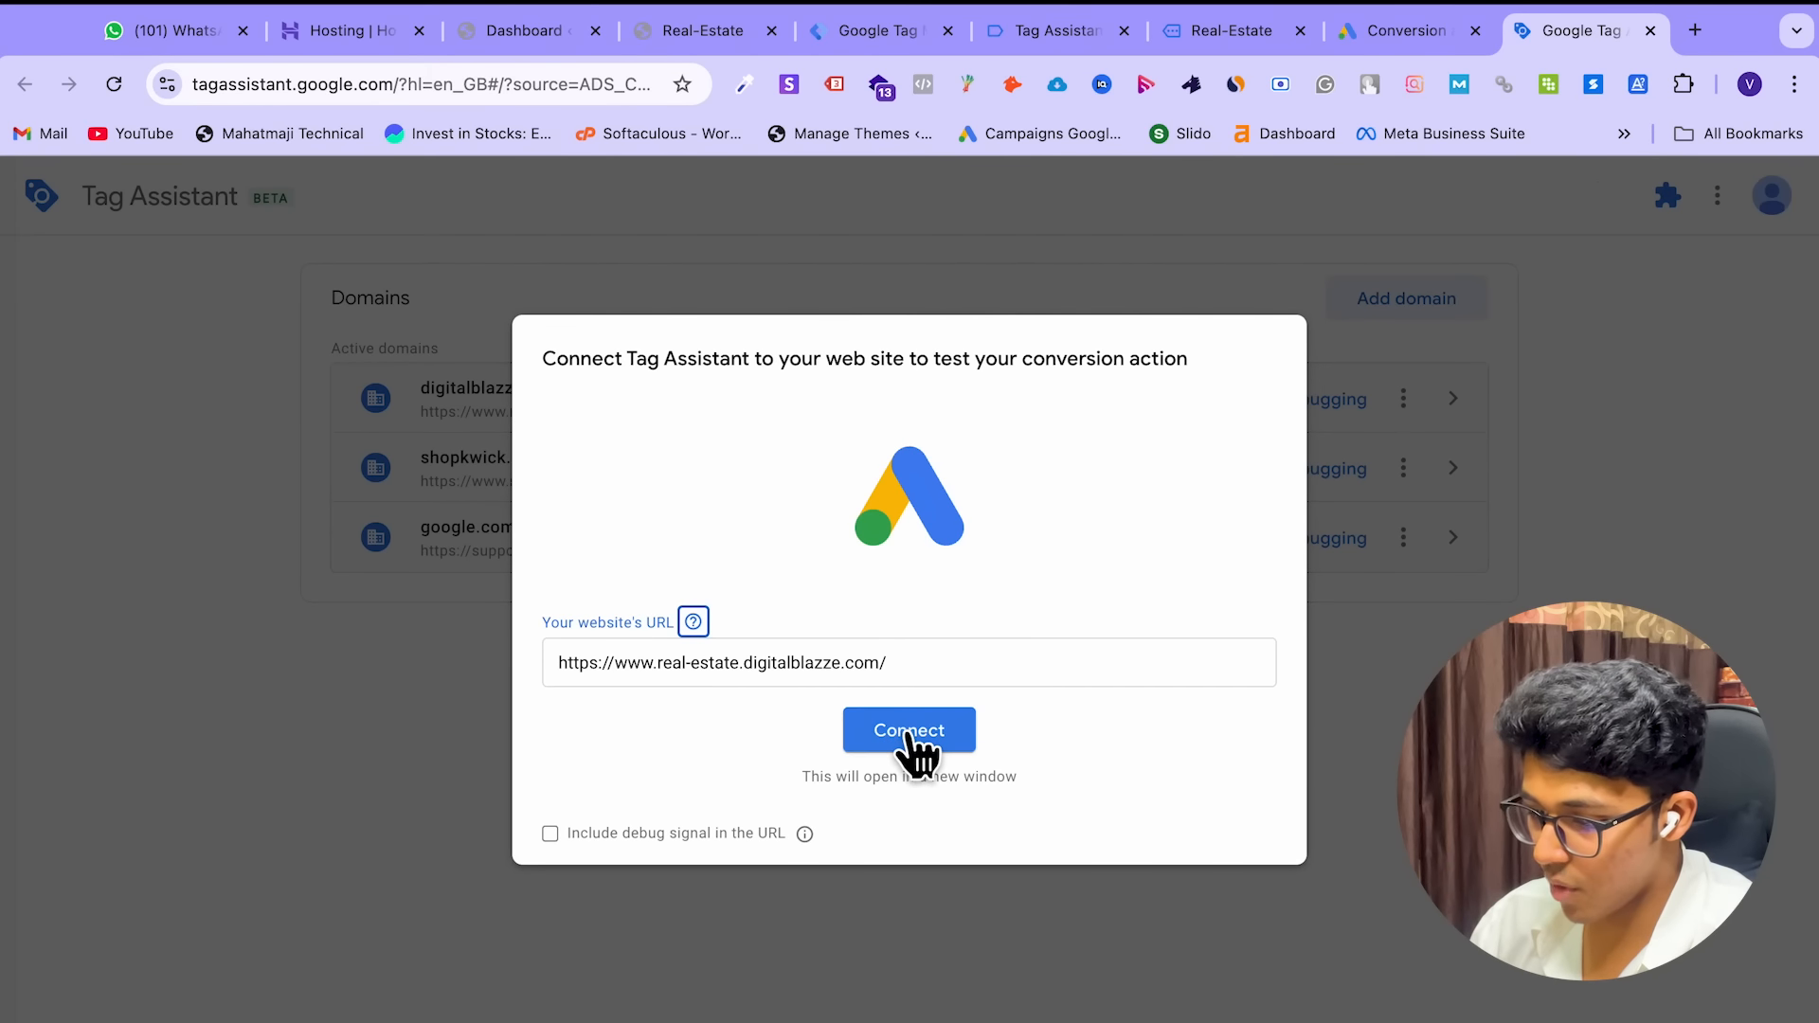
Connect Tag Assistant to the real-estate site and enter a test name, e-mail and mobile number
click(908, 739)
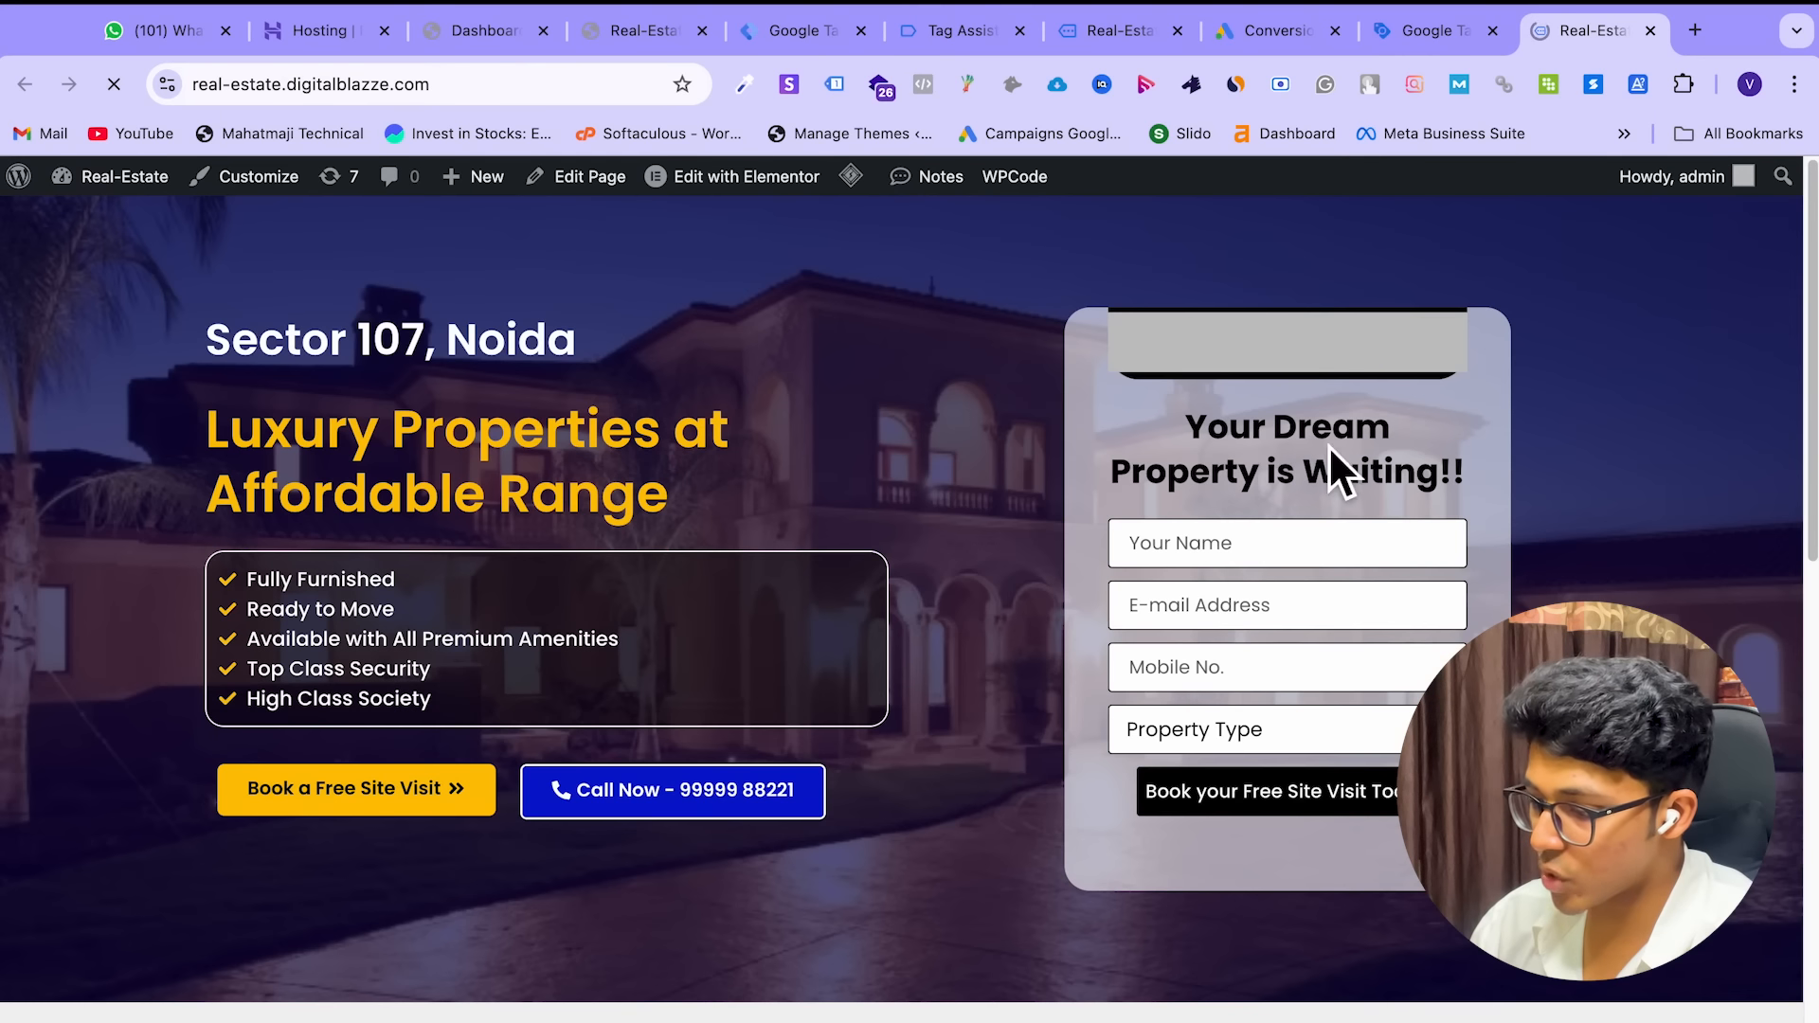
click(1308, 565)
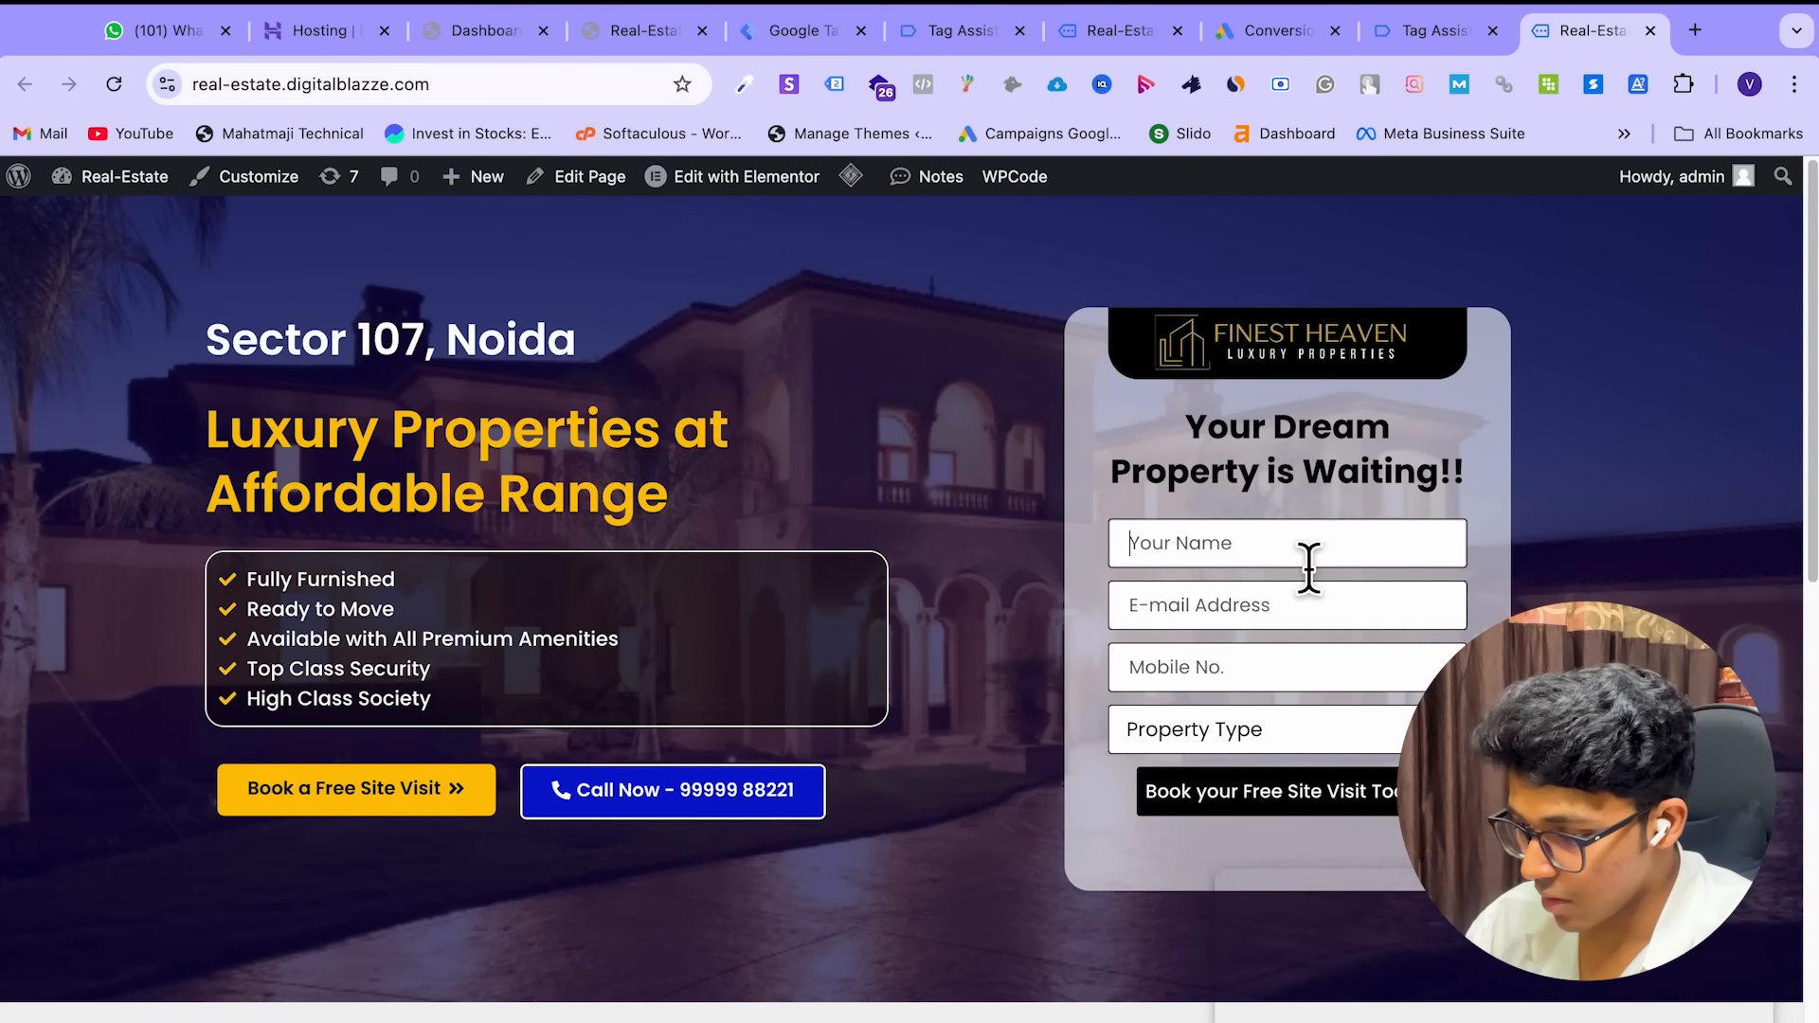
text(Vivek)
click(1319, 615)
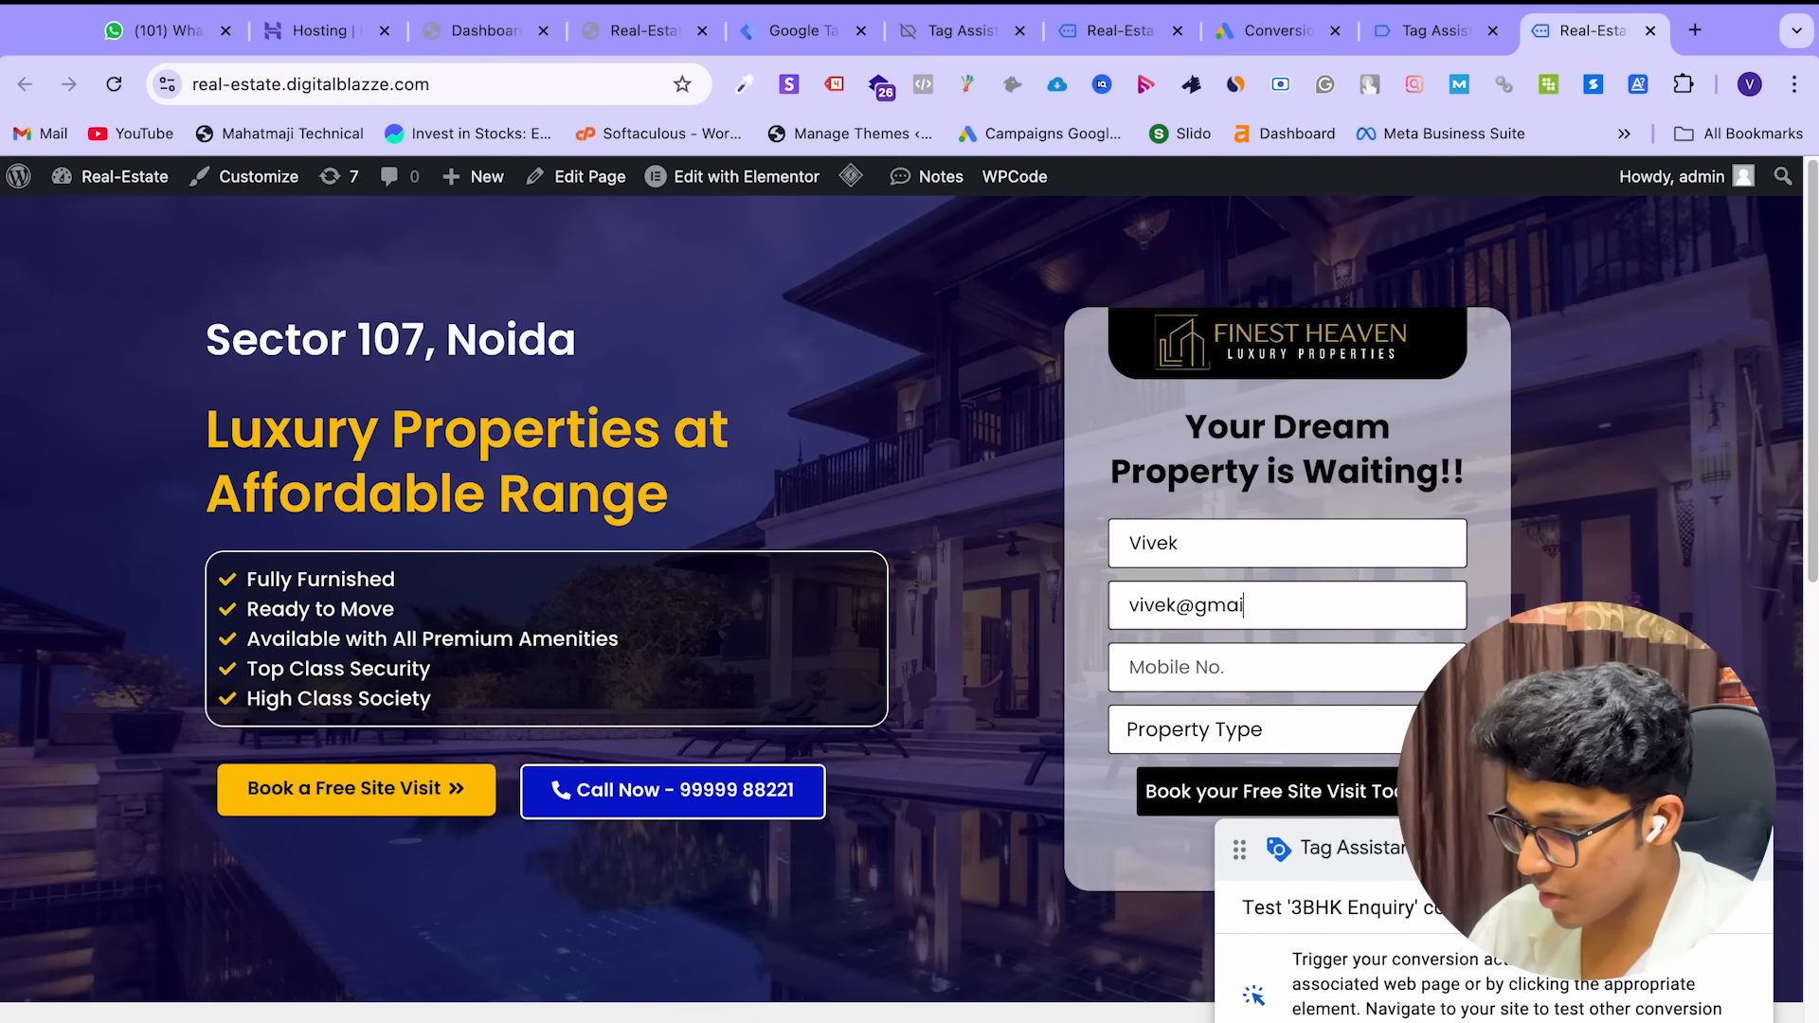
click(1317, 653)
text(48)
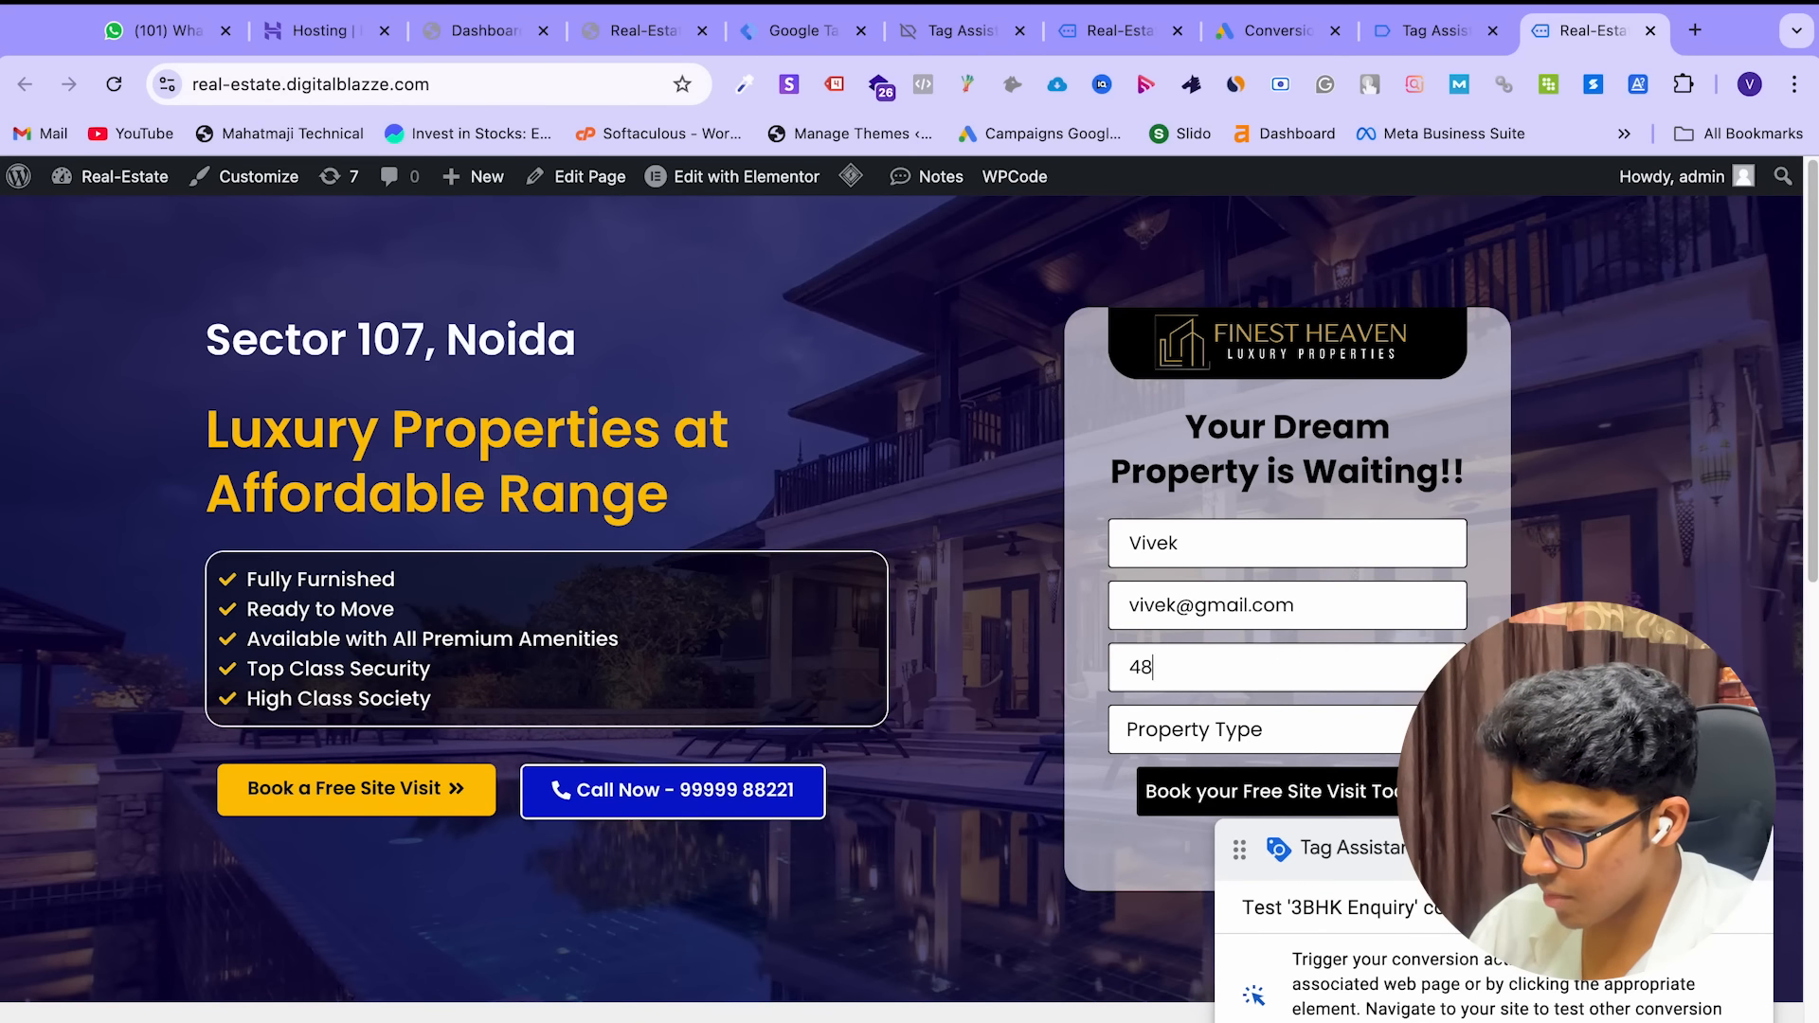
Choose 3 BHK as the property type, submit the enquiry, and return to Tag Assistant
click(1266, 744)
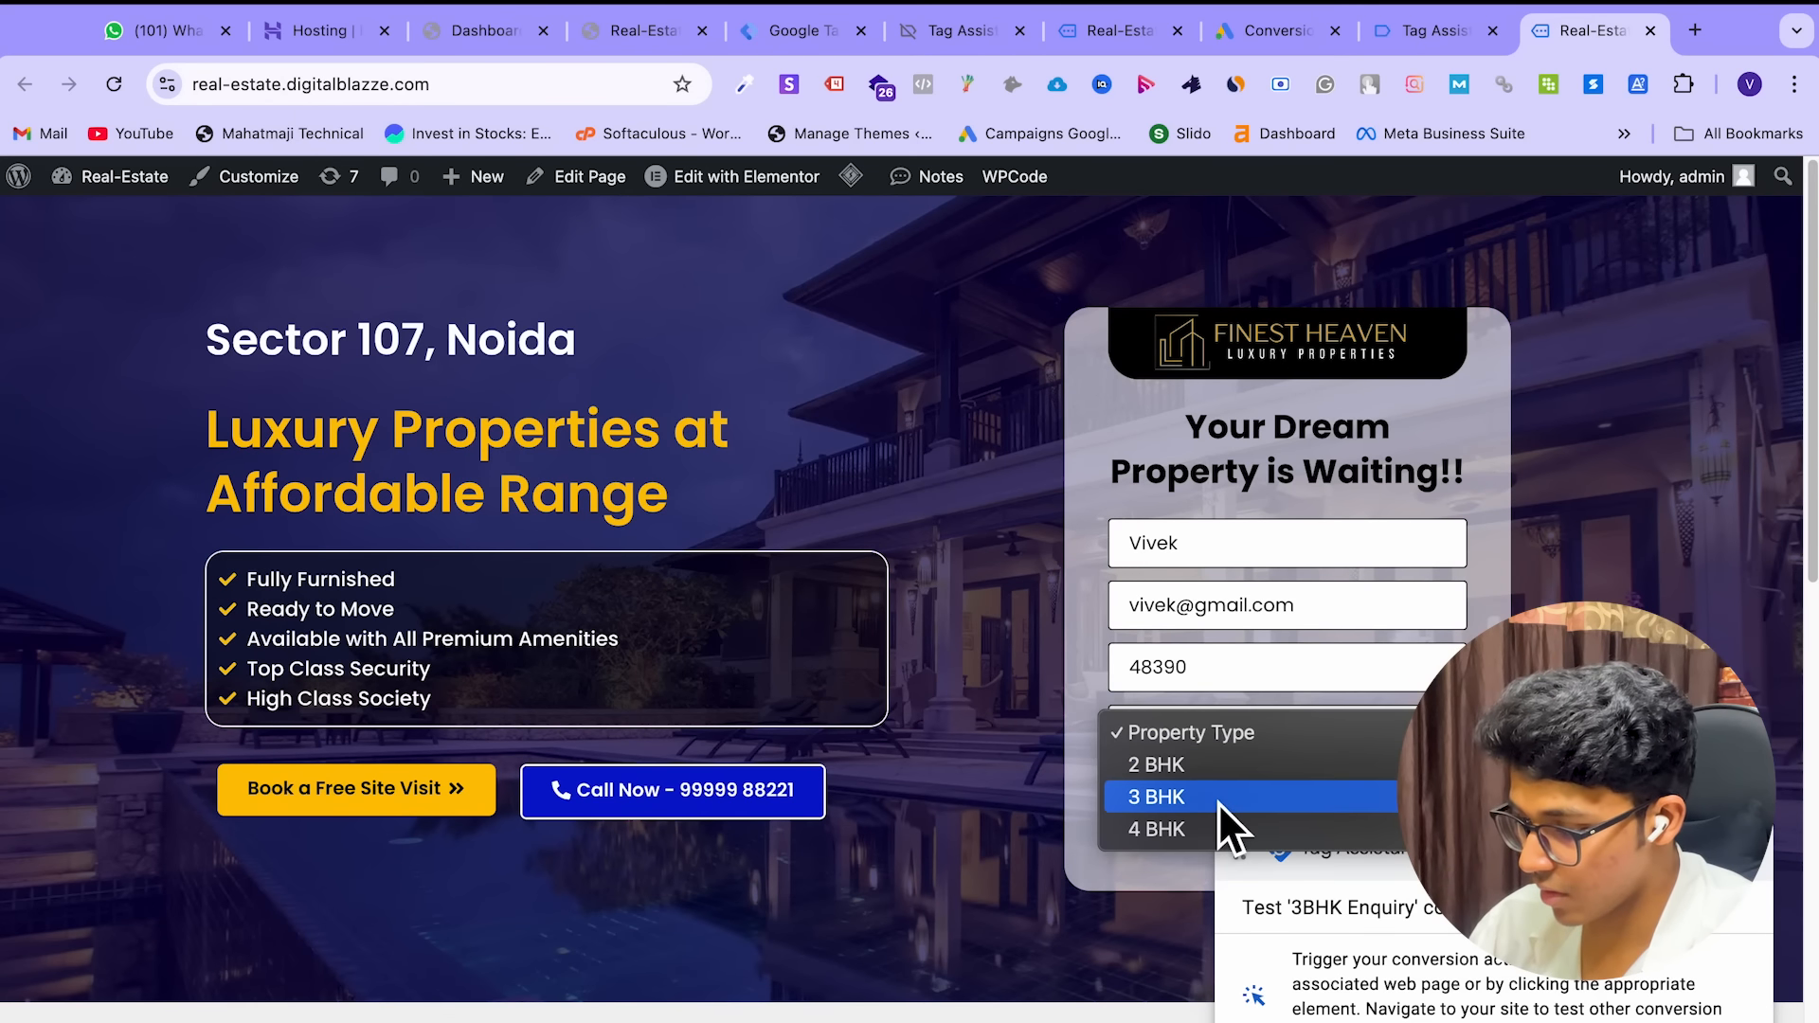
click(1218, 804)
click(1210, 794)
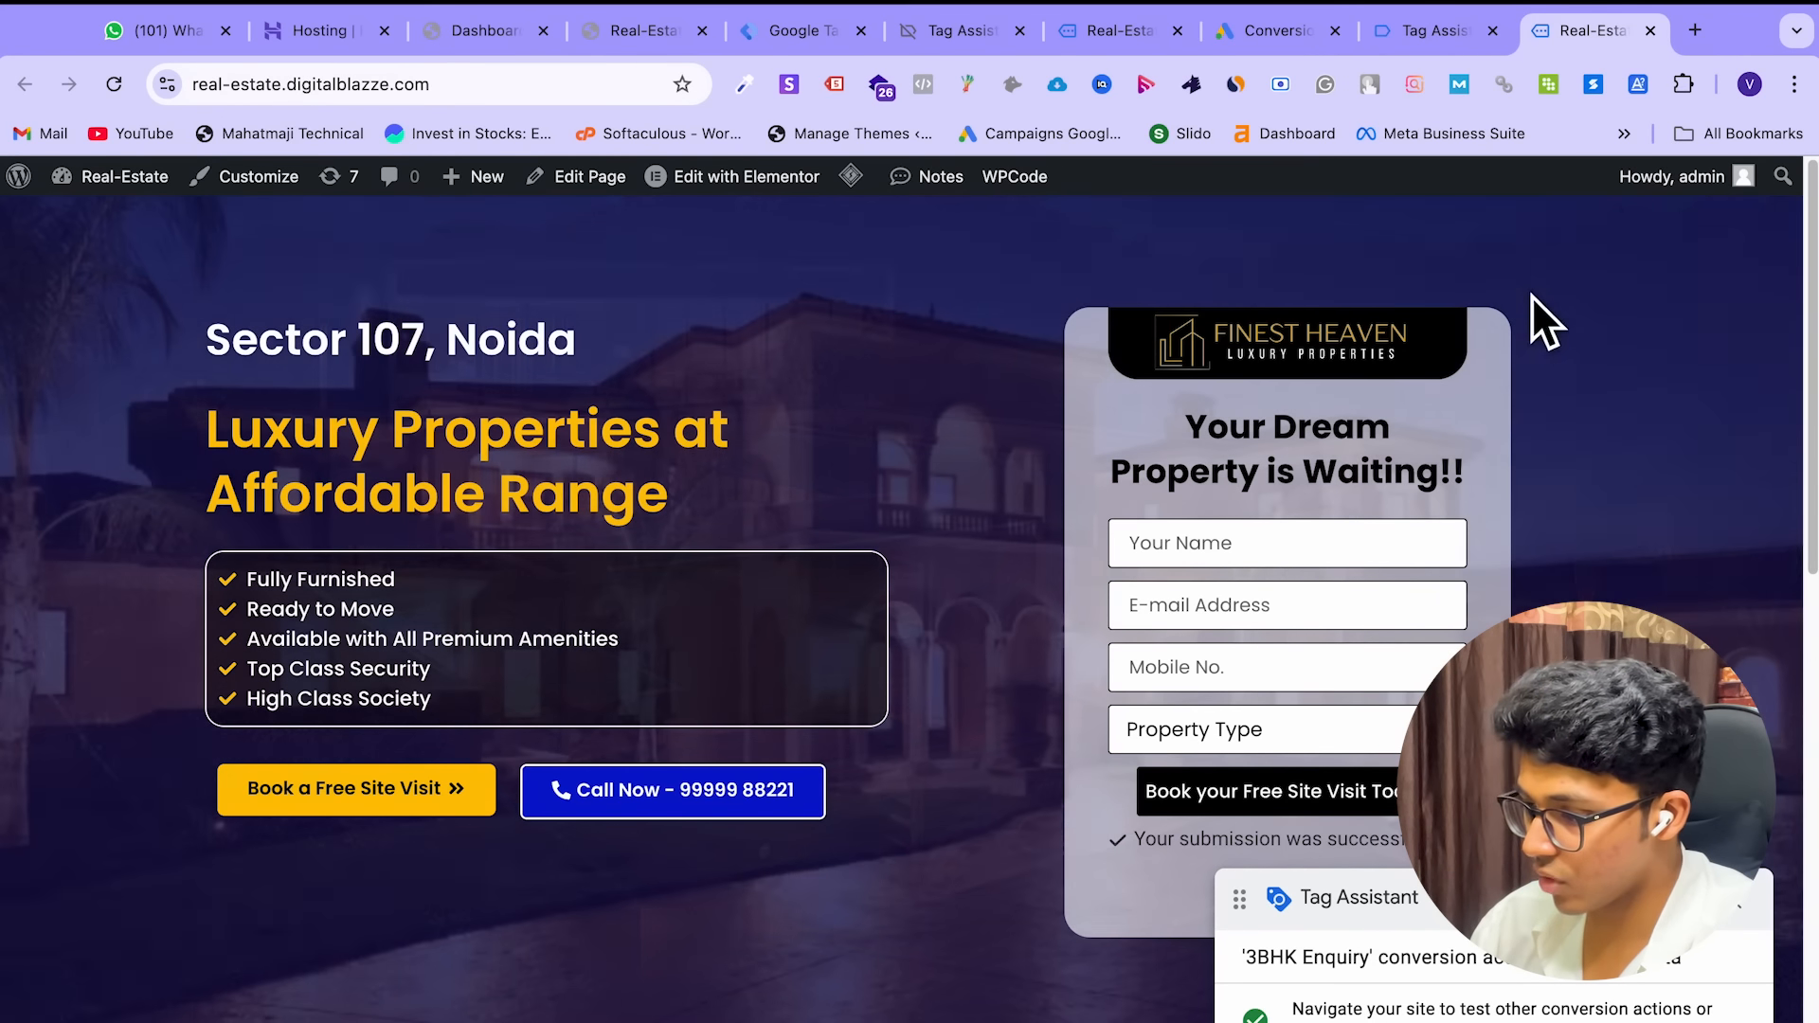
click(1425, 36)
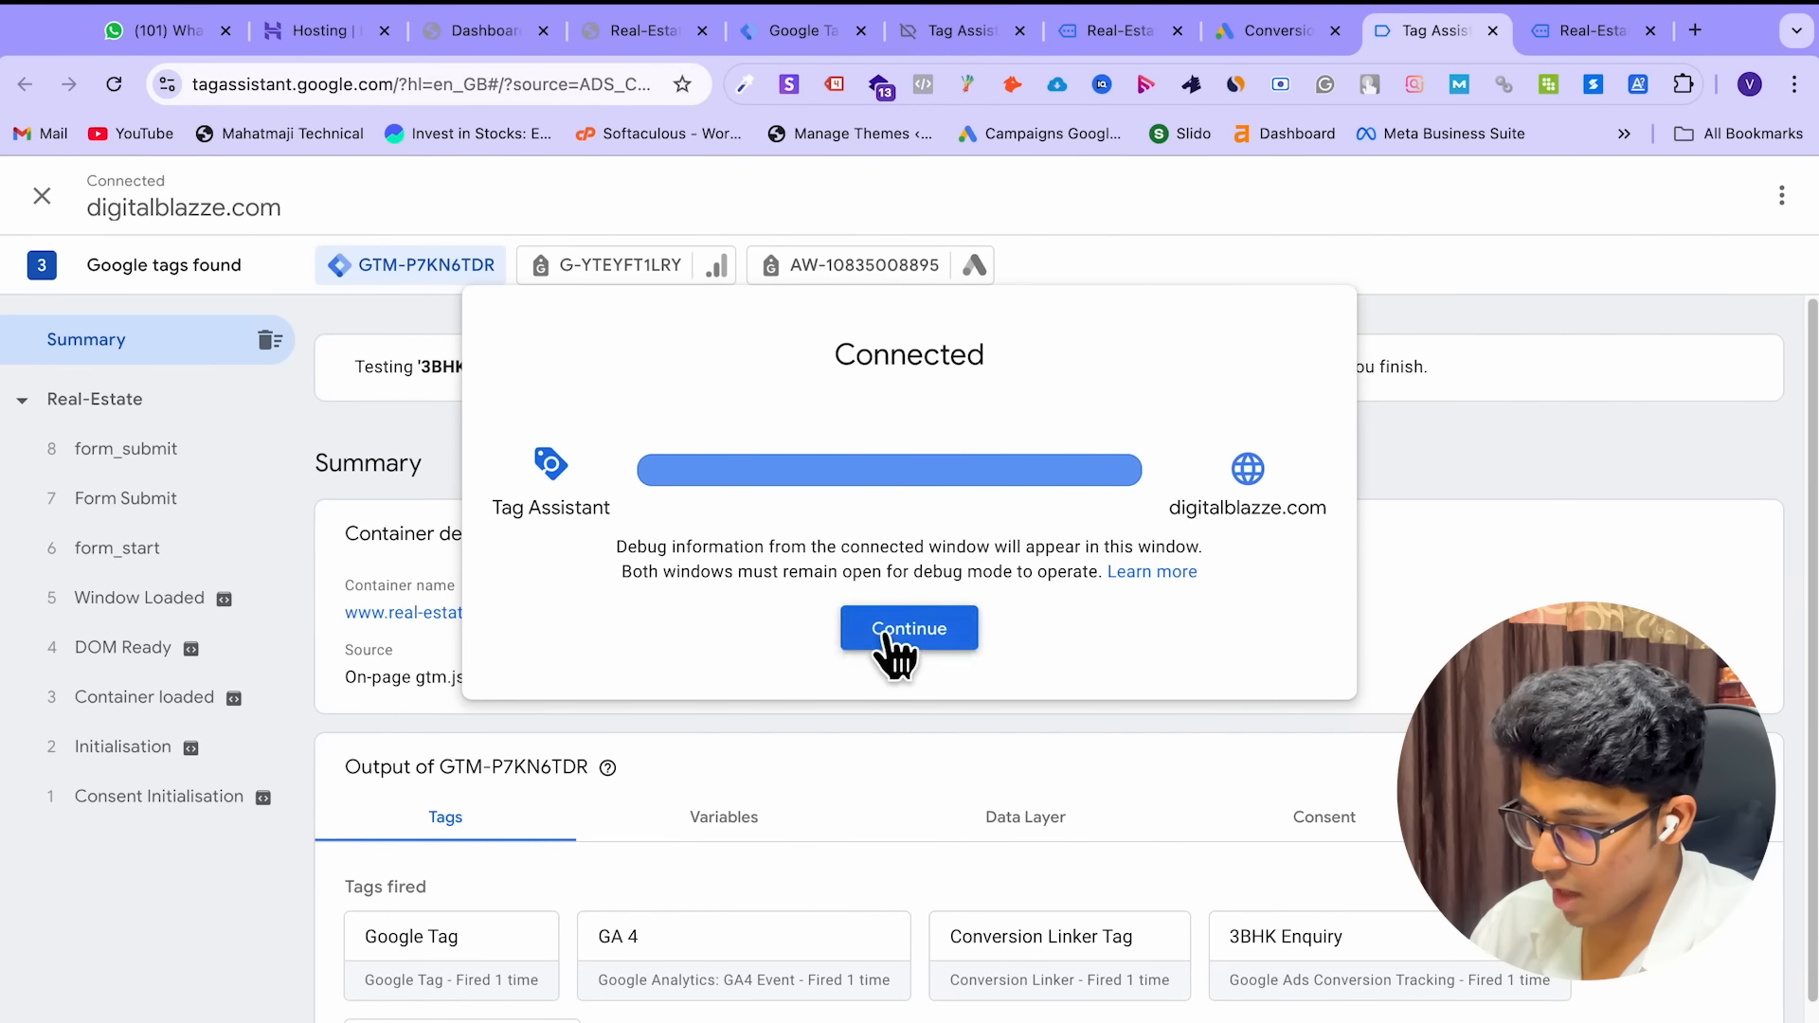
Confirm the 3BHK Enquiry tag appears under Tags fired, then return to the Google Ads conversions summary
click(895, 644)
scroll(893, 690, down, 2)
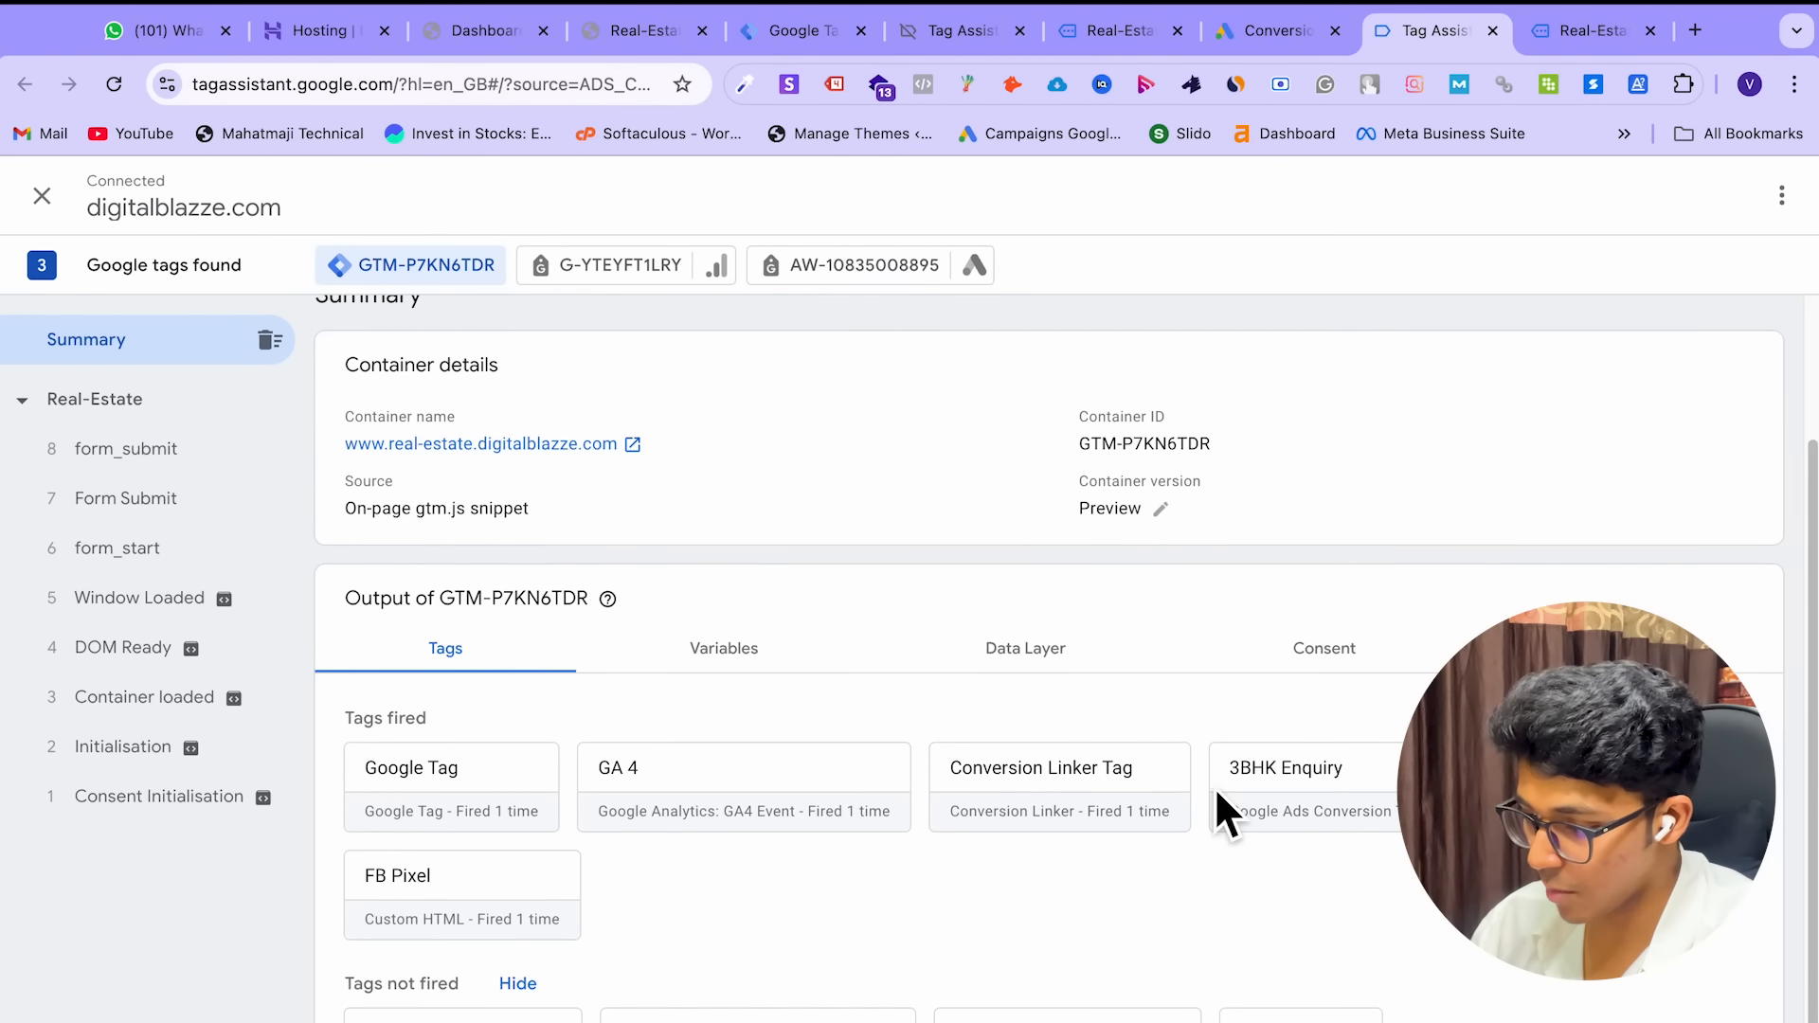
click(1279, 37)
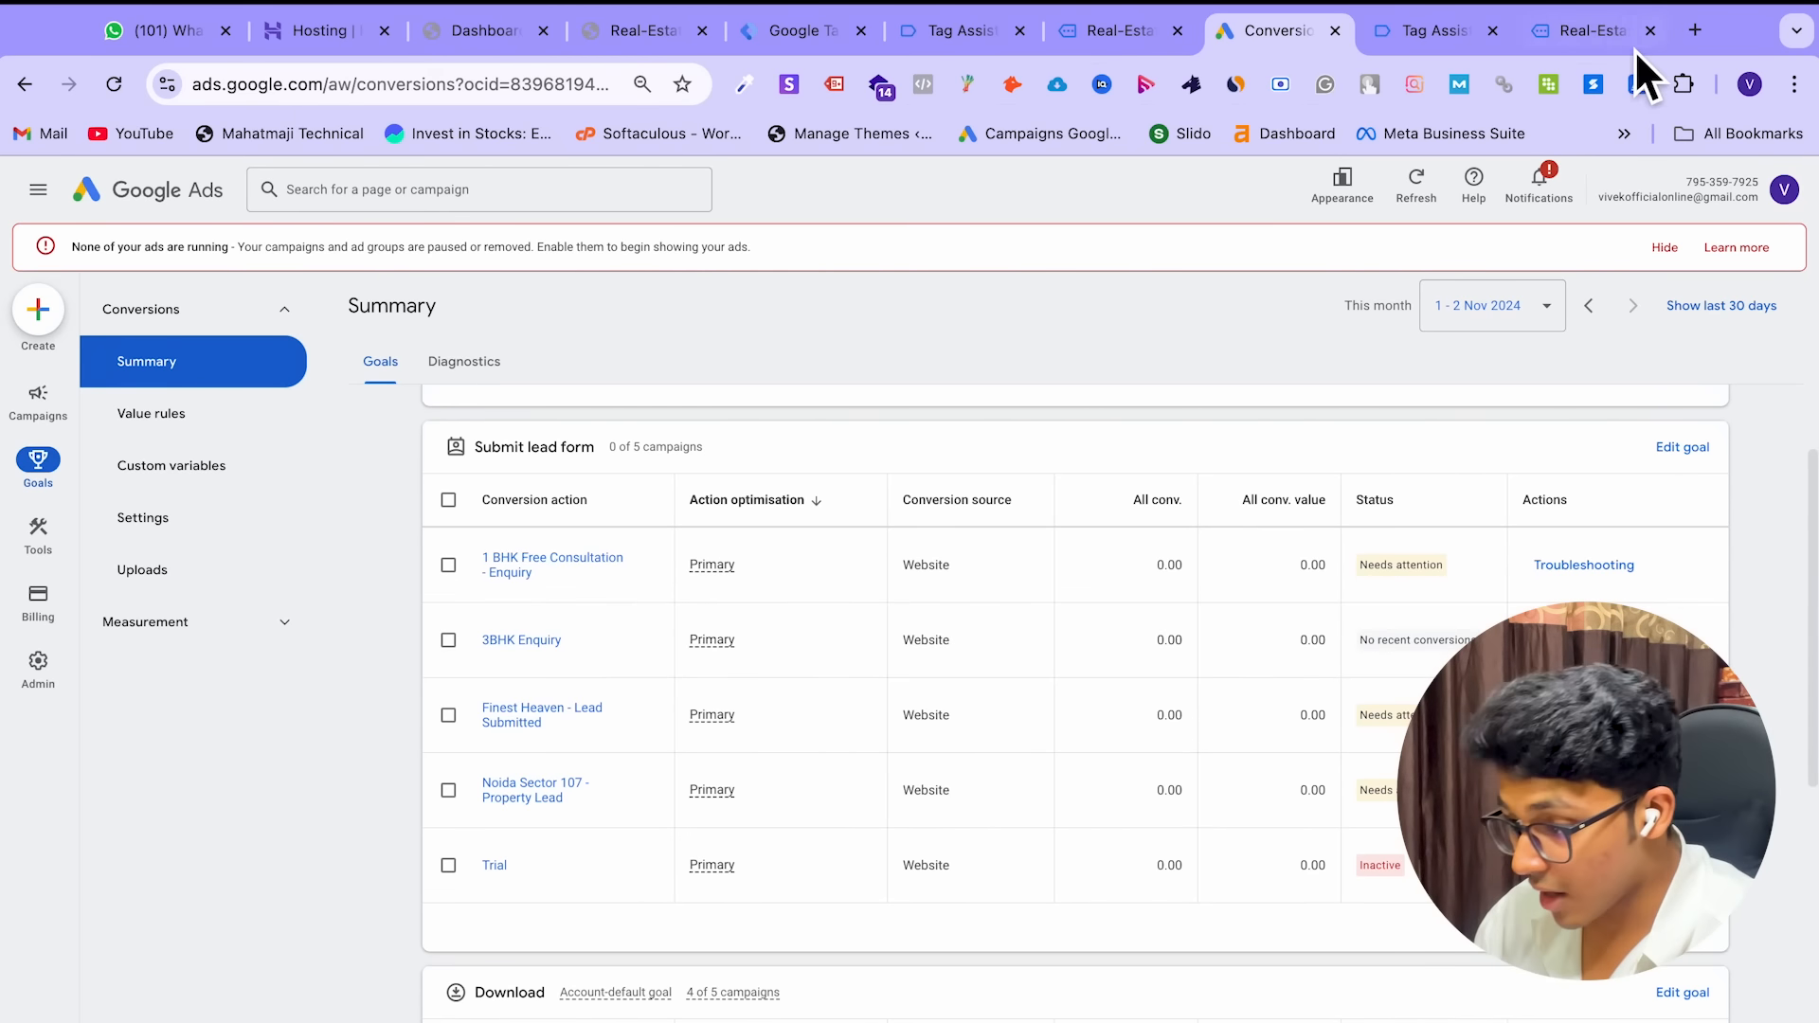
Preview the Real Estate 2 page from WordPress All Pages, then close the preview
click(782, 36)
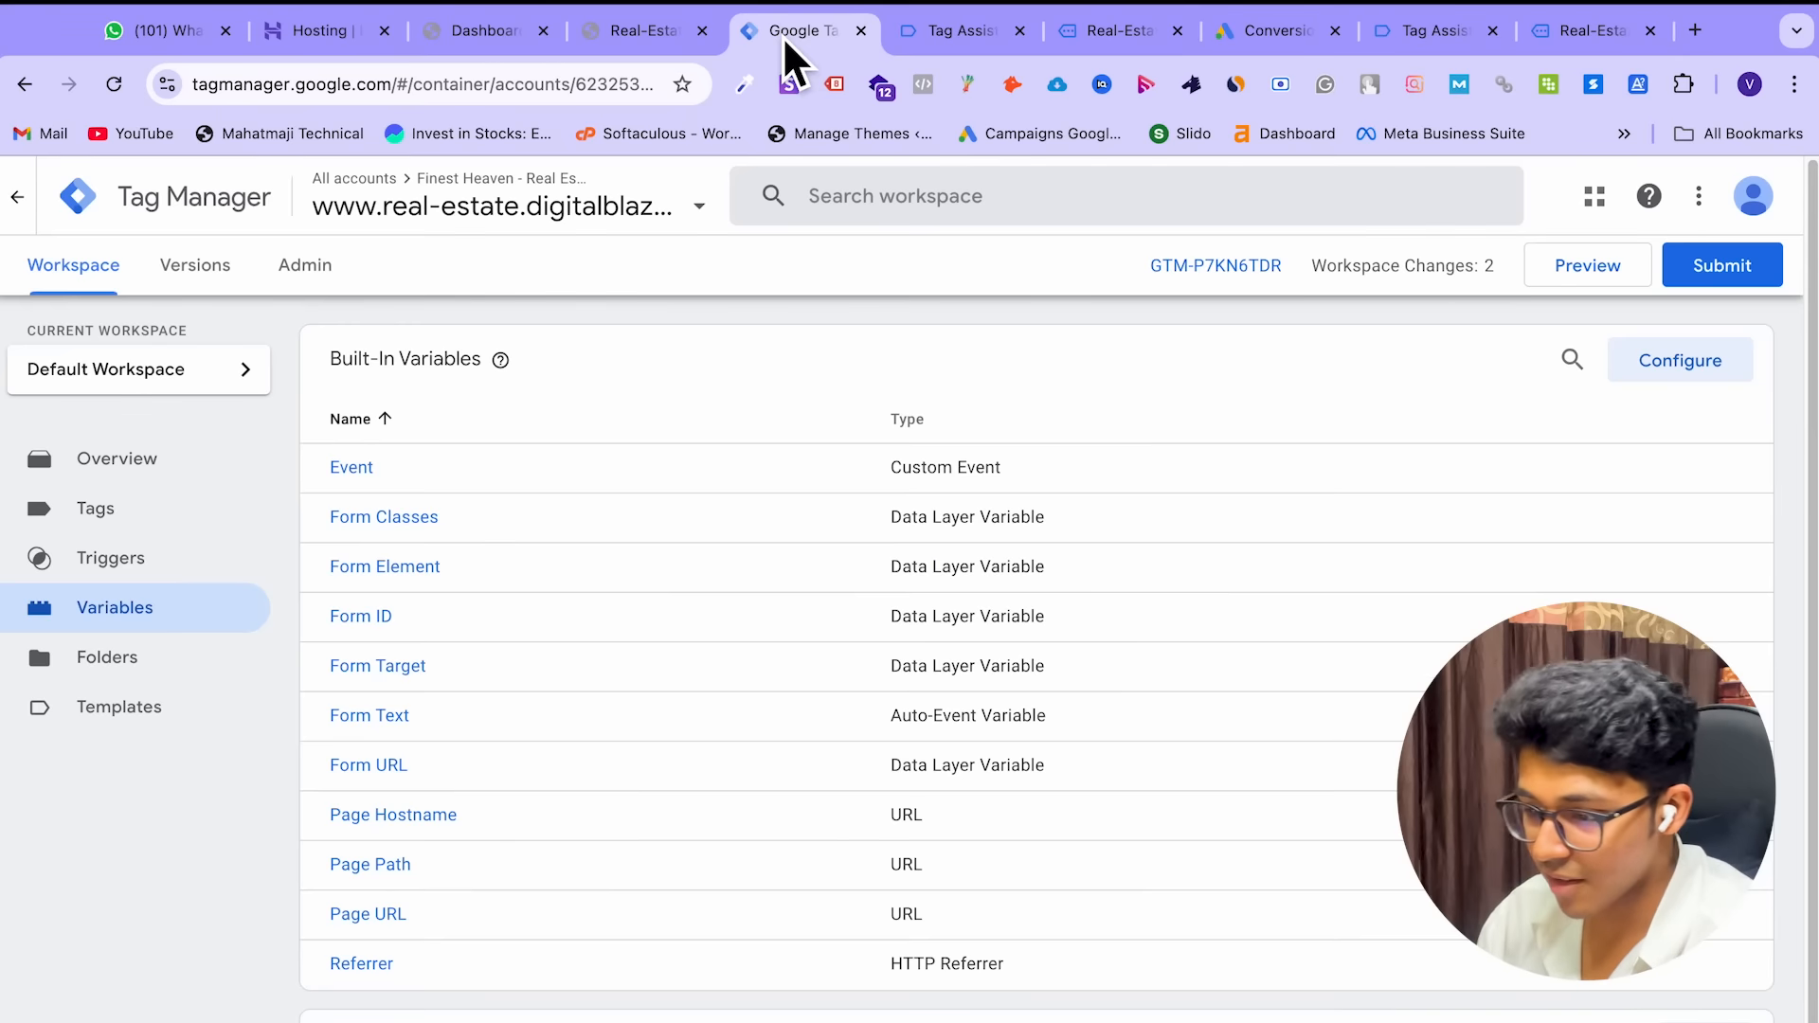
click(640, 33)
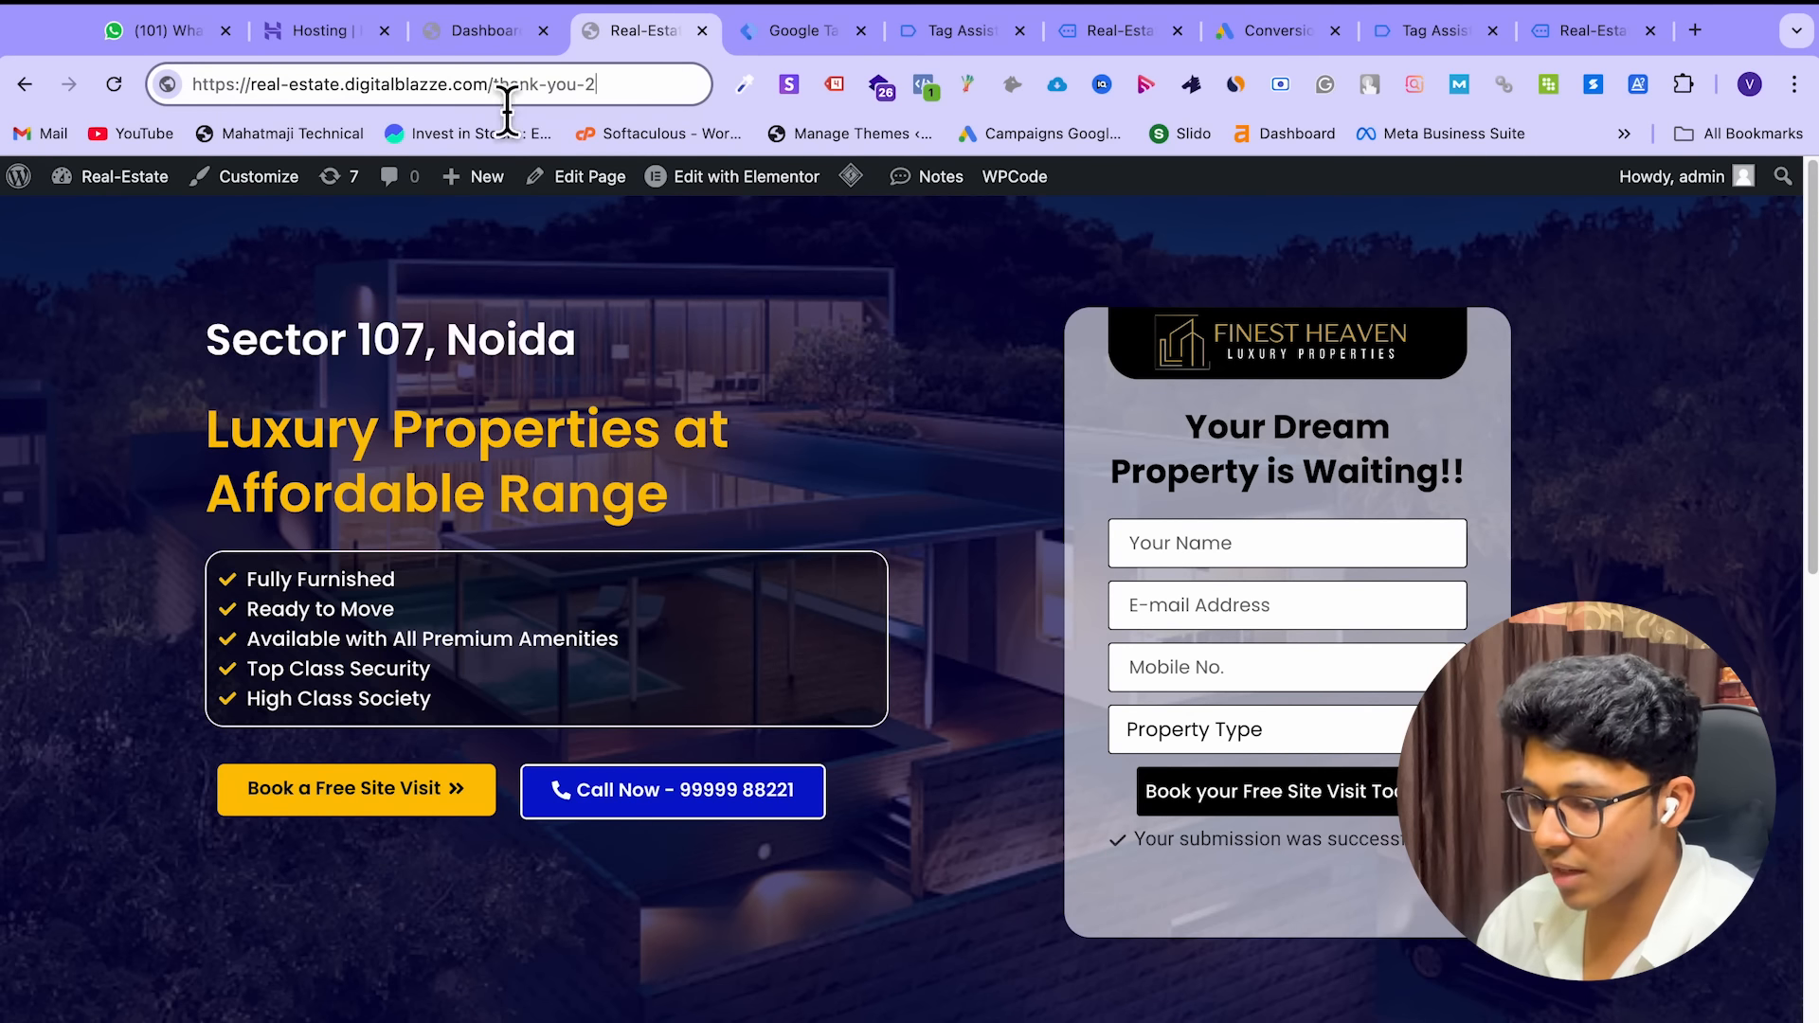
click(95, 190)
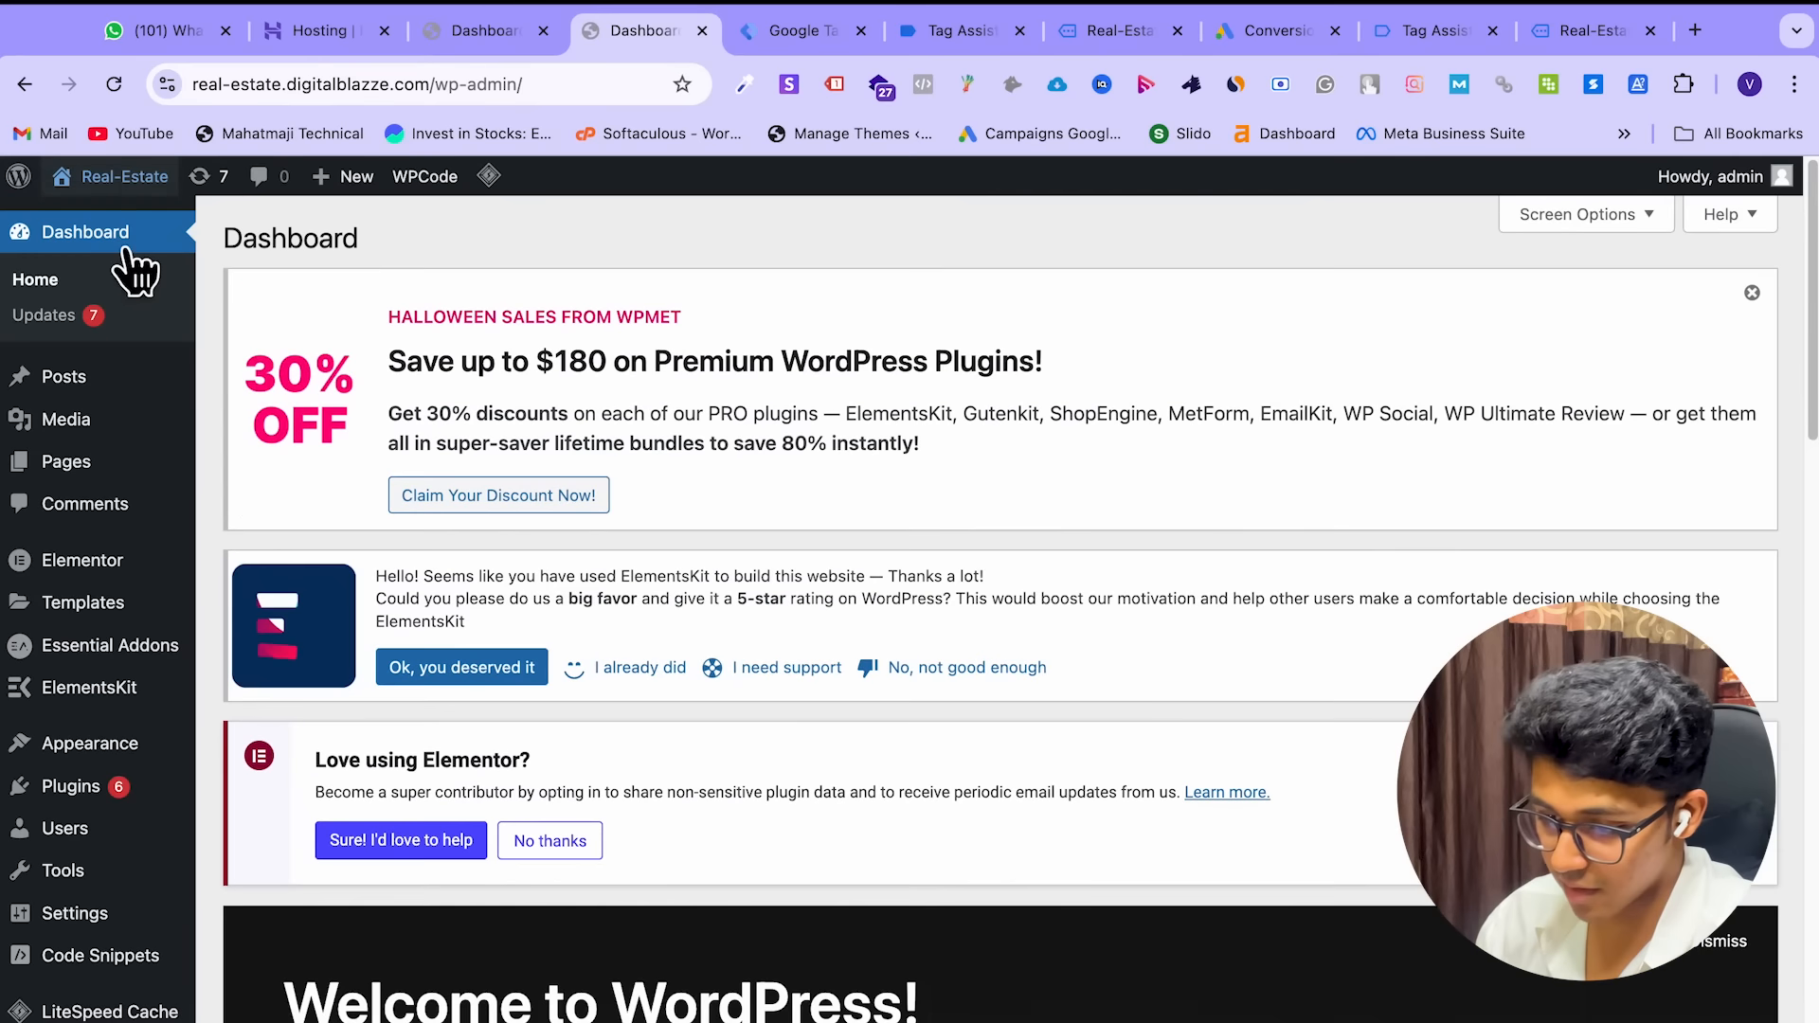
mouse_move(97, 474)
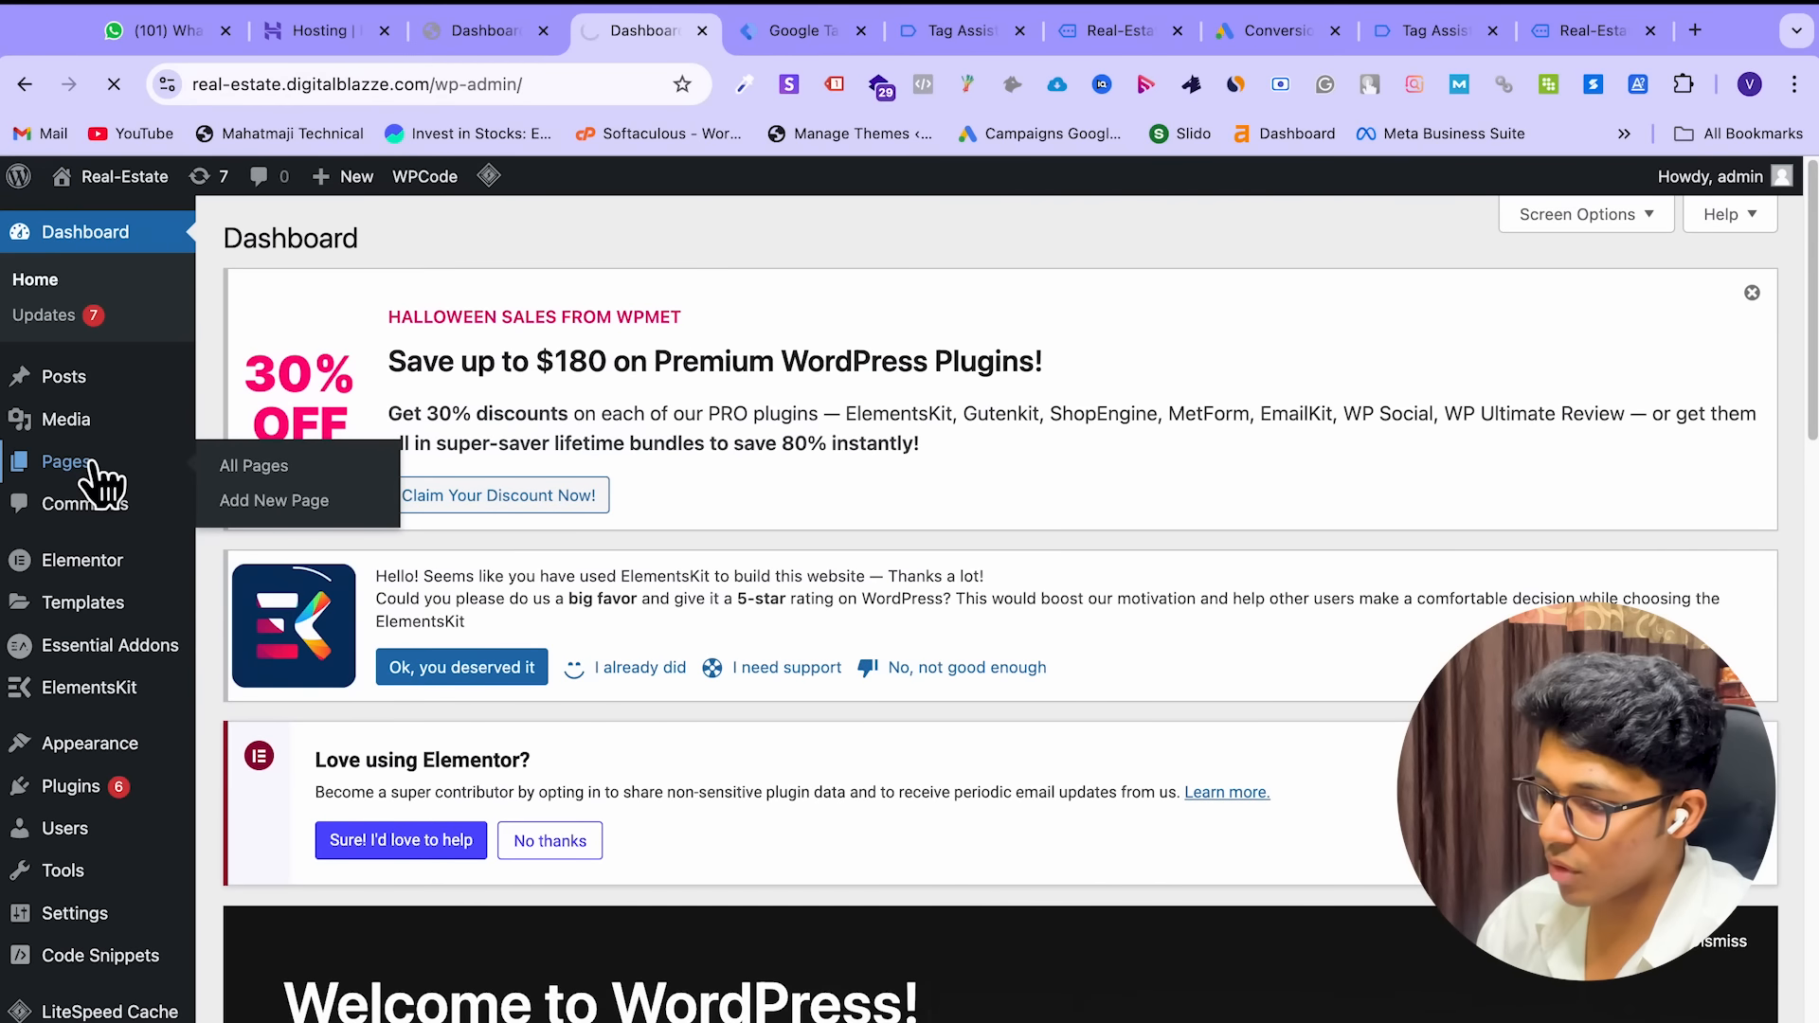
scroll(508, 665, down, 3)
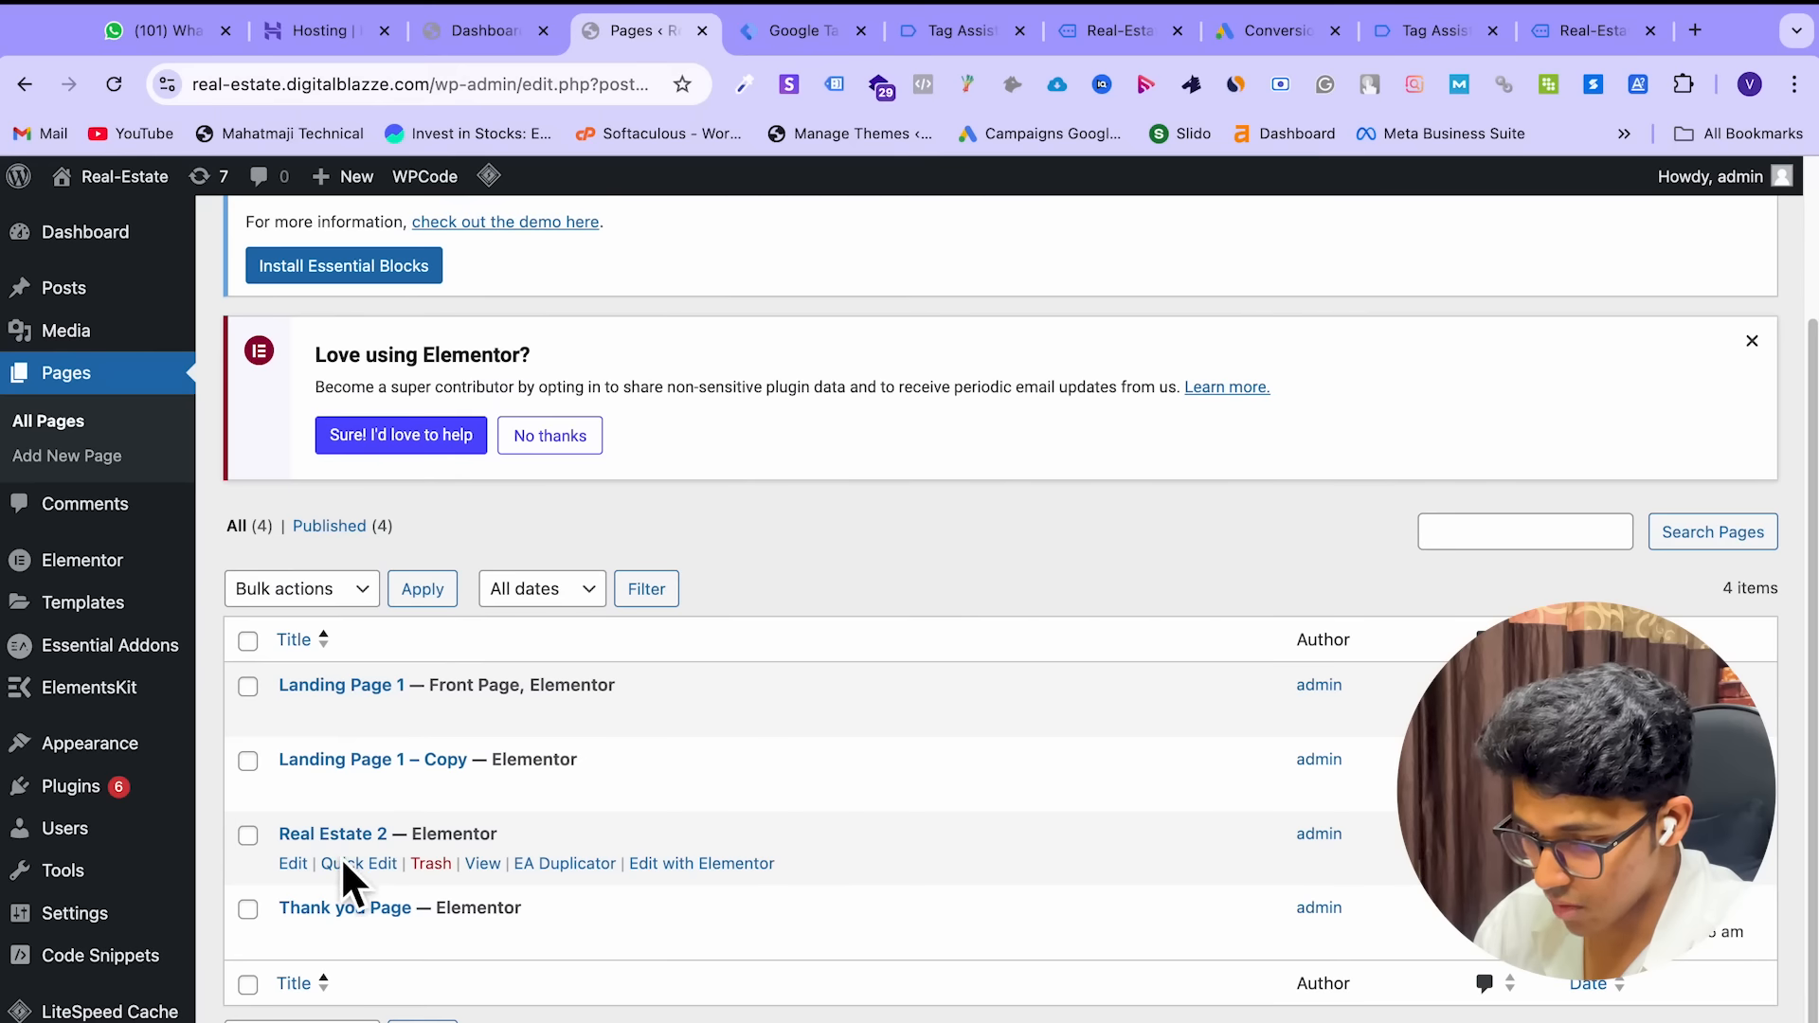
click(483, 863)
click(732, 34)
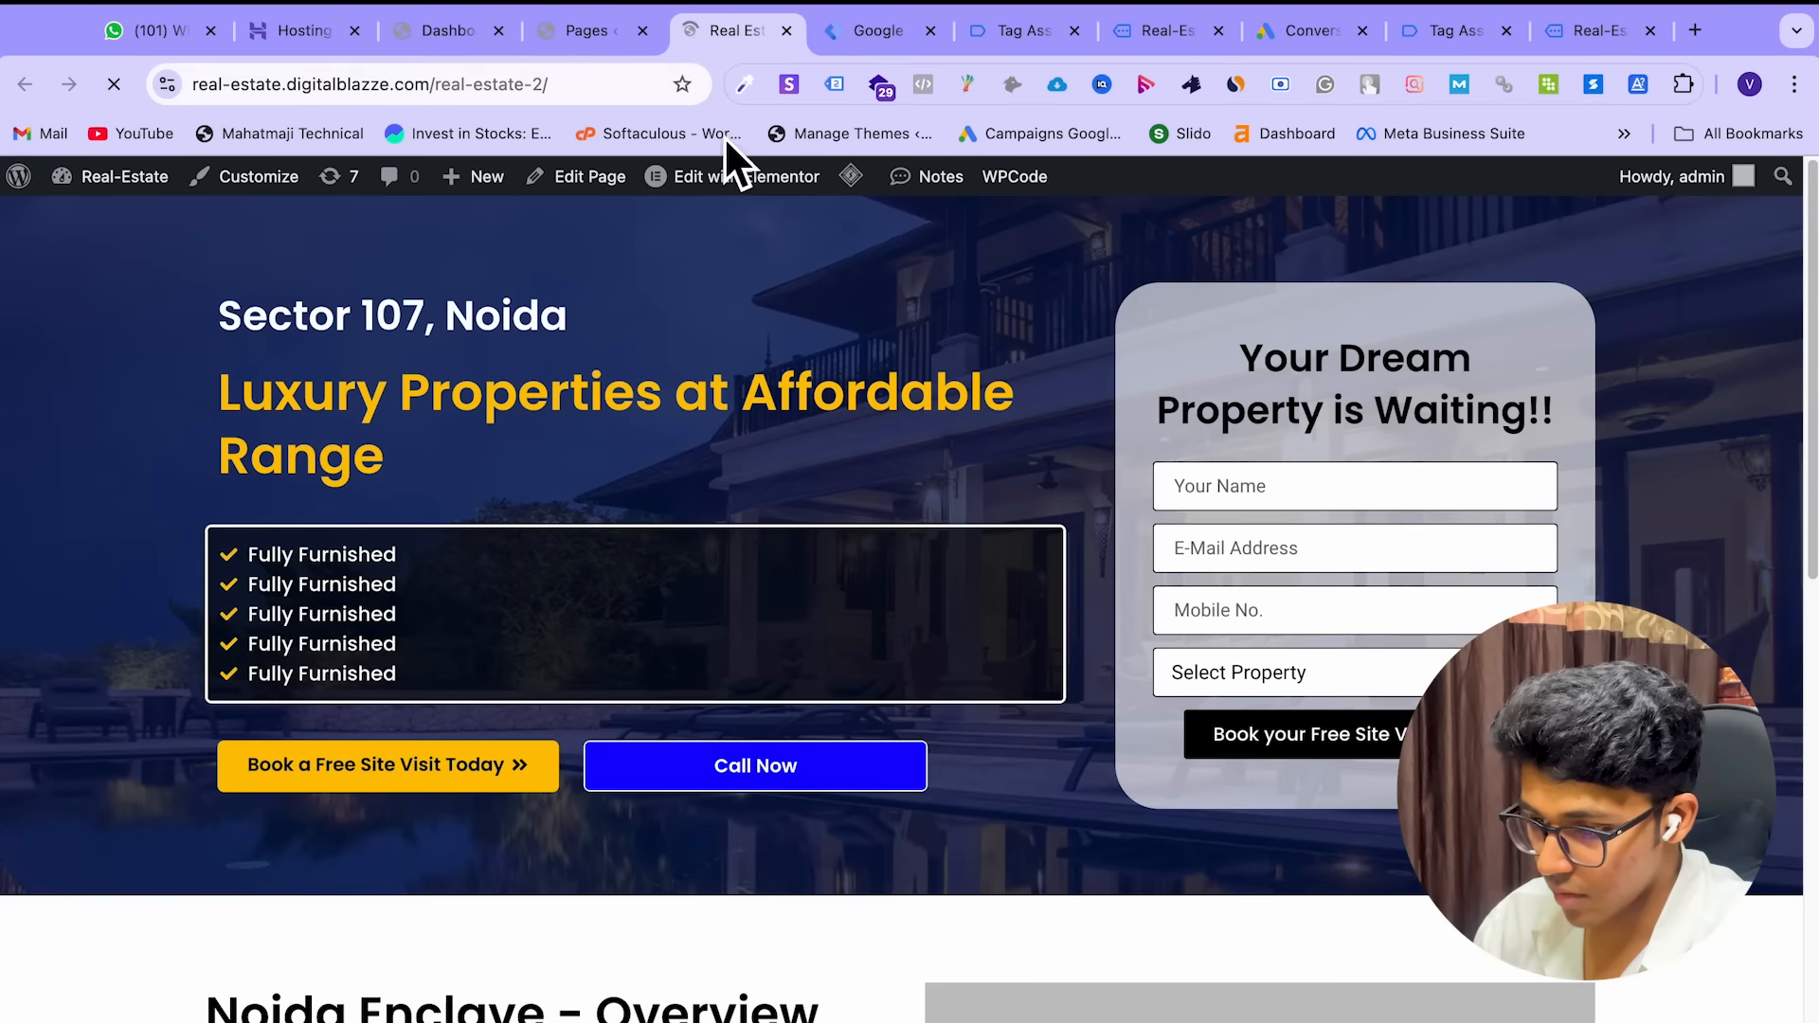
scroll(718, 422, down, 4)
scroll(715, 426, up, 5)
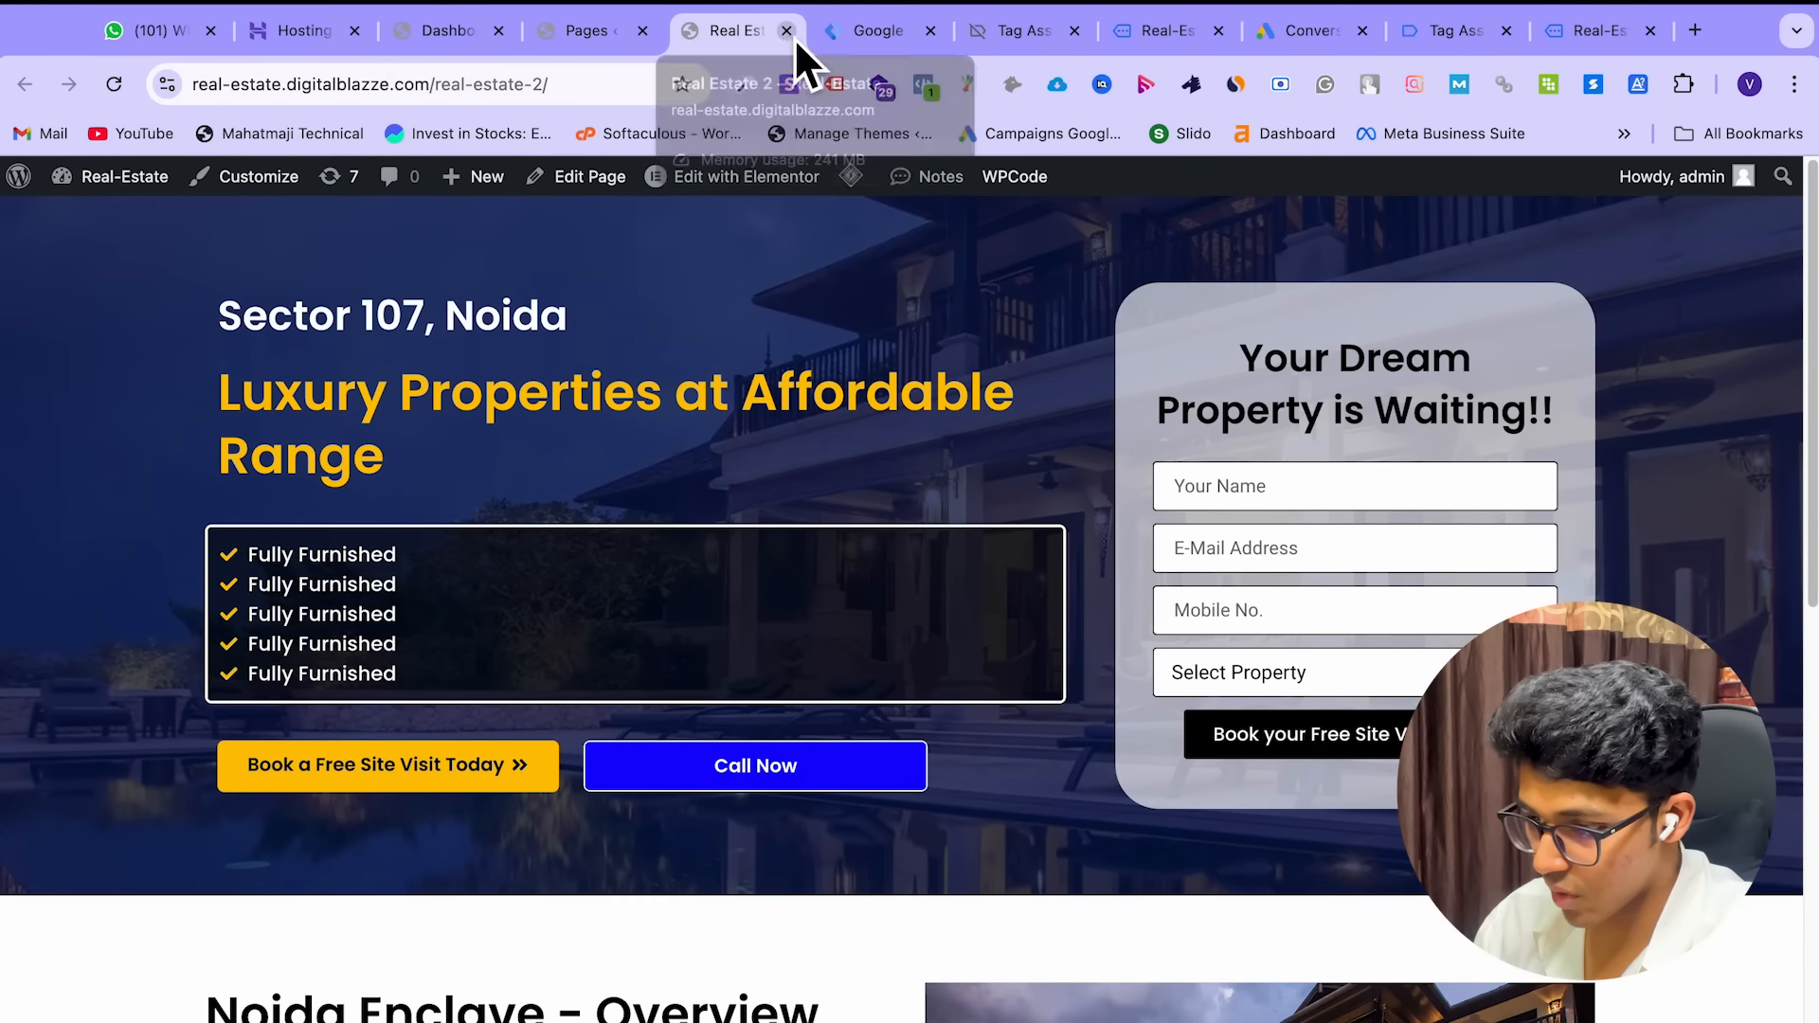
click(788, 33)
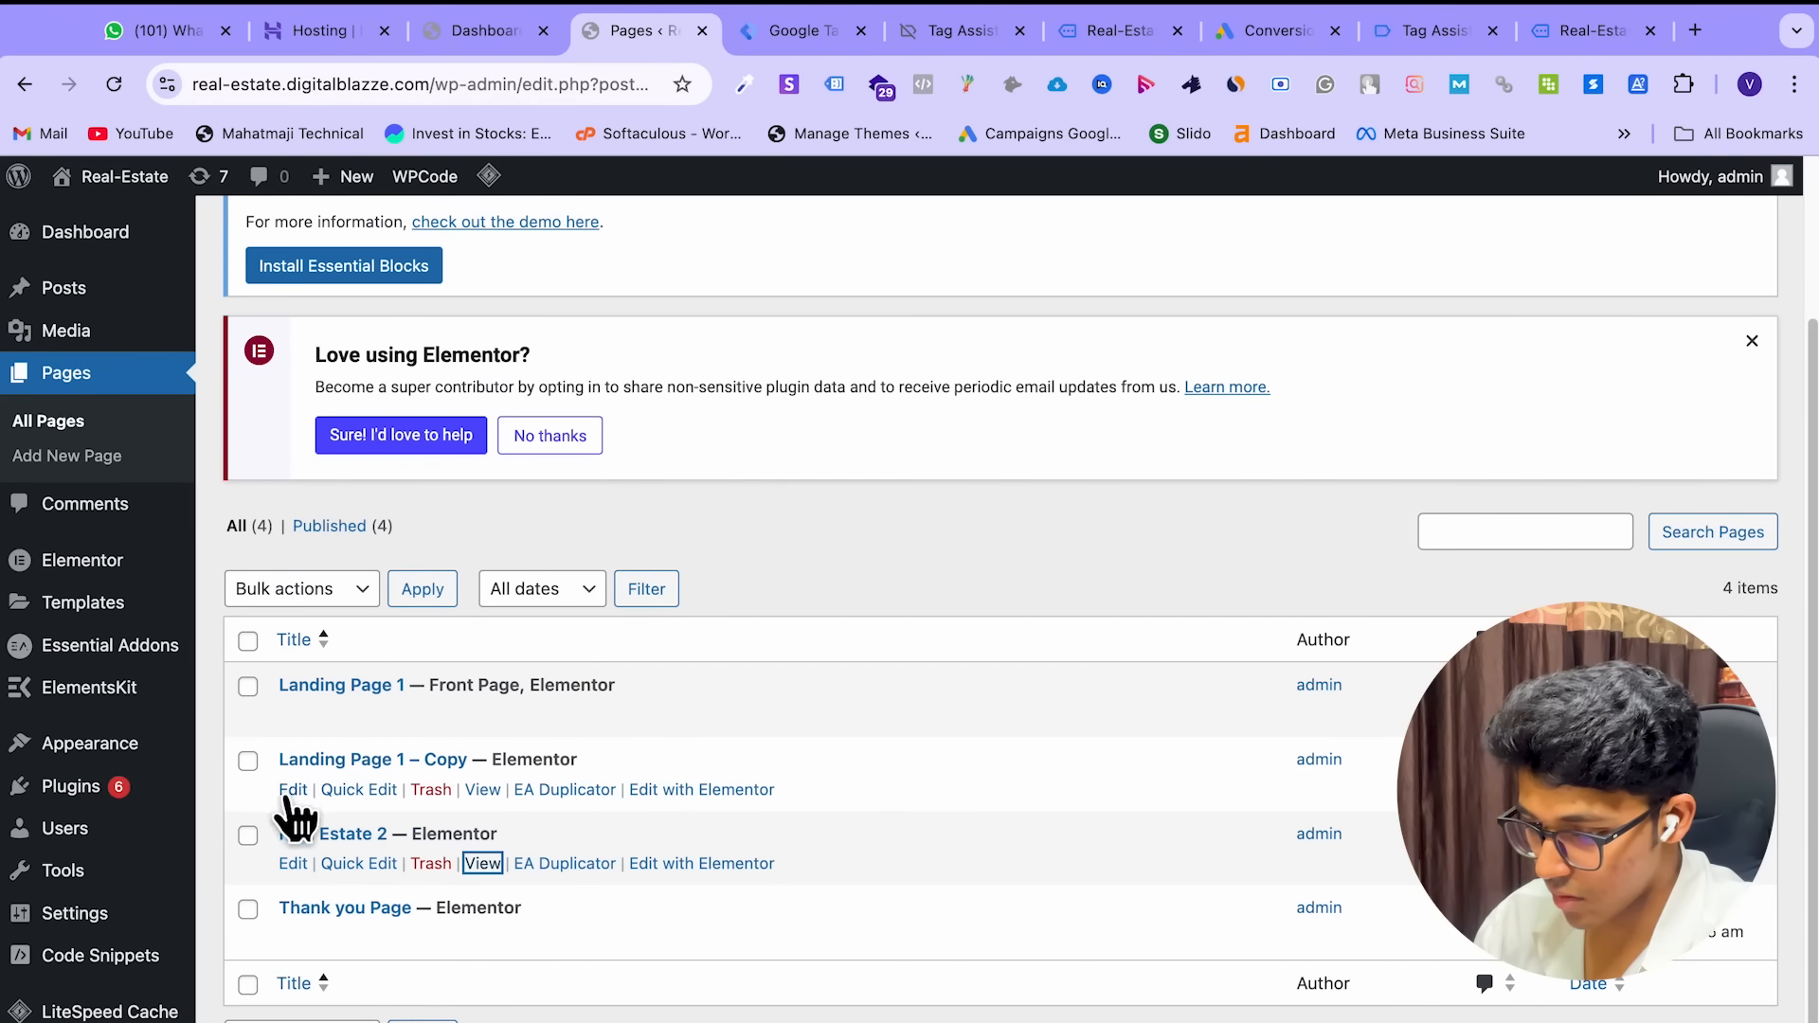
Open Landing Page 1 – Copy in its own tab and select its web address
super+click(484, 791)
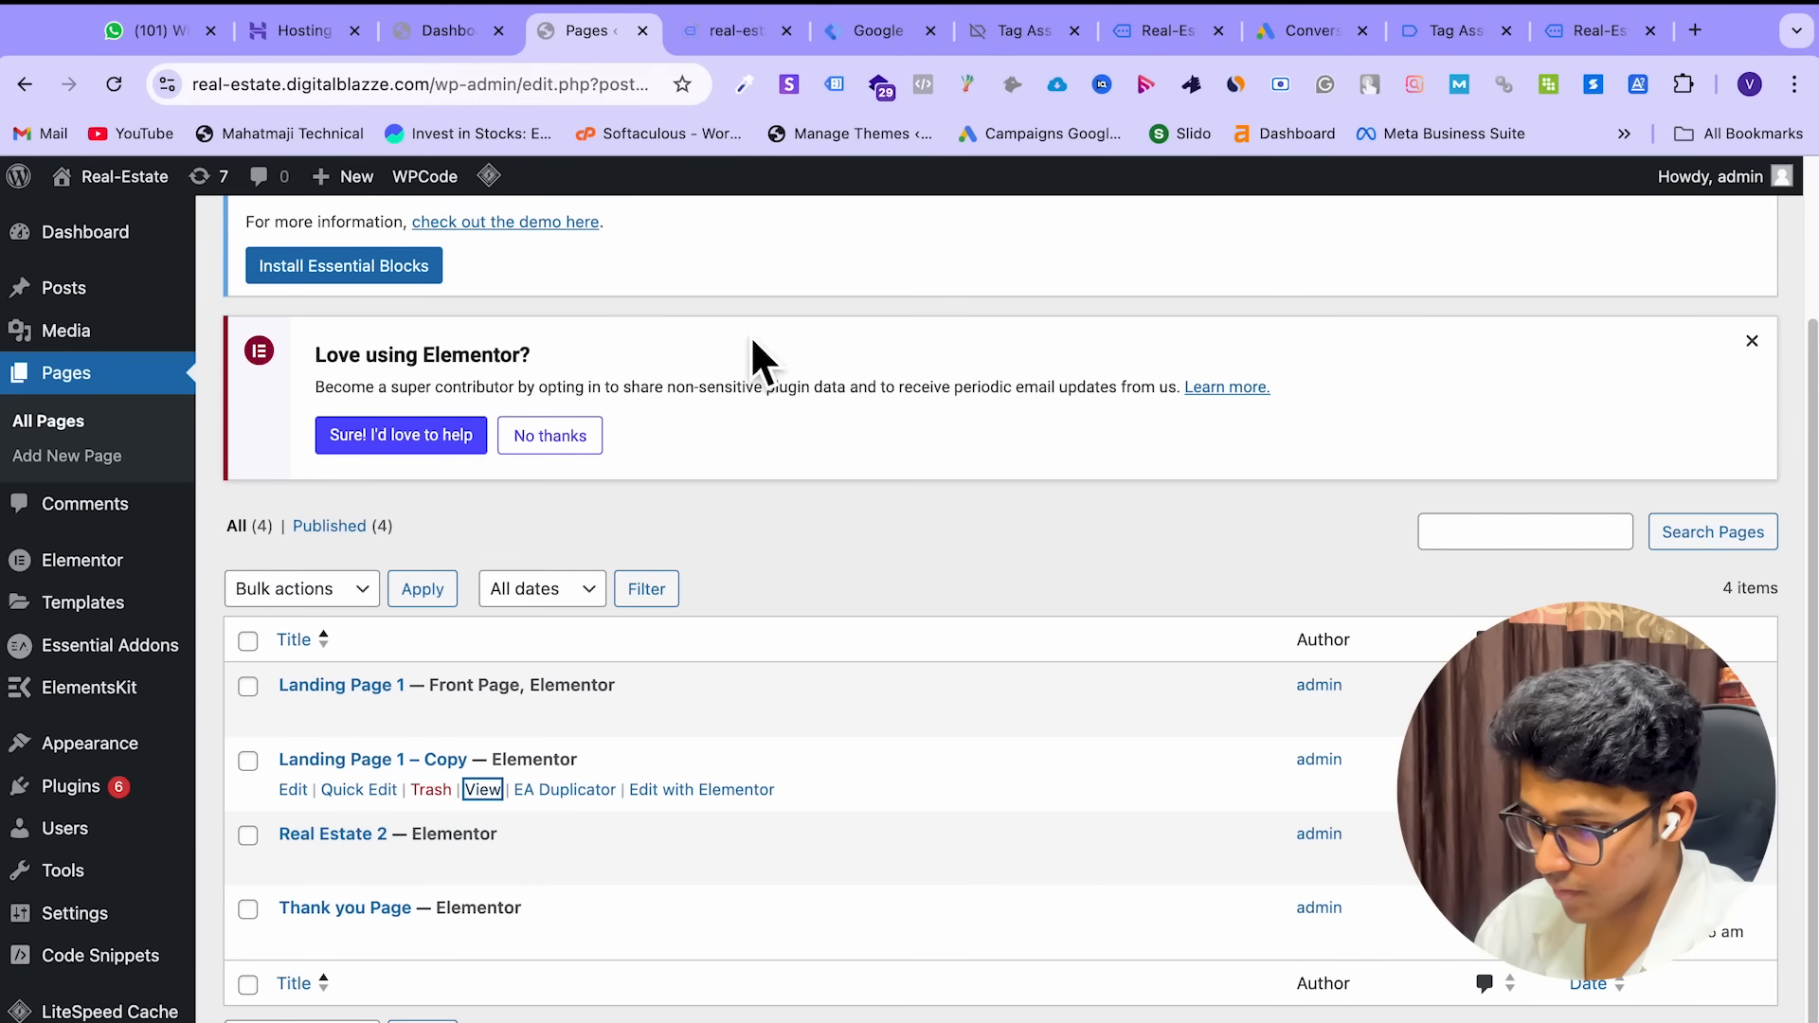
click(707, 39)
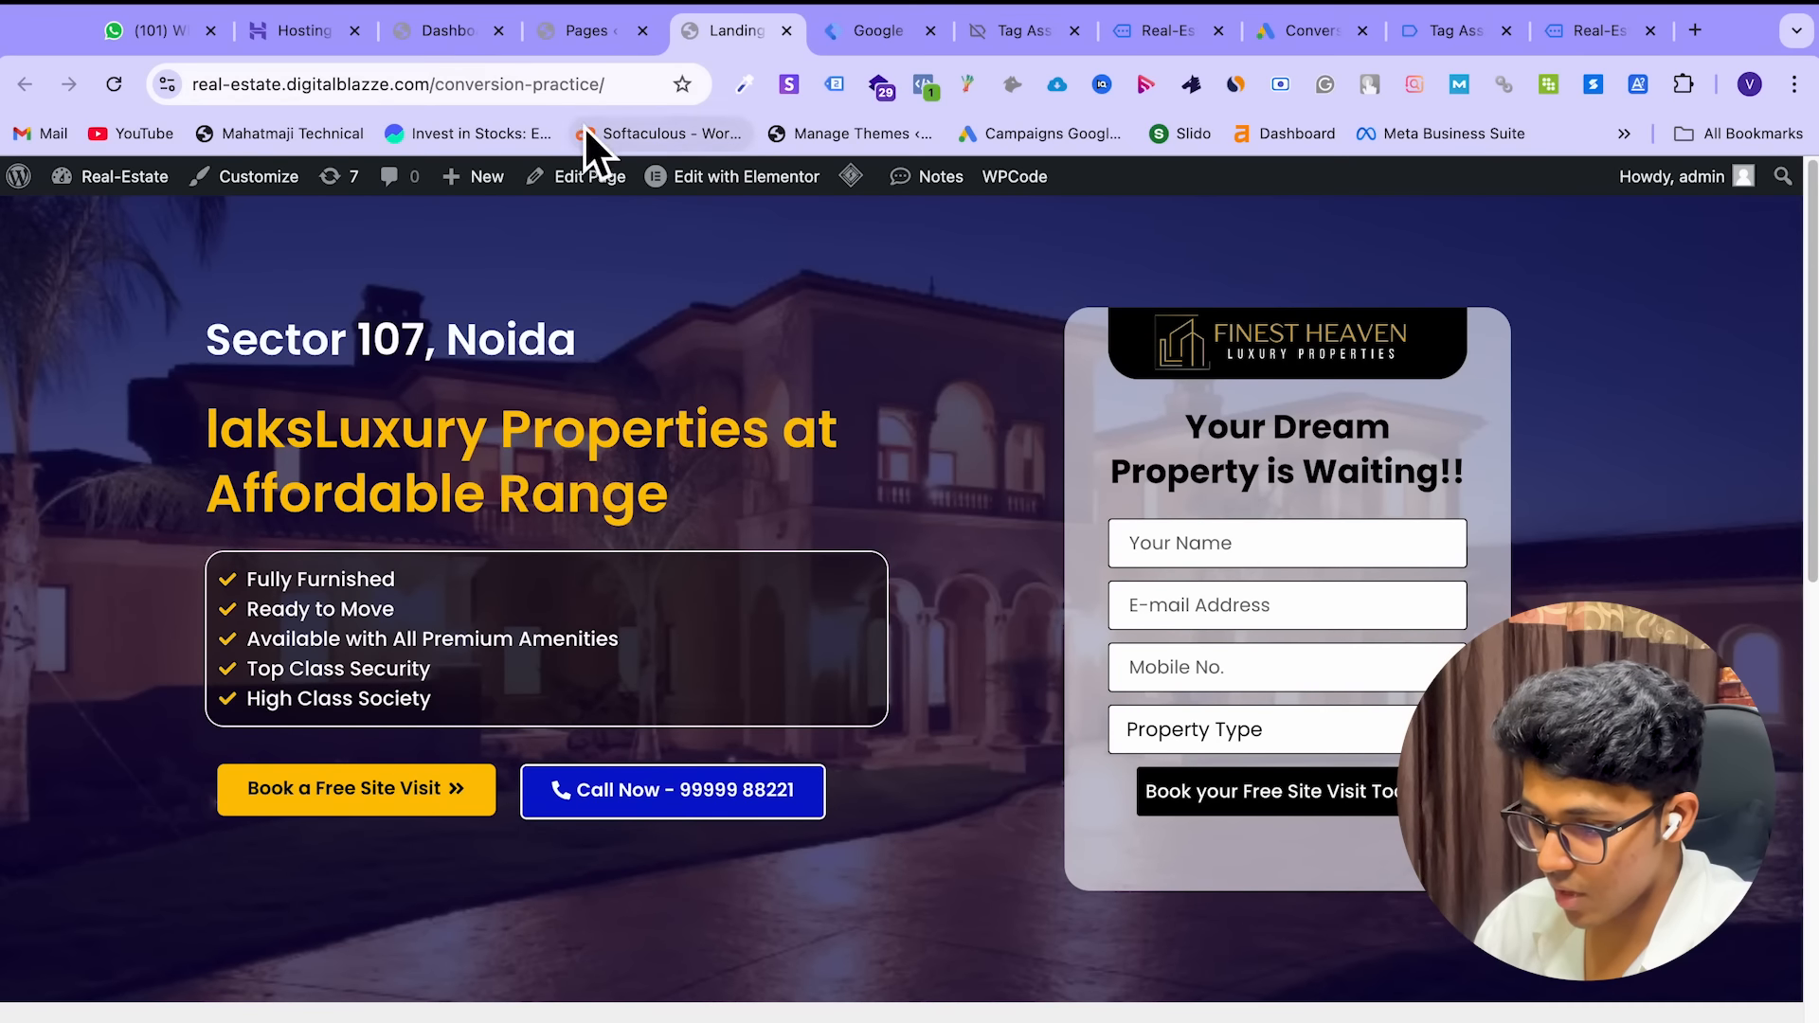
click(543, 87)
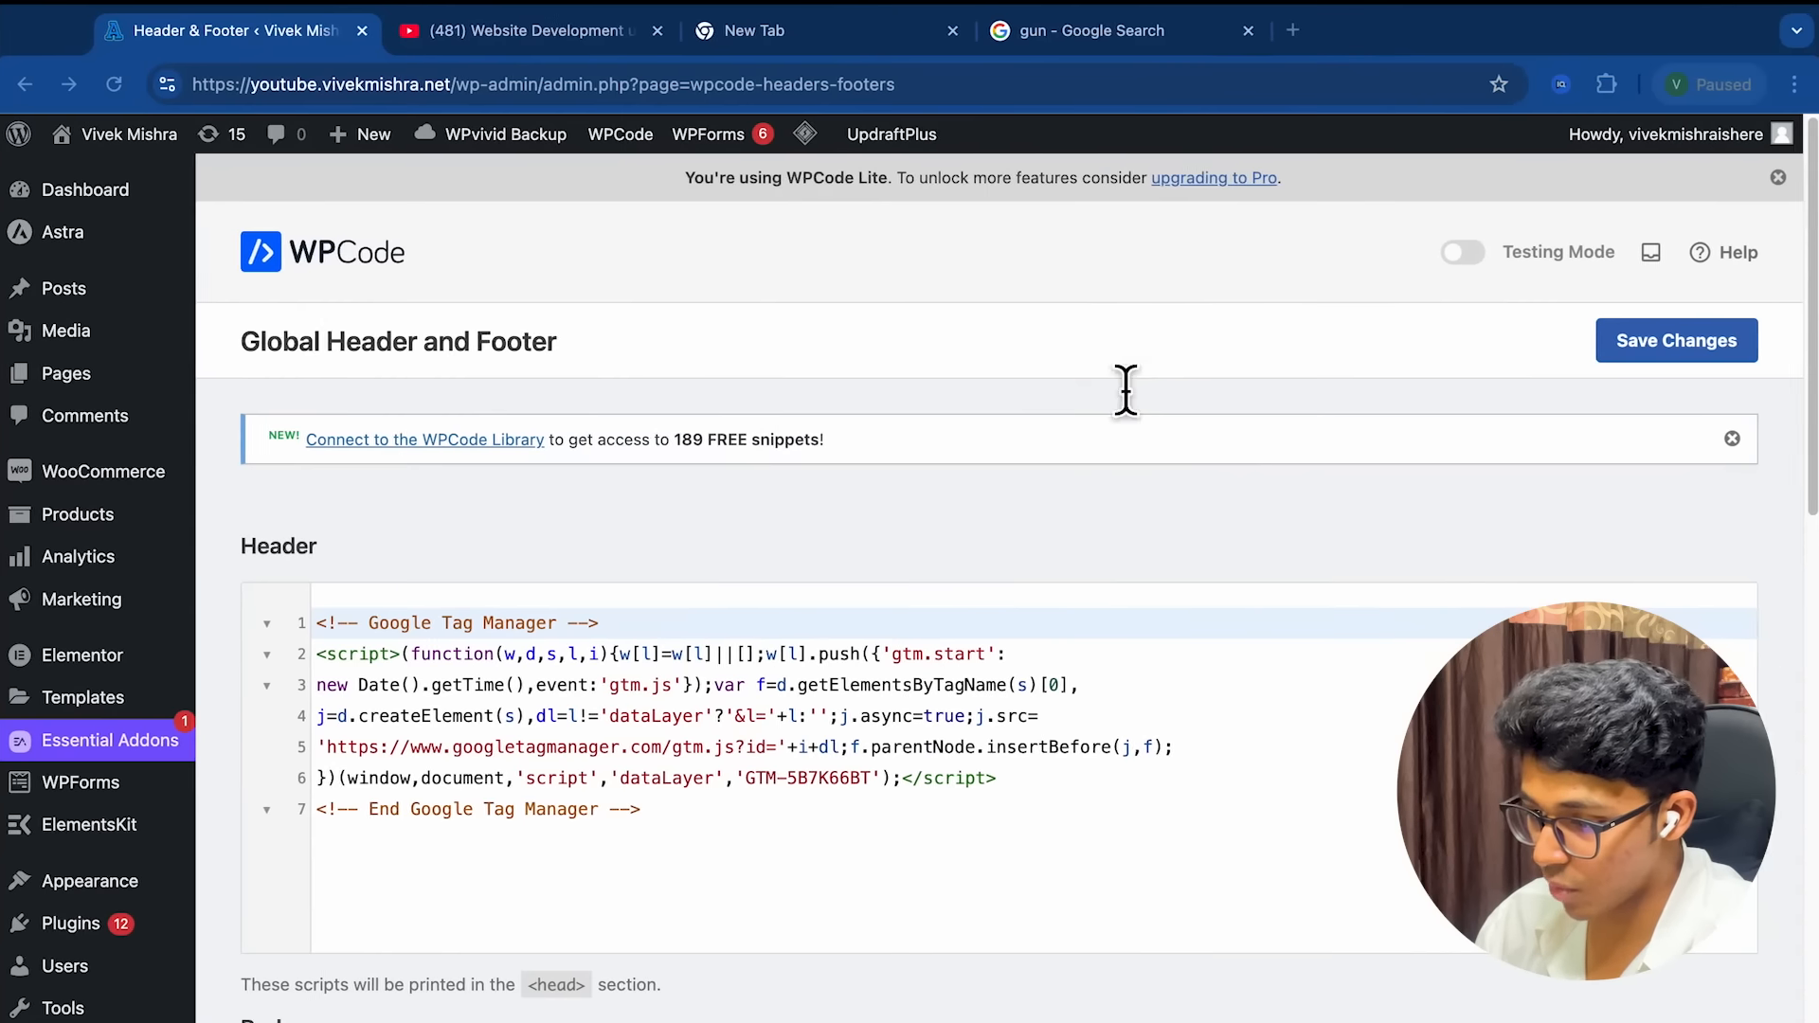
Switch desktops from the mind map back to the Google Tag Manager Tags list
key(ctrl+Right)
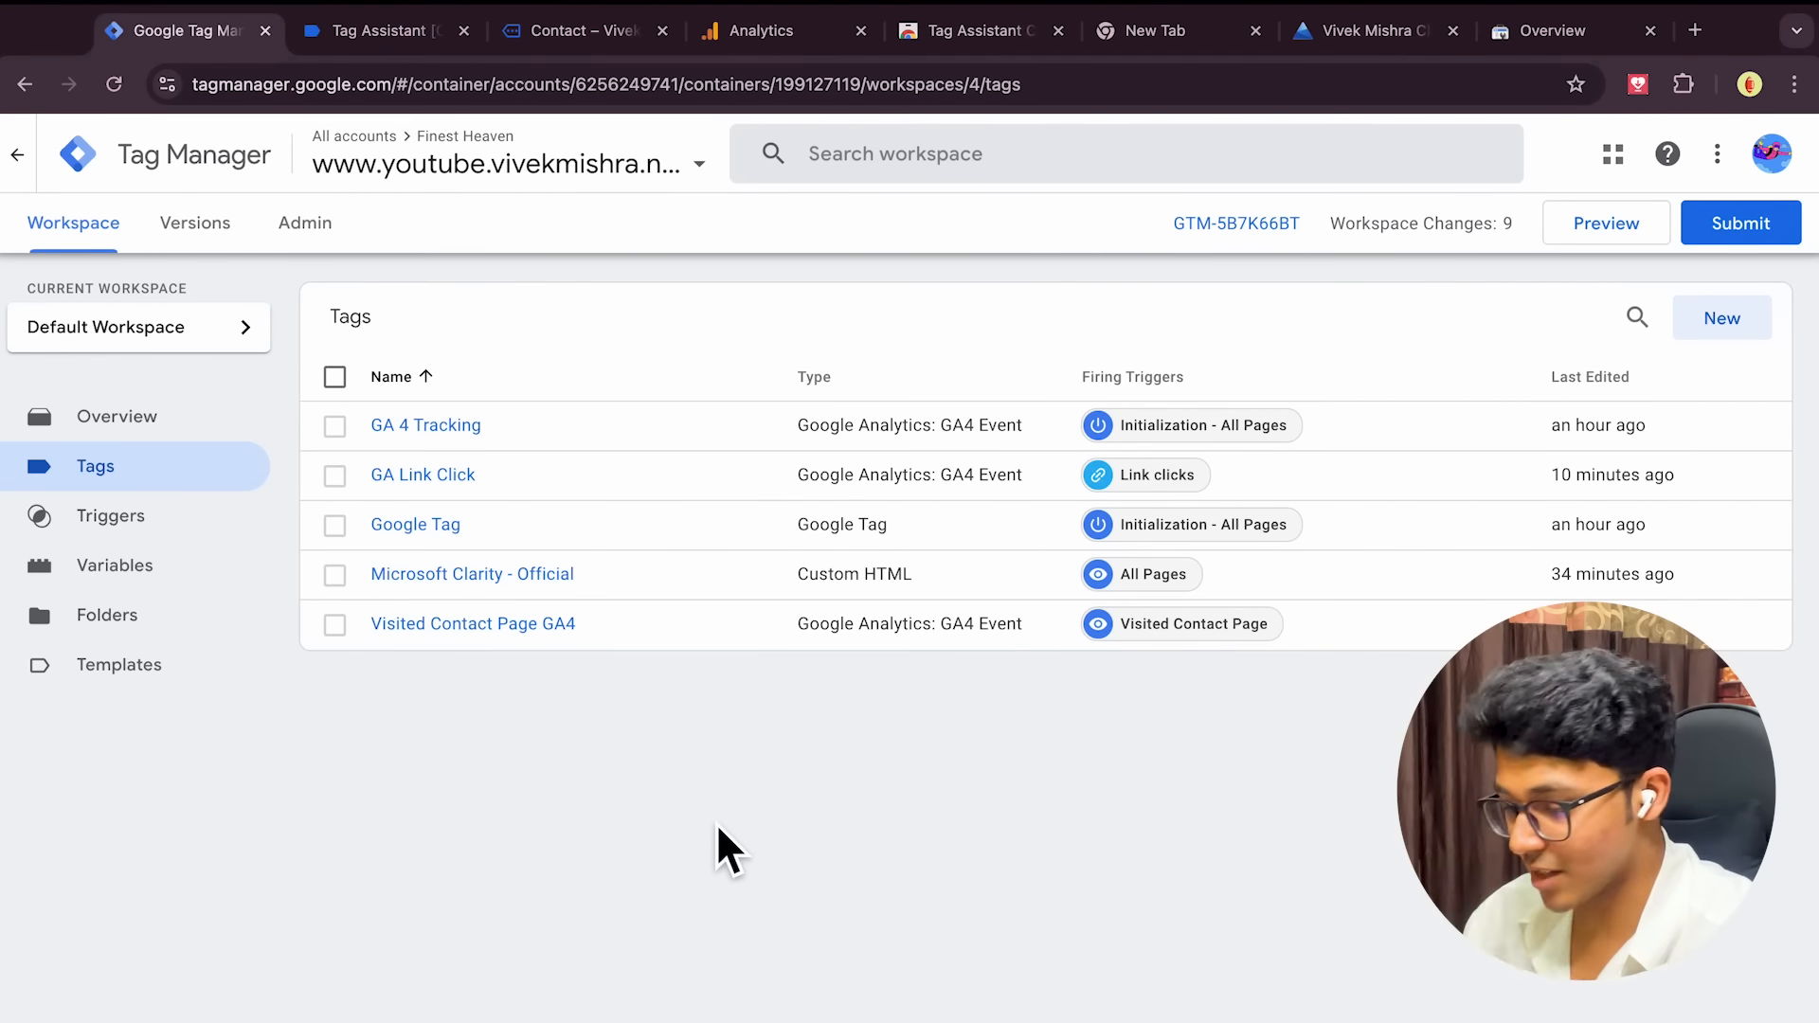
Publish the workspace changes as Version 4, skipping the version name and description
click(1741, 227)
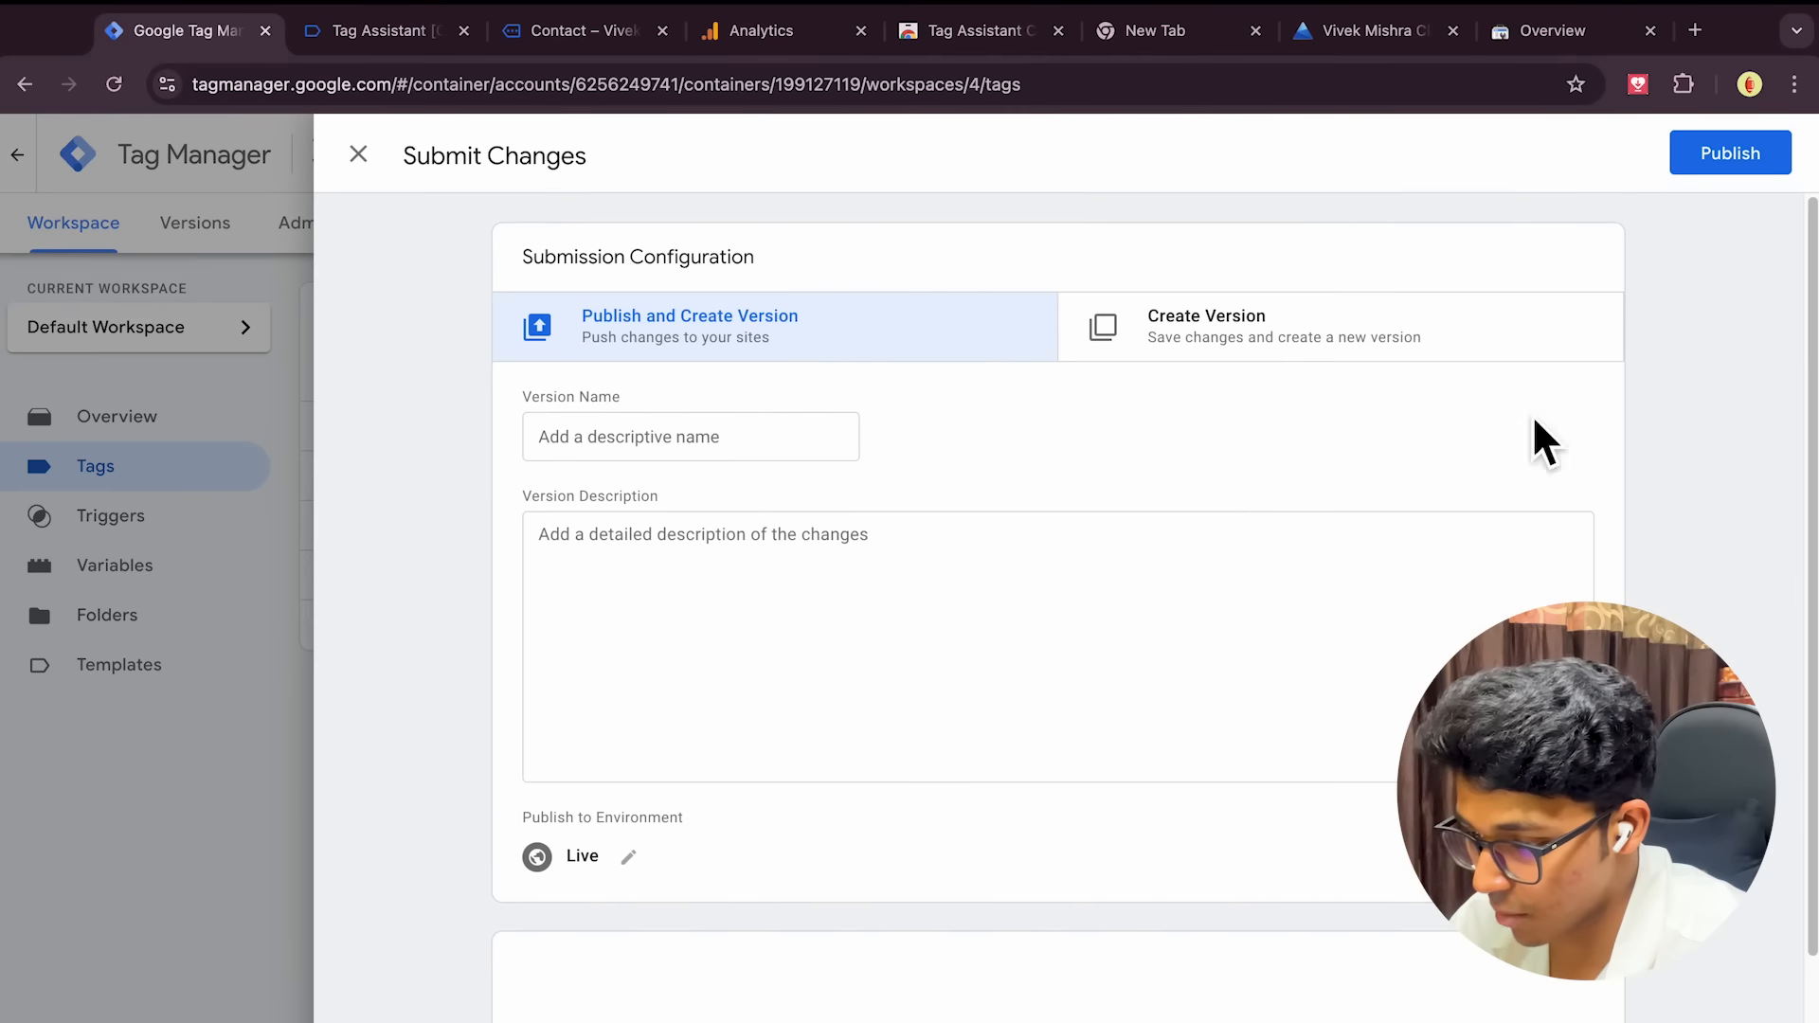
click(1731, 154)
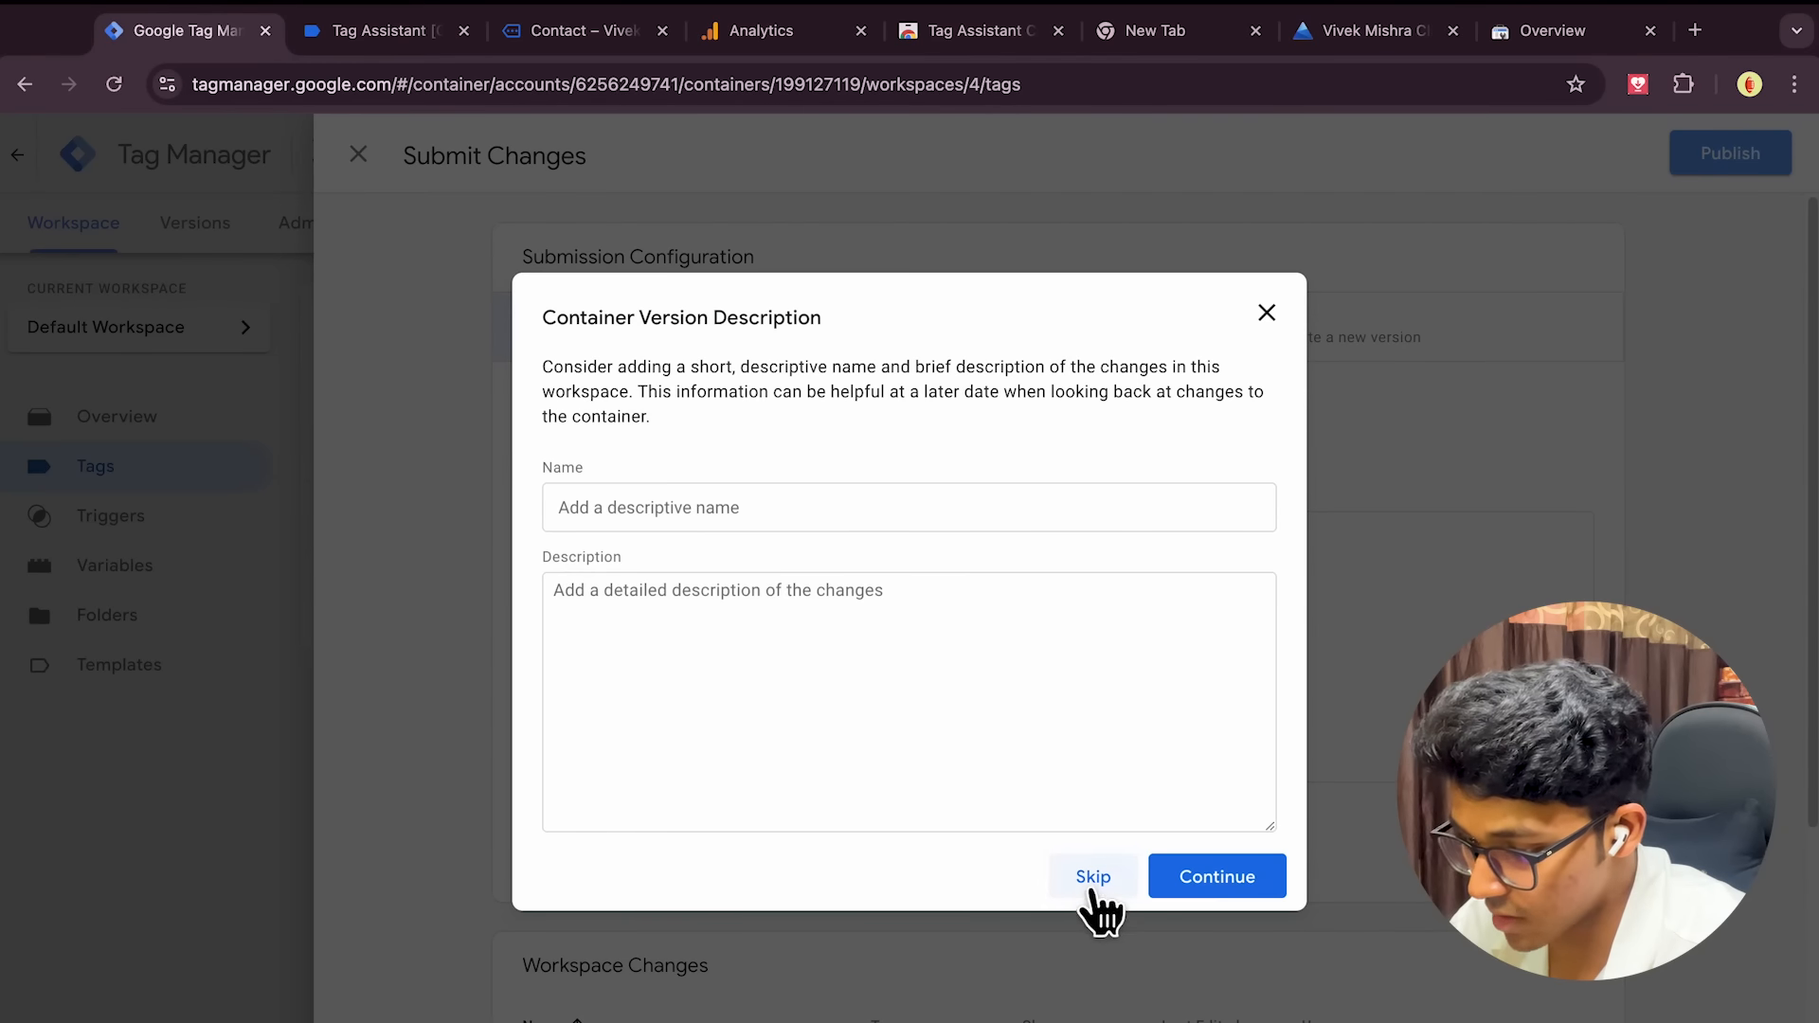
click(1095, 885)
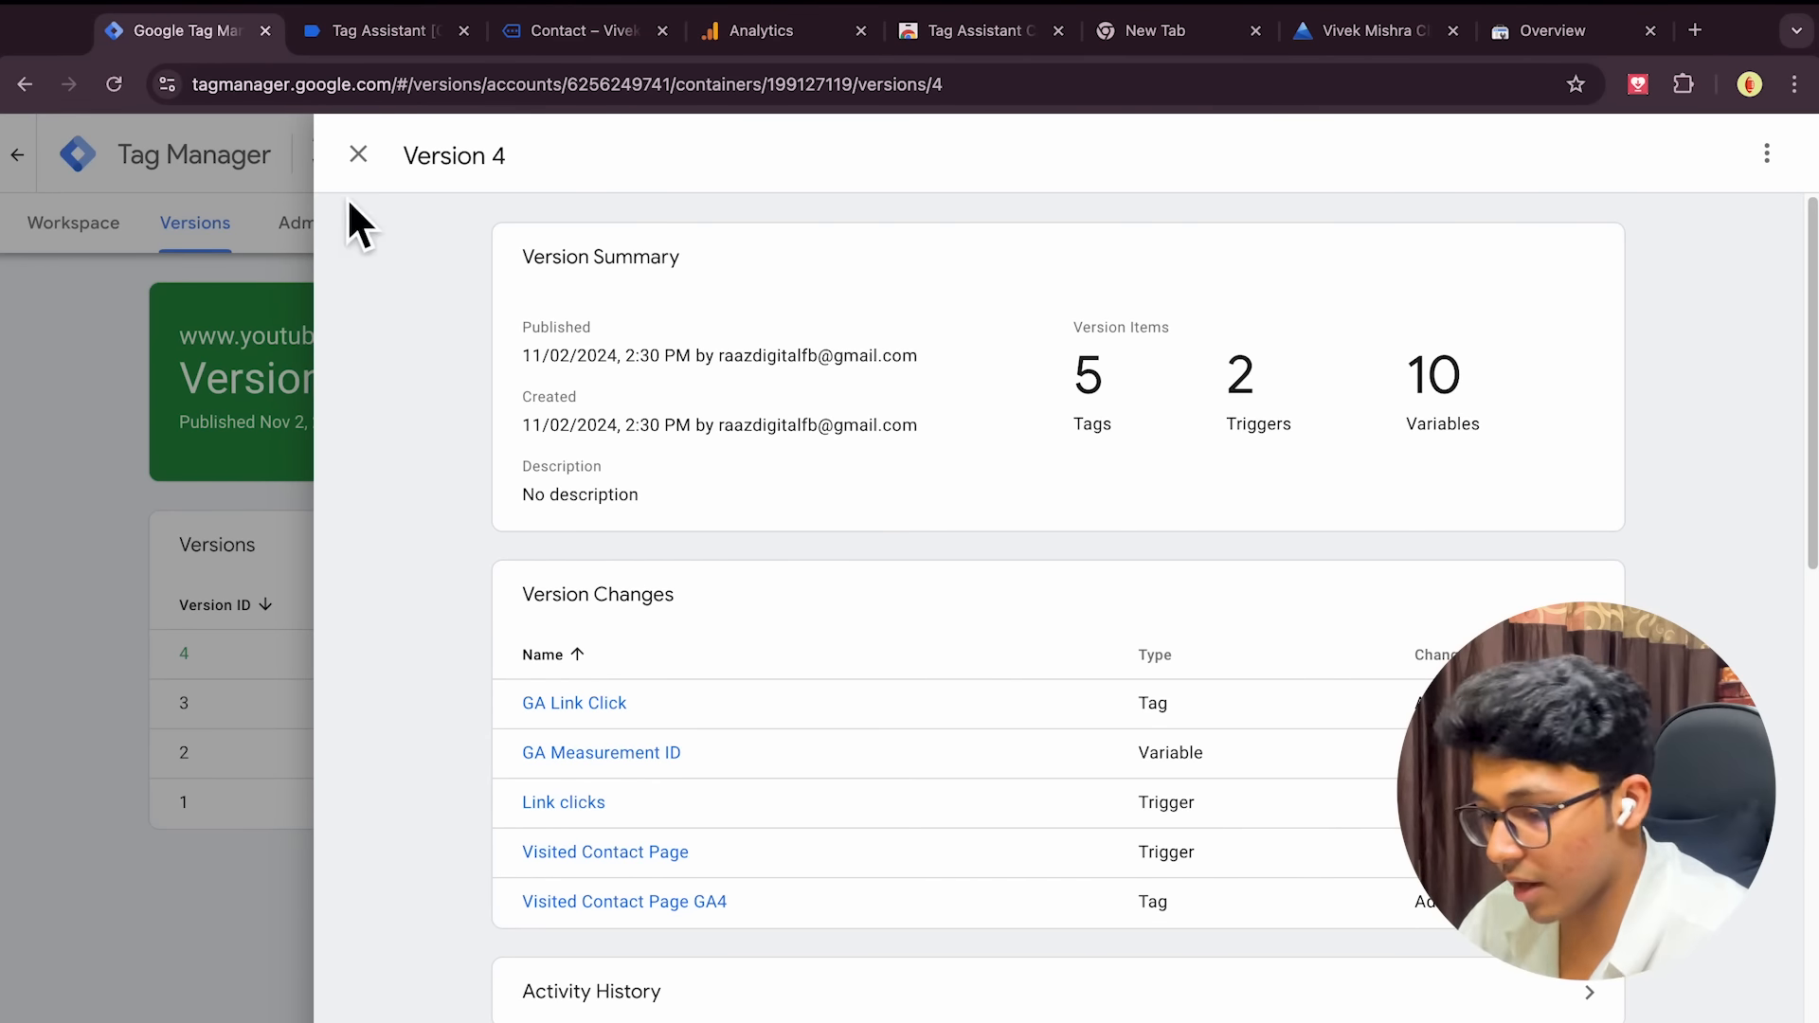
click(358, 154)
click(76, 228)
Open a new untitled trigger in the real-estate container, then return to the landing page
key(ctrl+Left)
key(ctrl+Left)
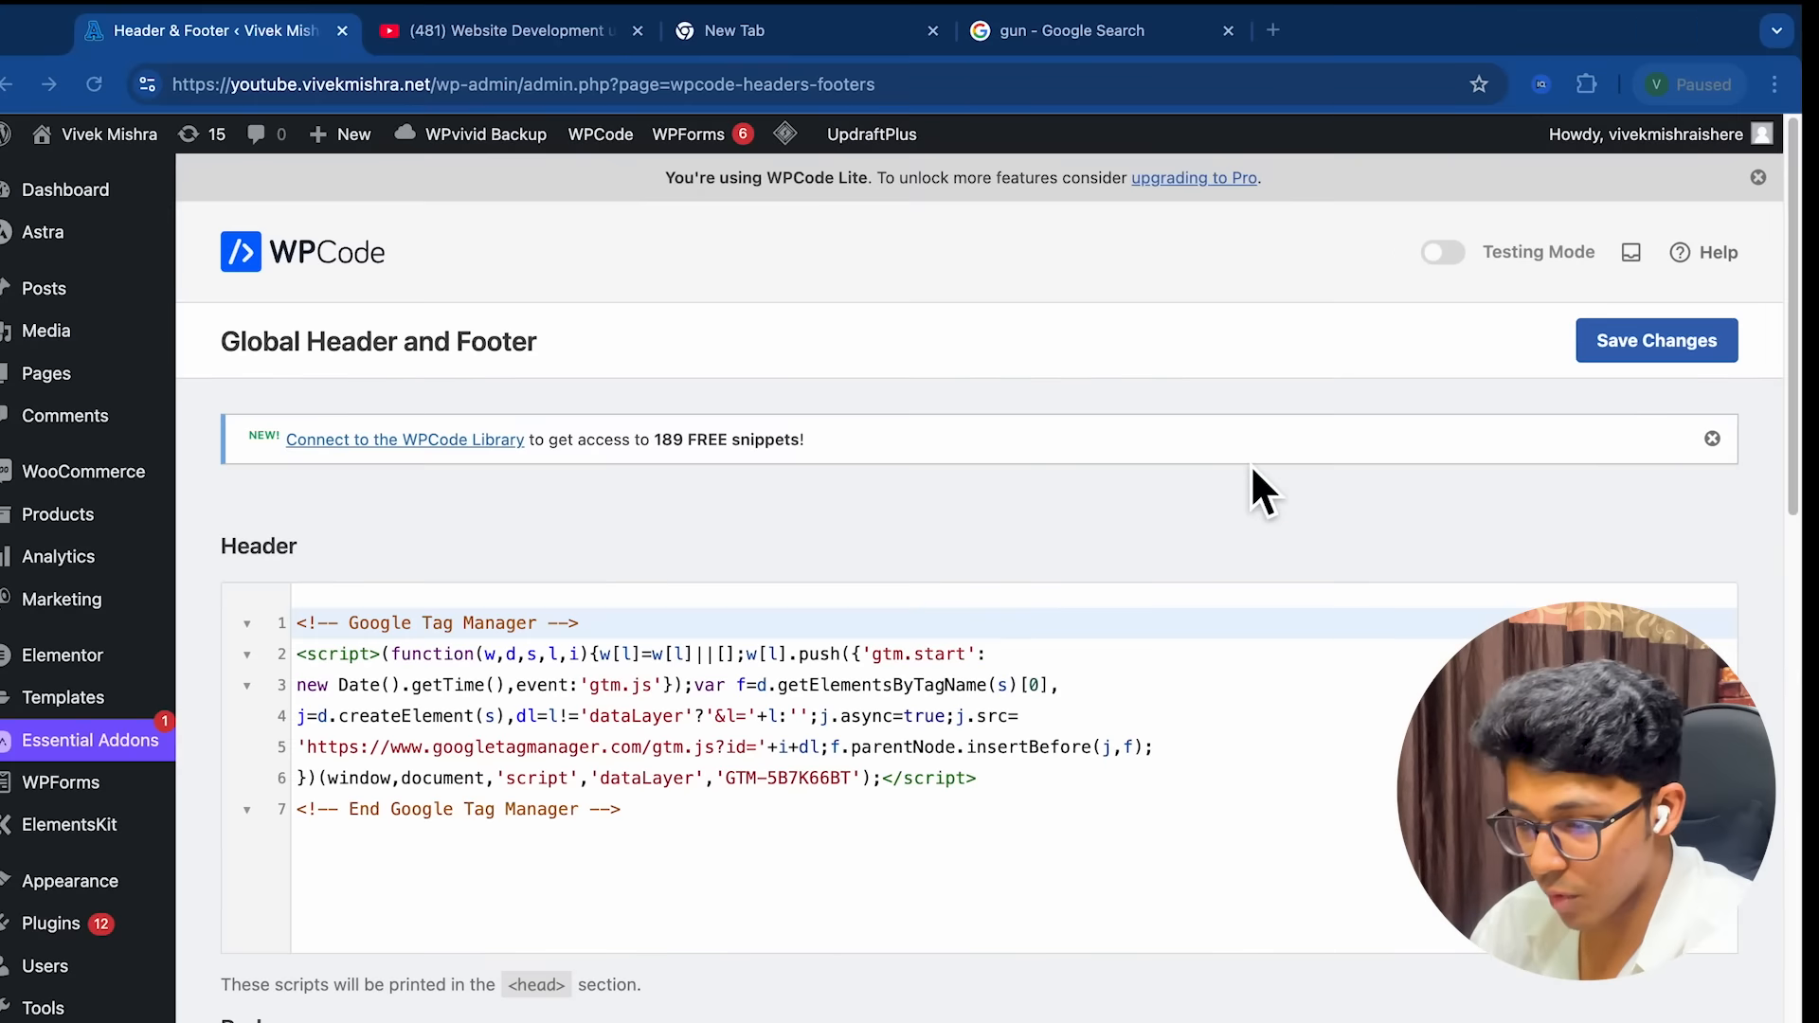
key(ctrl+Left)
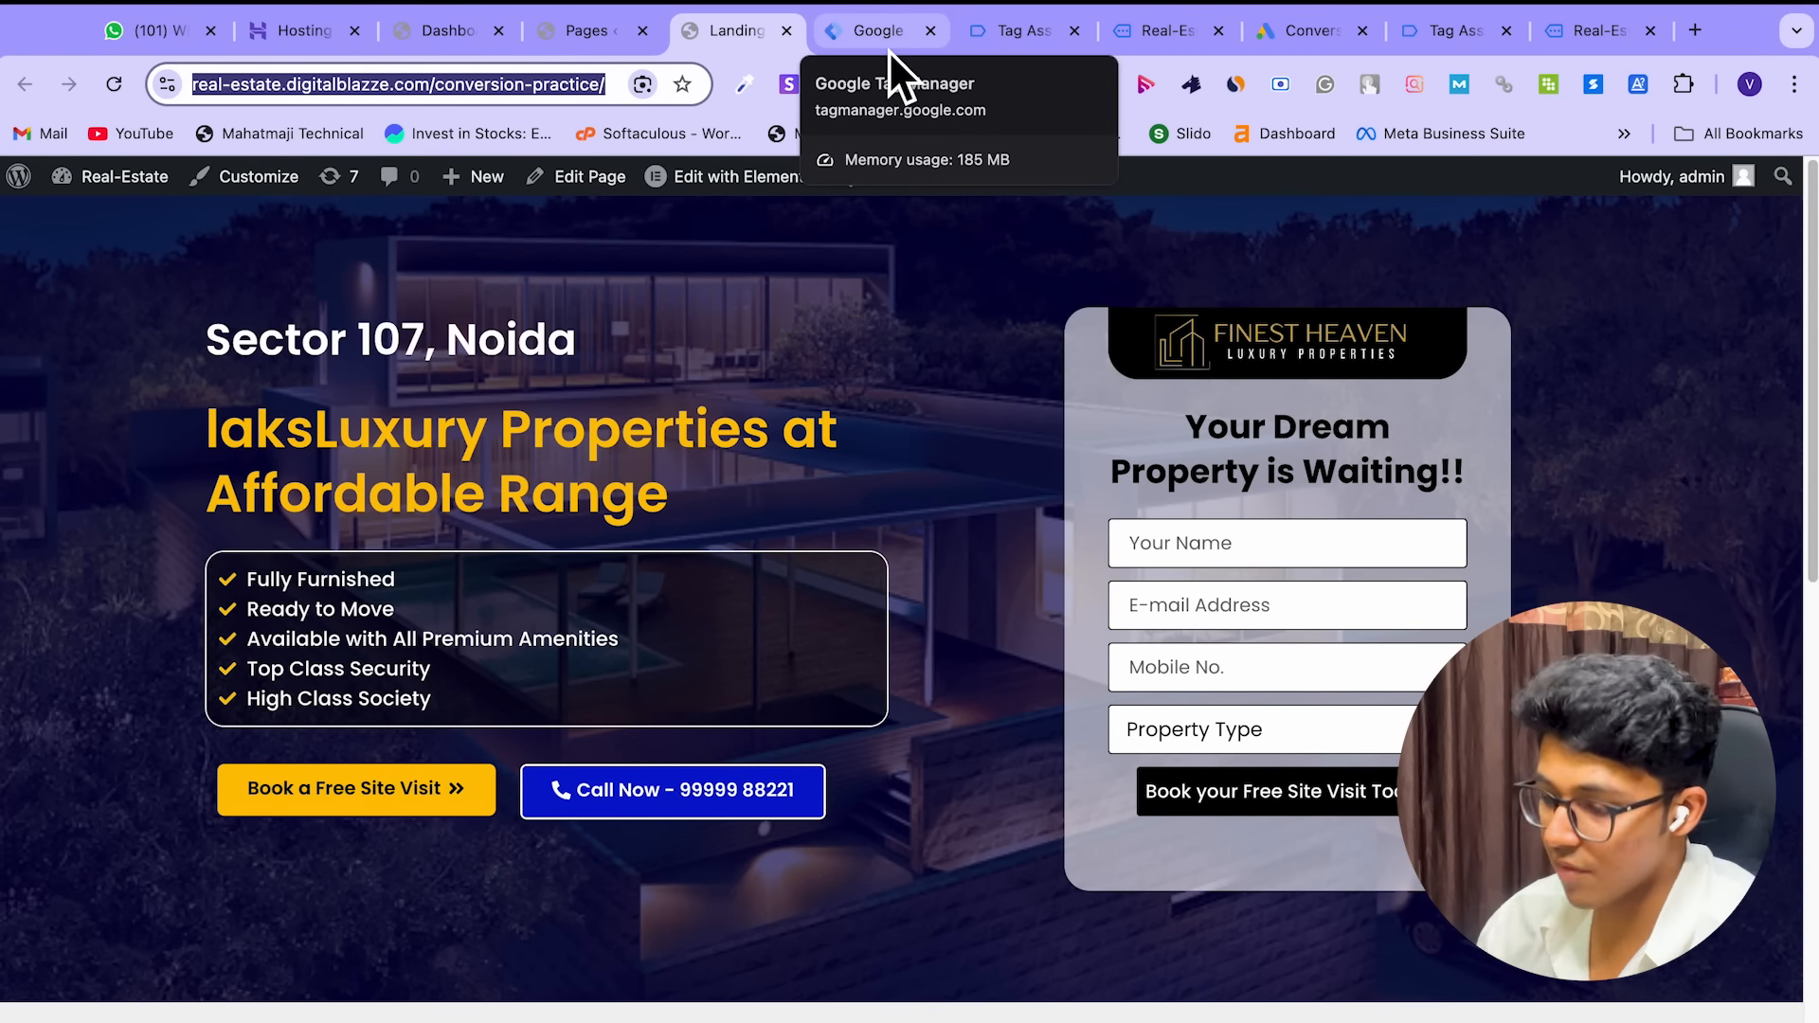
click(841, 33)
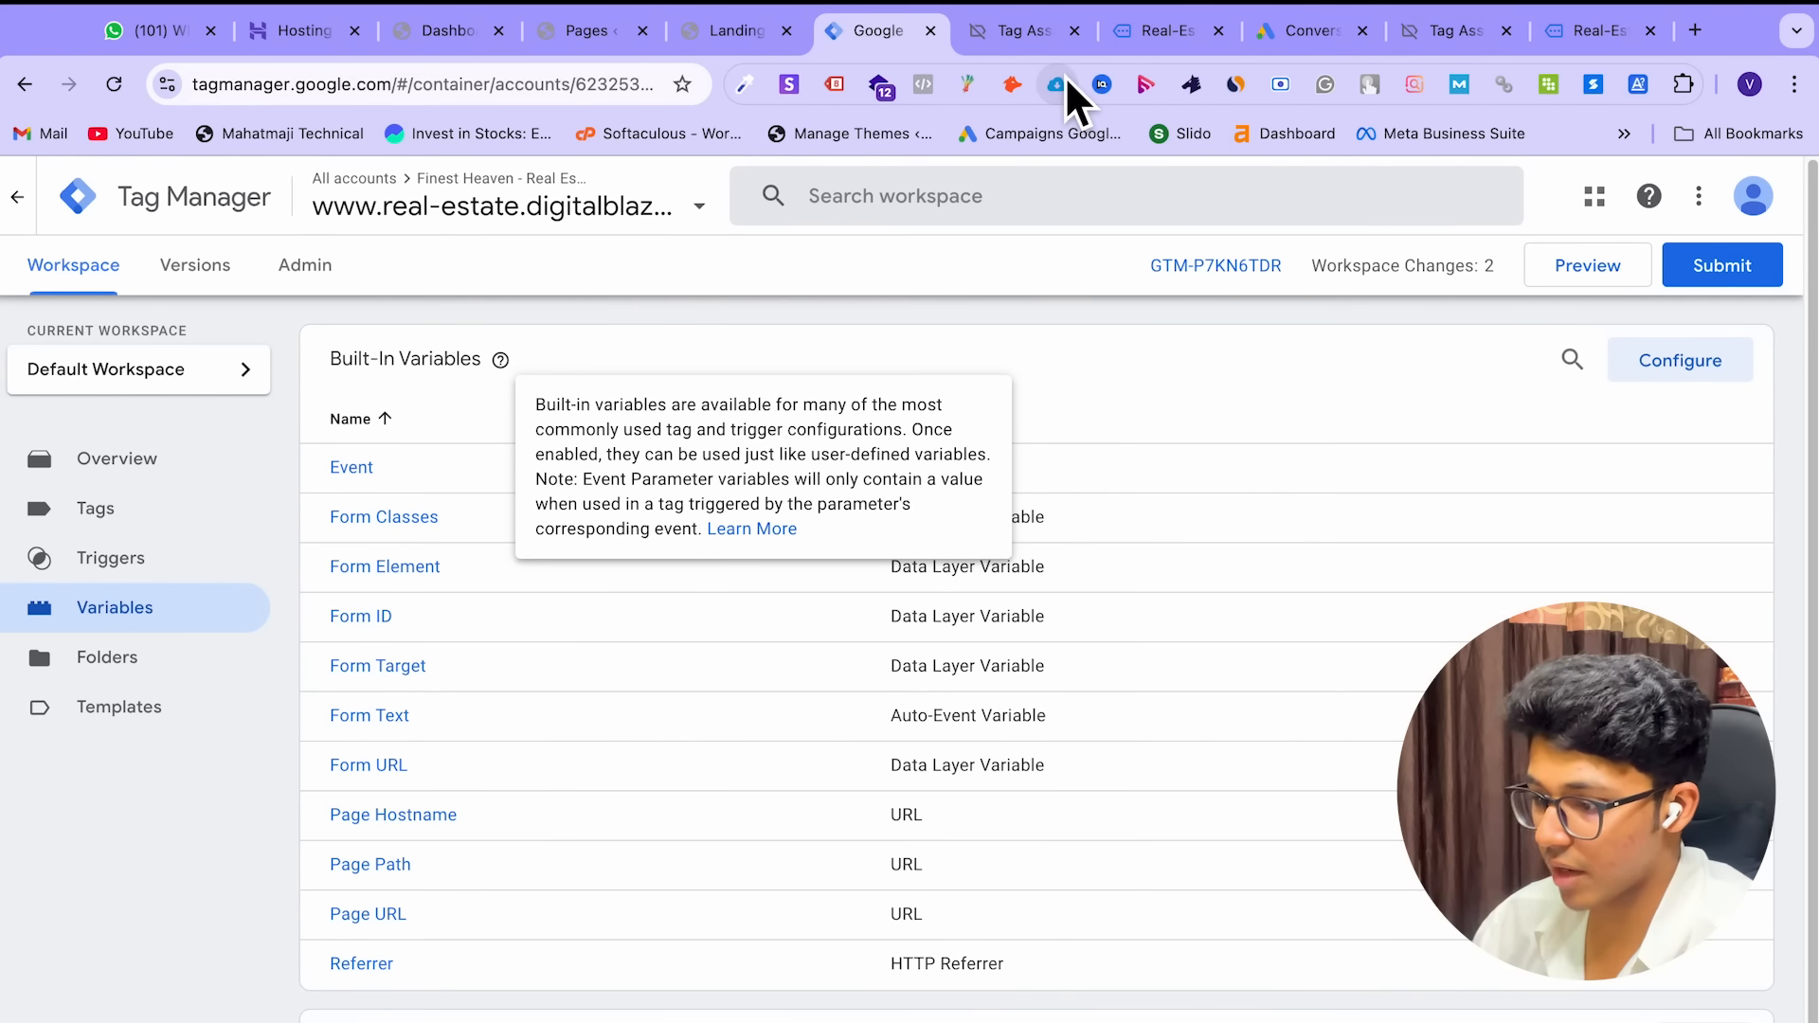
click(130, 576)
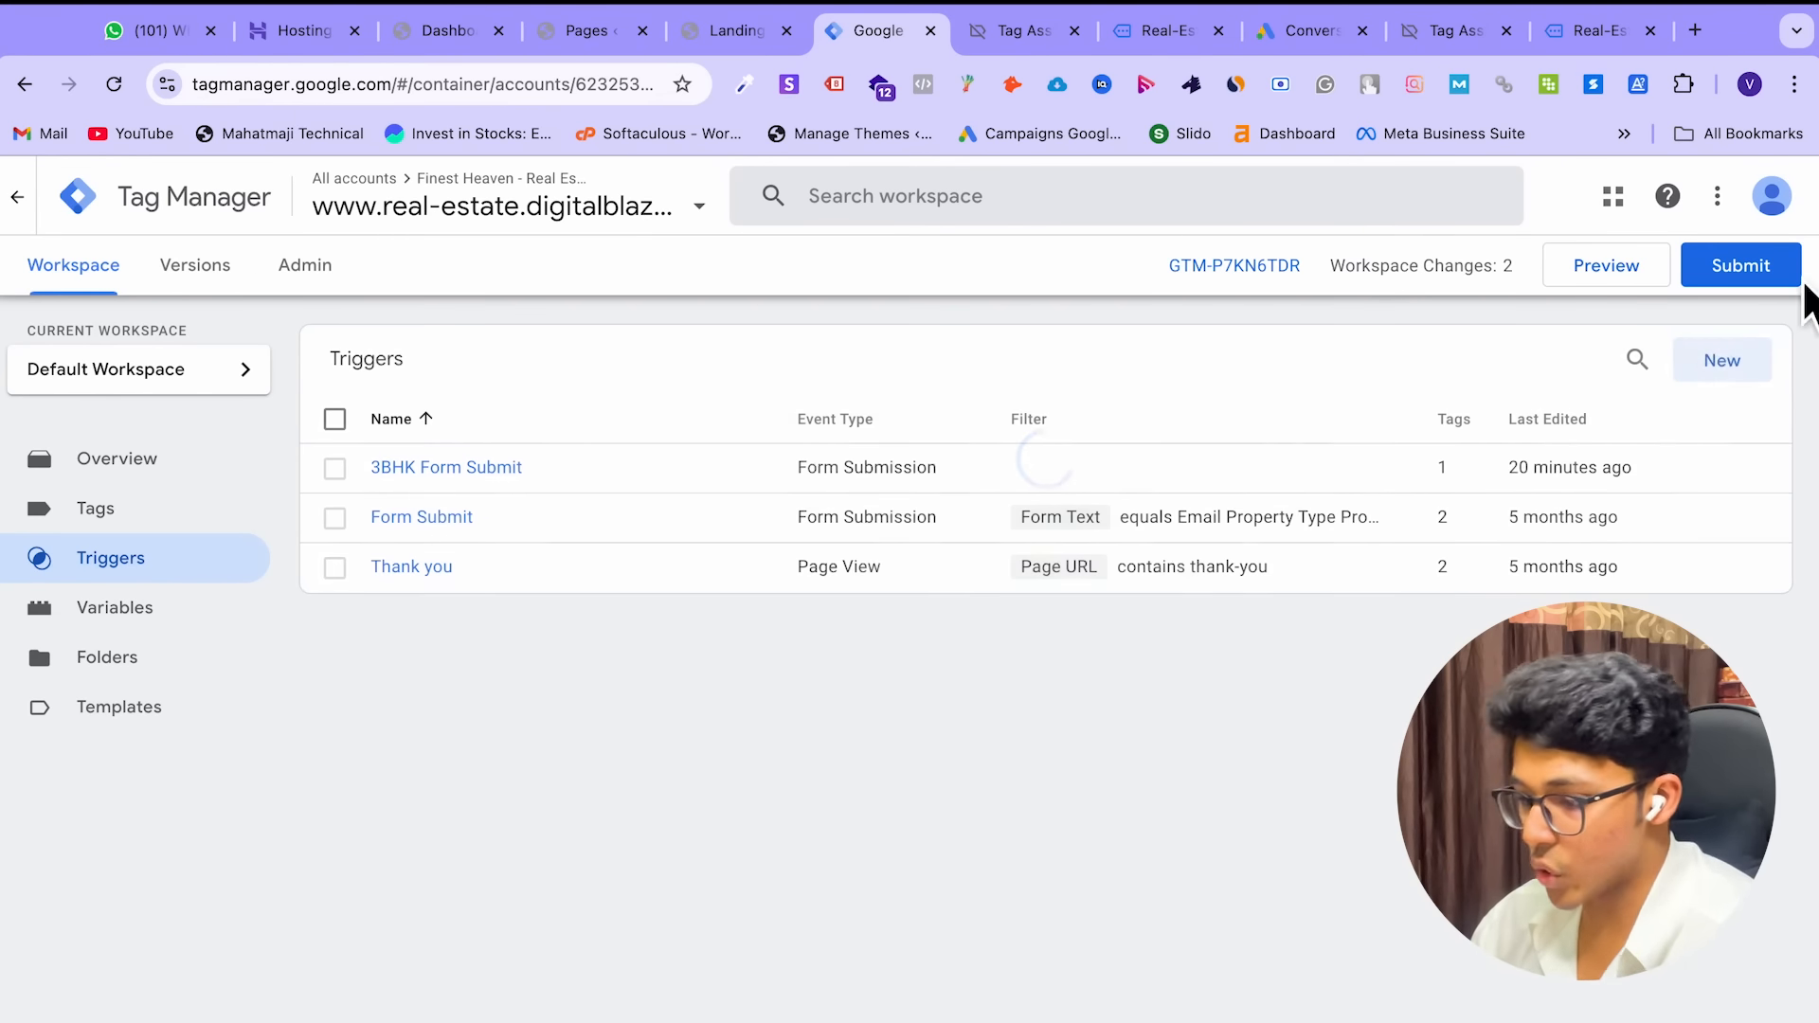
click(1715, 369)
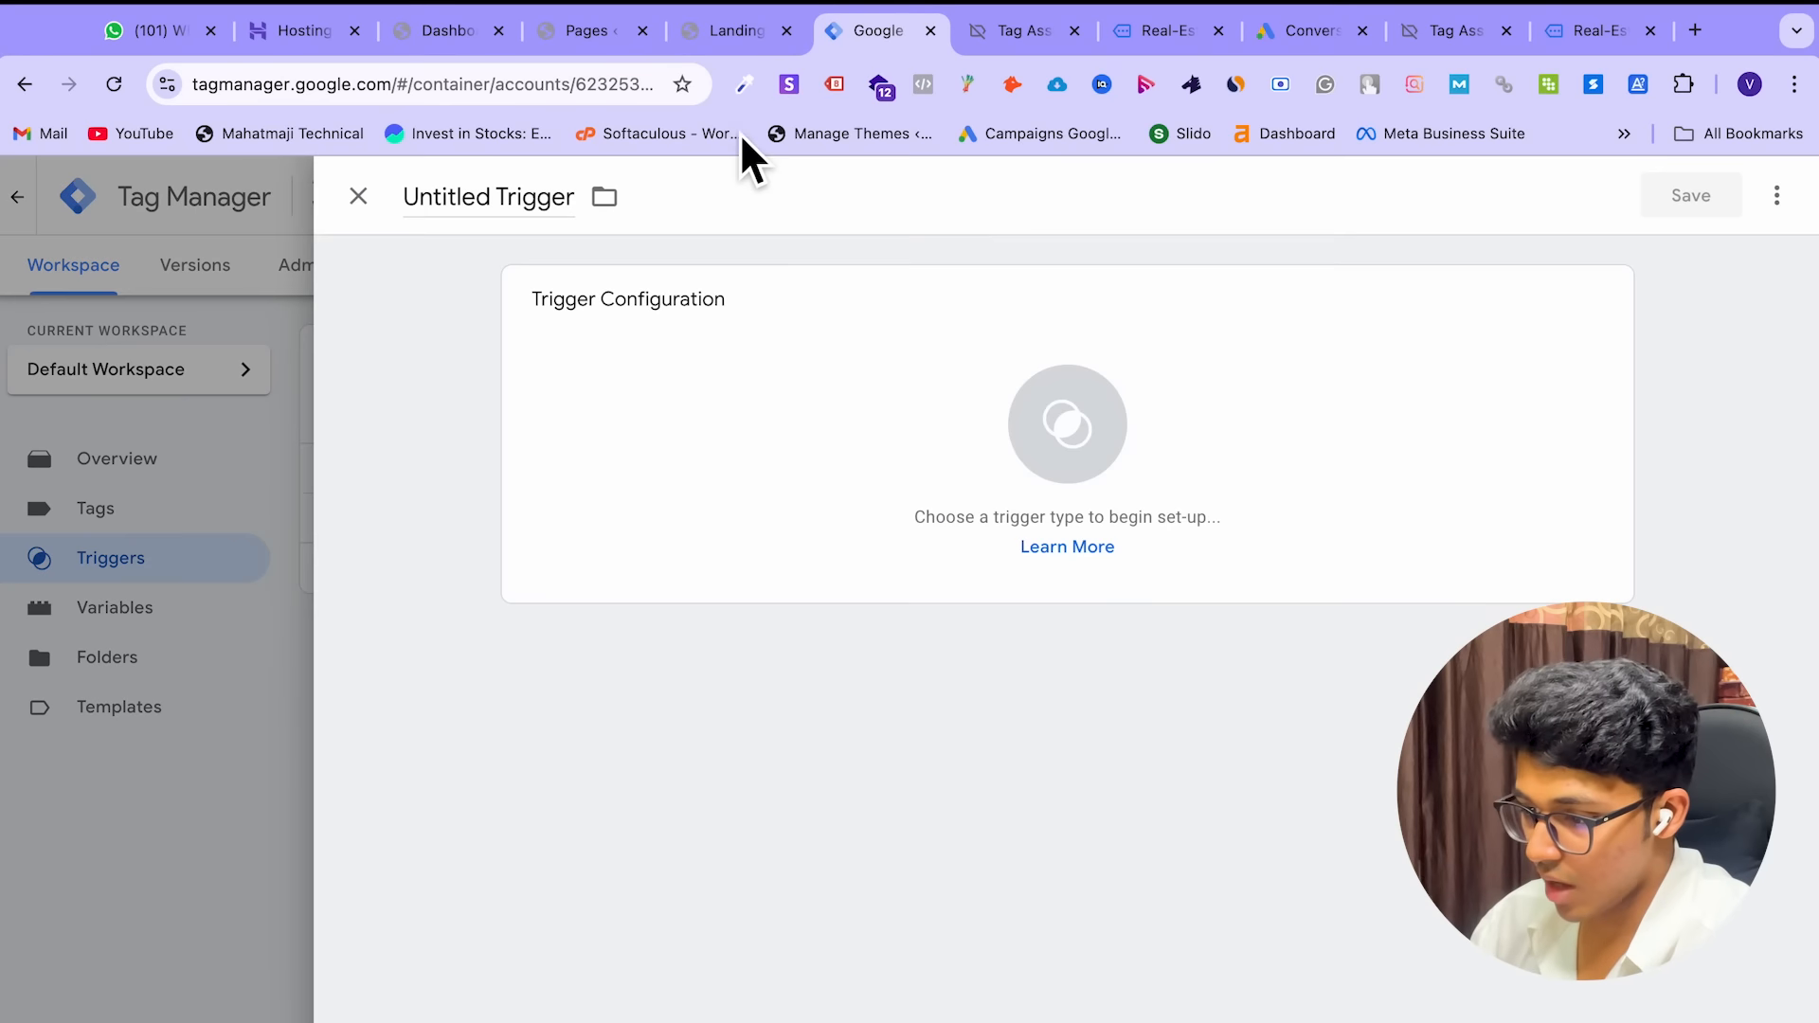
click(729, 43)
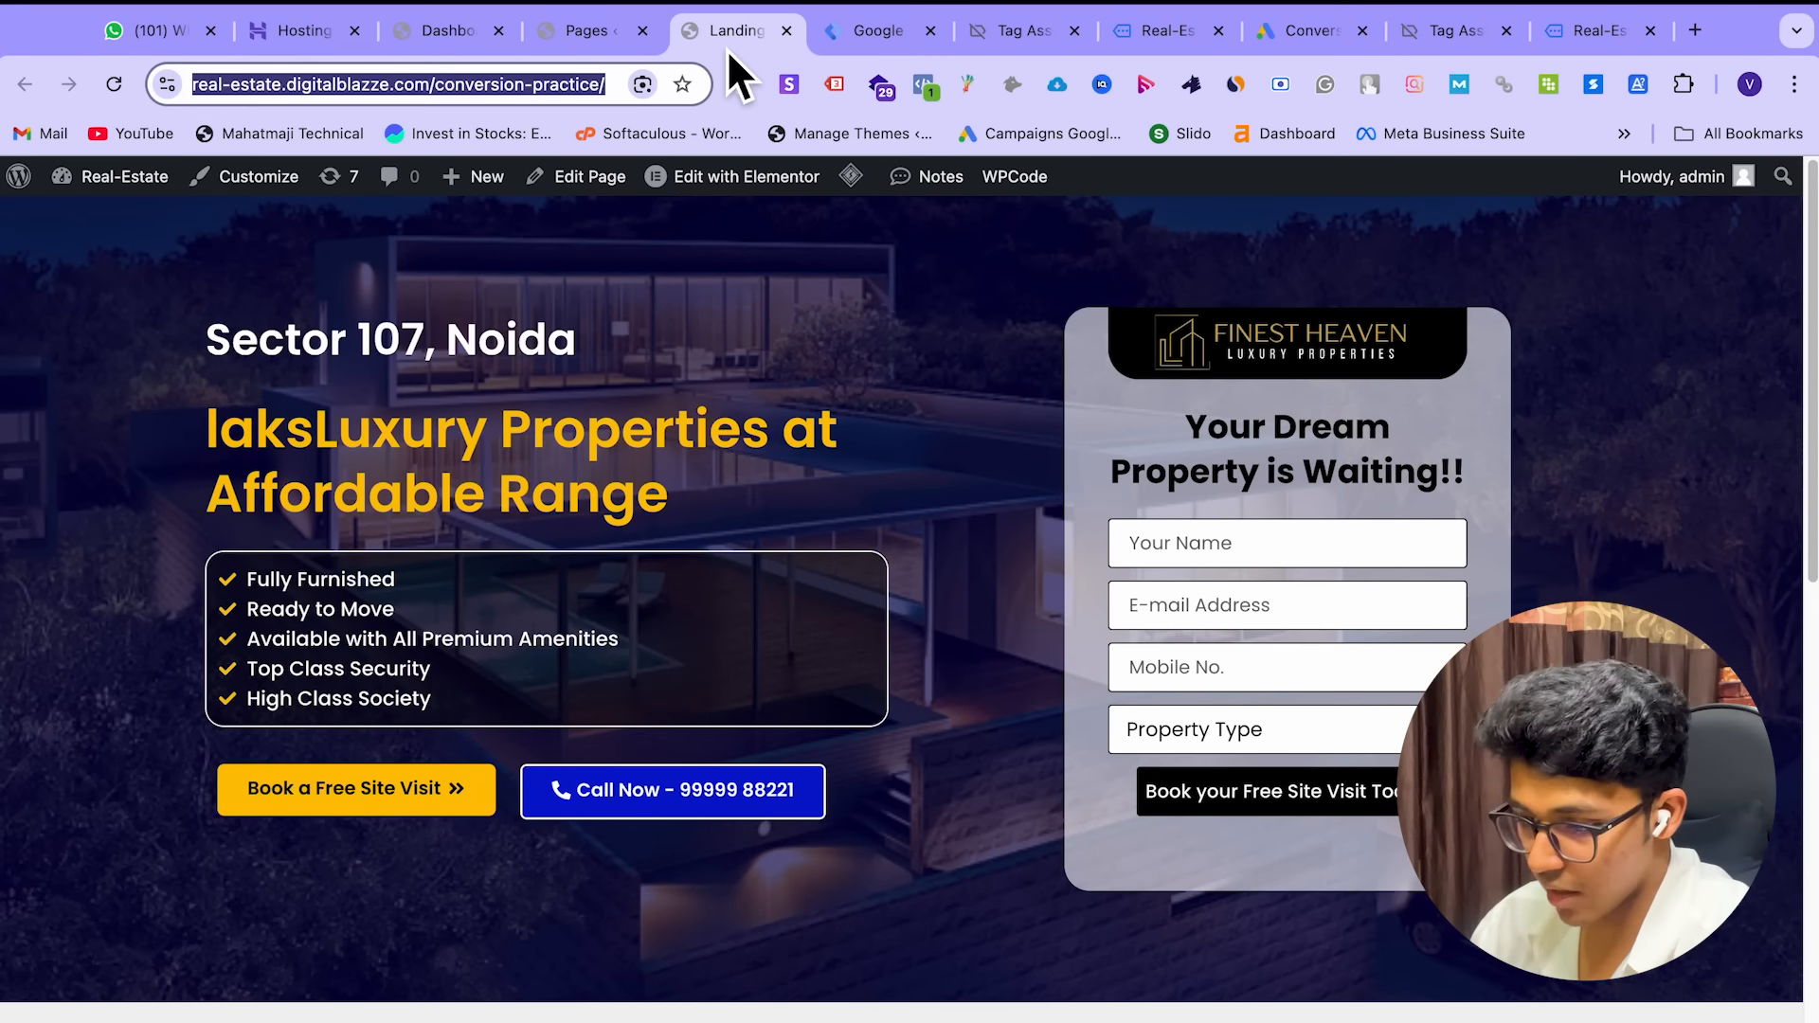
Submit a 3 BHK enquiry on the landing page with a test name, e-mail and mobile number
click(589, 390)
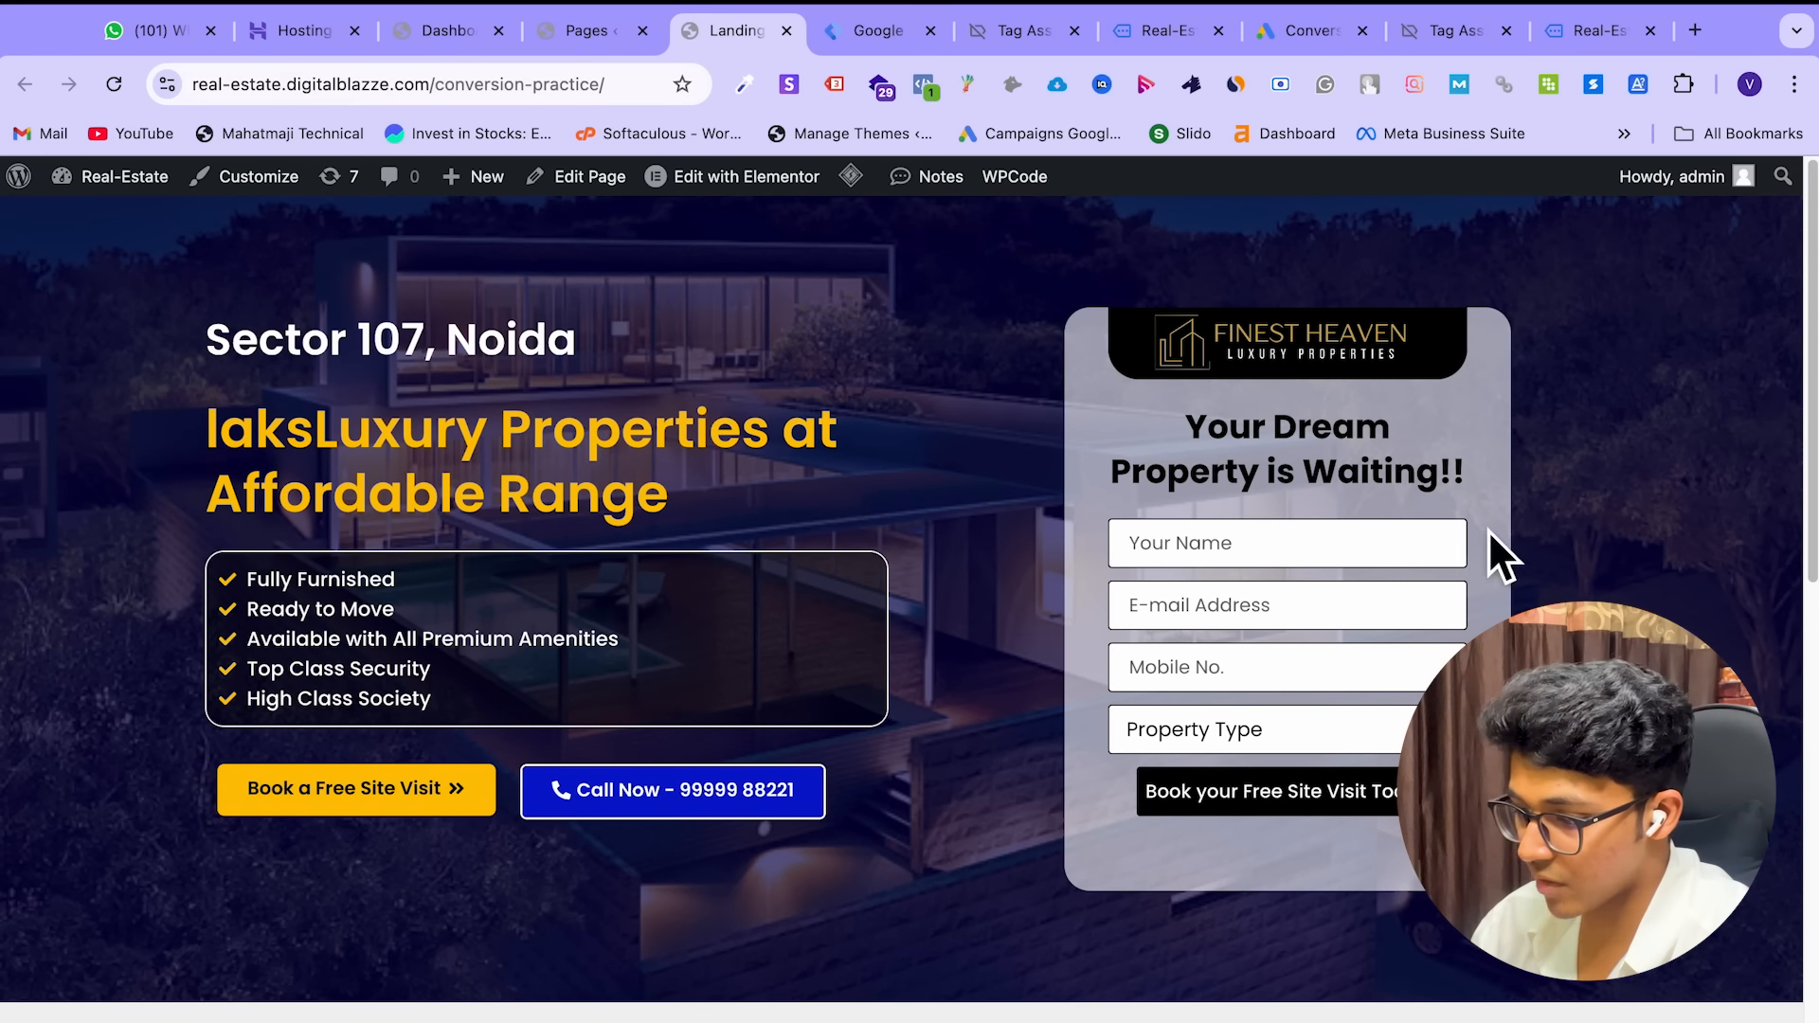
click(1309, 554)
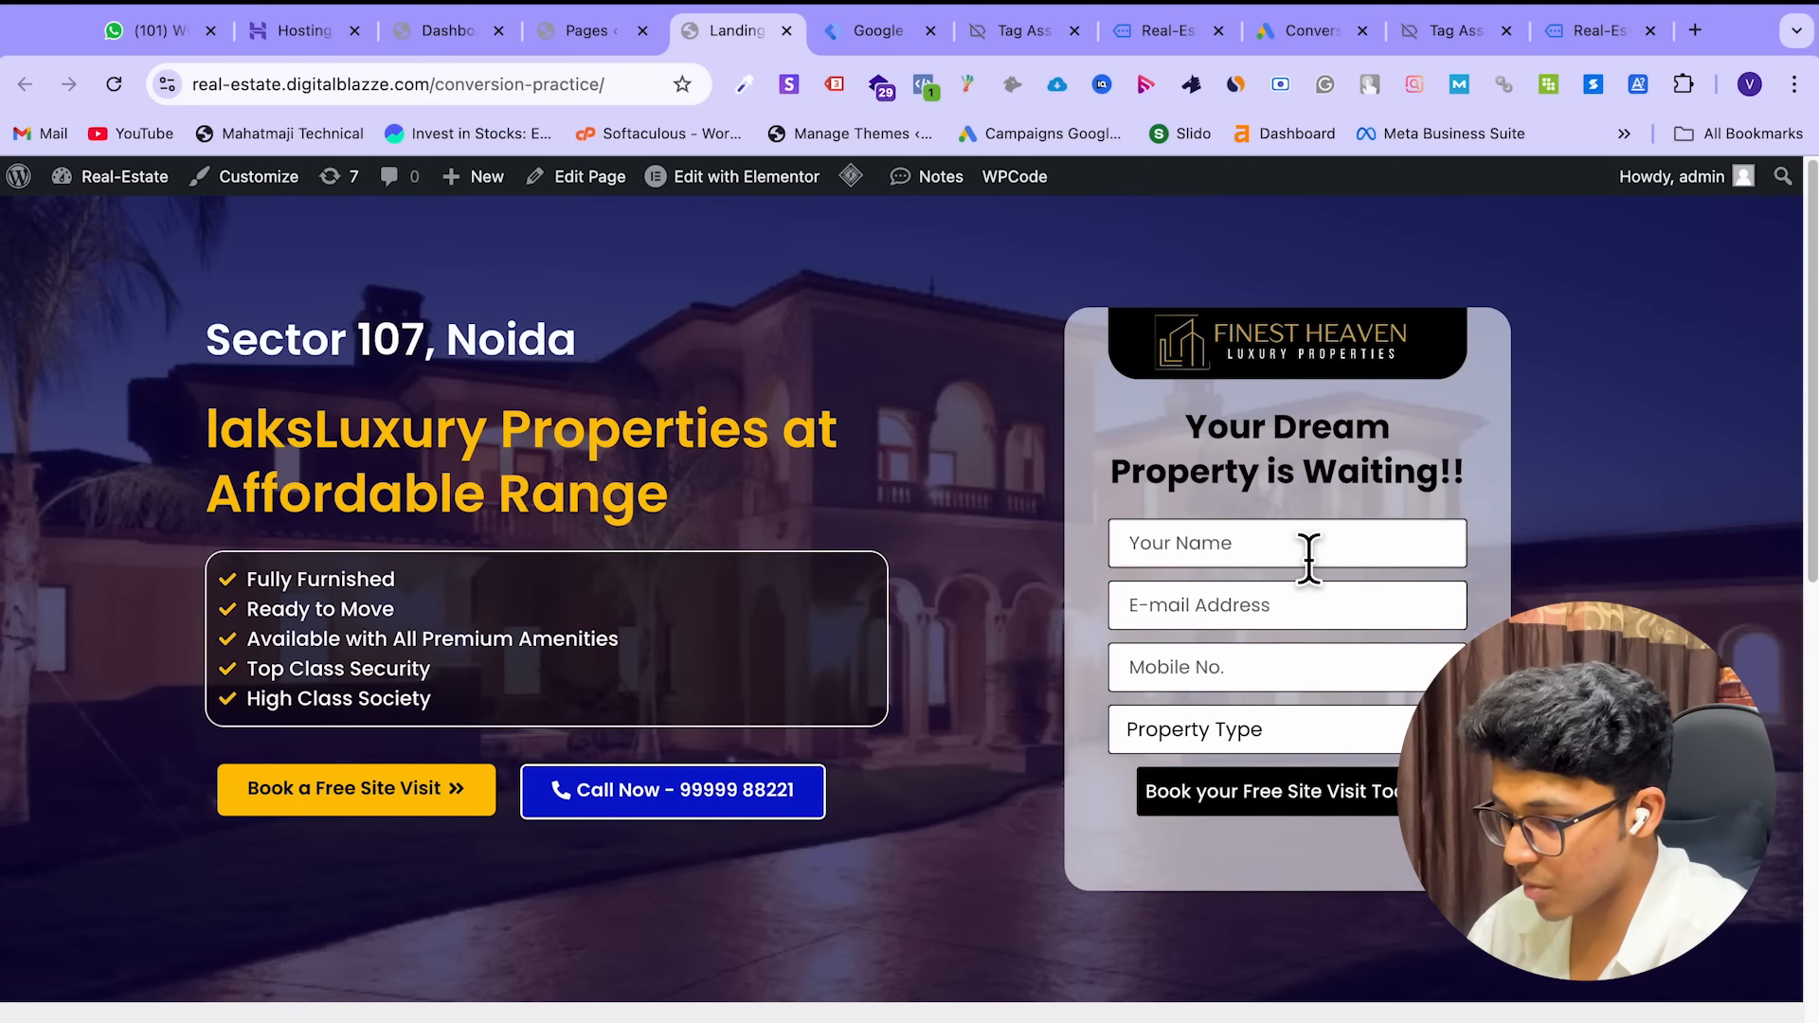
text(vivek)
click(1319, 630)
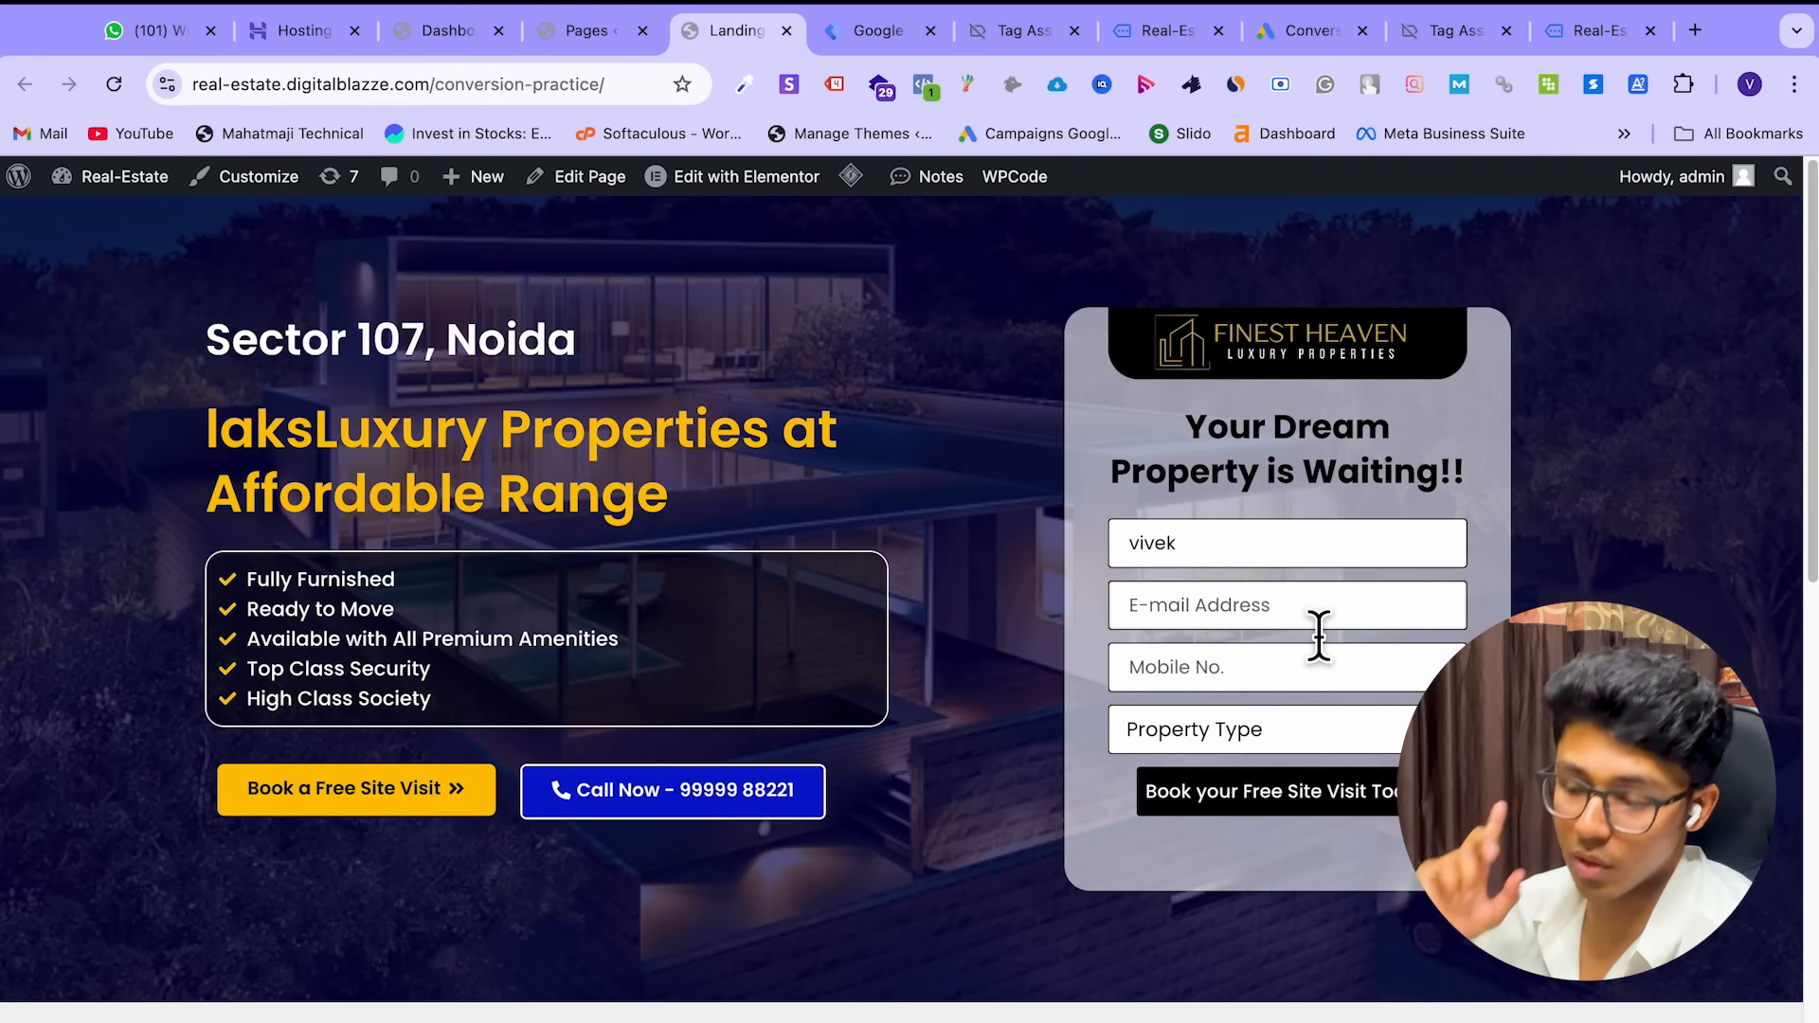
text(vive)
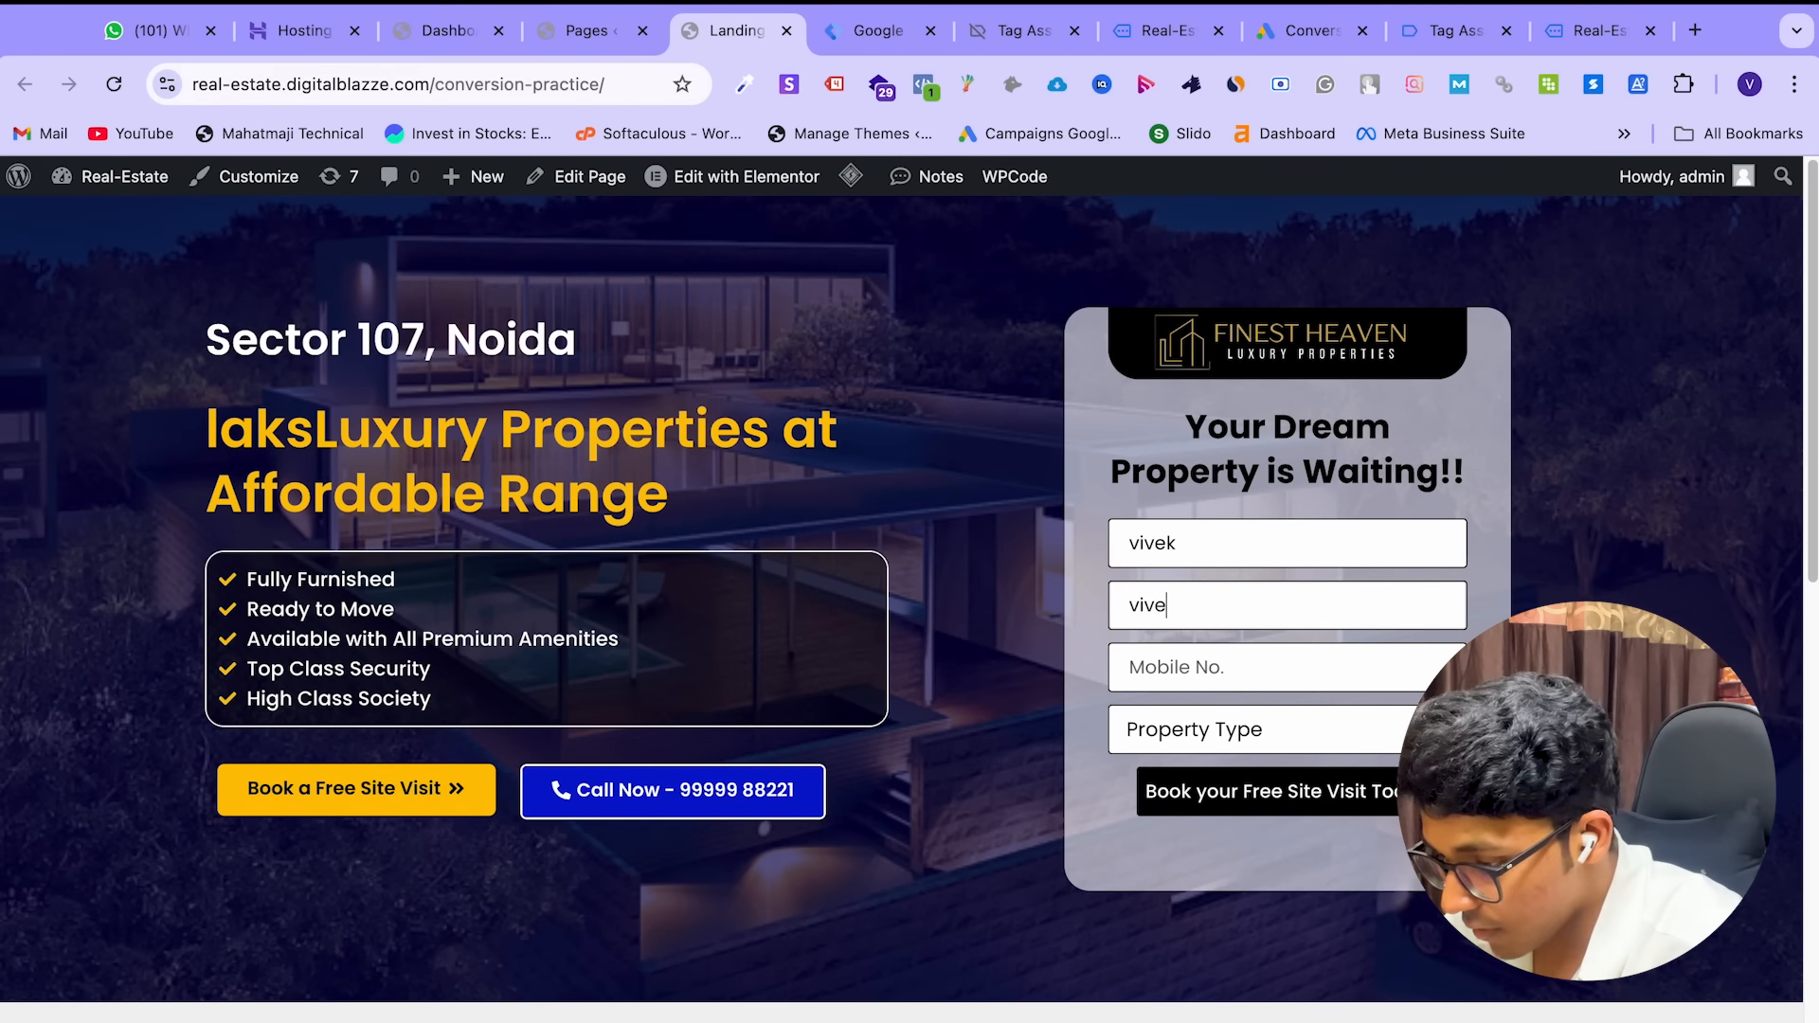
text(.com)
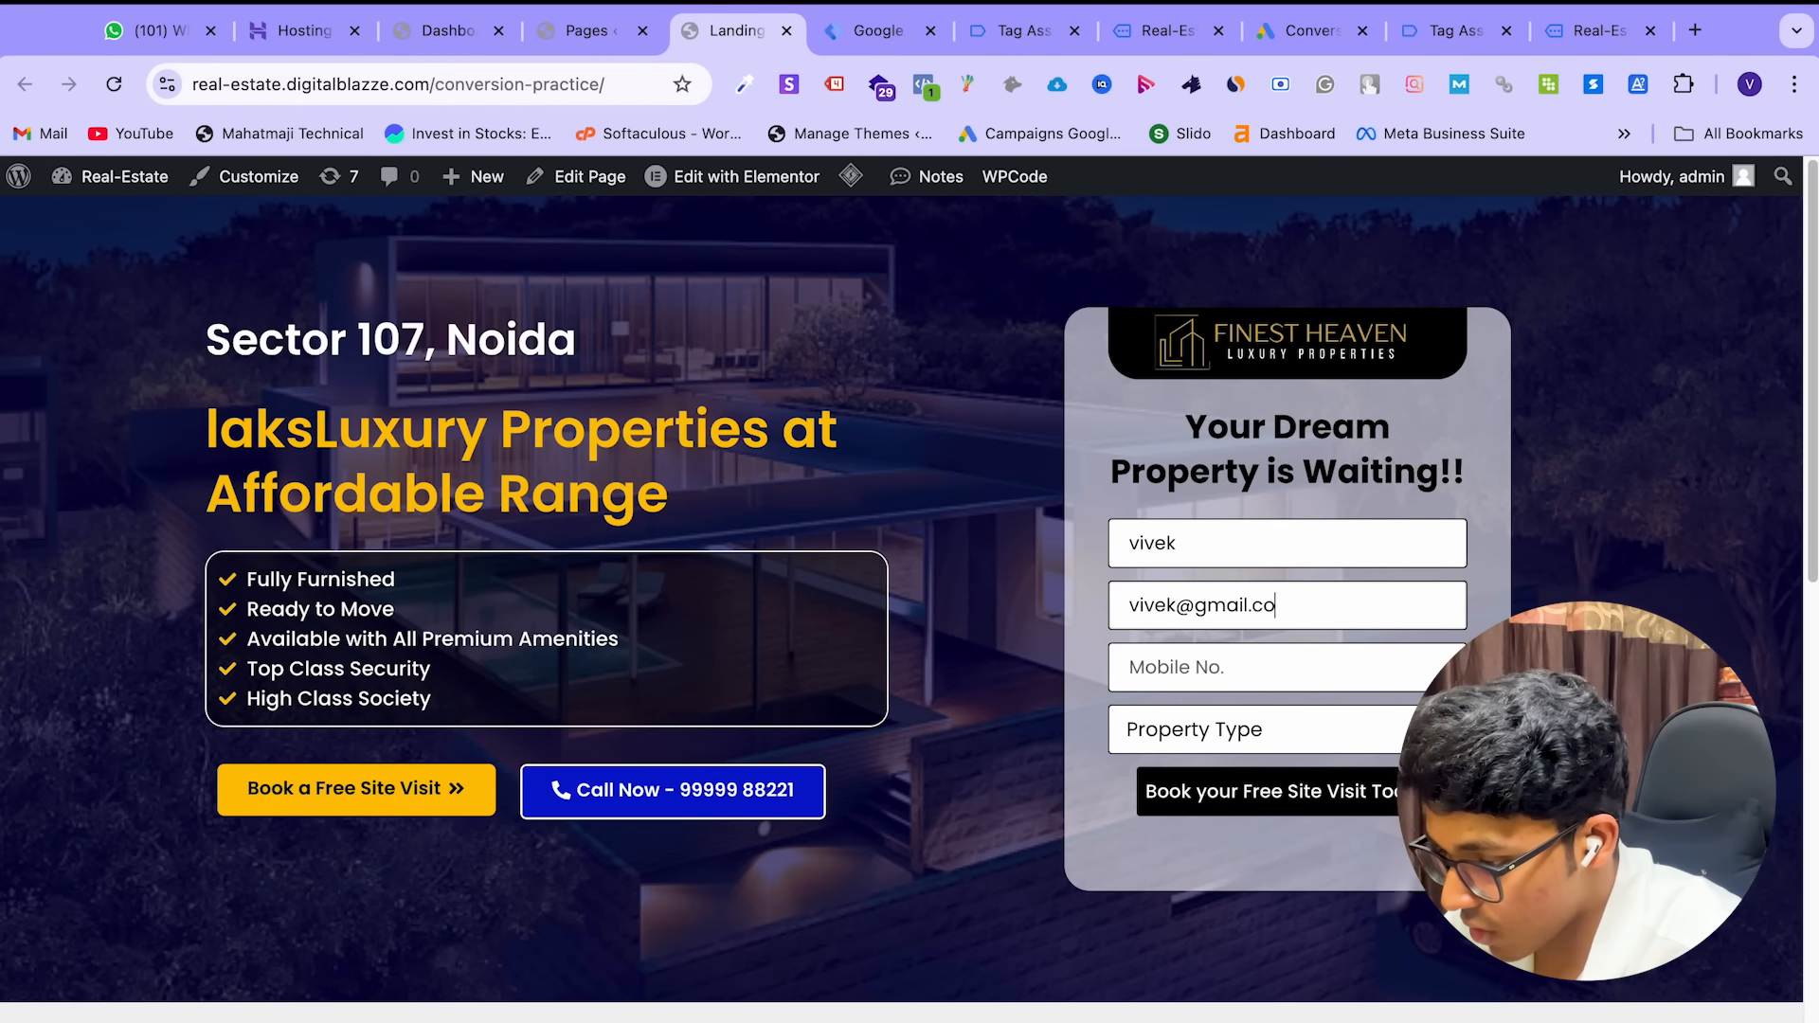
click(1301, 684)
text(574893)
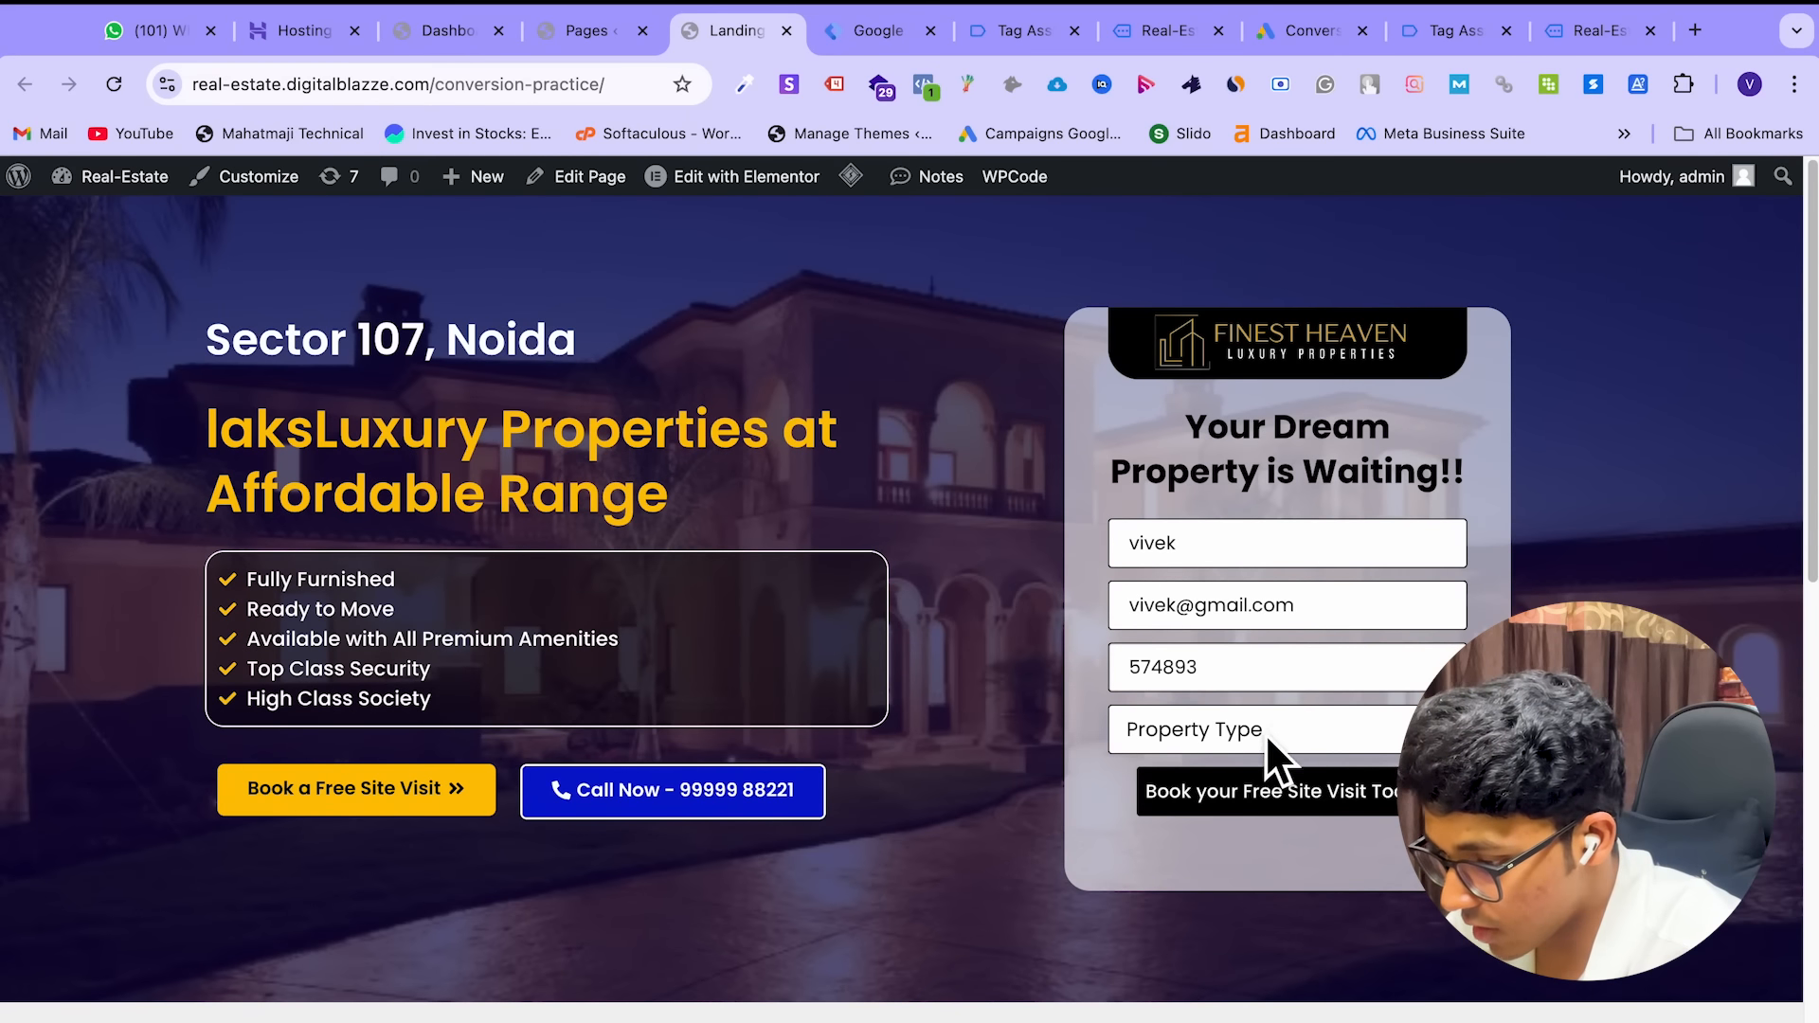
click(1263, 735)
click(1218, 797)
click(1247, 796)
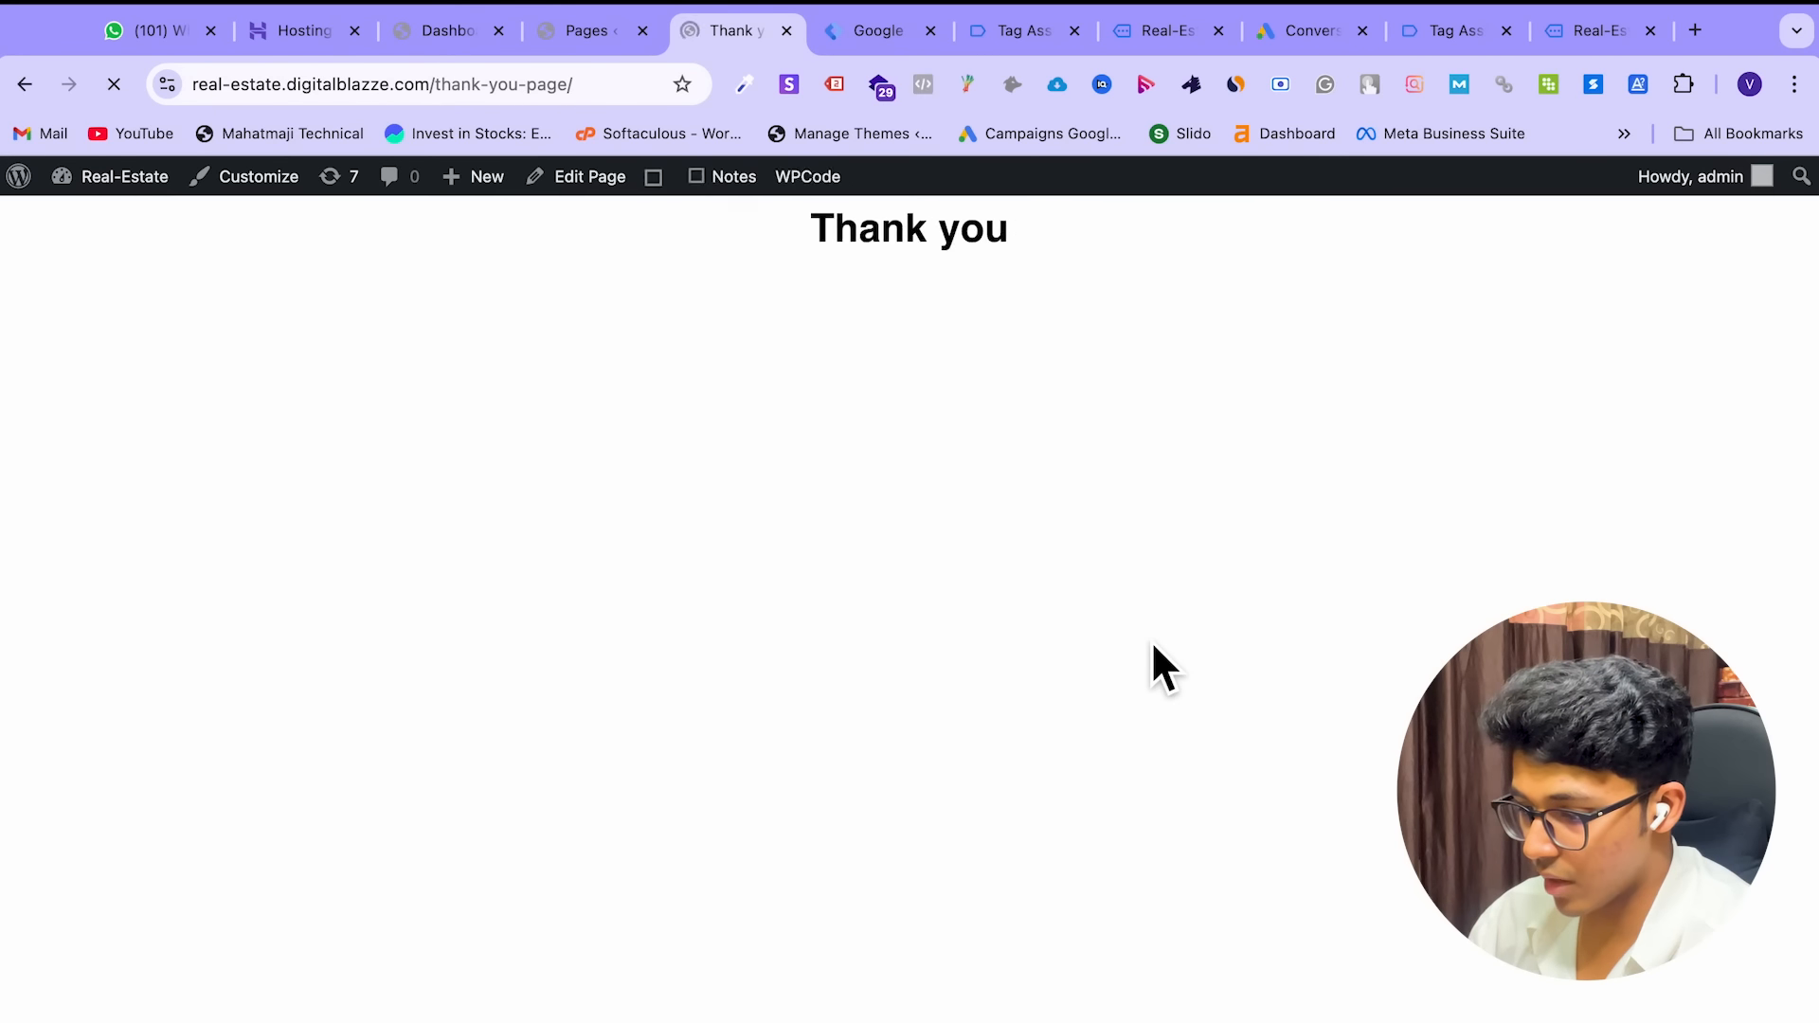
Select the thank-you-page slug in the thank-you page's address
click(875, 38)
click(749, 30)
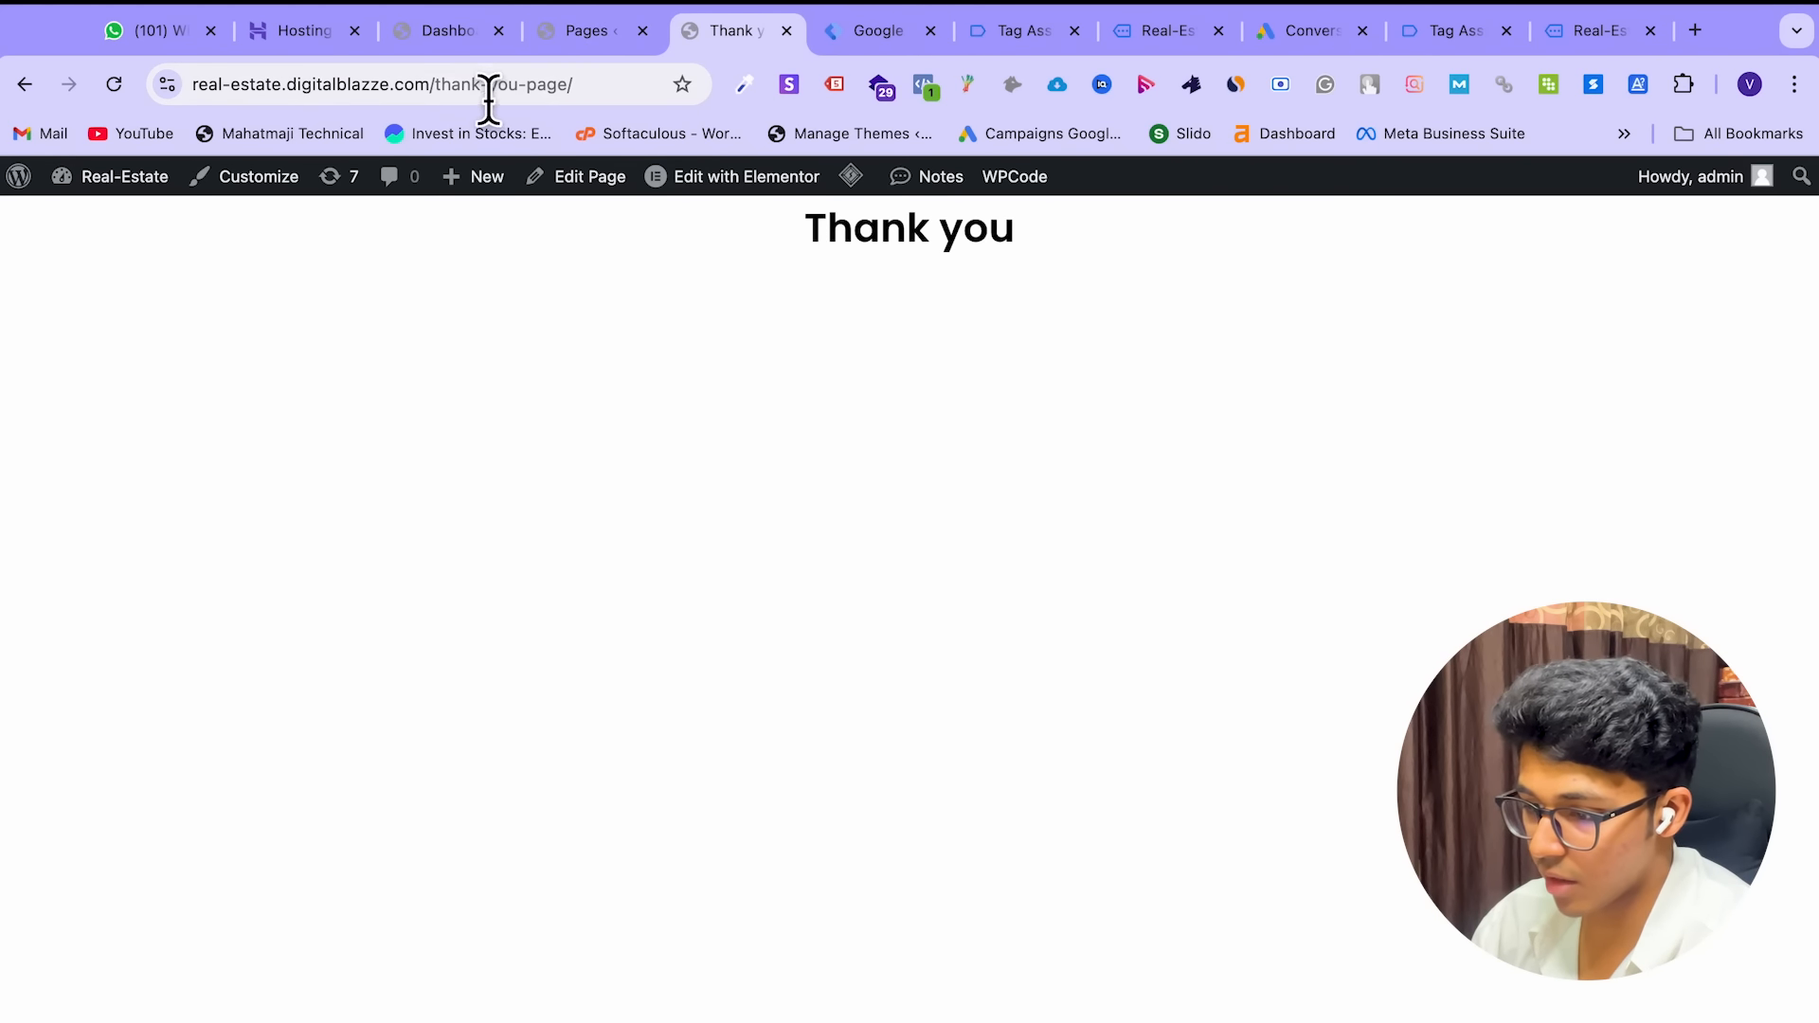
click(453, 83)
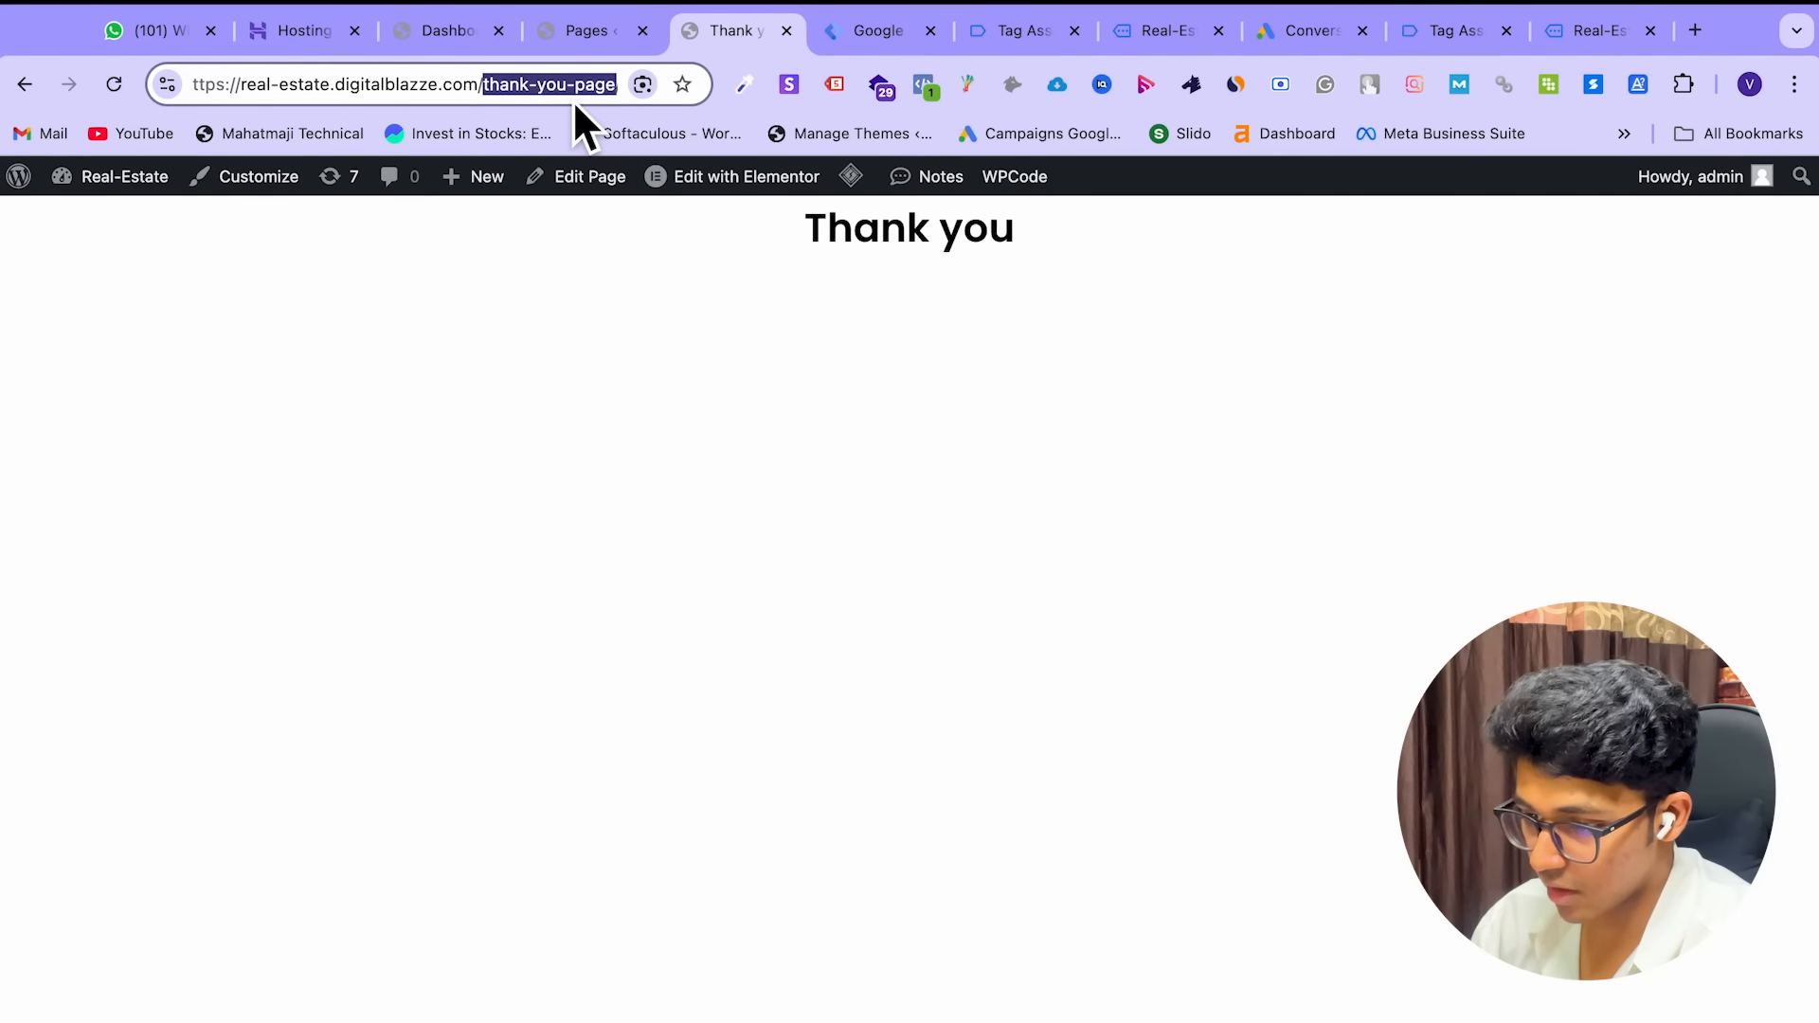
click(858, 49)
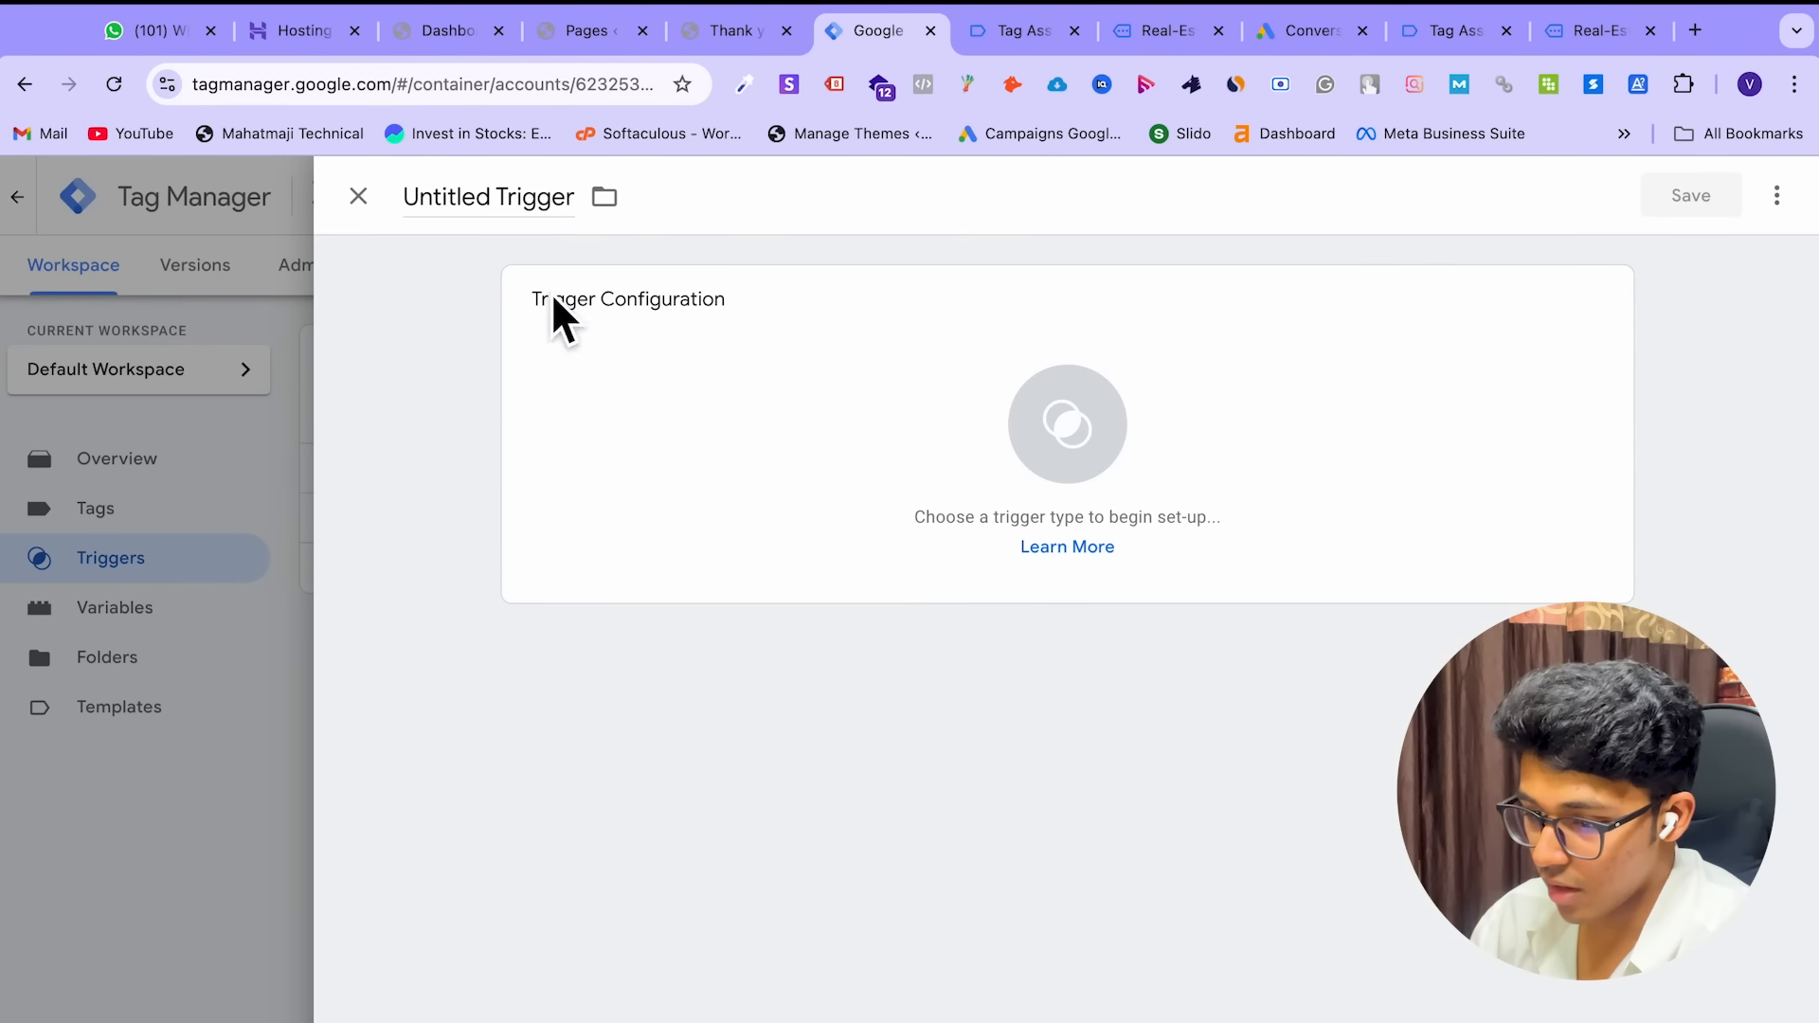
Make the trigger fire on Page View for some pages where Page URL contains thank-you-page
click(862, 406)
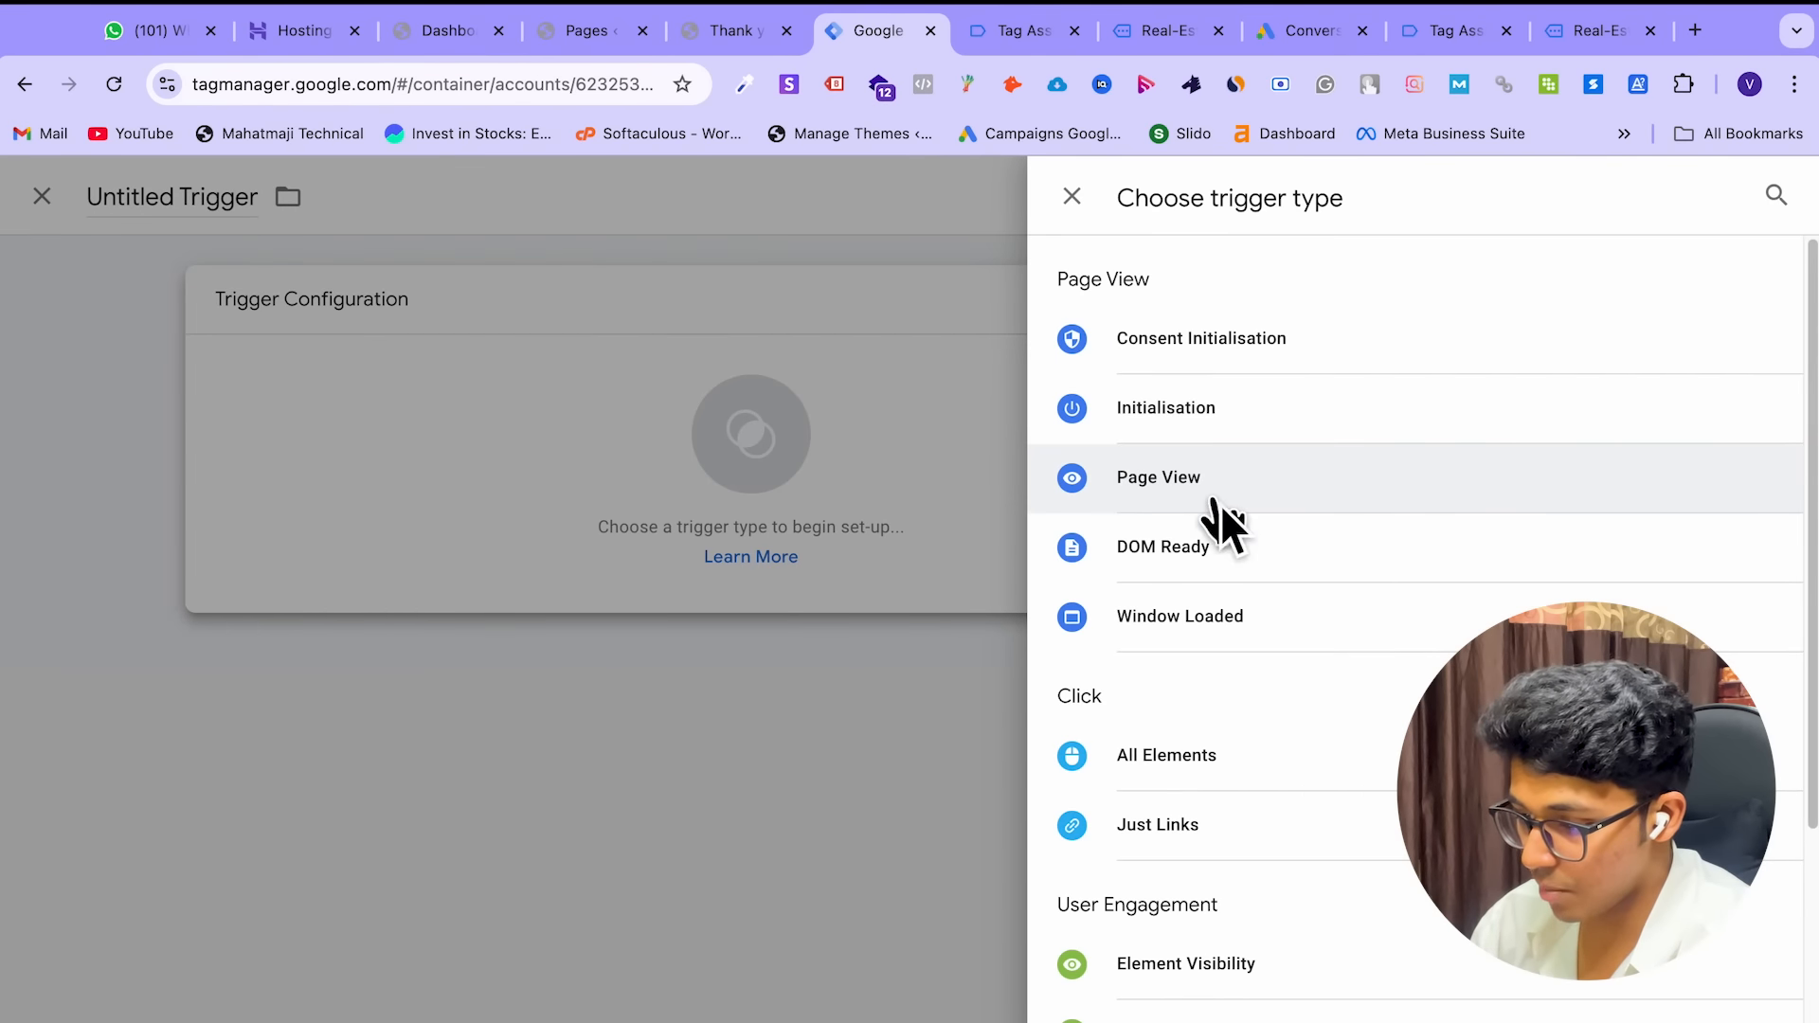
click(1220, 503)
click(748, 554)
click(728, 648)
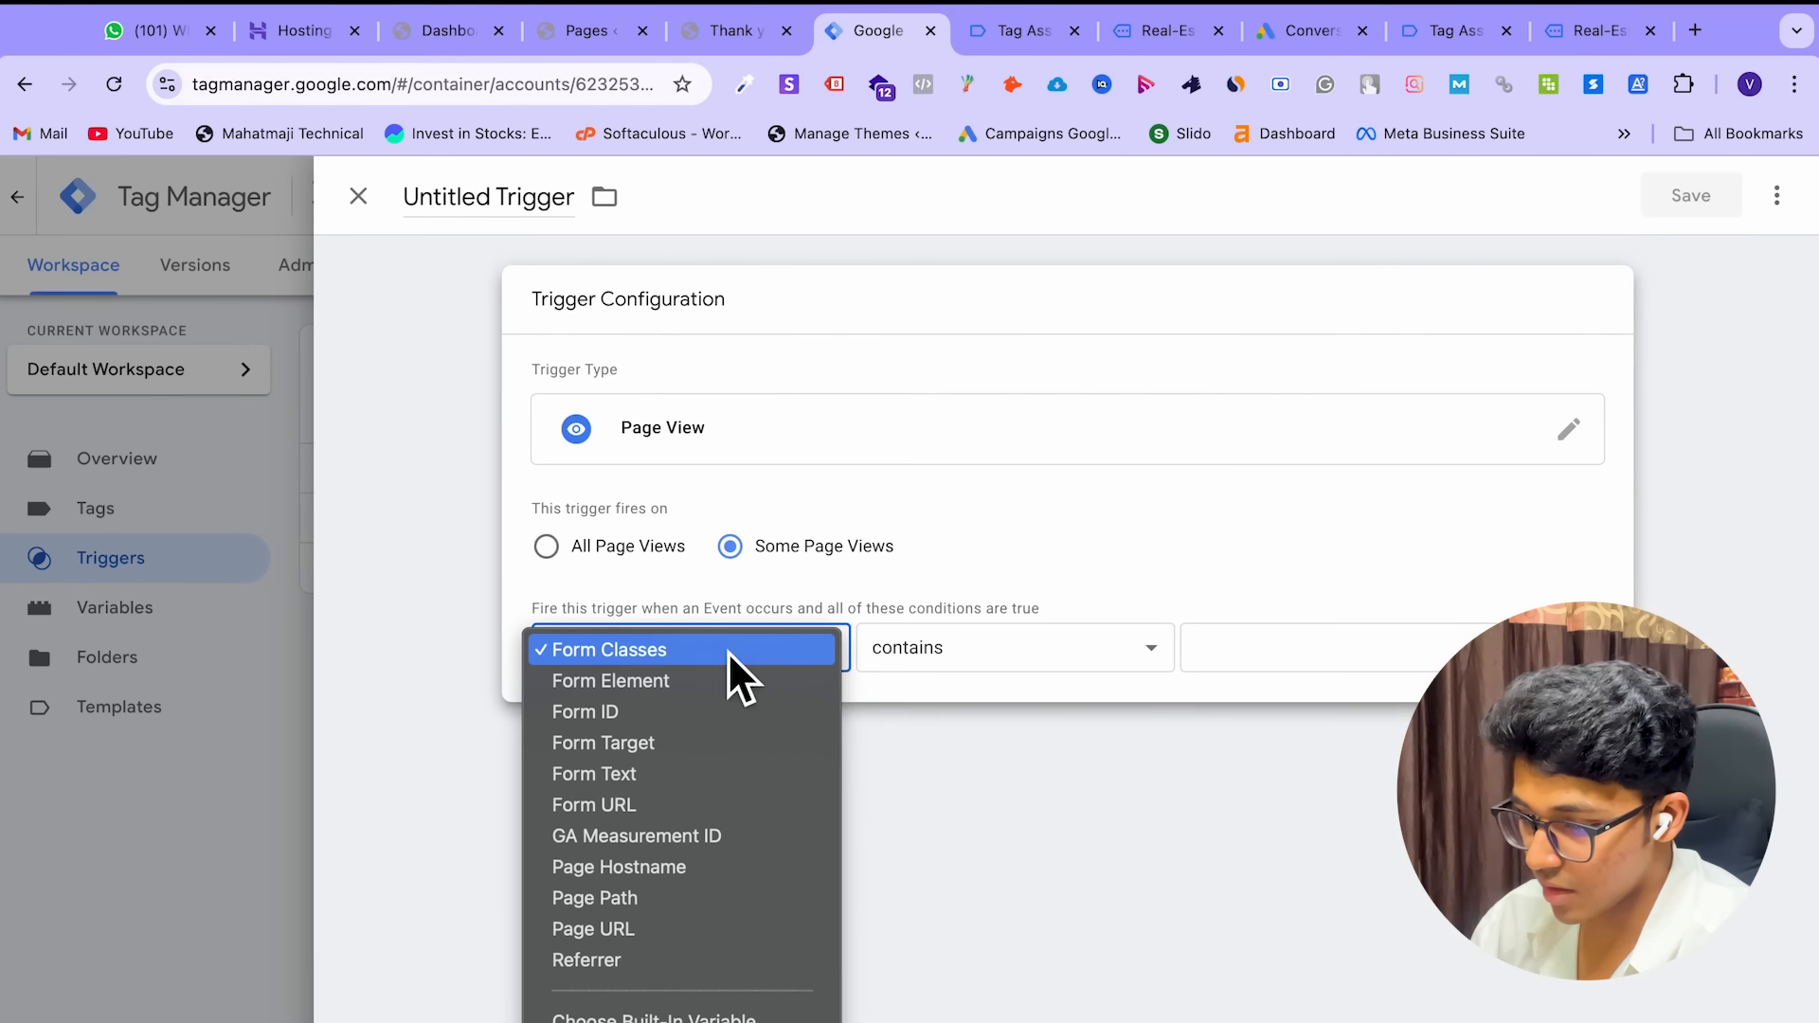
click(657, 934)
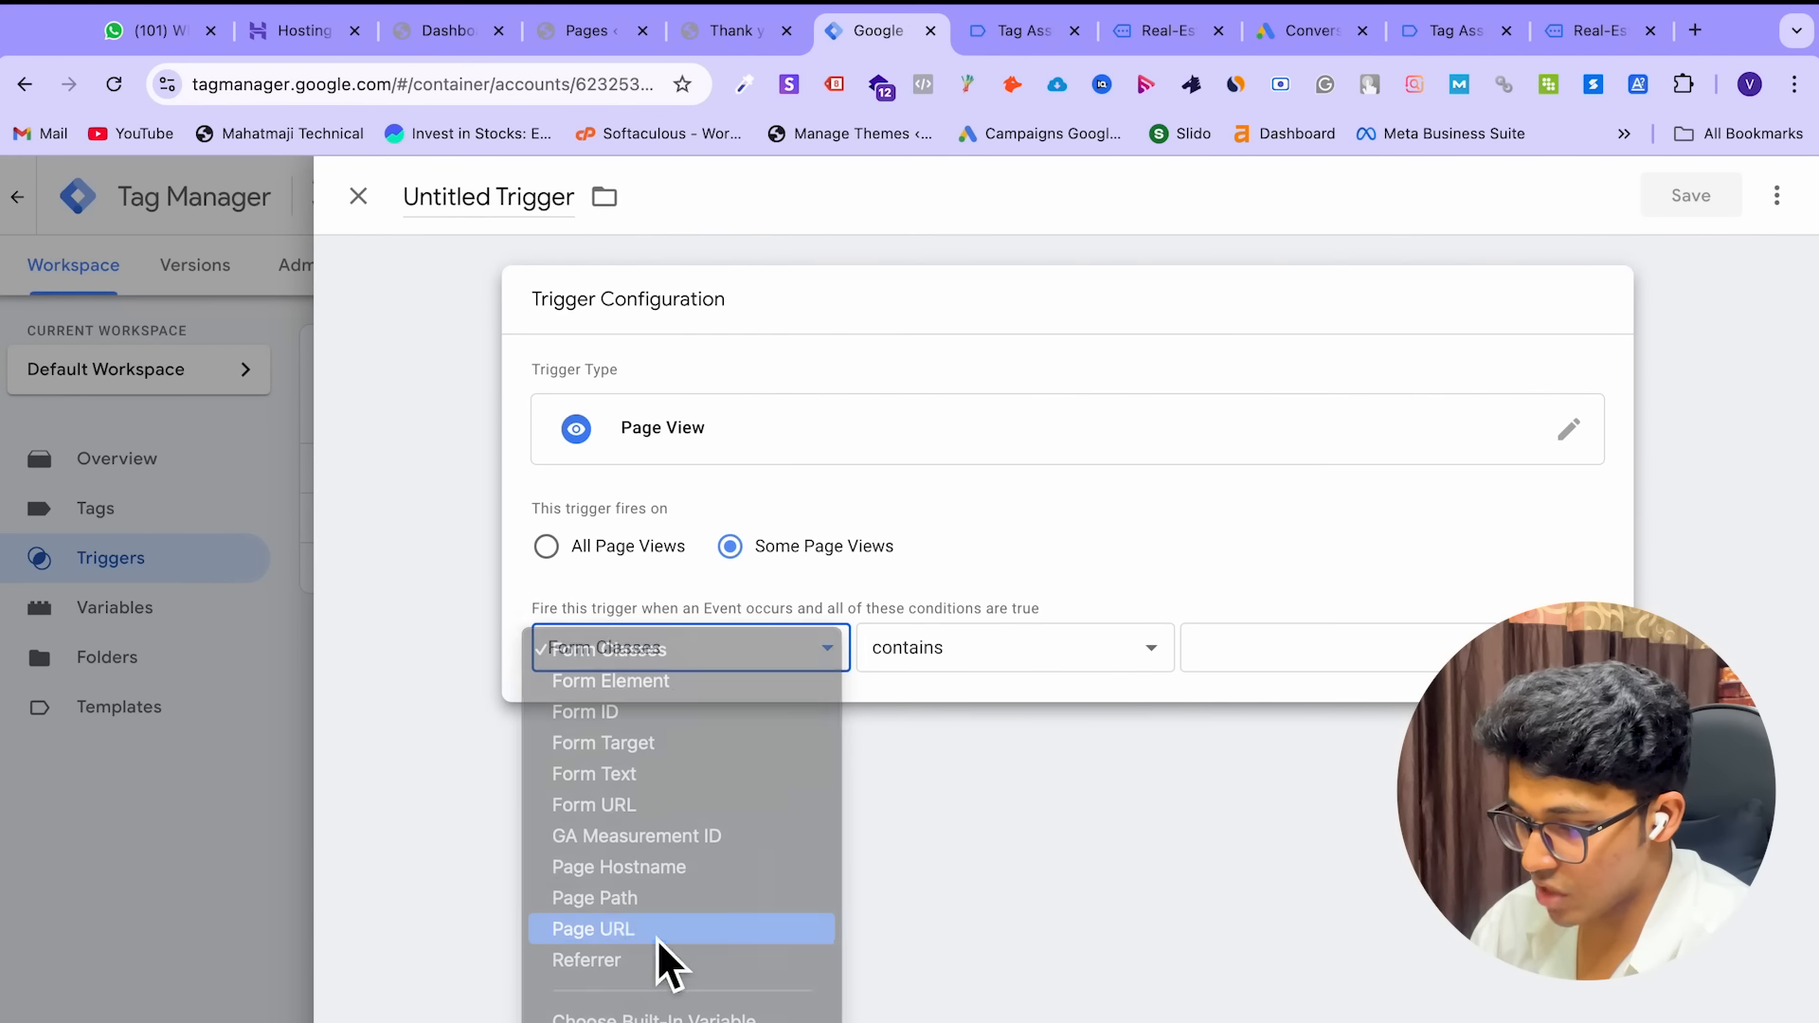
click(1316, 673)
text(thank-you-page)
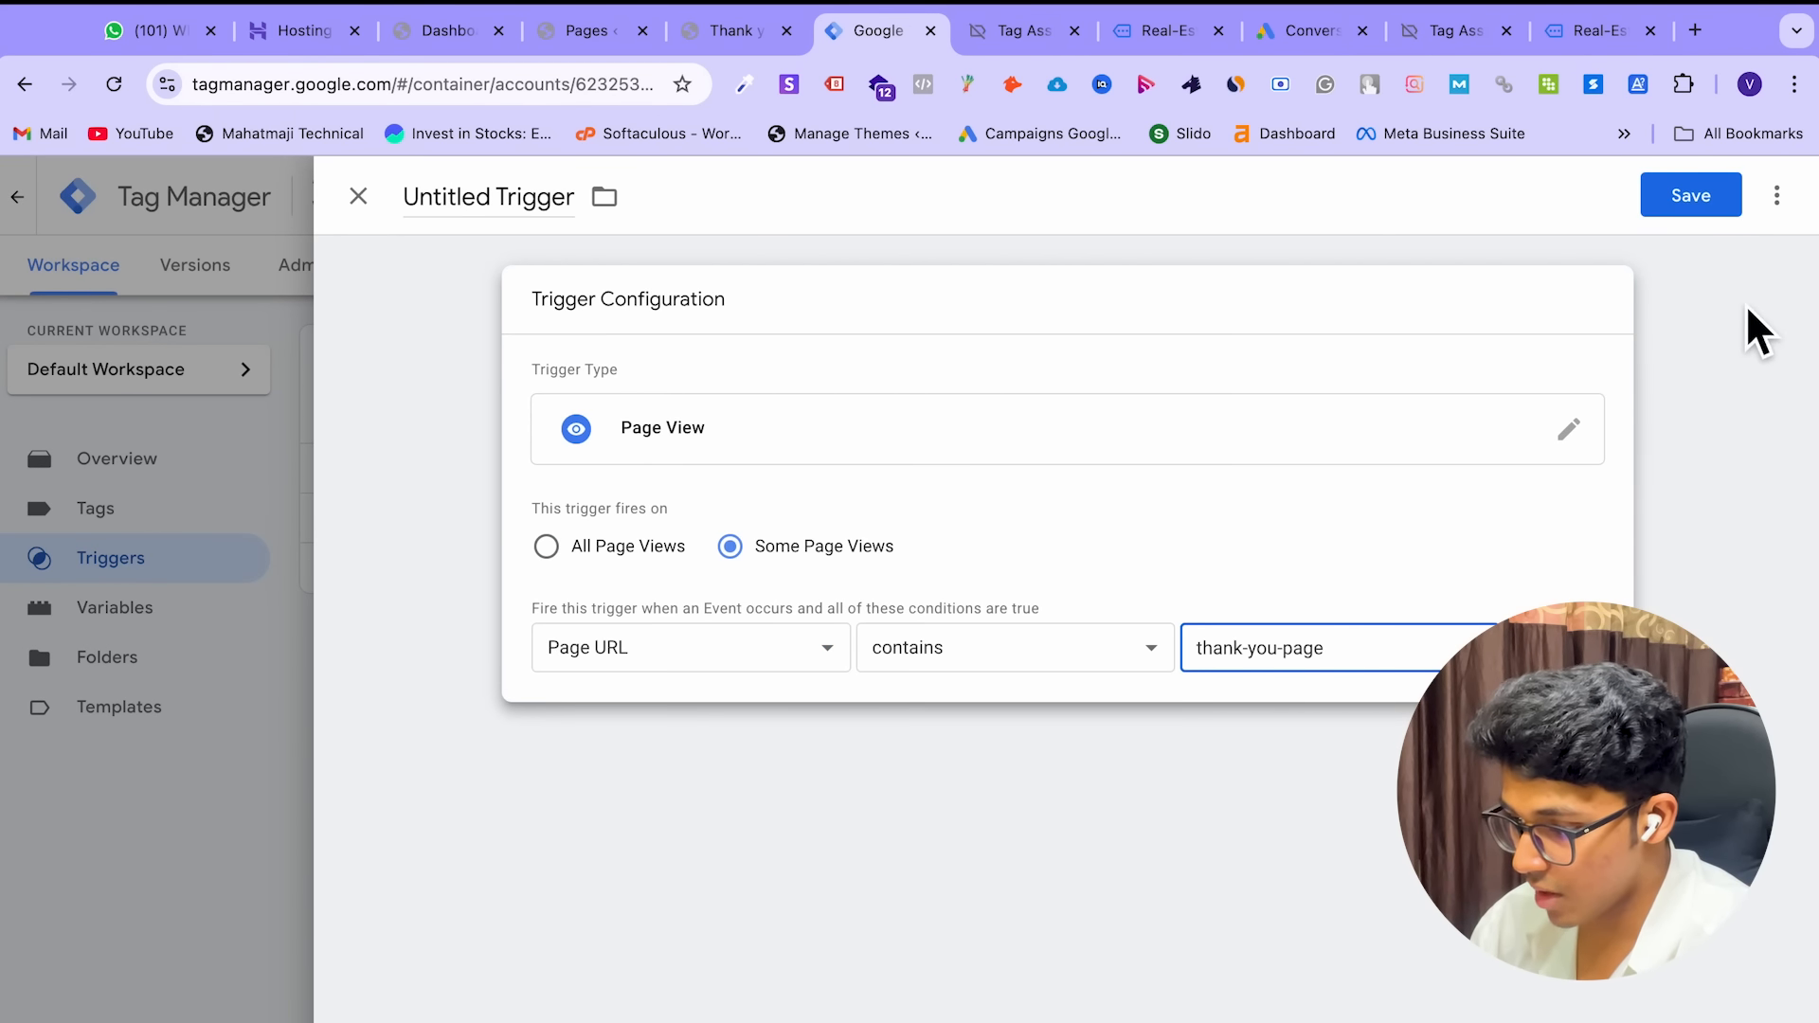
Name the trigger 'Thank you Page Redirection' and save it
click(564, 198)
text(Thank)
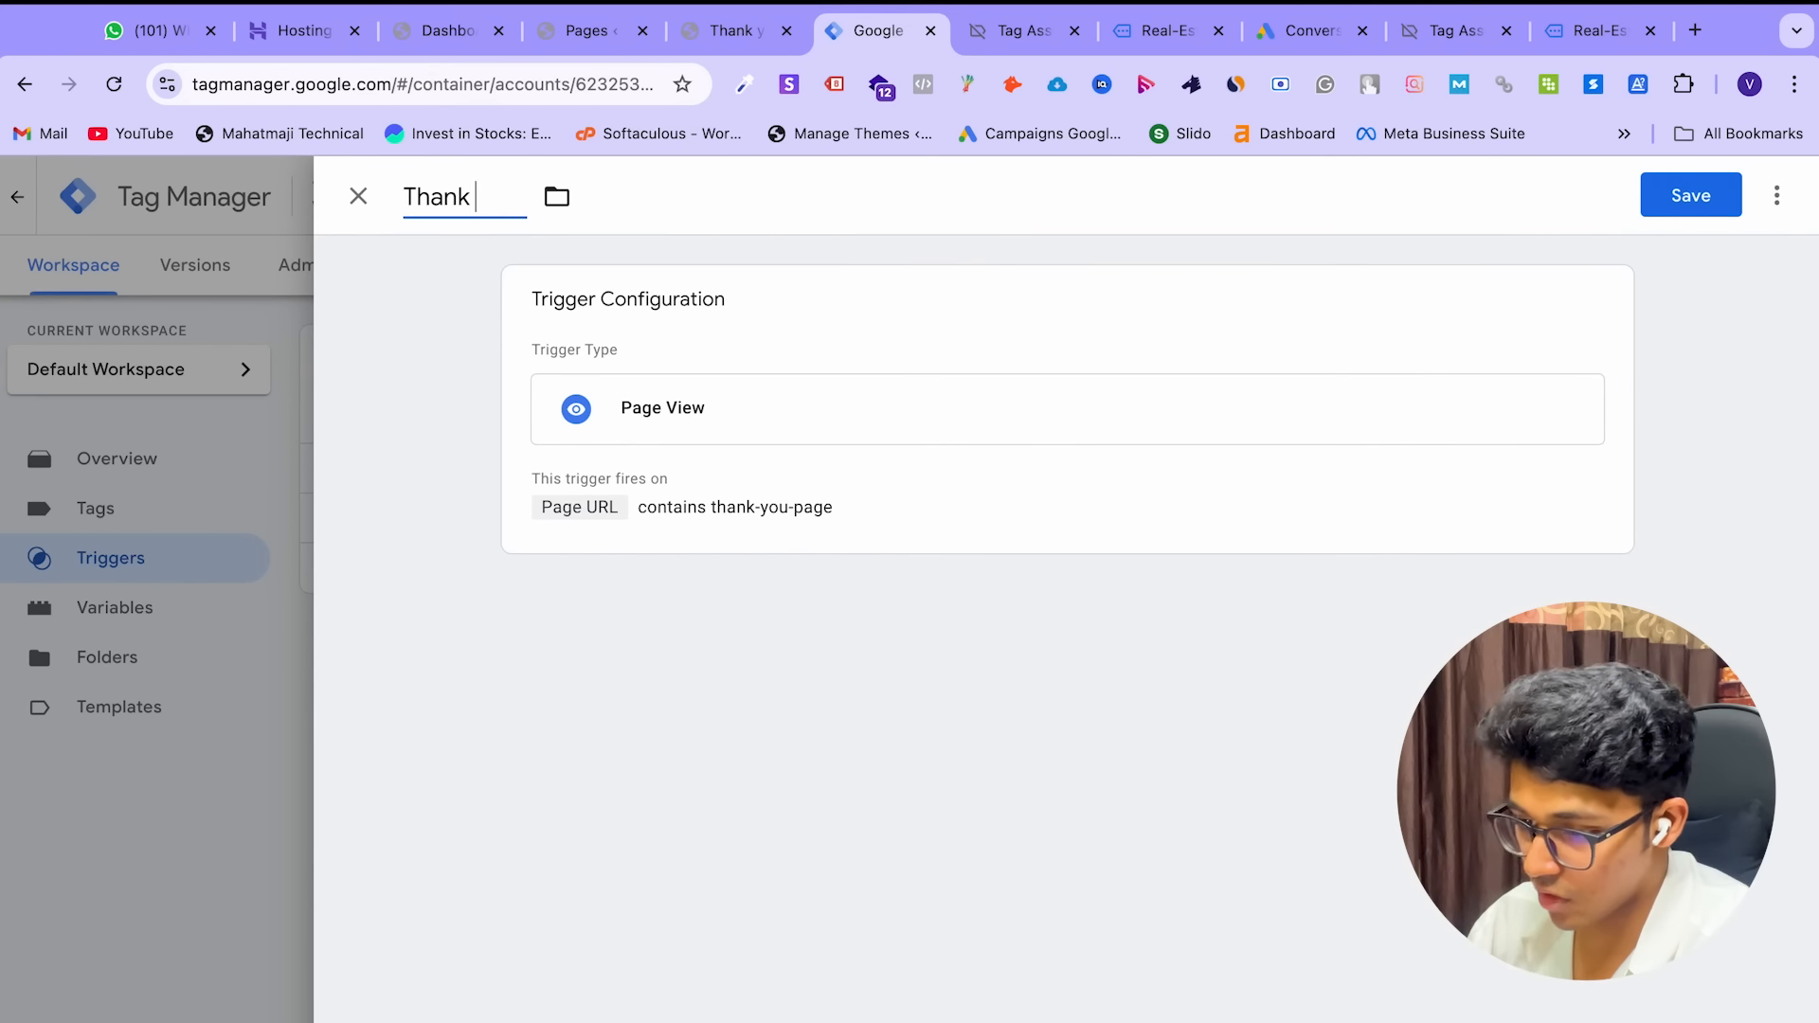
text( you Page Redirectio)
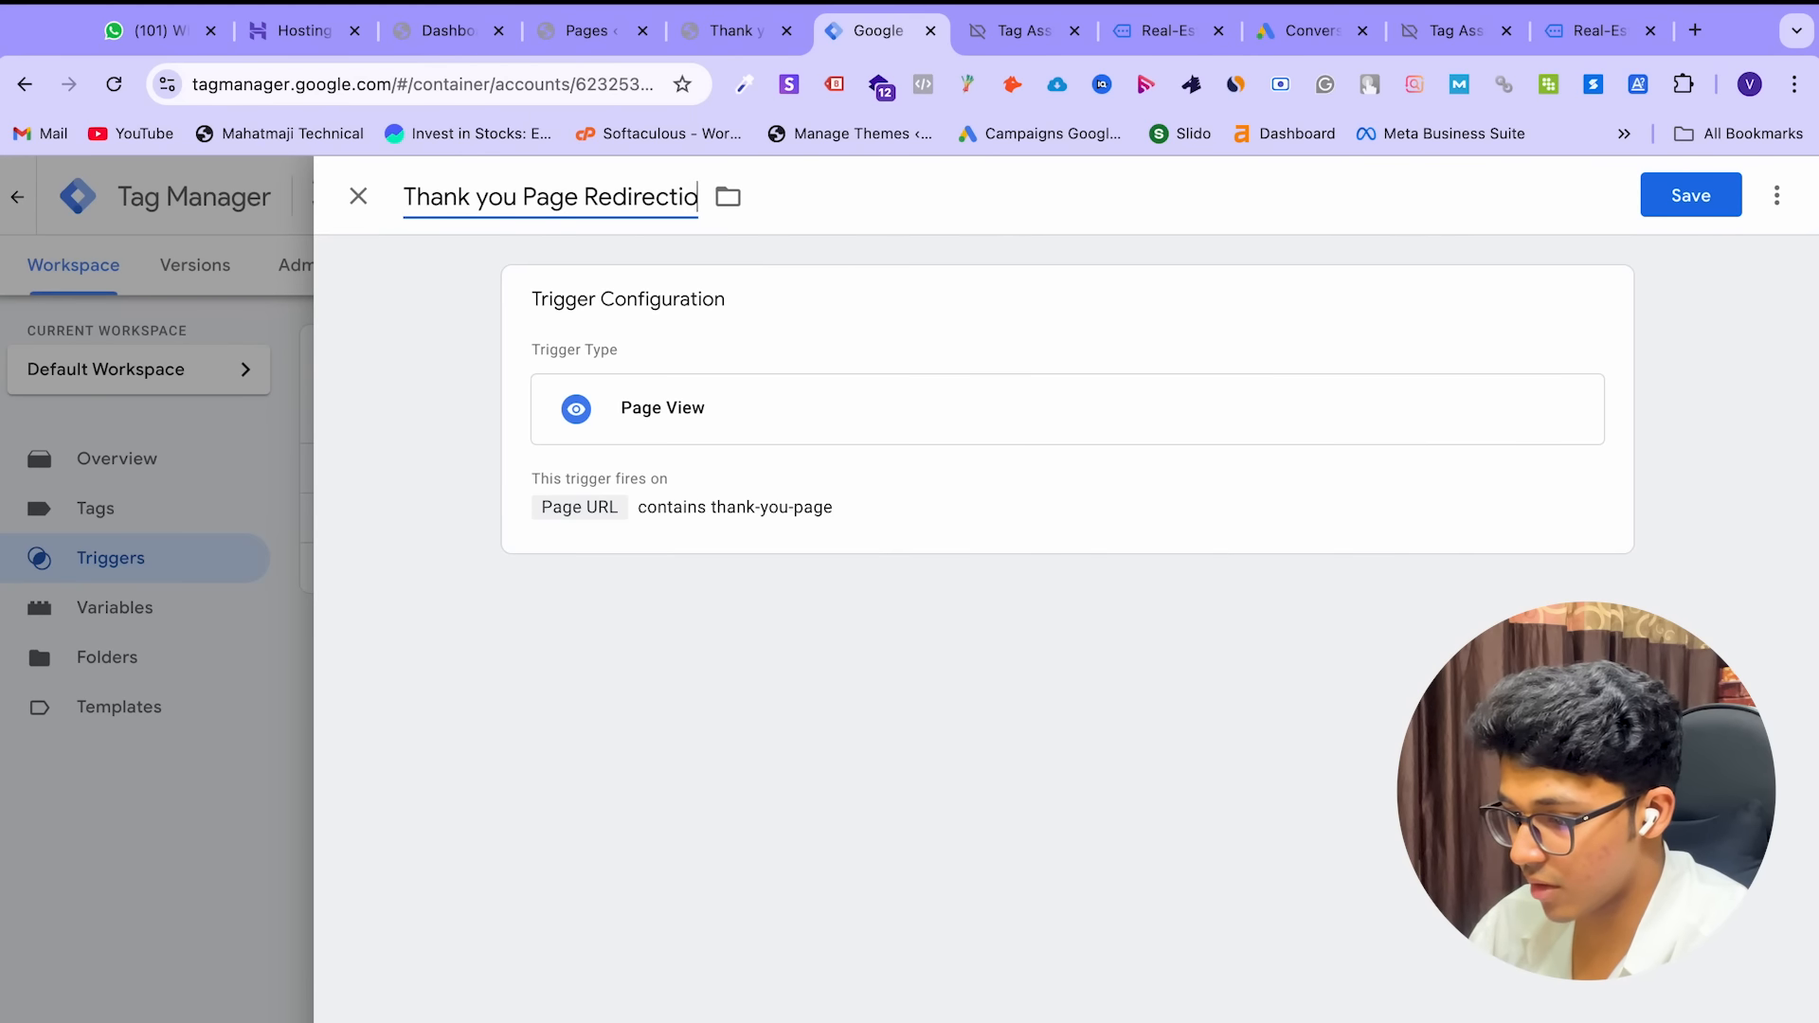
click(1691, 196)
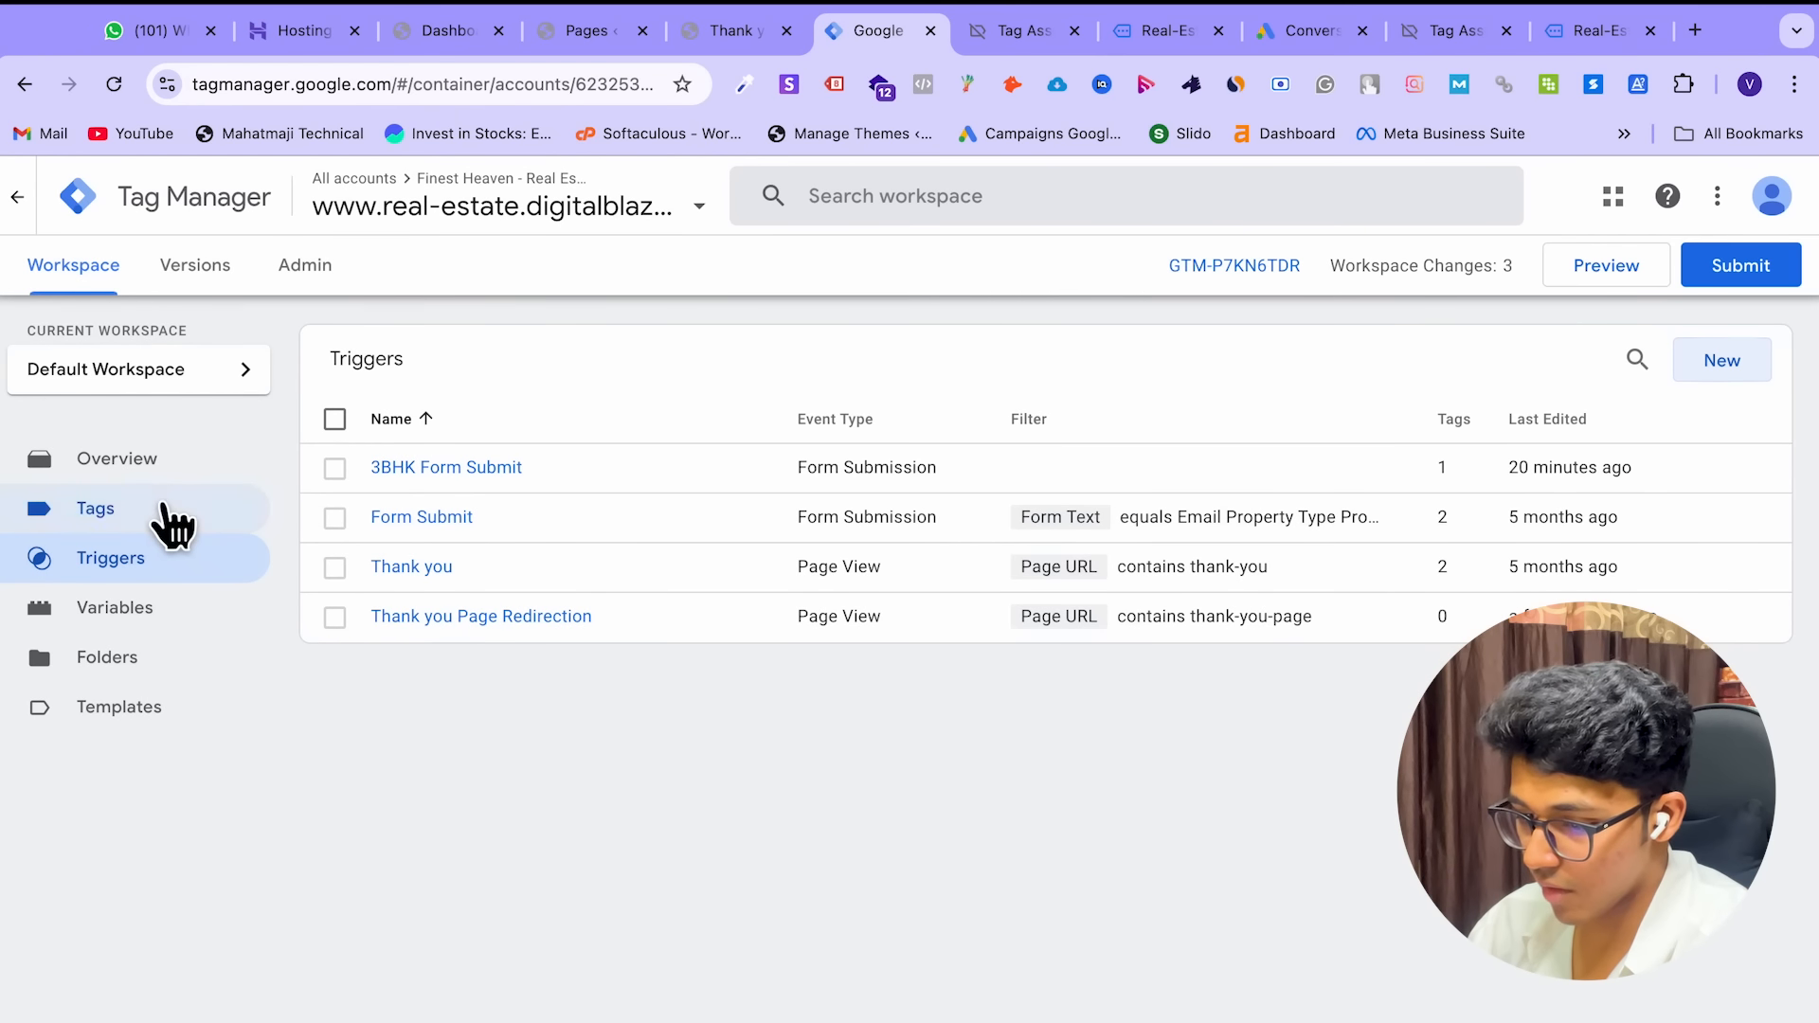
click(176, 516)
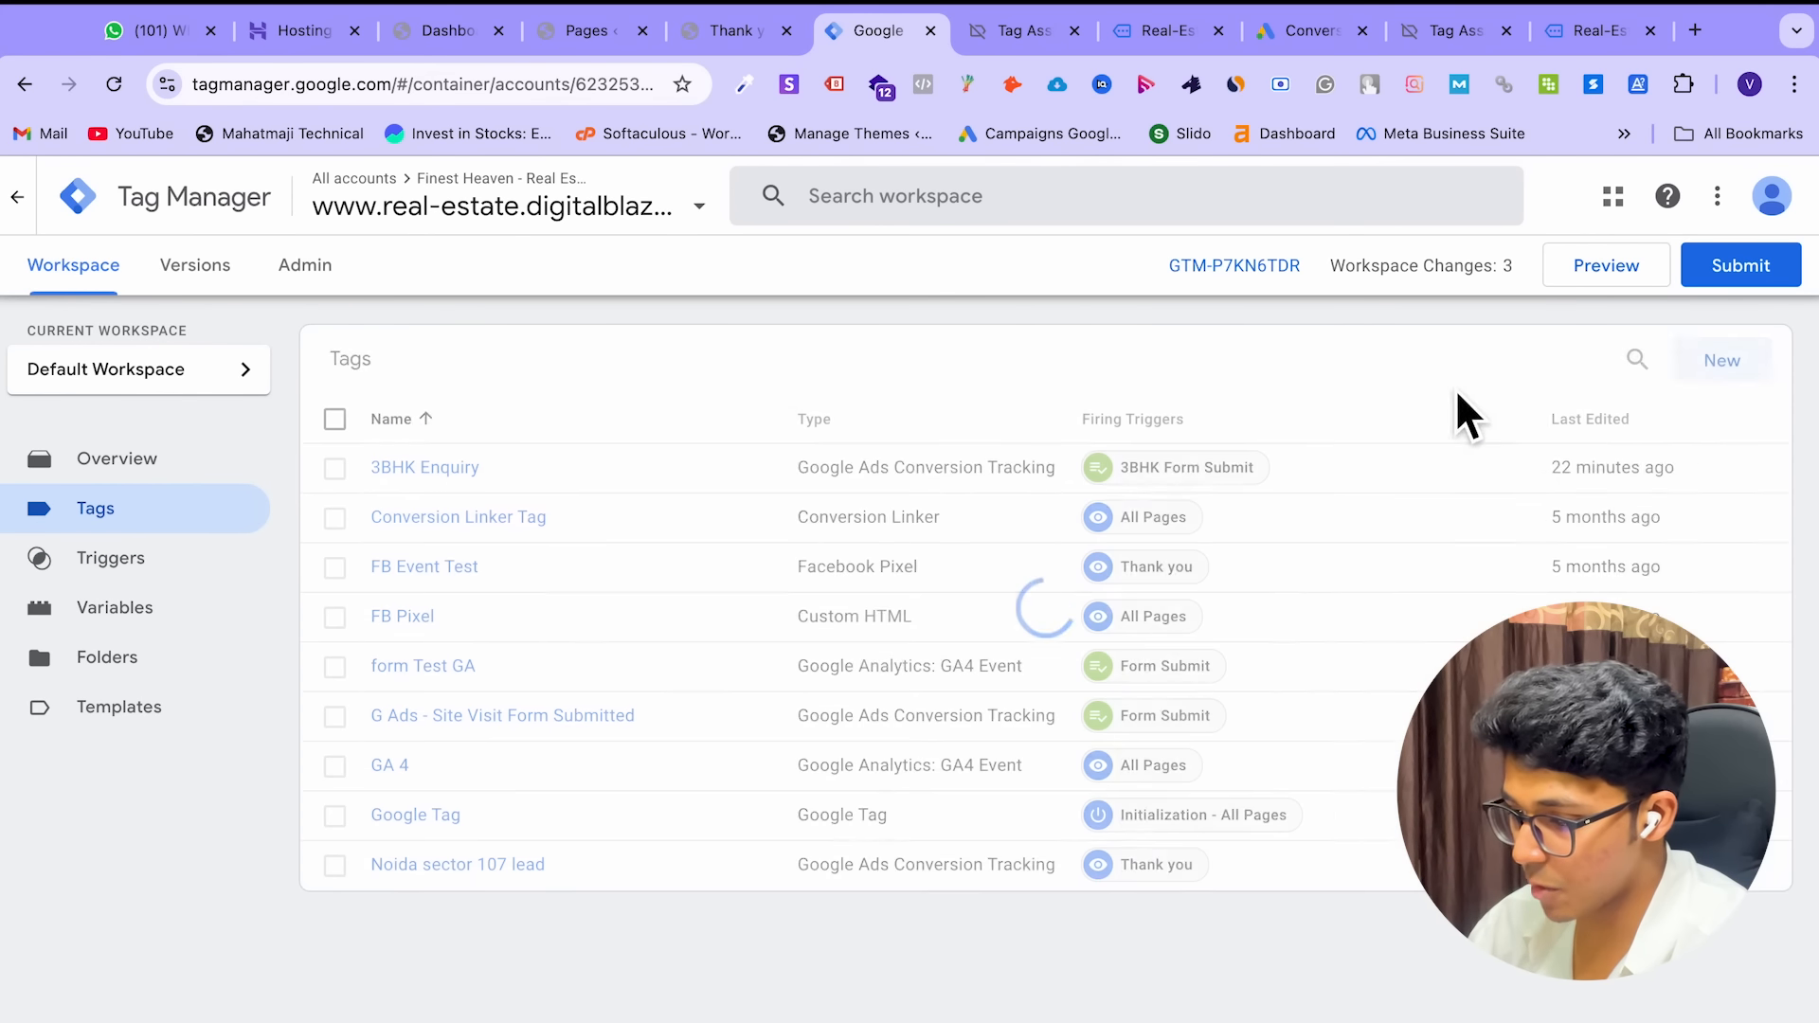
Create a new Google Analytics: GA4 Event tag with {{GA Measurement ID}} as its measurement ID
click(1760, 372)
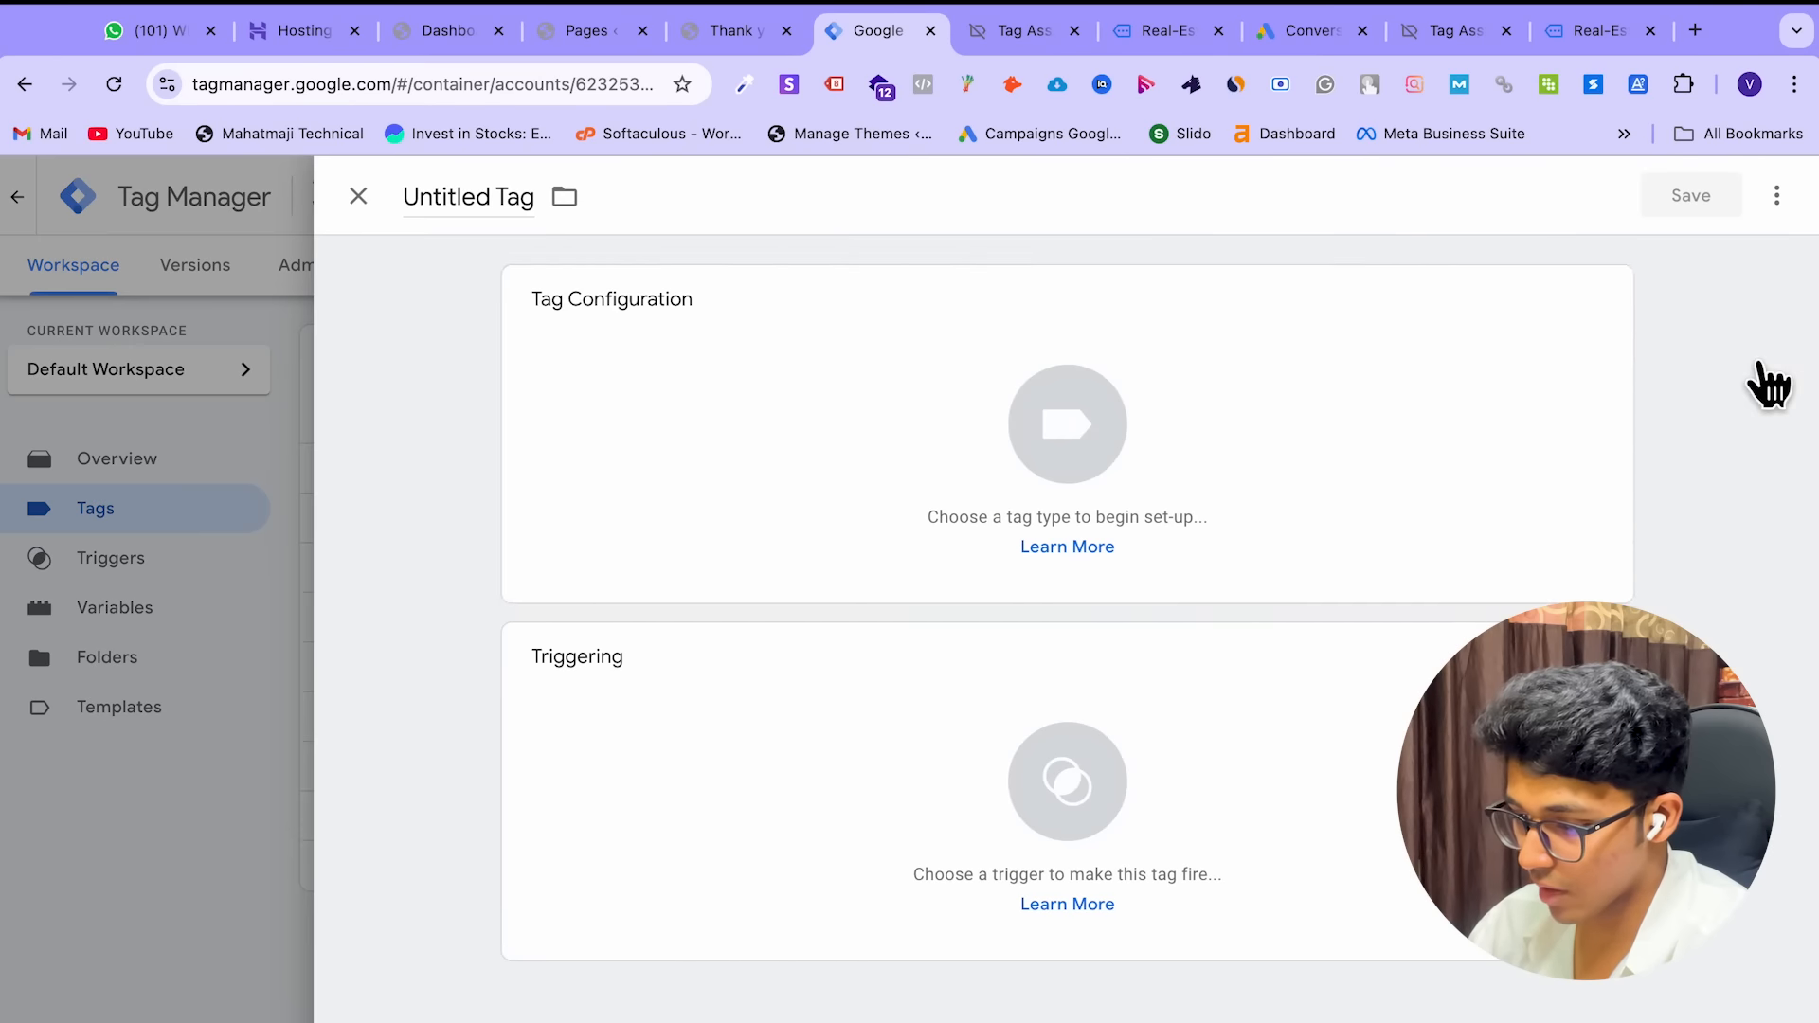
click(994, 439)
click(1283, 443)
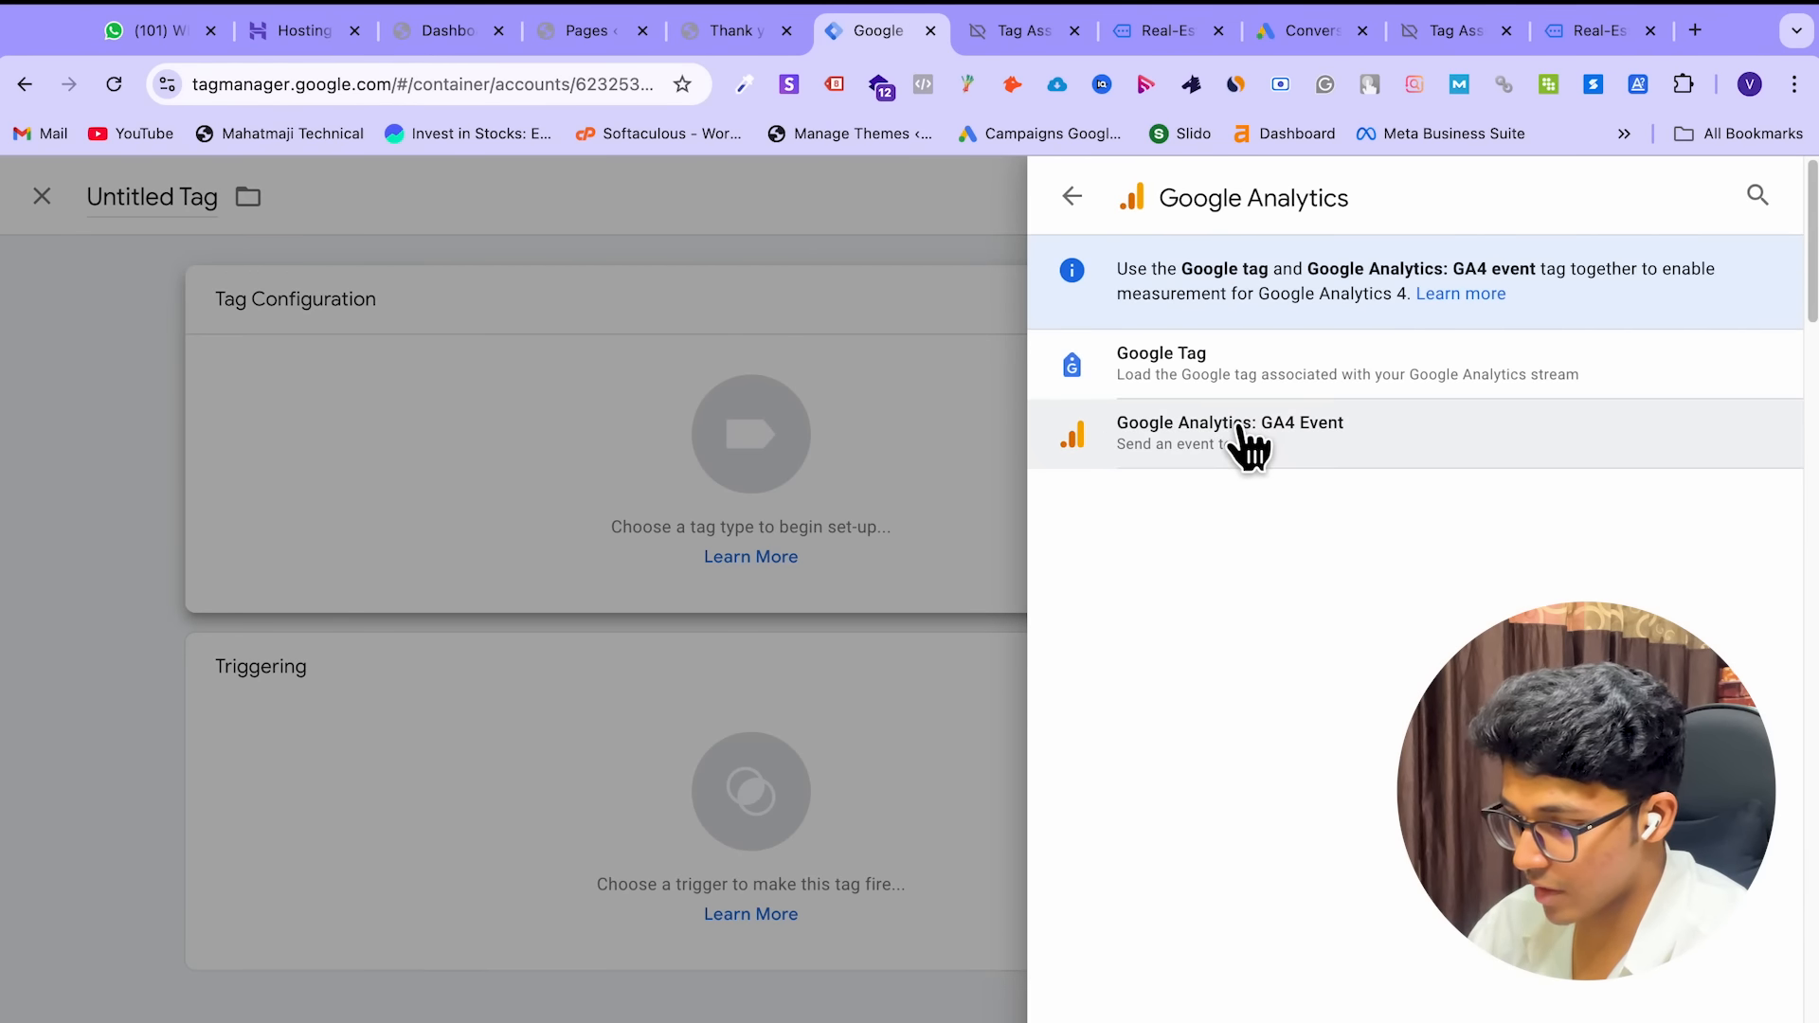
click(1241, 437)
click(631, 560)
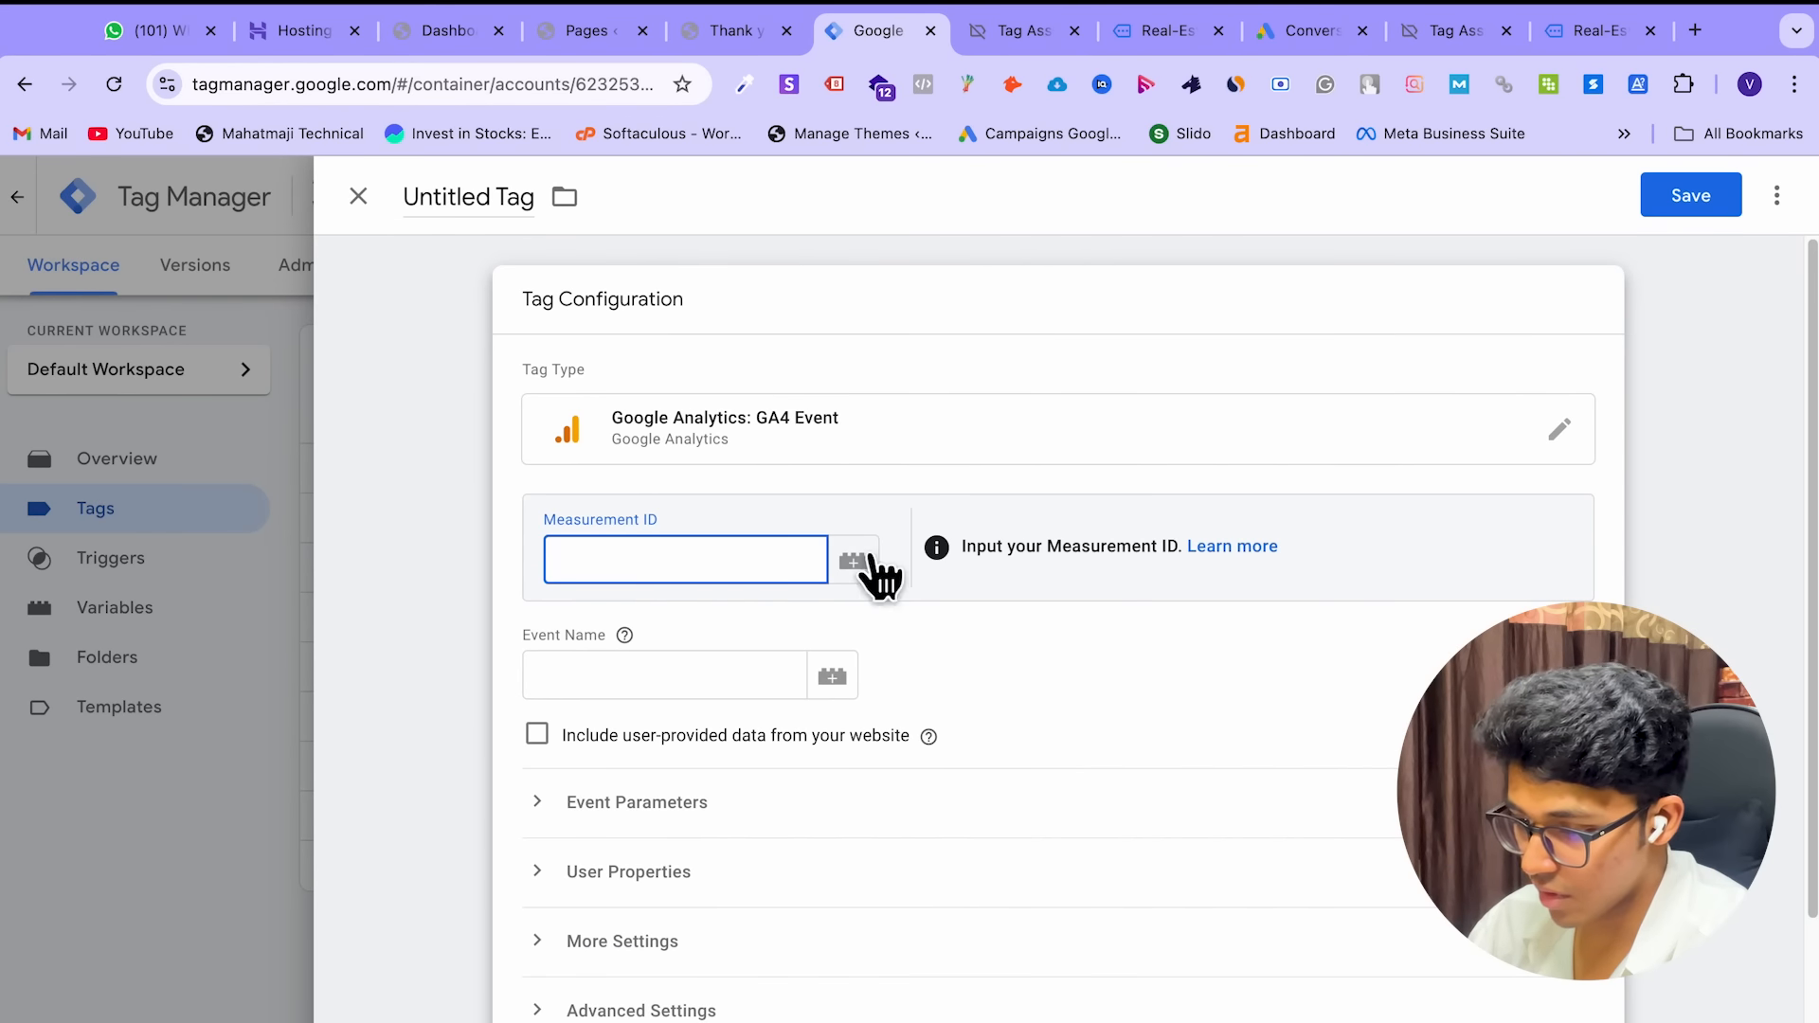
click(862, 567)
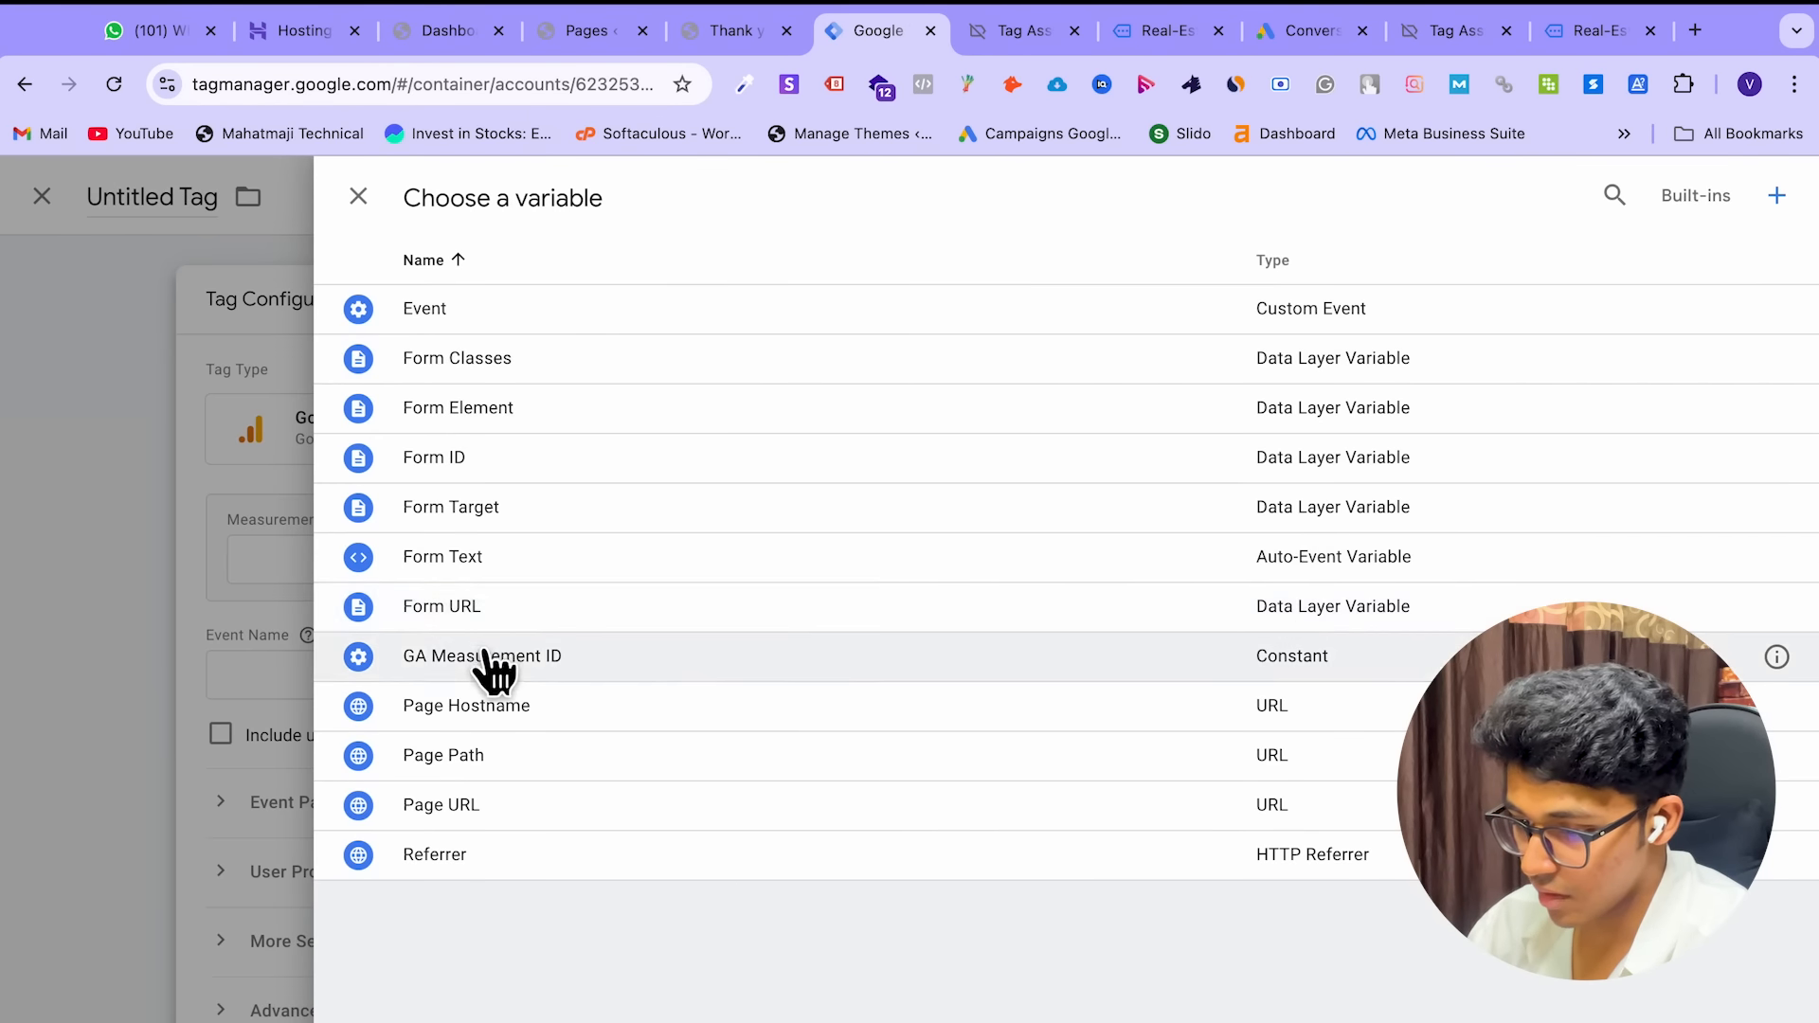
click(492, 656)
Enter property_enquiry as the event name and select the tag's title text
click(628, 675)
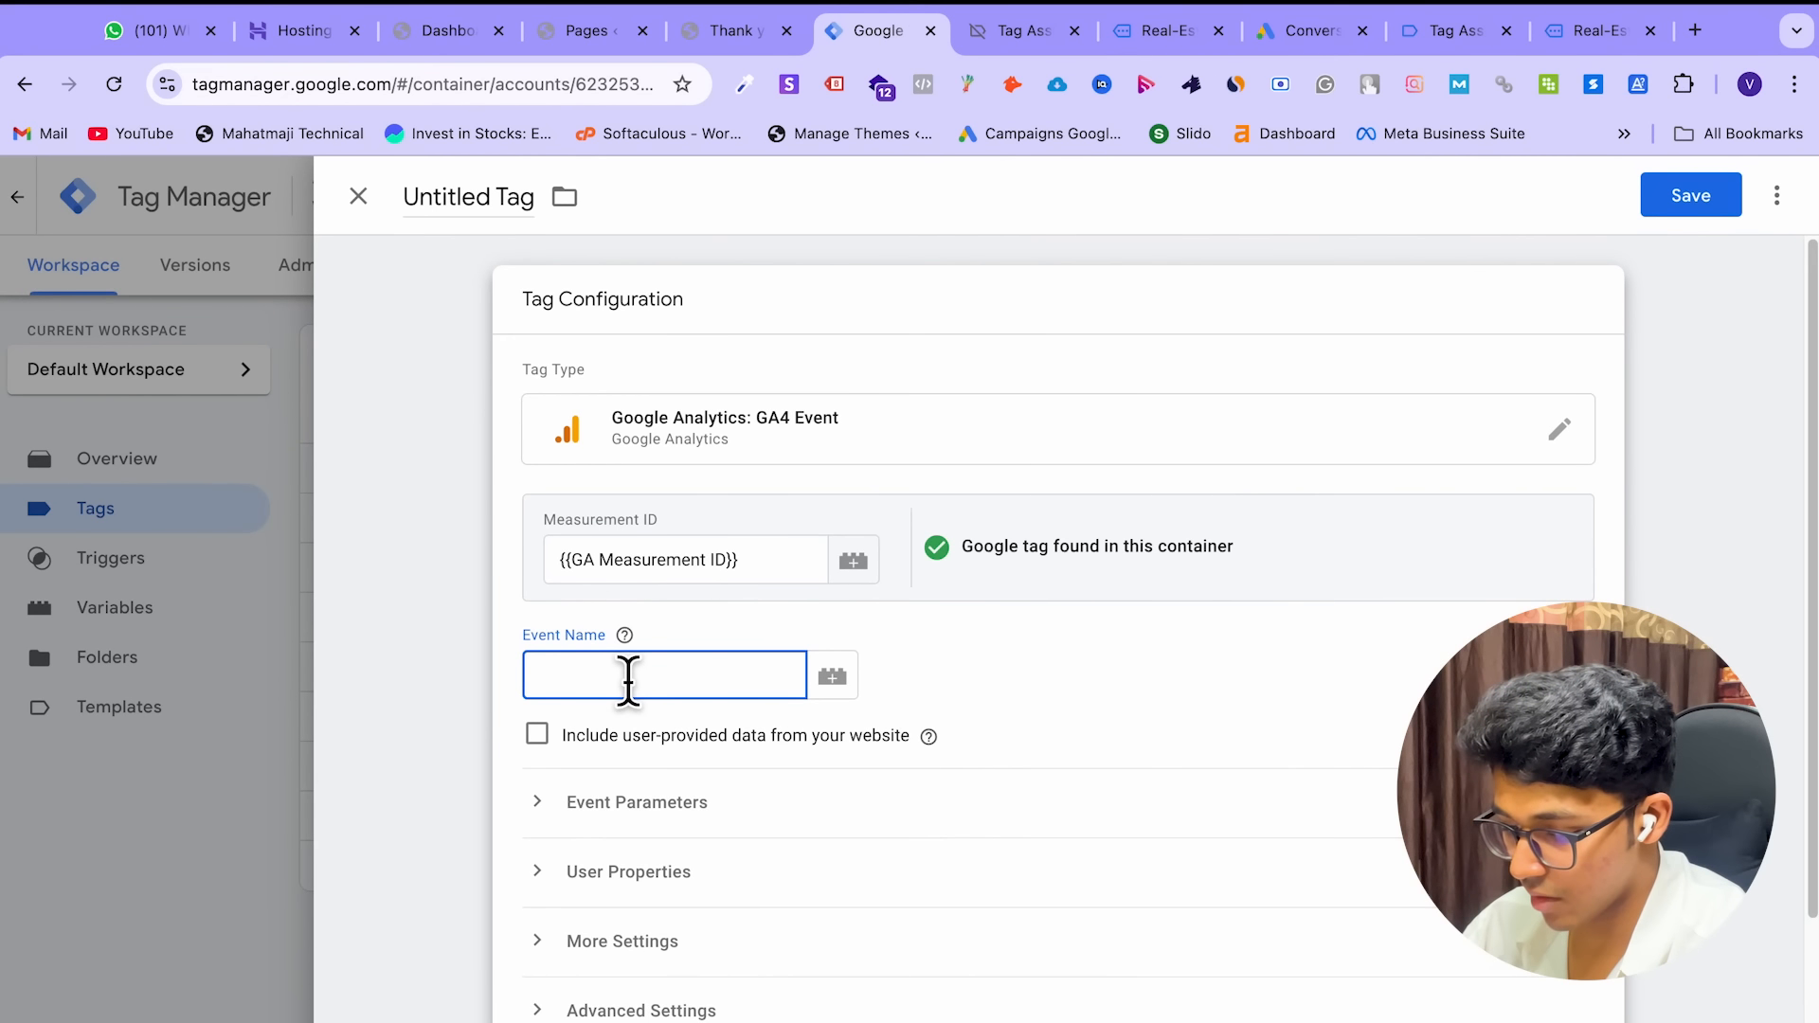
text(property_enquiry)
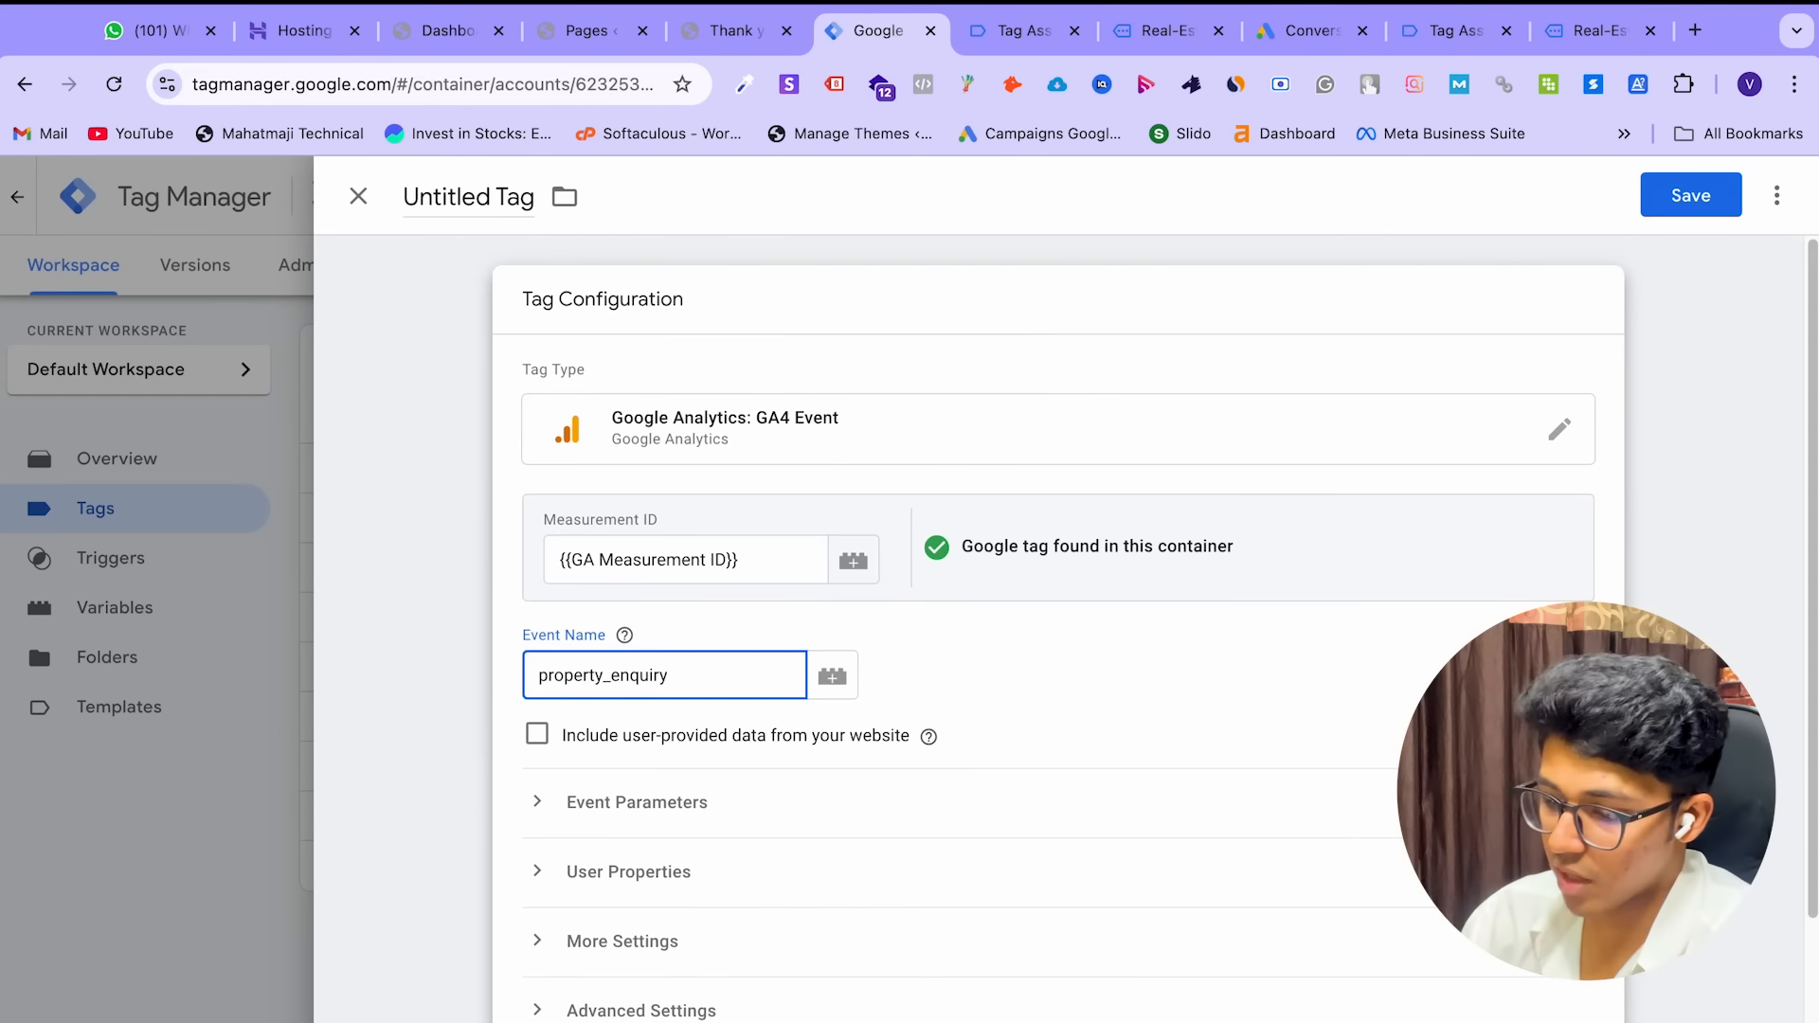
scroll(1118, 686, down, 2)
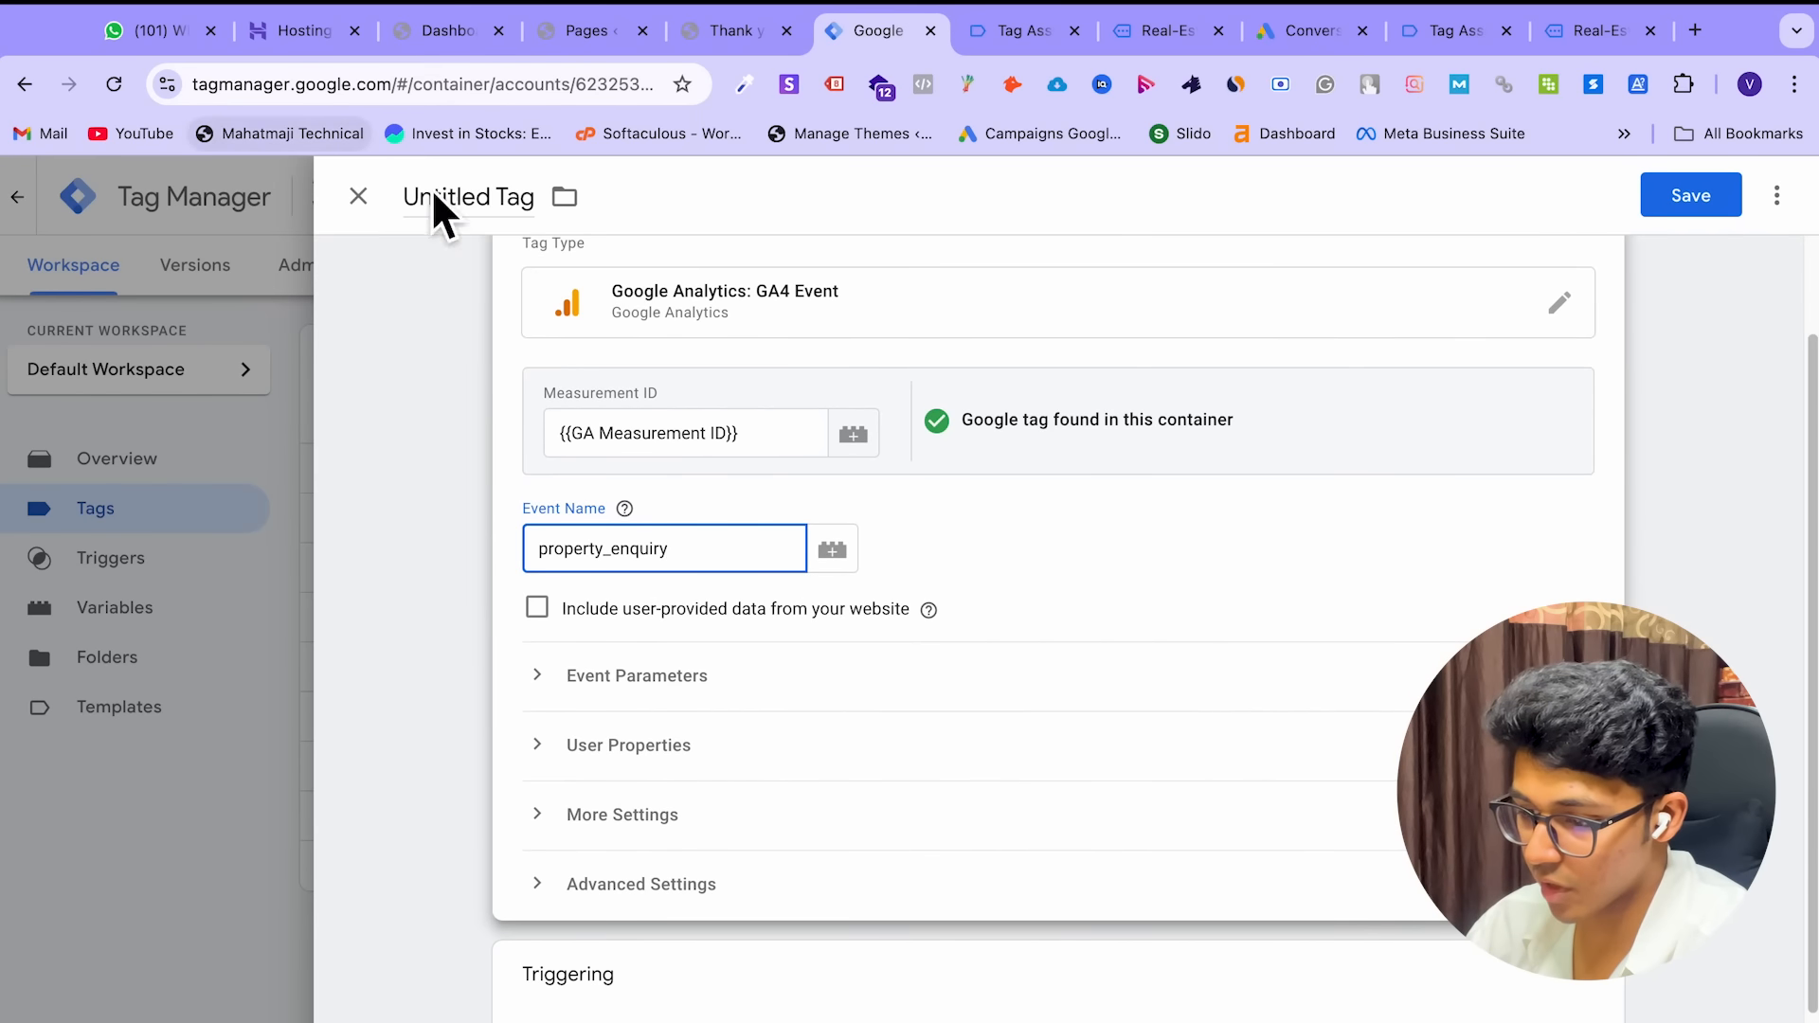
double_click(489, 199)
triple_click(490, 199)
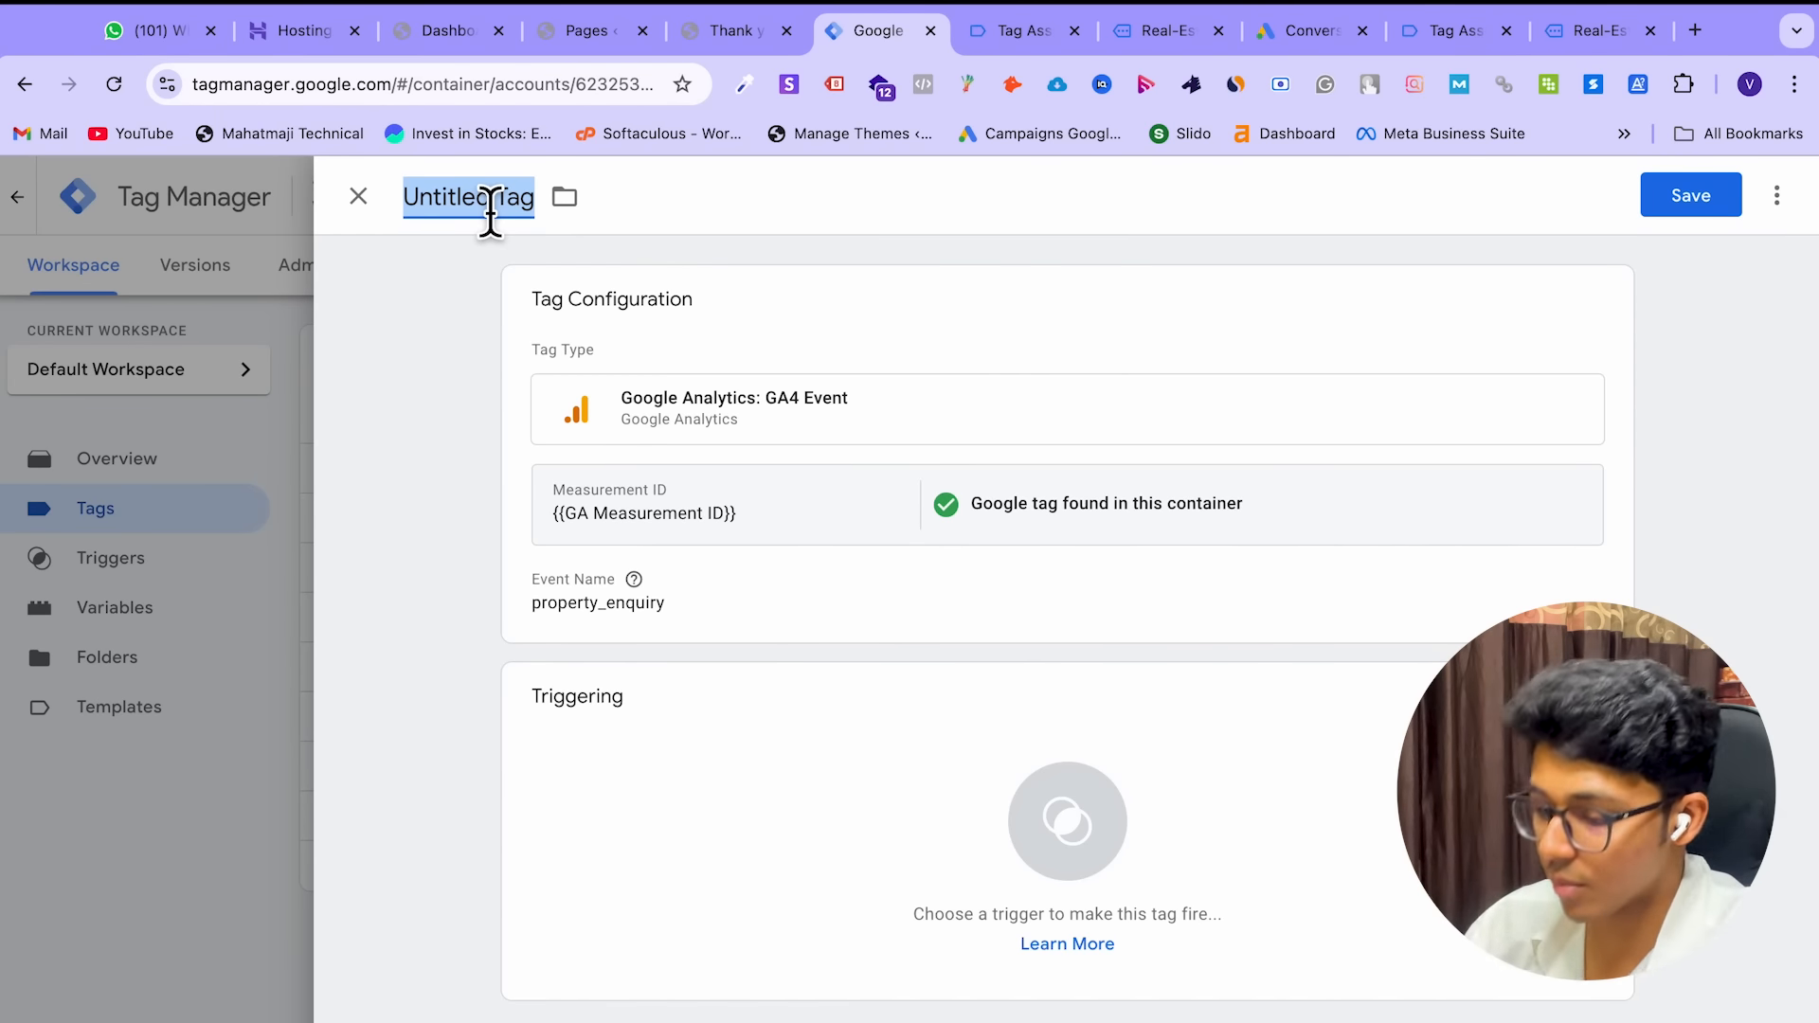
click(1146, 825)
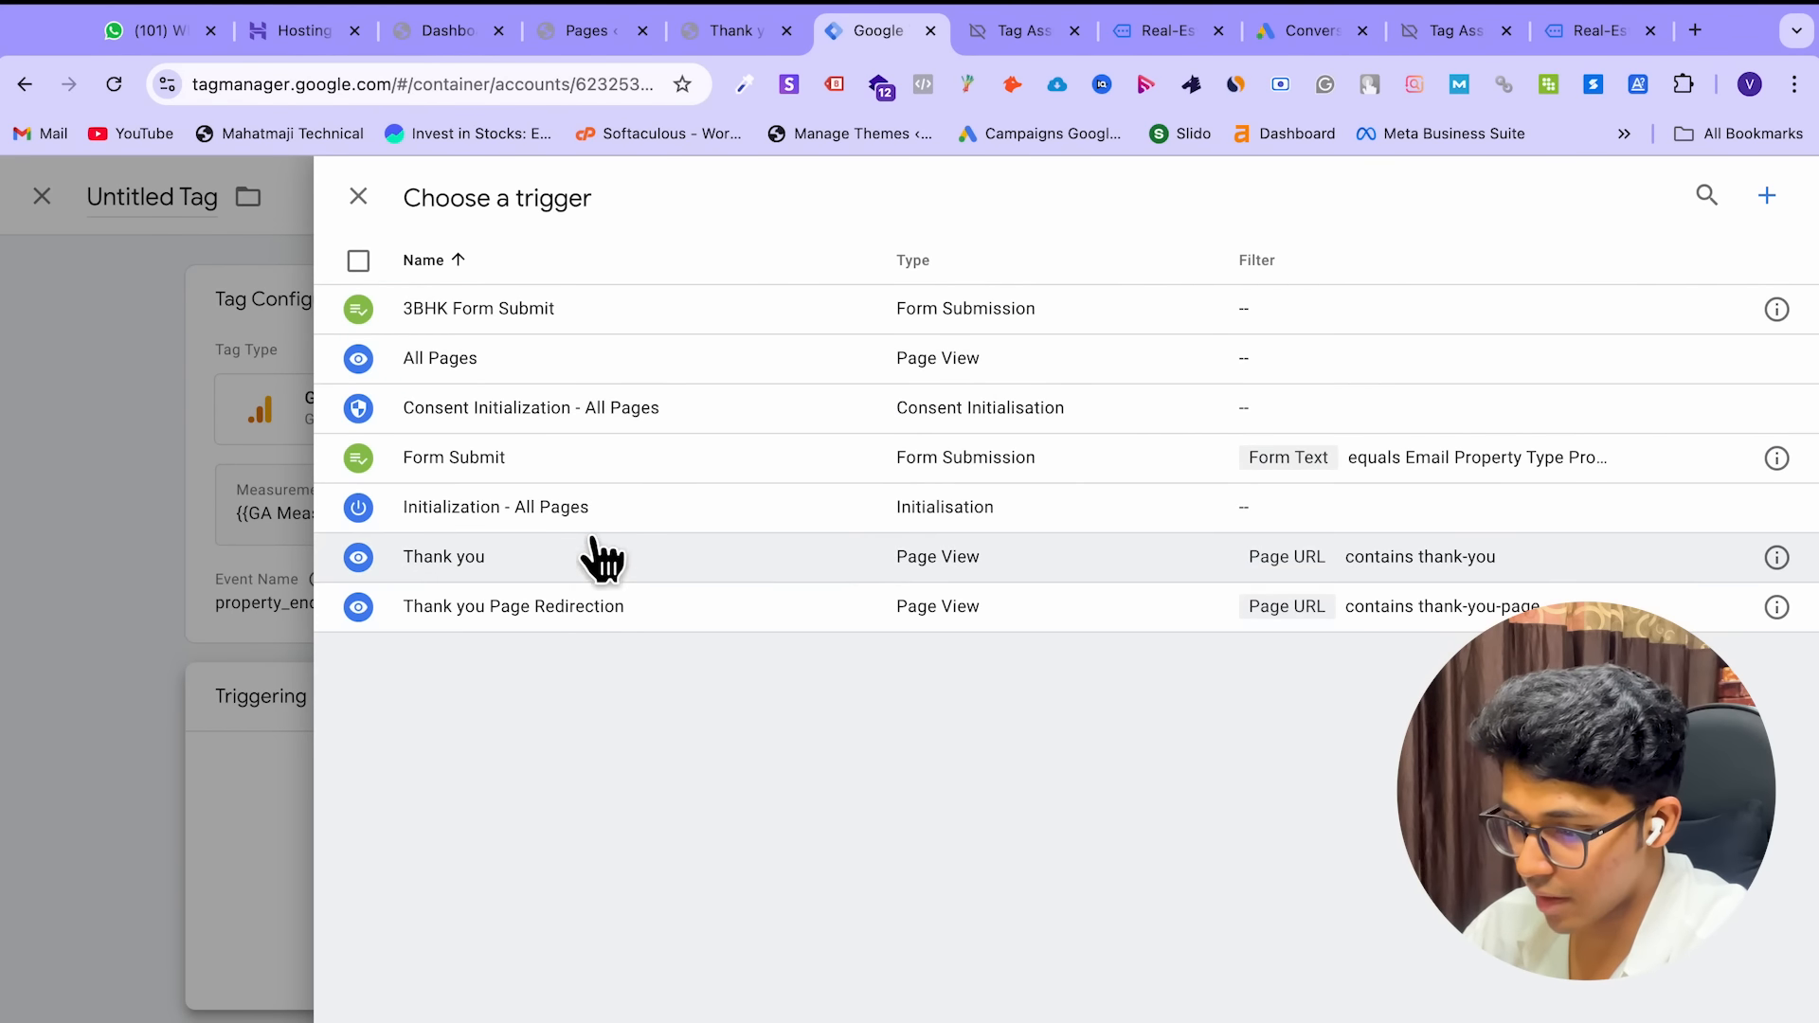
Fire the tag on Thank you Page Redirection, rename it 'propery enquiry to GA 4', and save
click(652, 614)
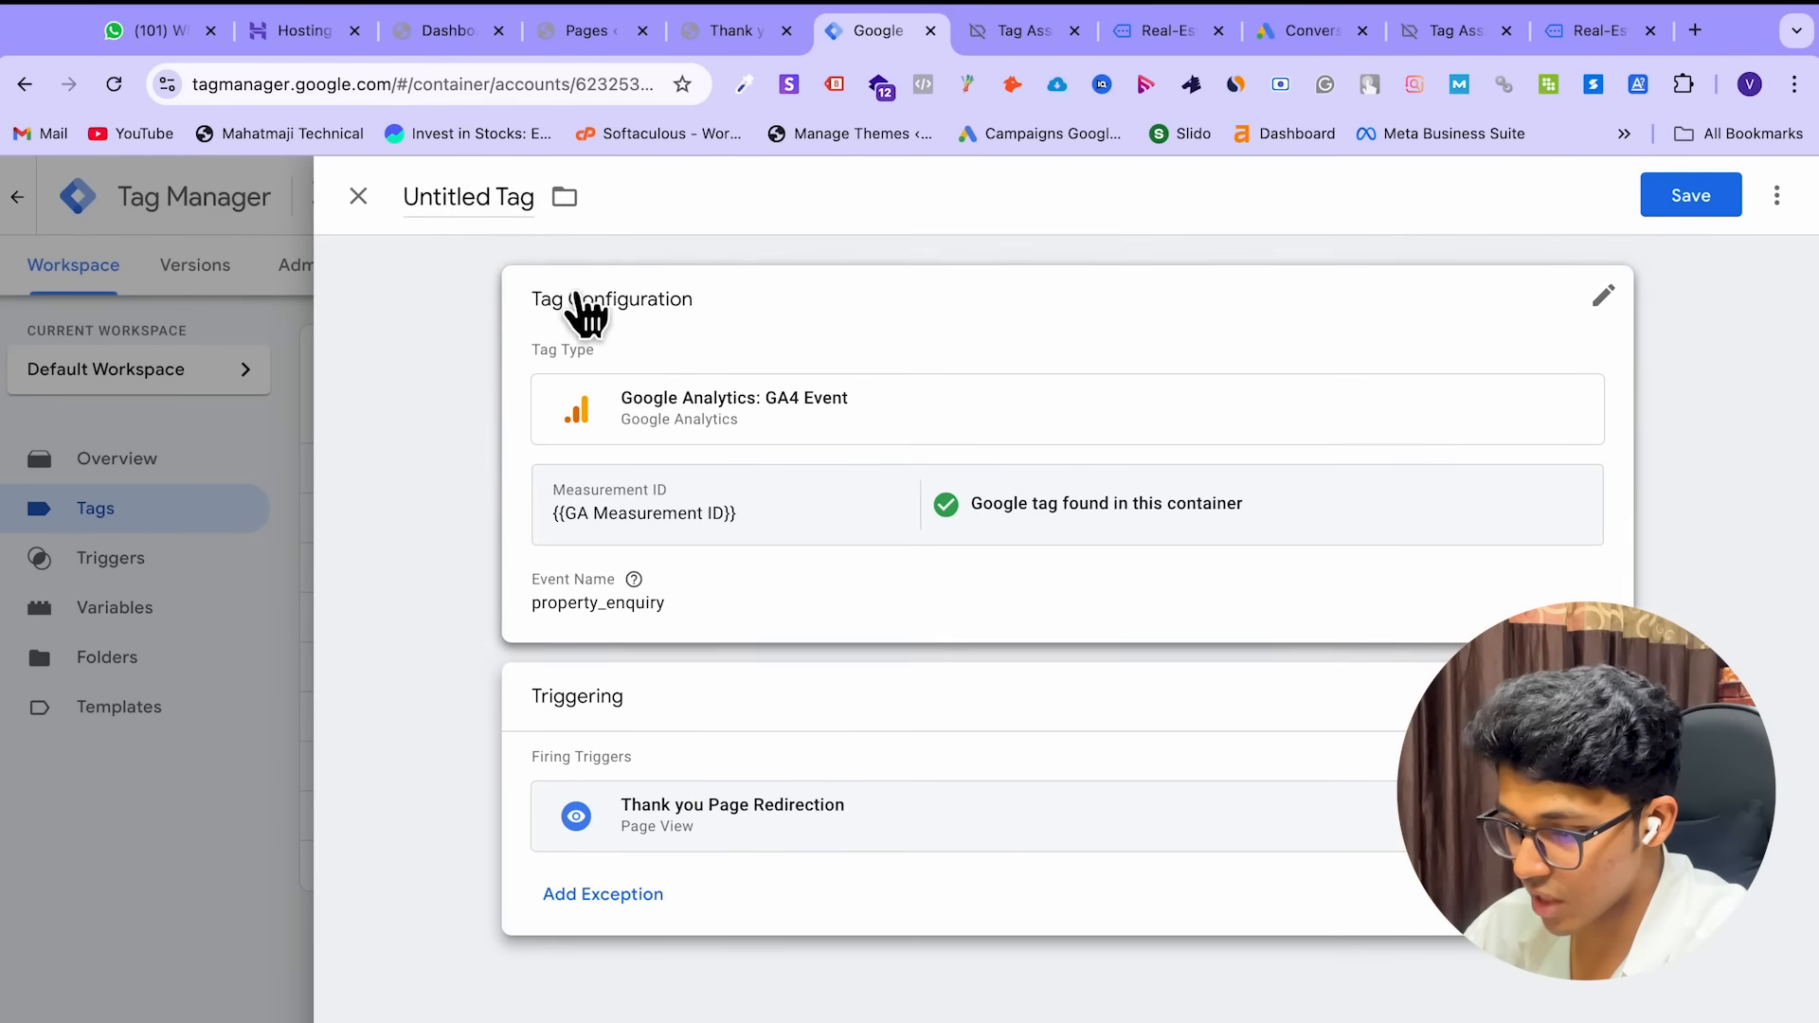
click(507, 226)
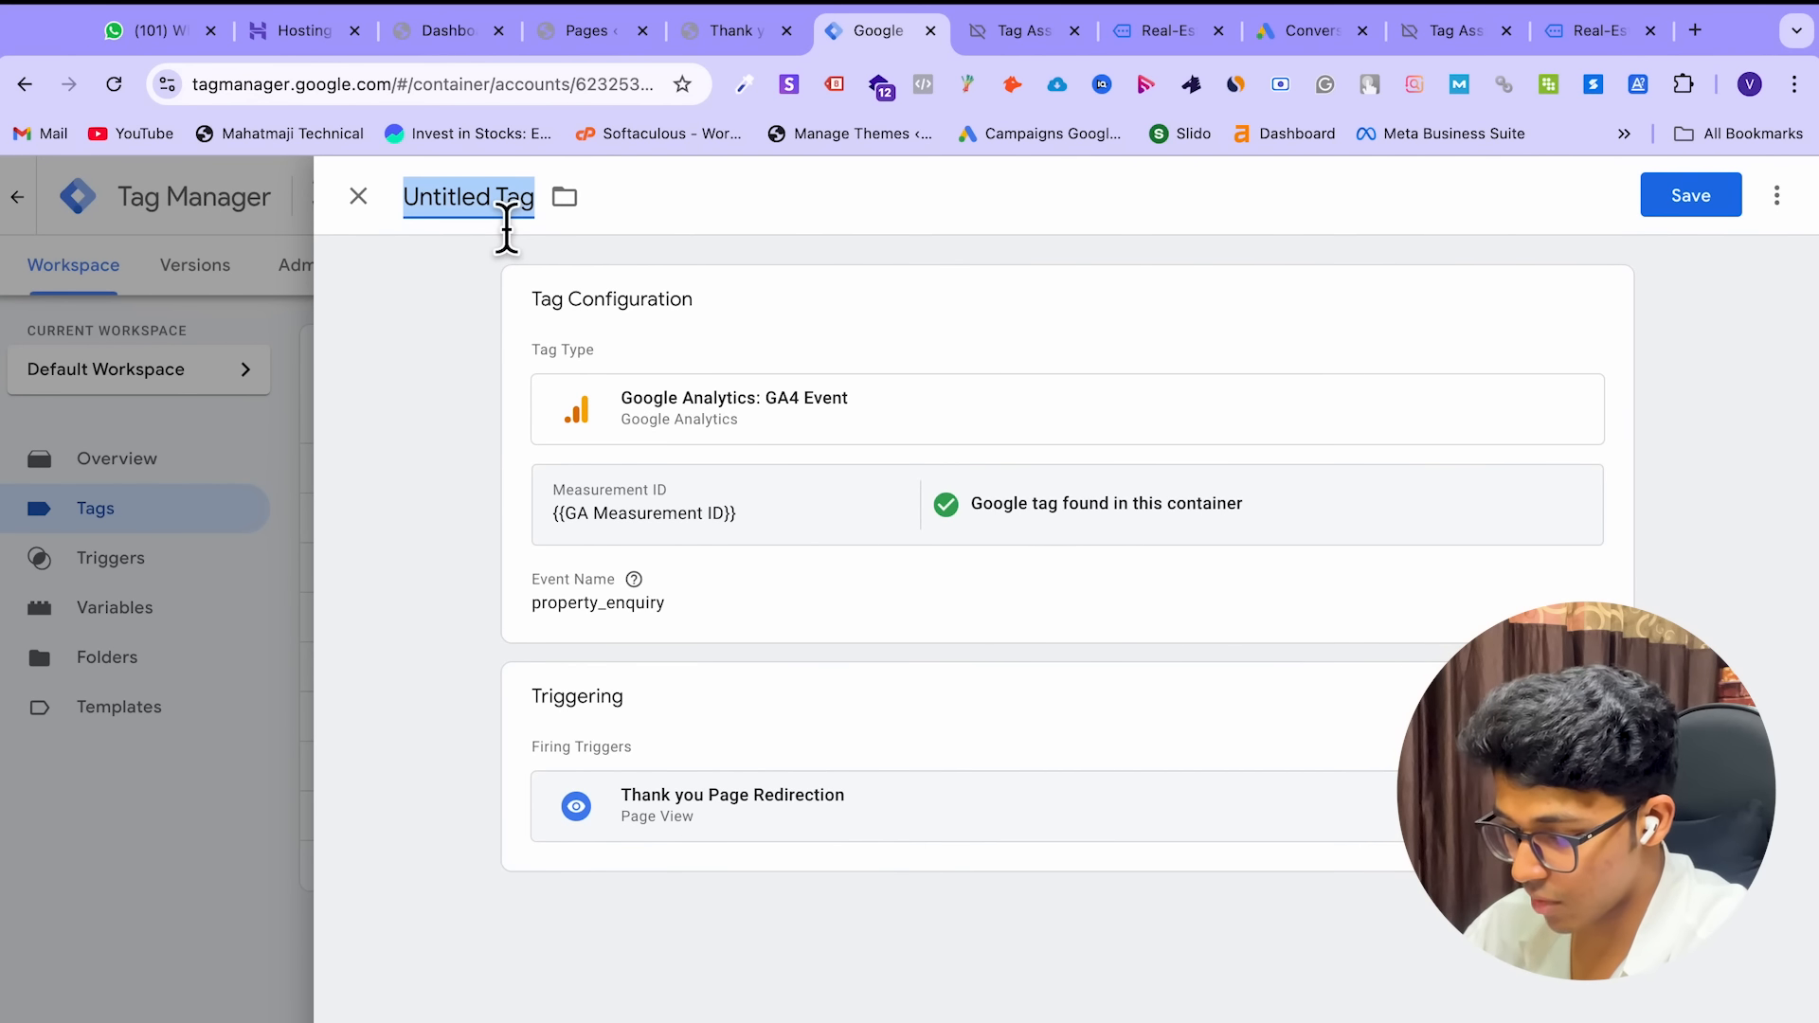
text(pr)
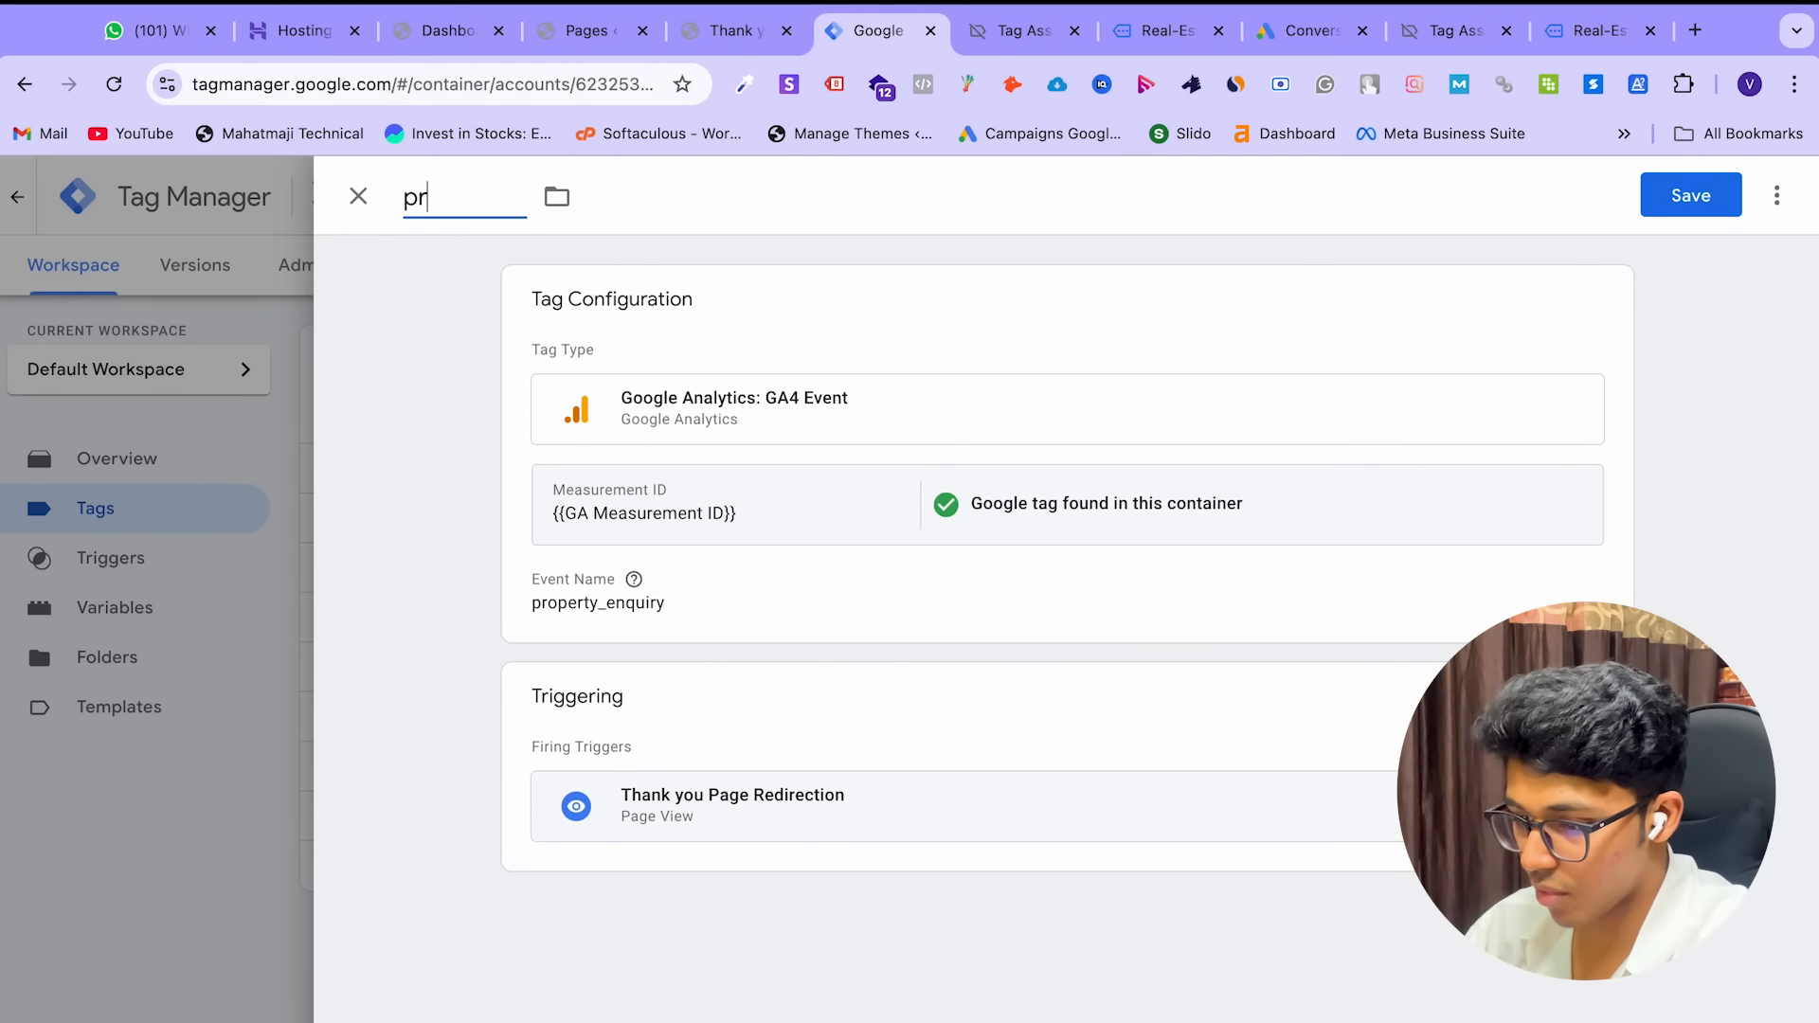
text(opery enquiry to GA 4)
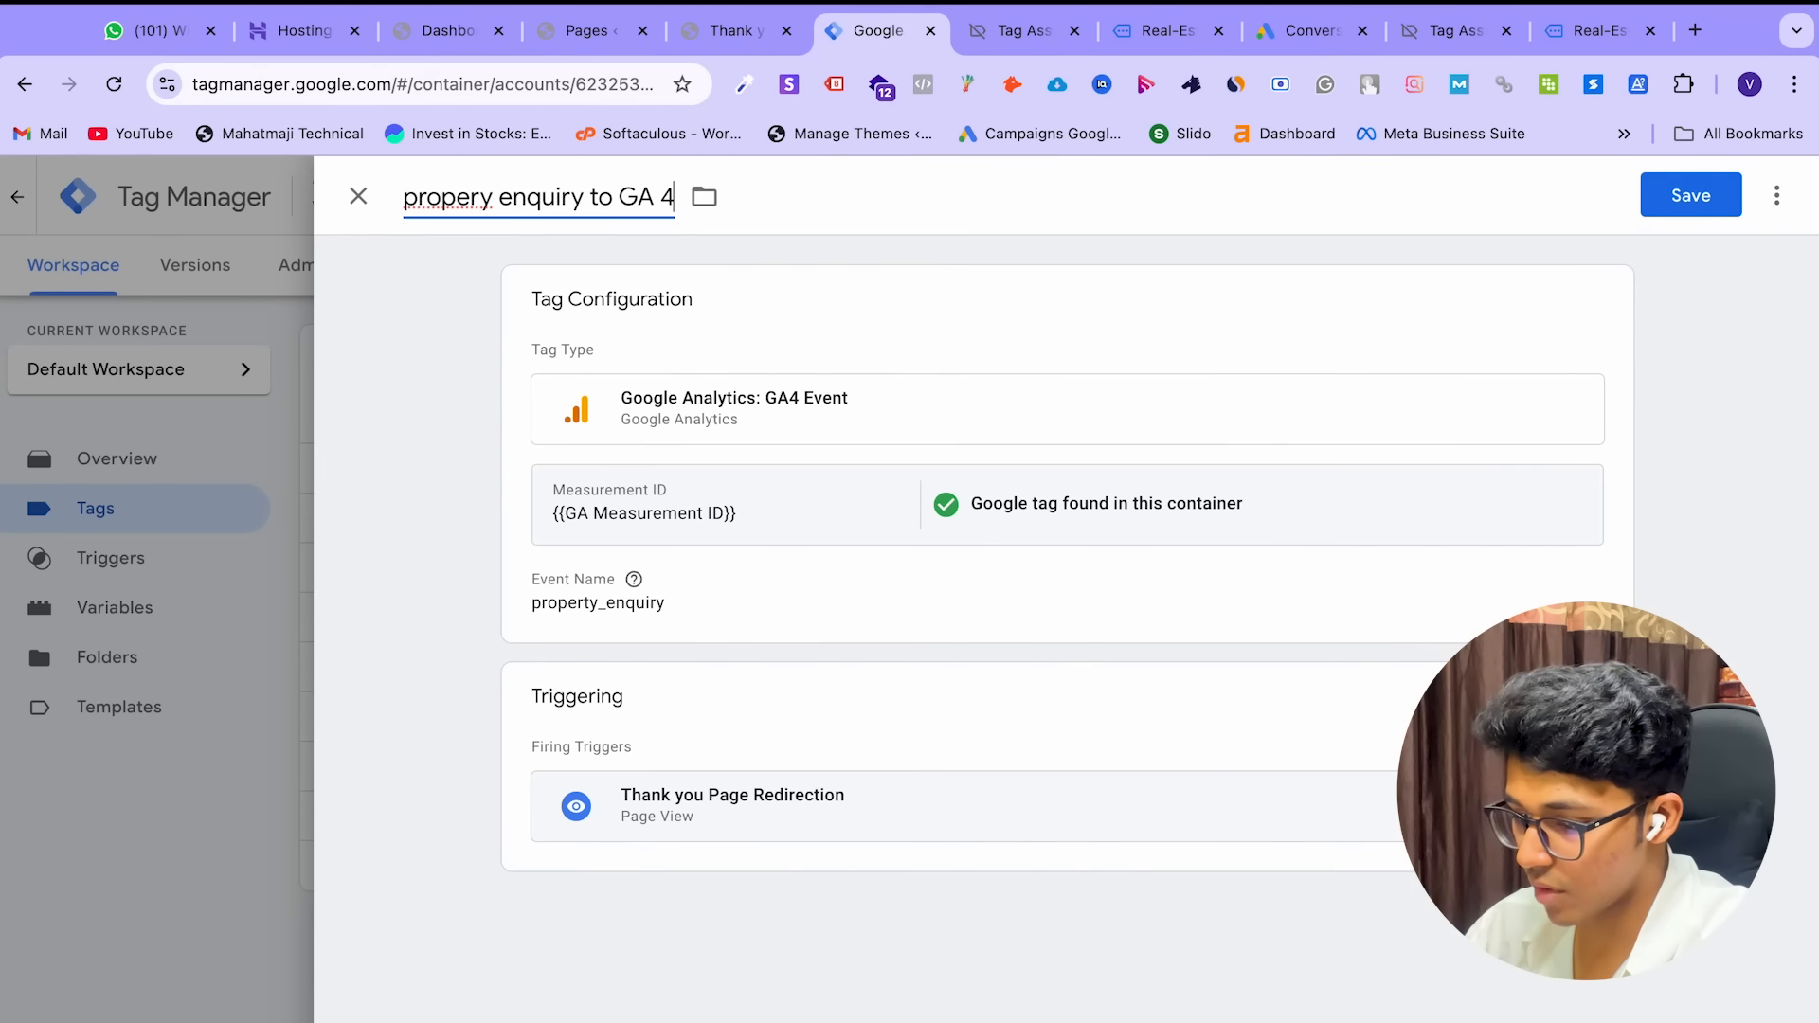
click(1724, 212)
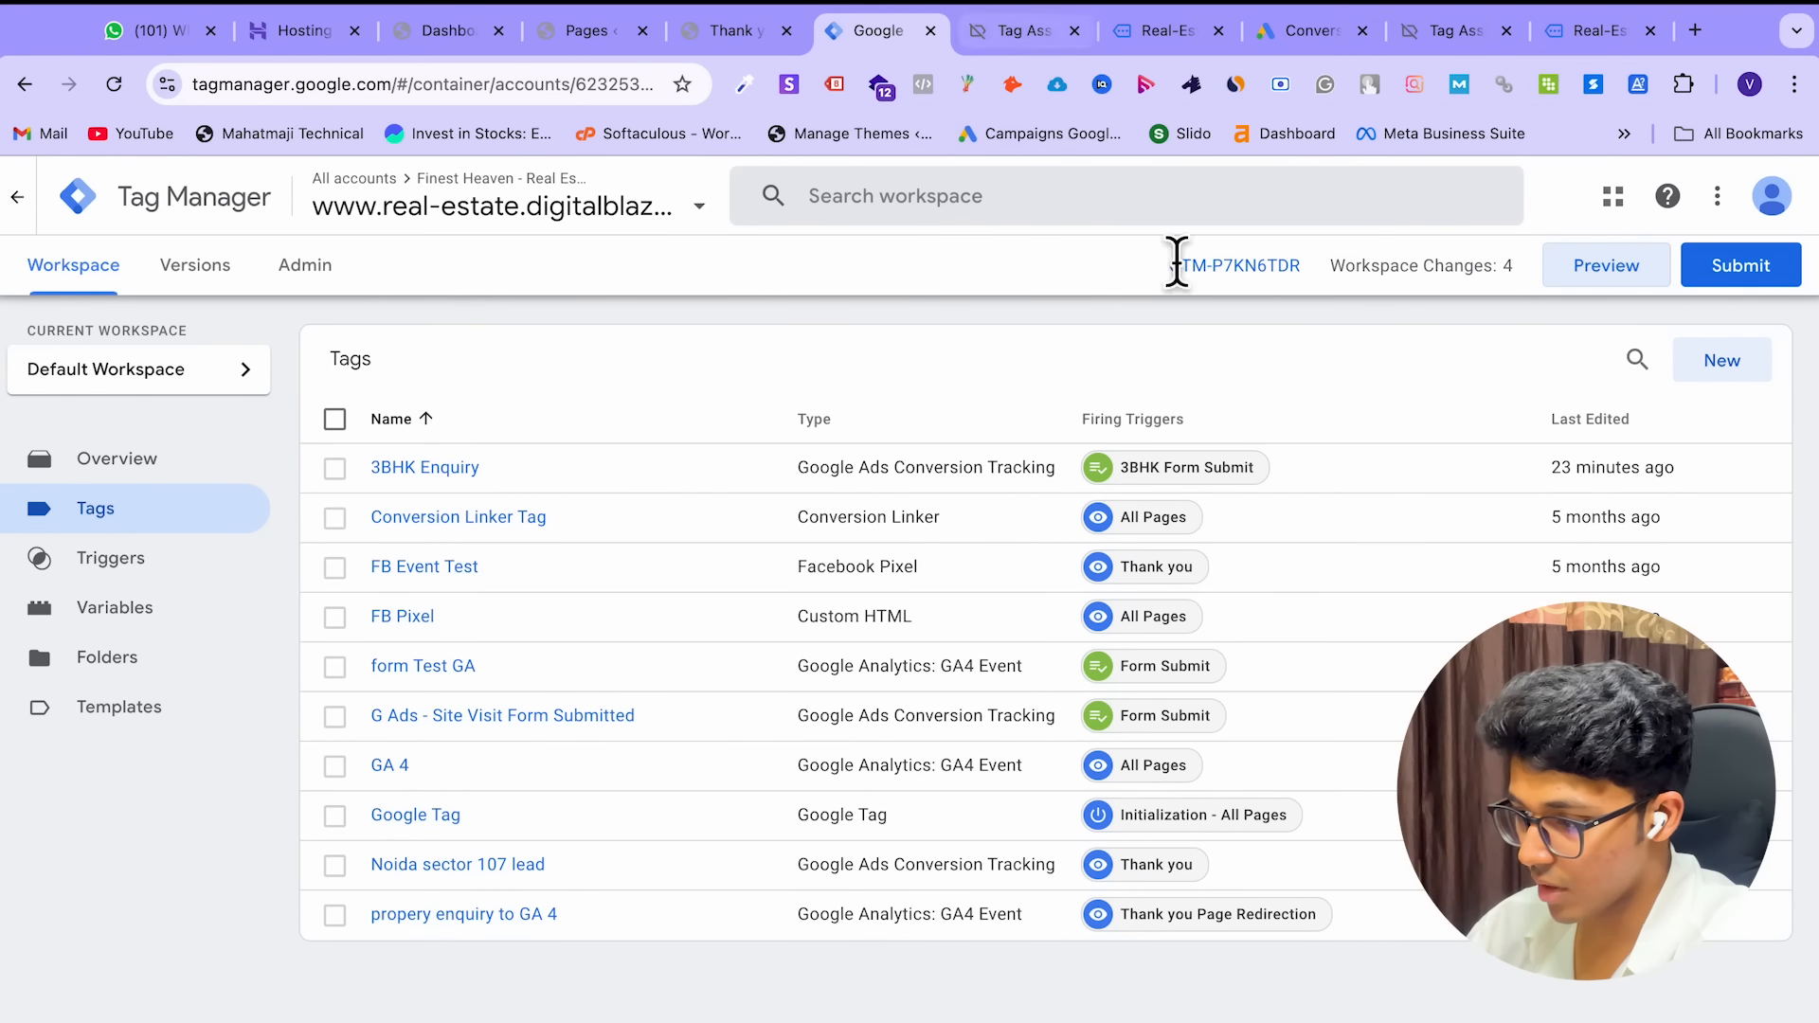
click(1605, 273)
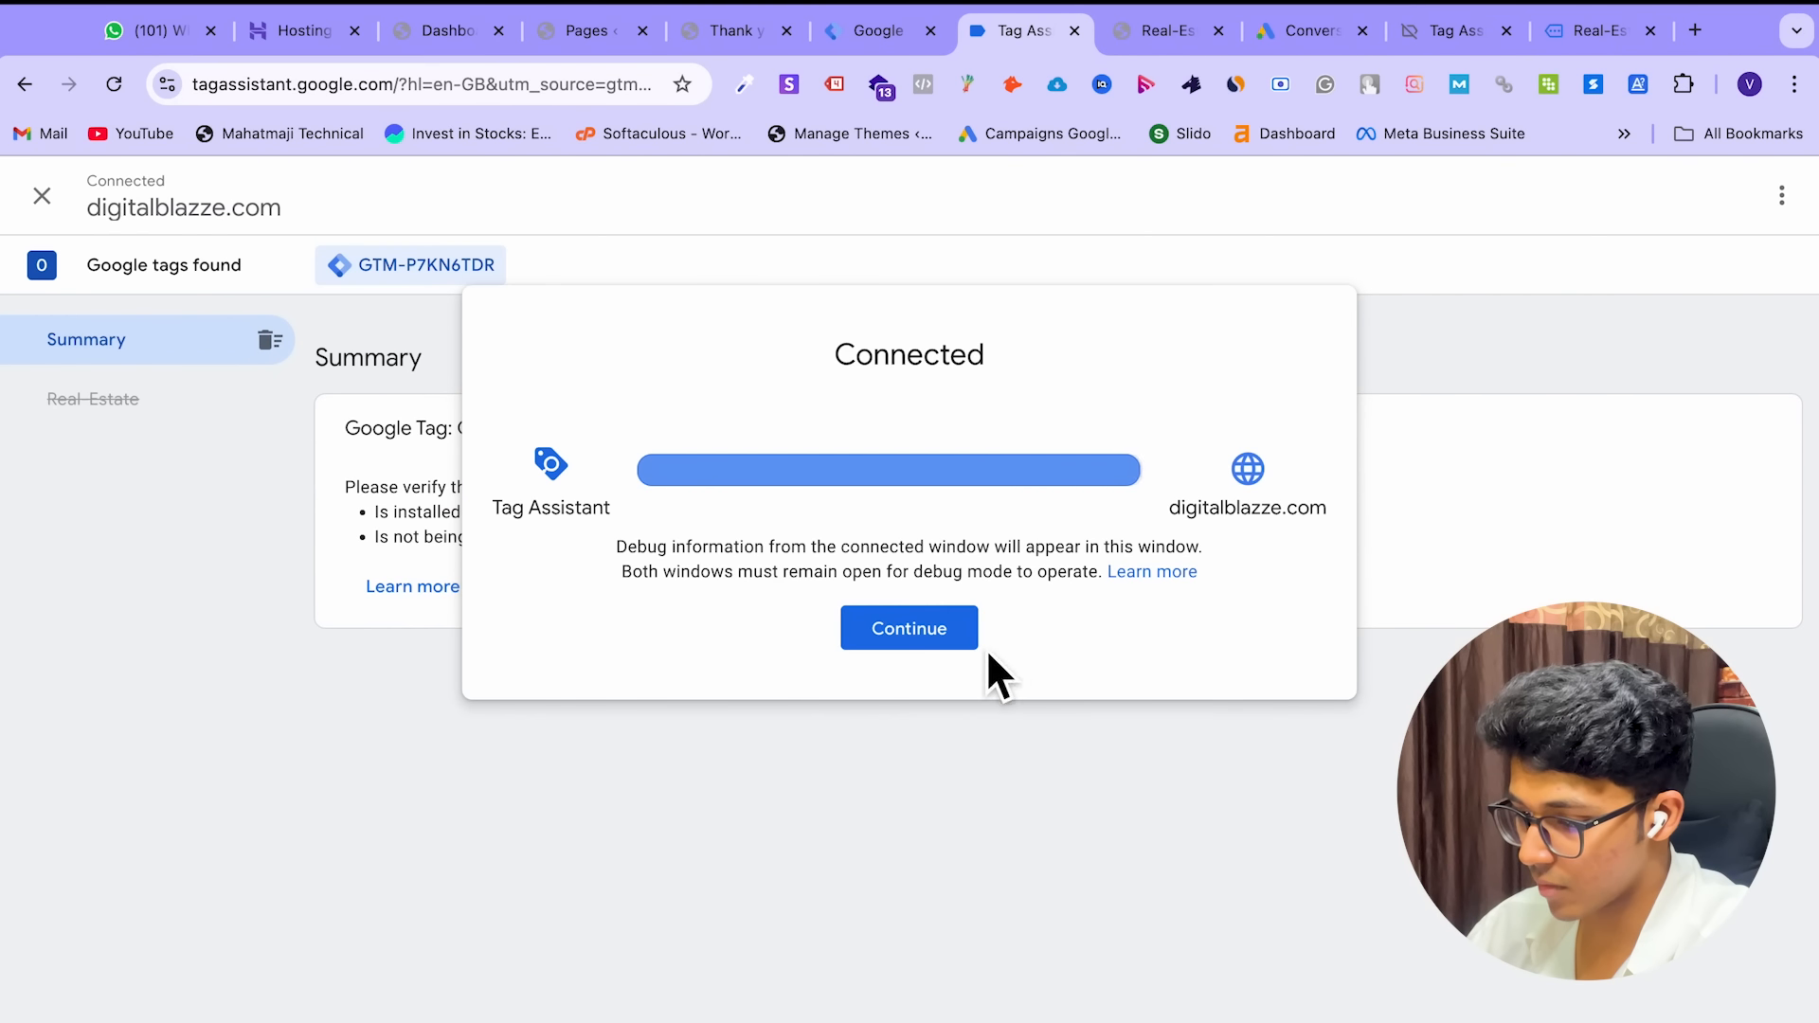
Dismiss the Connected notice and expand the Tags not fired list in the debug summary
click(921, 629)
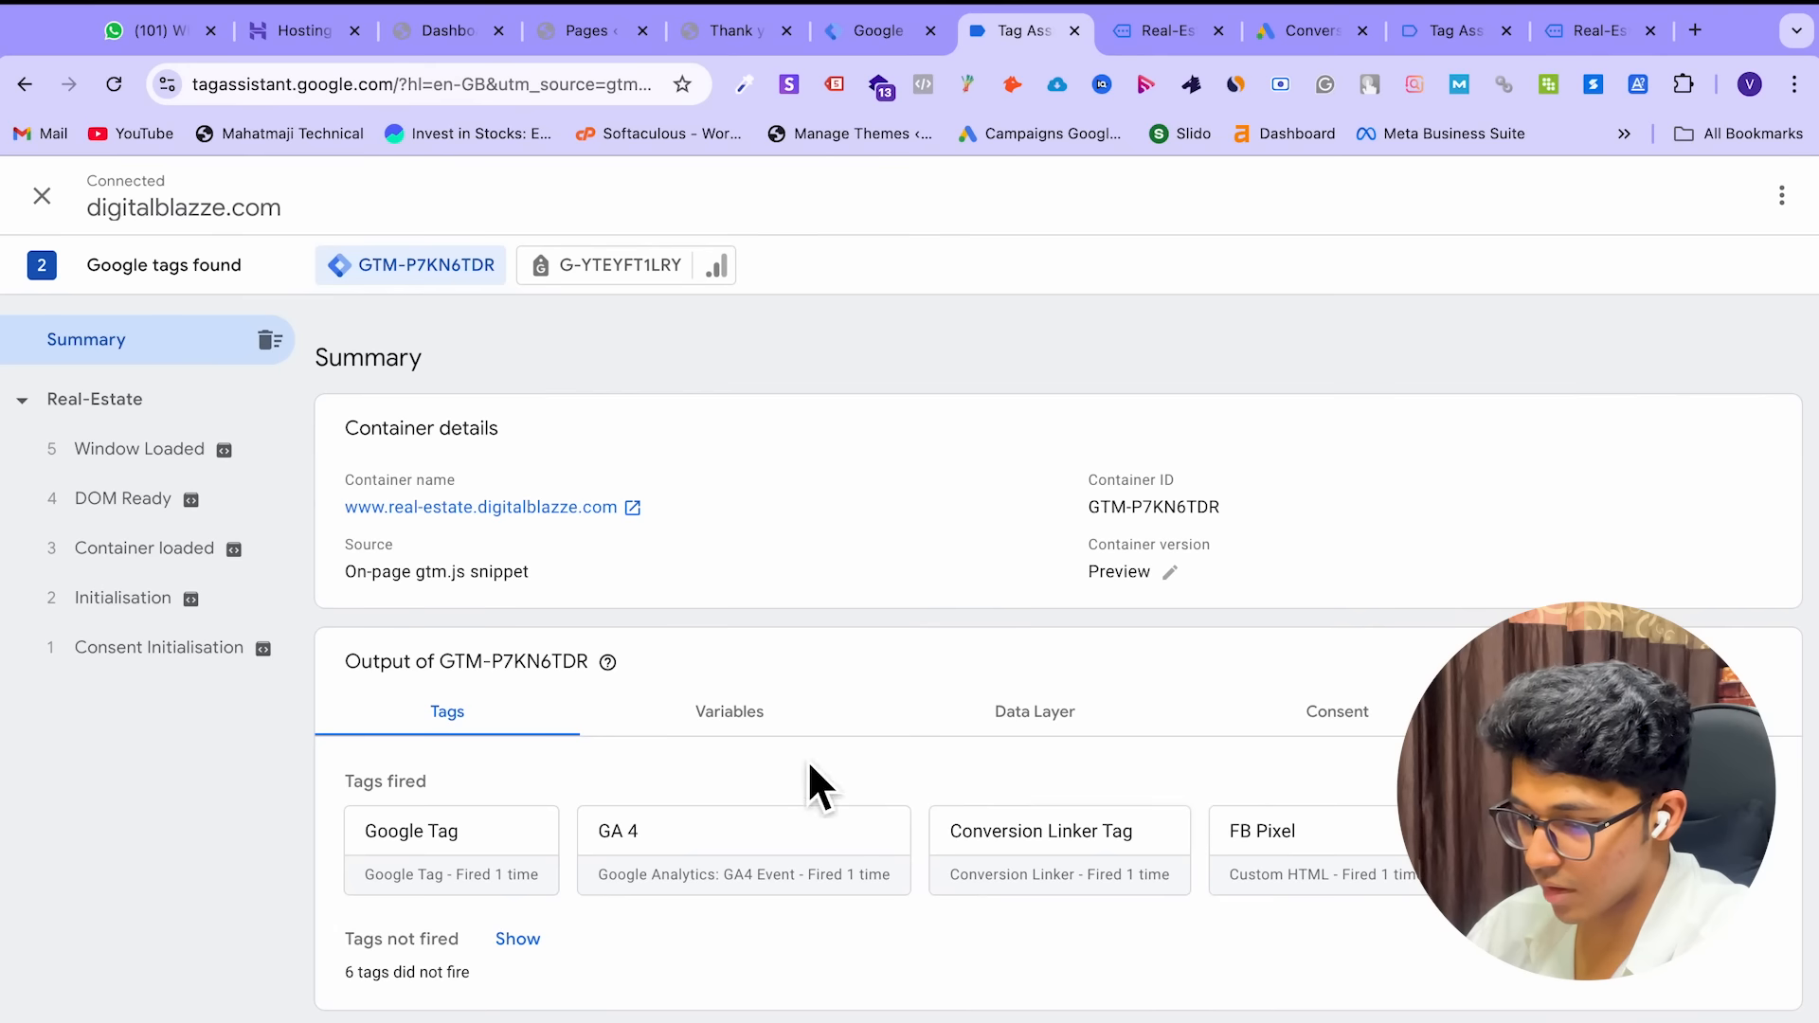
click(518, 938)
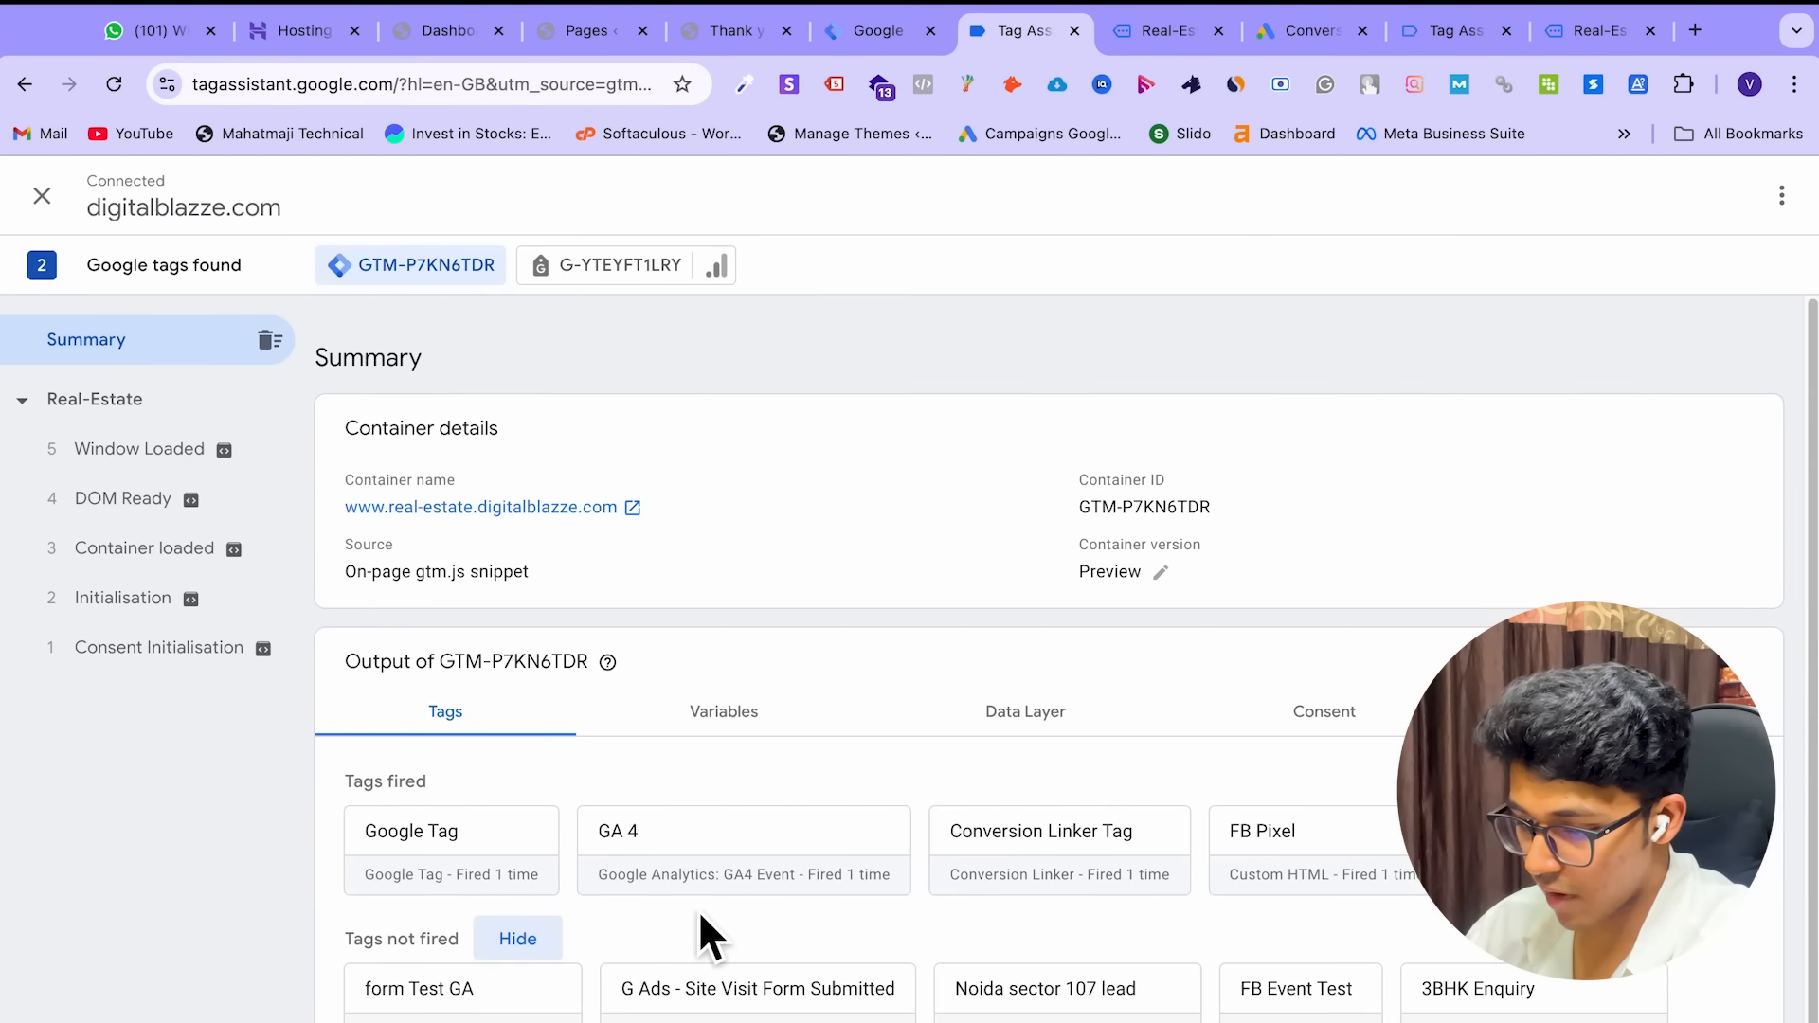
scroll(698, 909, down, 1)
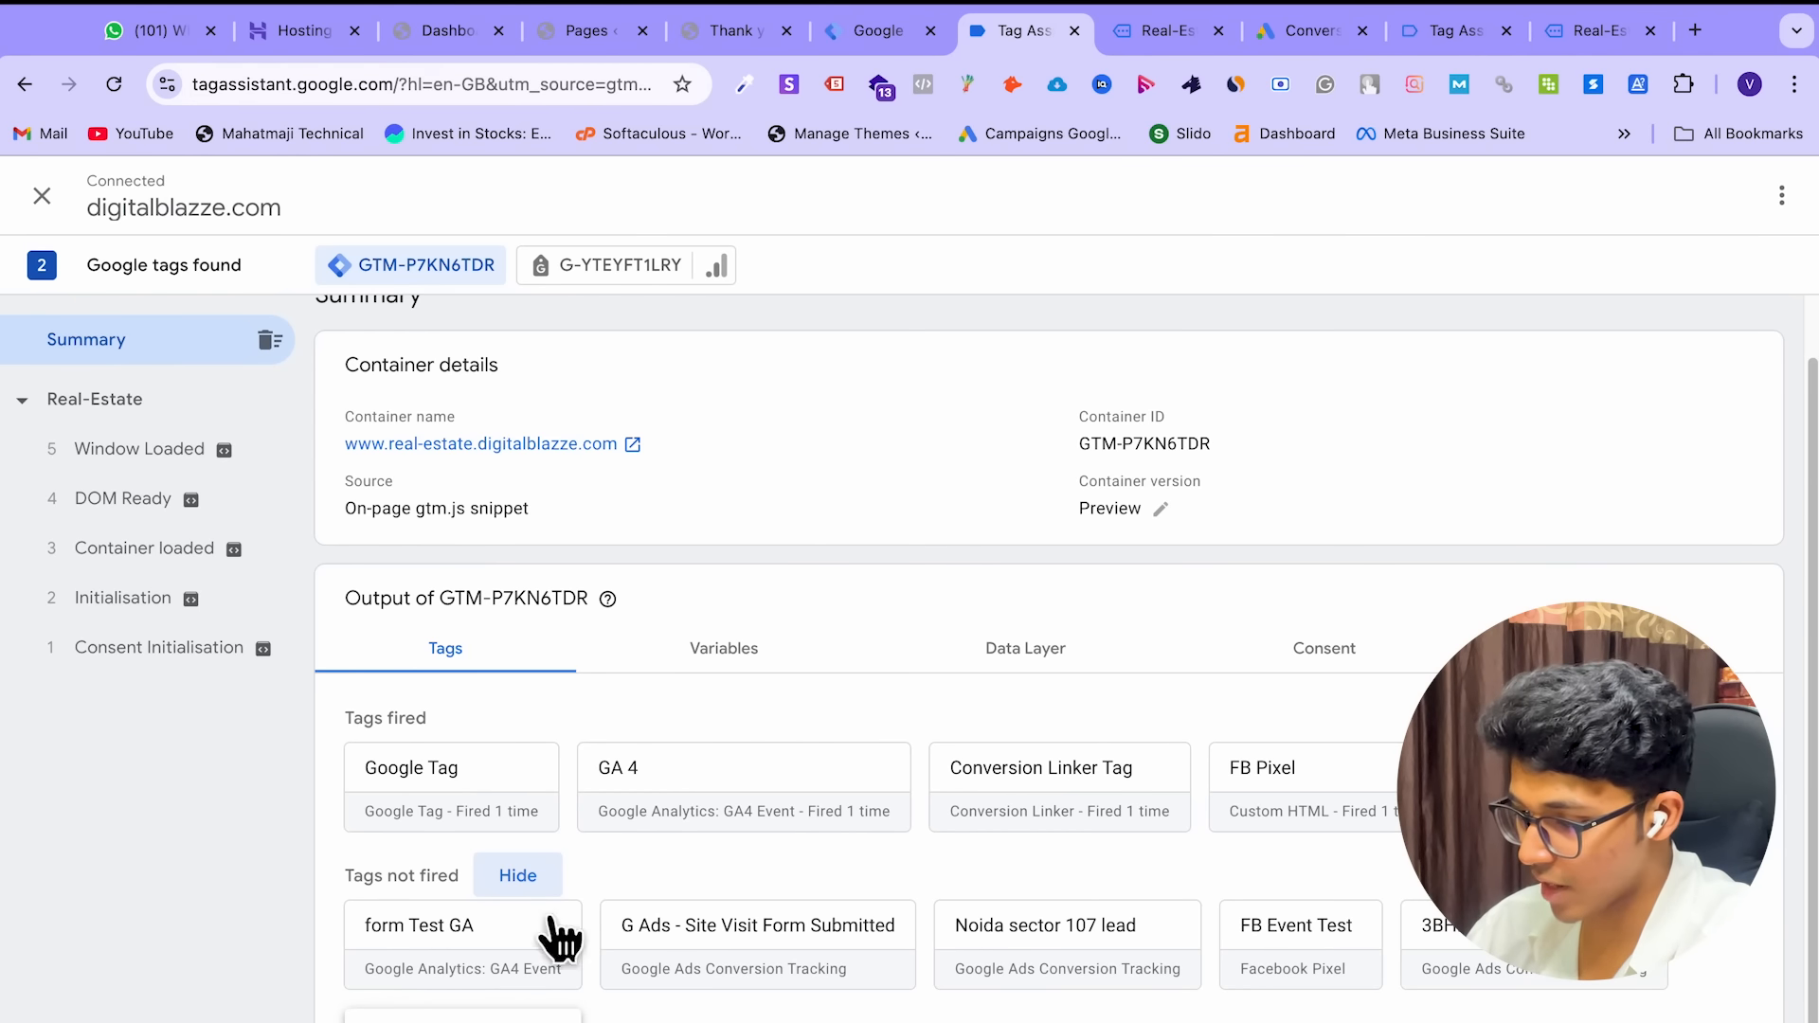
On the Real-Estate landing page, enter the enquirer's name and e-mail address in the form
click(1151, 30)
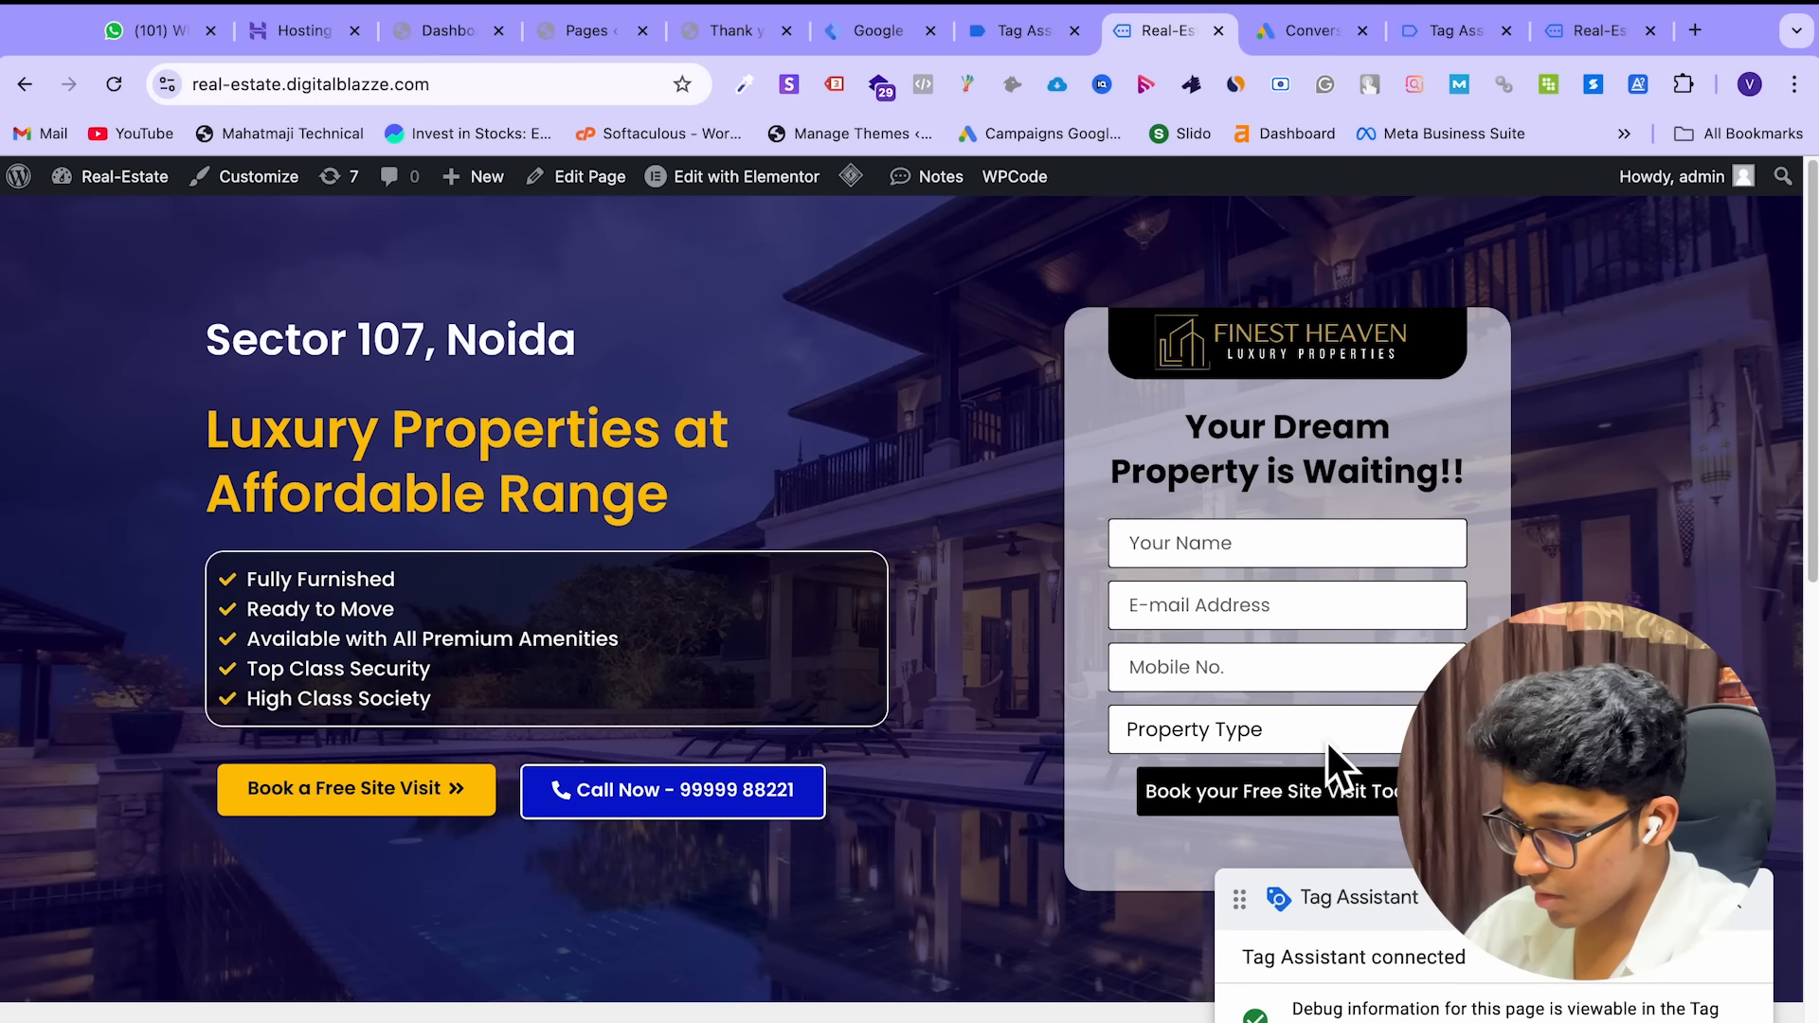
click(1248, 568)
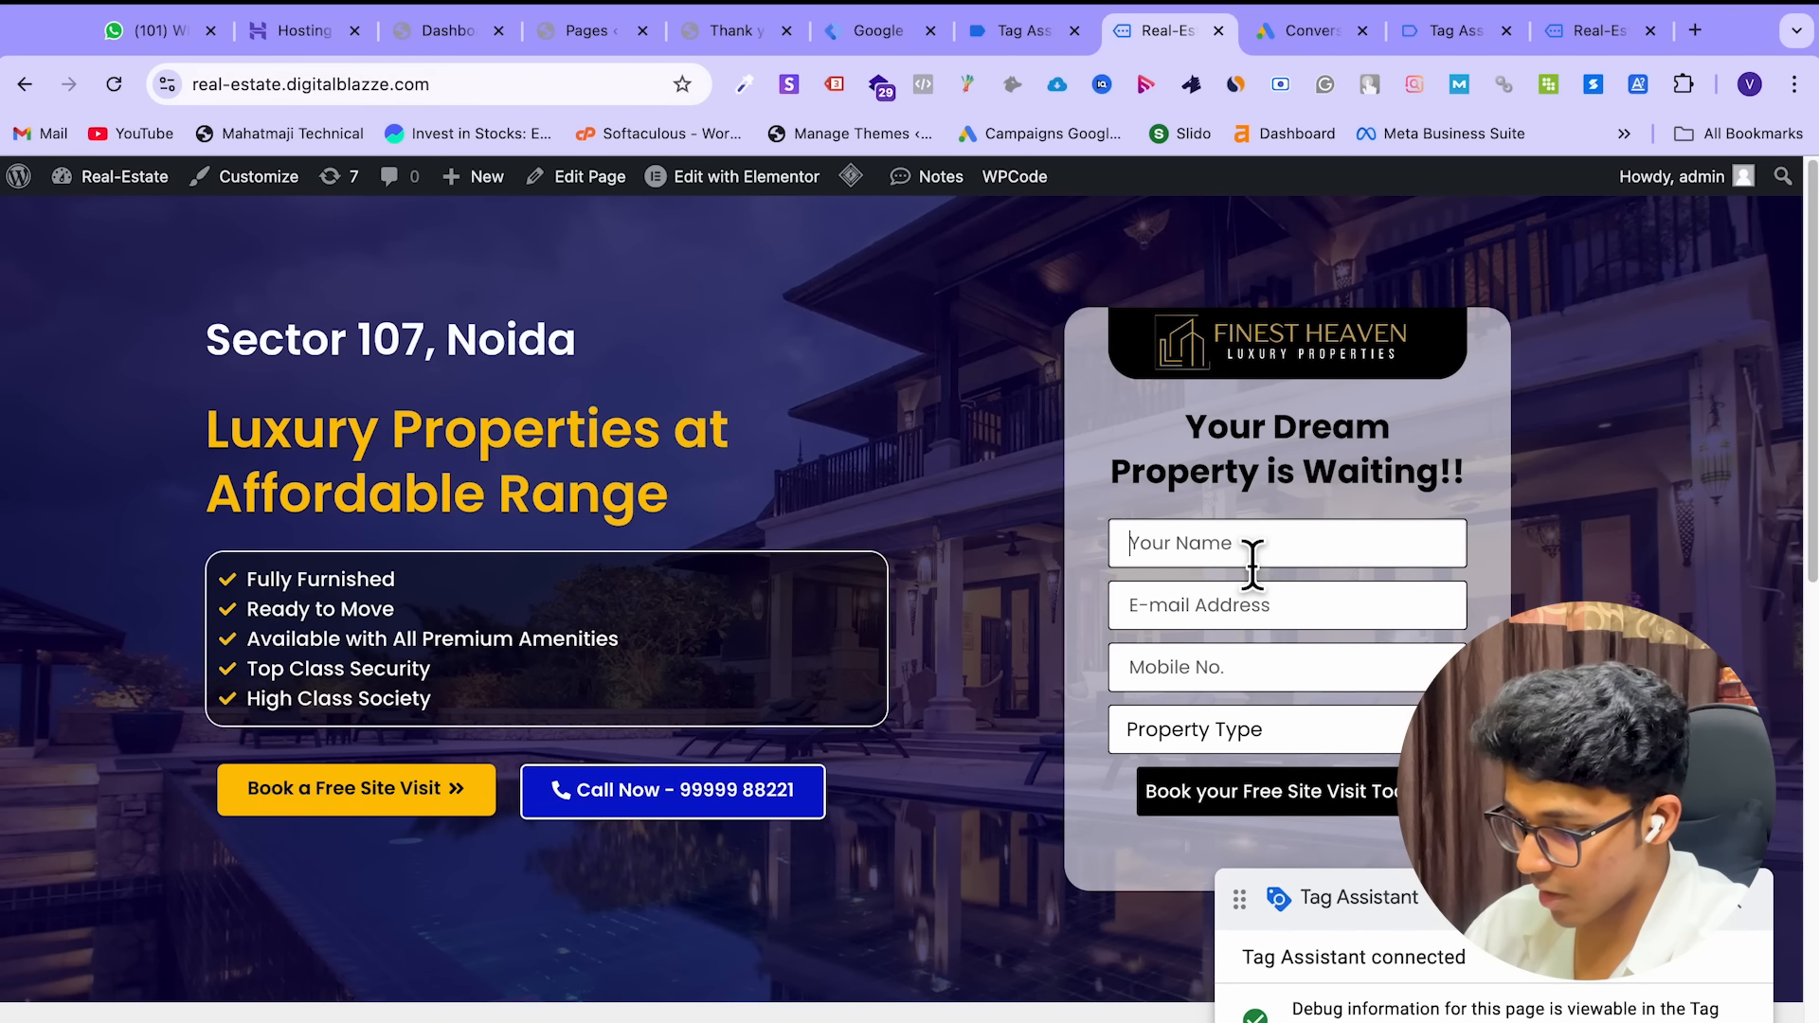
triple_click(1270, 542)
key(ctrl+c)
click(1280, 618)
key(ctrl+v)
triple_click(1281, 549)
text(vivek)
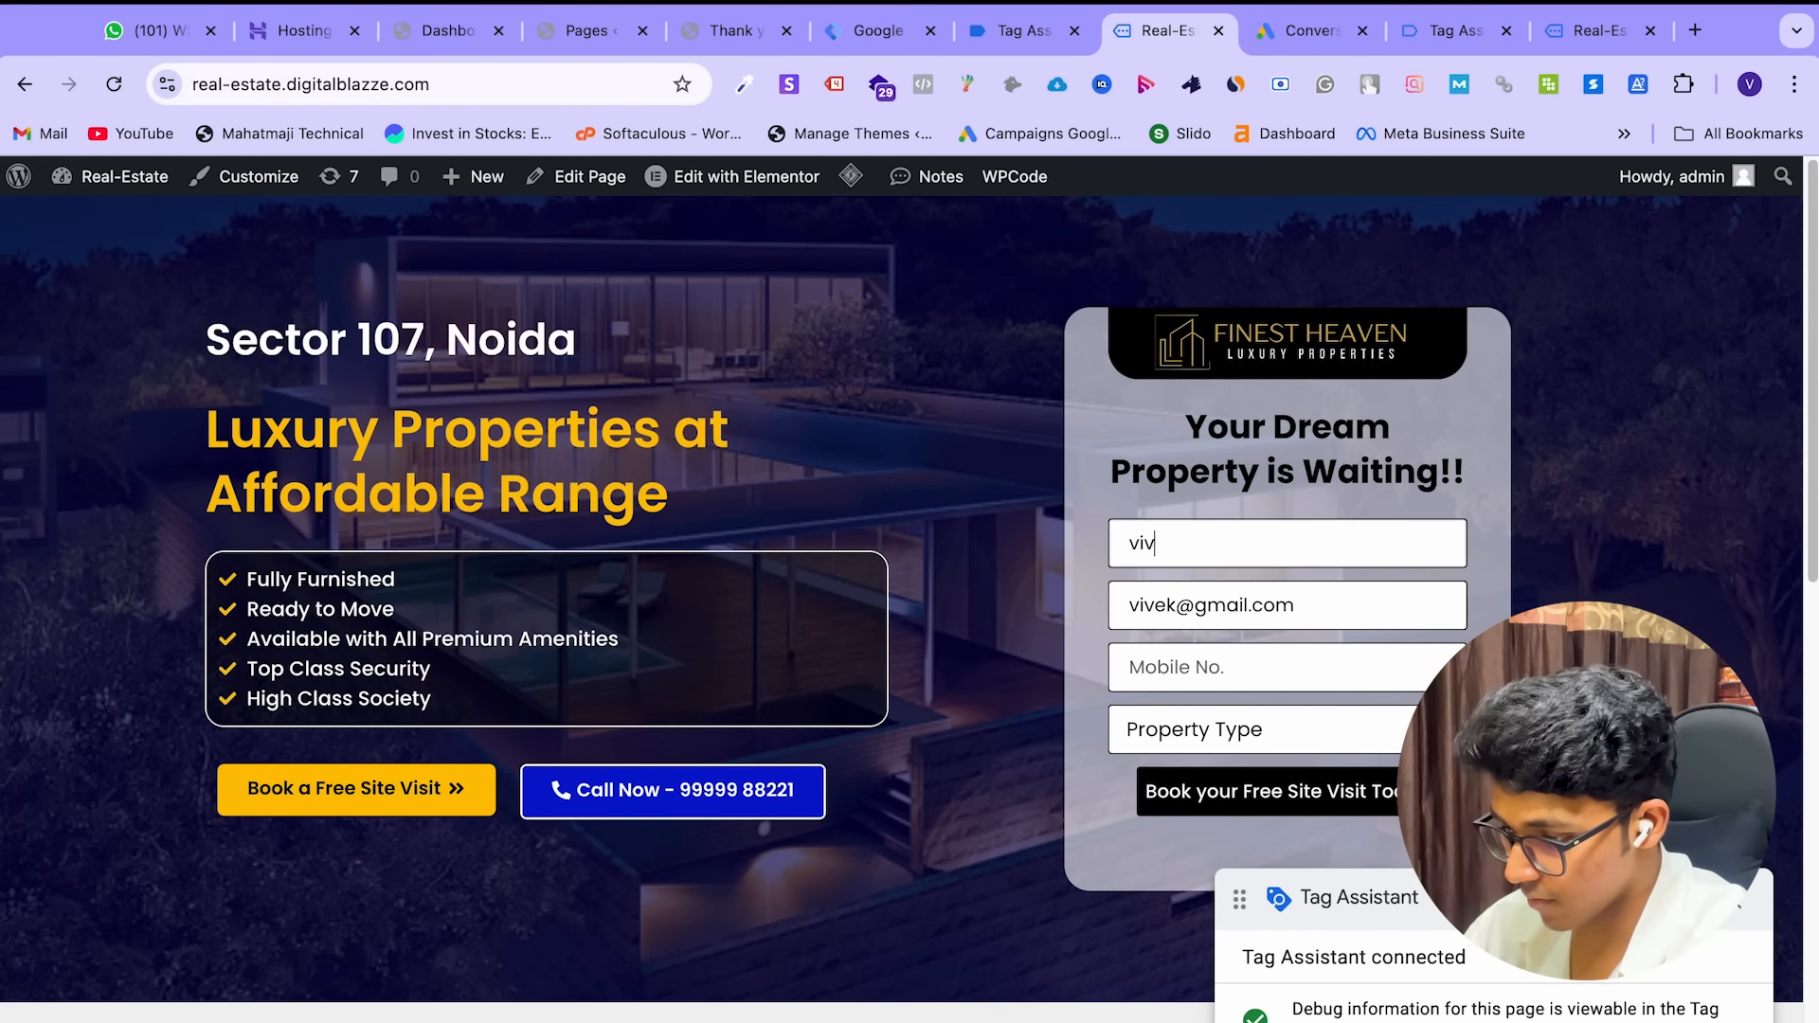
Enter a mobile number, choose 2 BHK as property type, submit, and return to Tag Assistant
click(1291, 672)
text(48)
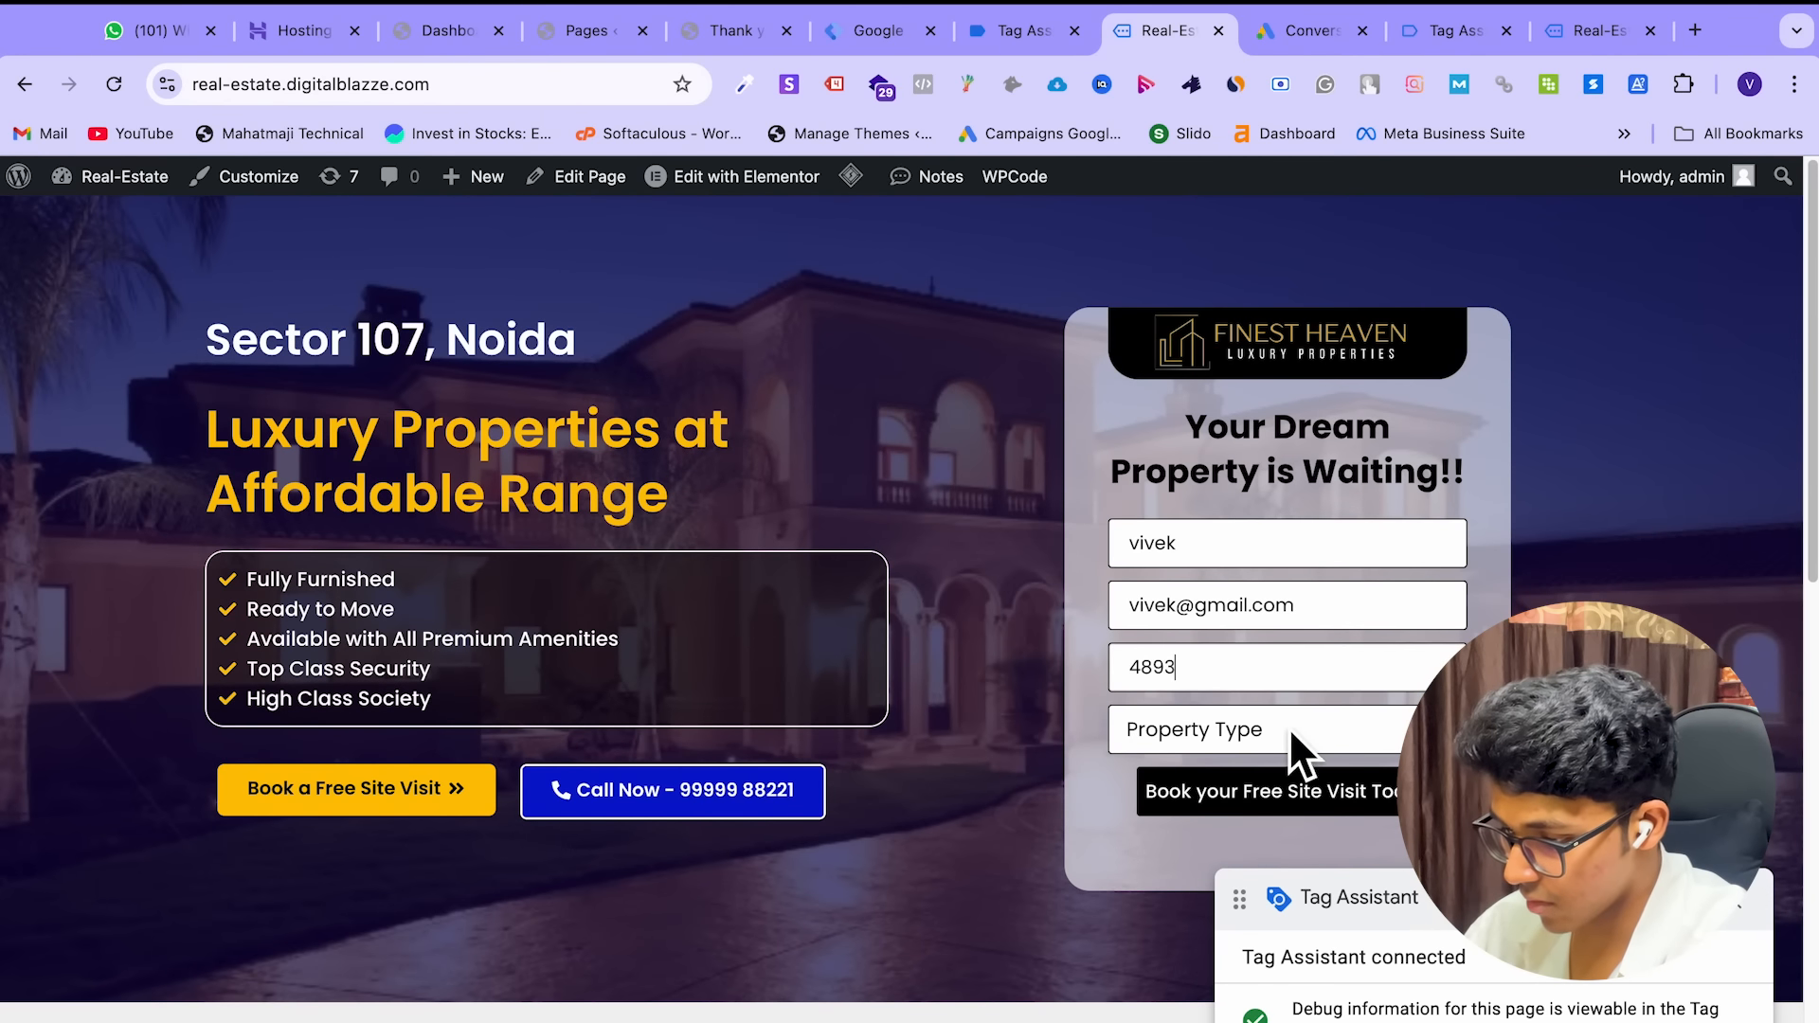
text(93)
click(1288, 729)
click(1263, 768)
click(1250, 813)
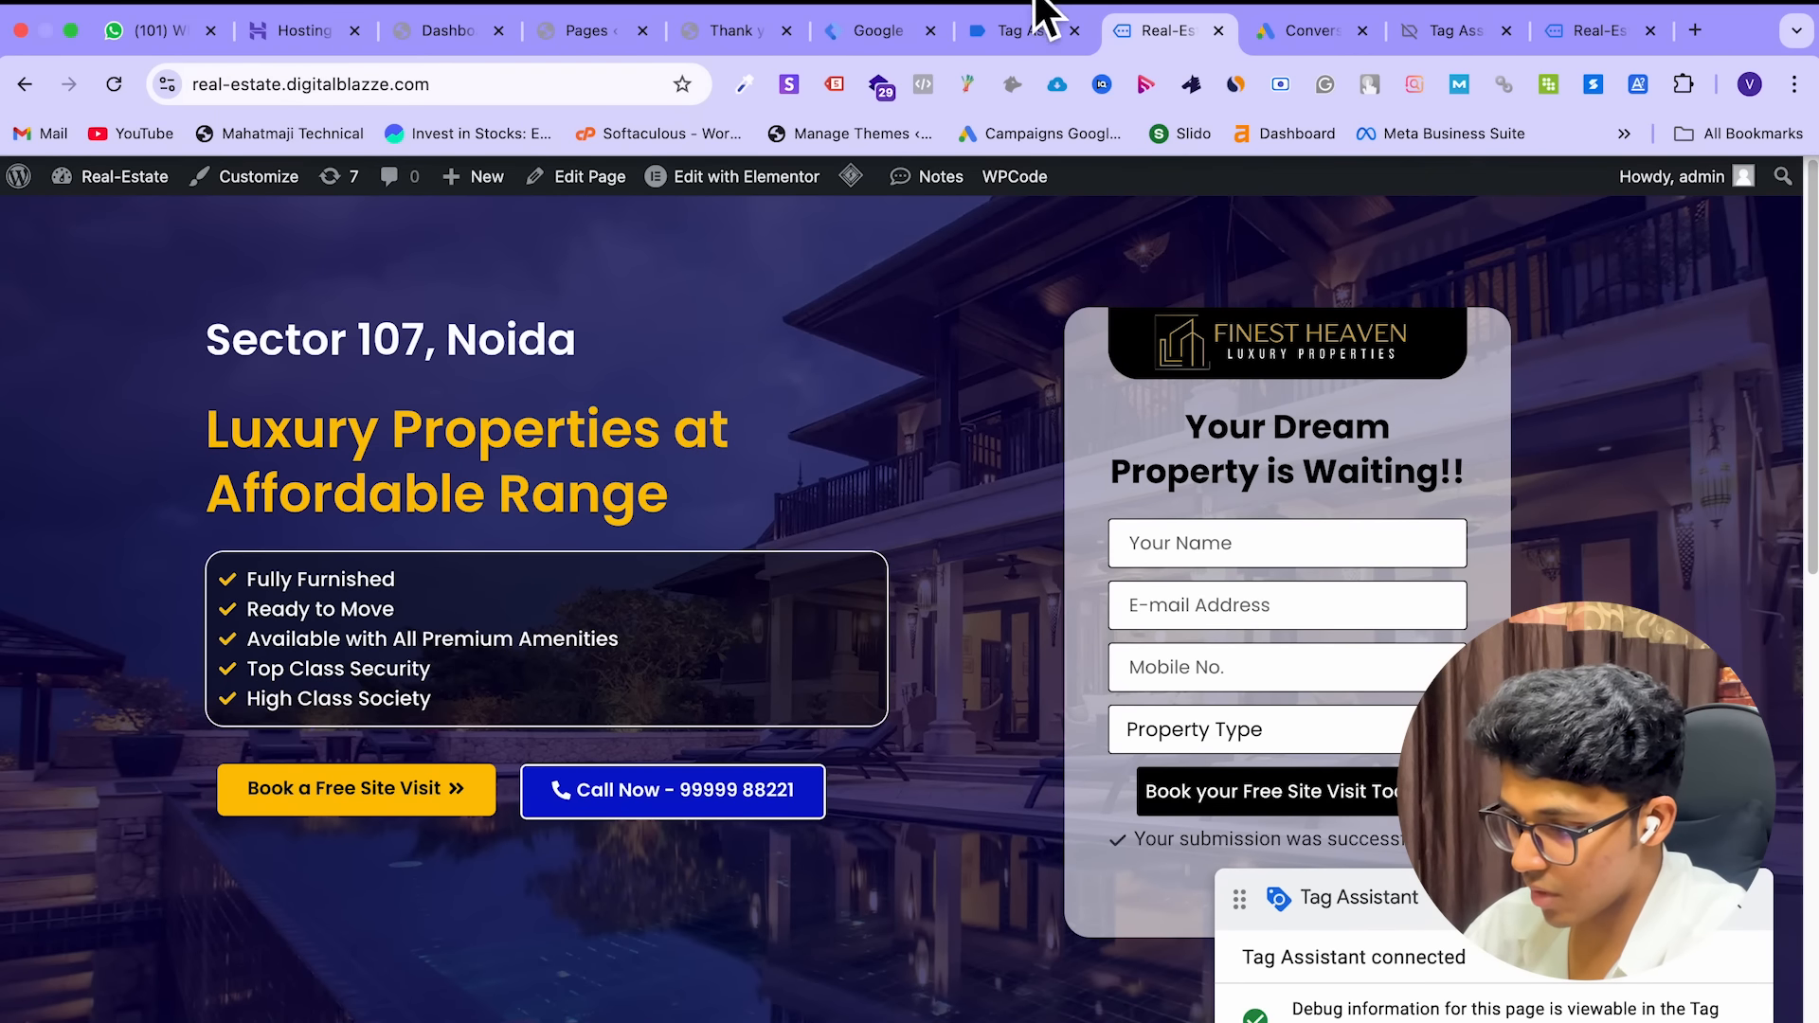
click(1023, 30)
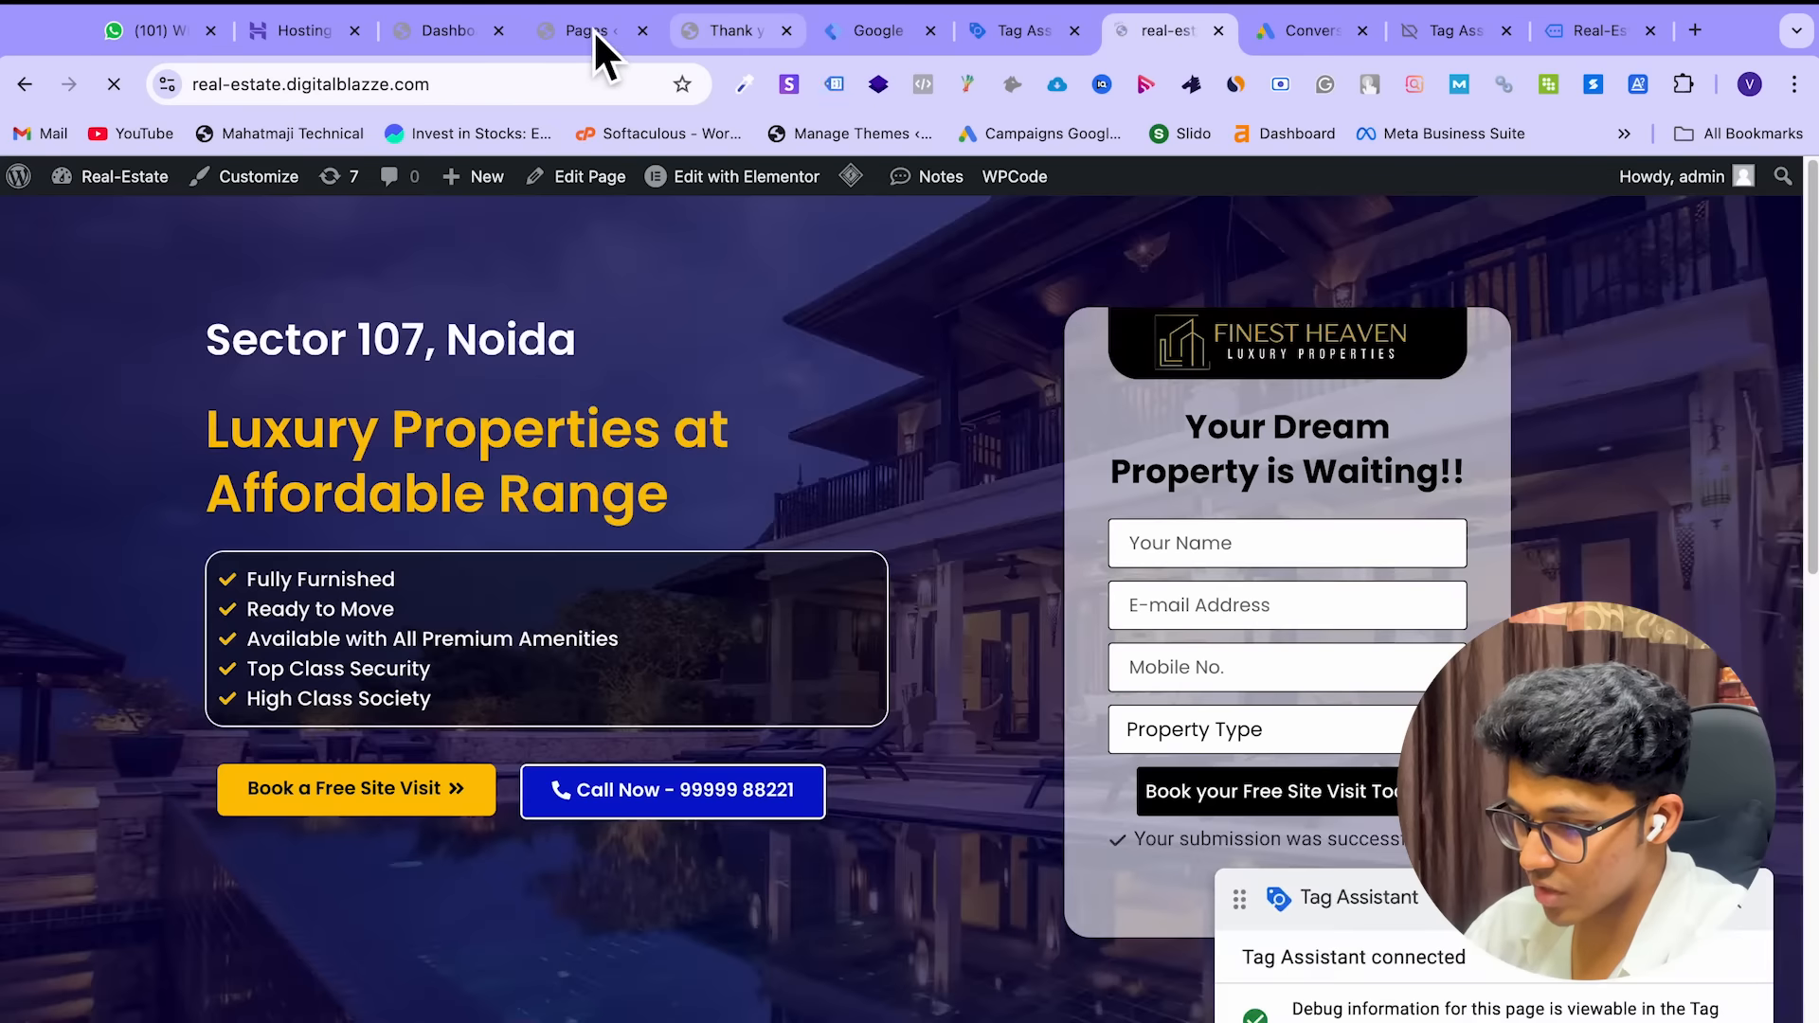
Check the thank-you page and debug session tabs before returning to the Tag Manager workspace
click(600, 33)
click(718, 32)
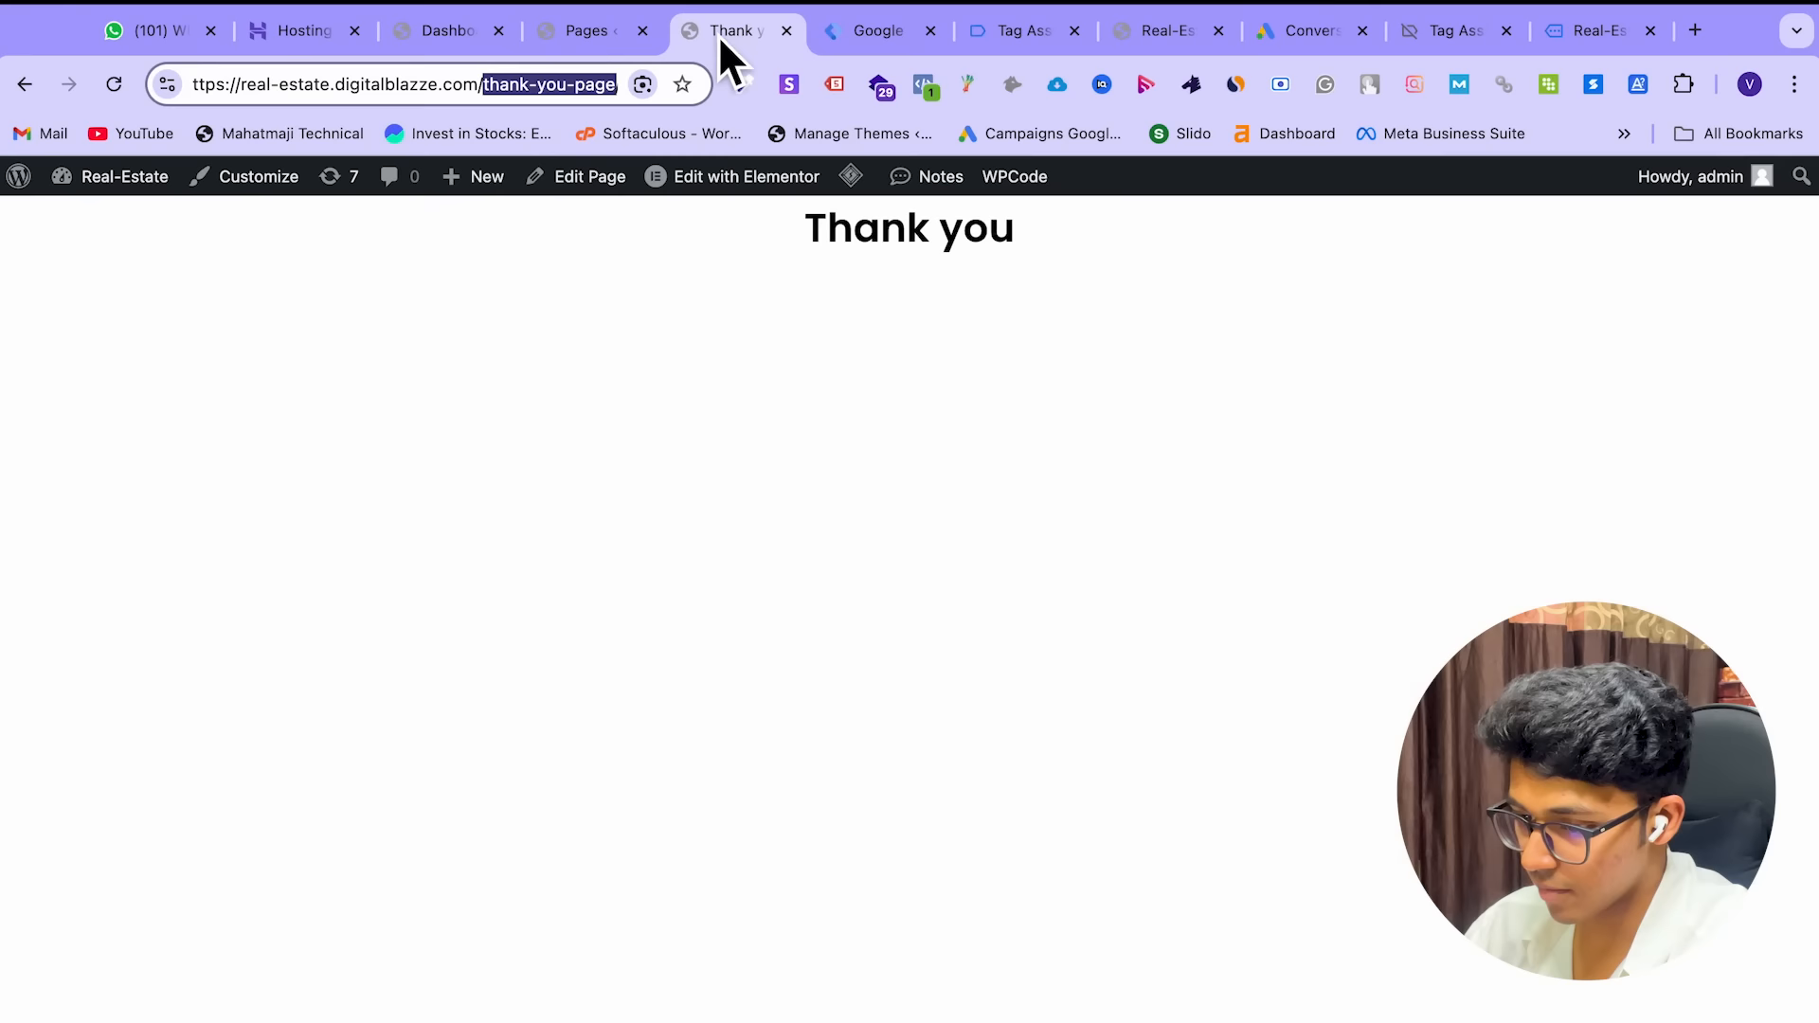
scroll(537, 400, left, 5)
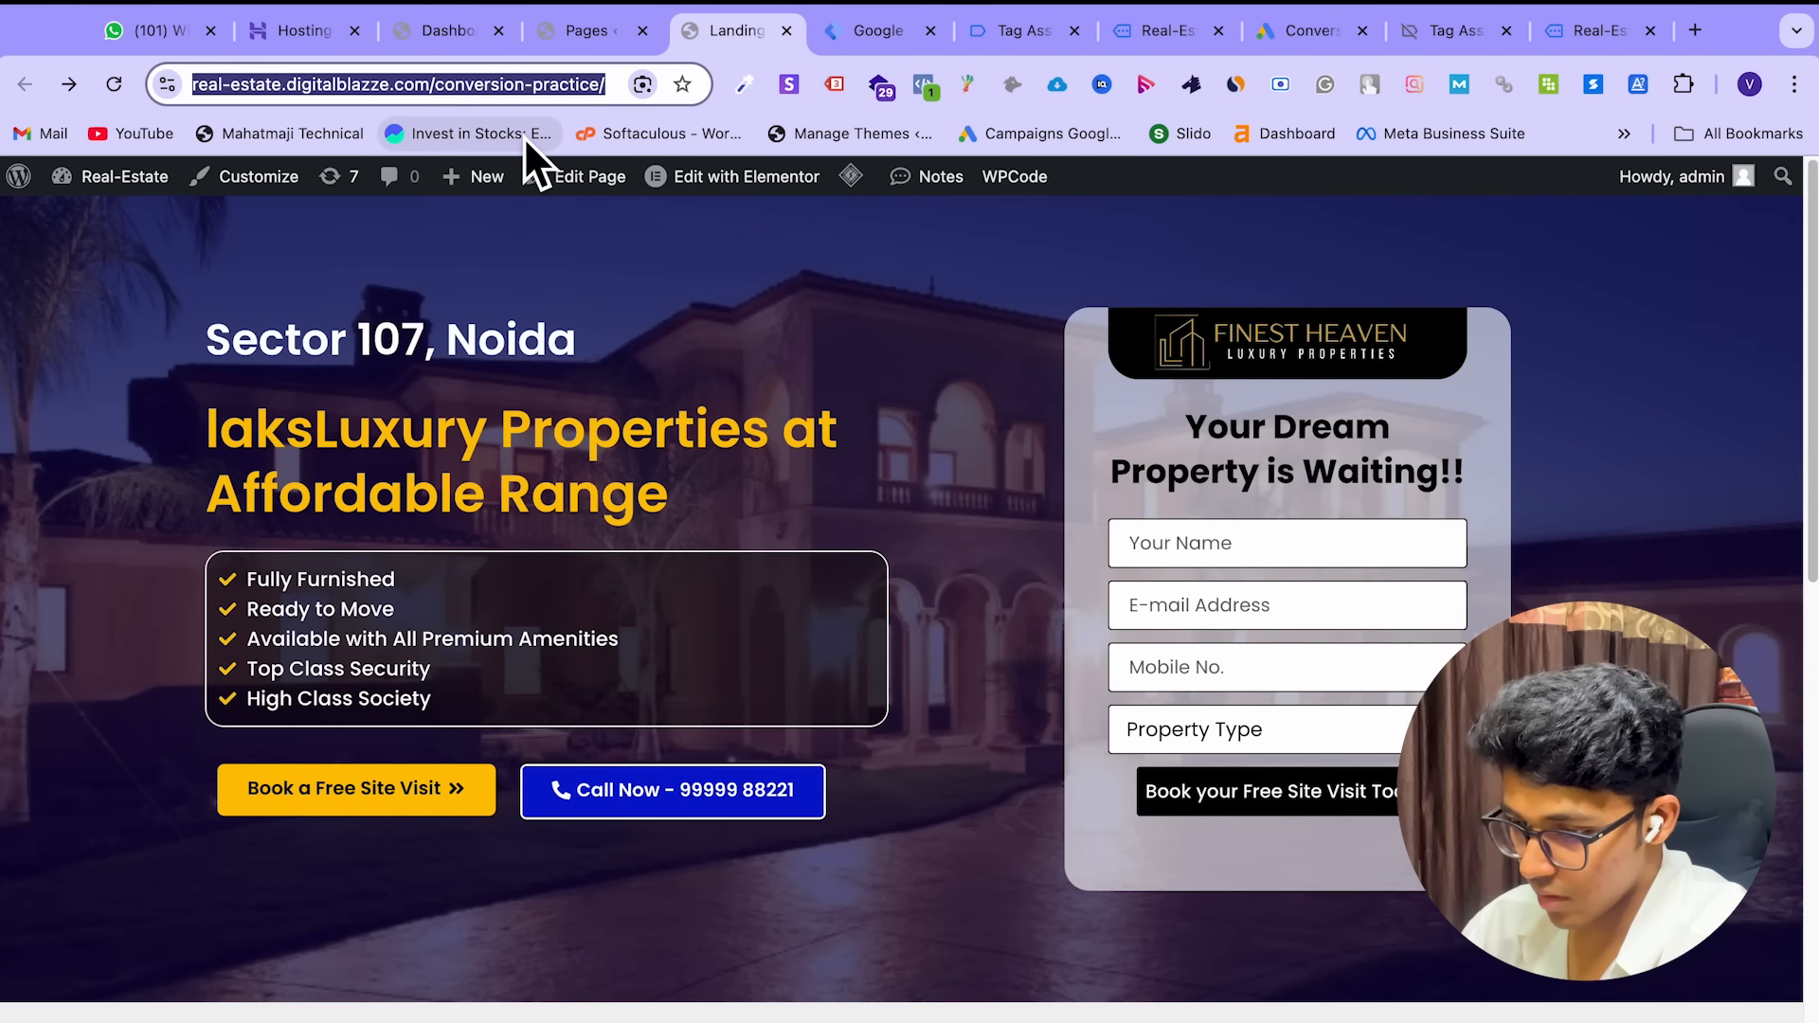
click(890, 29)
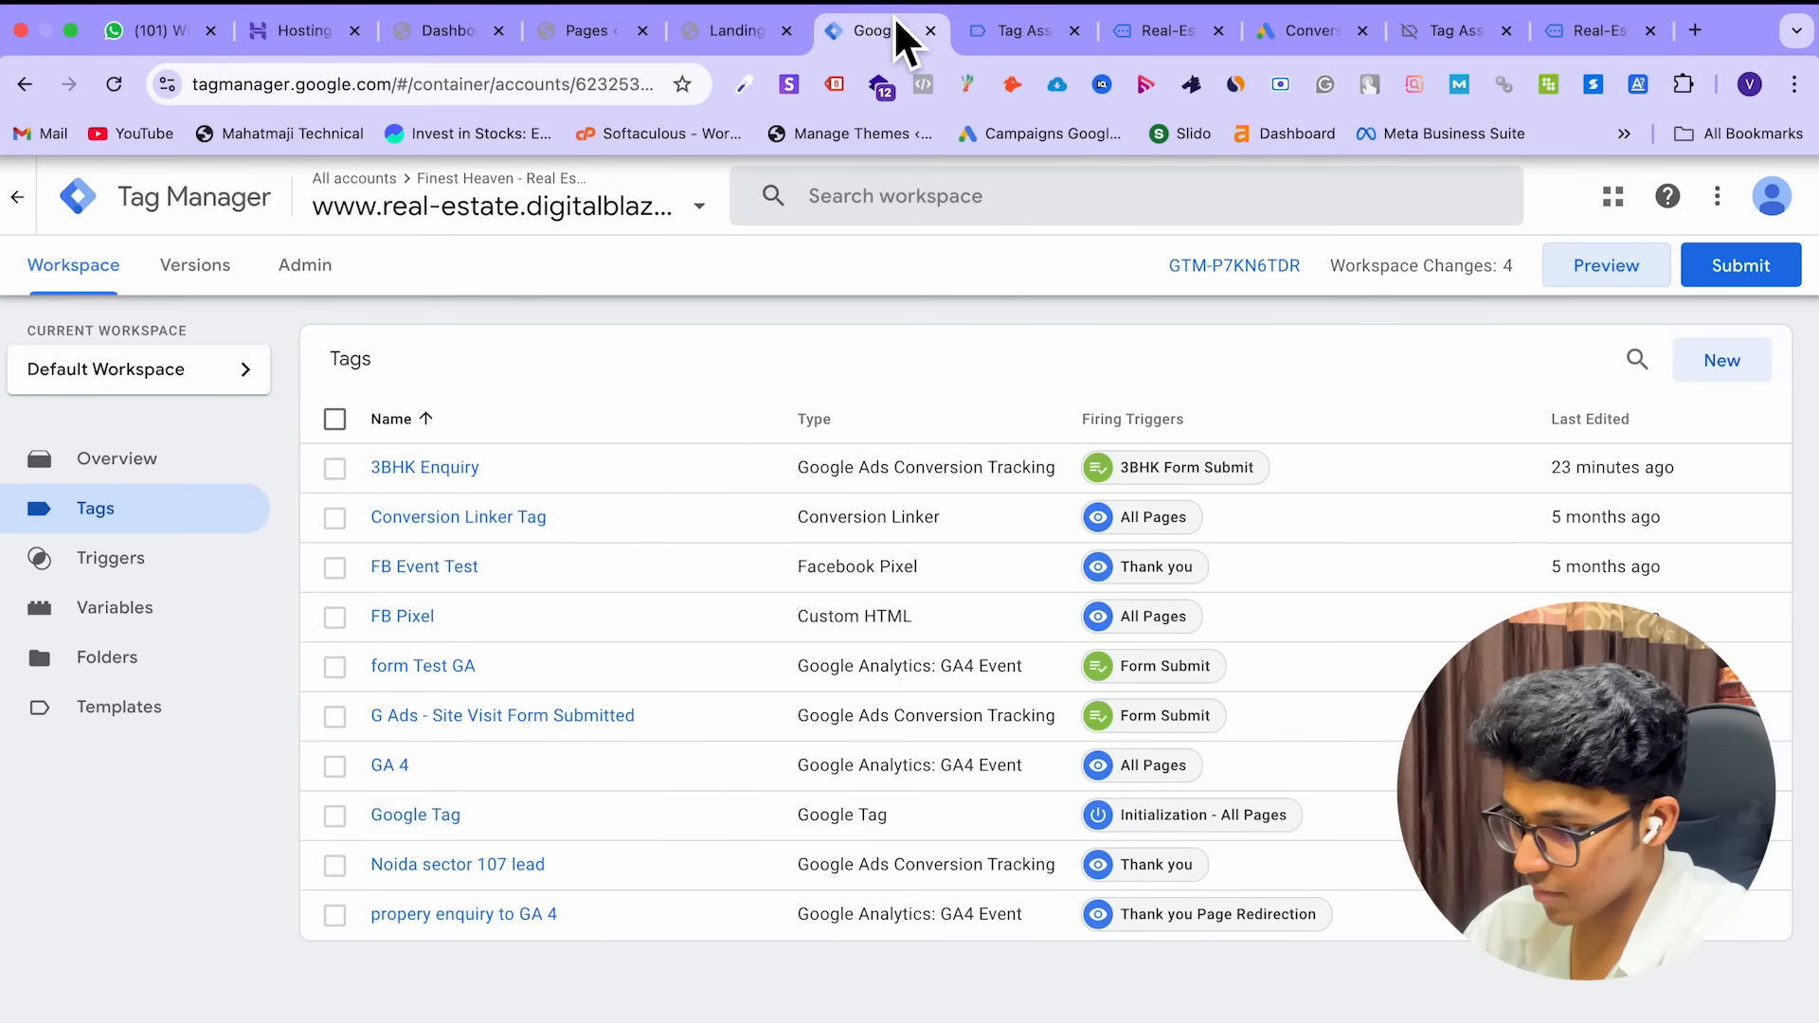
click(1018, 34)
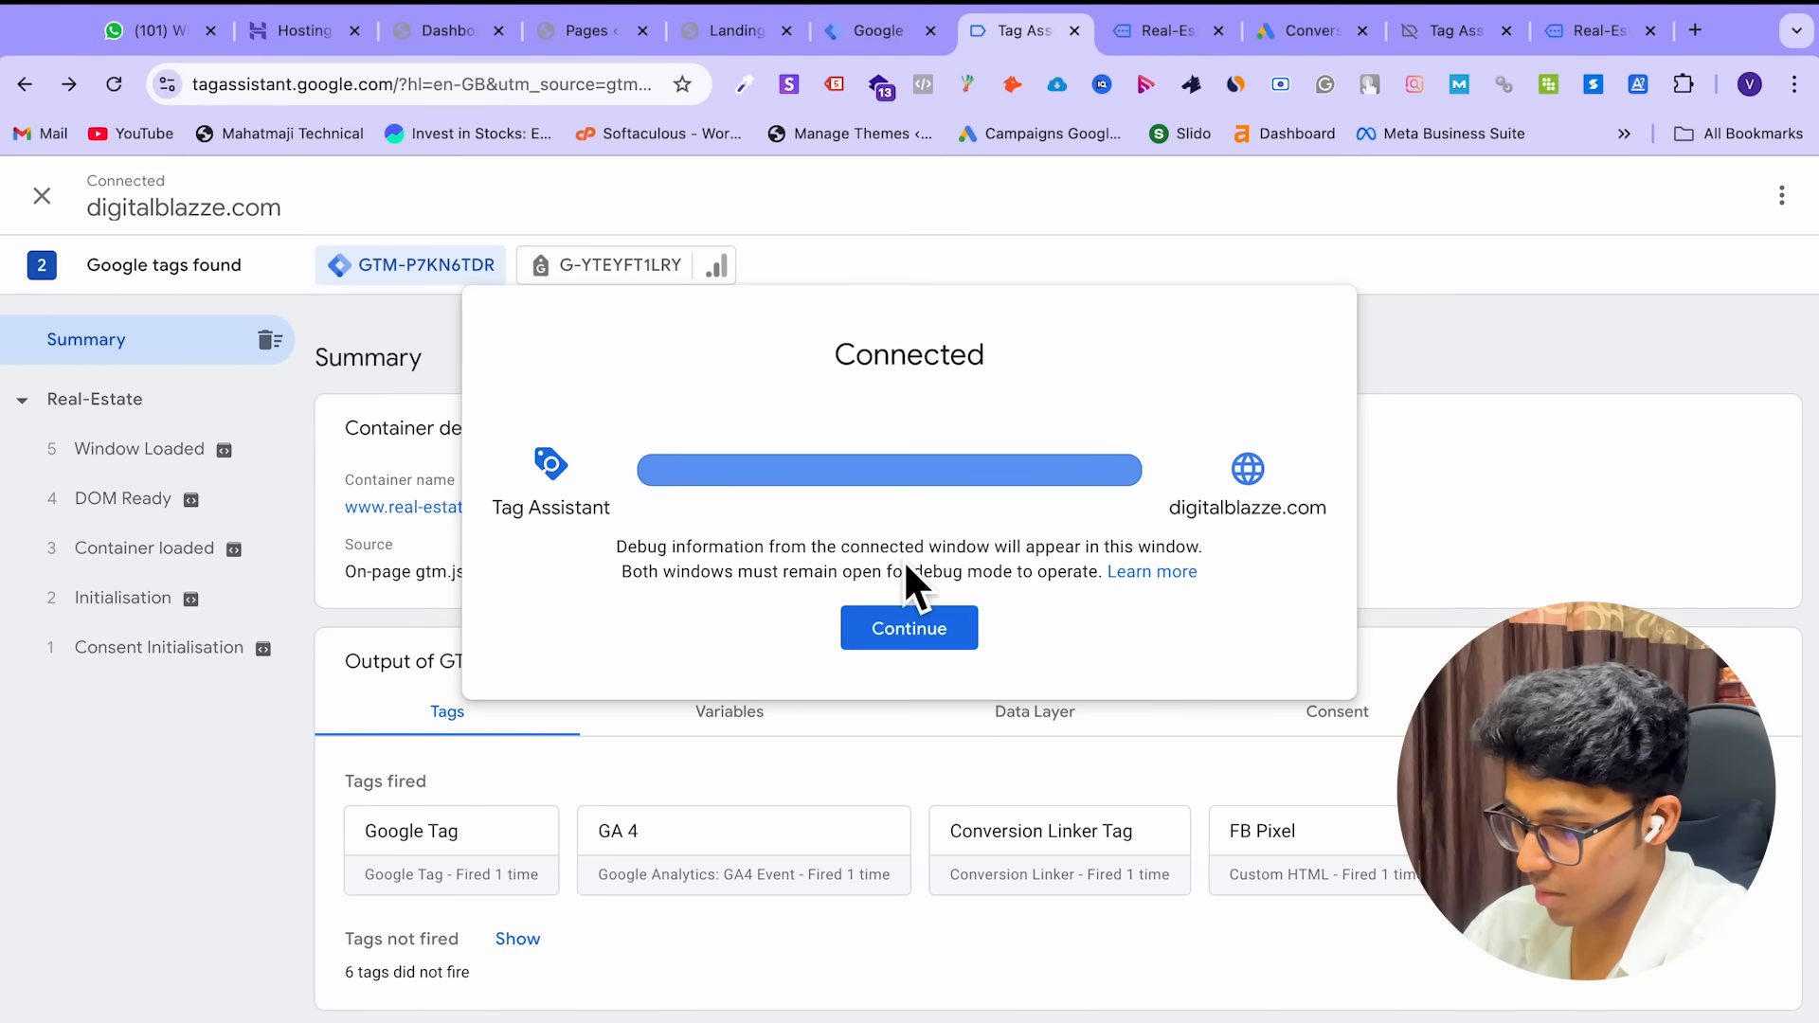
click(896, 42)
Close the old debug and Real-Estate tabs and start a new Preview session
click(1076, 30)
click(1076, 30)
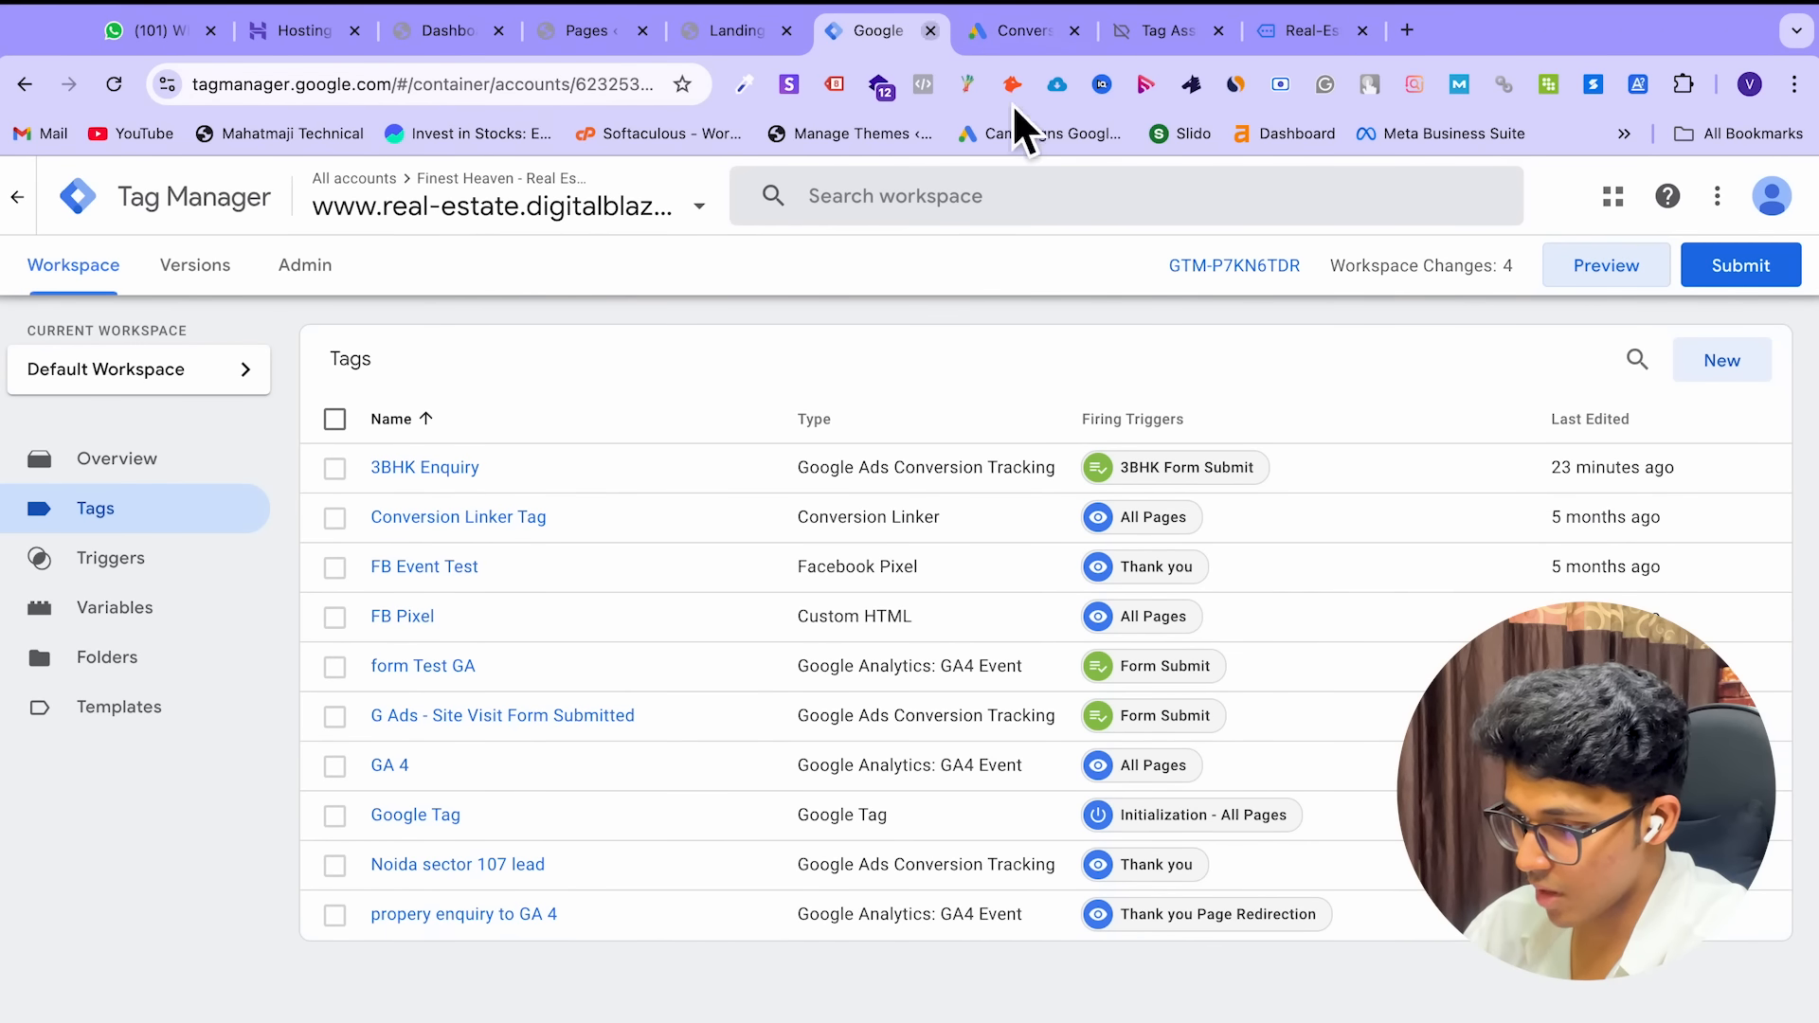
click(1609, 276)
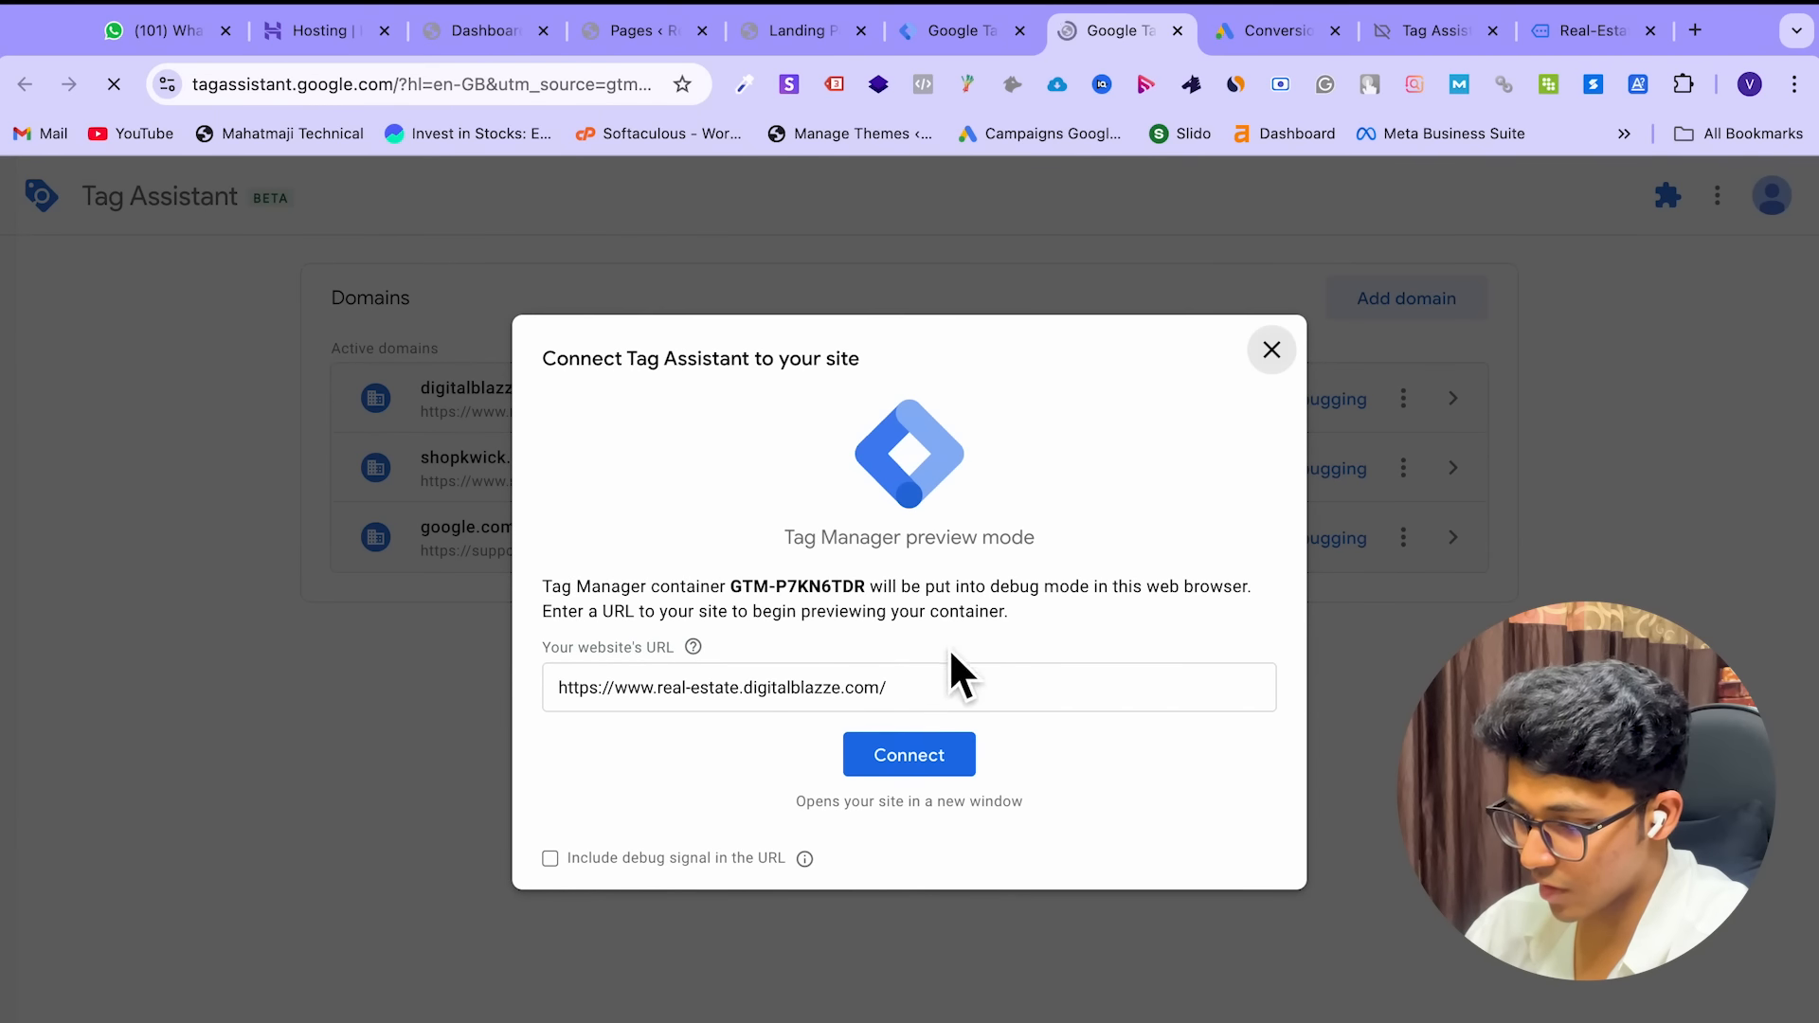
click(913, 692)
Set the preview URL to the conversion-practice page and connect Tag Assistant to it
key(ctrl+a)
text(https://real-estate.digitalblazze.com/conversion-practice/)
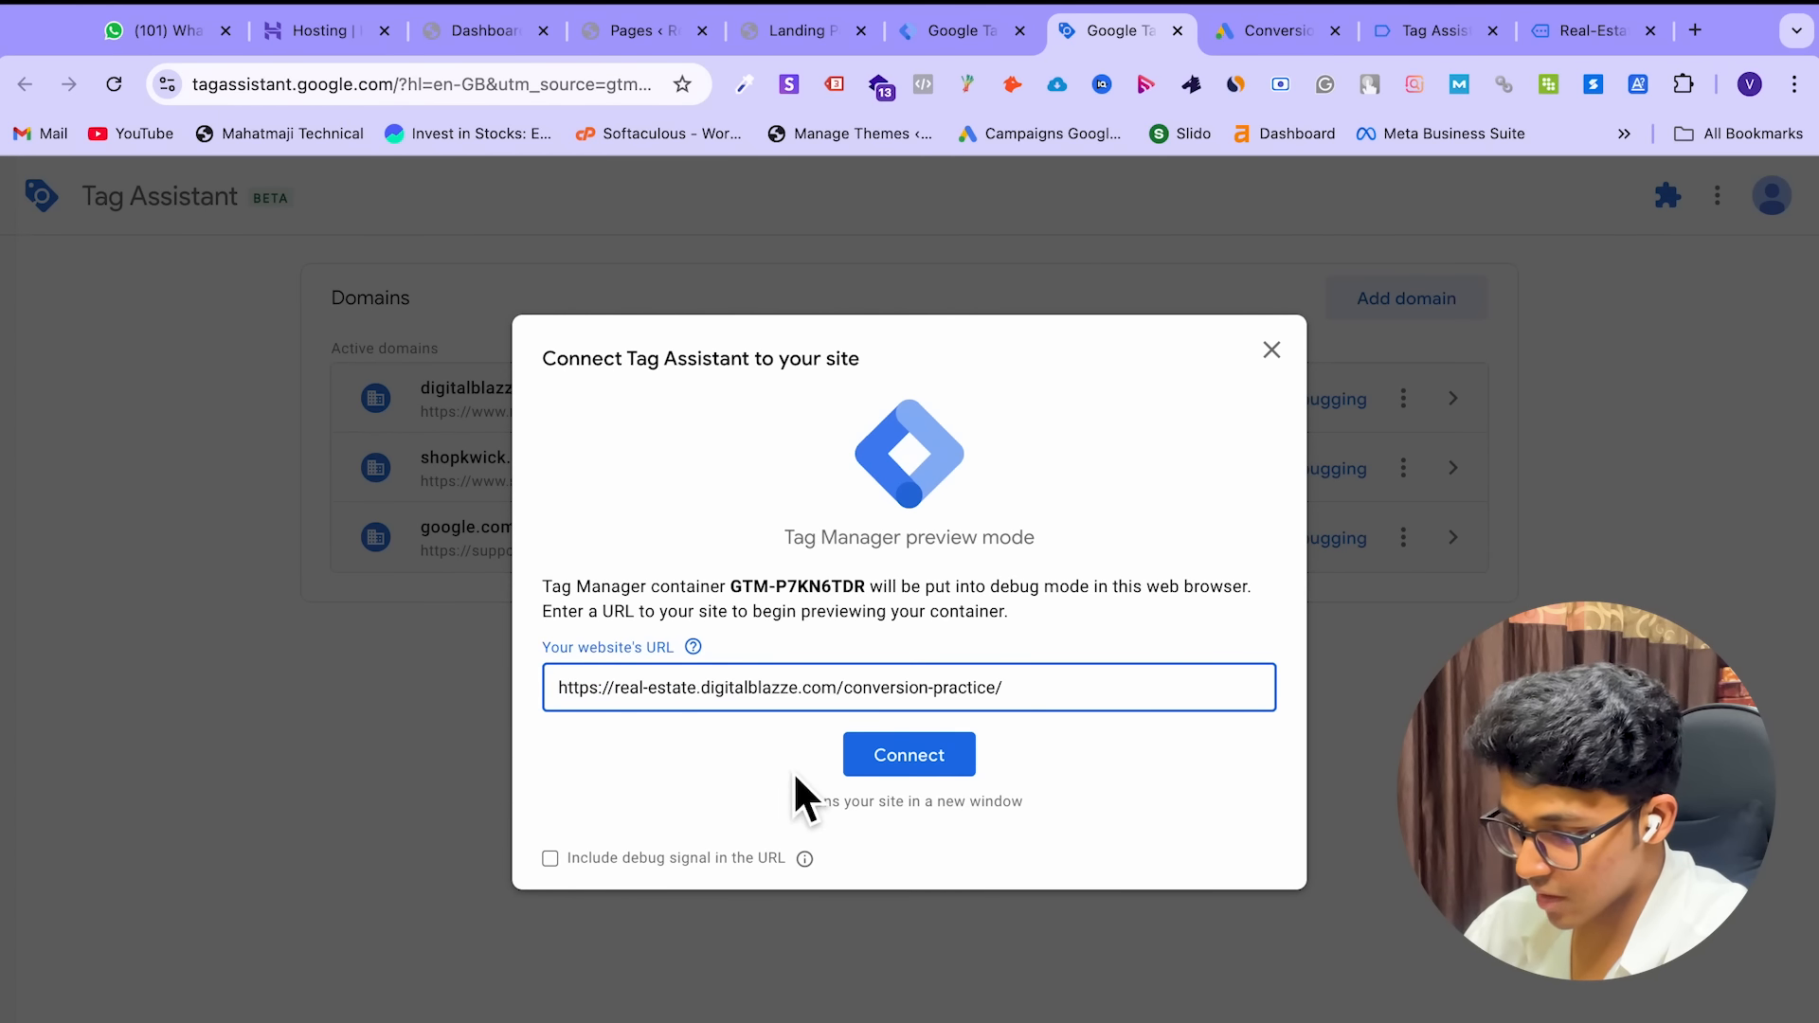
click(913, 766)
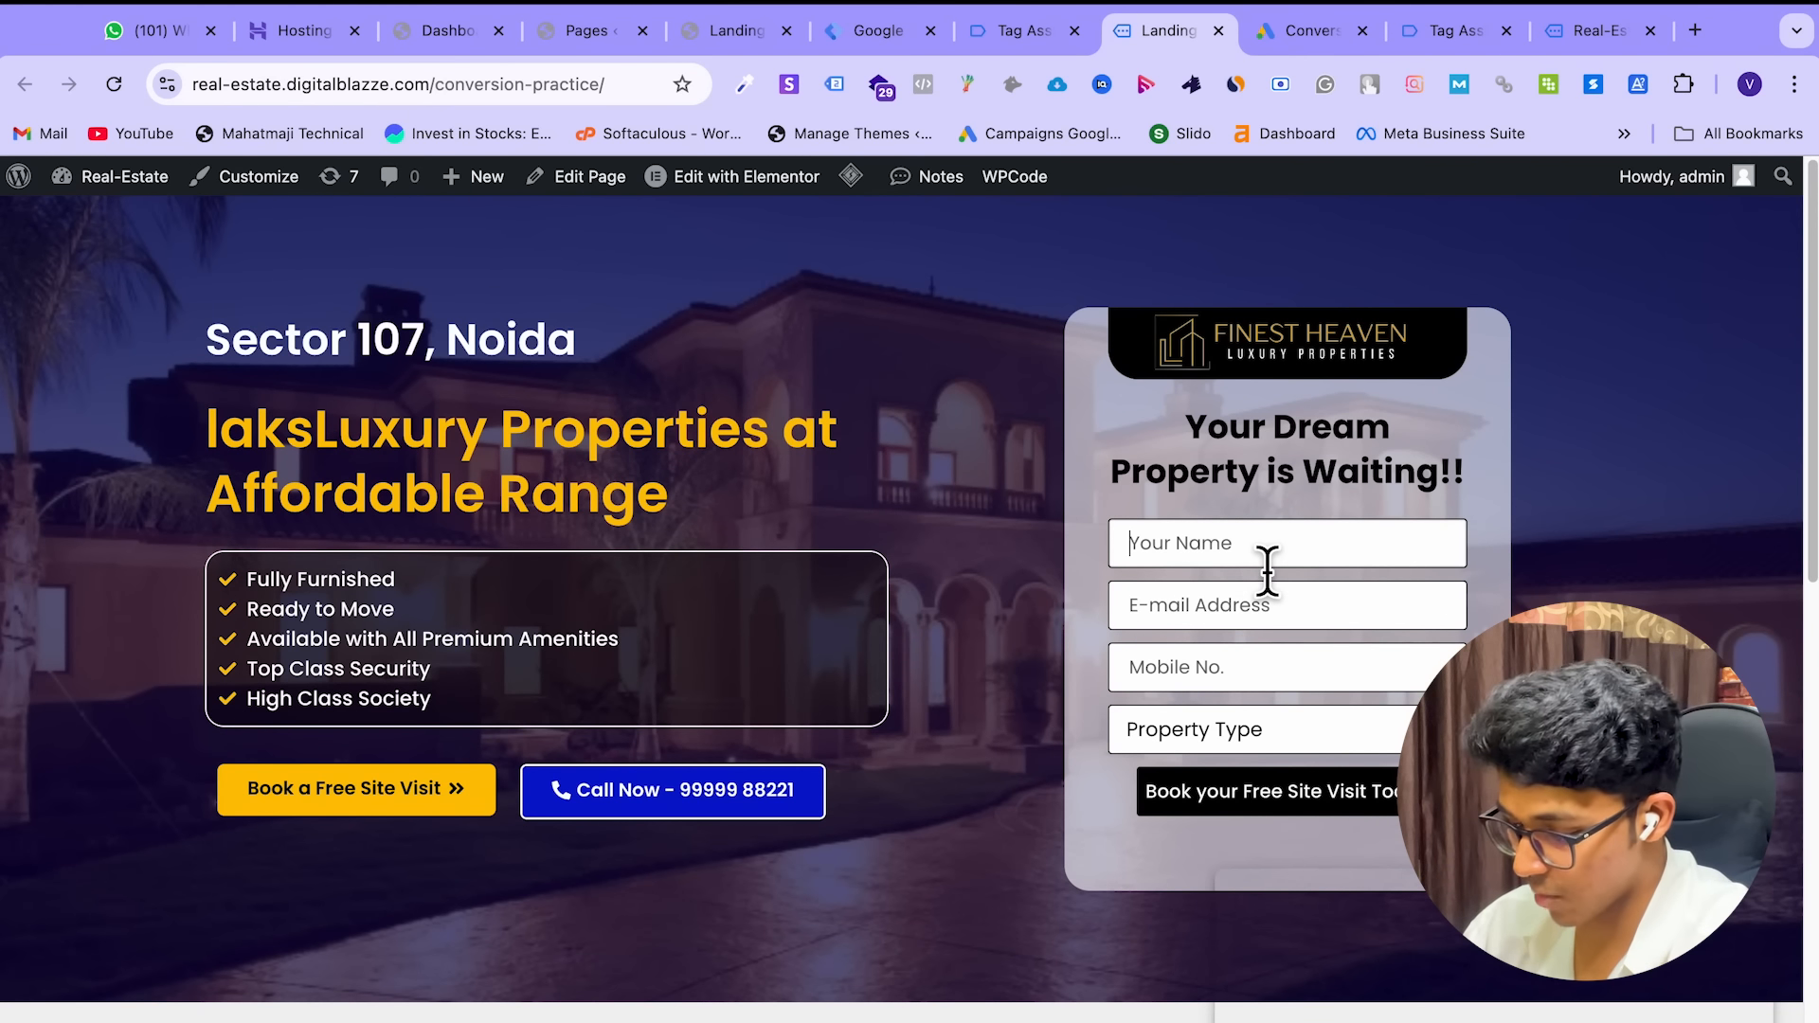
Fill the enquiry form with a name, e-mail, mobile number and 2 BHK, then submit it
text(Vi)
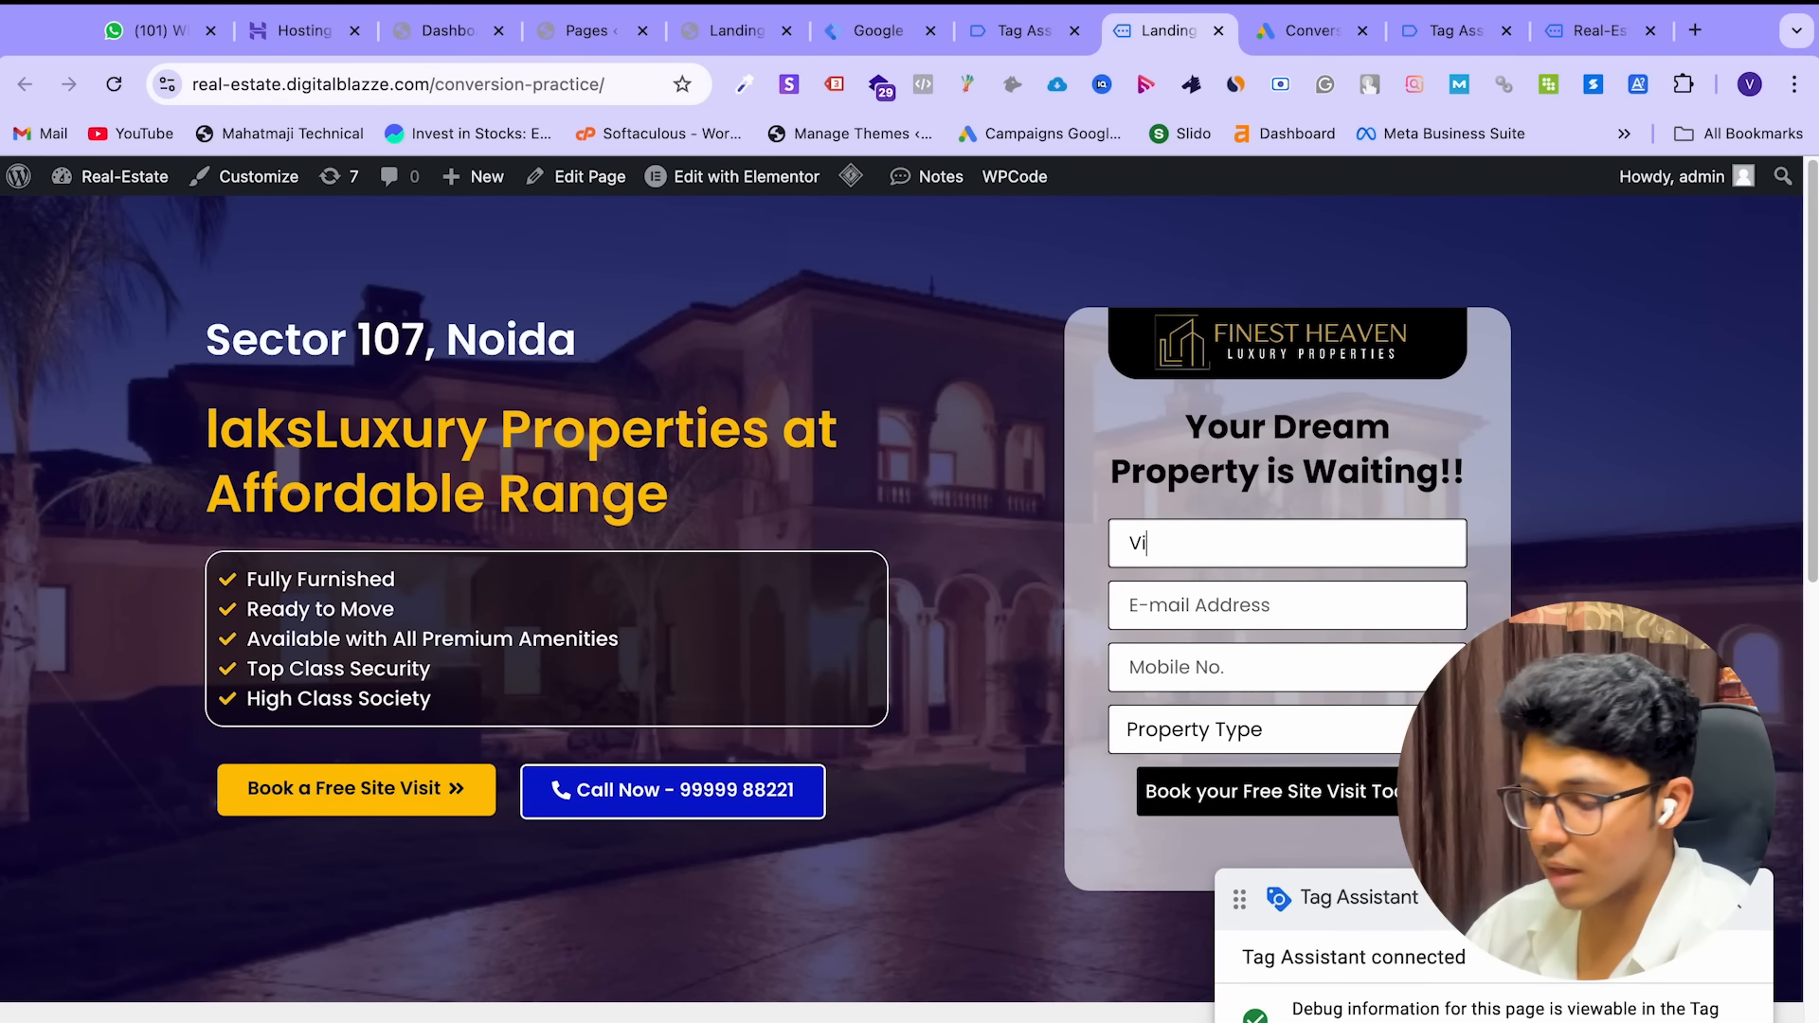
text(vek)
click(1250, 625)
text(vi)
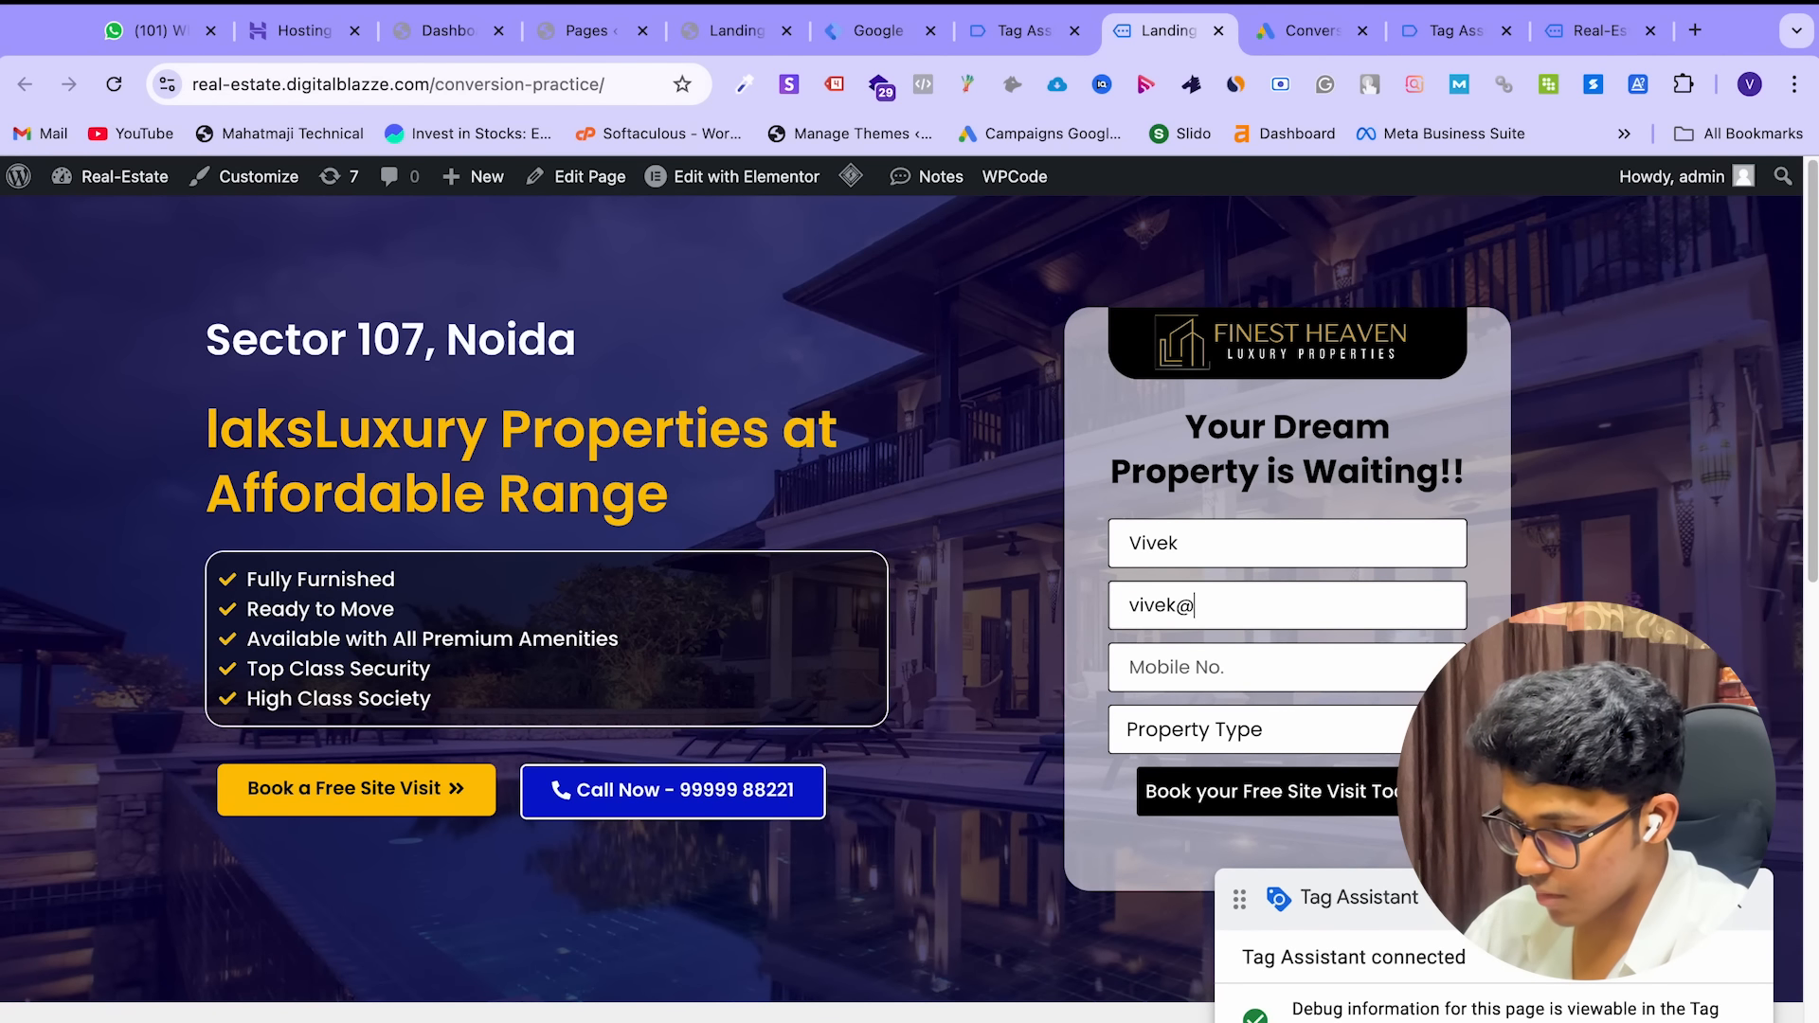
click(1233, 672)
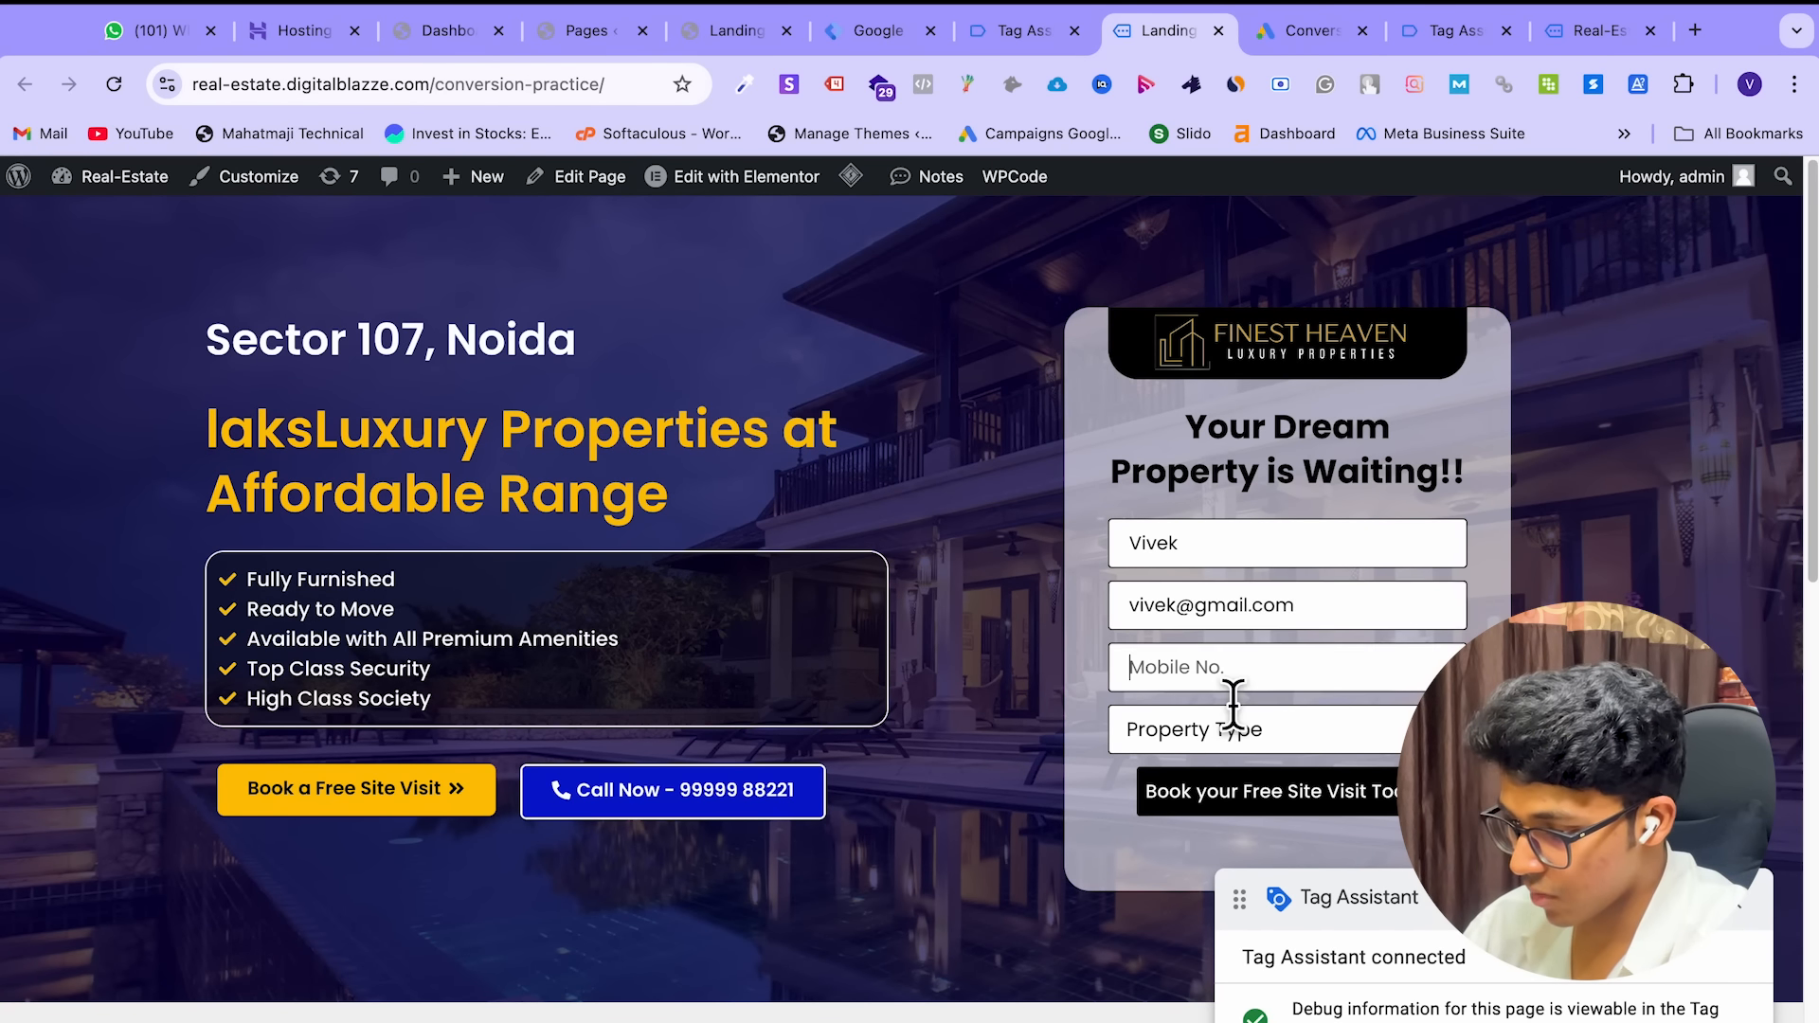
text(48ui3o)
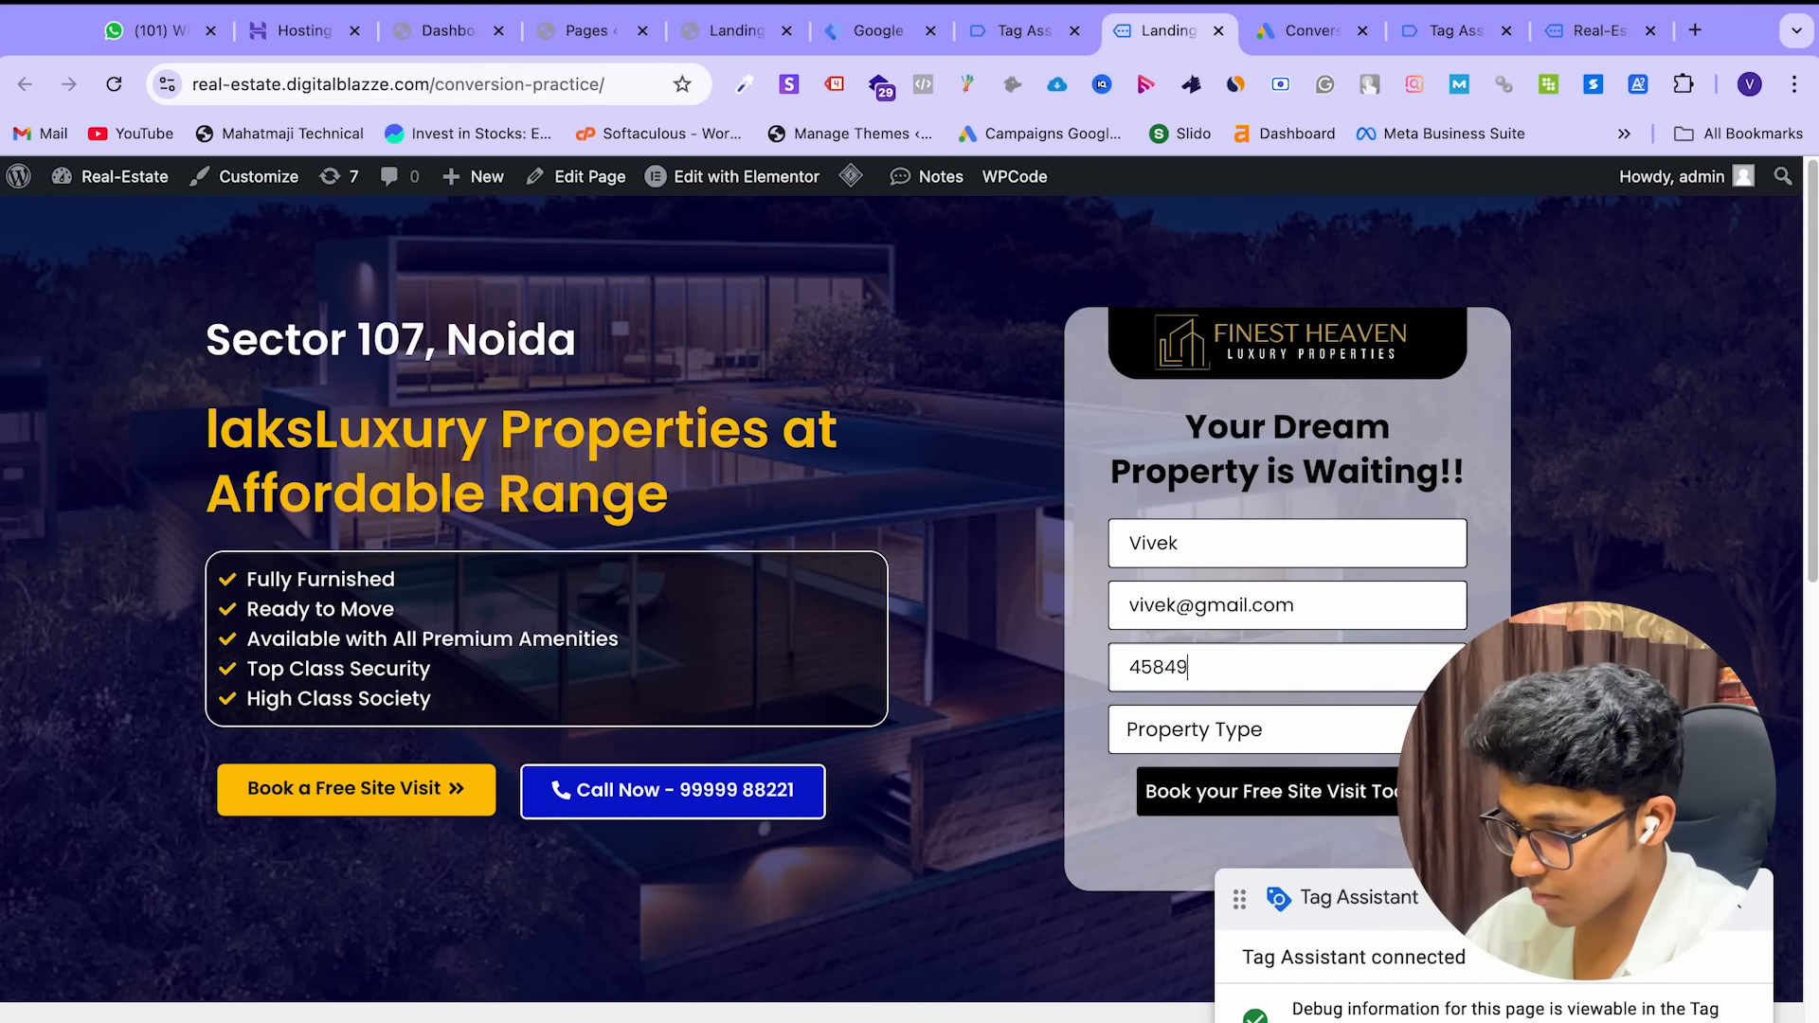
click(1225, 745)
click(1220, 772)
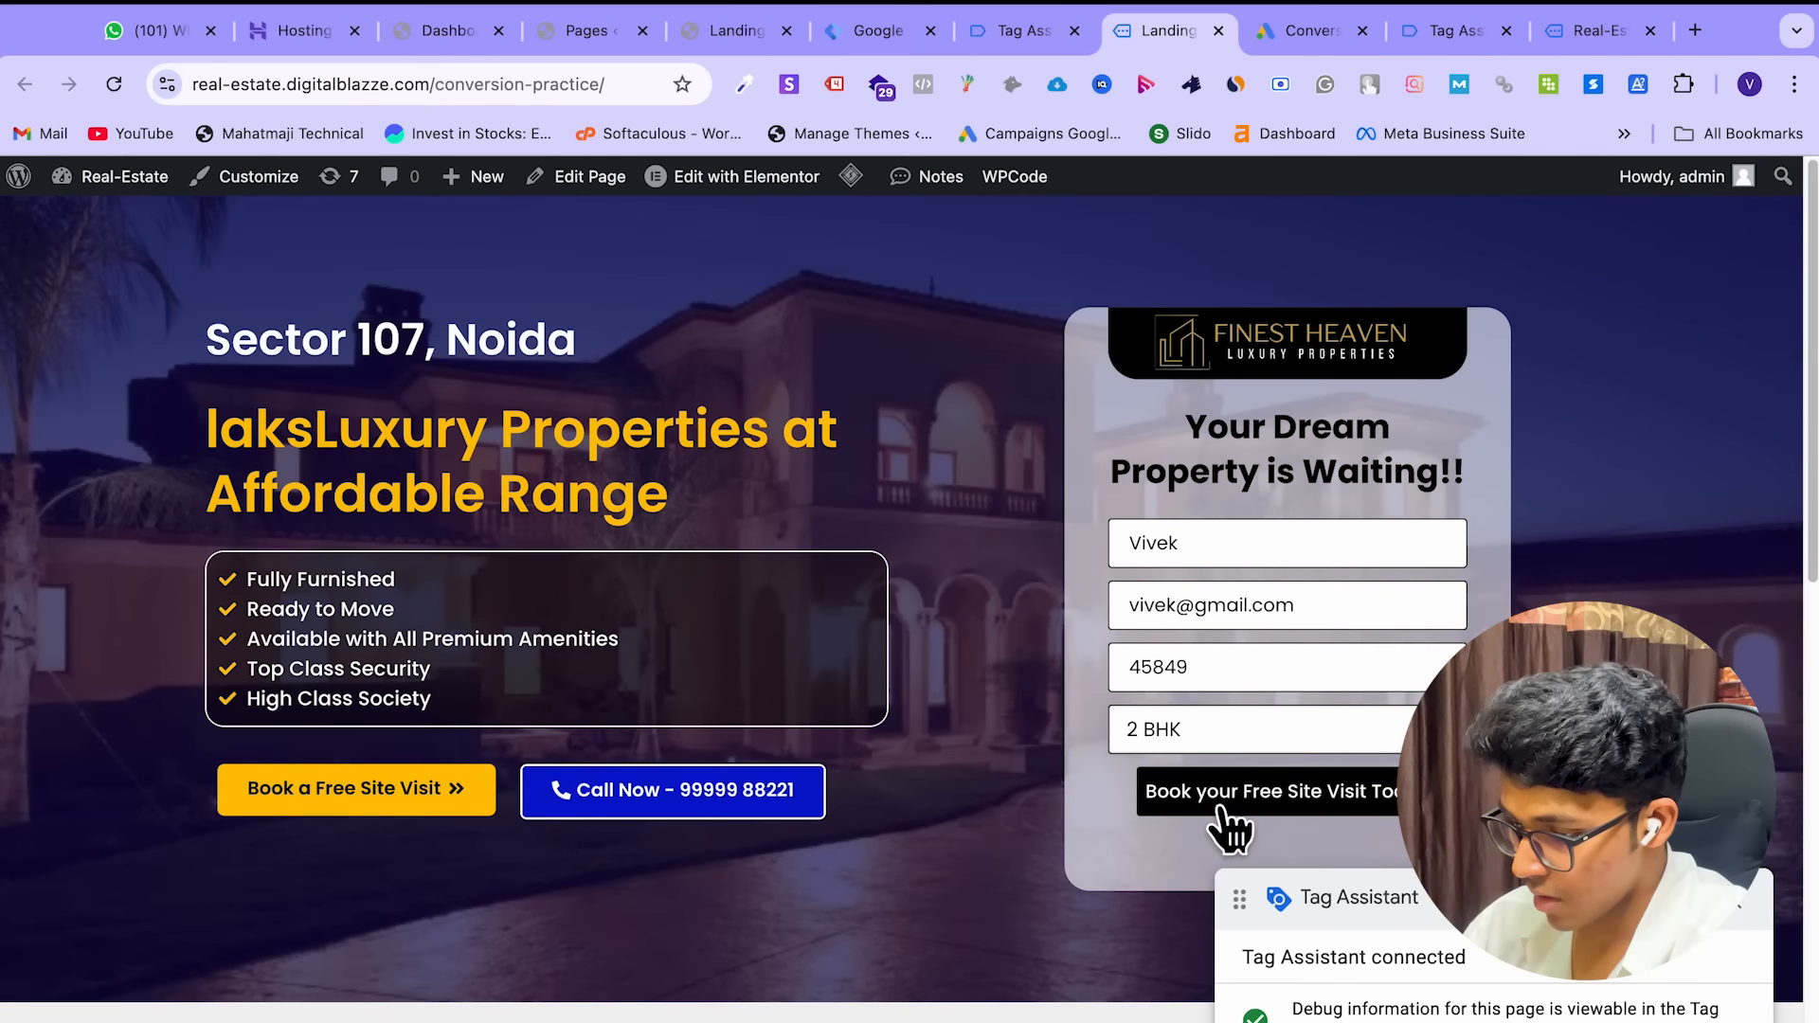
click(1222, 808)
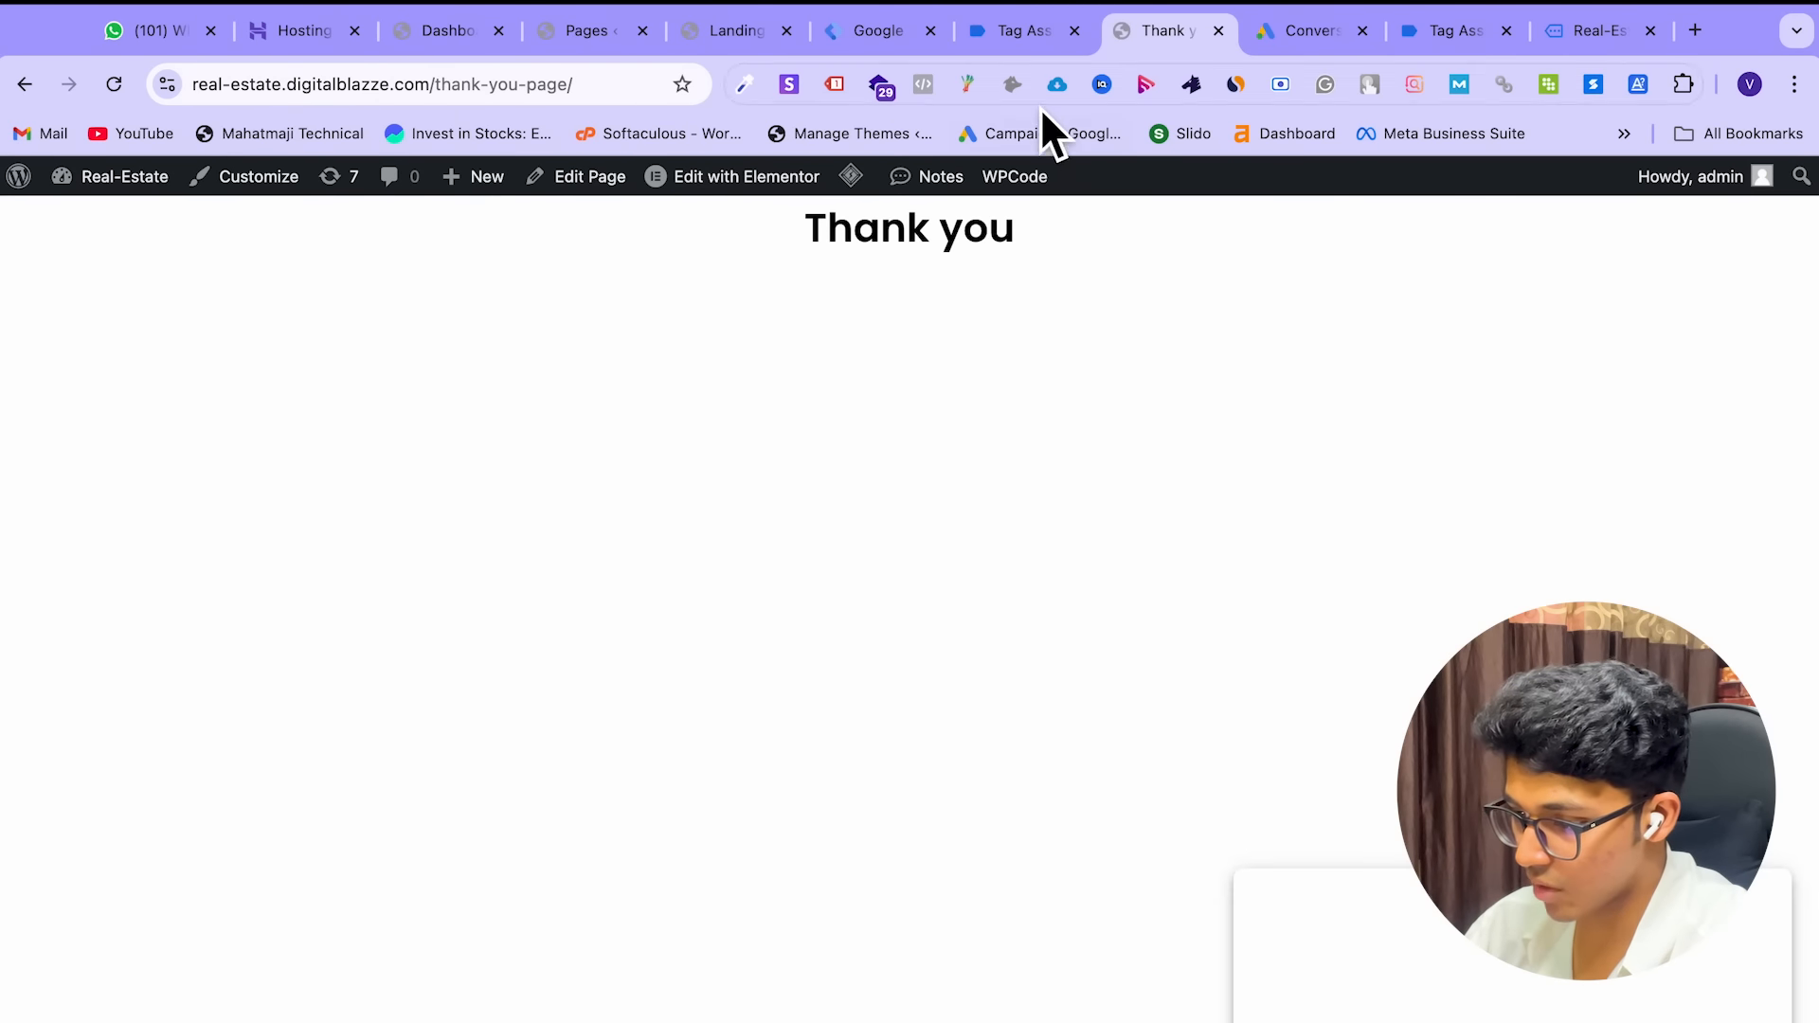
In Tag Assistant, dismiss the connection notice and inspect the 'propery enquiry to GA 4' tag details
click(1009, 38)
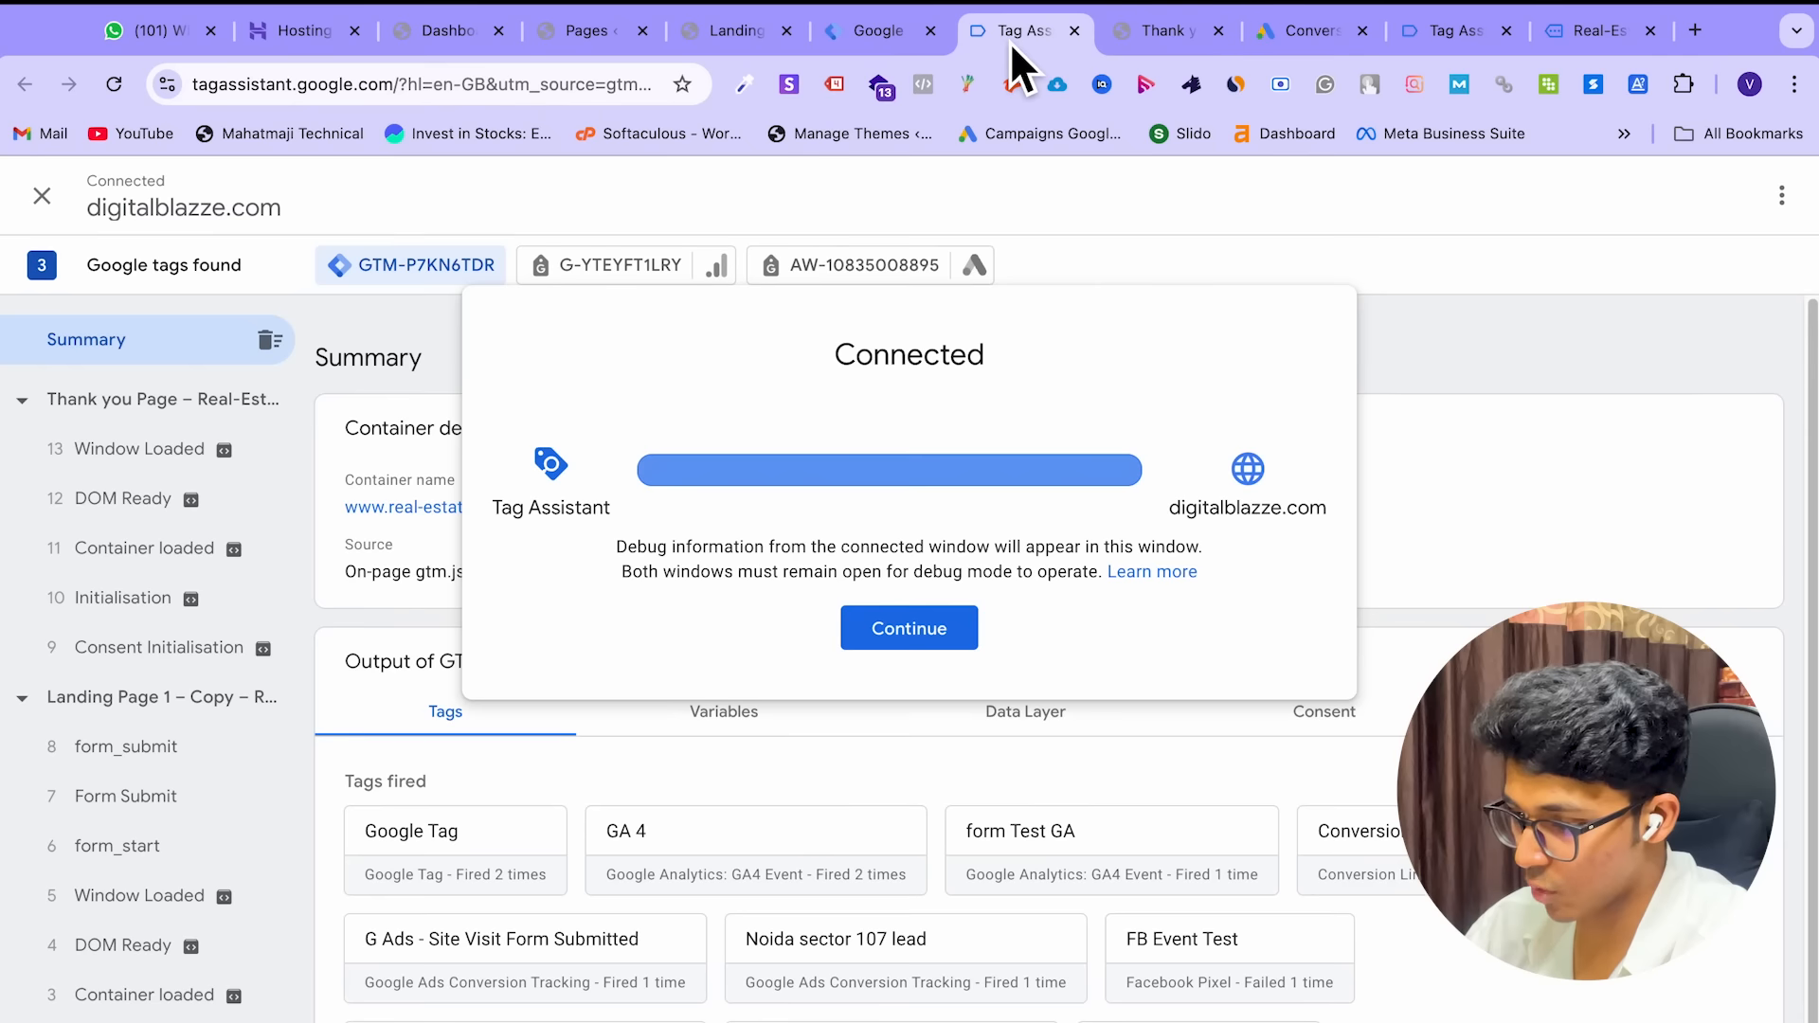
click(947, 622)
scroll(955, 621, down, 2)
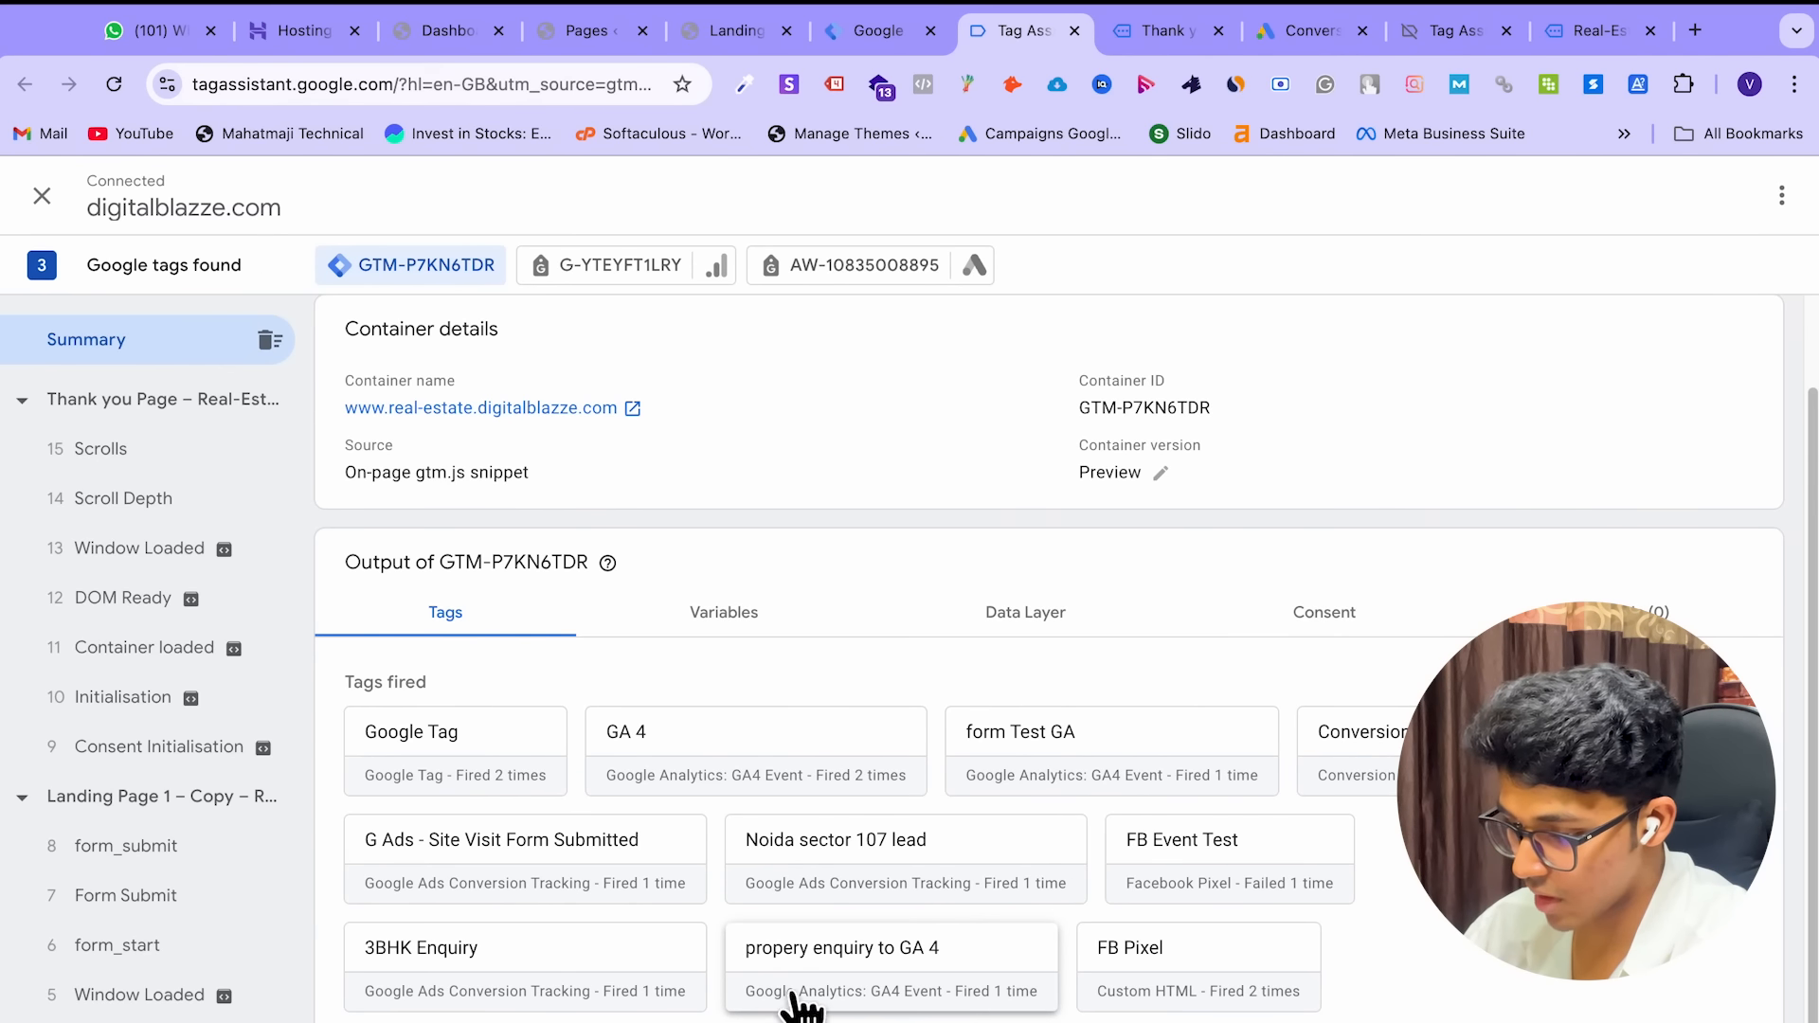
click(923, 995)
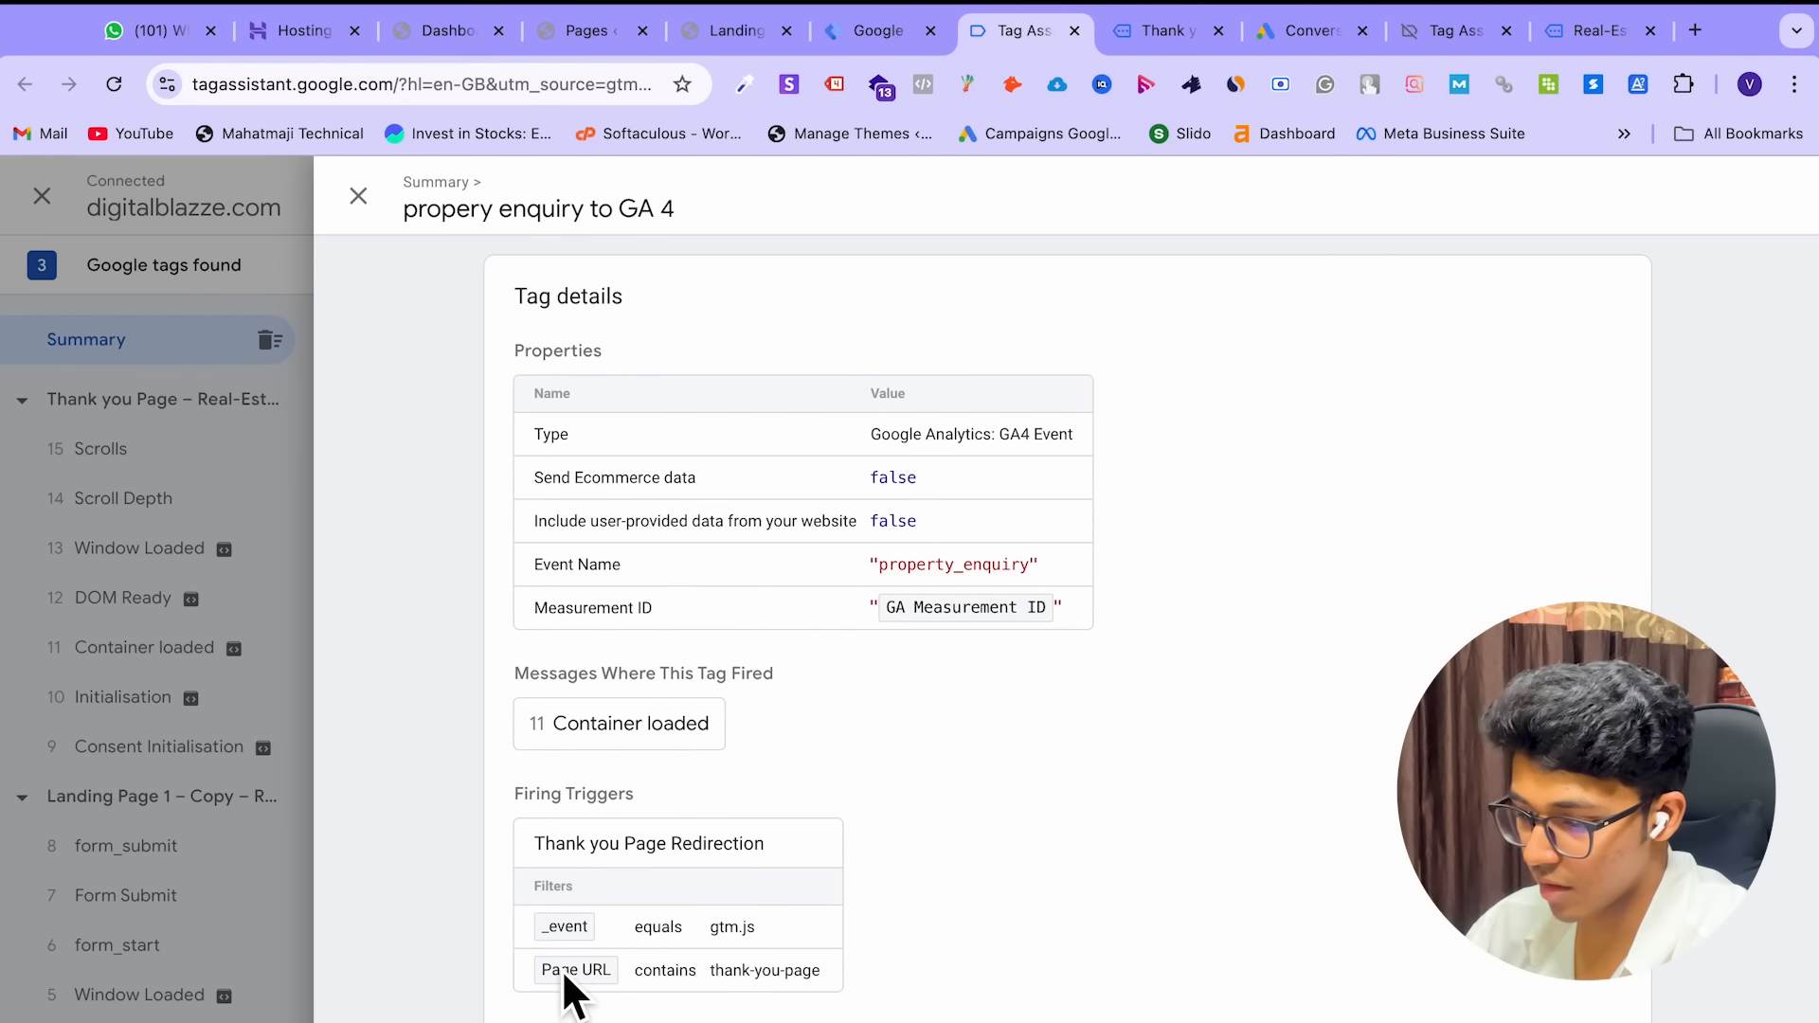
click(358, 196)
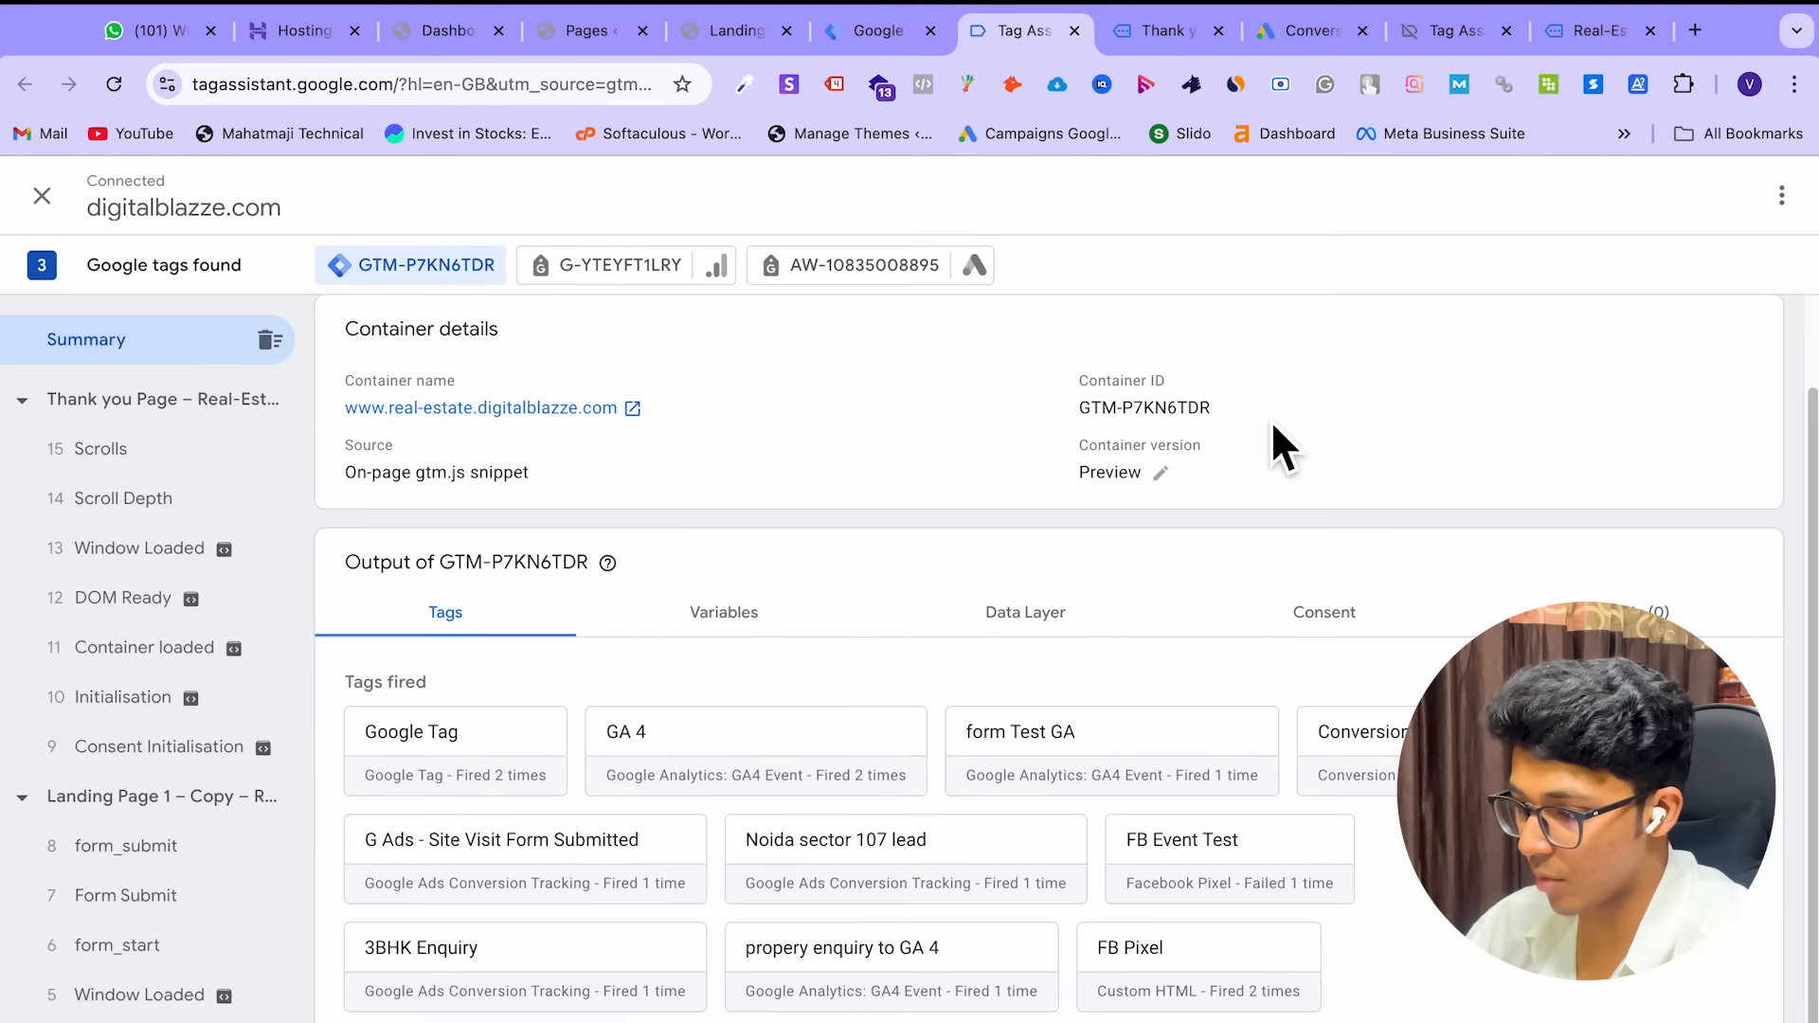
click(877, 32)
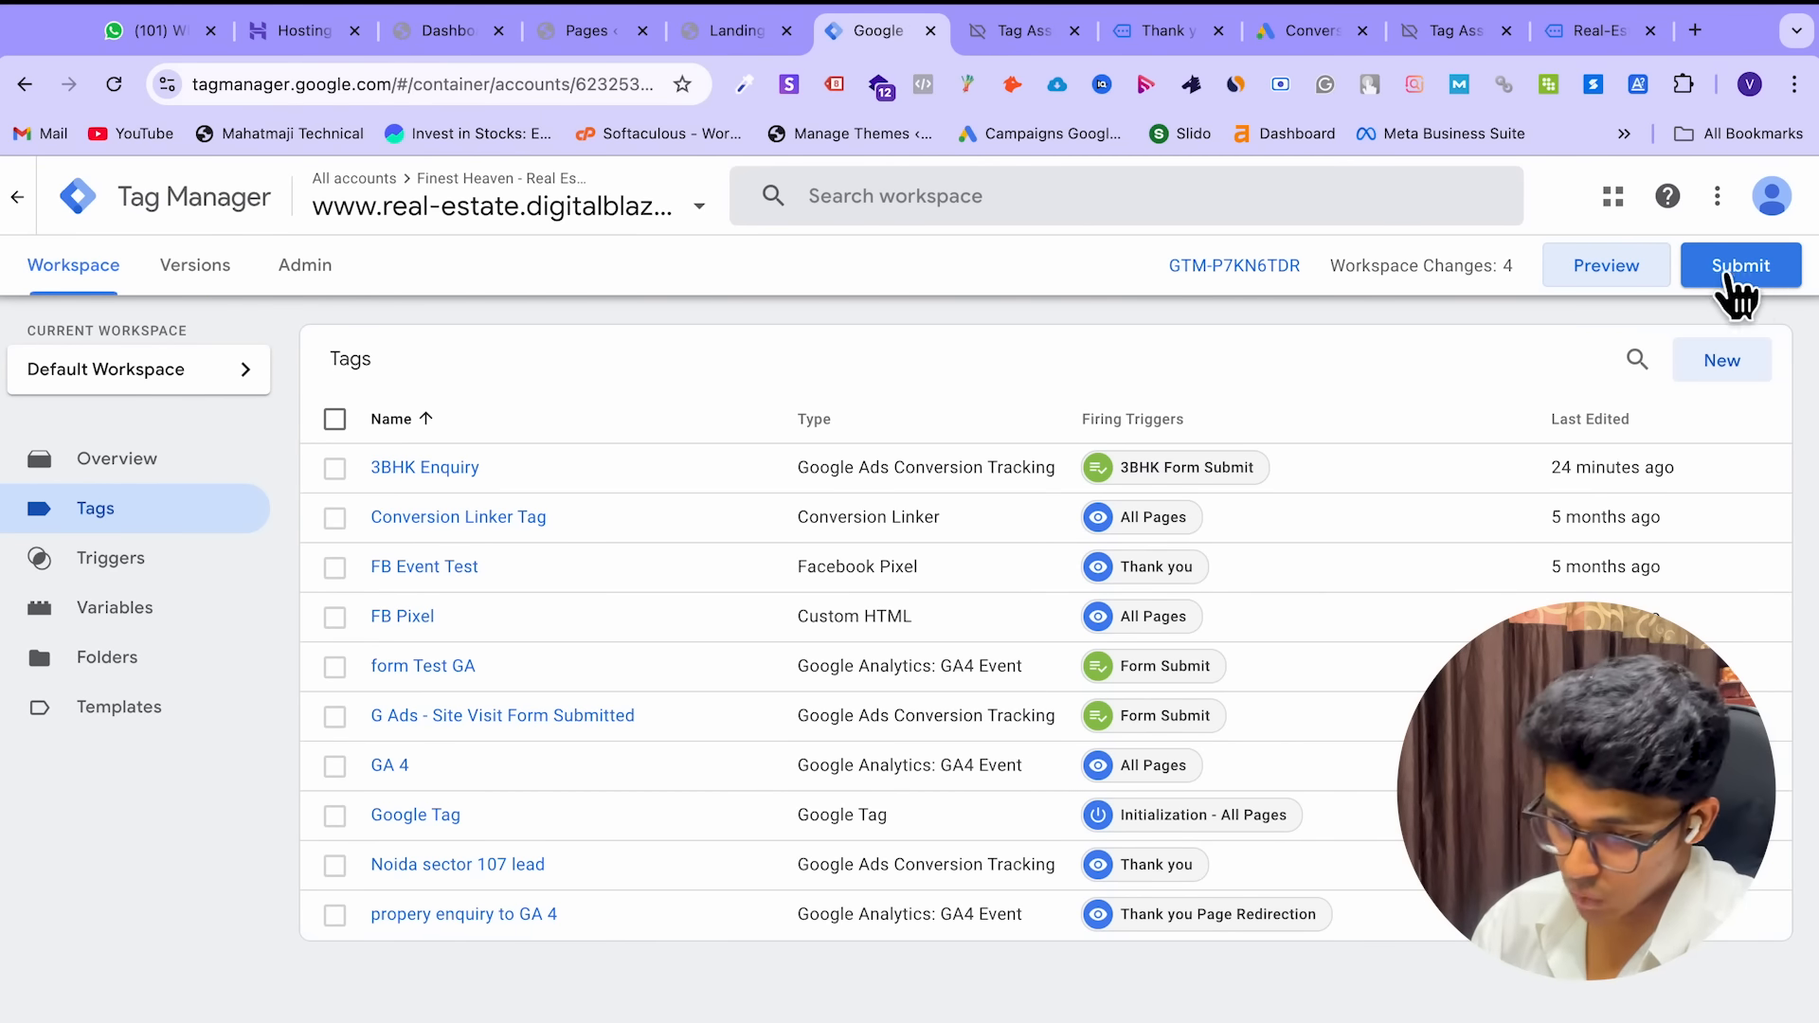
Create a new folder named GA4 on the Folders page
click(177, 664)
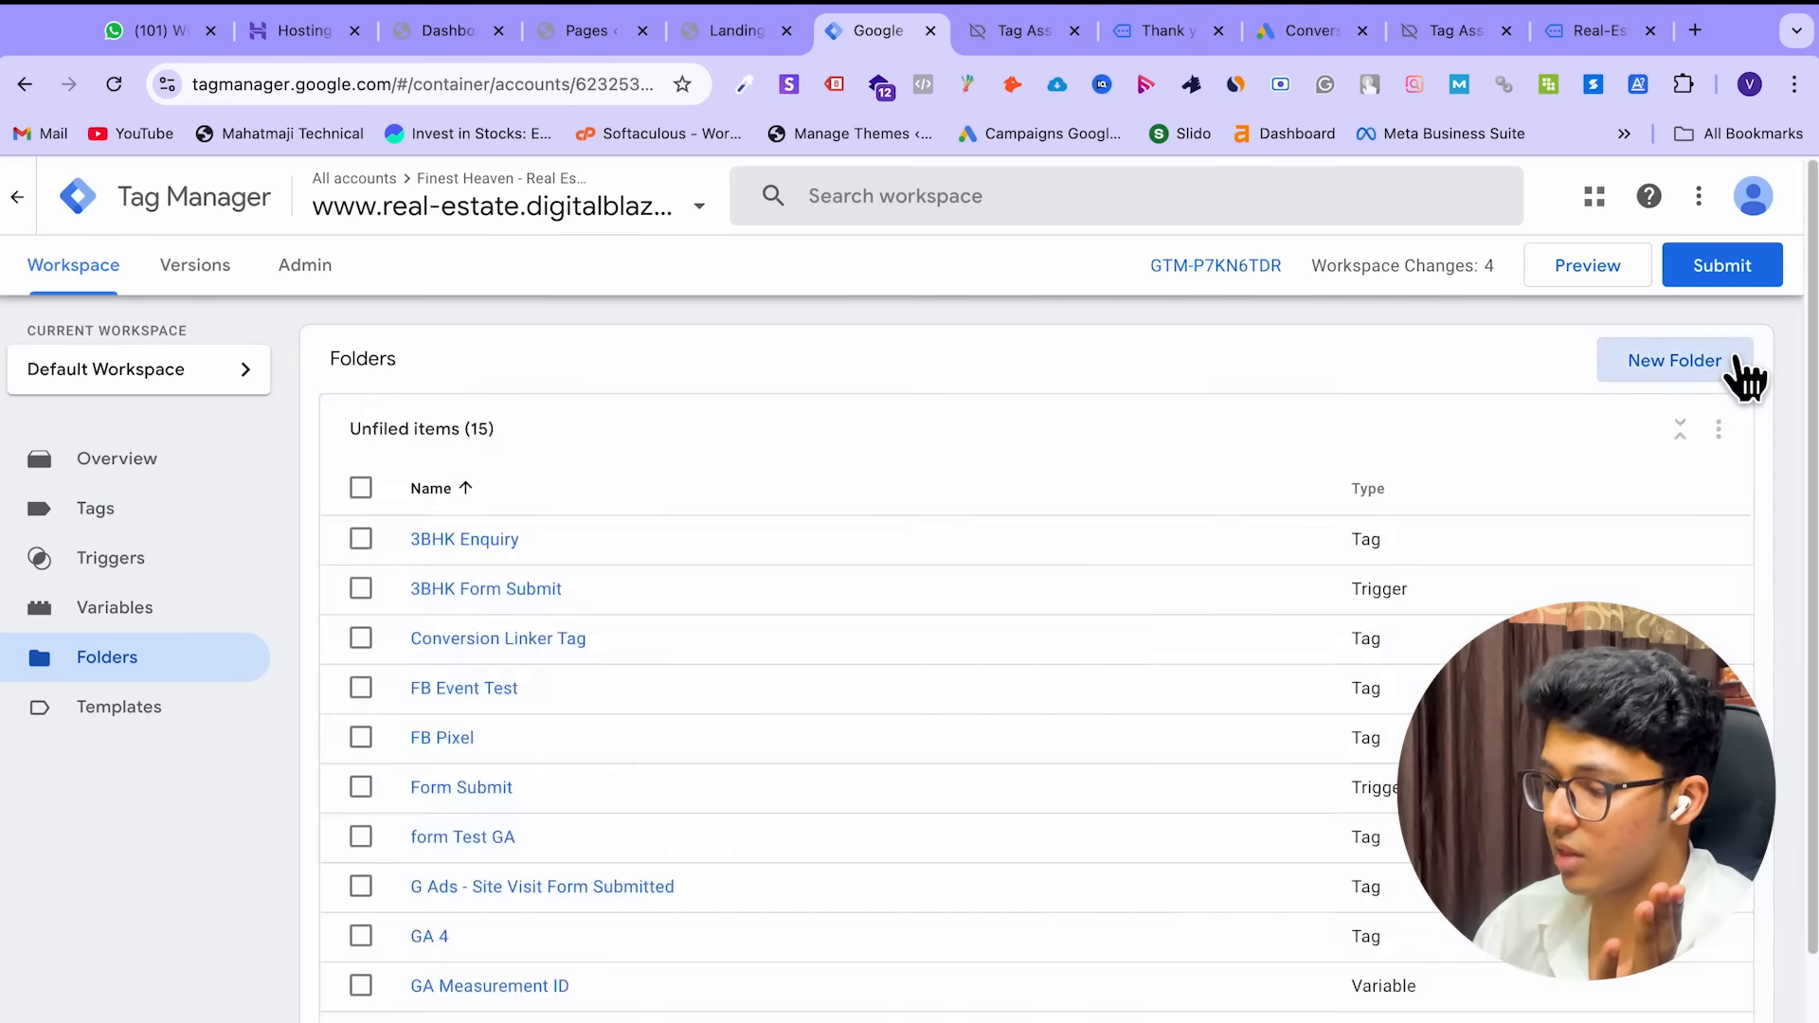
click(1739, 364)
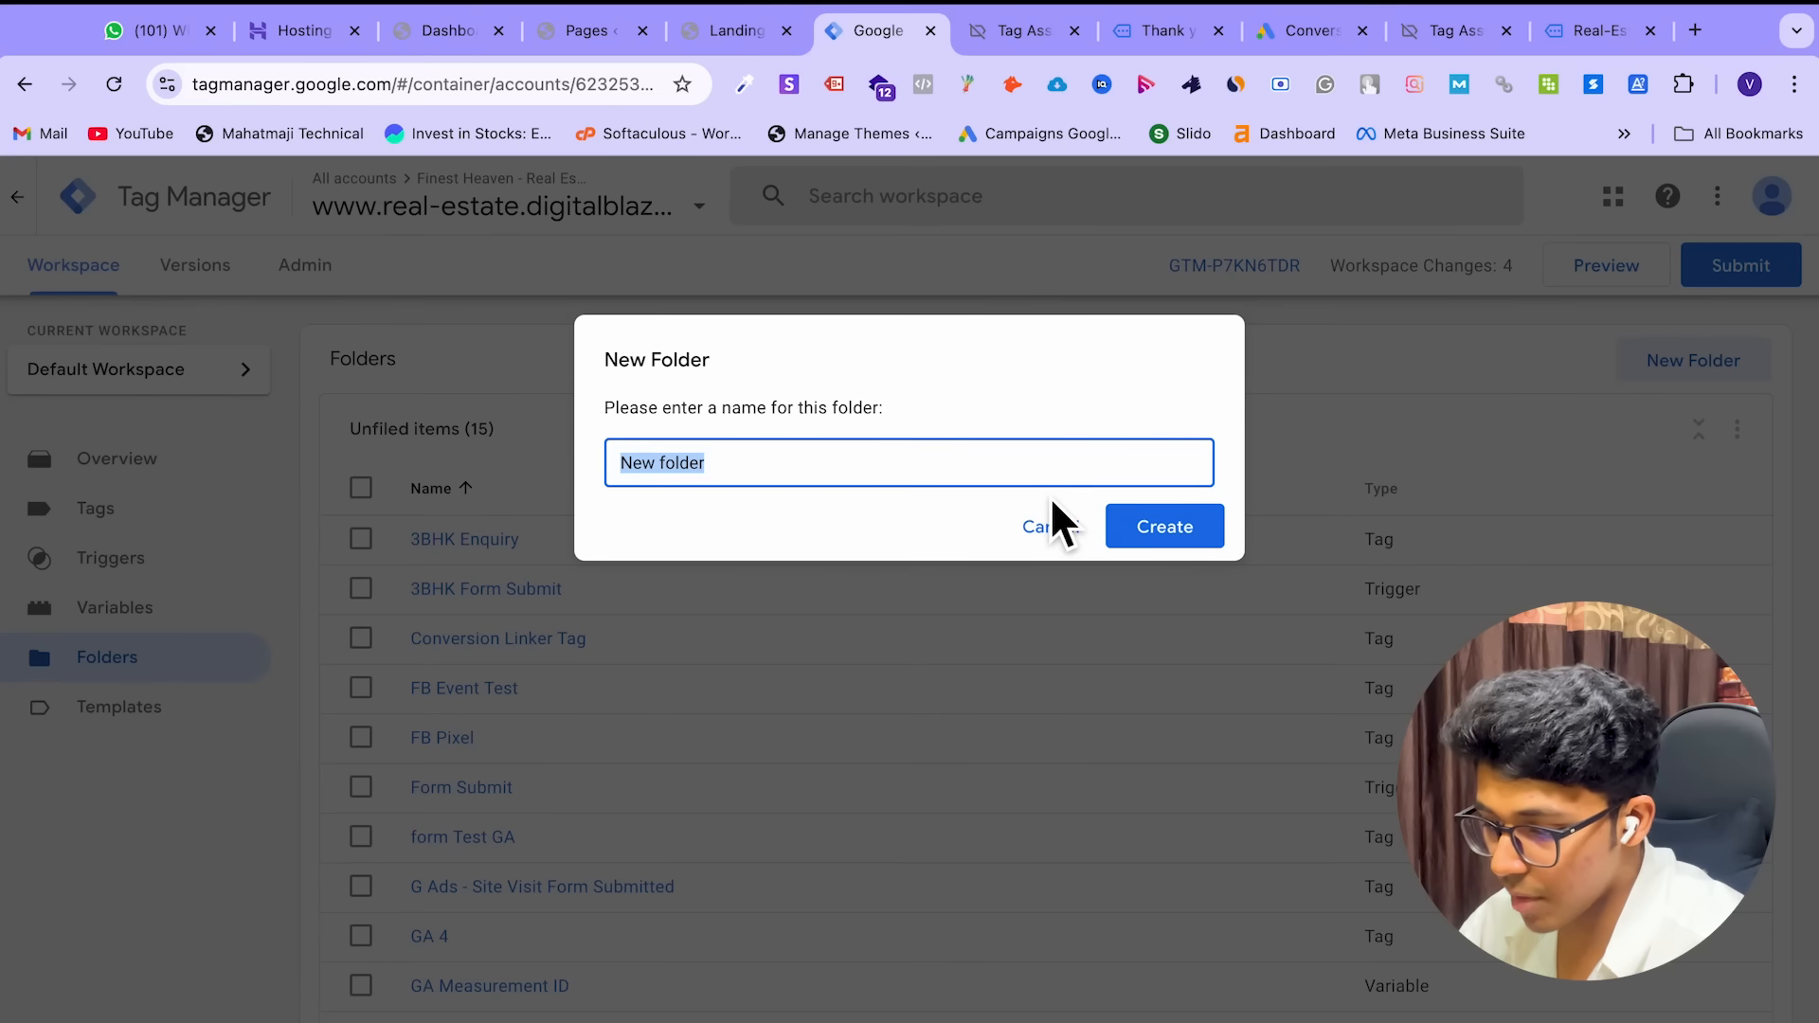
text(GA)
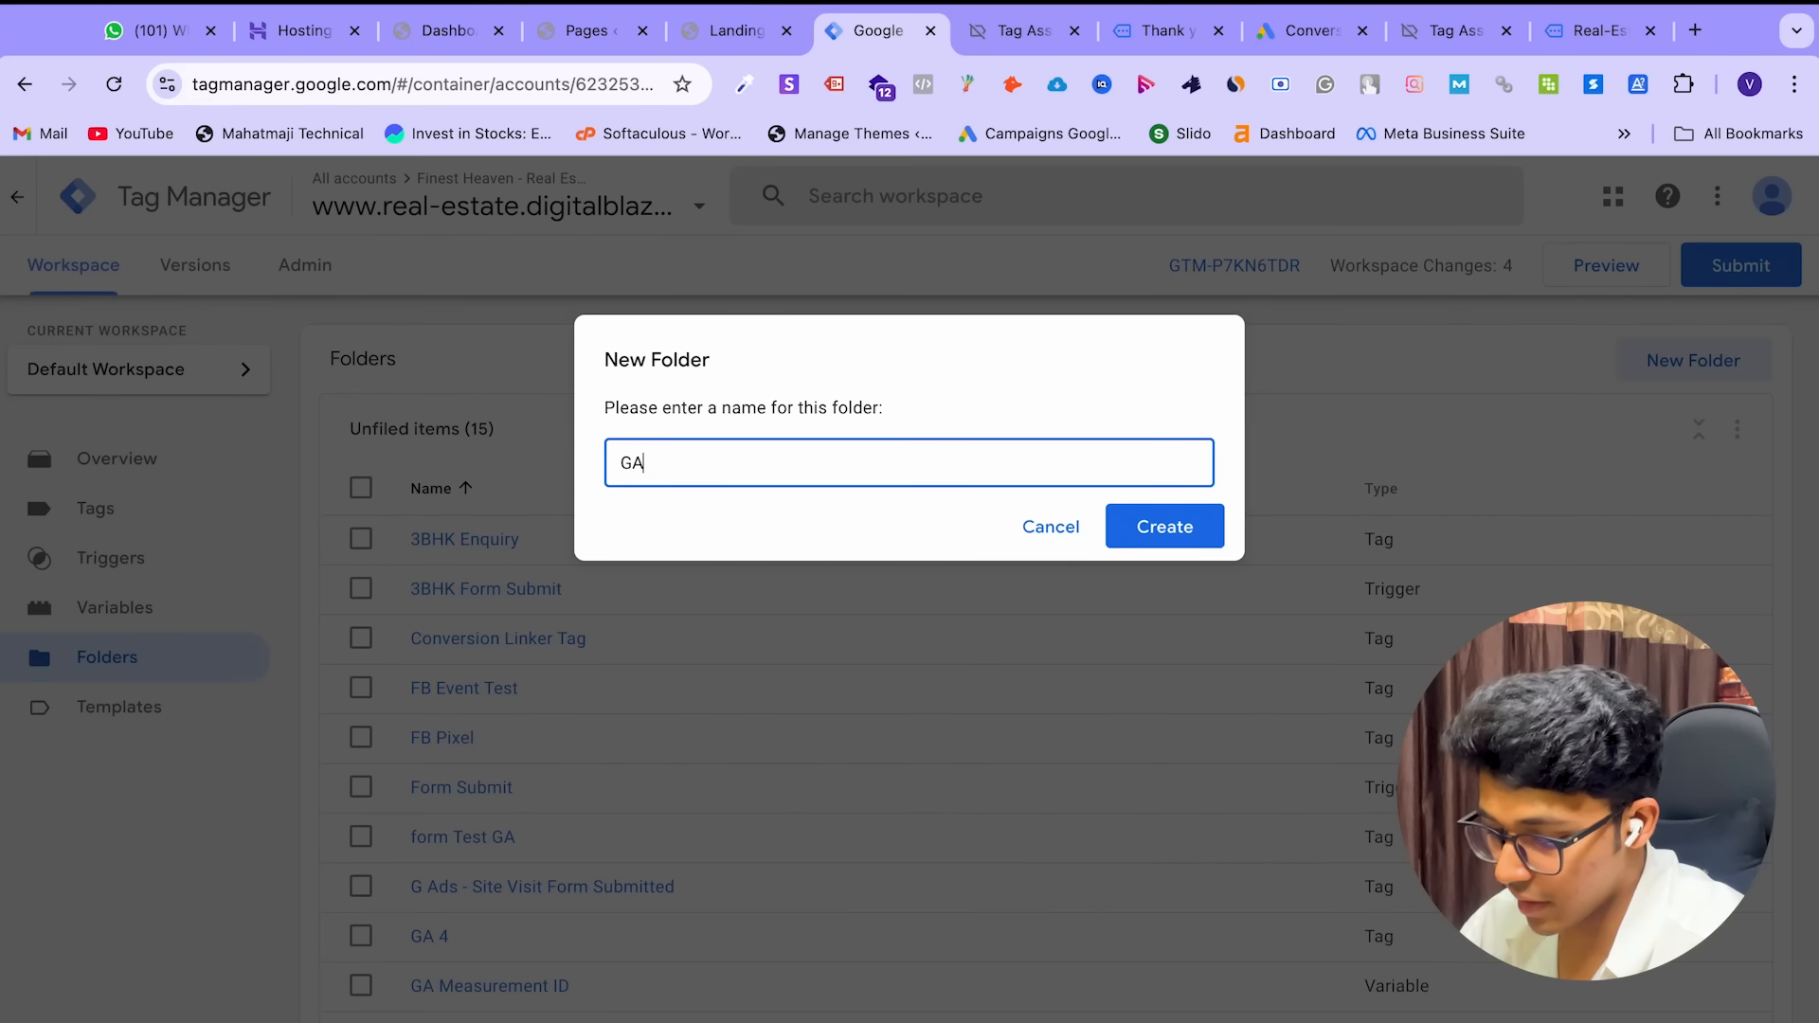
text(4)
click(1189, 542)
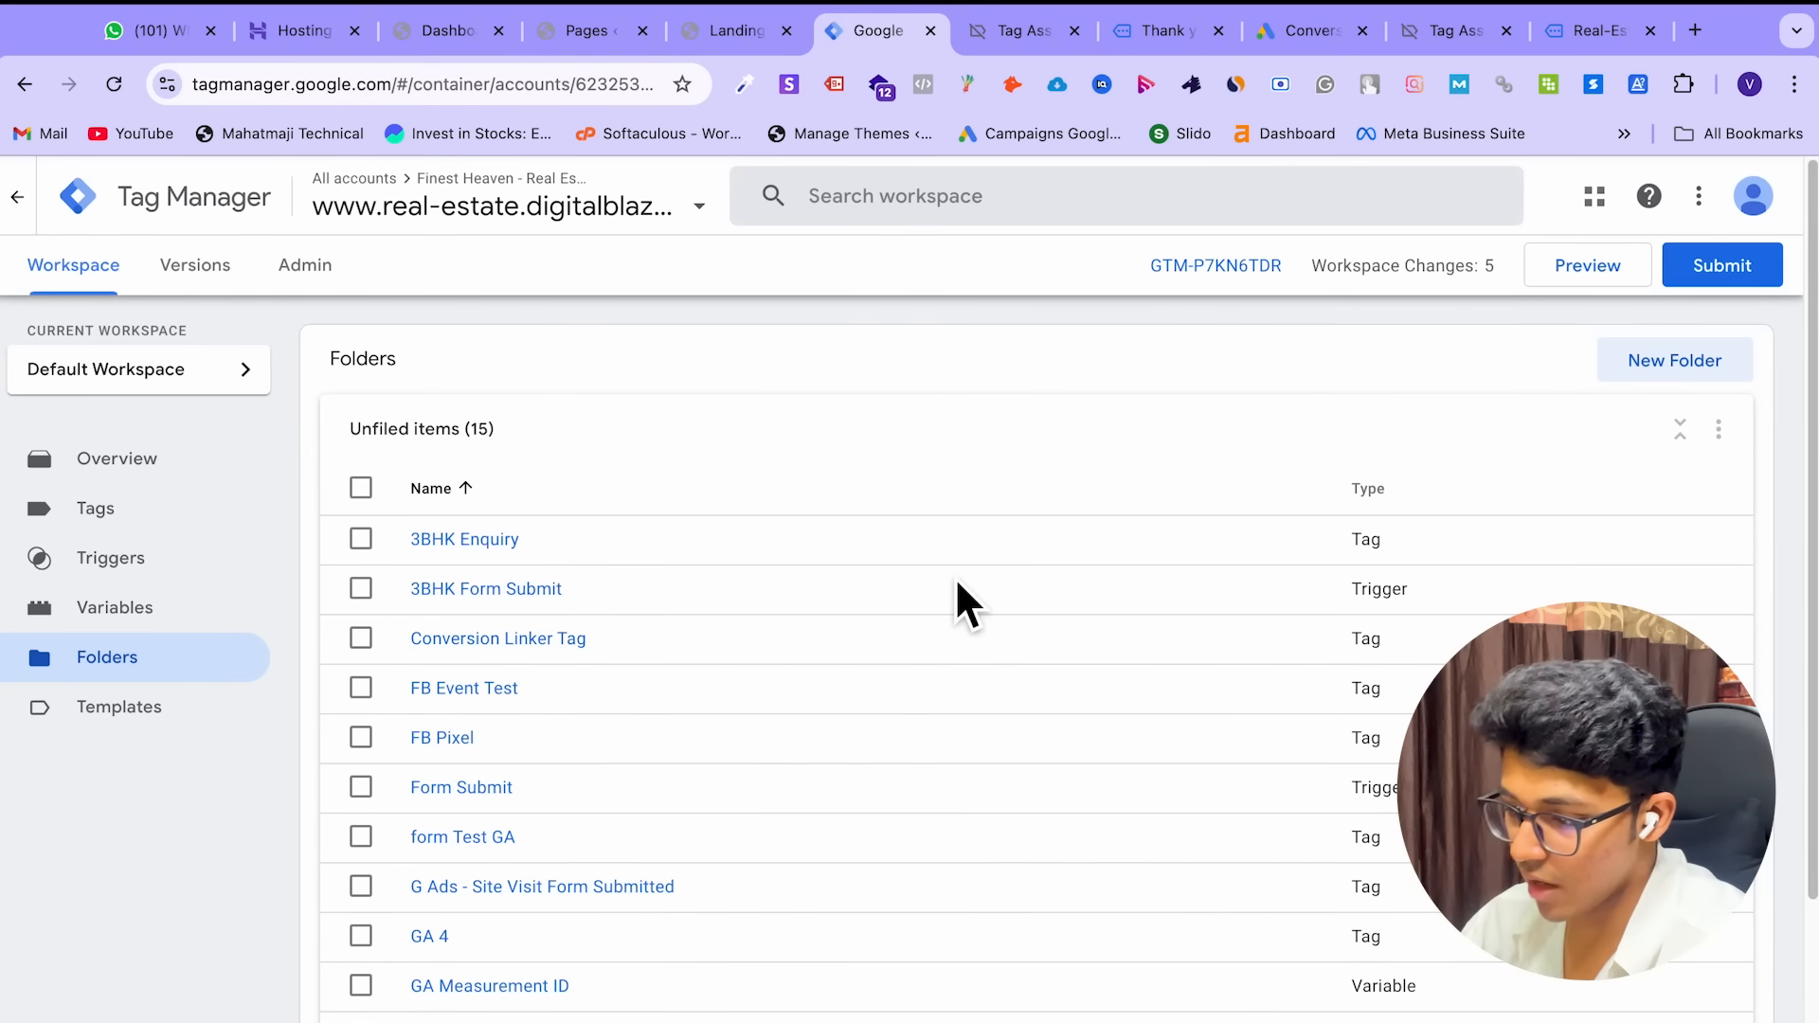
Check 3BHK Enquiry, 3BHK Form Submit, Conversion Linker Tag and FB Event Test in the folder list
scroll(955, 577, down, 4)
scroll(950, 576, up, 1)
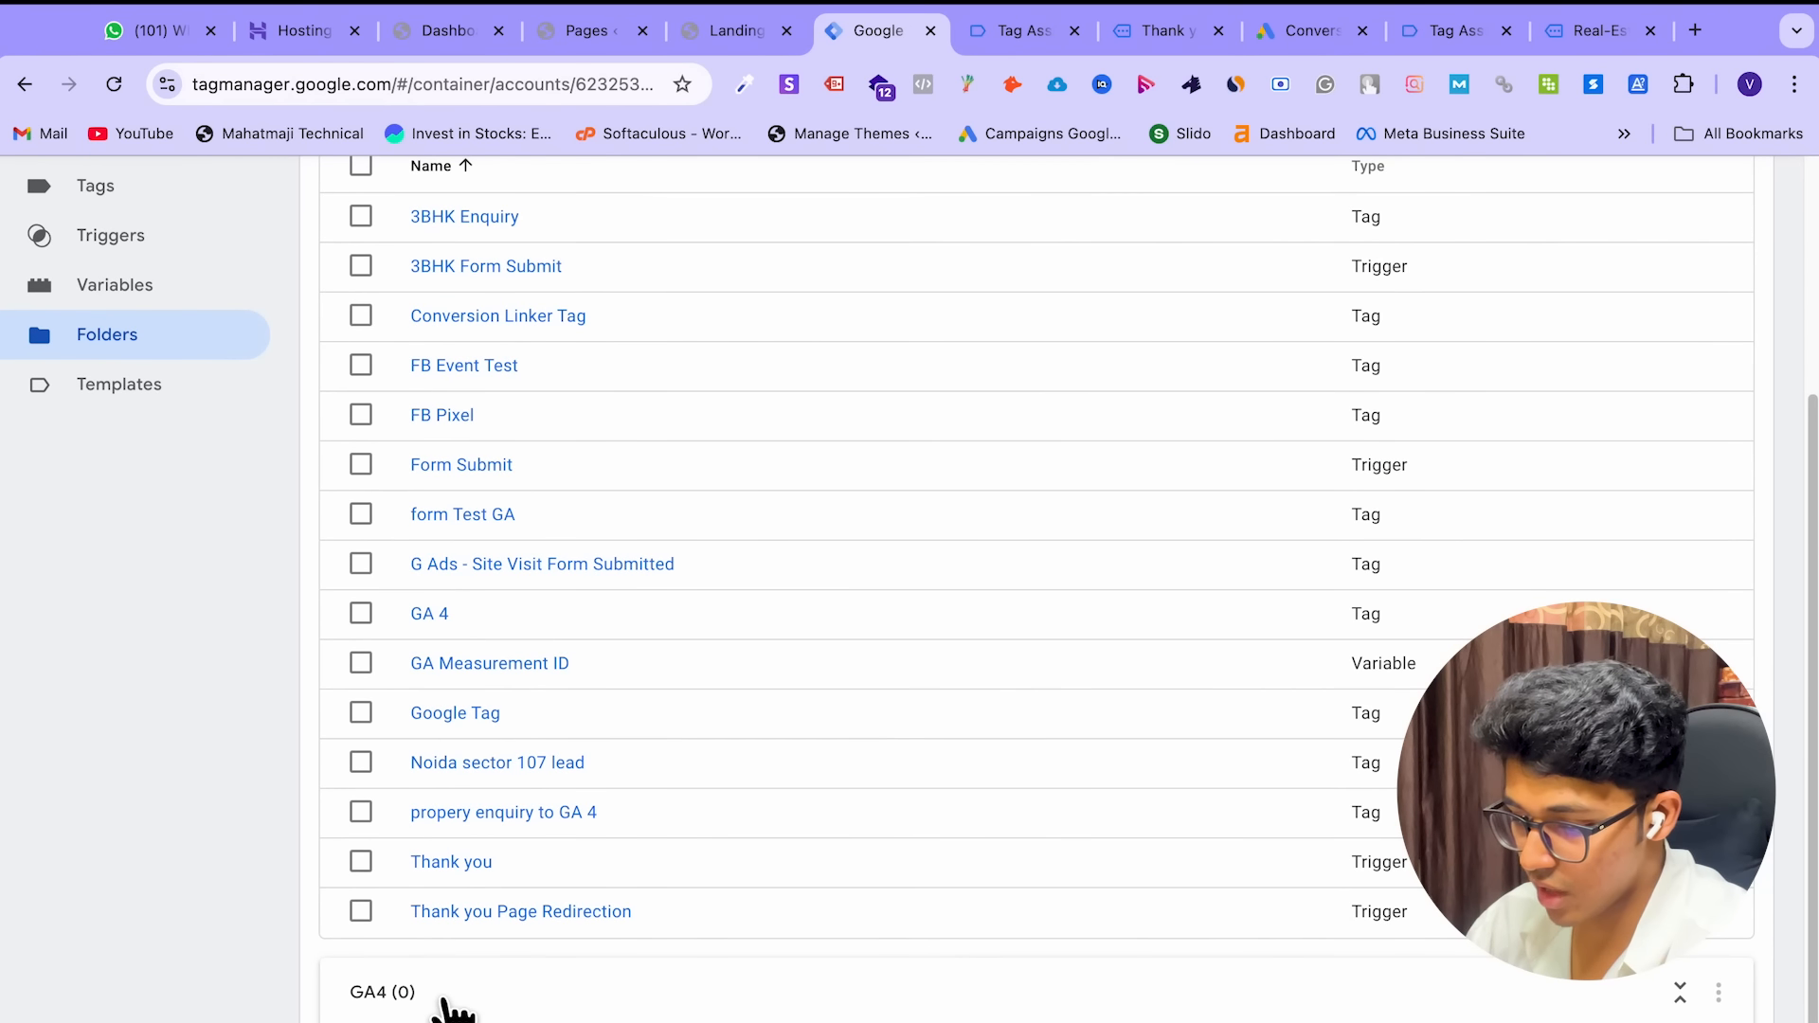
click(1719, 995)
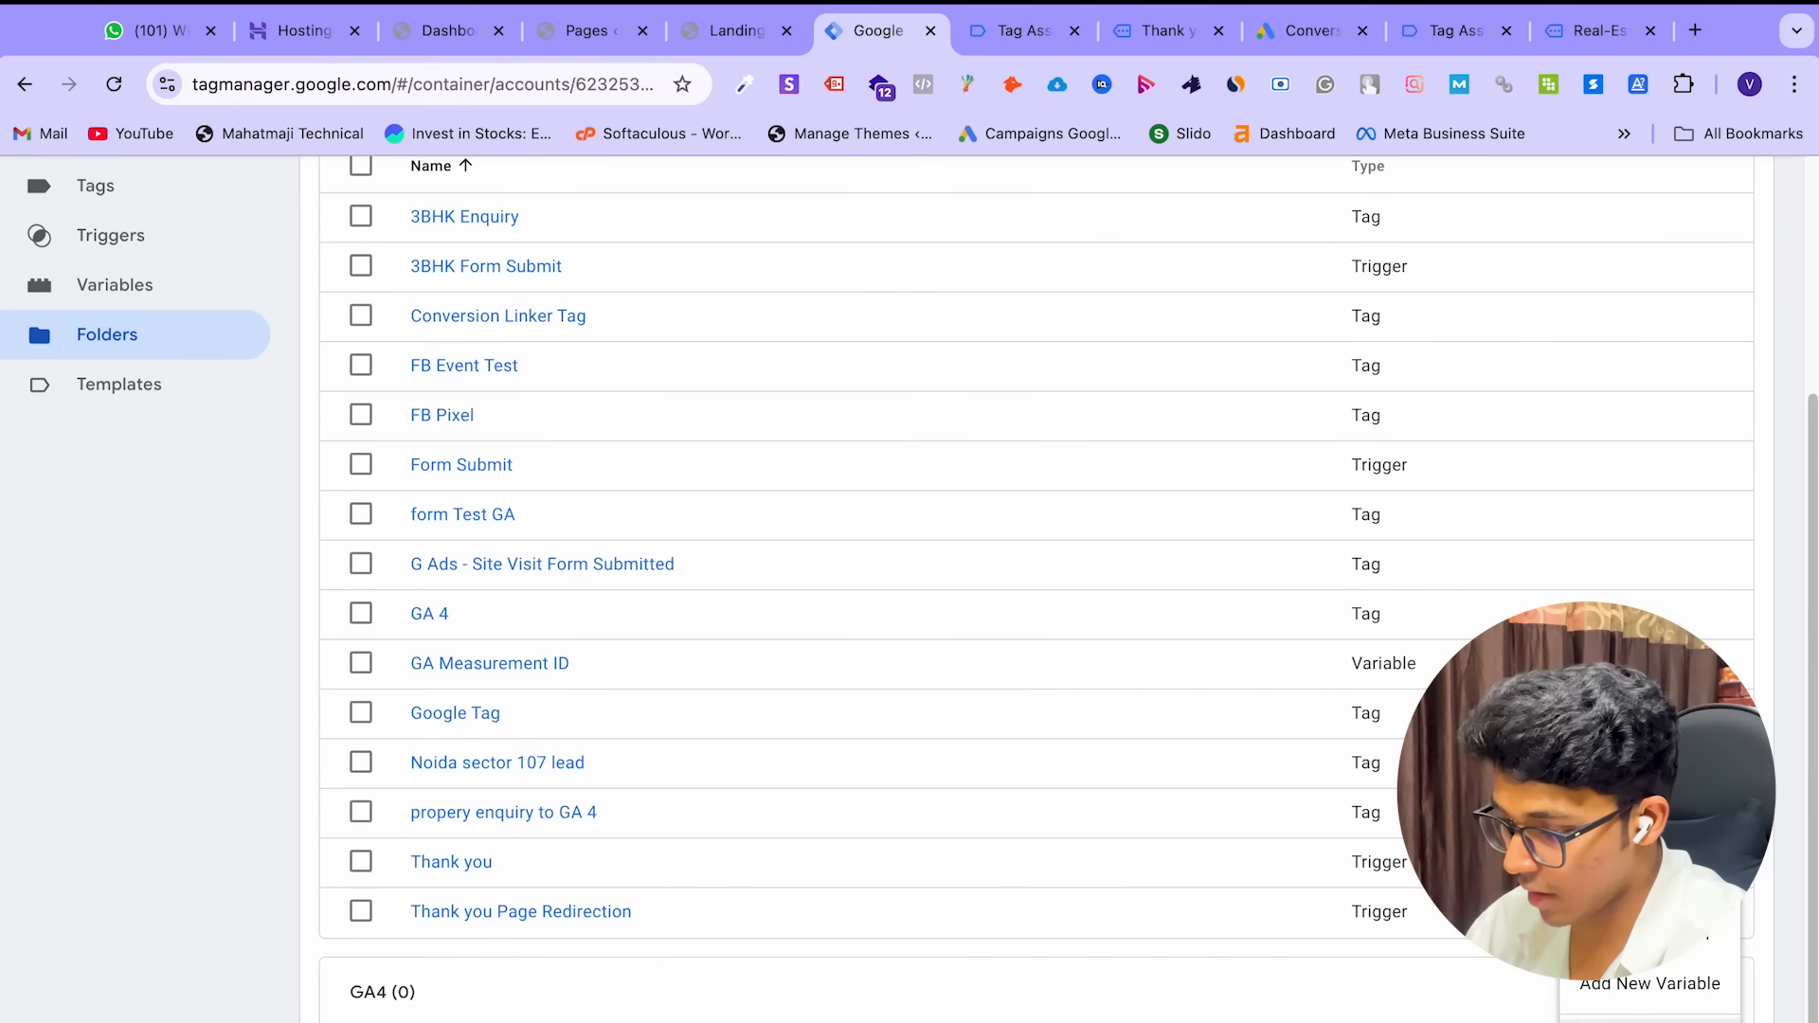
scroll(856, 805, up, 3)
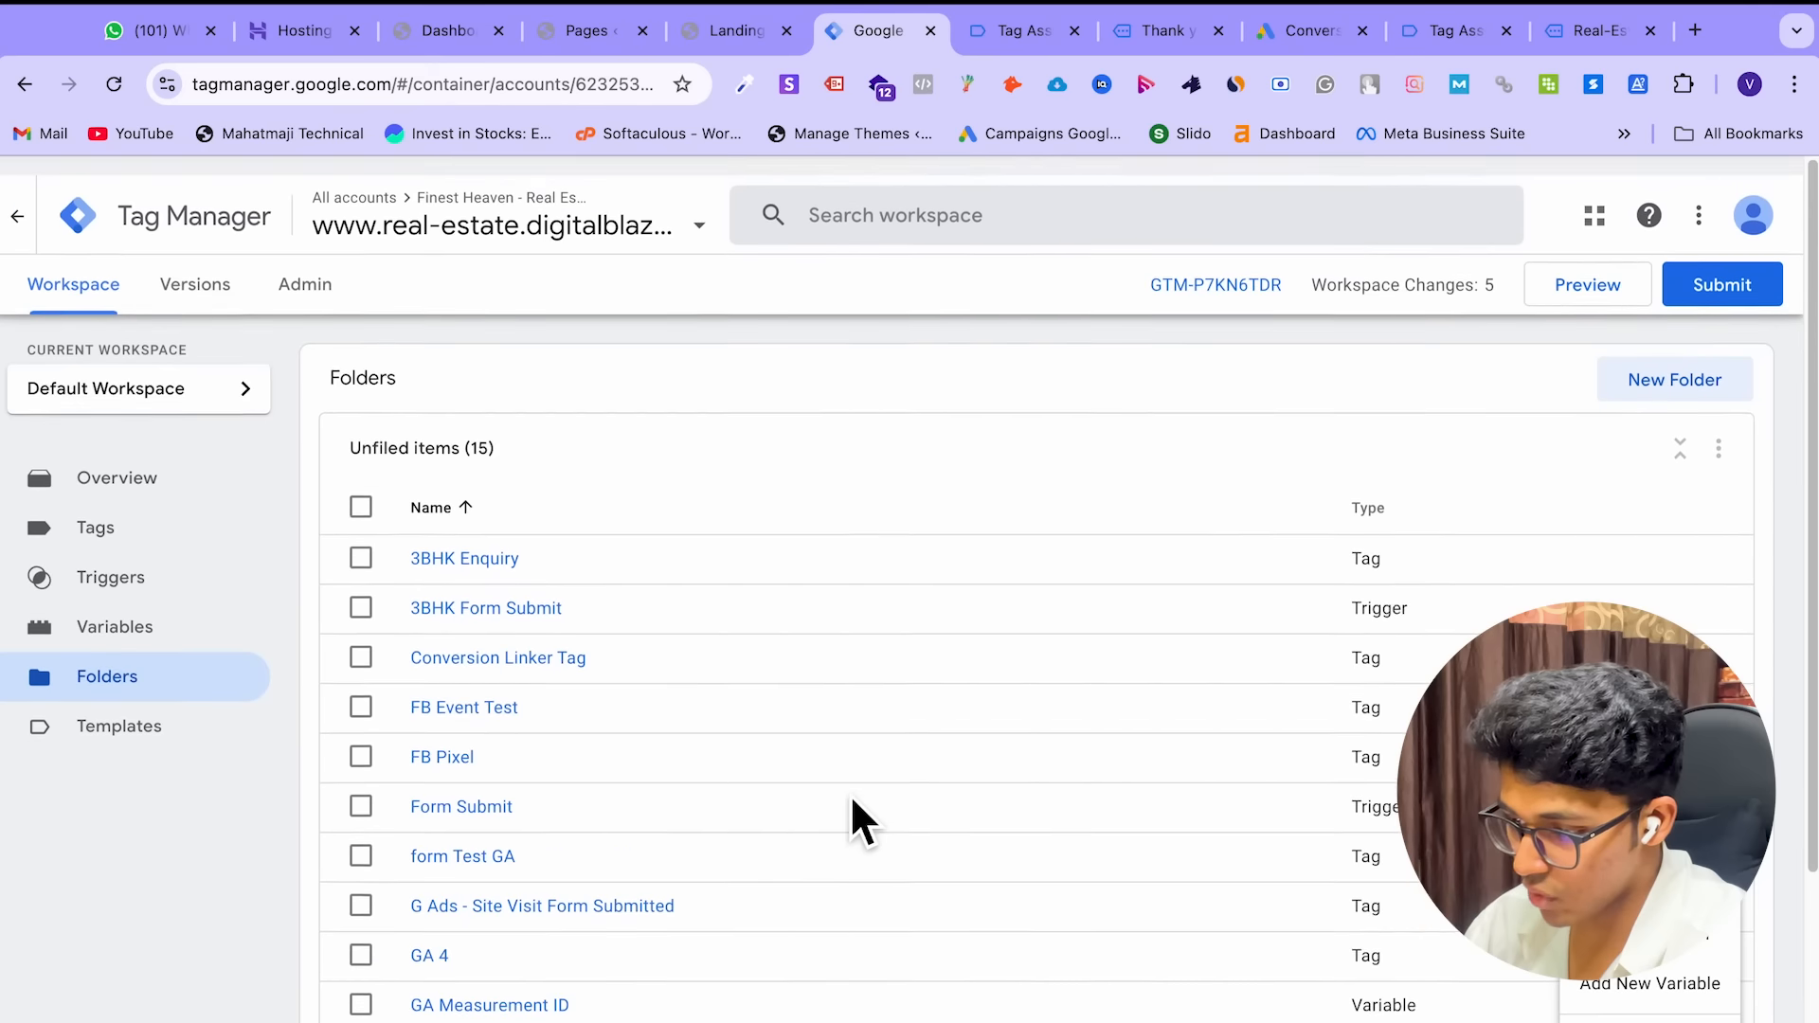
click(361, 538)
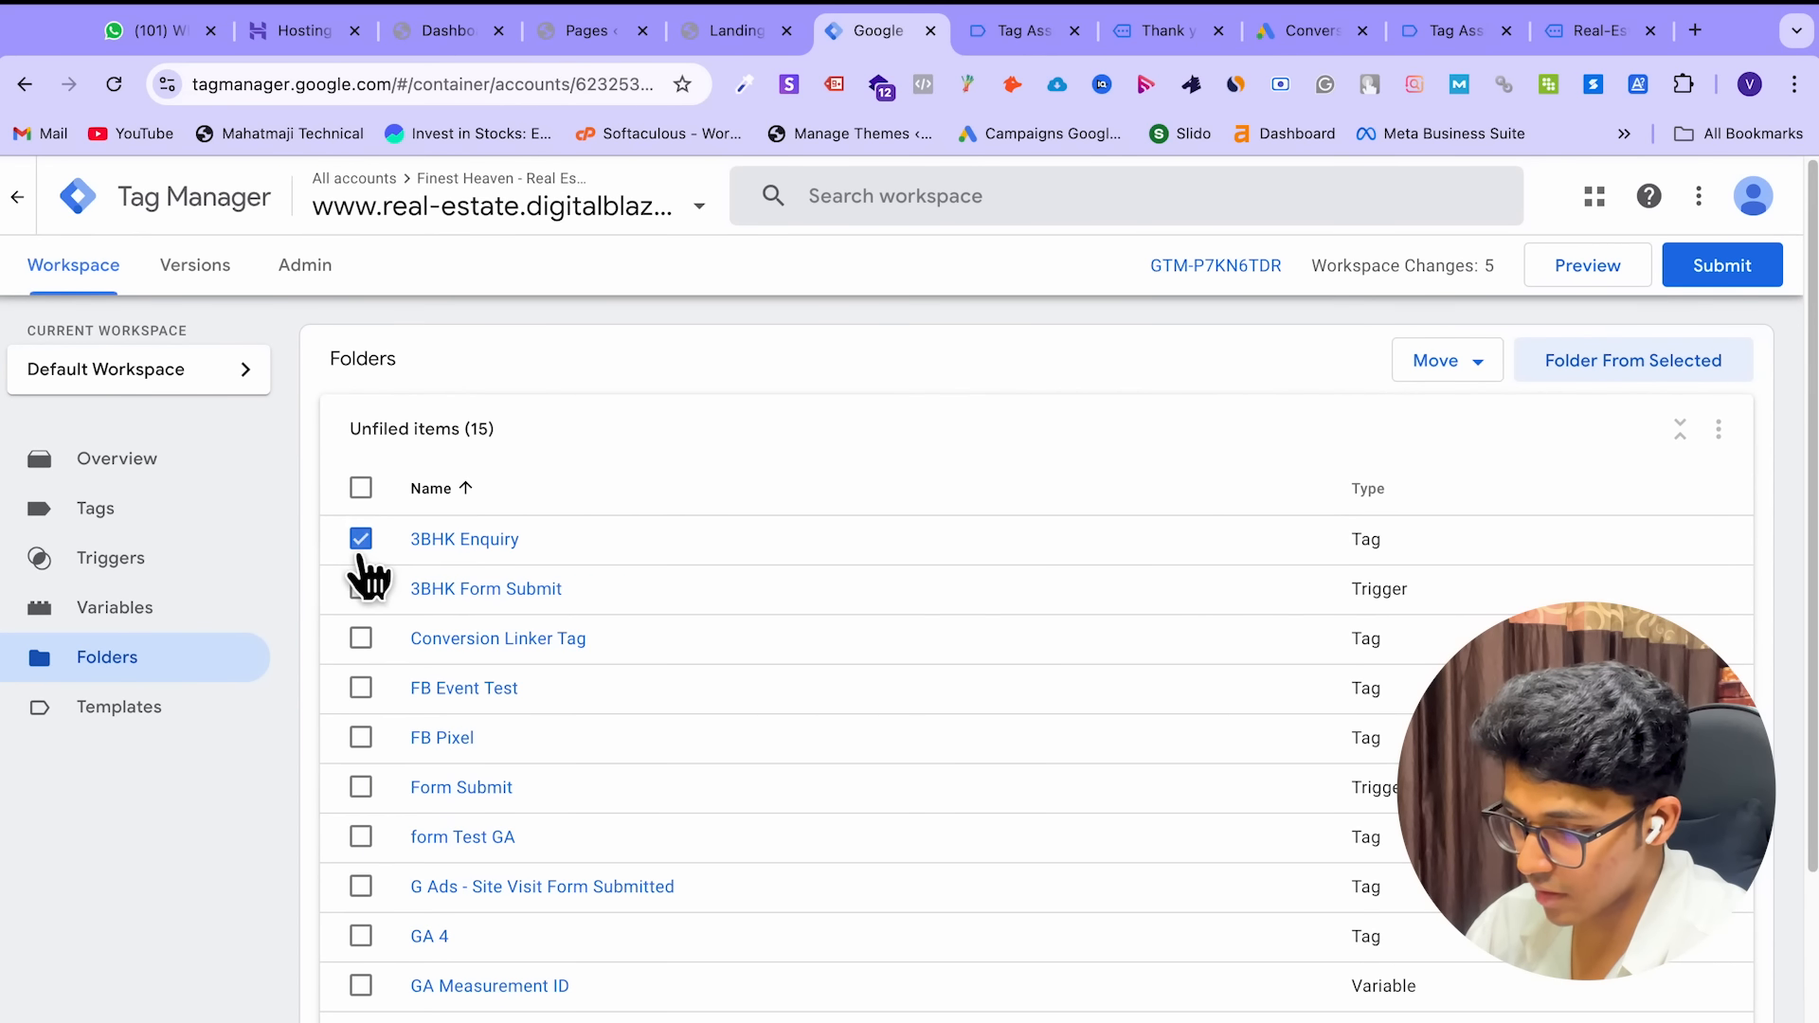
click(361, 589)
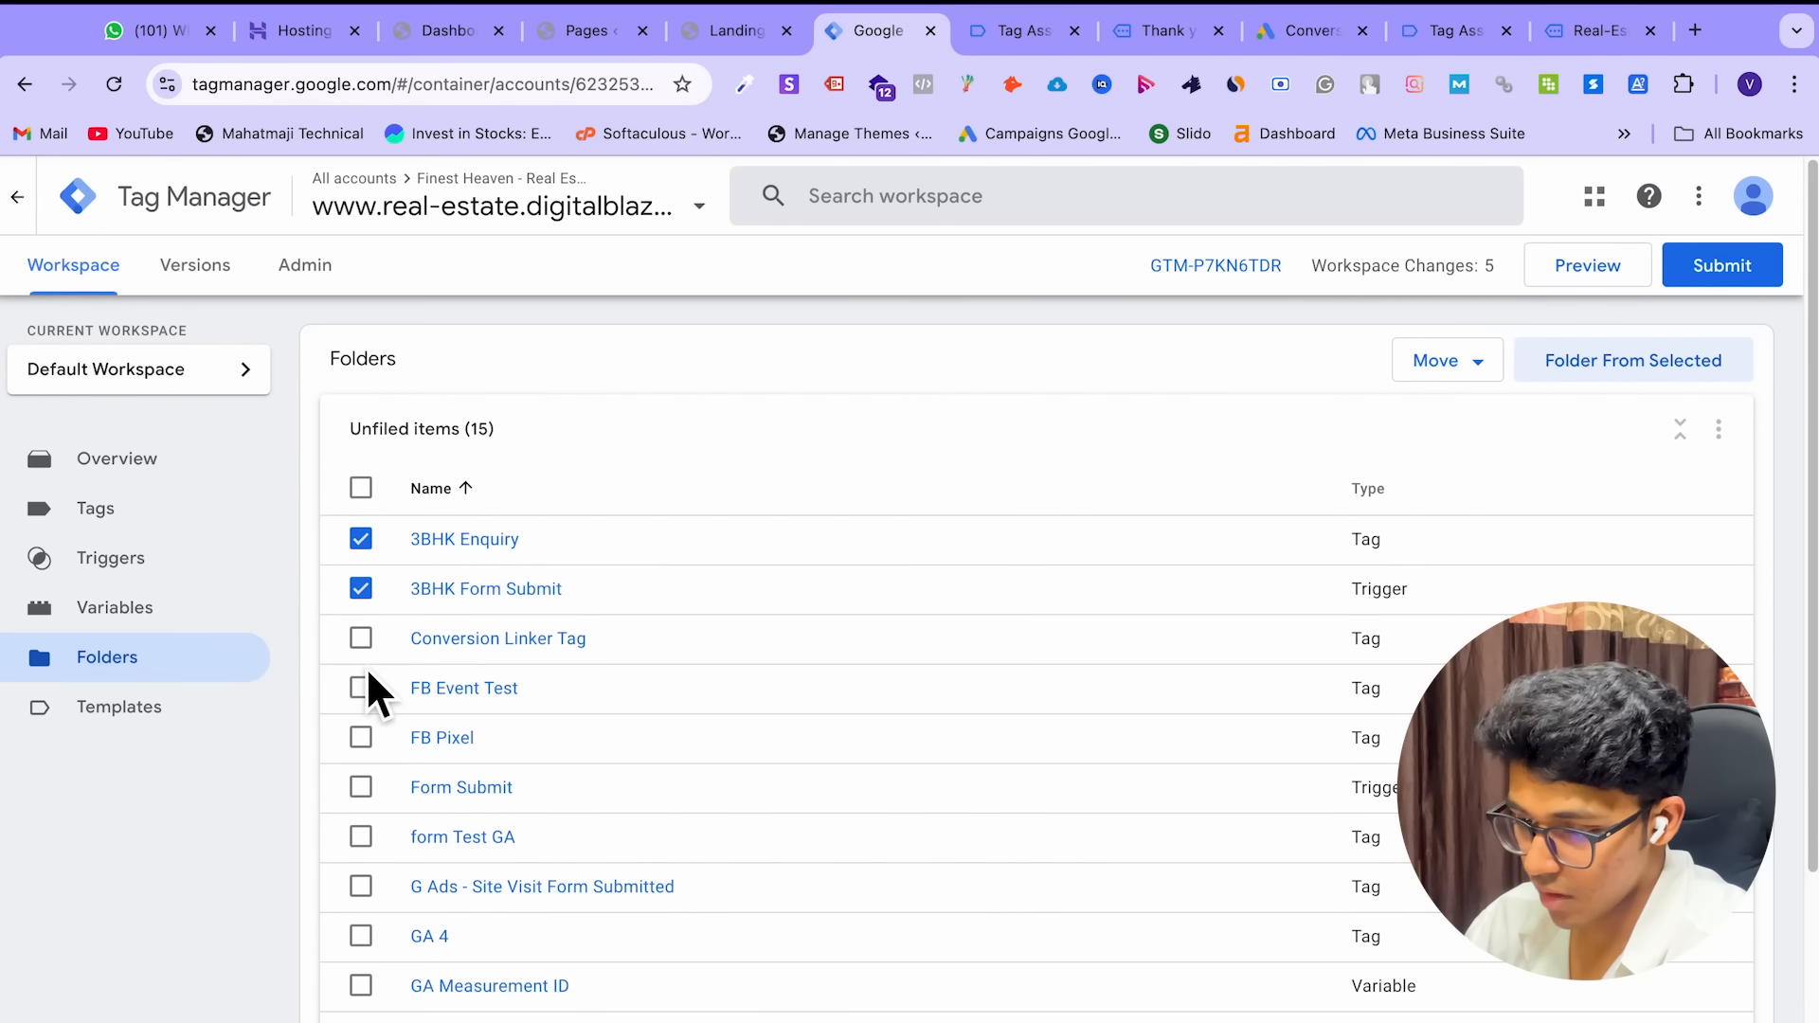
click(361, 638)
click(361, 687)
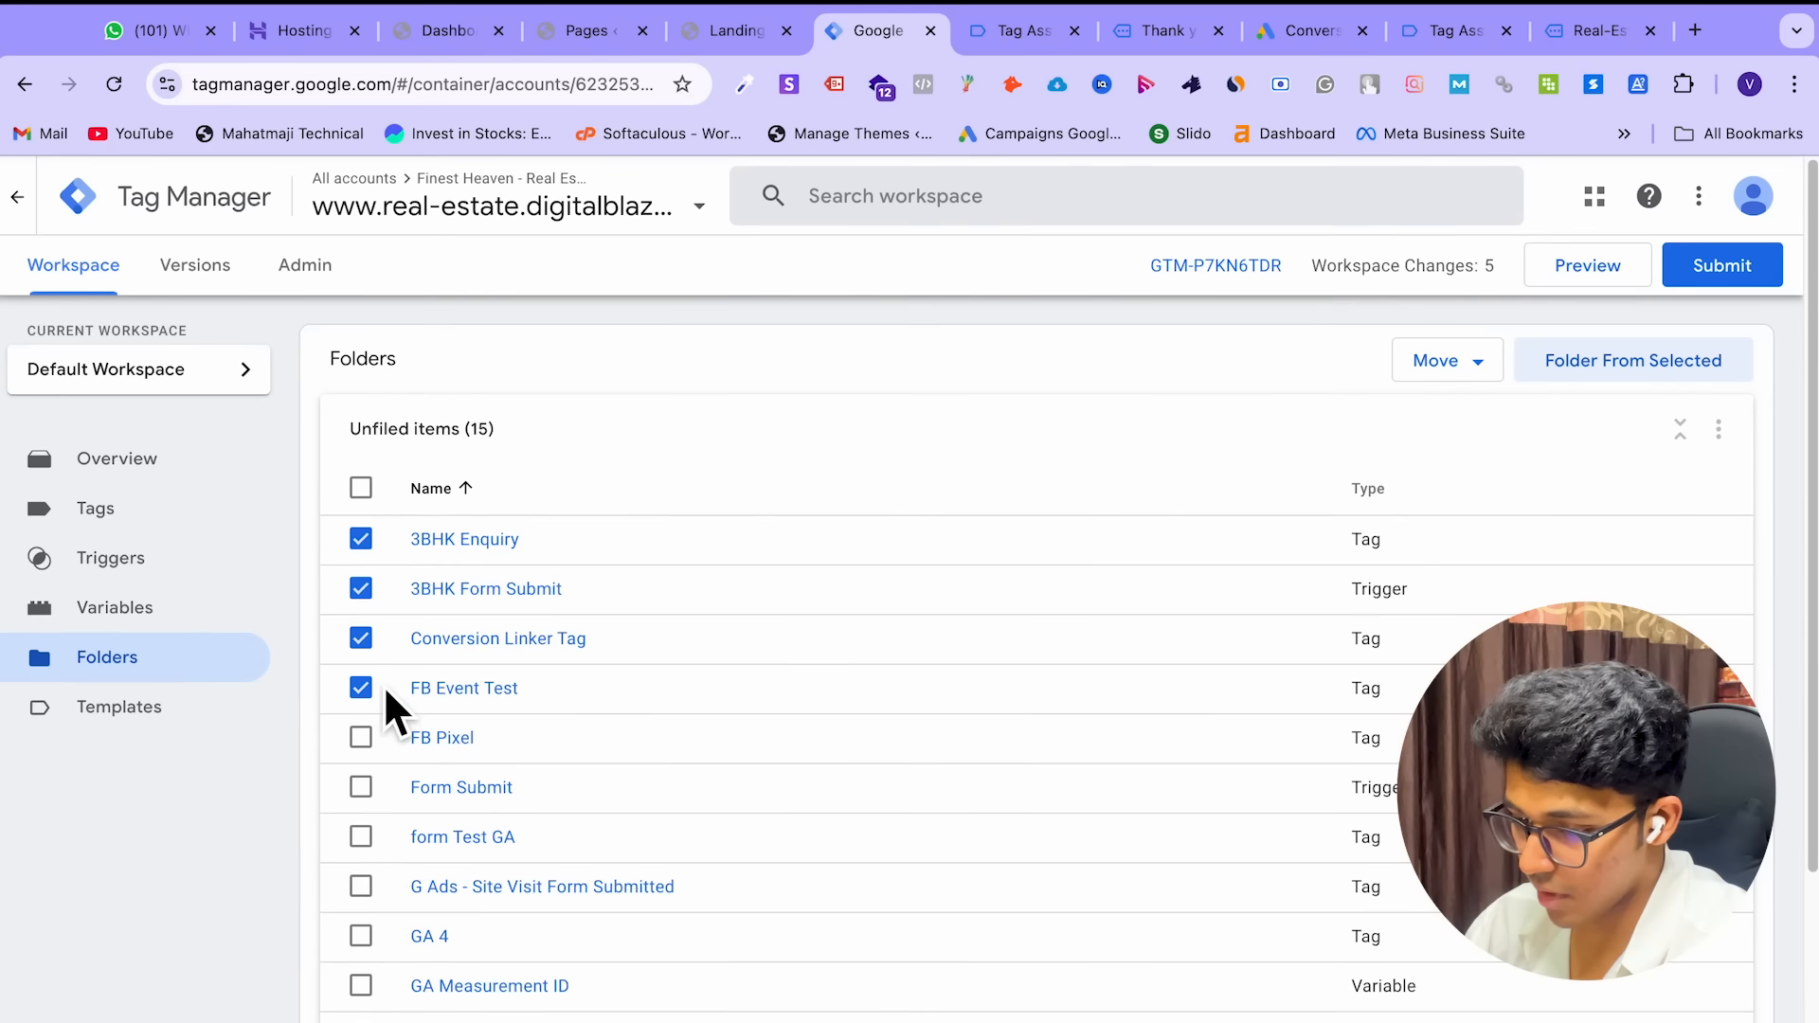
Try a folder from the selected items, cancel it, and return to the Tags list
scroll(383, 685, down, 1)
click(1632, 275)
triple_click(837, 483)
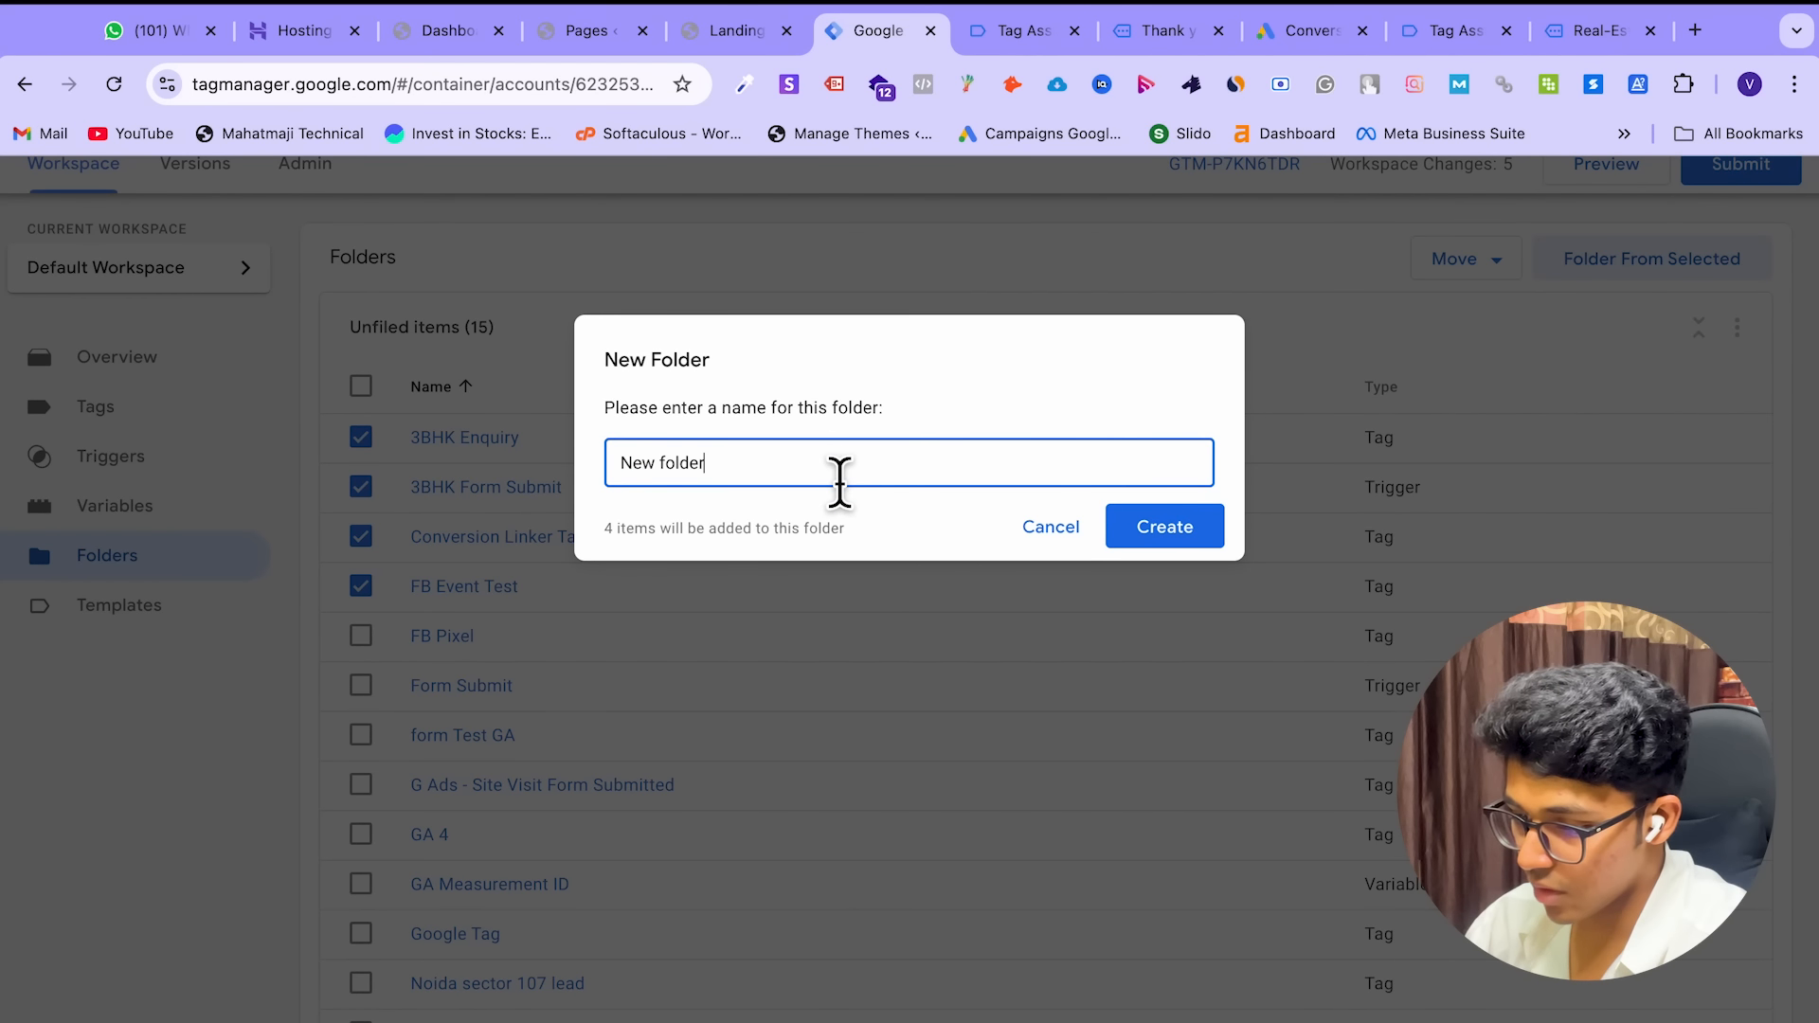
click(1042, 527)
click(107, 408)
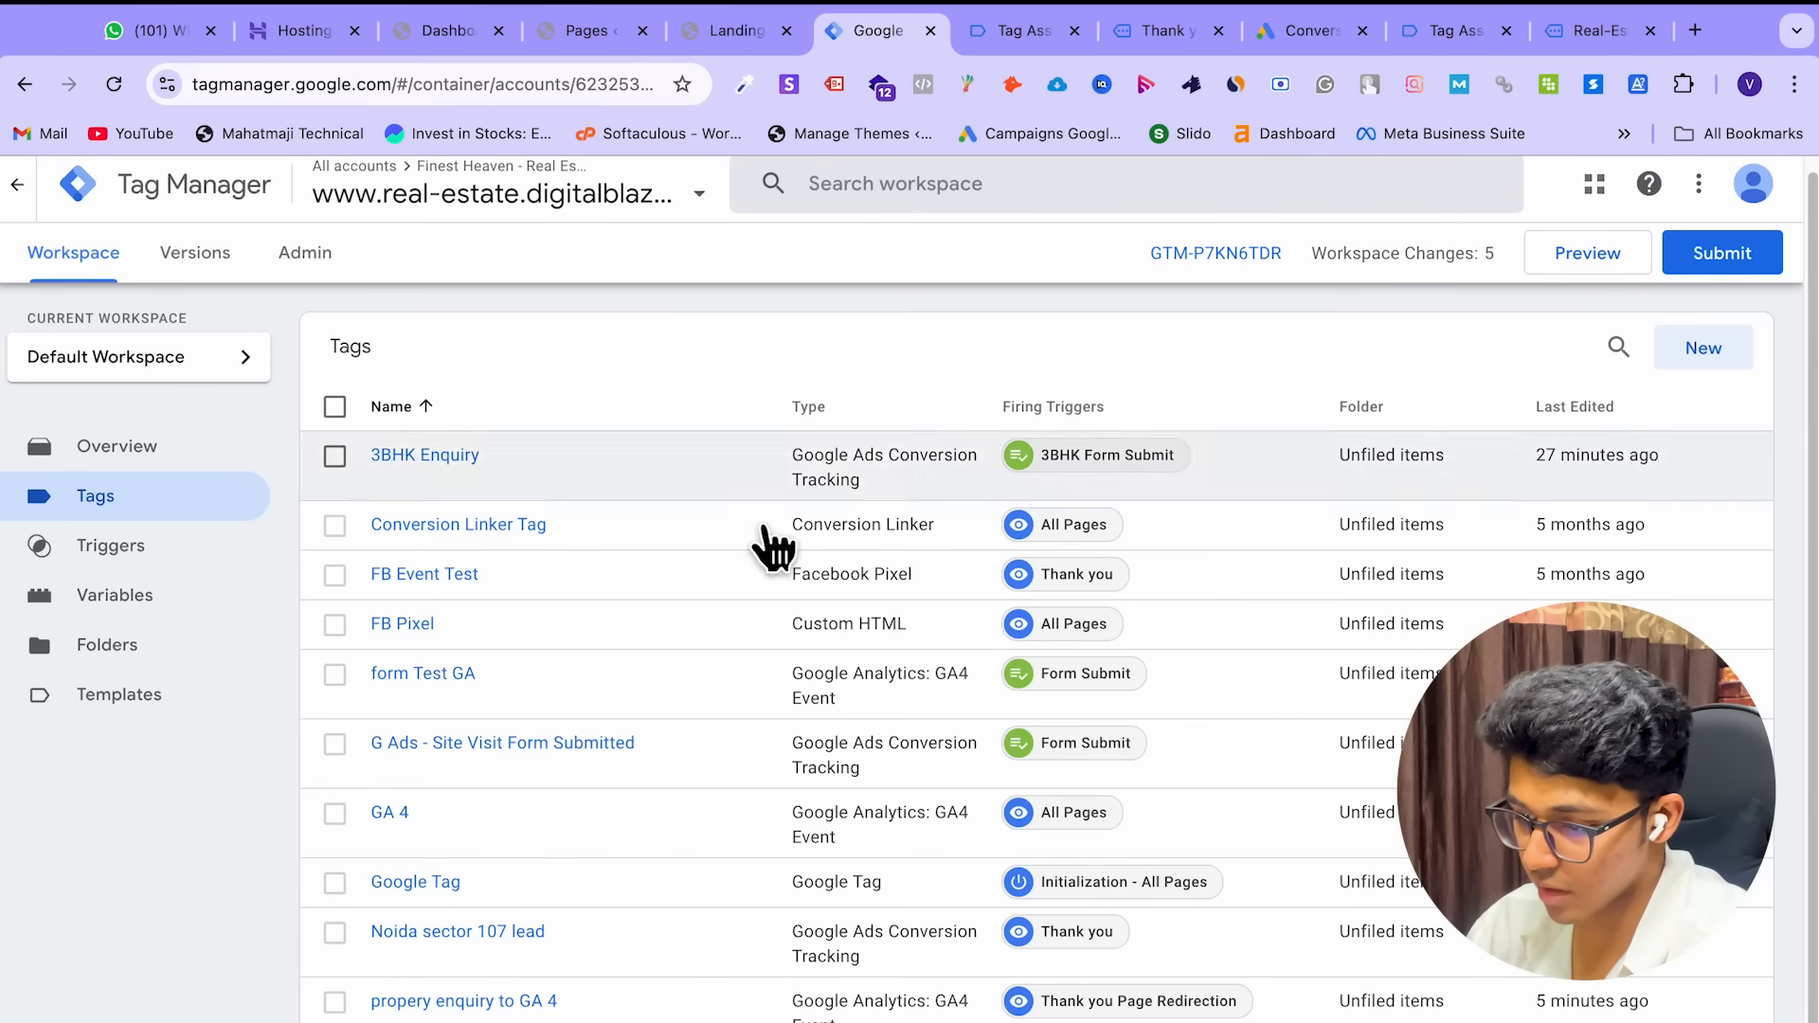
Select the GA 4 and 'propery enquiry to GA 4' tags and move them into GA4
click(336, 458)
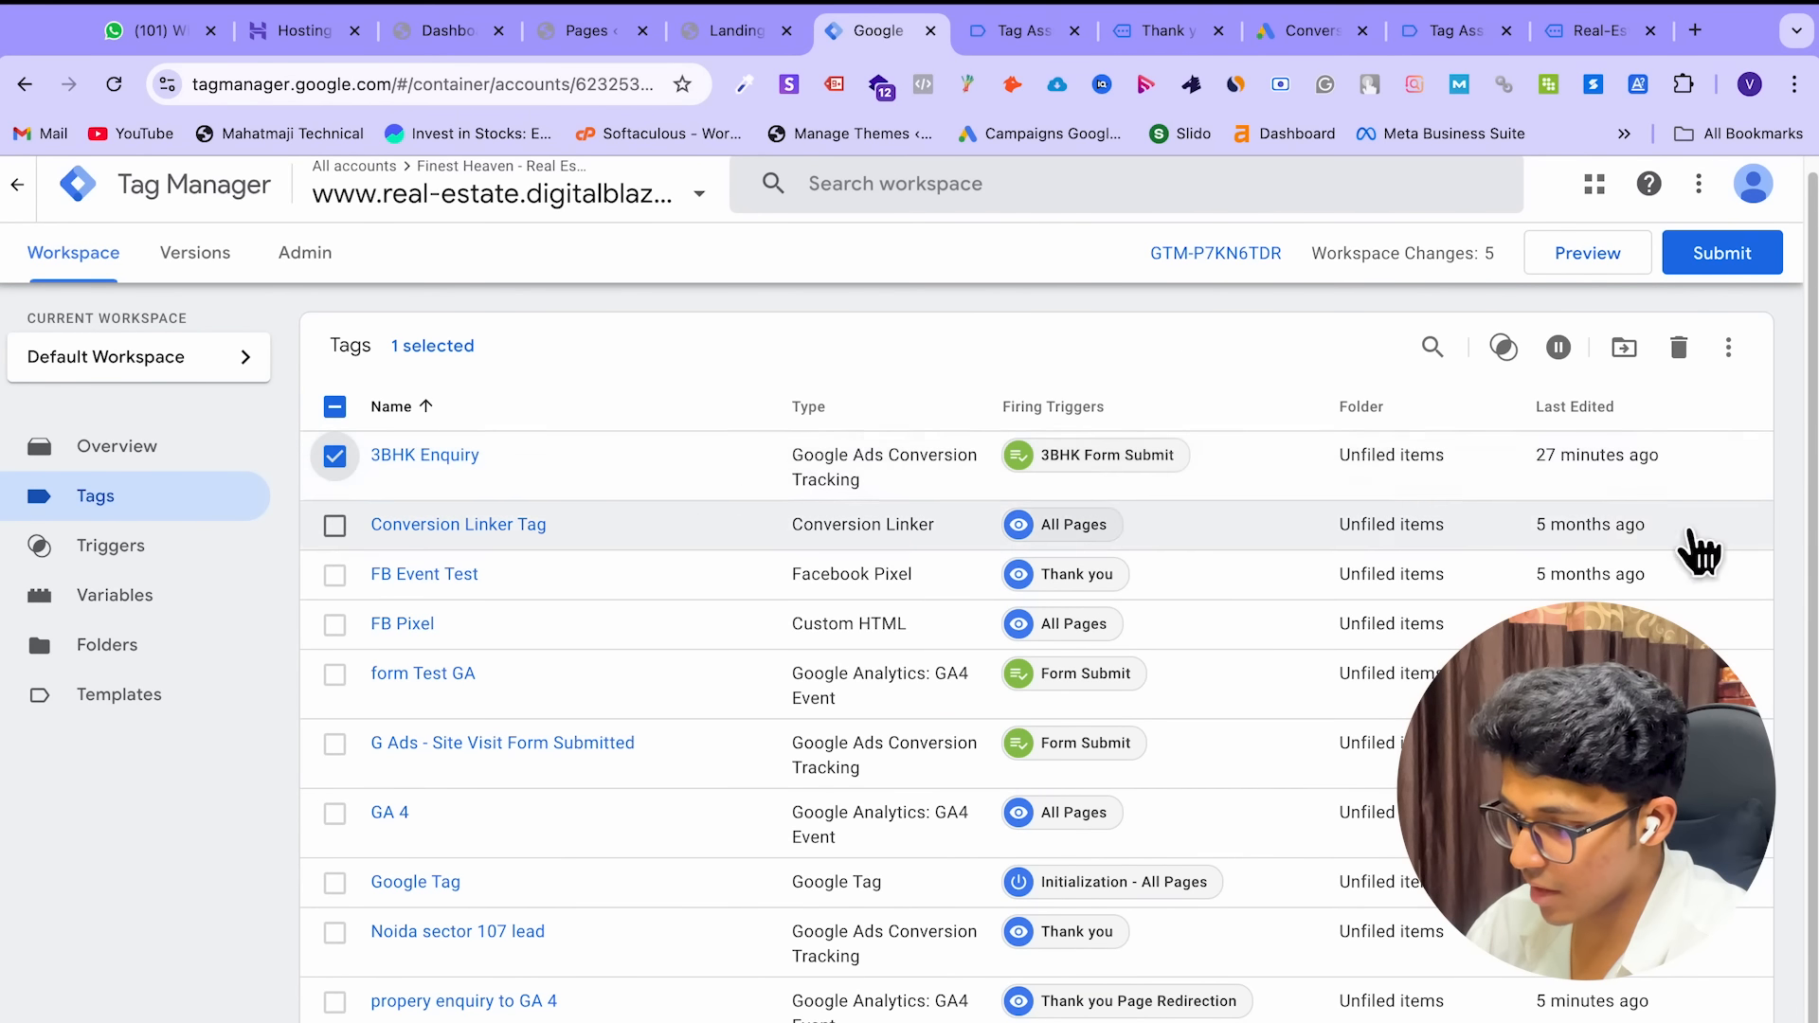
click(335, 526)
click(335, 529)
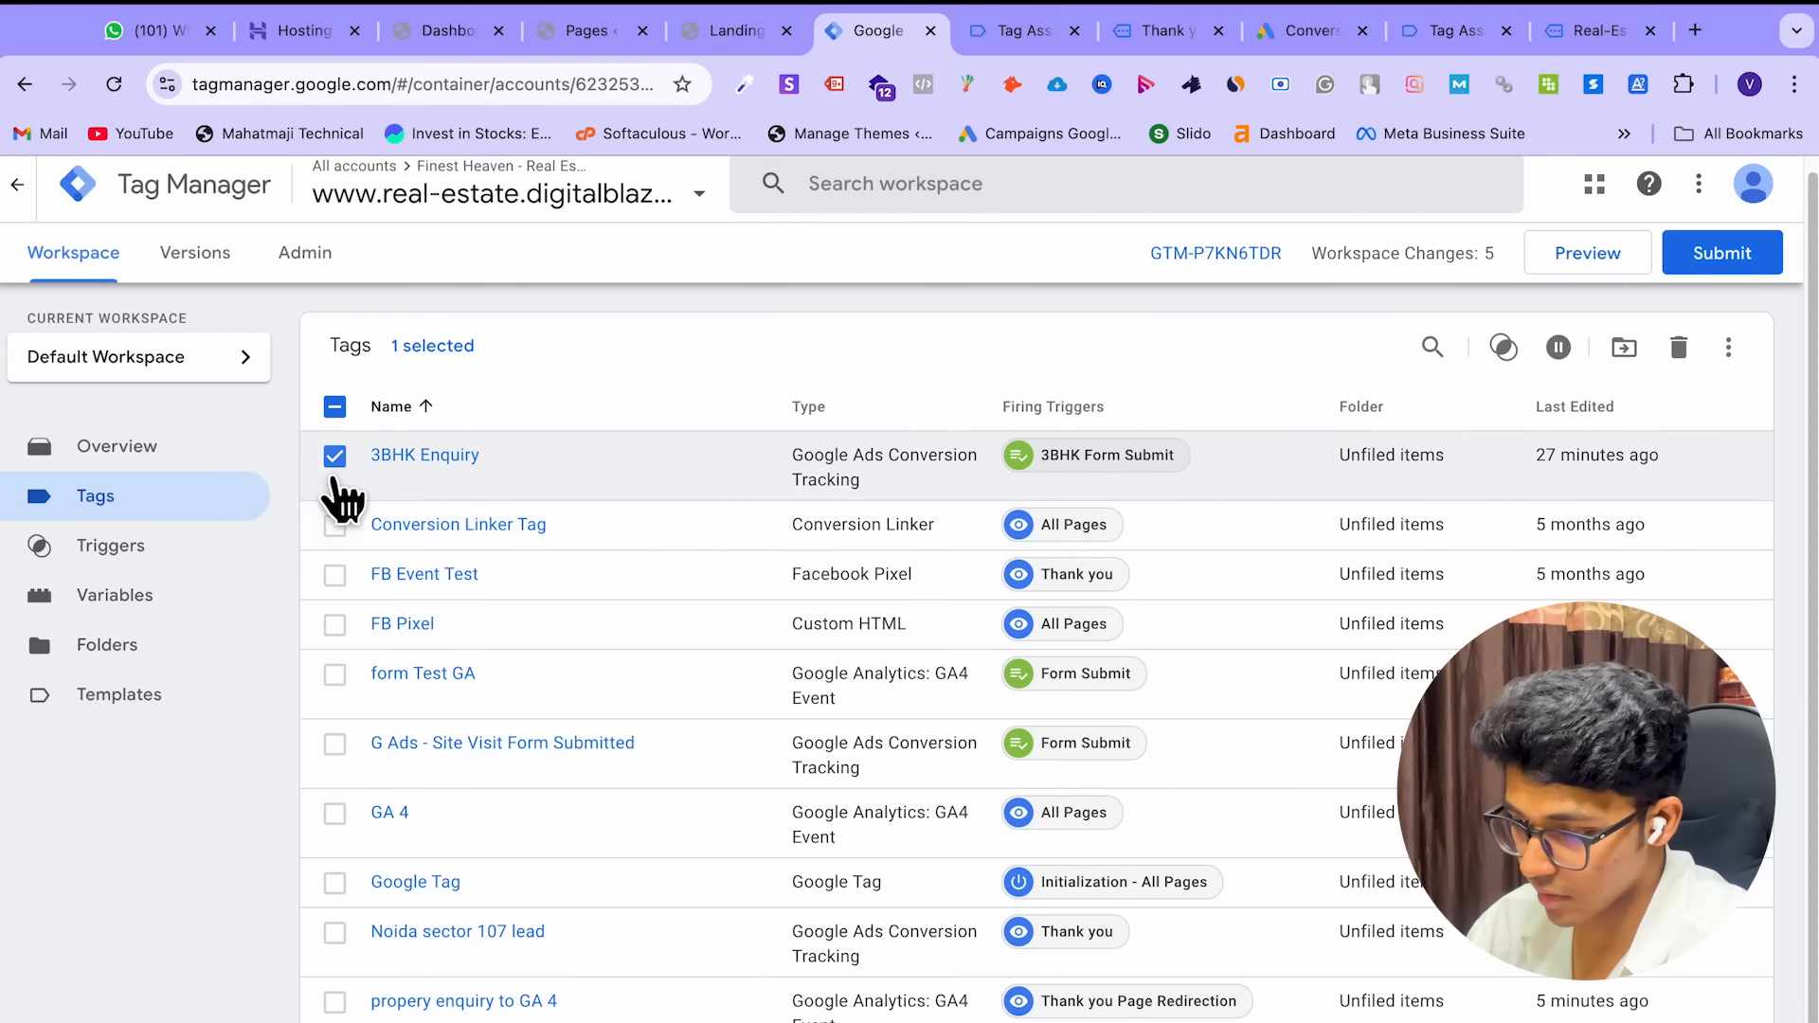
click(335, 457)
scroll(734, 825, down, 1)
scroll(734, 825, up, 1)
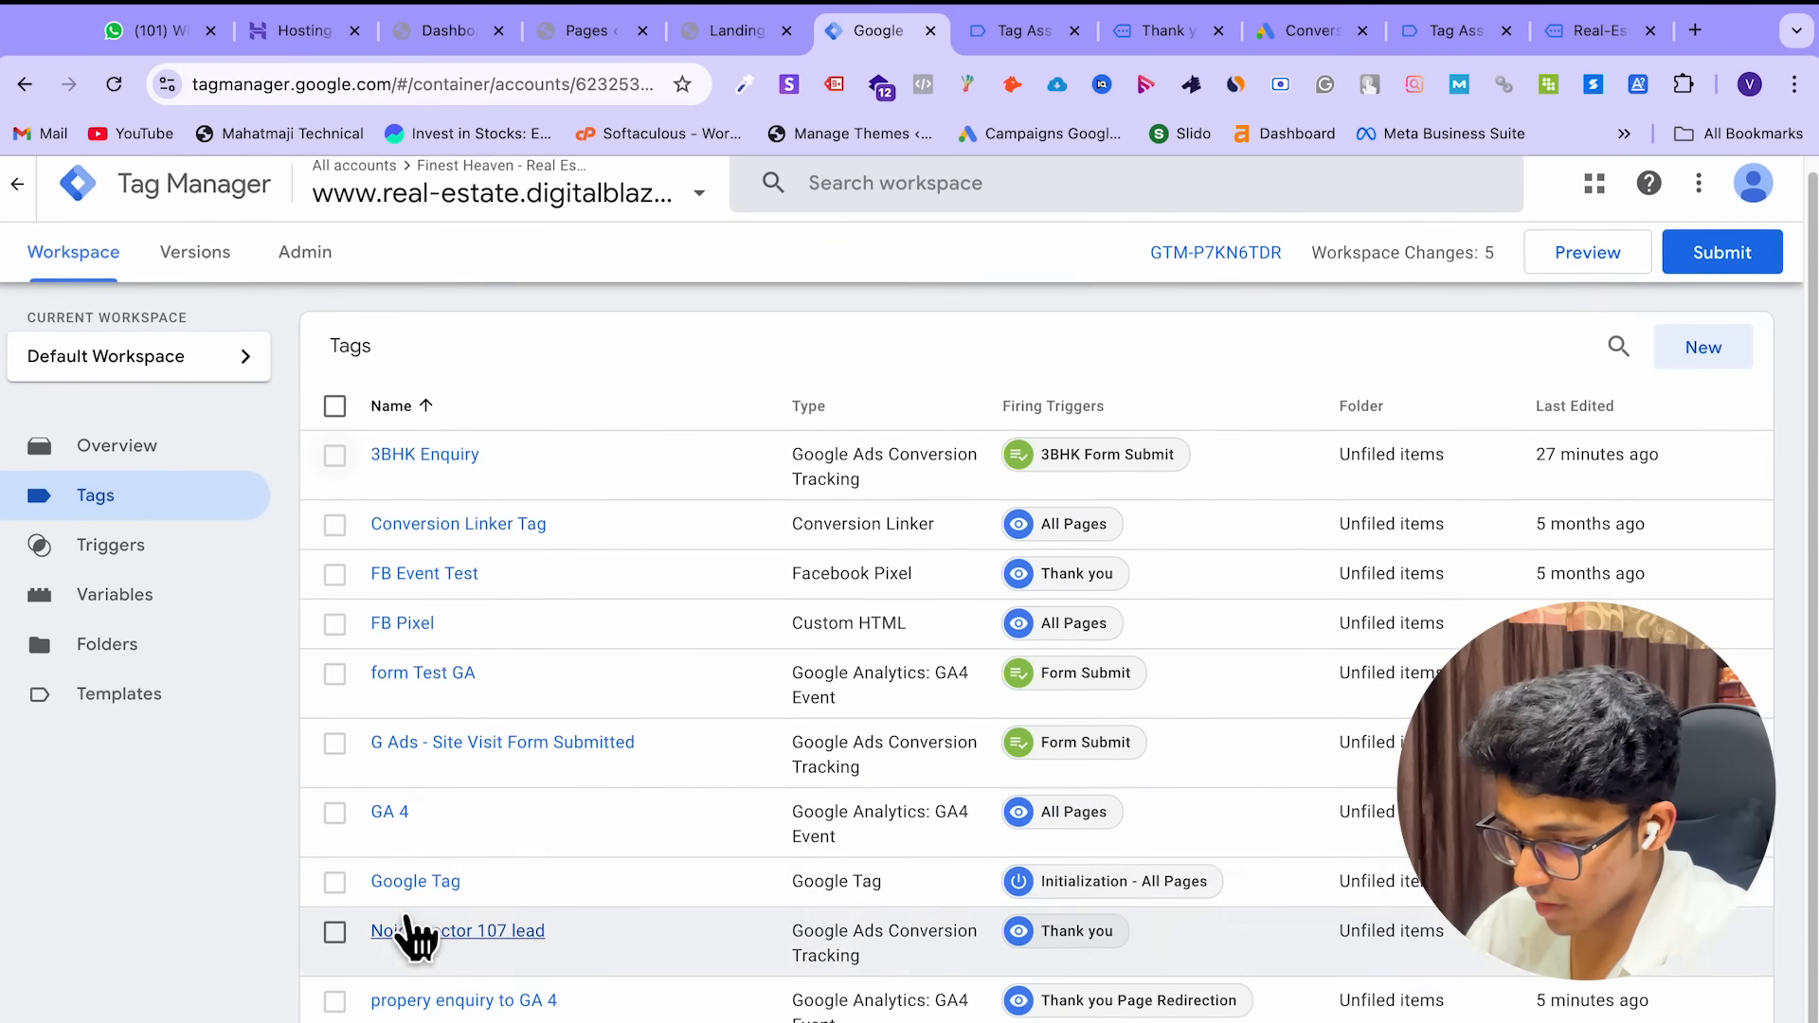
click(336, 811)
click(332, 1001)
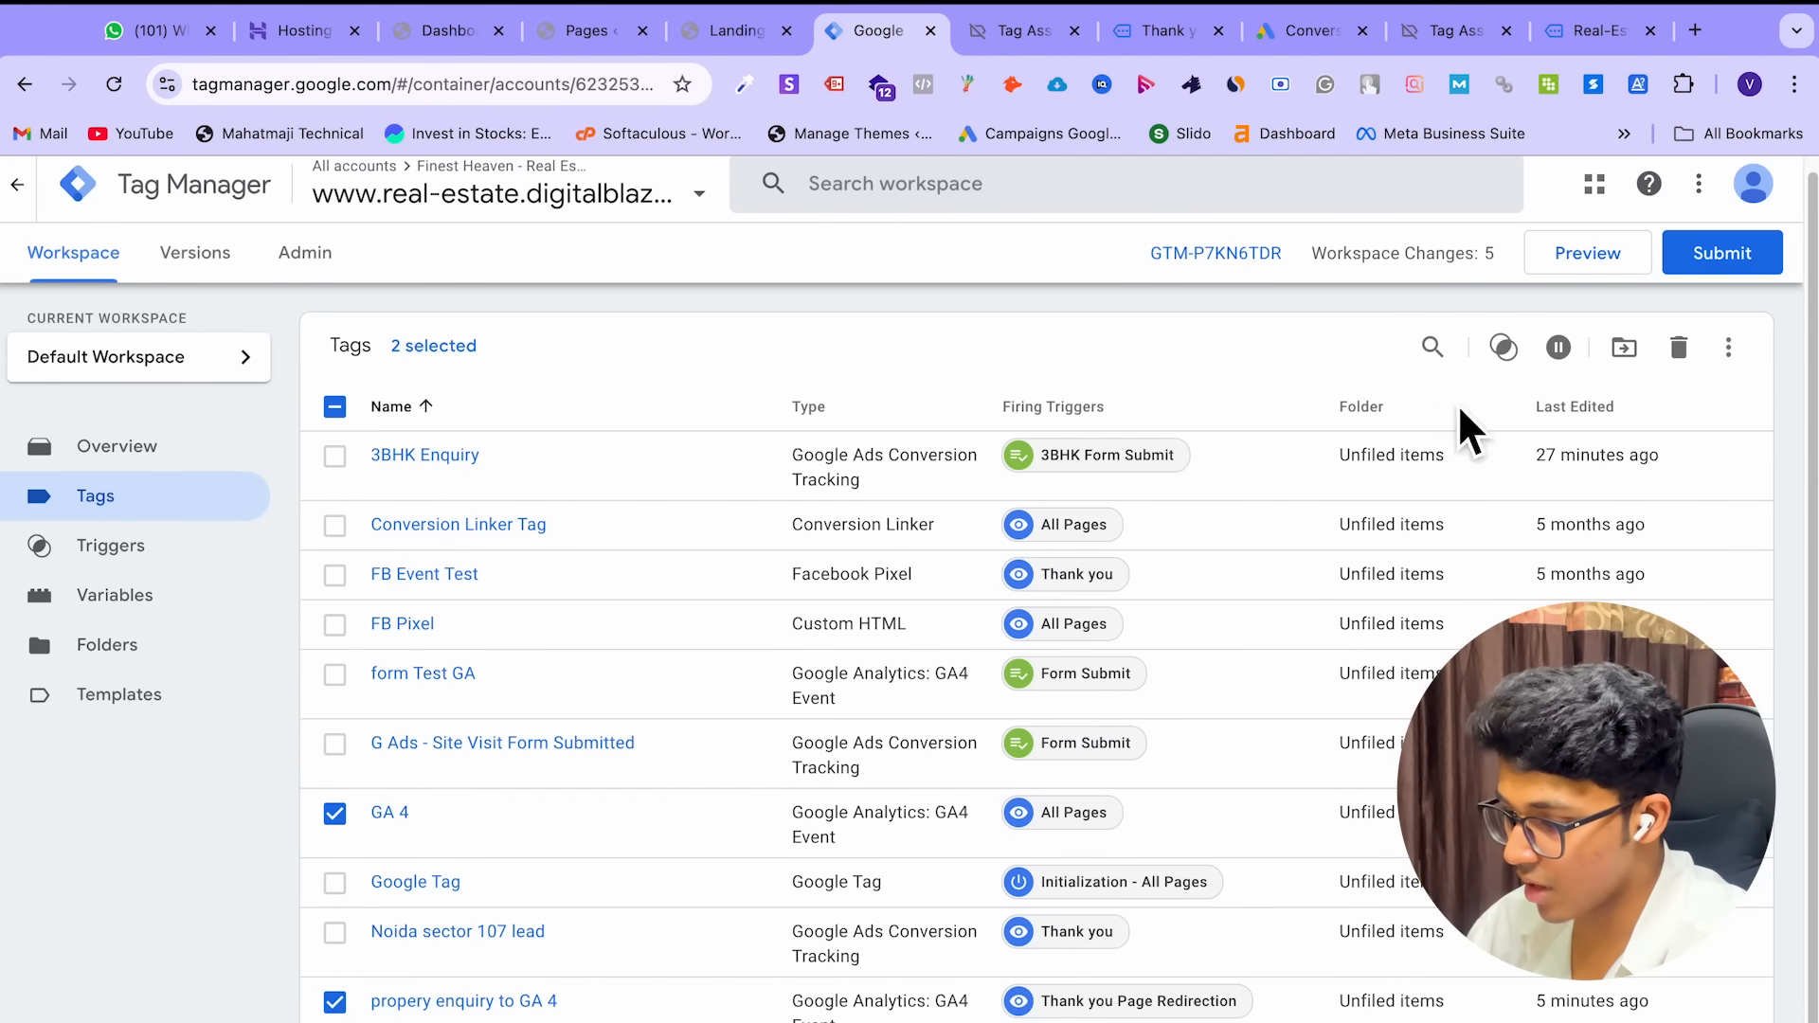
click(1623, 349)
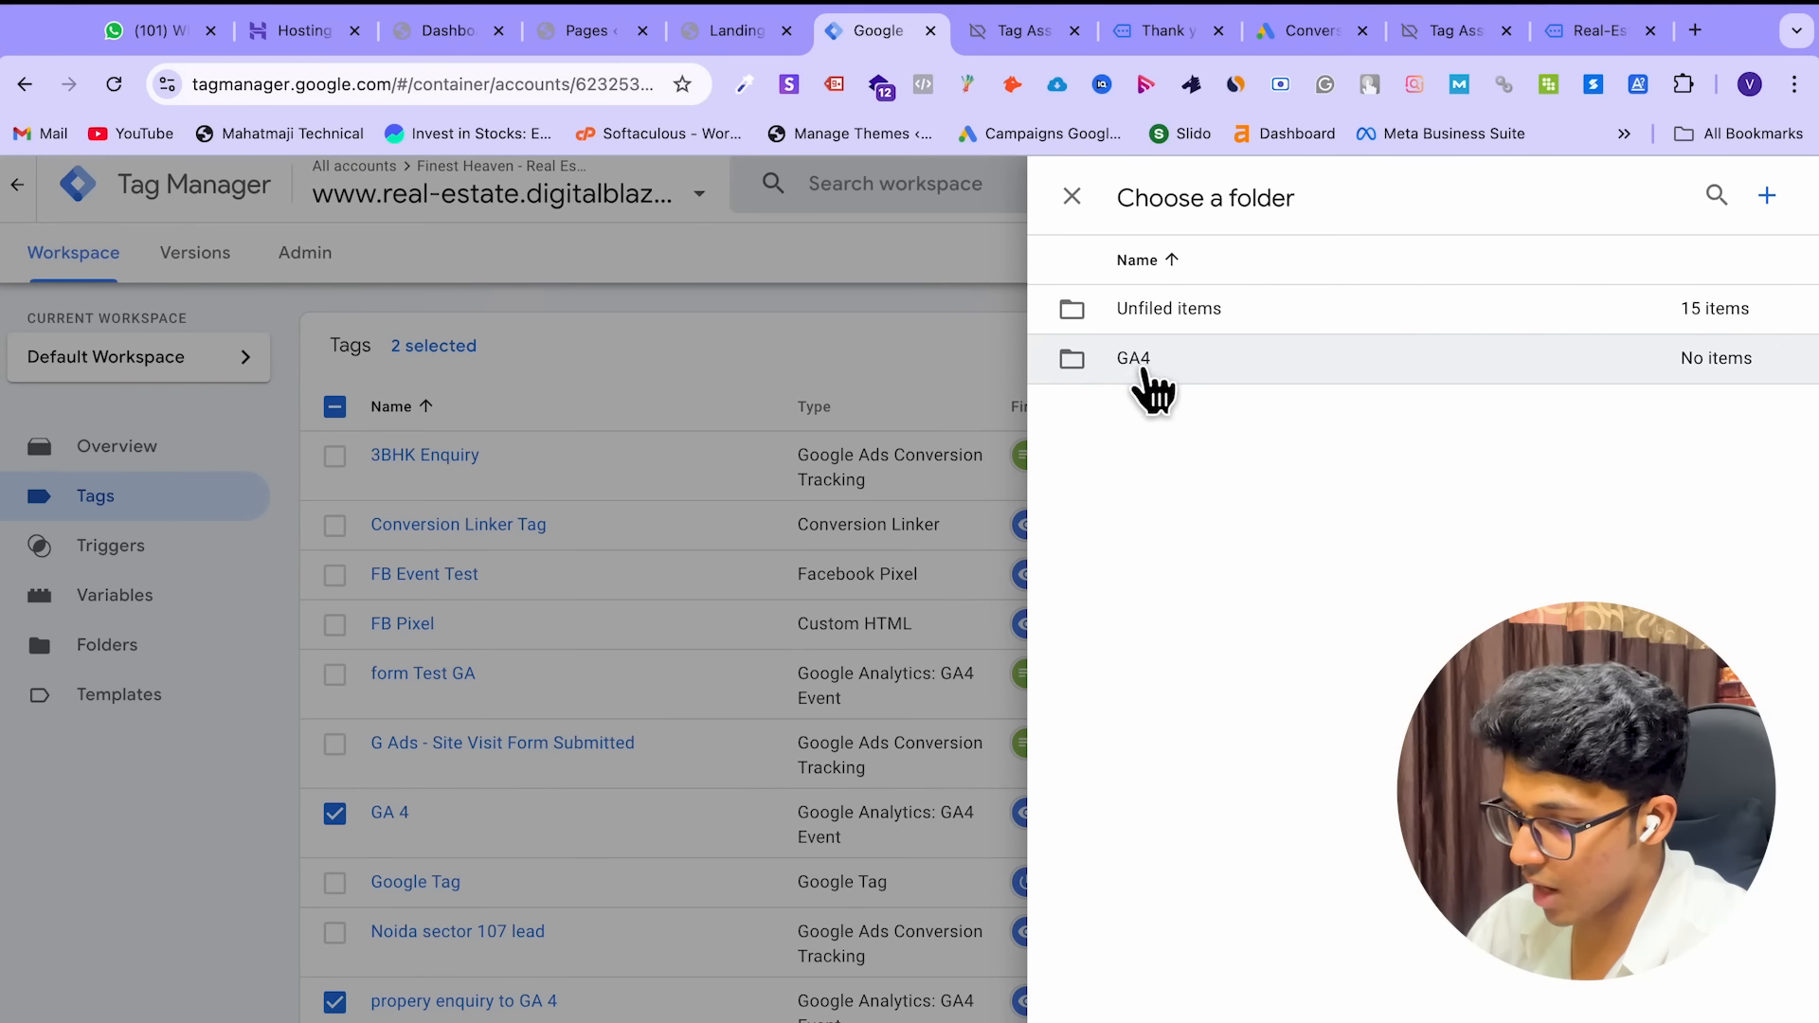
click(1142, 365)
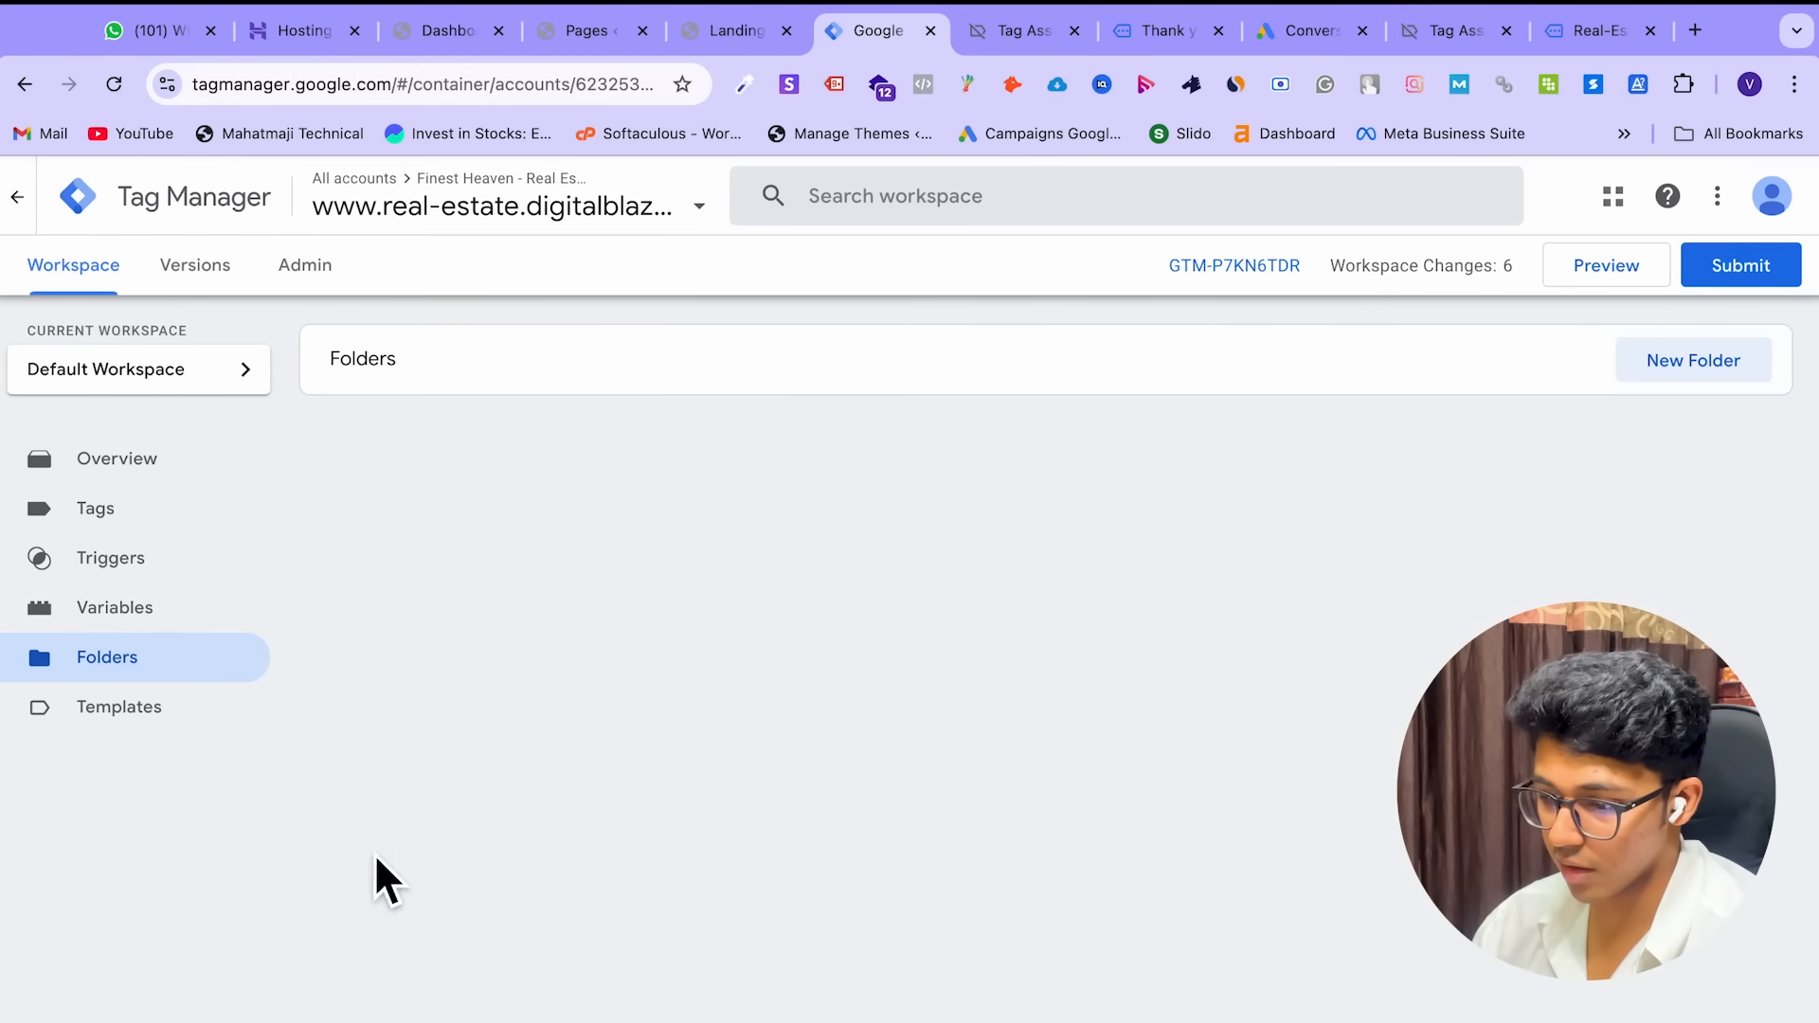
Glance at a new tag template, close the editor, and view the workspace Overview with 6 changes
click(156, 730)
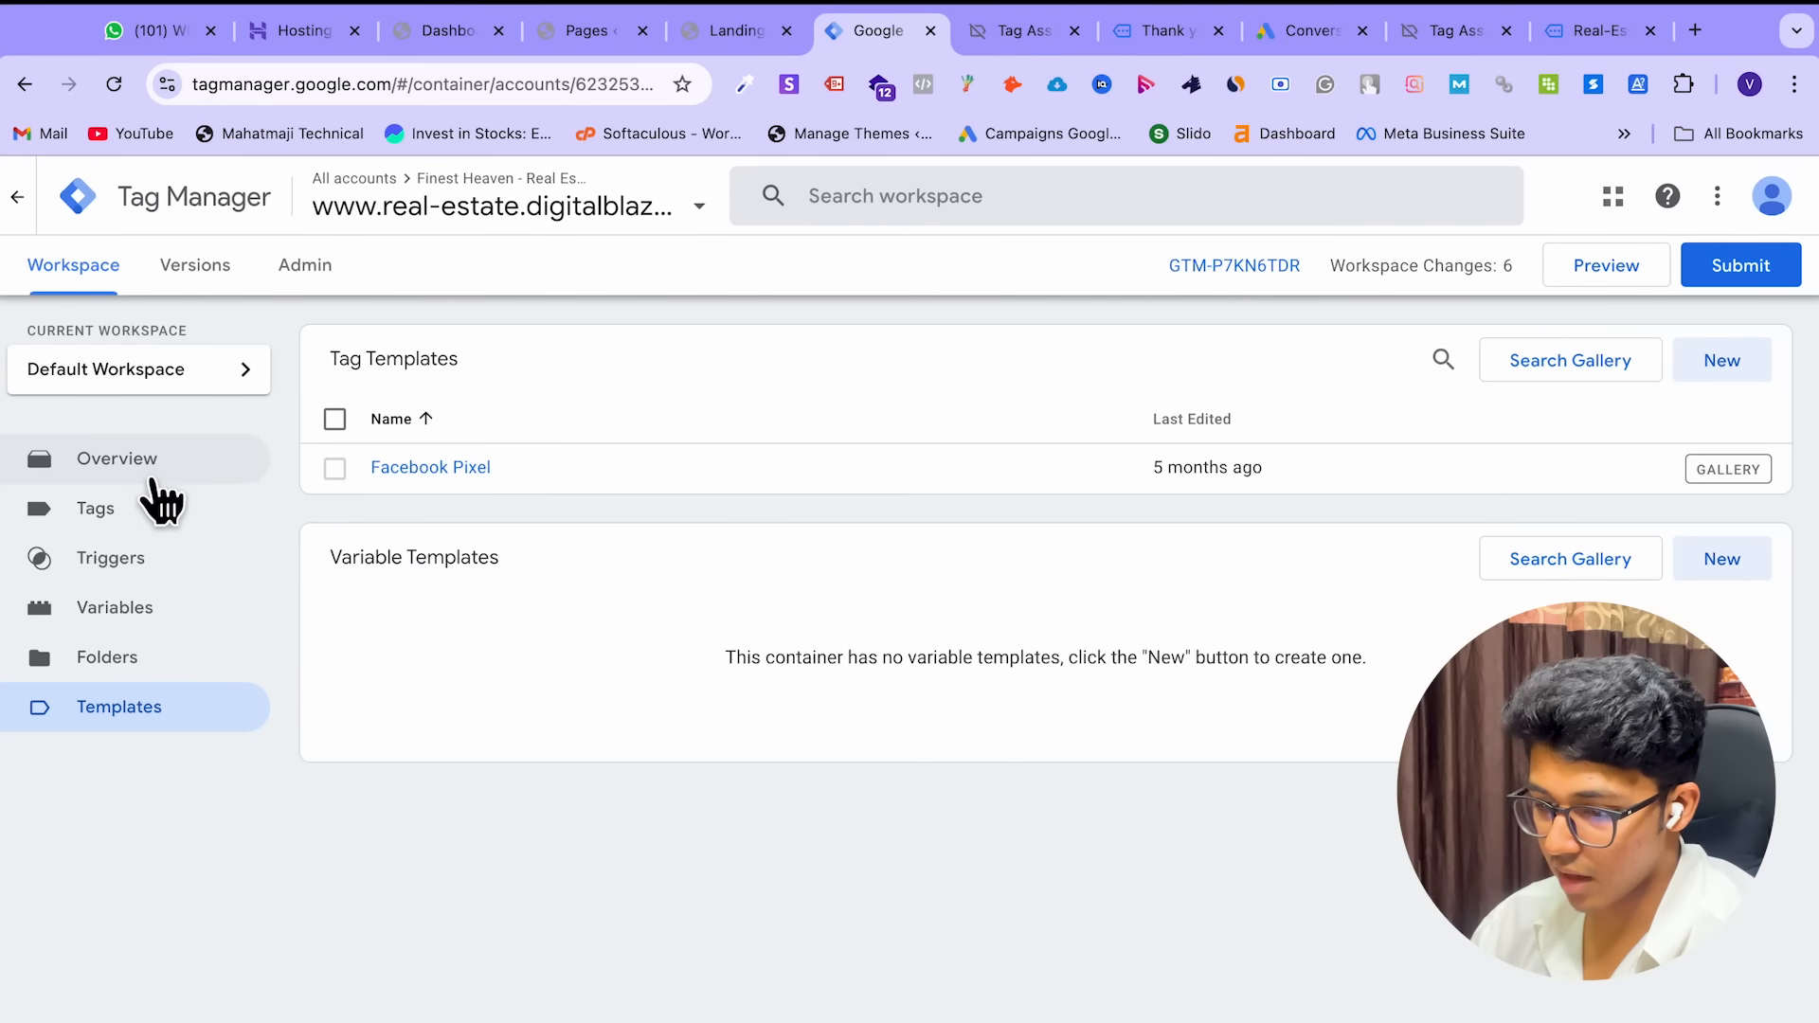
click(1720, 374)
click(41, 196)
click(195, 473)
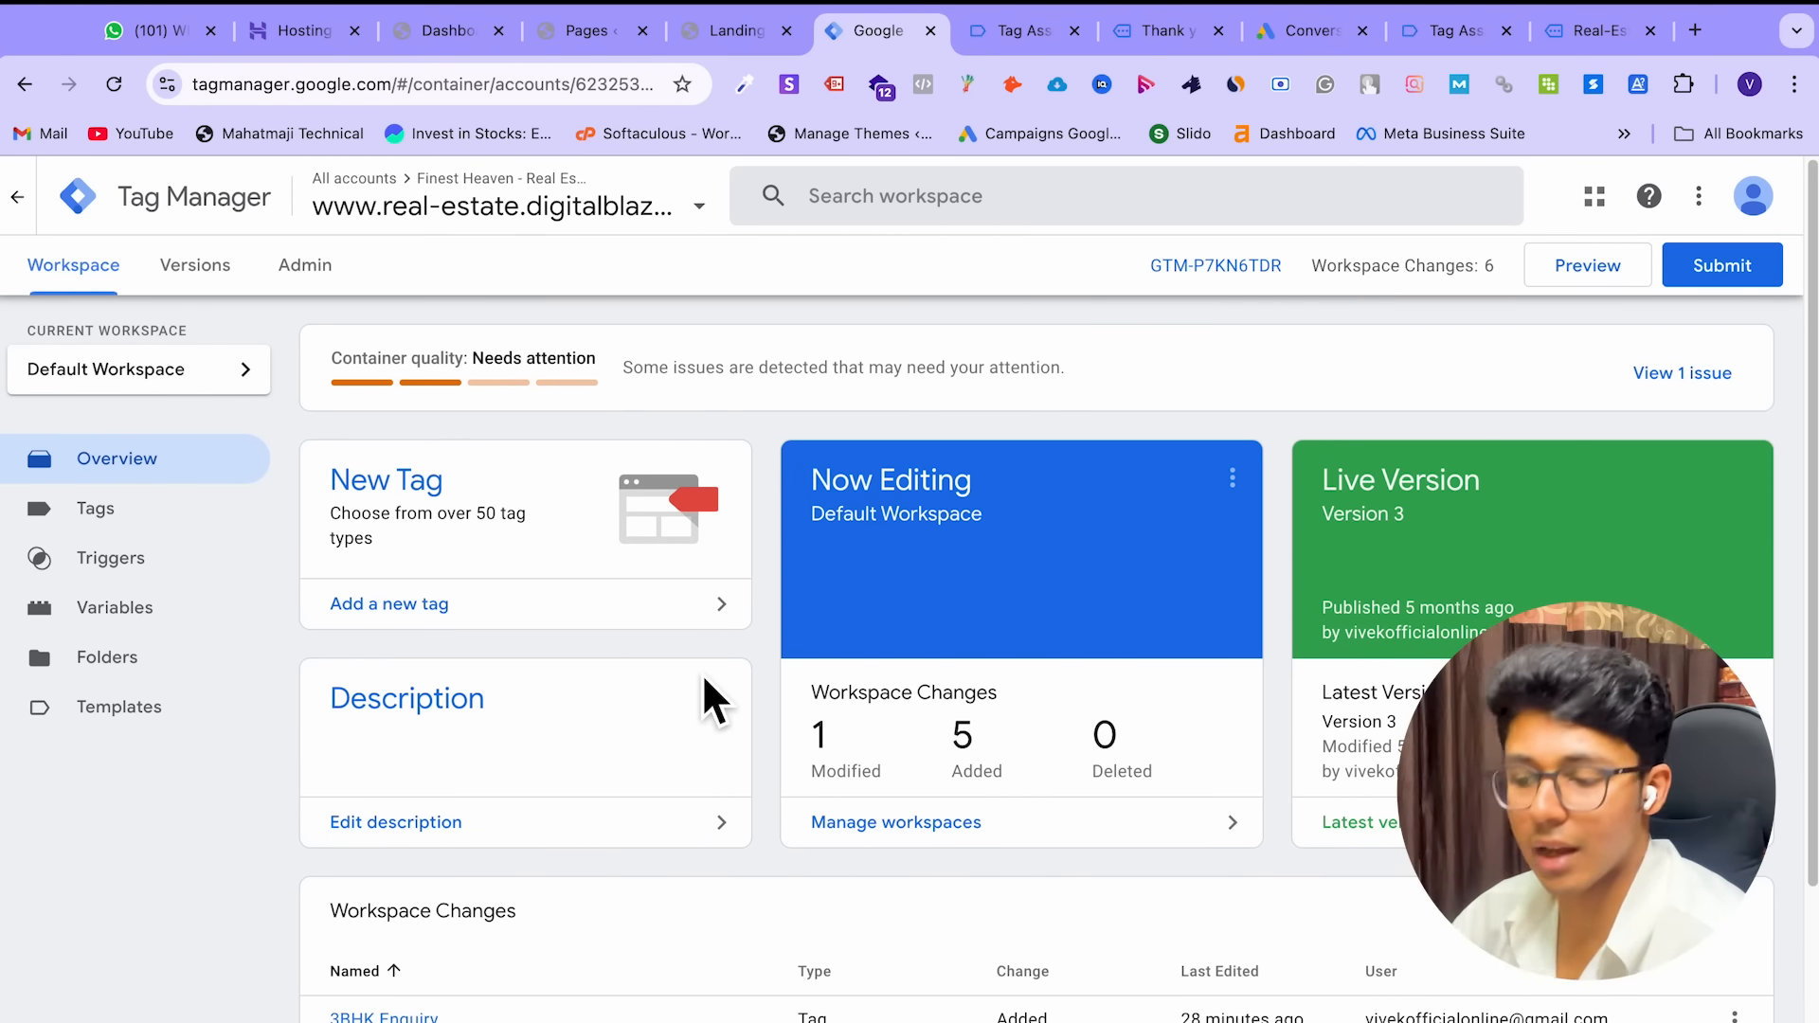
Go to Admin > Container User Management for the real-estate container and choose Add users
click(311, 270)
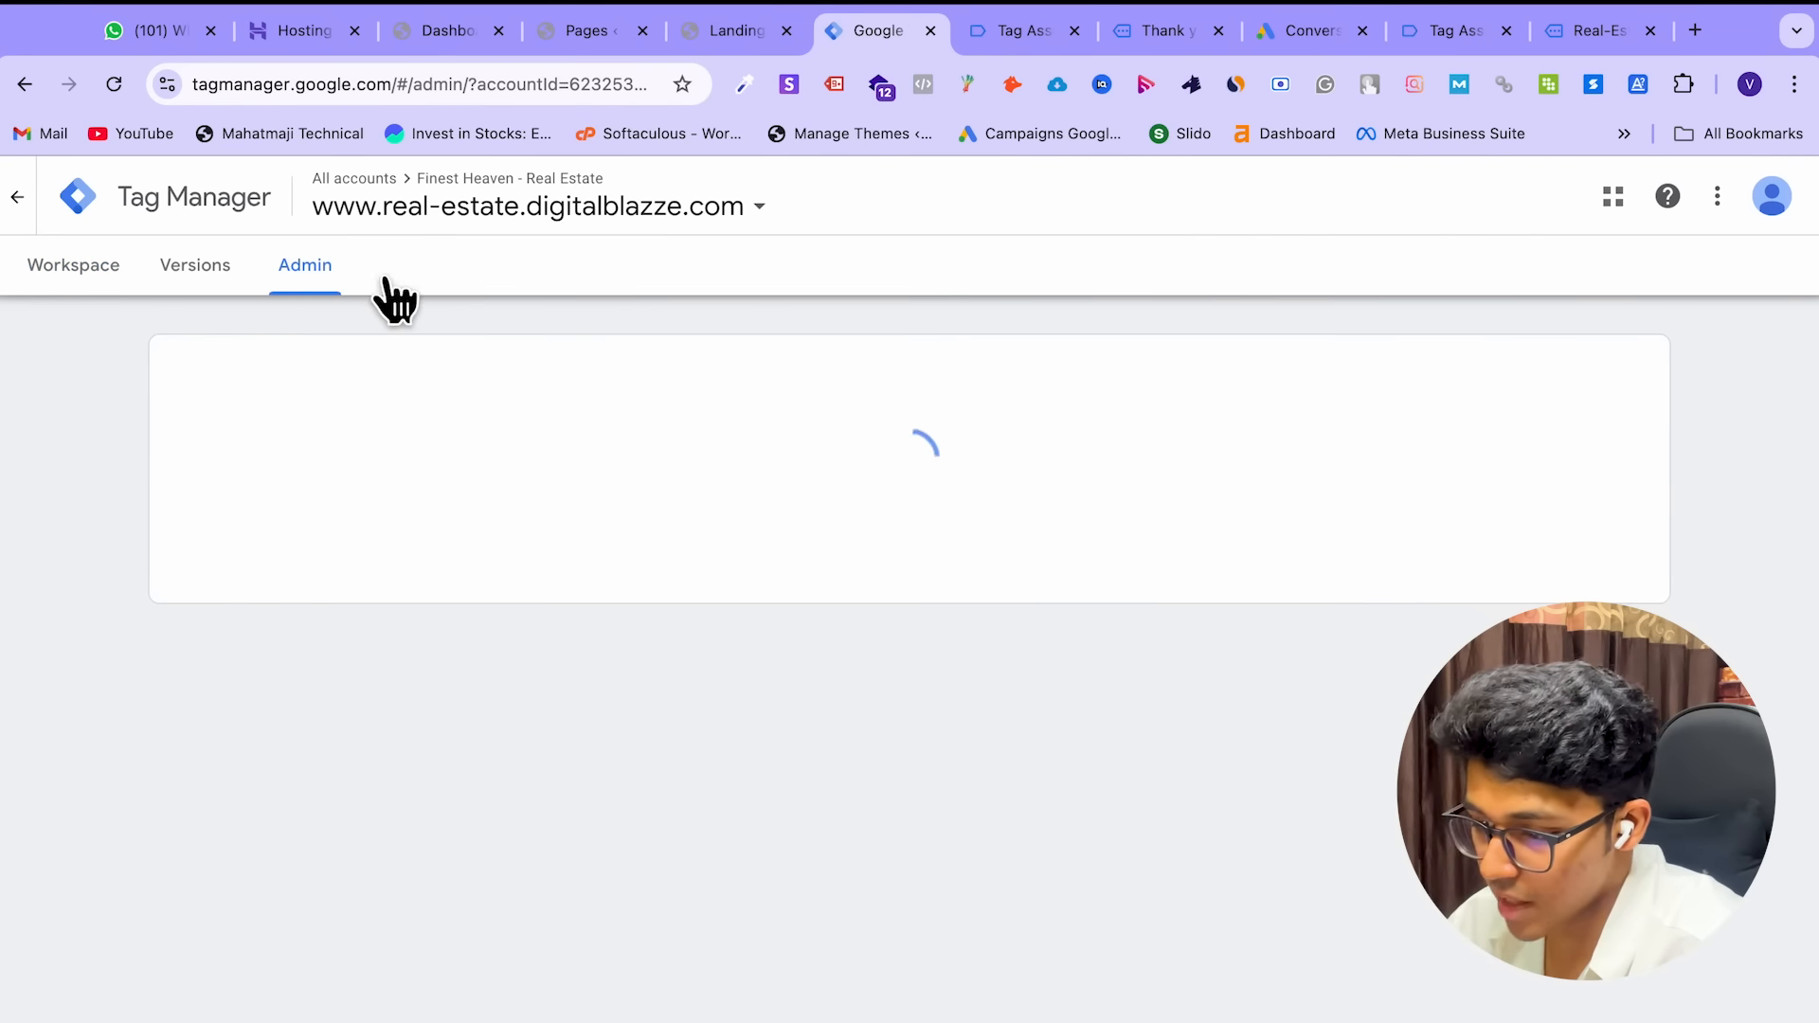
scroll(1174, 568, down, 1)
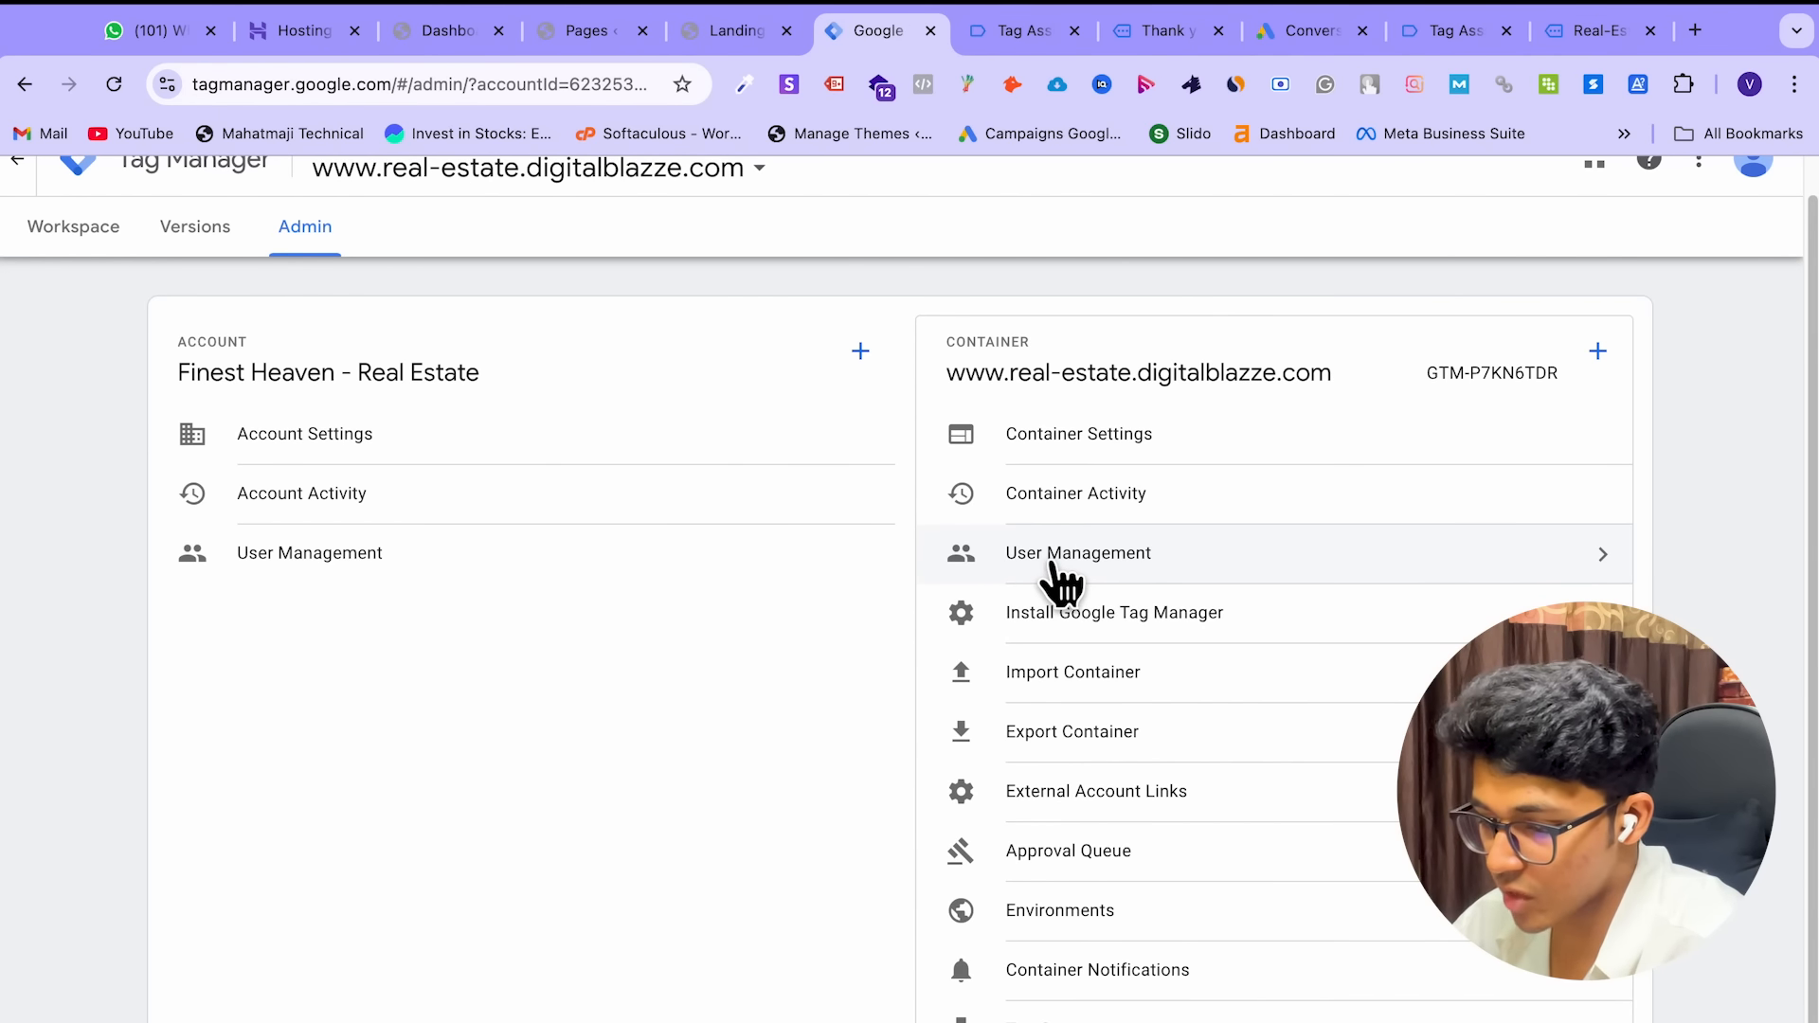
click(1050, 566)
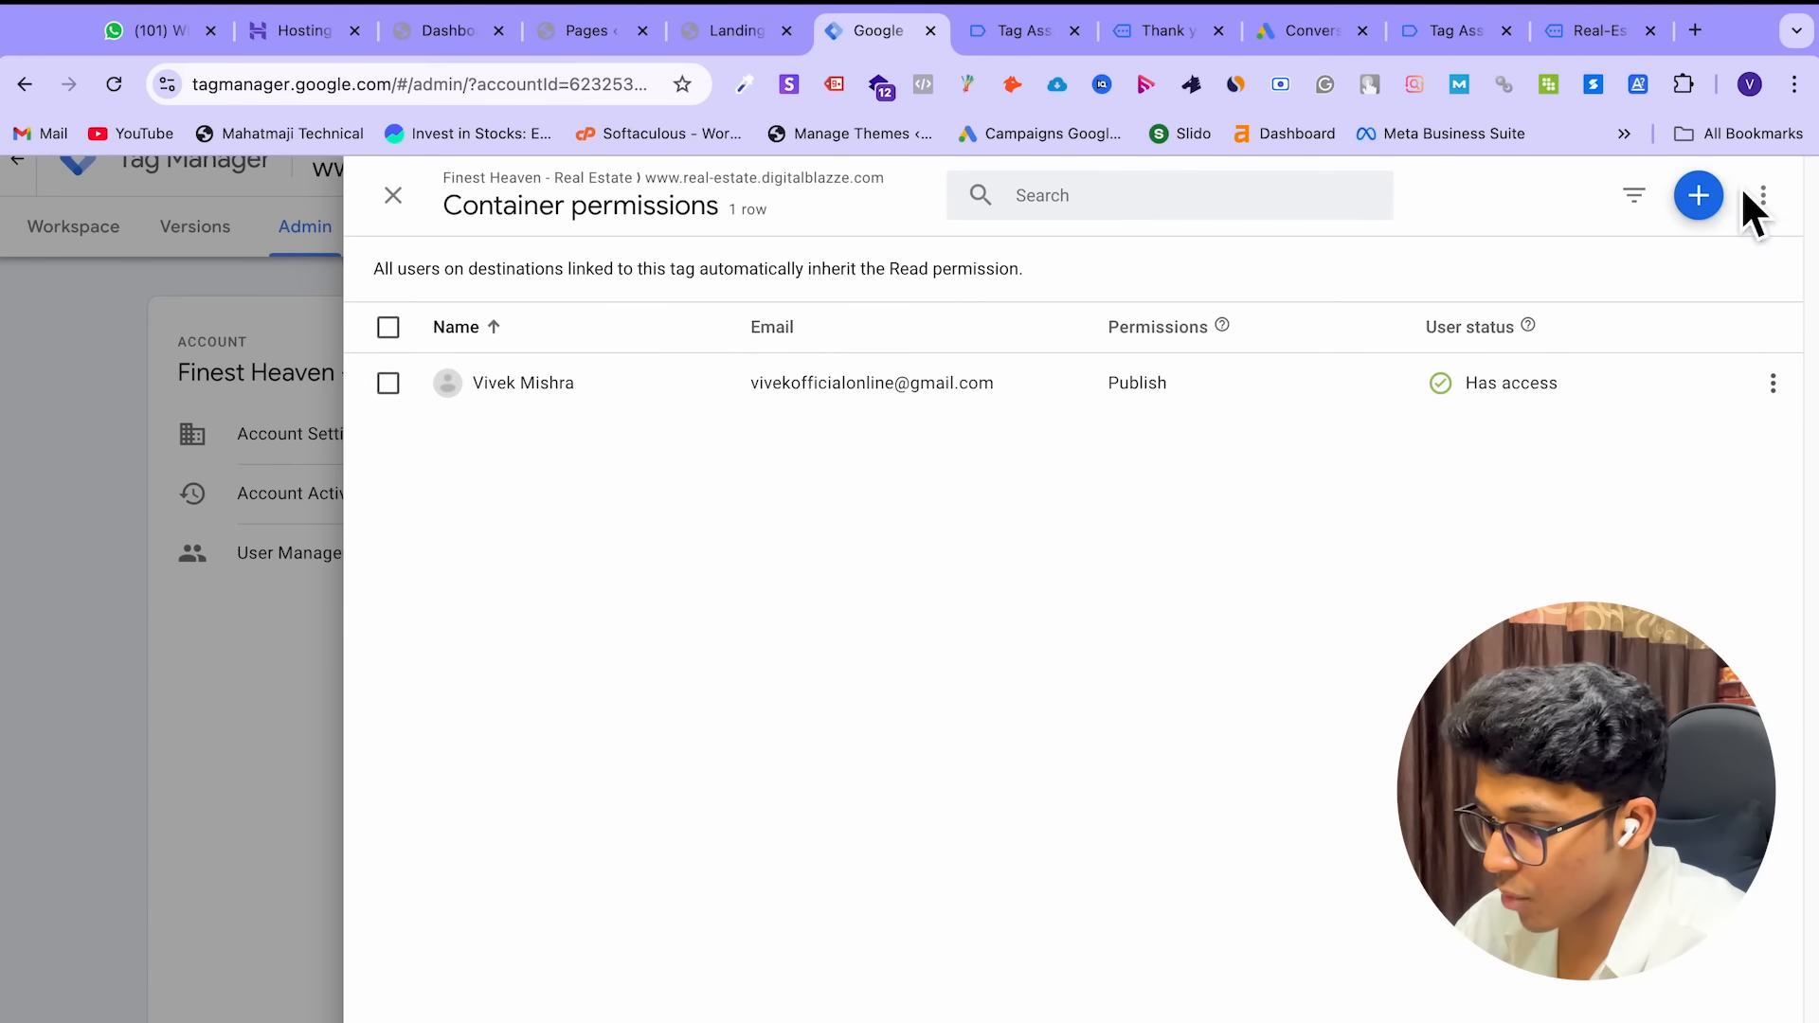
click(1698, 195)
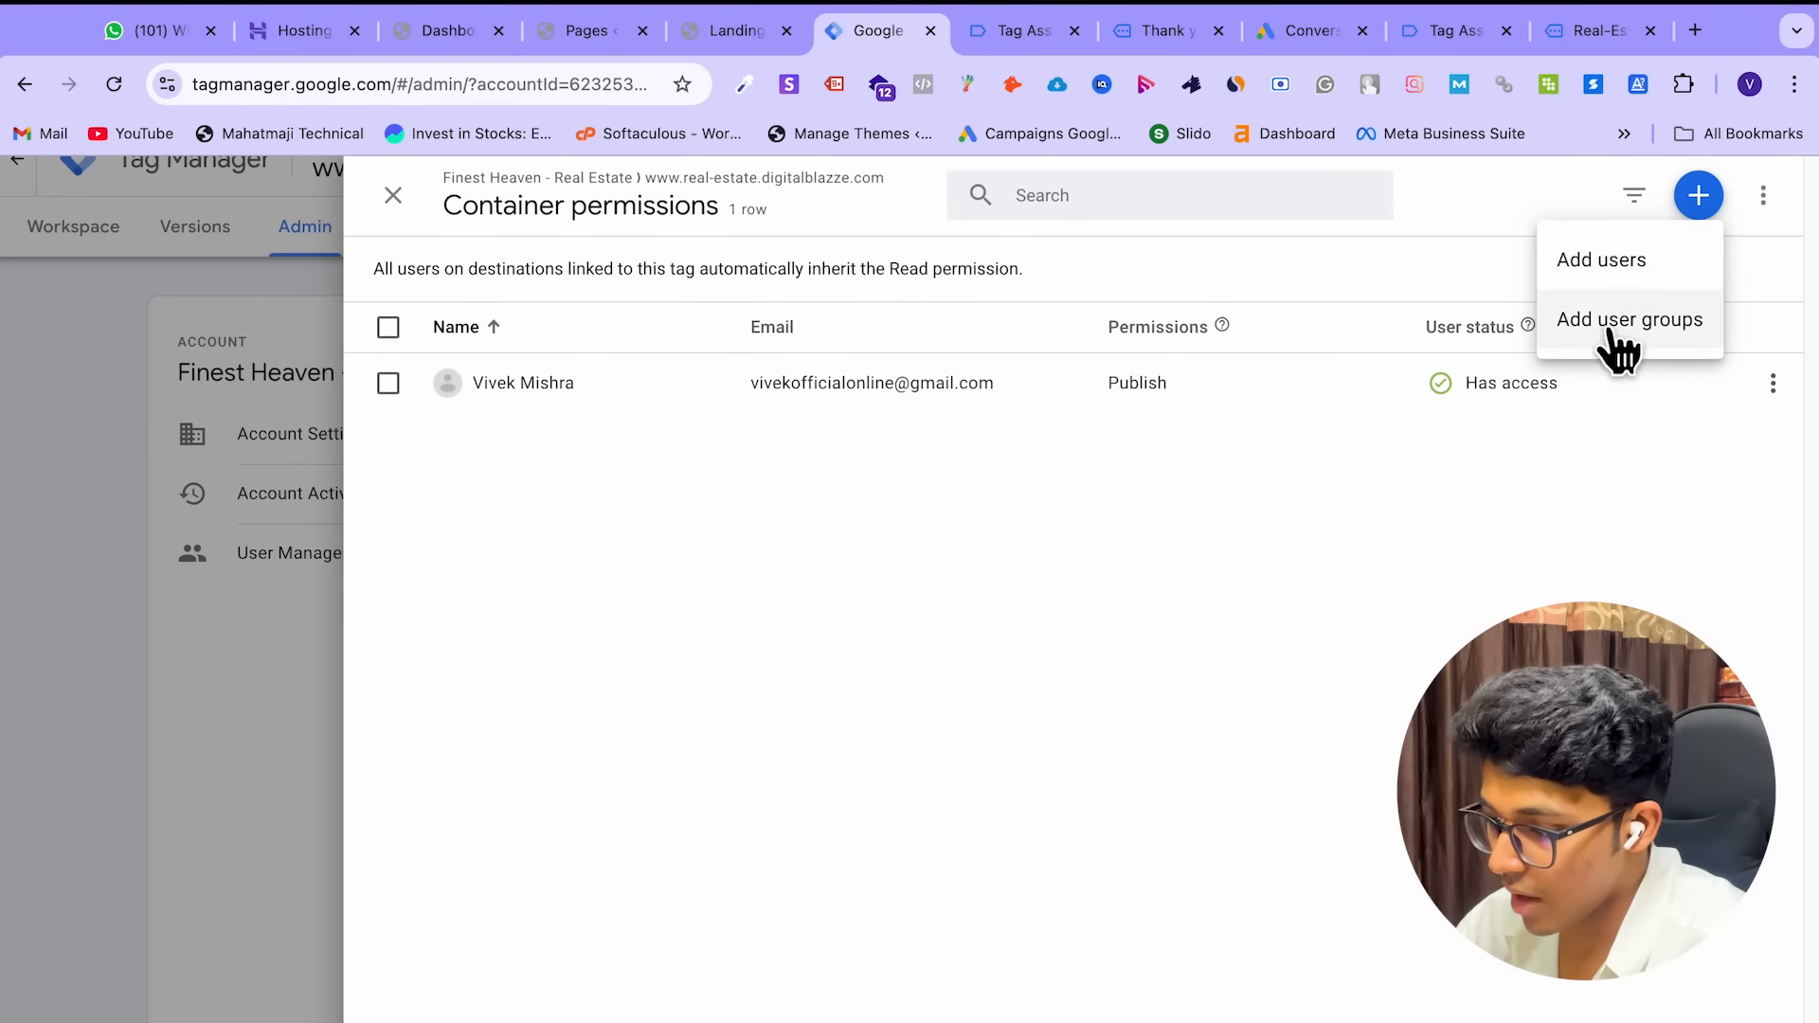
click(1642, 268)
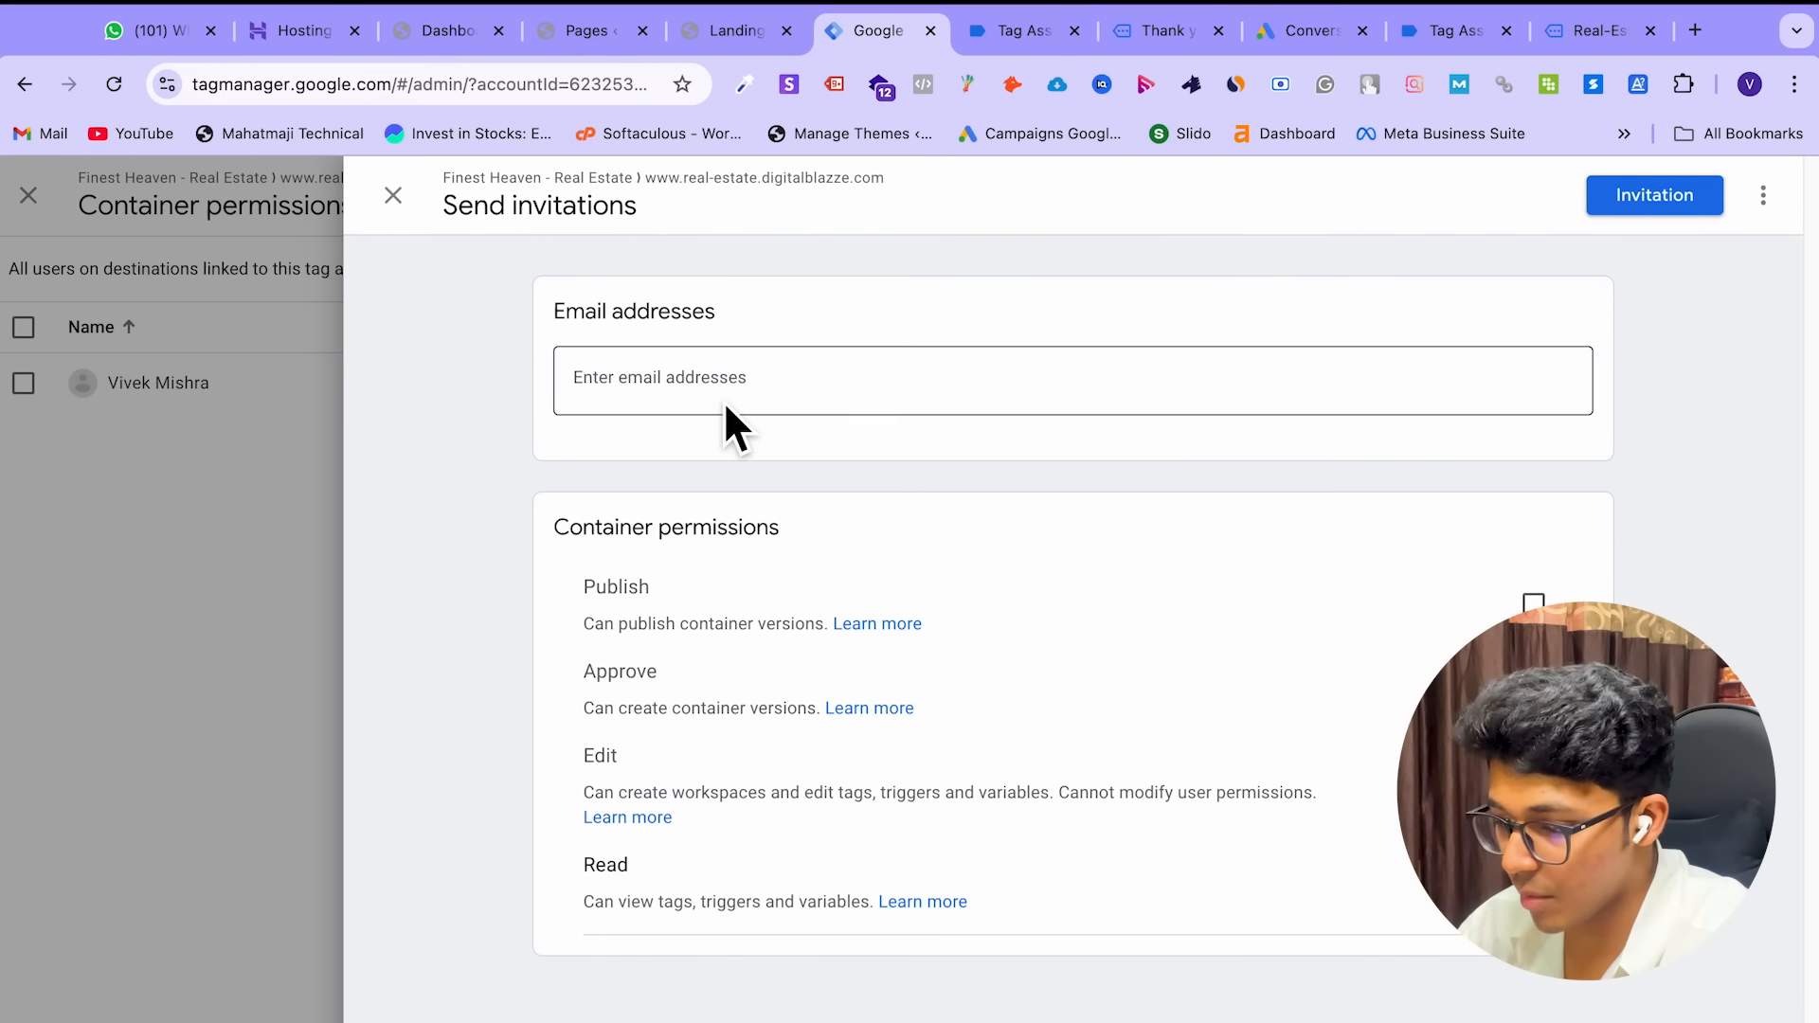
Add the invitee's email address as a recipient and grant Edit, Approve and Publish permissions
click(724, 401)
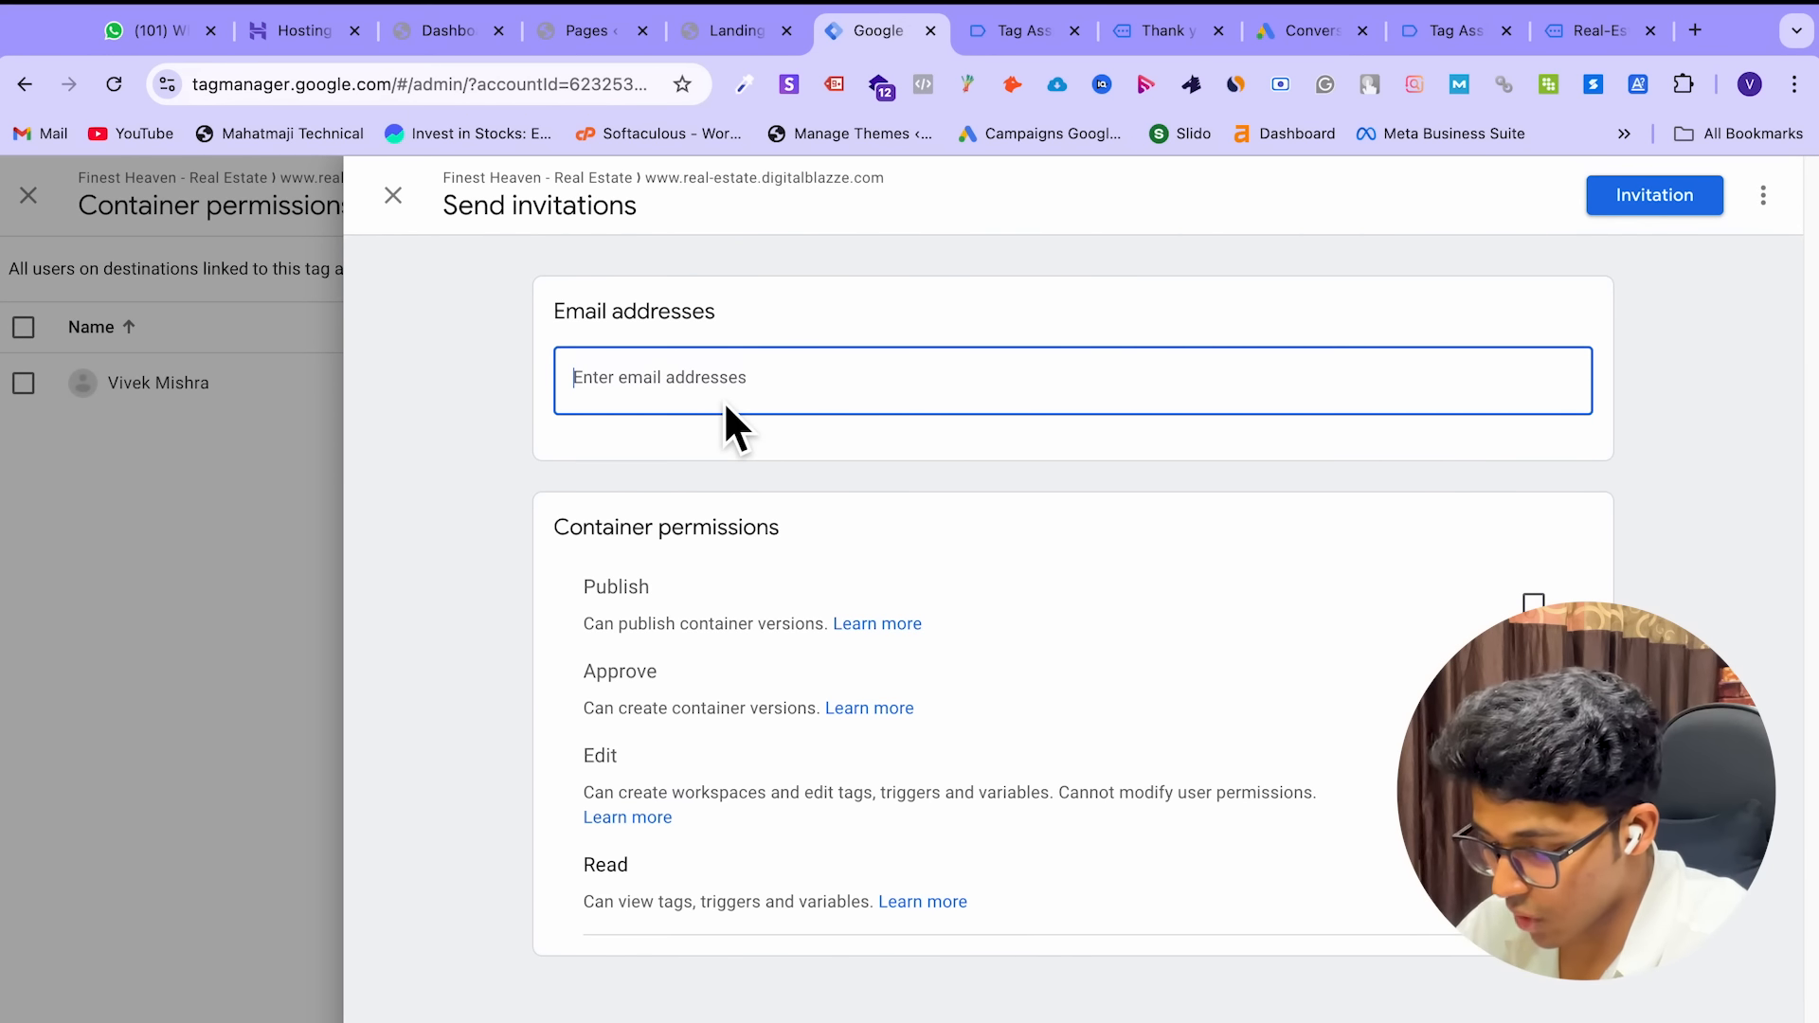
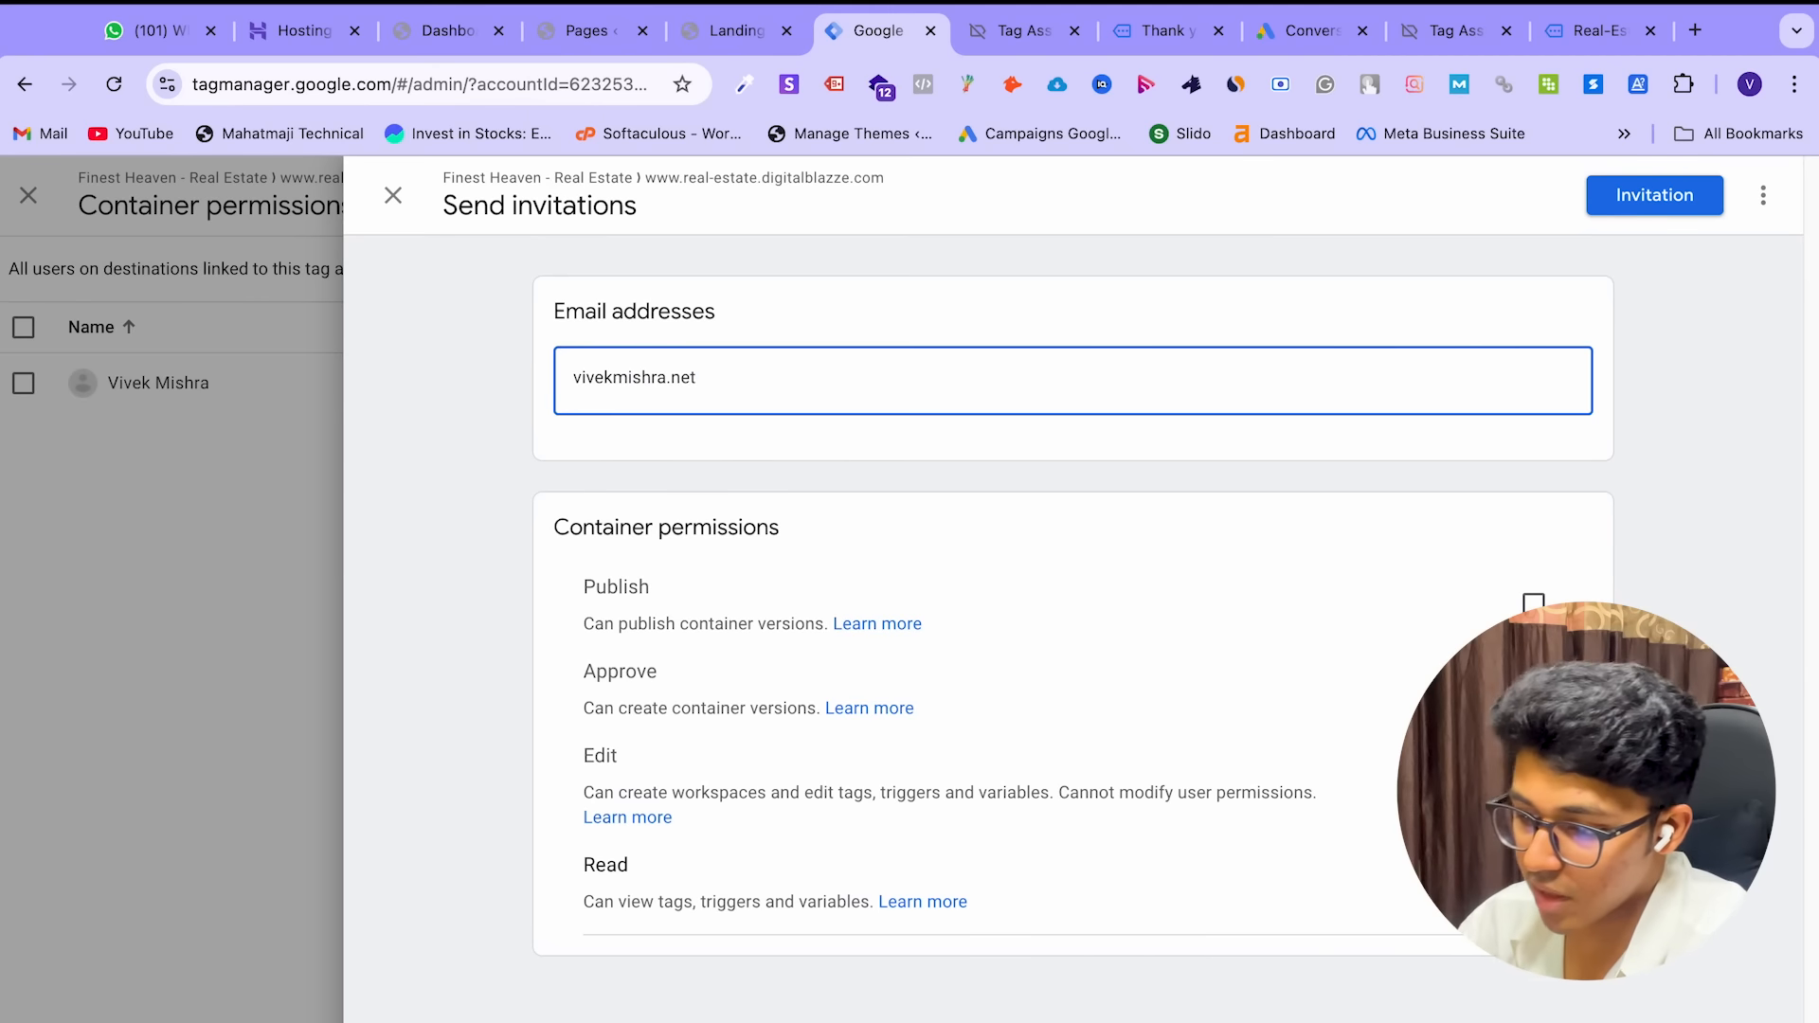
key(Return)
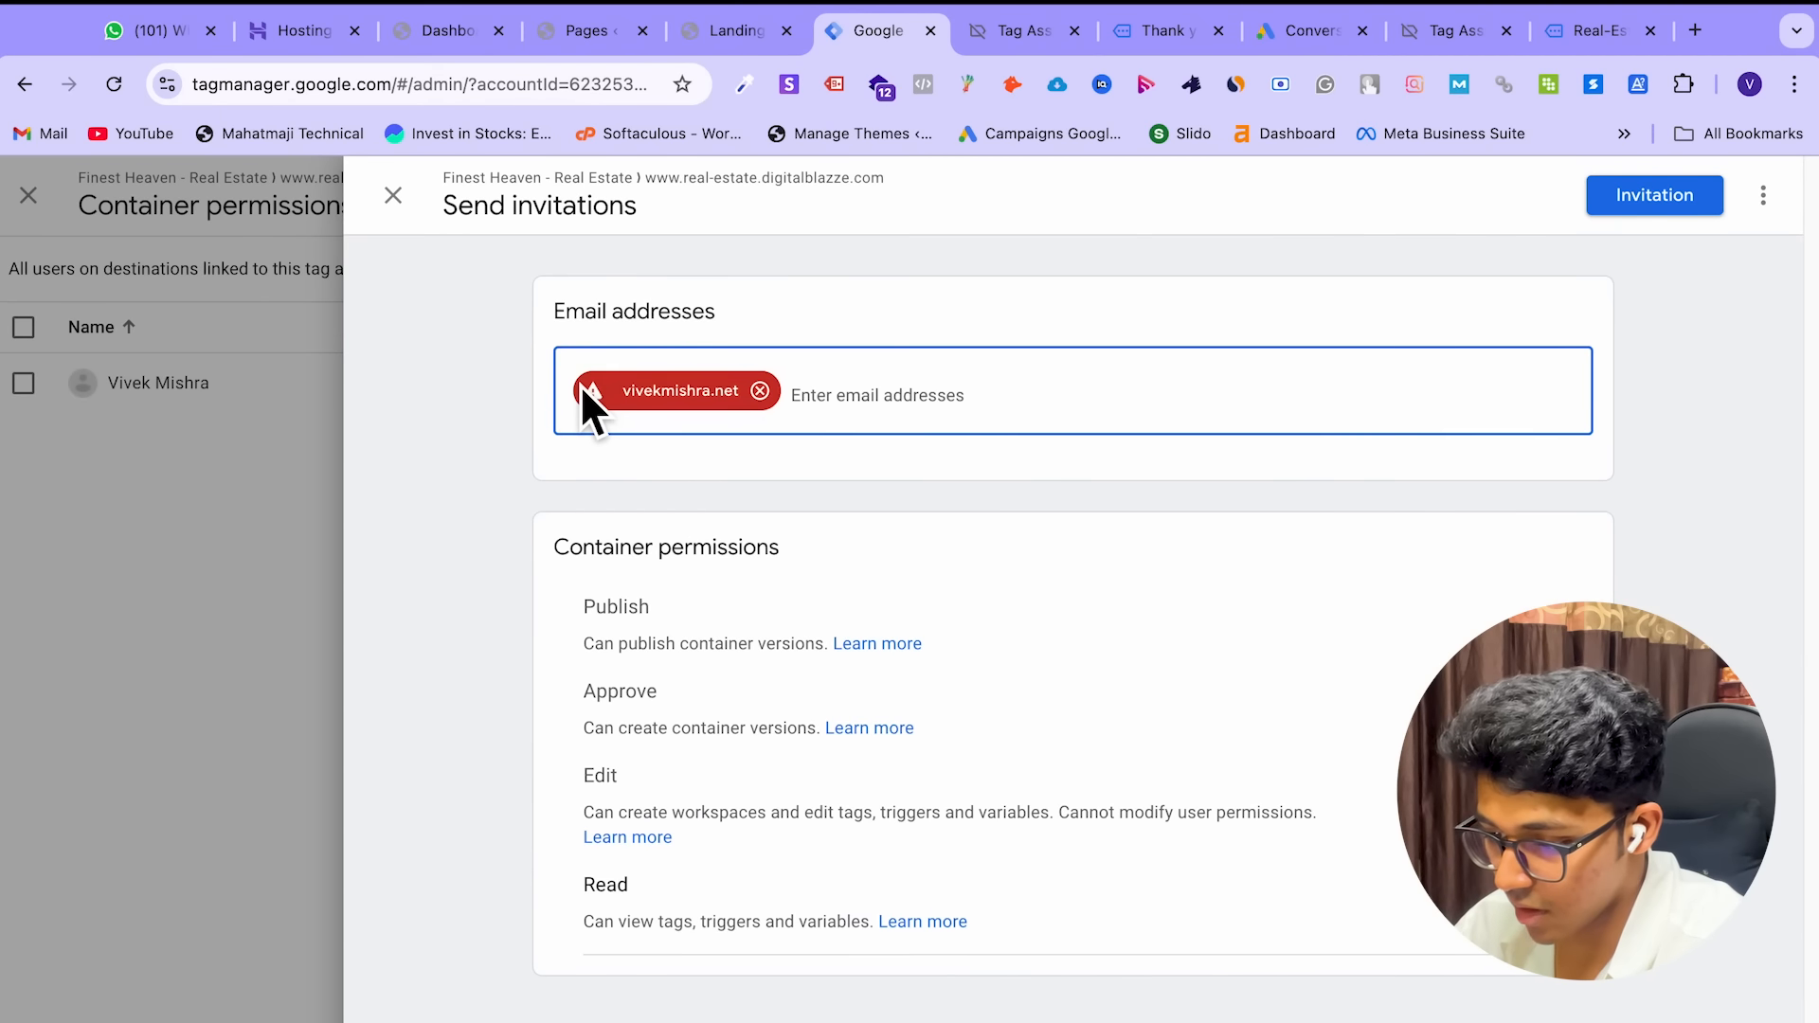
click(757, 394)
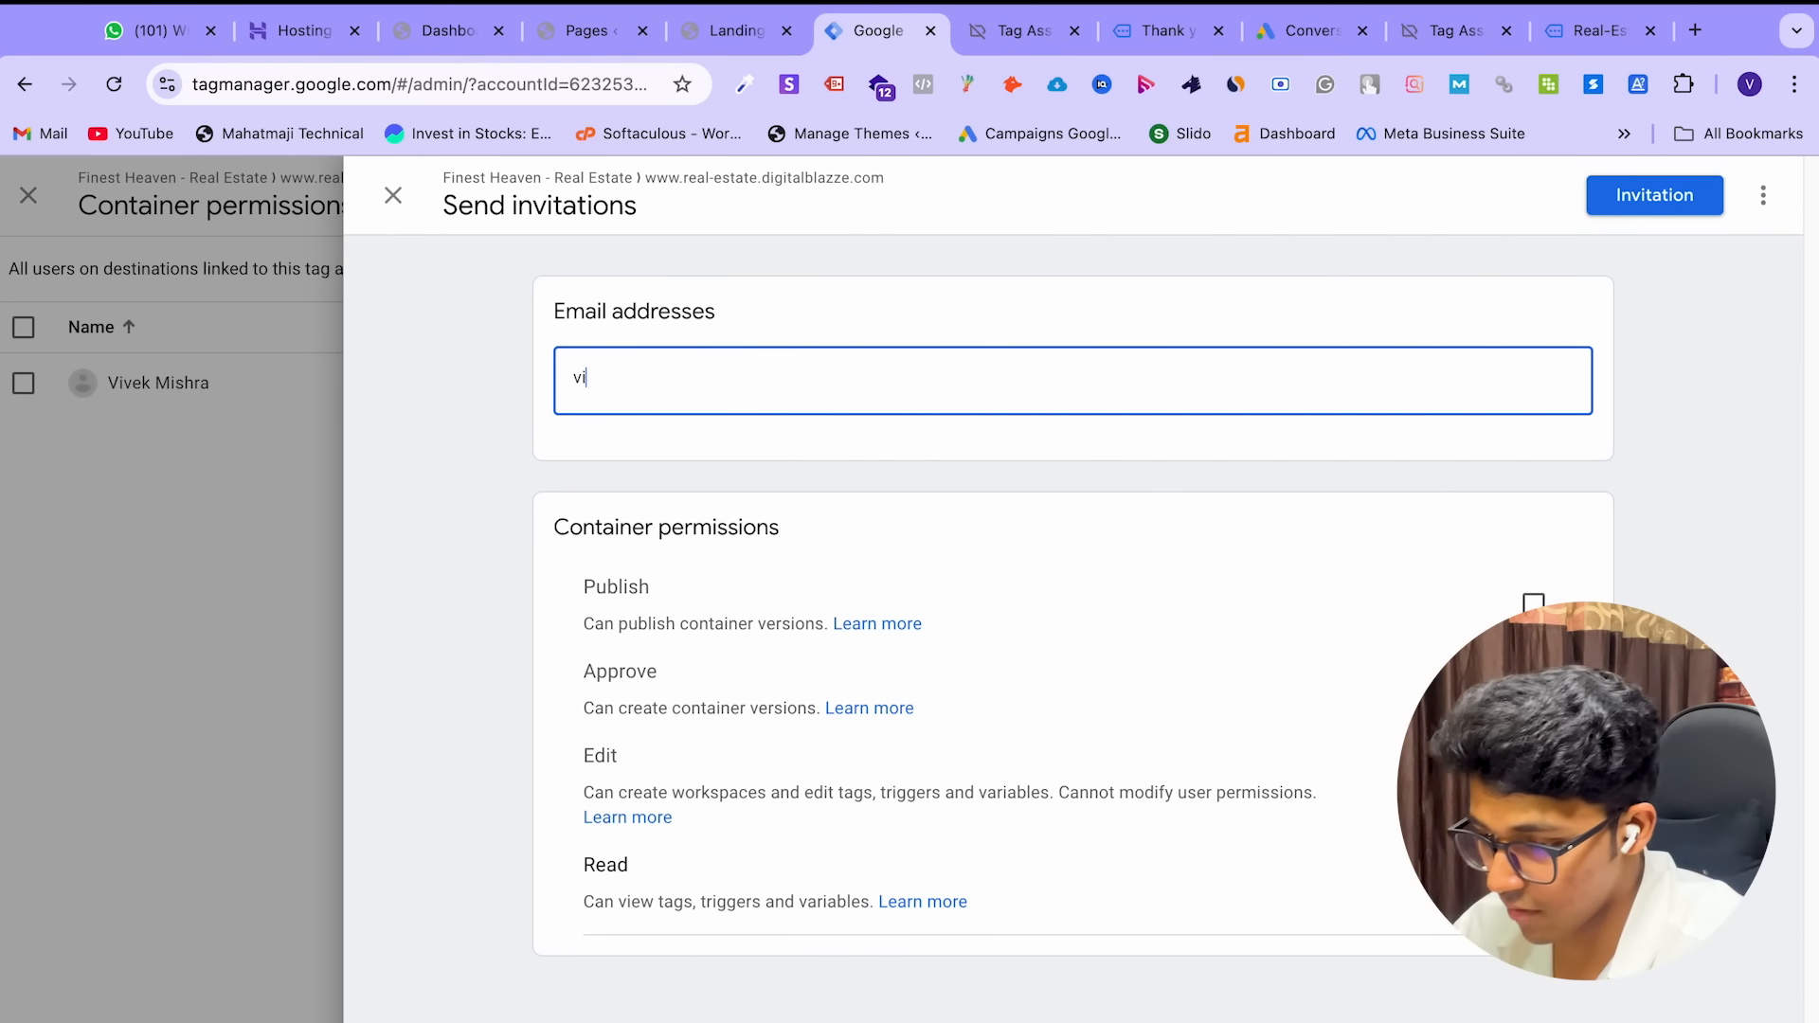
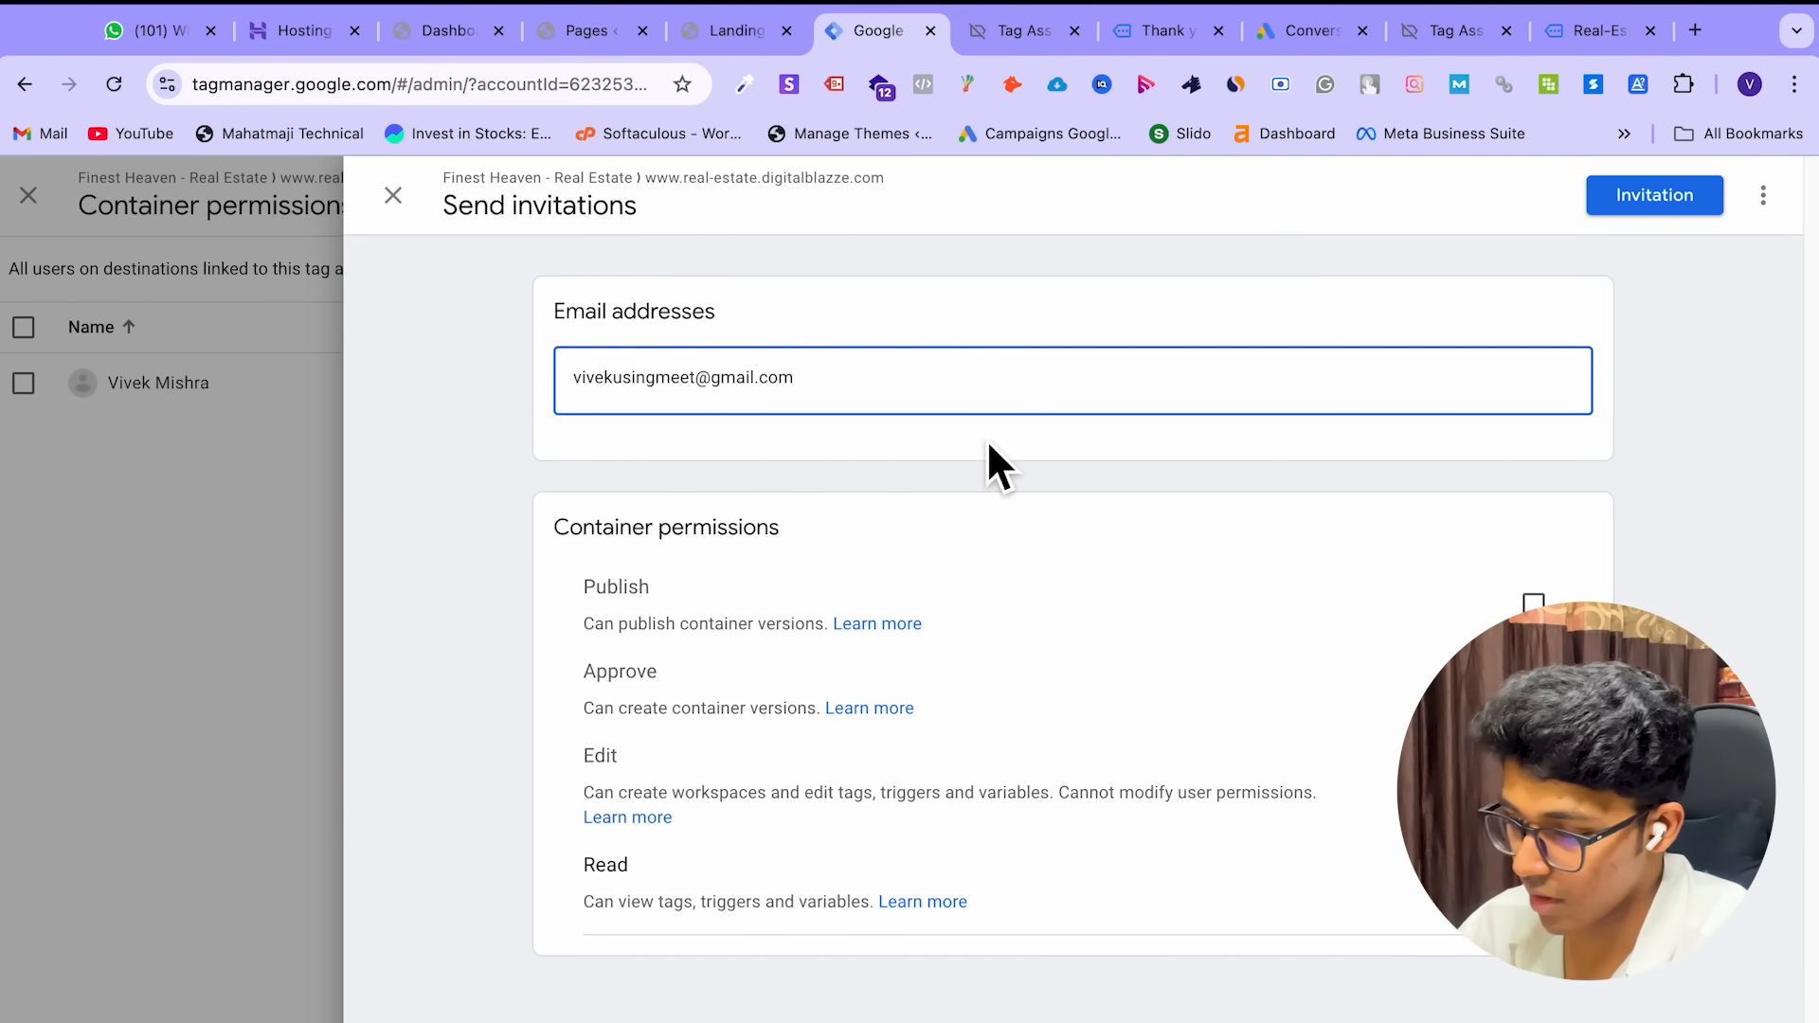
click(986, 440)
click(906, 400)
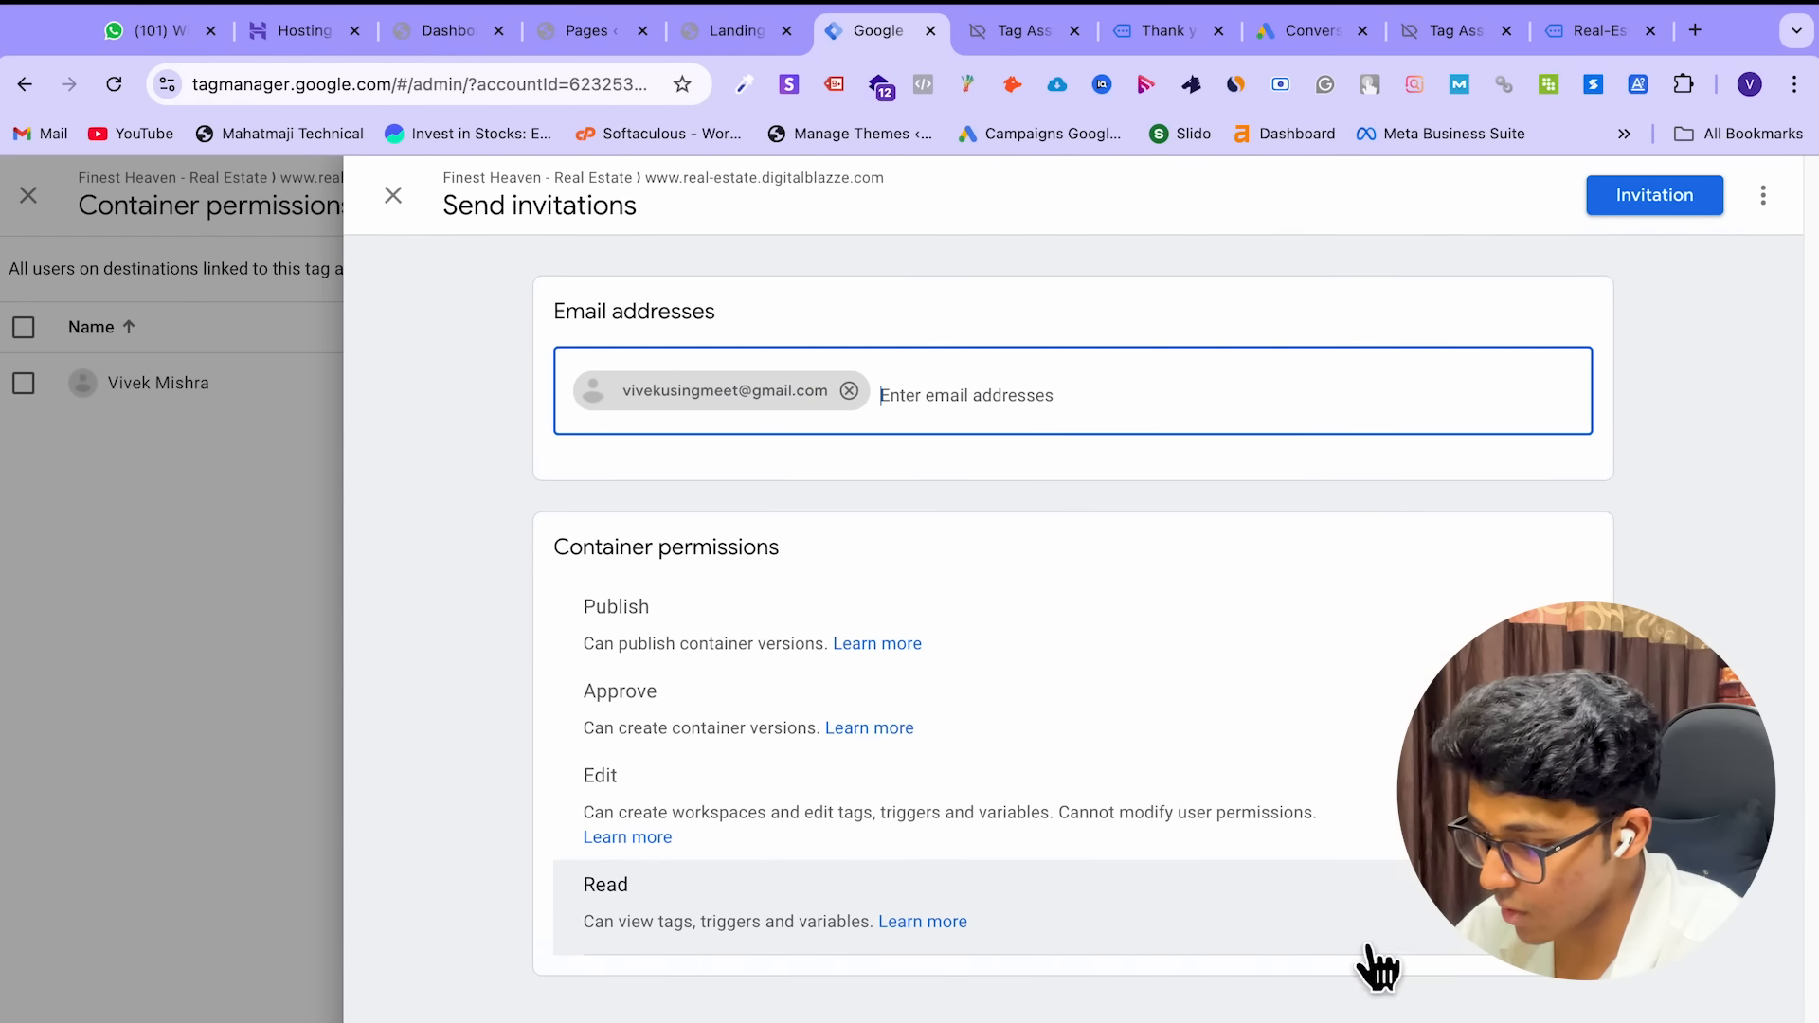
click(1561, 804)
click(1561, 708)
click(1561, 623)
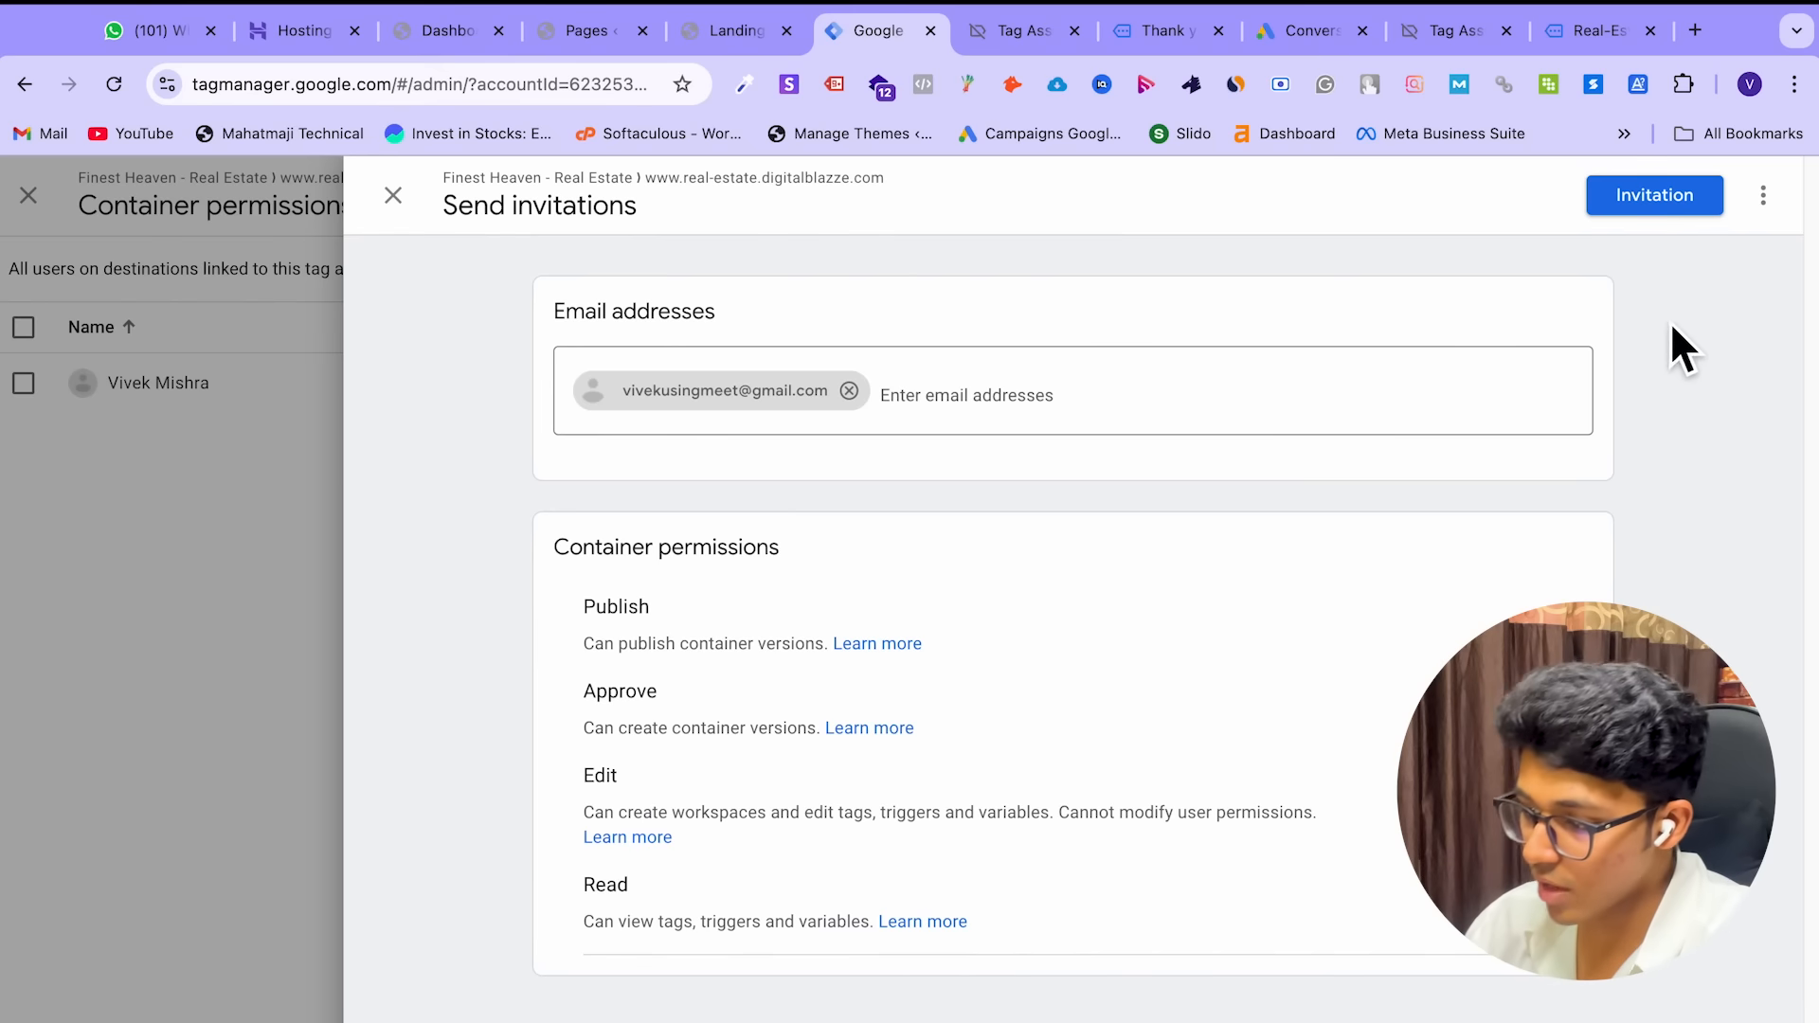
Discard the unsent invitation with Don't save and close the Container permissions panel
click(396, 199)
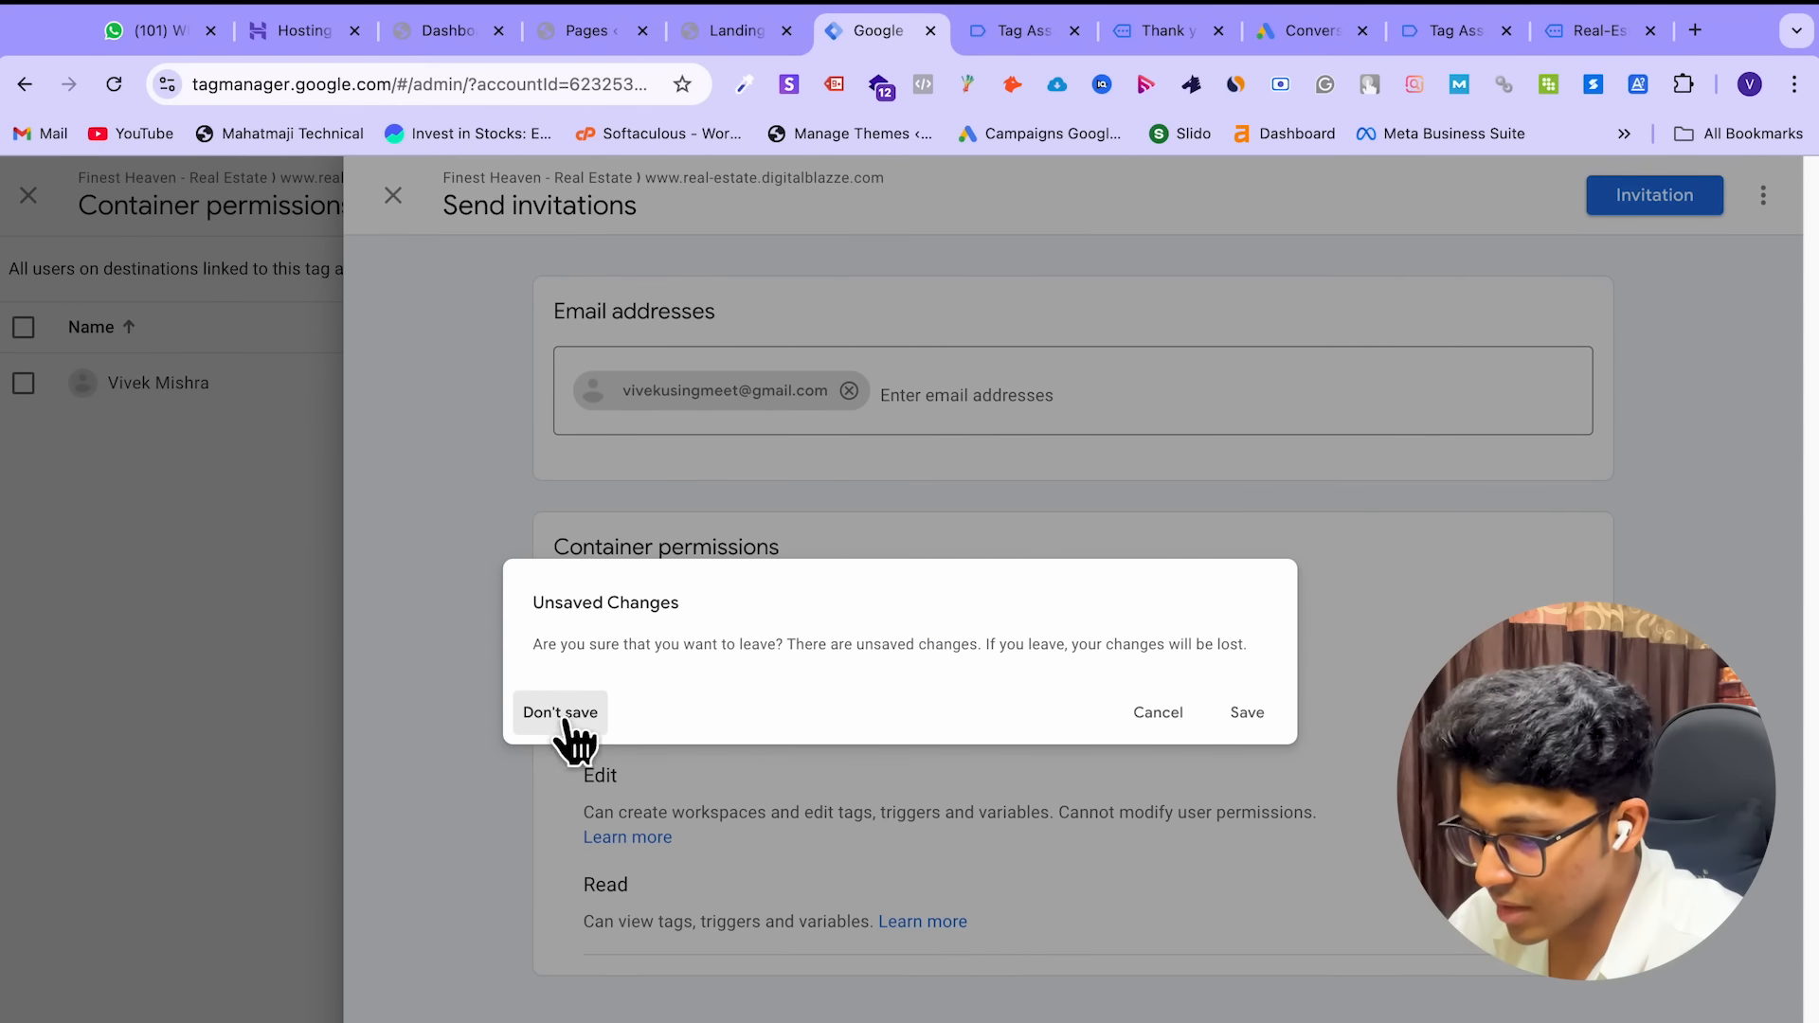
click(1144, 722)
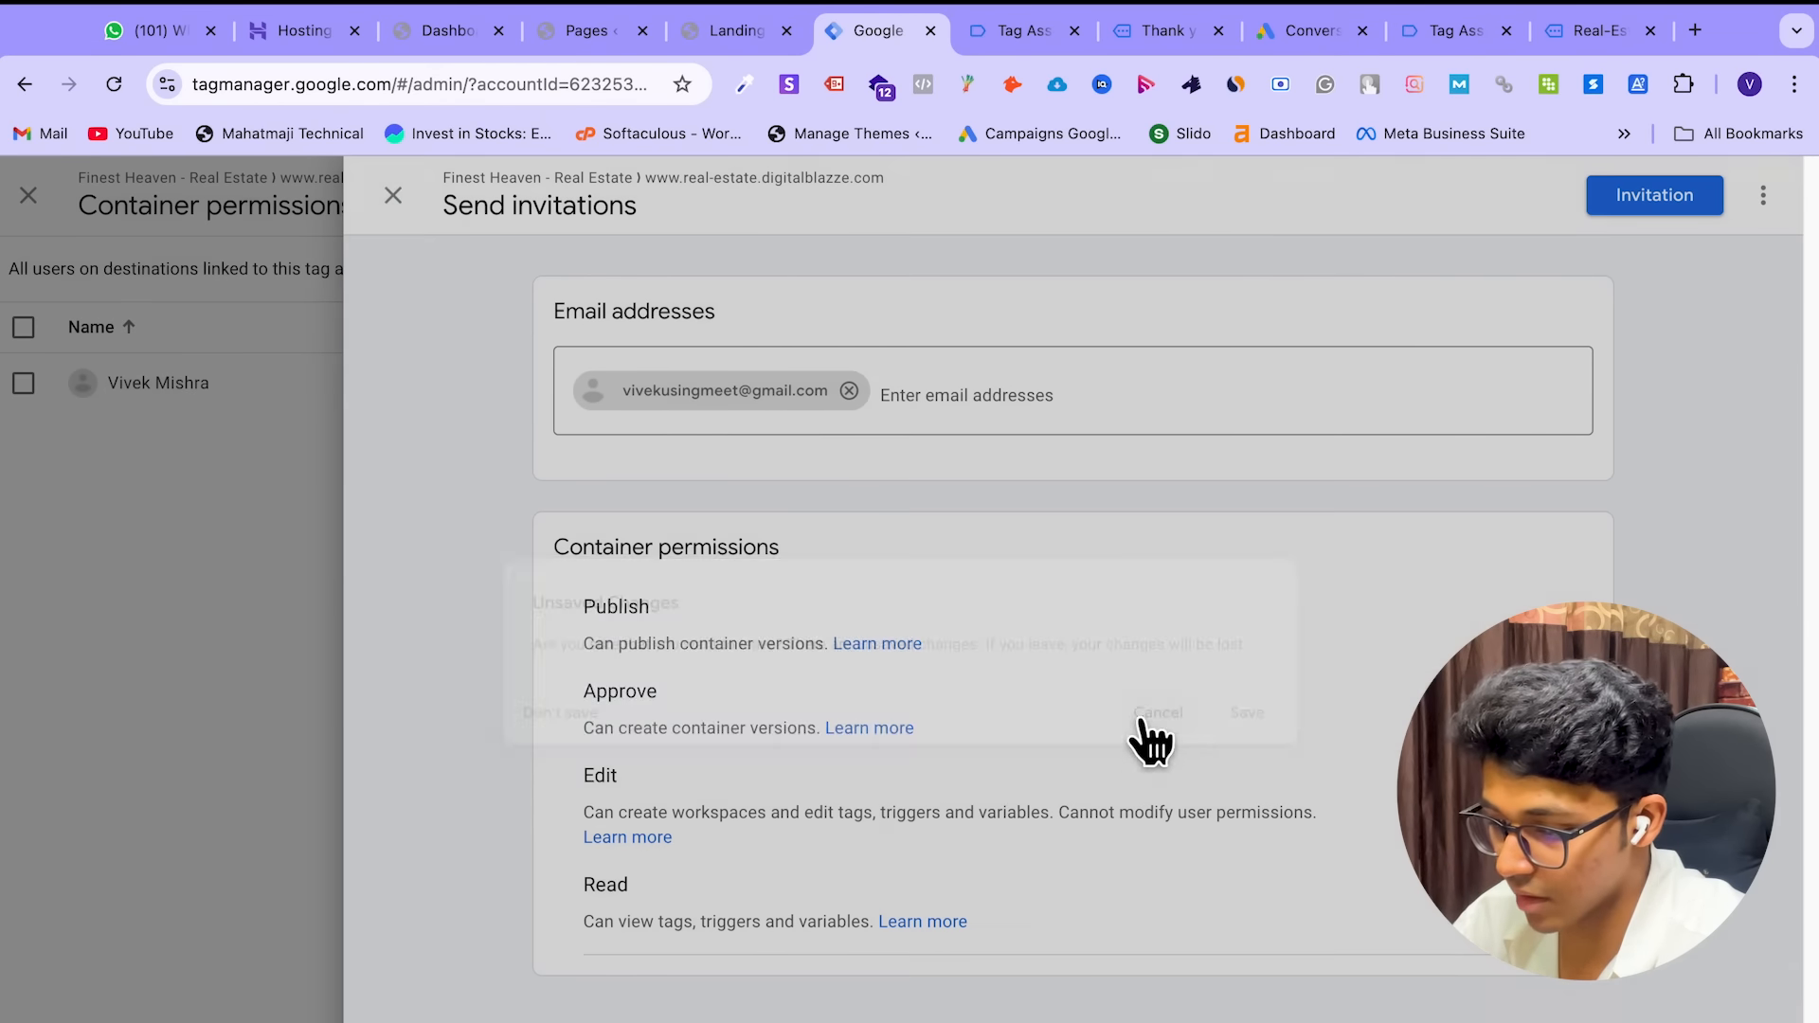
click(393, 197)
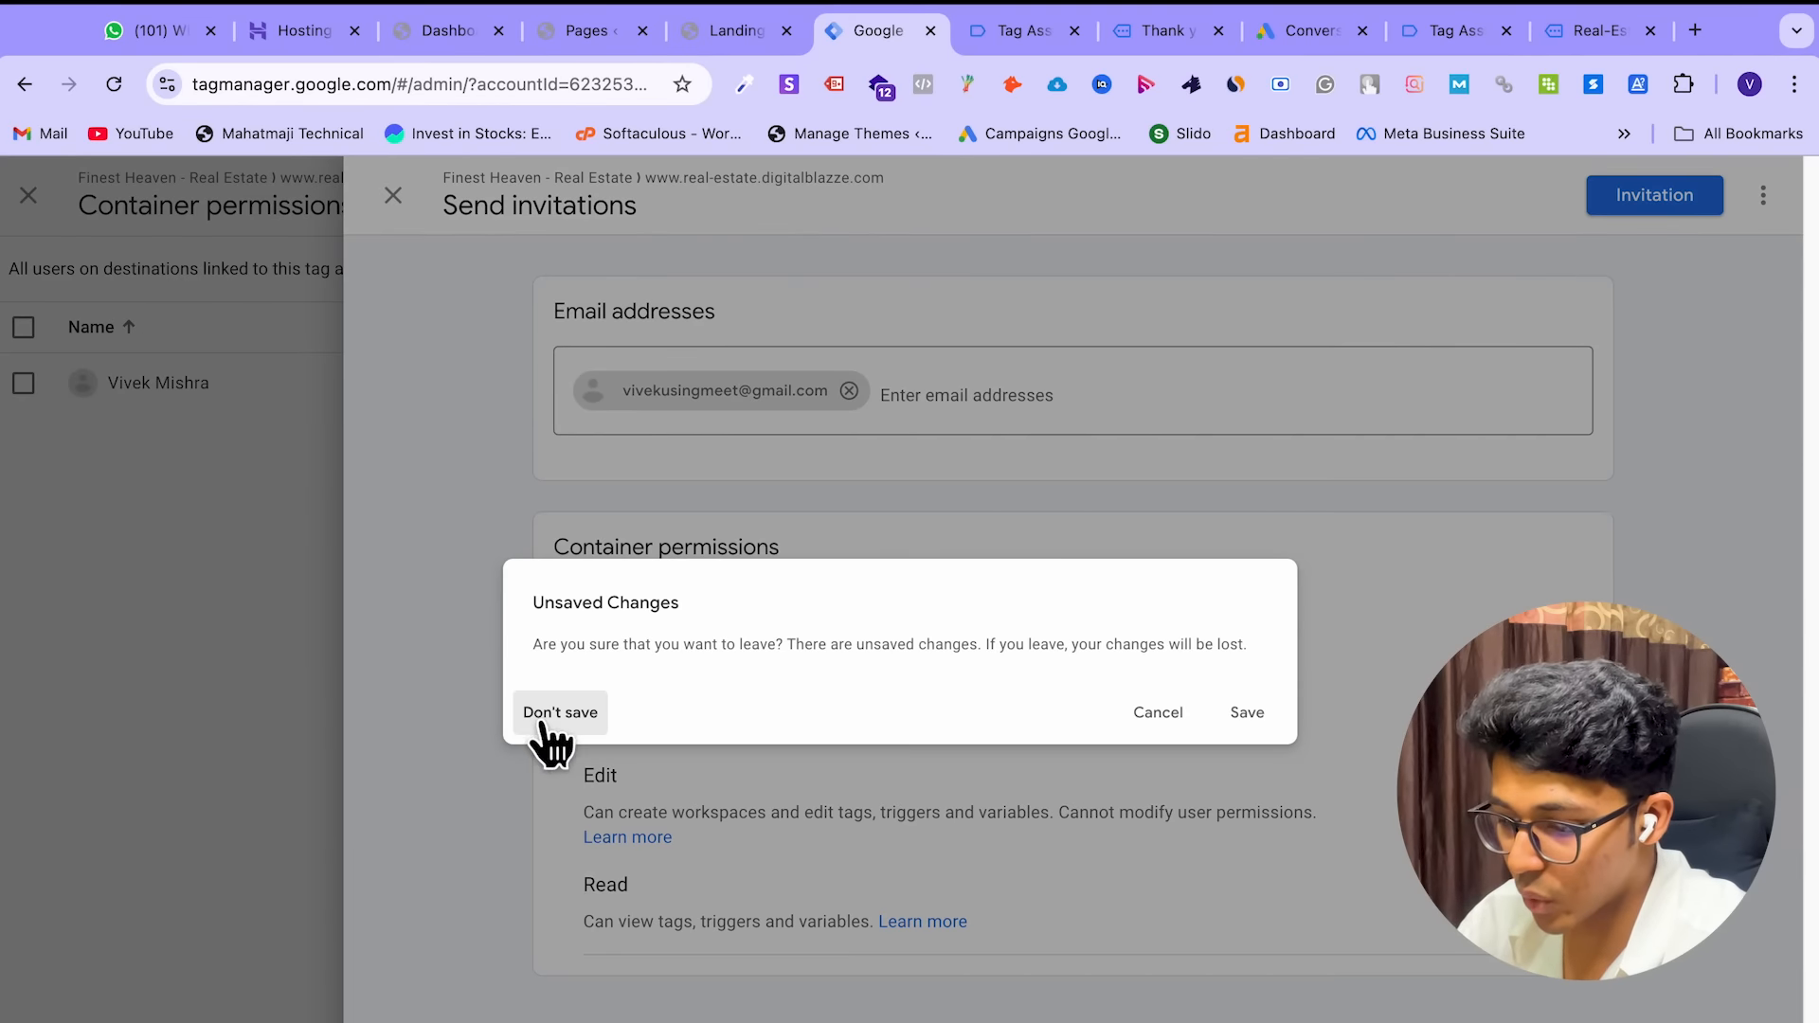
click(557, 718)
click(394, 197)
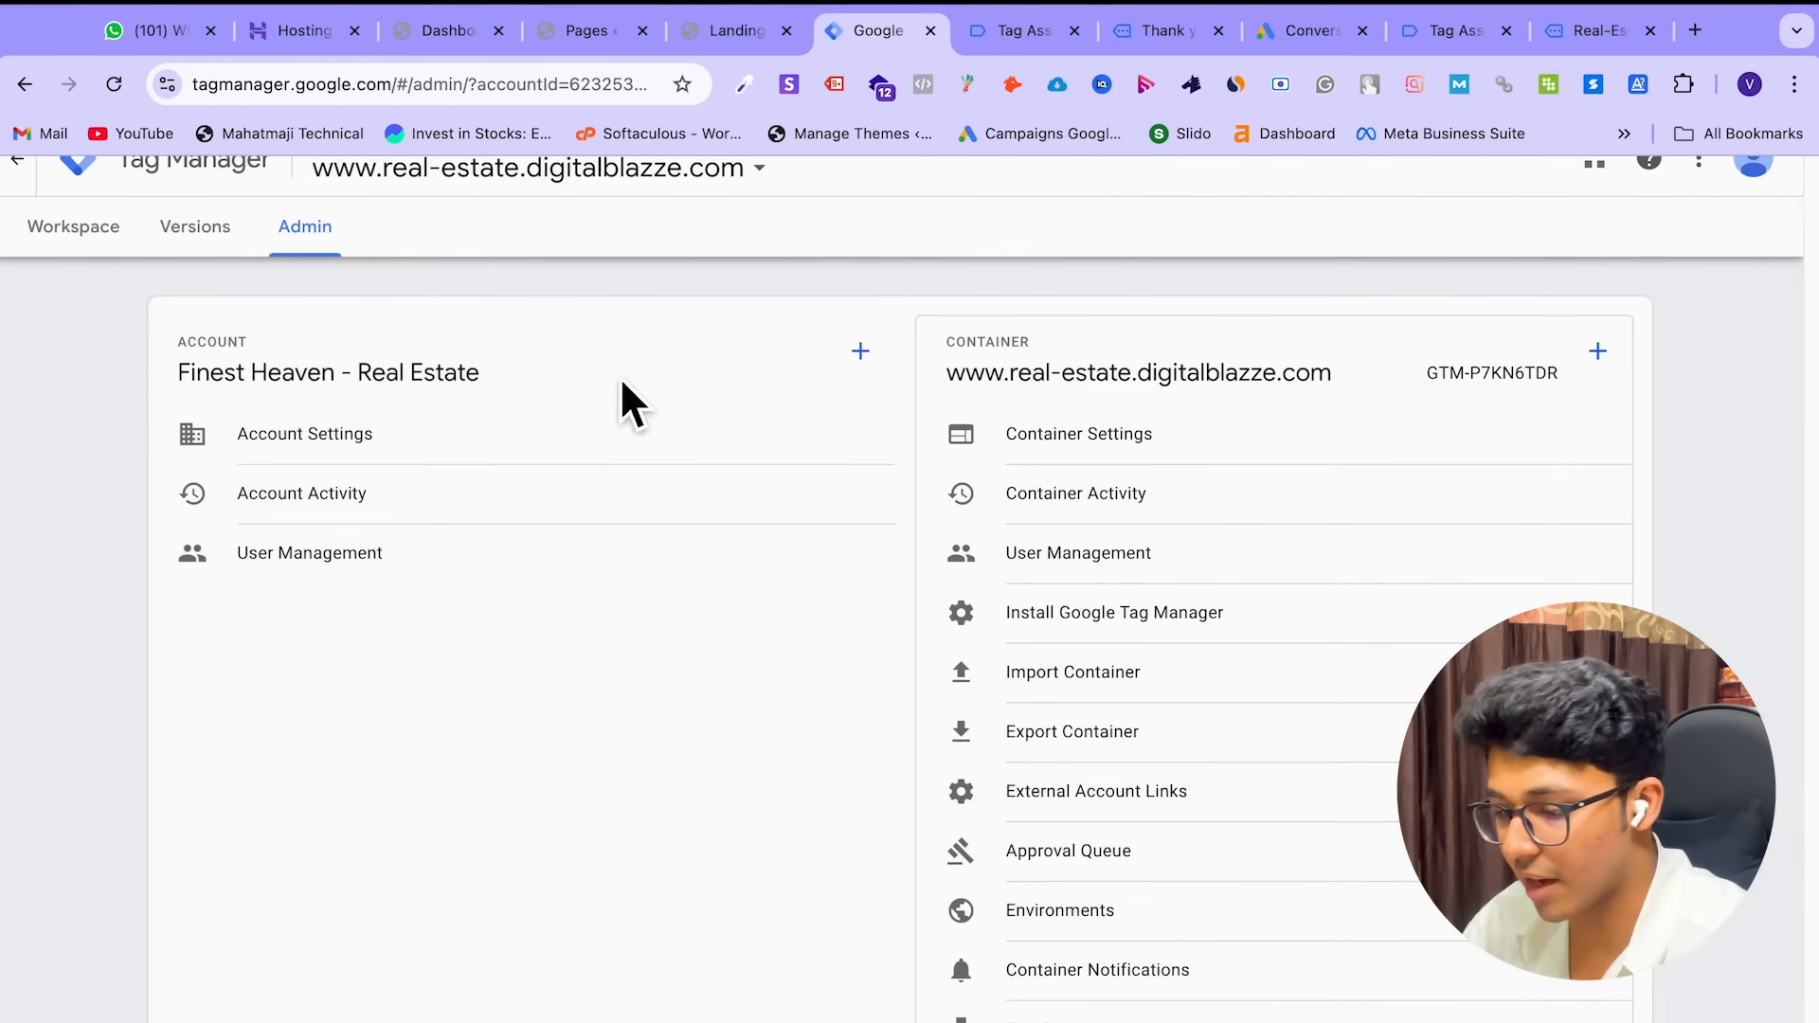
key(ctrl+Left)
Scroll the Tag Manager mind map to show the Main Tags Configuration and Adding Events branches
key(ctrl+Right)
key(ctrl+Right)
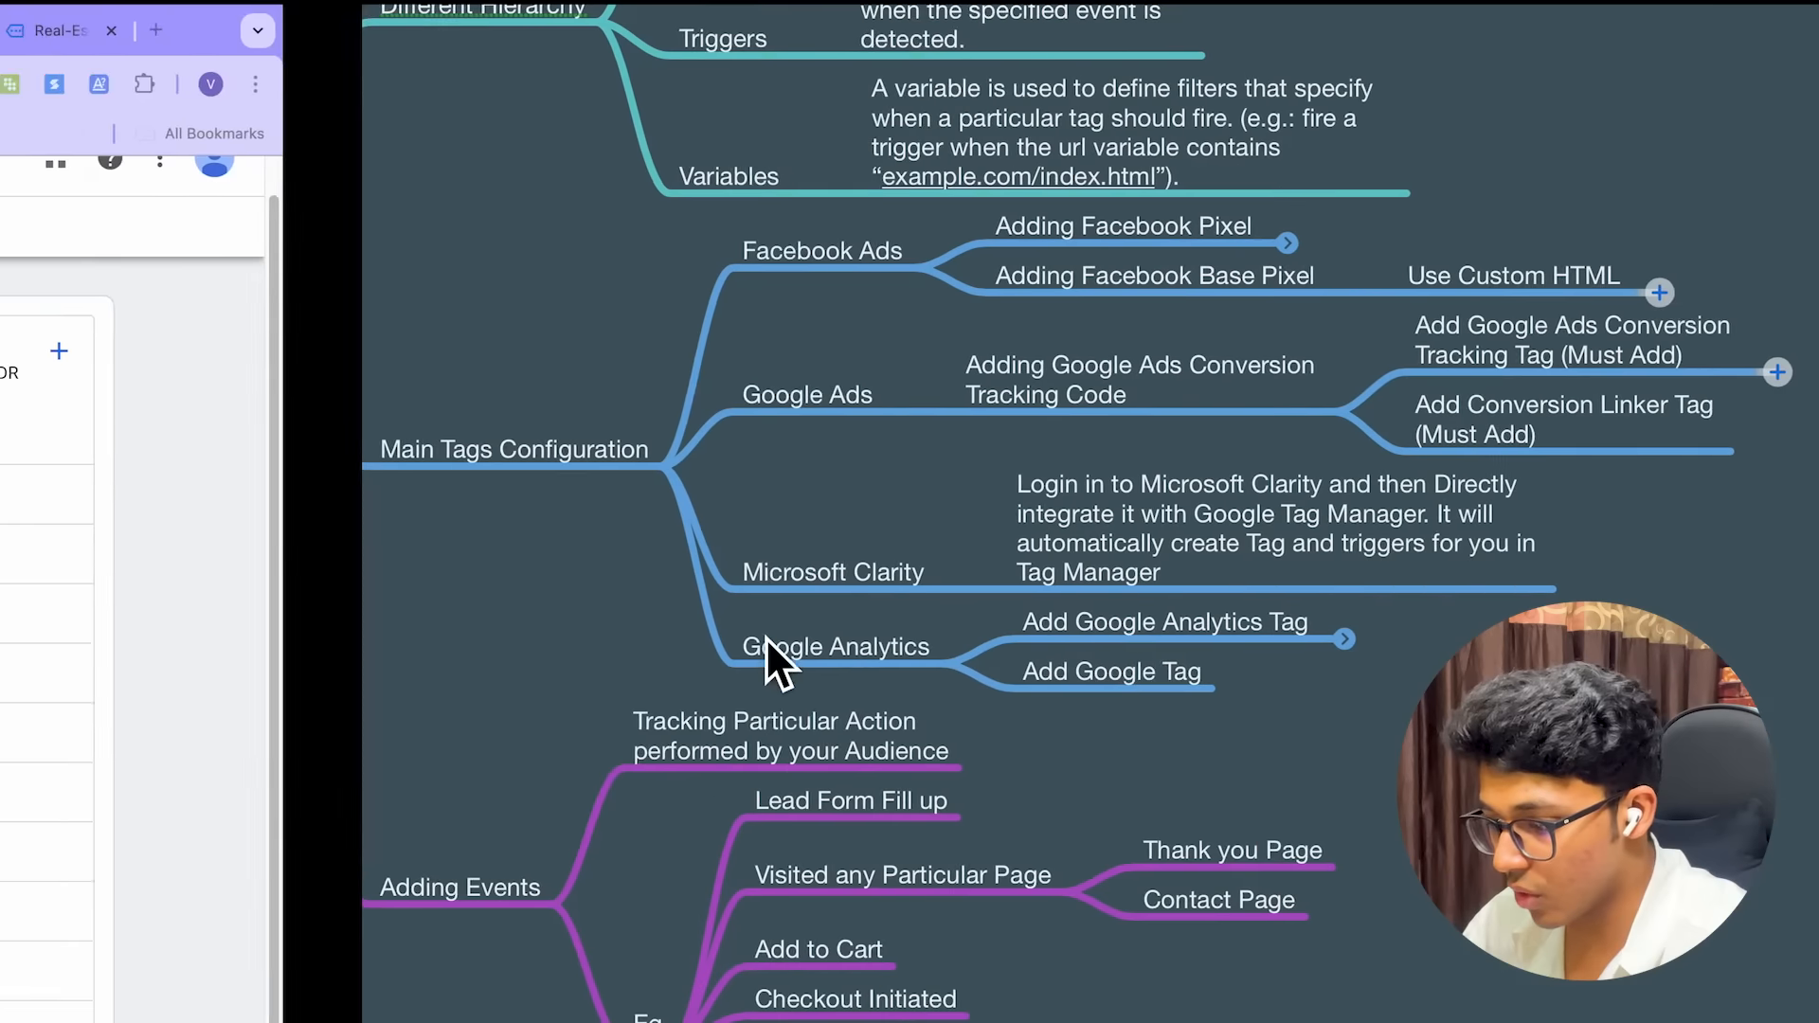
scroll(605, 554, down, 2)
scroll(604, 555, up, 3)
scroll(604, 554, up, 5)
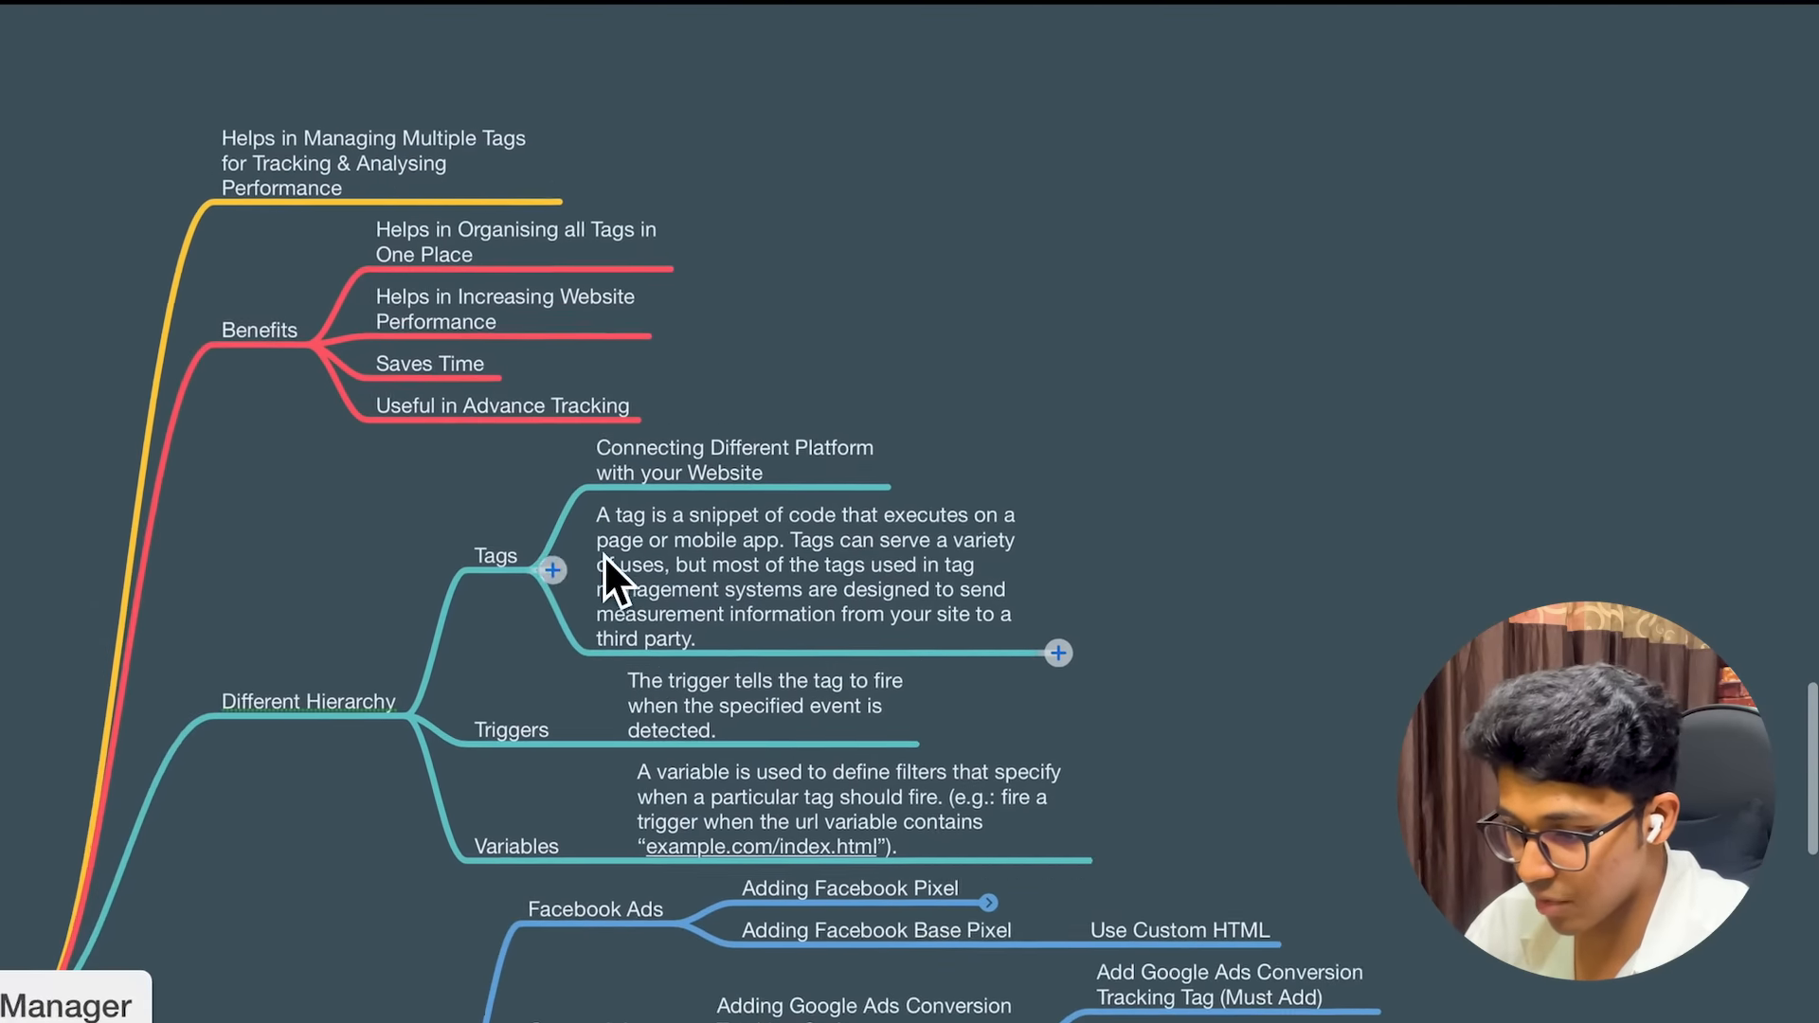
scroll(614, 512, down, 5)
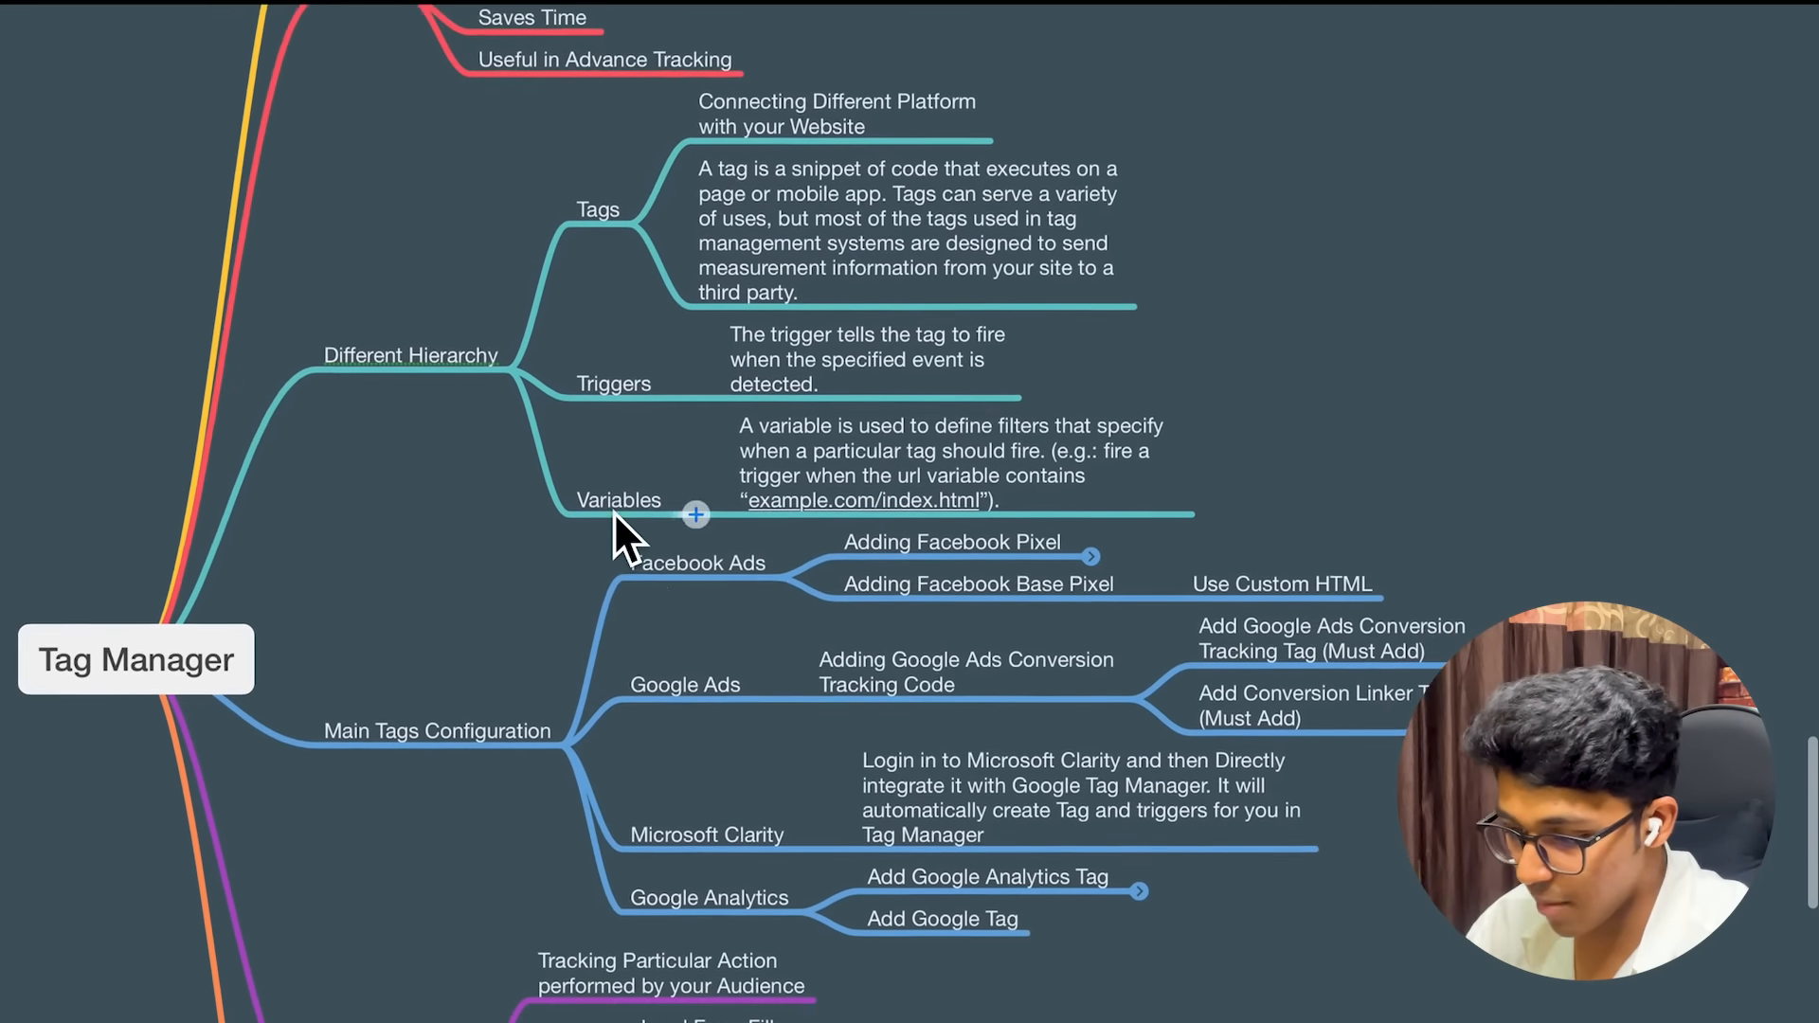
scroll(614, 512, down, 3)
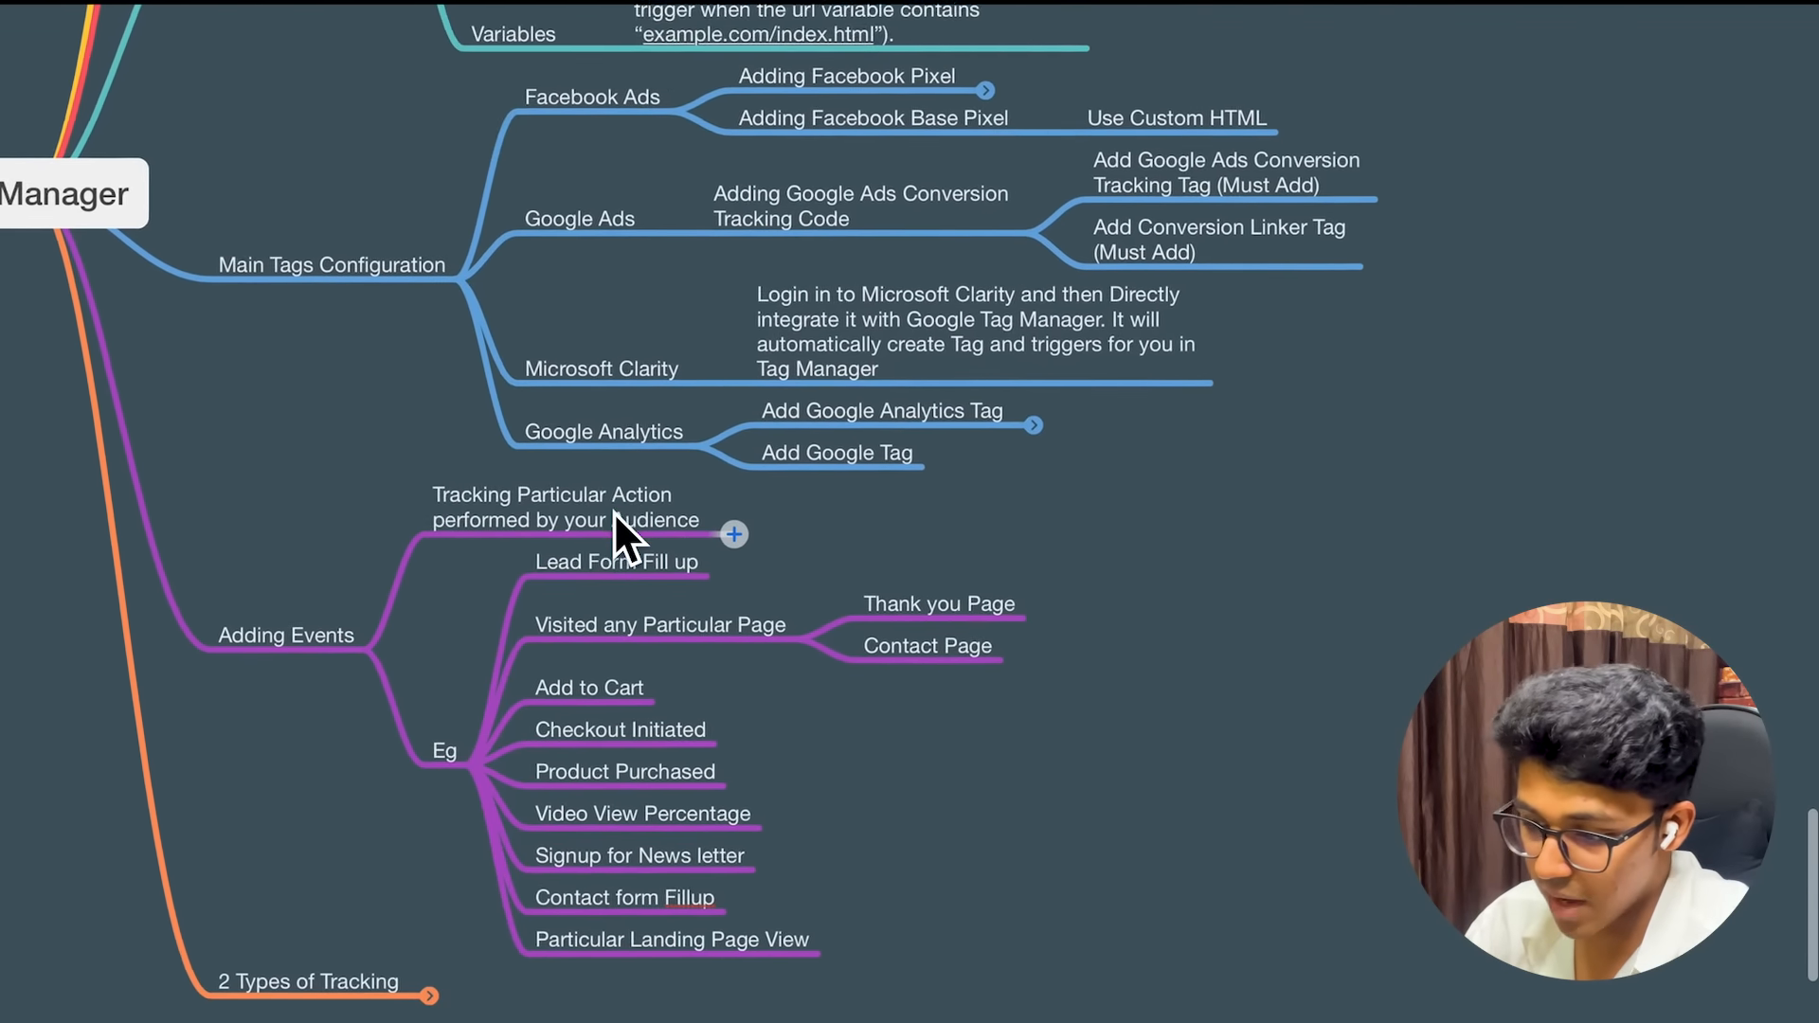
scroll(618, 528, up, 1)
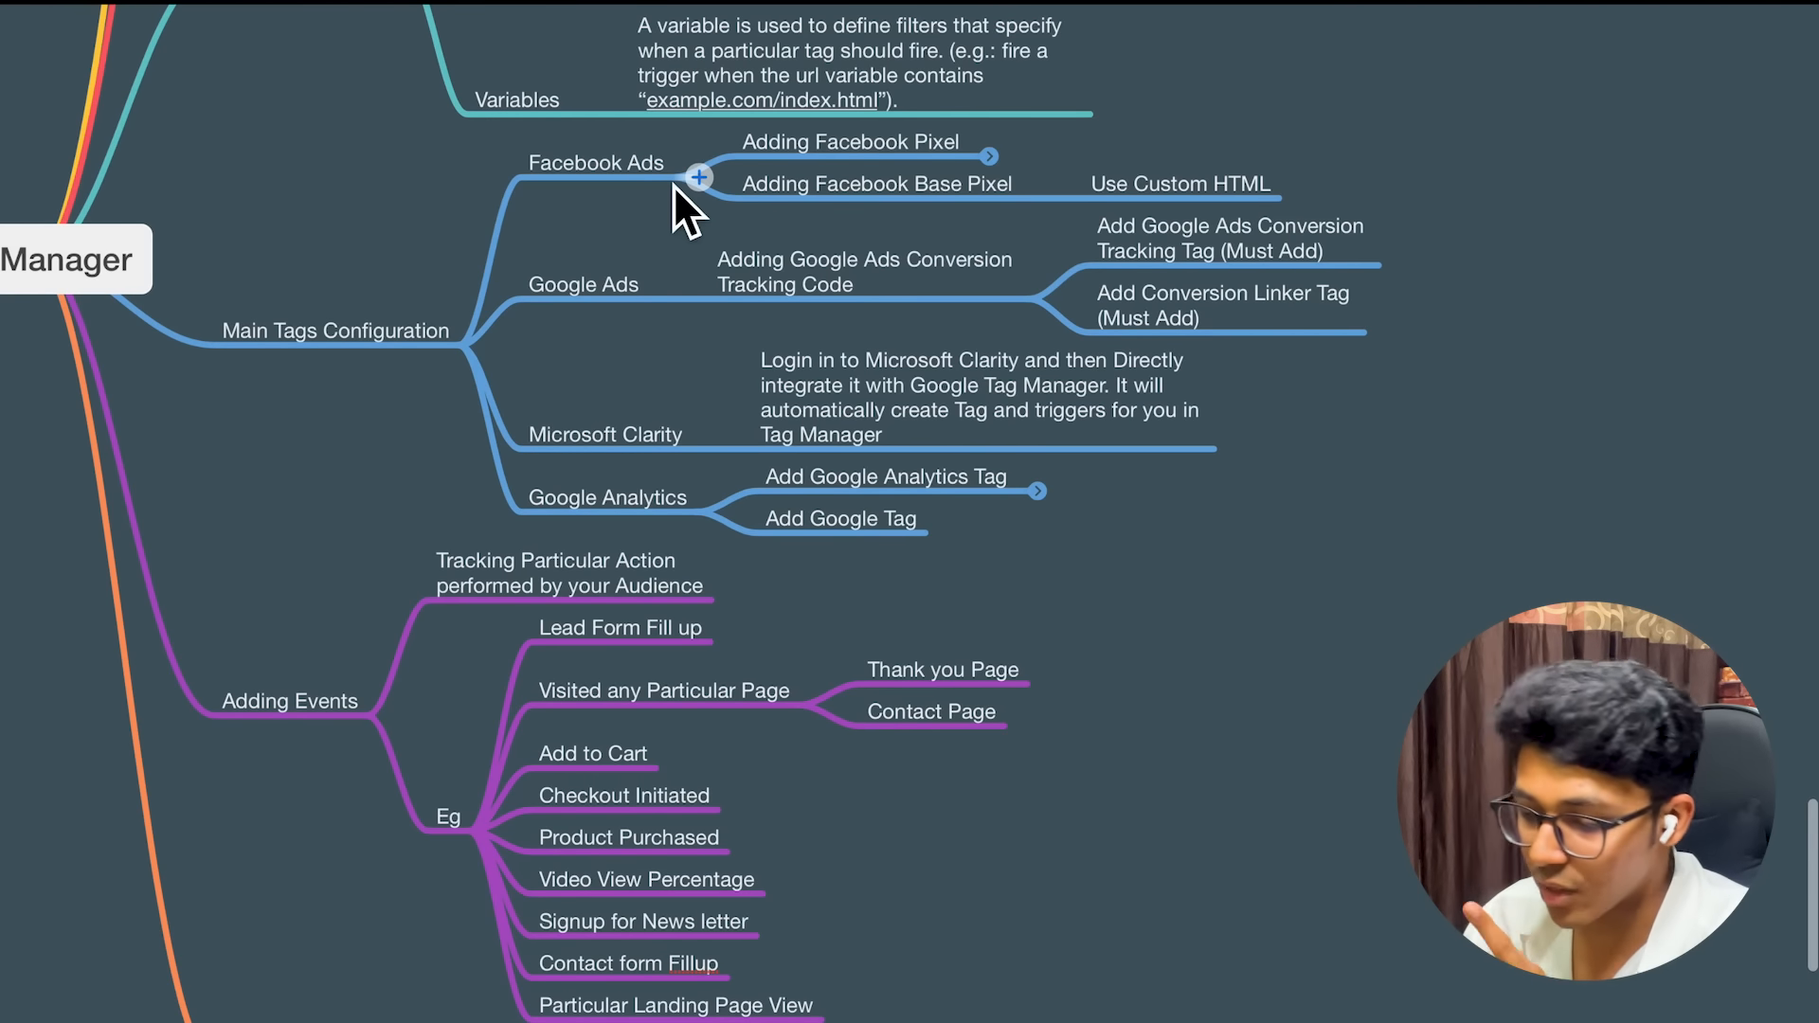
scroll(749, 426, down, 1)
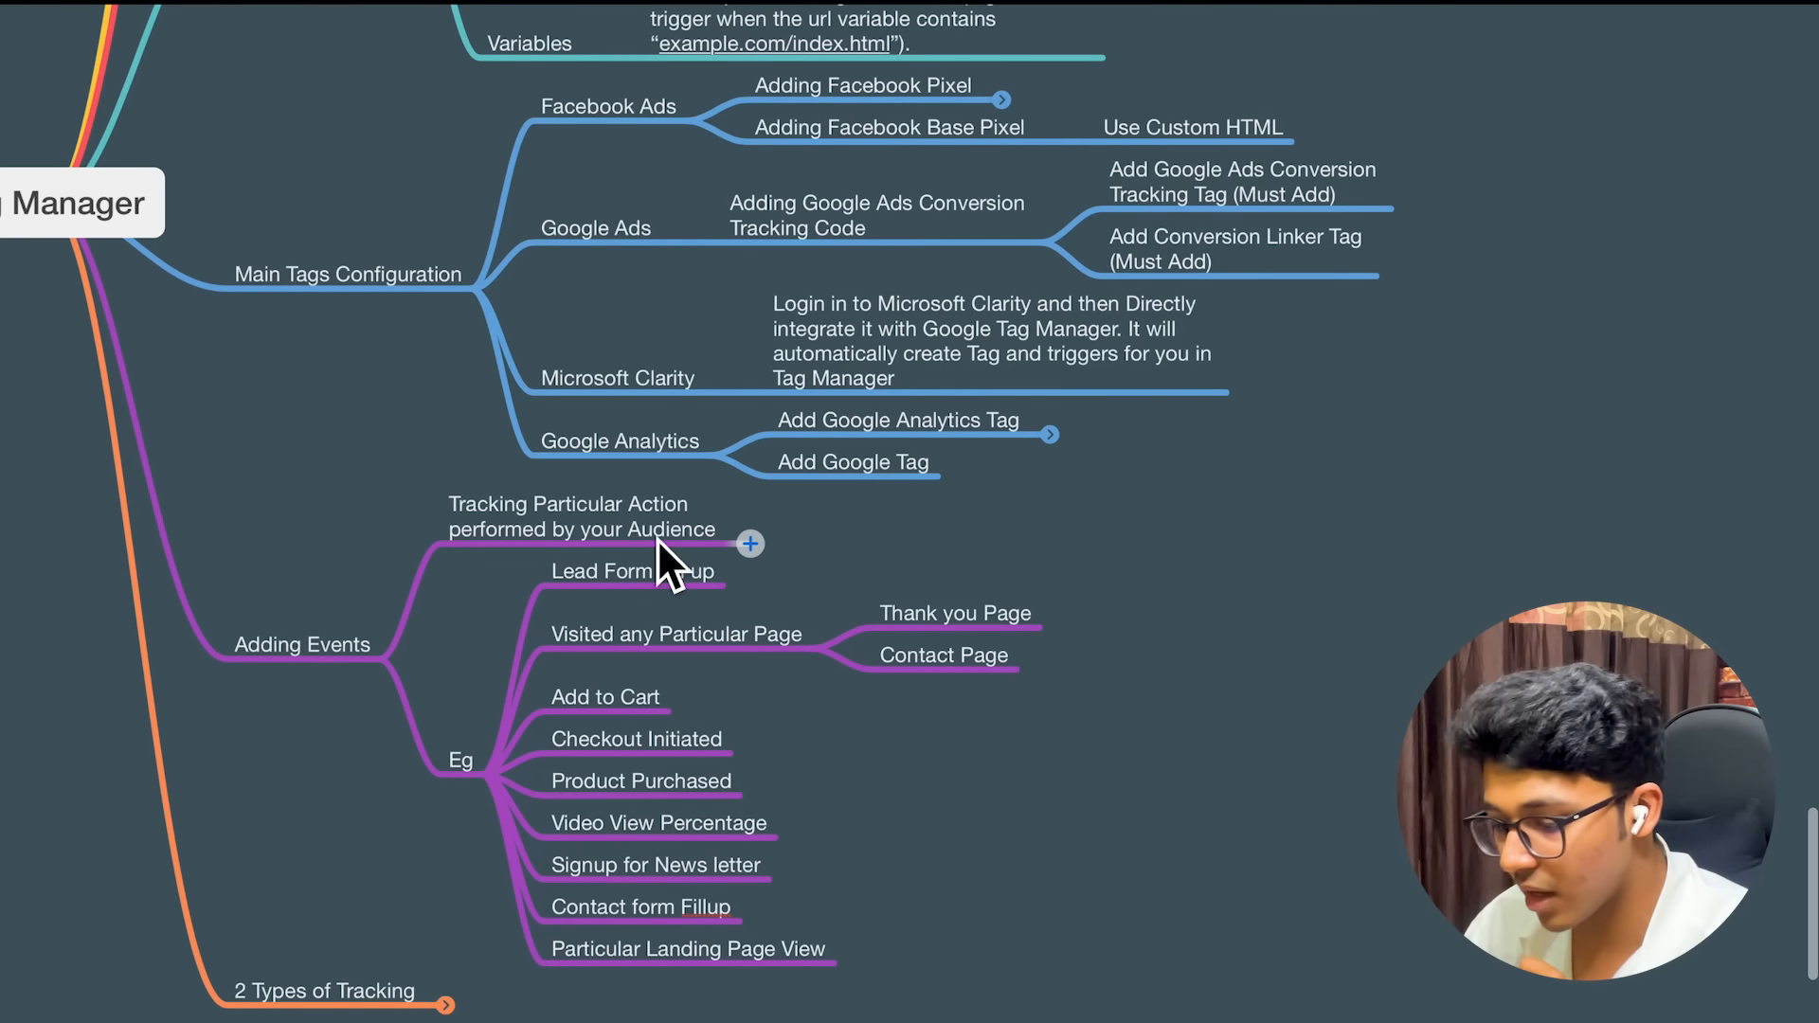
scroll(656, 538, up, 1)
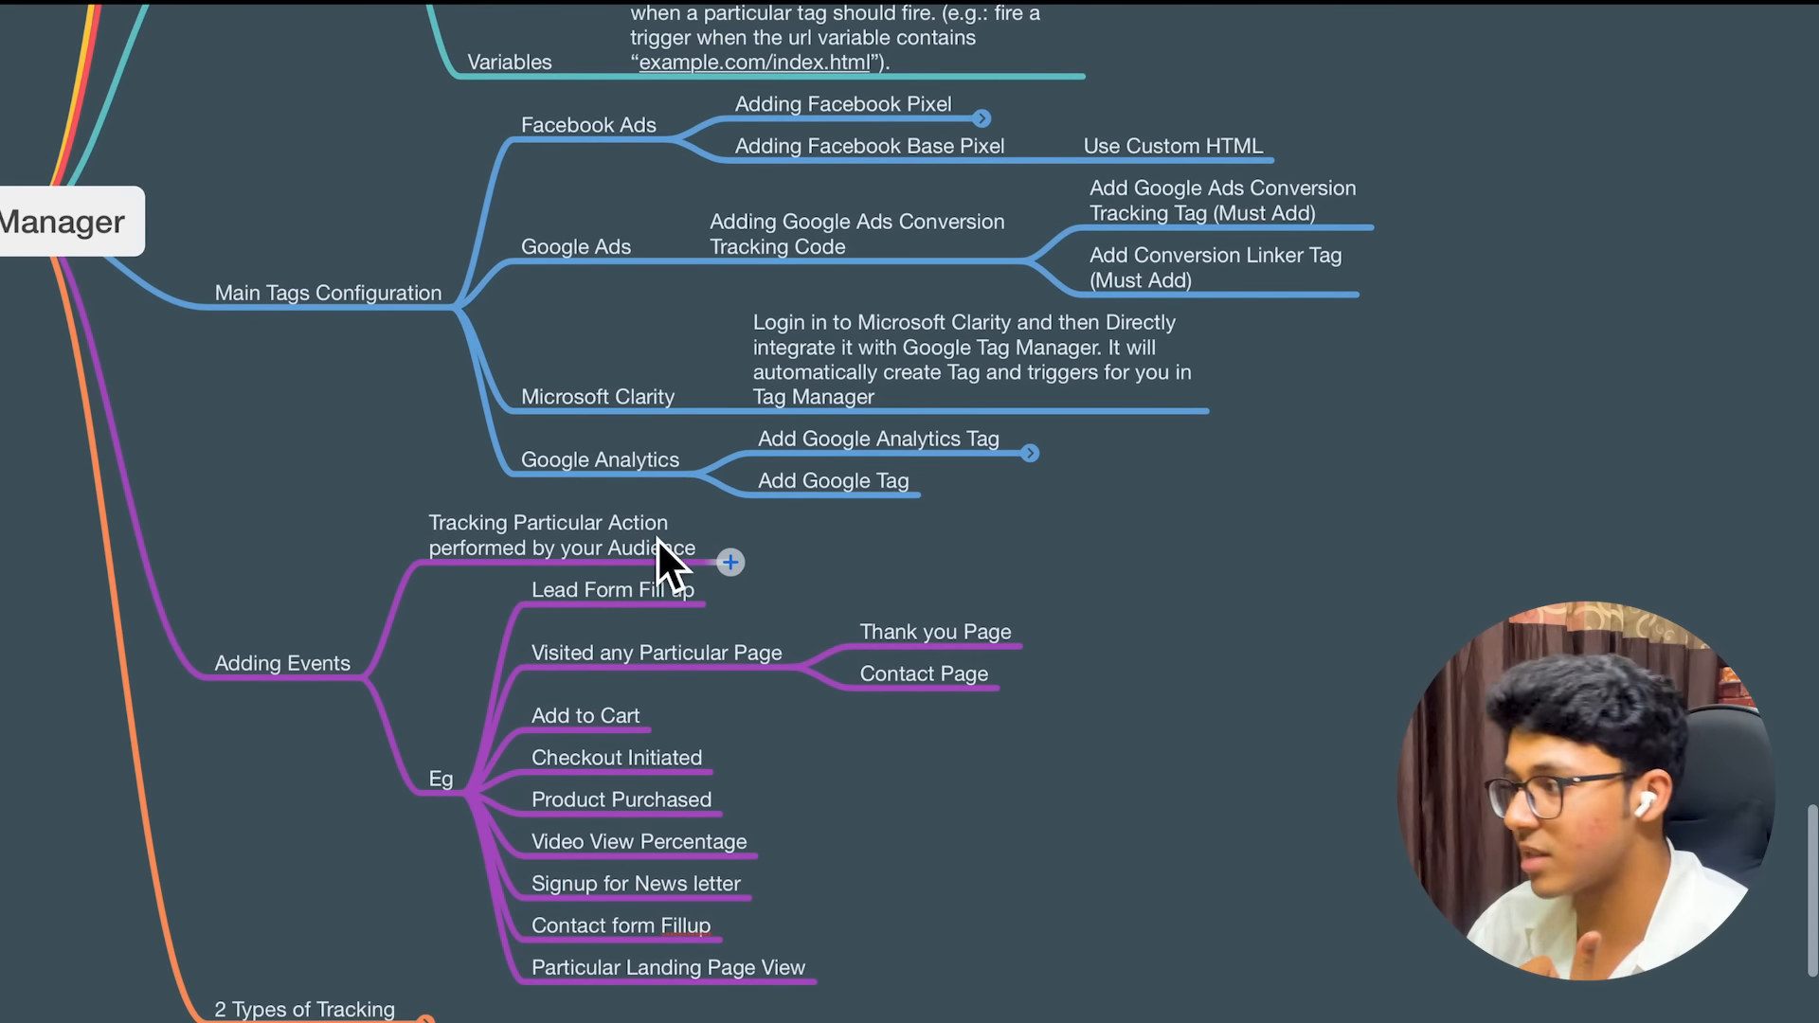